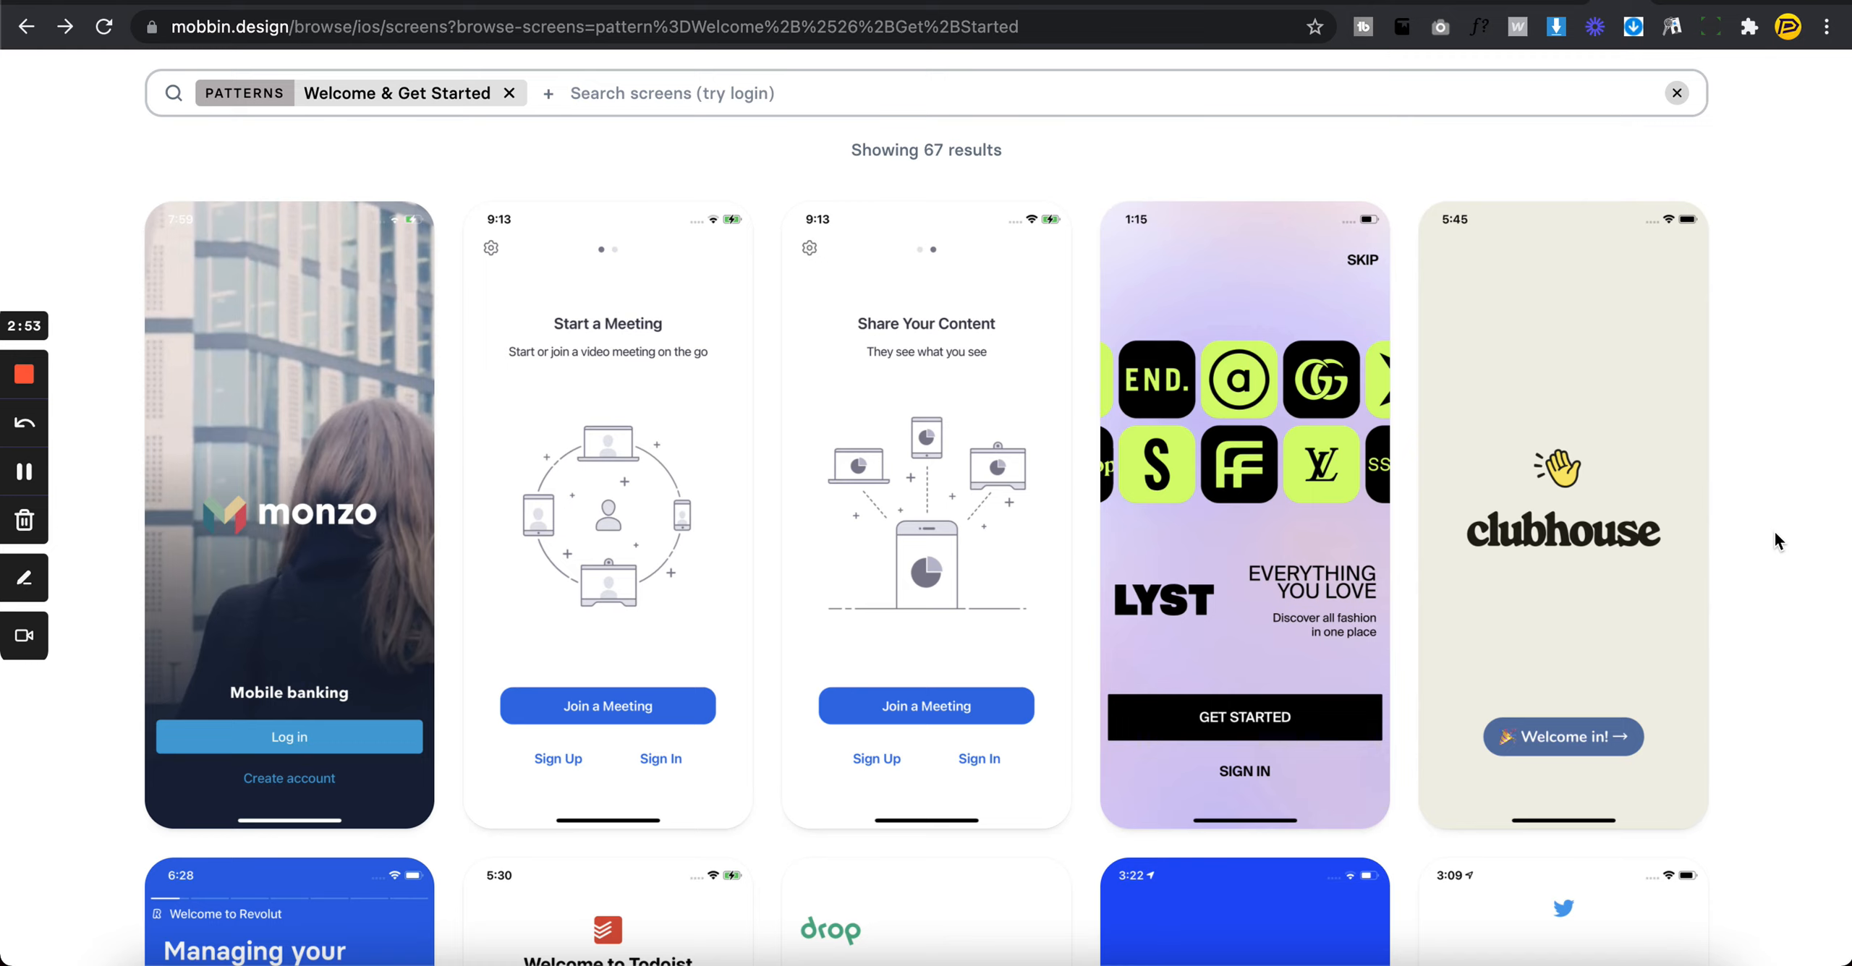
# - Browse Mobbin's Welcome & Get Started results and open the Todoist welcome screen at full size
pyautogui.press('super+Tab')
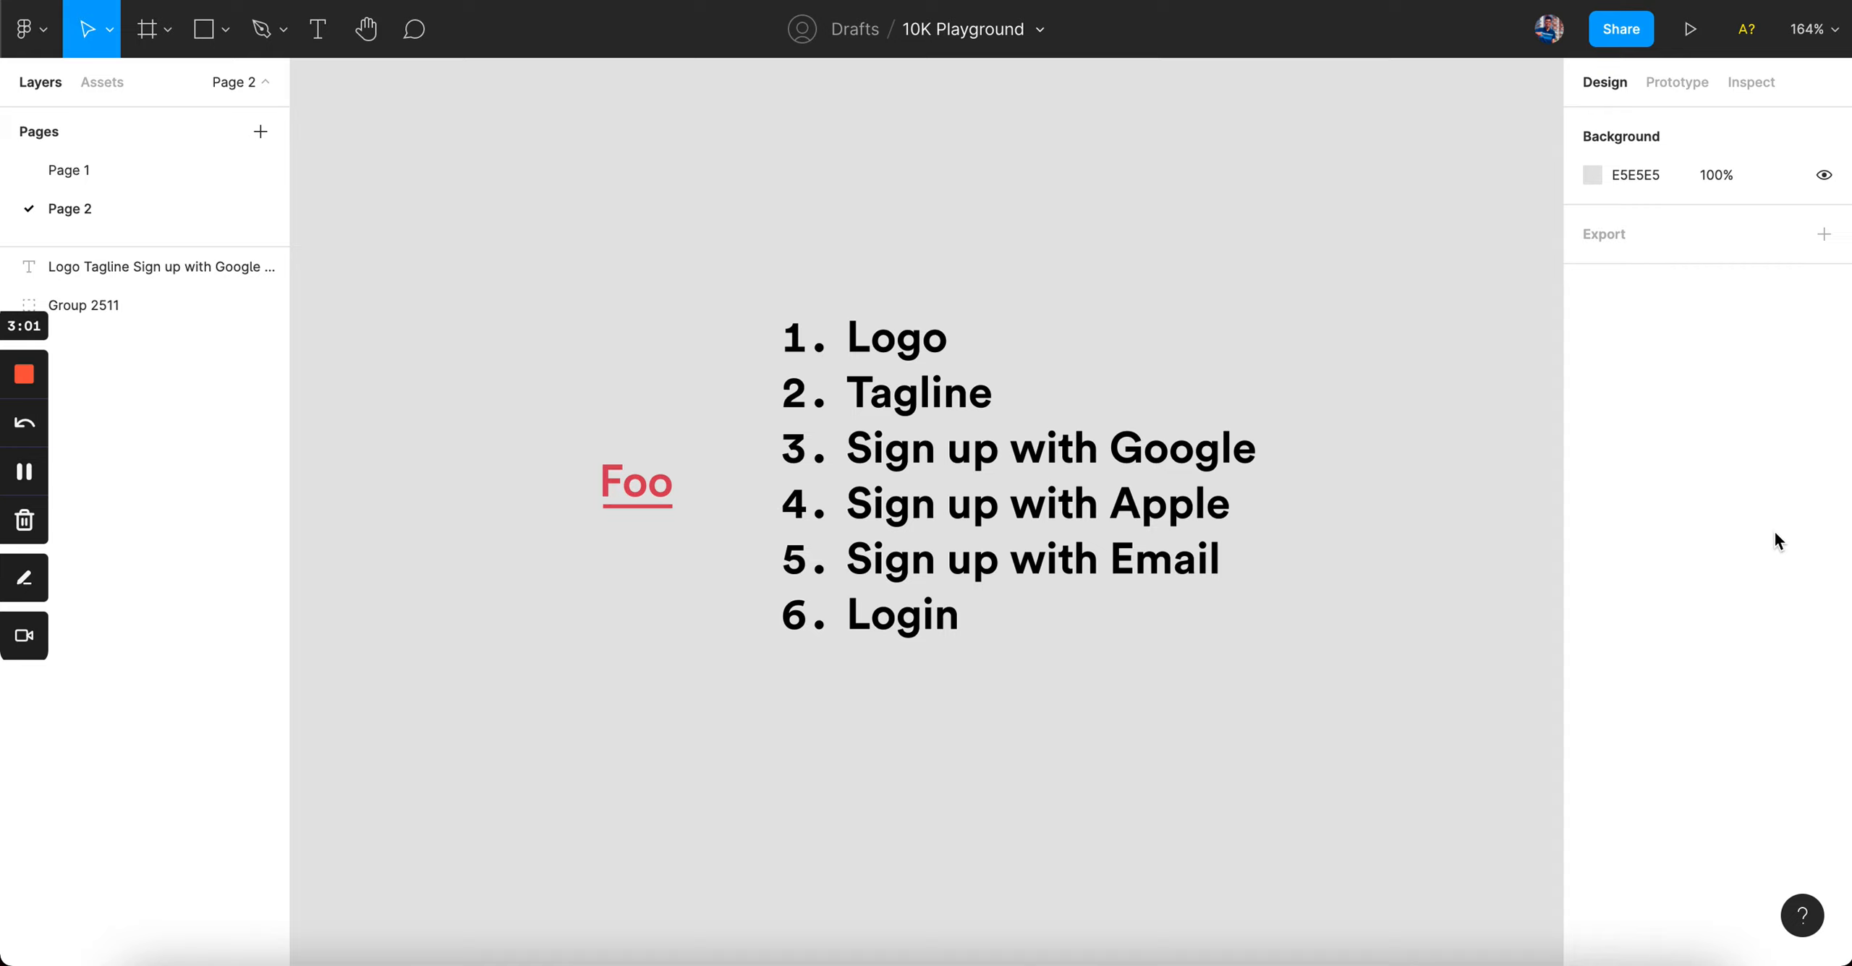
pyautogui.press('super+Tab')
pyautogui.scroll(-2, 1773, 530)
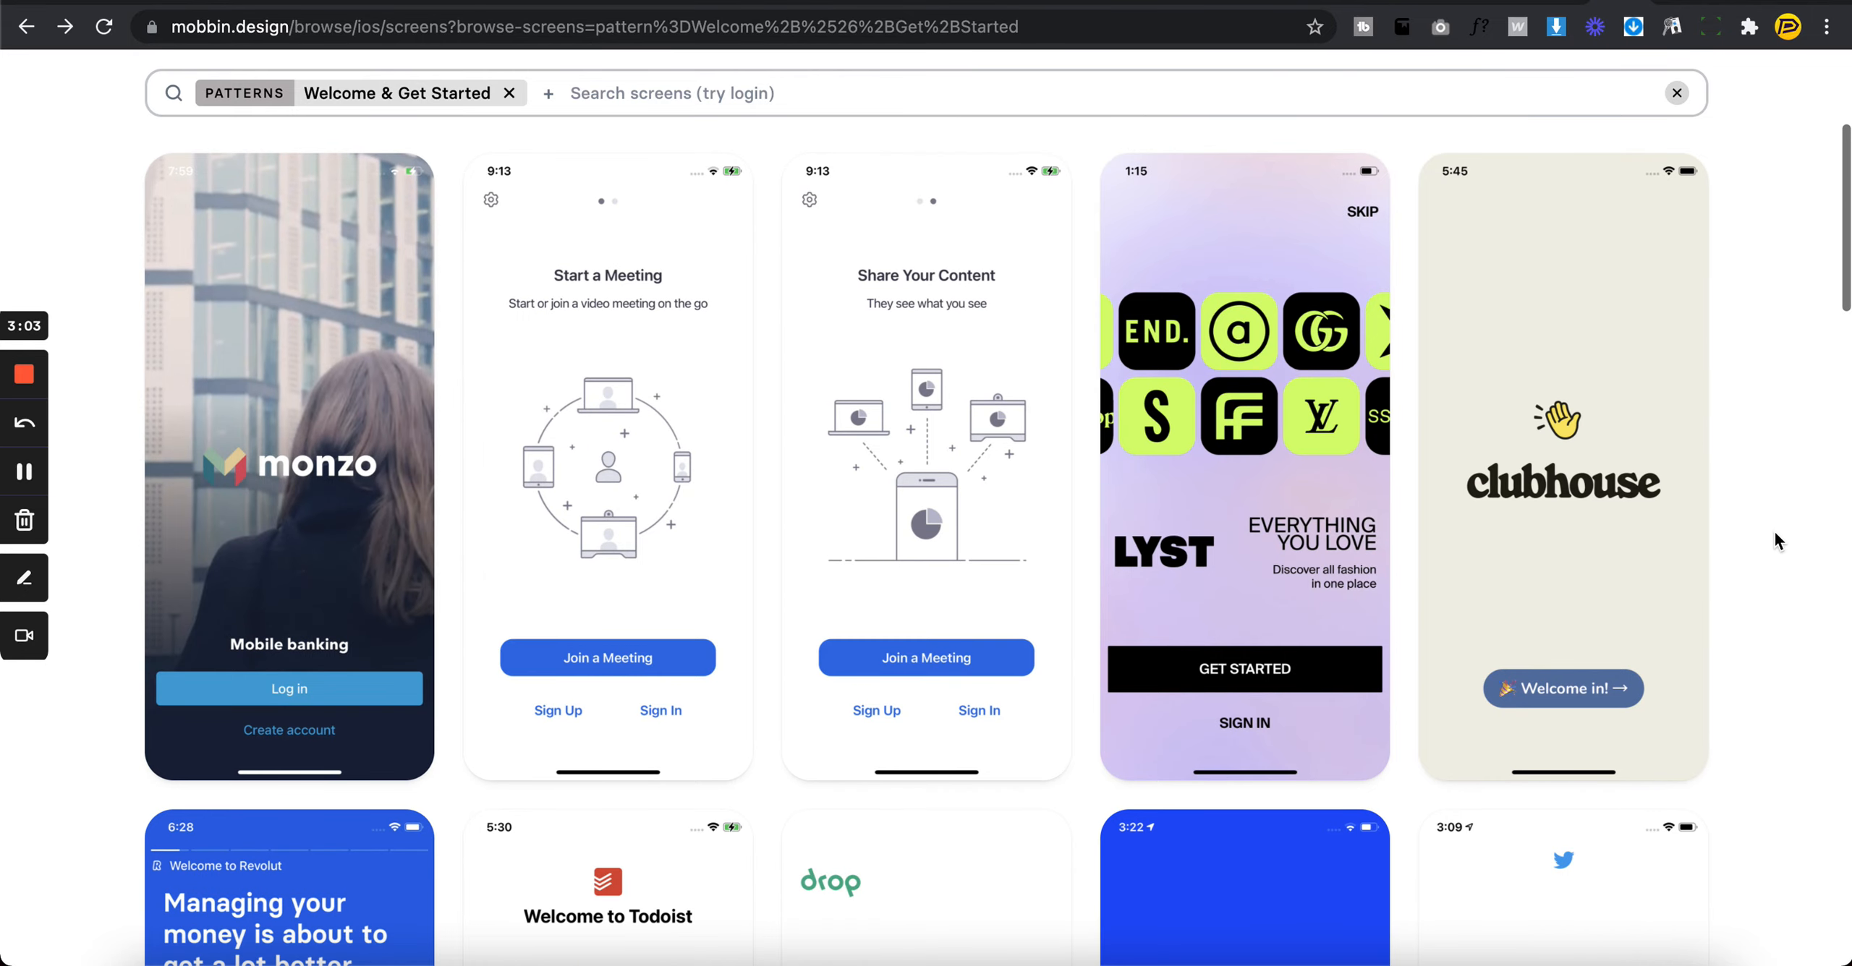
pyautogui.scroll(-7, 1775, 535)
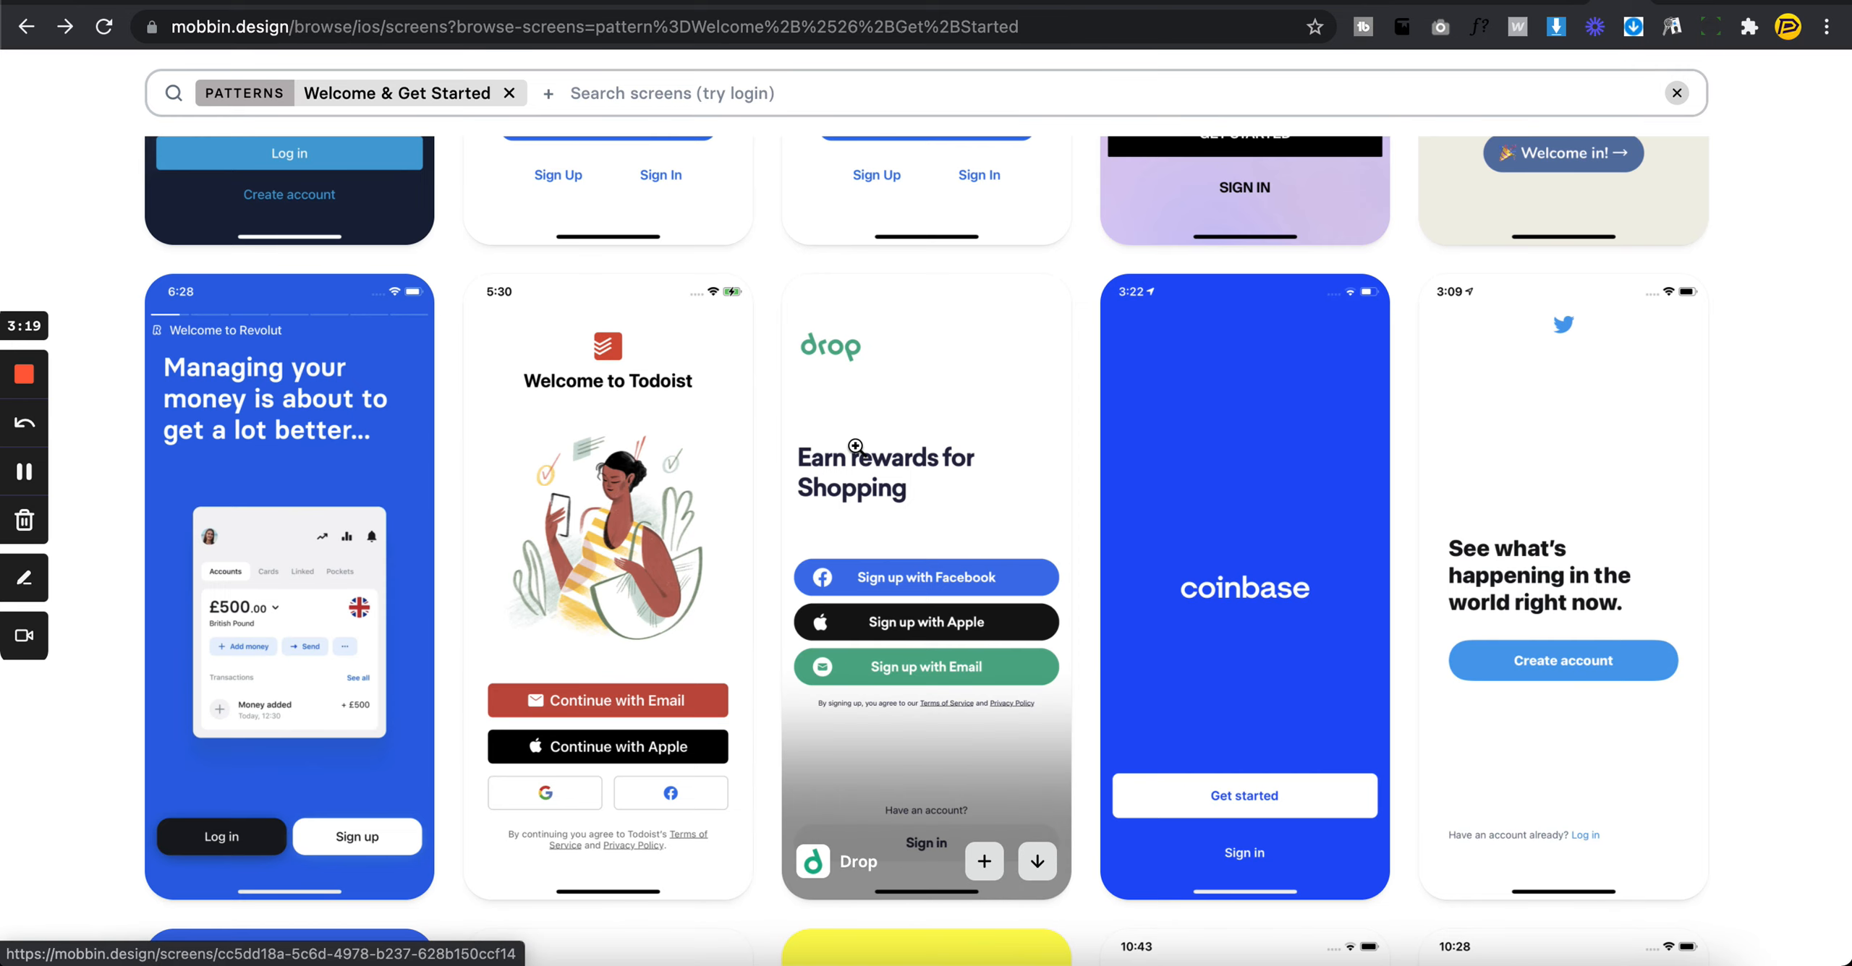
pyautogui.click(644, 510)
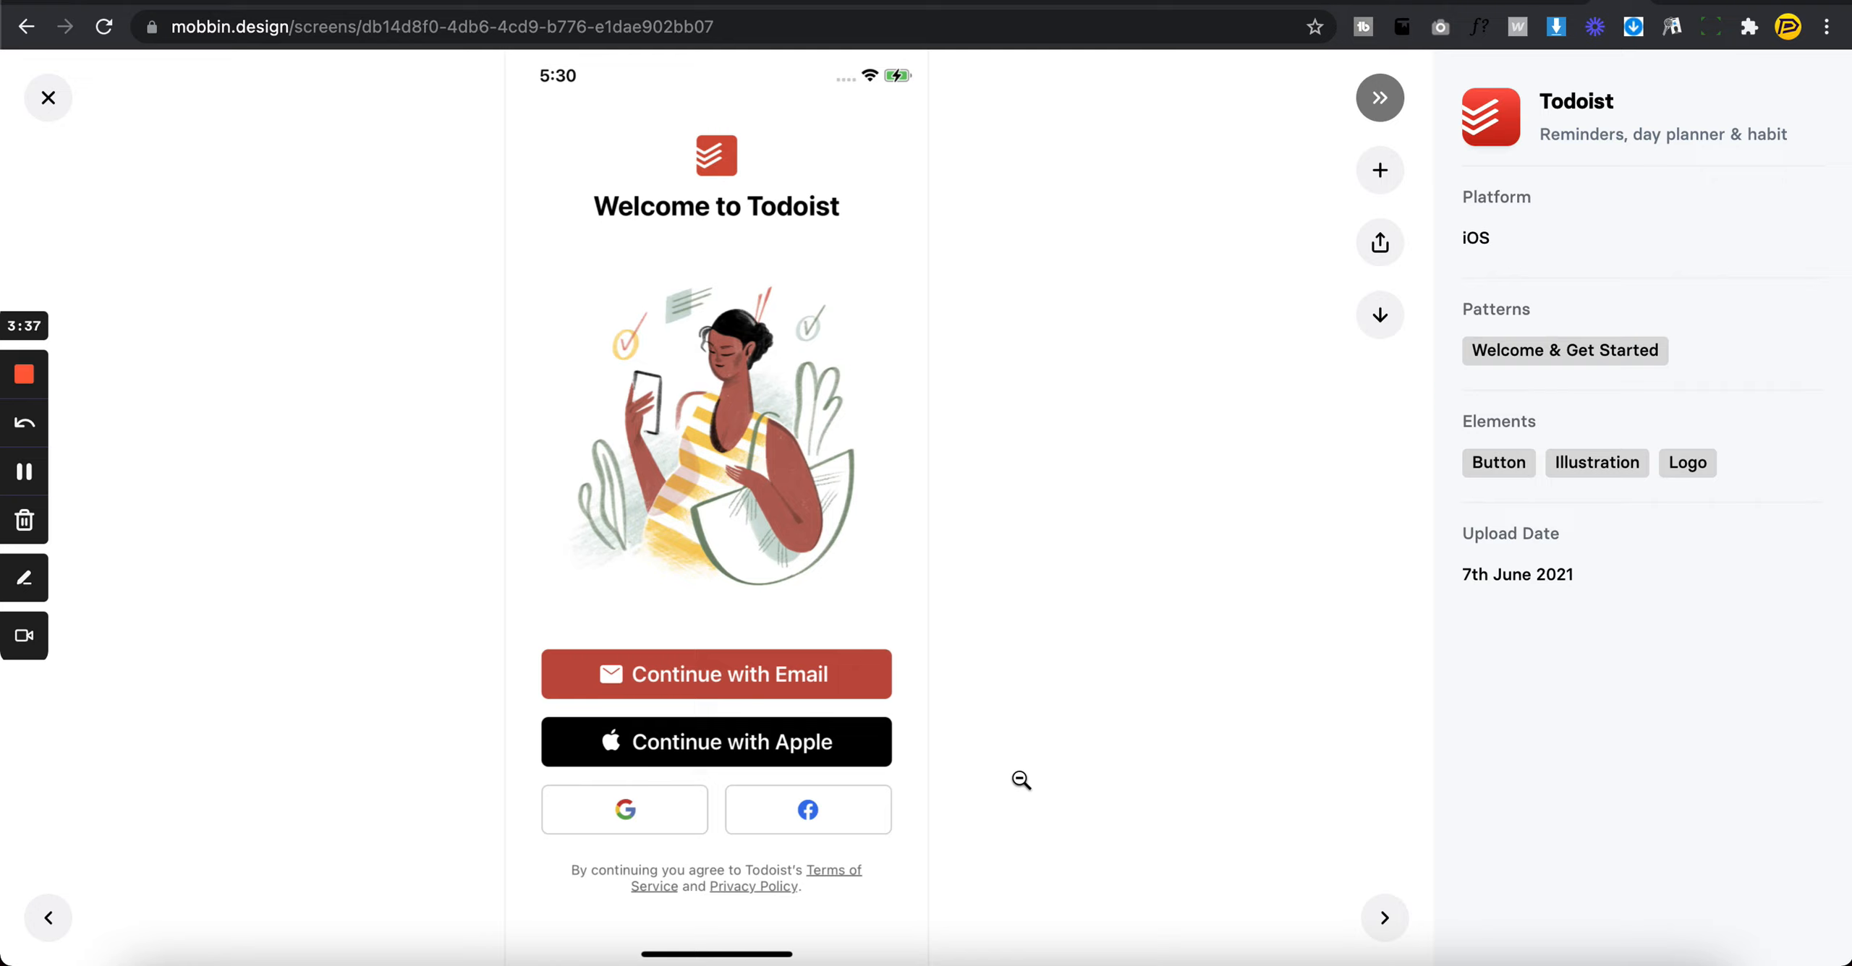
# - Capture the Todoist phone screen as a screenshot and paste it into the Figma file beside the numbered list
pyautogui.press('super+shift+5')
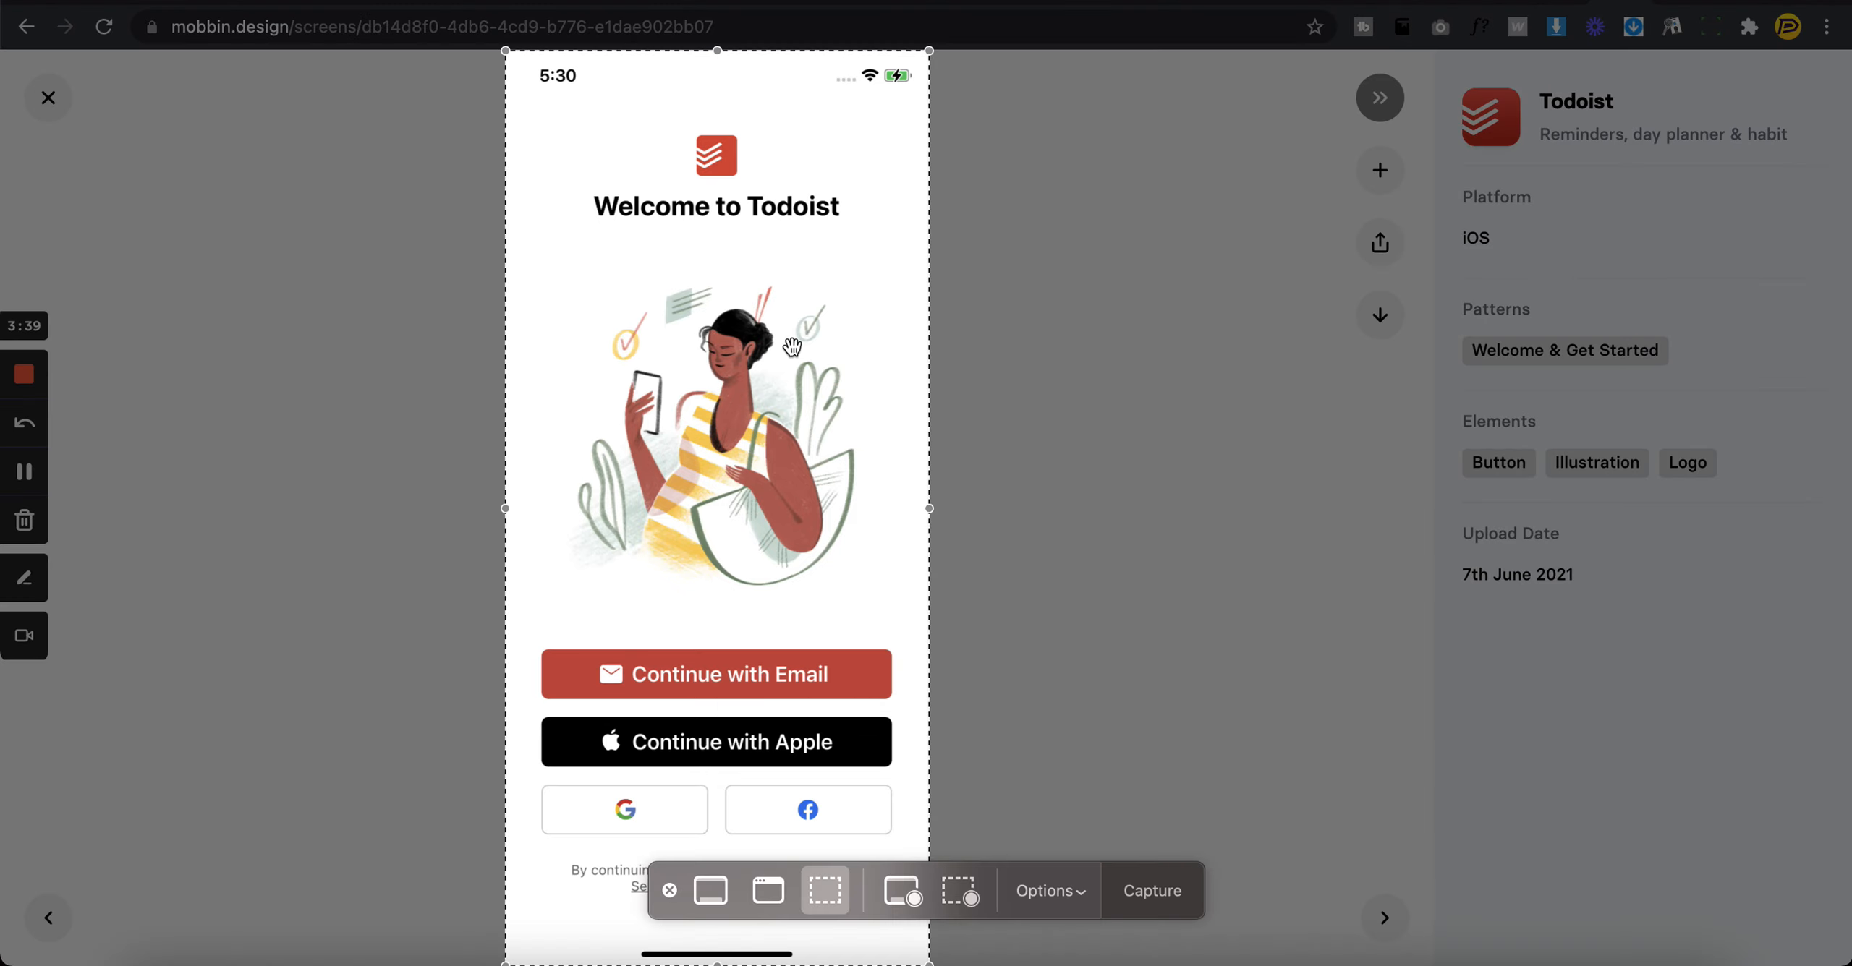
pyautogui.press('Escape')
pyautogui.press('super+Tab')
pyautogui.hscroll(5, 1276, 405)
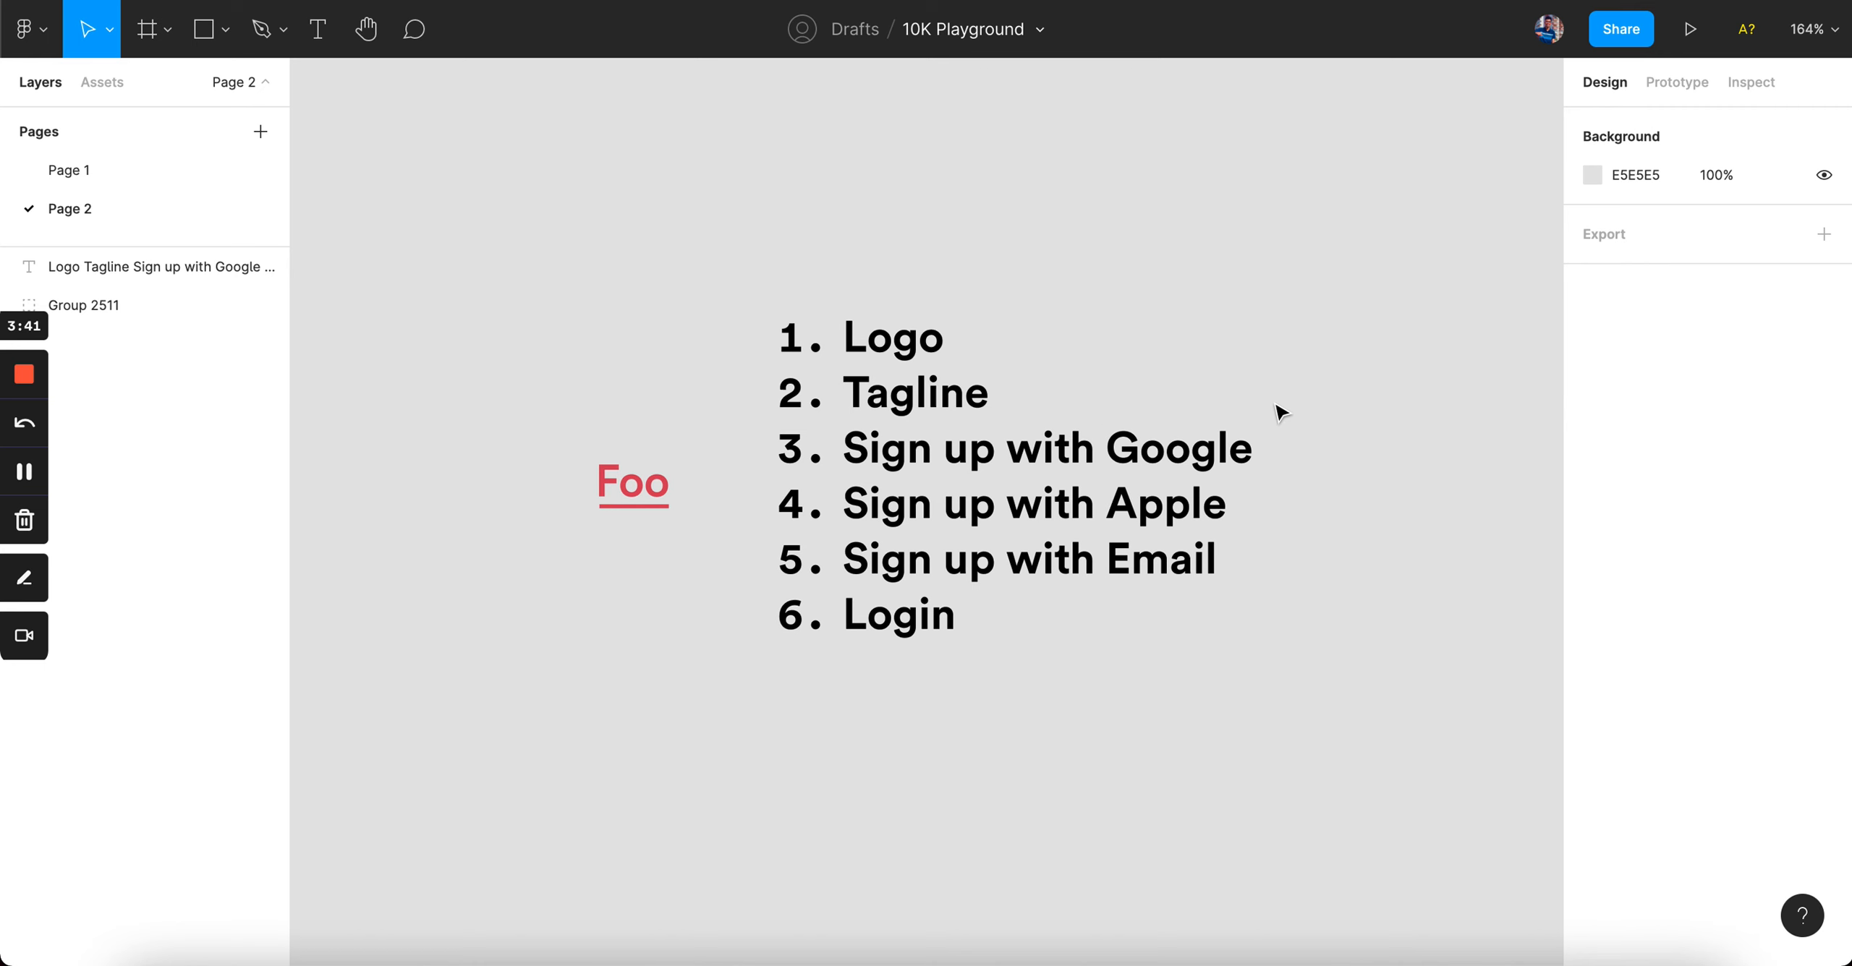
pyautogui.scroll(-3, 1275, 405)
pyautogui.hscroll(4, 1276, 405)
pyautogui.press('super+v')
pyautogui.scroll(-5, 1041, 387)
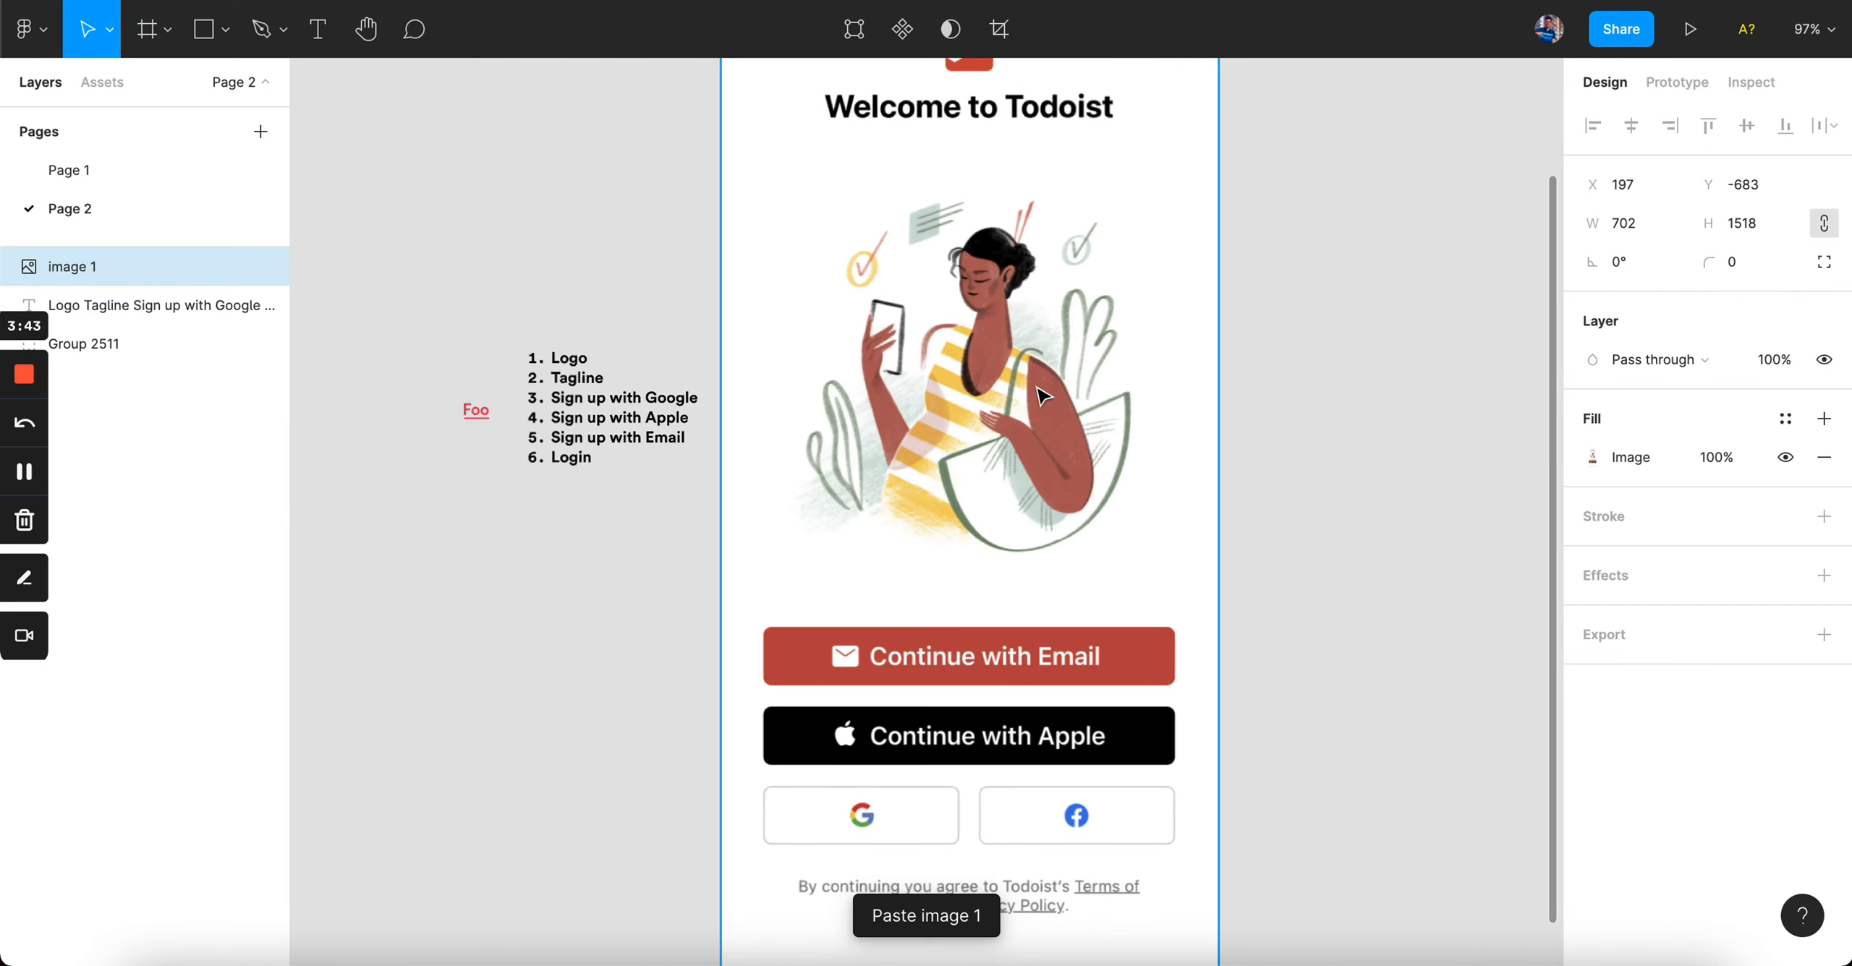
# - Move the Todoist screenshot farther from the numbered list and set its width to 375 with proportions locked
pyautogui.moveTo(971, 406); pyautogui.dragTo(1211, 444)
pyautogui.scroll(-5, 1211, 444)
pyautogui.click(1637, 225)
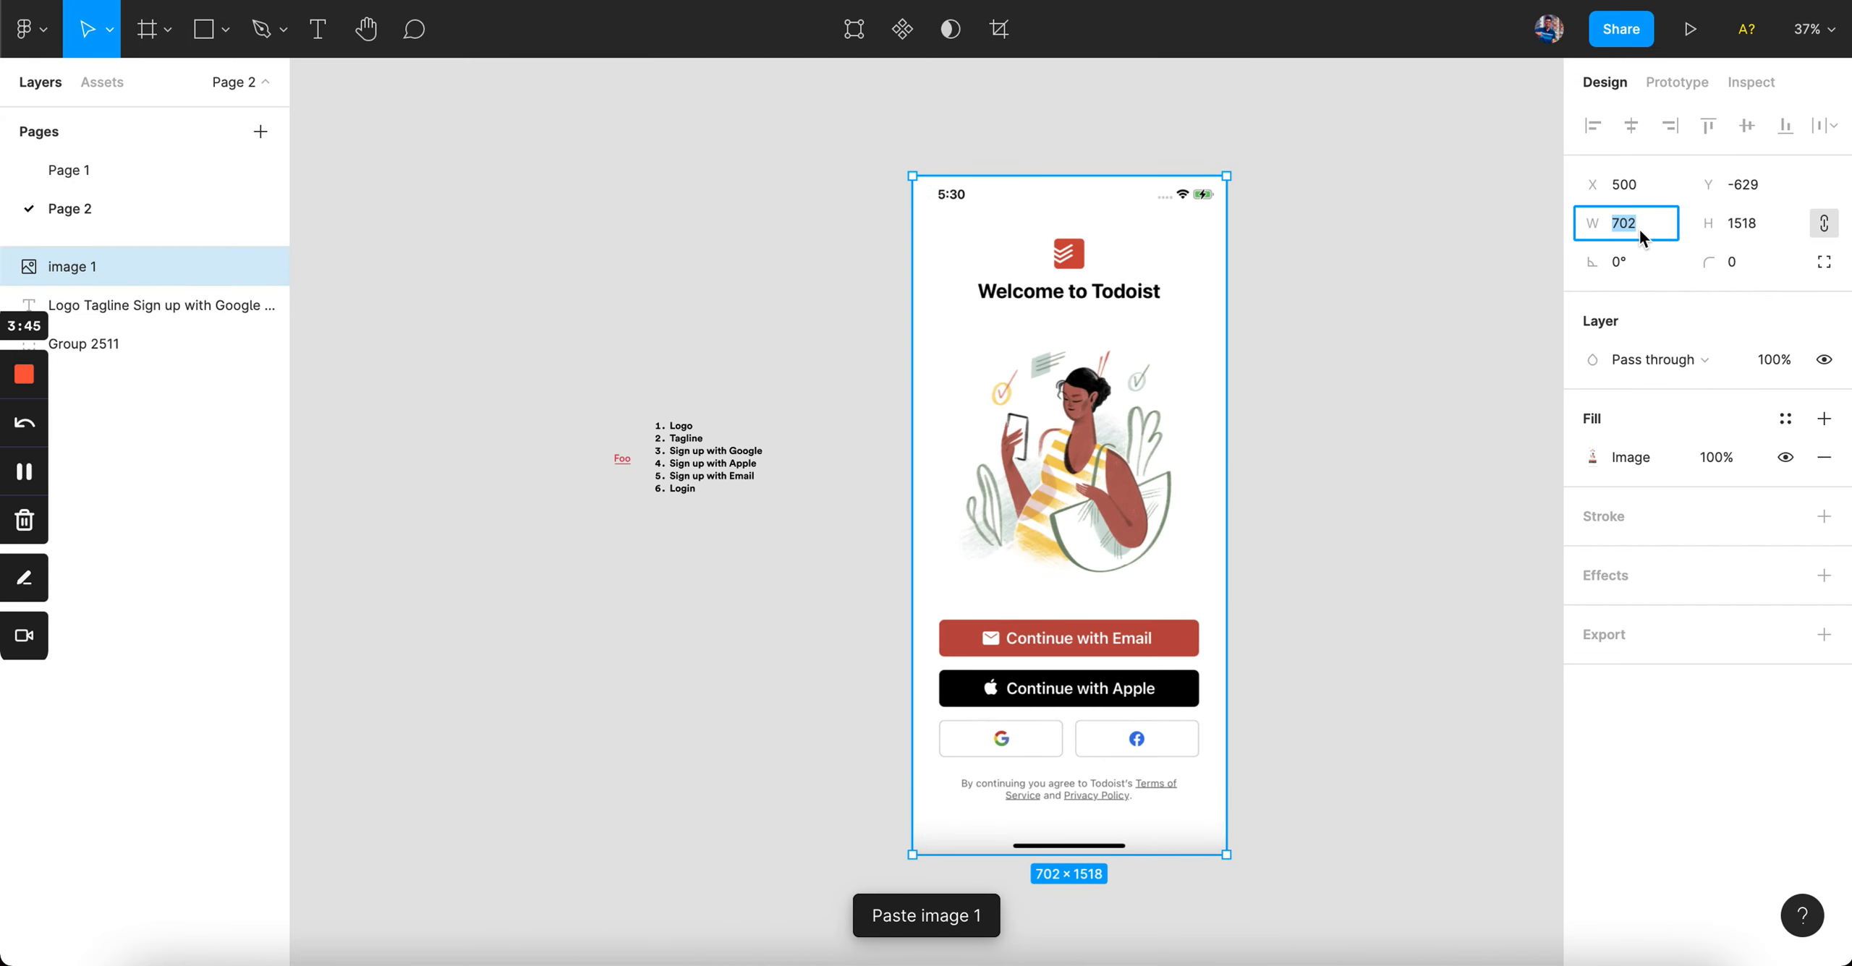
pyautogui.write('375')
pyautogui.press('Return')
pyautogui.scroll(3, 1074, 389)
# - Switch to Mobbin, close the Todoist screen and open the Drop welcome screen from the results
pyautogui.press('super+Tab')
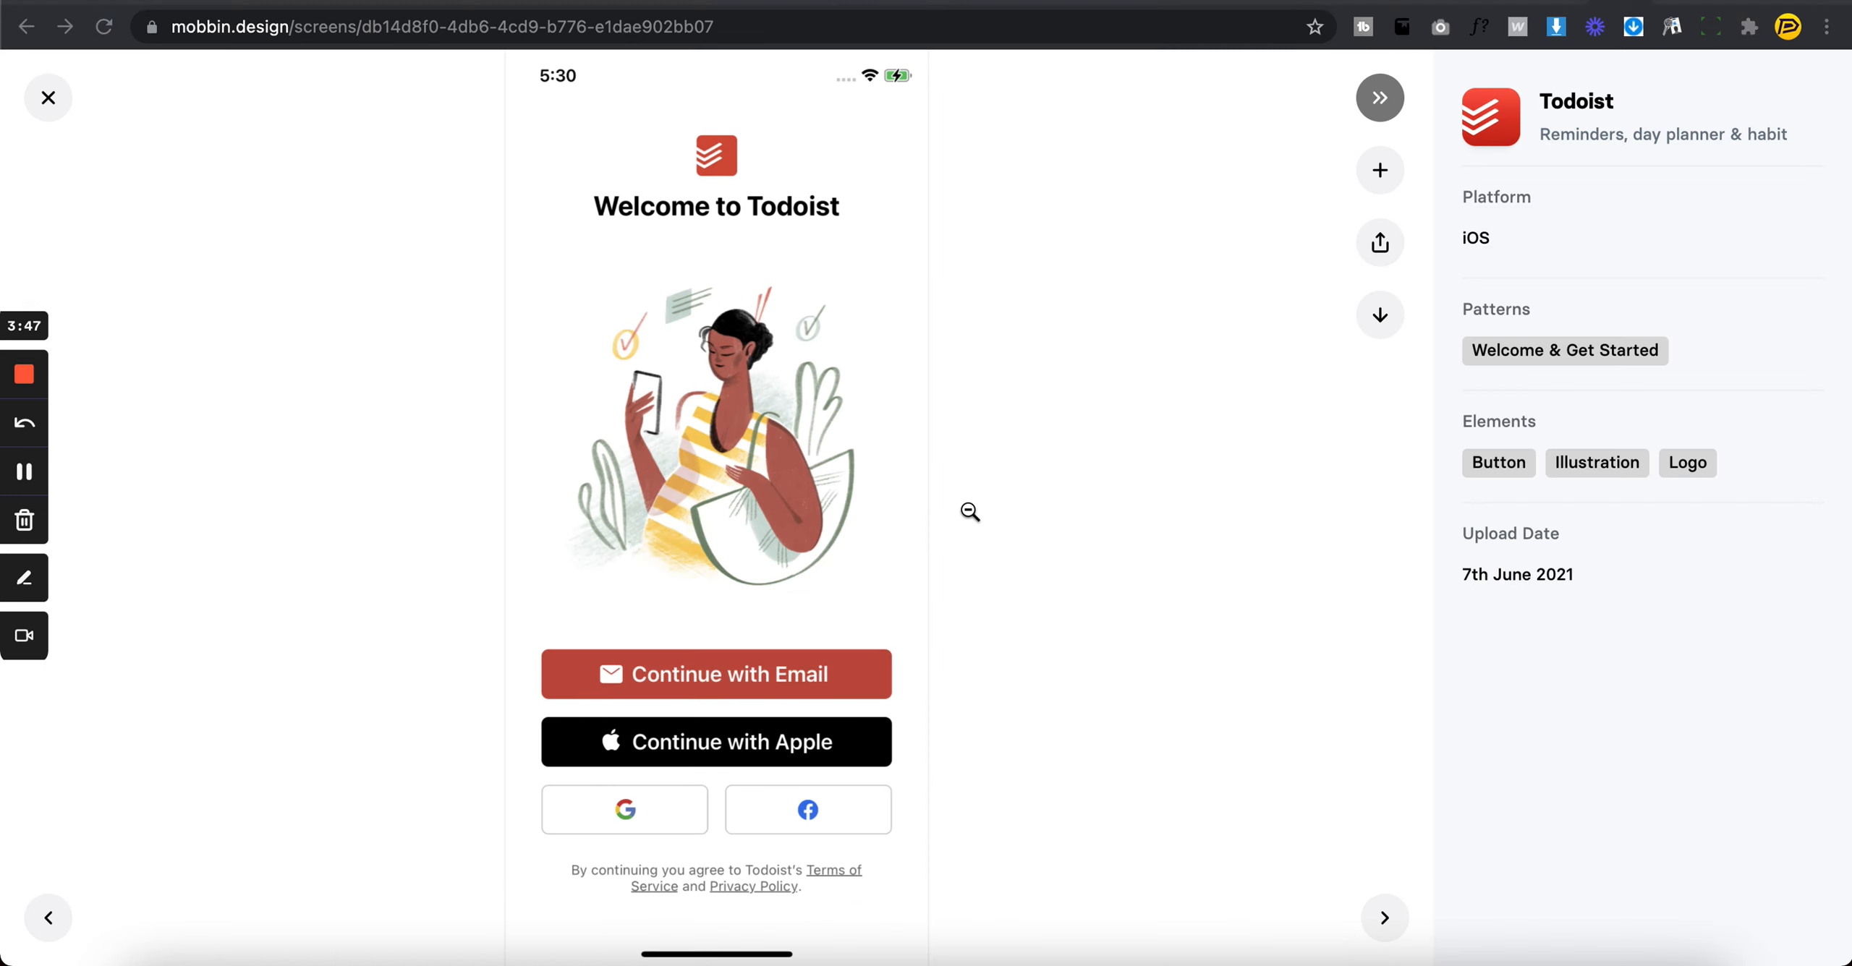
pyautogui.click(48, 98)
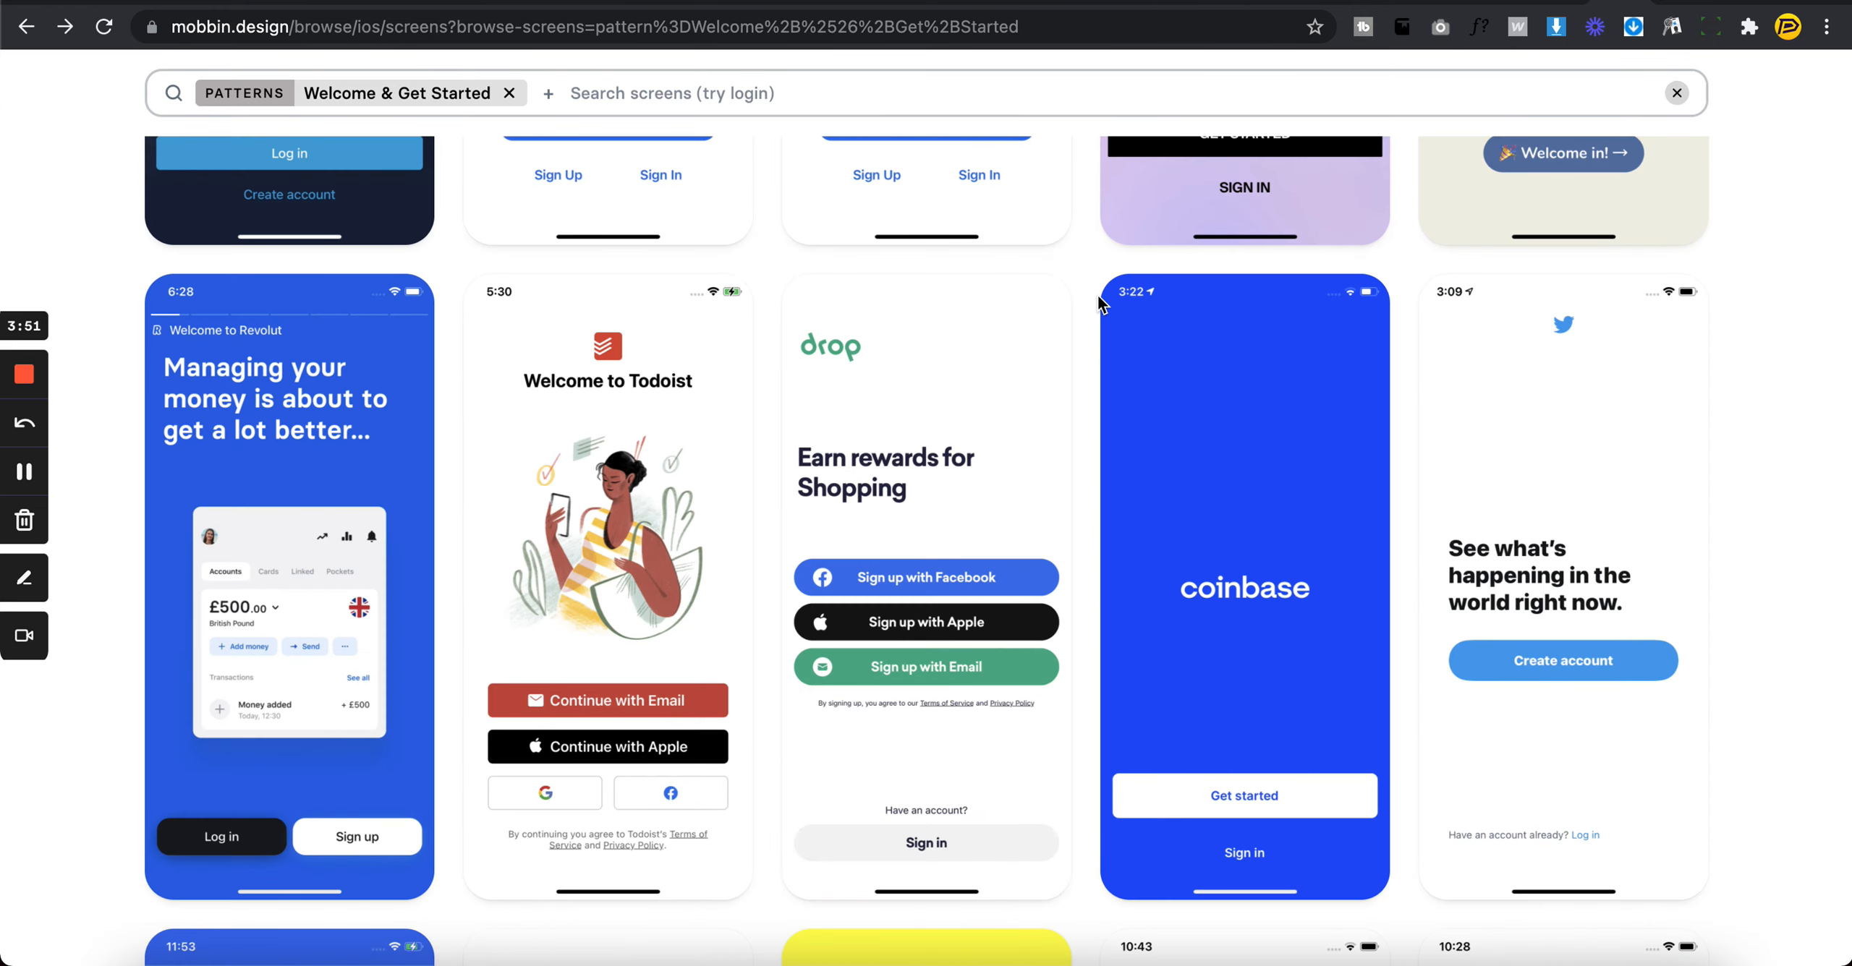
pyautogui.click(981, 443)
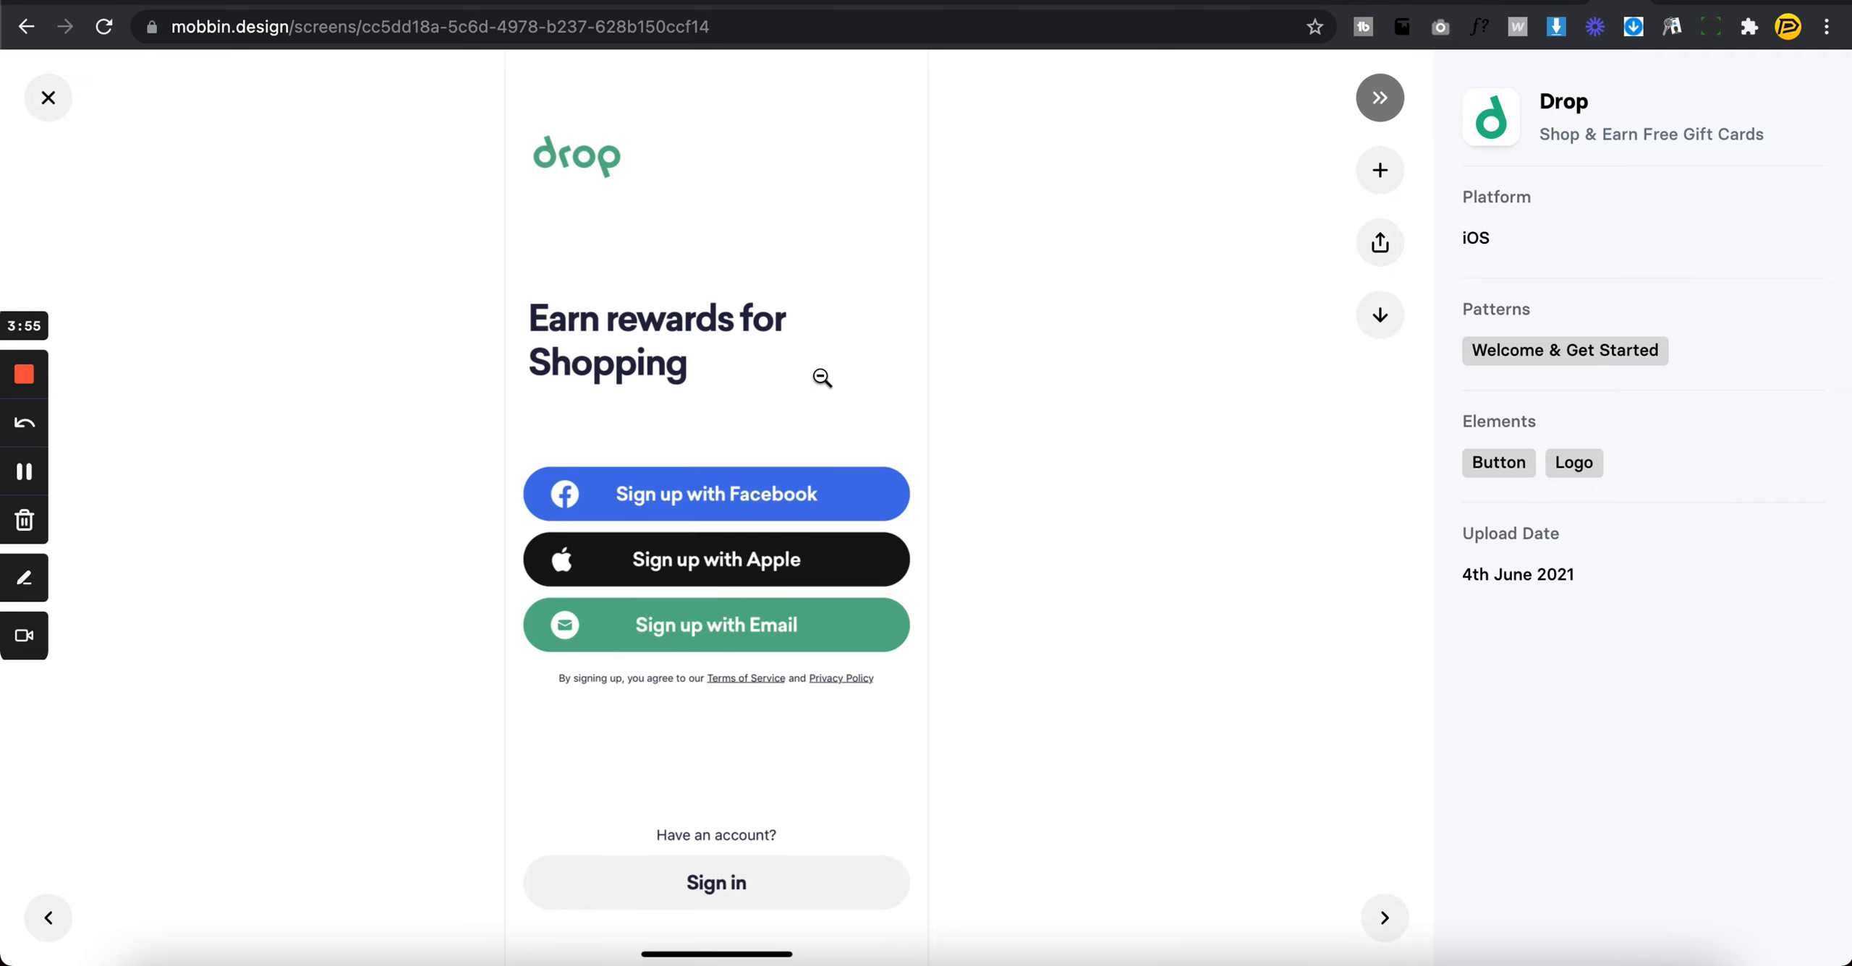
# - Capture the Drop phone screen as a screenshot and paste it into the Figma file near the Todoist image
pyautogui.press('super+shift+5')
pyautogui.press('Return')
pyautogui.press('super+Tab')
pyautogui.click(1282, 467)
pyautogui.hscroll(5, 1281, 466)
pyautogui.press('super+v')
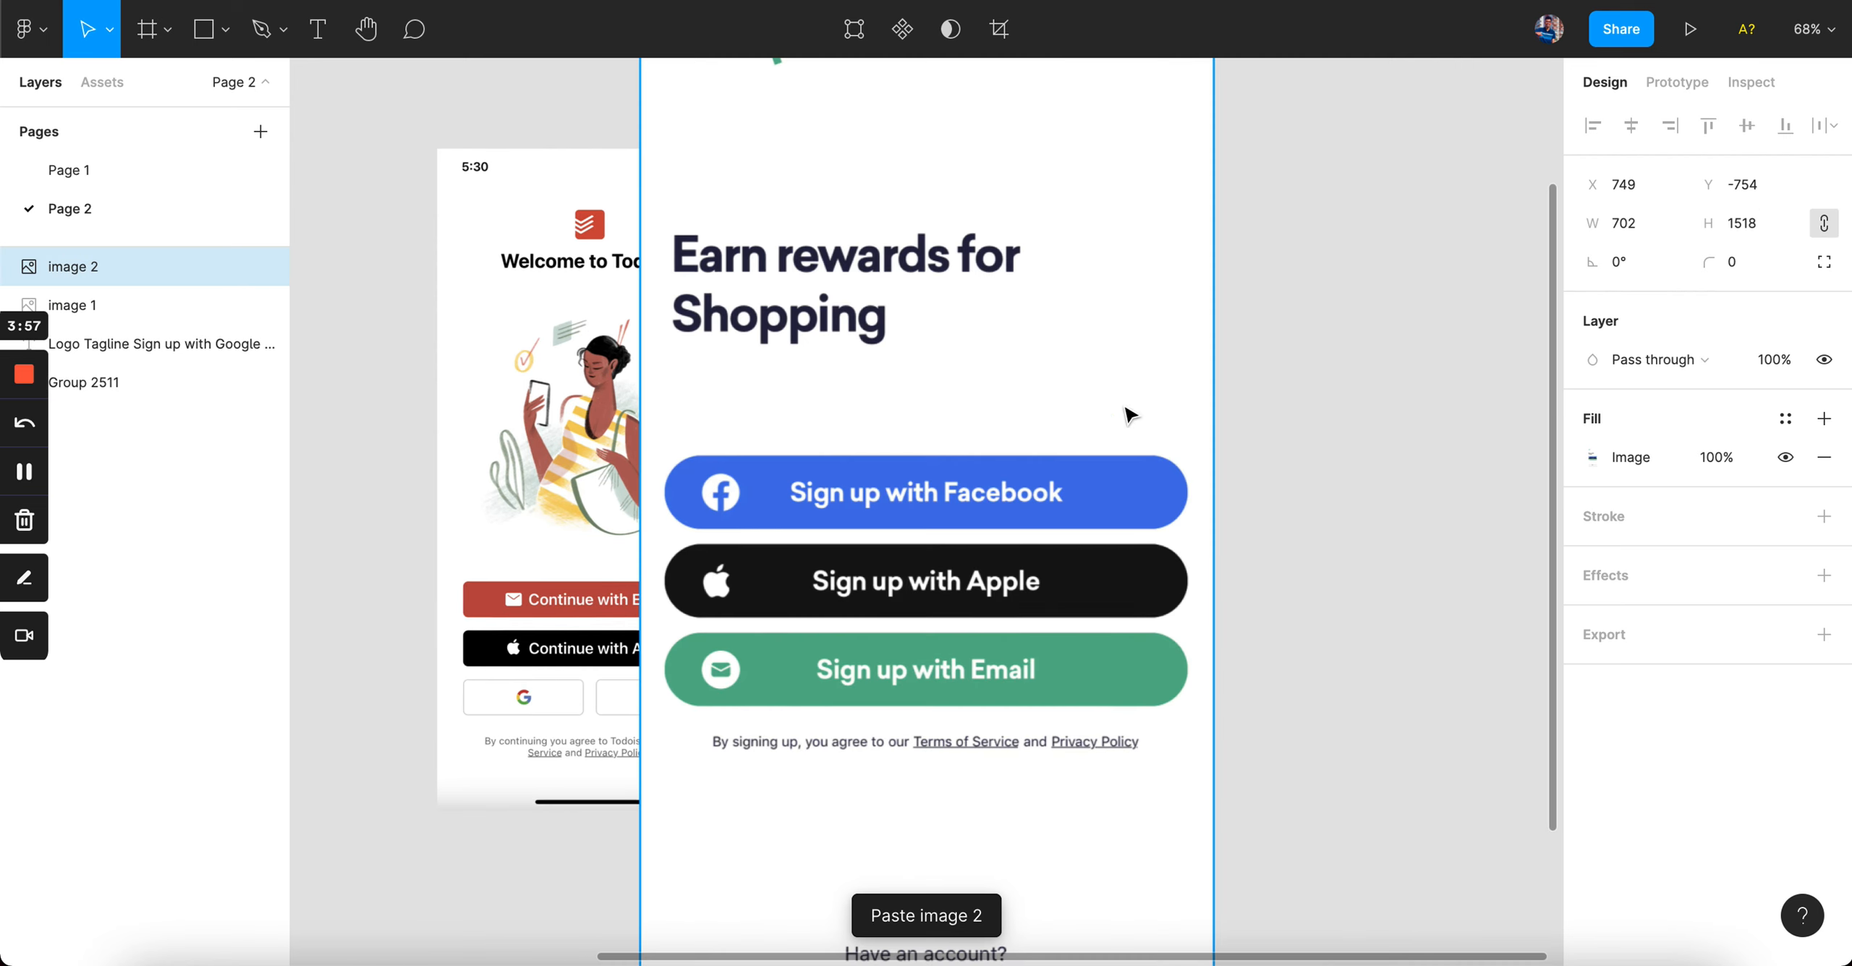
# - Set the Drop screenshot's width to 375 and place it right of the Todoist image, aligned with its top edge
pyautogui.click(1636, 227)
pyautogui.write('375')
pyautogui.press('Return')
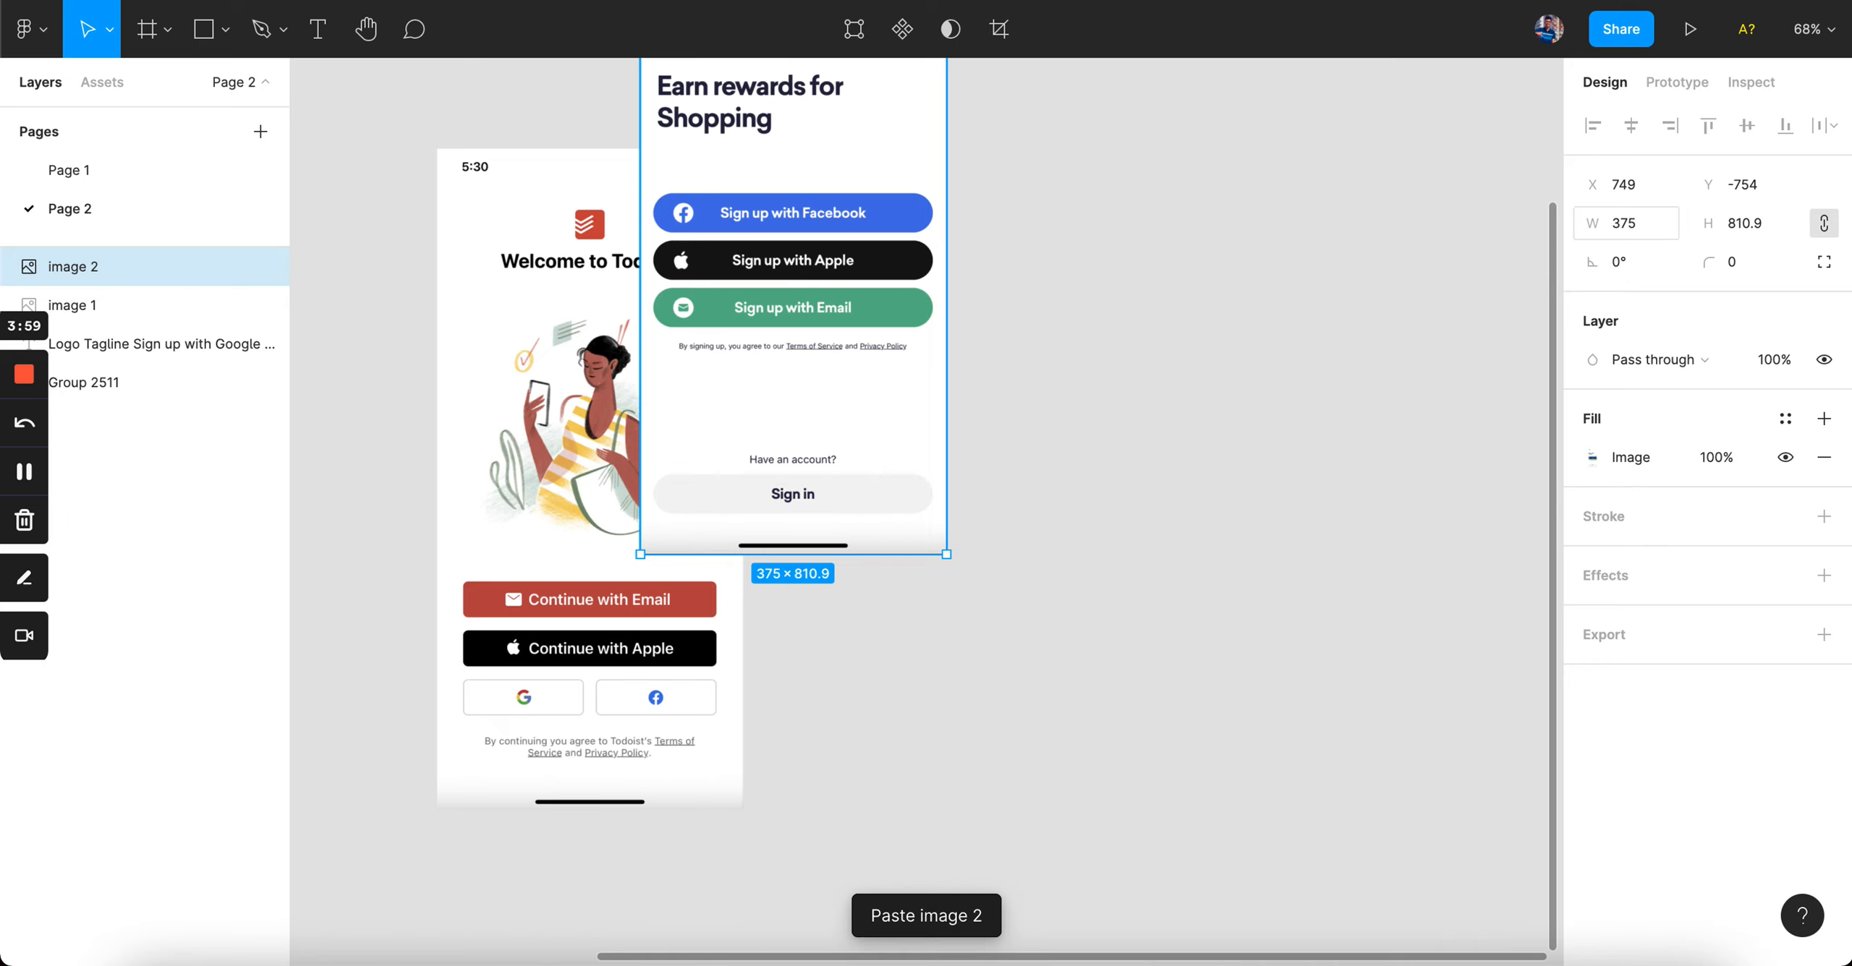
pyautogui.moveTo(857, 211); pyautogui.dragTo(998, 468)
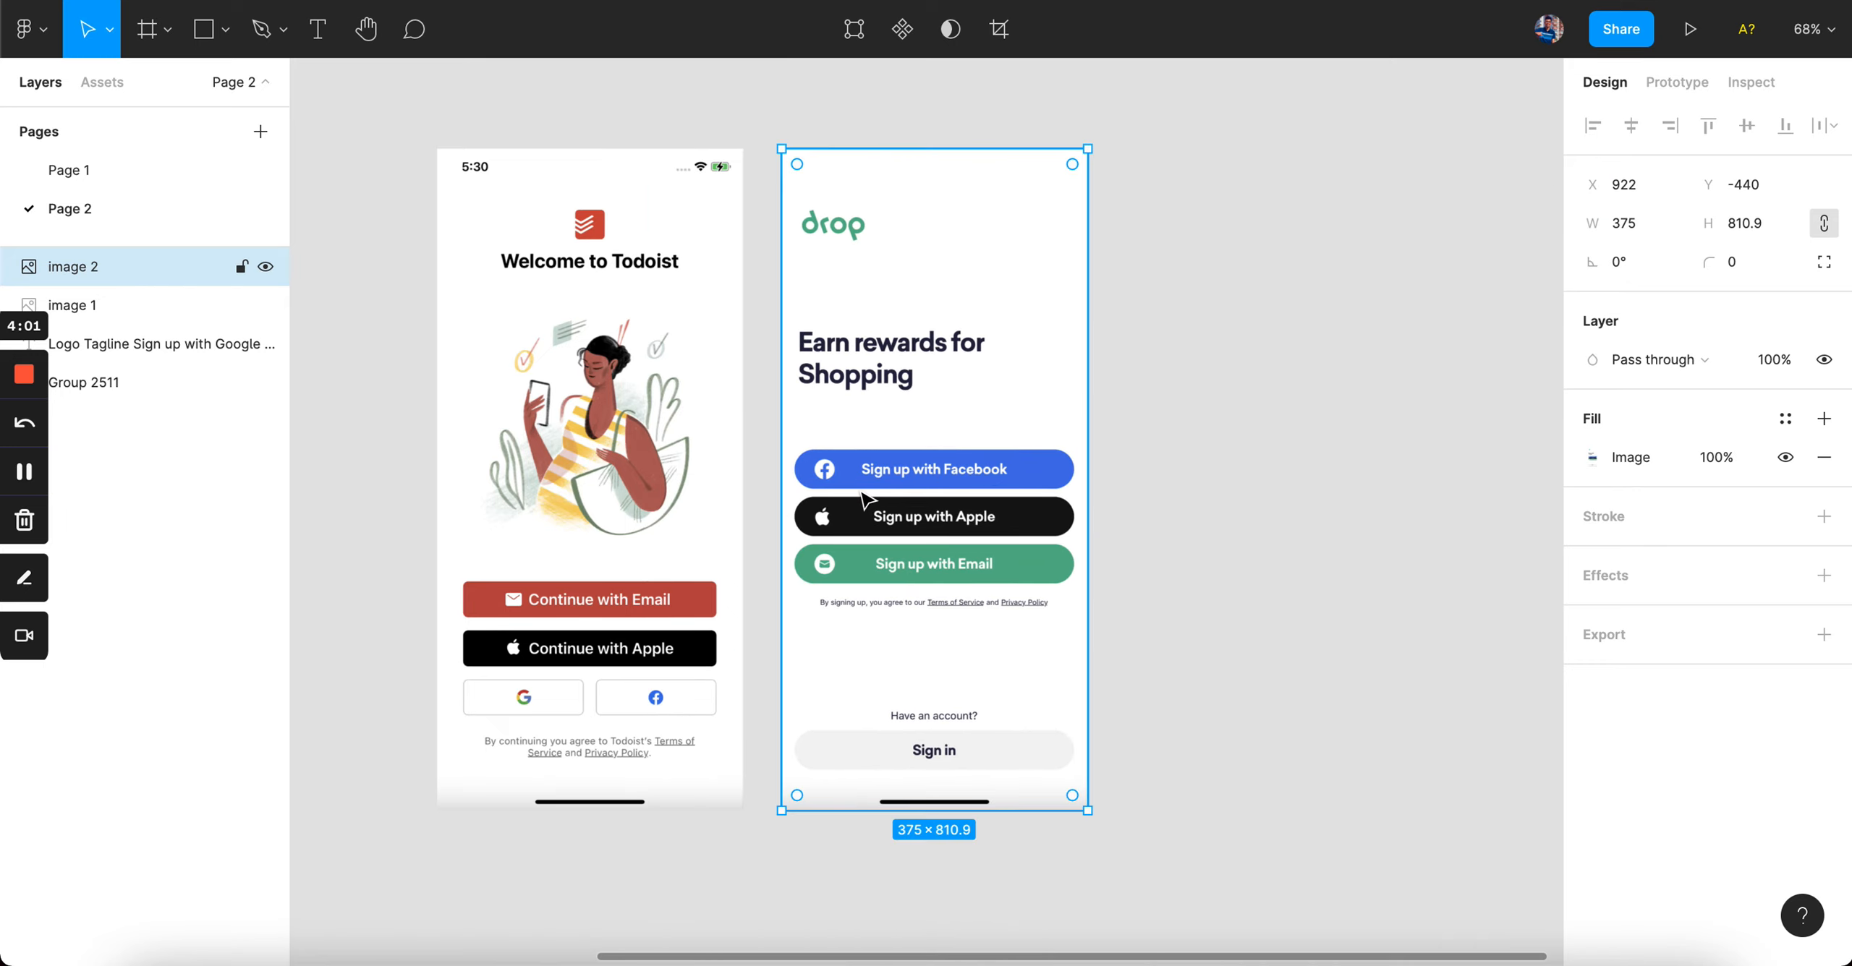
pyautogui.scroll(3, 865, 499)
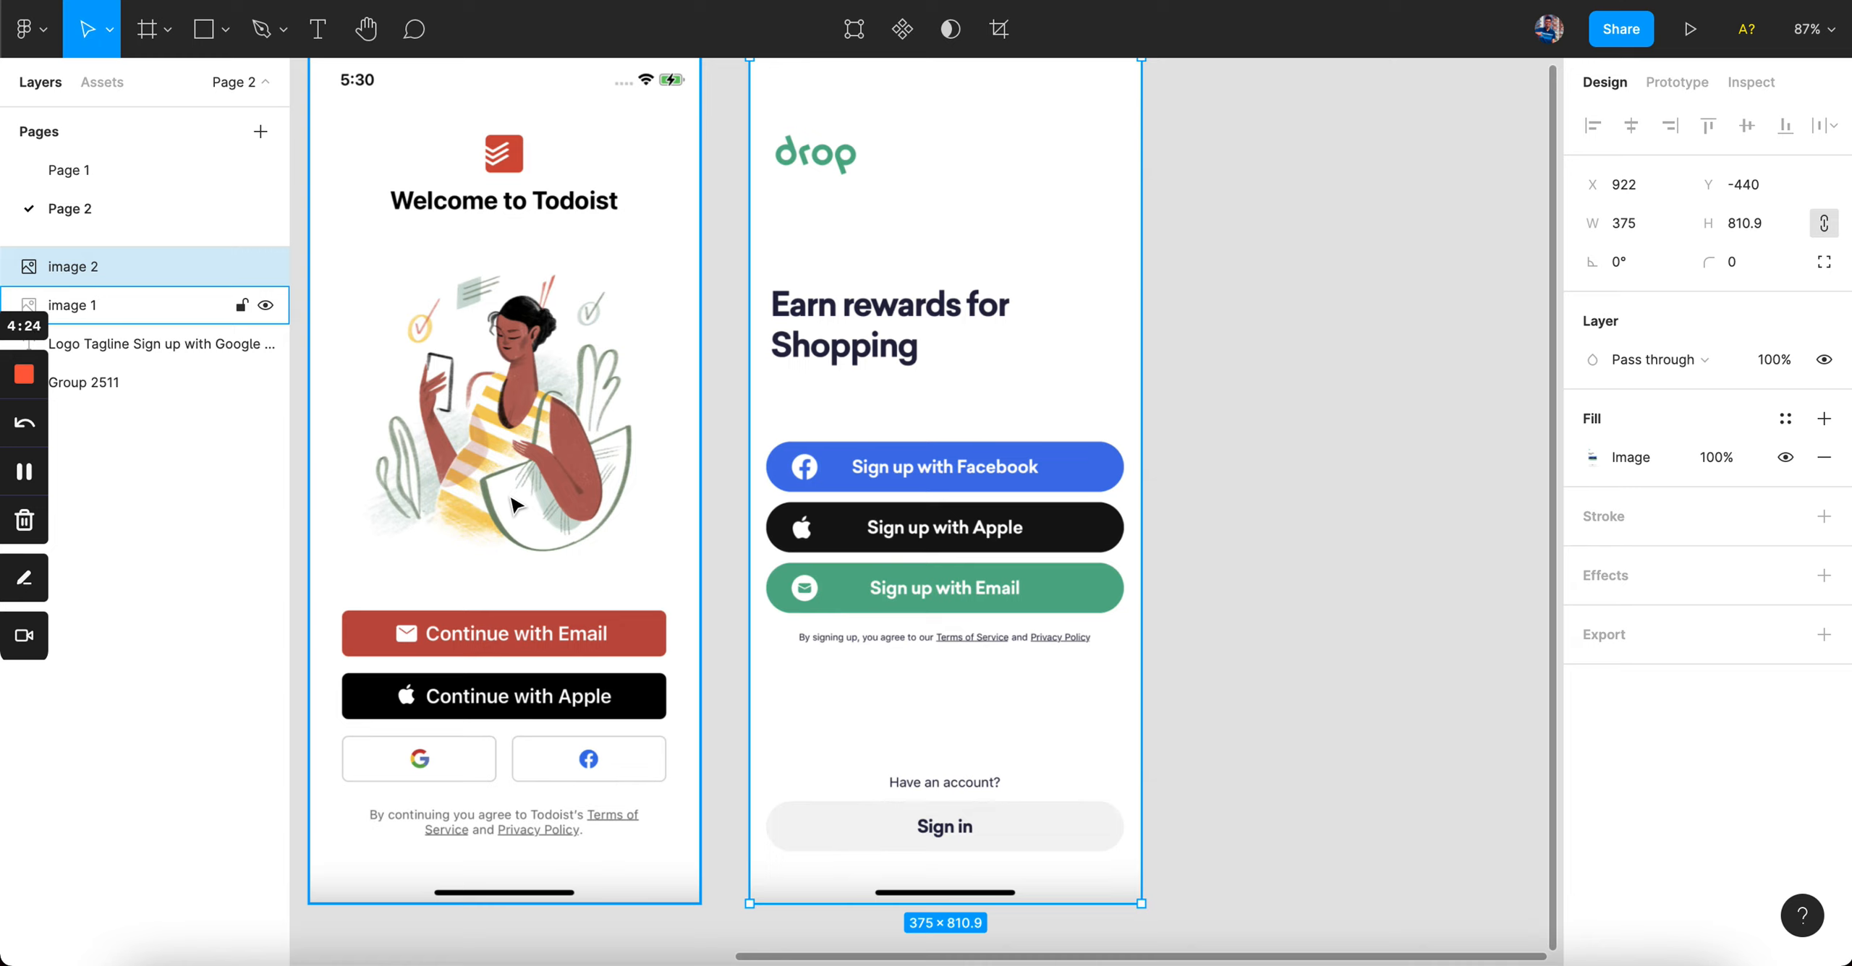
pyautogui.scroll(1, 515, 504)
pyautogui.hscroll(-2, 515, 504)
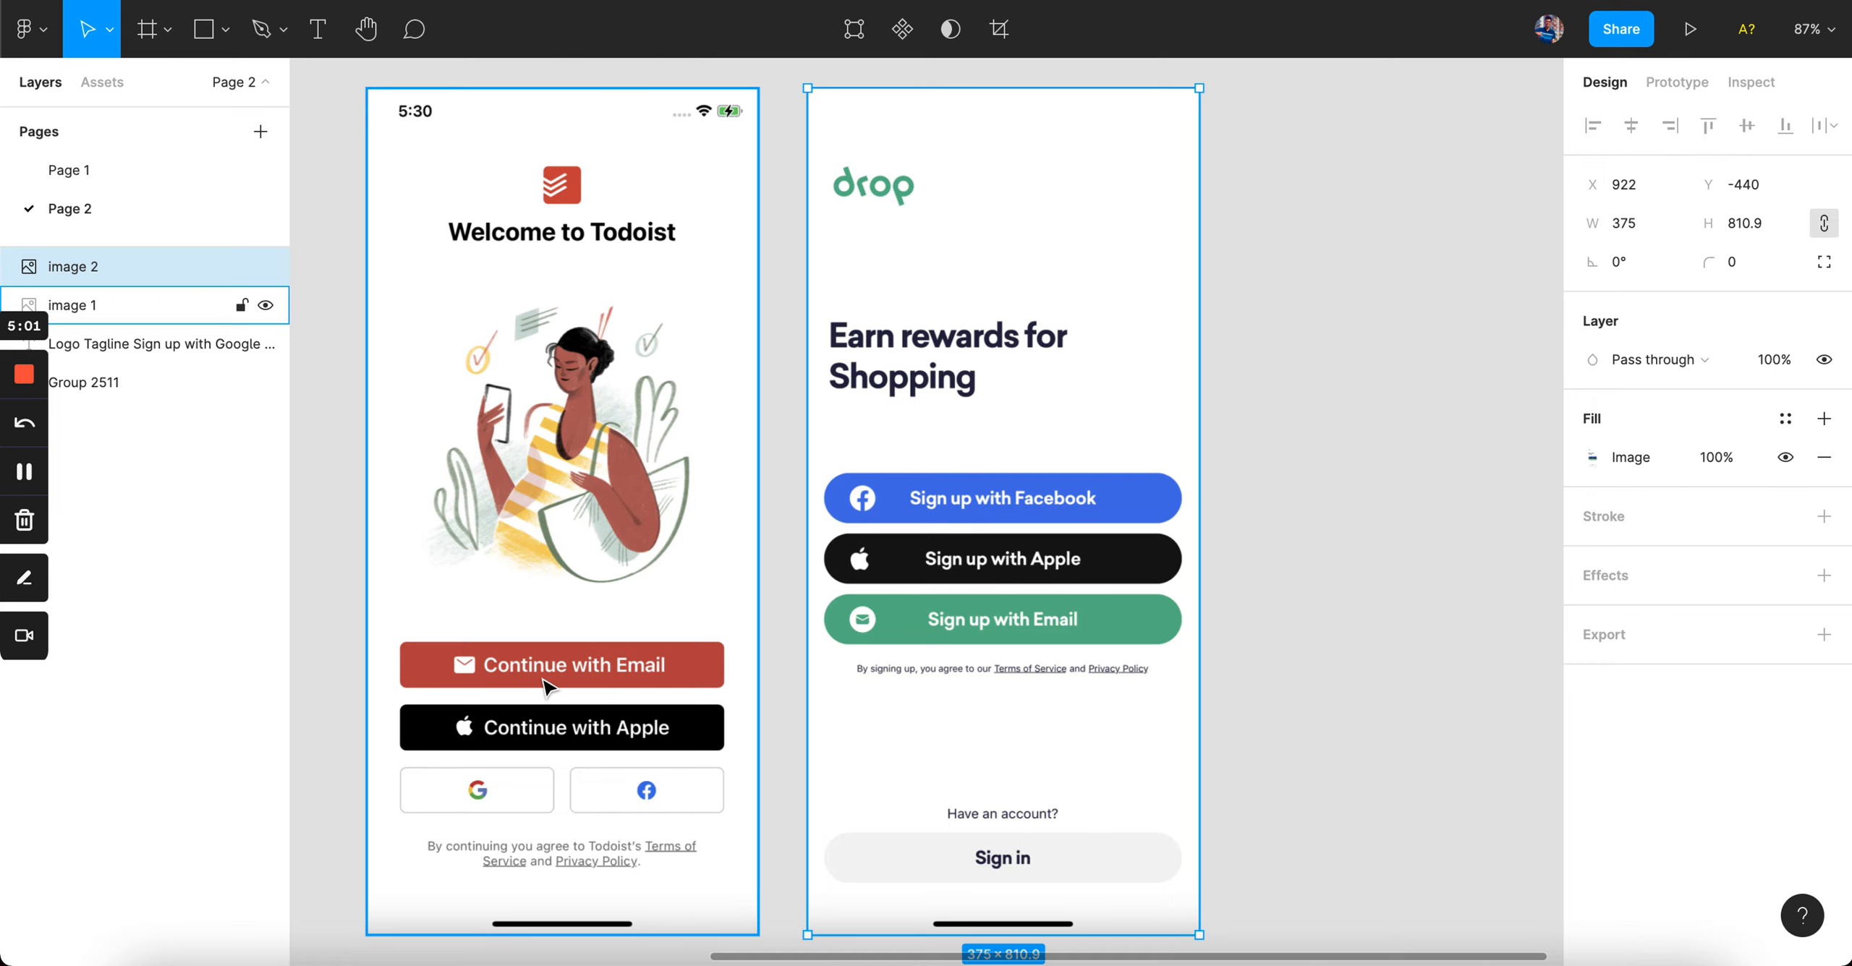
# - Switch to Mobbin and open the Coinbase welcome screen from the Welcome & Get Started results
pyautogui.press('super+Tab')
pyautogui.click(200, 252)
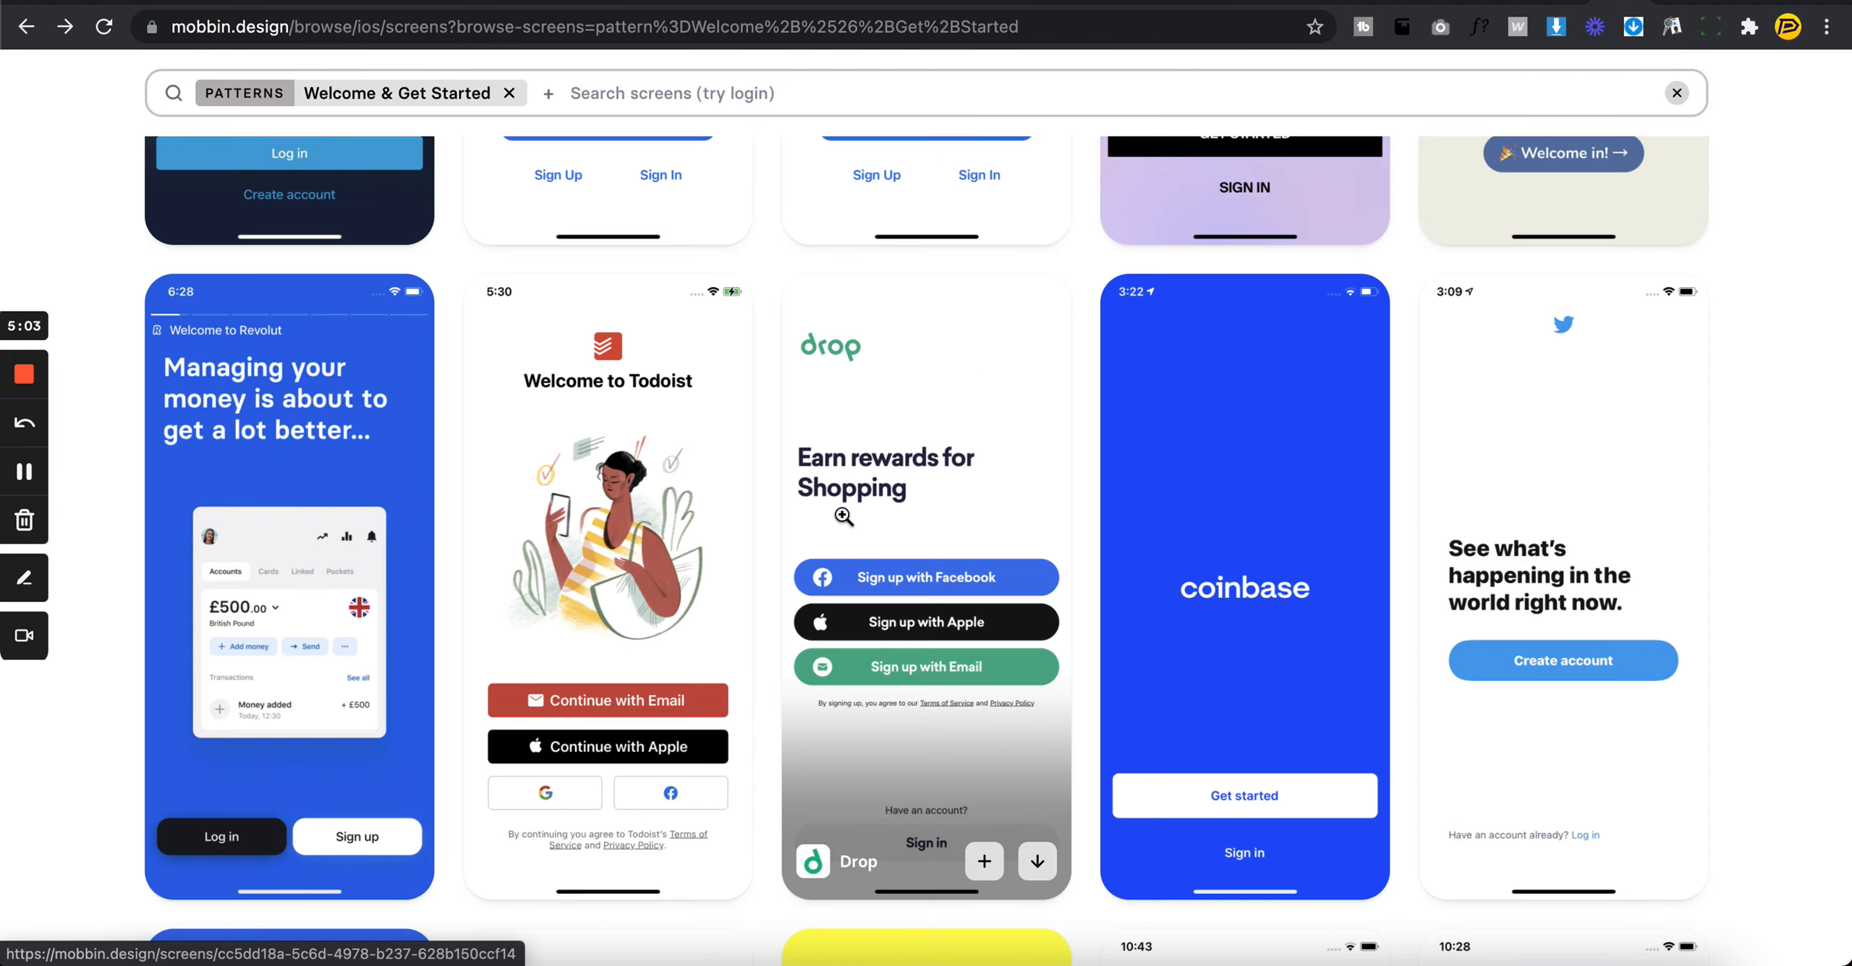
pyautogui.scroll(-1, 1083, 368)
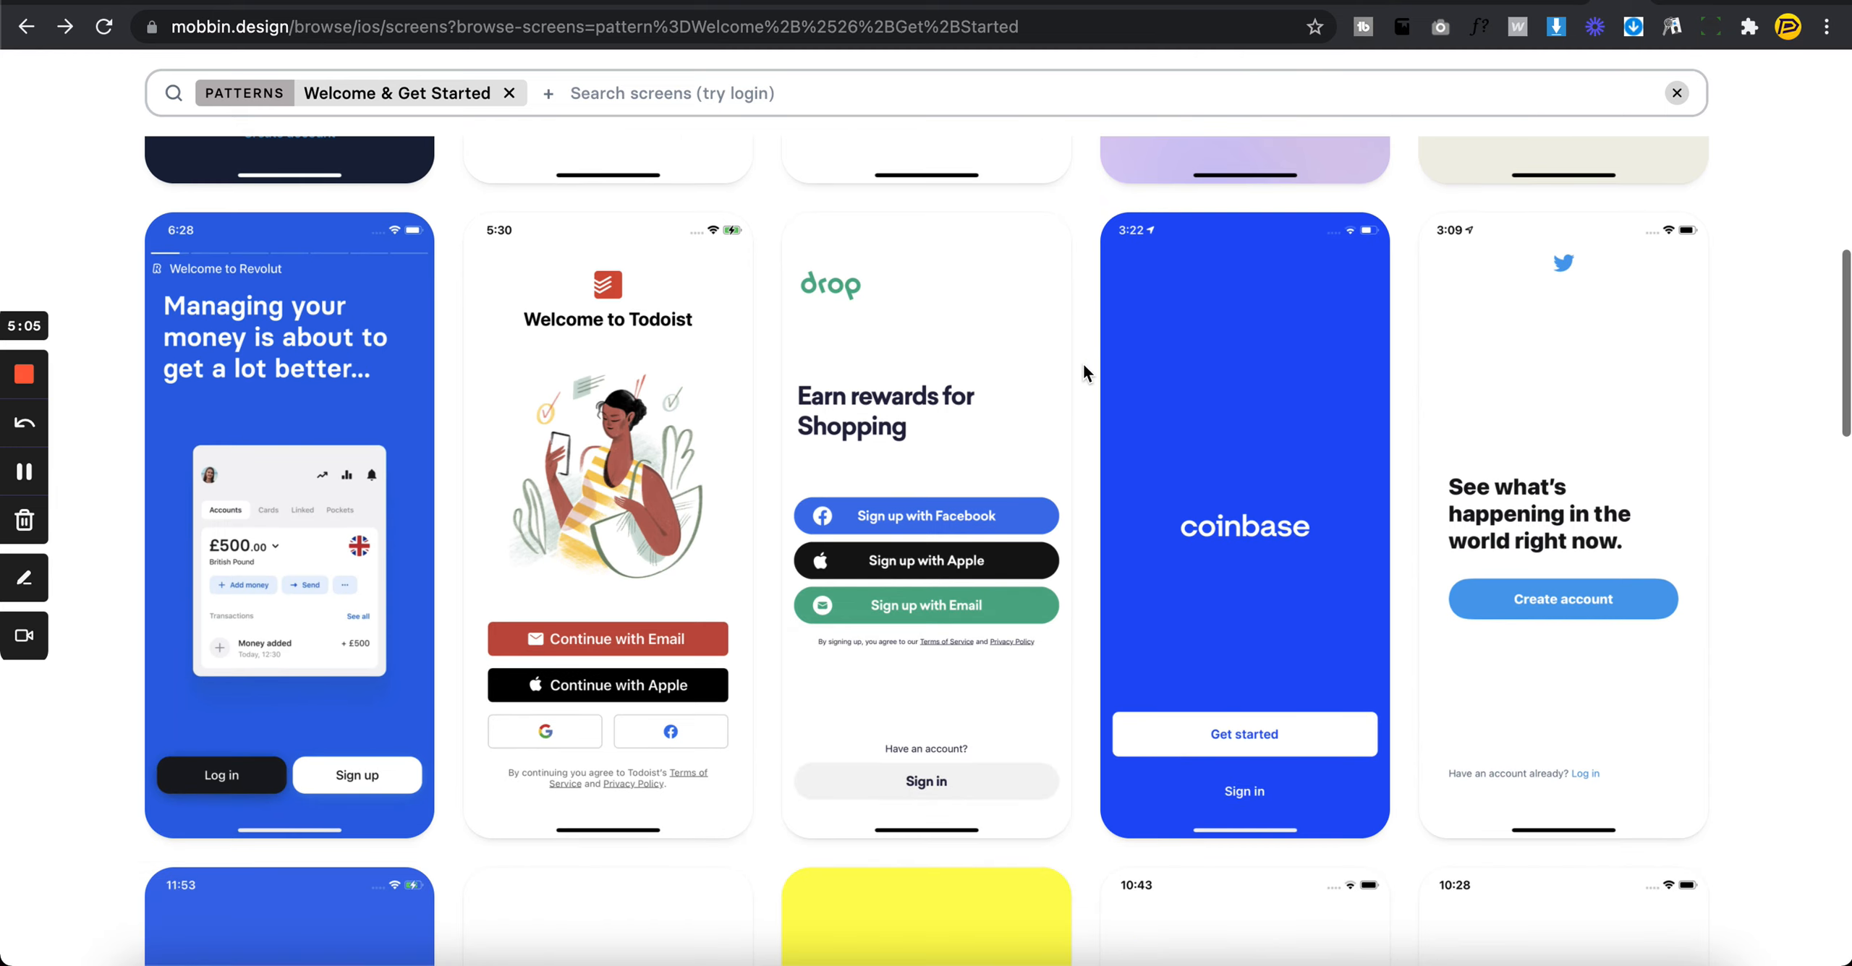
pyautogui.click(1210, 479)
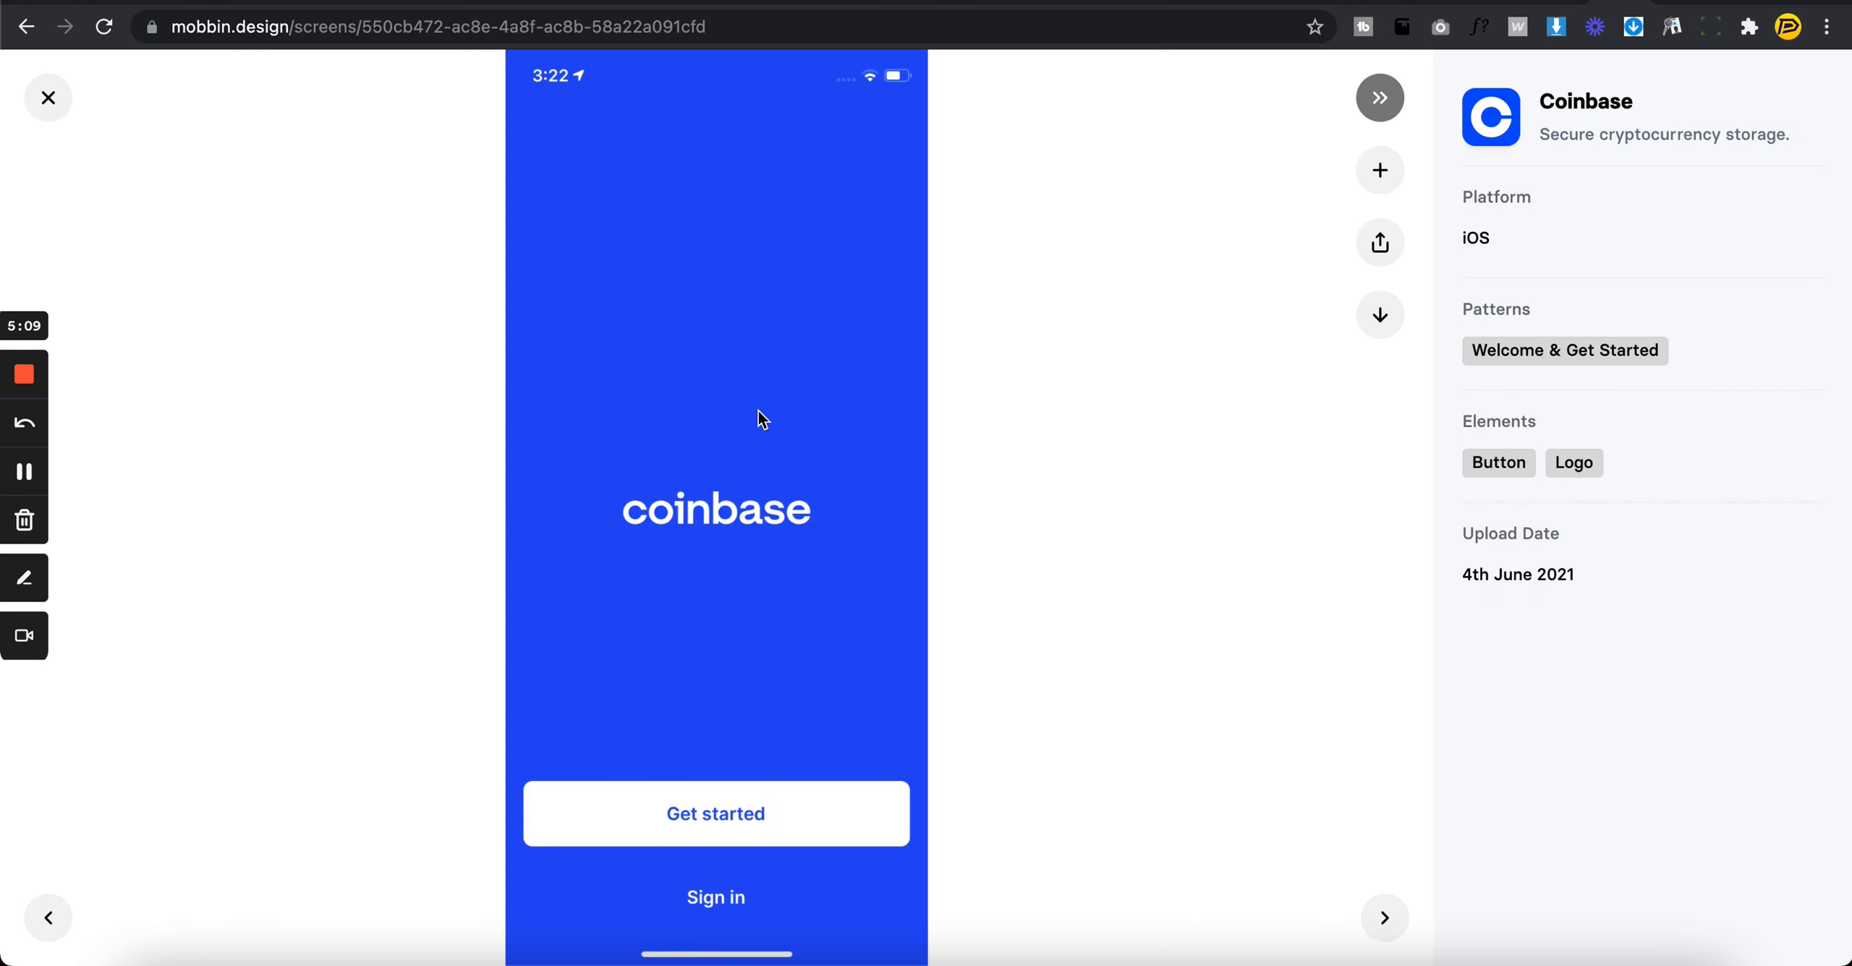
# - Switch to Figma and paste the captured Coinbase screen onto the canvas
pyautogui.press('super+Tab')
pyautogui.scroll(-5, 1380, 466)
pyautogui.press('super+v')
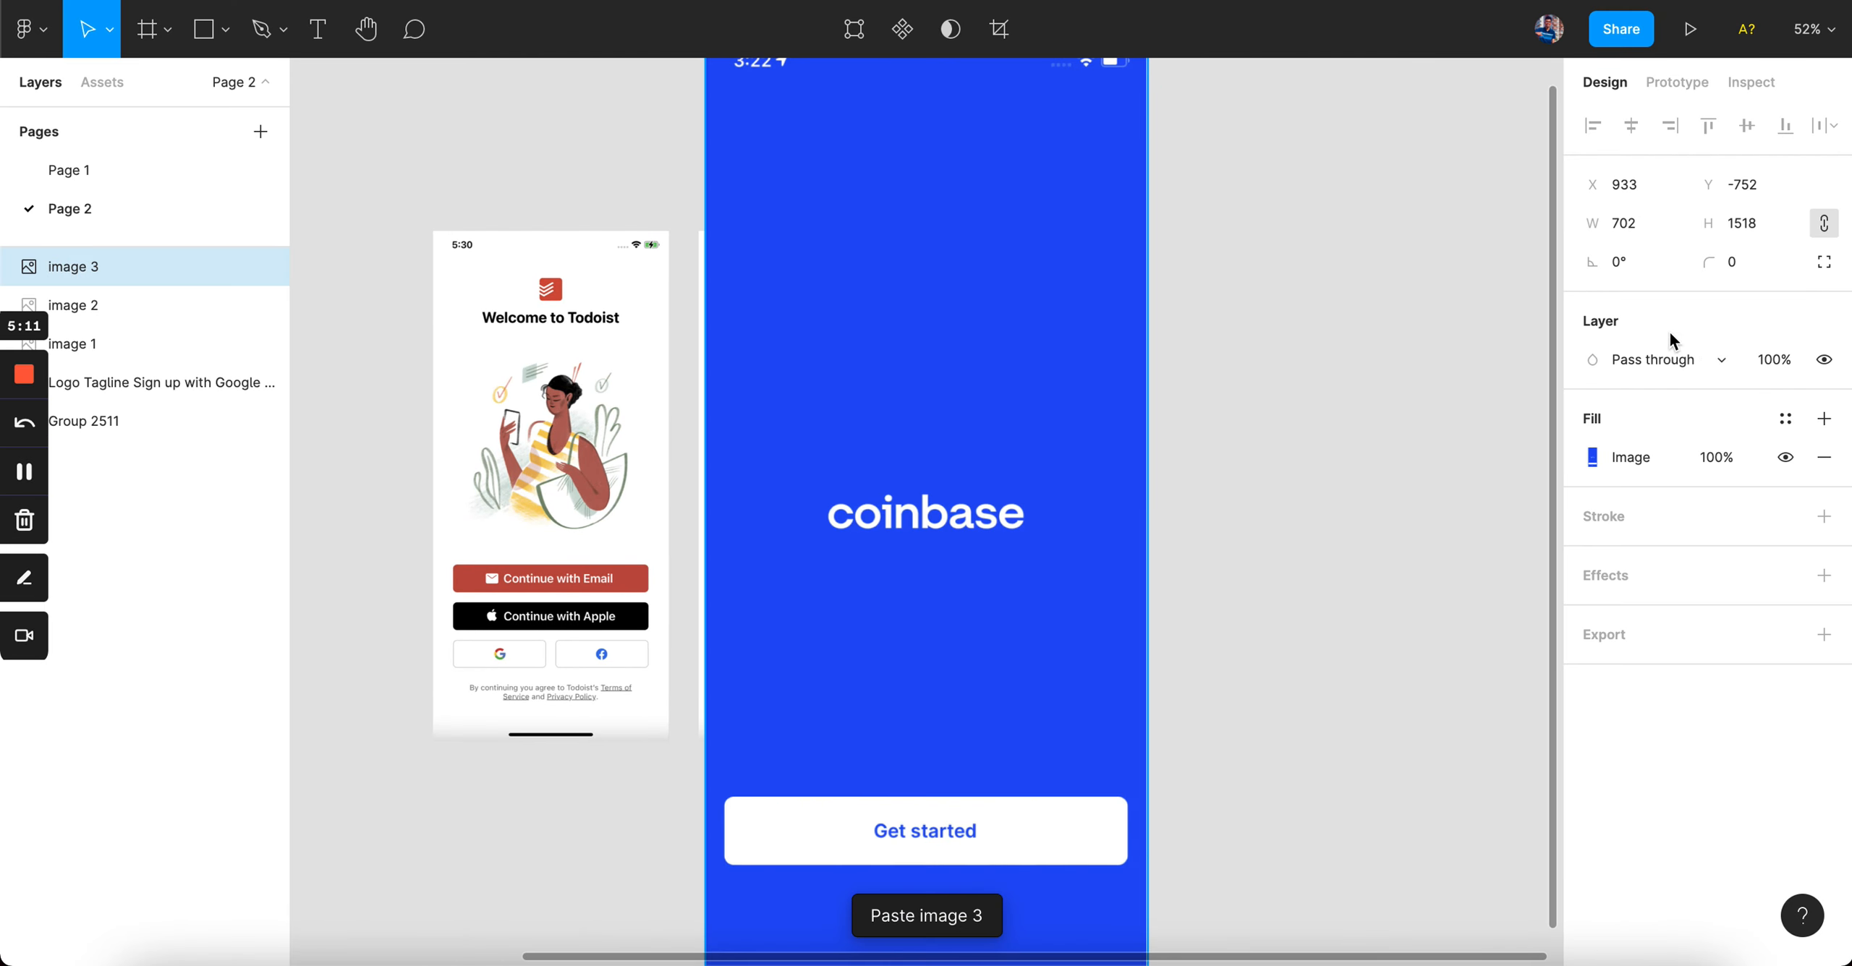
# - Set the Coinbase screenshot's width to 375 and place it right of the Drop image with a wide gap, tops aligned
pyautogui.click(1636, 226)
pyautogui.write('375')
pyautogui.press('Return')
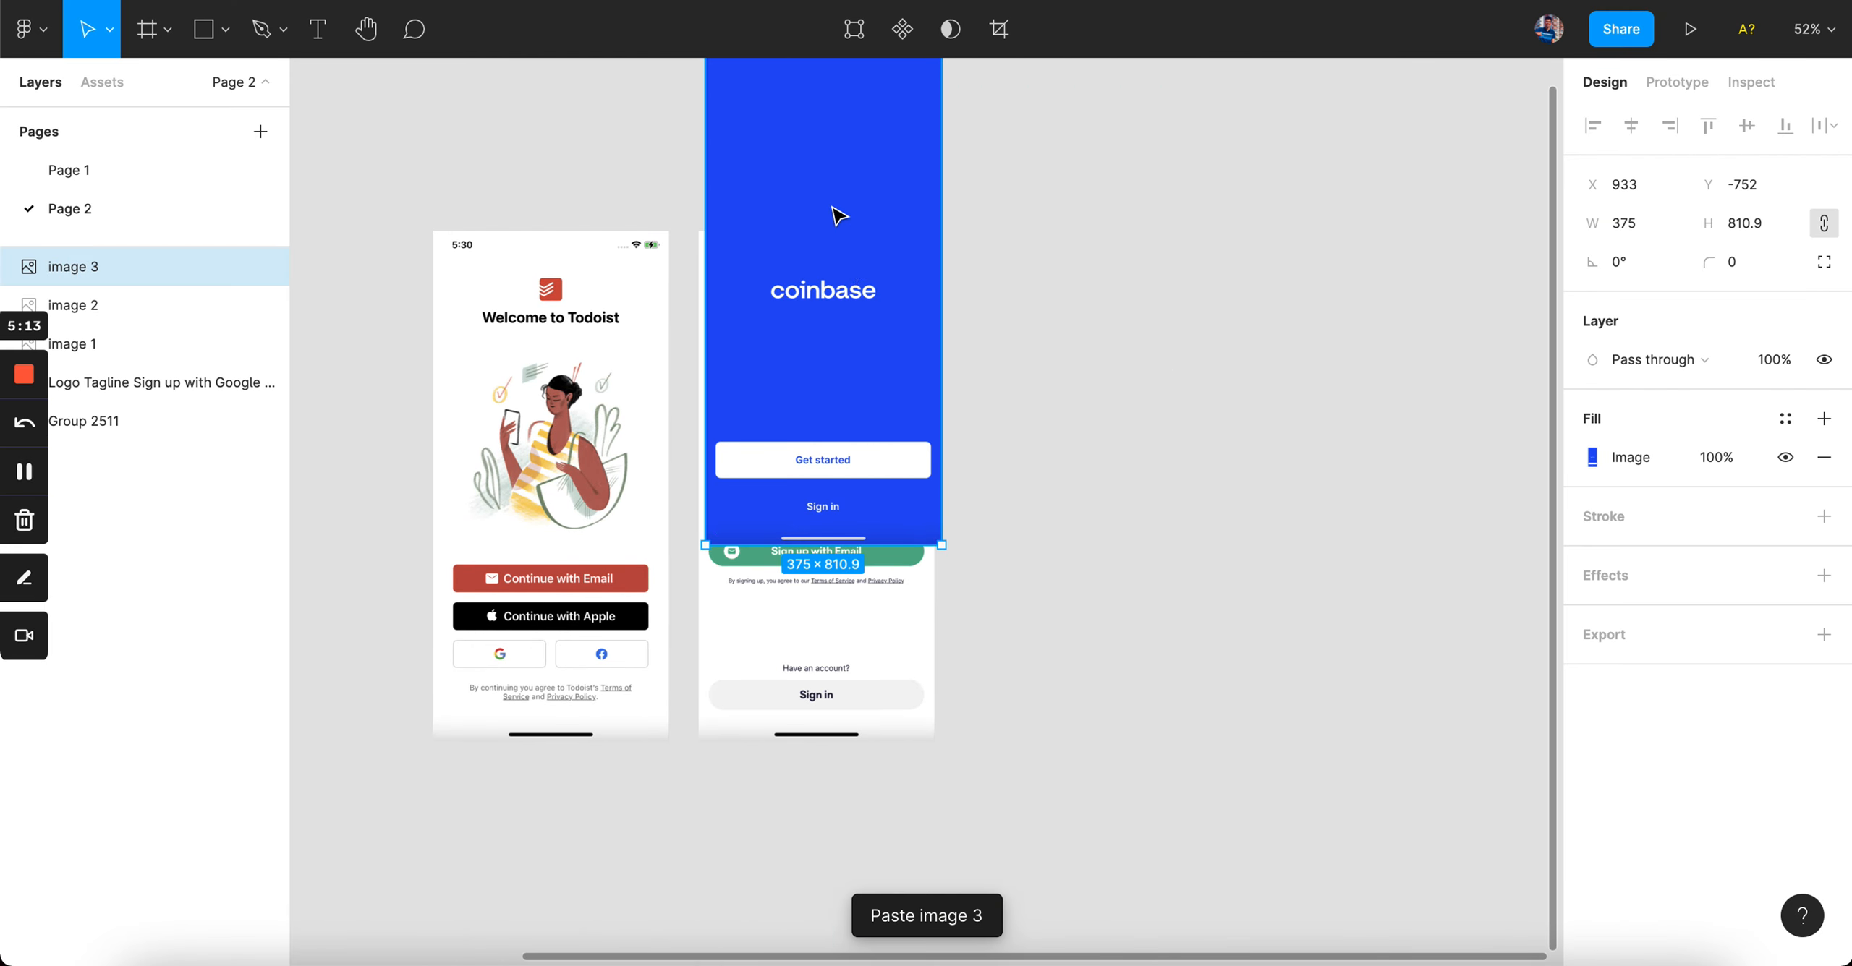
pyautogui.moveTo(839, 216); pyautogui.dragTo(1327, 412)
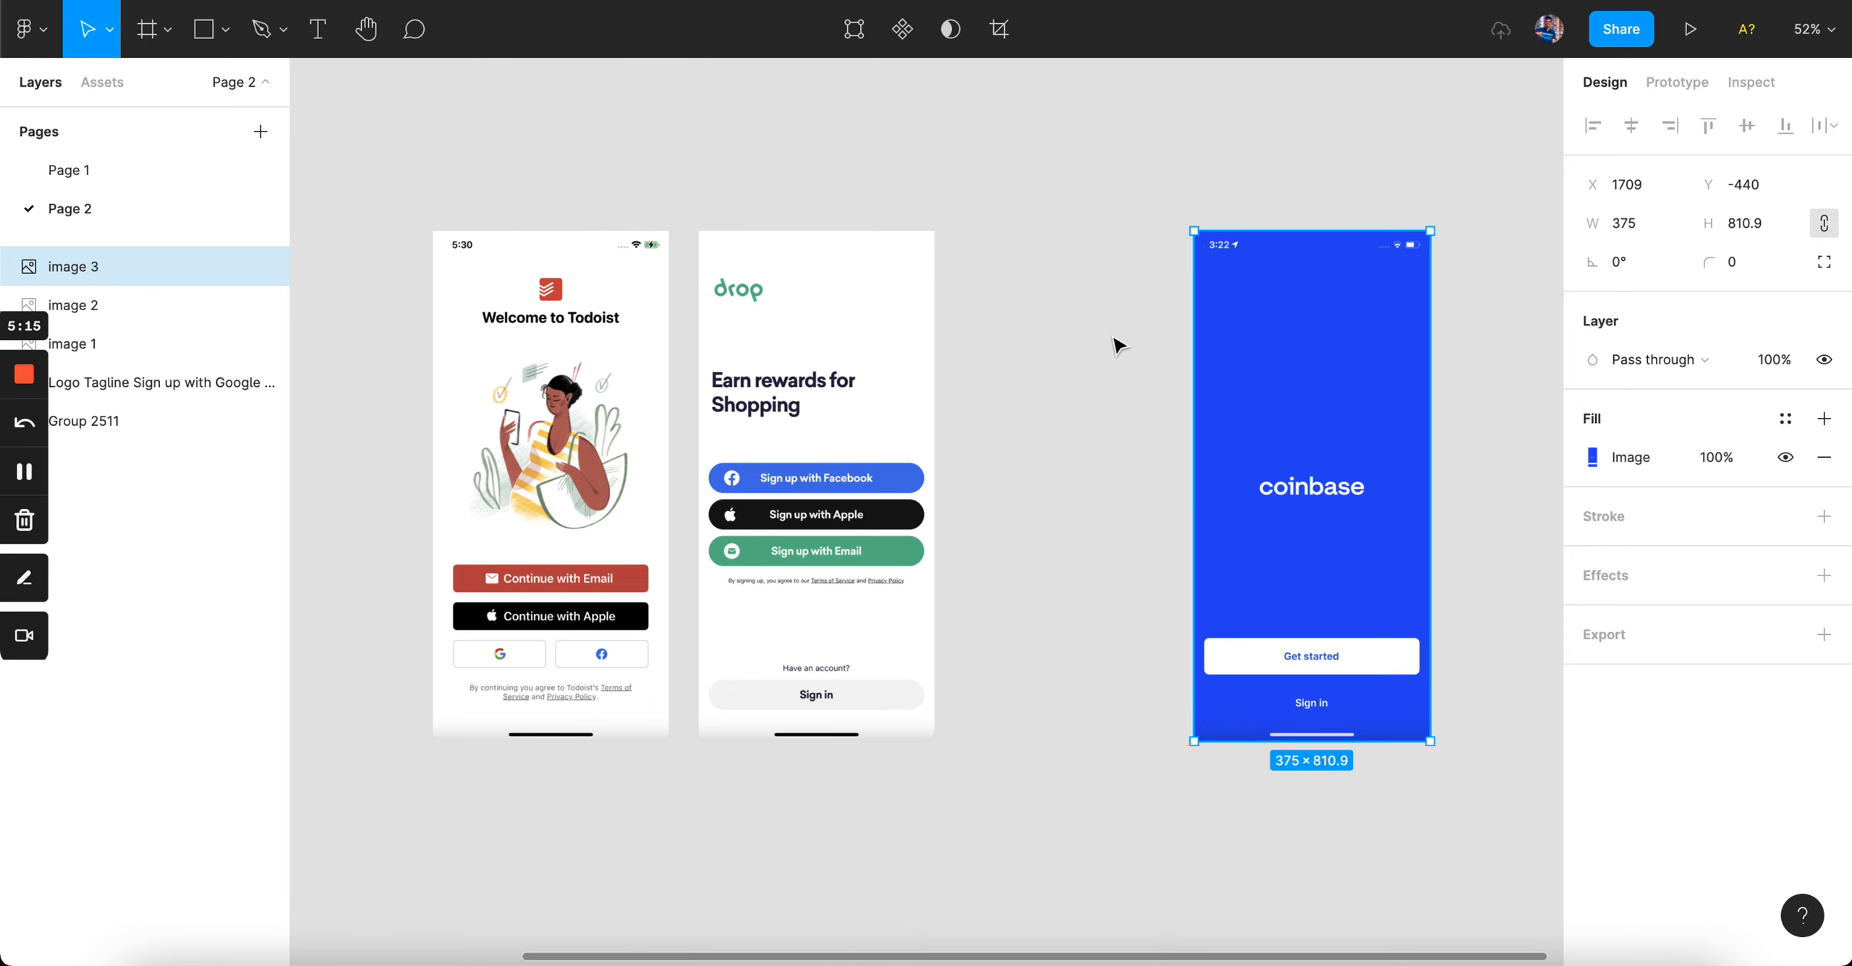
# - Duplicate the numbered text list and move the copy to the Coinbase screenshot's top edge, left edges aligned
pyautogui.hscroll(-3, 1116, 342)
pyautogui.click(376, 461)
pyautogui.keyDown('alt'); pyautogui.moveTo(360, 467); pyautogui.dragTo(1203, 257); pyautogui.keyUp('alt')
pyautogui.scroll(5, 1202, 257)
pyautogui.scroll(-3, 1201, 256)
pyautogui.hscroll(5, 1200, 257)
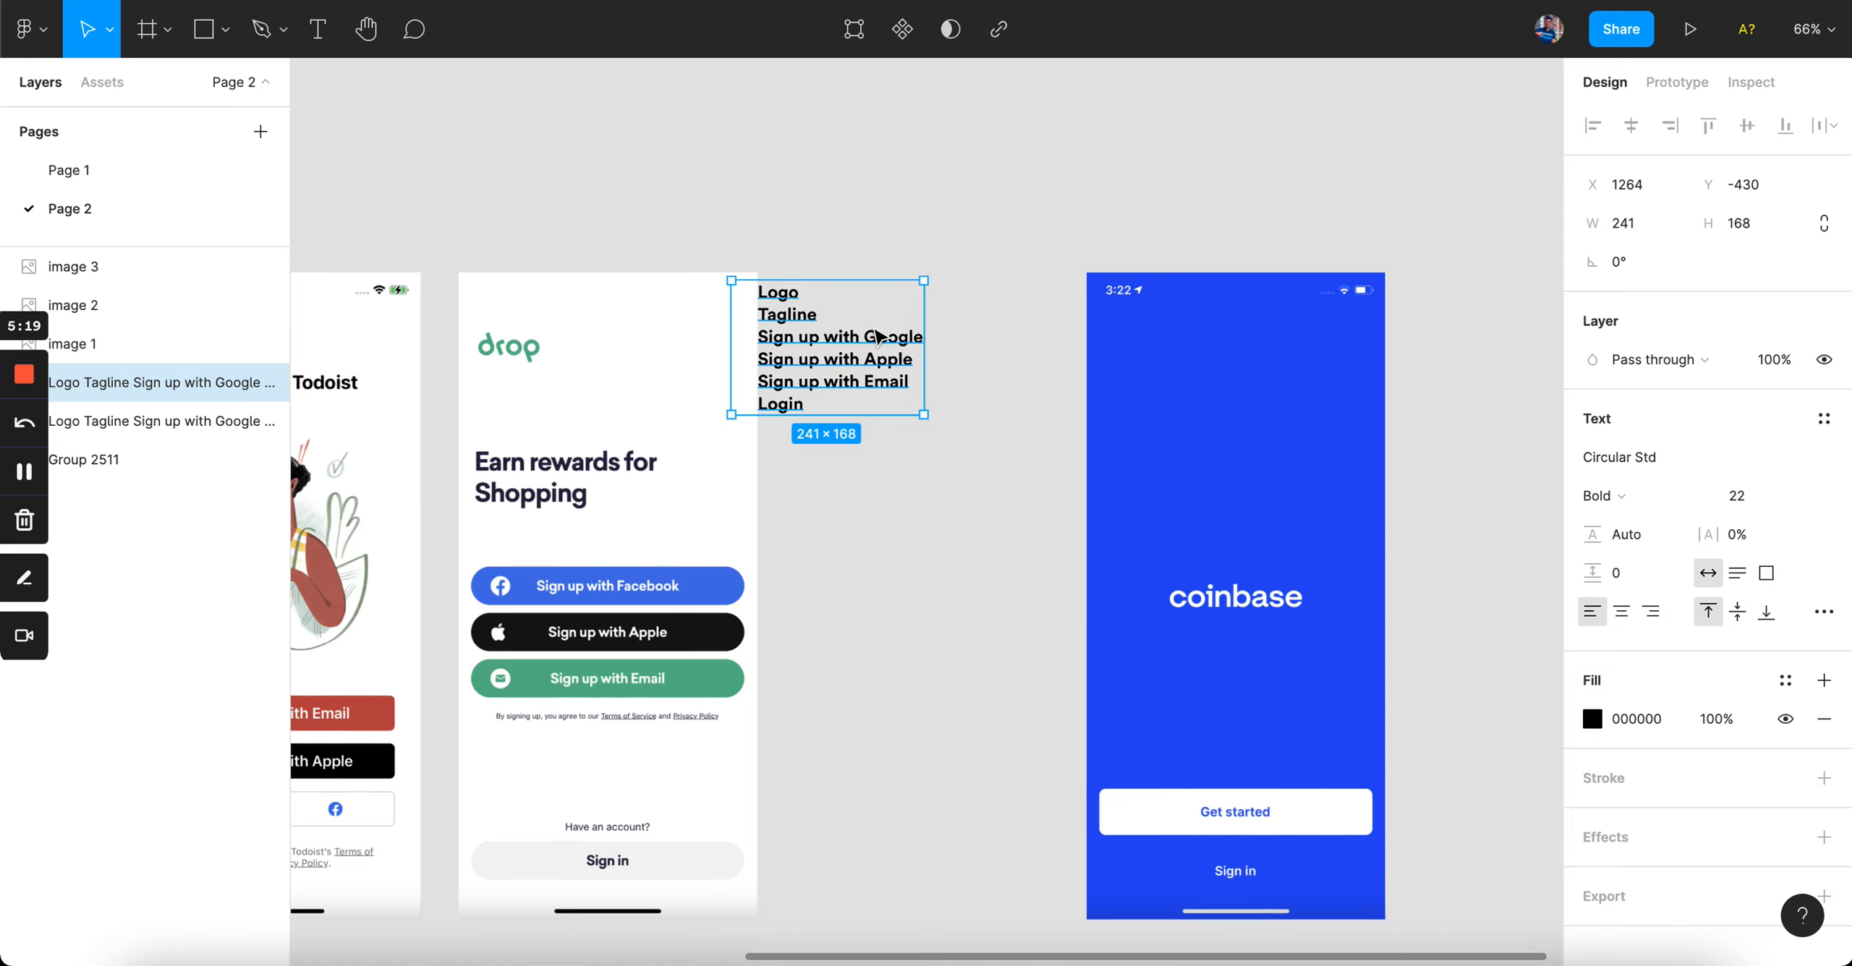
pyautogui.moveTo(876, 337); pyautogui.dragTo(1215, 248)
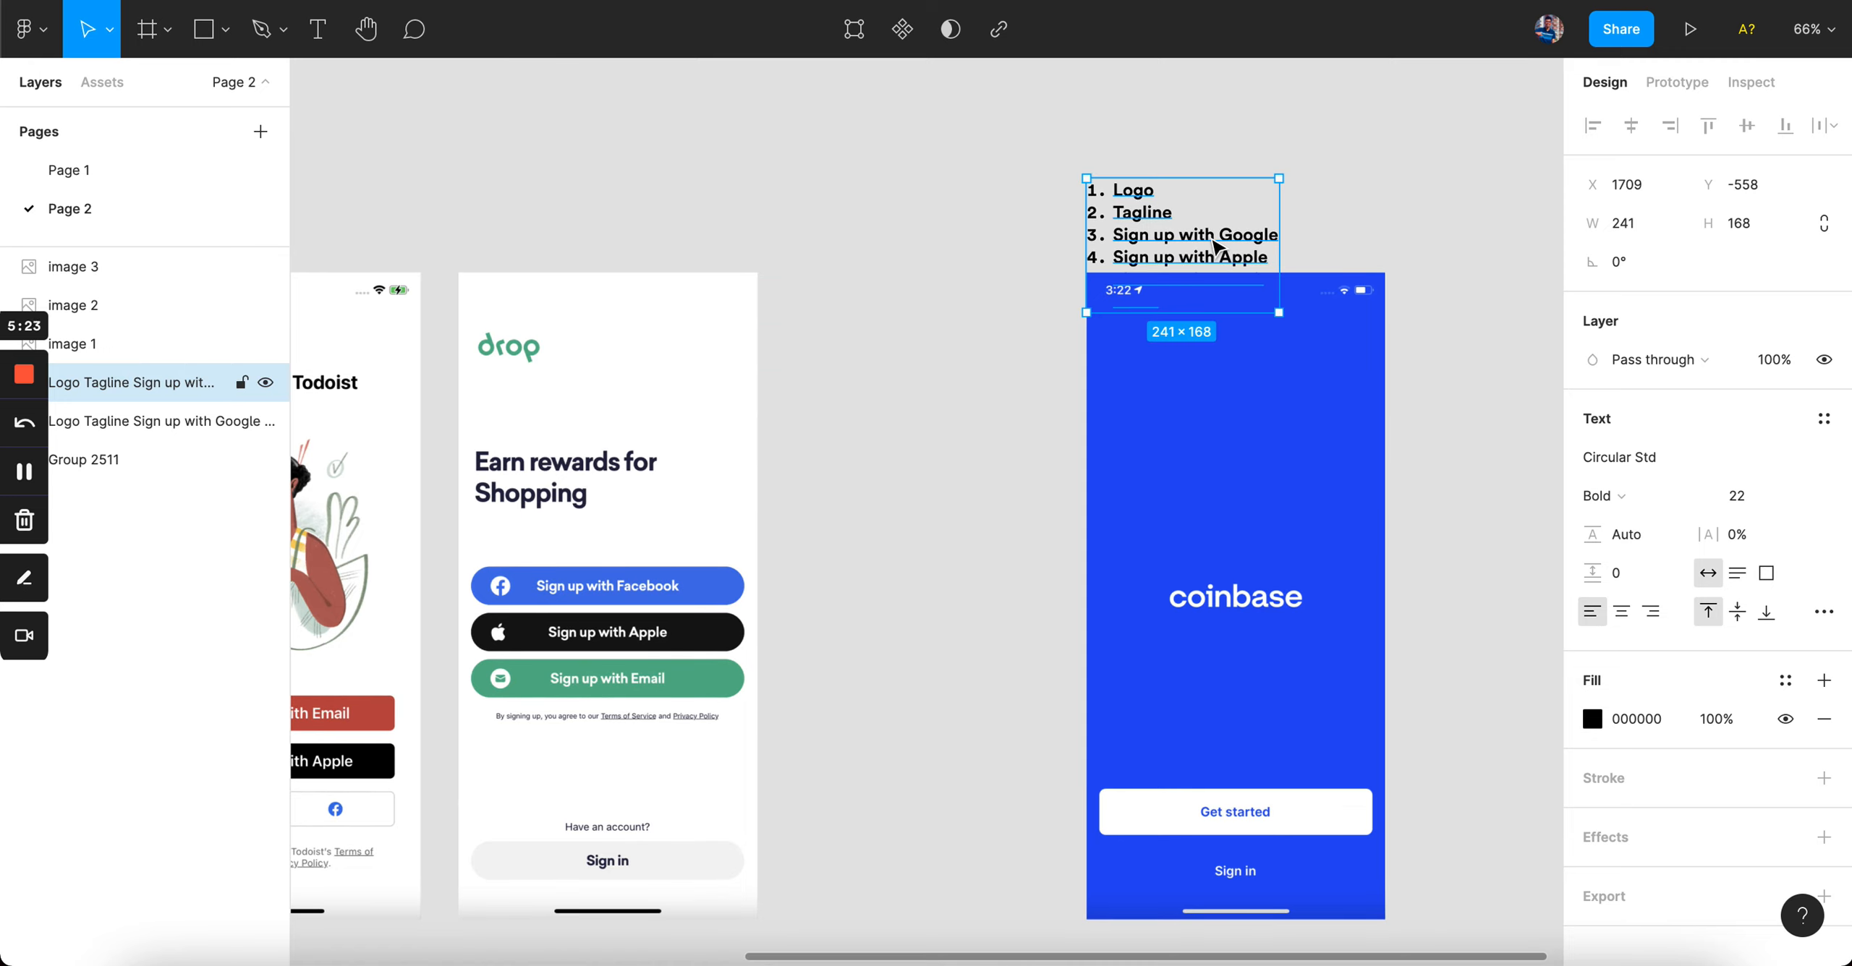
# - Replace the copied list's text with the single numbered item "The colored background"
pyautogui.doubleClick(1167, 239)
pyautogui.press('BackSpace')
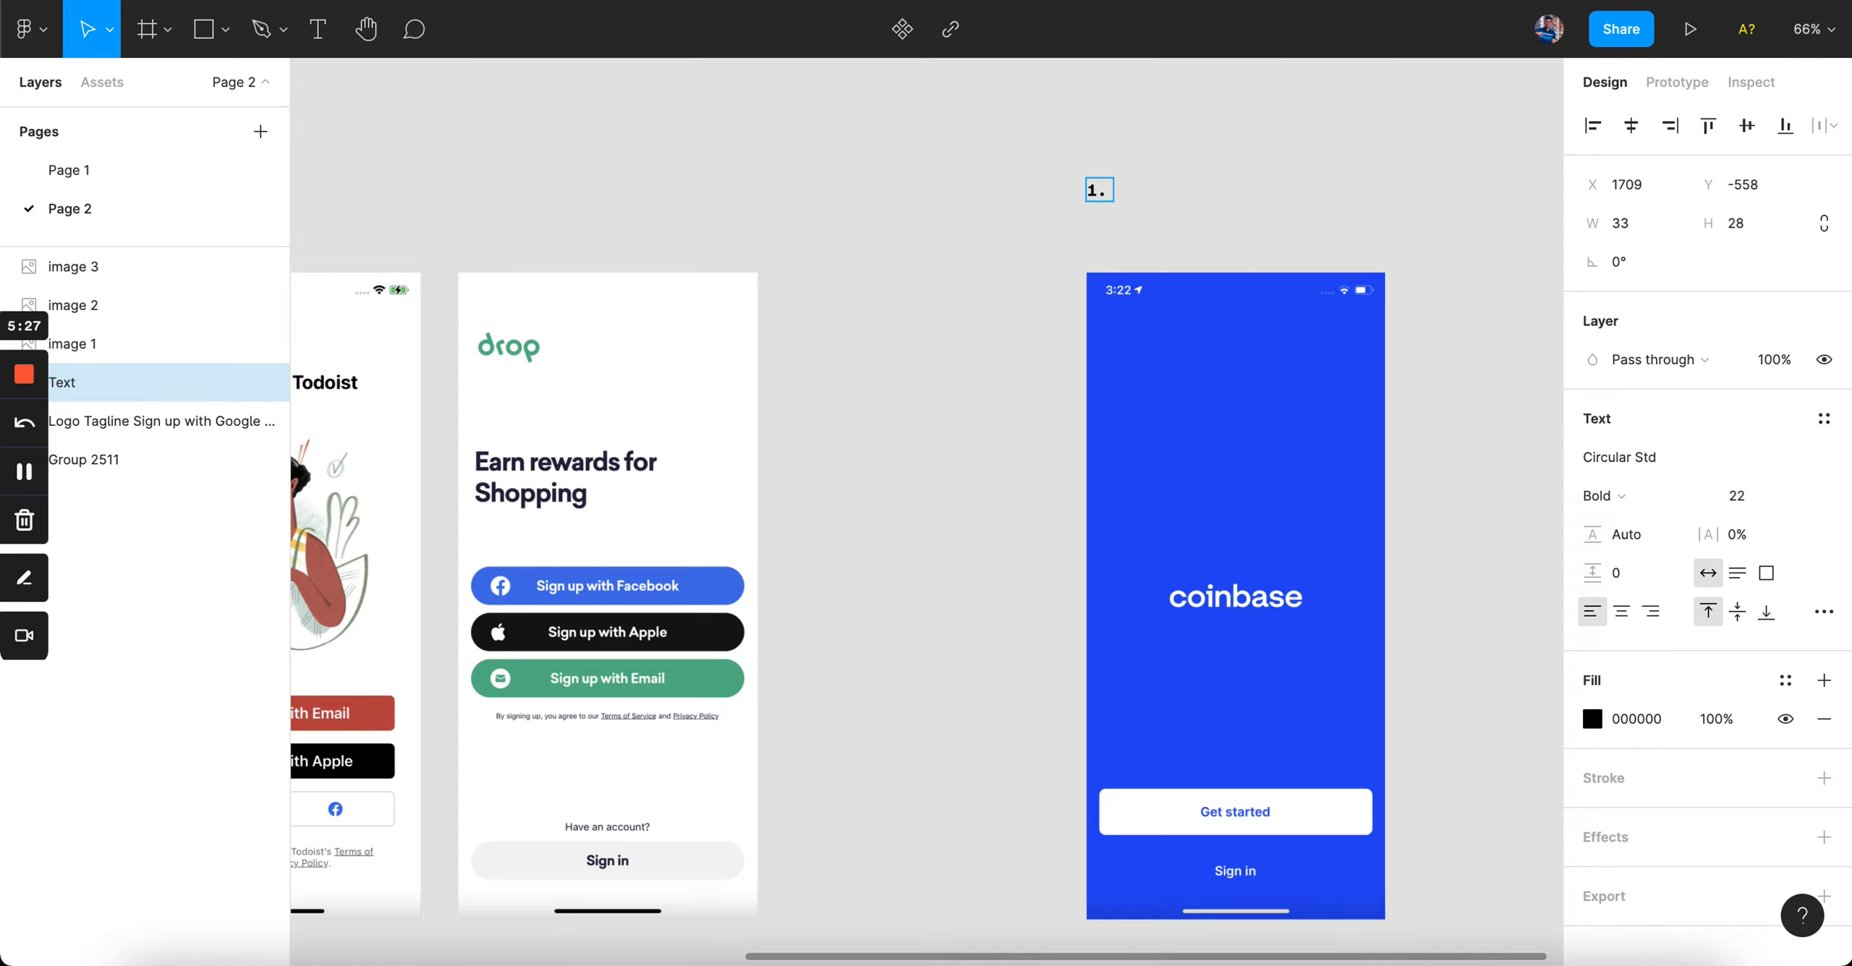
pyautogui.write('The colore')
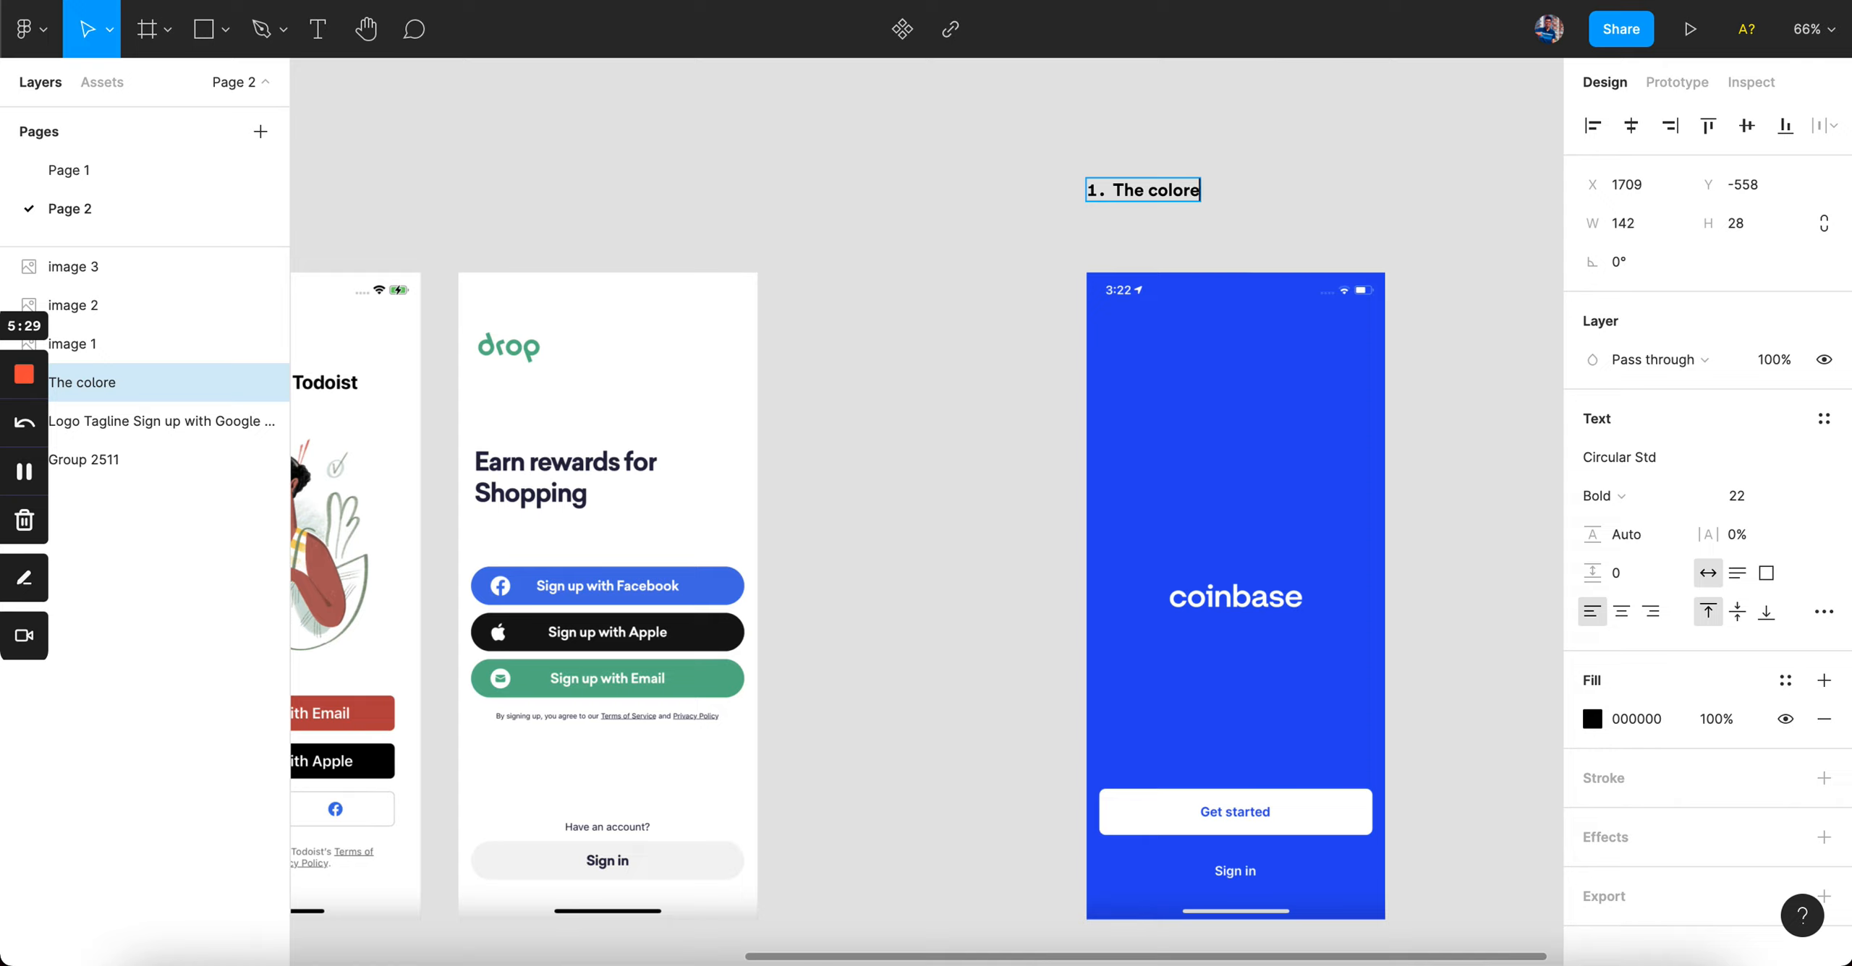
pyautogui.write('d backroun')
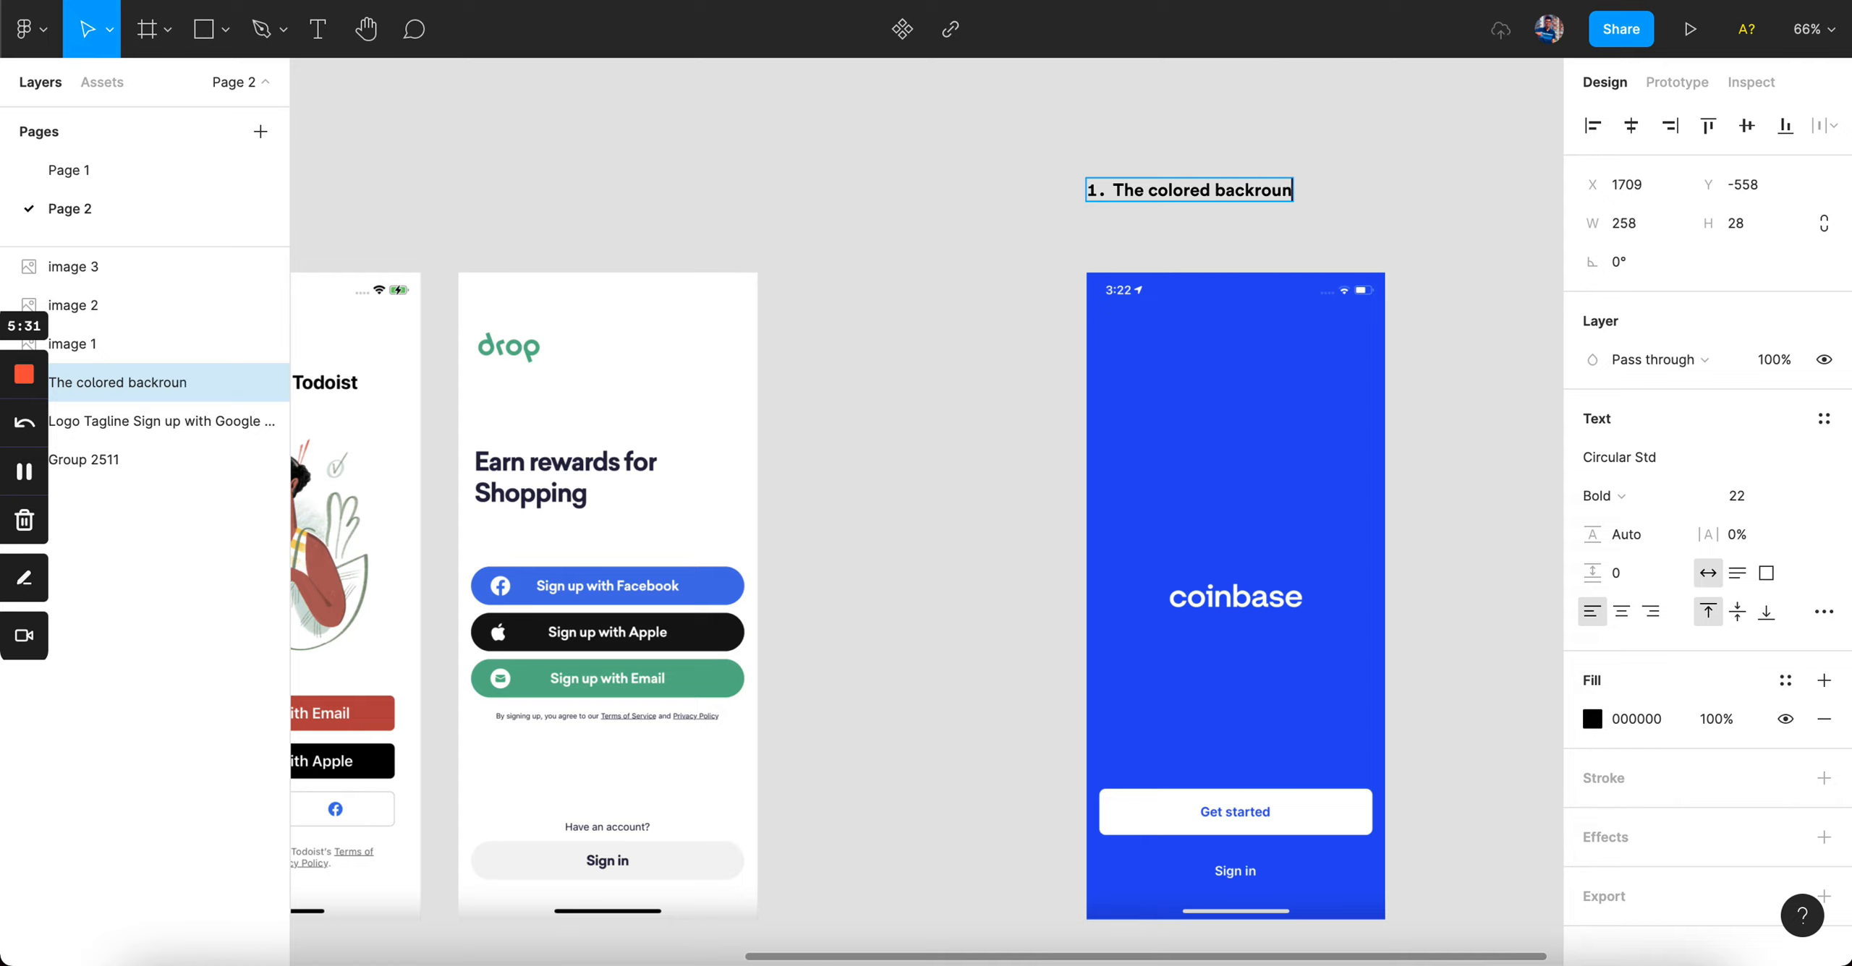
pyautogui.press('BackSpace')
pyautogui.press('BackSpace')
pyautogui.press('BackSpace')
pyautogui.press('BackSpace')
pyautogui.write('ground')
pyautogui.press('Escape')
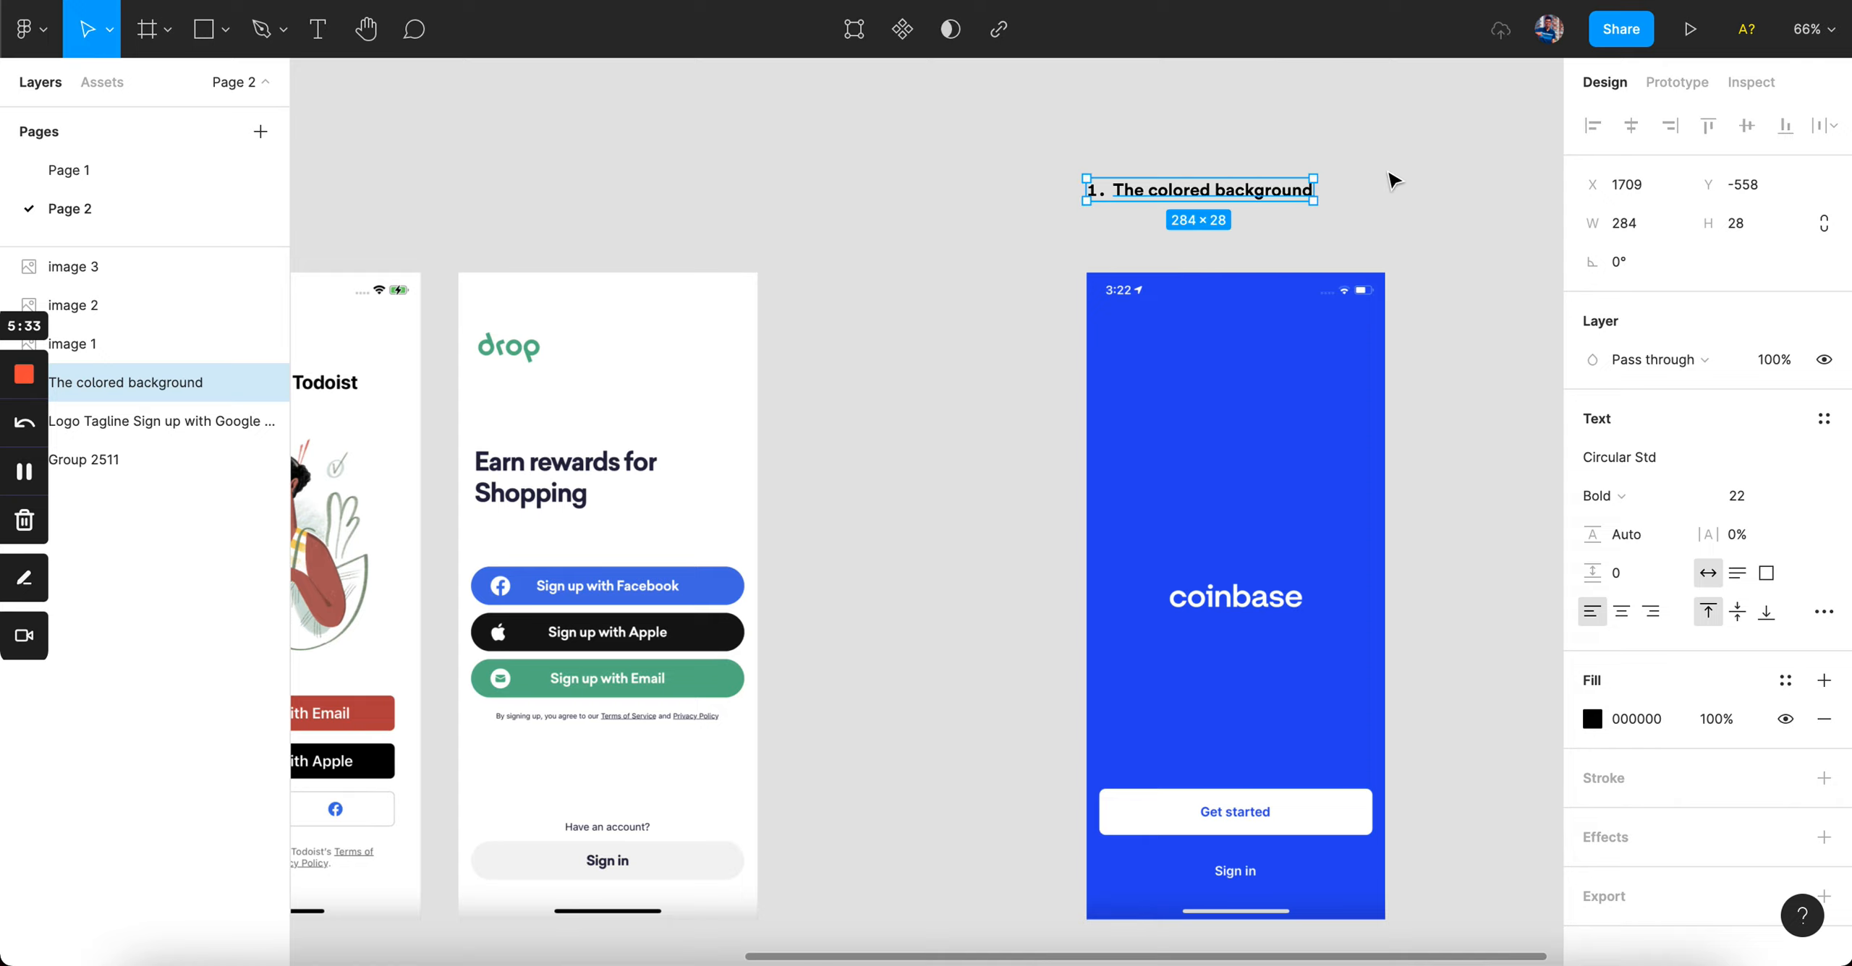
# - Move the "The colored background" label down to sit just above the Coinbase screenshot, then deselect it
pyautogui.moveTo(1242, 187); pyautogui.dragTo(1245, 224)
pyautogui.hscroll(-3, 1232, 225)
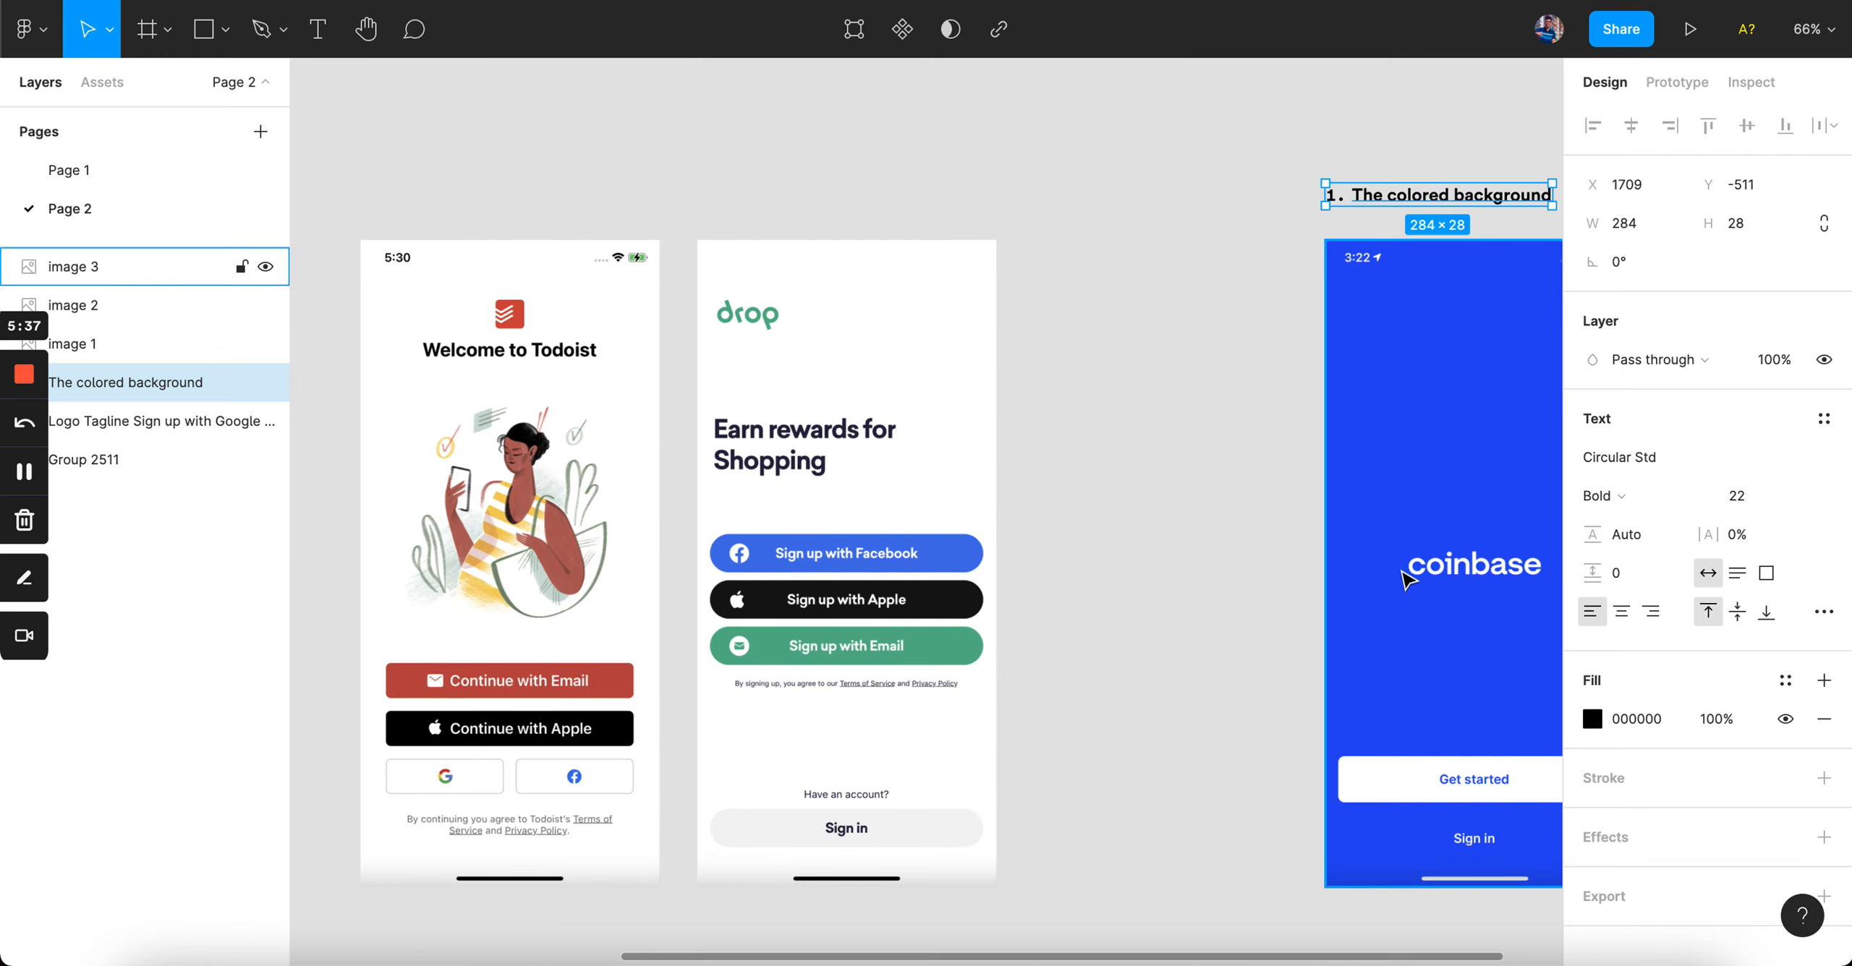
pyautogui.hscroll(6, 1403, 289)
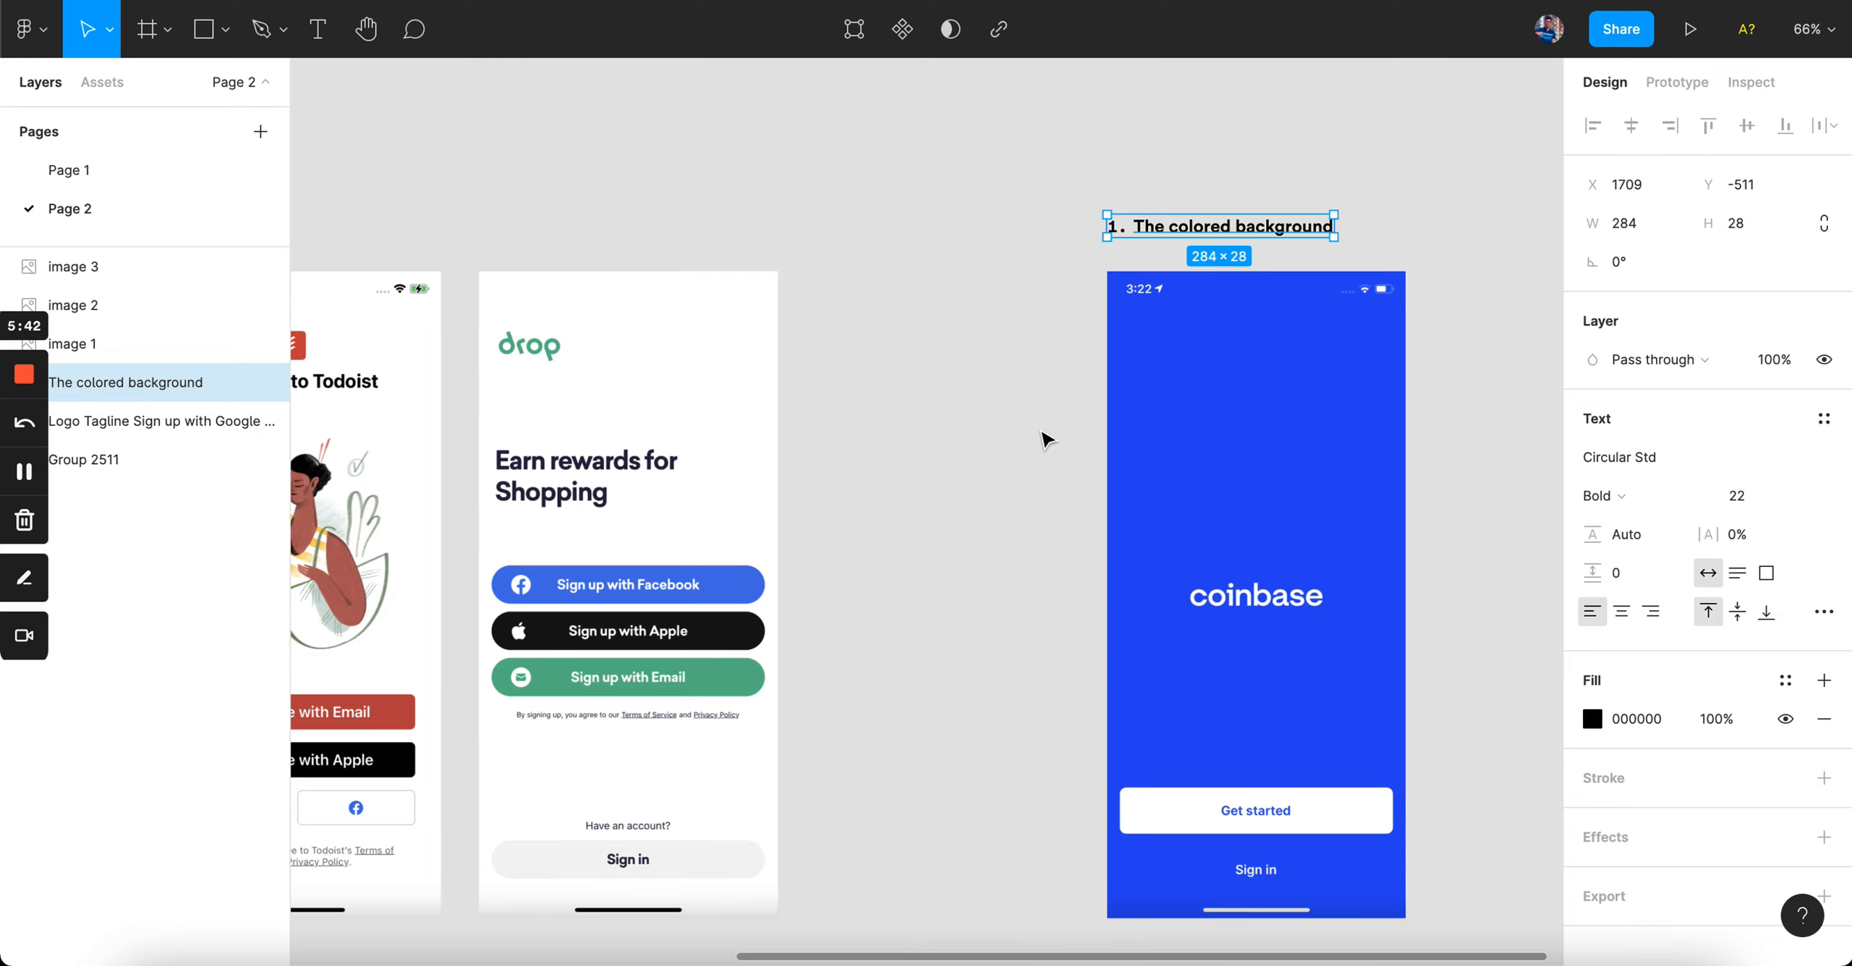
pyautogui.click(1038, 290)
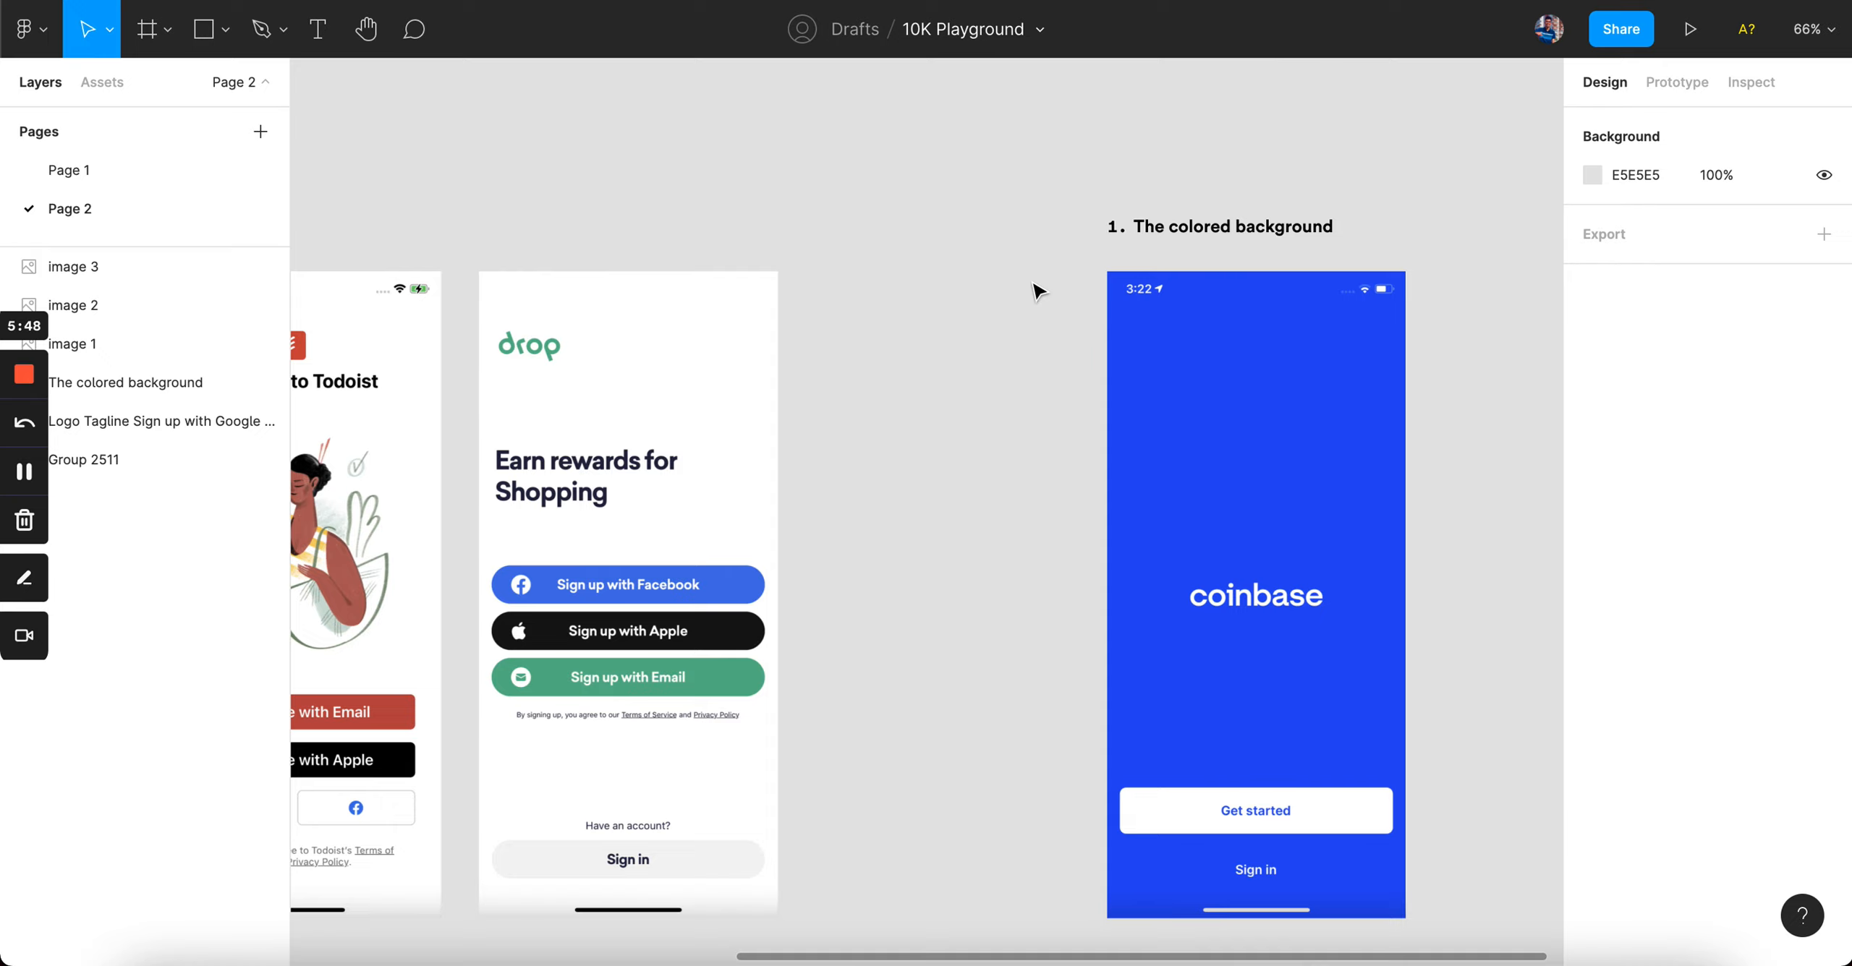
pyautogui.hscroll(-5, 1038, 289)
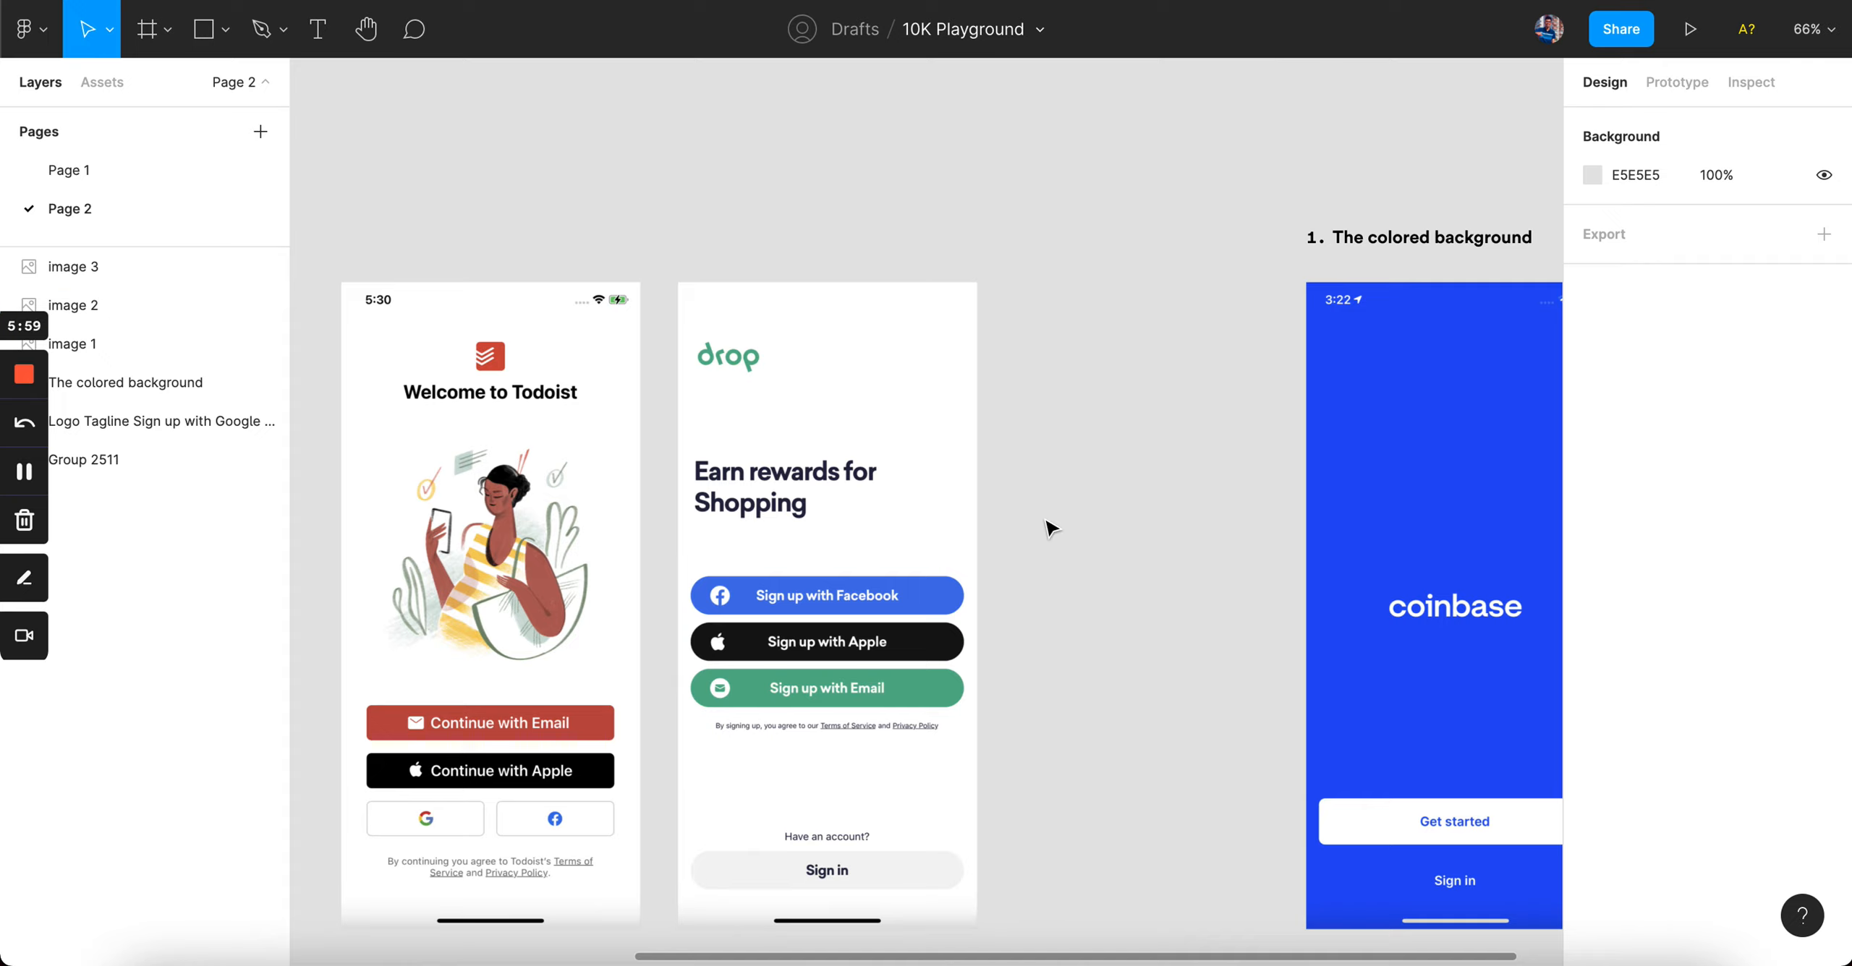
pyautogui.hscroll(5, 1050, 528)
pyautogui.scroll(-1, 1050, 528)
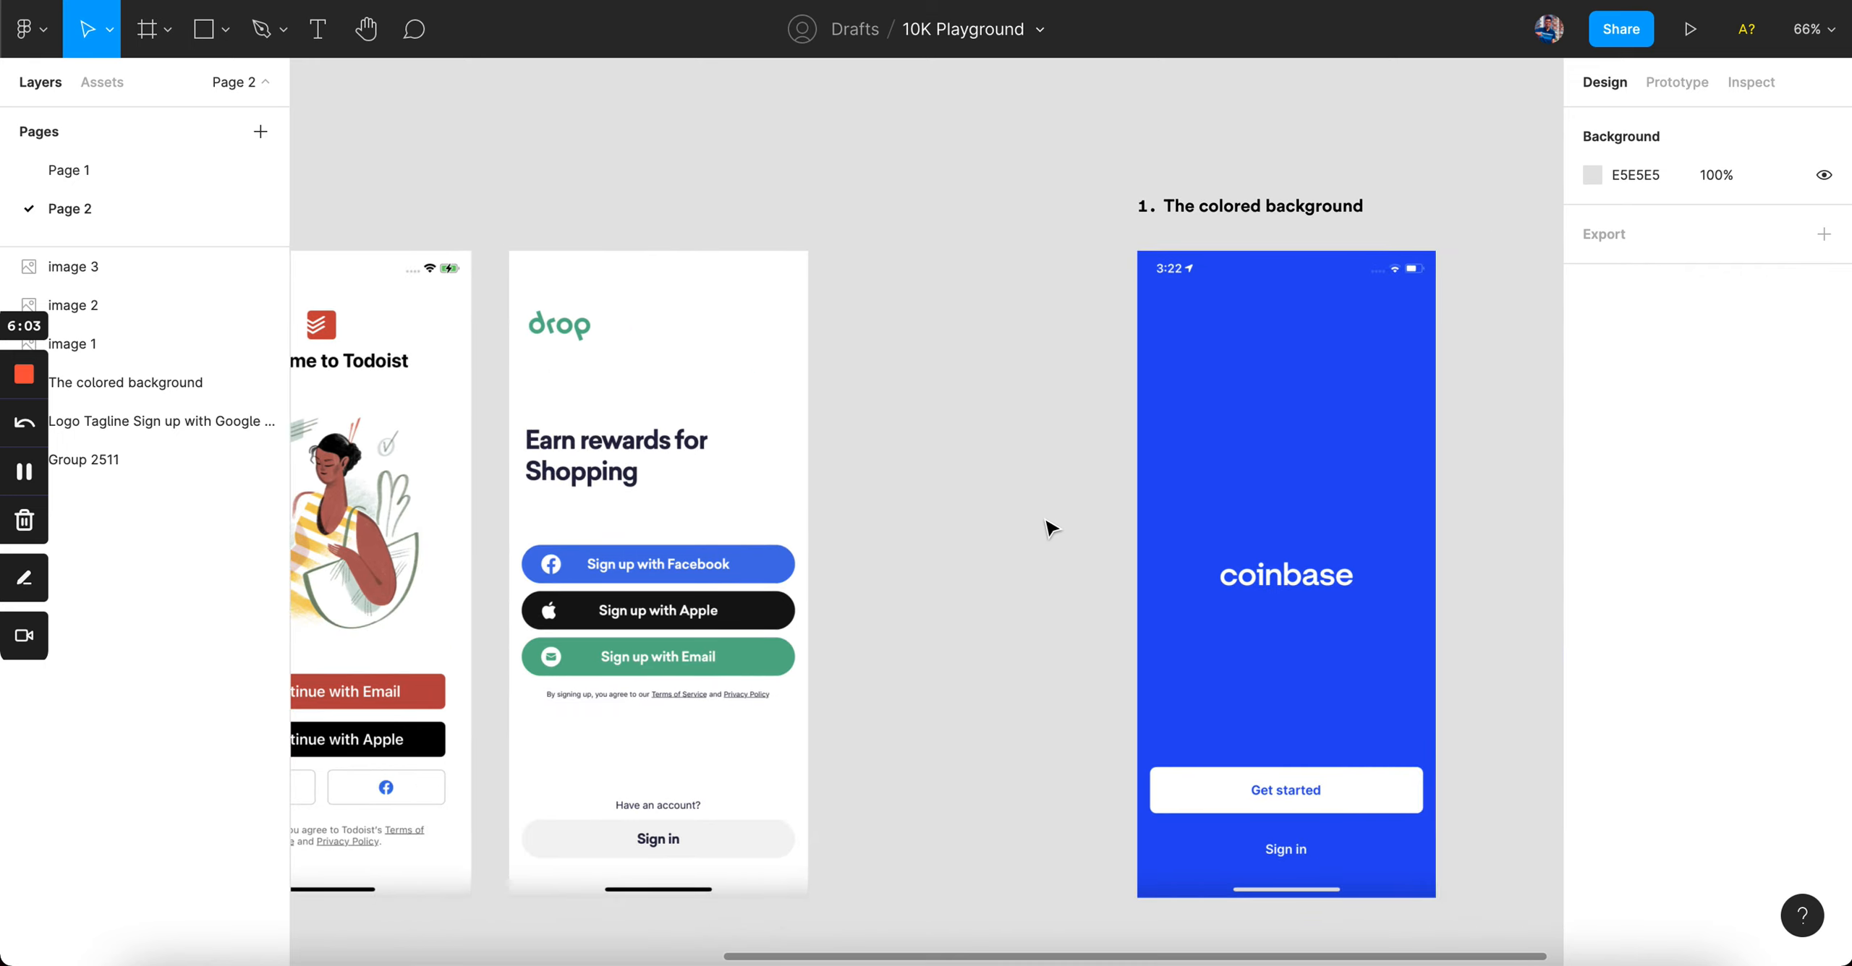
# - Switch to Mobbin in the browser, close the Coinbase detail, then open Twitter's welcome screen and capture a screenshot of it
pyautogui.press('super+Tab')
pyautogui.click(82, 128)
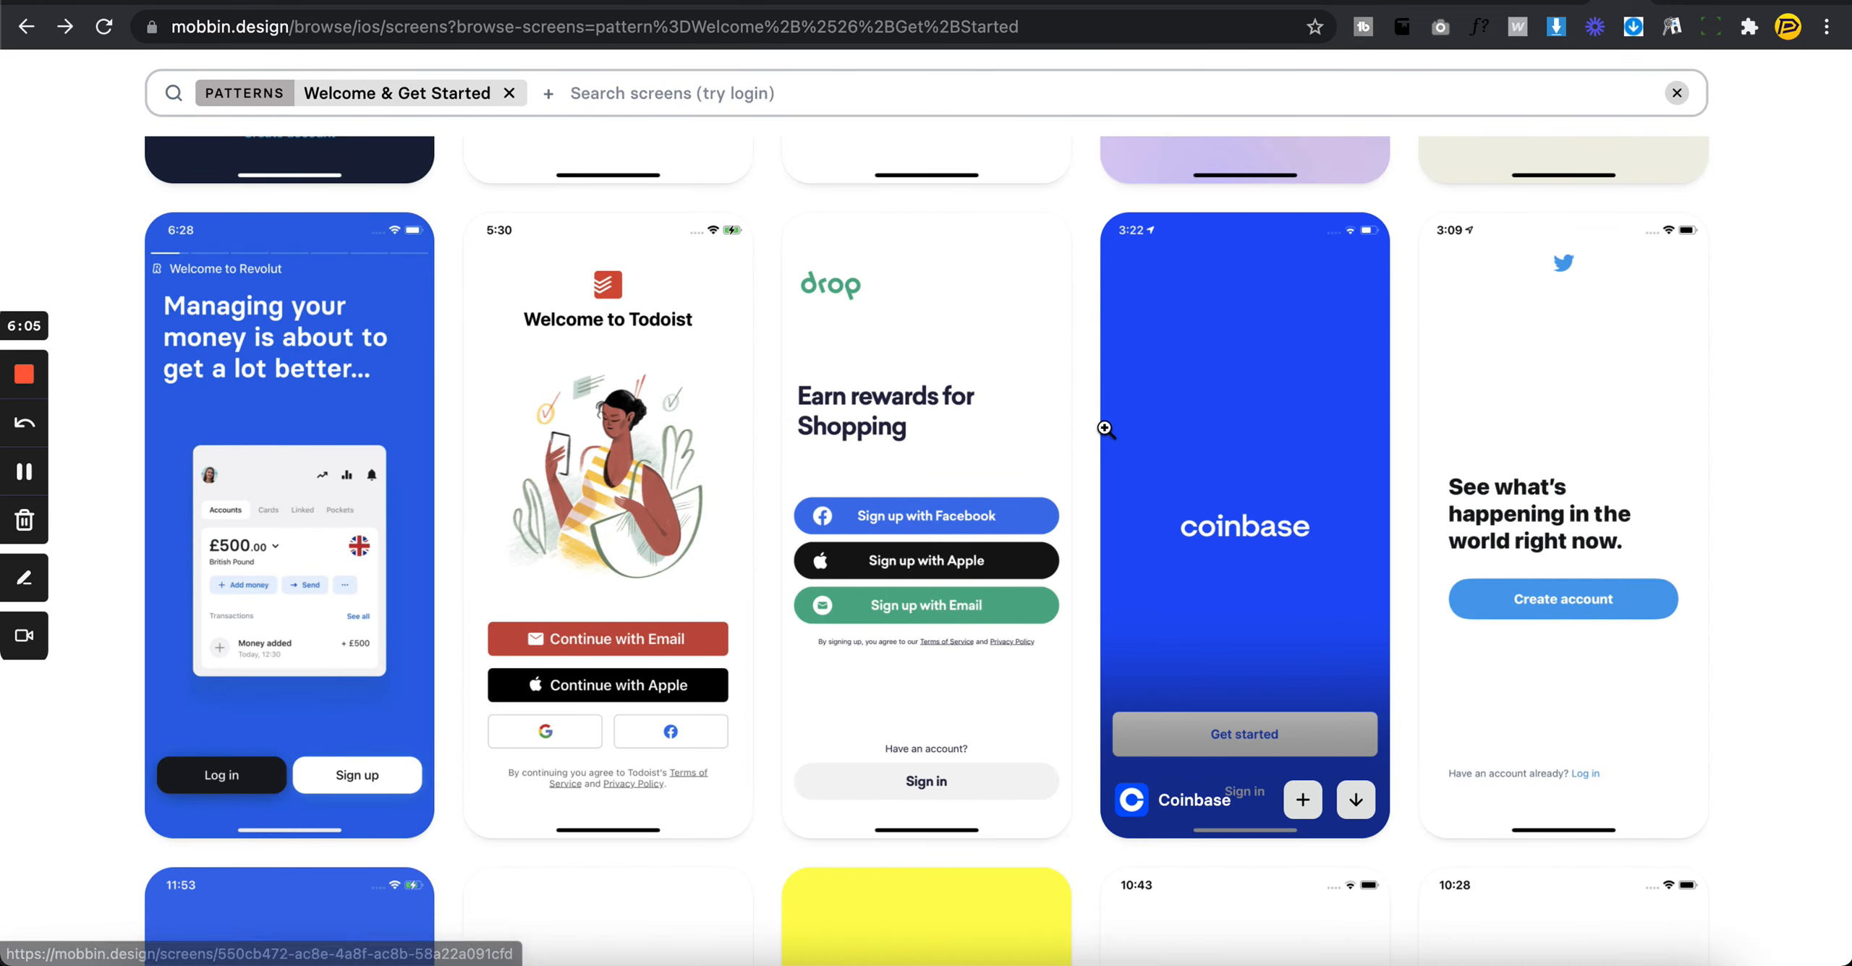
pyautogui.moveTo(1673, 480)
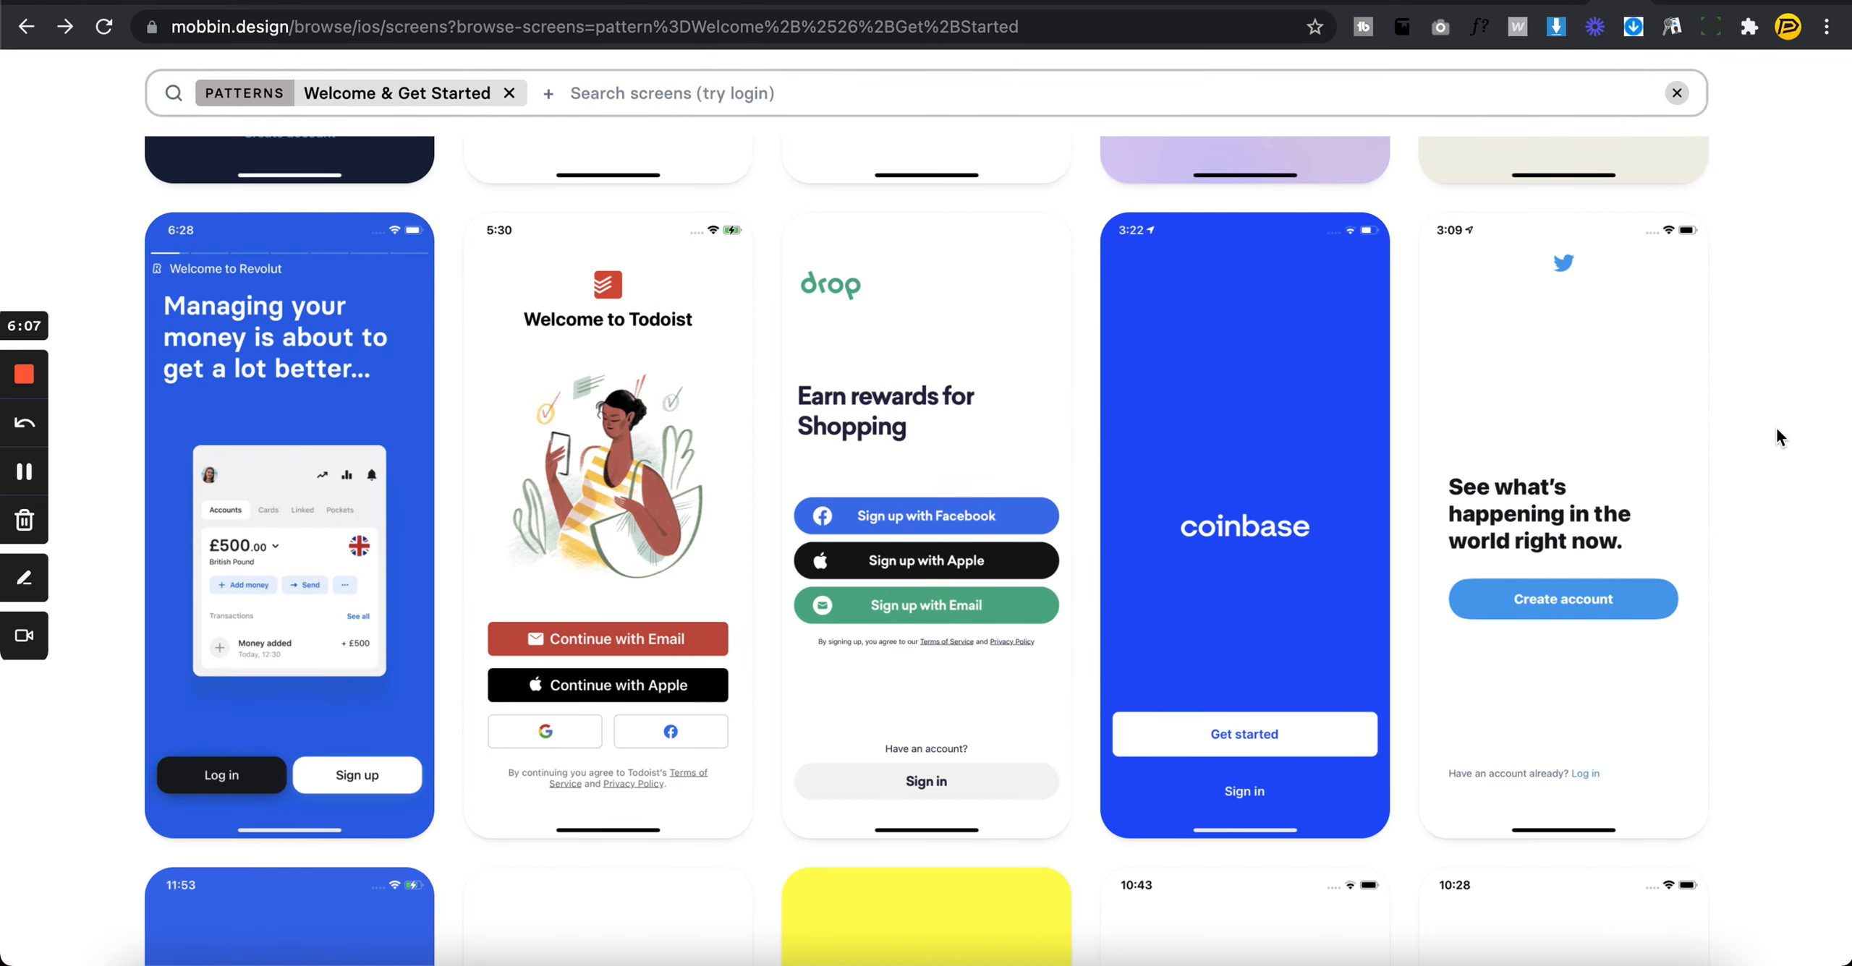
pyautogui.moveTo(1574, 282)
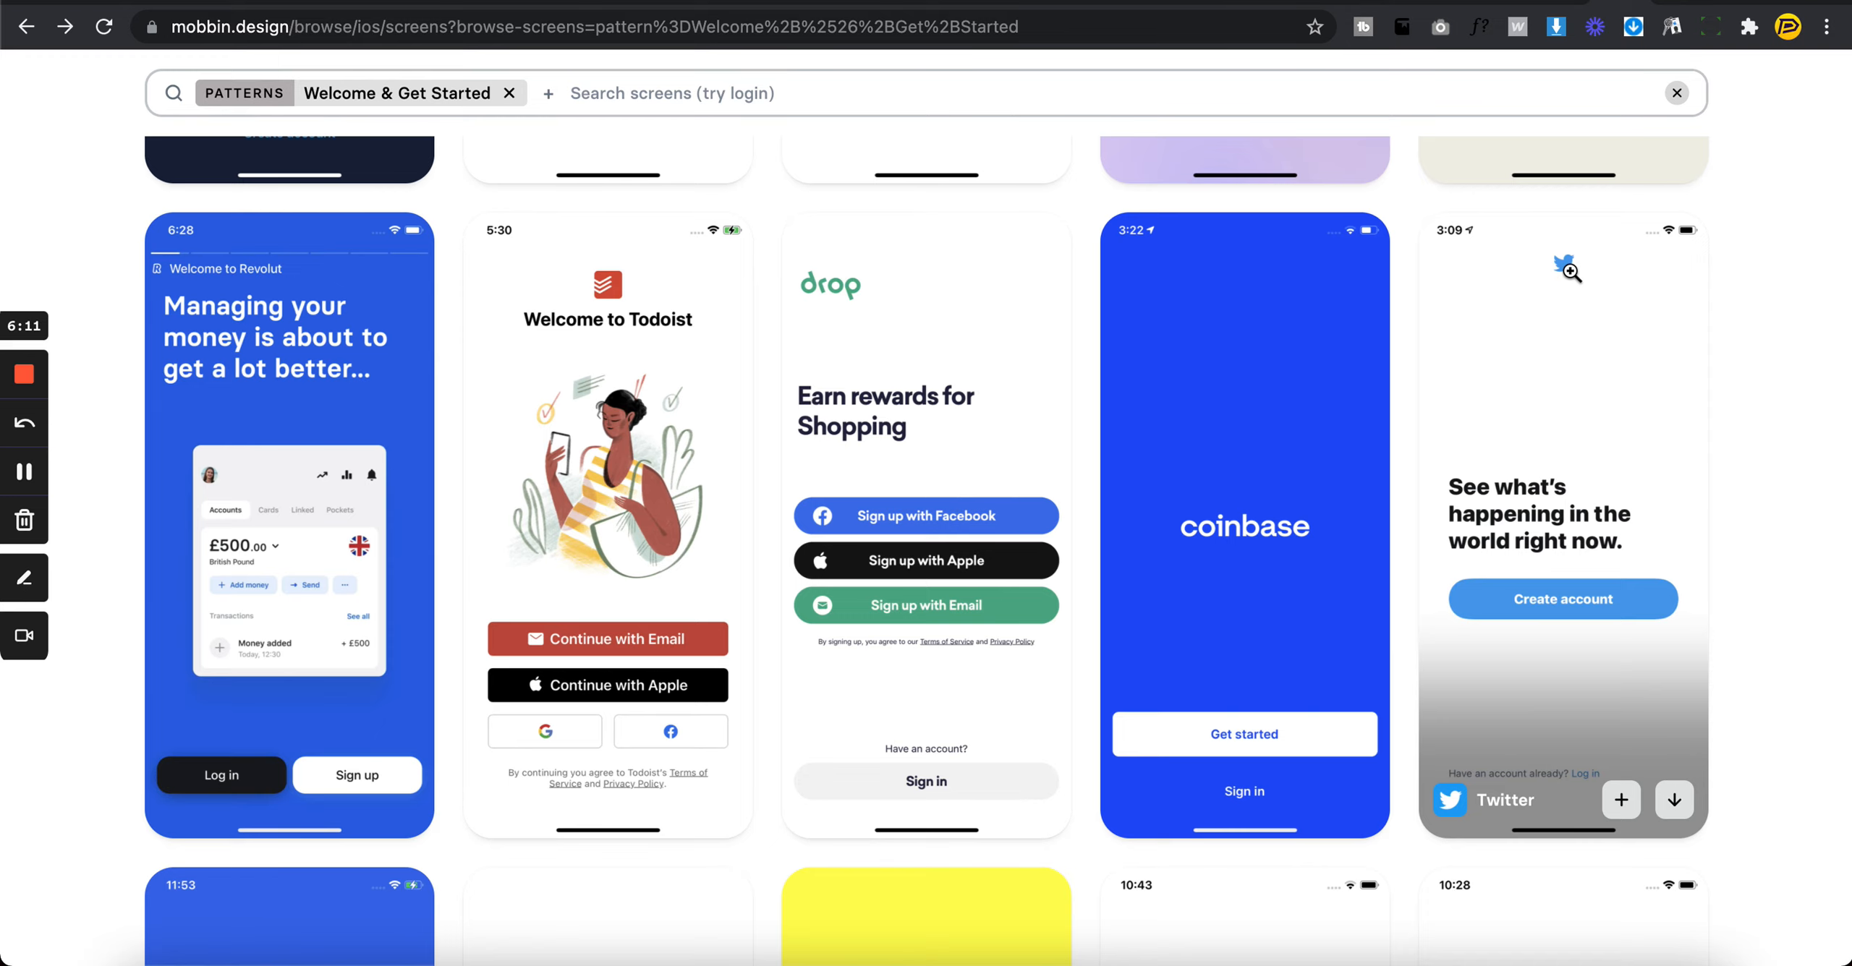
pyautogui.click(1577, 283)
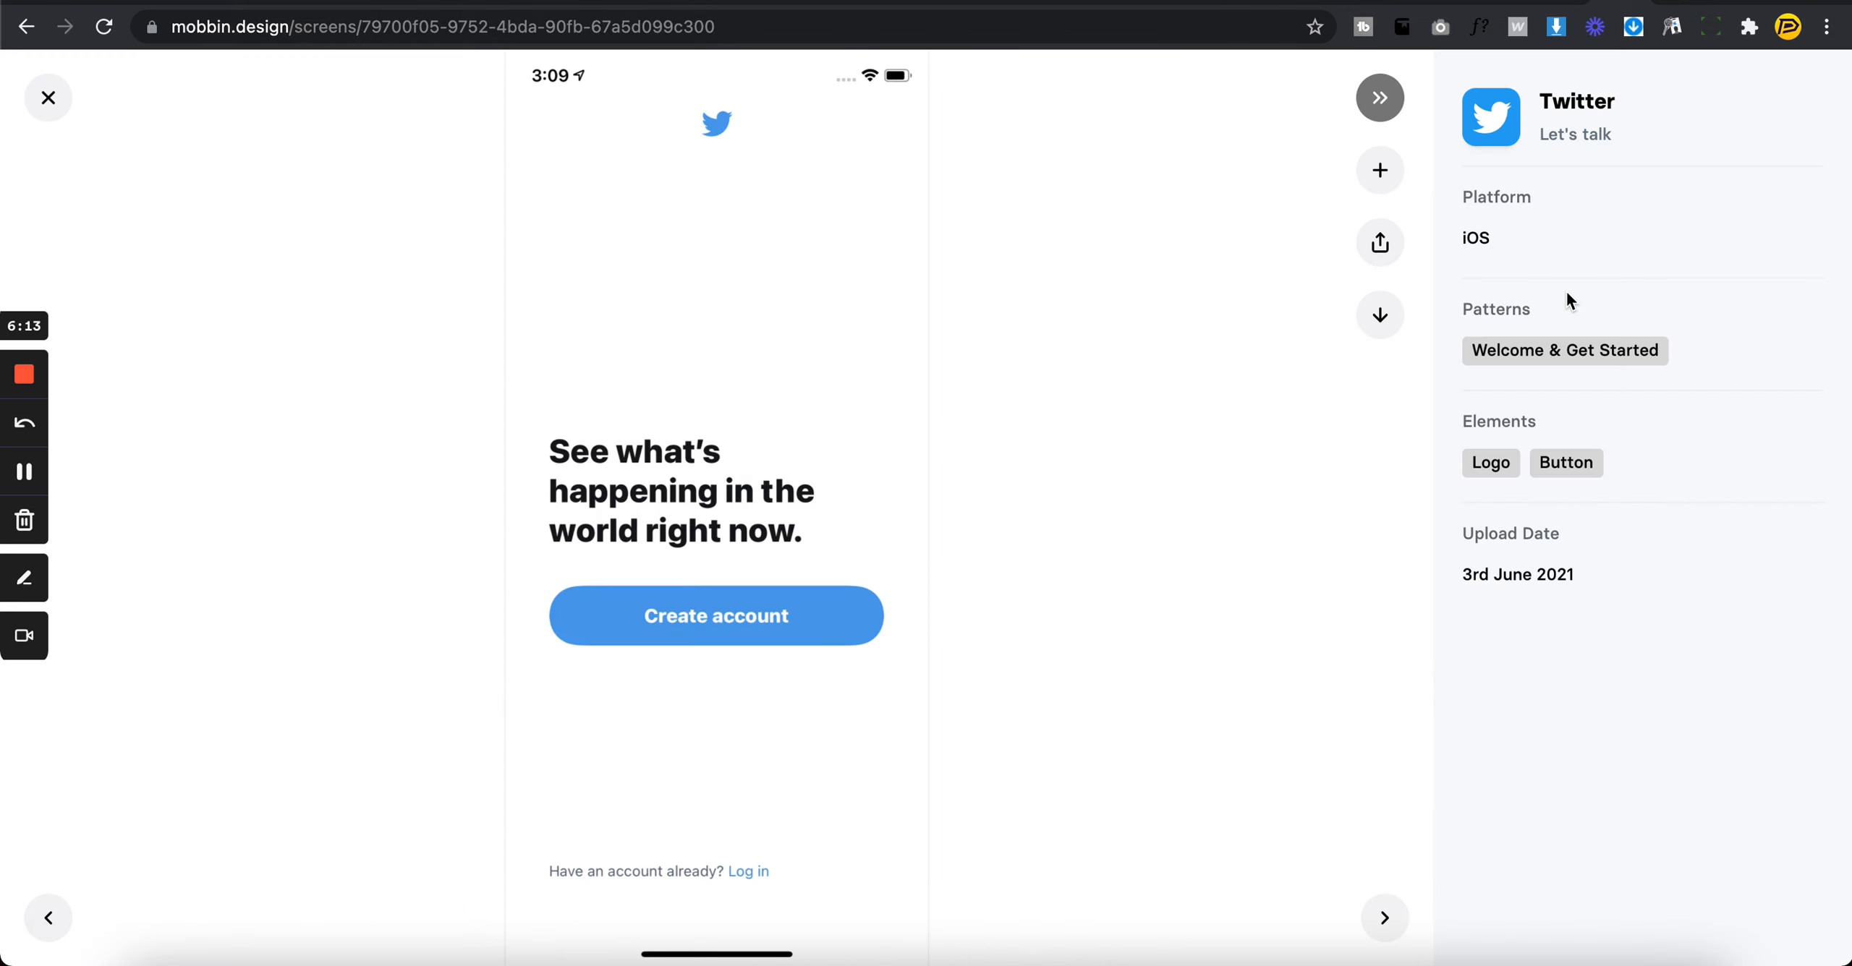
pyautogui.press('super+shift+5')
pyautogui.press('Return')
# - Switch to Figma, paste the Twitter screenshot, set its width to 375 and place it right of the Coinbase screenshot, tops aligned
pyautogui.press('super+Tab')
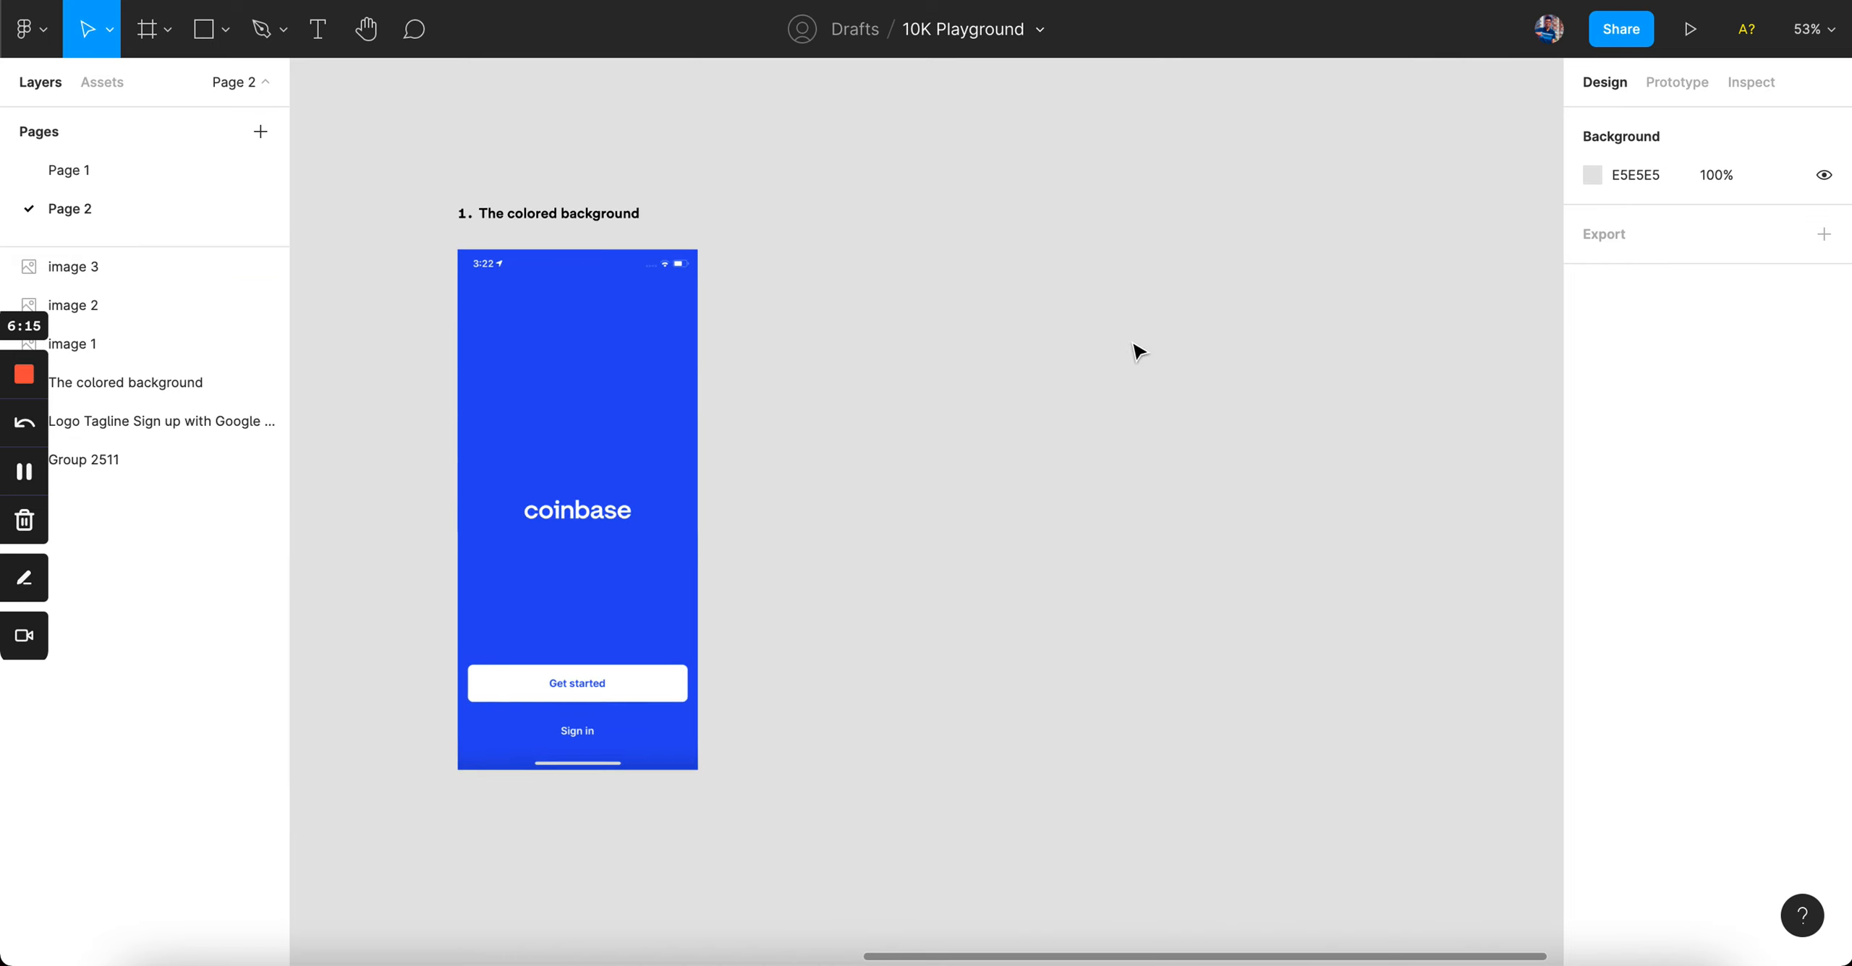
pyautogui.press('super+v')
pyautogui.click(1644, 222)
pyautogui.write('375')
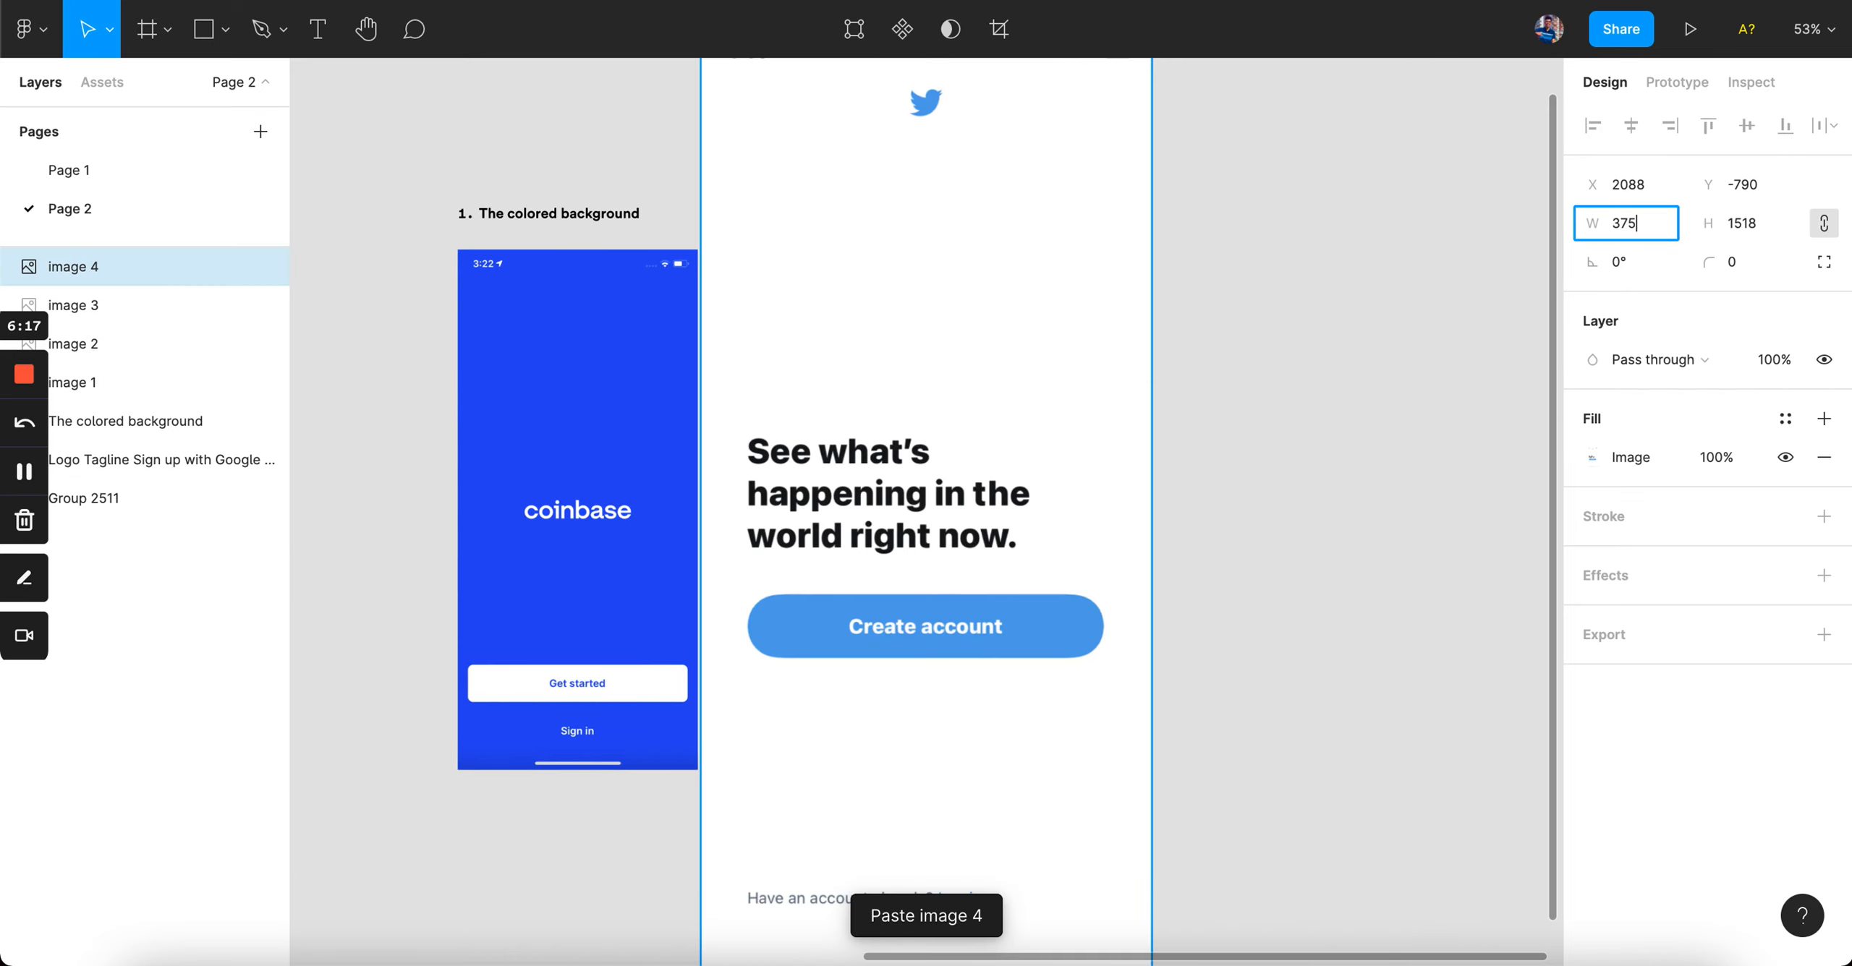
pyautogui.press('Return')
pyautogui.moveTo(868, 203); pyautogui.dragTo(917, 427)
# - Duplicate the "The colored background" label above the Twitter screenshot, left edges aligned, and change the copy's text to "Centre logo"
pyautogui.moveTo(536, 214); pyautogui.dragTo(832, 220)
pyautogui.doubleClick(824, 213)
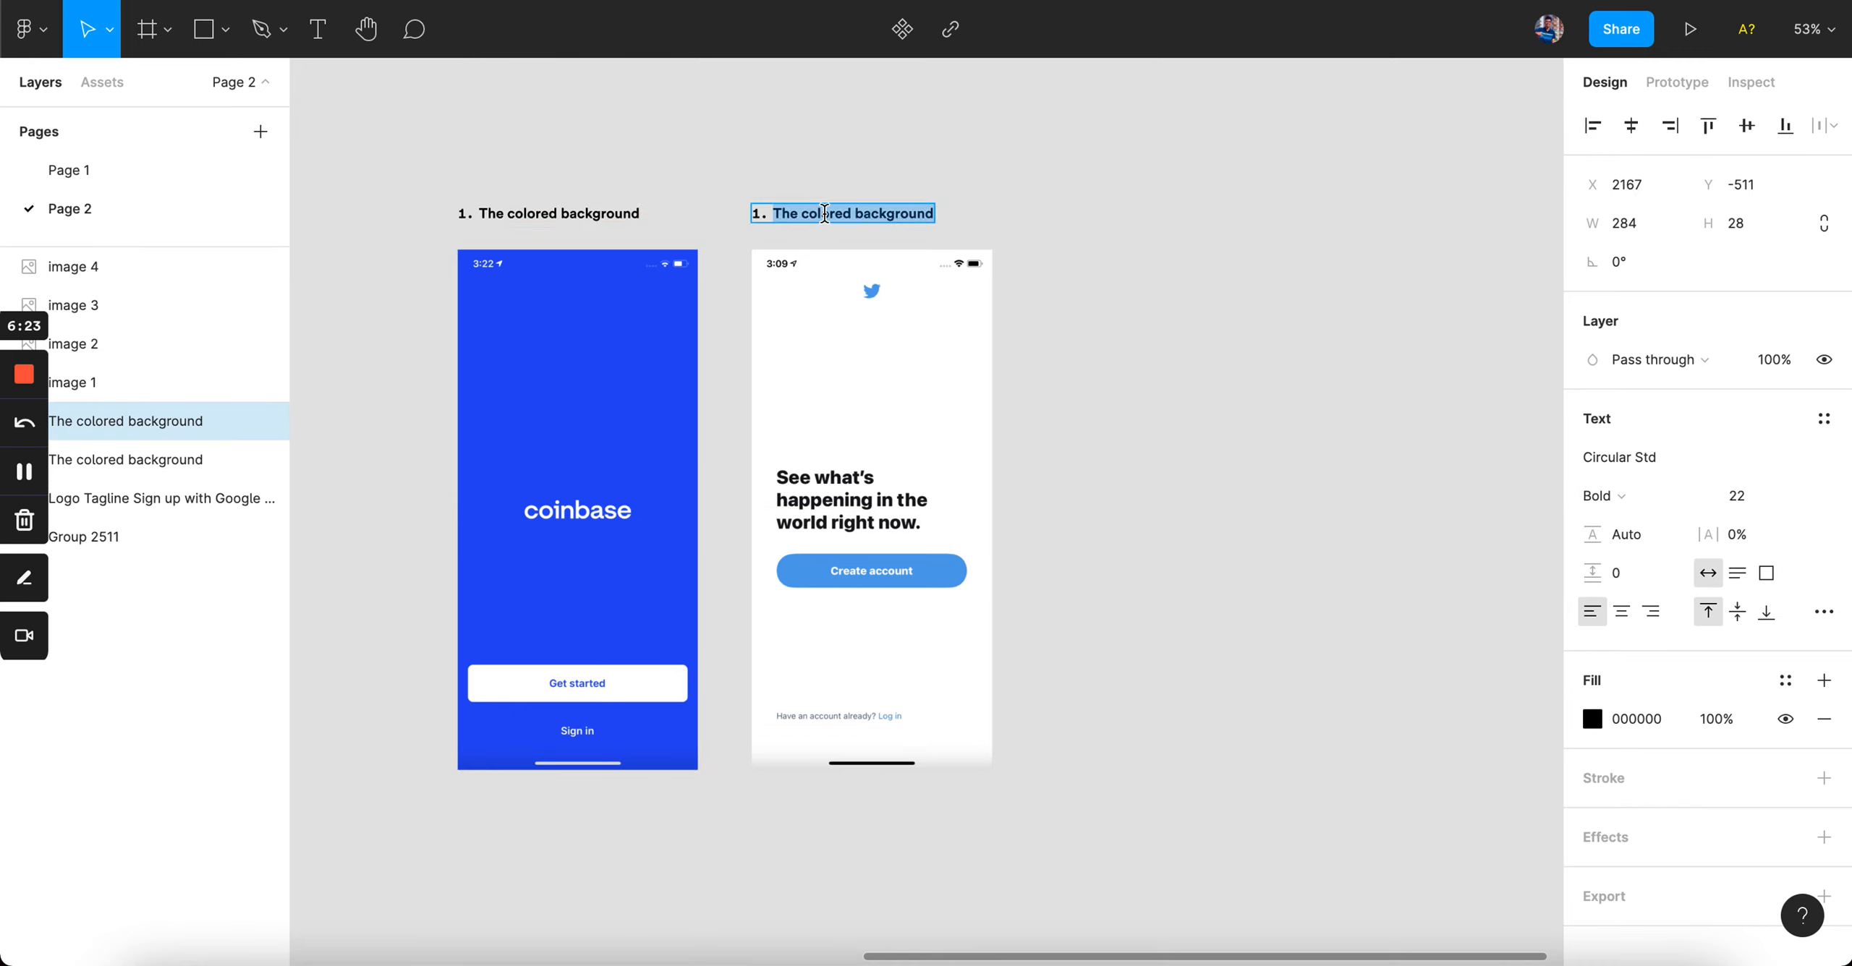
pyautogui.press('BackSpace')
pyautogui.write('Centre l')
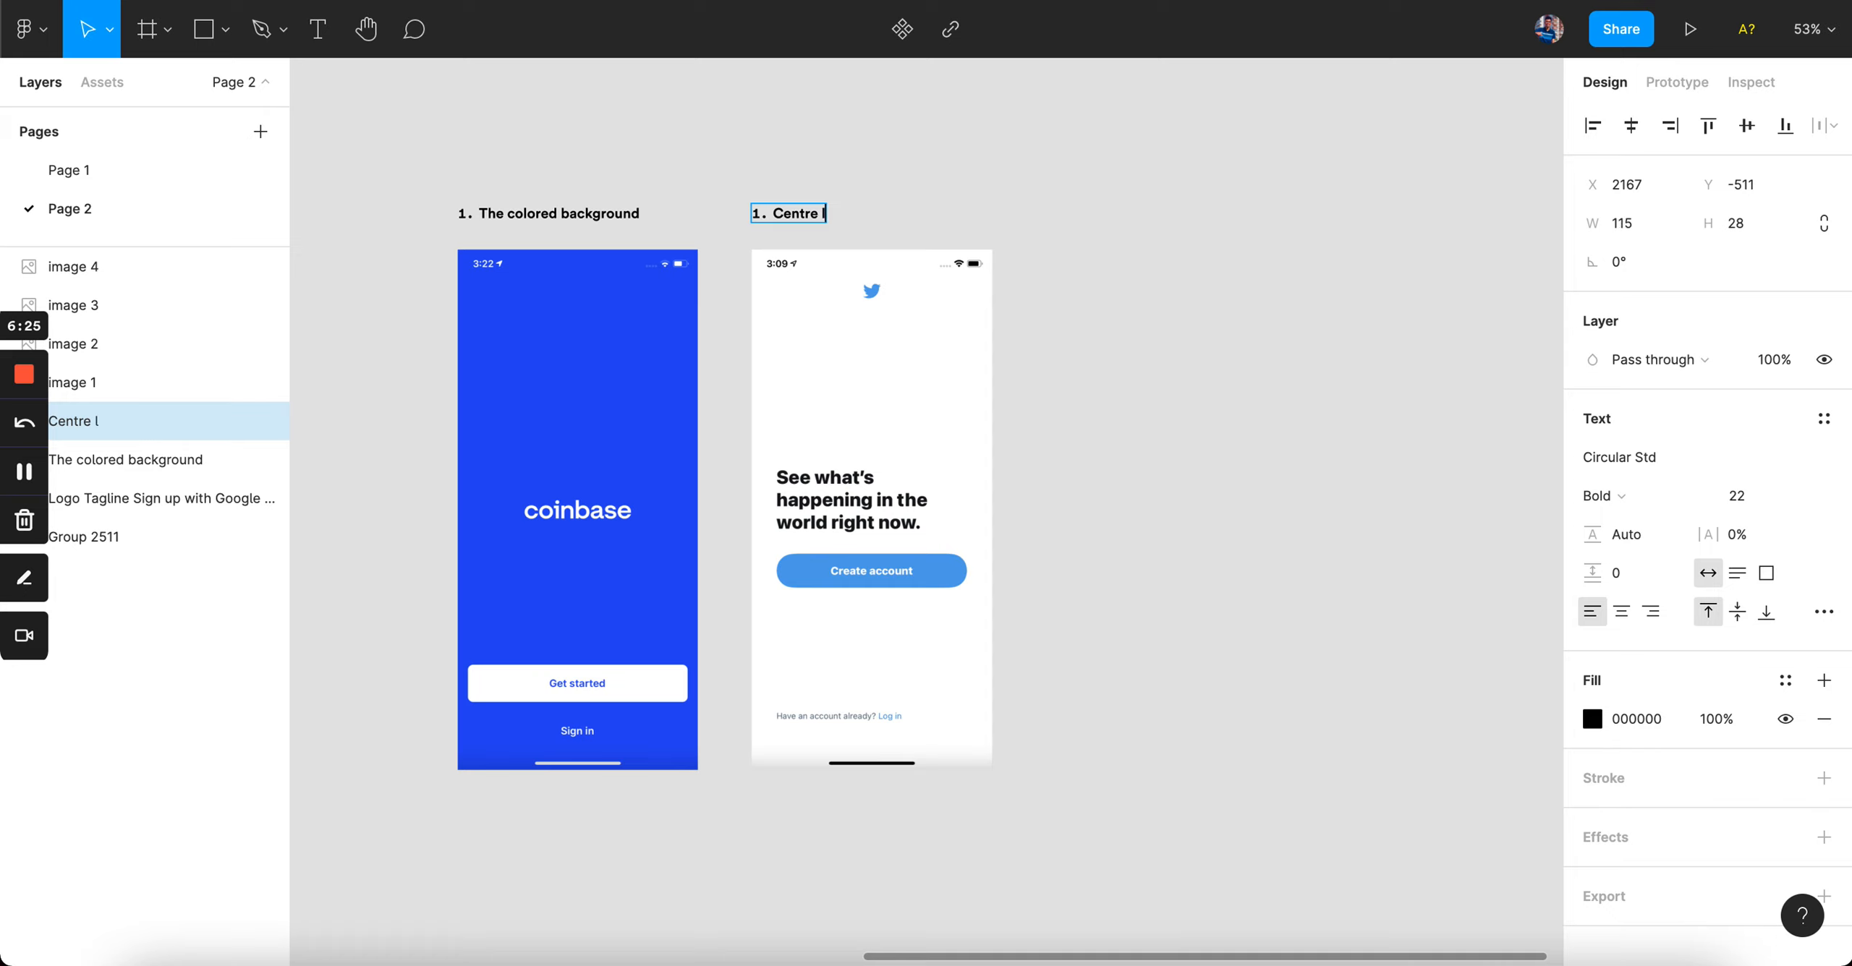
pyautogui.write('ogo')
pyautogui.press('Escape')
pyautogui.click(1126, 246)
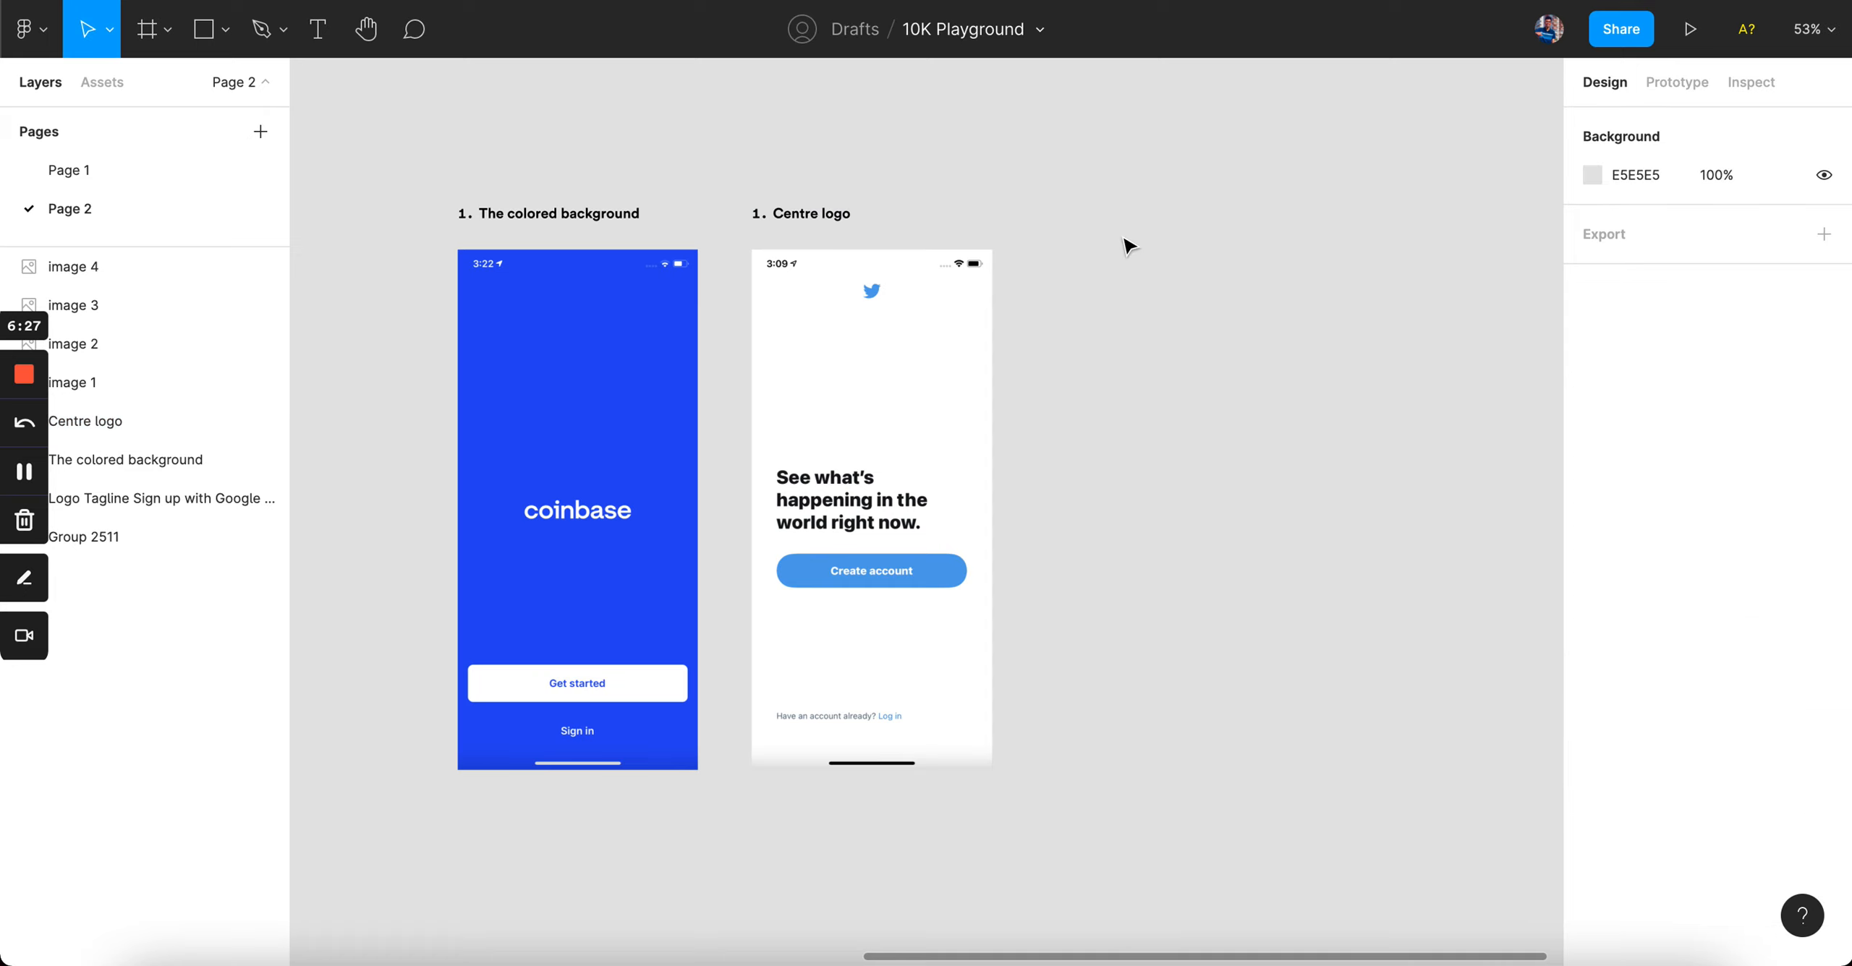
# - Compare the logo placement, buttons and log-in links on the Drop, Coinbase and Twitter screenshots
pyautogui.hscroll(-5, 1023, 304)
pyautogui.scroll(-3, 1022, 304)
pyautogui.scroll(2, 965, 338)
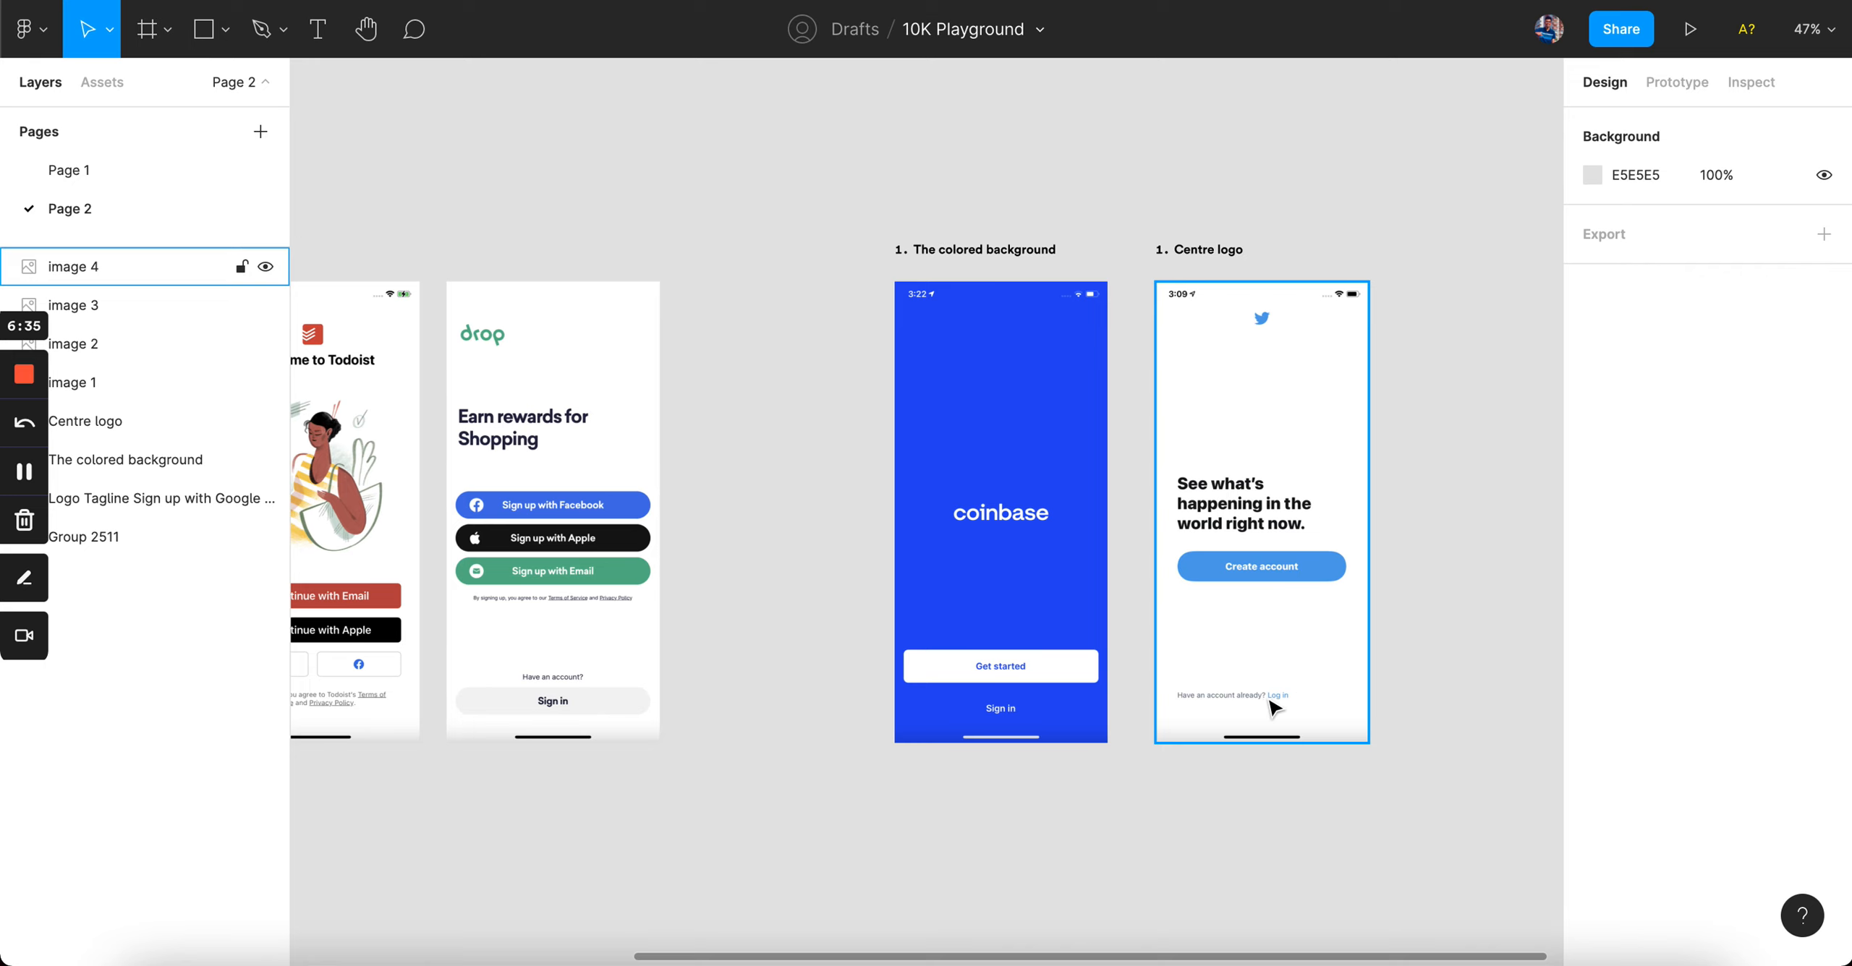
pyautogui.scroll(5, 1273, 706)
pyautogui.scroll(-1, 1295, 701)
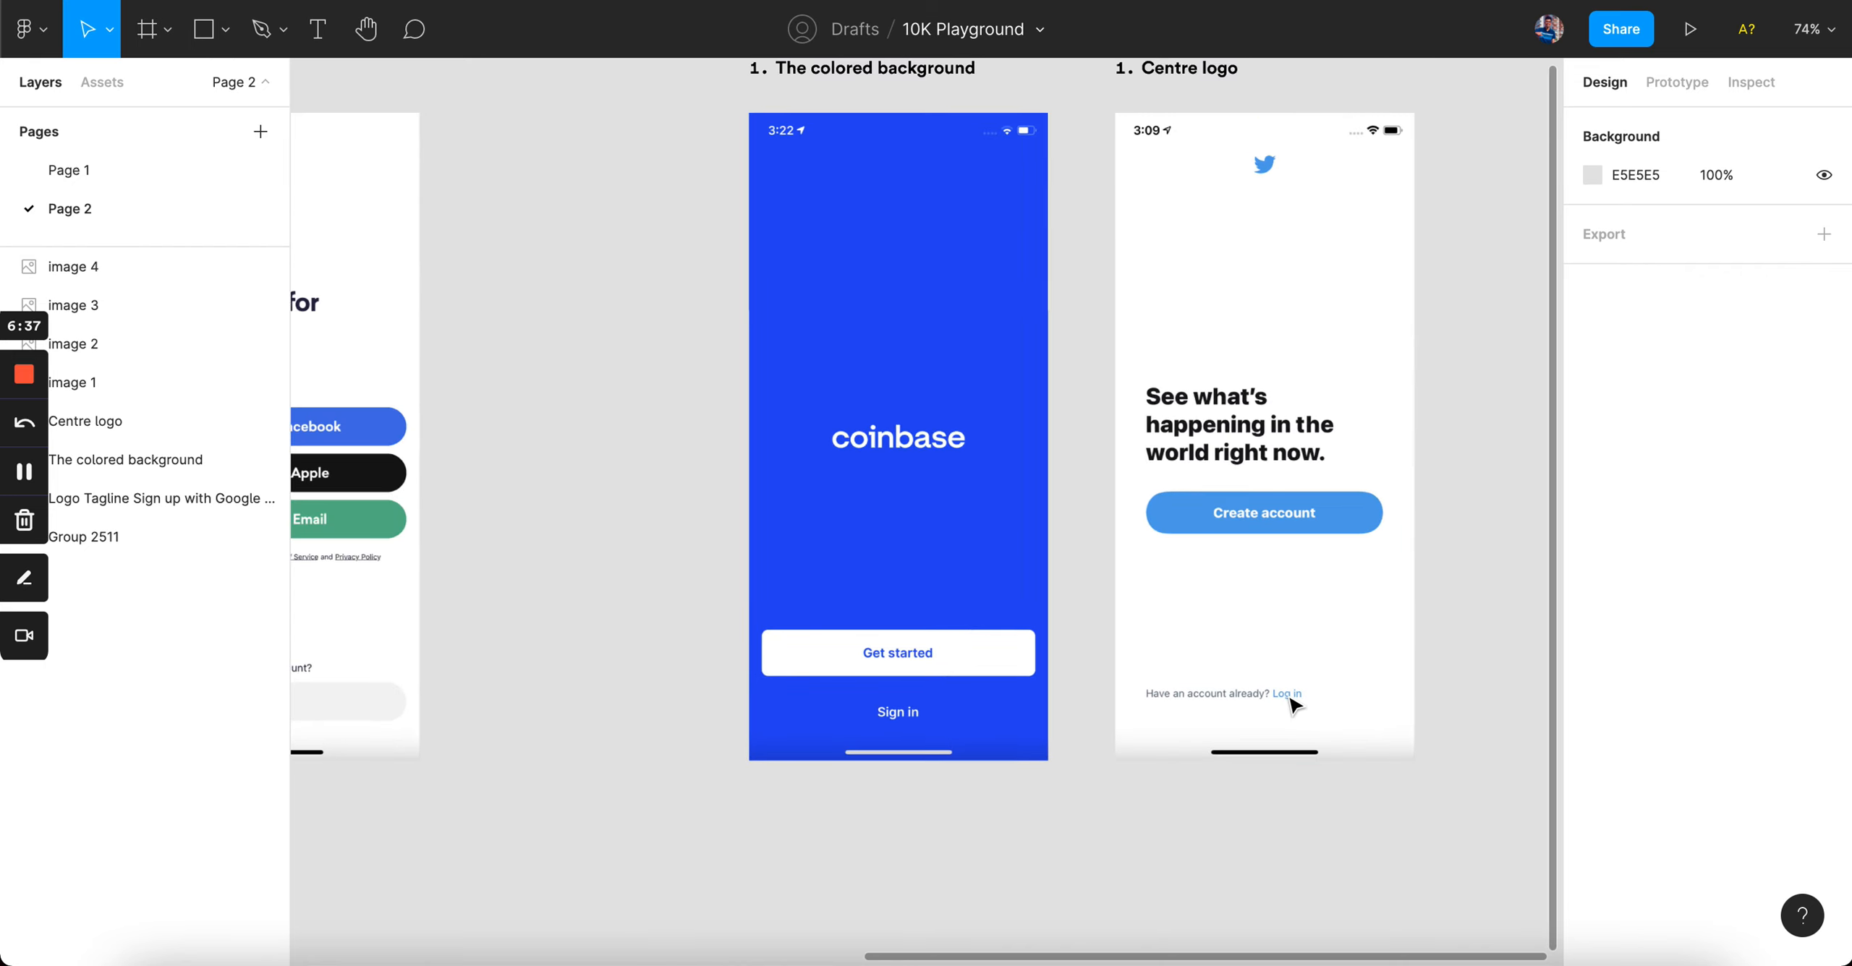
pyautogui.hscroll(-5, 1295, 705)
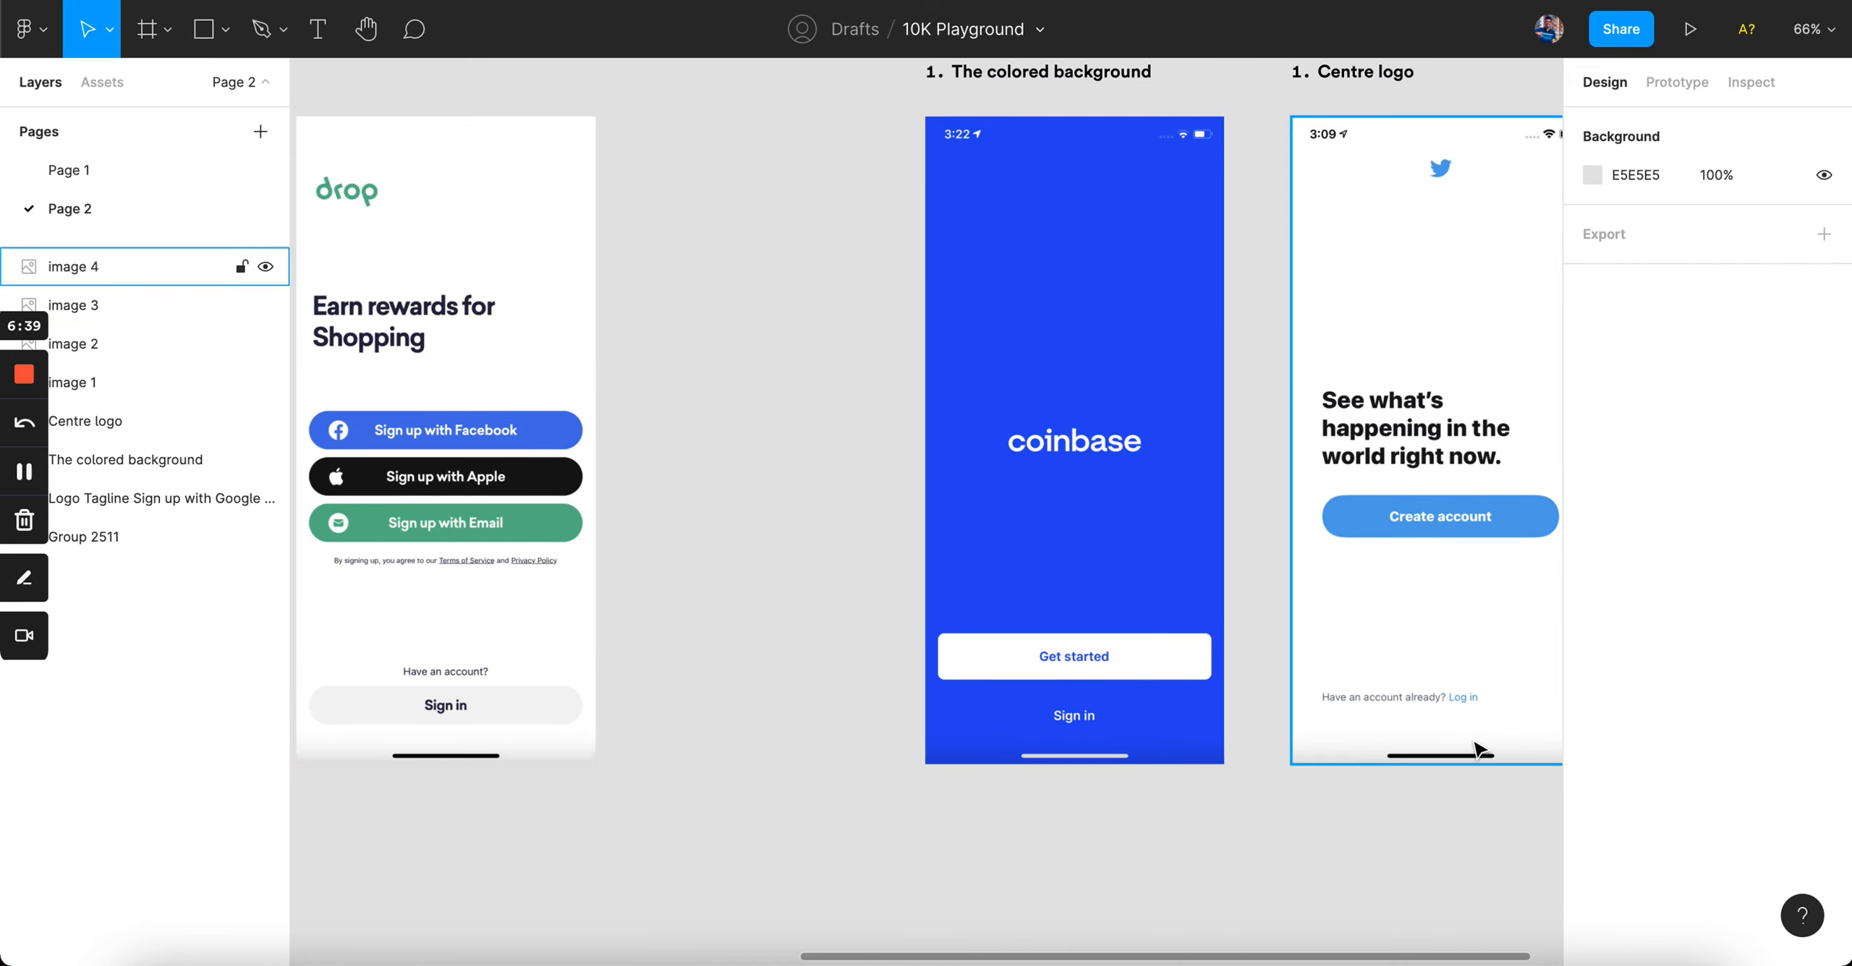
pyautogui.hscroll(3, 1440, 723)
pyautogui.scroll(4, 1439, 702)
pyautogui.scroll(-1, 1331, 719)
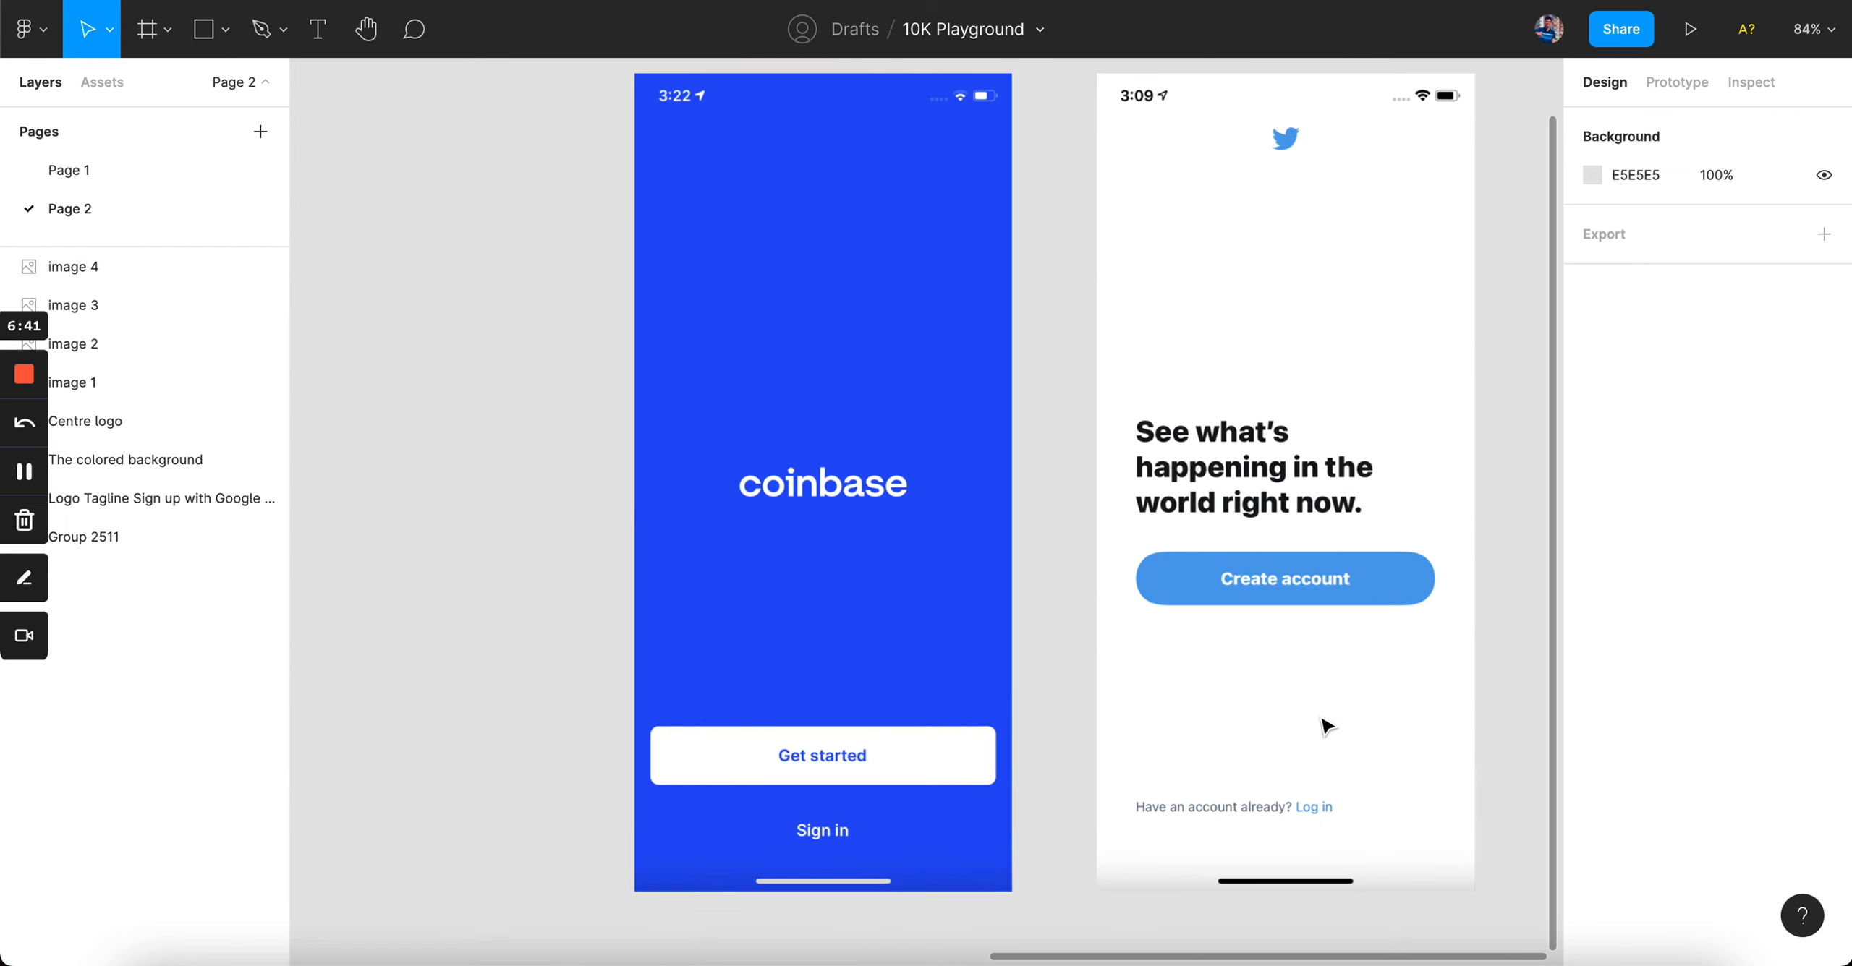
pyautogui.scroll(-2, 1326, 725)
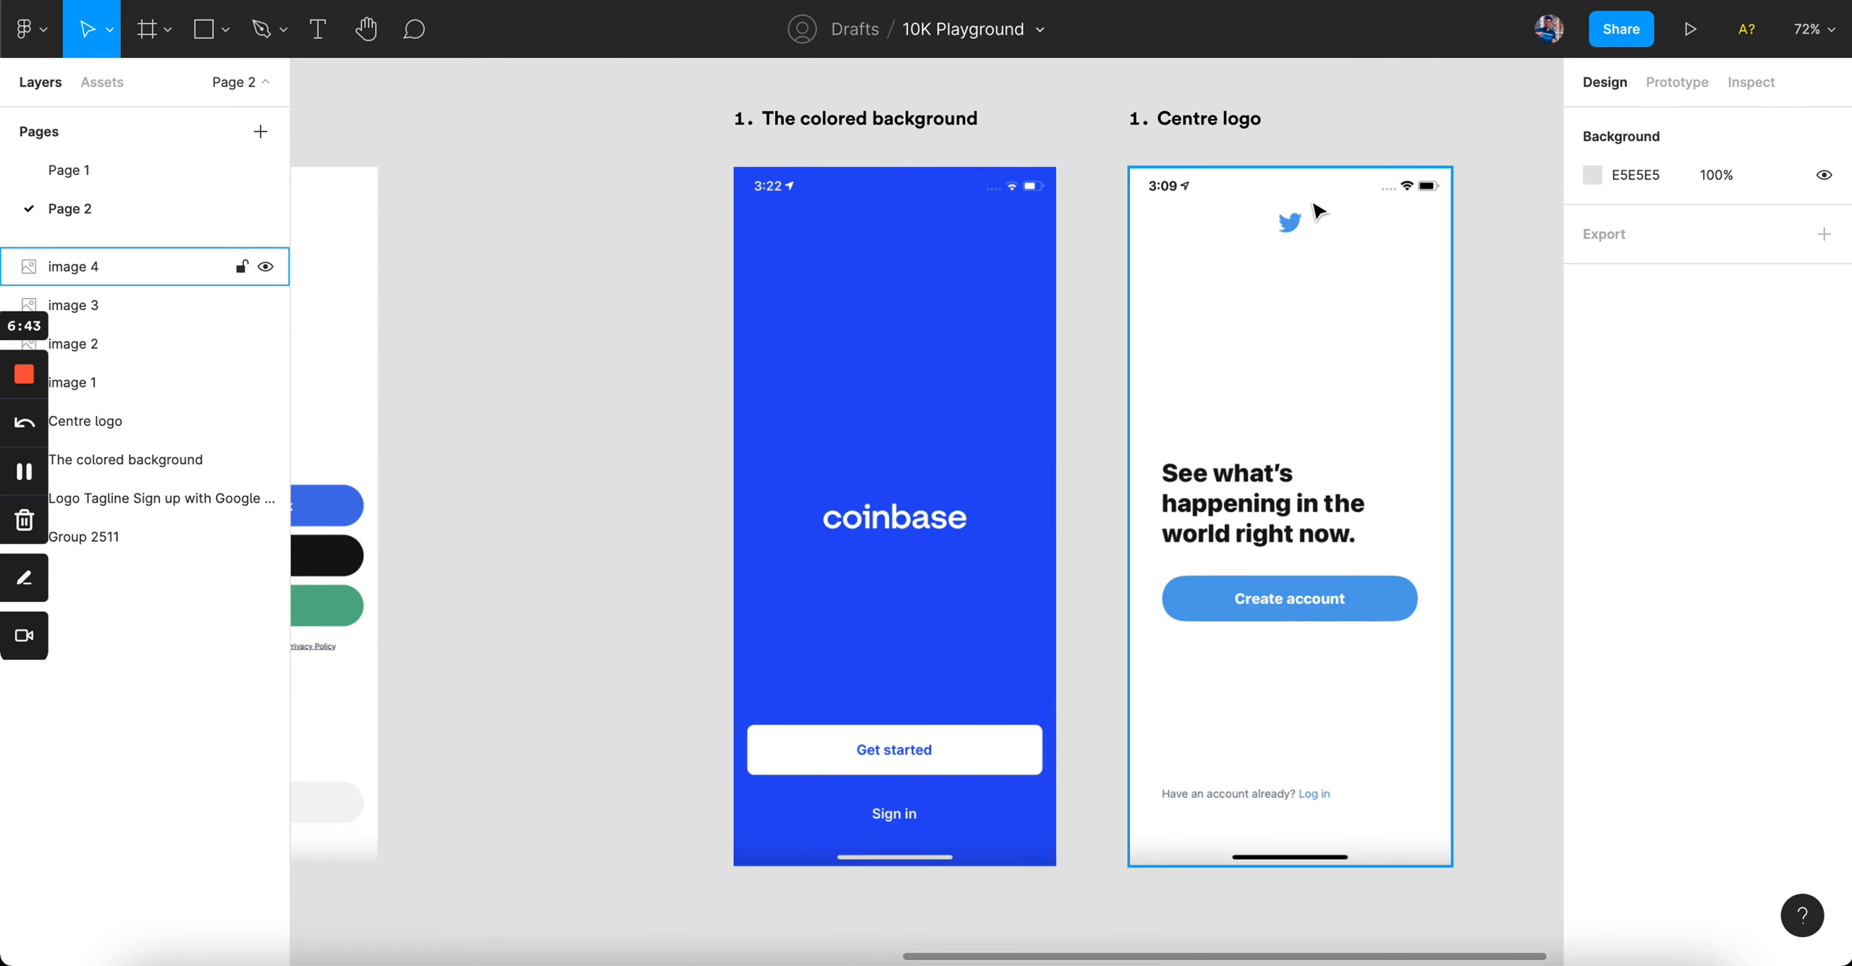
# - Switch to Mobbin in the browser and browse the Welcome & Get Started results, examining the Dropbox and Reddit screens up close
pyautogui.press('super+Tab')
pyautogui.click(158, 124)
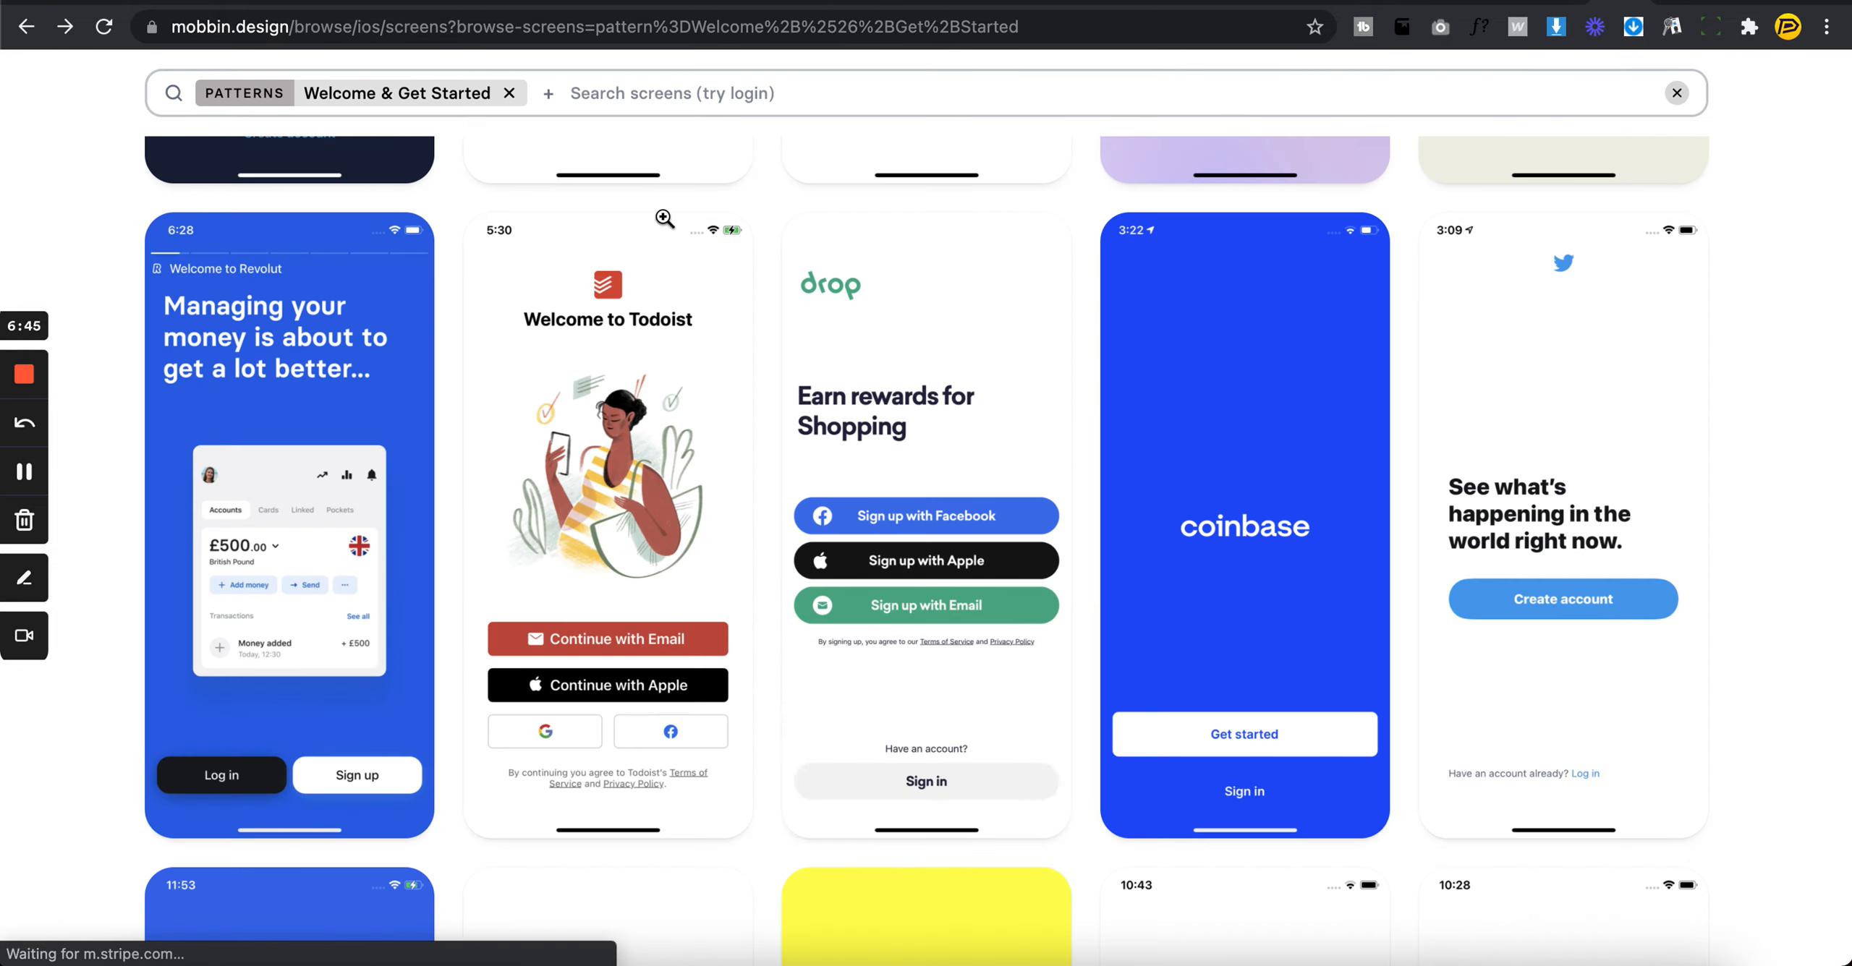
pyautogui.scroll(-8, 1090, 517)
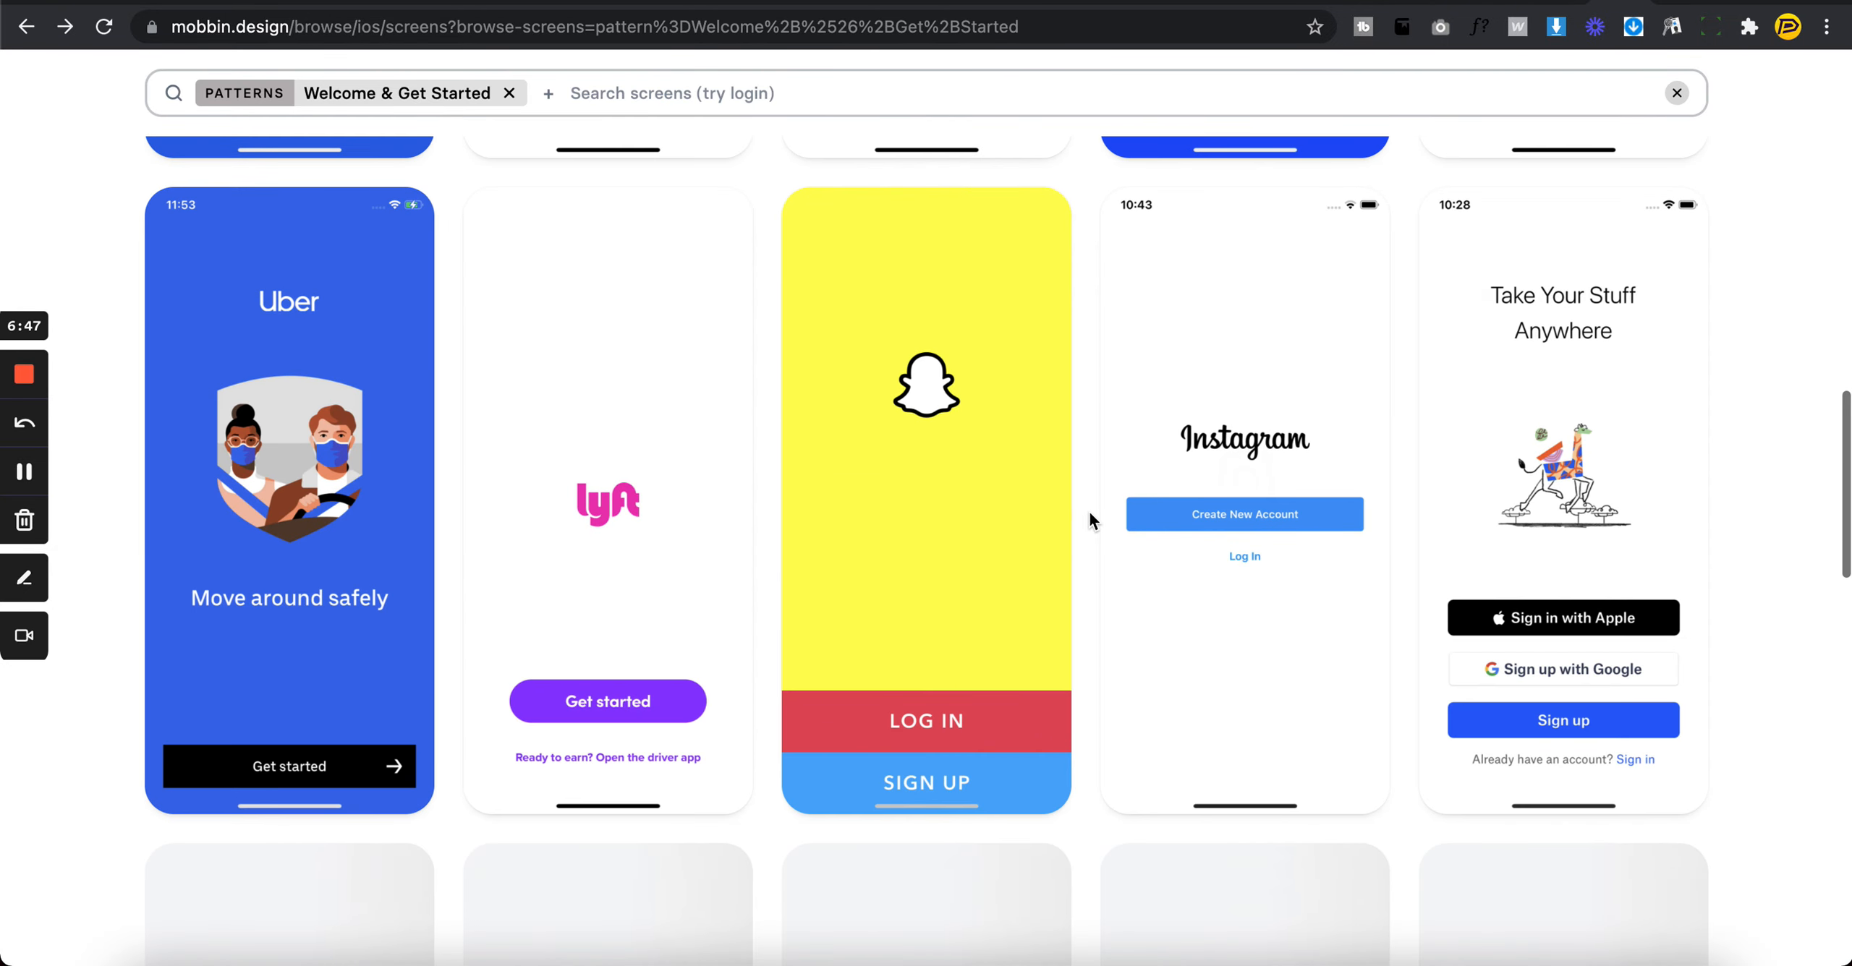
pyautogui.scroll(-1, 1082, 481)
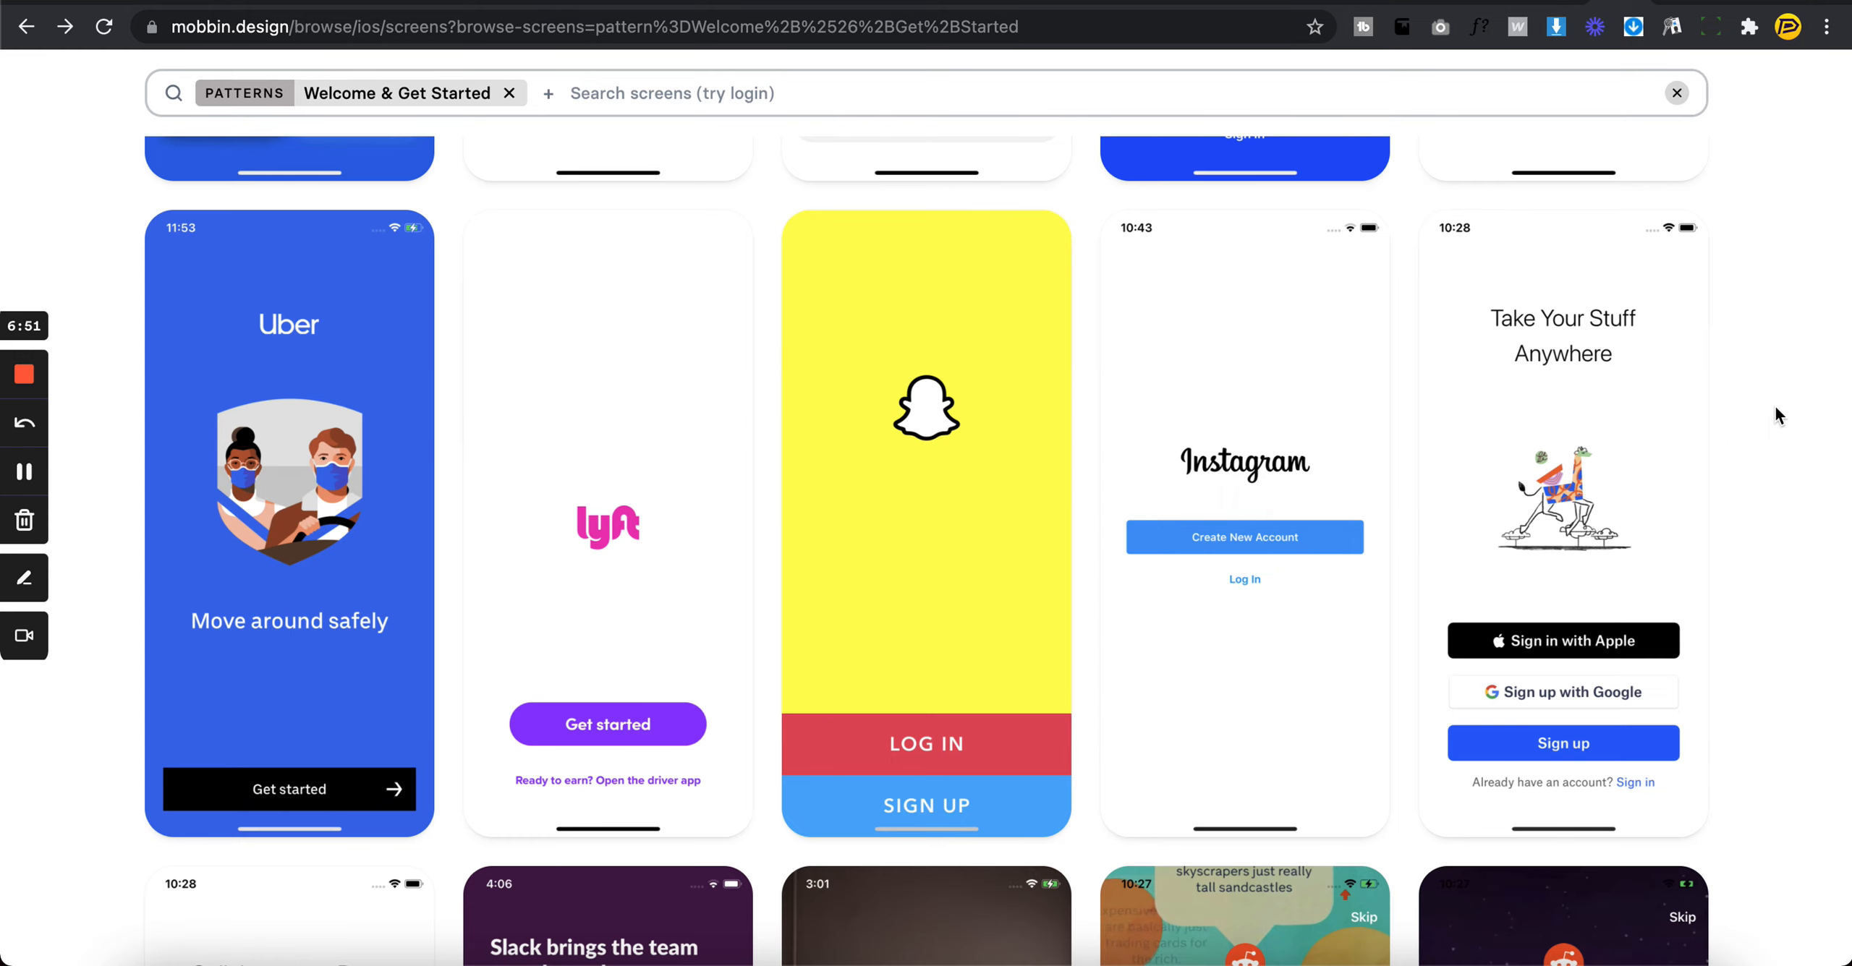
pyautogui.click(1639, 414)
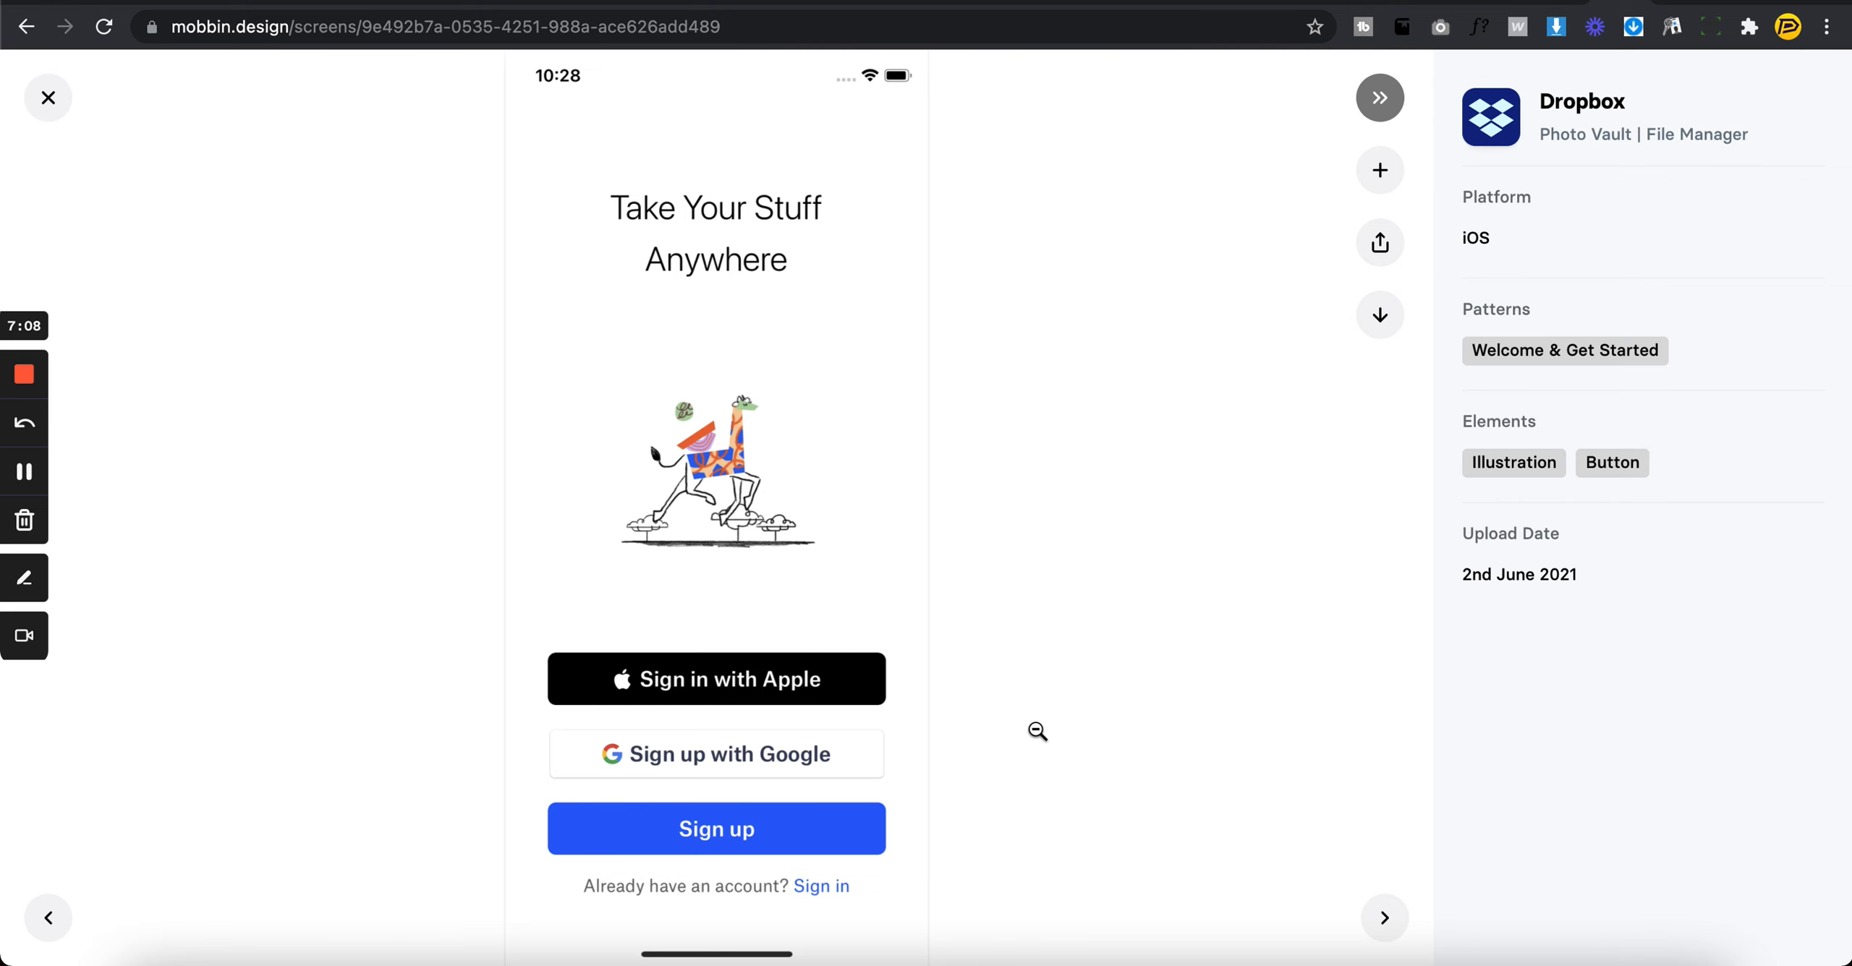
pyautogui.click(1037, 731)
pyautogui.scroll(-5, 1092, 694)
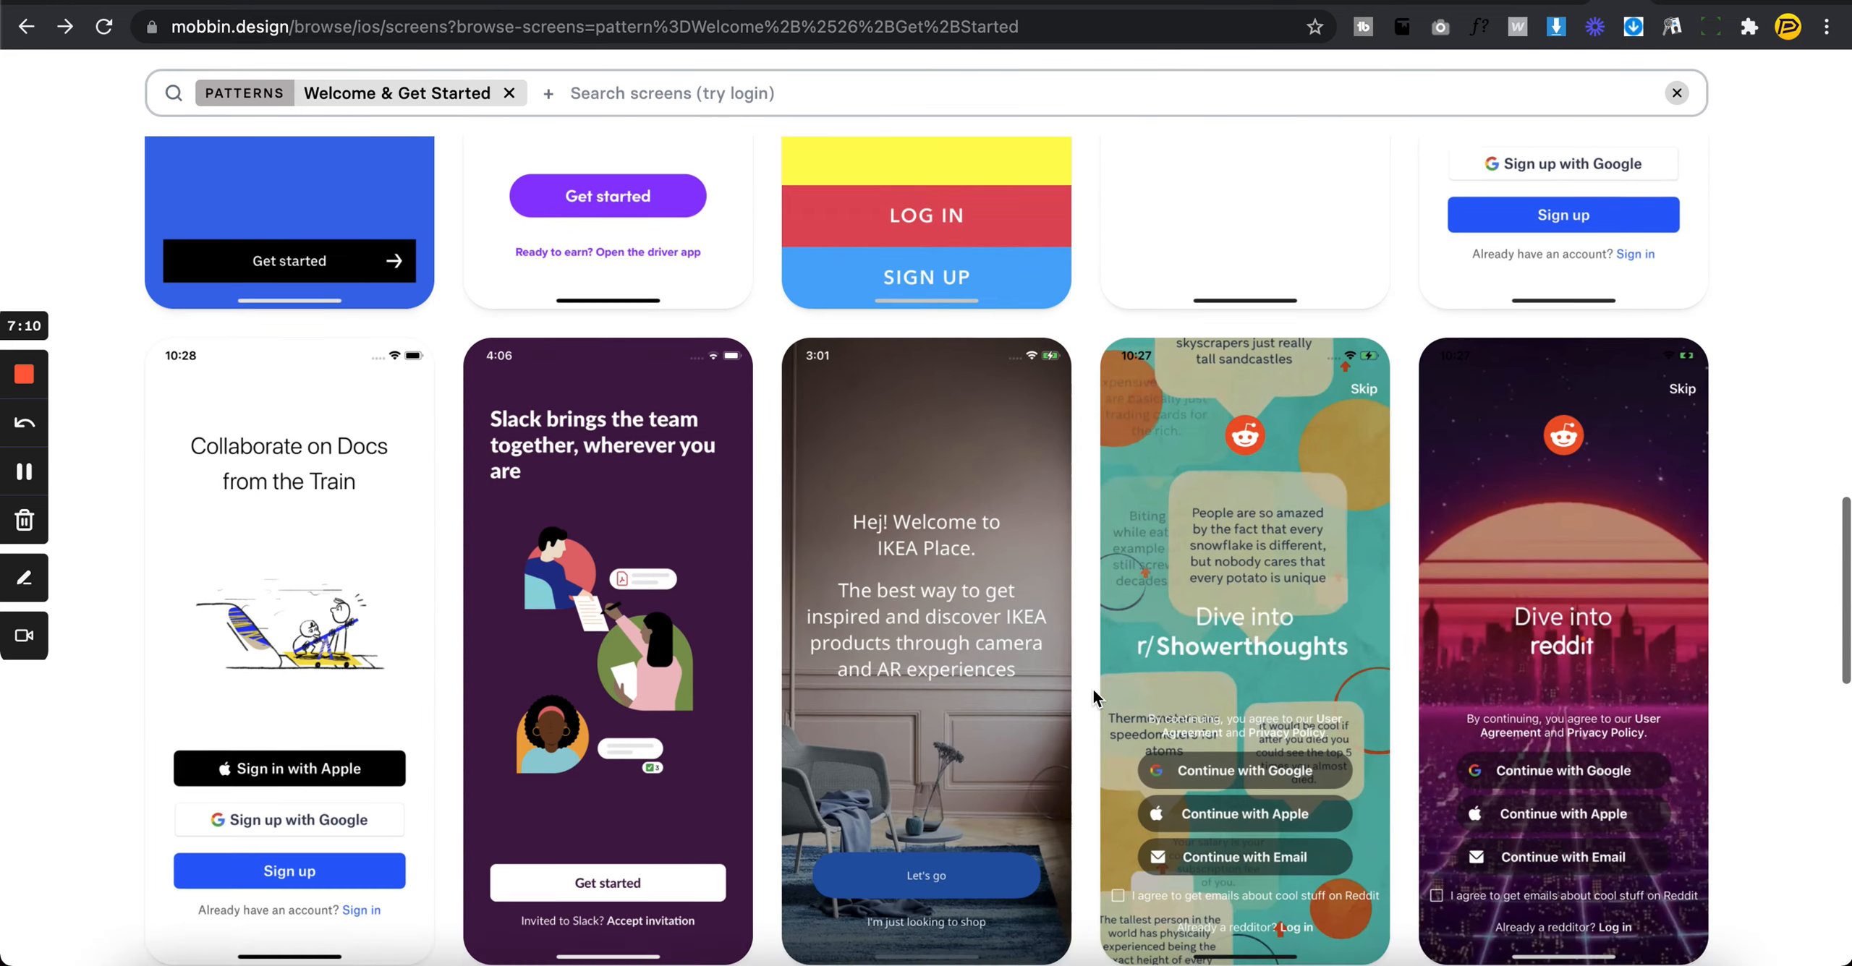
pyautogui.scroll(-1, 1096, 696)
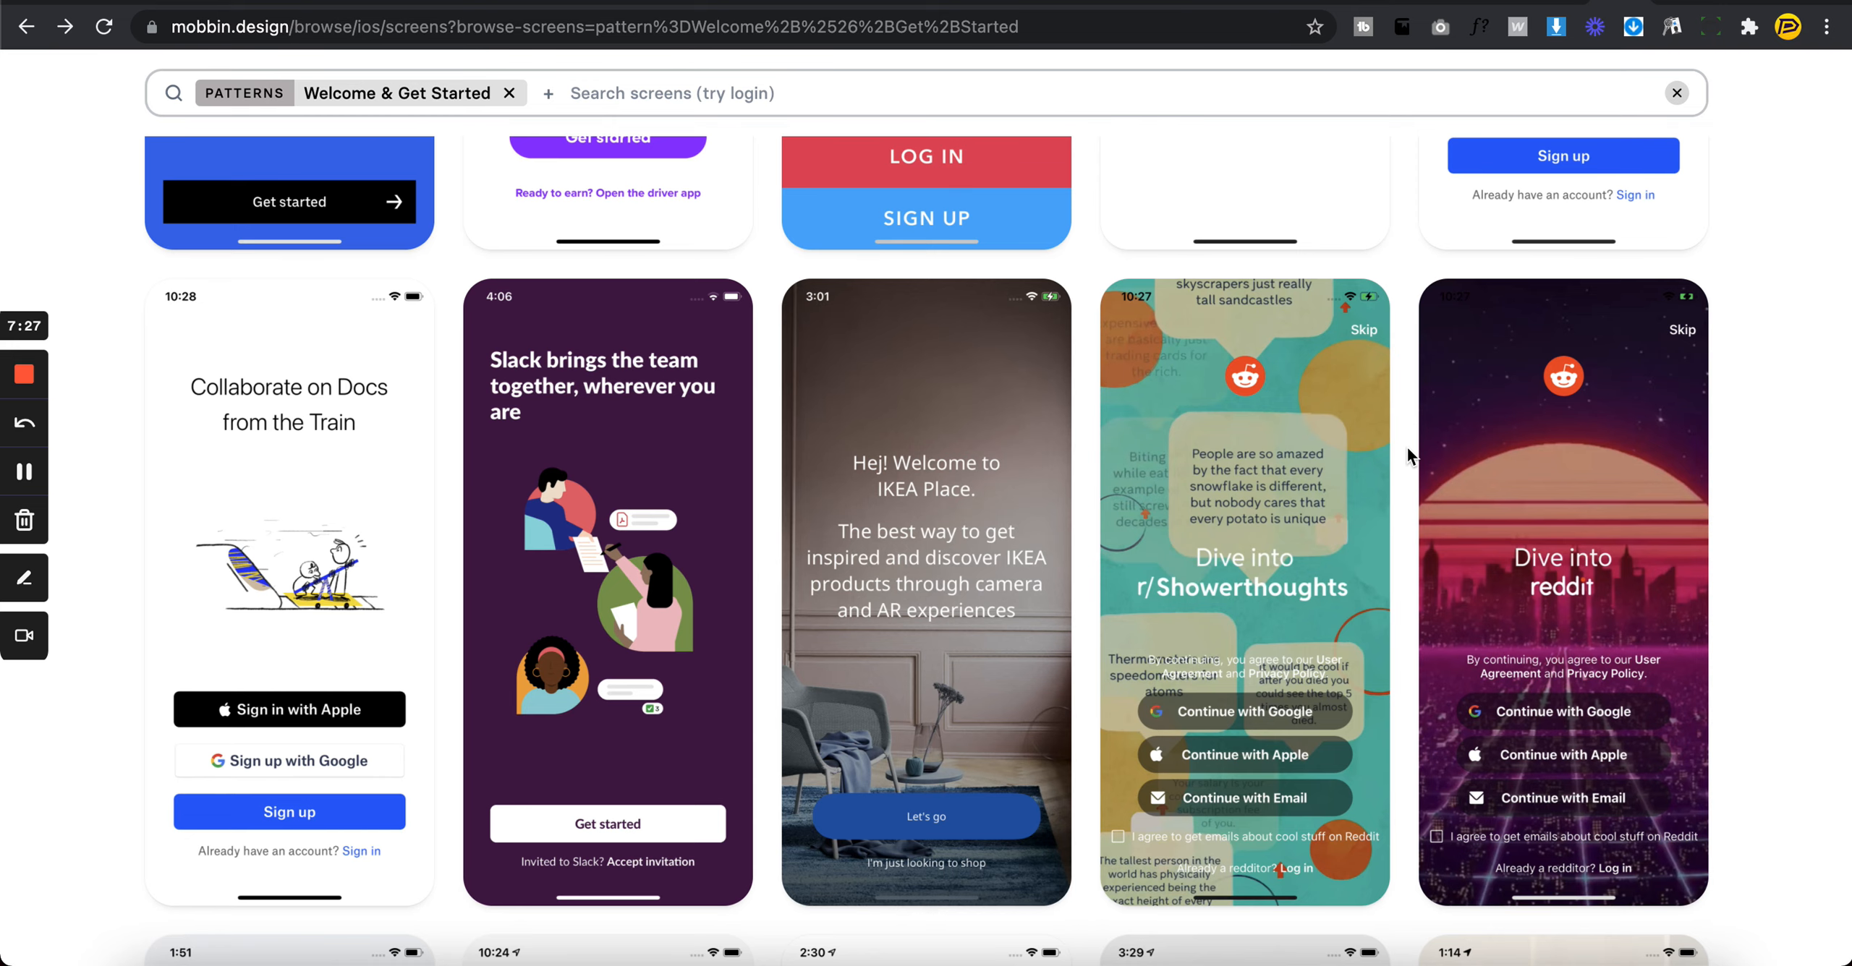
pyautogui.click(1451, 427)
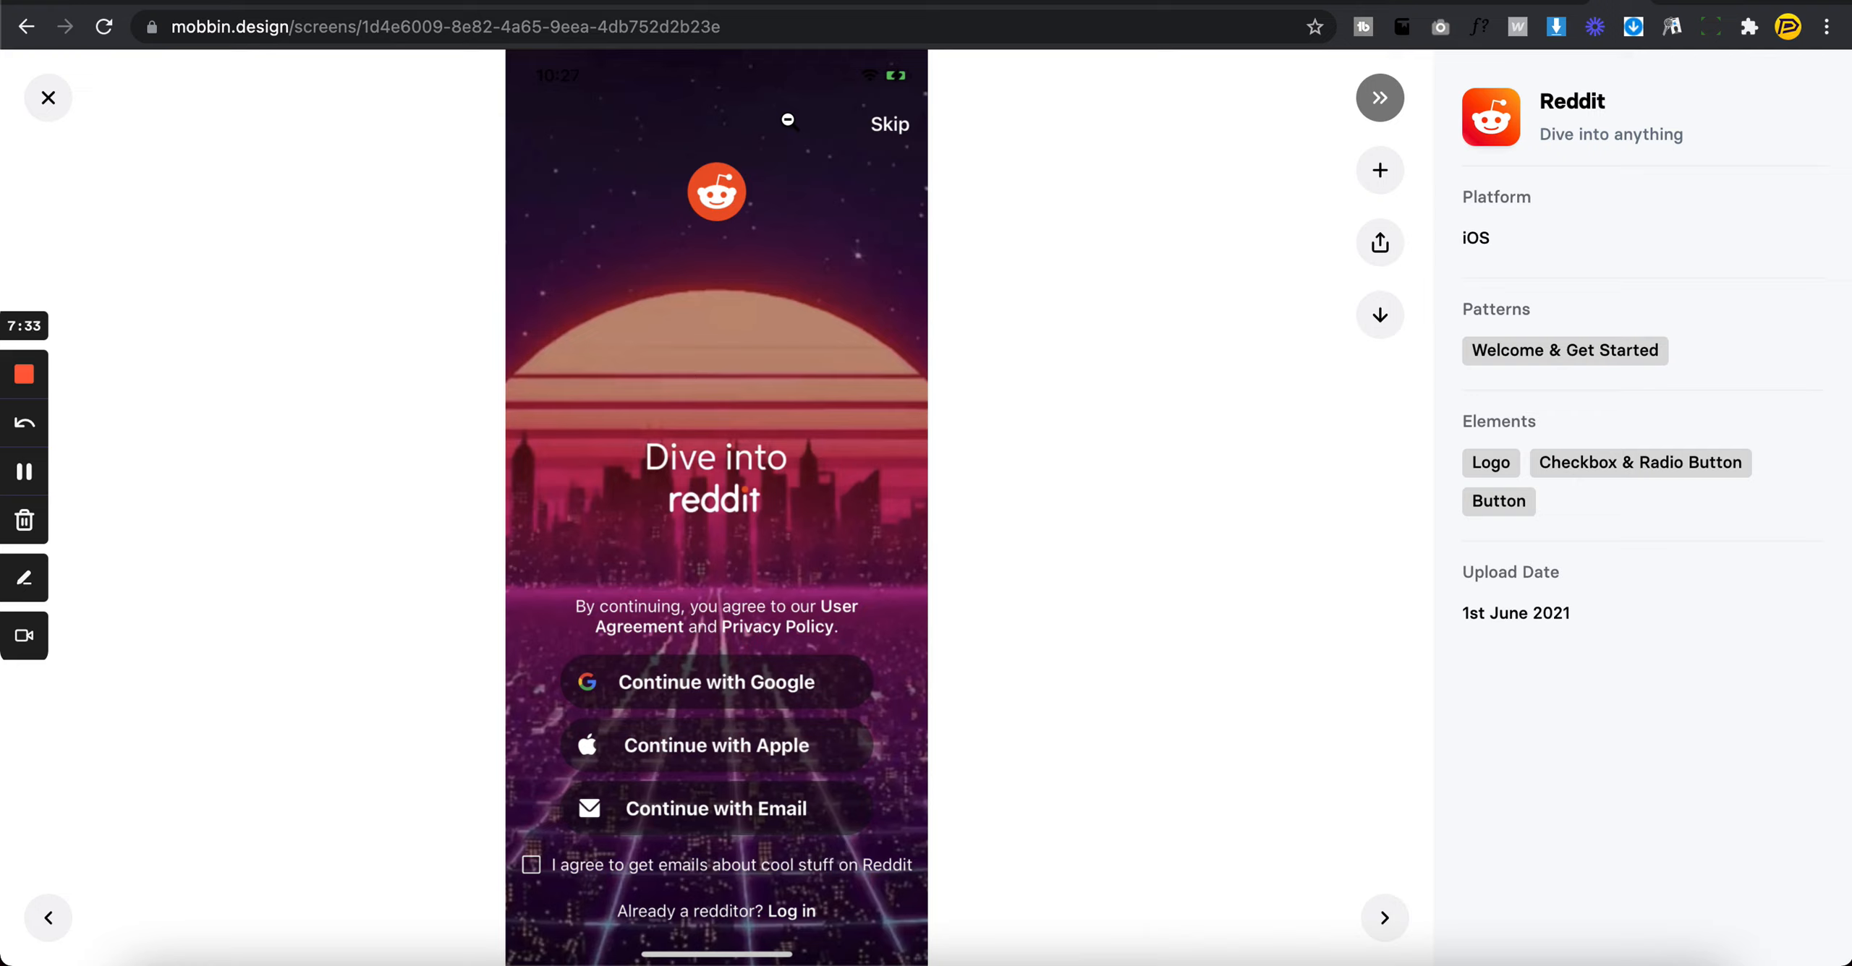
pyautogui.click(48, 98)
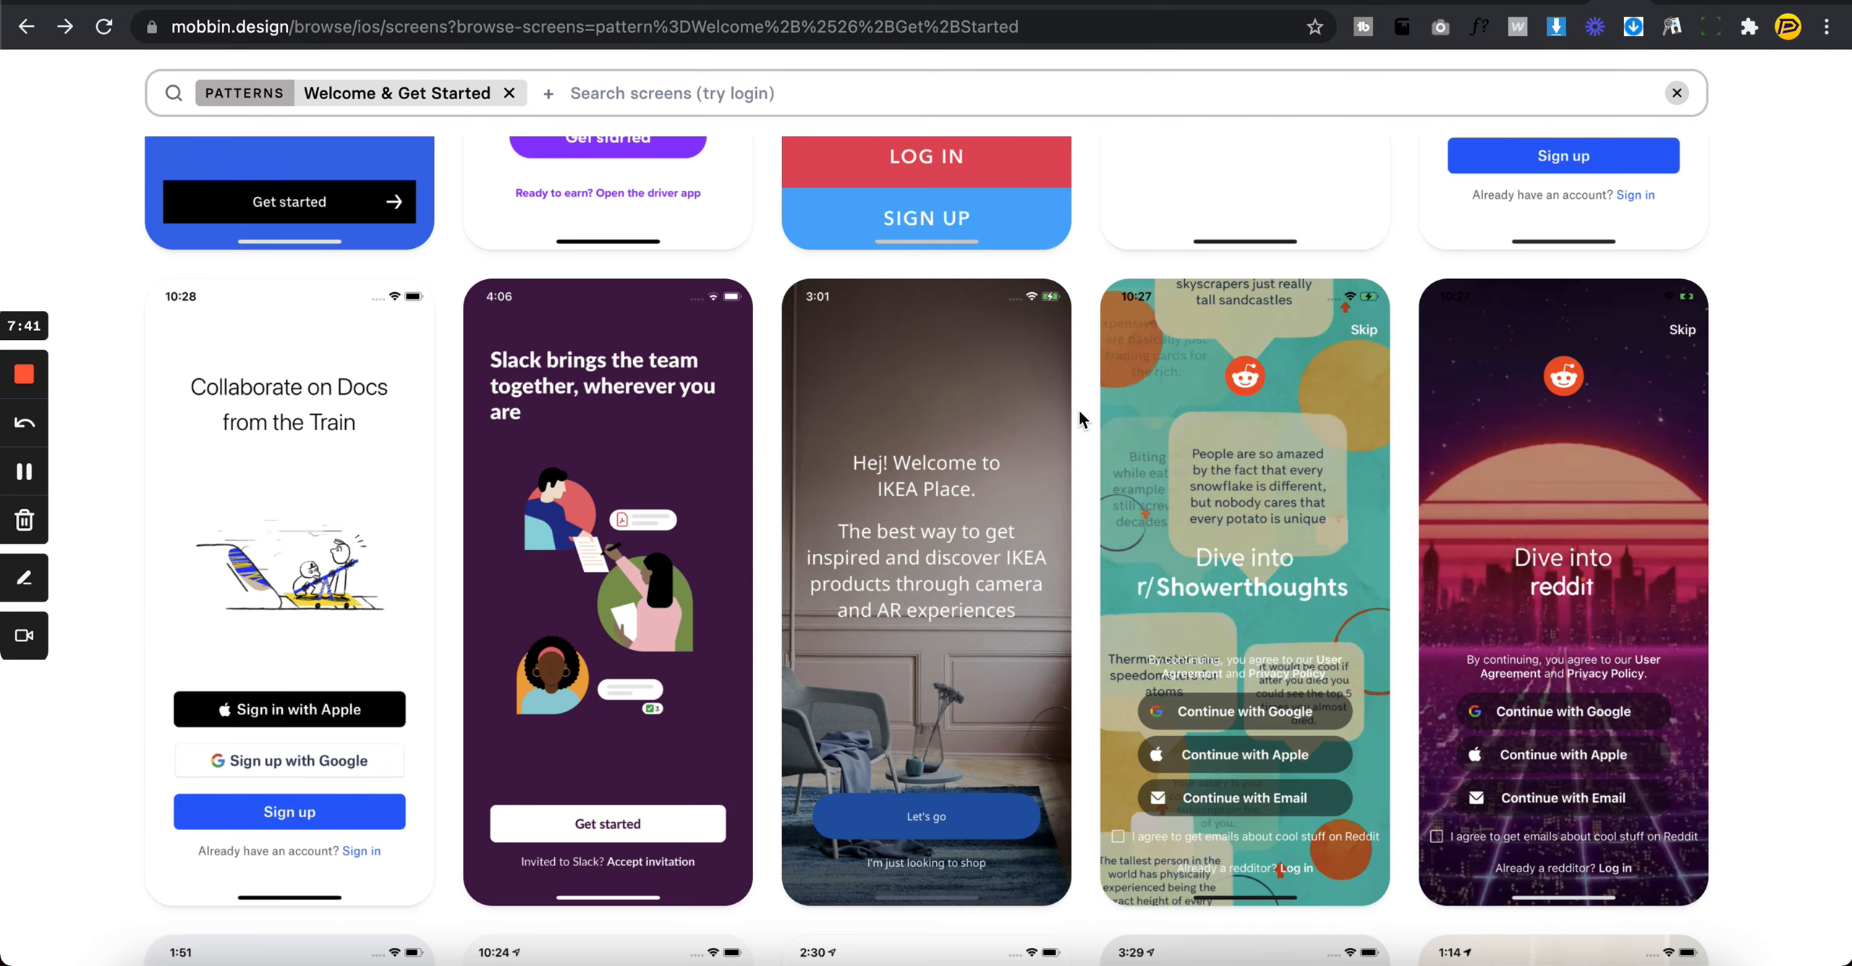
# - Open Notion's welcome screen from the Mobbin results and capture a screenshot of it
pyautogui.scroll(-6, 1079, 418)
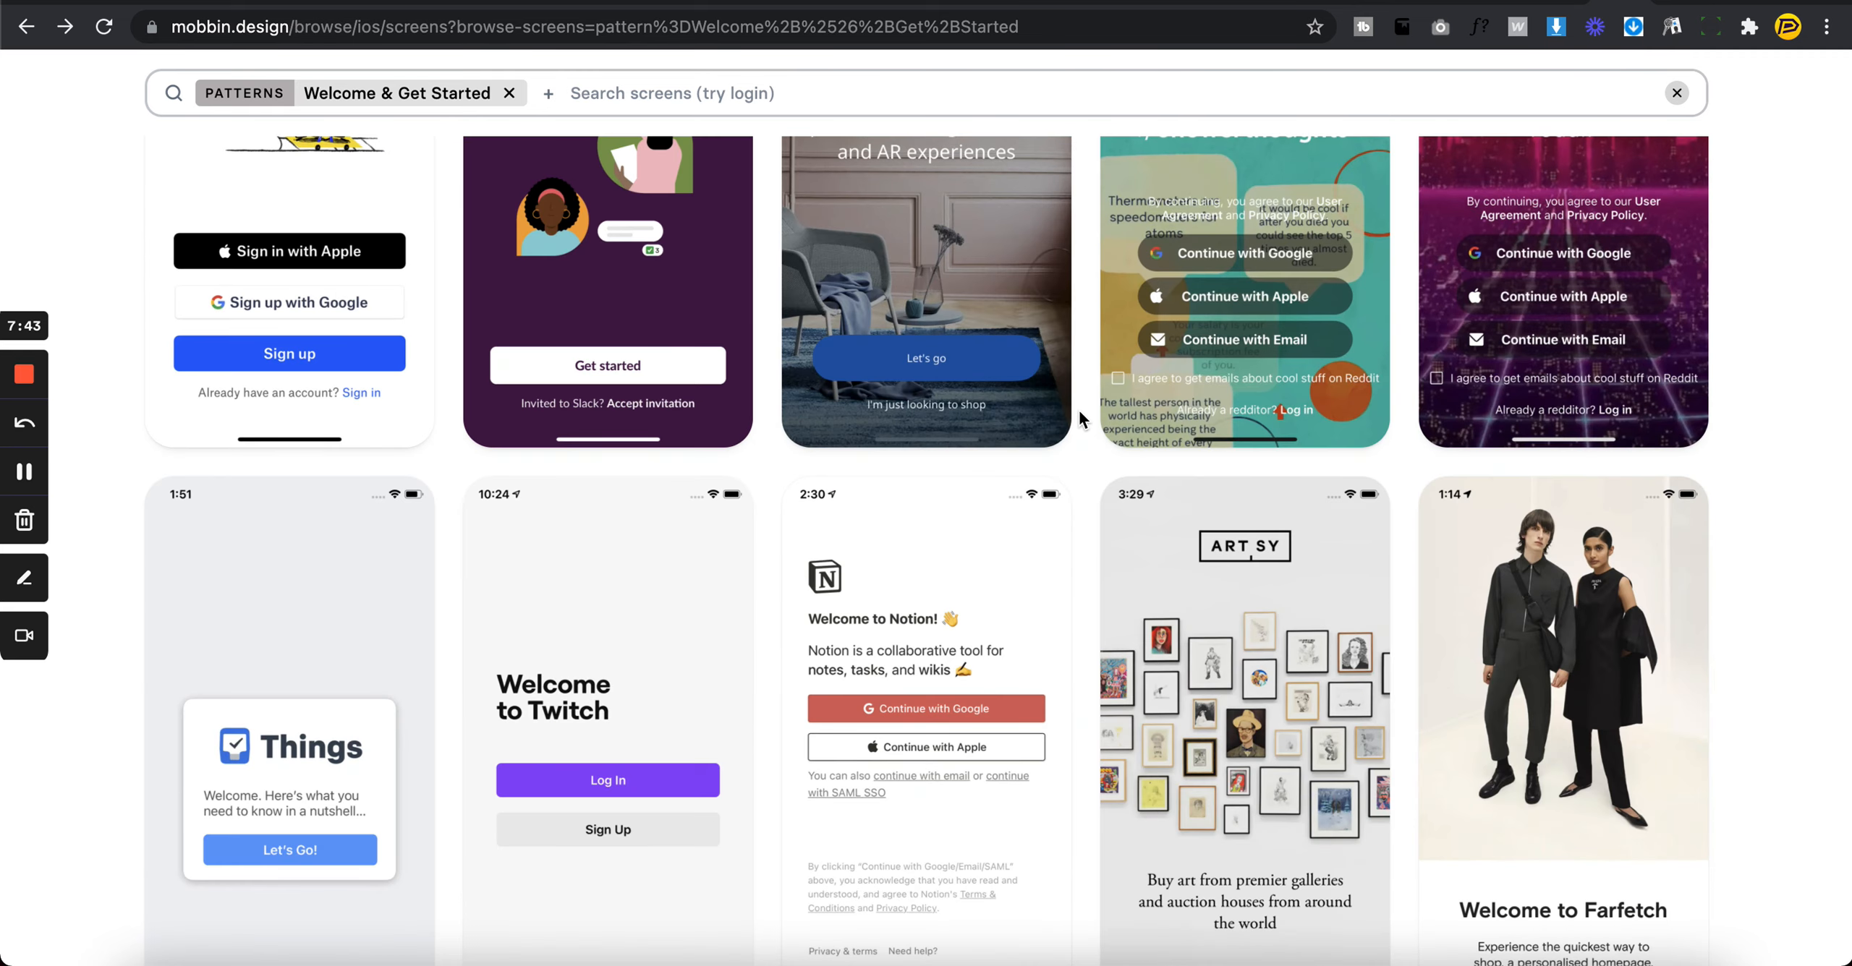
pyautogui.scroll(-3, 1079, 412)
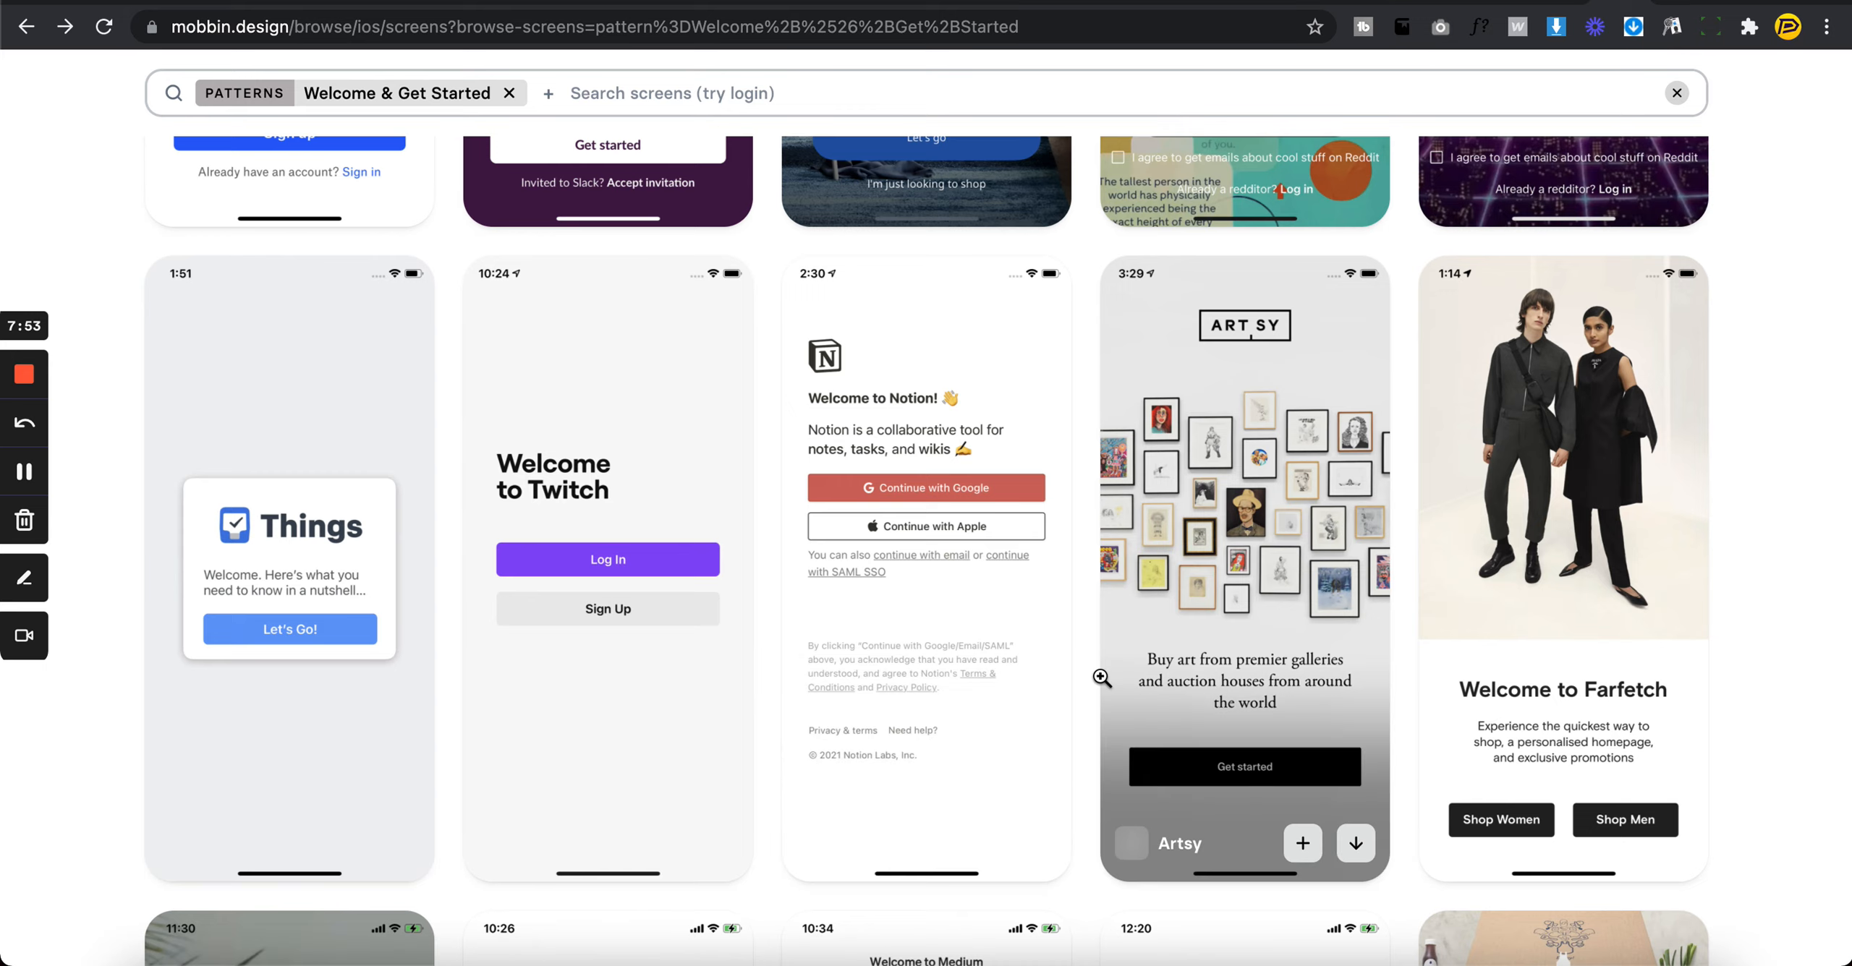
pyautogui.click(990, 522)
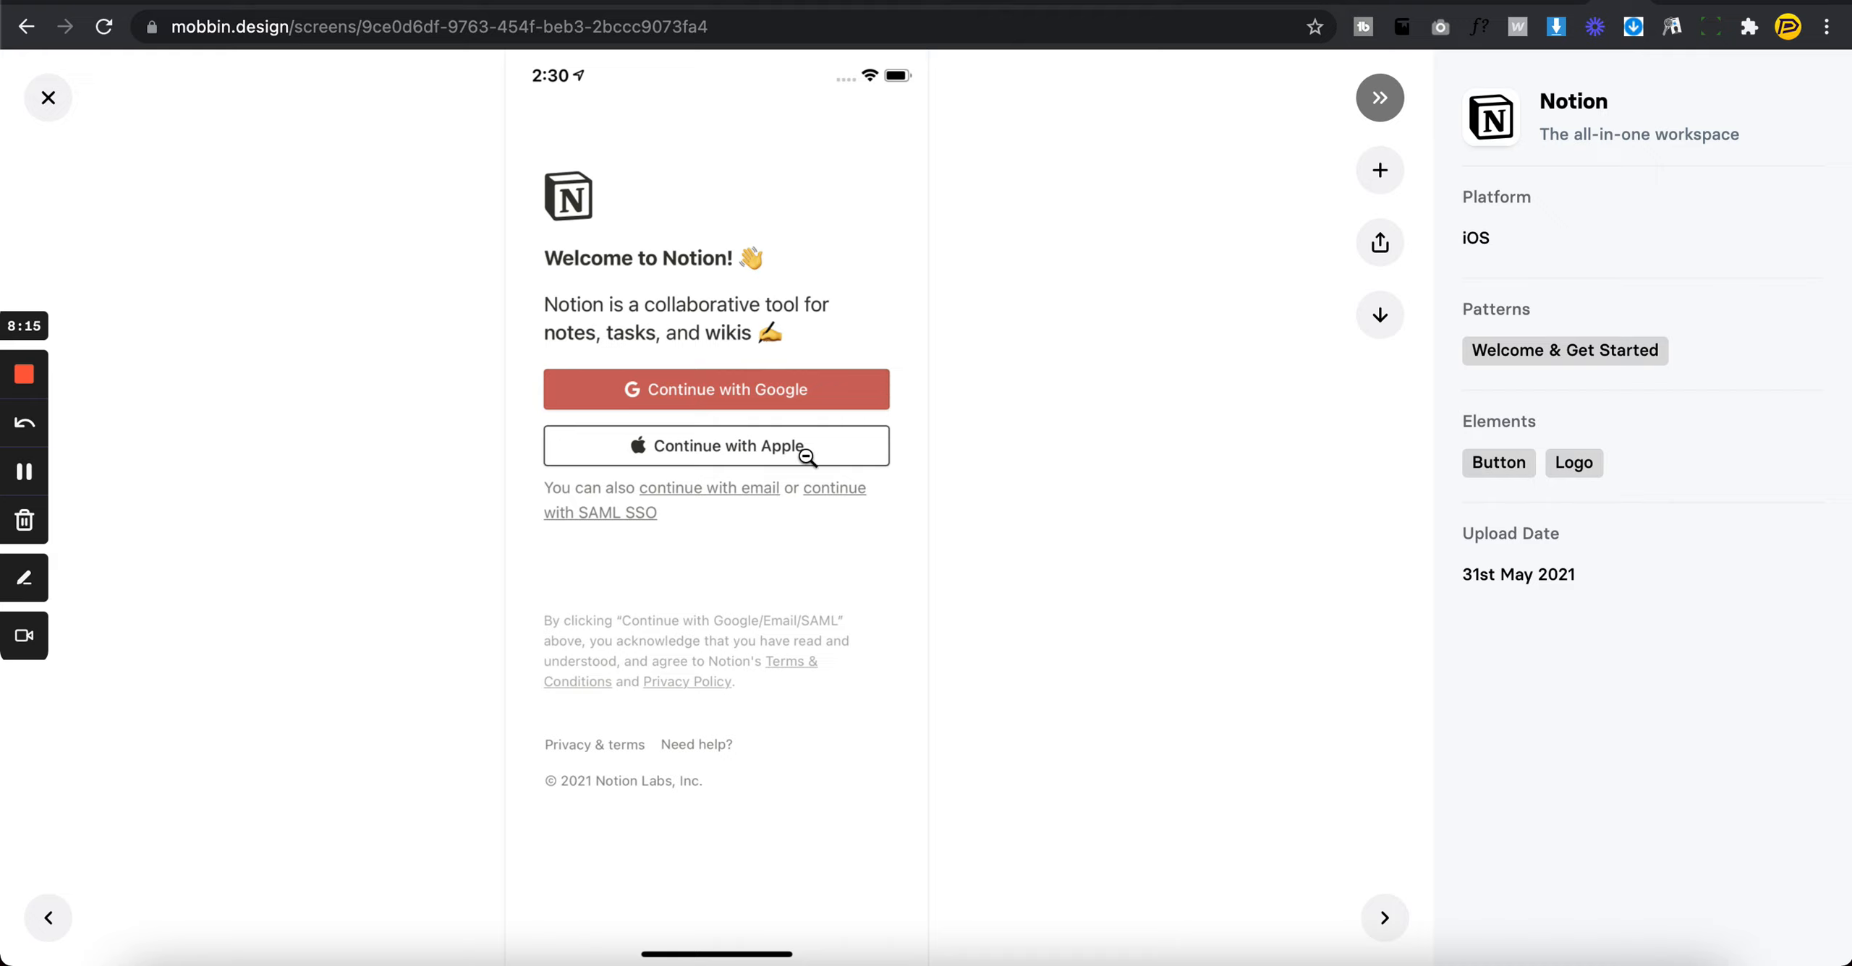
pyautogui.rightClick(816, 497)
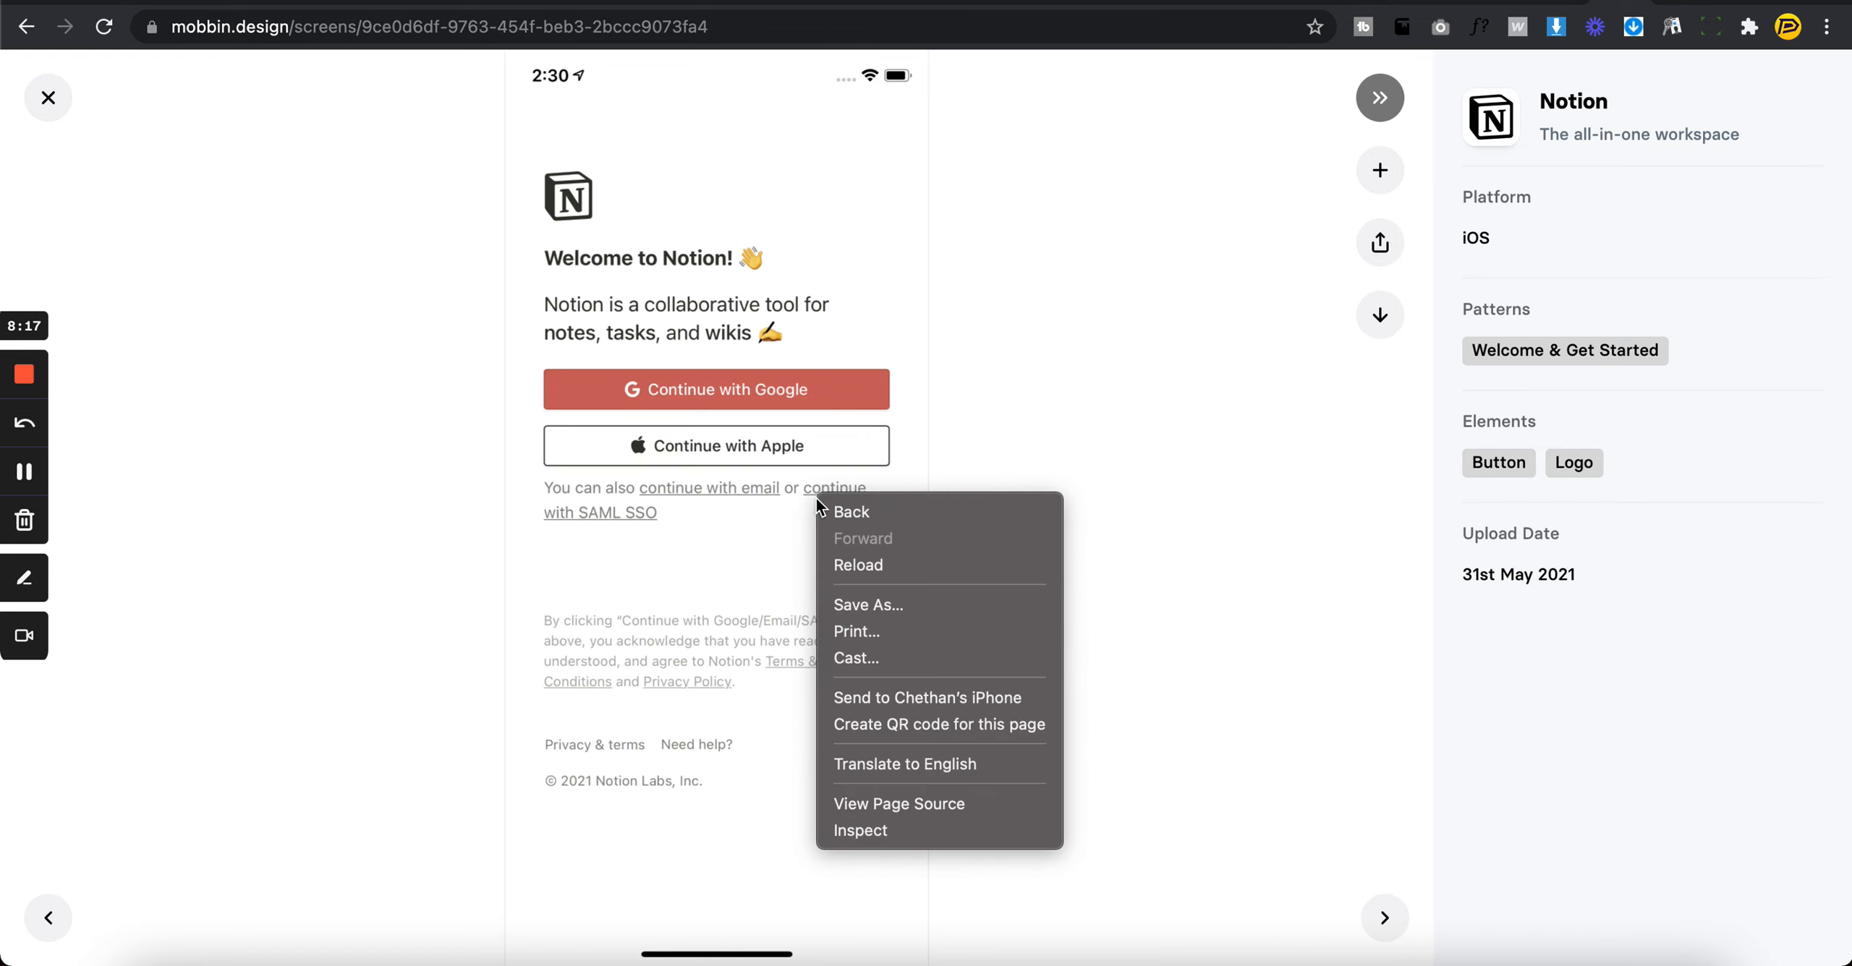
pyautogui.click(1101, 364)
pyautogui.press('shift+super+5')
pyautogui.press('Return')
# - Switch to Figma, paste the Notion screenshot, set its width to 375 and place it right of the Twitter screenshot, tops aligned
pyautogui.press('super+Tab')
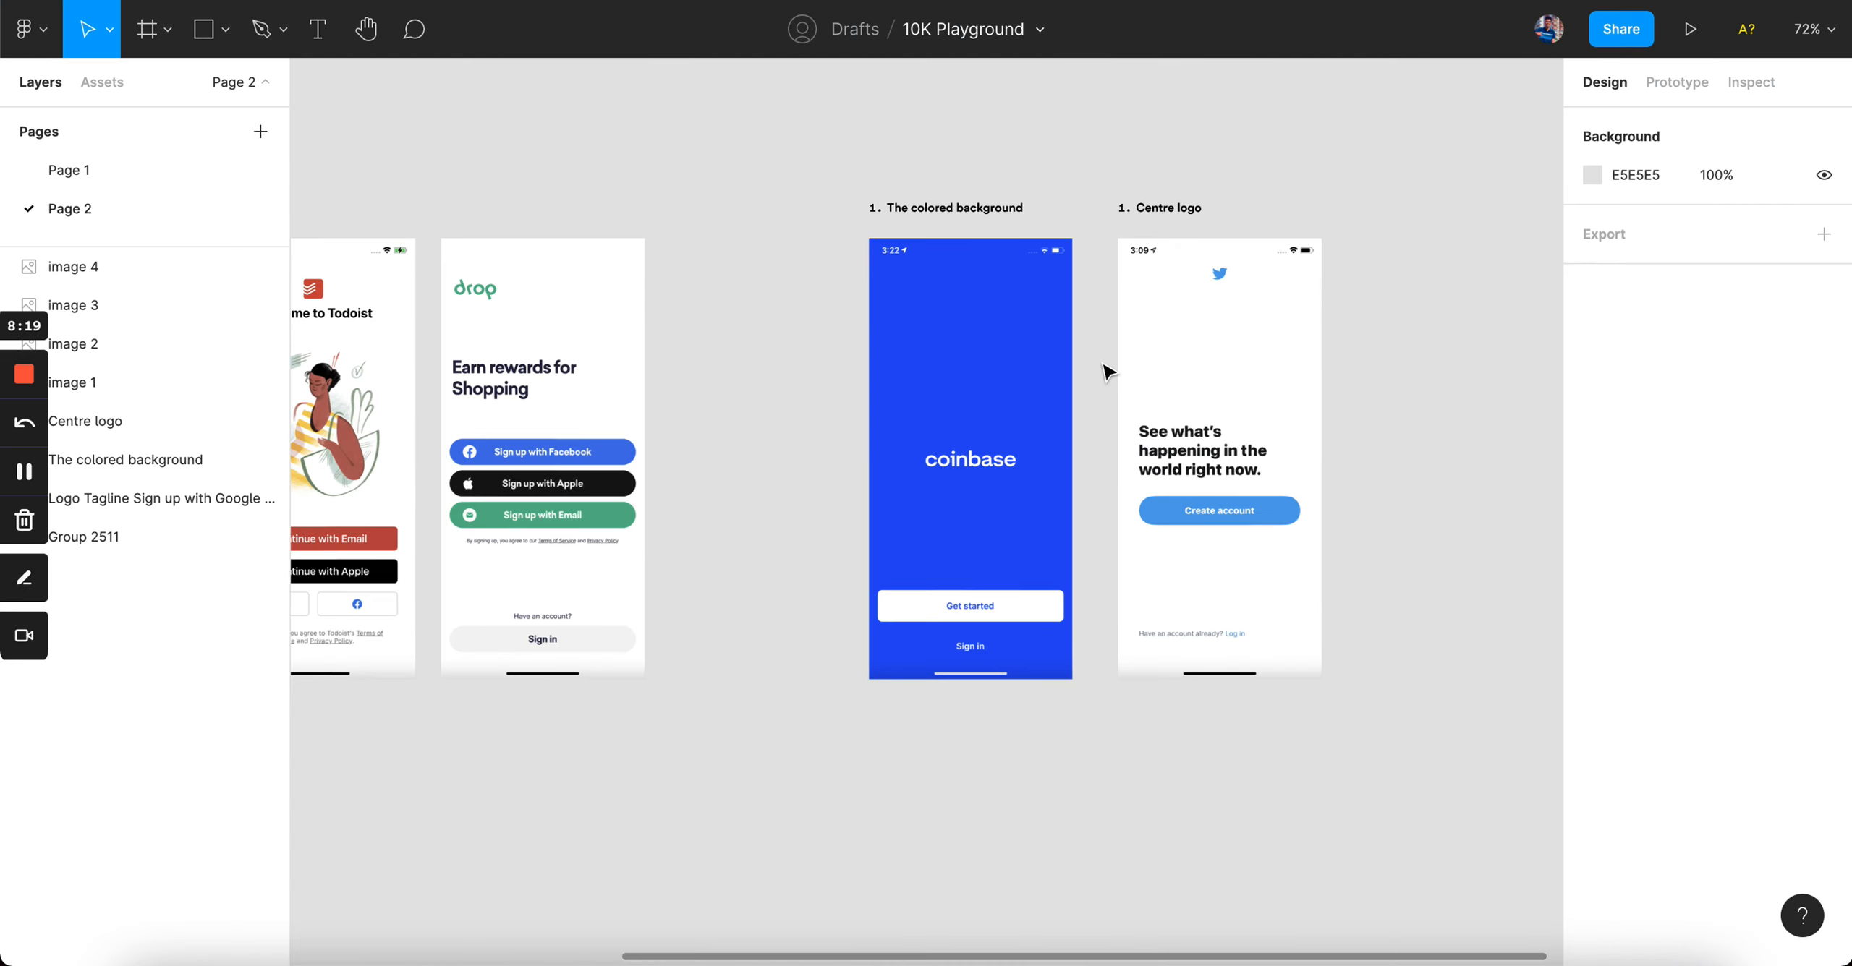
pyautogui.hscroll(5, 1104, 372)
pyautogui.press('super+v')
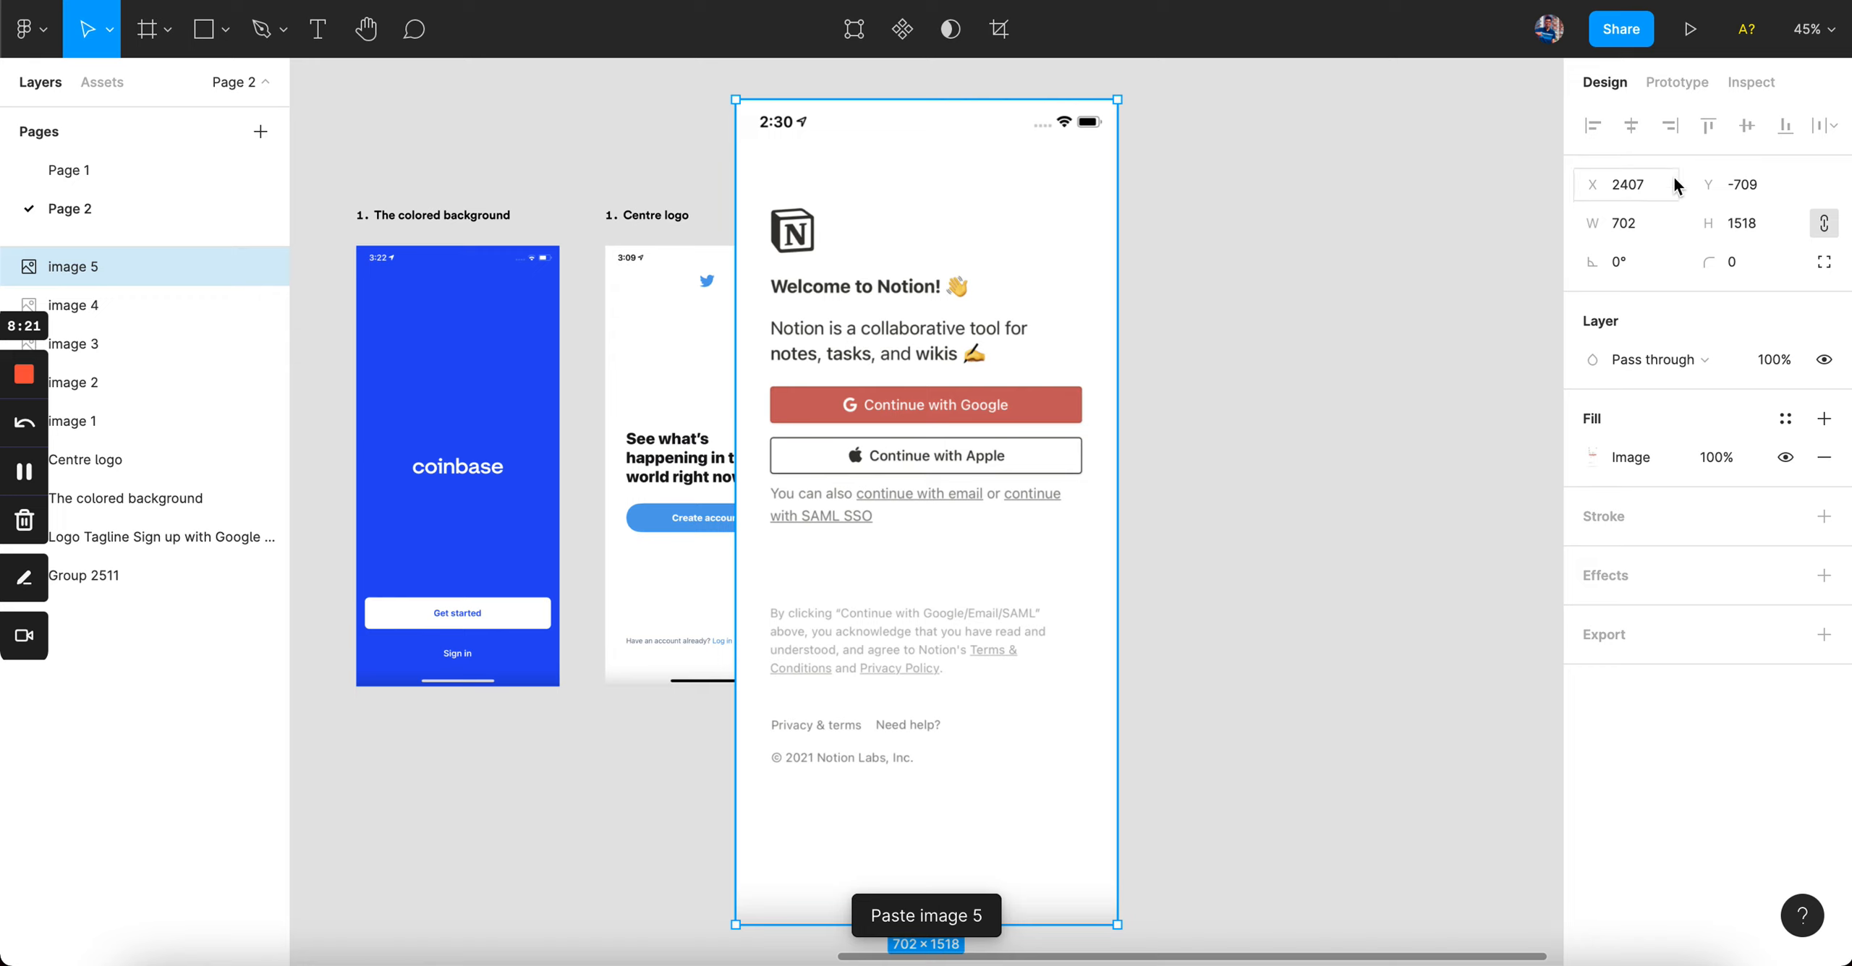
pyautogui.click(1624, 223)
pyautogui.write('375')
pyautogui.press('Return')
pyautogui.moveTo(899, 330); pyautogui.dragTo(1017, 477)
# - Duplicate the "Centre logo" label above the Notion screenshot and change the copy's text to "Different emphasis for each methosd"
pyautogui.moveTo(645, 221); pyautogui.dragTo(883, 222)
pyautogui.scroll(5, 881, 222)
pyautogui.doubleClick(923, 206)
pyautogui.press('BackSpace')
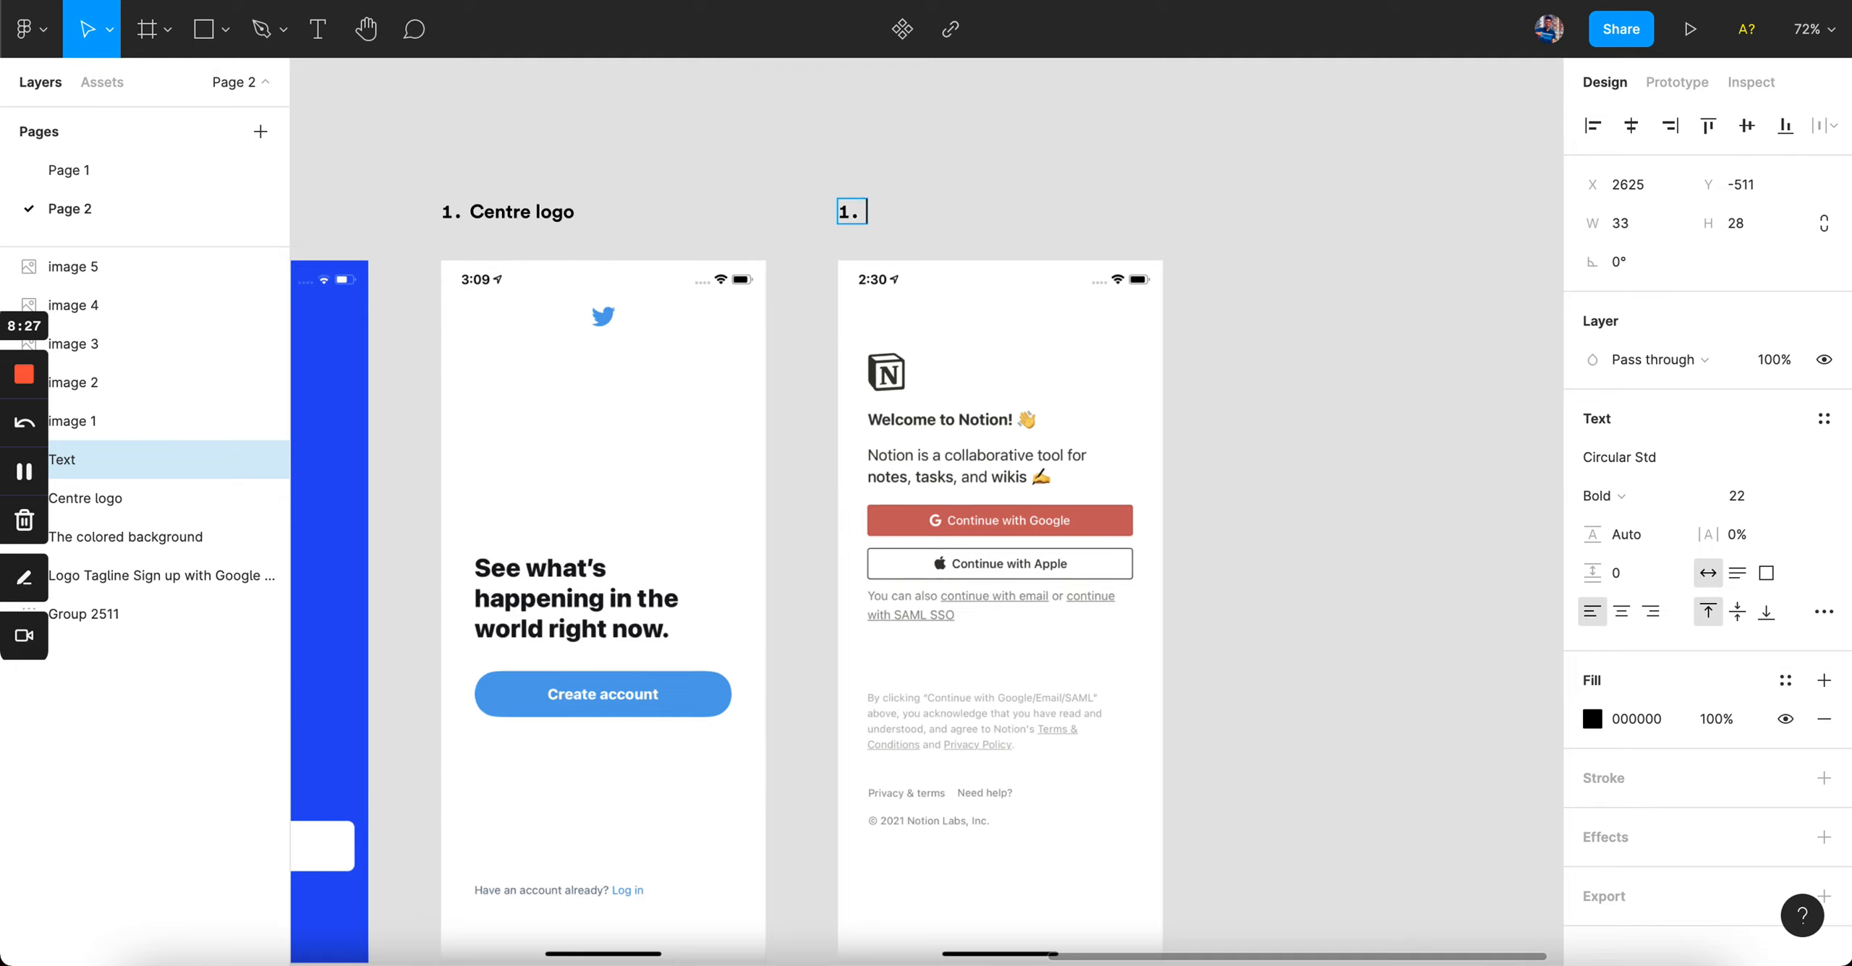
pyautogui.write('Different')
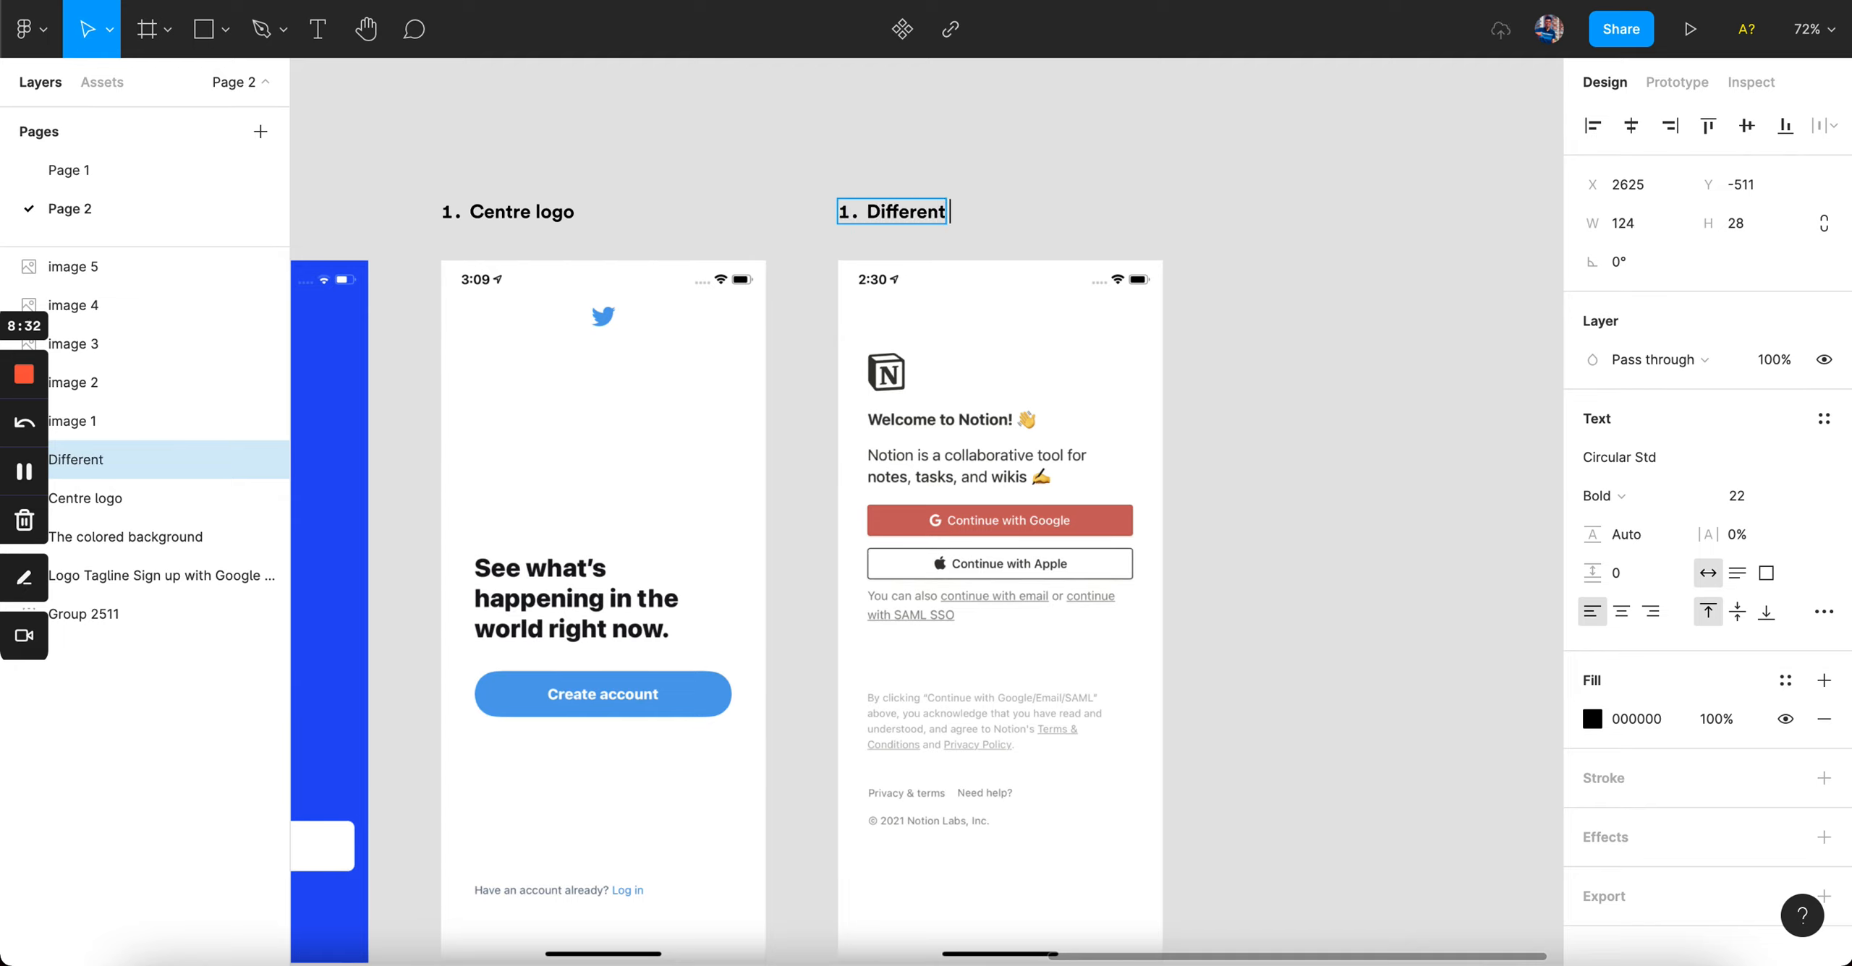
pyautogui.write(' empha')
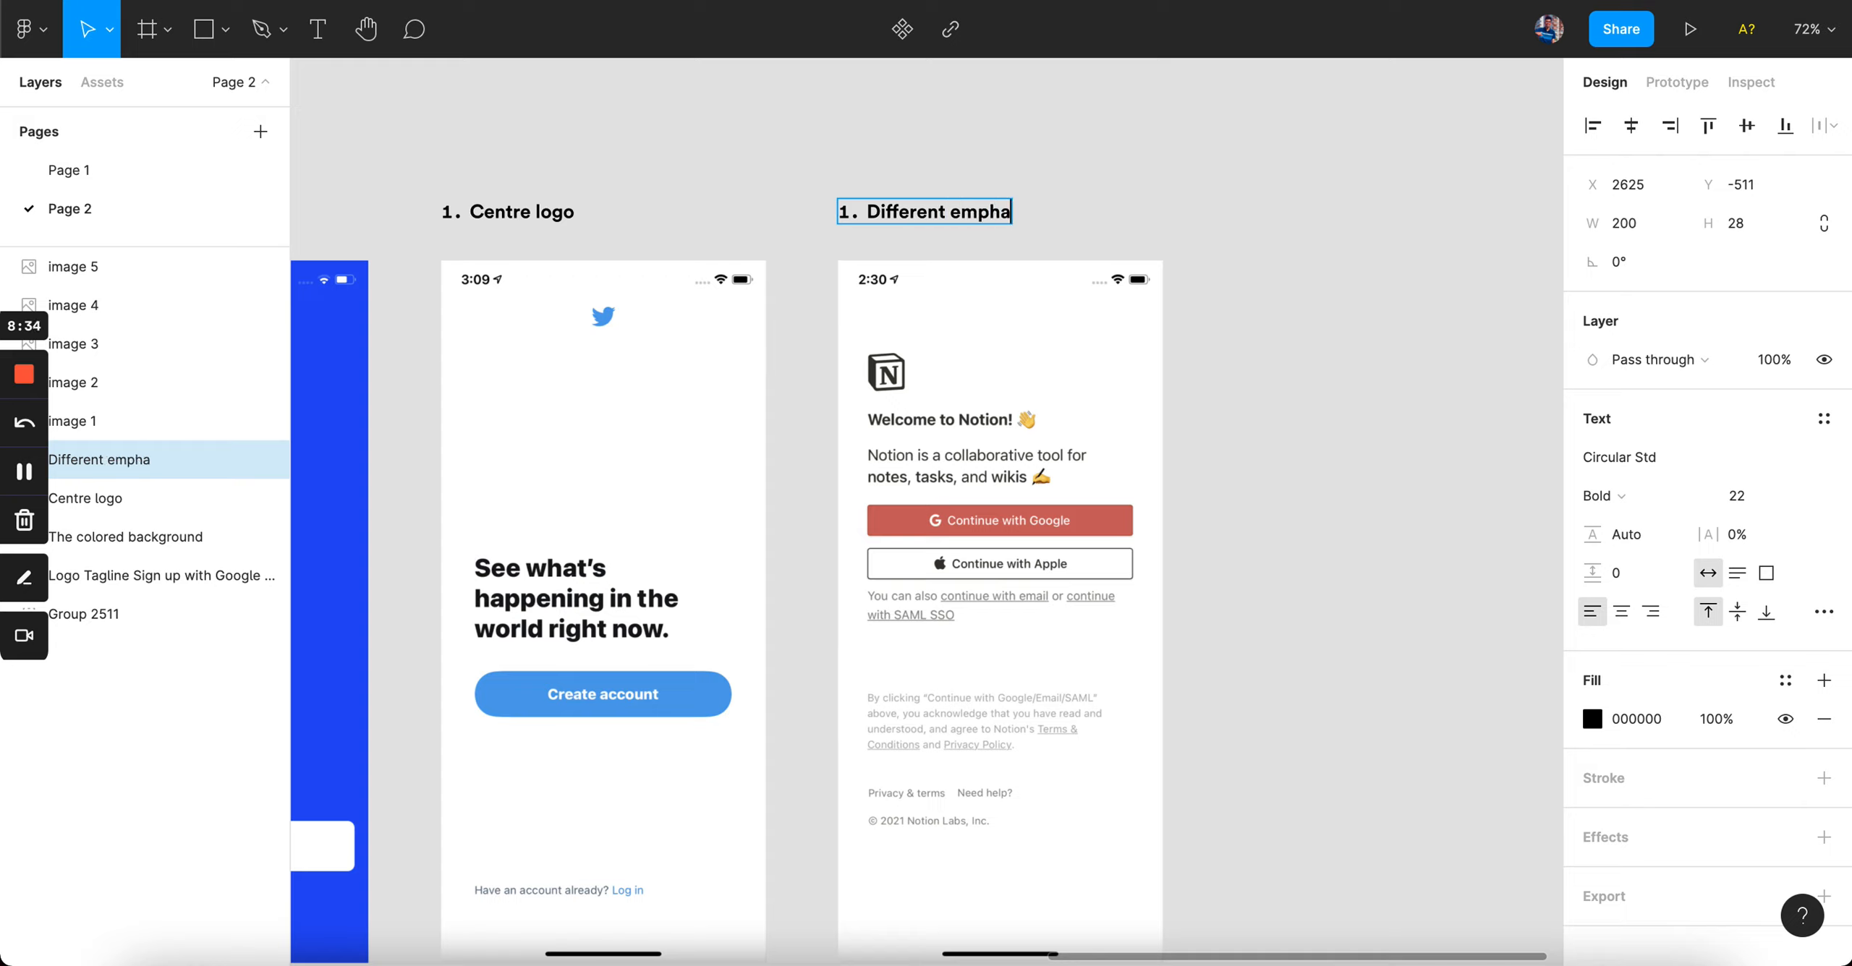
pyautogui.write('sis for each')
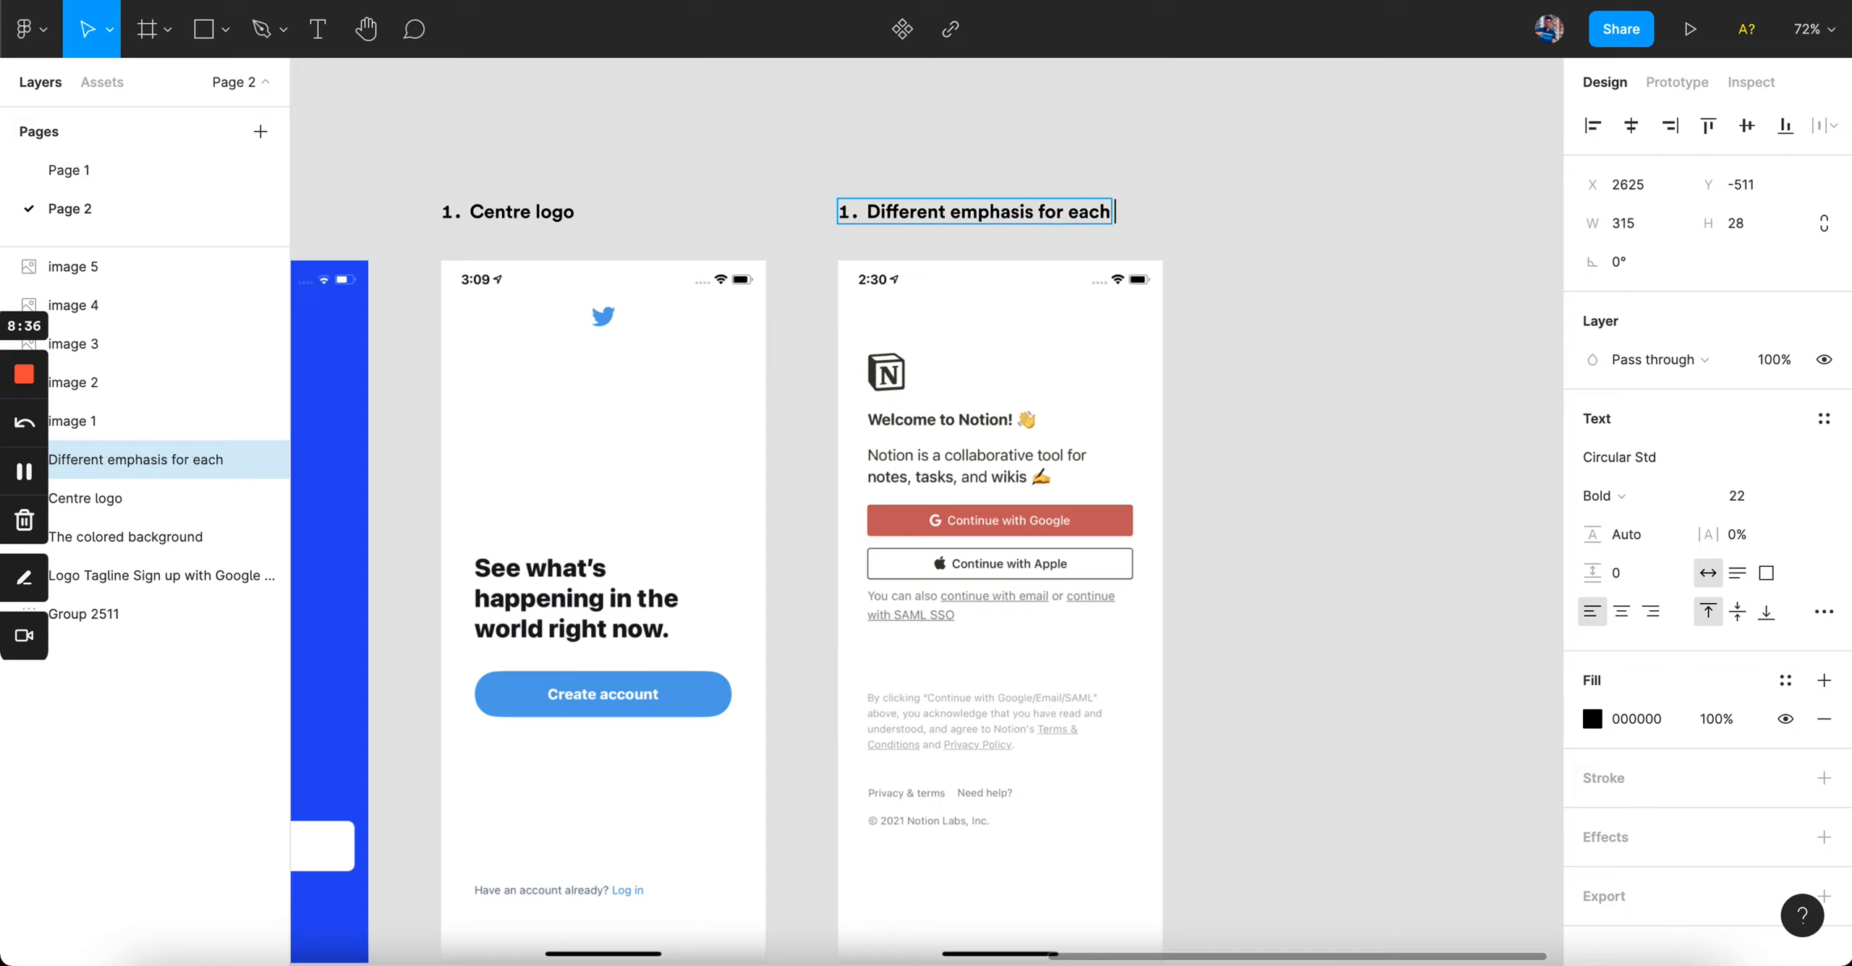
pyautogui.write(' metho')
pyautogui.write('sd')
pyautogui.click(1355, 254)
# - Switch to Mobbin in the browser, open Farfetch's welcome screen from the results and capture a screenshot of it
pyautogui.press('super+Tab')
pyautogui.click(472, 333)
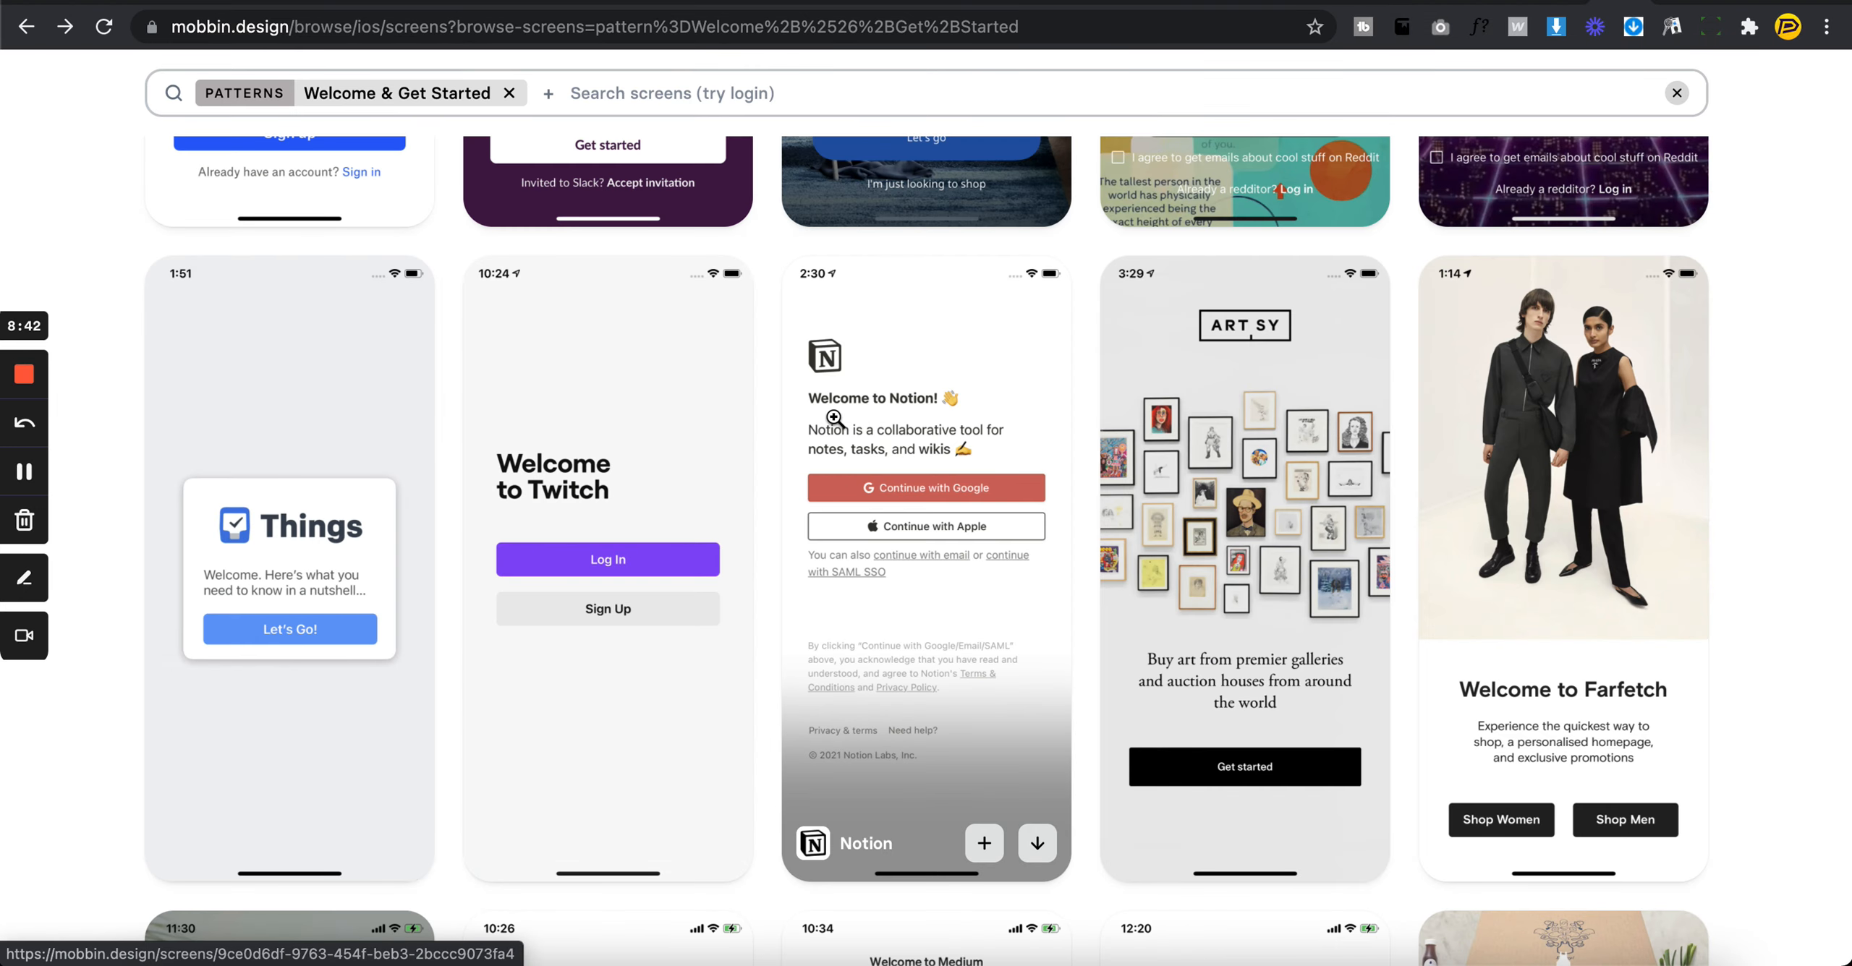
pyautogui.scroll(-3, 1259, 445)
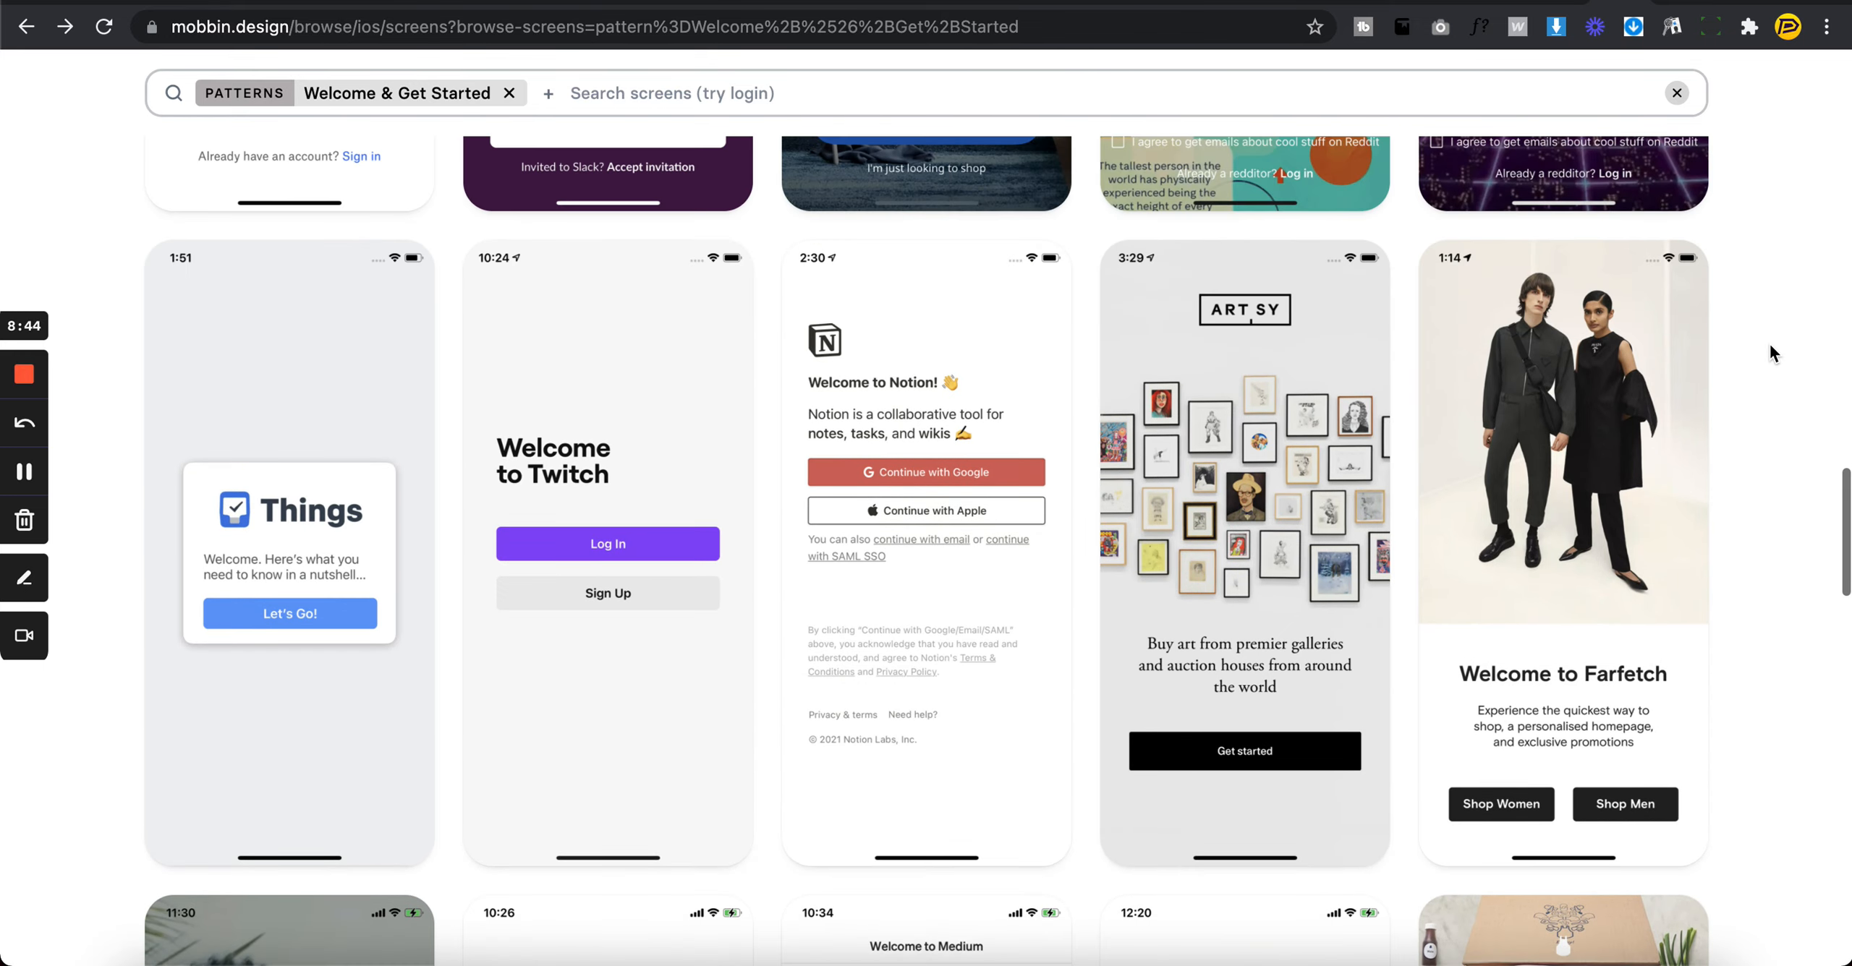
pyautogui.click(1768, 349)
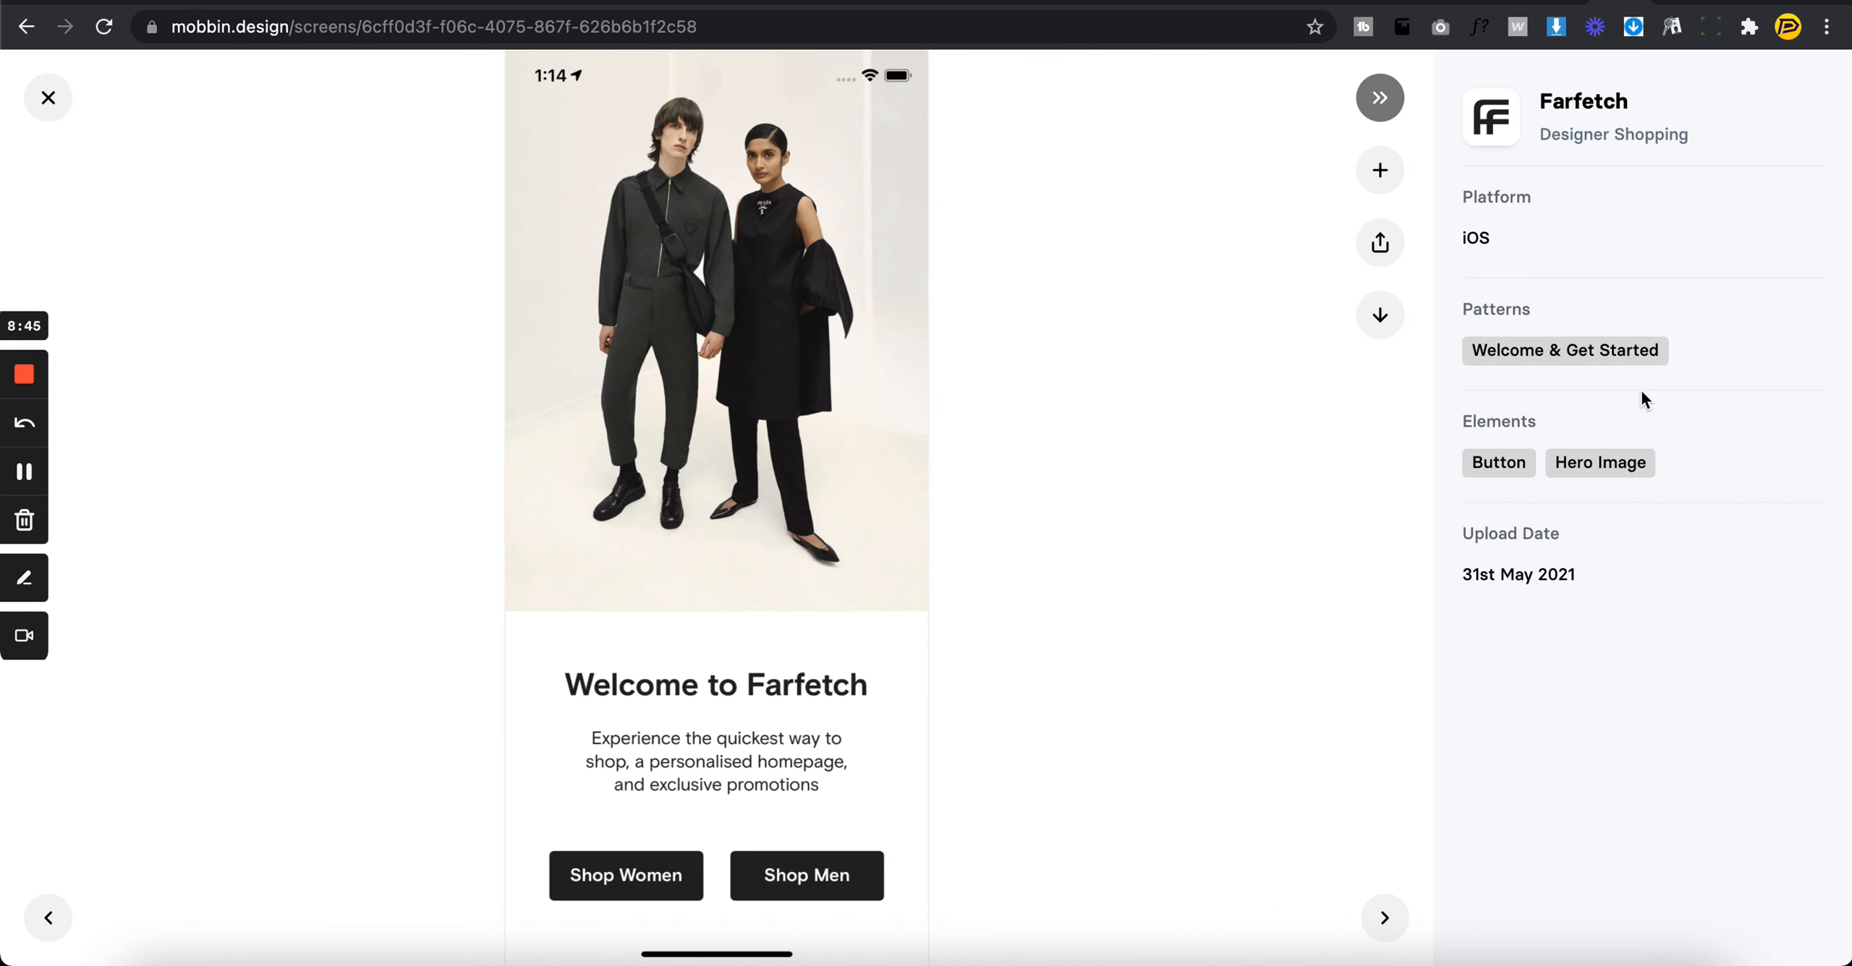
pyautogui.press('super+shift+5')
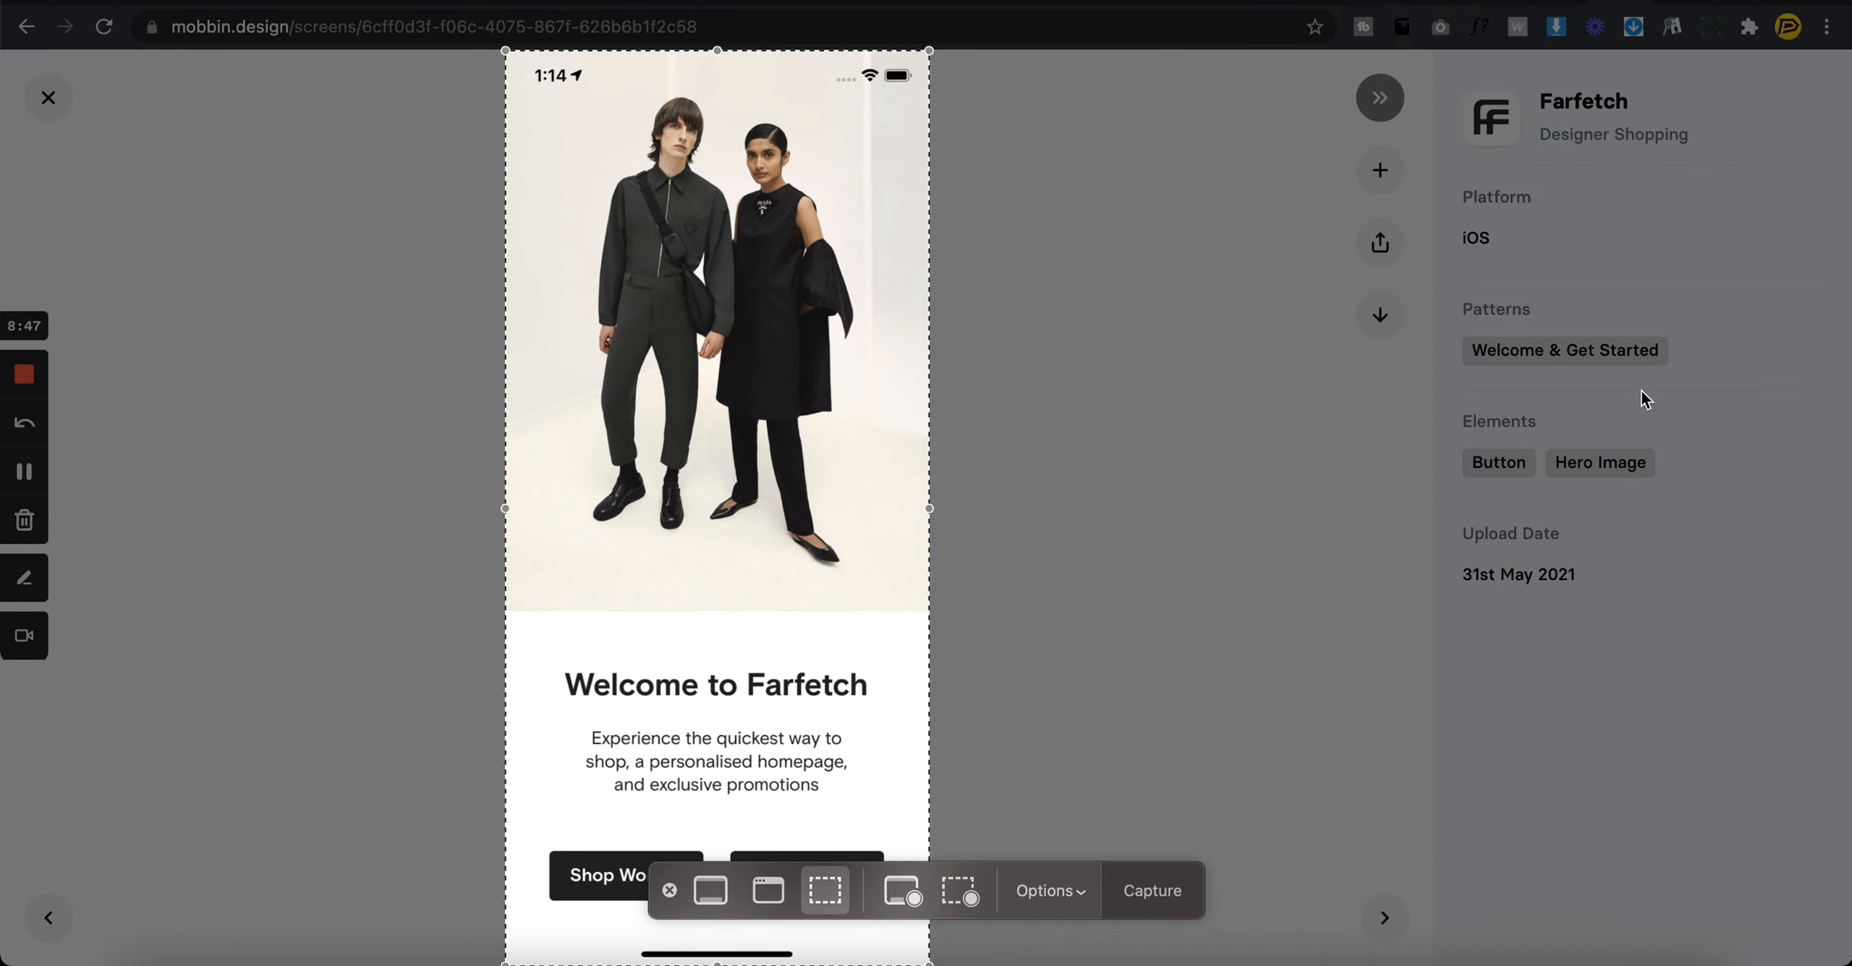
pyautogui.press('Escape')
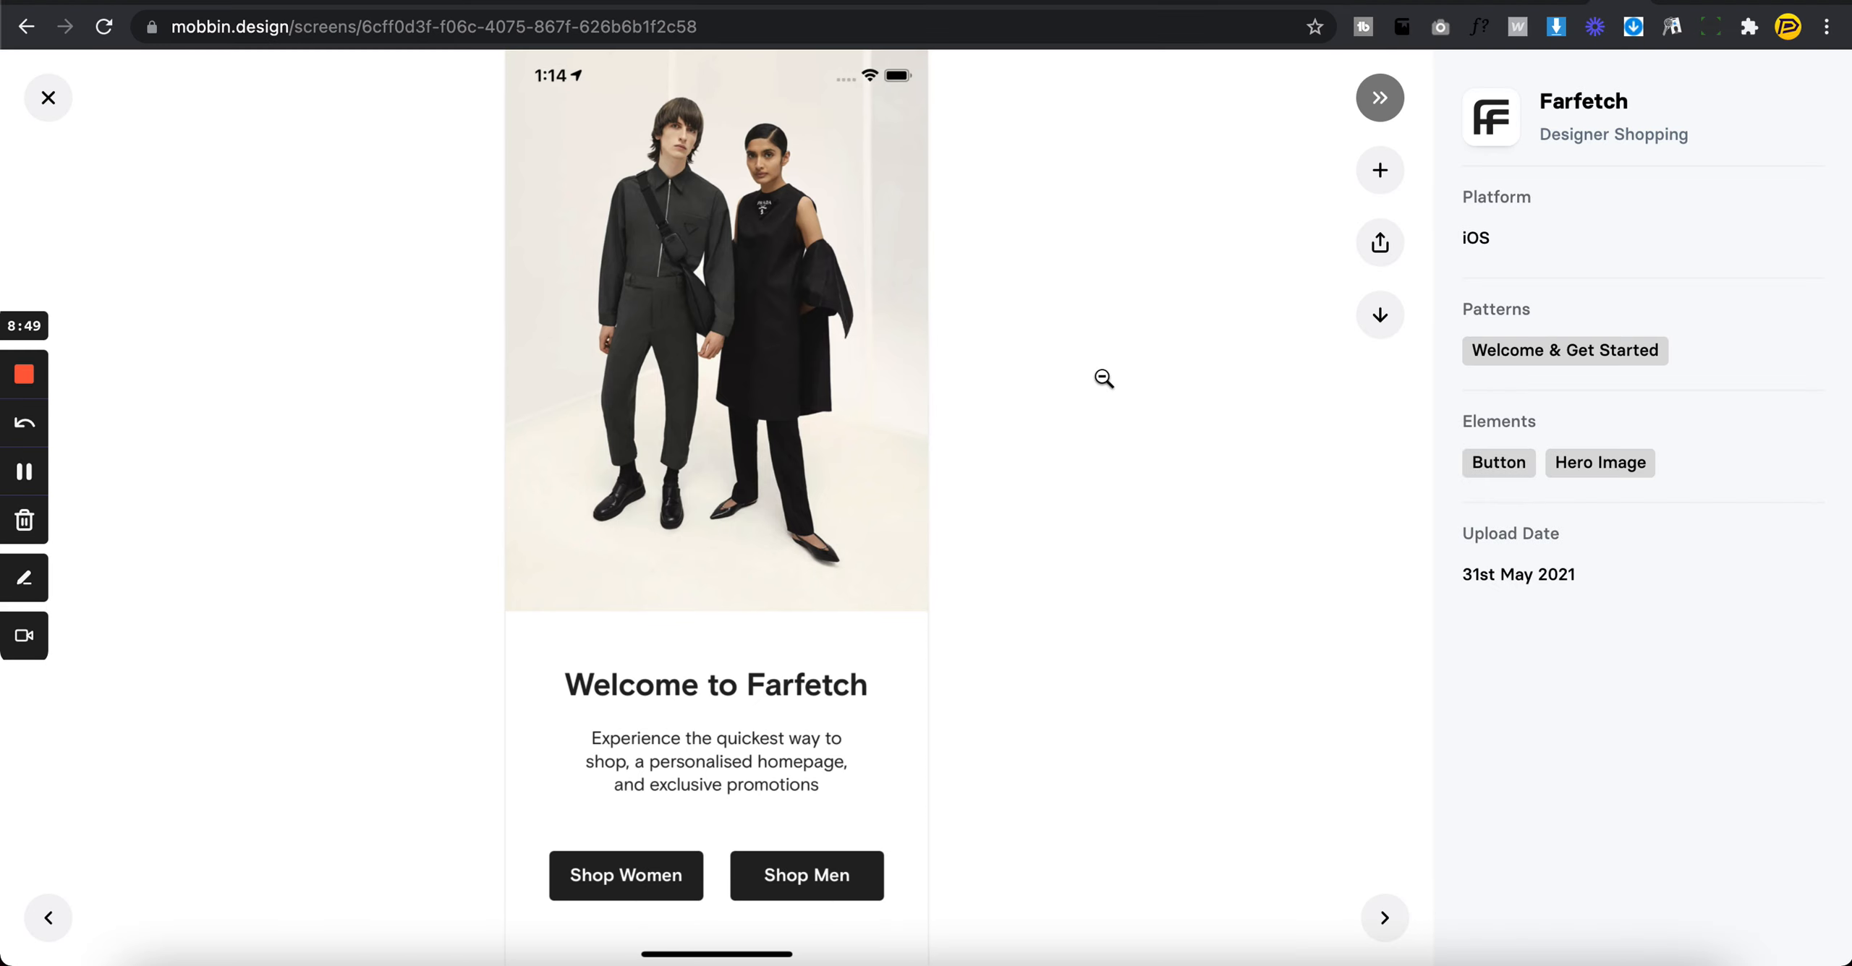
pyautogui.press('super+shift+5')
pyautogui.press('Return')
# - Switch to Figma, paste the Farfetch screenshot, set its width to 375 and place it right of the Notion screenshot, tops aligned
pyautogui.press('super+Tab')
pyautogui.click(1263, 472)
pyautogui.press('super+v')
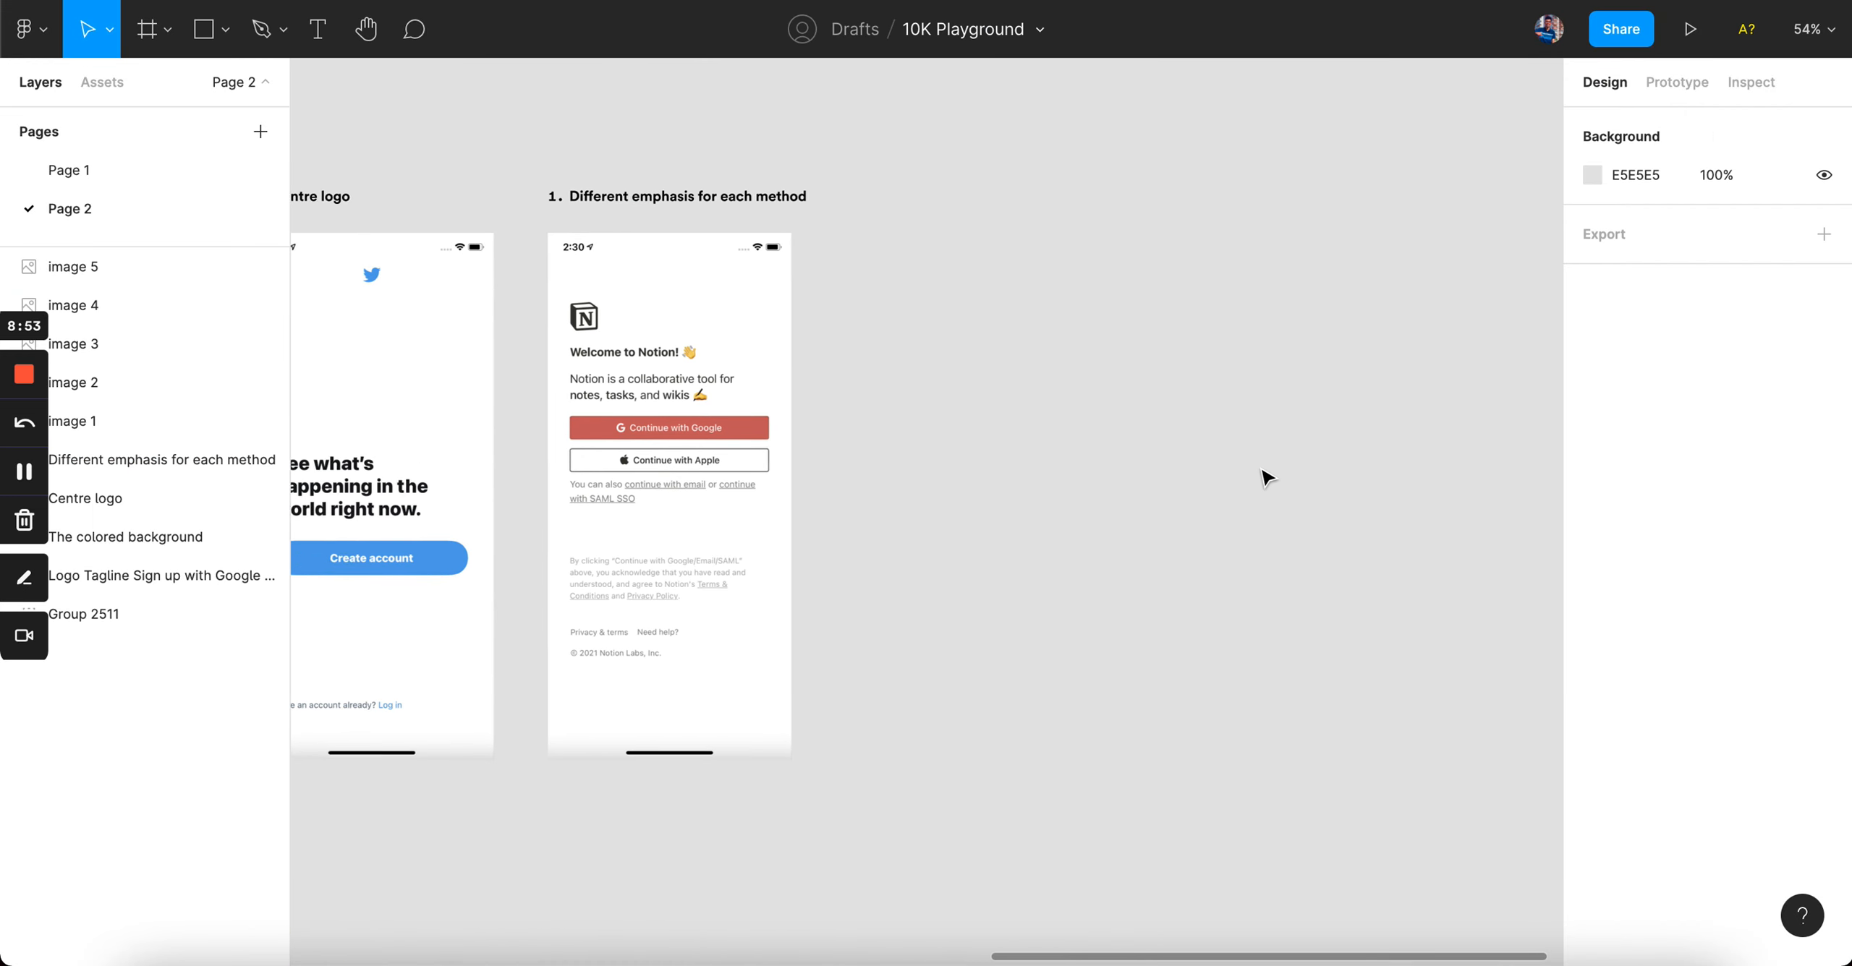
pyautogui.click(1628, 223)
pyautogui.write('375')
pyautogui.press('Return')
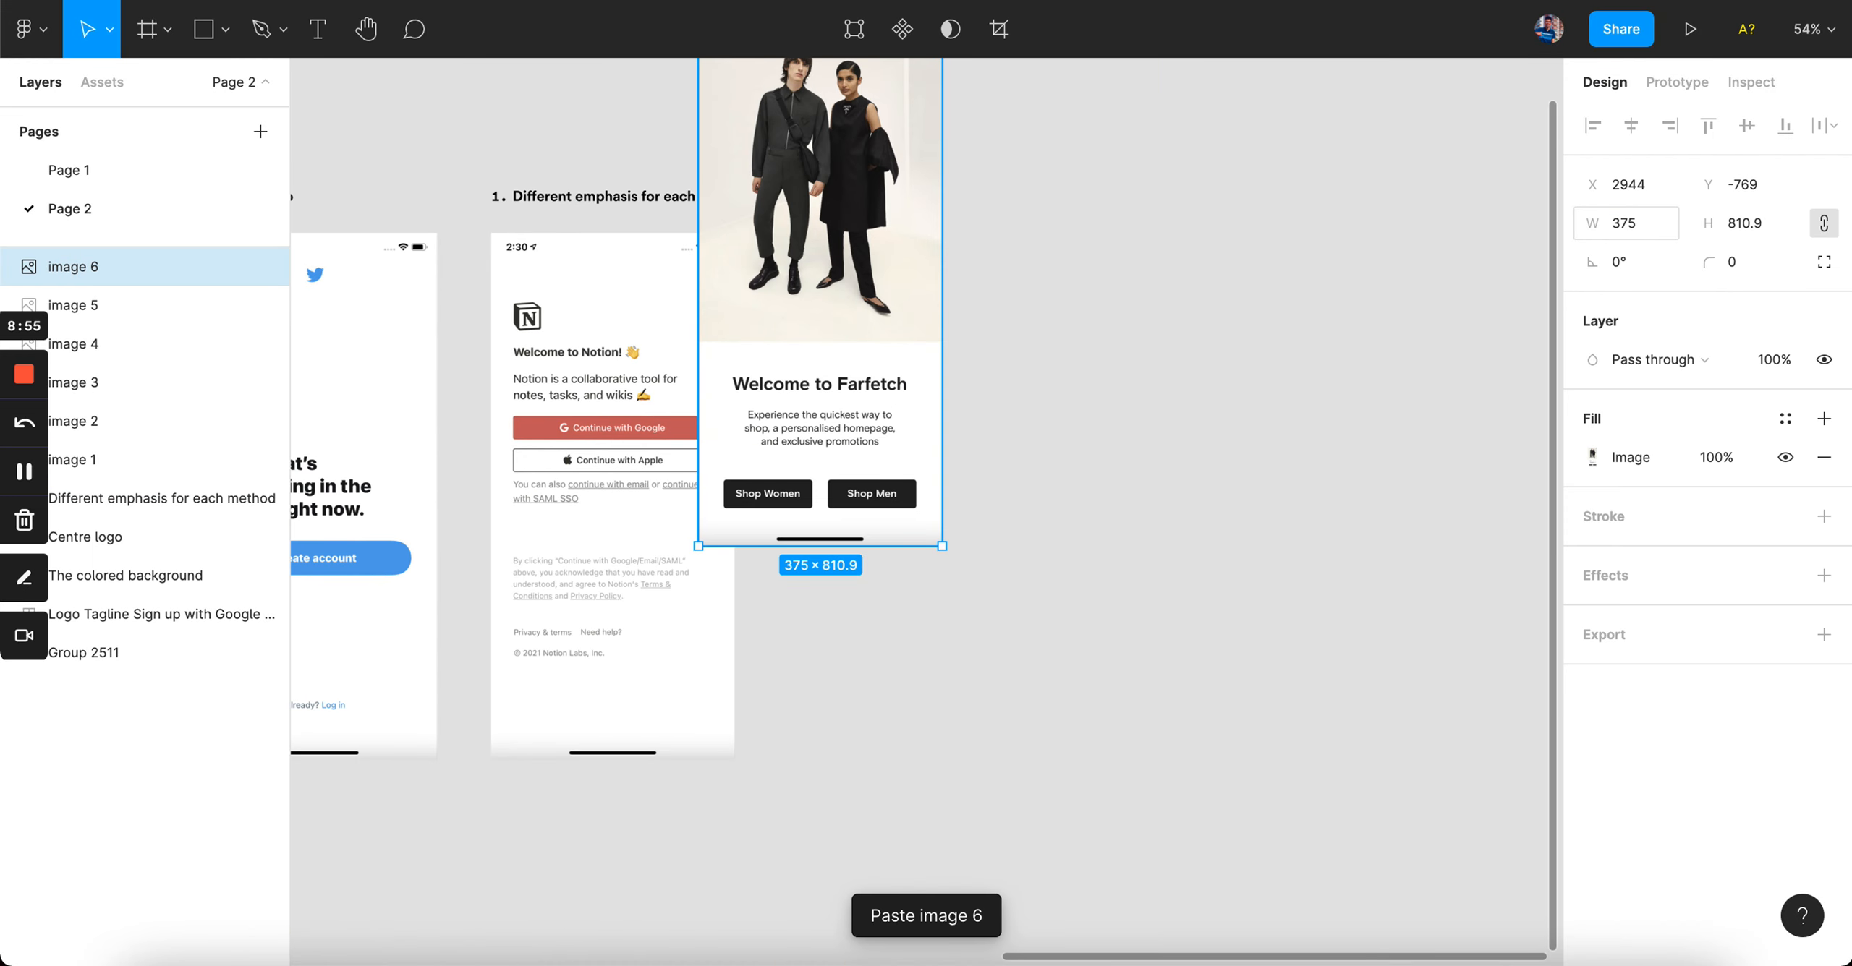
pyautogui.moveTo(850, 289); pyautogui.dragTo(1016, 498)
# - Duplicate the "Different emphasis for each method" label above the Farfetch screenshot and change the copy's text to "Image"
pyautogui.moveTo(654, 210); pyautogui.dragTo(1037, 215)
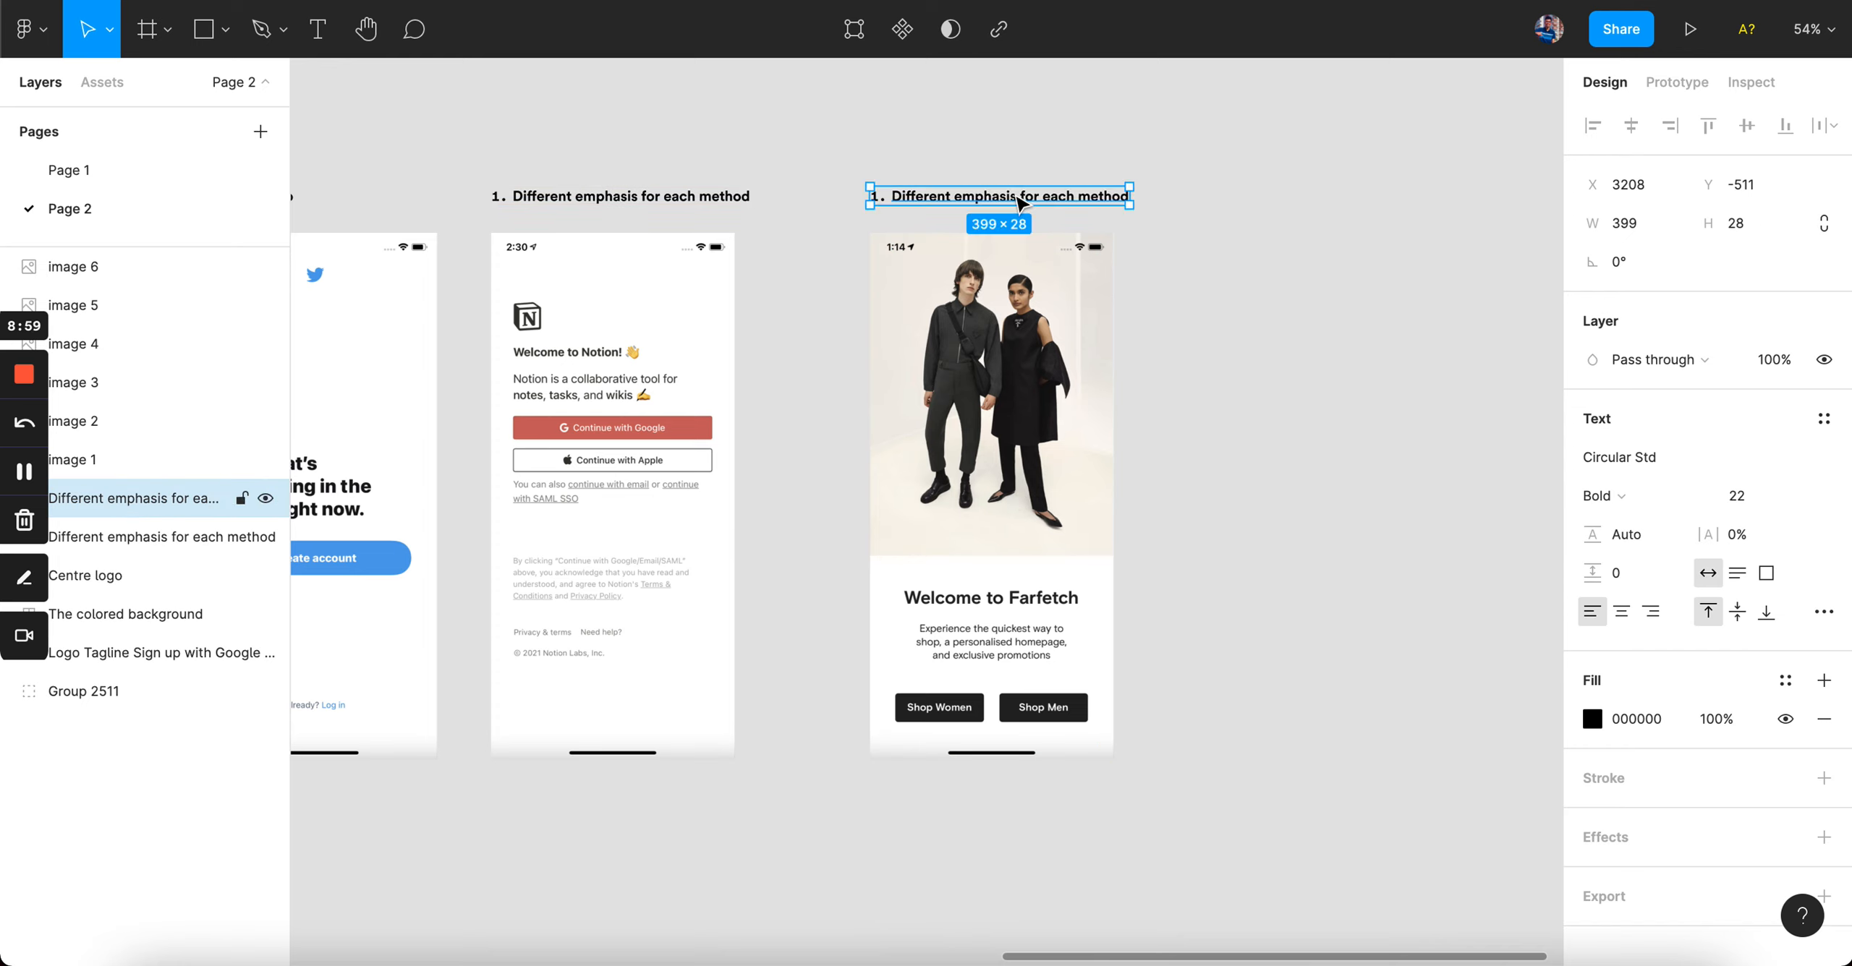
pyautogui.doubleClick(1014, 195)
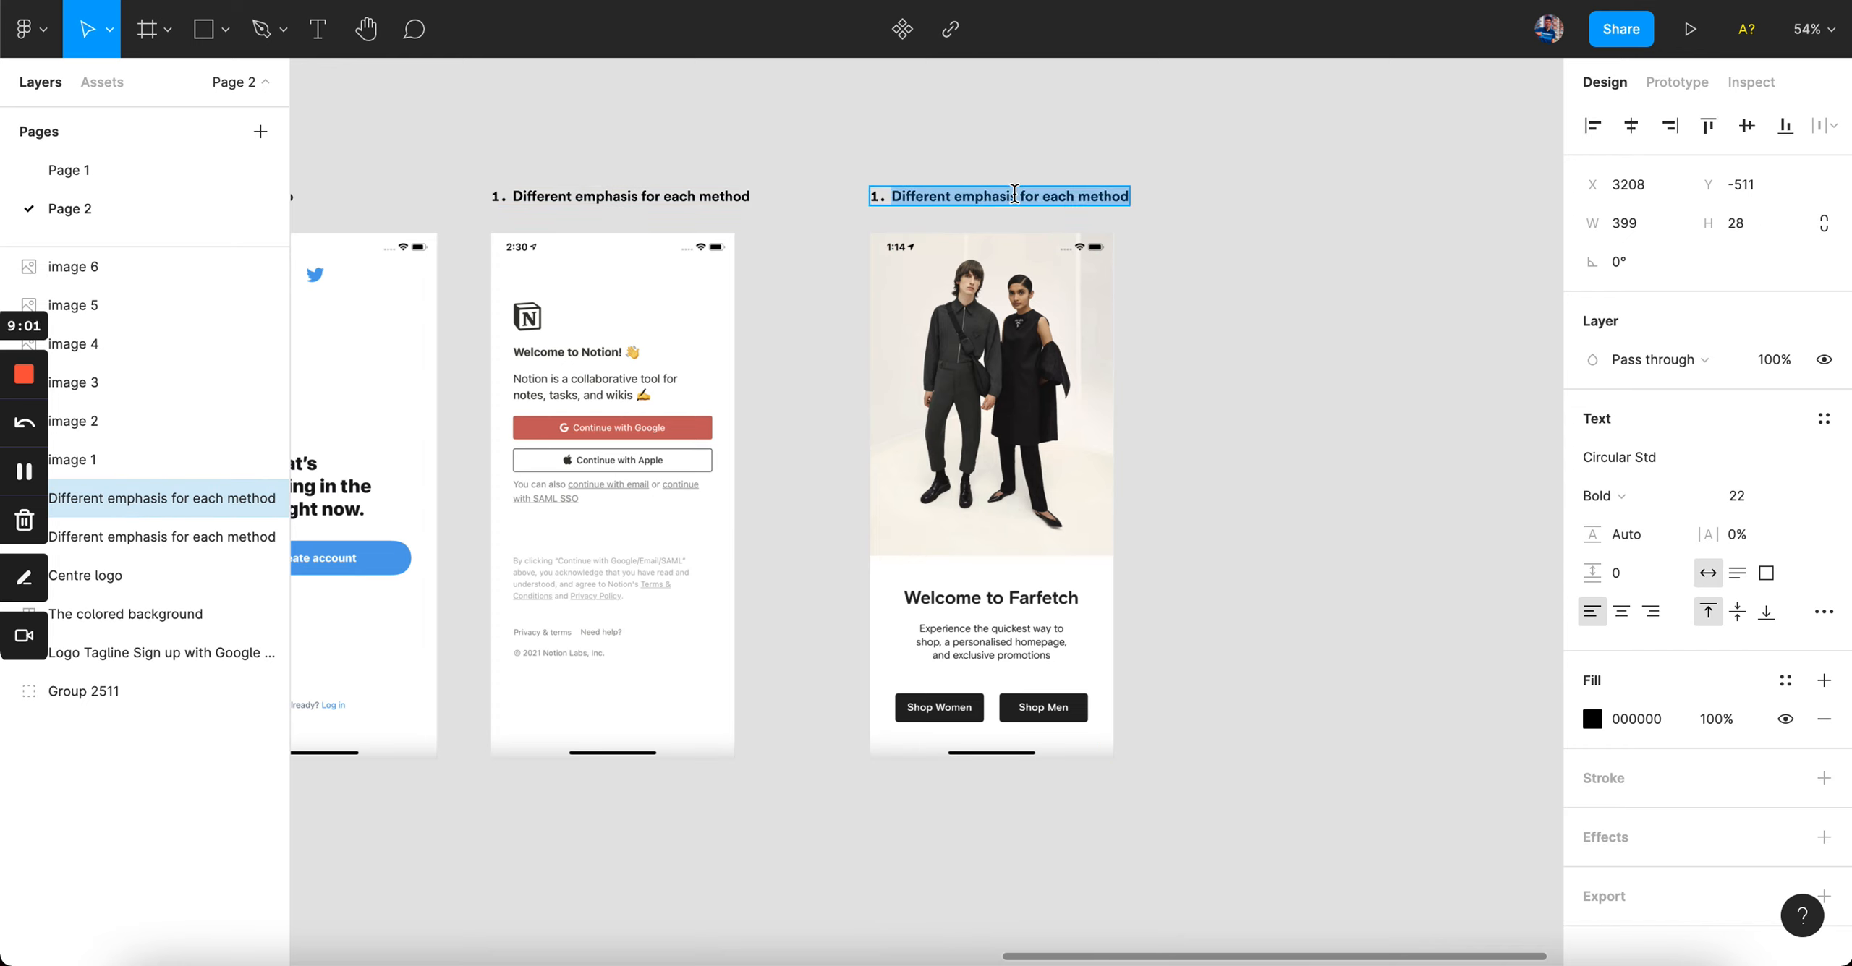
pyautogui.press('BackSpace')
pyautogui.write('Image')
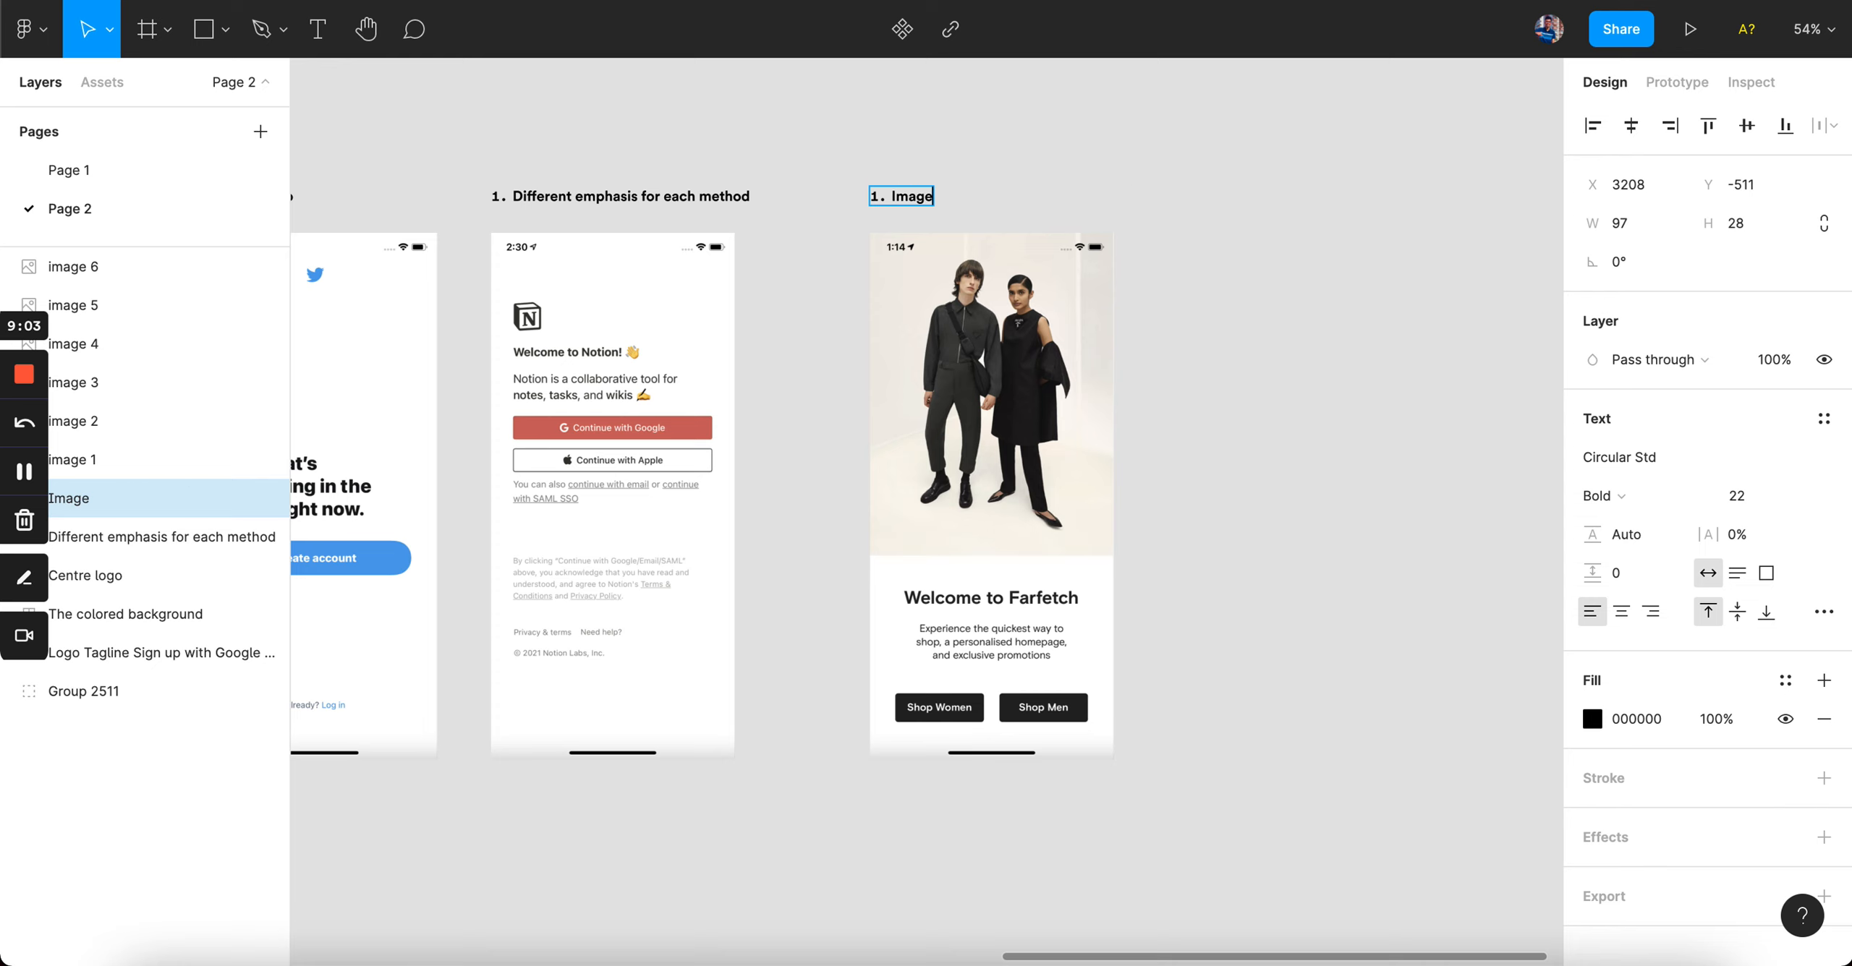
pyautogui.press('Escape')
# - Switch to Mobbin, capture a screenshot of Medium's "Join Medium." screen from the Welcome & Get Started results, and return to Figma
pyautogui.press('super+Tab')
pyautogui.click(785, 315)
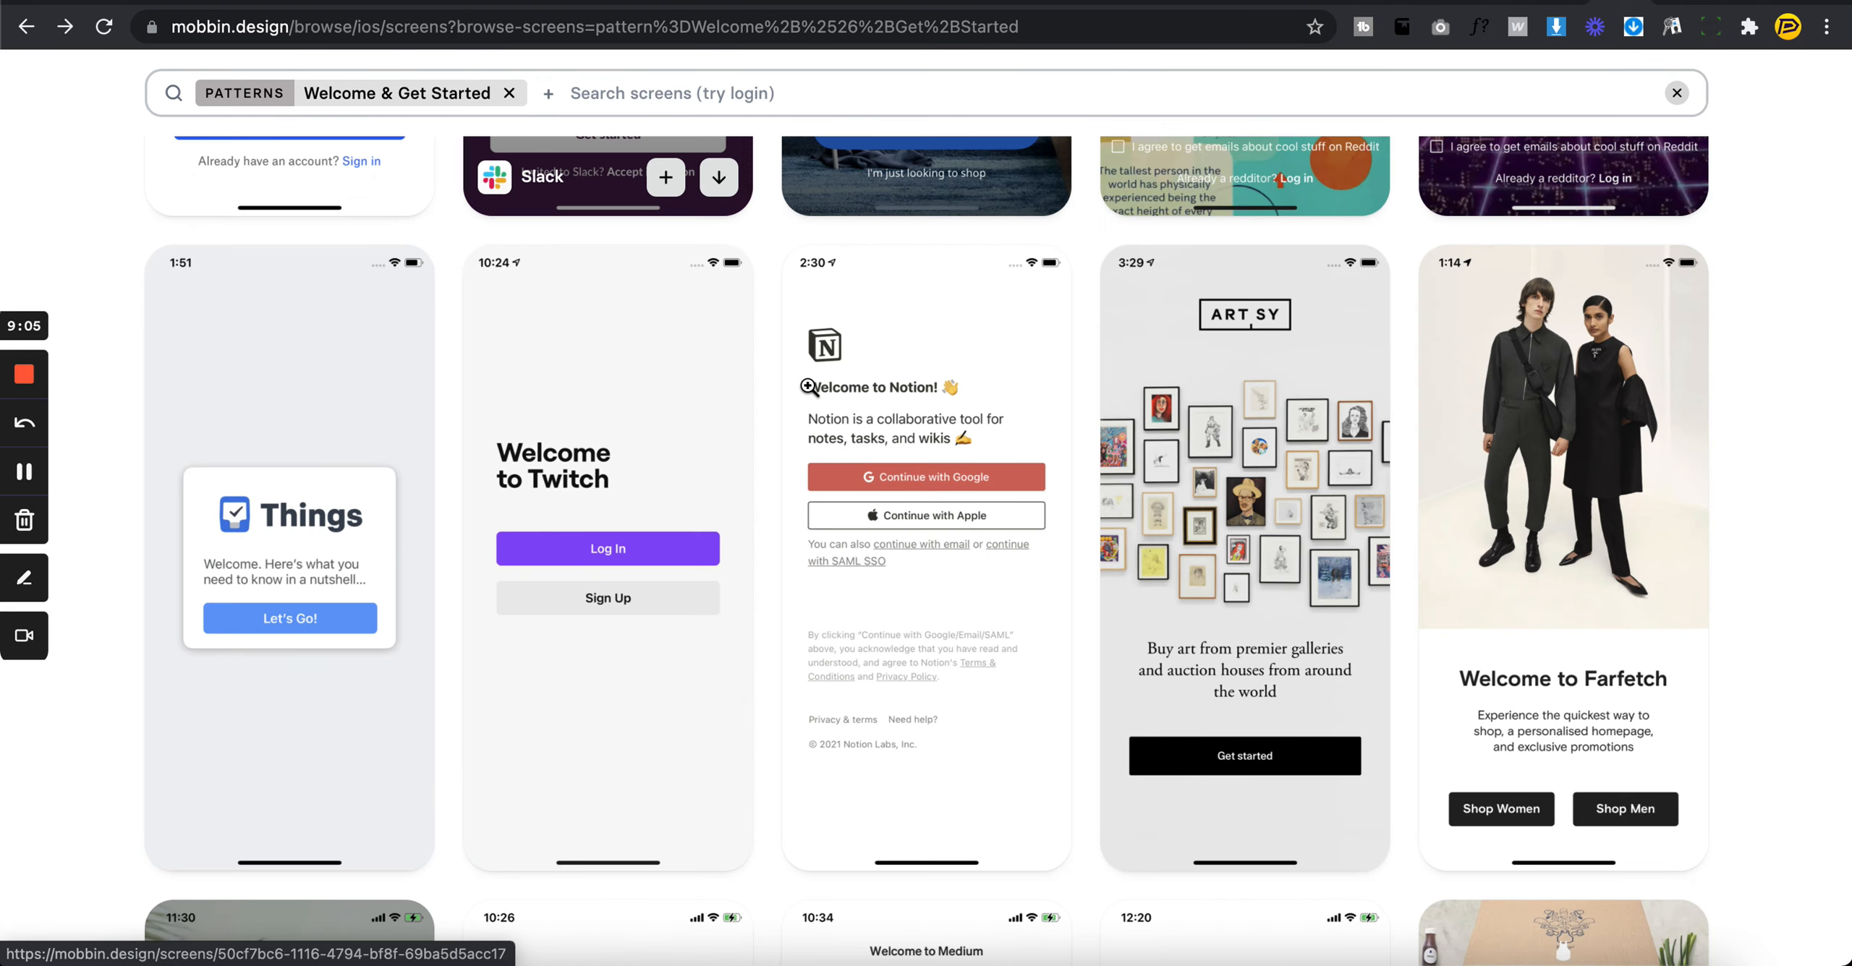
pyautogui.scroll(-10, 794, 455)
pyautogui.scroll(-1, 794, 456)
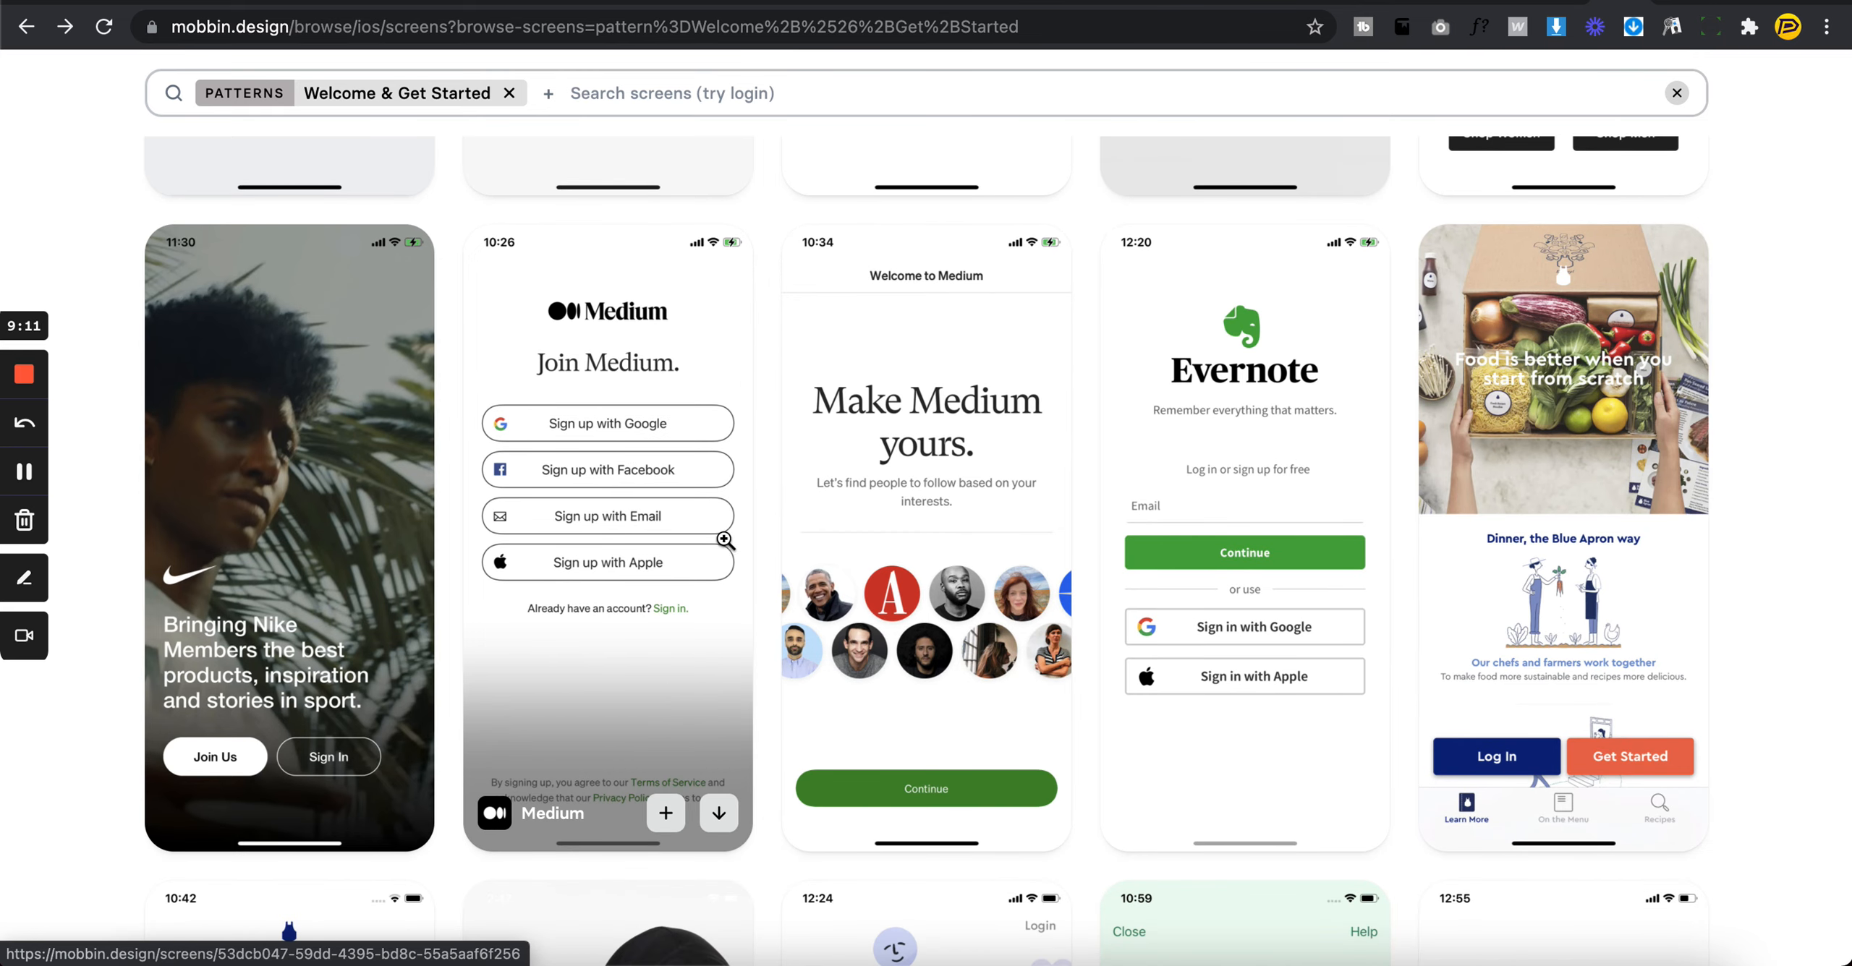
pyautogui.click(690, 666)
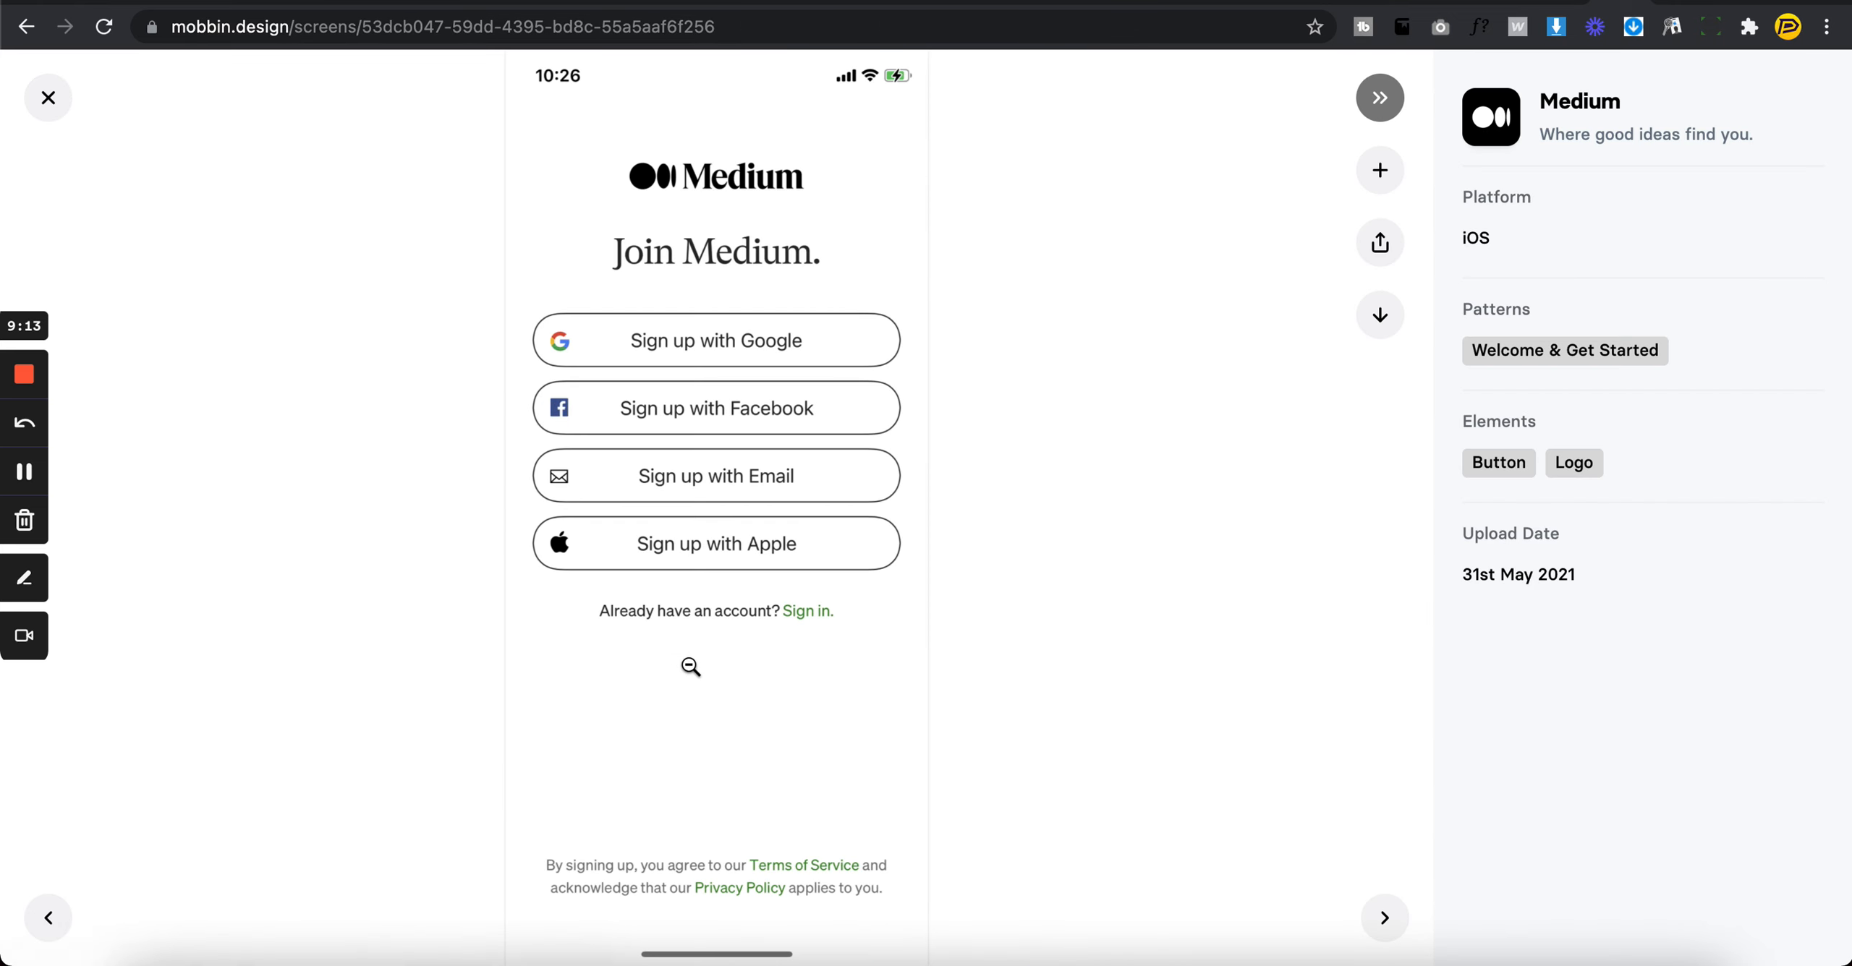
pyautogui.press('super+shift+5')
pyautogui.press('Return')
pyautogui.press('super+Tab')
pyautogui.hscroll(-2, 808, 745)
pyautogui.scroll(-1, 807, 745)
pyautogui.moveTo(981, 112); pyautogui.dragTo(1332, 499)
pyautogui.moveTo(1415, 394); pyautogui.dragTo(1485, 395)
pyautogui.click(1182, 392)
pyautogui.hscroll(1, 1028, 391)
pyautogui.scroll(2, 1028, 391)
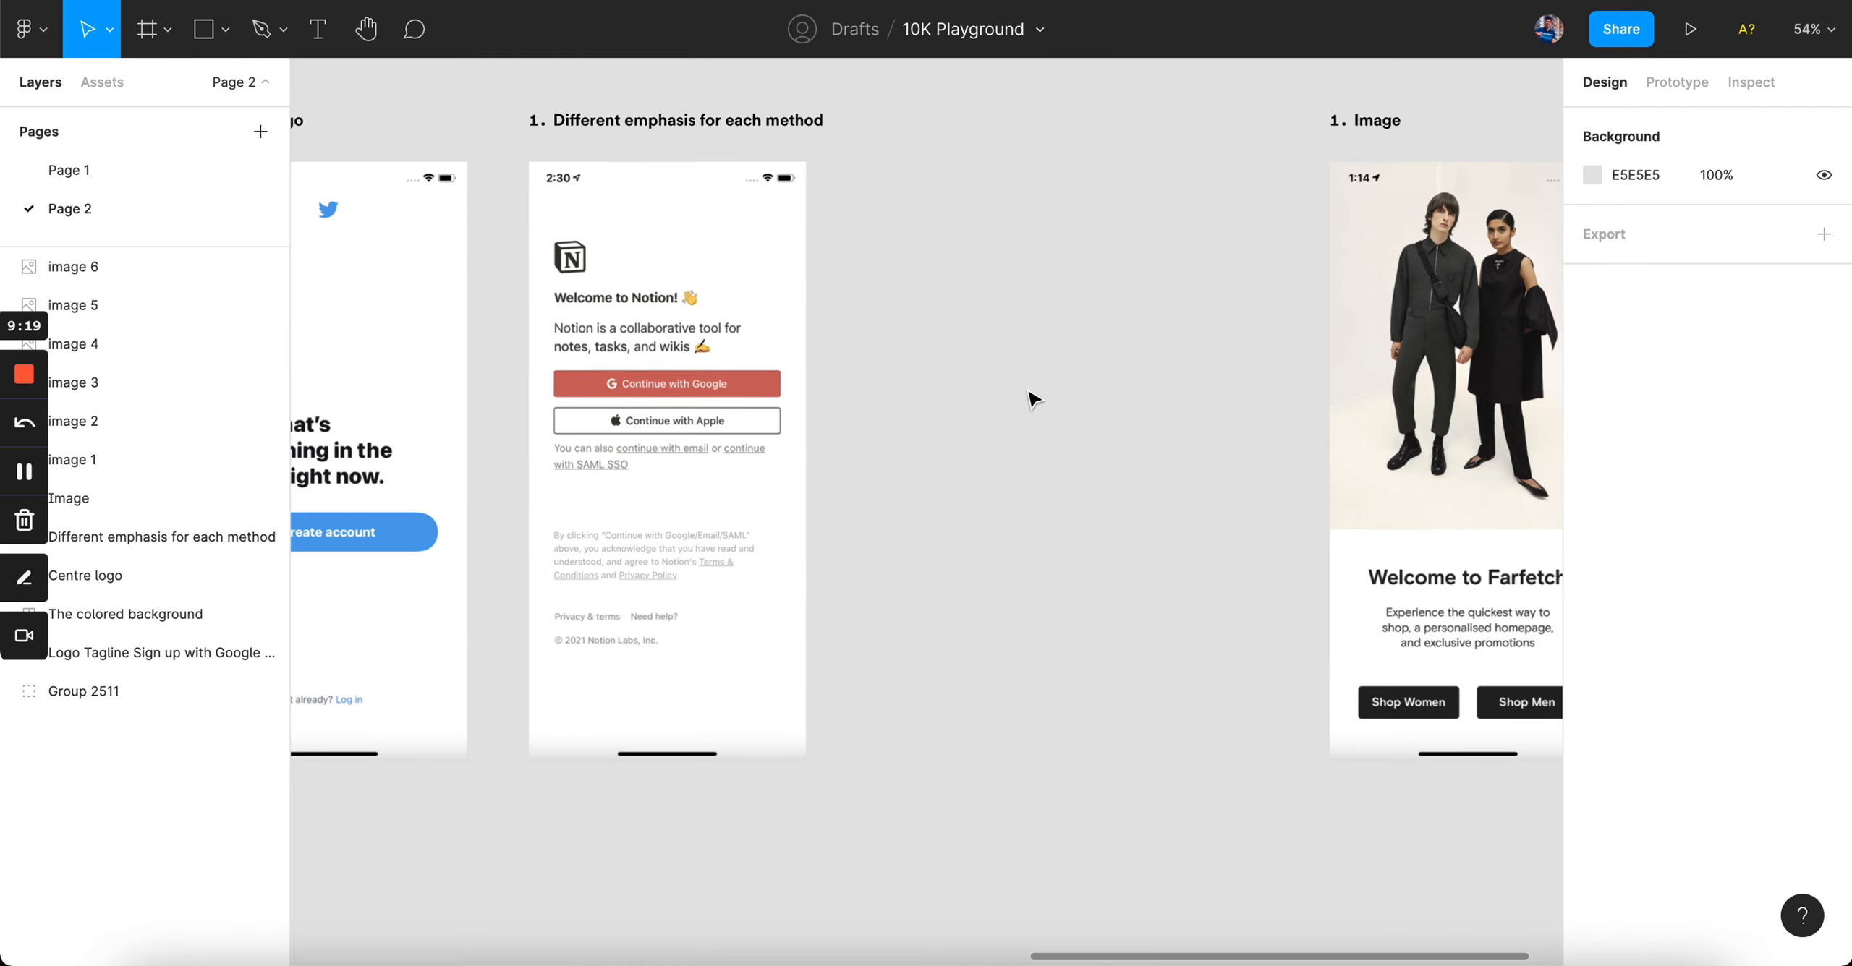
pyautogui.press('super+z')
pyautogui.press('super+z')
# - Paste the Medium screenshot, set its width to 375 and place it right of the Farfetch screenshot, tops aligned
pyautogui.click(1319, 329)
pyautogui.hscroll(6, 1318, 329)
pyautogui.scroll(-3, 1318, 329)
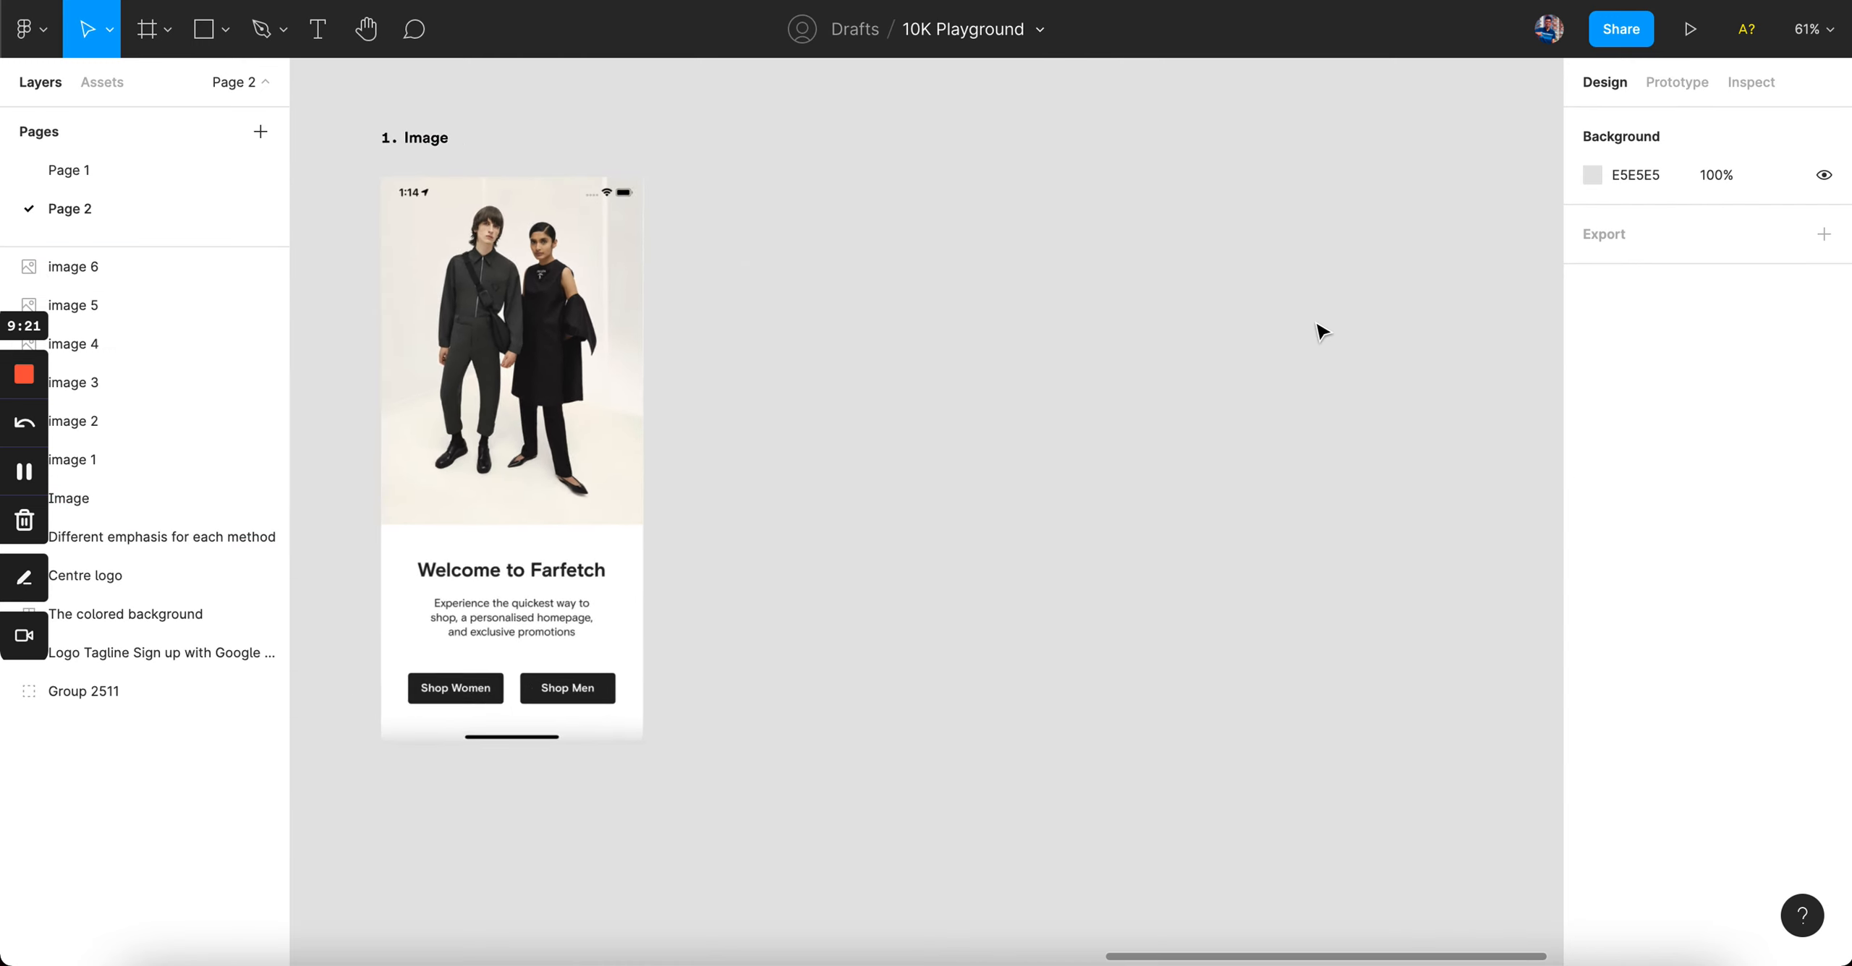
pyautogui.press('super+v')
pyautogui.click(1624, 222)
pyautogui.write('375')
pyautogui.press('Return')
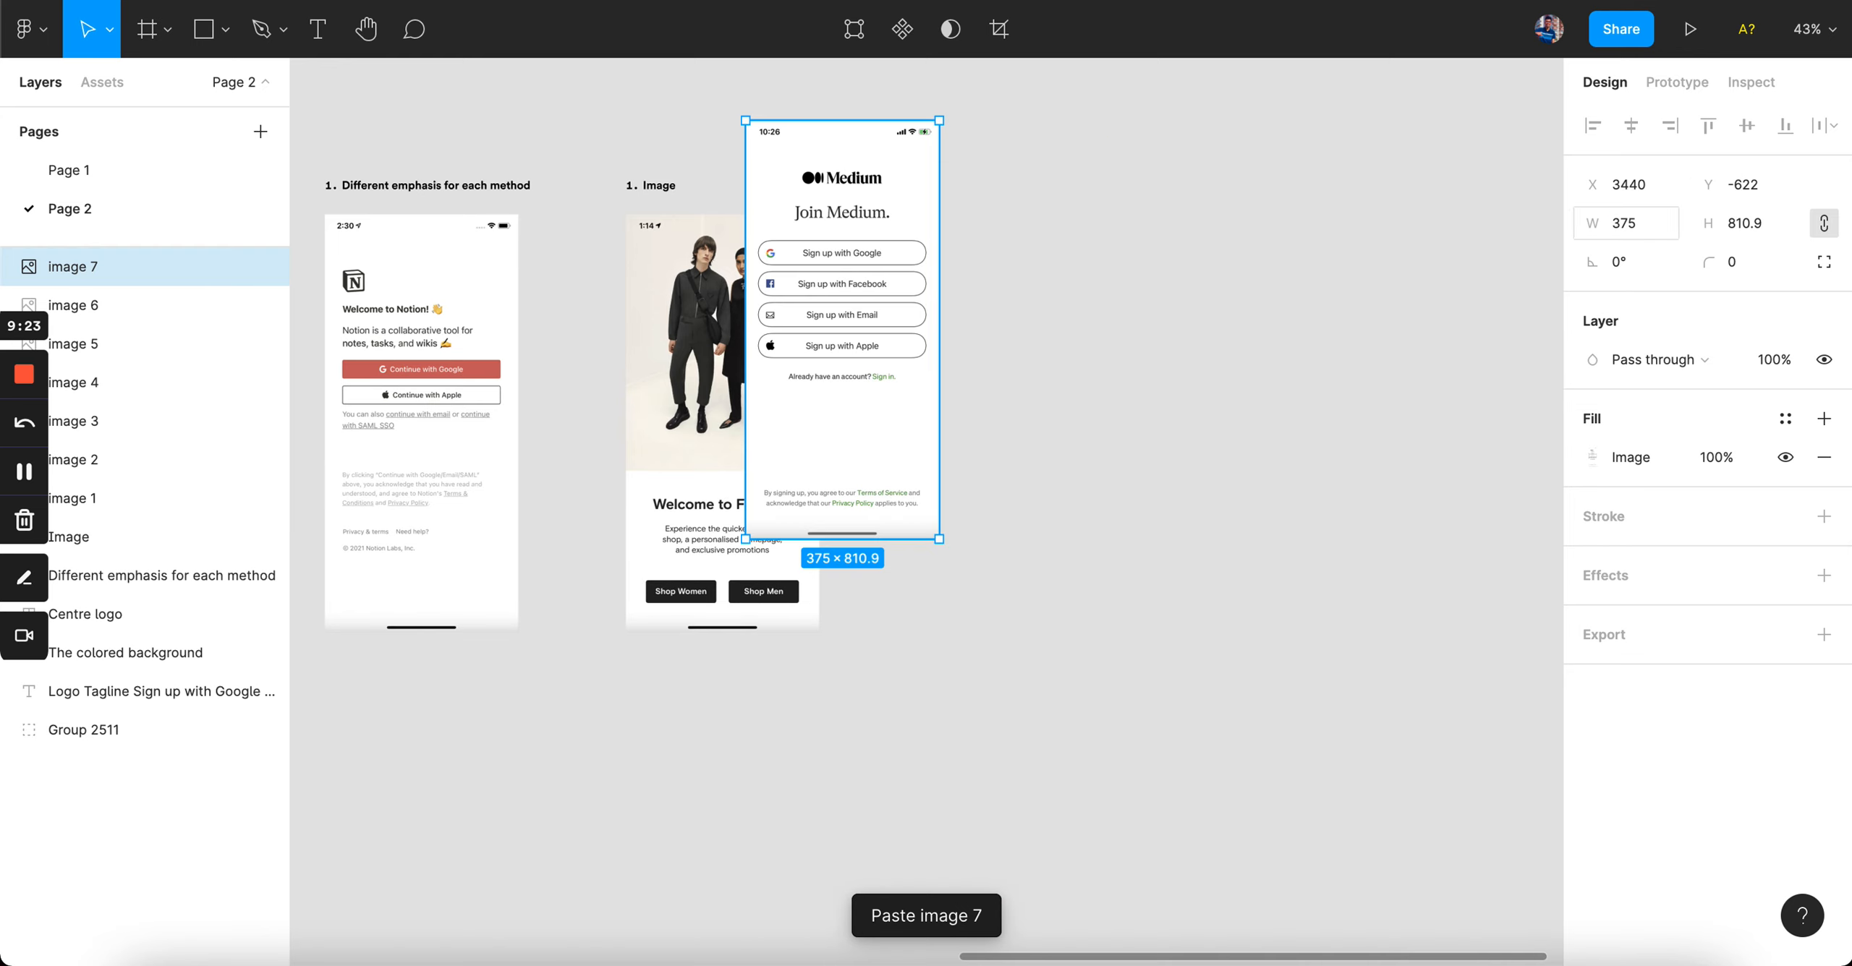
pyautogui.moveTo(852, 300); pyautogui.dragTo(1020, 394)
# - Duplicate the "Different emphasis for each method" label above the Medium screenshot and change the copy's text to "Equal emphasis"
pyautogui.moveTo(410, 190); pyautogui.dragTo(1004, 190)
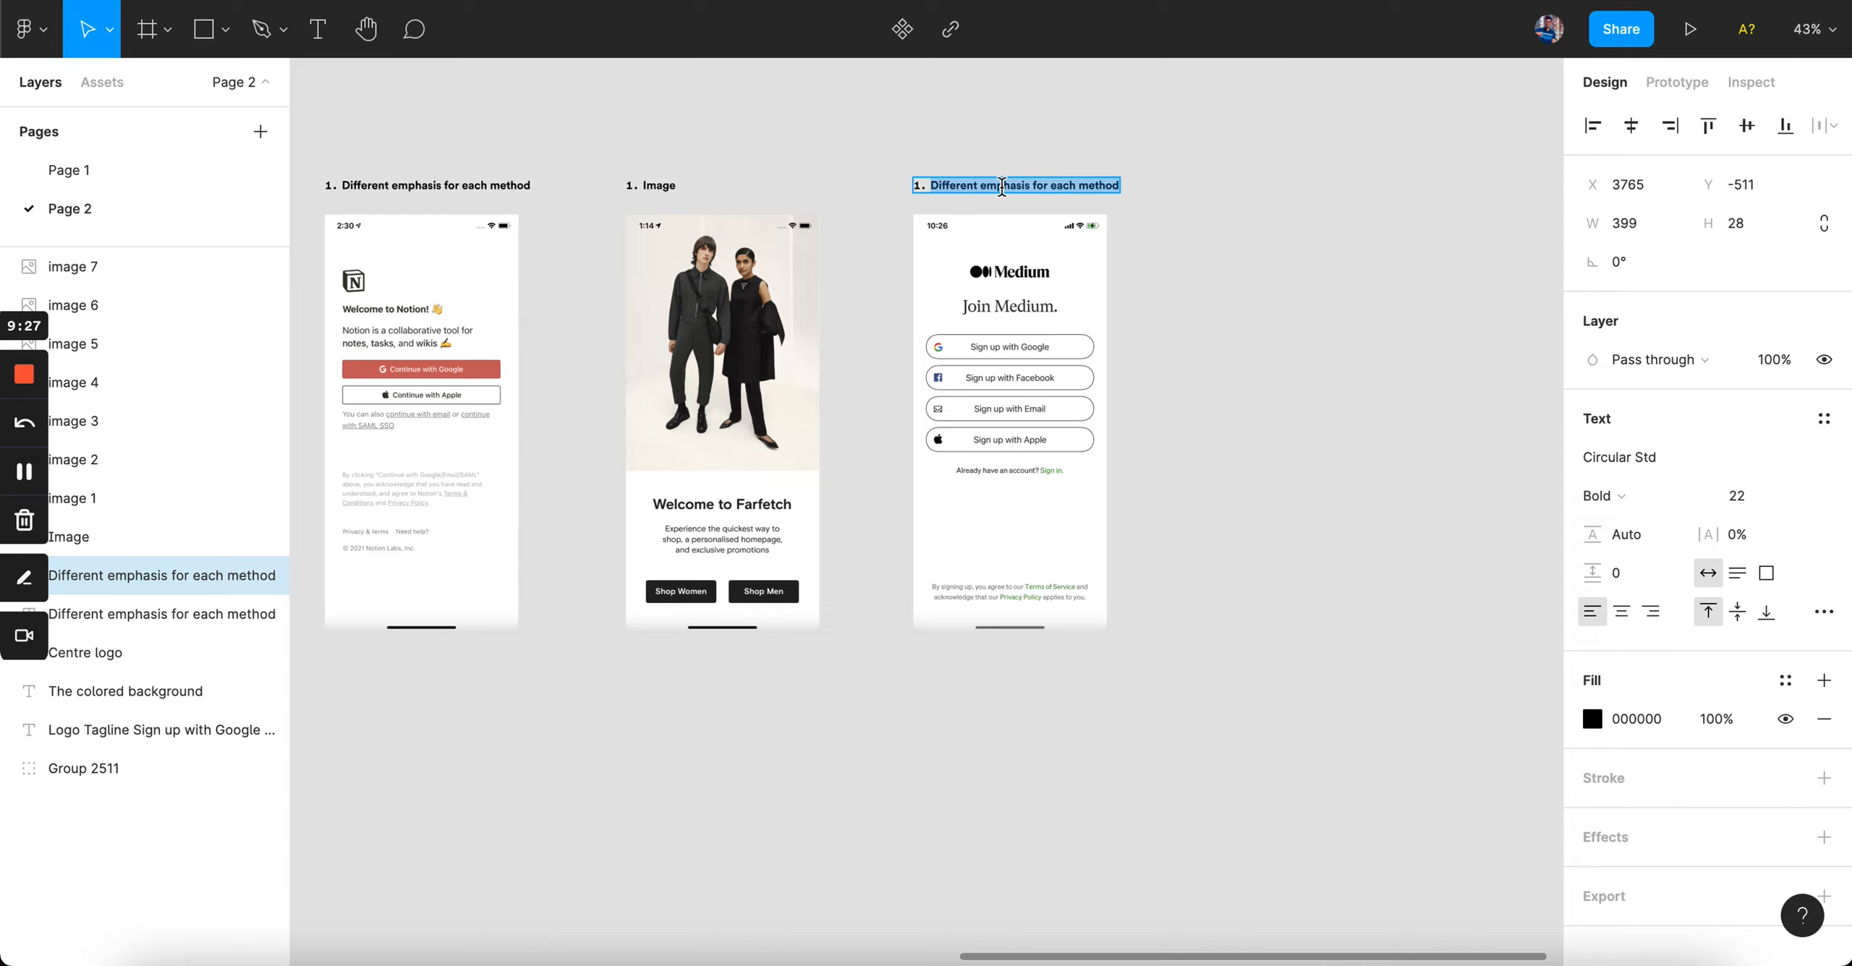
pyautogui.write('Eq')
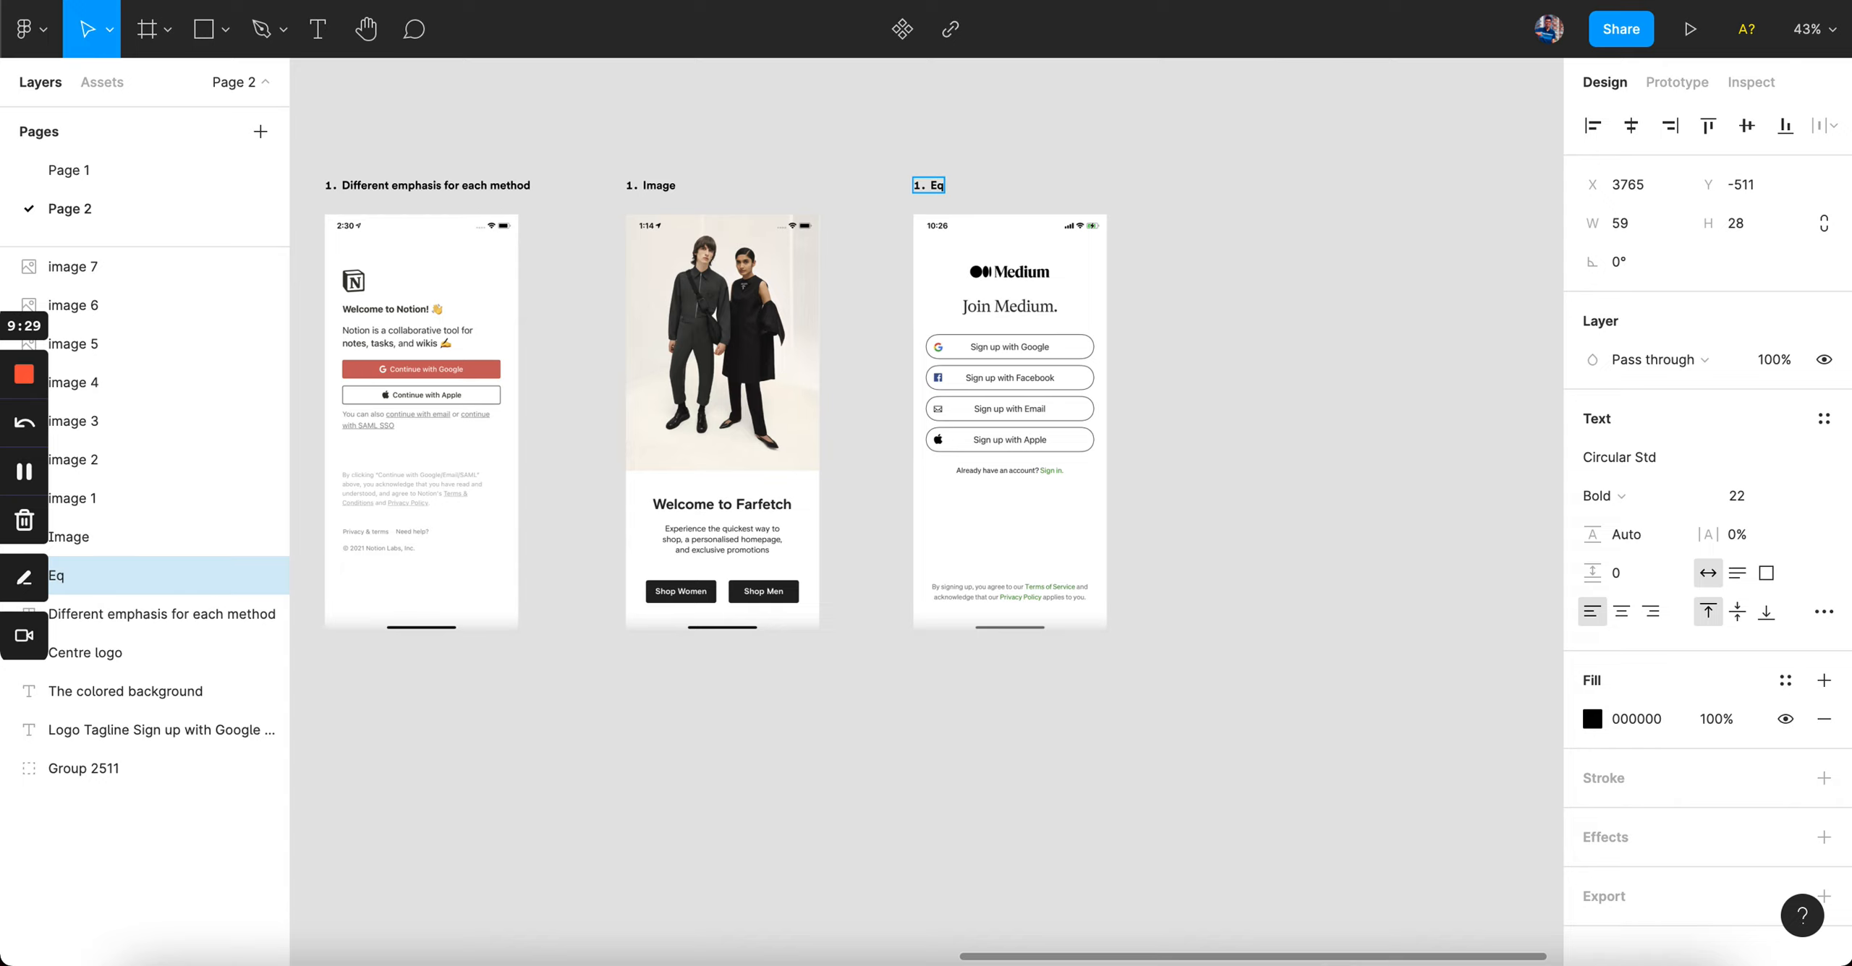
pyautogui.write('ual emphasis')
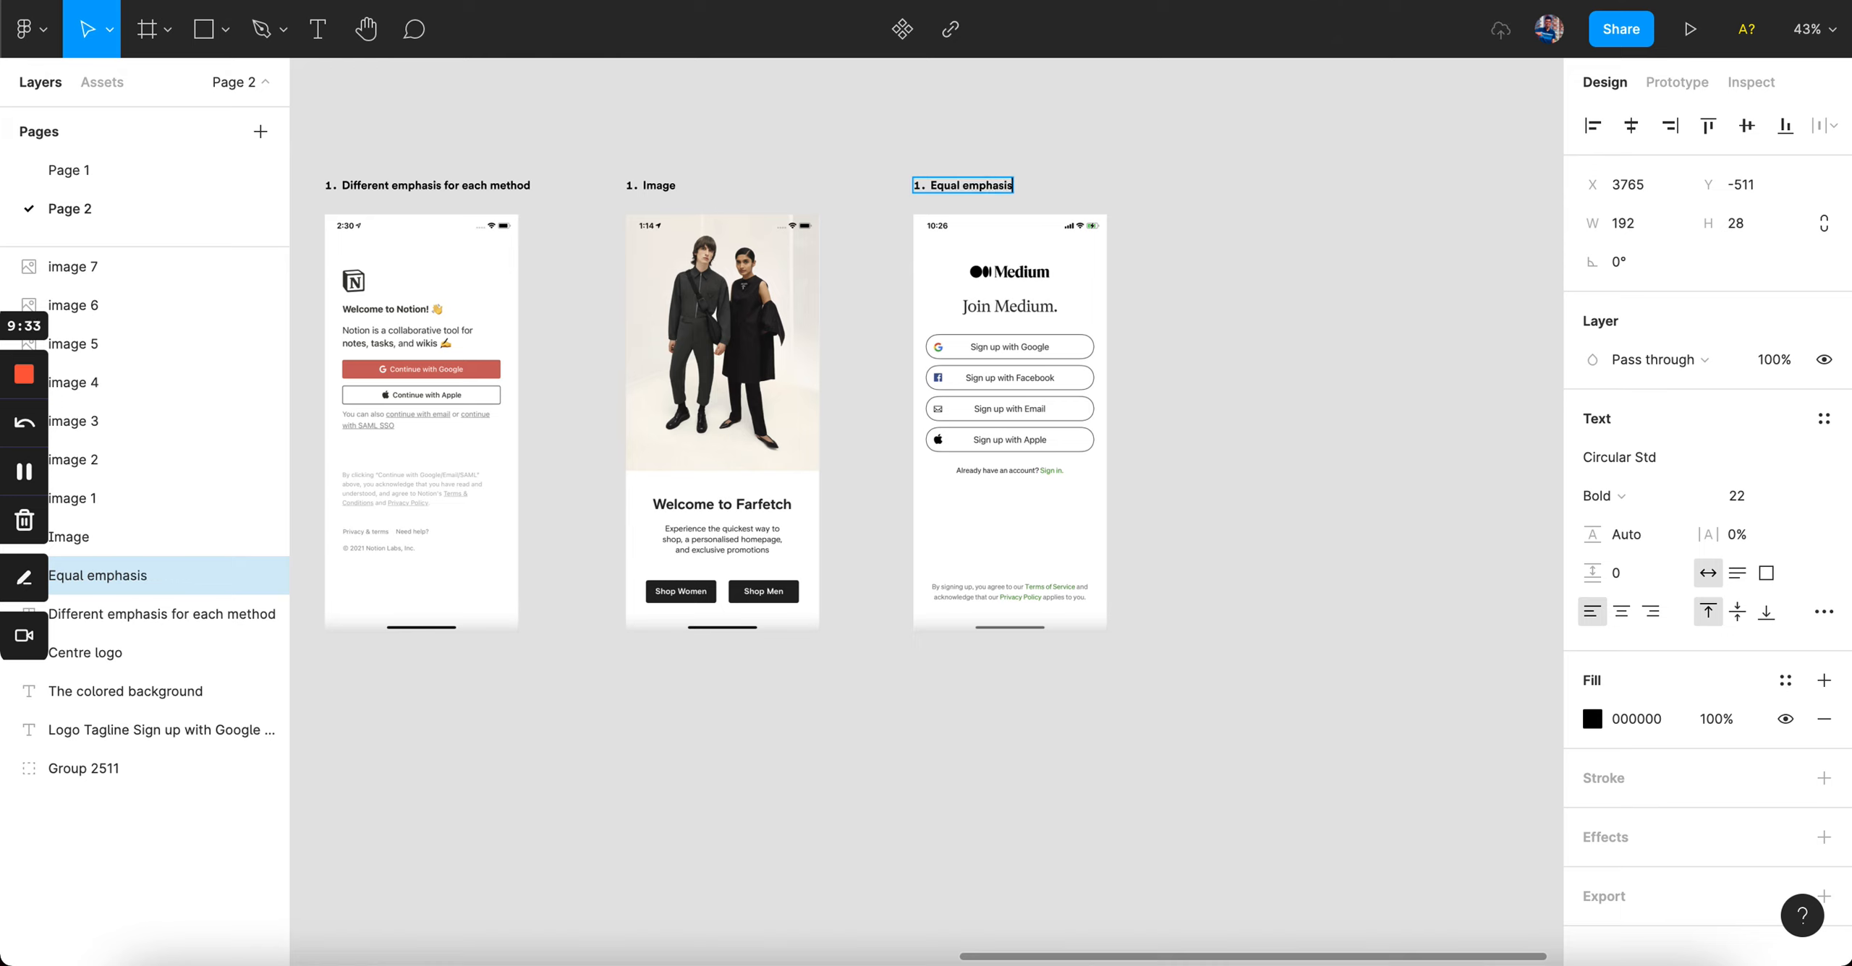
# - Switch to Mobbin, open Nike's welcome screen from the results and capture a screenshot of it
pyautogui.press('super+Tab')
pyautogui.click(49, 98)
pyautogui.click(398, 401)
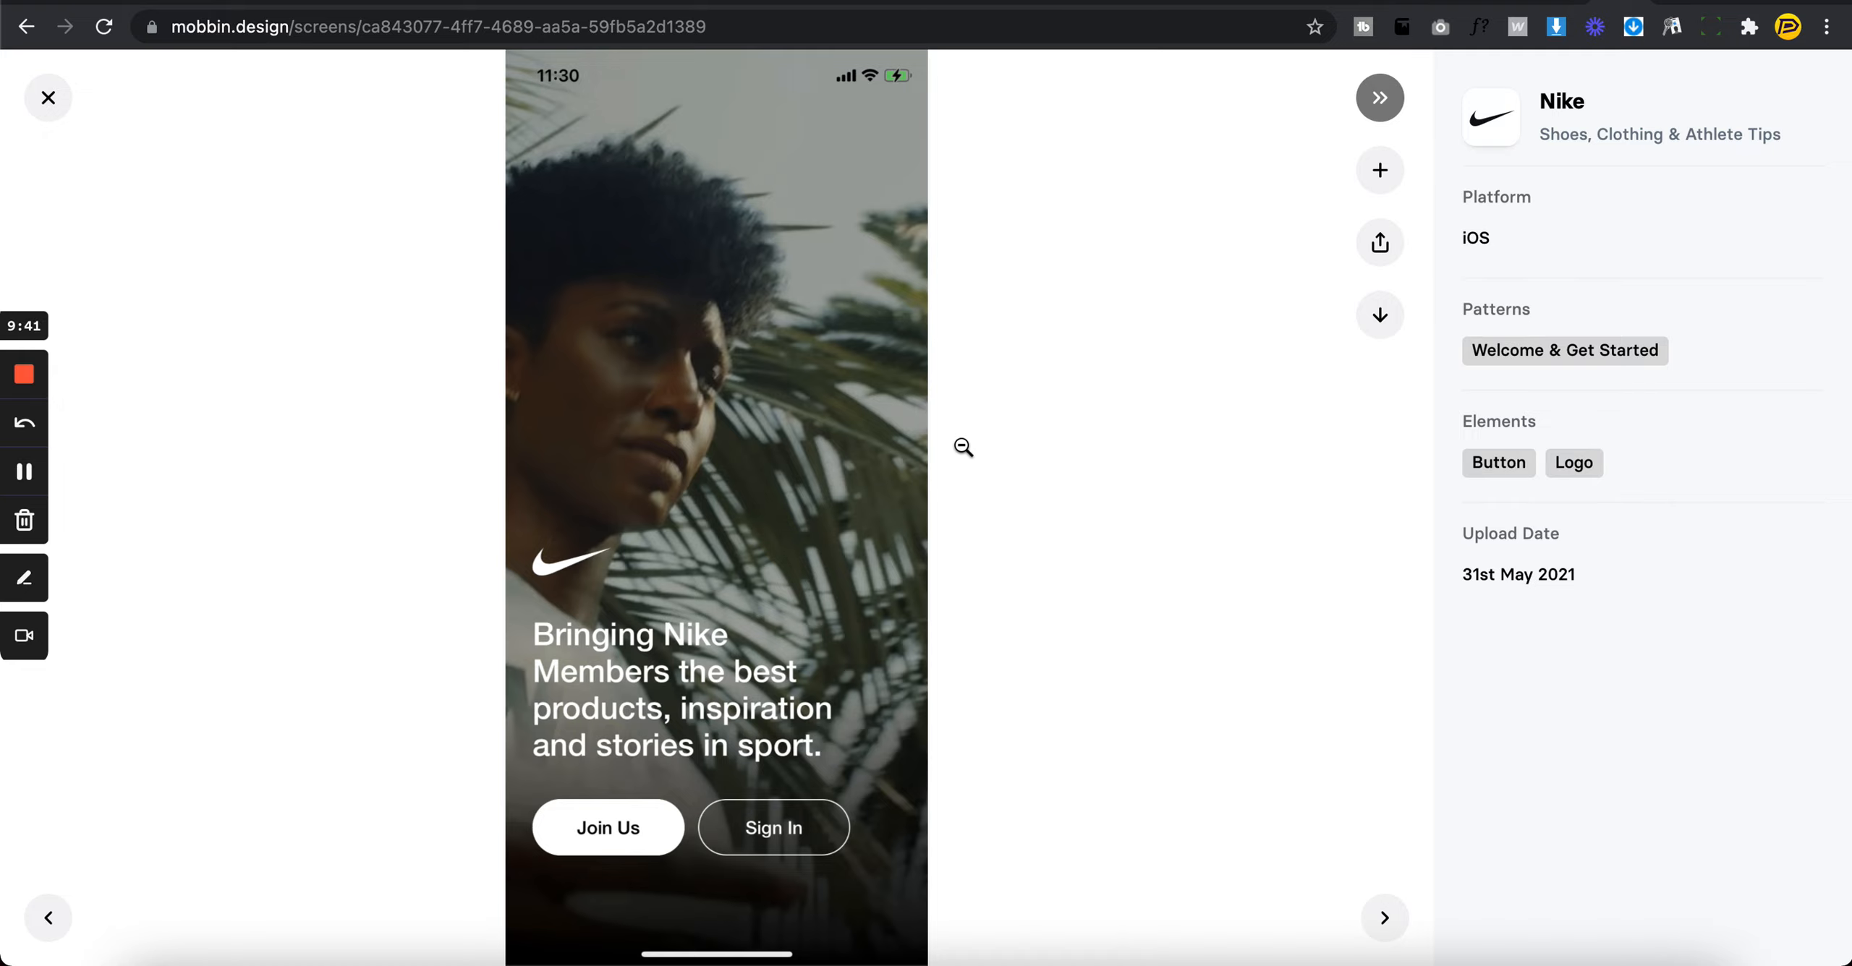
pyautogui.press('super+shift+5')
pyautogui.press('Return')
# - Switch to Figma and move the Medium screenshot together with its label to the right, making room beside the Farfetch screenshot
pyautogui.press('super+Tab')
pyautogui.click(1211, 407)
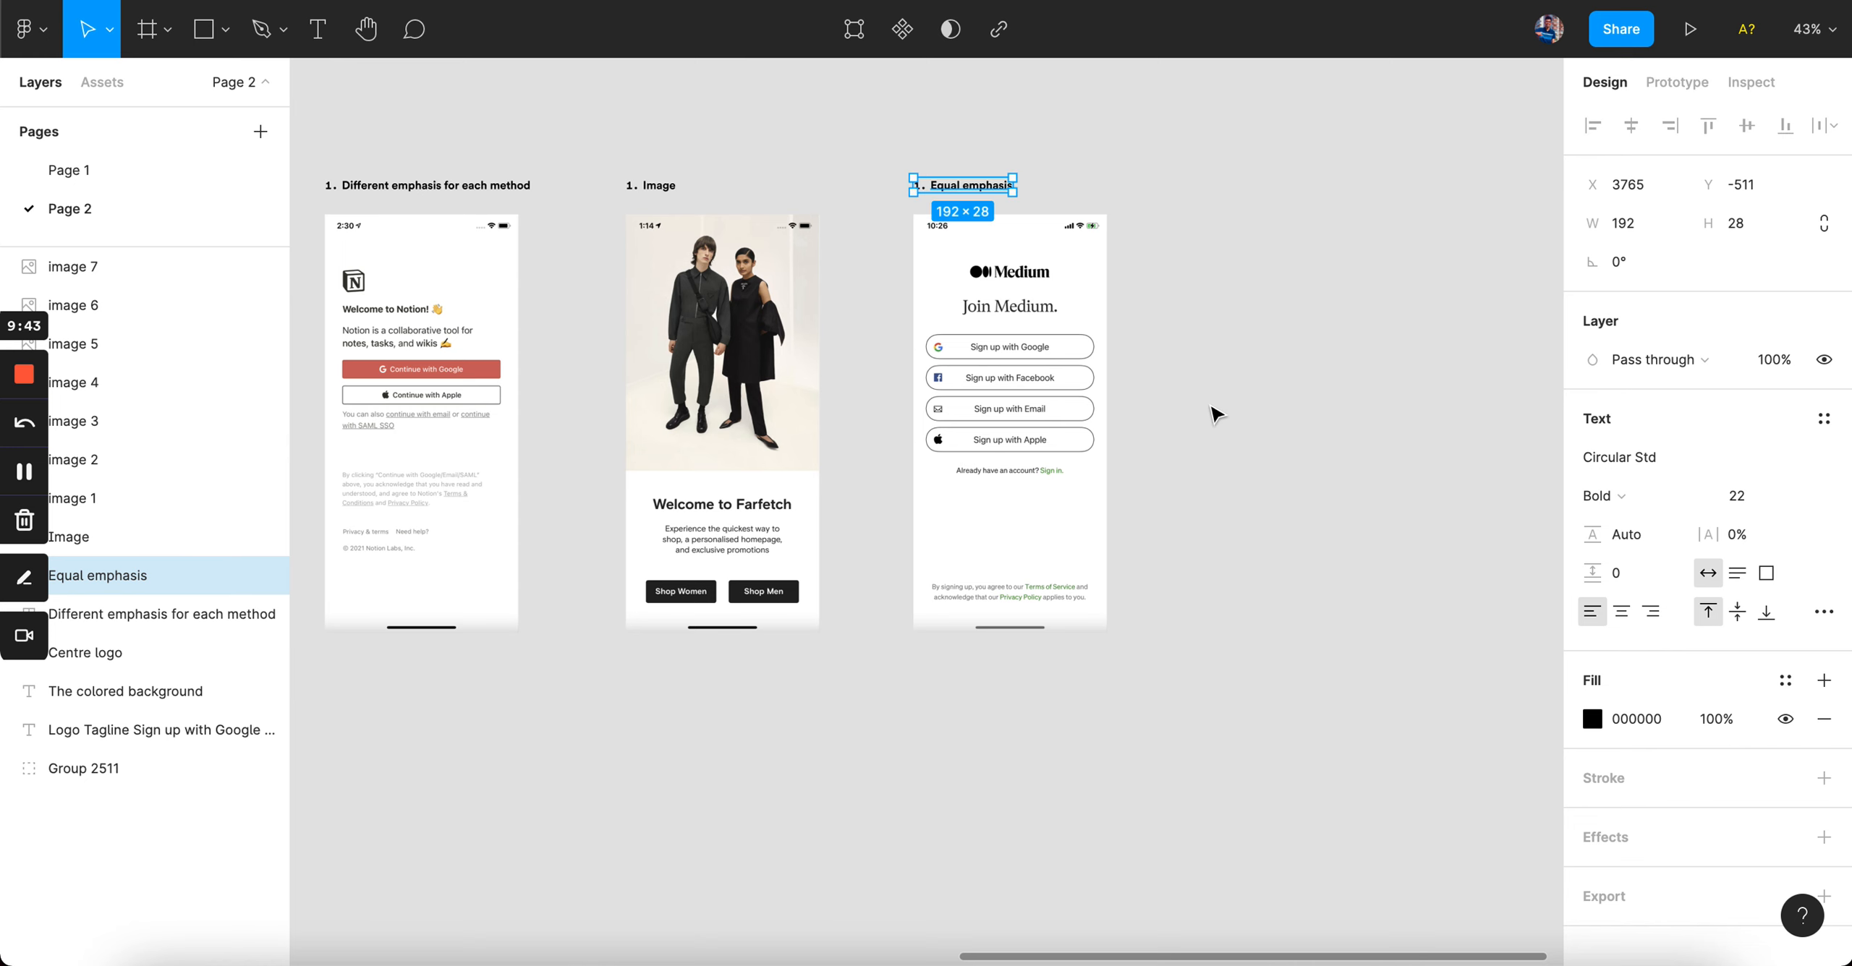
pyautogui.moveTo(861, 150); pyautogui.dragTo(1264, 283)
pyautogui.click(993, 301)
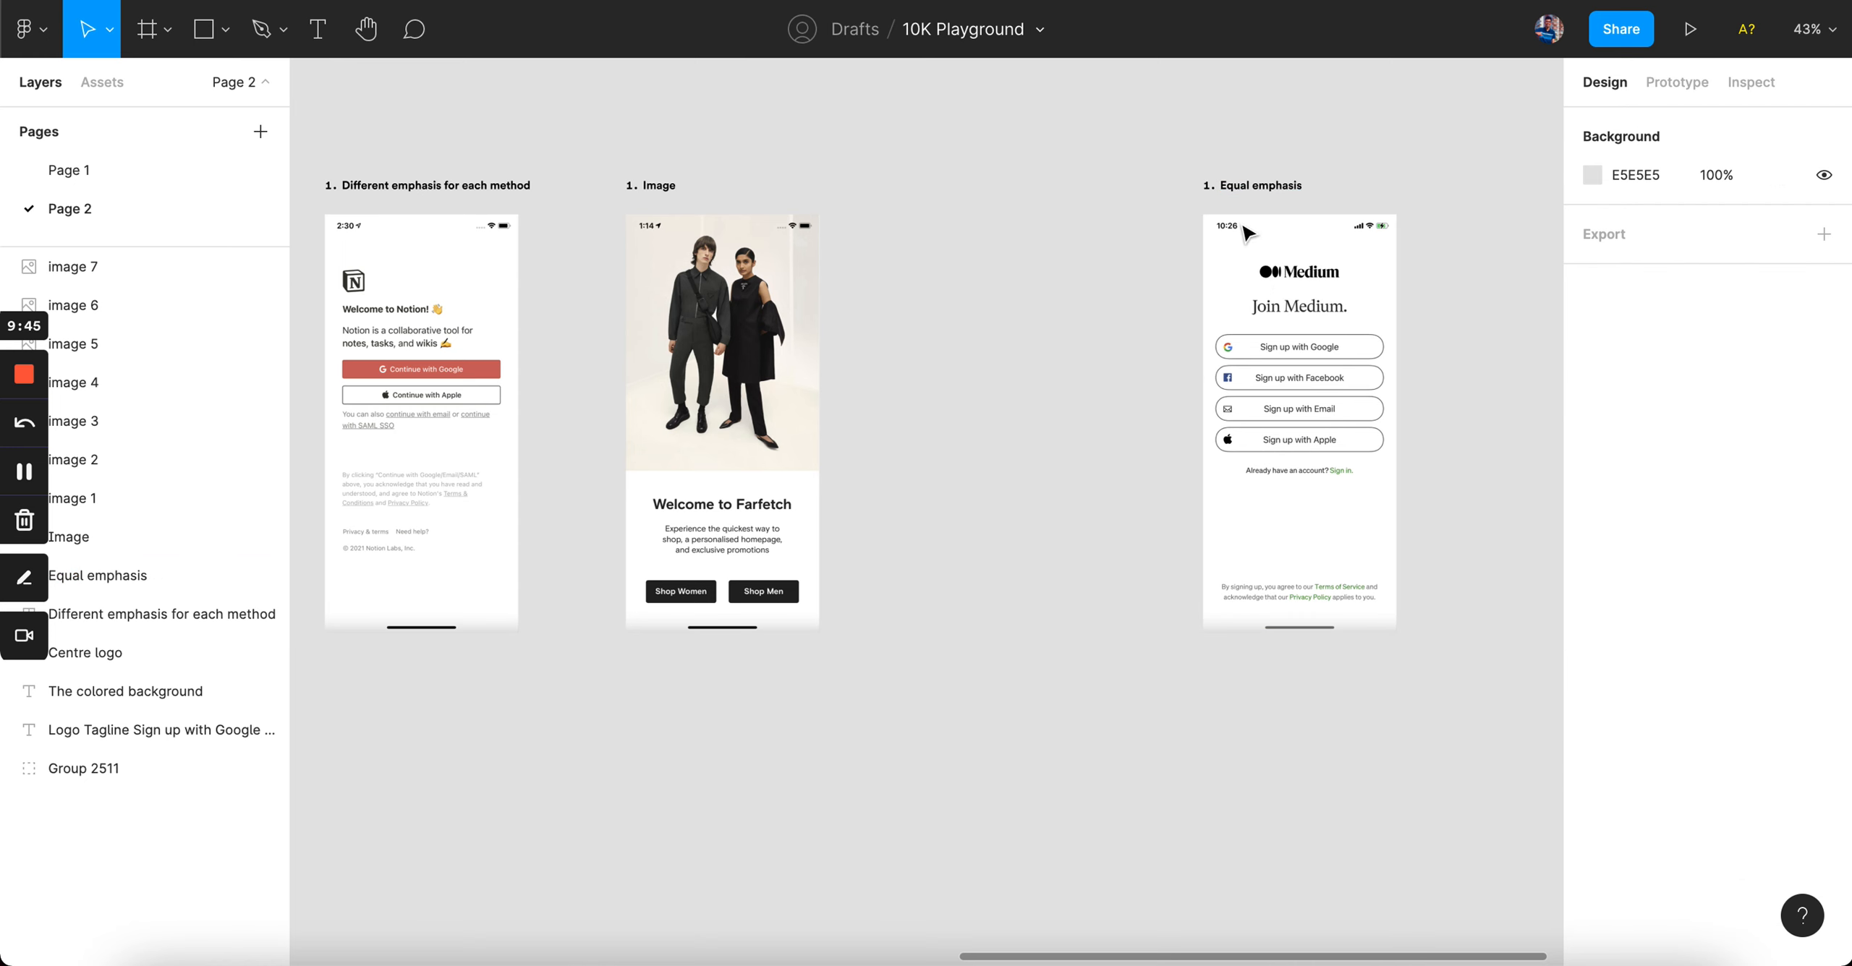
# - Paste the Nike screenshot, set its width to 375 and place it directly right of the Farfetch screenshot, tops aligned
pyautogui.press('super+v')
pyautogui.click(1636, 223)
pyautogui.write('375')
pyautogui.press('Return')
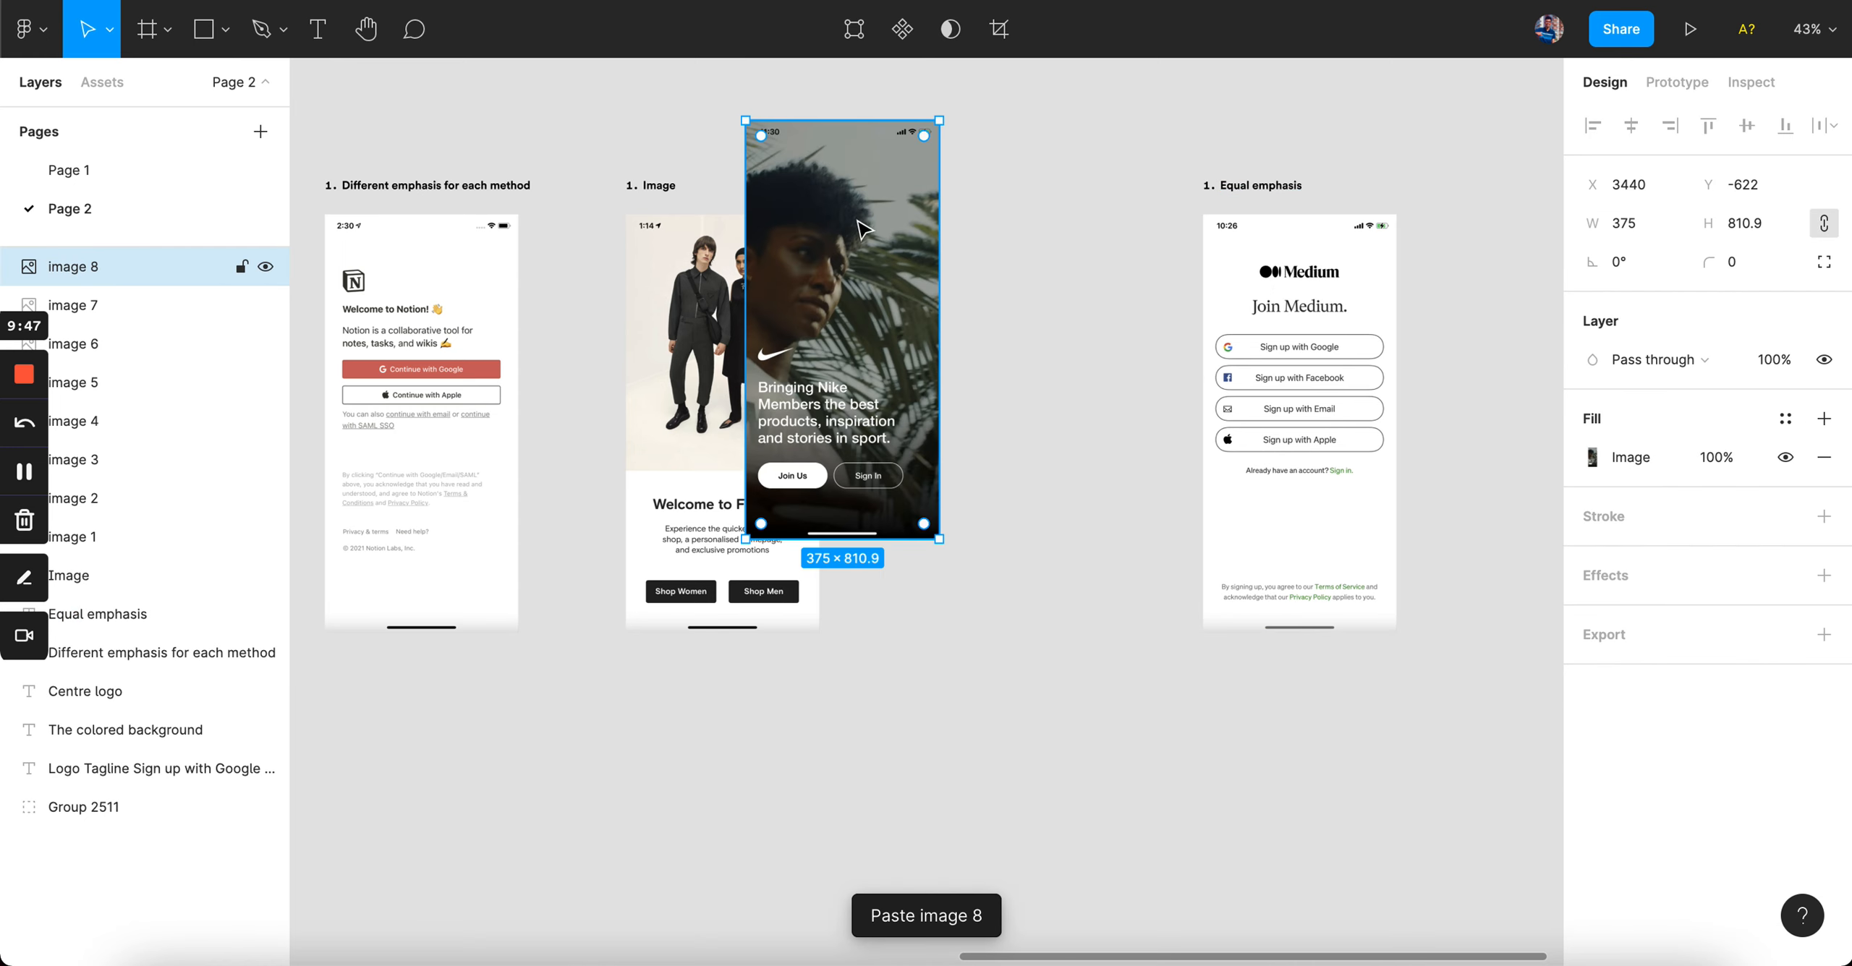
pyautogui.moveTo(864, 245); pyautogui.dragTo(955, 334)
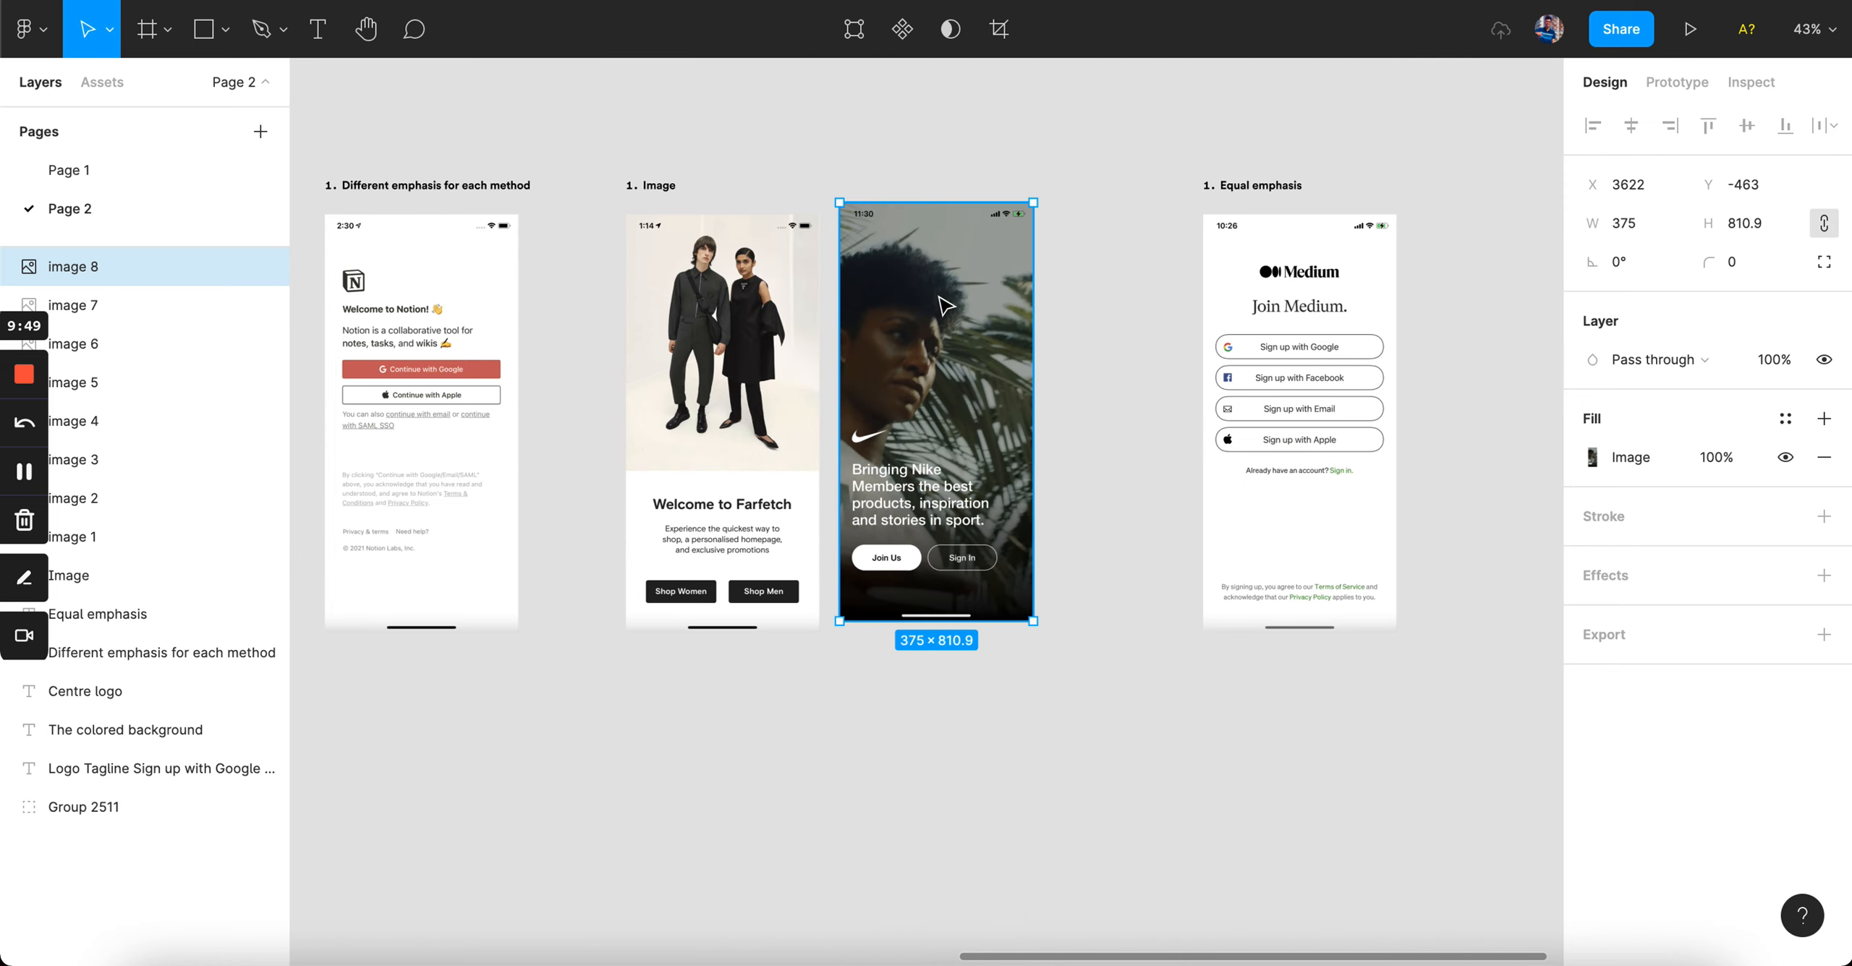
# - Shift the Medium screenshot and its "Equal emphasis" label slightly left towards the Nike screenshot, to about X 4258
pyautogui.moveTo(1123, 94); pyautogui.dragTo(1244, 287)
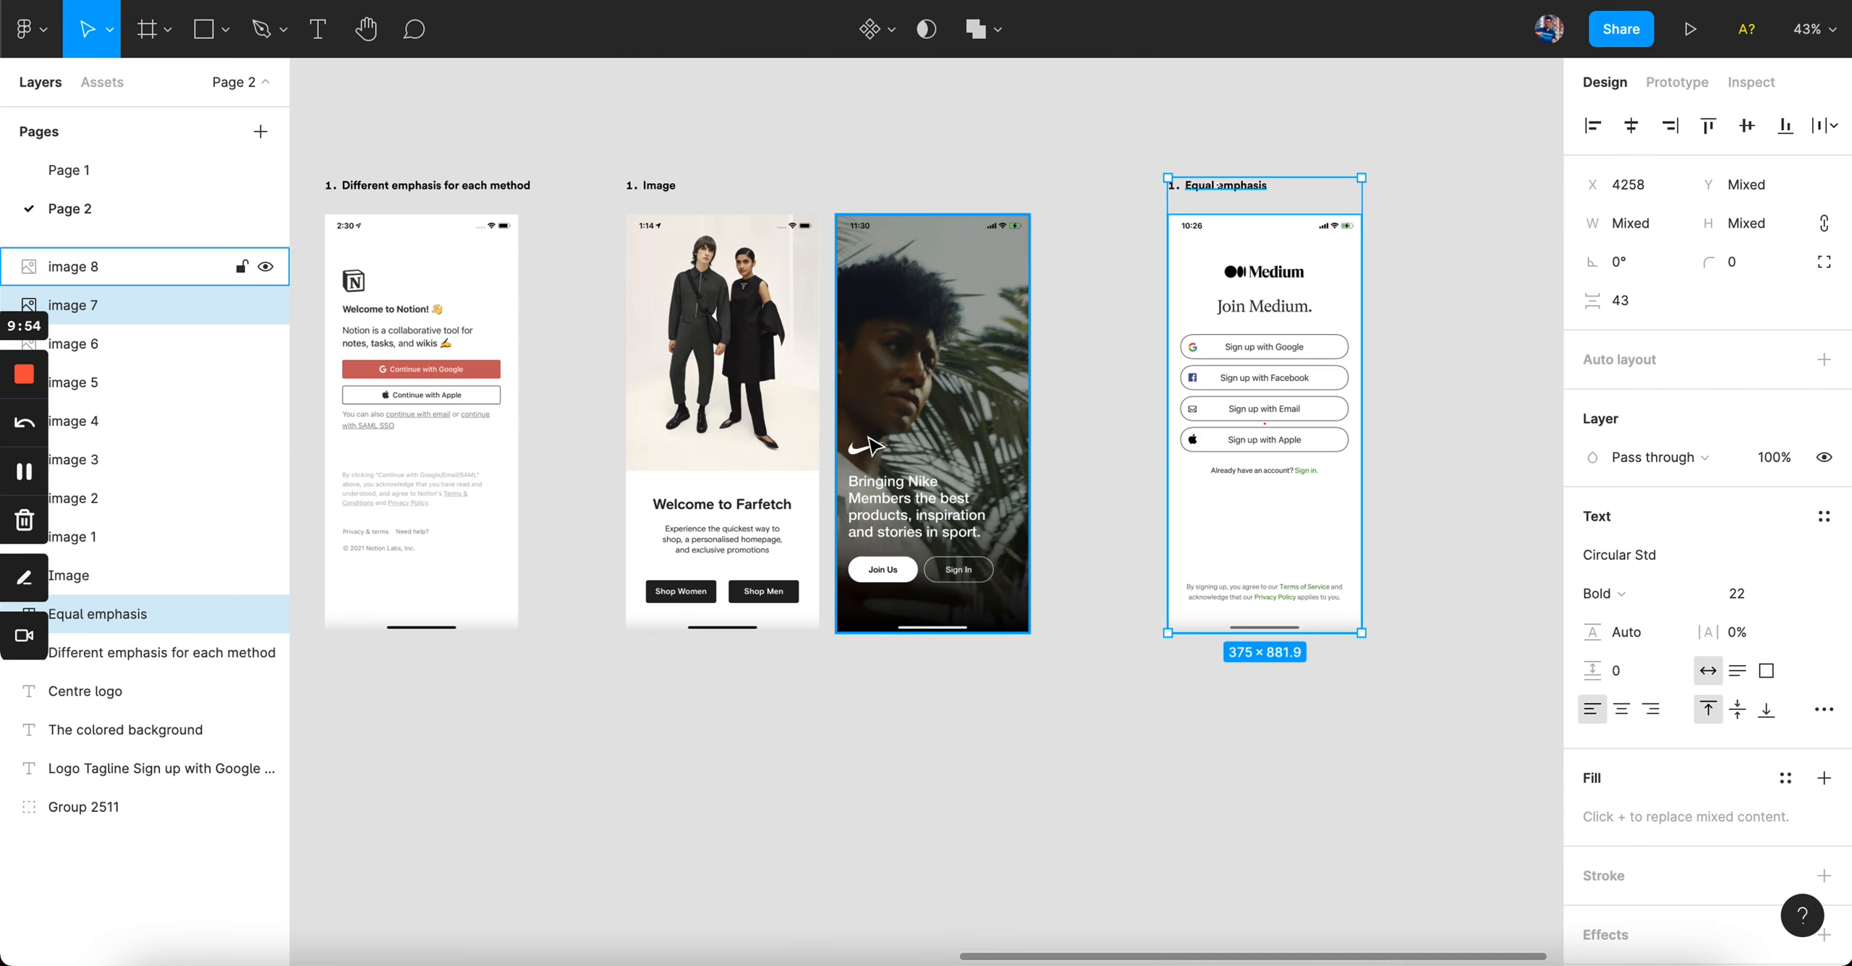
pyautogui.scroll(5, 868, 452)
pyautogui.scroll(-3, 907, 562)
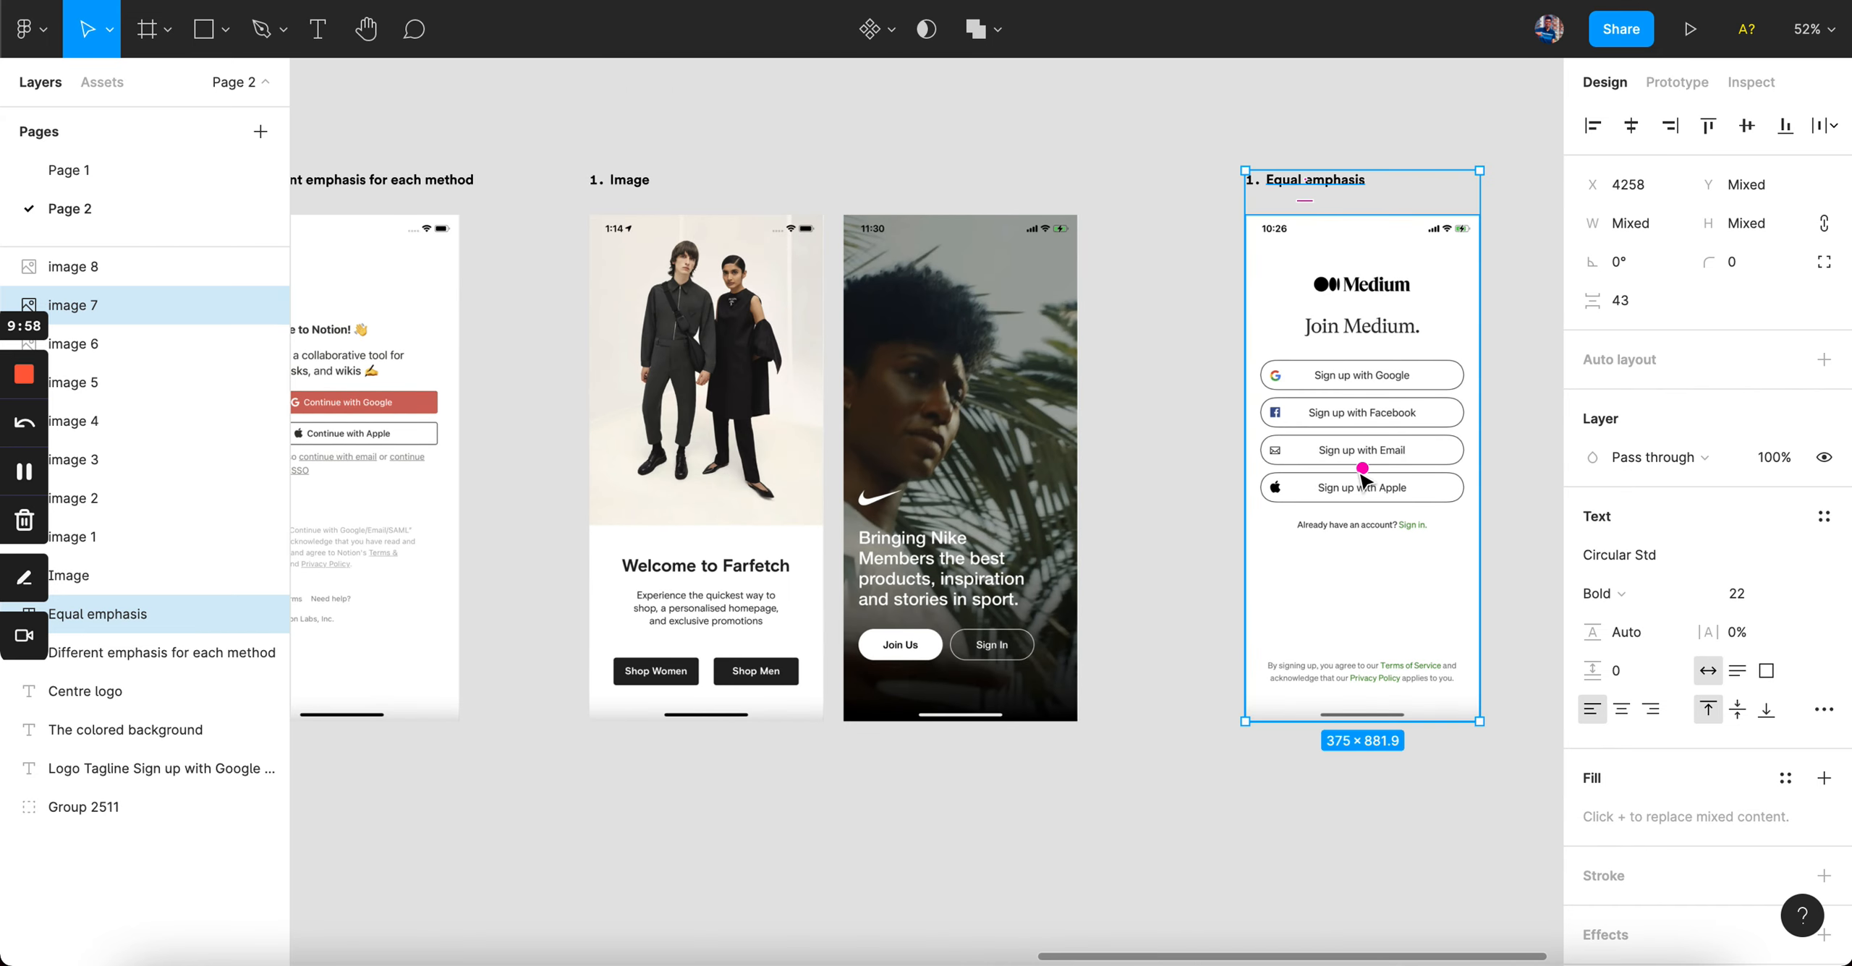
# - Switch to Mobbin and browse further Welcome & Get Started results, examining the Evernote, Kickstarter and Zero screens up close
pyautogui.press('super+Tab')
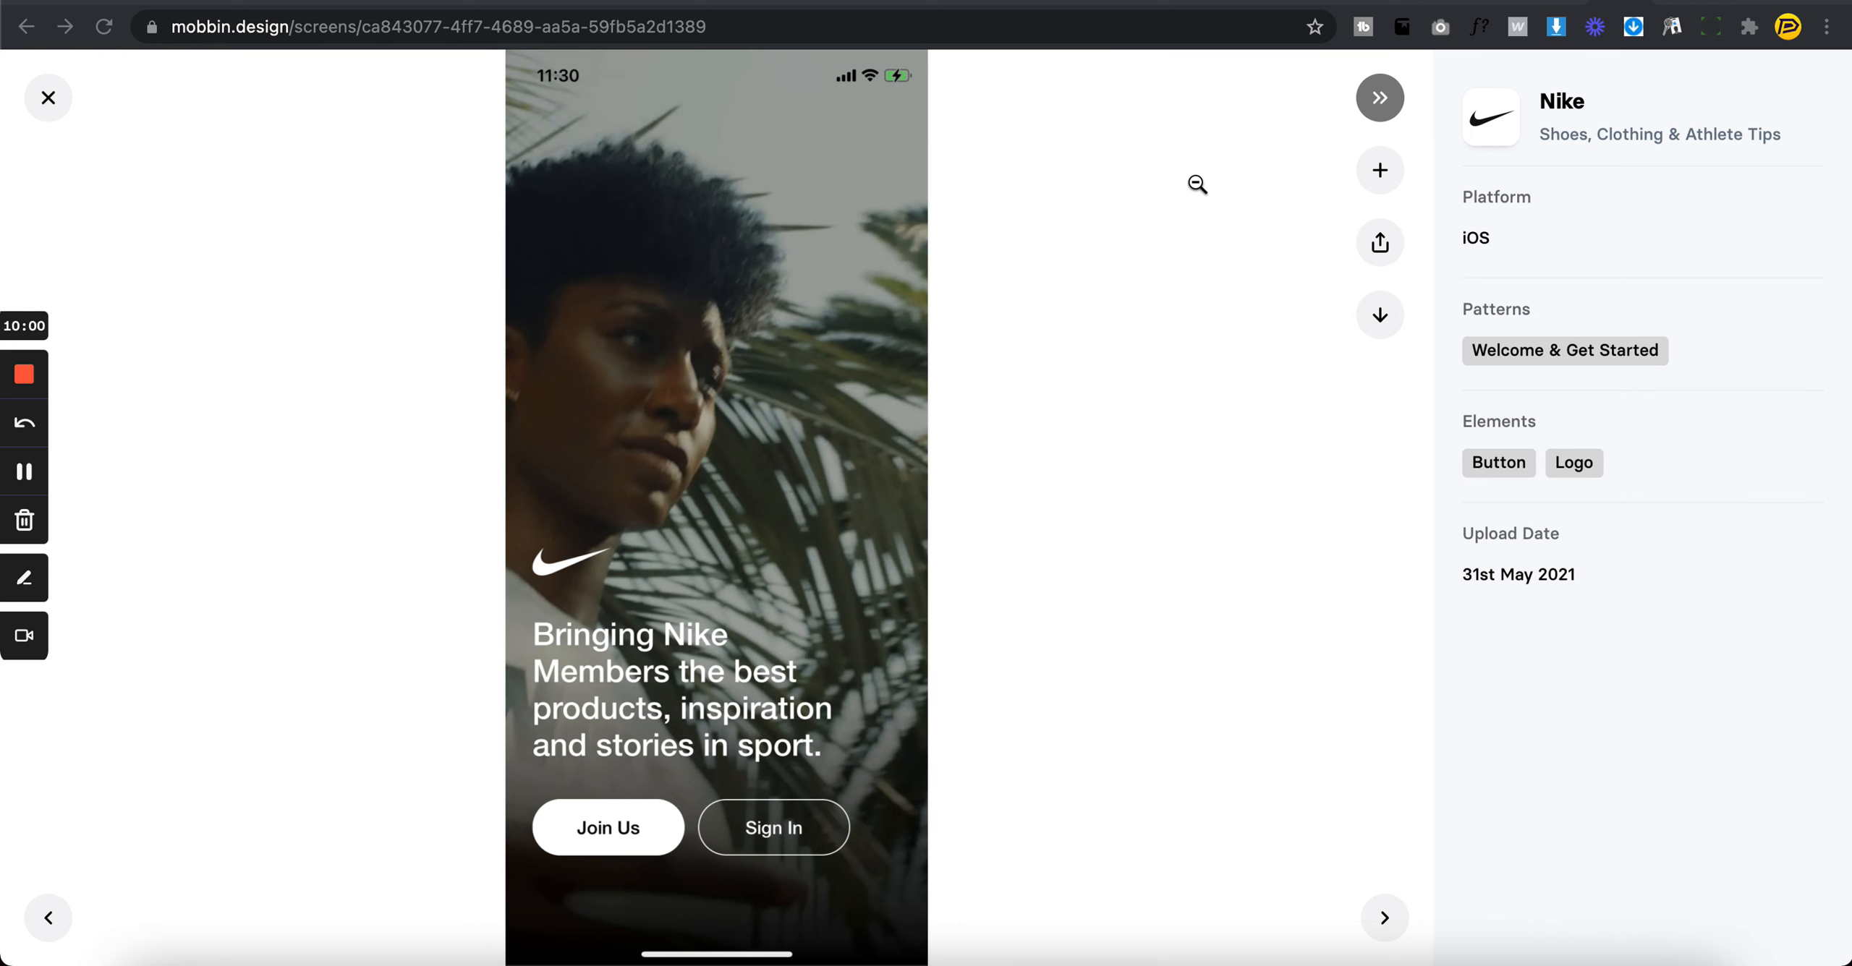
pyautogui.click(489, 192)
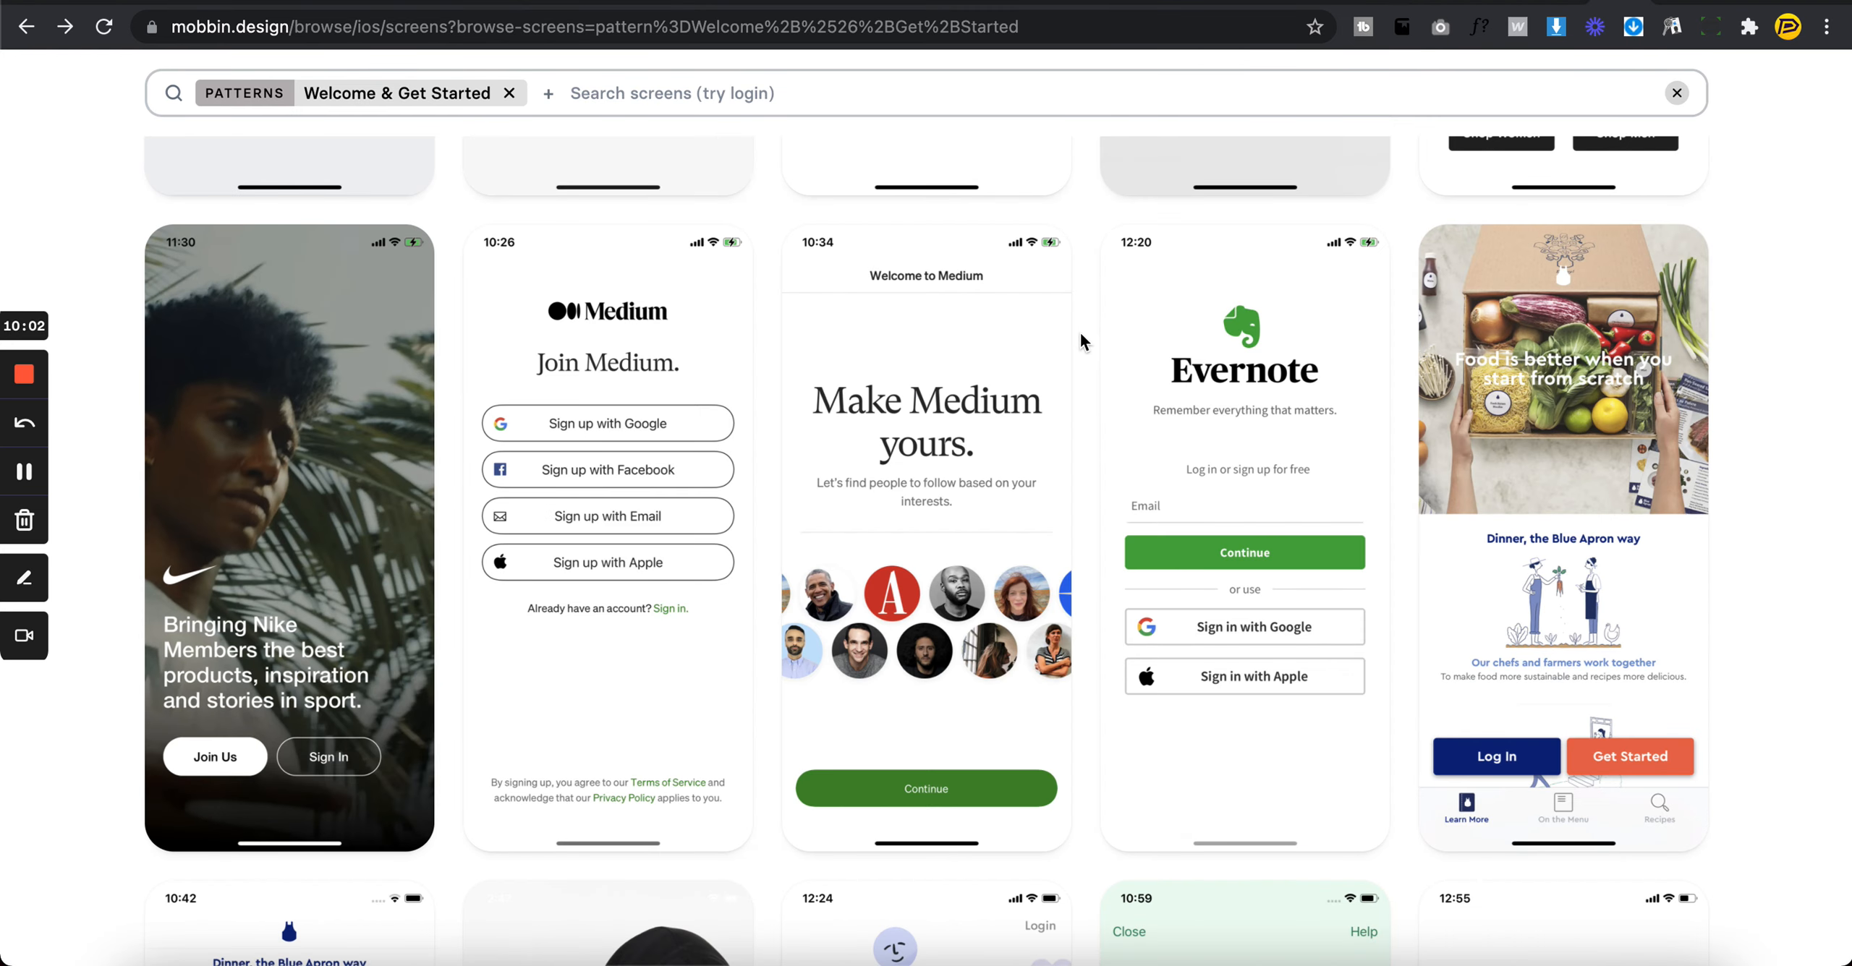
pyautogui.scroll(-2, 1083, 340)
pyautogui.click(1159, 303)
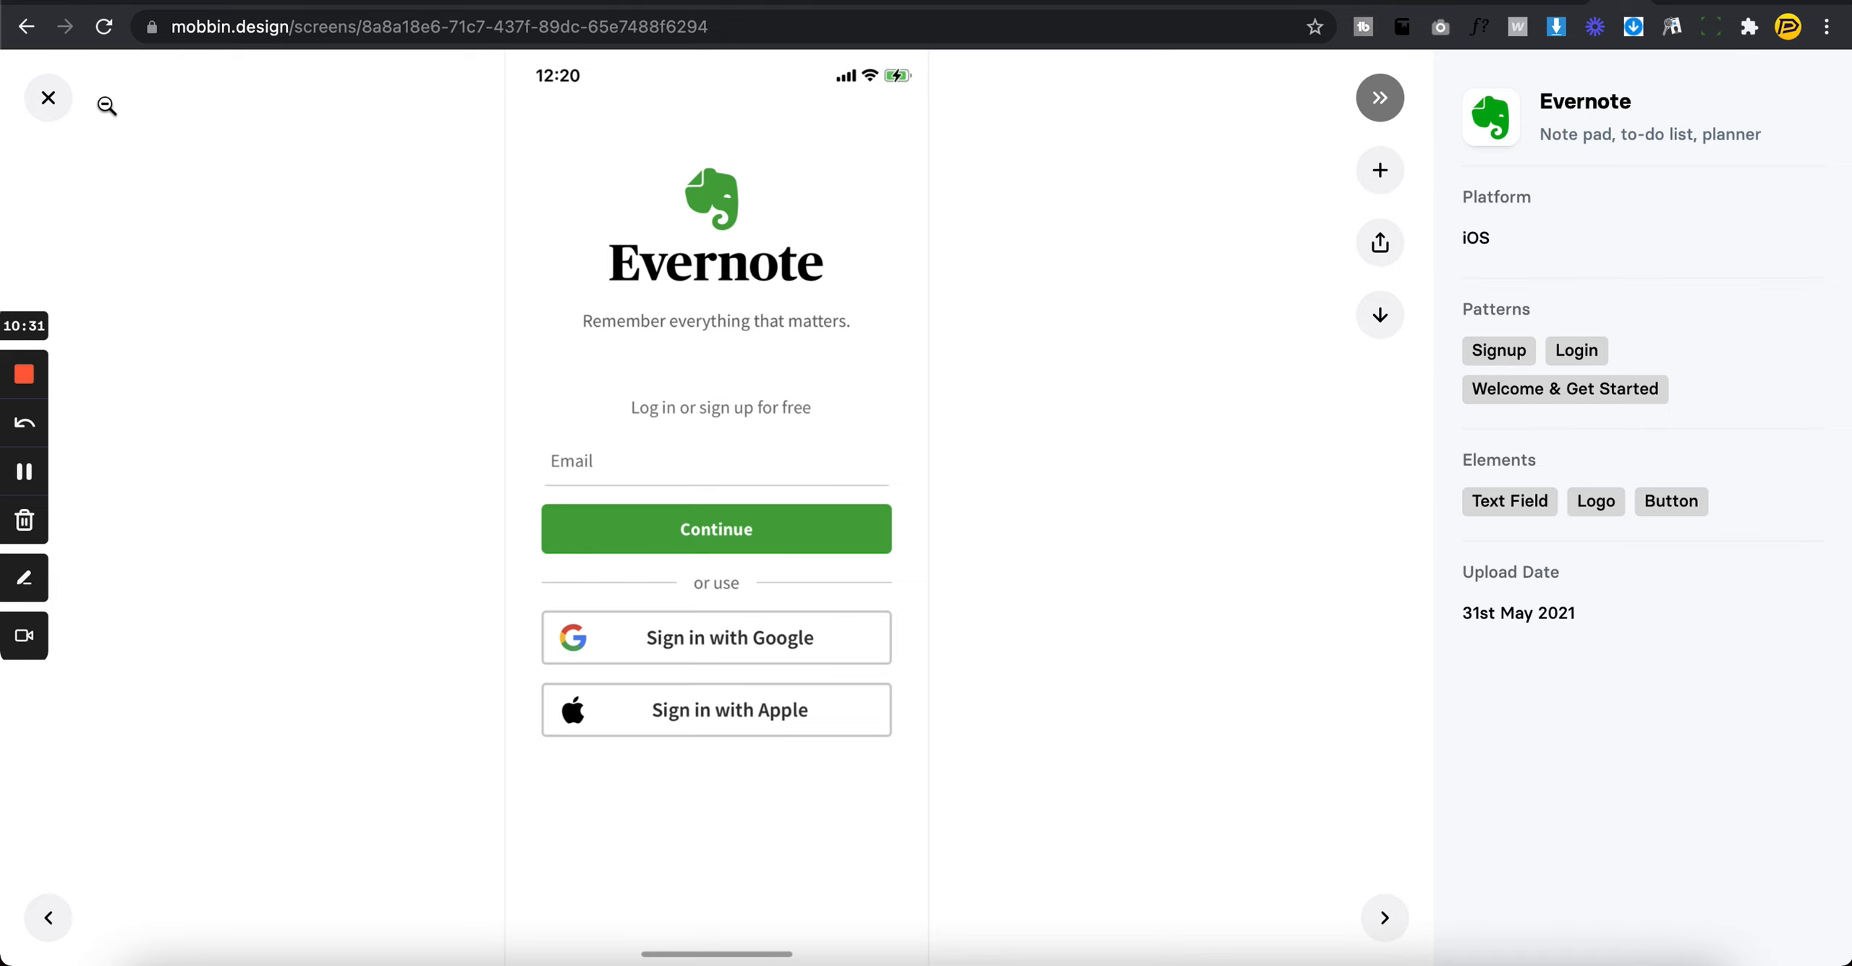
pyautogui.click(48, 97)
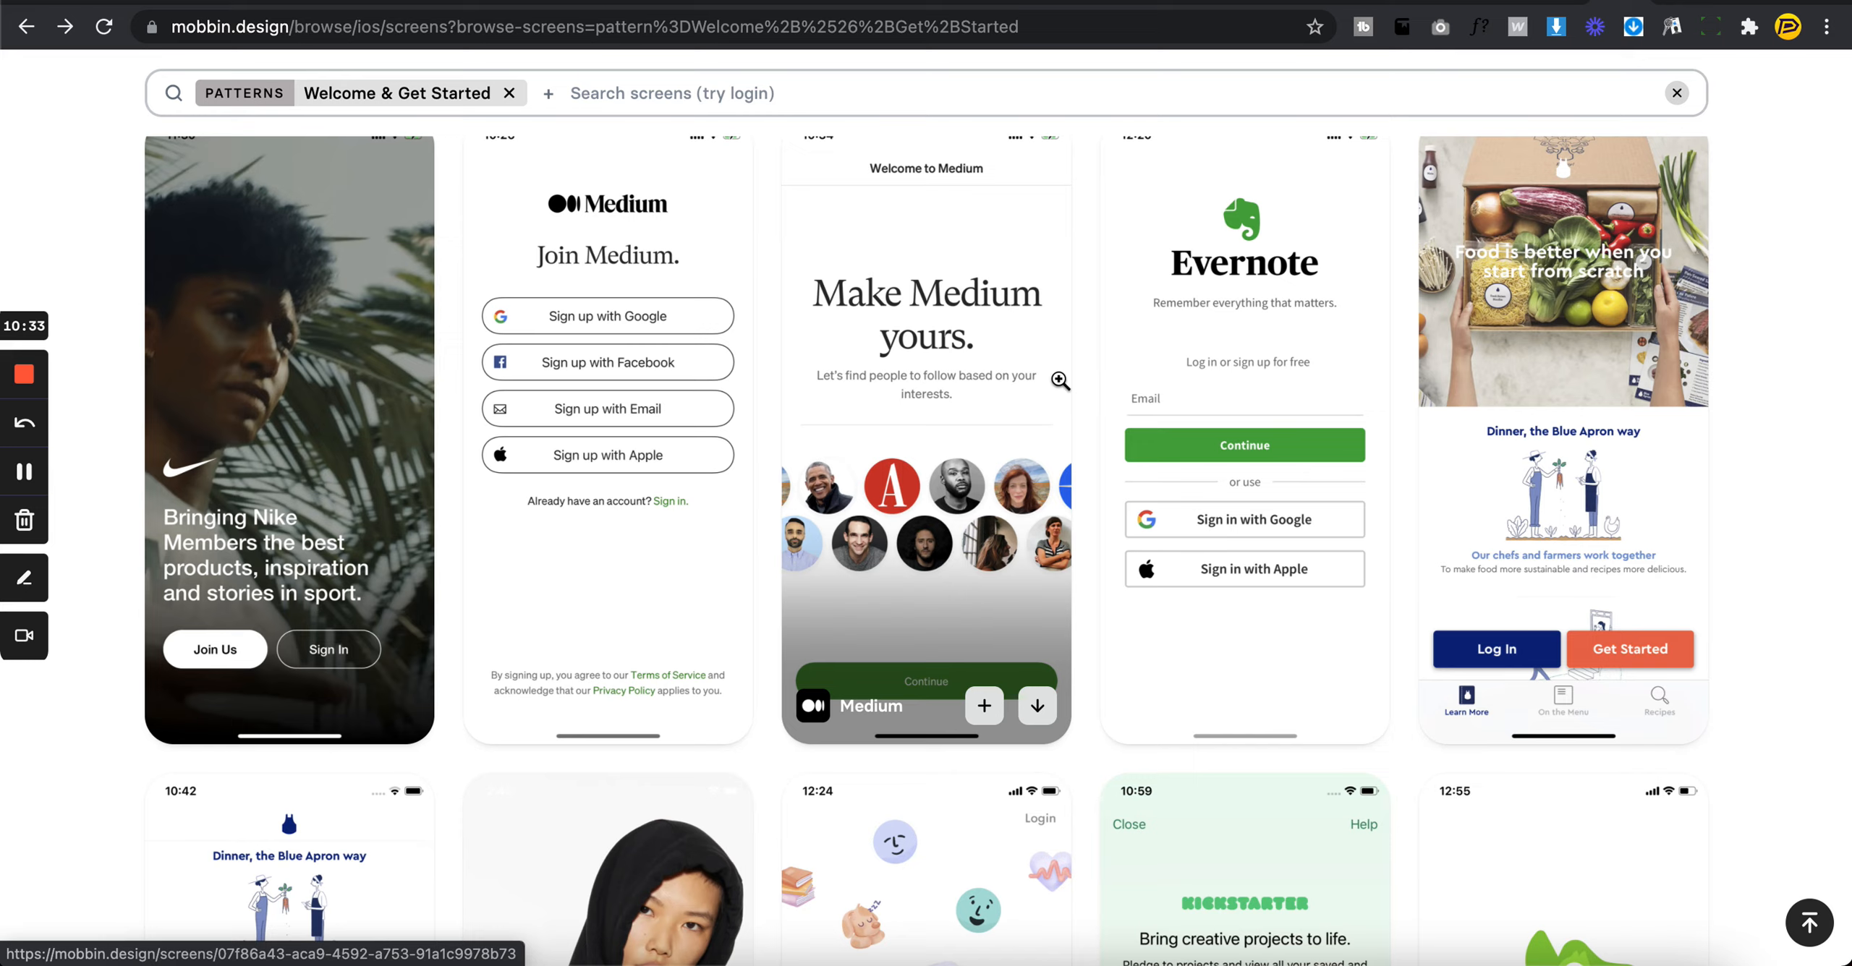
pyautogui.scroll(-7, 1061, 380)
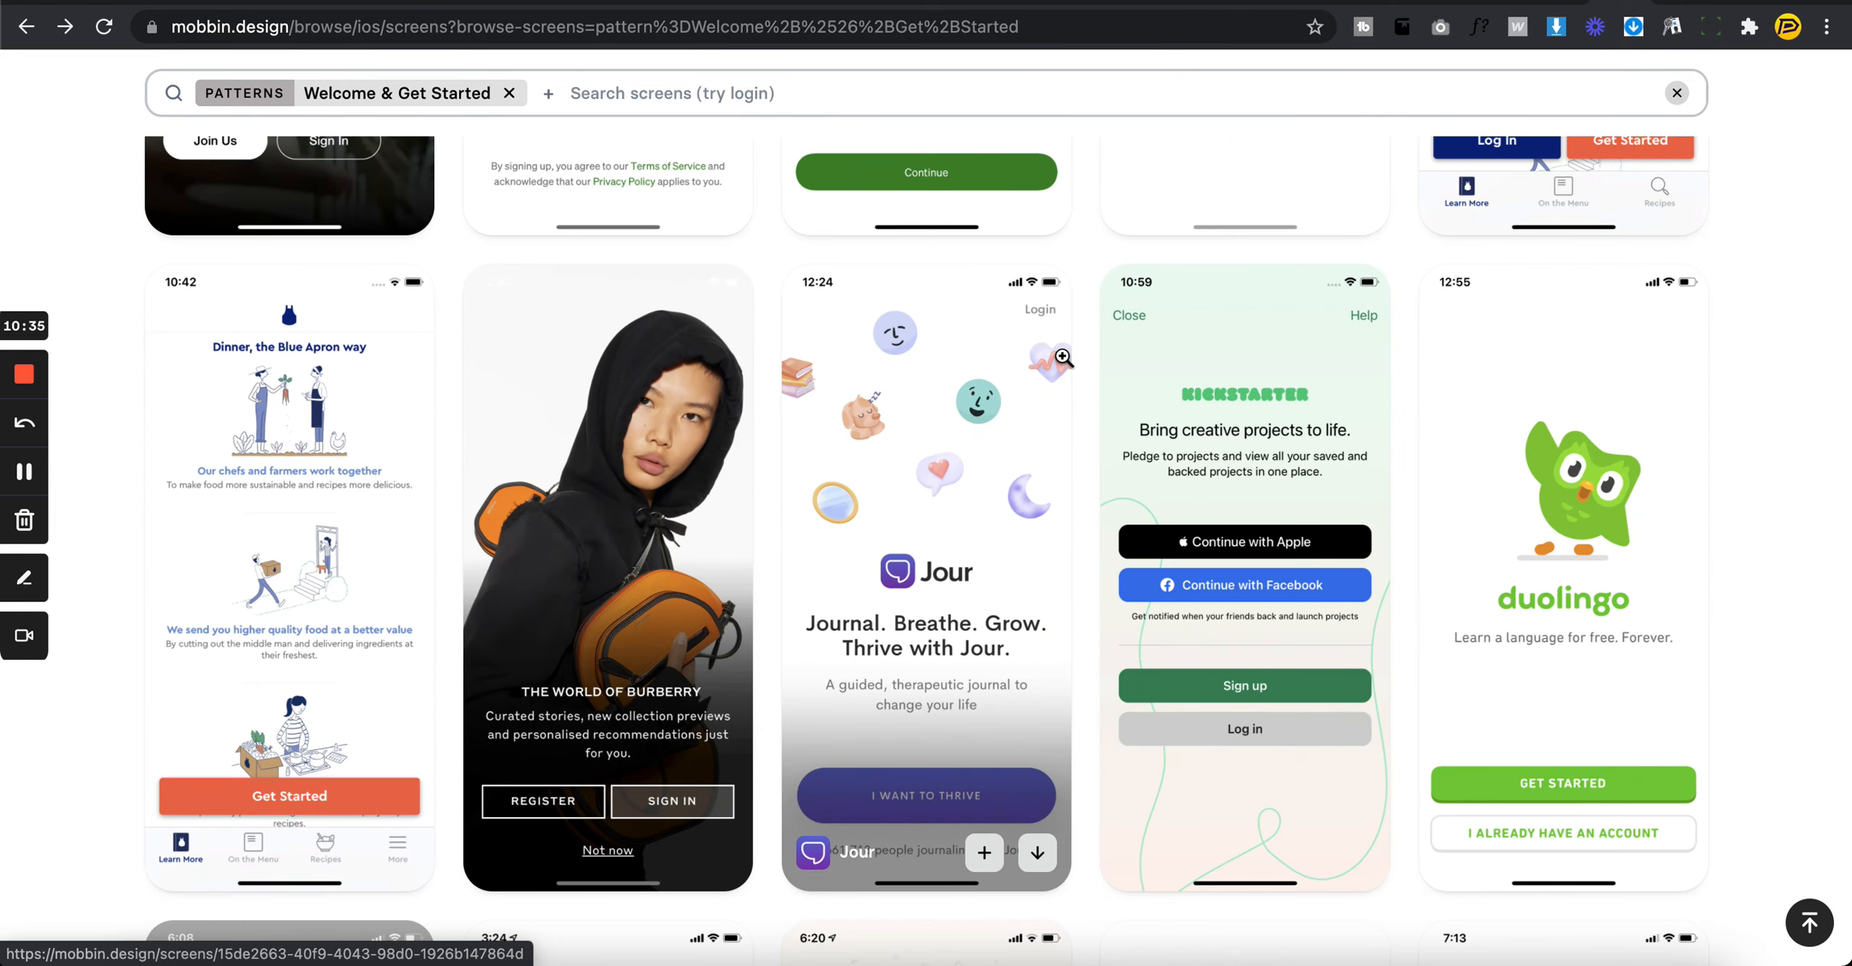
pyautogui.scroll(-2, 1062, 358)
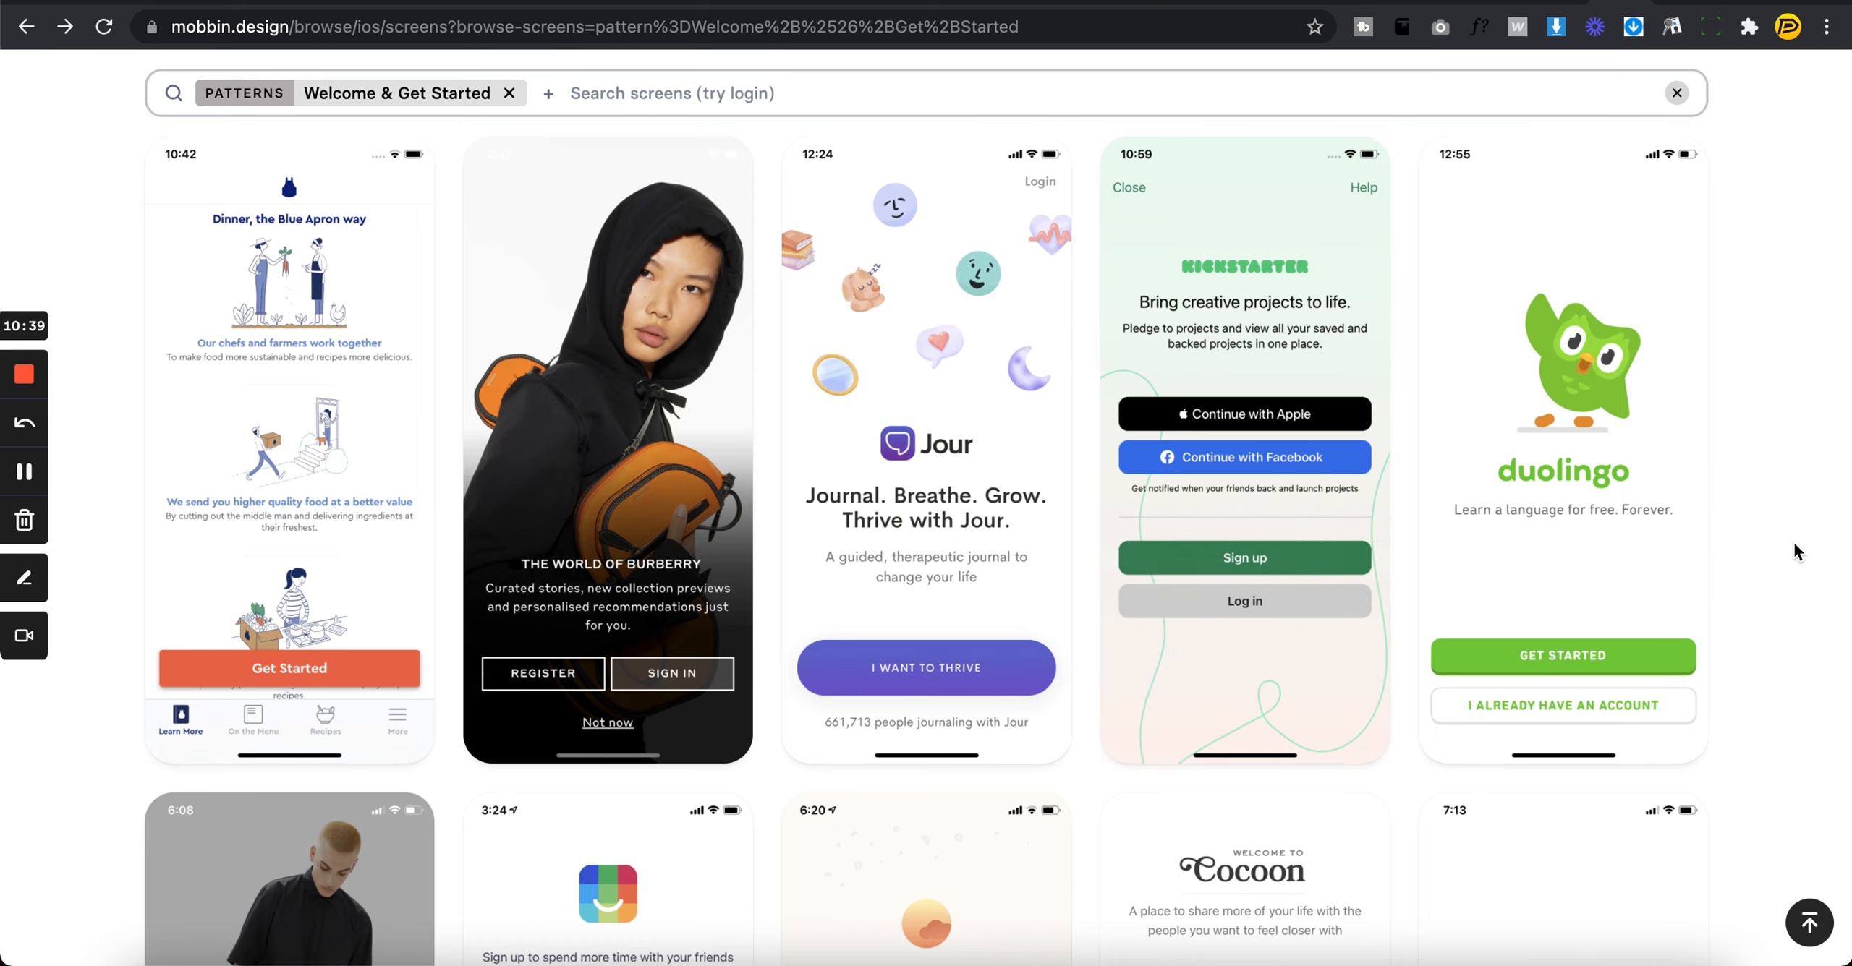
pyautogui.click(1363, 439)
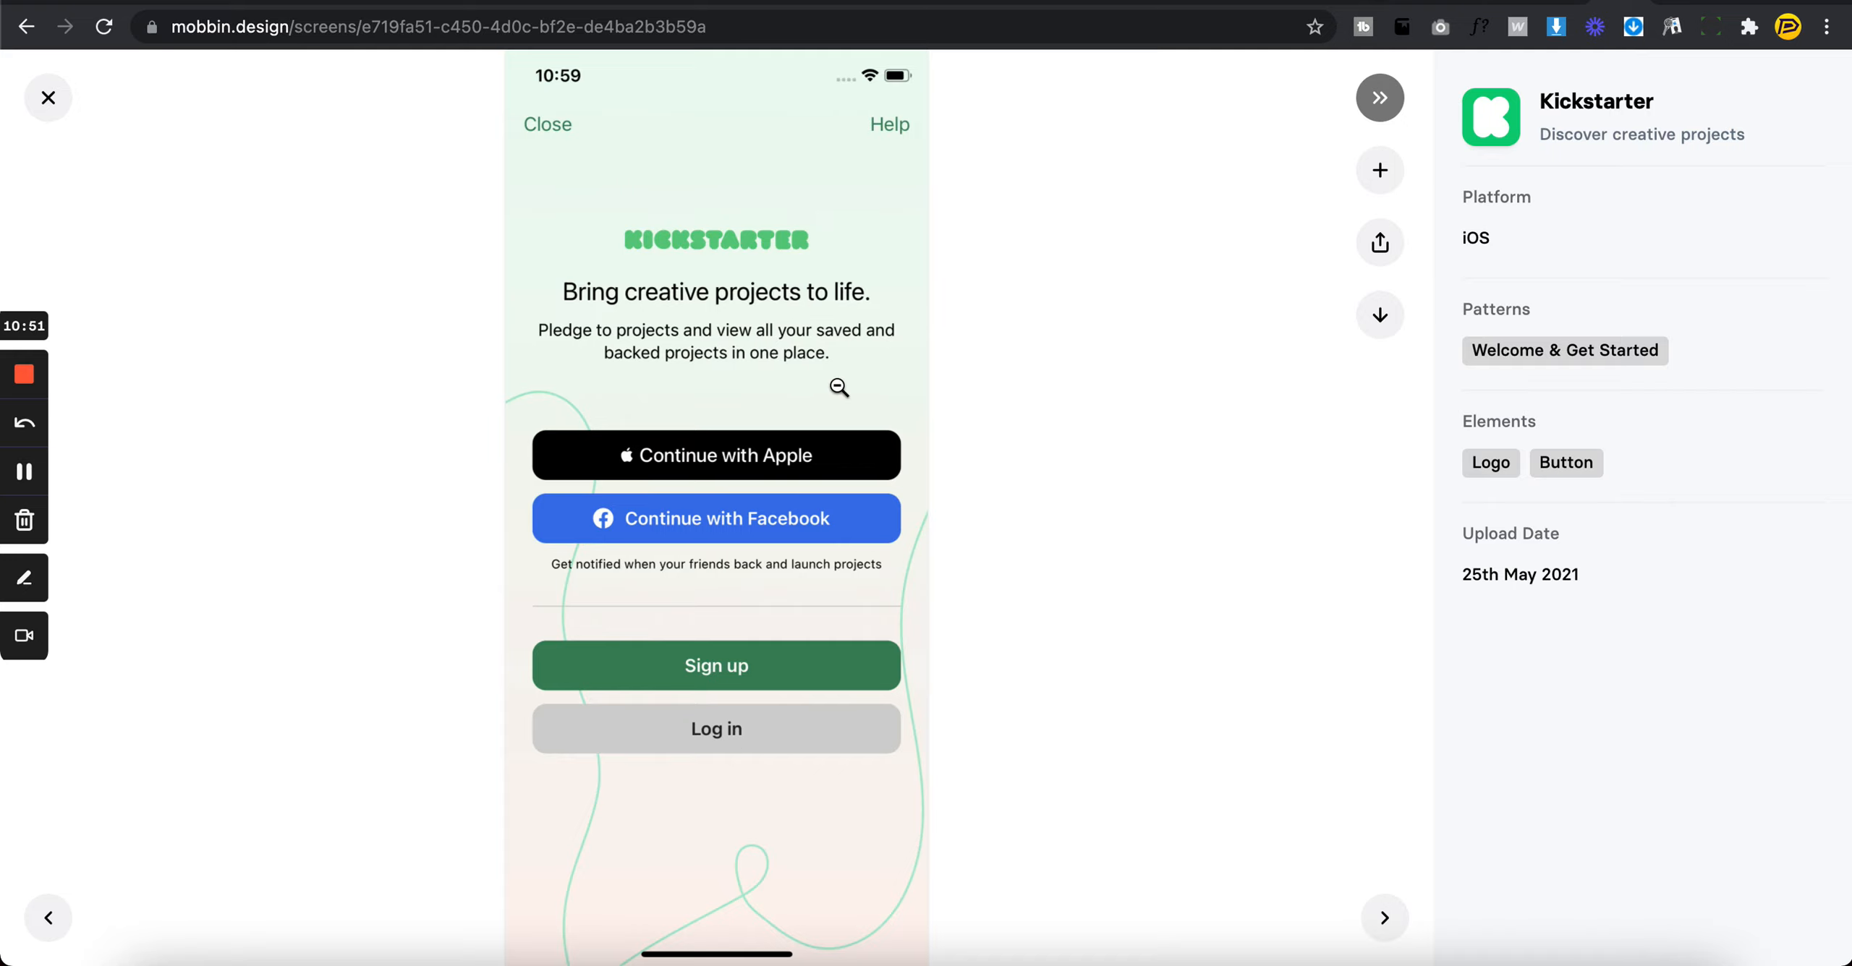
pyautogui.click(48, 99)
pyautogui.scroll(-8, 1082, 543)
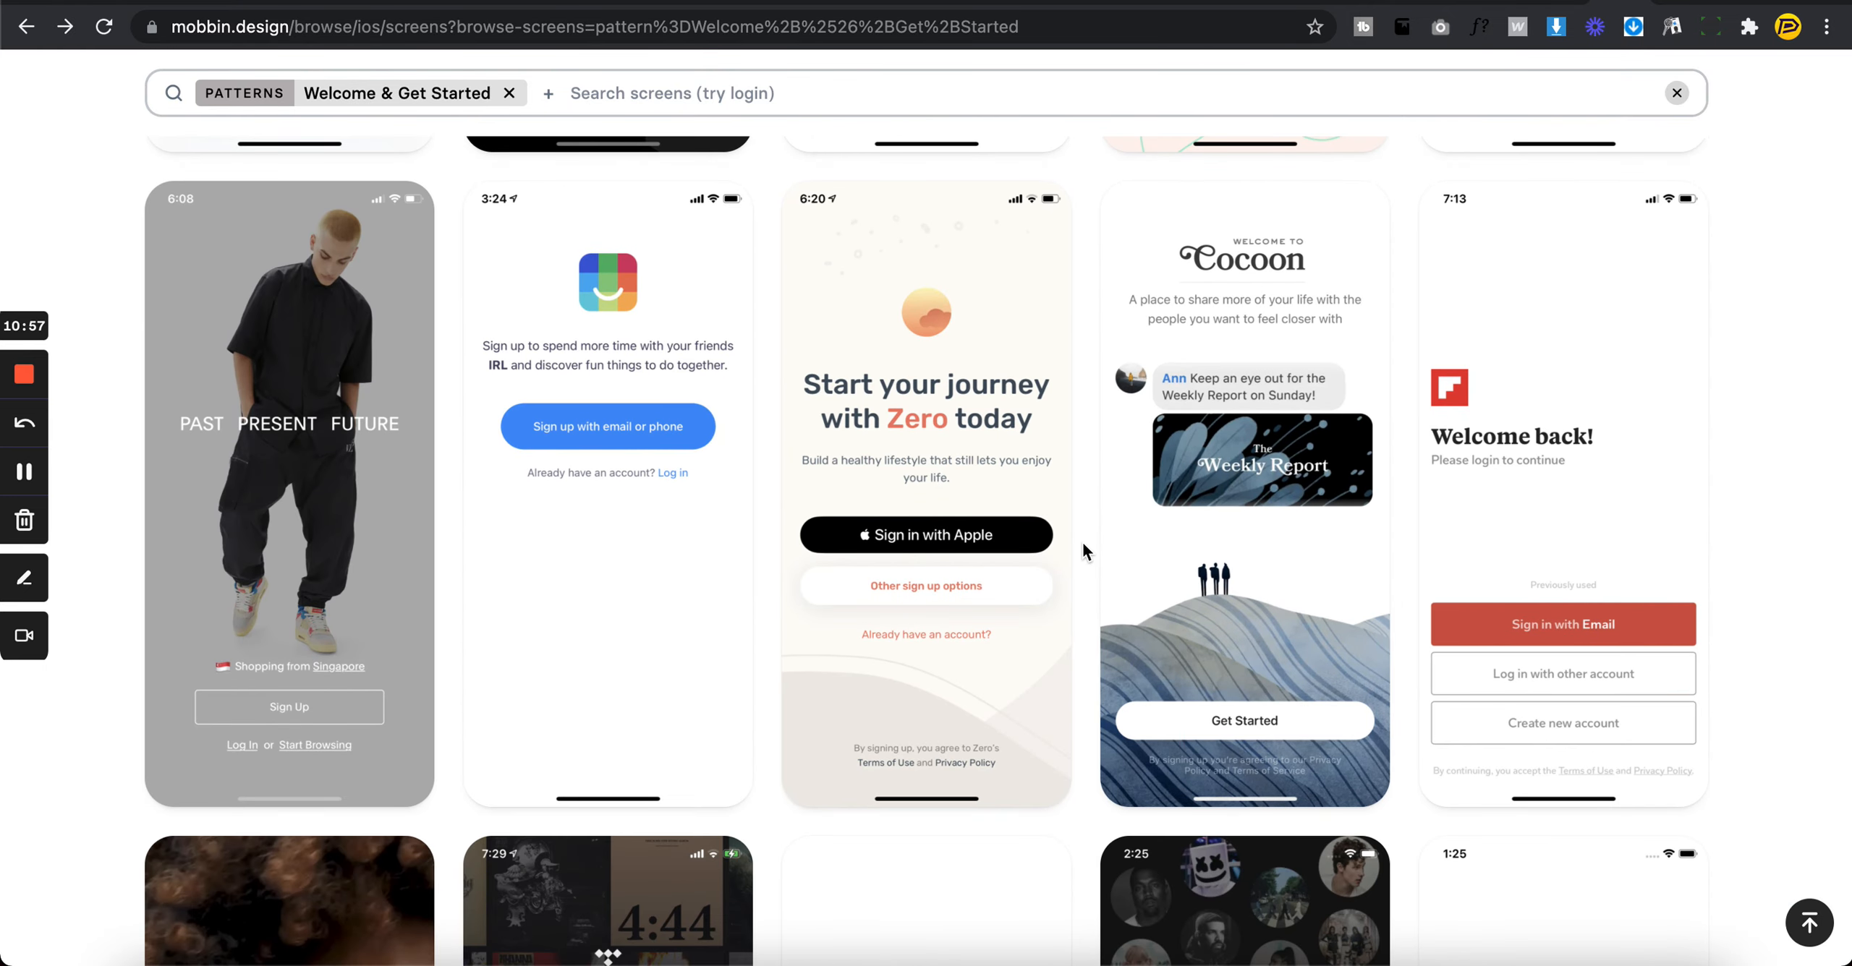
pyautogui.click(917, 474)
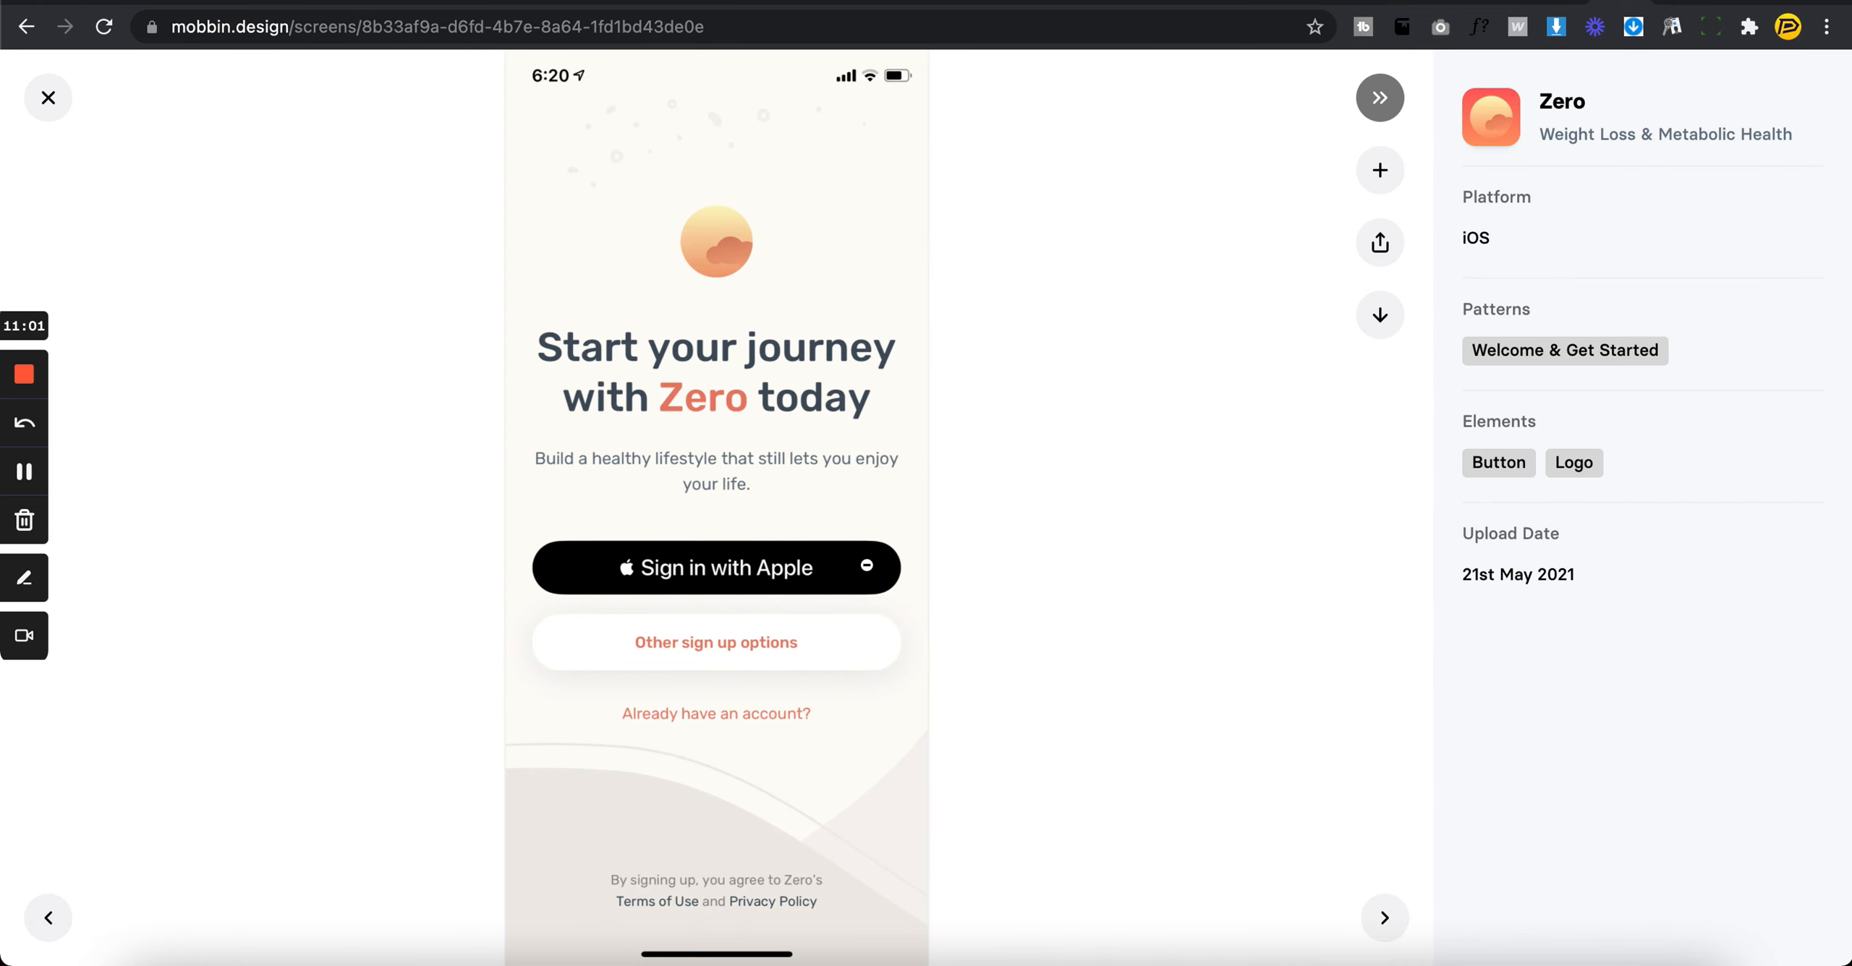
# - Examine the Flipboard, Zero, TIDAL and Spotify welcome screens in the Welcome & Get Started results, focusing on how their sign-up options are arranged
pyautogui.click(766, 641)
pyautogui.scroll(-5, 766, 641)
pyautogui.scroll(2, 766, 640)
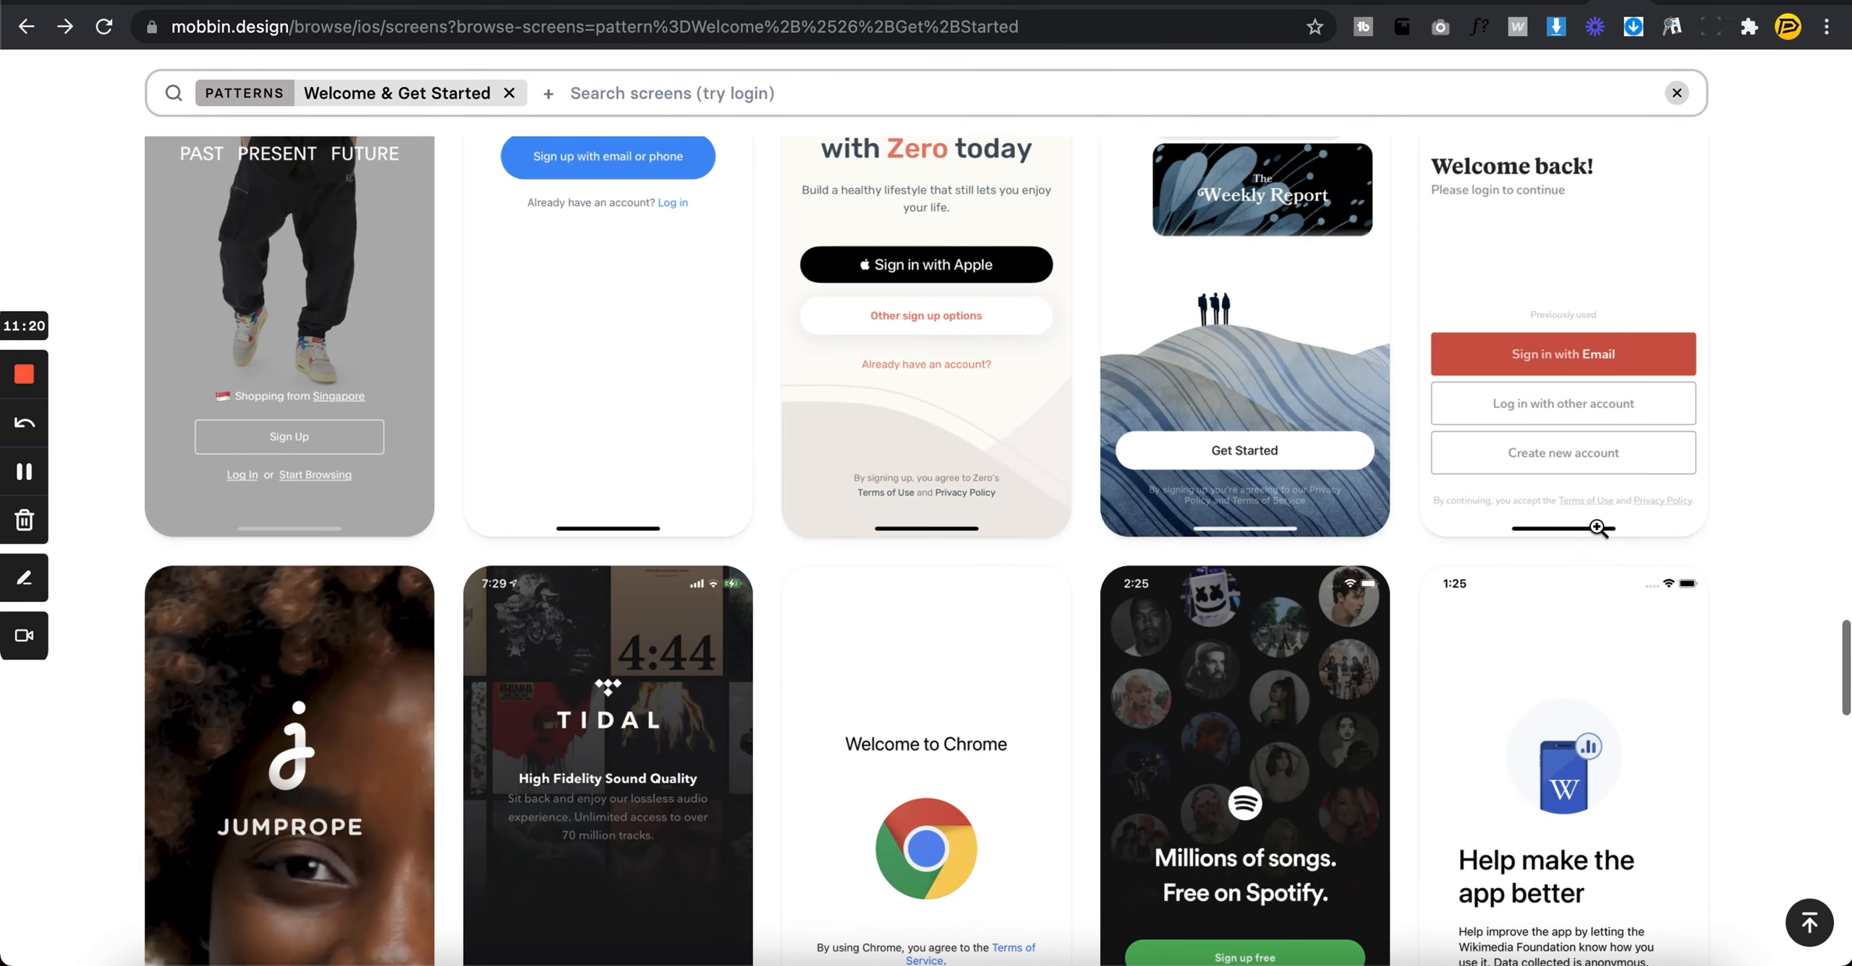
pyautogui.click(1544, 362)
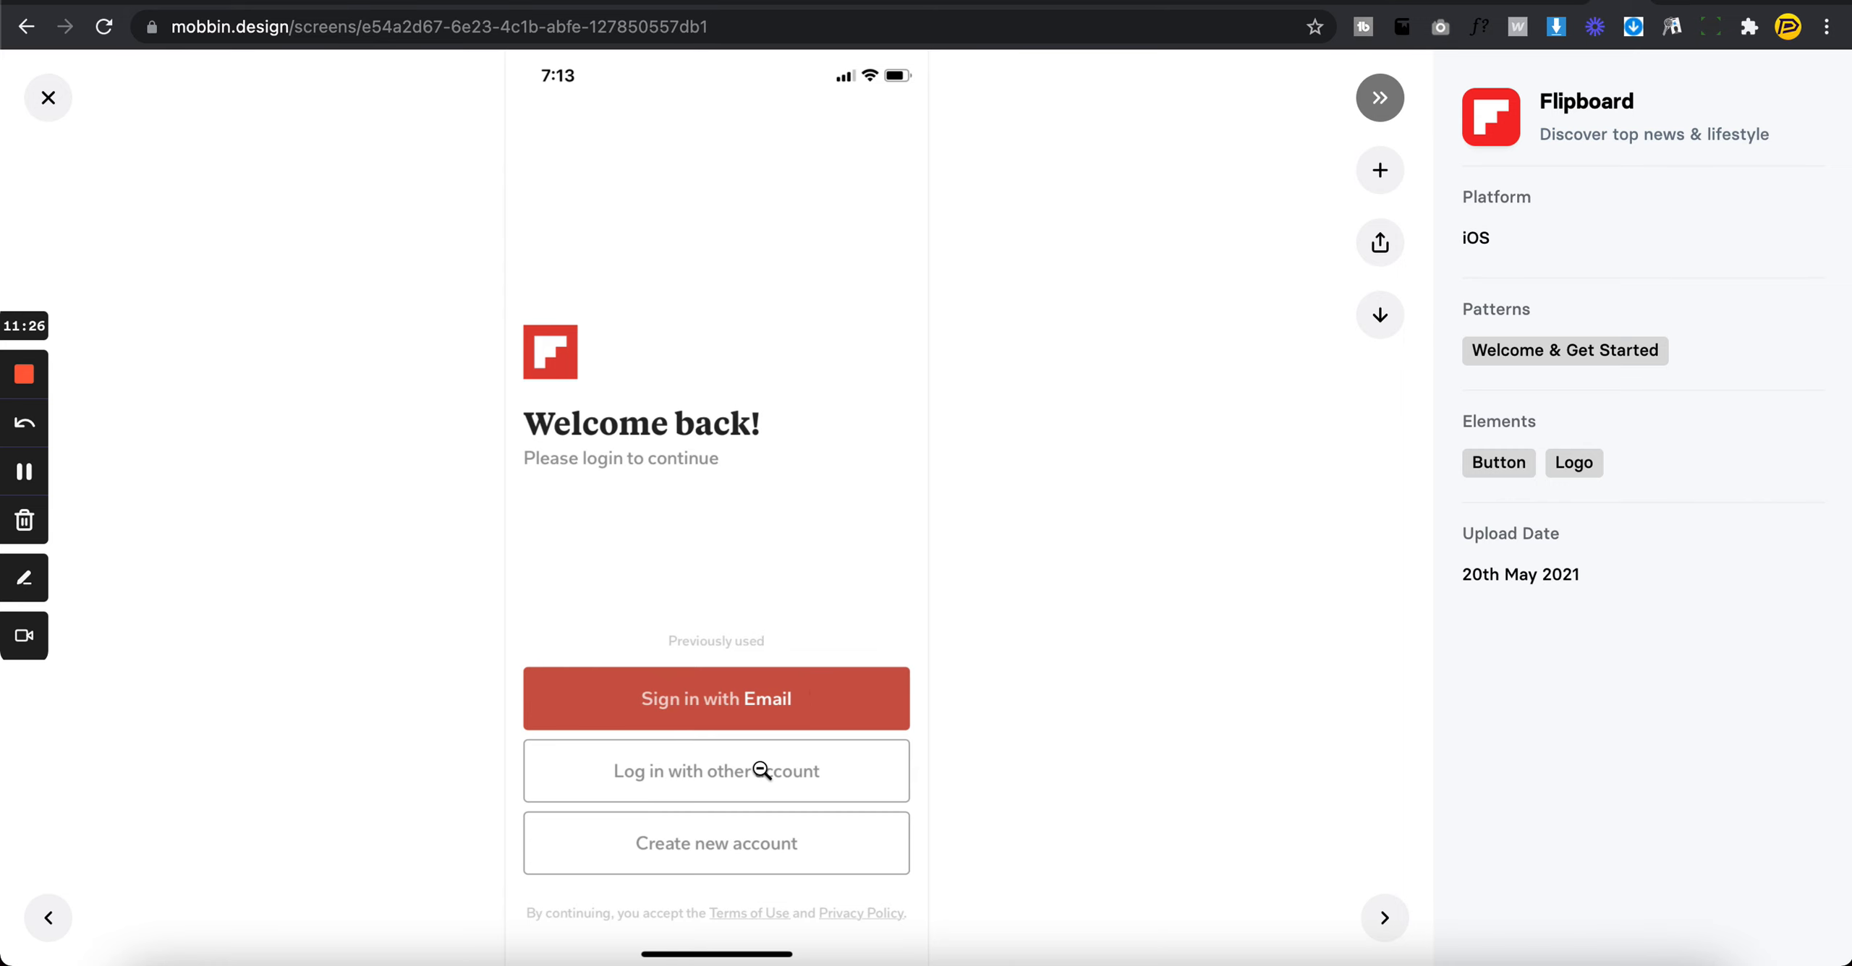
pyautogui.press('Escape')
pyautogui.click(1010, 365)
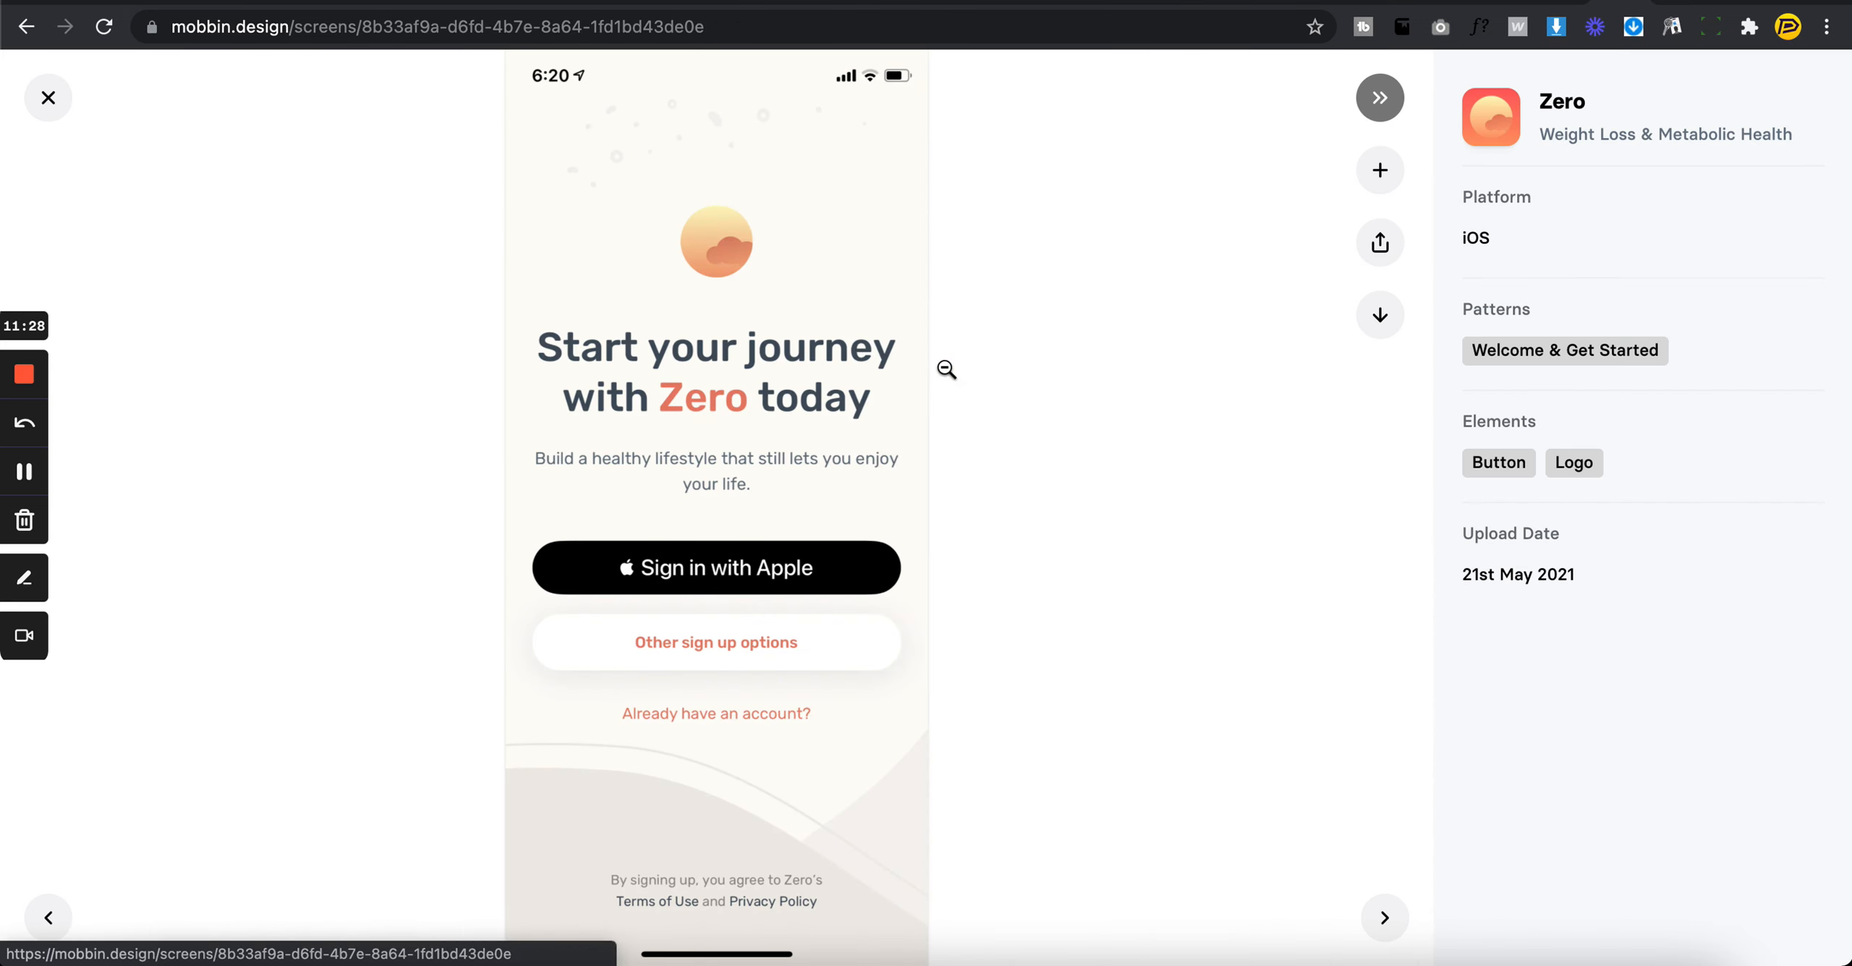
pyautogui.press('Escape')
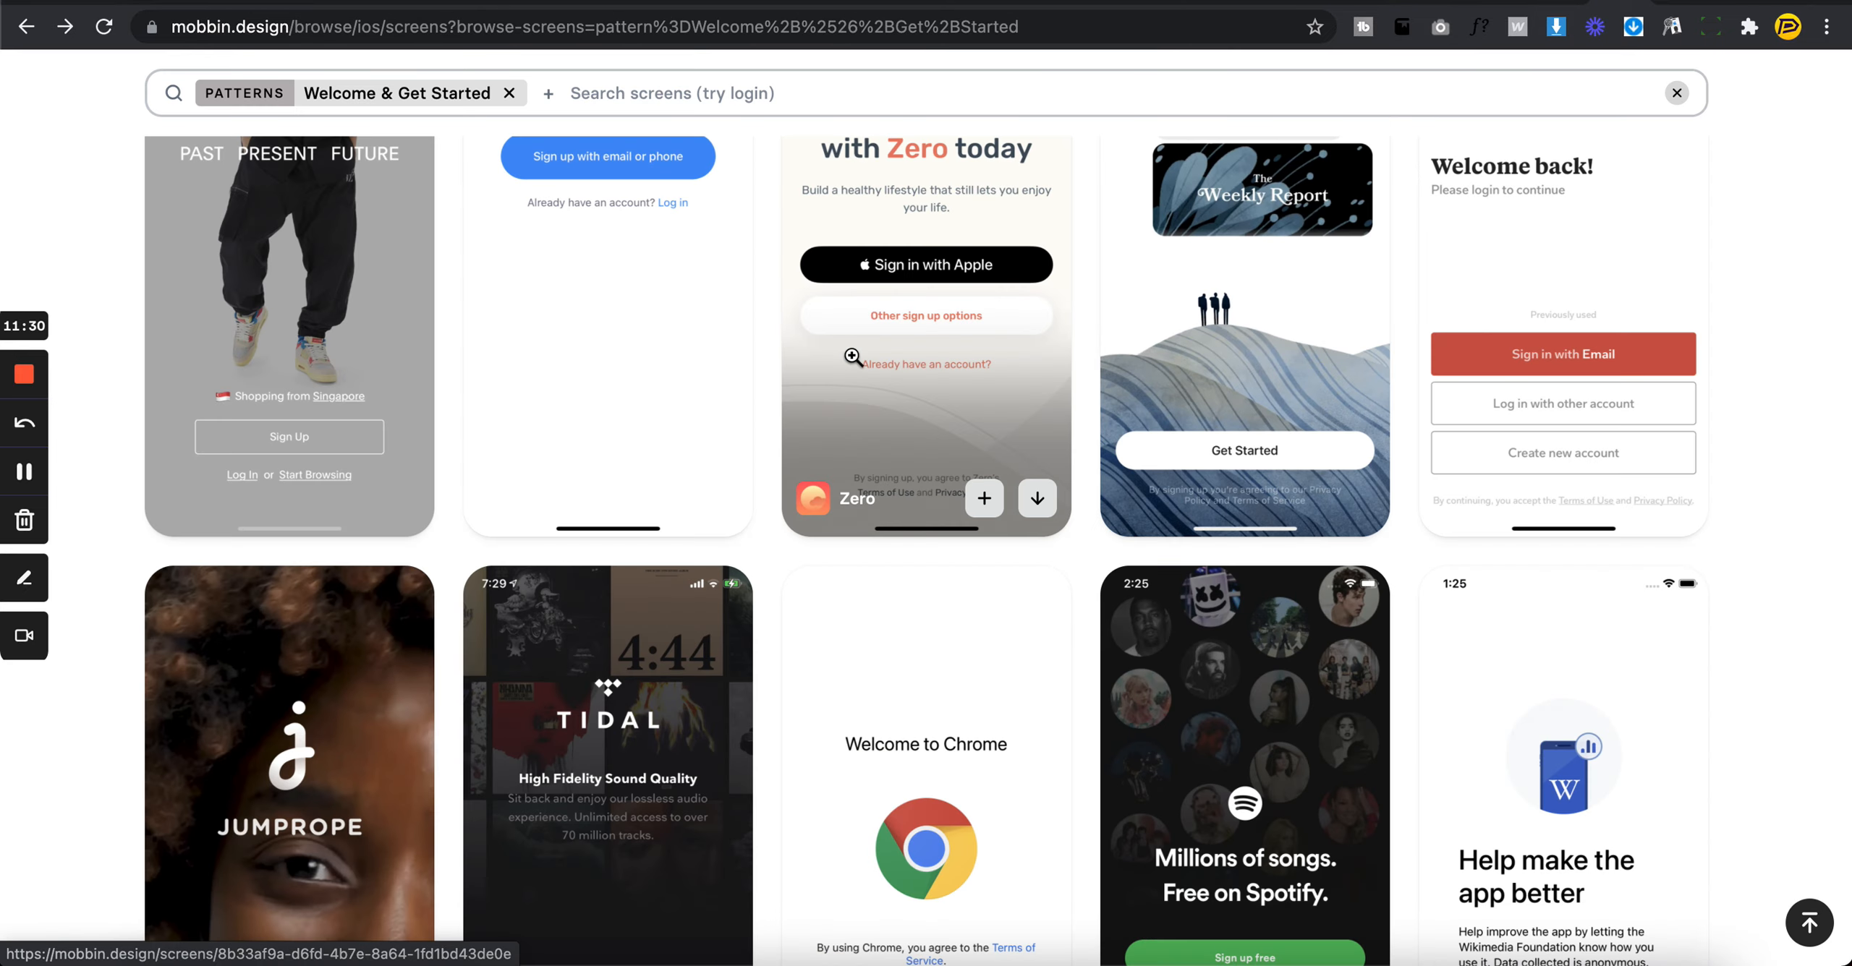
pyautogui.scroll(-5, 757, 541)
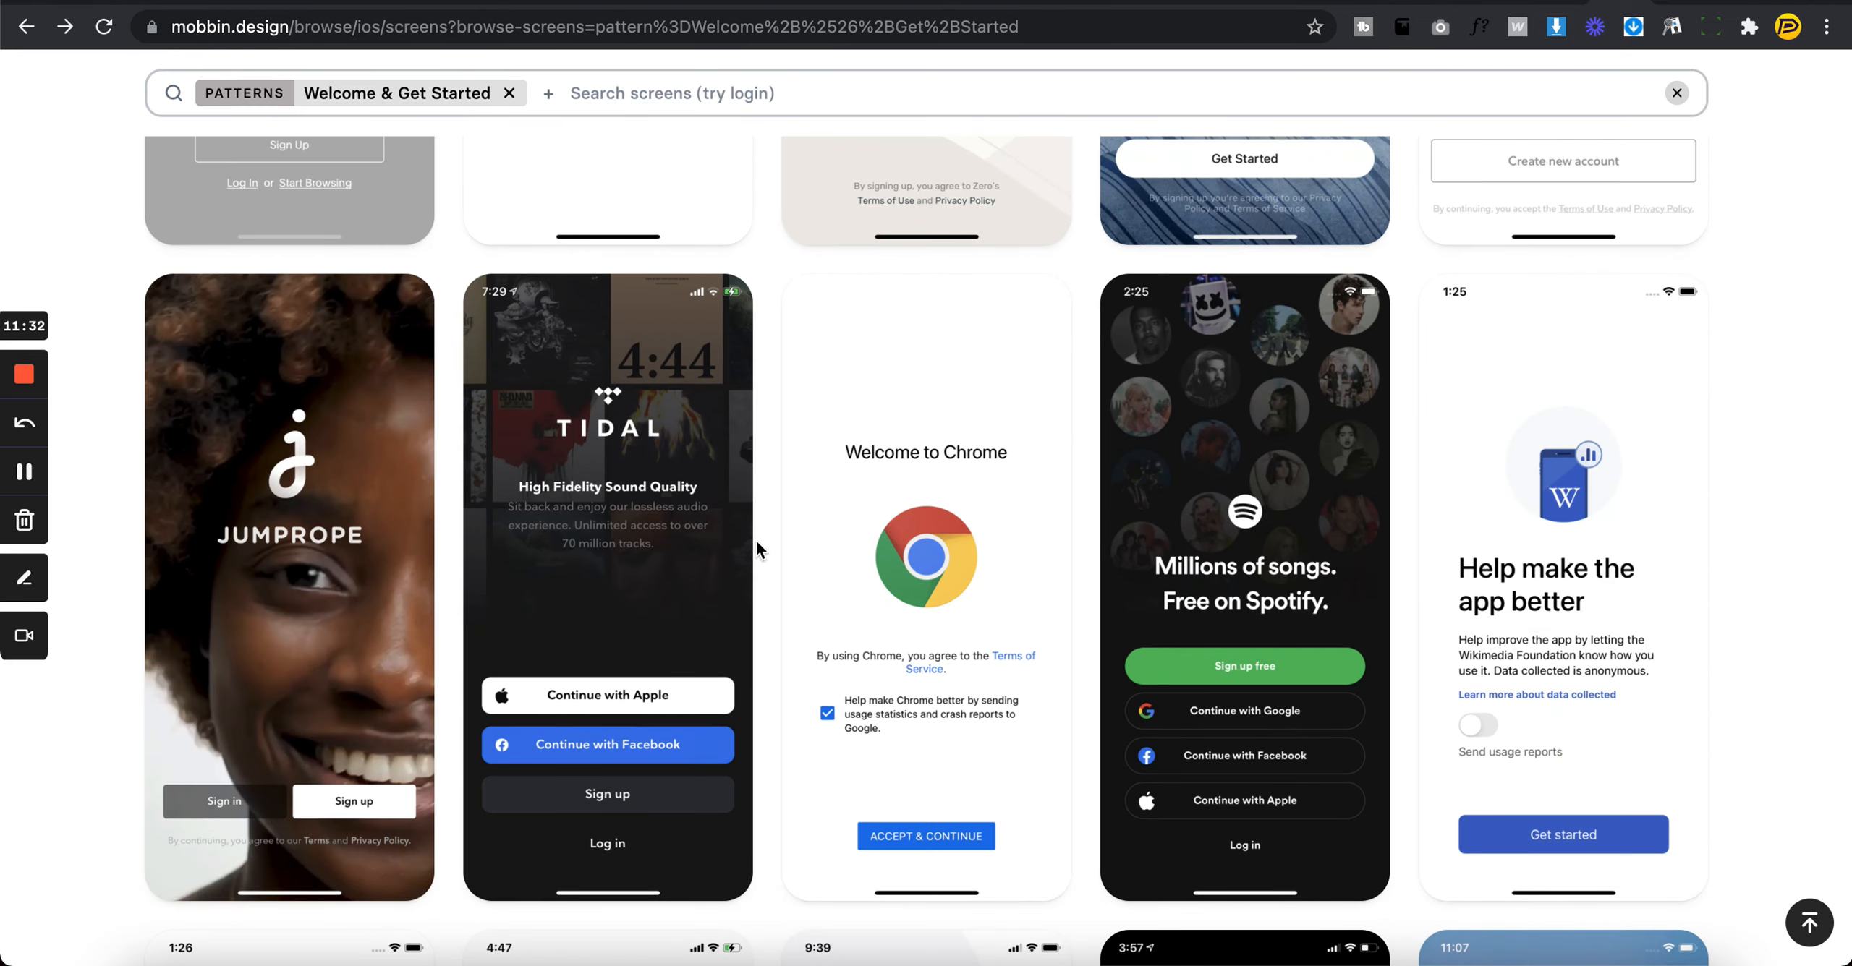
pyautogui.click(745, 539)
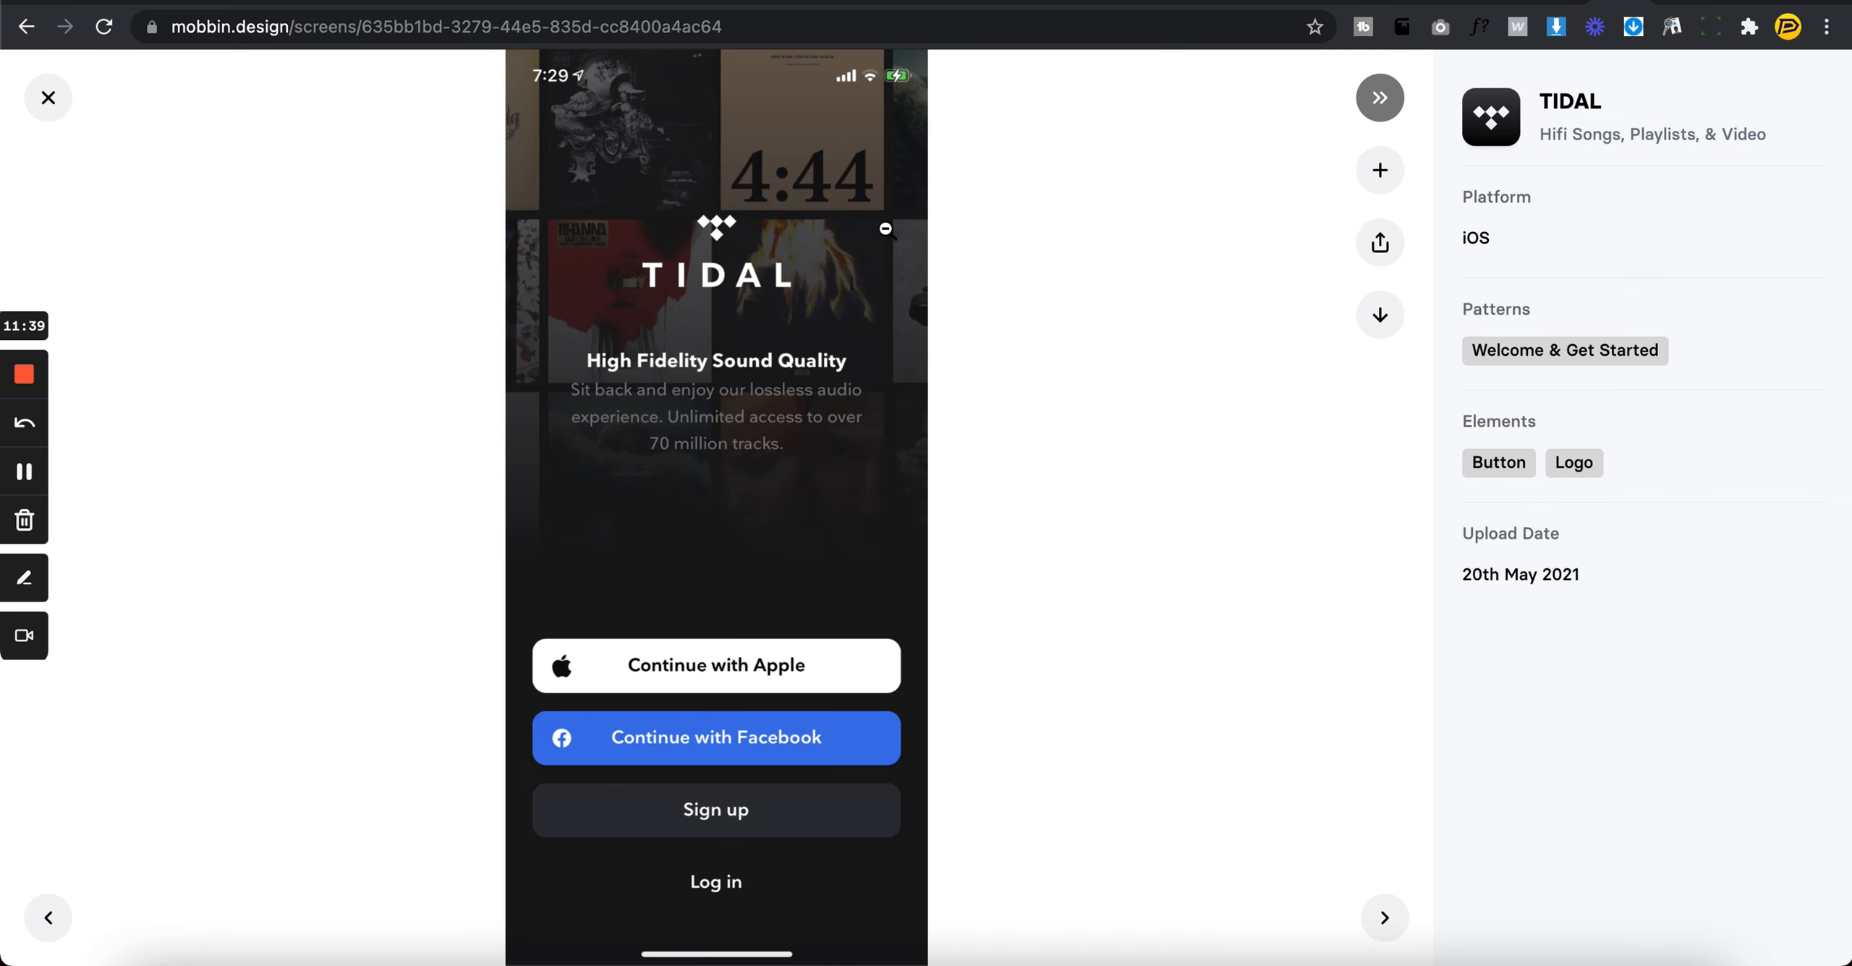
pyautogui.click(917, 198)
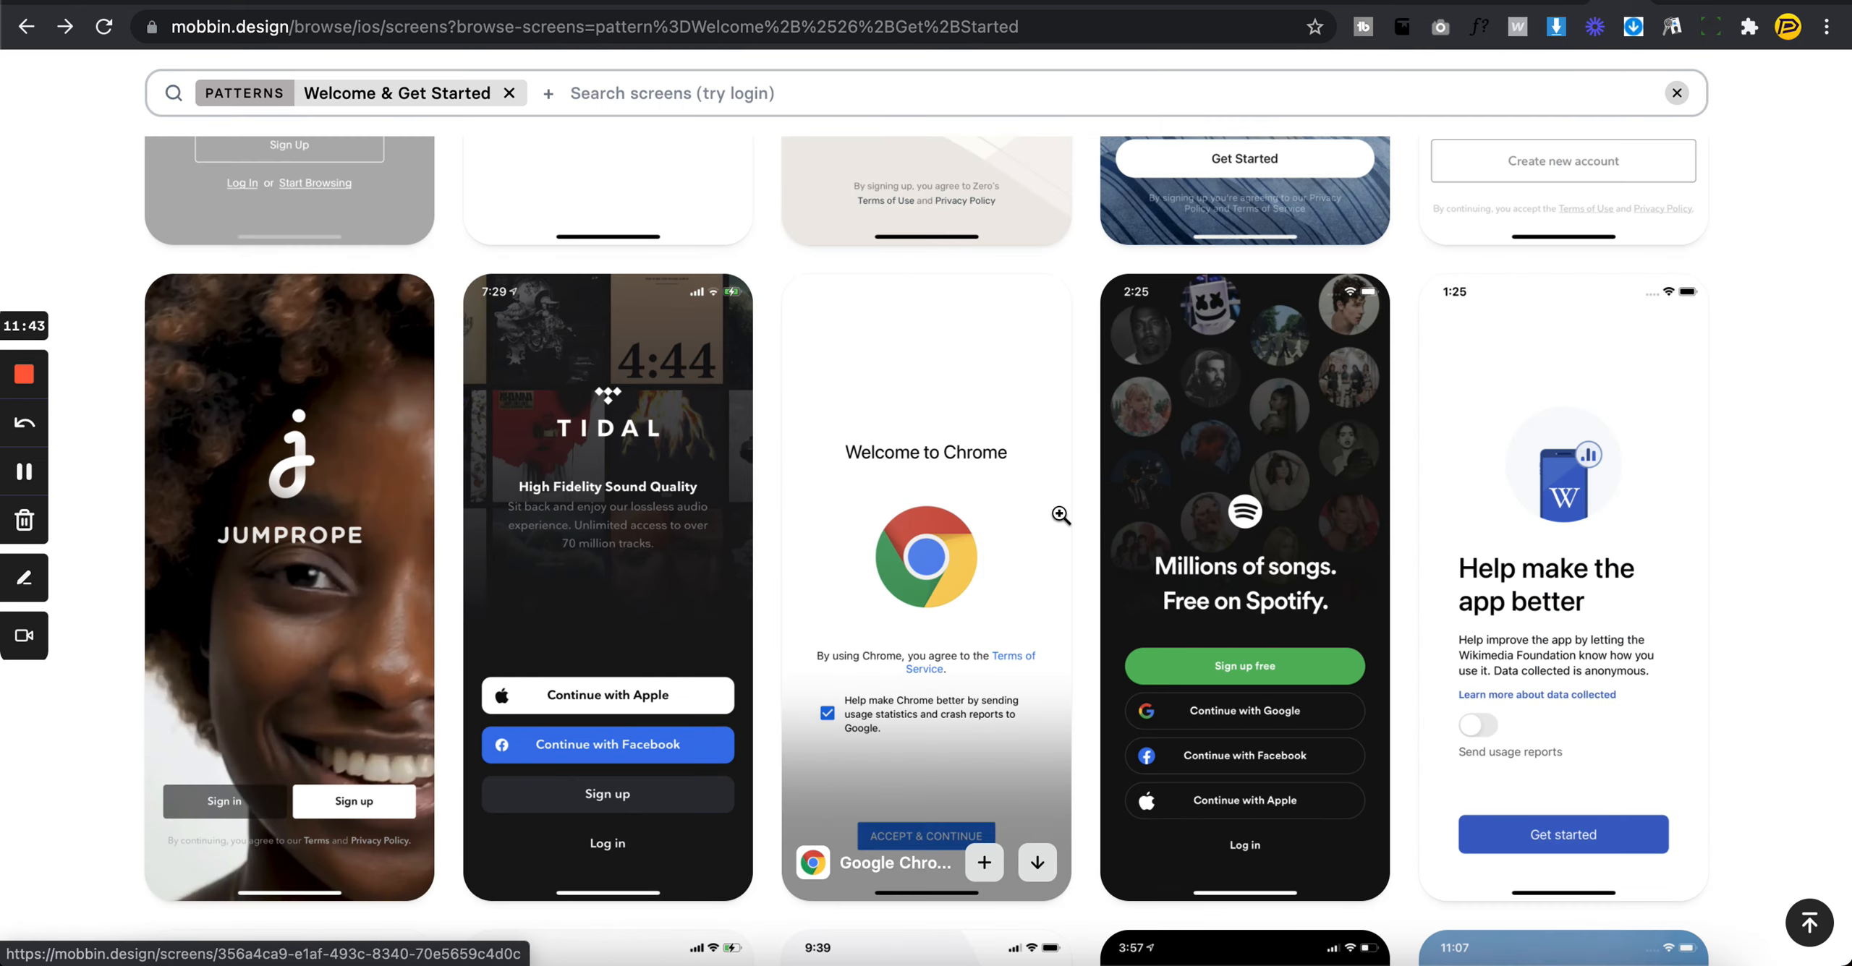
pyautogui.click(1218, 438)
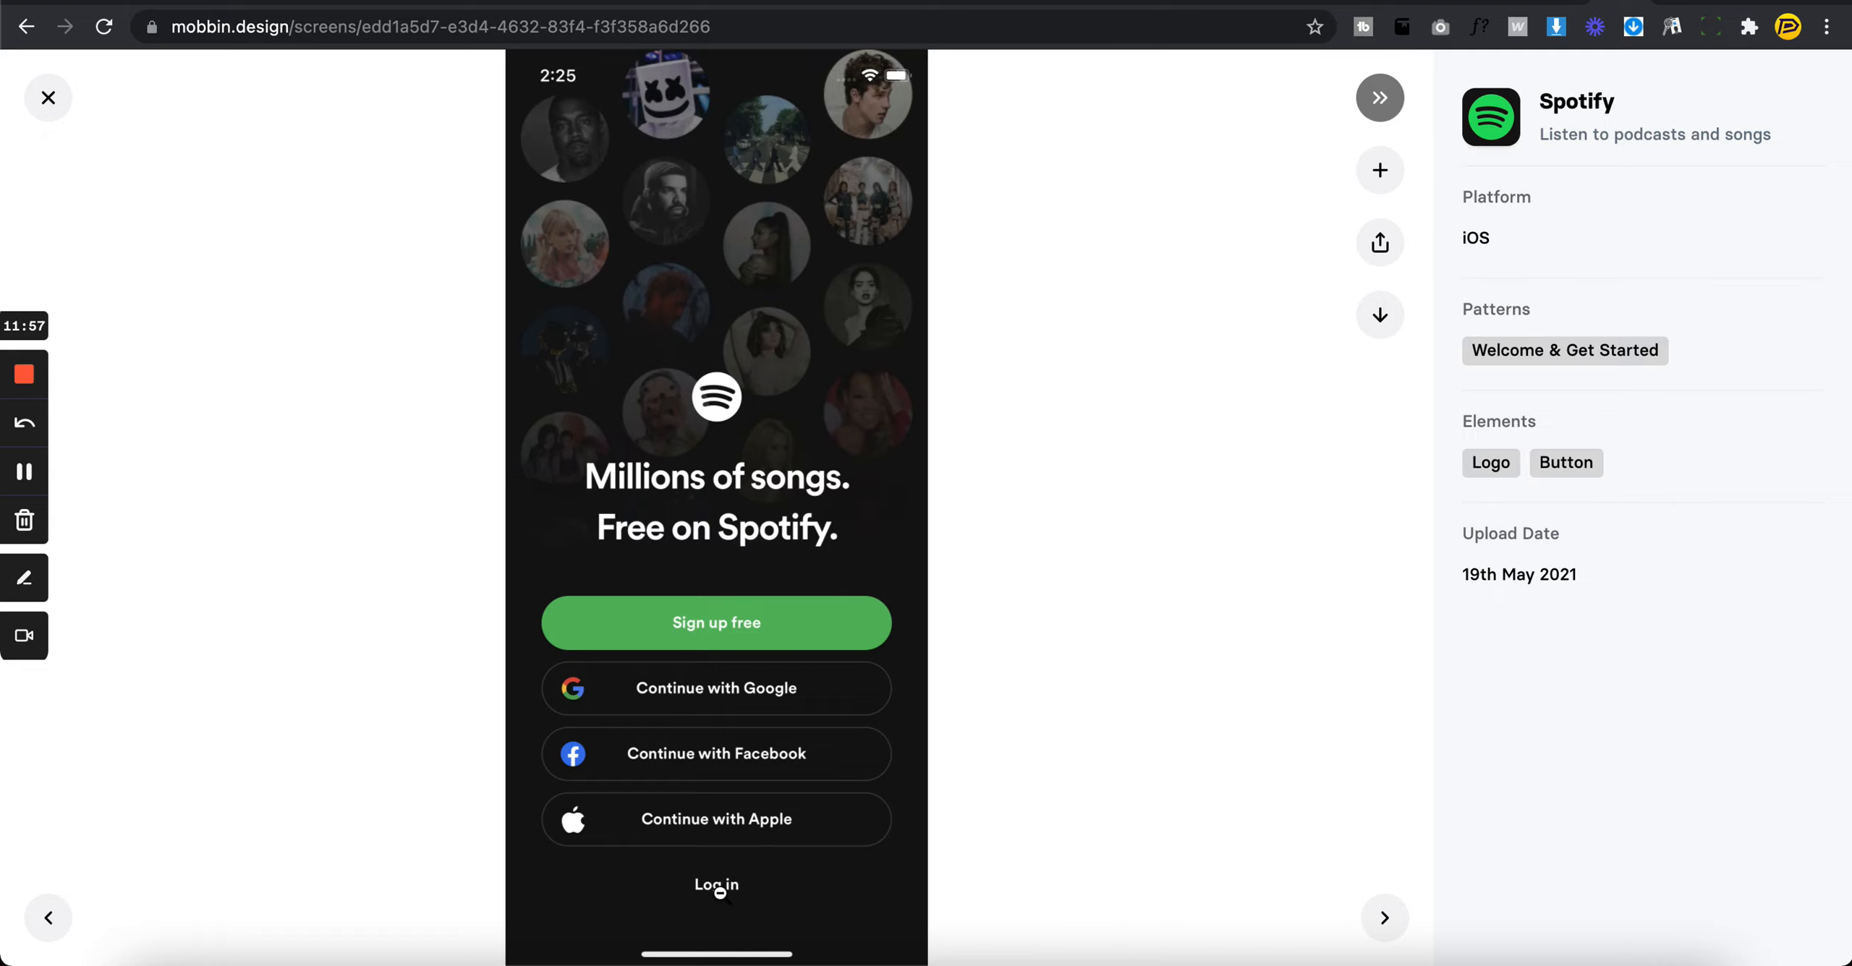
pyautogui.press('Escape')
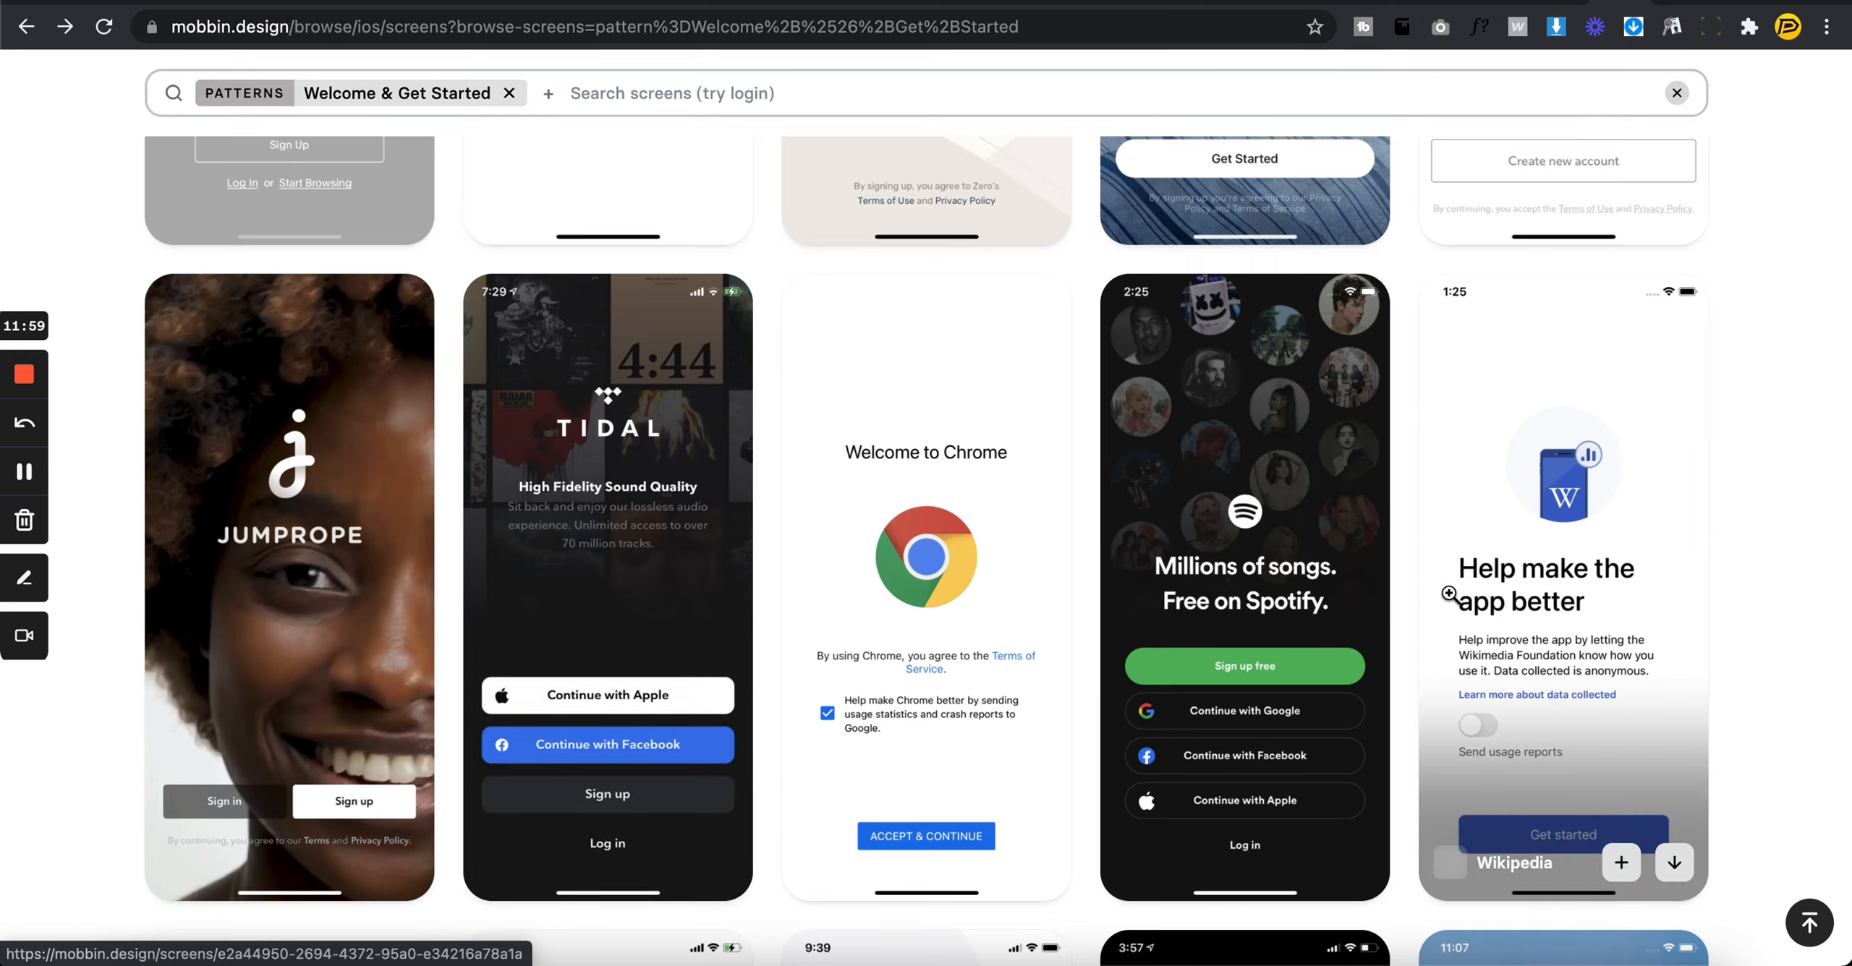
# - Examine the Eventbrite welcome screen and compare its sign-up buttons with those on the Spotify and TIDAL screens
pyautogui.scroll(-10, 1405, 698)
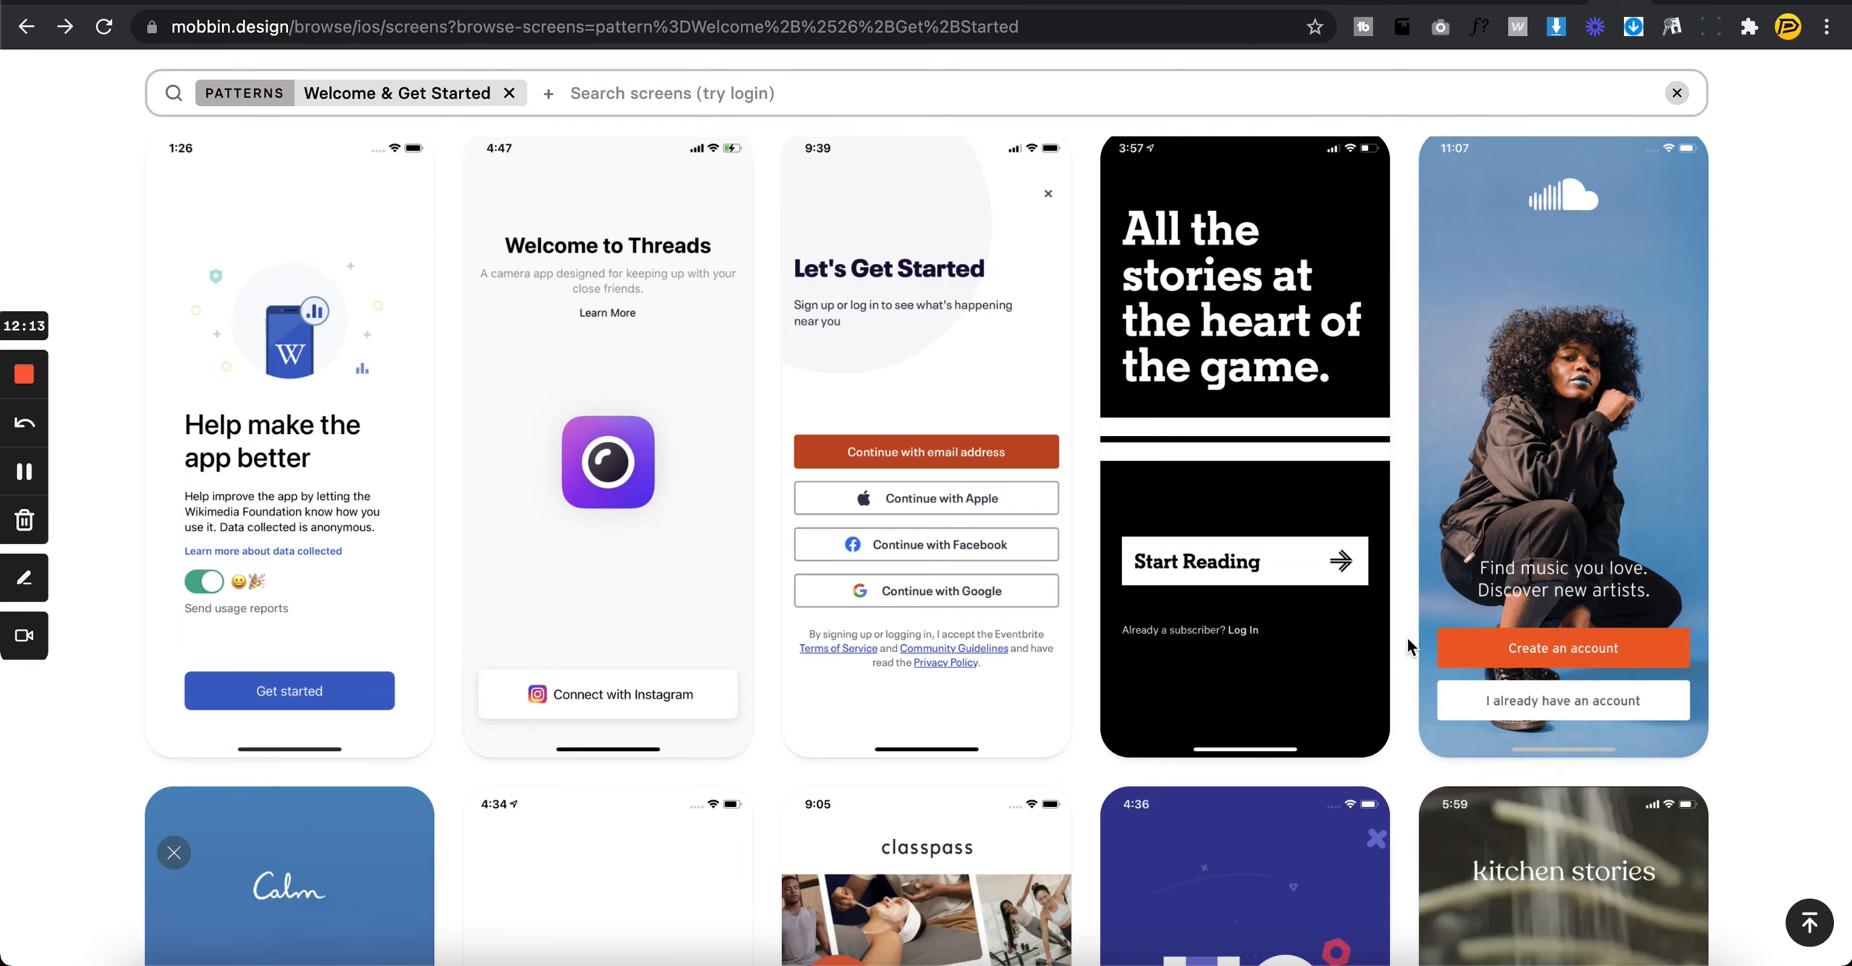
pyautogui.click(1050, 497)
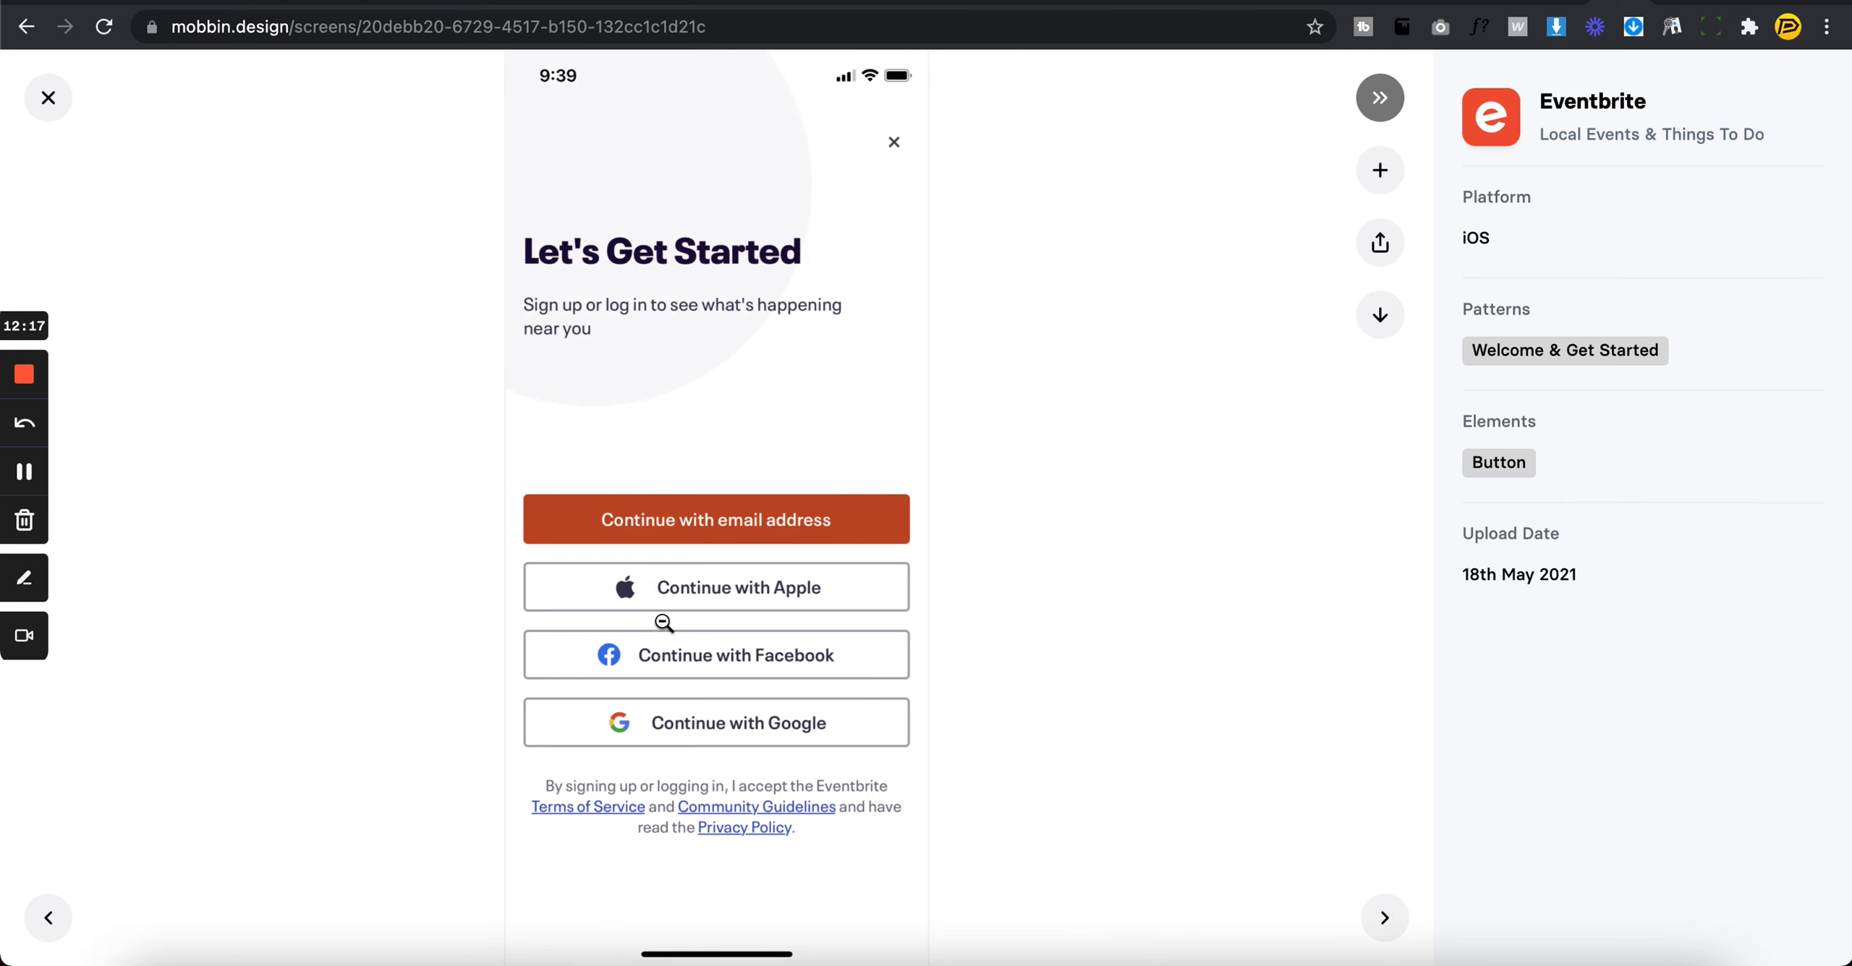
pyautogui.click(1098, 659)
pyautogui.scroll(9, 1098, 659)
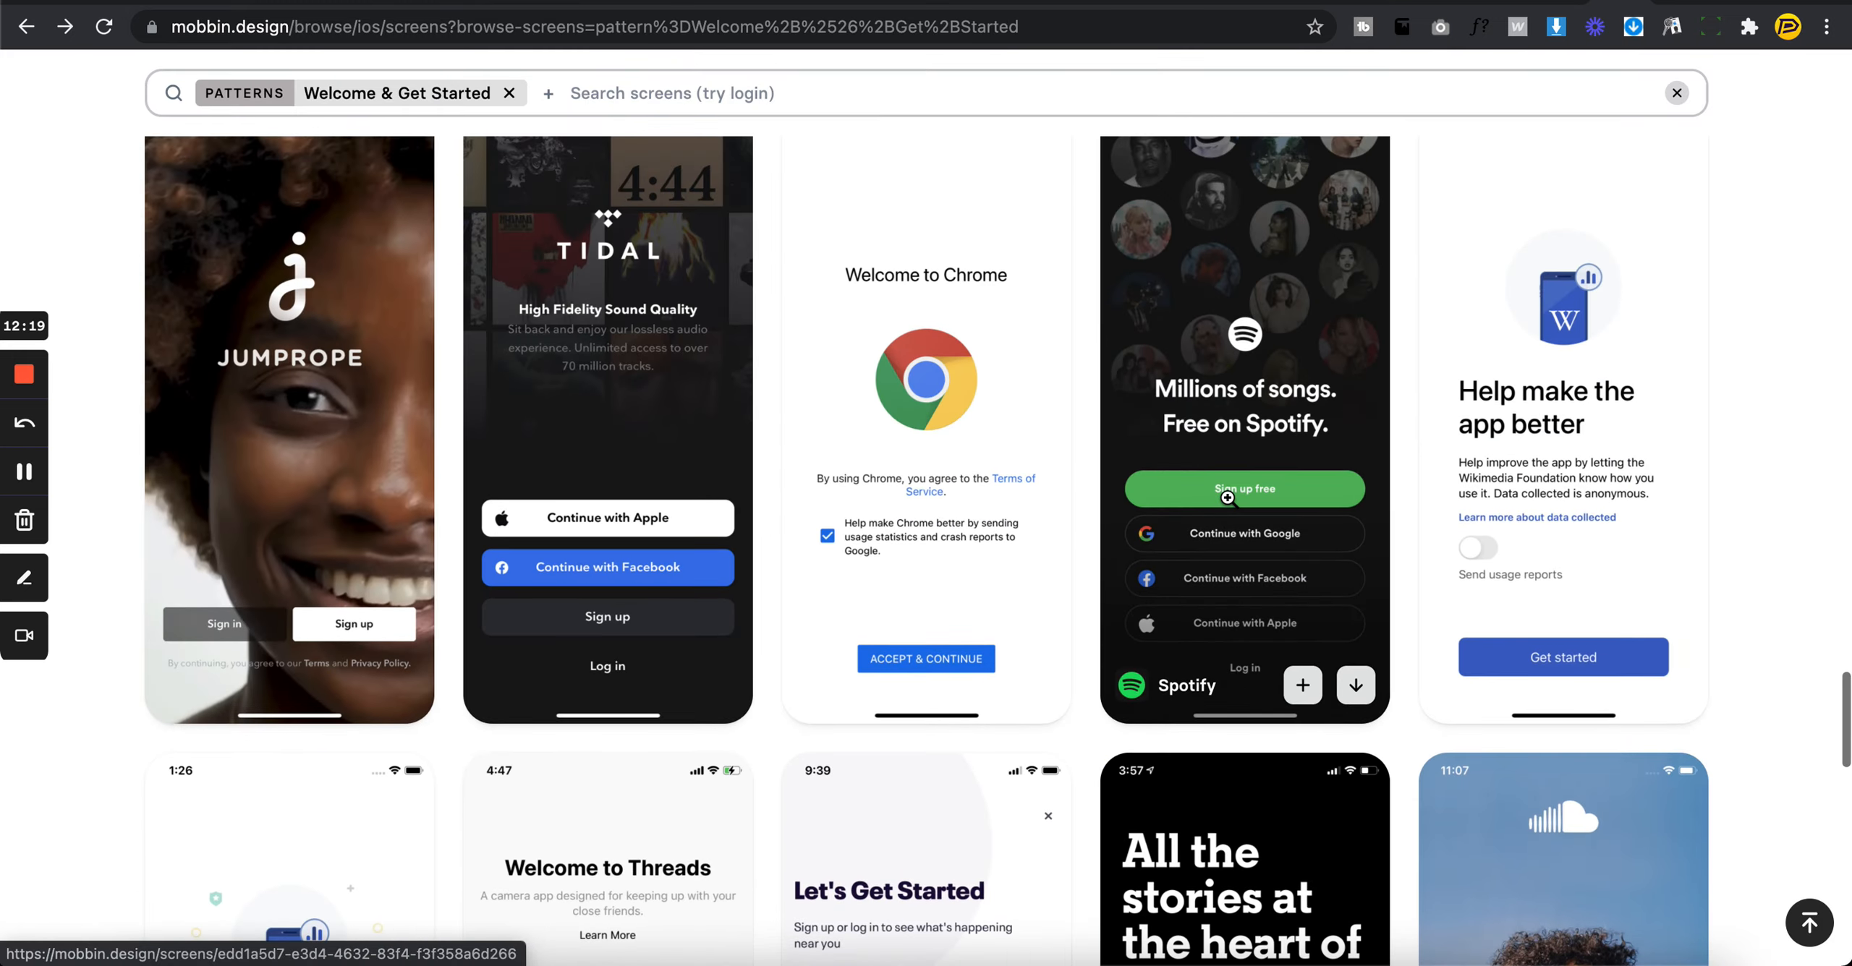
pyautogui.click(1106, 636)
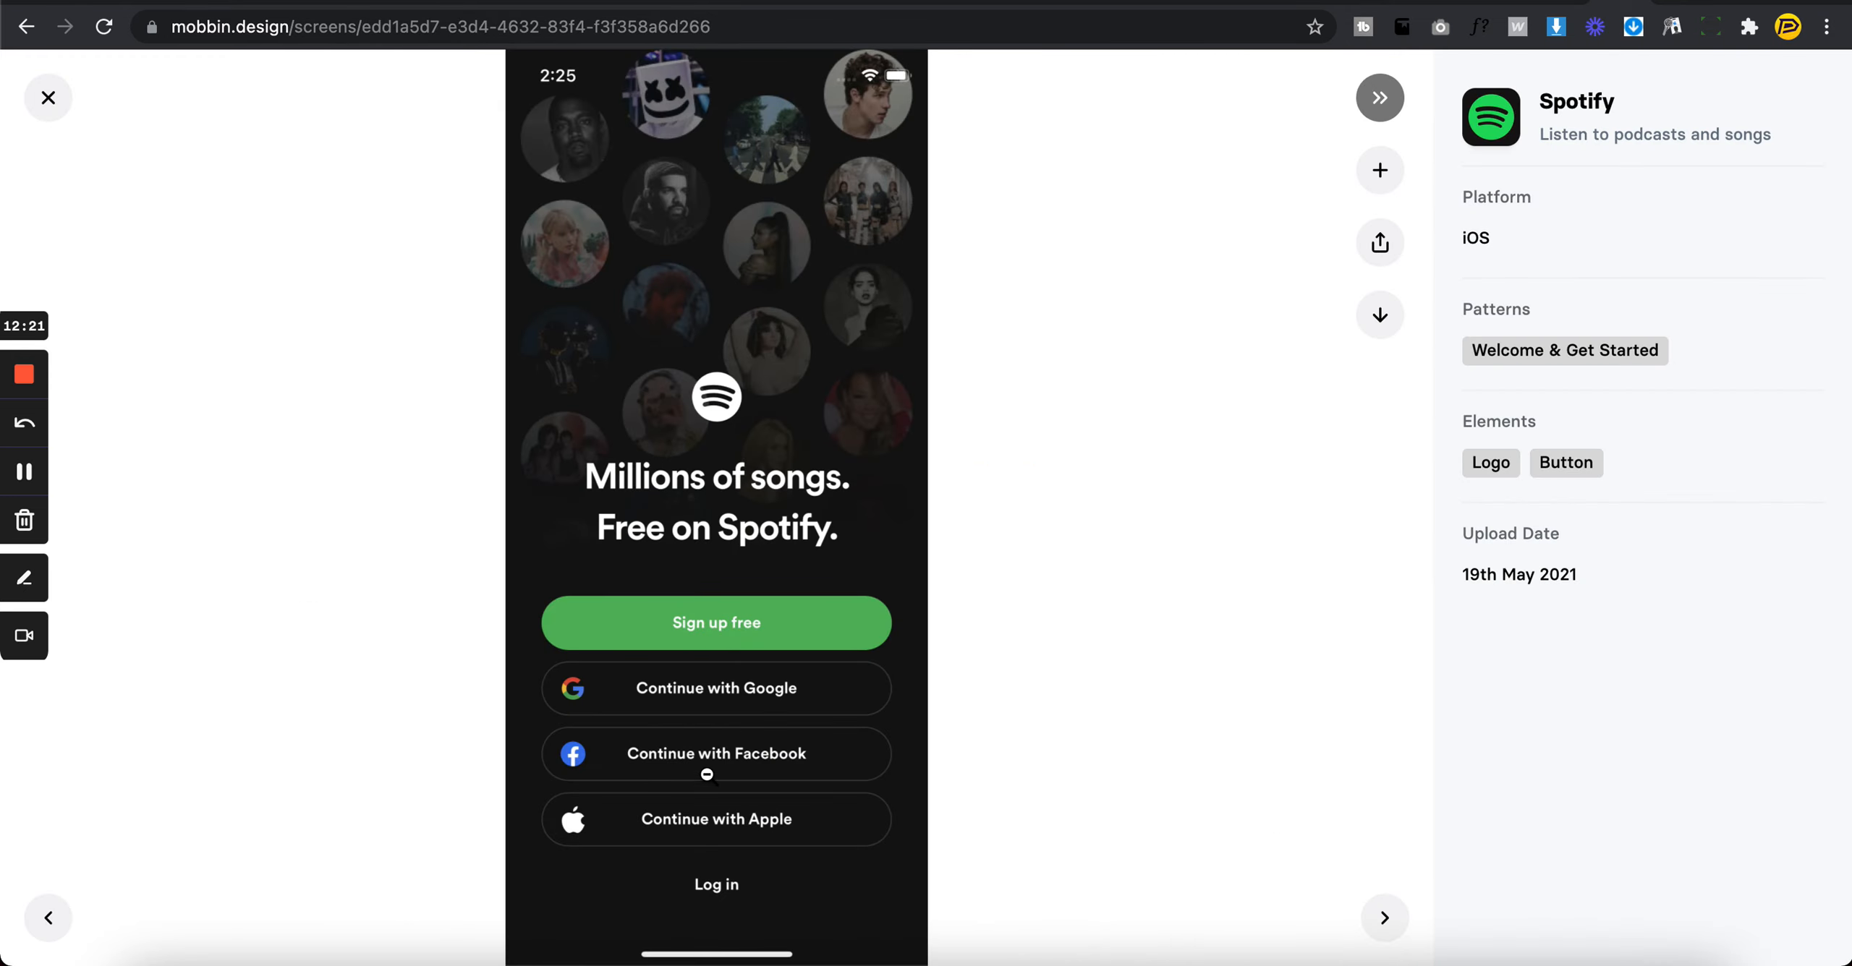
pyautogui.click(788, 721)
pyautogui.click(723, 455)
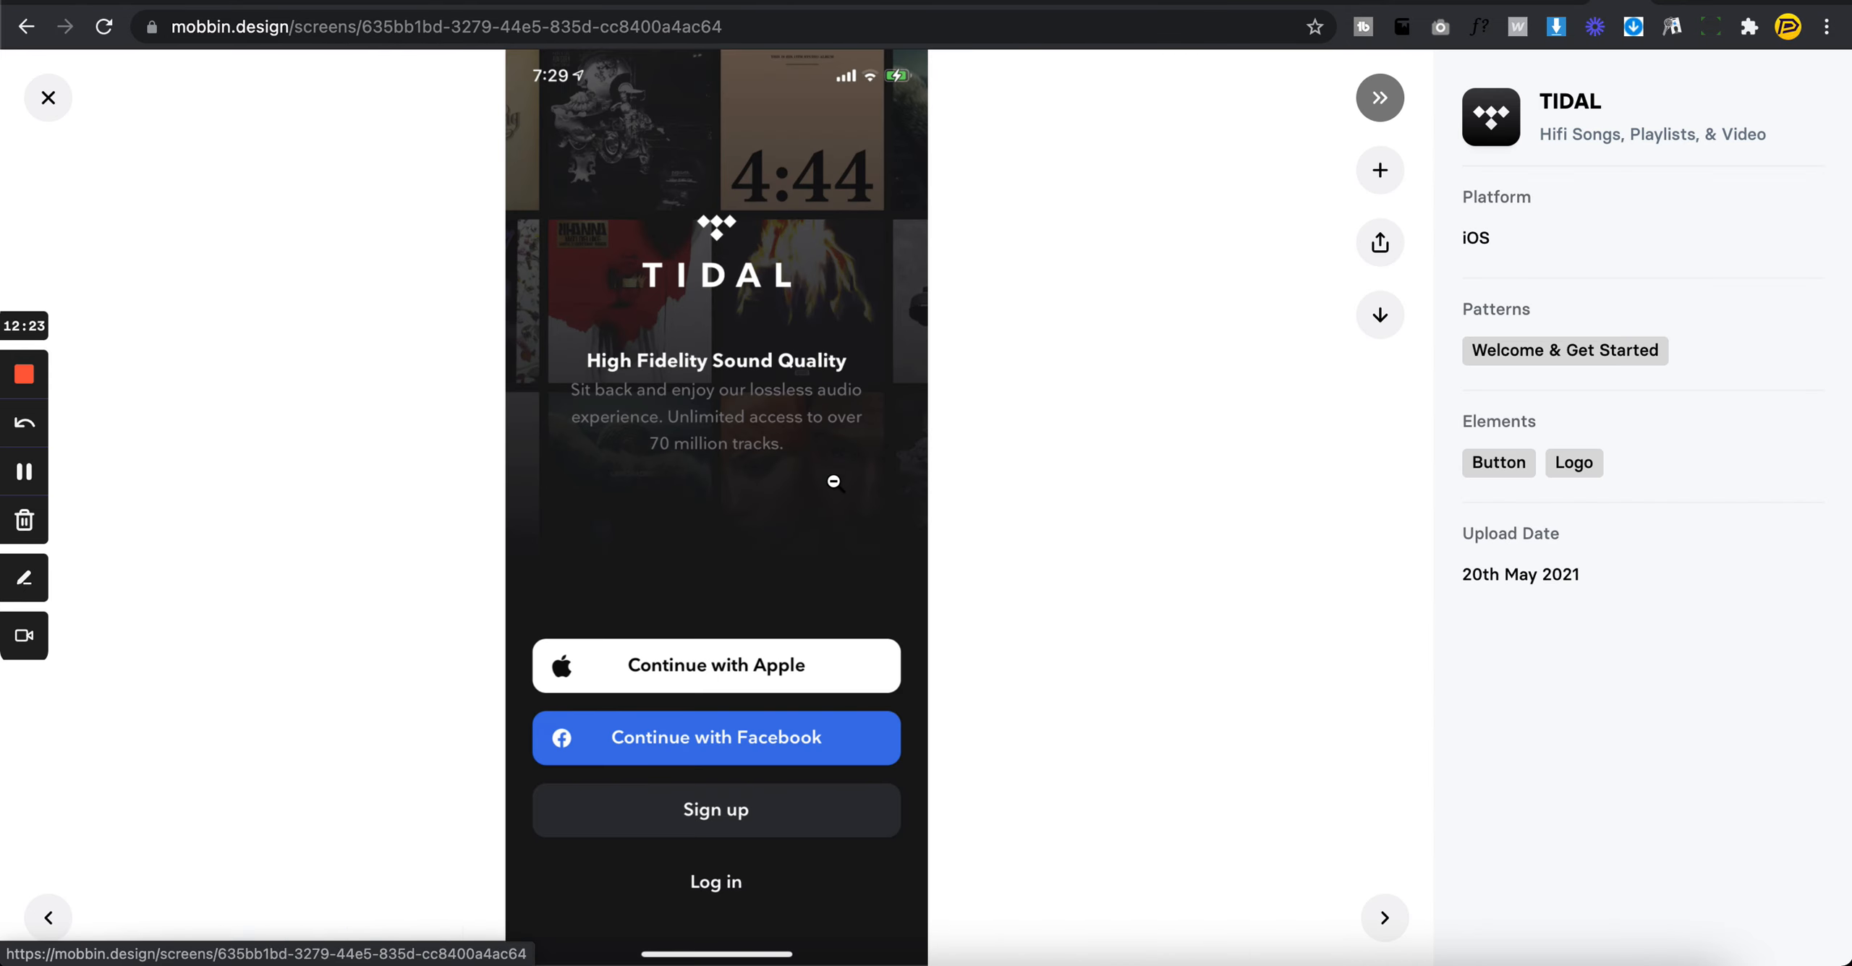
pyautogui.click(717, 790)
# - Look through the remaining Welcome & Get Started results, from Calm and HQ Trivia to the end of the section above 2020
pyautogui.scroll(-10, 784, 659)
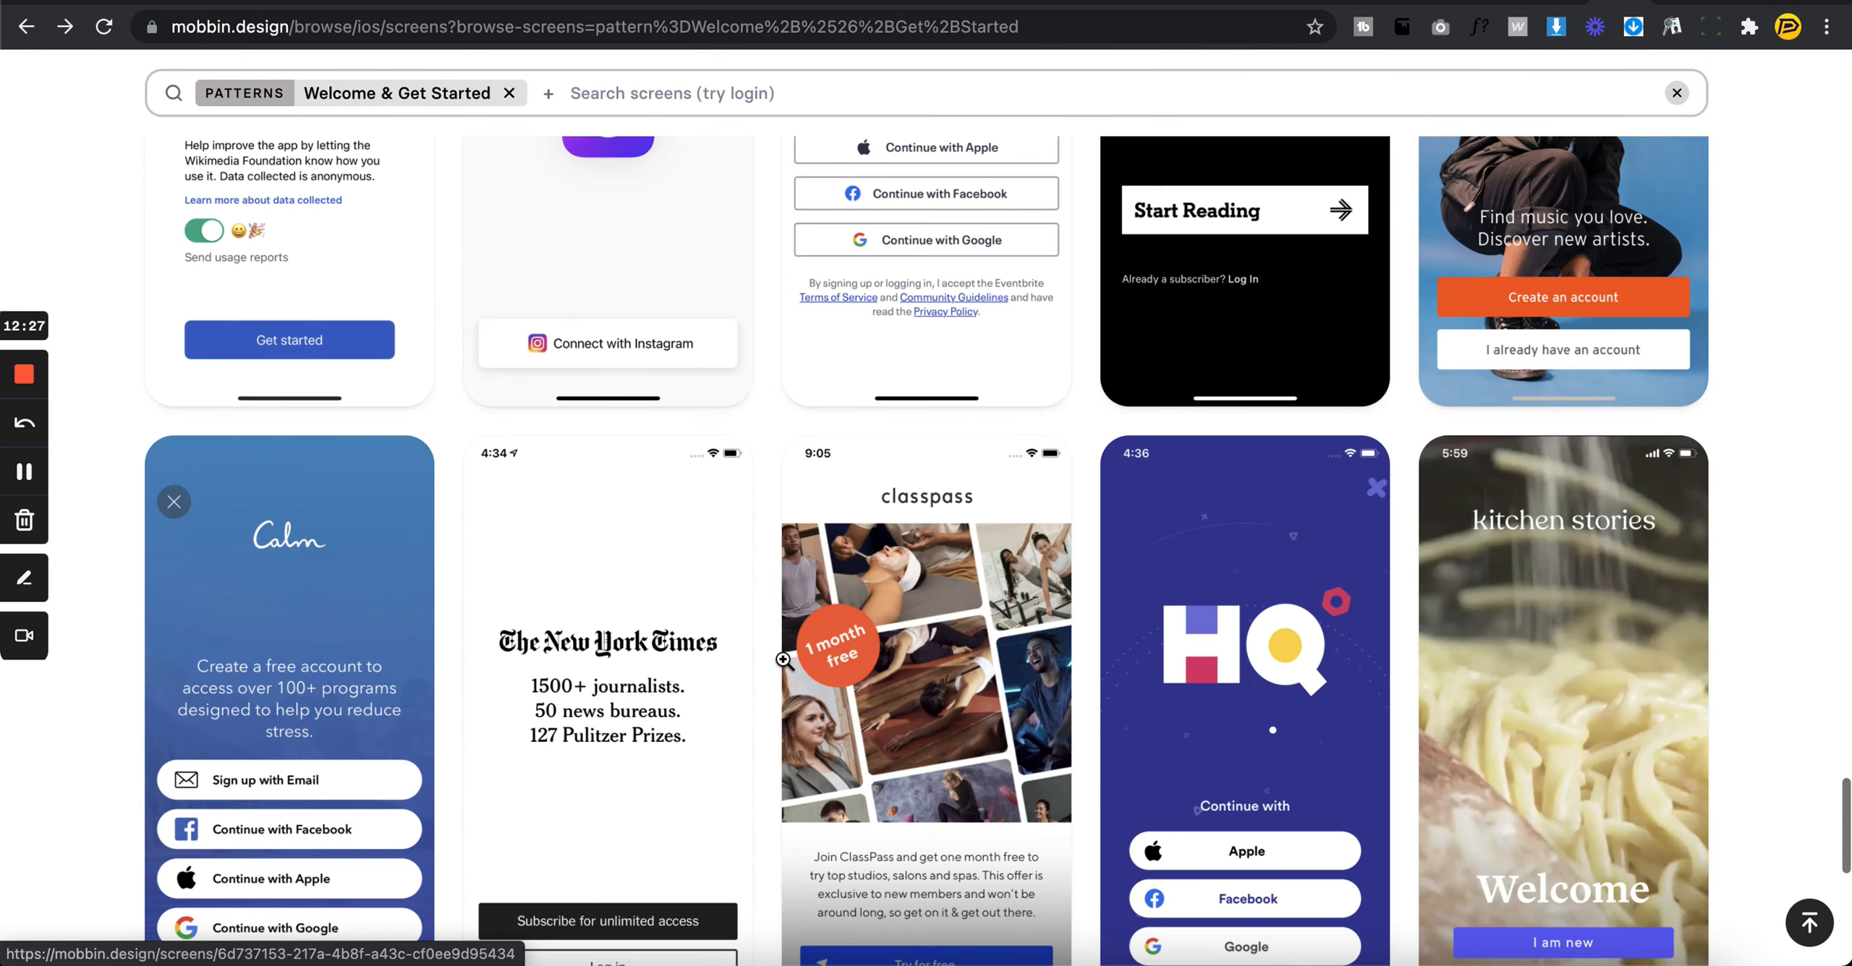
pyautogui.scroll(-4, 783, 659)
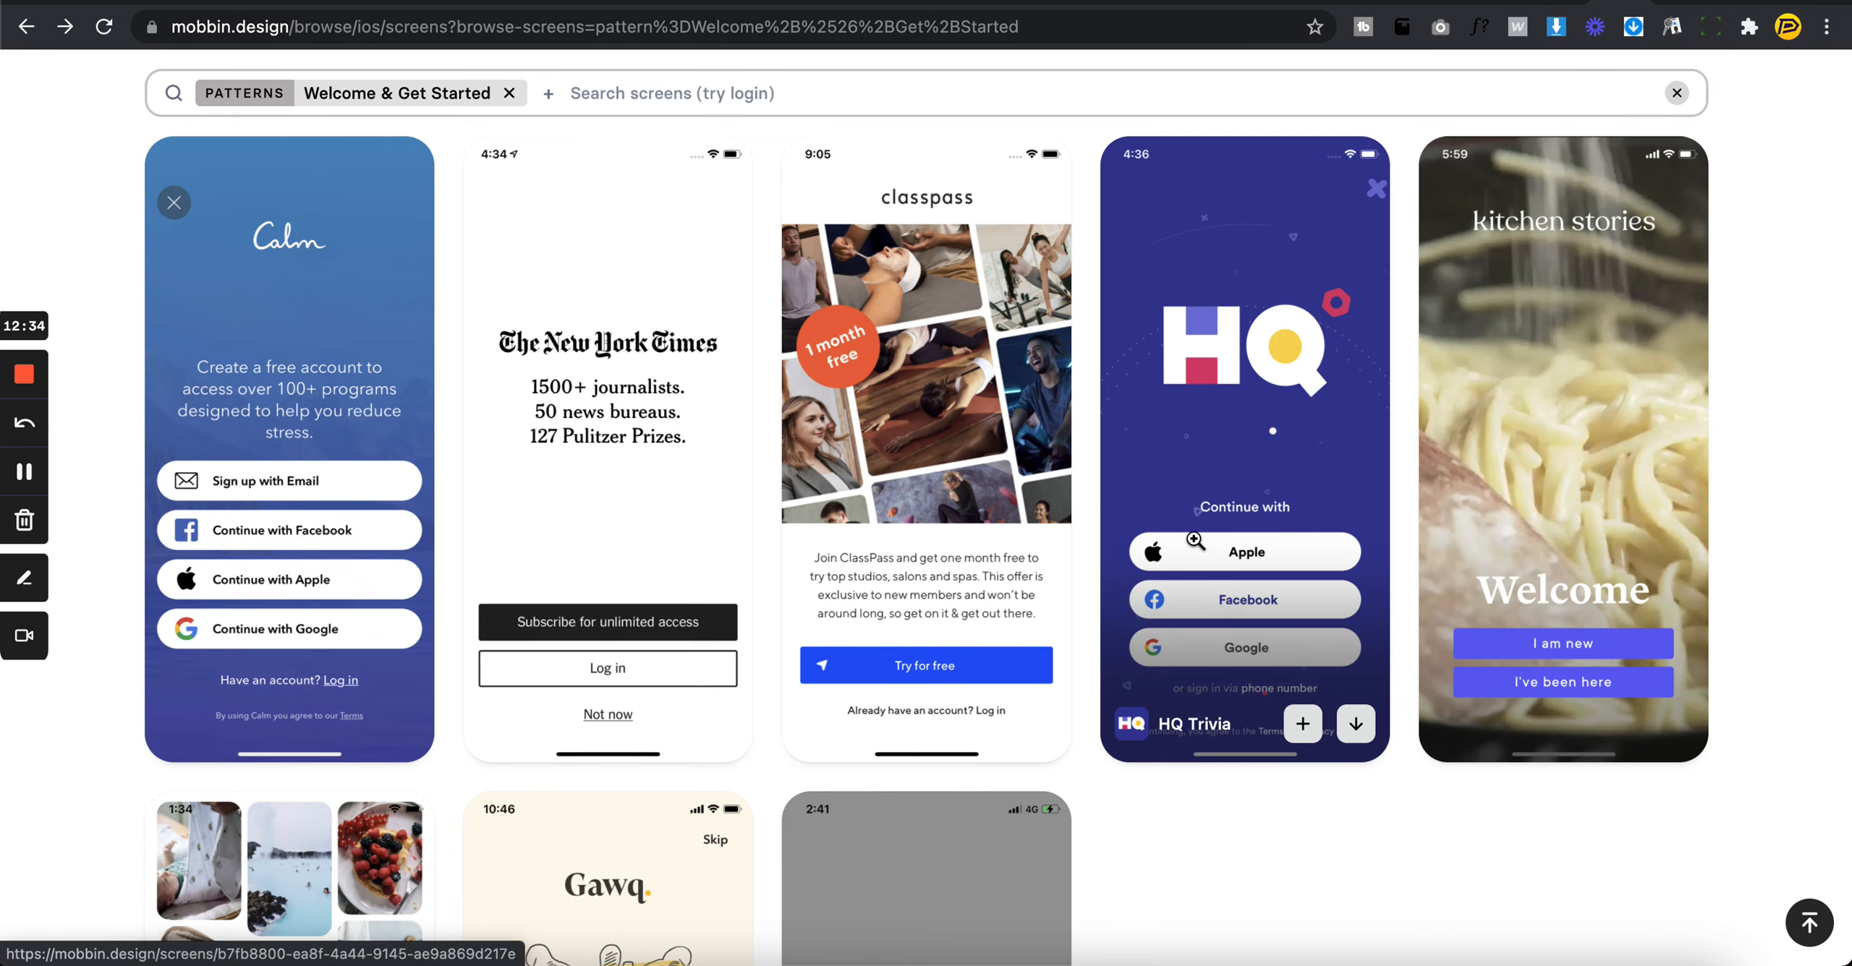
pyautogui.scroll(-3, 1195, 438)
pyautogui.scroll(3, 1196, 438)
pyautogui.scroll(-8, 1196, 438)
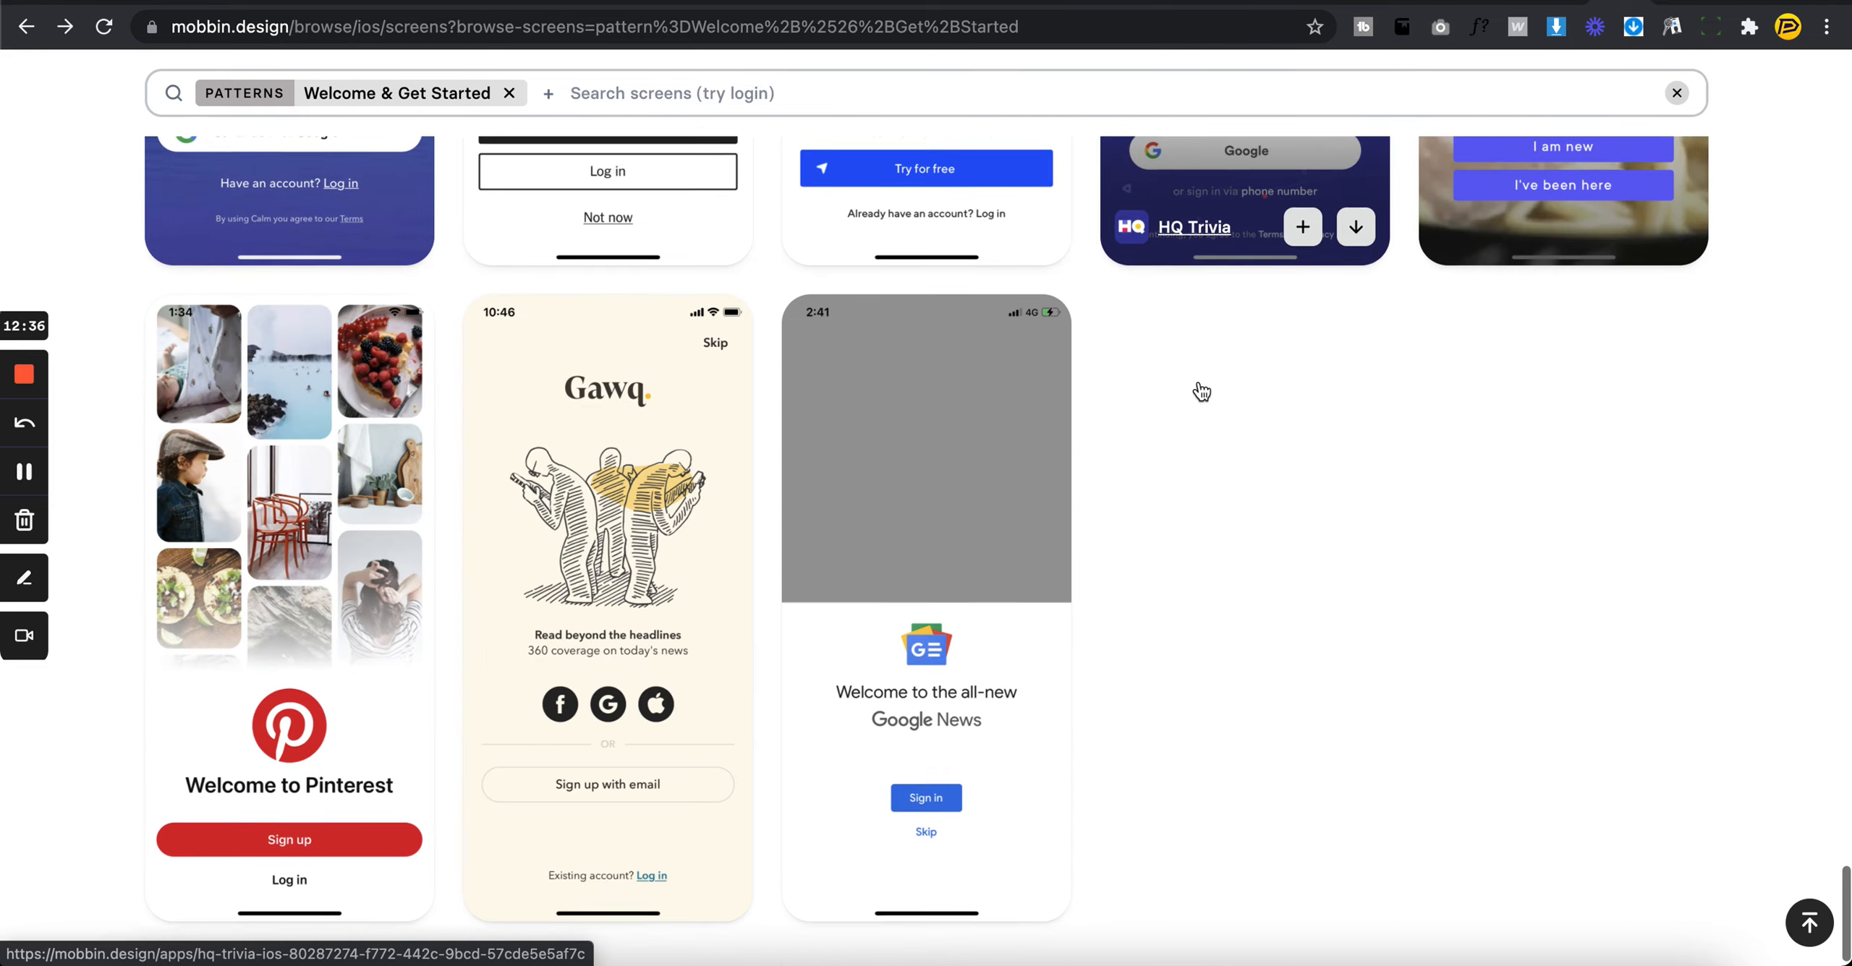
pyautogui.scroll(-10, 1198, 383)
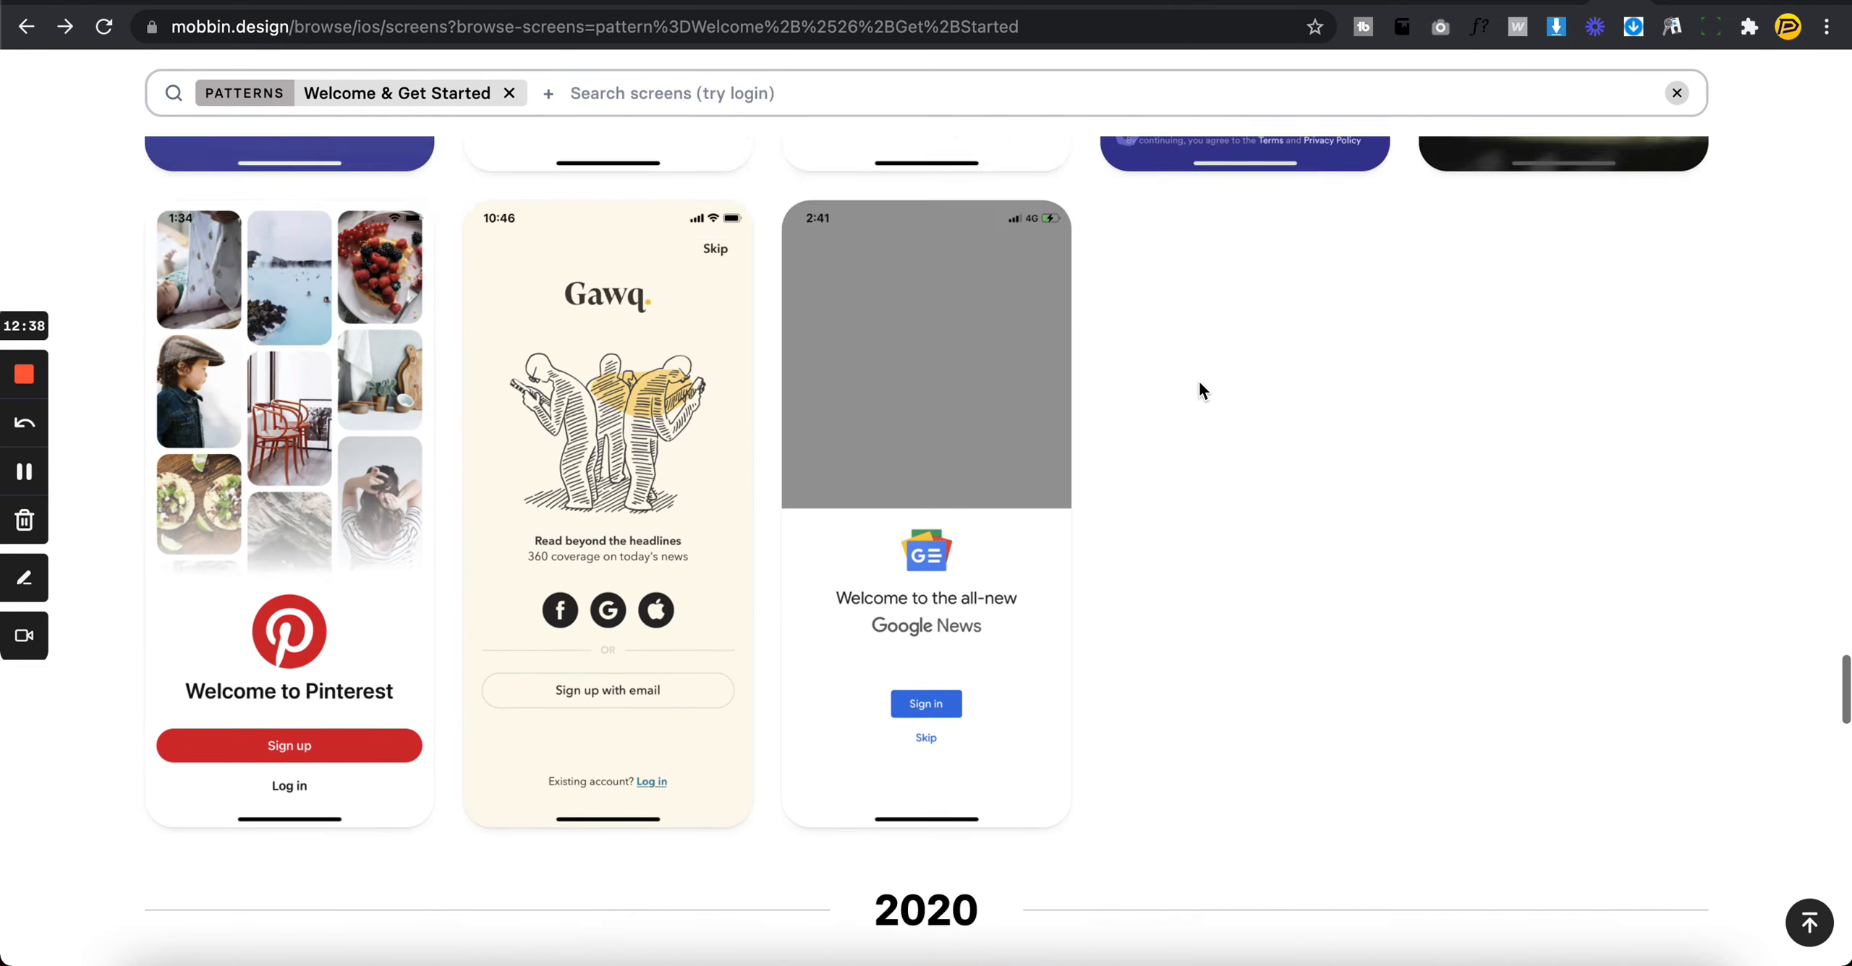
pyautogui.scroll(10, 1132, 358)
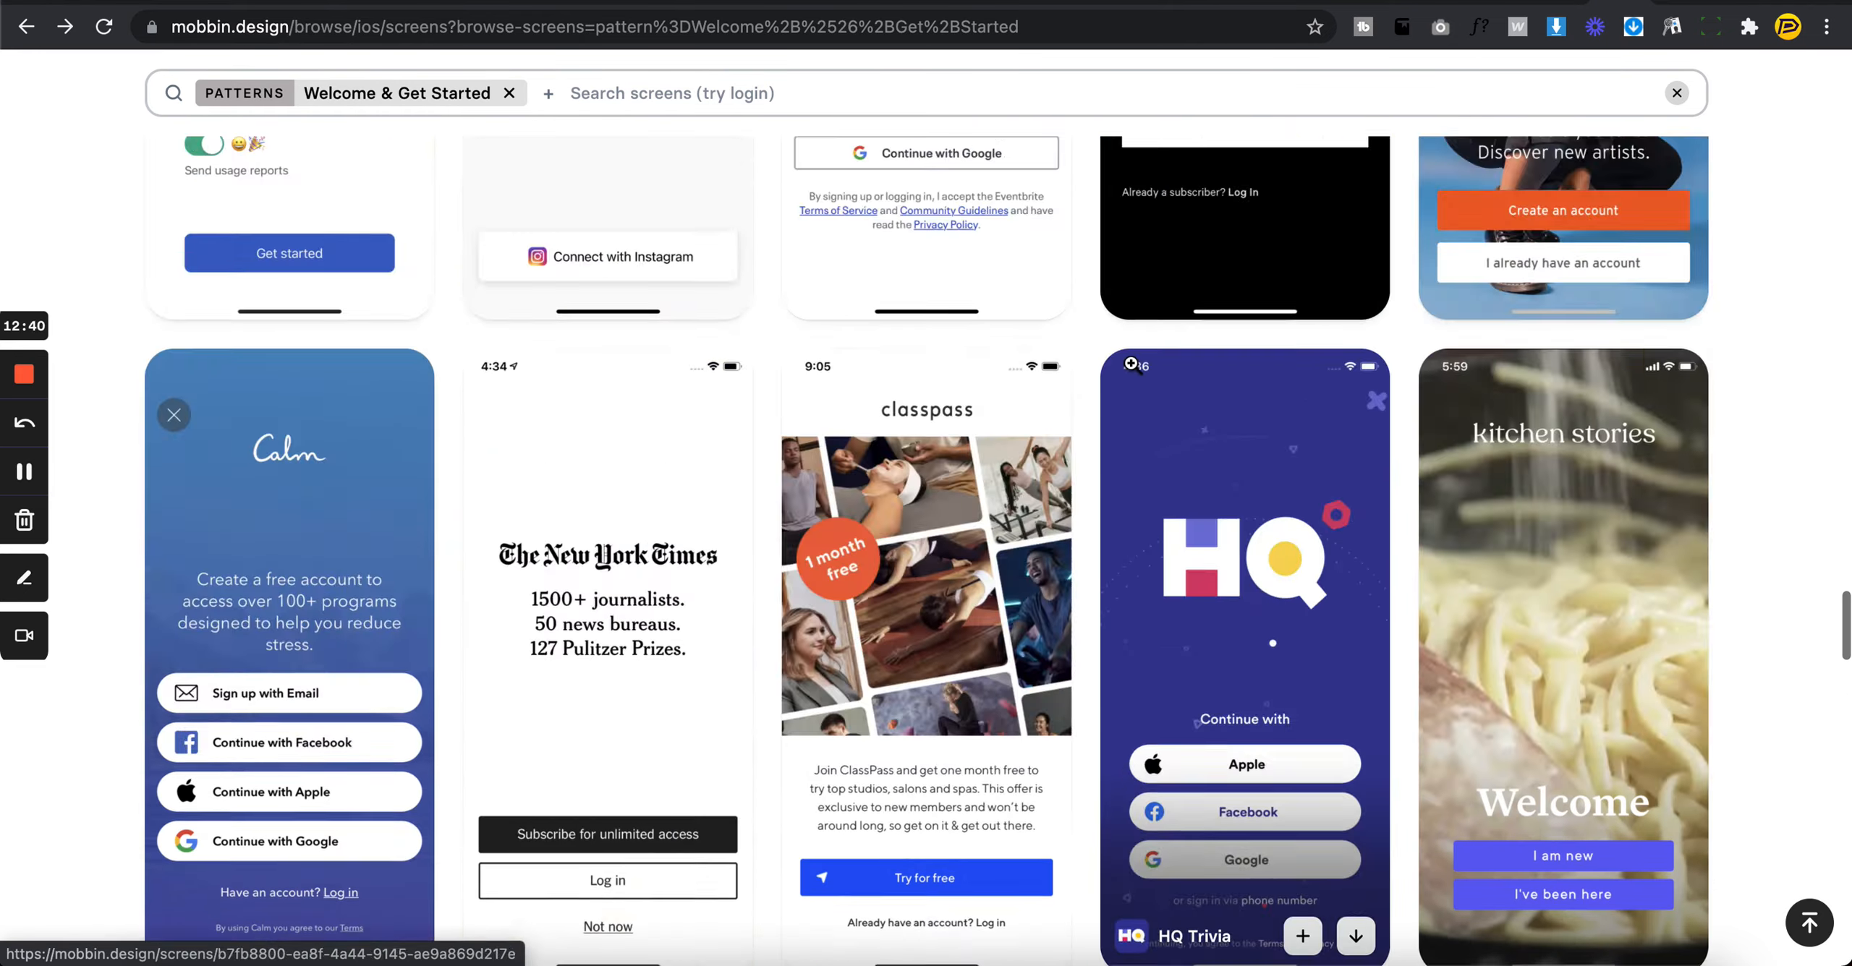
# - Switch to Figma and draw a frame about 448 × 215 in the empty space below the Todoist and Drop screenshots
pyautogui.press('super+Tab')
pyautogui.scroll(-1, 1134, 368)
pyautogui.click(1139, 374)
pyautogui.scroll(-5, 1139, 374)
pyautogui.hscroll(-15, 1143, 373)
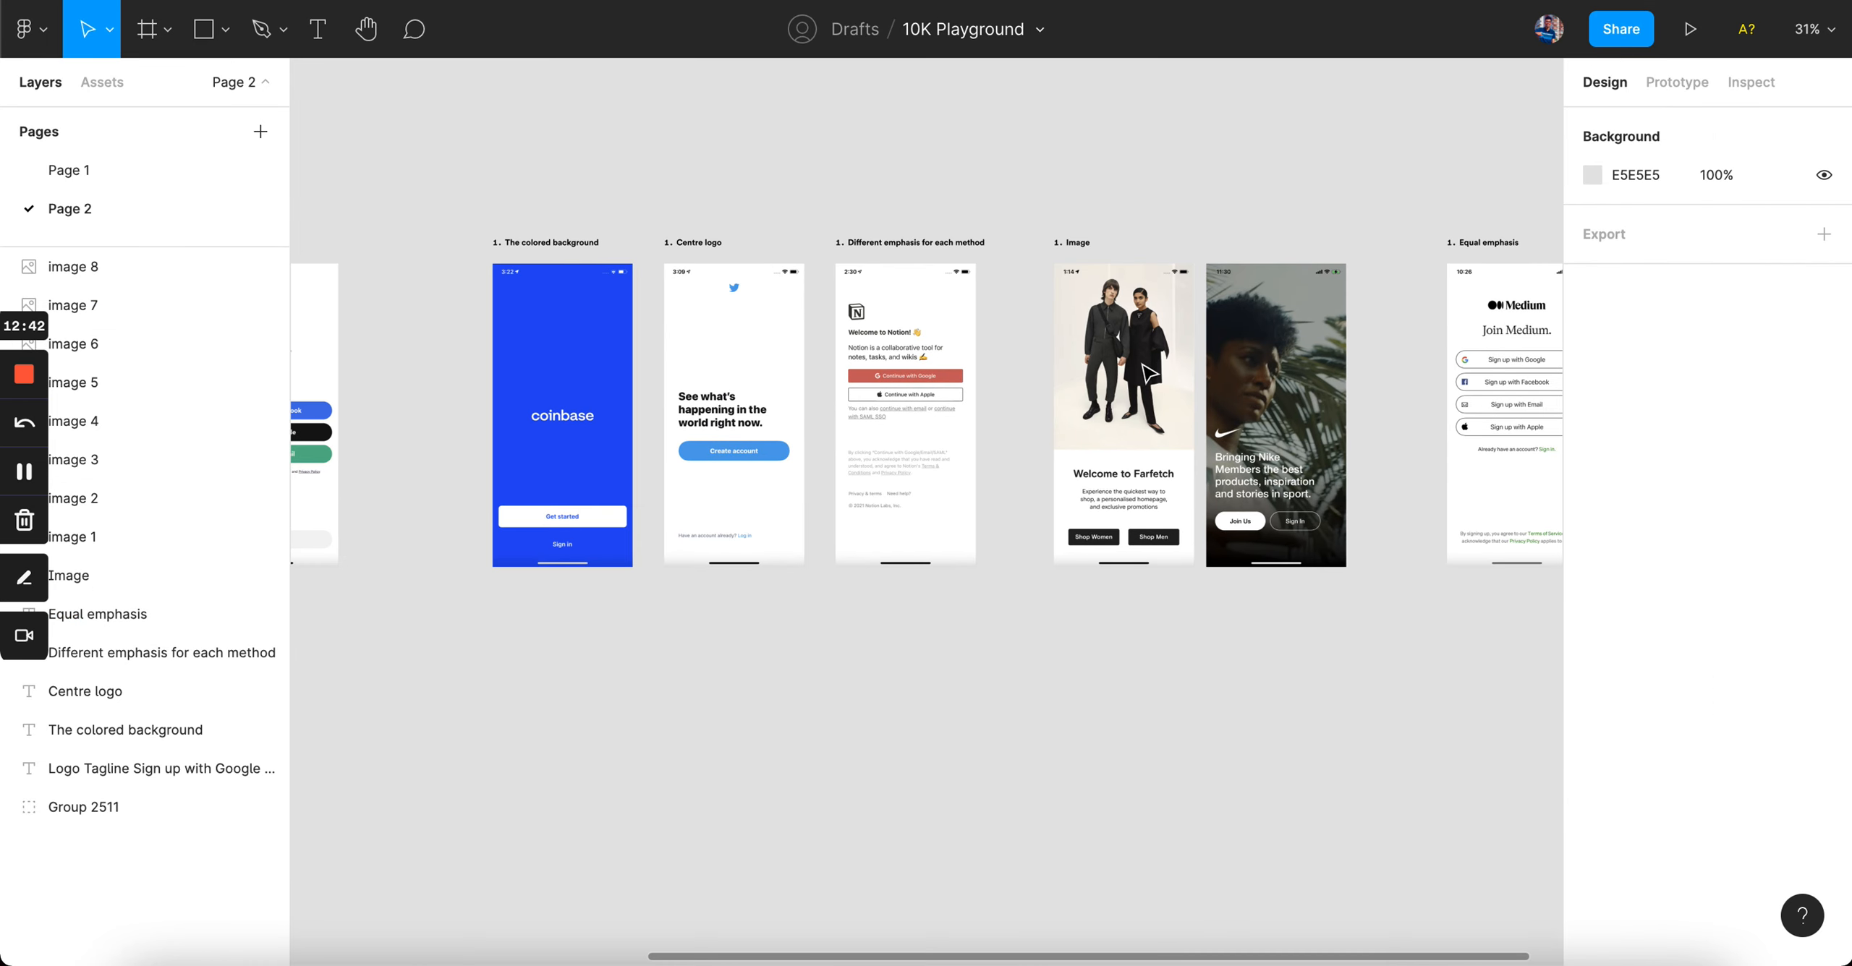
pyautogui.hscroll(-3, 1148, 373)
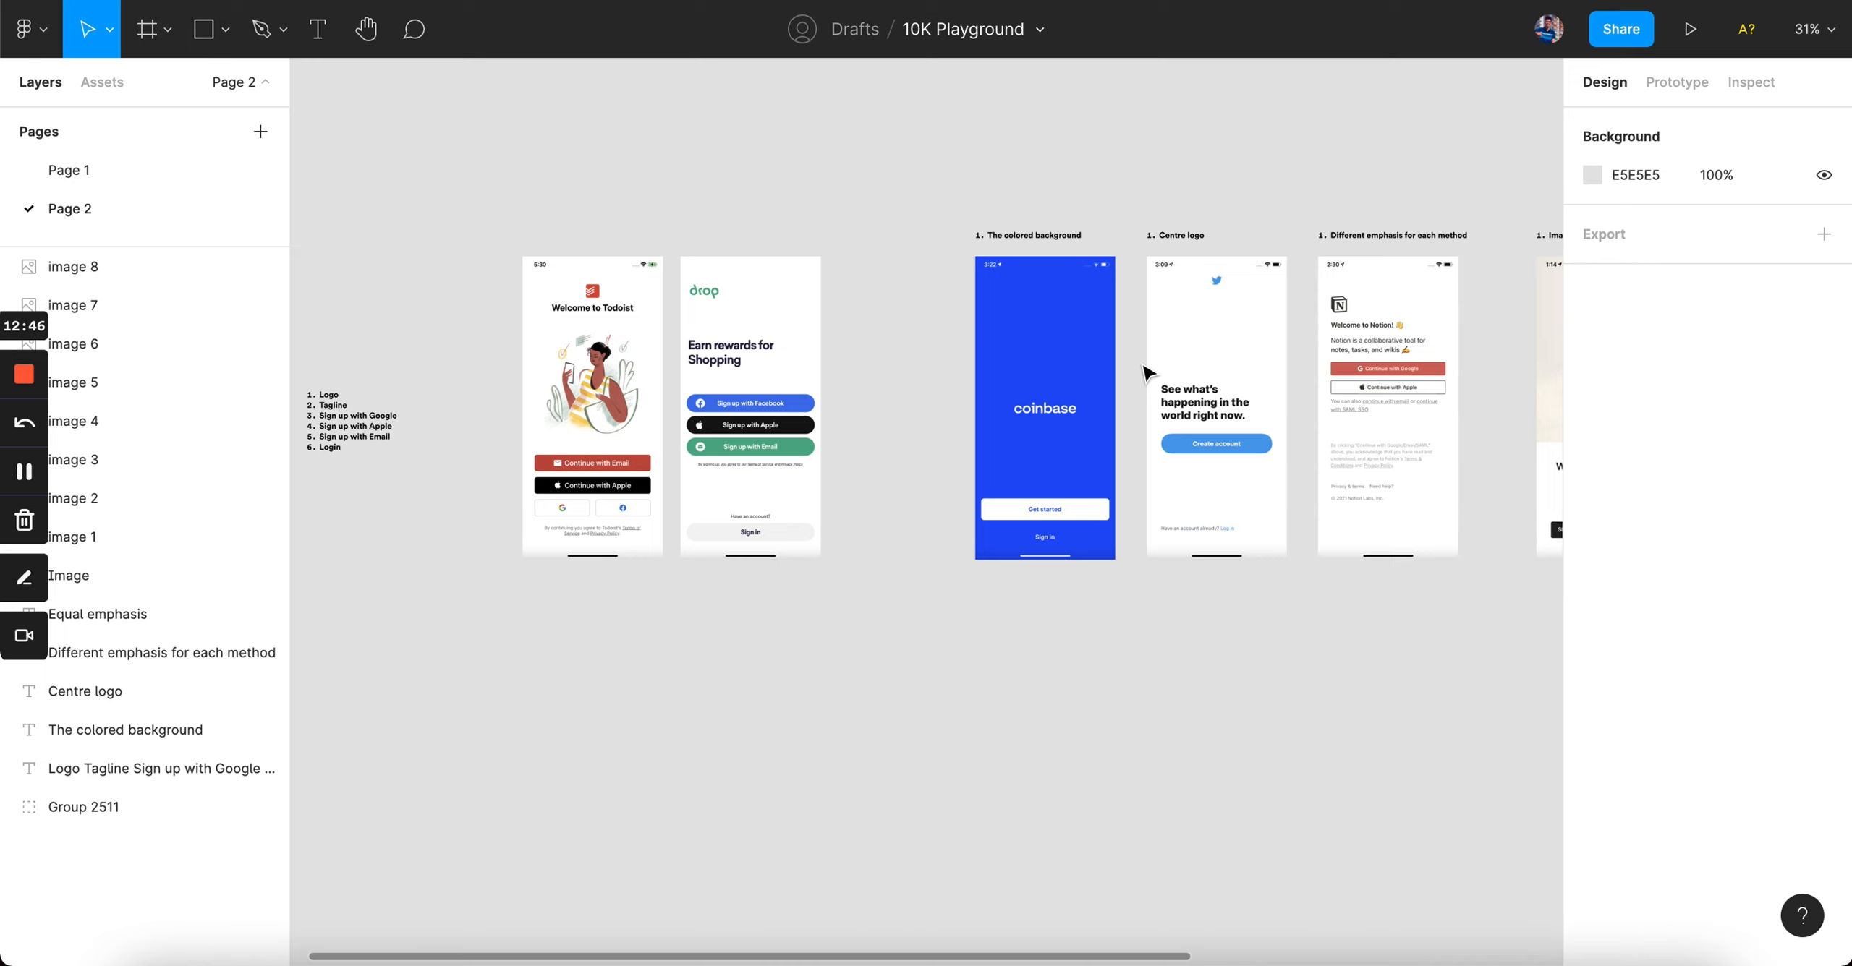
pyautogui.scroll(5, 575, 615)
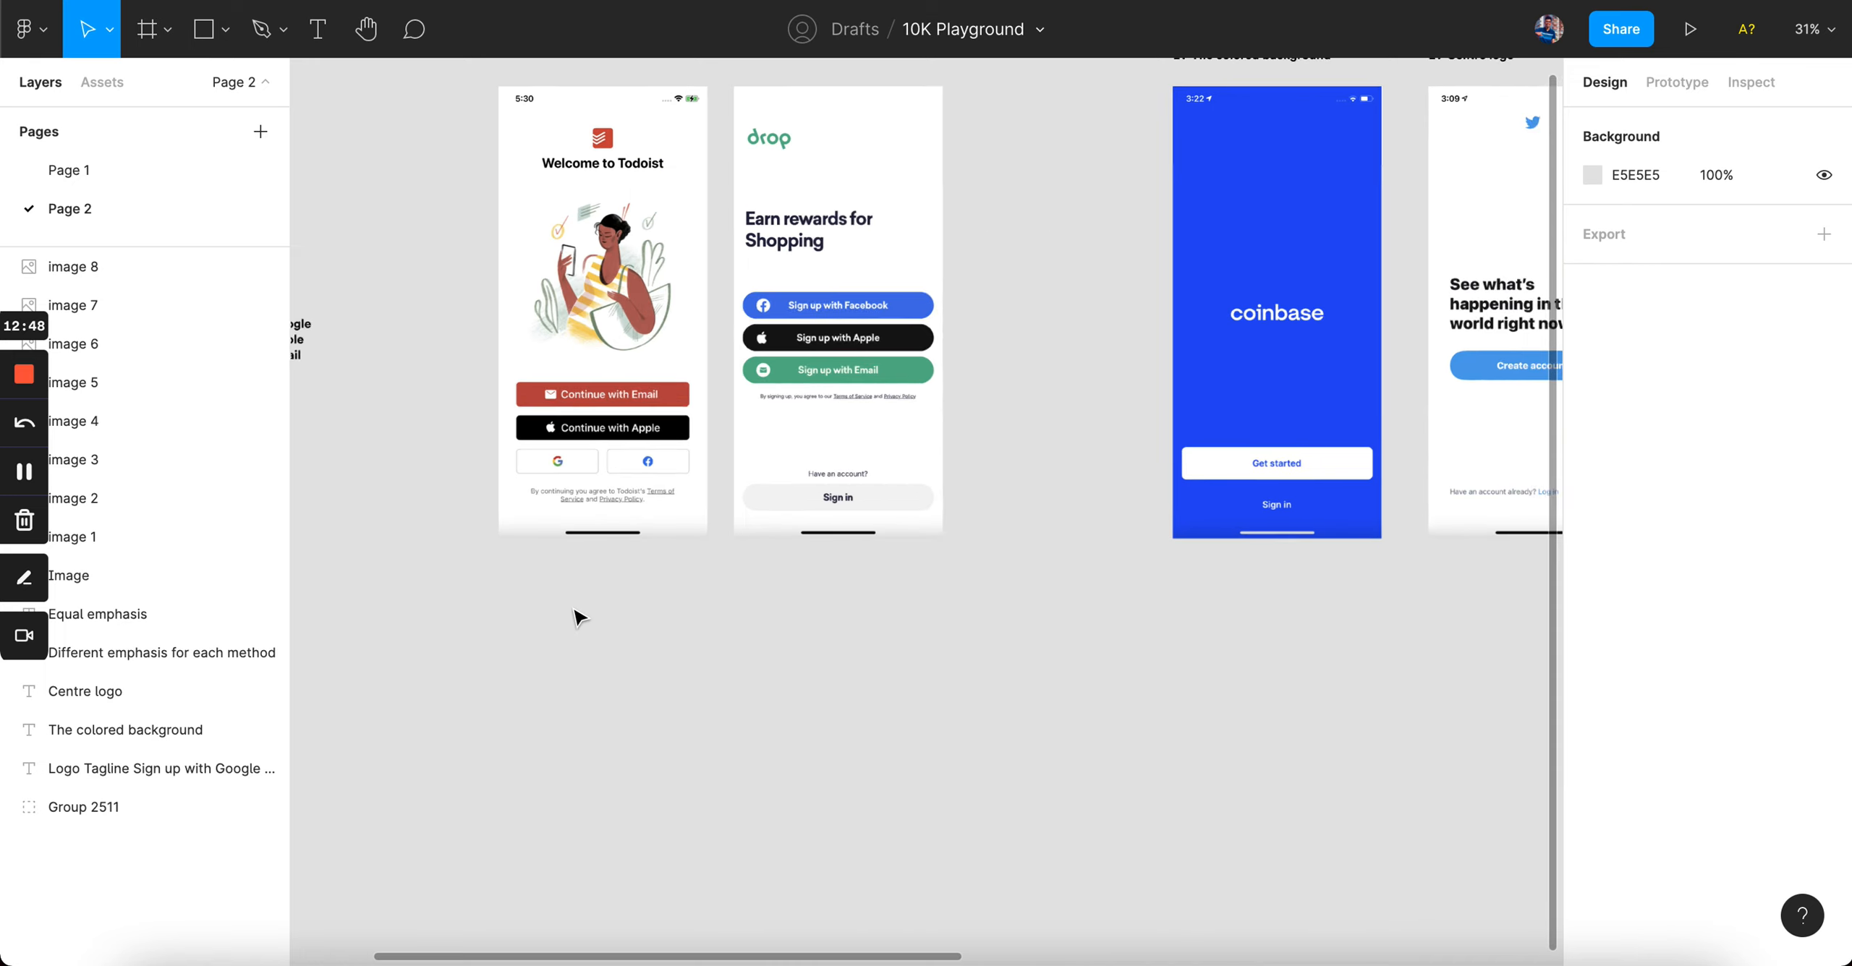
pyautogui.press('f')
pyautogui.moveTo(627, 591); pyautogui.dragTo(945, 743)
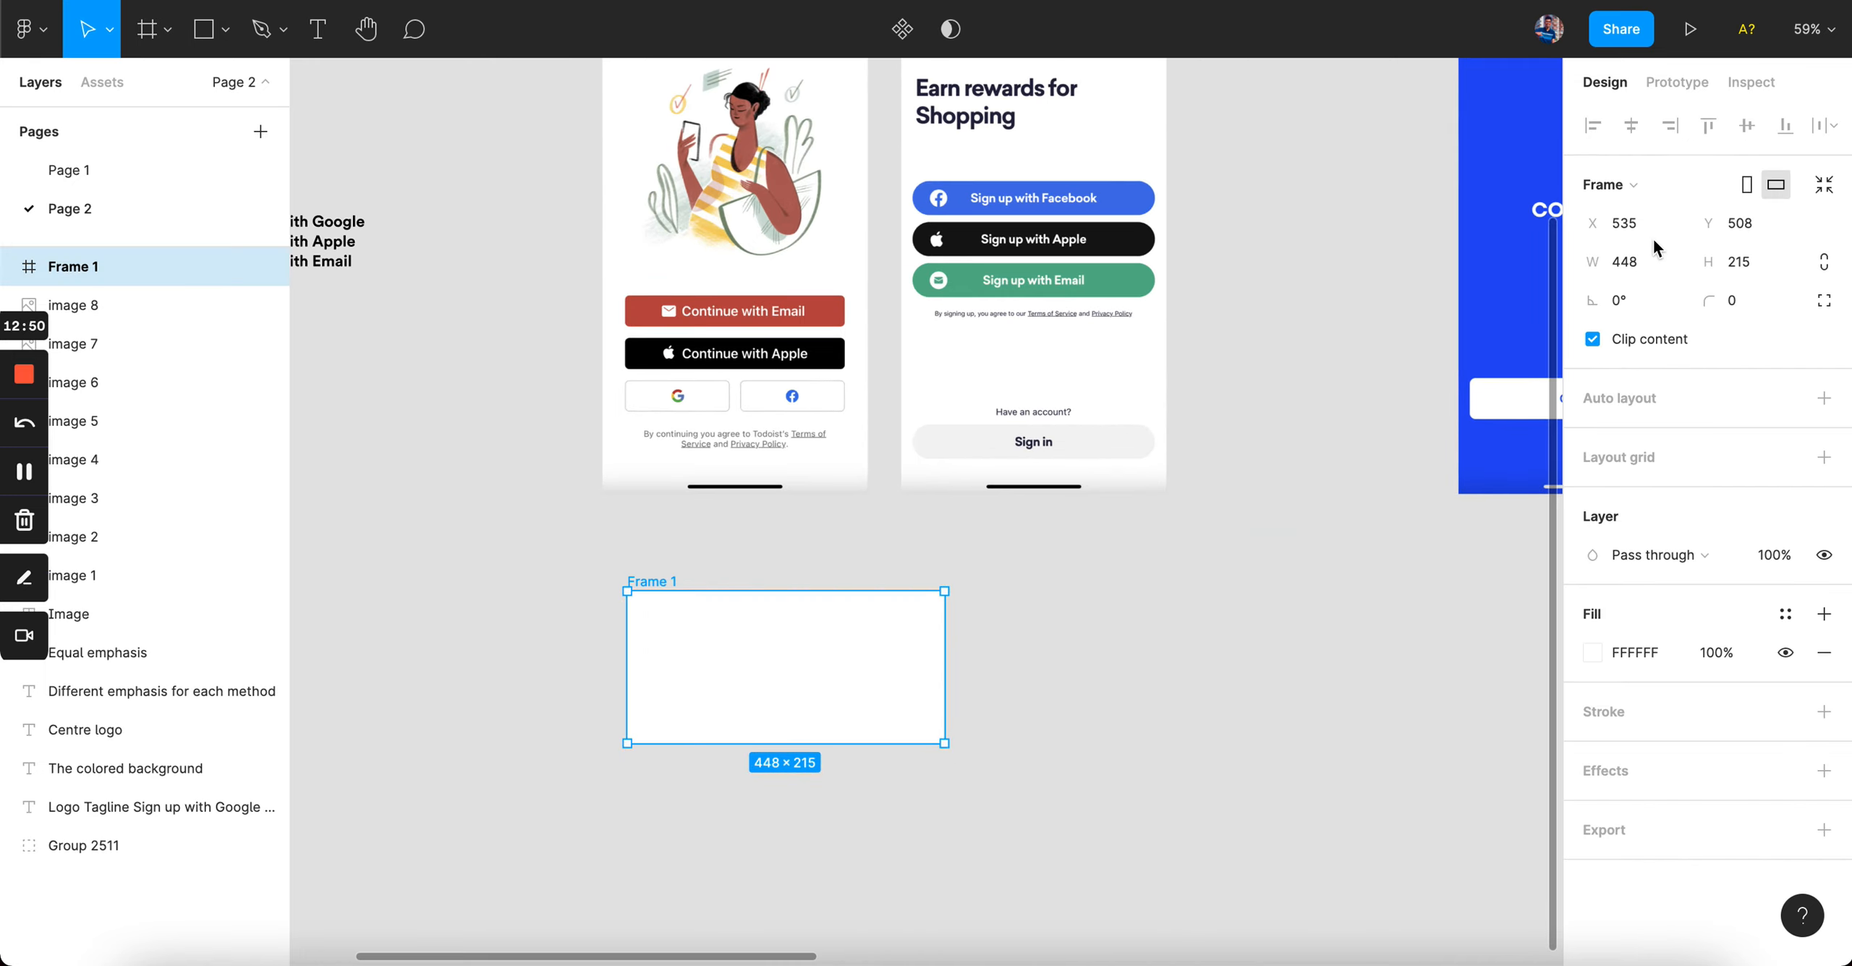
# - Resize the new frame to 375 × 812 and align it under the Todoist screenshot at X 500, Y 506
pyautogui.write('375')
pyautogui.press('Tab')
pyautogui.write('81')
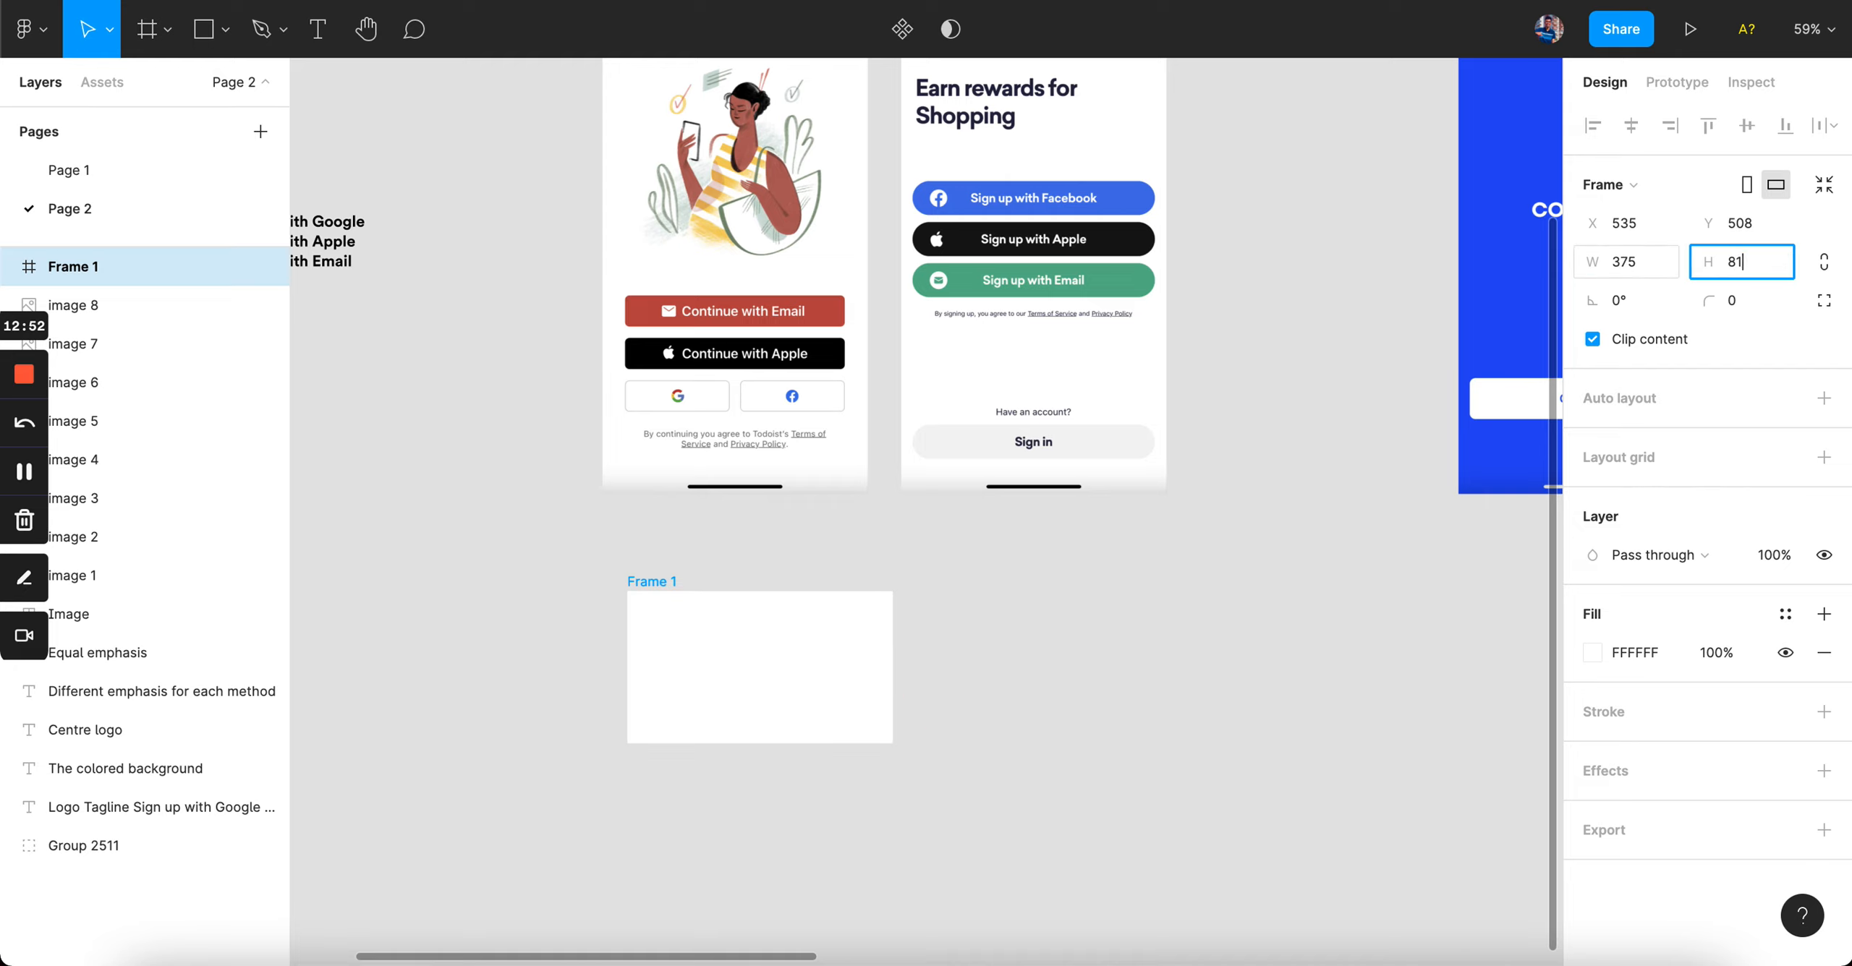
pyautogui.write('2')
pyautogui.press('Return')
pyautogui.scroll(-3, 694, 506)
pyautogui.moveTo(665, 450); pyautogui.dragTo(635, 457)
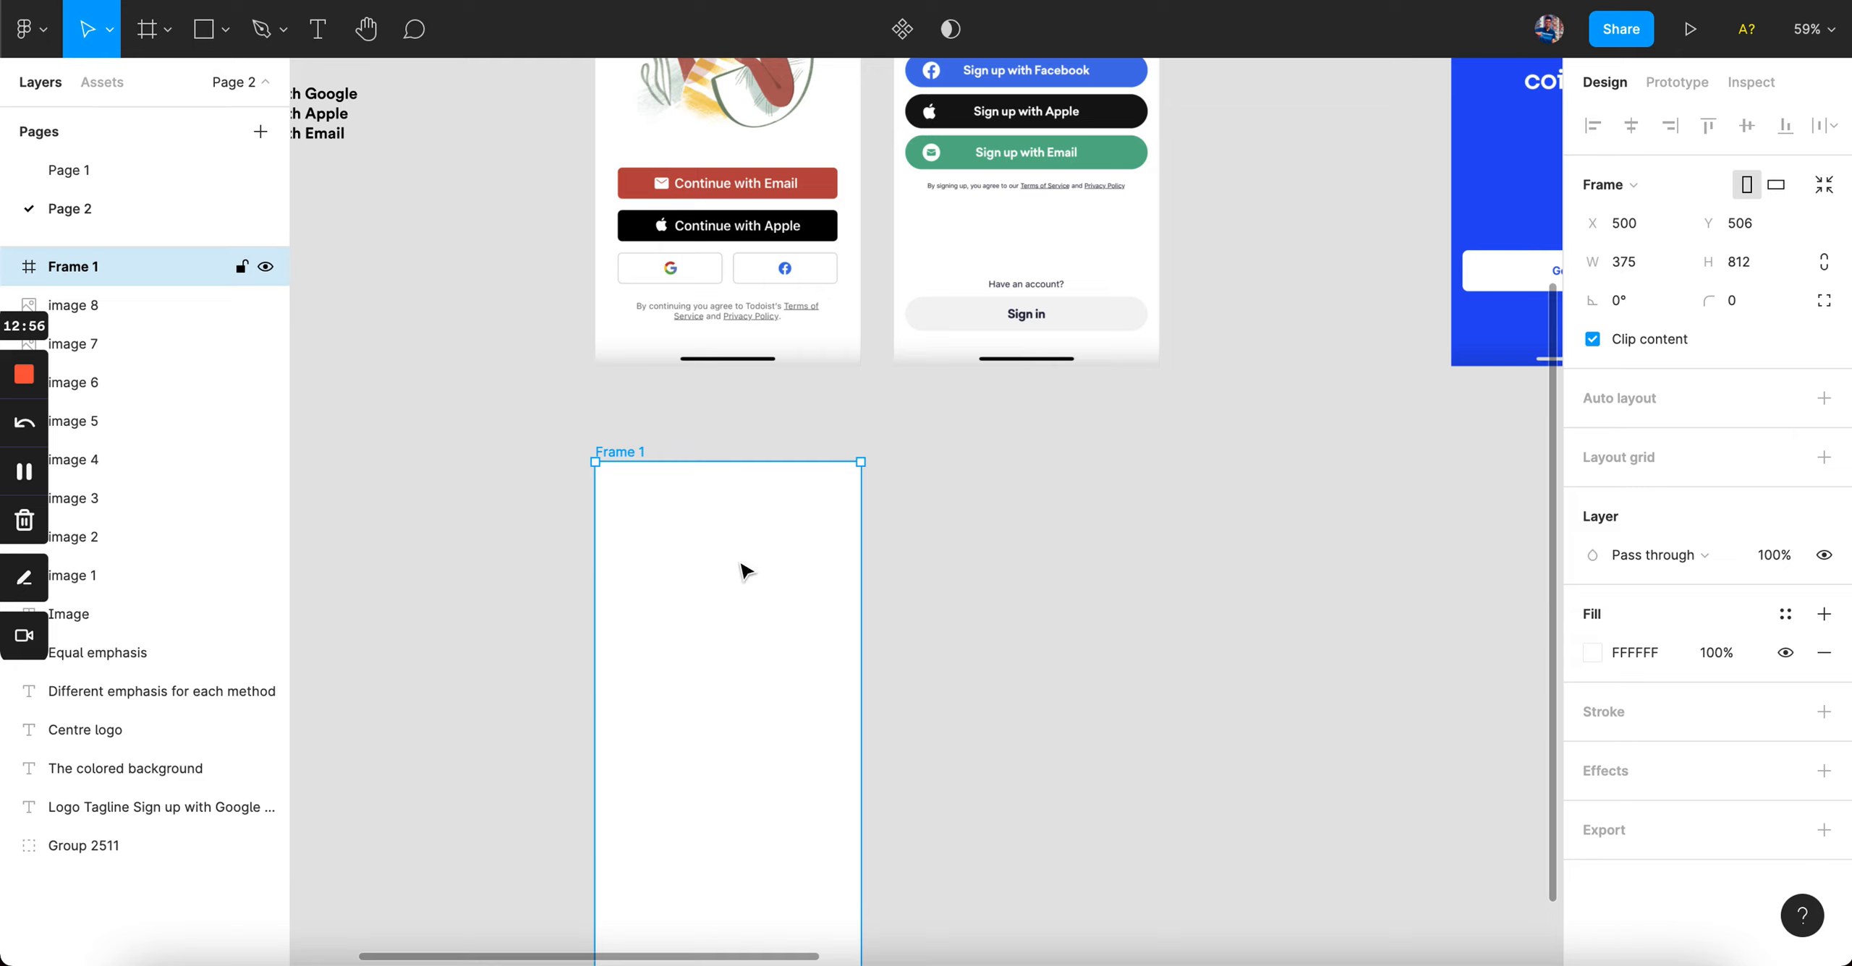
# - Add the "iPhone X, 11 Pro / Light / Base" status bar and the "Home Indicator / Light" component to the frame
pyautogui.scroll(-3, 745, 571)
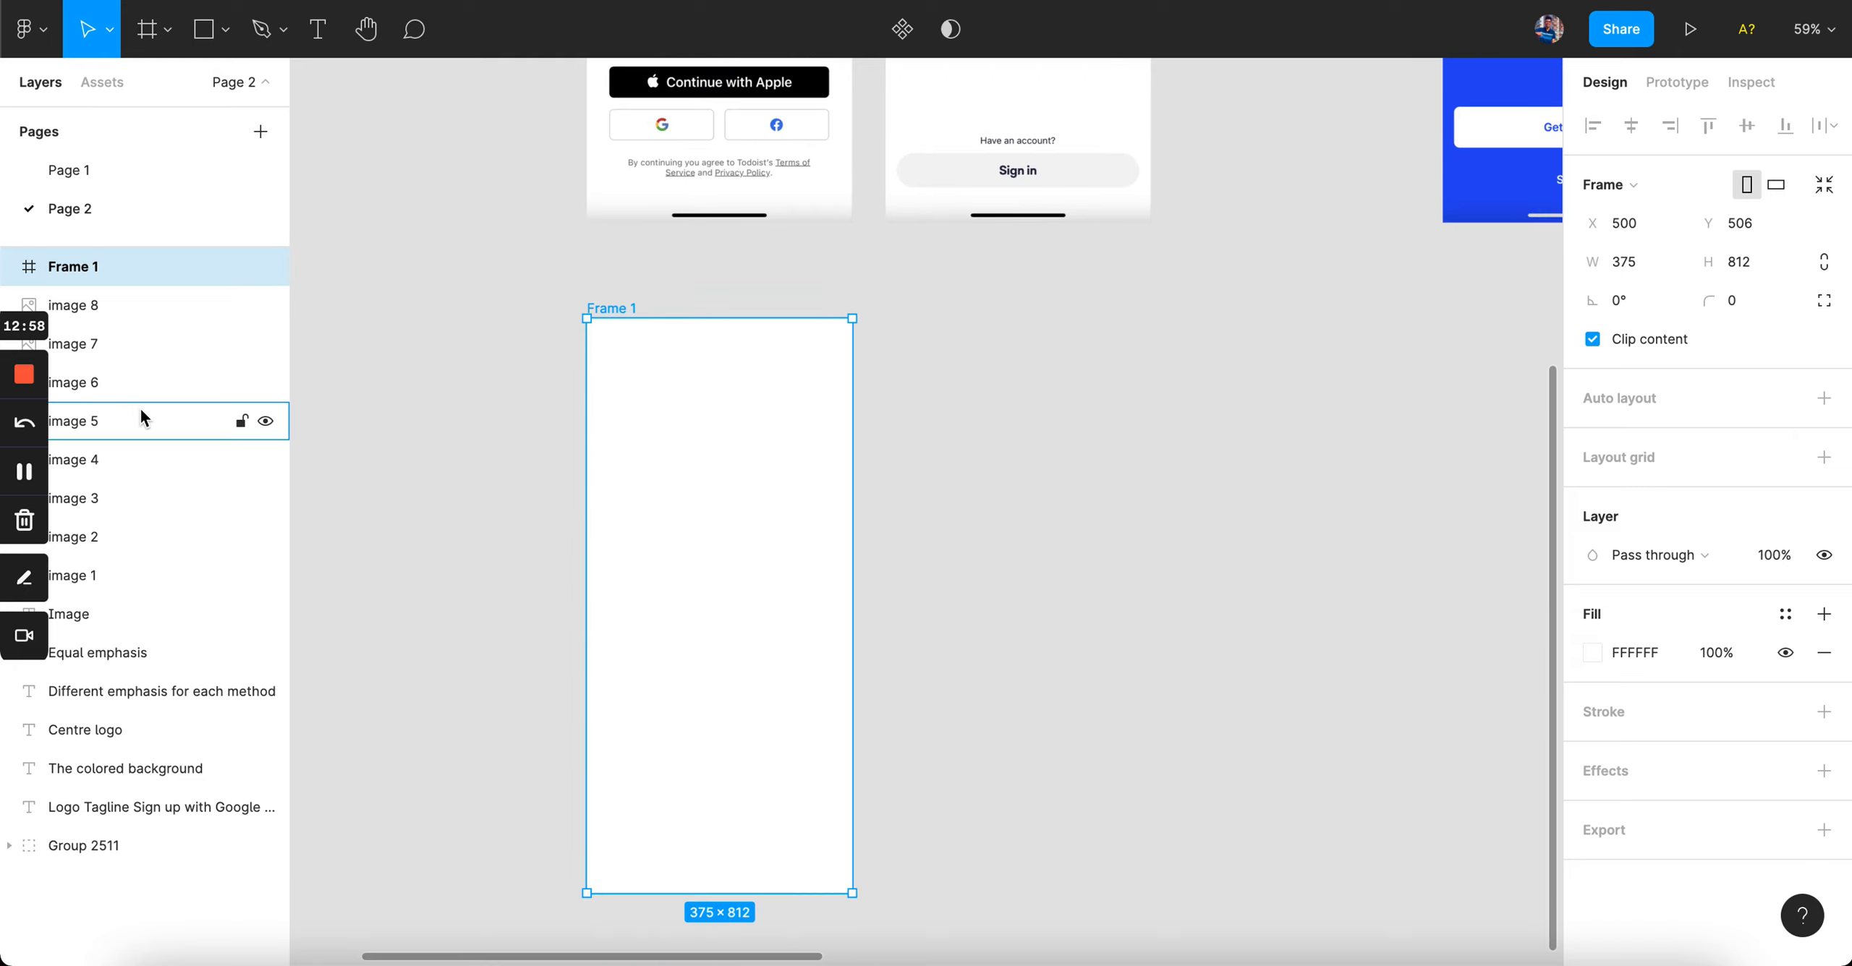
pyautogui.click(26, 475)
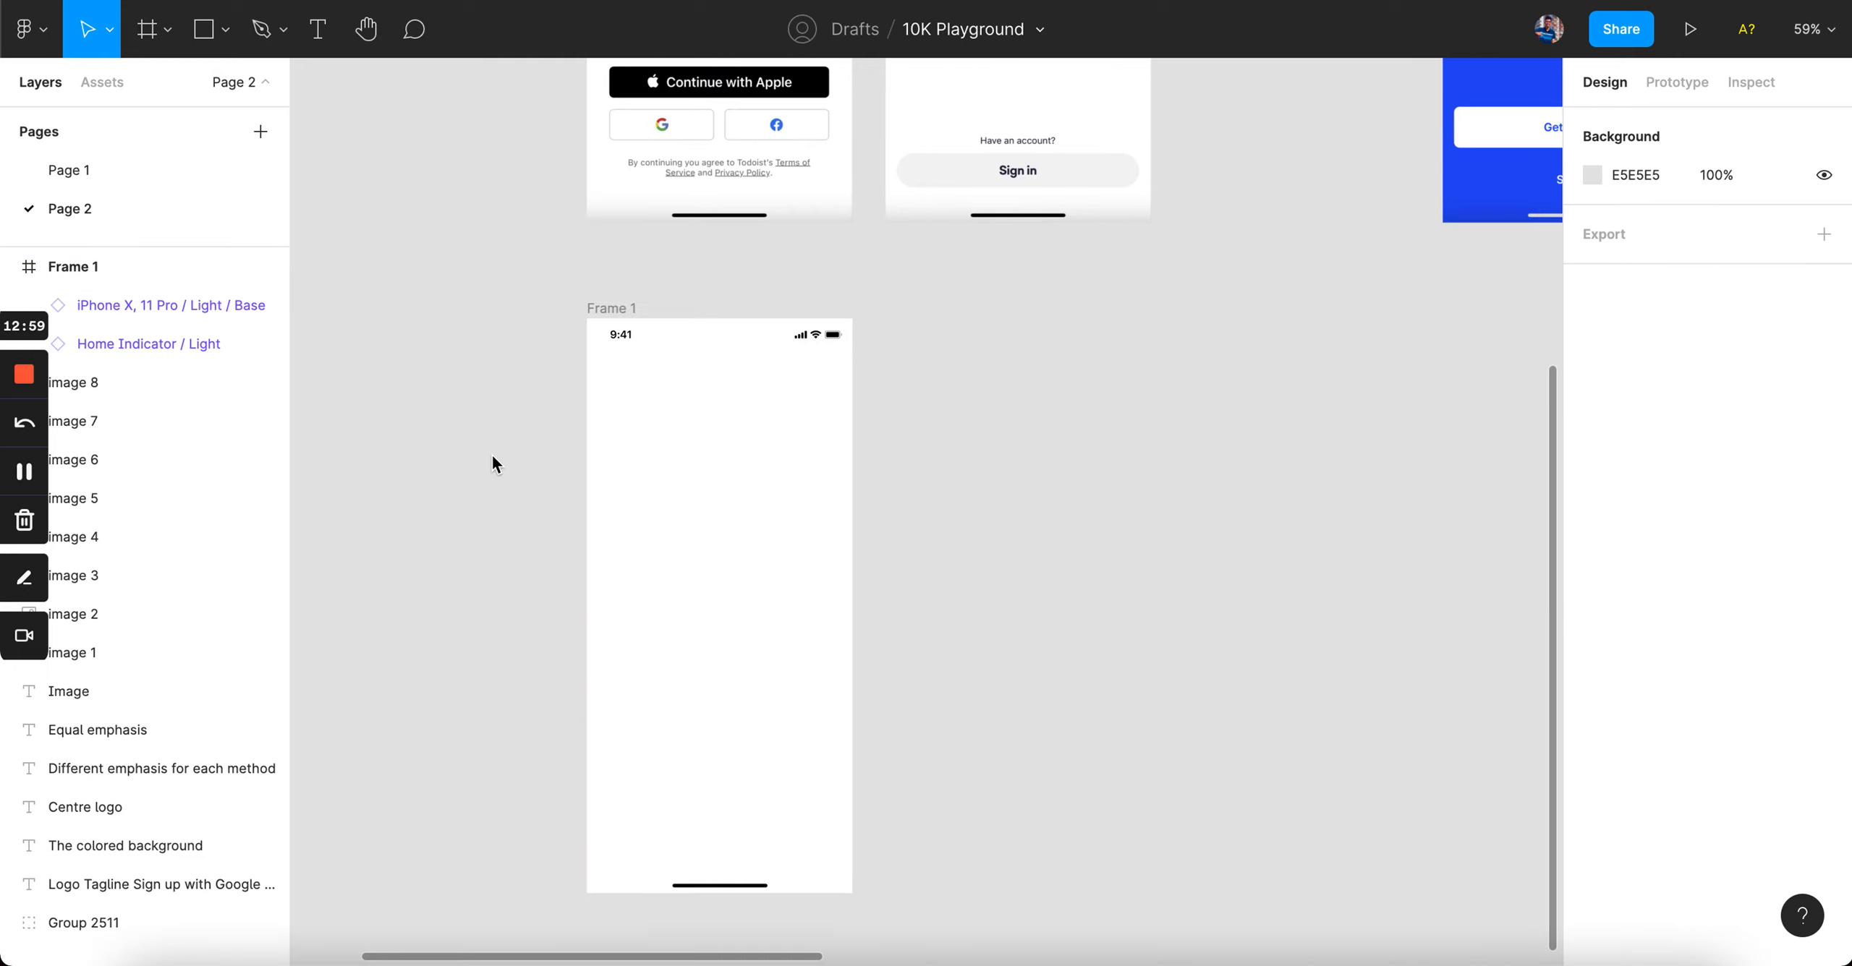
# - Move the red Foo logo from beside the numbered element list into the upper part of the phone frame
pyautogui.scroll(-3, 492, 455)
pyautogui.scroll(2, 492, 455)
pyautogui.hscroll(-3, 492, 455)
pyautogui.scroll(5, 482, 212)
pyautogui.click(474, 292)
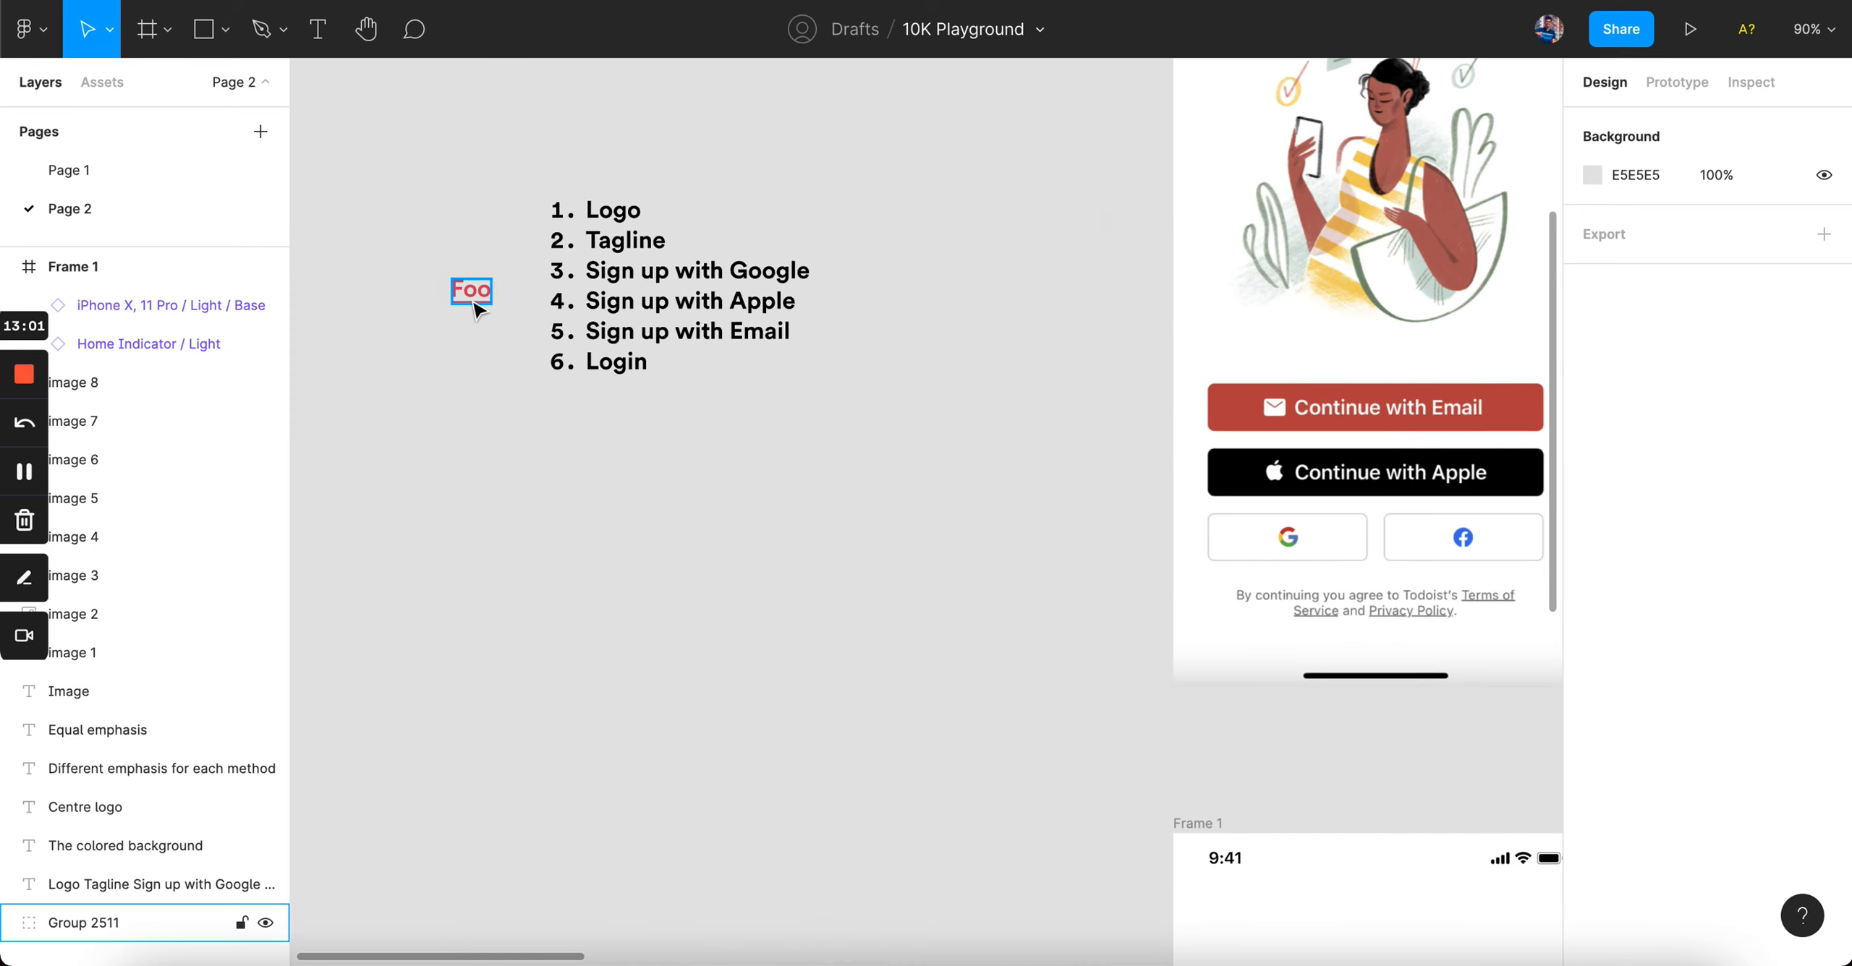
pyautogui.scroll(-3, 475, 297)
pyautogui.moveTo(410, 214); pyautogui.dragTo(936, 689)
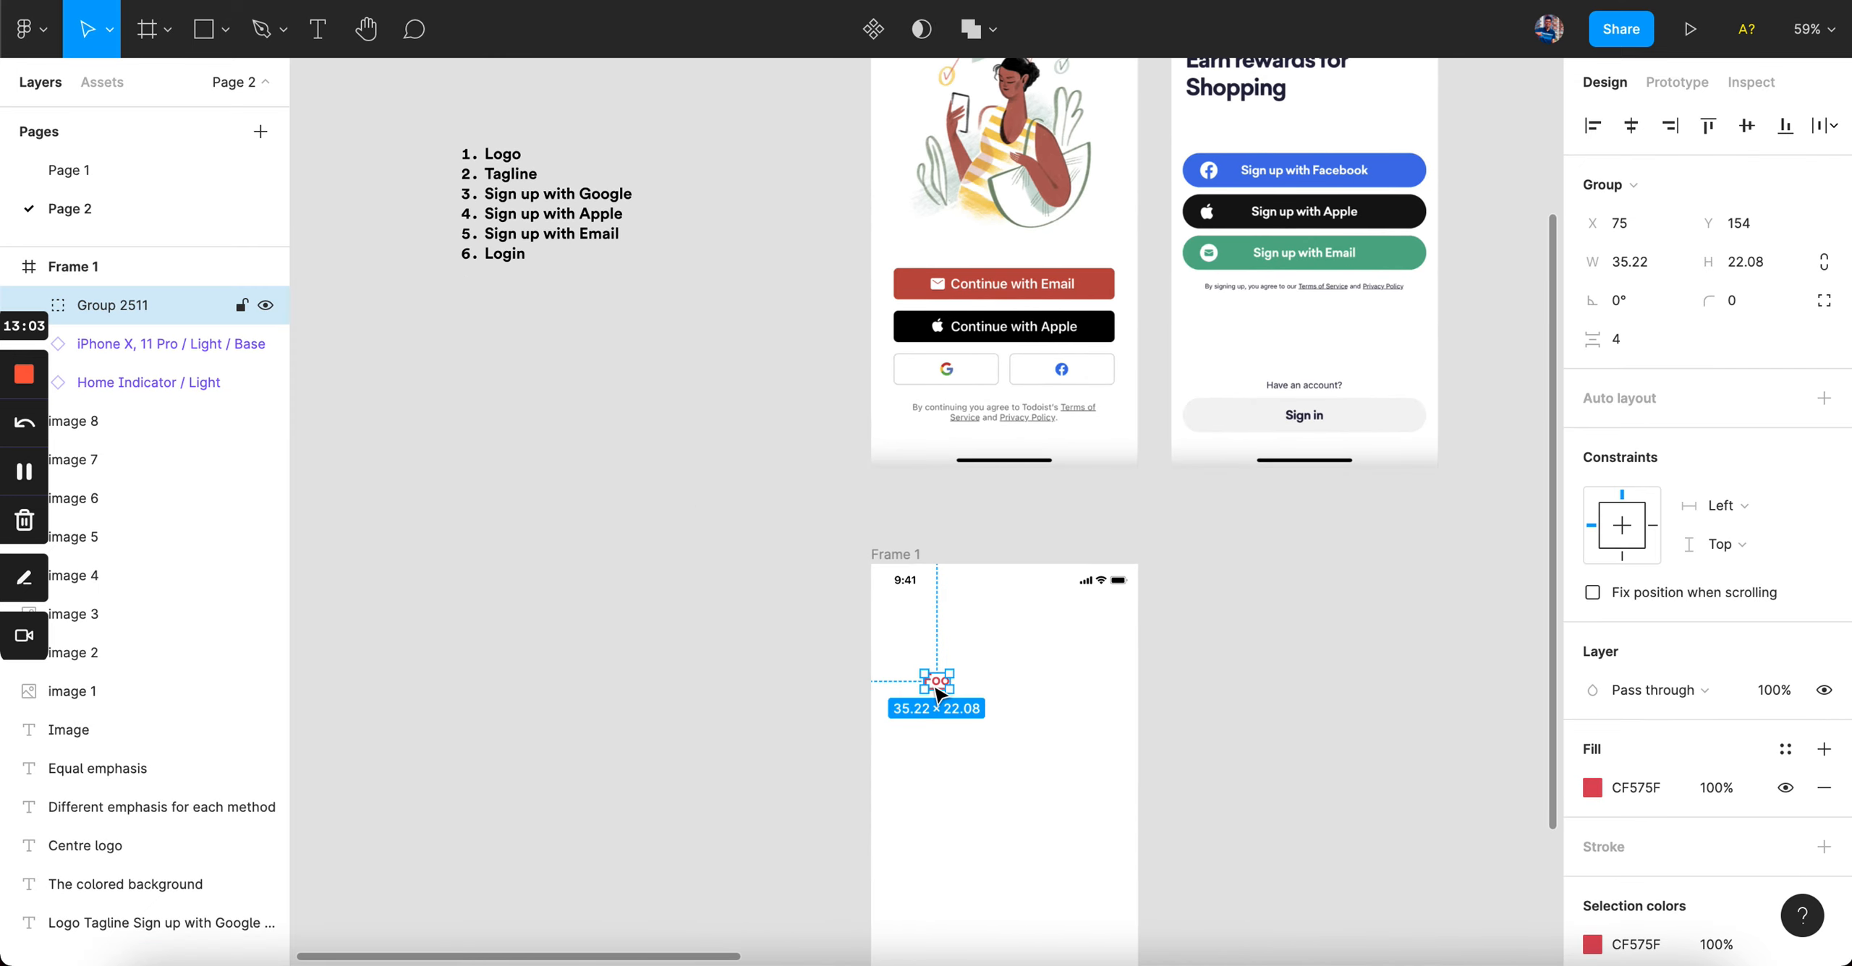
# - Scale the Foo logo up proportionally to a height of 48
pyautogui.scroll(5, 935, 688)
pyautogui.scroll(-3, 935, 689)
pyautogui.scroll(-3, 935, 688)
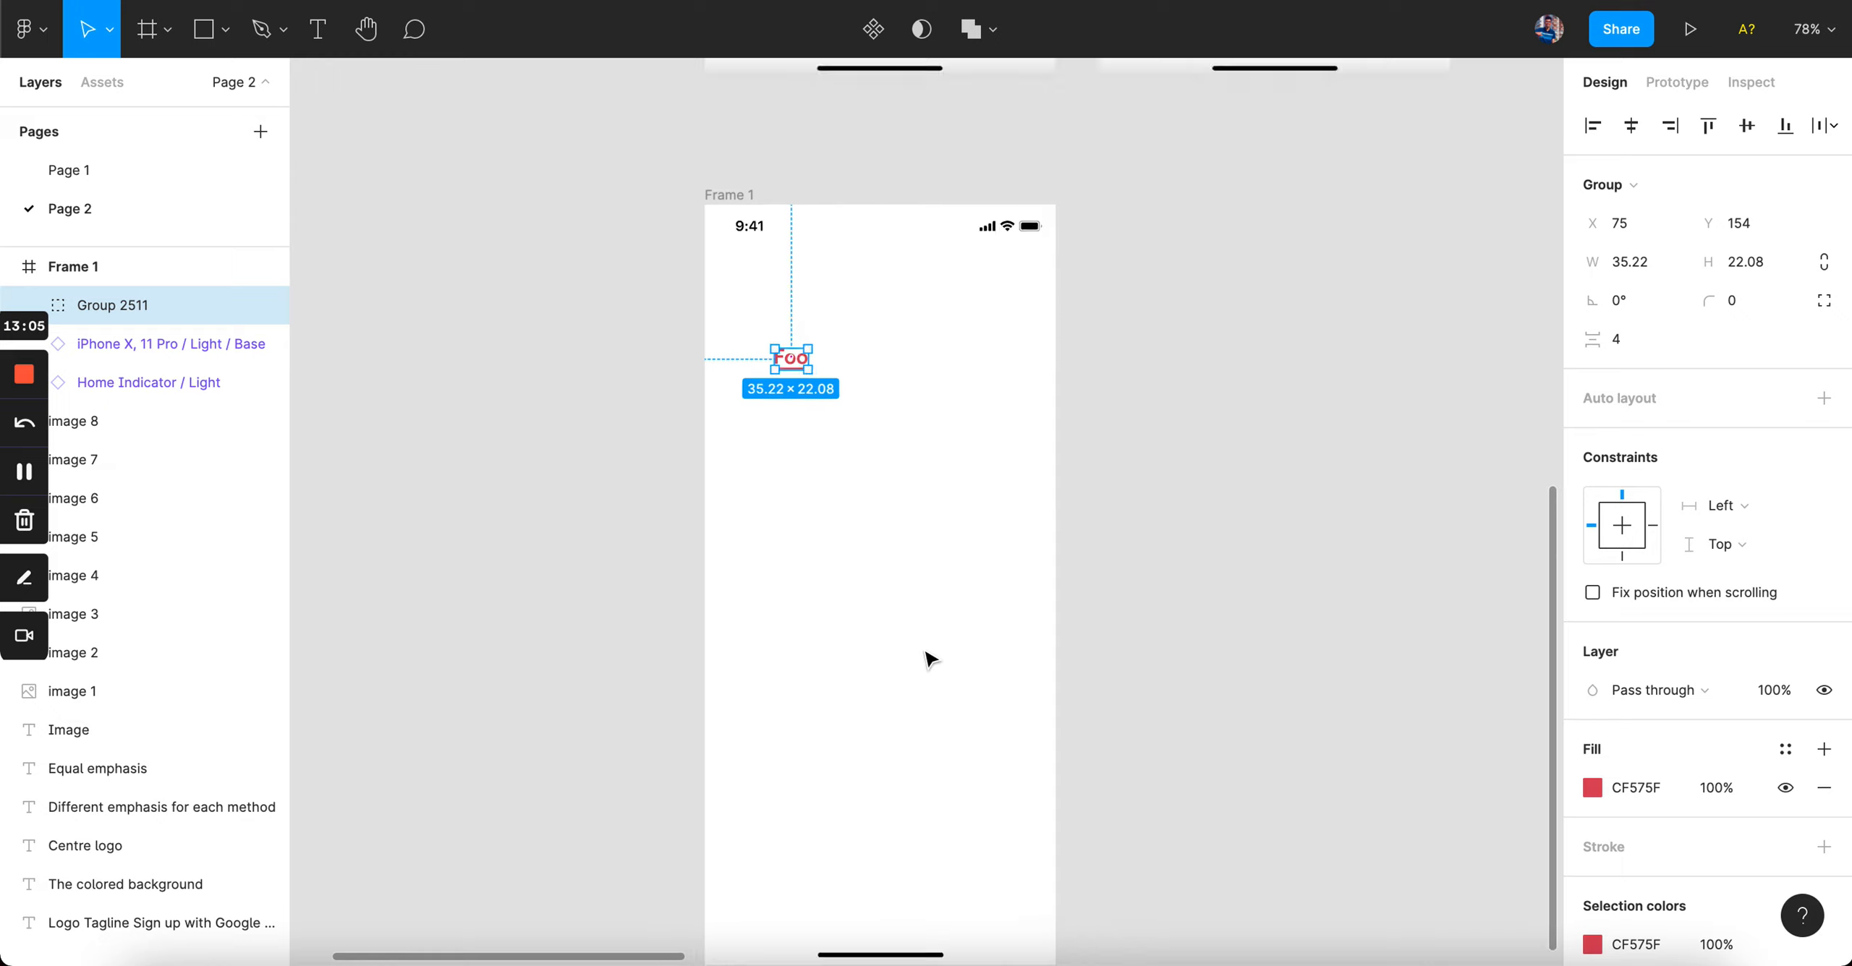
pyautogui.scroll(5, 810, 322)
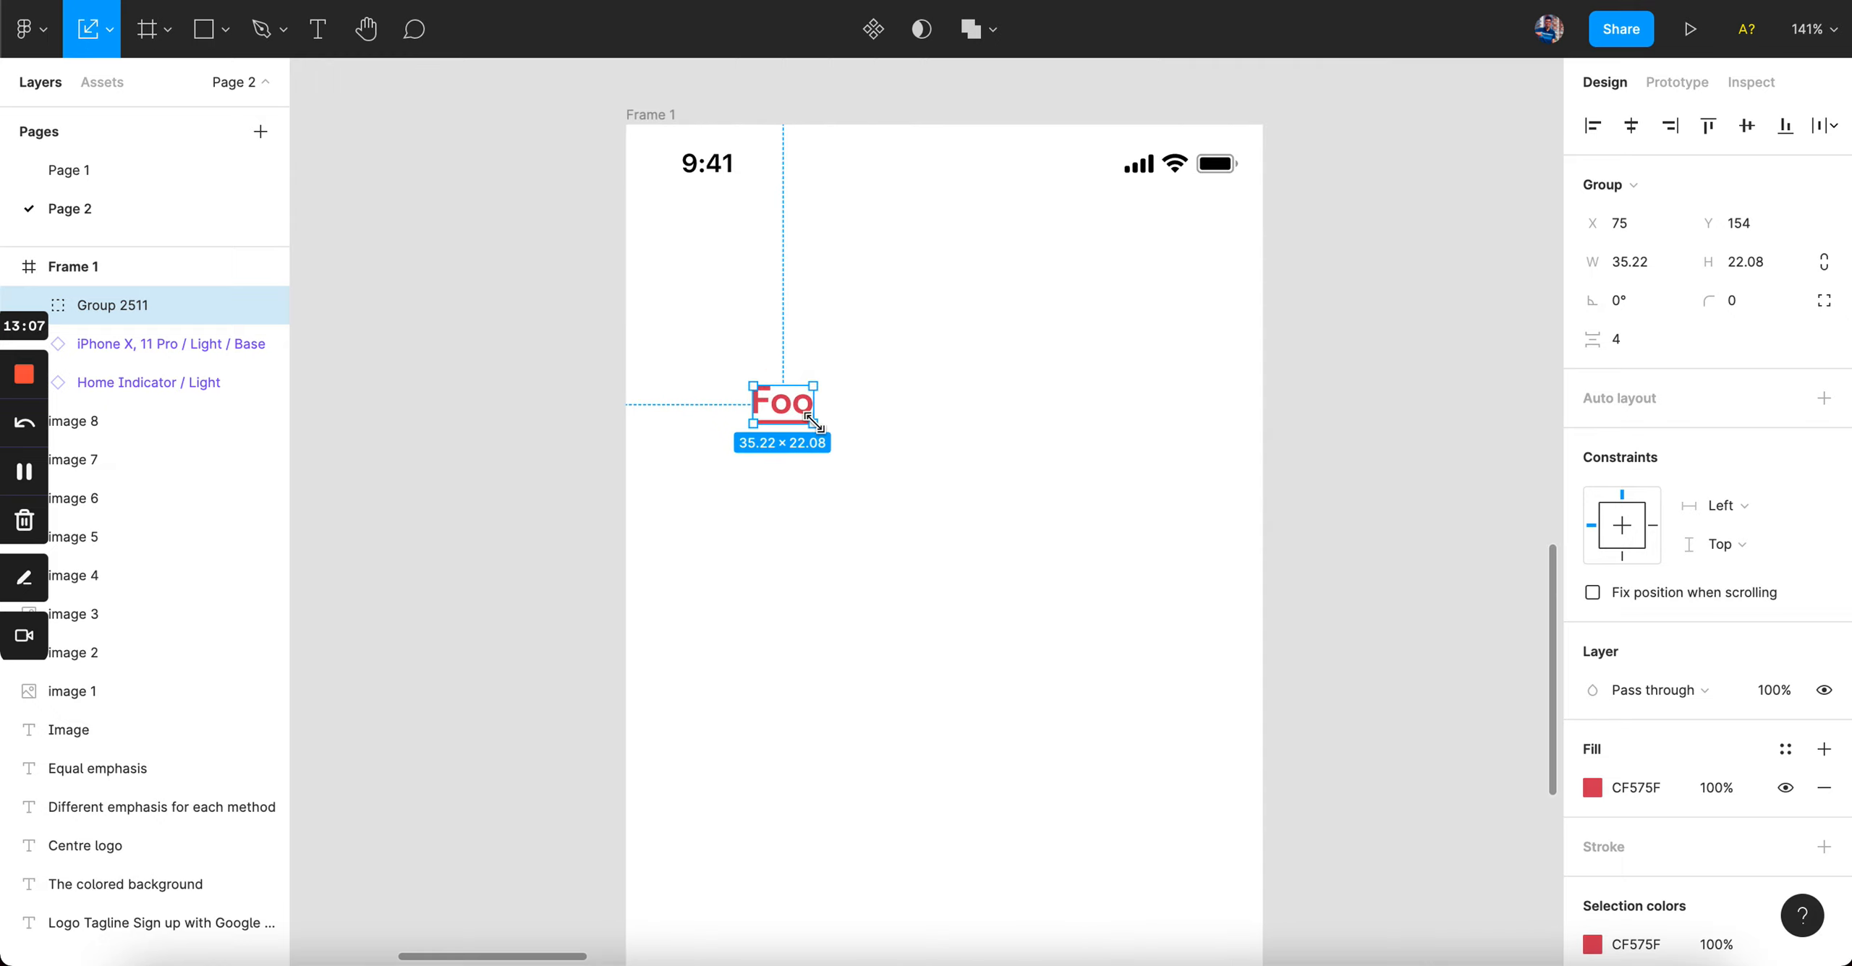
pyautogui.moveTo(819, 424); pyautogui.dragTo(861, 441)
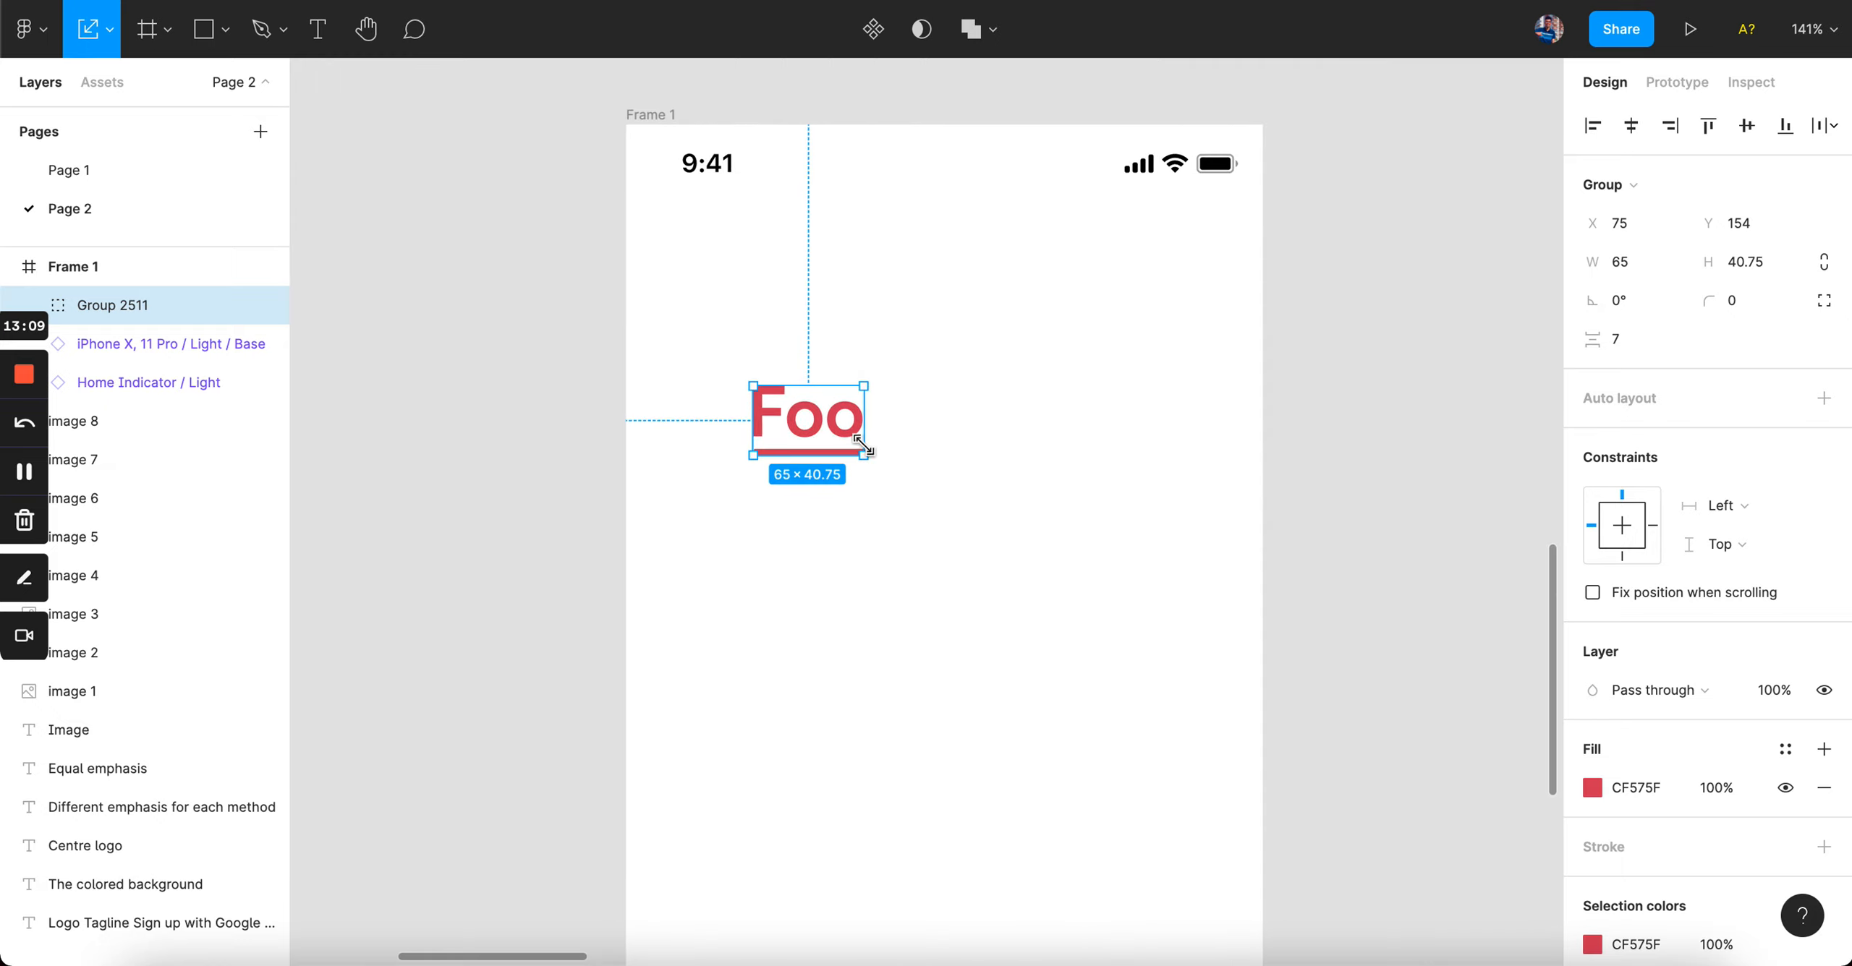
pyautogui.click(1755, 262)
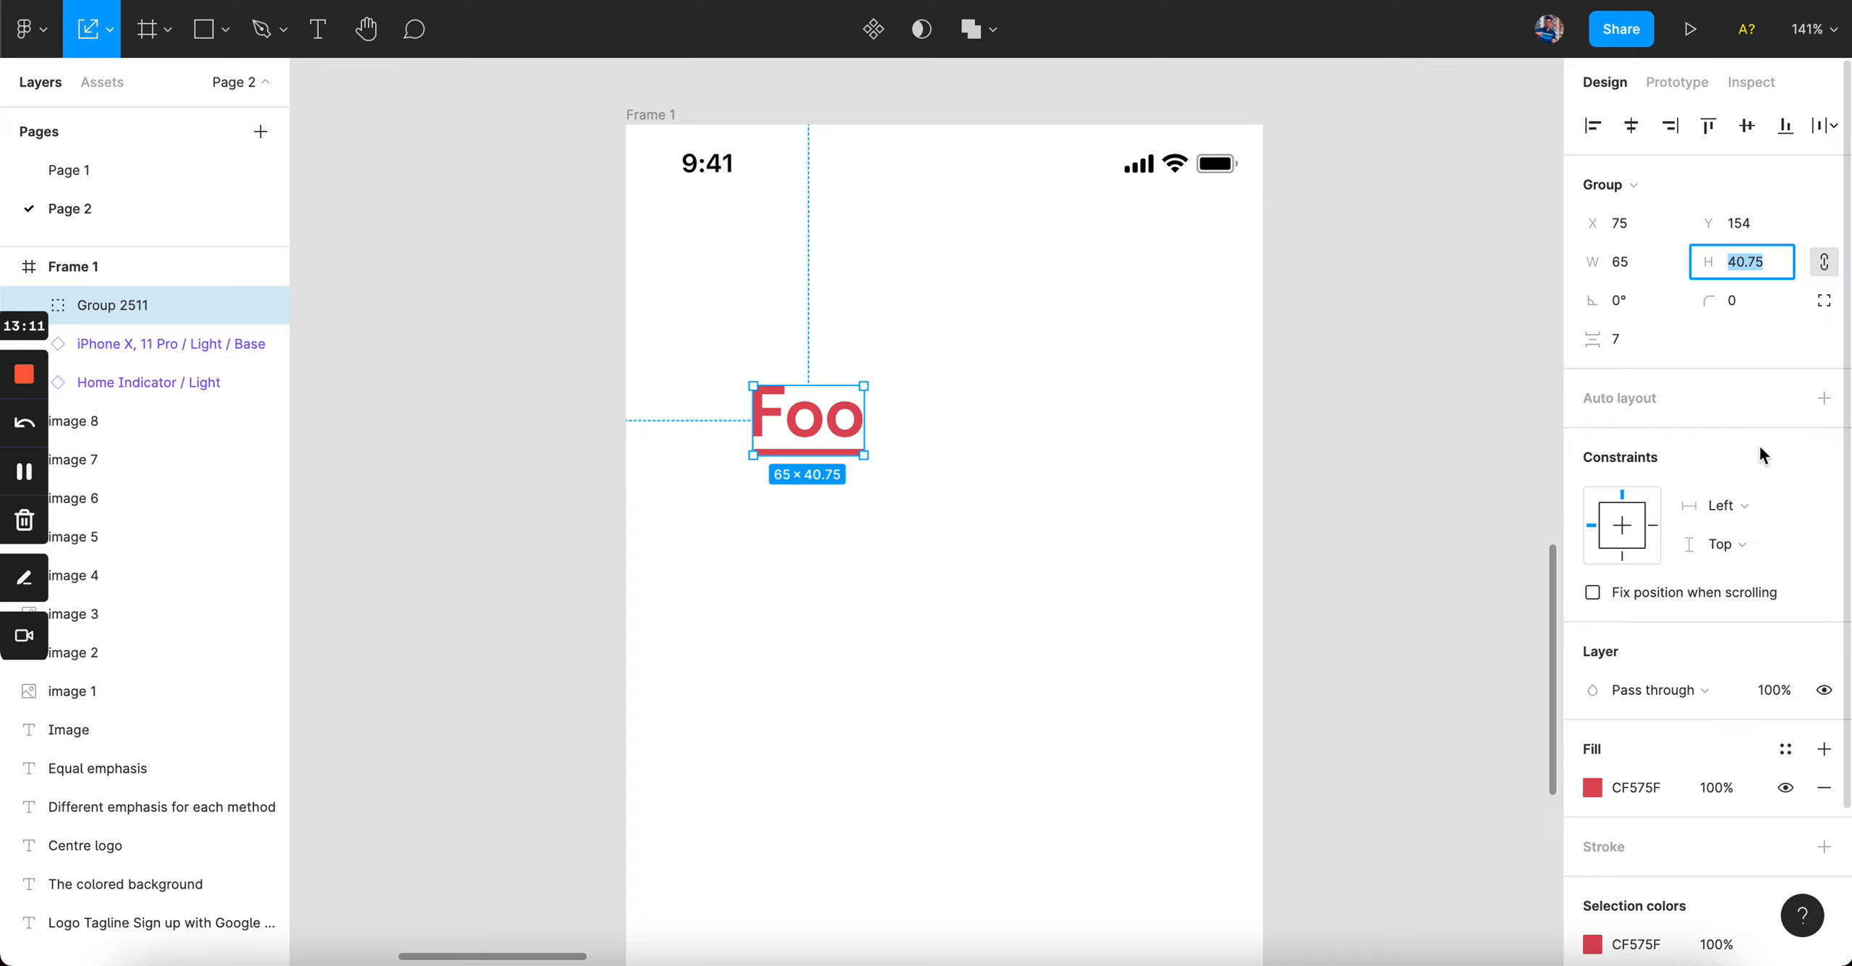
pyautogui.write('48')
pyautogui.press('Return')
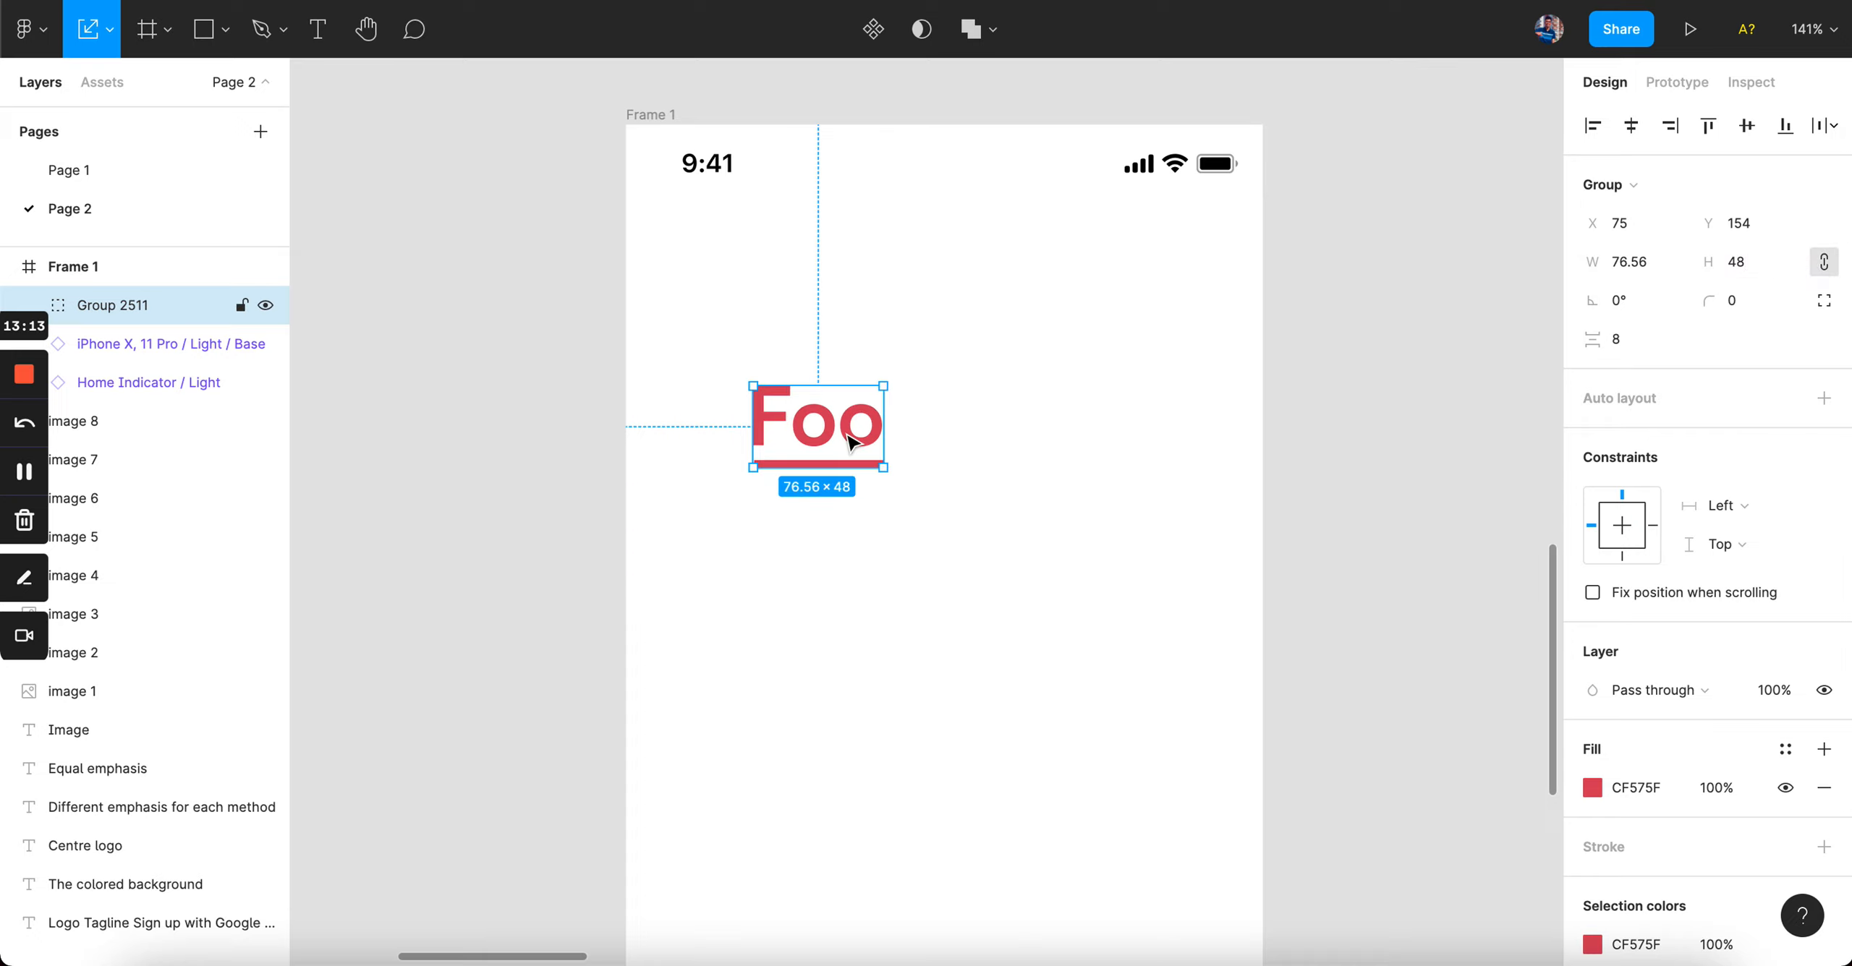
# - Move the Foo logo to the frame's upper-left area below the status bar, at about X 37, Y 94
pyautogui.moveTo(847, 434); pyautogui.dragTo(781, 331)
pyautogui.scroll(-5, 781, 335)
pyautogui.scroll(2, 781, 335)
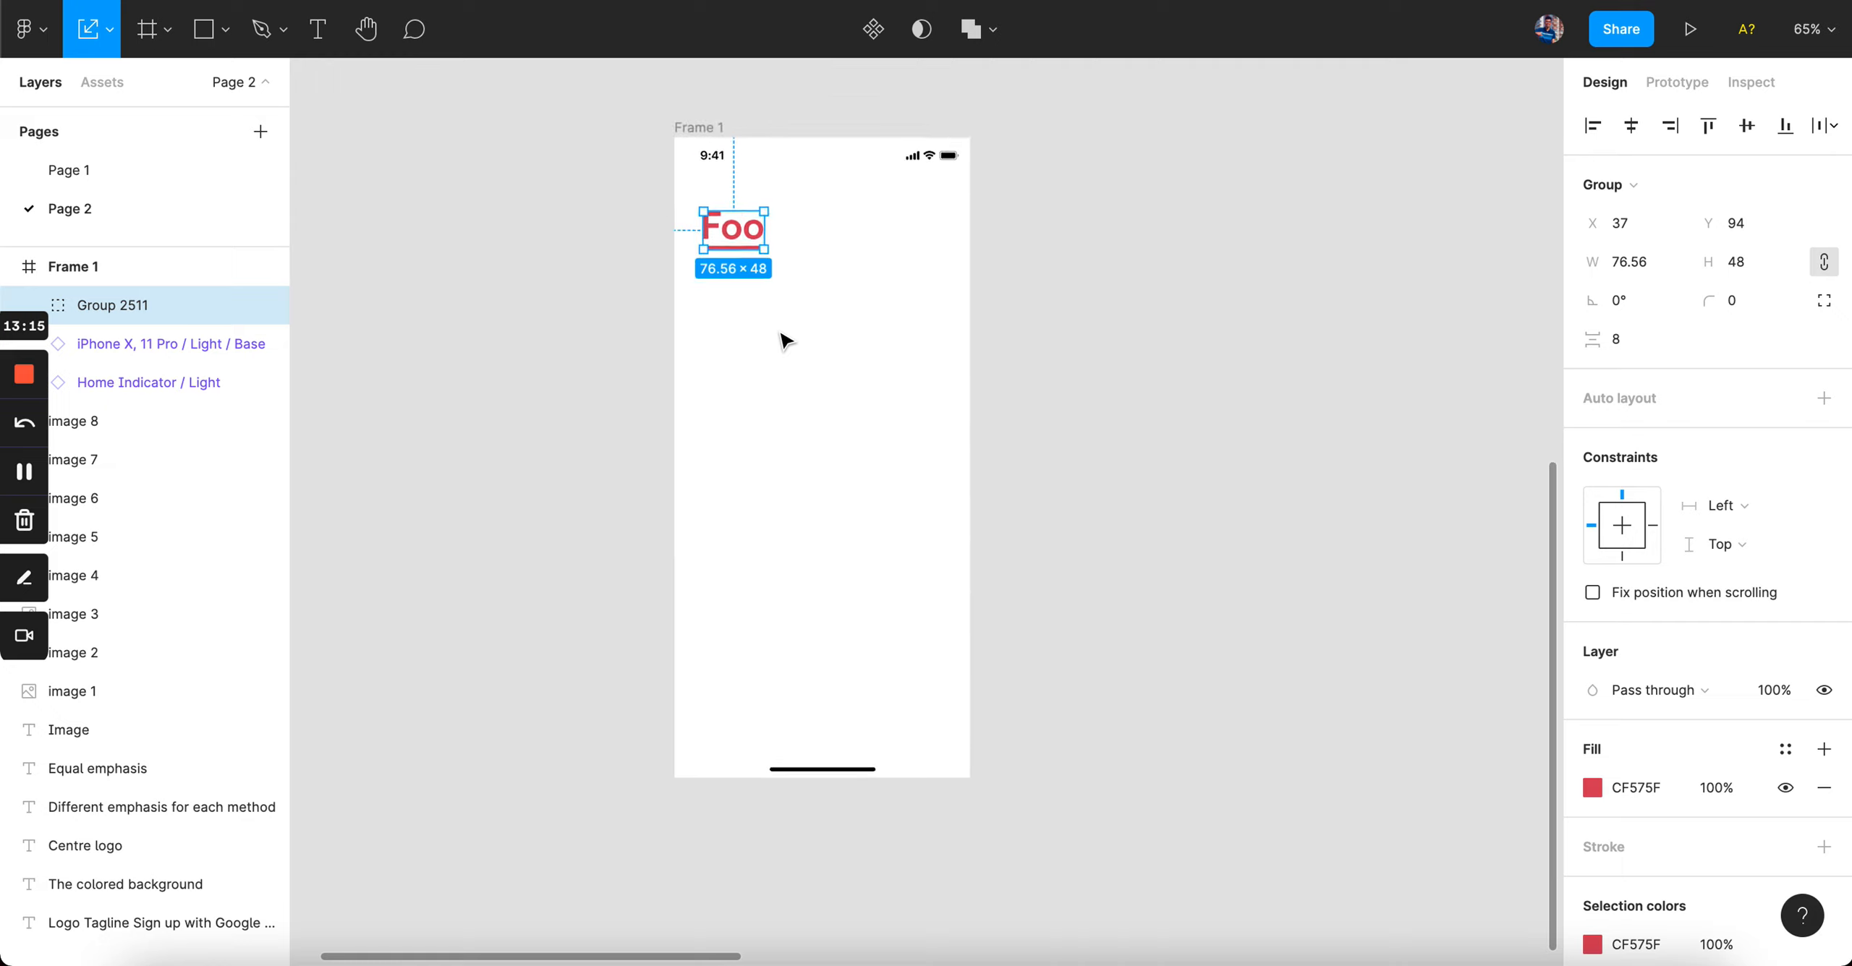
# - Scale the Foo logo down proportionally to a height of 30
pyautogui.scroll(5, 737, 291)
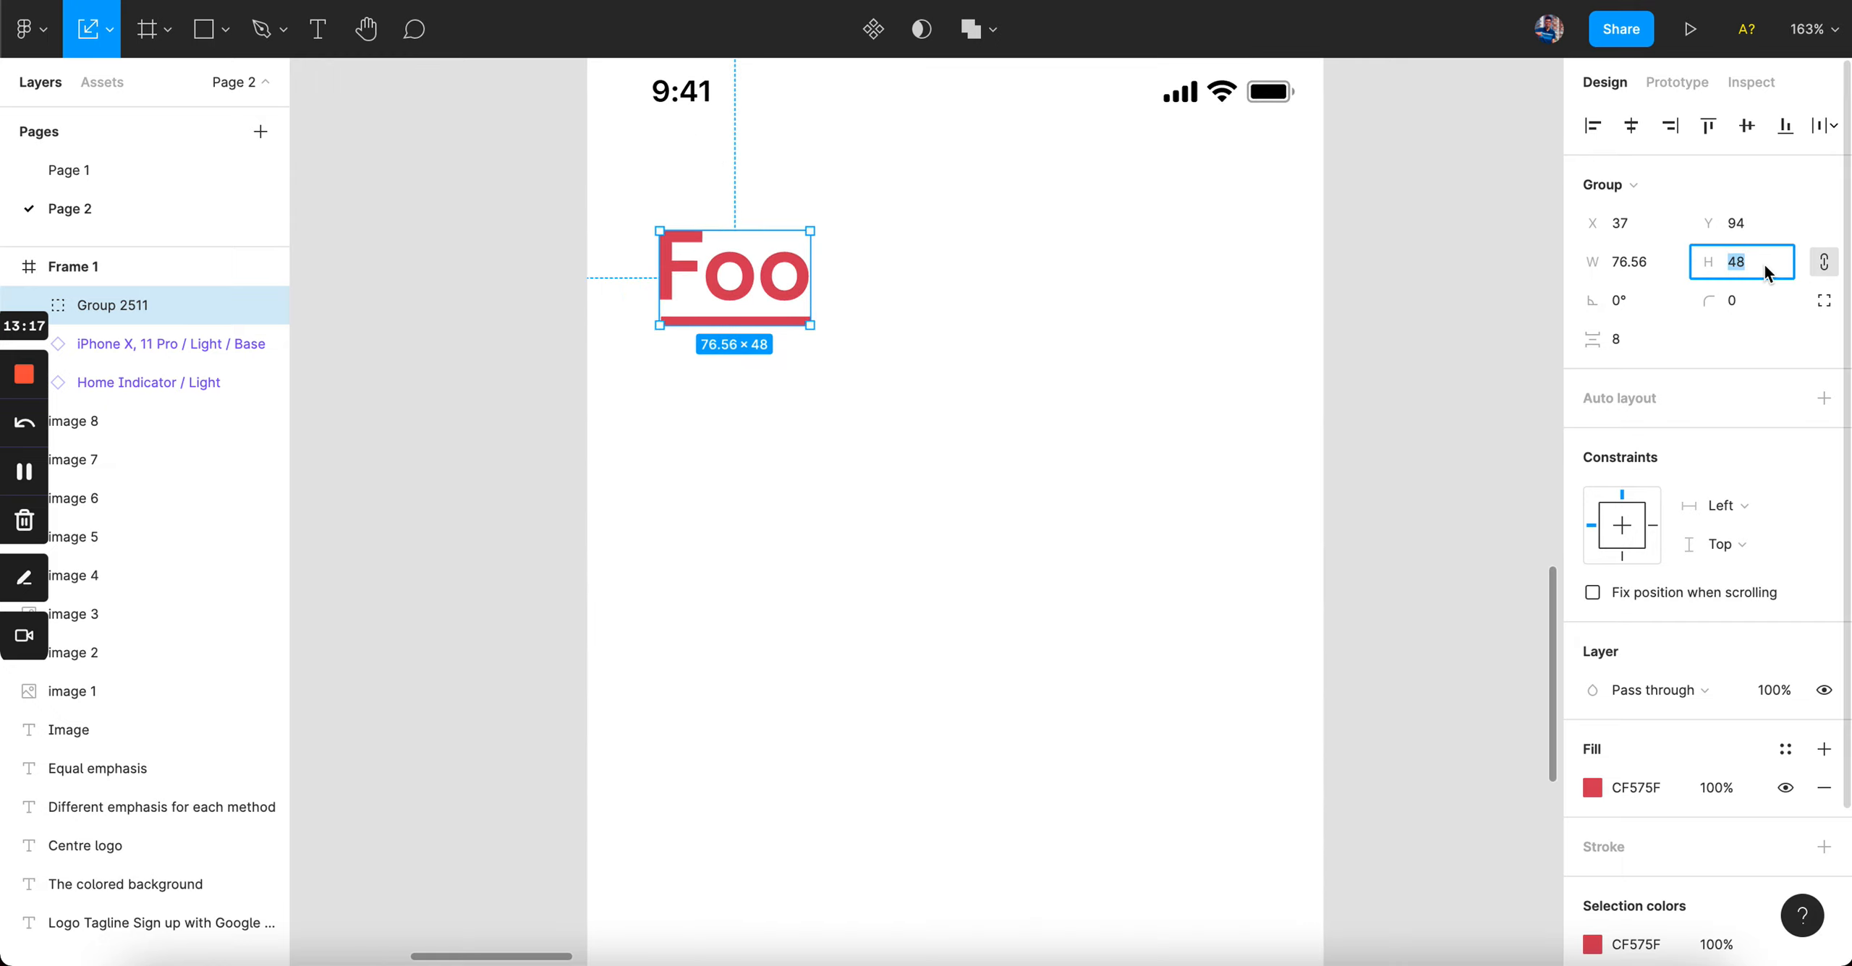
pyautogui.write('30')
pyautogui.press('Return')
# - Move the Foo logo toward the frame's left edge, to X 24
pyautogui.scroll(3, 713, 353)
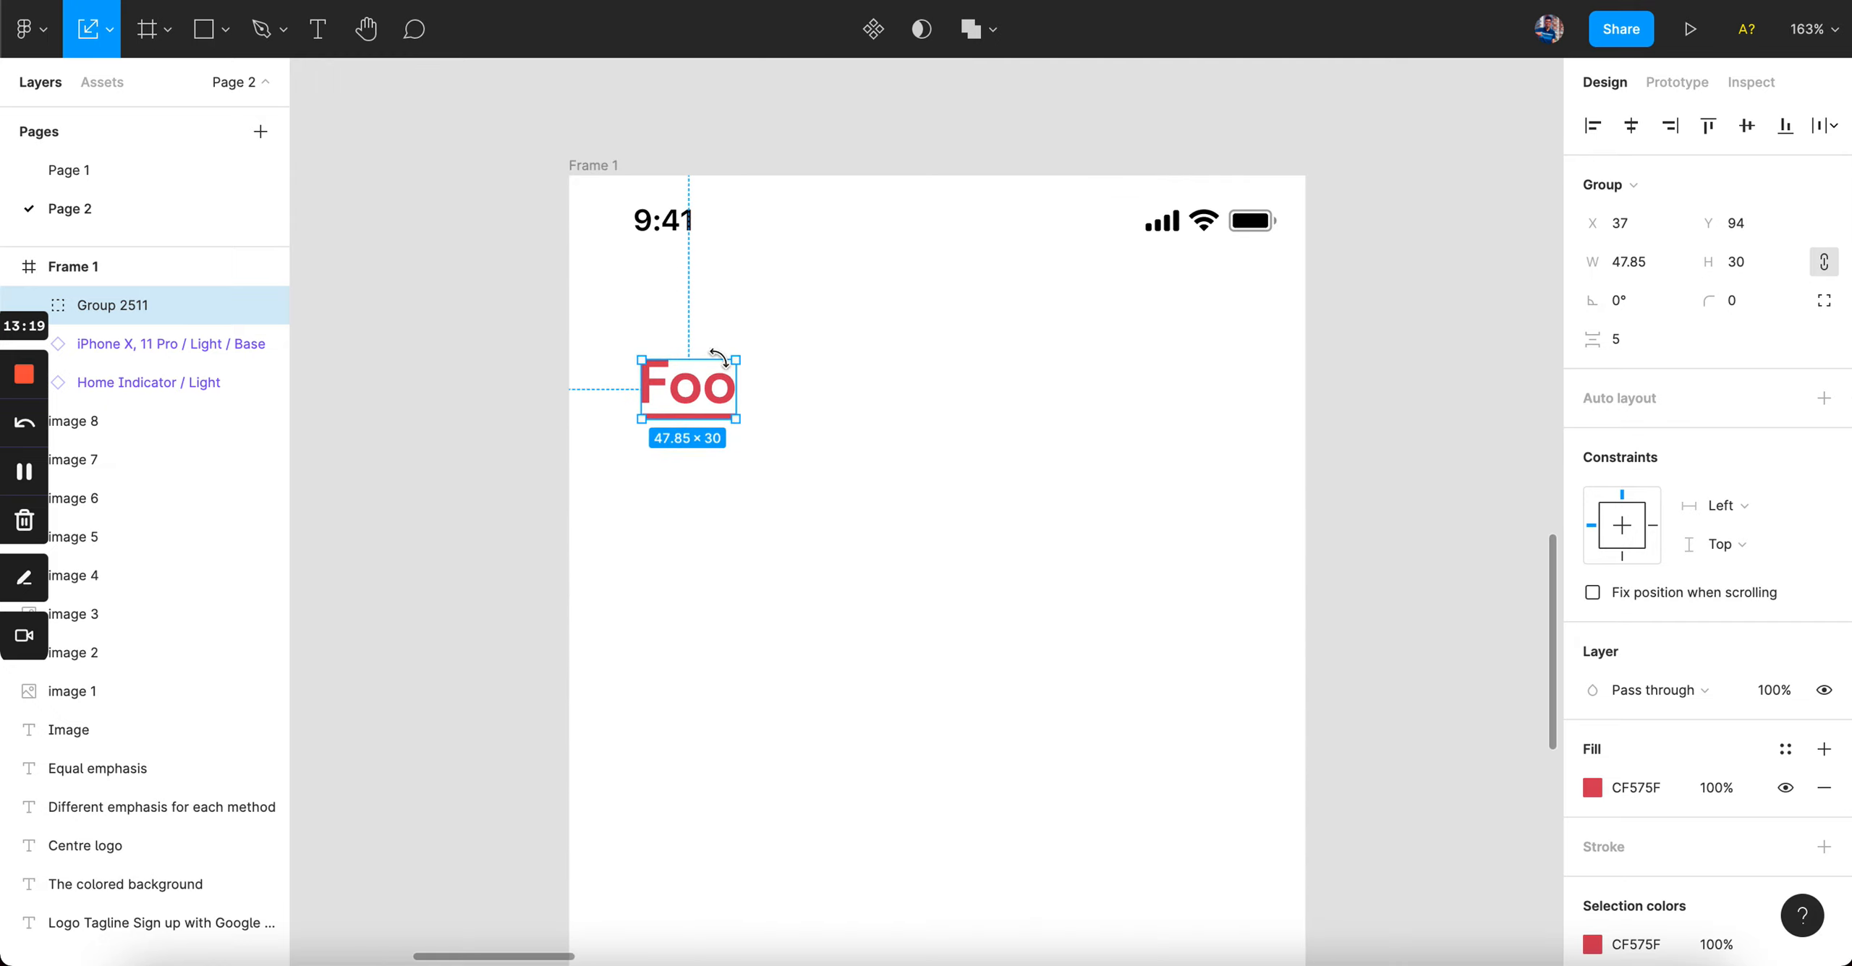
pyautogui.moveTo(688, 388); pyautogui.dragTo(680, 388)
pyautogui.hotkey('shift', 'Left')
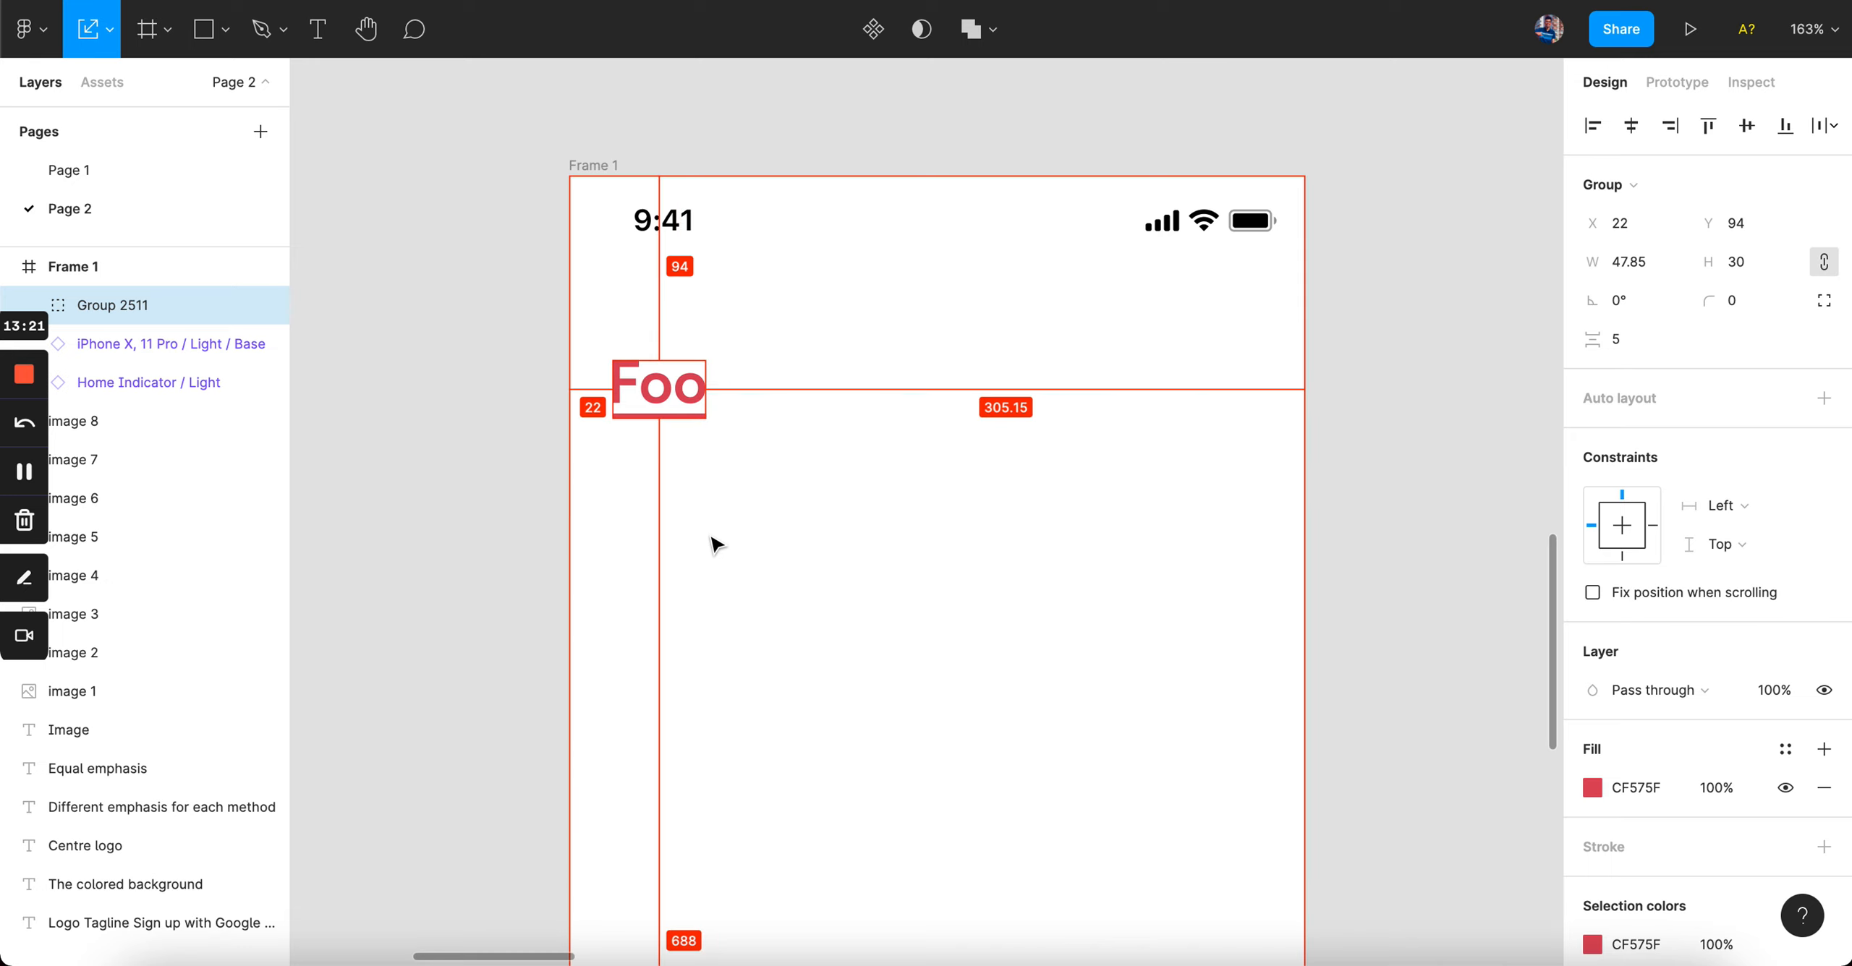
pyautogui.press('Right')
# - Check the side margin beside the Todoist reference's buttons with a temporary rectangle and remove the rectangle
pyautogui.scroll(8, 716, 545)
pyautogui.scroll(-3, 716, 544)
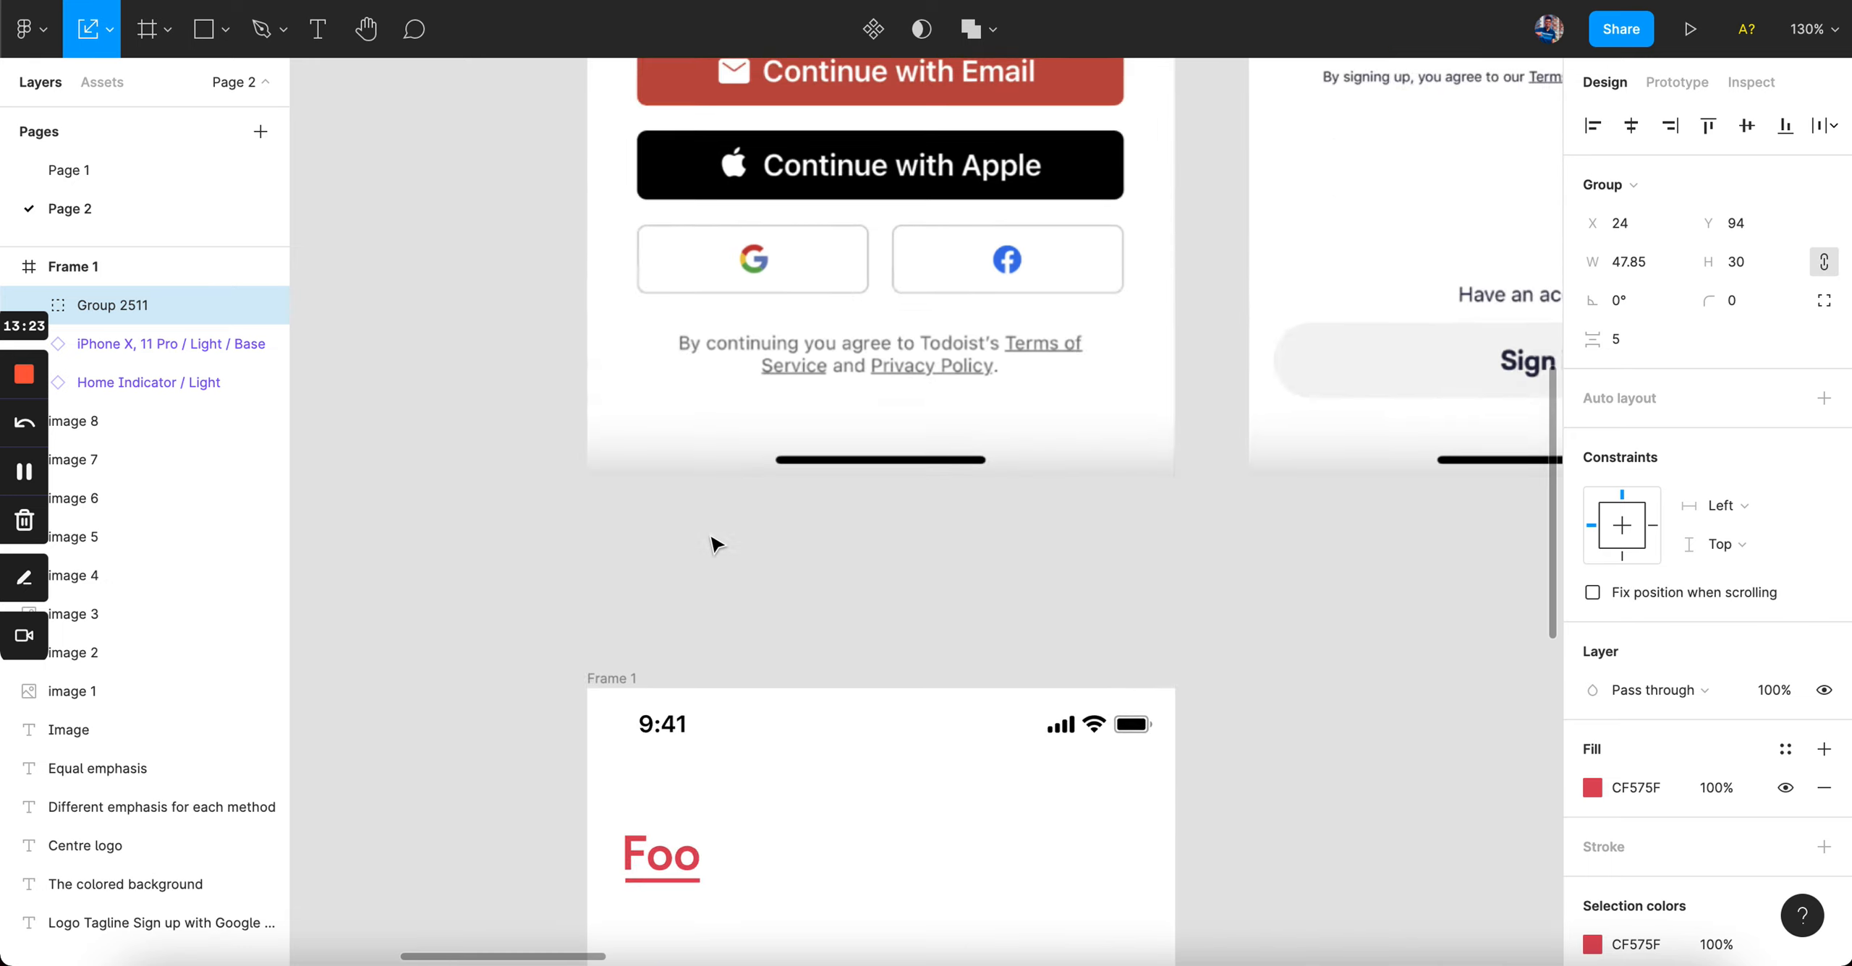
pyautogui.scroll(5, 716, 545)
pyautogui.scroll(-2, 716, 544)
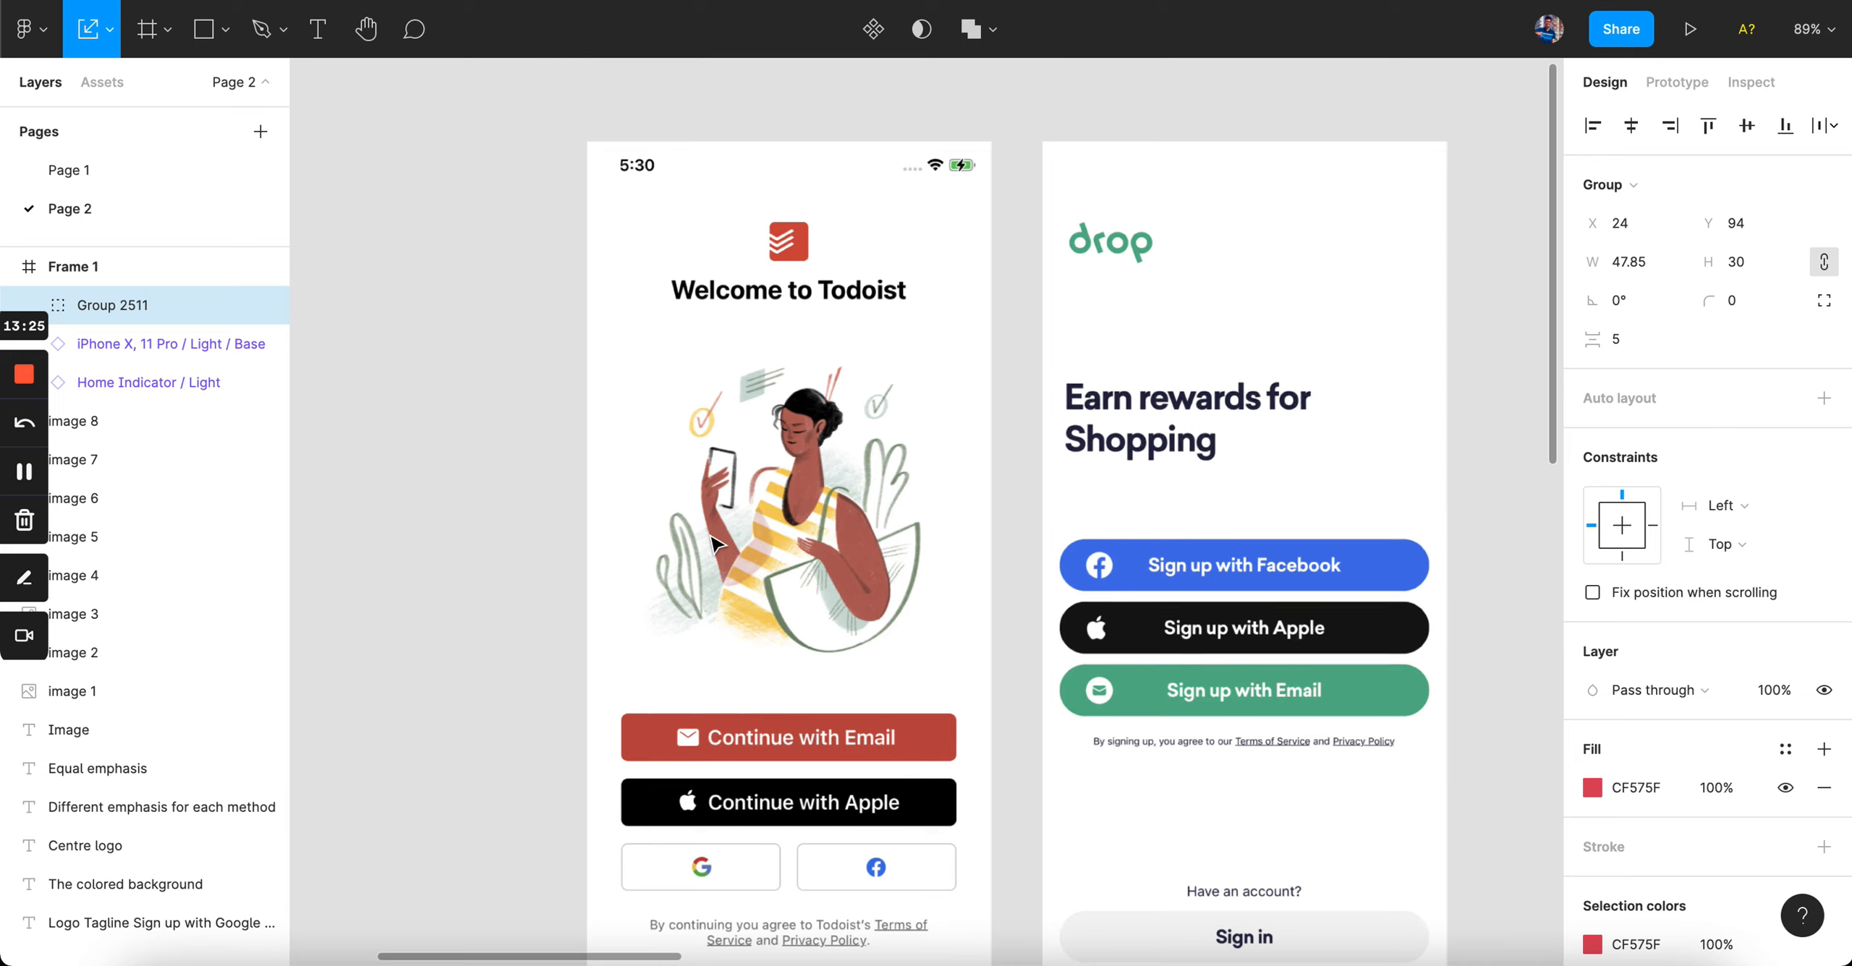
pyautogui.scroll(3, 716, 545)
pyautogui.scroll(-3, 713, 542)
pyautogui.scroll(6, 549, 649)
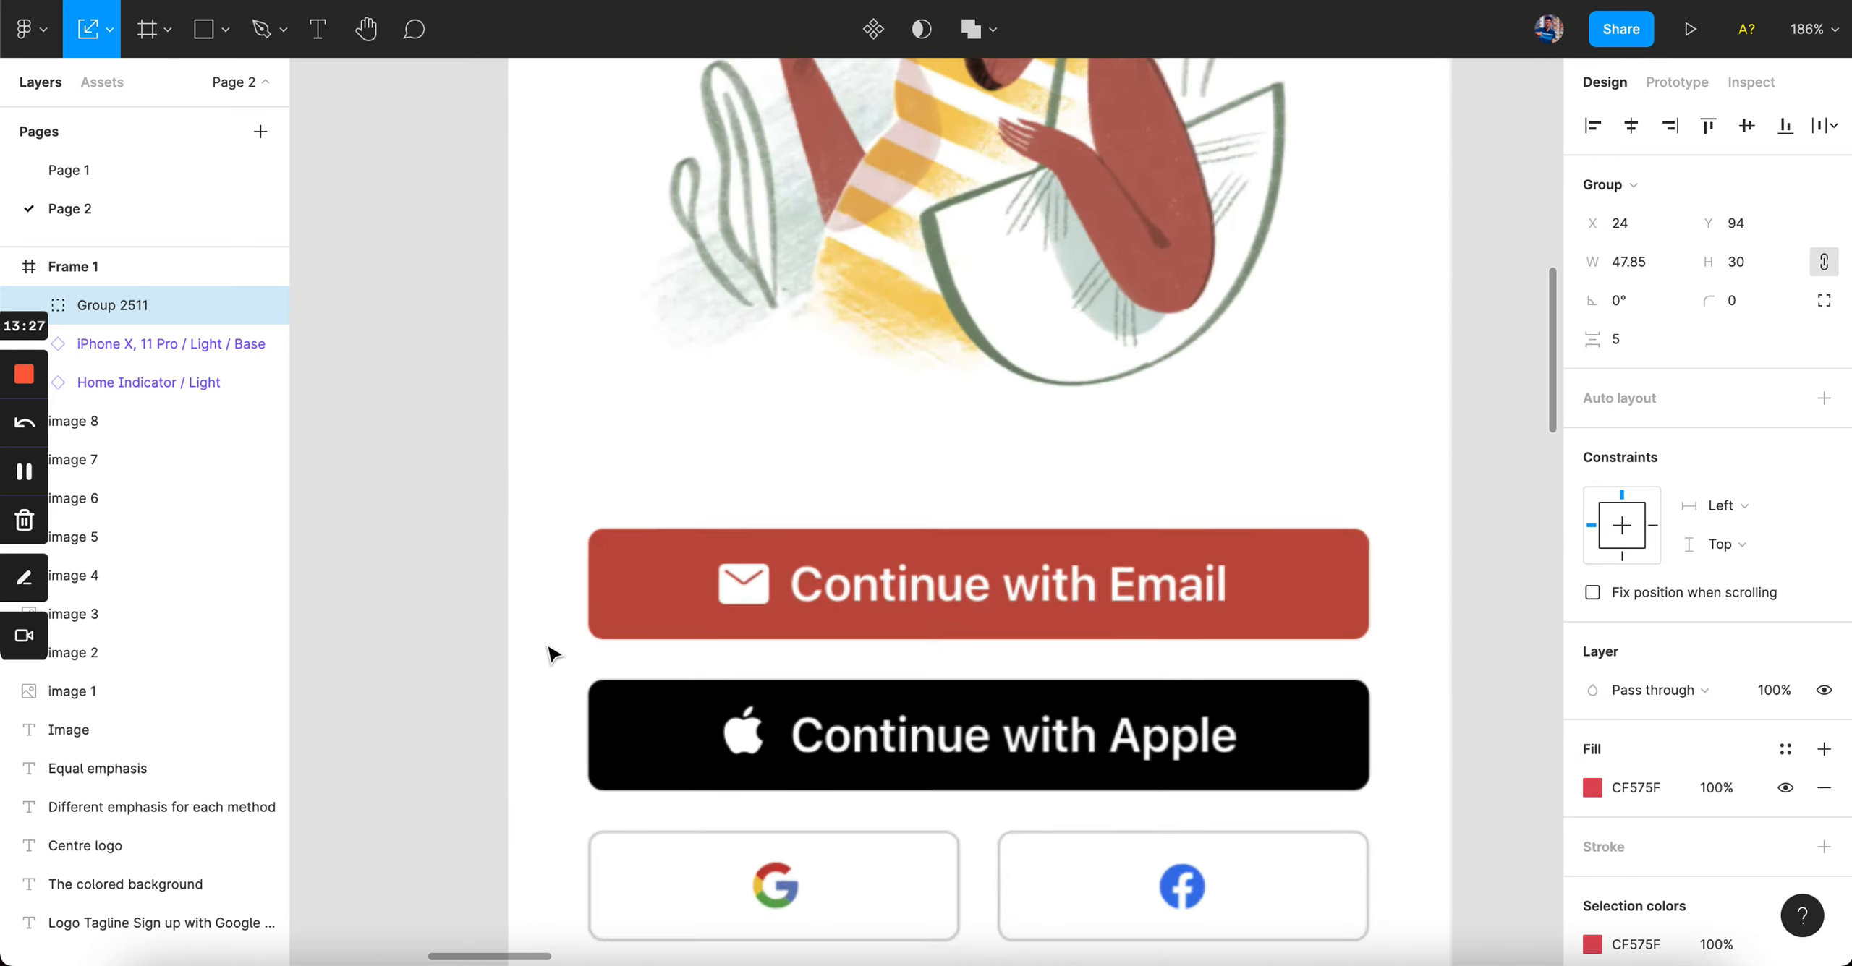
pyautogui.press('r')
pyautogui.moveTo(485, 502); pyautogui.dragTo(611, 651)
pyautogui.press('BackSpace')
# - Measure the margin beside the Drop reference's "Earn rewards for Shopping" headline with a temporary rectangle and remove it
pyautogui.scroll(-6, 615, 657)
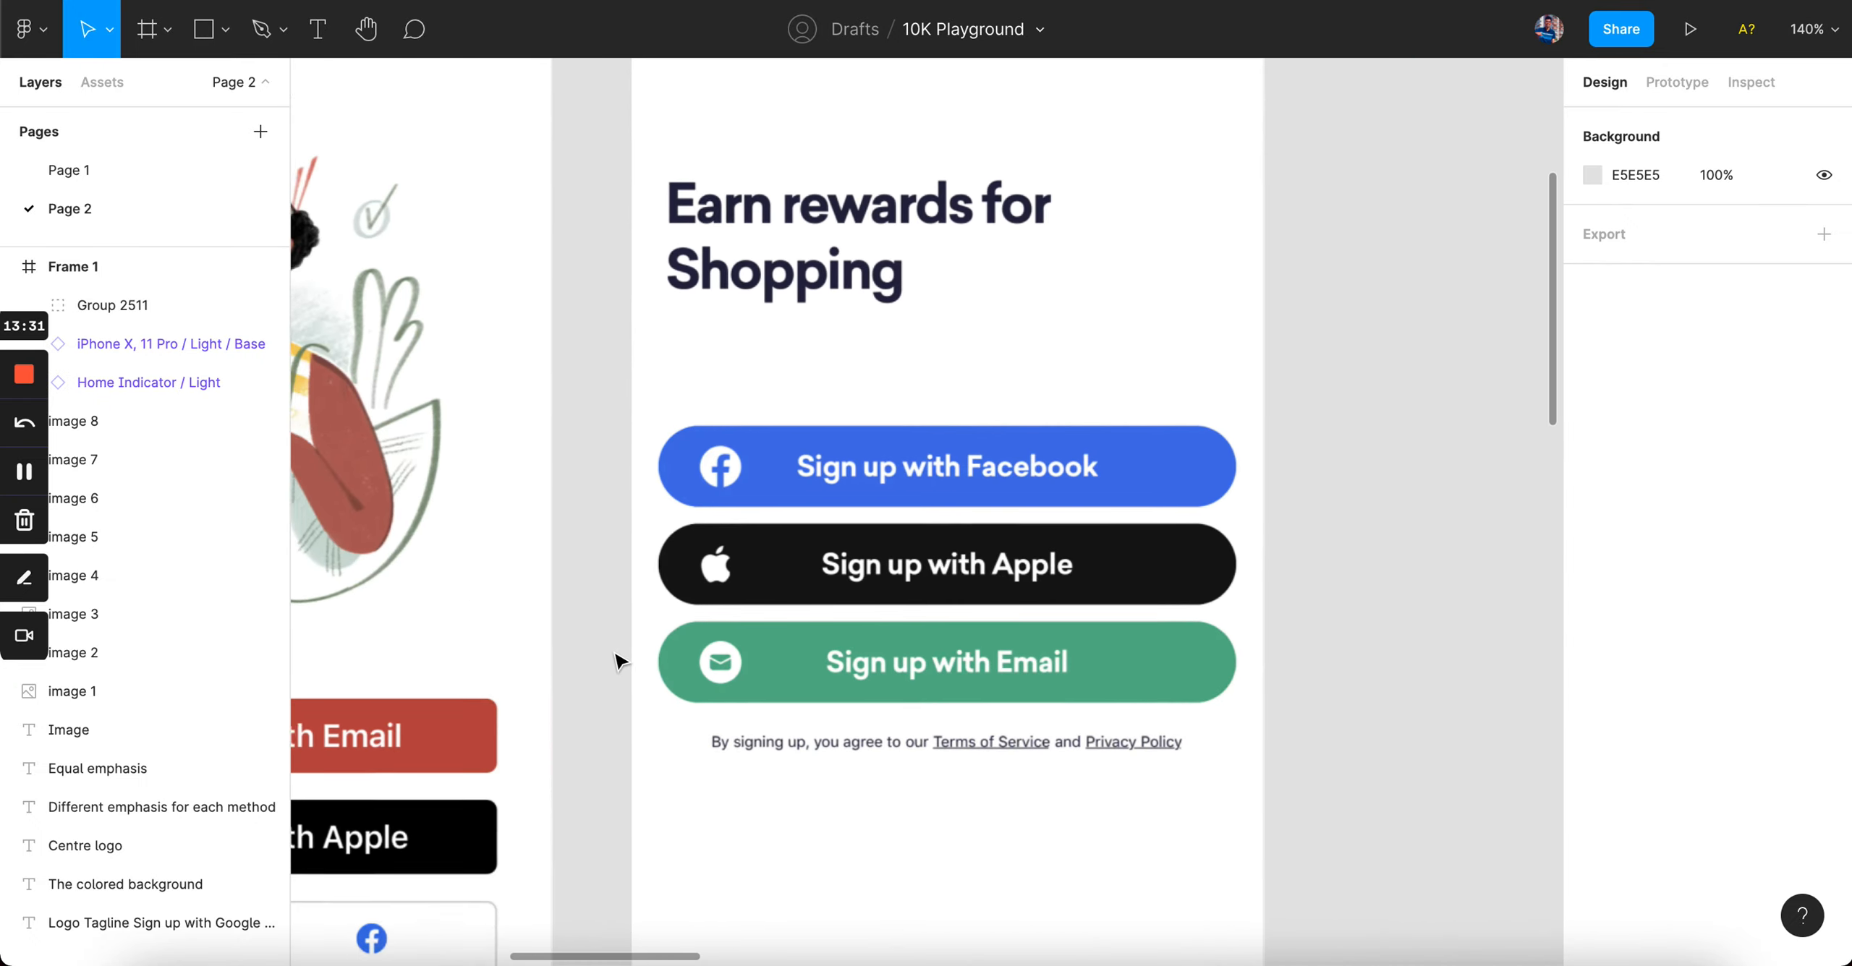
pyautogui.scroll(3, 616, 657)
pyautogui.scroll(3, 649, 326)
pyautogui.scroll(3, 644, 599)
pyautogui.scroll(-1, 624, 618)
pyautogui.press('r')
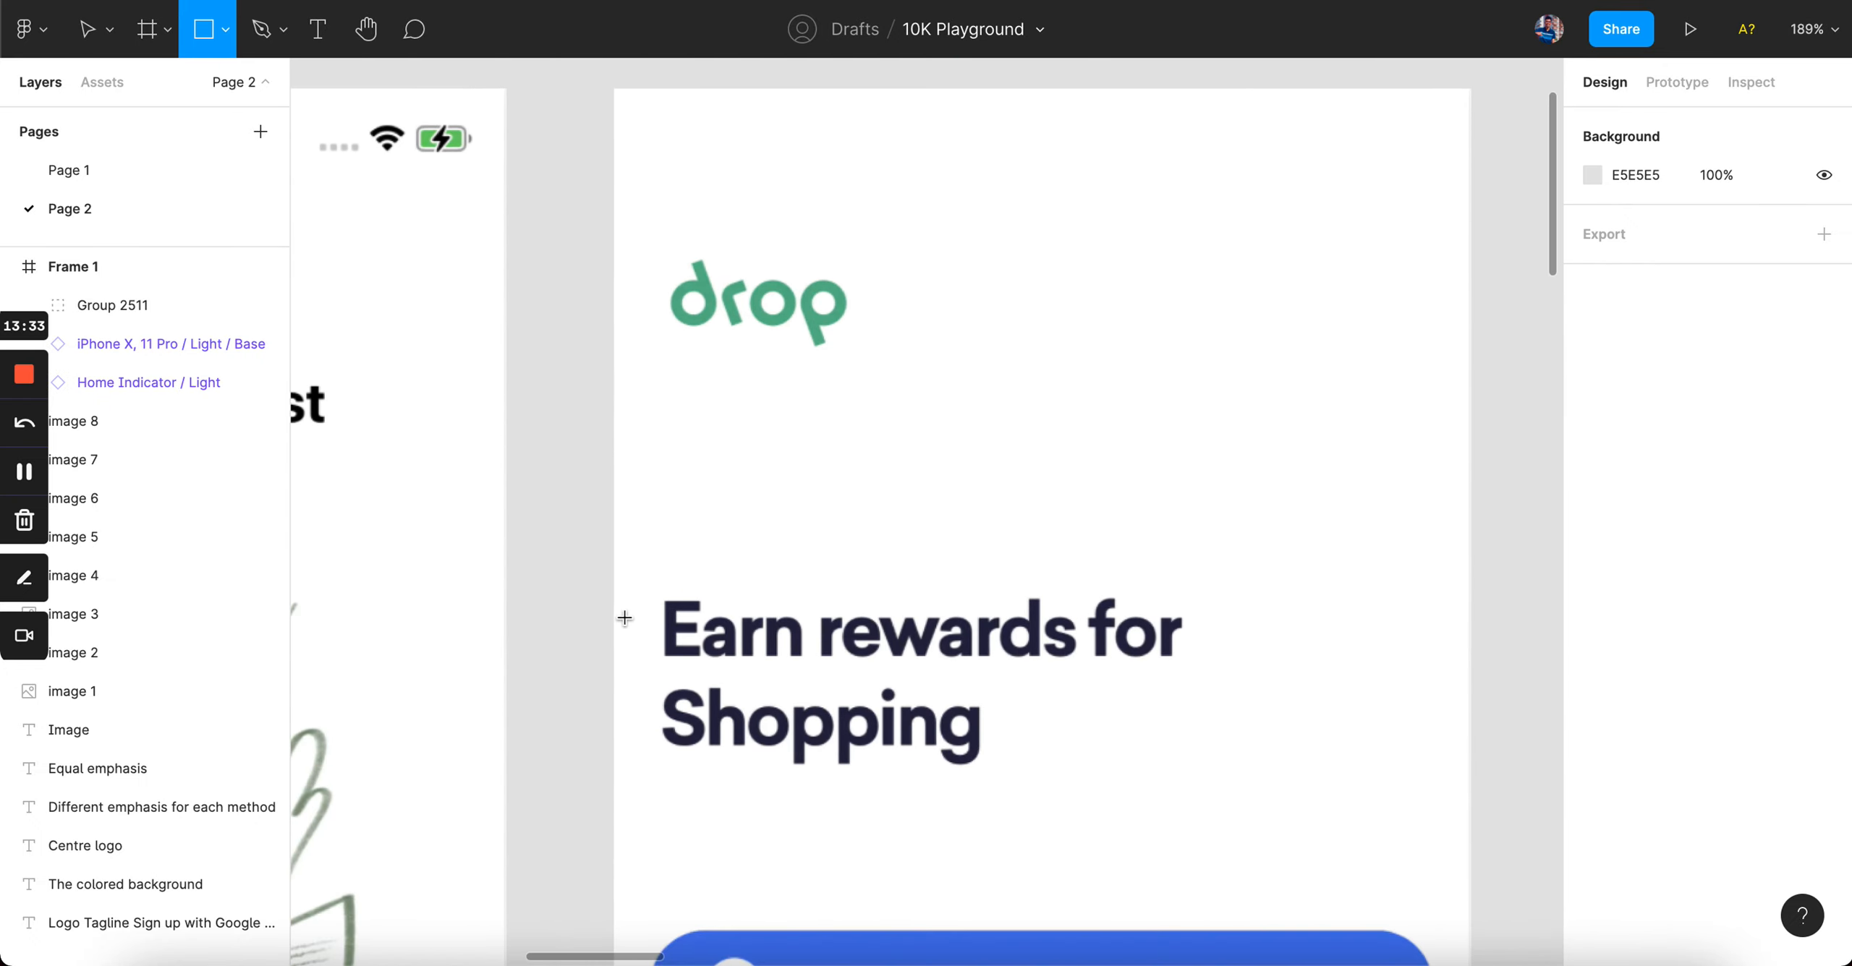
pyautogui.moveTo(614, 613); pyautogui.dragTo(663, 709)
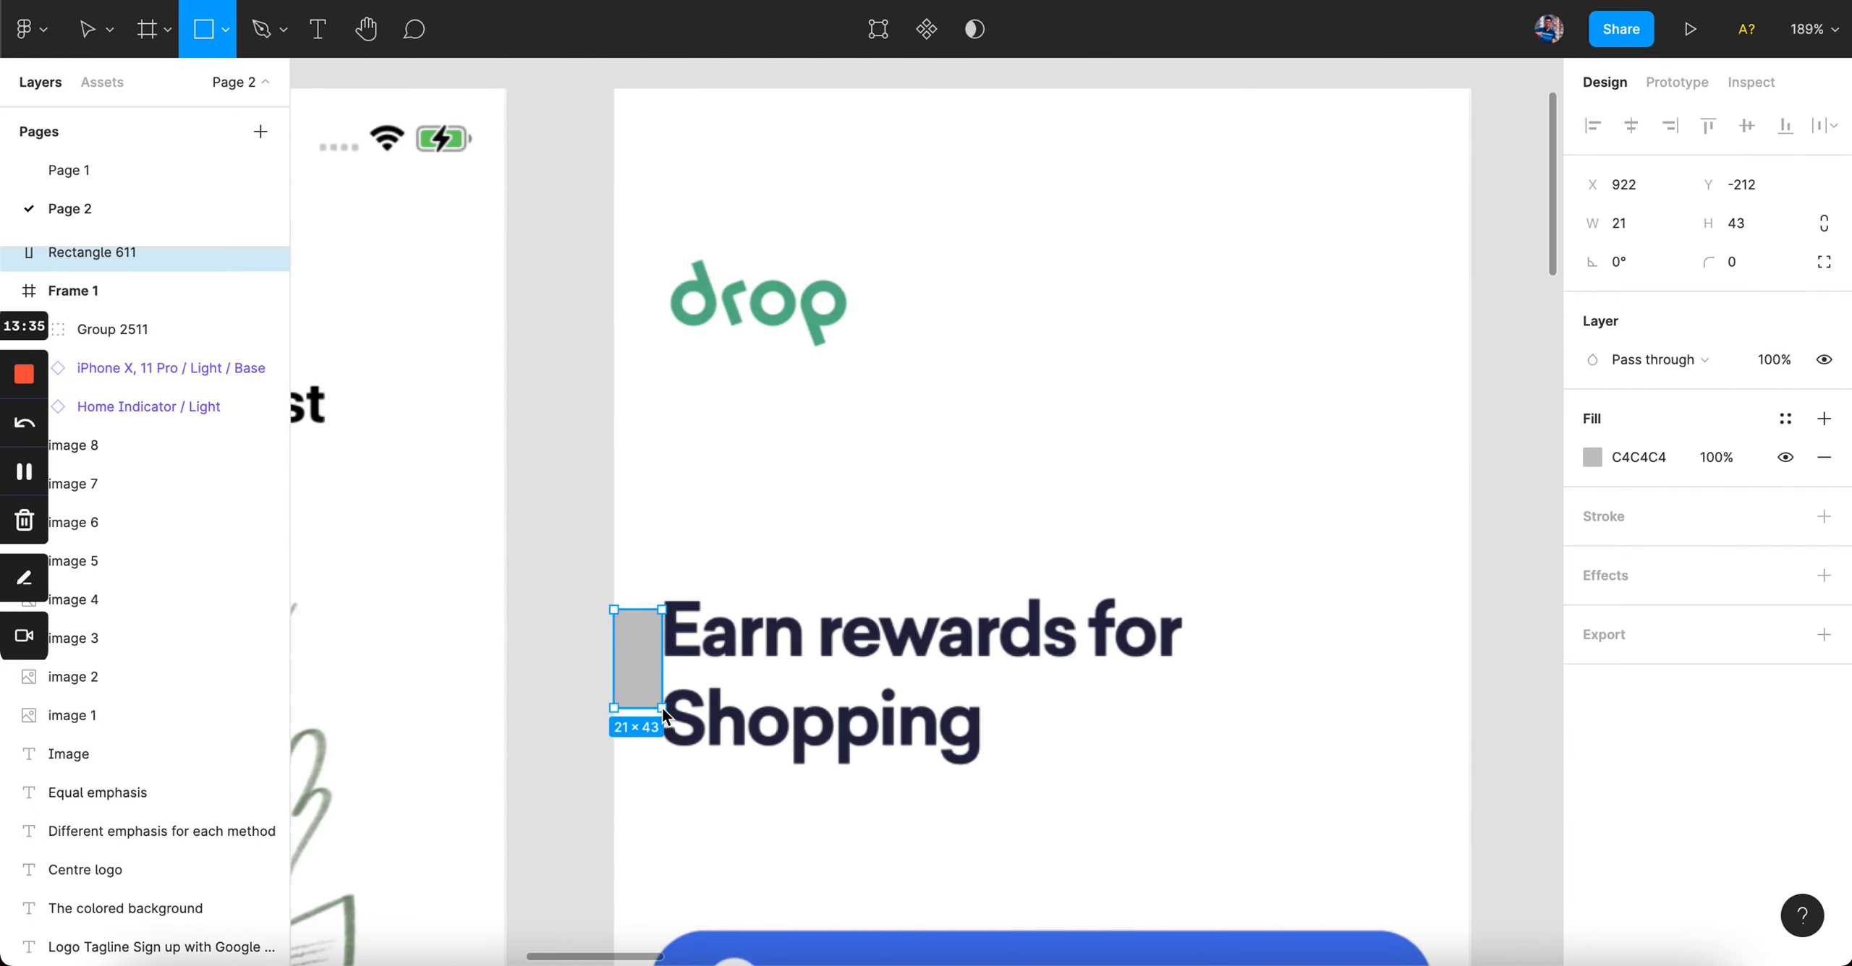
pyautogui.press('BackSpace')
# - Add the text "Helping you find food faster" below the Foo logo in the phone frame
pyautogui.scroll(-6, 663, 714)
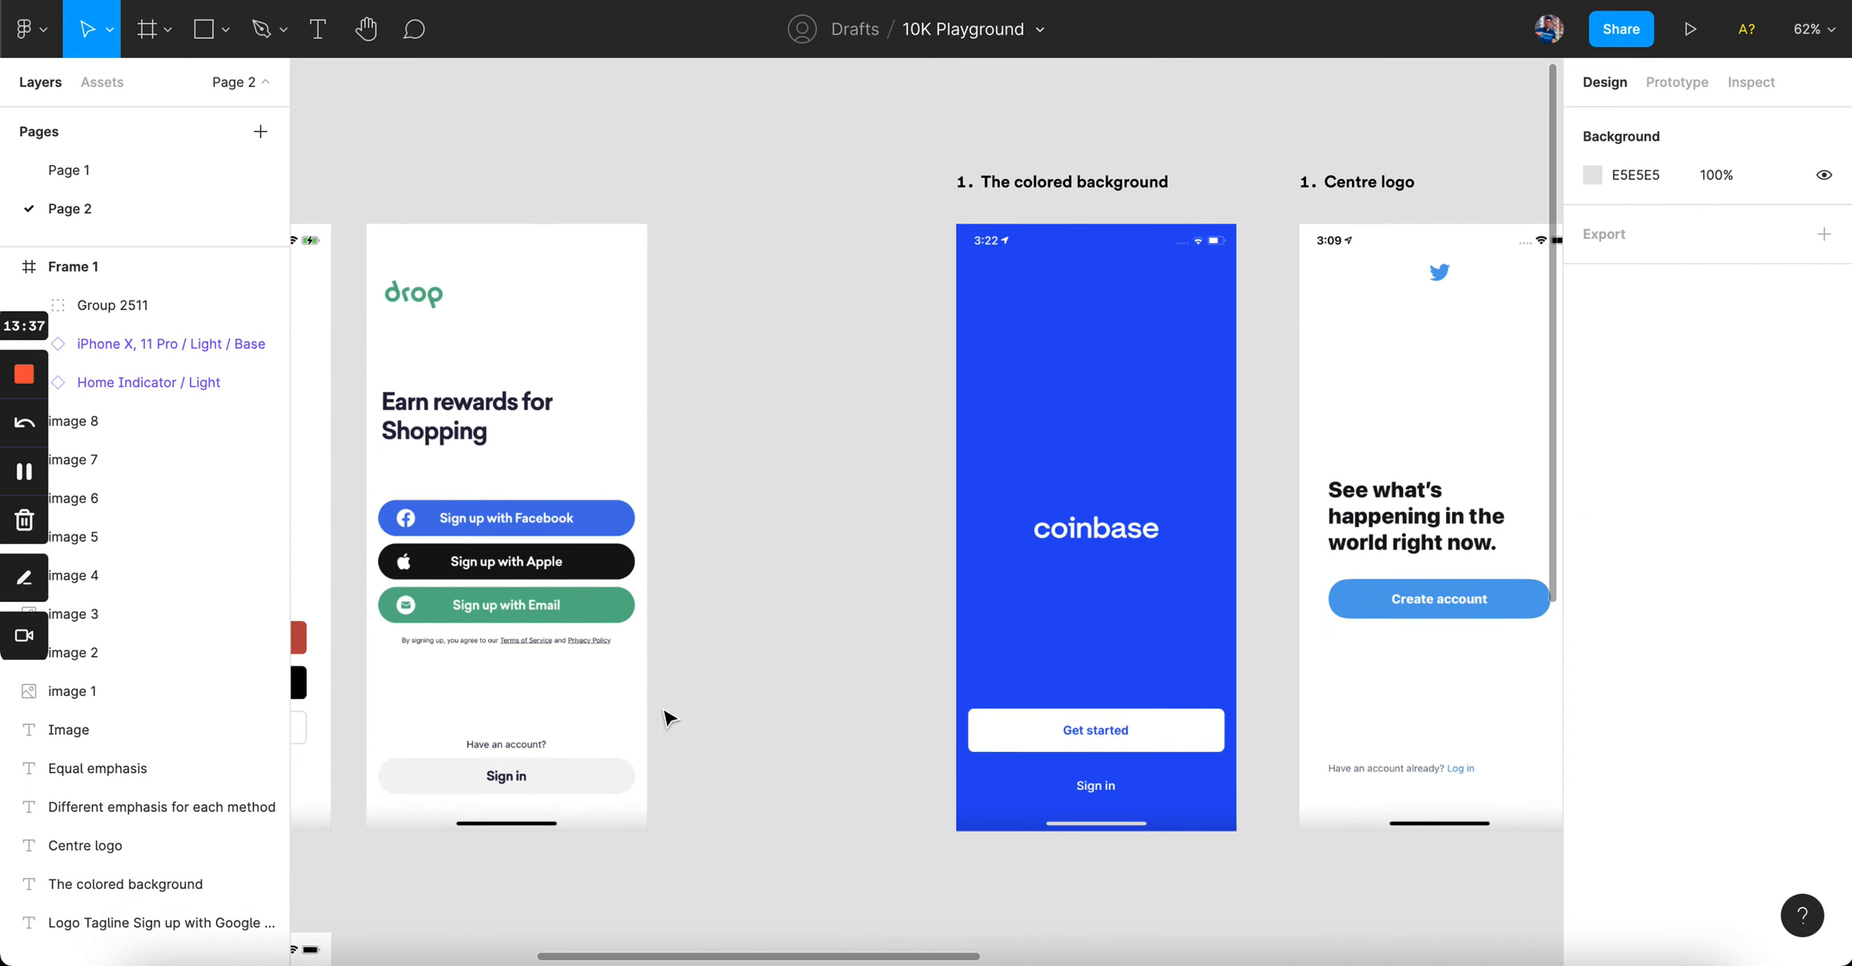
pyautogui.scroll(-10, 648, 723)
pyautogui.hscroll(-5, 649, 723)
pyautogui.click(1016, 416)
pyautogui.scroll(5, 1017, 416)
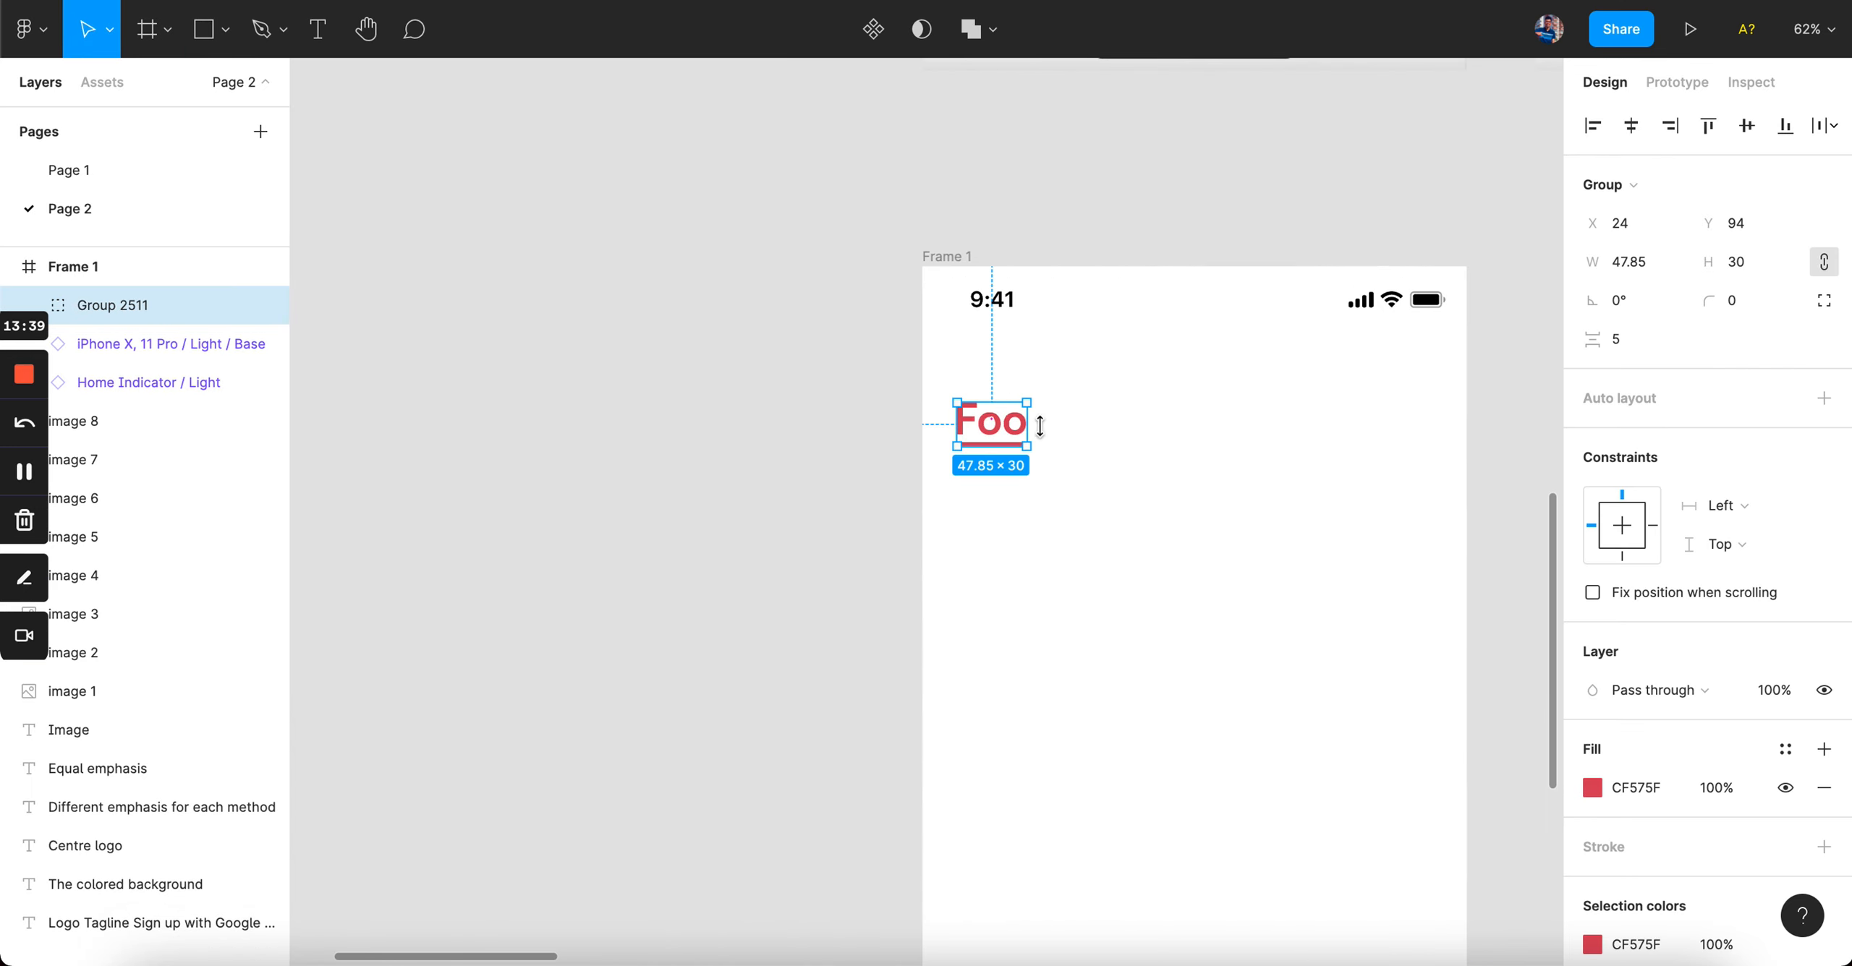
pyautogui.click(1061, 536)
pyautogui.scroll(-3, 1057, 531)
pyautogui.hscroll(2, 1057, 531)
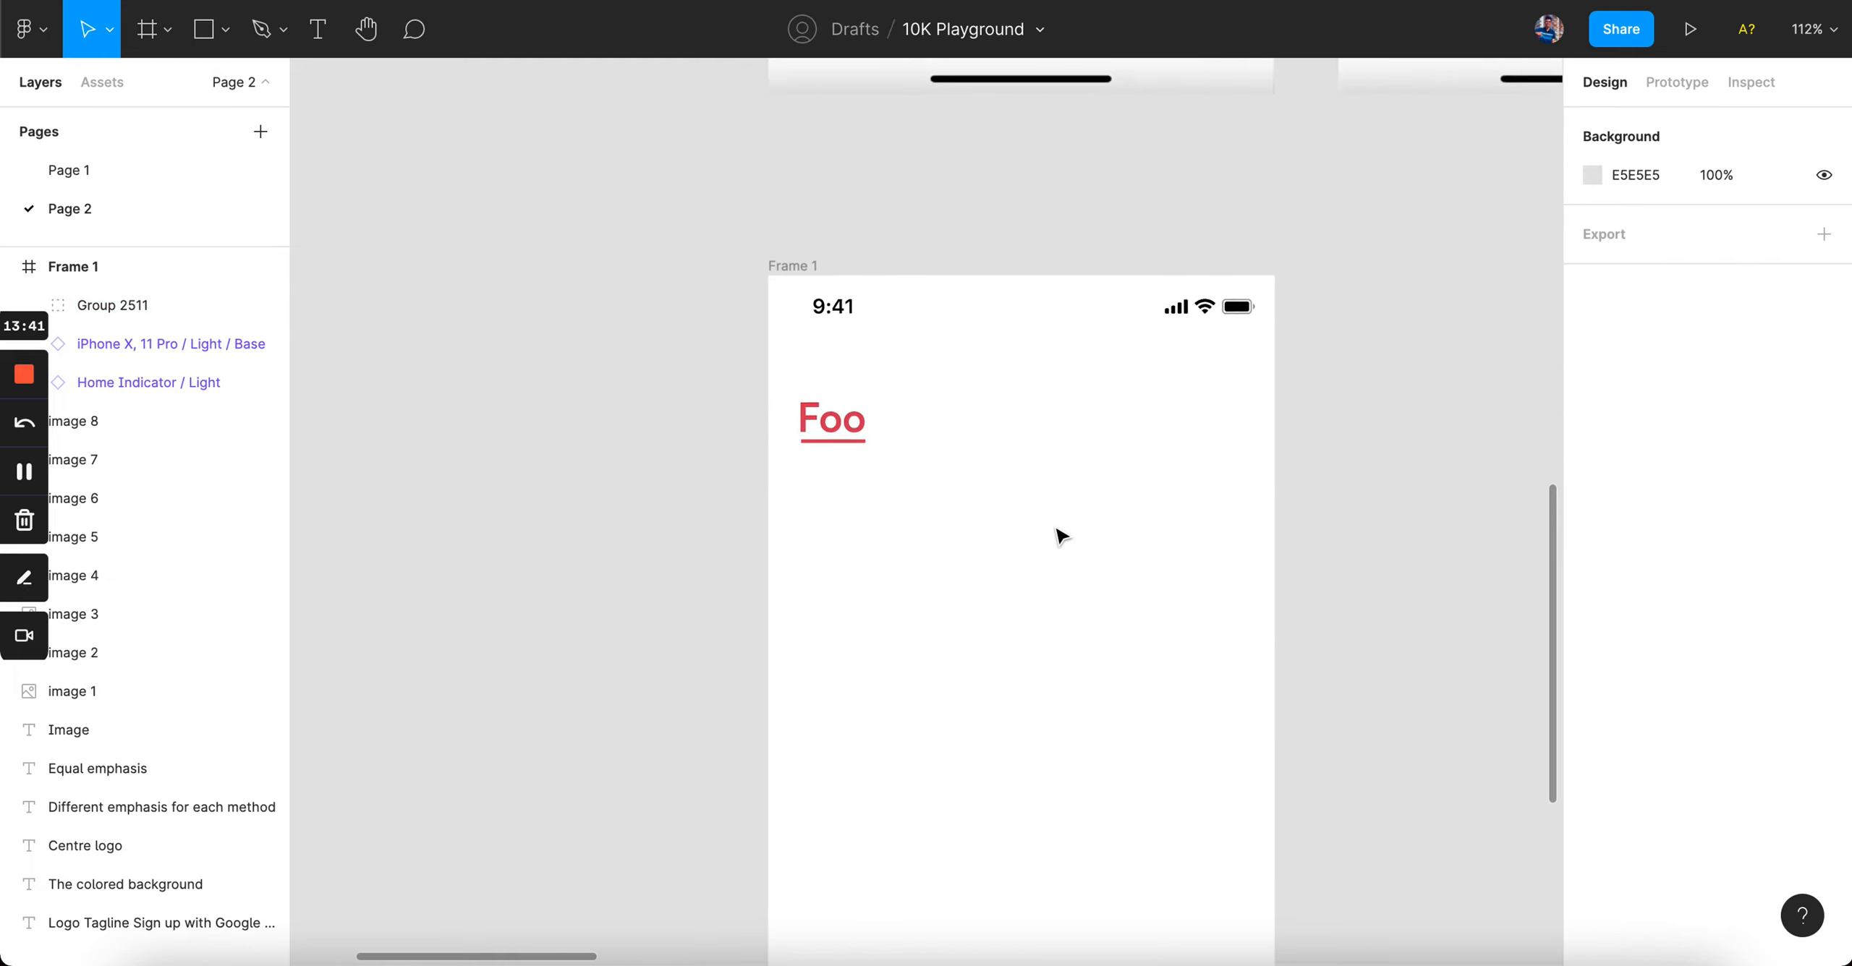
pyautogui.scroll(-2, 1057, 530)
pyautogui.scroll(2, 1057, 530)
pyautogui.scroll(3, 924, 518)
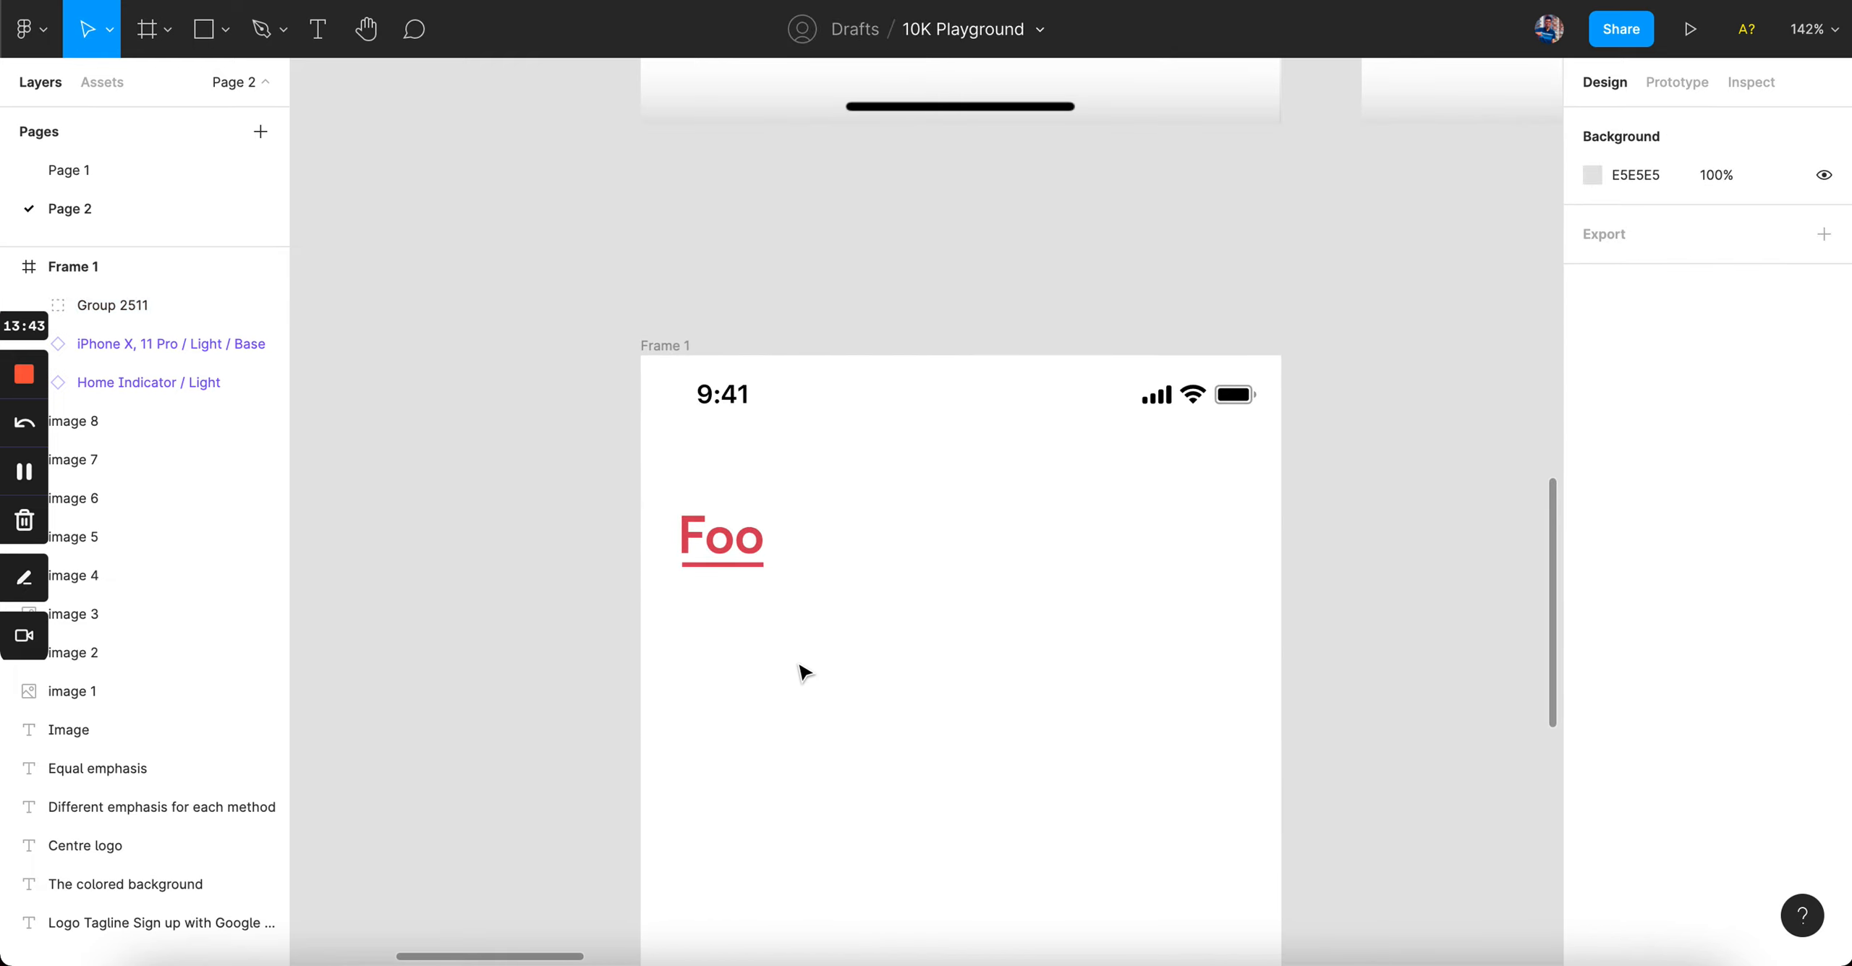
pyautogui.press('t')
pyautogui.click(727, 650)
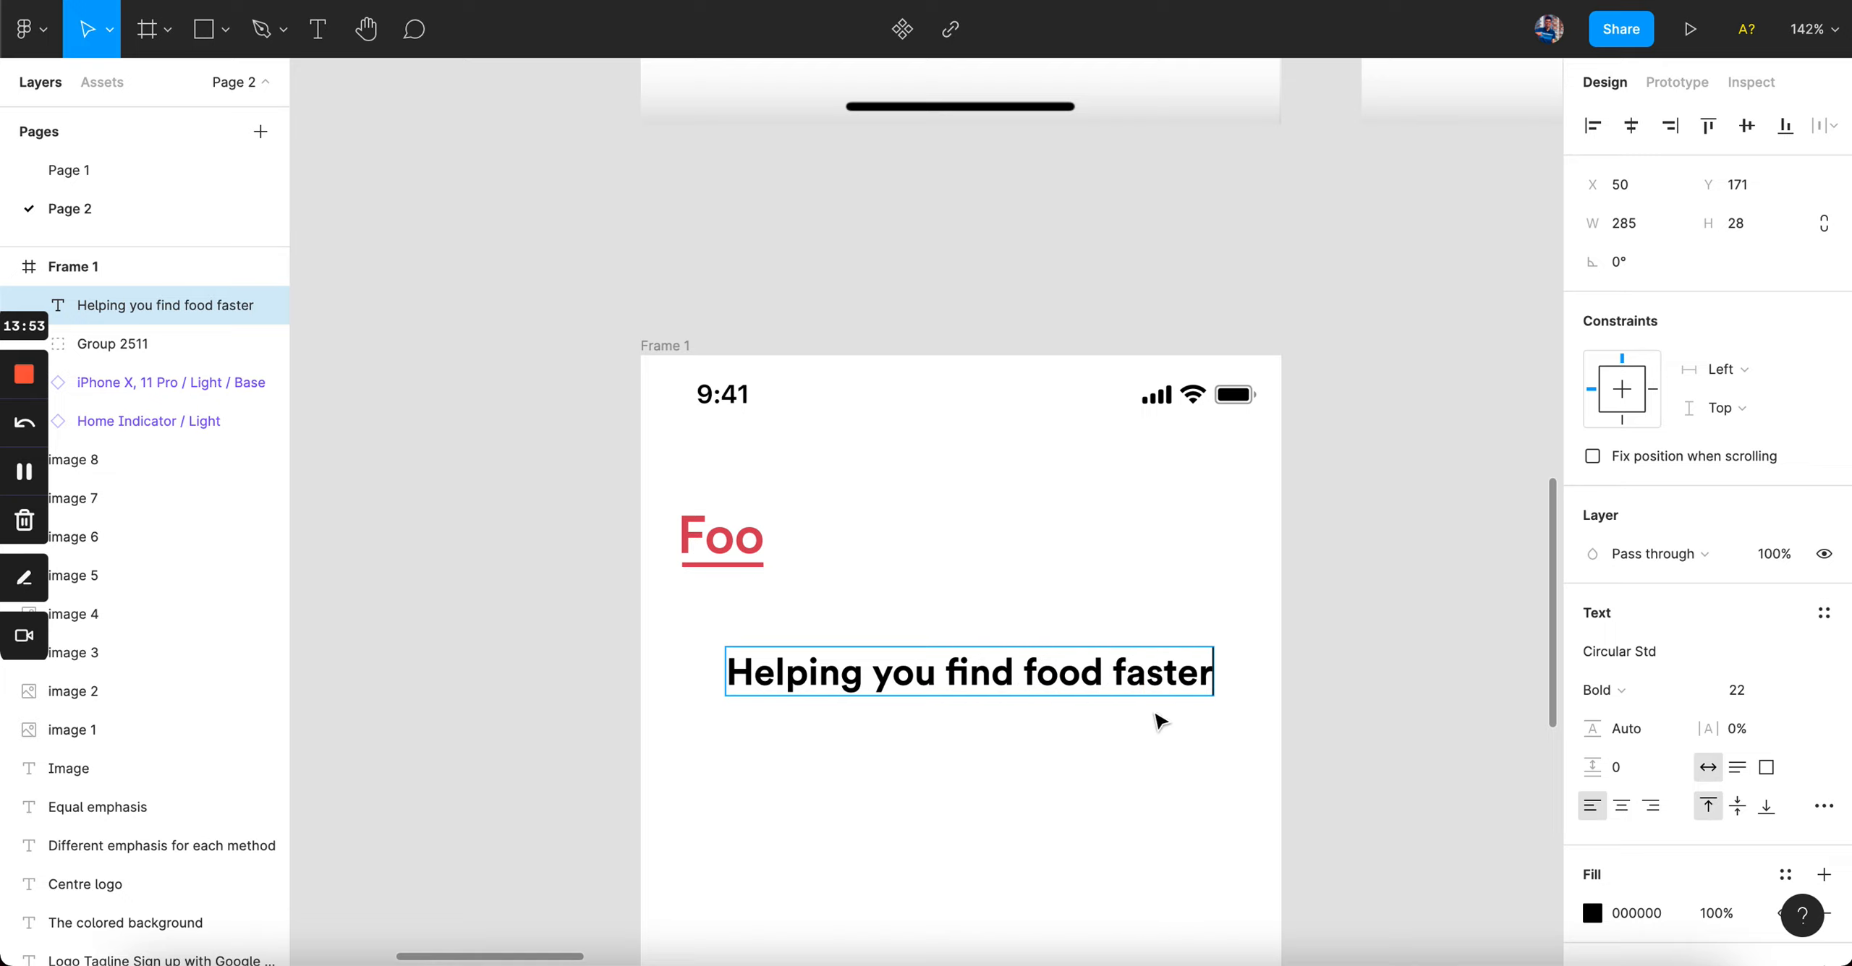
pyautogui.press('Escape')
# - Turn off ligatures for the "Helping you find food faster" tagline
pyautogui.scroll(-1, 1475, 607)
pyautogui.scroll(2, 1281, 574)
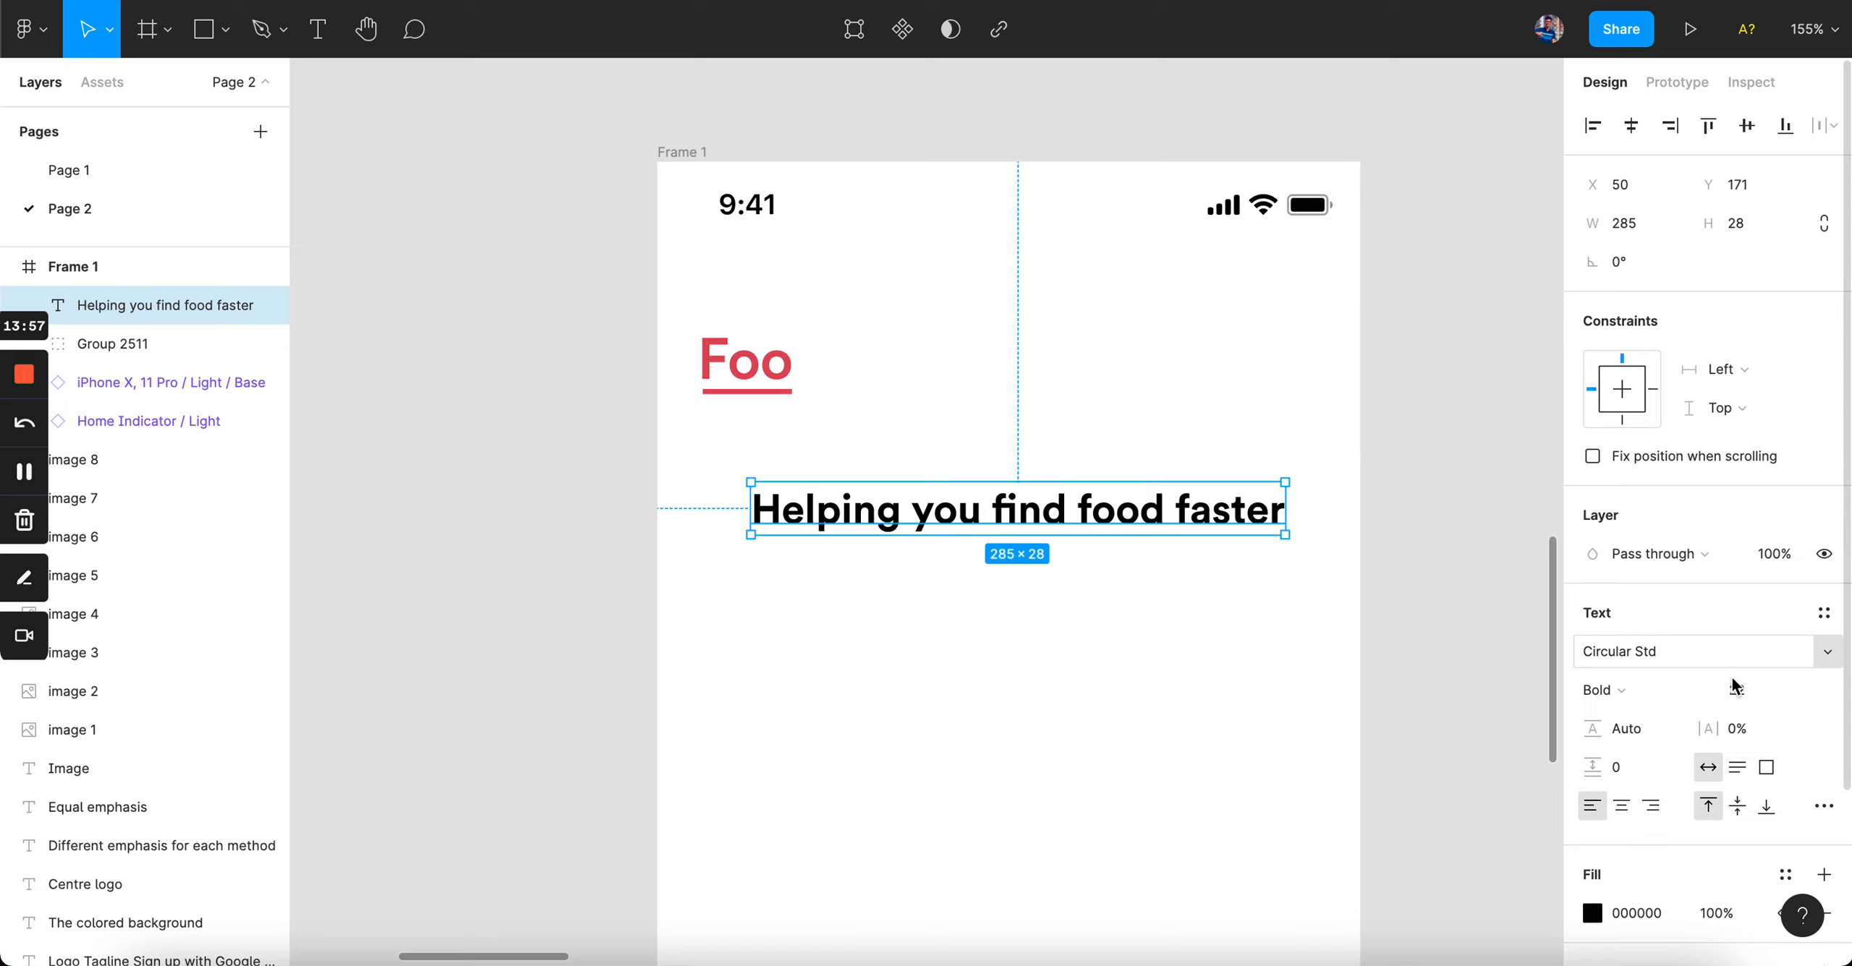
pyautogui.click(1823, 807)
pyautogui.scroll(-2, 1467, 700)
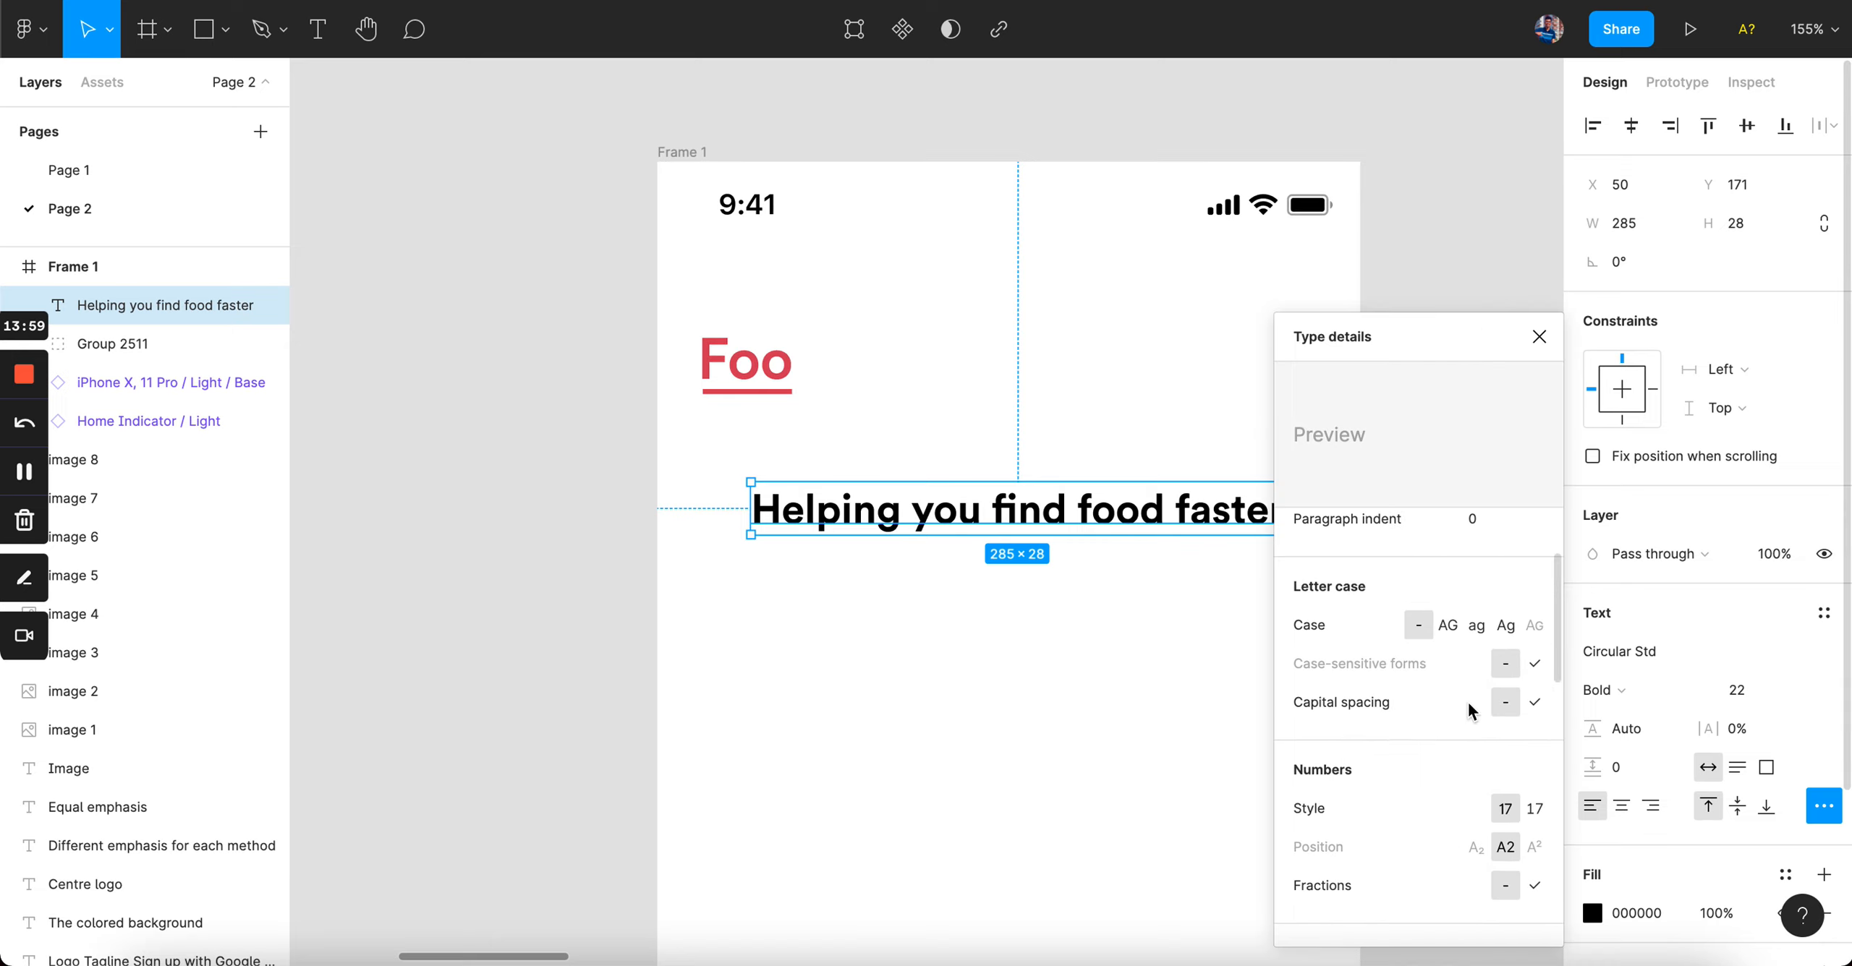
pyautogui.scroll(-4, 1519, 796)
pyautogui.click(1535, 721)
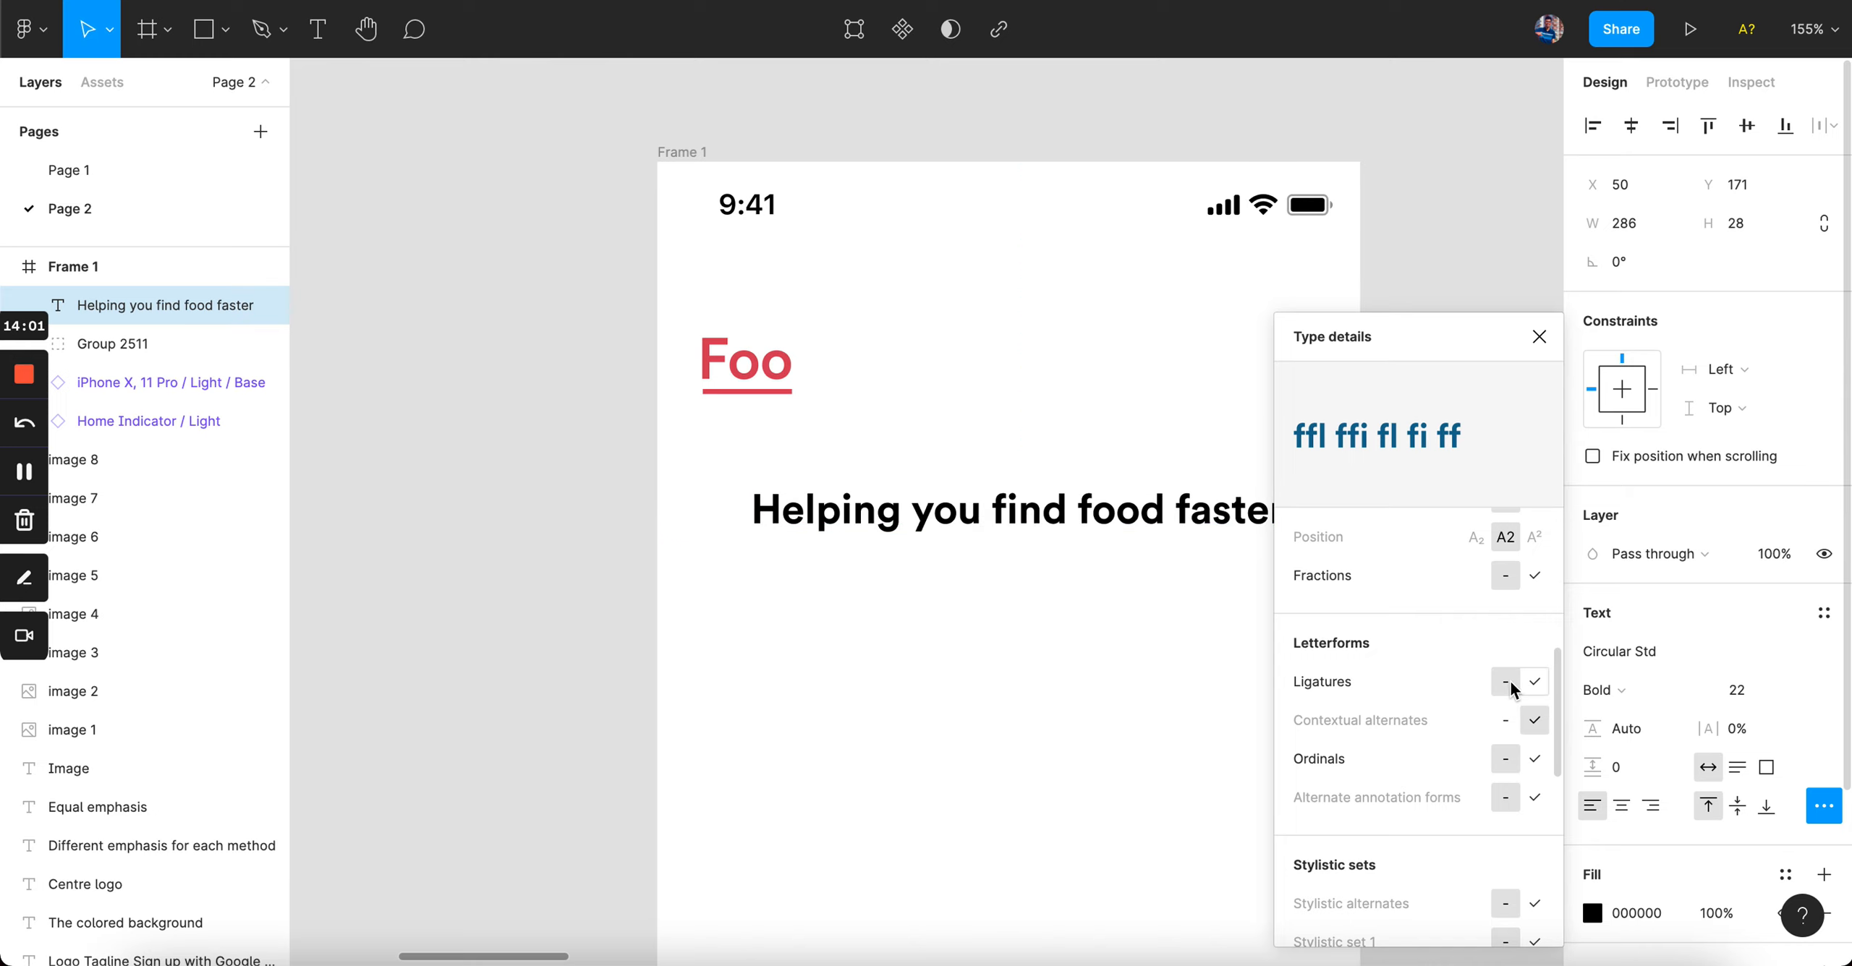
pyautogui.scroll(3, 1015, 514)
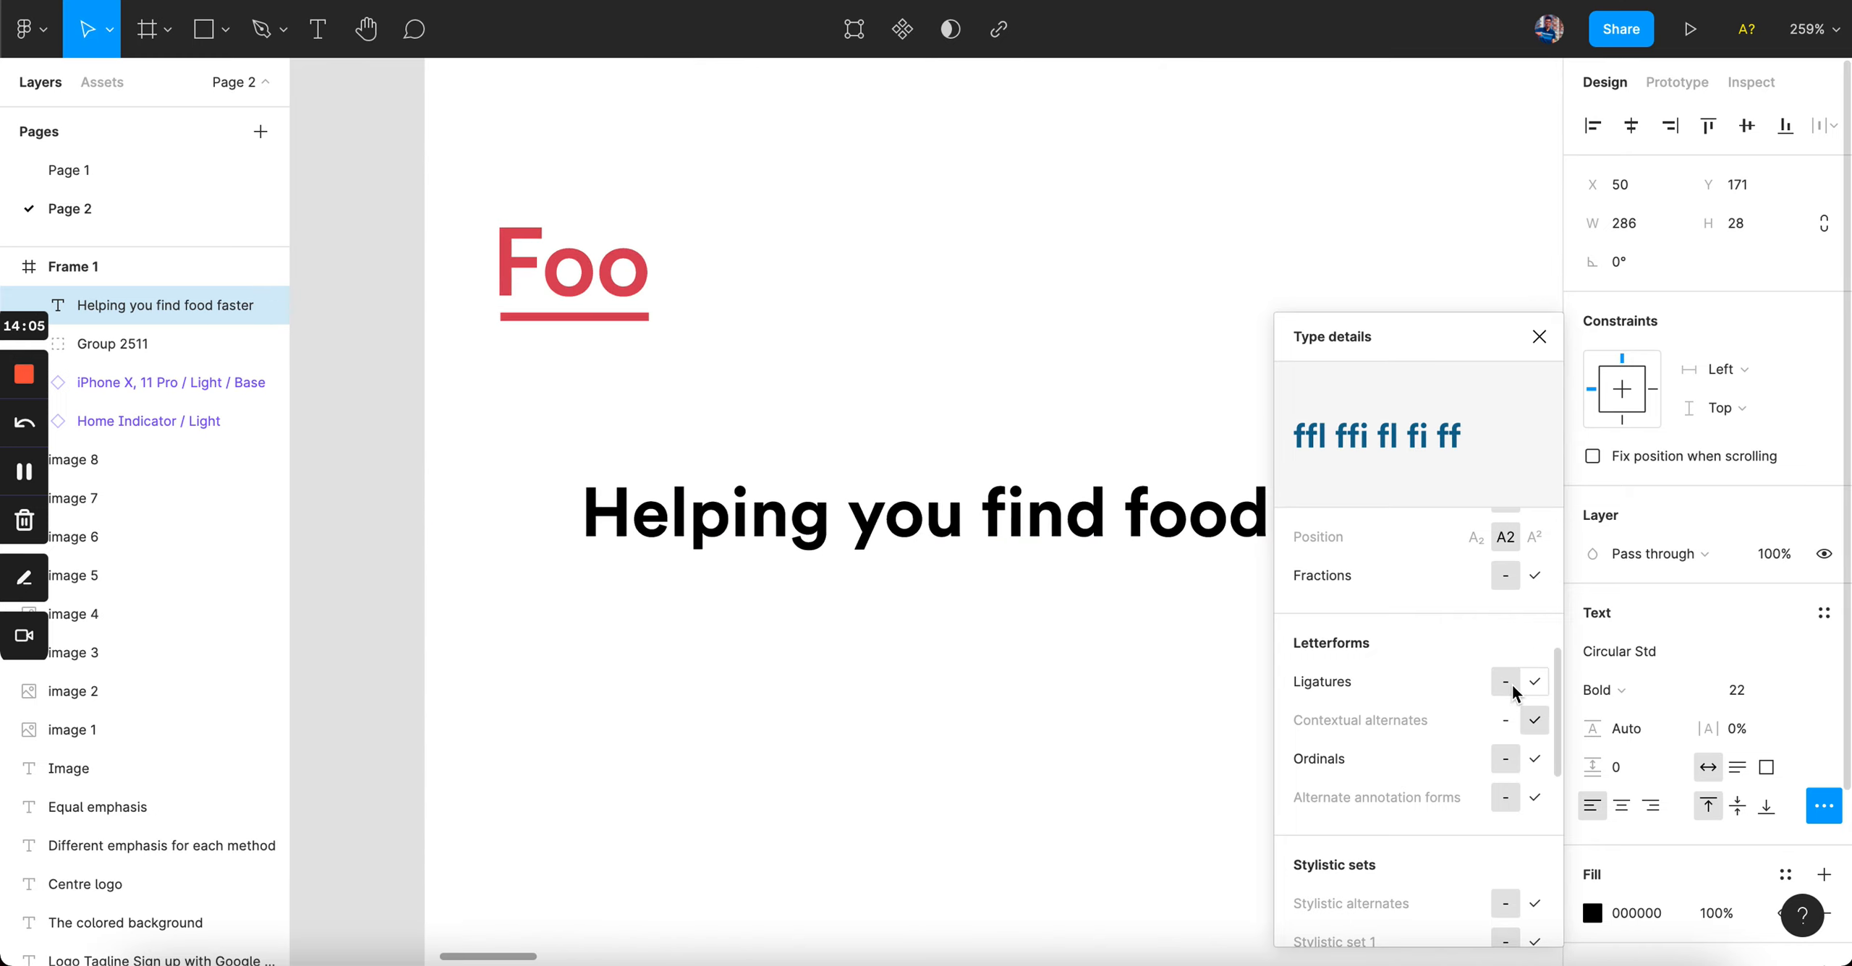
pyautogui.click(1539, 337)
pyautogui.click(1054, 645)
# - Insert "the best" before "food" so the tagline reads "Helping you find the best food faster"
pyautogui.scroll(-3, 972, 676)
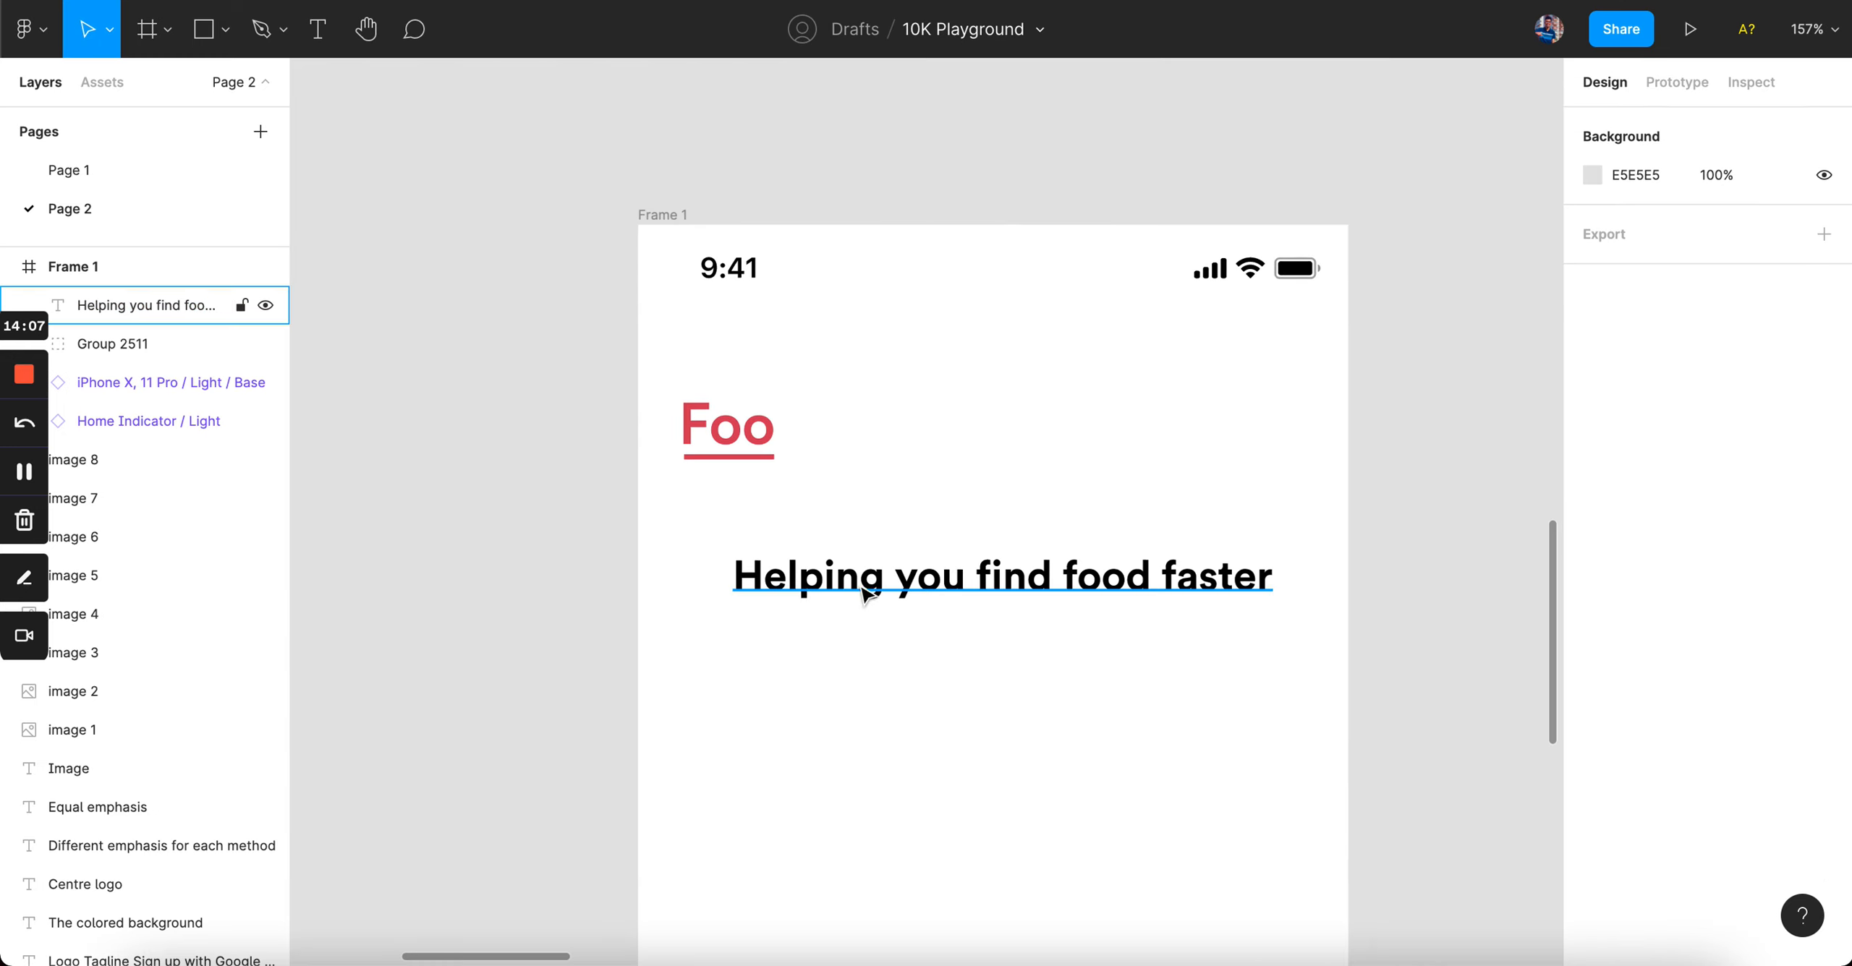
pyautogui.doubleClick(1042, 579)
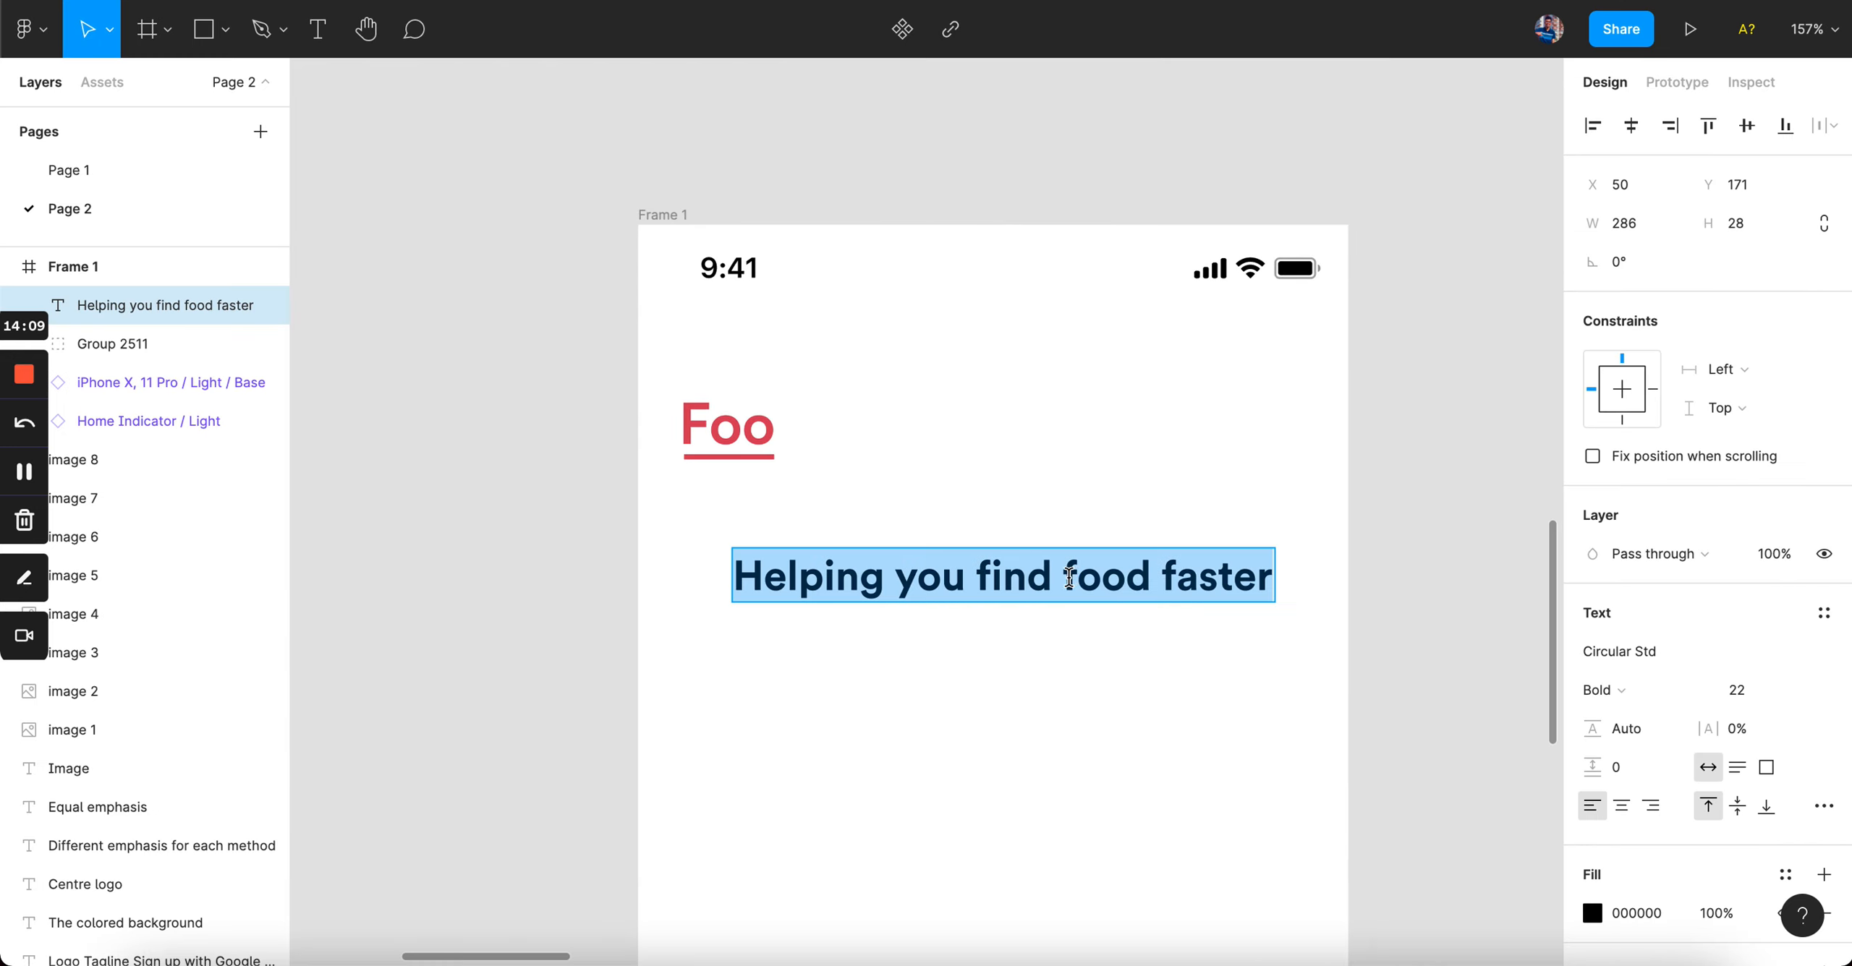
pyautogui.click(1069, 579)
pyautogui.write('the bext')
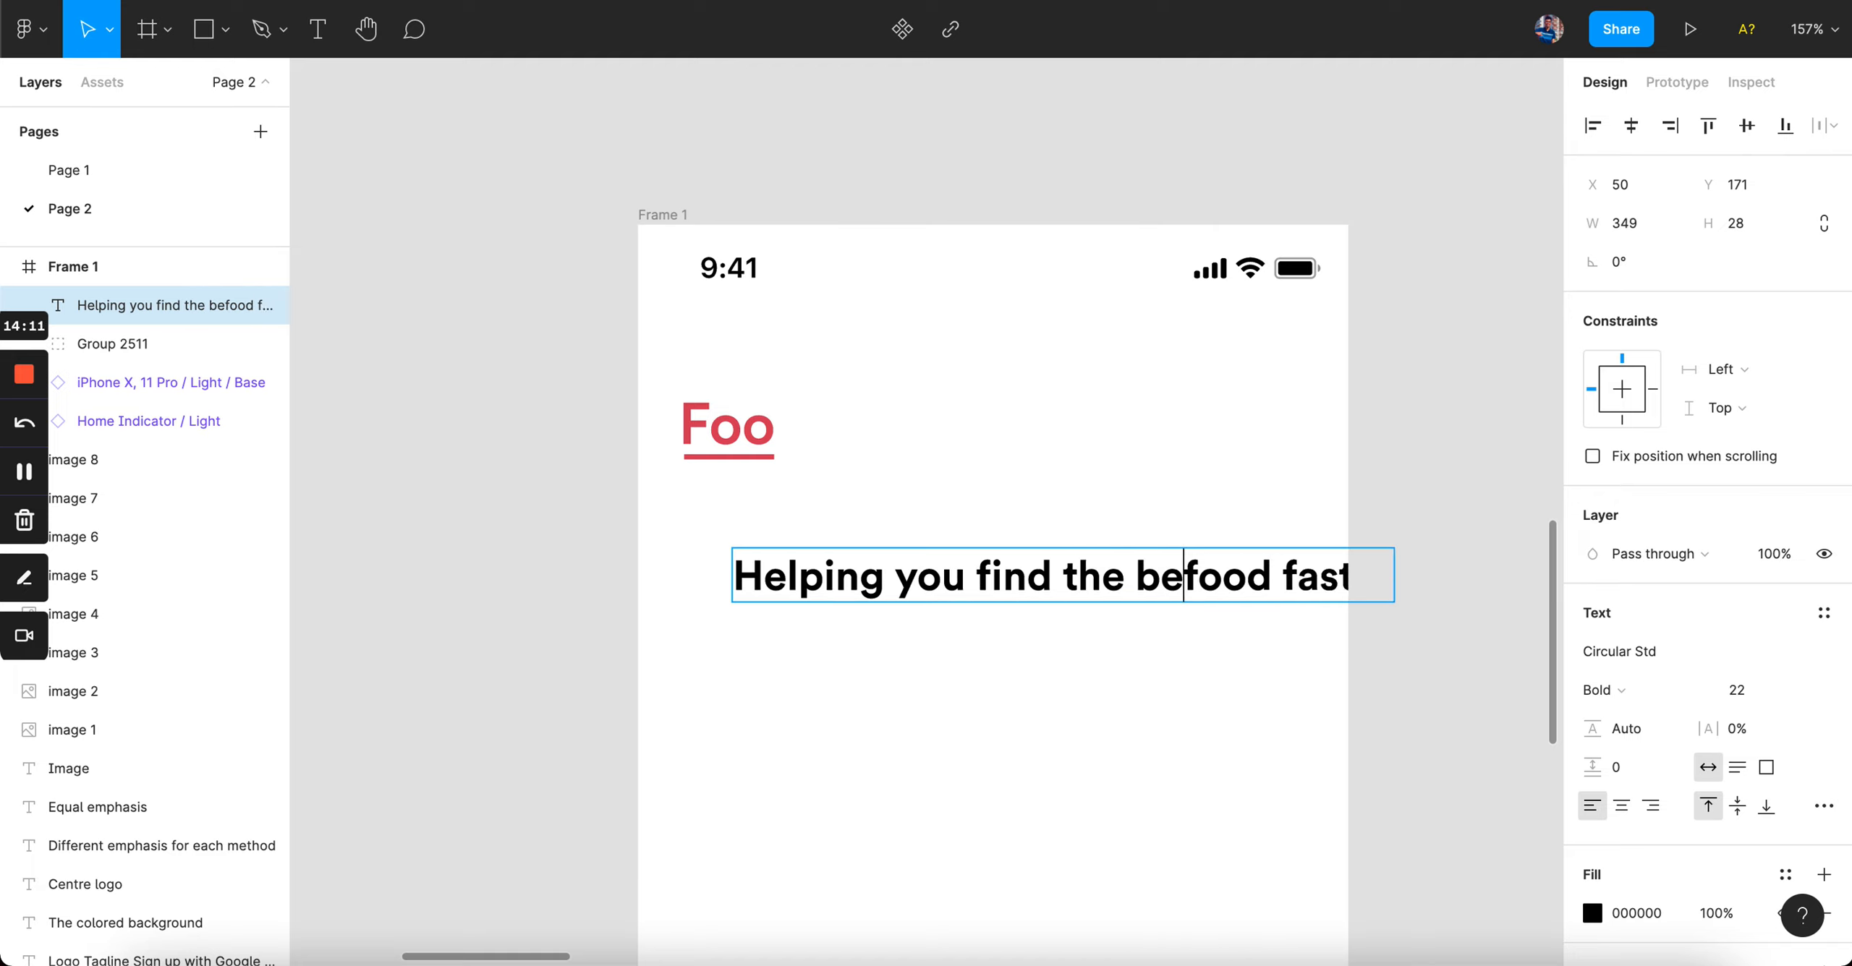
pyautogui.press('BackSpace')
pyautogui.press('BackSpace')
pyautogui.write('st')
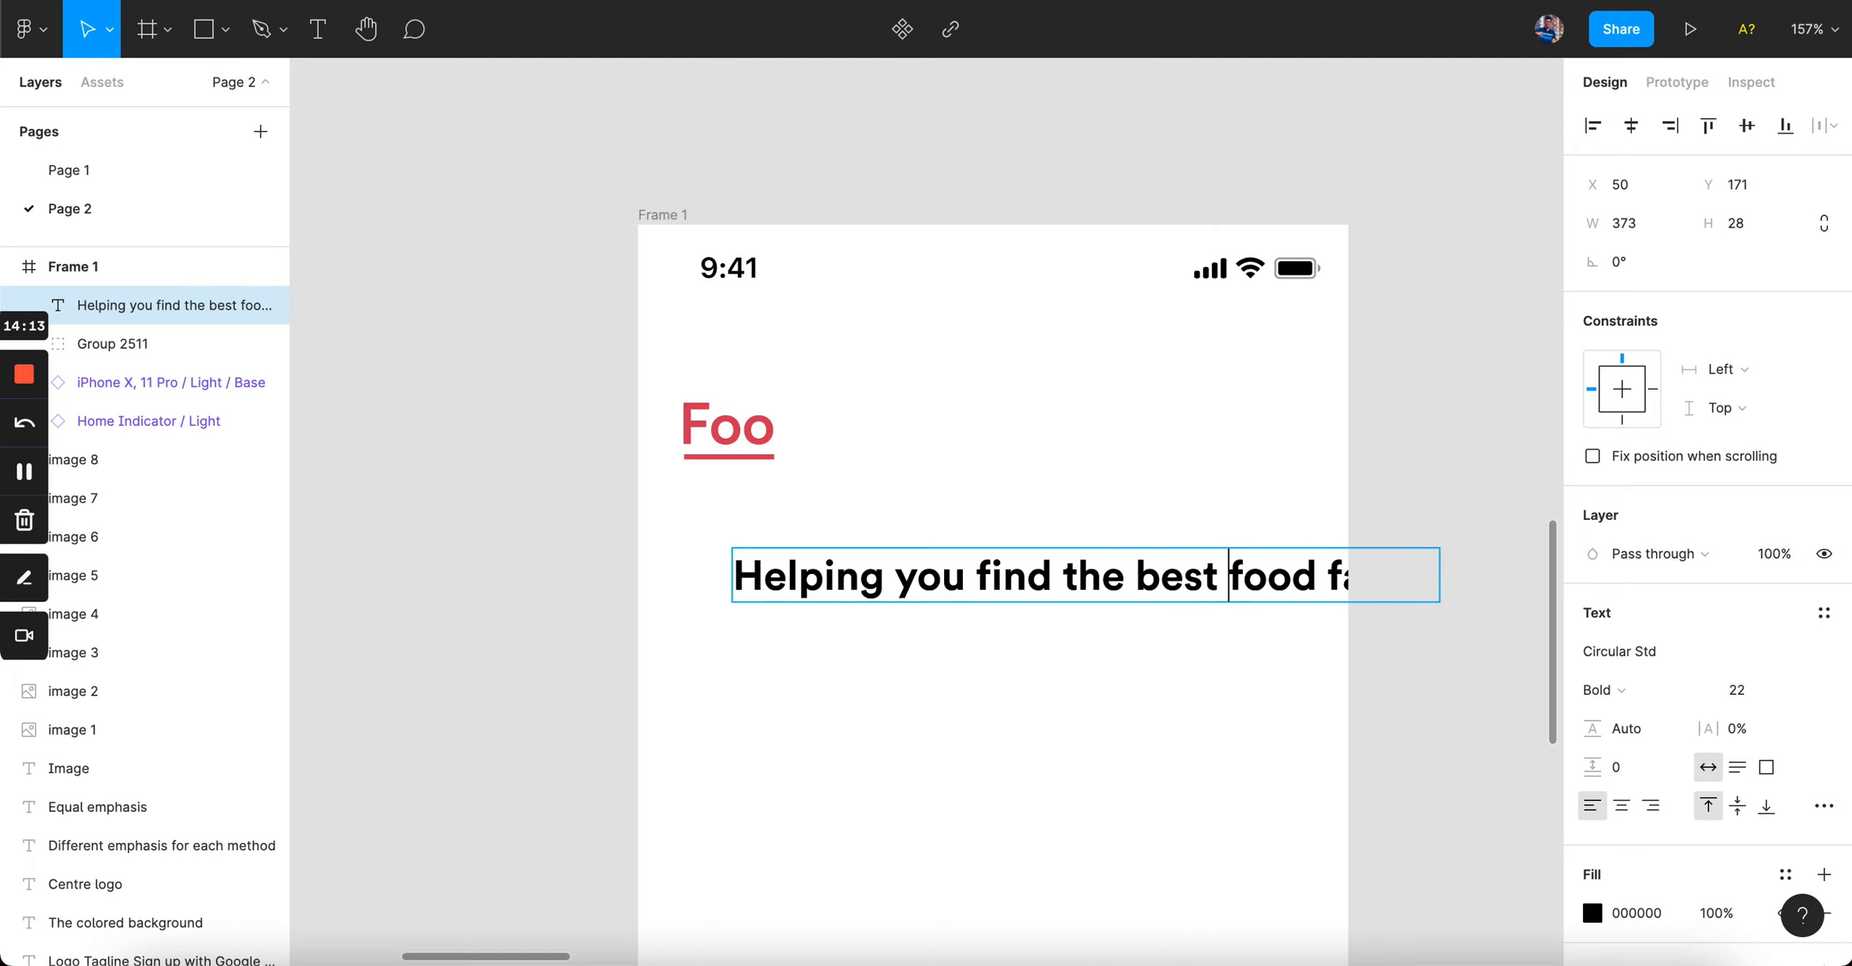
pyautogui.press('Escape')
# - Narrow the tagline's text box to 288 wide so it wraps onto two lines, and set its font size to 24
pyautogui.moveTo(1443, 578); pyautogui.dragTo(1273, 579)
pyautogui.scroll(2, 1042, 589)
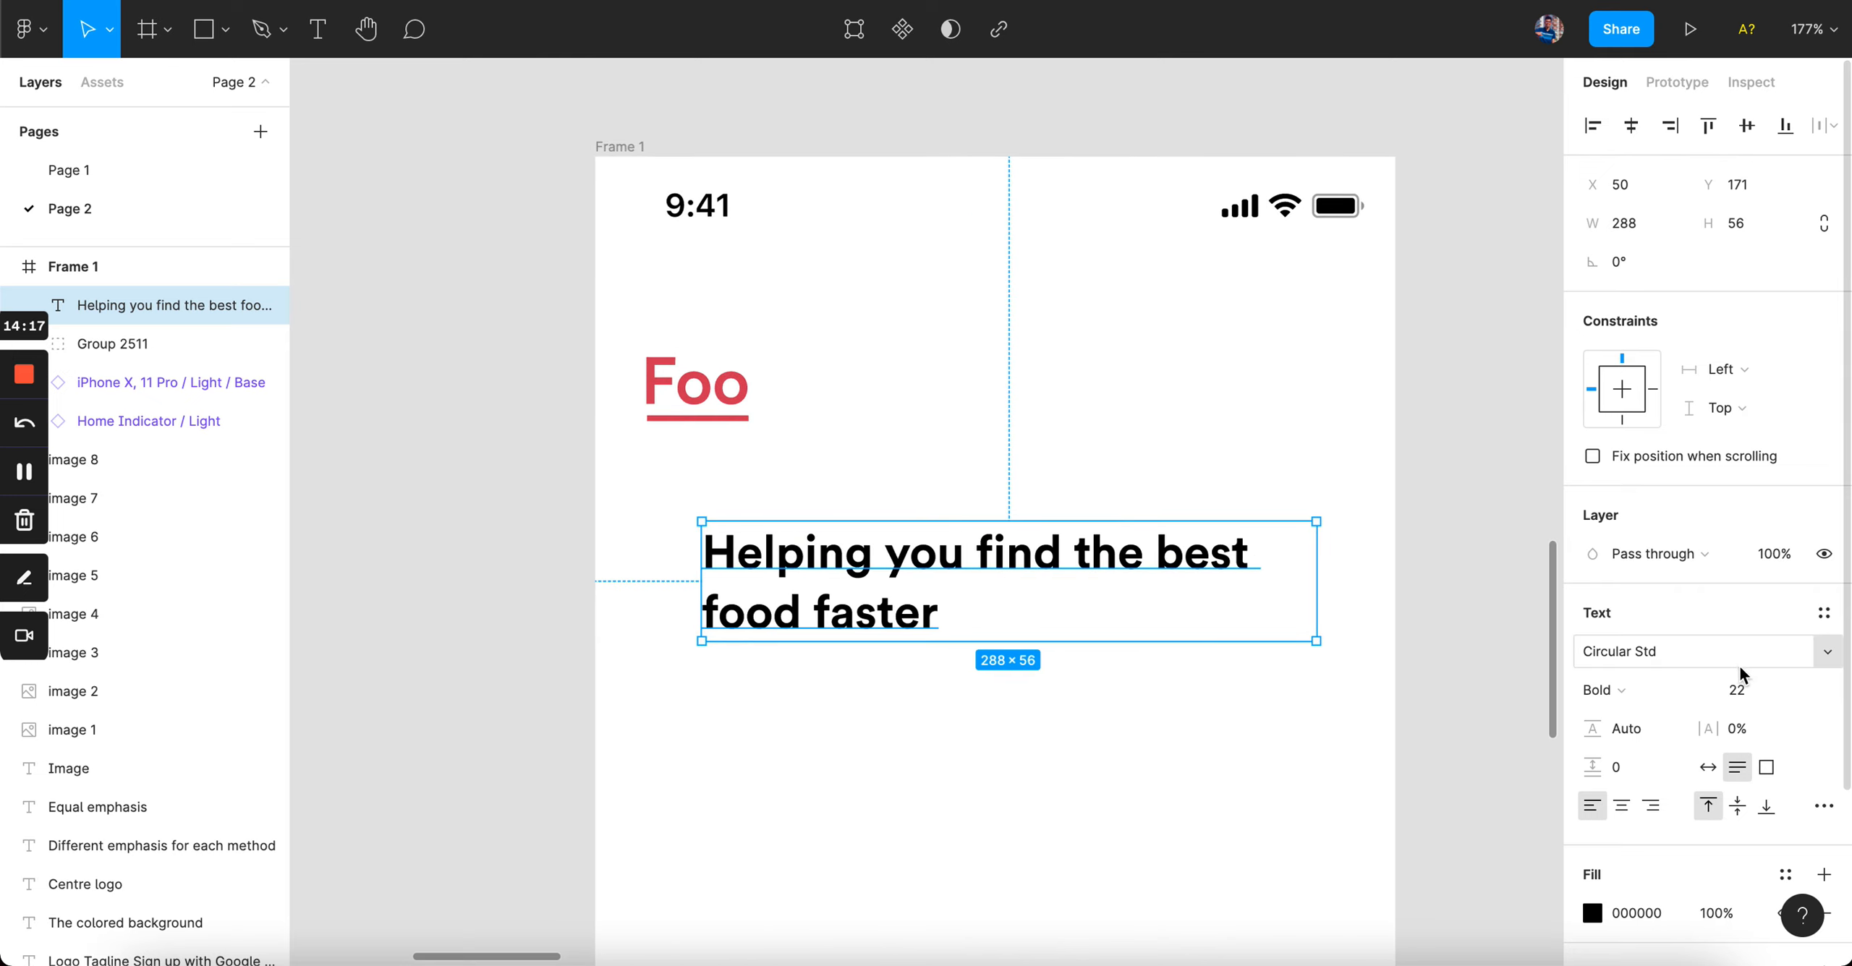
pyautogui.click(1743, 688)
pyautogui.write('24')
pyautogui.press('Return')
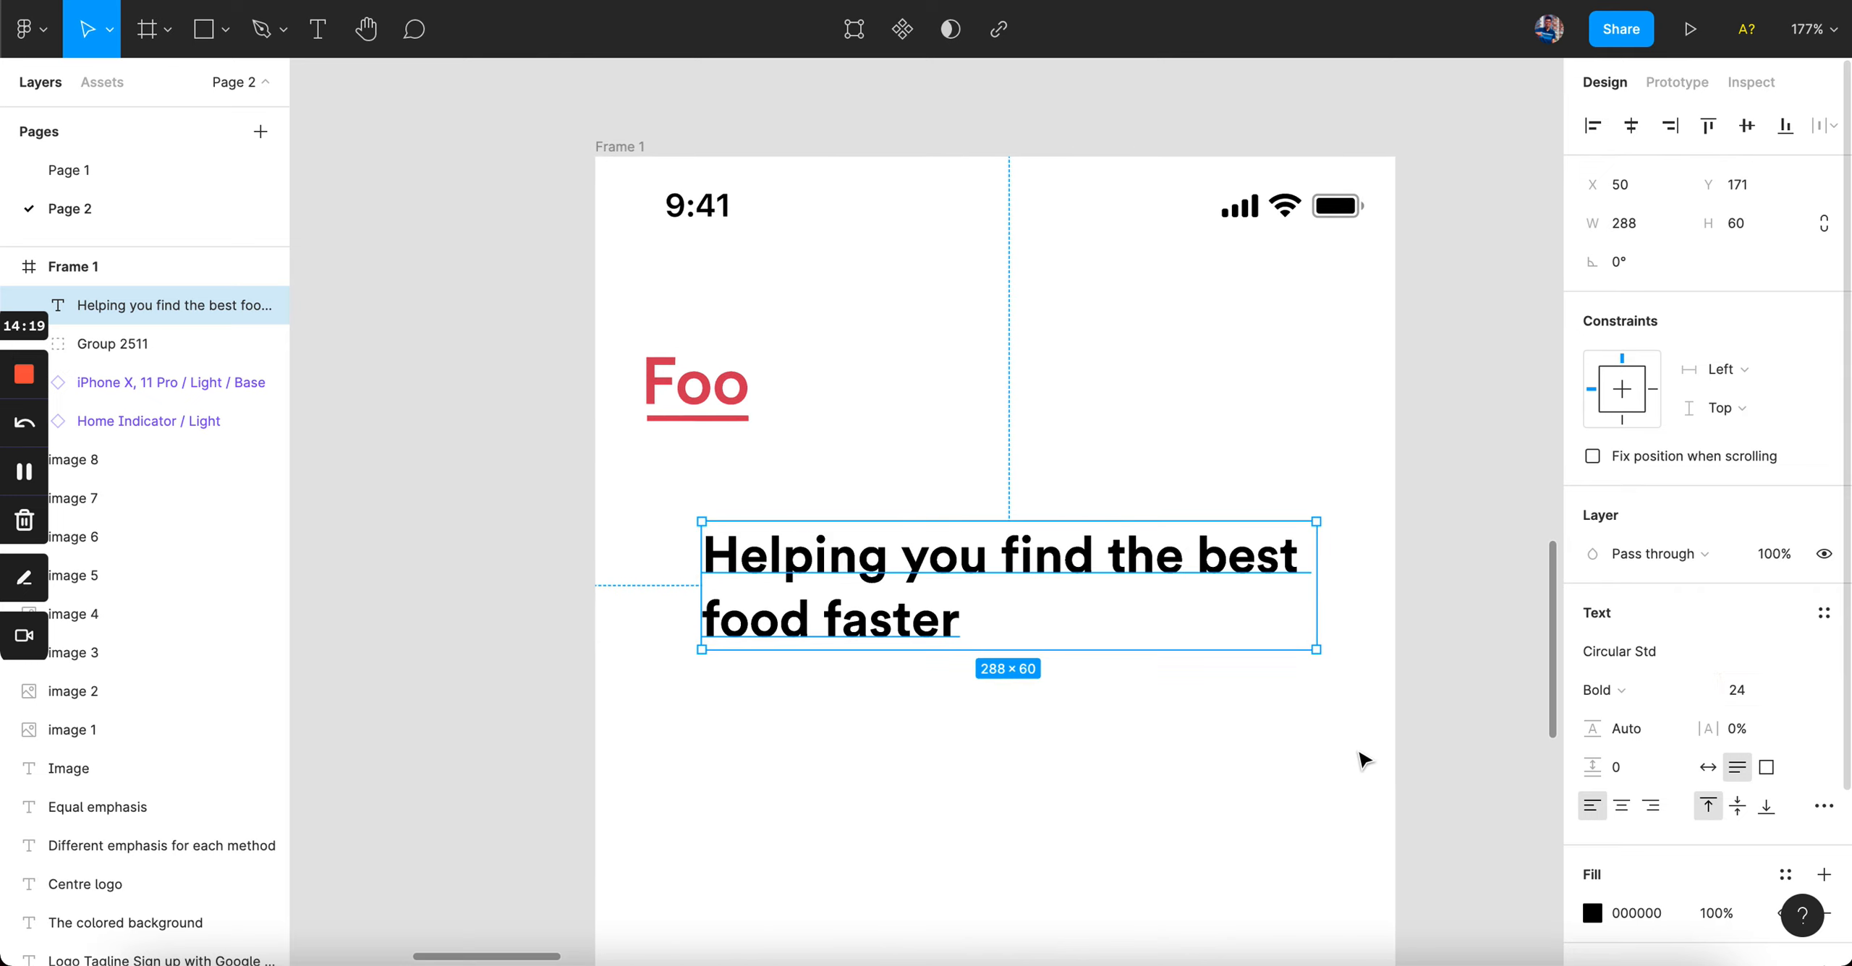
# - Move the tagline directly under the Foo logo, to X 24, Y 140
pyautogui.click(1316, 751)
pyautogui.moveTo(920, 564); pyautogui.dragTo(861, 499)
pyautogui.click(873, 428)
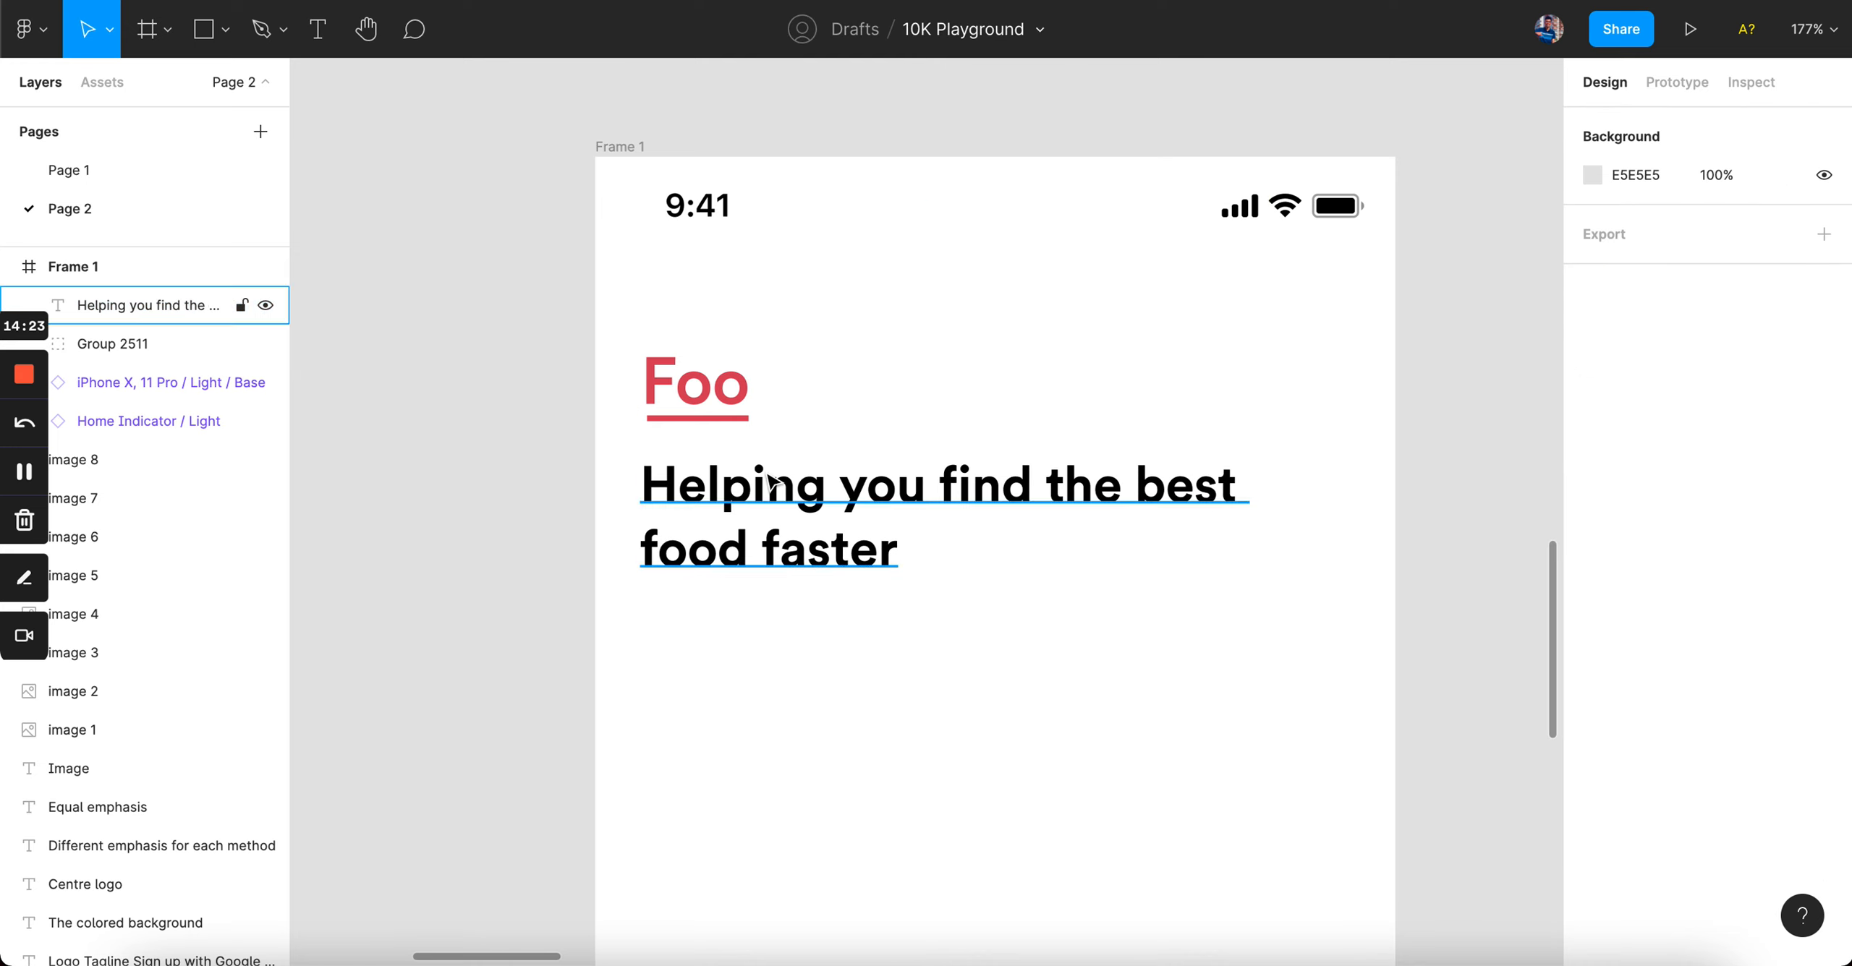
pyautogui.click(832, 483)
pyautogui.press('alt')
pyautogui.press('alt')
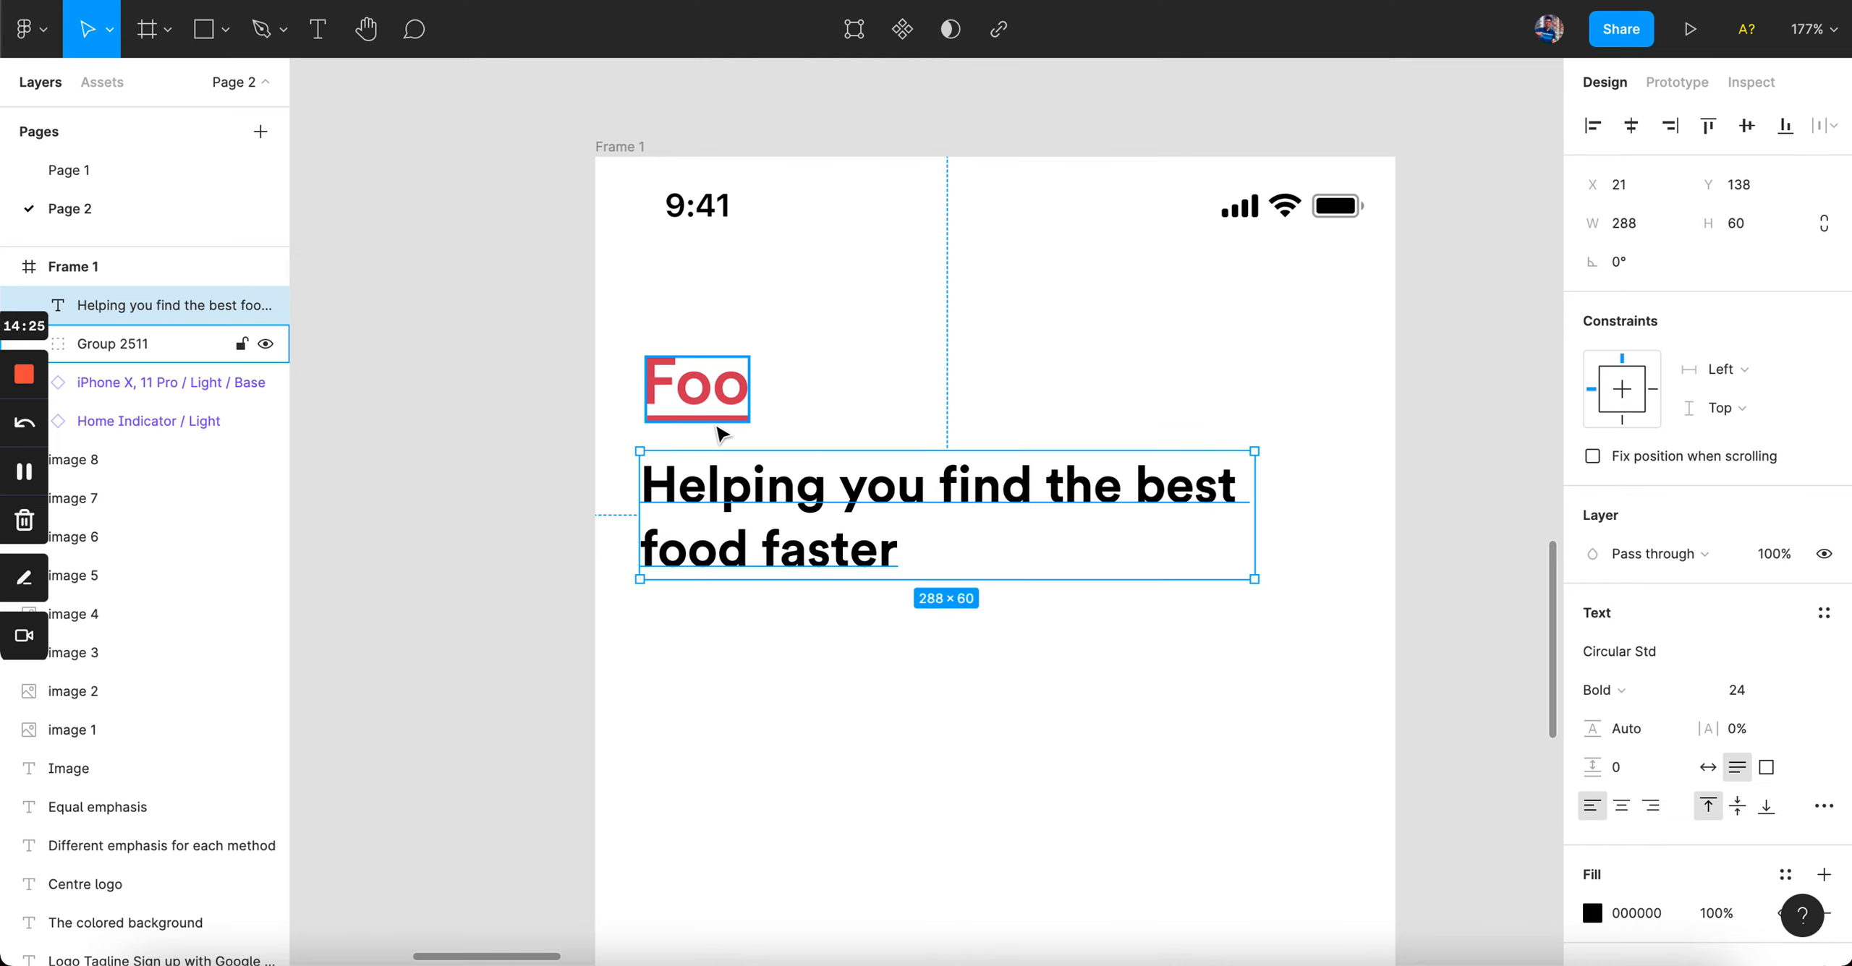
pyautogui.press('Down')
pyautogui.press('Down')
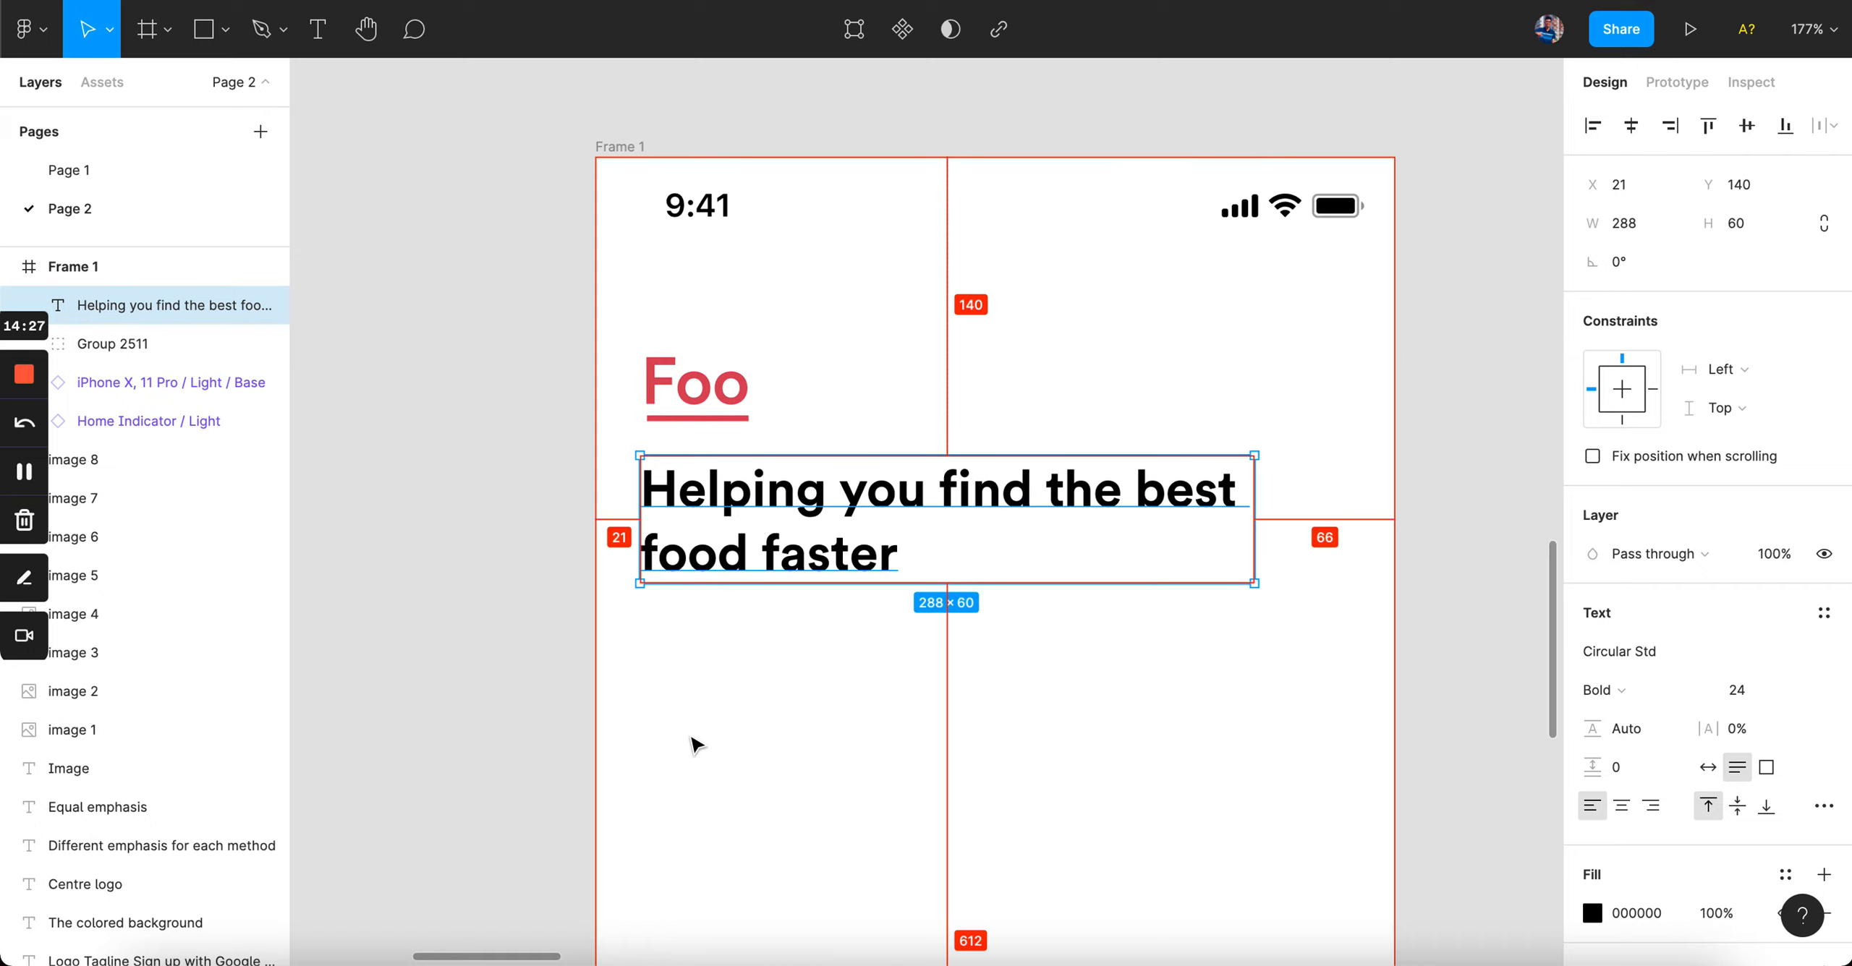
pyautogui.press('Right')
pyautogui.press('Right')
pyautogui.press('Right')
# - Recolor the tagline with the dark navy 25273E sampled from the Drop reference's "Earn rewards for Shopping" headline
pyautogui.scroll(-5, 696, 745)
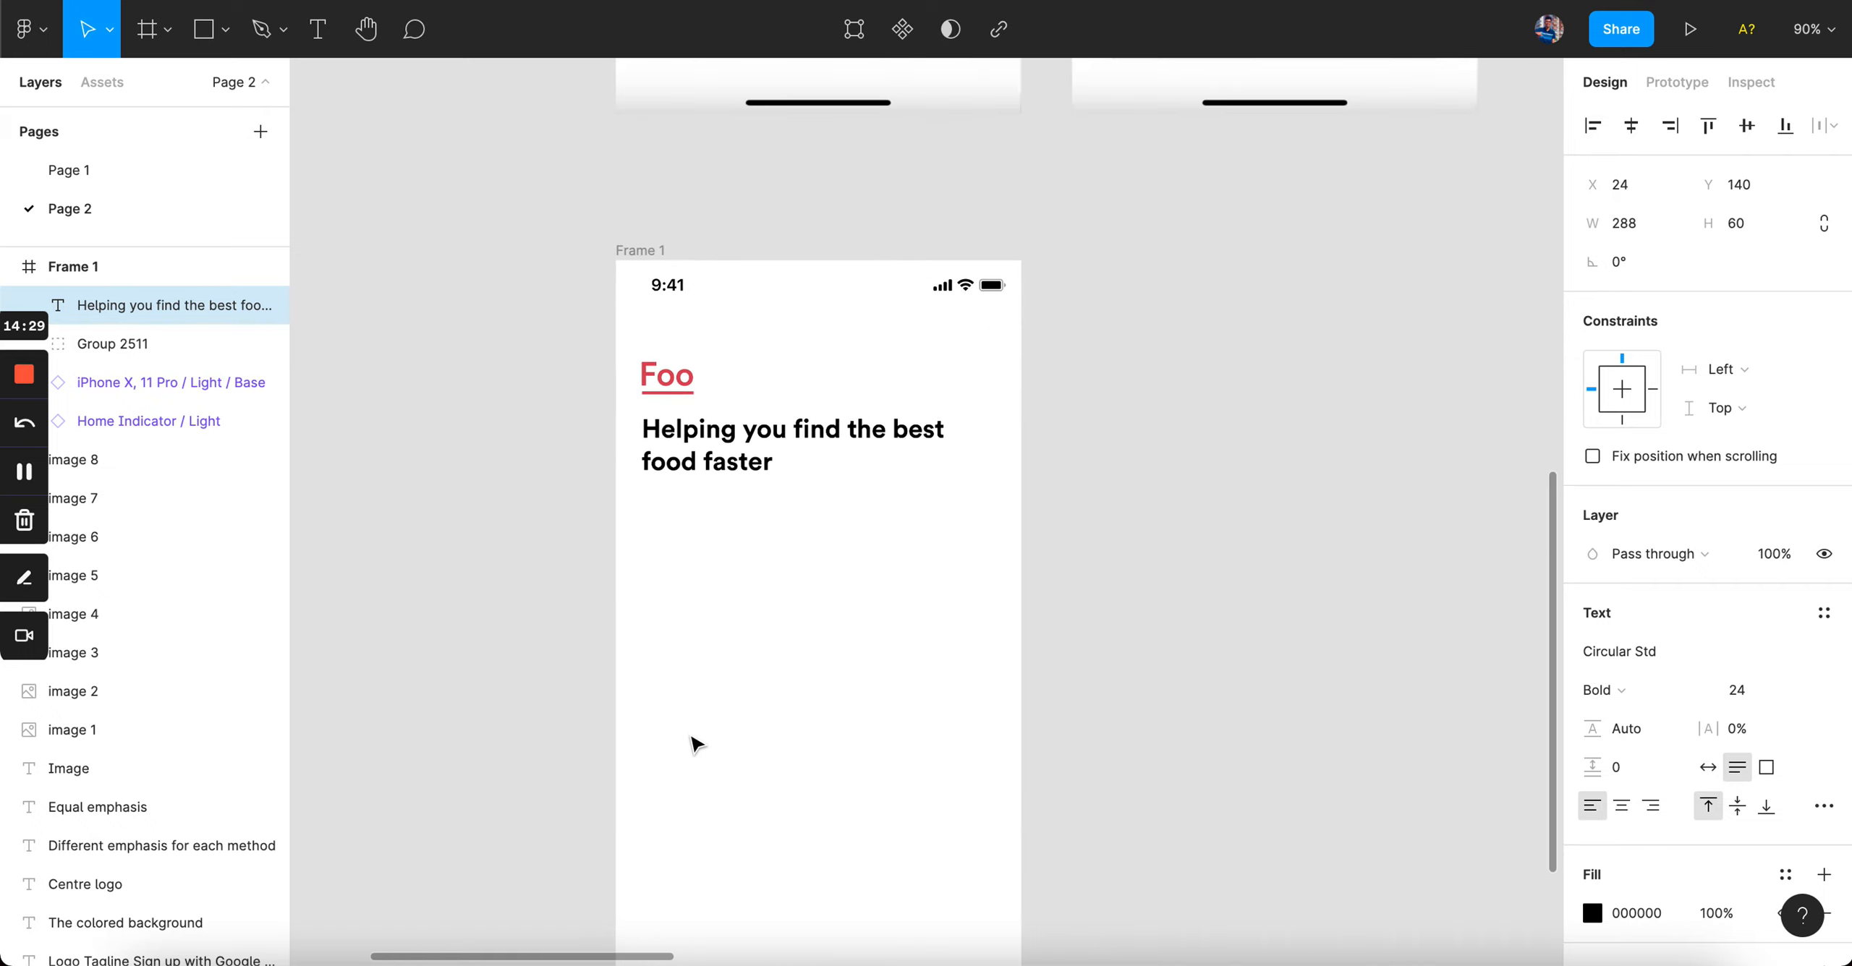
pyautogui.scroll(-2, 1173, 618)
pyautogui.scroll(-2, 904, 402)
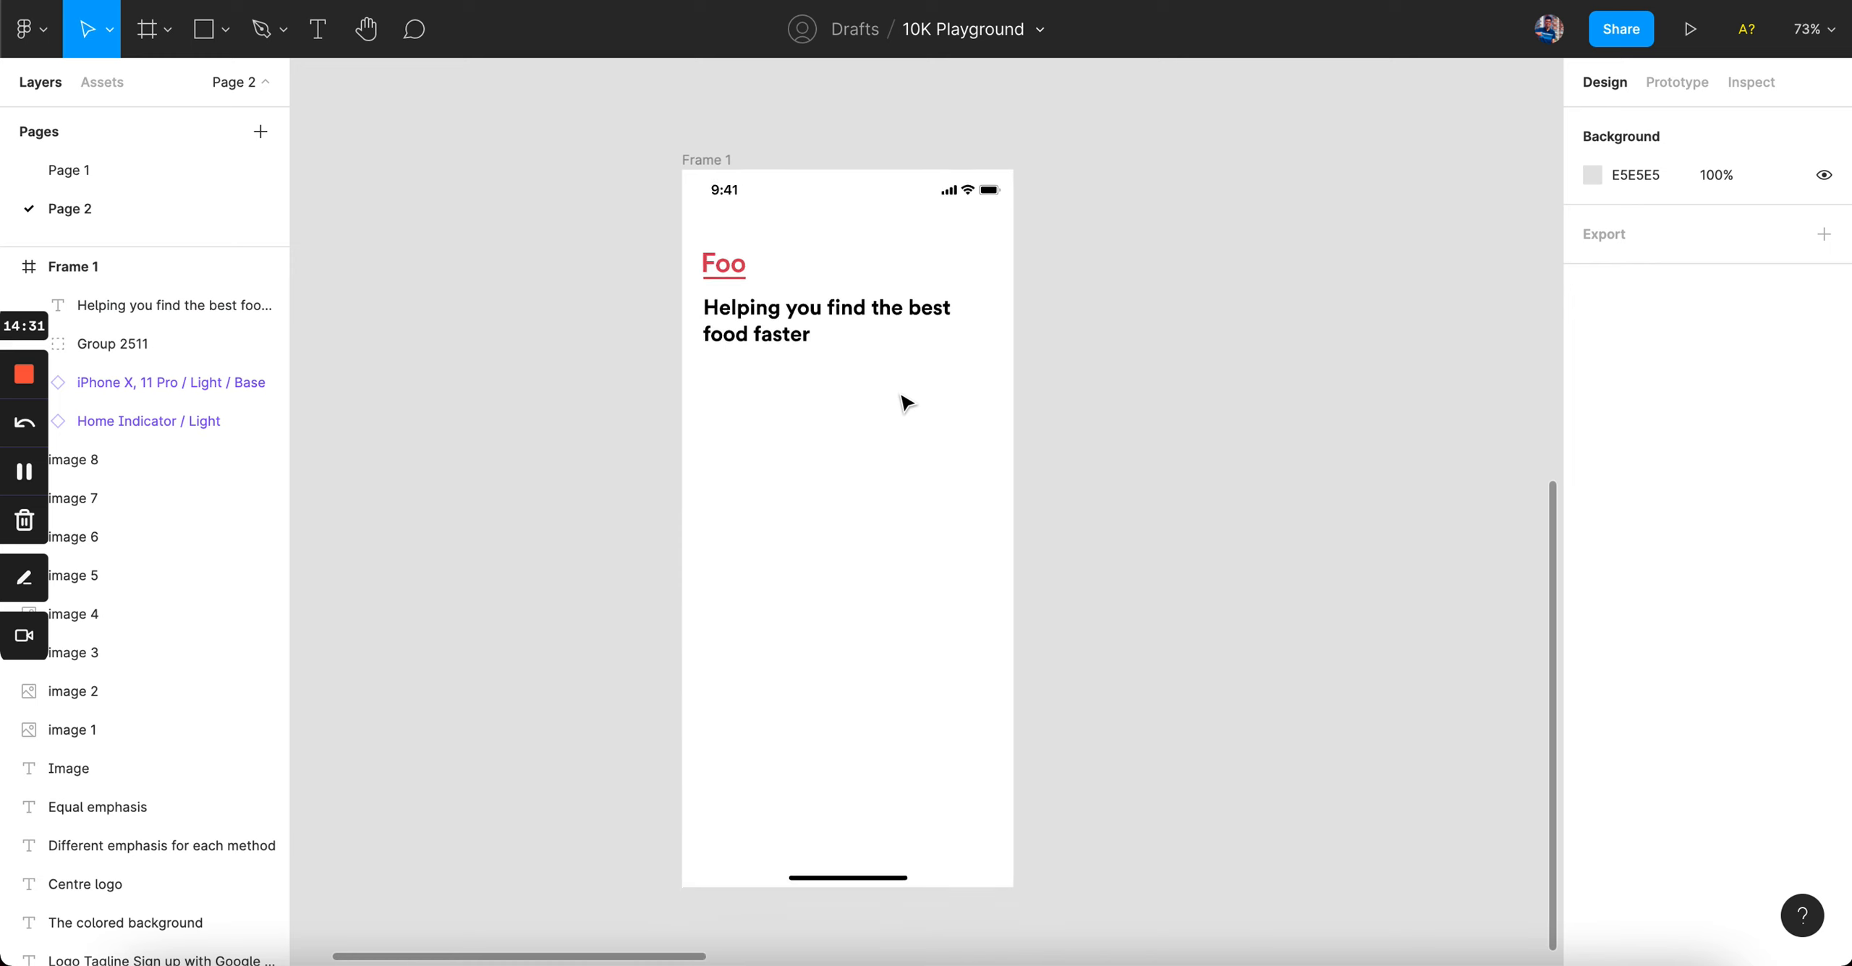
pyautogui.scroll(3, 786, 329)
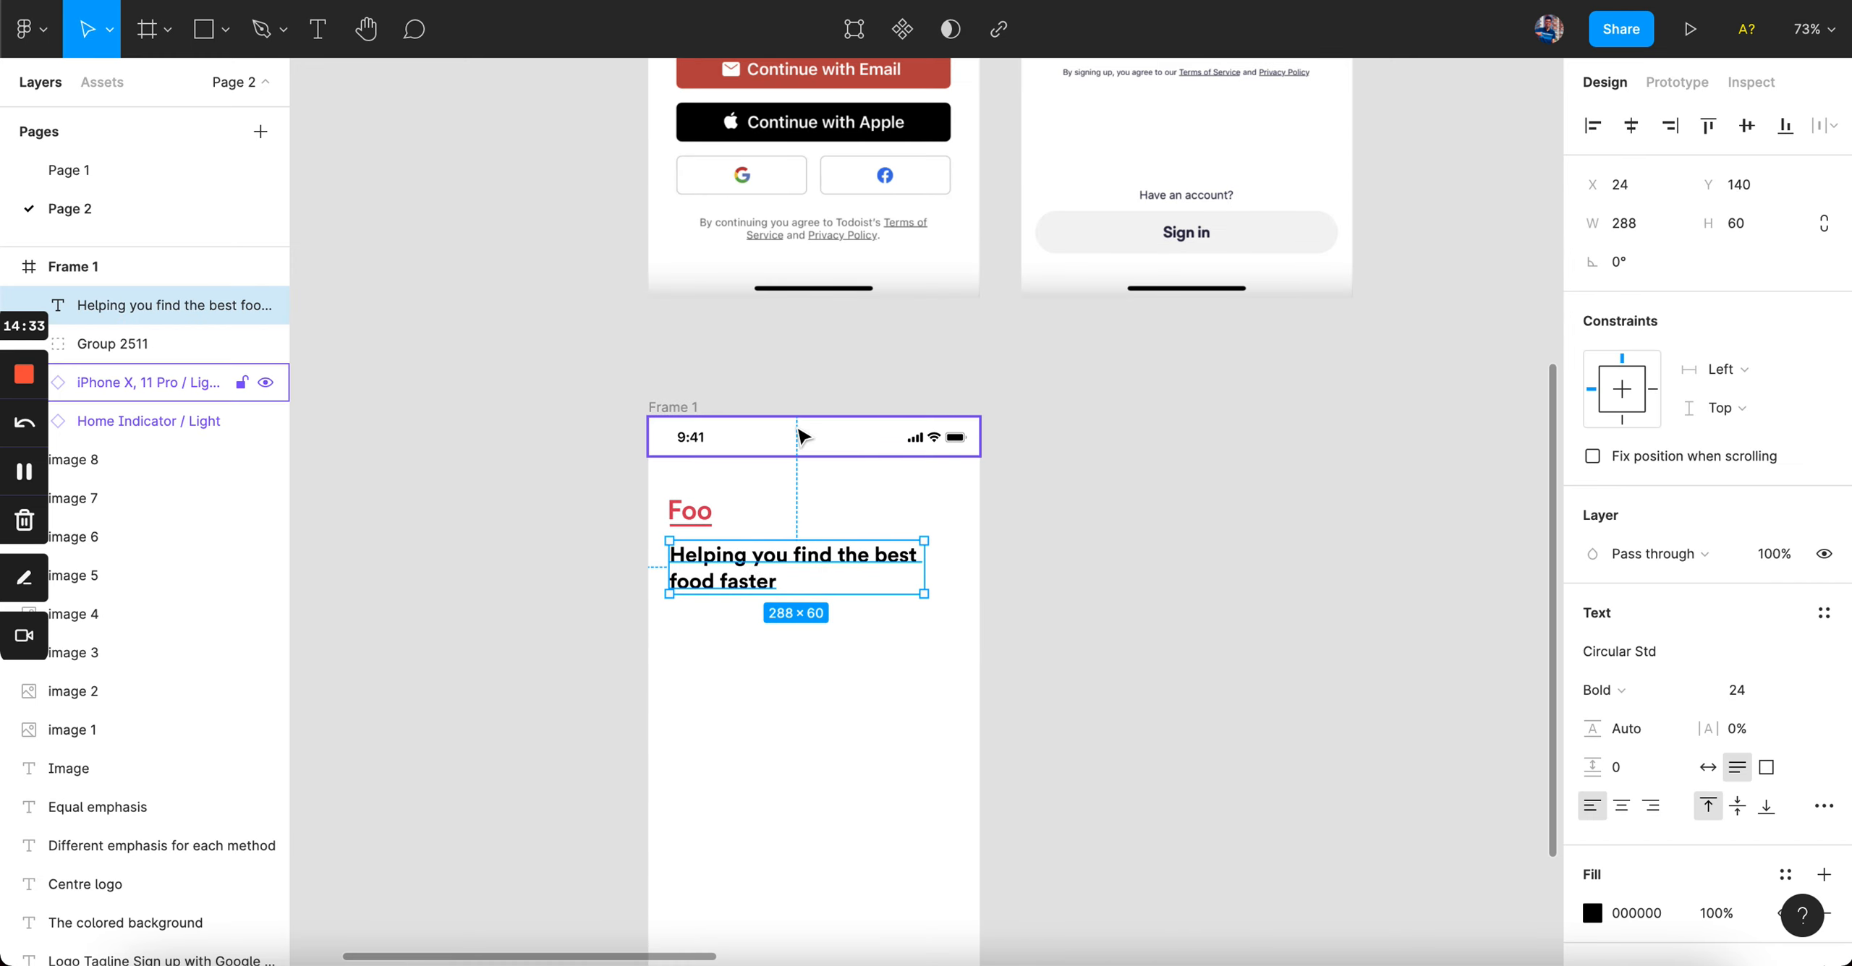
pyautogui.scroll(1, 795, 428)
pyautogui.scroll(4, 796, 428)
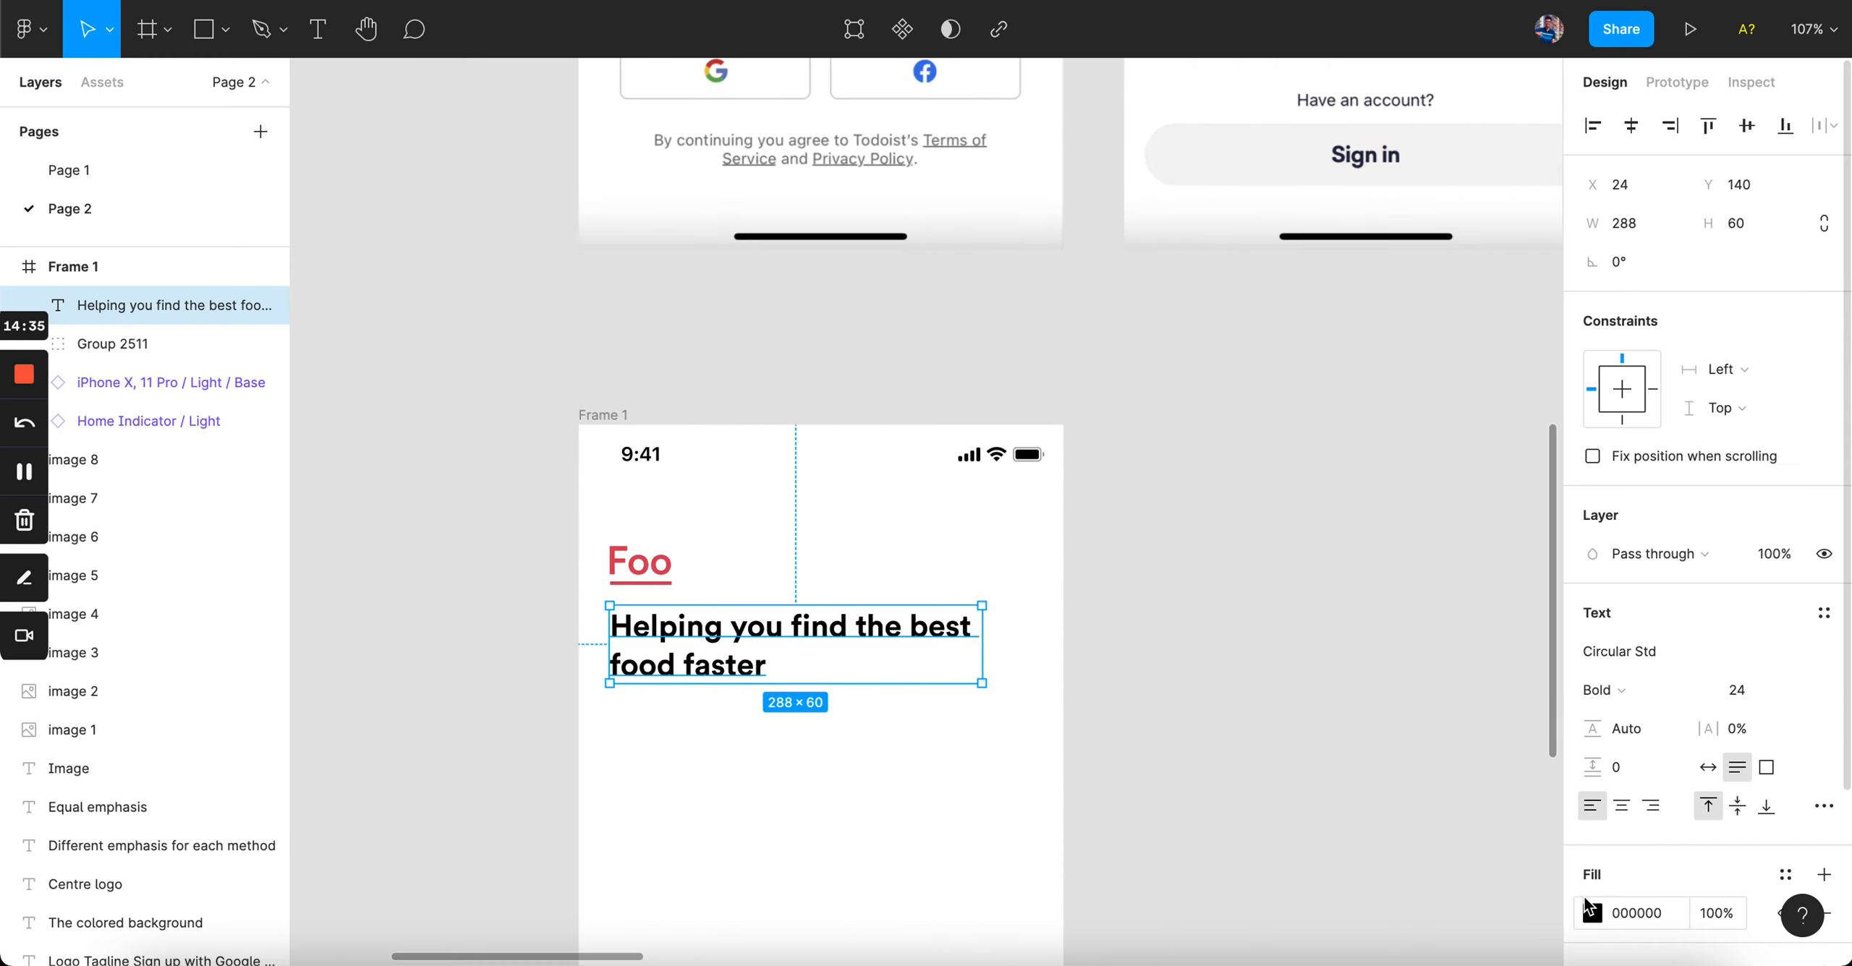
pyautogui.scroll(10, 1027, 499)
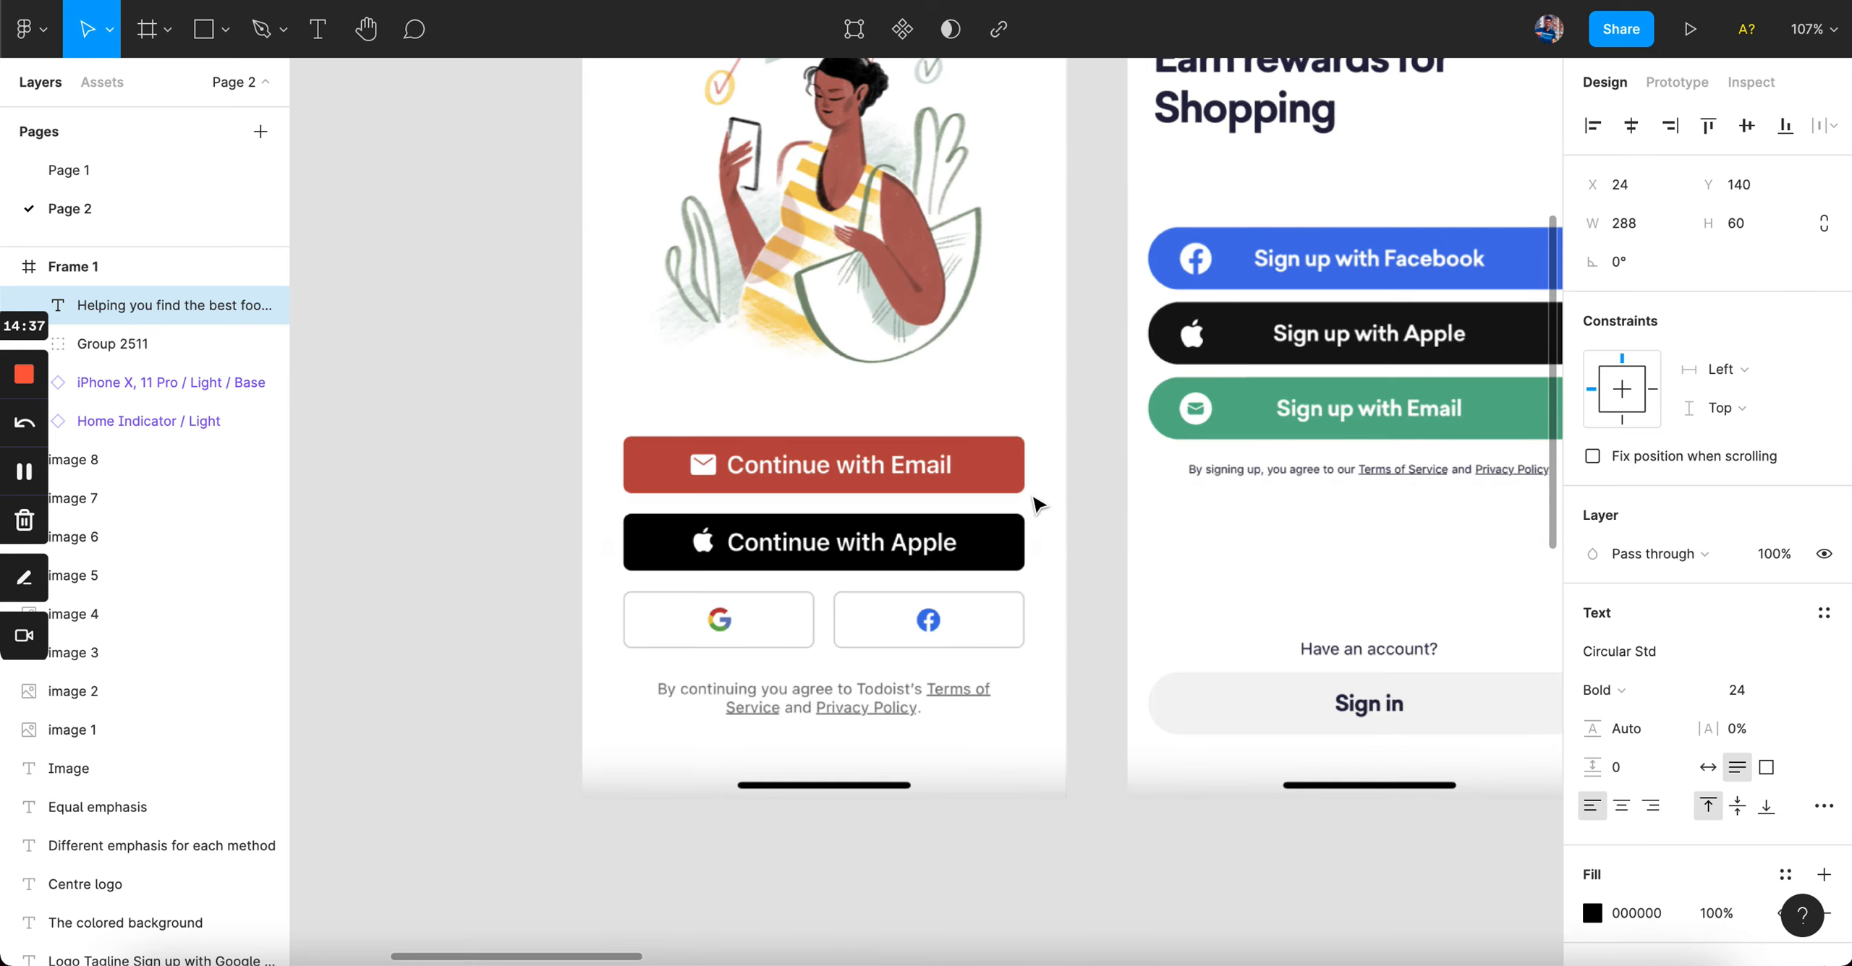
pyautogui.scroll(10, 1016, 413)
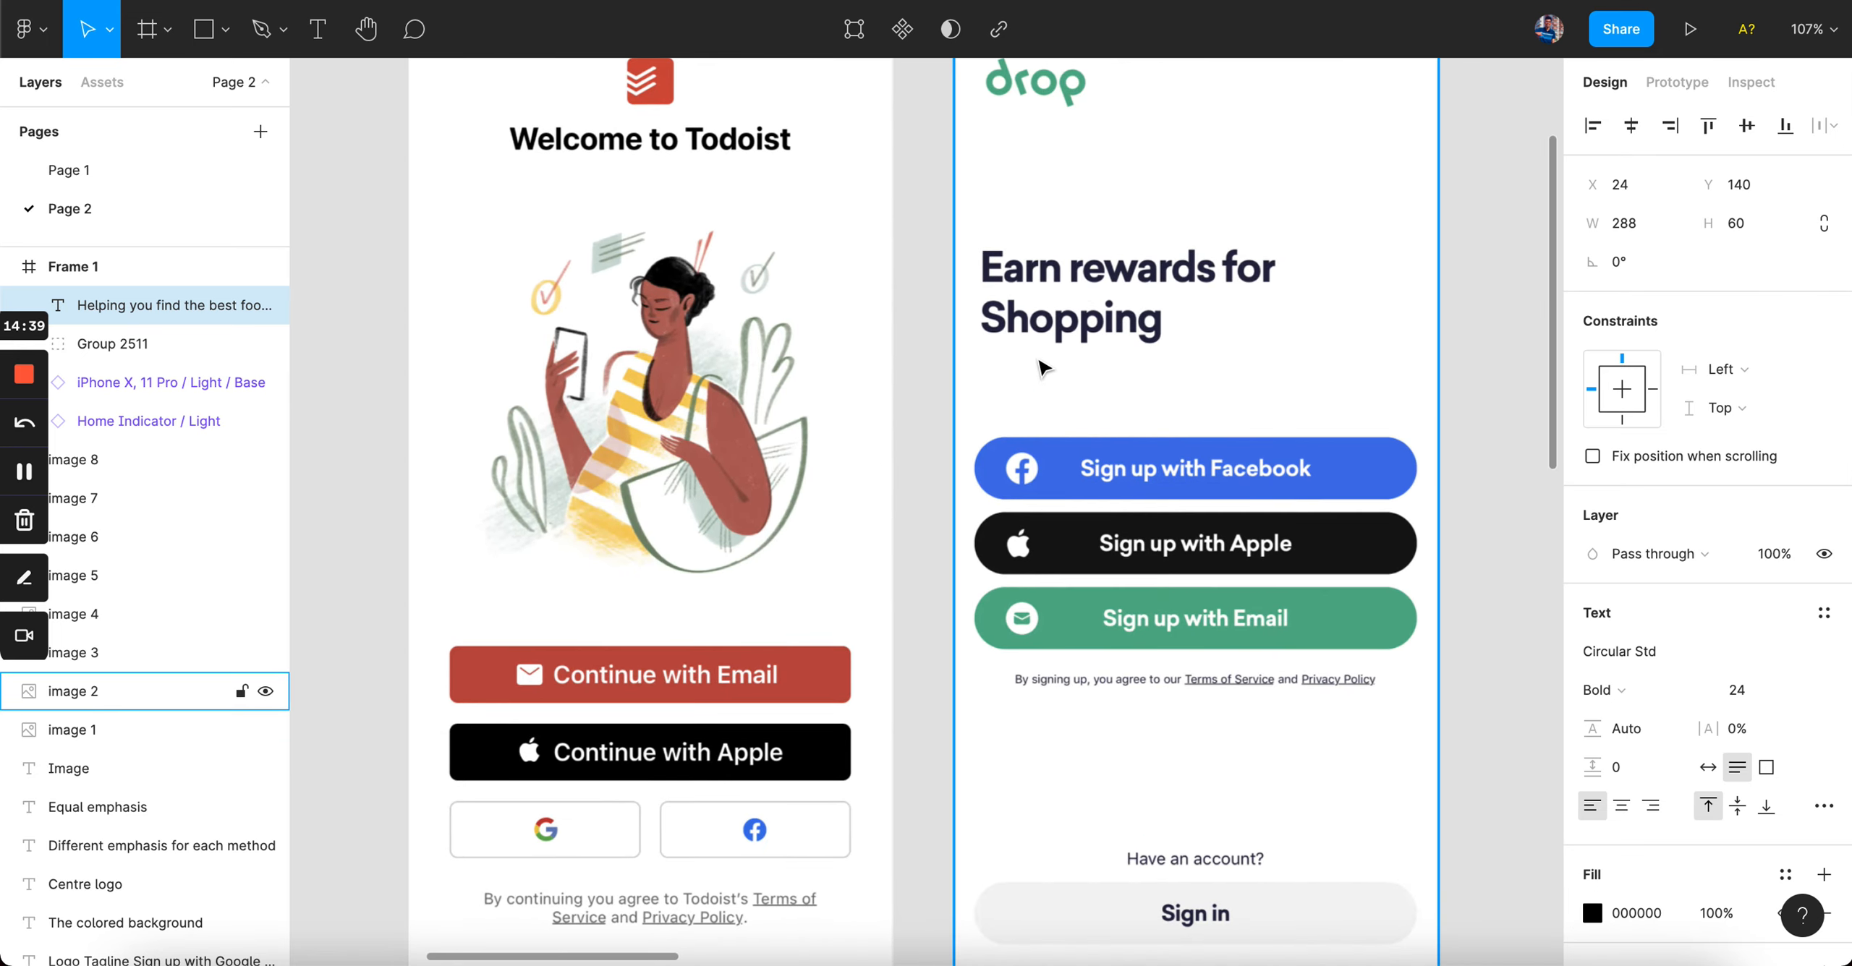
pyautogui.press('i')
pyautogui.click(998, 187)
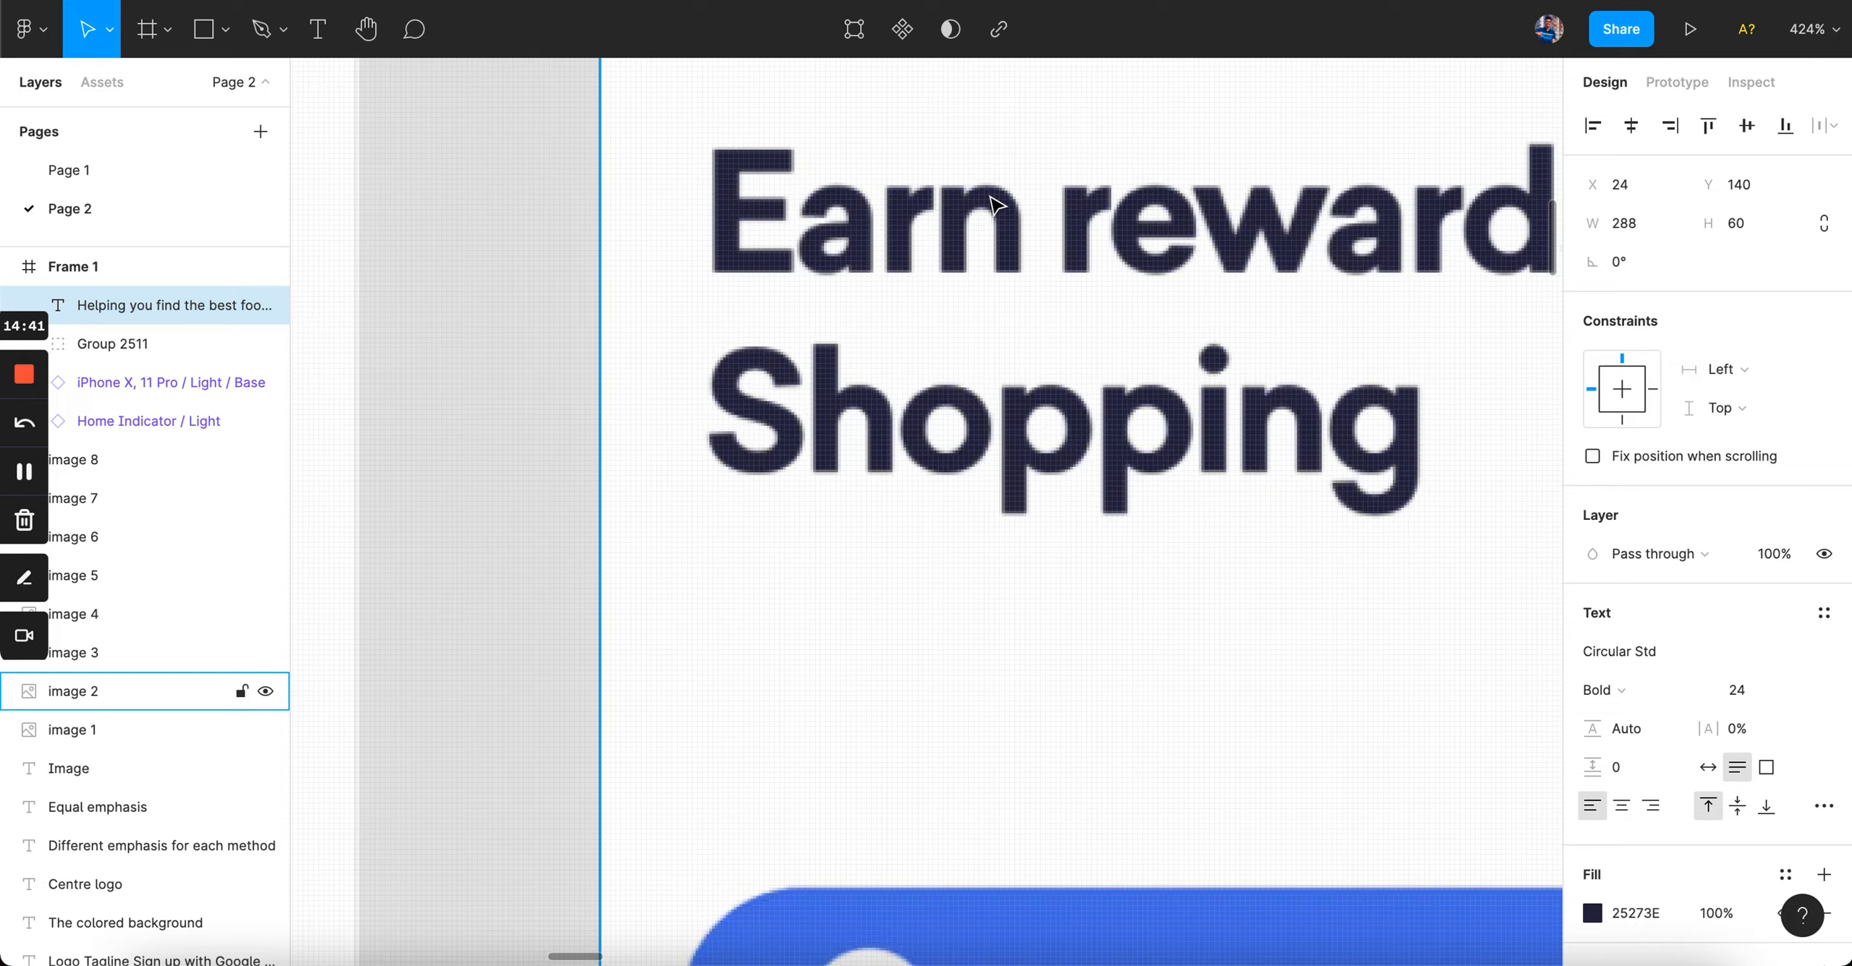
pyautogui.scroll(-10, 940, 578)
pyautogui.scroll(-3, 913, 806)
pyautogui.scroll(5, 923, 765)
pyautogui.click(923, 765)
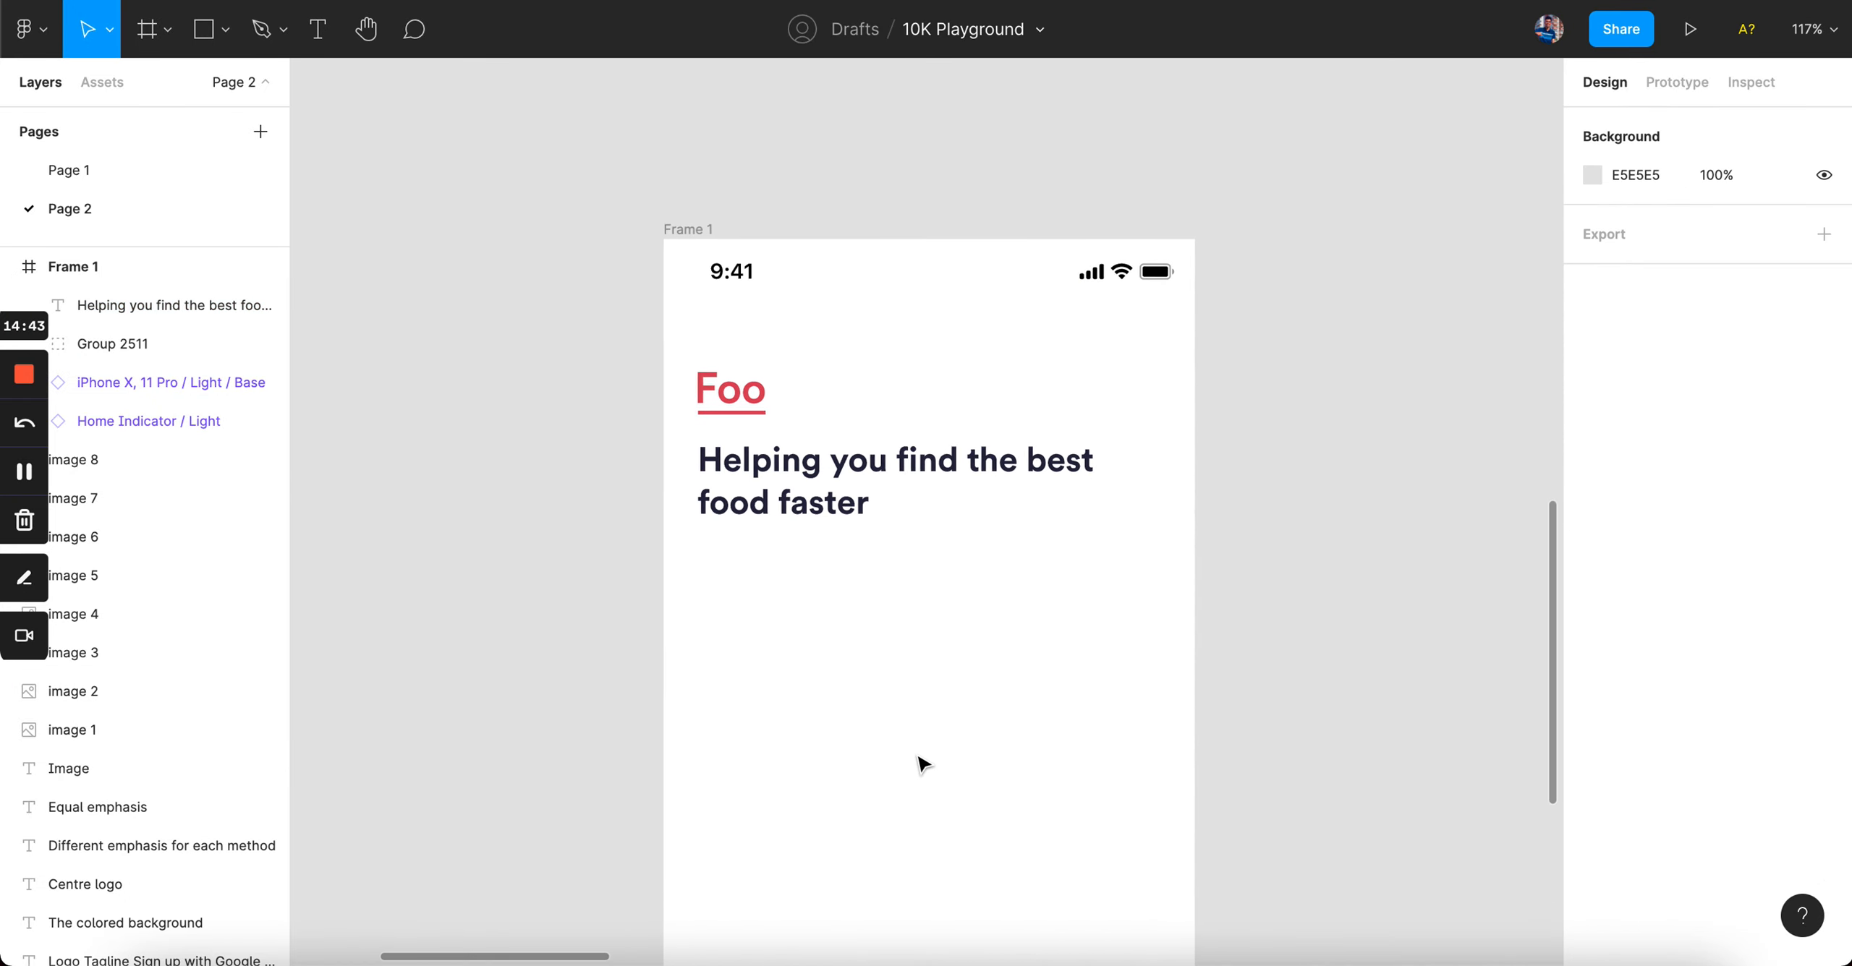
# - Measure the tagline's distances to the edges of the phone frame
pyautogui.scroll(5, 839, 620)
pyautogui.click(773, 499)
pyautogui.press('alt')
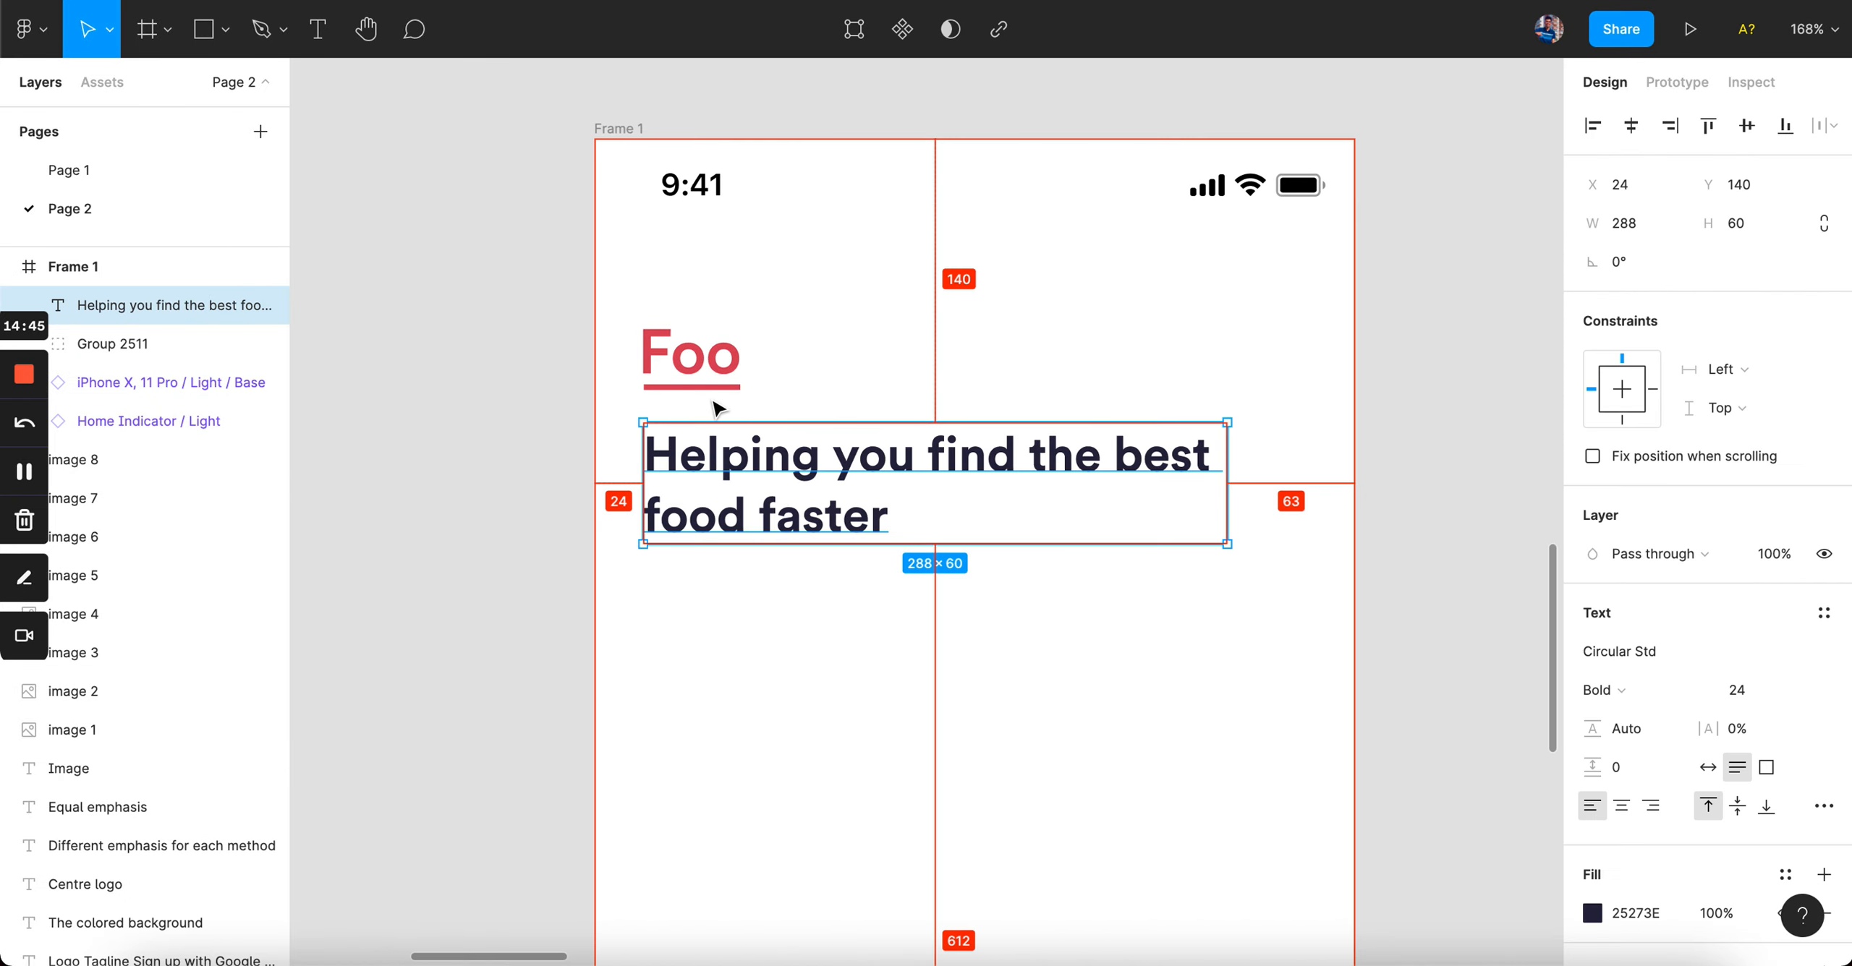
pyautogui.scroll(-5, 748, 506)
pyautogui.click(774, 605)
pyautogui.scroll(5, 778, 611)
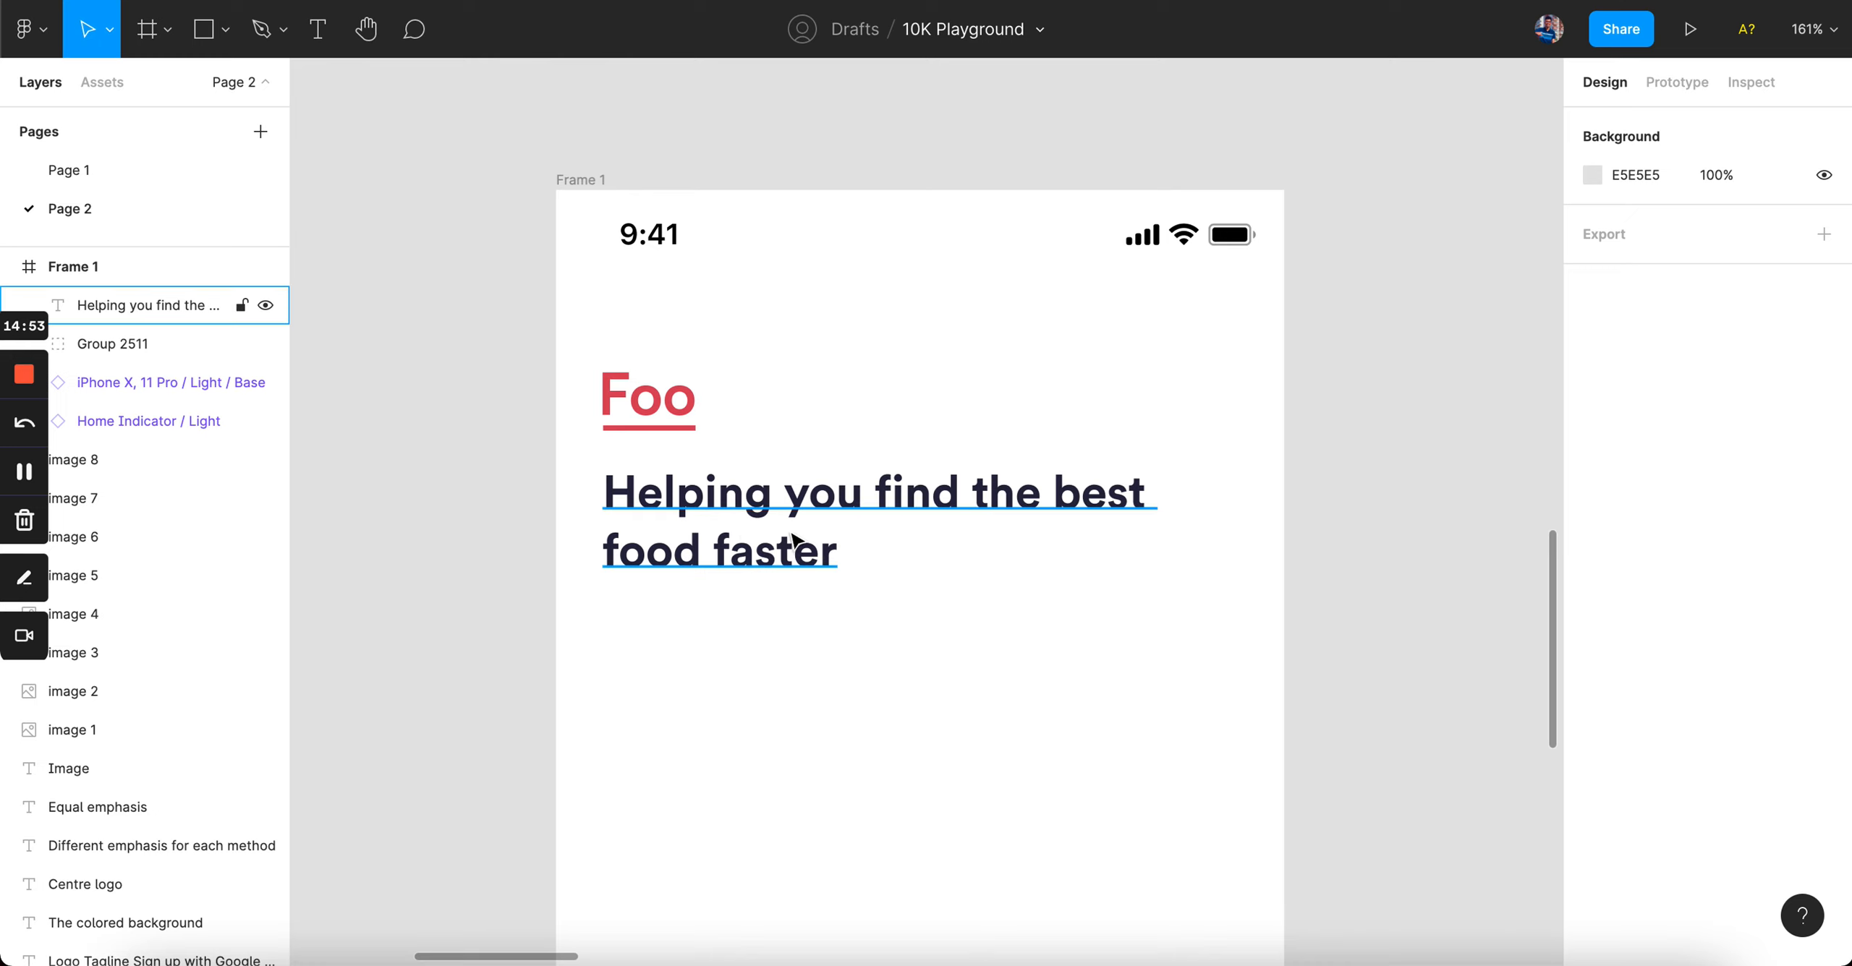
# - Try the tagline at font size 32, compare it with the logo, and undo the size change
pyautogui.click(811, 551)
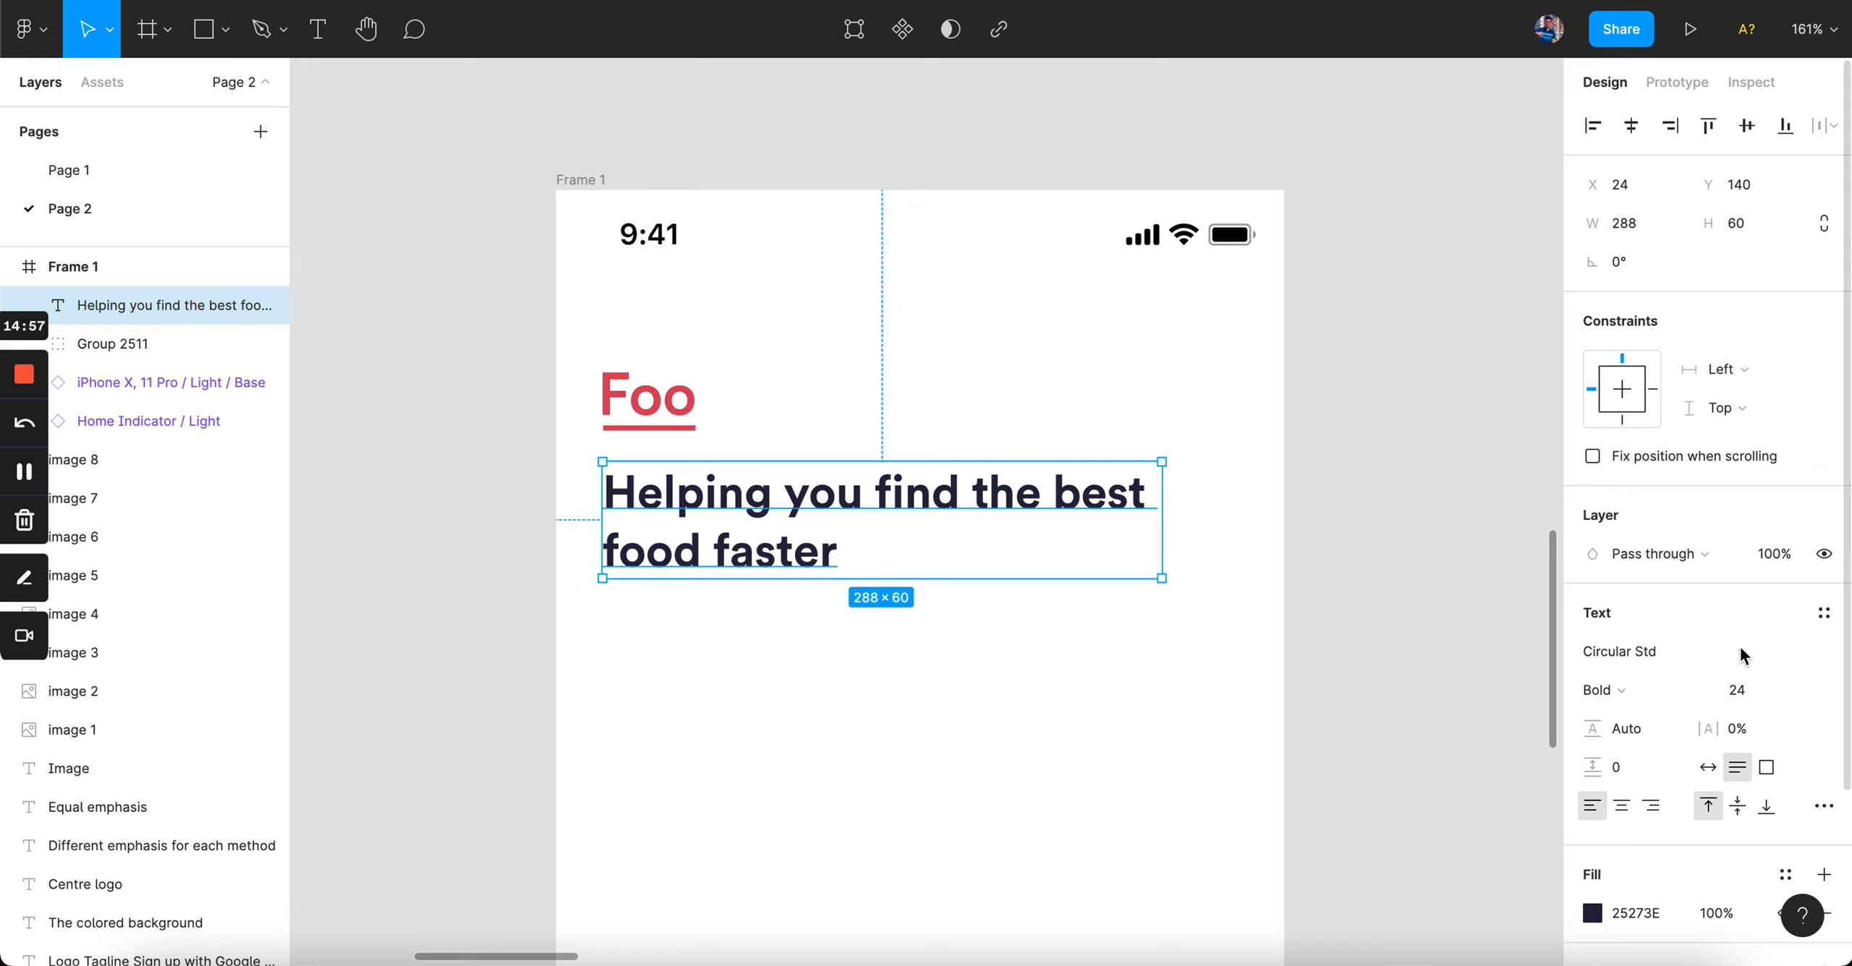
pyautogui.write('32')
pyautogui.press('Return')
pyautogui.click(1273, 612)
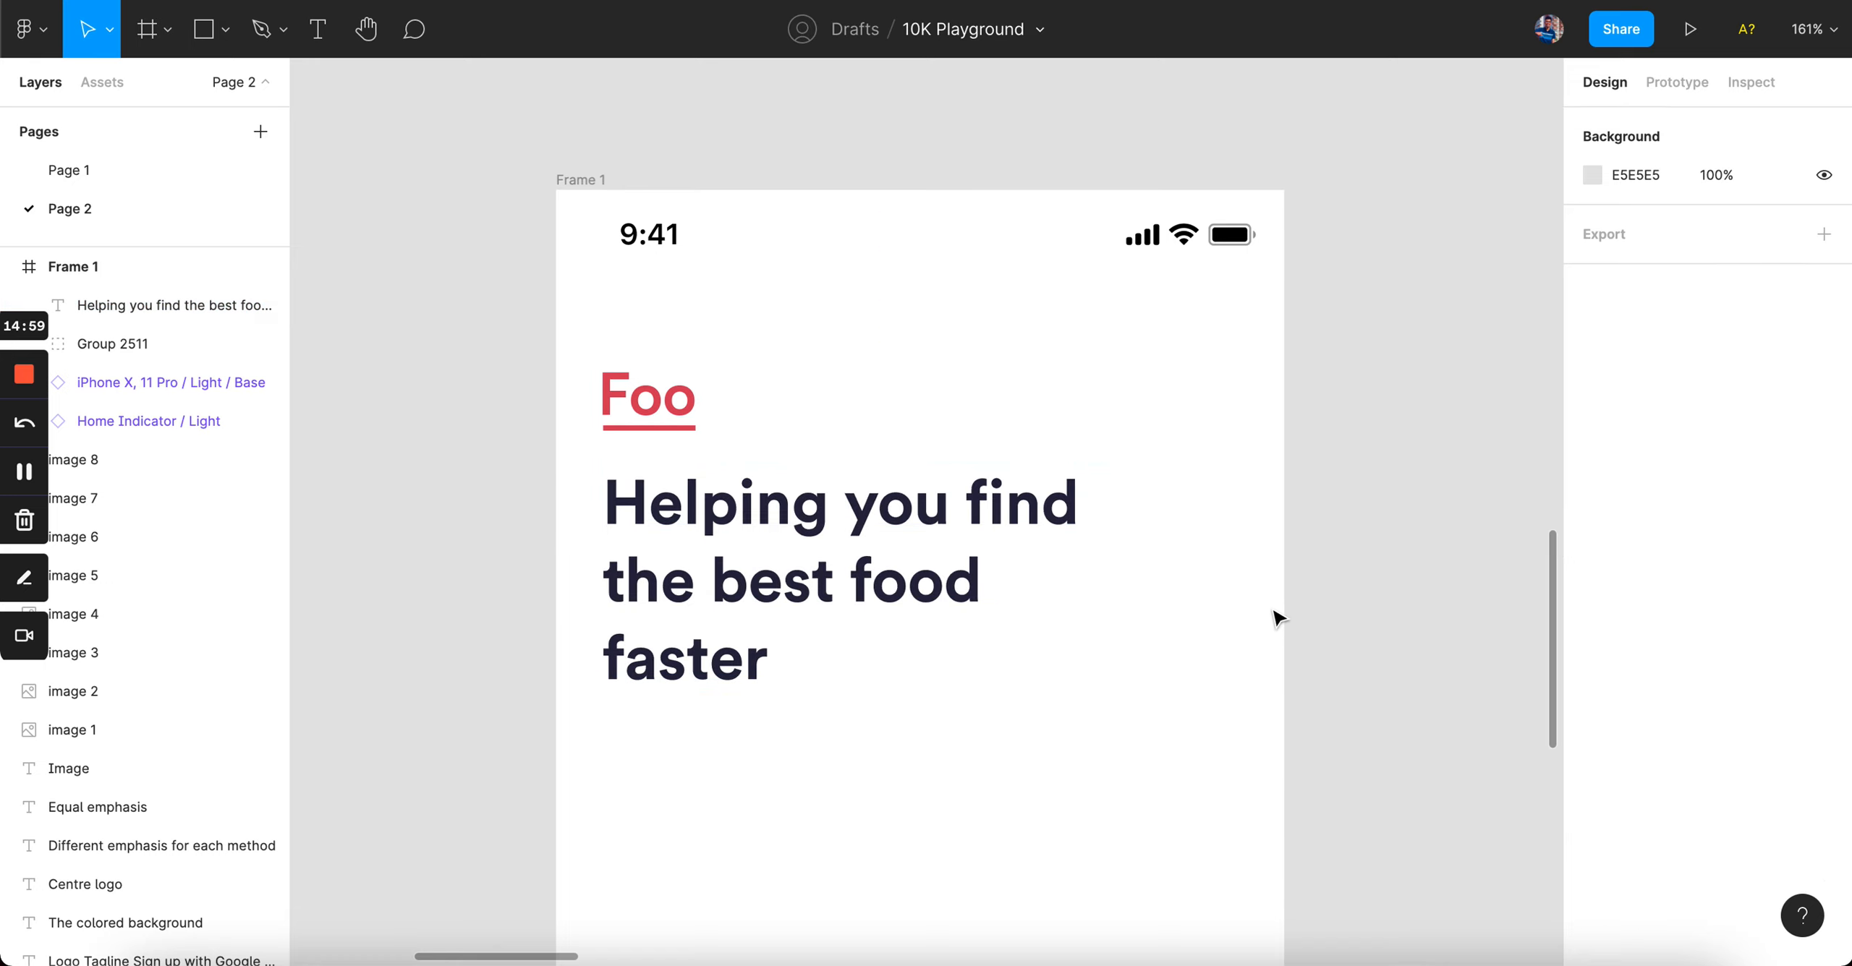
pyautogui.scroll(-5, 1273, 613)
pyautogui.scroll(-1, 1273, 613)
pyautogui.scroll(5, 1139, 510)
pyautogui.click(1139, 510)
pyautogui.press('super+z')
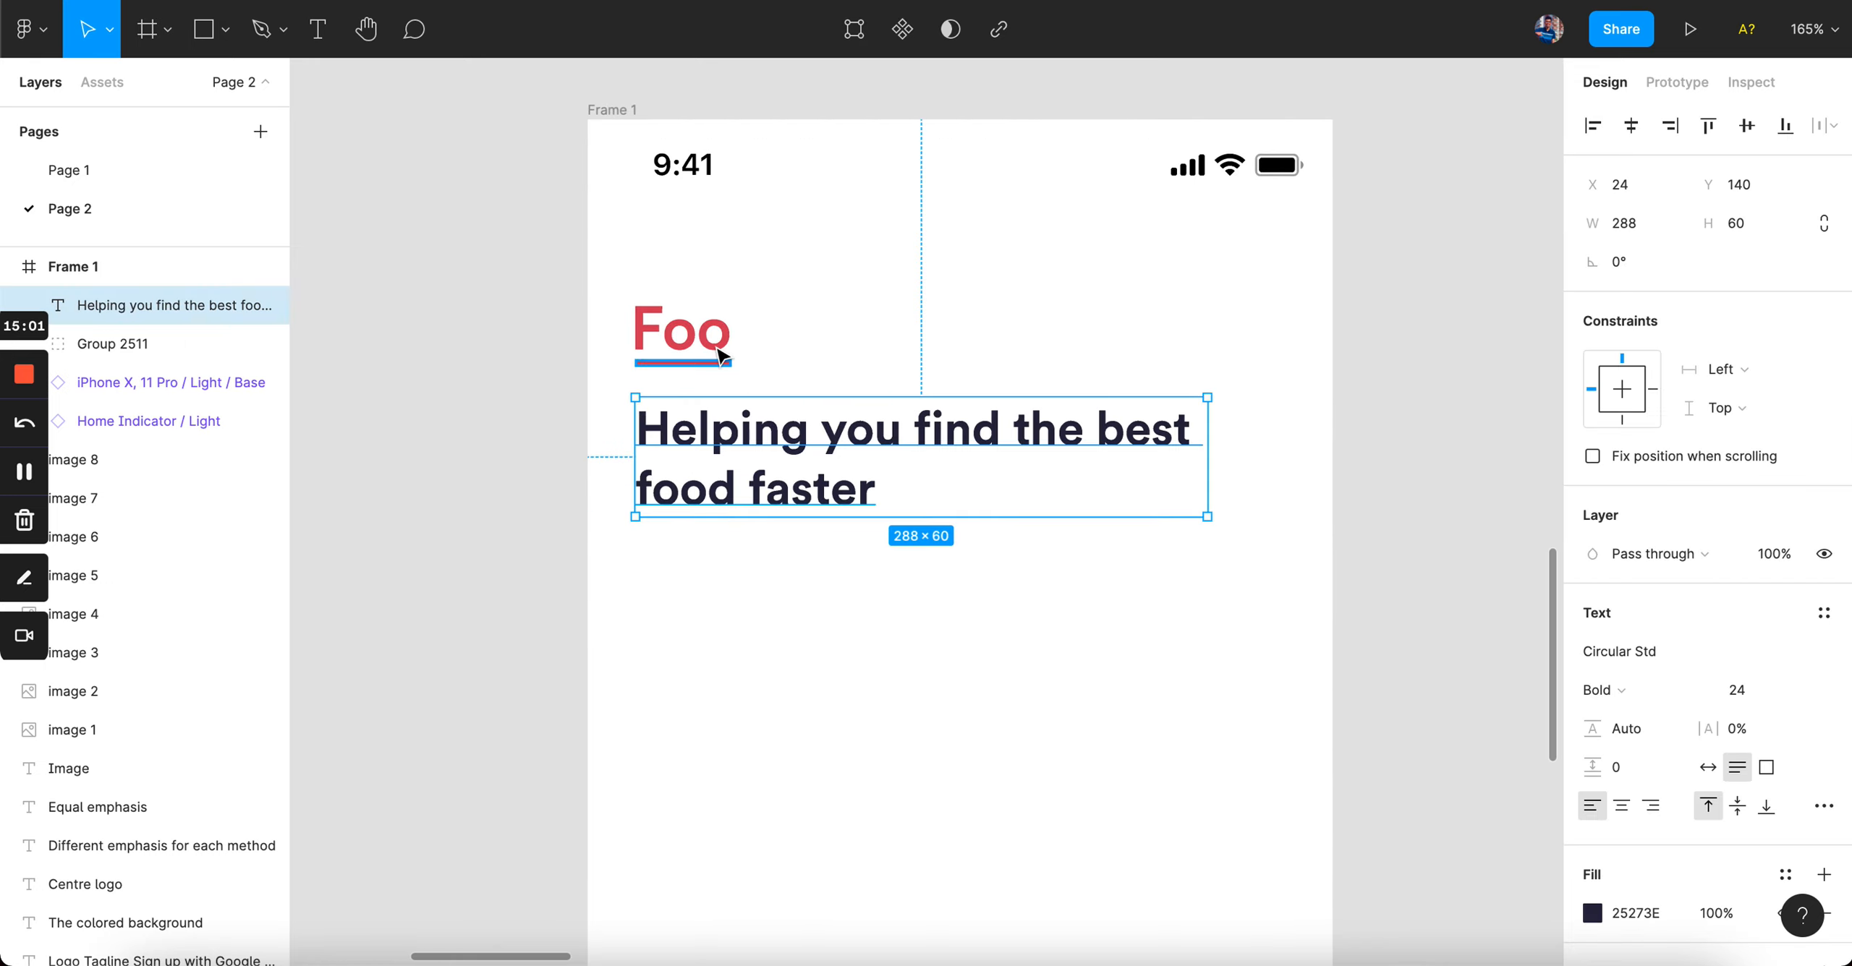
# - Scale the Foo logo proportionally to a height of 25
pyautogui.click(721, 353)
pyautogui.write('25')
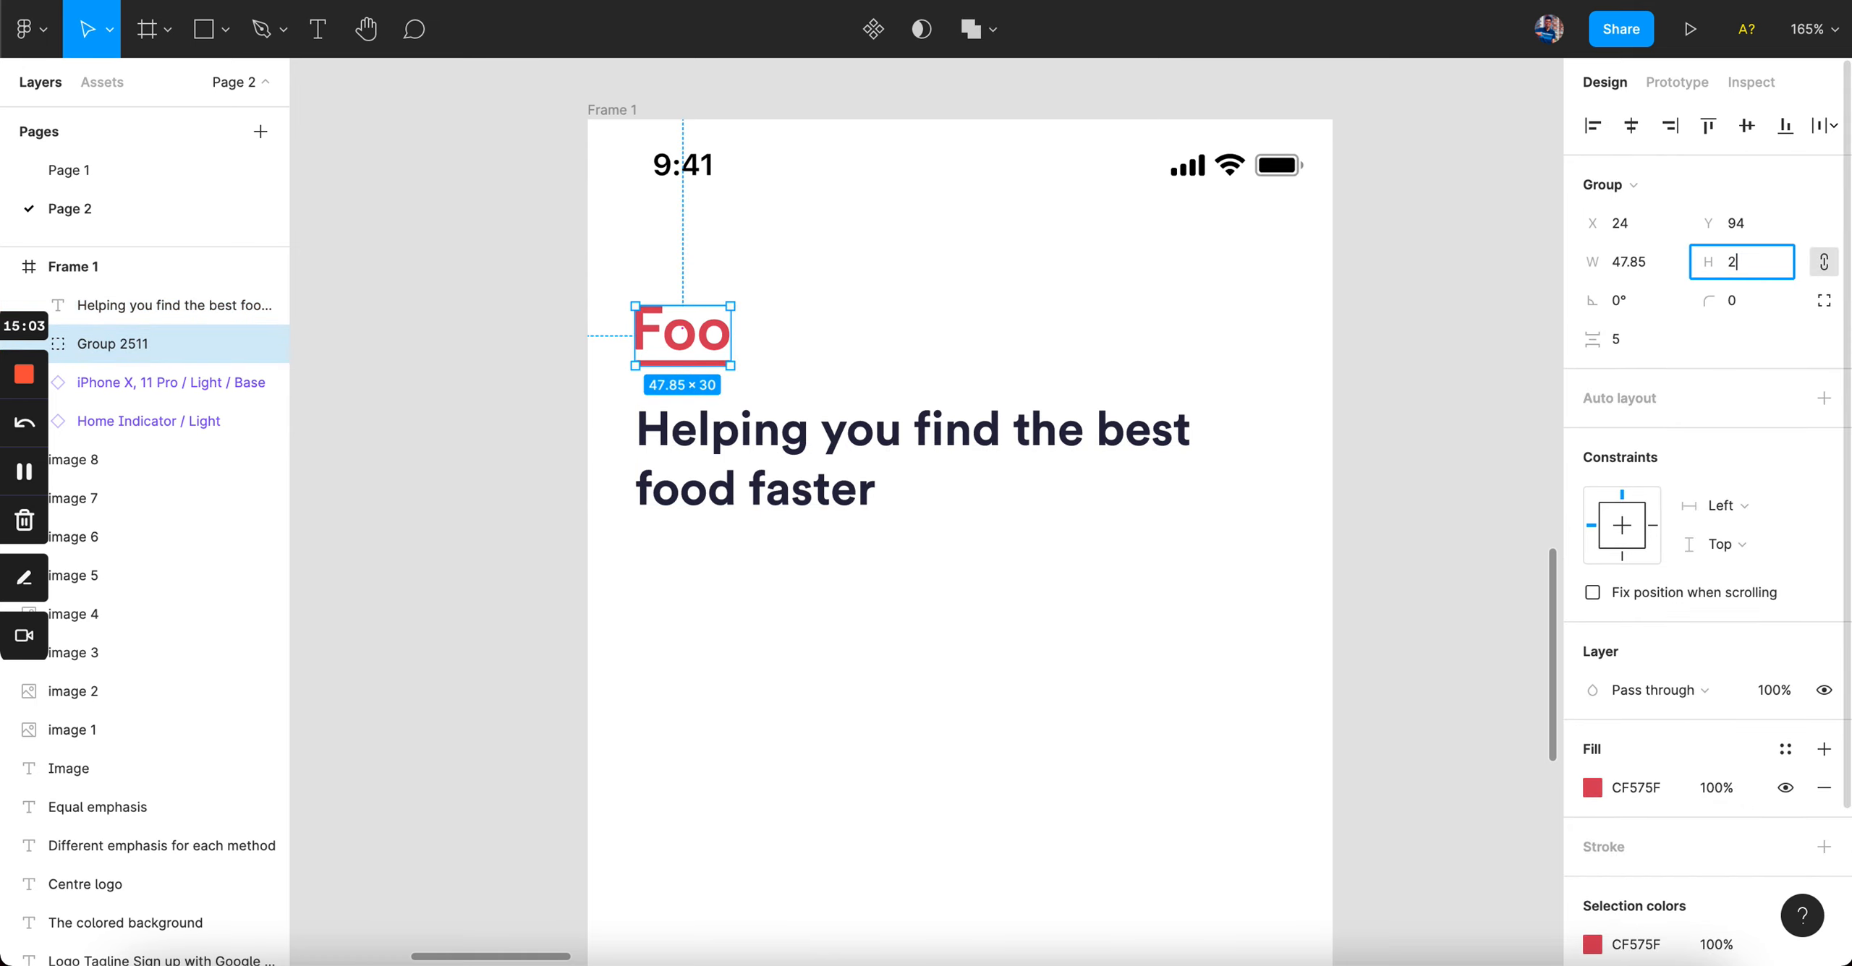
pyautogui.press('Return')
# - Move the tagline up to Y 131 so it sits 12 px below the Foo logo
pyautogui.click(973, 405)
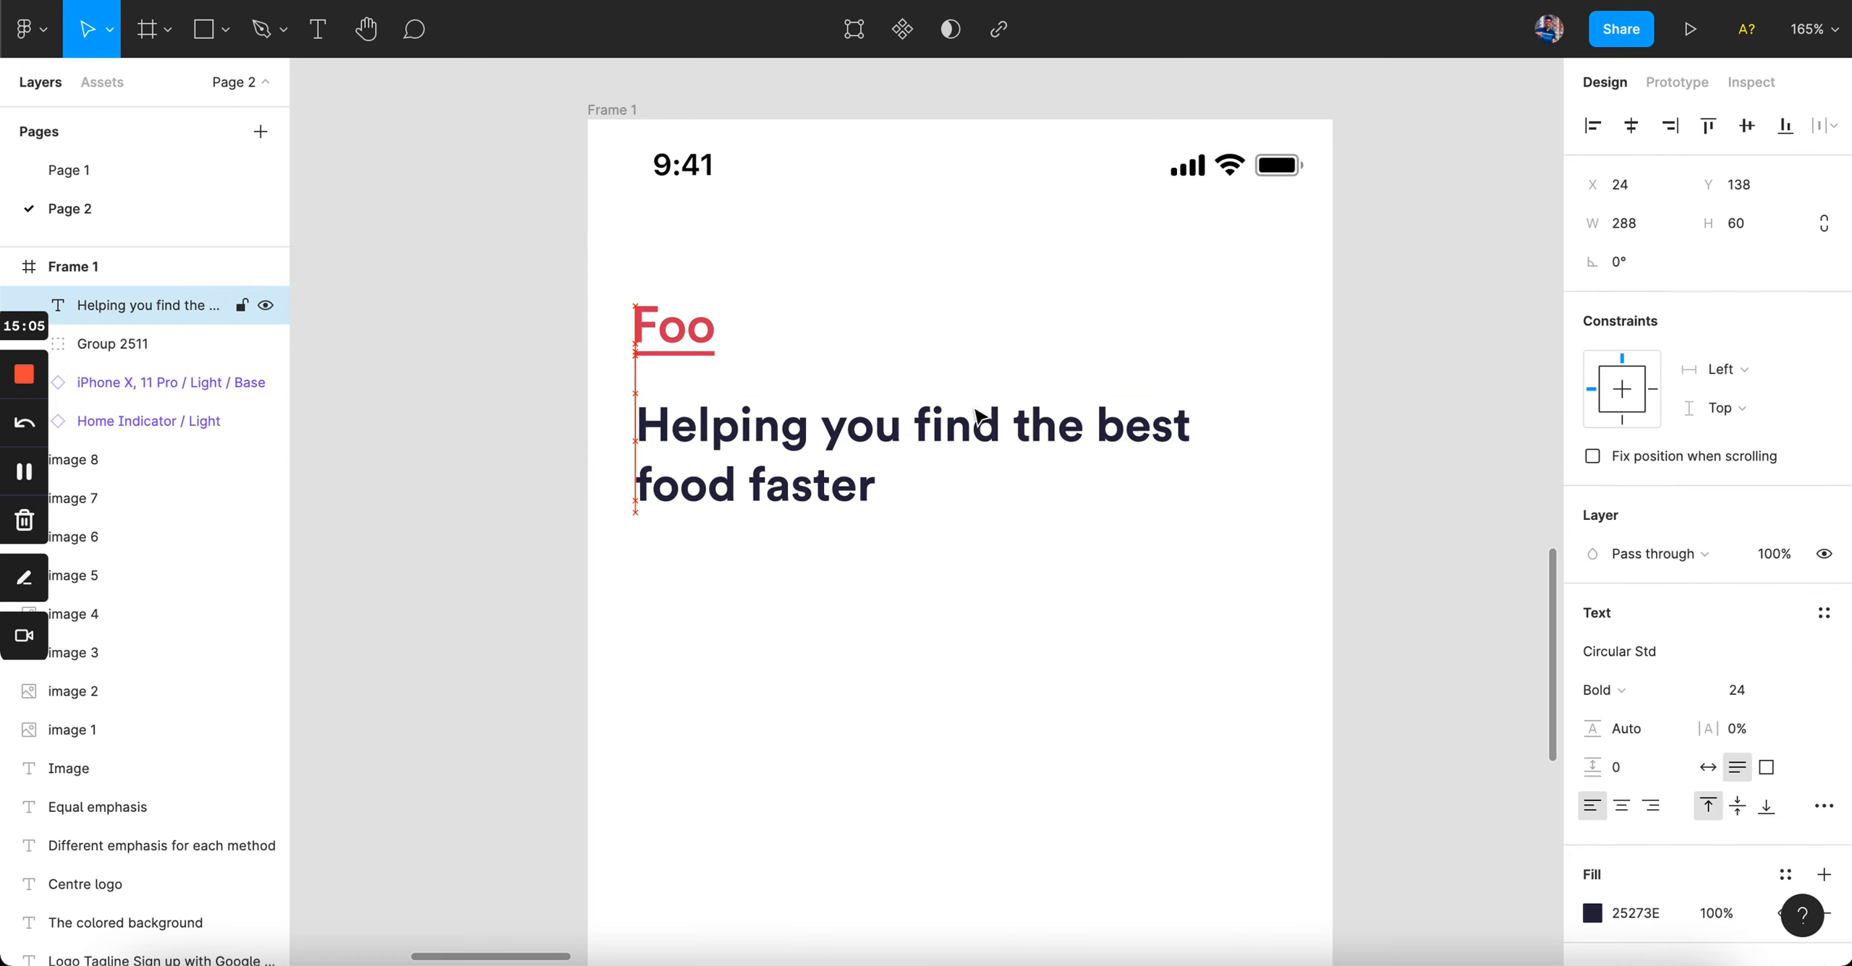
pyautogui.press('Up')
pyautogui.press('Up')
pyautogui.press('Up')
pyautogui.press('Up')
pyautogui.press('Up')
pyautogui.press('Up')
pyautogui.press('Up')
pyautogui.press('Up')
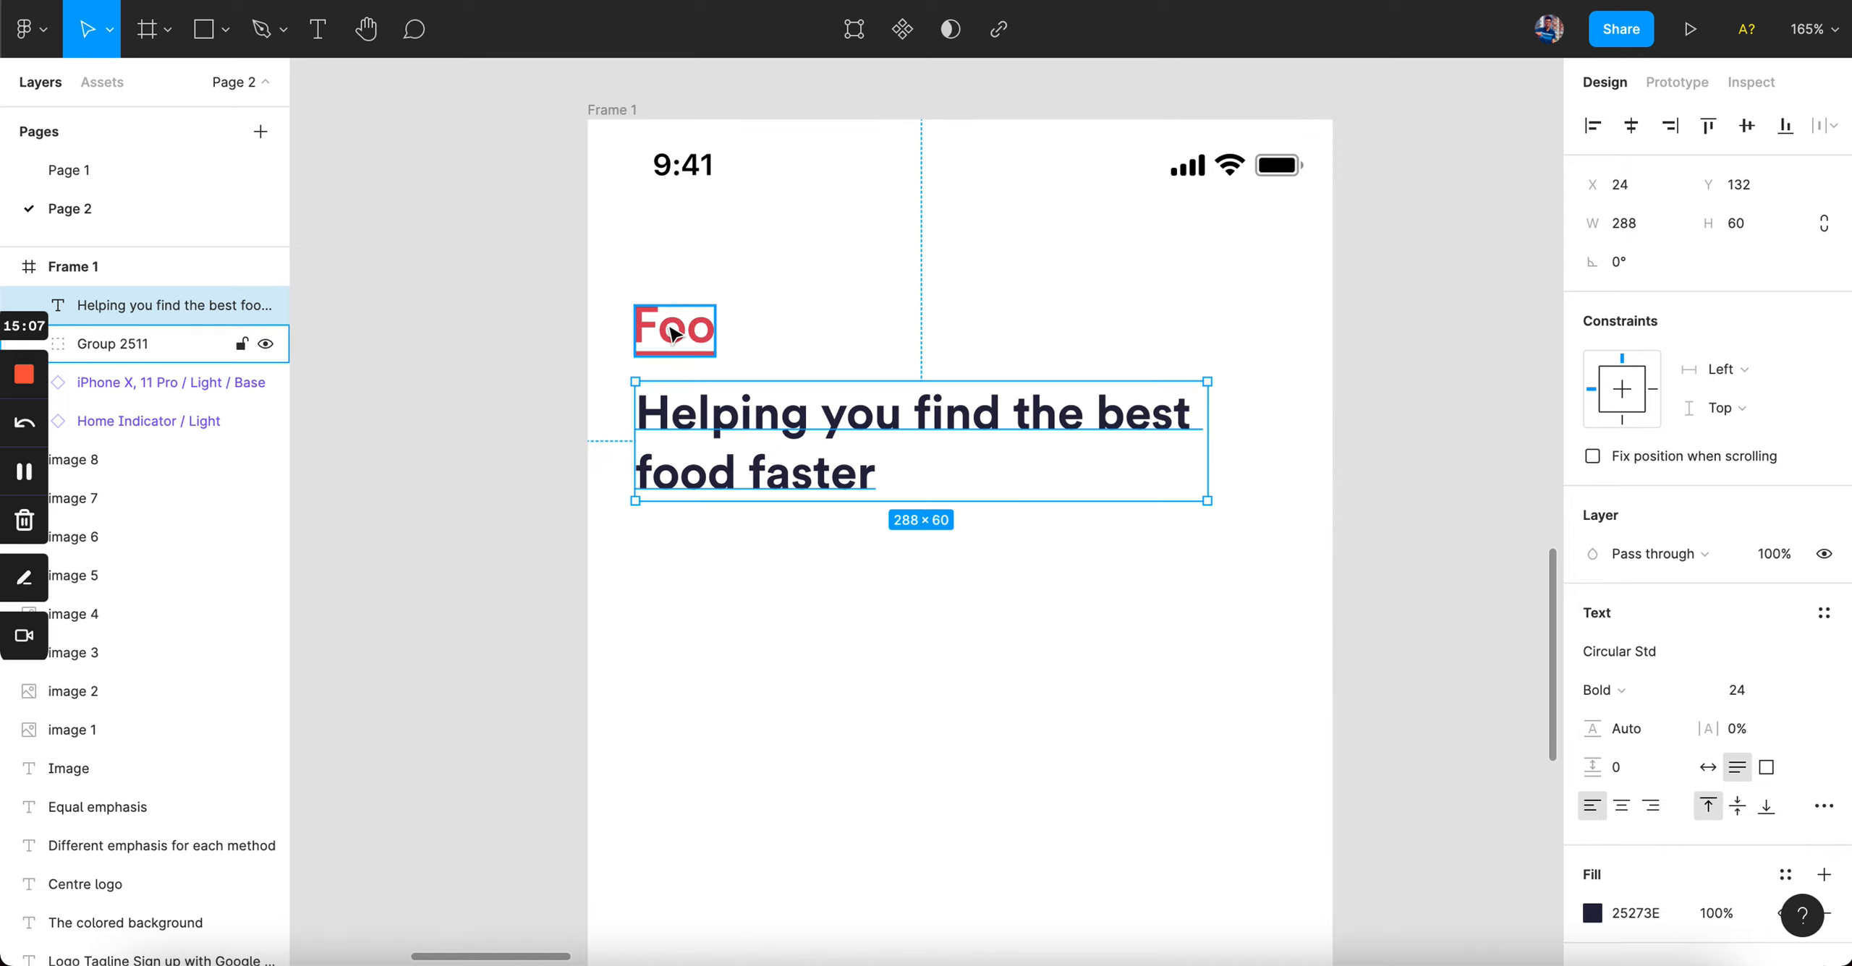
pyautogui.press('Up')
pyautogui.press('Up')
pyautogui.press('Down')
pyautogui.press('Down')
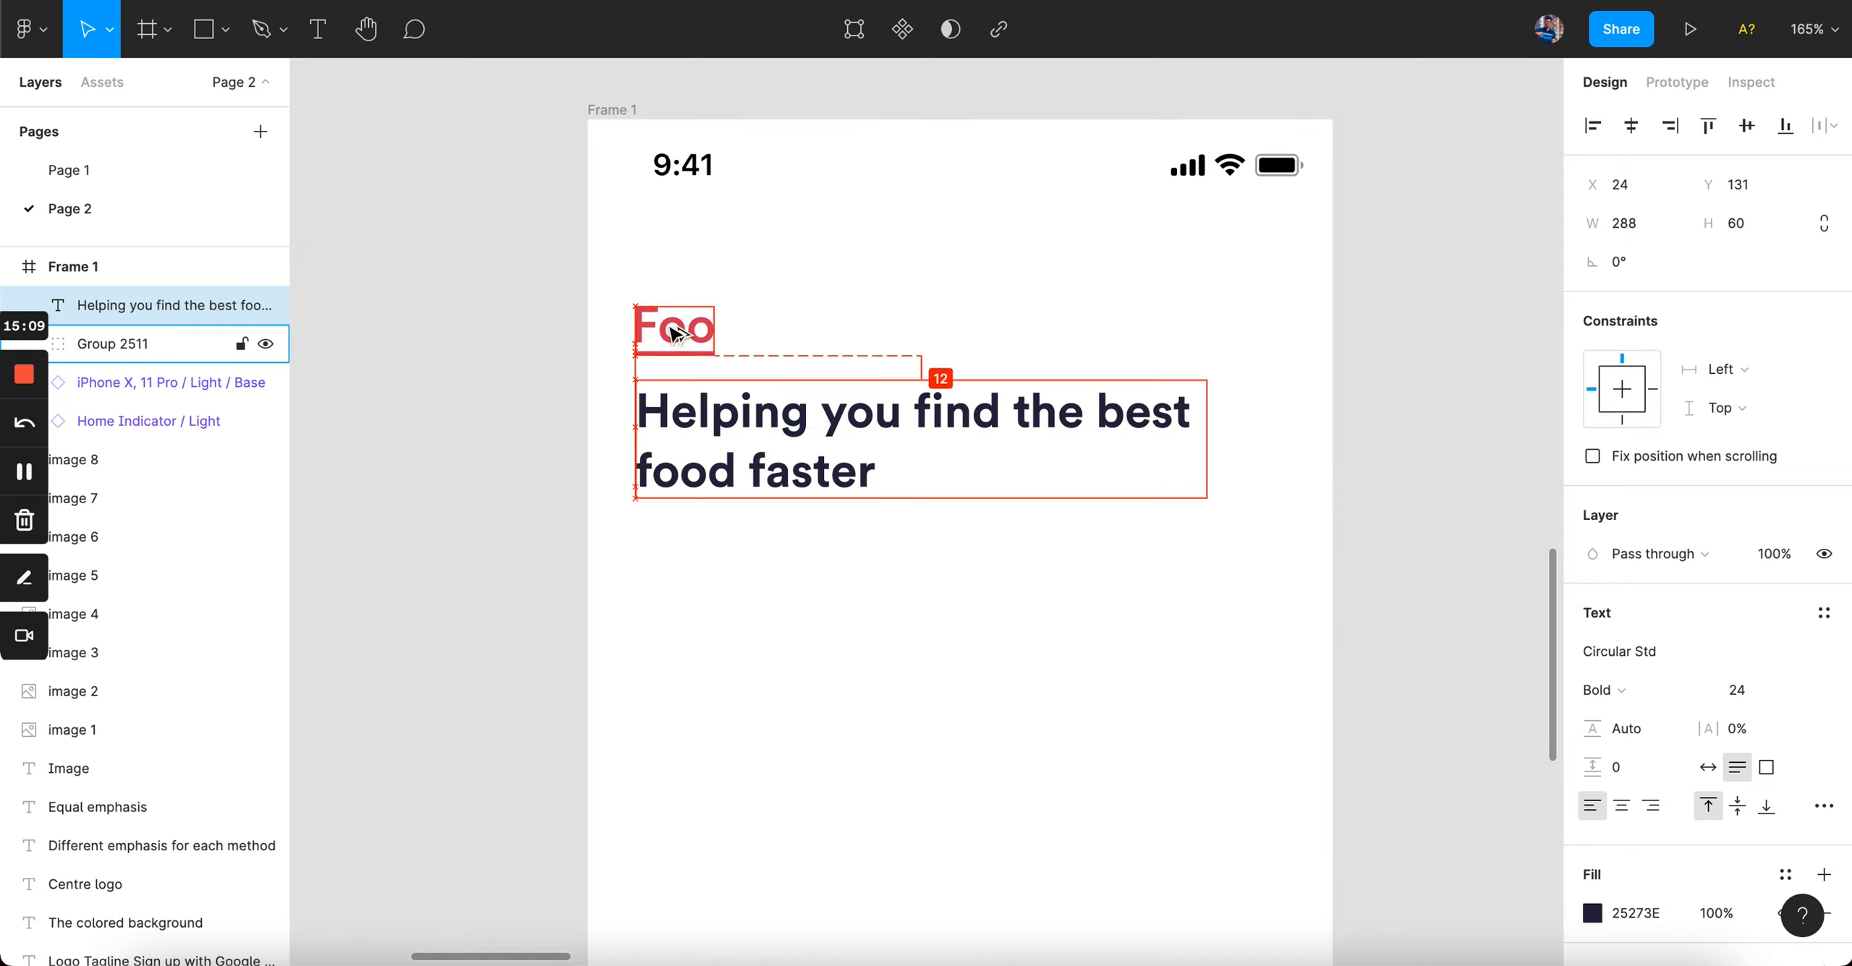
pyautogui.click(525, 347)
pyautogui.scroll(-3, 527, 352)
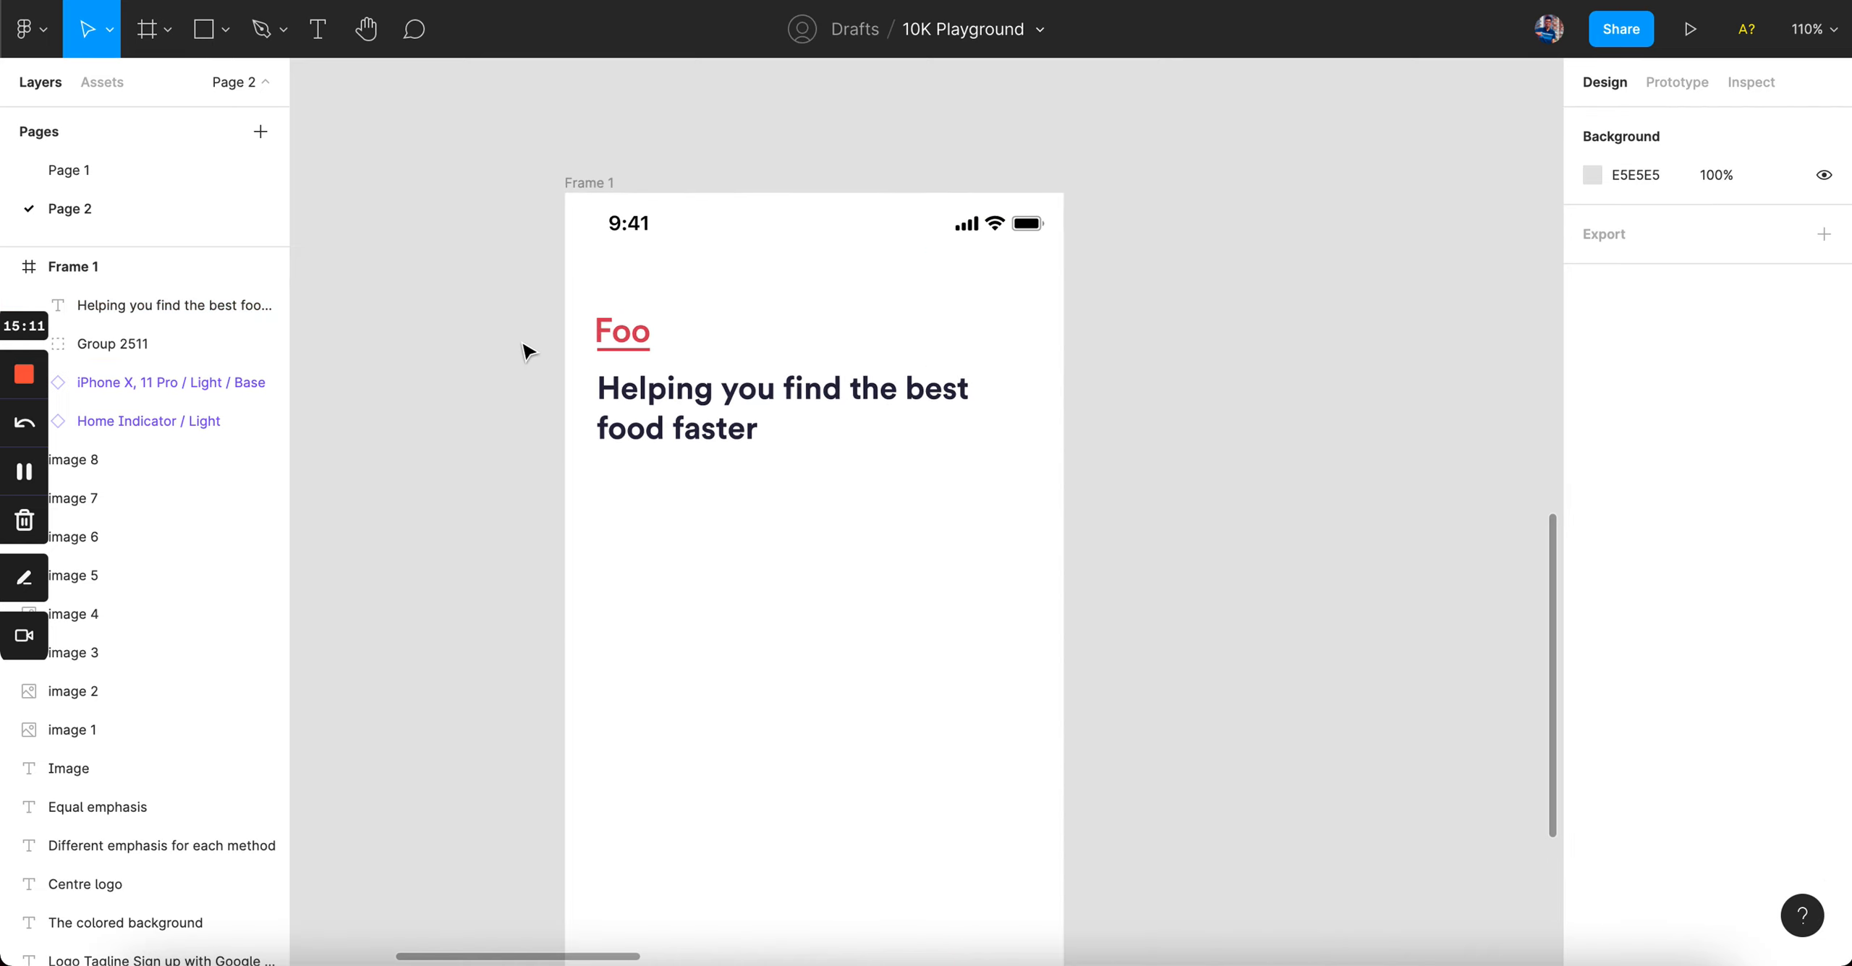
# - Resize the tagline's text box to 327 wide, leaving 24 px margins on both sides of the frame
pyautogui.click(711, 418)
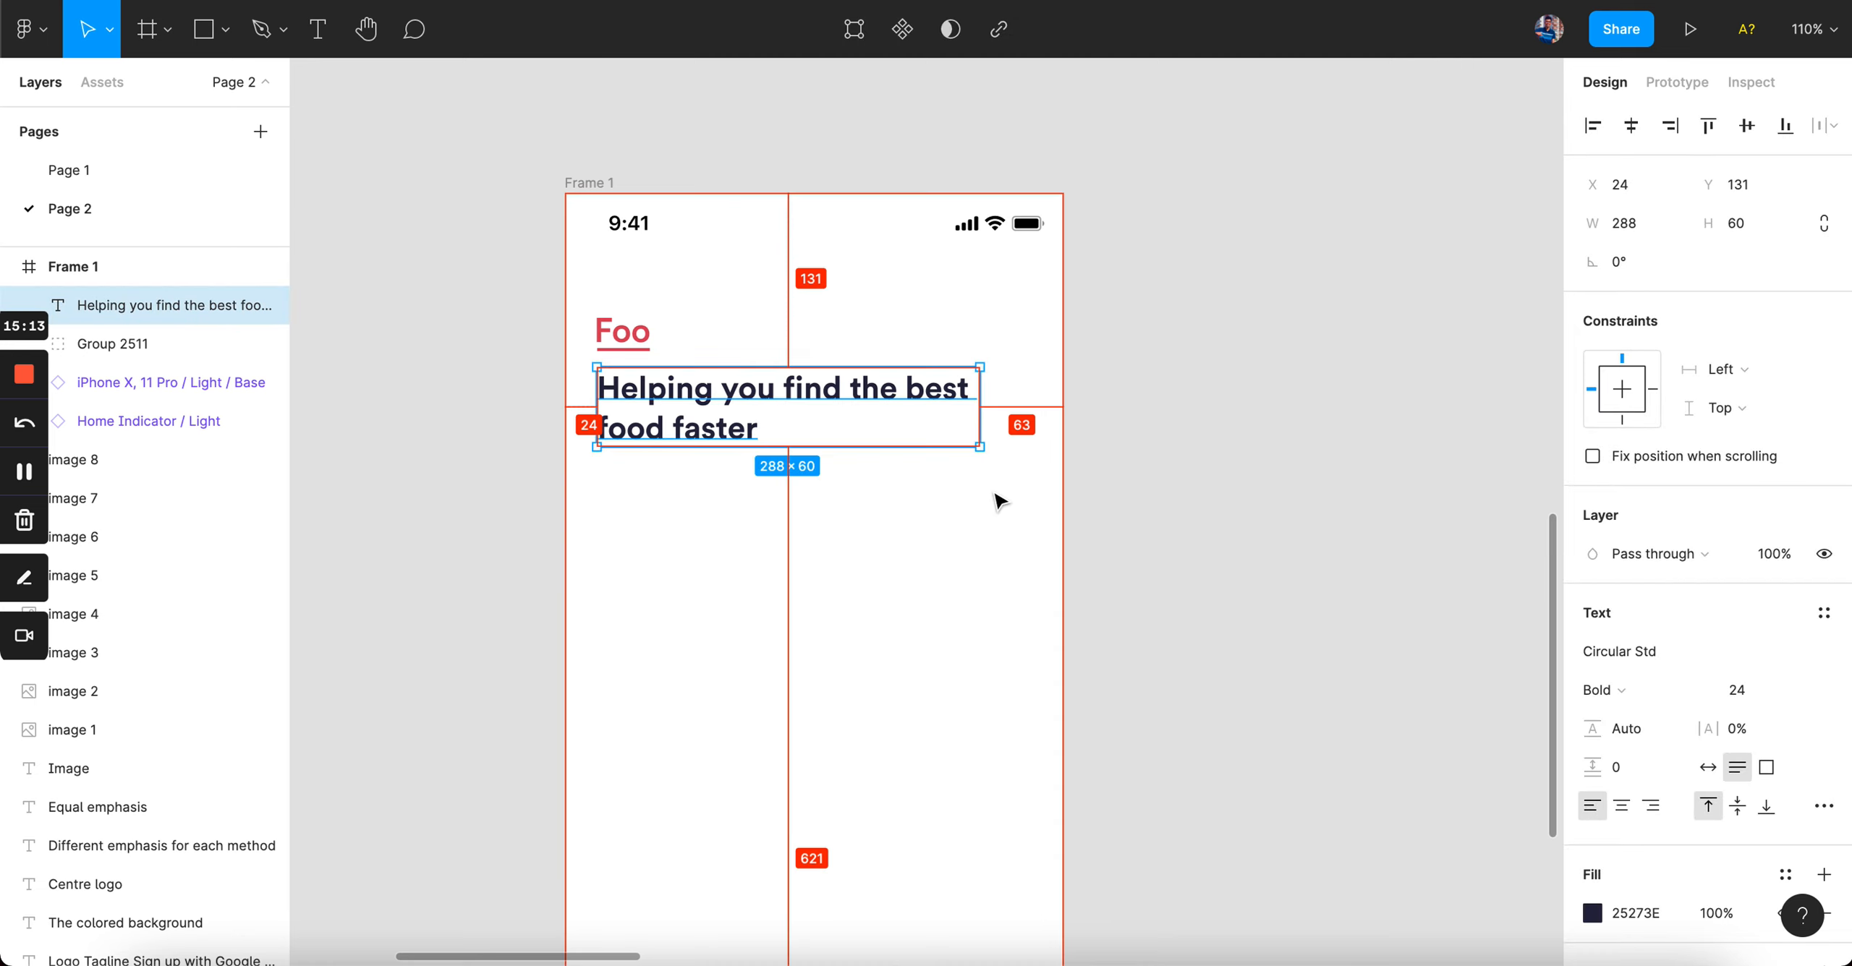
pyautogui.moveTo(981, 423); pyautogui.dragTo(1061, 424)
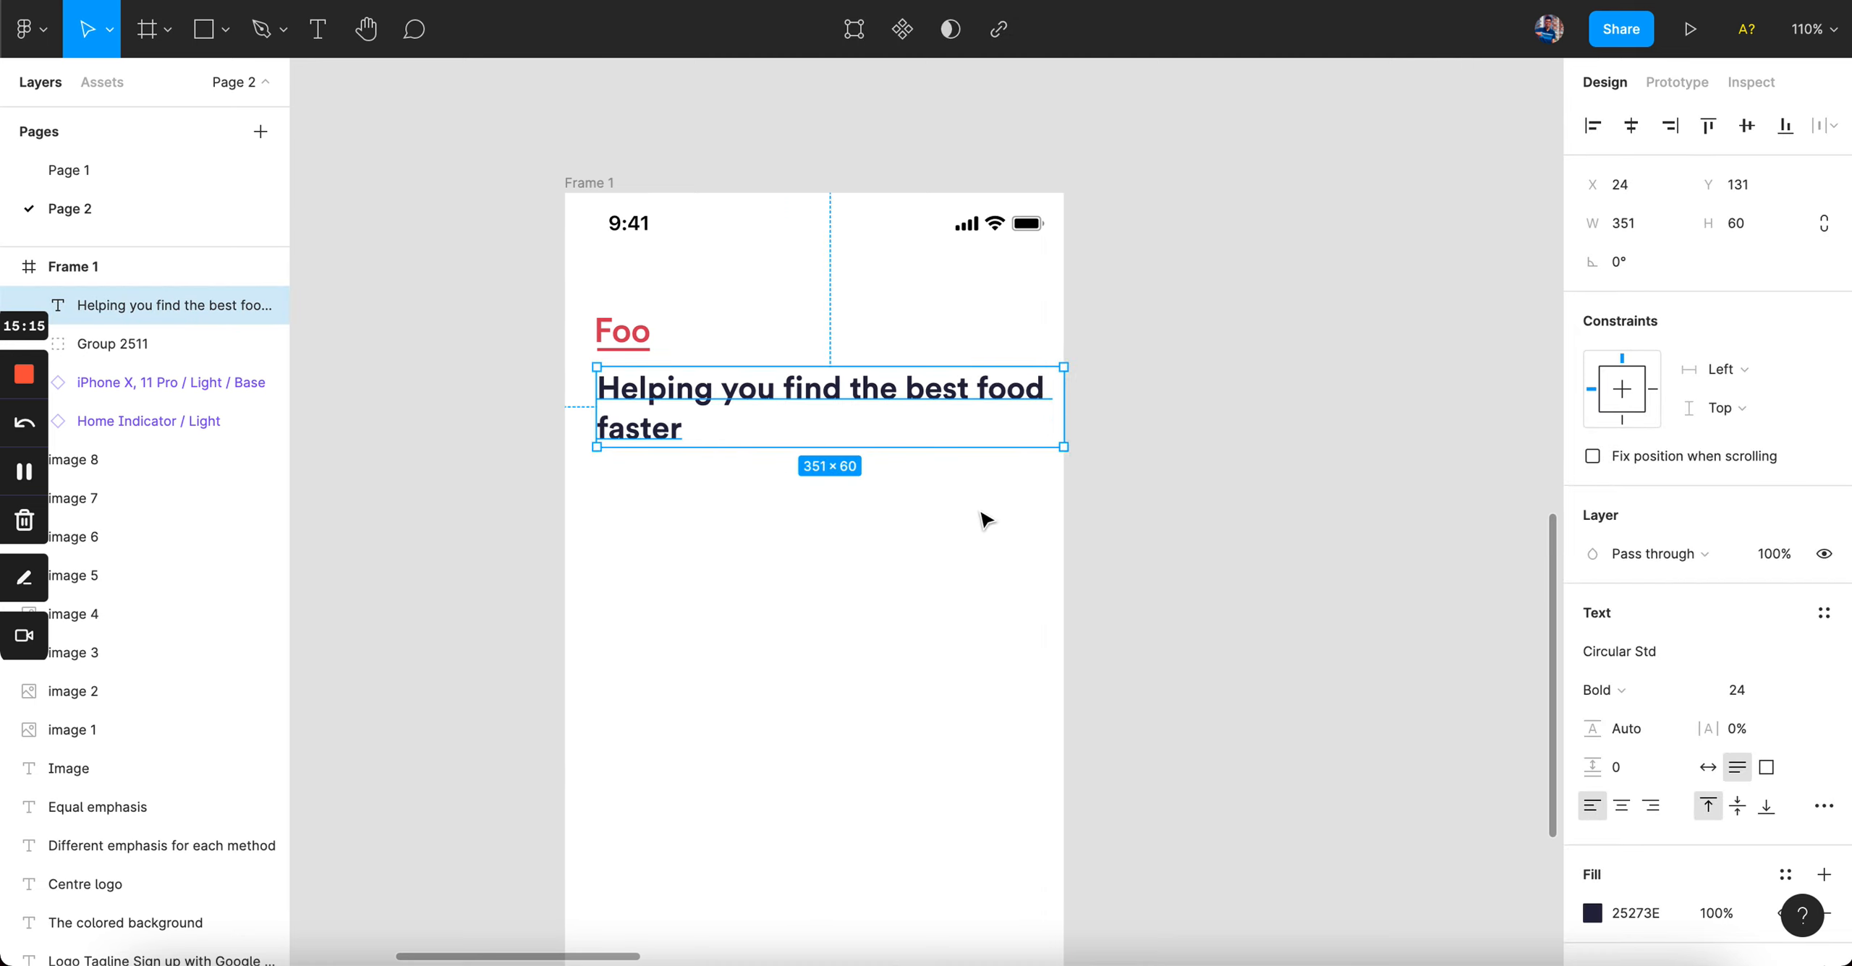
pyautogui.press('shift+super+Left')
pyautogui.press('shift+super+Left')
pyautogui.press('alt')
pyautogui.press('super+Left')
pyautogui.press('super+Left')
pyautogui.press('super+Left')
pyautogui.press('super+Left')
pyautogui.press('alt')
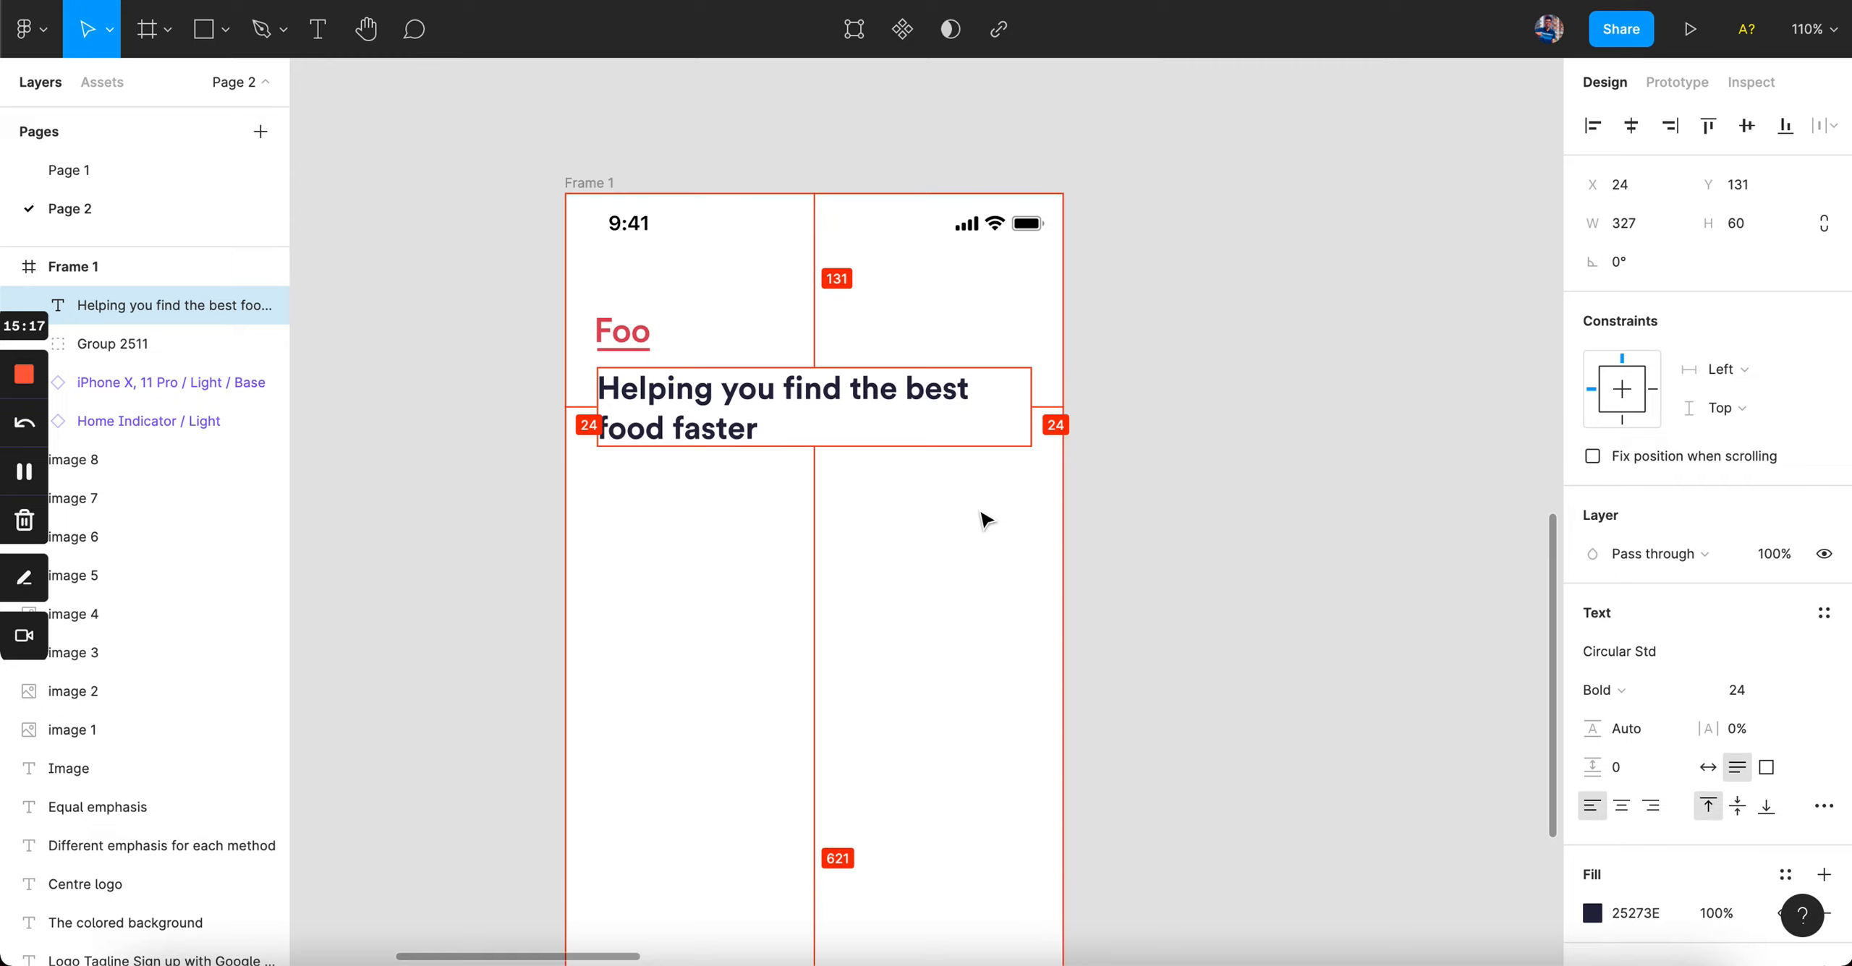
pyautogui.click(1223, 468)
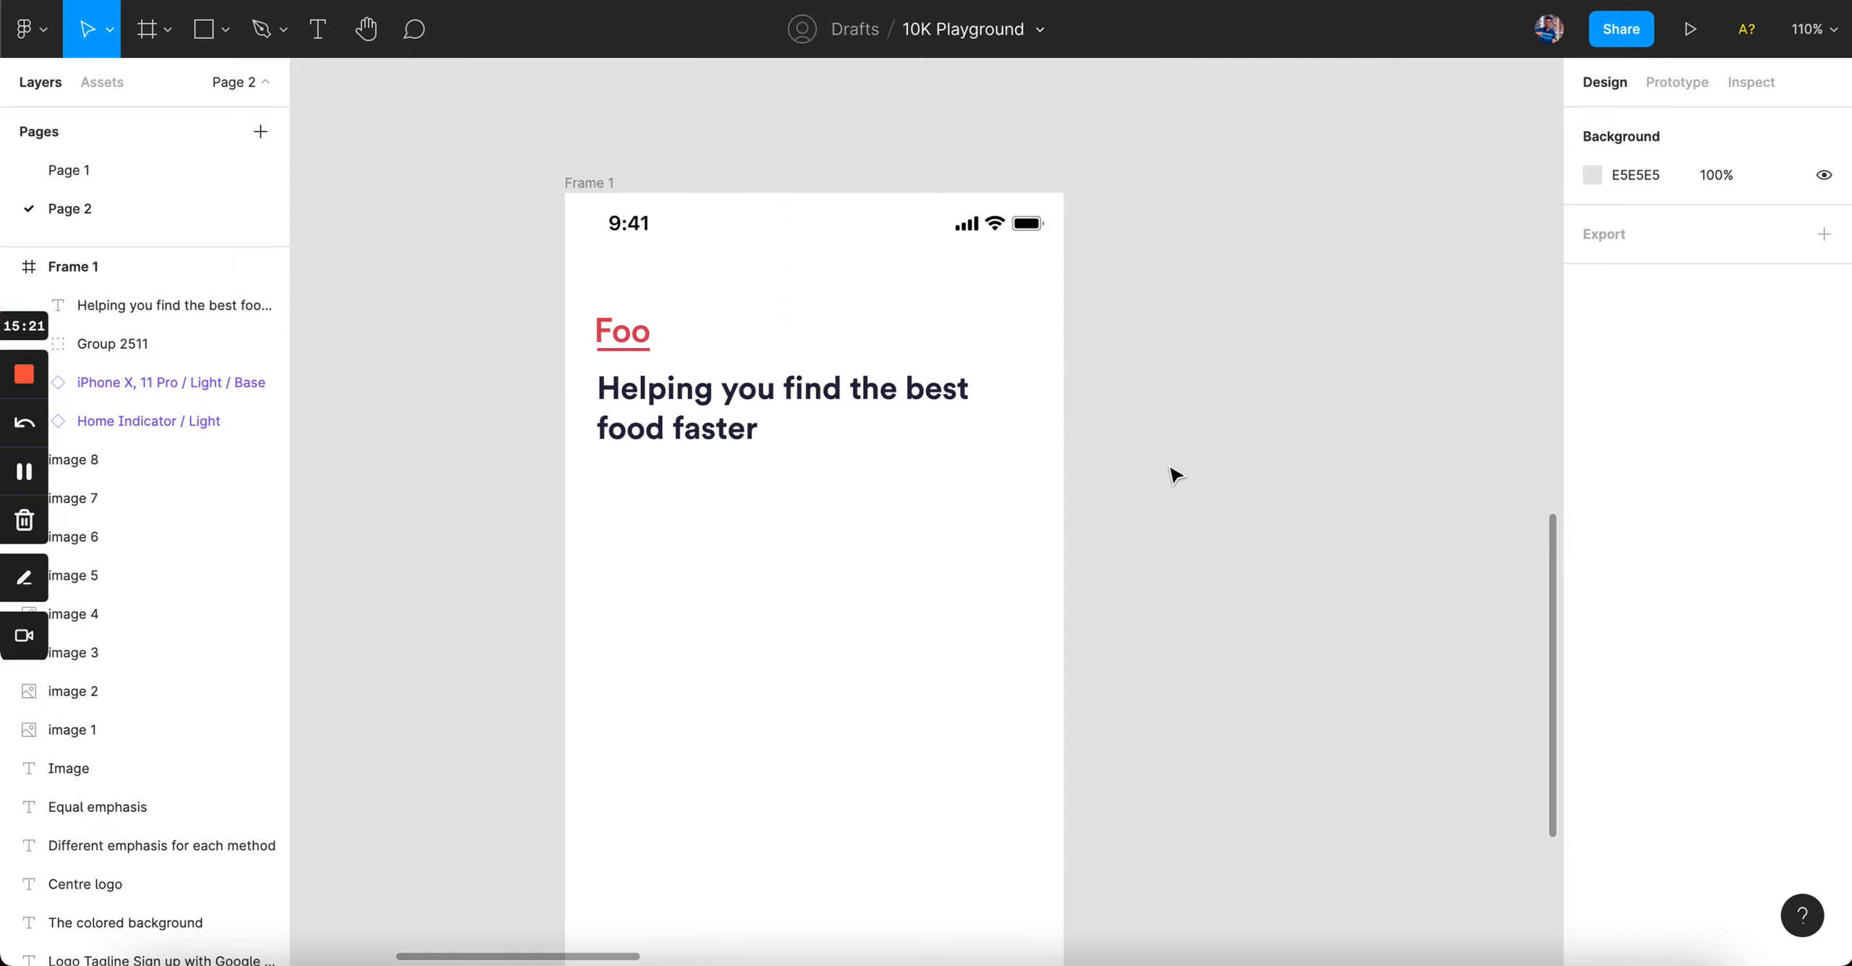
# - Recolor the letters "foo" of "food" in the tagline with the red sampled from the Foo logo
pyautogui.scroll(5, 667, 465)
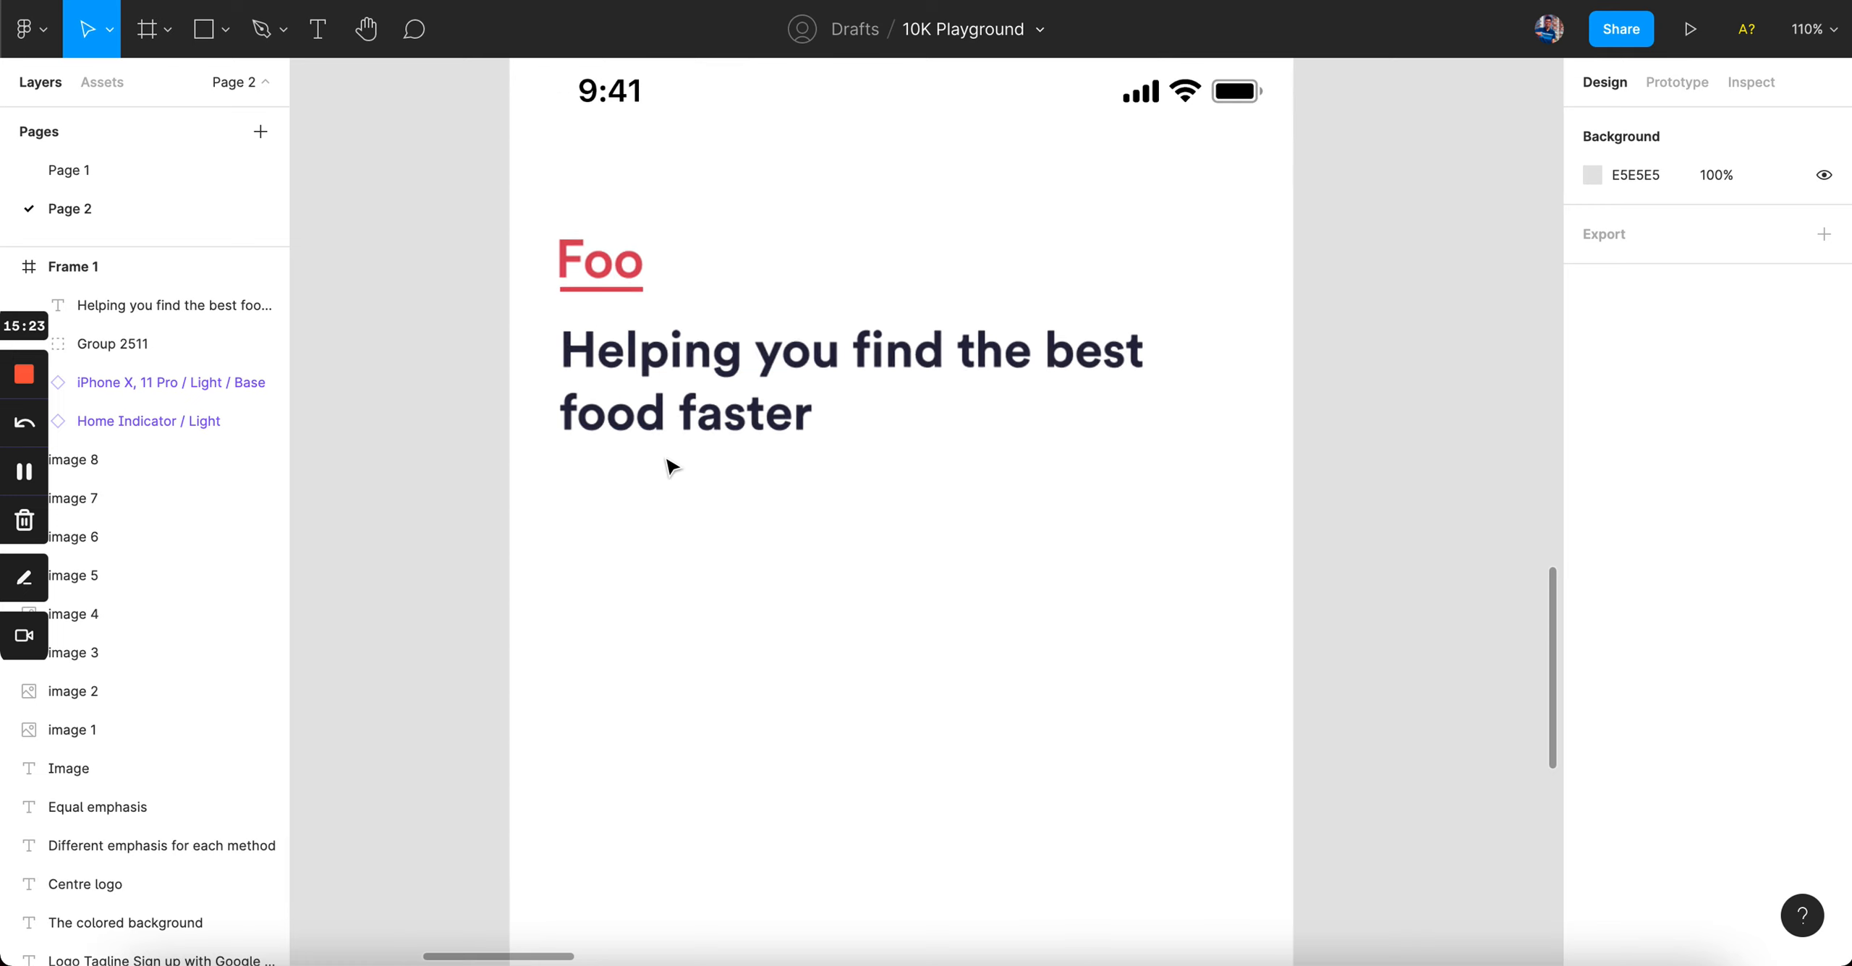
pyautogui.doubleClick(629, 421)
pyautogui.moveTo(631, 419); pyautogui.dragTo(484, 433)
pyautogui.scroll(5, 837, 432)
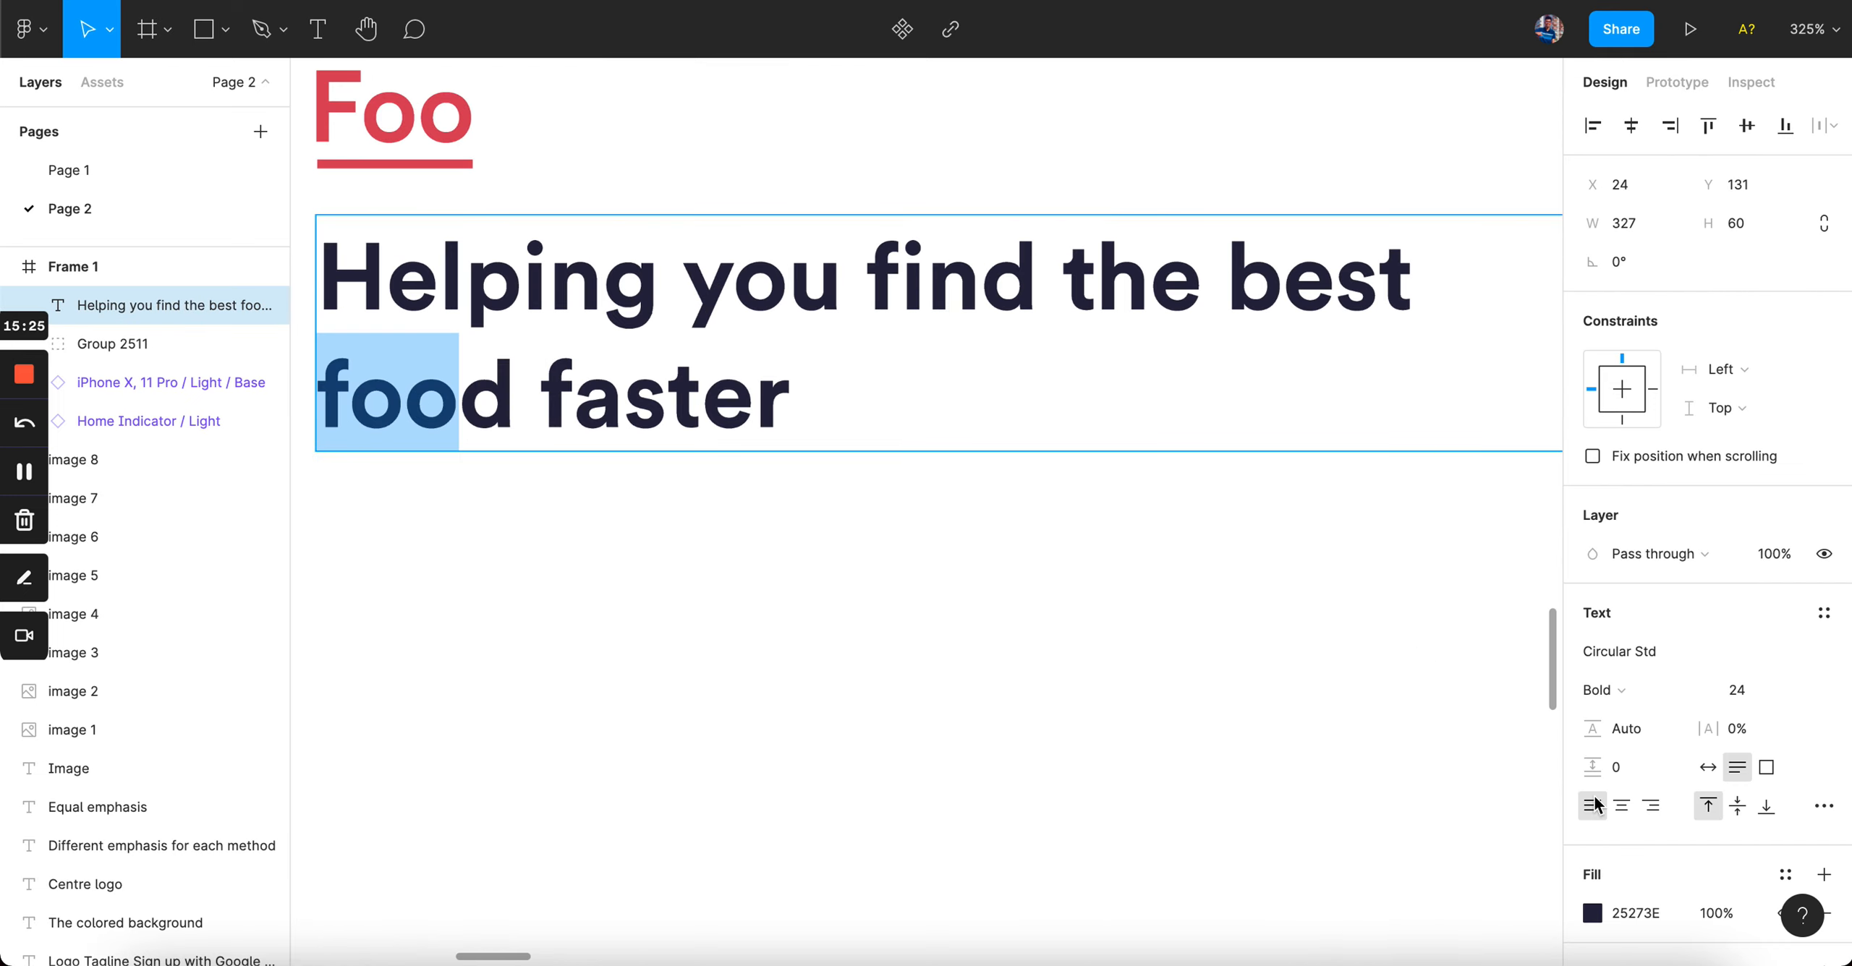
pyautogui.click(1592, 913)
pyautogui.click(1302, 699)
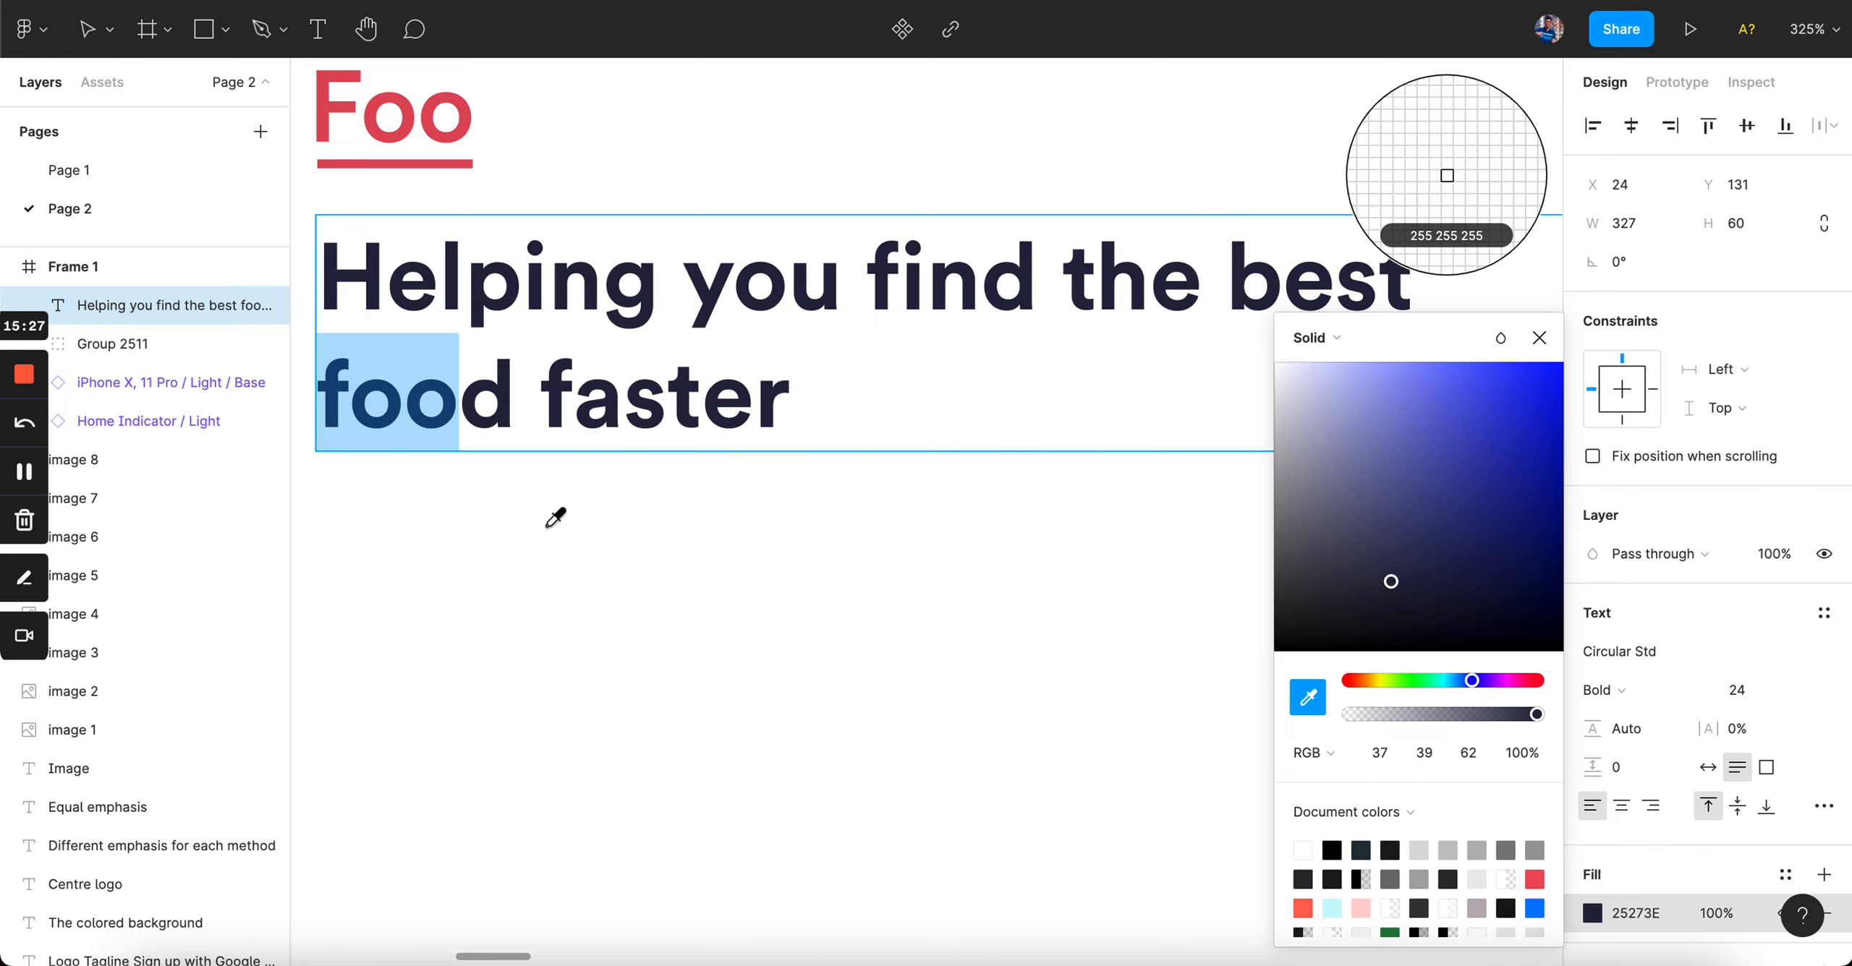
pyautogui.click(423, 120)
pyautogui.press('Escape')
pyautogui.click(454, 591)
pyautogui.scroll(-10, 455, 591)
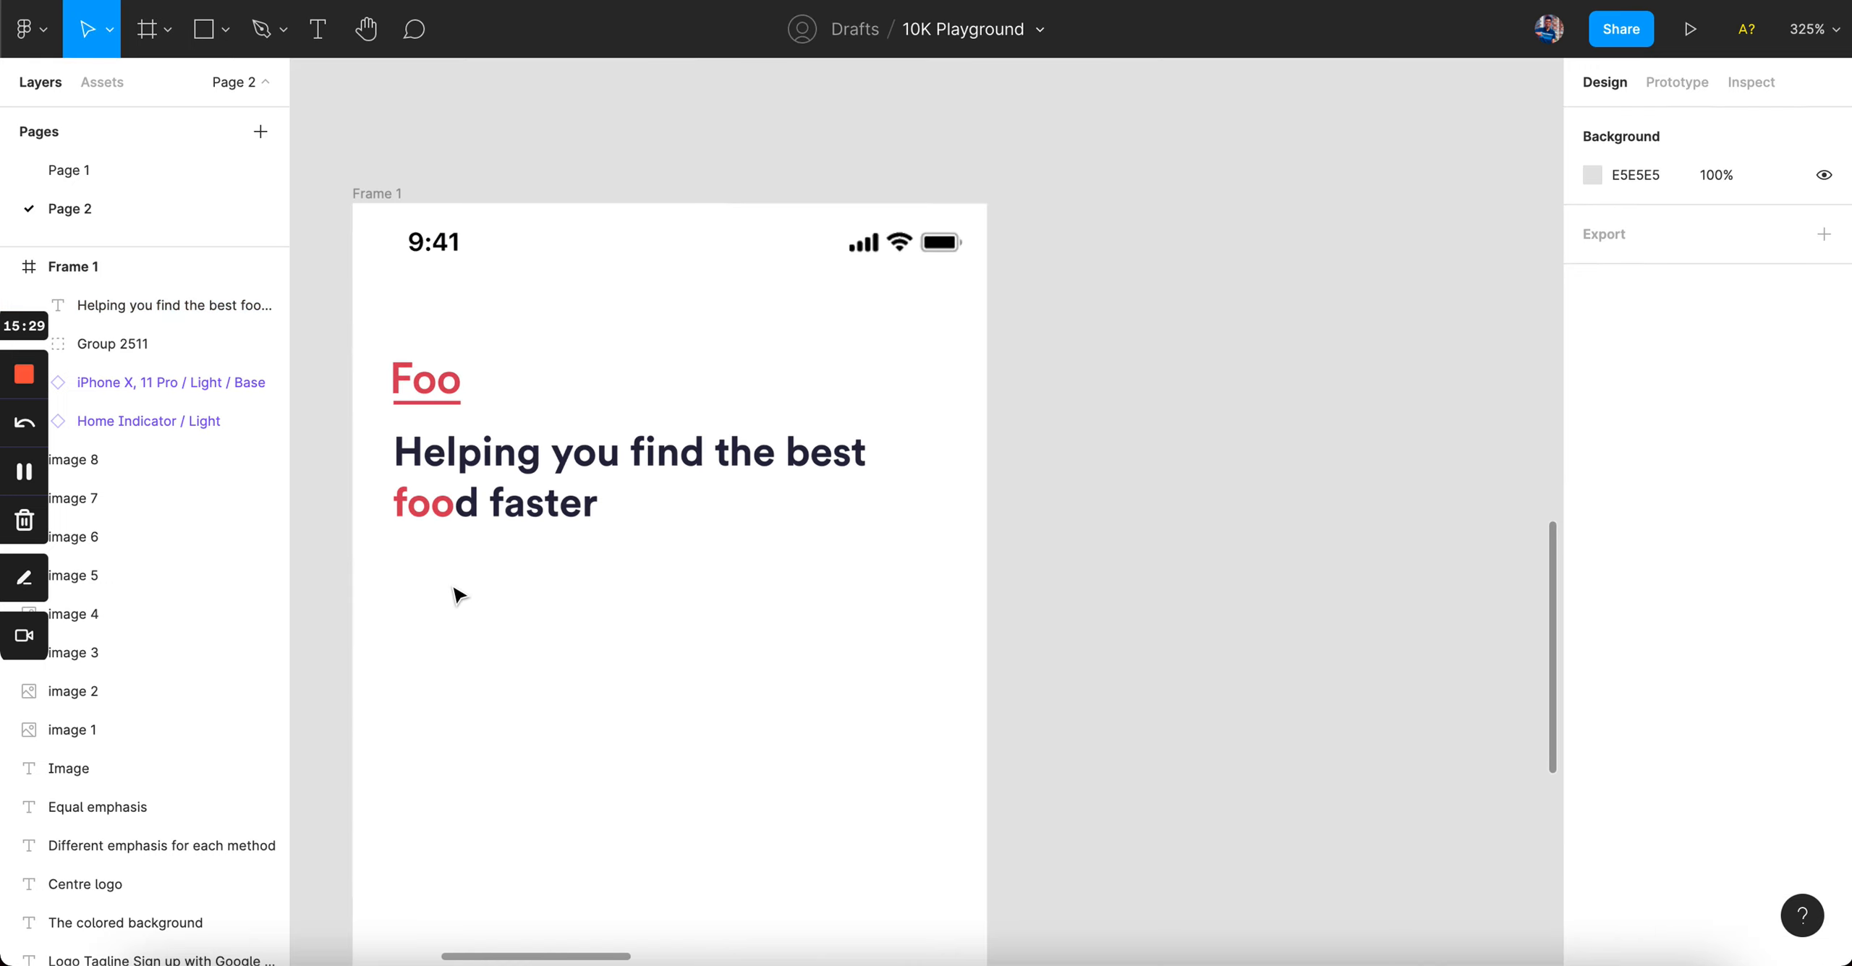
# - Undo the red coloring of "foo" in the tagline
pyautogui.scroll(2, 454, 591)
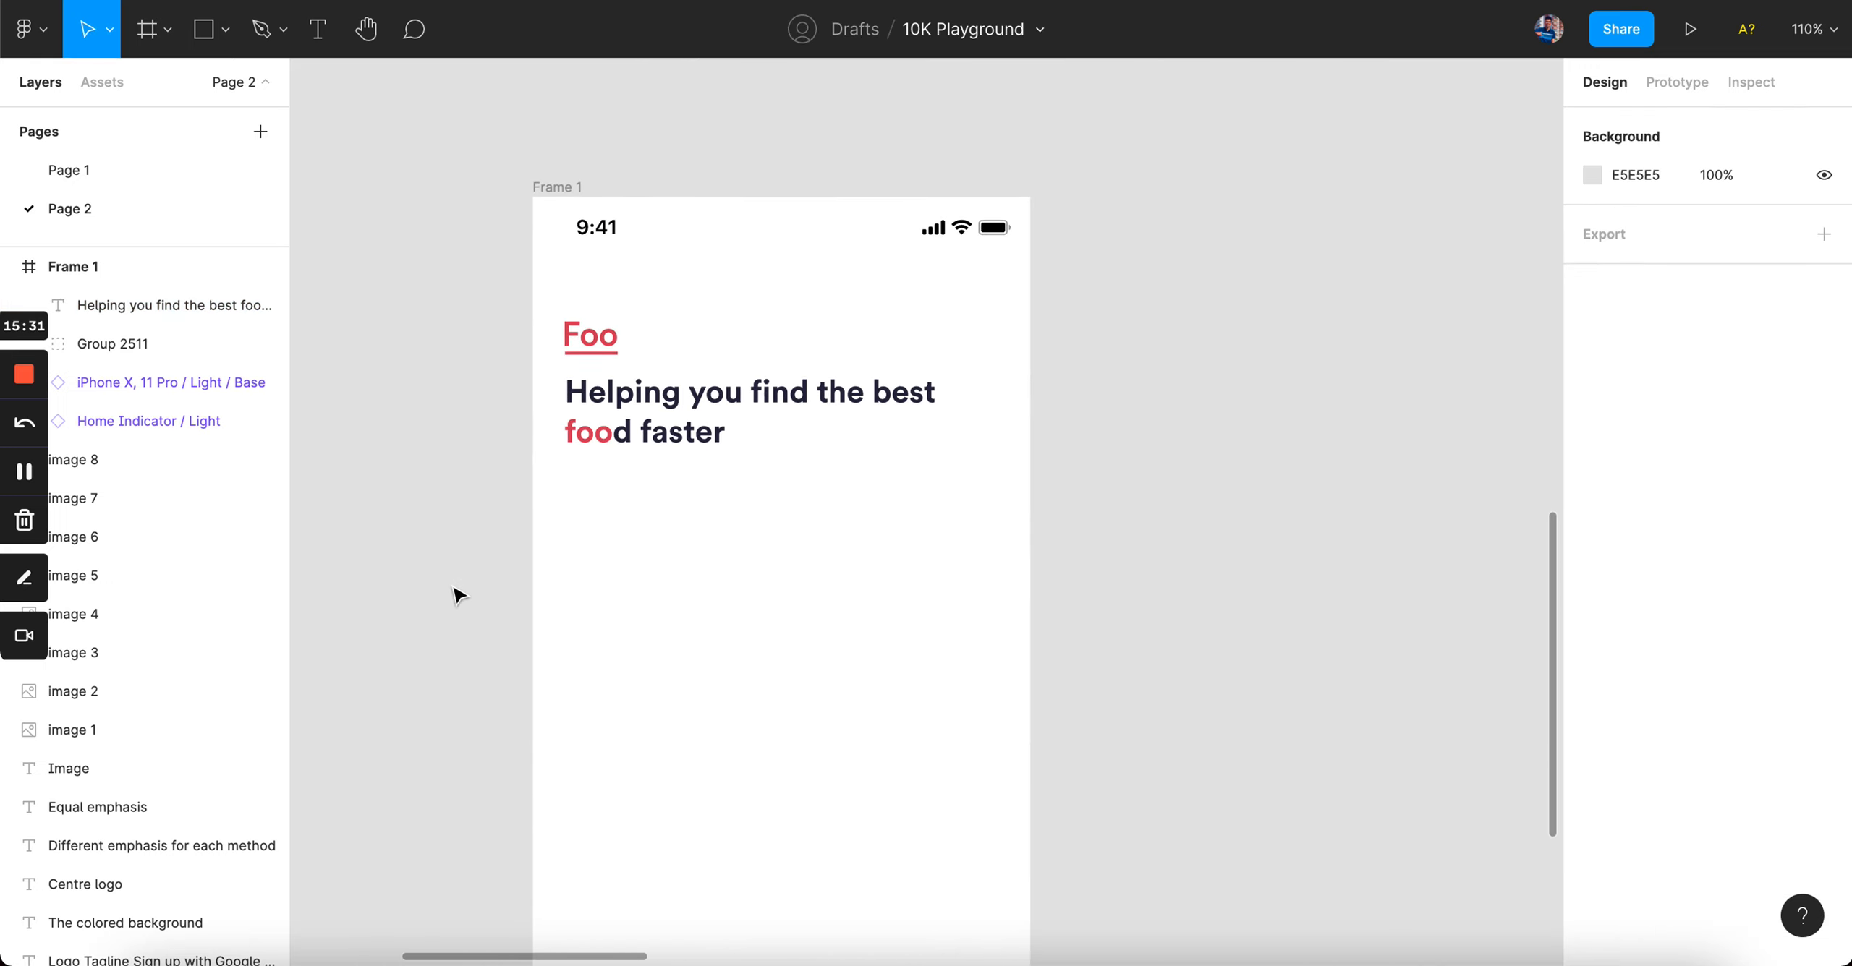
pyautogui.scroll(3, 619, 432)
pyautogui.press('super+z')
pyautogui.press('super+z')
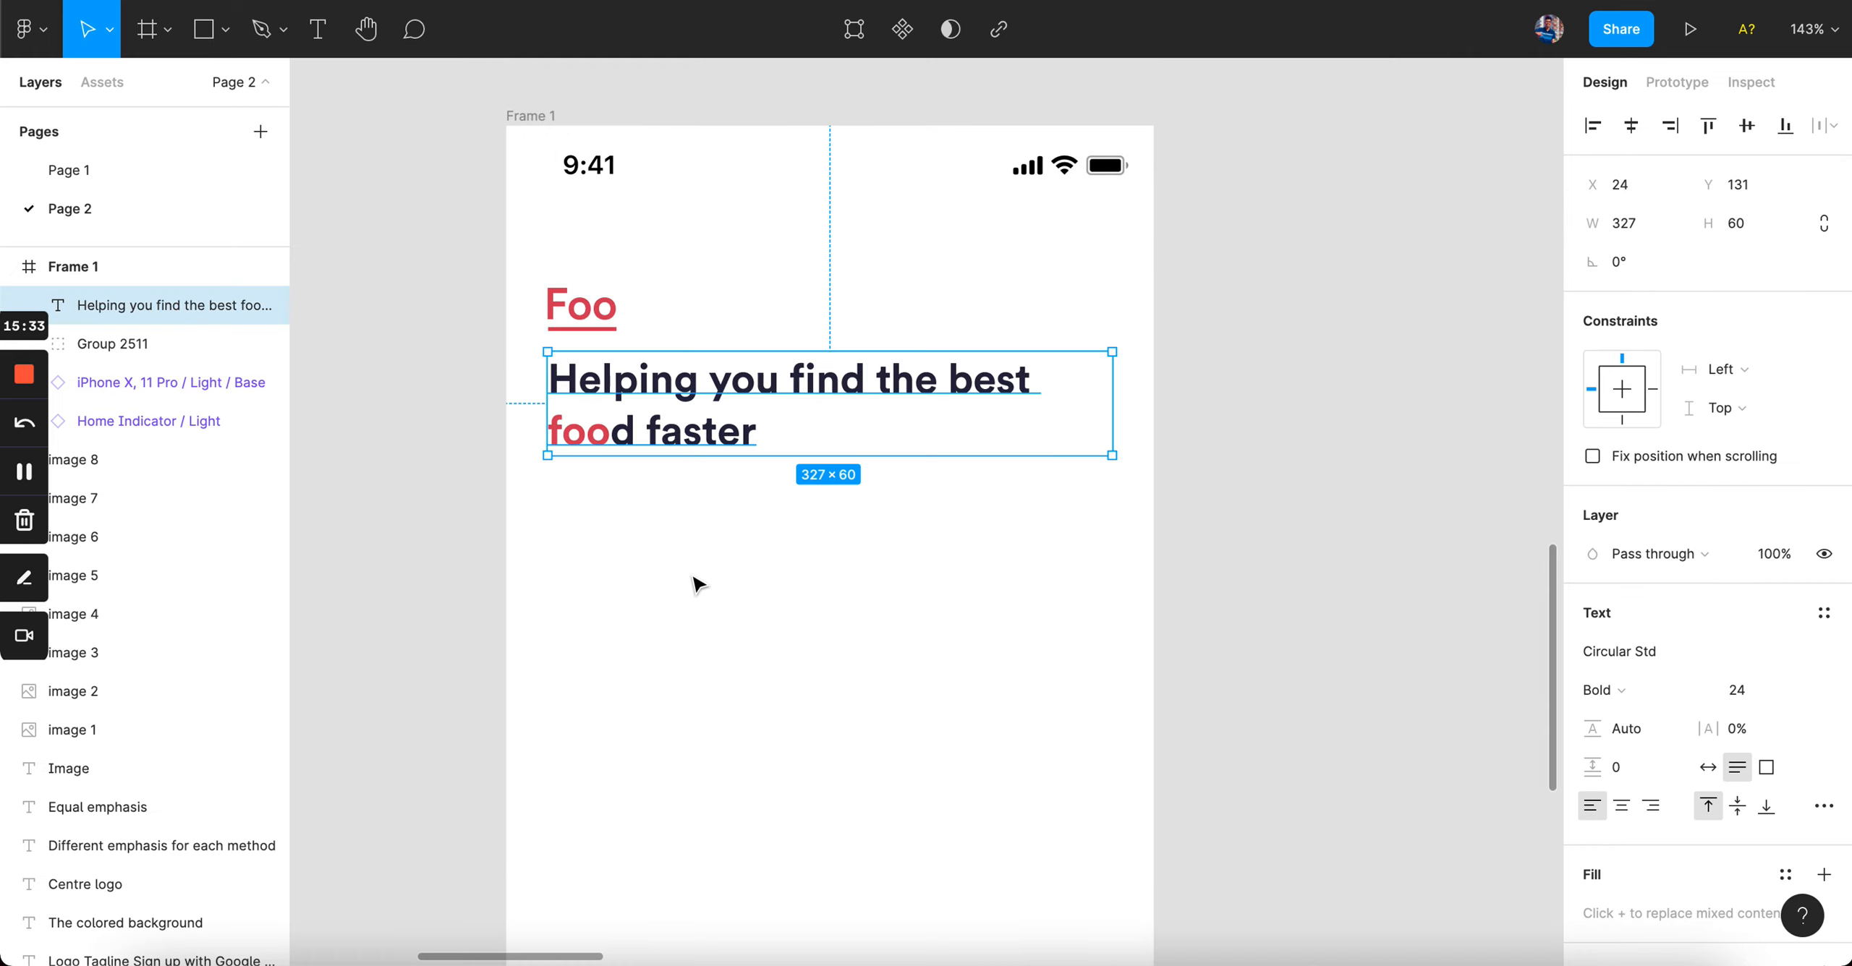
pyautogui.click(693, 578)
pyautogui.click(693, 578)
# - Review the list of required elements and compare it with the Foo frame's logo and tagline
pyautogui.scroll(-4, 693, 578)
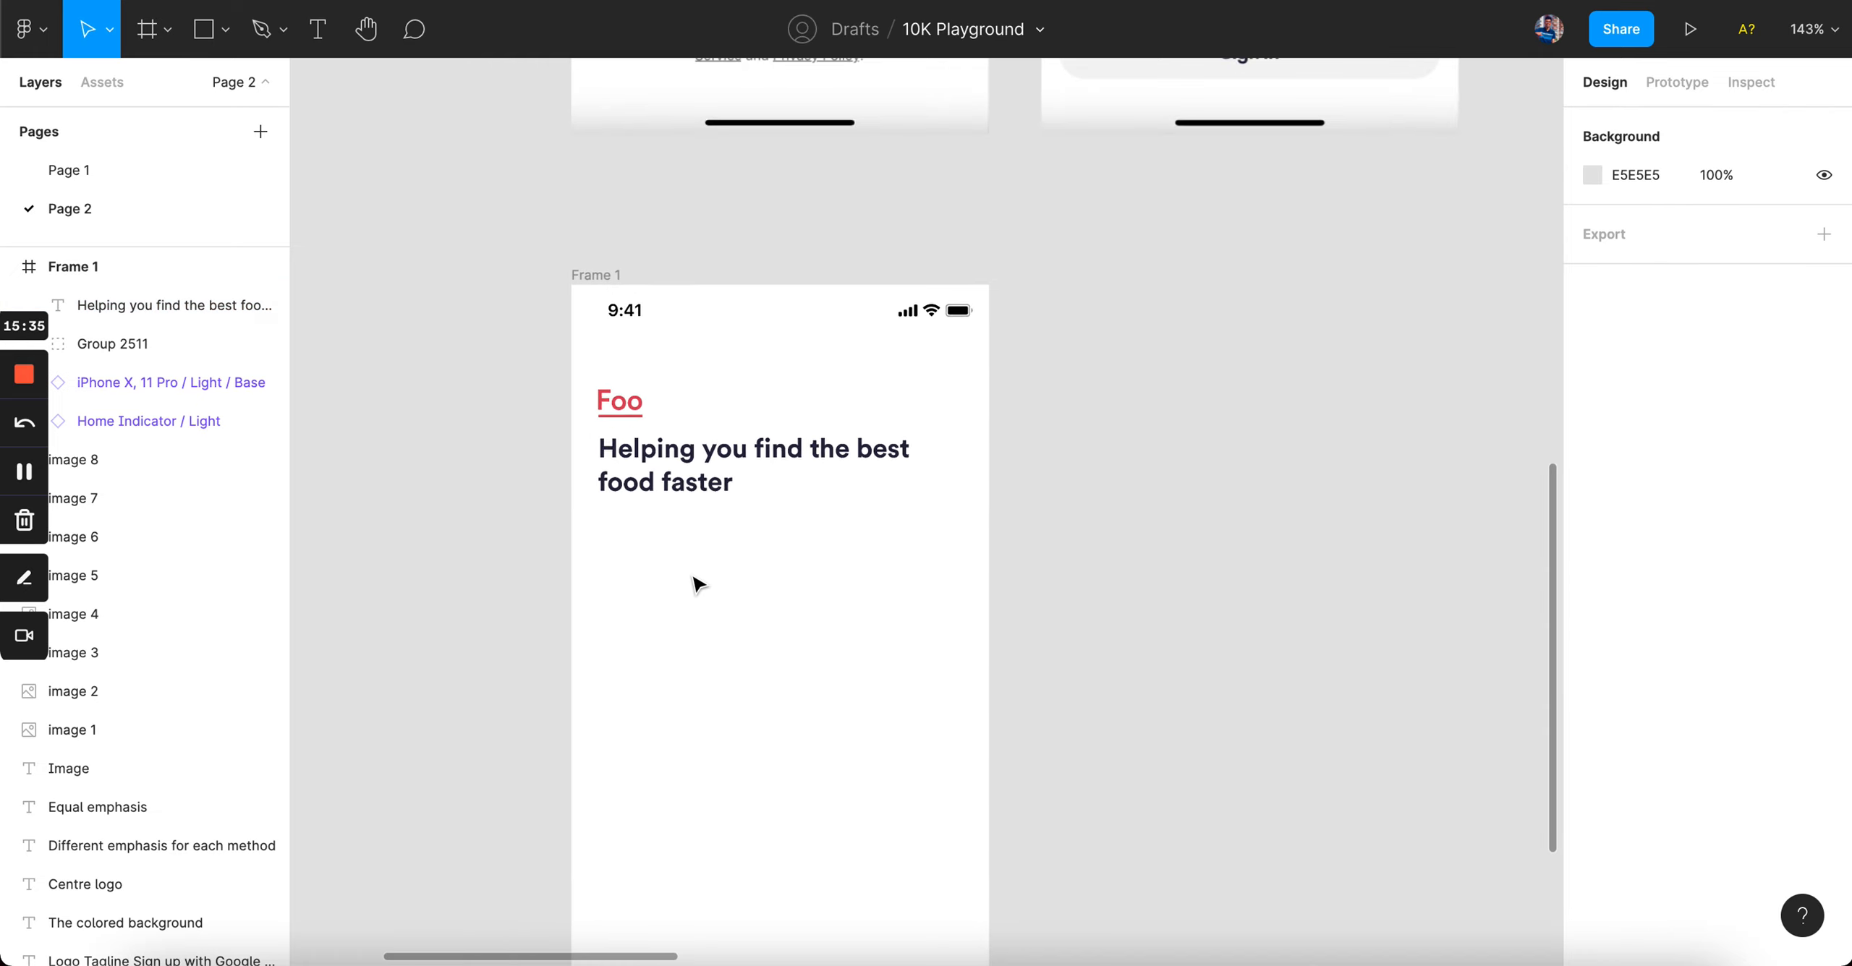
pyautogui.scroll(1, 693, 578)
pyautogui.scroll(10, 693, 578)
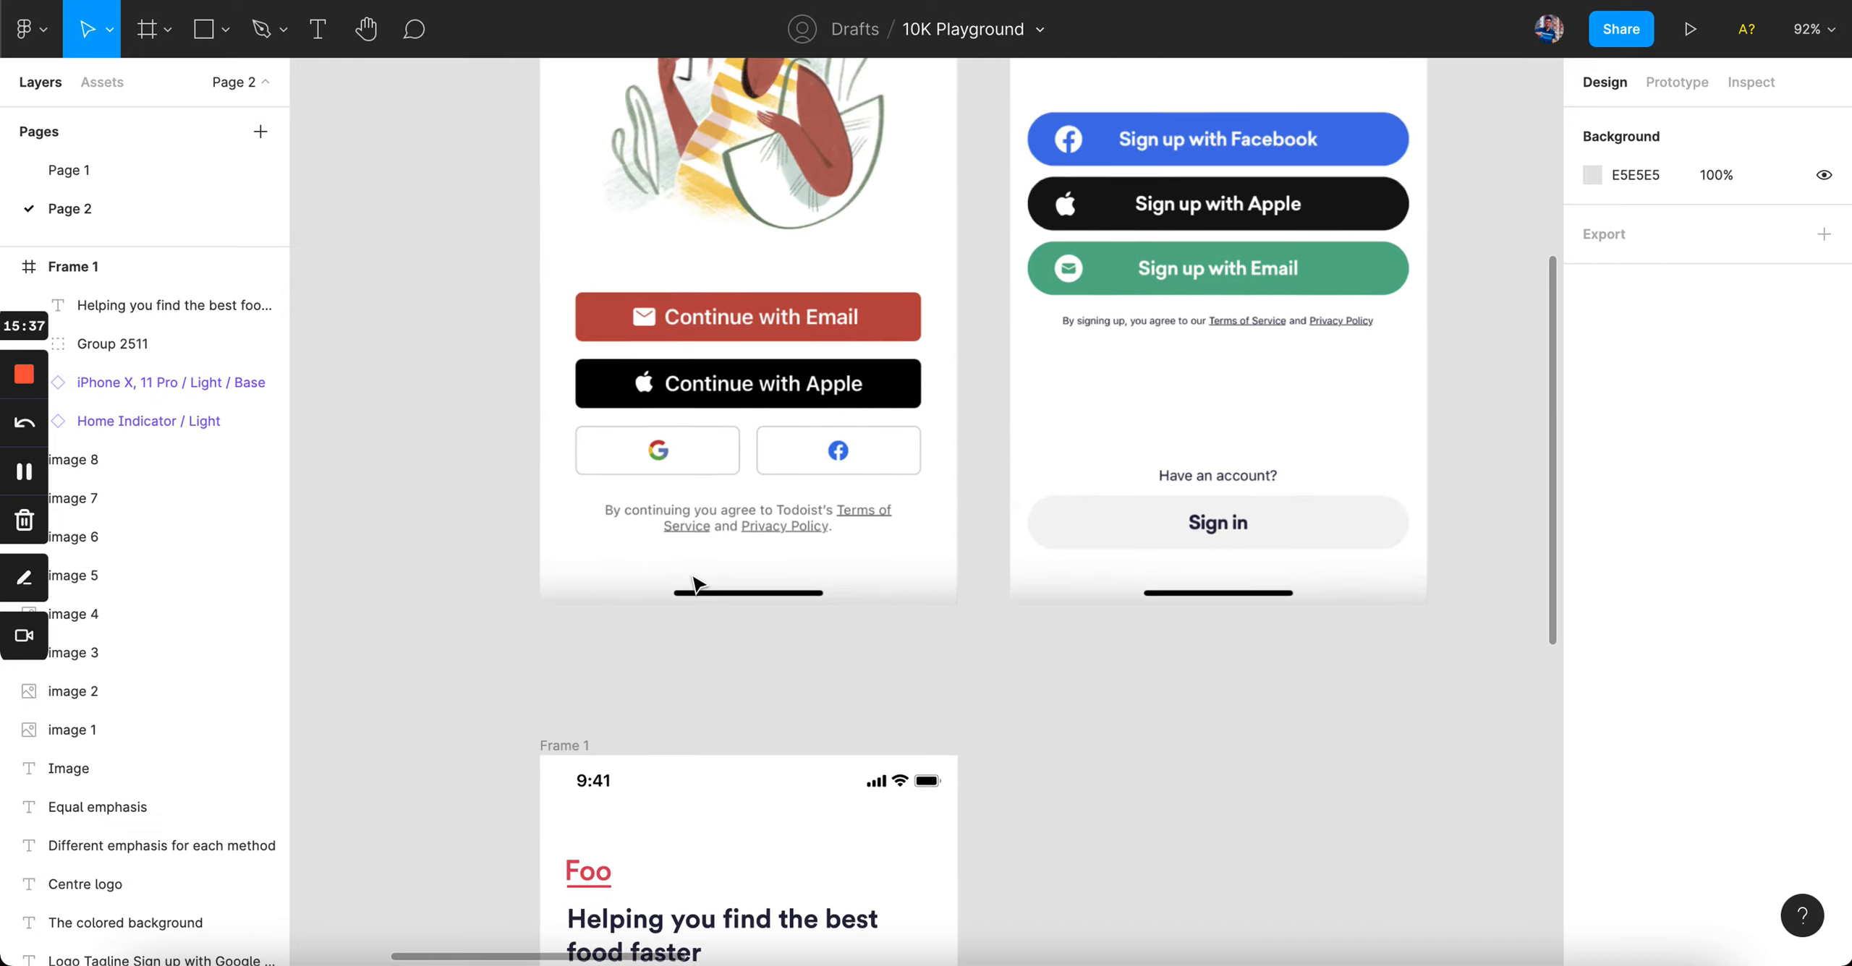
pyautogui.scroll(-4, 745, 535)
pyautogui.hscroll(-6, 745, 535)
pyautogui.scroll(6, 628, 513)
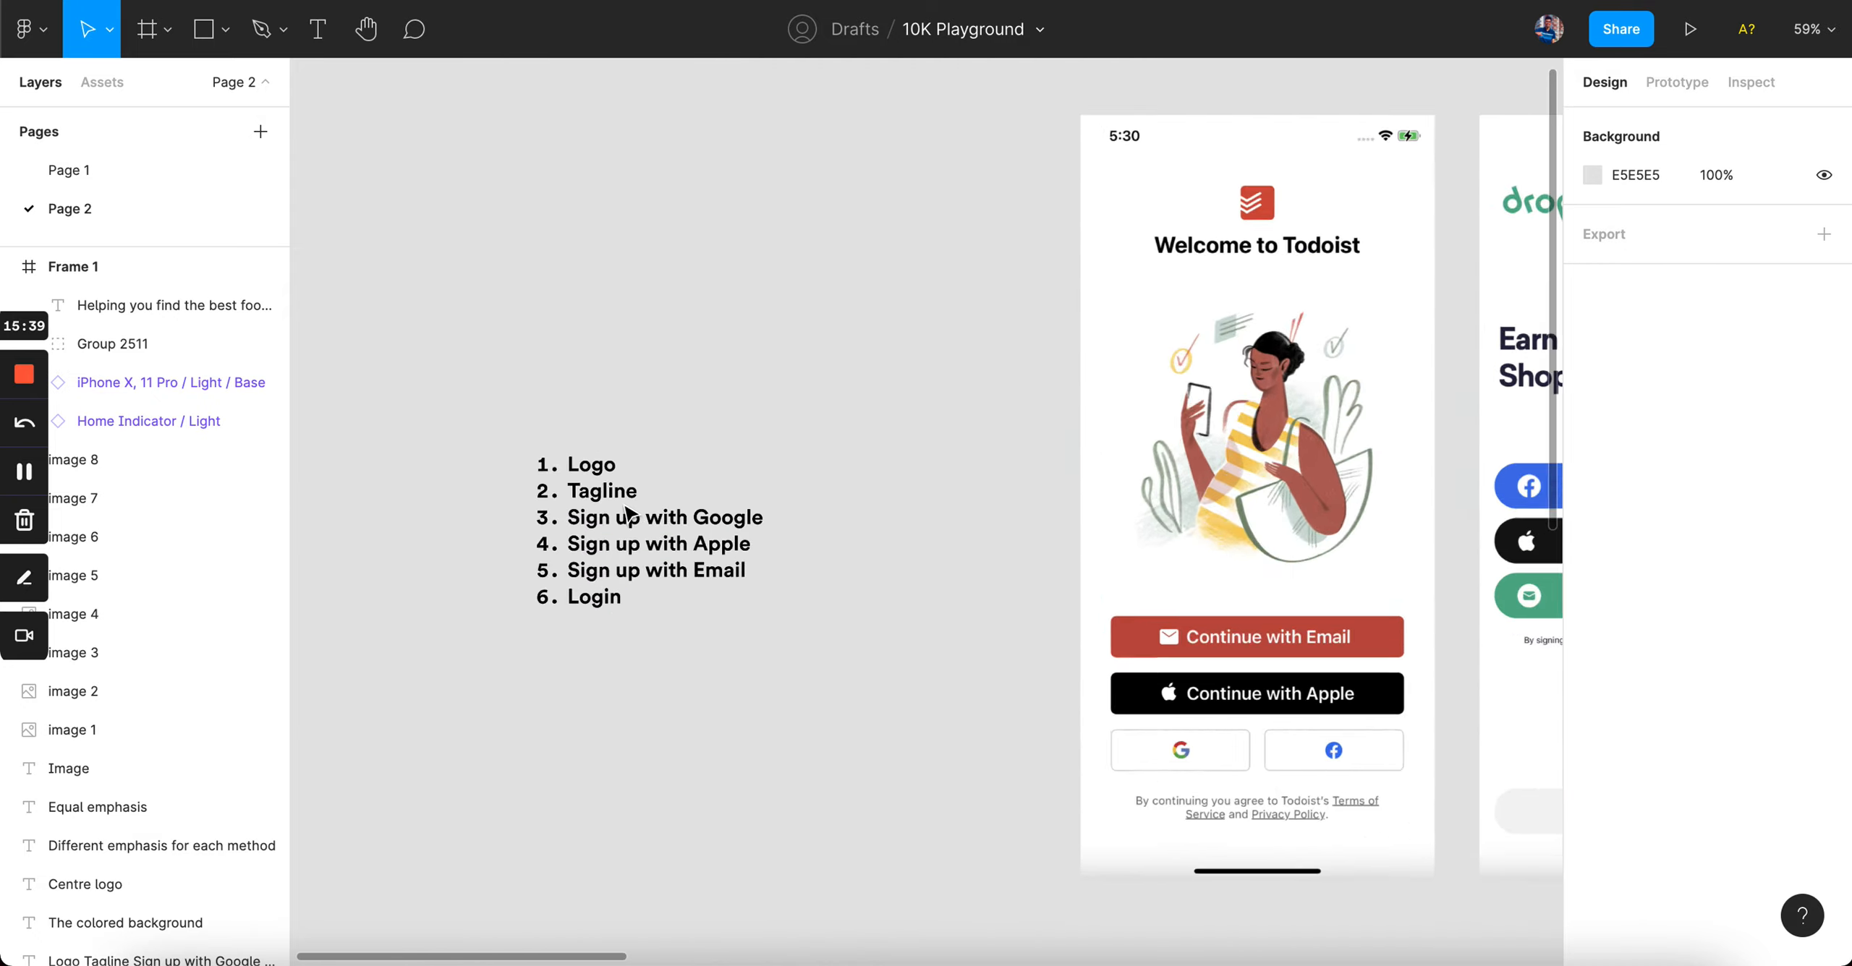
pyautogui.scroll(-2, 673, 490)
pyautogui.hscroll(3, 1005, 562)
pyautogui.scroll(-8, 1005, 562)
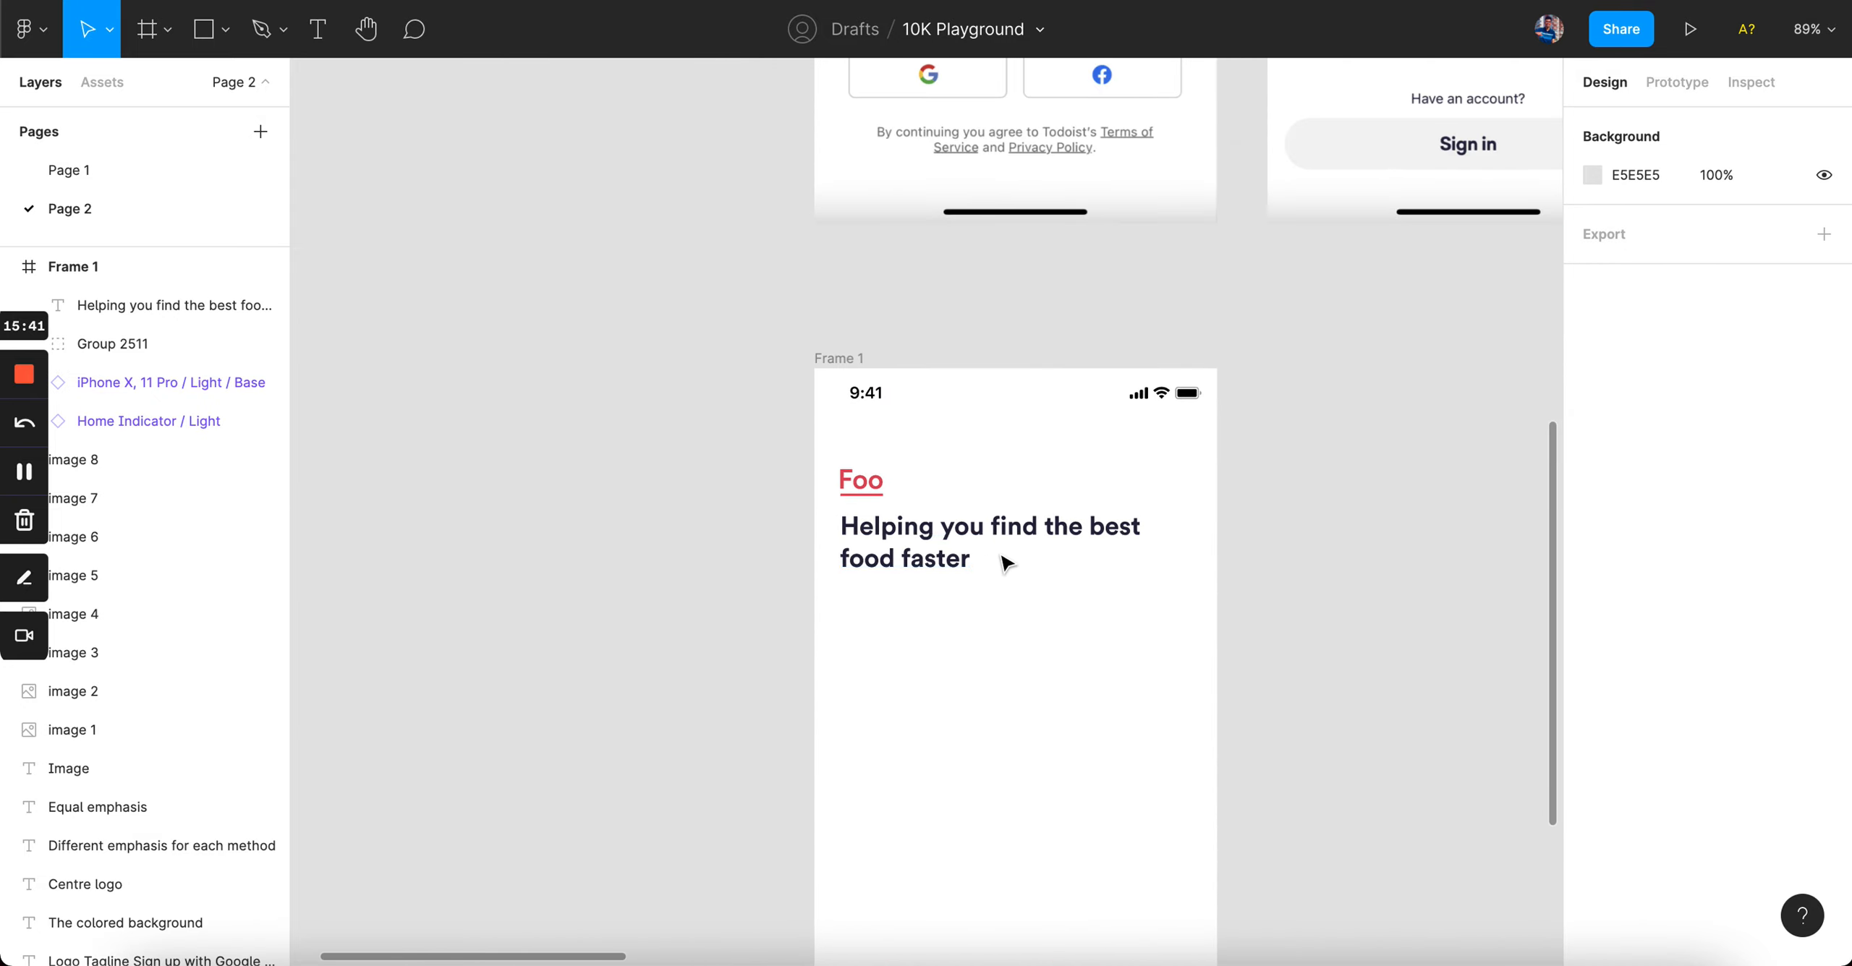
pyautogui.scroll(4, 1005, 562)
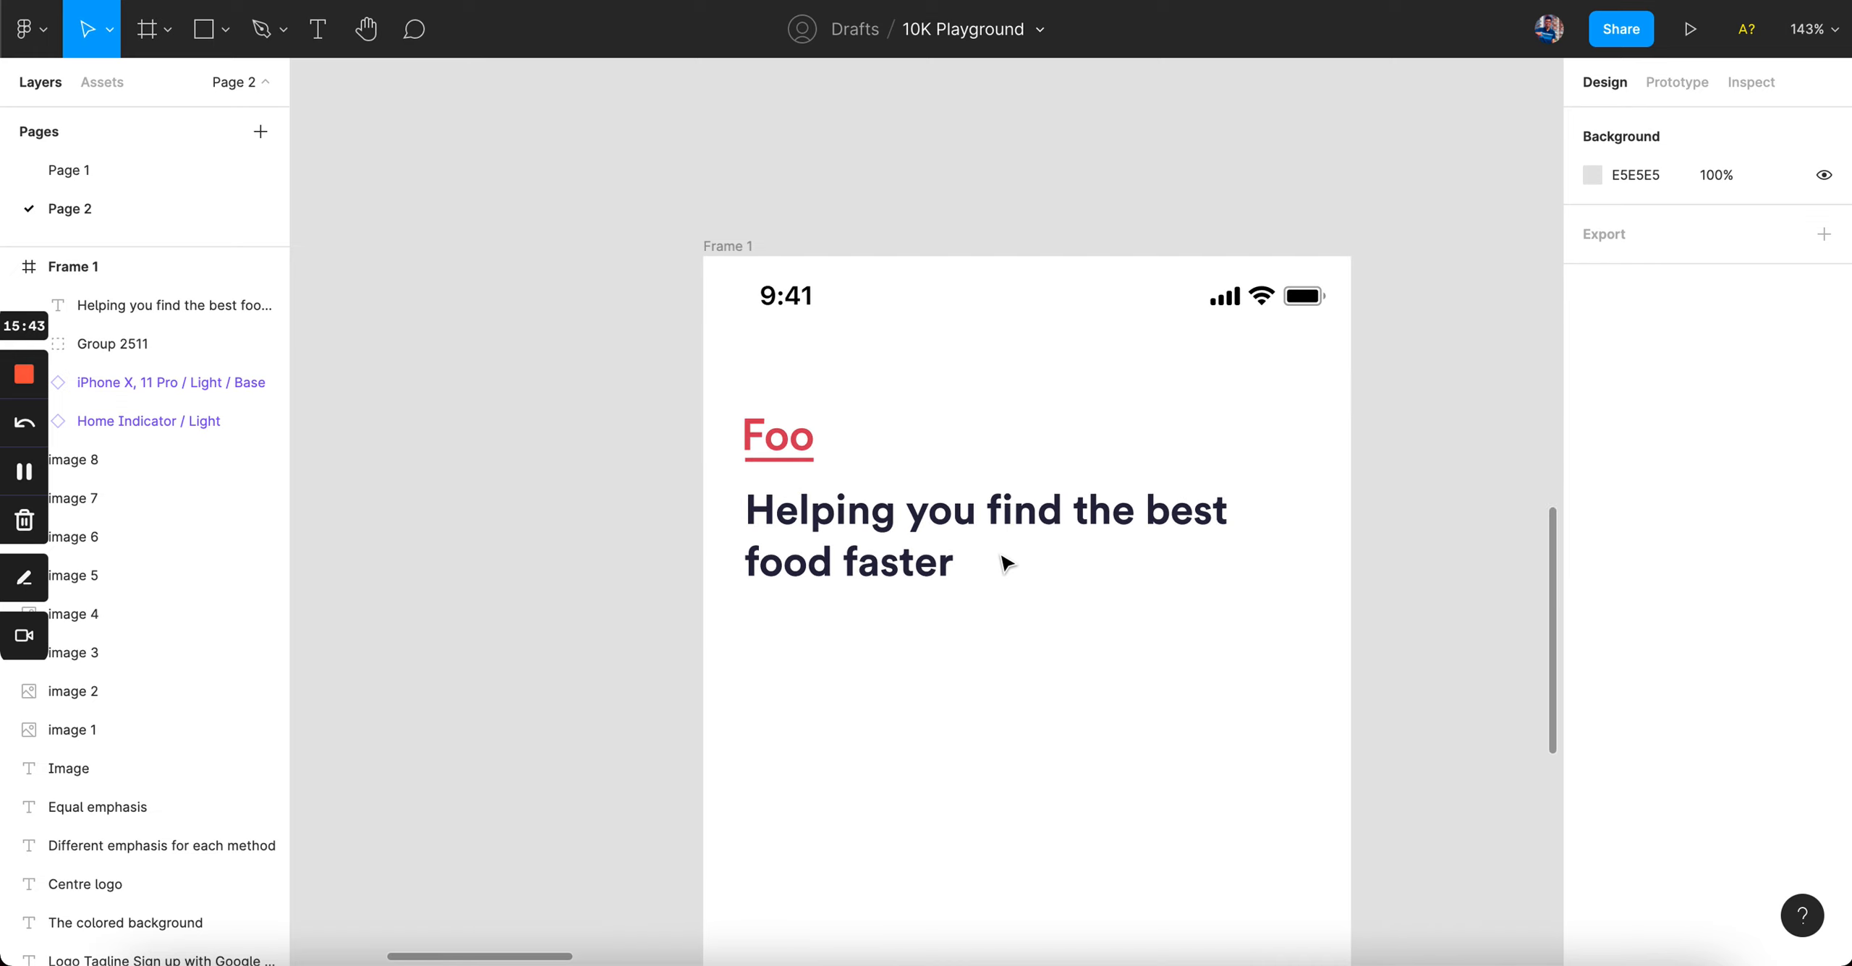
# - Examine the layouts of the Coinbase, Twitter, Notion, Farfetch and Nike welcome-screen references
pyautogui.scroll(-5, 1006, 563)
pyautogui.scroll(10, 1006, 563)
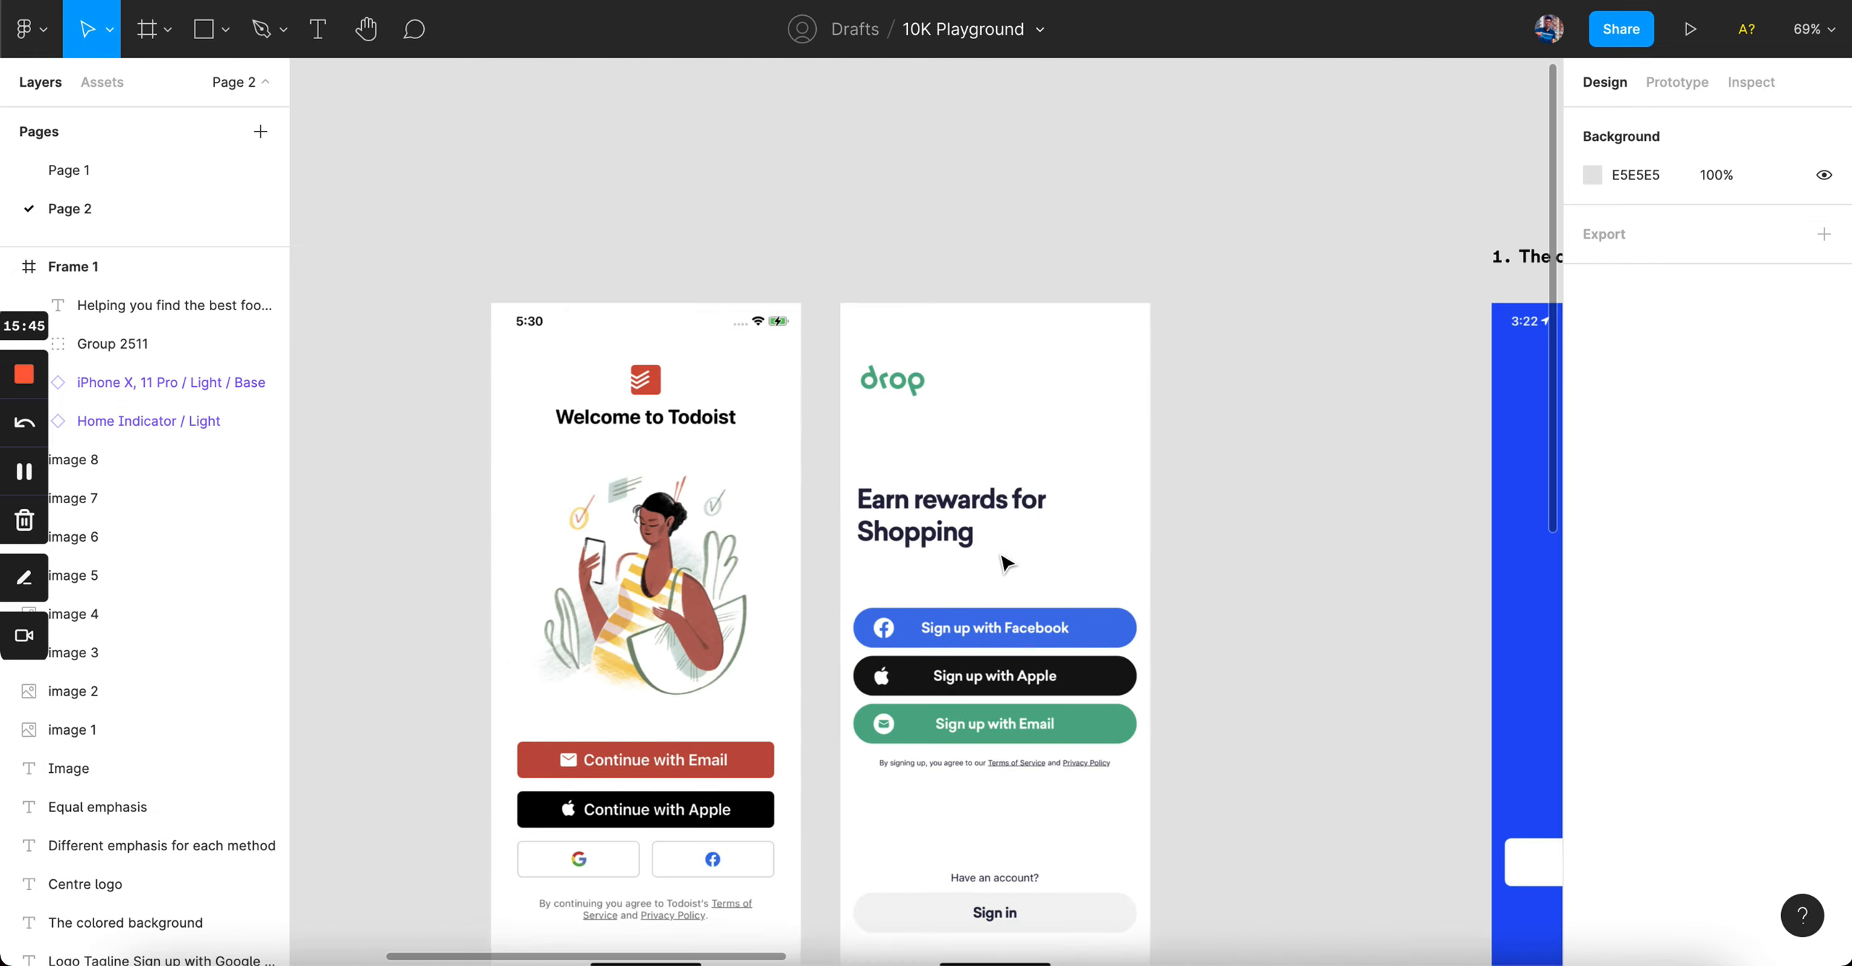
pyautogui.hscroll(5, 1006, 564)
pyautogui.scroll(-3, 1004, 562)
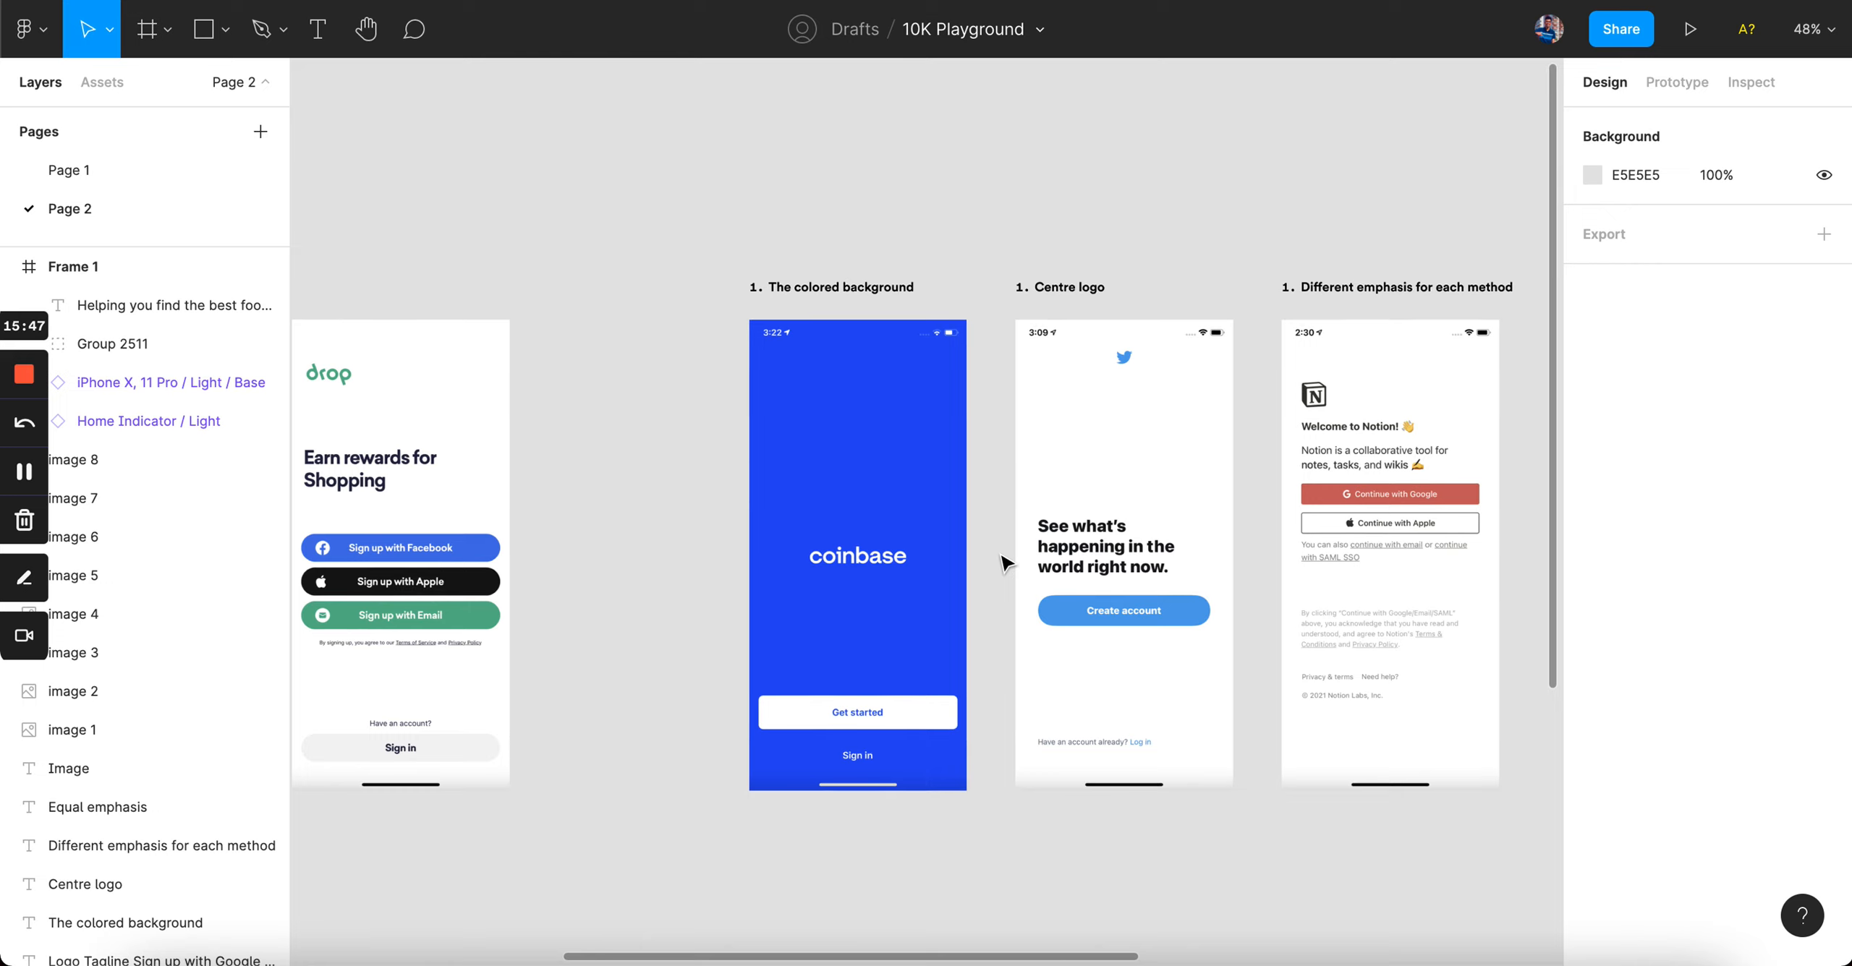
pyautogui.hscroll(3, 1005, 562)
pyautogui.scroll(4, 1005, 563)
pyautogui.hscroll(10, 1006, 564)
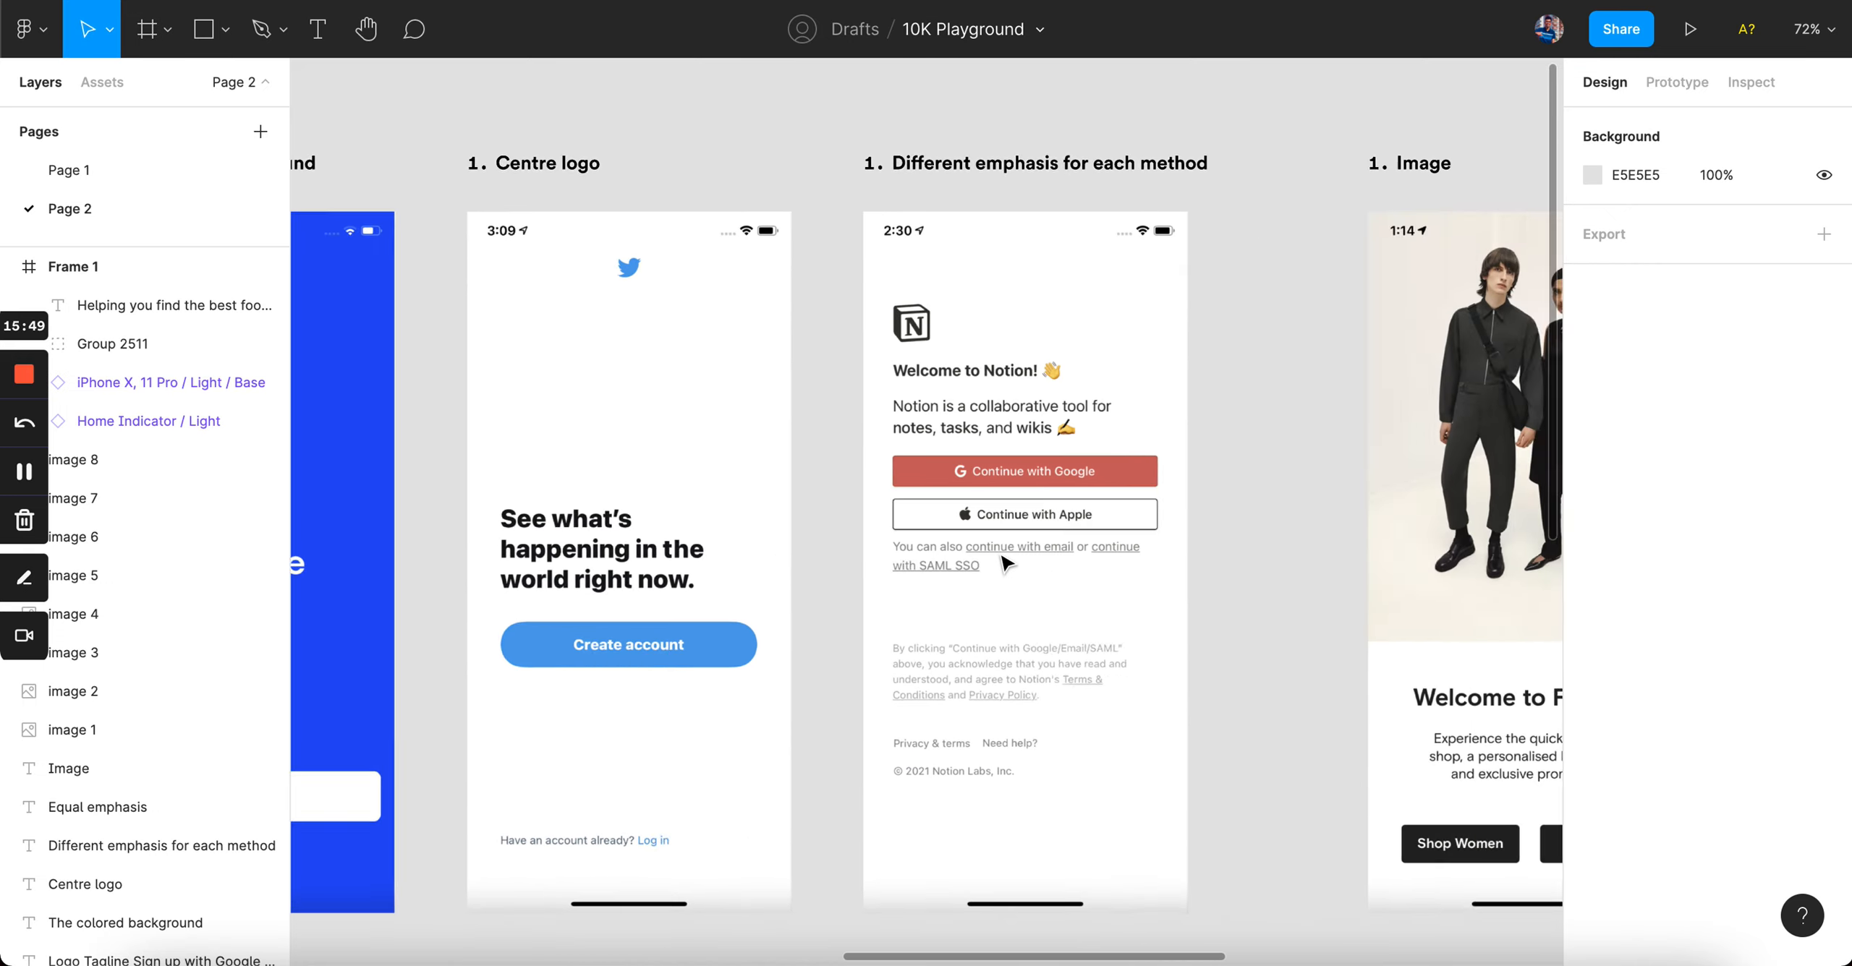
pyautogui.scroll(-2, 1006, 564)
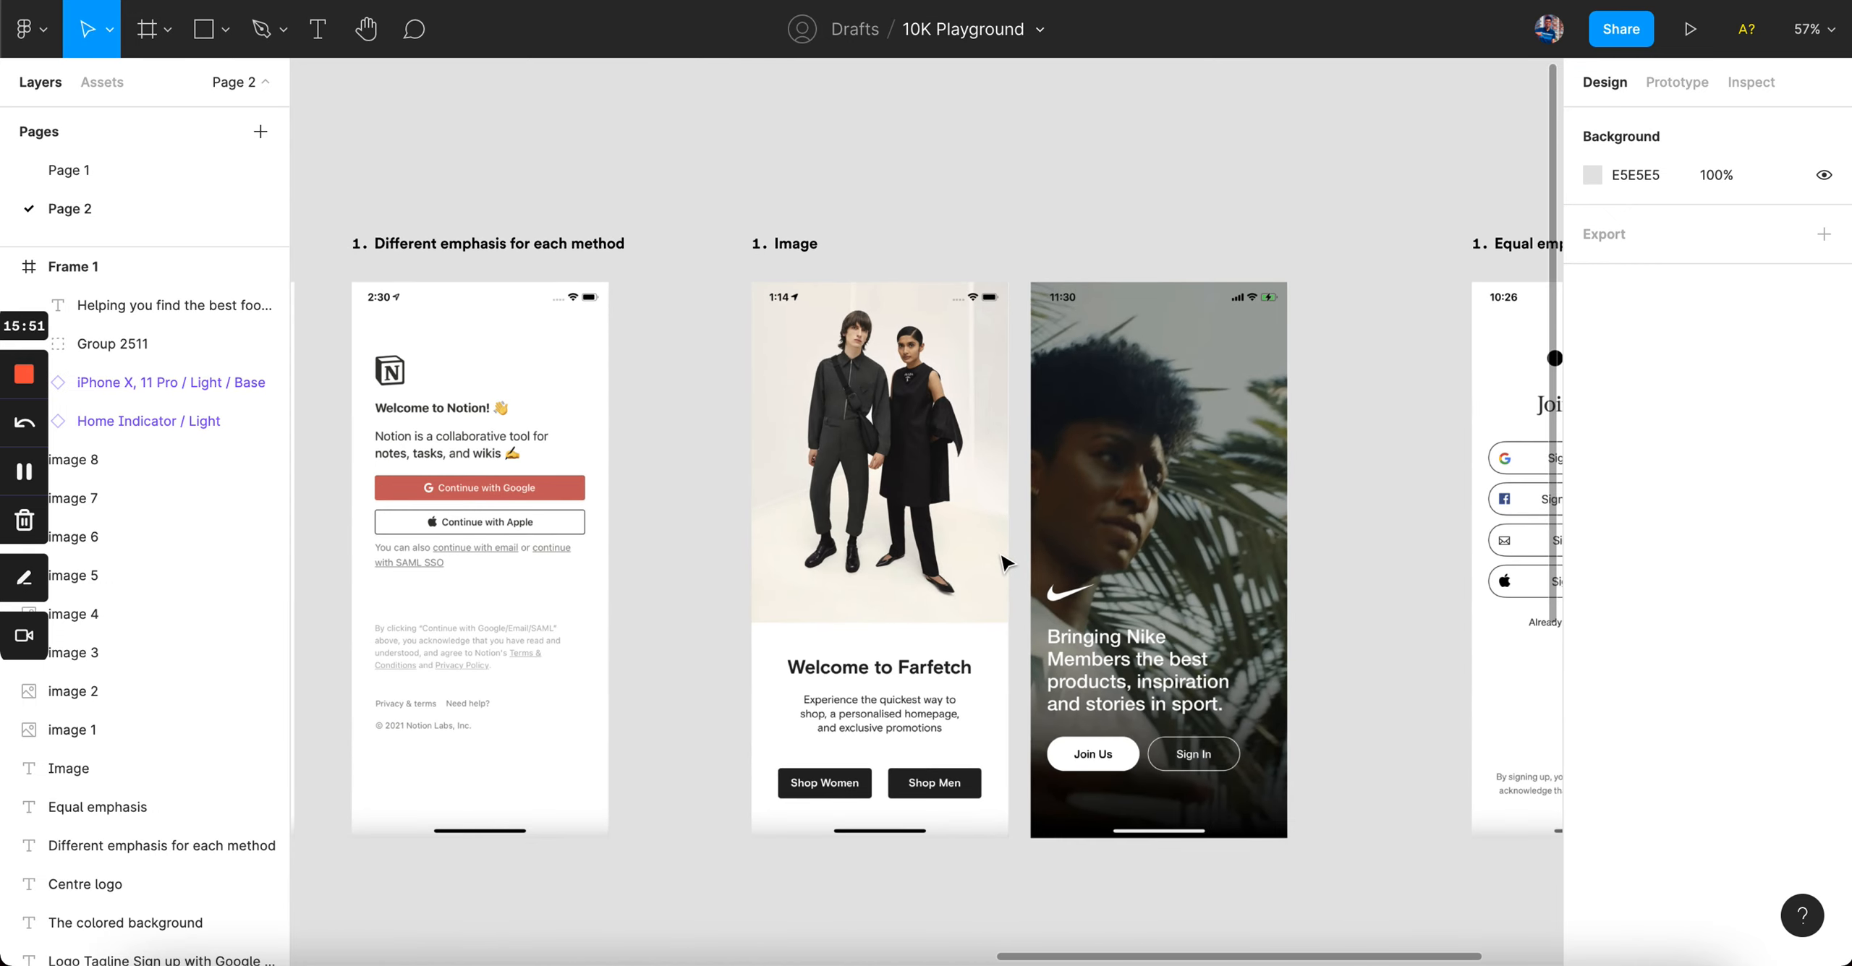
pyautogui.hscroll(-15, 1005, 563)
pyautogui.scroll(-5, 1005, 563)
pyautogui.scroll(5, 779, 515)
pyautogui.scroll(8, 779, 515)
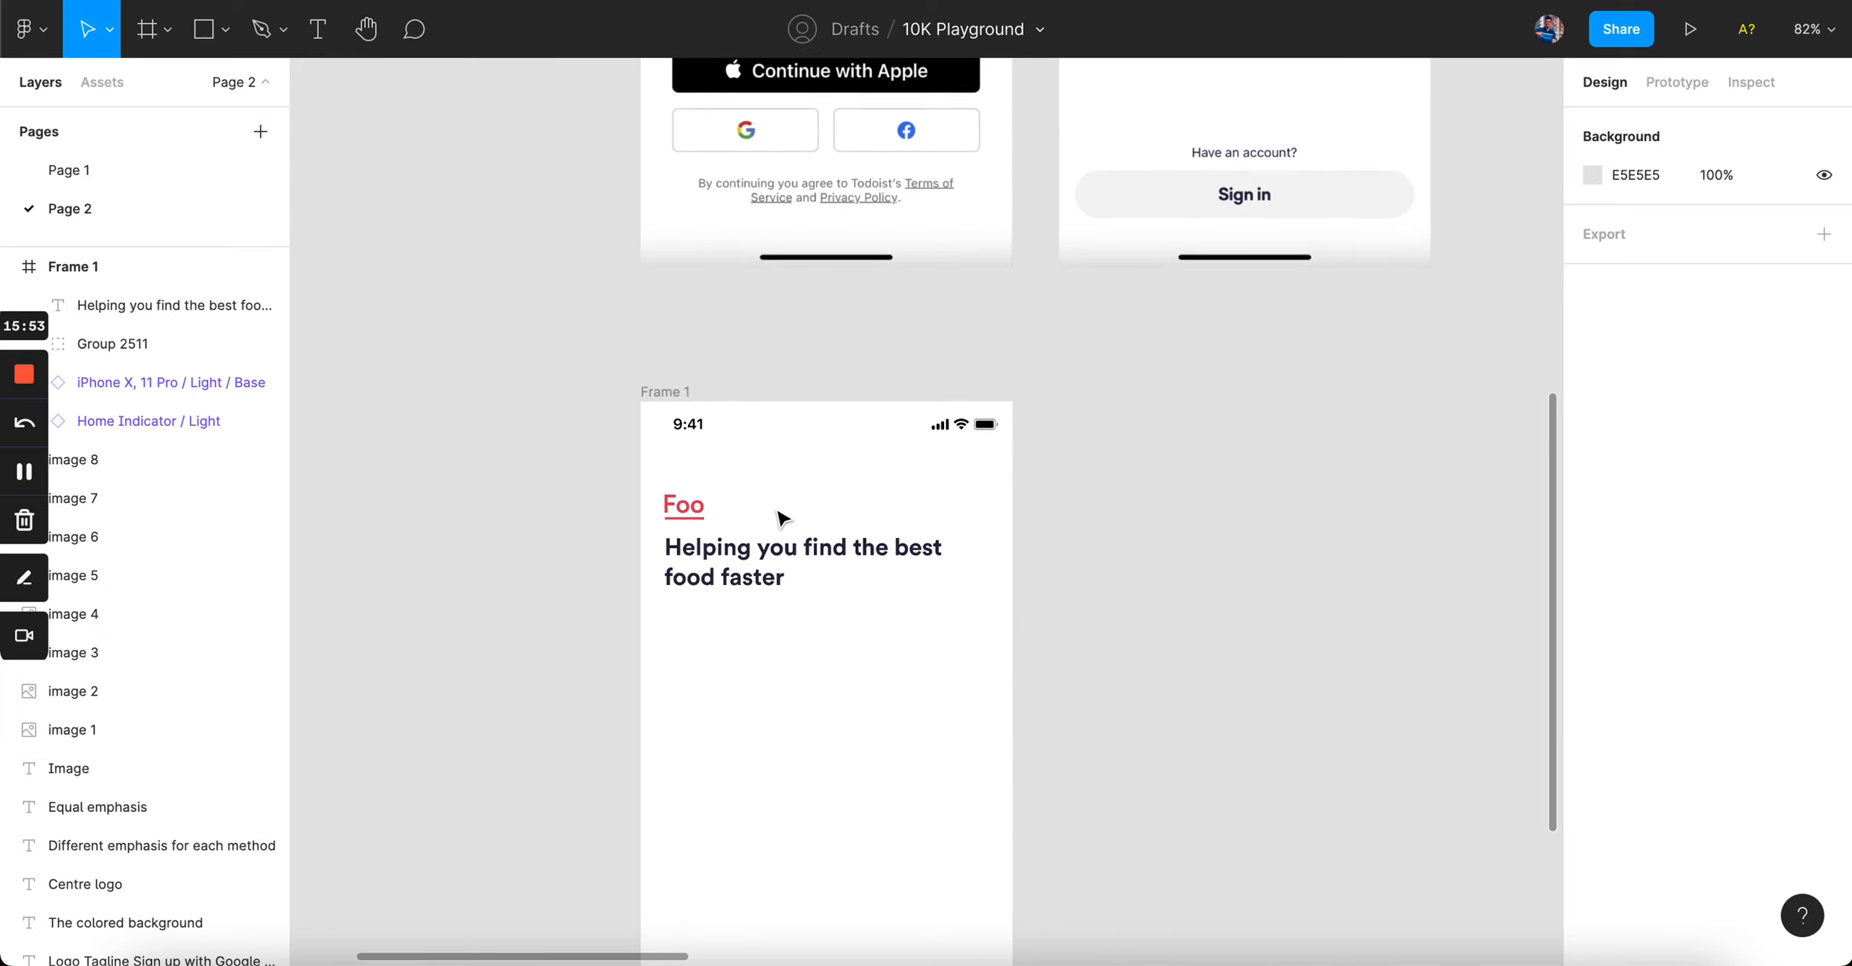
# - Examine the sign-up buttons in the Todoist and Drop references against the list of required sign-up methods
pyautogui.scroll(4, 877, 248)
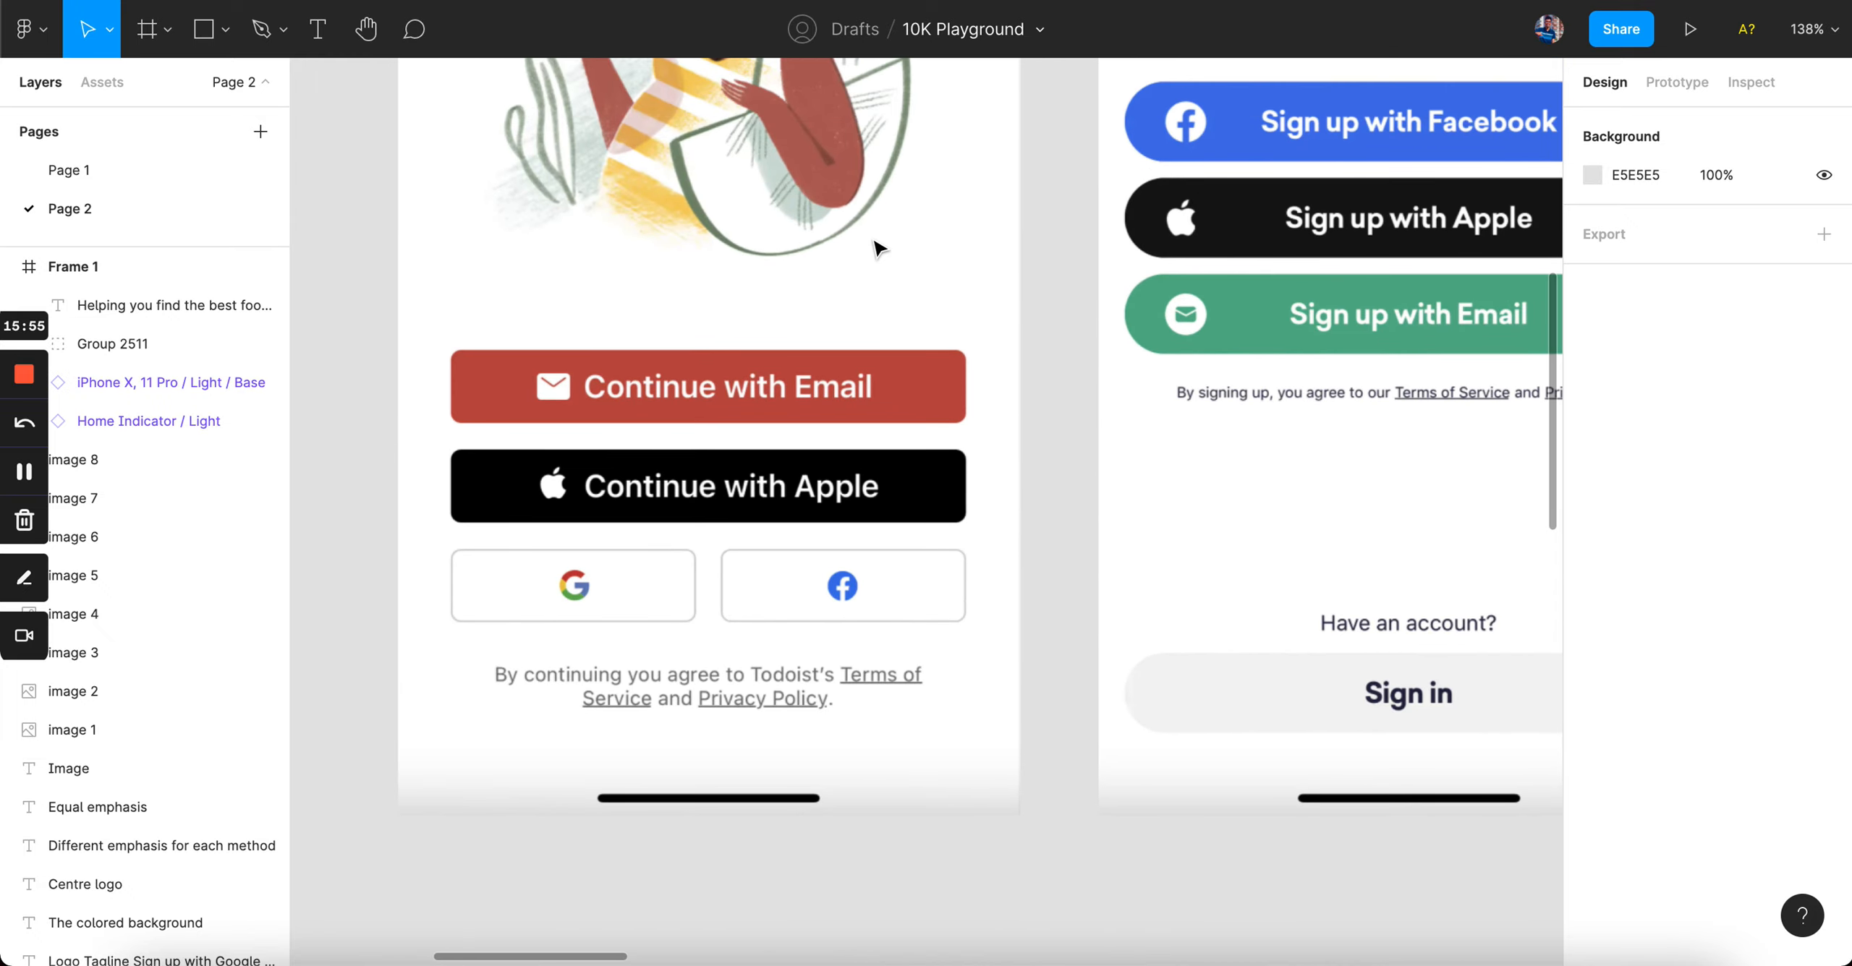
pyautogui.scroll(-5, 877, 248)
pyautogui.scroll(4, 778, 333)
pyautogui.scroll(-3, 777, 343)
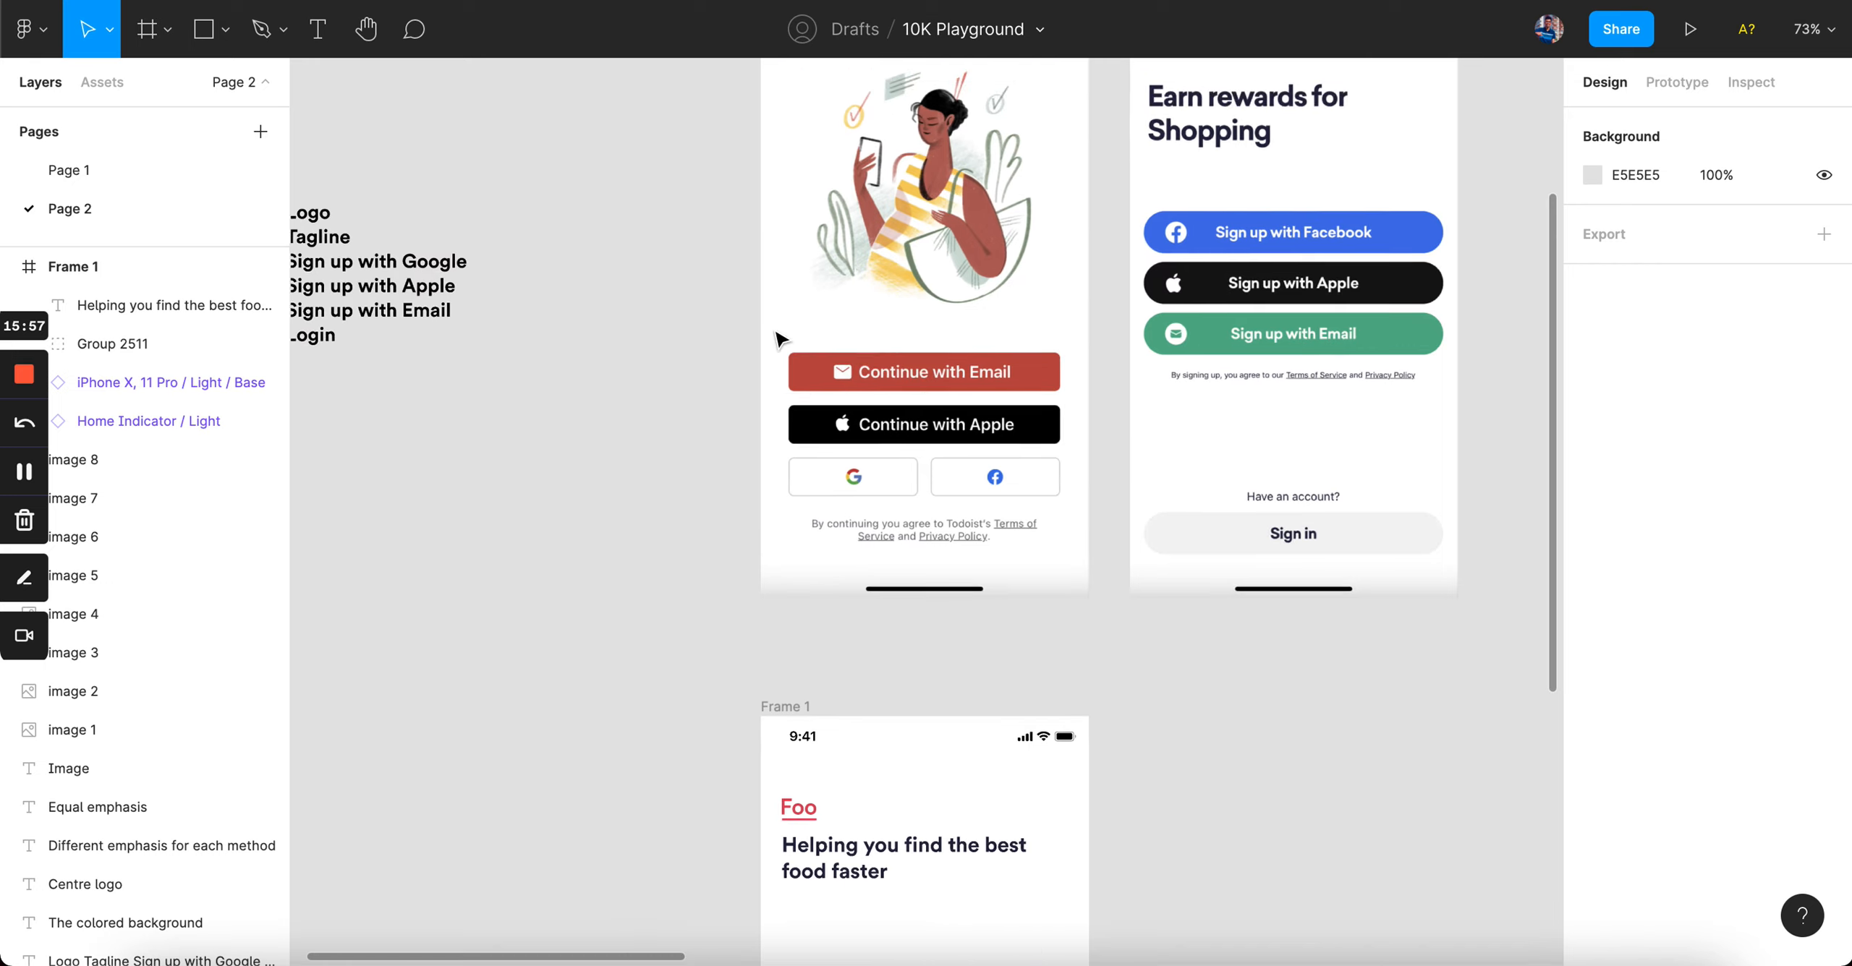
pyautogui.hscroll(-8, 630, 304)
pyautogui.scroll(3, 742, 354)
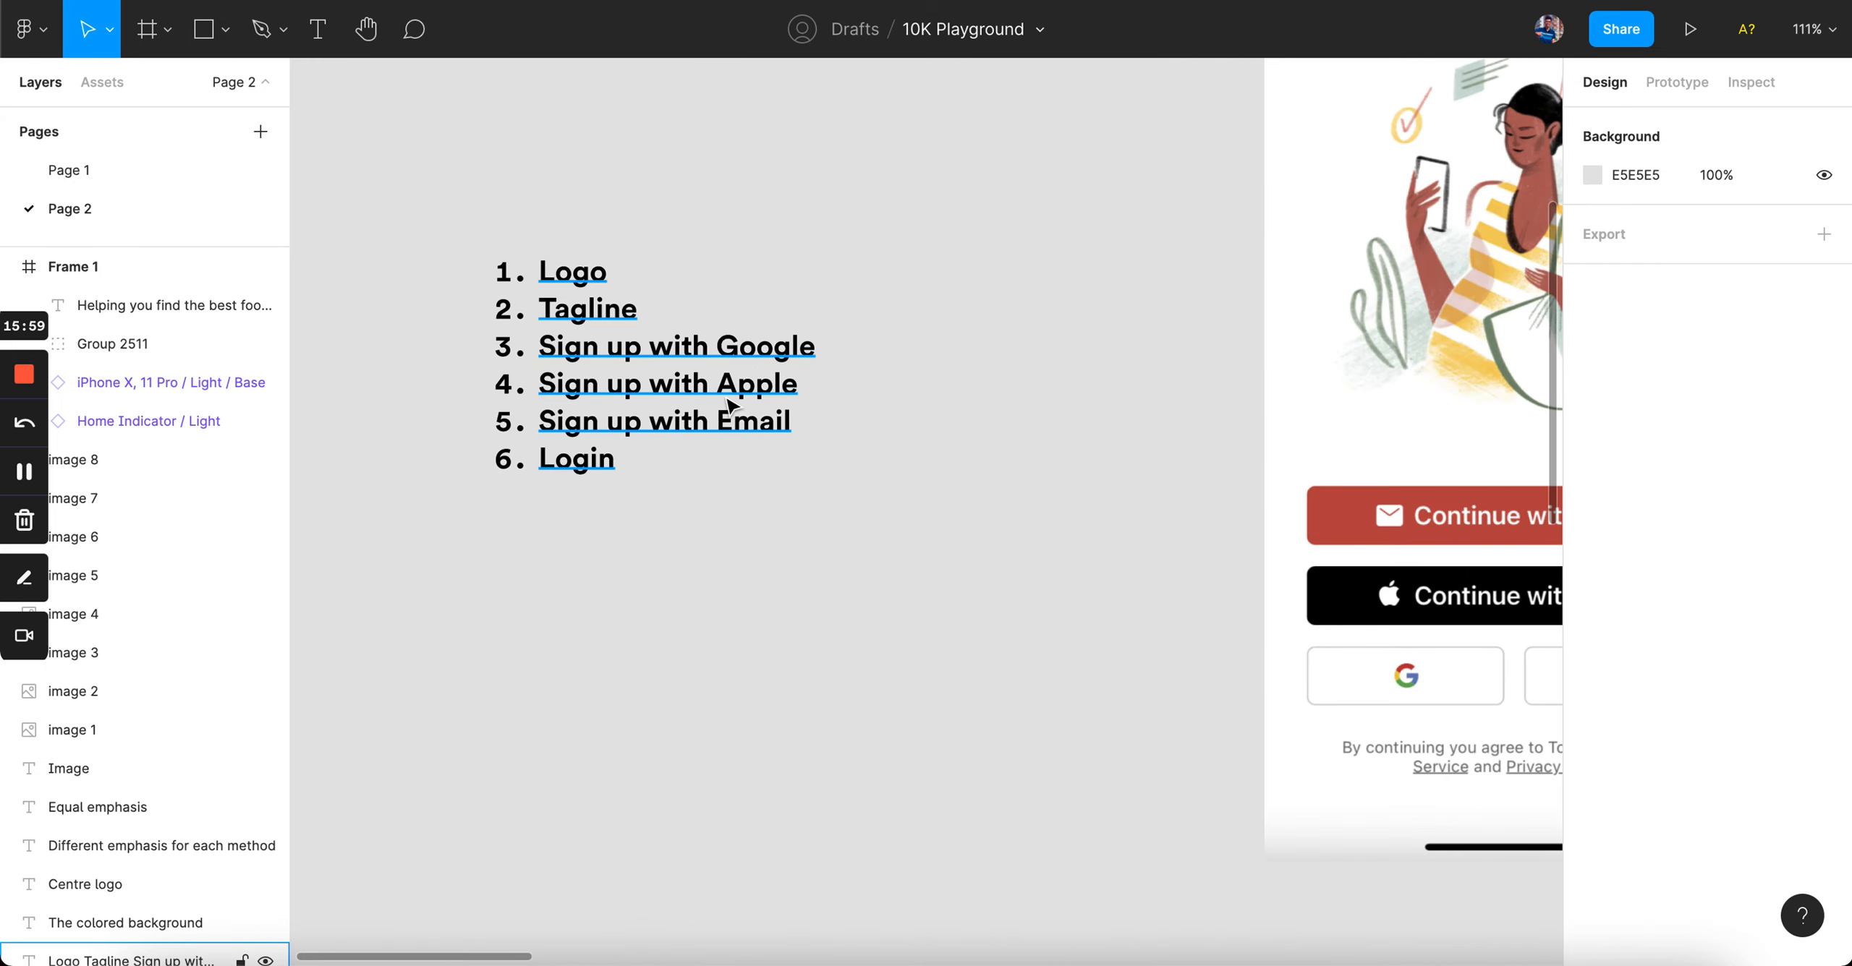
pyautogui.hscroll(8, 738, 431)
pyautogui.scroll(-3, 778, 441)
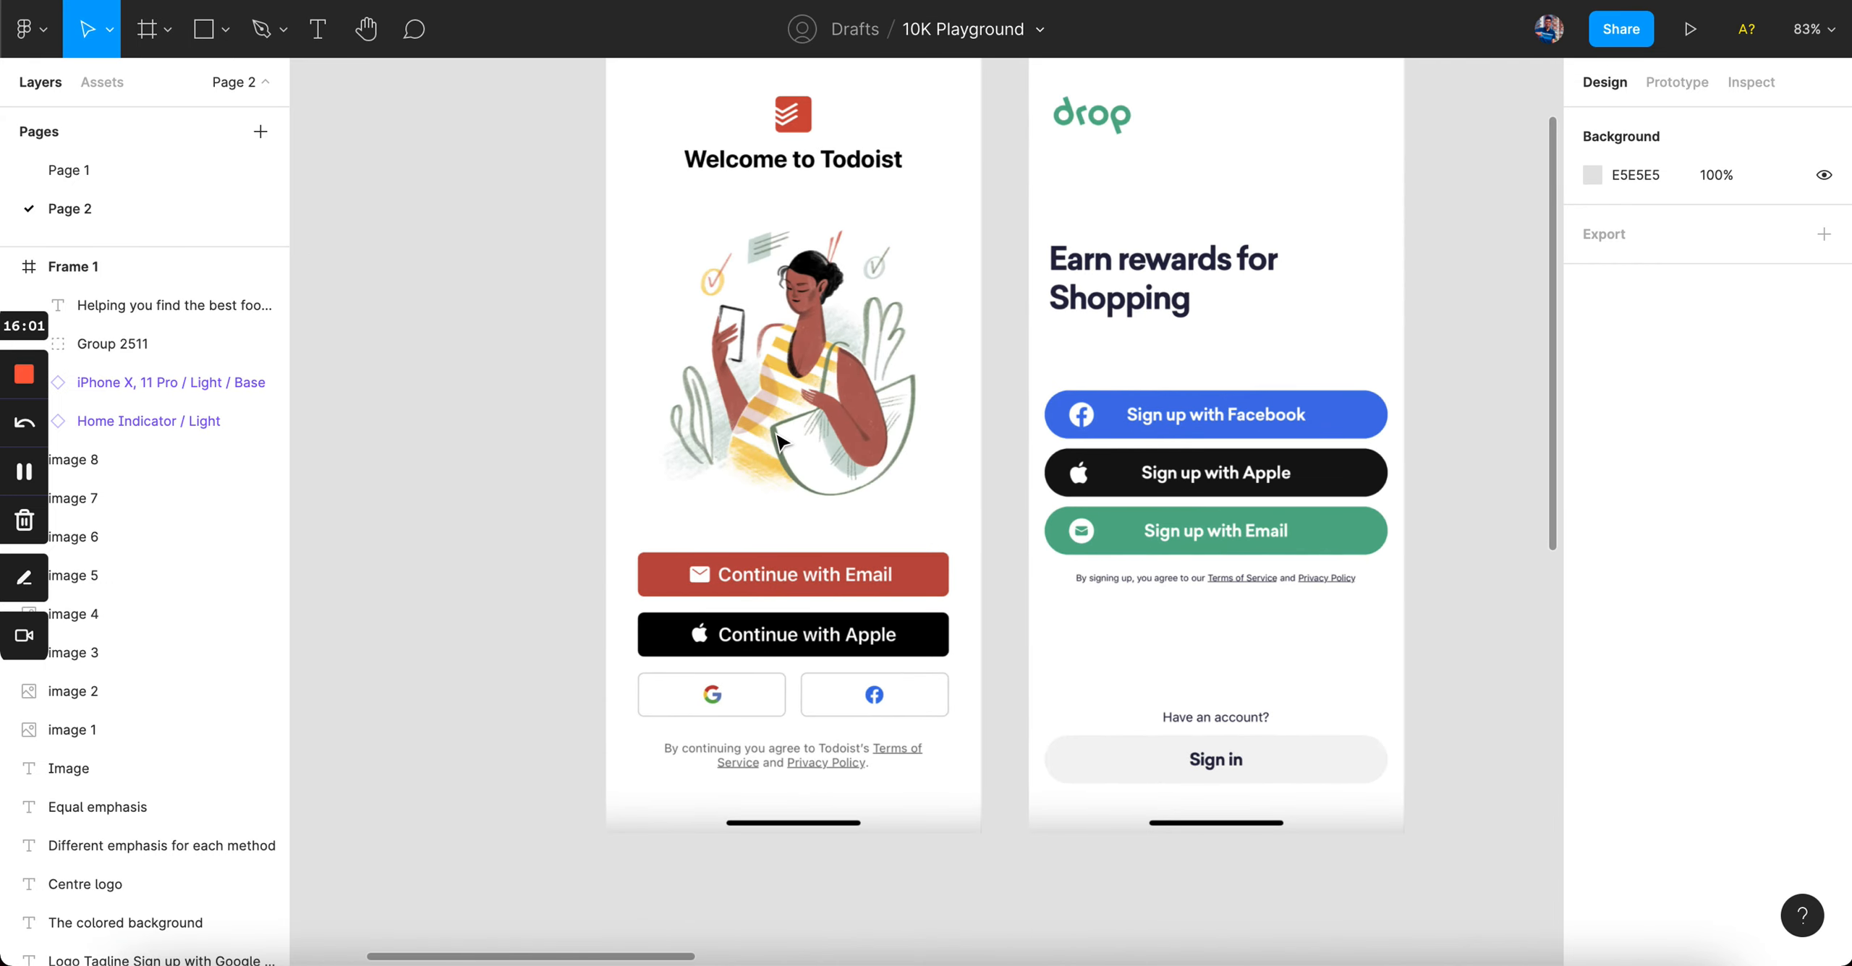
pyautogui.hscroll(3, 1194, 427)
pyautogui.scroll(1, 1193, 426)
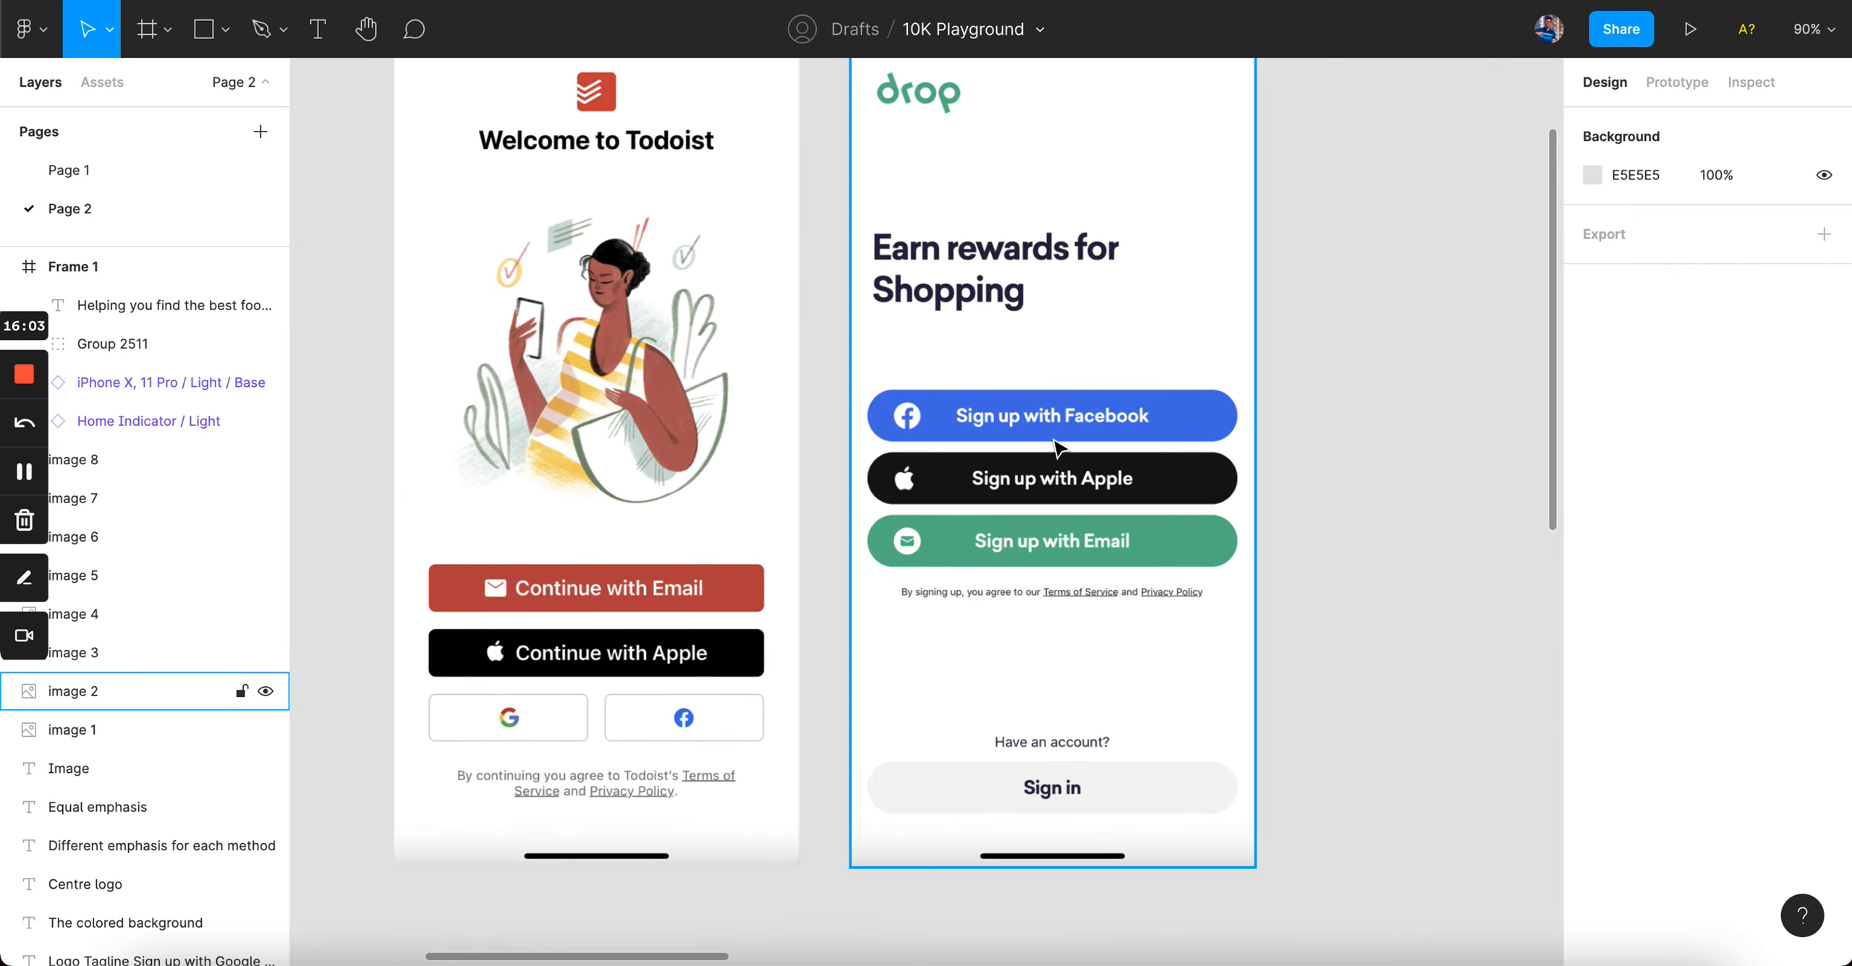
# - Compare the emphasis given to each sign-up button in the Notion and Medium welcome-screen references
pyautogui.scroll(-3, 1109, 497)
pyautogui.hscroll(8, 1107, 496)
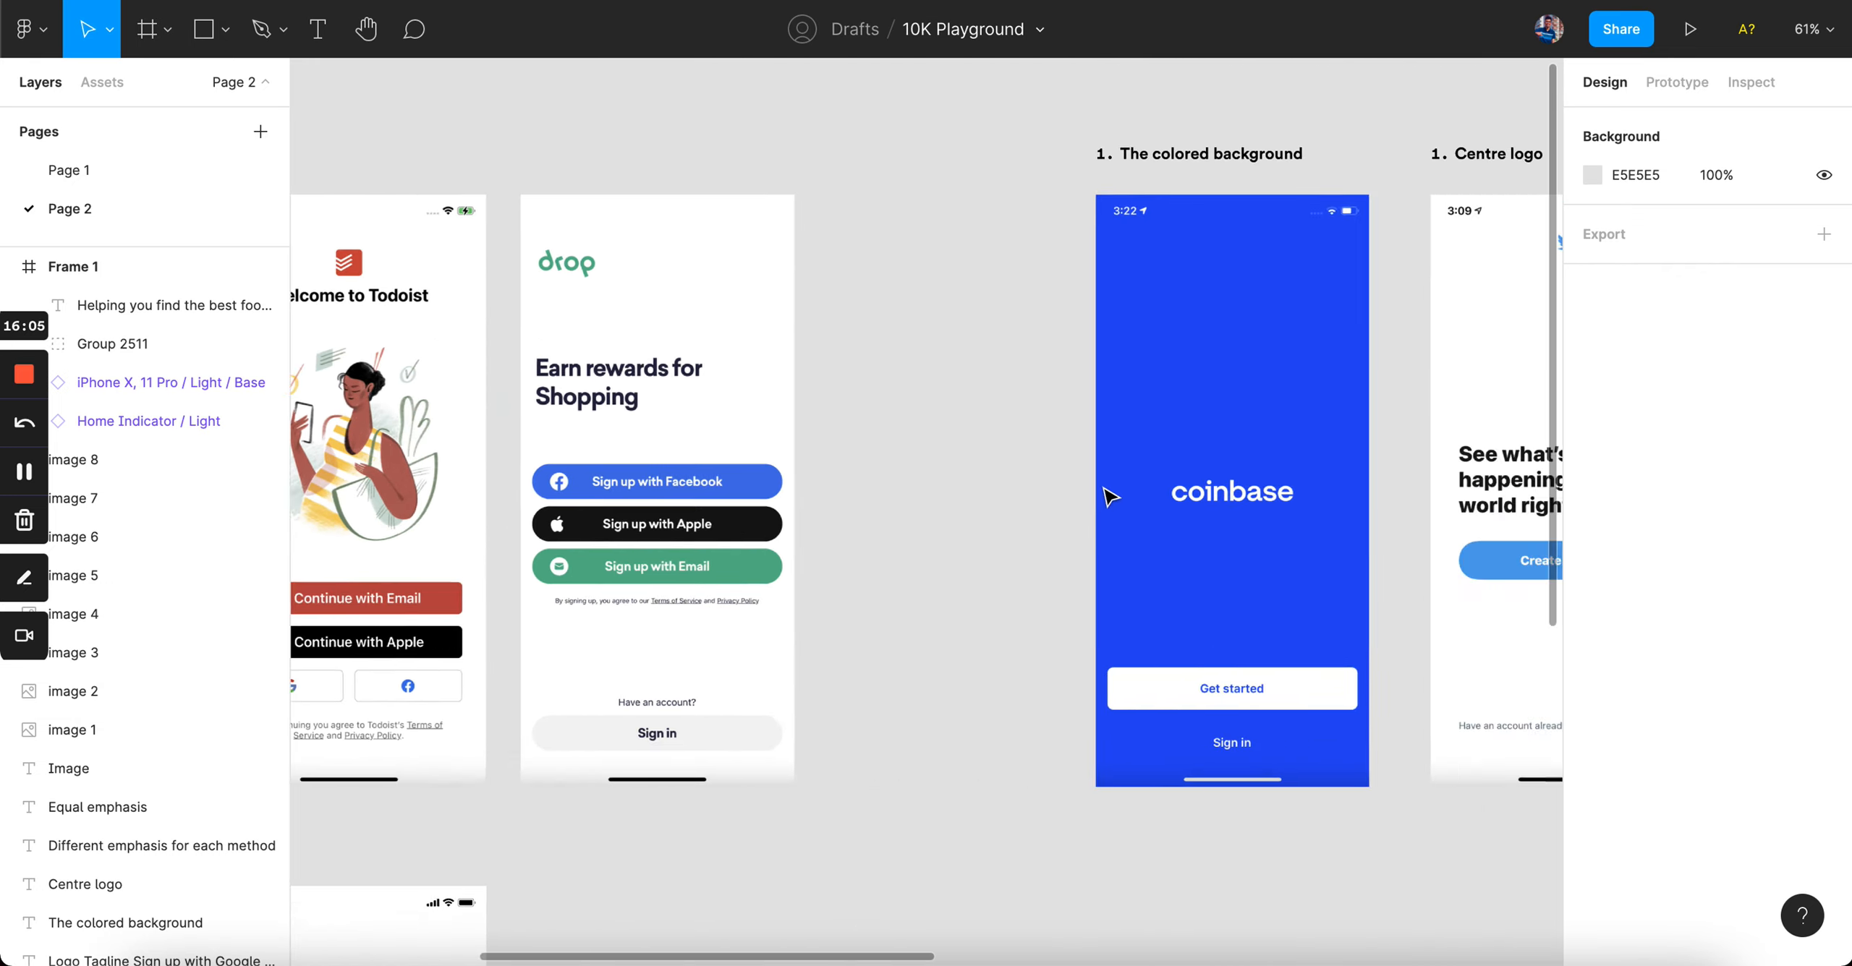
pyautogui.scroll(3, 1107, 496)
pyautogui.hscroll(6, 1110, 497)
pyautogui.scroll(4, 922, 407)
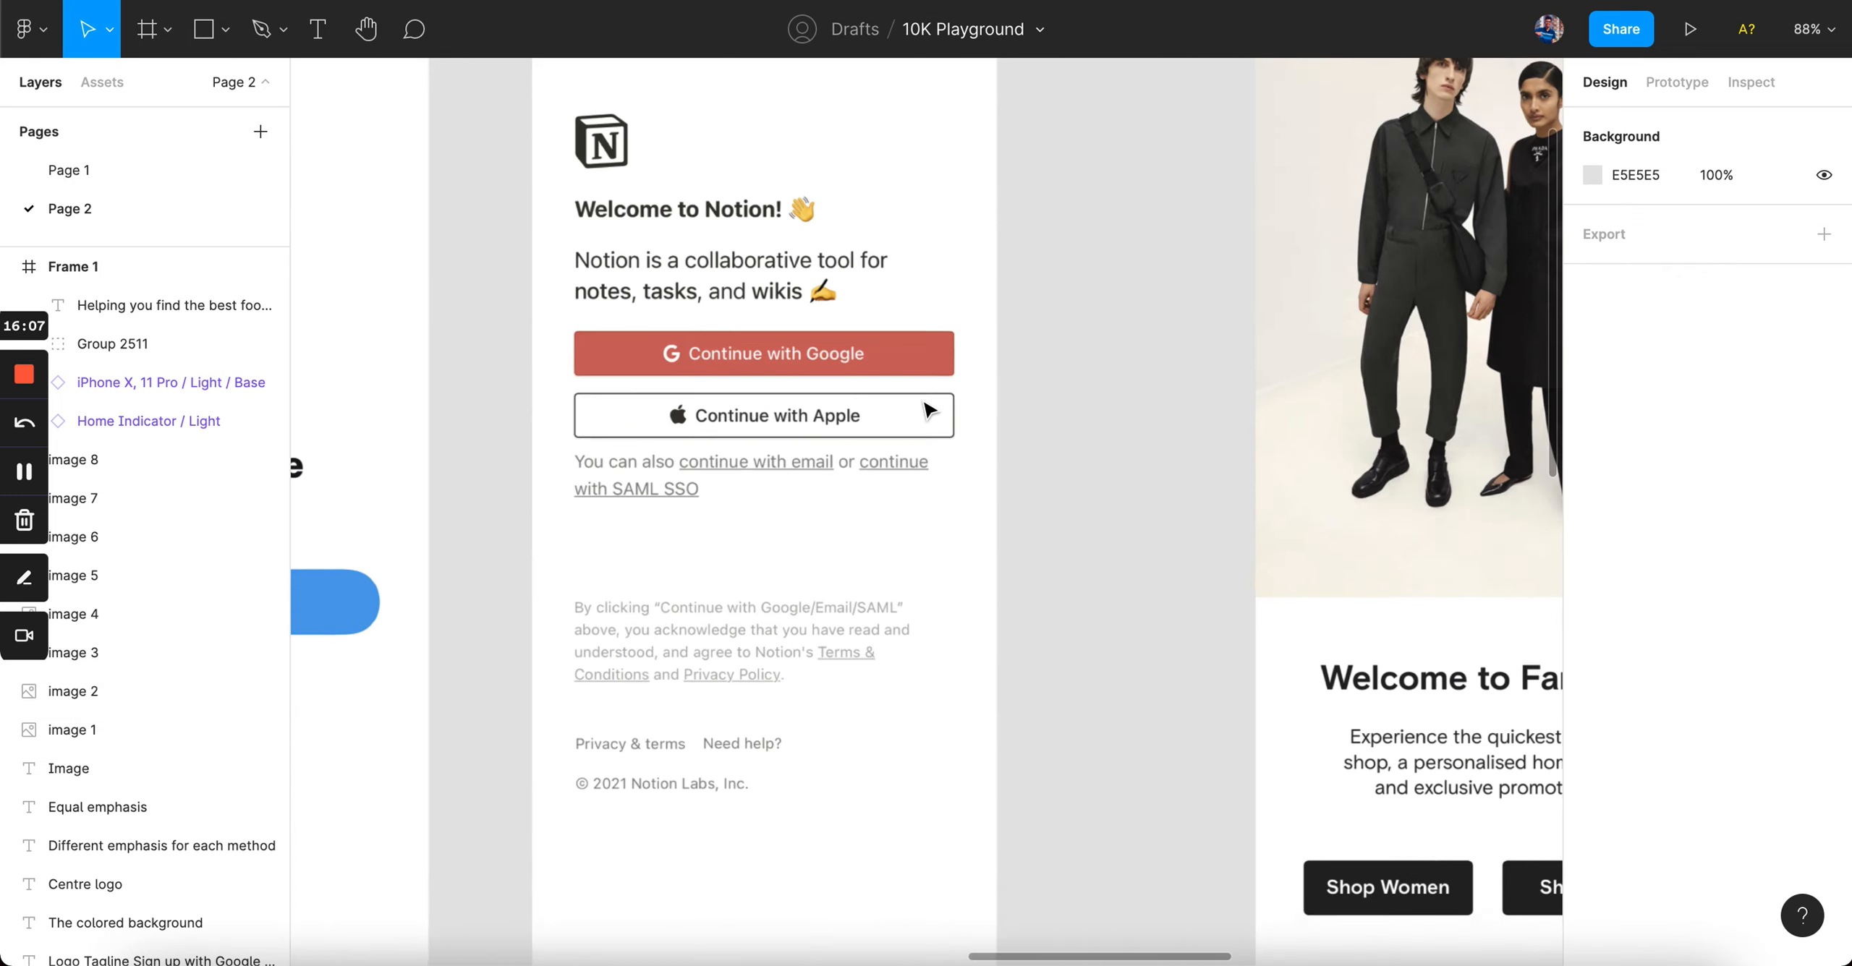
pyautogui.scroll(-3, 867, 348)
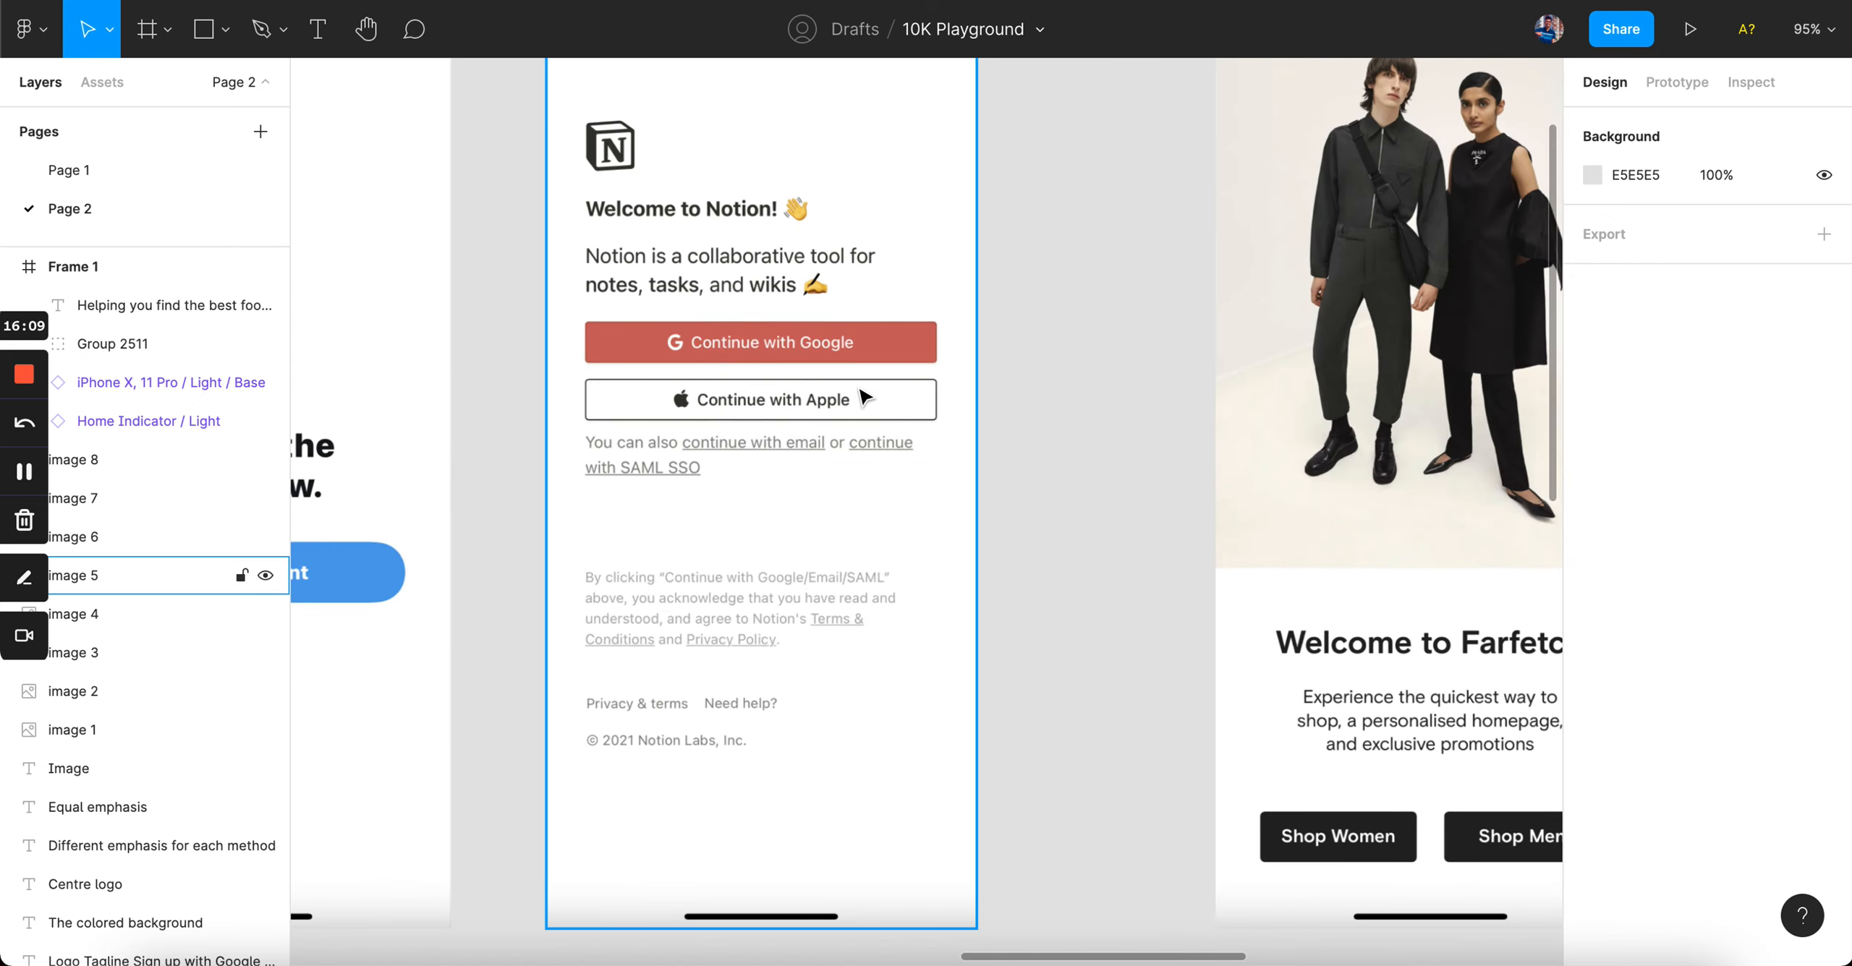
pyautogui.scroll(-2, 866, 349)
pyautogui.hscroll(10, 865, 376)
pyautogui.hscroll(5, 863, 400)
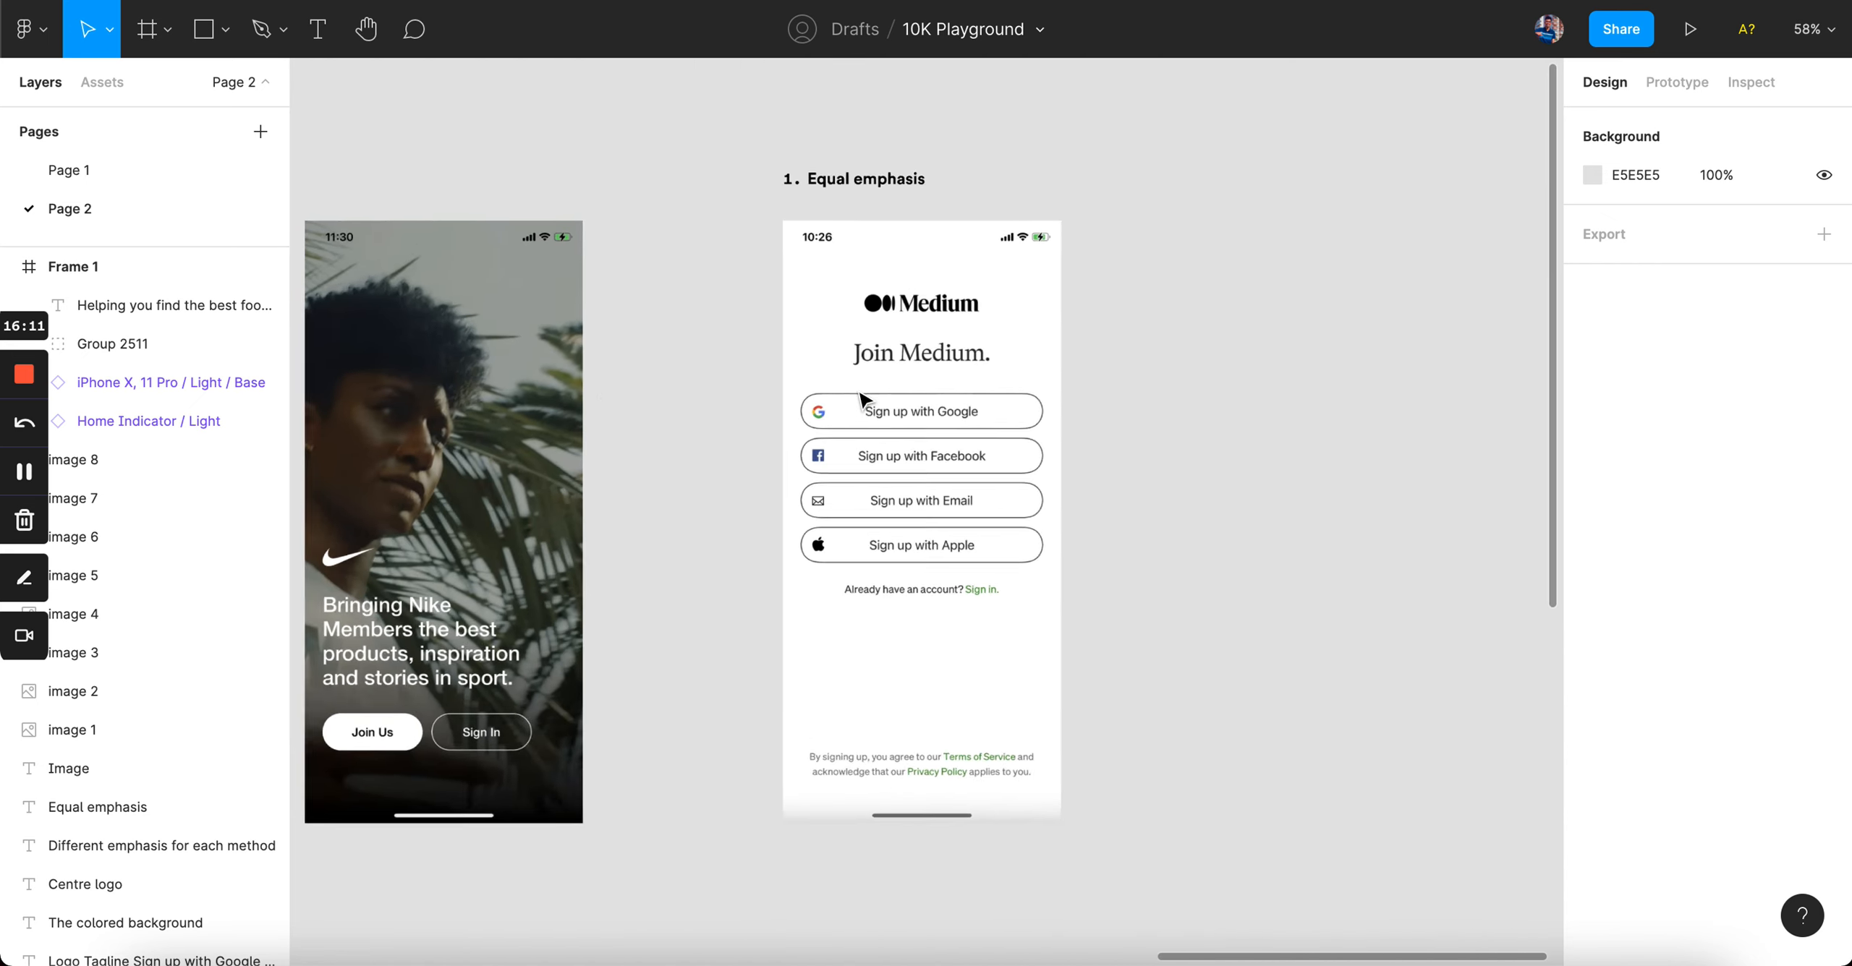
pyautogui.scroll(4, 975, 425)
pyautogui.scroll(-2, 962, 470)
pyautogui.scroll(-5, 975, 526)
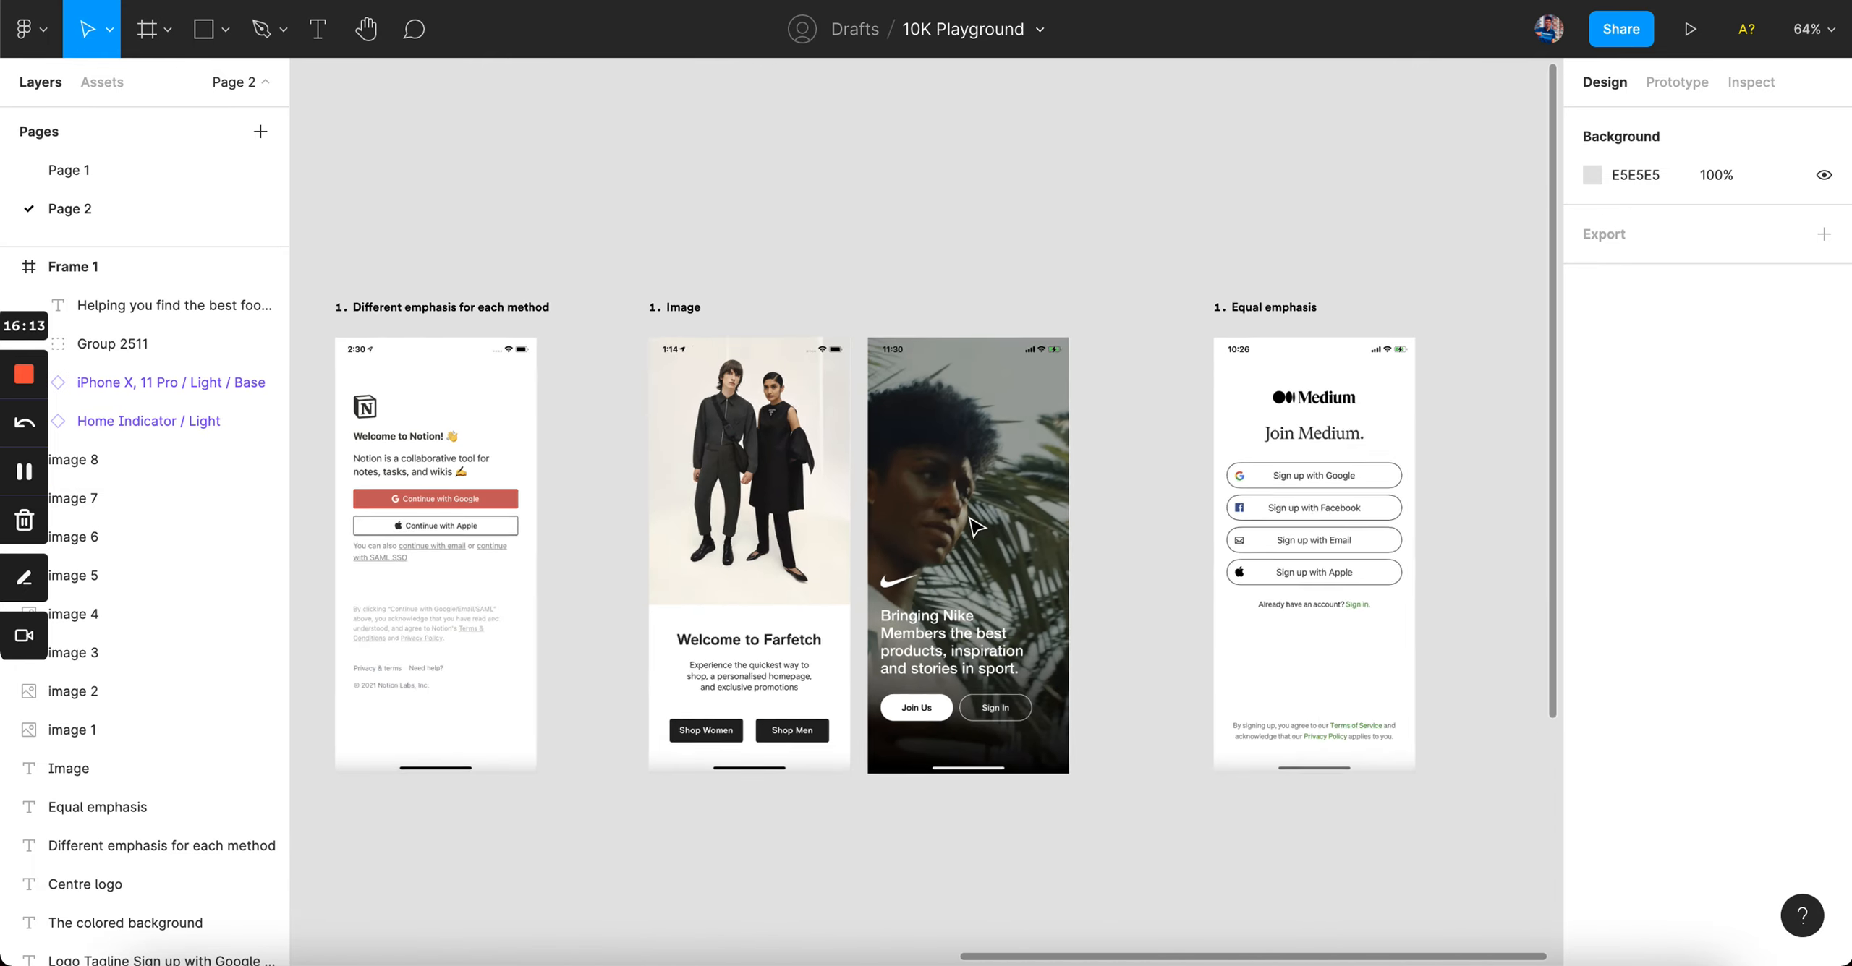
# - Review the row of welcome-screen references and check the Todoist and Drop sign-up buttons against the required-elements list
pyautogui.hscroll(-10, 970, 524)
pyautogui.hscroll(5, 803, 554)
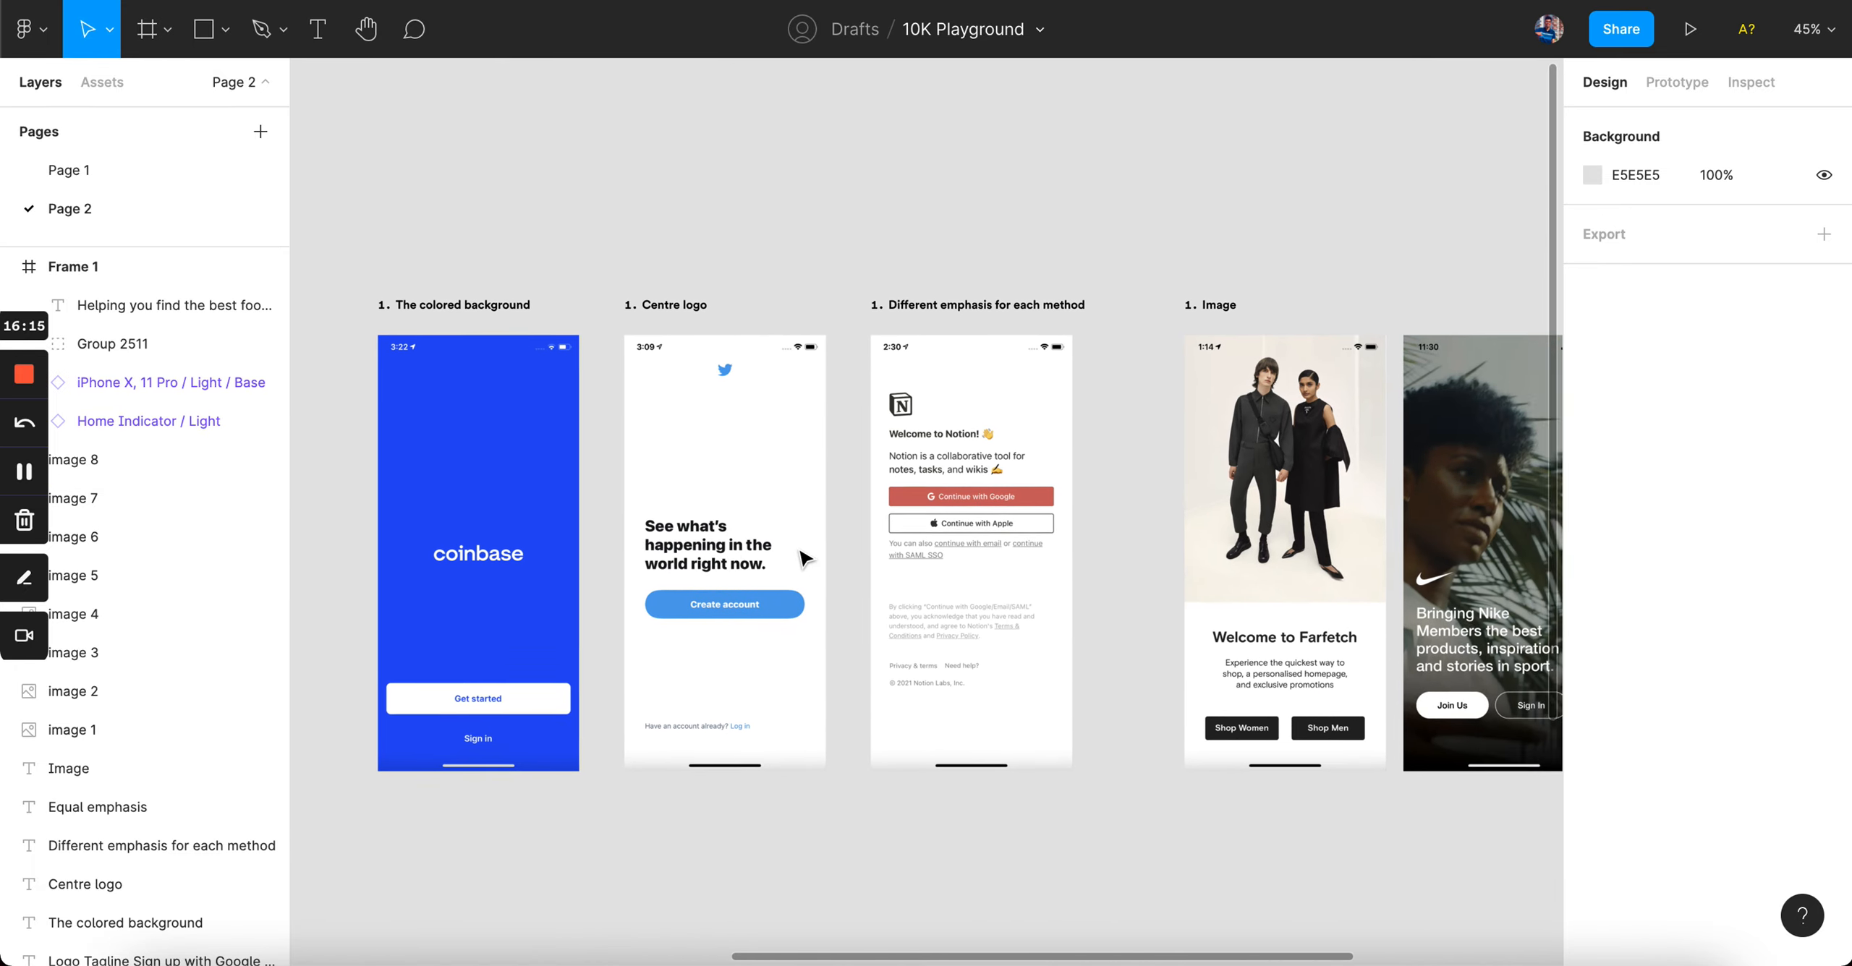
pyautogui.scroll(-1, 1051, 522)
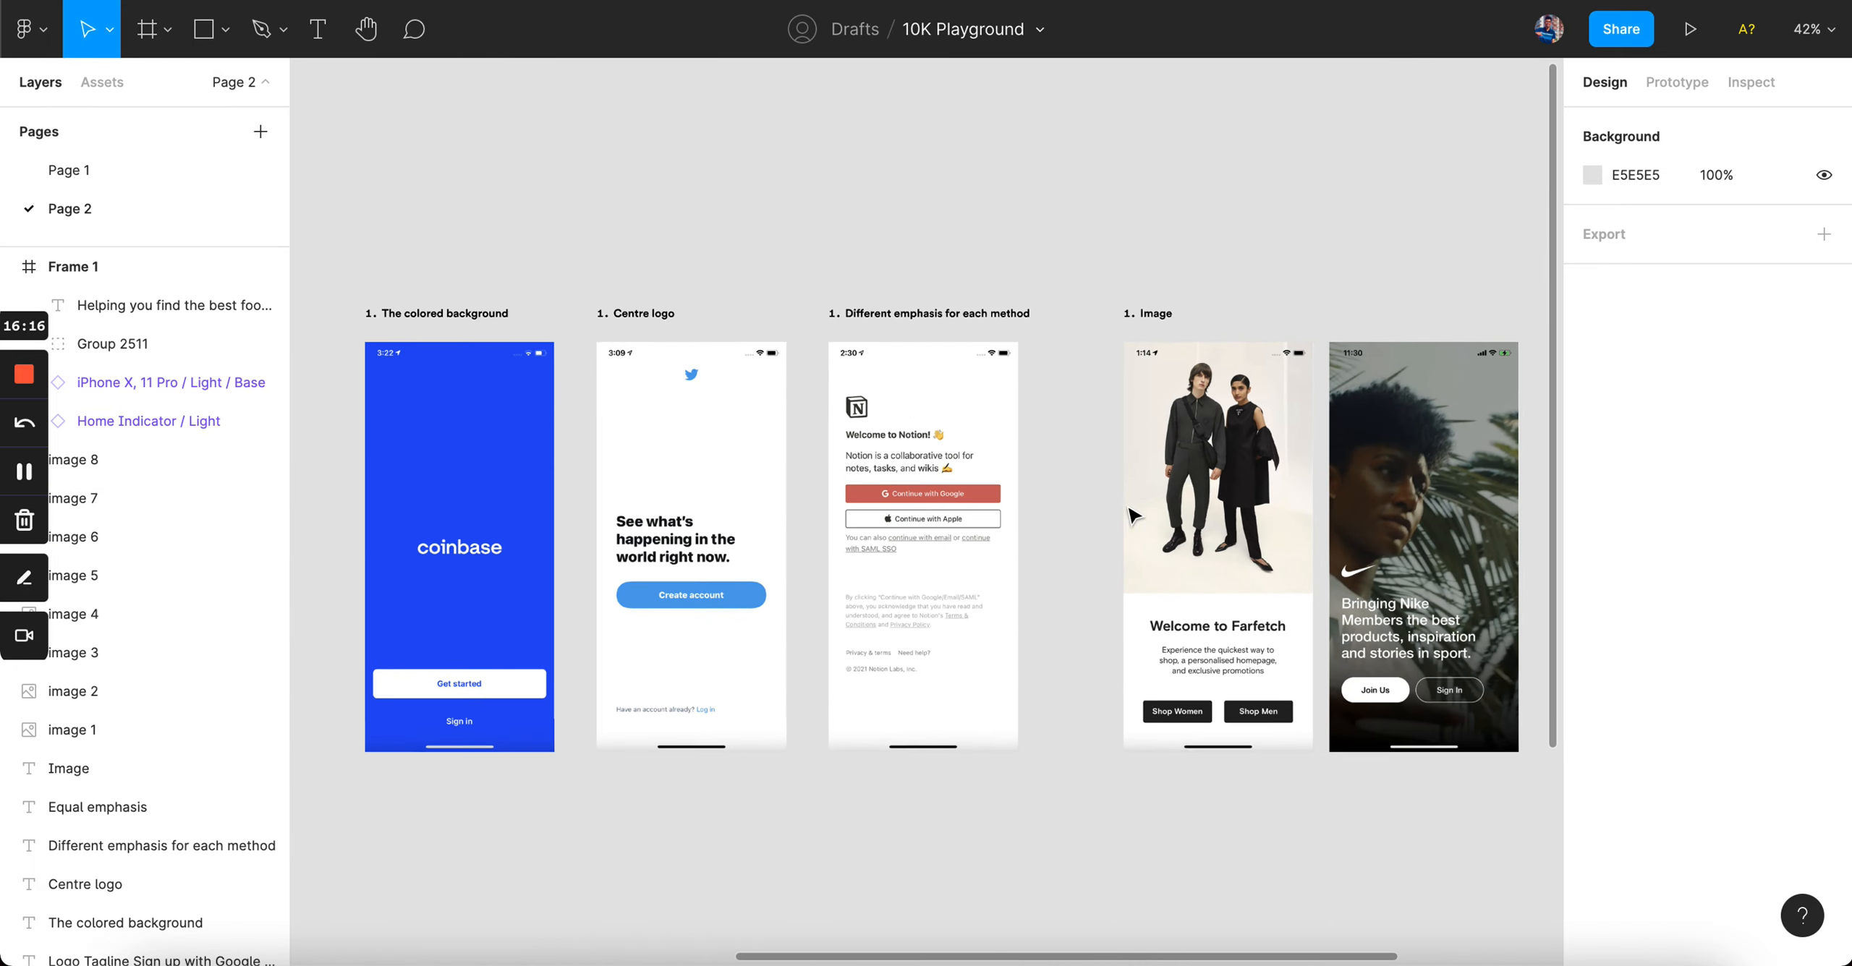
pyautogui.click(989, 526)
pyautogui.press('Escape')
pyautogui.hscroll(5, 991, 528)
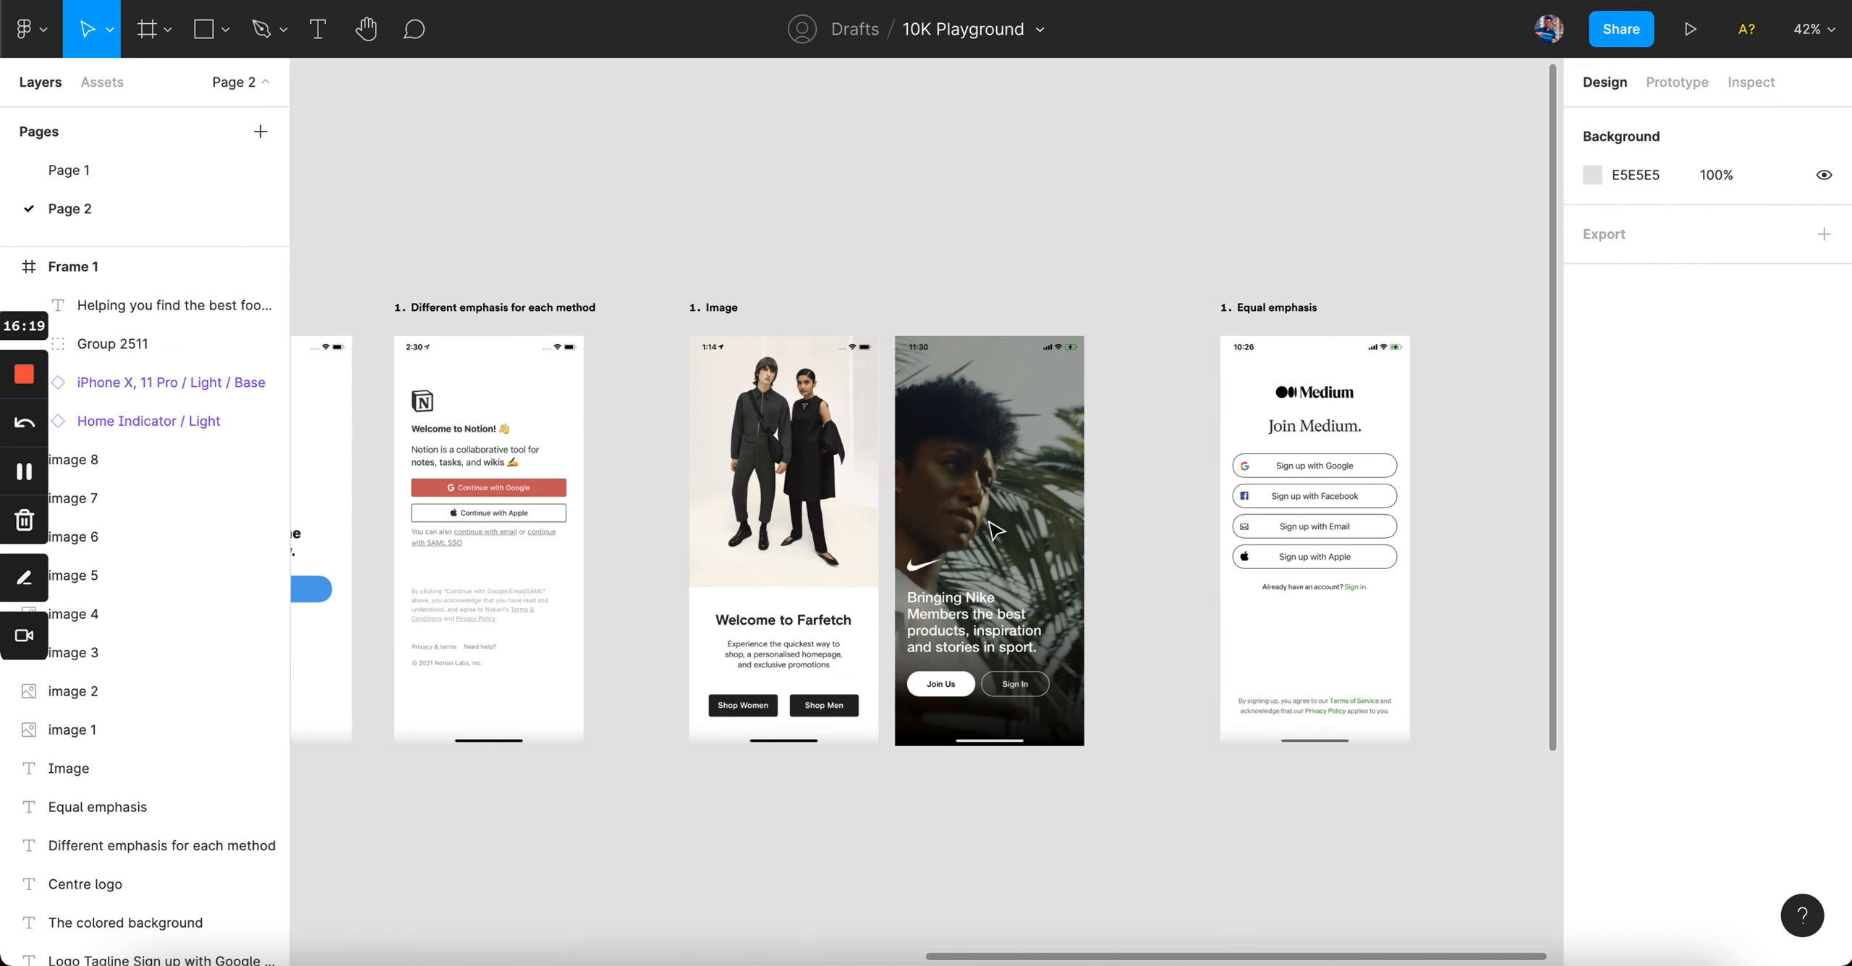
pyautogui.hscroll(-10, 1206, 526)
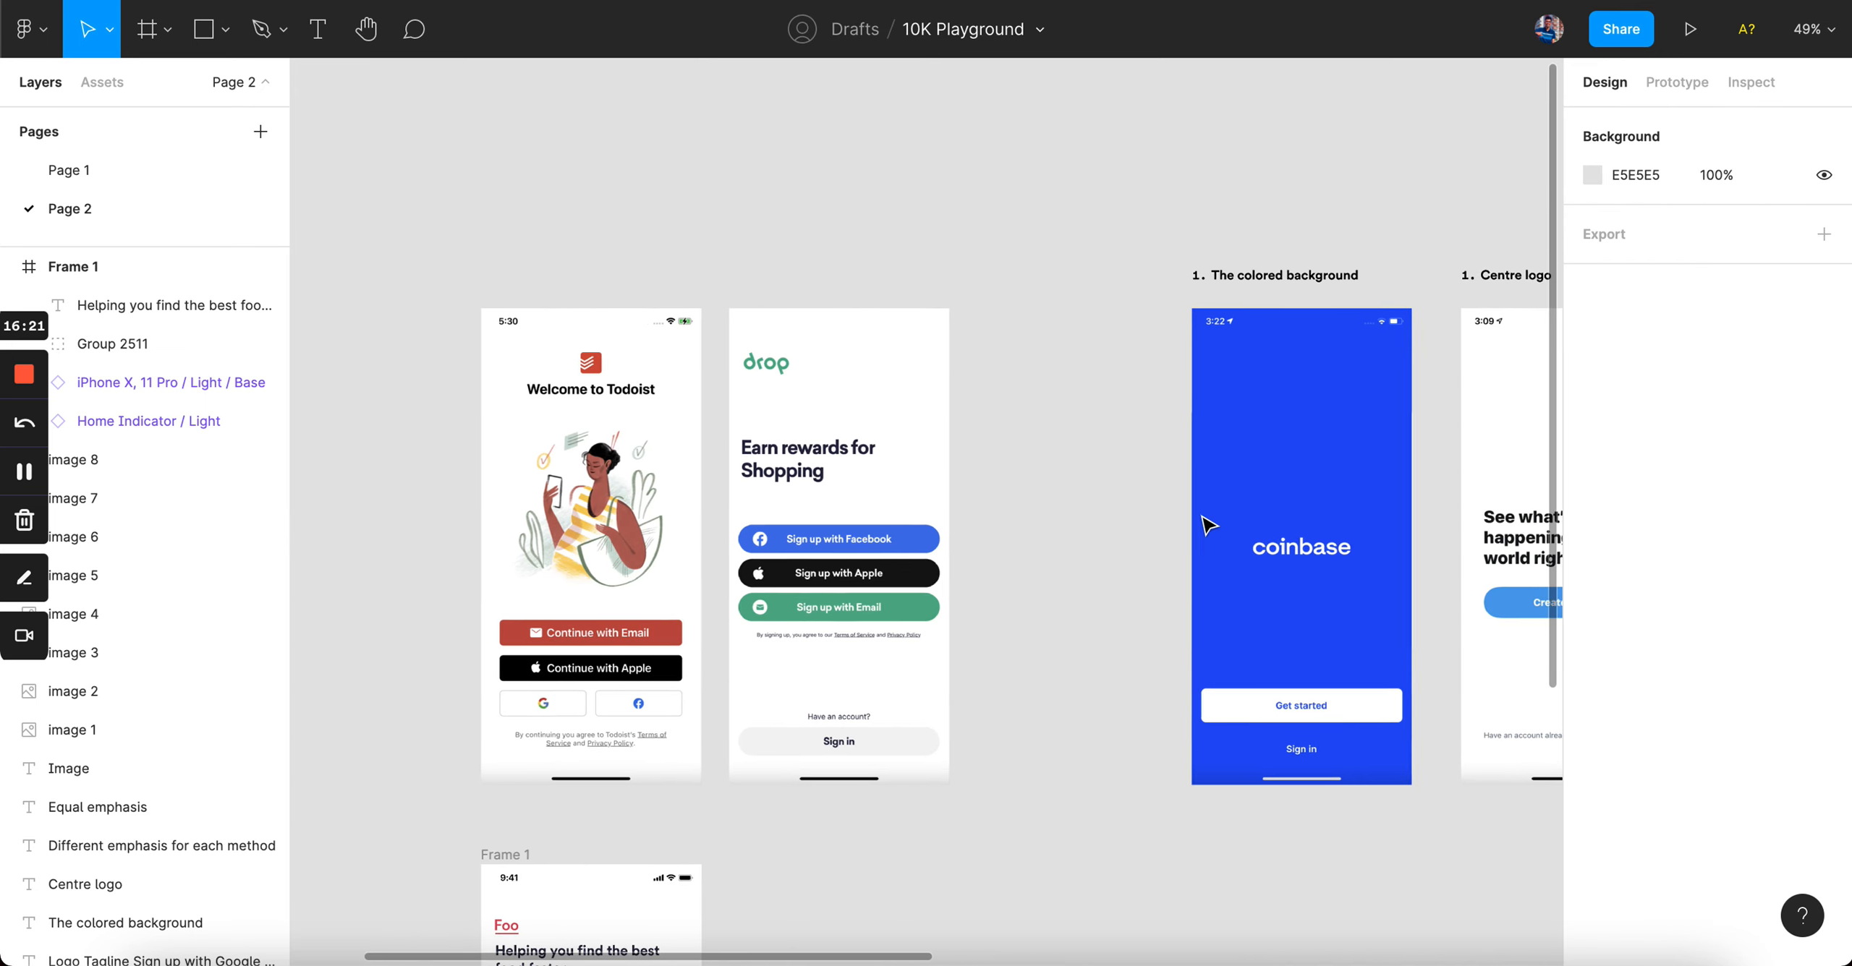
pyautogui.scroll(2, 930, 576)
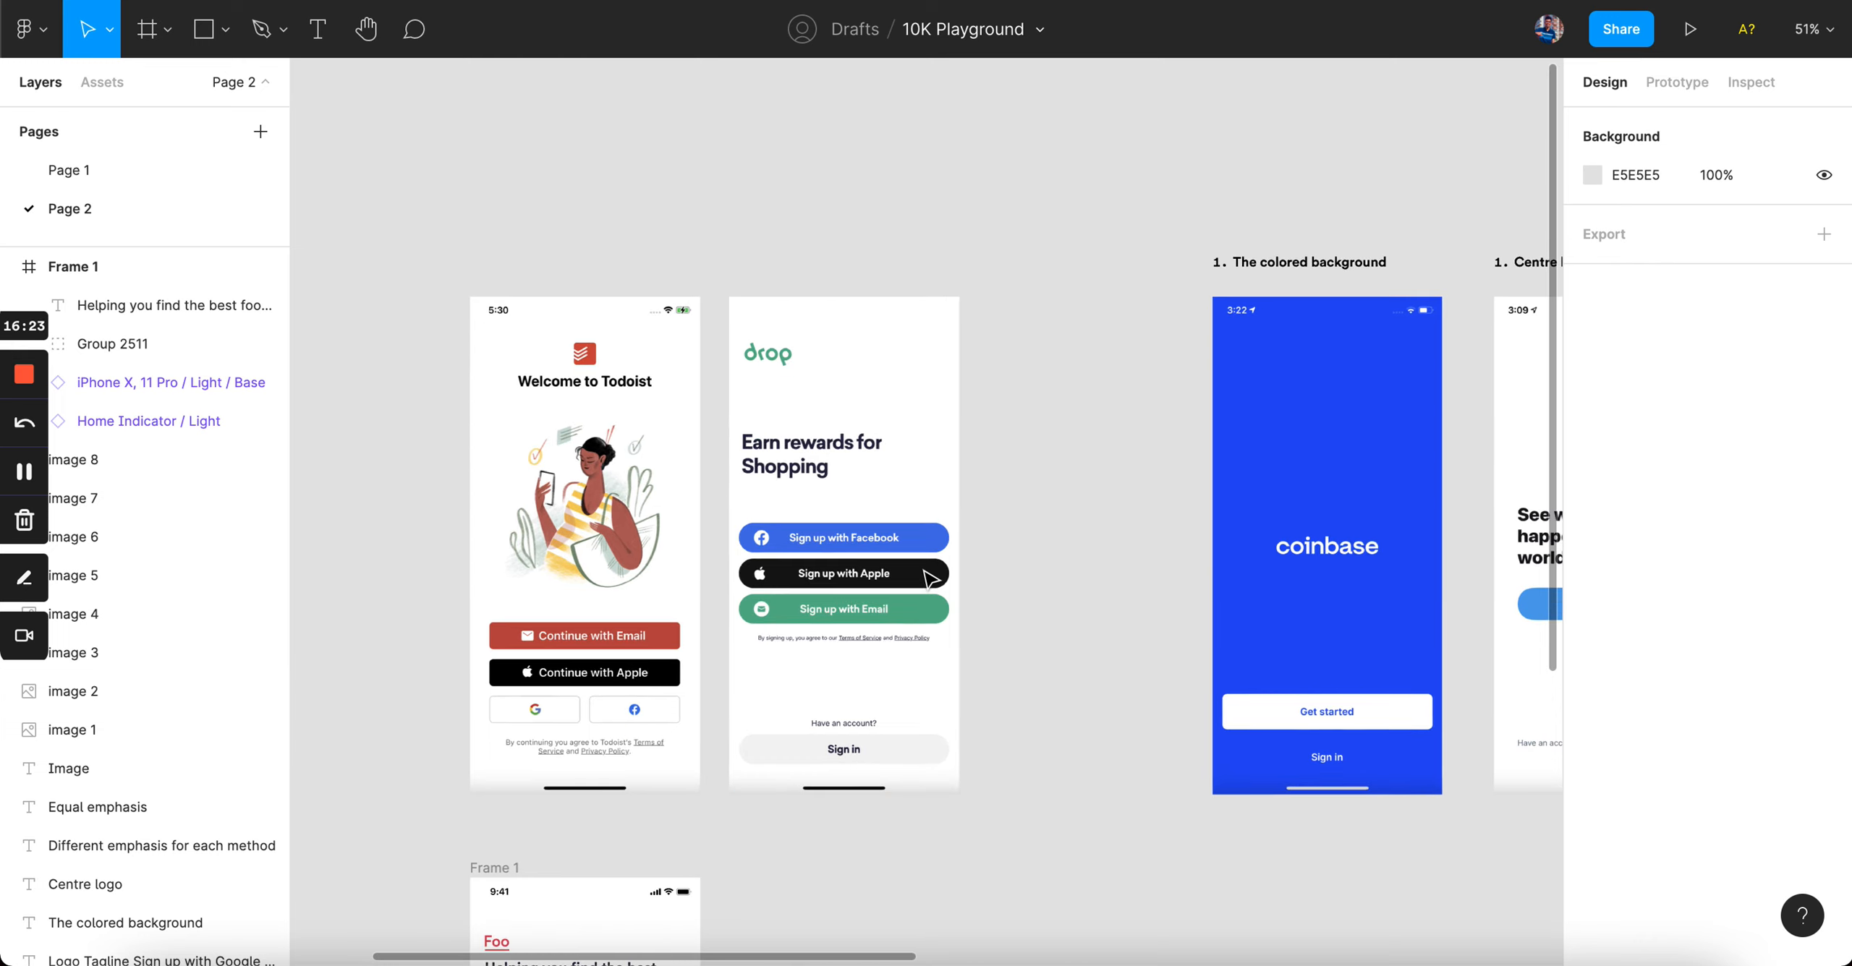
pyautogui.scroll(4, 930, 577)
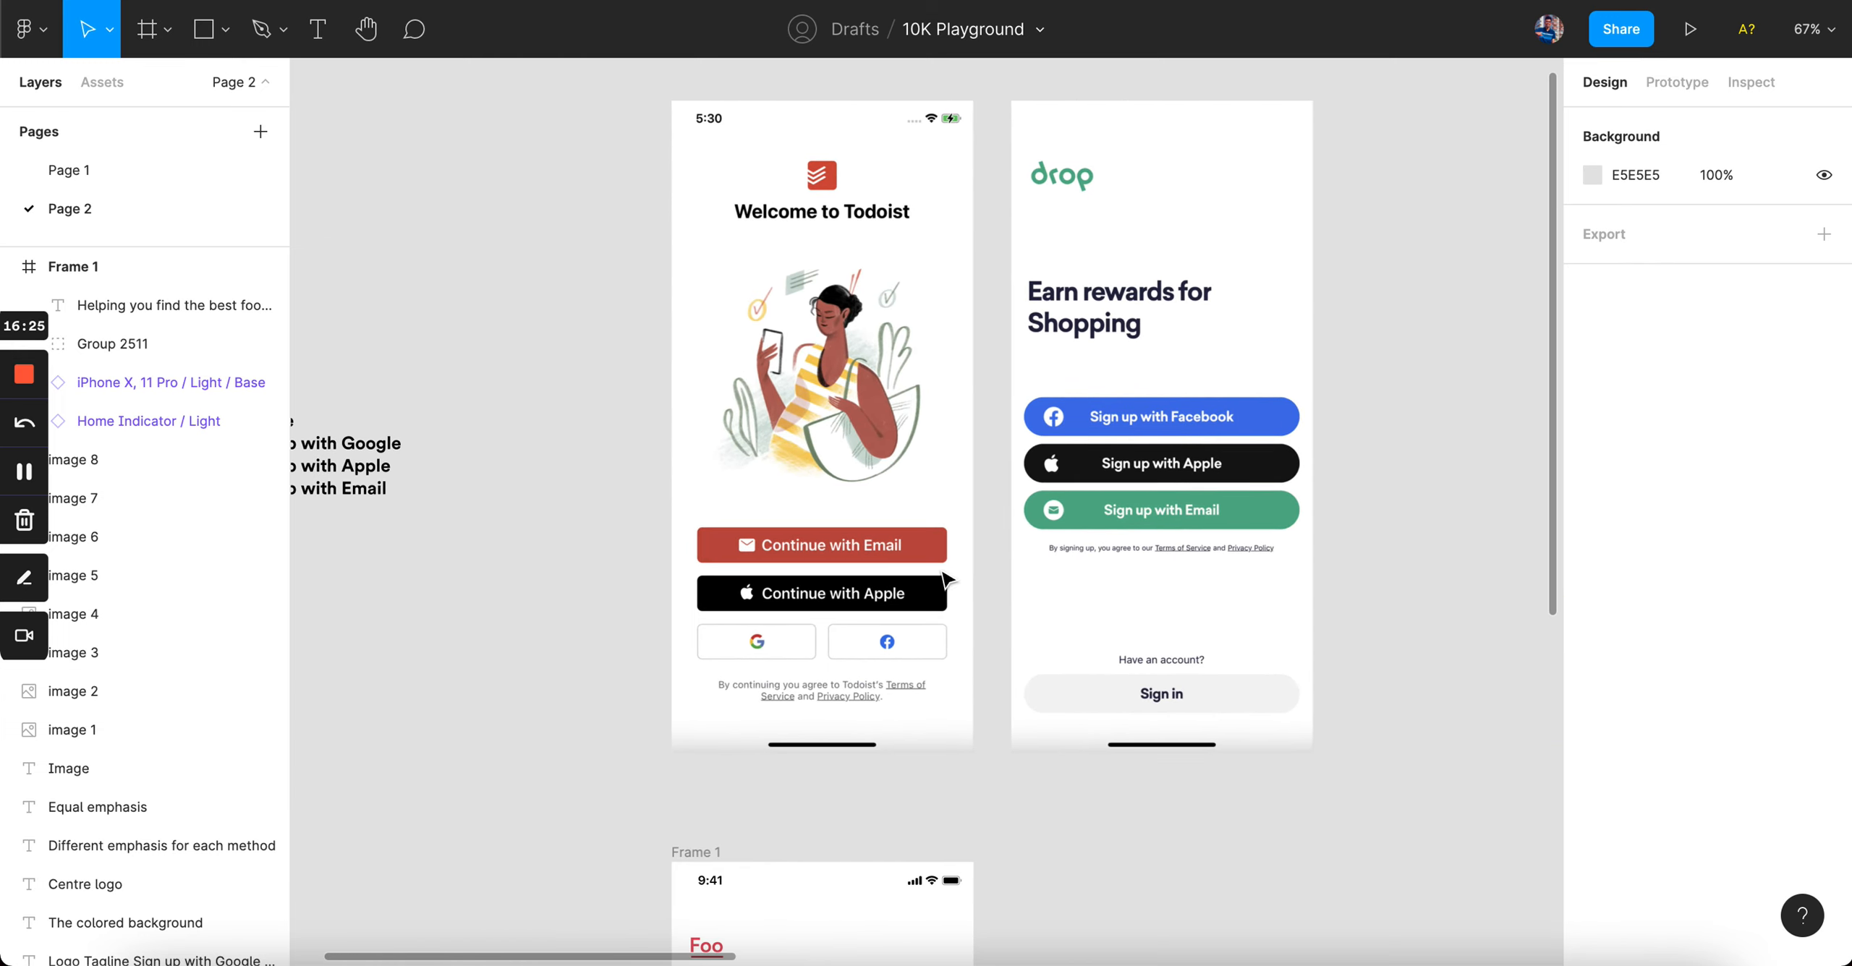
pyautogui.hscroll(-5, 946, 582)
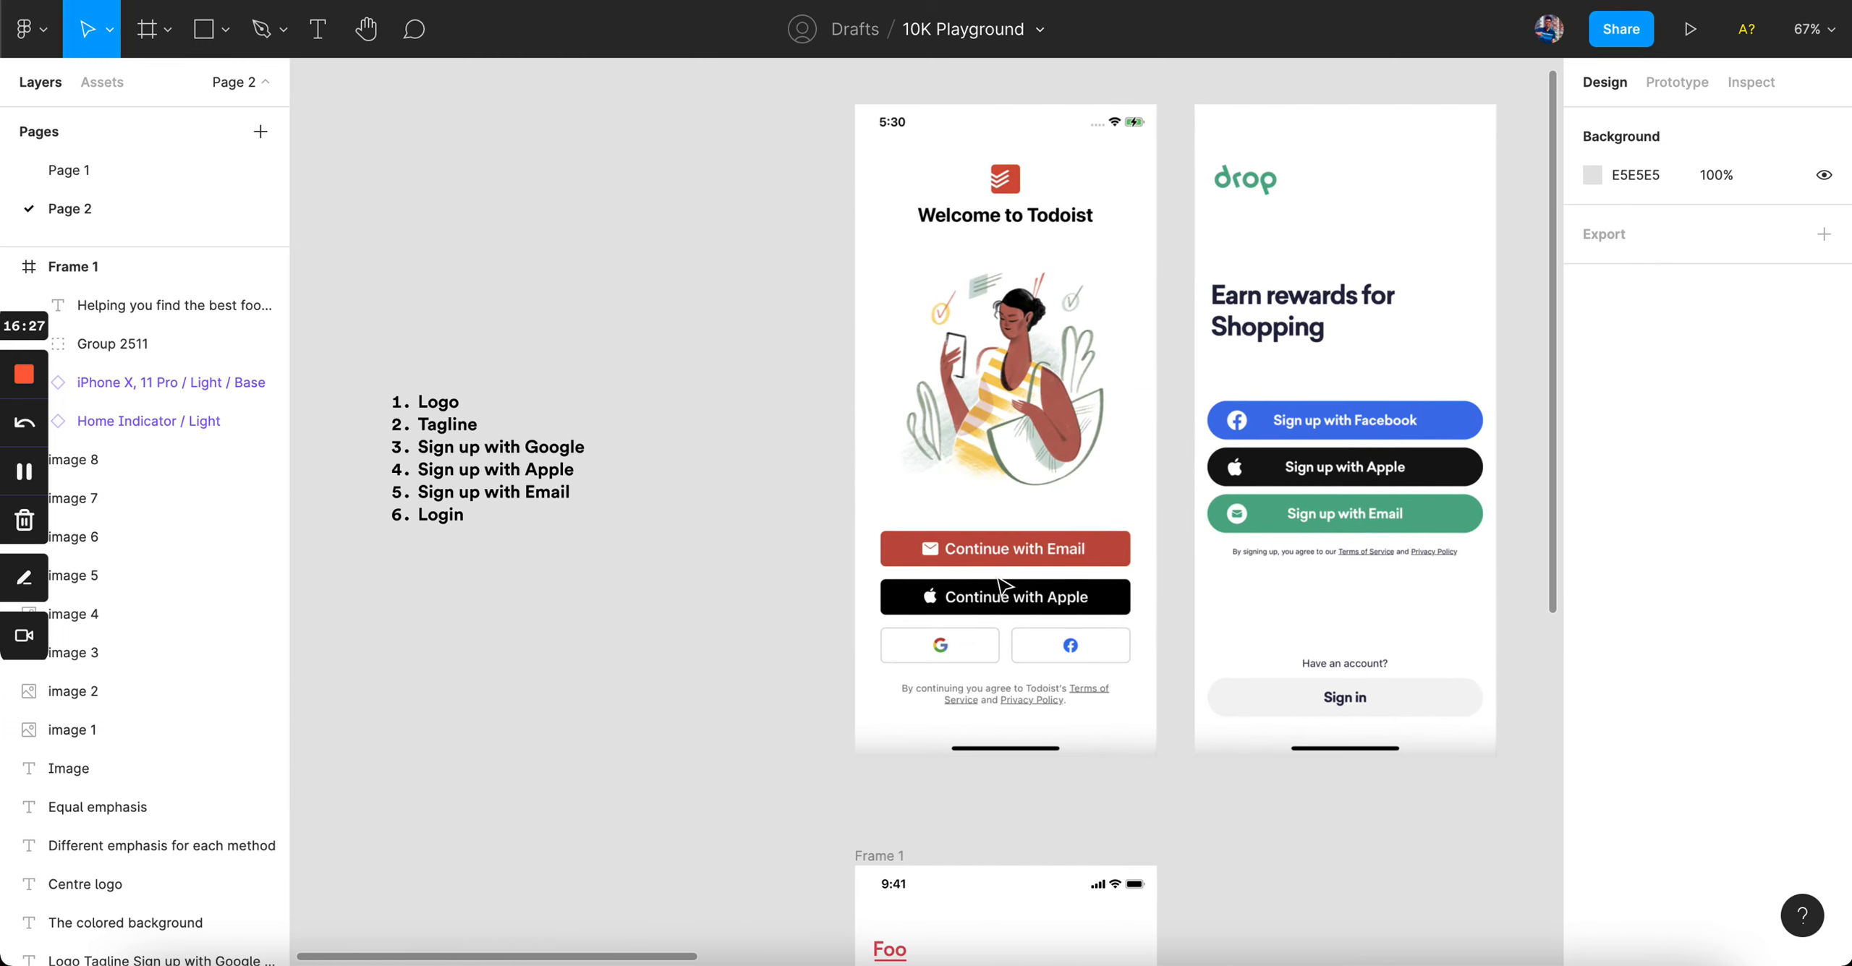
pyautogui.scroll(5, 561, 551)
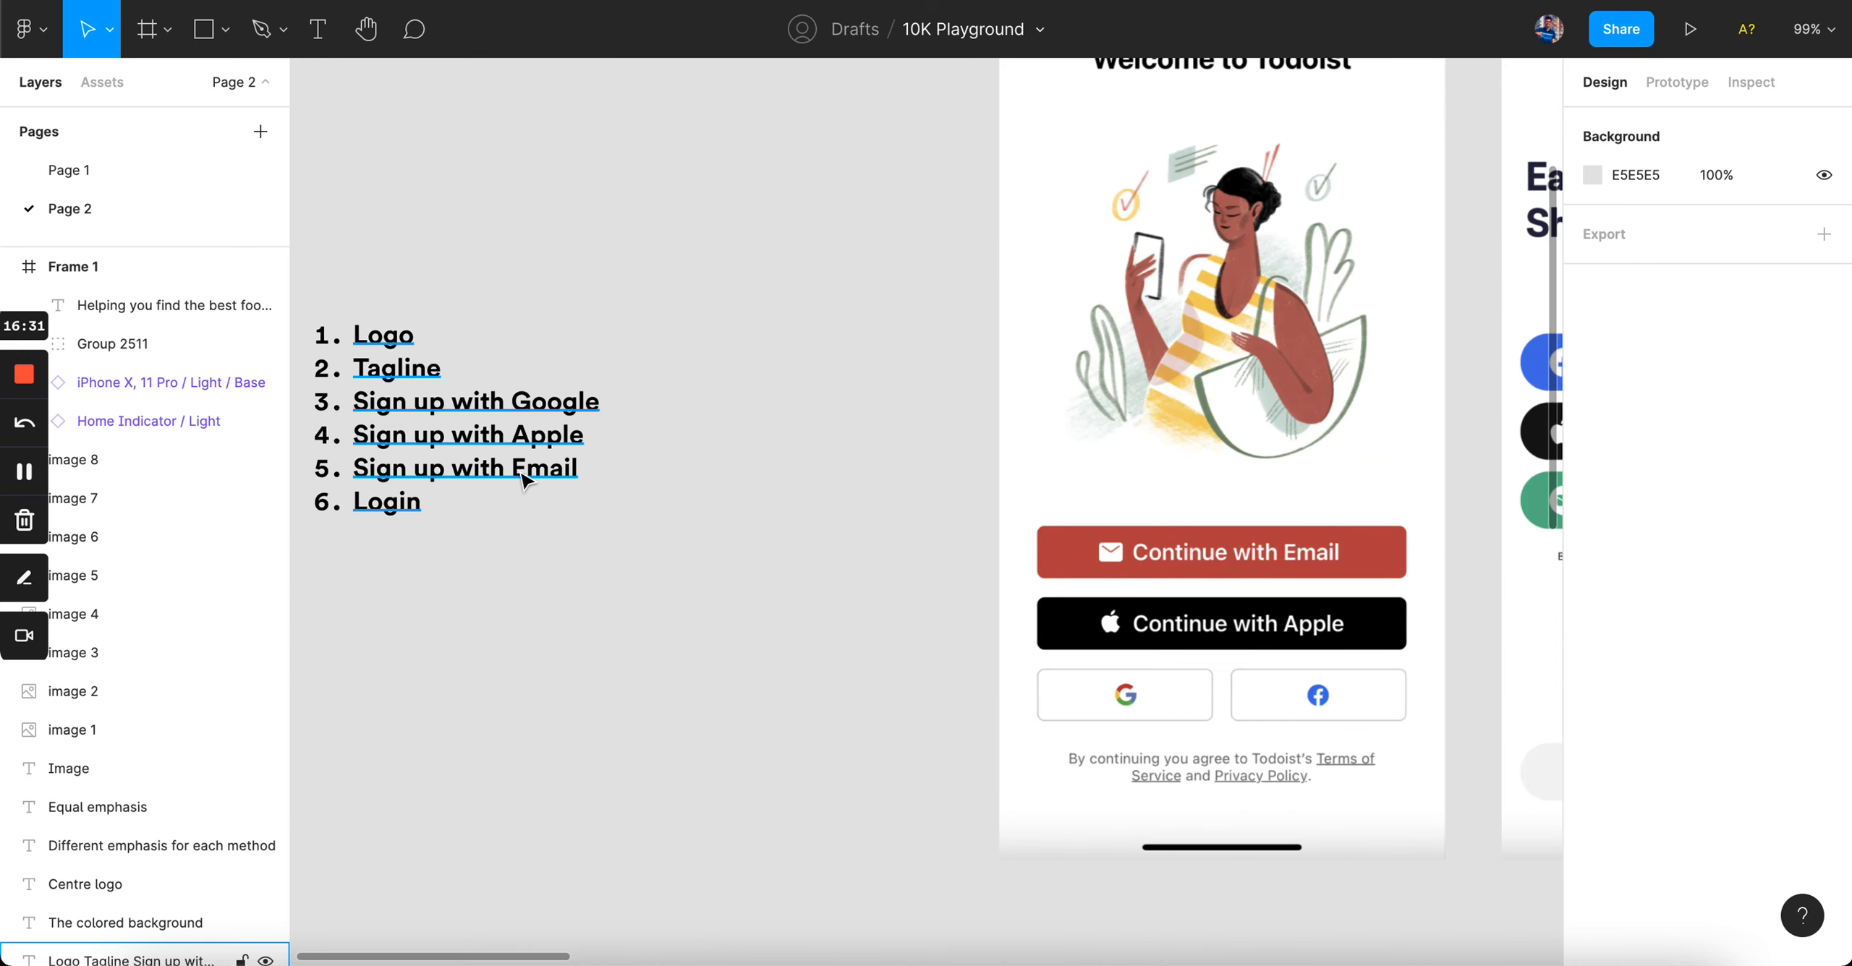
pyautogui.scroll(-4, 548, 453)
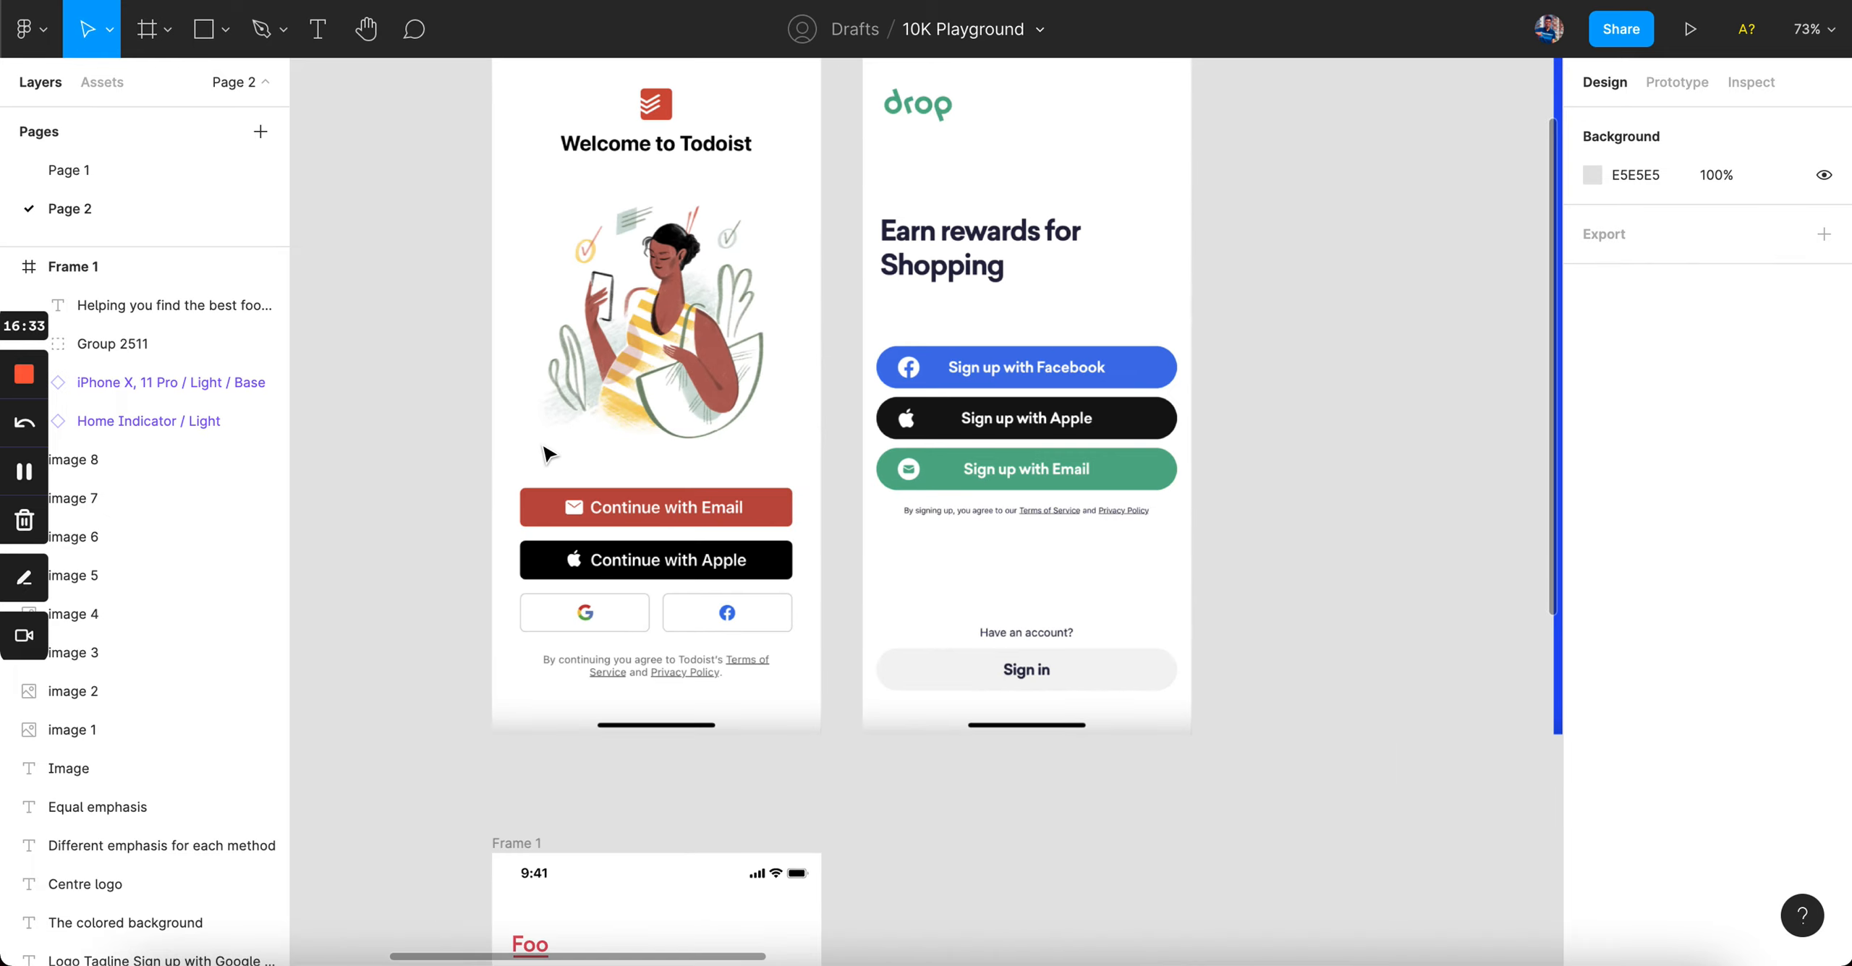
# - Compare the sign-up button styling in the Medium, Drop and Notion references
pyautogui.hscroll(15, 548, 454)
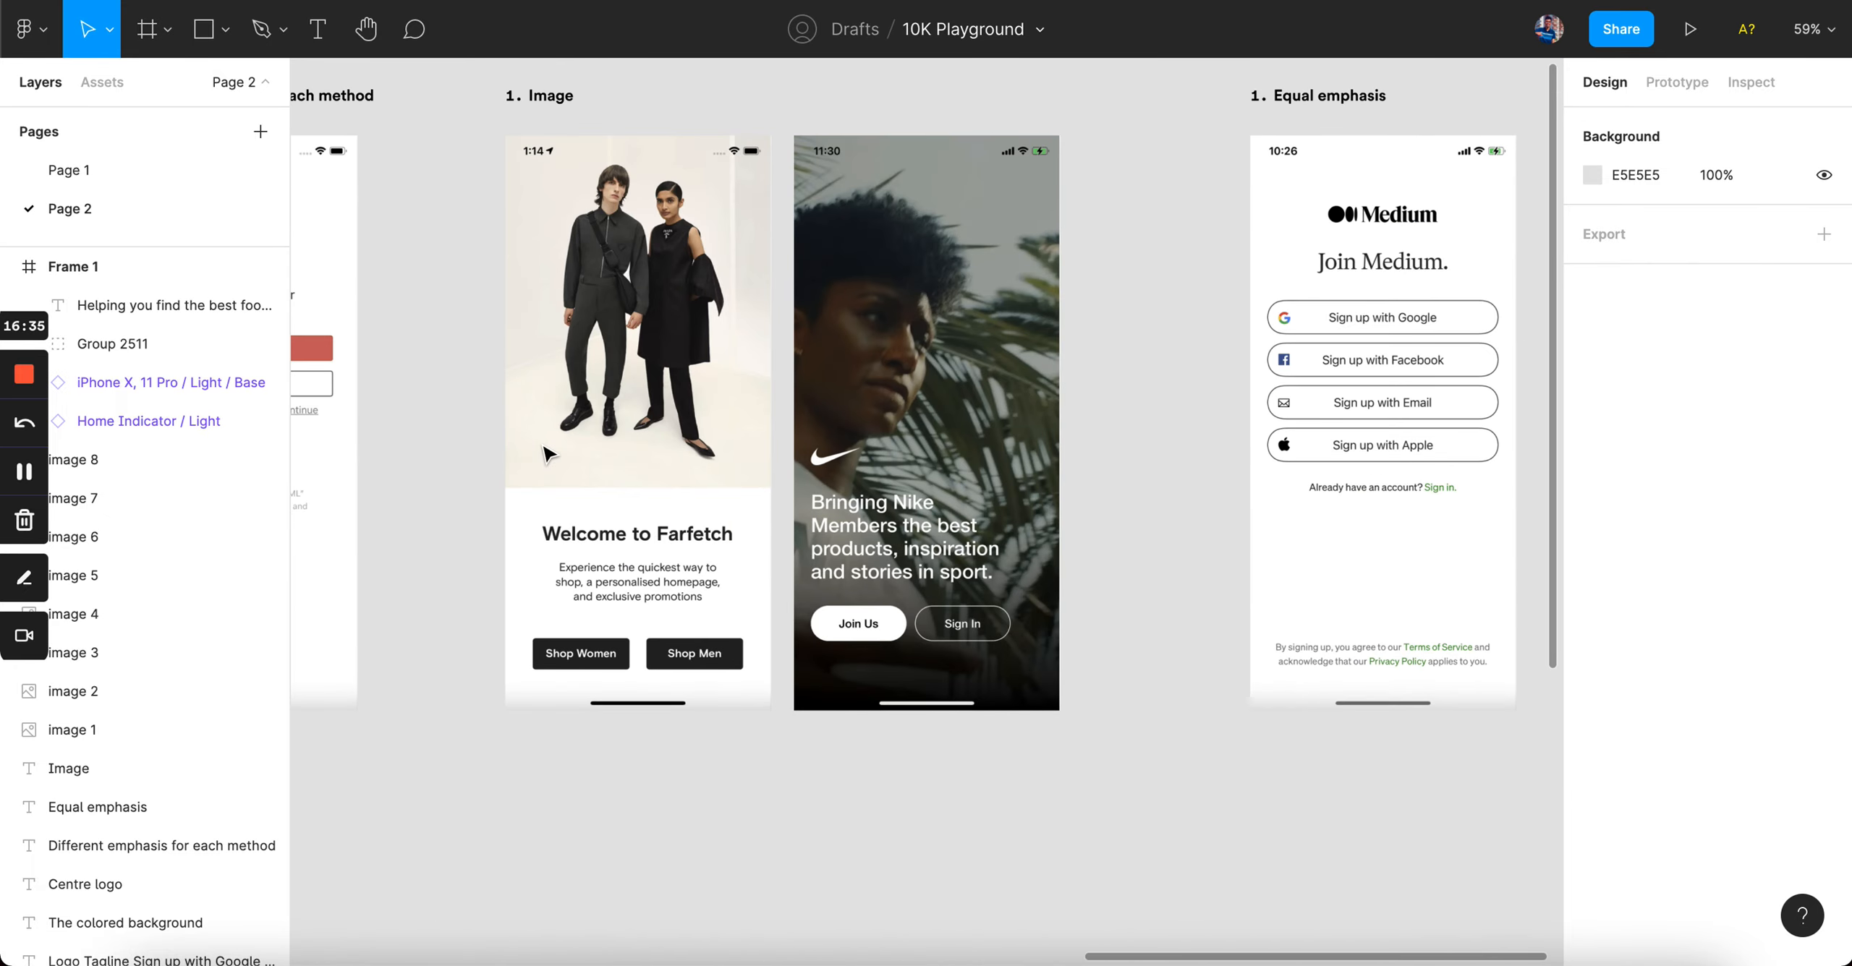
pyautogui.hscroll(3, 546, 452)
pyautogui.hscroll(-15, 546, 452)
pyautogui.hscroll(-8, 548, 454)
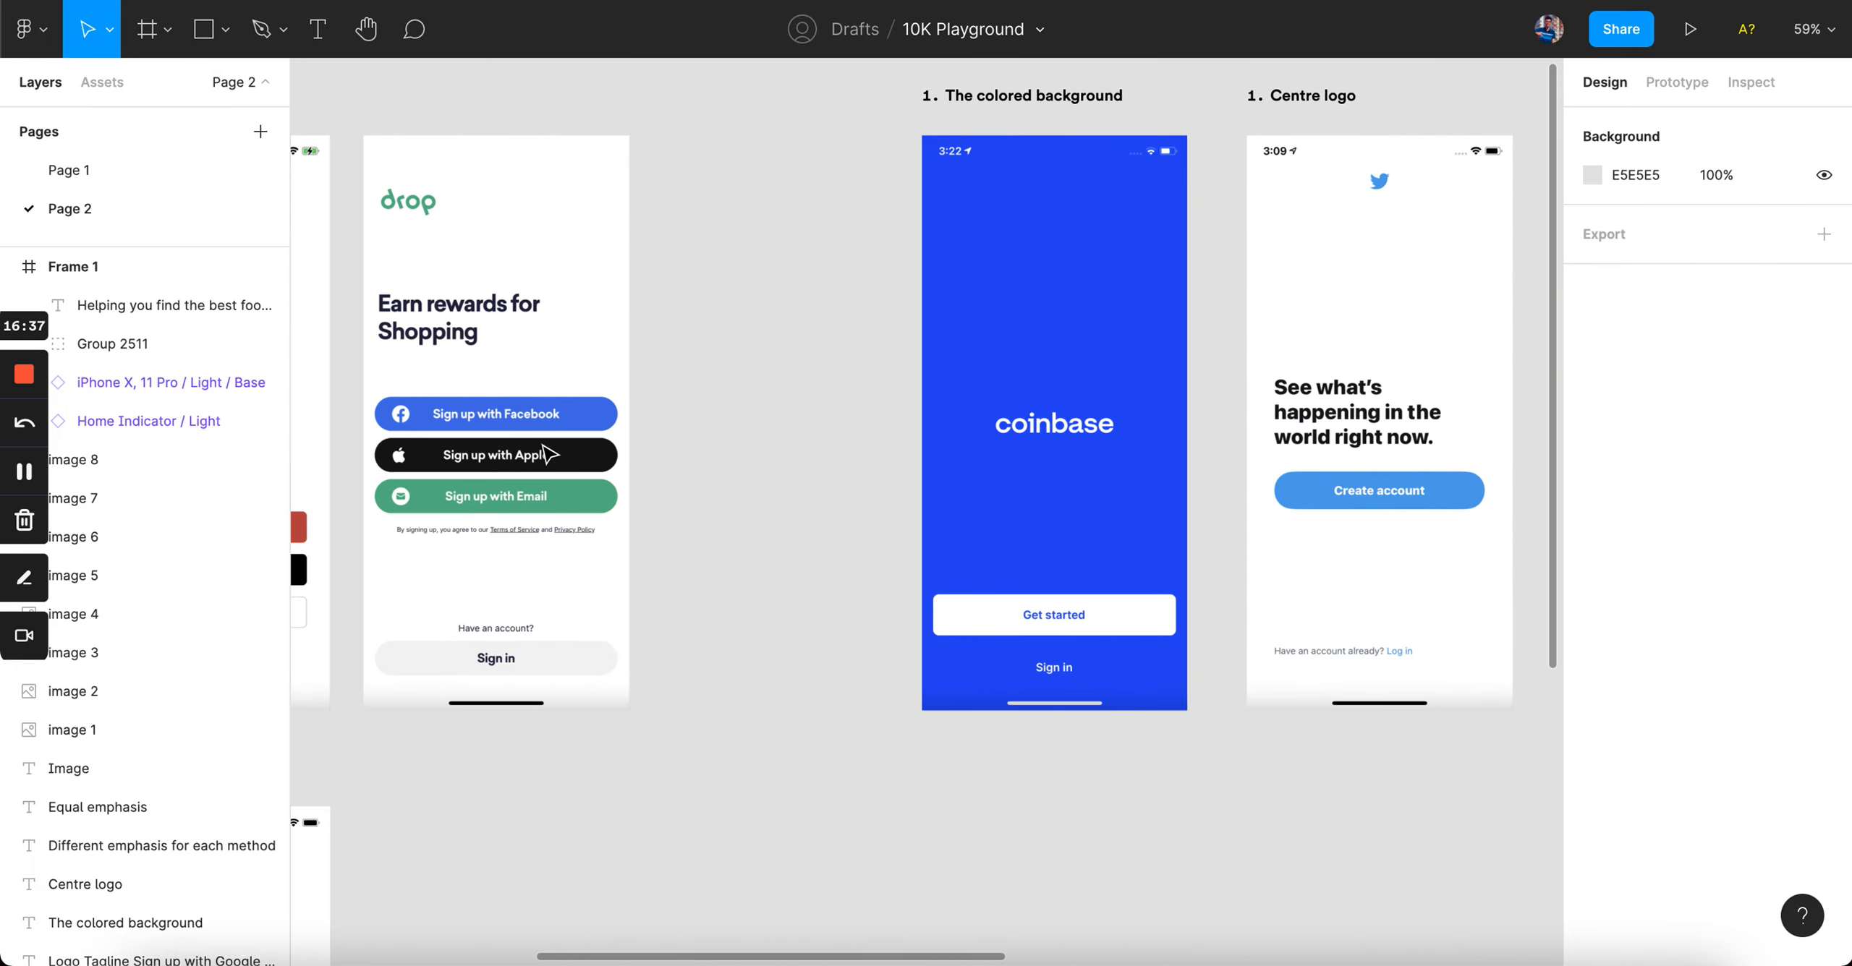
pyautogui.scroll(2, 547, 453)
pyautogui.scroll(3, 548, 453)
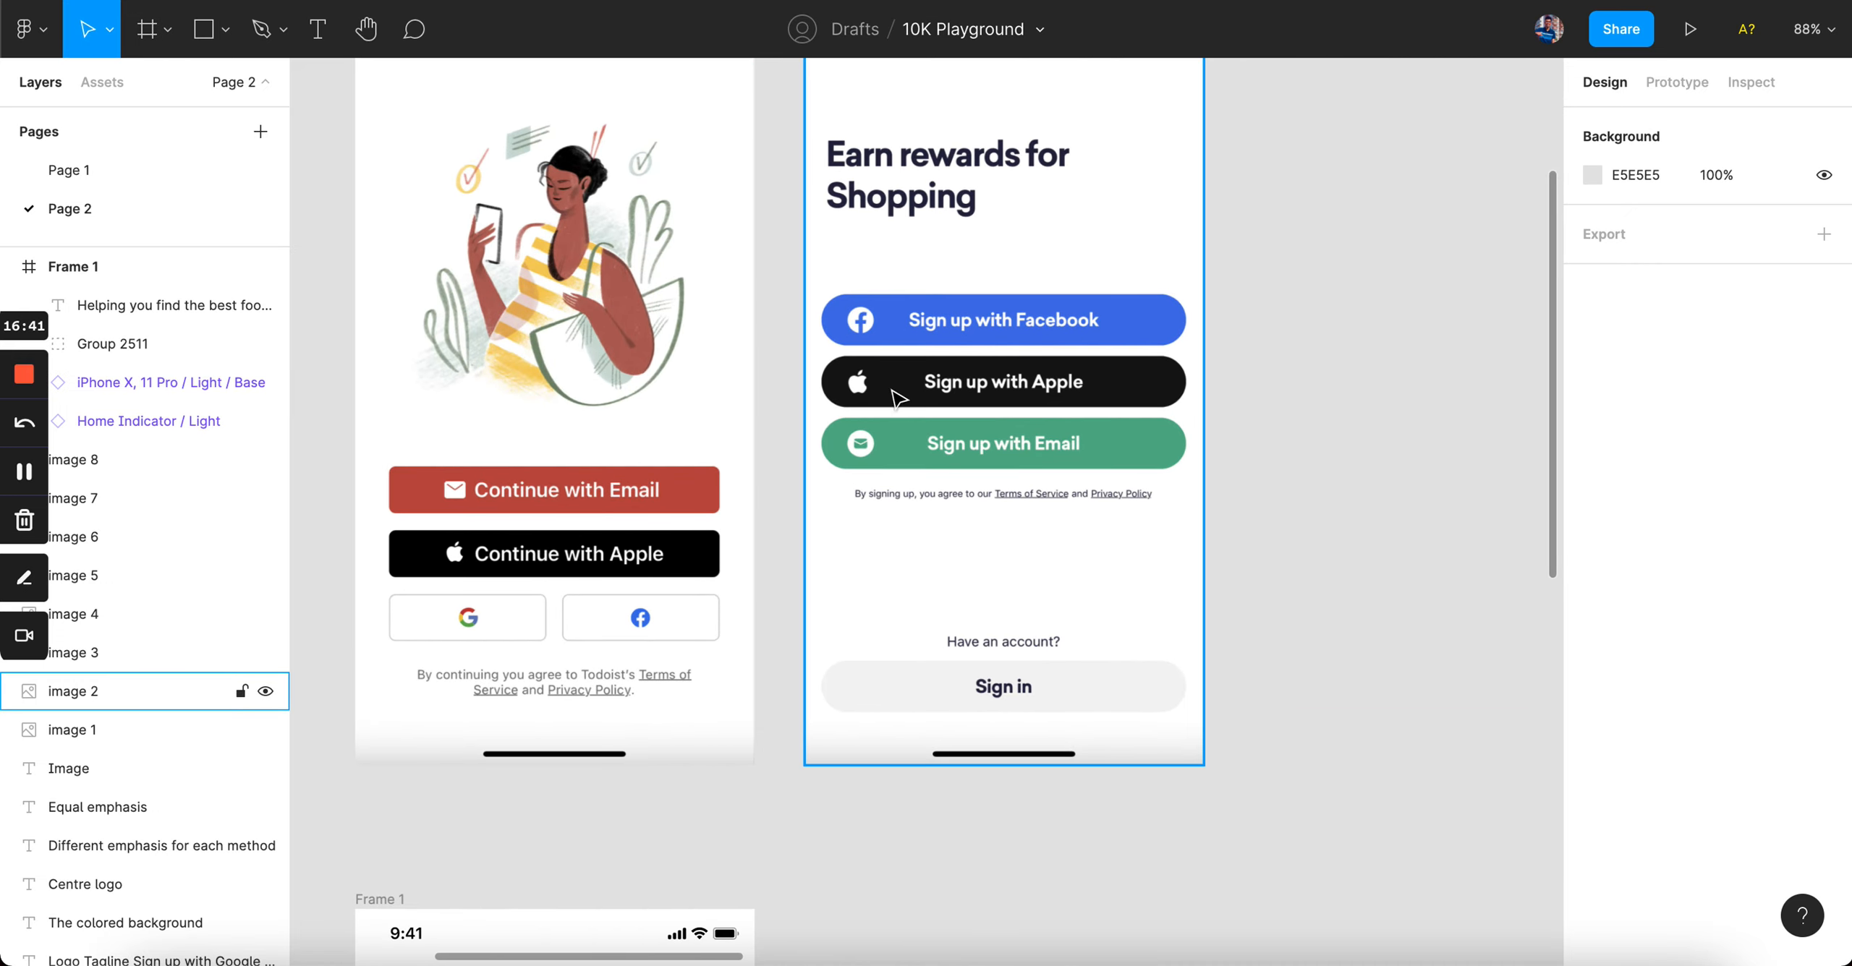
pyautogui.scroll(-5, 947, 397)
pyautogui.hscroll(10, 947, 397)
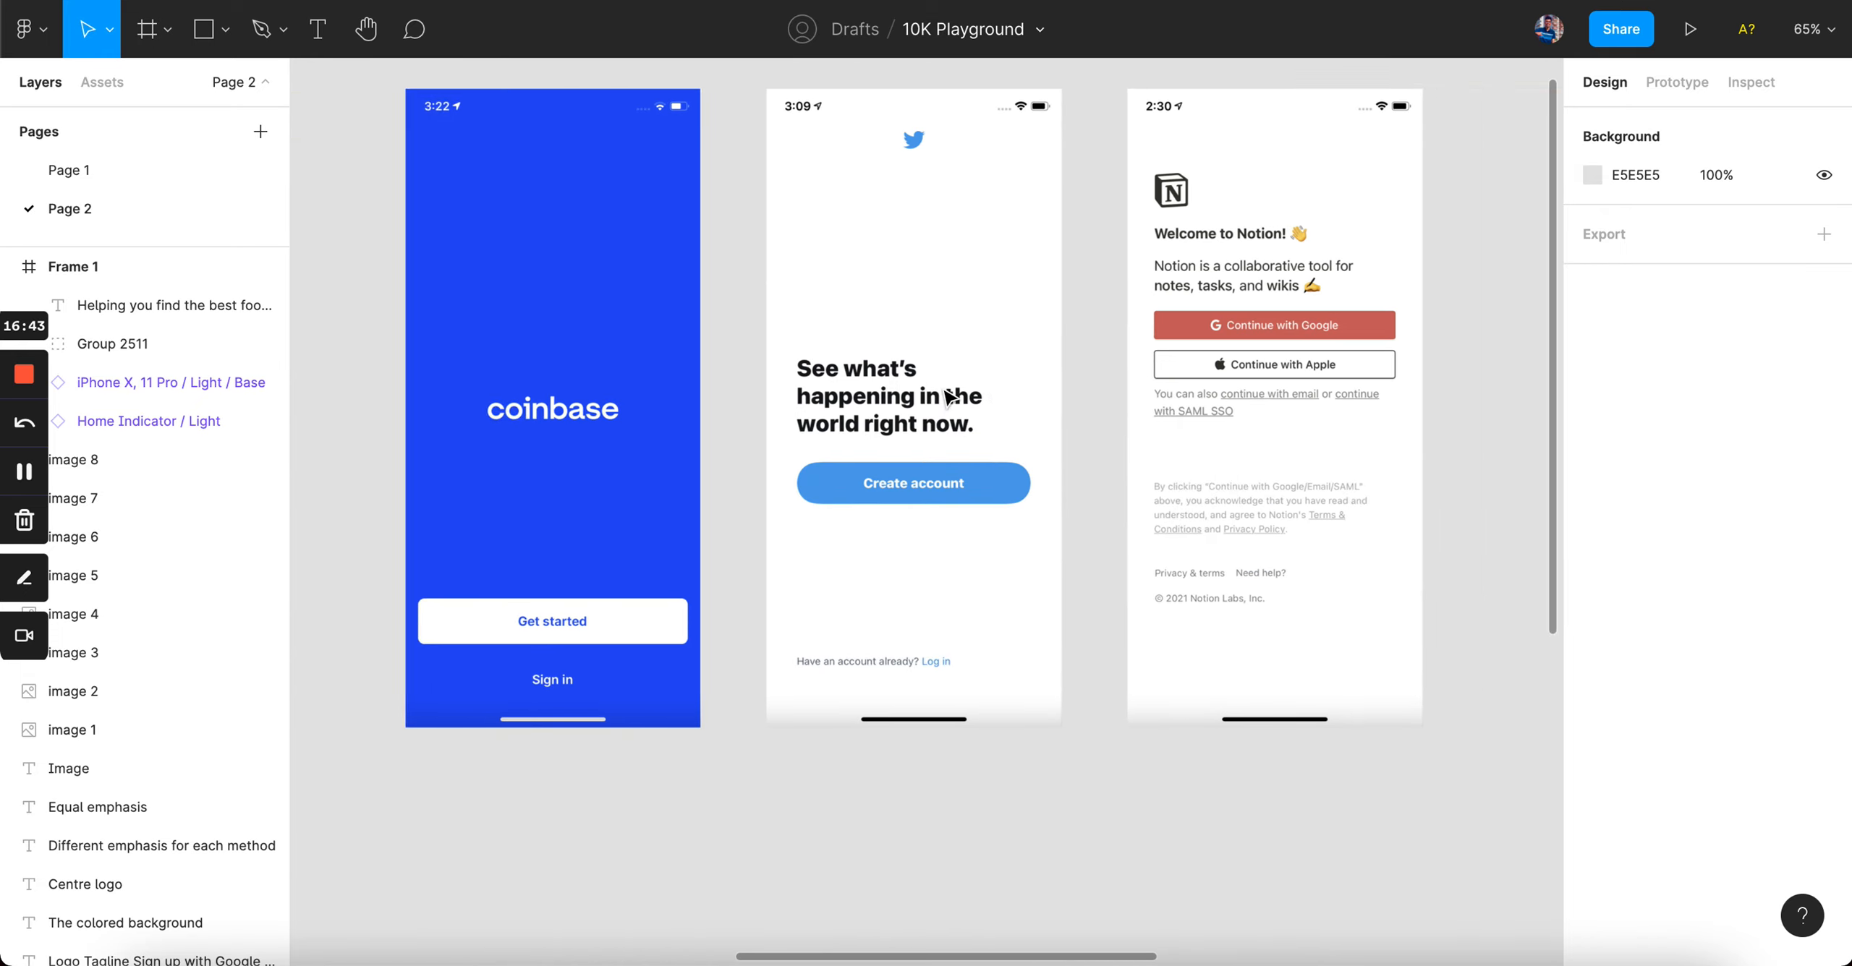
pyautogui.scroll(3, 1036, 411)
pyautogui.scroll(5, 1036, 410)
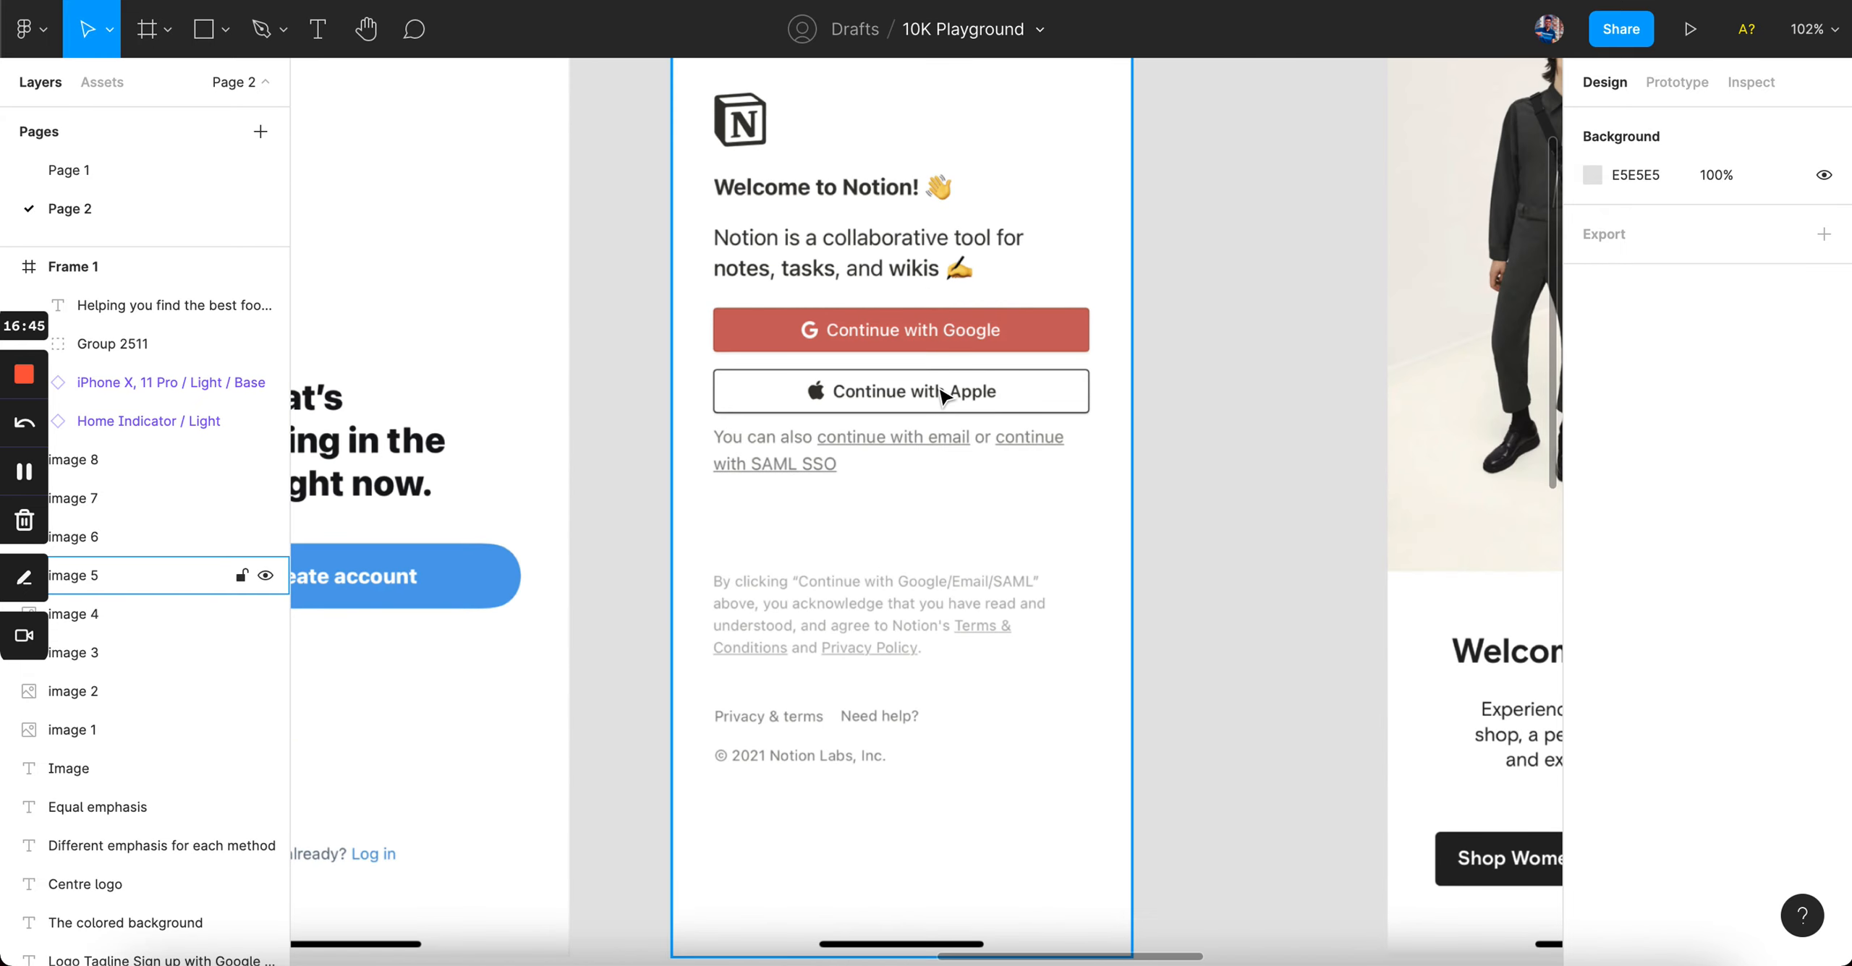
# - Switch to Mobbin in the browser and look through the Welcome & Get Started screens for layouts with several sign-up methods
pyautogui.press('super+Tab')
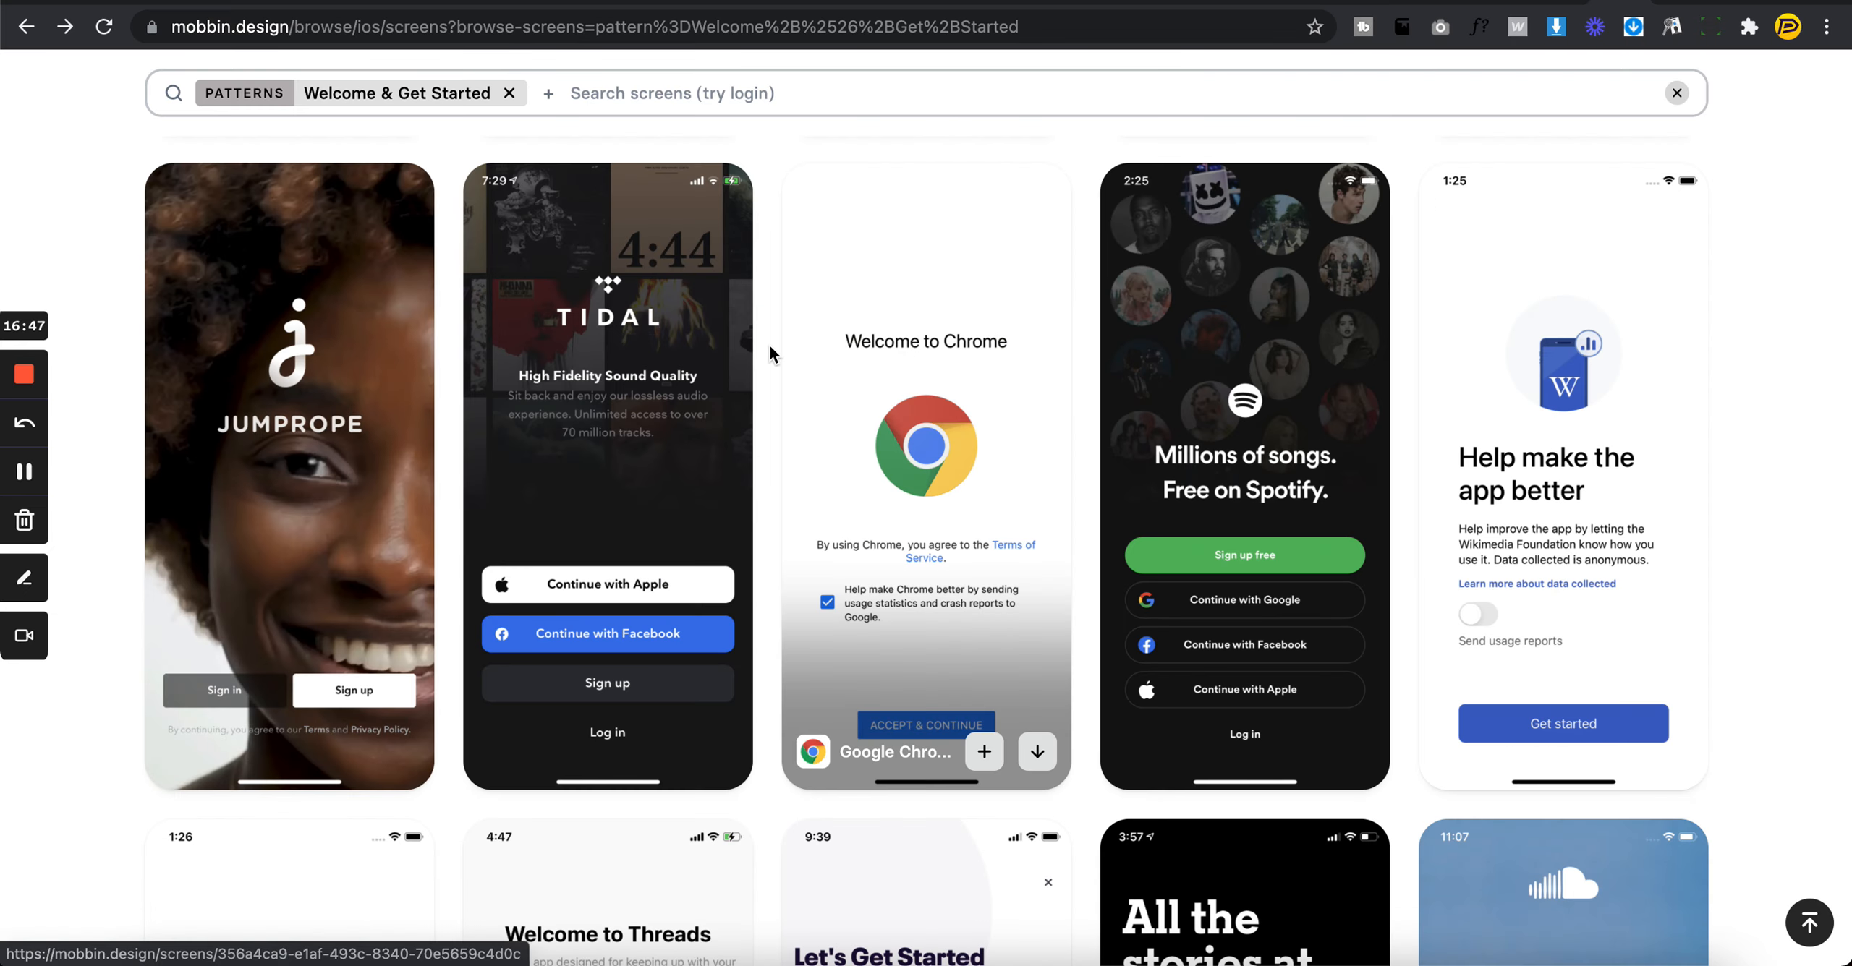
pyautogui.scroll(10, 769, 351)
pyautogui.scroll(-10, 769, 354)
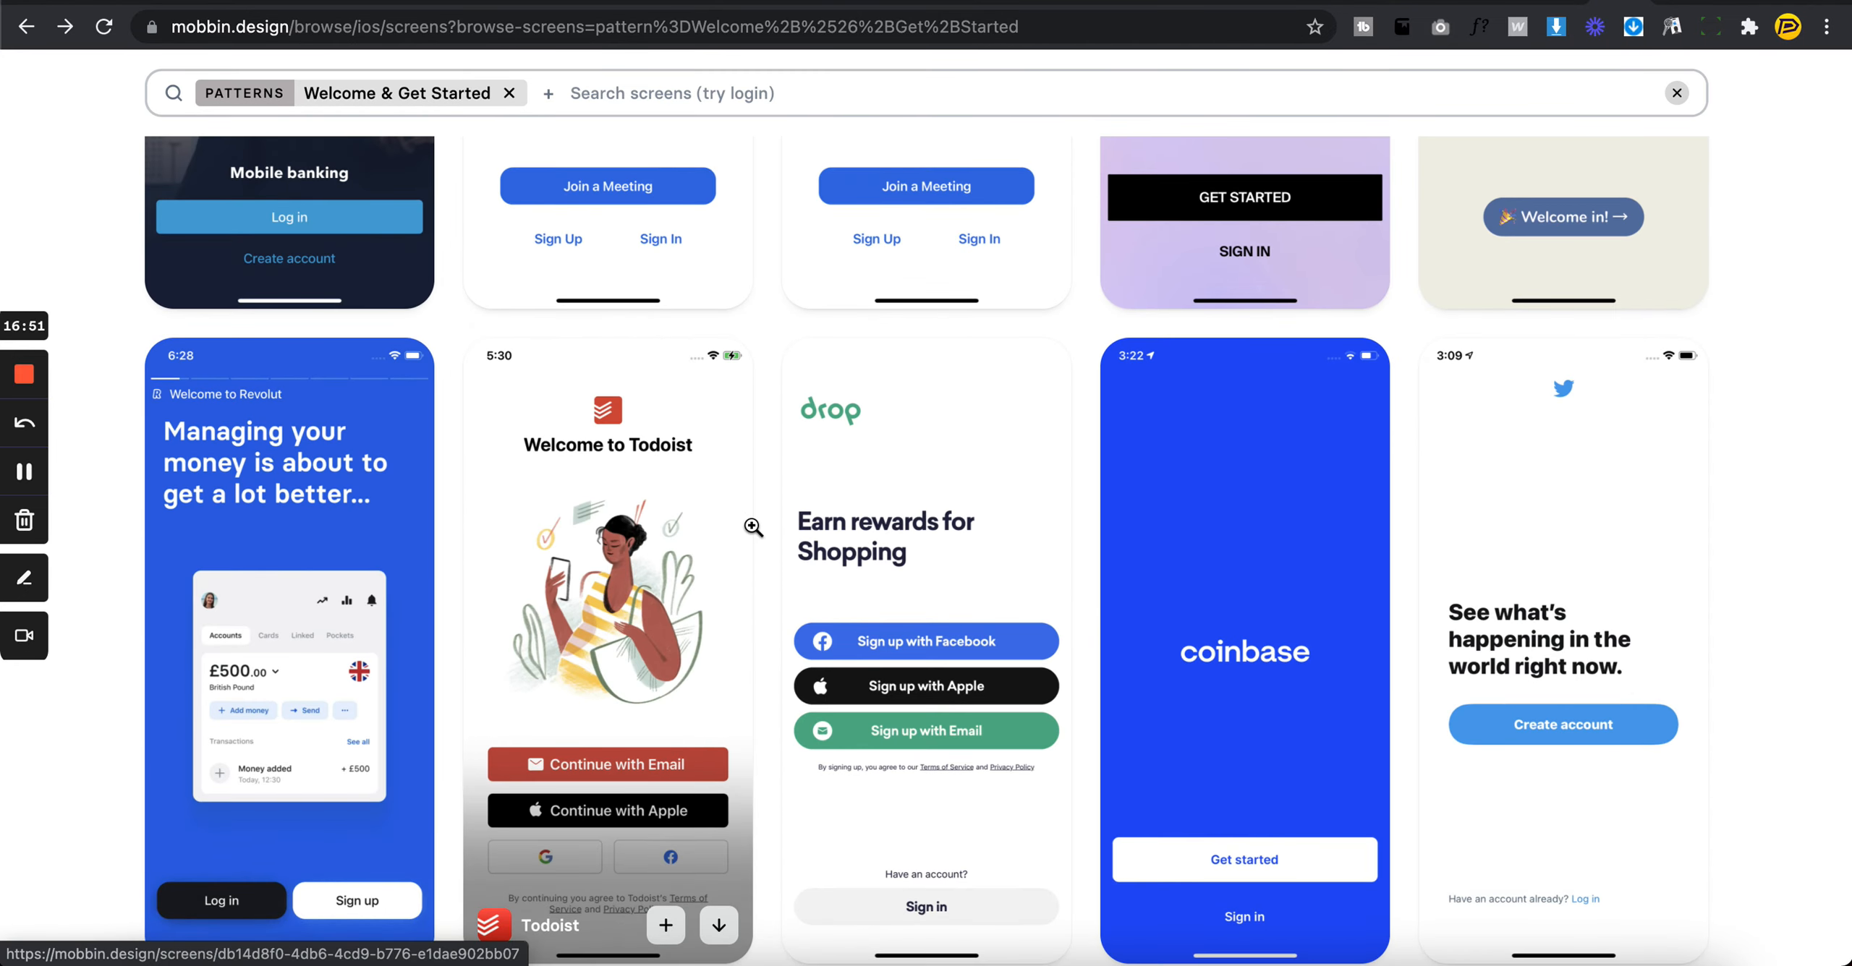
pyautogui.scroll(-10, 753, 527)
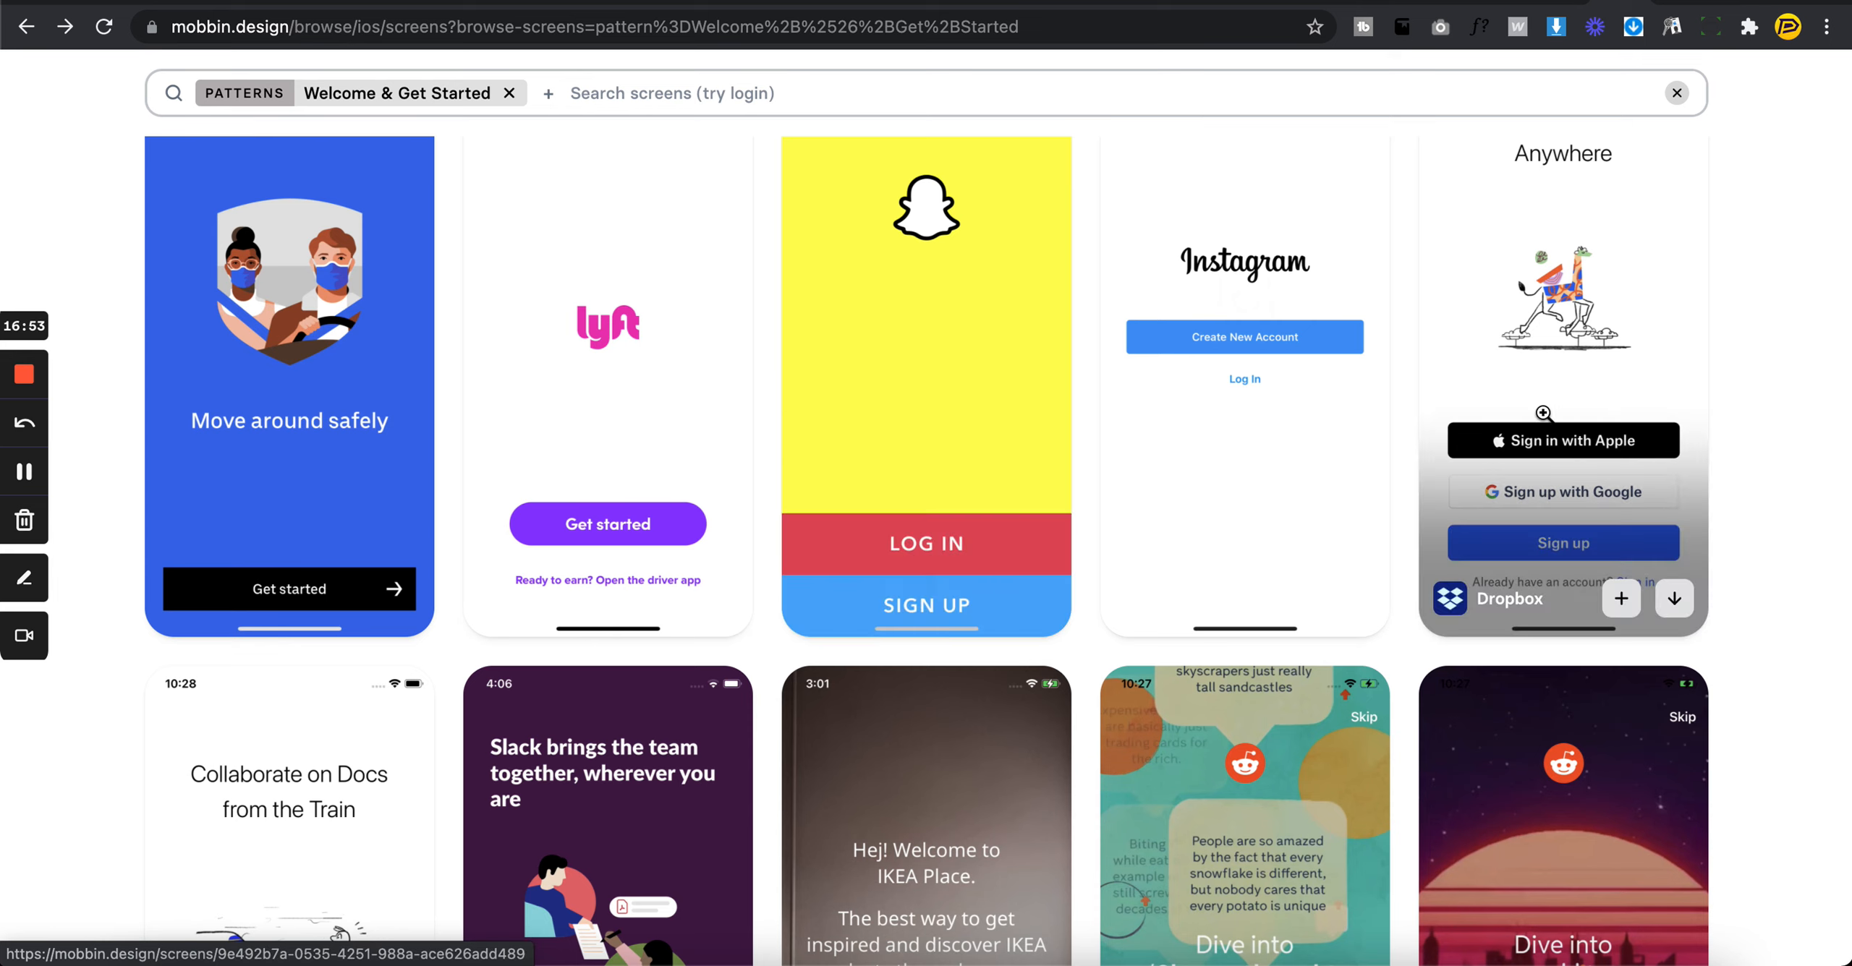
pyautogui.scroll(-10, 1728, 444)
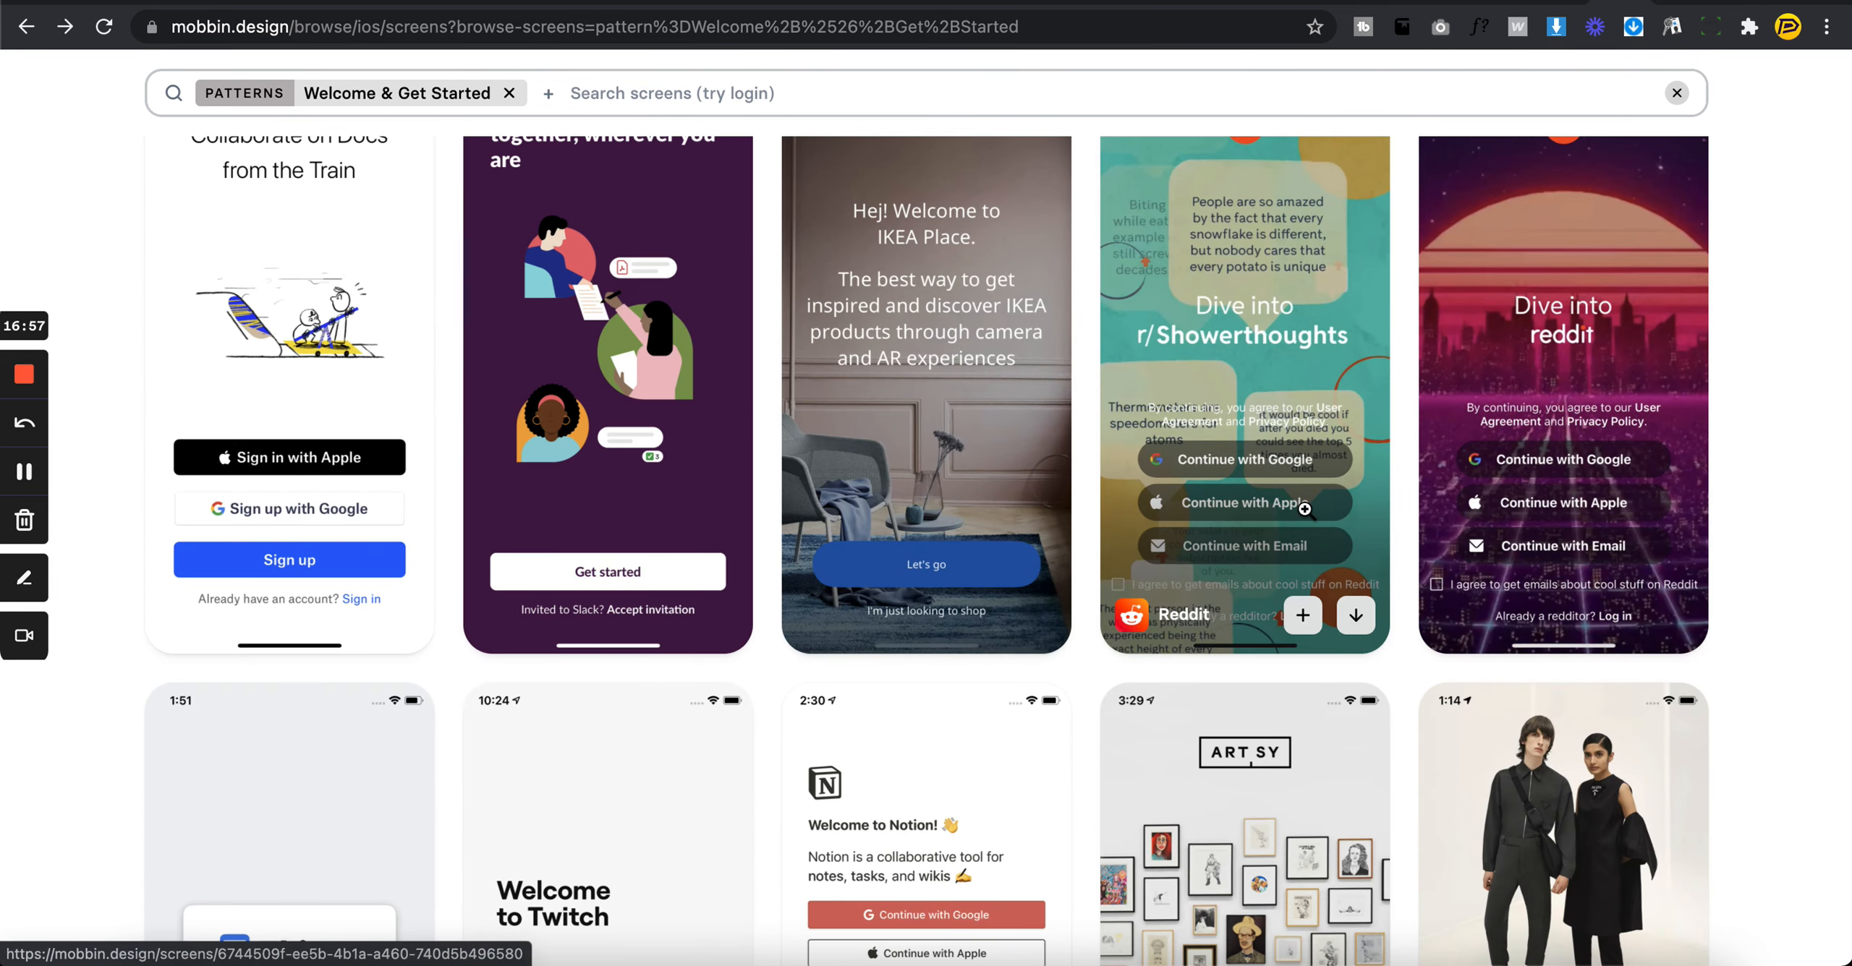
pyautogui.scroll(-5, 1246, 512)
pyautogui.scroll(-14, 1114, 513)
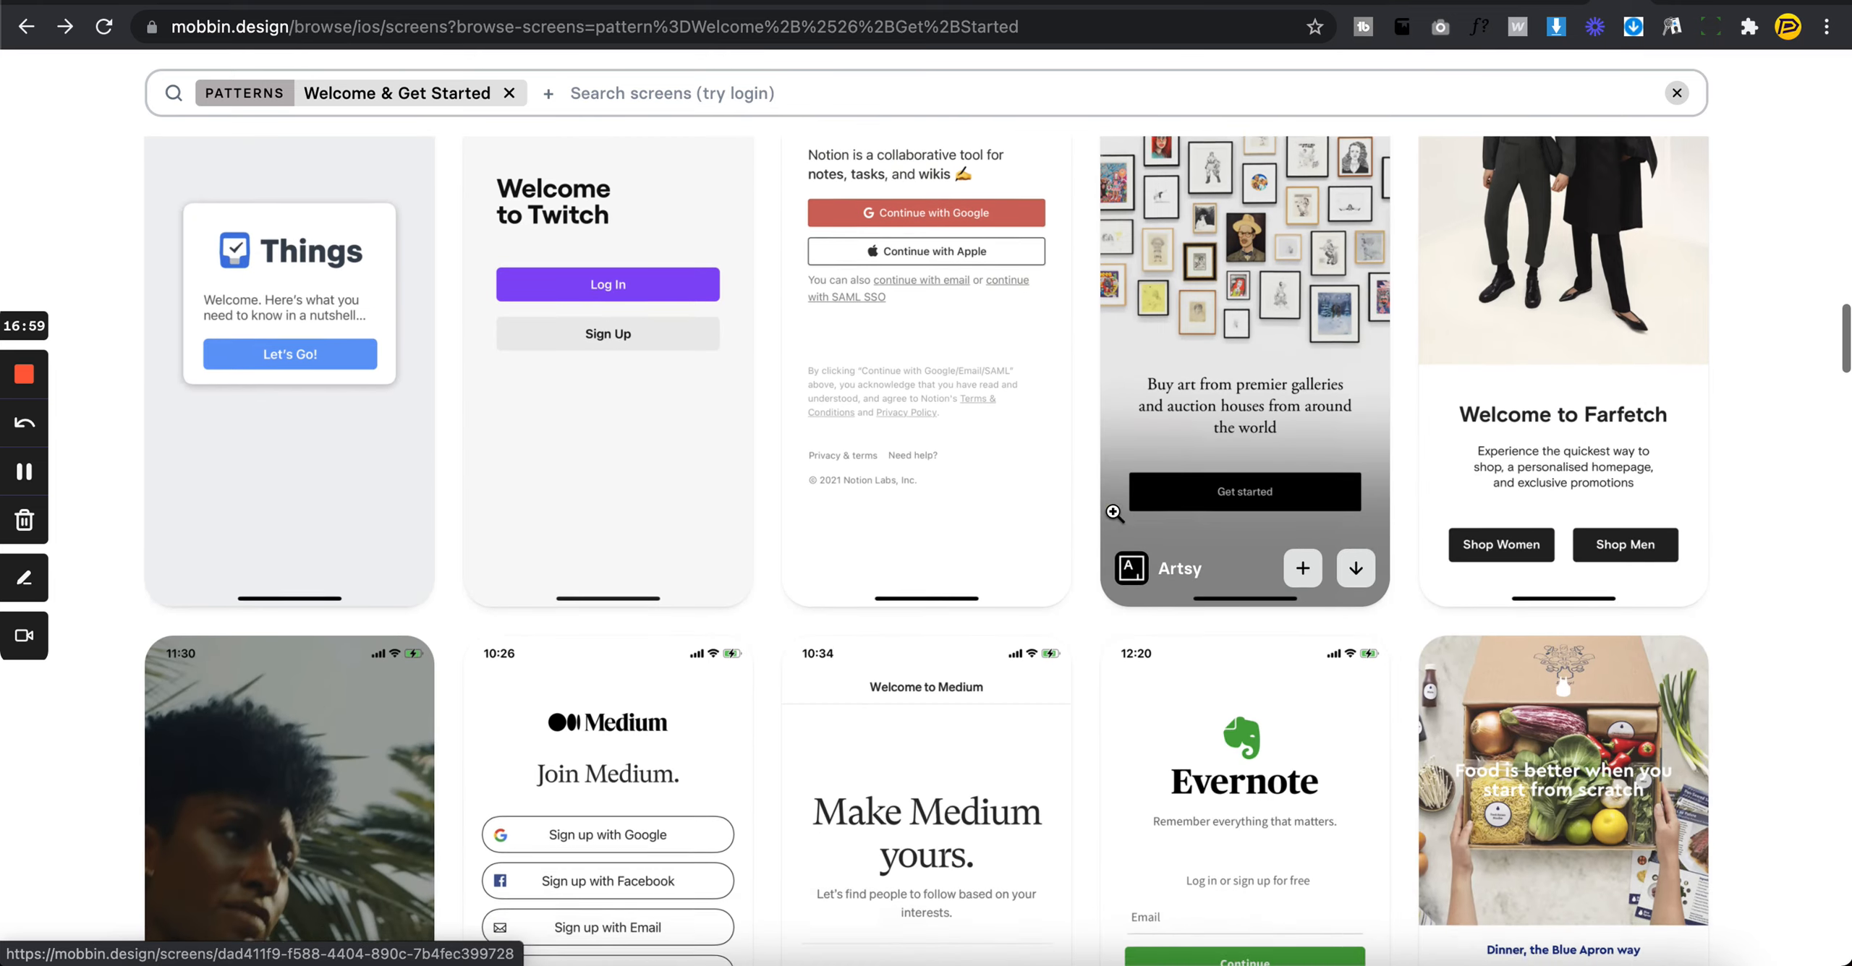
pyautogui.scroll(-10, 1107, 649)
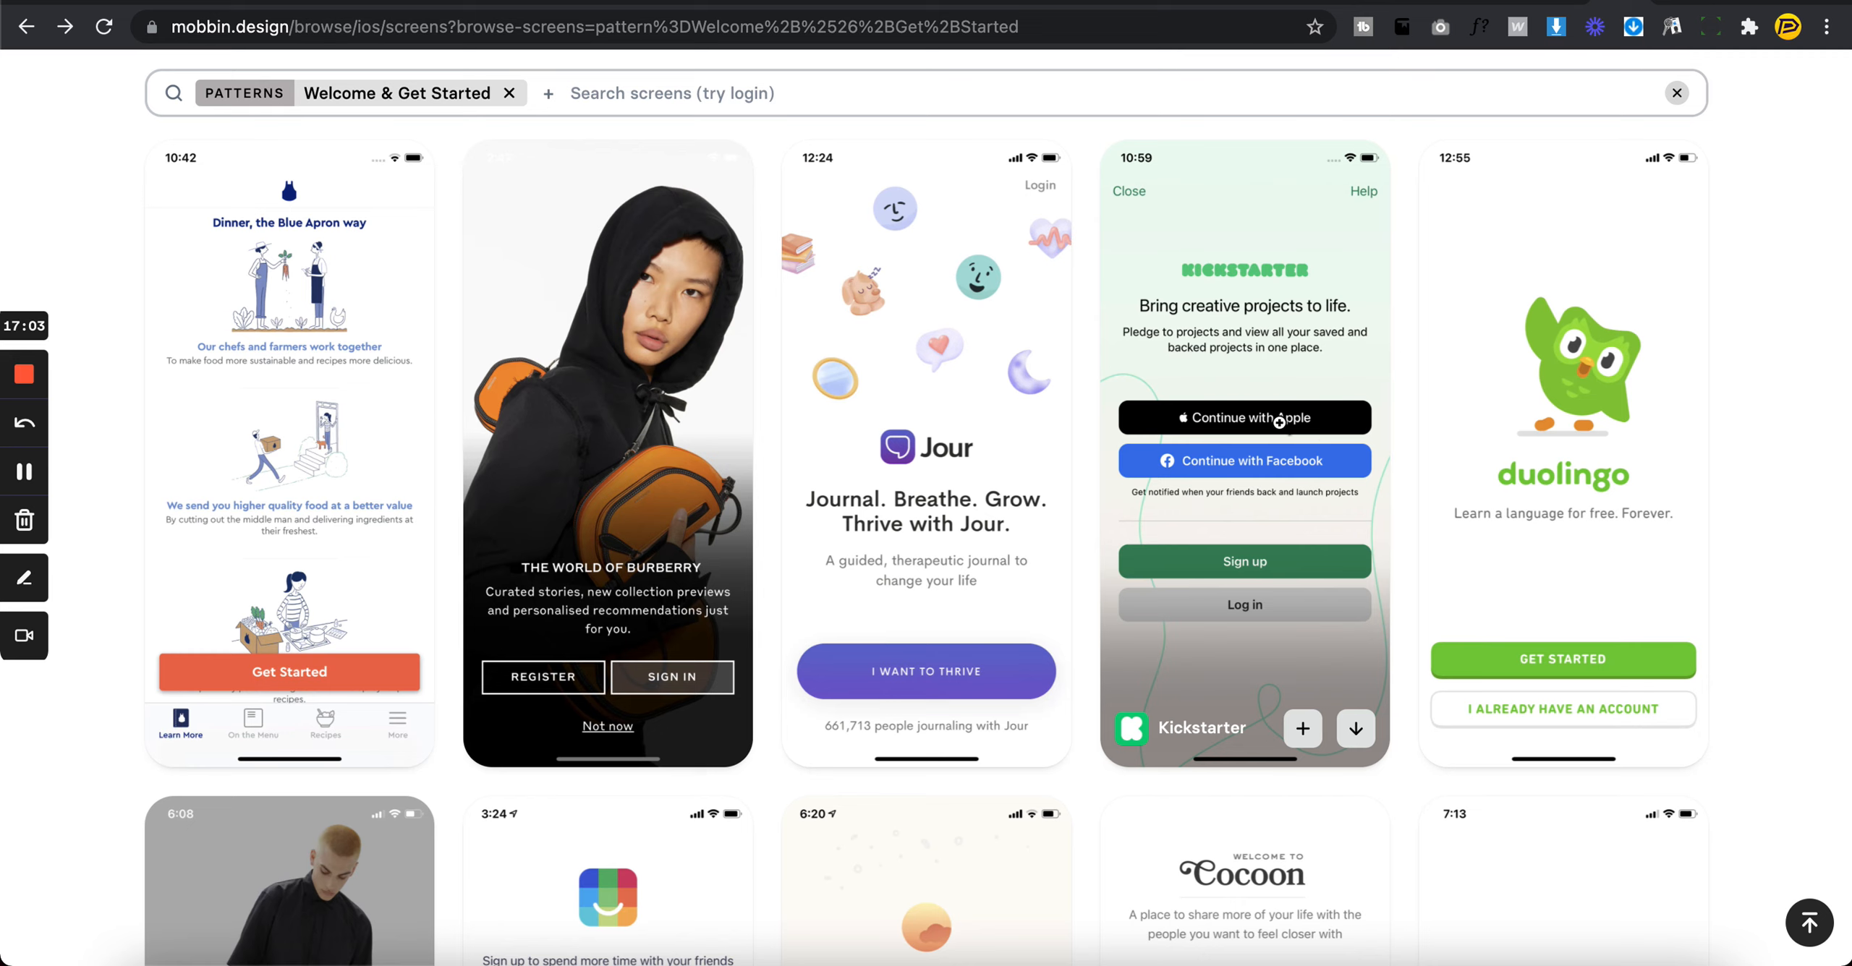
pyautogui.scroll(-10, 1262, 419)
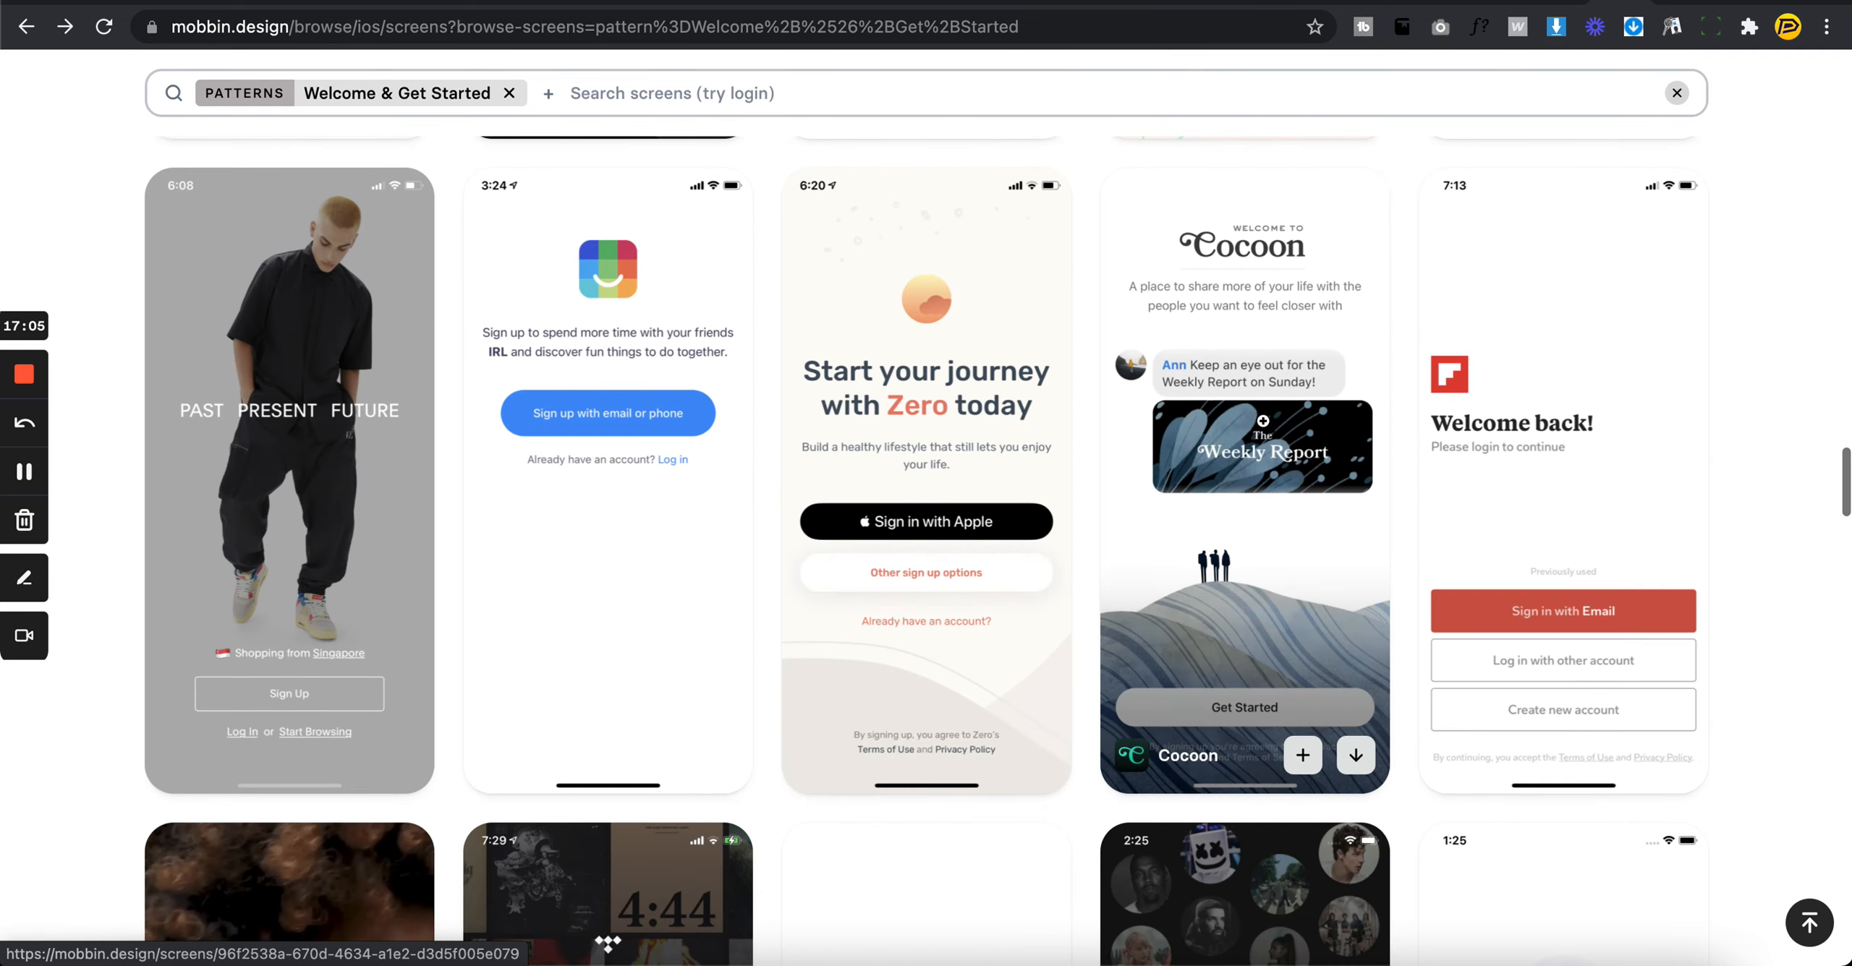
pyautogui.moveTo(948, 510)
pyautogui.scroll(-10, 1036, 517)
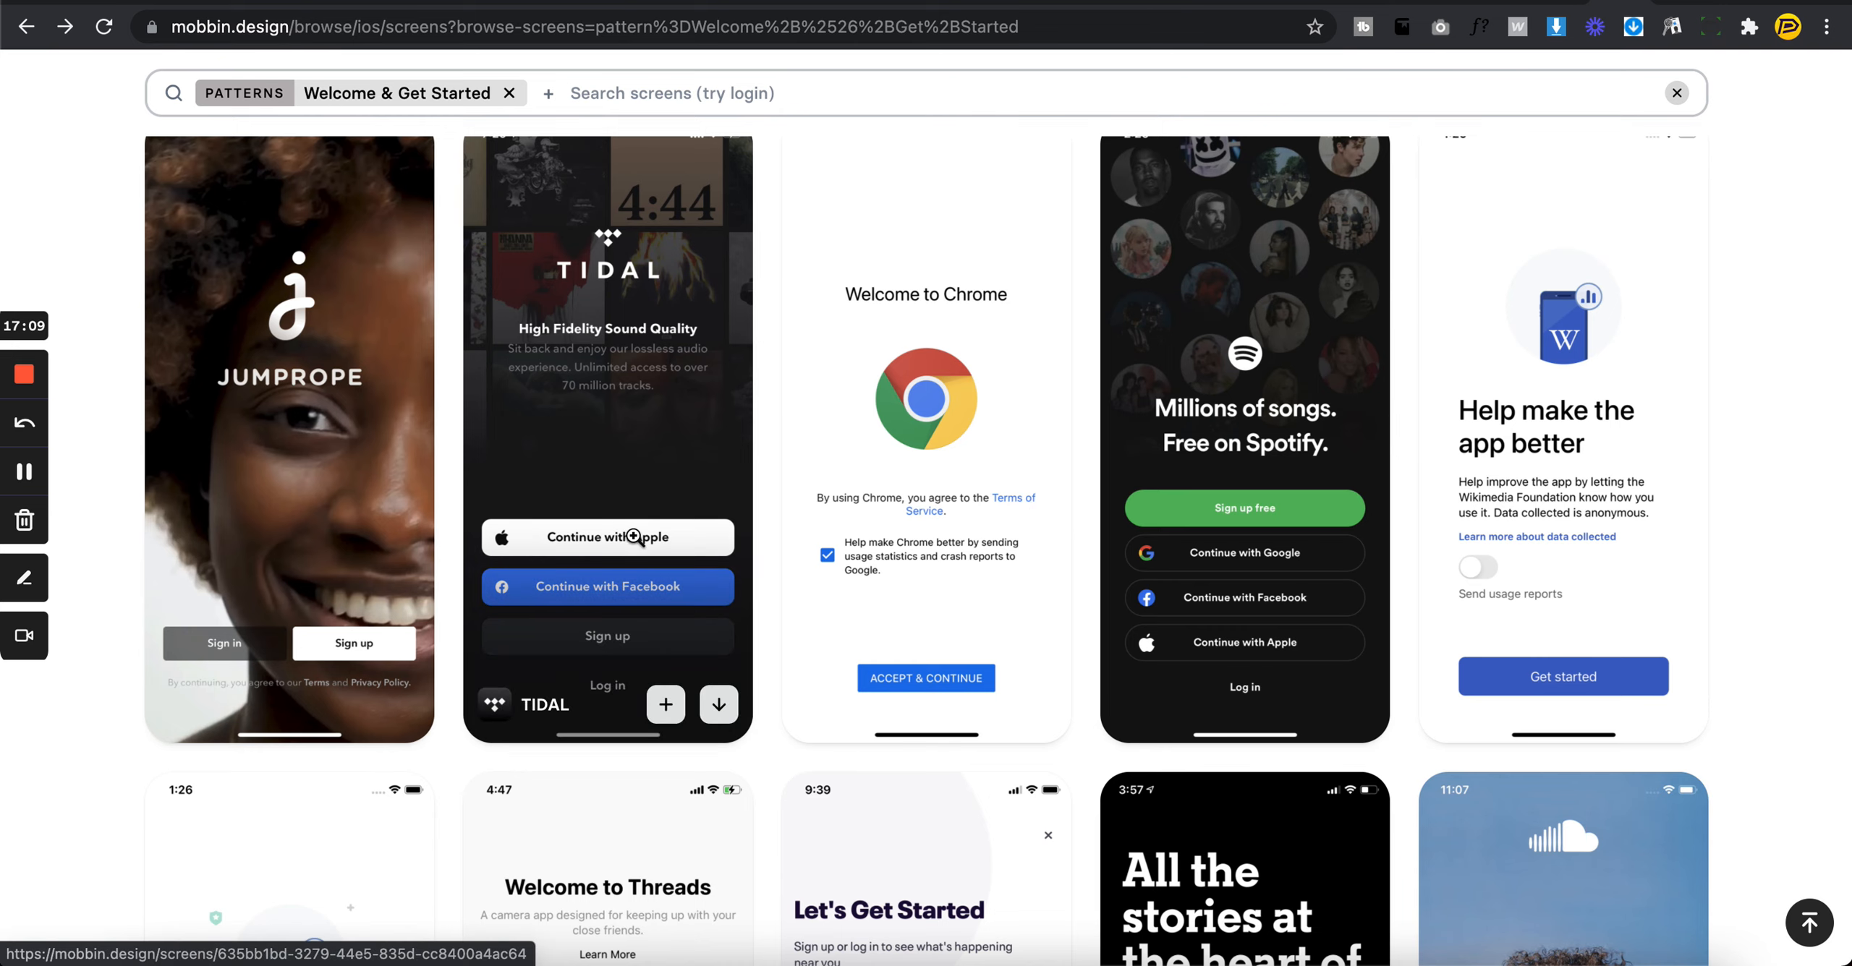
# - Open Spotify's welcome screen in detail, examine its sign-up button hierarchy, and return to the screen gallery
pyautogui.moveTo(1190, 629)
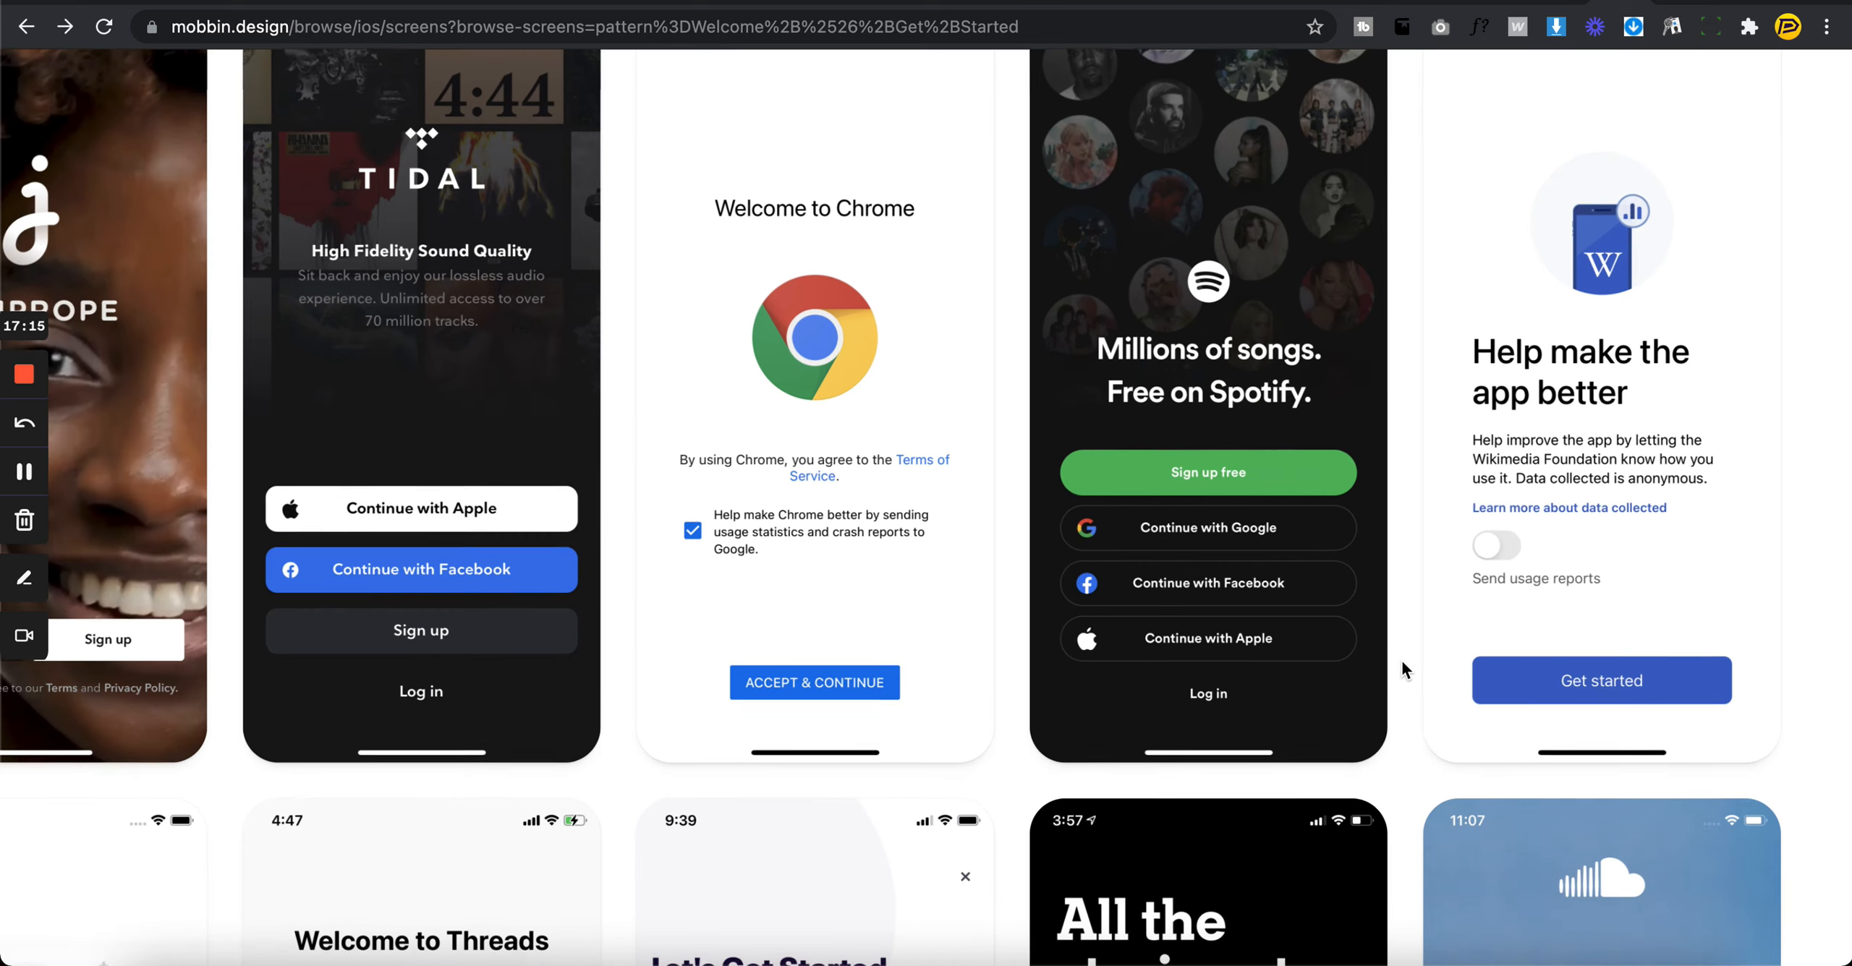
pyautogui.click(1375, 665)
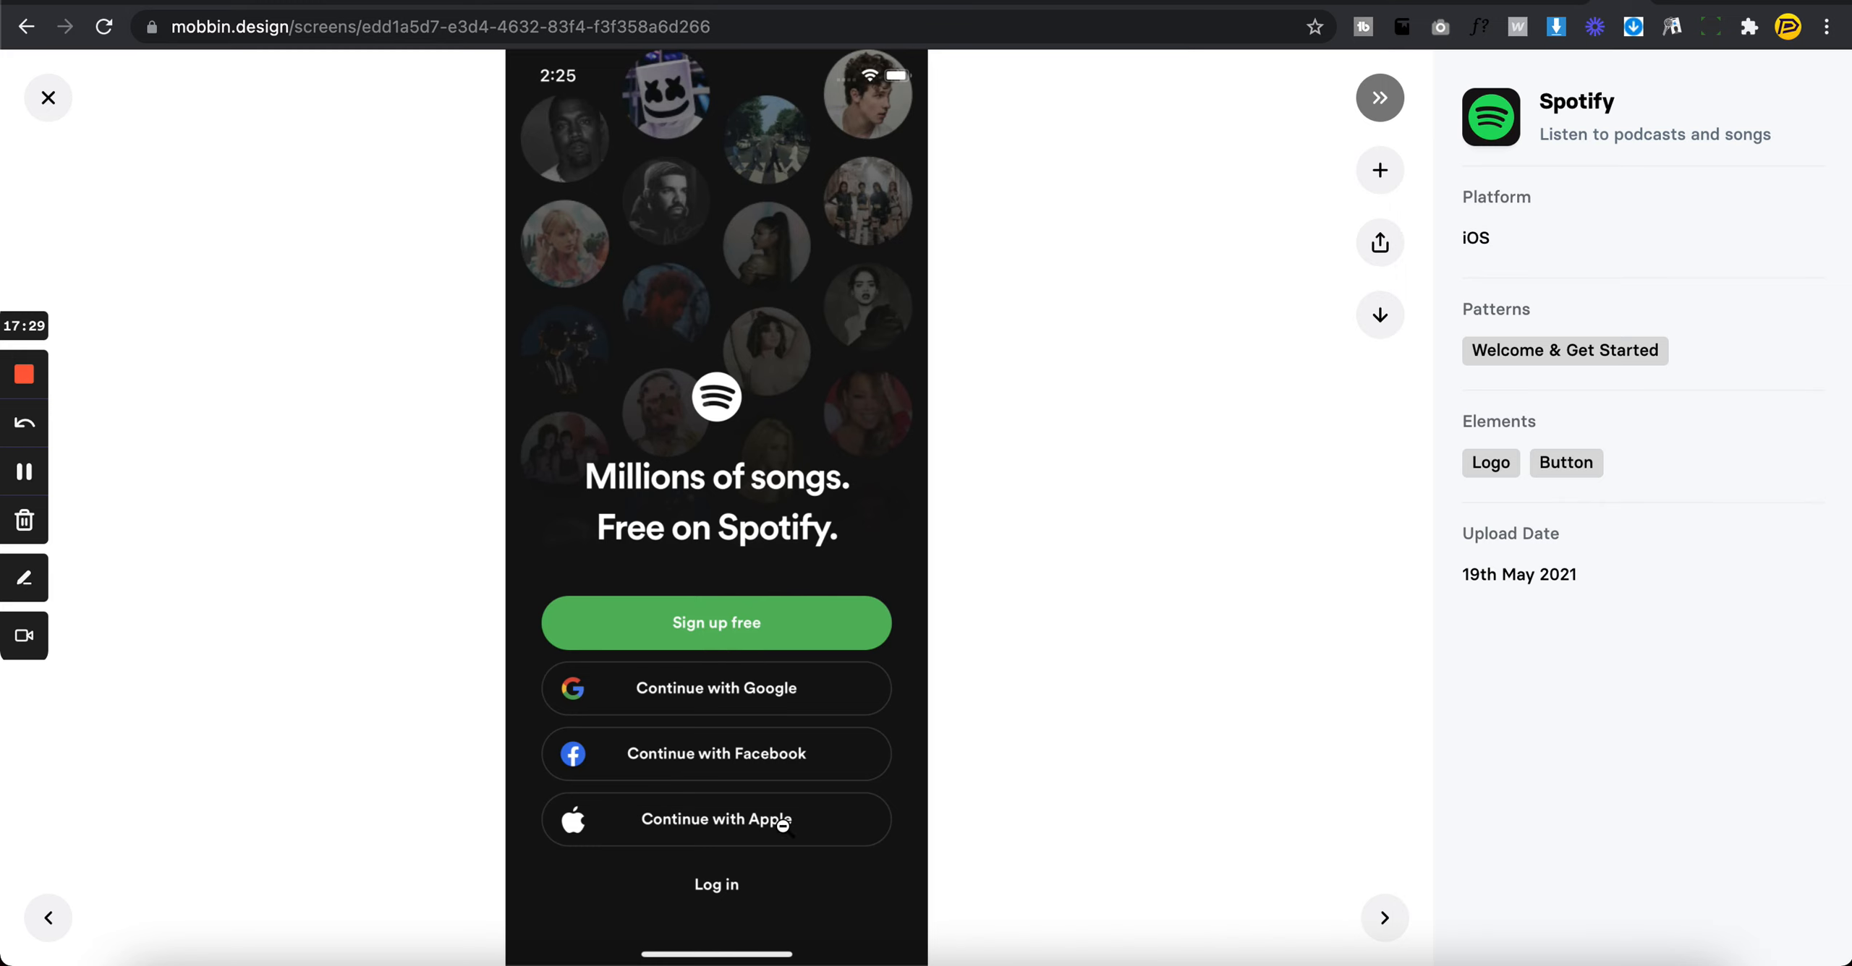
pyautogui.click(46, 109)
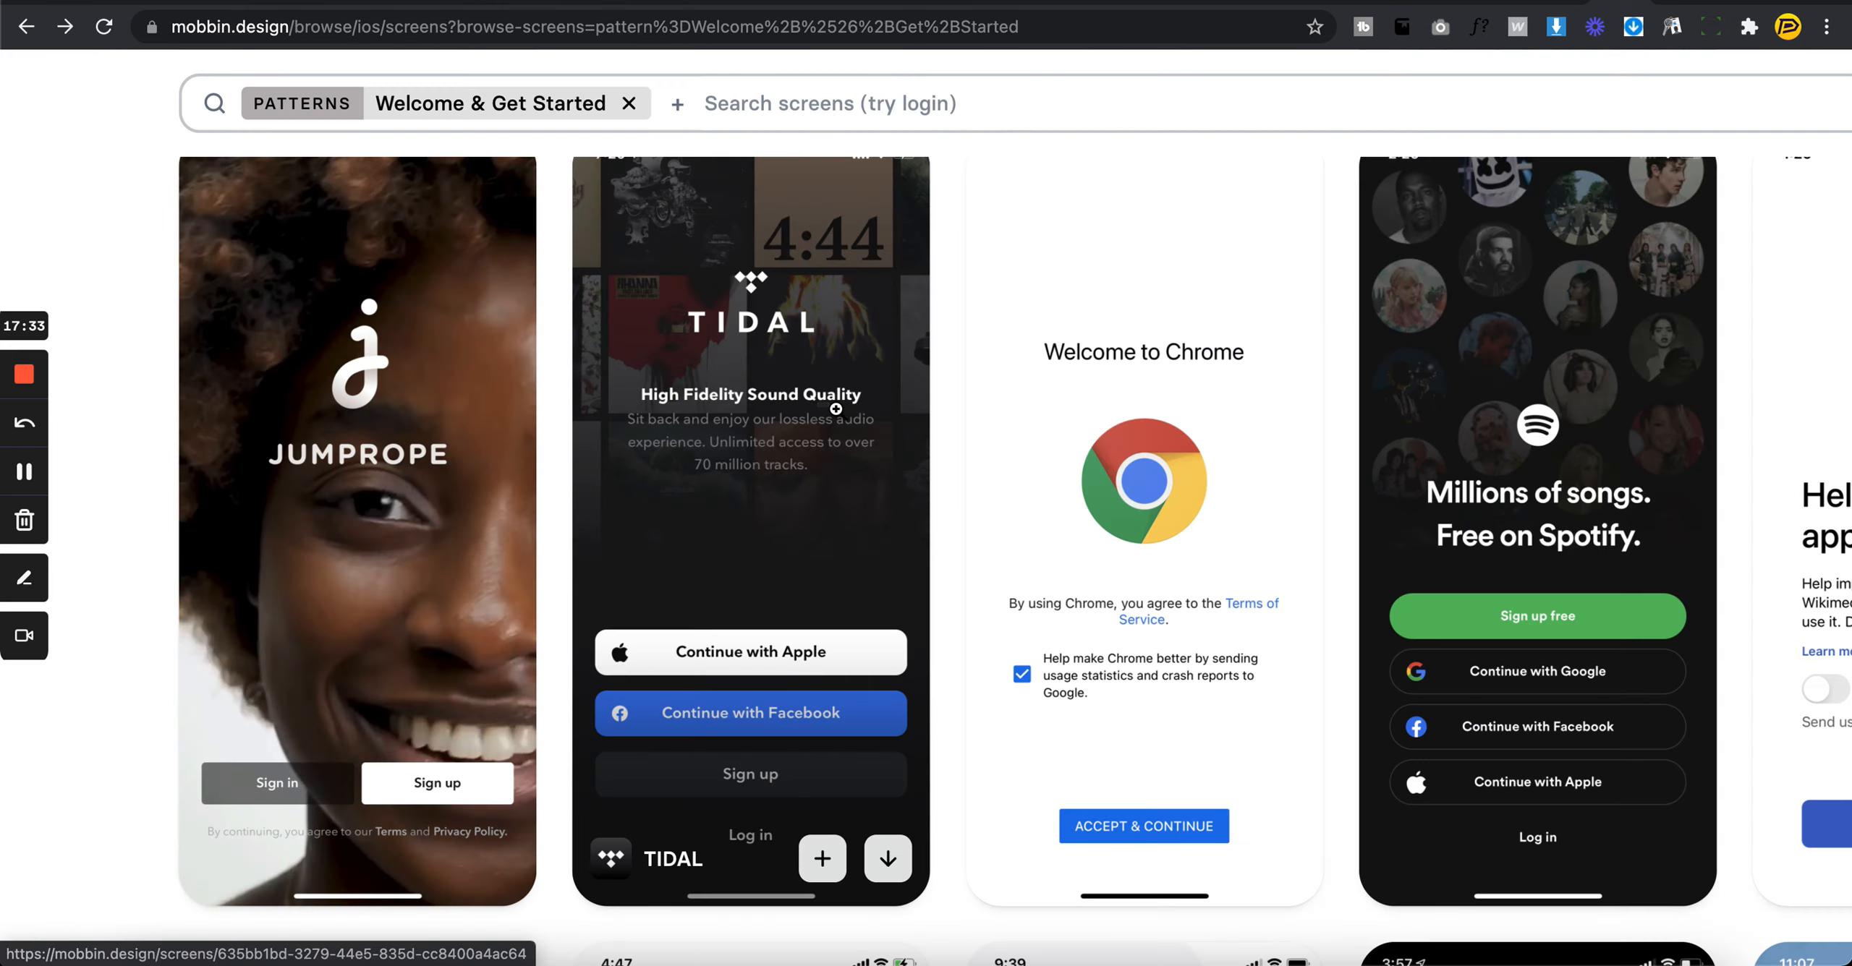
# - Examine the sign-up buttons on the Eventbrite, Calm and HQ welcome screens, and switch back to the references in Figma
pyautogui.scroll(-5, 1137, 473)
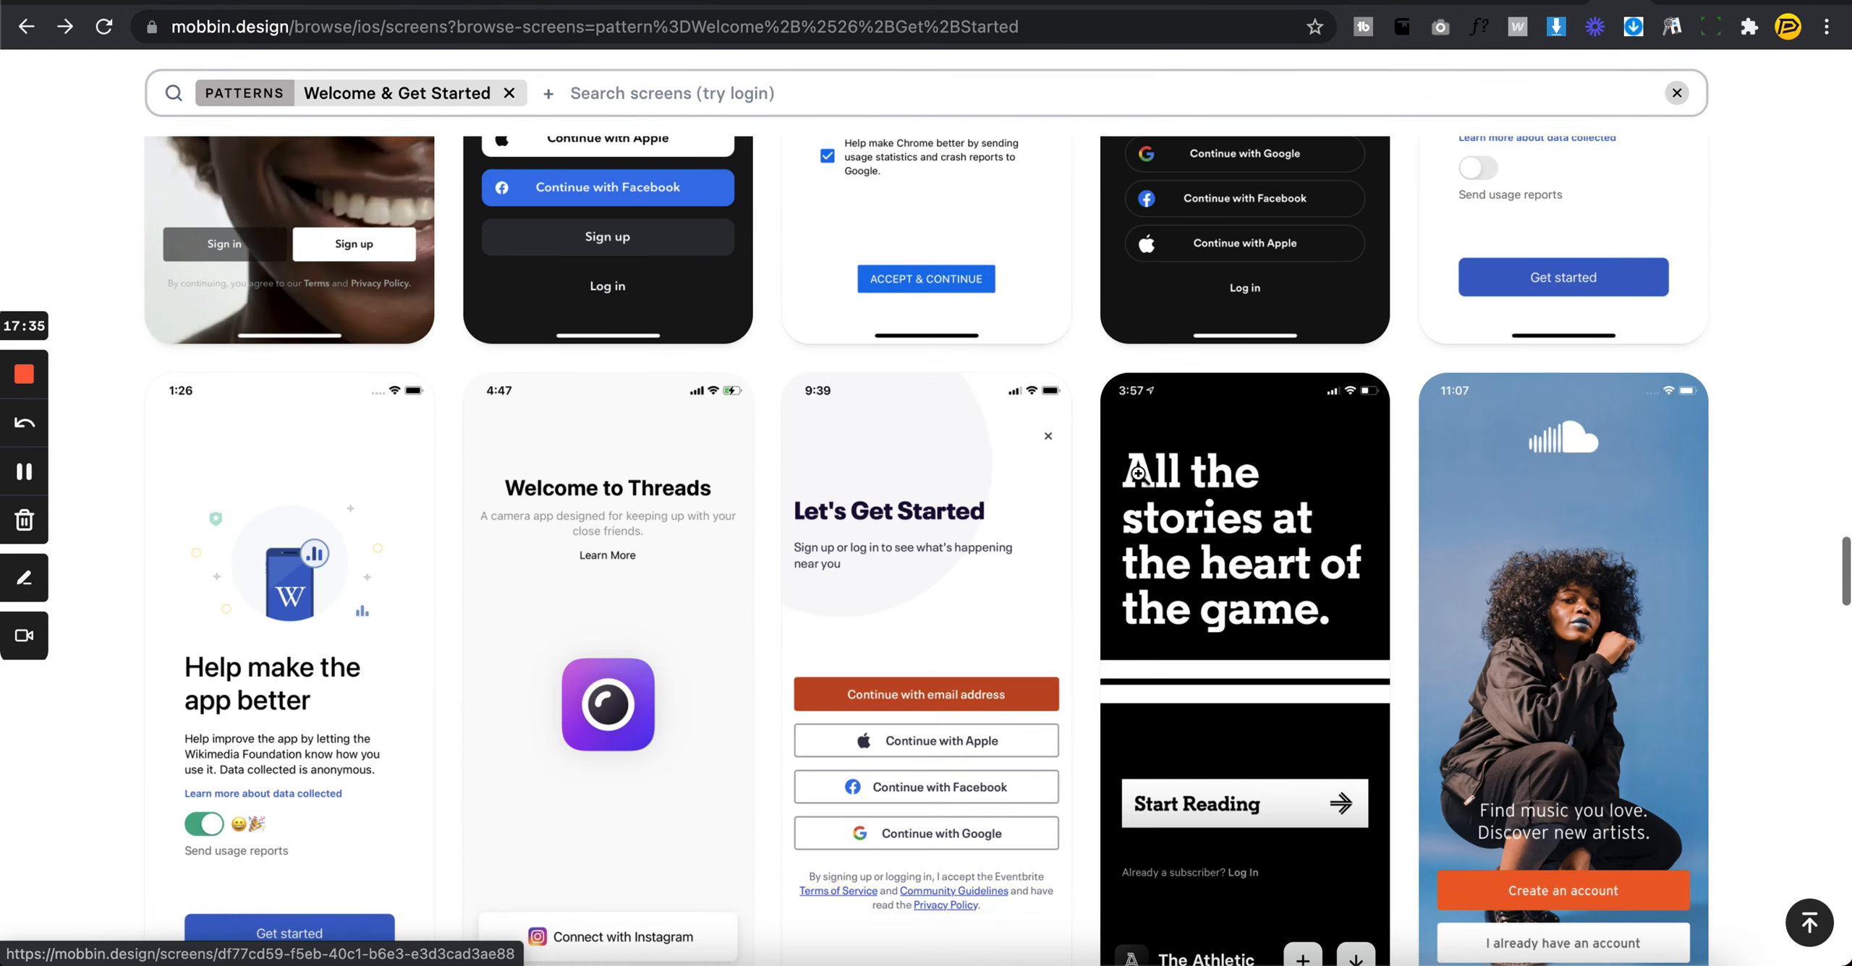
pyautogui.scroll(-3, 1137, 473)
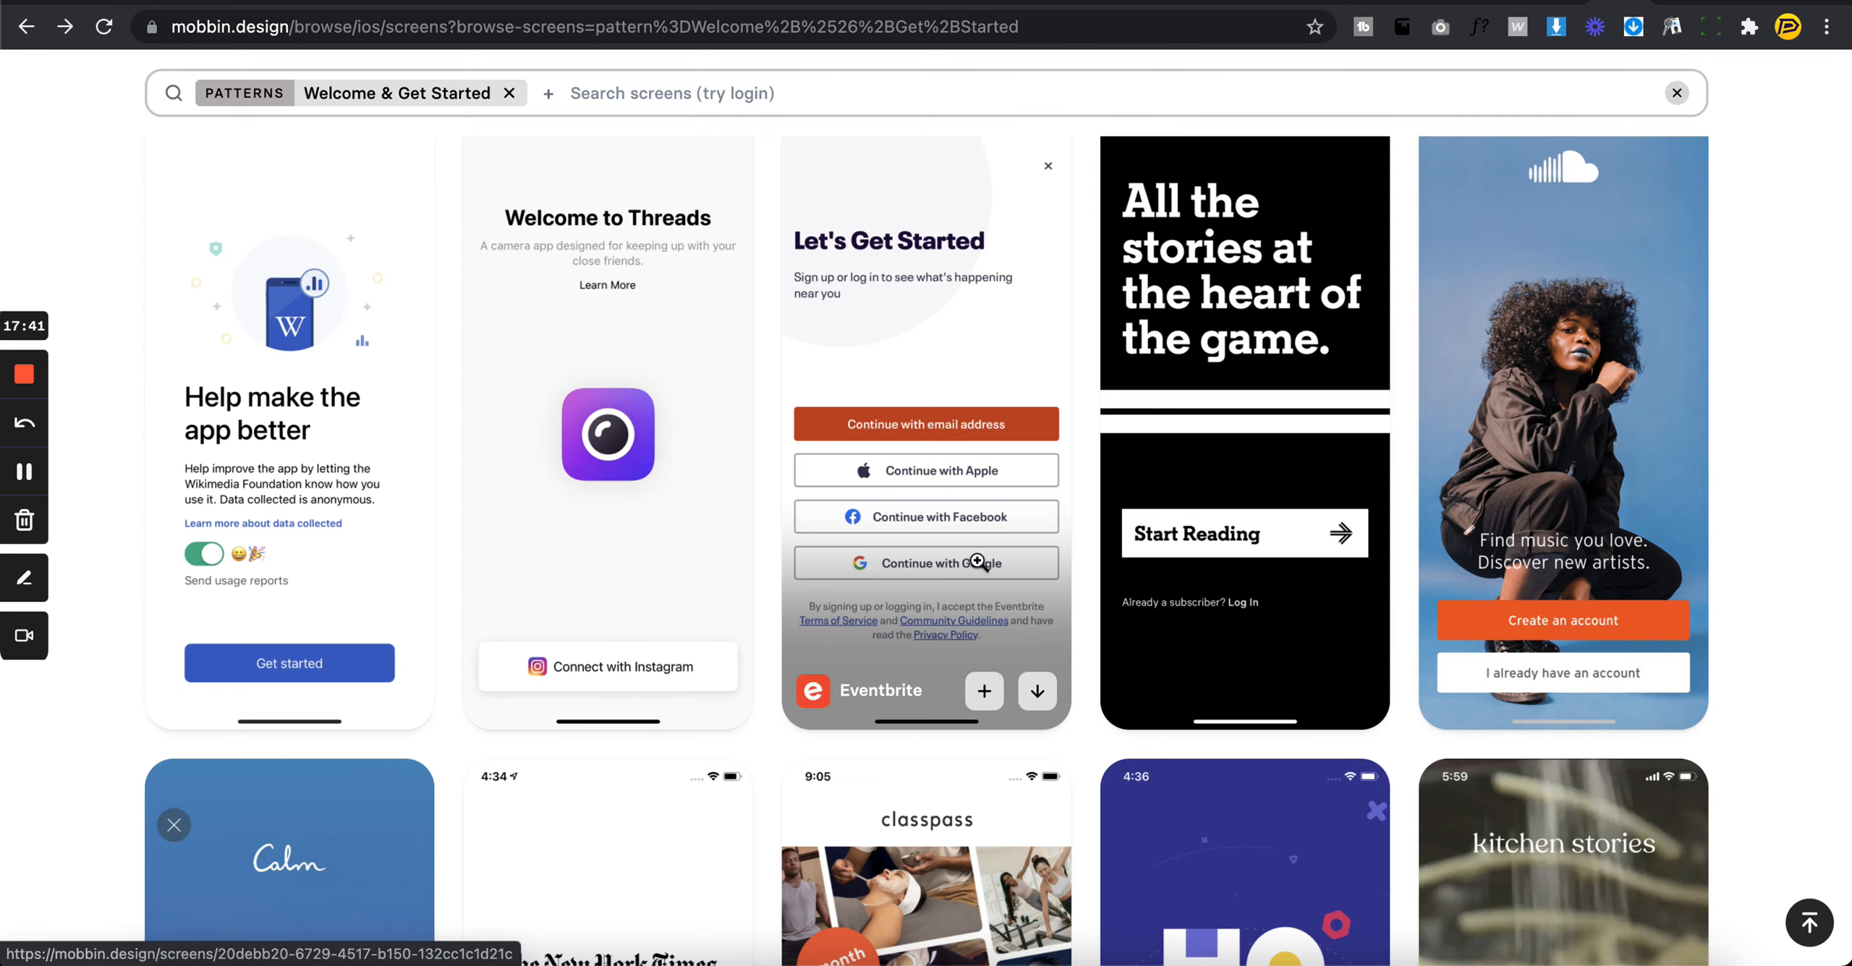
pyautogui.scroll(-5, 1092, 496)
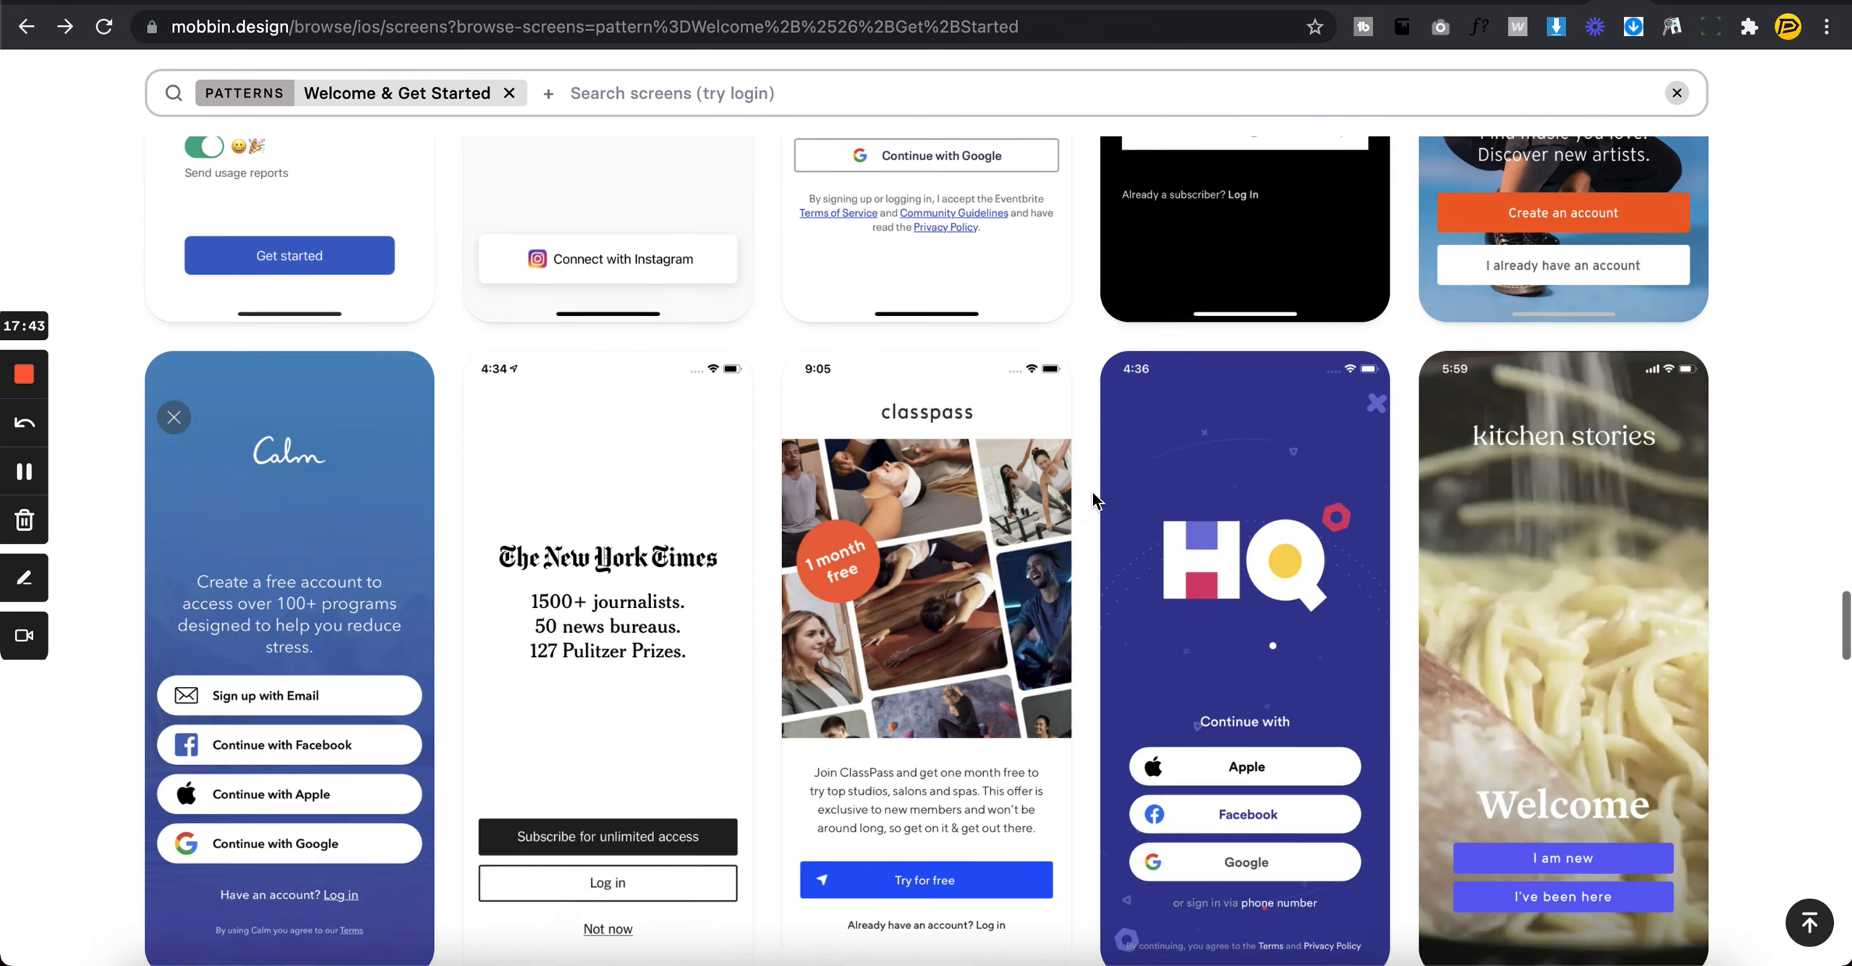
pyautogui.scroll(-5, 1093, 494)
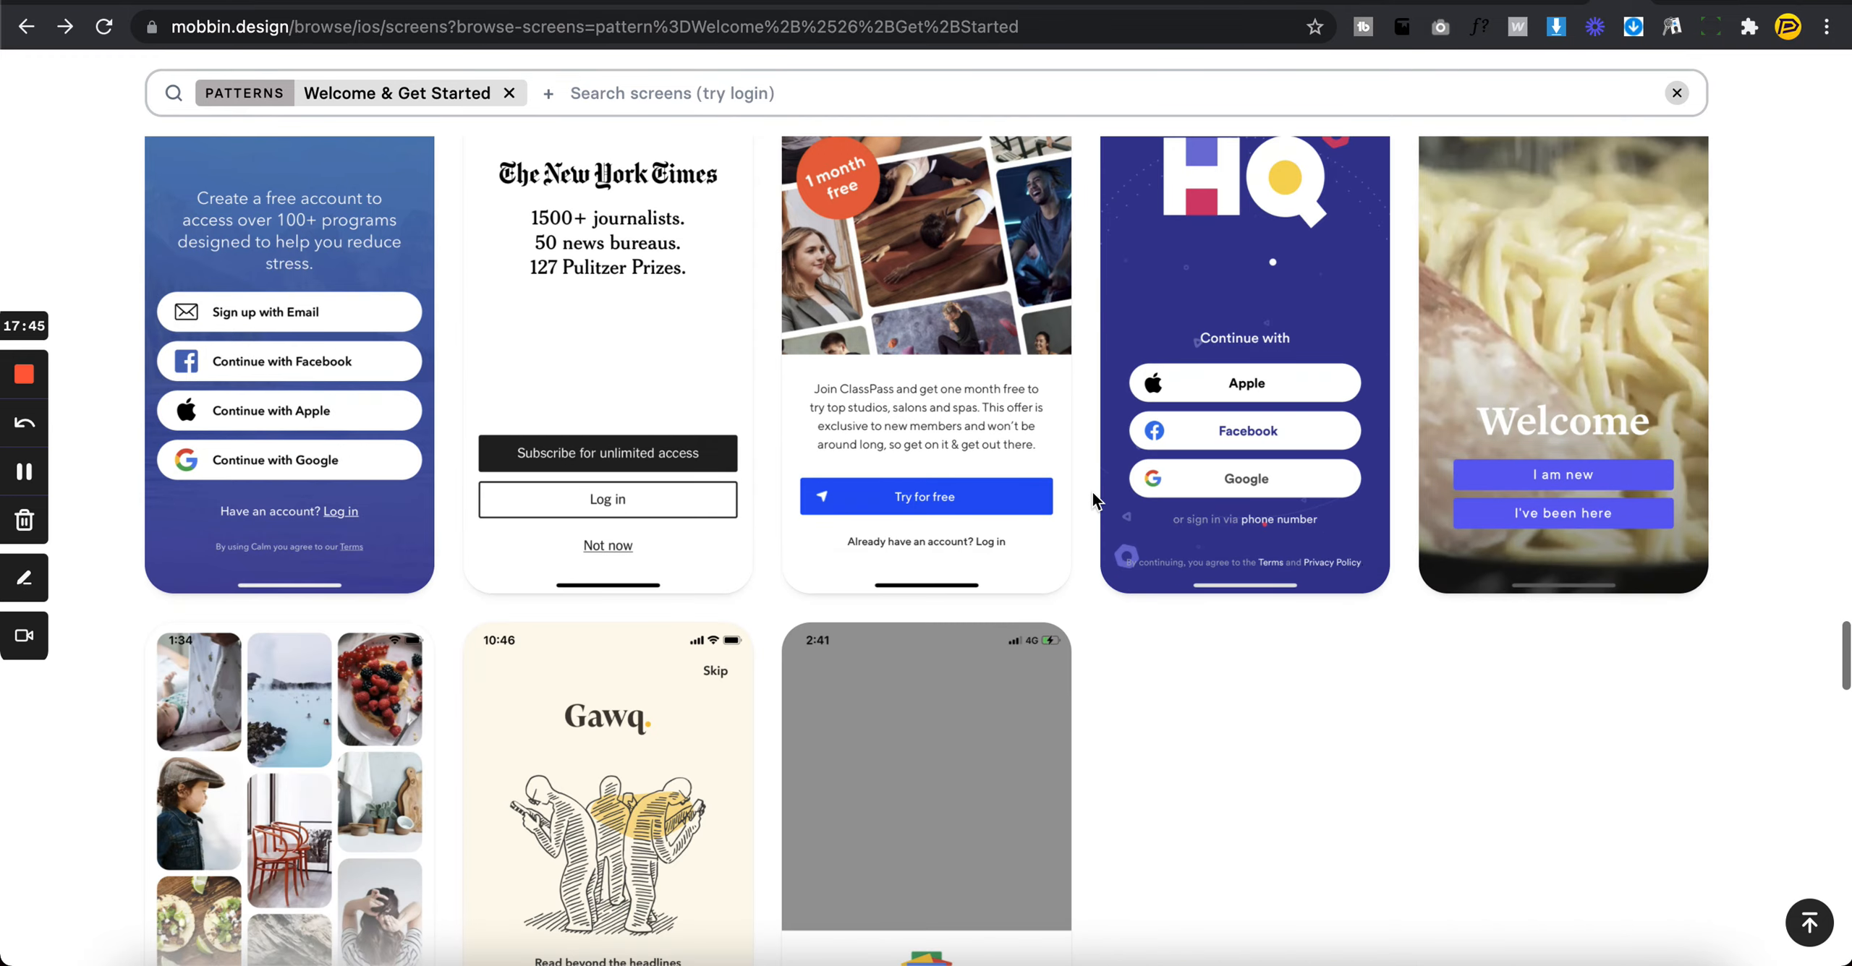
pyautogui.press('super+Tab')
pyautogui.scroll(-5, 1099, 503)
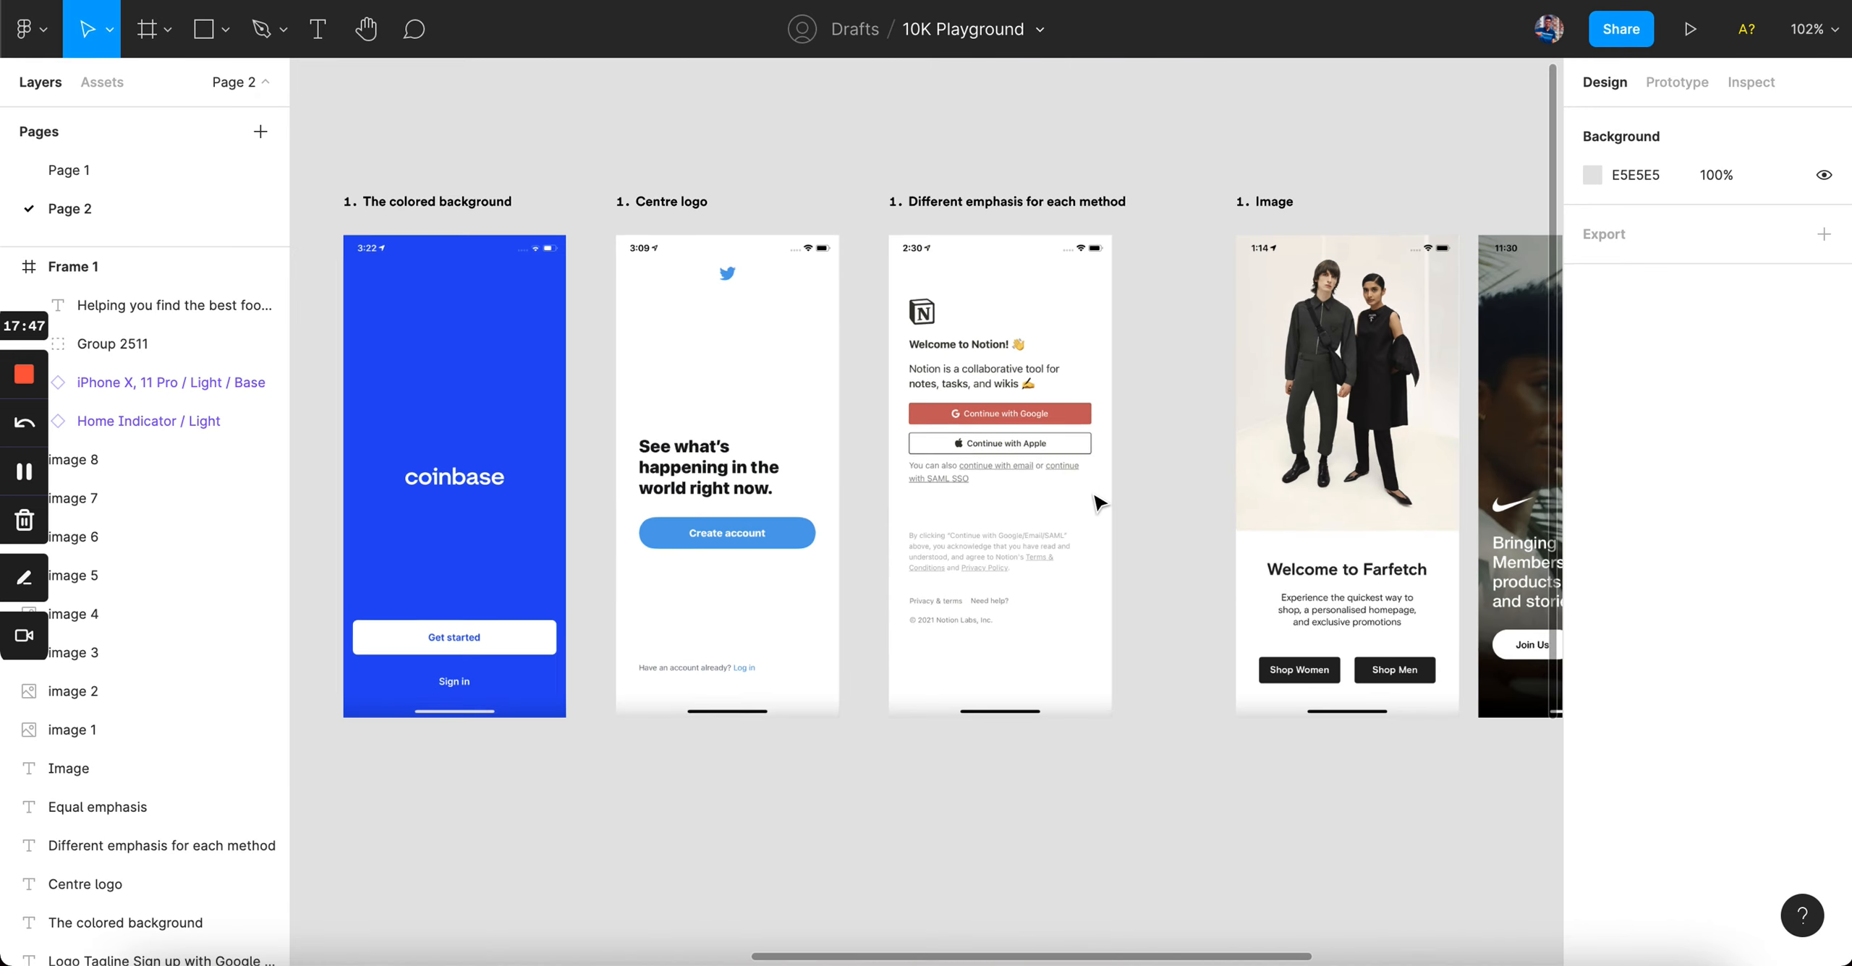
# - Add the text "Sign up with email" below the tagline in the Foo sign-up frame
pyautogui.hscroll(-4, 1098, 503)
pyautogui.scroll(-4, 1098, 502)
pyautogui.keyDown('super'); pyautogui.scroll(-4, 1099, 503); pyautogui.keyUp('super')
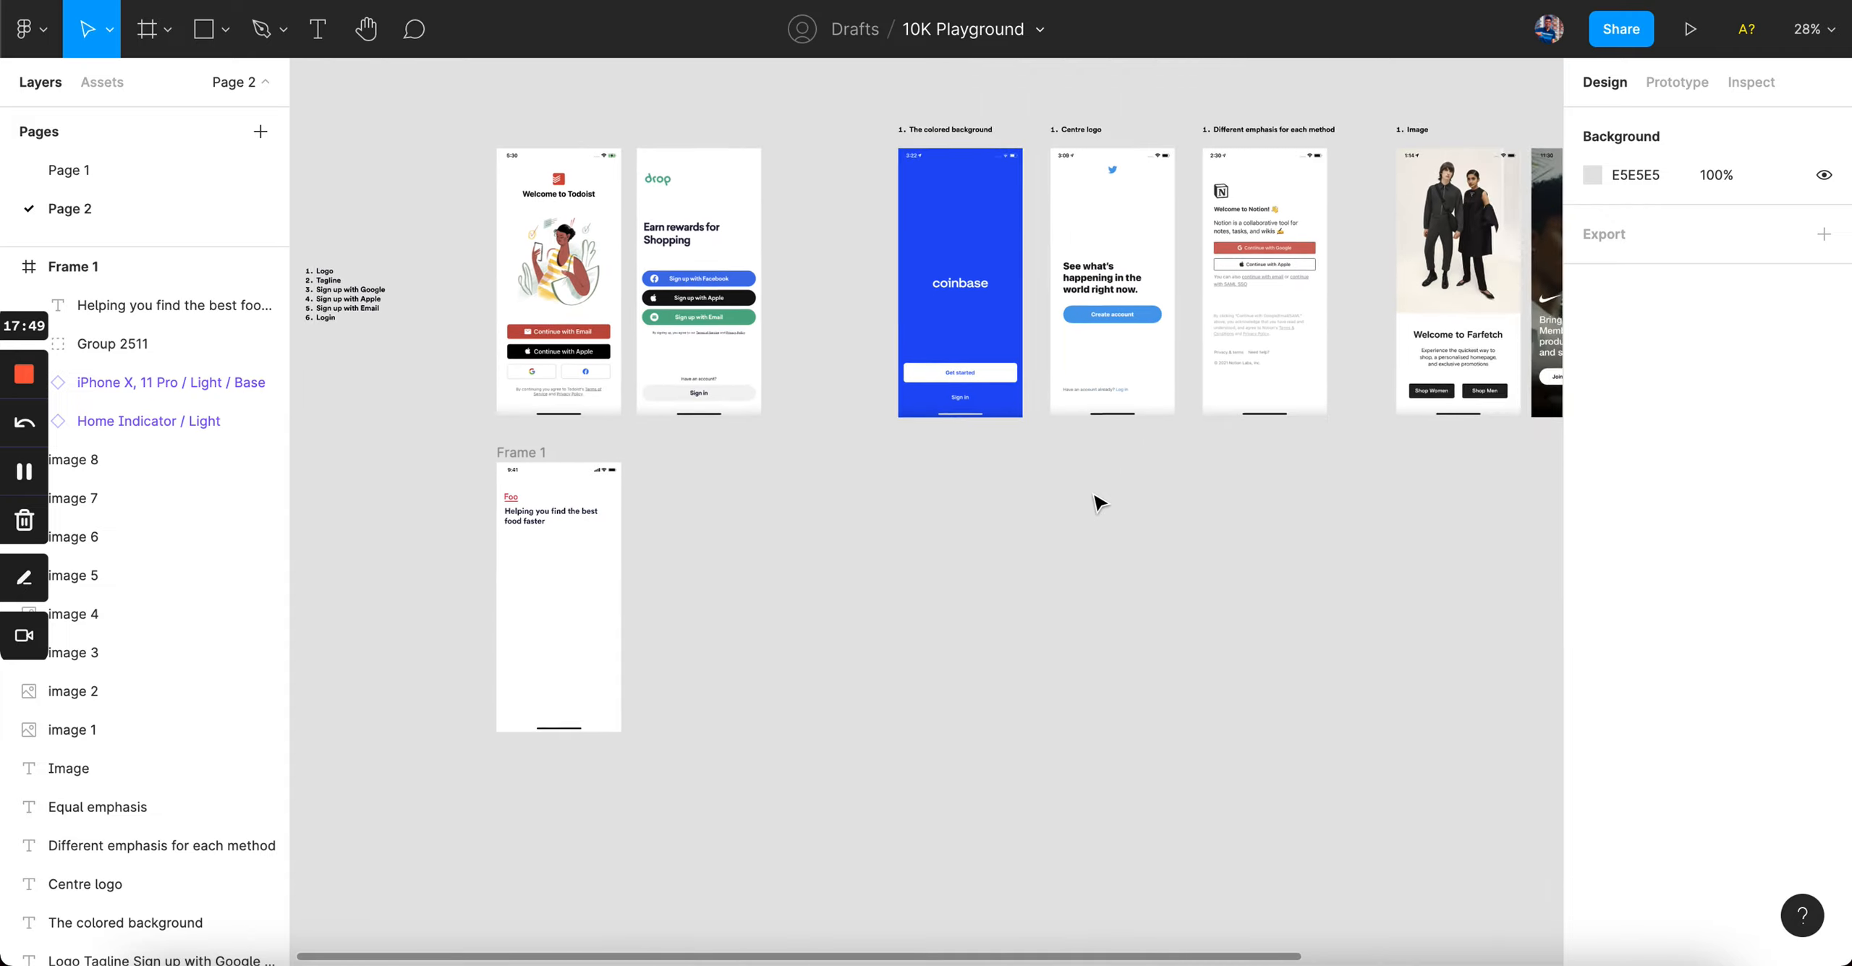
pyautogui.hscroll(-1, 1099, 502)
pyautogui.scroll(-1, 1099, 503)
pyautogui.keyDown('super'); pyautogui.scroll(5, 580, 407); pyautogui.keyUp('super')
pyautogui.keyDown('super'); pyautogui.scroll(5, 669, 602); pyautogui.keyUp('super')
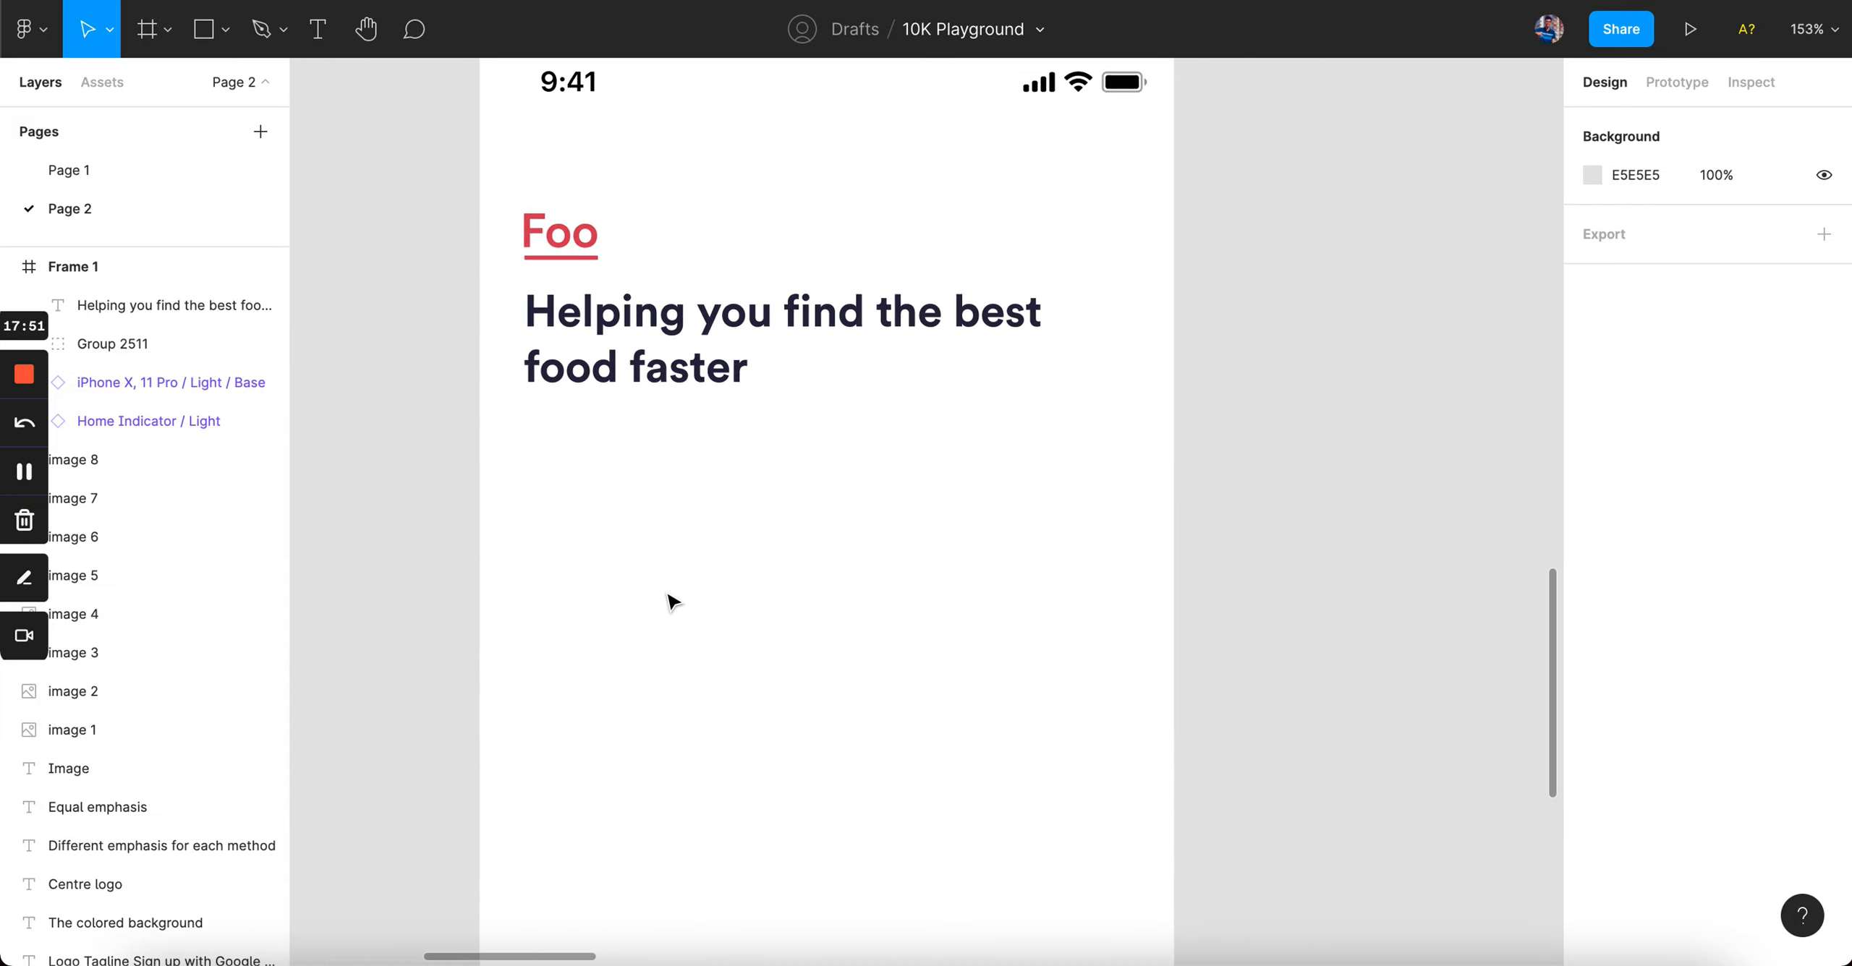
pyautogui.keyDown('super'); pyautogui.scroll(-2, 673, 602); pyautogui.keyUp('super')
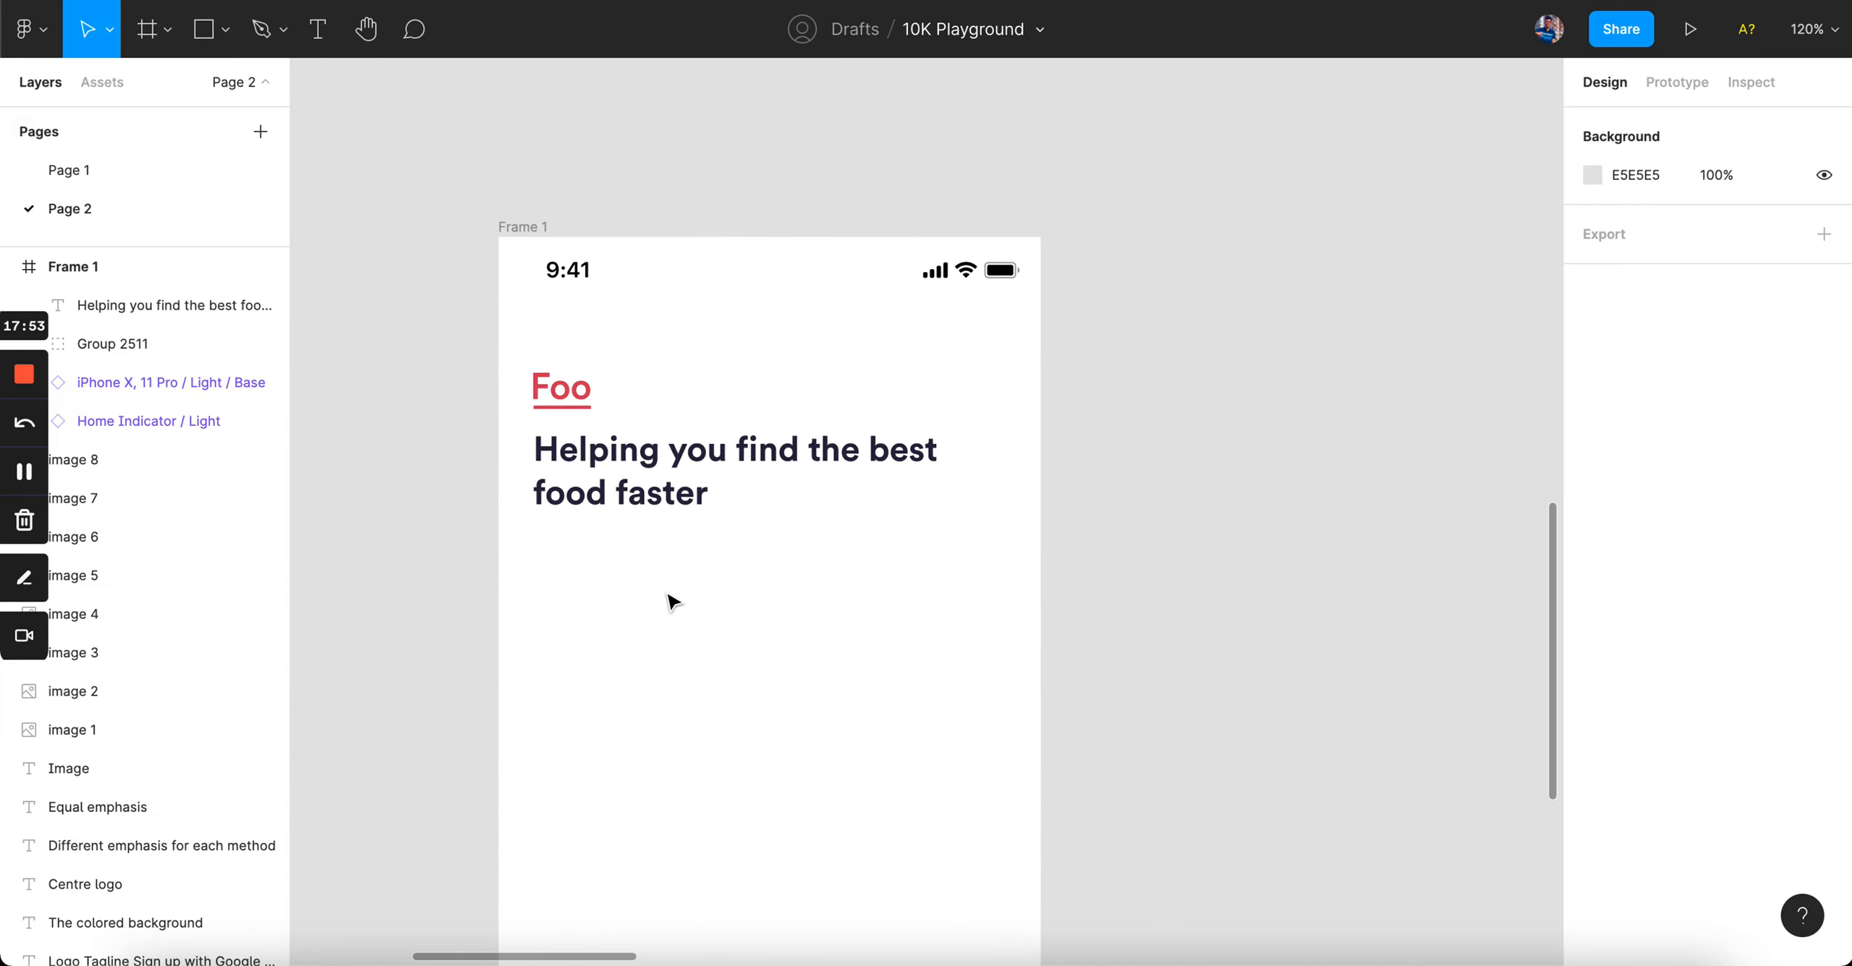
pyautogui.press('t')
pyautogui.click(631, 633)
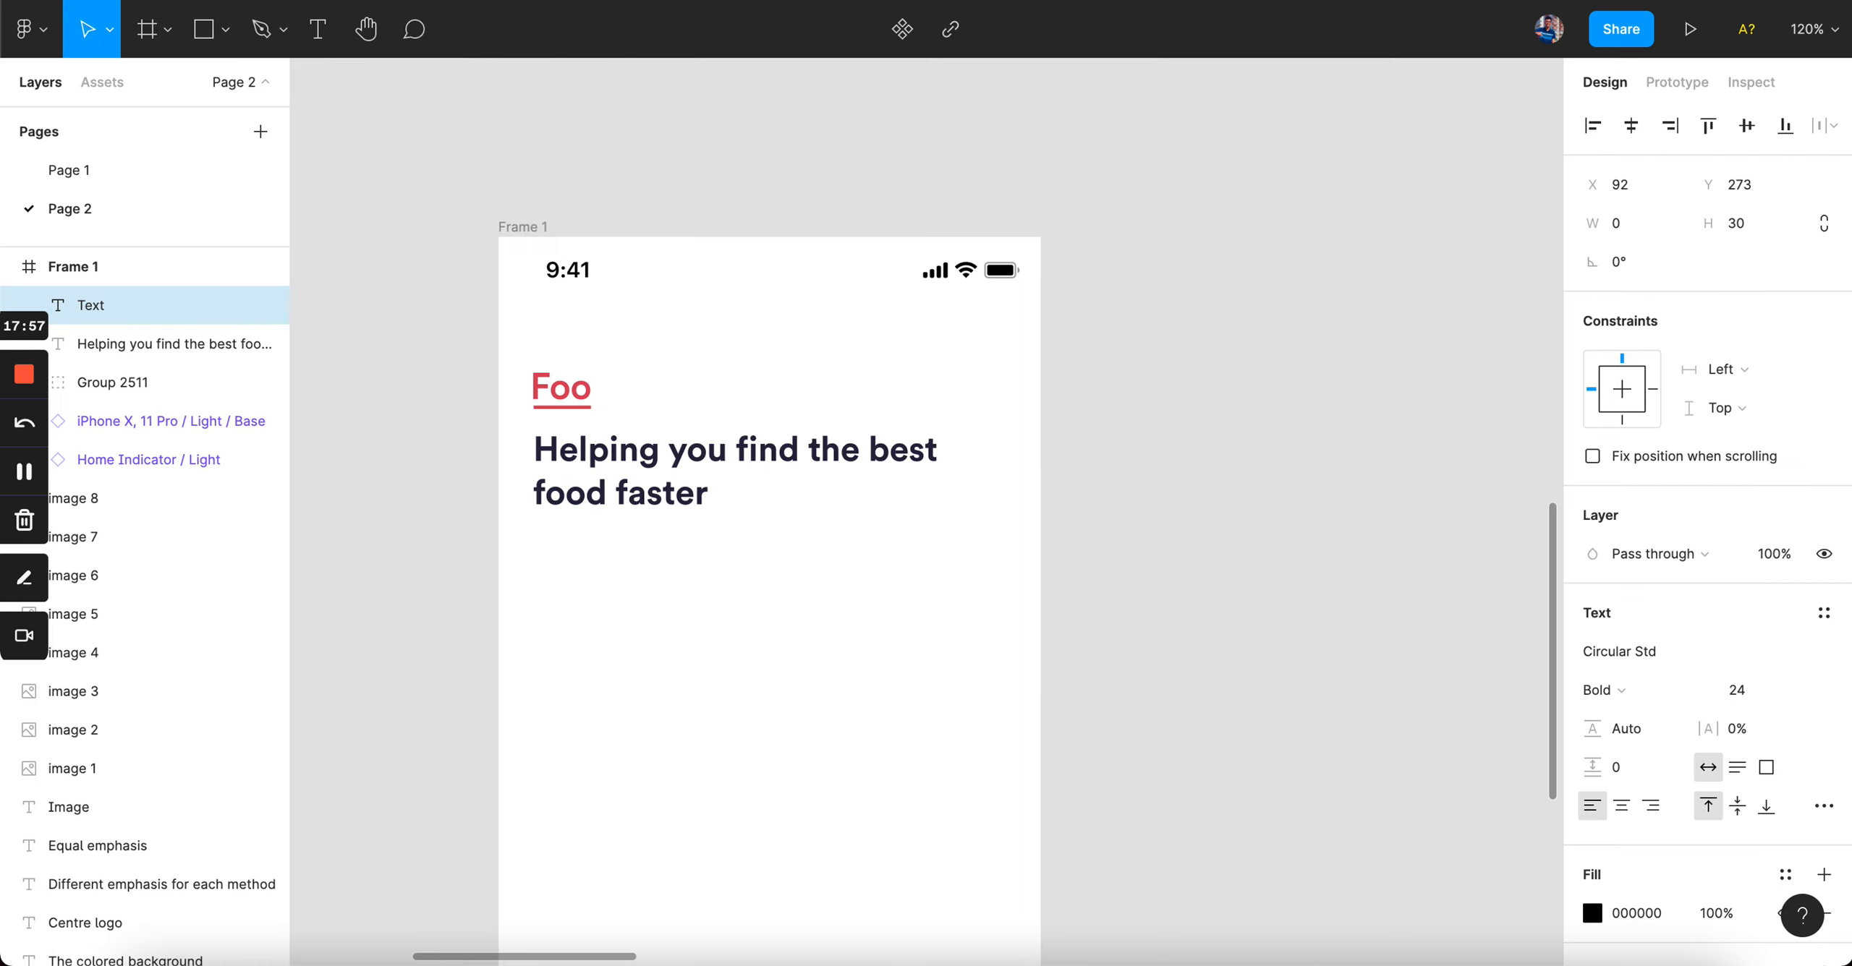
pyautogui.write('Sign un')
pyautogui.press('BackSpace')
pyautogui.write('p with')
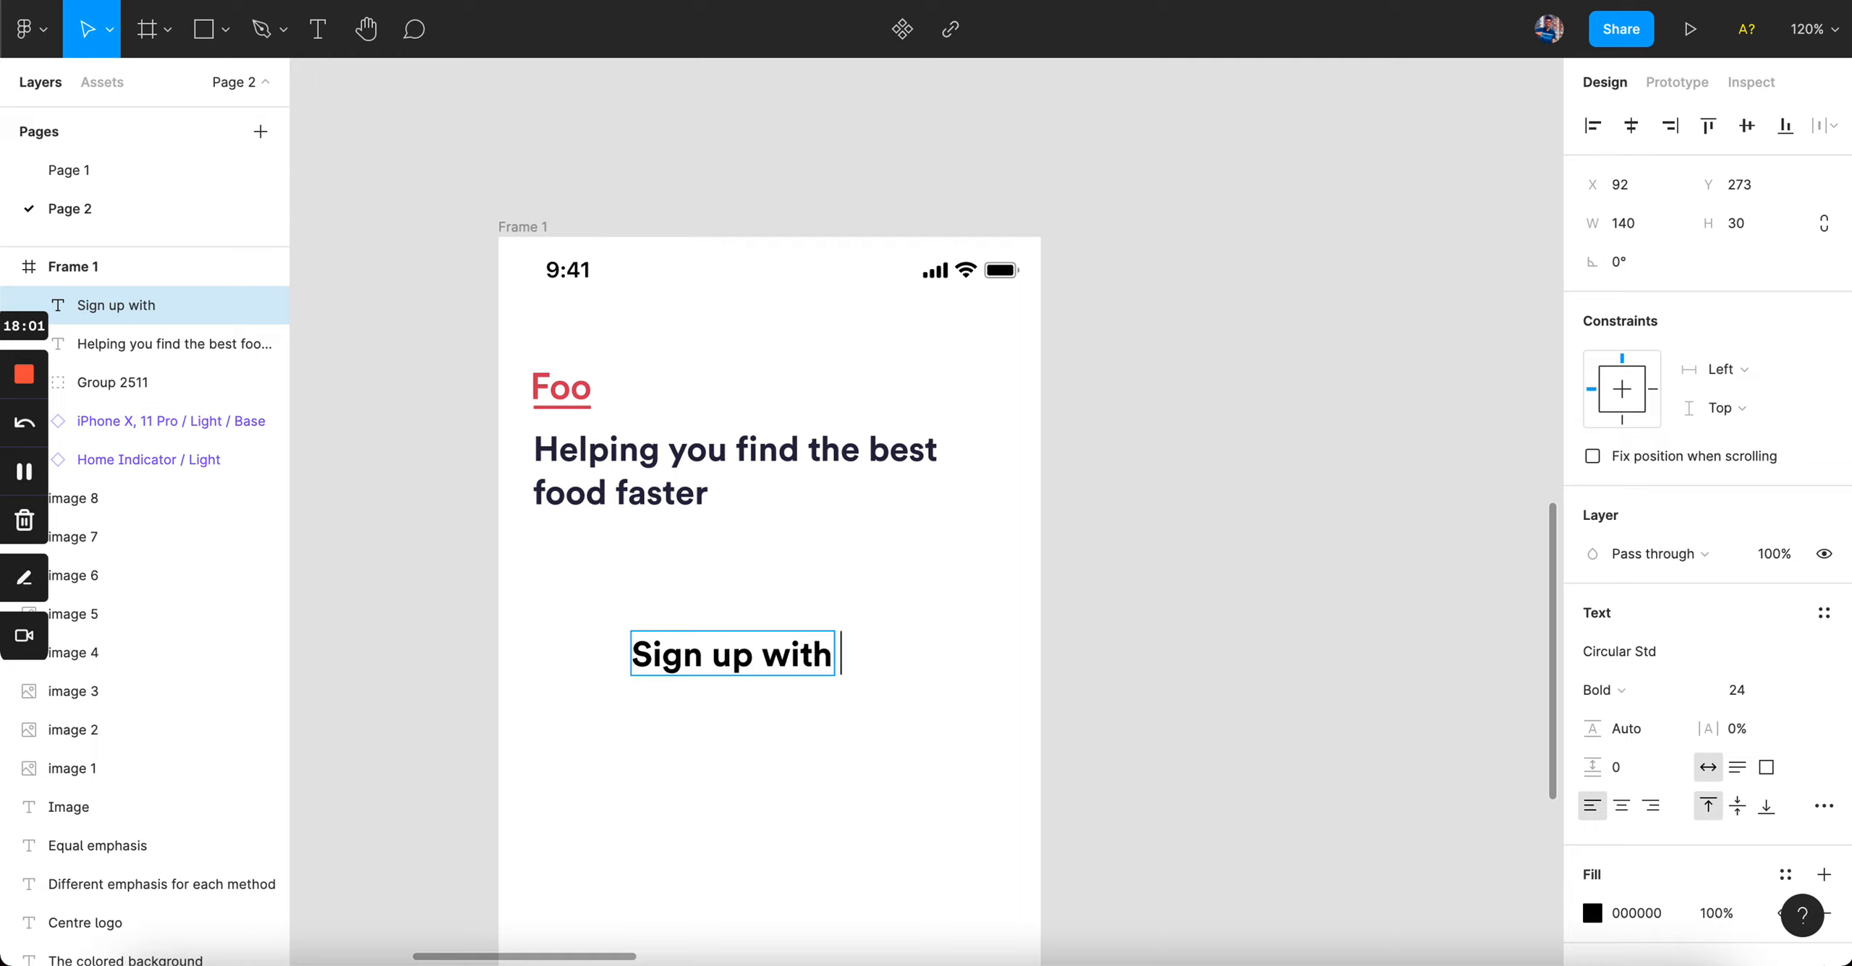
pyautogui.write(' email')
pyautogui.click(1150, 617)
# - Set the "Sign up with email" text to size 16 with Medium weight
pyautogui.click(167, 304)
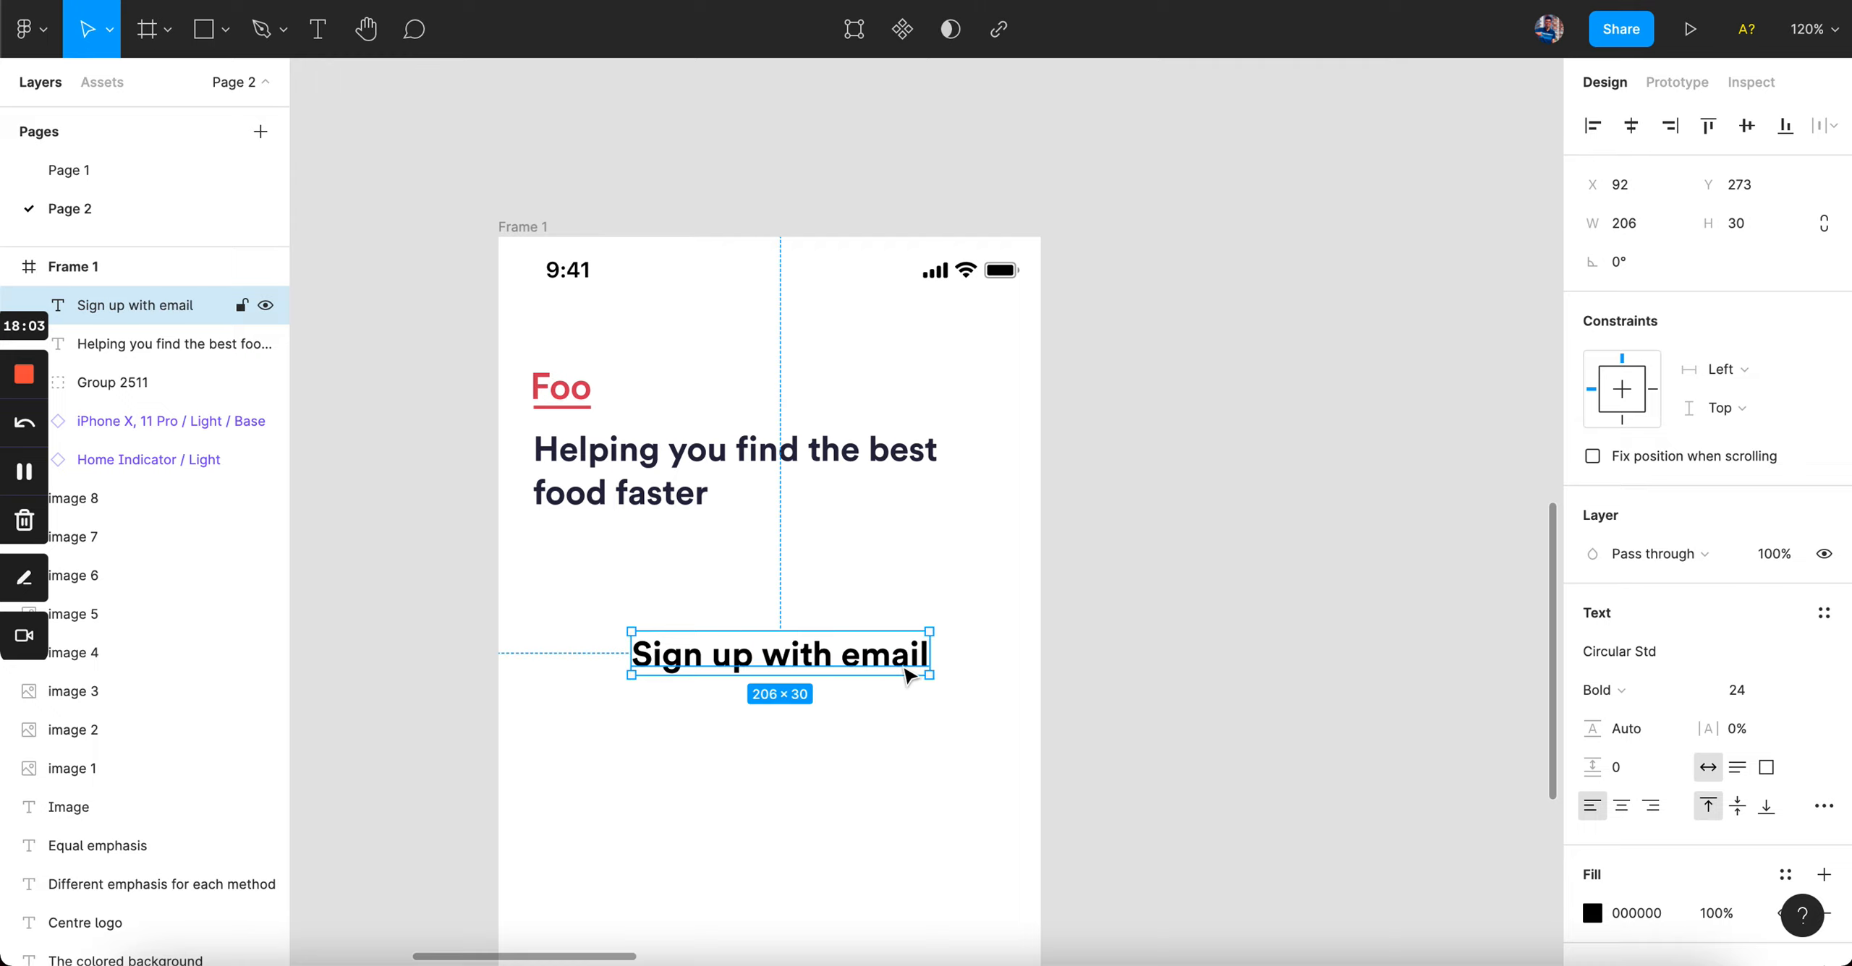
pyautogui.write('16')
pyautogui.press('Return')
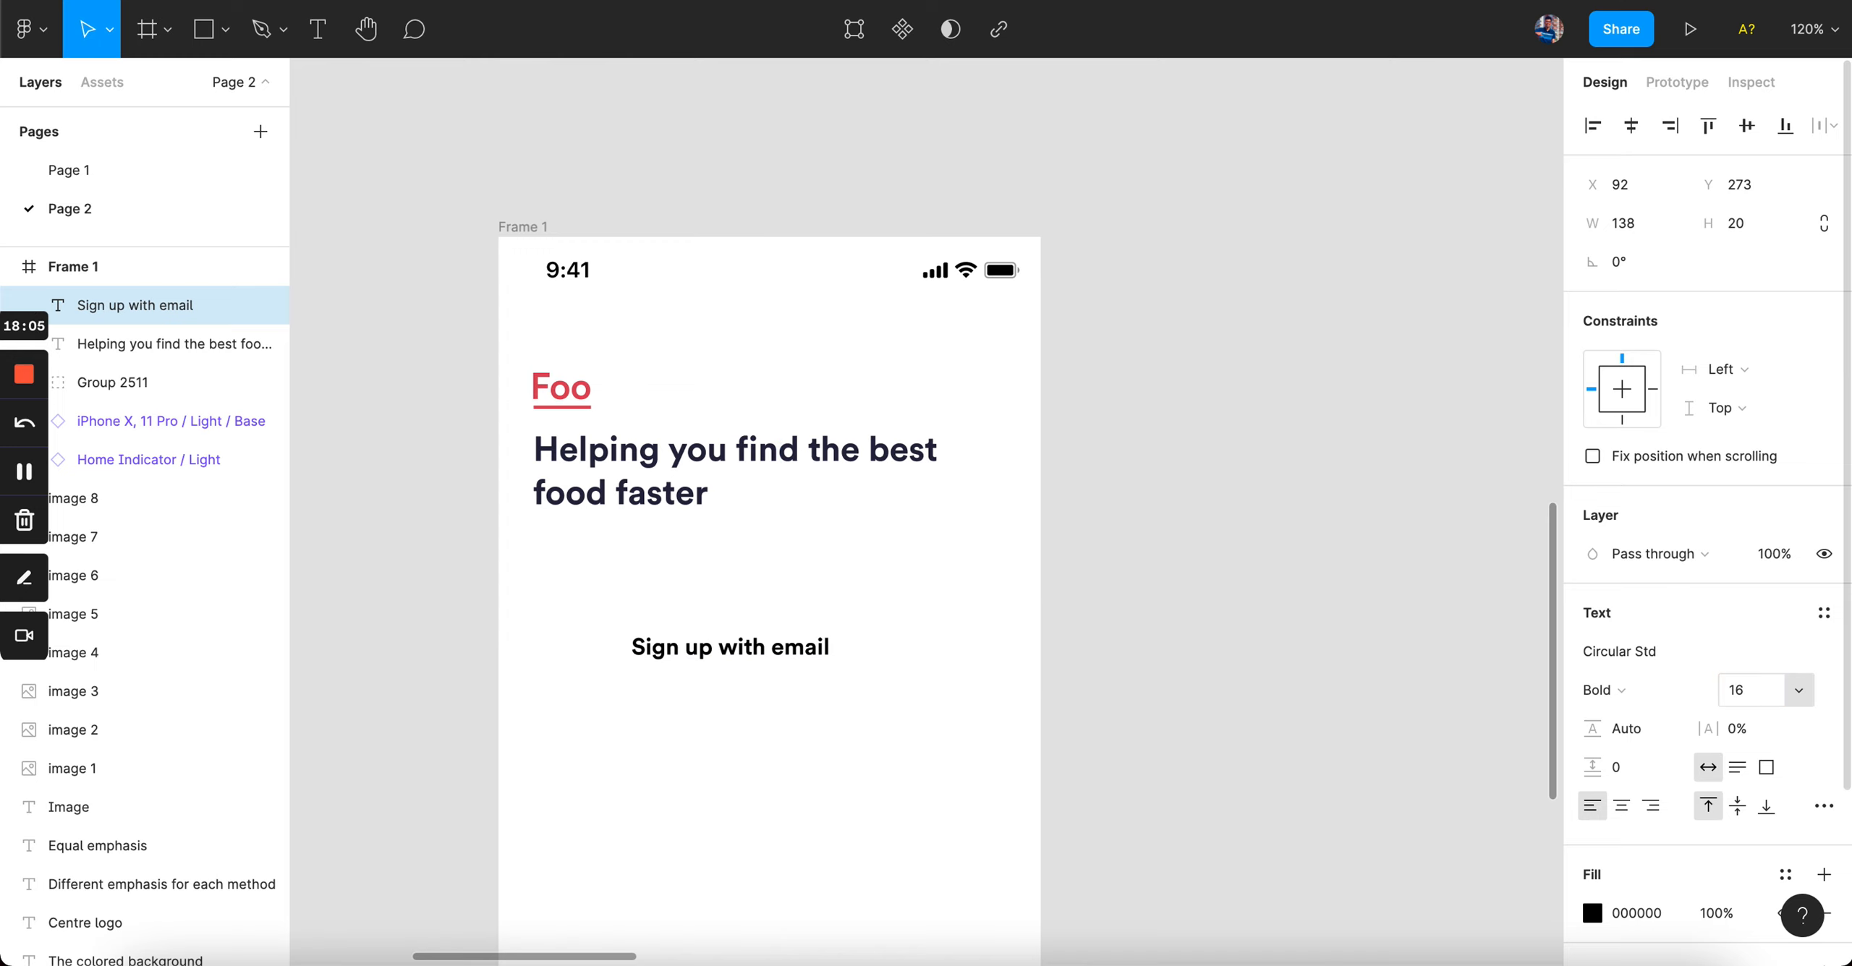
pyautogui.scroll(5, 877, 644)
pyautogui.click(1595, 690)
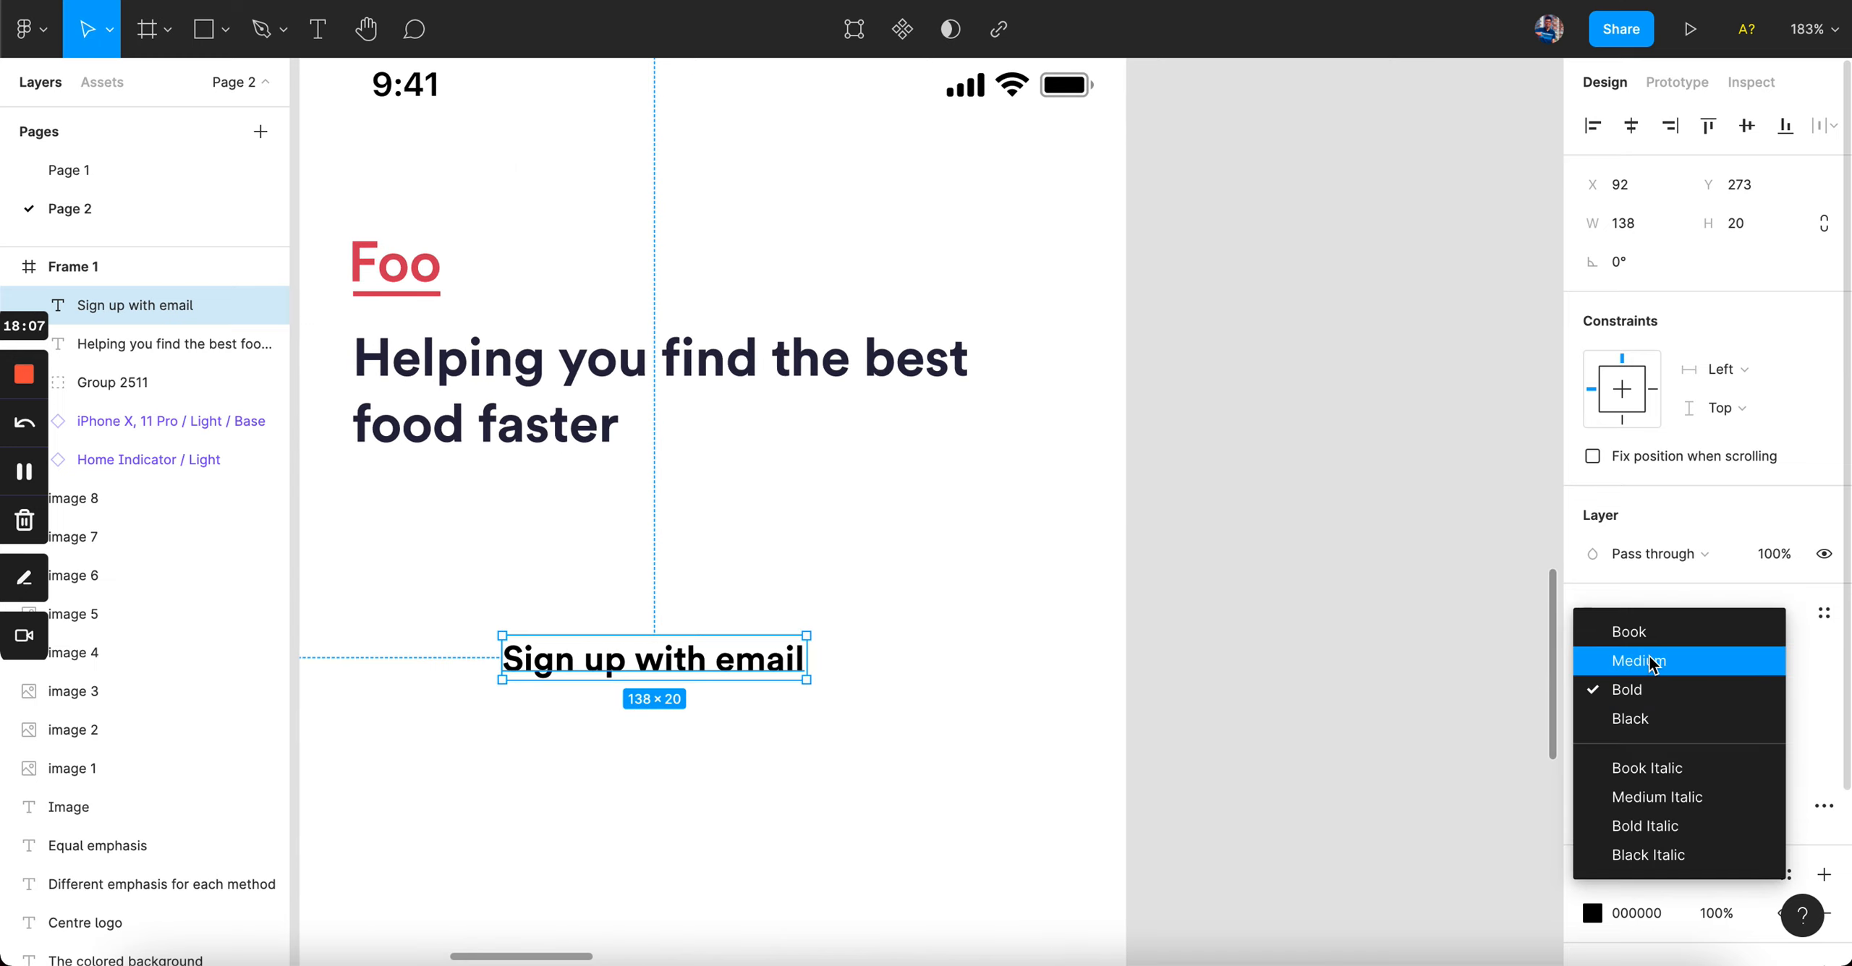
pyautogui.click(1639, 662)
pyautogui.click(954, 651)
pyautogui.scroll(-3, 955, 651)
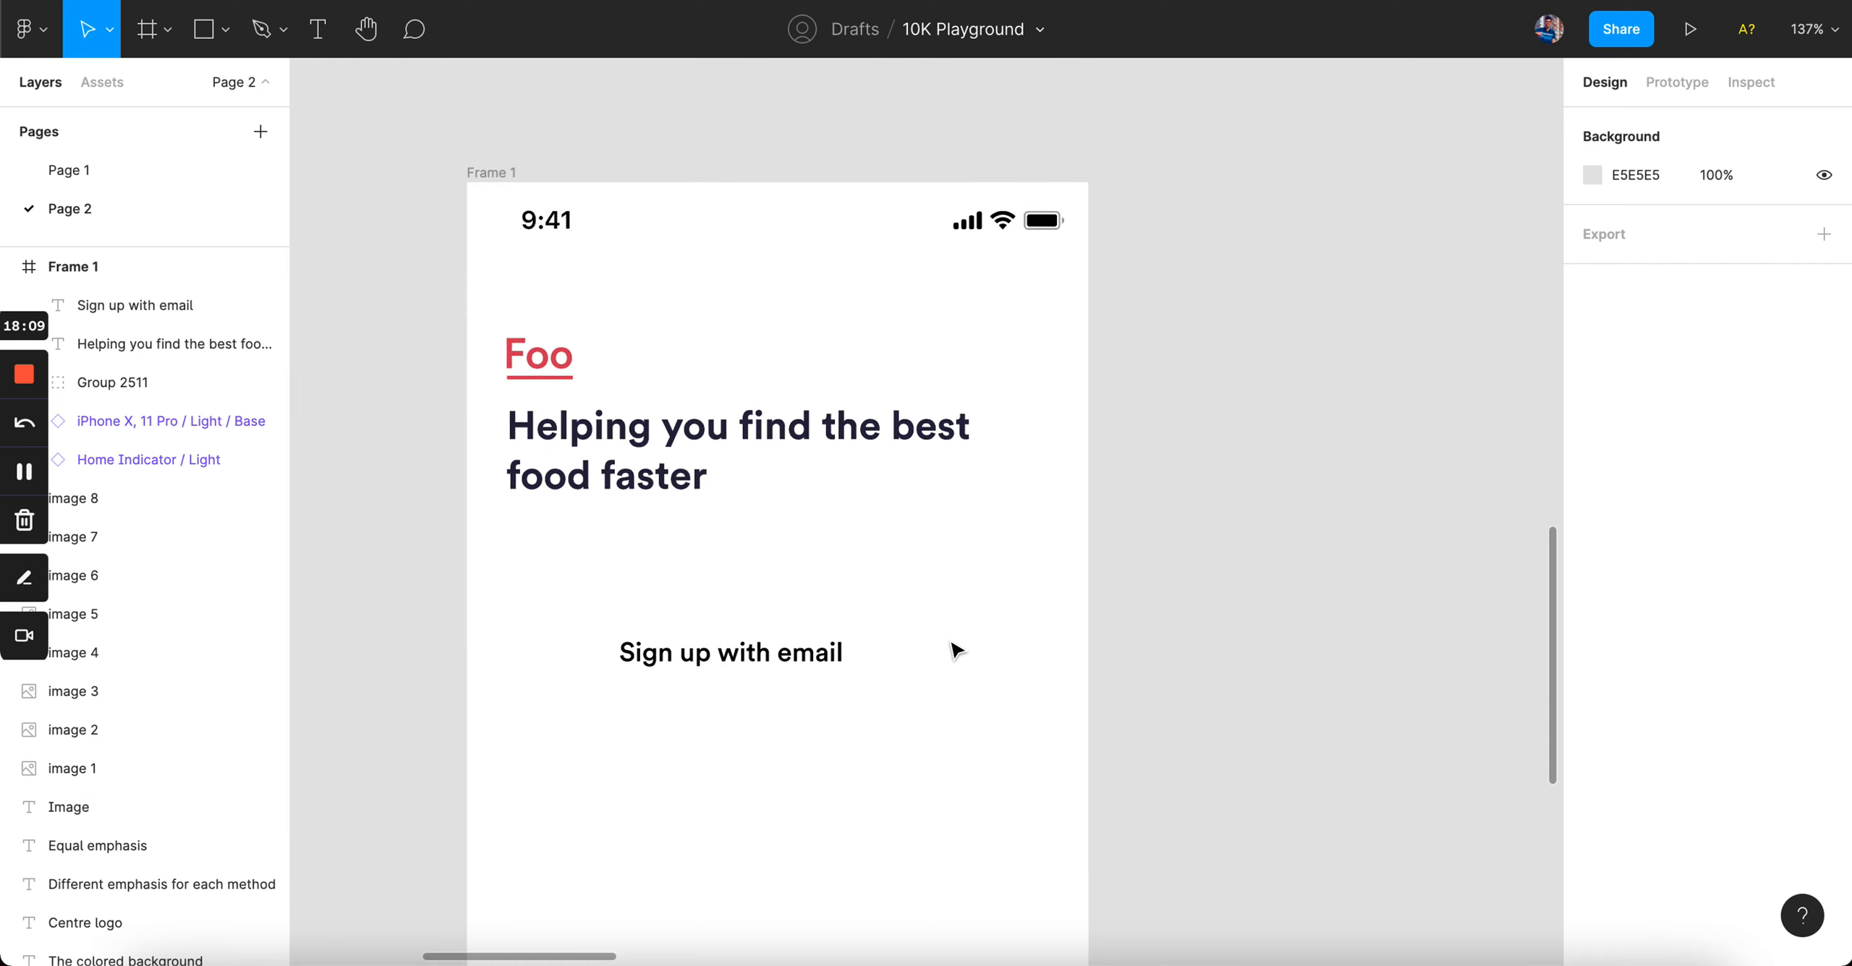
# - Wrap the "Sign up with email" text in an auto layout frame and fill it with the logo's red, CF575F
pyautogui.hscroll(-2, 951, 642)
pyautogui.click(853, 630)
pyautogui.scroll(3, 852, 631)
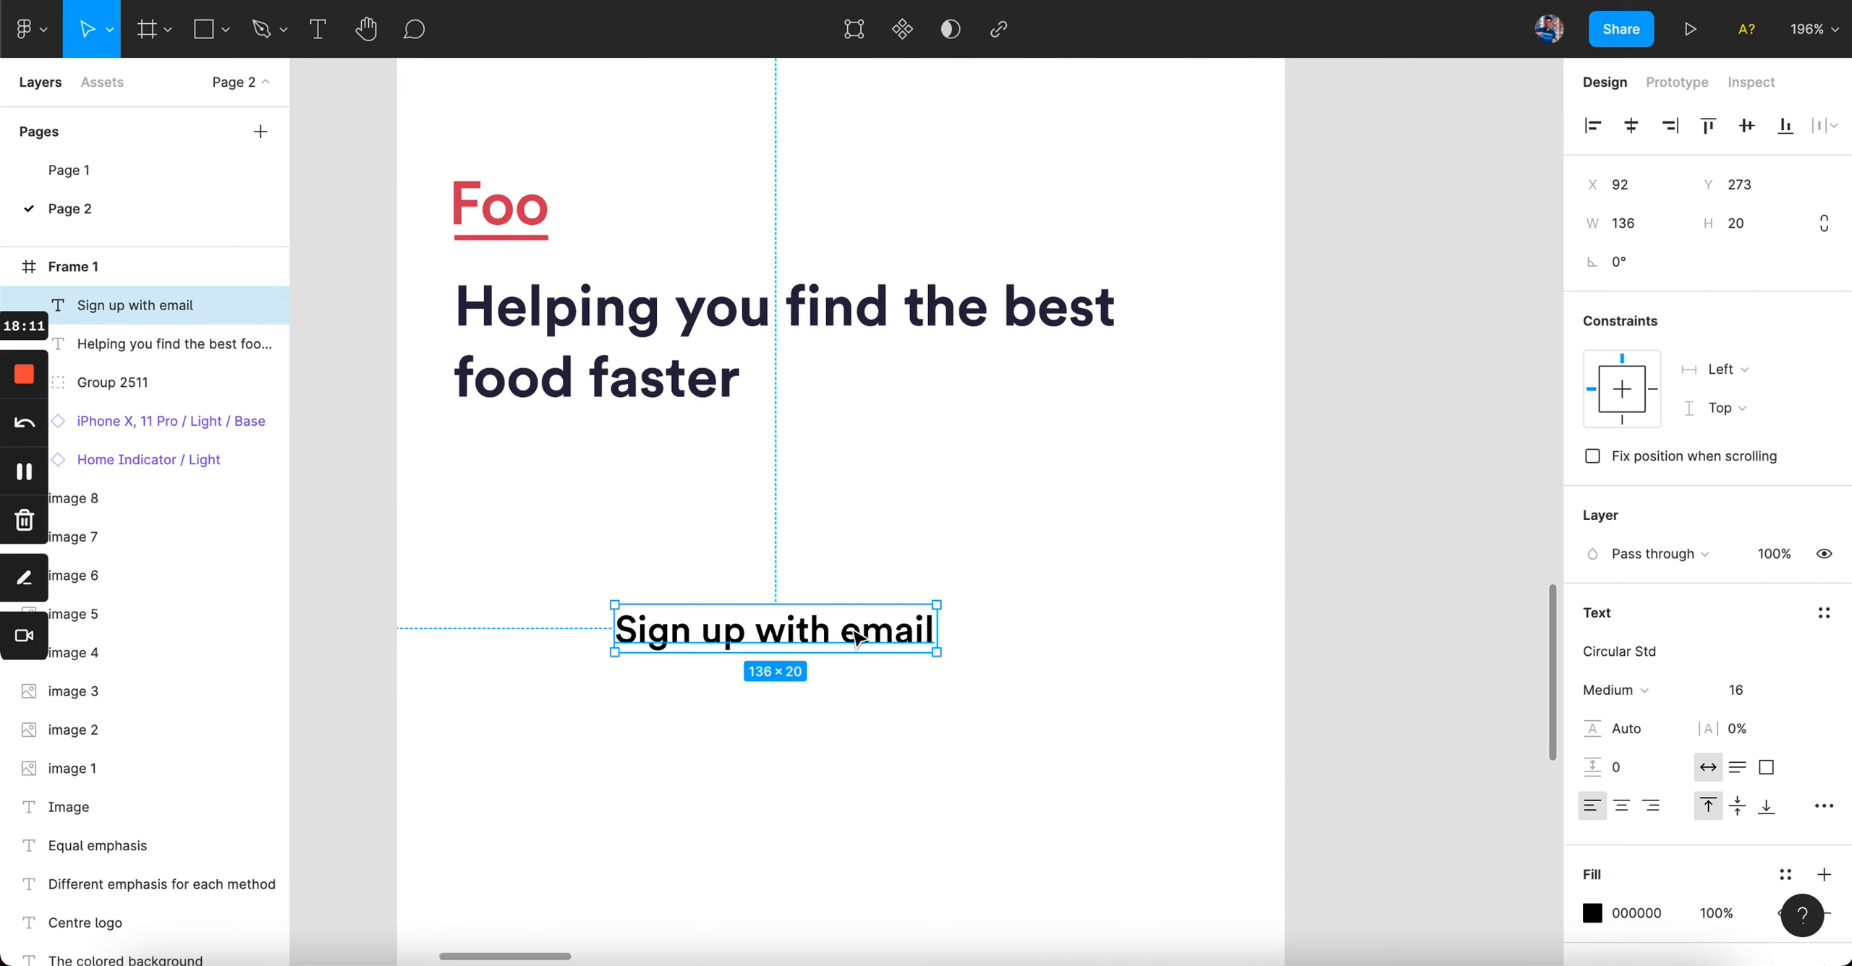
pyautogui.hotkey('shift', 'a')
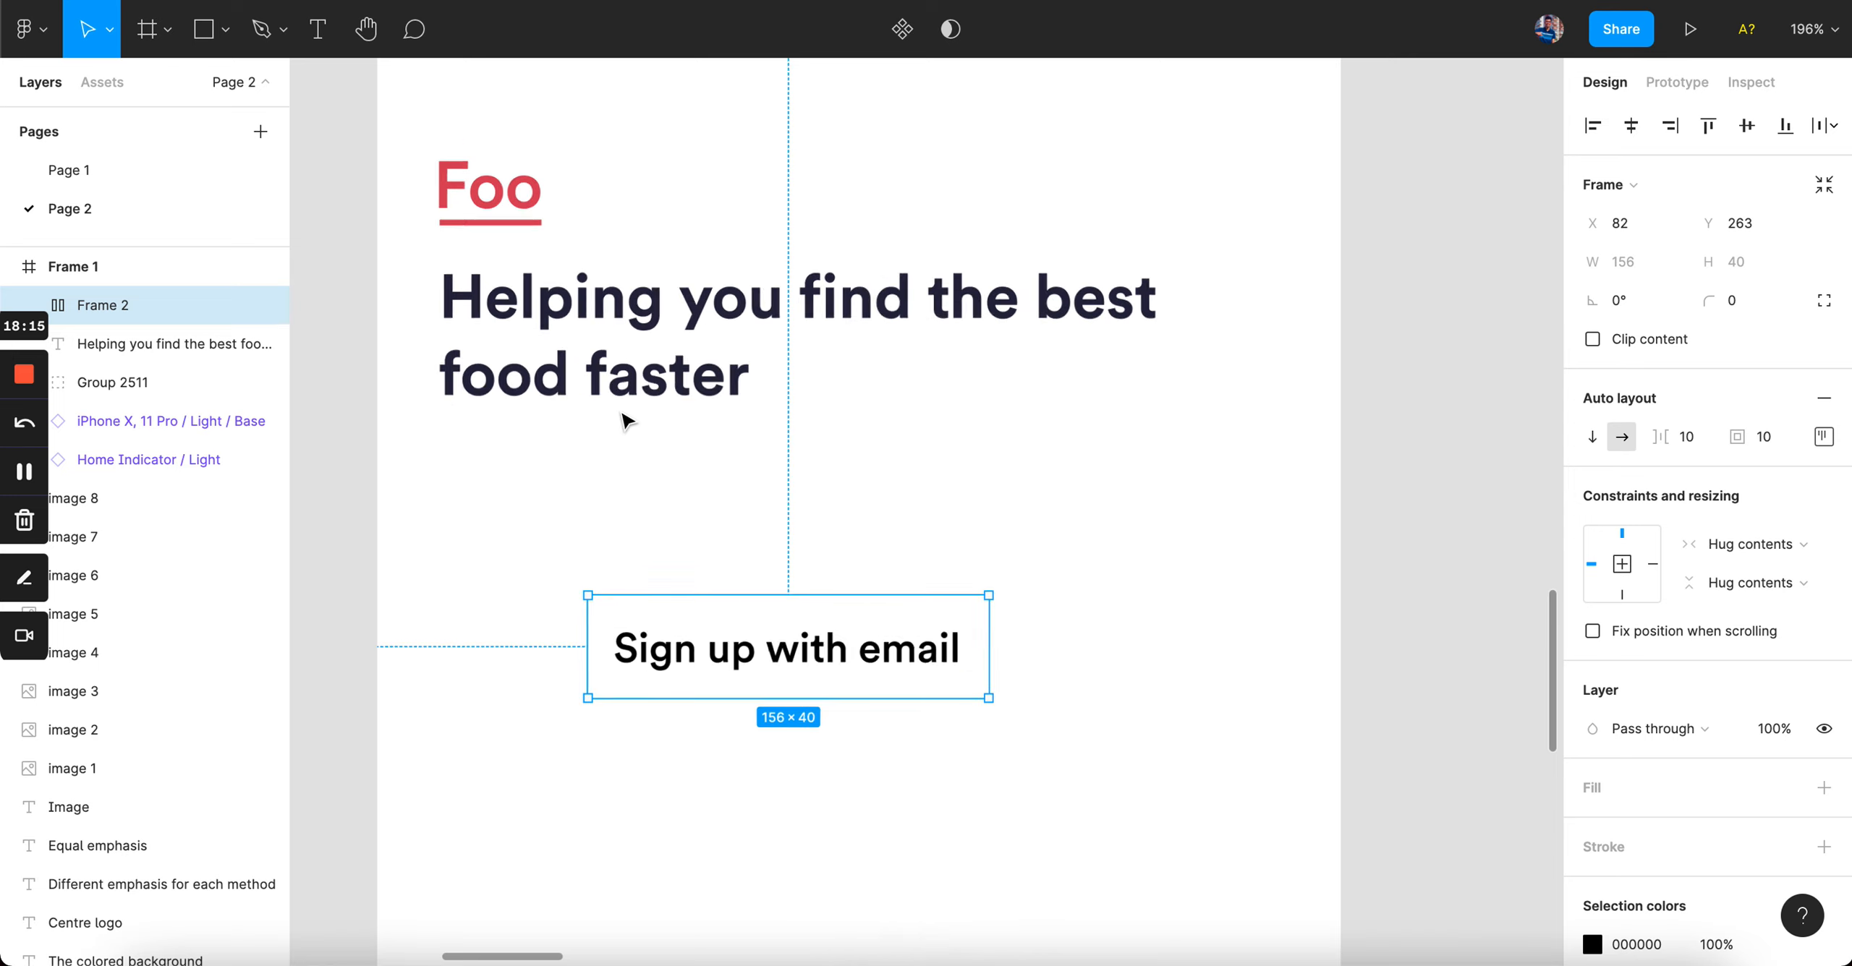
pyautogui.scroll(3, 622, 417)
pyautogui.press('i')
pyautogui.click(550, 371)
pyautogui.scroll(-3, 550, 372)
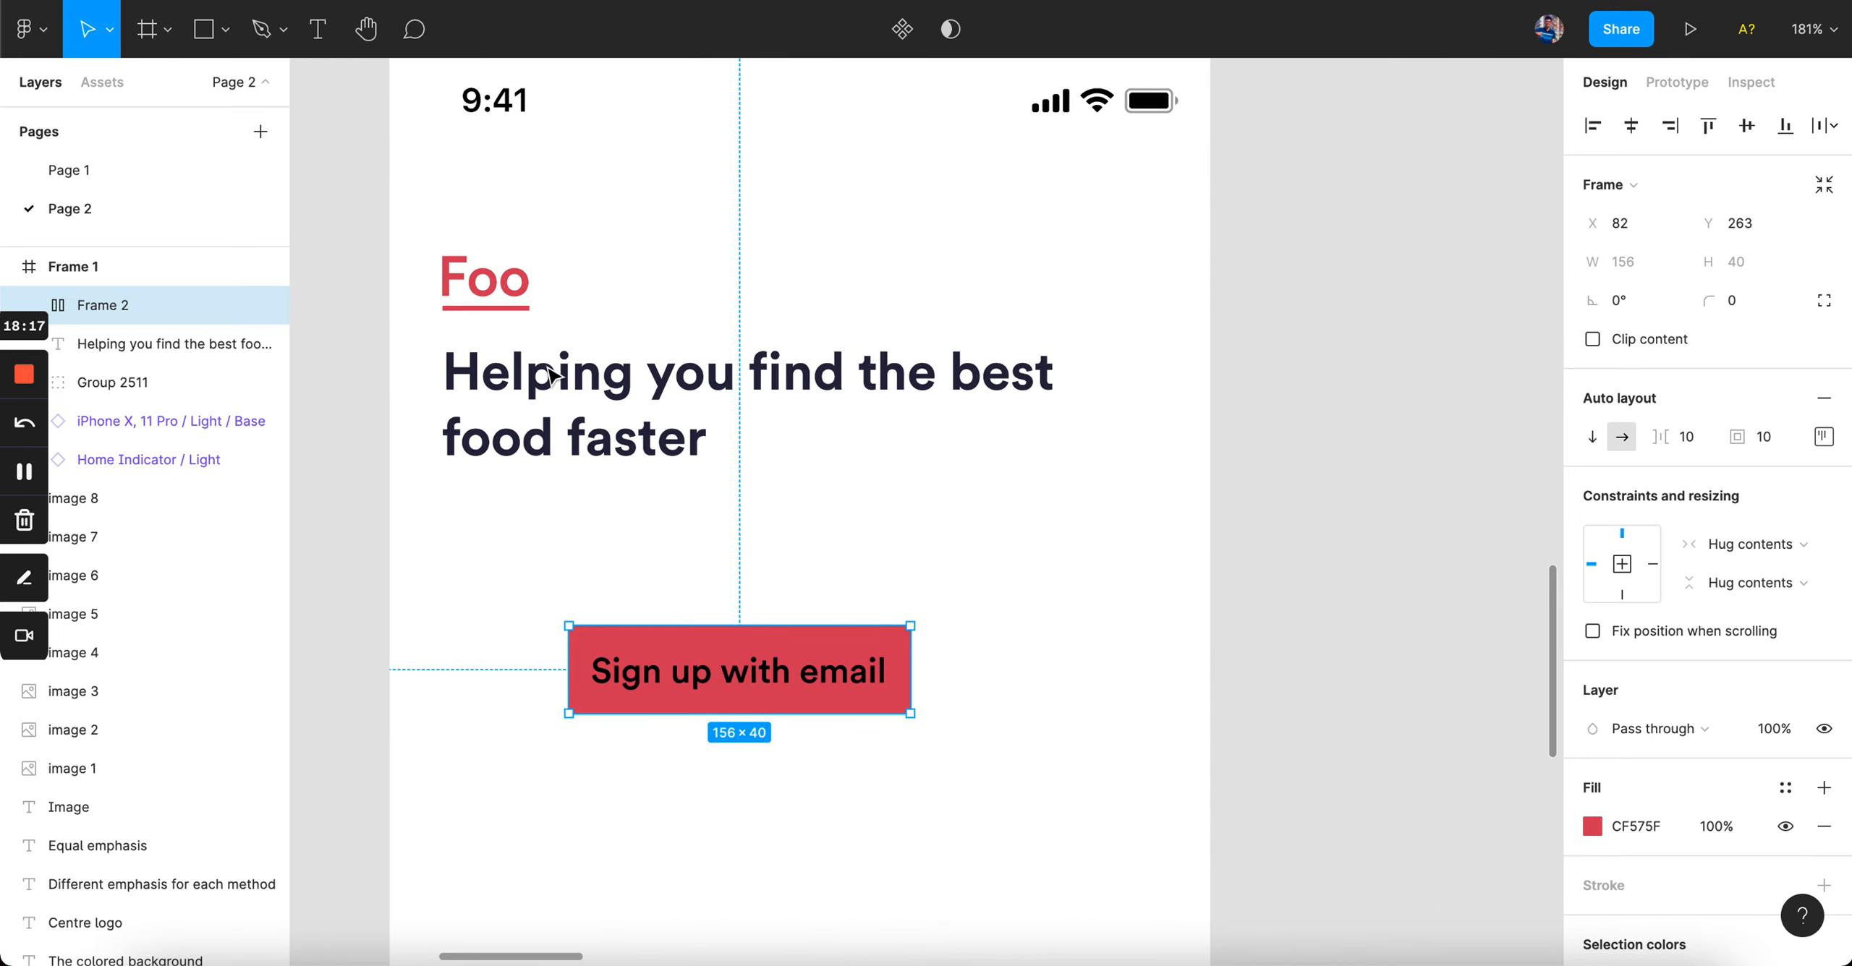
# - Change the "Sign up with email" button's label colour to white, FFFFFF
pyautogui.press('Return')
pyautogui.click(1595, 827)
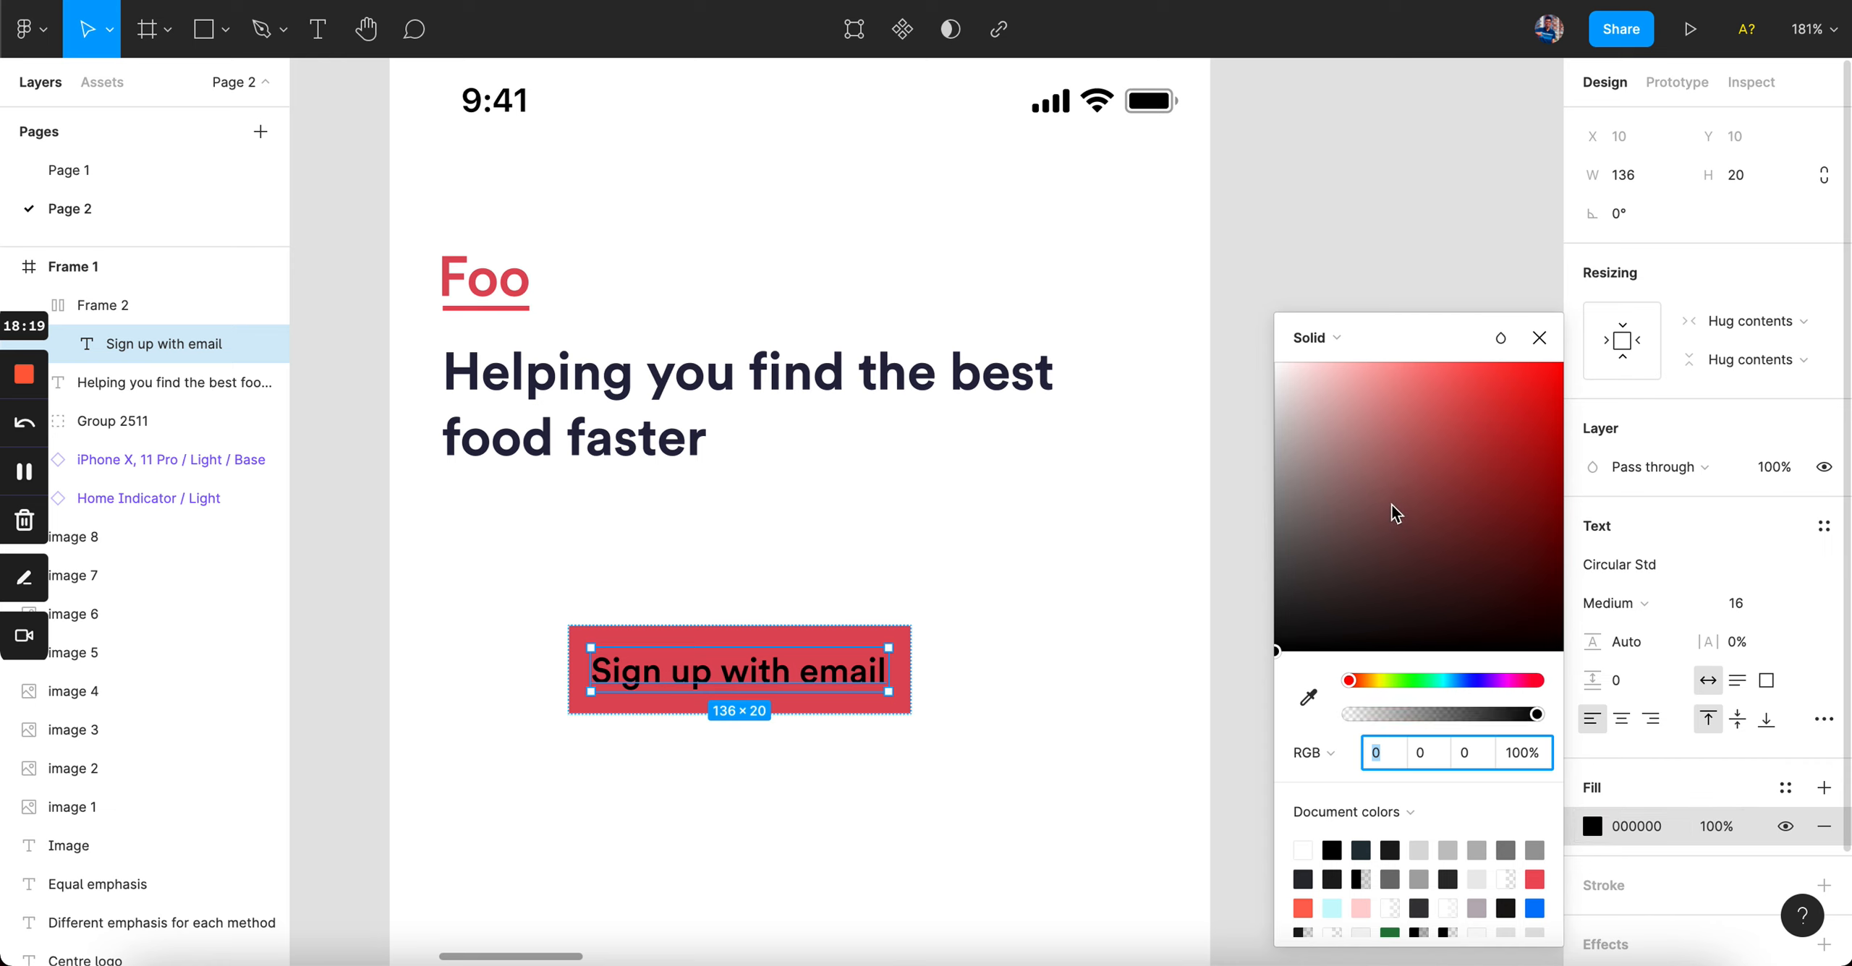
pyautogui.moveTo(1393, 511); pyautogui.dragTo(1260, 353)
pyautogui.click(1167, 576)
pyautogui.click(804, 694)
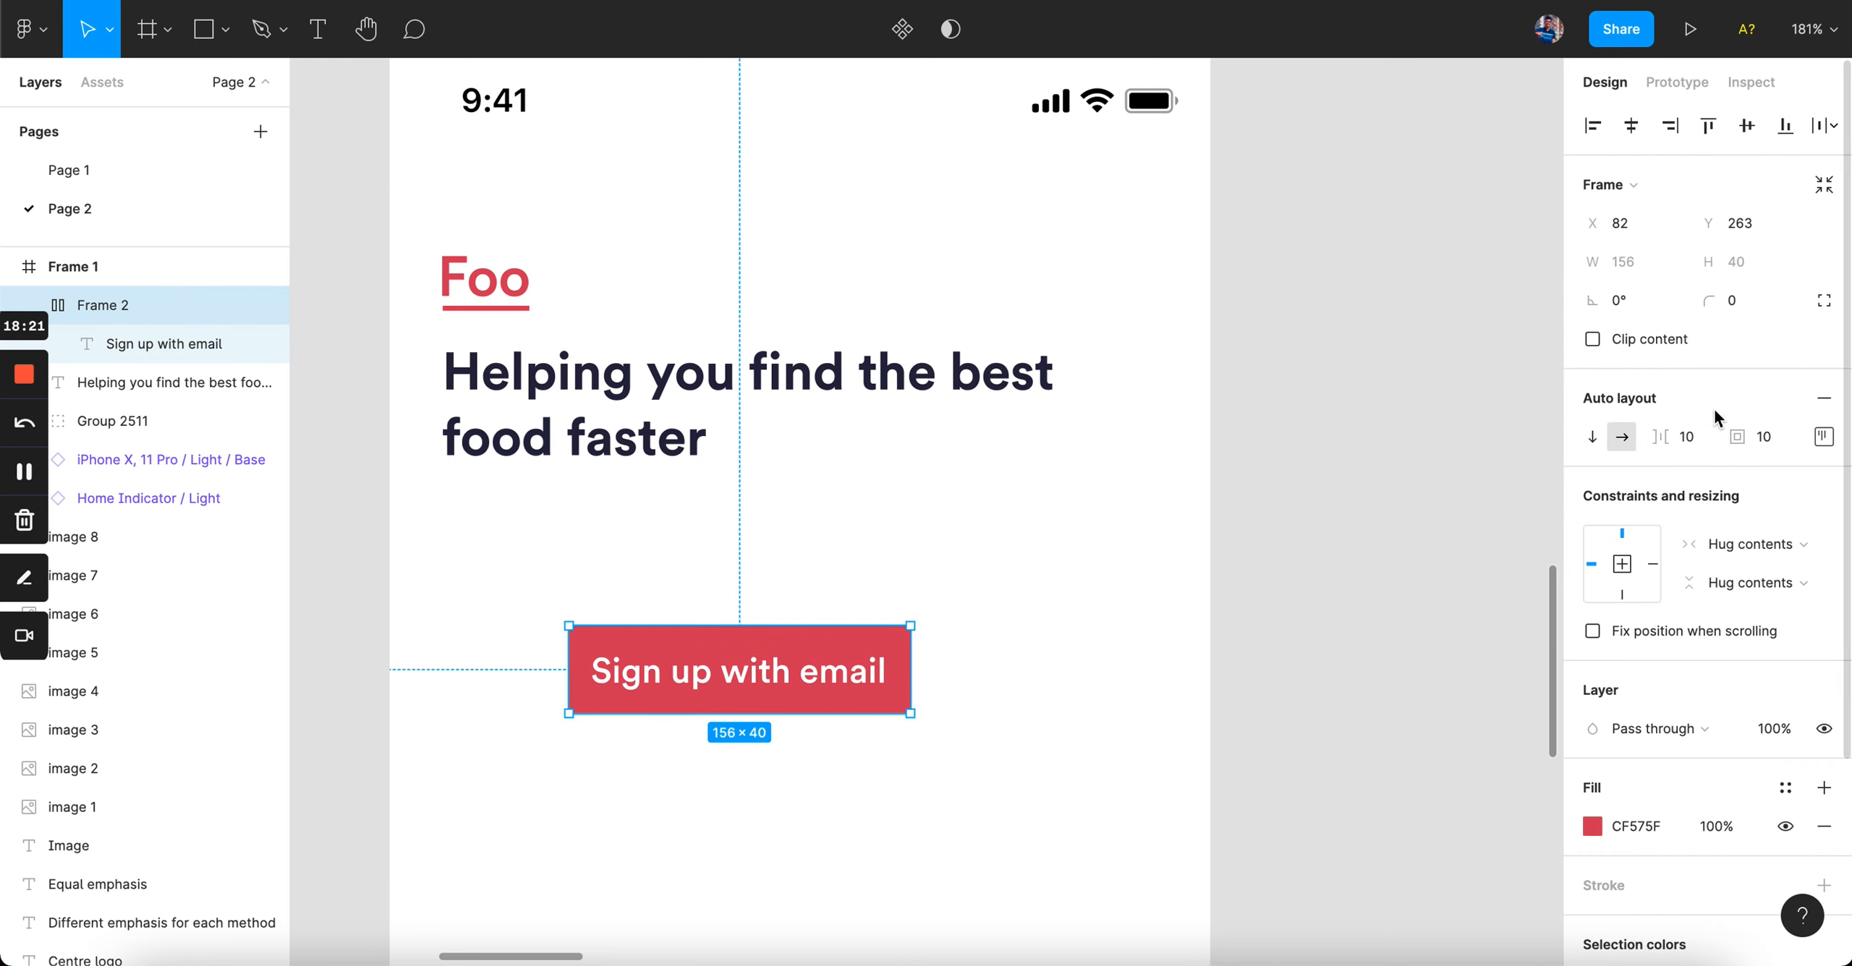
# - Examine the sign-up button proportions and label sizes in the Todoist, Drop, Notion, Farfetch and Nike references
pyautogui.scroll(-5, 1133, 513)
pyautogui.scroll(5, 1025, 550)
pyautogui.scroll(5, 1020, 477)
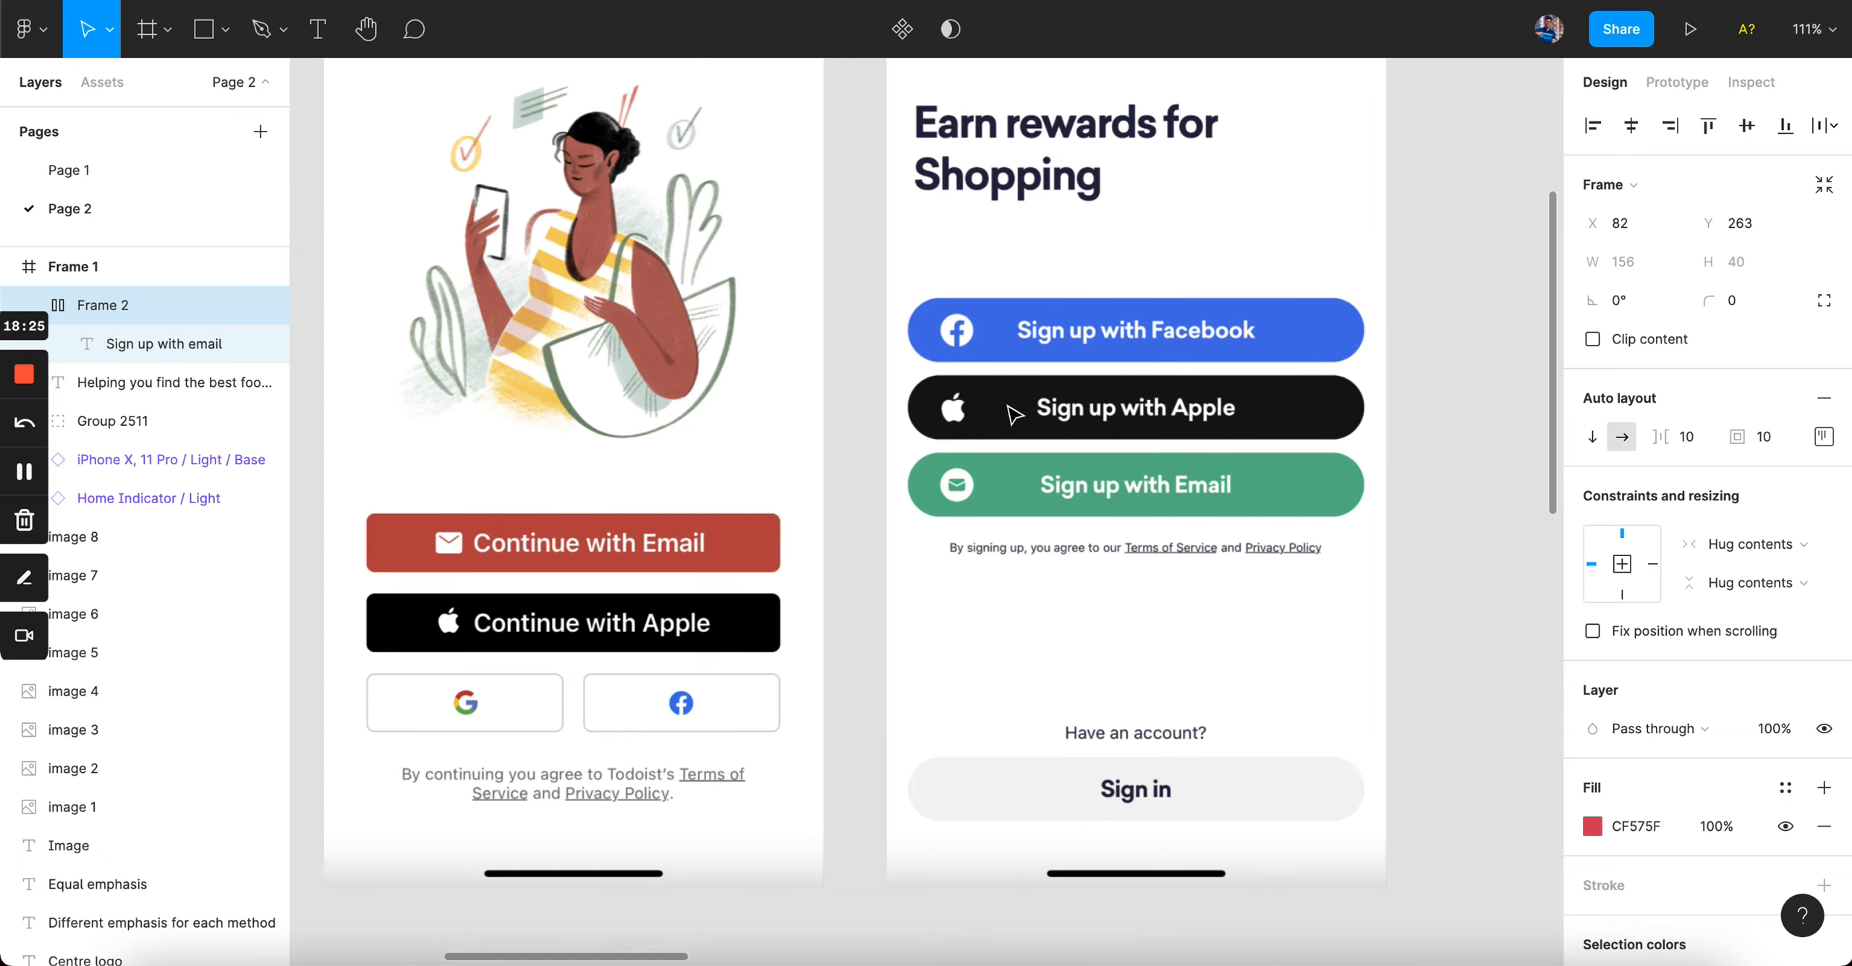
pyautogui.scroll(-3, 1012, 412)
pyautogui.hscroll(10, 1013, 413)
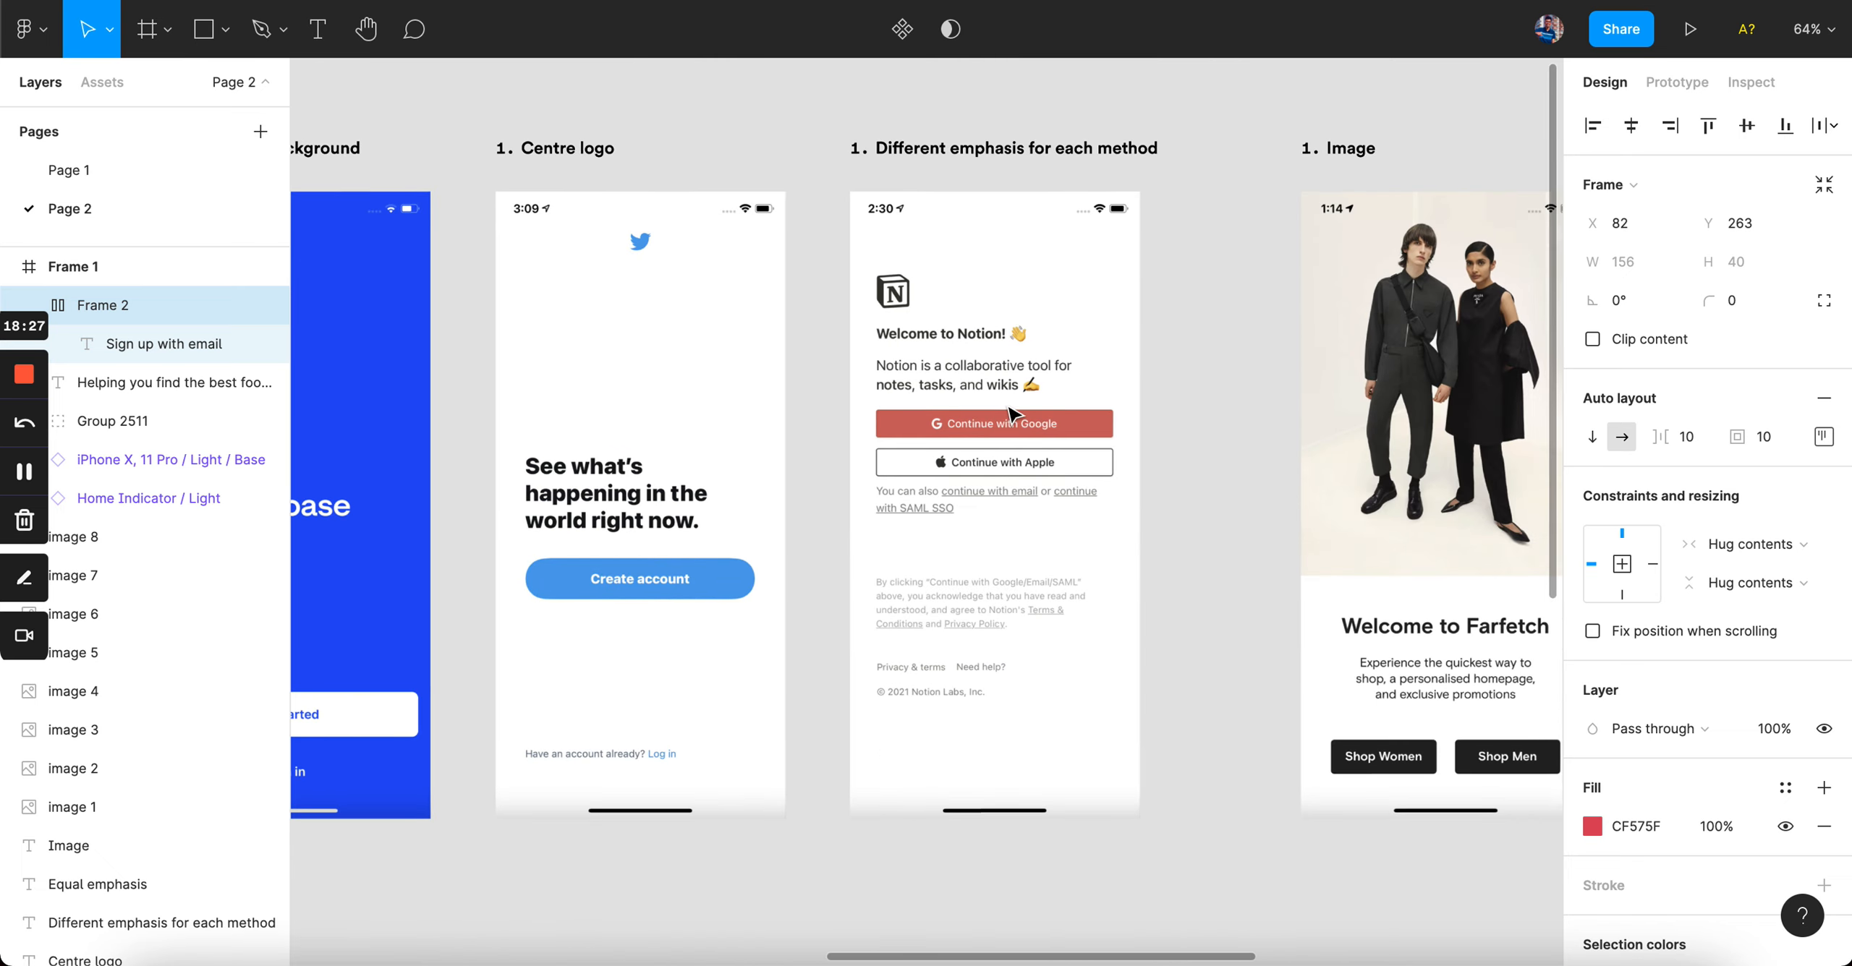
pyautogui.hscroll(-2, 1011, 414)
pyautogui.hscroll(10, 1010, 414)
pyautogui.scroll(-2, 1013, 413)
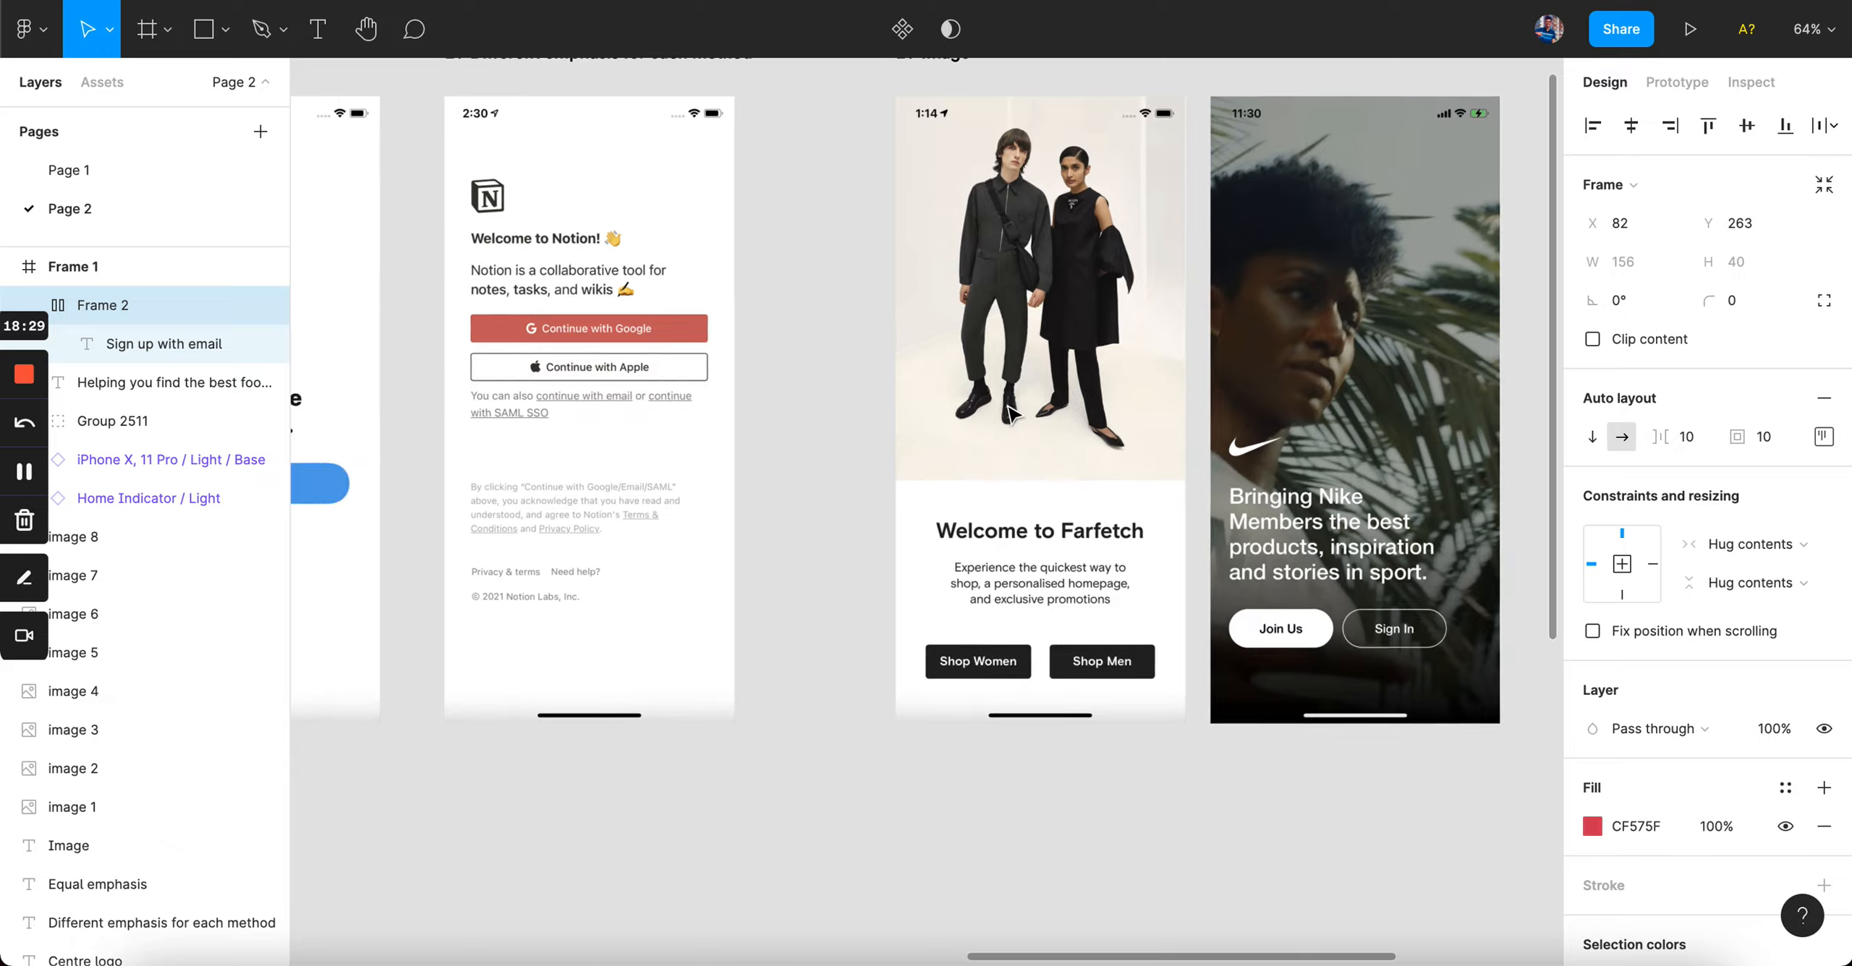
pyautogui.hscroll(5, 1010, 413)
pyautogui.hscroll(-10, 1011, 413)
pyautogui.scroll(-3, 1013, 415)
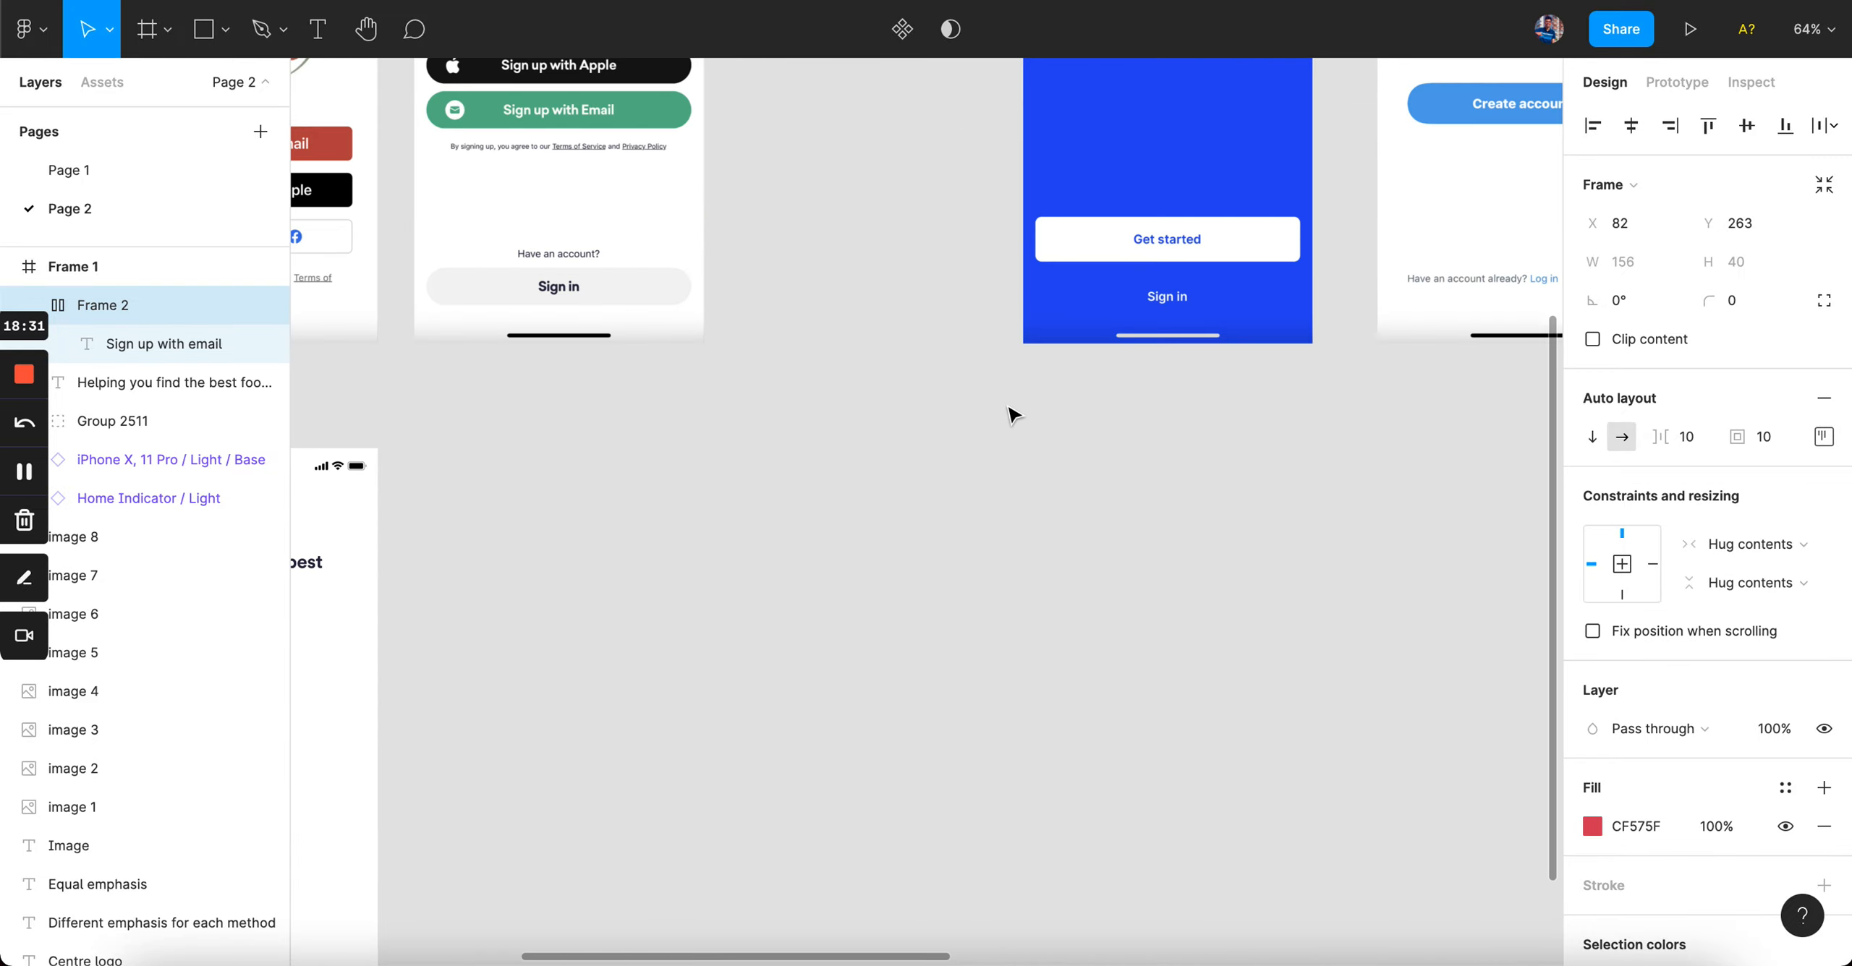
pyautogui.hscroll(-5, 1012, 414)
pyautogui.scroll(-3, 868, 470)
pyautogui.scroll(5, 714, 533)
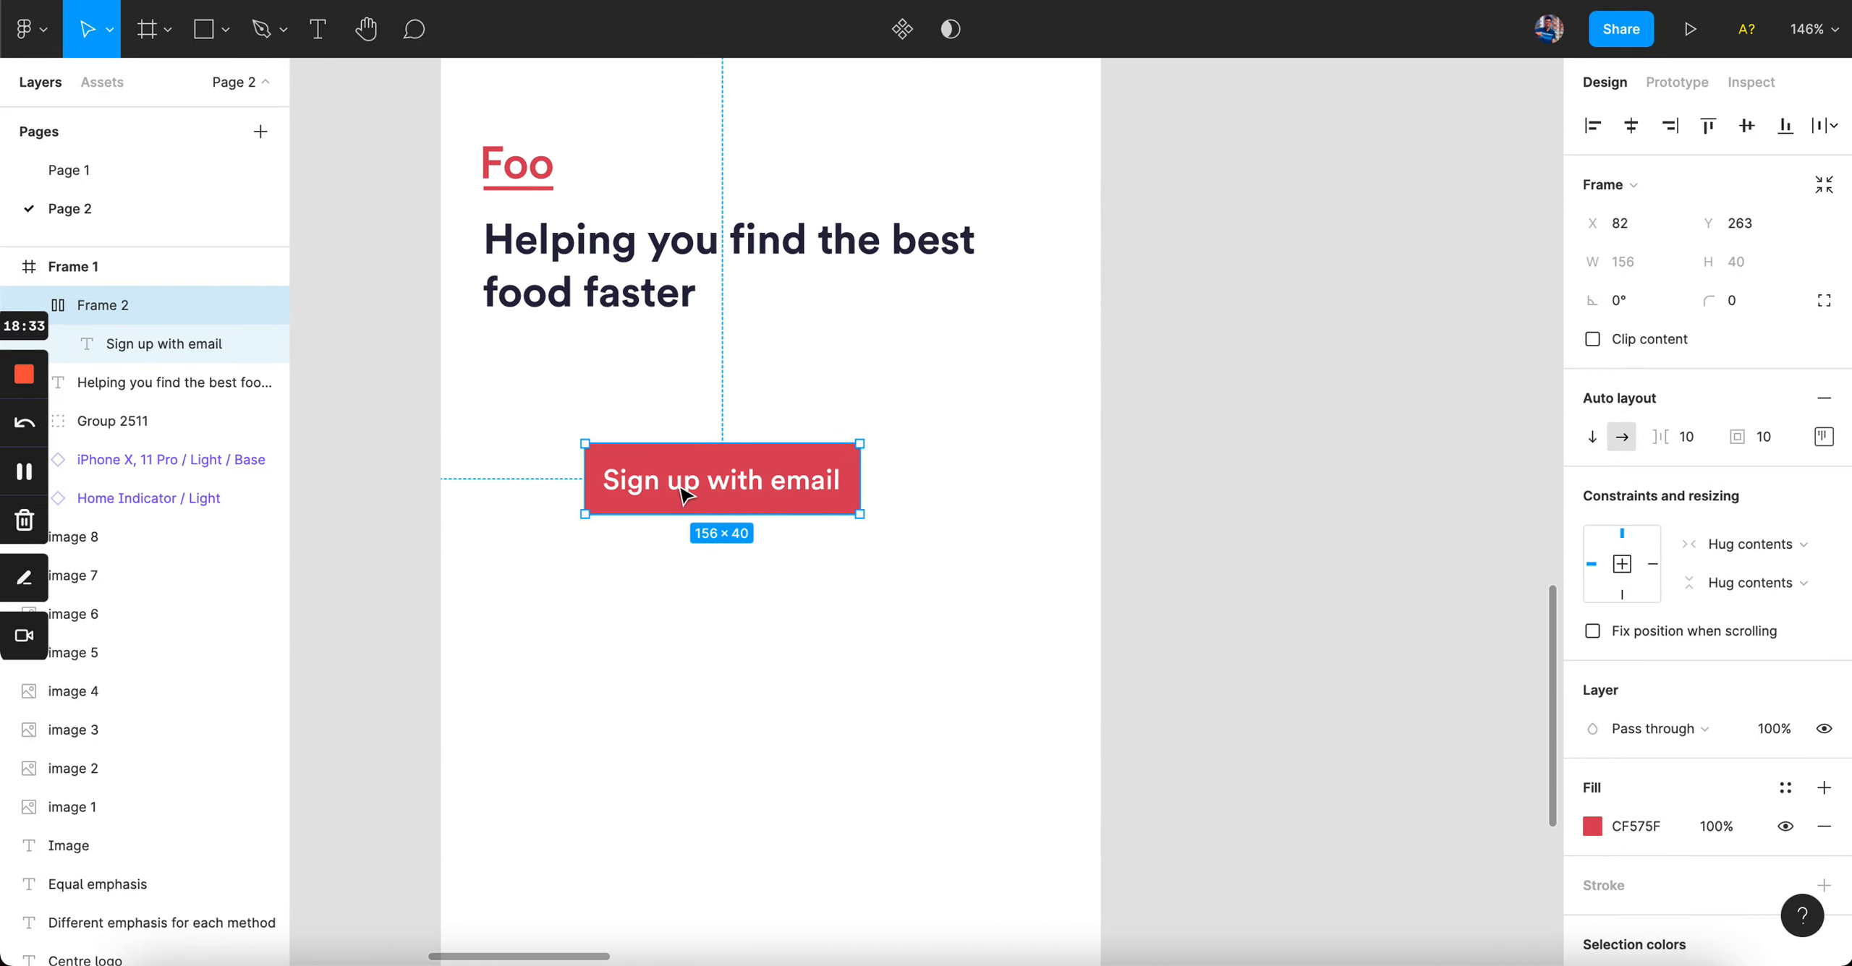
# - Set the font size of the "Sign up with email" button's label to 14
pyautogui.doubleClick(845, 501)
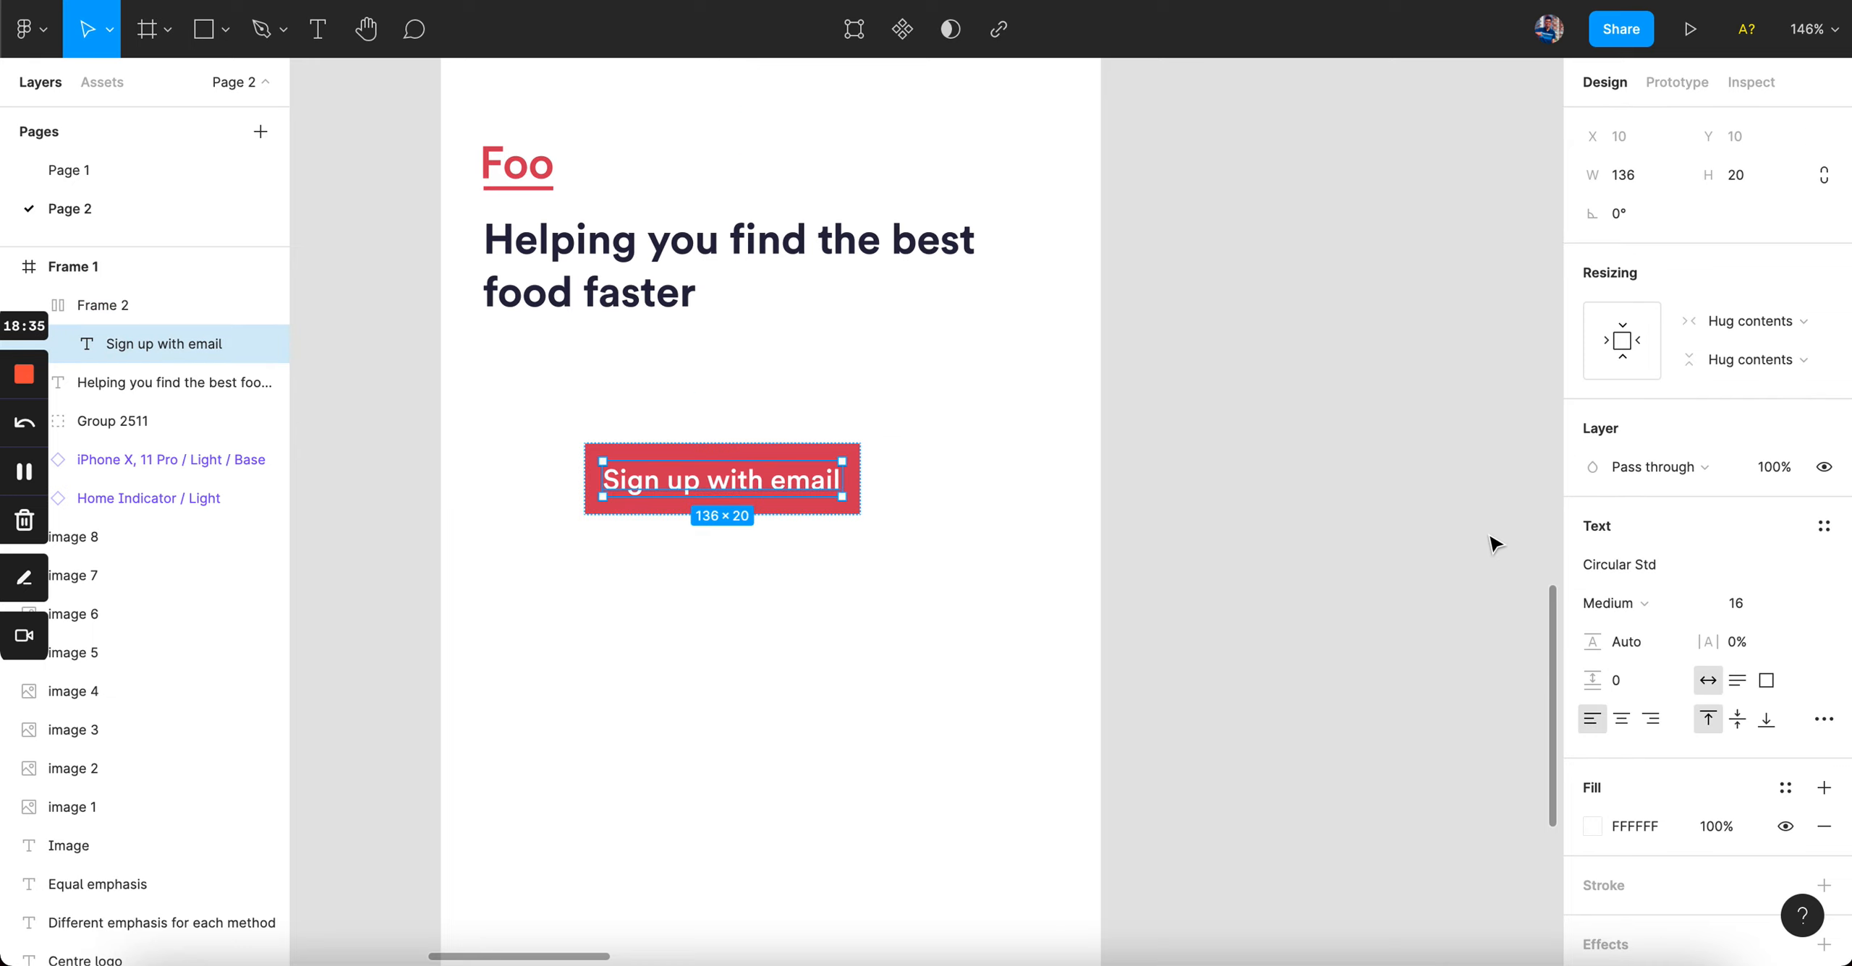
pyautogui.click(1750, 603)
pyautogui.write('14')
pyautogui.press('Return')
pyautogui.click(1468, 566)
pyautogui.scroll(-4, 1294, 527)
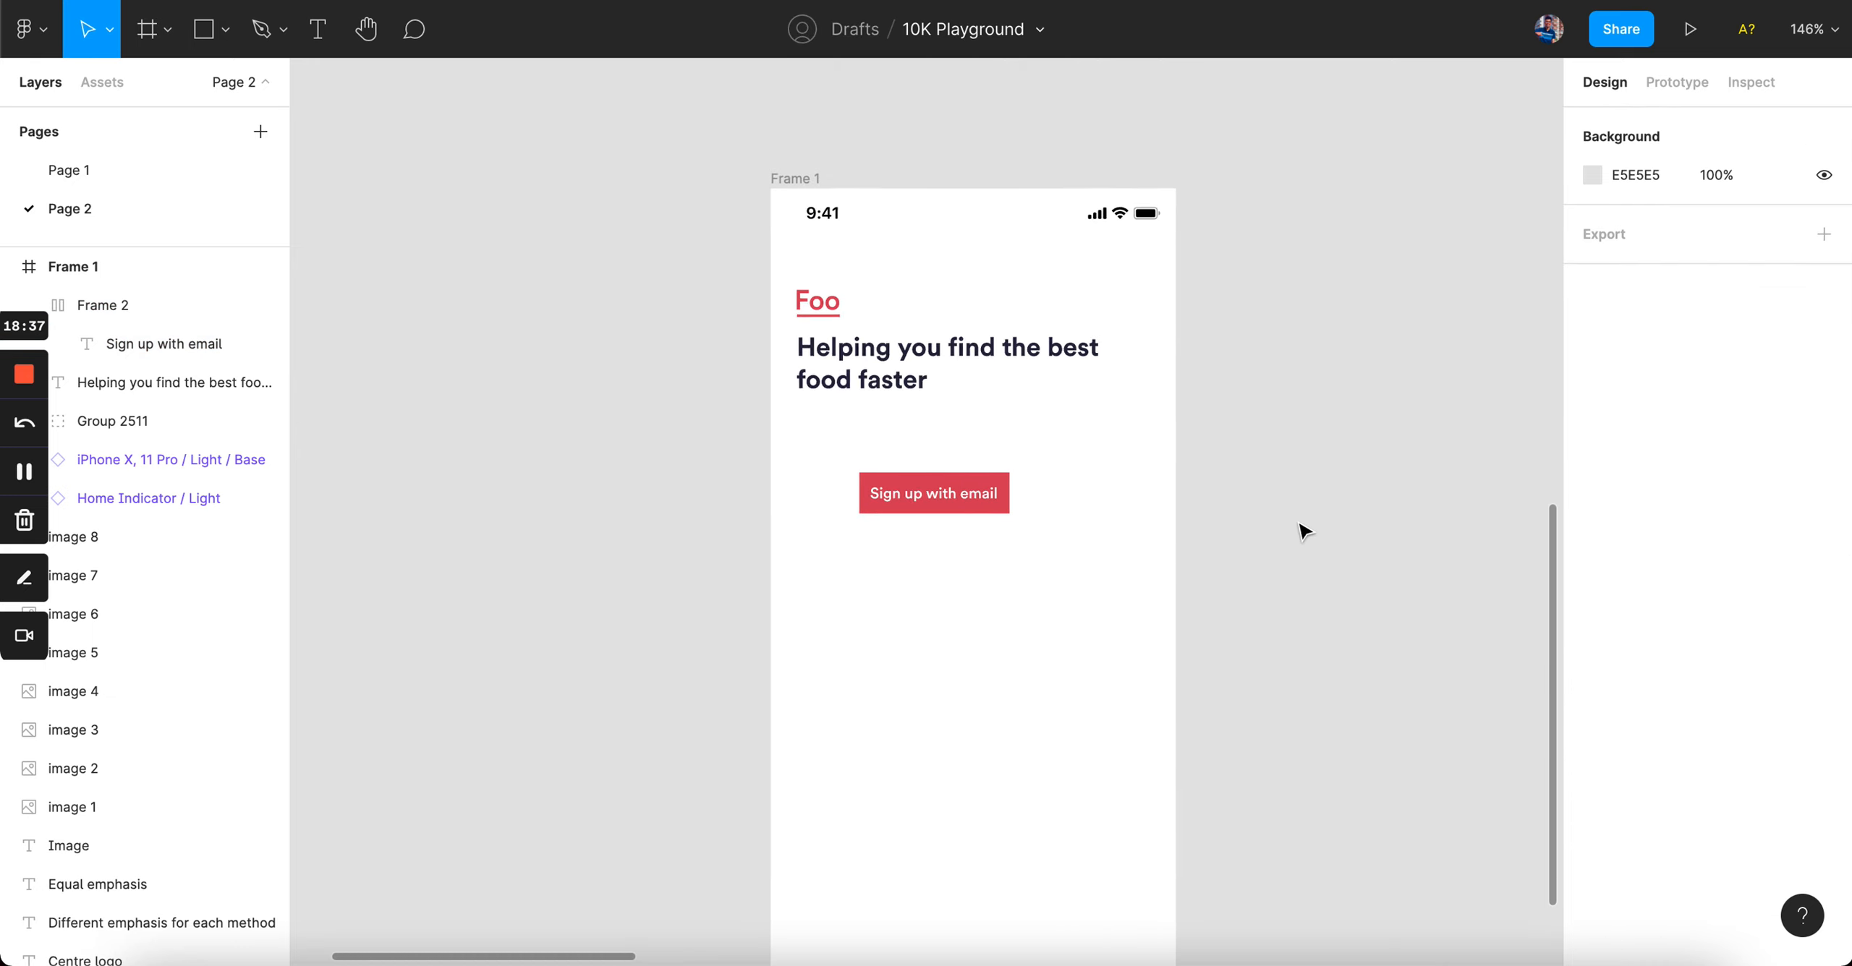
pyautogui.scroll(5, 1092, 491)
# - Centre the email button's content in its auto layout and move the button to X 24, aligned with the tagline's left edge
pyautogui.click(845, 450)
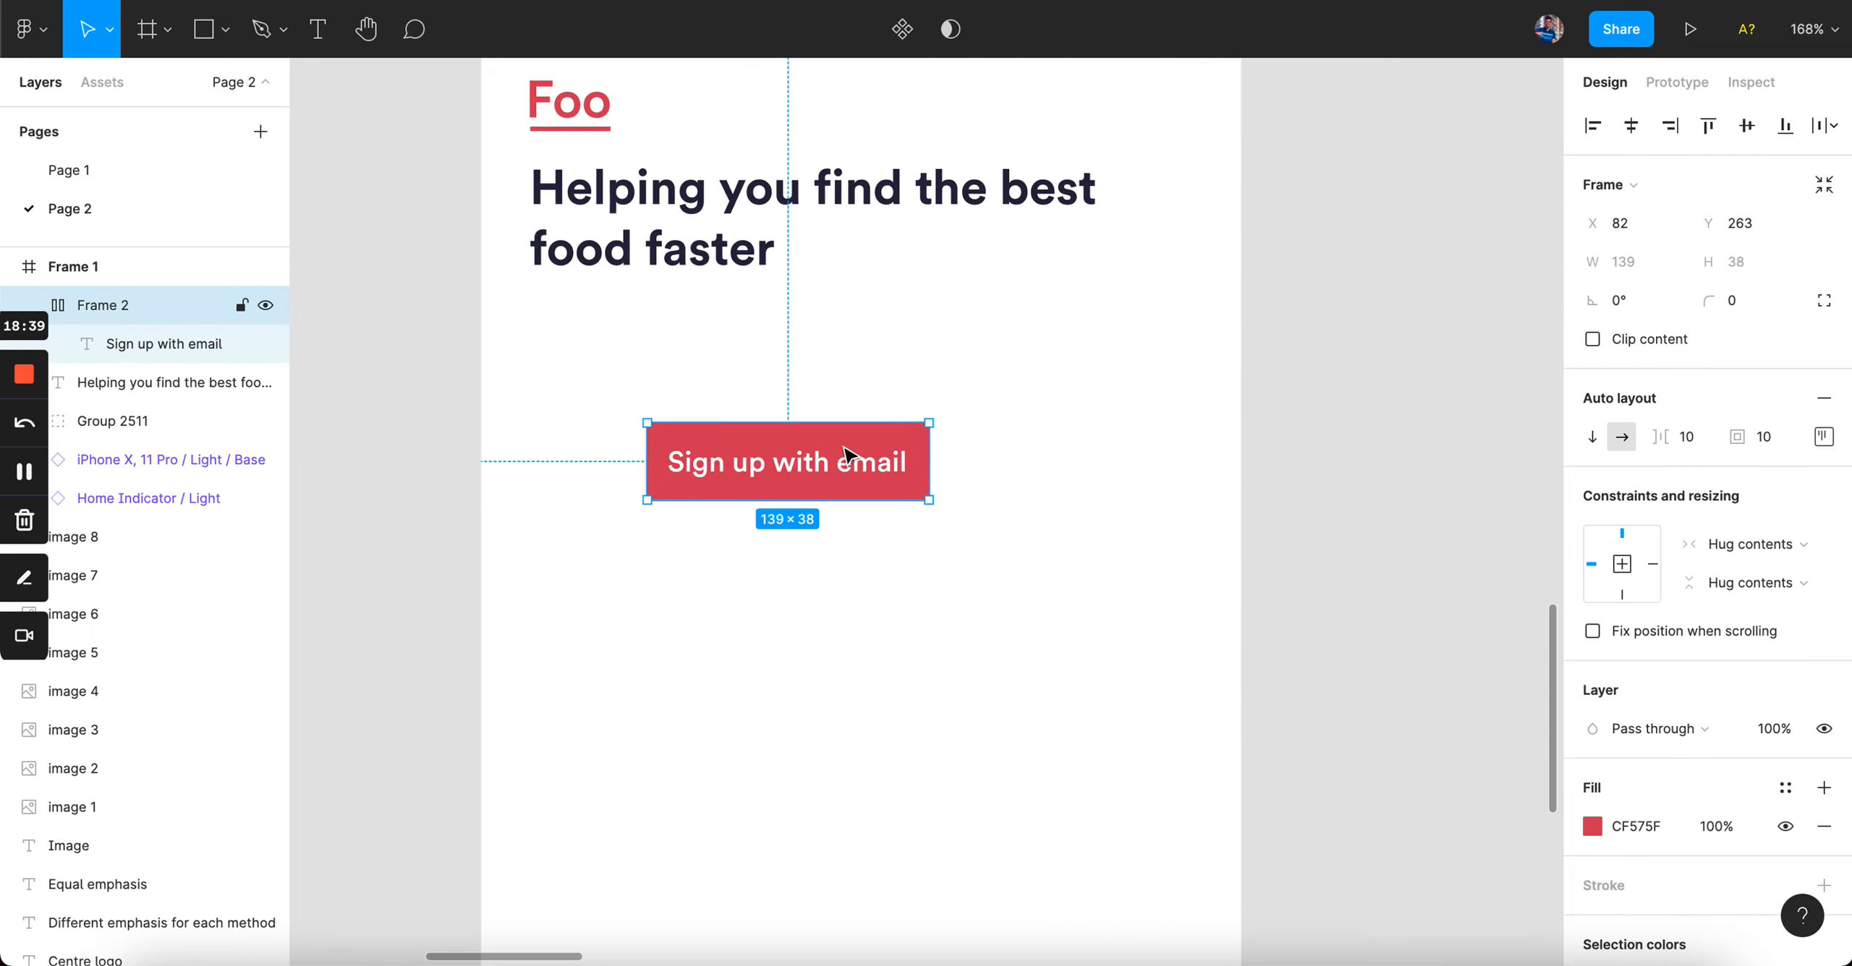
pyautogui.scroll(-1, 845, 456)
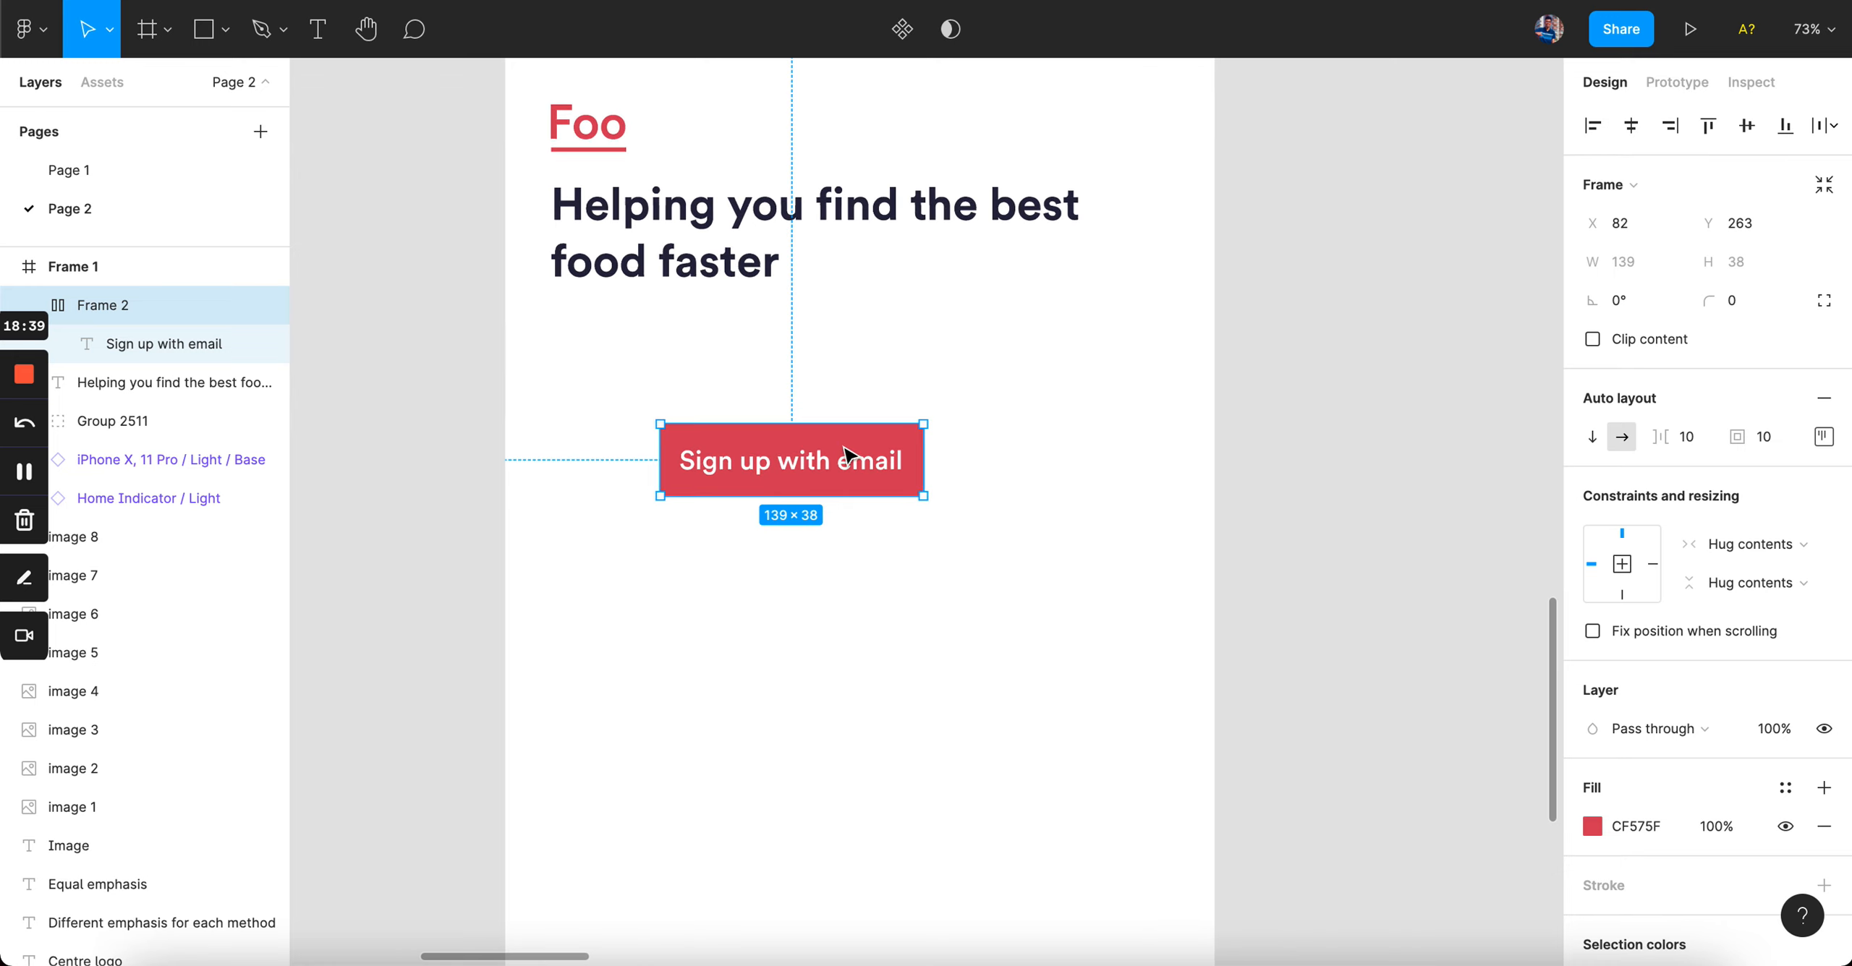
pyautogui.click(1822, 442)
pyautogui.click(1741, 539)
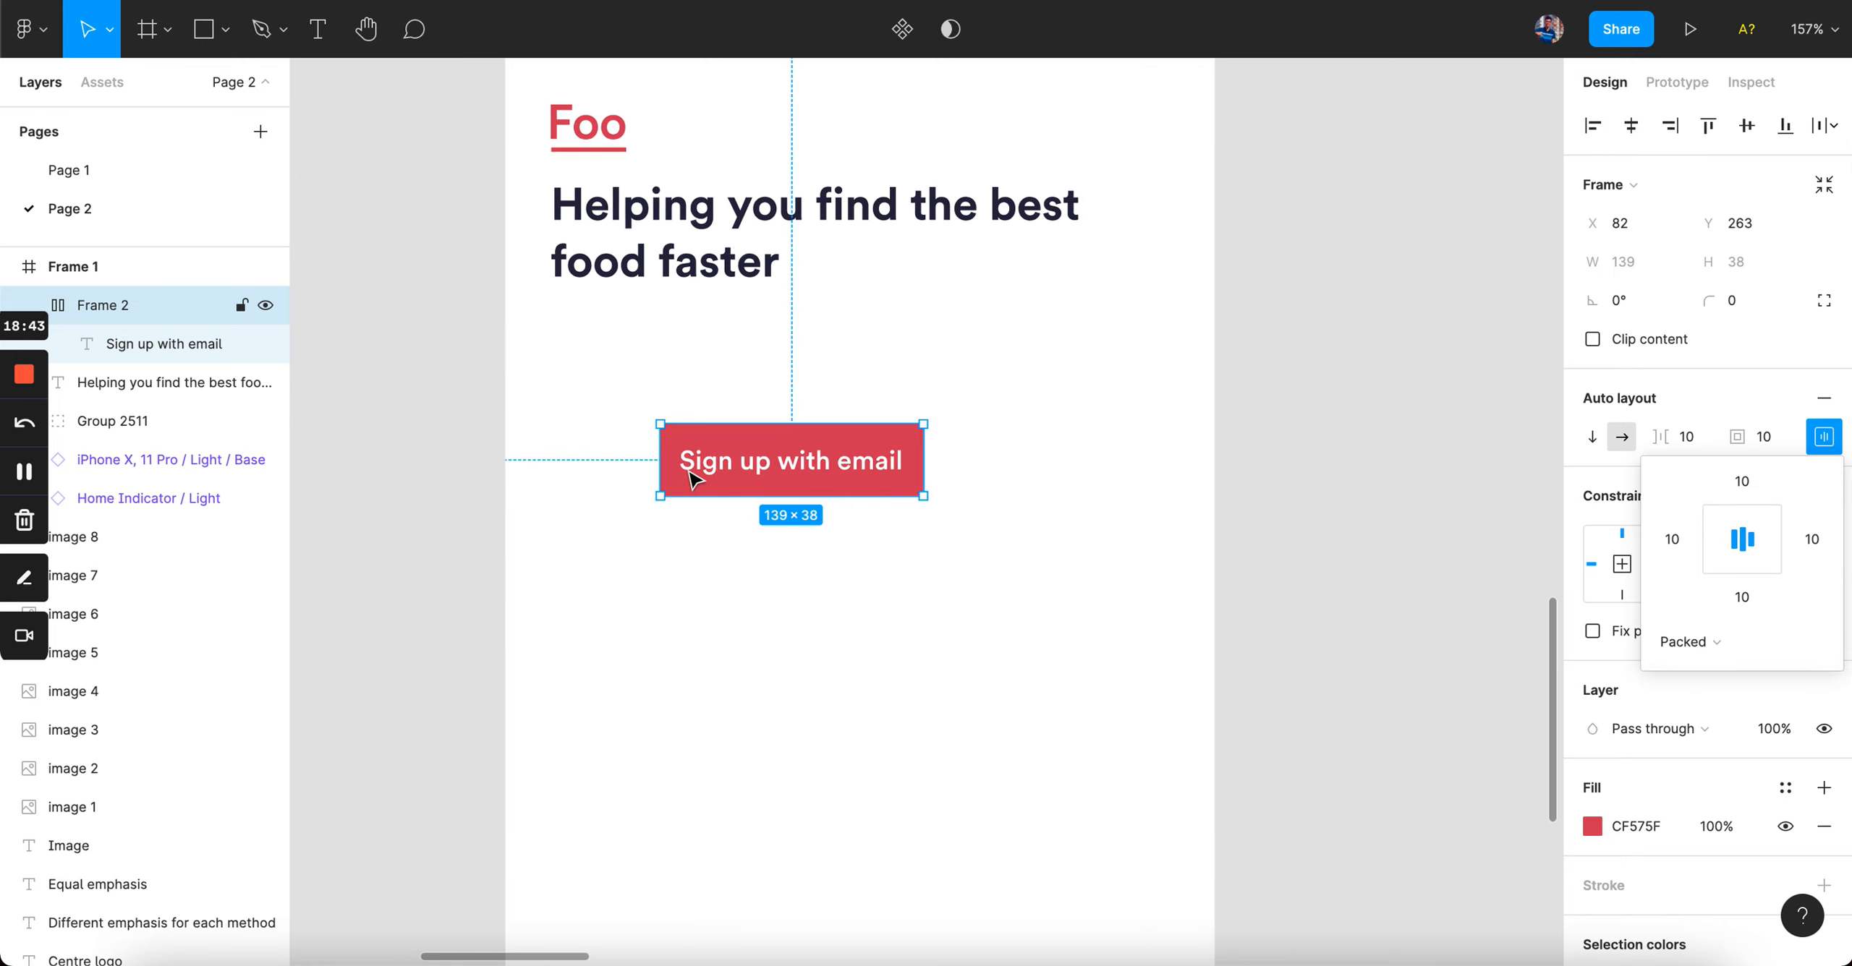
pyautogui.moveTo(690, 477); pyautogui.dragTo(581, 476)
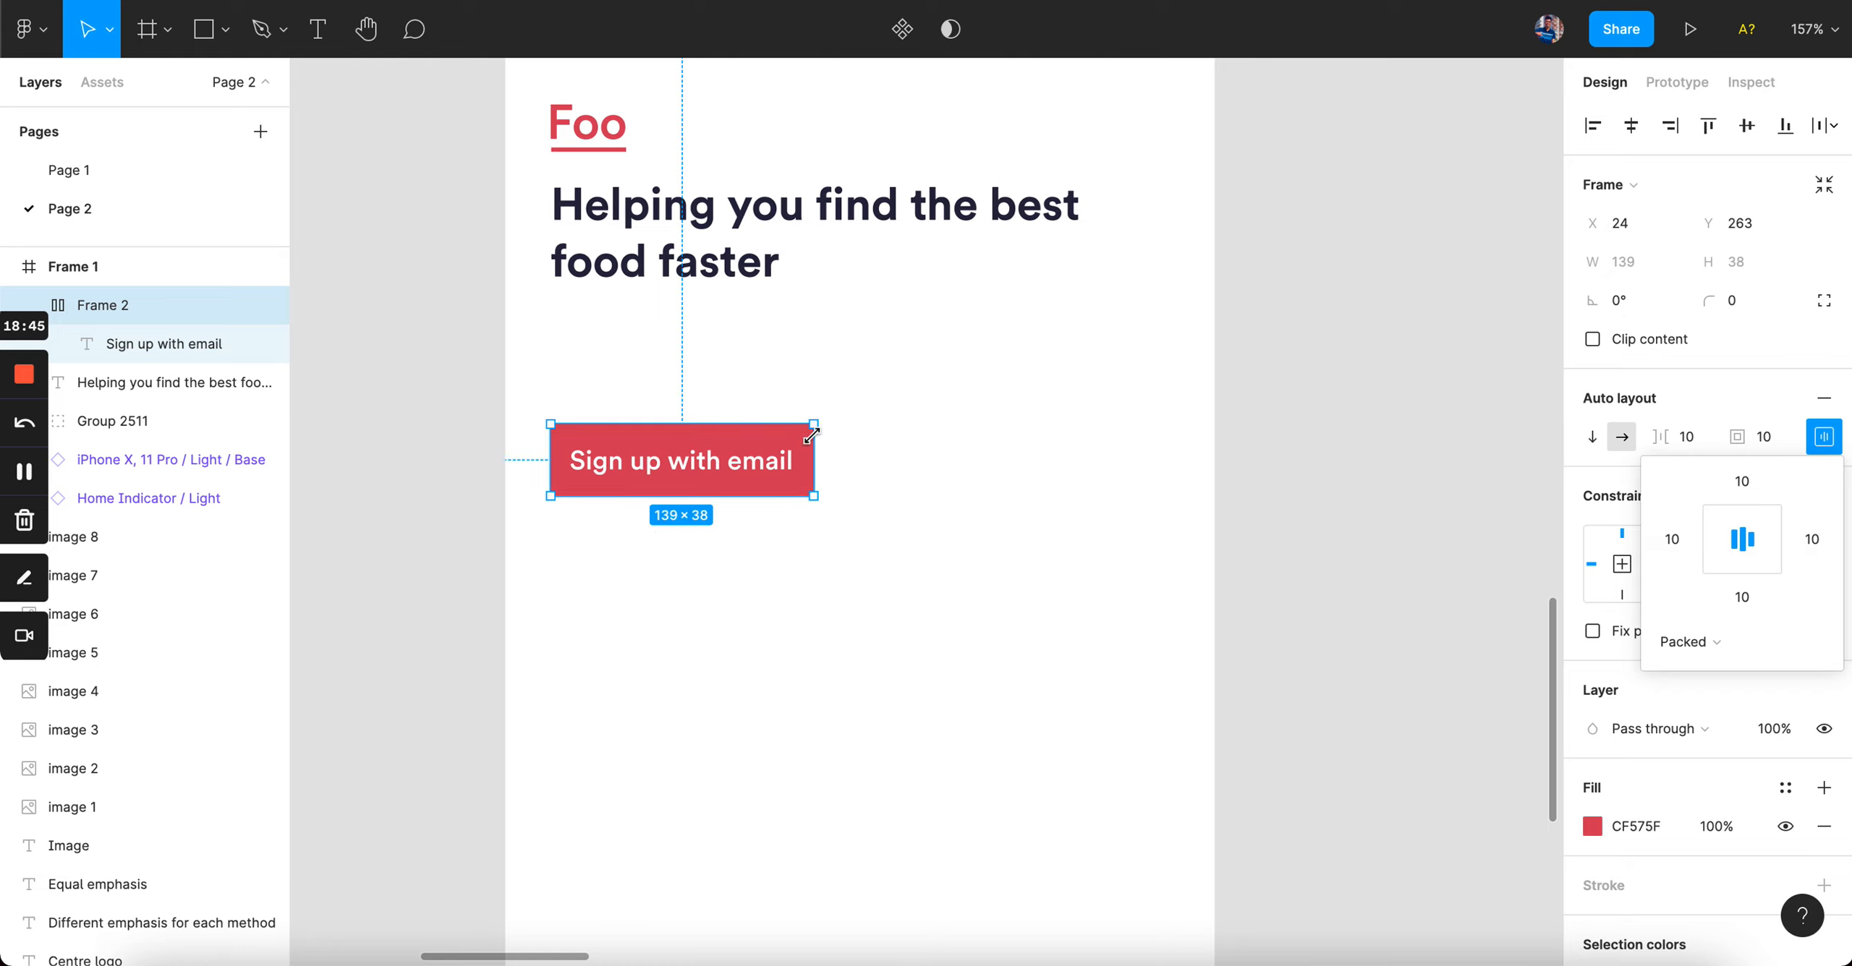
# - Widen the "Sign up with email" button to 327 px so it leaves a 24 px margin on both sides of the frame
pyautogui.moveTo(814, 458); pyautogui.dragTo(1217, 469)
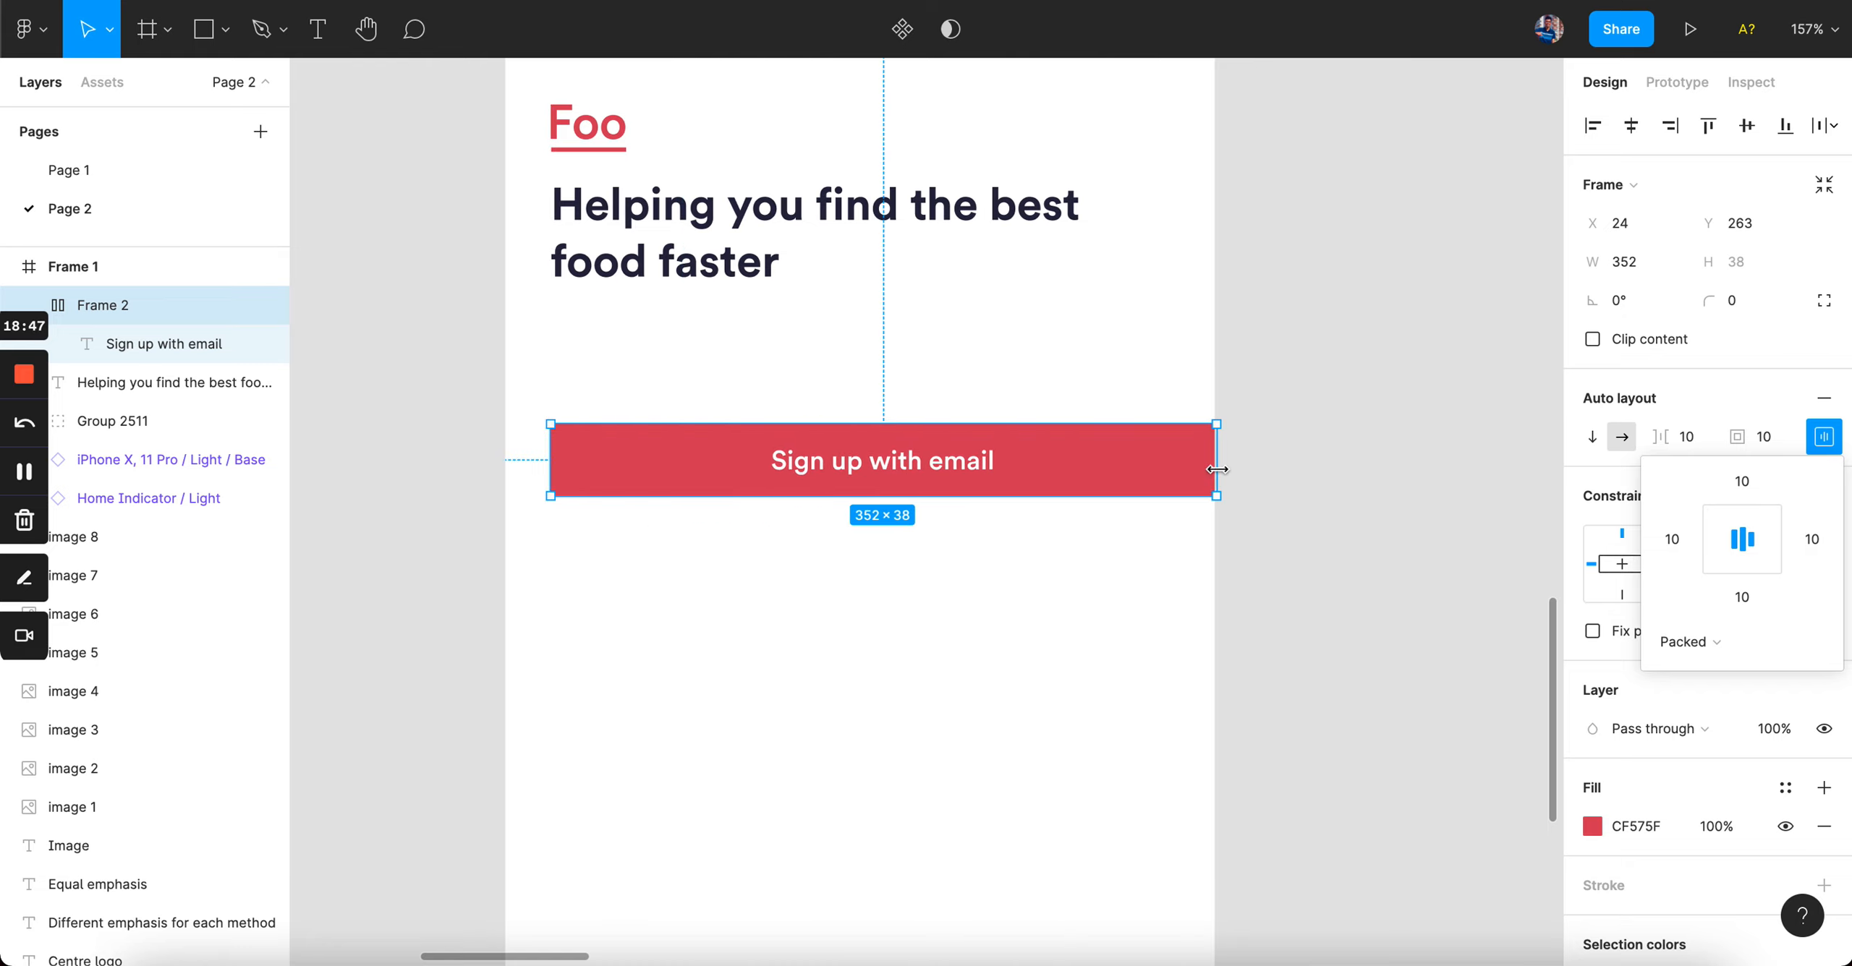
pyautogui.press('shift+super+Left')
pyautogui.press('shift+super+Left')
pyautogui.press('super+Left')
pyautogui.press('super+Left')
pyautogui.press('super+Left')
pyautogui.press('super+Left')
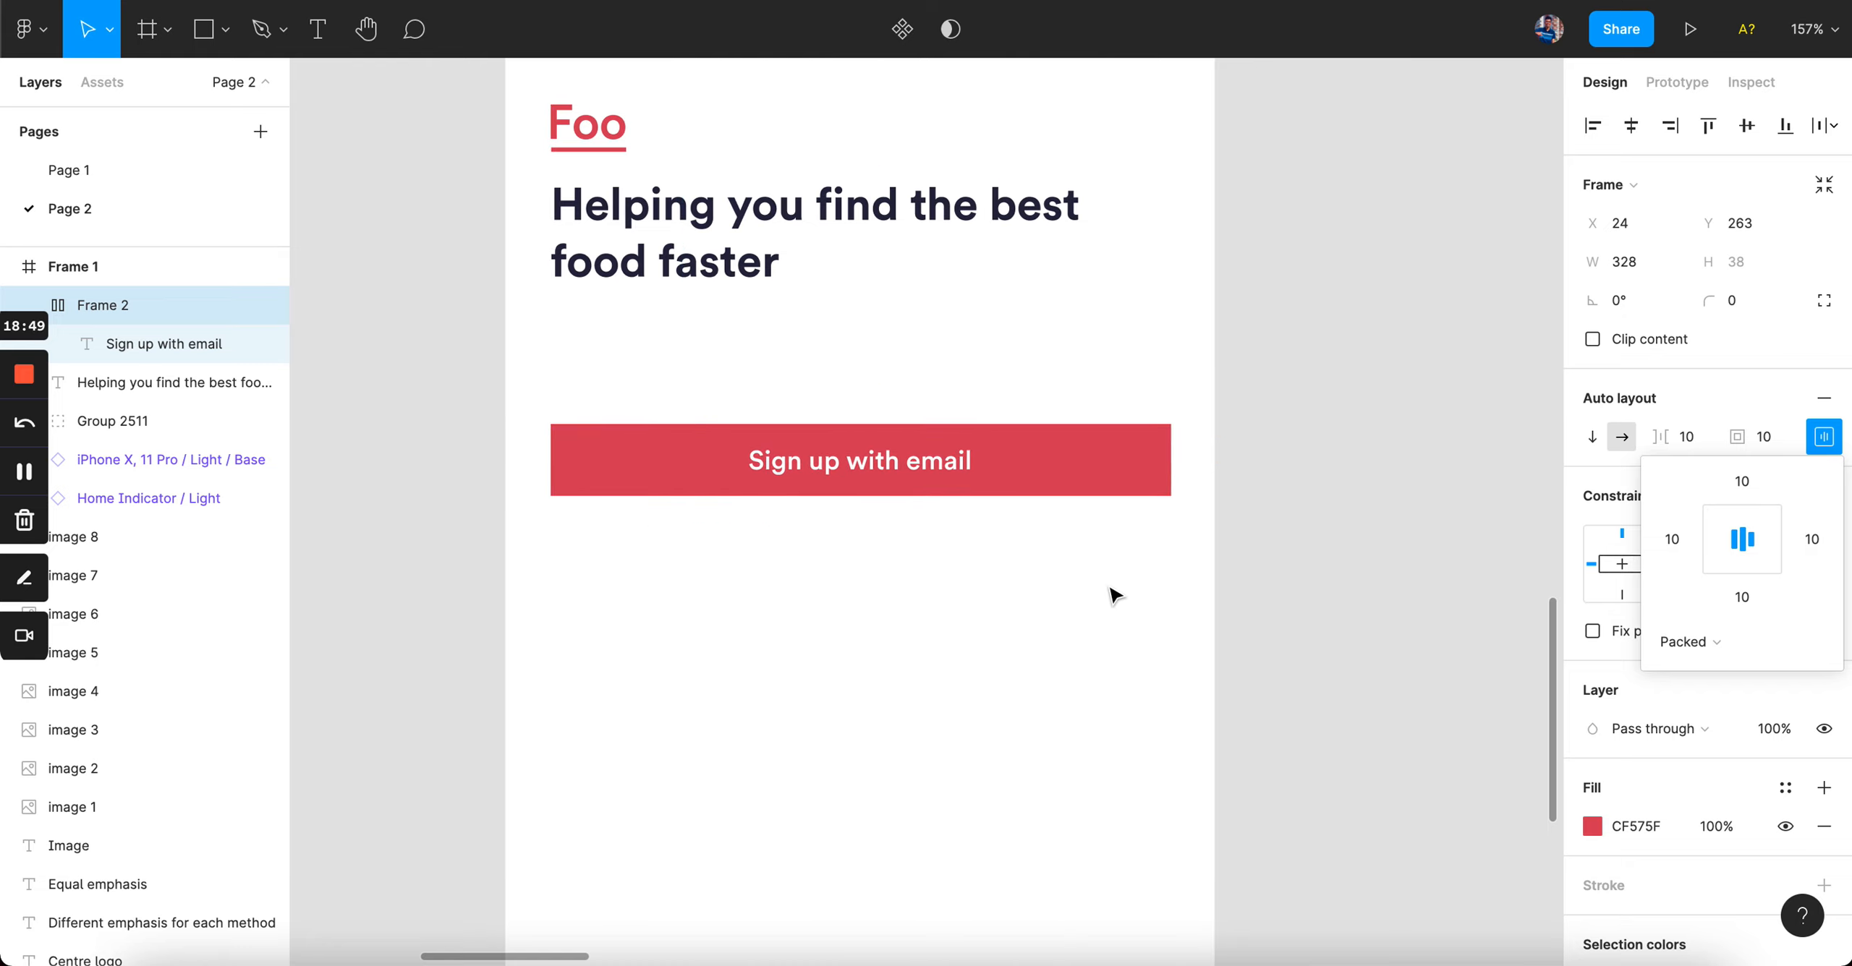
pyautogui.press('super+Left')
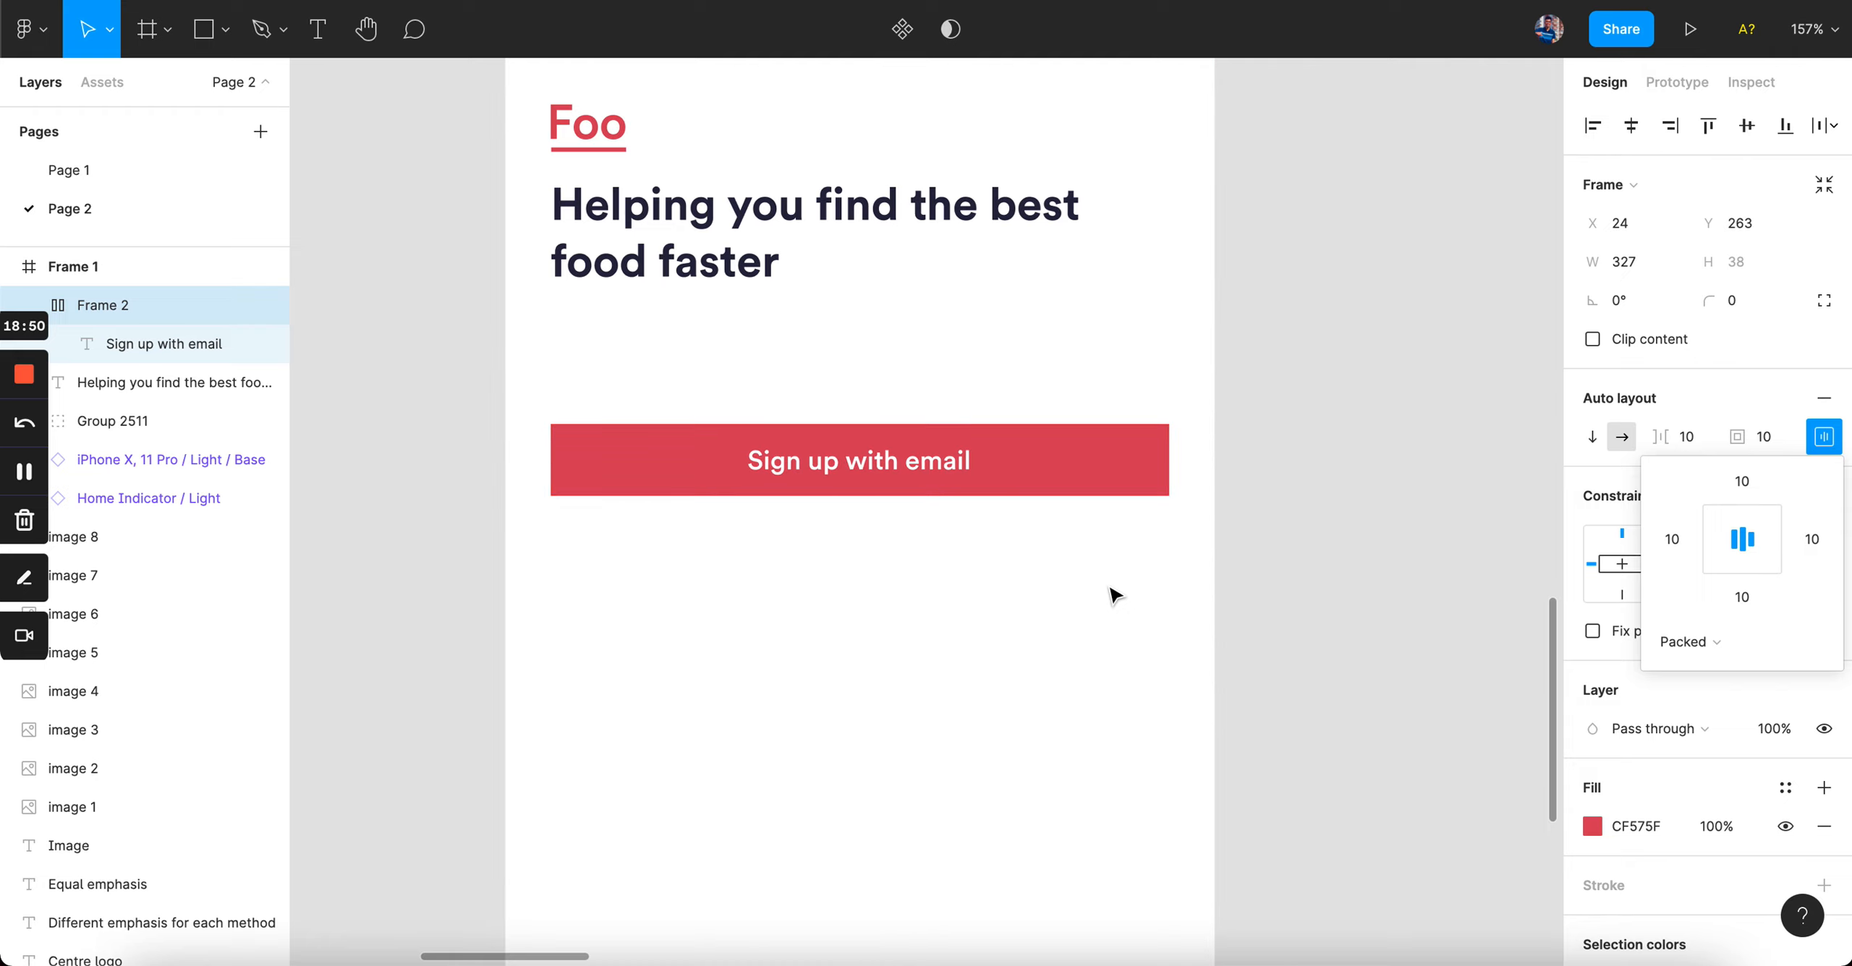
# - Set the email button's top and bottom auto layout padding to 12
pyautogui.click(1742, 483)
pyautogui.write('12')
pyautogui.click(1741, 597)
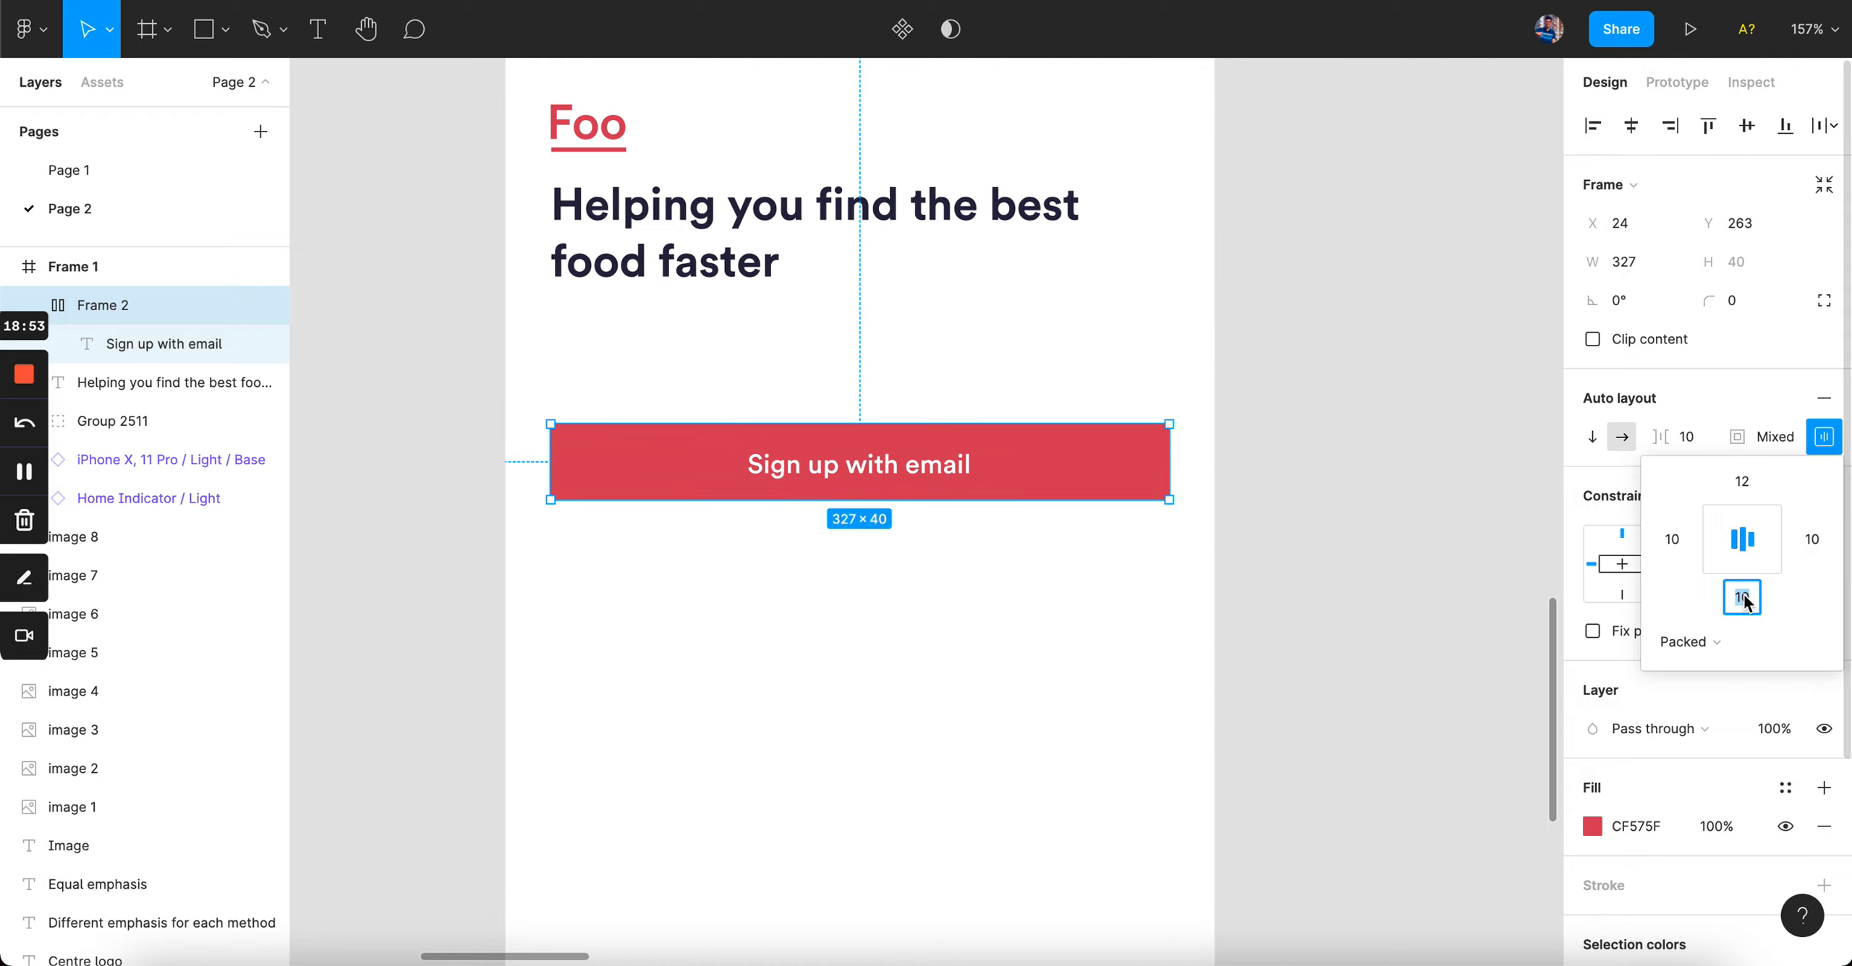
pyautogui.write('12')
pyautogui.click(1442, 516)
# - Round the corners of the "Sign up with email" button with a radius of 8
pyautogui.click(1121, 465)
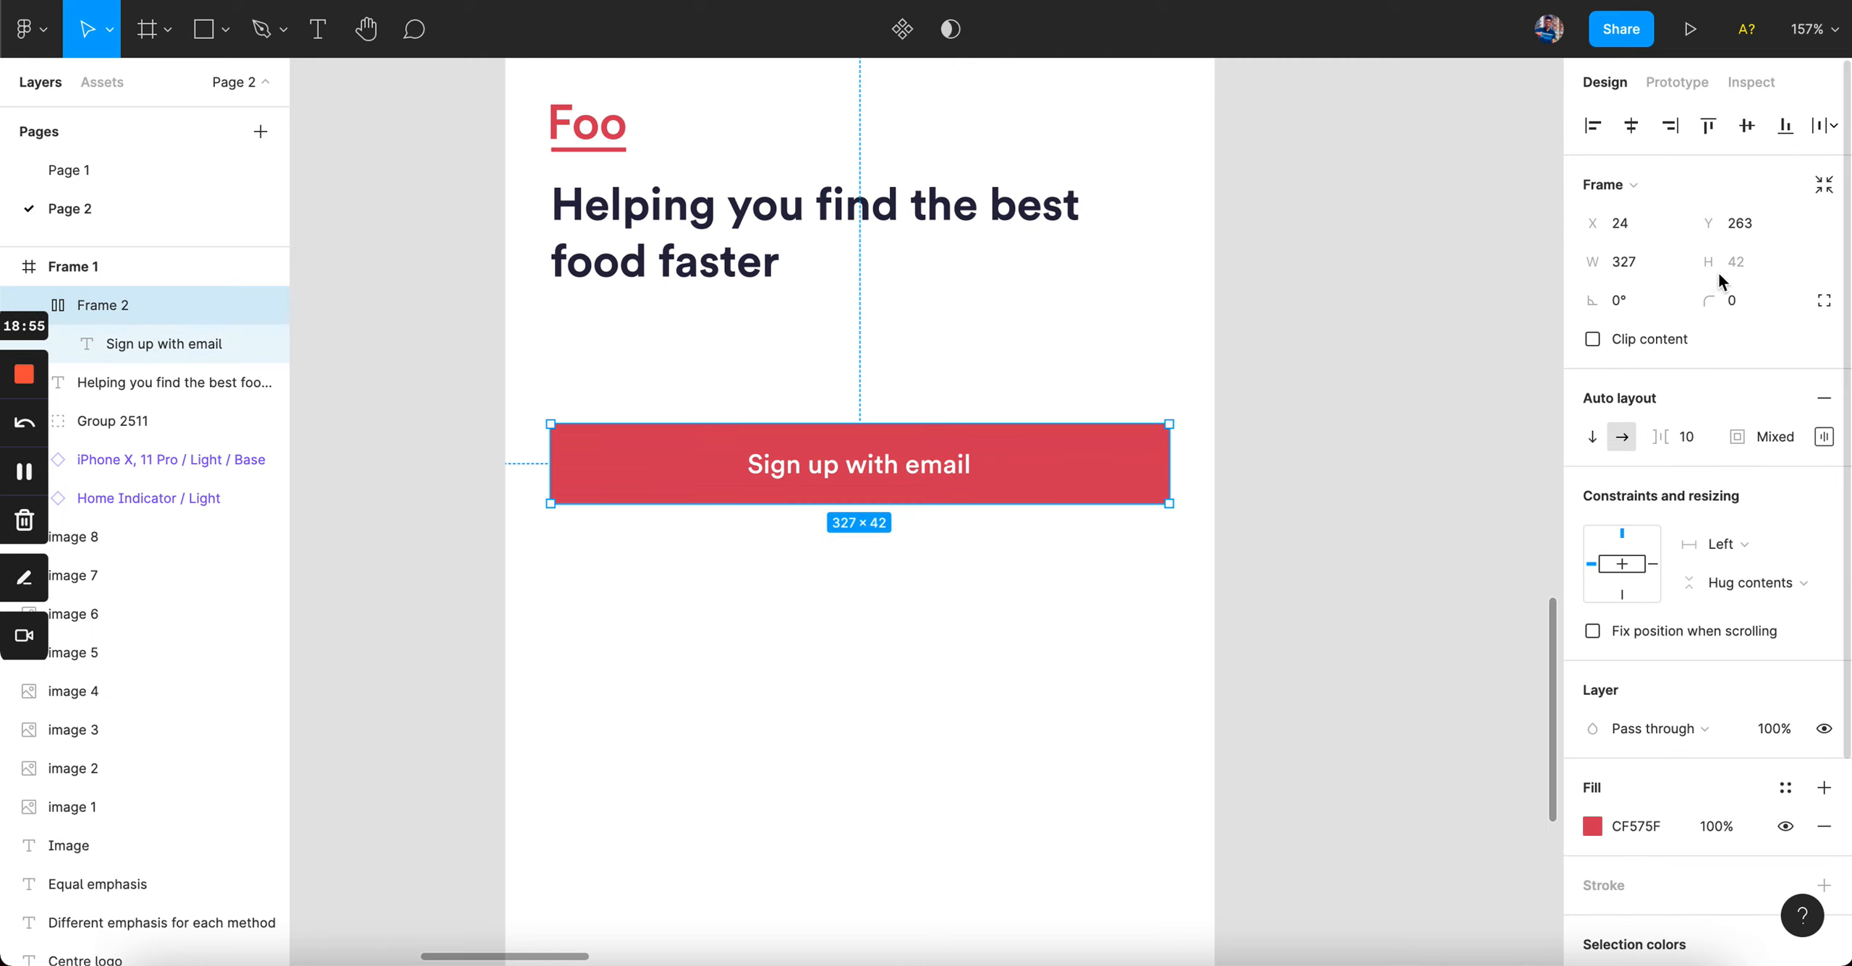
pyautogui.write('8')
pyautogui.click(1372, 429)
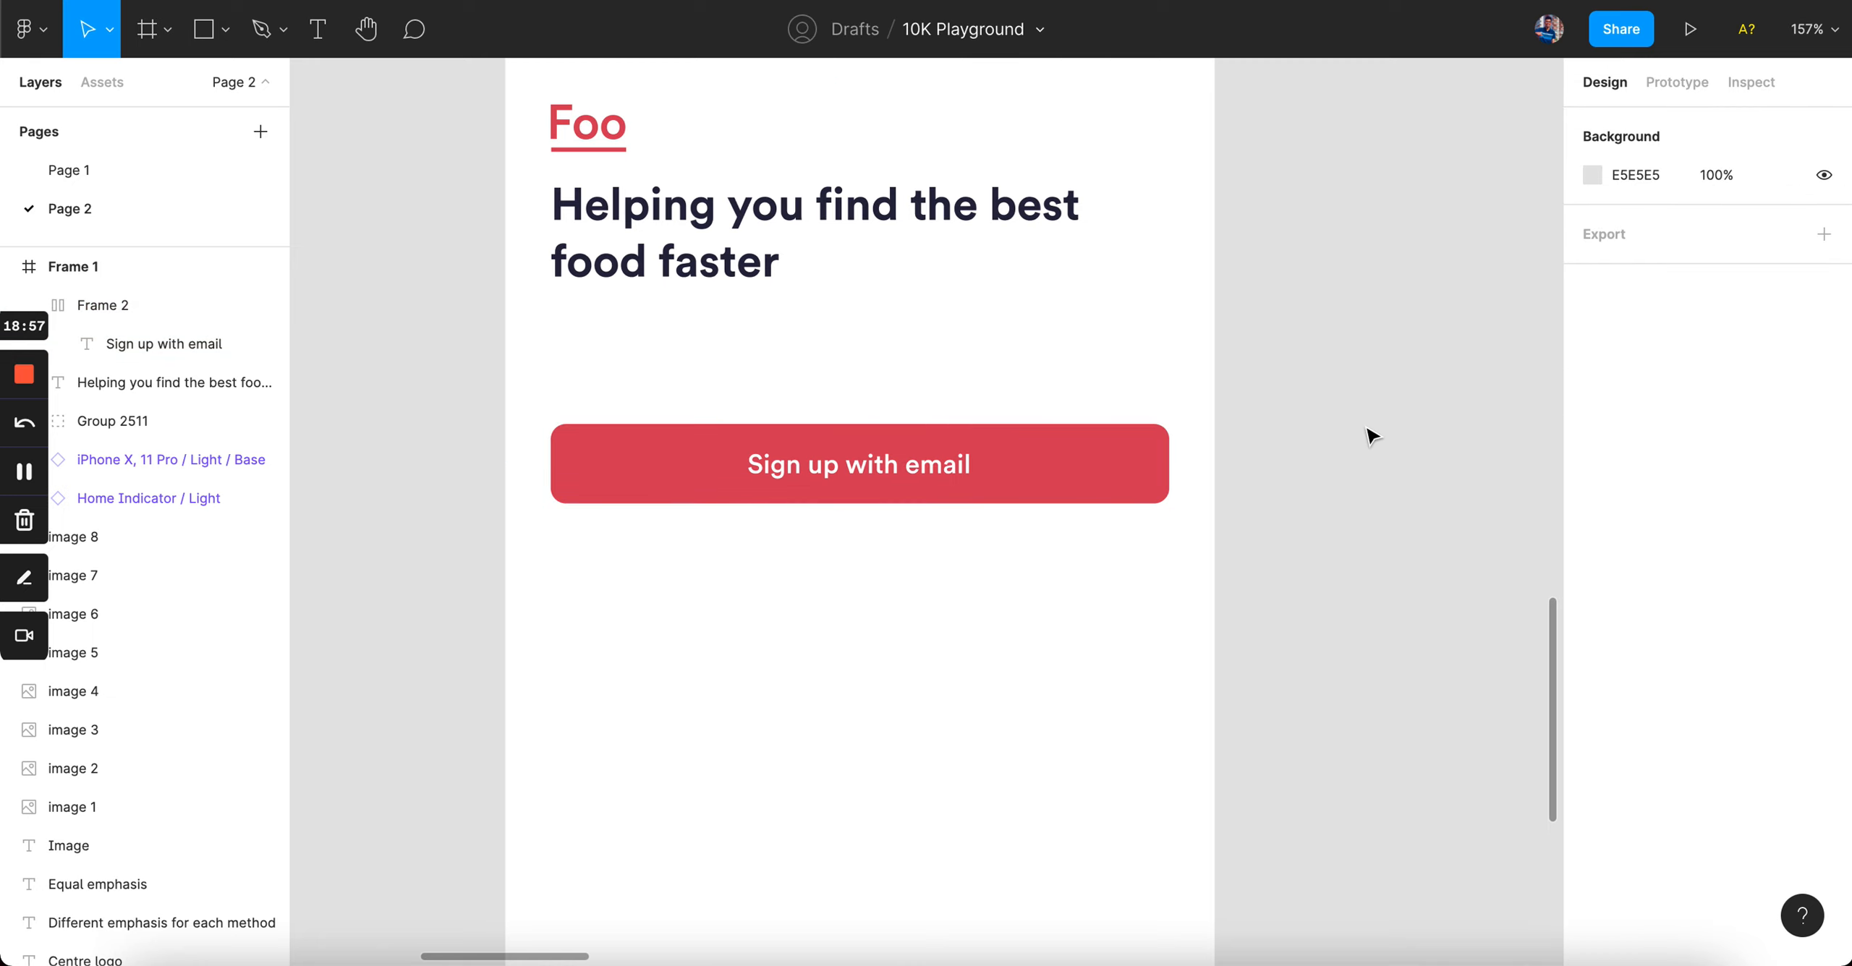
# - Duplicate the "Sign up with email" button directly below the original, leaving a gap of about 11 px between them
pyautogui.scroll(-3, 1372, 434)
pyautogui.scroll(-2, 1370, 434)
pyautogui.hscroll(3, 1360, 432)
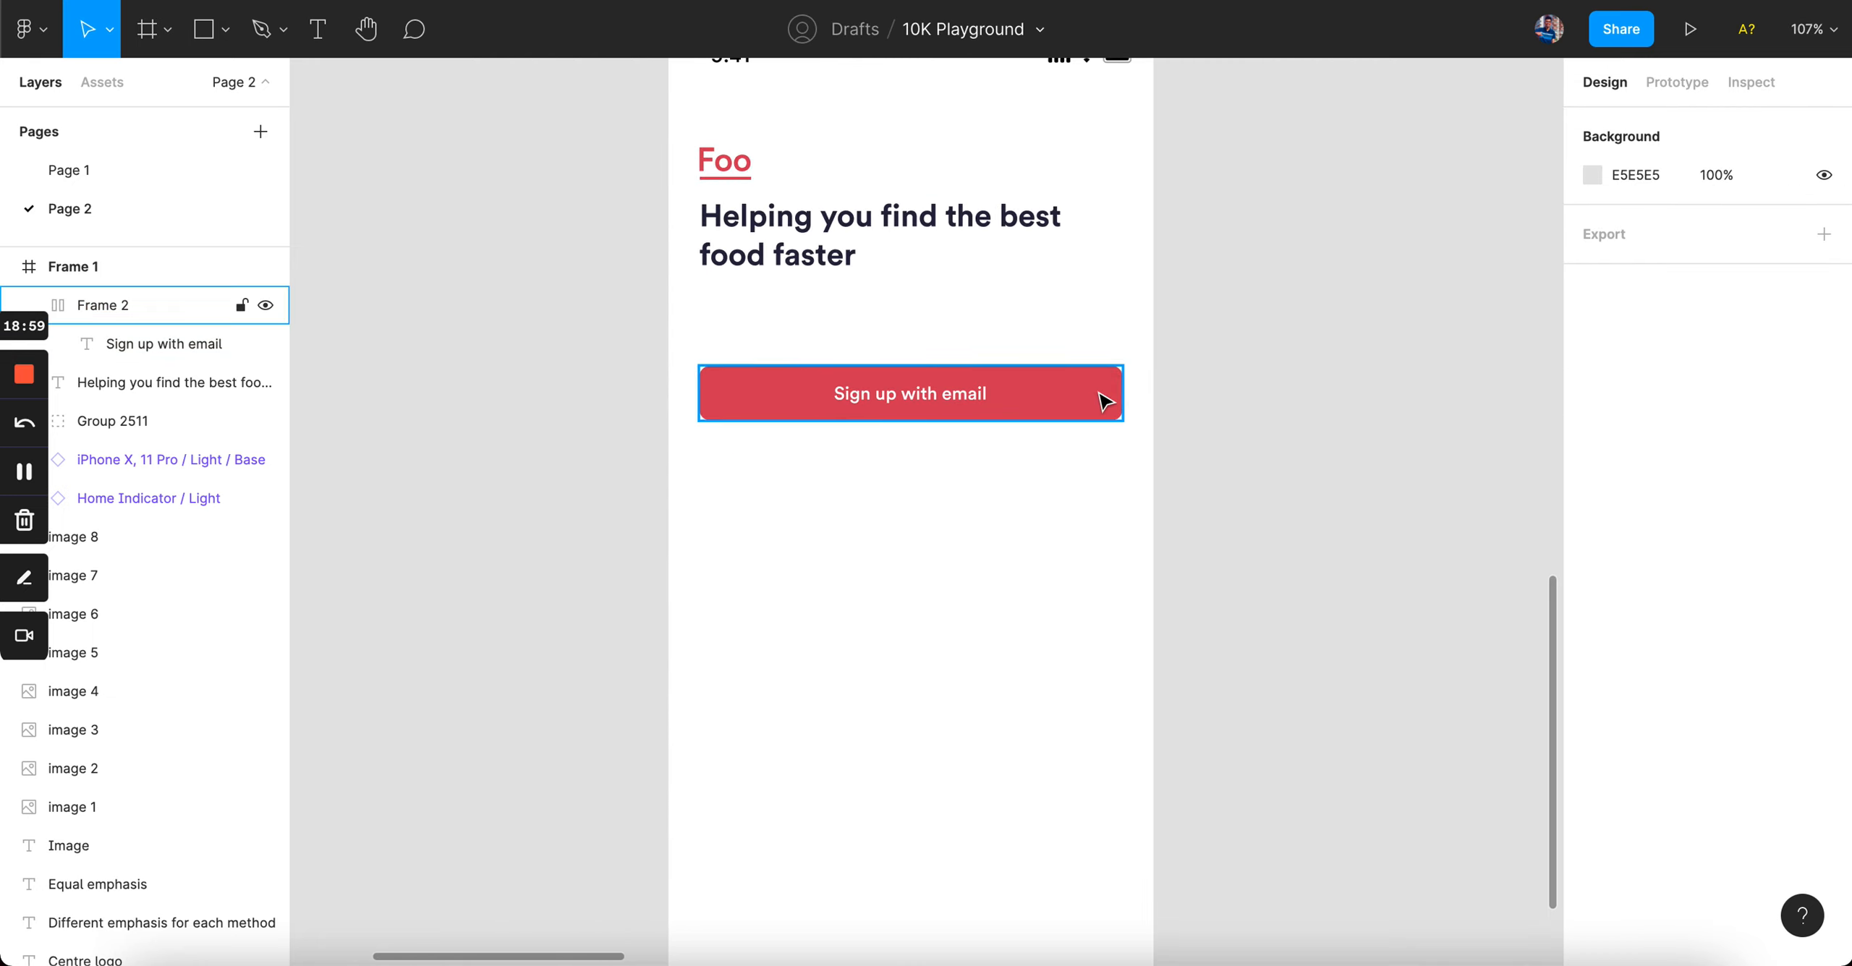
pyautogui.scroll(-2, 1105, 401)
pyautogui.click(991, 354)
pyautogui.scroll(3, 976, 340)
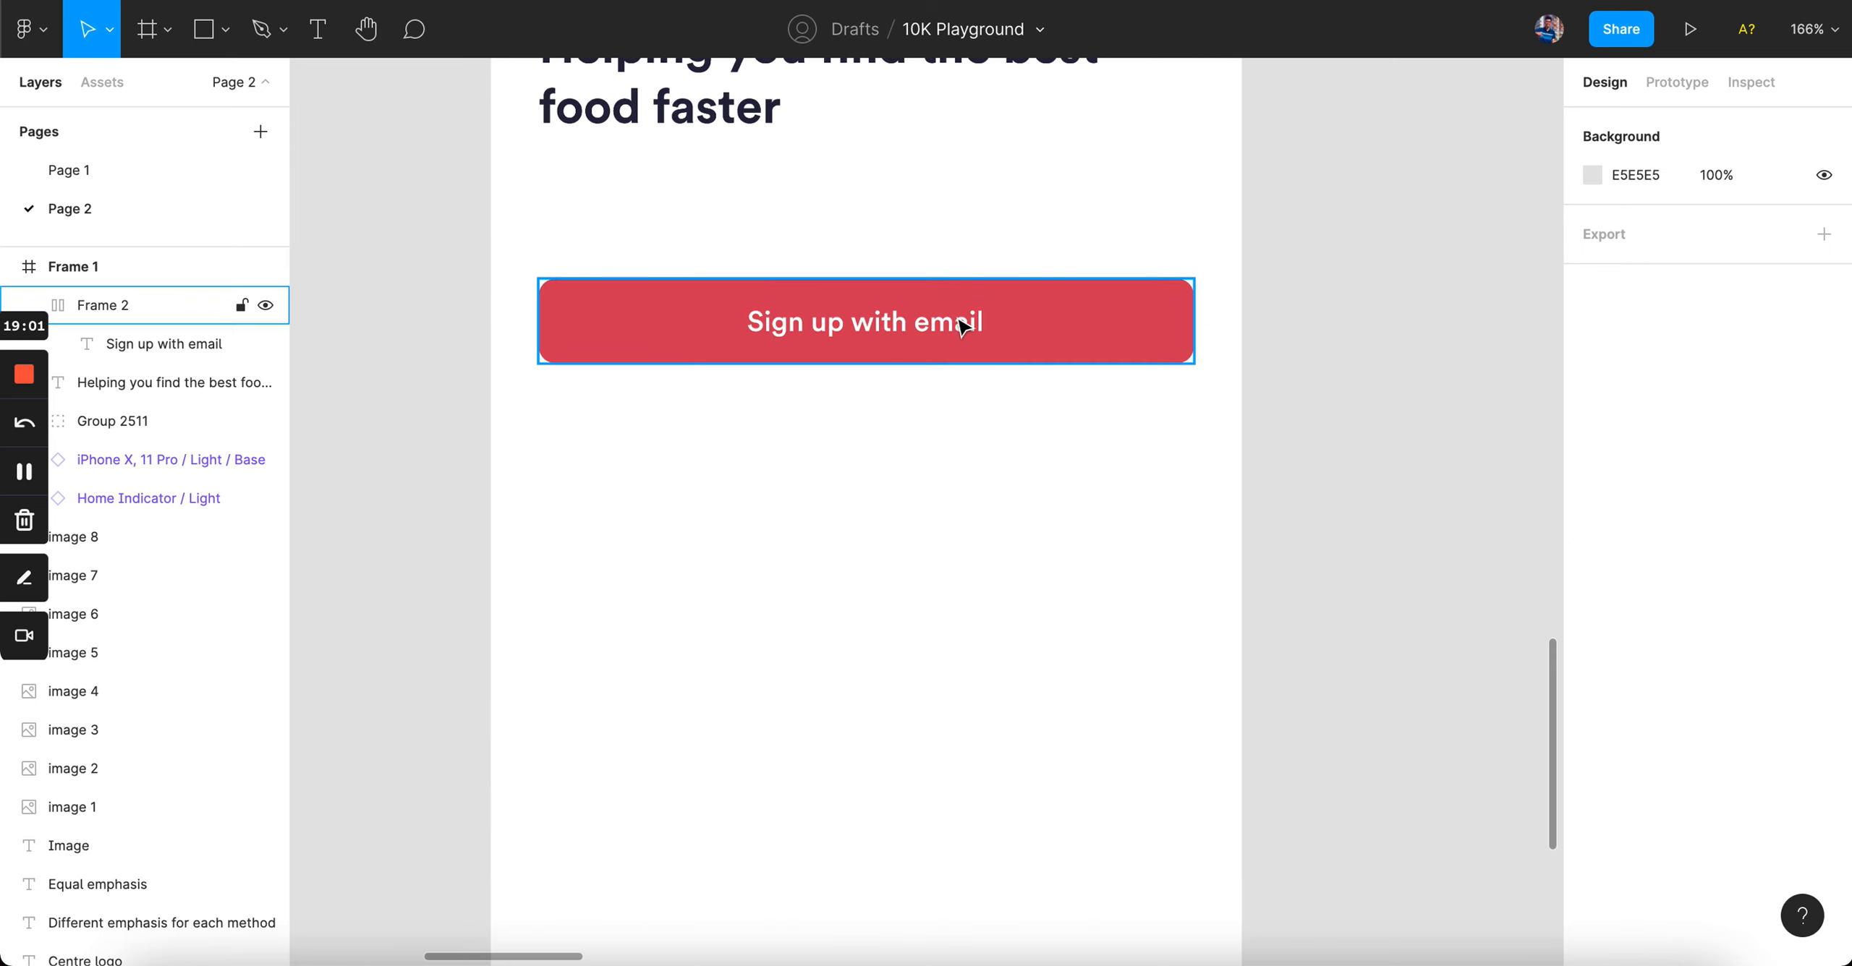
pyautogui.moveTo(963, 318); pyautogui.dragTo(964, 420)
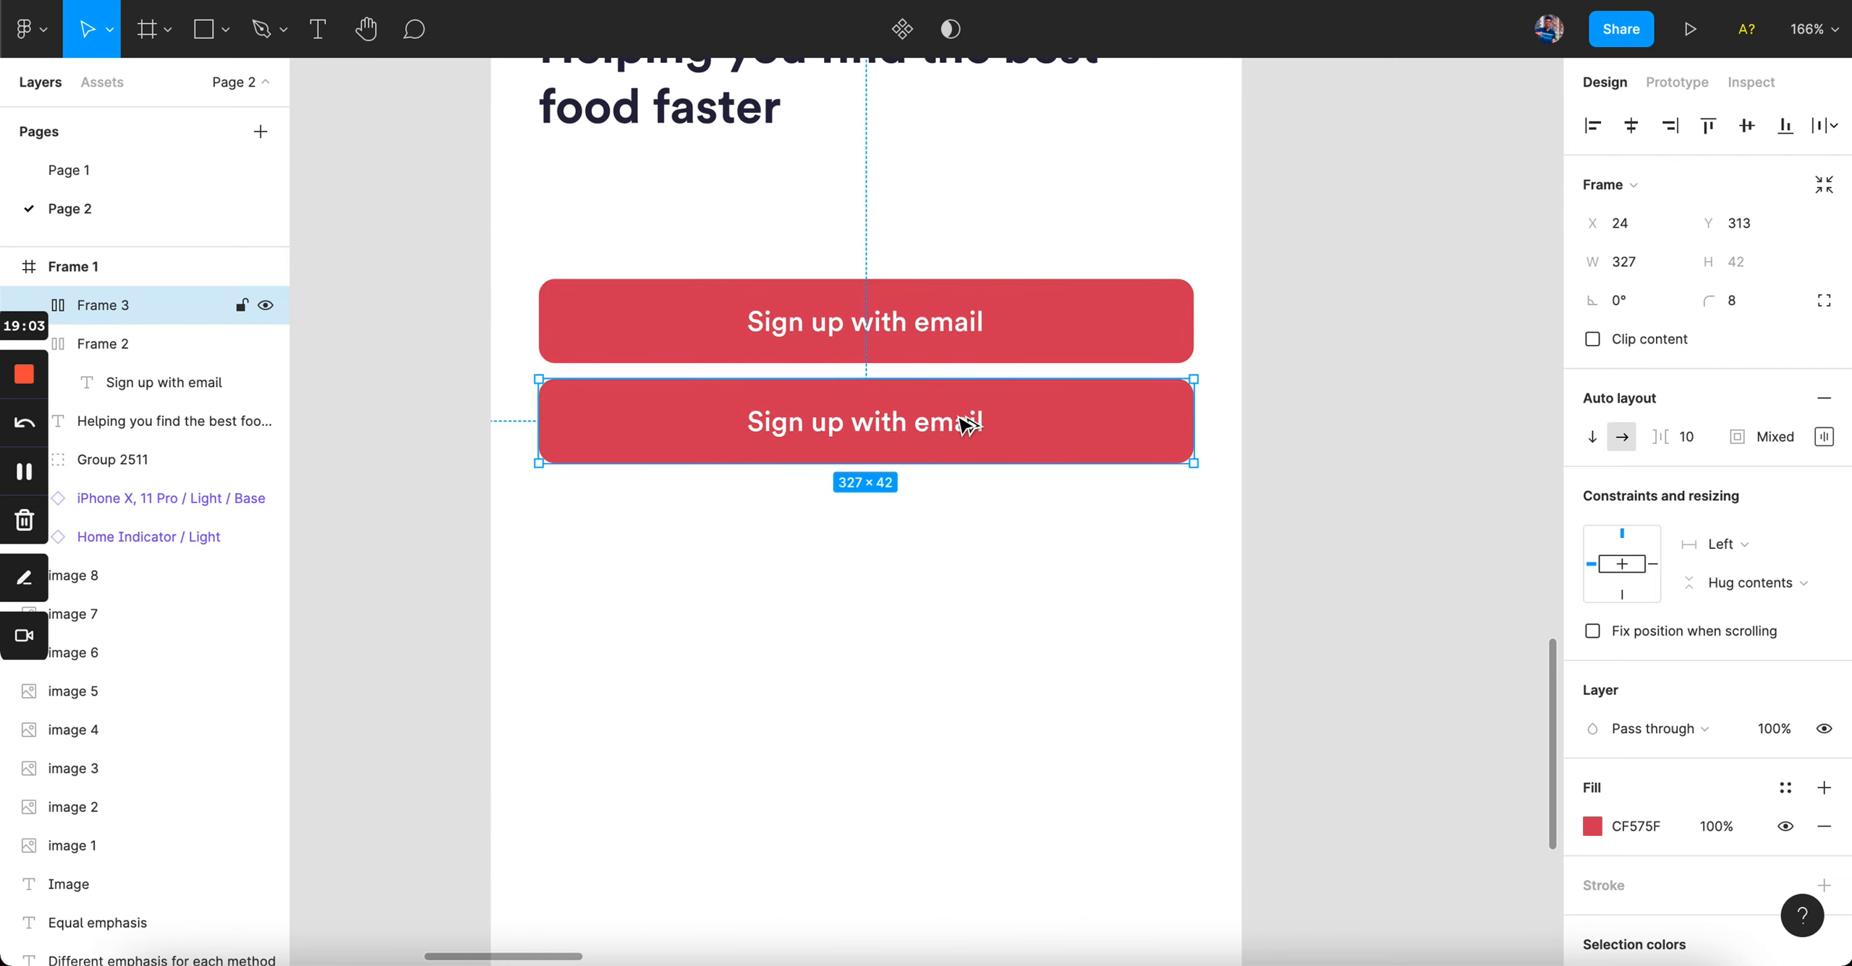
pyautogui.press('Down')
pyautogui.press('Down')
pyautogui.press('Down')
pyautogui.press('Down')
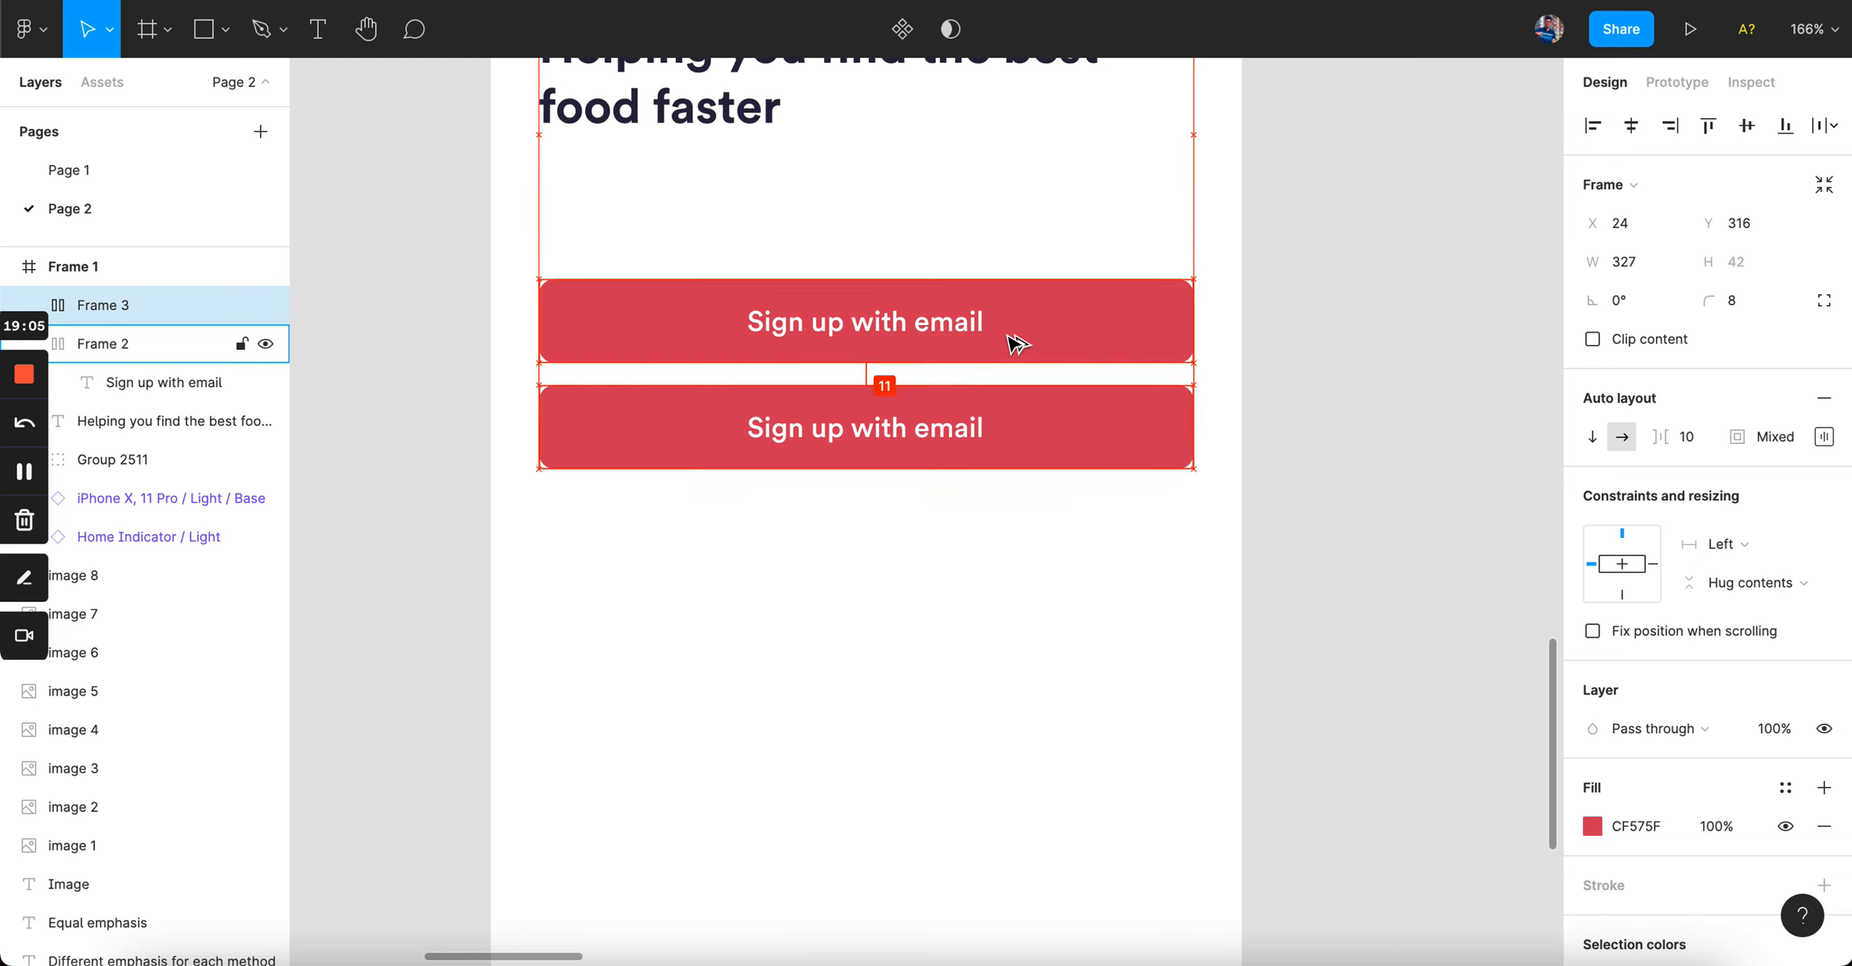
# - Repeat the button duplication twice more to stack four evenly spaced "Sign up with email" buttons
pyautogui.hotkey('ctrl', 'd')
pyautogui.hotkey('ctrl', 'd')
pyautogui.click(1260, 405)
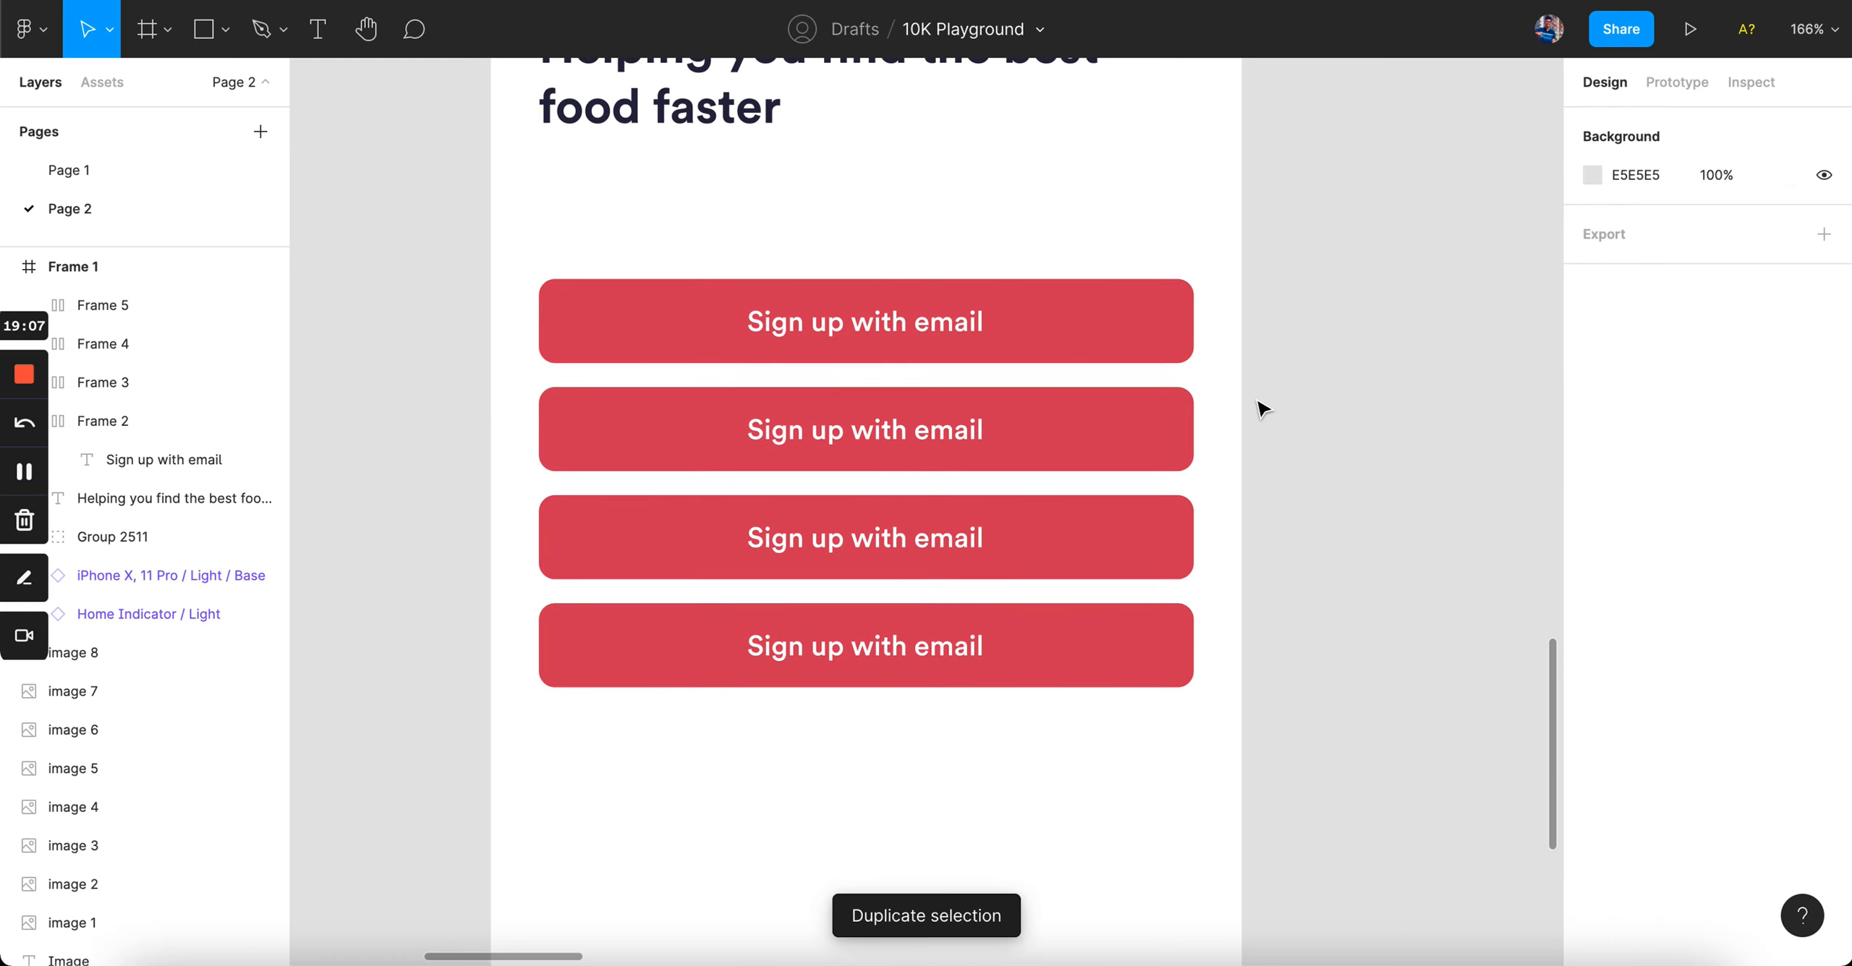
# - Change the second button's label to "Sign up with Google" and the third's to "Sign up with Apple"
pyautogui.doubleClick(964, 418)
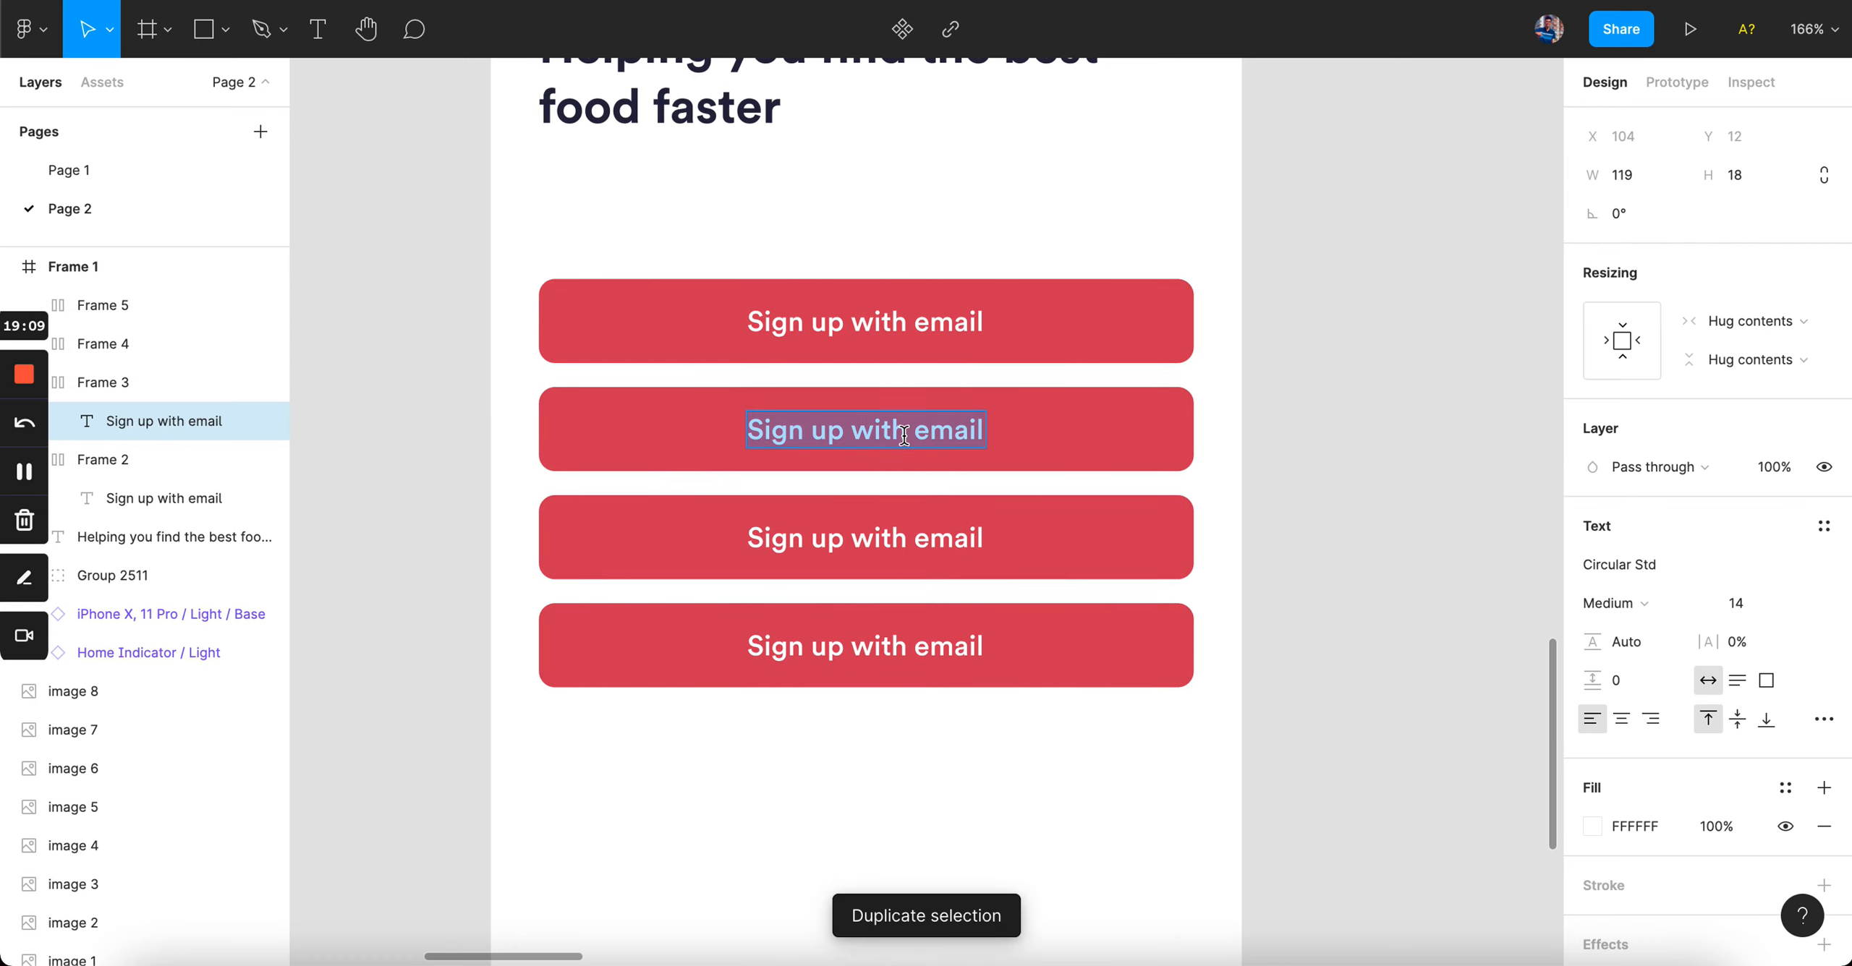
pyautogui.moveTo(913, 434); pyautogui.dragTo(1146, 442)
pyautogui.write('Google')
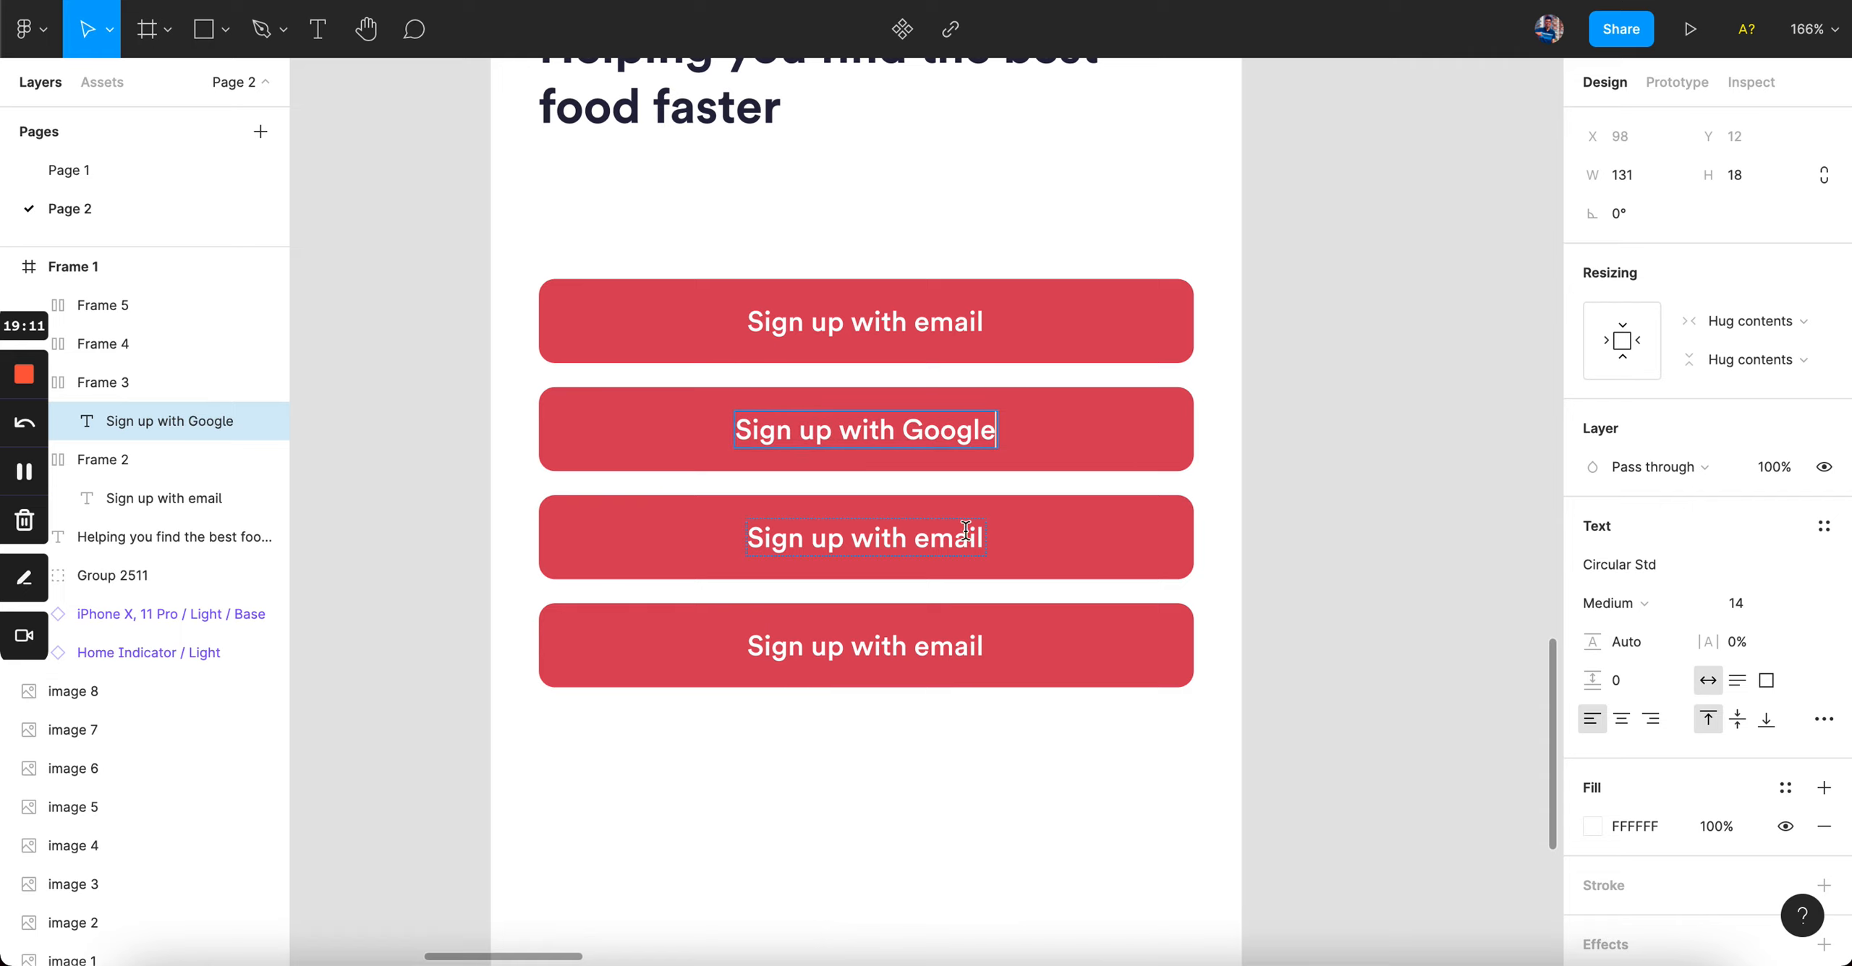
pyautogui.doubleClick(912, 546)
pyautogui.moveTo(913, 546); pyautogui.dragTo(1228, 542)
pyautogui.write('Apple')
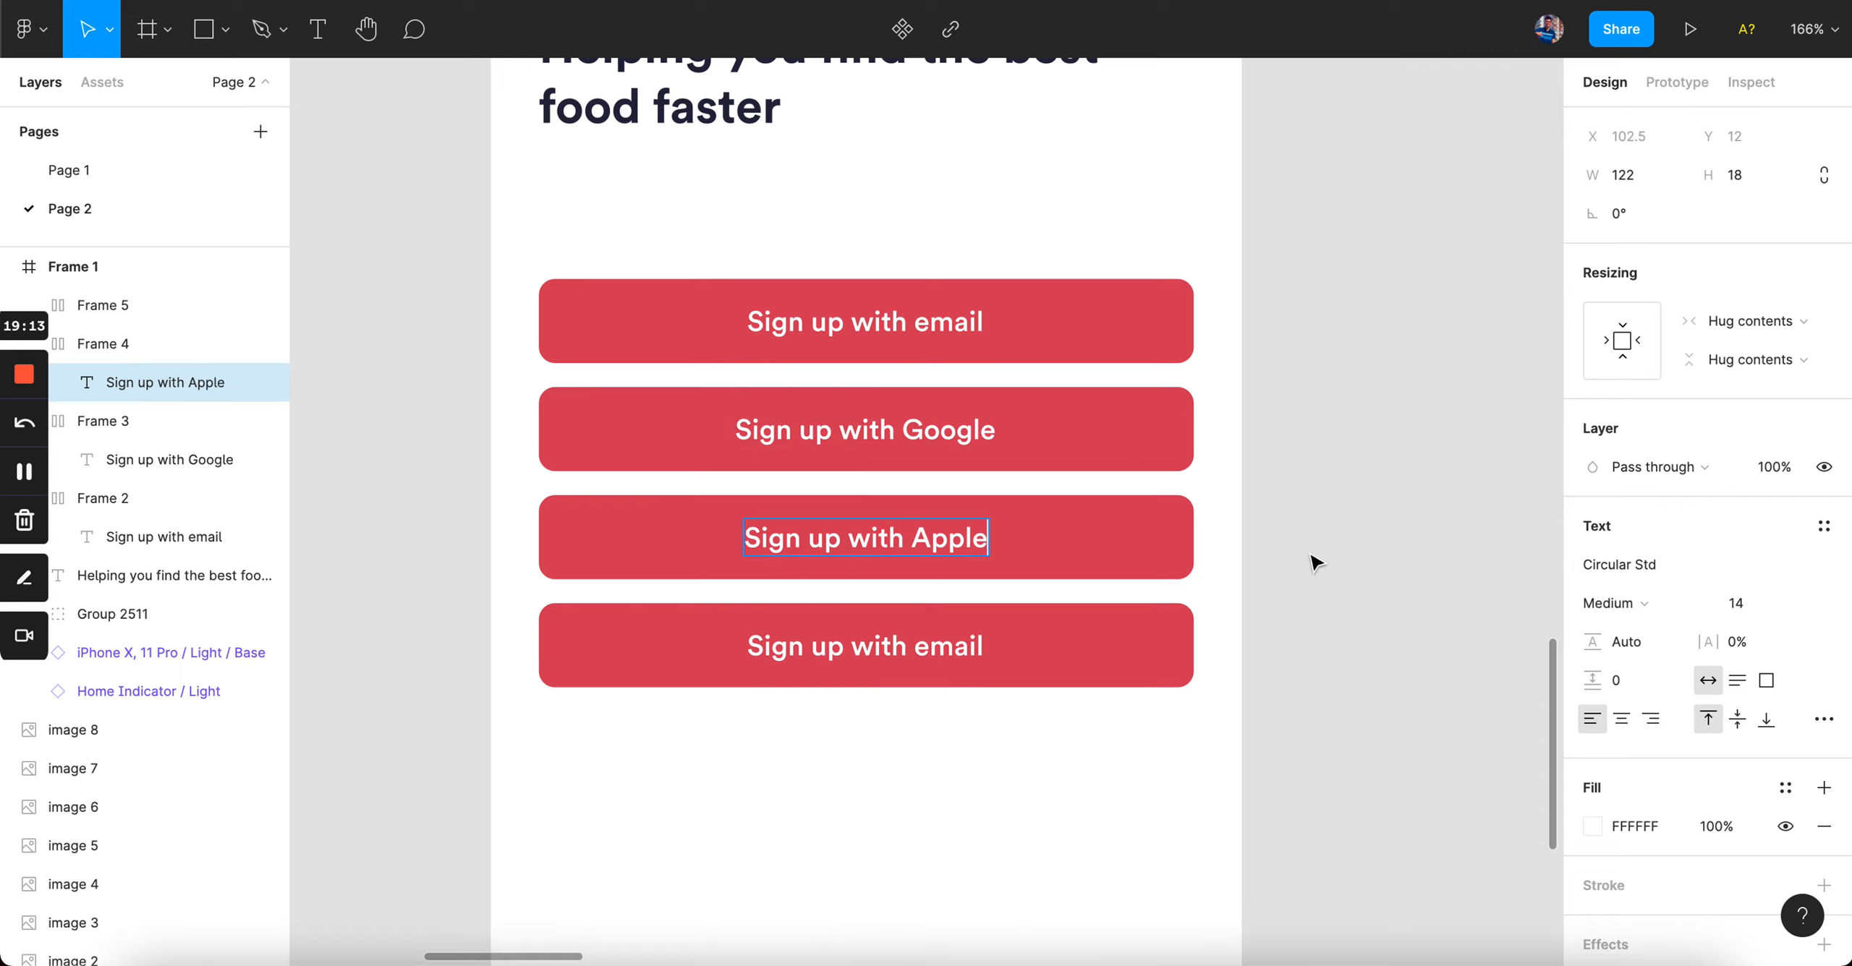
pyautogui.press('Escape')
# - Change the fourth button's label to "Login"
pyautogui.doubleClick(892, 651)
pyautogui.doubleClick(892, 656)
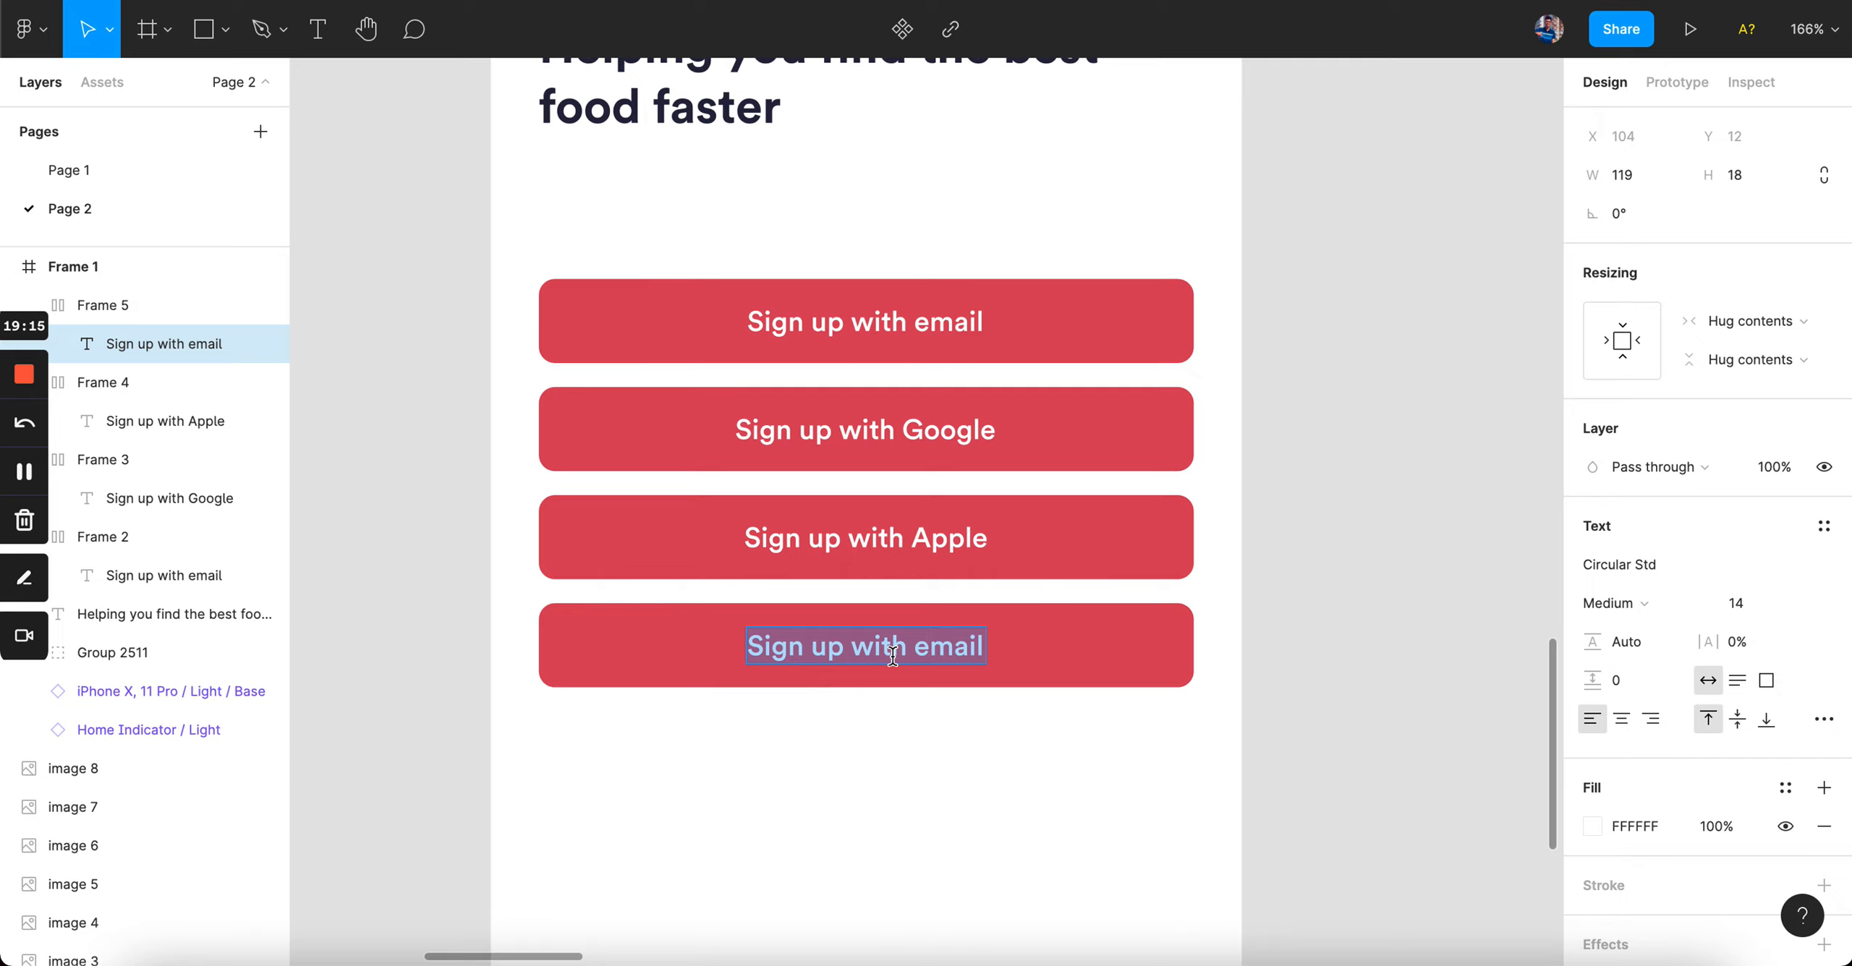
pyautogui.write('Login')
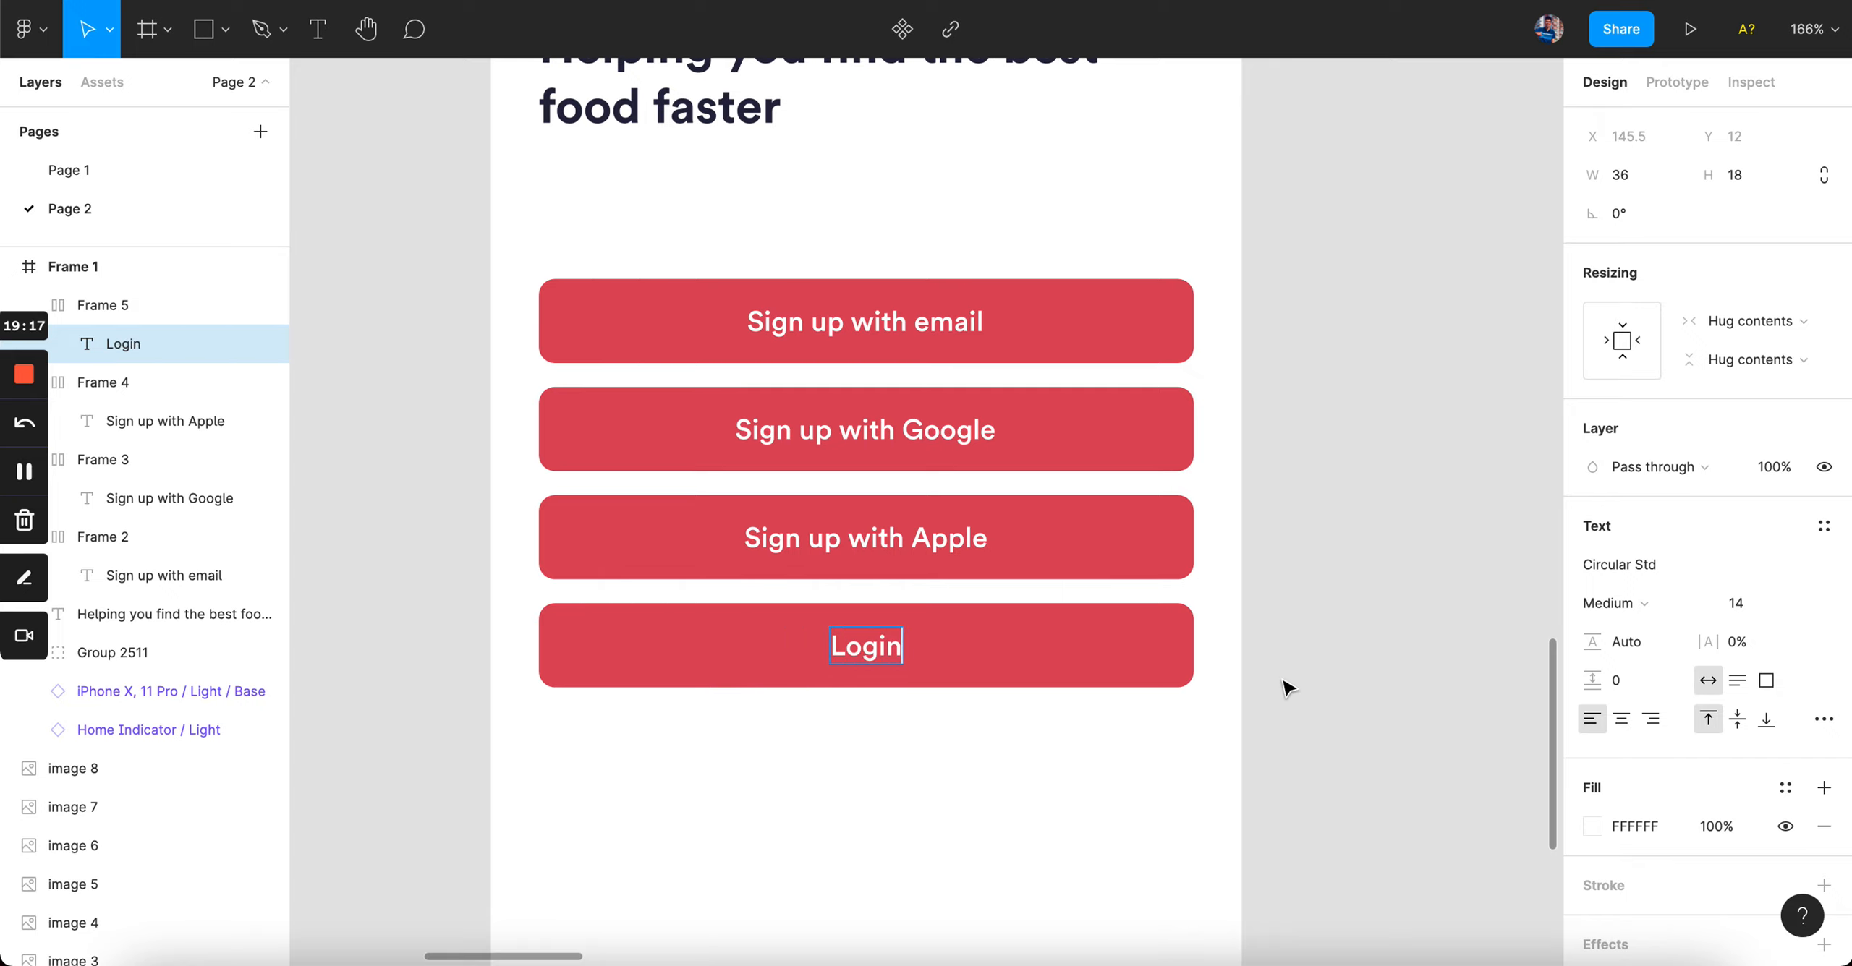
pyautogui.click(1419, 666)
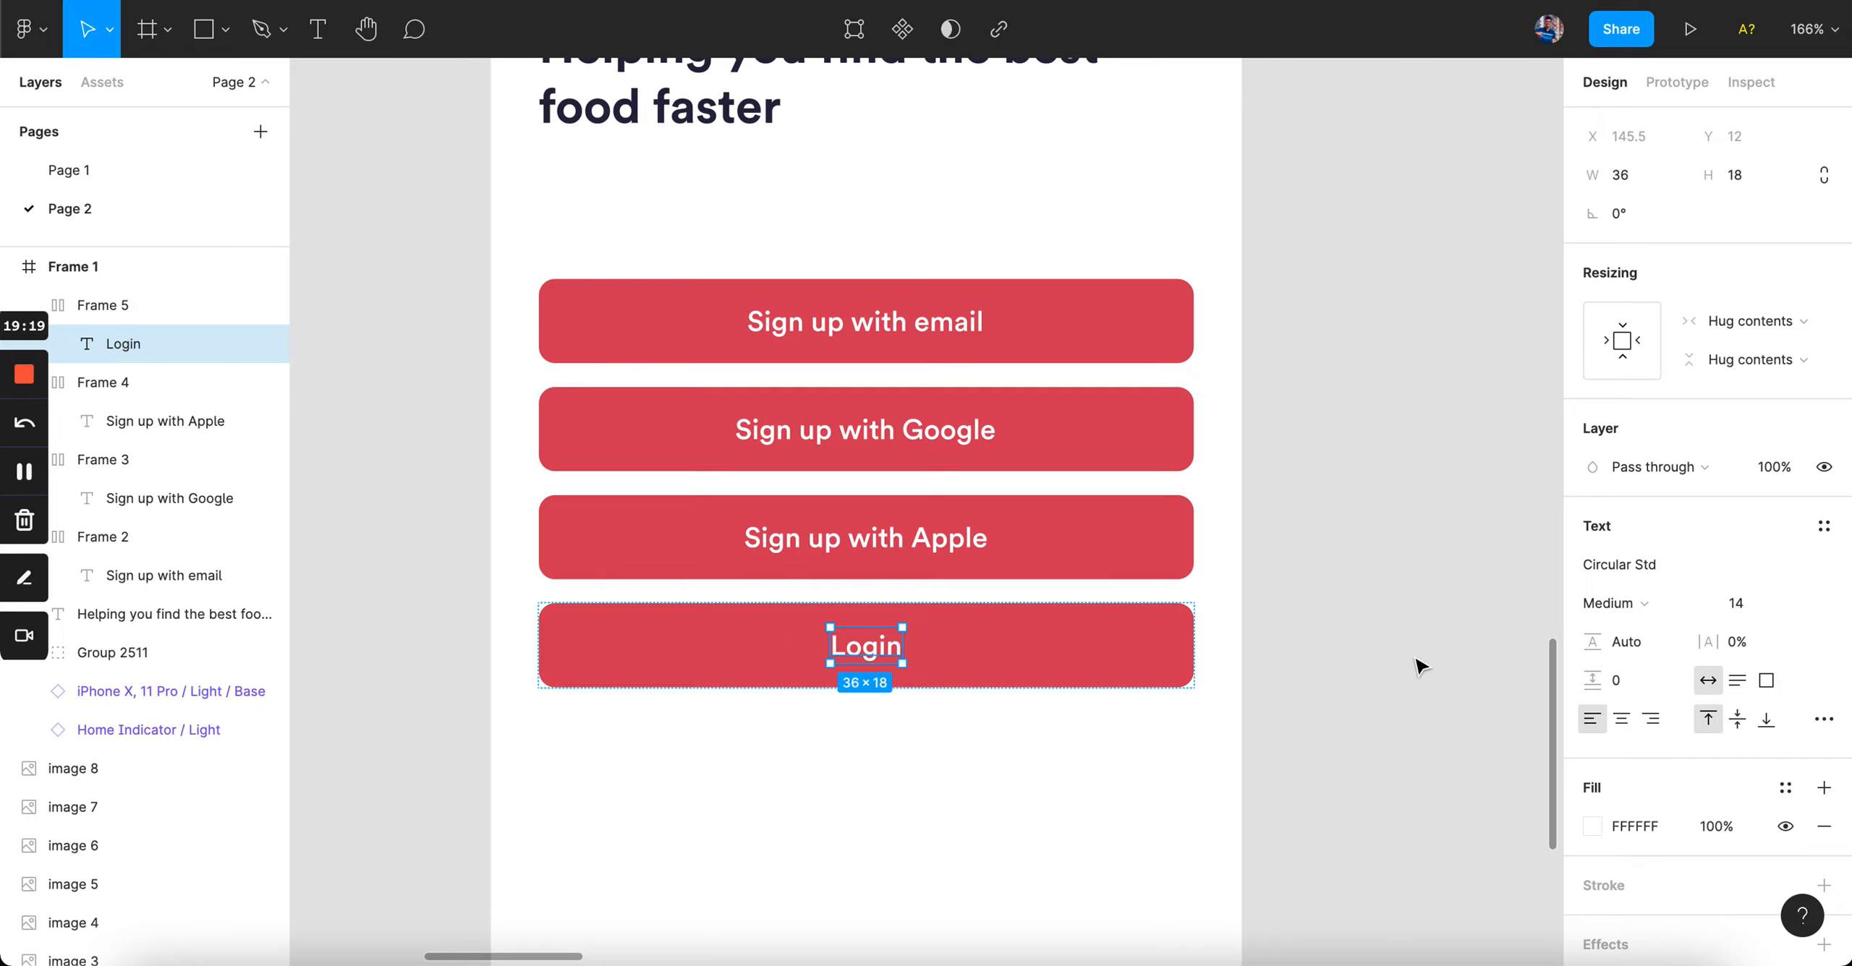
# - Check the wording on the reference screens and replace the fourth button's label with "Sign In"
pyautogui.scroll(-5, 1419, 666)
pyautogui.hscroll(7, 1419, 666)
pyautogui.scroll(4, 1419, 666)
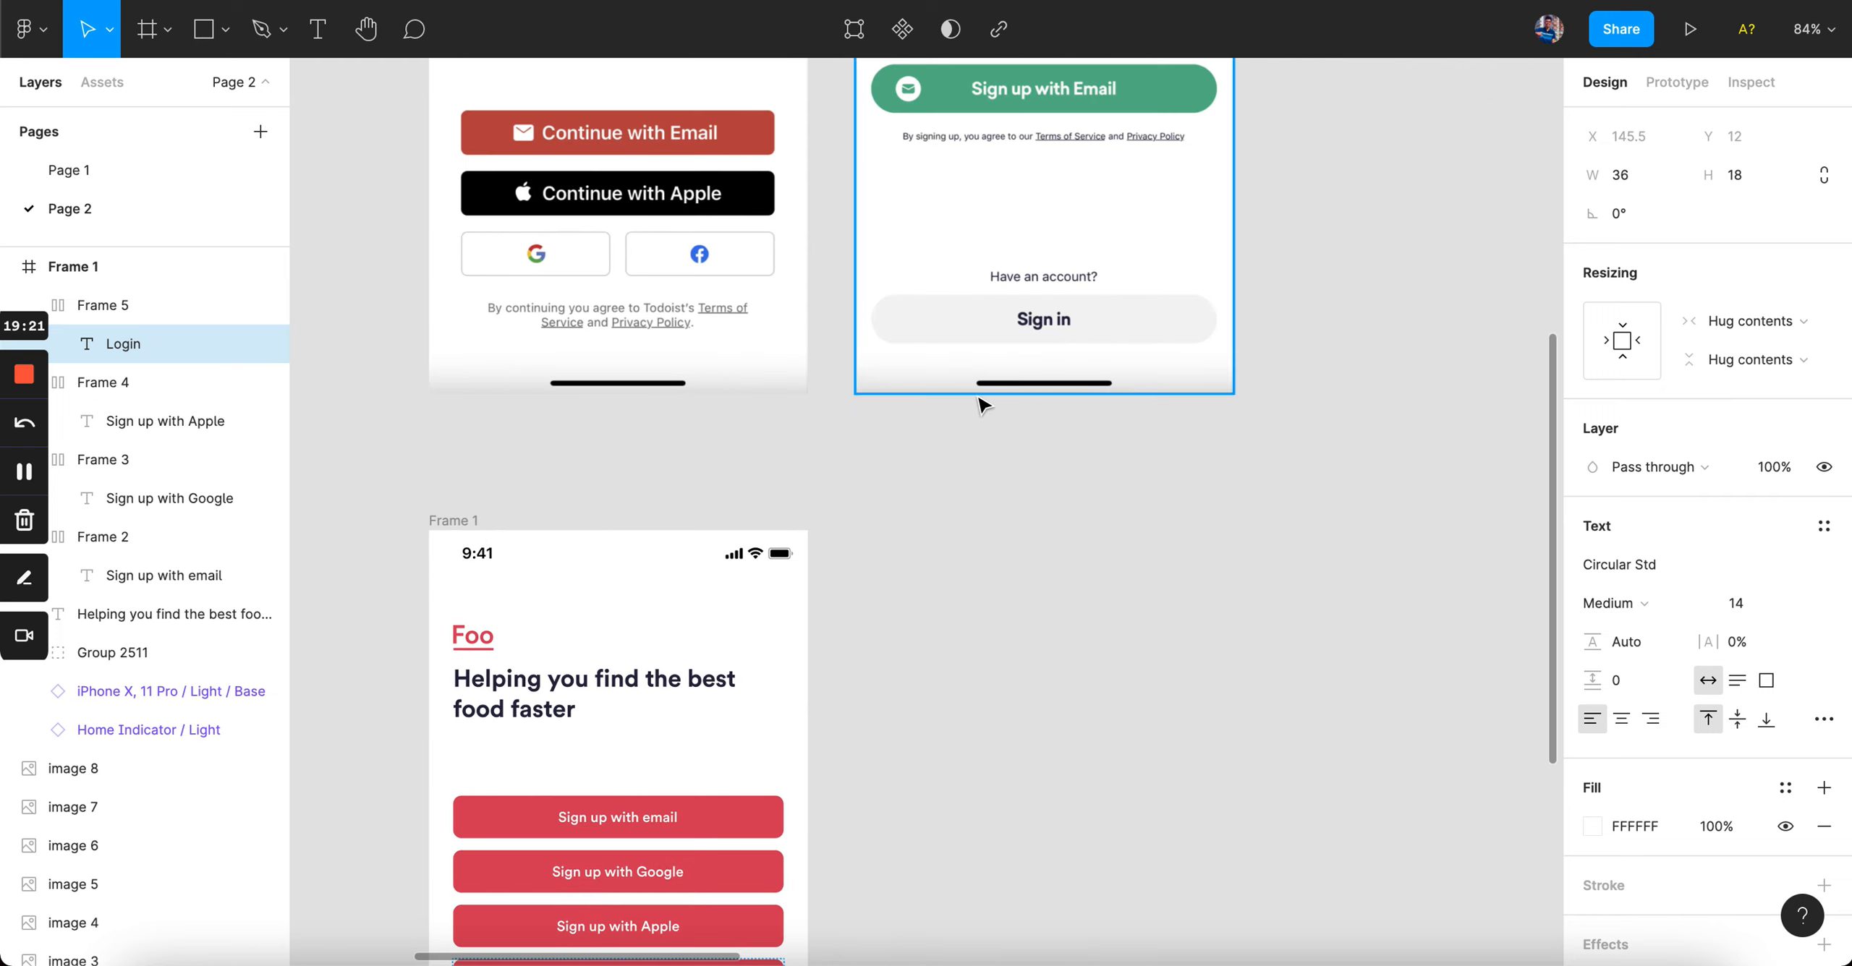
pyautogui.scroll(-5, 979, 400)
pyautogui.scroll(5, 814, 644)
pyautogui.doubleClick(843, 673)
pyautogui.write('Sign In')
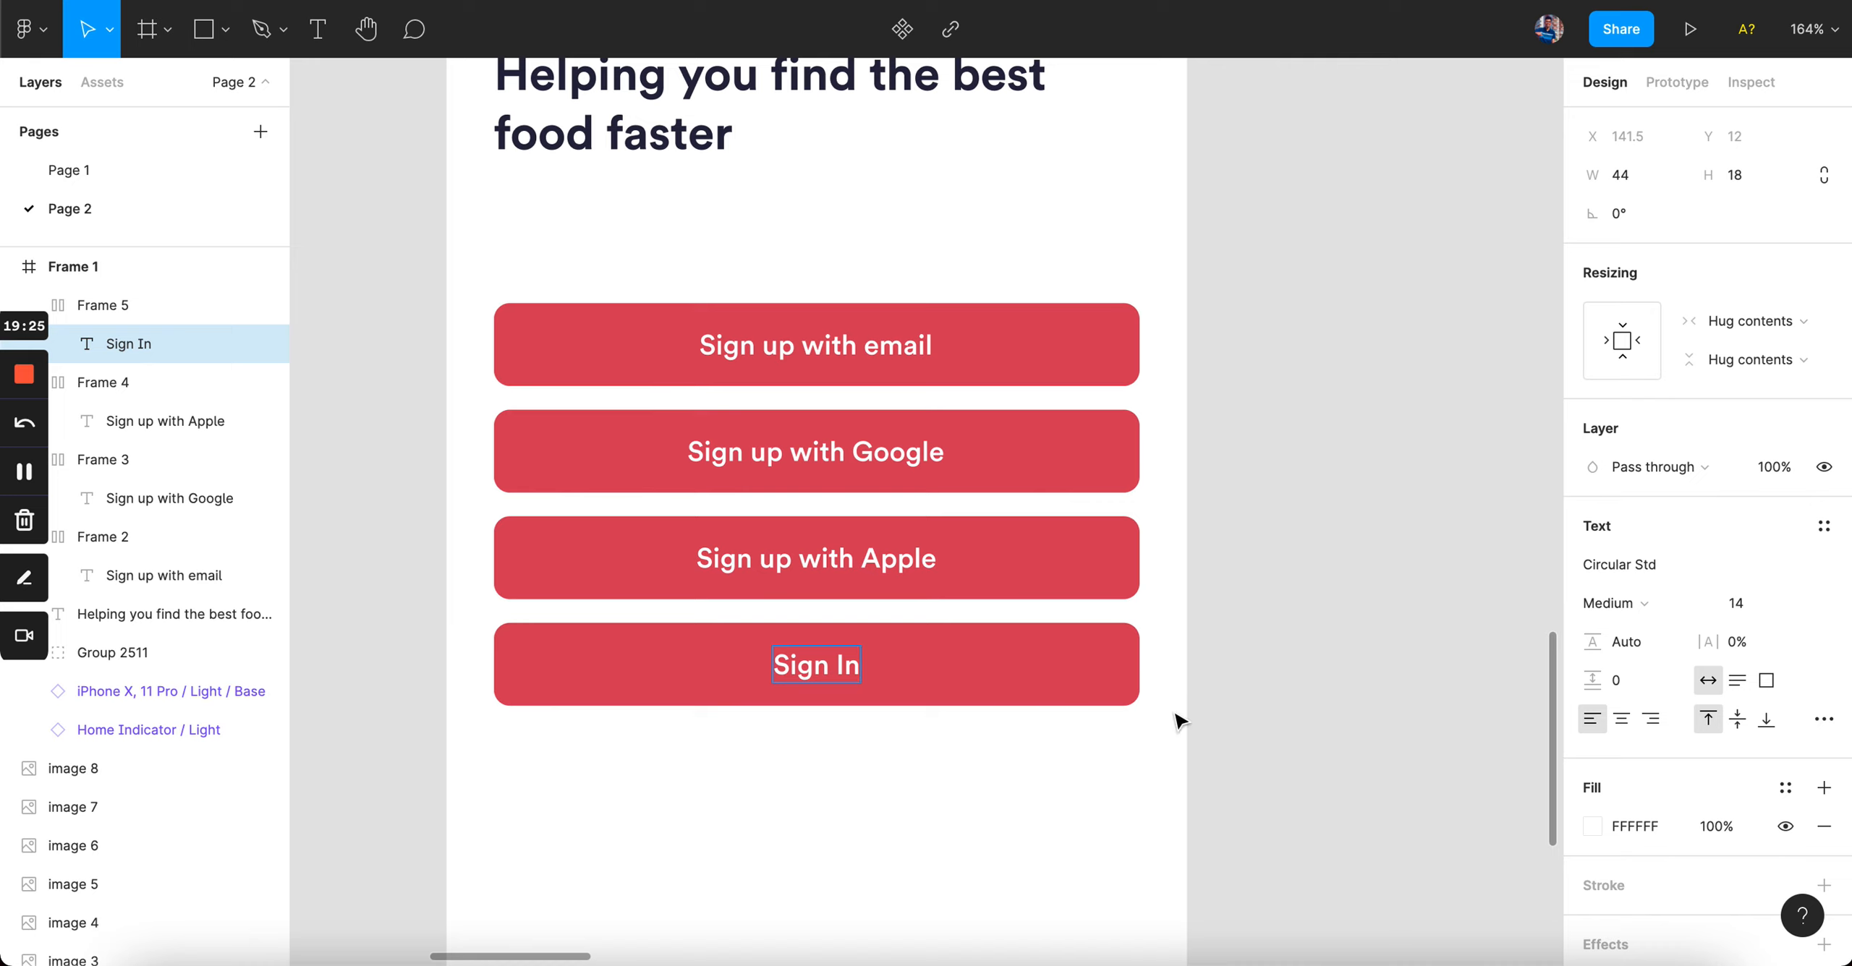
# - Compare the label with the reference's sign-in button and correct its capitalization to "Sign in"
pyautogui.scroll(8, 1179, 718)
pyautogui.hscroll(7, 1179, 718)
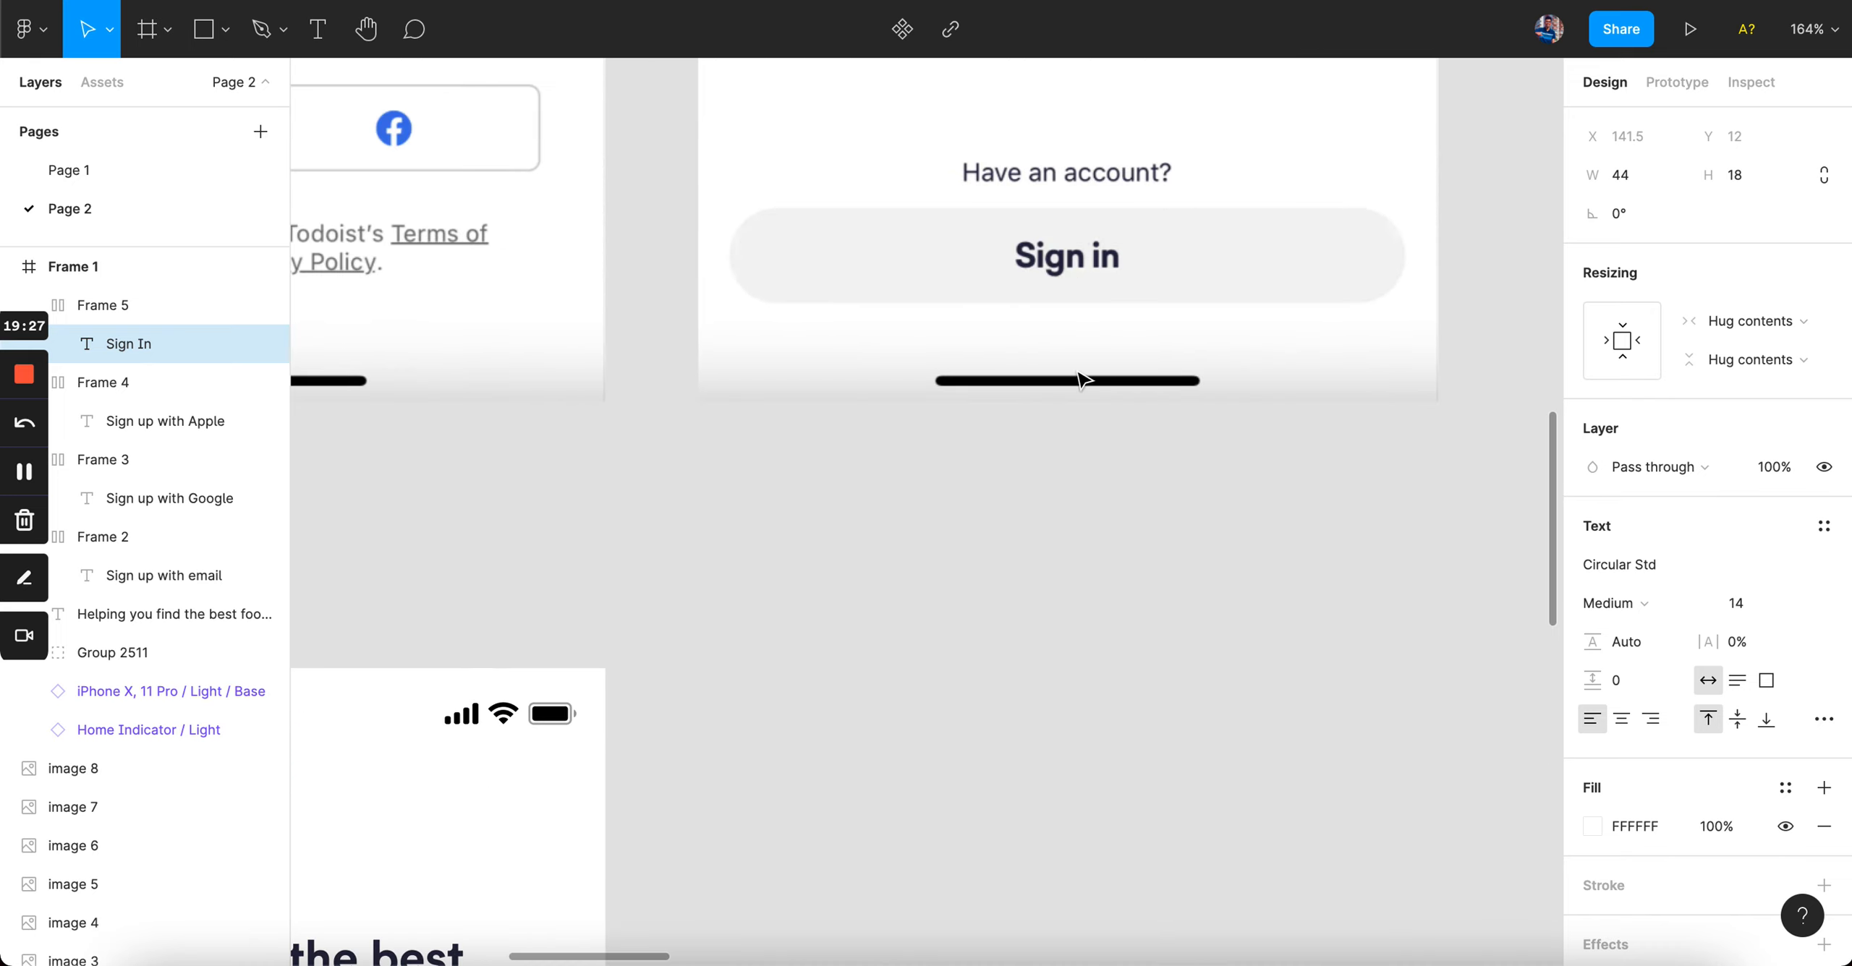
pyautogui.hscroll(-8, 1081, 379)
pyautogui.scroll(-9, 1081, 379)
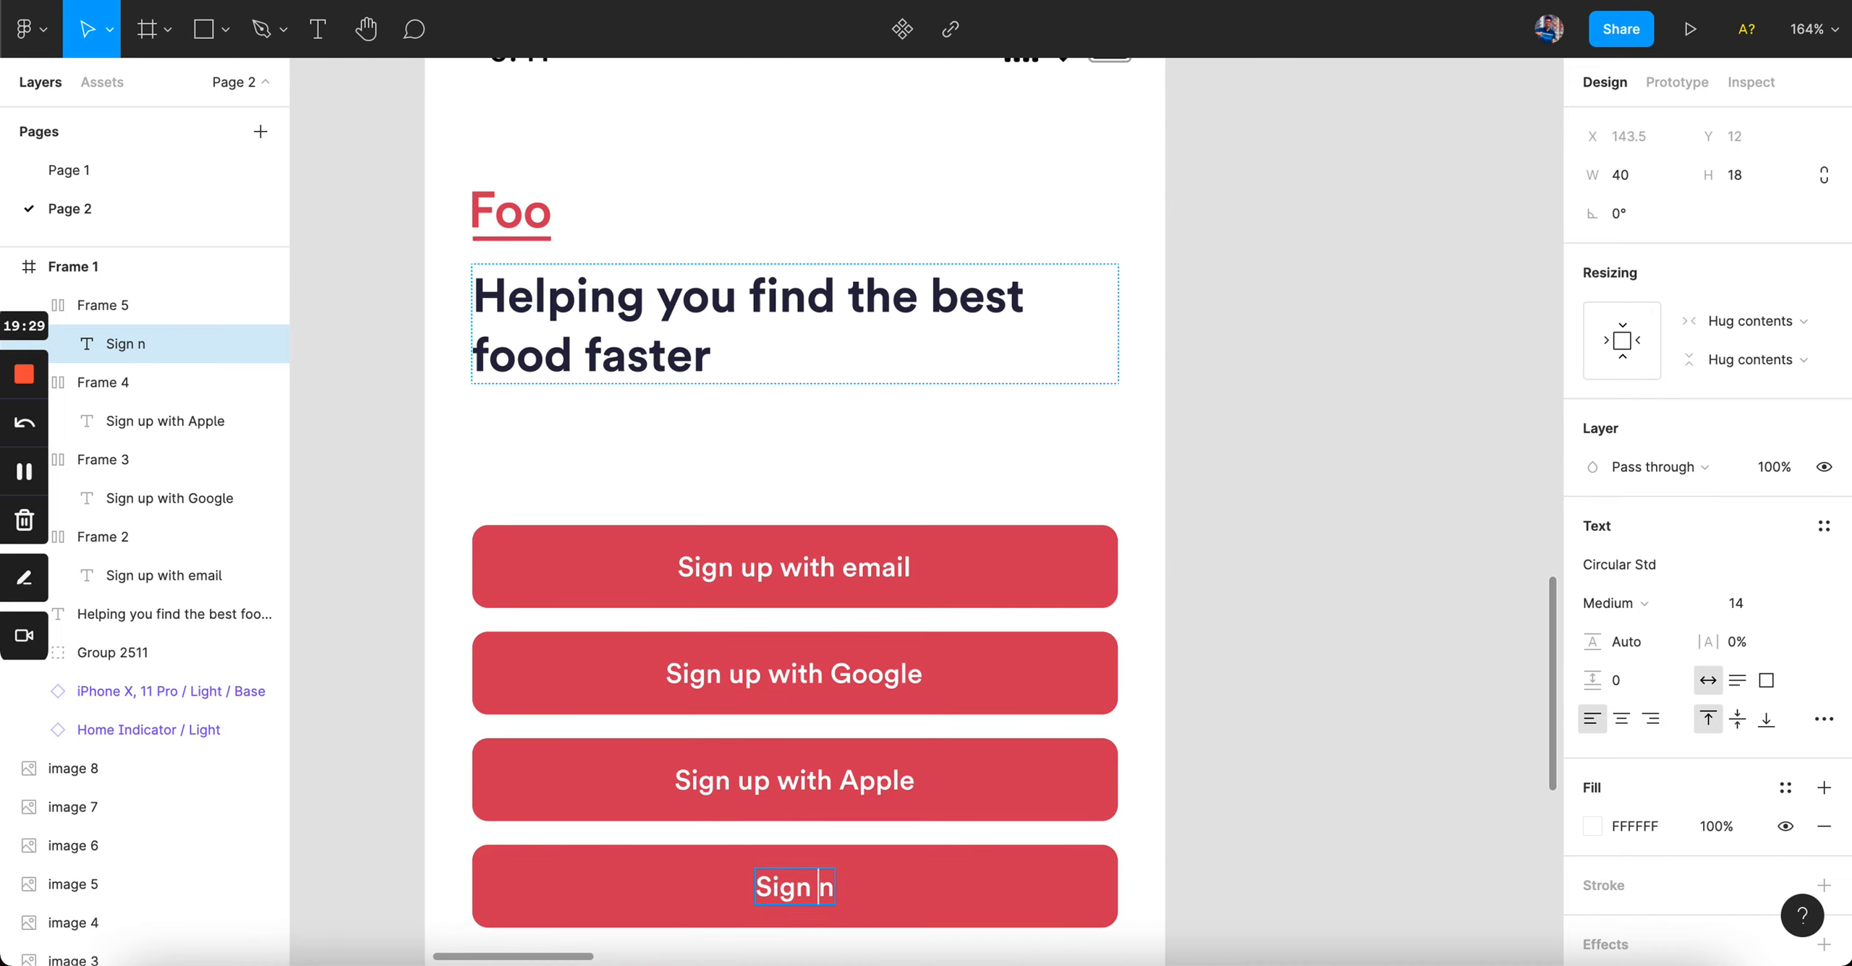
pyautogui.click(1271, 425)
pyautogui.scroll(-4, 1271, 427)
pyautogui.scroll(-2, 861, 614)
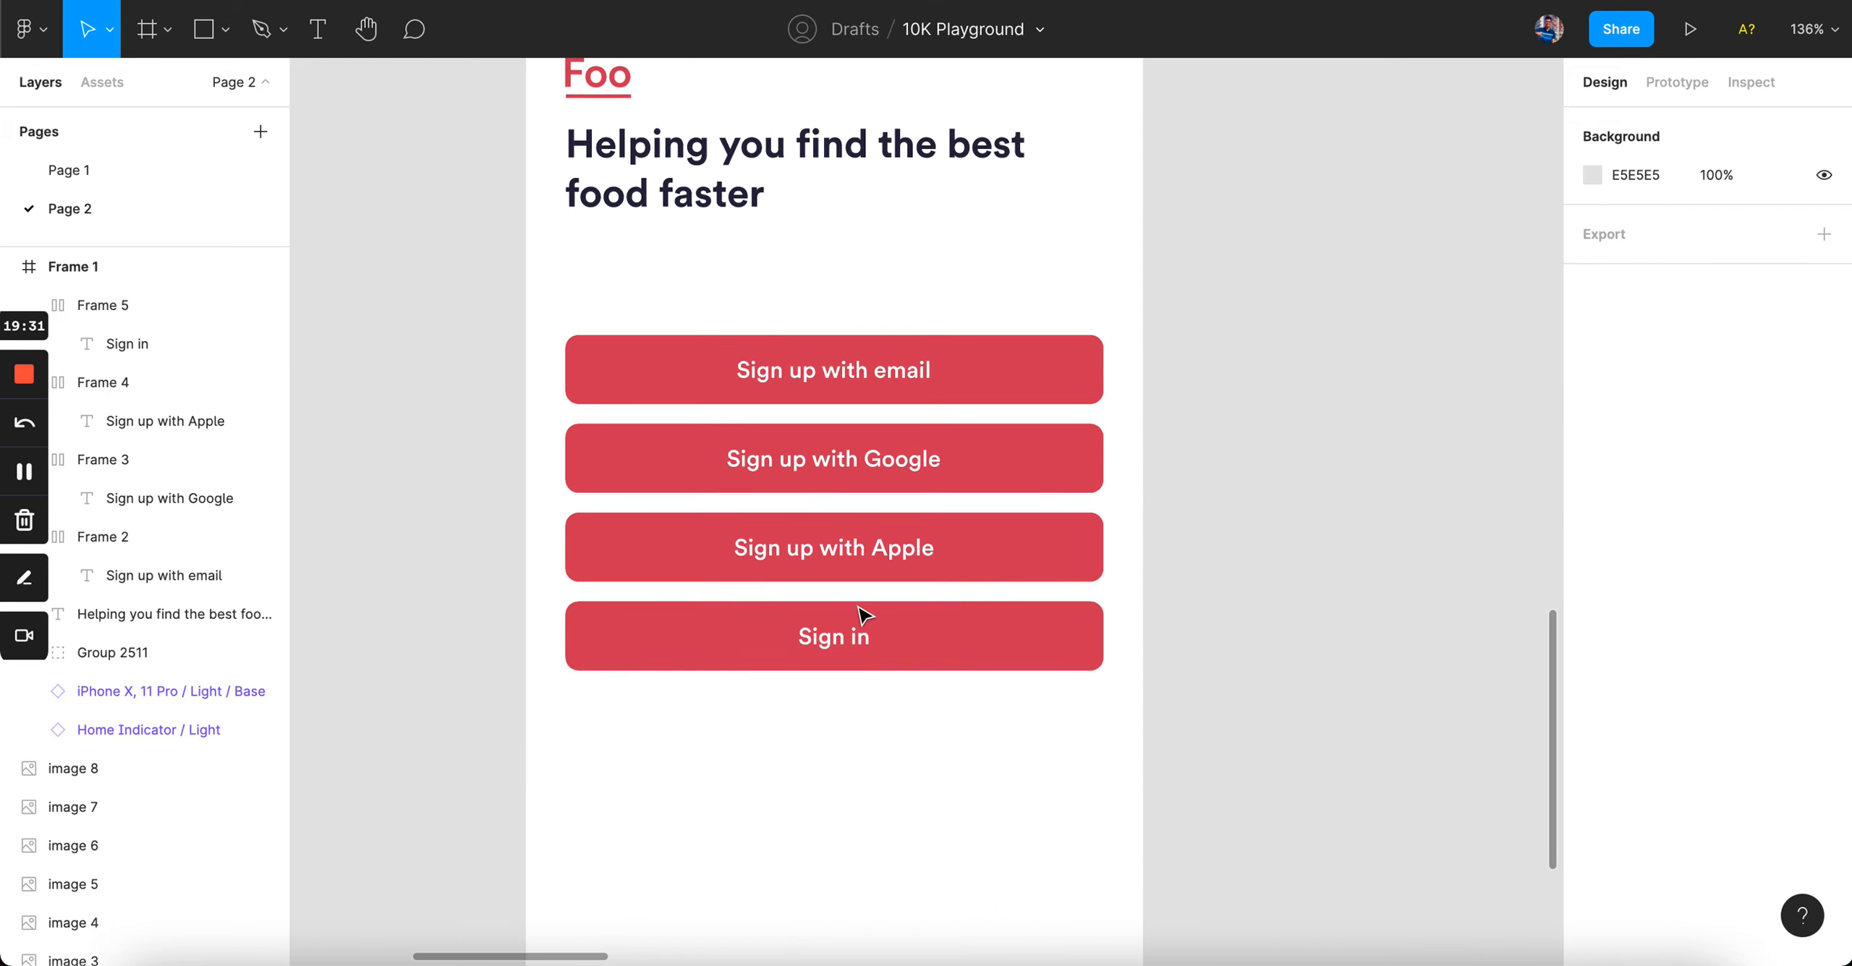
# - Move the "Sign in" button straight down to Y 548, apart from the three sign-up buttons, and compare with the reference layout
pyautogui.moveTo(926, 633); pyautogui.dragTo(929, 836)
pyautogui.scroll(10, 1331, 471)
pyautogui.hscroll(5, 1331, 471)
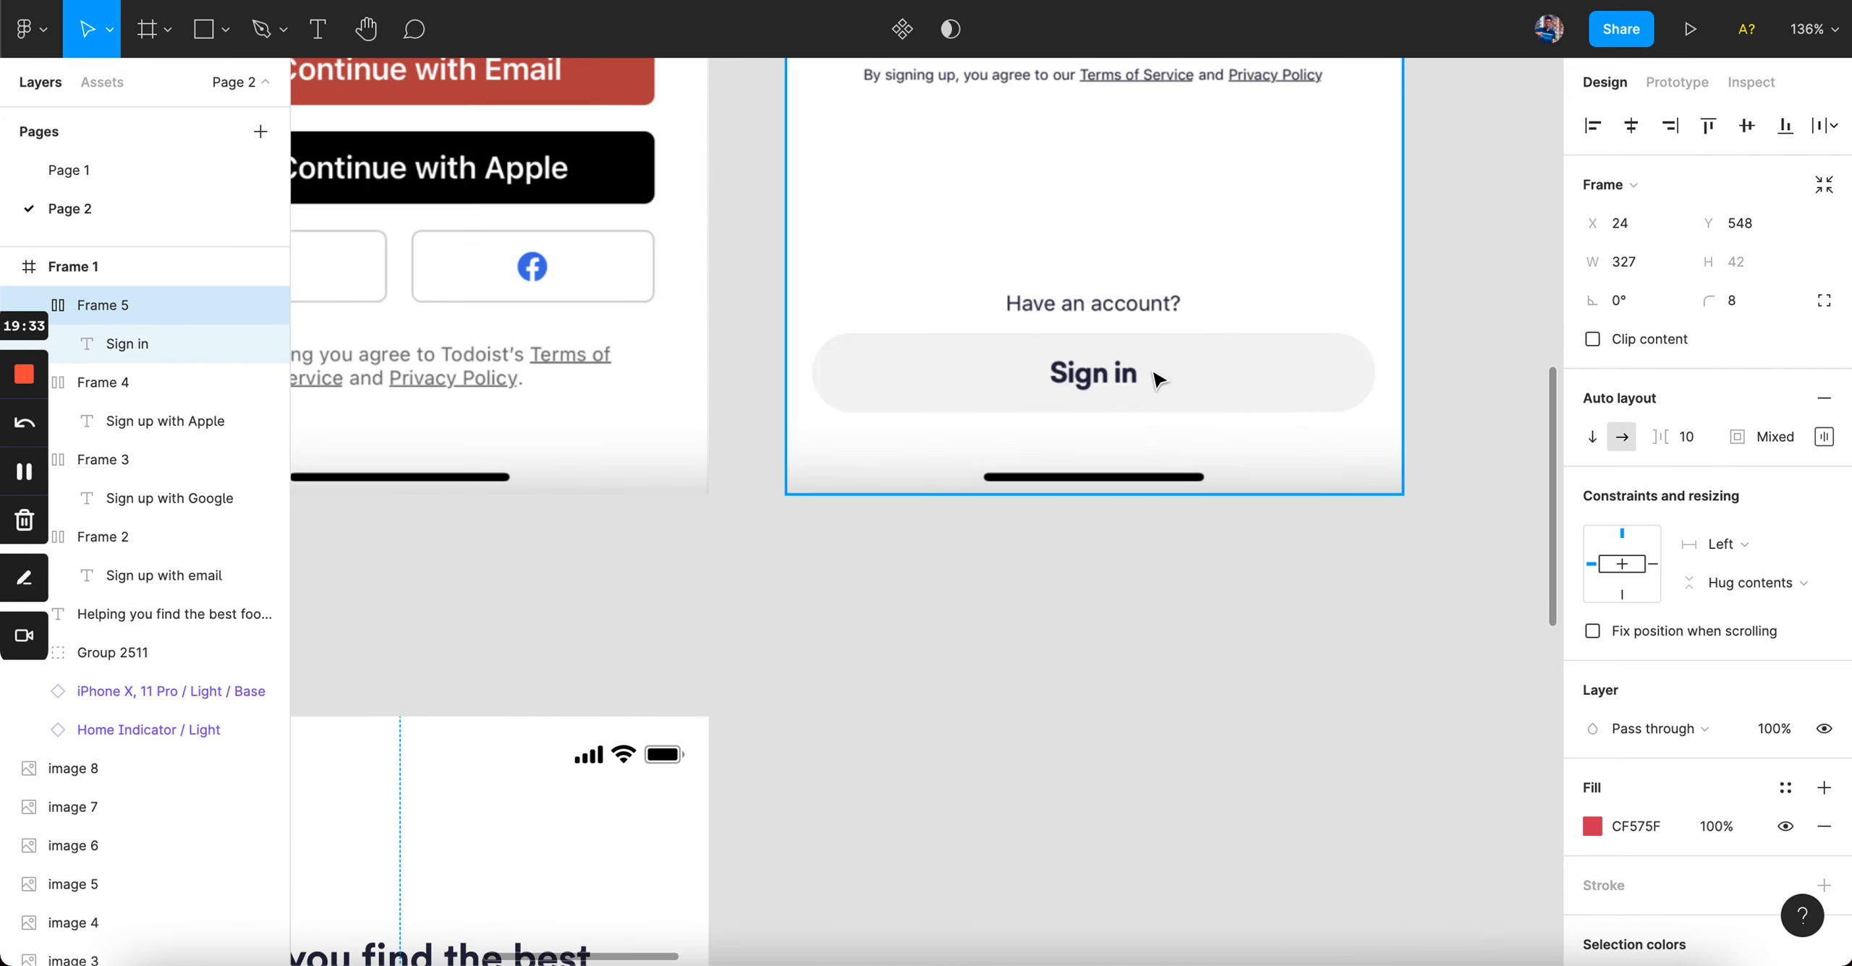
pyautogui.scroll(-10, 1158, 379)
pyautogui.hscroll(-5, 1157, 380)
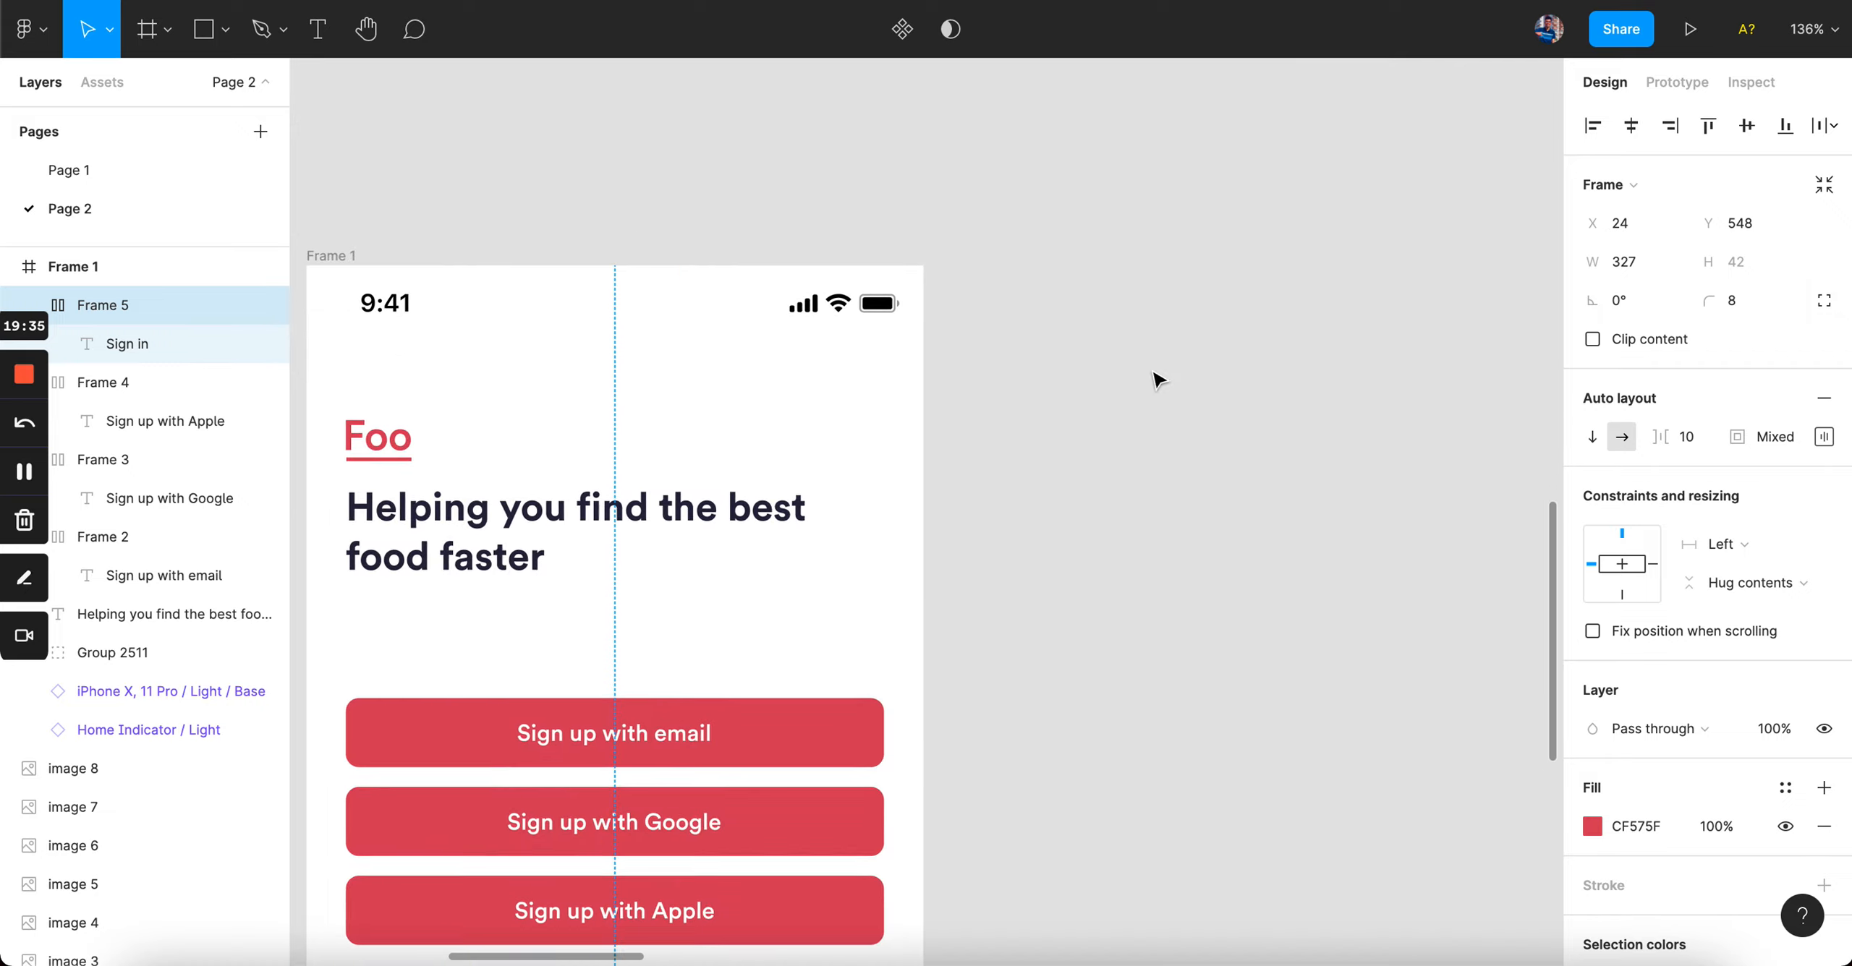
# - Duplicate the tagline into the space above the "Sign in" button and replace its text with "Already have an account?"
pyautogui.scroll(-1, 653, 840)
pyautogui.scroll(5, 653, 839)
pyautogui.scroll(-5, 651, 839)
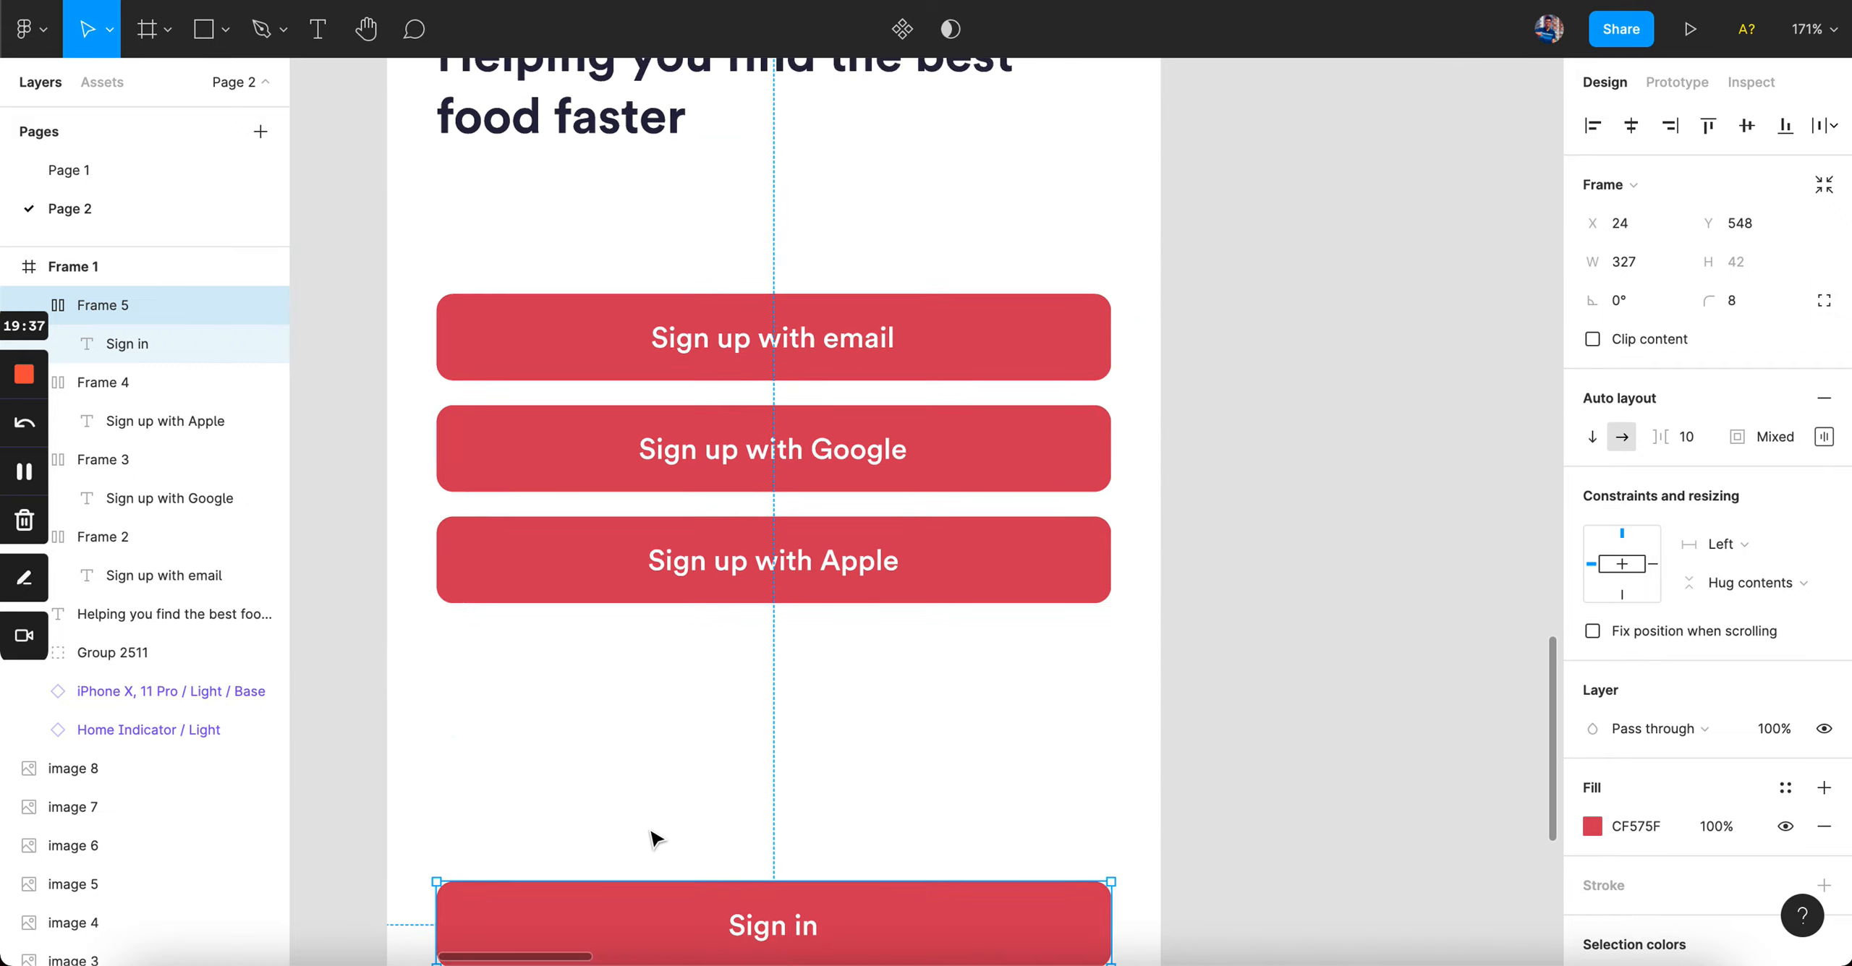
pyautogui.scroll(-2, 629, 512)
pyautogui.scroll(5, 674, 575)
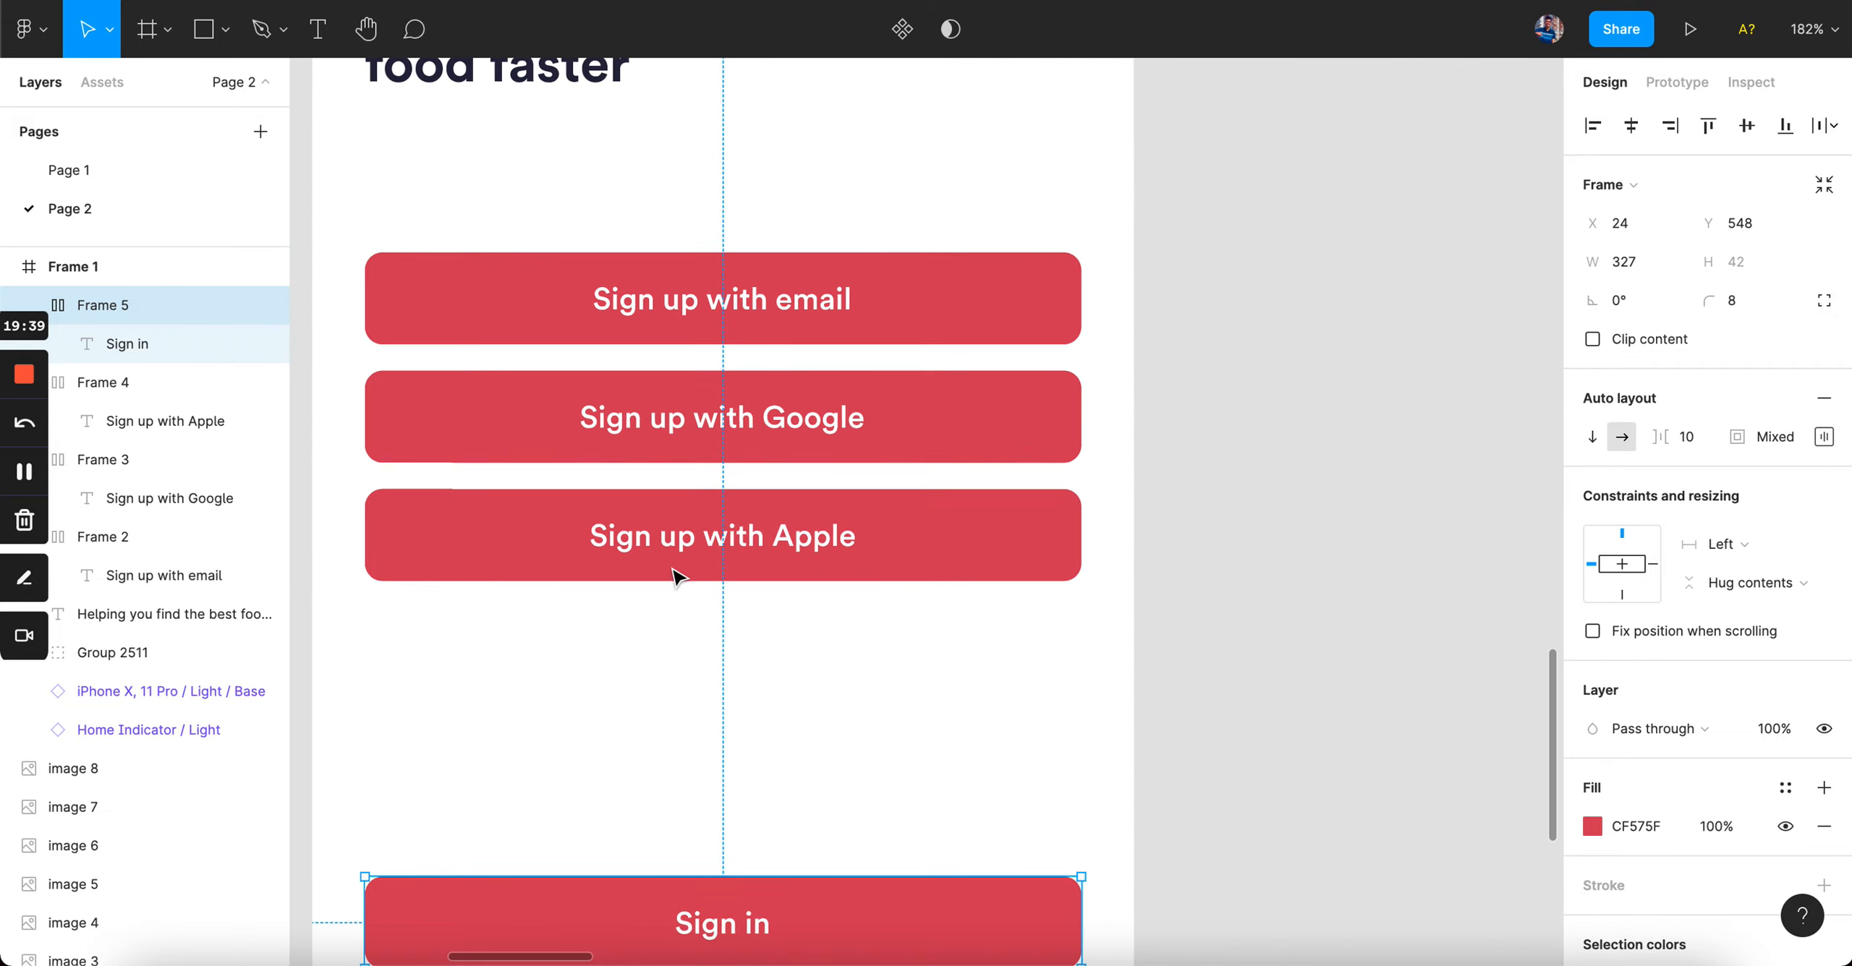
pyautogui.scroll(-4, 533, 119)
pyautogui.moveTo(523, 75); pyautogui.dragTo(630, 588)
pyautogui.press('Return')
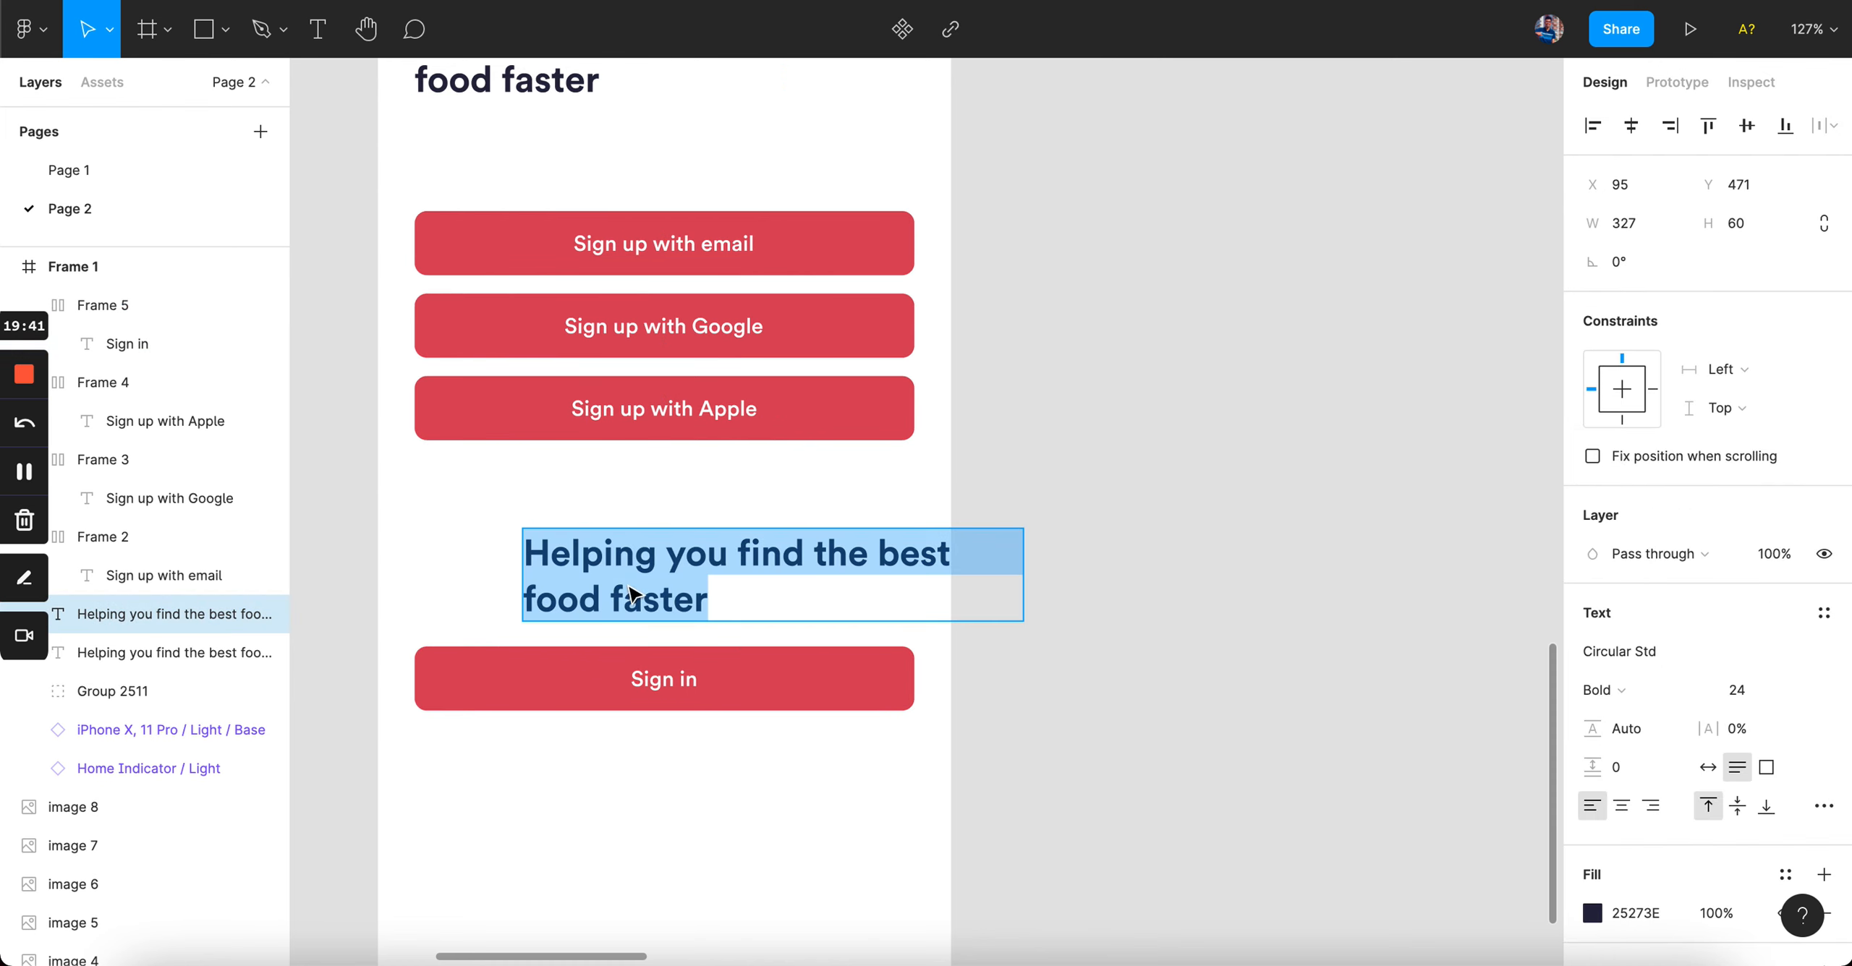
pyautogui.write('Al')
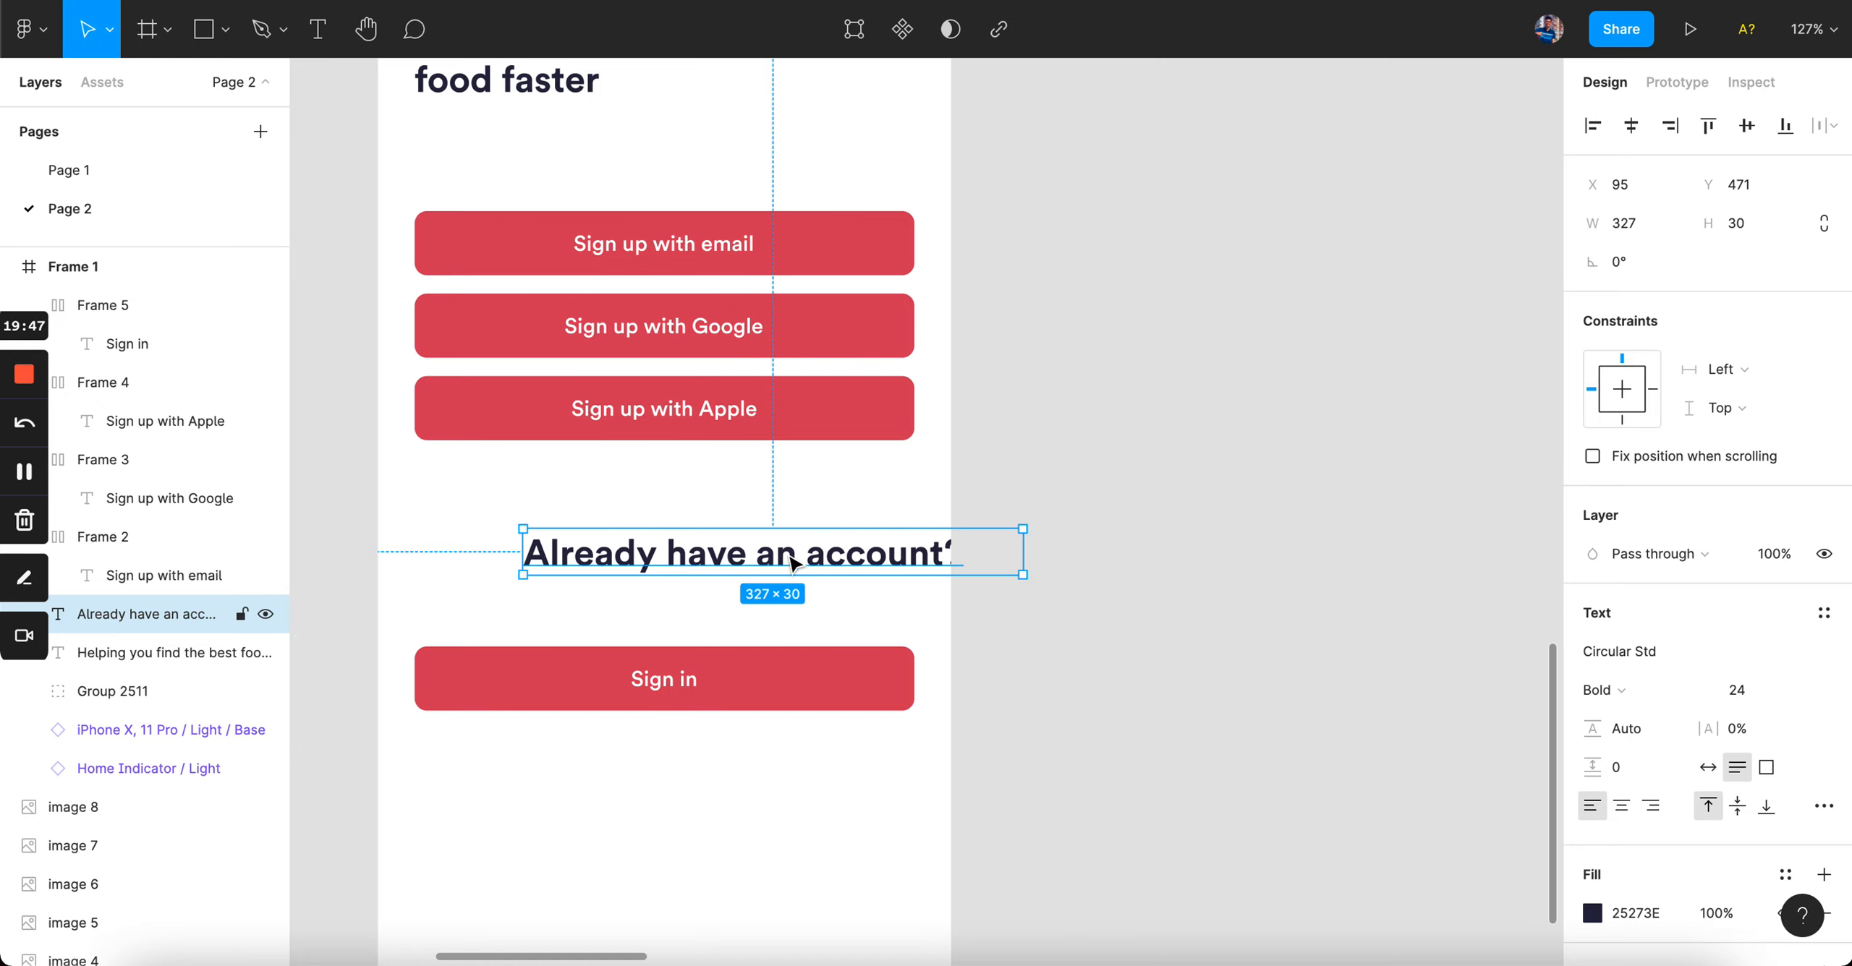
# - Shift the "Already have an account?" text over the "Sign in" button and set its font size to 12
pyautogui.moveTo(789, 556); pyautogui.dragTo(742, 566)
pyautogui.scroll(3, 743, 565)
pyautogui.hscroll(-1, 743, 565)
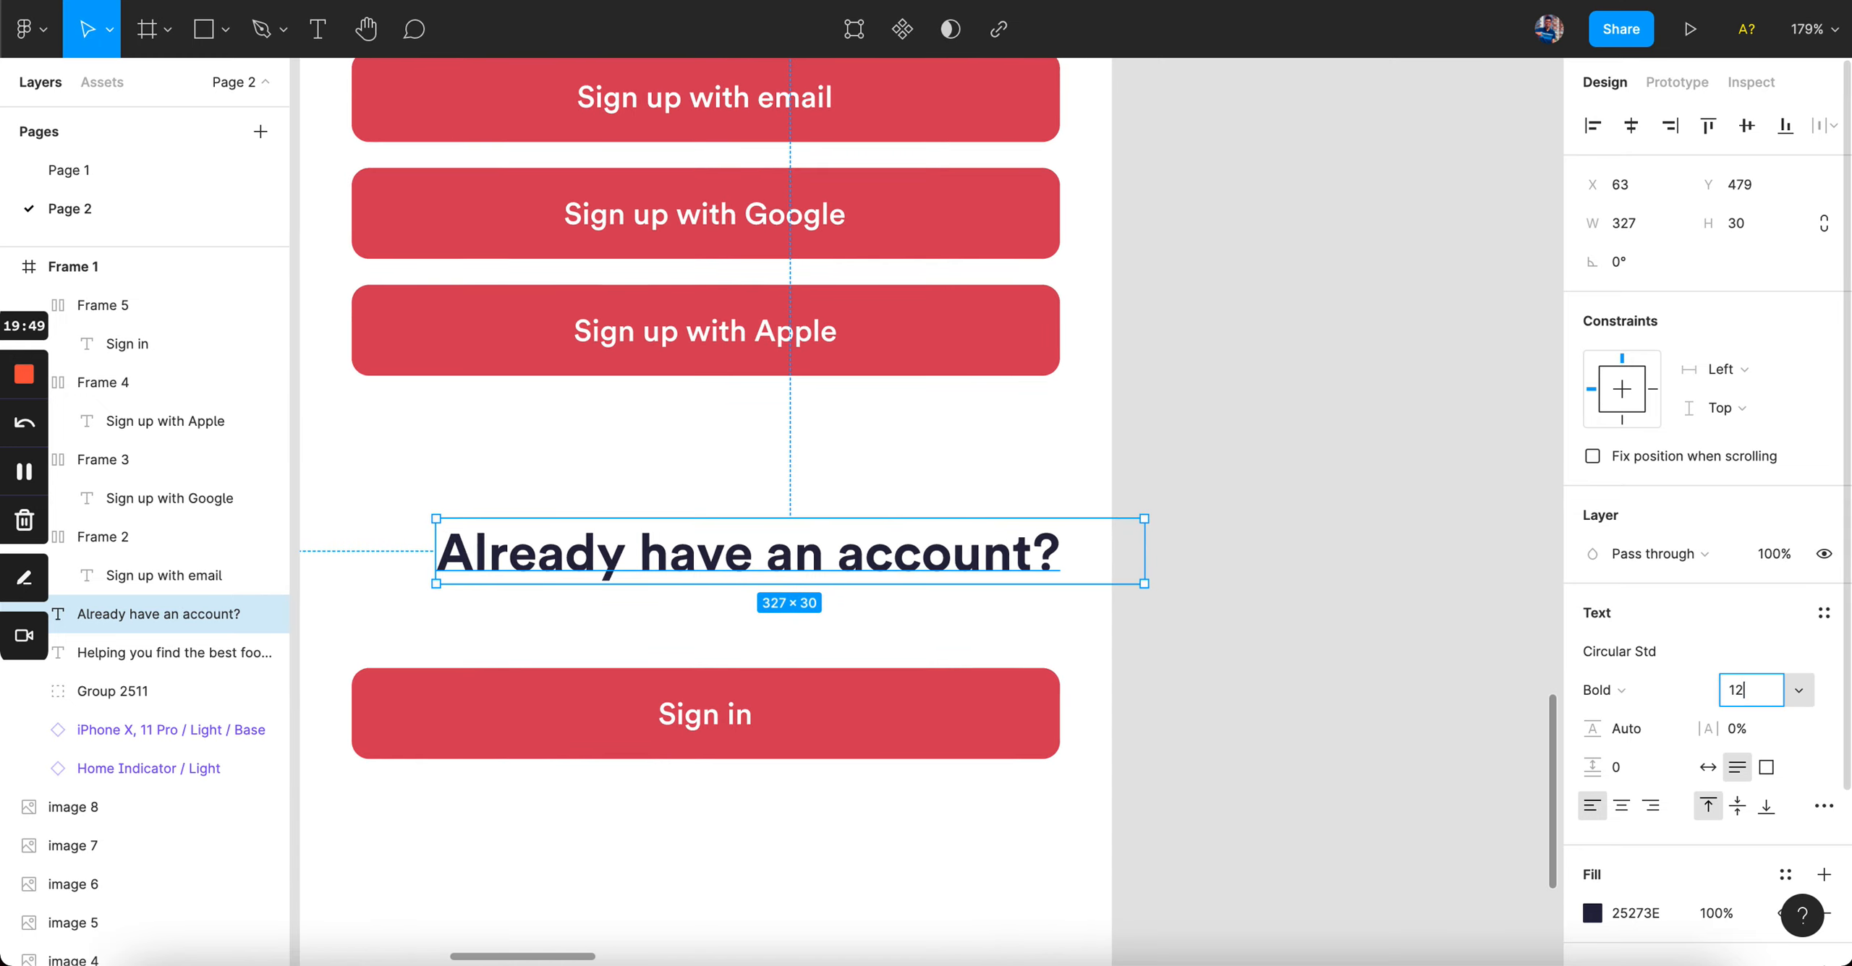
pyautogui.write('12')
pyautogui.press('Return')
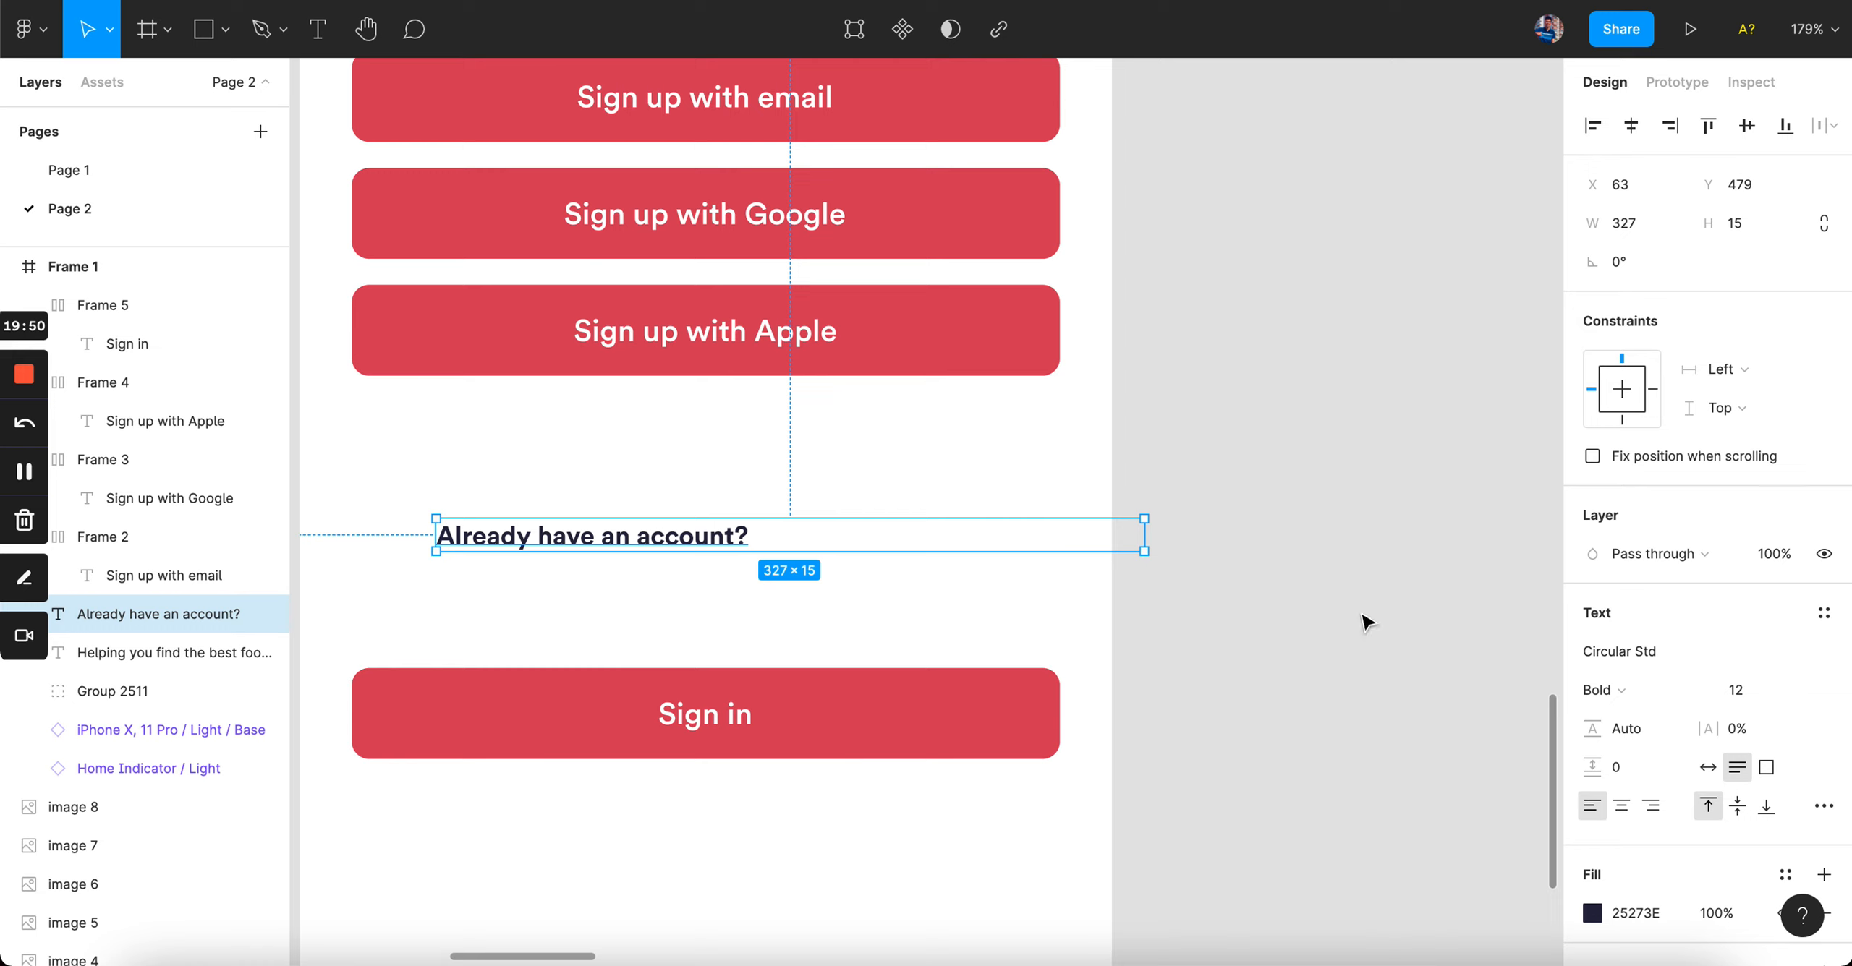
# - Shrink the "Already have an account?" text box to fit its text and set the font weight to Book
pyautogui.doubleClick(694, 713)
pyautogui.click(684, 548)
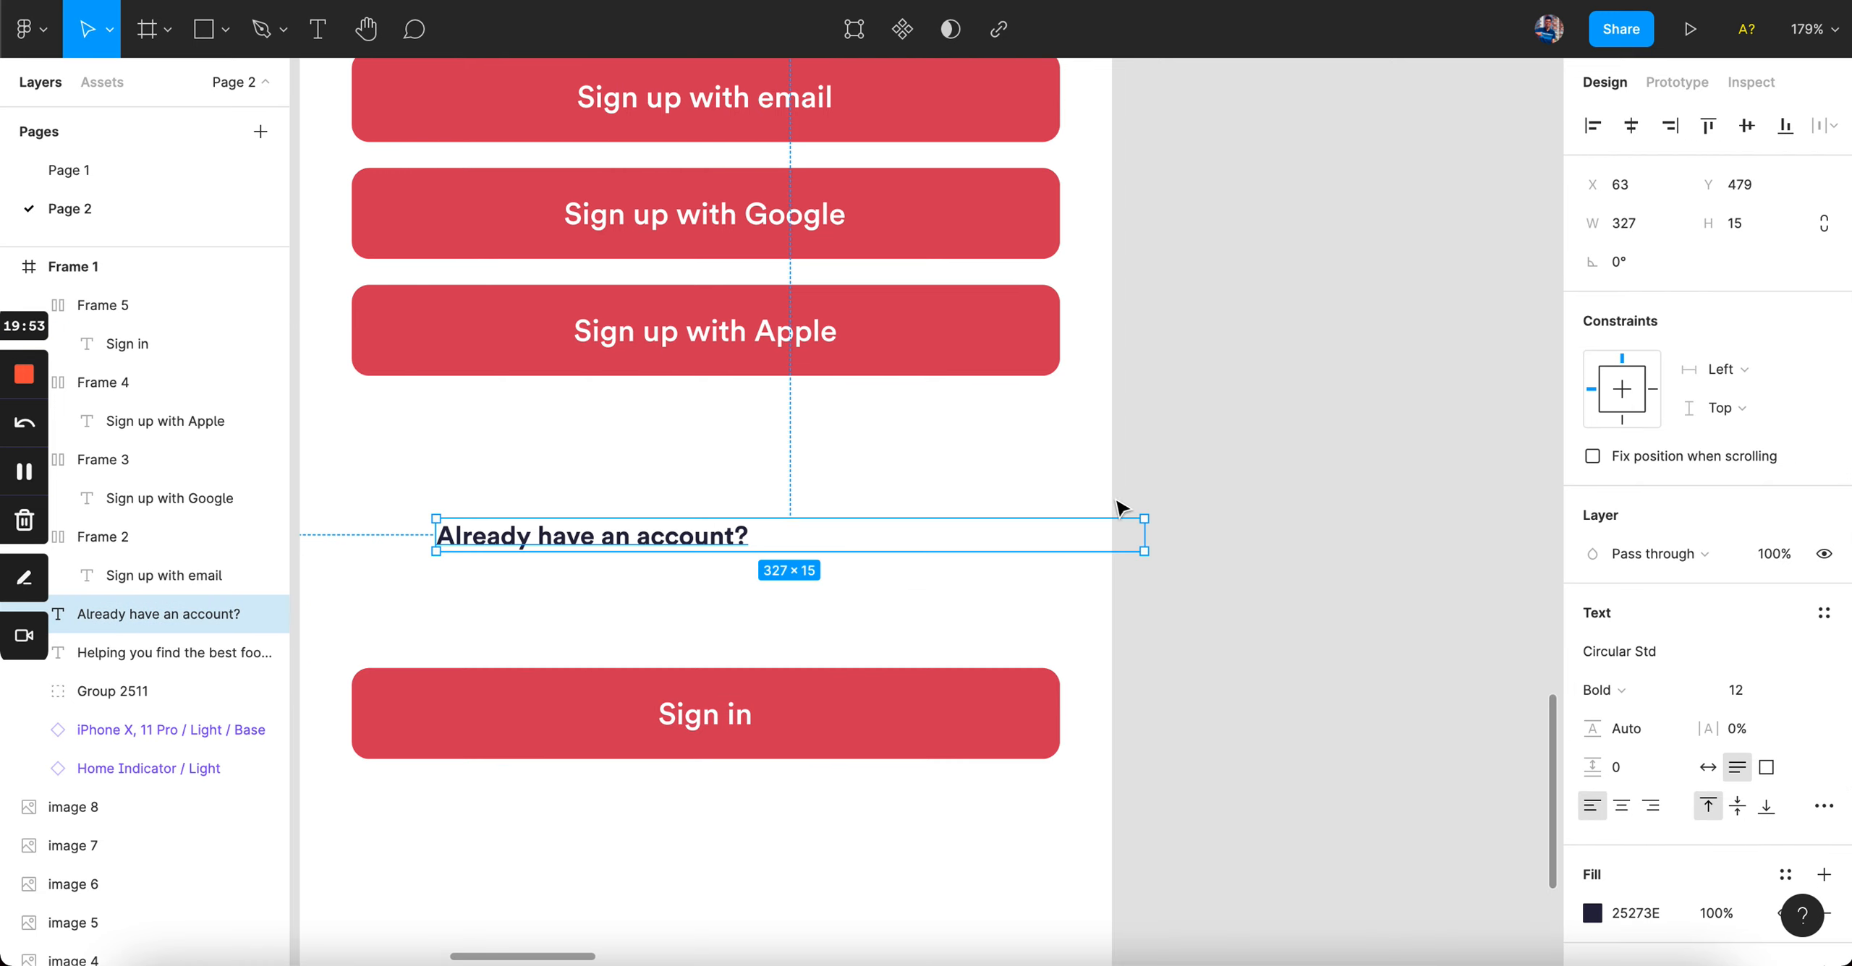
pyautogui.doubleClick(1146, 537)
pyautogui.click(1644, 687)
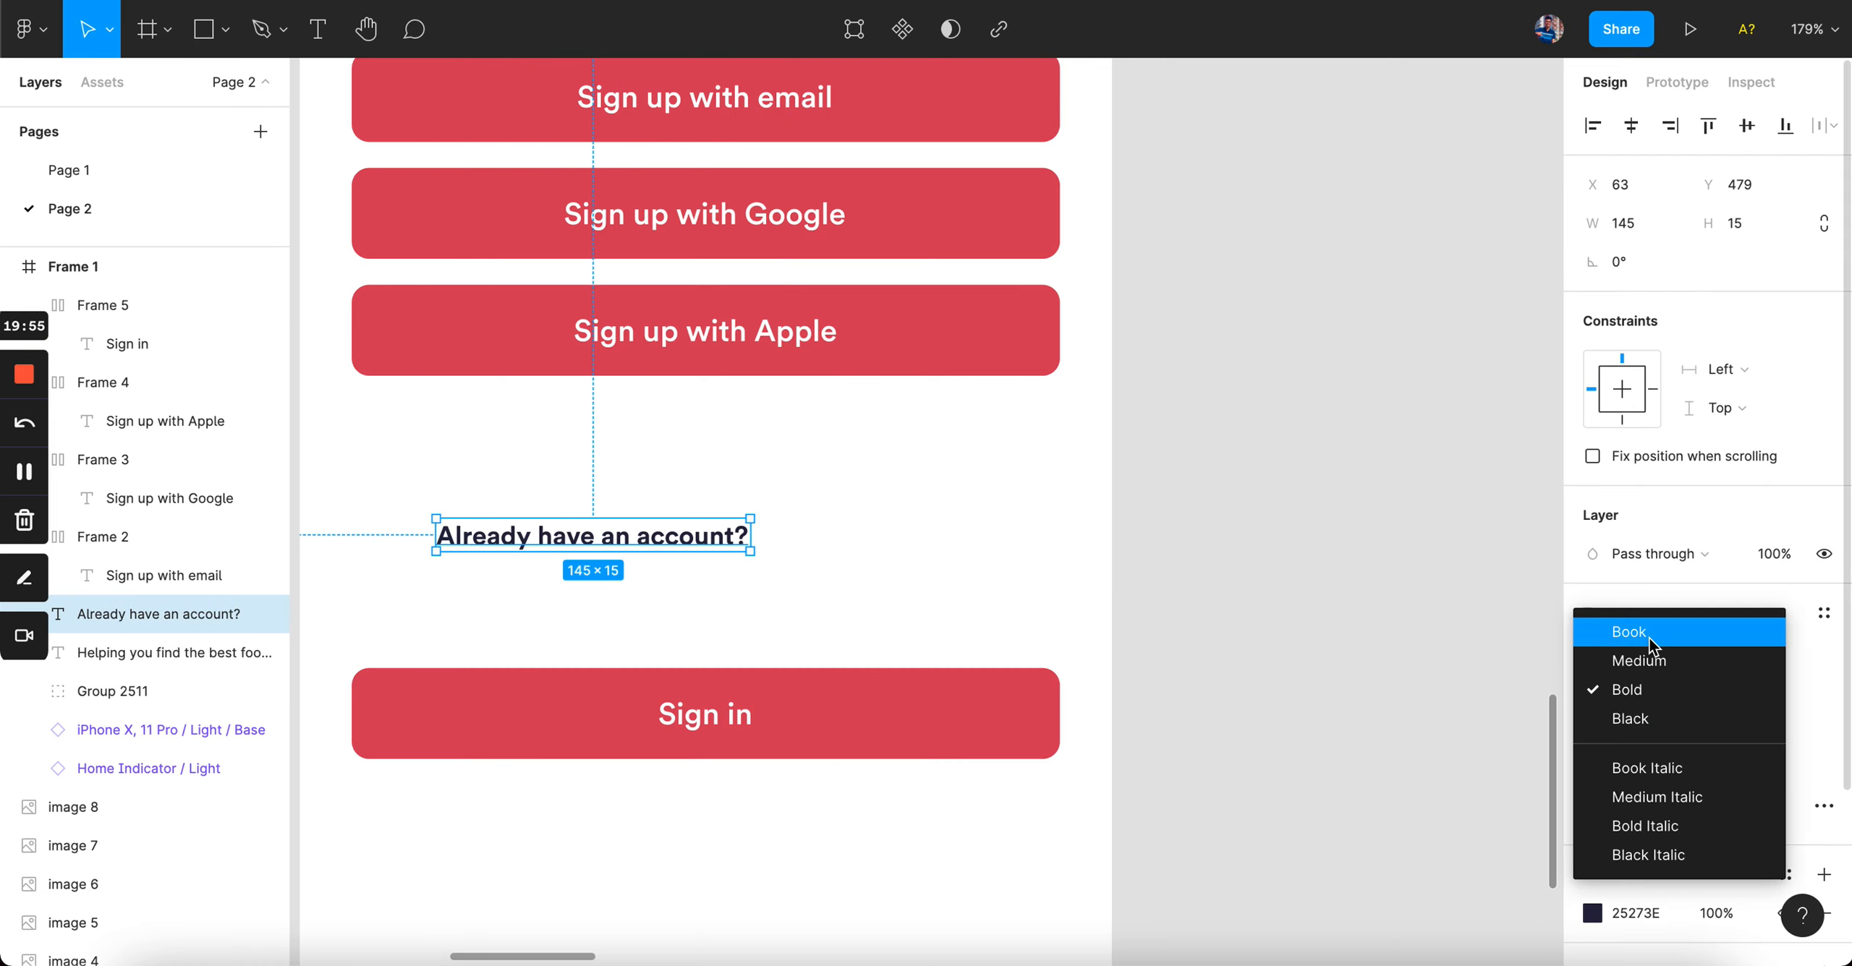
pyautogui.click(1649, 631)
# - Move "Already have an account?" to X 114, Y 518, just above the "Sign in" button, and check the tagline's fill colour
pyautogui.moveTo(641, 544); pyautogui.dragTo(752, 630)
pyautogui.scroll(10, 756, 629)
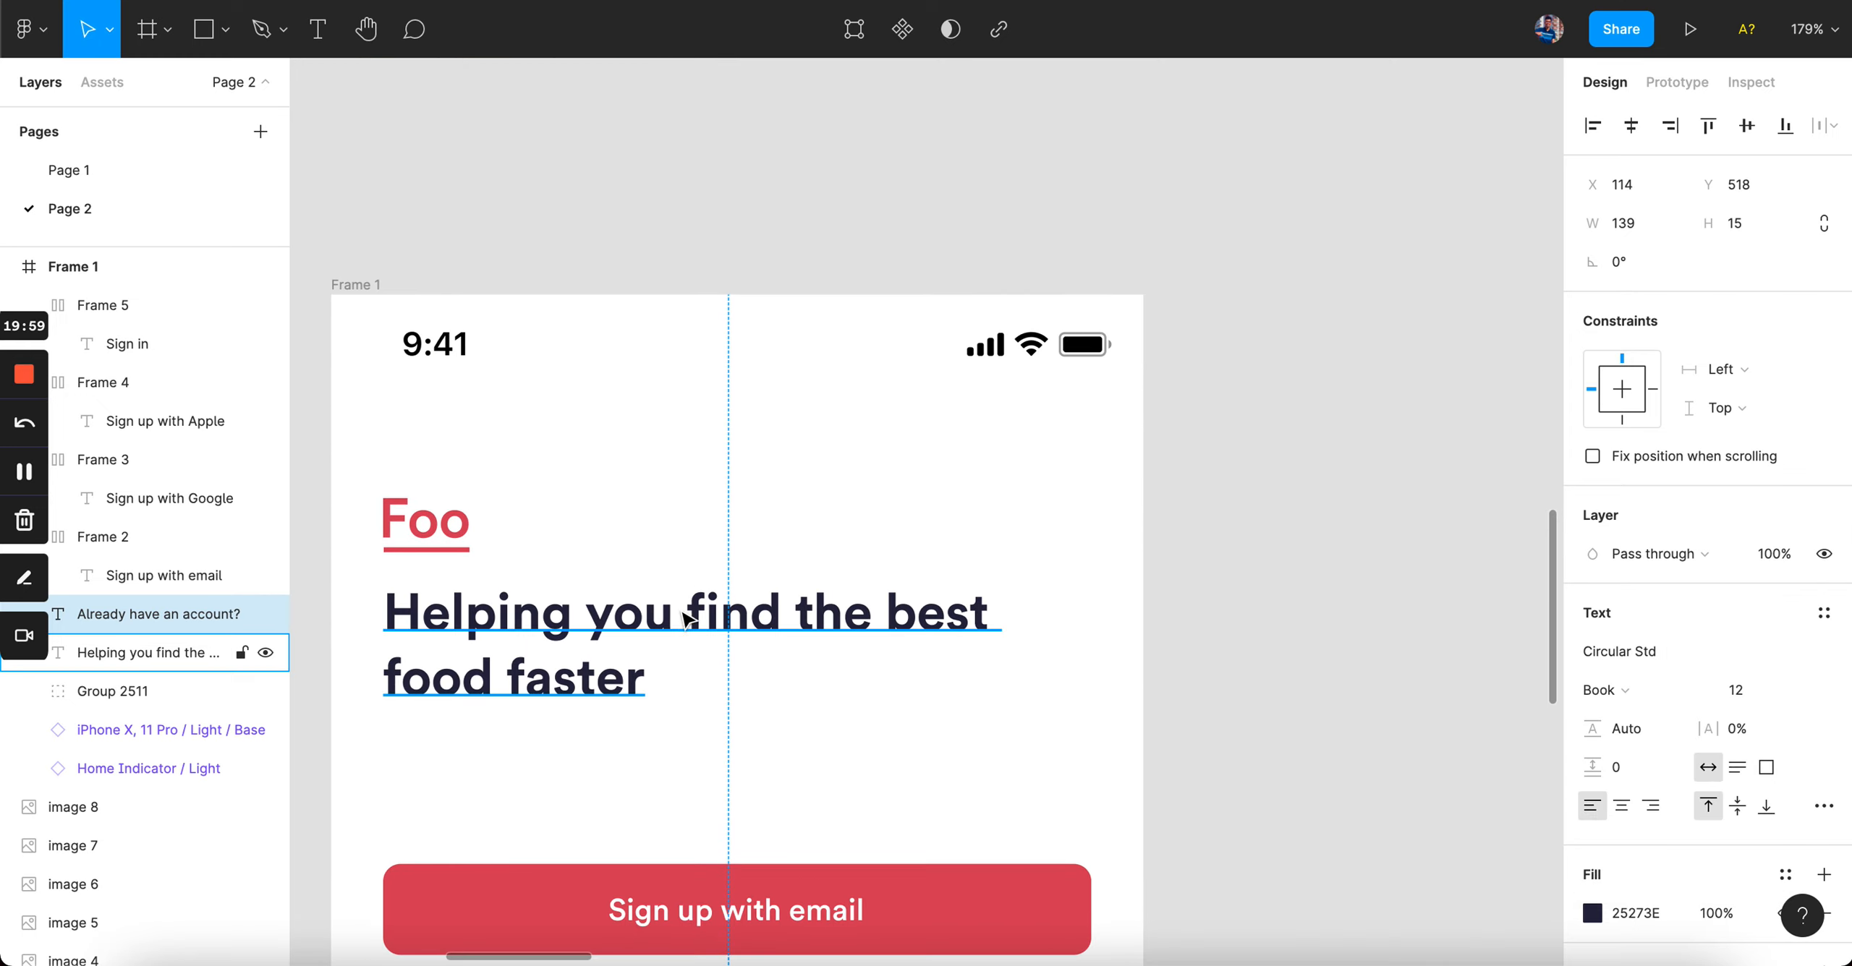
pyautogui.click(756, 629)
pyautogui.click(1636, 913)
pyautogui.scroll(-8, 1175, 675)
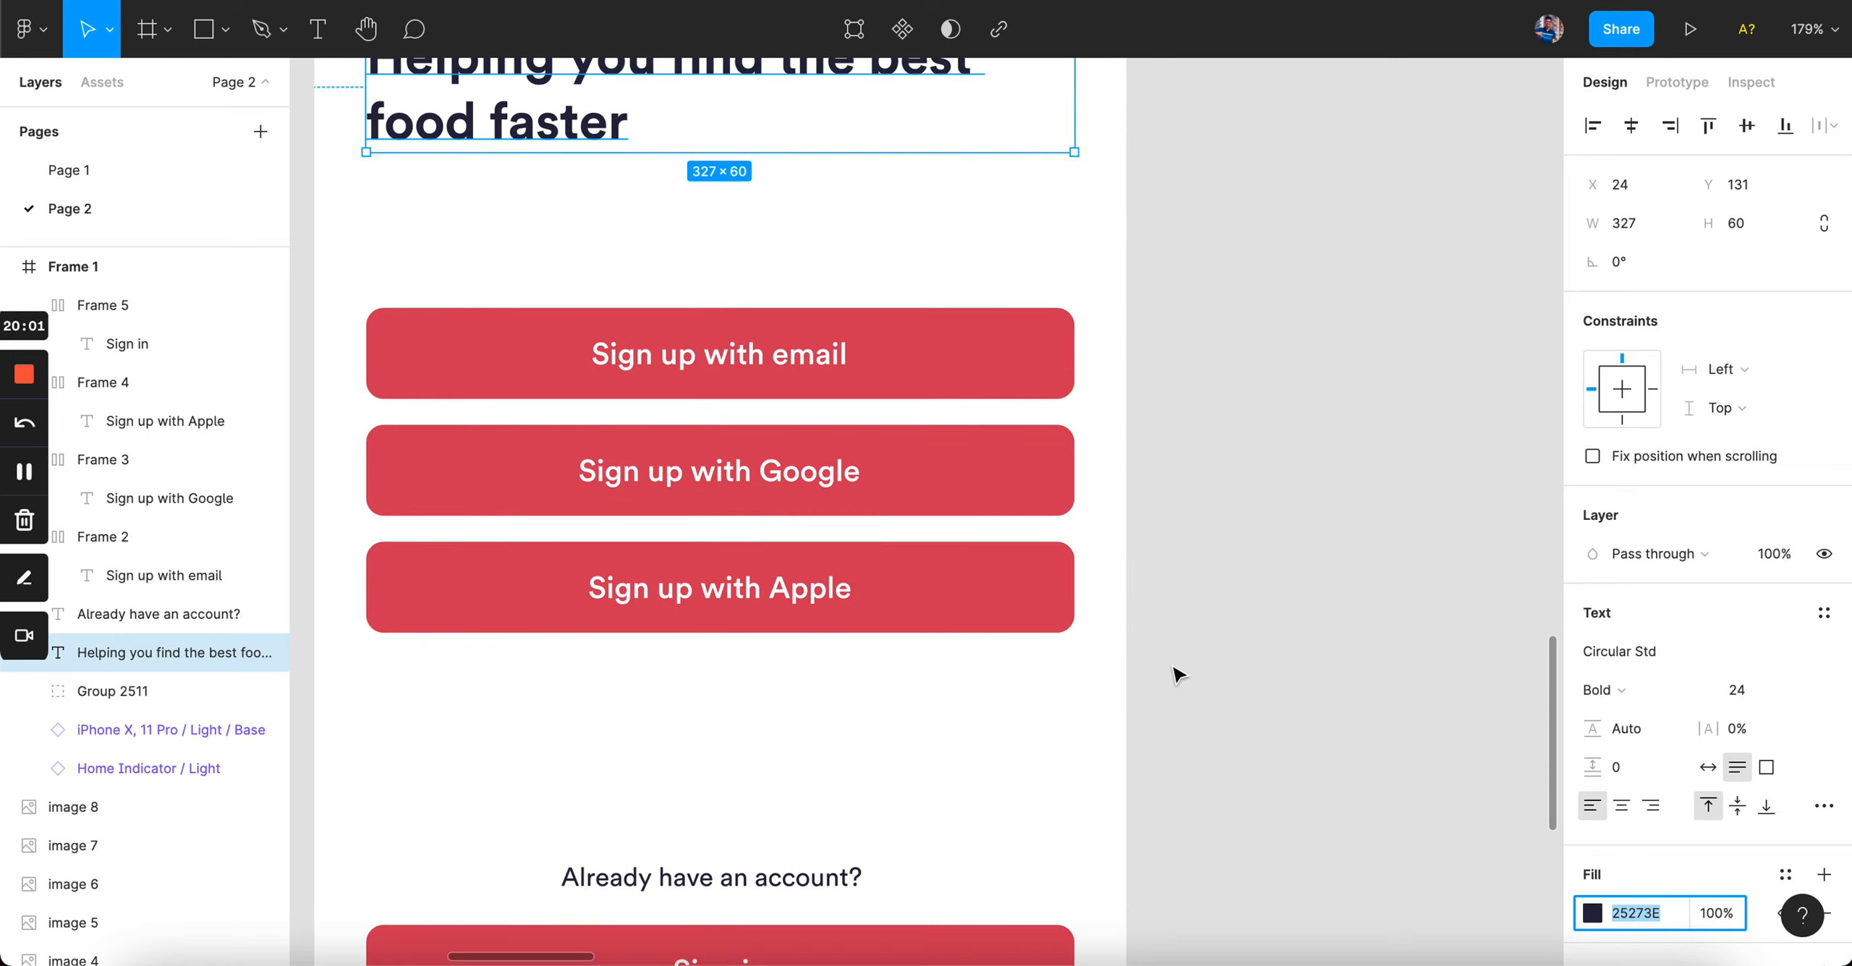
pyautogui.click(778, 888)
pyautogui.click(834, 736)
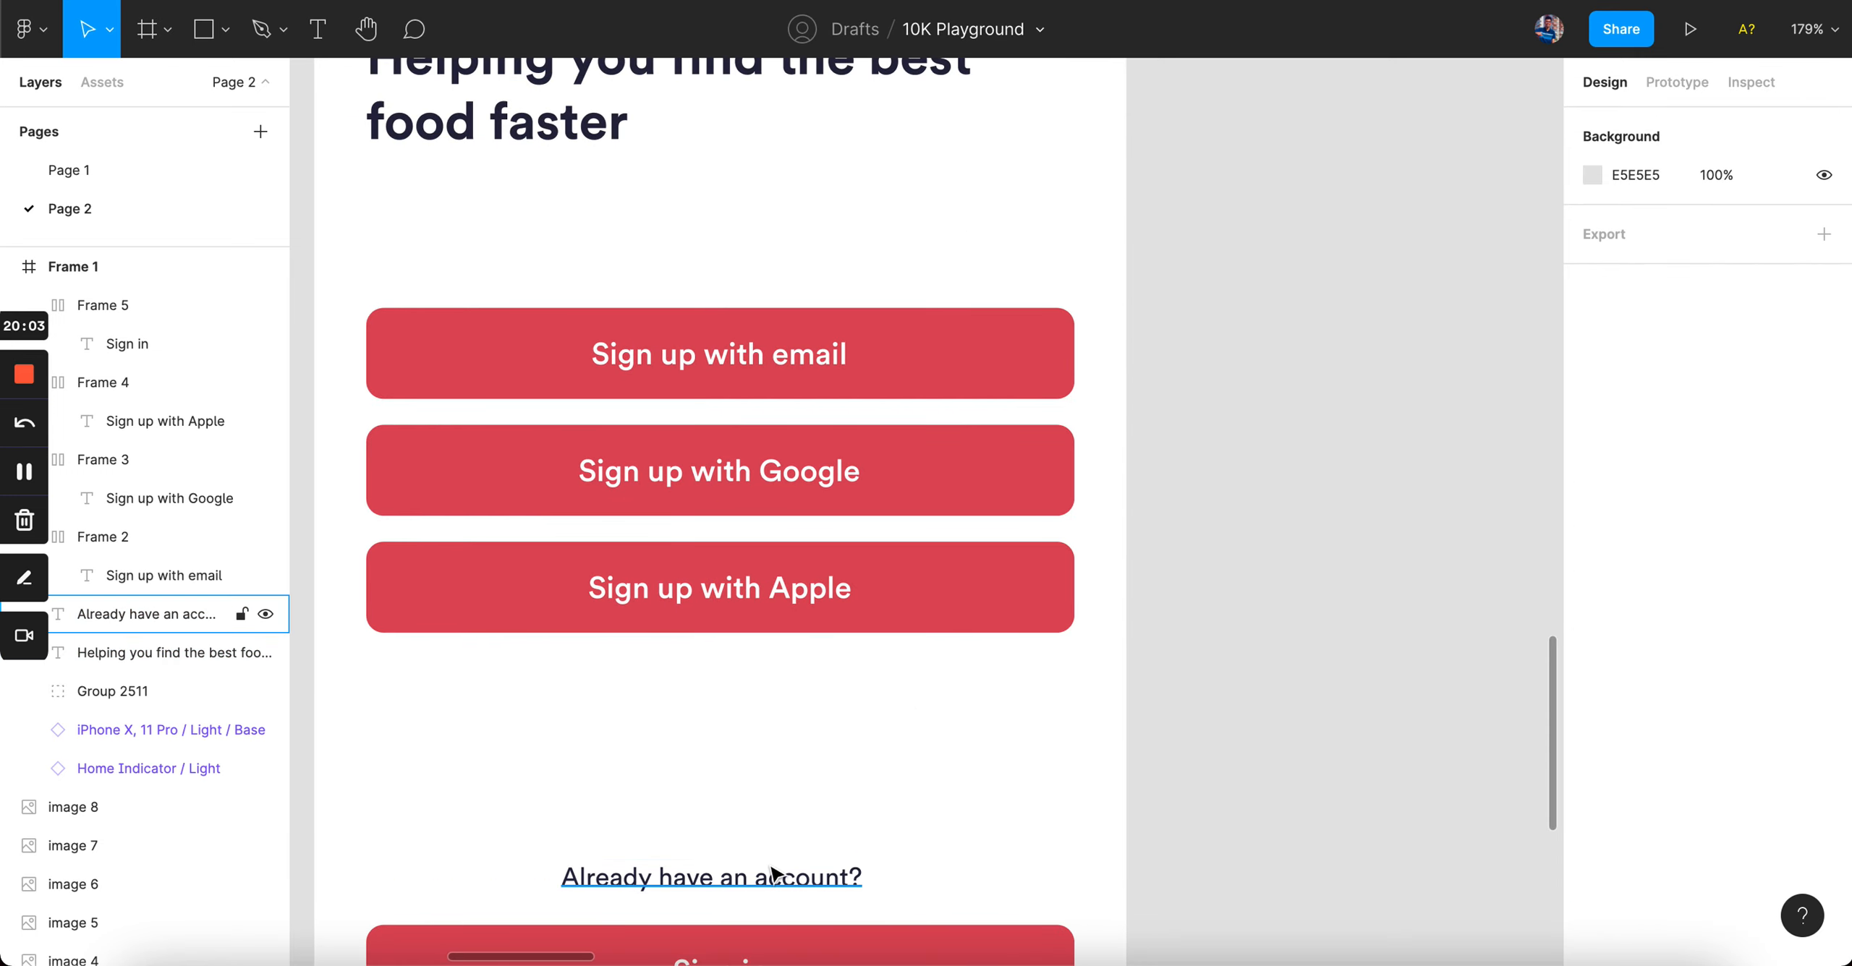
# - Try 60% opacity on the "Already have an account?" text and undo it
pyautogui.click(785, 876)
pyautogui.press('6')
pyautogui.scroll(-3, 1103, 765)
pyautogui.scroll(-3, 1005, 641)
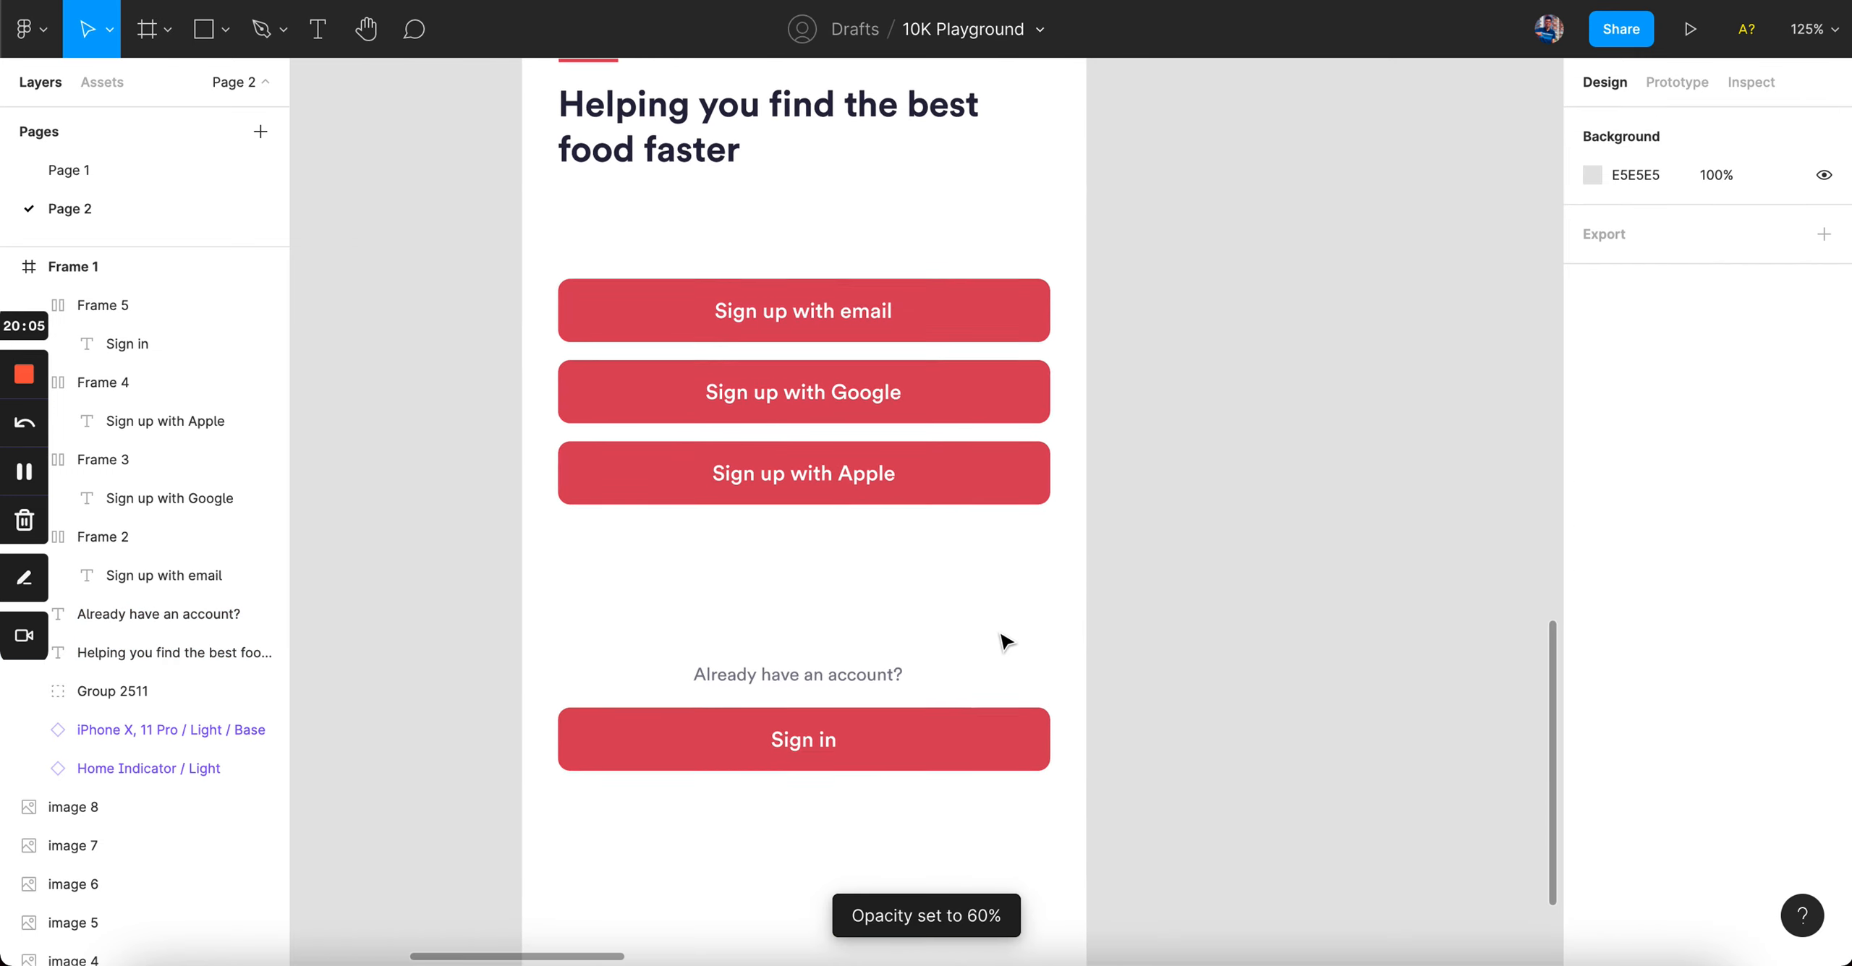
pyautogui.press('super+z')
pyautogui.click(1003, 638)
# - Align the "Already have an account?" text and the "Sign in" button on their horizontal centers
pyautogui.scroll(3, 1003, 637)
pyautogui.click(777, 722)
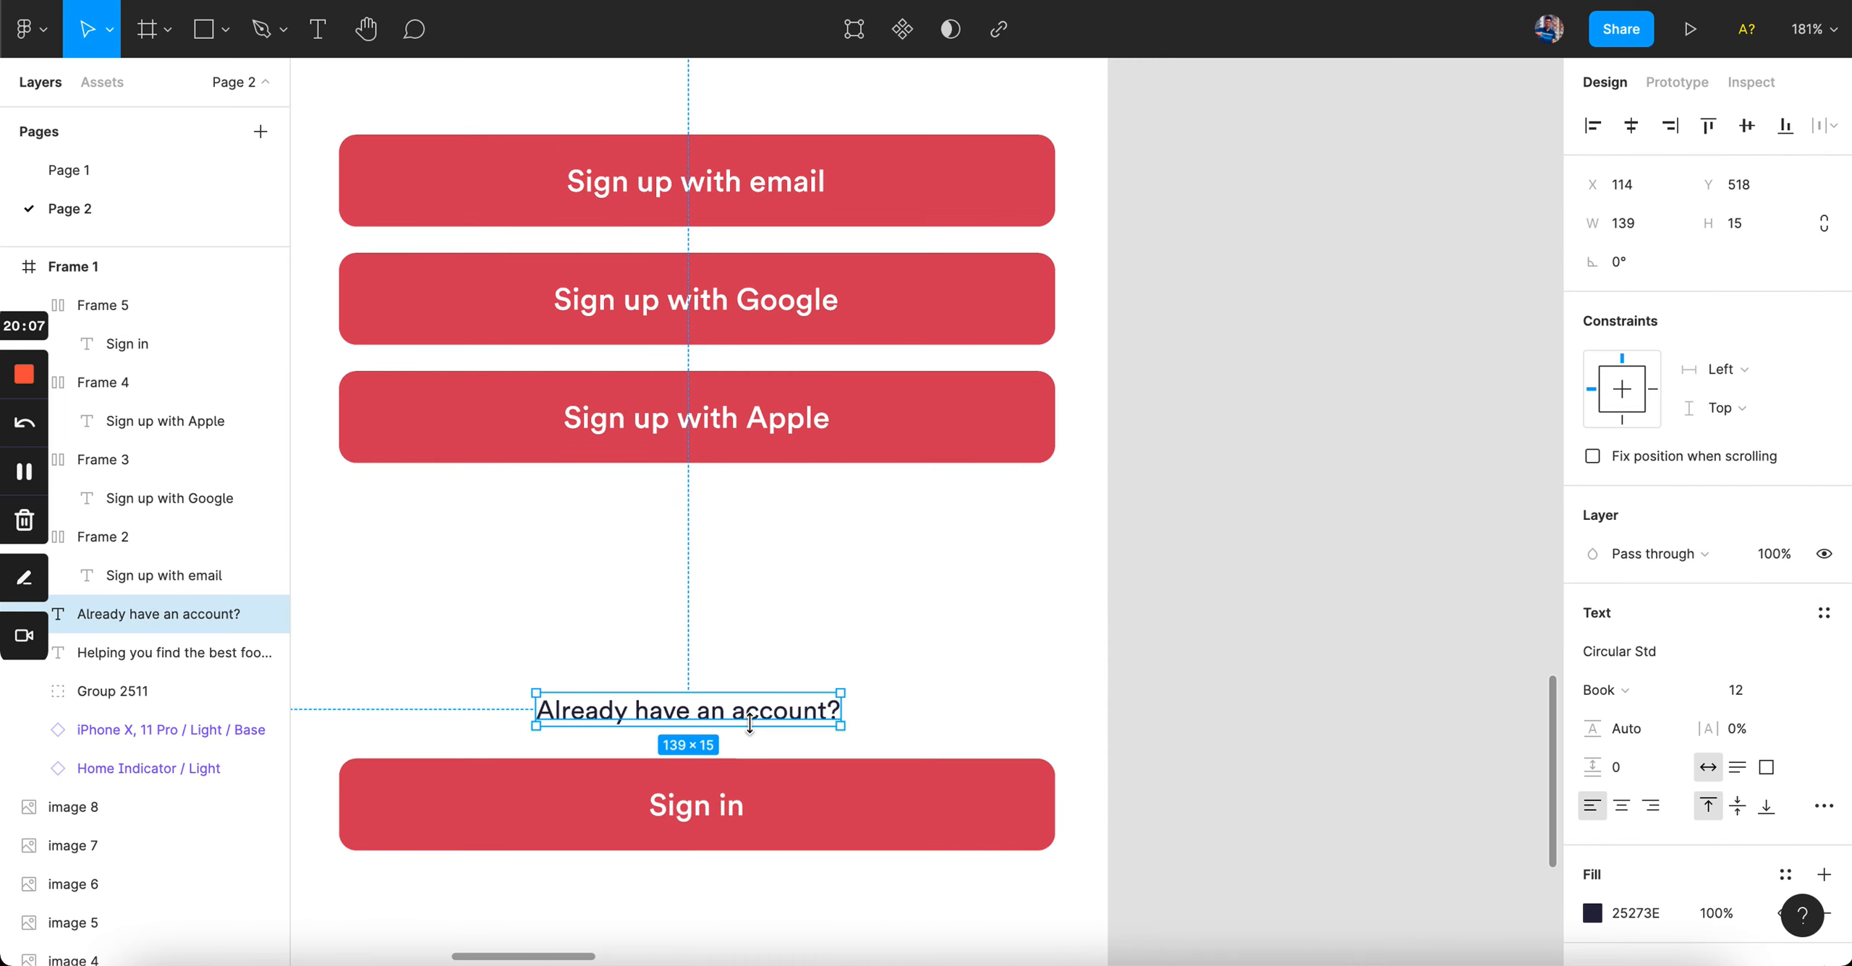
pyautogui.keyDown('shift'); pyautogui.click(796, 803); pyautogui.keyUp('shift')
pyautogui.scroll(-3, 1197, 608)
pyautogui.hscroll(-2, 1198, 608)
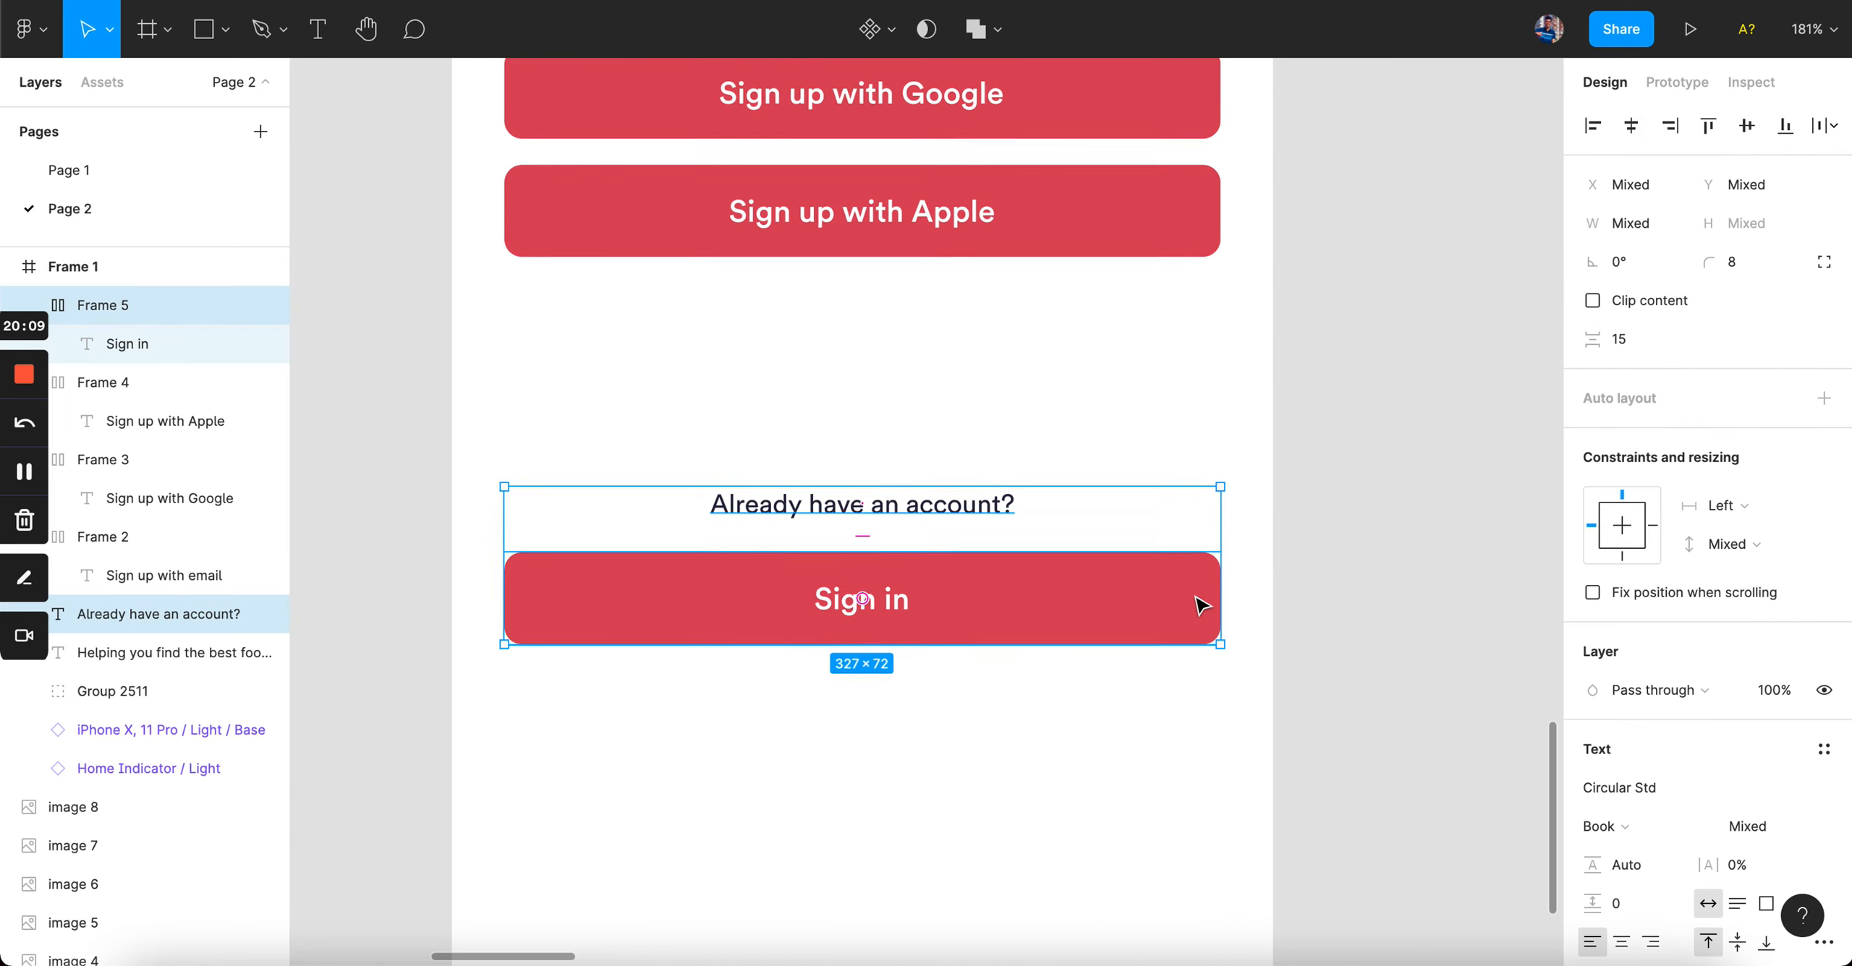
pyautogui.click(1249, 437)
# - Nudge the "Already have an account?" text down 3 px to leave a 12 px gap above the "Sign in" button
pyautogui.click(1007, 490)
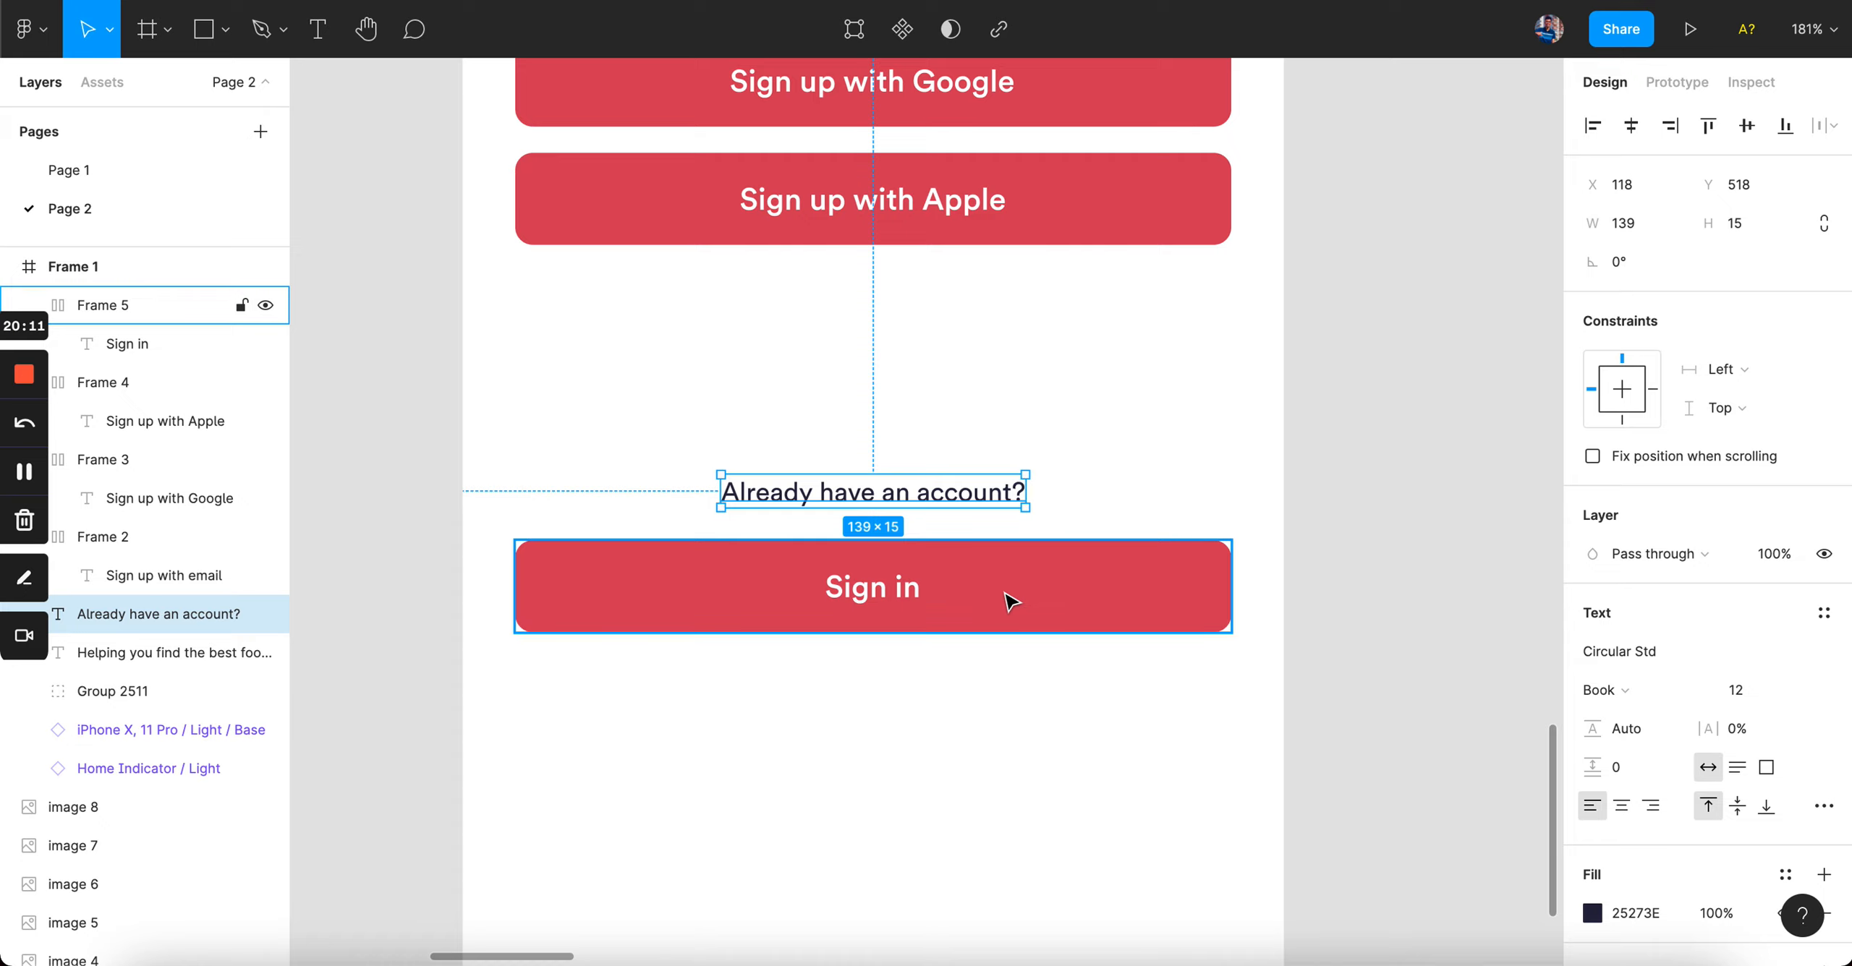
pyautogui.press('Down')
pyautogui.press('Down')
pyautogui.press('Down')
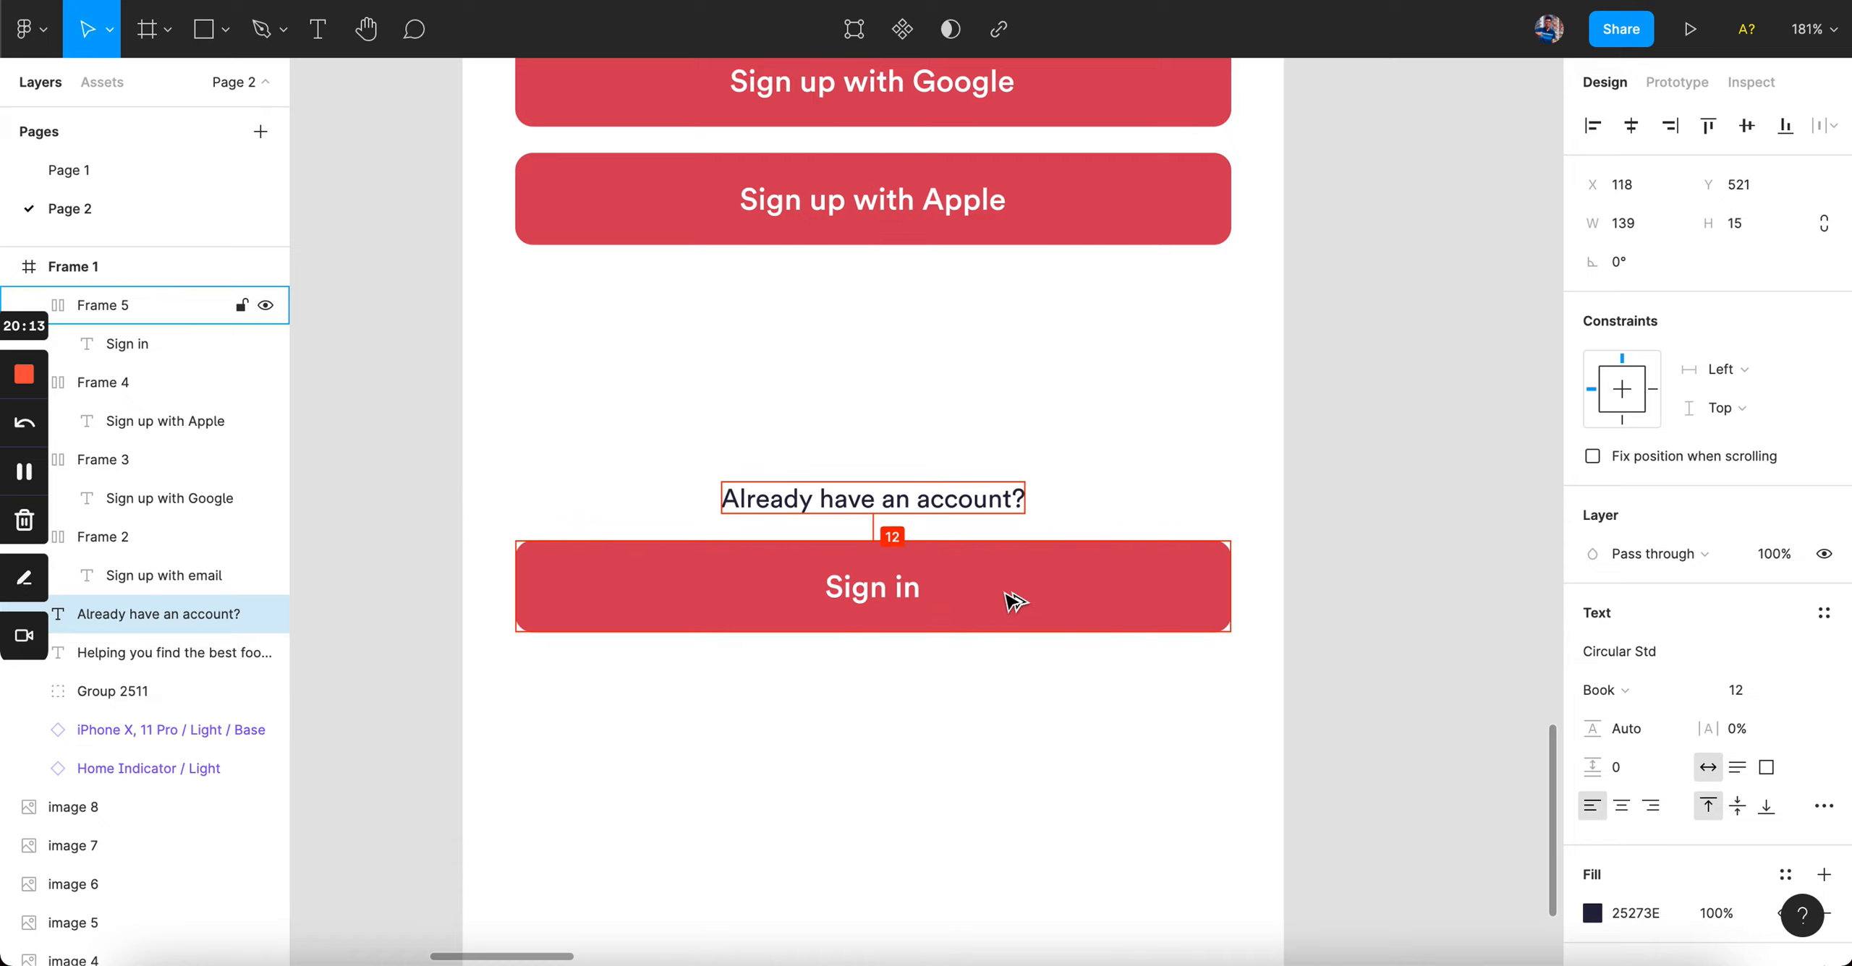
pyautogui.press('Escape')
# - Remove the "Sign in" button's red fill and add a 1 px inside stroke to outline it
pyautogui.scroll(2, 998, 651)
pyautogui.scroll(-3, 992, 534)
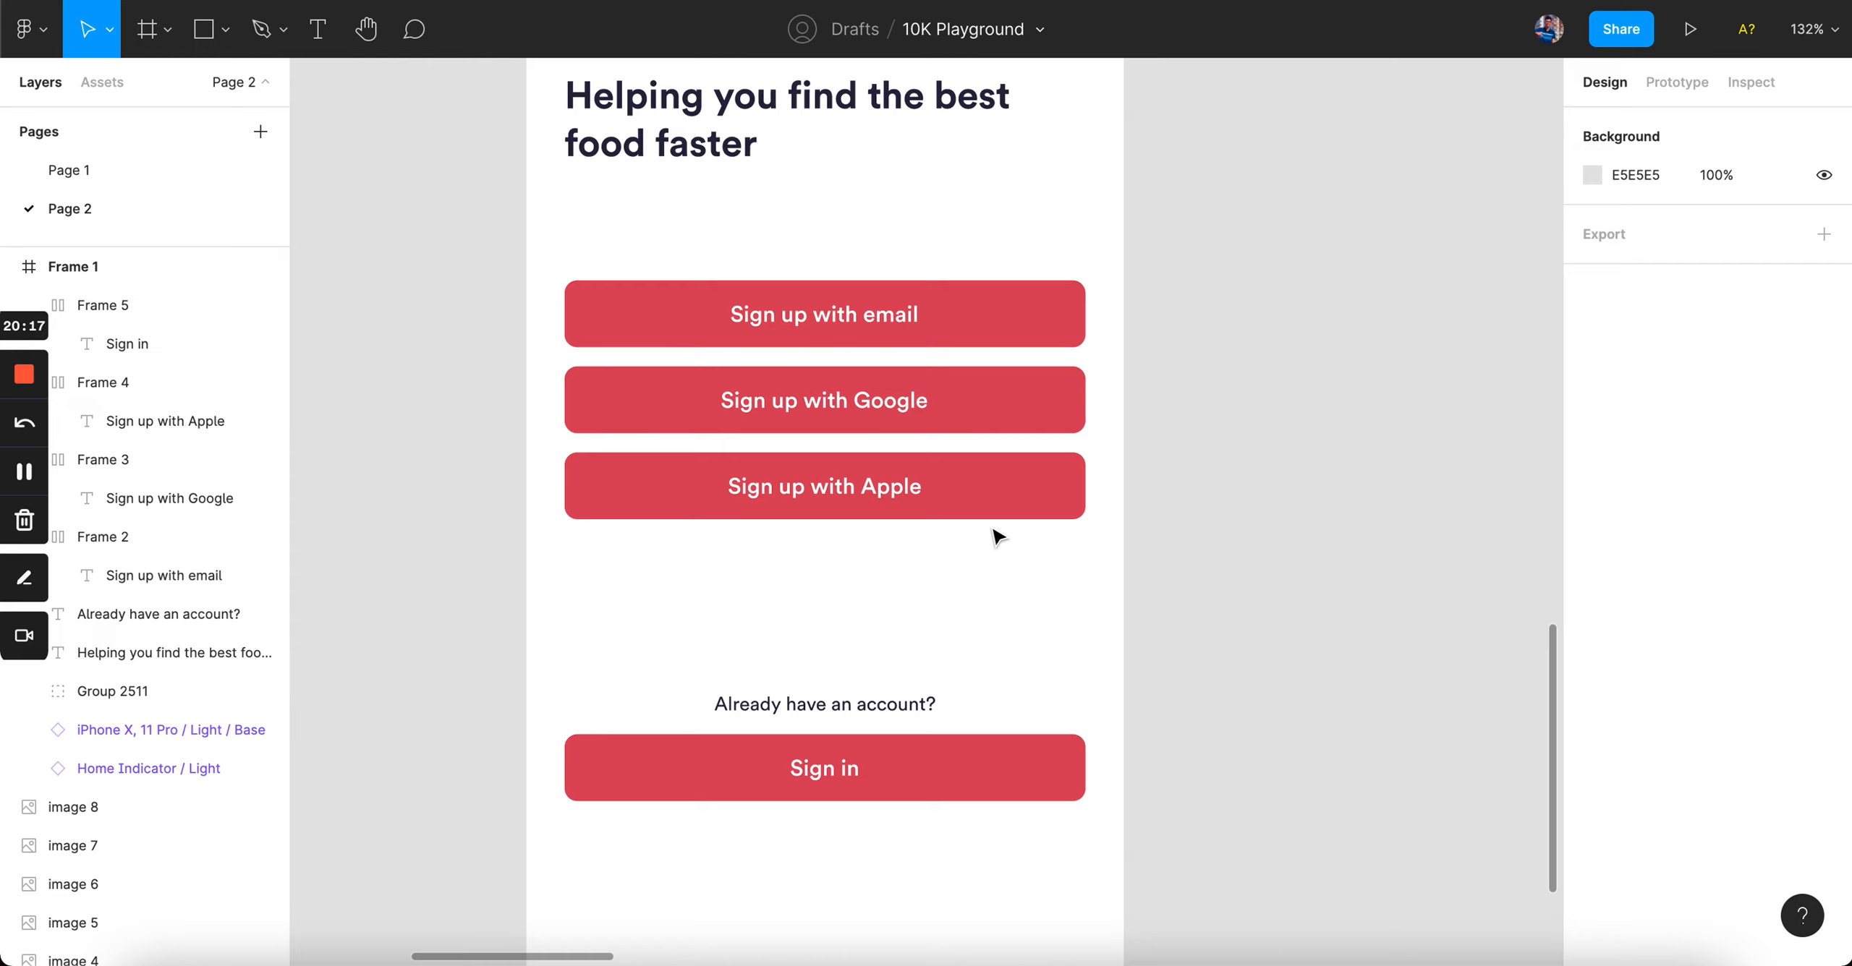
pyautogui.click(943, 765)
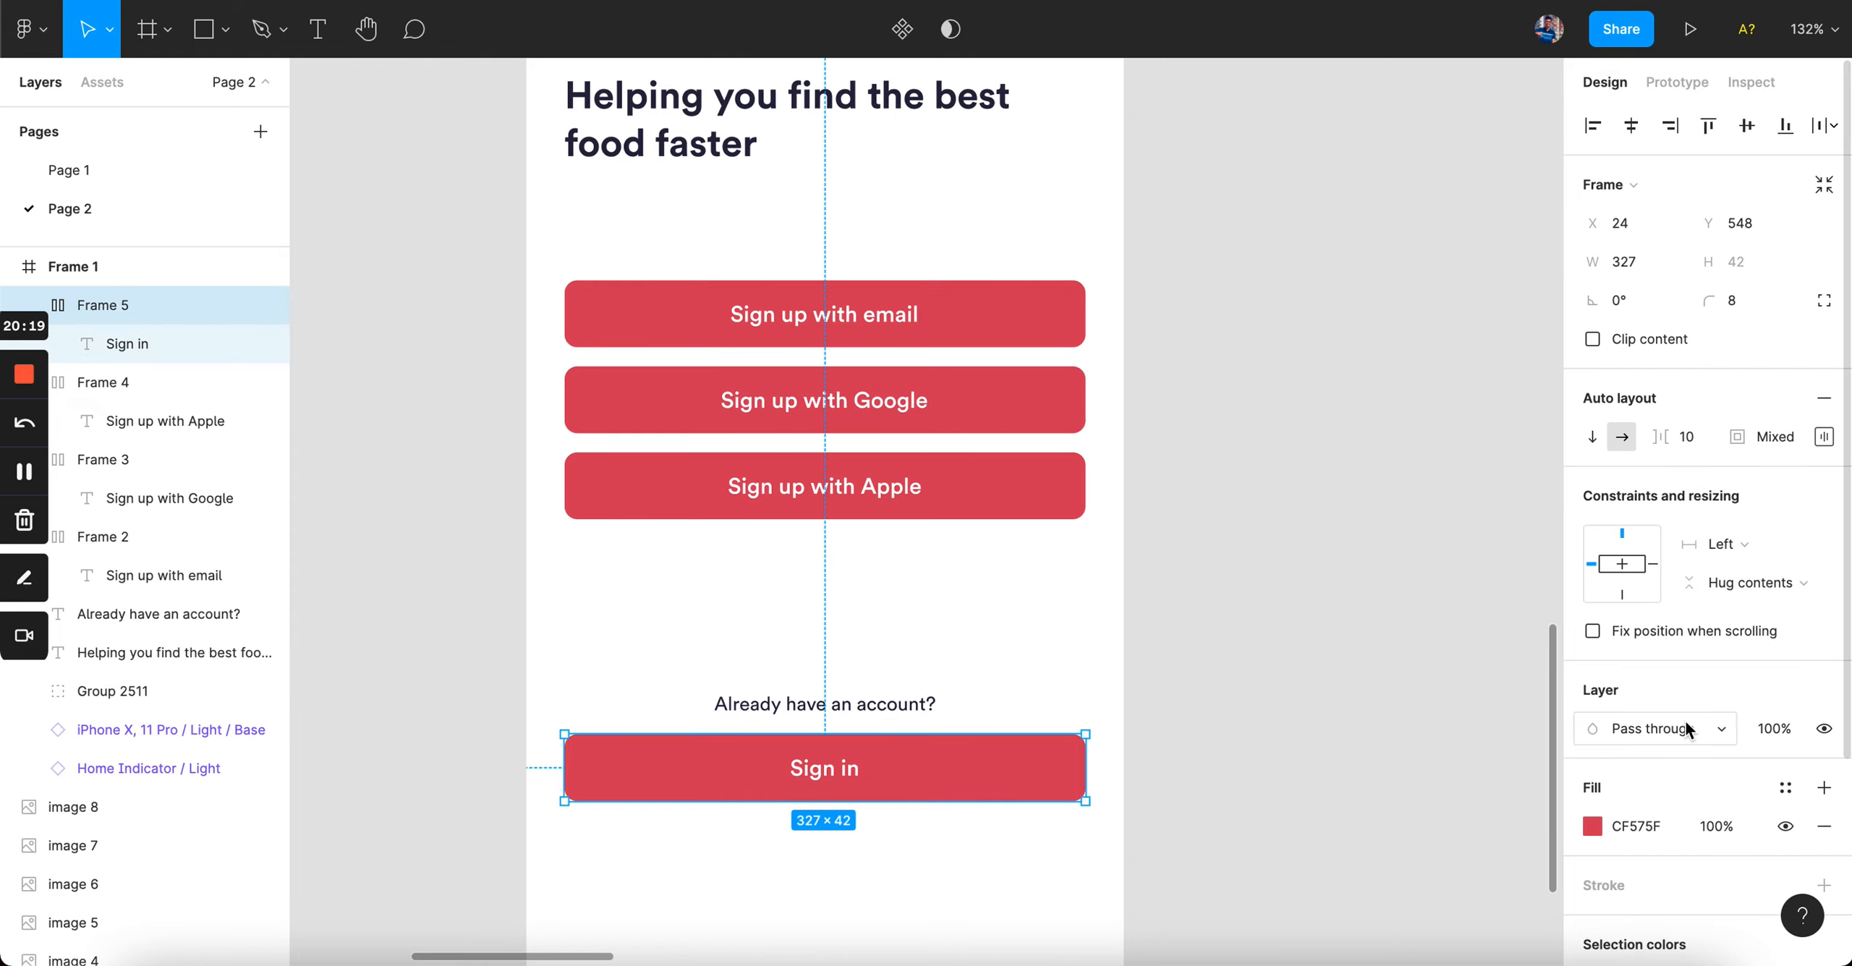
pyautogui.scroll(-2, 1823, 651)
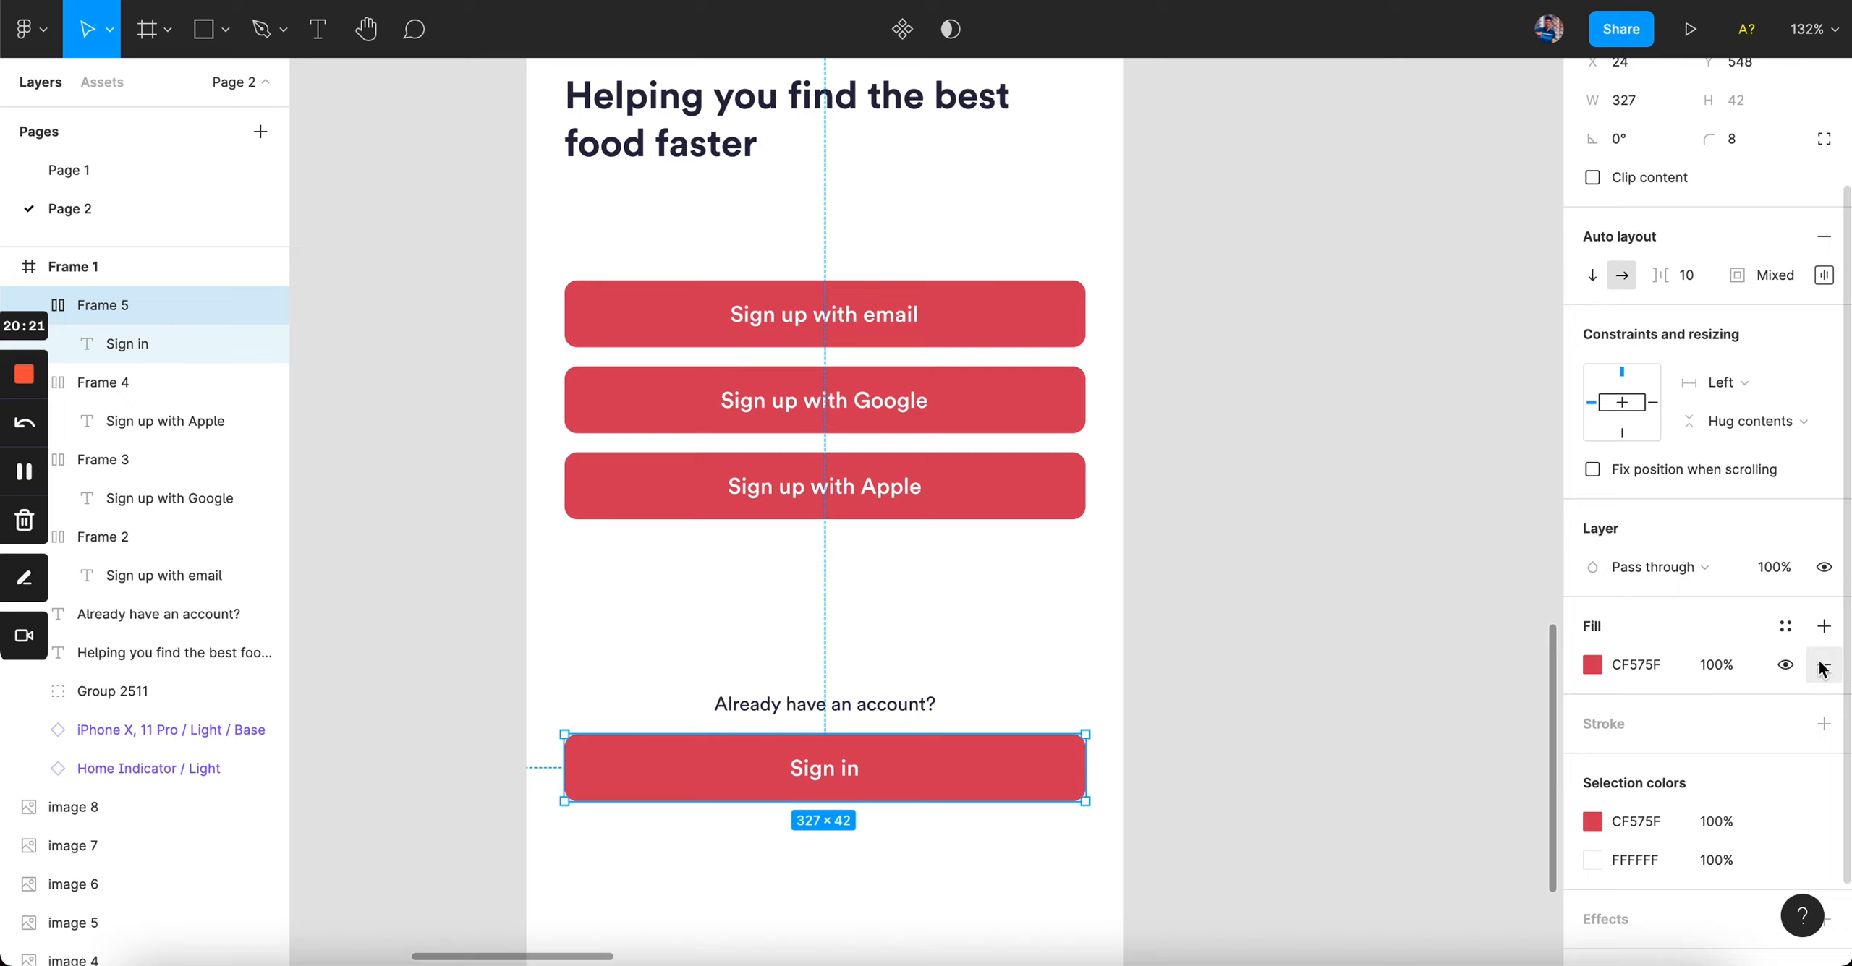
pyautogui.click(1822, 666)
pyautogui.click(1823, 685)
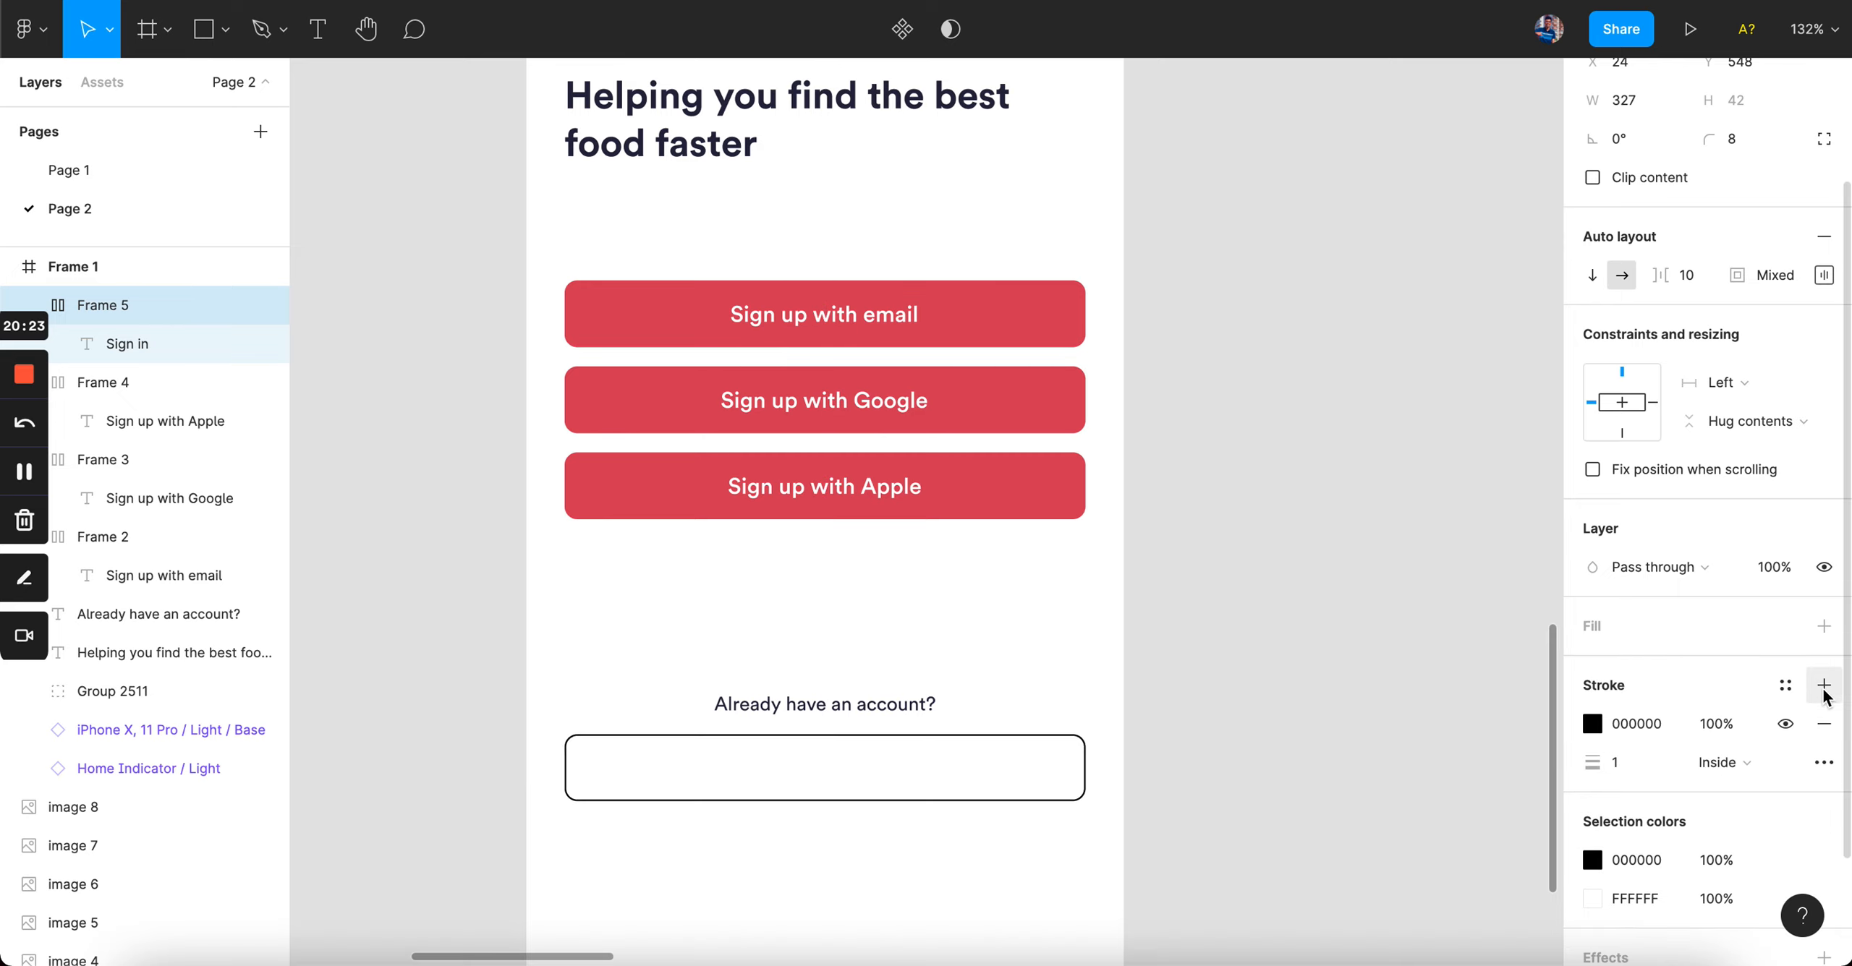
# - Set the "Sign in" button's outline to the "Already have an account?" text colour 25273E at 20% opacity
pyautogui.click(905, 704)
pyautogui.click(1664, 790)
pyautogui.hotkey('ctrl', 'c')
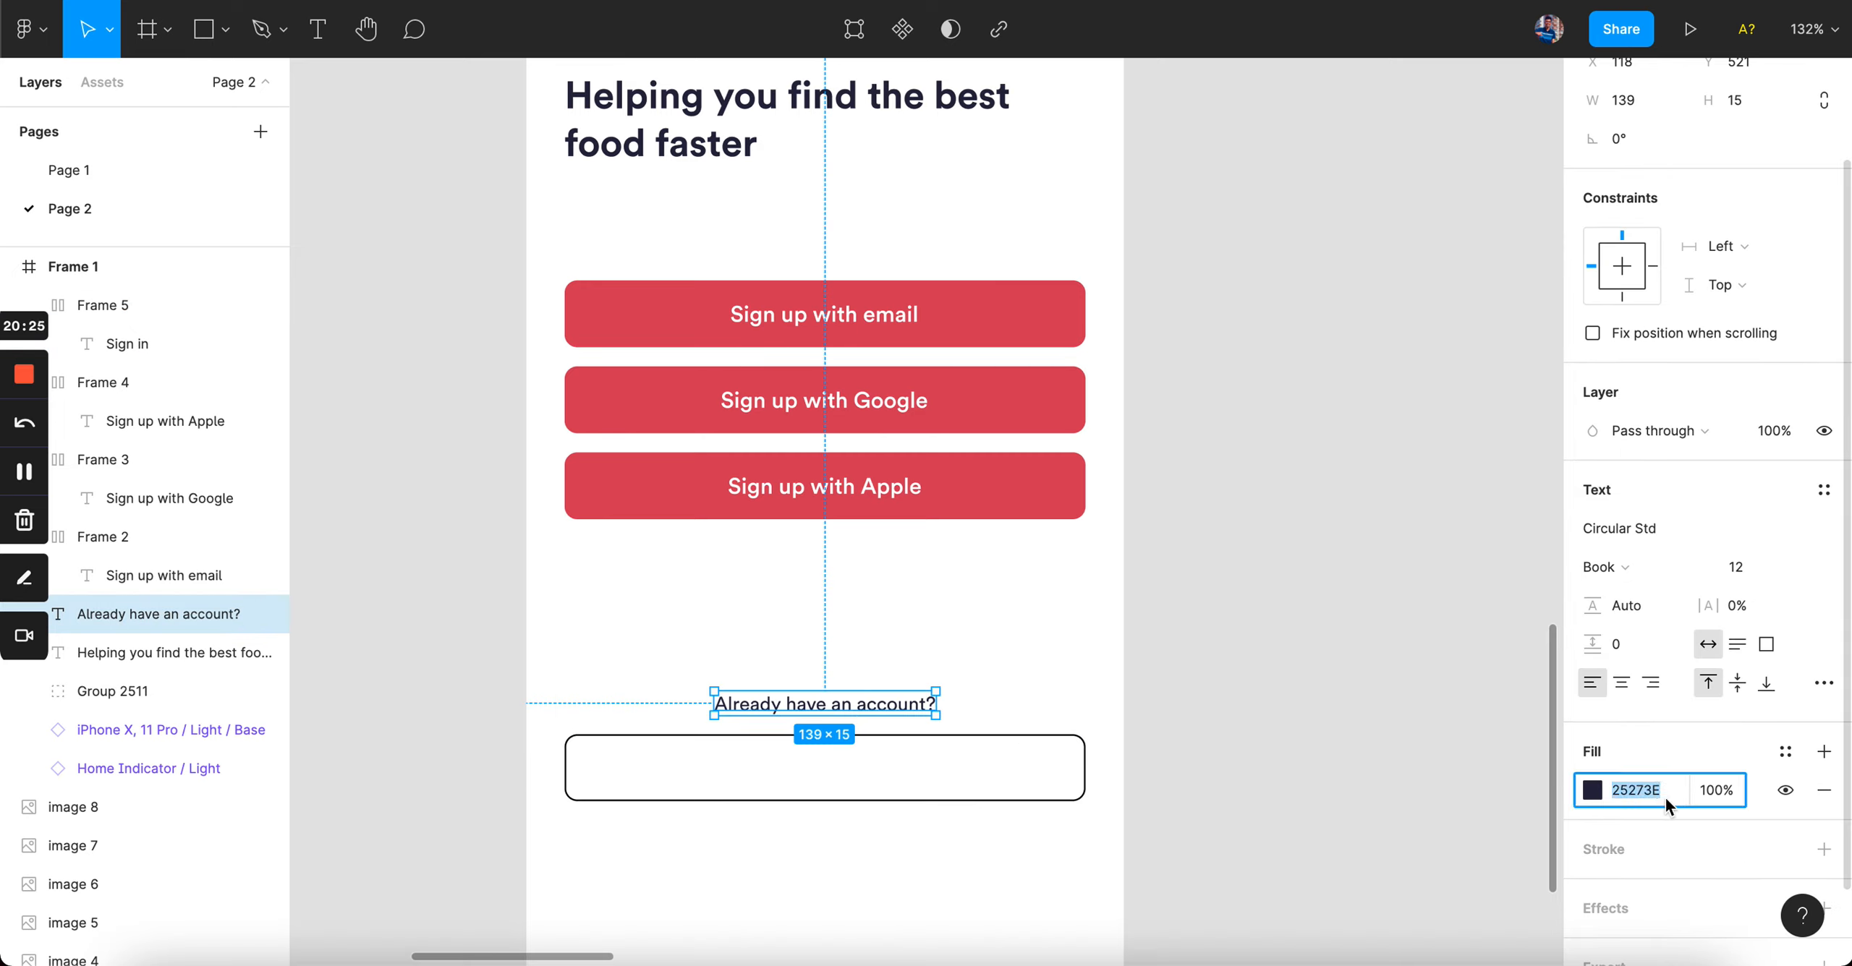
pyautogui.click(1330, 779)
pyautogui.click(1045, 745)
pyautogui.click(1639, 882)
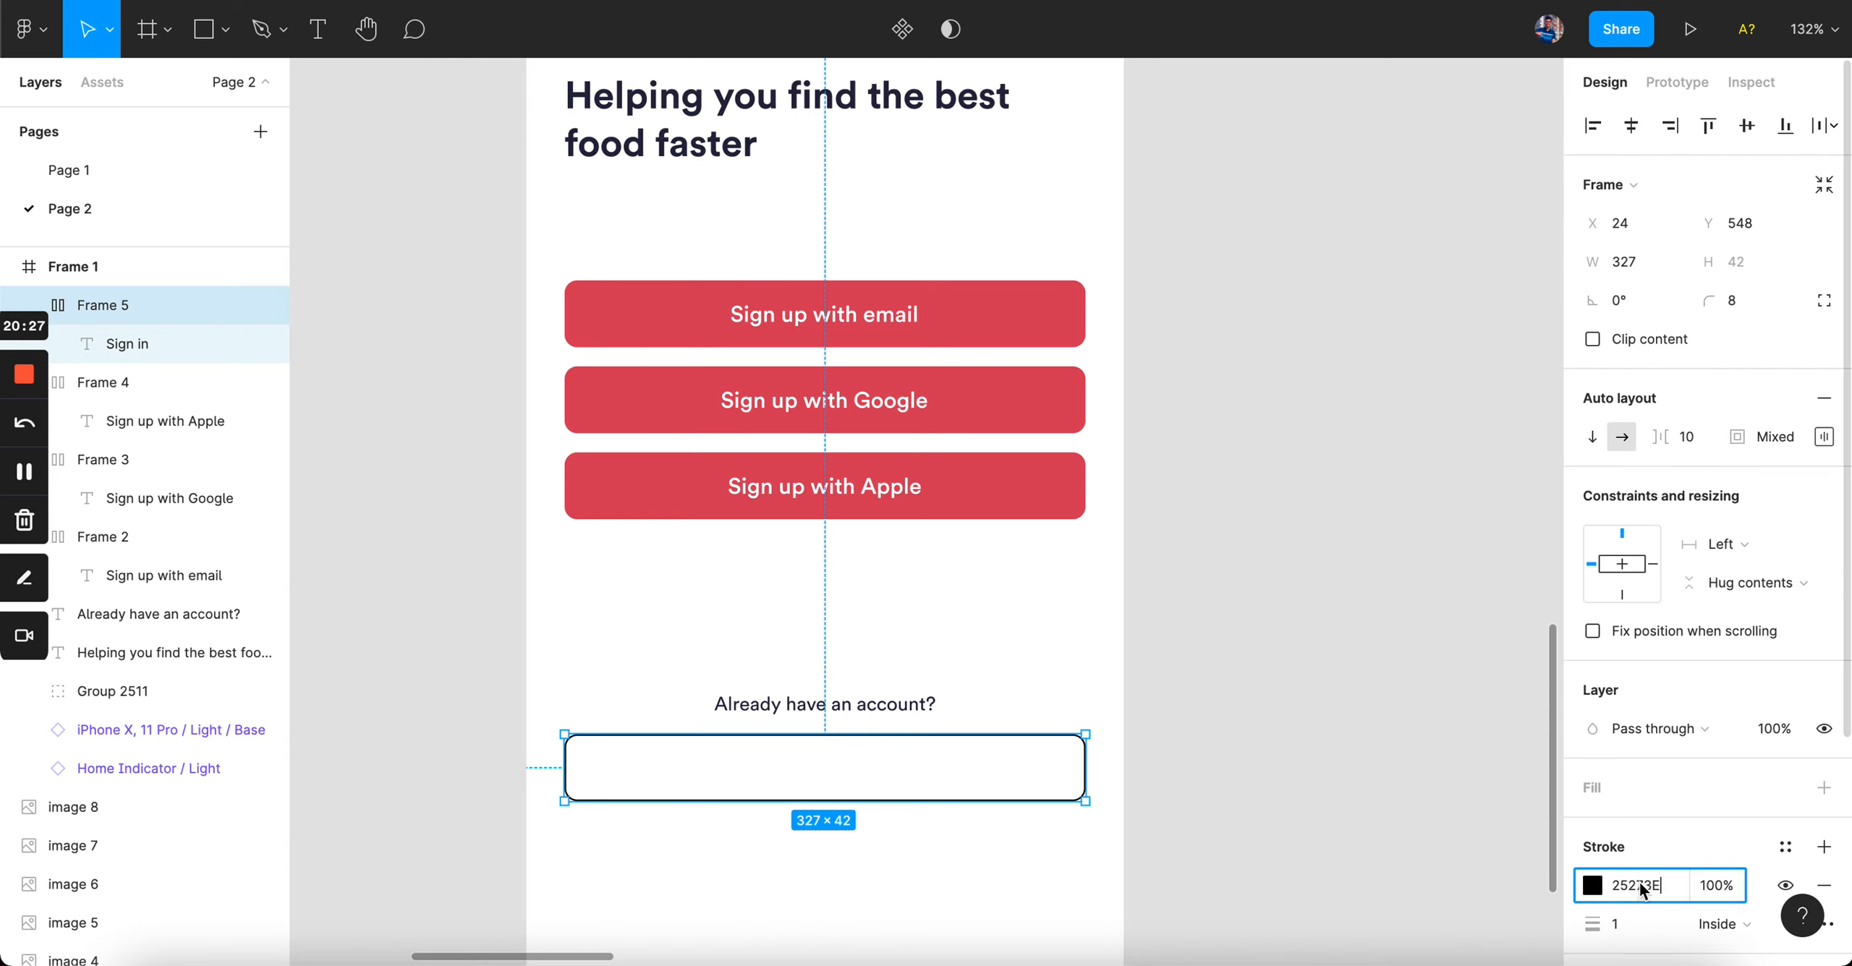
pyautogui.hotkey('ctrl', 'v')
pyautogui.click(1730, 884)
pyautogui.write('20')
pyautogui.press('Return')
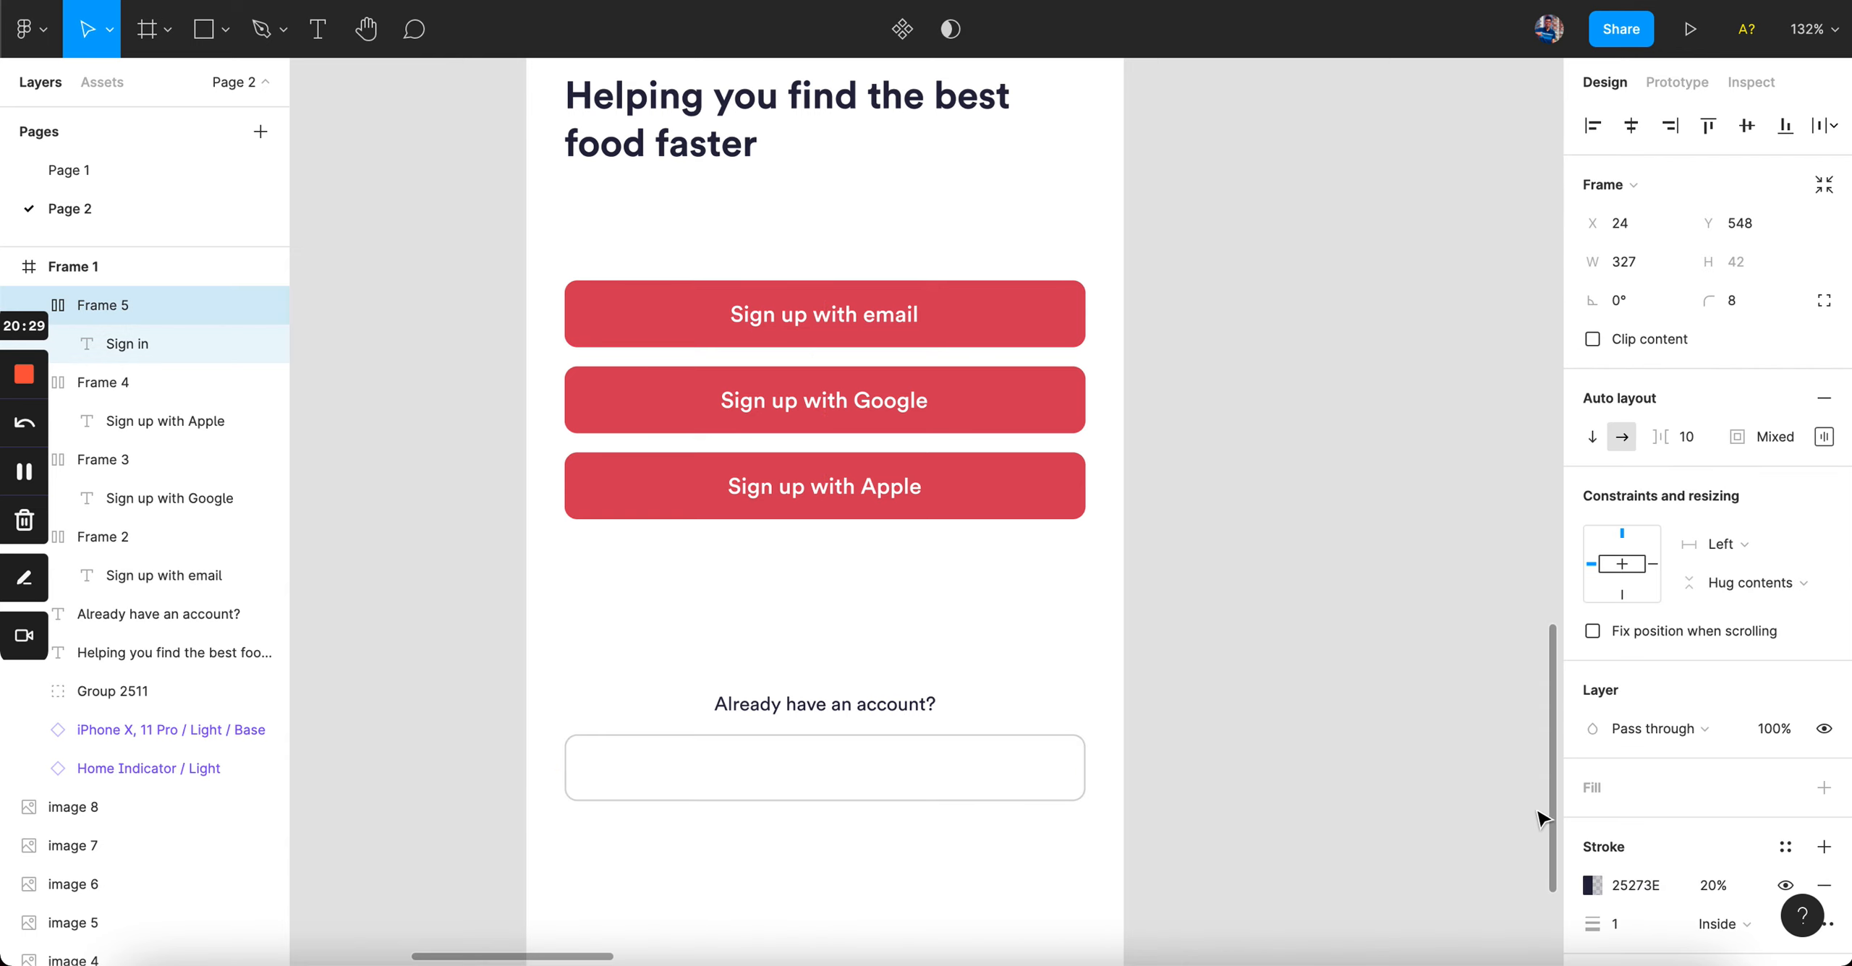
# - Change the fill of the "Sign in" label inside the outlined button to 25273E
pyautogui.doubleClick(855, 768)
pyautogui.click(1668, 824)
pyautogui.hotkey('ctrl', 'v')
pyautogui.press('Return')
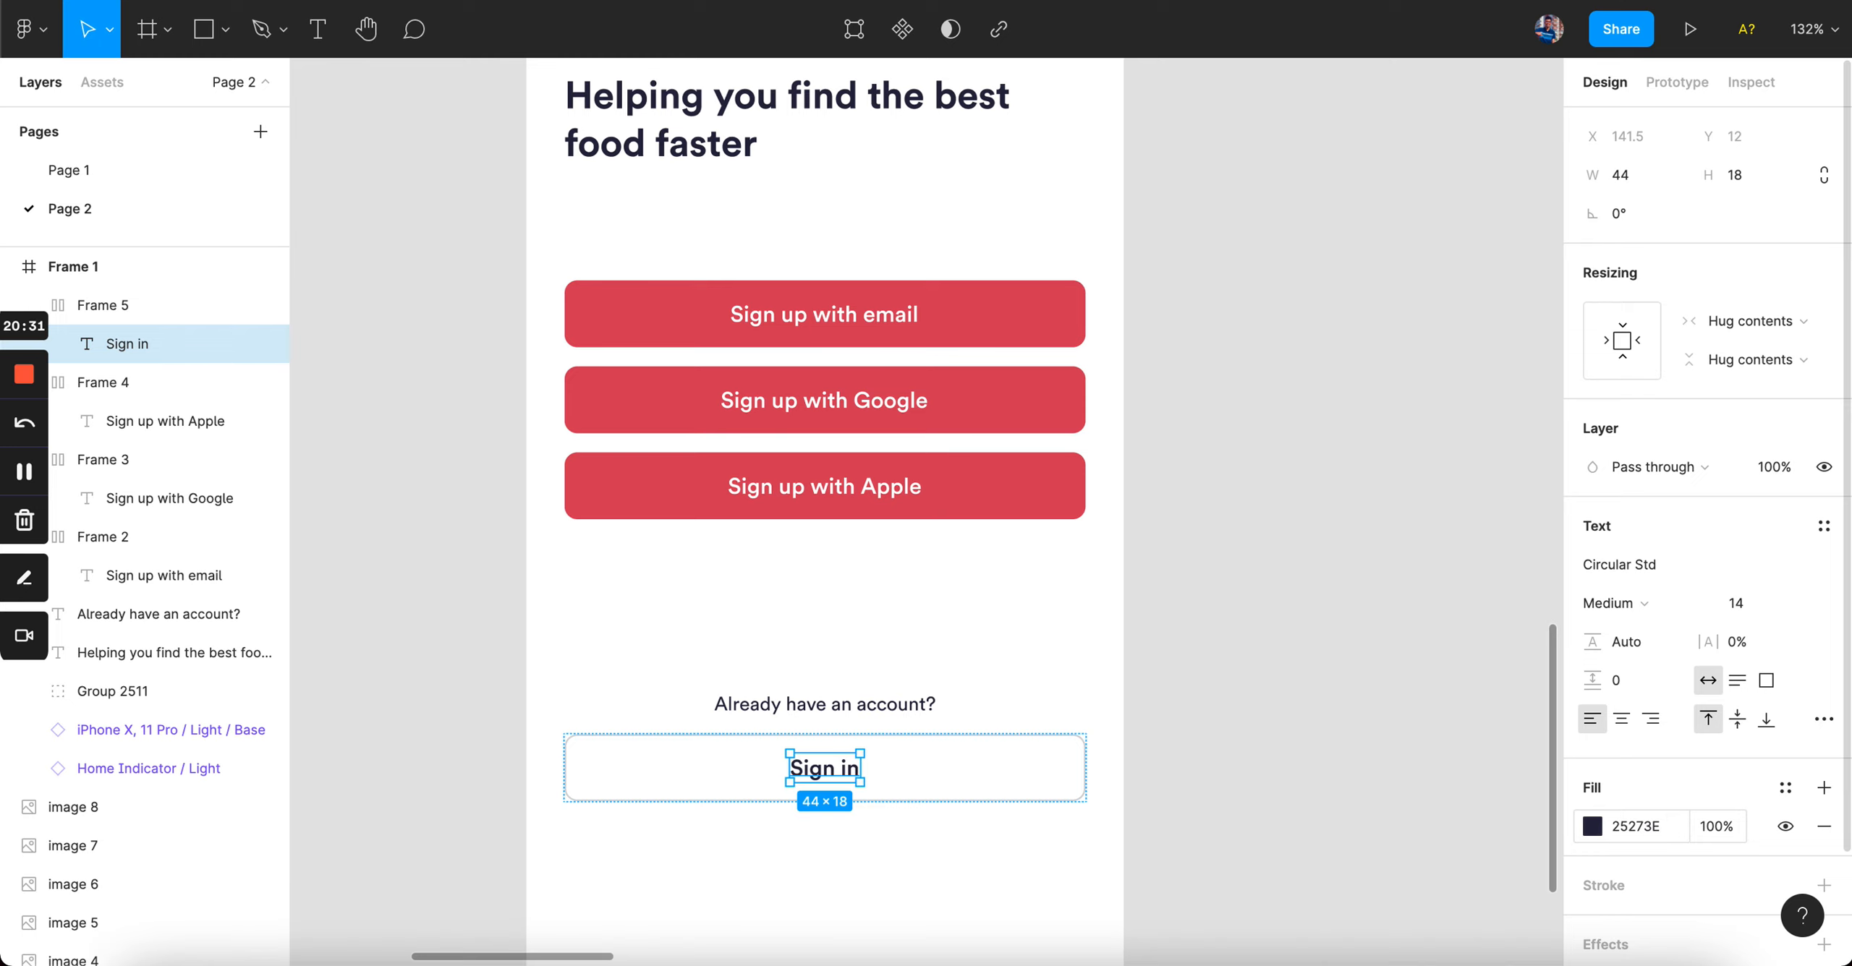
pyautogui.click(1249, 774)
# - Compare the new sign-in area with the "Have an account?" section on the reference screen with the green email button
pyautogui.scroll(-3, 1248, 774)
pyautogui.scroll(5, 949, 645)
pyautogui.scroll(-5, 1111, 504)
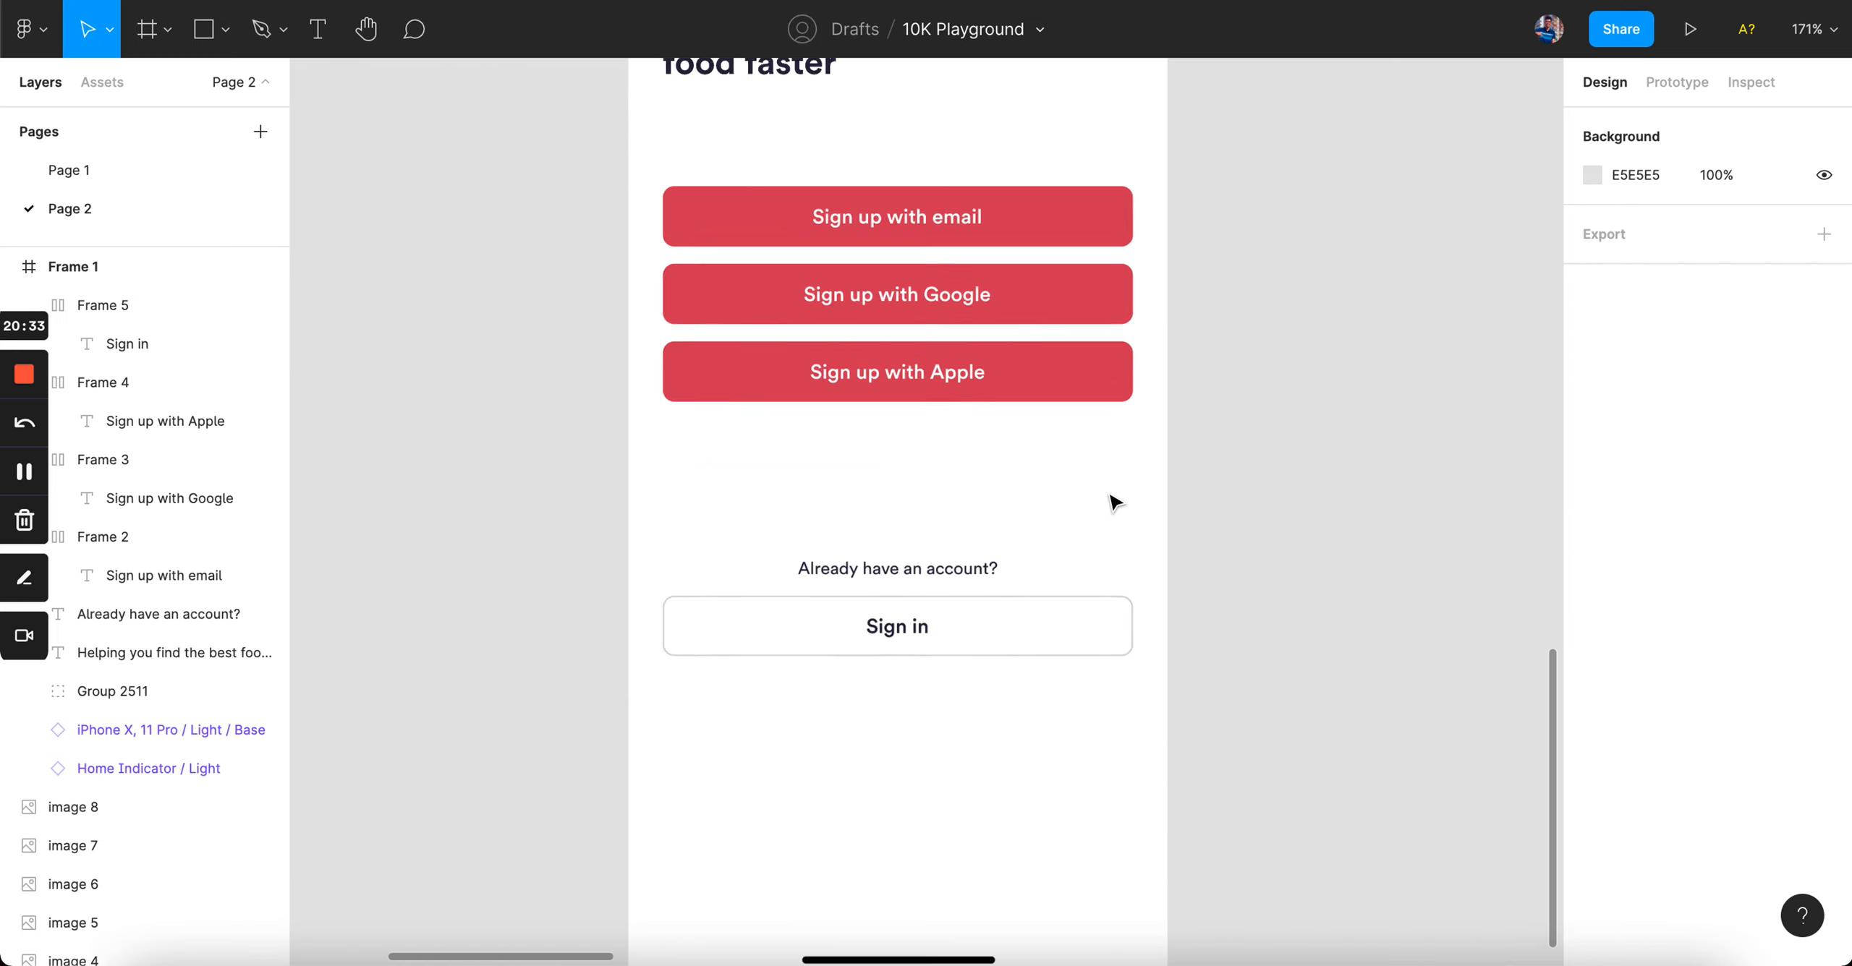
pyautogui.scroll(9, 1112, 504)
pyautogui.hscroll(5, 1112, 504)
pyautogui.scroll(4, 988, 479)
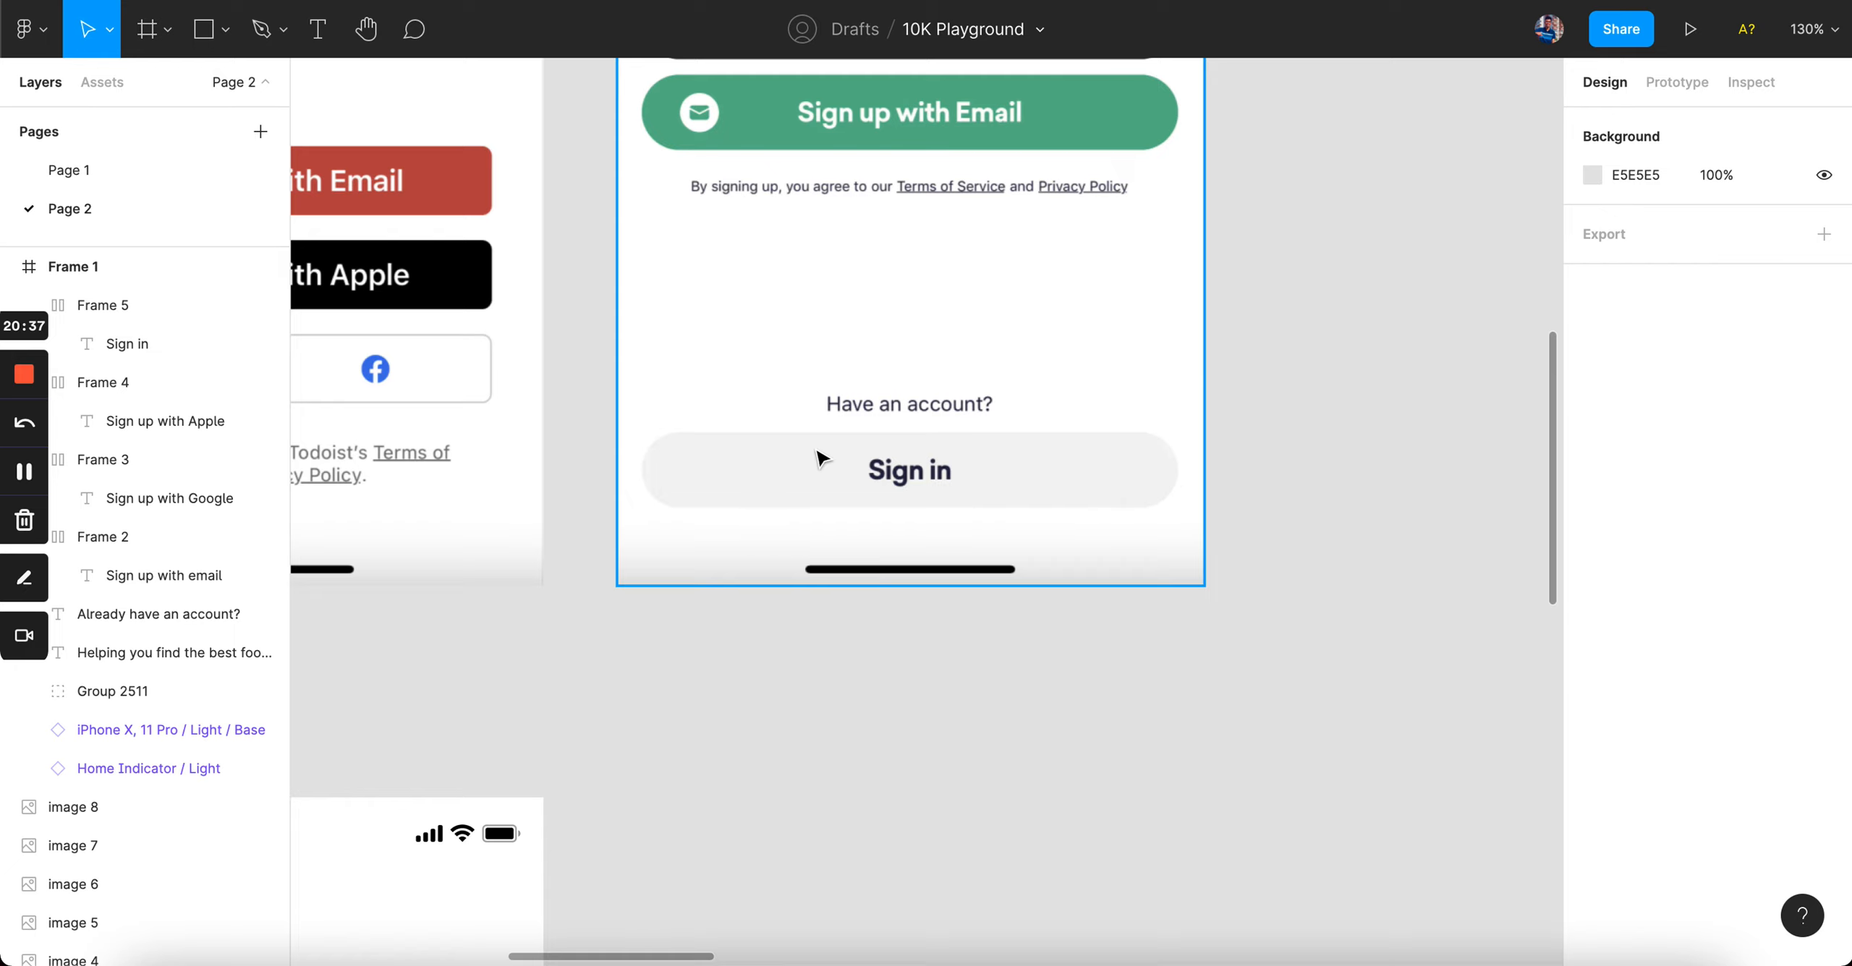
pyautogui.scroll(-4, 878, 478)
pyautogui.scroll(-6, 881, 500)
pyautogui.hscroll(-4, 881, 500)
pyautogui.scroll(4, 731, 787)
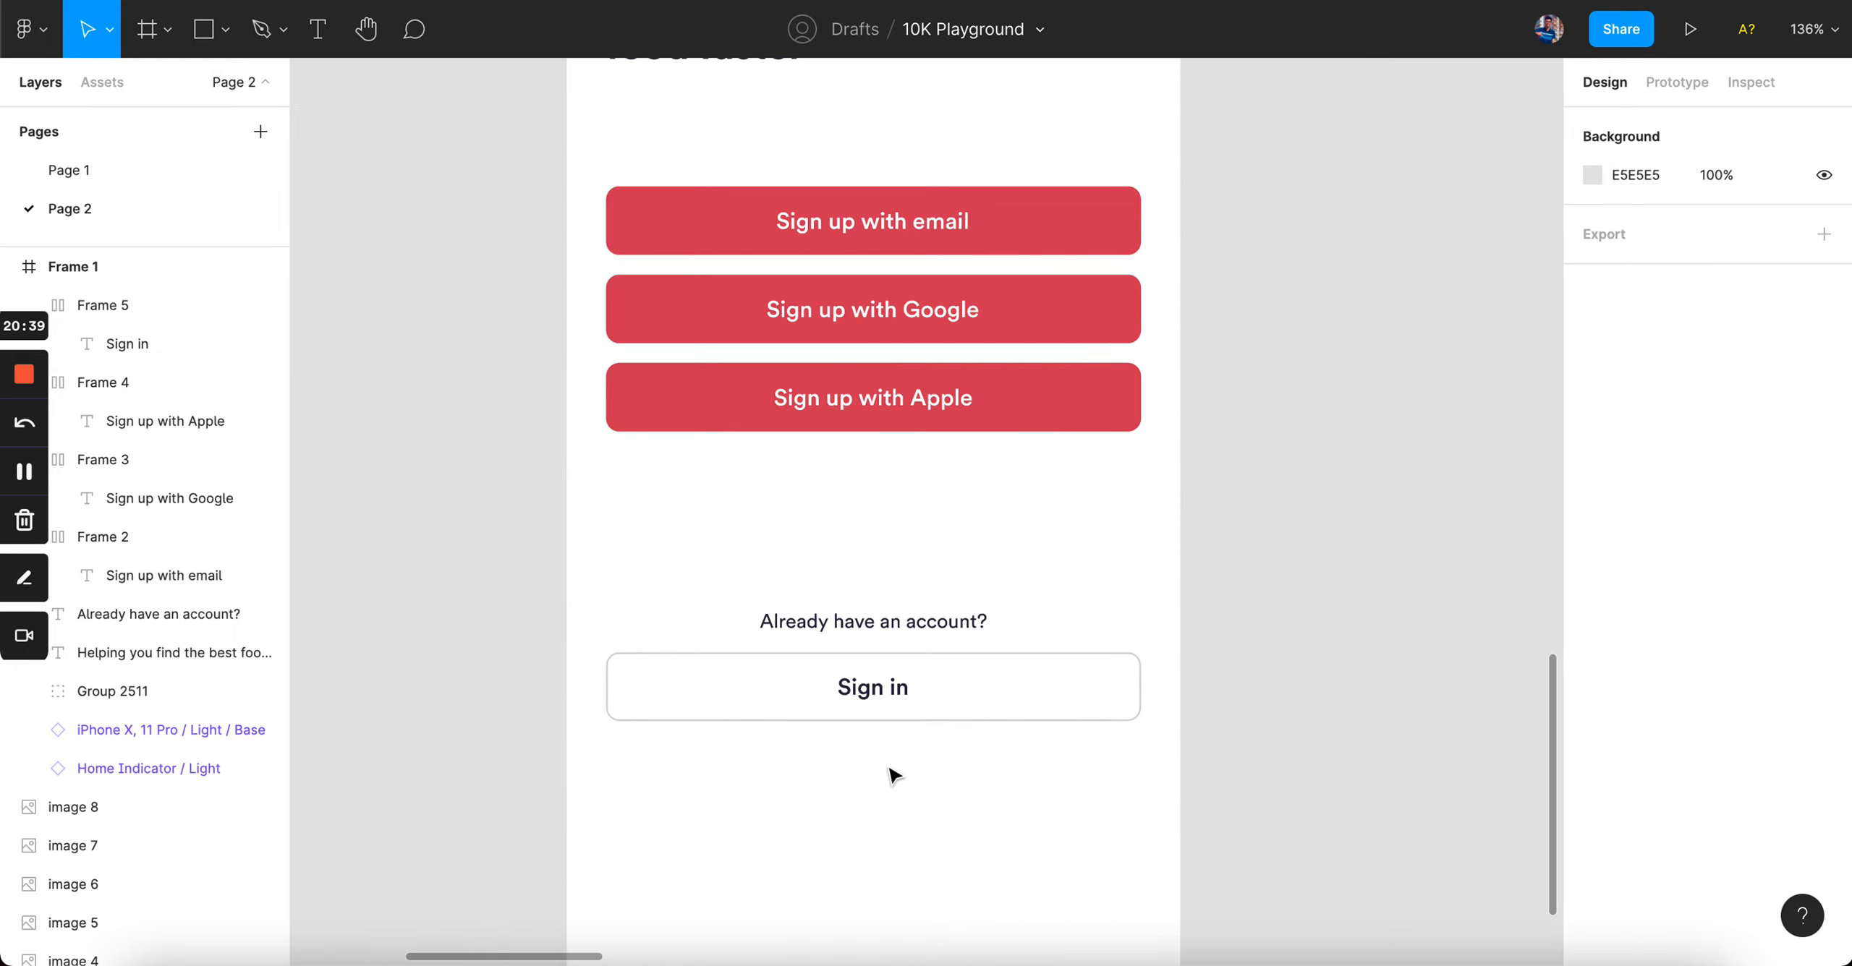
# - Group the "Already have an account?" text with the "Sign in" button
pyautogui.click(886, 623)
pyautogui.keyDown('shift'); pyautogui.click(880, 686); pyautogui.keyUp('shift')
pyautogui.scroll(-3, 1265, 645)
pyautogui.scroll(5, 1266, 645)
pyautogui.hscroll(3, 1265, 644)
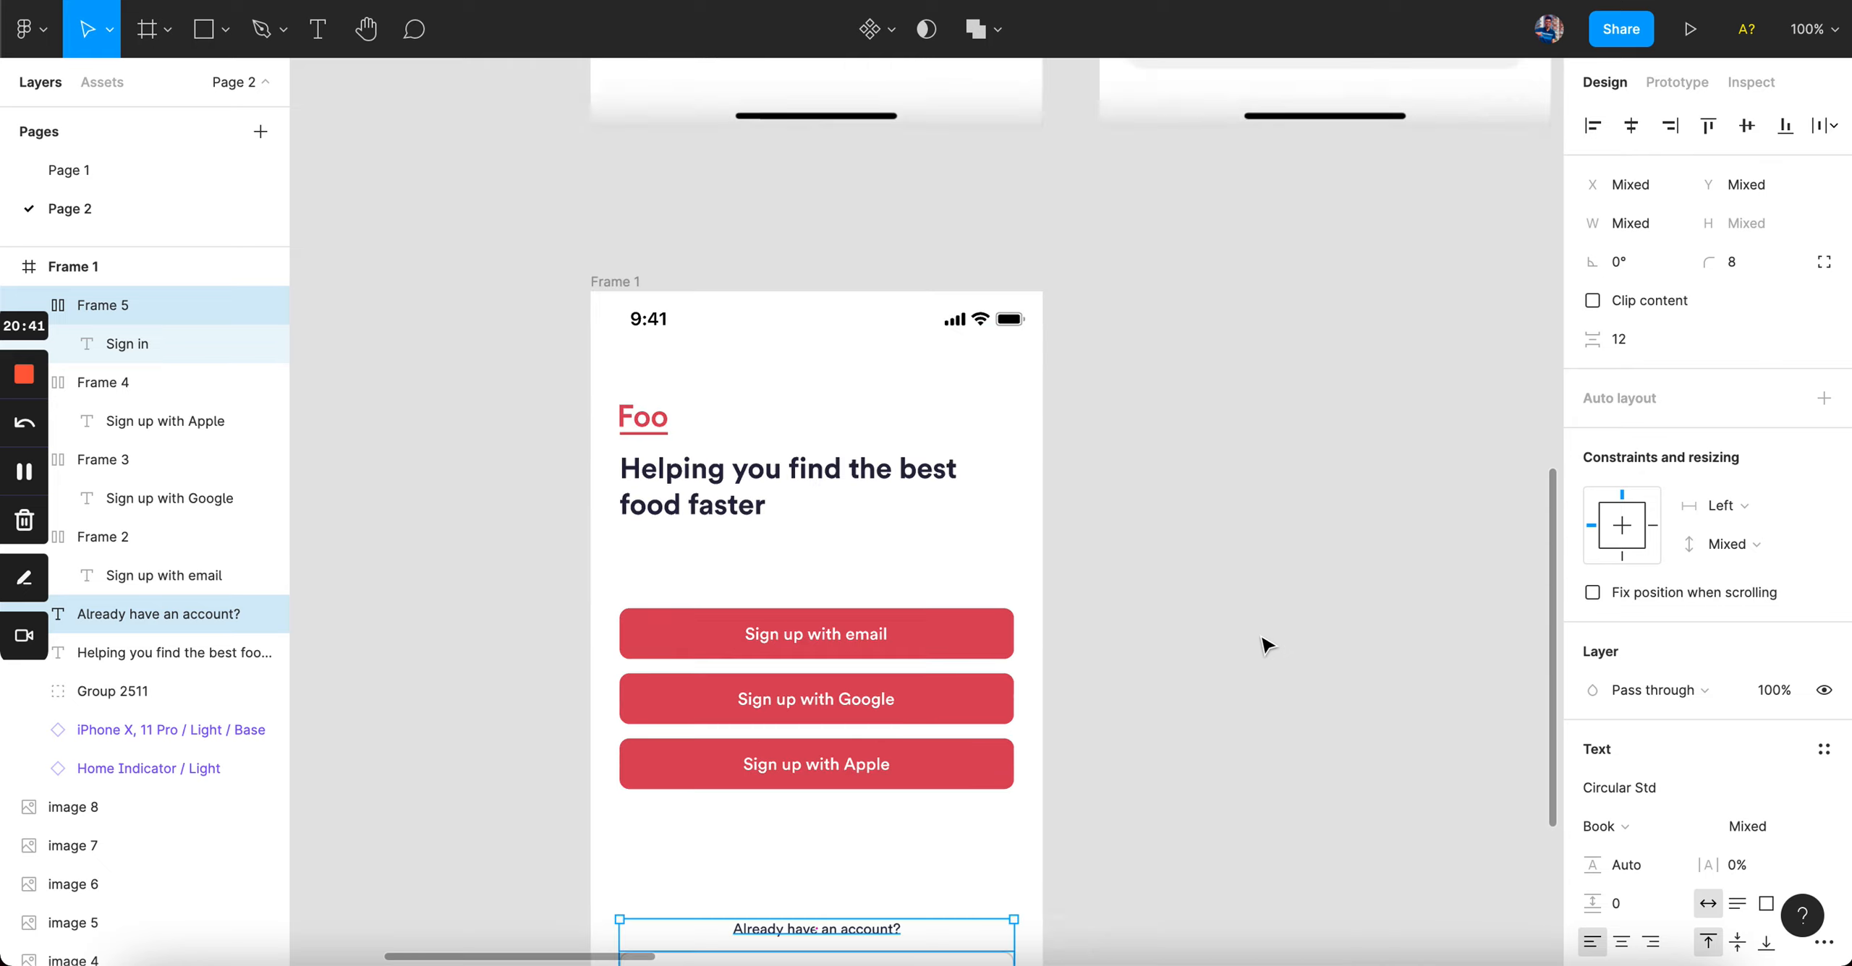
pyautogui.scroll(-4, 1265, 645)
pyautogui.hscroll(-2, 1265, 644)
pyautogui.click(962, 649)
pyautogui.scroll(5, 1002, 709)
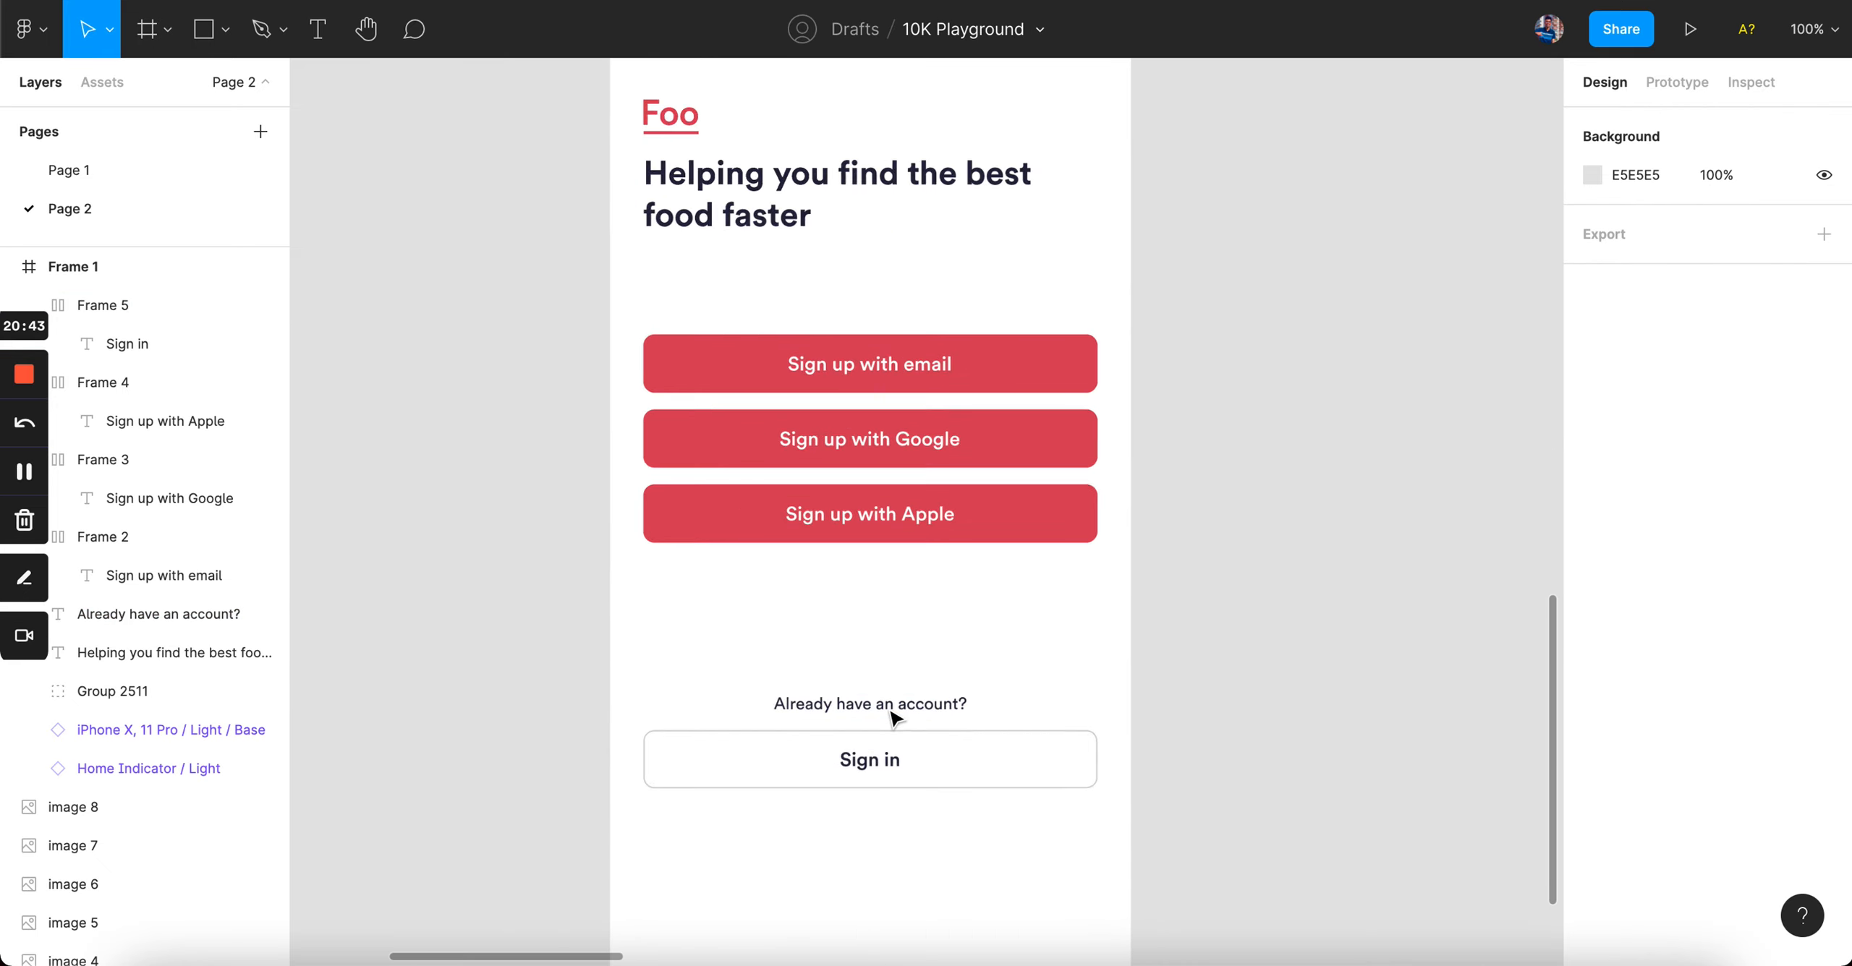
pyautogui.moveTo(845, 747); pyautogui.dragTo(926, 872)
pyautogui.hotkey('ctrl', 'g')
# - Try moving the sign-in group down to Y 702, just above the home indicator, and undo the move
pyautogui.scroll(-3, 925, 871)
pyautogui.scroll(-1, 926, 872)
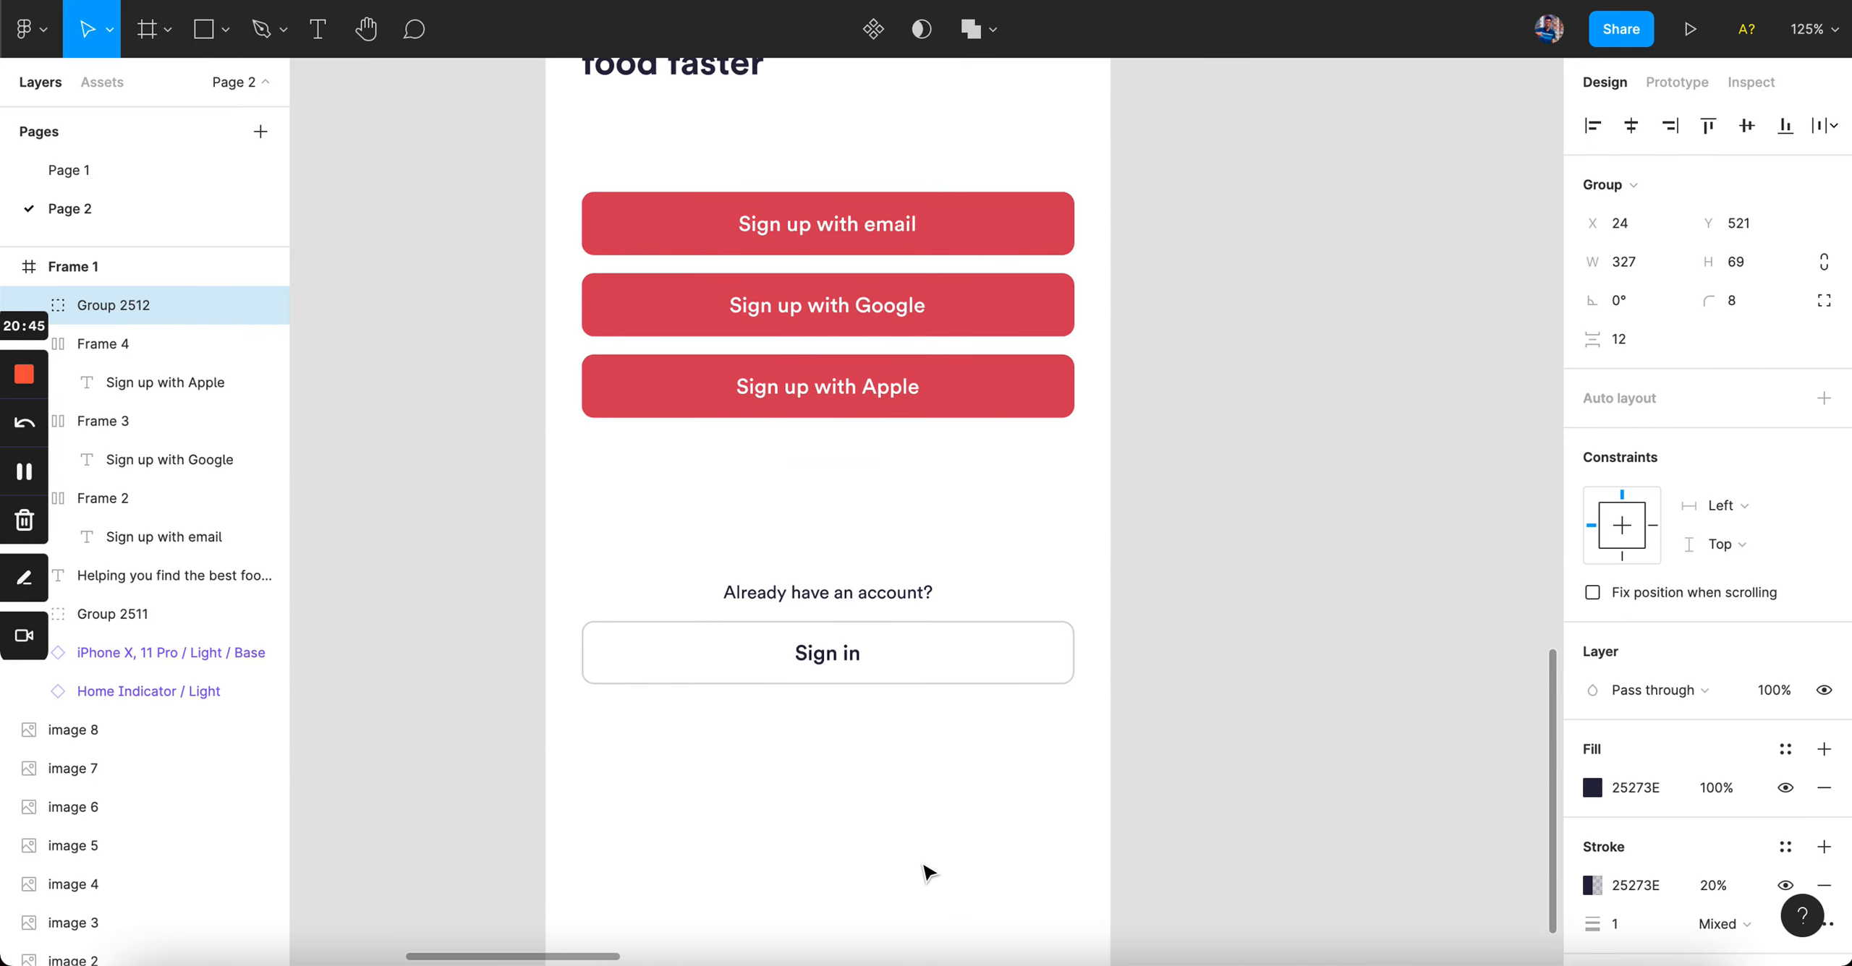
pyautogui.scroll(-3, 912, 679)
pyautogui.moveTo(913, 679); pyautogui.dragTo(915, 860)
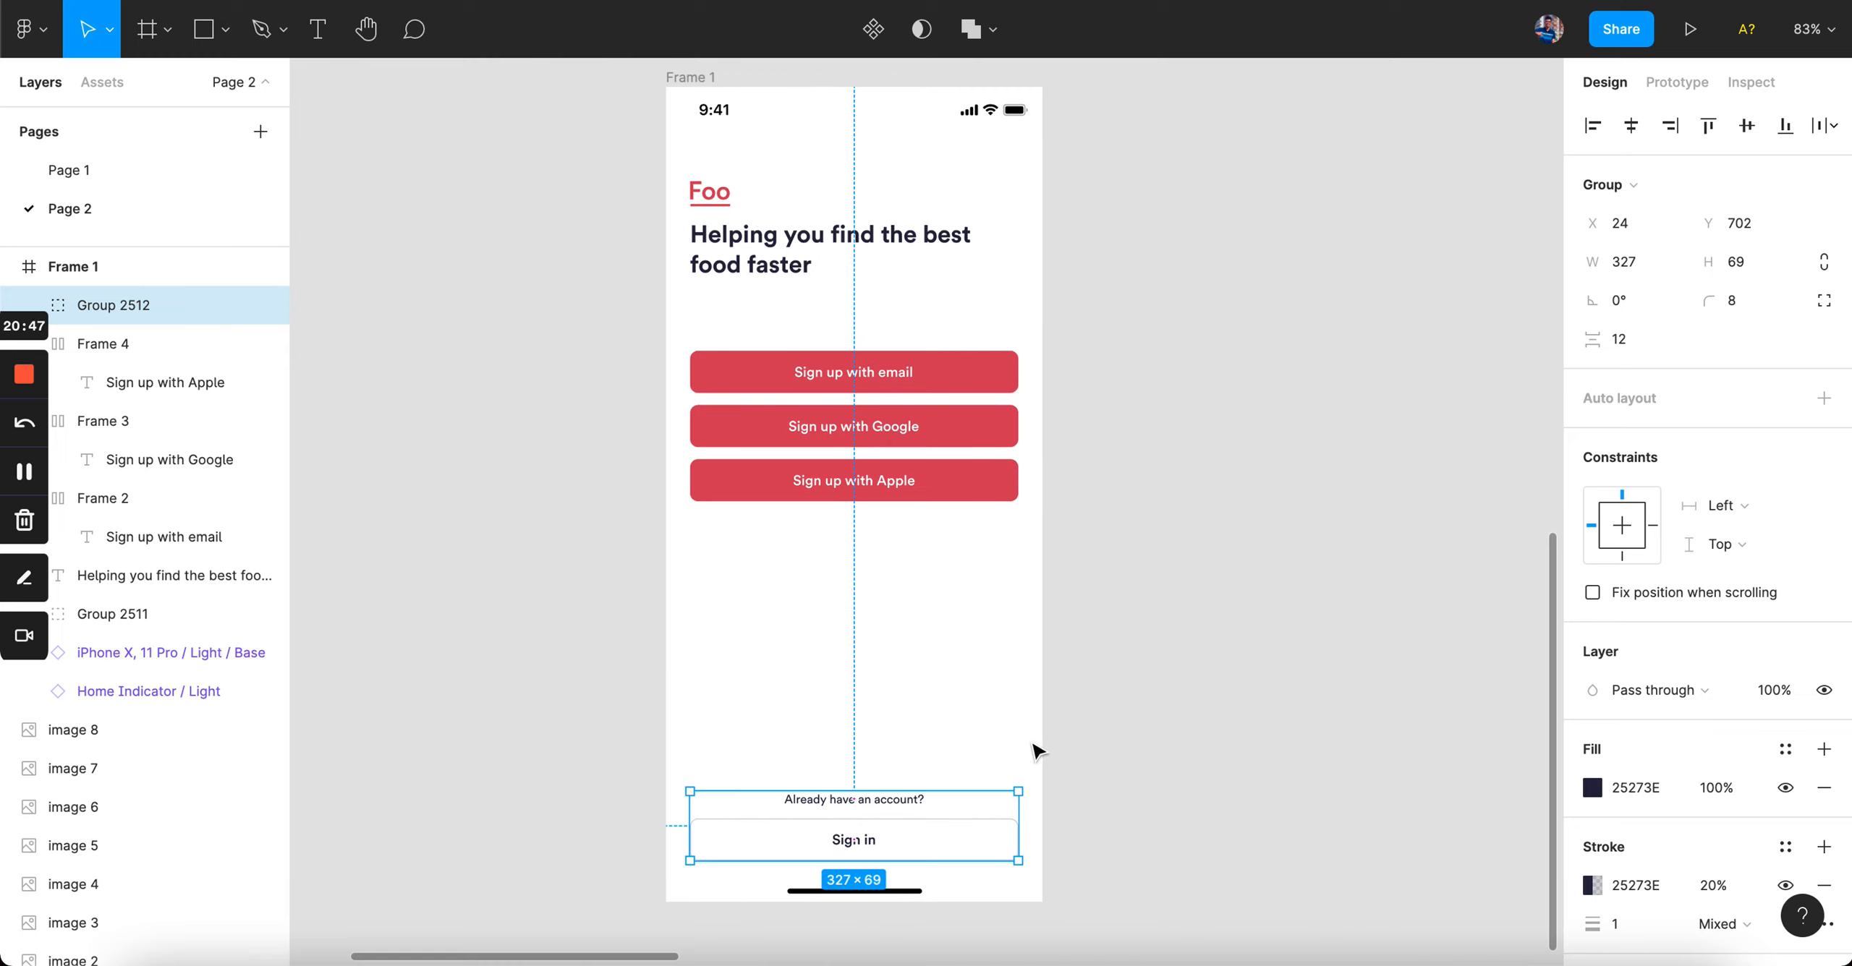
pyautogui.hotkey('ctrl', 'z')
# - Move the sign-in group down to Y 579 in Frame 1, keeping its horizontal position
pyautogui.click(1087, 627)
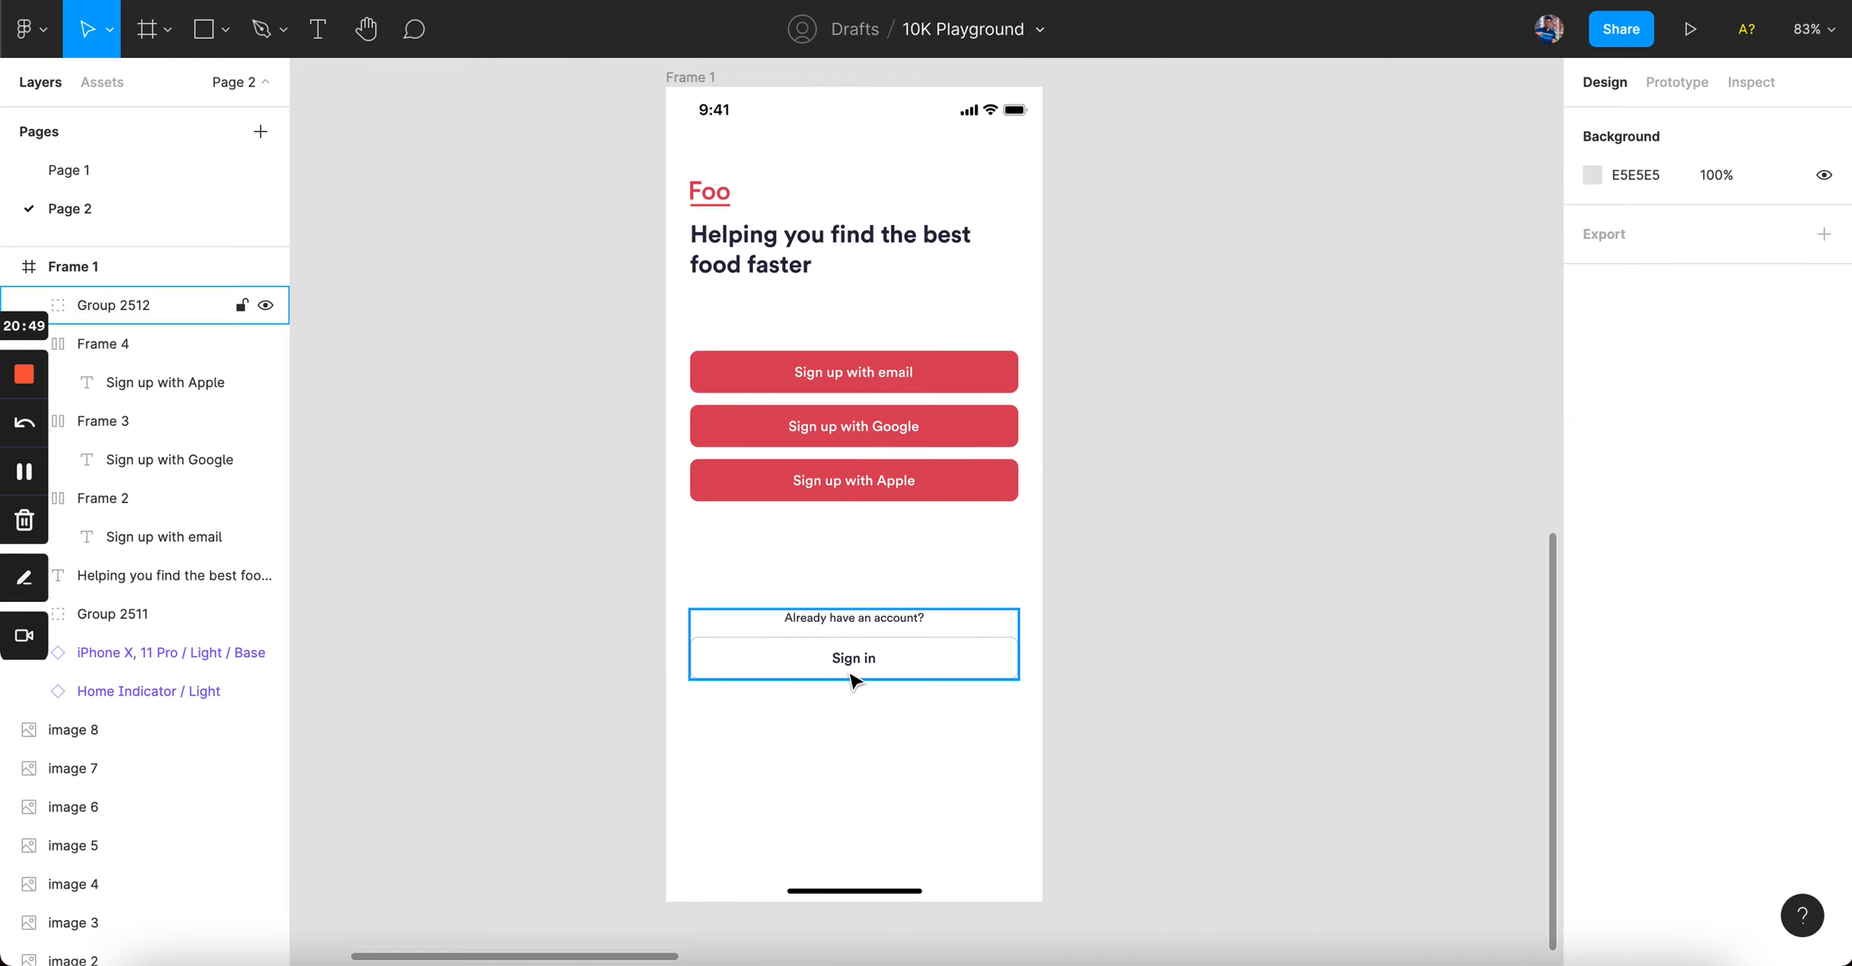
pyautogui.moveTo(891, 626); pyautogui.dragTo(898, 684)
pyautogui.scroll(5, 897, 736)
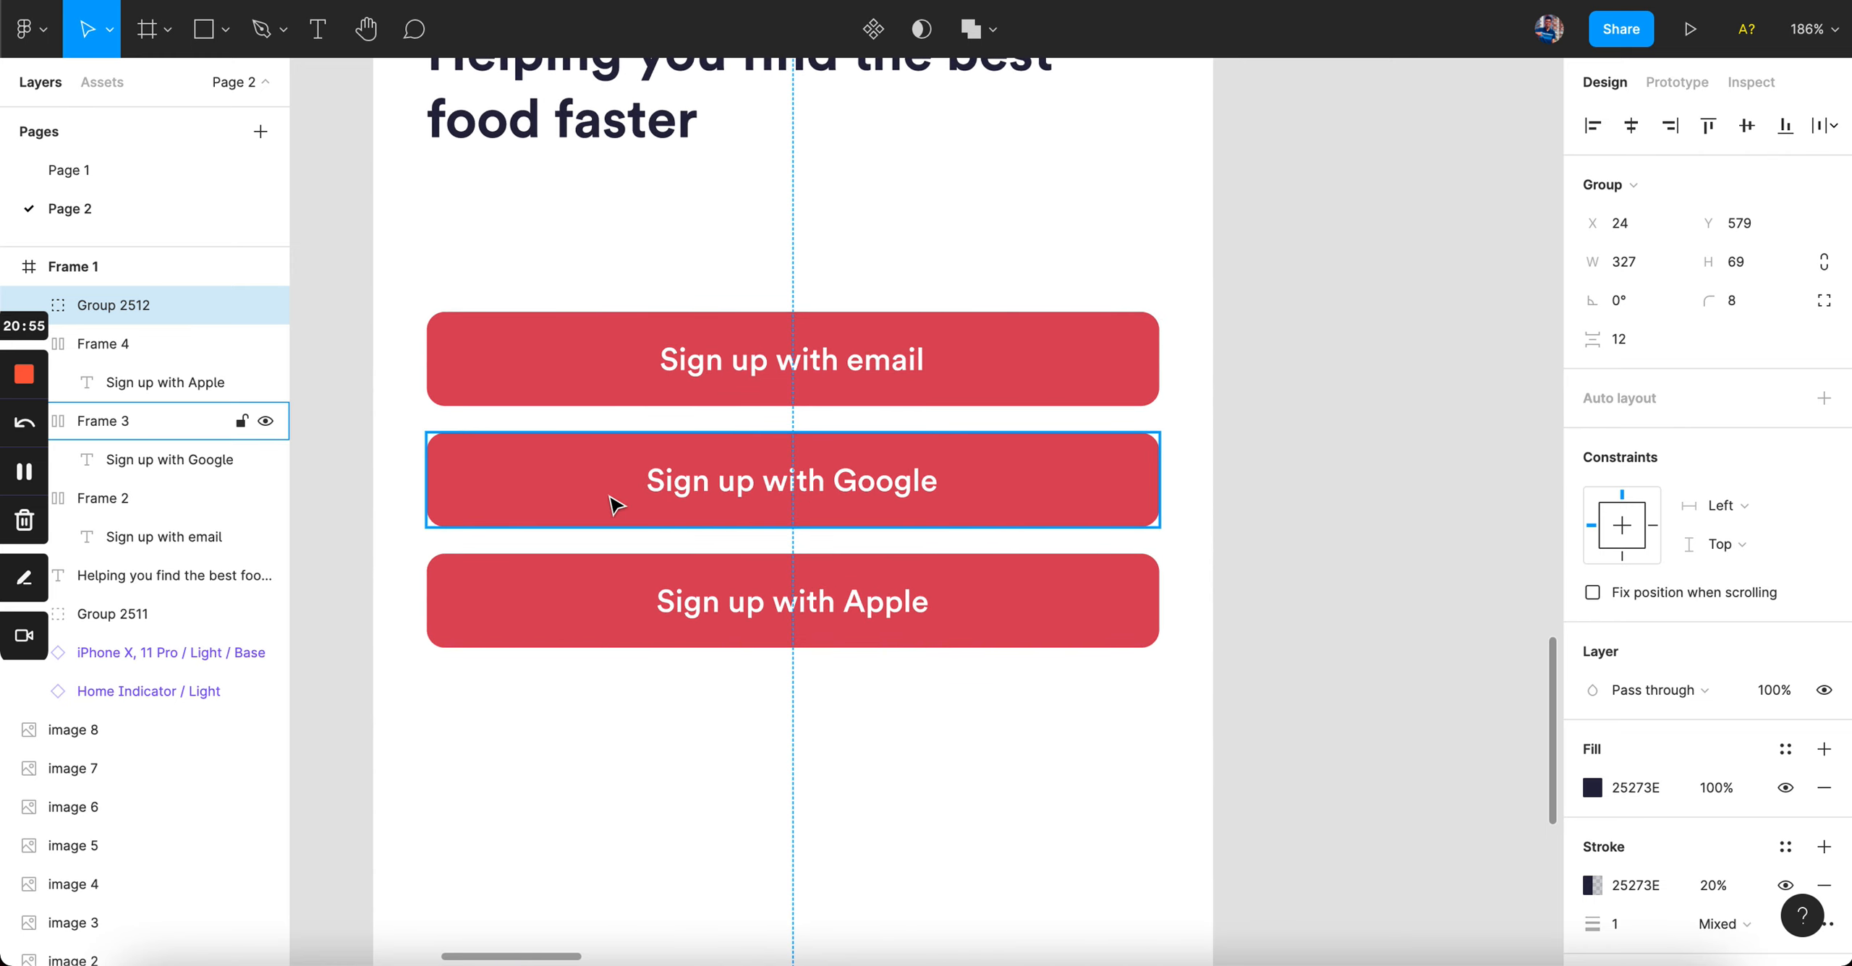
pyautogui.click(24, 474)
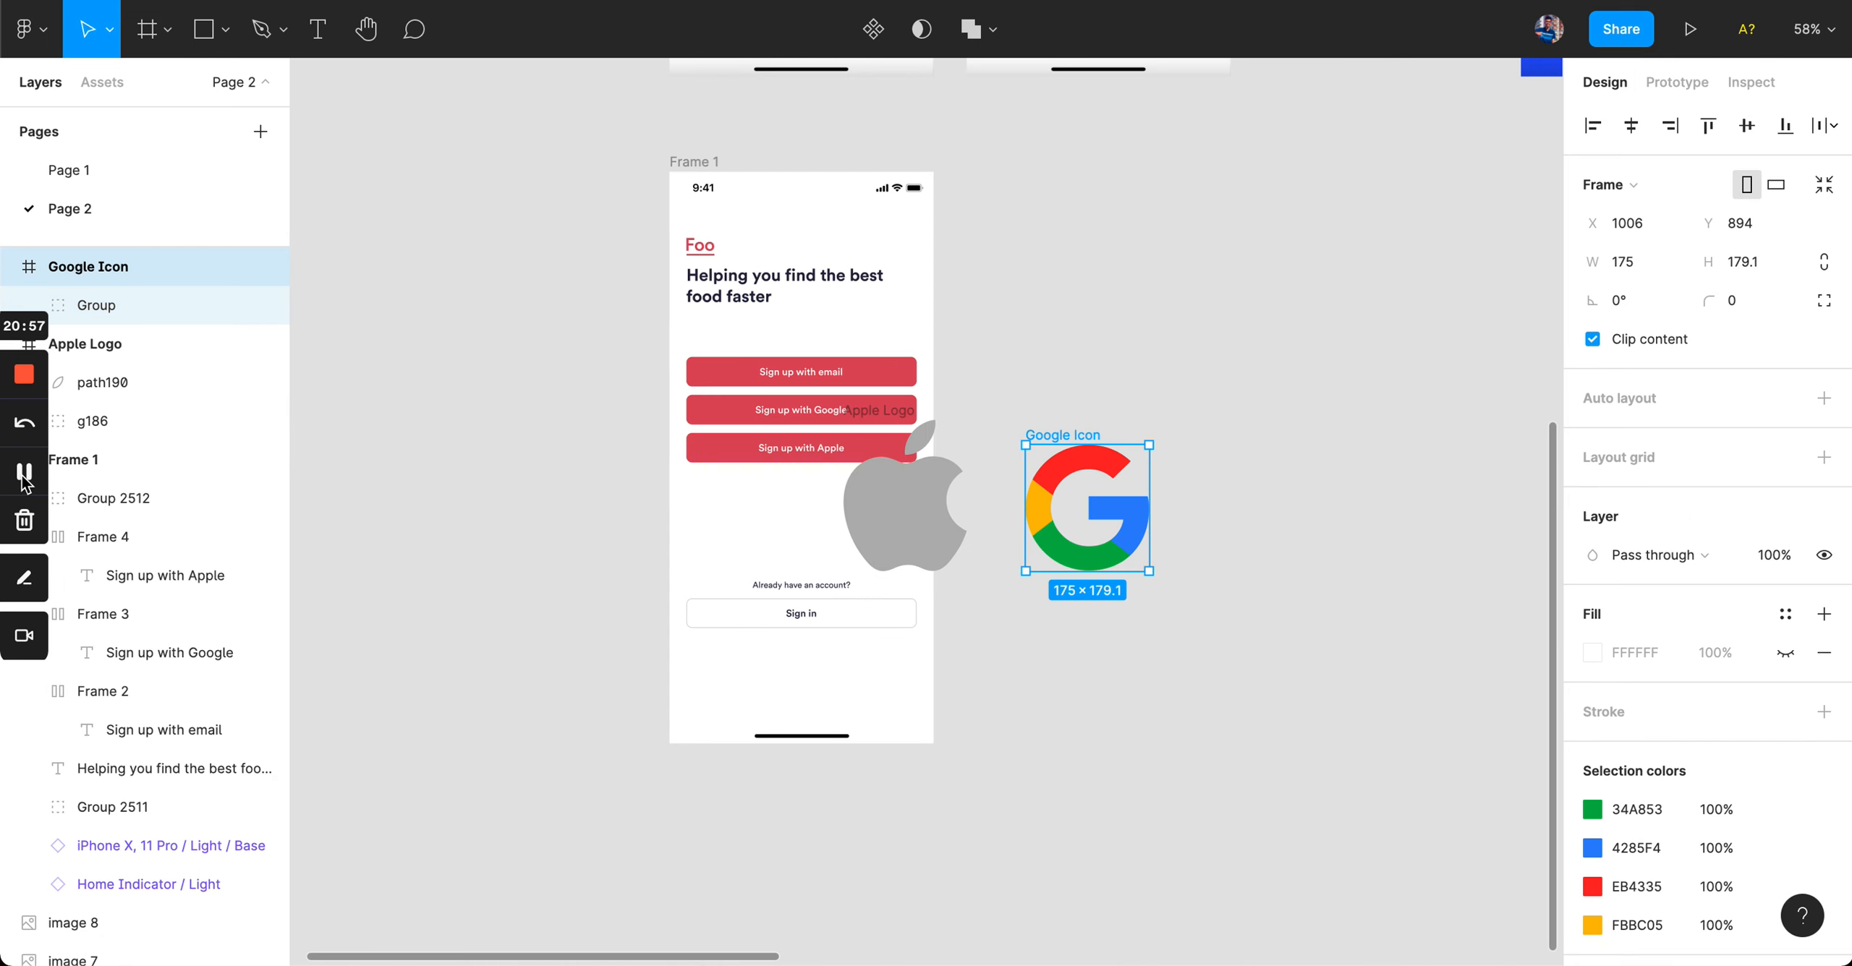
# - Move the Google icon and the Apple logo onto the empty canvas beside Frame 1, clear of the sign-up buttons
pyautogui.hscroll(2, 617, 428)
pyautogui.scroll(4, 871, 519)
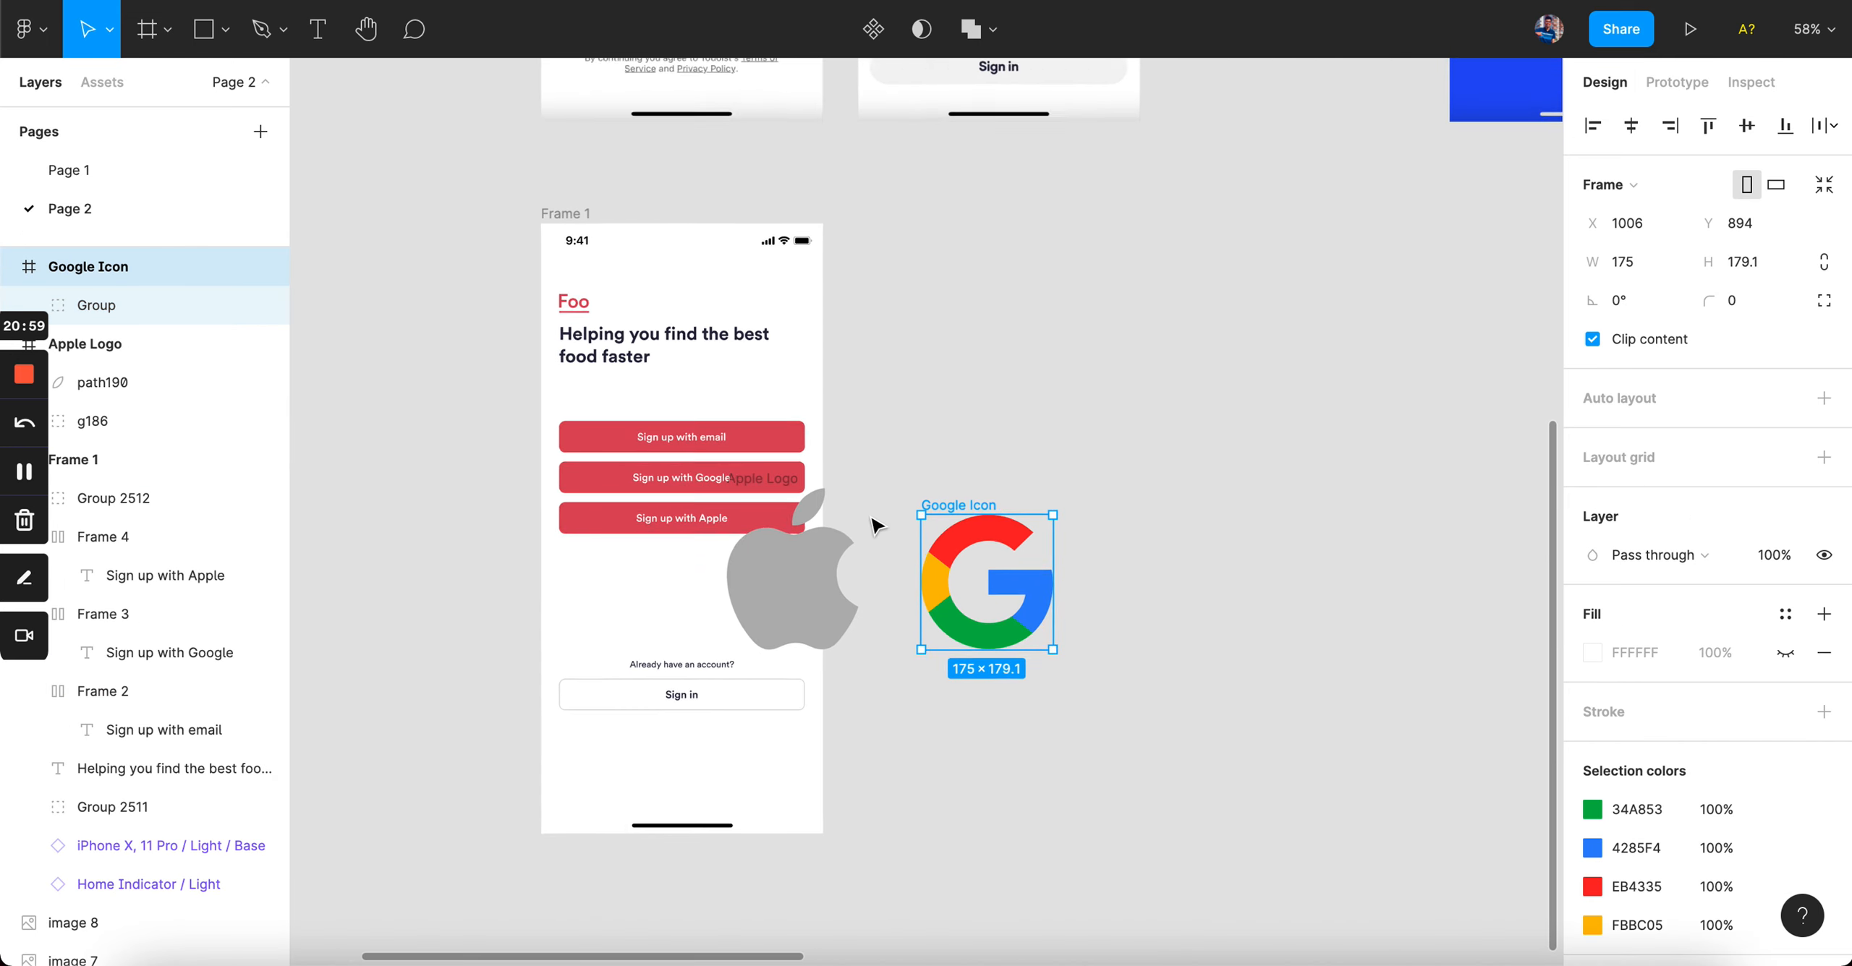
pyautogui.moveTo(979, 502); pyautogui.dragTo(1170, 494)
pyautogui.moveTo(747, 499); pyautogui.dragTo(1014, 268)
pyautogui.scroll(5, 756, 370)
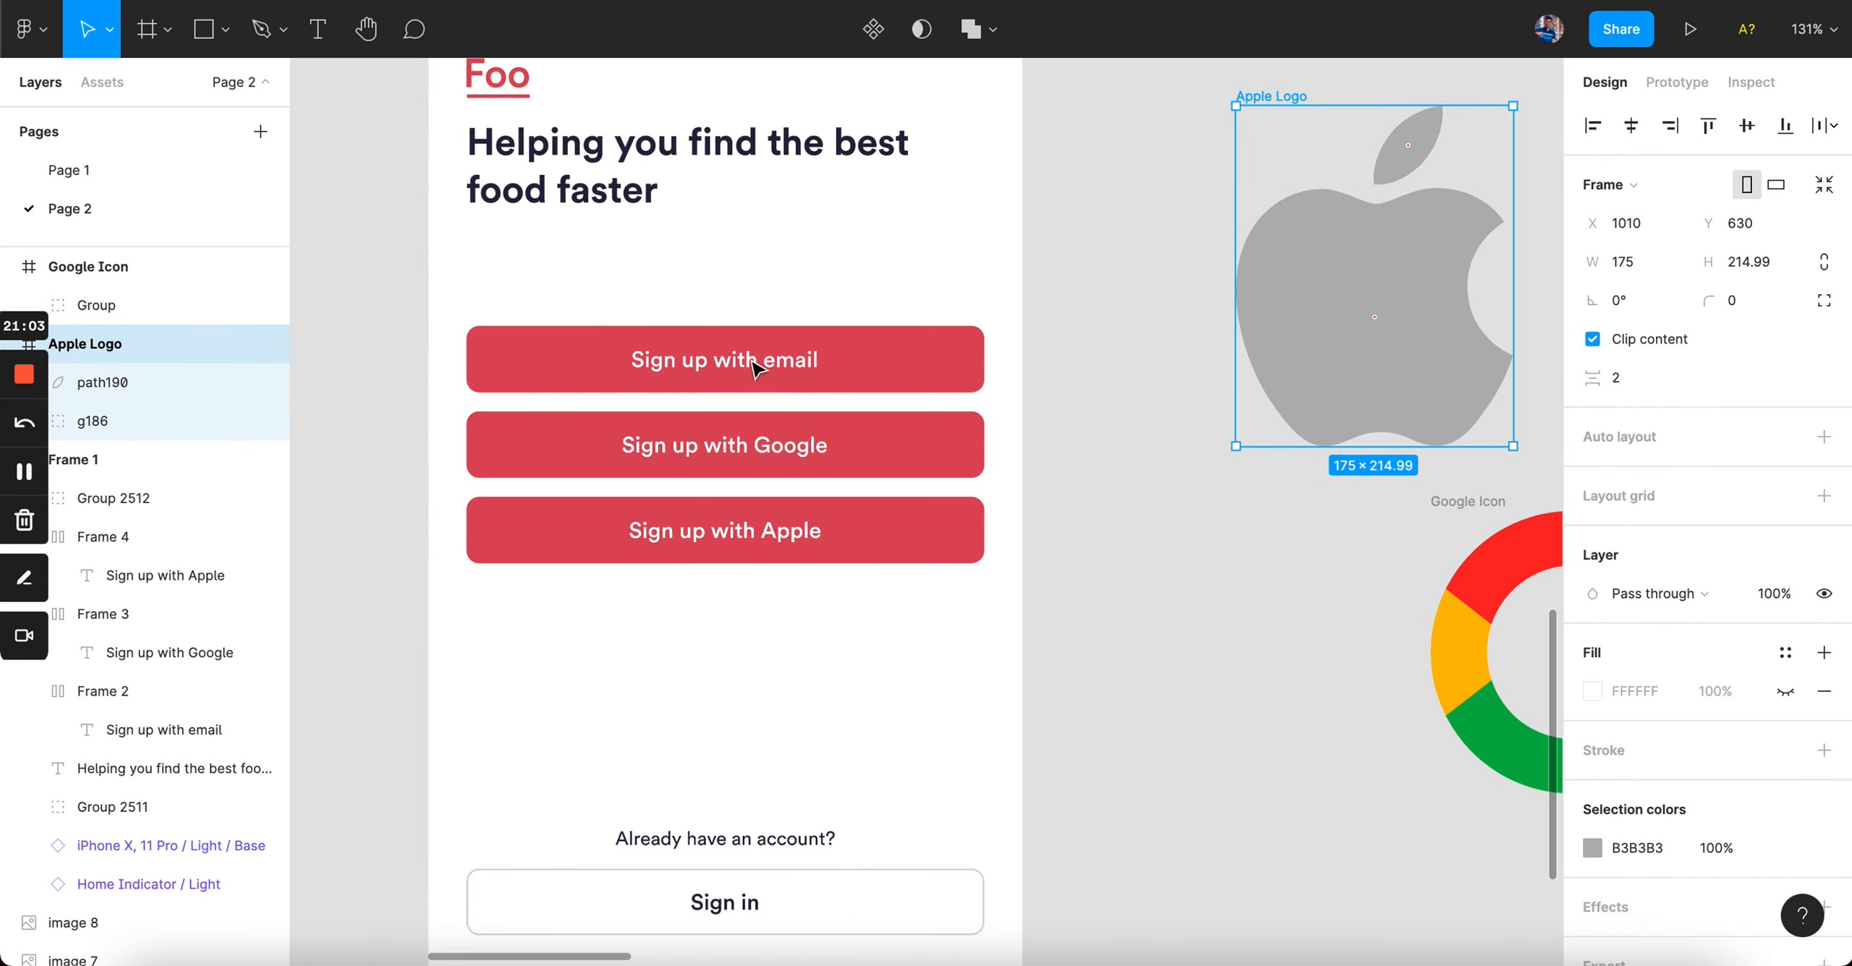
# - Select the "Sign up with Google" and "Sign up with Apple" buttons together
pyautogui.press('Escape')
pyautogui.scroll(5, 608, 361)
pyautogui.click(608, 363)
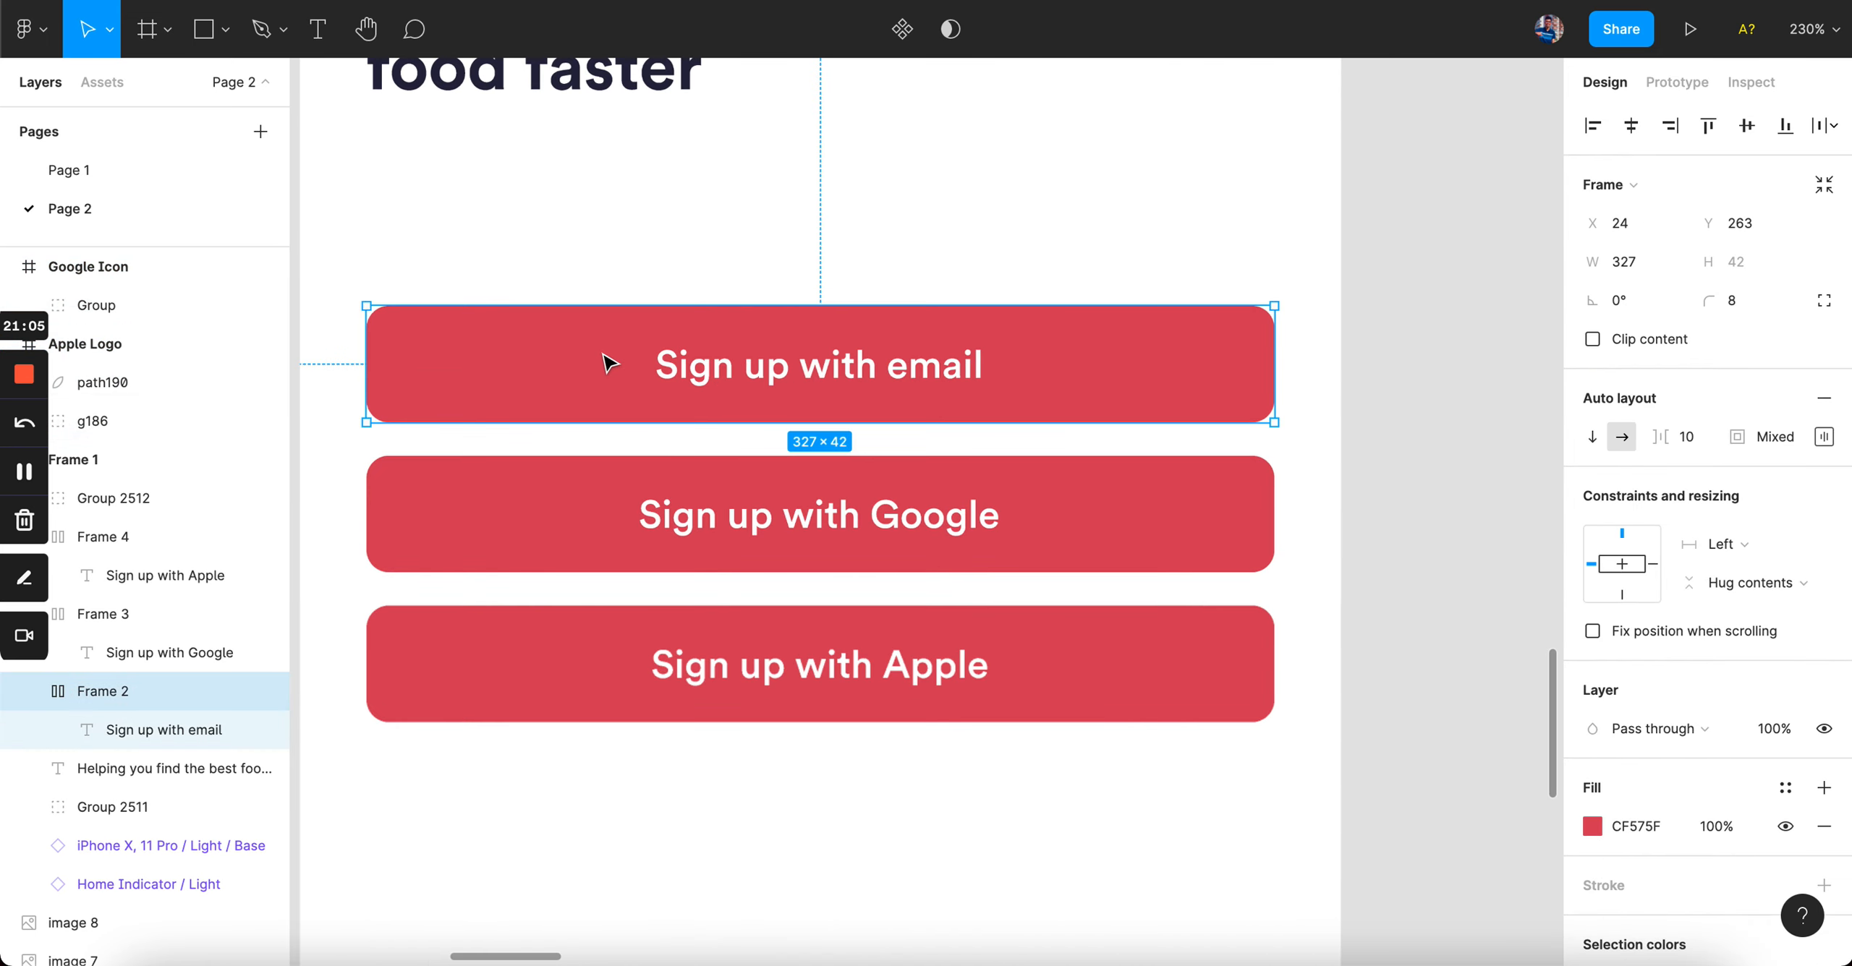
pyautogui.click(537, 497)
pyautogui.keyDown('shift'); pyautogui.click(504, 649); pyautogui.keyUp('shift')
pyautogui.scroll(-3, 504, 656)
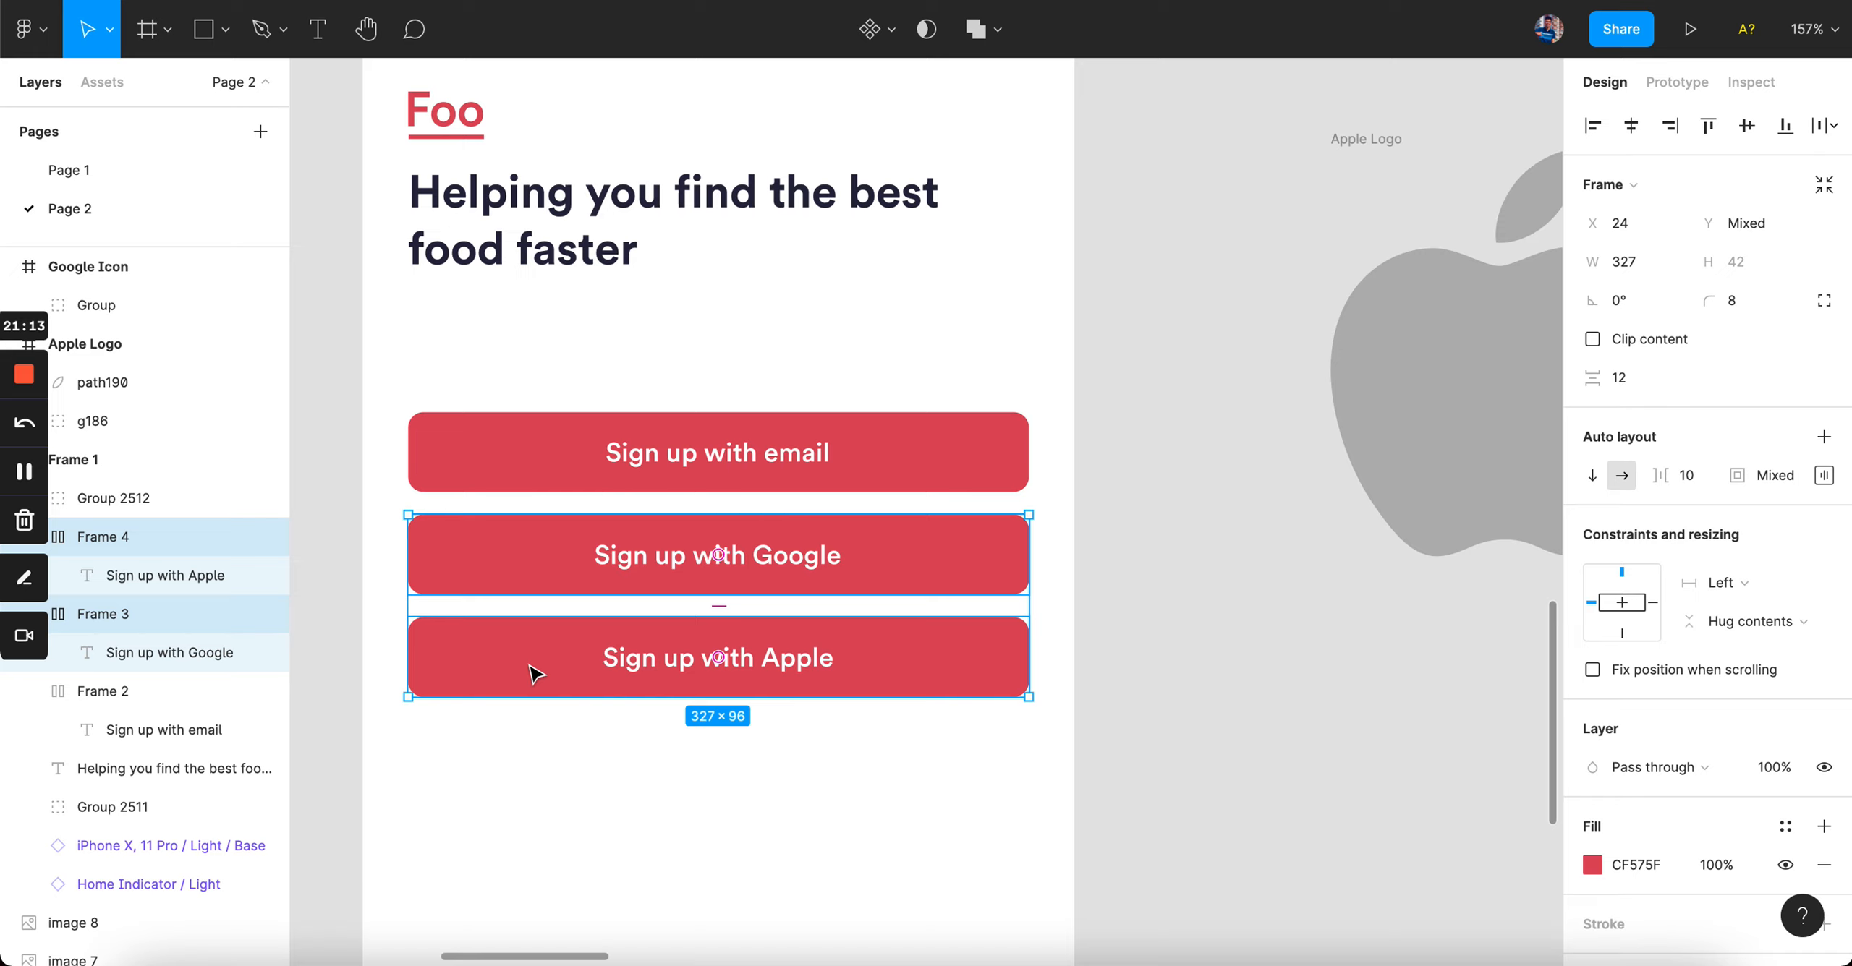
# - Examine how the Notion reference screen styles its Google and Apple buttons, and compare it with Frame 1
pyautogui.scroll(-5, 533, 675)
pyautogui.scroll(5, 534, 675)
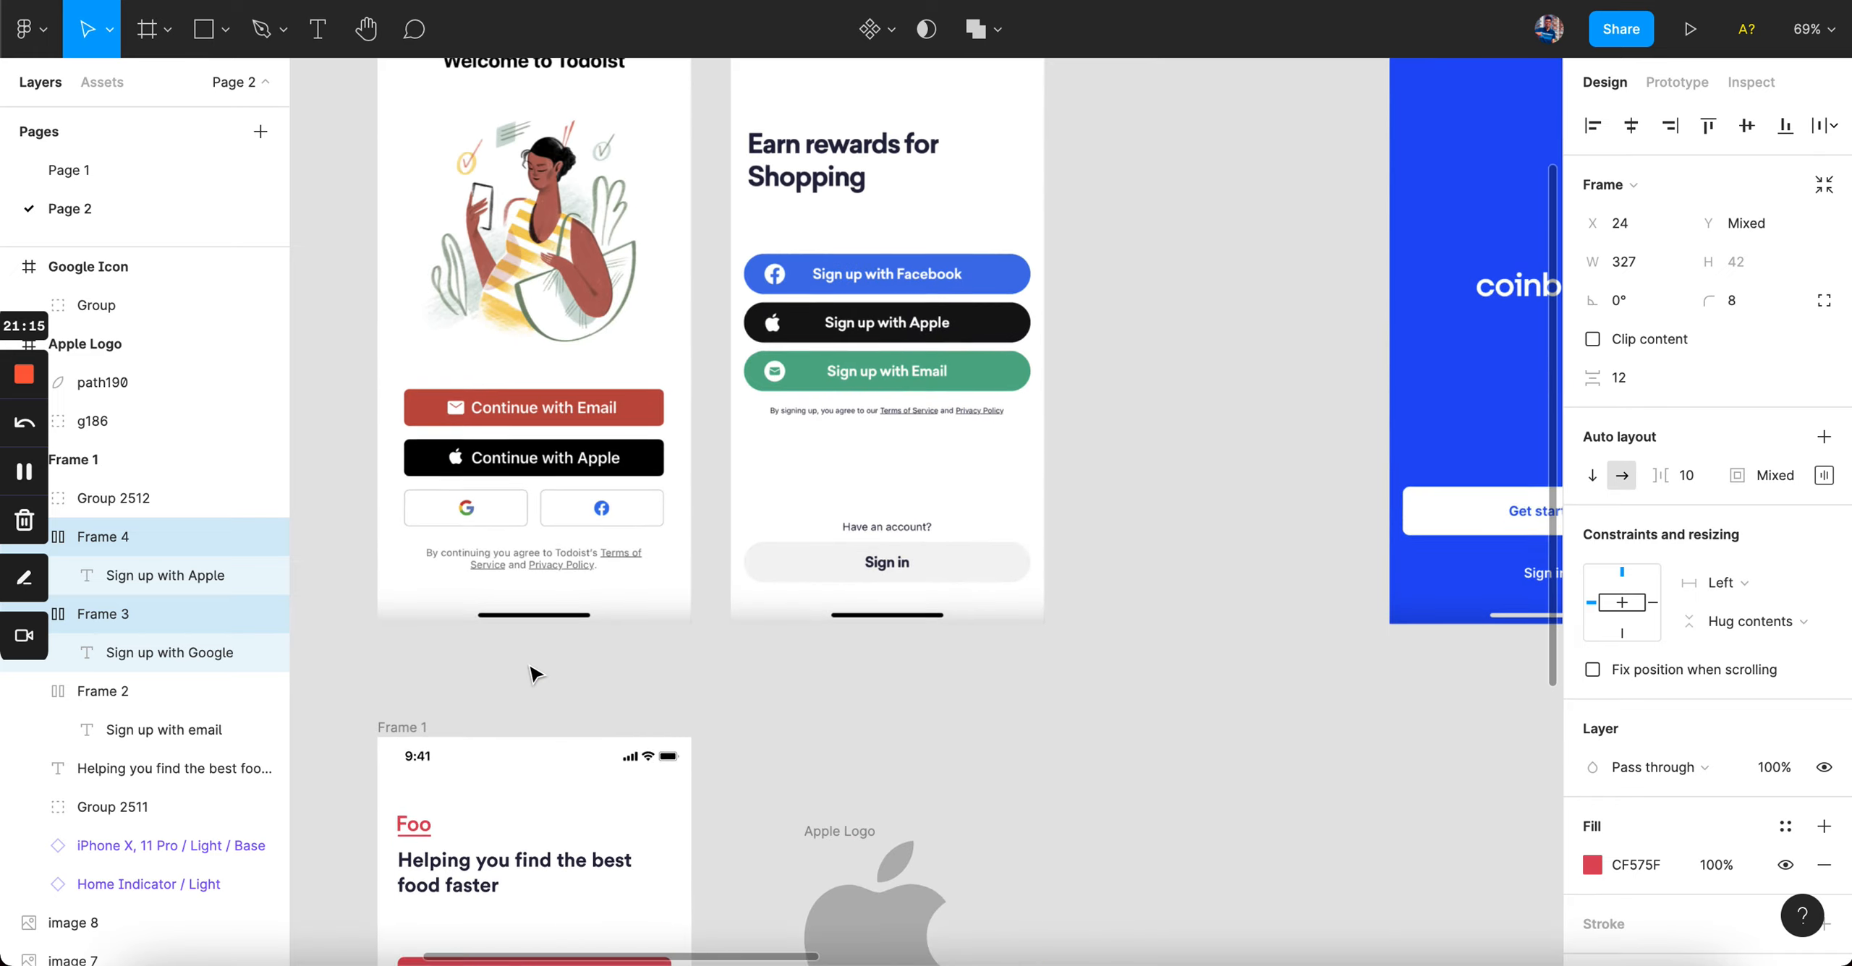
pyautogui.hscroll(5, 534, 674)
pyautogui.hscroll(10, 534, 675)
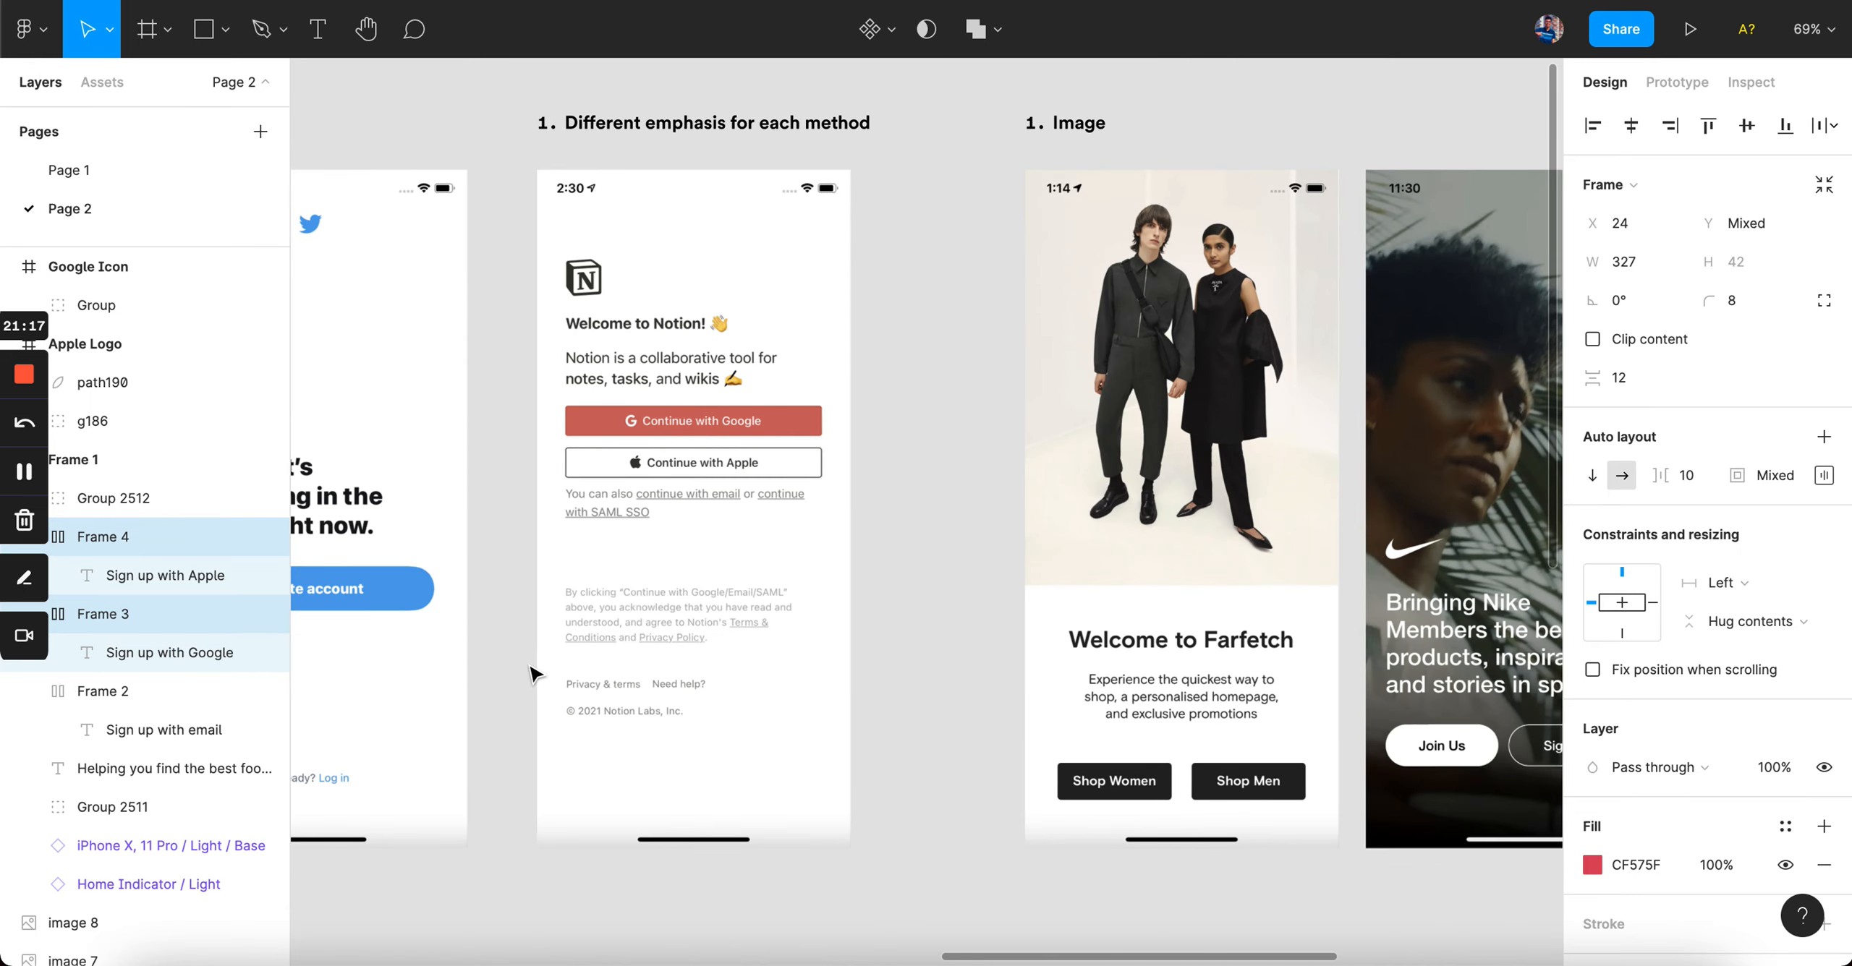
pyautogui.scroll(3, 831, 461)
pyautogui.scroll(3, 830, 460)
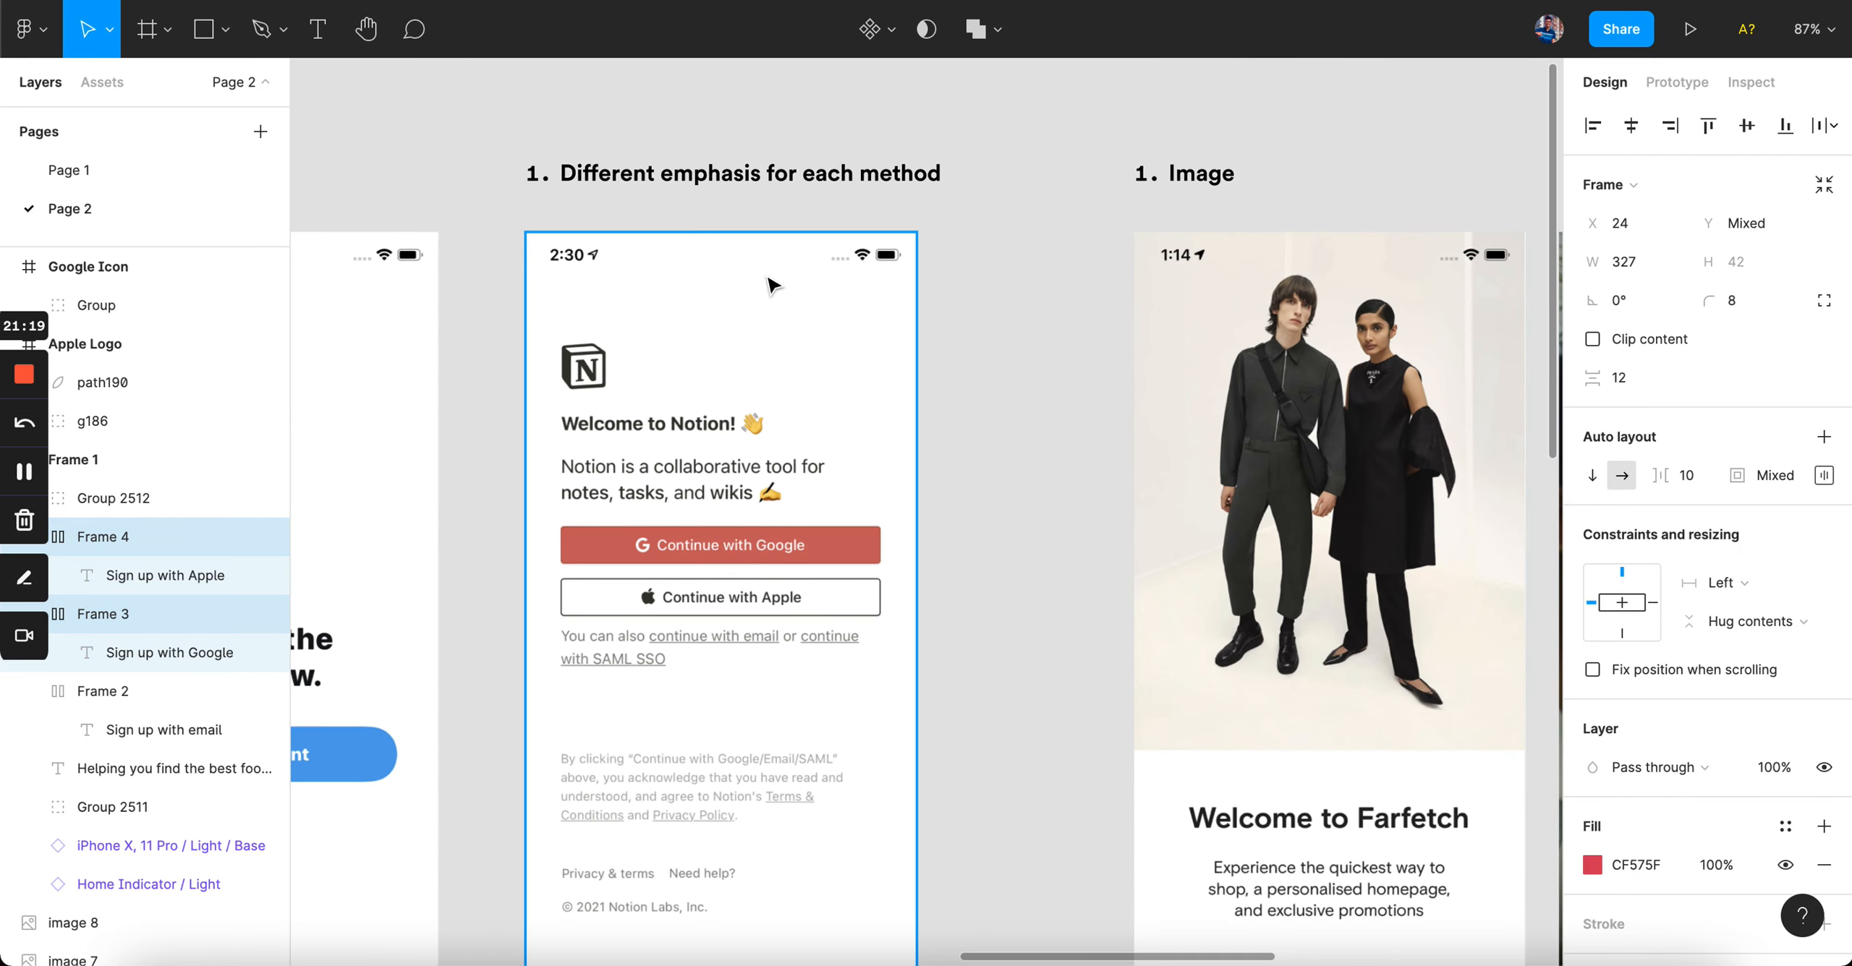
pyautogui.scroll(3, 718, 642)
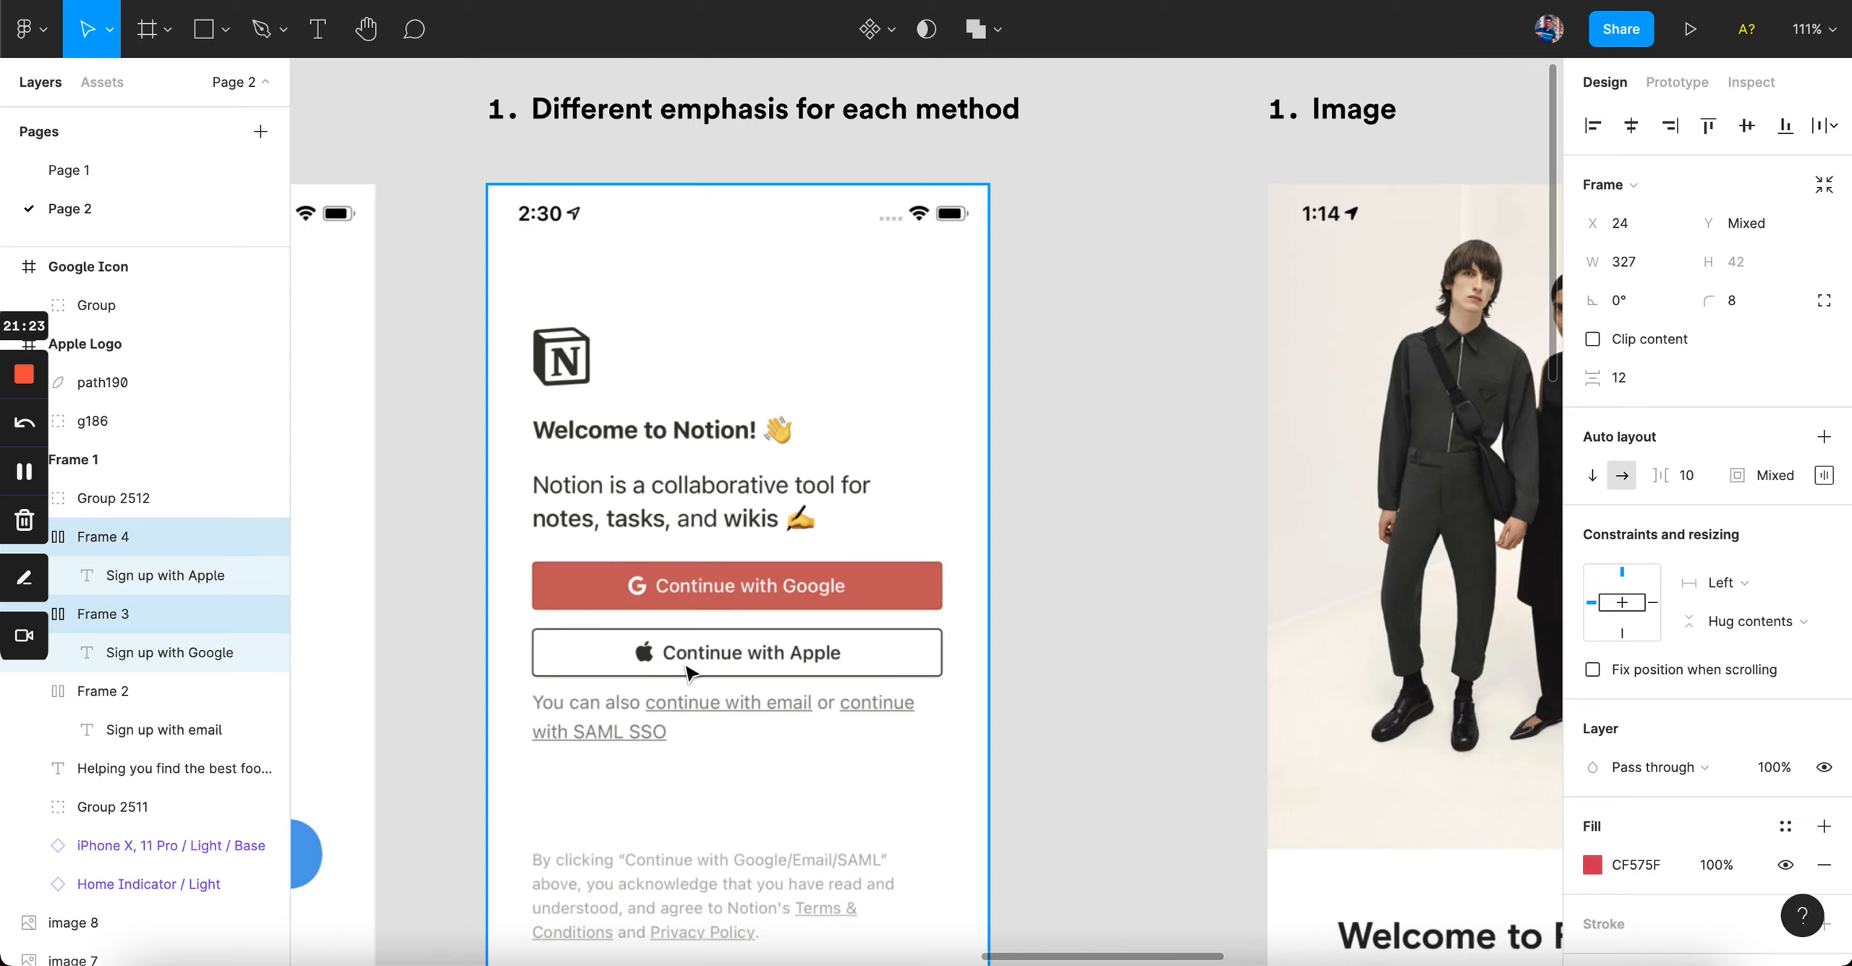
pyautogui.scroll(-3, 716, 661)
pyautogui.scroll(-10, 716, 661)
pyautogui.hscroll(-10, 716, 661)
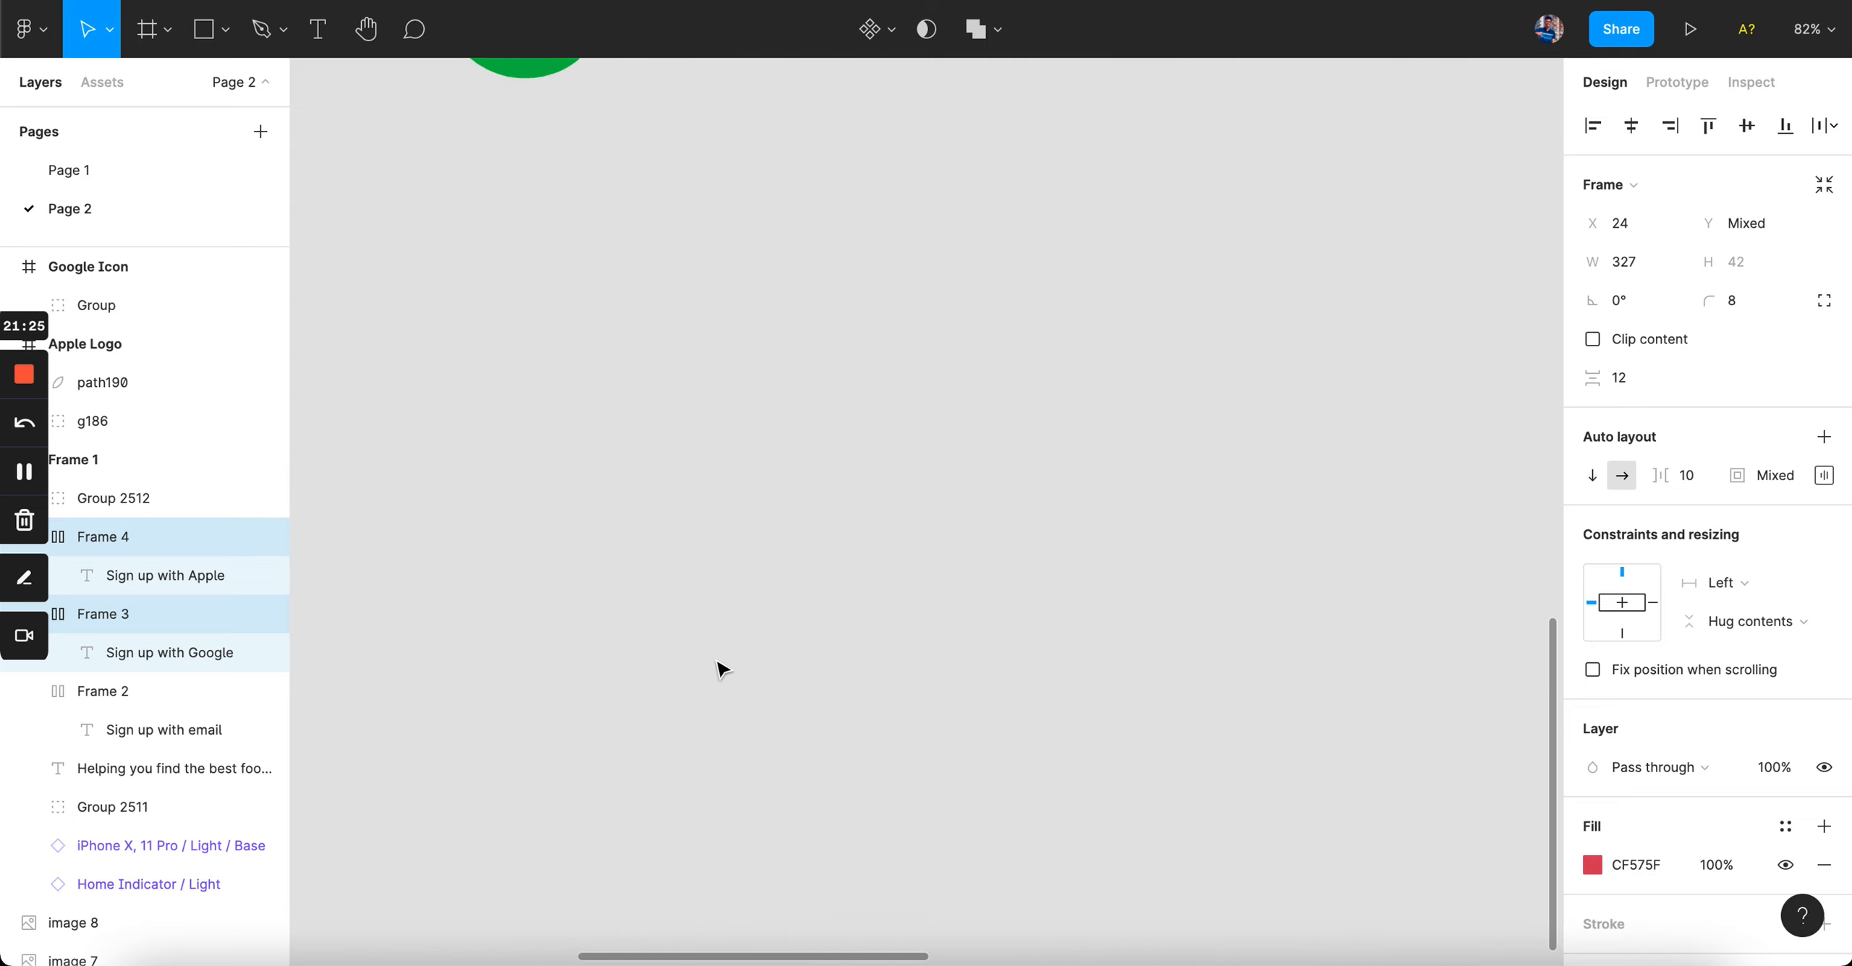
pyautogui.scroll(-3, 716, 661)
pyautogui.hscroll(-4, 716, 661)
pyautogui.scroll(4, 716, 661)
pyautogui.scroll(3, 690, 550)
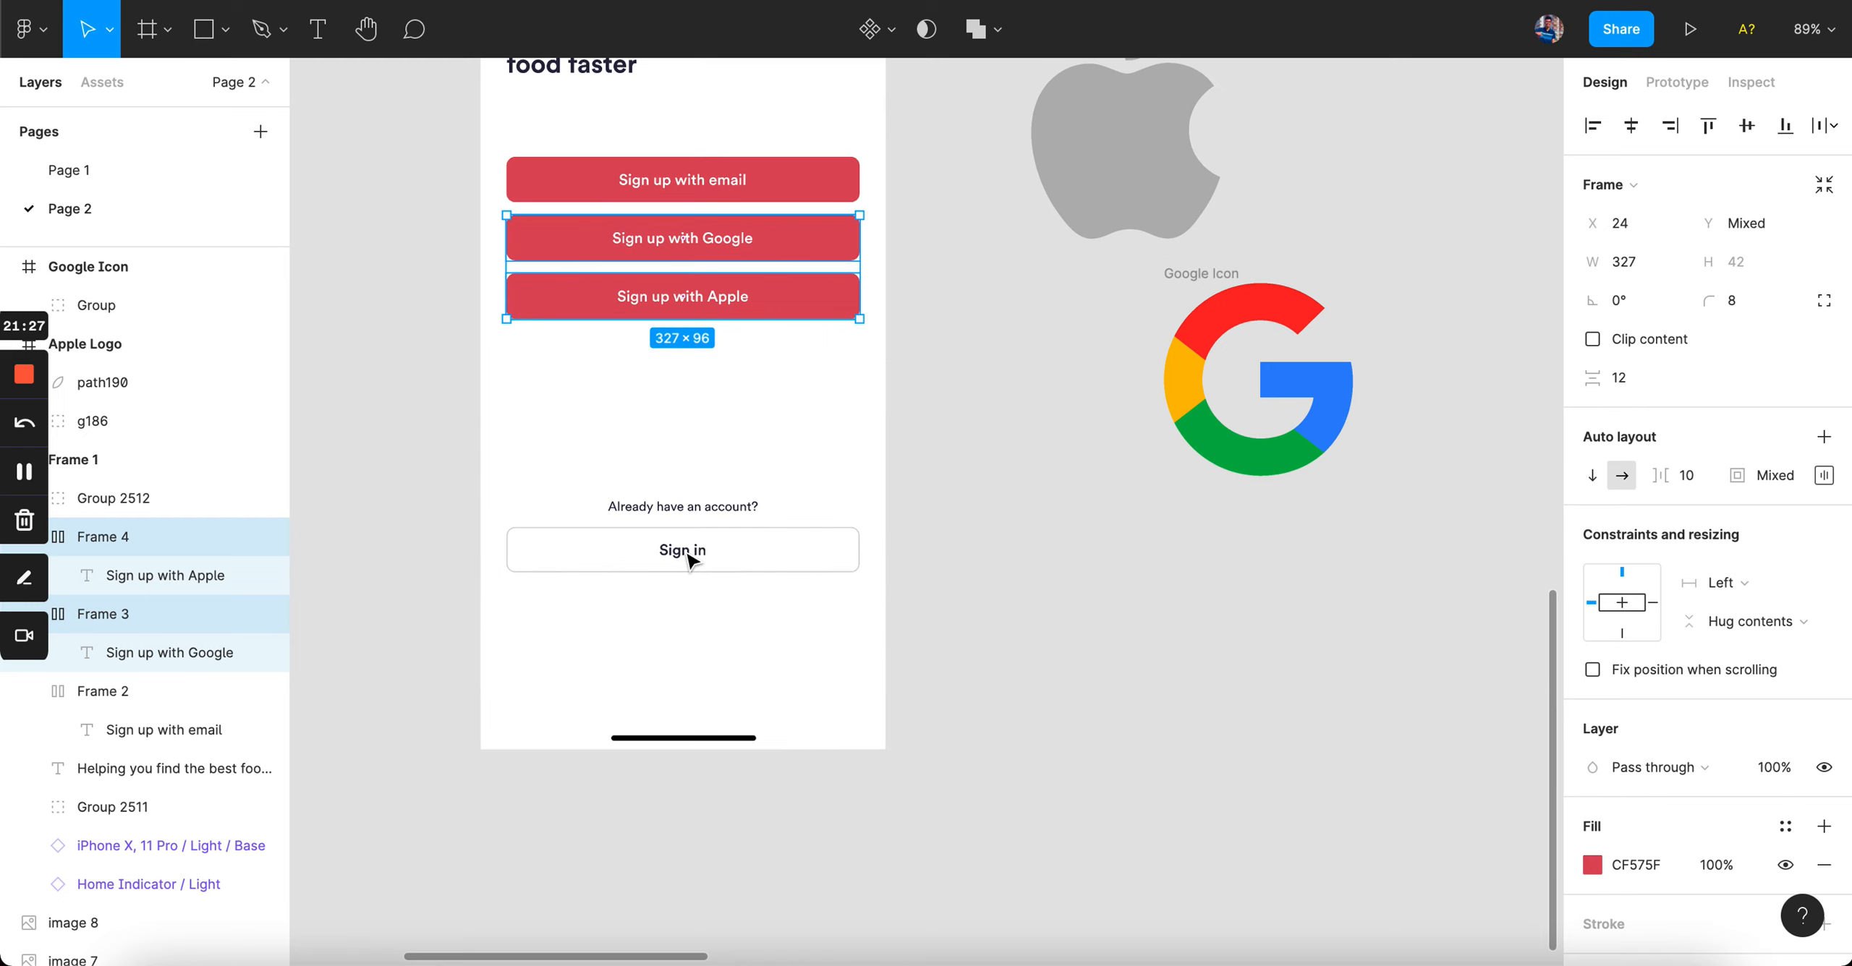
# - Examine the button styles and icon placement on the Farfetch, Nike and Medium reference screens
pyautogui.scroll(-4, 691, 560)
pyautogui.scroll(5, 691, 561)
pyautogui.hscroll(4, 691, 560)
pyautogui.scroll(10, 691, 561)
pyautogui.hscroll(10, 690, 560)
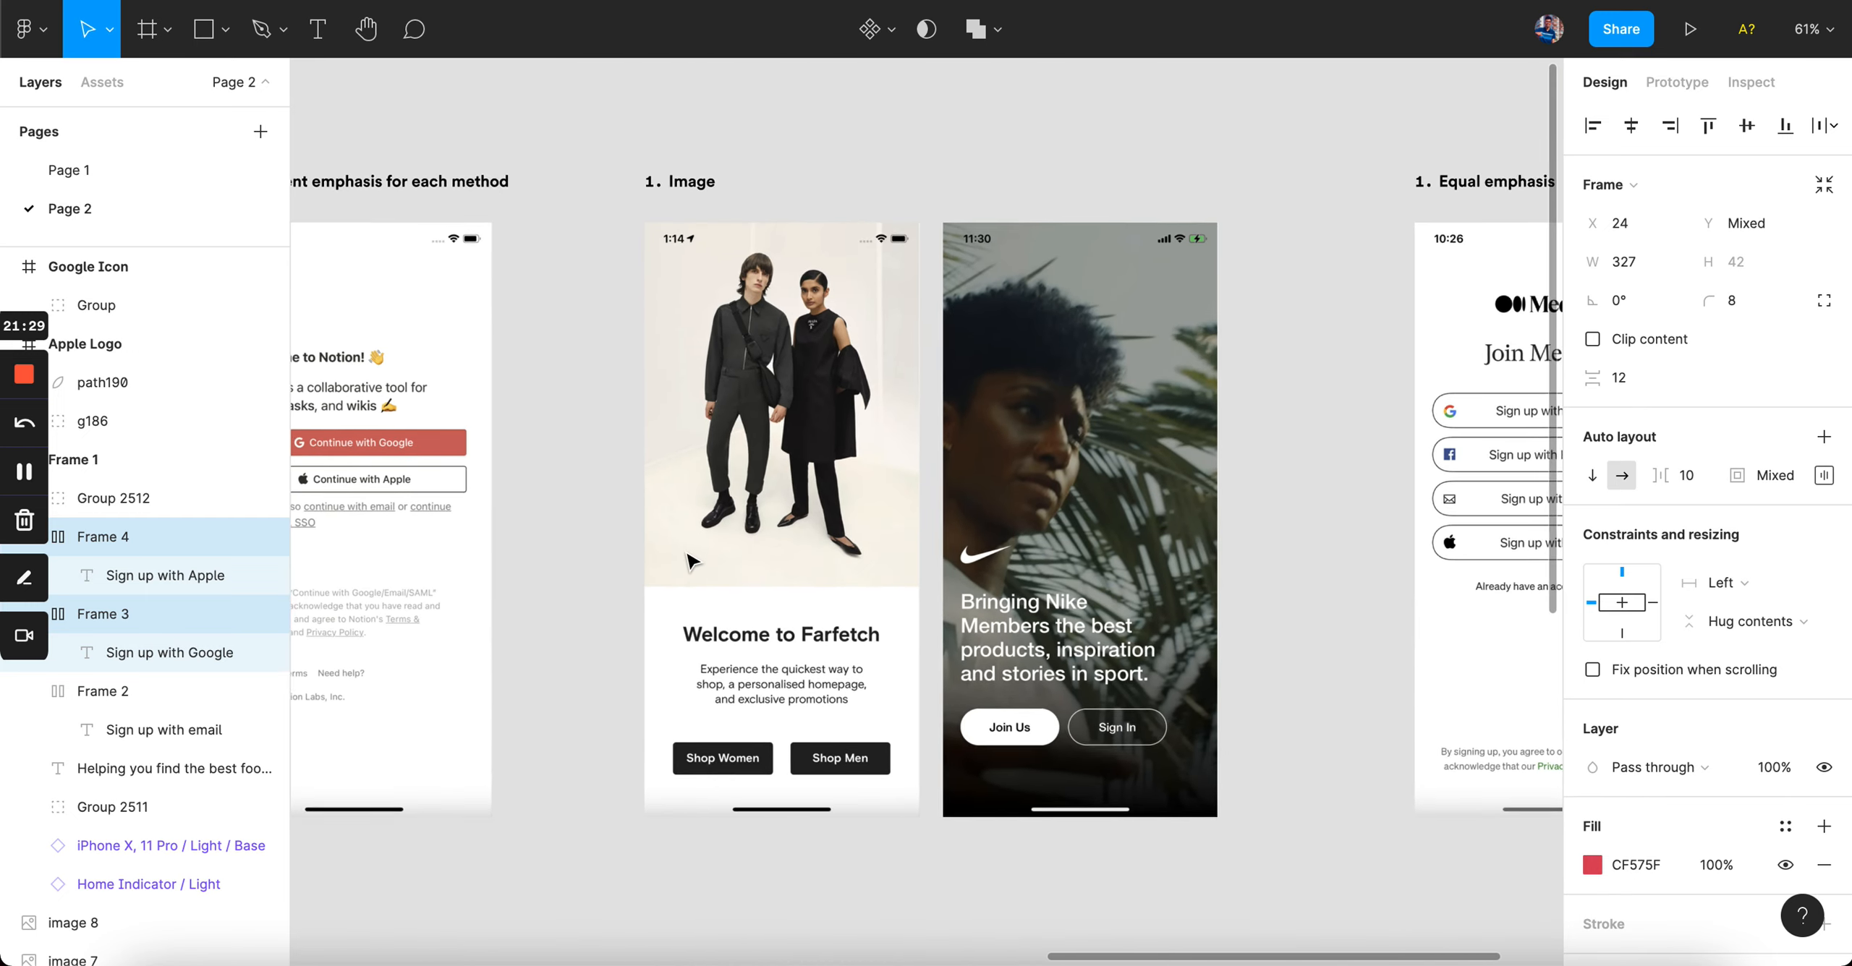
pyautogui.scroll(3, 691, 561)
pyautogui.hscroll(2, 691, 562)
pyautogui.scroll(-1, 690, 562)
pyautogui.scroll(-2, 936, 642)
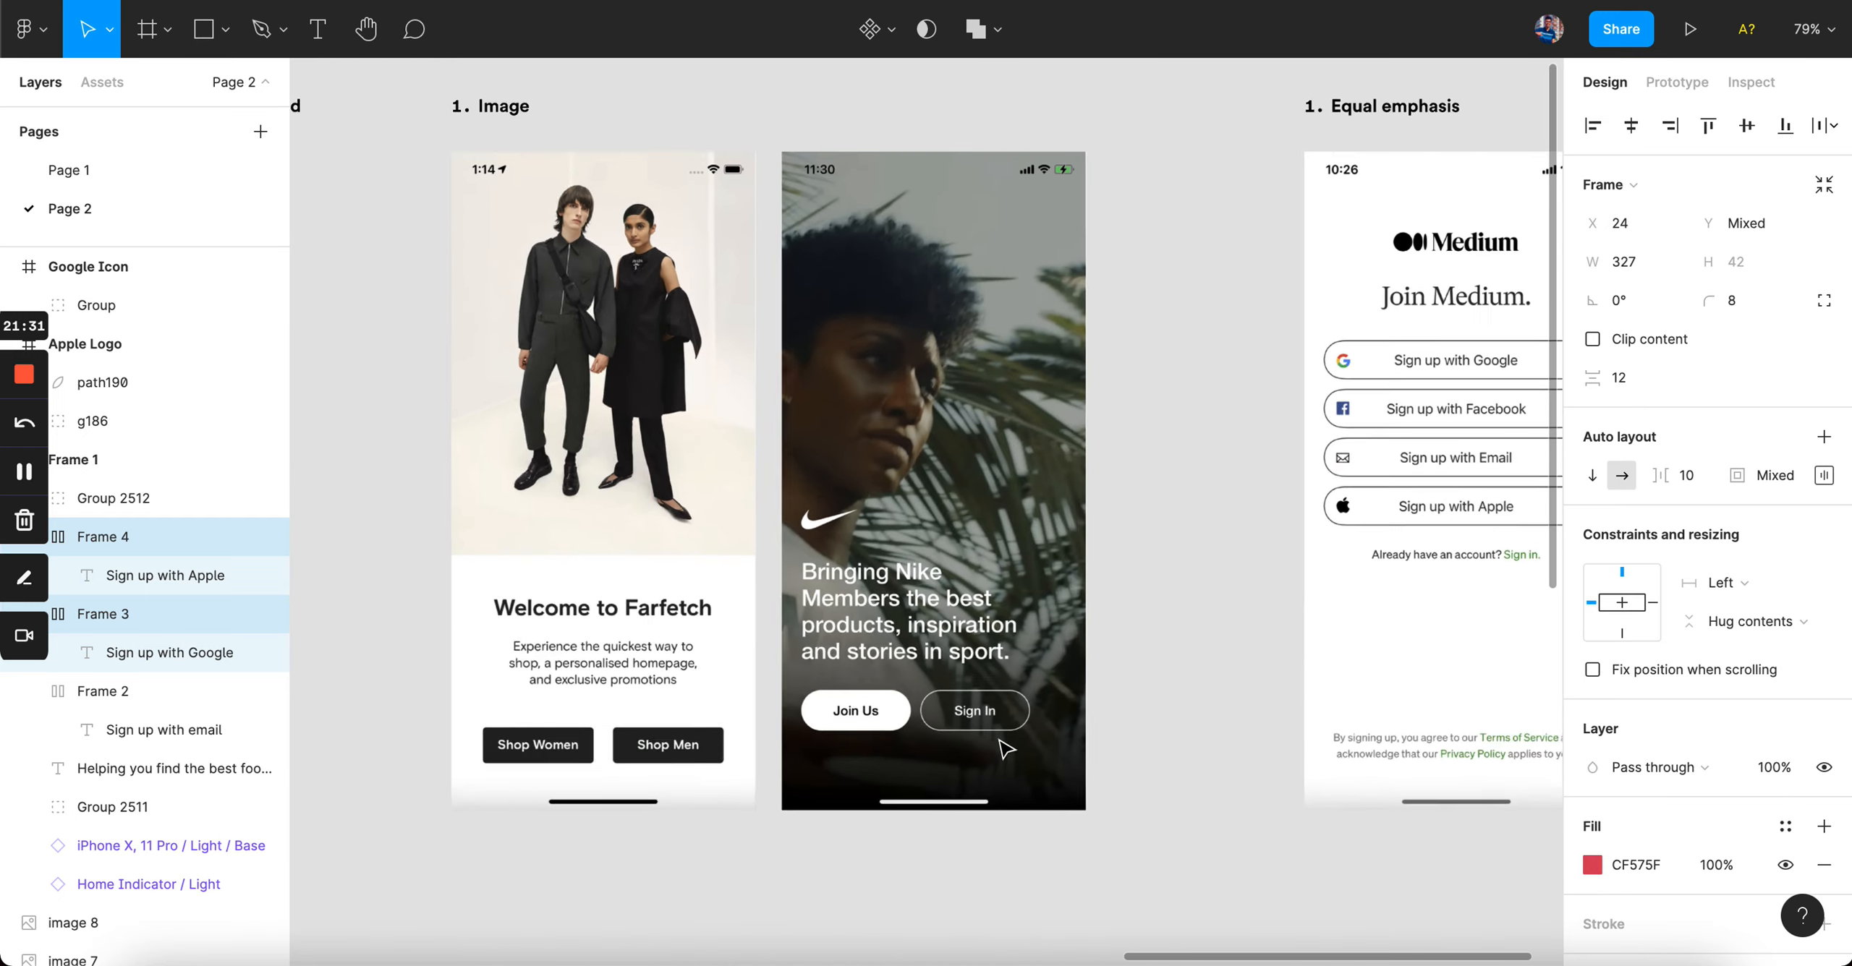
pyautogui.hscroll(4, 868, 506)
pyautogui.scroll(5, 759, 376)
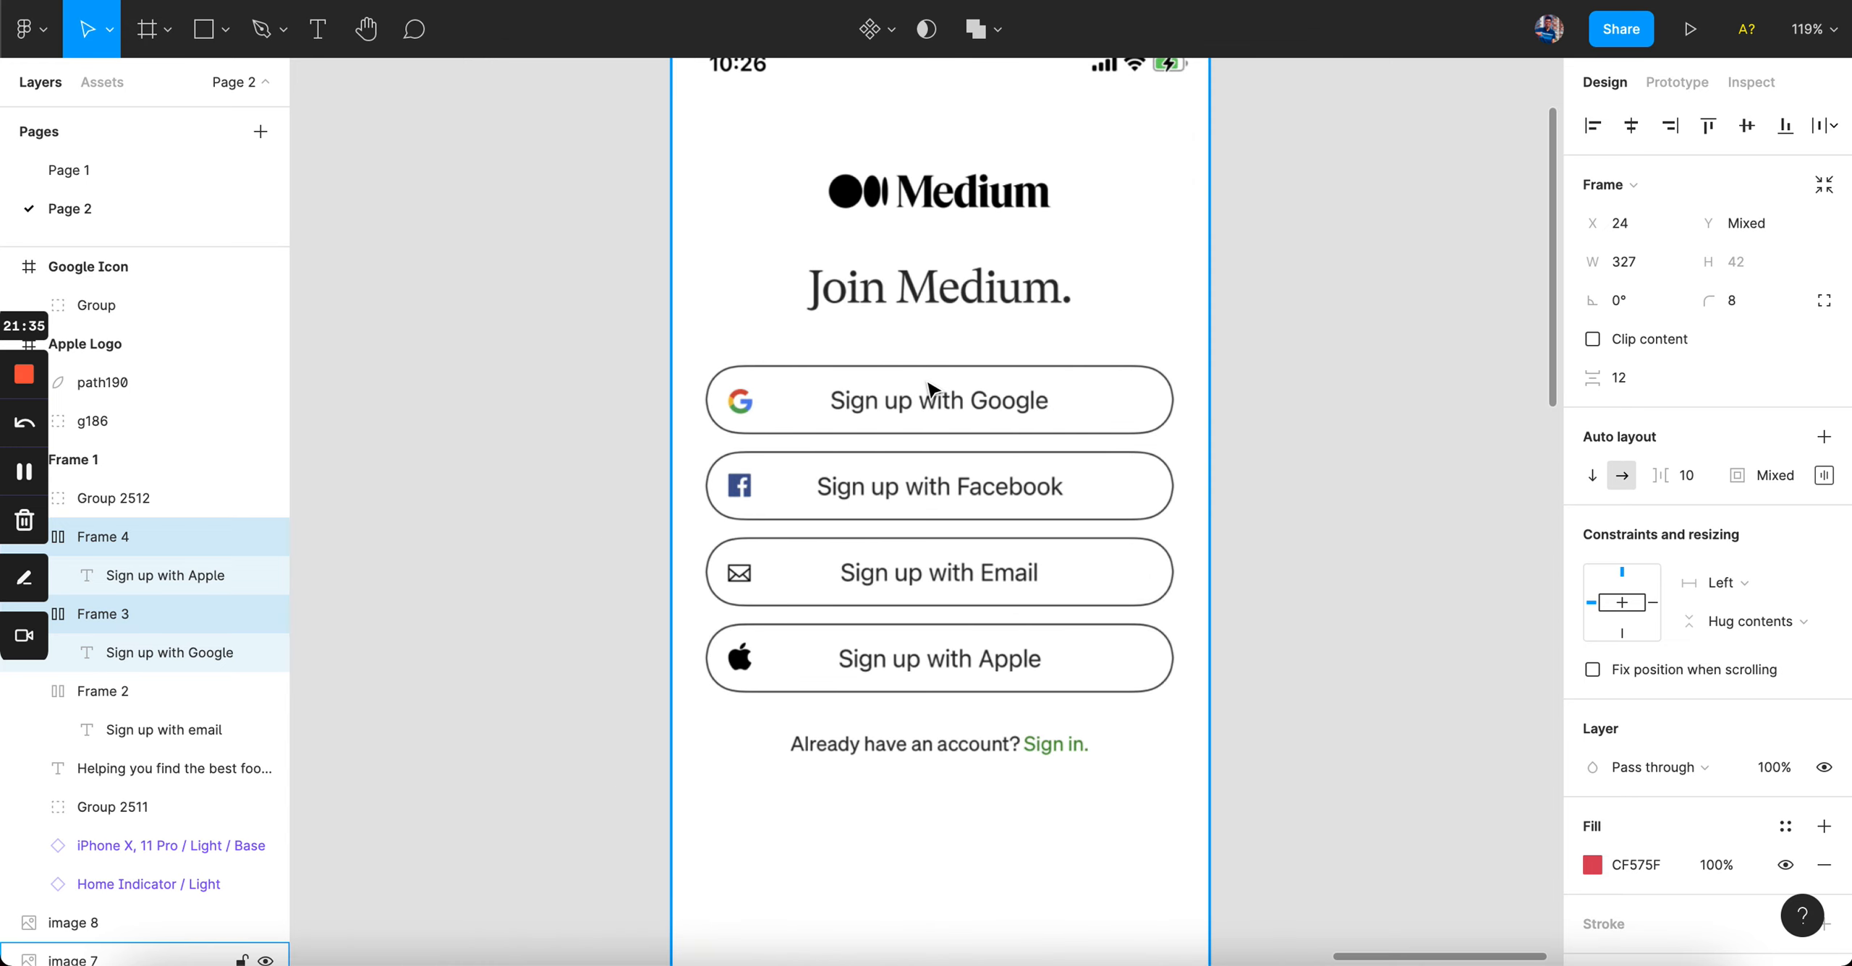
# - Switch to the Mobbin page in the browser and examine the Welcome & Get Started screens for Google and Apple button styles
pyautogui.press('super+Tab')
pyautogui.scroll(4, 1013, 405)
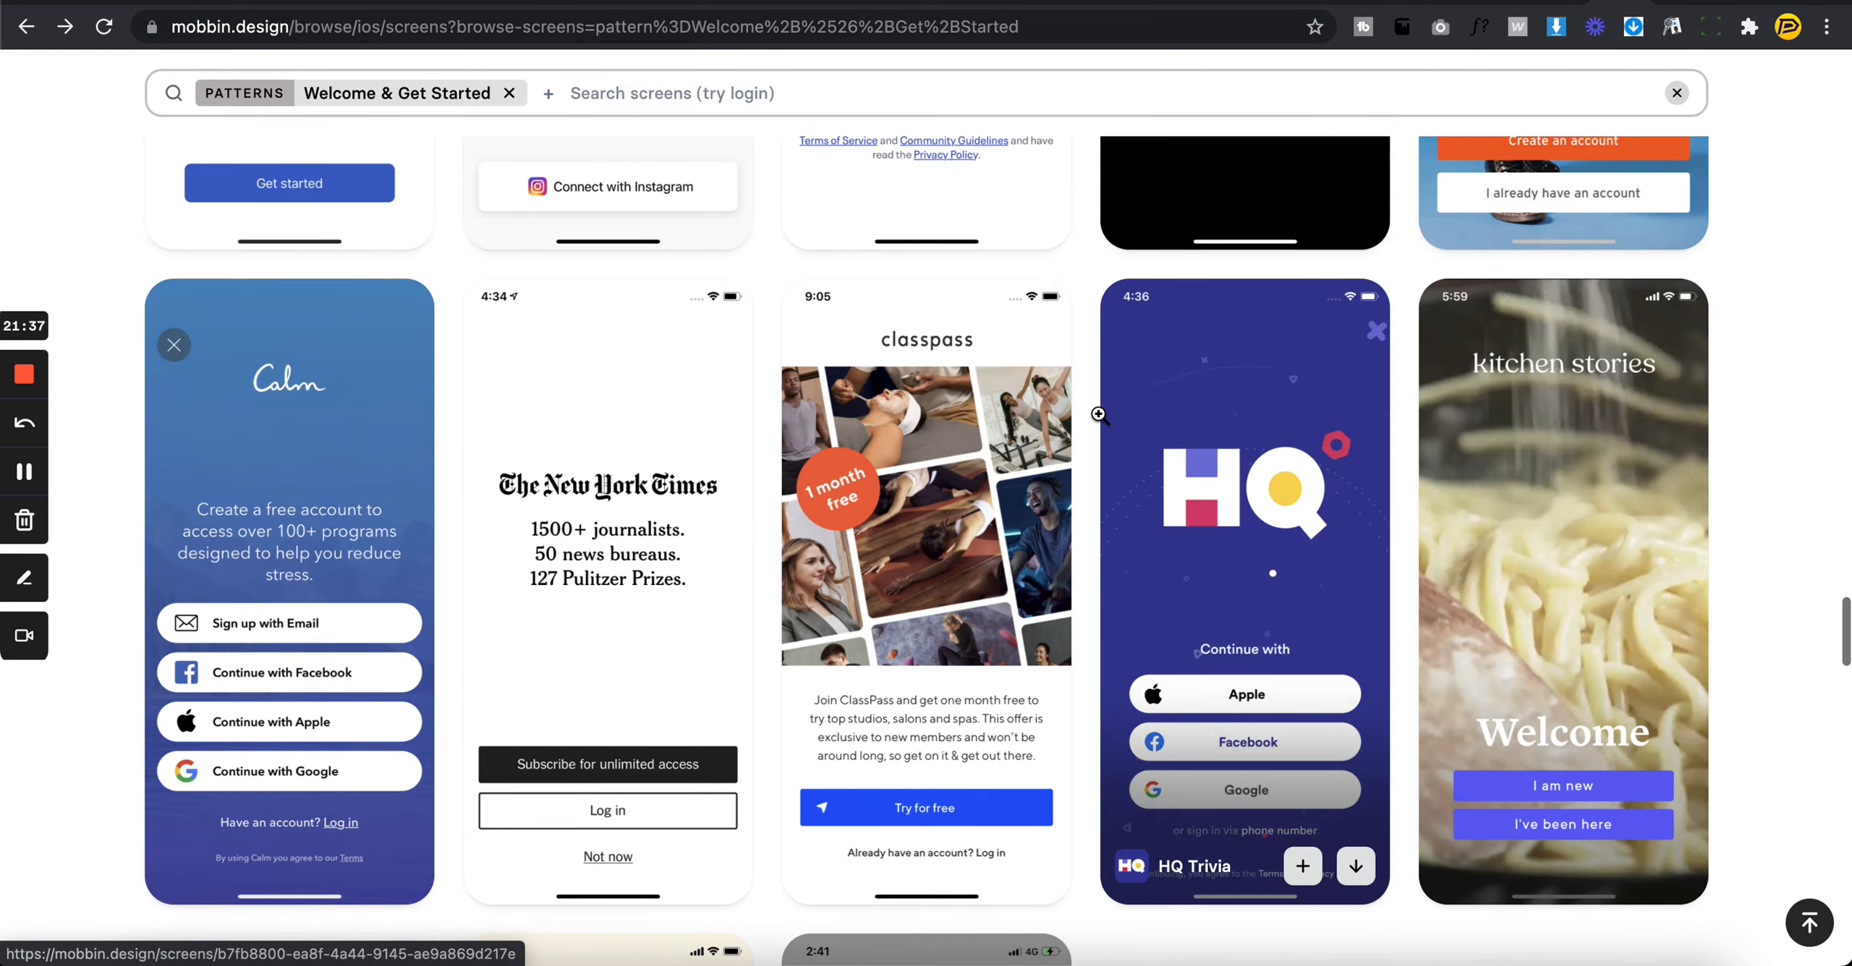
pyautogui.scroll(20, 1098, 414)
pyautogui.scroll(-8, 1098, 414)
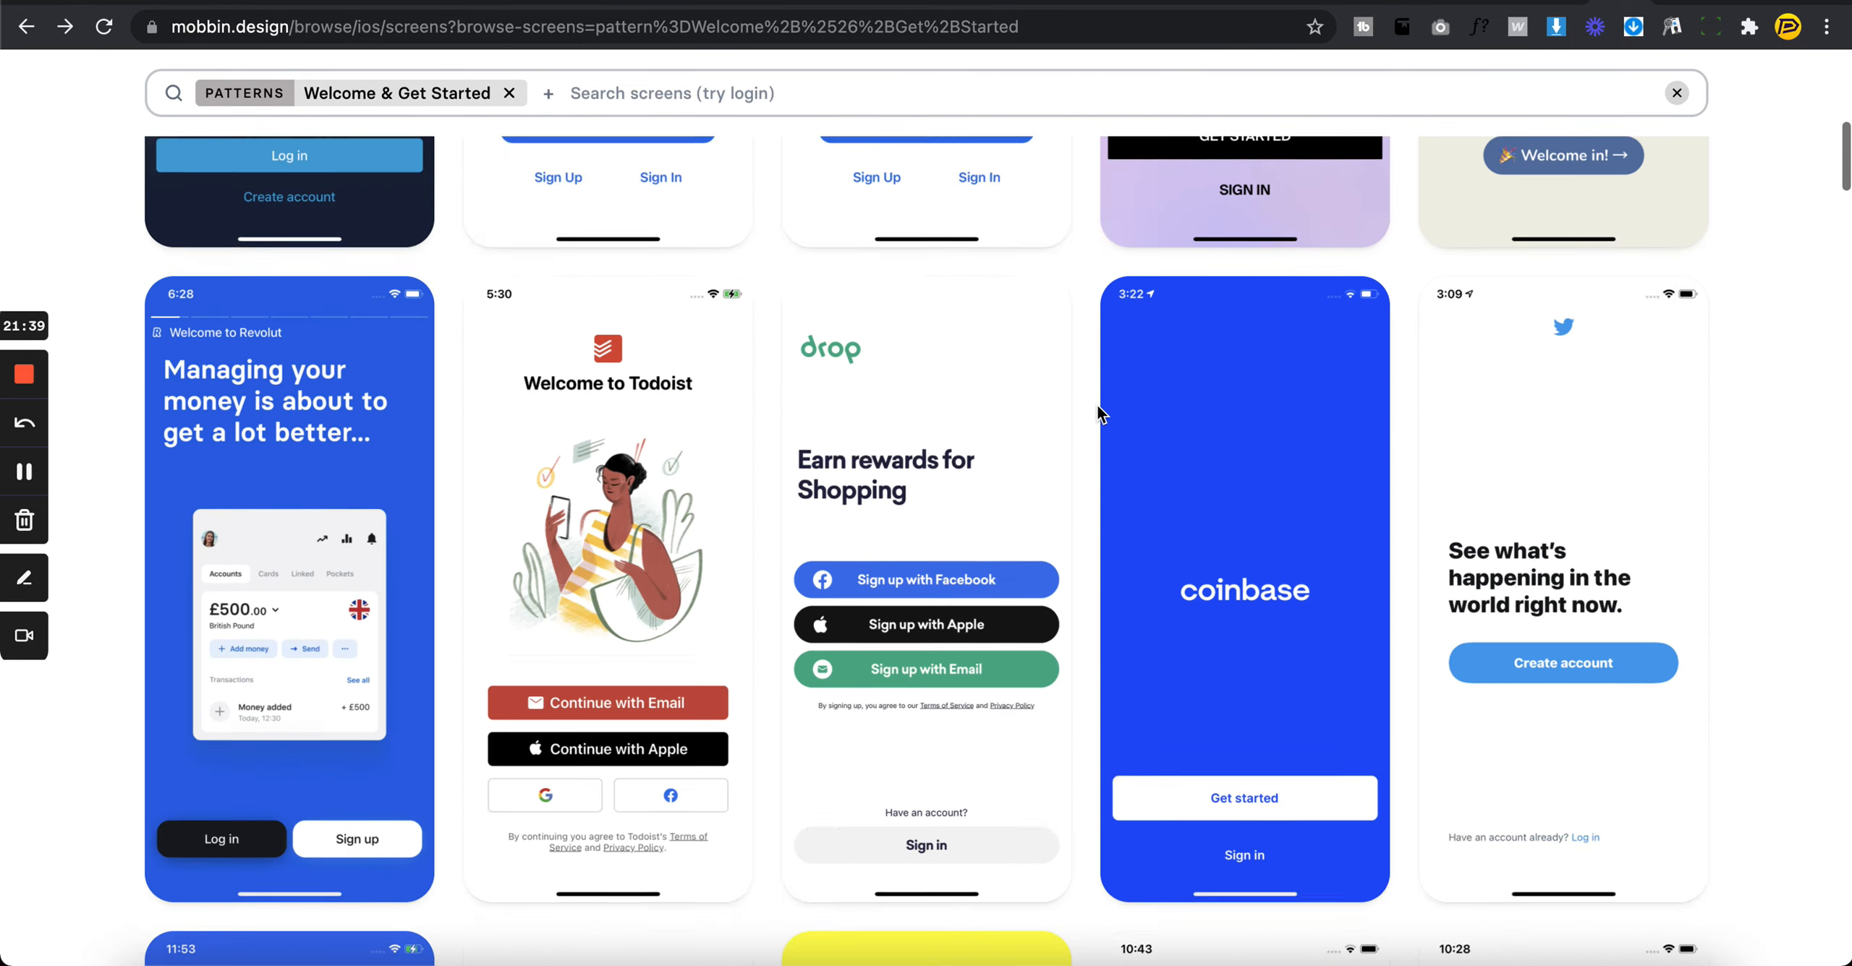
pyautogui.scroll(-7, 1096, 405)
pyautogui.scroll(3, 1097, 405)
pyautogui.scroll(-5, 1096, 404)
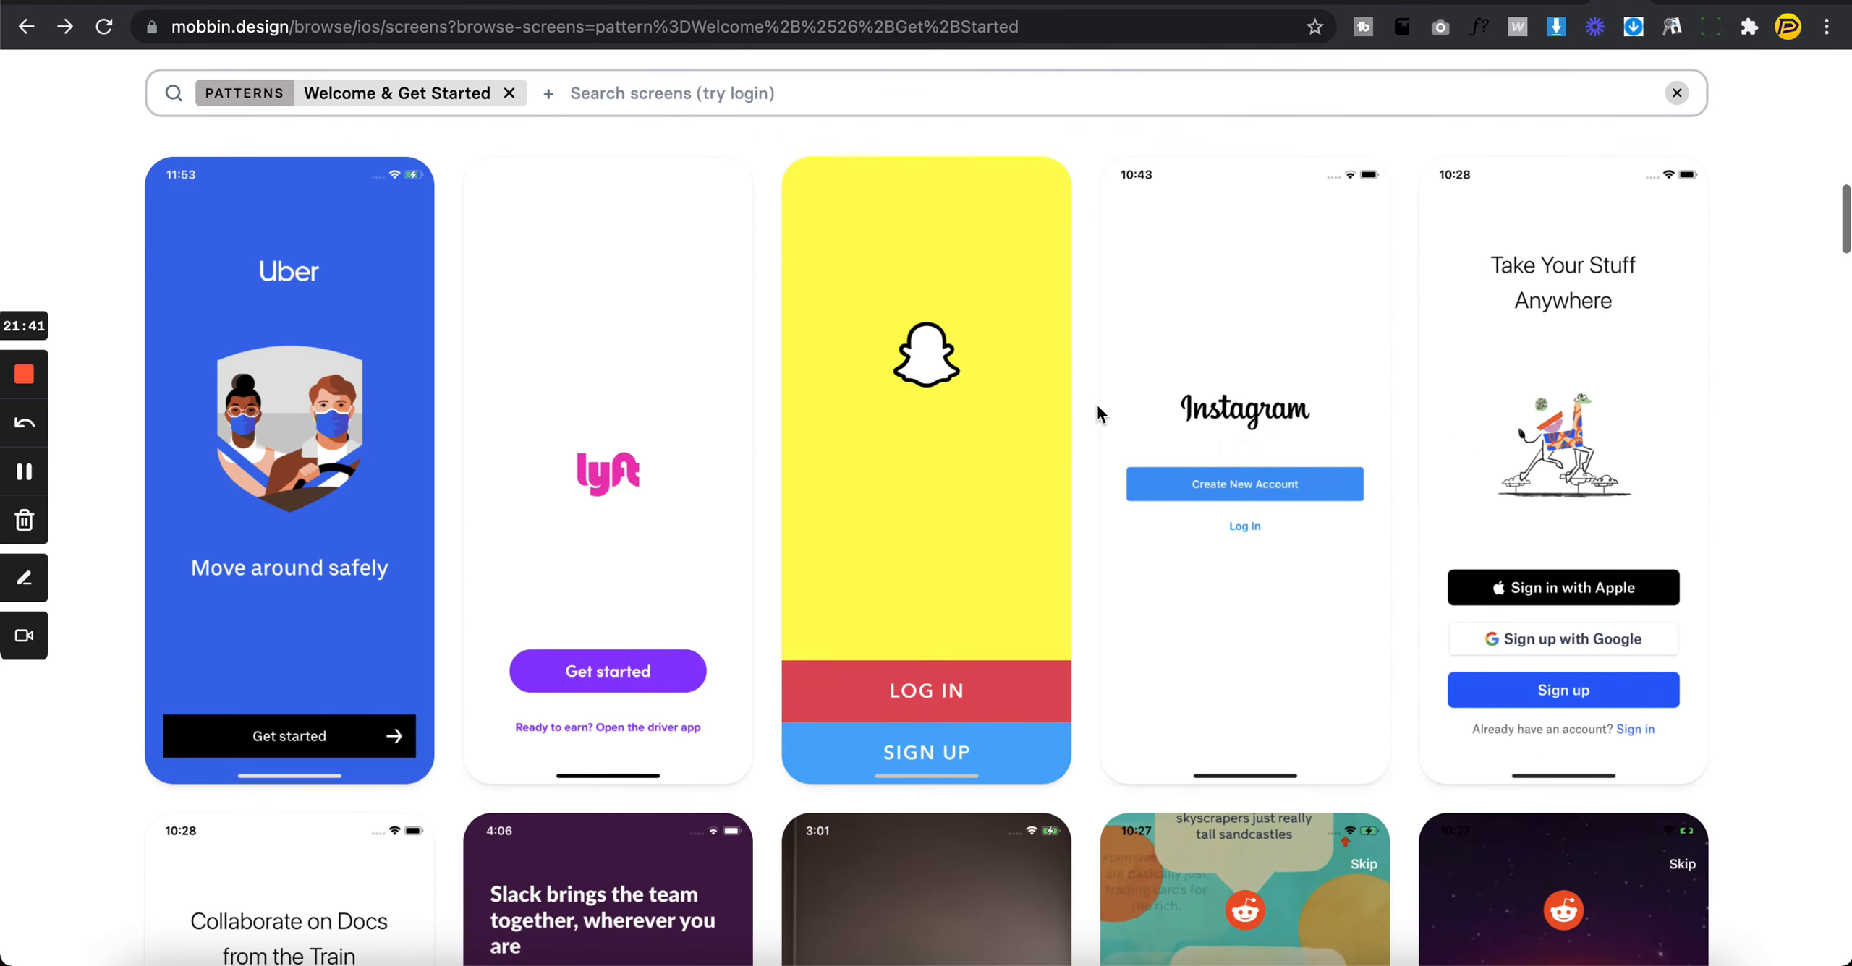
pyautogui.scroll(-10, 1097, 414)
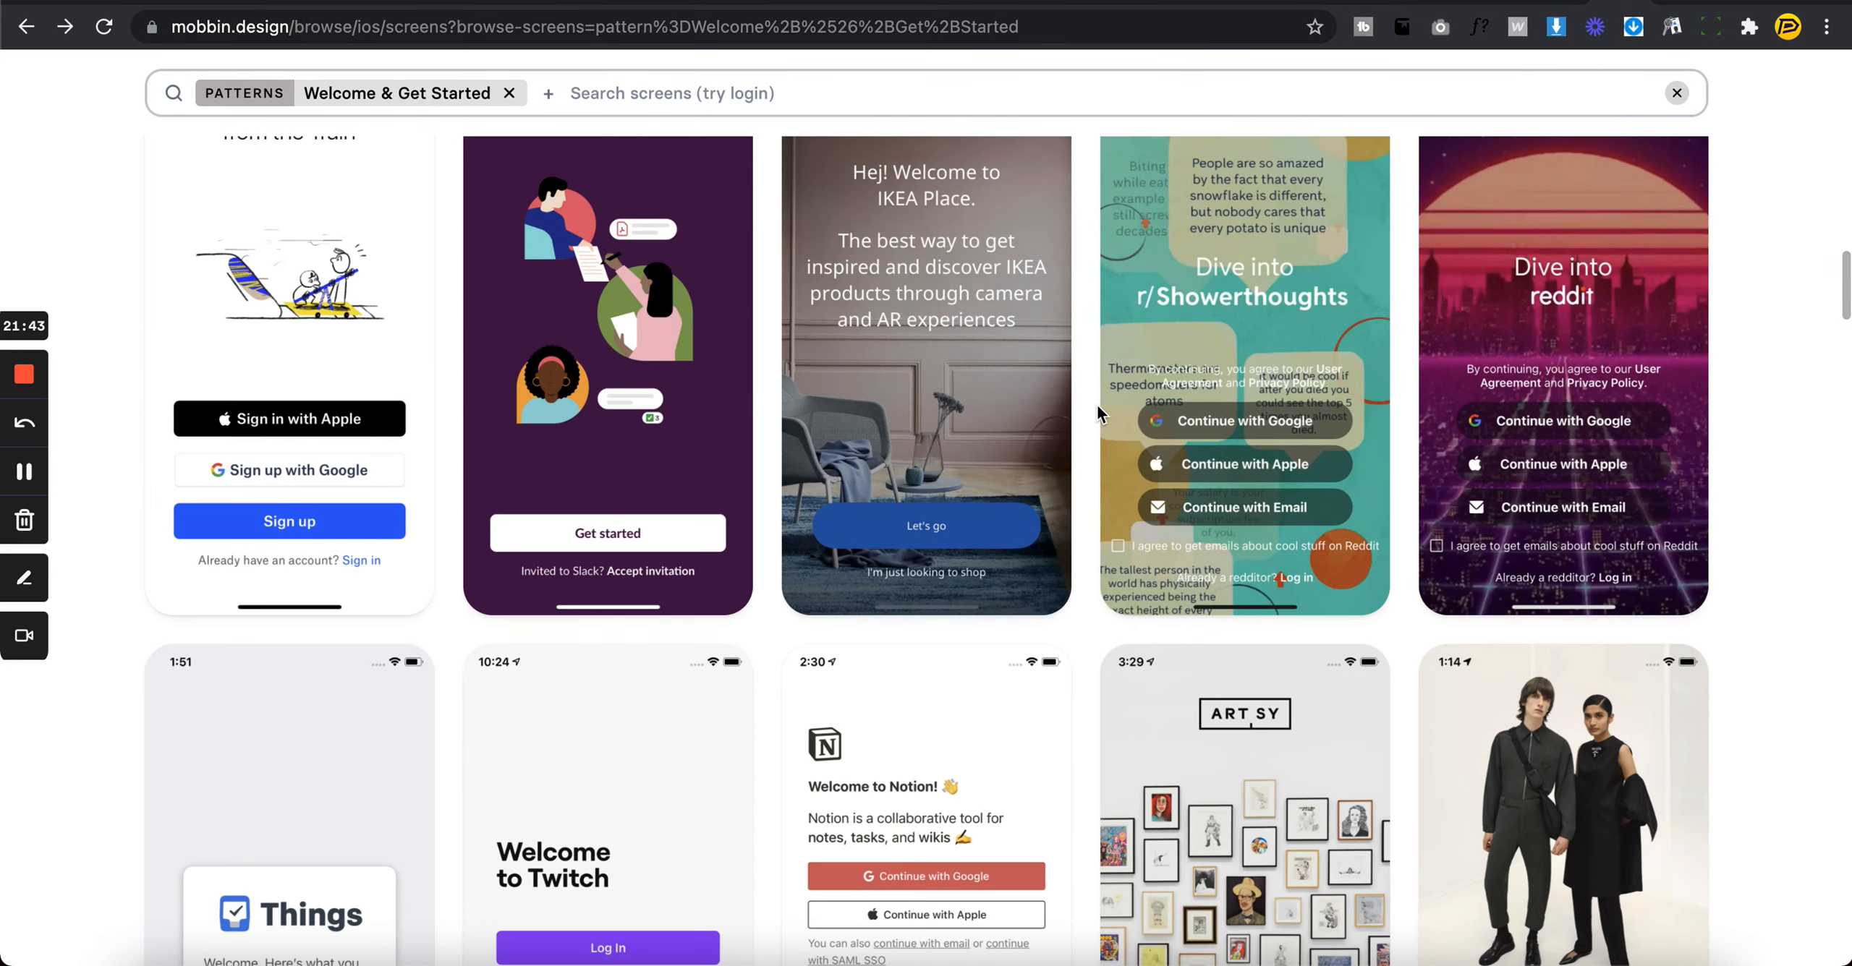
pyautogui.scroll(-8, 1097, 412)
pyautogui.scroll(-5, 1097, 413)
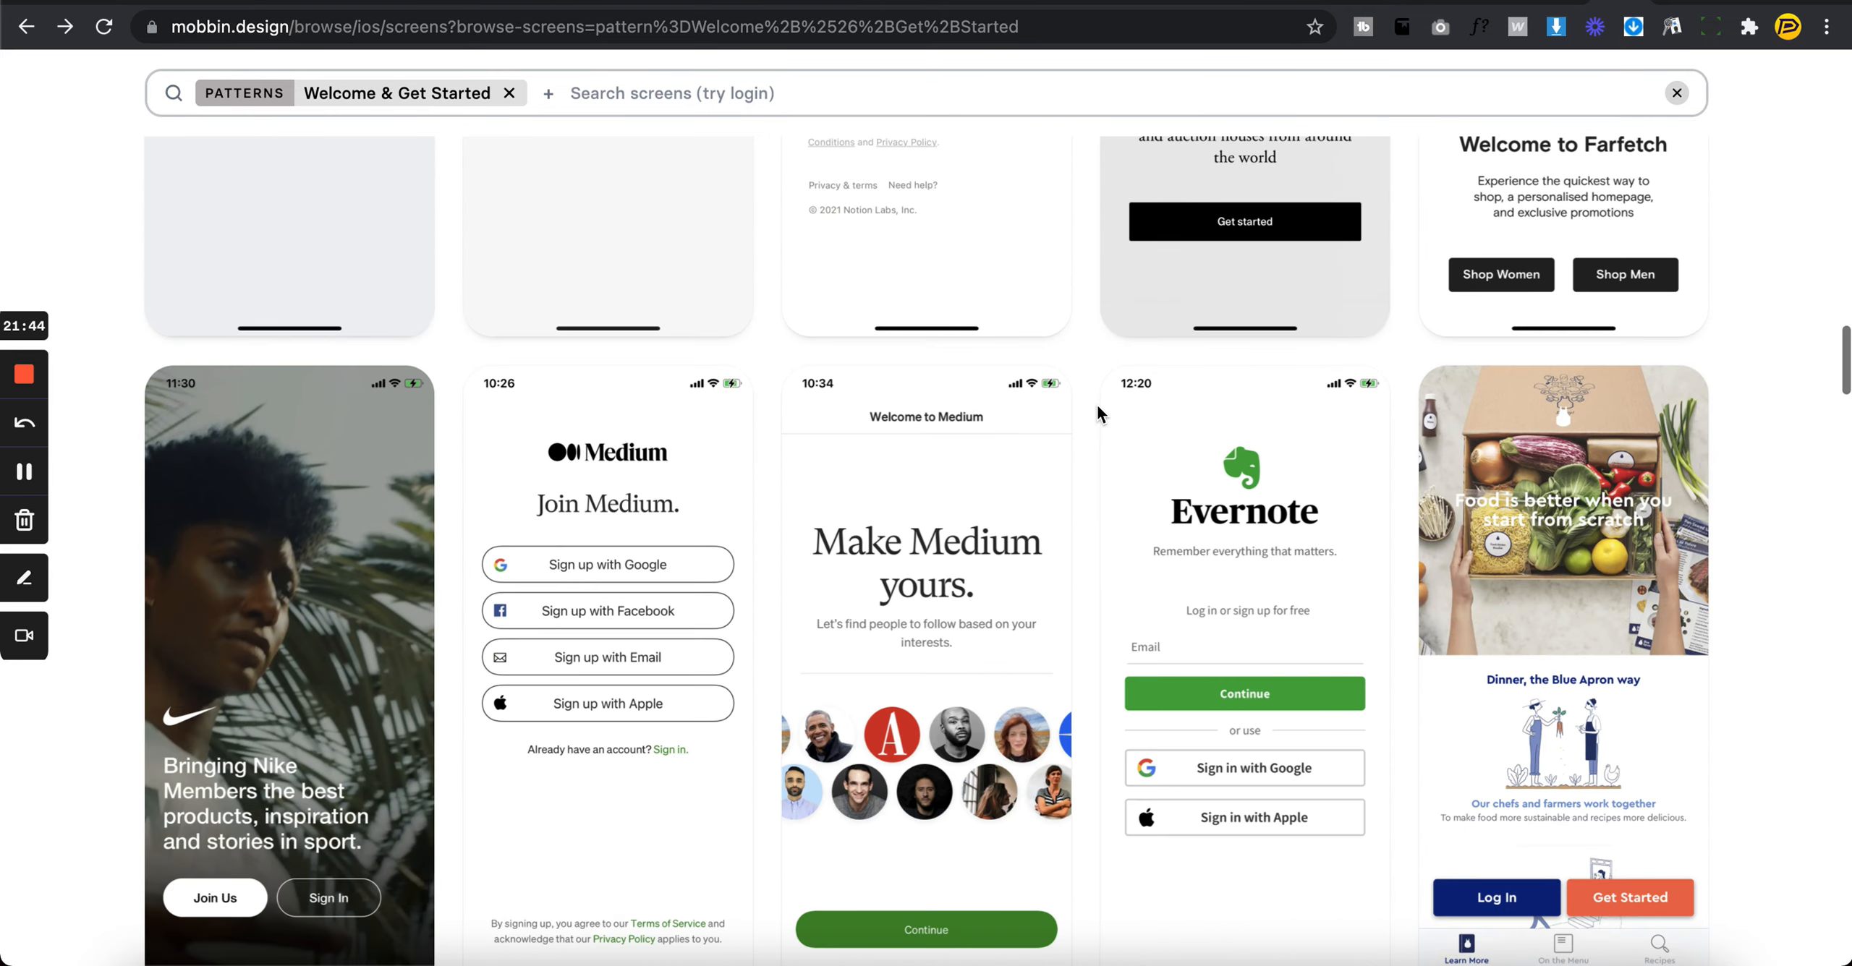
pyautogui.scroll(-4, 1097, 415)
pyautogui.moveTo(1278, 516)
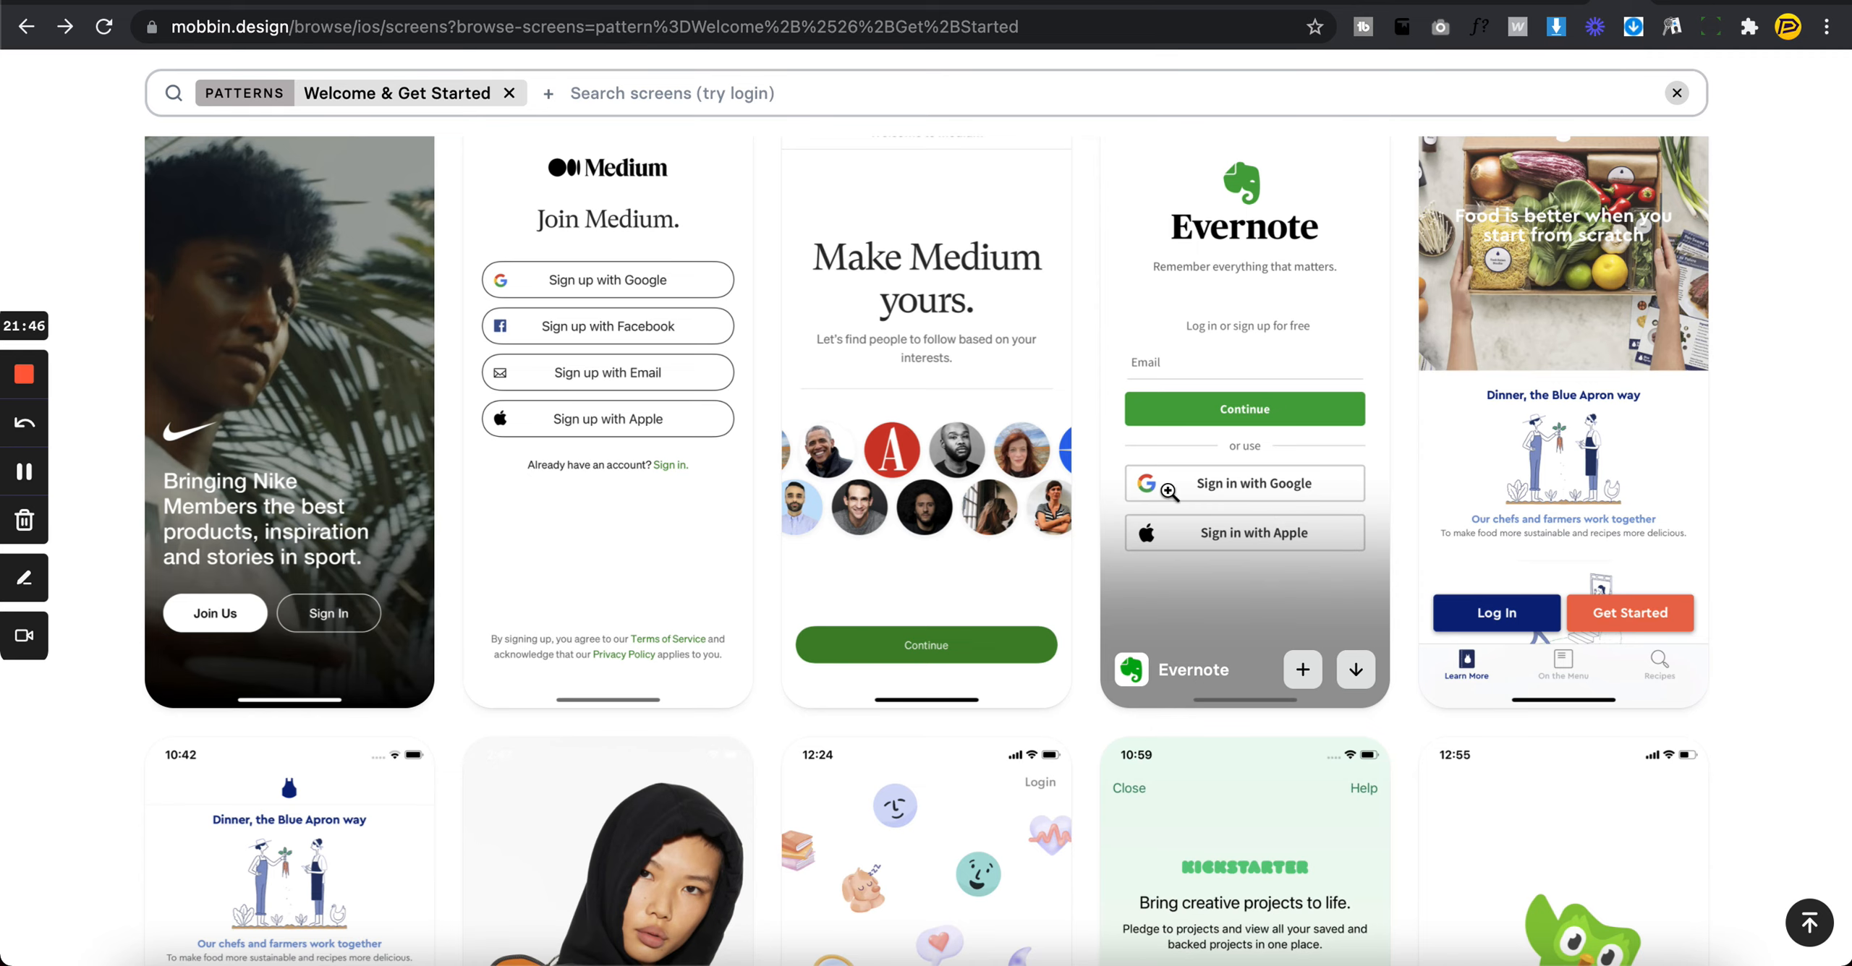
pyautogui.scroll(-6, 1090, 471)
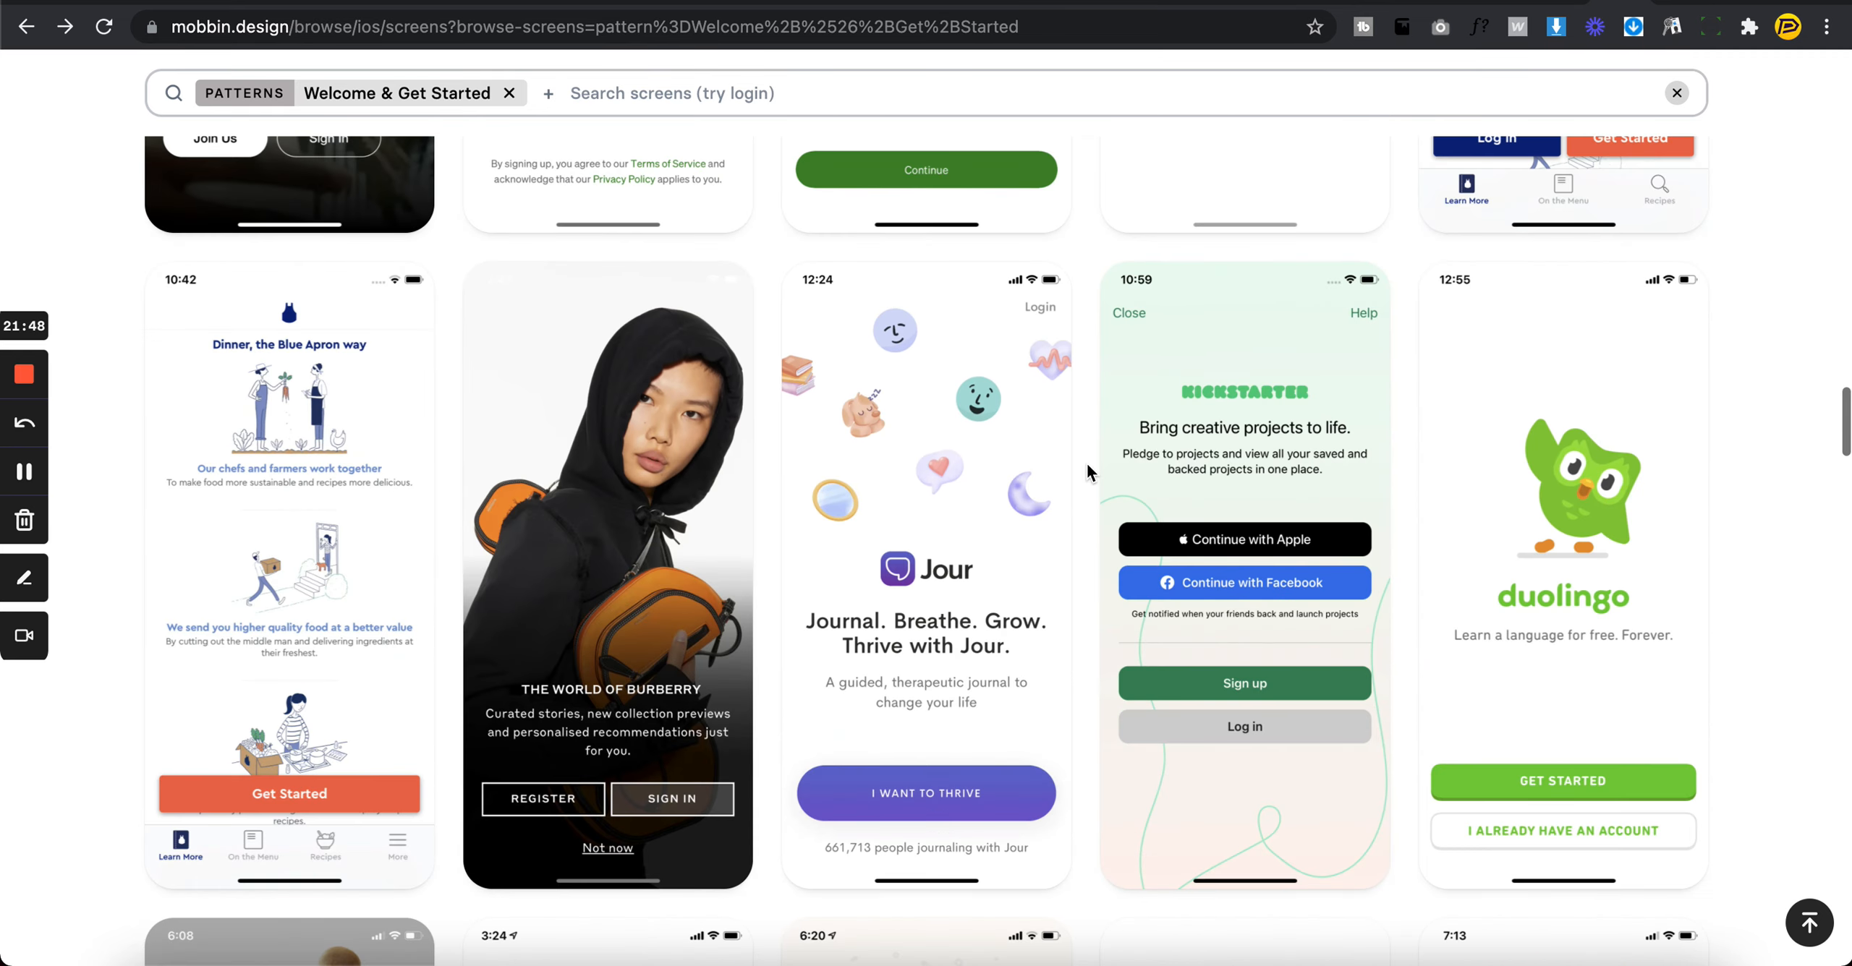
pyautogui.scroll(5, 1091, 471)
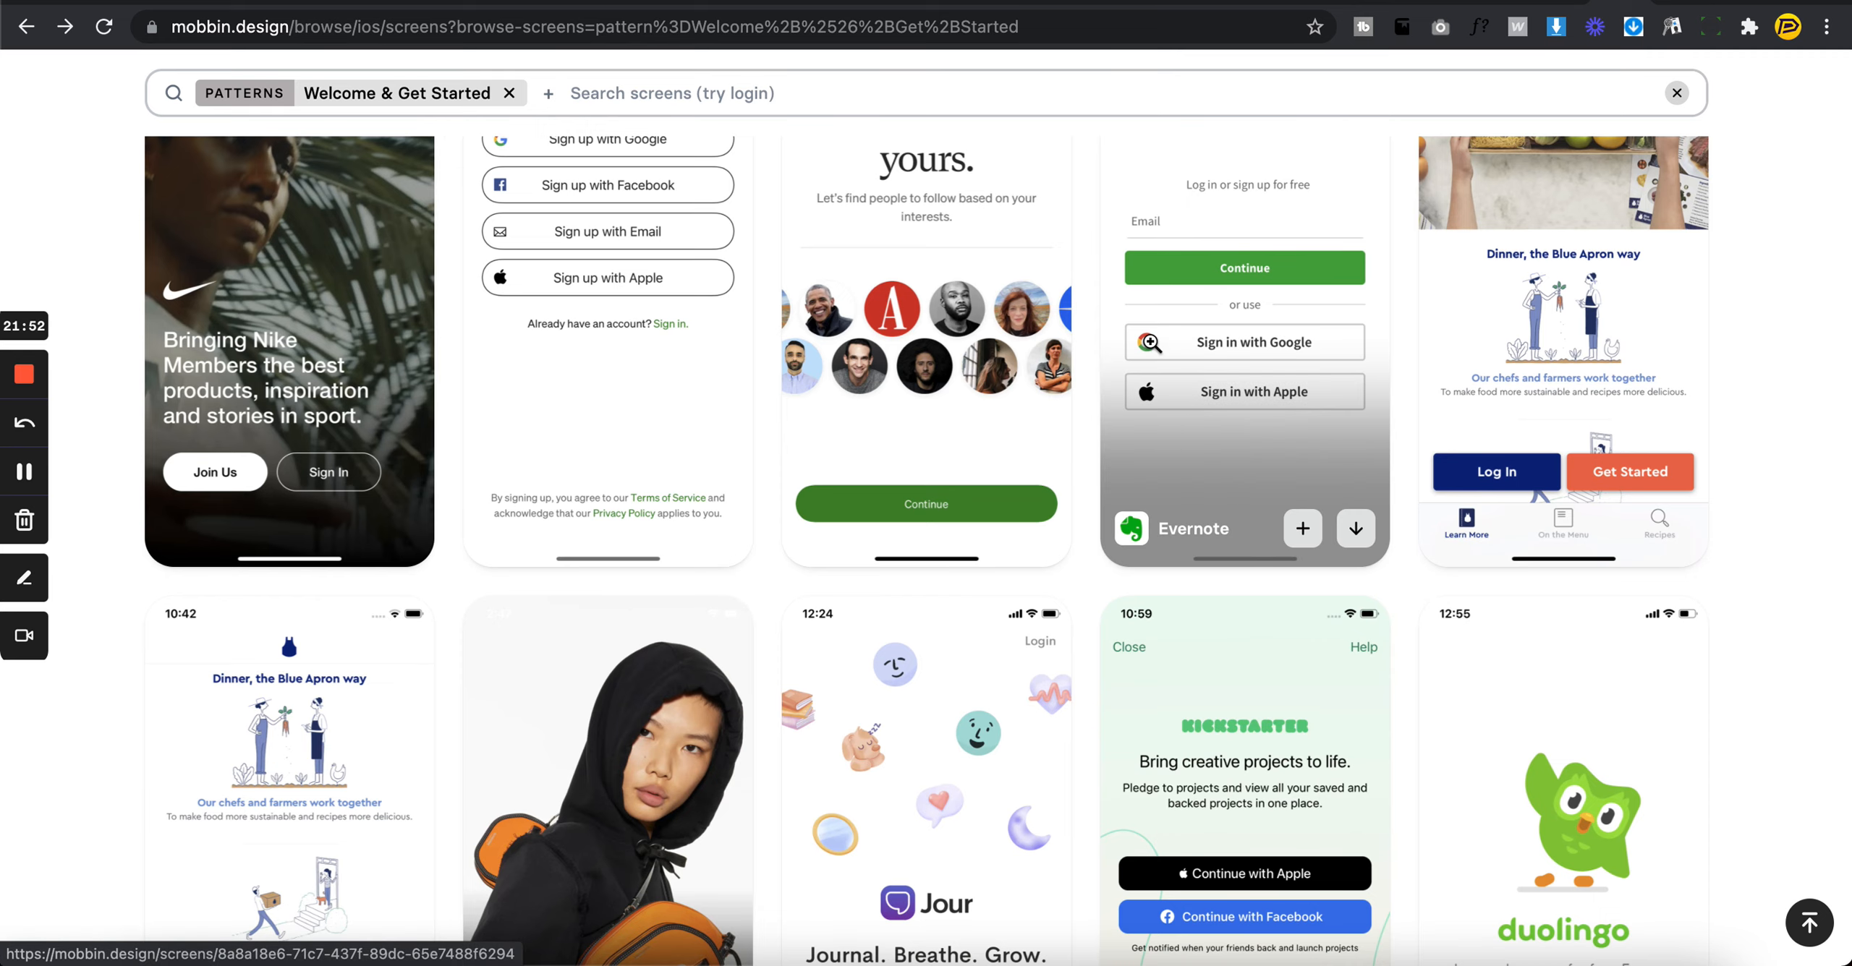
# - Examine the social sign-up button styles on the Kickstarter, Spotify, Eventbrite, Calm and HQ Trivia screens on Mobbin
pyautogui.scroll(-2, 760, 371)
pyautogui.scroll(3, 760, 372)
pyautogui.scroll(-5, 738, 434)
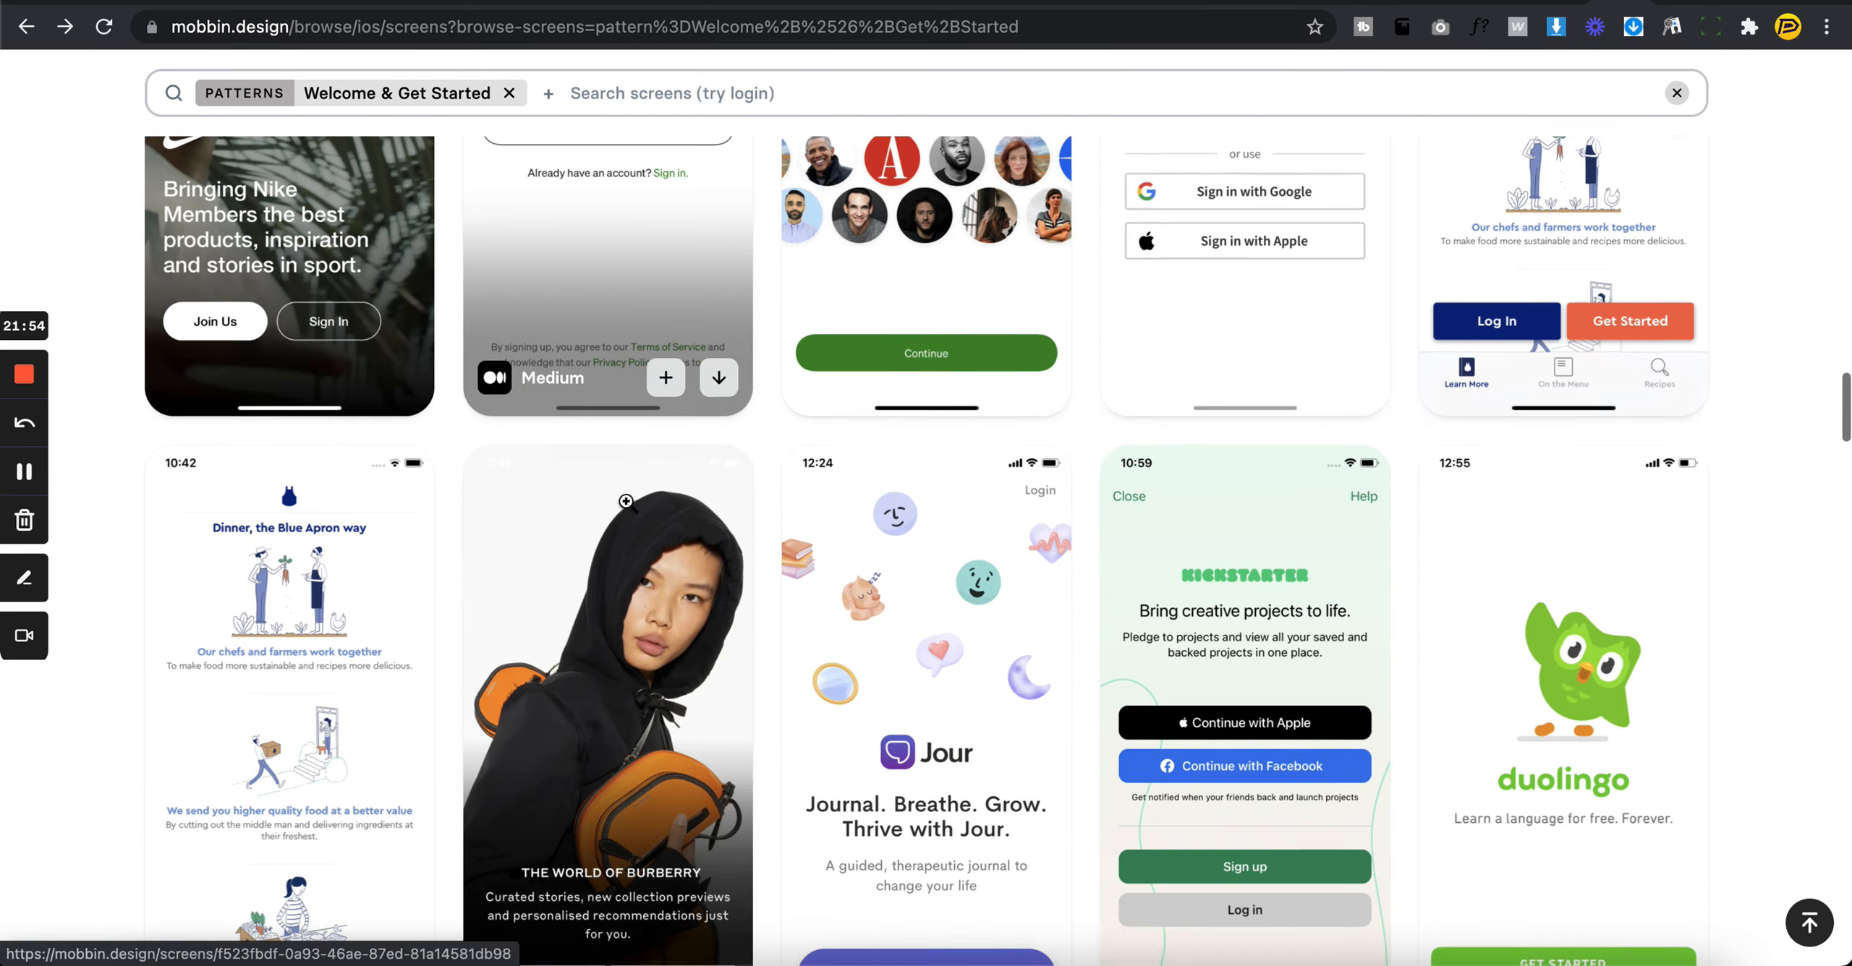
pyautogui.scroll(-10, 1129, 611)
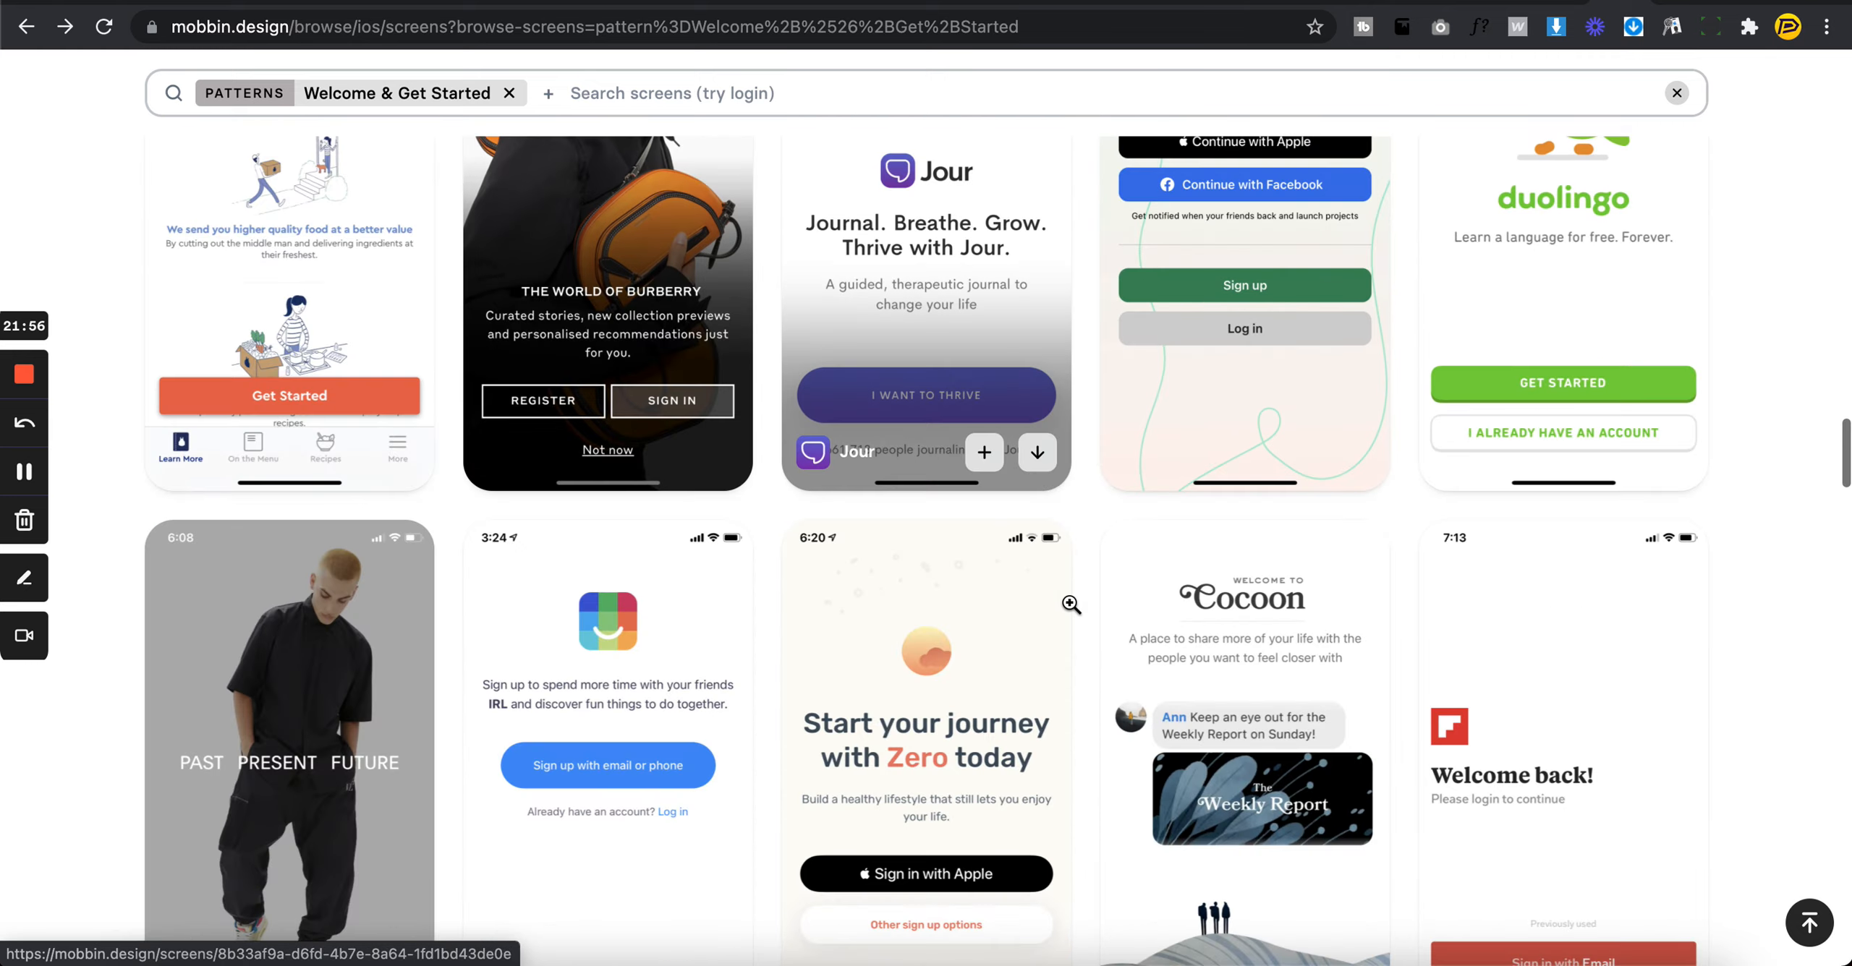
pyautogui.scroll(-9, 1099, 613)
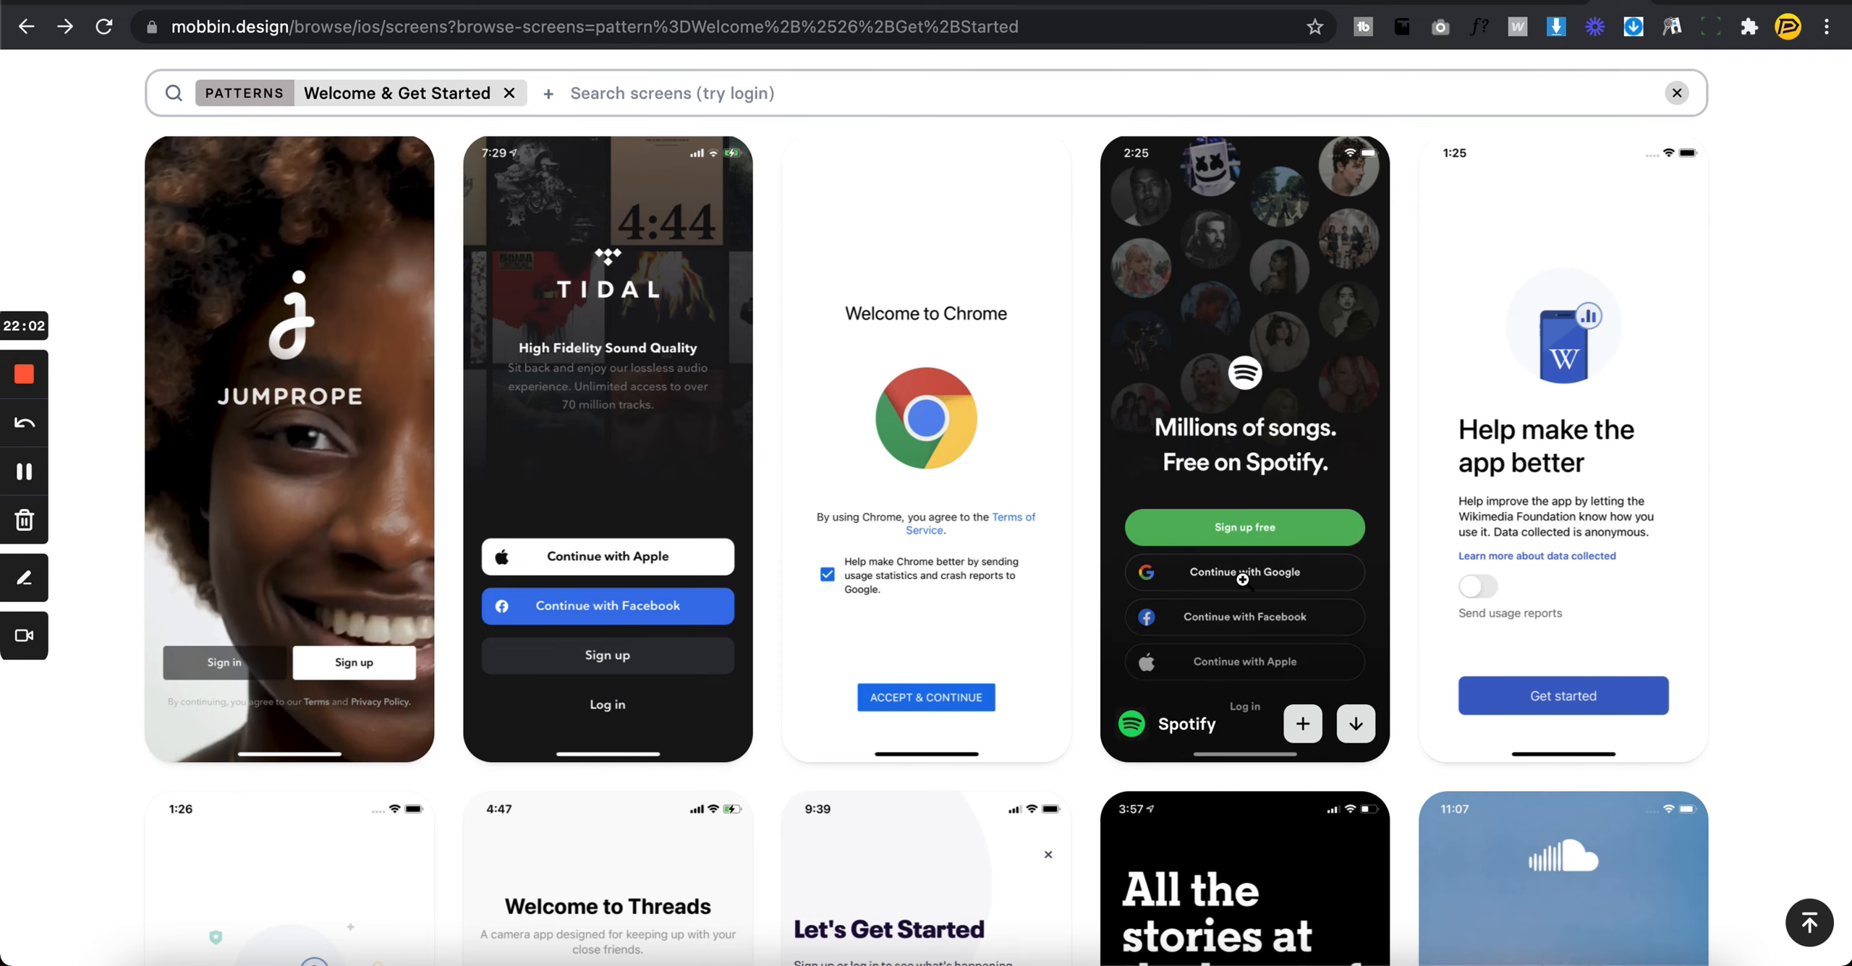
pyautogui.scroll(-3, 1298, 648)
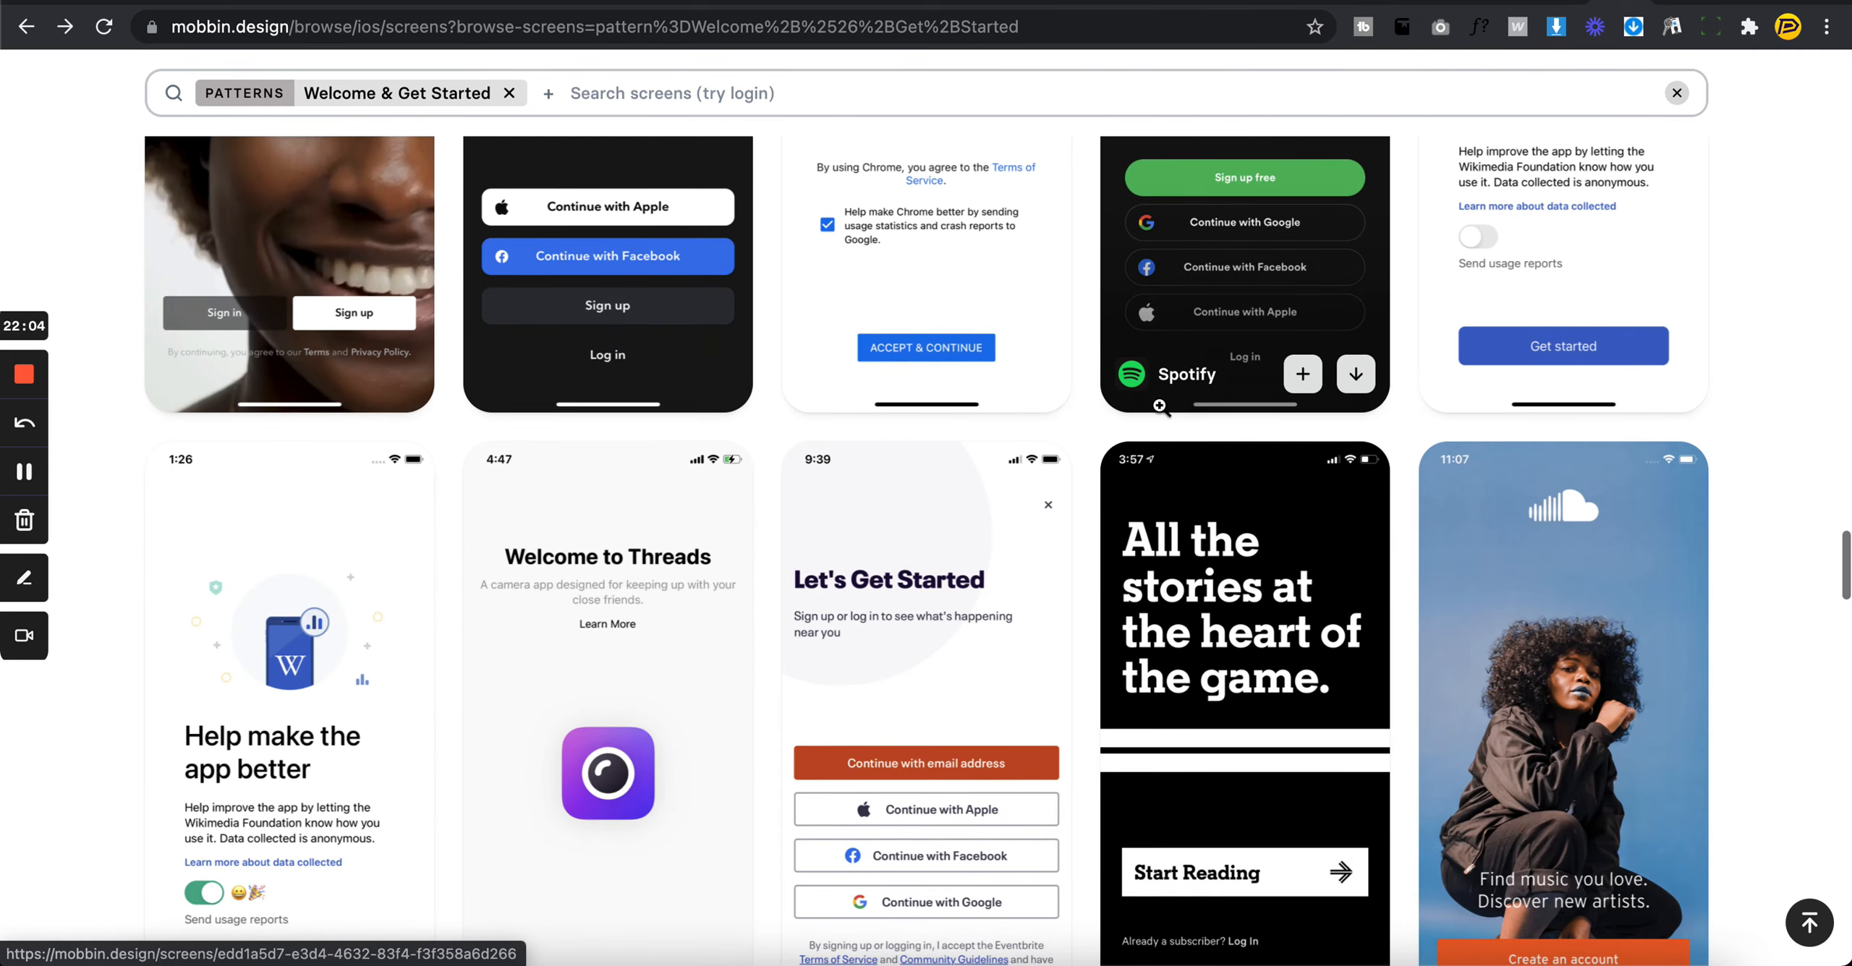
pyautogui.scroll(-4, 1129, 448)
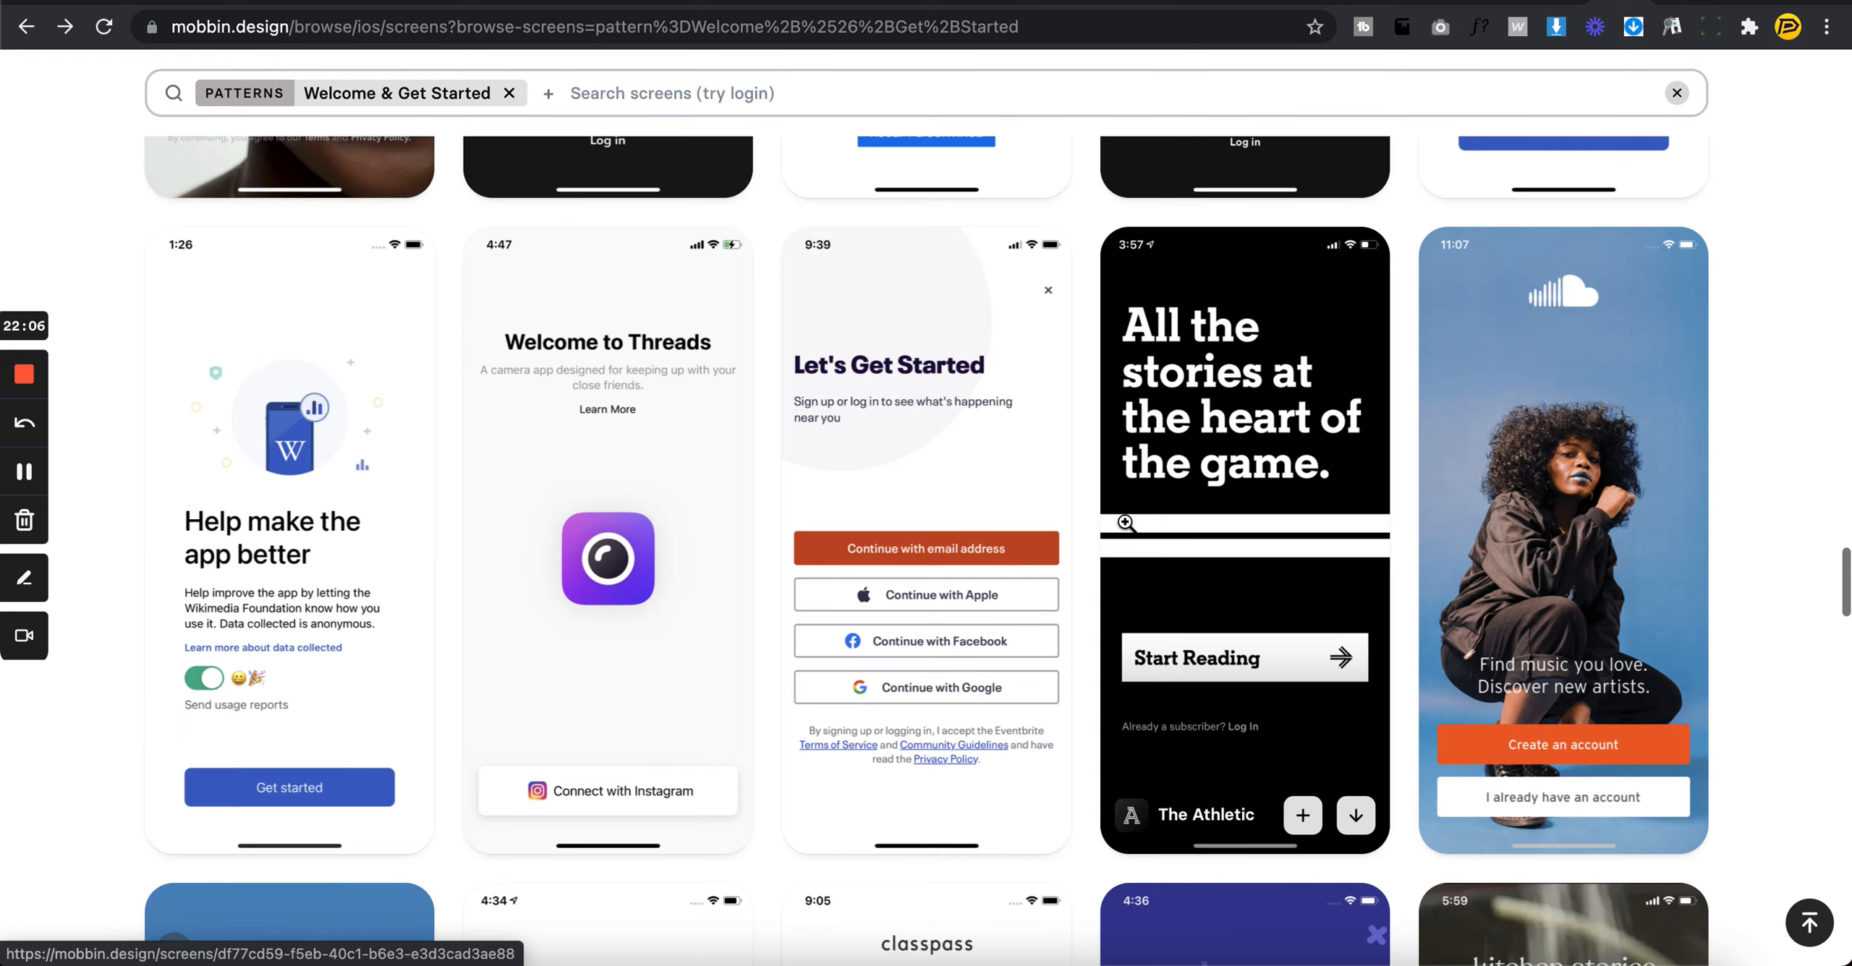
pyautogui.scroll(-9, 1125, 522)
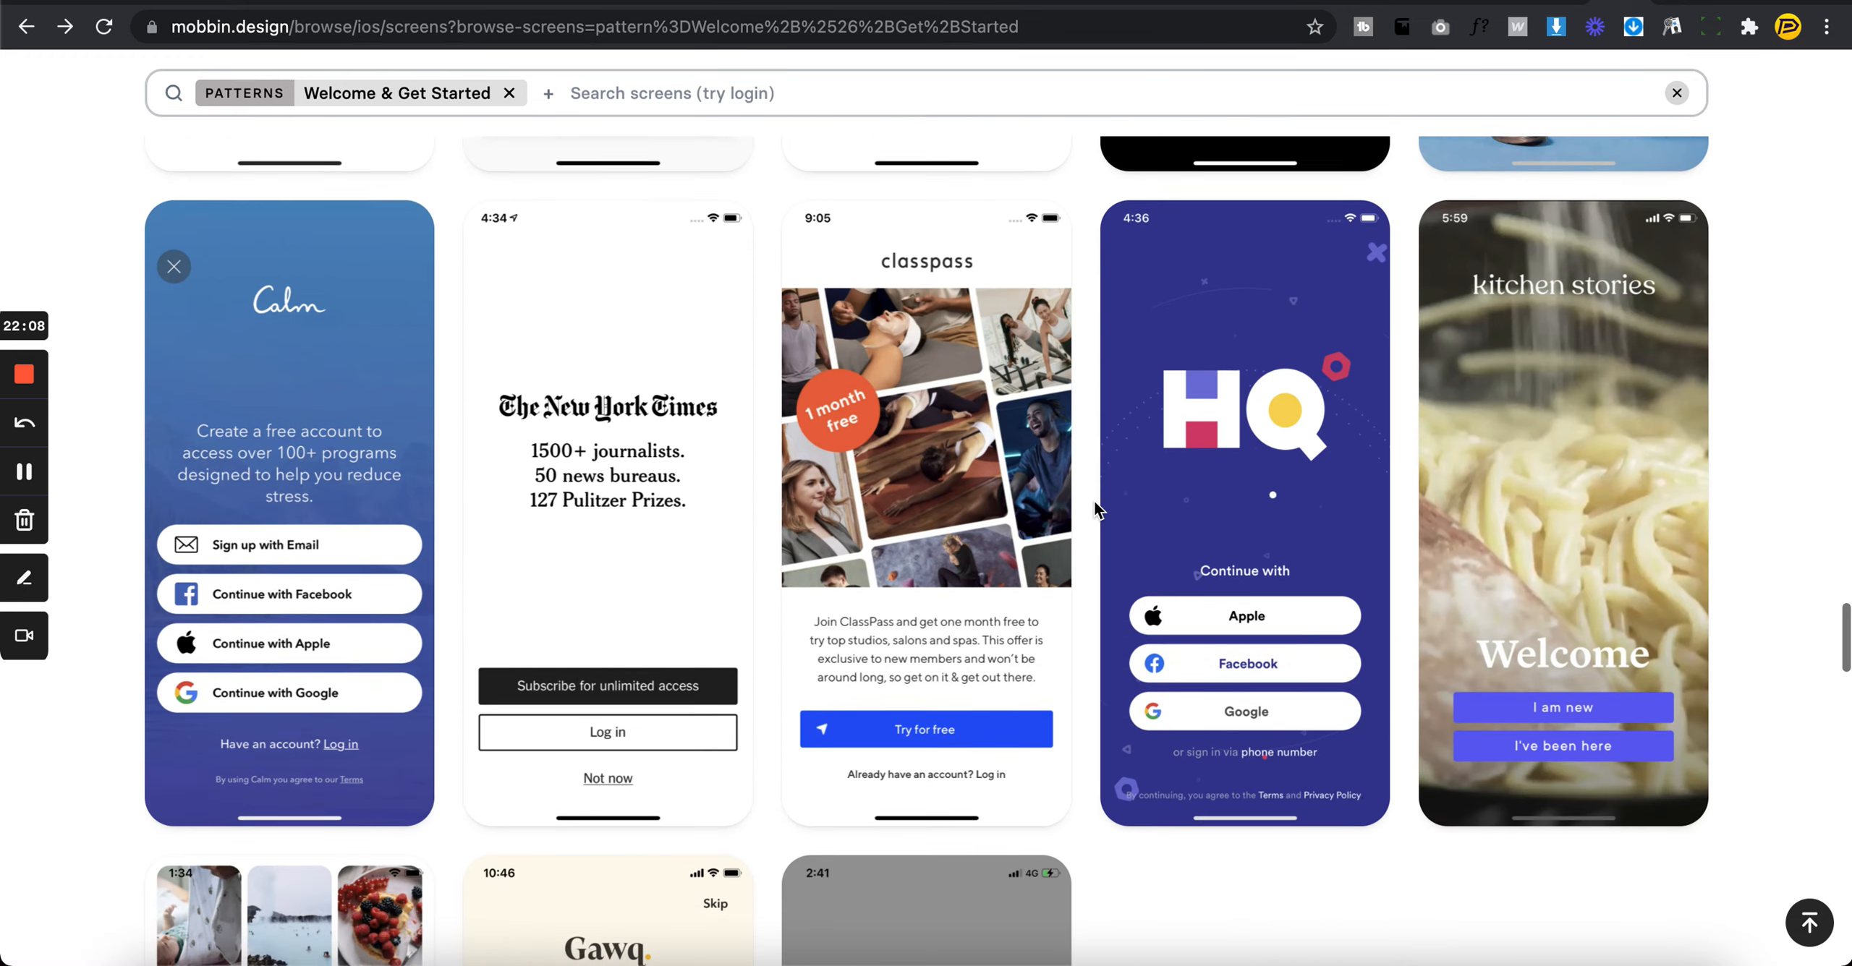
pyautogui.scroll(-2, 1134, 568)
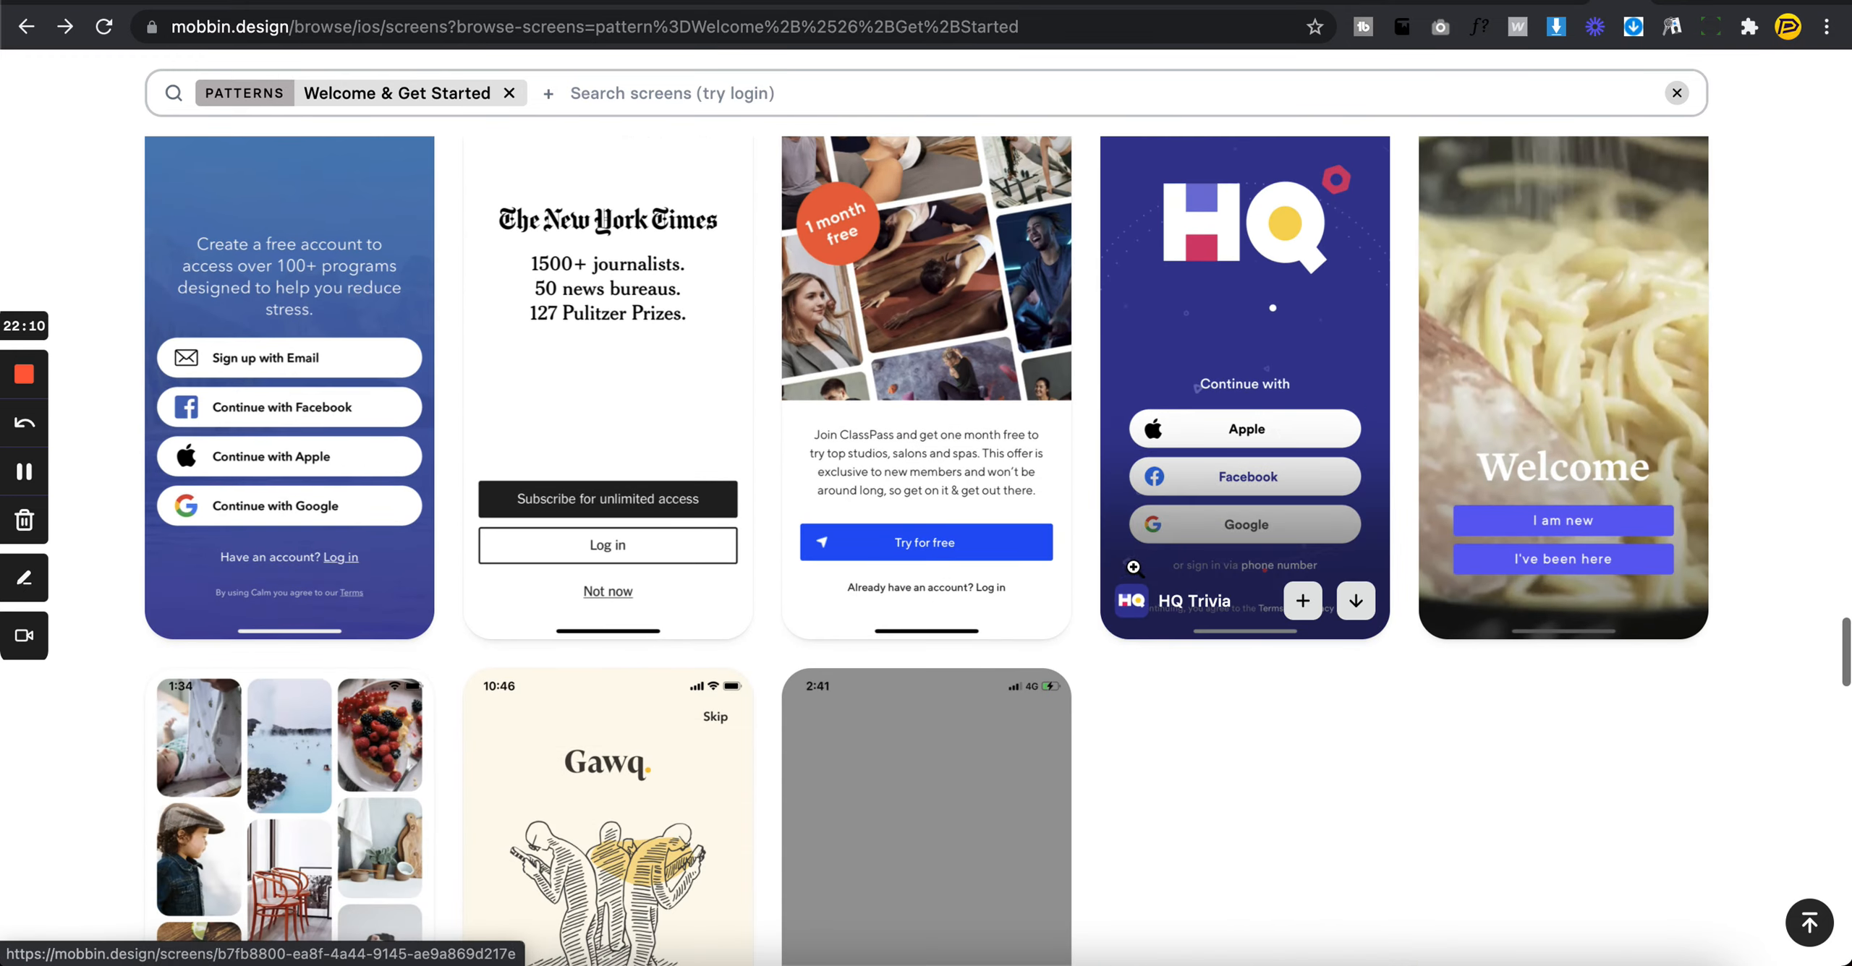
# - Compare the Google and Apple button backgrounds and icon placement on the HQ Trivia, Eventbrite and Spotify screens
pyautogui.scroll(3, 1296, 465)
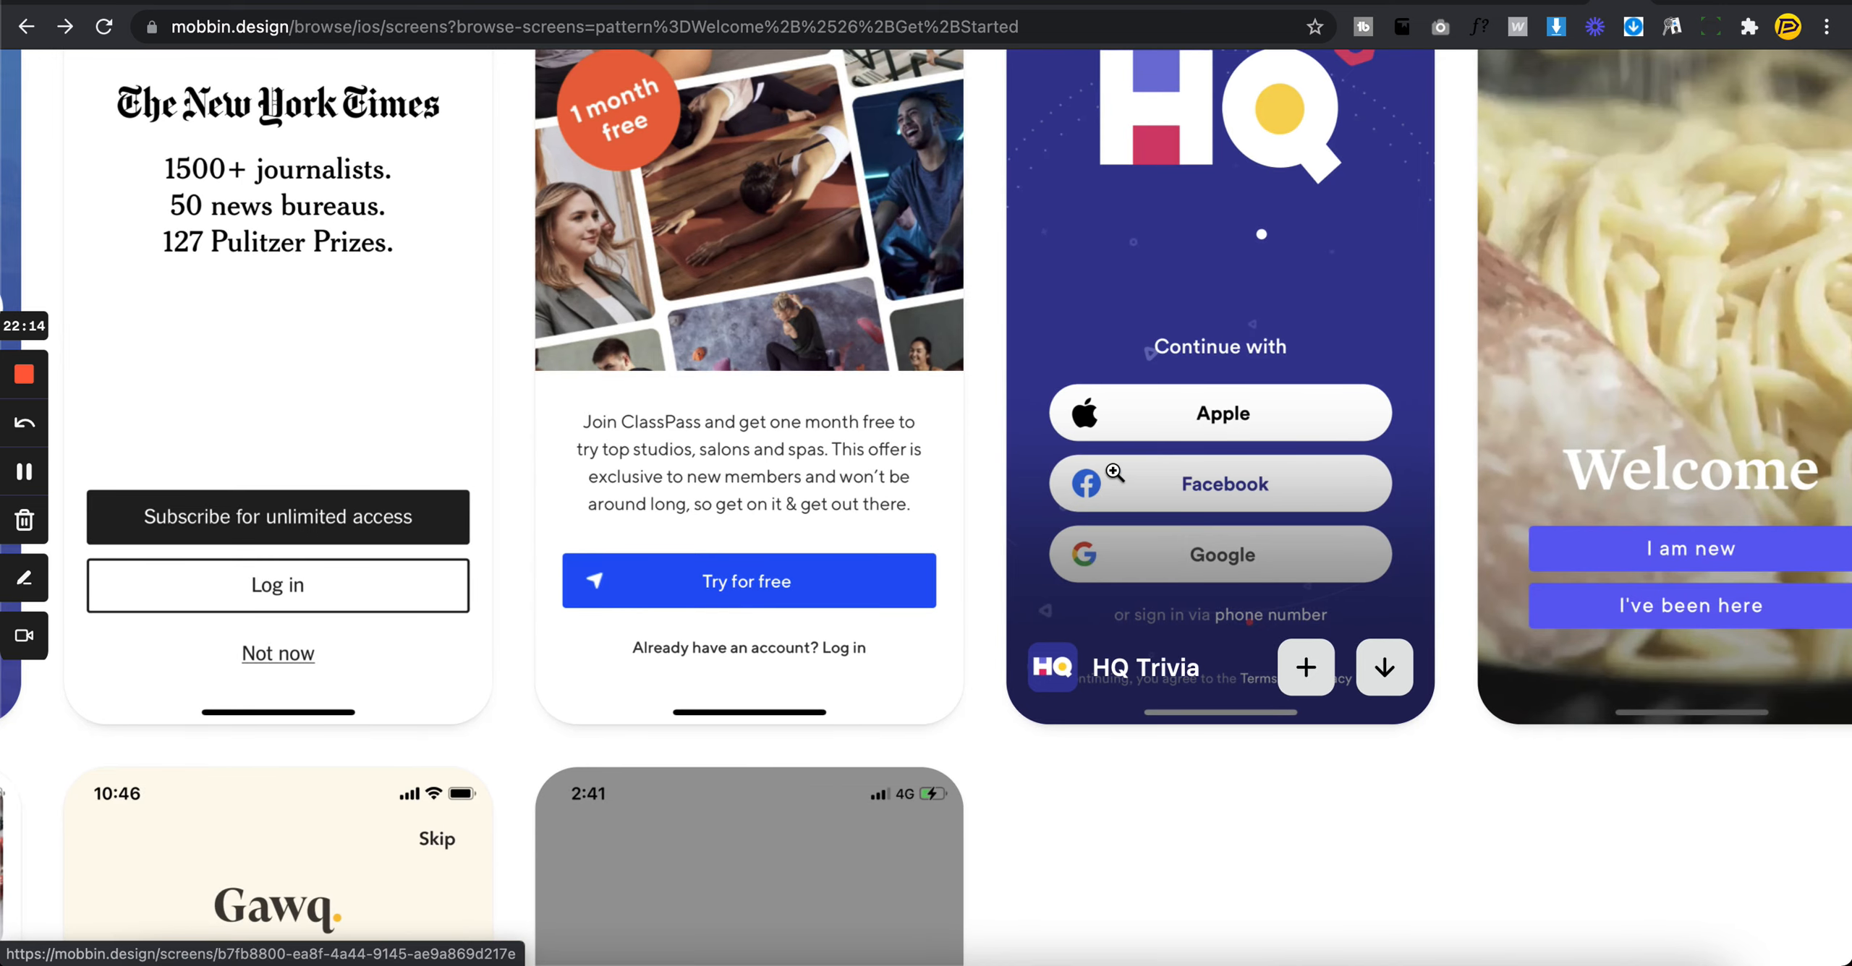
pyautogui.scroll(-3, 1117, 486)
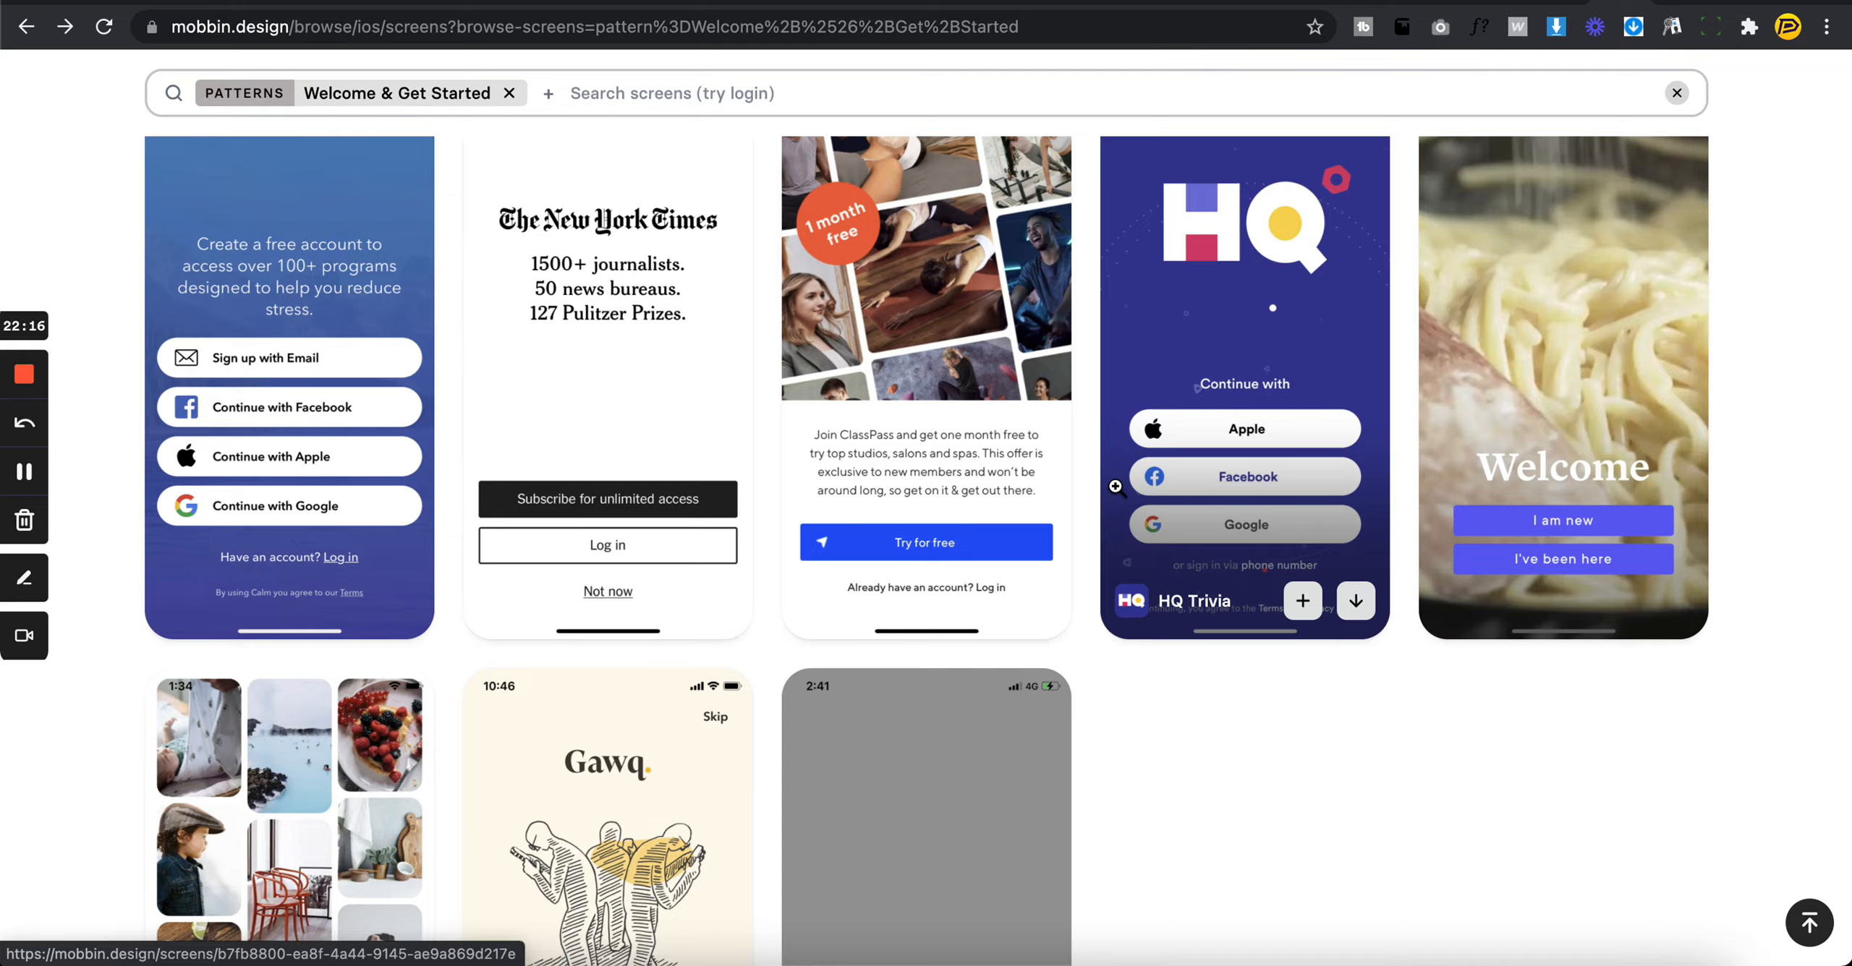
pyautogui.scroll(8, 1117, 486)
pyautogui.scroll(3, 912, 537)
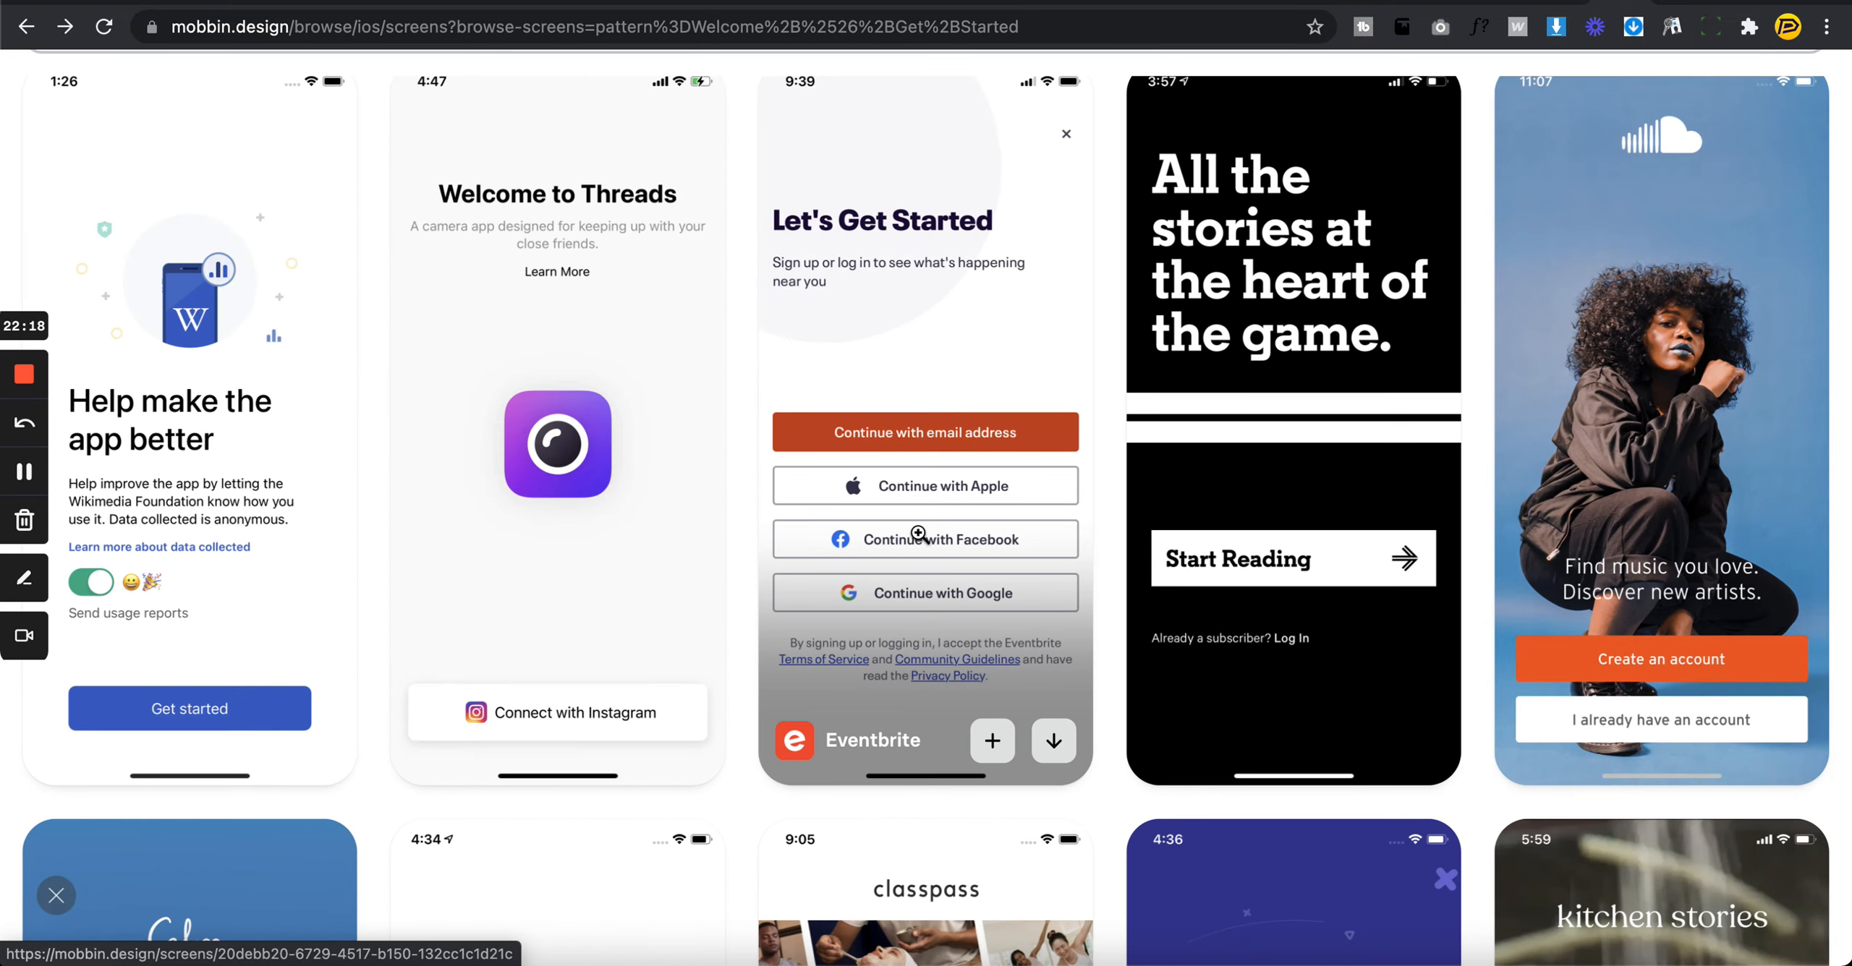
pyautogui.scroll(-3, 920, 566)
pyautogui.scroll(8, 940, 593)
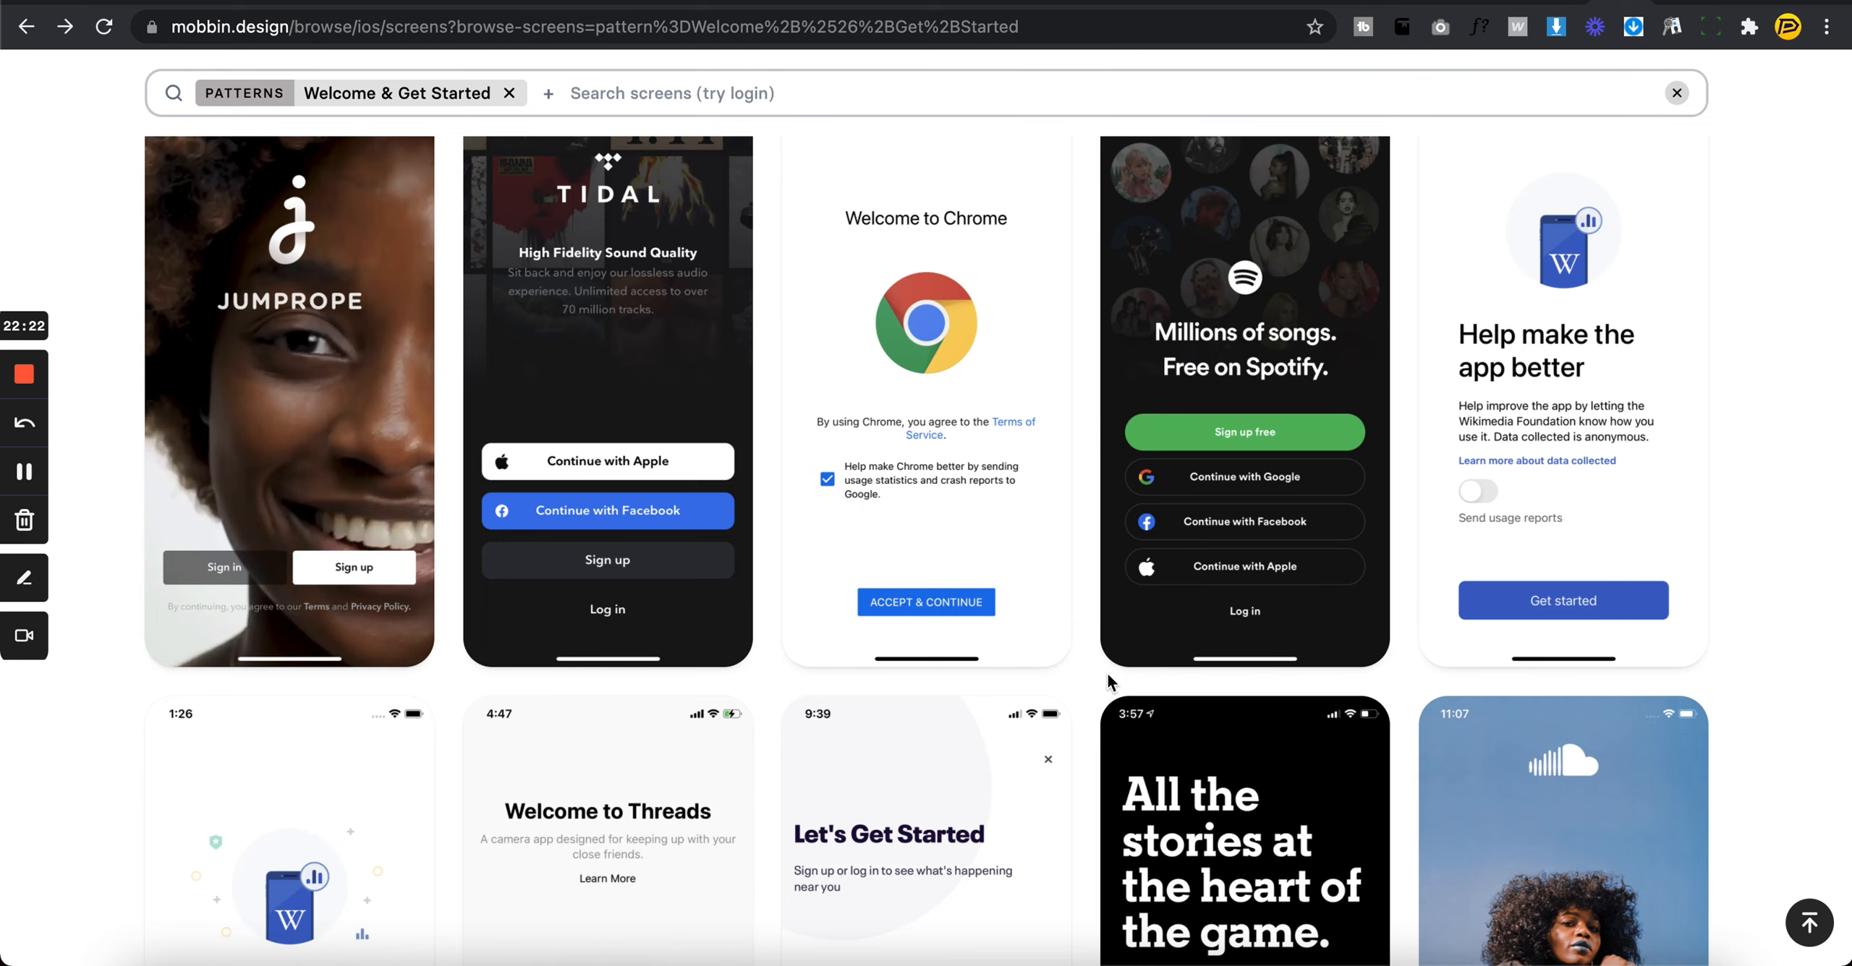
pyautogui.scroll(-10, 1107, 674)
pyautogui.scroll(-5, 1107, 674)
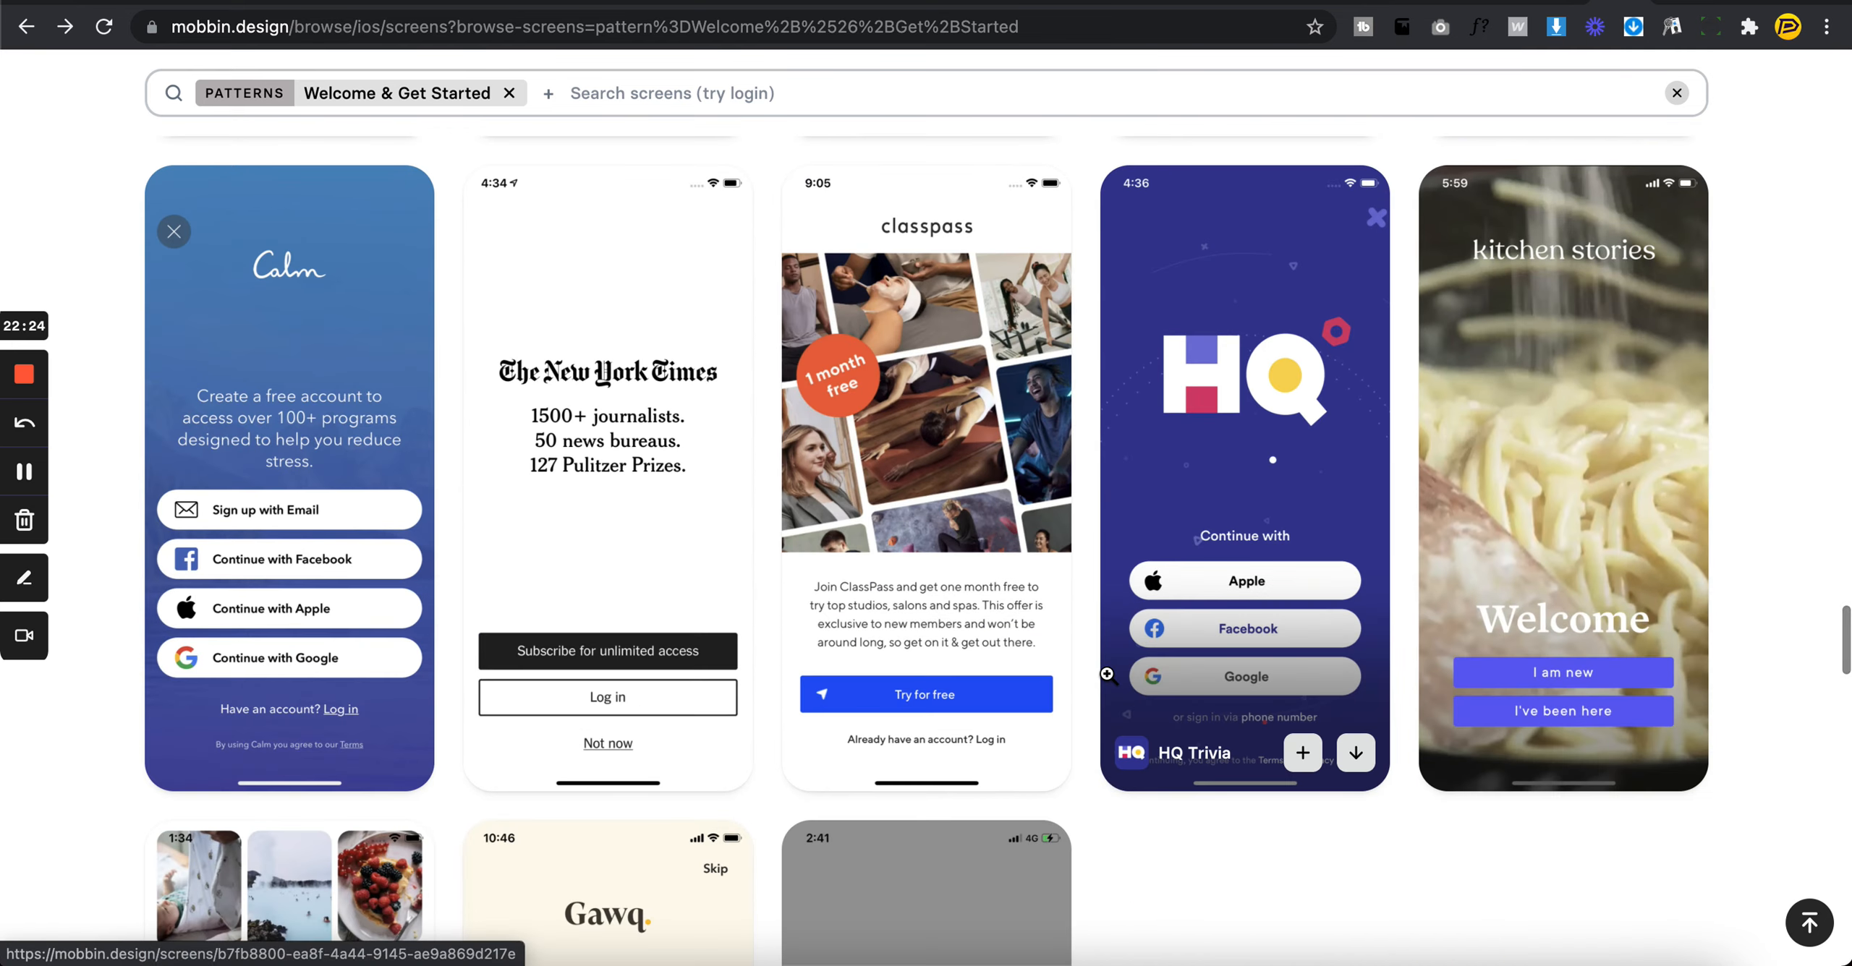
# - Switch back to Figma and set the fill of the Google and Apple sign-up buttons to white
pyautogui.press('super+Tab')
pyautogui.scroll(-10, 1273, 579)
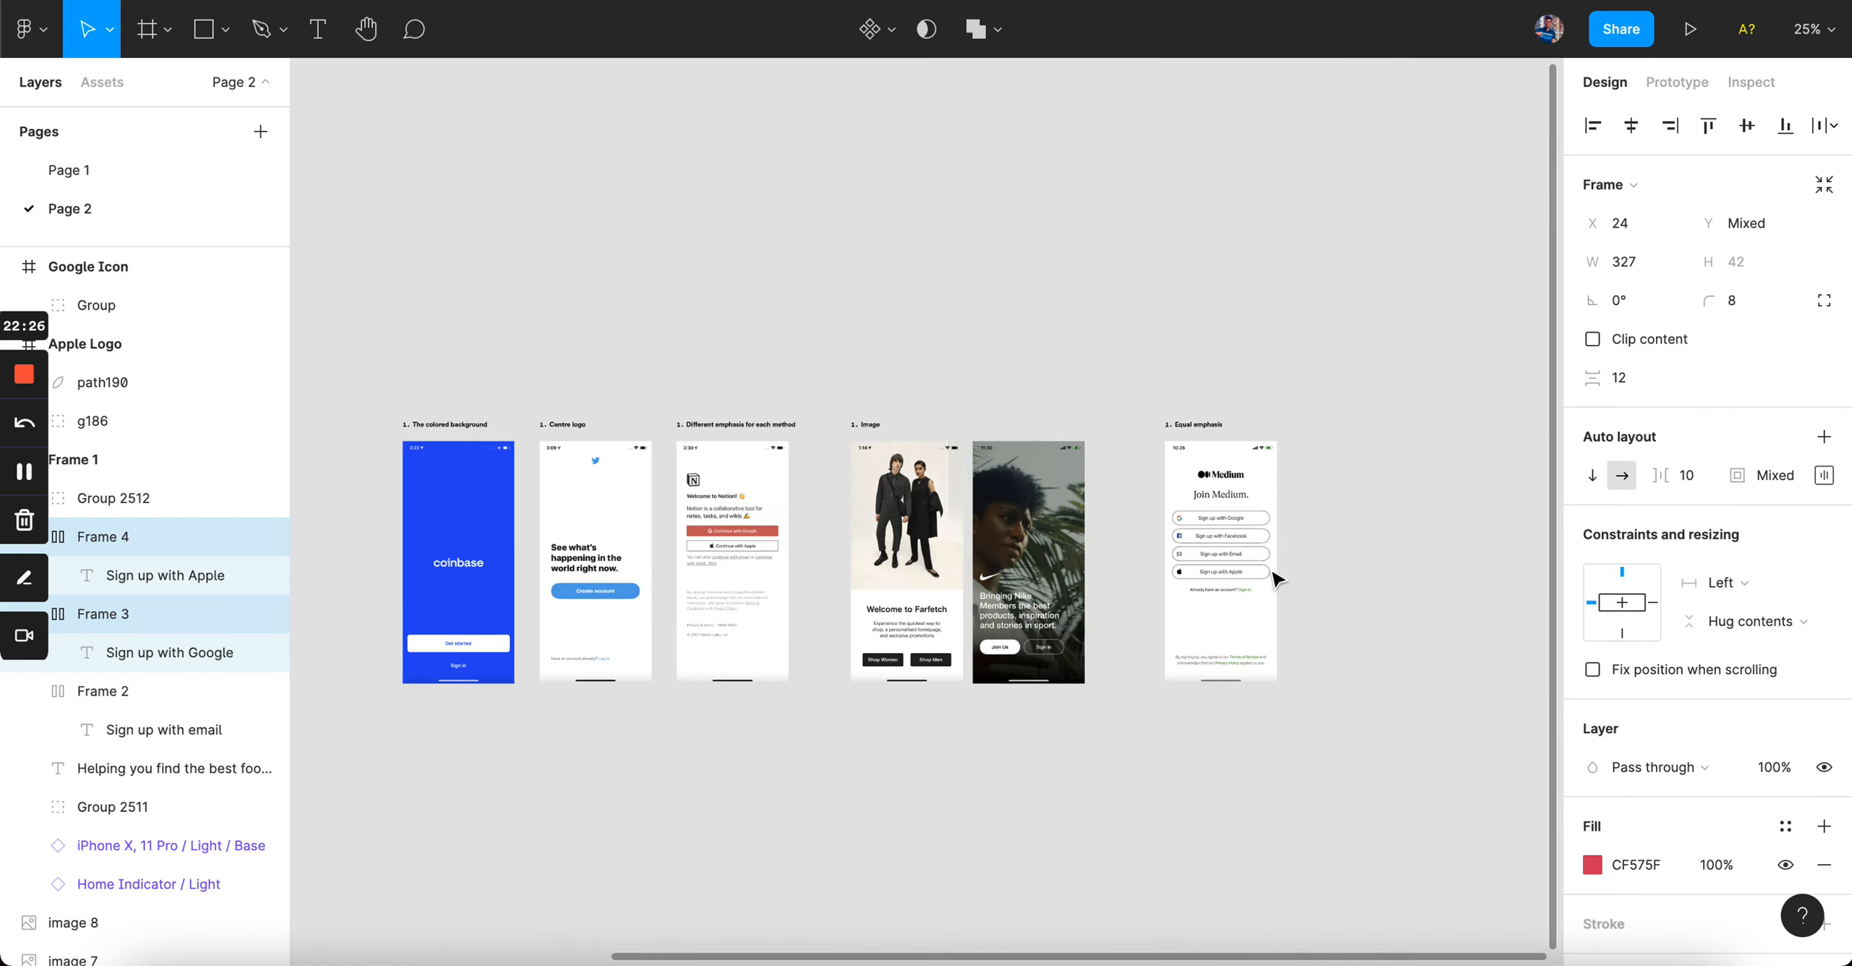
pyautogui.scroll(15, 731, 553)
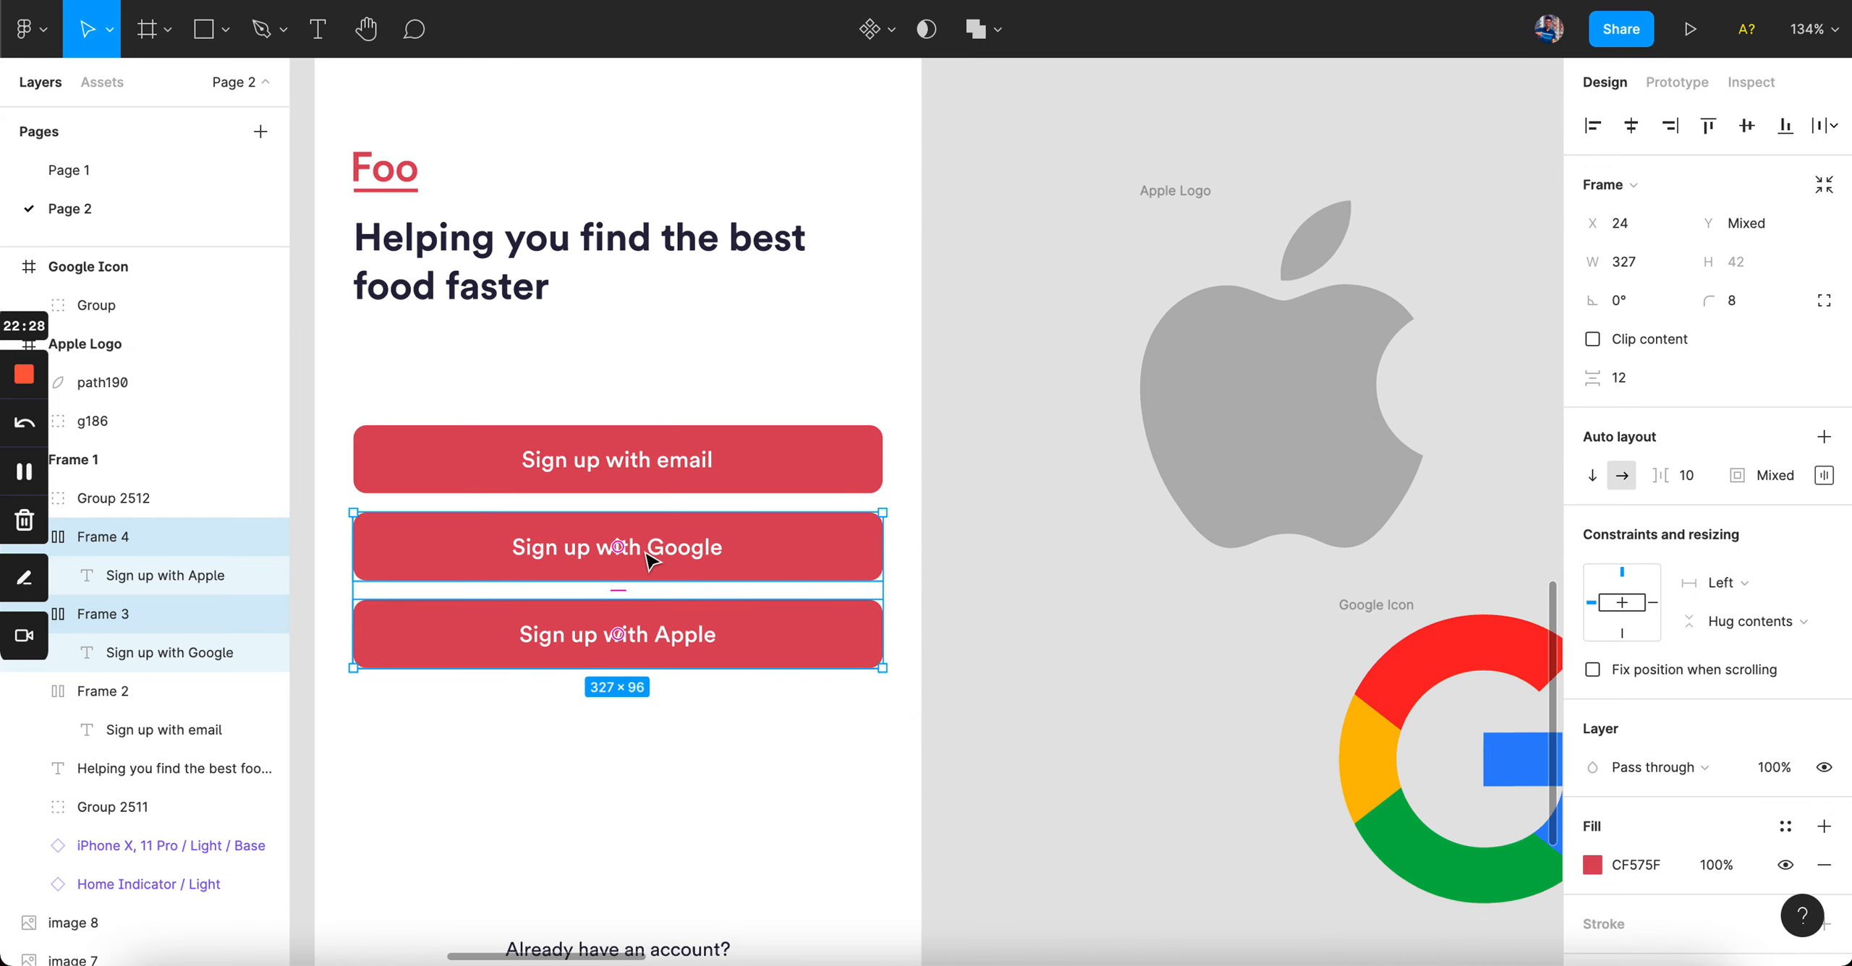
pyautogui.scroll(-3, 1575, 735)
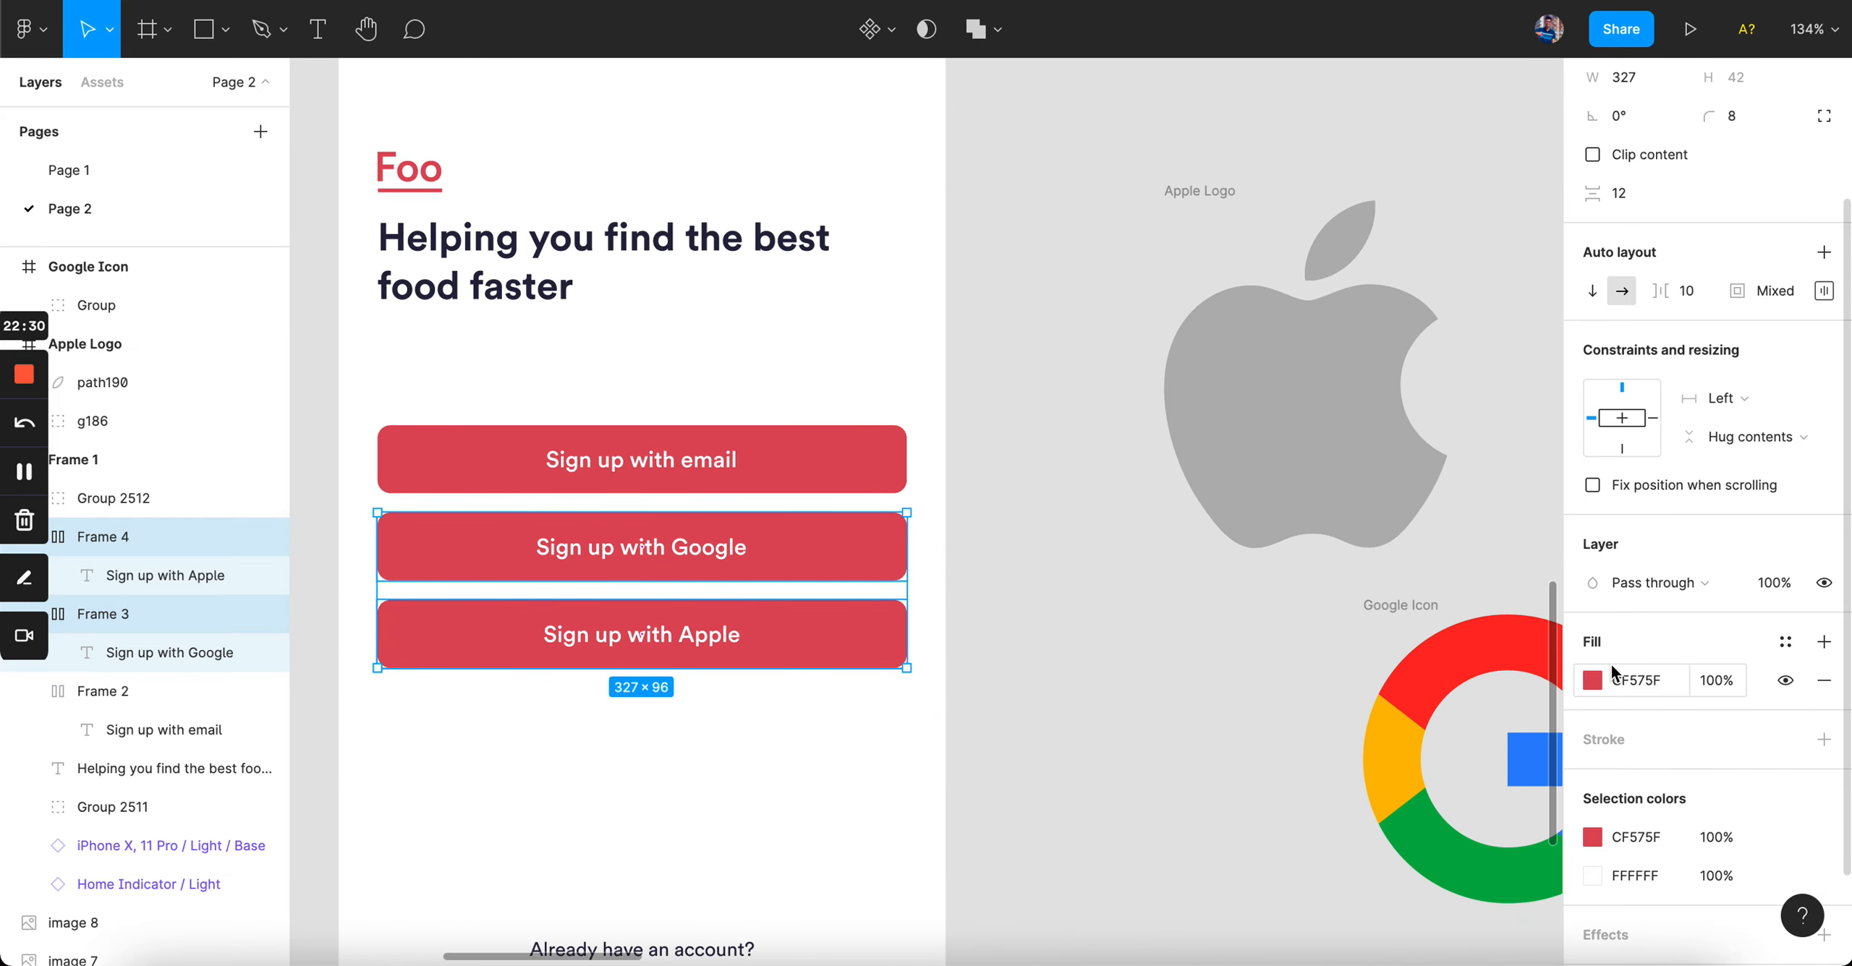
pyautogui.click(1591, 684)
pyautogui.moveTo(1379, 466); pyautogui.dragTo(1039, 131)
pyautogui.click(1040, 257)
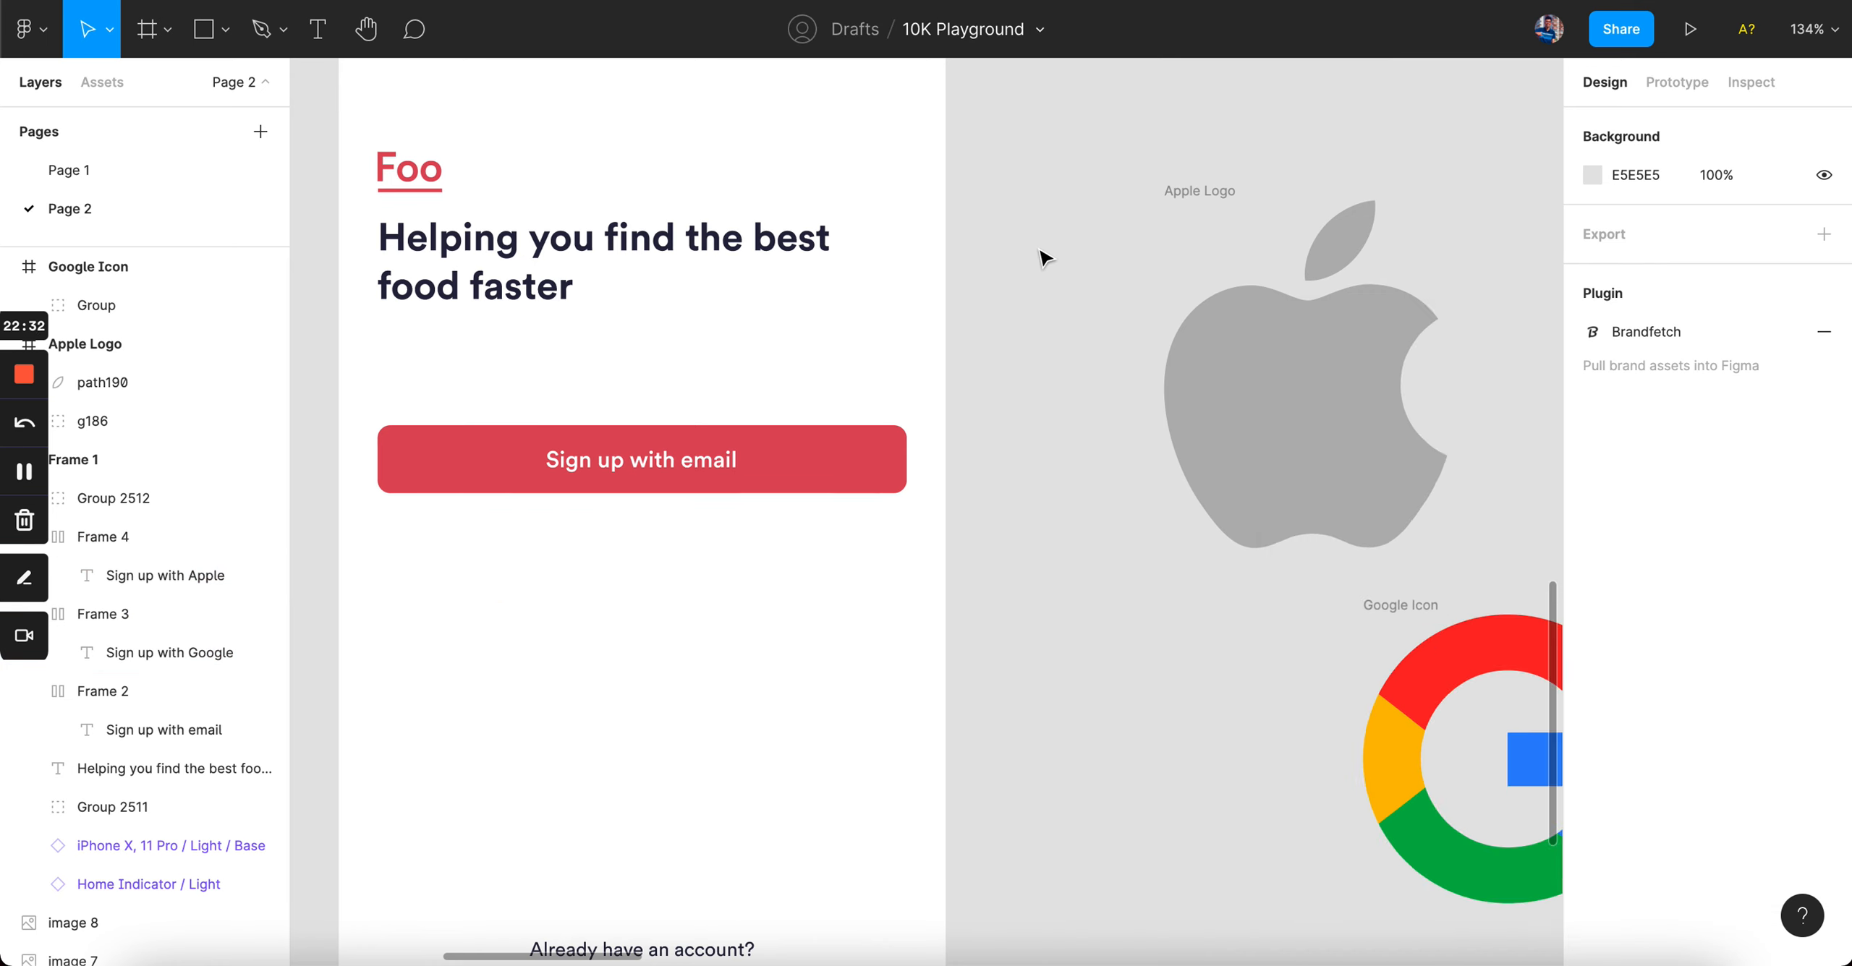
# - Fill Frame 1's background with the light grey sampled from the reference screen's "Sign in" button
pyautogui.scroll(-3, 1040, 258)
pyautogui.scroll(3, 1040, 257)
pyautogui.scroll(1, 1044, 257)
pyautogui.click(615, 299)
pyautogui.scroll(-5, 599, 301)
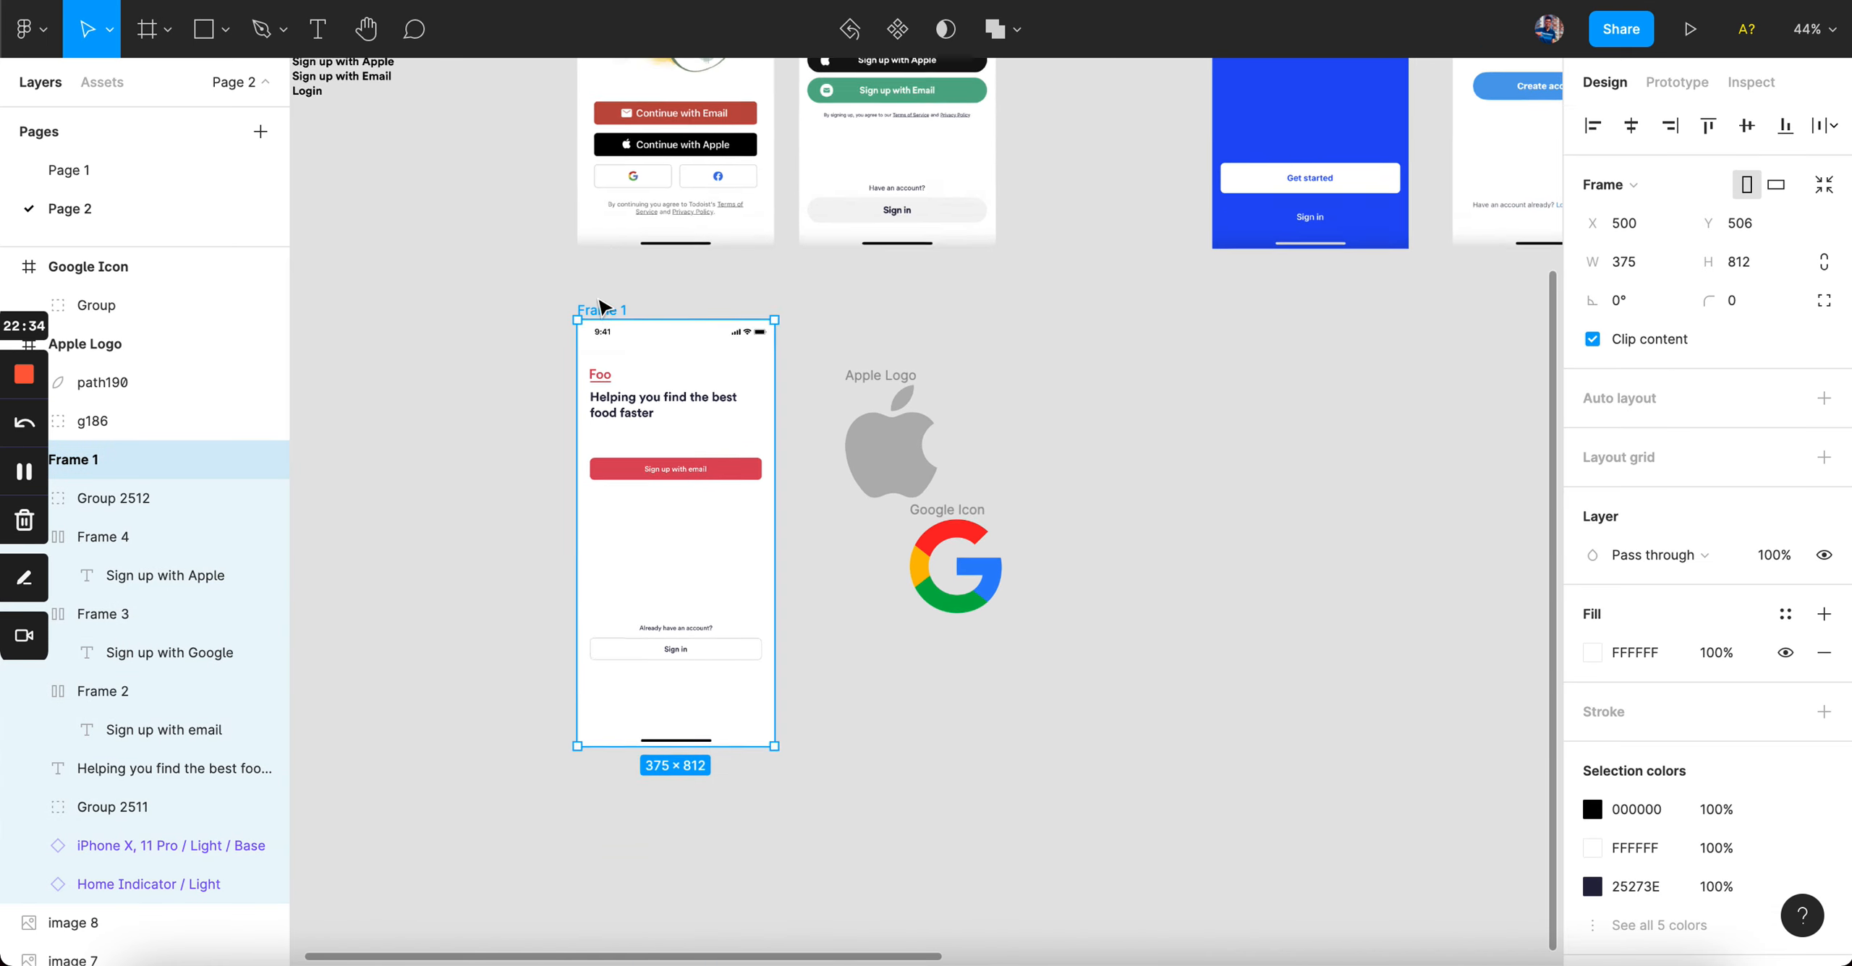
pyautogui.scroll(2, 599, 302)
pyautogui.scroll(5, 909, 380)
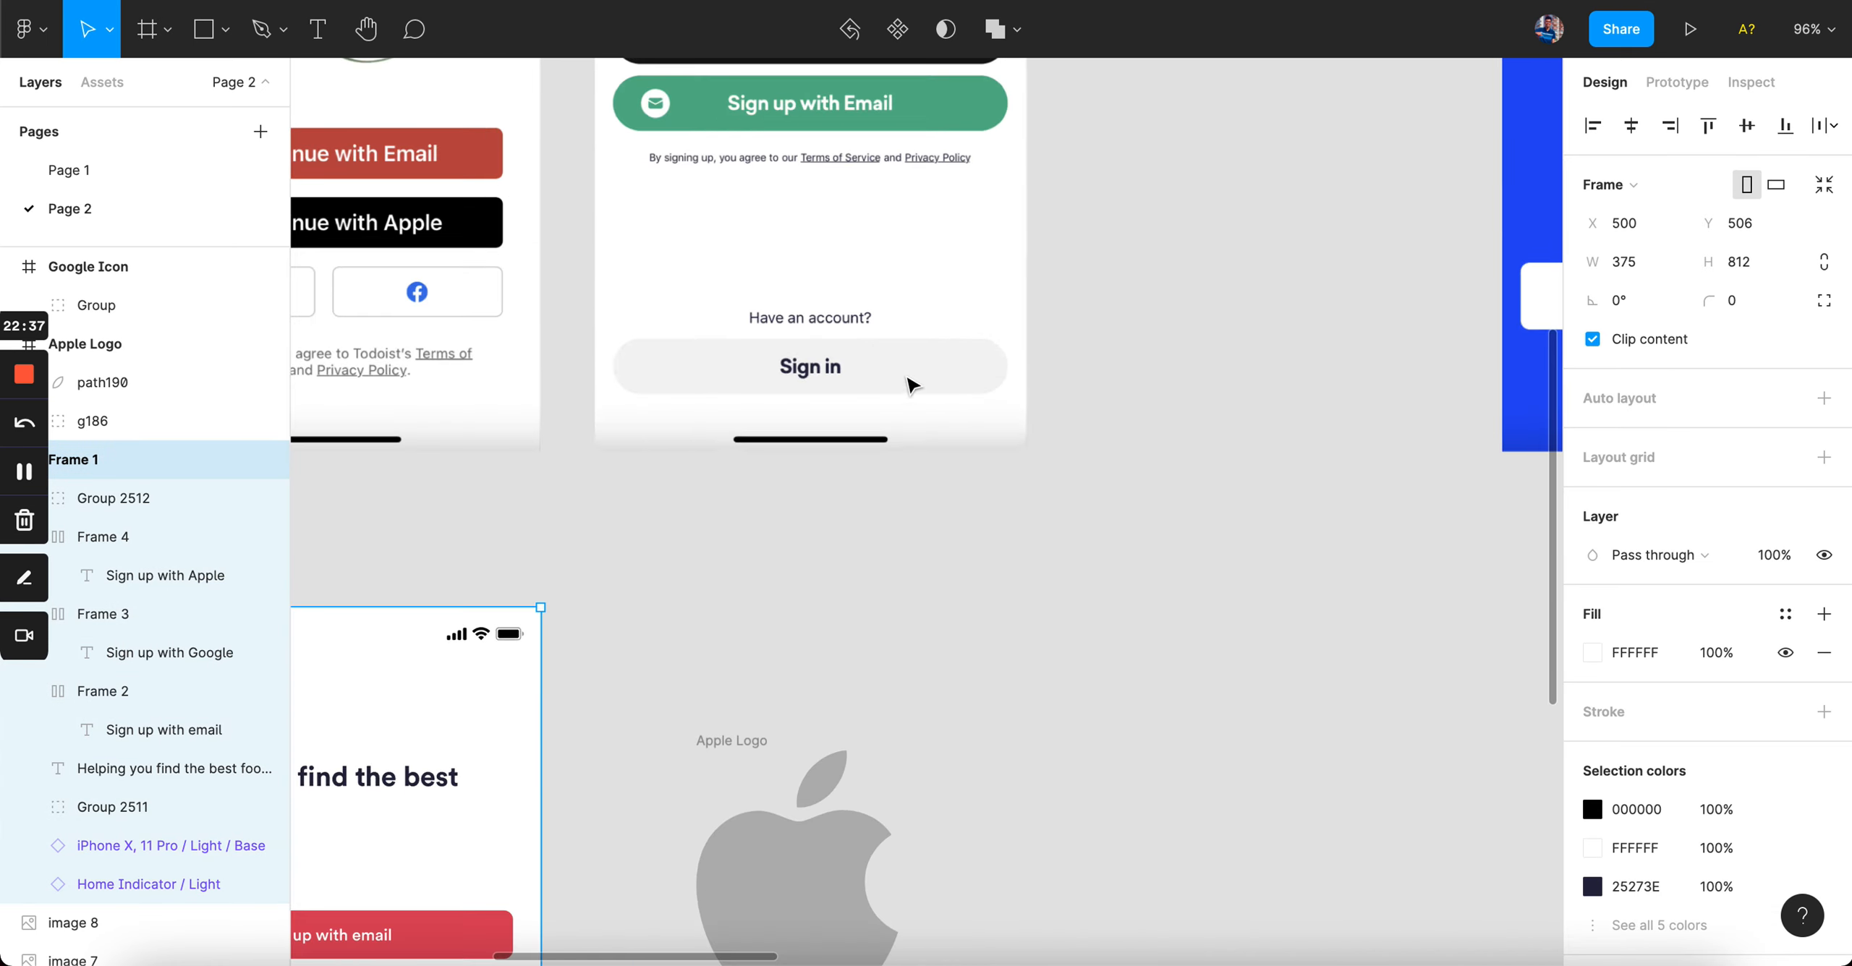
pyautogui.press('i')
pyautogui.click(934, 368)
pyautogui.scroll(-5, 769, 626)
pyautogui.hscroll(-3, 770, 626)
pyautogui.click(883, 581)
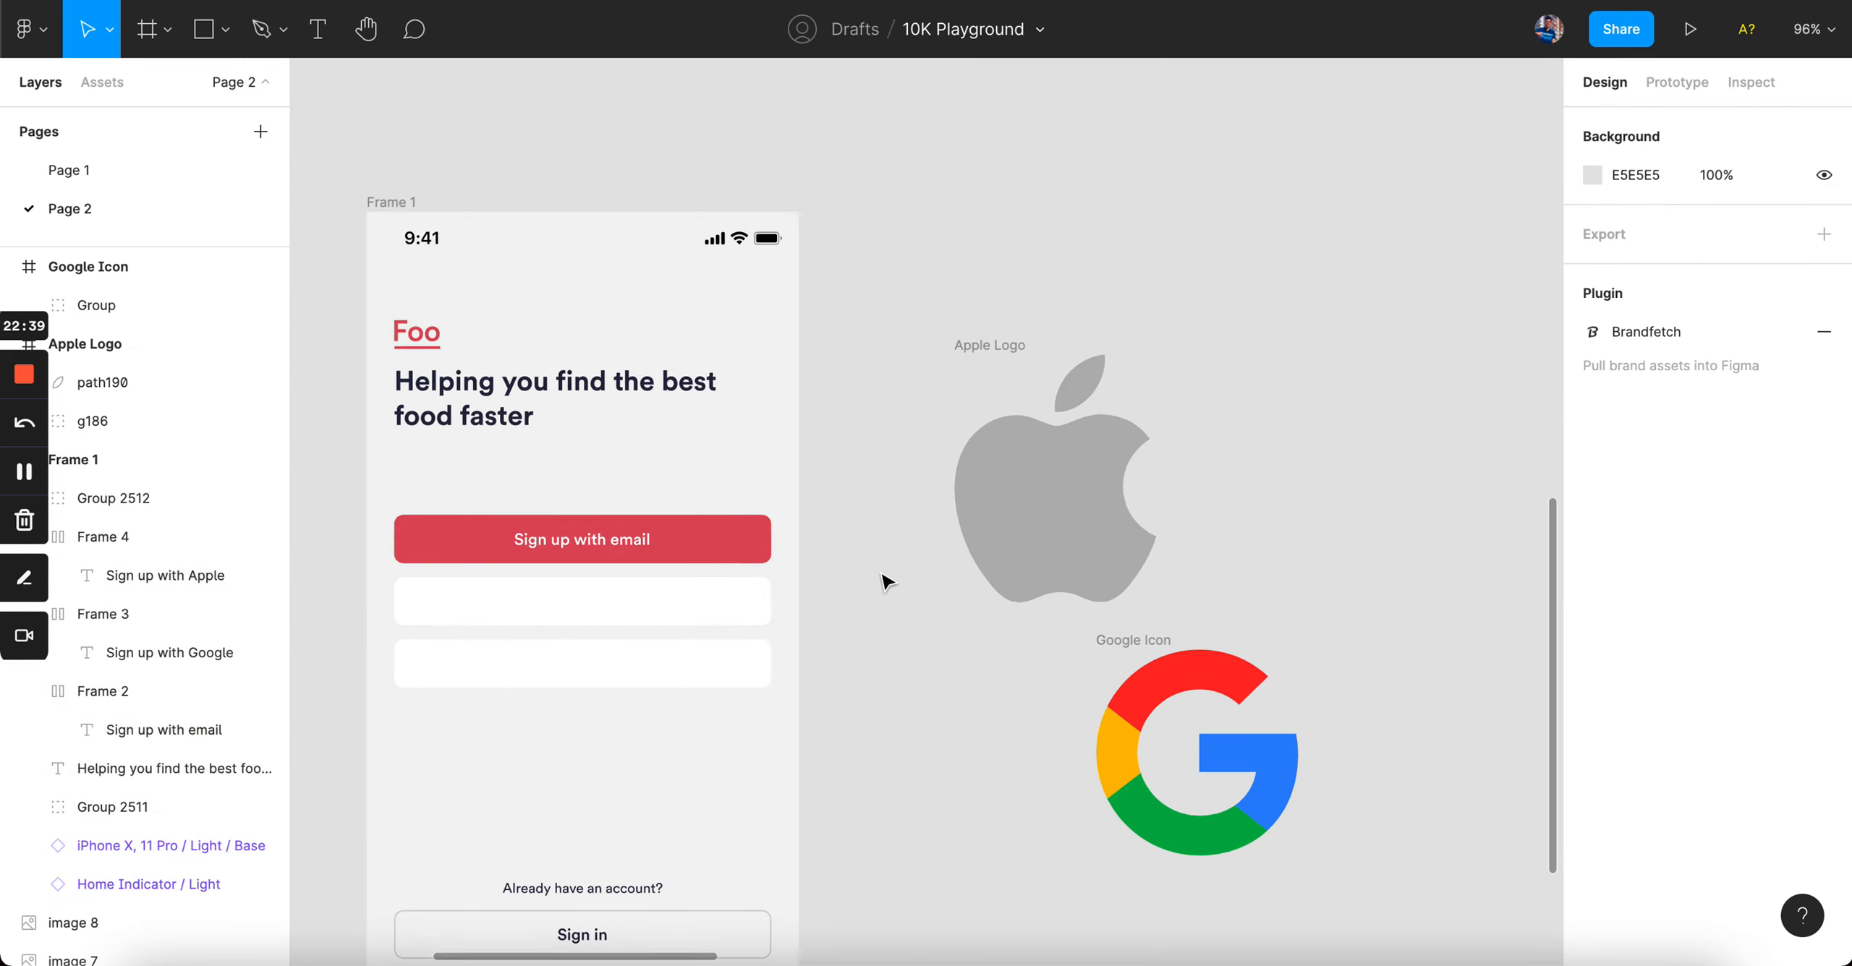
pyautogui.hscroll(-3, 884, 581)
pyautogui.scroll(-1, 883, 581)
pyautogui.scroll(-2, 991, 484)
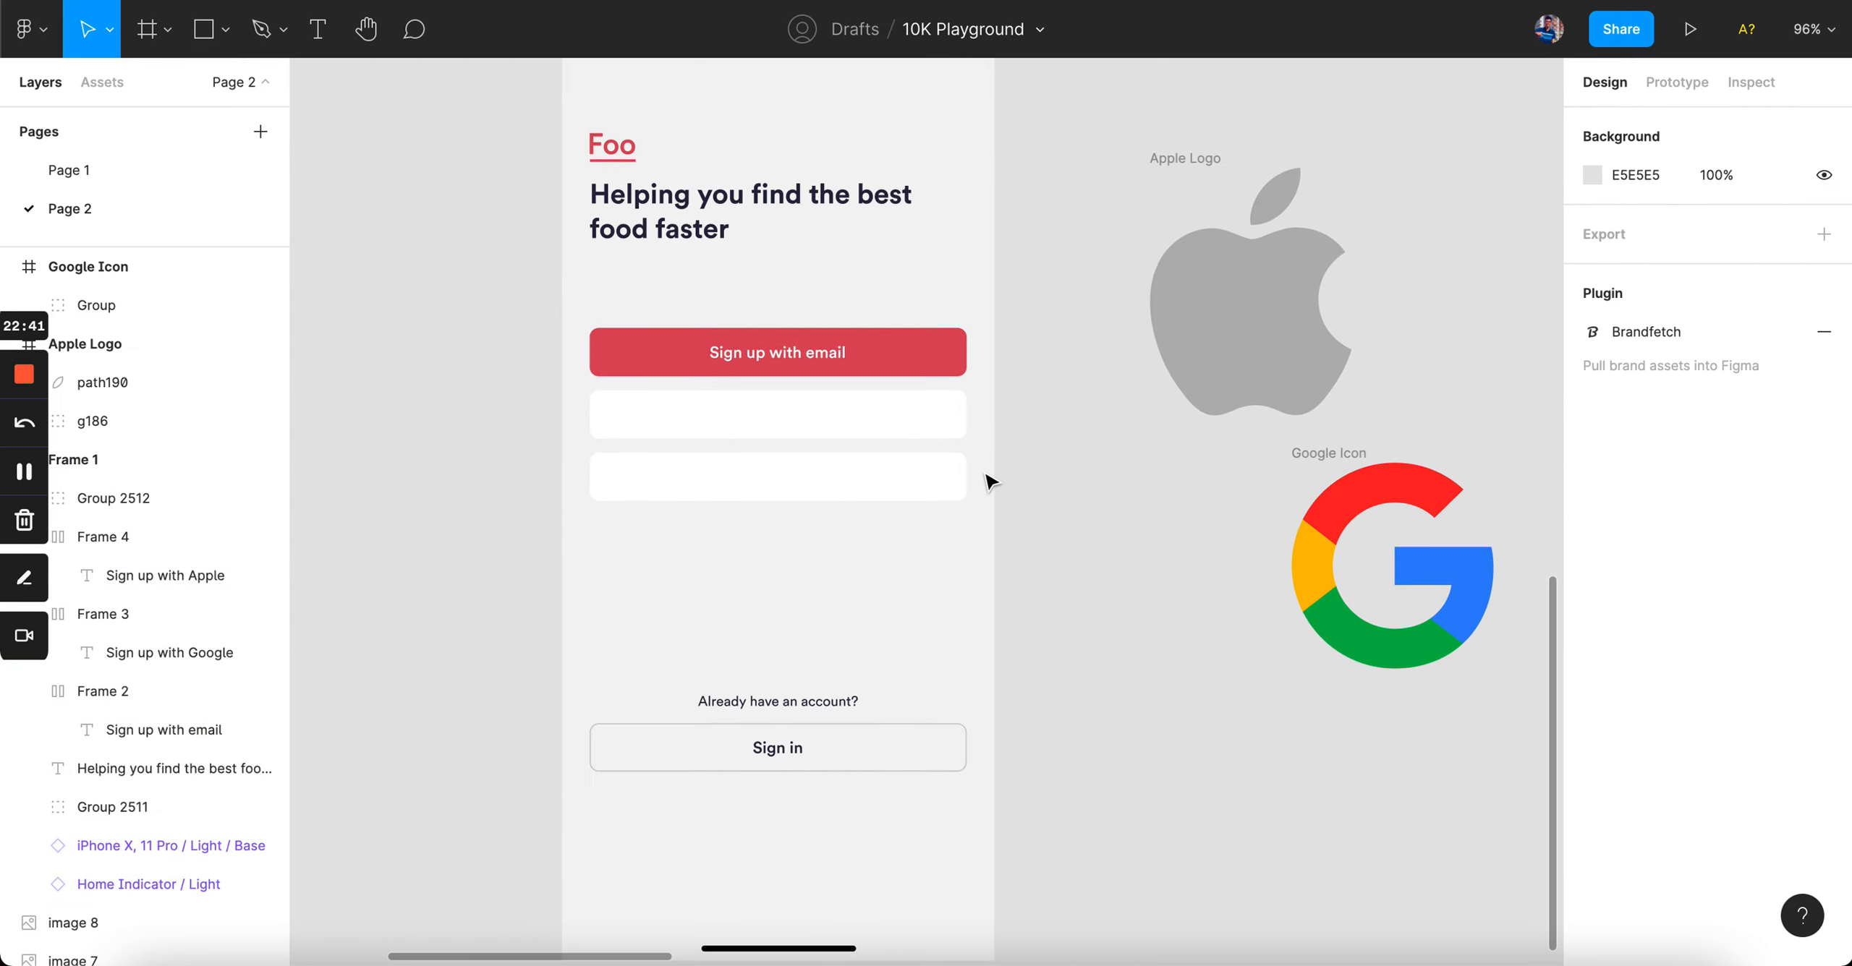
pyautogui.scroll(3, 876, 426)
pyautogui.doubleClick(797, 417)
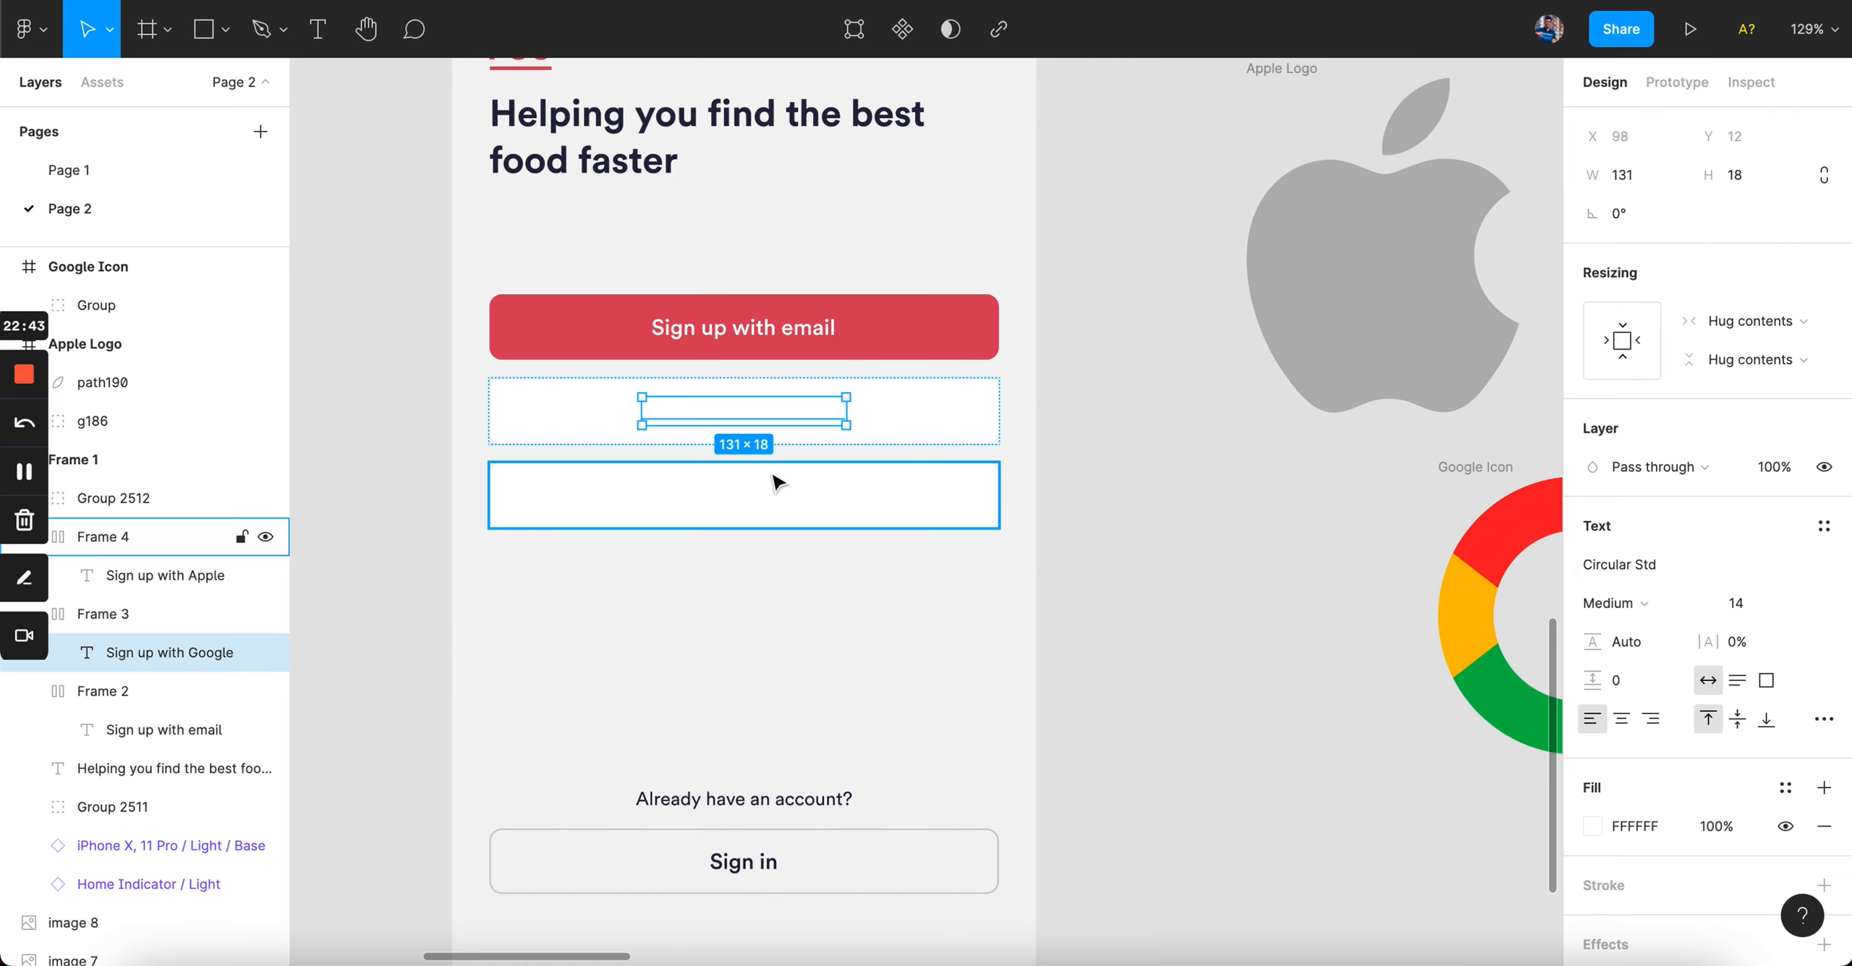
pyautogui.keyDown('shift'); pyautogui.click(774, 496); pyautogui.keyUp('shift')
pyautogui.click(1783, 788)
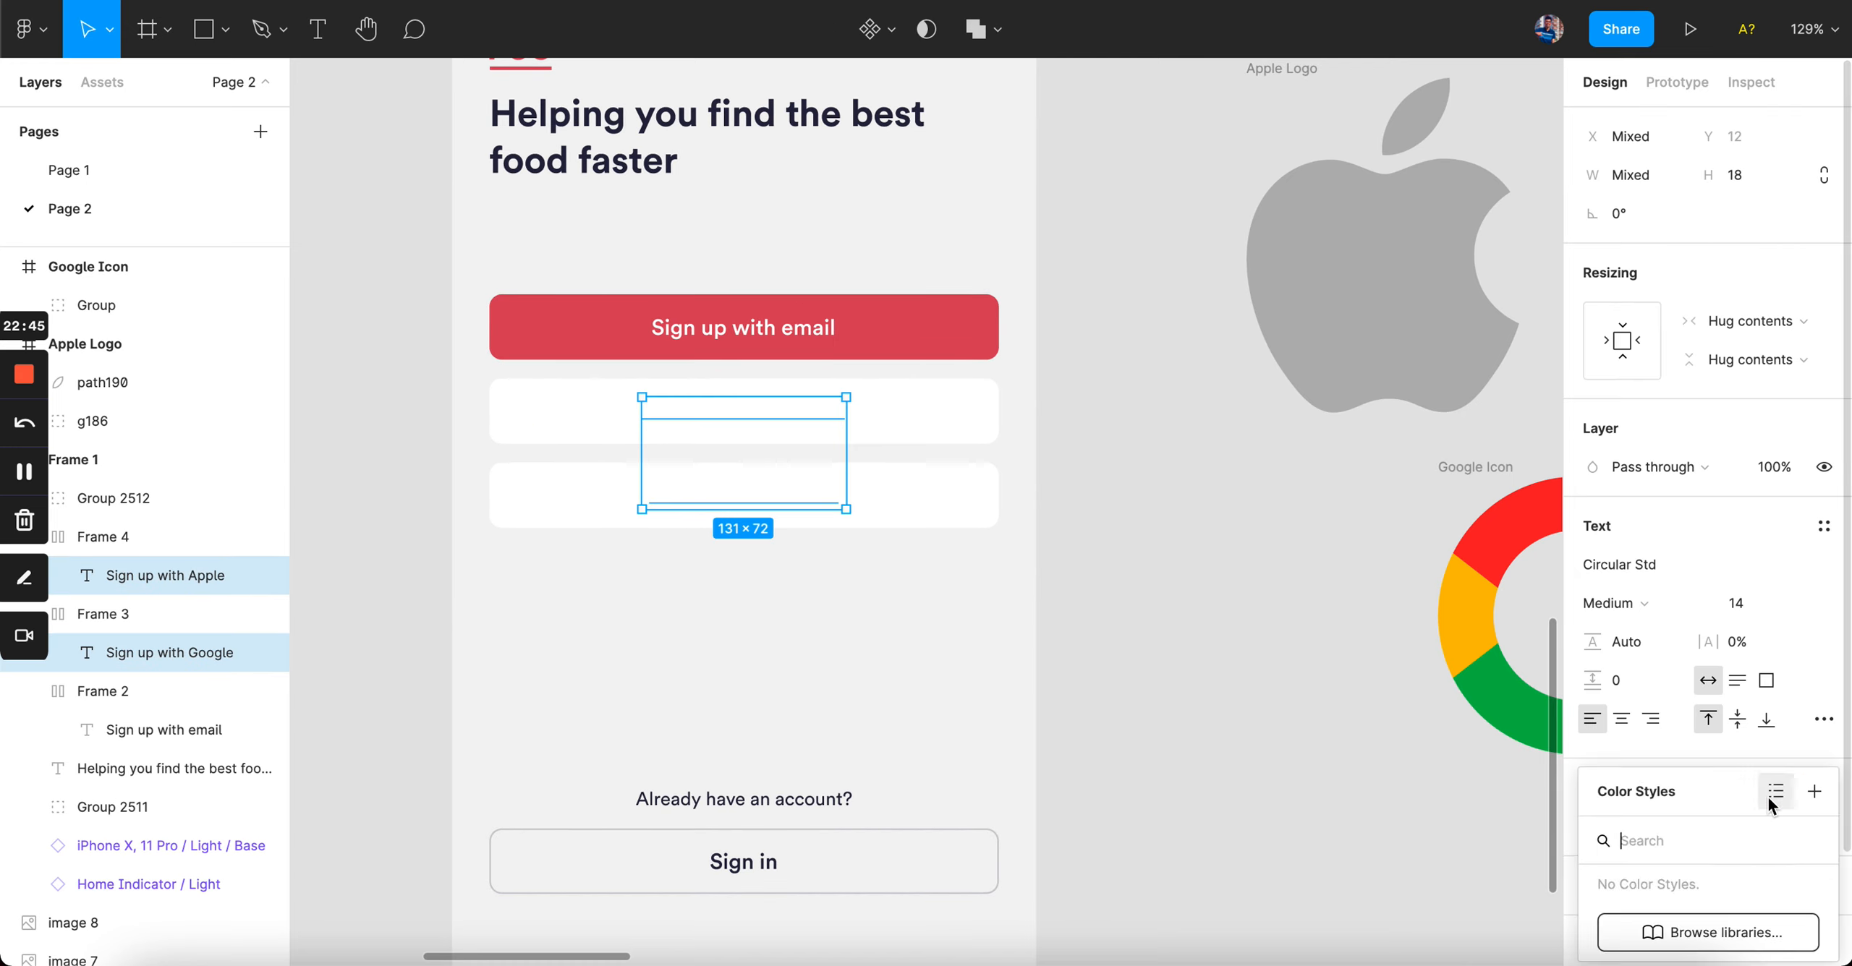
pyautogui.click(1461, 693)
# - Set the "Sign up with Google" and "Sign up with Apple" label colour to 25273E, sampled from the headline
pyautogui.keyDown('super'); pyautogui.click(767, 499); pyautogui.keyUp('super')
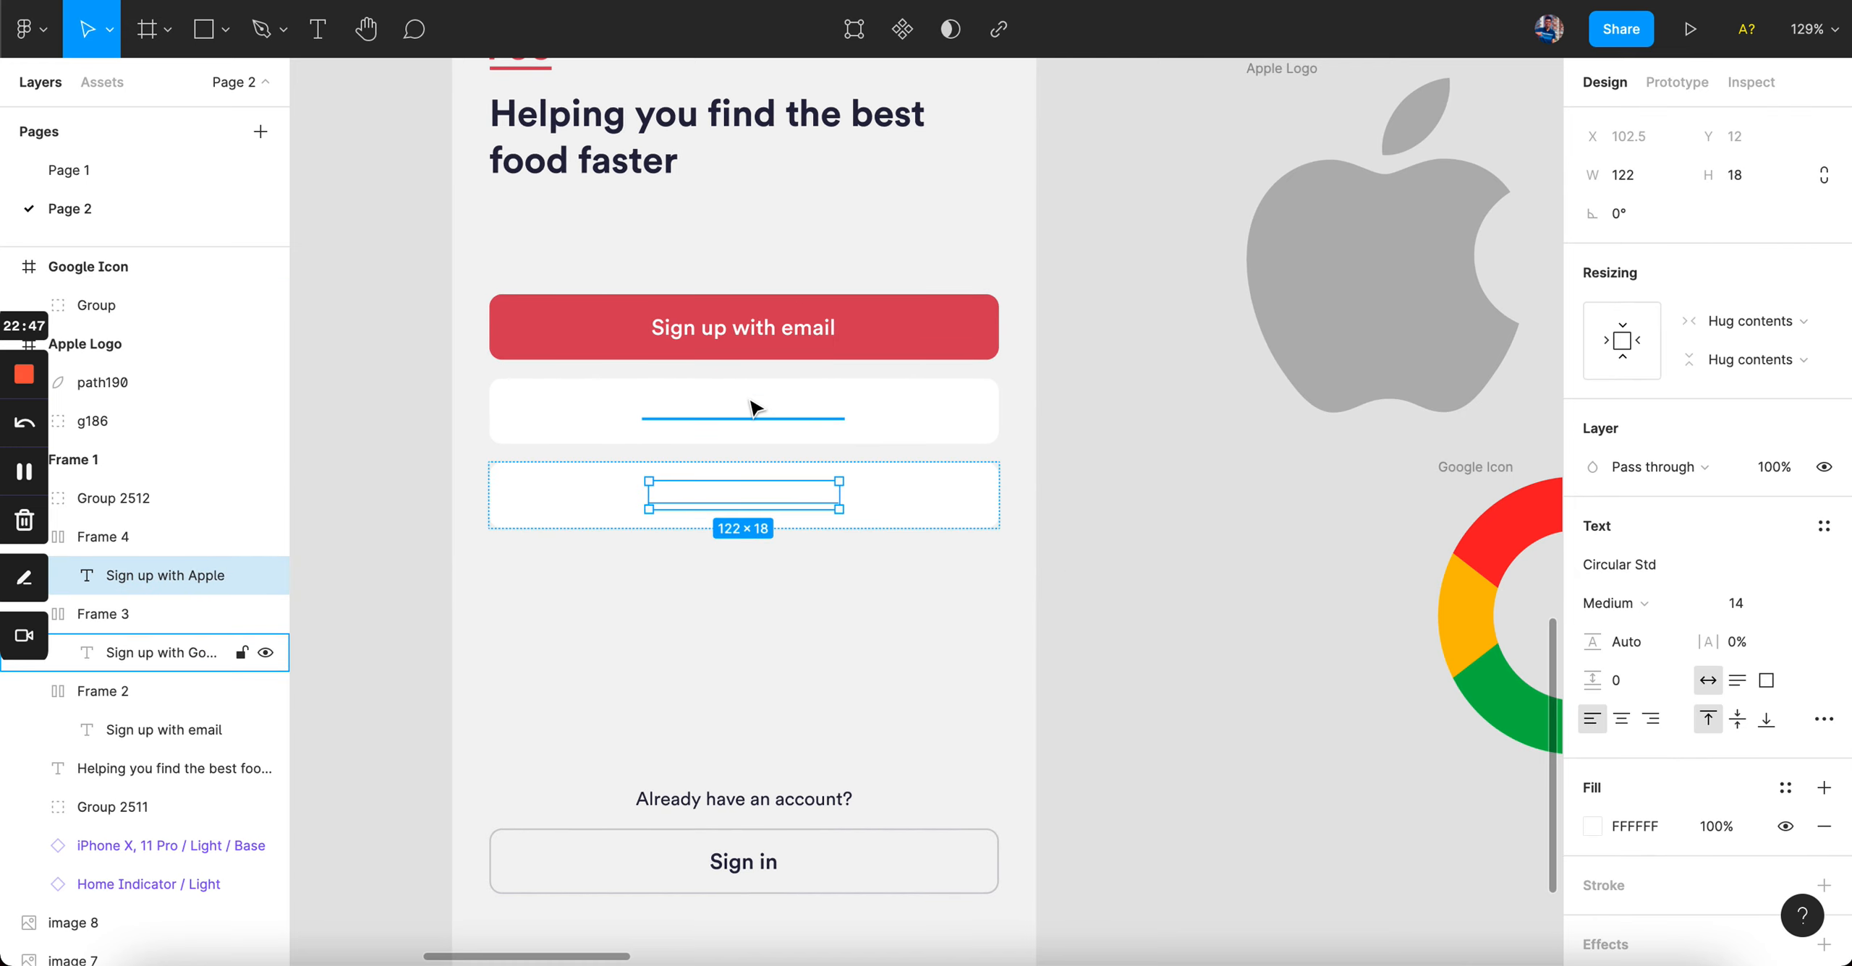
pyautogui.keyDown('shift'); pyautogui.keyDown('super'); pyautogui.click(756, 410); pyautogui.keyUp('super'); pyautogui.keyUp('shift')
pyautogui.scroll(3, 756, 412)
pyautogui.scroll(8, 725, 340)
pyautogui.press('i')
pyautogui.click(768, 267)
pyautogui.scroll(-10, 756, 281)
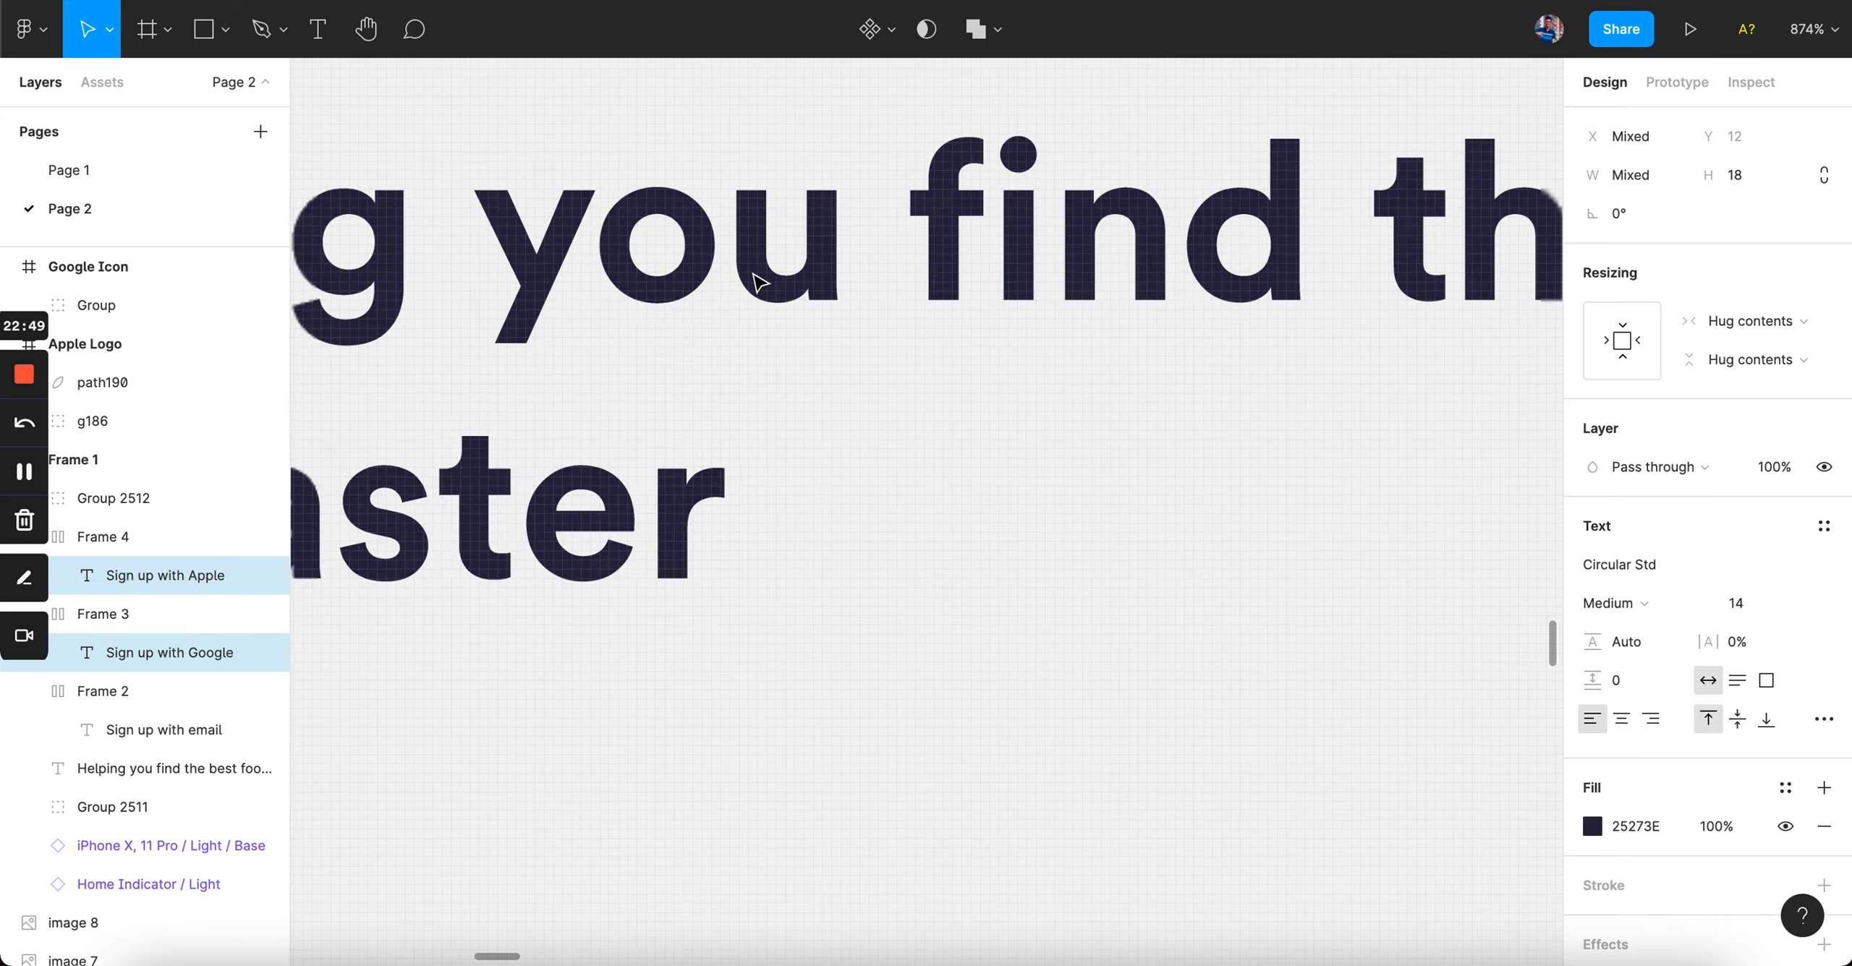
pyautogui.click(1281, 413)
pyautogui.click(1204, 534)
pyautogui.scroll(-2, 1204, 534)
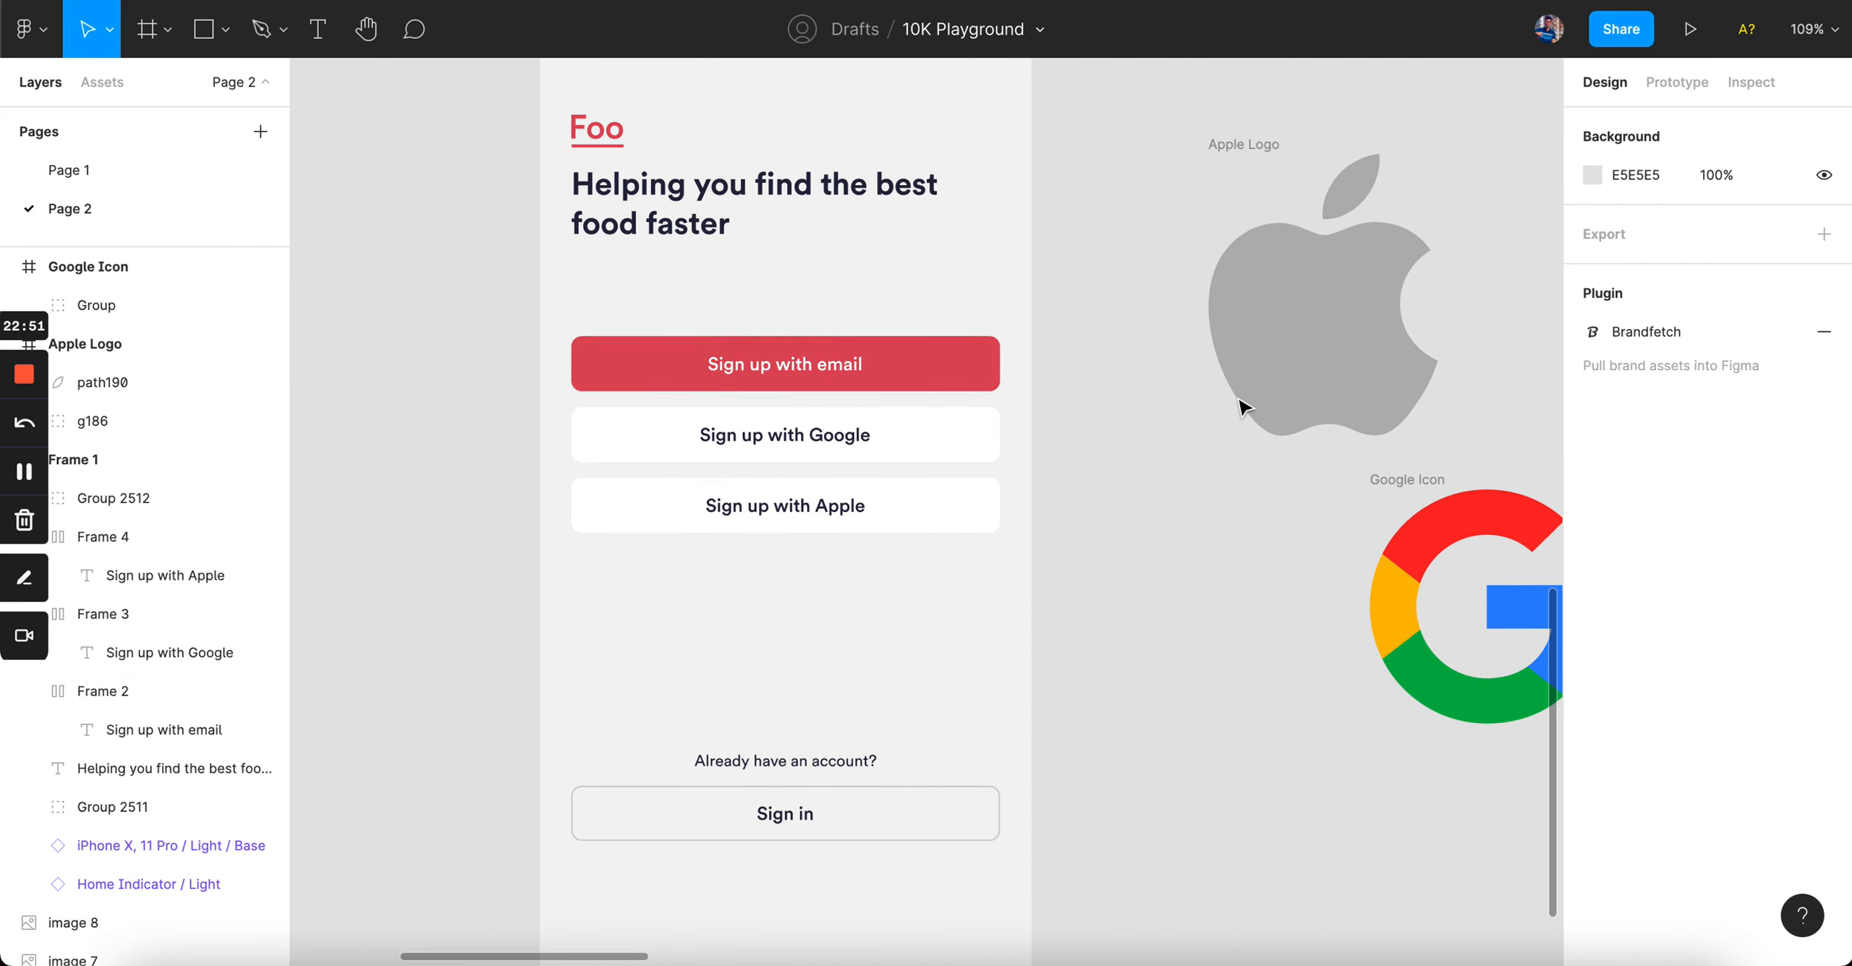
# - Scale the Apple Logo proportionally to 24 high near the sign-up buttons and widen only its frame to 24 × 24
pyautogui.click(1244, 168)
pyautogui.moveTo(1287, 177); pyautogui.dragTo(1287, 143)
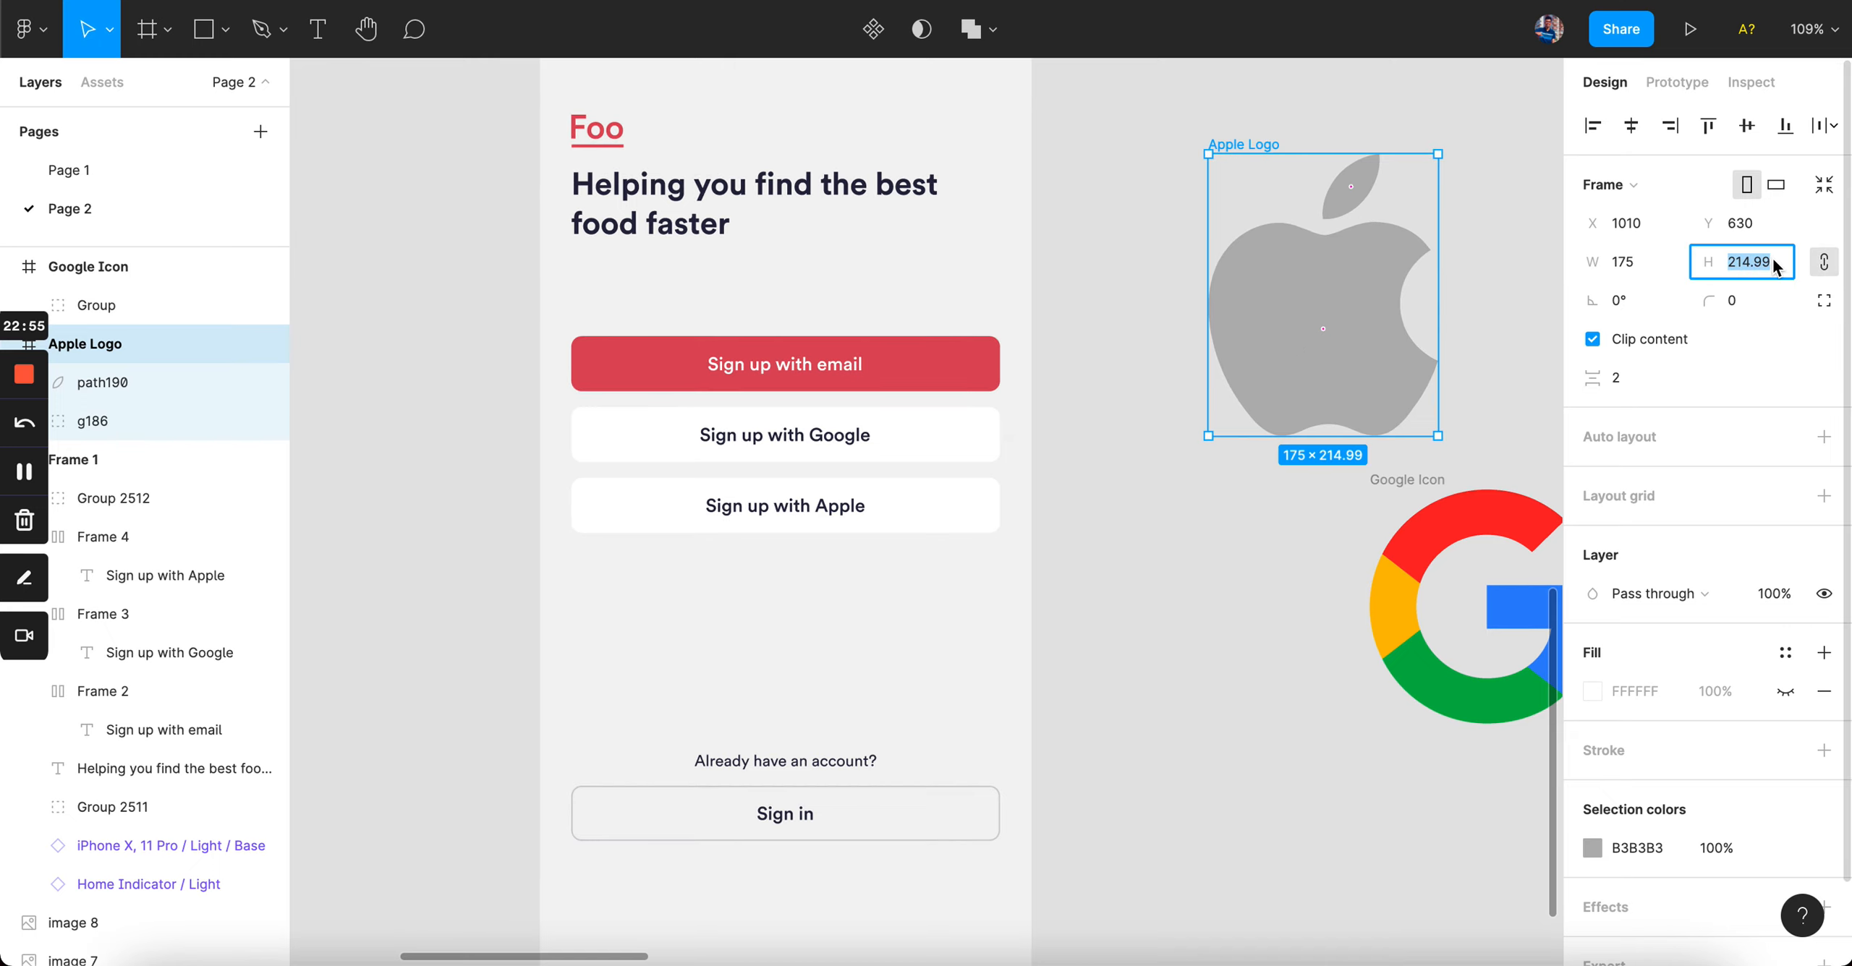
pyautogui.press('Return')
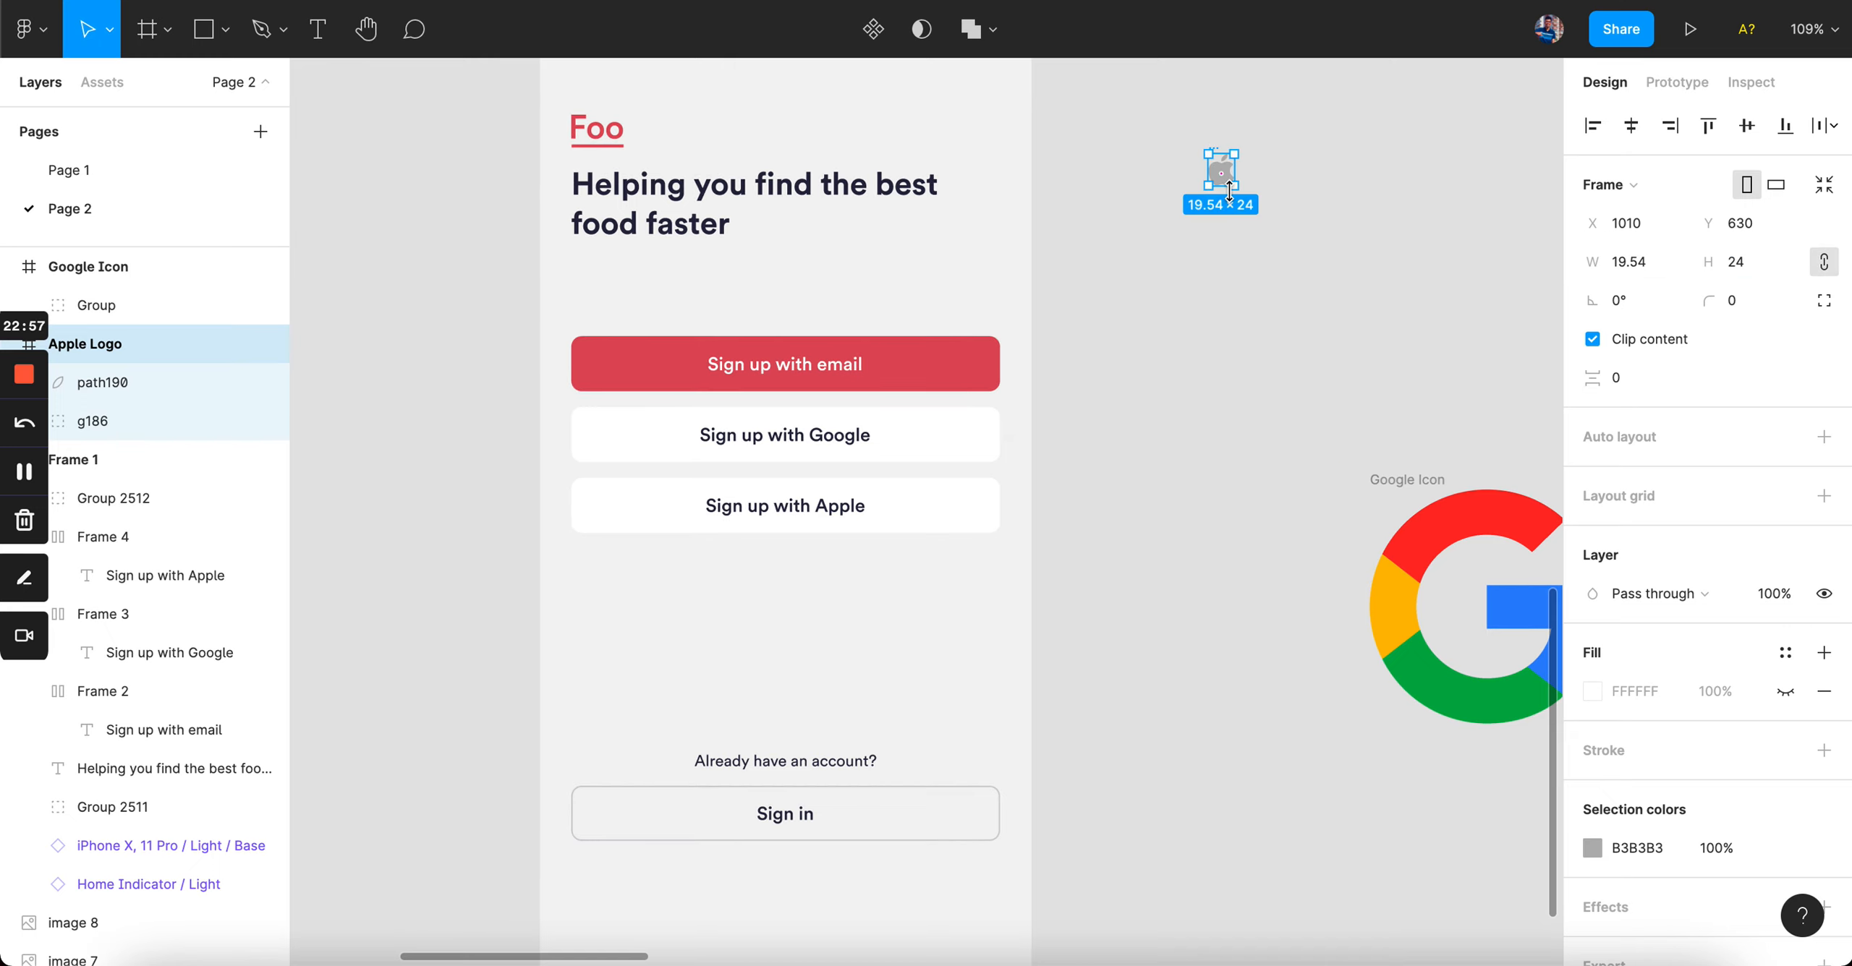
pyautogui.scroll(3, 1232, 190)
pyautogui.moveTo(1216, 139); pyautogui.dragTo(1011, 491)
pyautogui.scroll(4, 1032, 468)
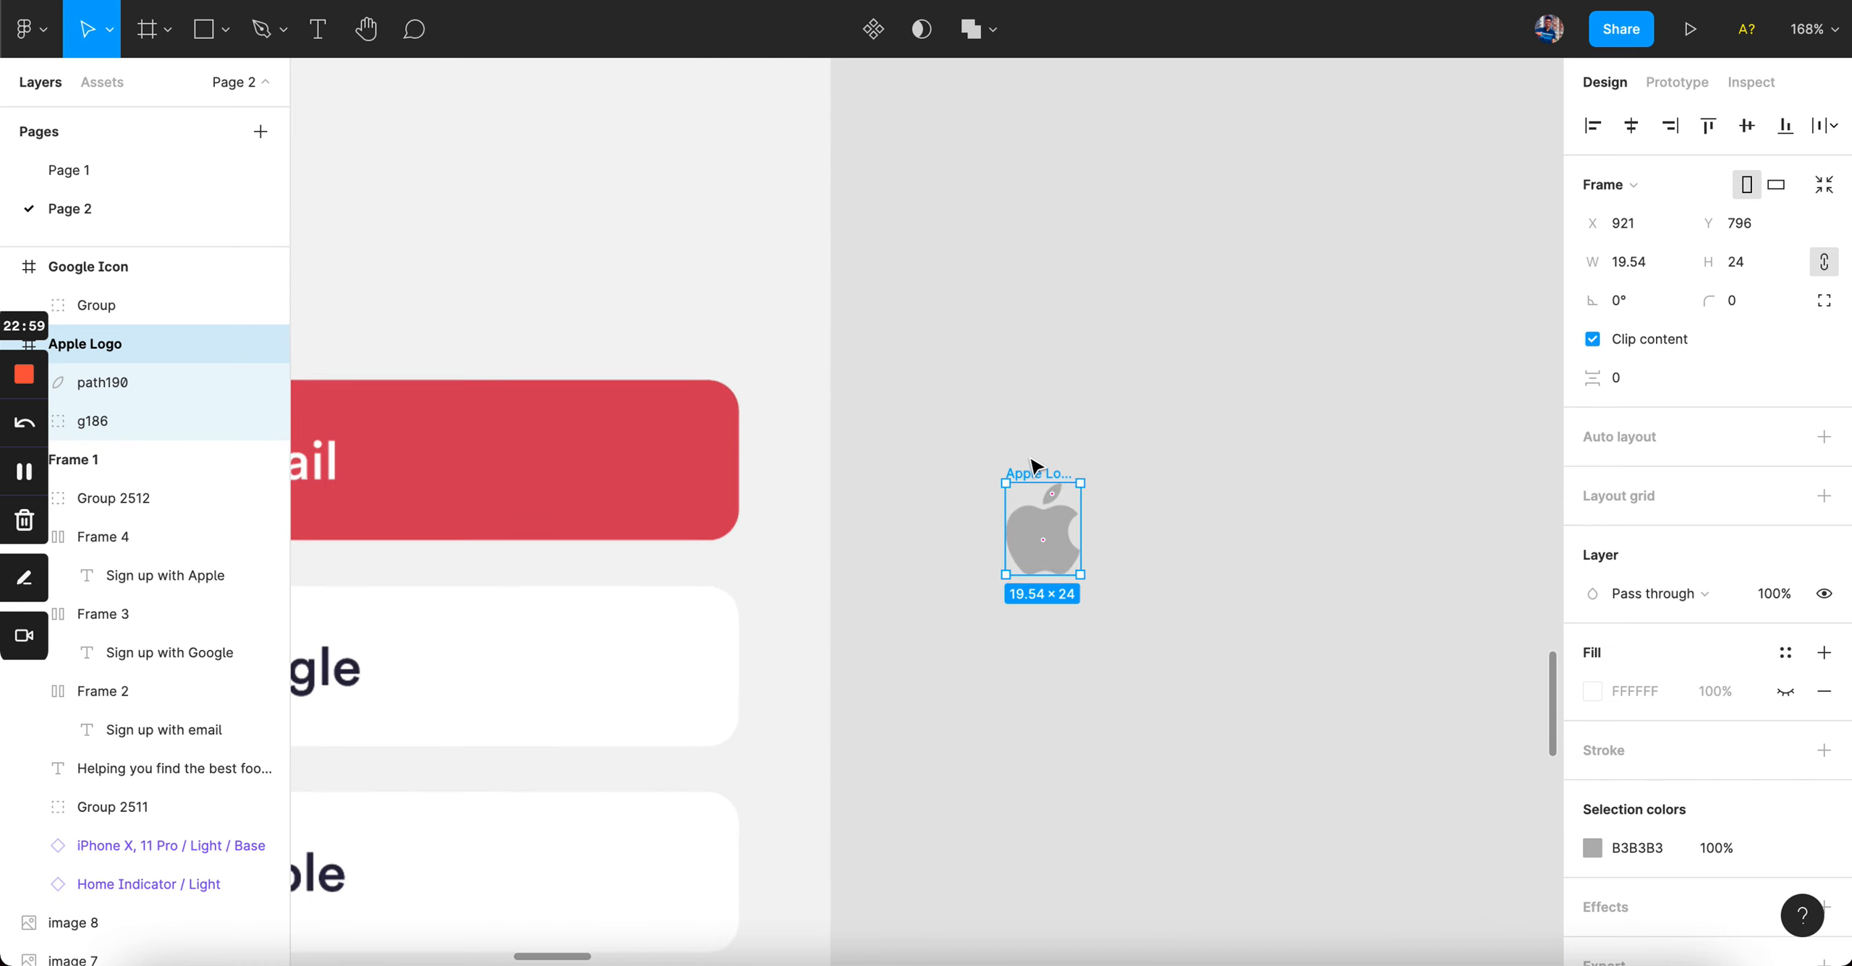
pyautogui.scroll(6, 1084, 597)
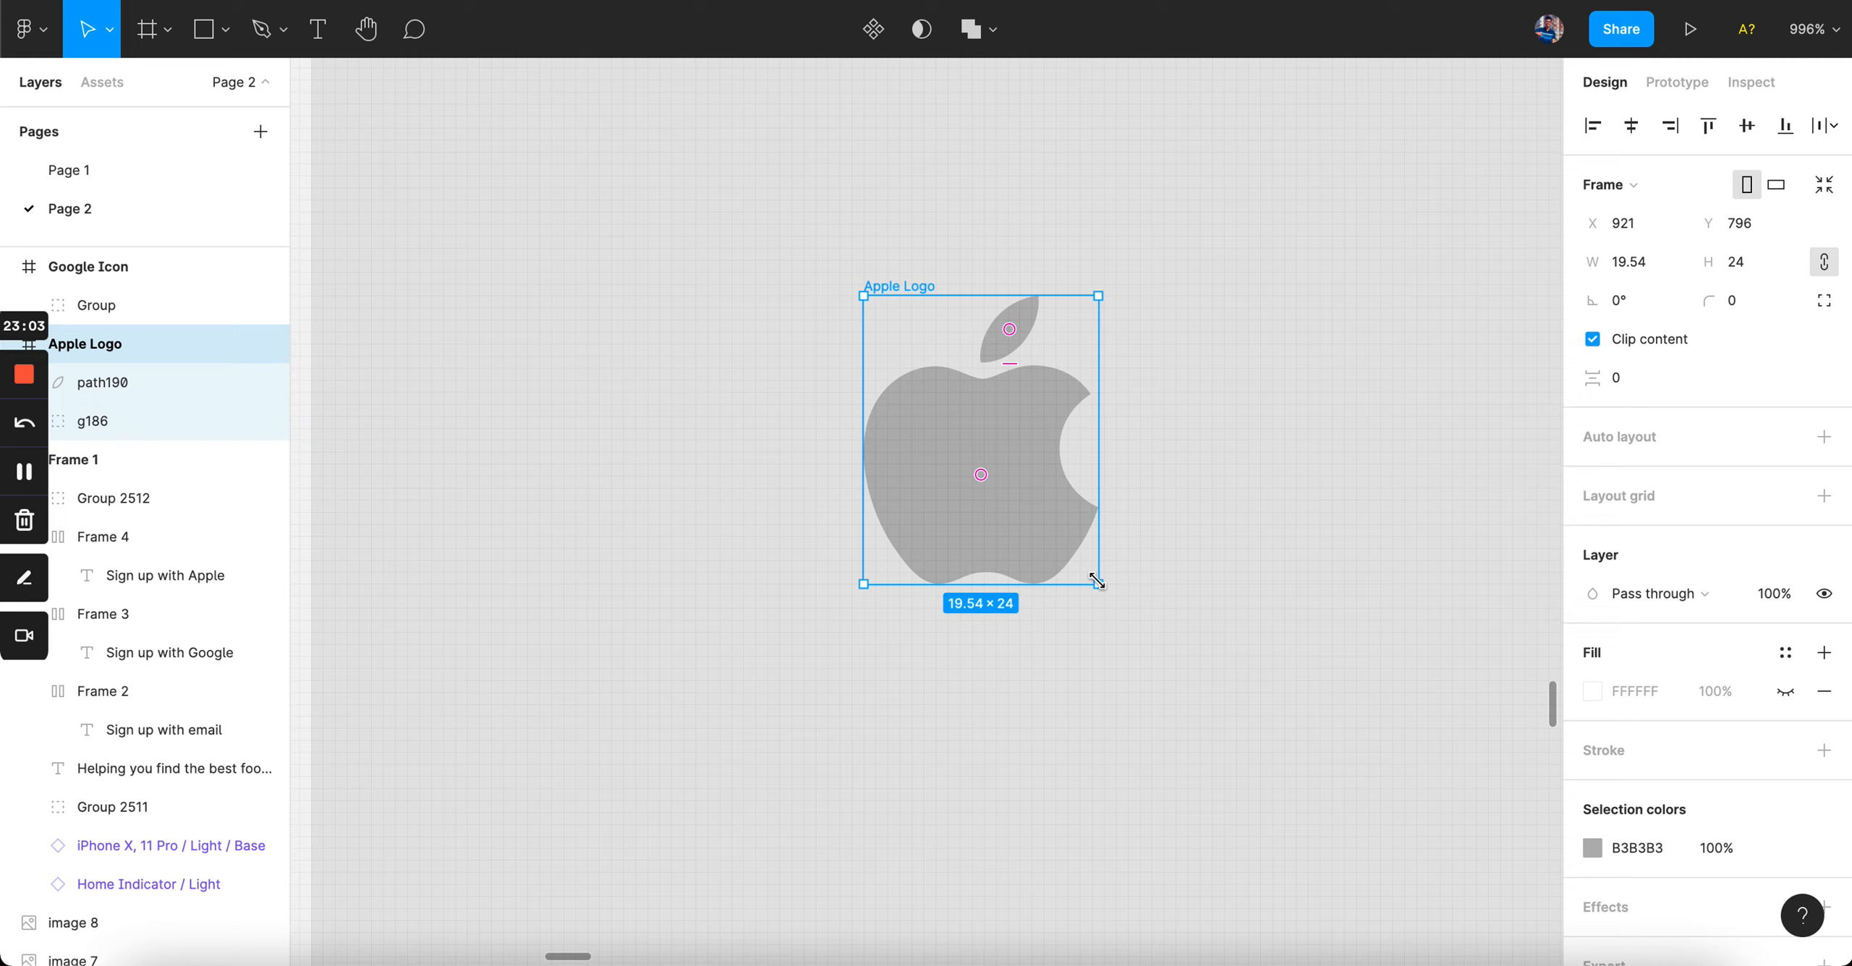
pyautogui.moveTo(1097, 582); pyautogui.dragTo(1123, 590)
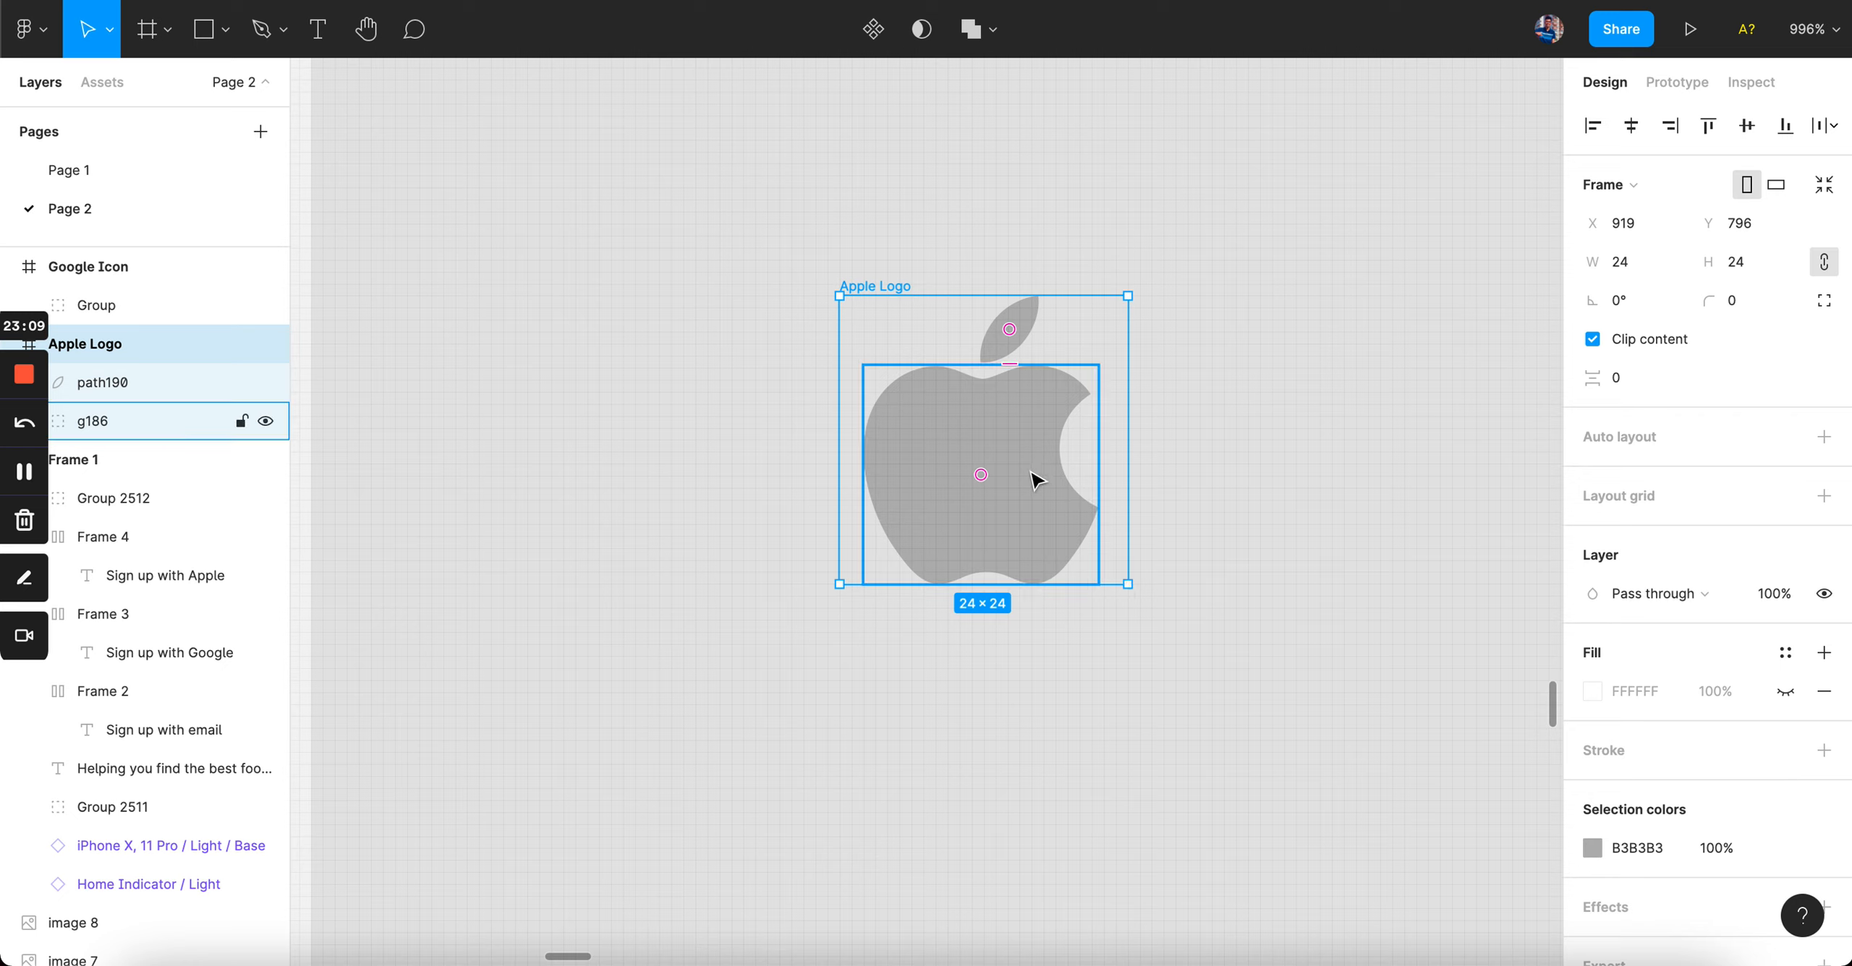
# - Group the Apple logo's leaf and body, and shrink the group proportionally to about 16.5 × 20.2 around its centre
pyautogui.click(1035, 324)
pyautogui.keyDown('shift'); pyautogui.click(157, 421); pyautogui.keyUp('shift')
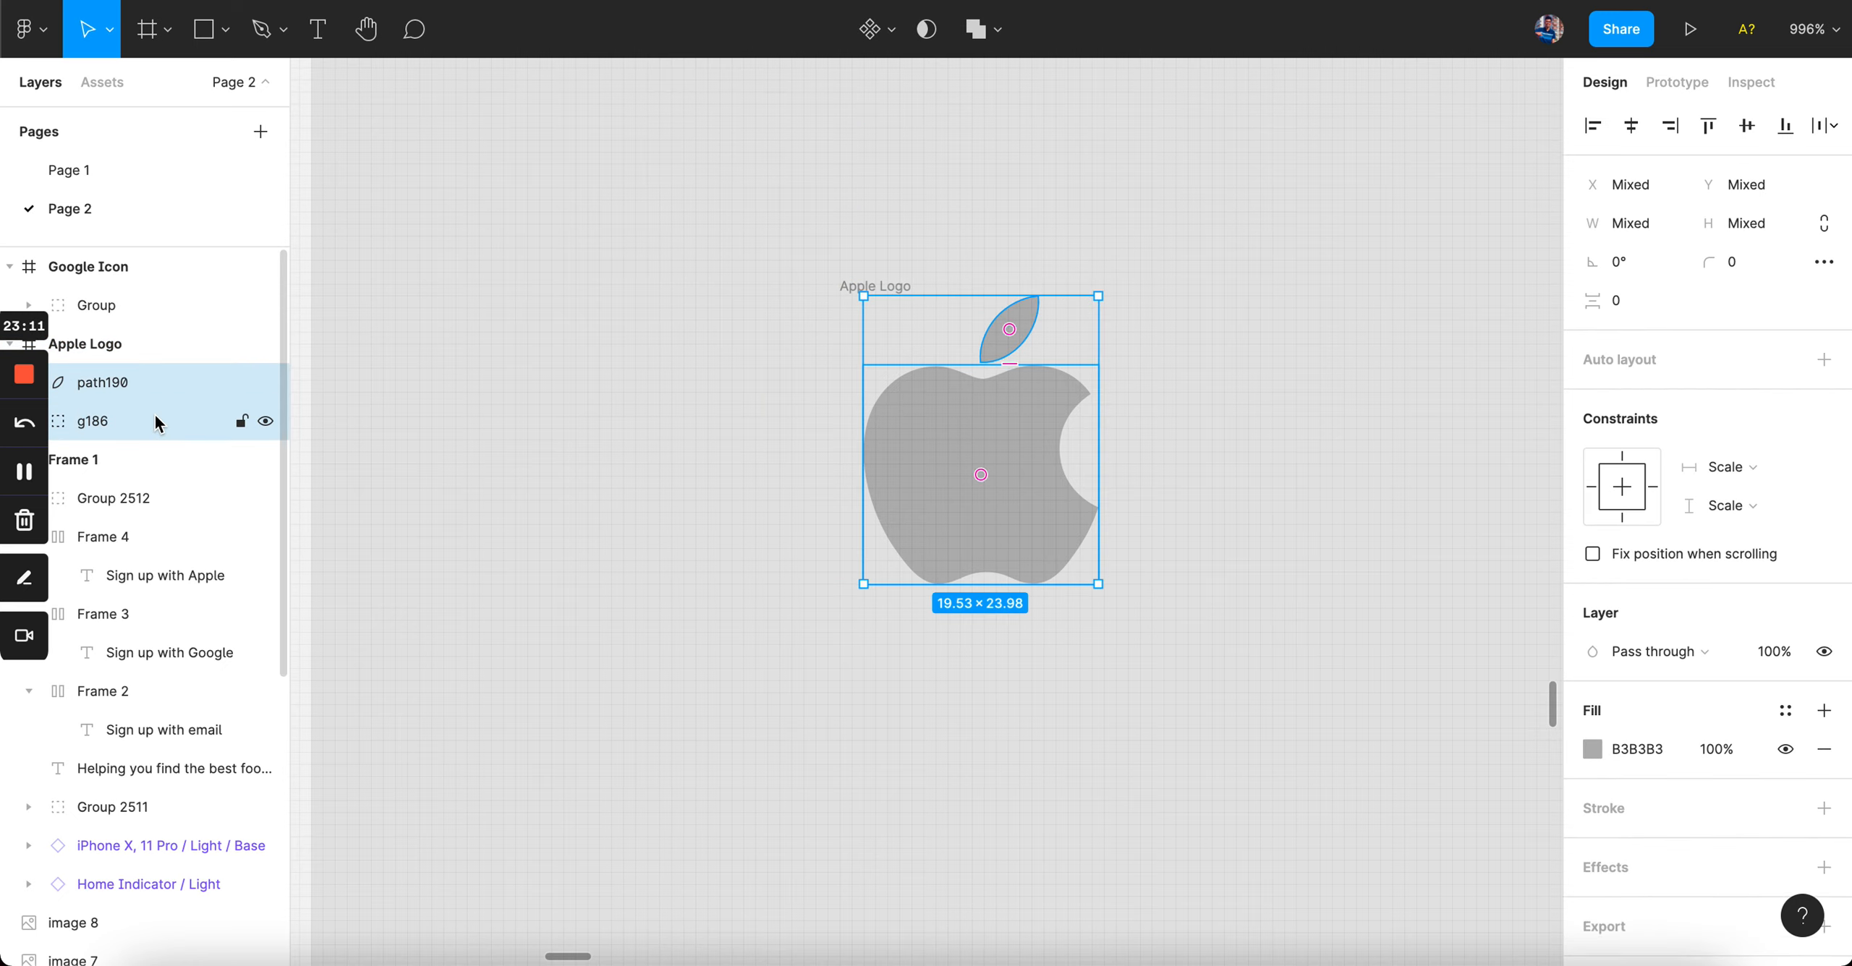
pyautogui.press('super+g')
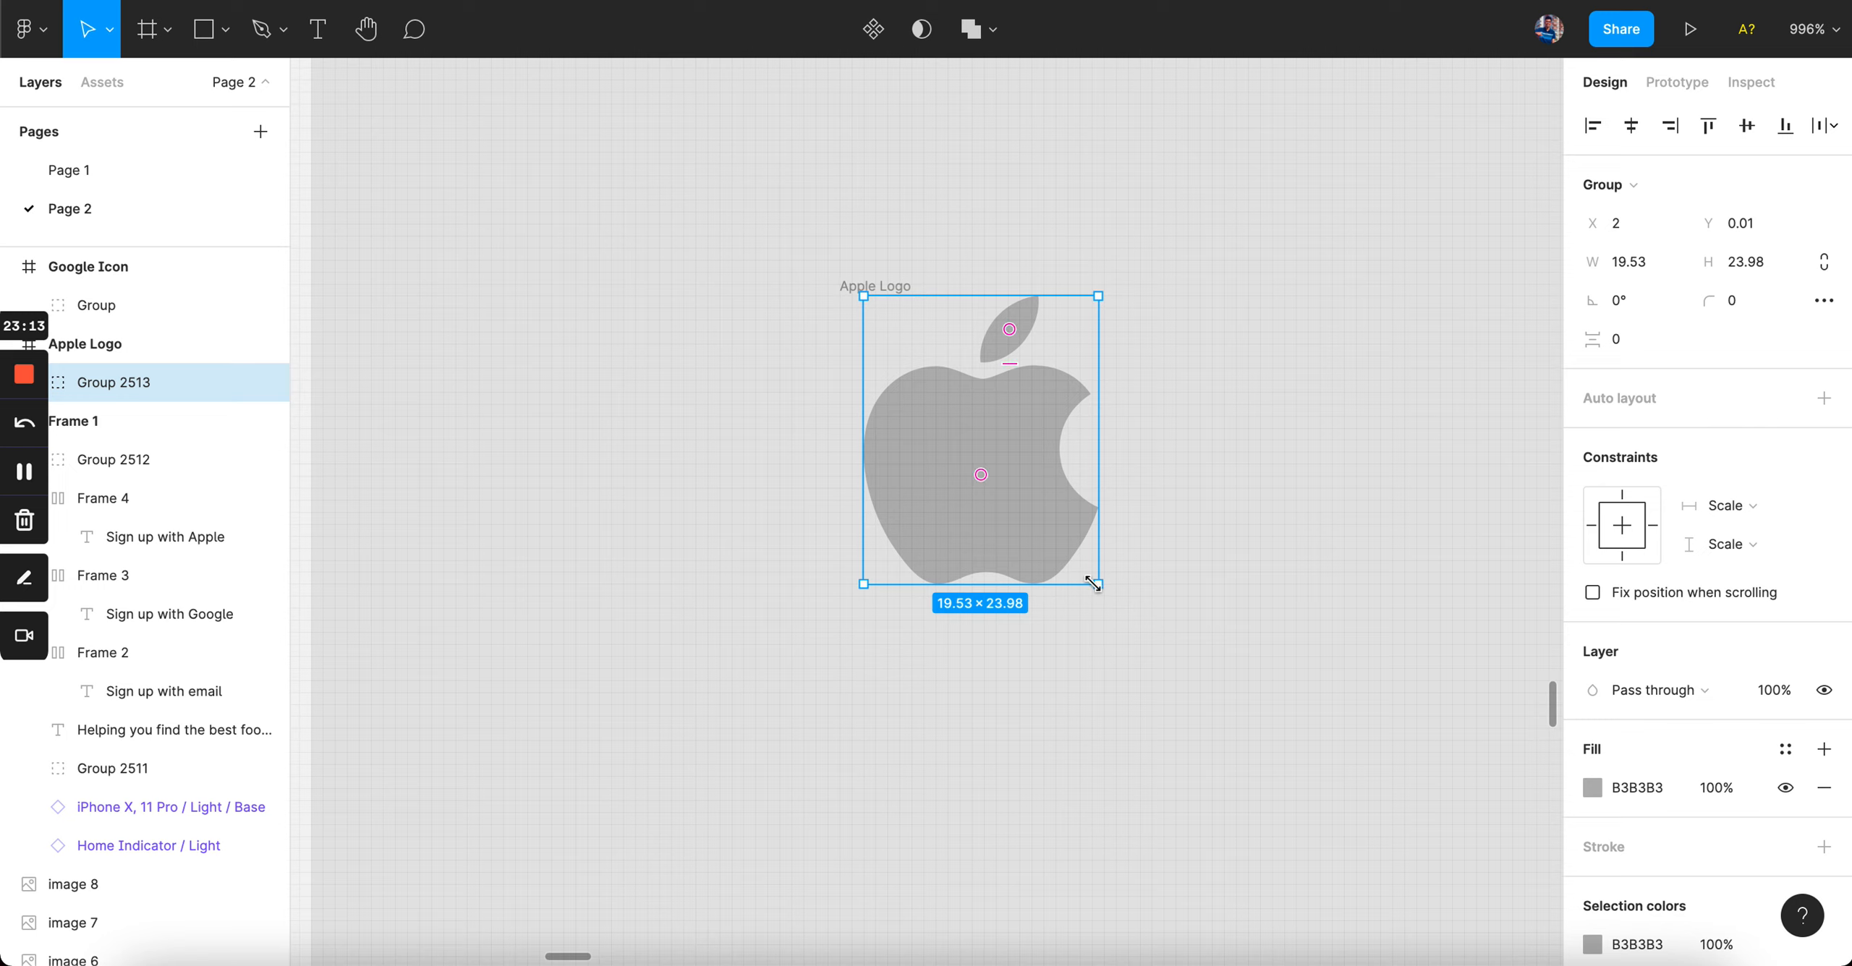
pyautogui.moveTo(1093, 583); pyautogui.dragTo(1079, 561)
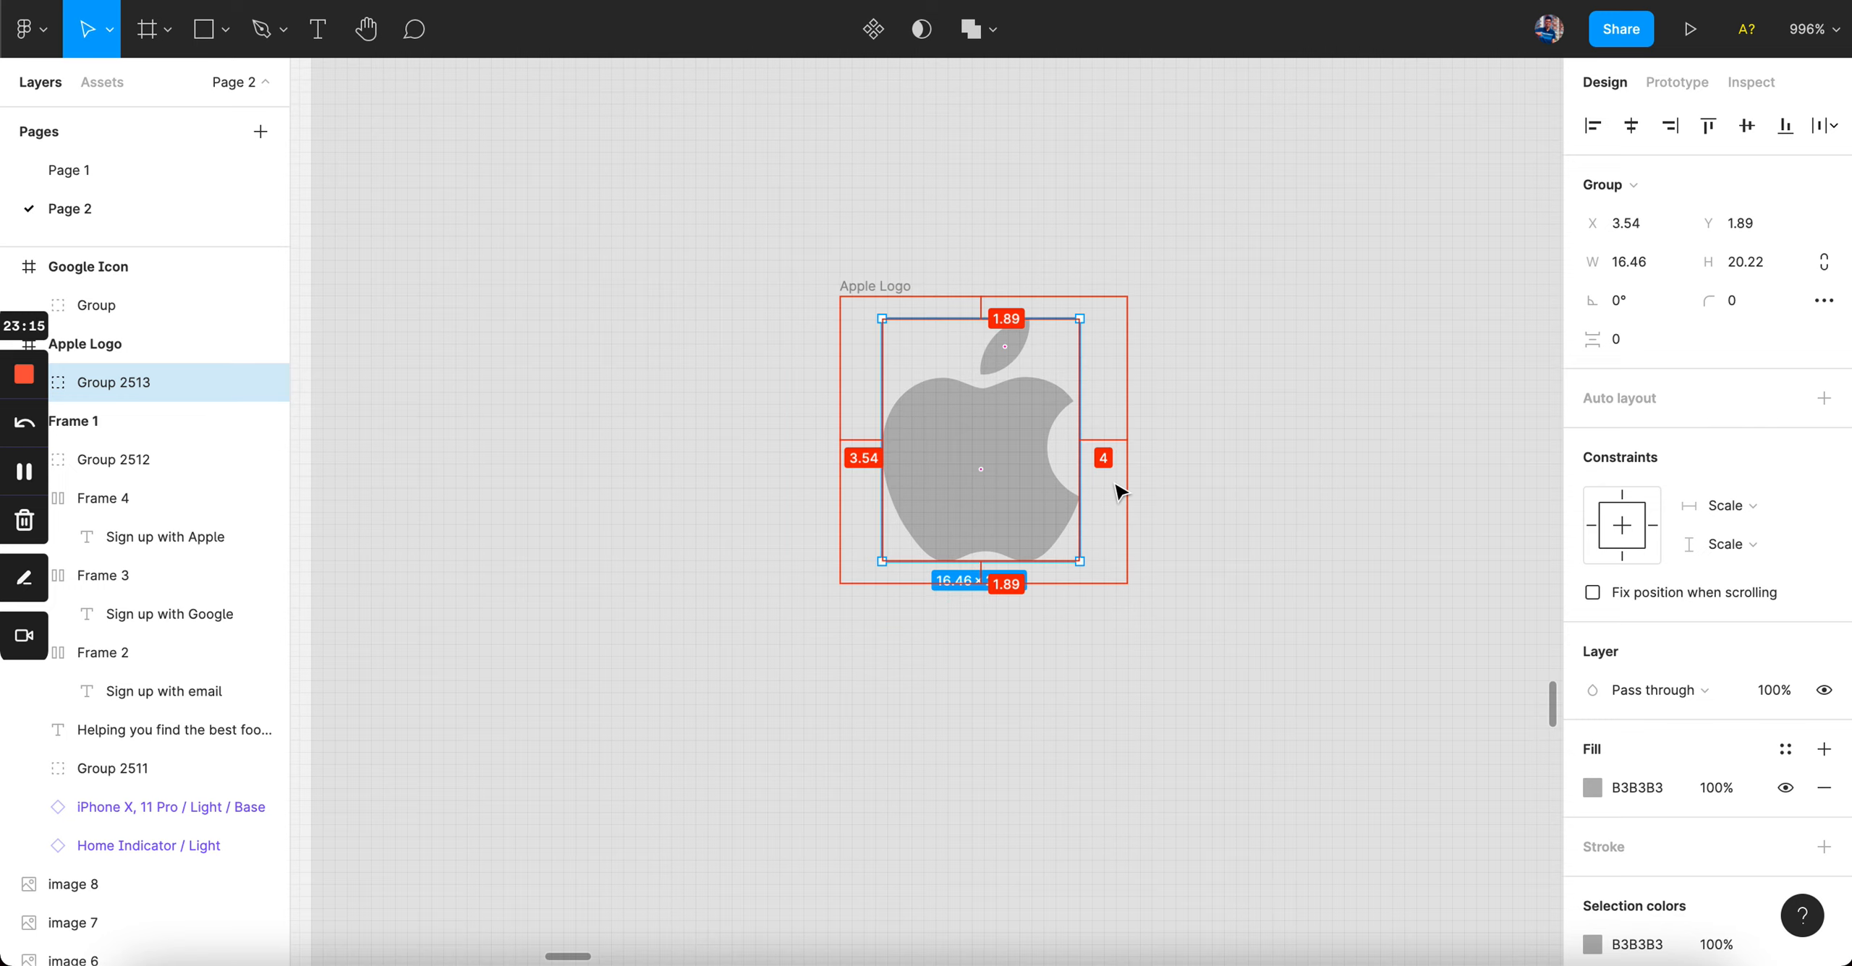
pyautogui.click(1197, 450)
pyautogui.click(1077, 437)
# - Place the Apple Logo frame inside the "Sign up with Apple" button before its label, and select the button
pyautogui.scroll(-10, 1076, 437)
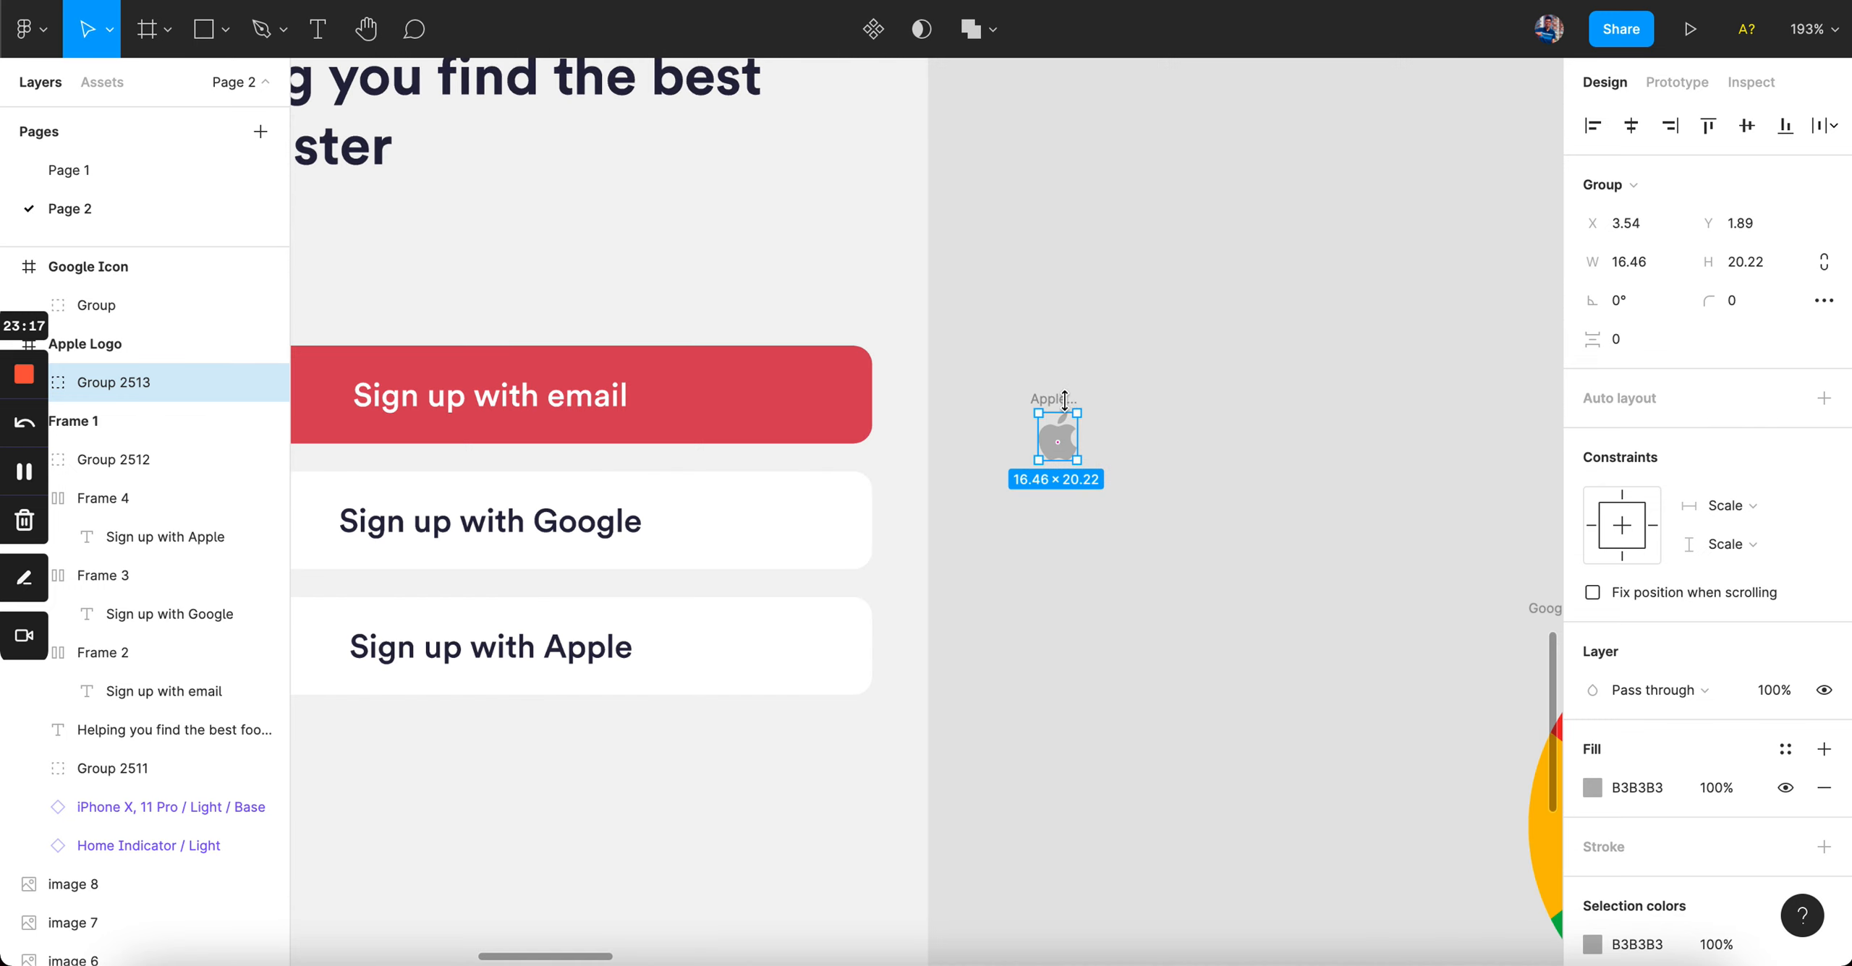
pyautogui.moveTo(1065, 400); pyautogui.dragTo(673, 633)
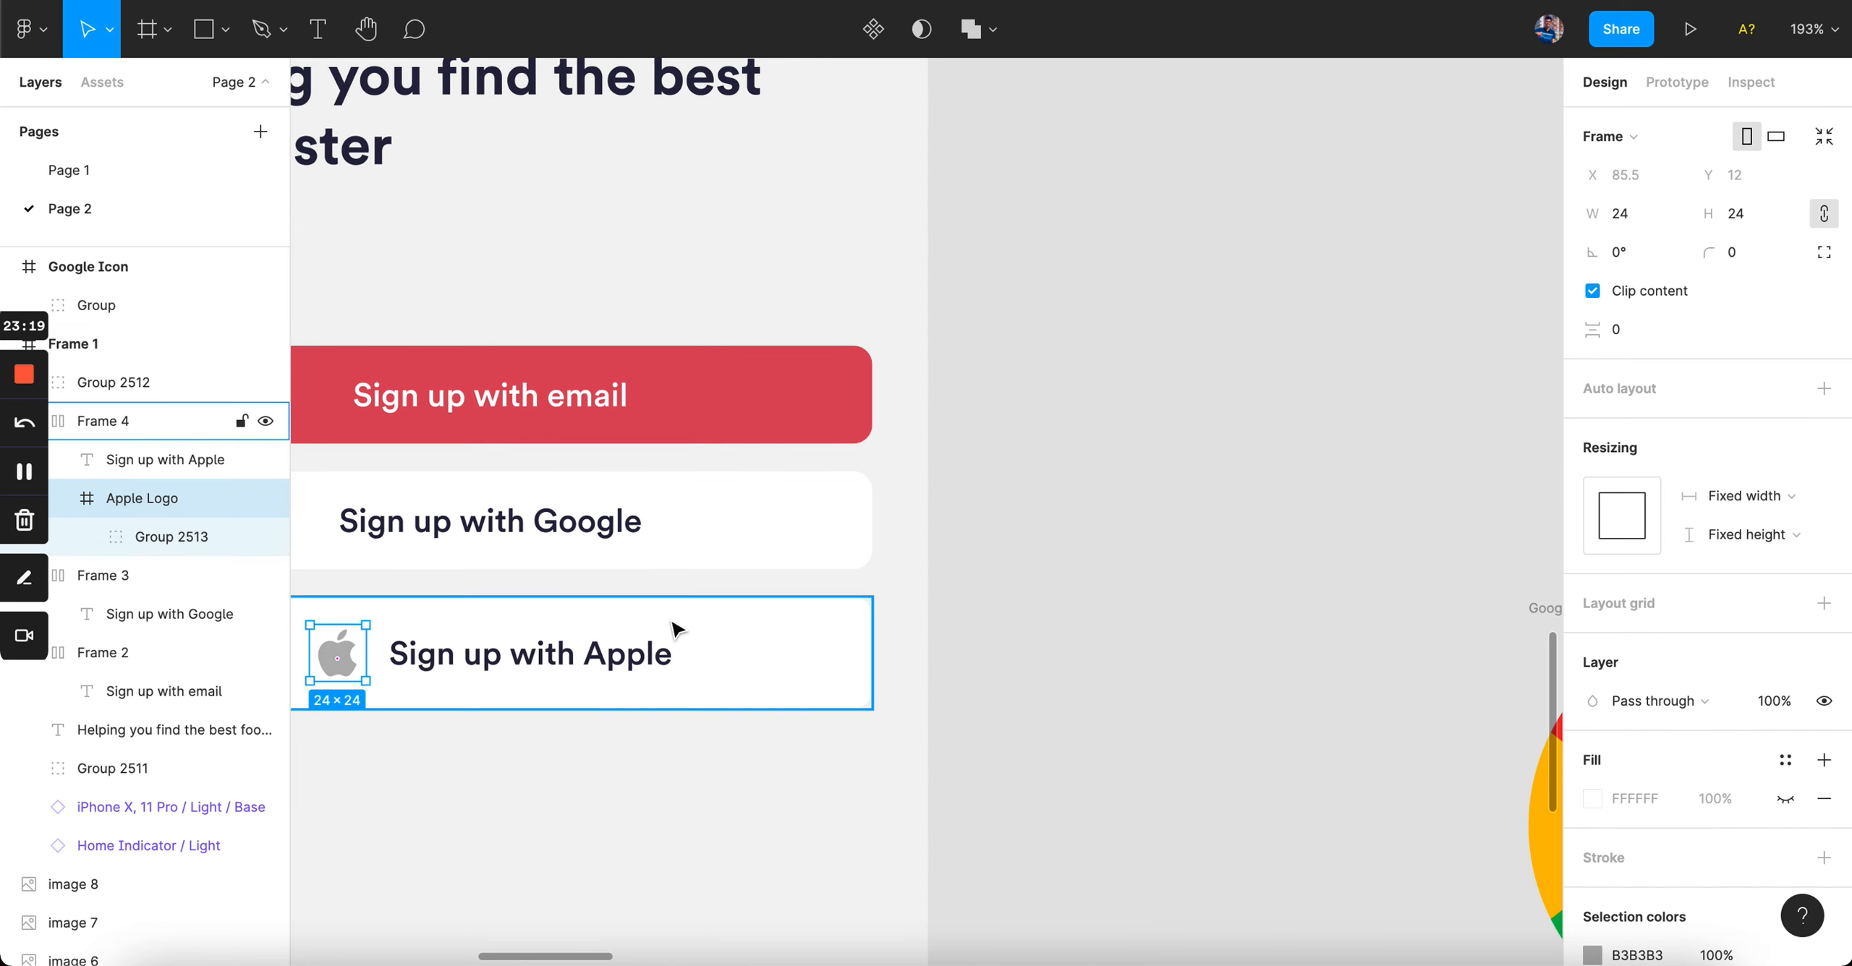
pyautogui.hscroll(-5, 1085, 564)
pyautogui.click(1158, 550)
pyautogui.click(860, 619)
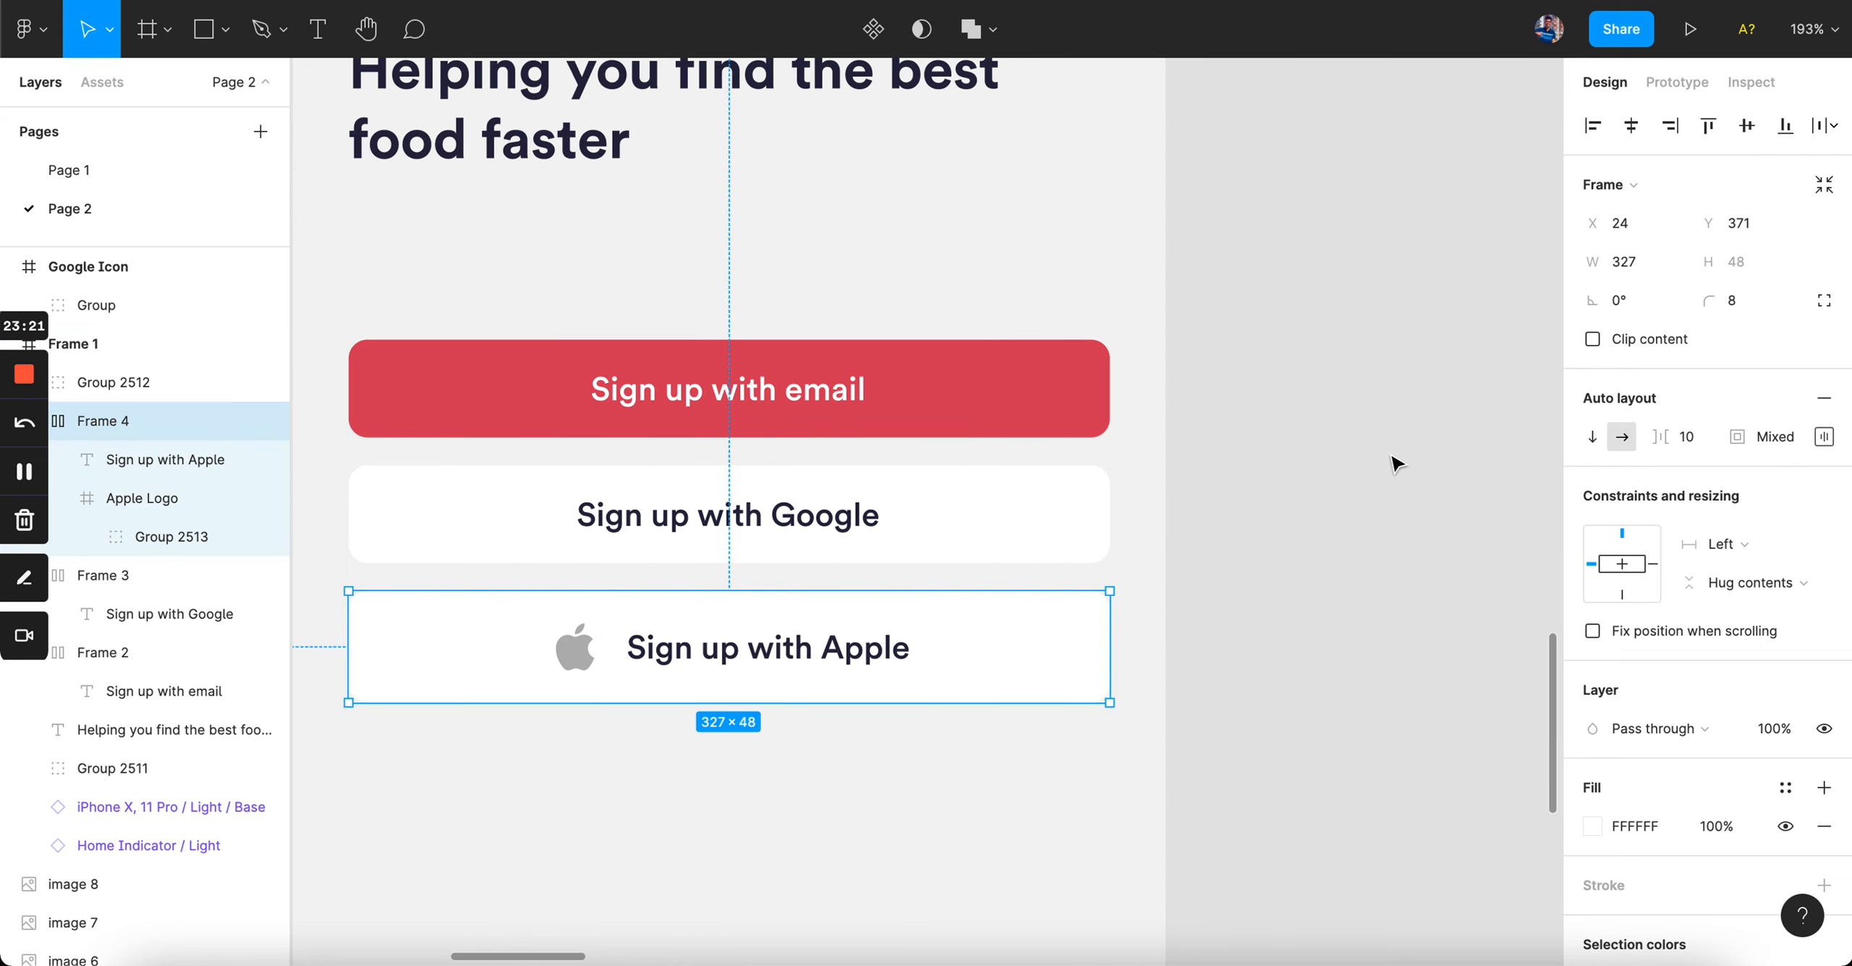
# - Set the auto layout spacing between the logo and text in the Apple sign-up button to 6
pyautogui.press('Return')
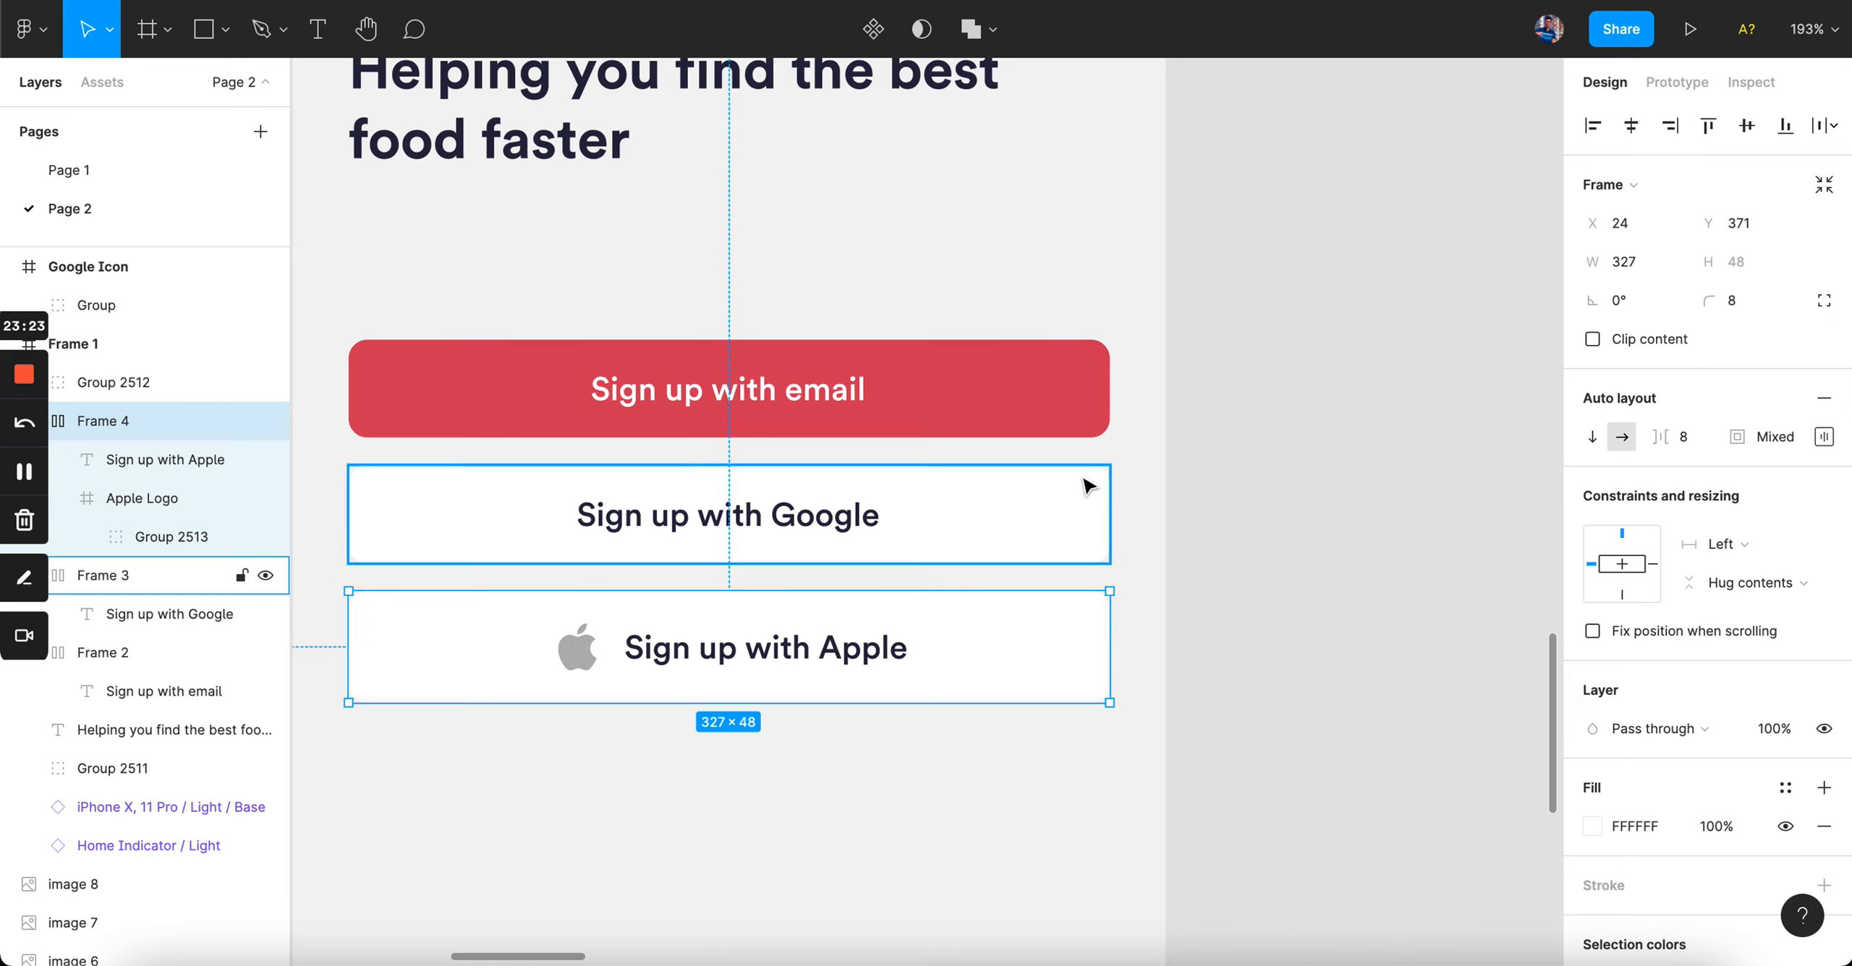
pyautogui.scroll(-3, 1090, 483)
pyautogui.click(1693, 443)
pyautogui.write('4')
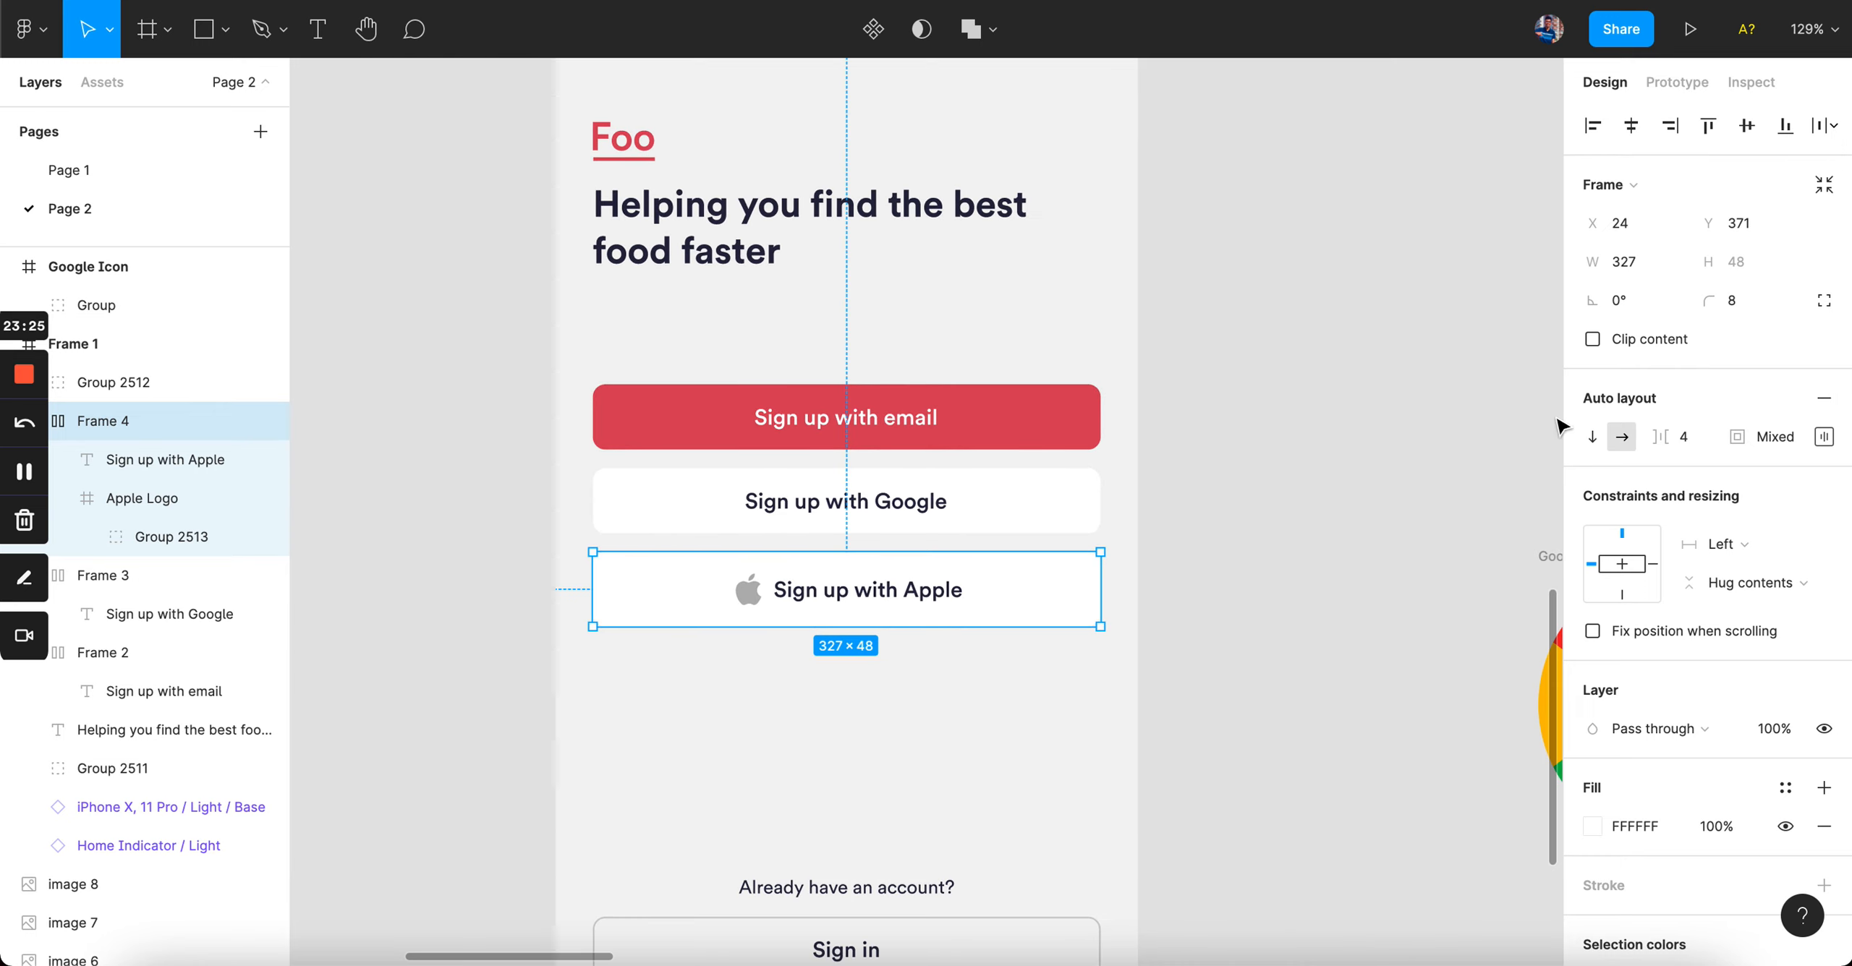
pyautogui.press('Return')
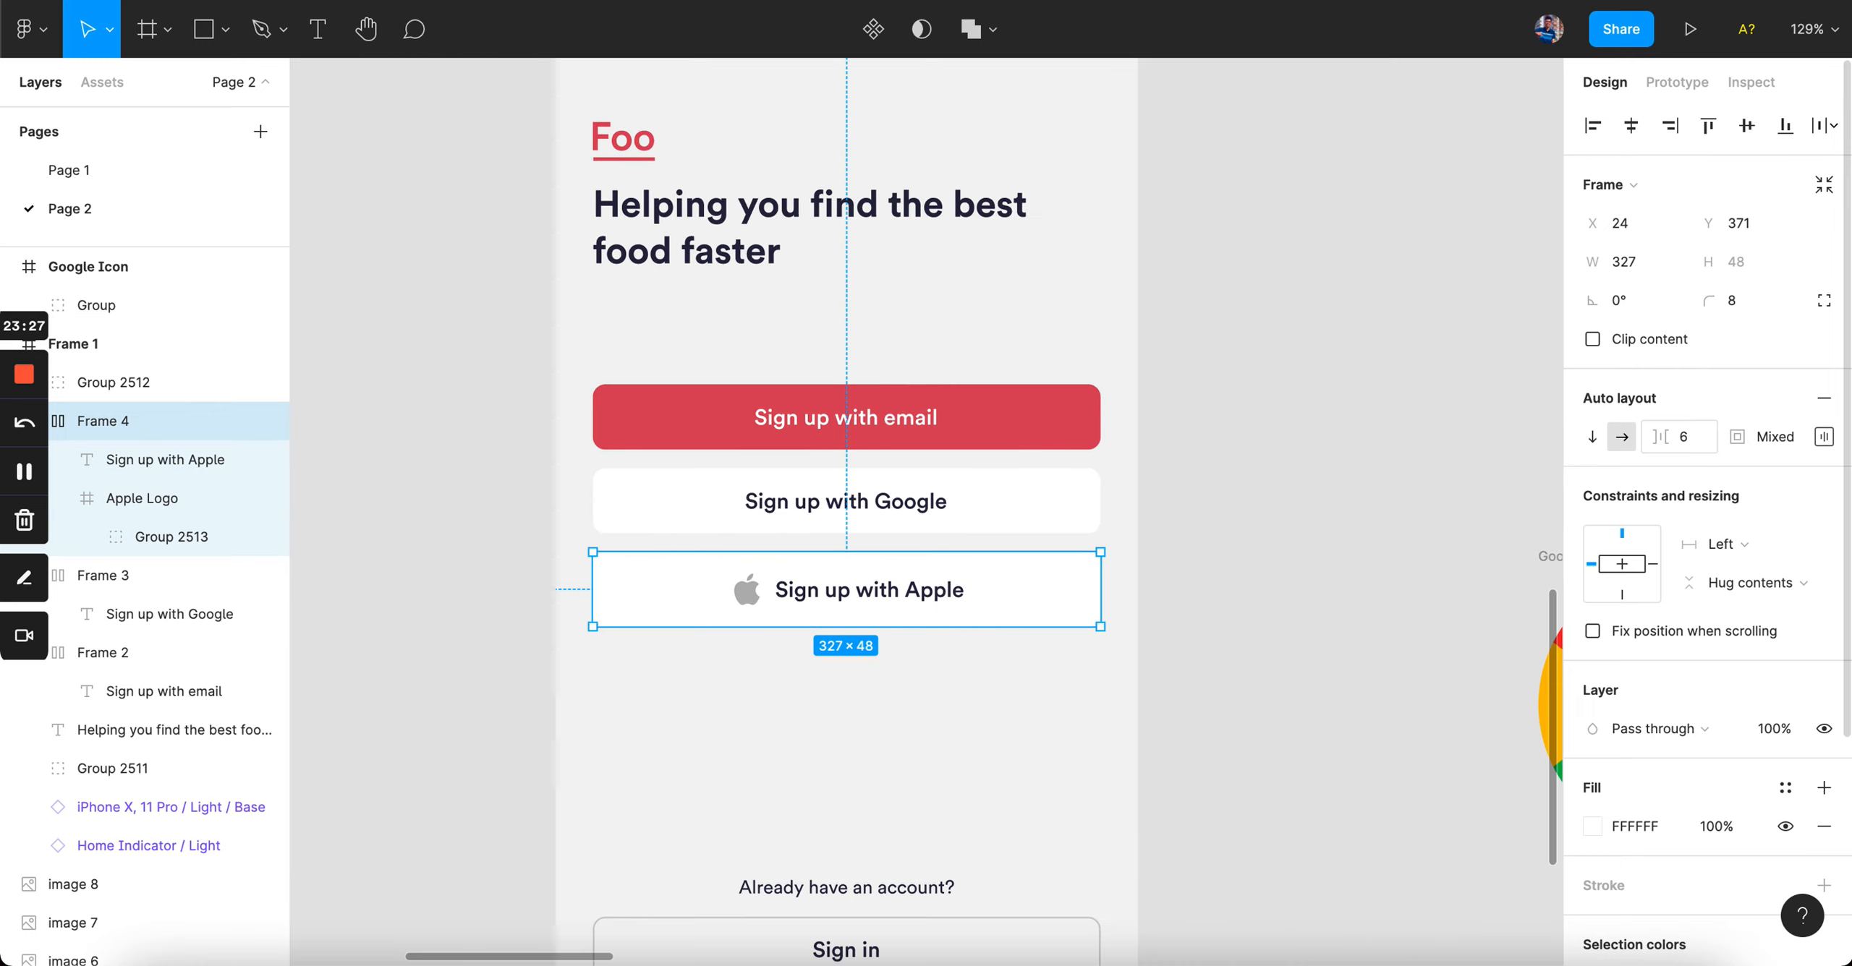
# - Move the Google icon closer to the sign-up screen and scale it proportionally to a height of 24
pyautogui.hscroll(4, 1315, 624)
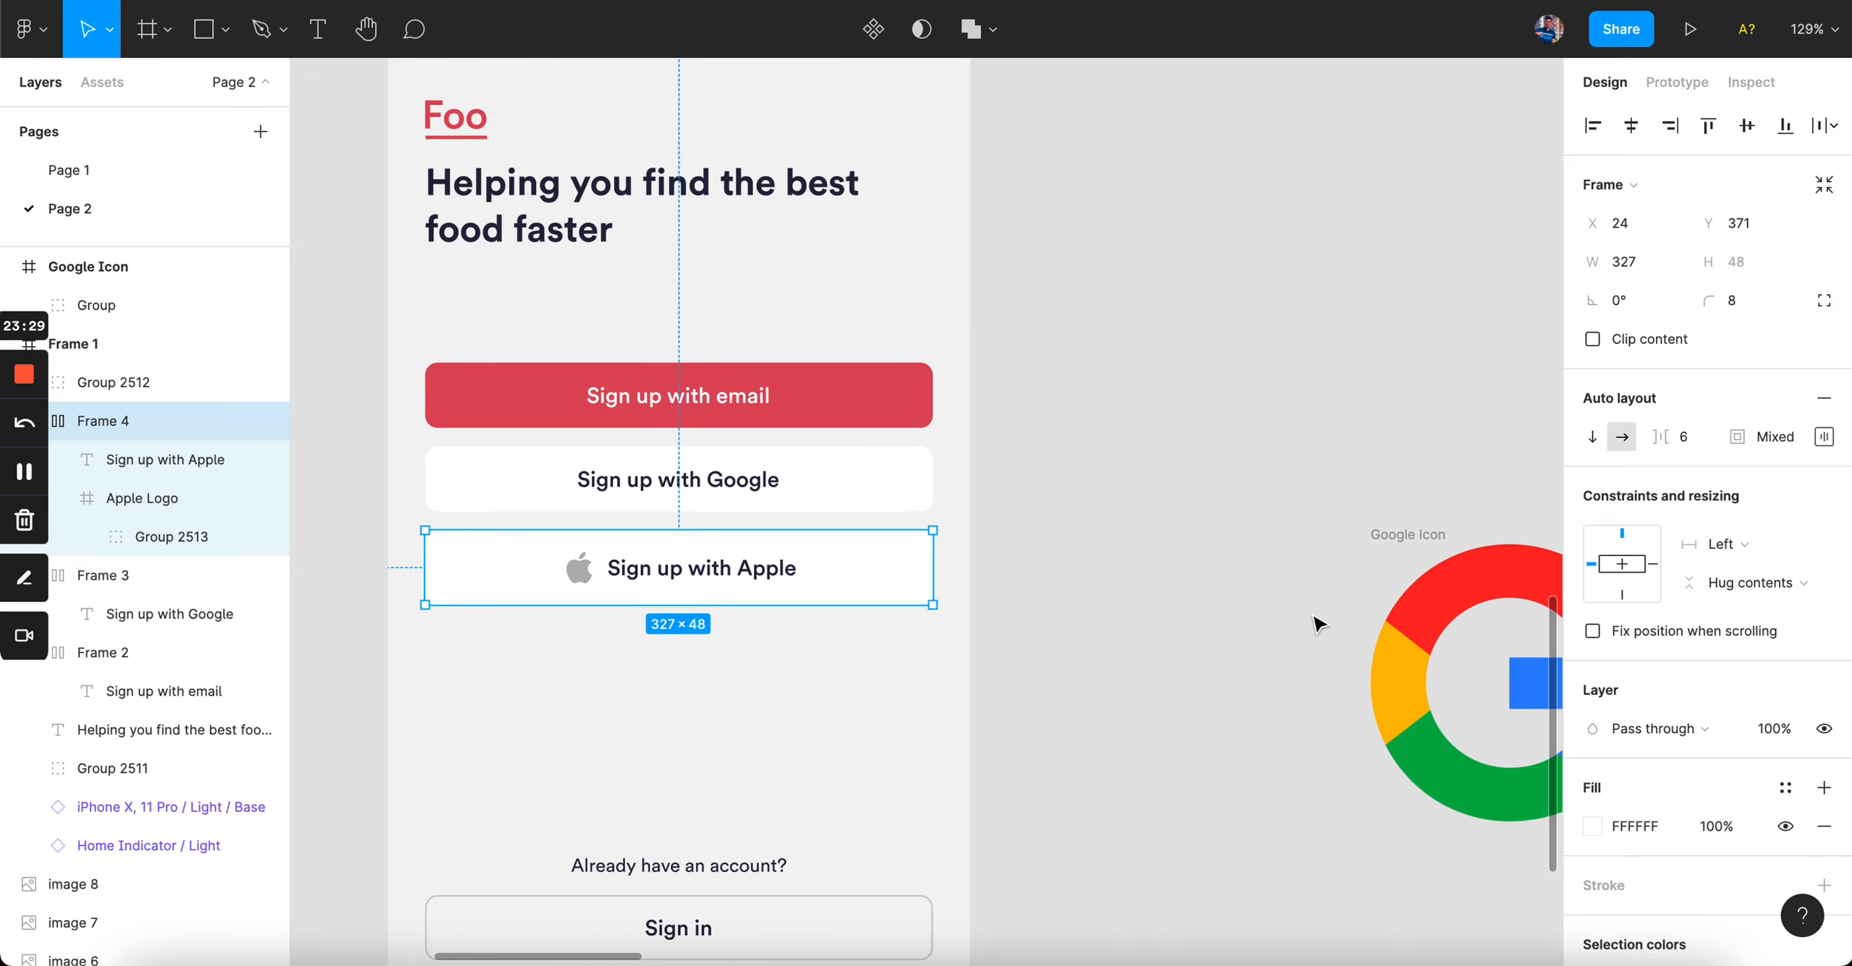
pyautogui.moveTo(1377, 537); pyautogui.dragTo(1038, 515)
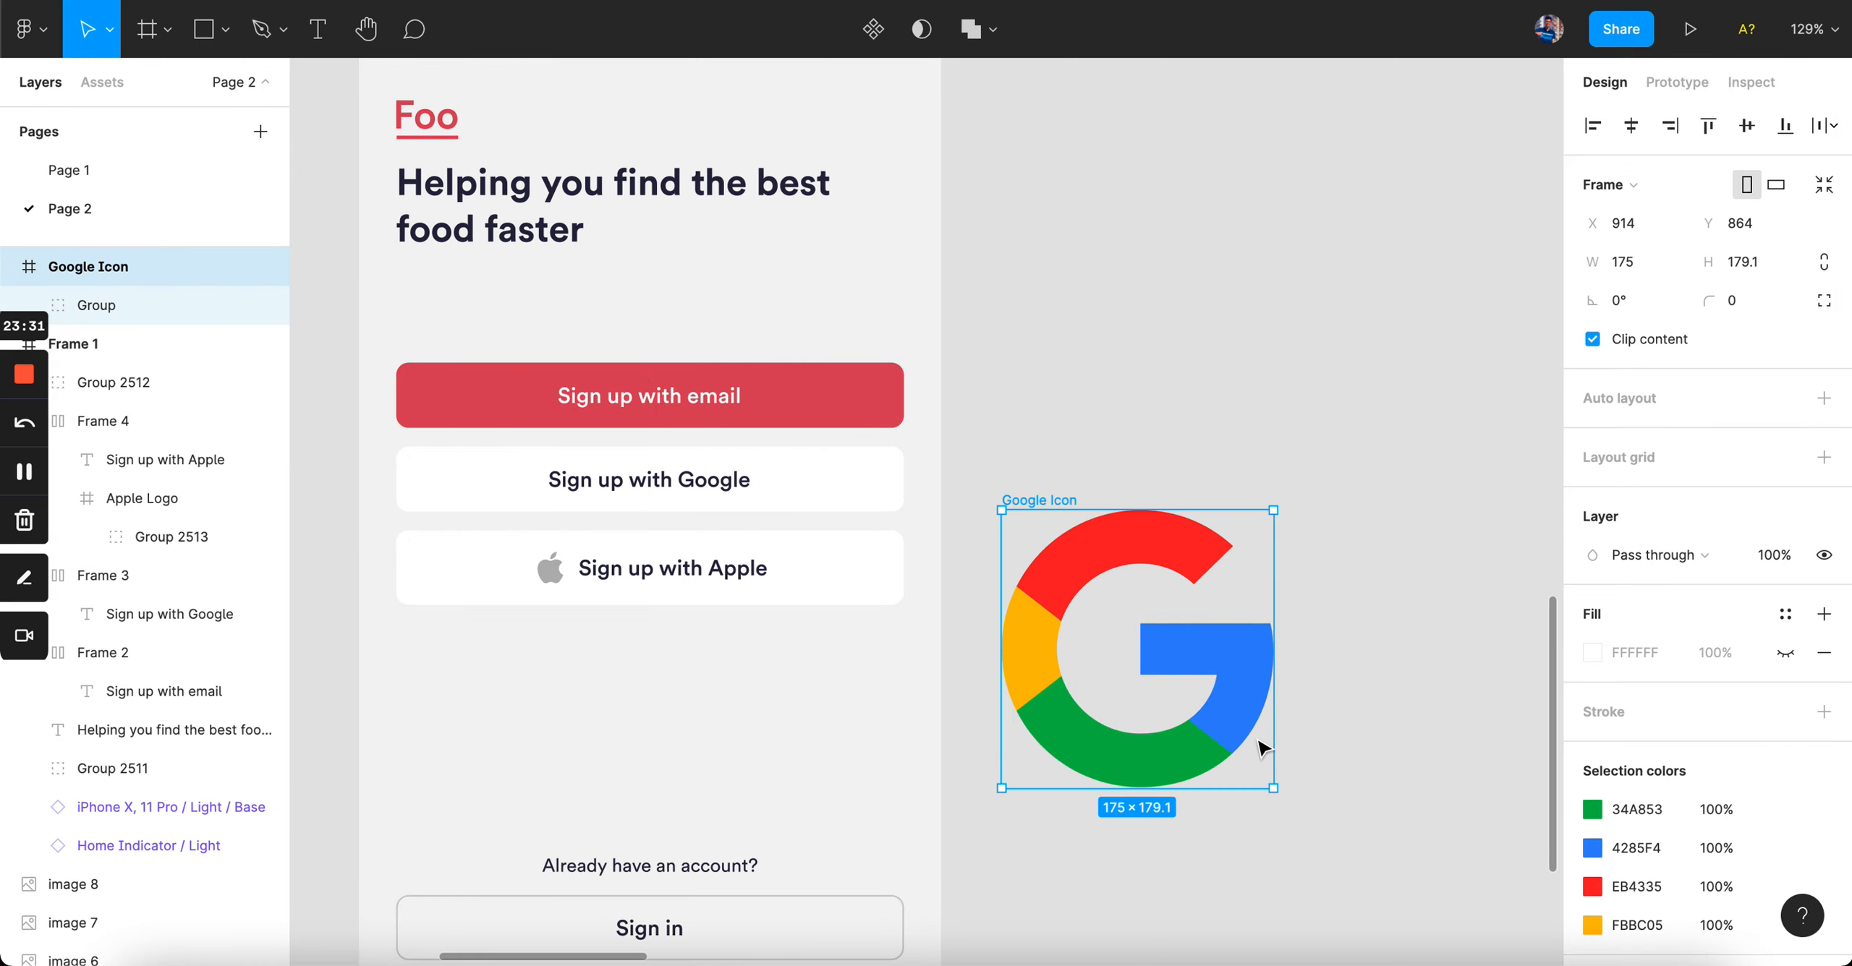
pyautogui.moveTo(1279, 793); pyautogui.dragTo(1077, 586)
pyautogui.write('24')
pyautogui.press('Return')
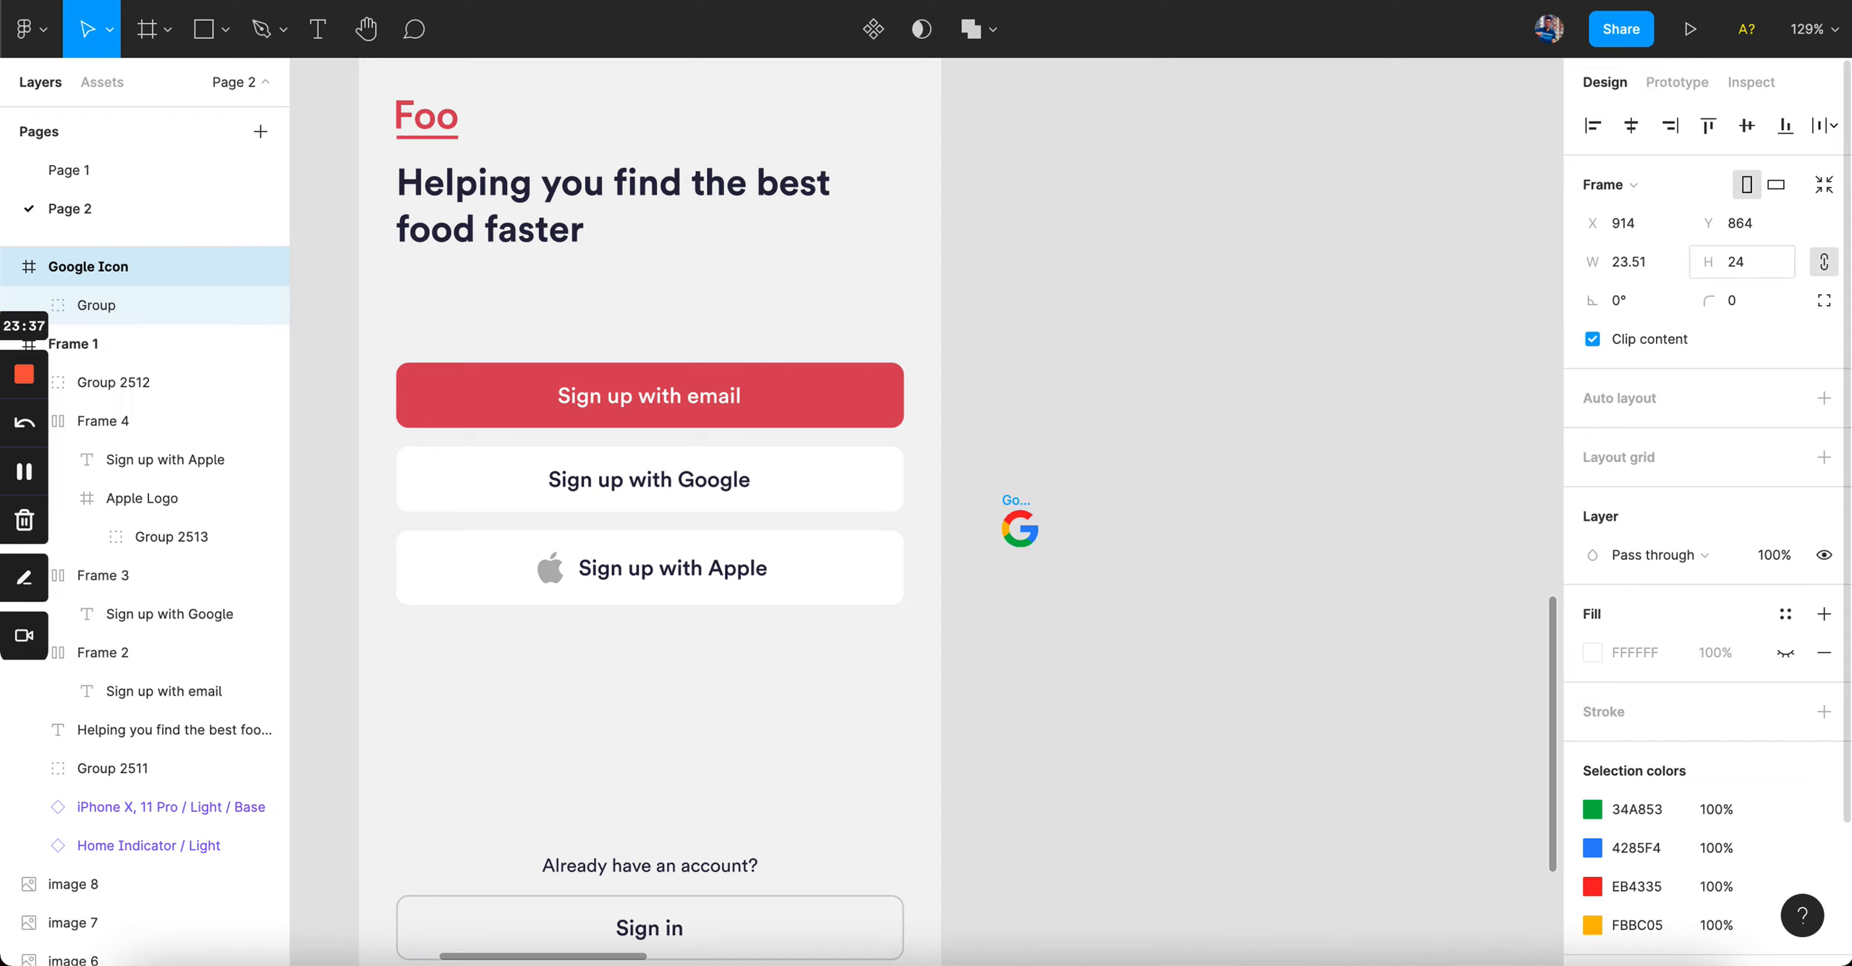
# - Widen the Google icon's frame to make it 24 × 24
pyautogui.scroll(5, 1048, 507)
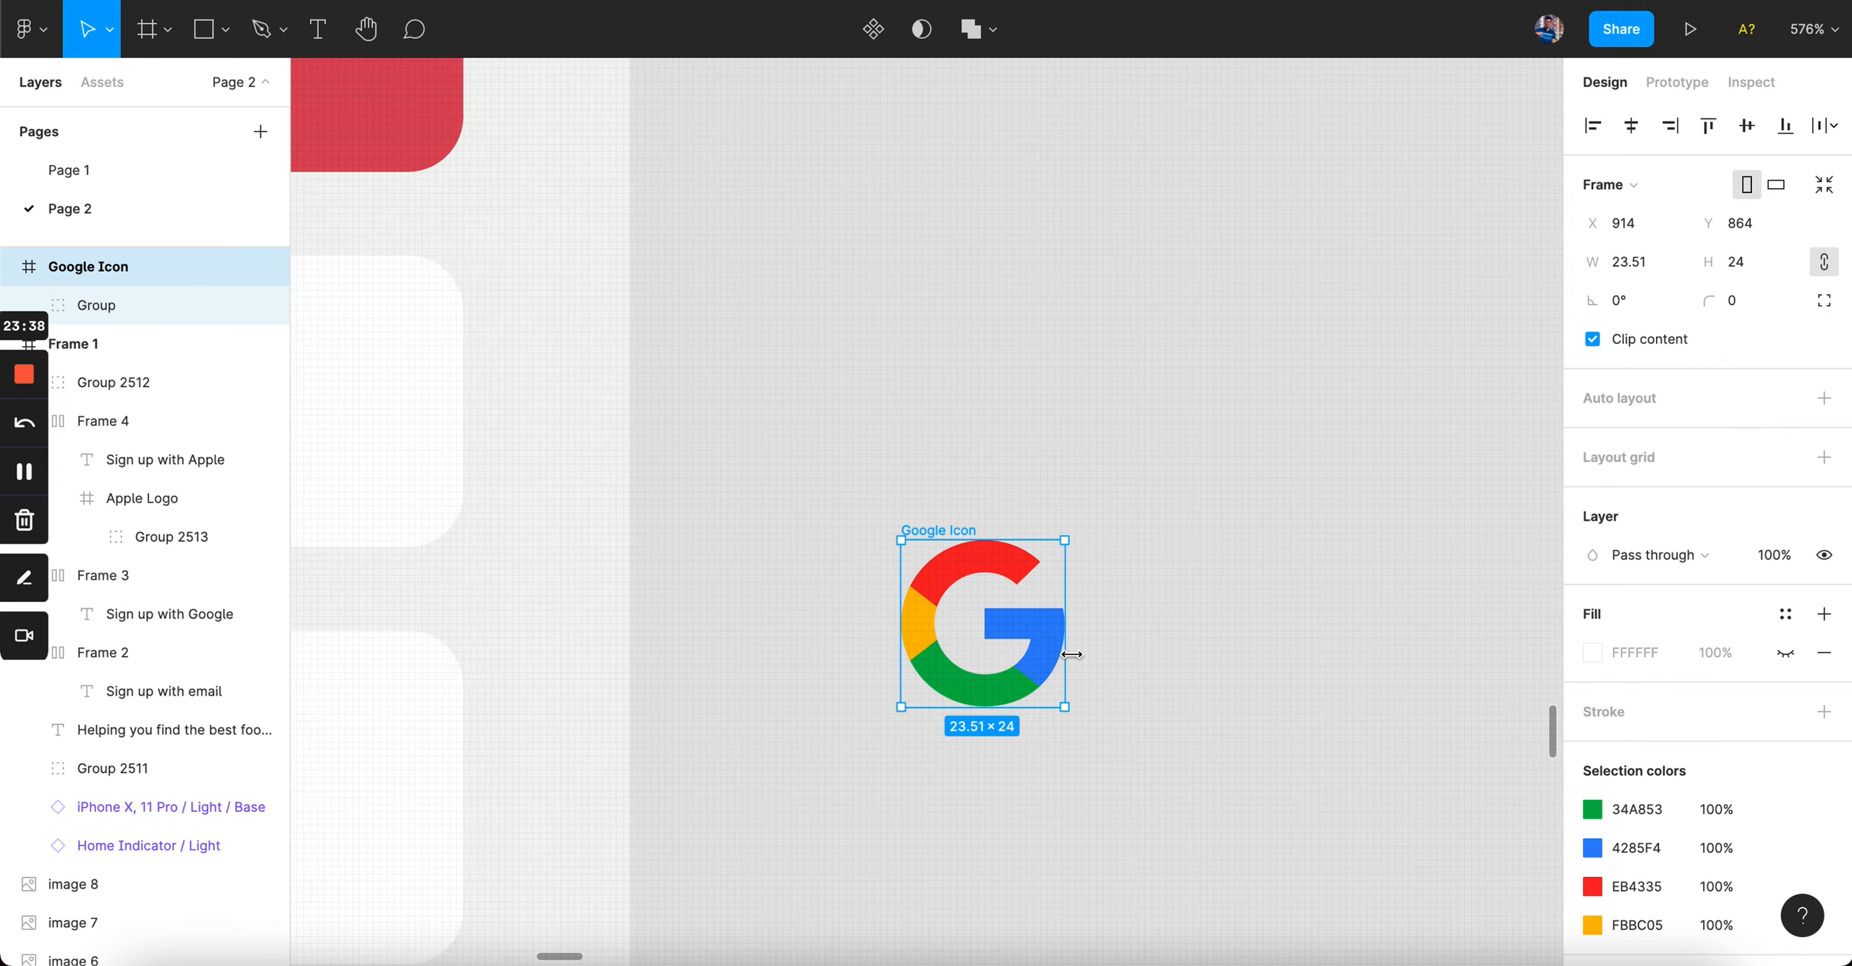
pyautogui.click(1822, 265)
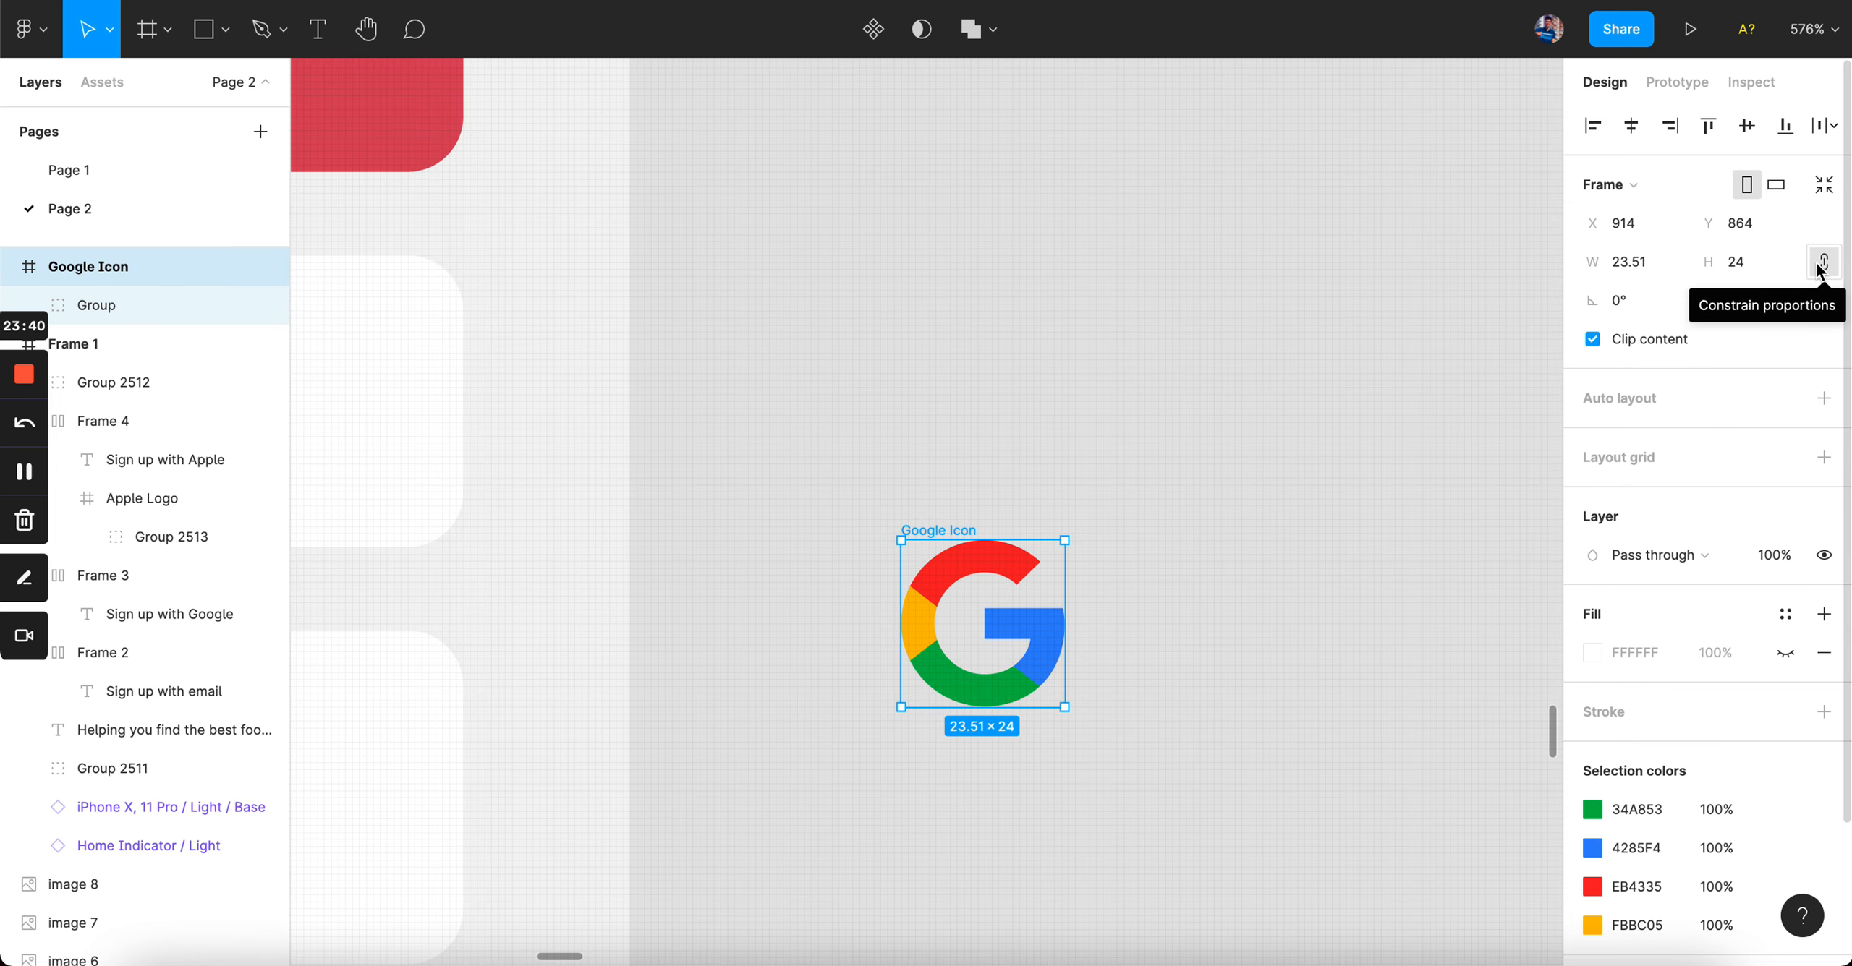
pyautogui.scroll(3, 1059, 702)
pyautogui.moveTo(1067, 703); pyautogui.dragTo(1071, 703)
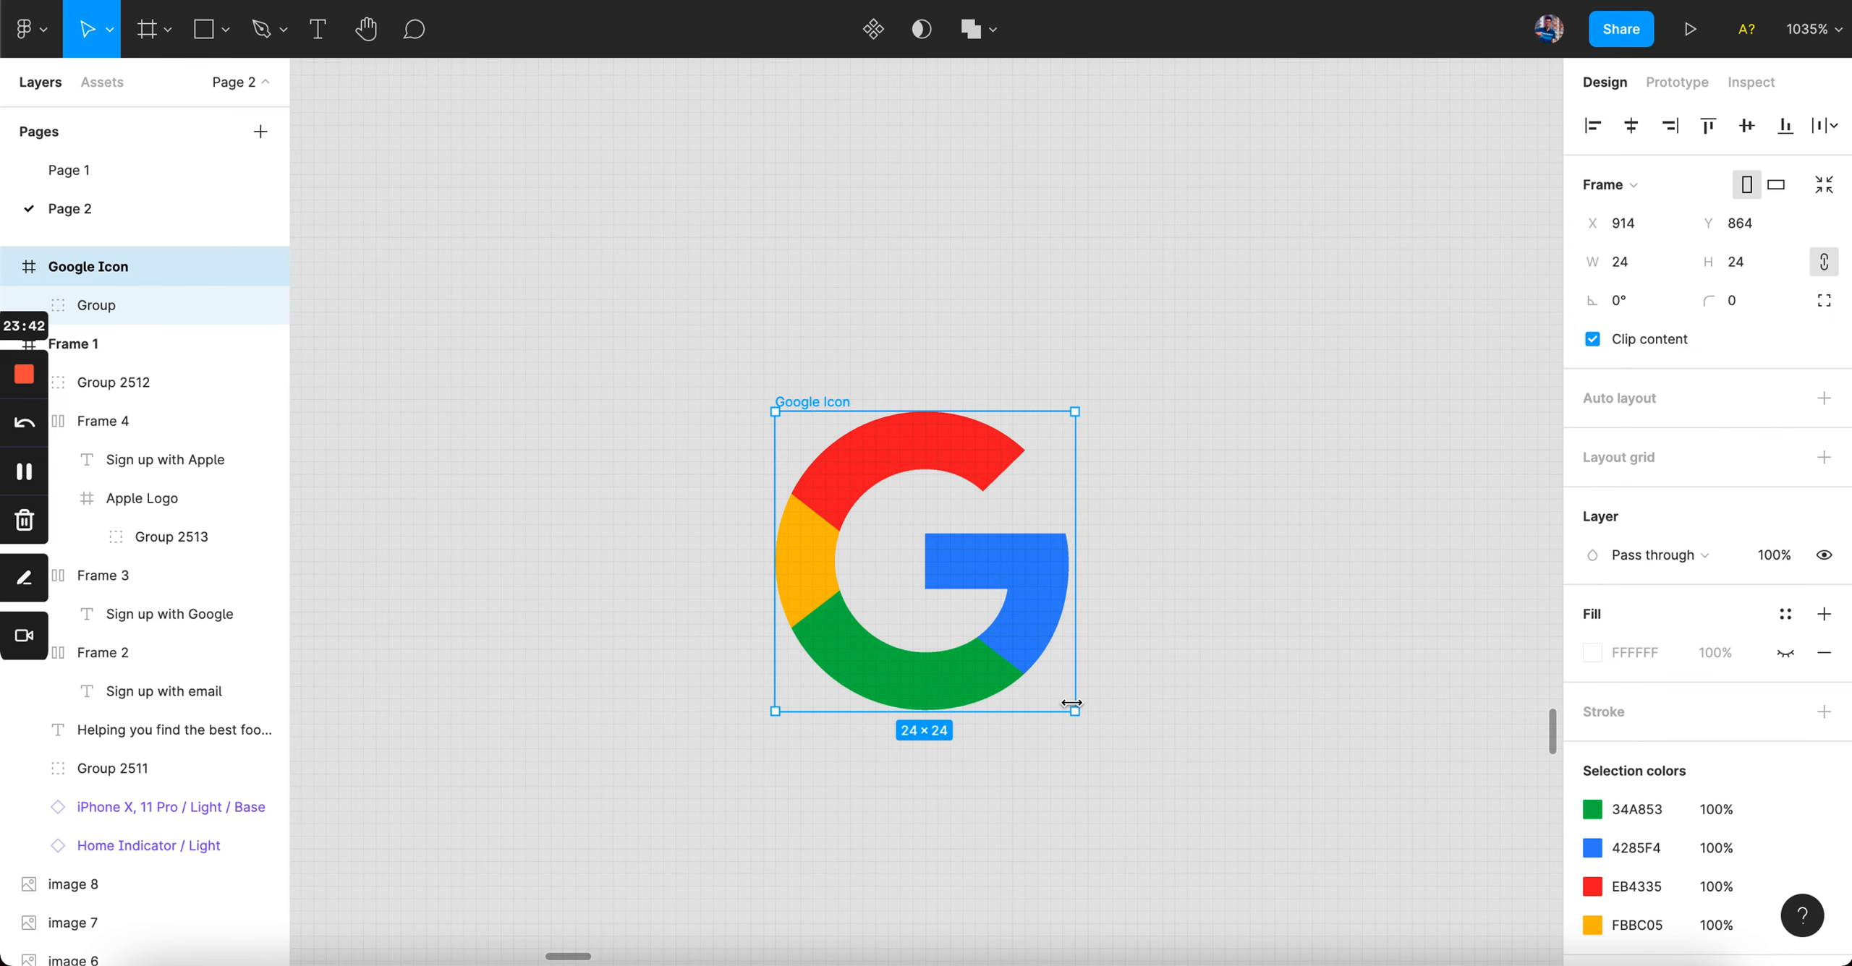
# - Shrink the Google logo group about its centre inside the icon frame to about 19.7 × 20.1
pyautogui.click(1054, 592)
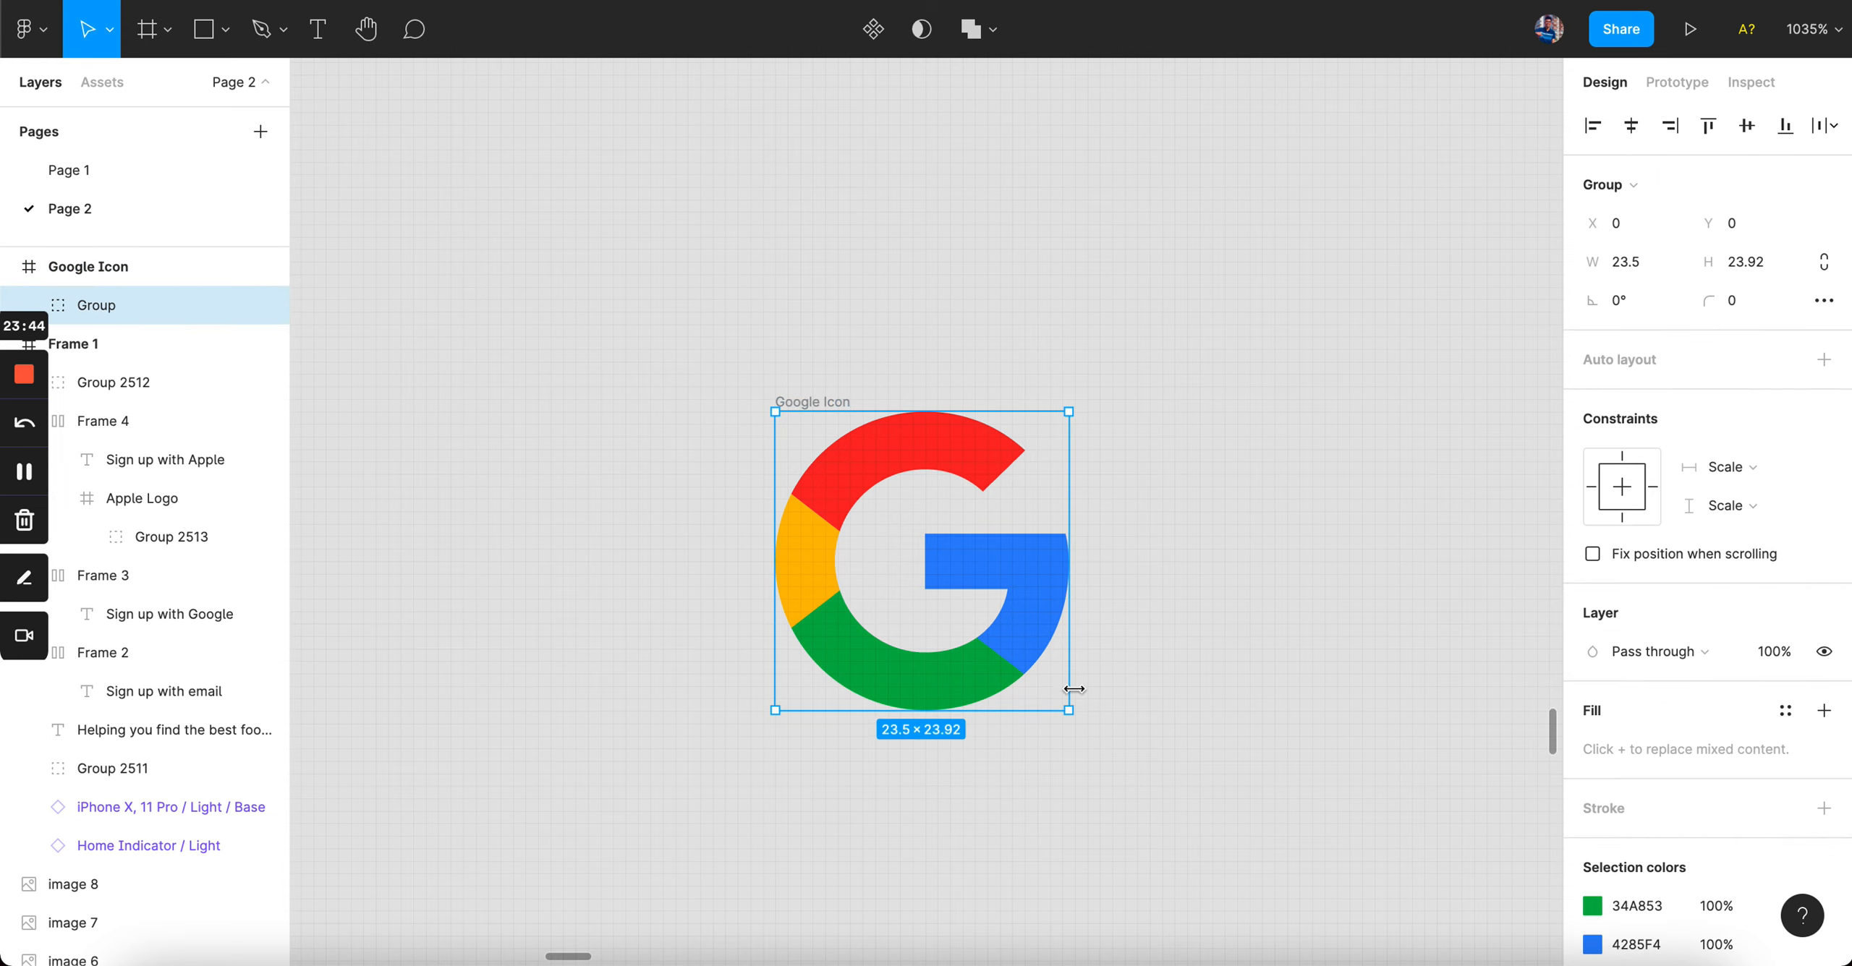
pyautogui.moveTo(1069, 712); pyautogui.dragTo(1042, 689)
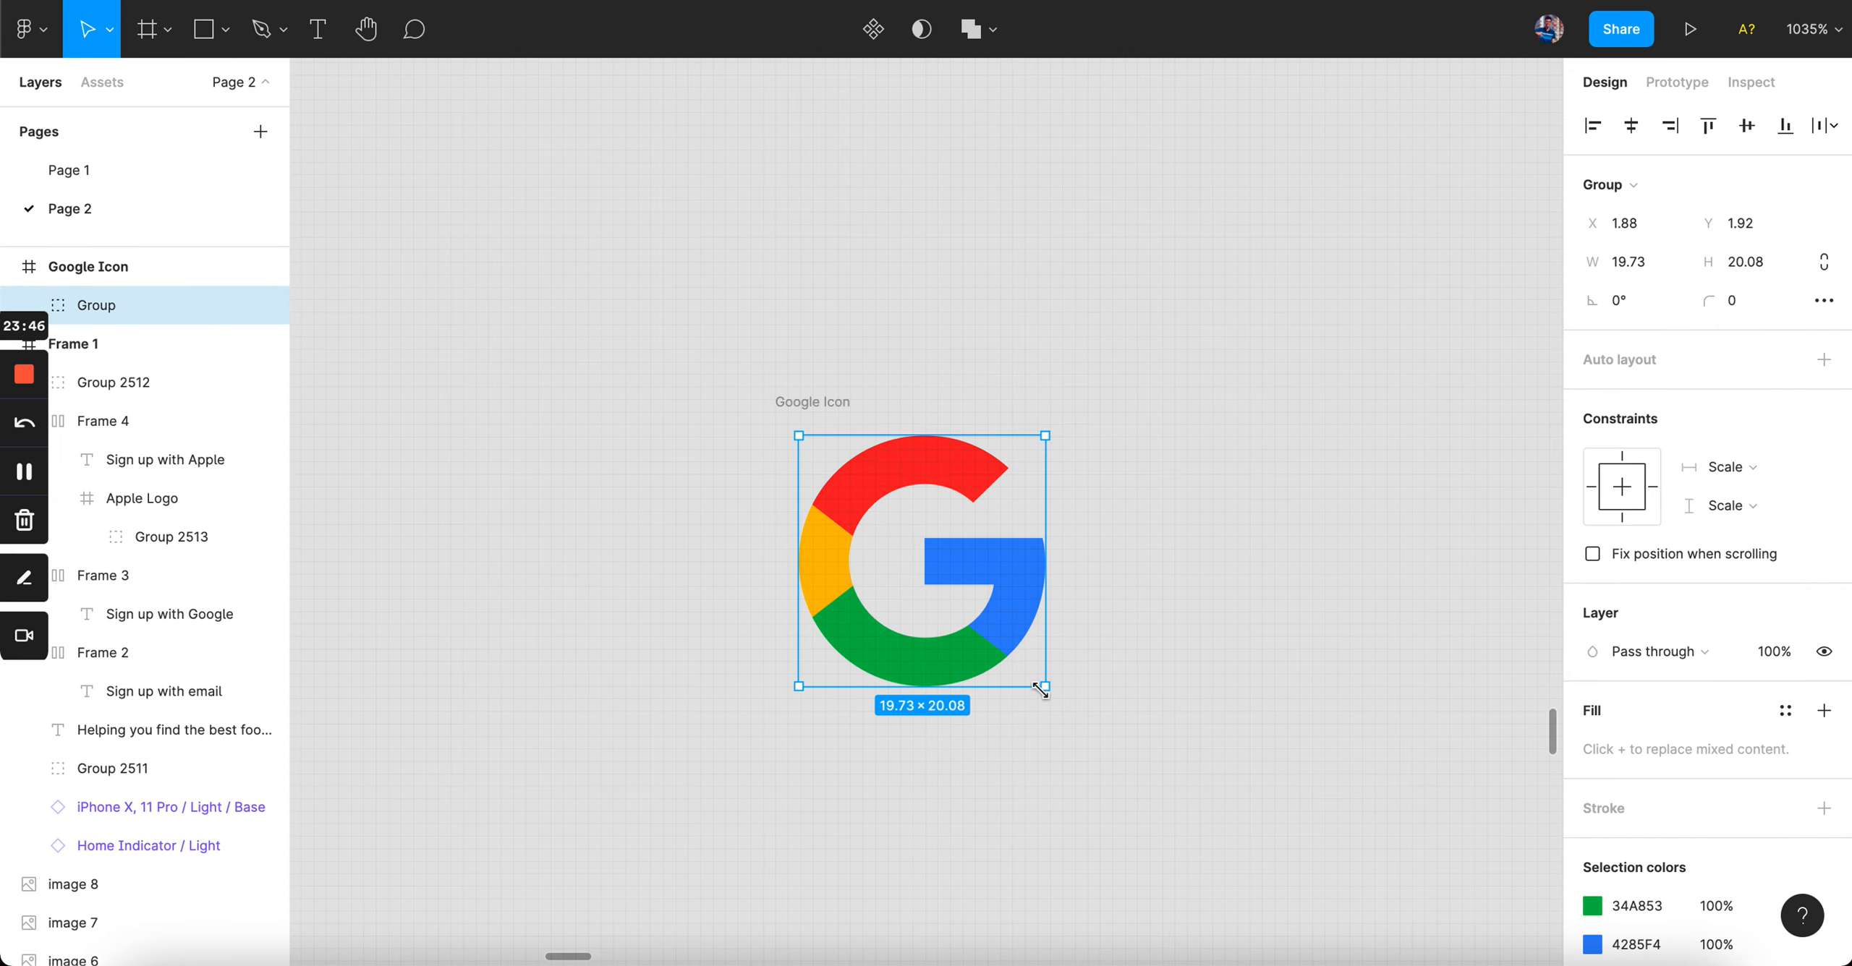
pyautogui.press('alt')
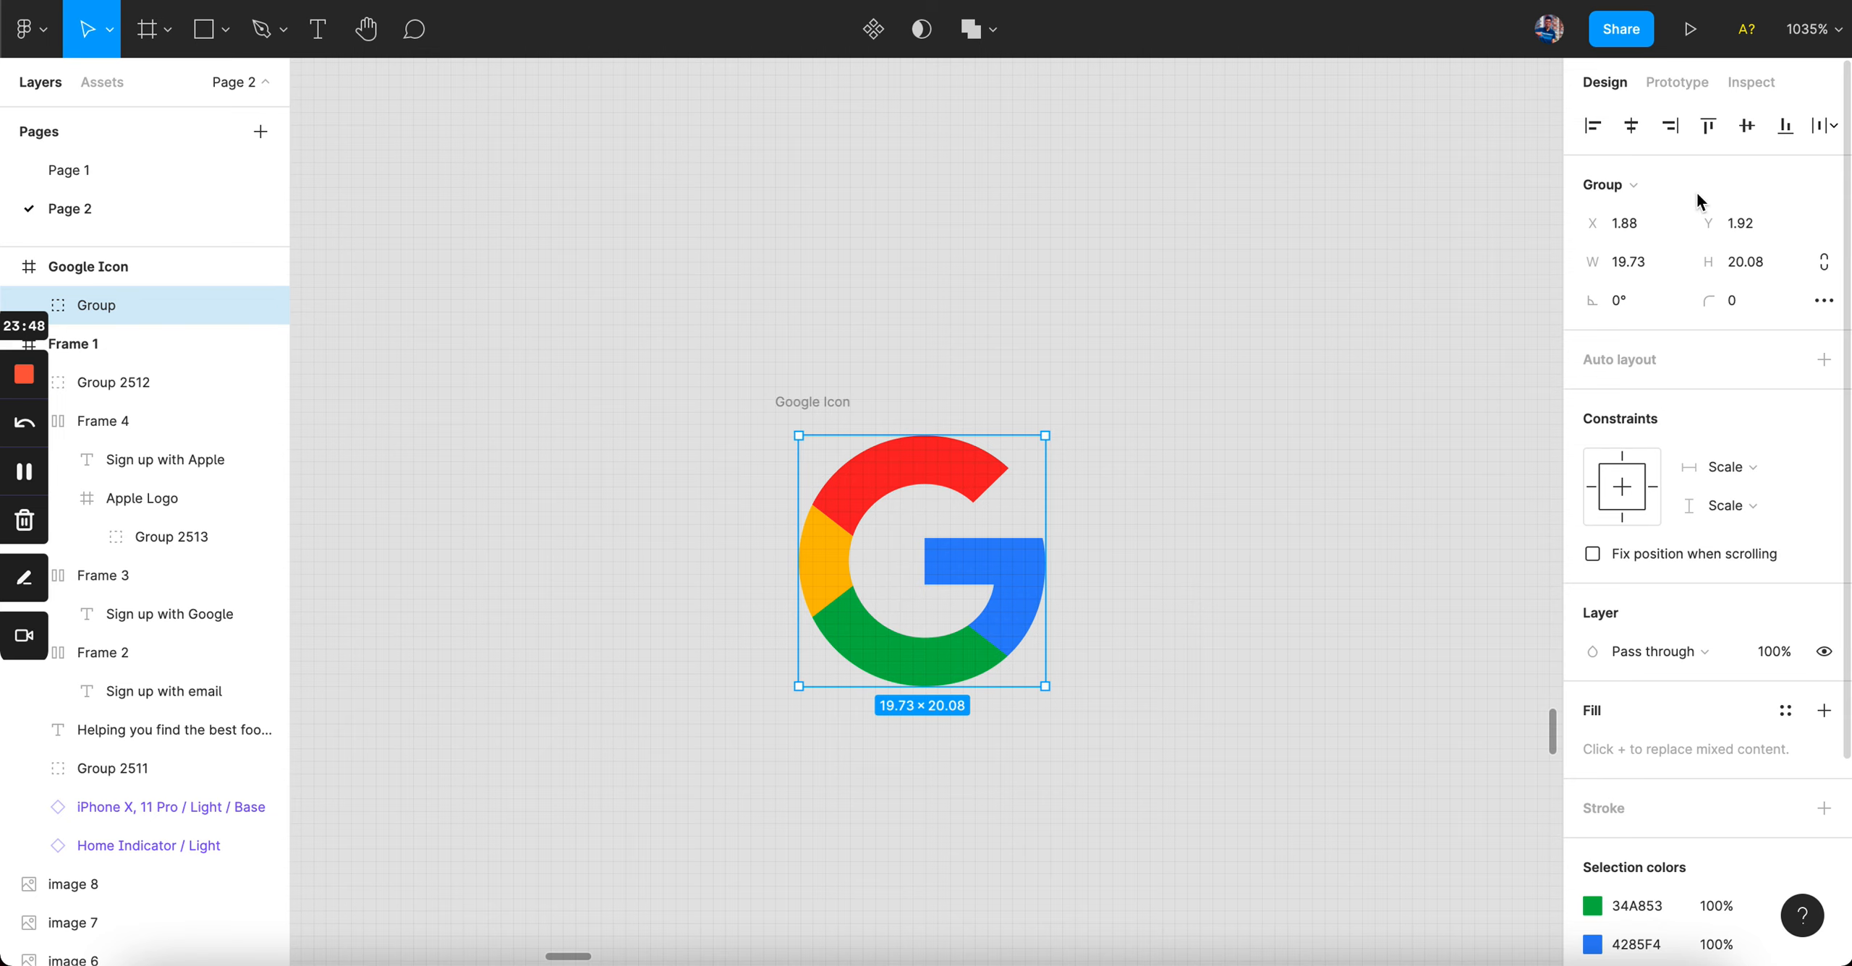
# - Place the Google icon inside the Google sign-up button, in front of its text
pyautogui.click(1162, 368)
pyautogui.scroll(-5, 1087, 355)
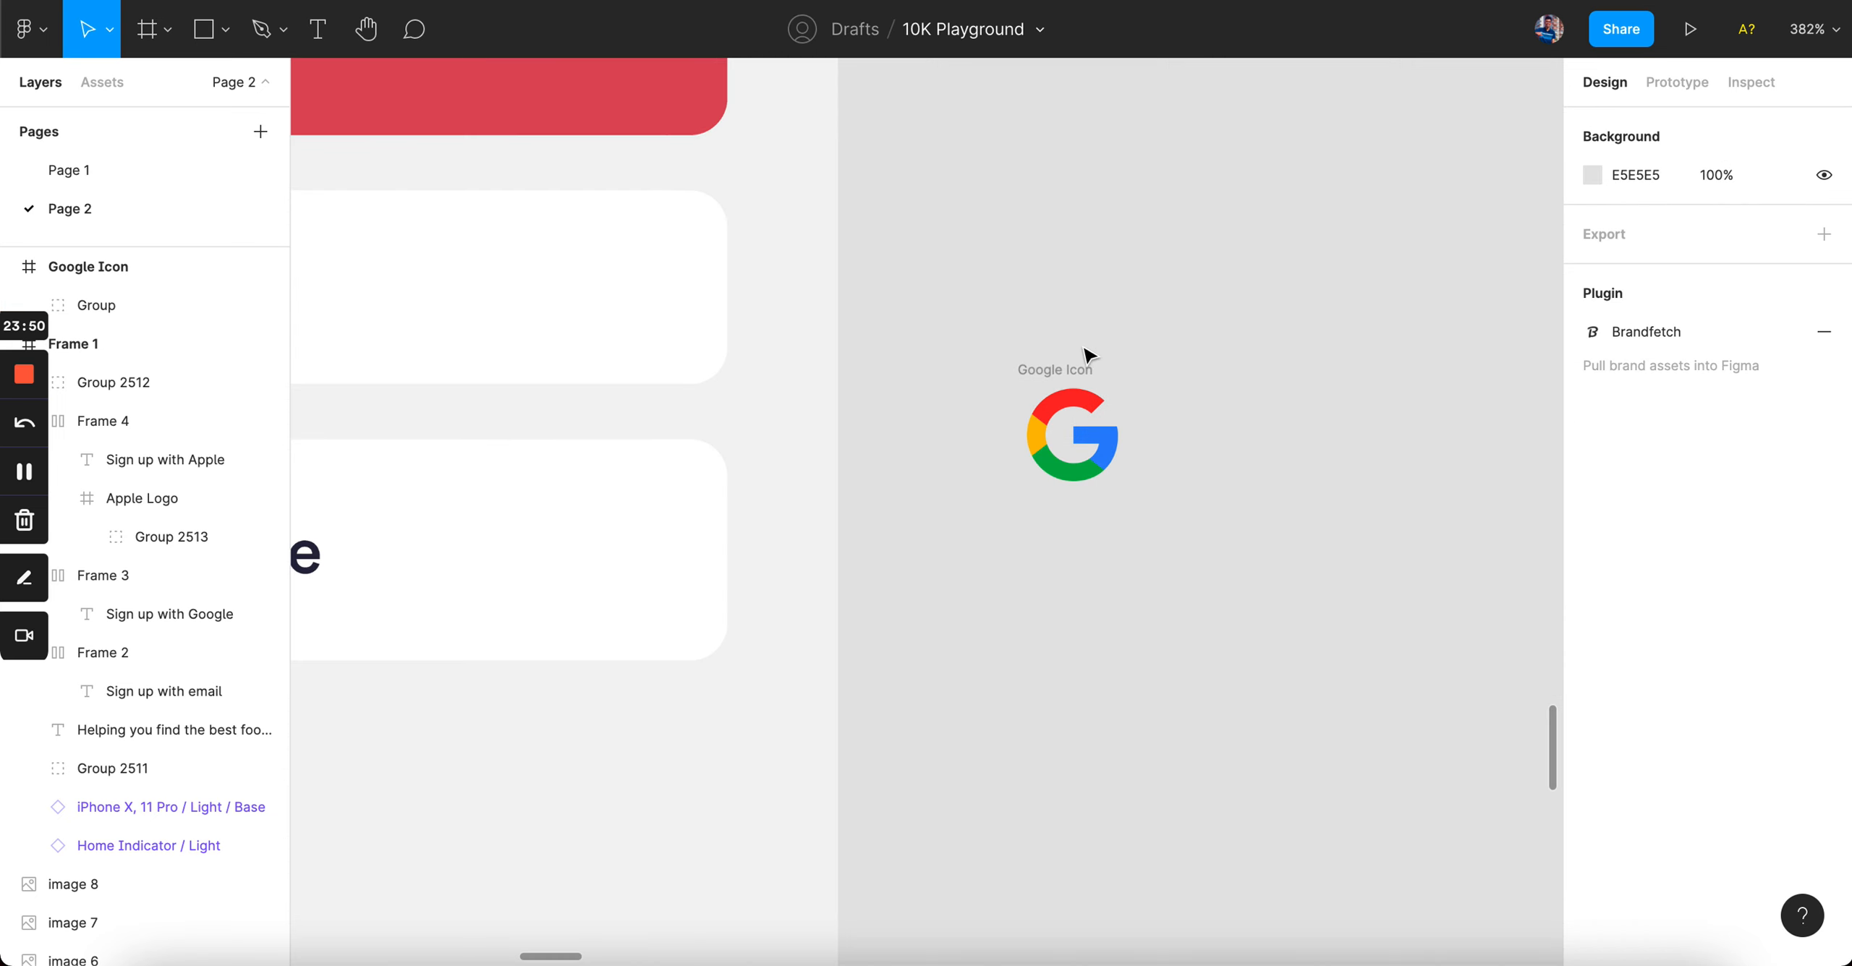
pyautogui.moveTo(1076, 365); pyautogui.dragTo(554, 351)
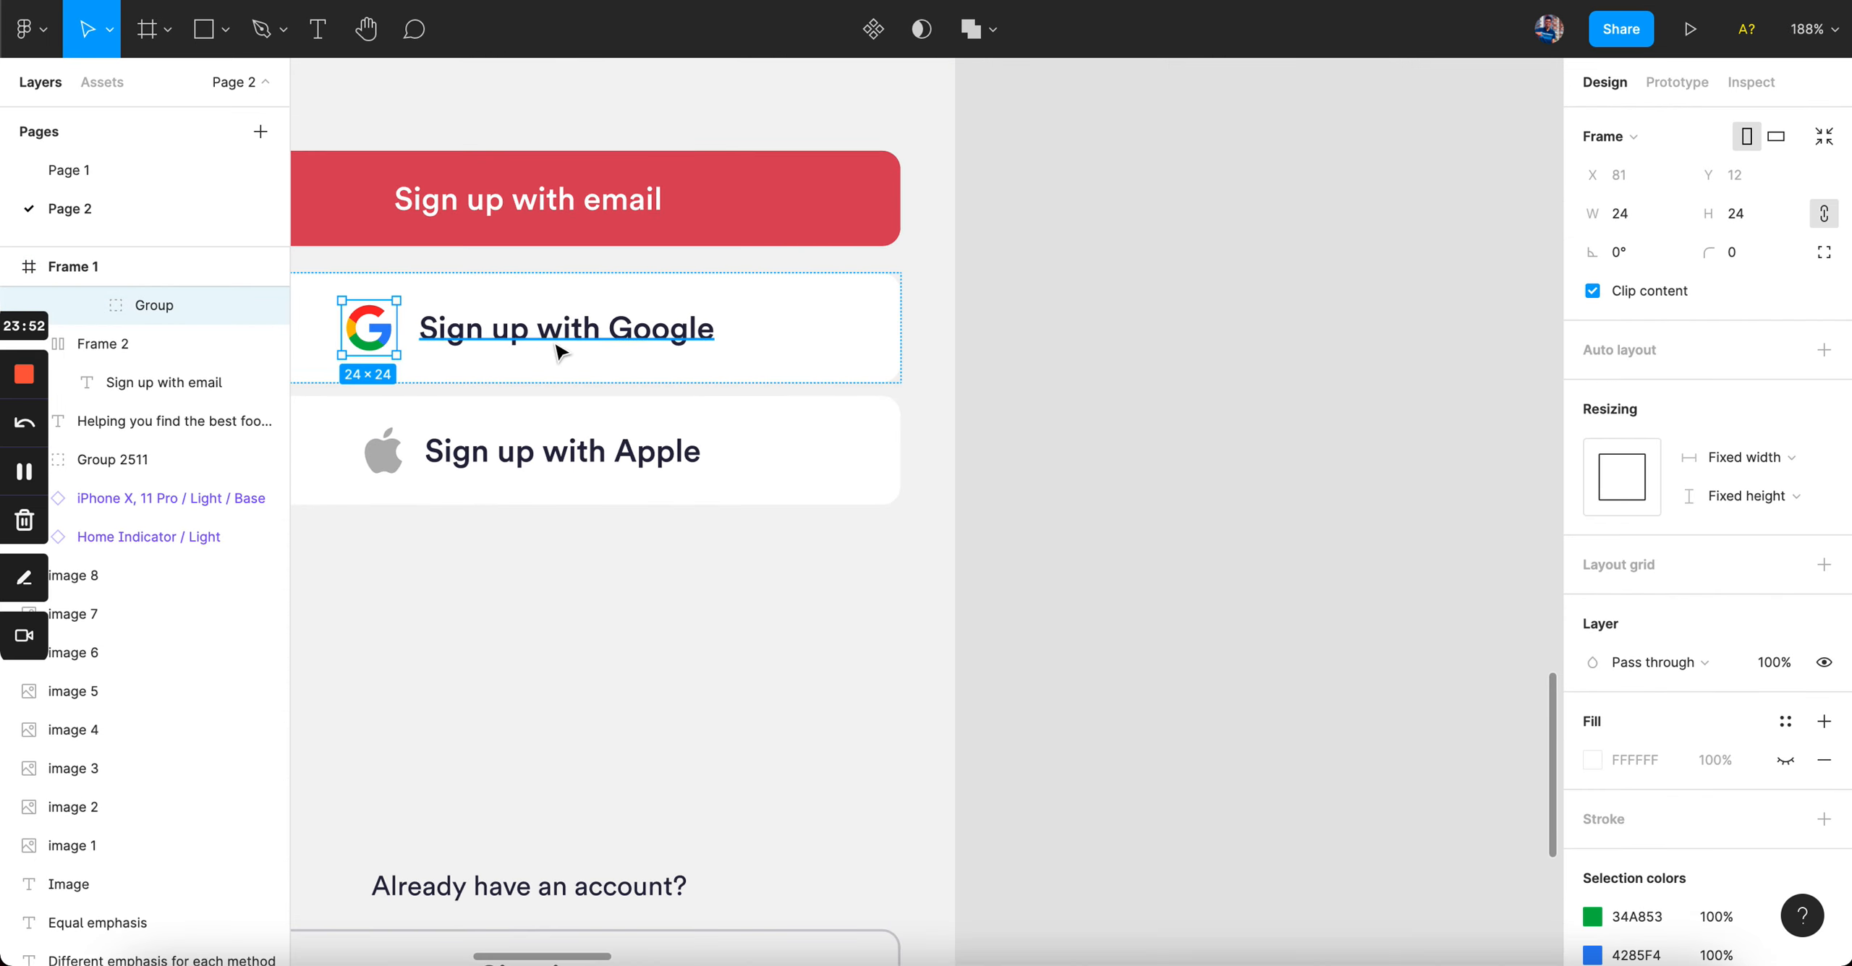
pyautogui.scroll(4, 767, 319)
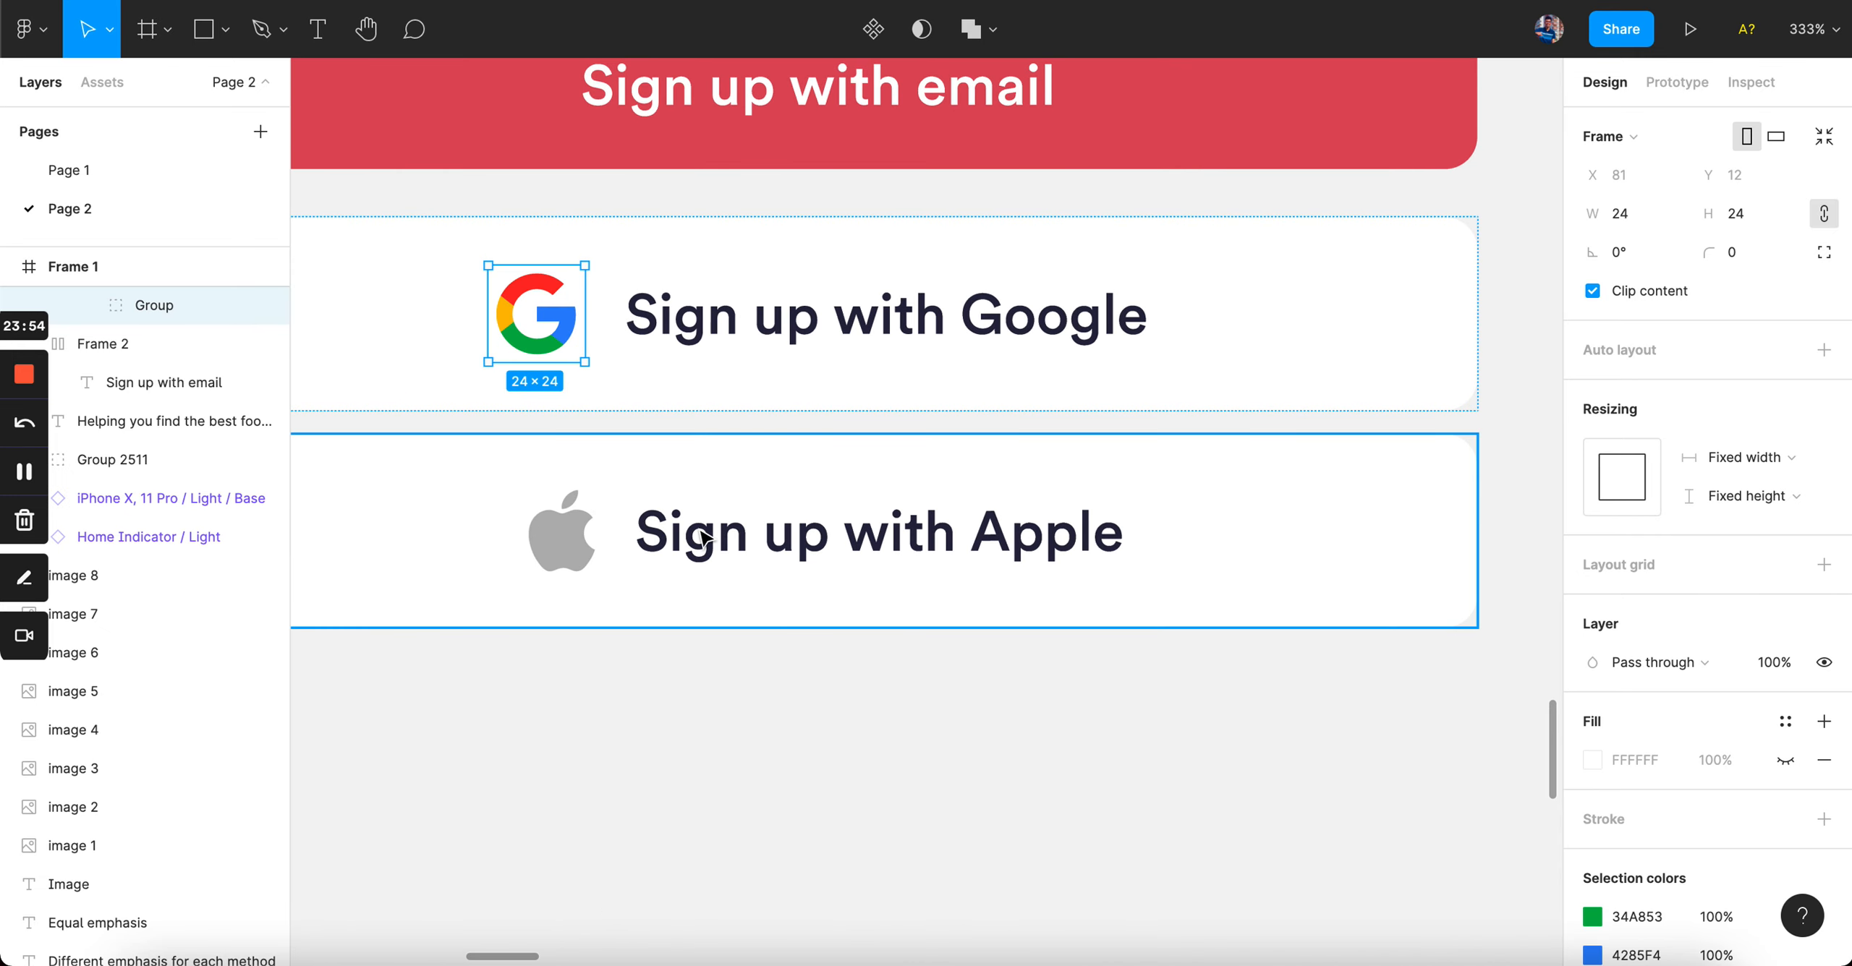
# - Check the Apple logo's size, compare the heights of the three sign-up buttons, and inspect the email button's padding
pyautogui.click(655, 536)
pyautogui.click(563, 552)
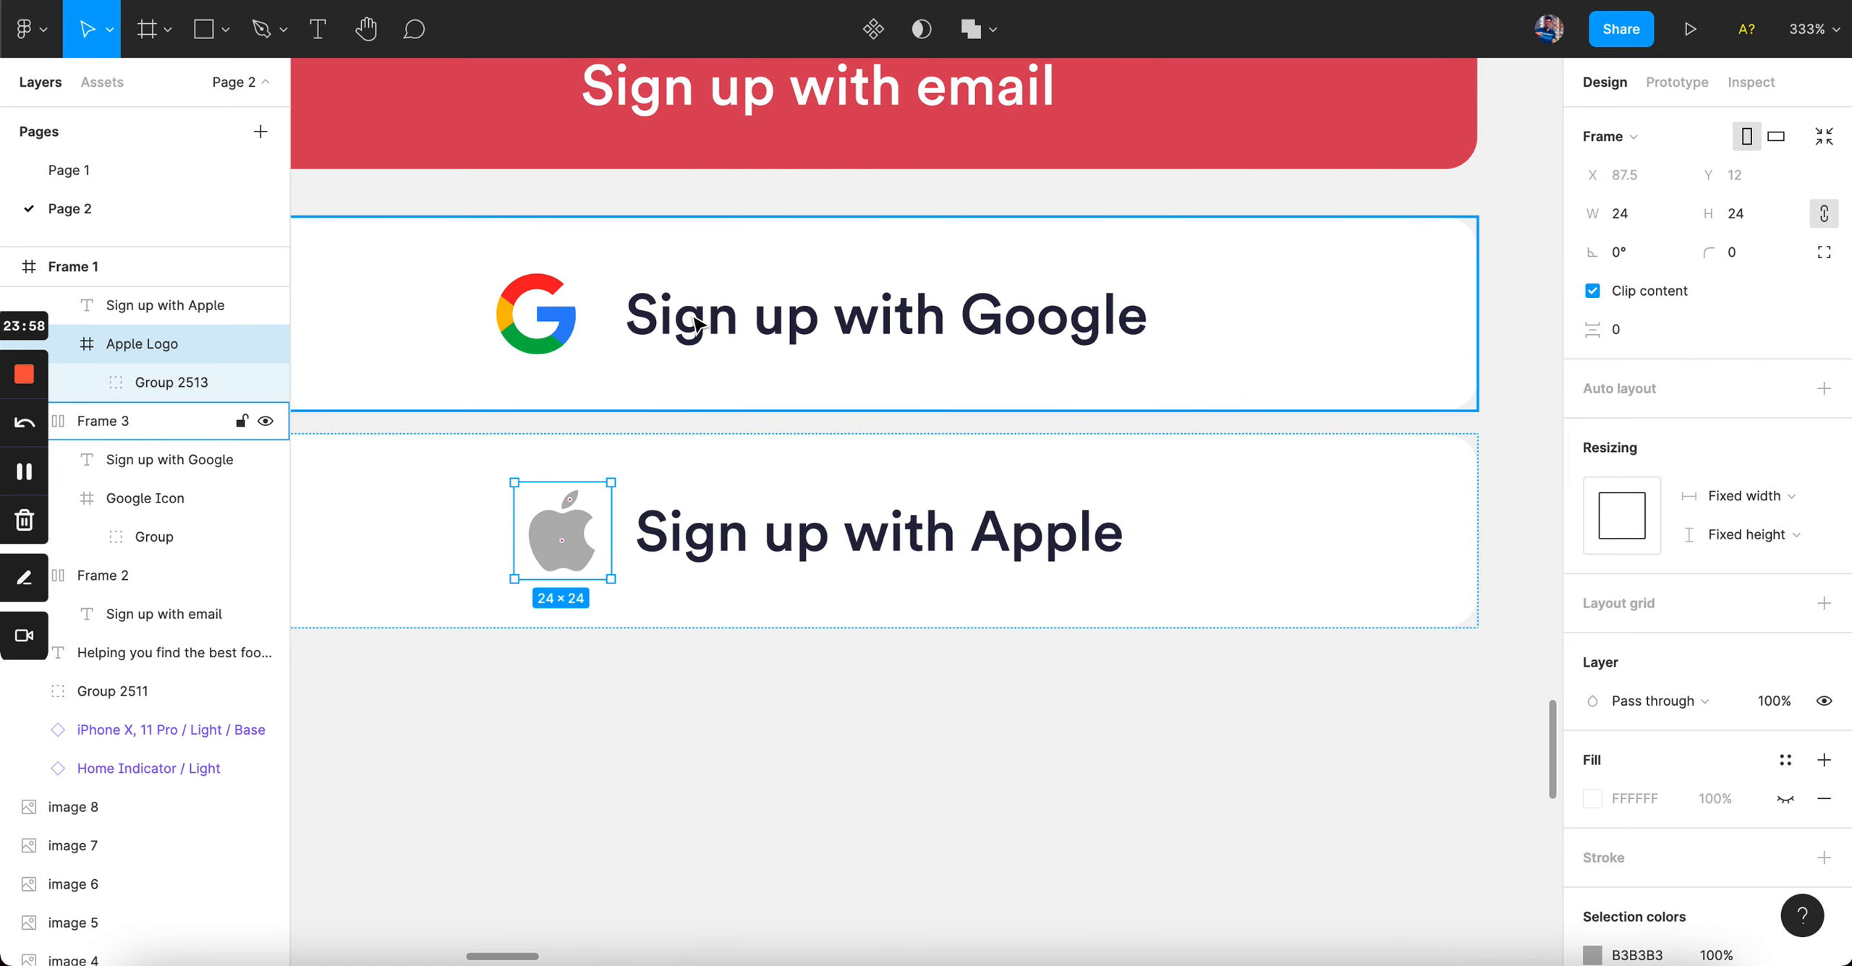
pyautogui.scroll(-3, 694, 323)
pyautogui.scroll(2, 1153, 306)
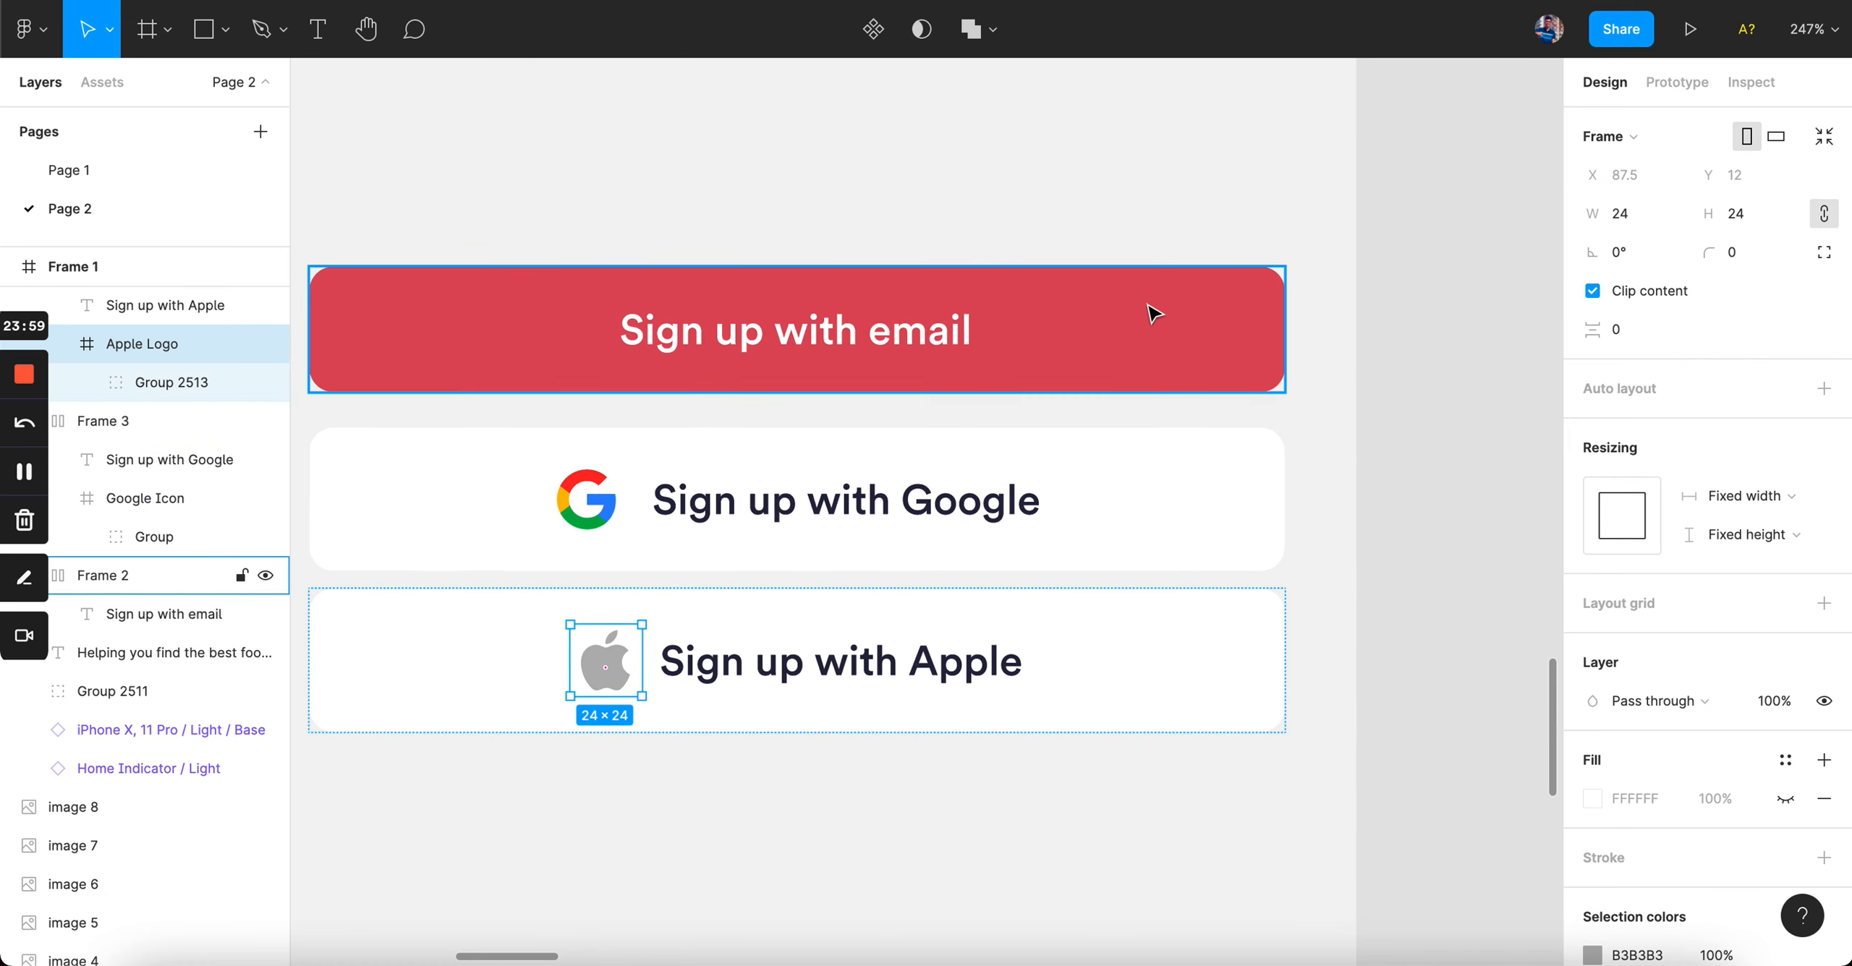
pyautogui.click(1104, 348)
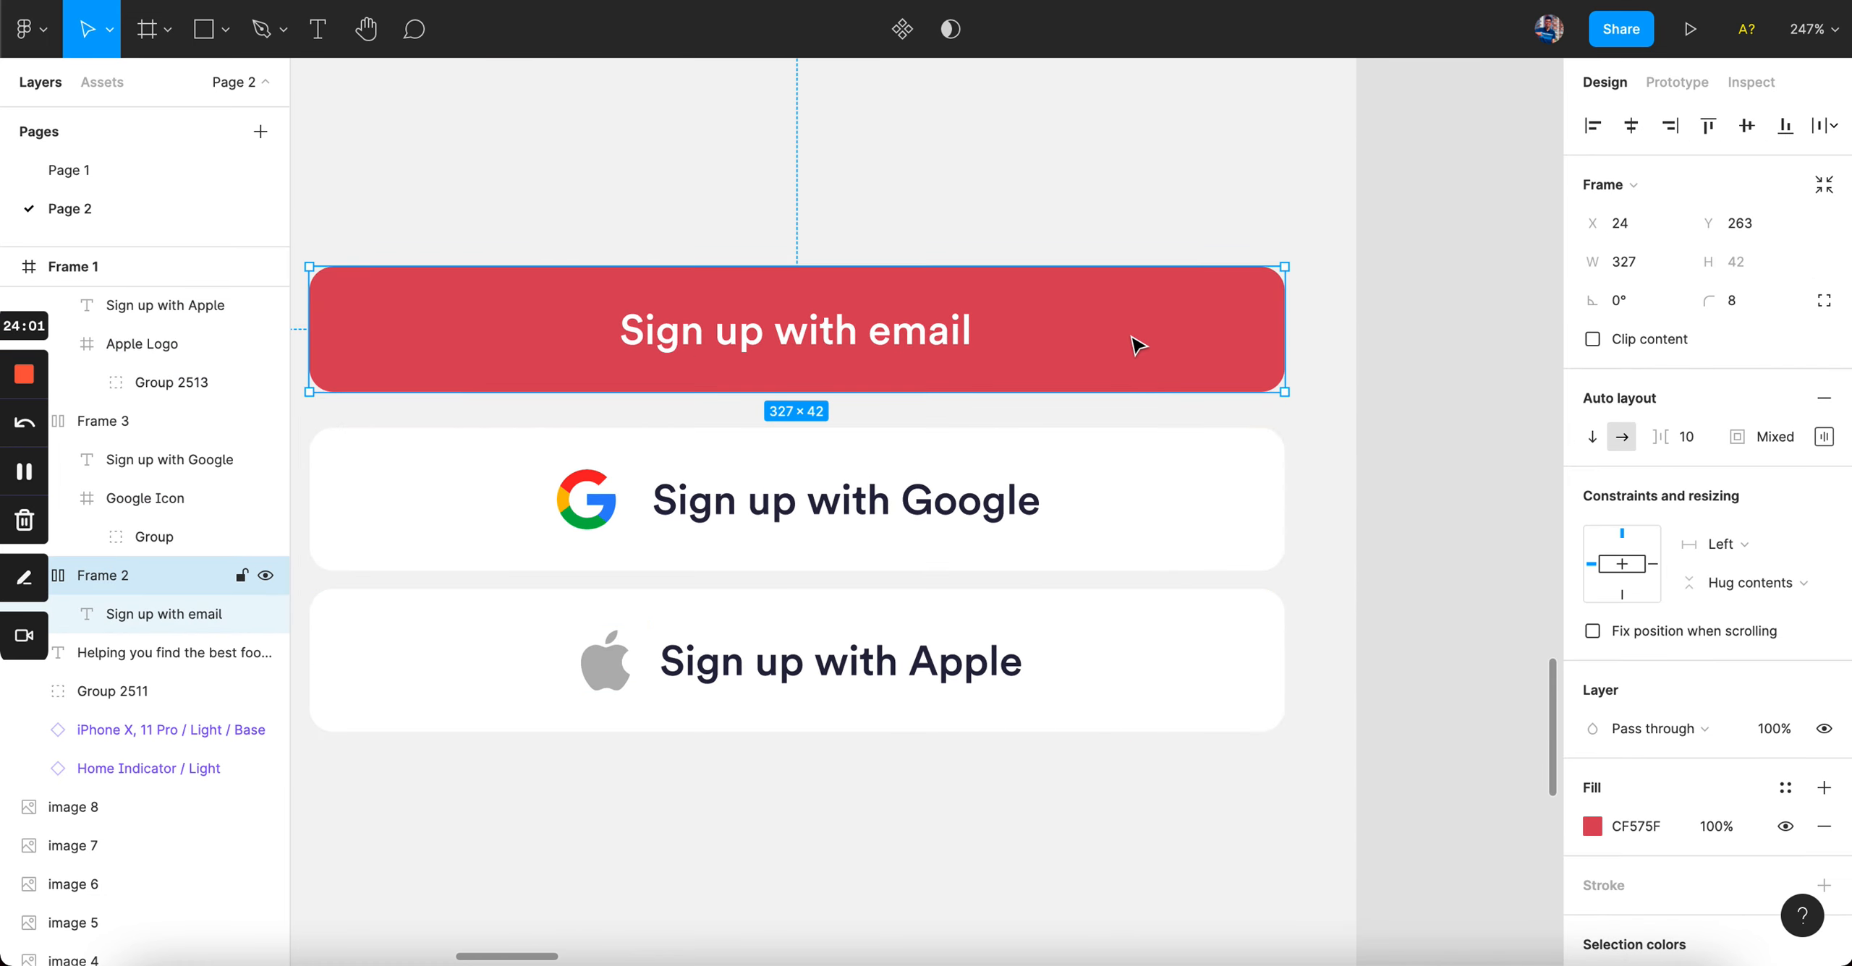
pyautogui.click(1259, 480)
pyautogui.click(1194, 654)
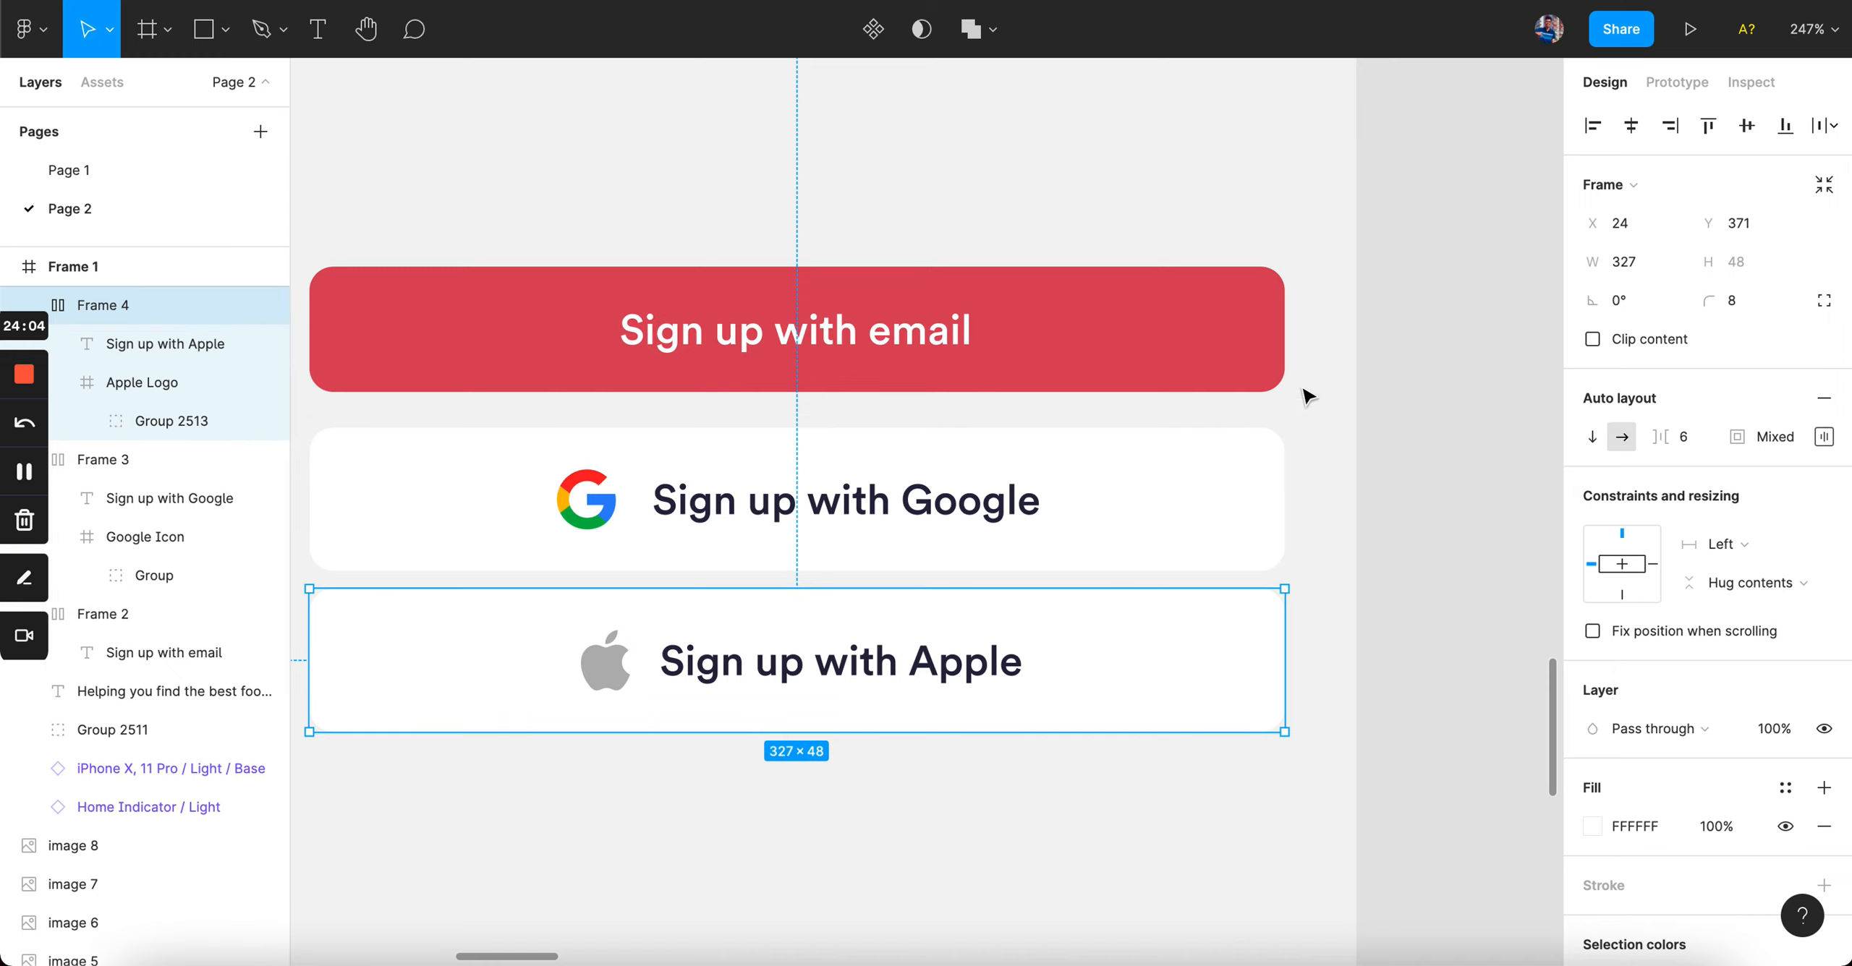
pyautogui.click(1162, 484)
pyautogui.click(1170, 322)
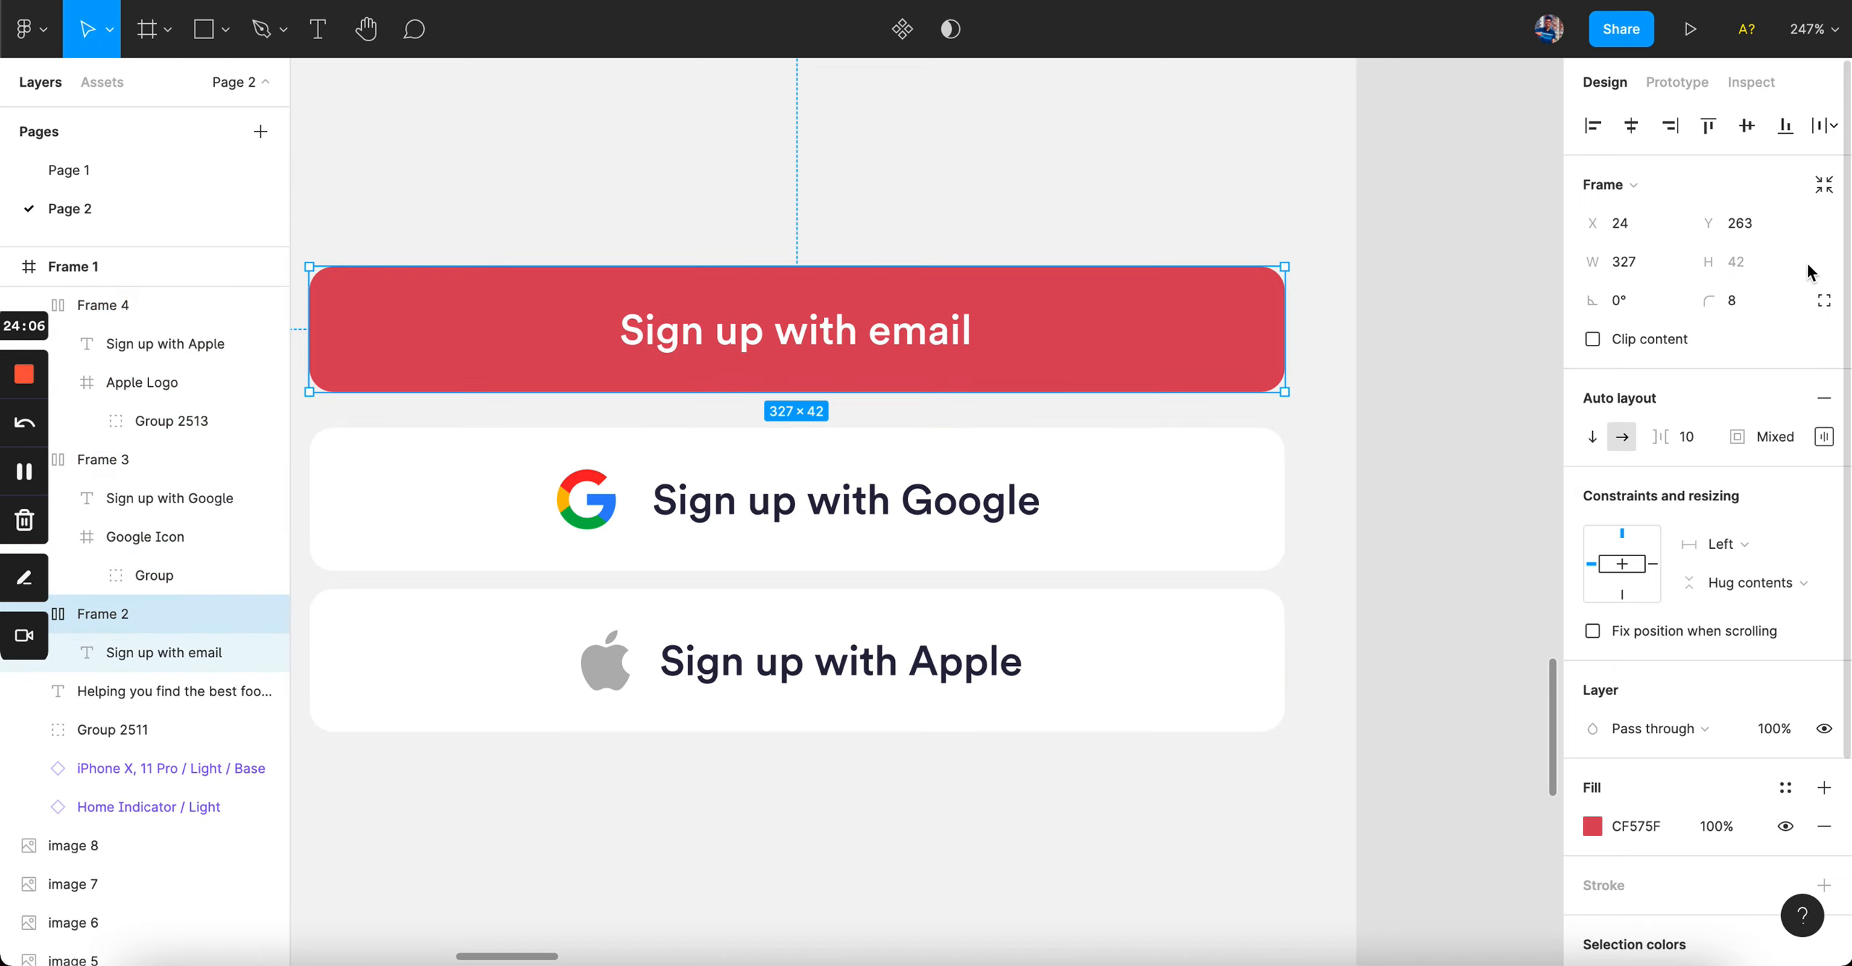
pyautogui.click(1824, 436)
pyautogui.scroll(-5, 1078, 348)
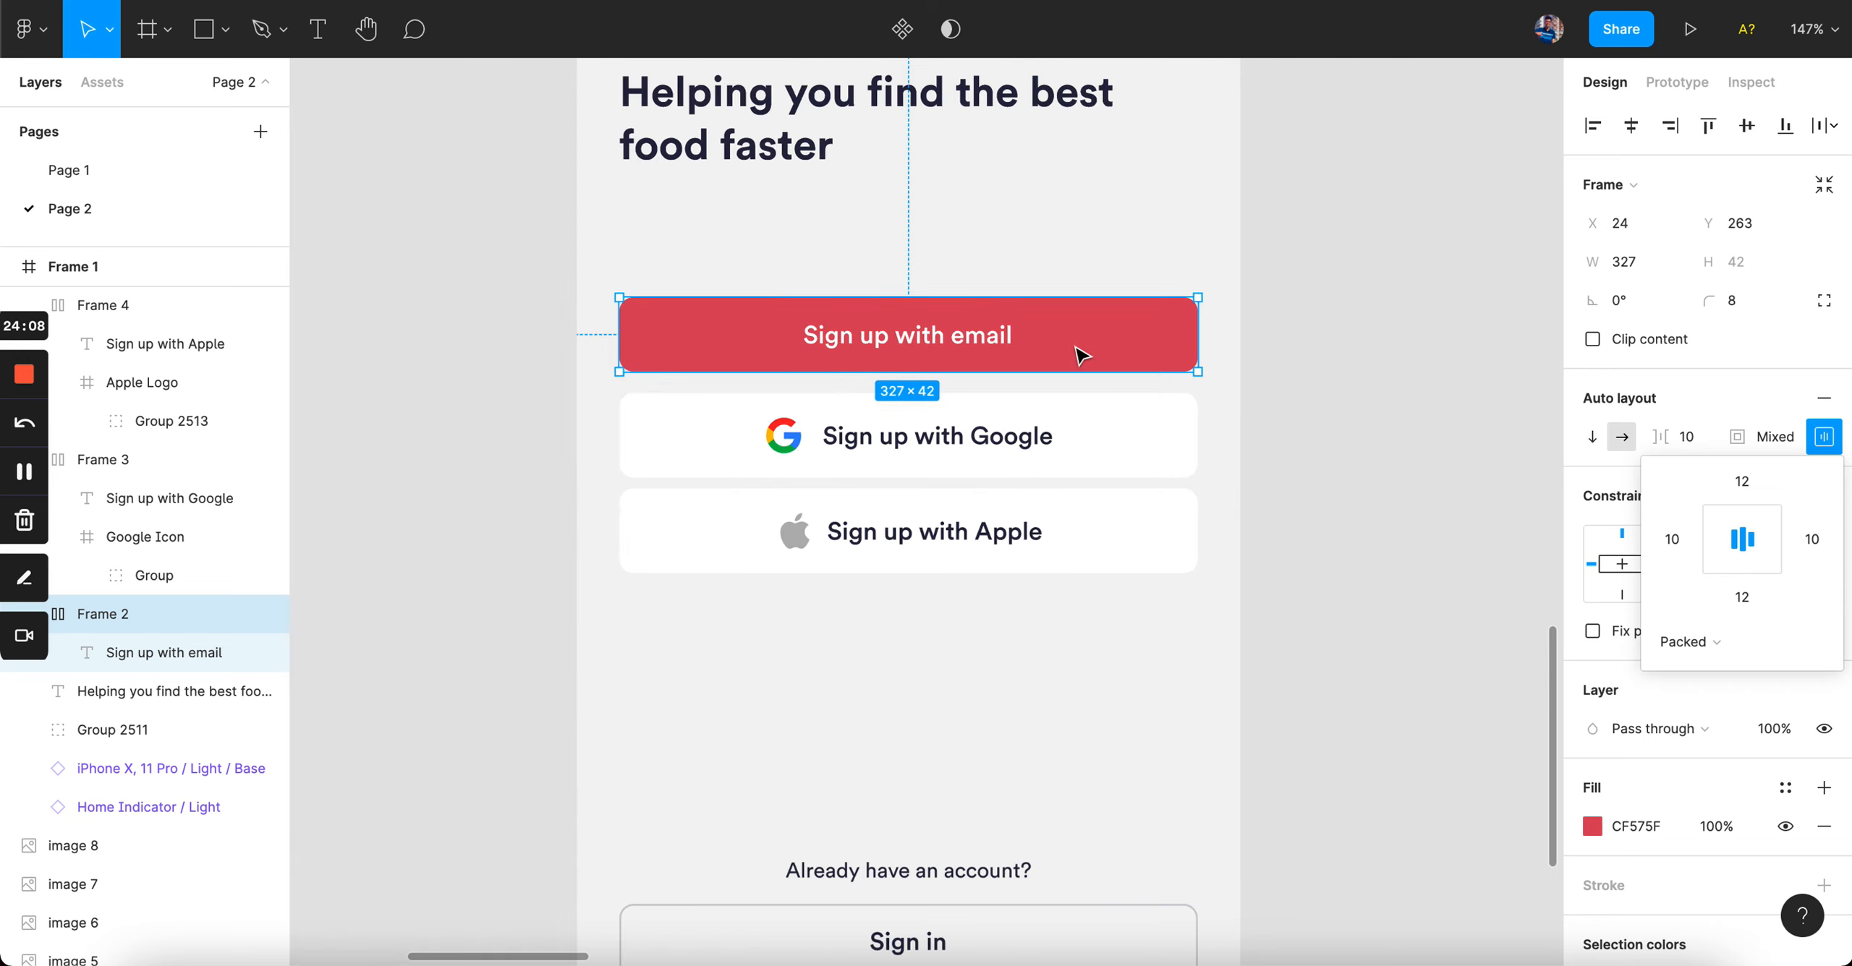
pyautogui.press('Escape')
pyautogui.click(1012, 332)
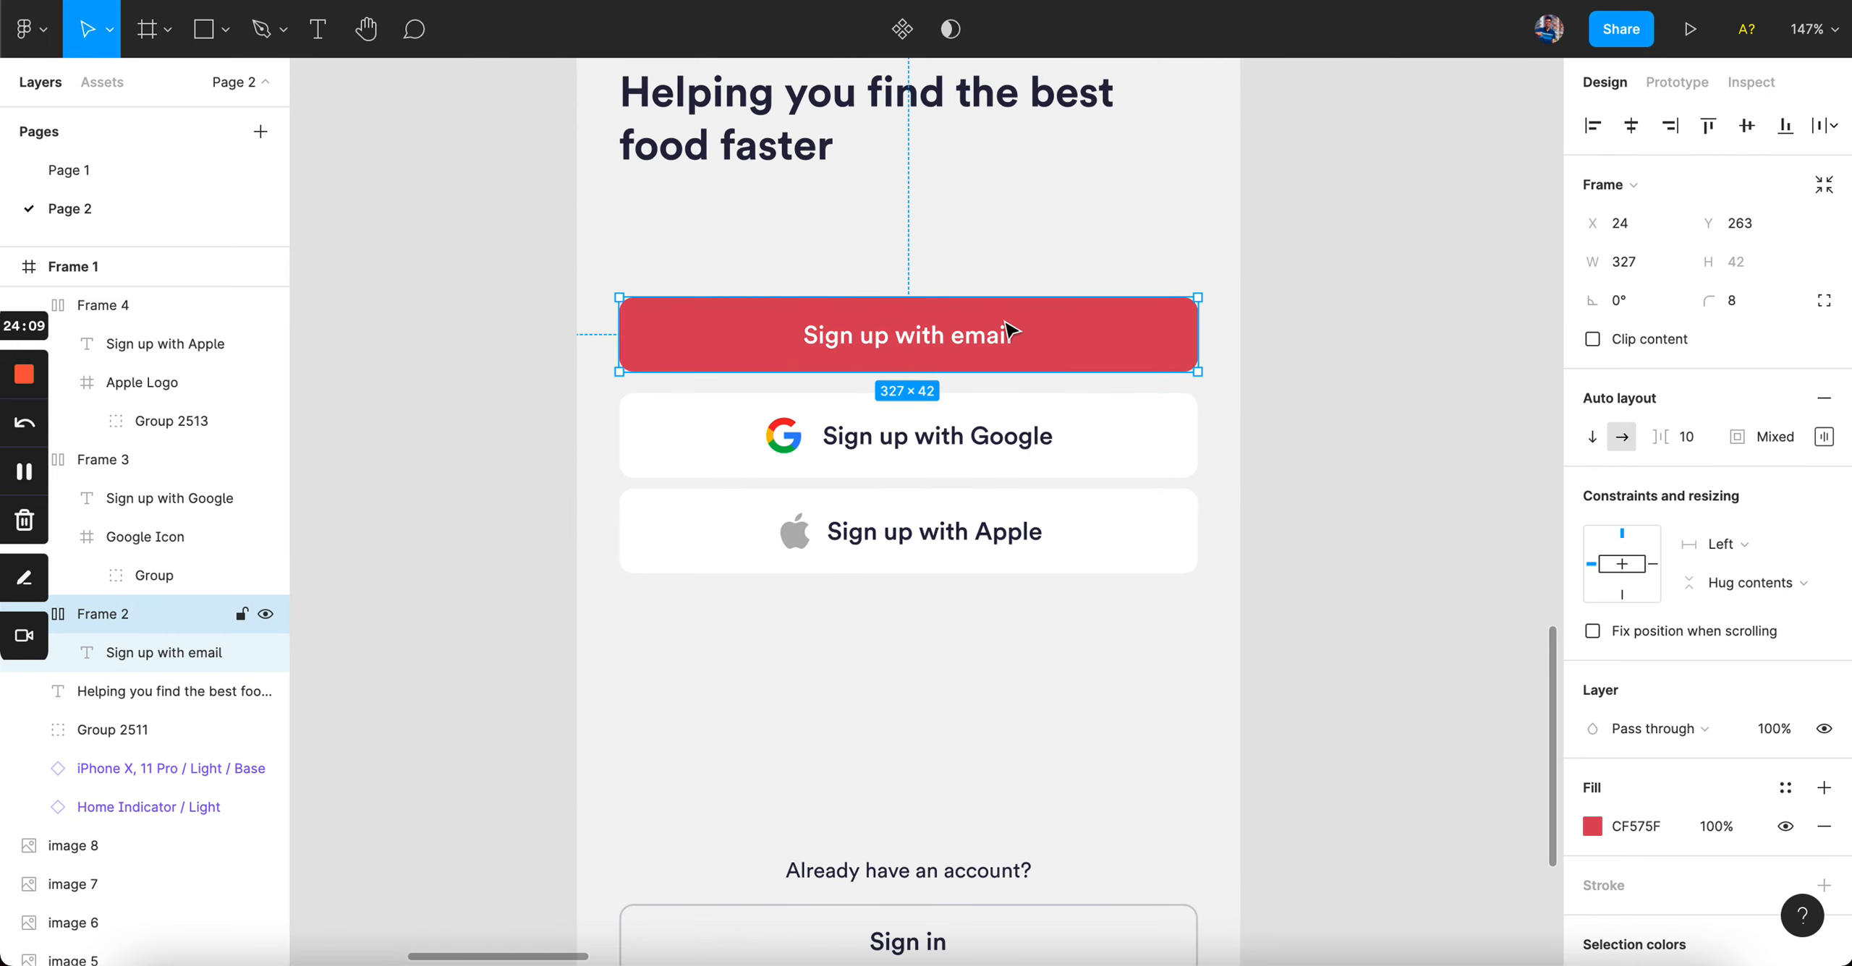
# - Set the top and bottom padding of the Google sign-up button to 9
pyautogui.click(1075, 431)
pyautogui.click(1824, 436)
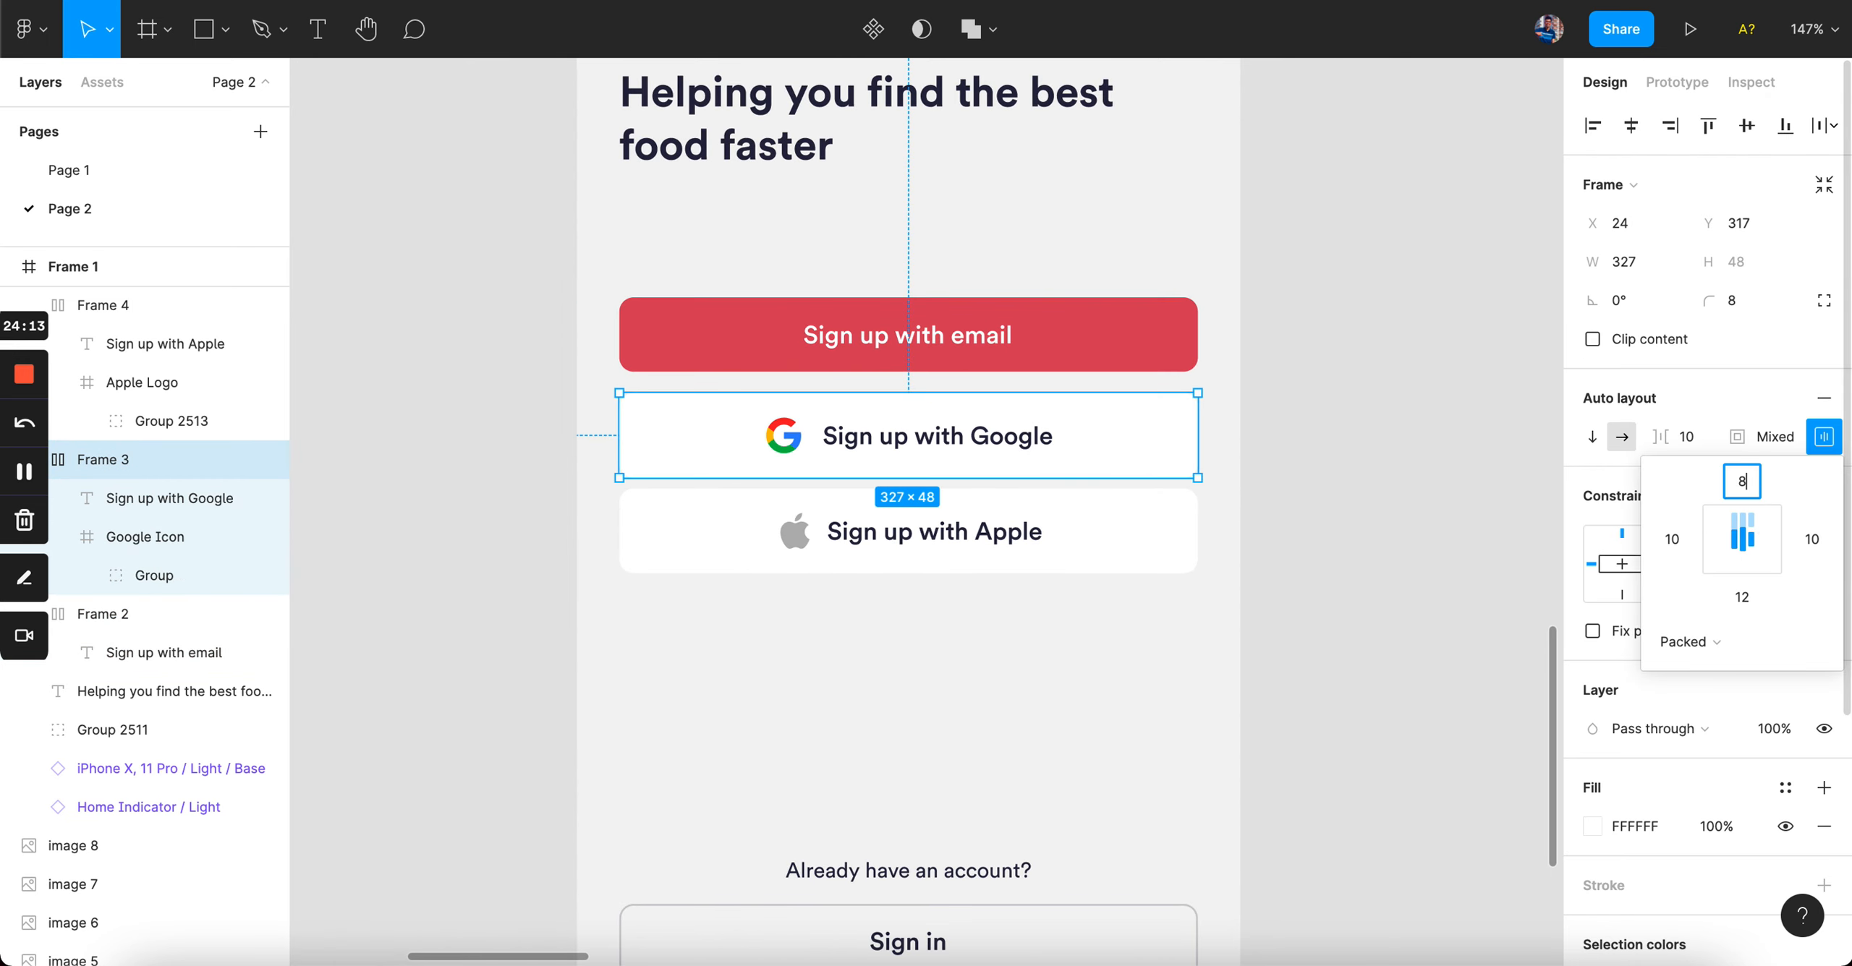
pyautogui.write('8')
pyautogui.press('Tab')
pyautogui.press('Return')
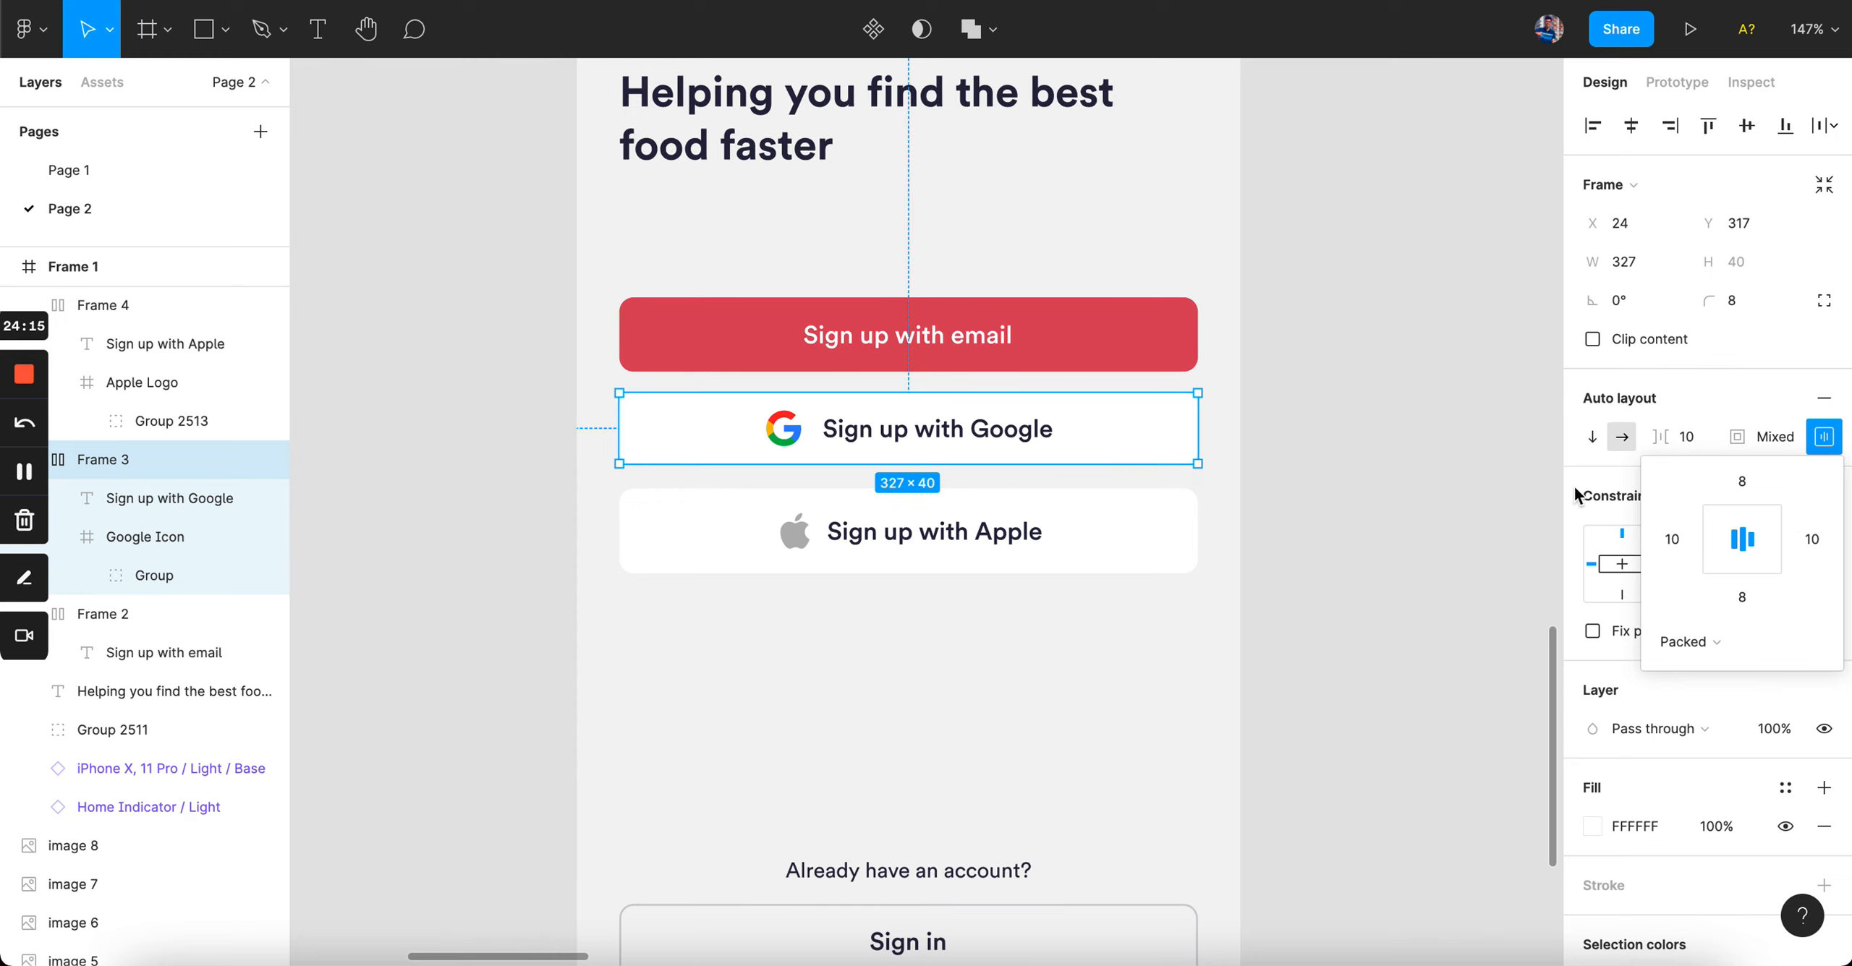
pyautogui.click(1742, 481)
pyautogui.write('9')
pyautogui.press('Tab')
pyautogui.write('9')
pyautogui.press('Return')
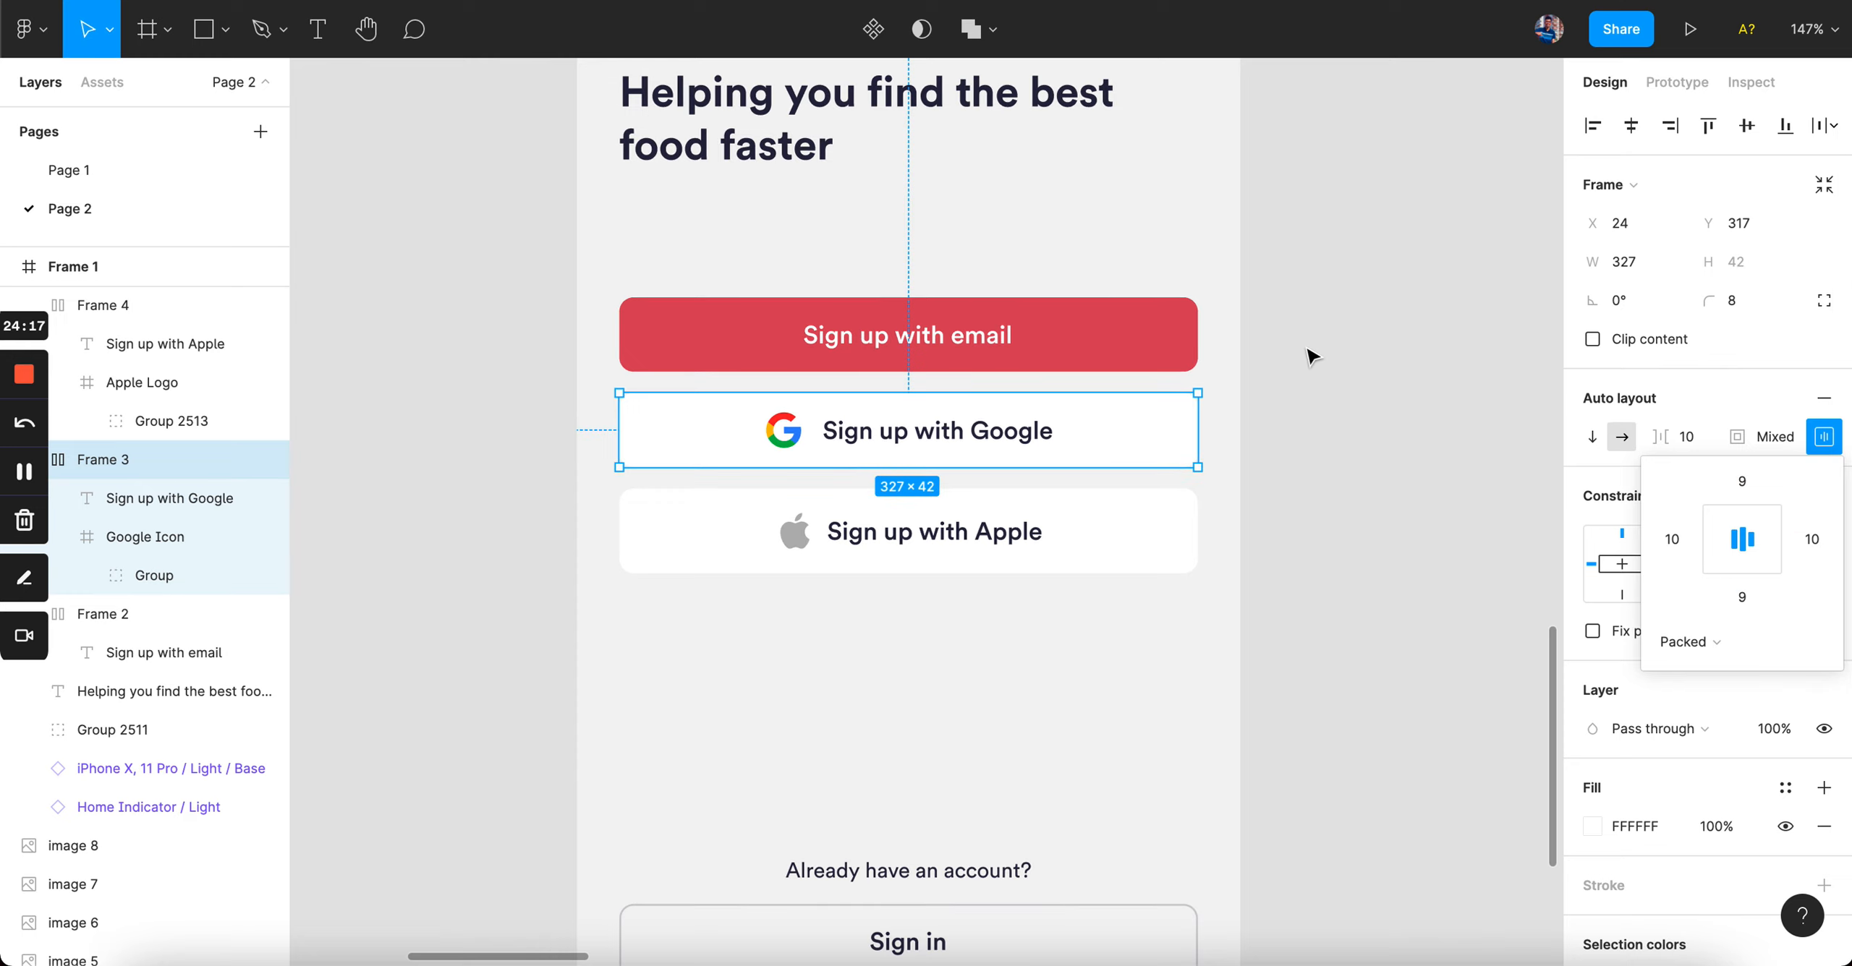
# - Set the top and bottom padding of the Apple sign-up button to 9, keeping its auto layout
pyautogui.click(1100, 351)
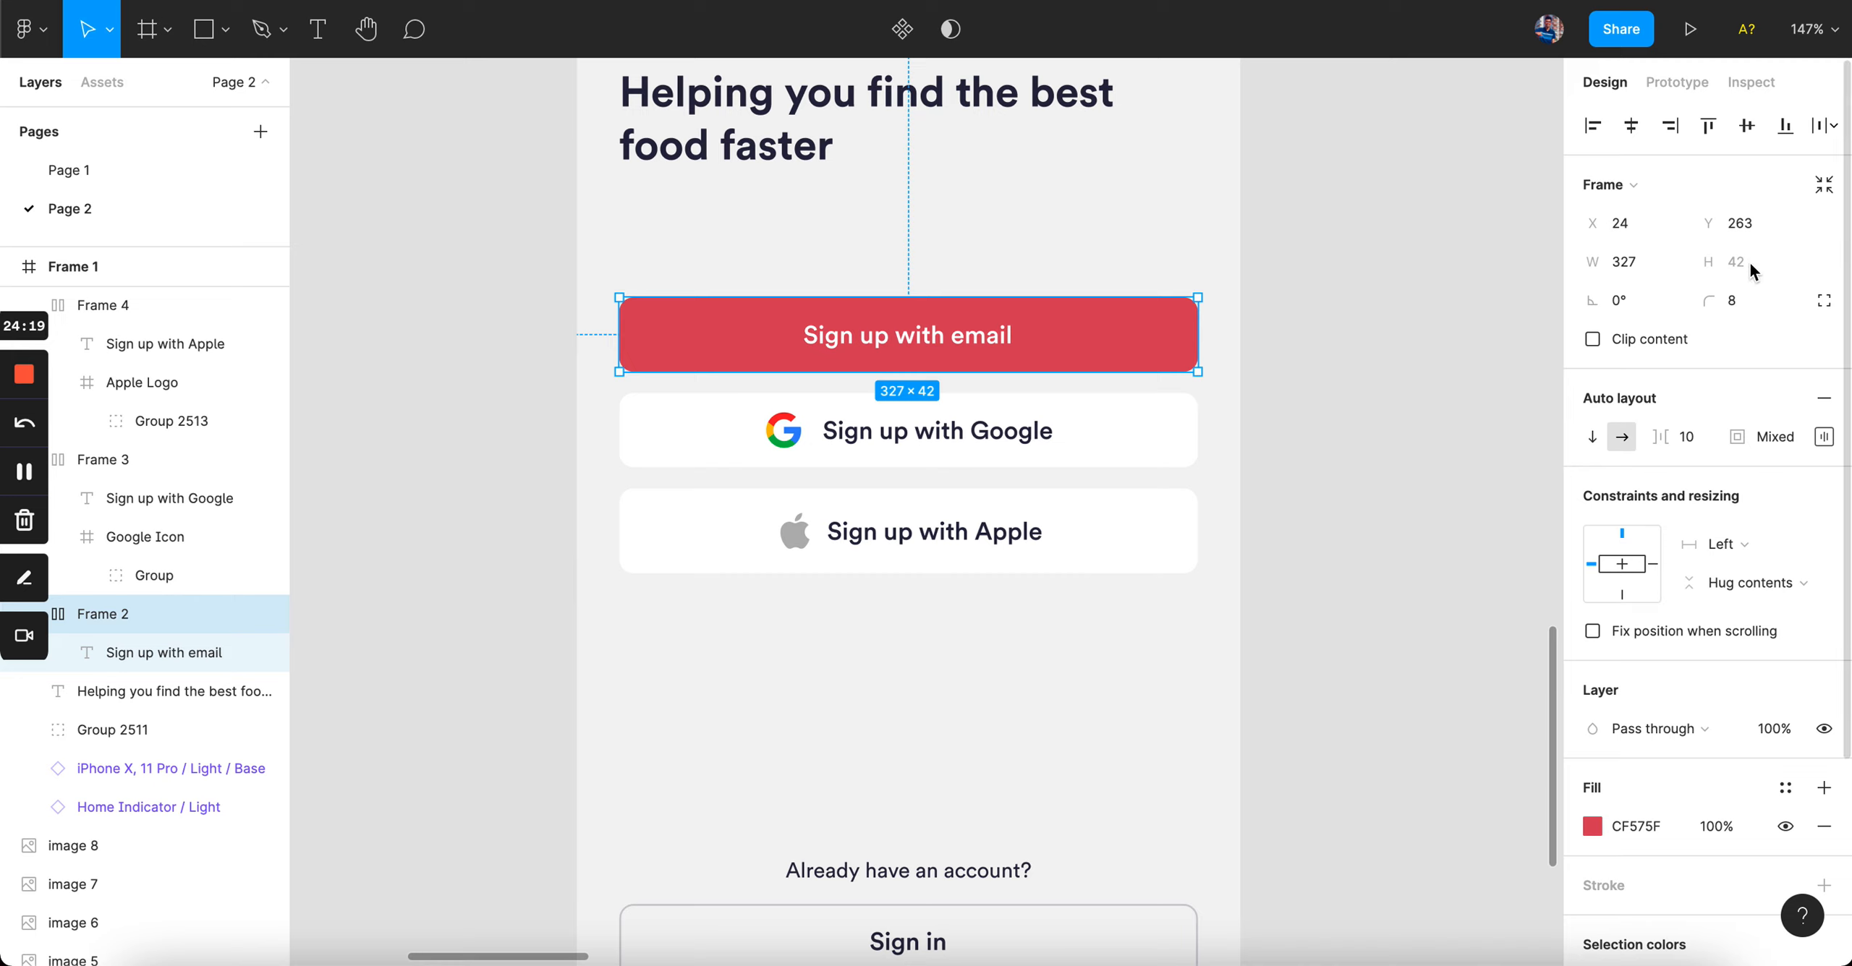
pyautogui.click(1078, 560)
pyautogui.click(1819, 408)
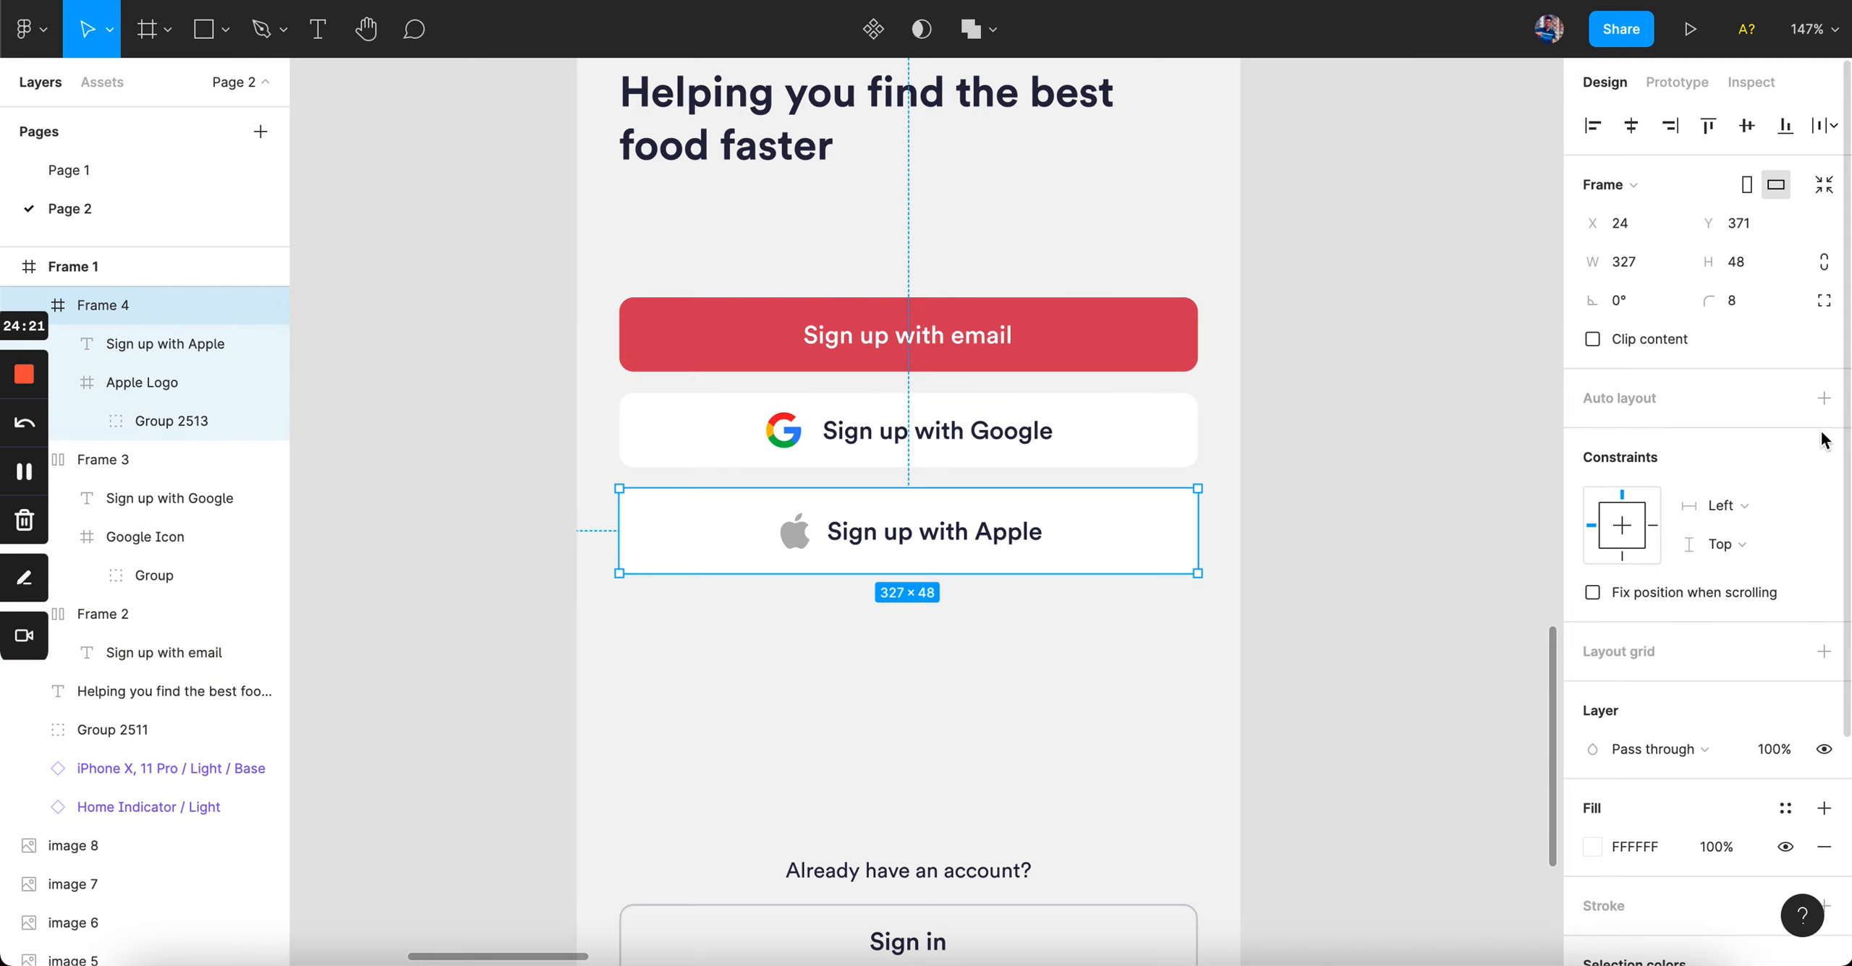
pyautogui.press('super+z')
pyautogui.click(1824, 437)
pyautogui.write('9')
pyautogui.press('Tab')
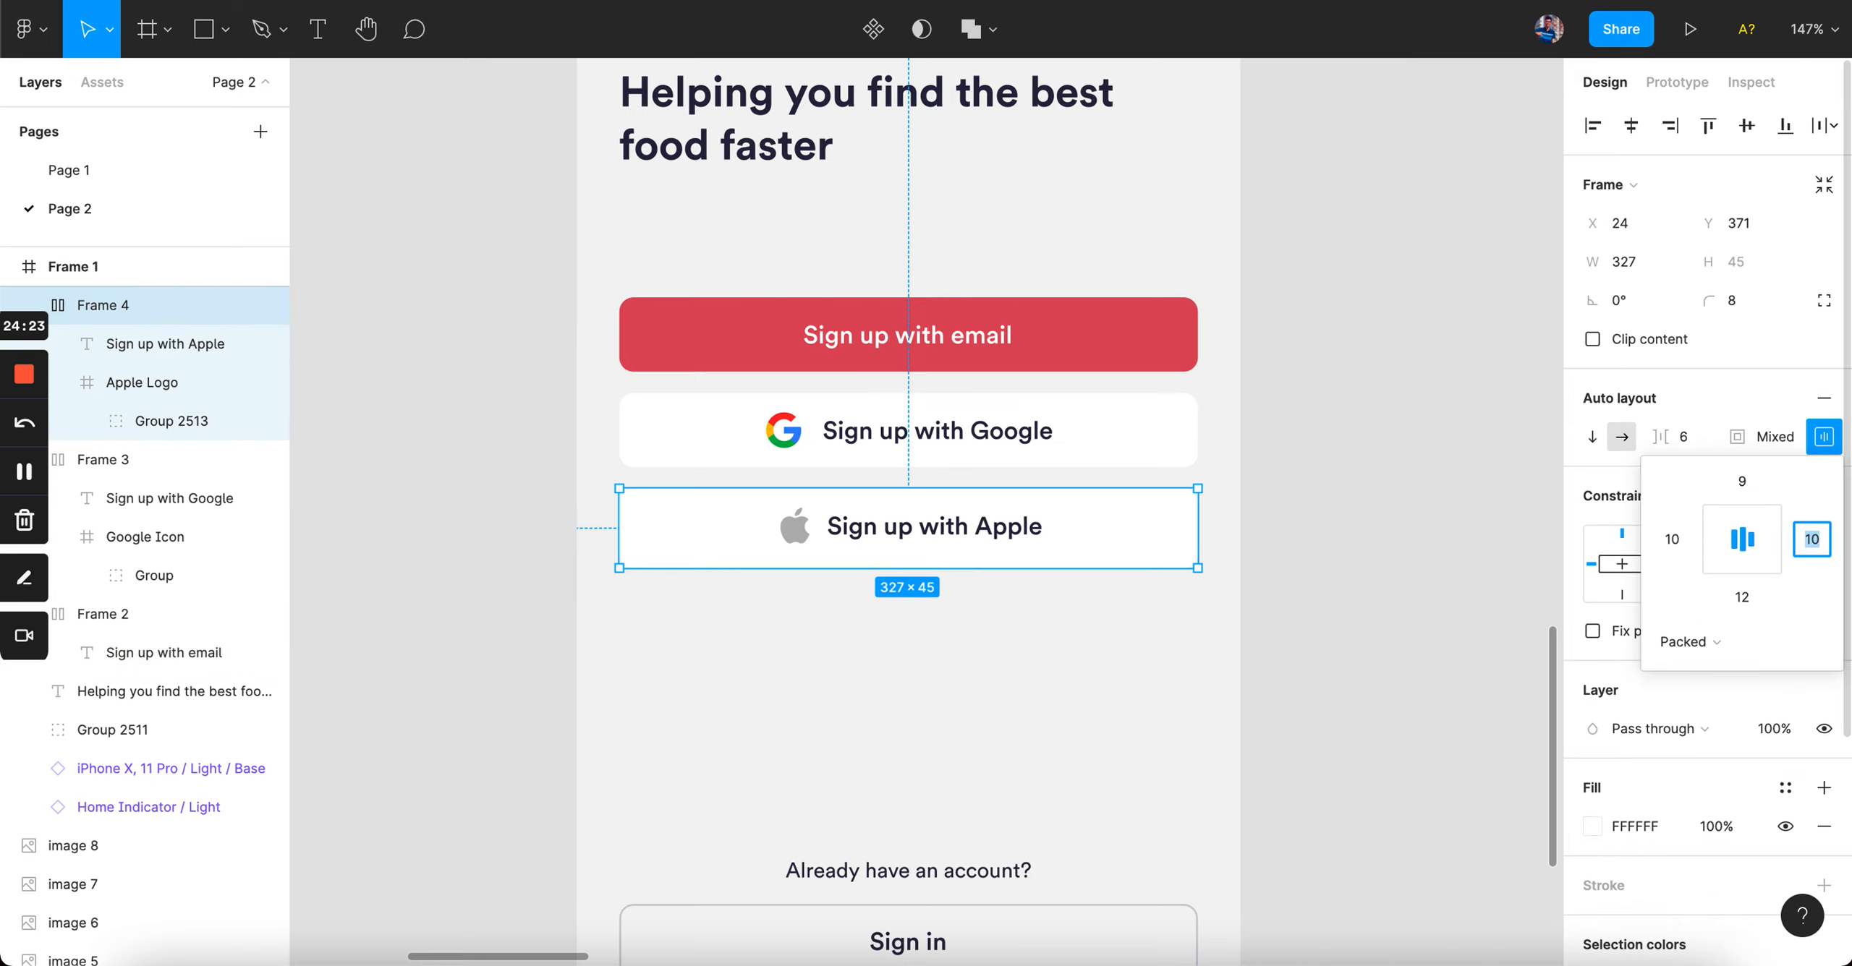
pyautogui.click(1504, 526)
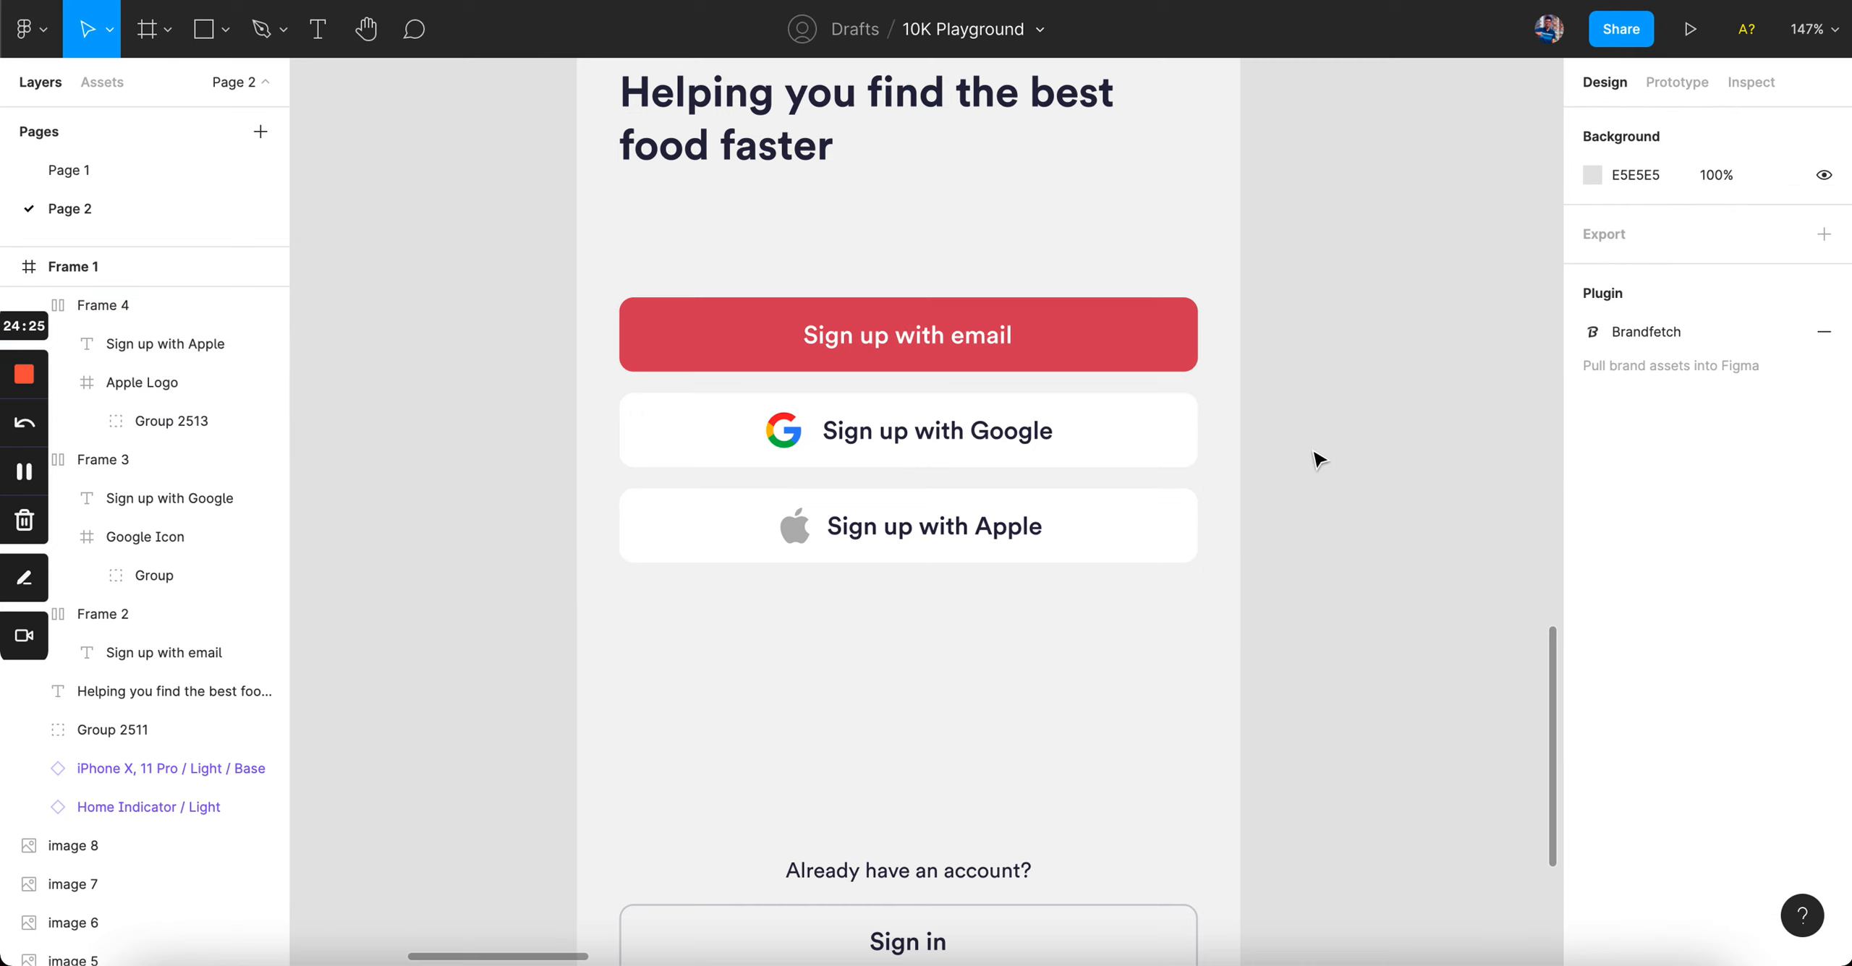
# - Set the vertical spacing between the three sign-up buttons to 16
pyautogui.moveTo(947, 253); pyautogui.dragTo(1056, 624)
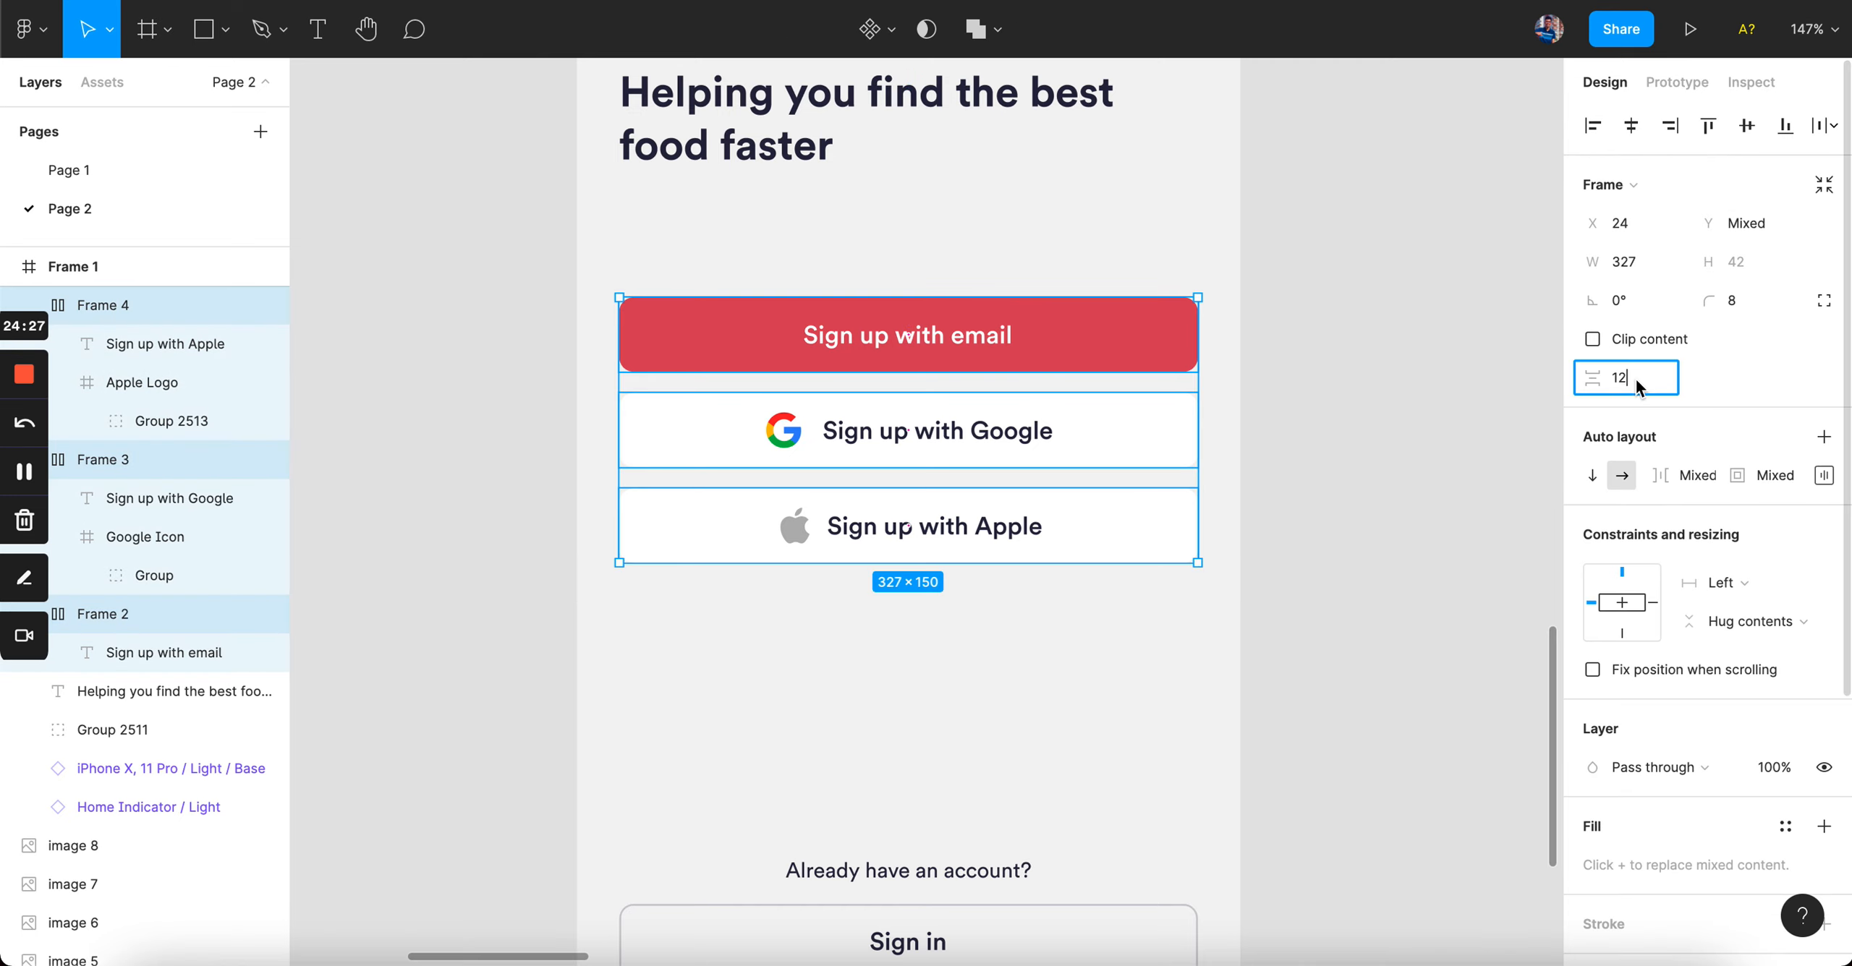
pyautogui.write('16')
pyautogui.press('Return')
pyautogui.click(1370, 364)
pyautogui.scroll(-3, 1370, 364)
pyautogui.hscroll(1, 1316, 367)
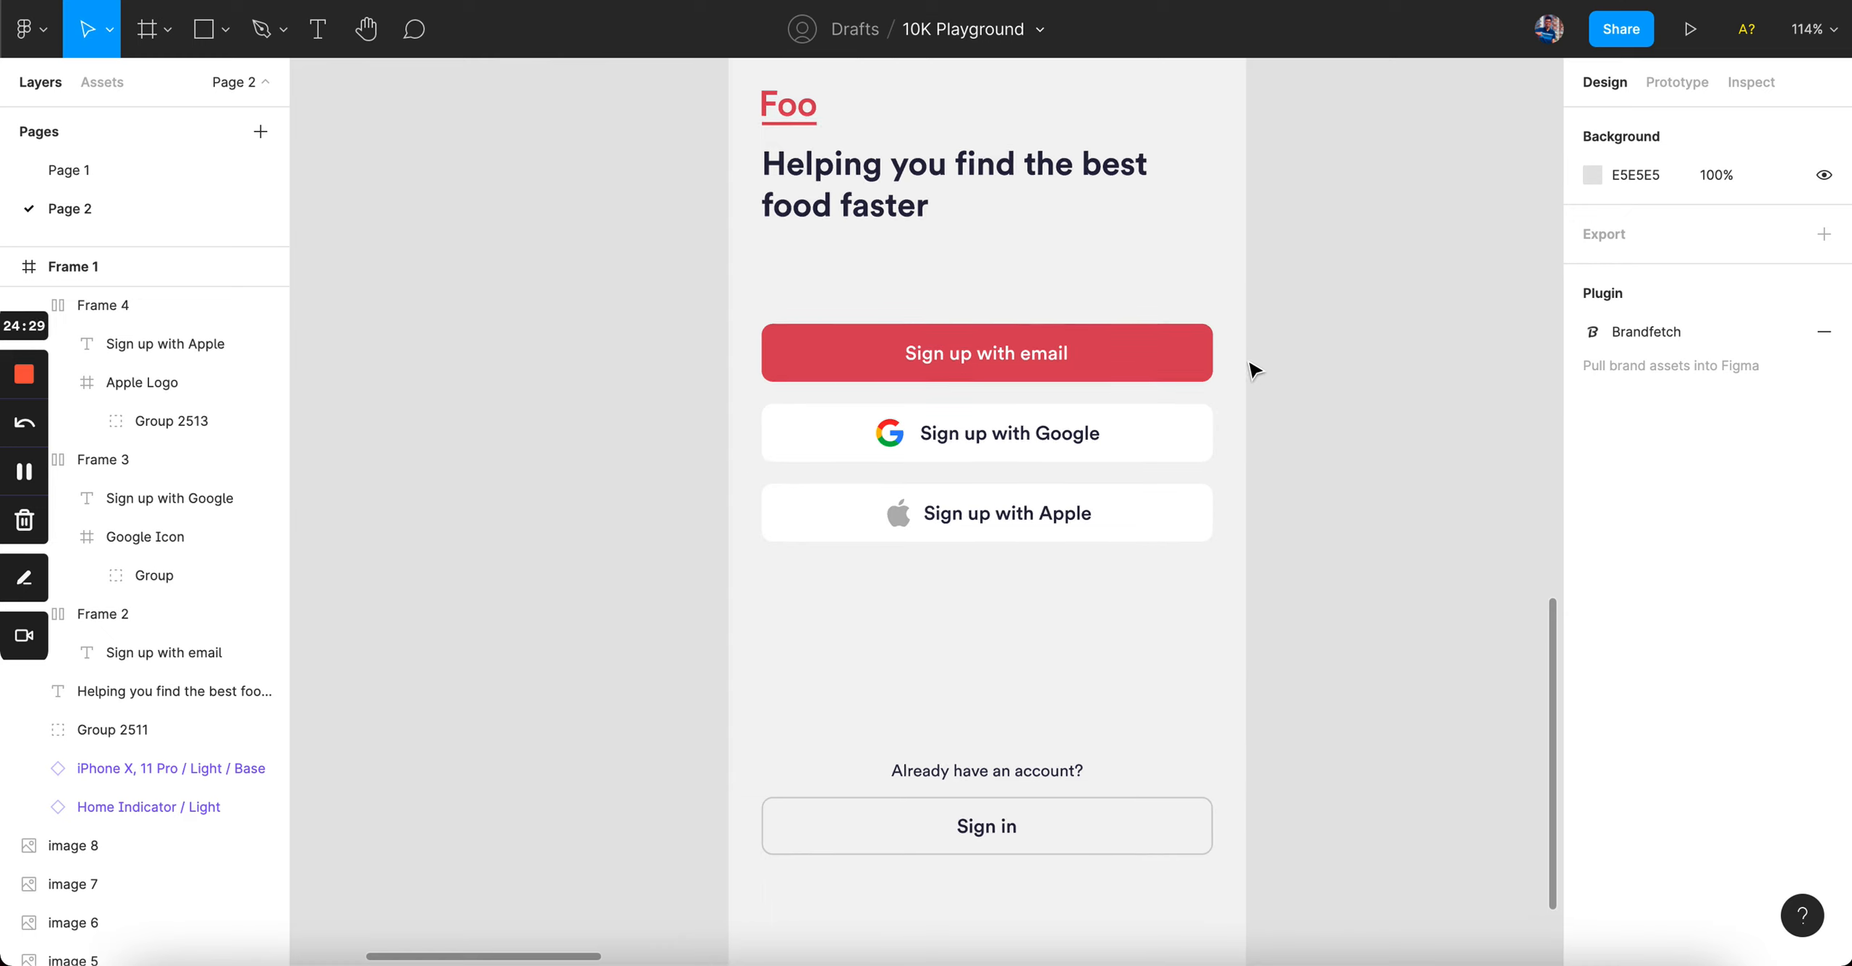
# - Review the sign-up screen's layout and check the size and position of each sign-up button
pyautogui.scroll(2, 1254, 372)
pyautogui.scroll(-3, 1254, 372)
pyautogui.scroll(3, 1250, 369)
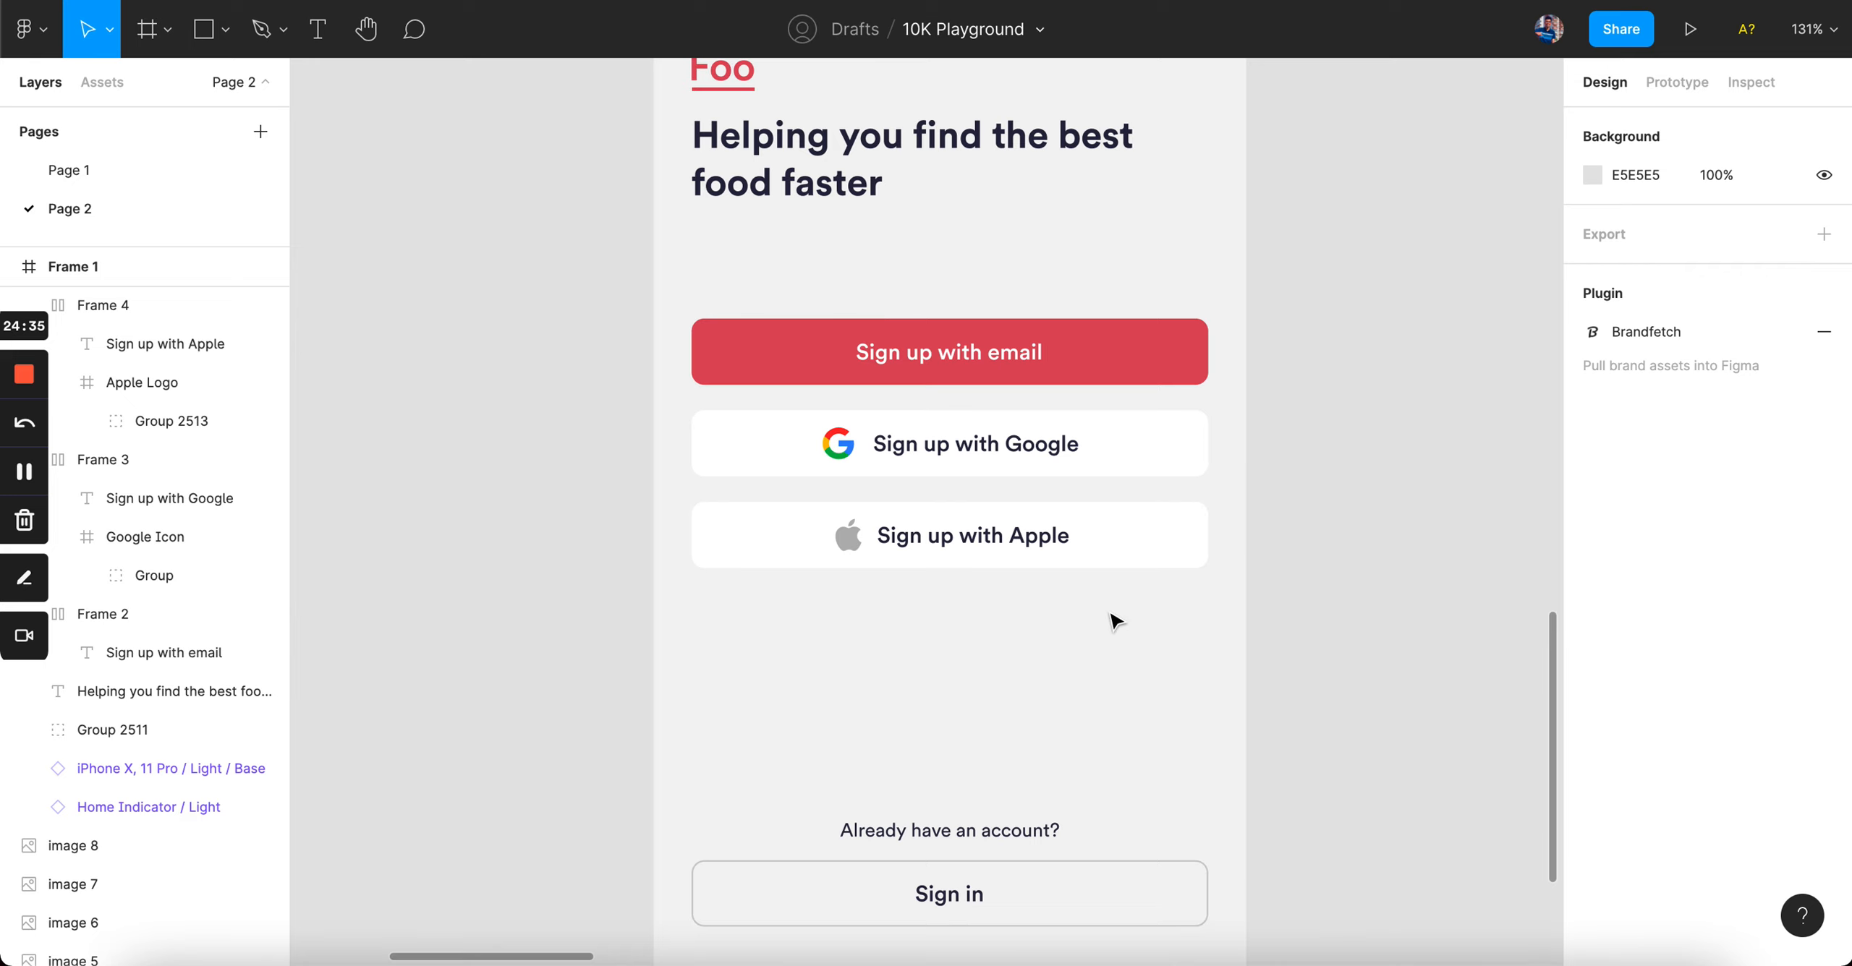
pyautogui.scroll(3, 1116, 621)
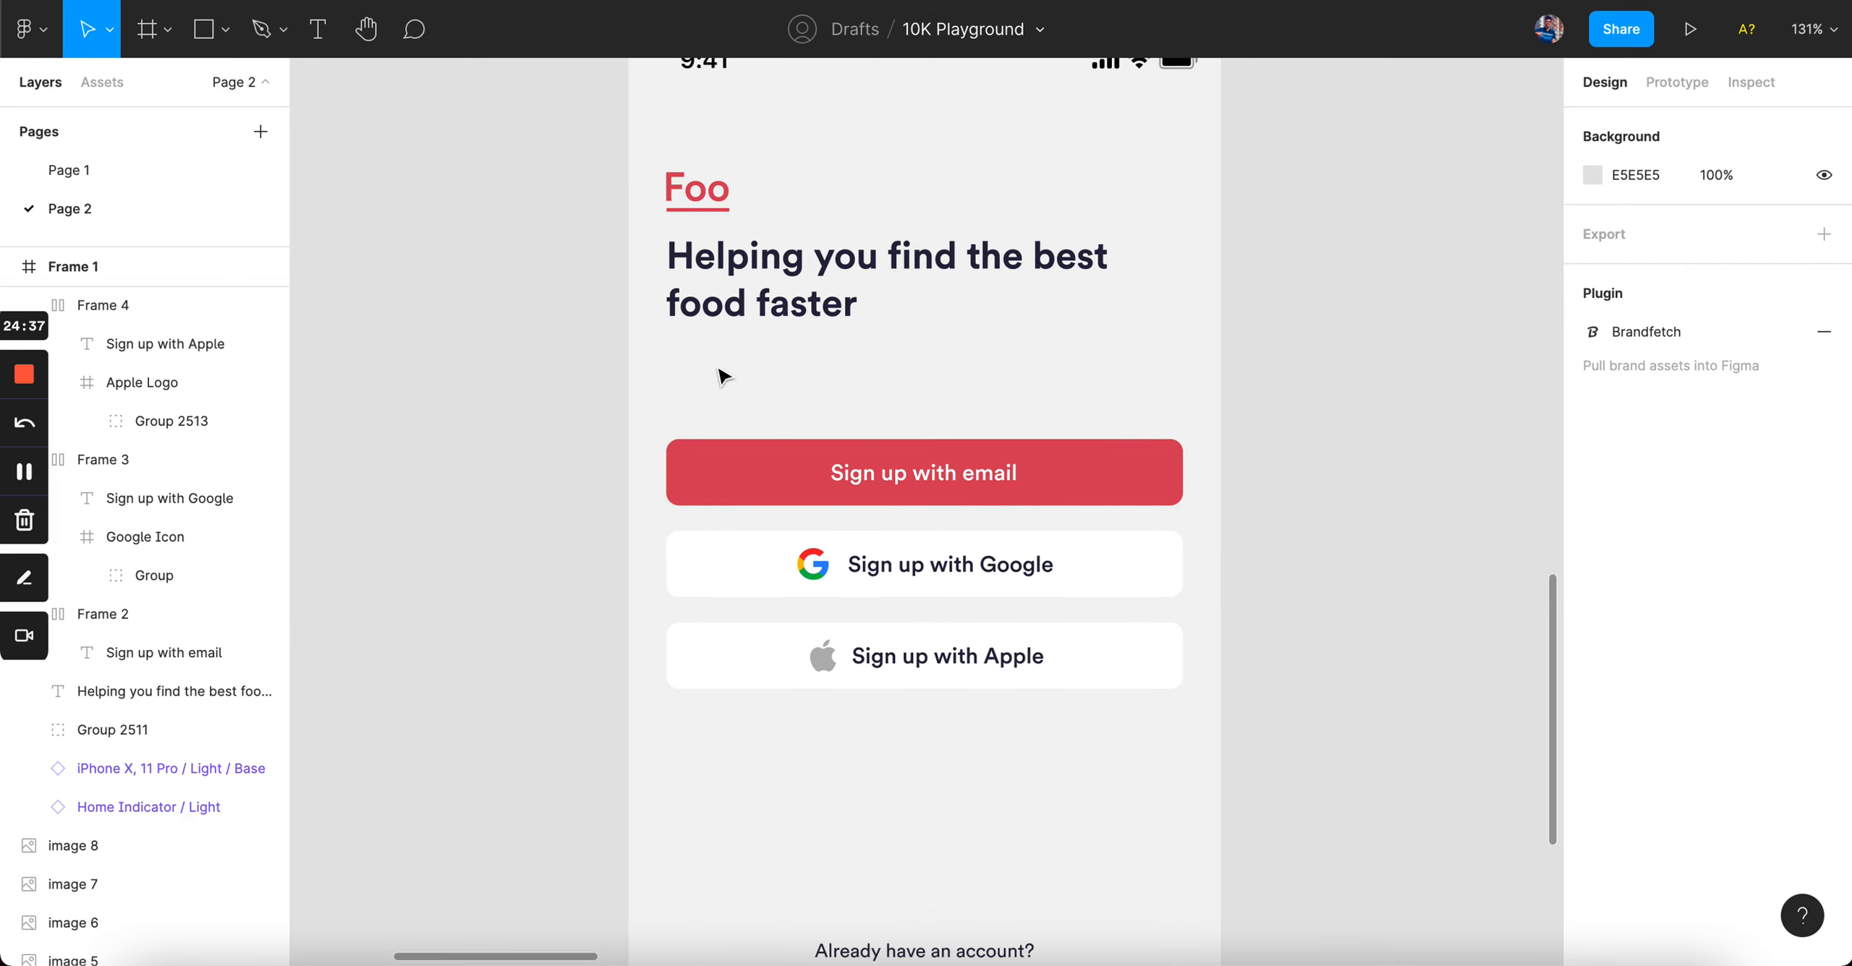
pyautogui.moveTo(710, 364); pyautogui.dragTo(944, 684)
pyautogui.click(1099, 494)
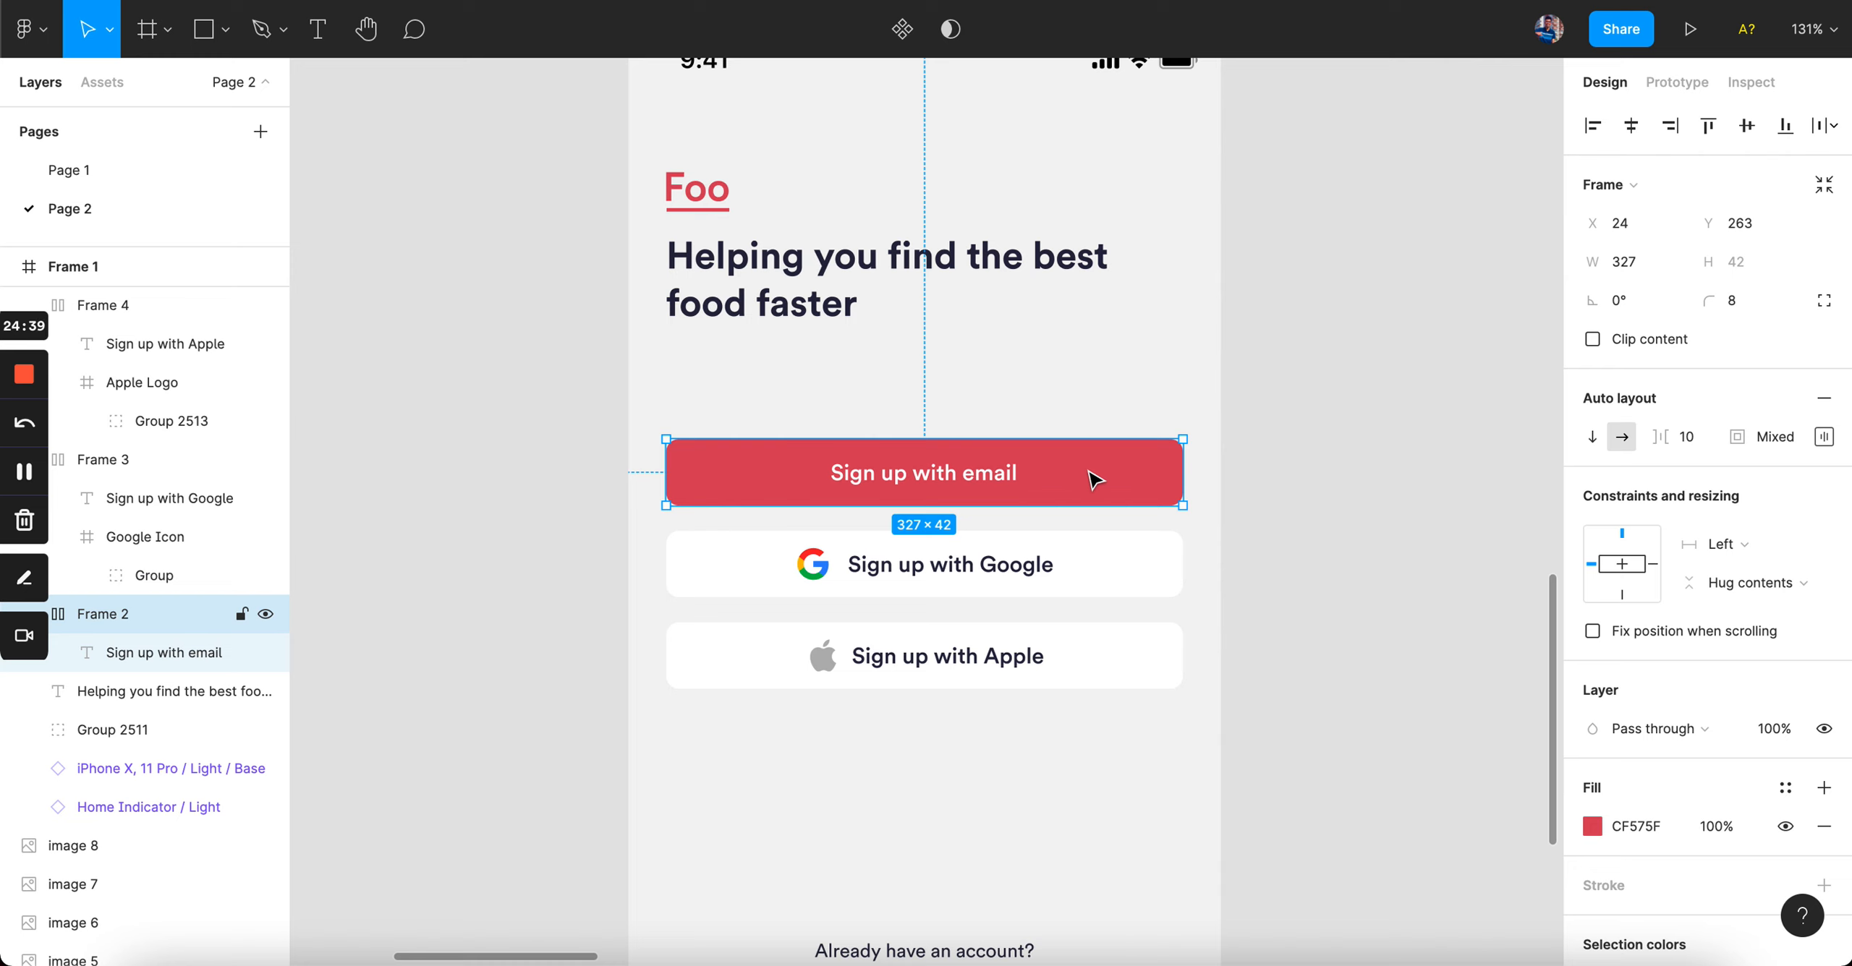
pyautogui.click(920, 568)
pyautogui.click(980, 661)
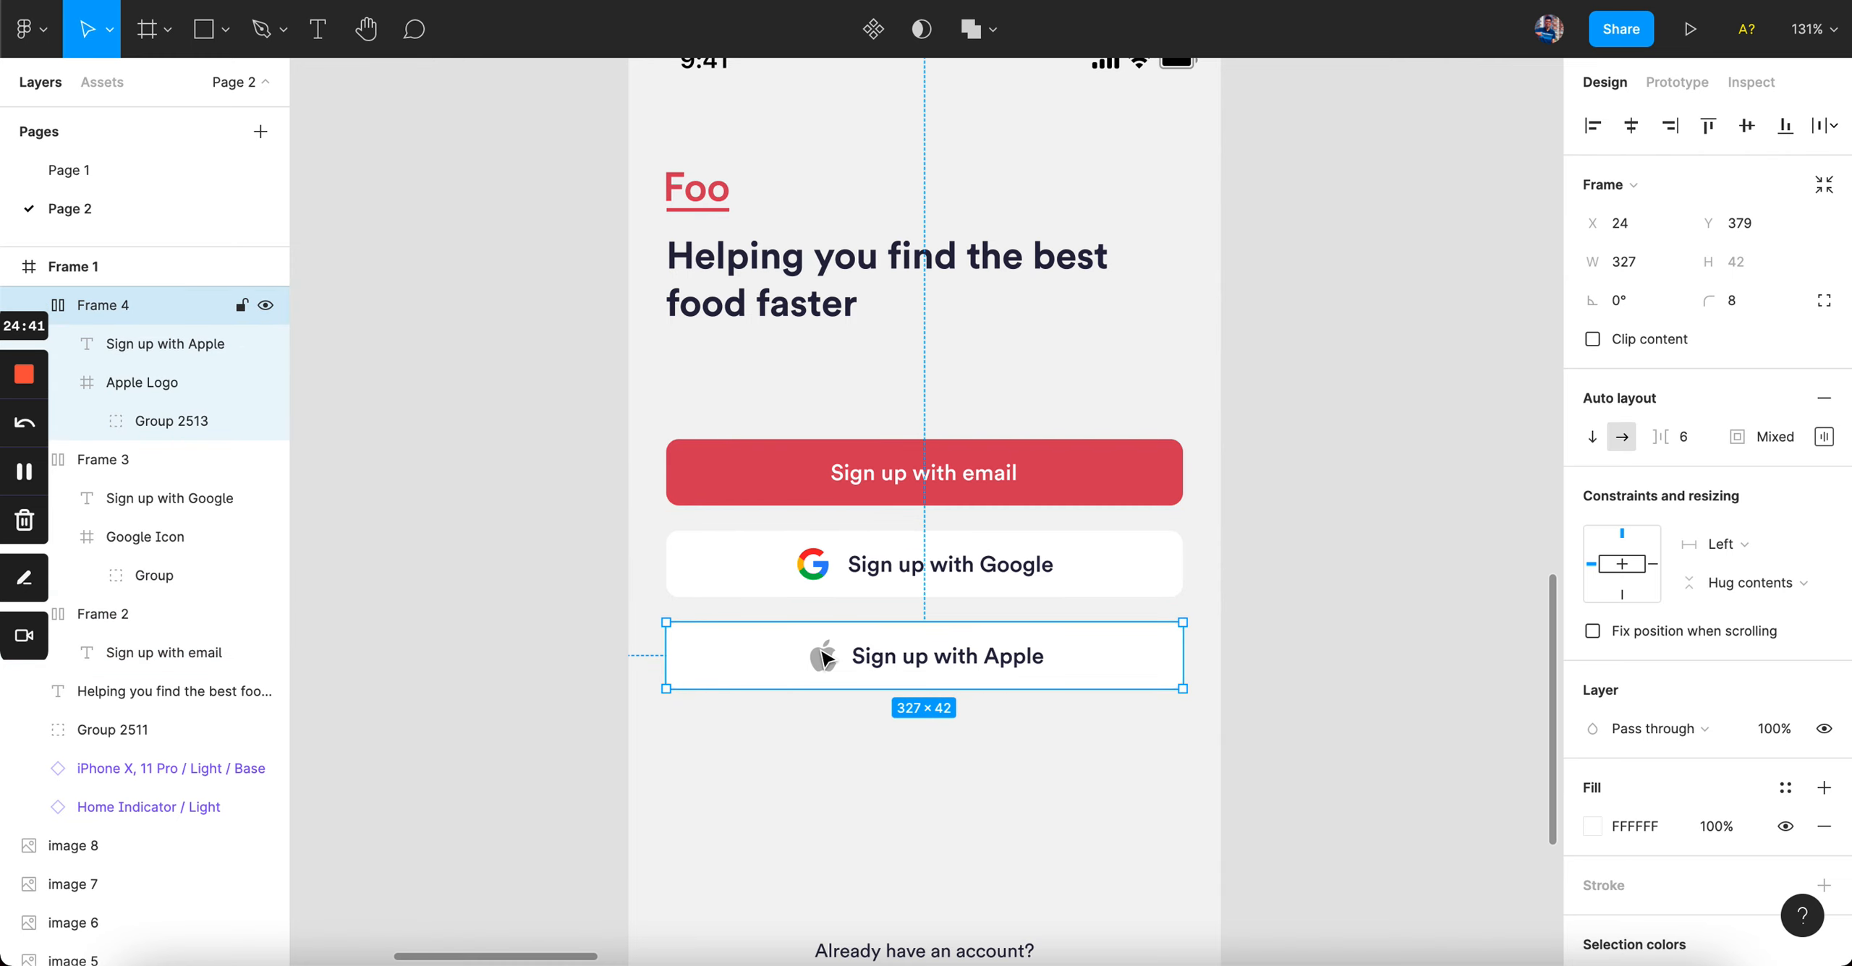
# - Recolour the Apple logo with the dark navy sampled from the button's label text
pyautogui.scroll(5, 825, 658)
pyautogui.doubleClick(959, 670)
pyautogui.click(843, 687)
pyautogui.scroll(-3, 1620, 821)
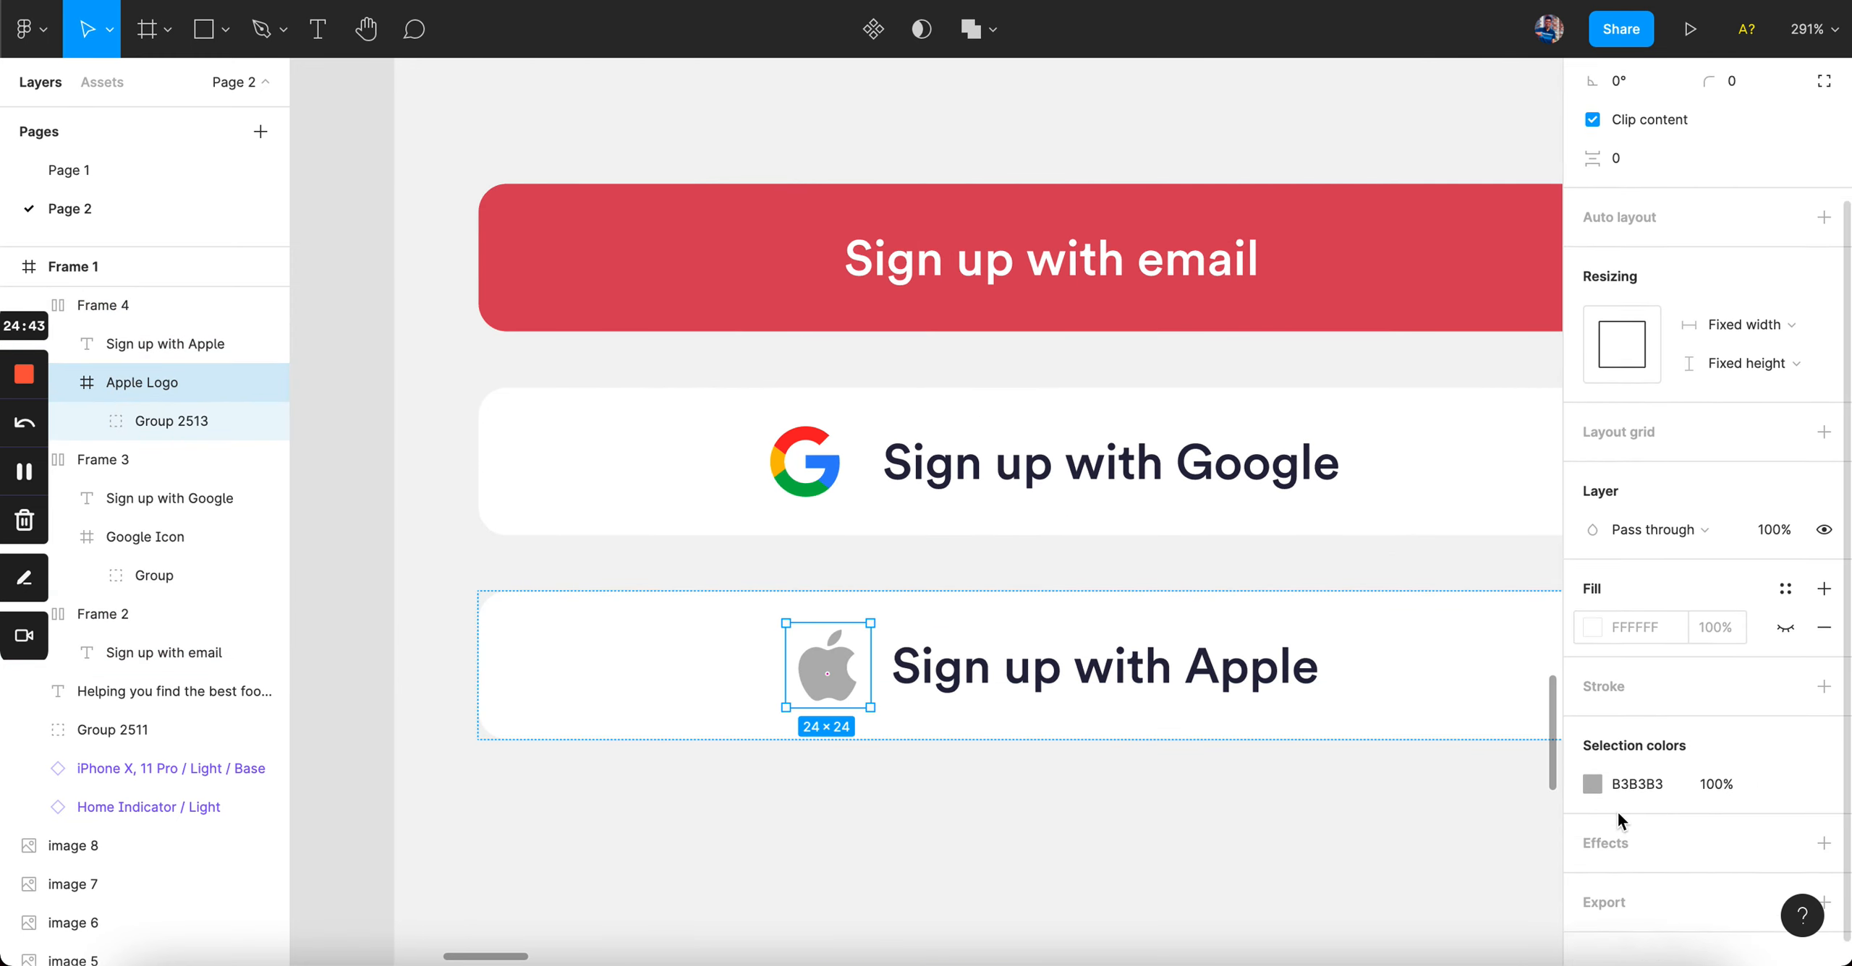
pyautogui.click(1597, 762)
pyautogui.moveTo(1354, 484); pyautogui.dragTo(1161, 929)
pyautogui.scroll(5, 1027, 752)
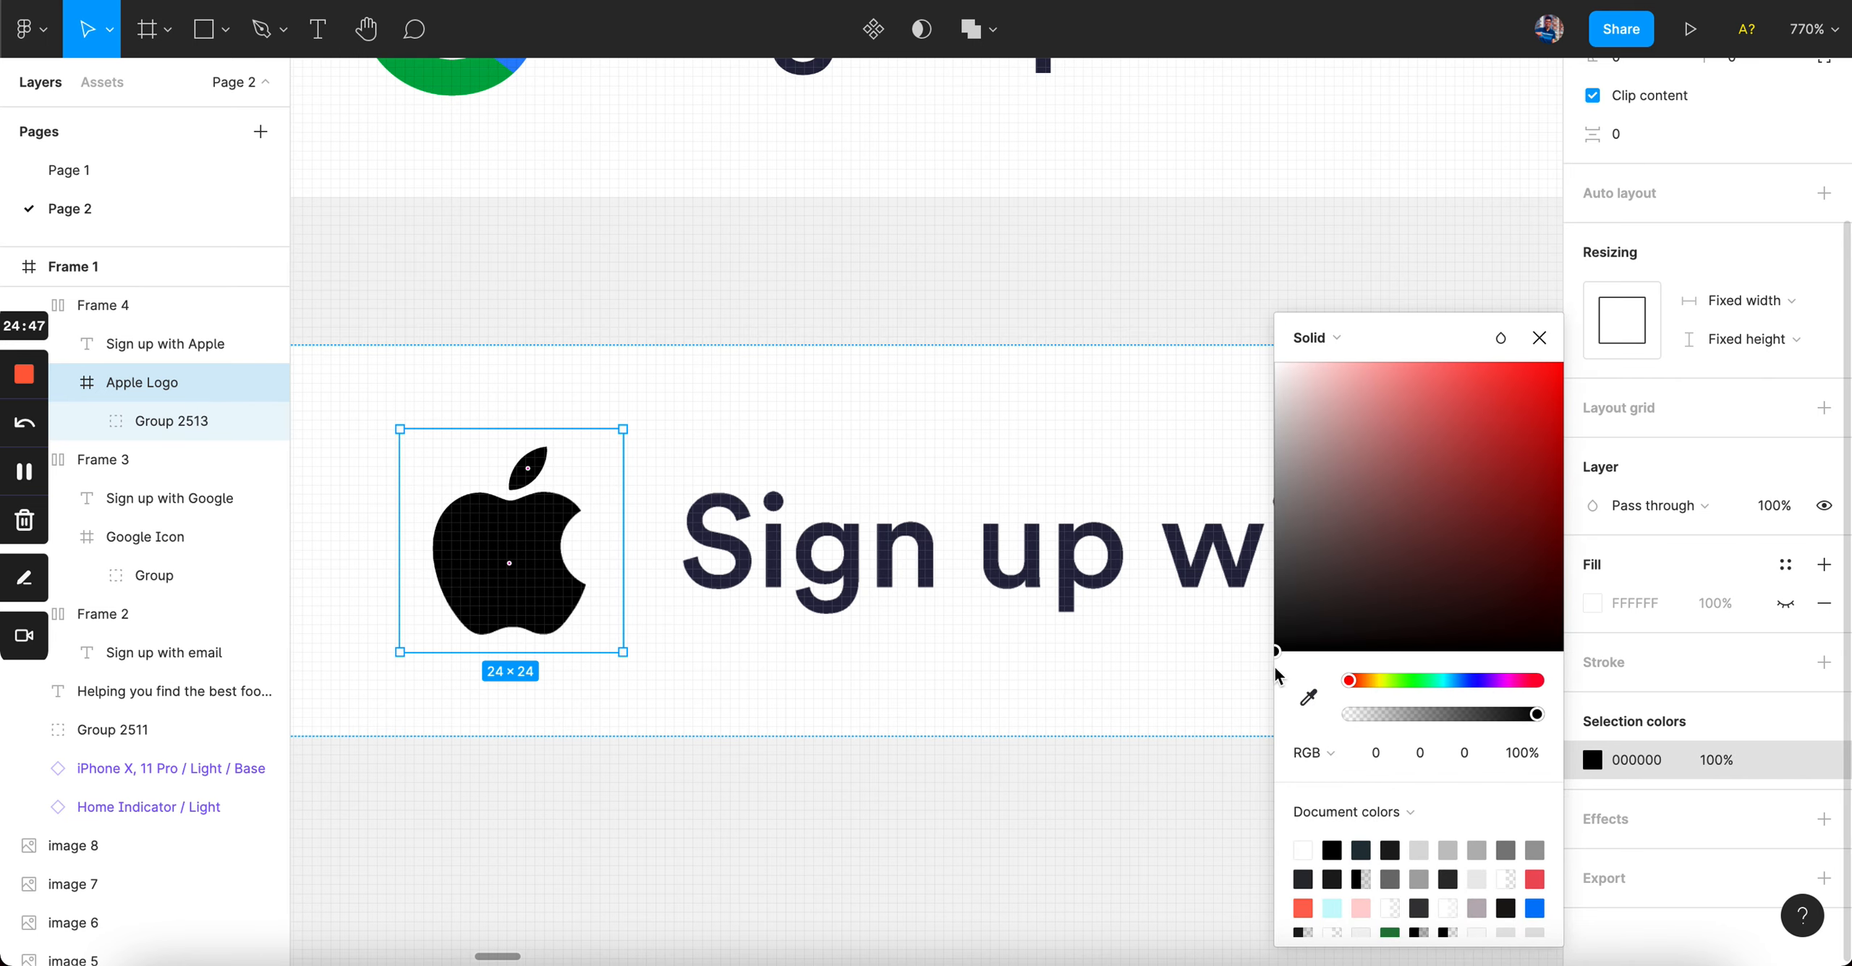
pyautogui.click(1307, 697)
pyautogui.click(1142, 566)
pyautogui.click(834, 959)
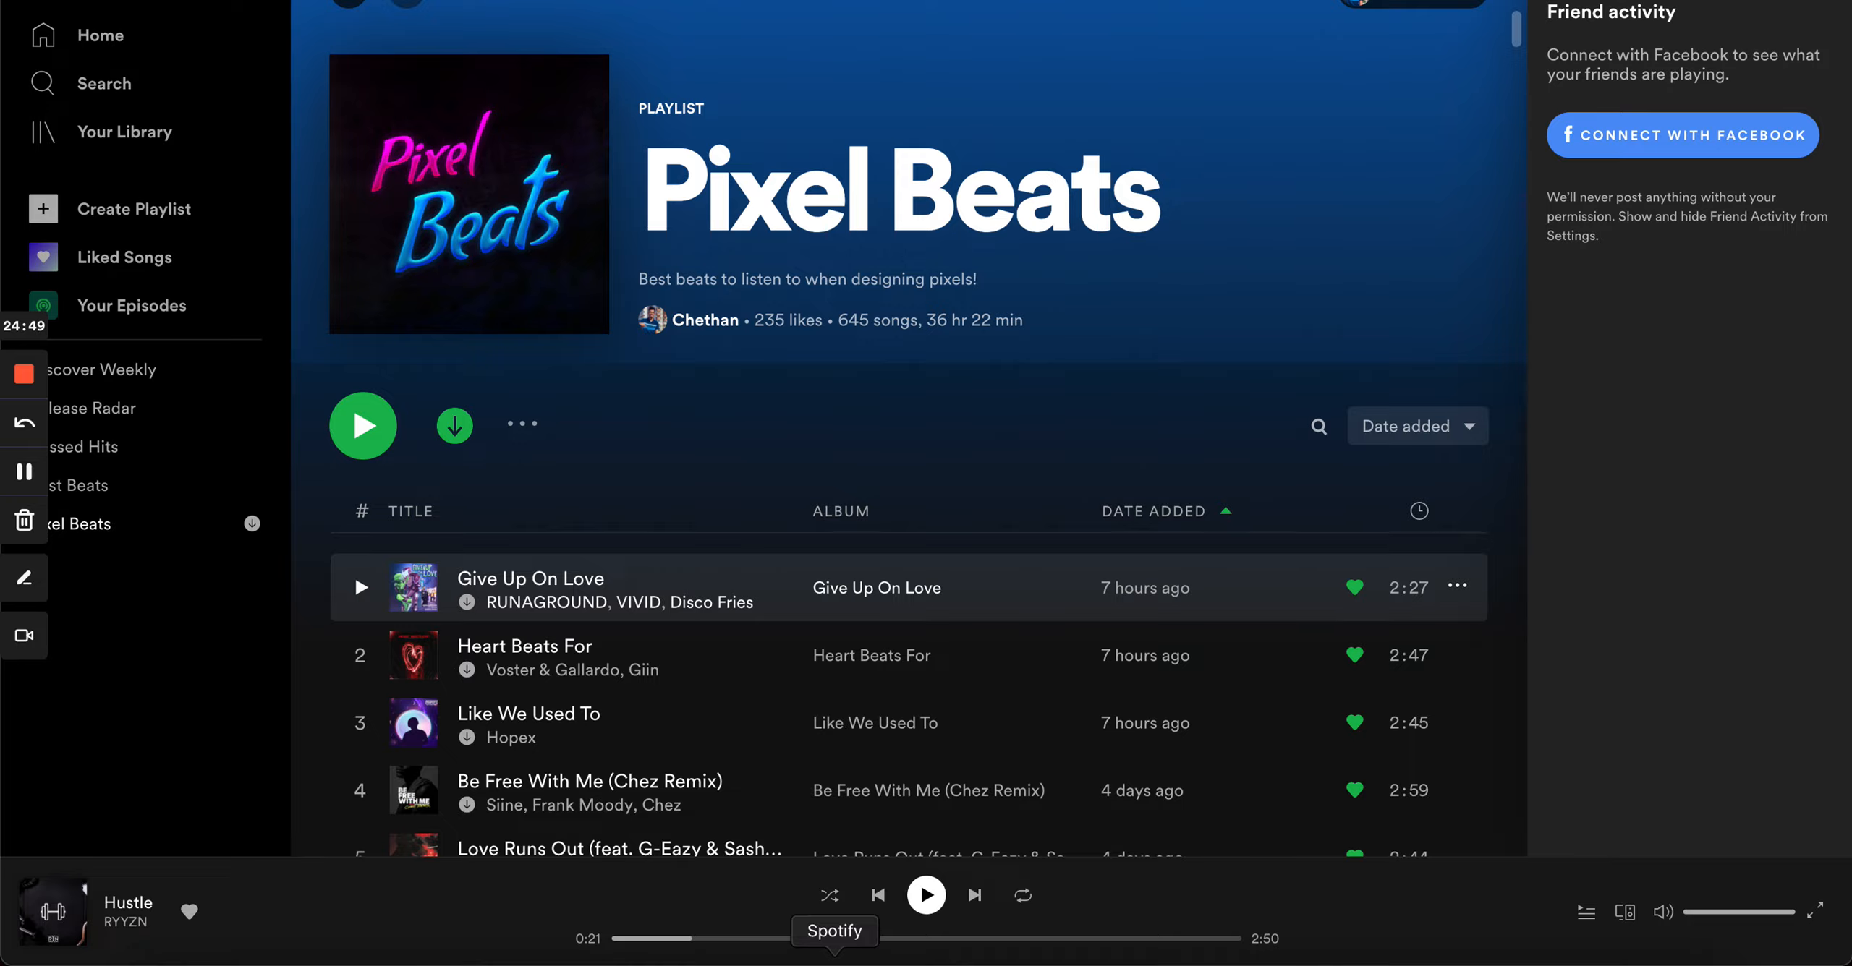
pyautogui.press('super+Tab')
pyautogui.scroll(-4, 1023, 712)
pyautogui.click(1005, 771)
# - Group the email, Google and Apple sign-up buttons together
pyautogui.scroll(-5, 1006, 772)
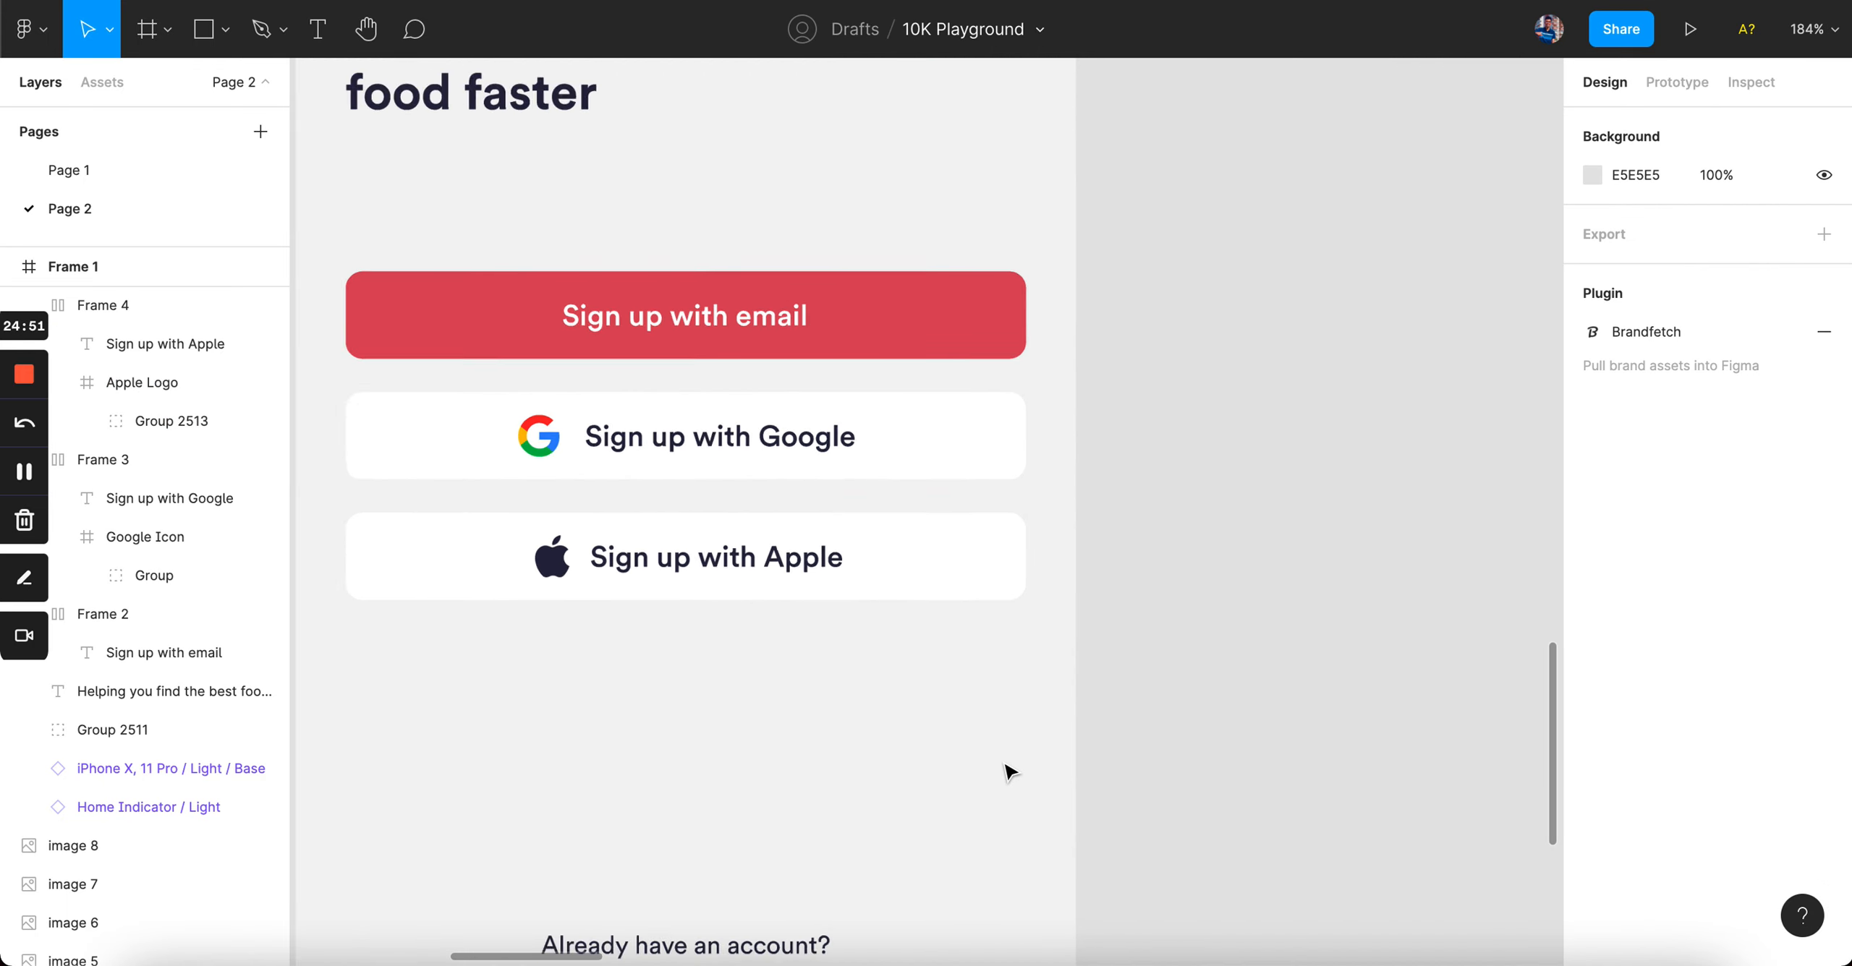
pyautogui.scroll(-3, 1005, 765)
pyautogui.moveTo(510, 384); pyautogui.dragTo(955, 723)
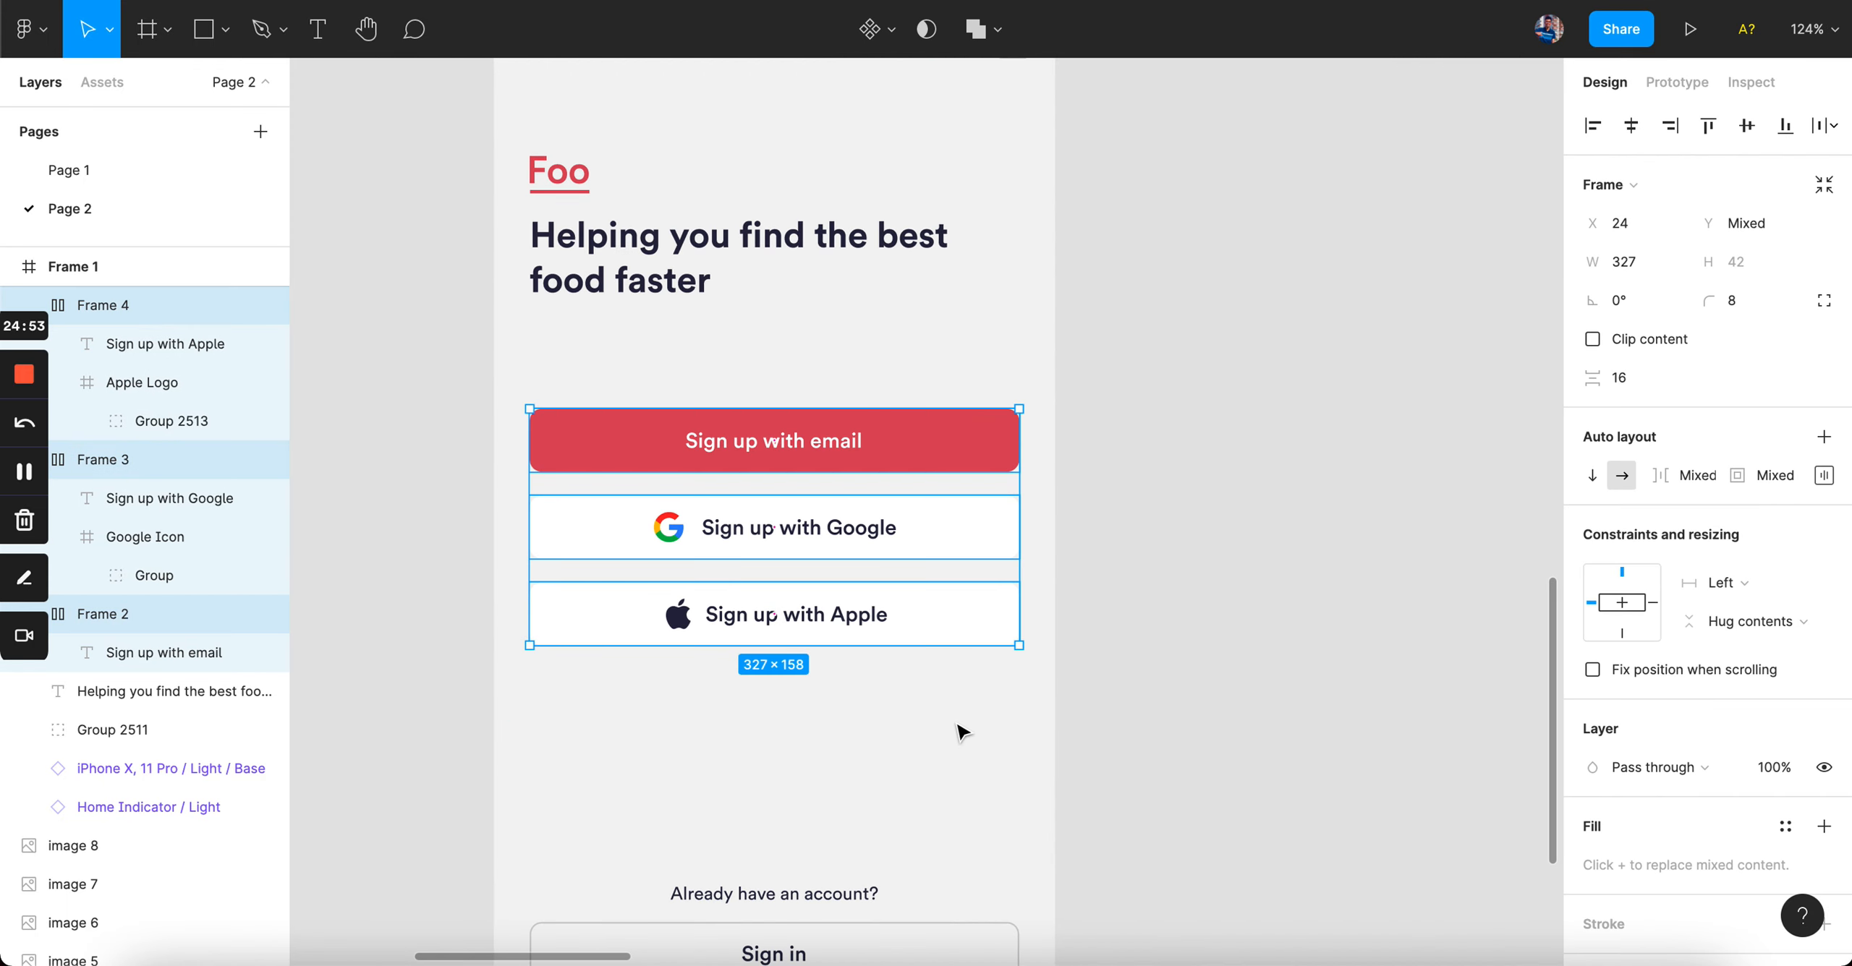
pyautogui.press('super+g')
# - Move the sign-in section up to 40 below the Apple button and group it with the sign-up buttons at Y 273
pyautogui.scroll(-8, 962, 732)
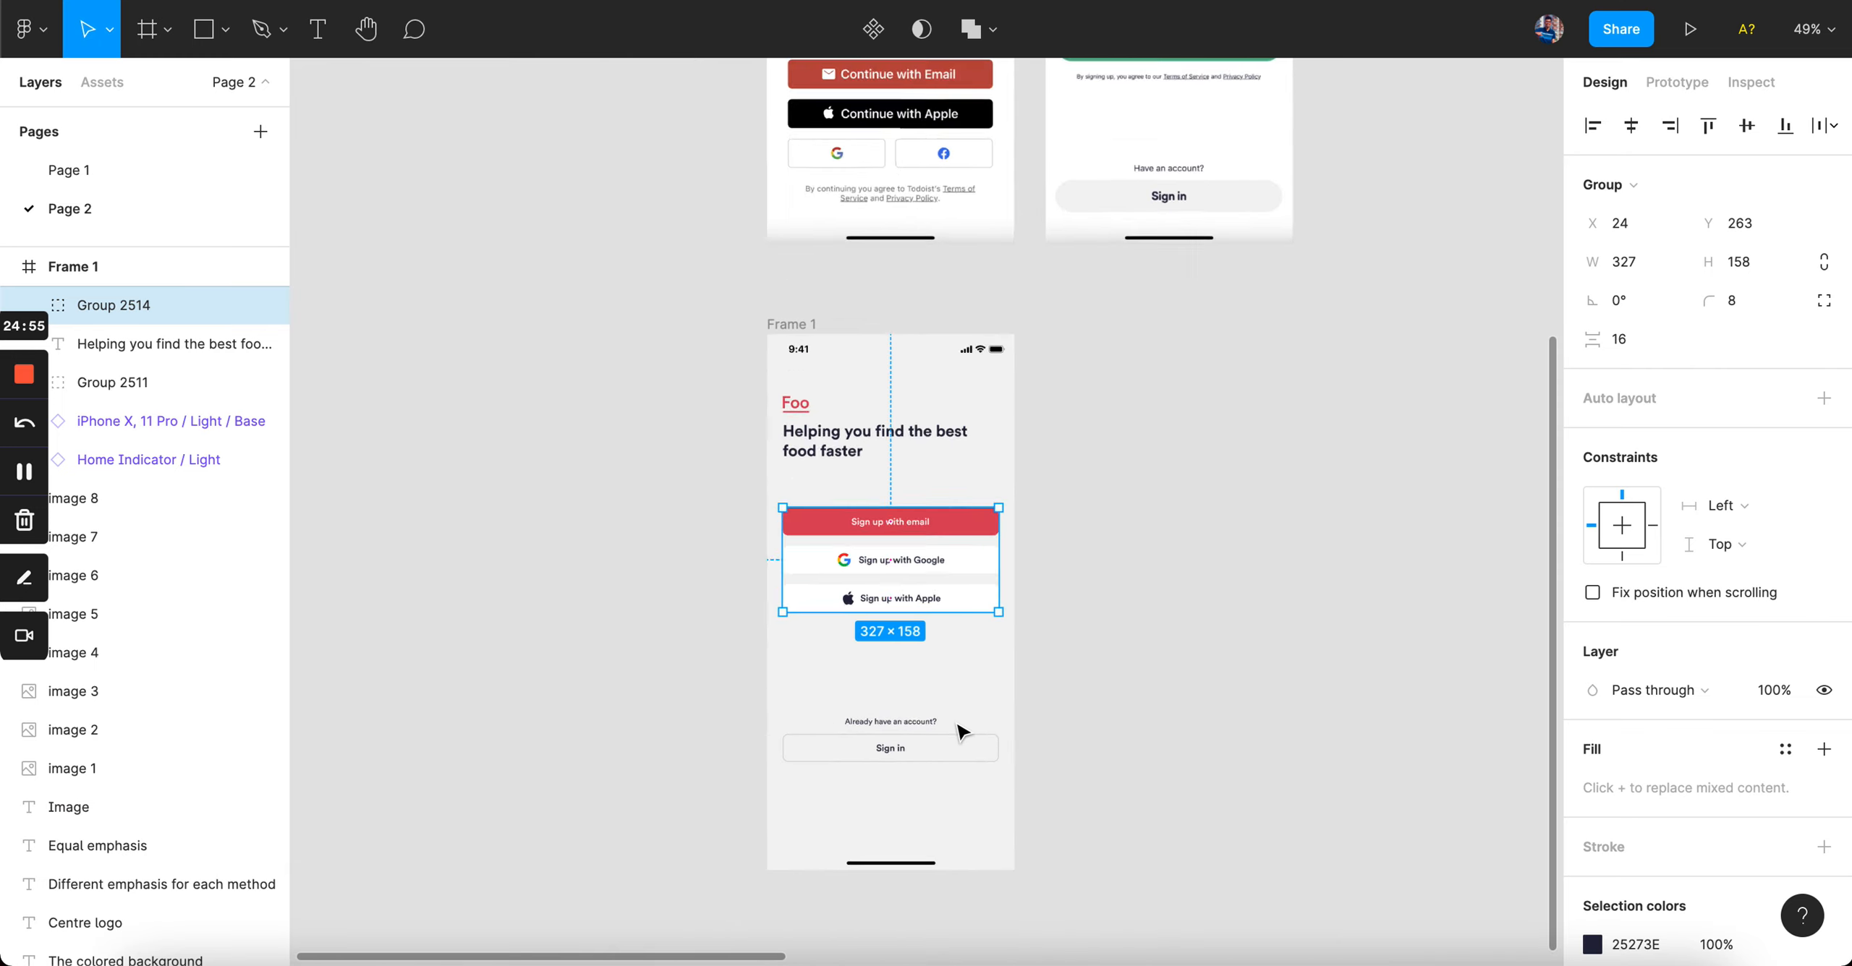
pyautogui.scroll(4, 960, 732)
pyautogui.scroll(1, 915, 742)
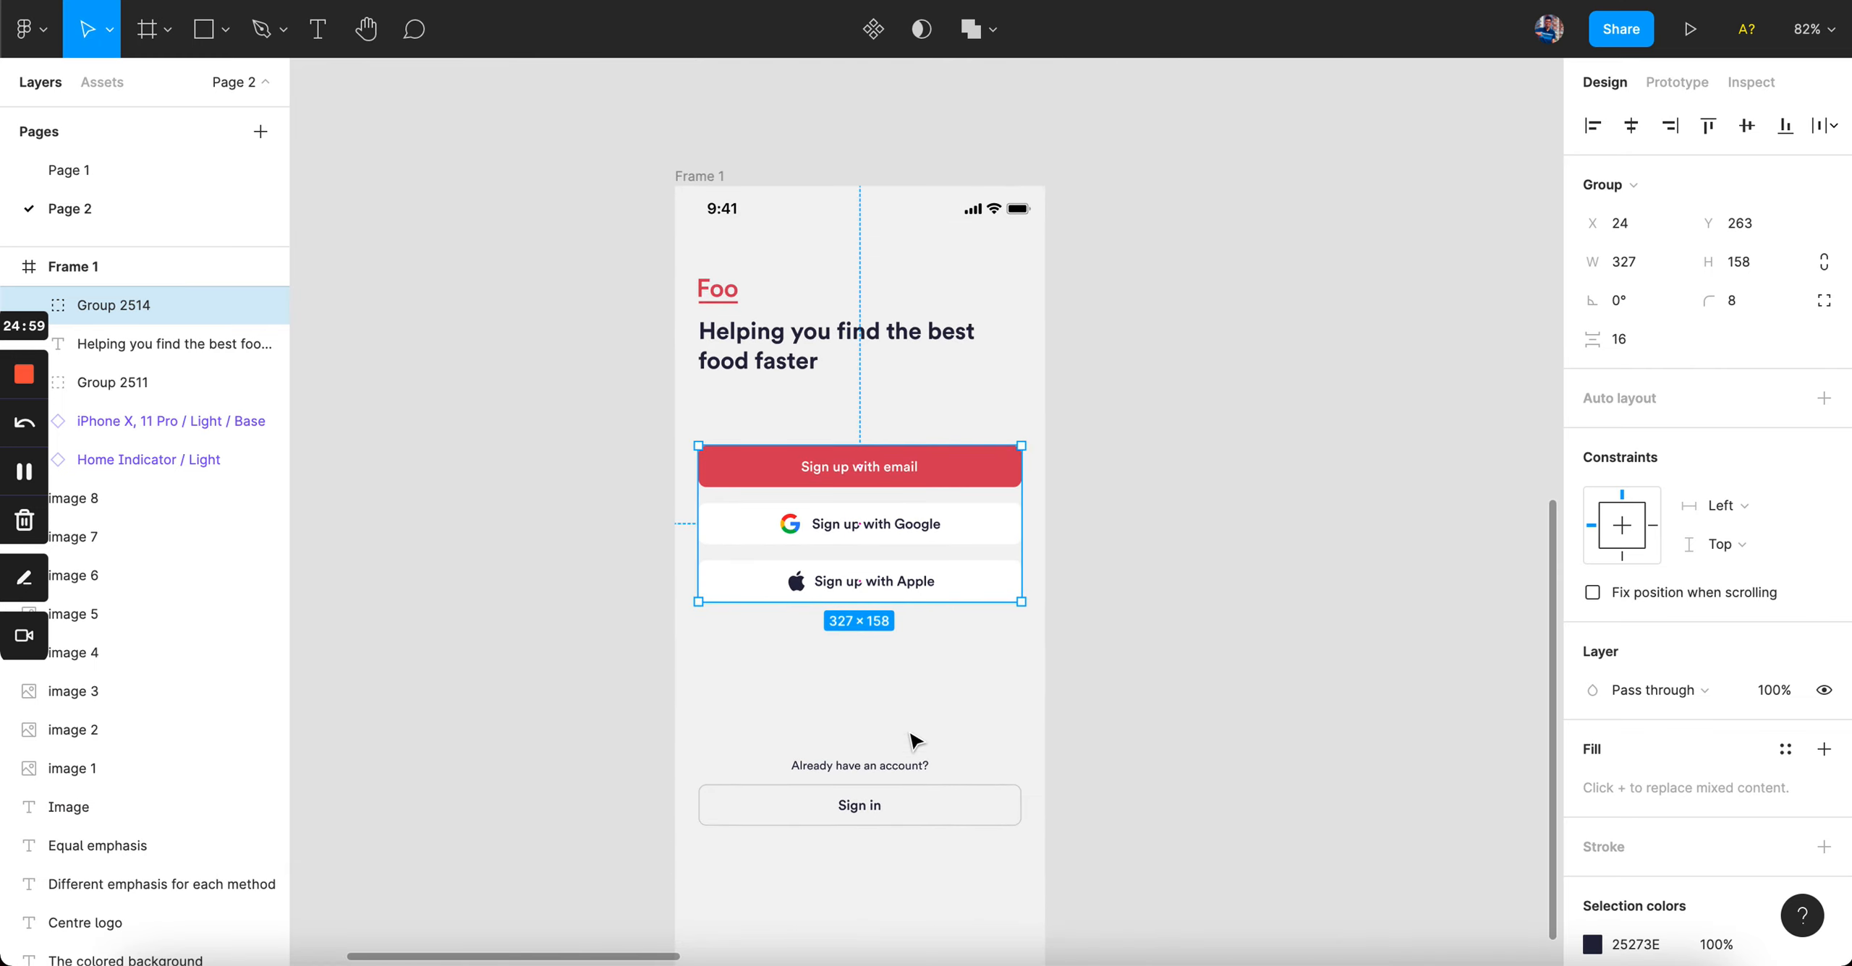
pyautogui.moveTo(902, 814); pyautogui.dragTo(901, 710)
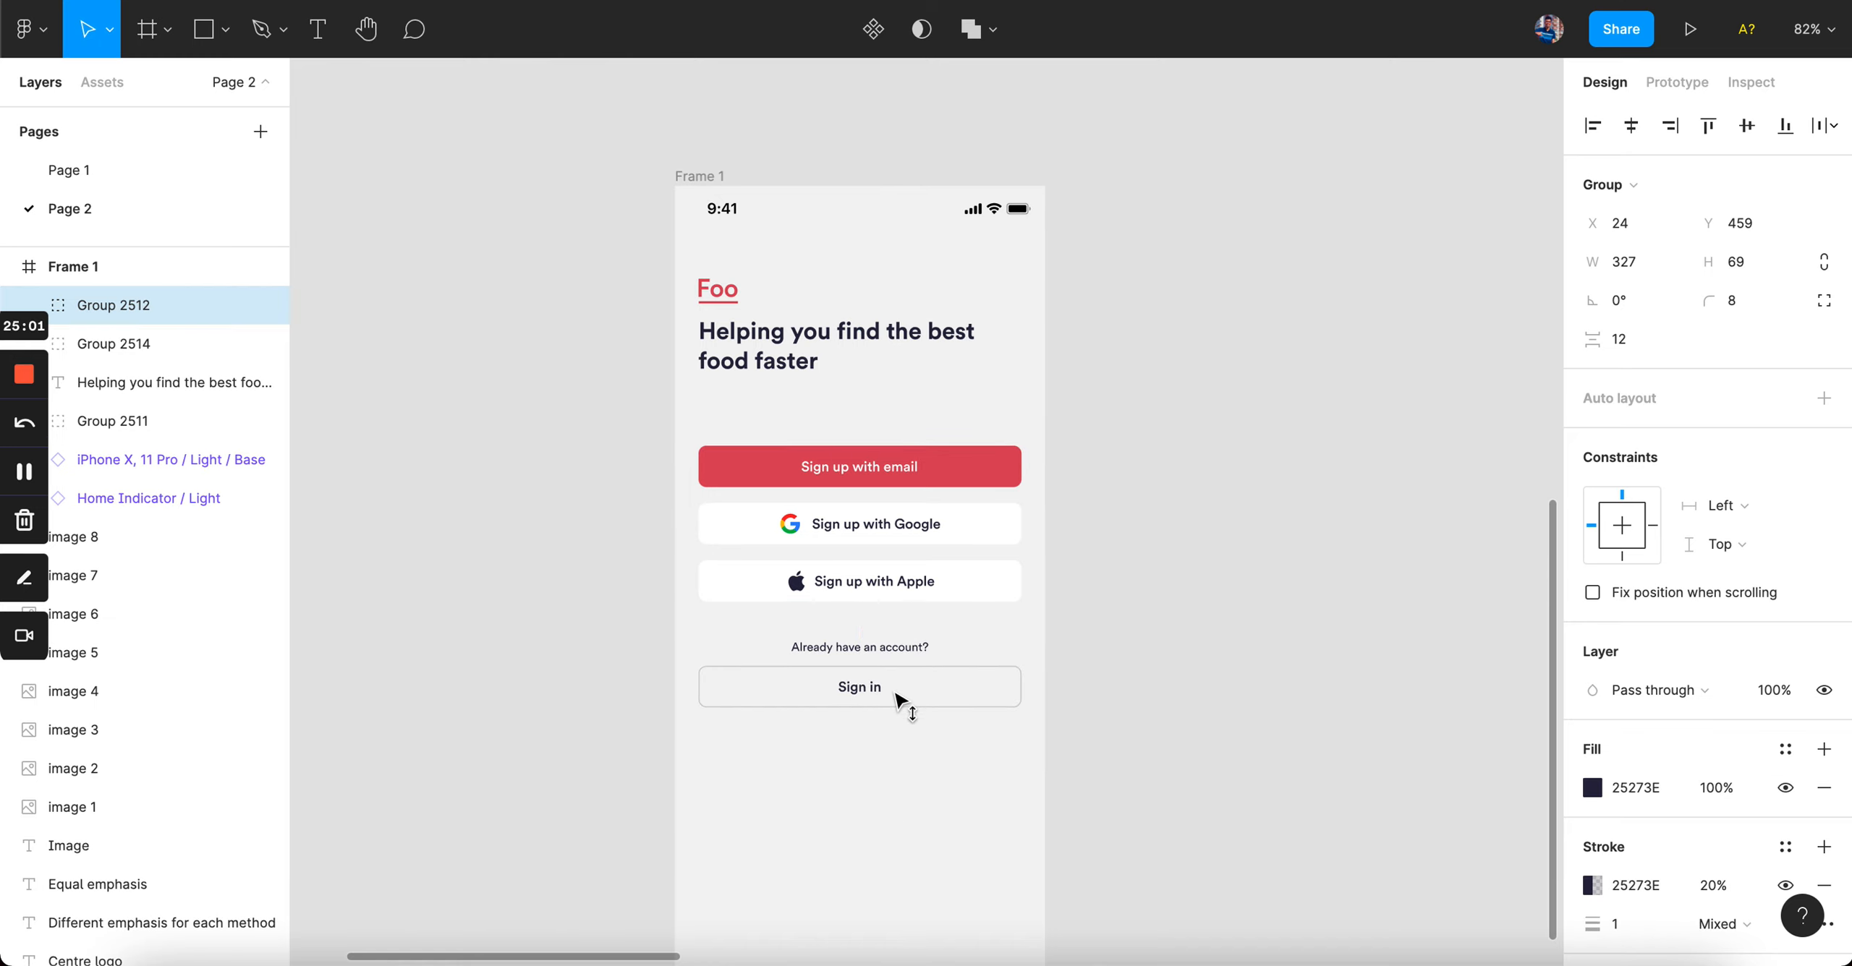
pyautogui.moveTo(622, 446); pyautogui.dragTo(1067, 745)
pyautogui.hotkey('ctrl', 'g')
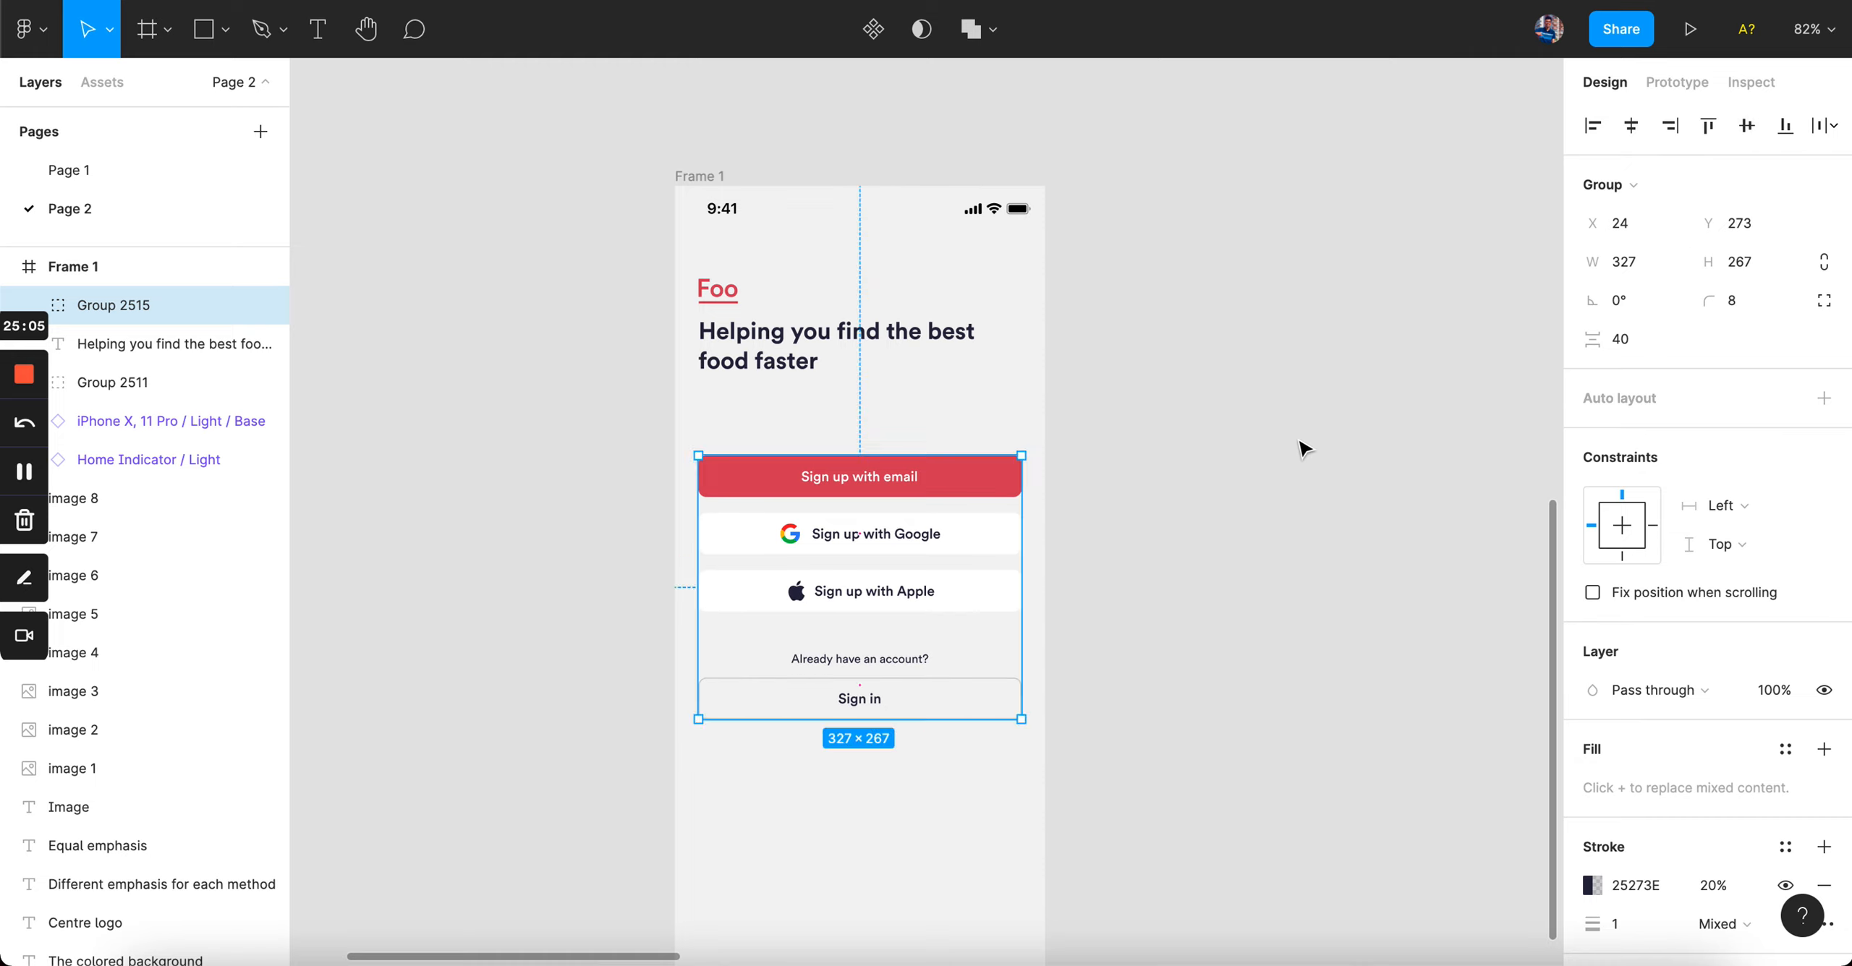
# - Duplicate Frame 1 and place the copy beside it at X 922, Y 506
pyautogui.click(1302, 447)
pyautogui.scroll(-2, 1298, 452)
pyautogui.scroll(3, 1300, 453)
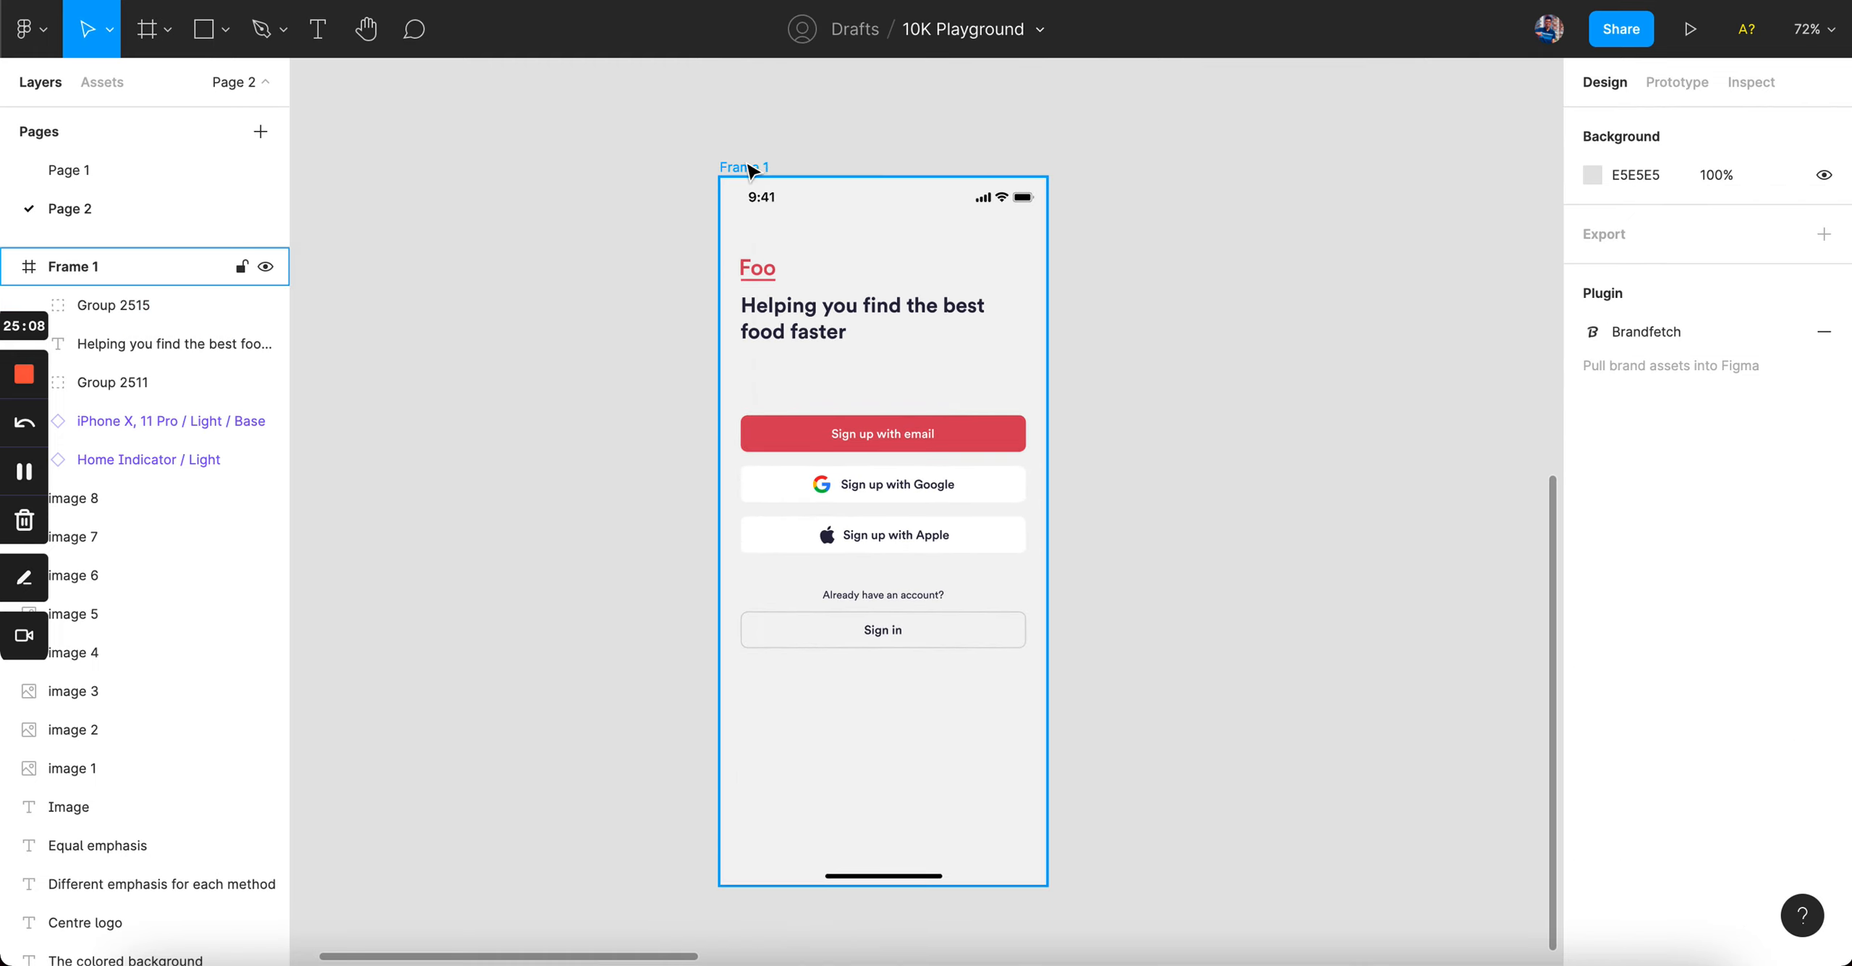
pyautogui.keyDown('alt'); pyautogui.moveTo(750, 172); pyautogui.dragTo(1117, 172); pyautogui.keyUp('alt')
# - Examine the layouts of the reference sign-up screens, from Todoist and Drop through Coinbase, Twitter, Notion, Farfetch and Nike to Medium
pyautogui.scroll(-5, 1117, 172)
pyautogui.scroll(5, 1124, 178)
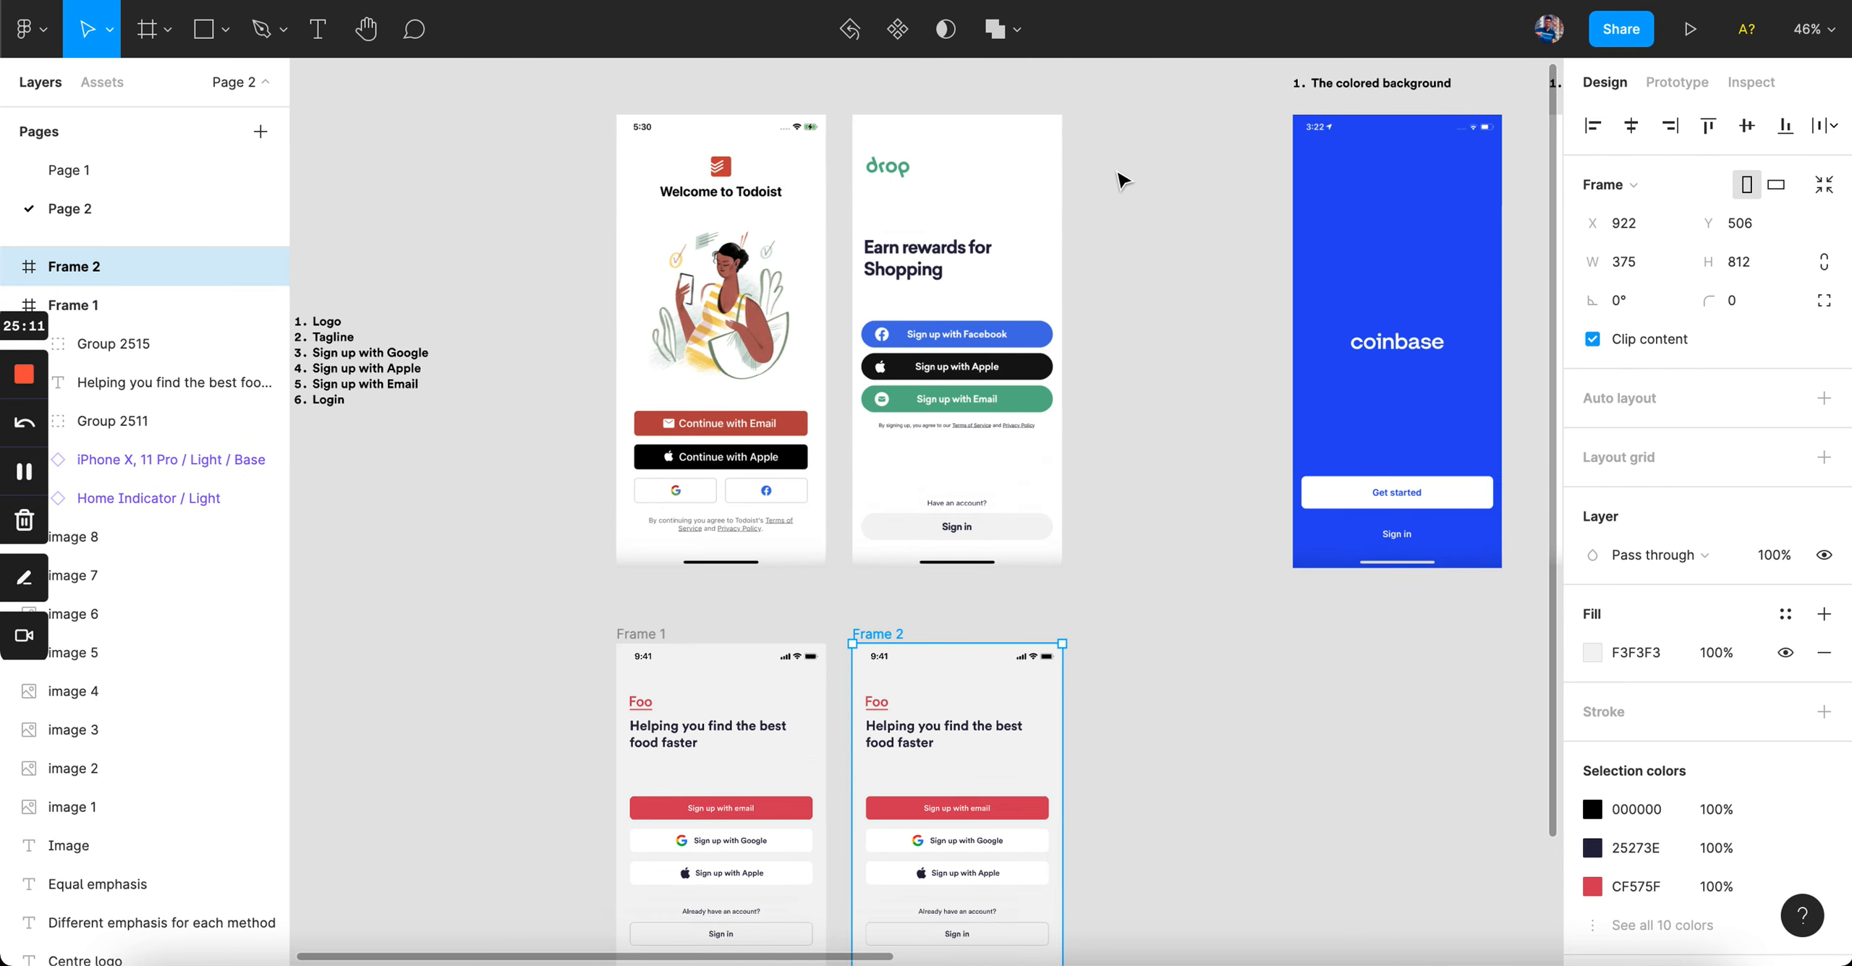
pyautogui.scroll(5, 1124, 178)
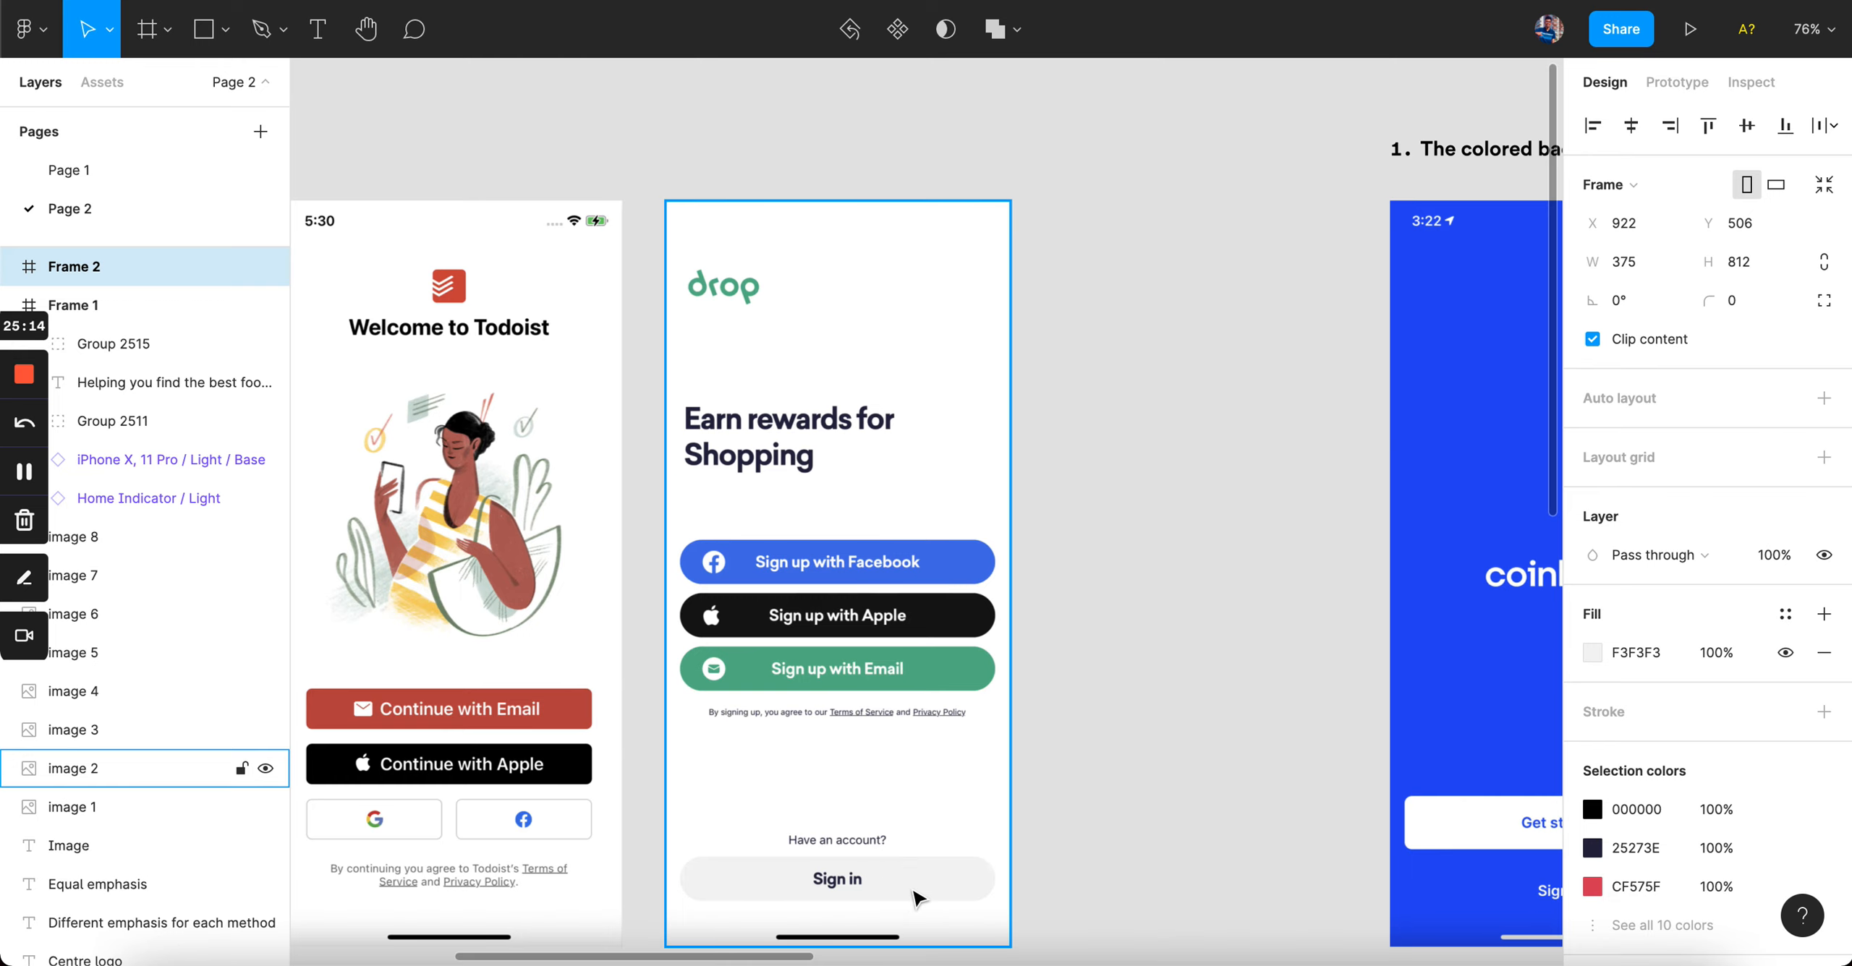
pyautogui.scroll(-2, 917, 897)
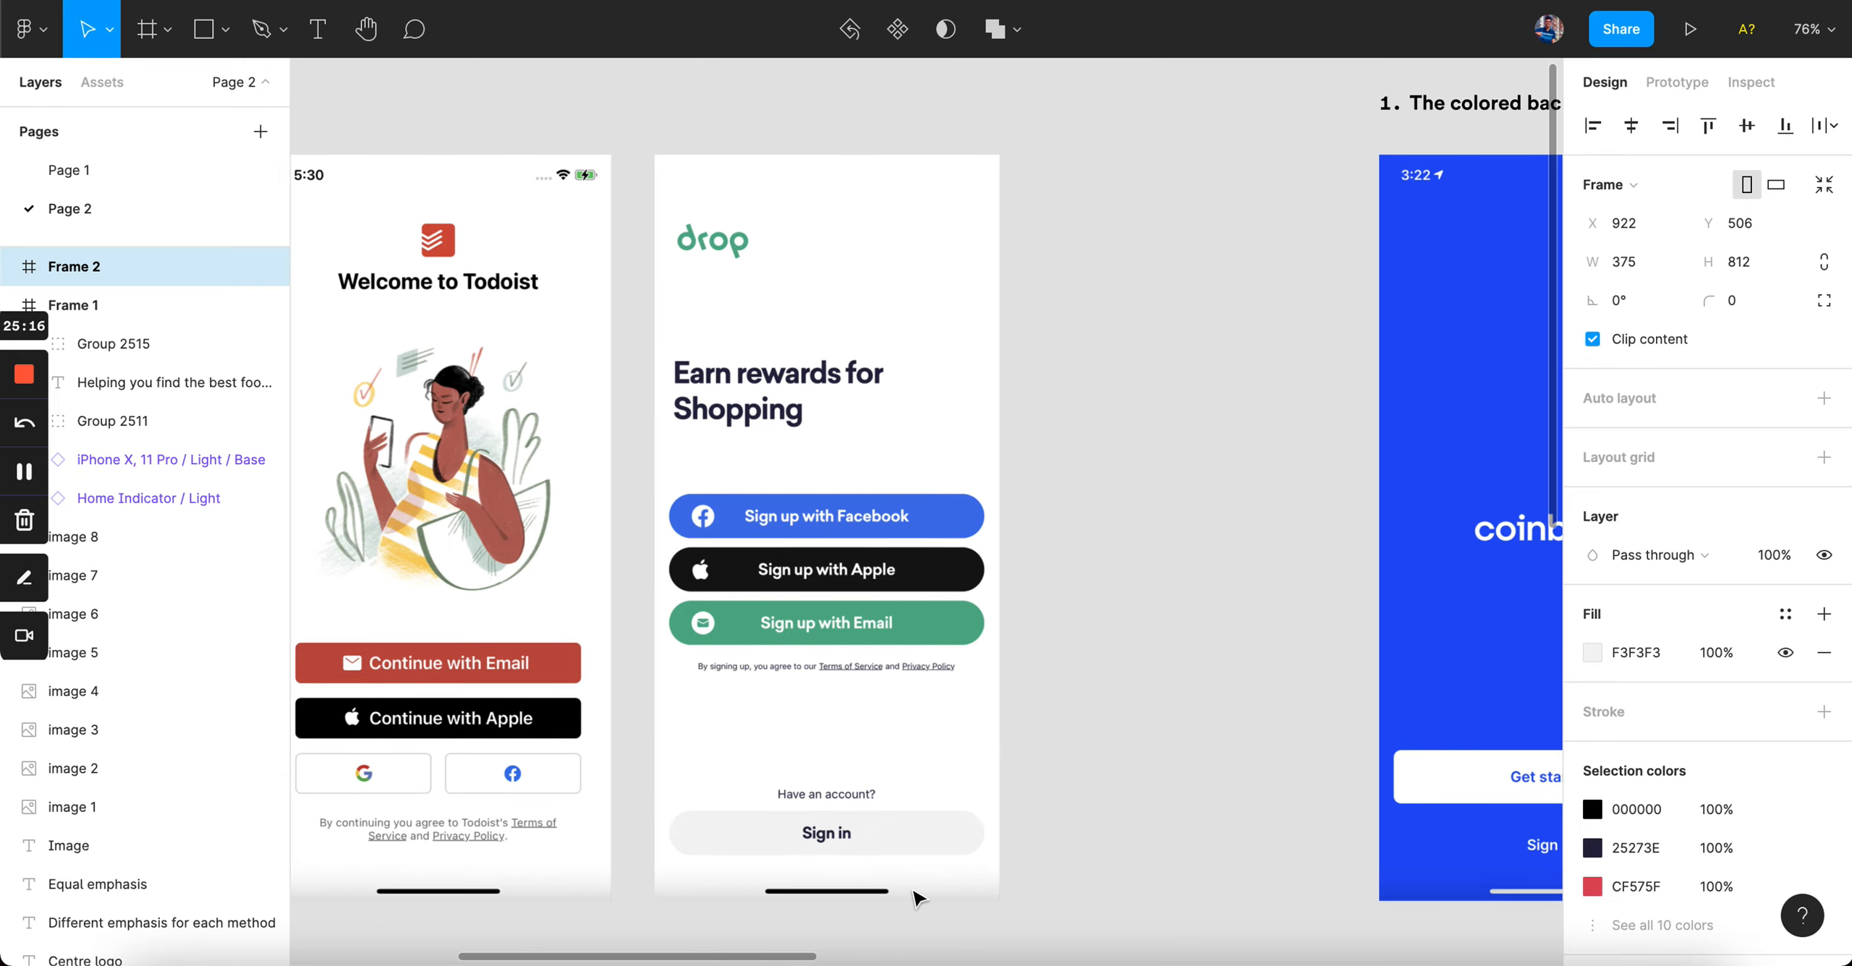
pyautogui.scroll(-5, 913, 892)
pyautogui.scroll(-2, 913, 891)
pyautogui.hscroll(6, 913, 891)
pyautogui.scroll(2, 913, 891)
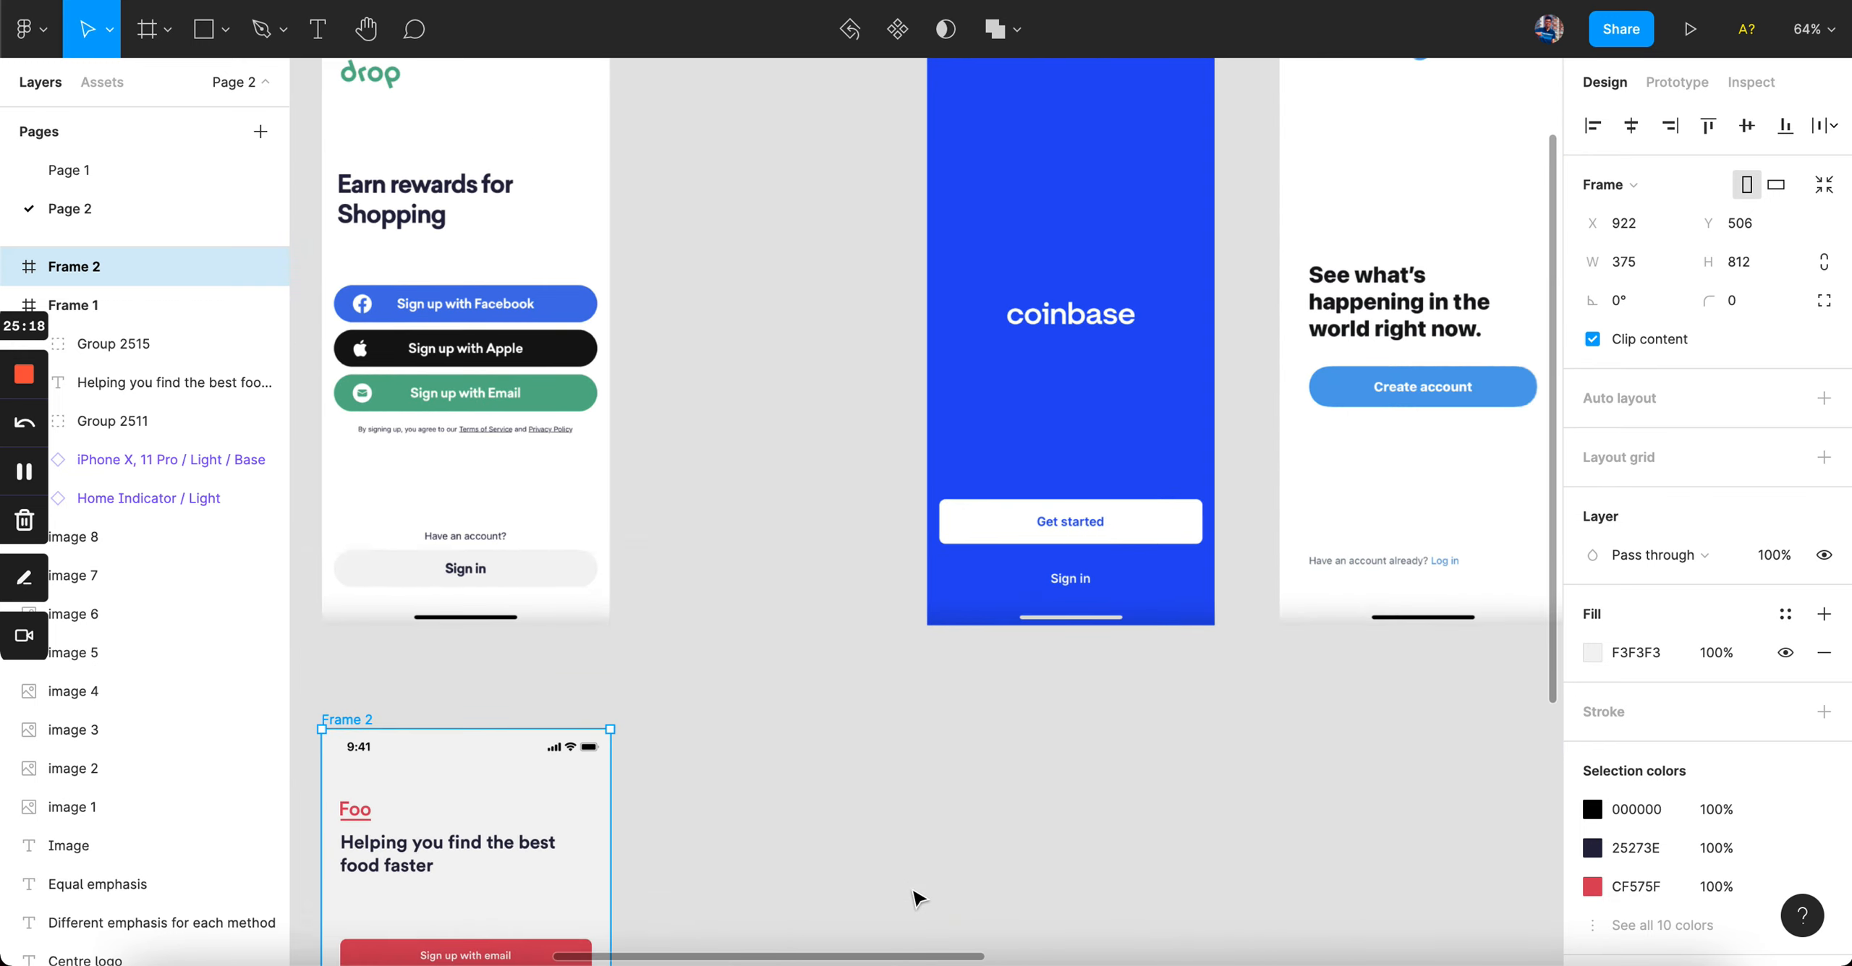
pyautogui.hscroll(12, 1253, 561)
pyautogui.scroll(2, 1253, 562)
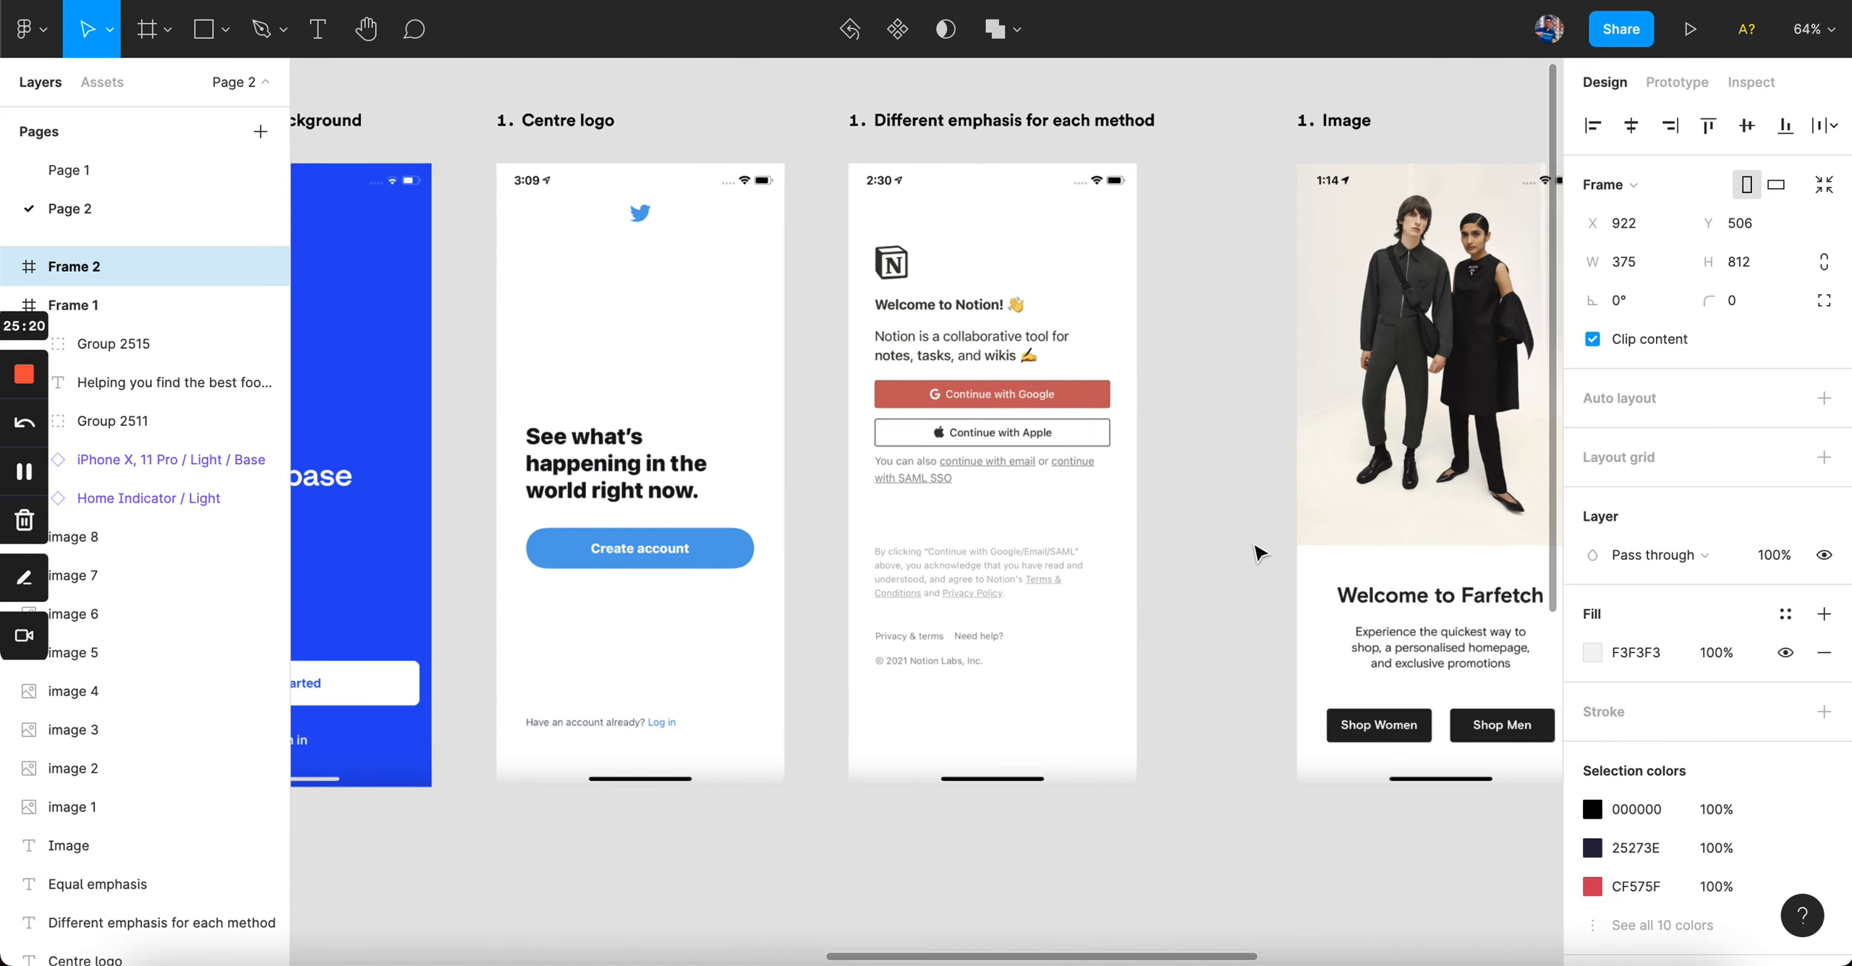
pyautogui.hscroll(7, 1259, 555)
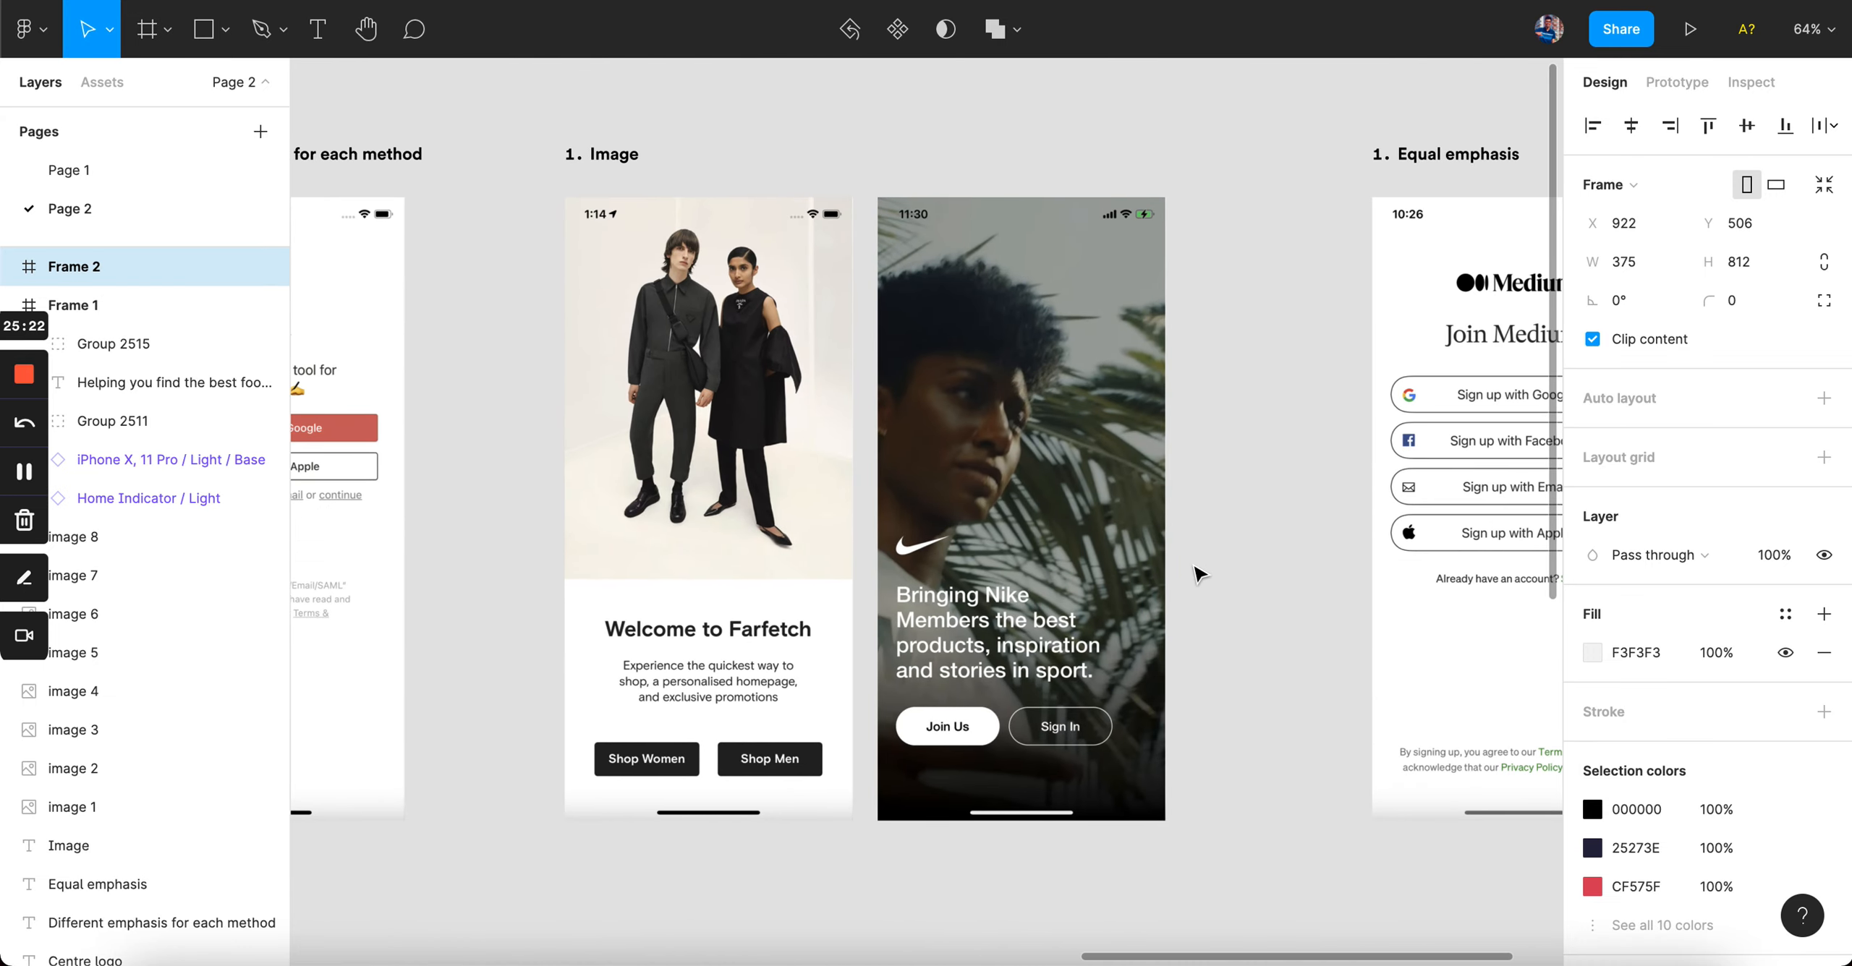
pyautogui.keyDown('ctrl'); pyautogui.scroll(-3, 1198, 573); pyautogui.keyUp('ctrl')
pyautogui.keyDown('ctrl'); pyautogui.scroll(4, 1197, 573); pyautogui.keyUp('ctrl')
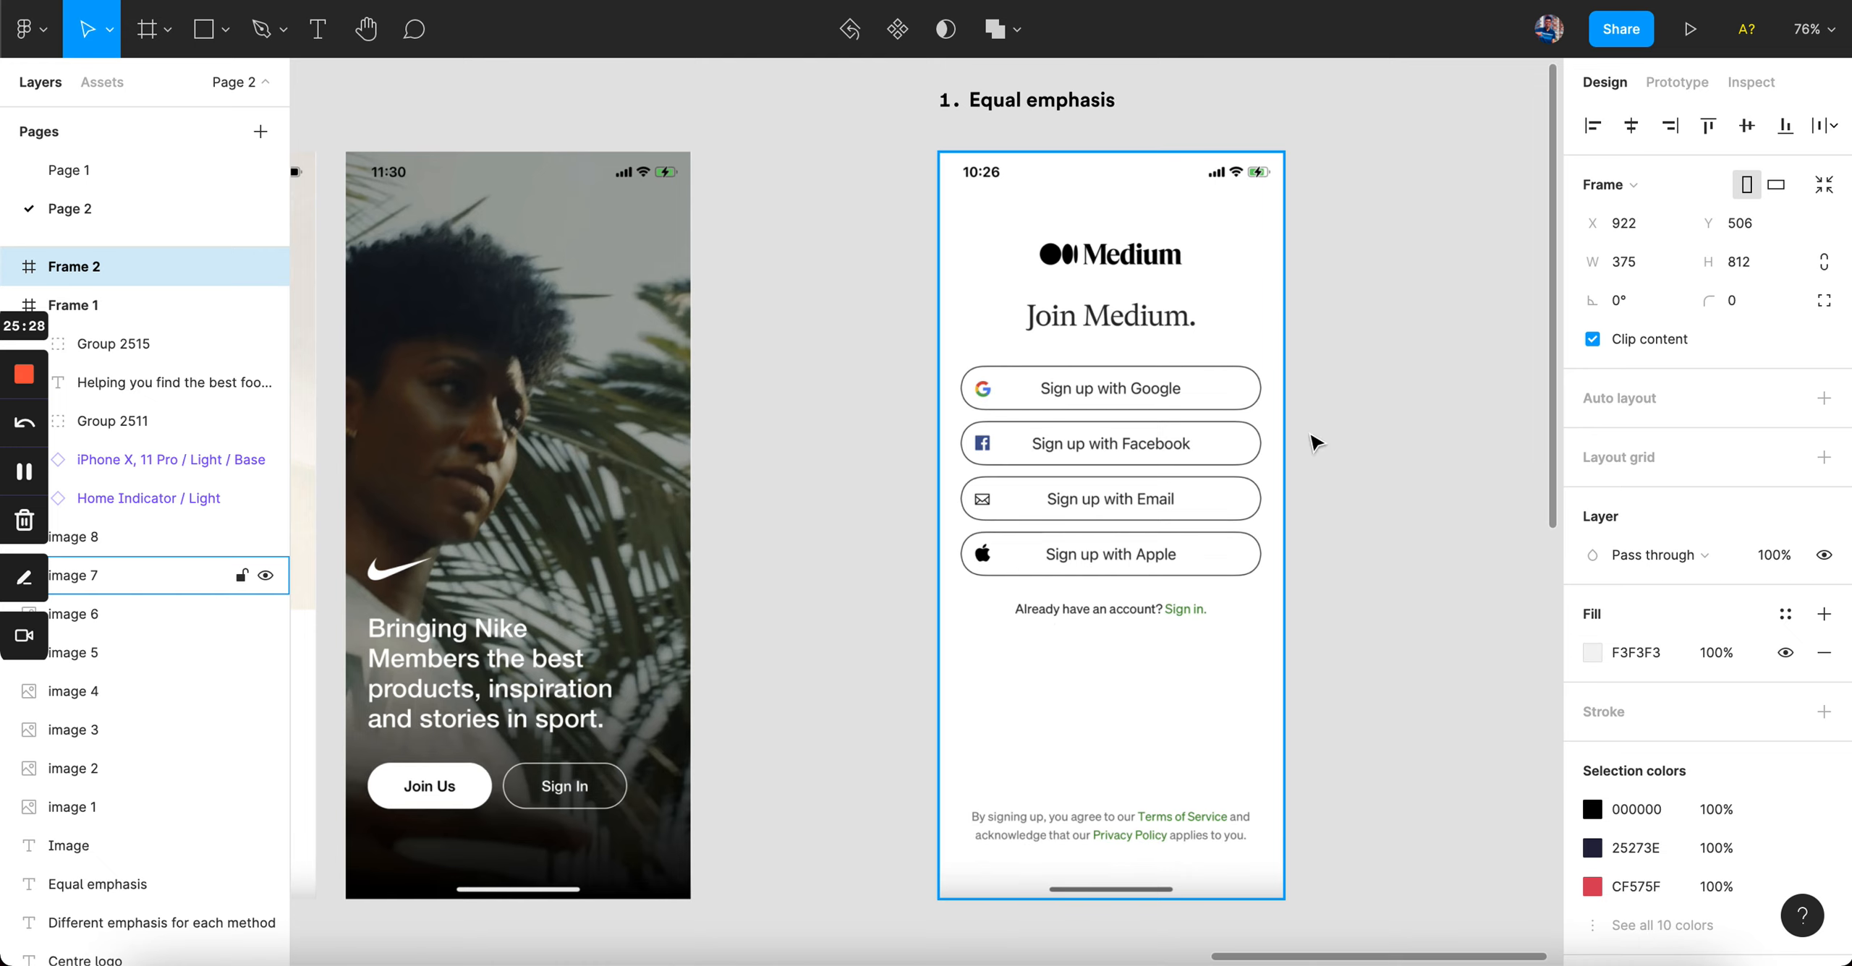
# - In the duplicated frame, centre-align the tagline text and centre the Foo logo horizontally
pyautogui.hotkey('shift', '2')
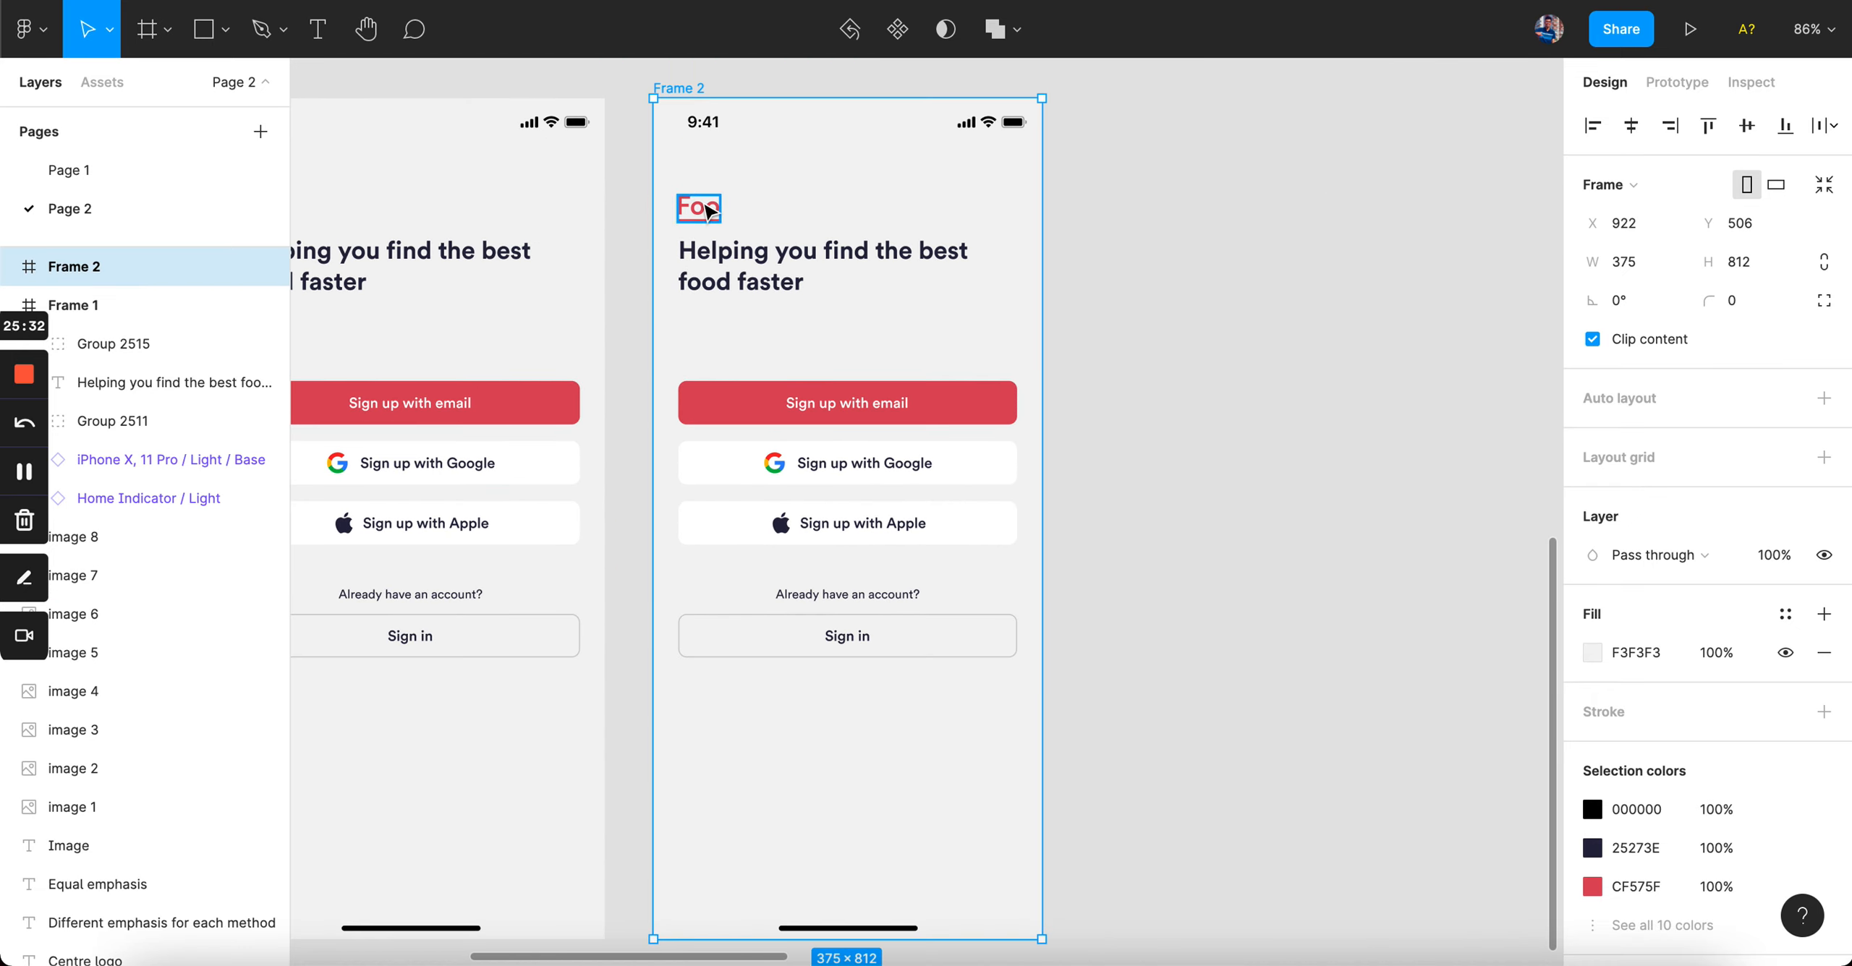
pyautogui.click(711, 211)
pyautogui.click(731, 269)
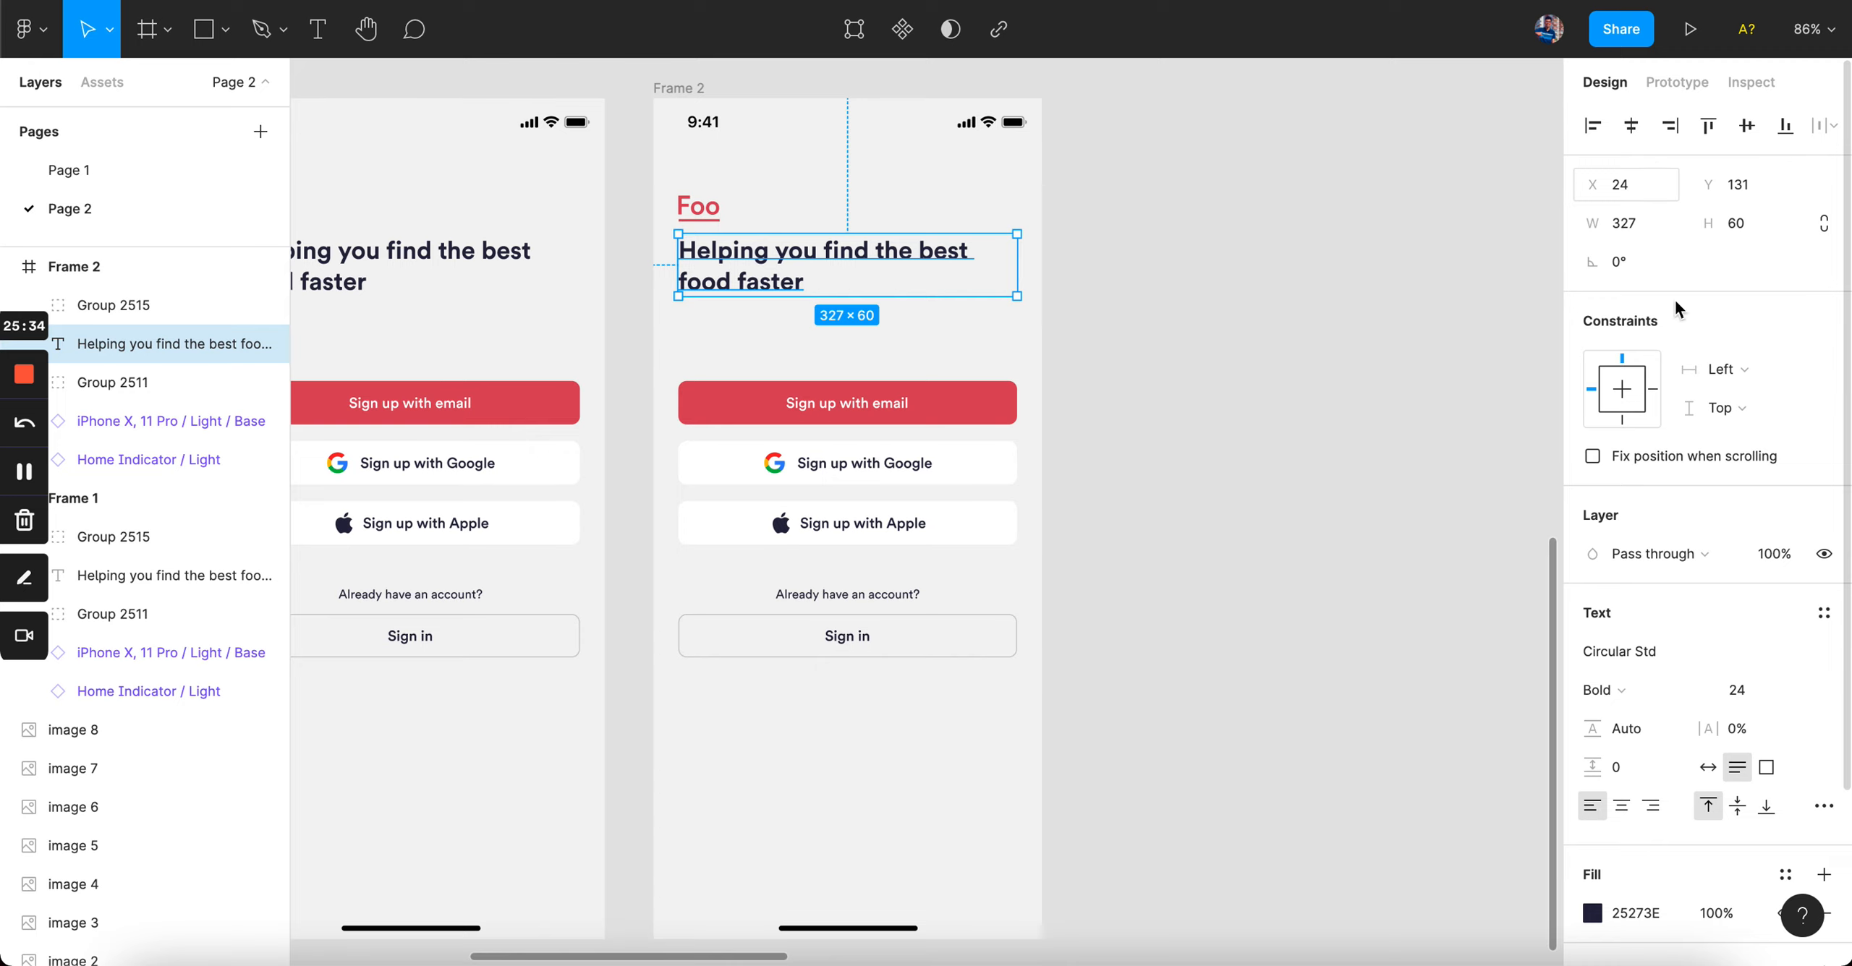
pyautogui.click(1620, 805)
pyautogui.click(713, 214)
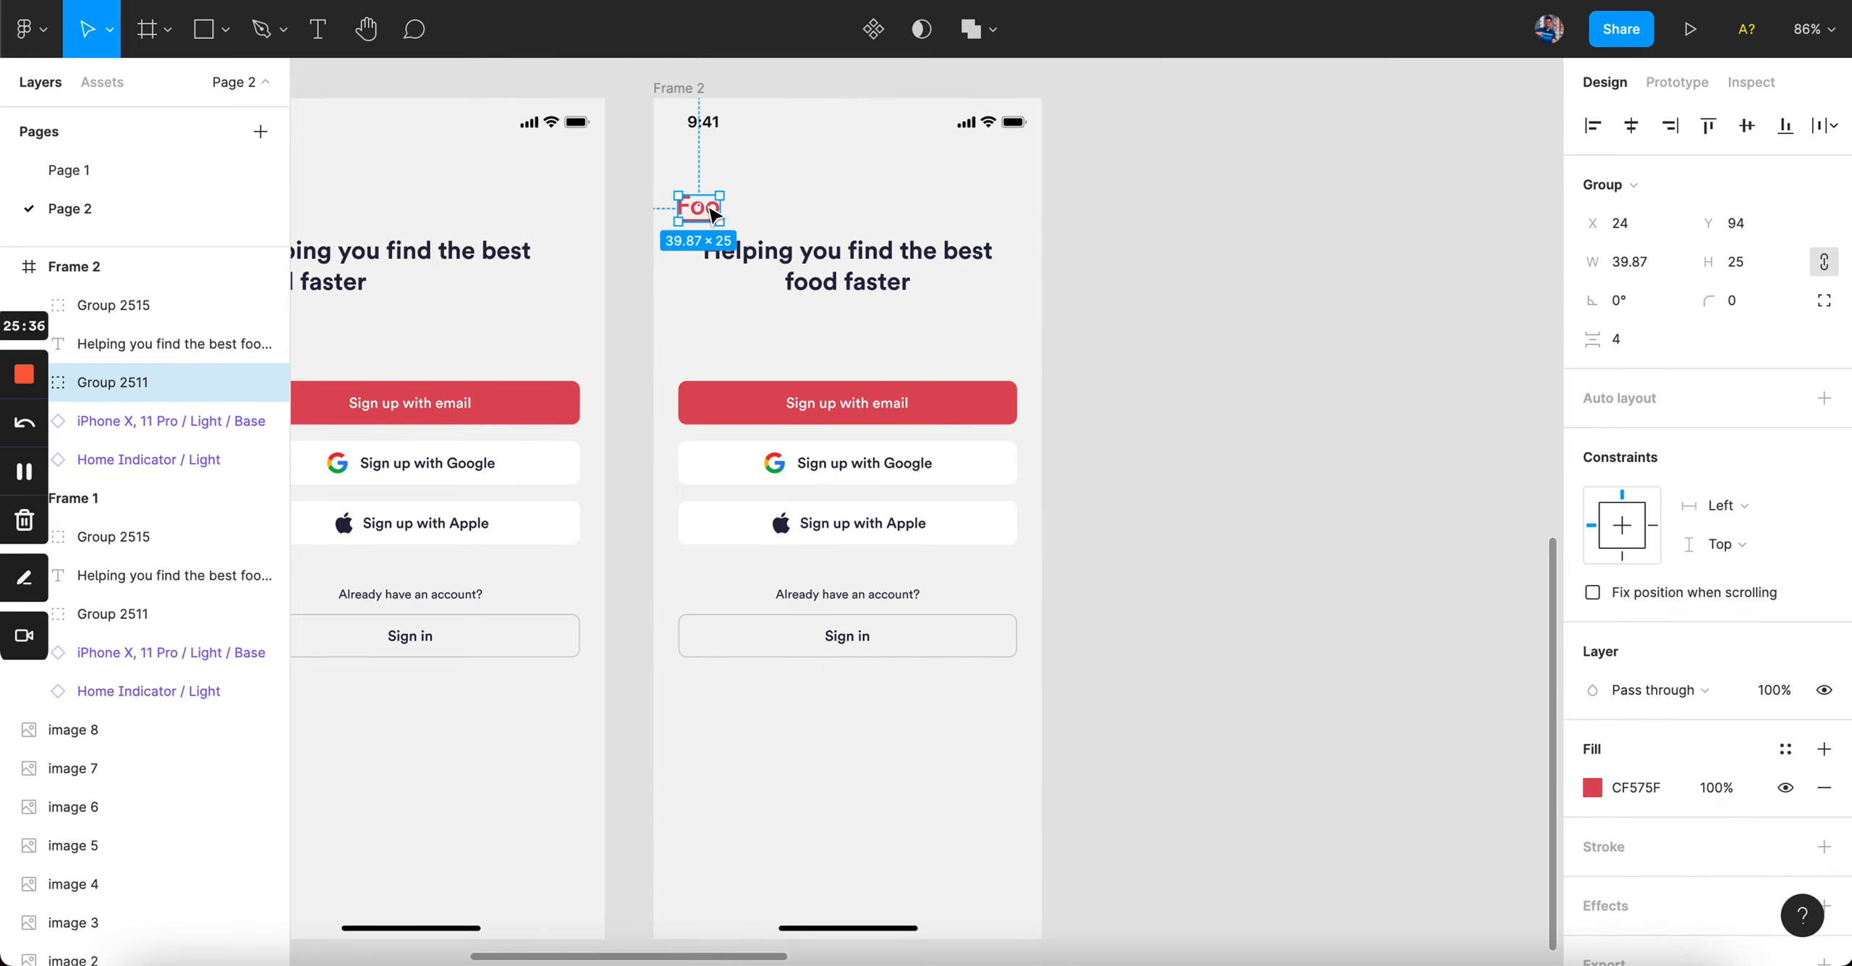
pyautogui.click(1630, 125)
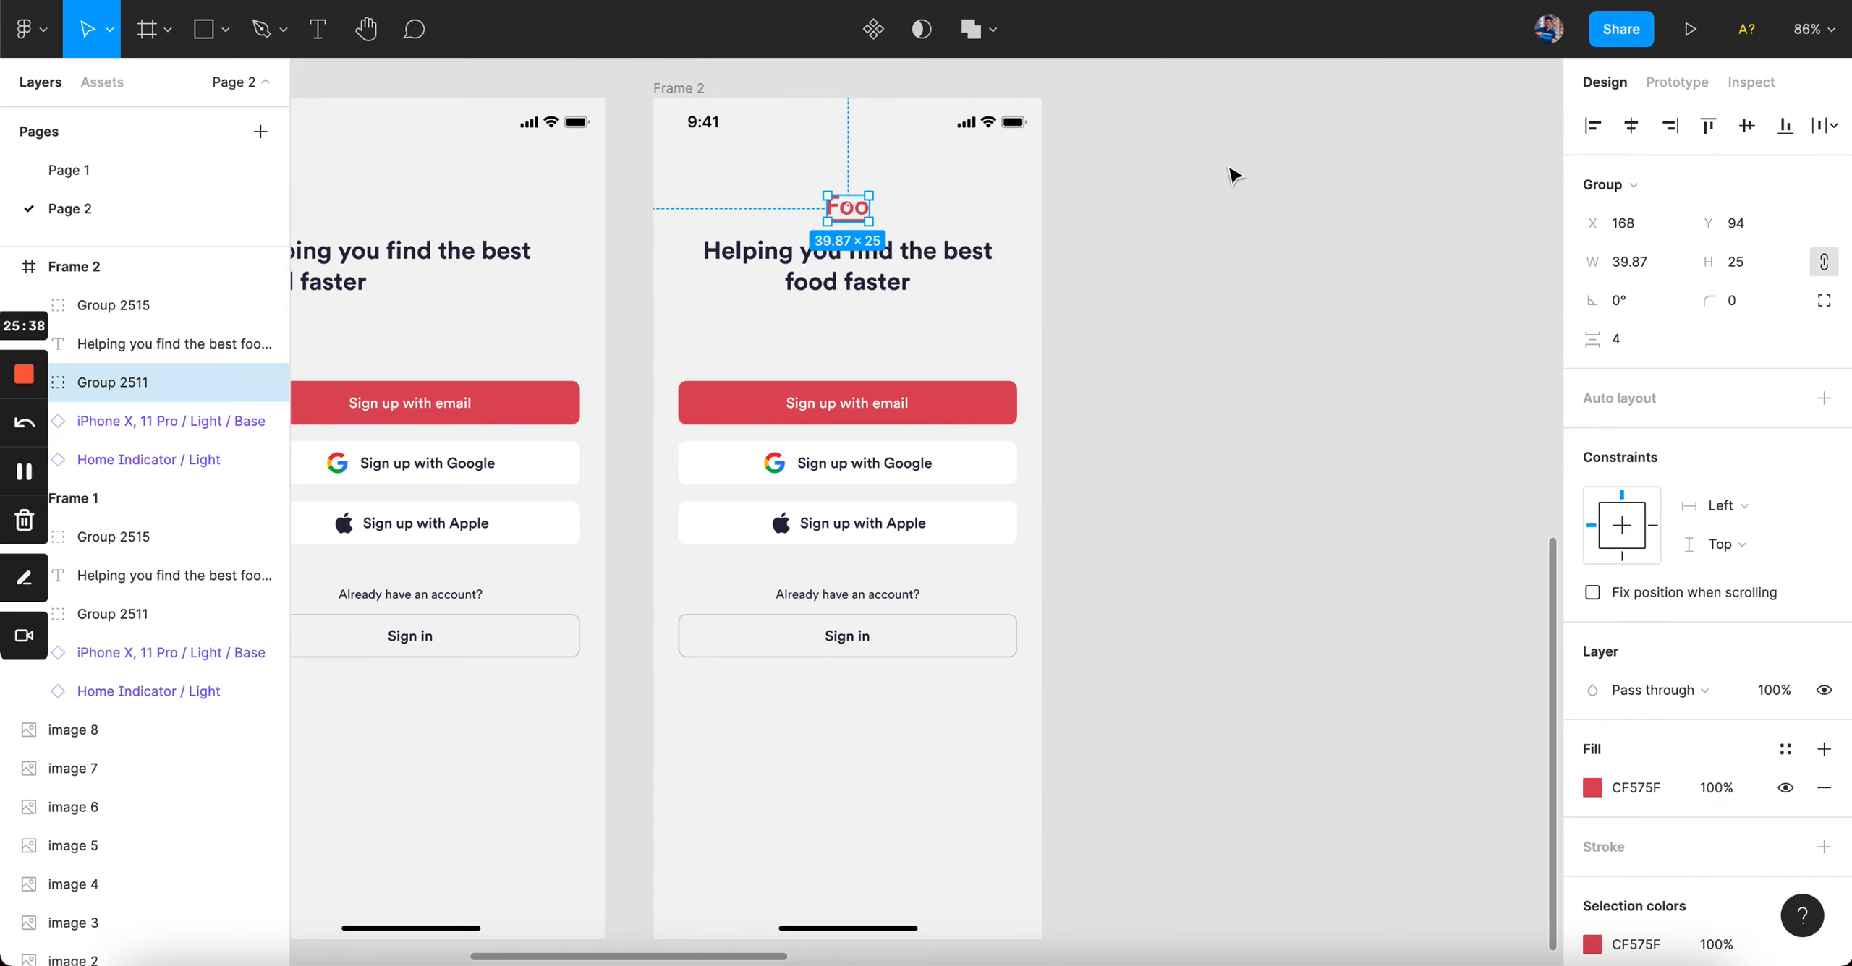
# - Group the centred Foo logo with the tagline
pyautogui.click(1232, 173)
pyautogui.moveTo(1063, 316); pyautogui.dragTo(776, 191)
pyautogui.hotkey('ctrl', 'g')
pyautogui.click(1212, 225)
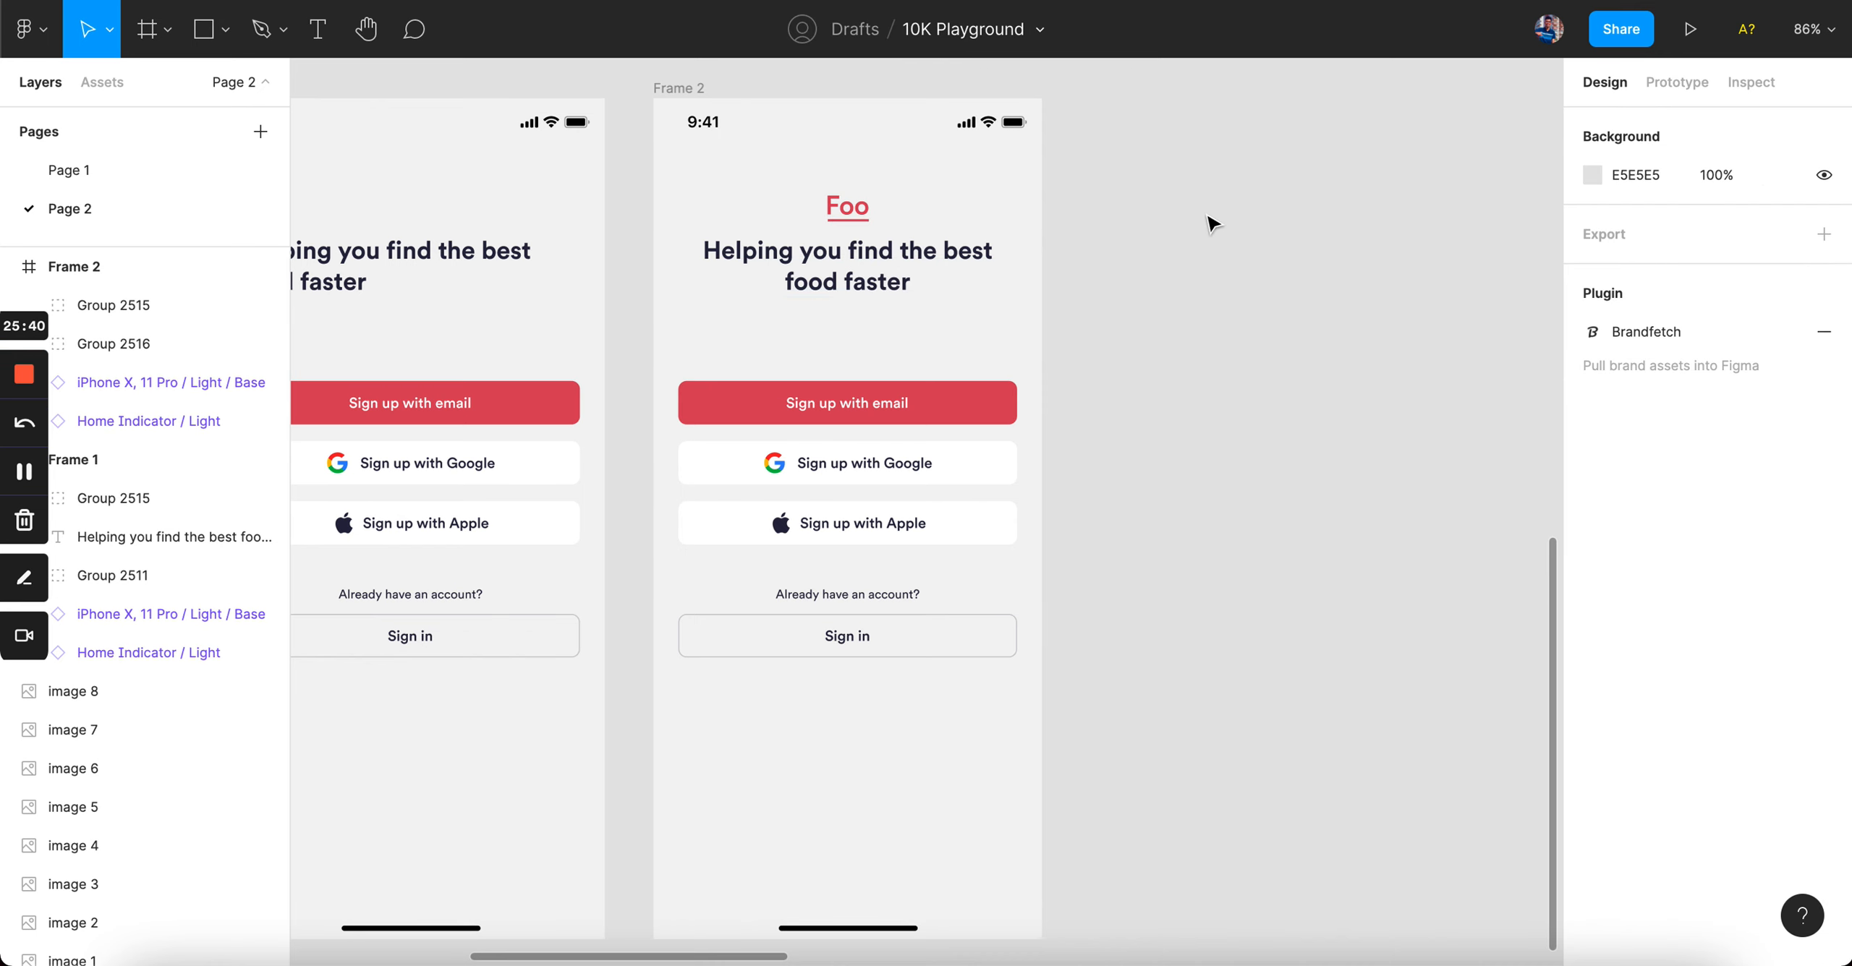
# - Ungroup the sign-in section from the sign-up buttons and move it down near the home indicator, at Y 685
pyautogui.scroll(-3, 798, 574)
pyautogui.click(879, 491)
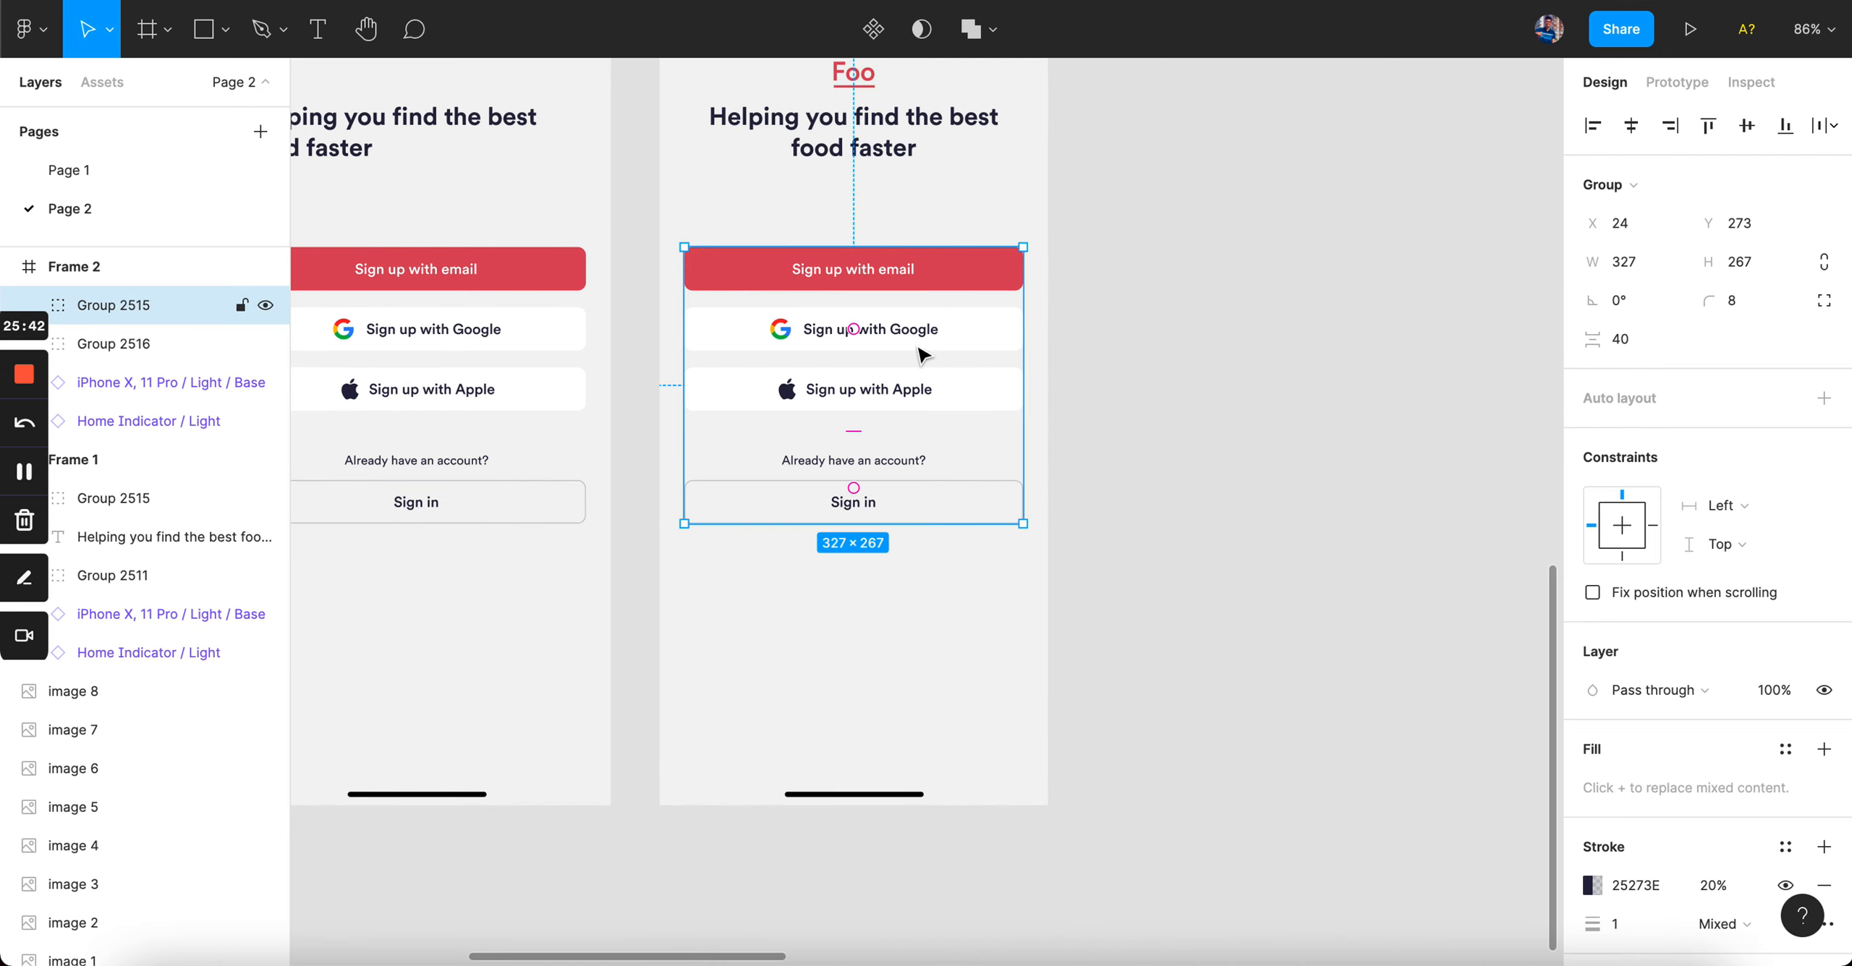
pyautogui.hotkey('ctrl', 'shift', 'g')
pyautogui.click(929, 510)
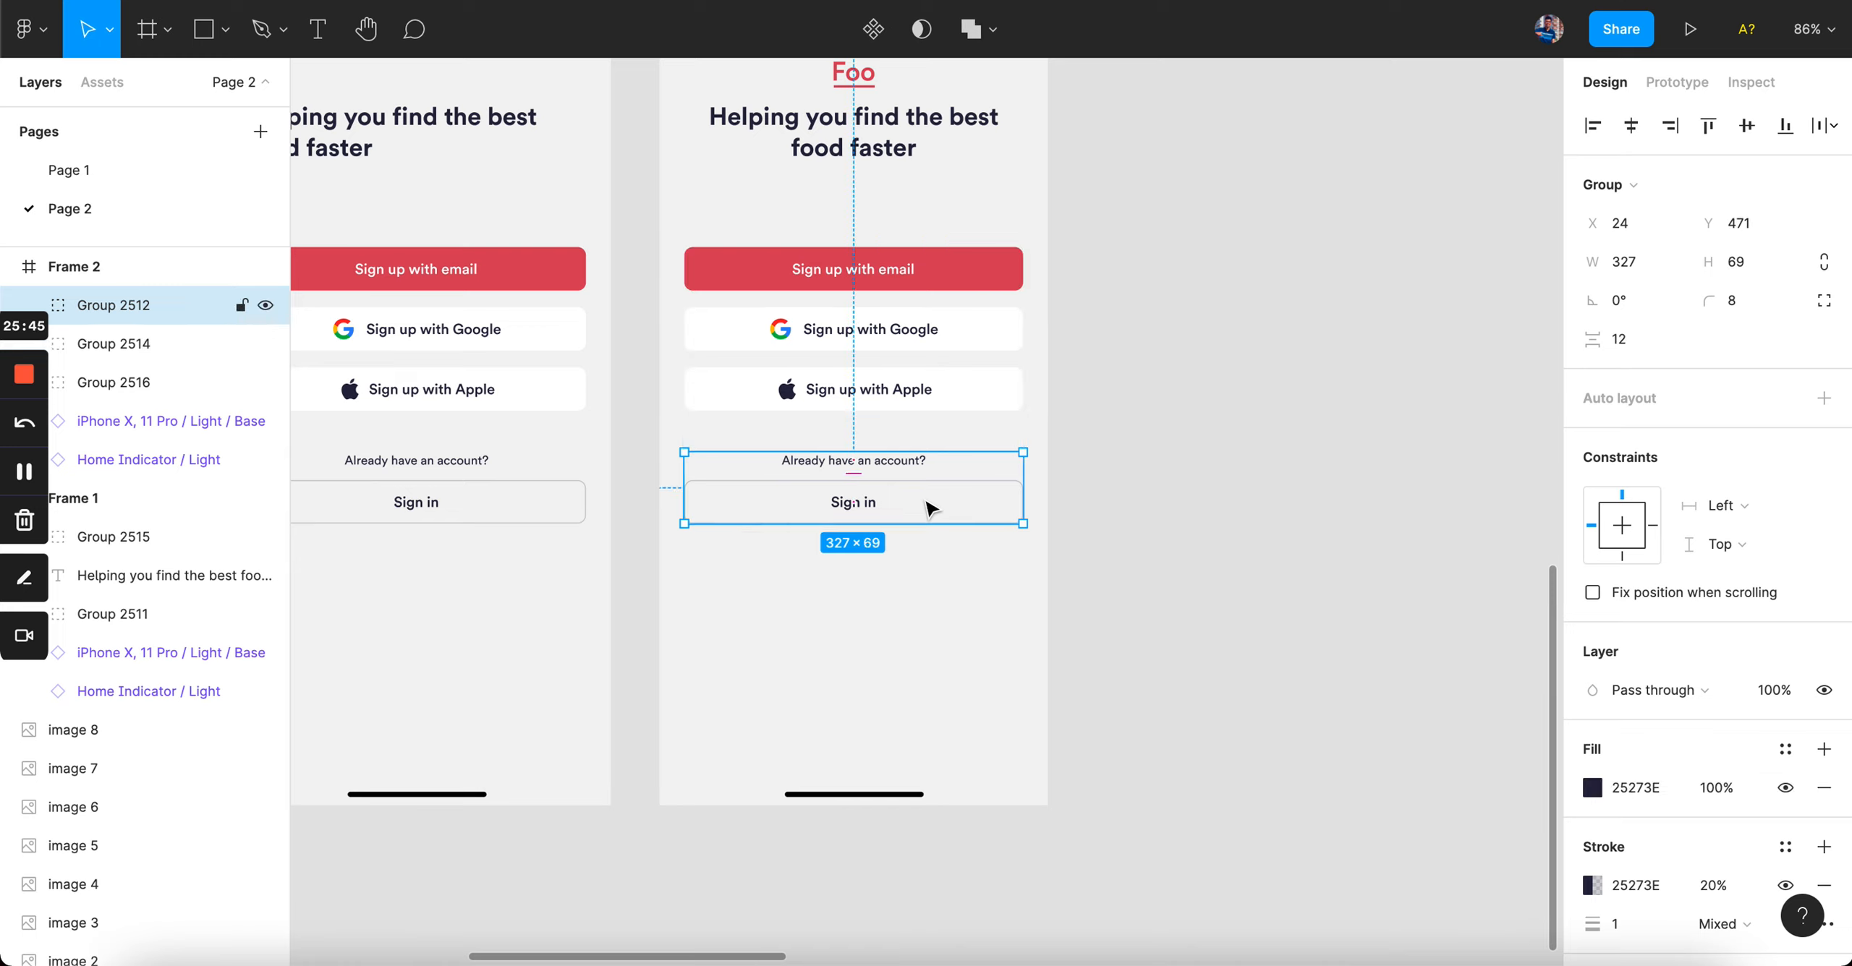
pyautogui.moveTo(941, 519); pyautogui.dragTo(946, 748)
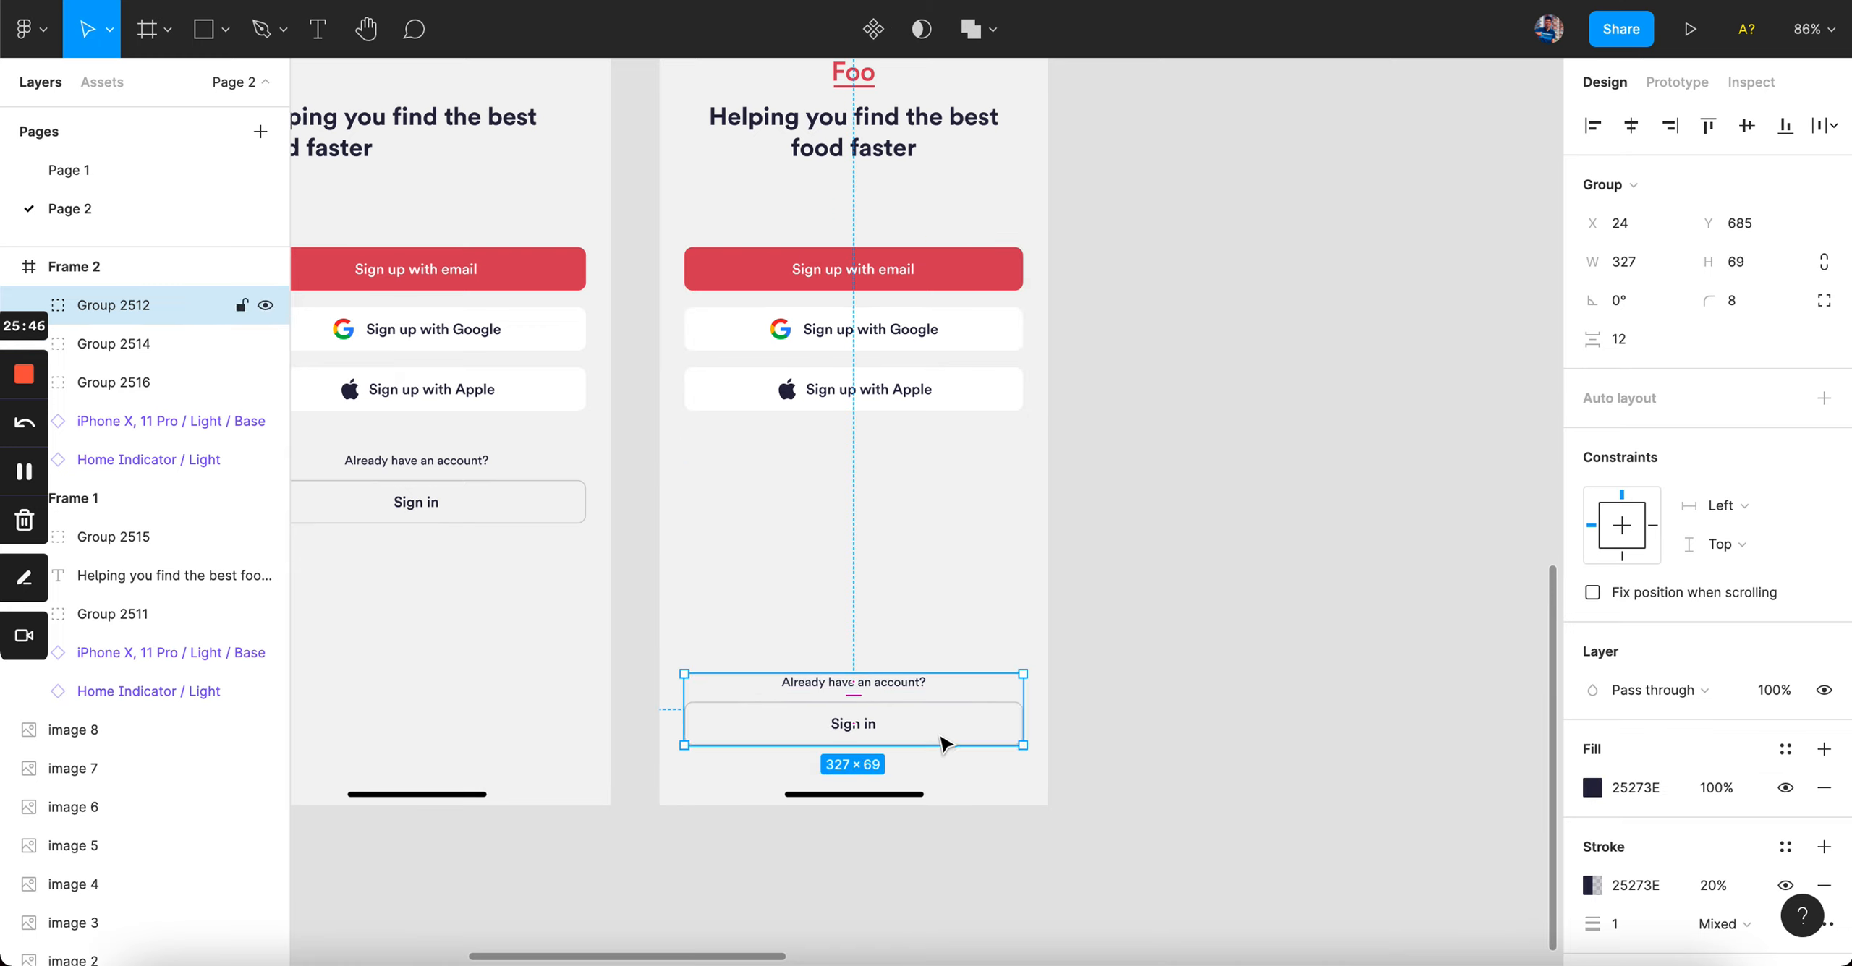
pyautogui.click(943, 818)
# - Move the logo and tagline group down to Y 128, leaving a 48 gap above the email button
pyautogui.scroll(3, 1025, 527)
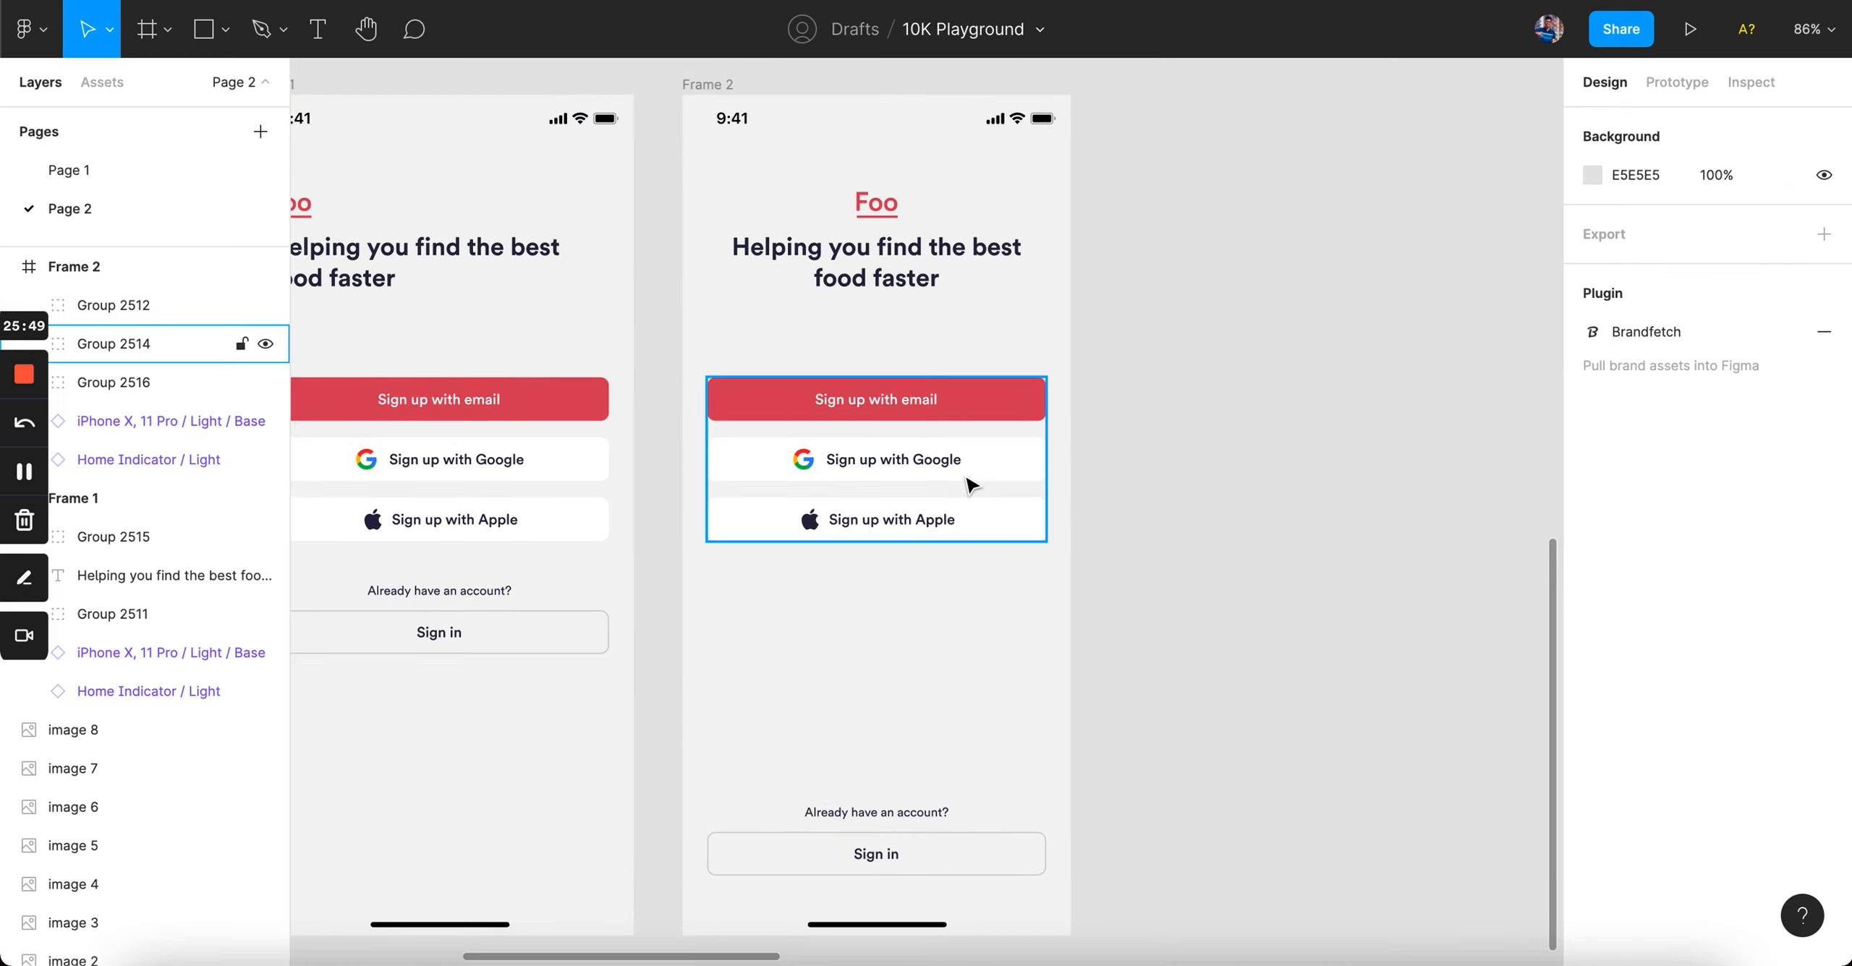
pyautogui.click(927, 274)
pyautogui.moveTo(928, 274); pyautogui.dragTo(929, 308)
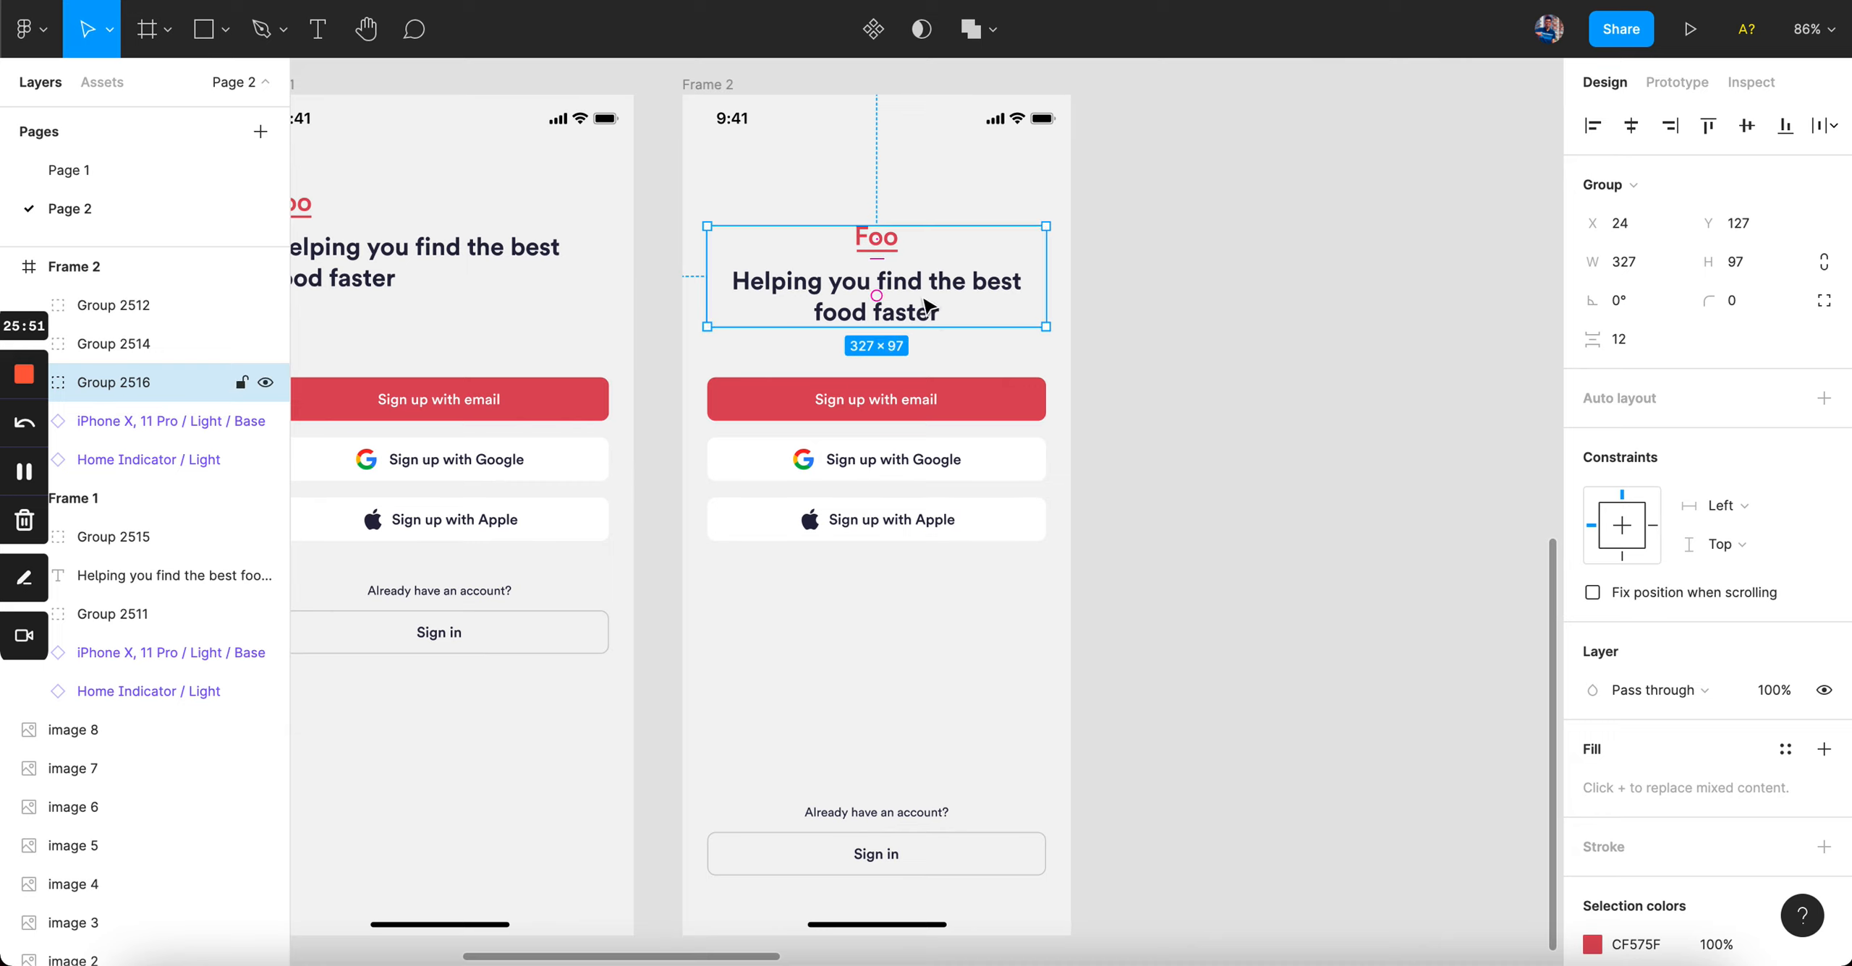
pyautogui.press('alt')
pyautogui.press('Down')
pyautogui.press('alt')
pyautogui.press('Up')
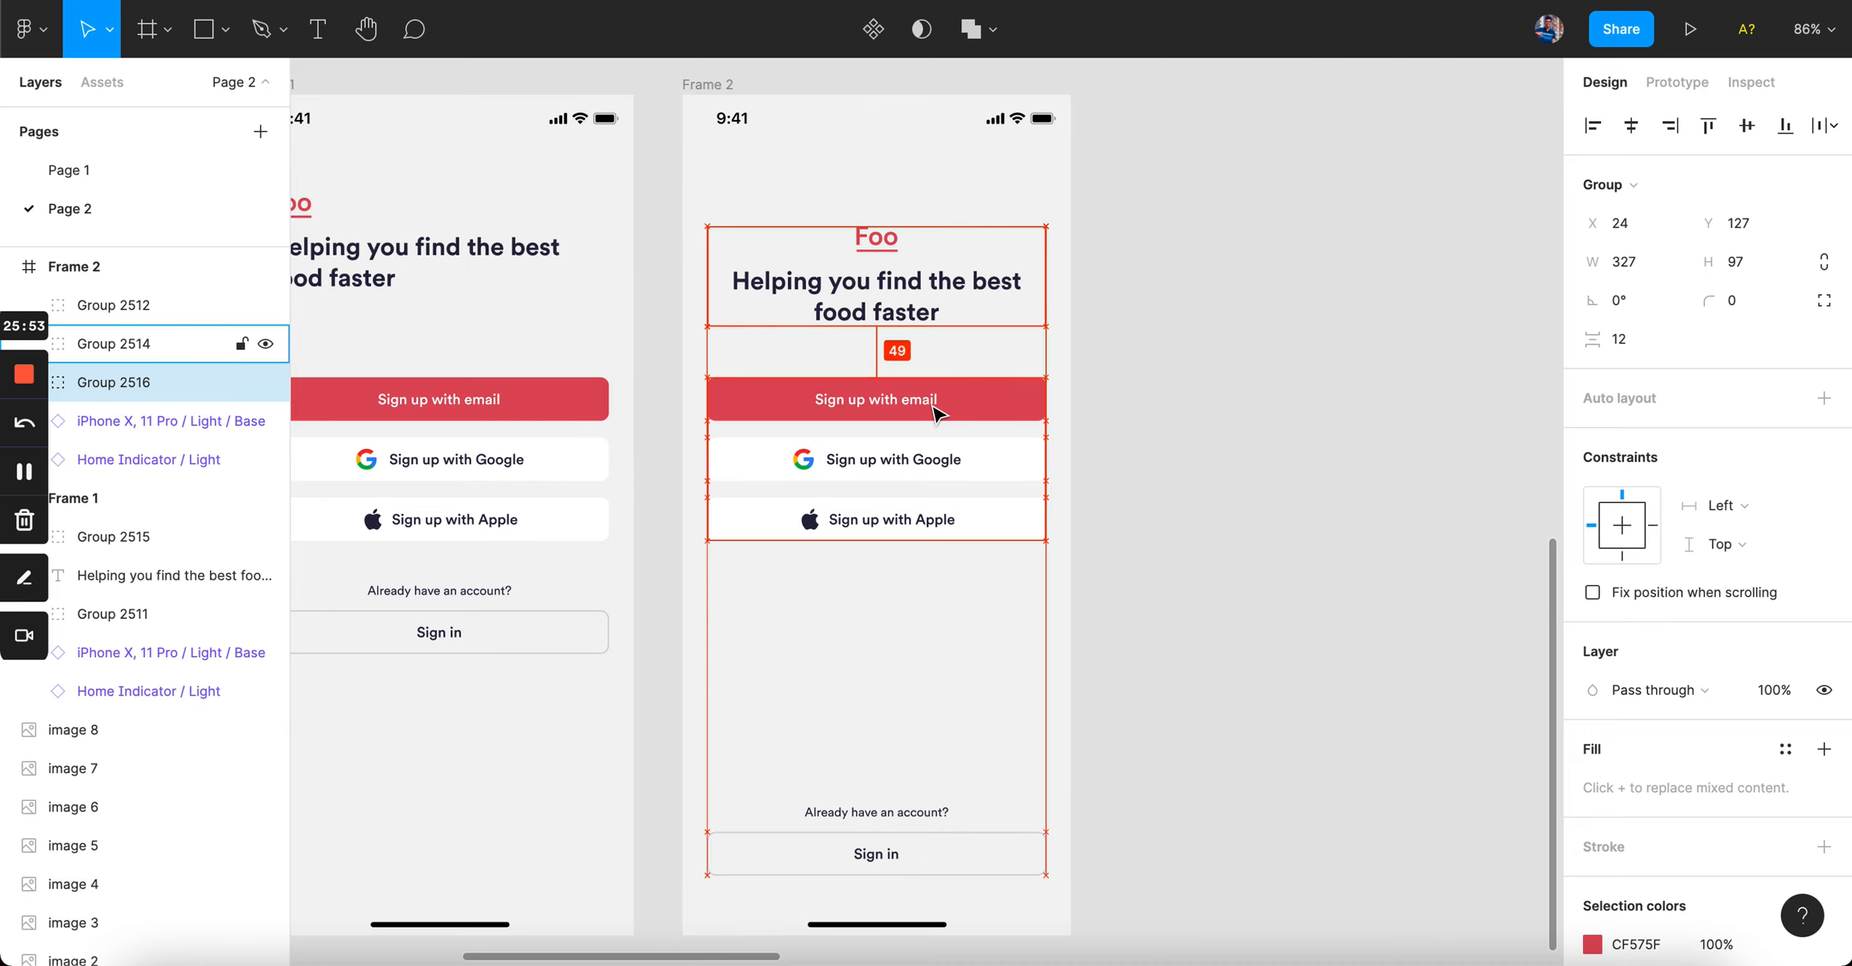
pyautogui.press('Down')
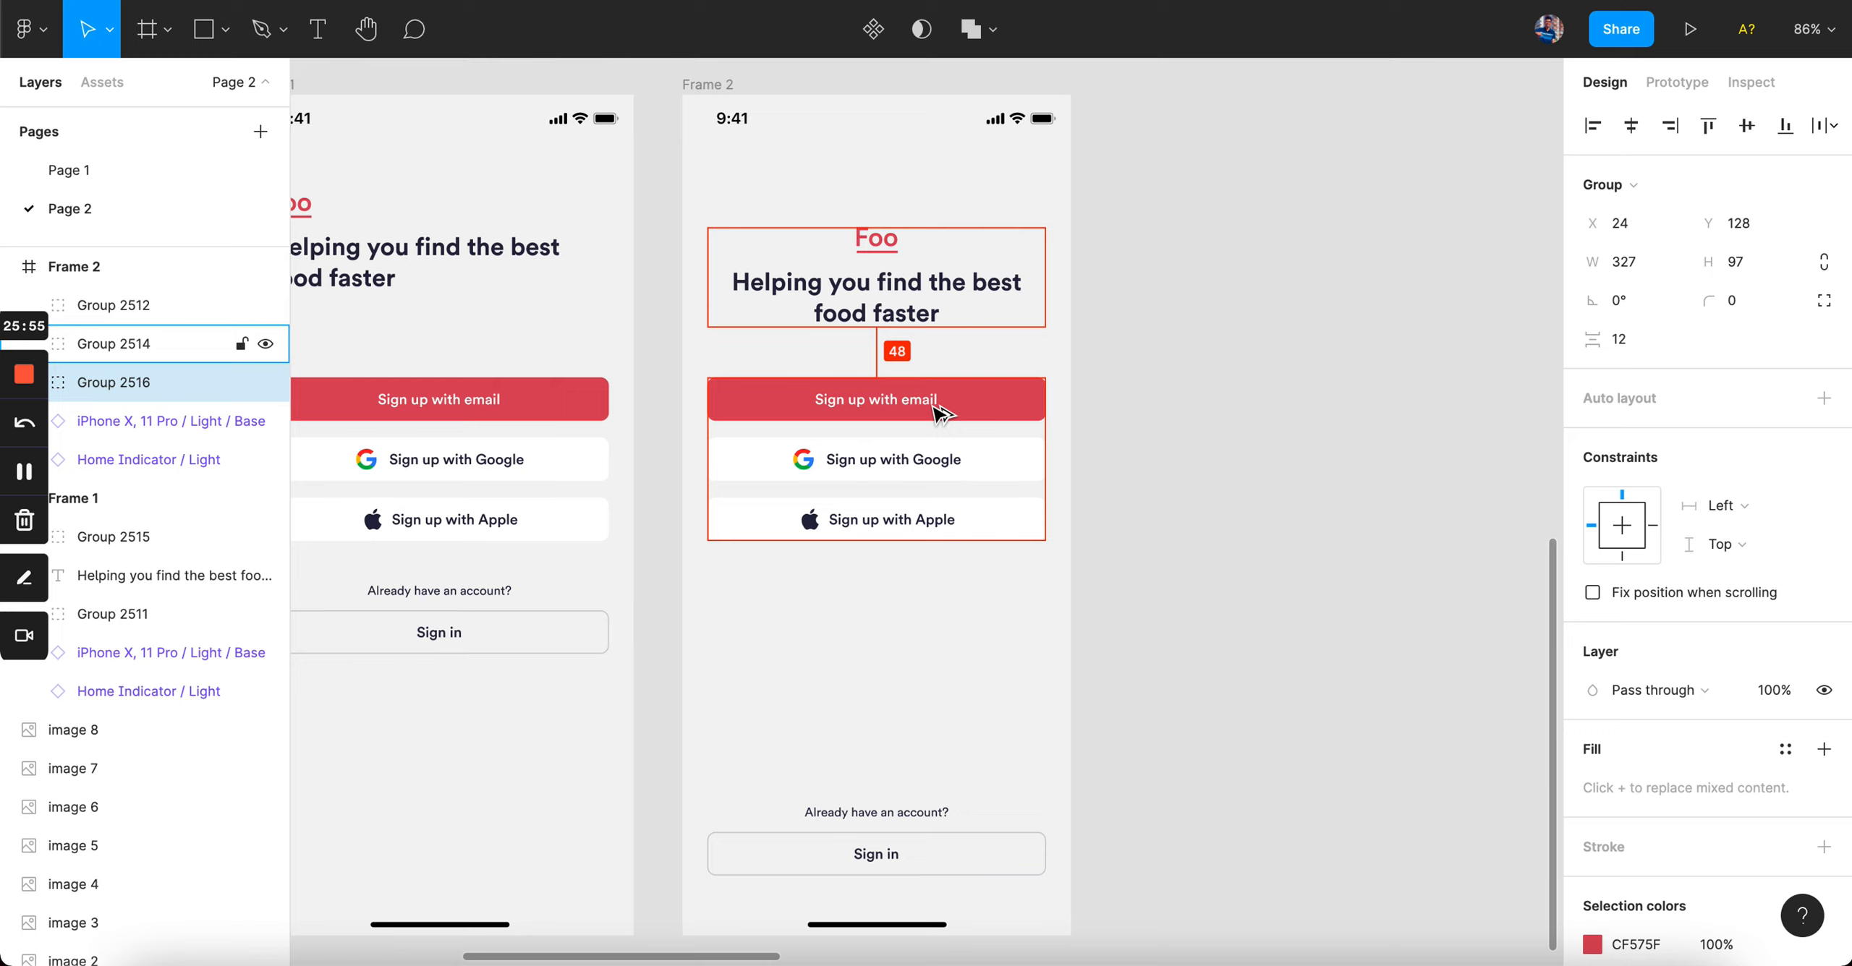
# - Group the logo and tagline with the sign-up buttons and centre that group vertically in the frame
pyautogui.press('super+g')
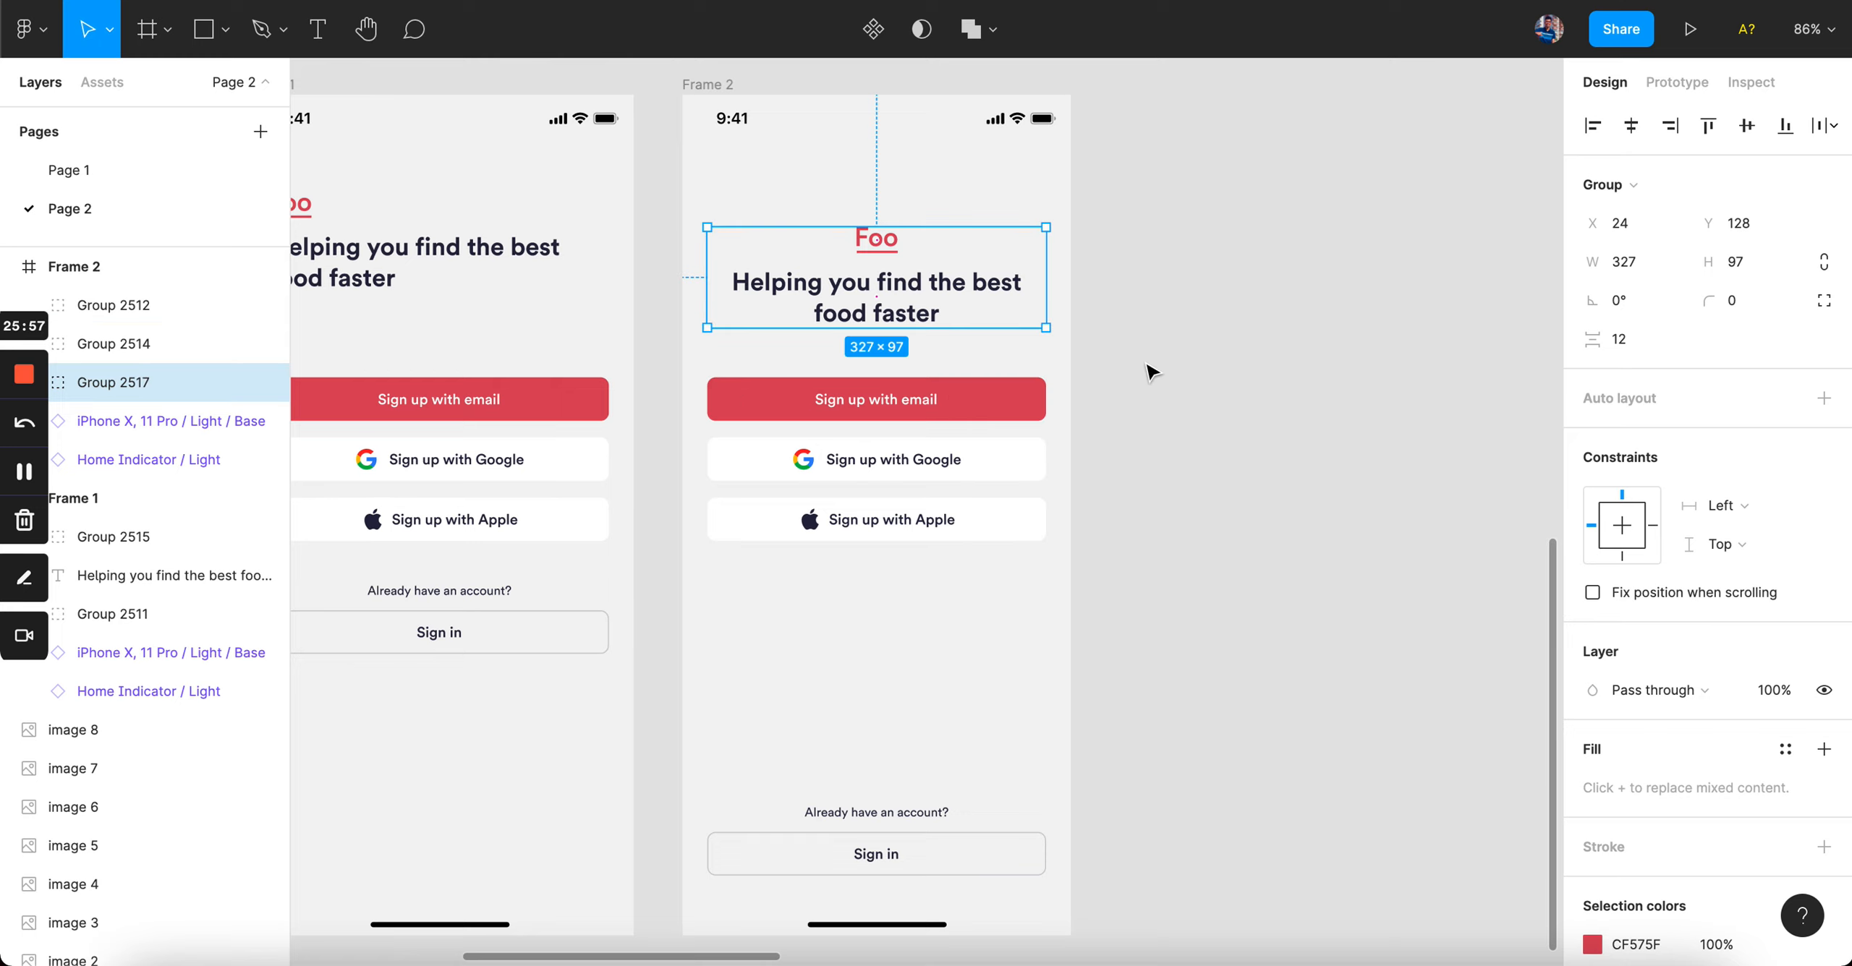
pyautogui.press('super+z')
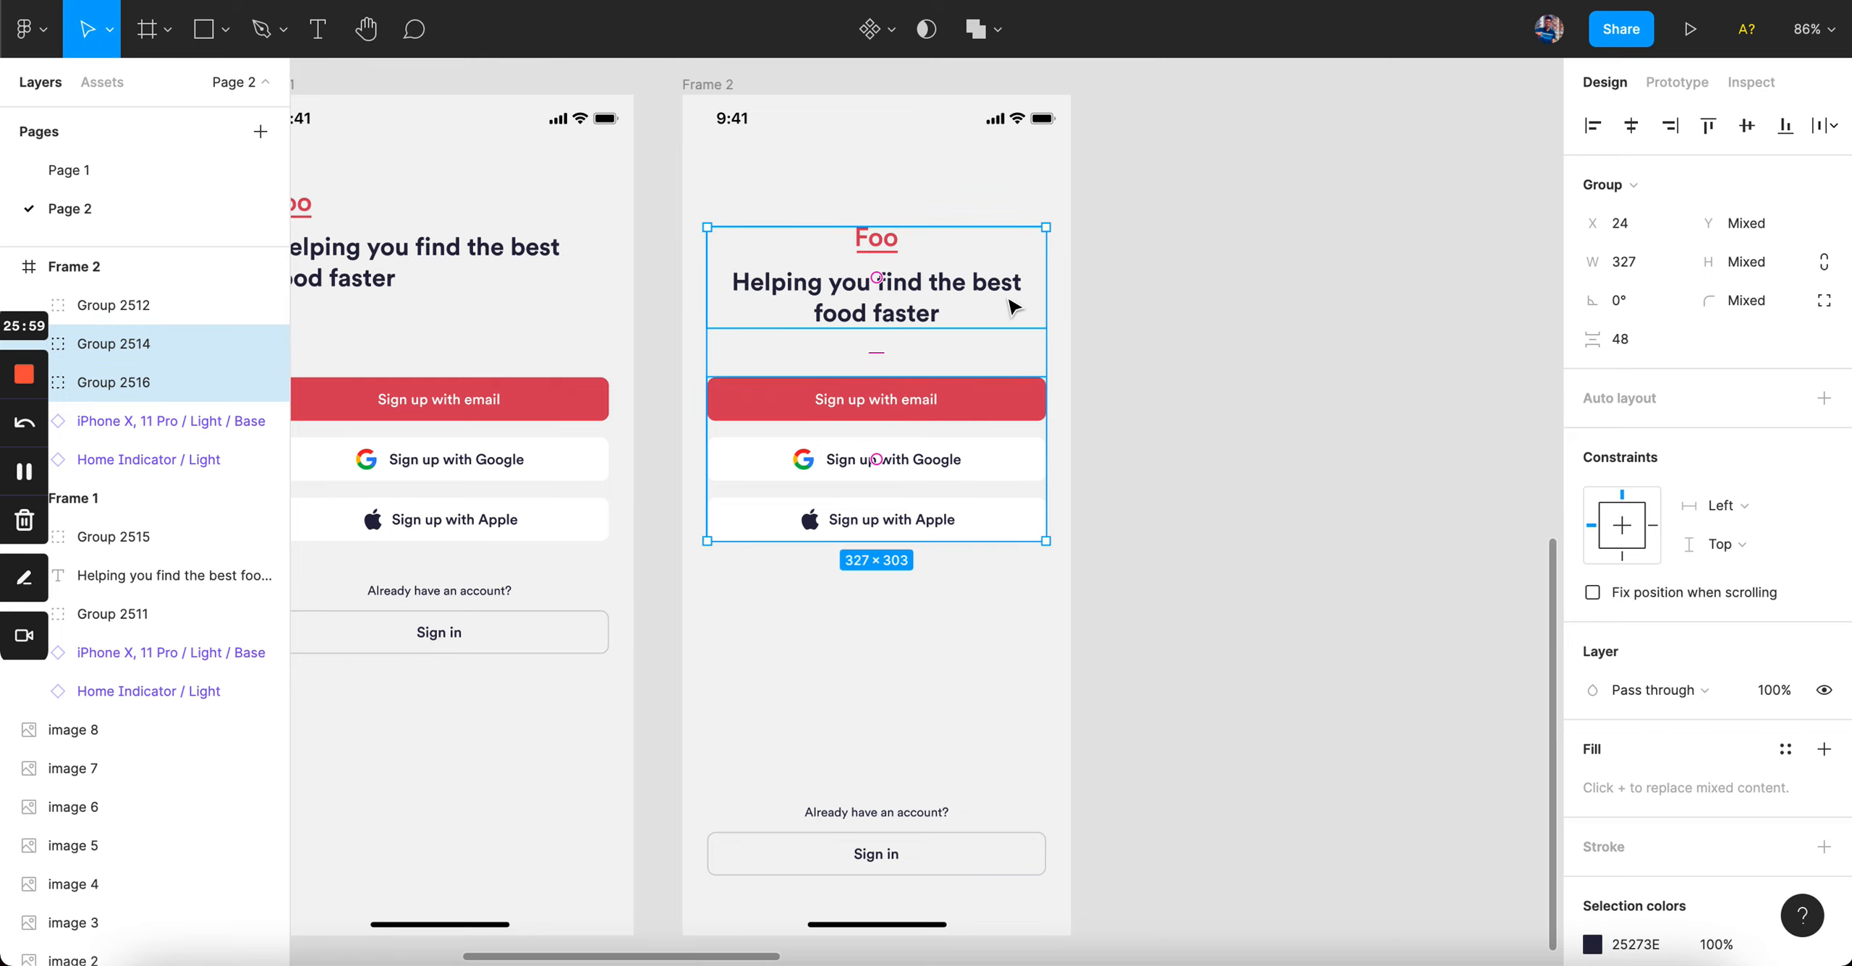
pyautogui.press('super+g')
pyautogui.click(1746, 125)
pyautogui.click(1349, 313)
pyautogui.hscroll(1, 1347, 316)
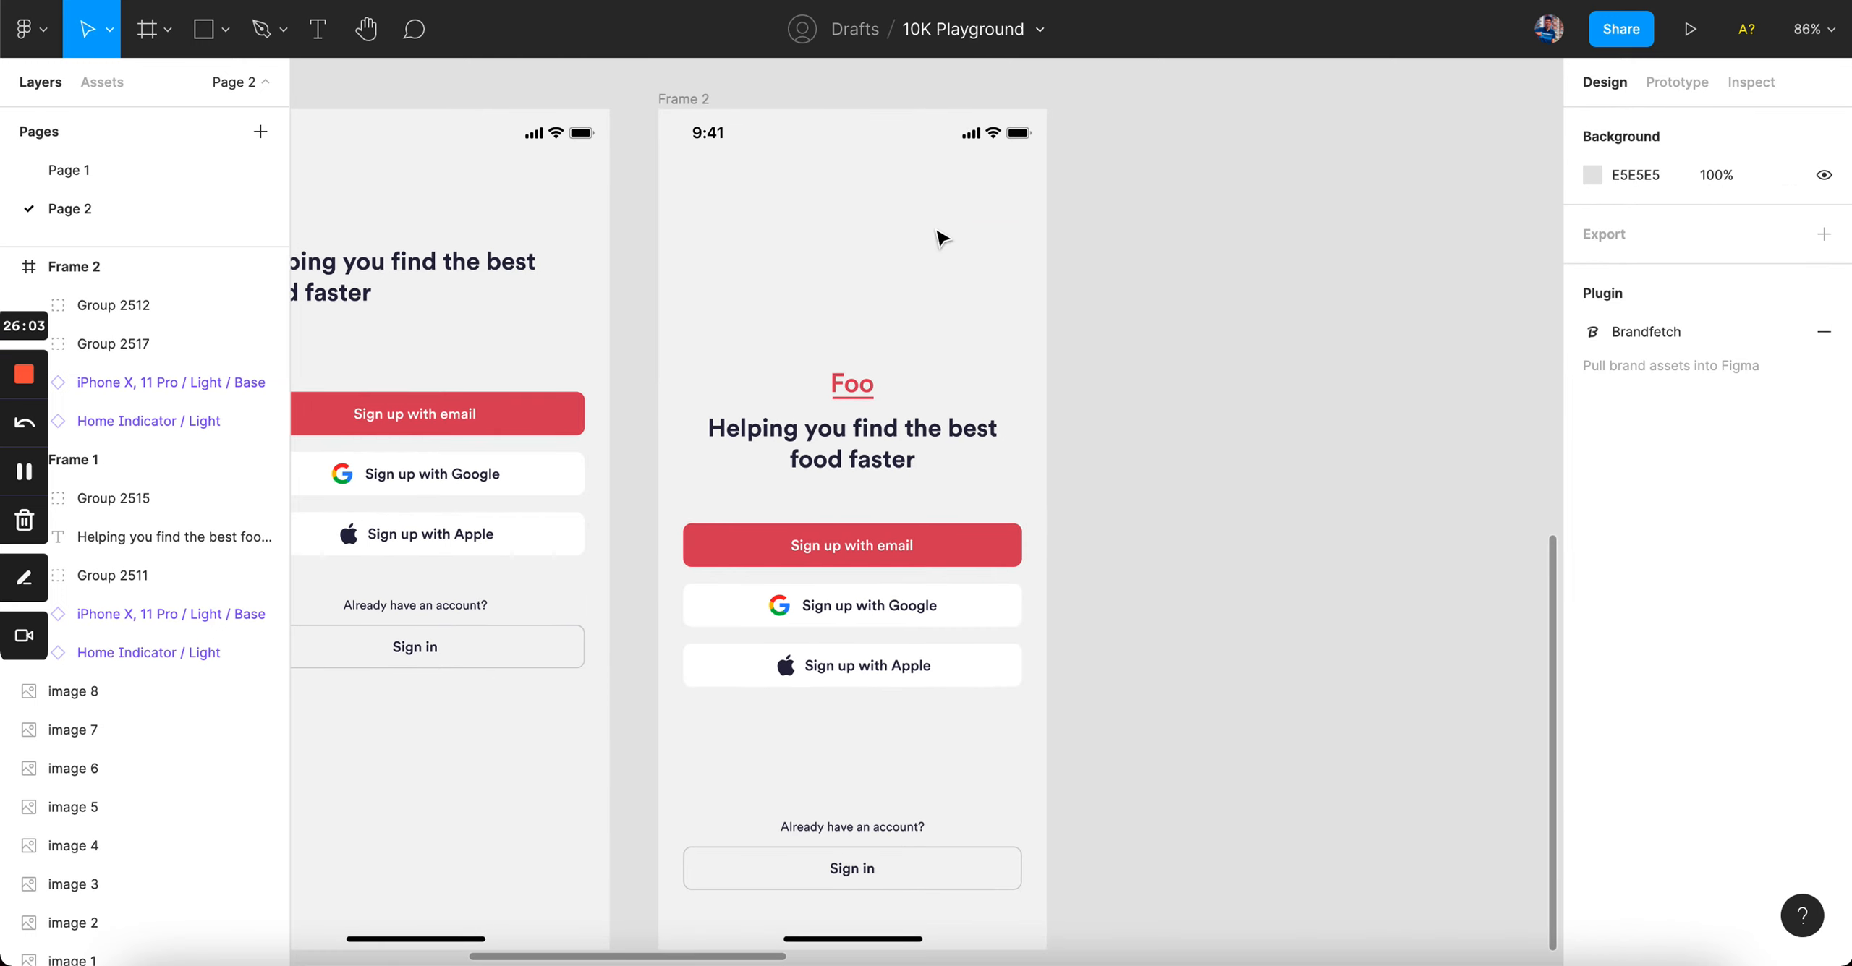
# - Duplicate the centred layout's frame beside the original and ungroup the copy's combined logo, tagline and button group
pyautogui.click(970, 405)
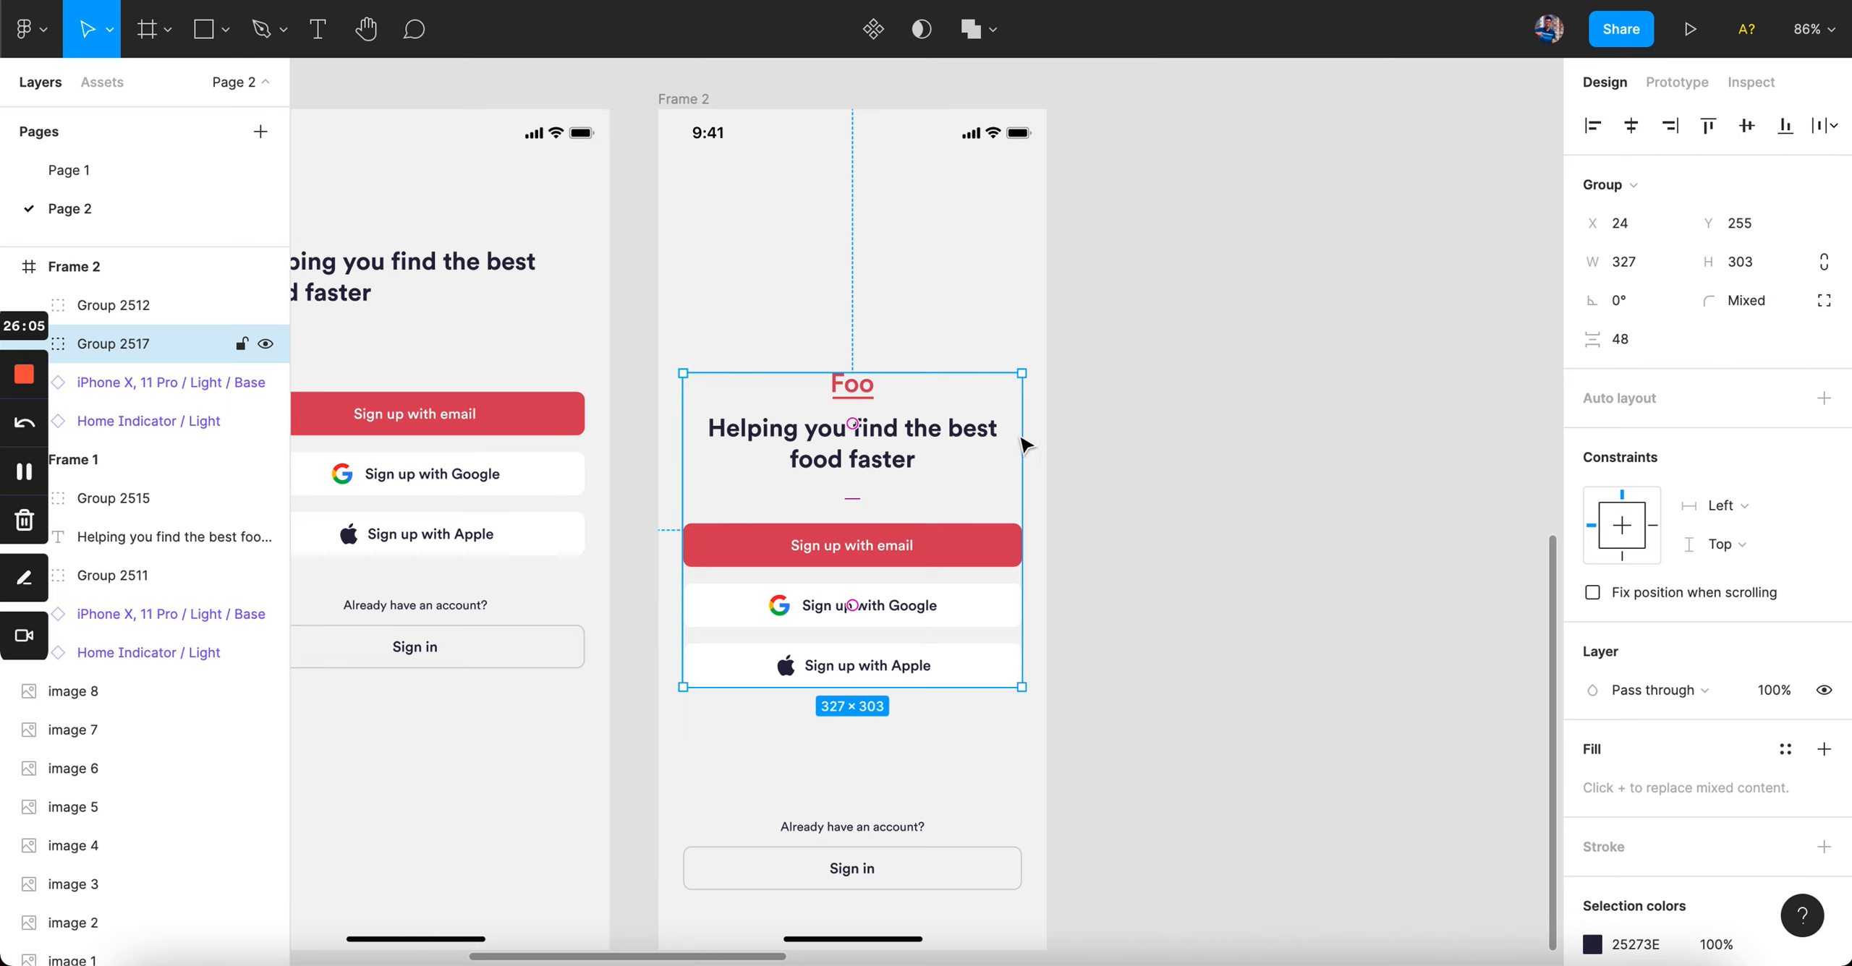
pyautogui.press('super+d')
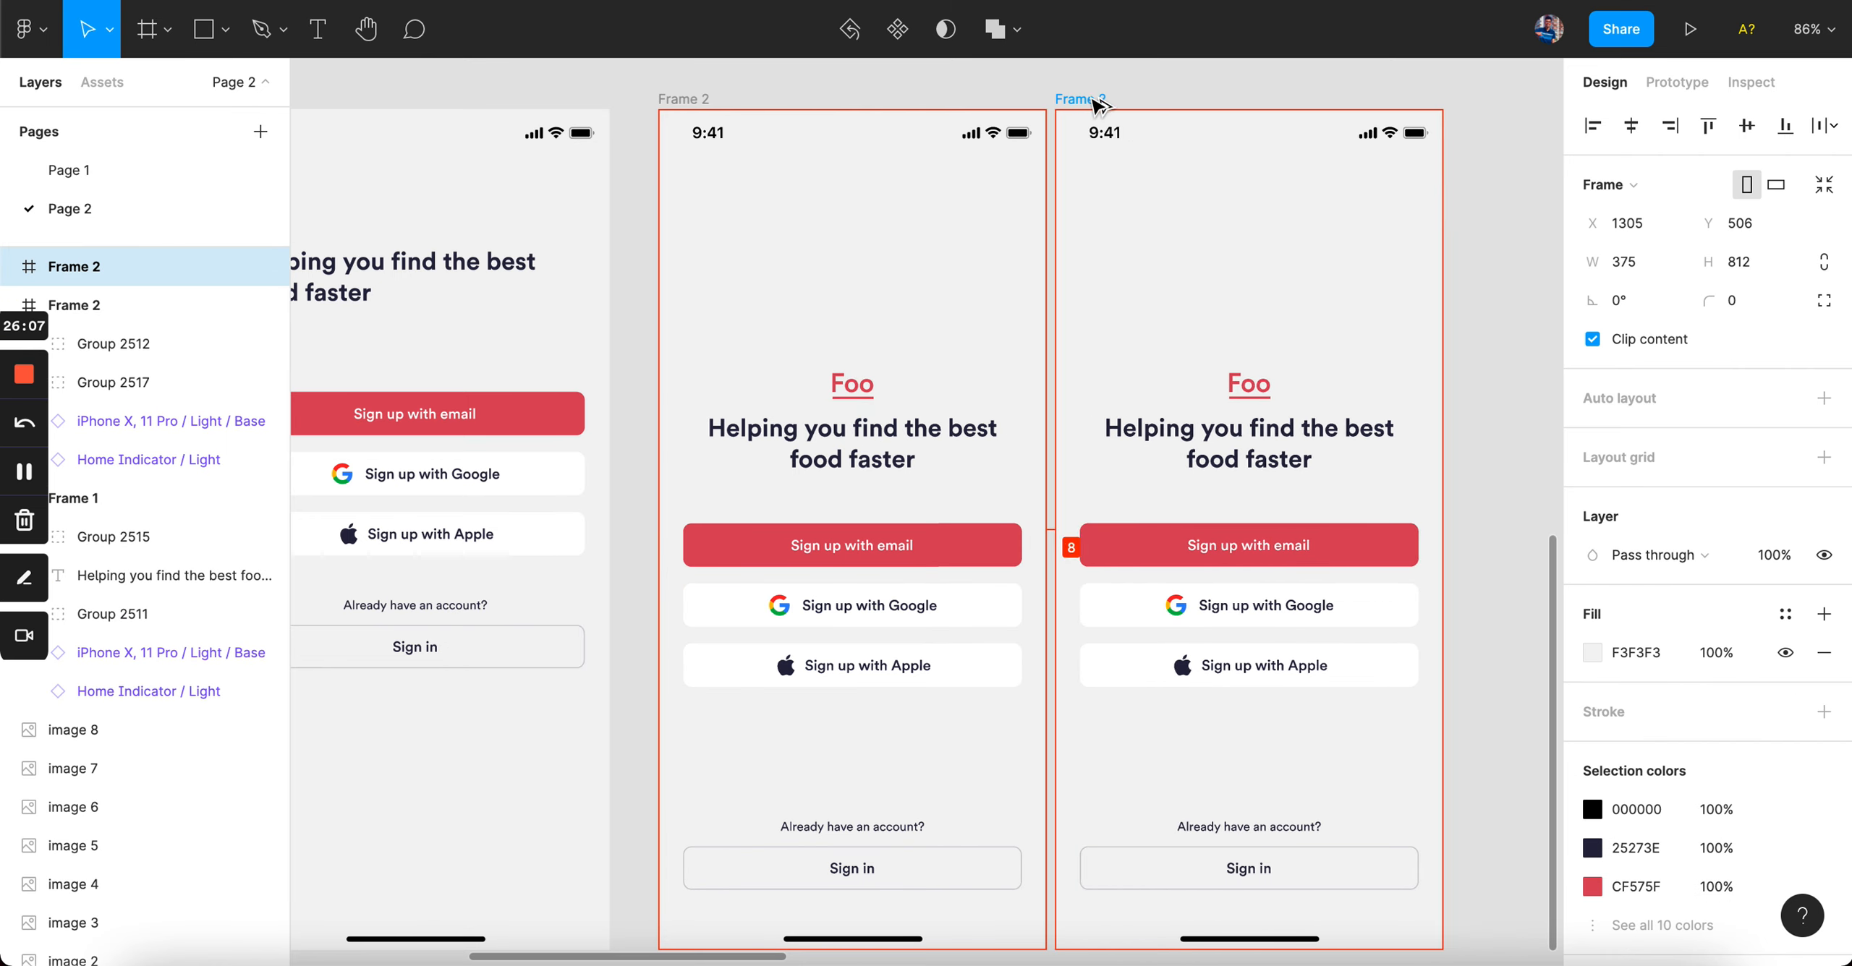
pyautogui.hscroll(5, 1012, 434)
pyautogui.click(1011, 434)
pyautogui.press('super+shift+g')
pyautogui.click(1312, 373)
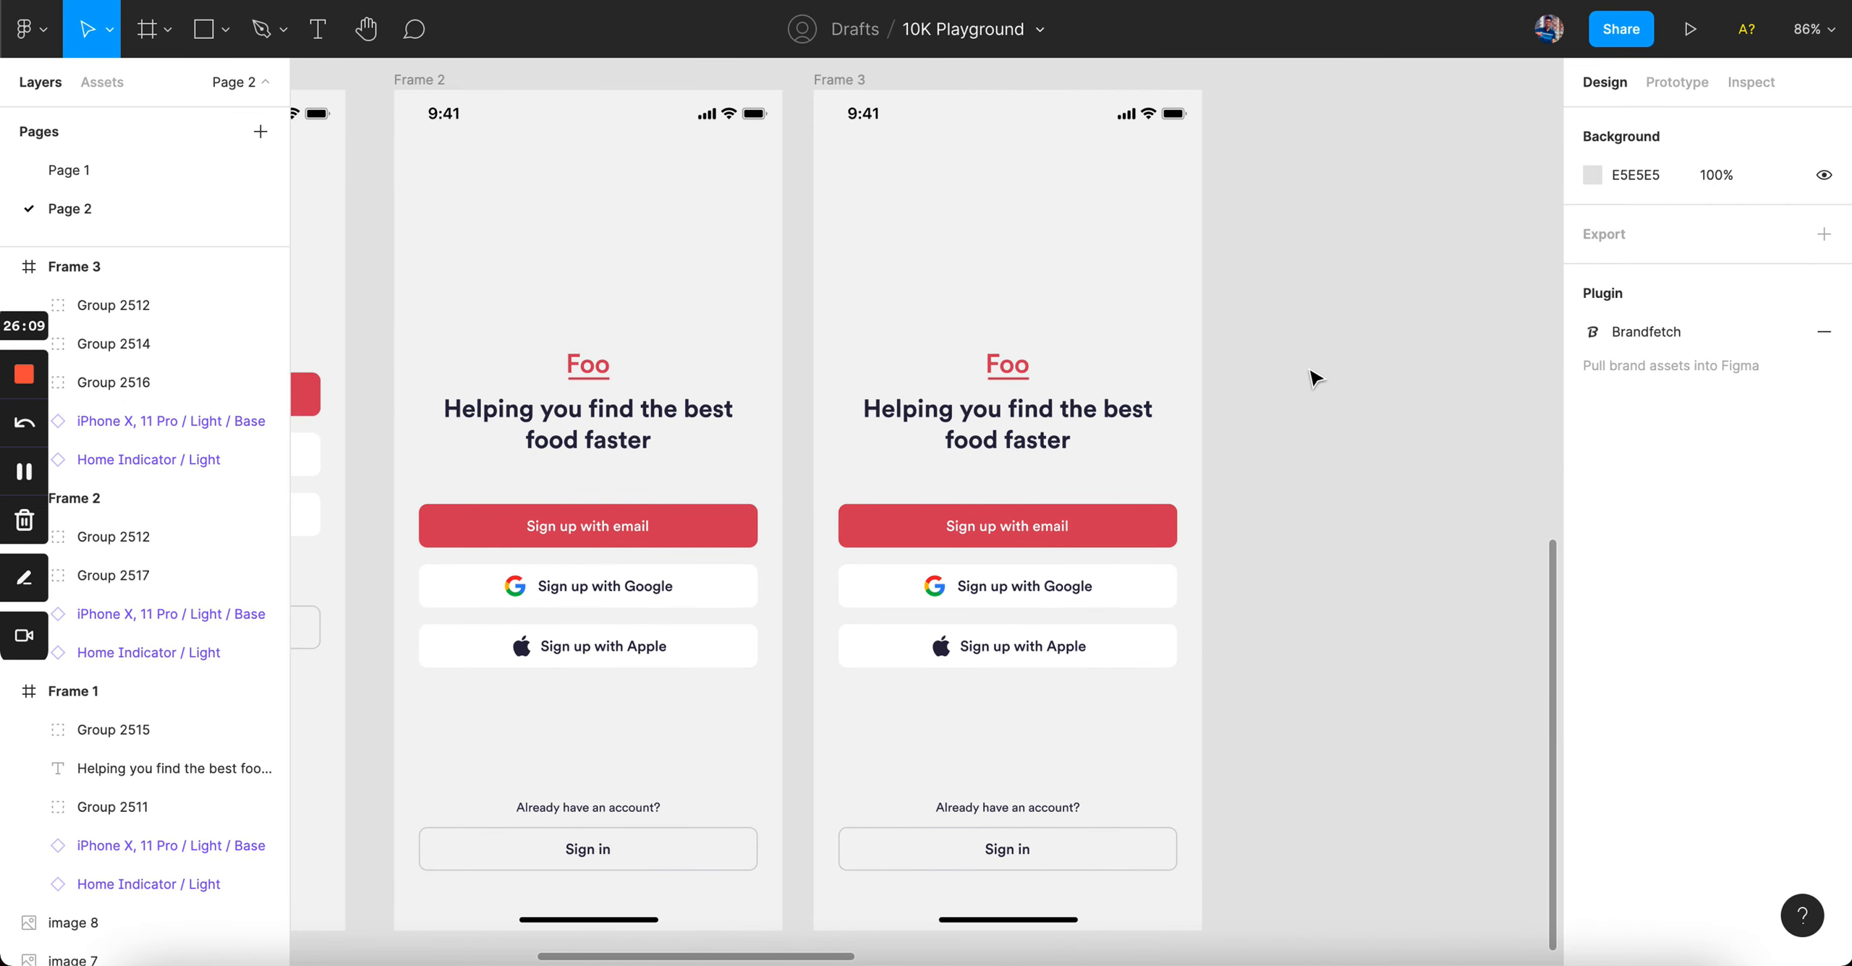
# - Ungroup the logo and tagline in Frame 3 and move the Foo logo up below the status bar, at Y 68
pyautogui.click(1015, 418)
pyautogui.press('super+shift+g')
pyautogui.click(1343, 385)
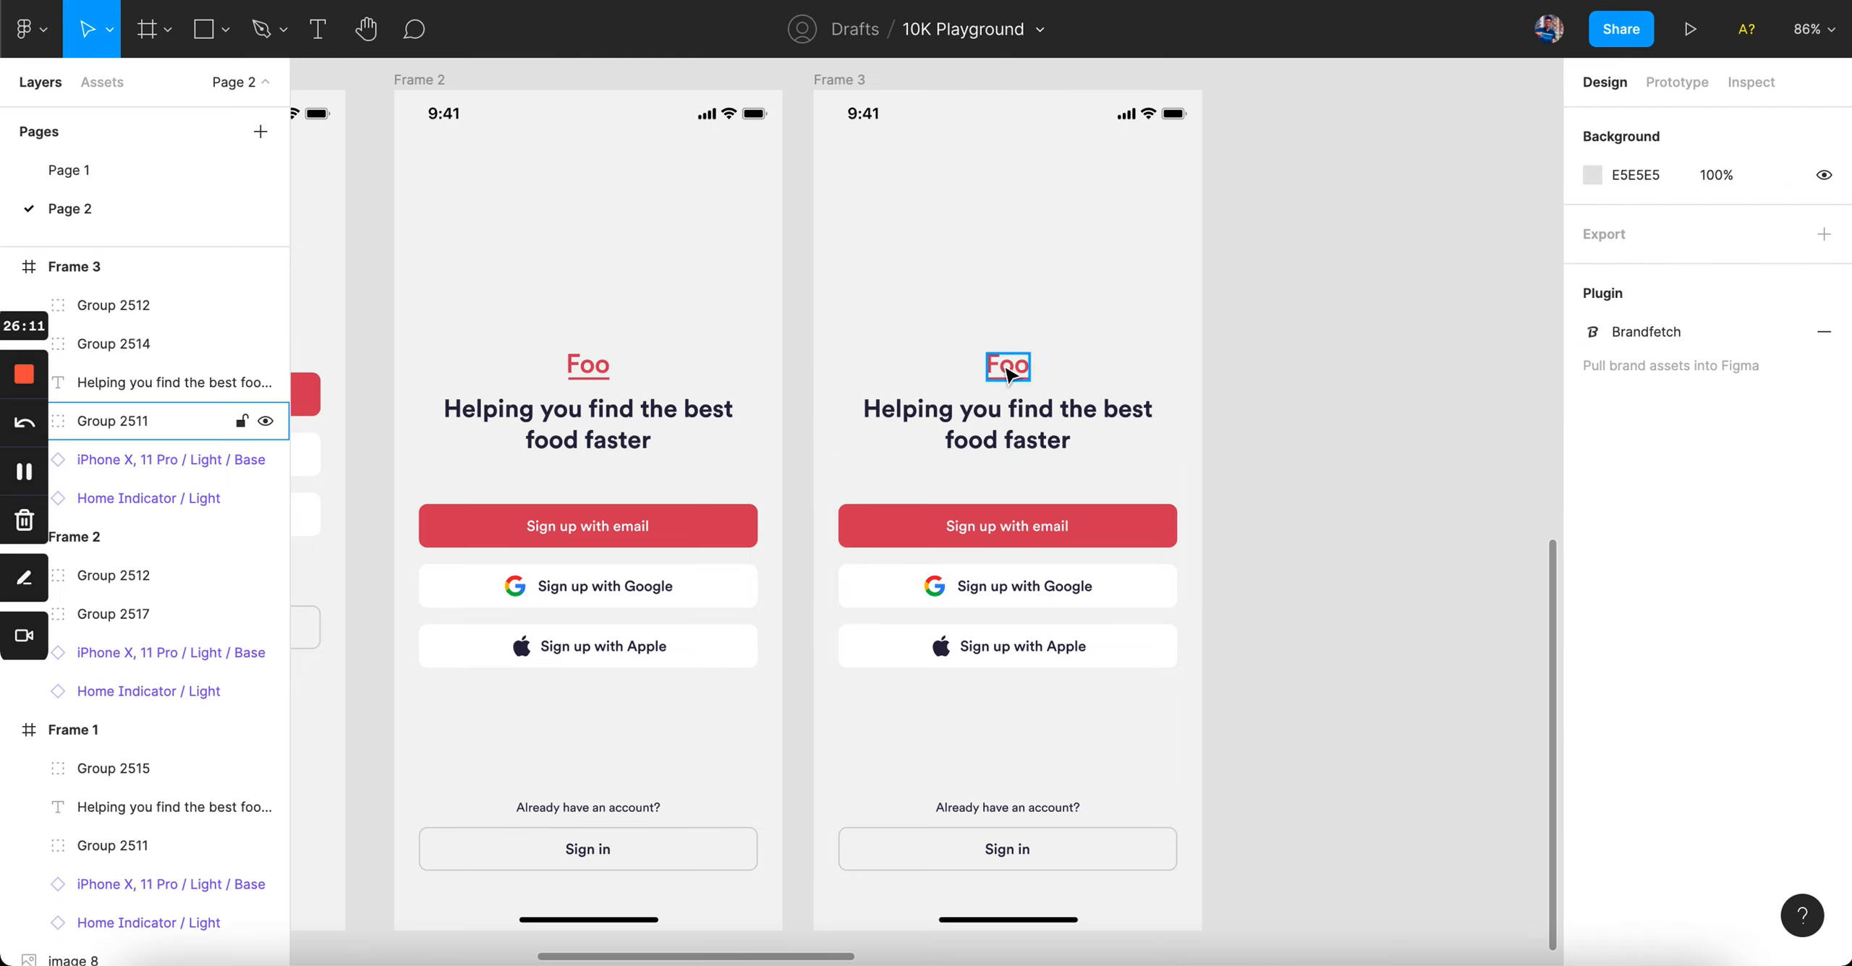
pyautogui.click(1005, 364)
pyautogui.moveTo(1015, 371); pyautogui.dragTo(1024, 181)
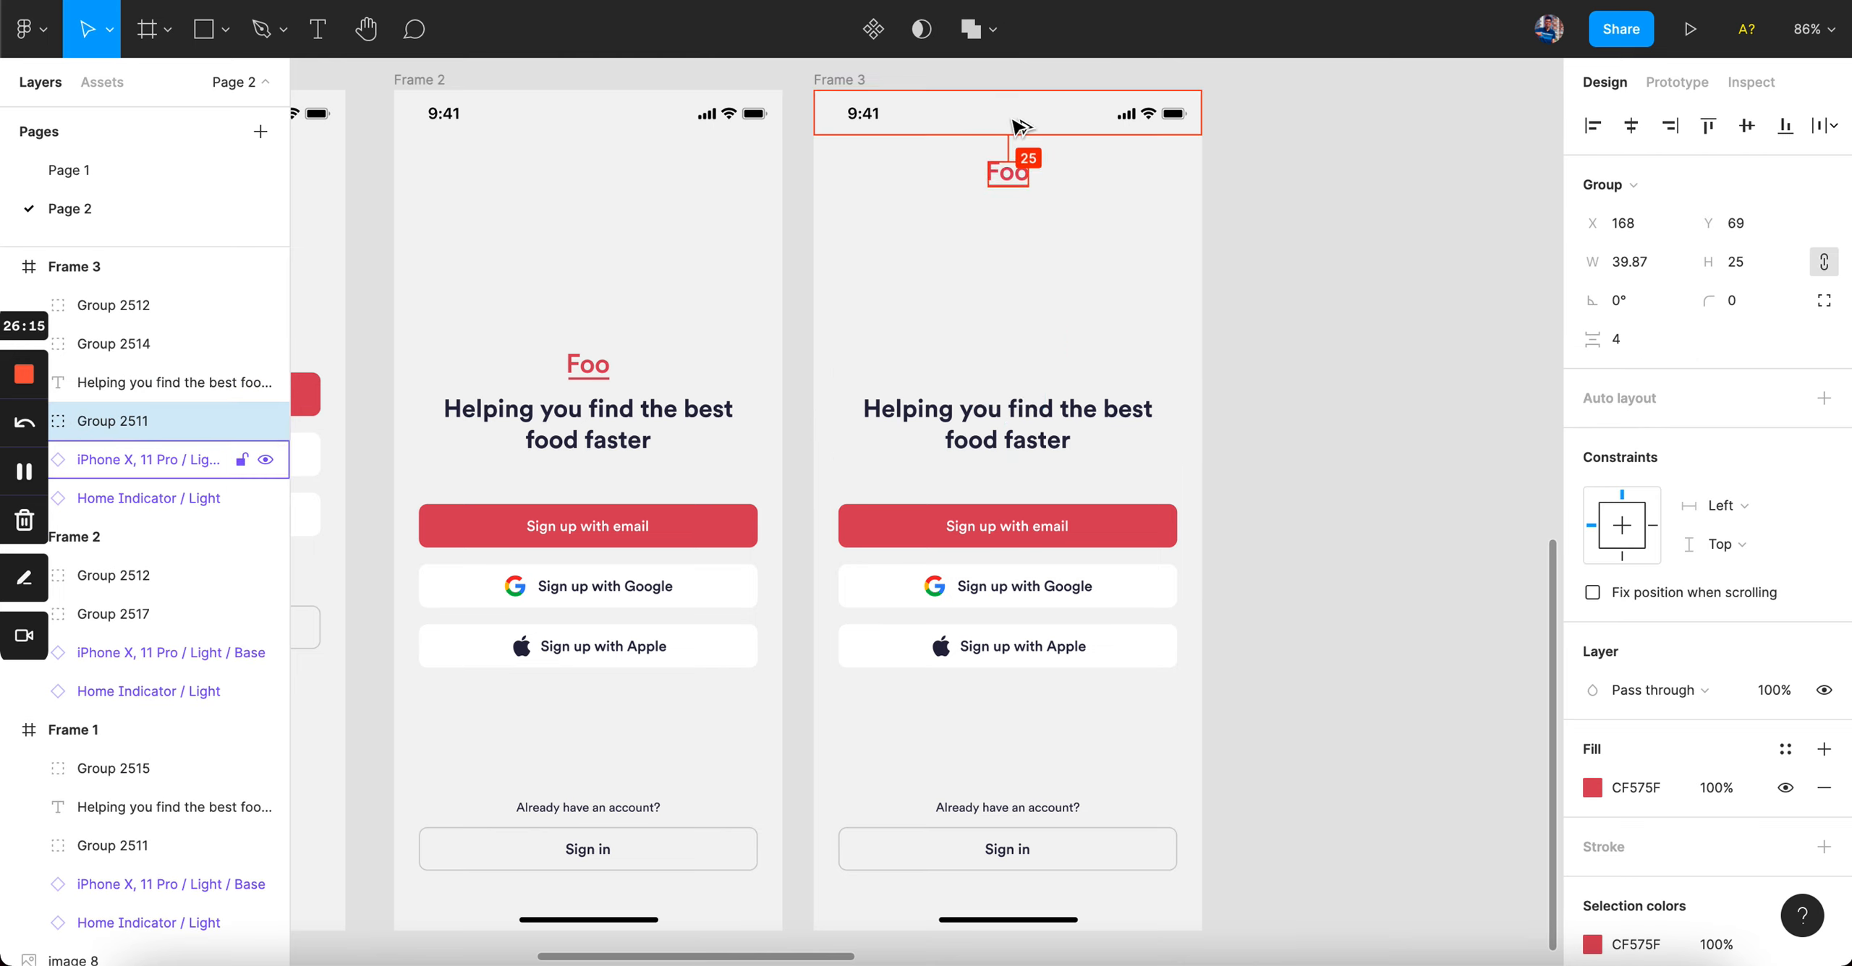
# - Move Frame 3's tagline down until it sits 32 above the email button
pyautogui.click(1007, 419)
pyautogui.scroll(3, 1039, 428)
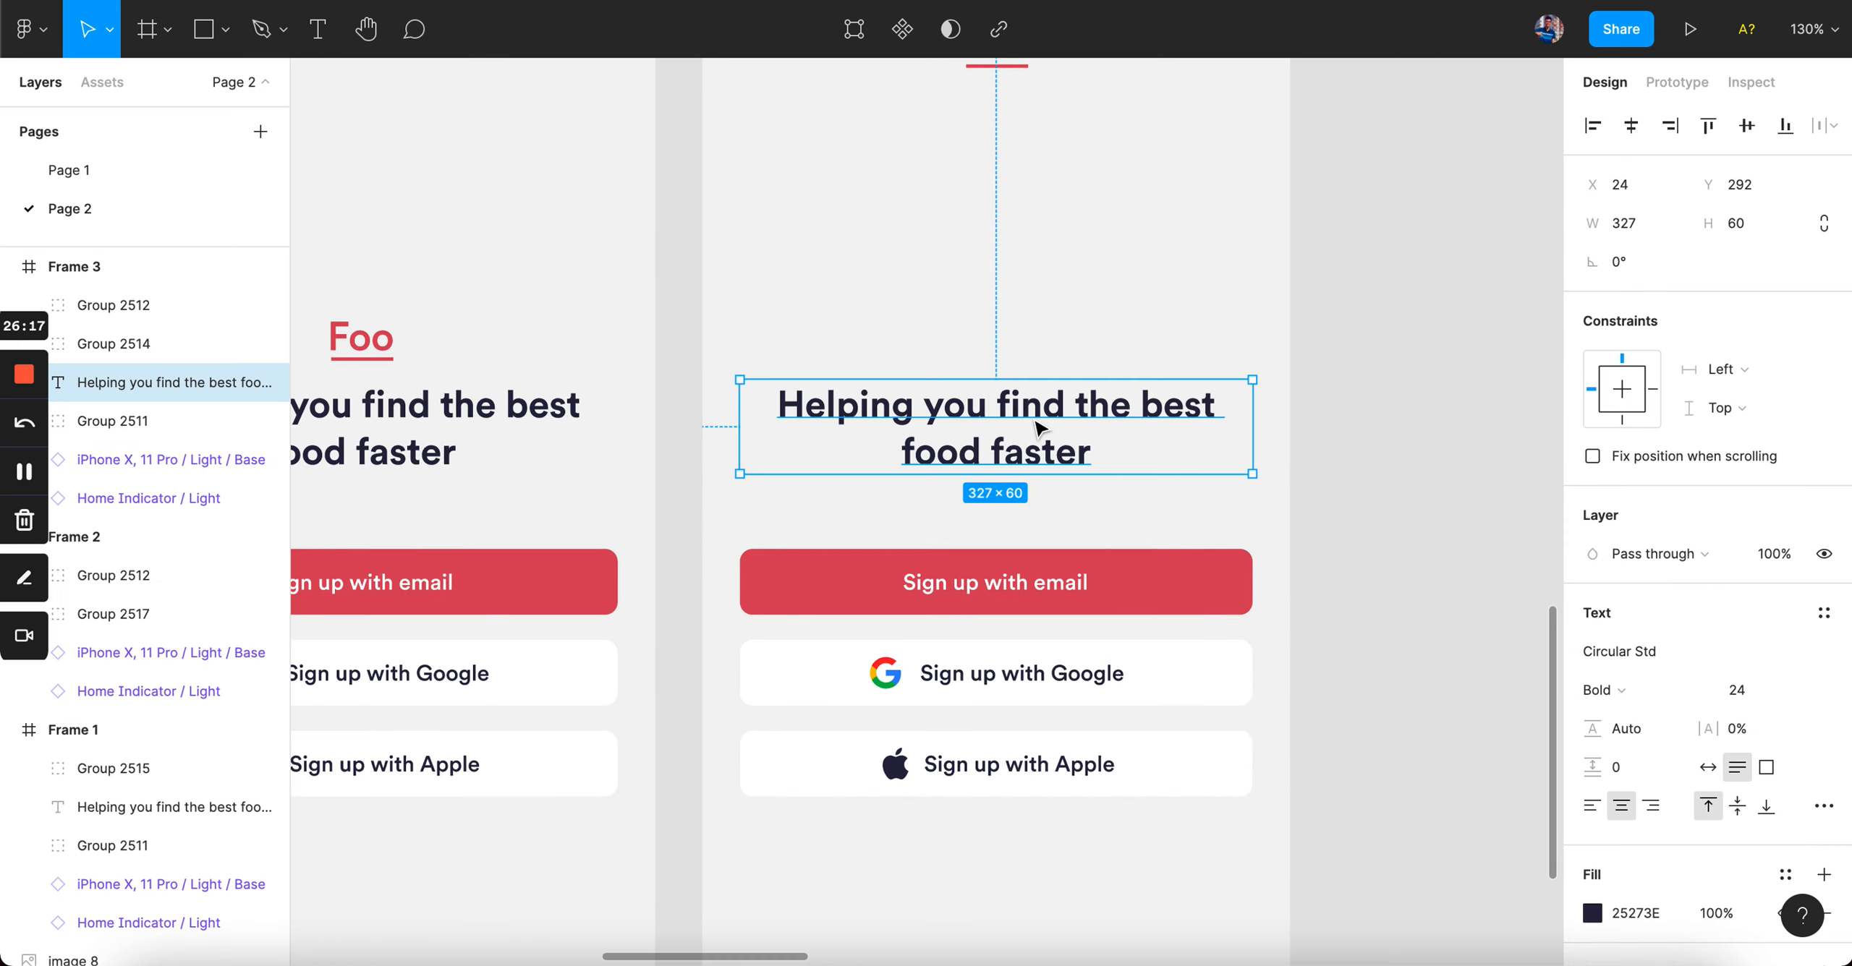
pyautogui.moveTo(1039, 428); pyautogui.dragTo(1039, 457)
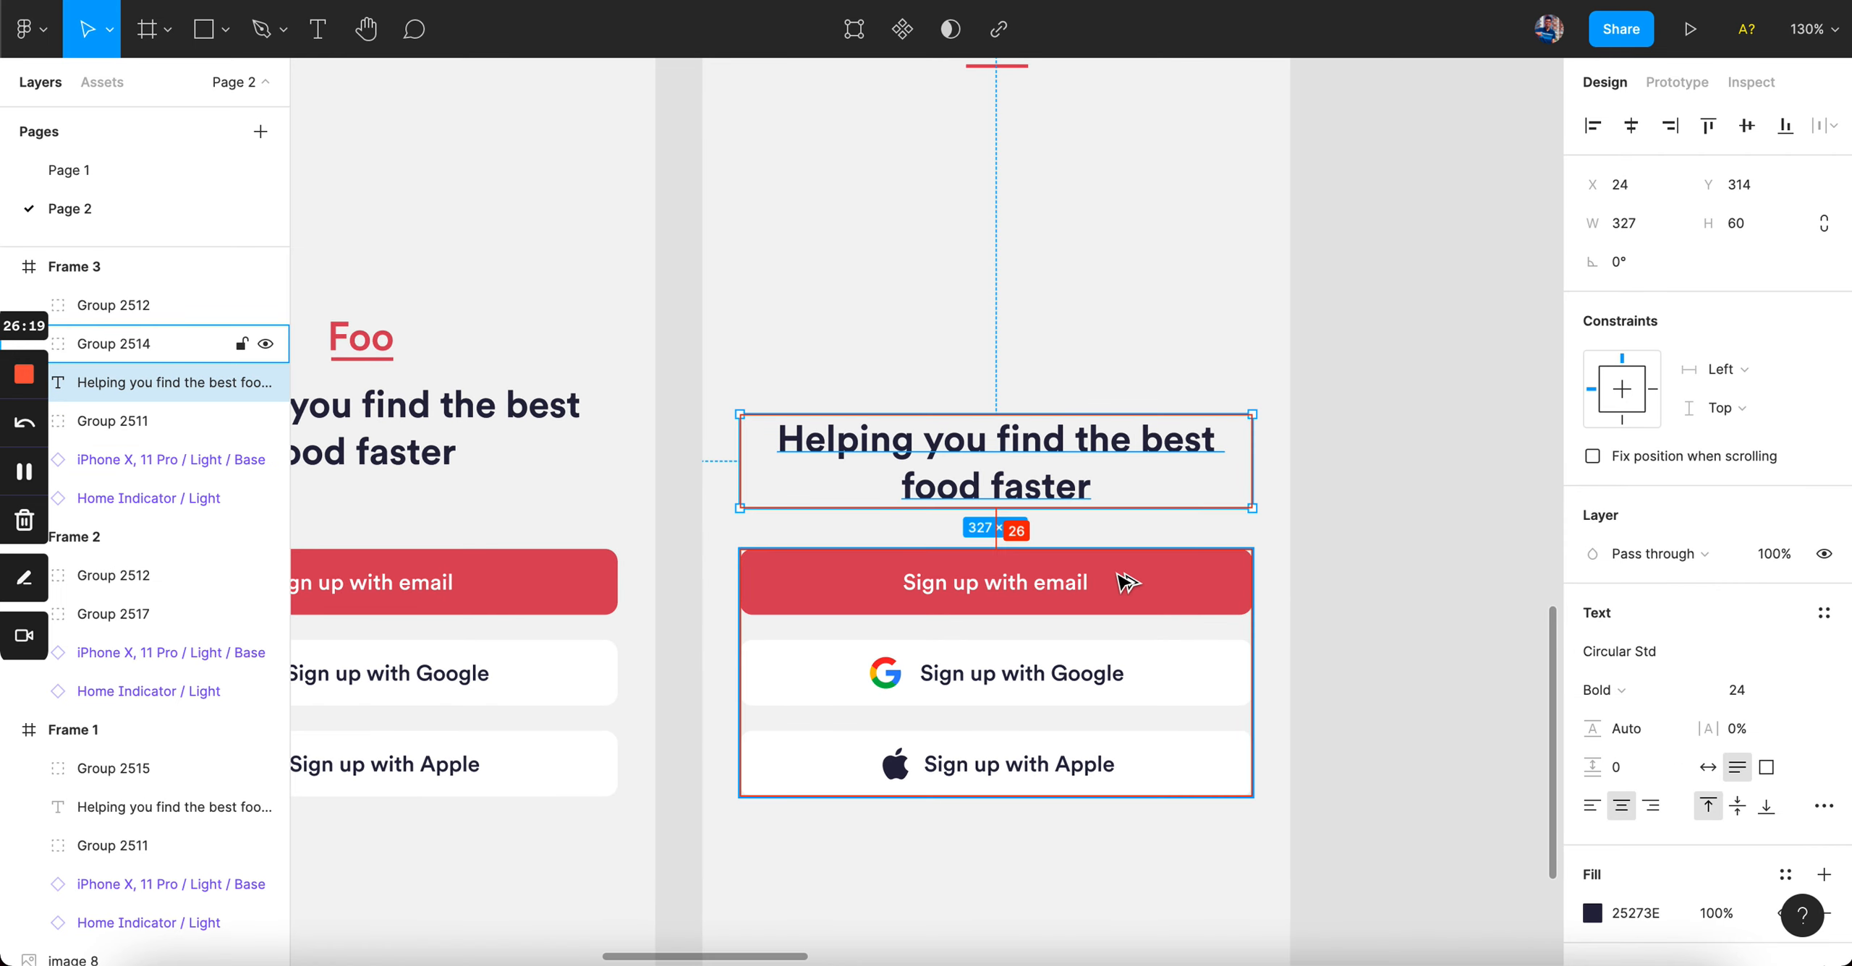
pyautogui.press('Up')
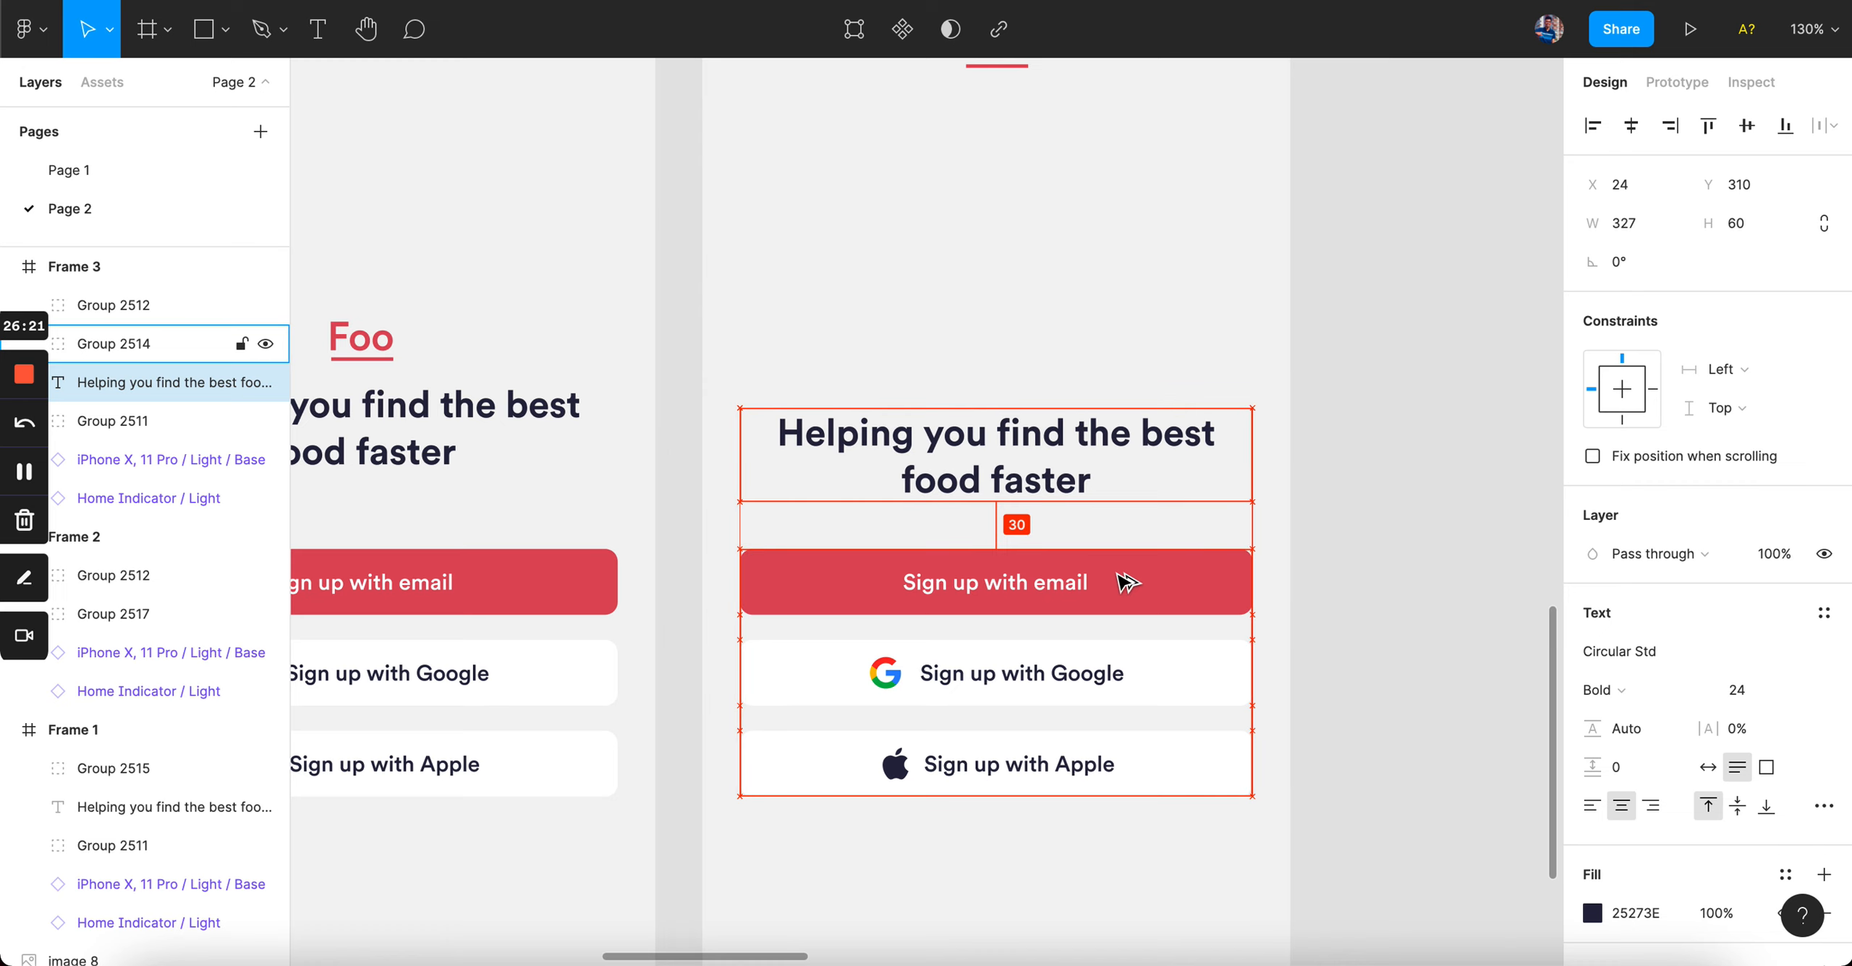
pyautogui.press('Up')
pyautogui.press('Up')
# - Group Frame 3's tagline with the sign-up buttons and centre the group vertically in the frame, at Y 281
pyautogui.scroll(-3, 1125, 582)
pyautogui.moveTo(1331, 637); pyautogui.dragTo(1013, 470)
pyautogui.hotkey('ctrl', 'g')
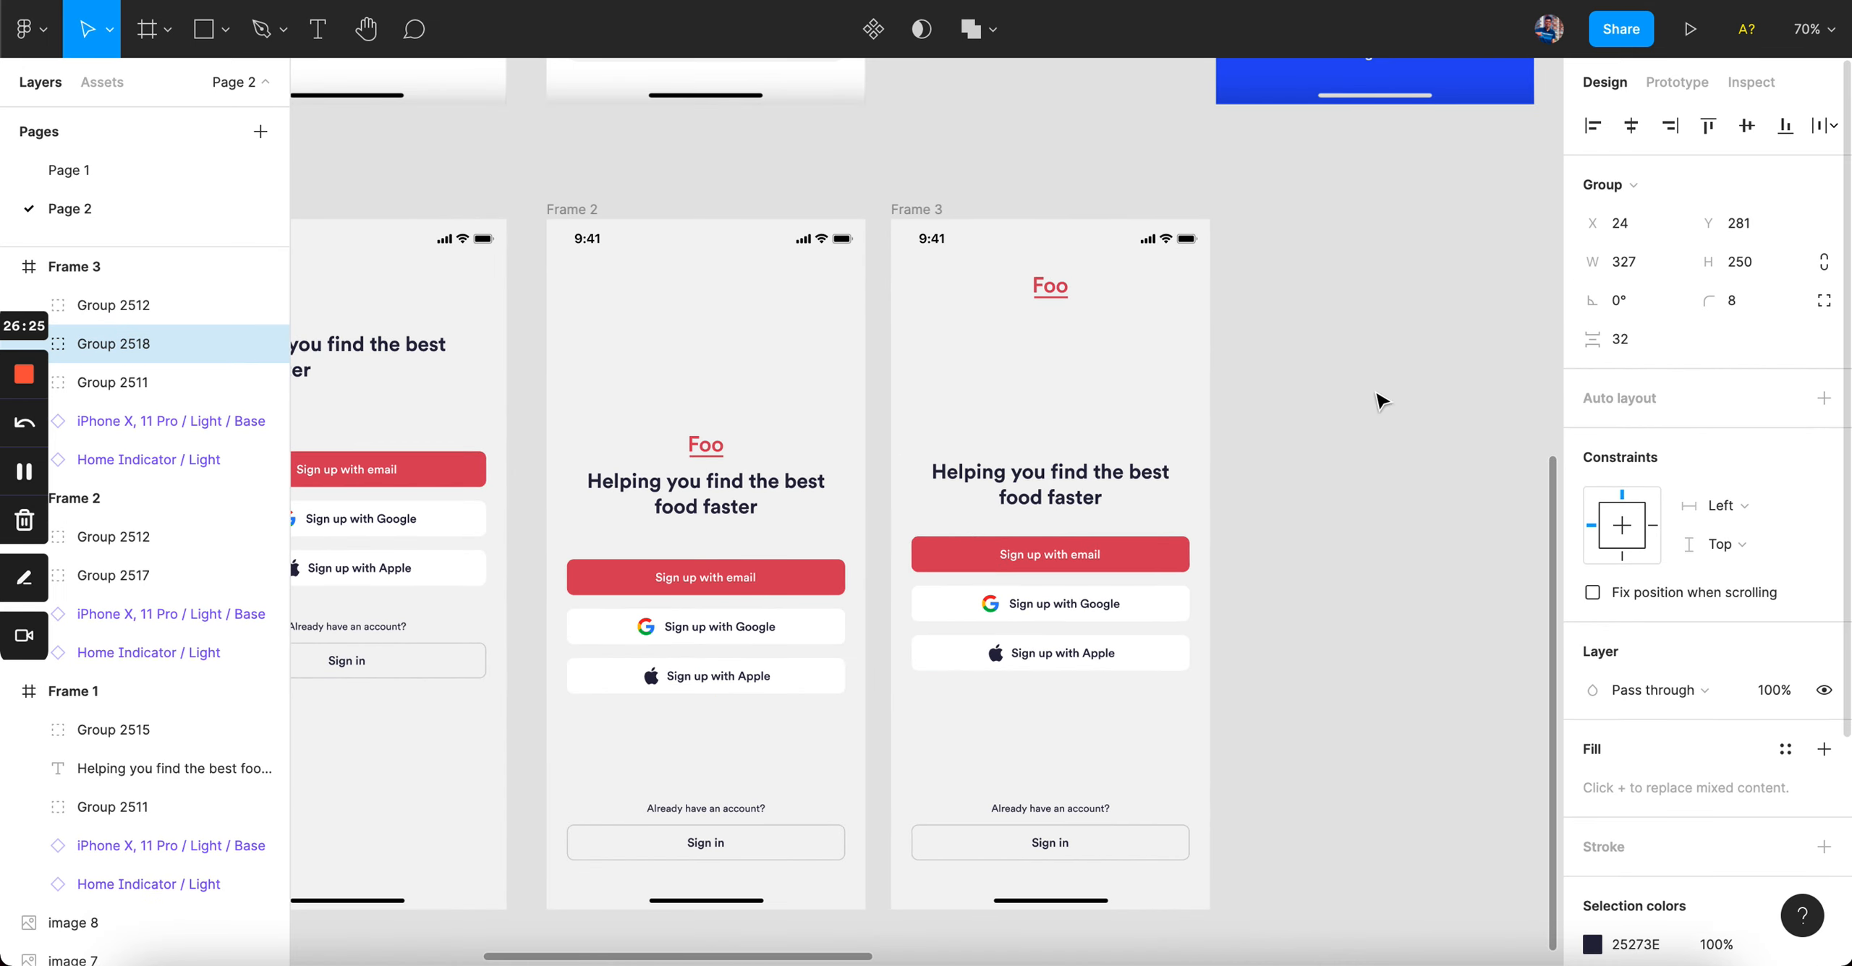
pyautogui.click(1378, 402)
# - Compare the three sign-up layouts with the reference screens for coloured background, centred logo, button emphasis and image
pyautogui.scroll(3, 1357, 418)
pyautogui.scroll(-2, 1360, 421)
pyautogui.hscroll(-2, 1360, 421)
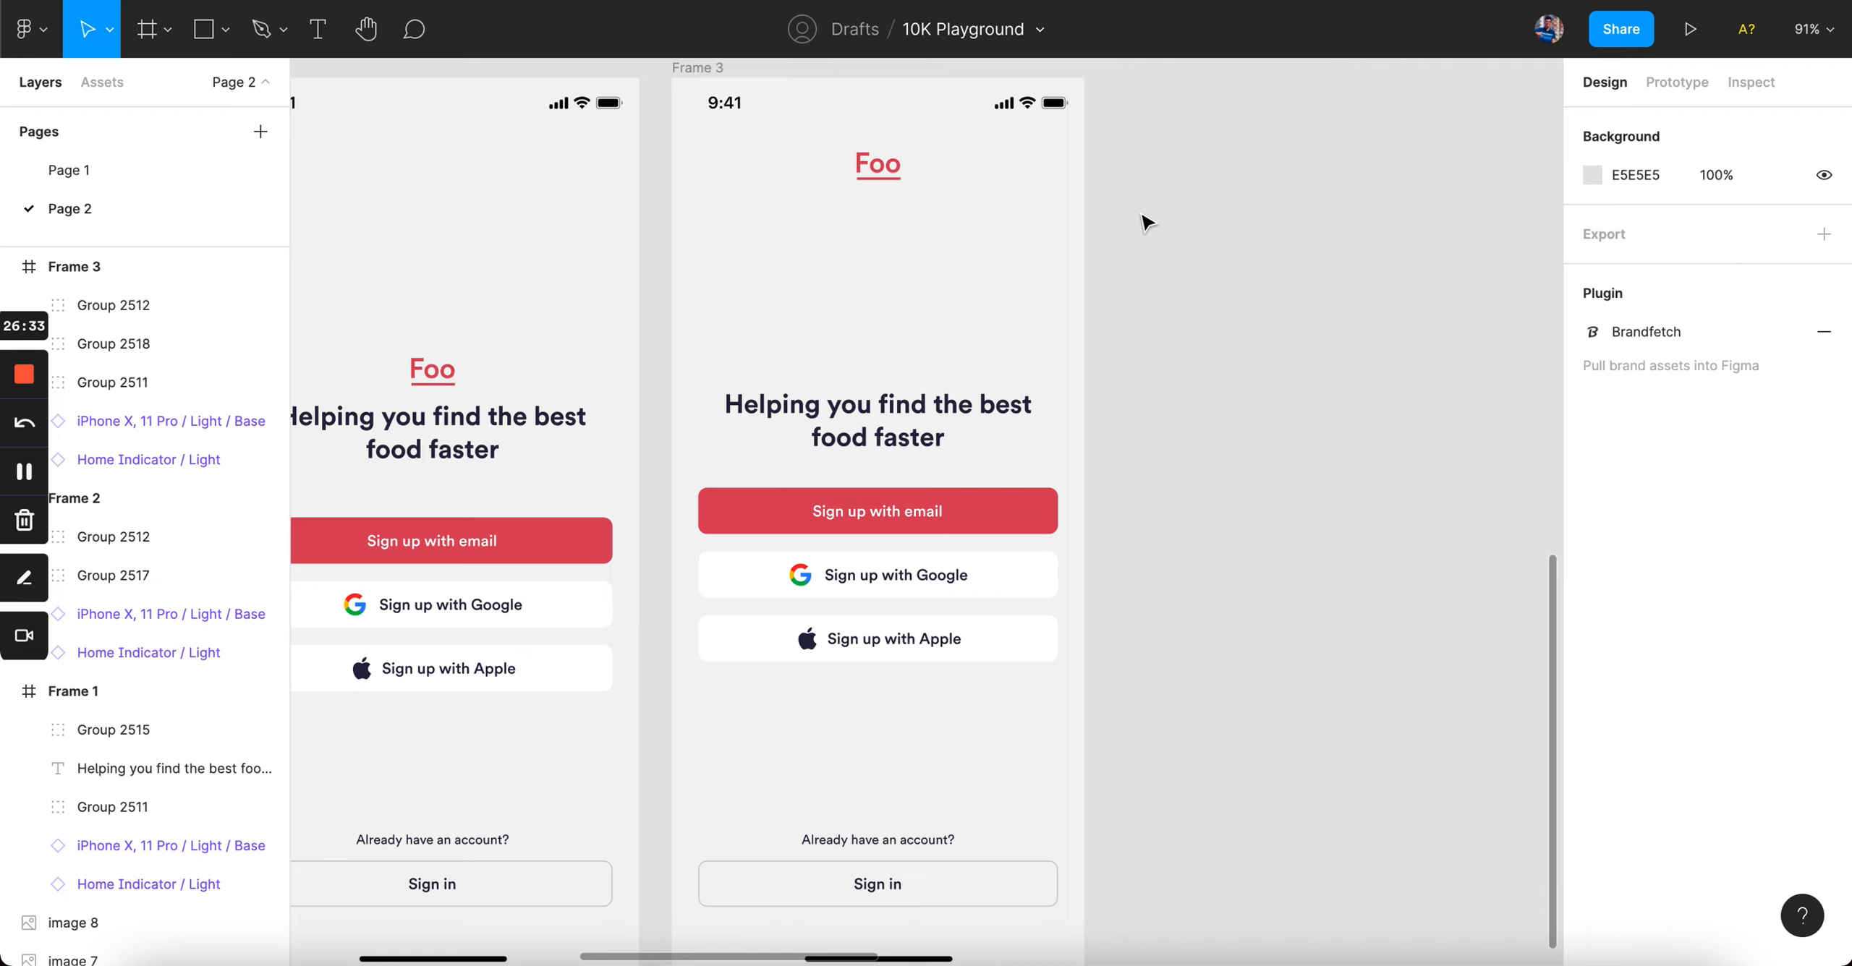
pyautogui.scroll(-4, 1146, 223)
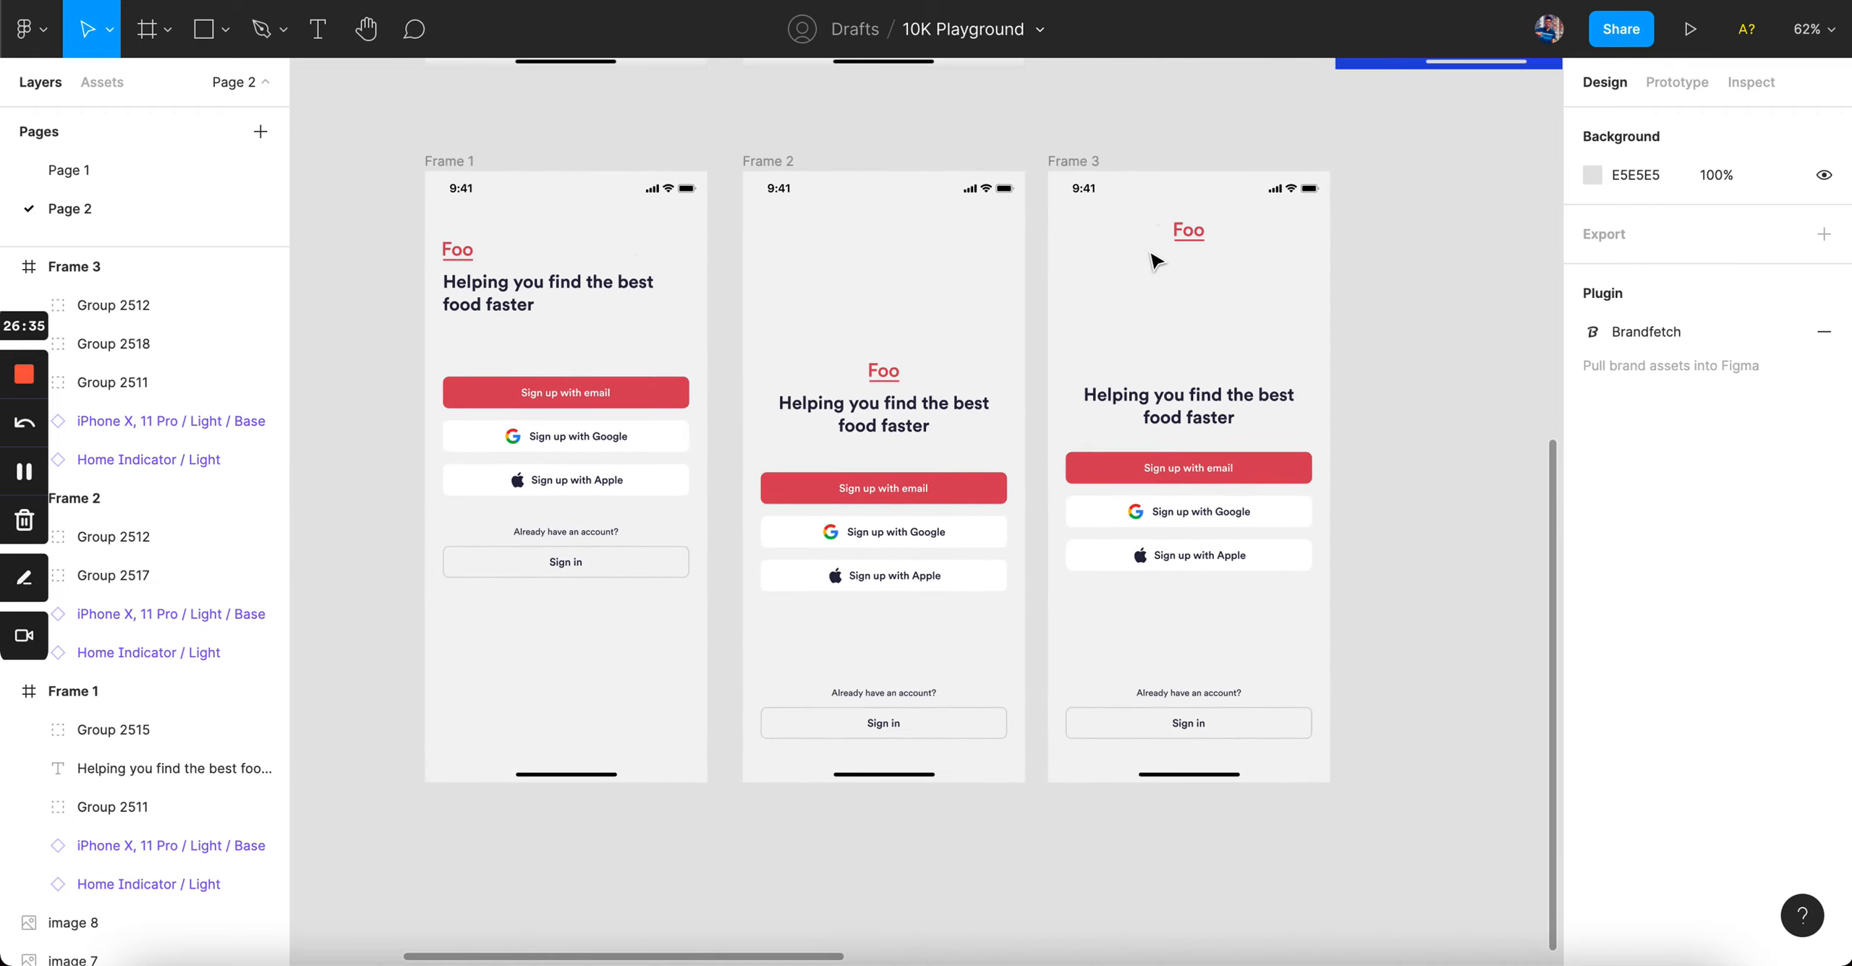
pyautogui.scroll(-3, 1156, 260)
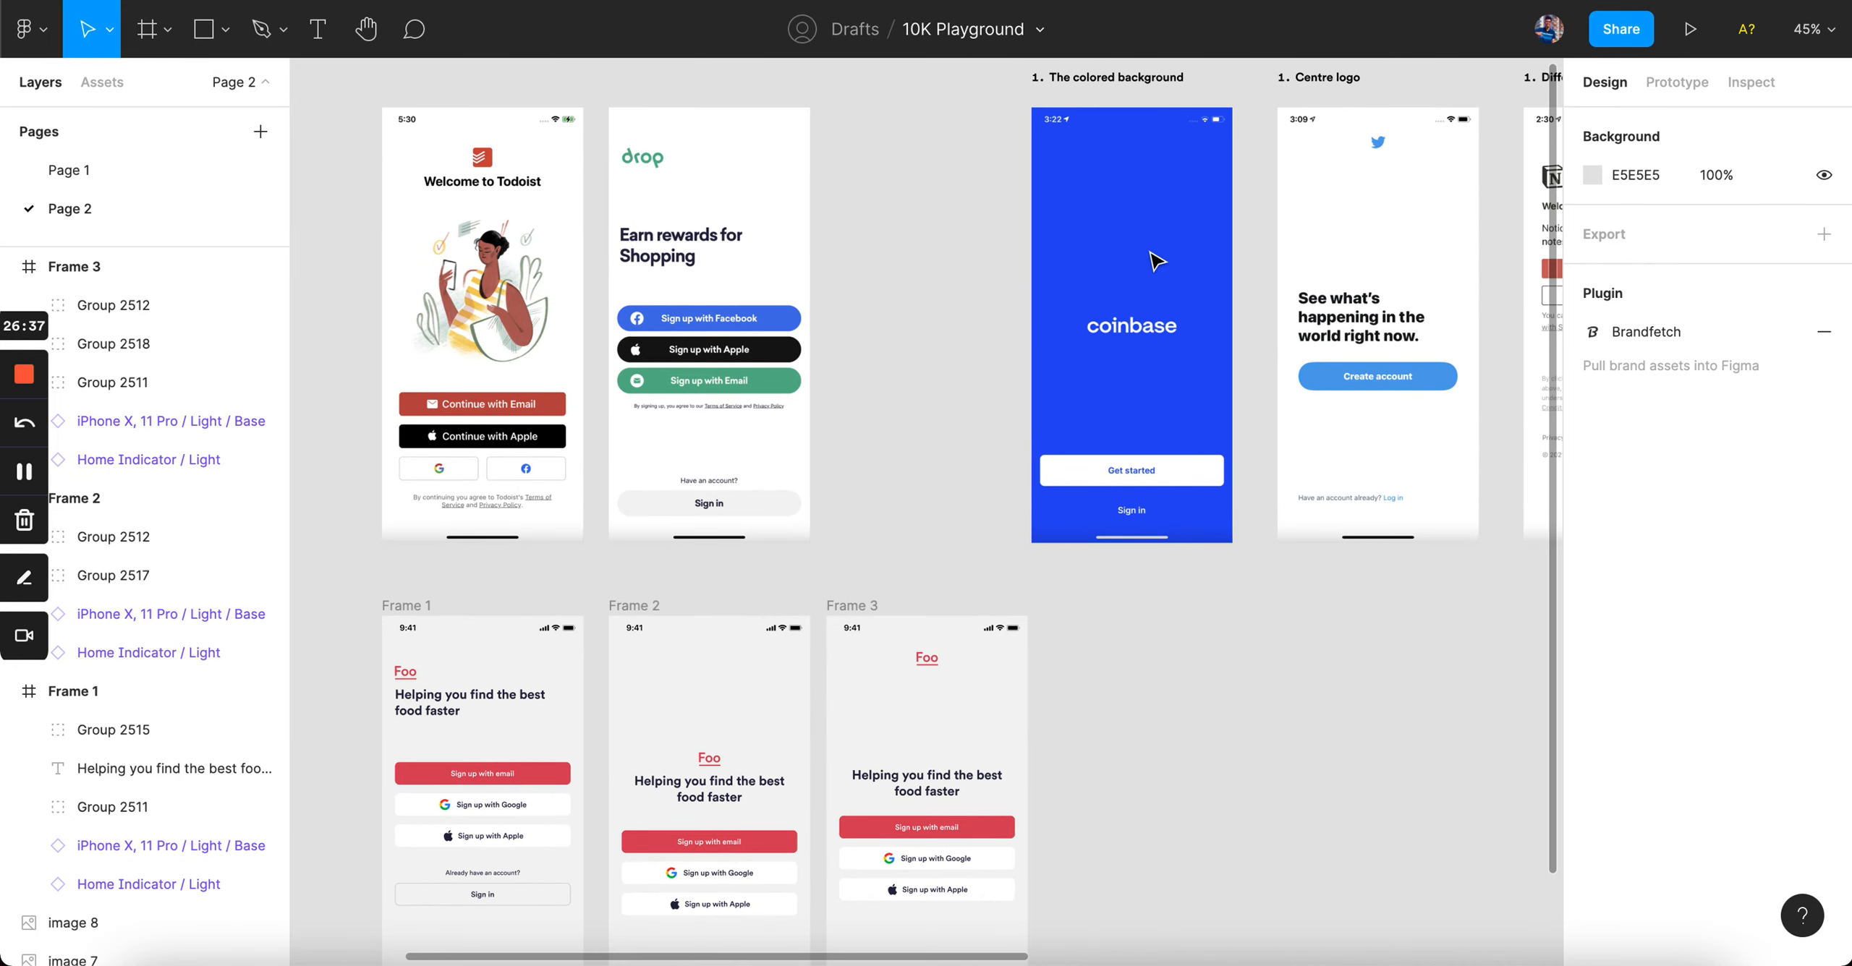
pyautogui.scroll(-3, 1150, 253)
pyautogui.scroll(2, 1151, 254)
pyautogui.hscroll(2, 1150, 255)
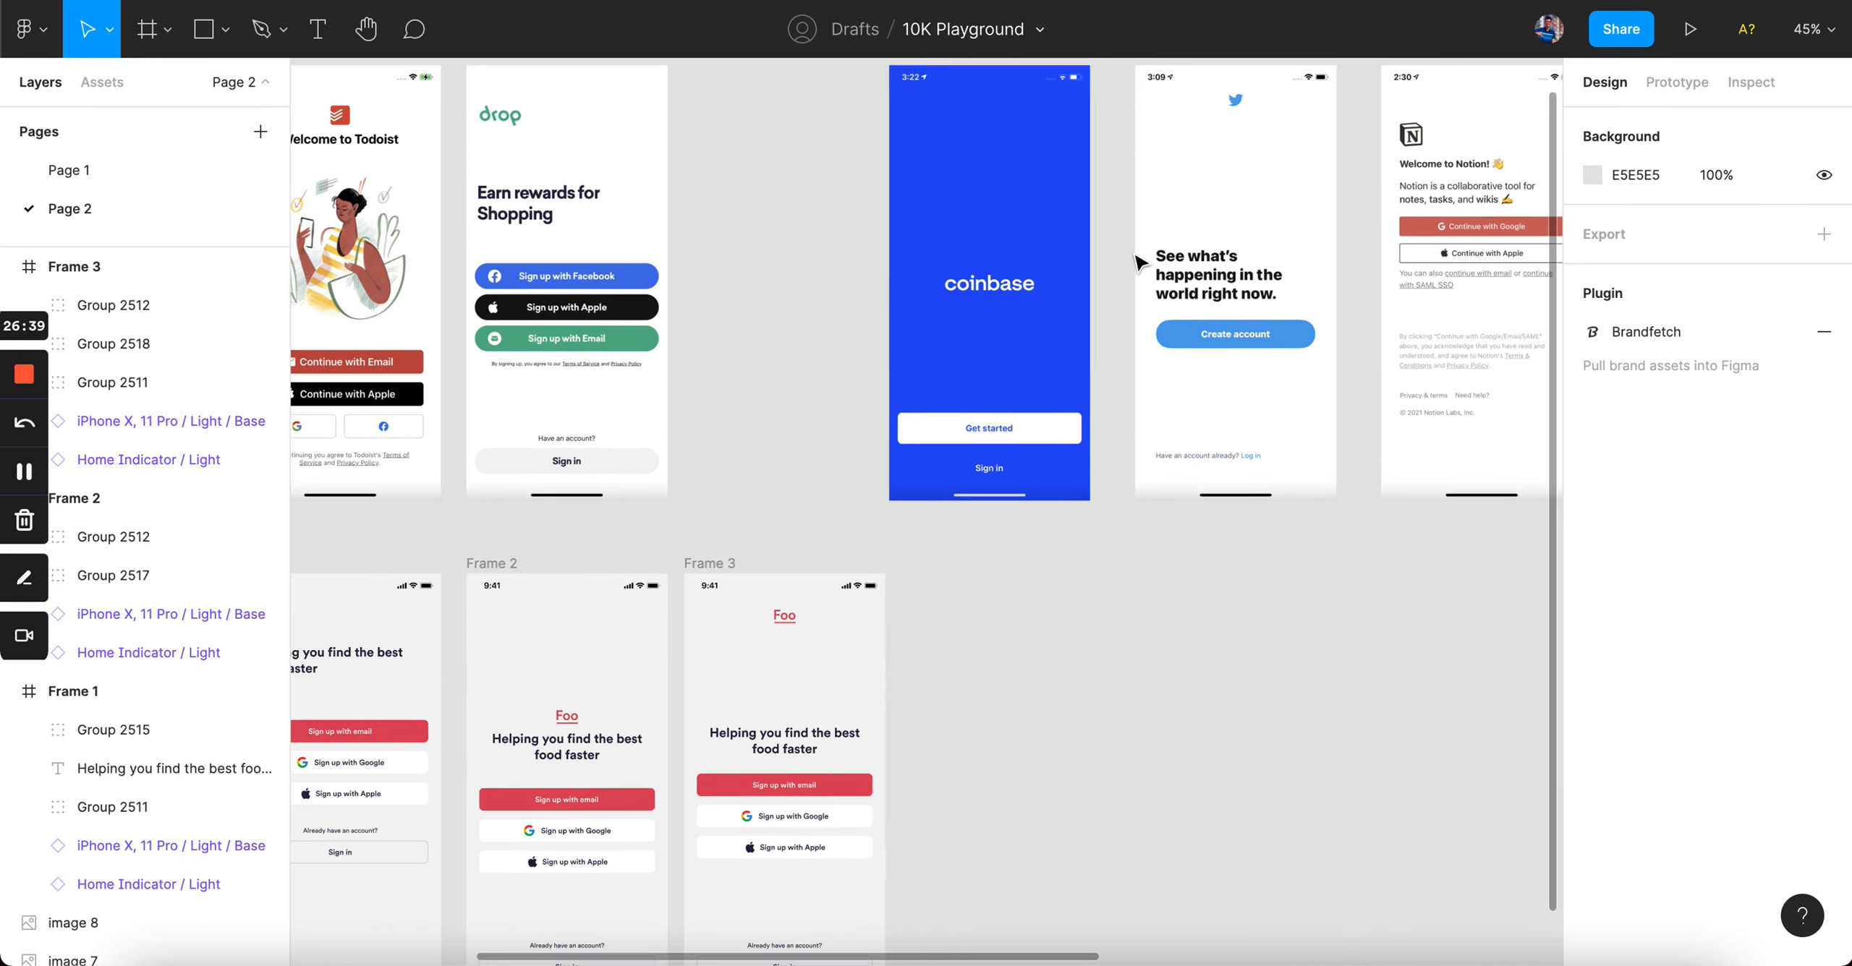
pyautogui.hscroll(10, 1140, 262)
pyautogui.scroll(2, 1139, 262)
pyautogui.scroll(2, 1140, 262)
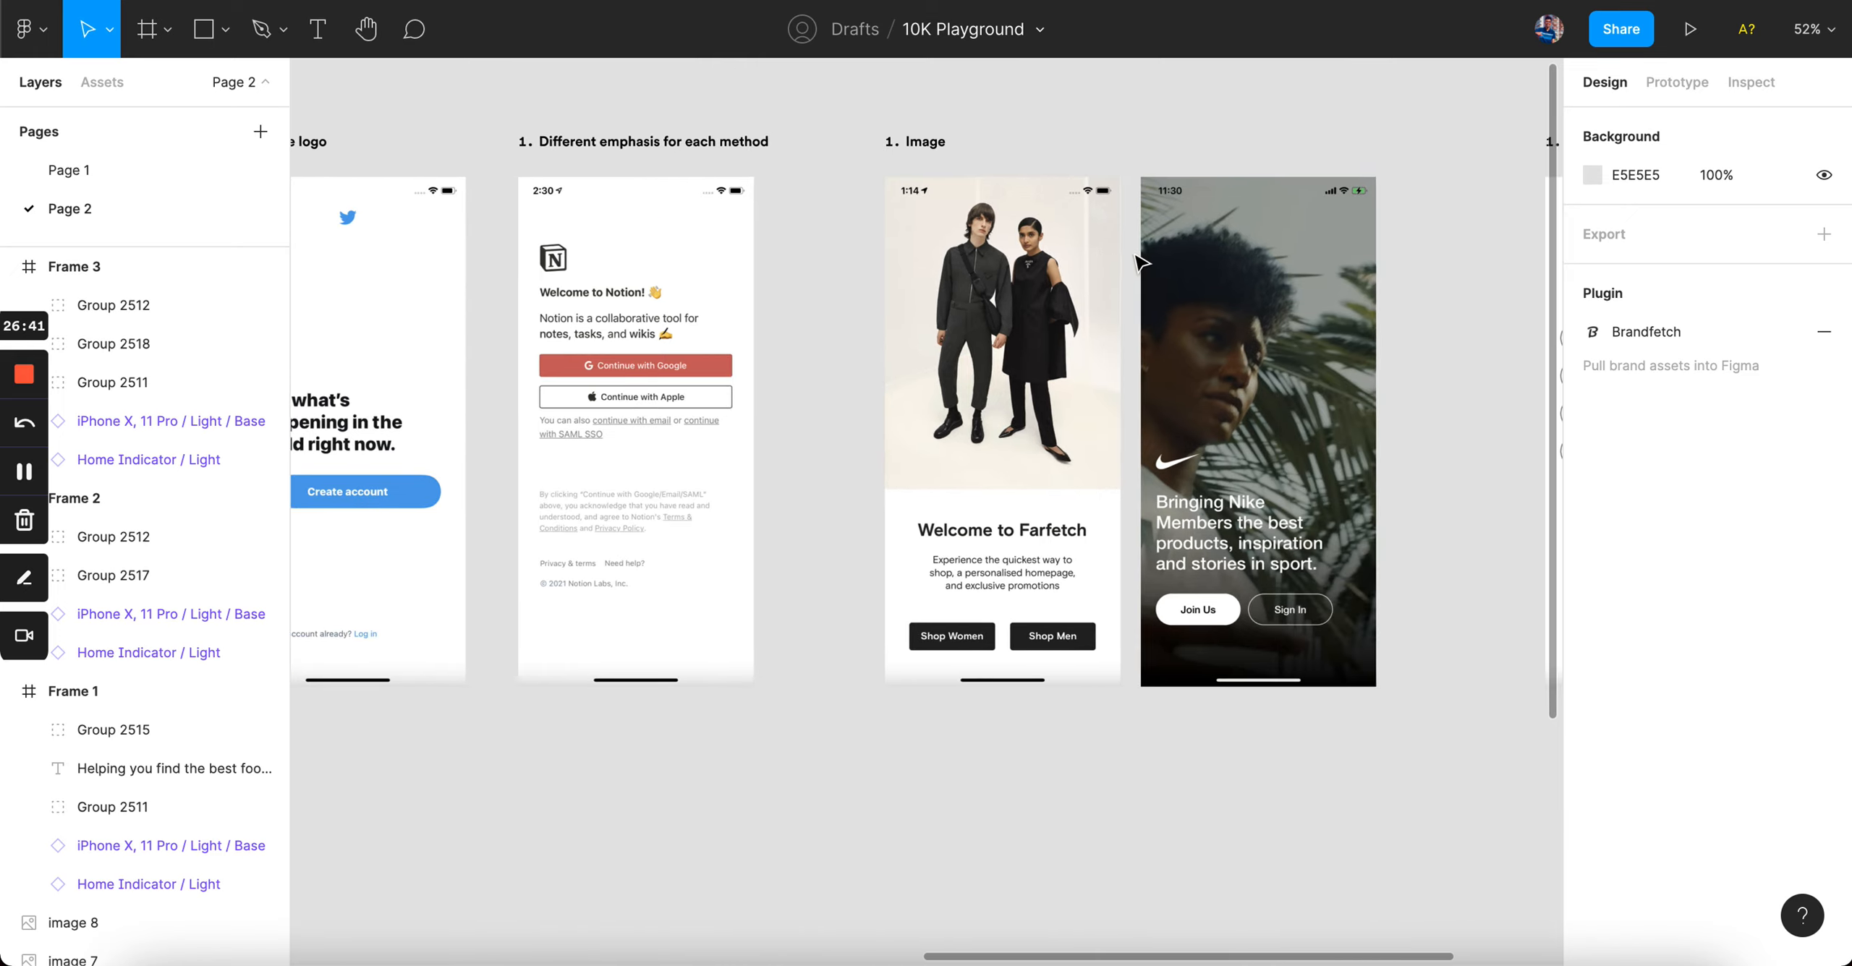
pyautogui.scroll(-3, 1139, 262)
pyautogui.hscroll(-6, 1138, 261)
pyautogui.scroll(3, 661, 707)
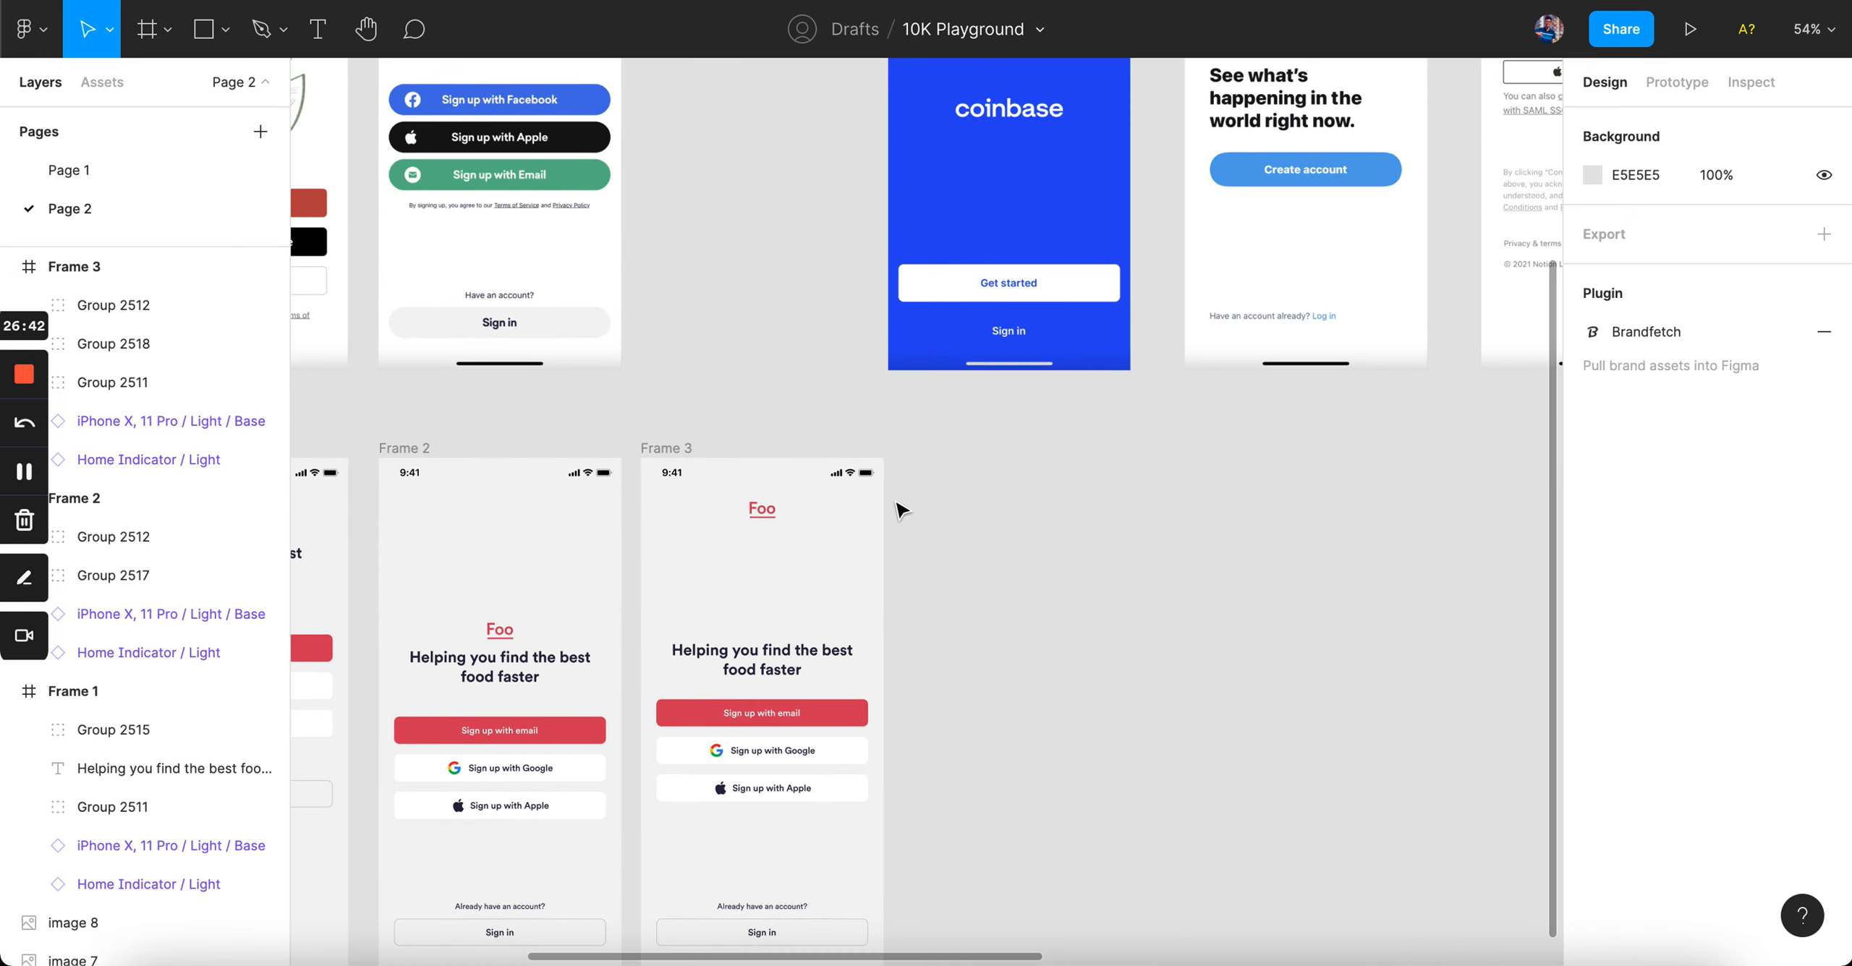
pyautogui.scroll(-3, 900, 510)
pyautogui.hscroll(-1, 900, 510)
pyautogui.scroll(-2, 900, 510)
pyautogui.hscroll(1, 900, 510)
pyautogui.scroll(5, 901, 510)
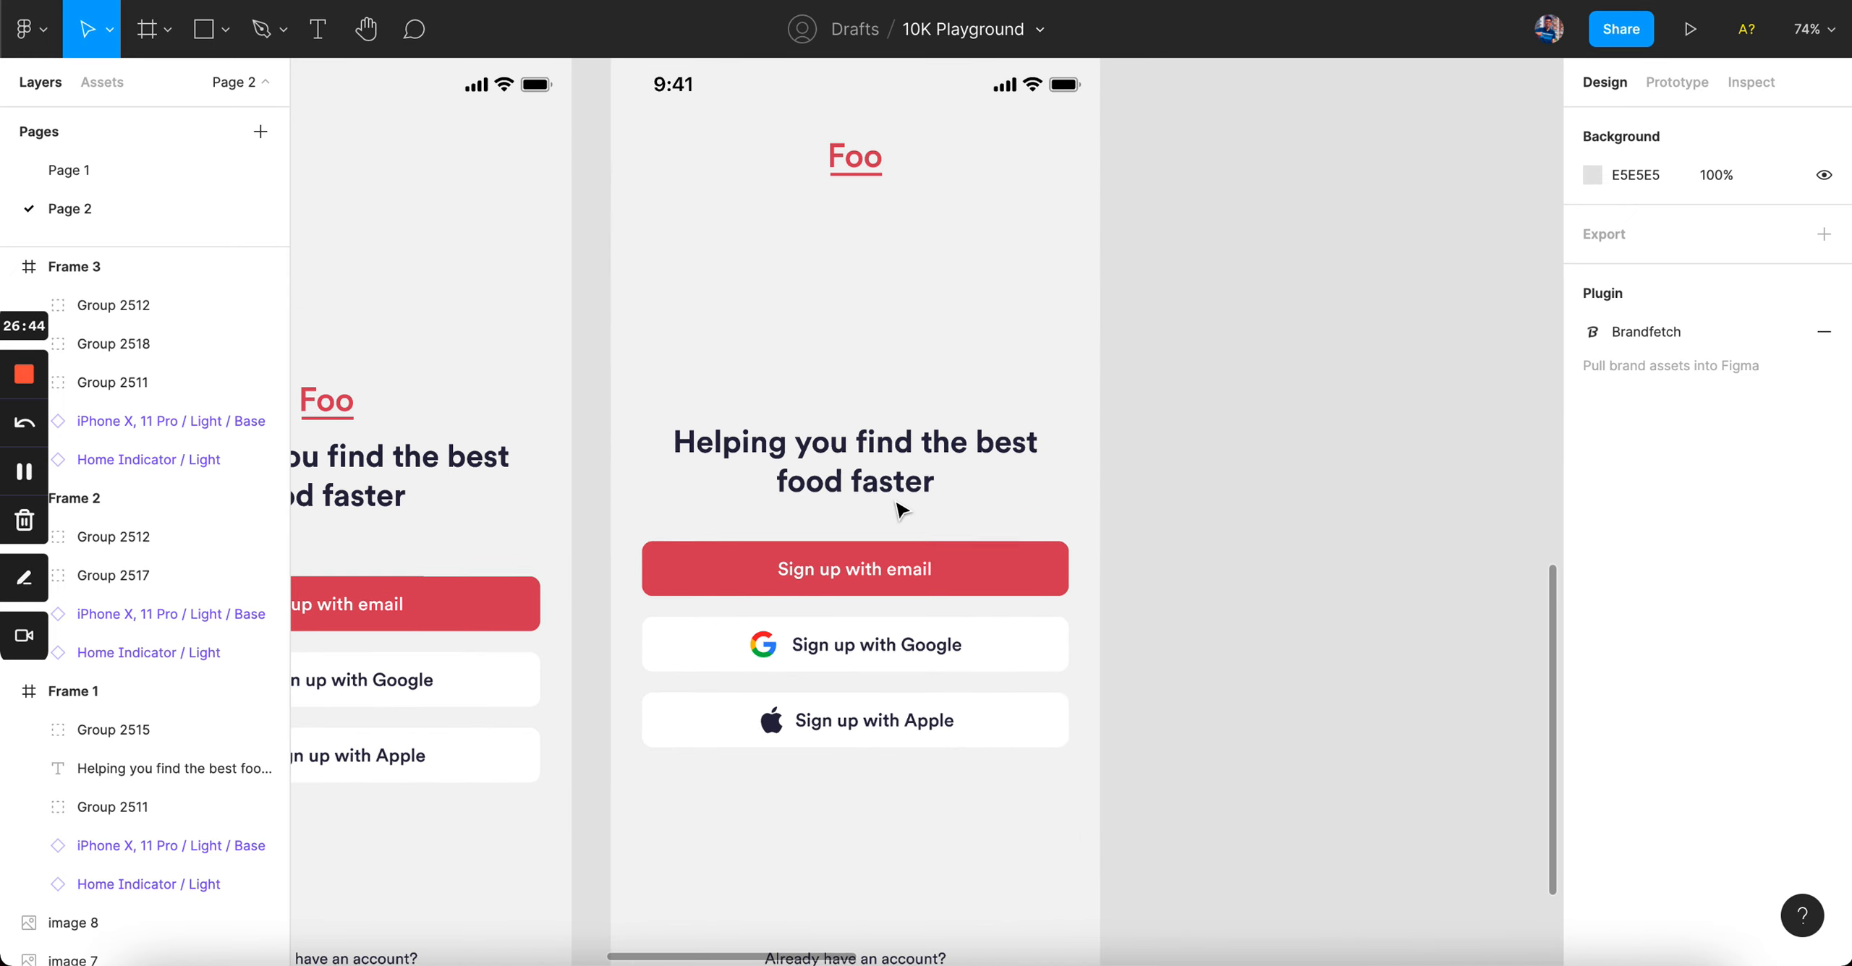
# - Switch to the browser, look through Mobbin's Welcome & Get Started screens for layout ideas, and return to Figma
pyautogui.press('super+Tab')
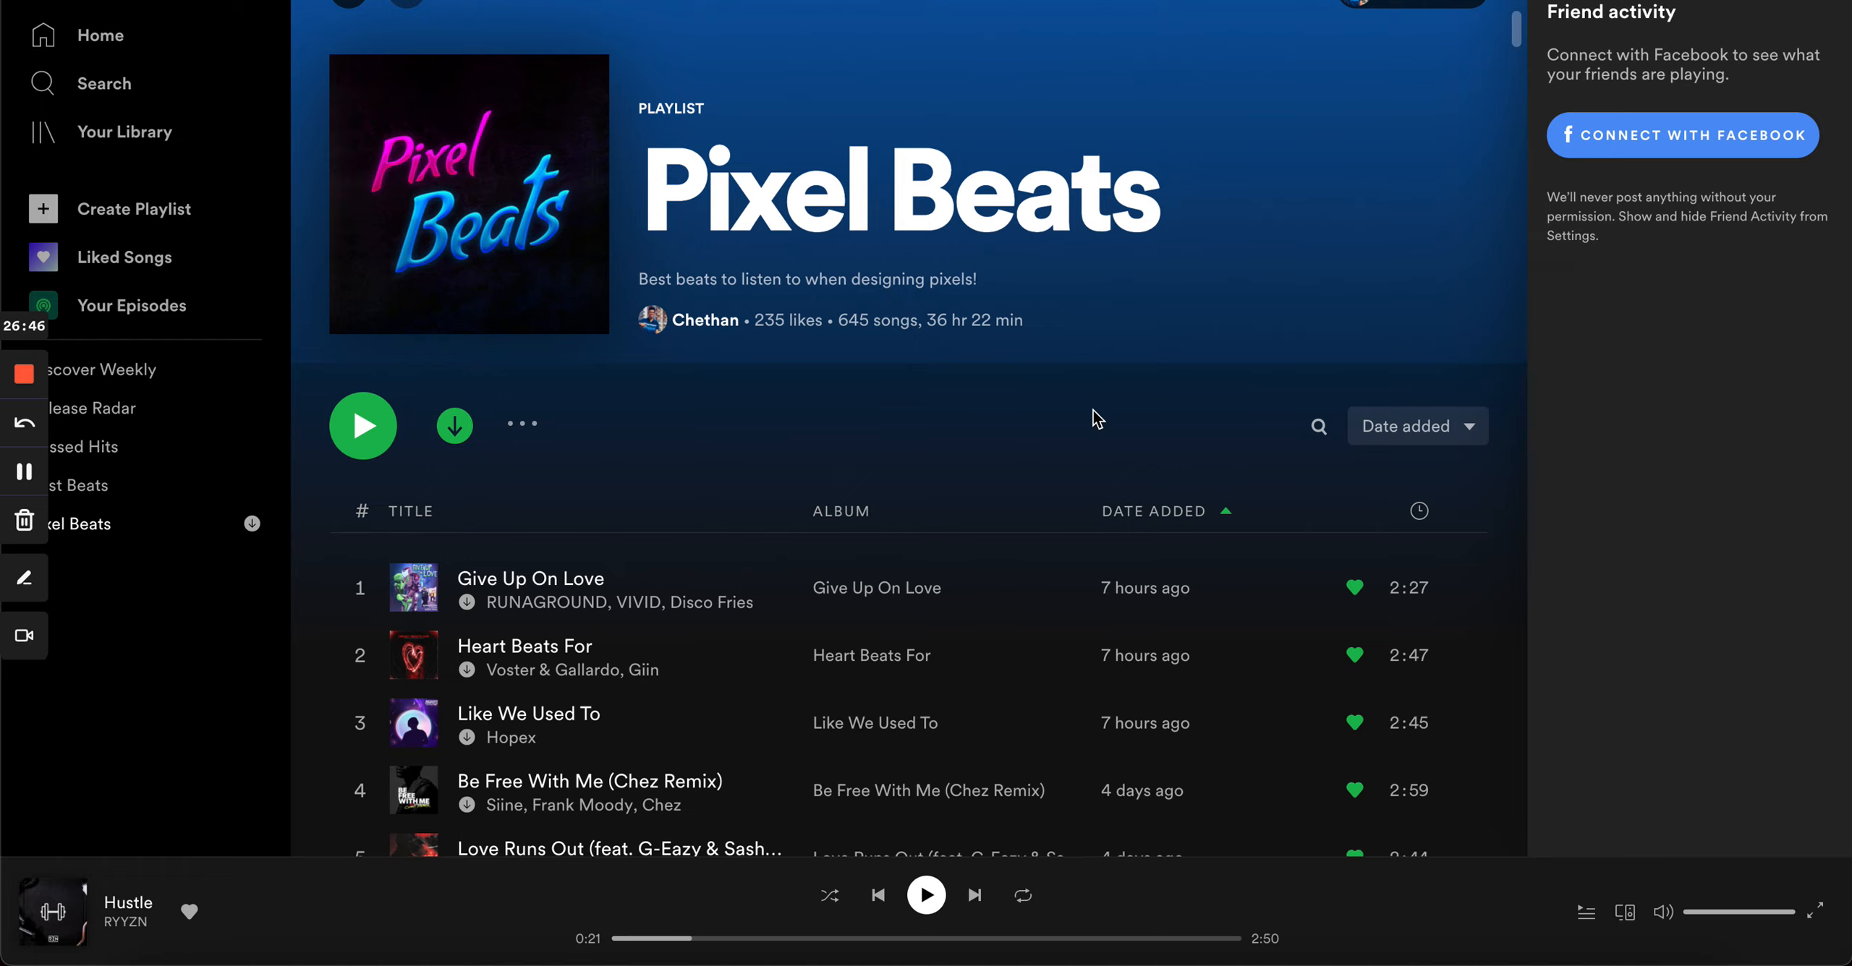
pyautogui.press('super+Tab')
pyautogui.click(408, 964)
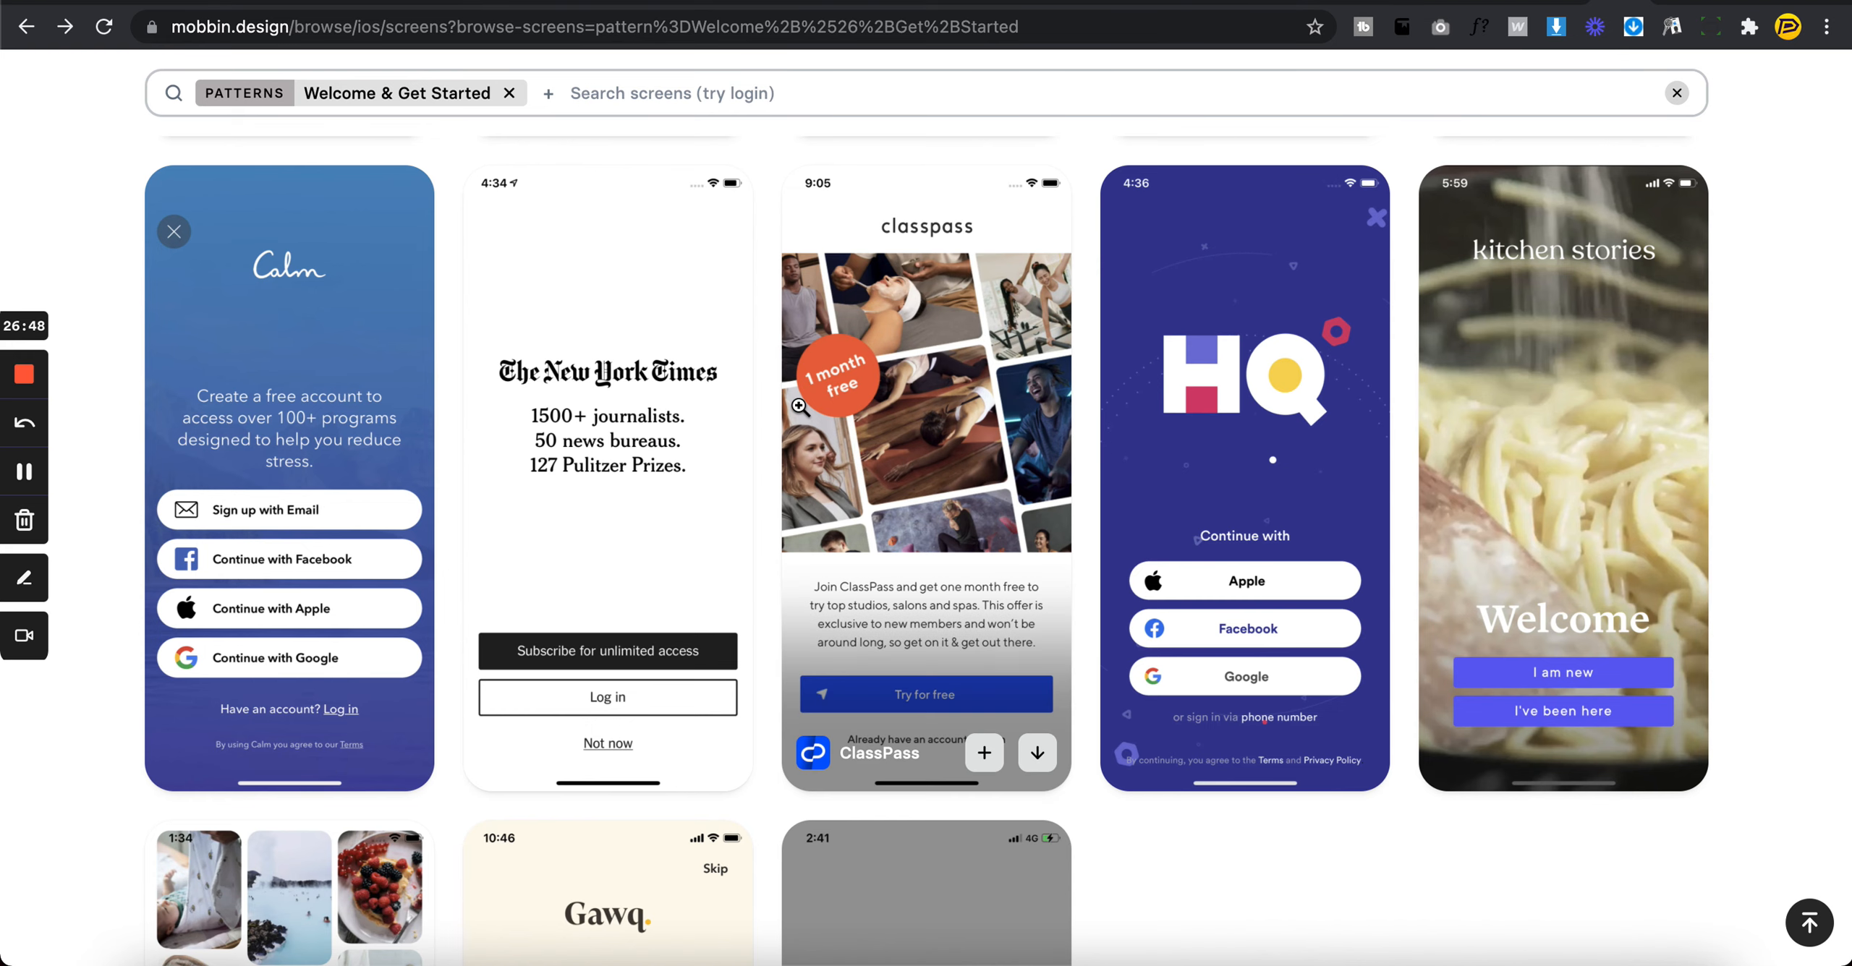
pyautogui.scroll(-15, 761, 439)
pyautogui.scroll(-3, 760, 438)
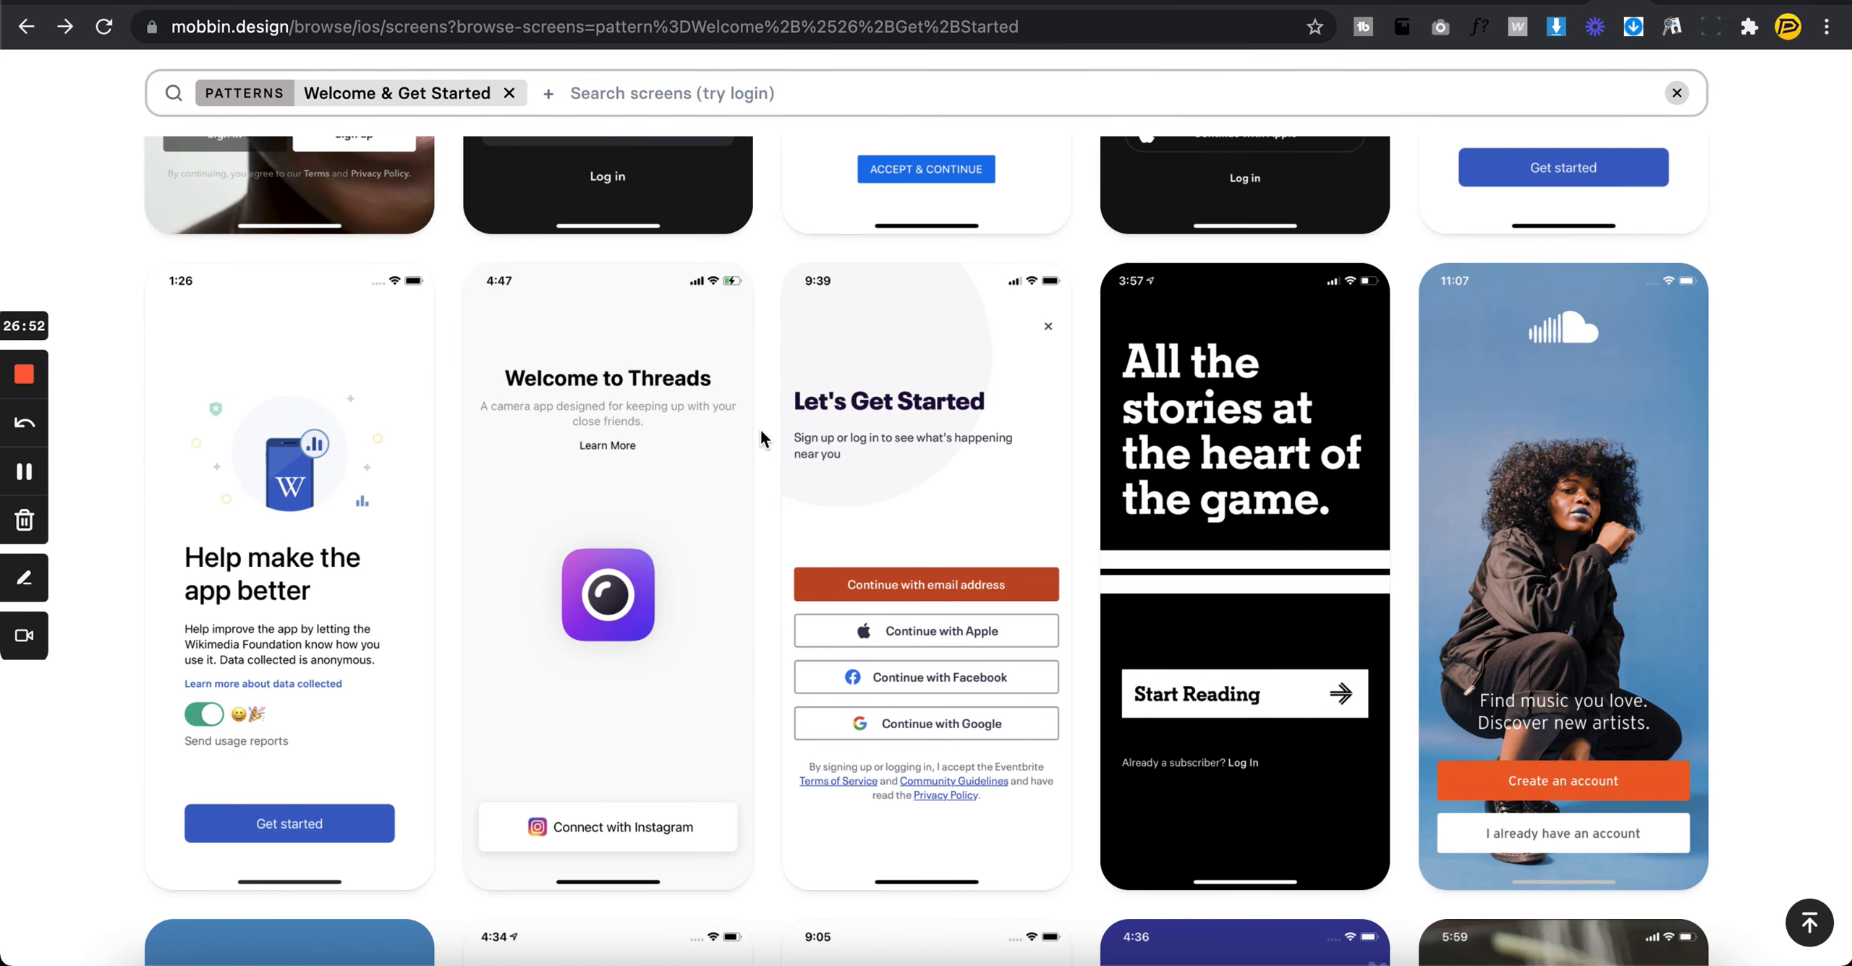
pyautogui.moveTo(970, 292)
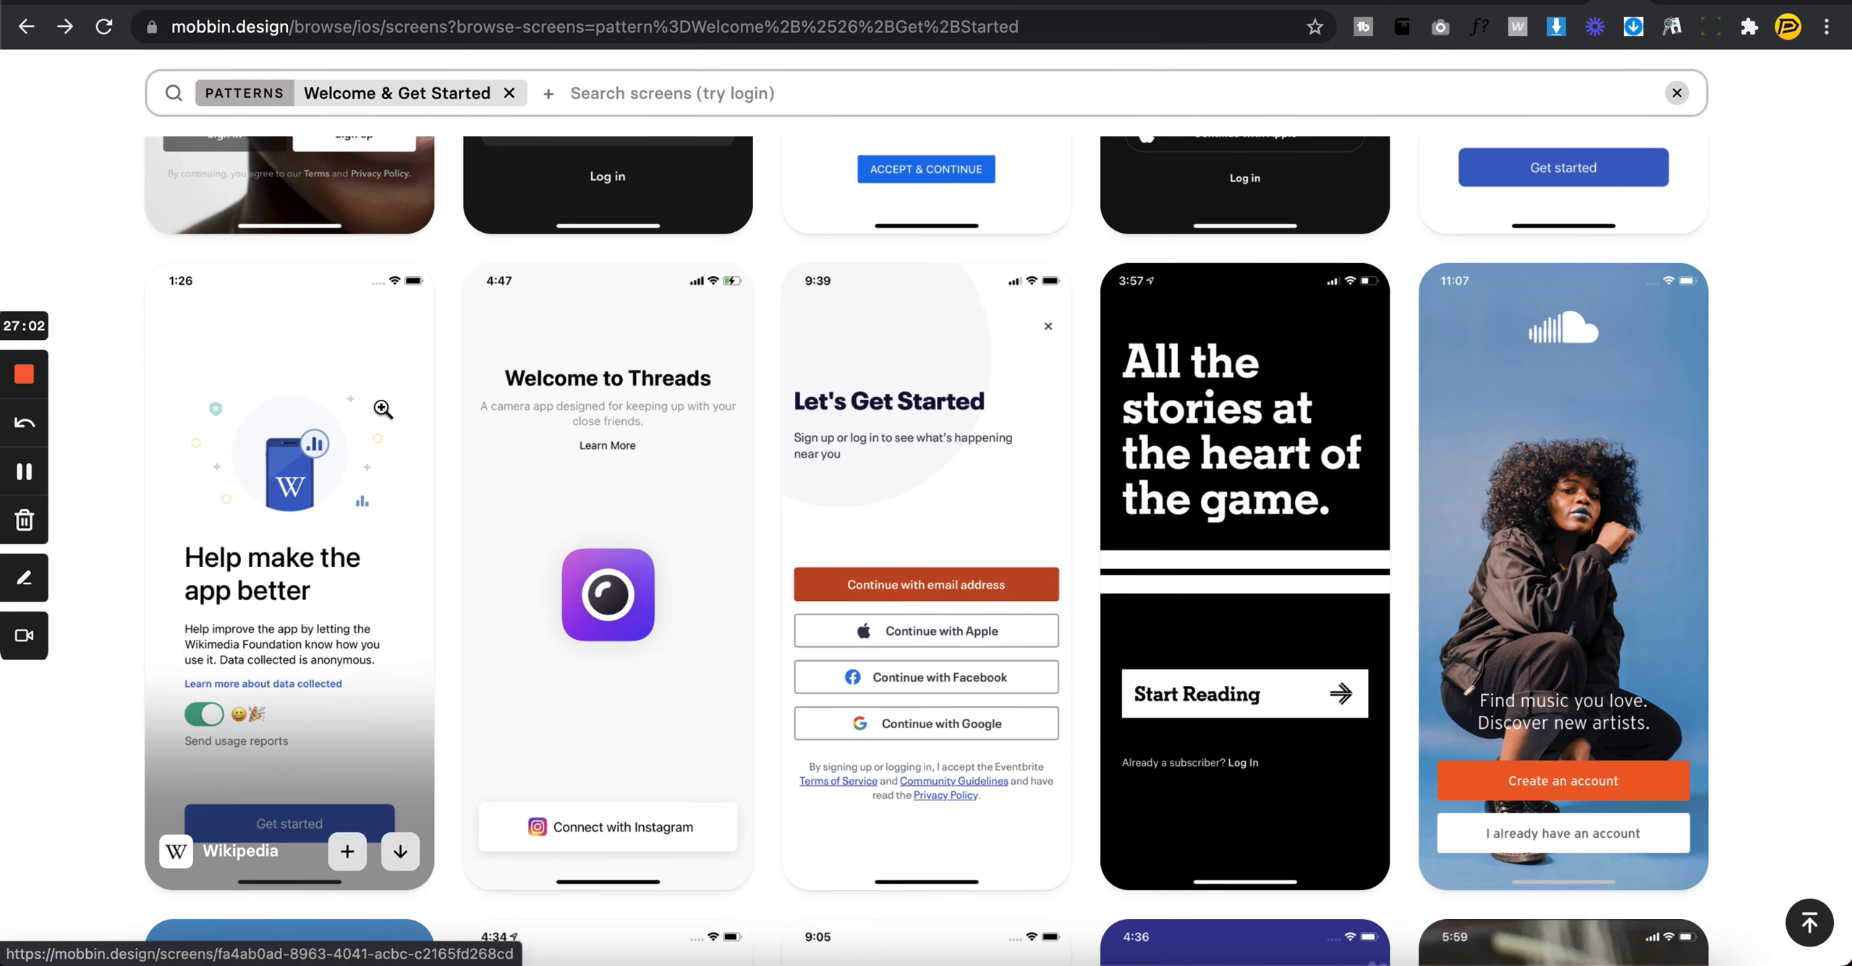
pyautogui.scroll(5, 383, 409)
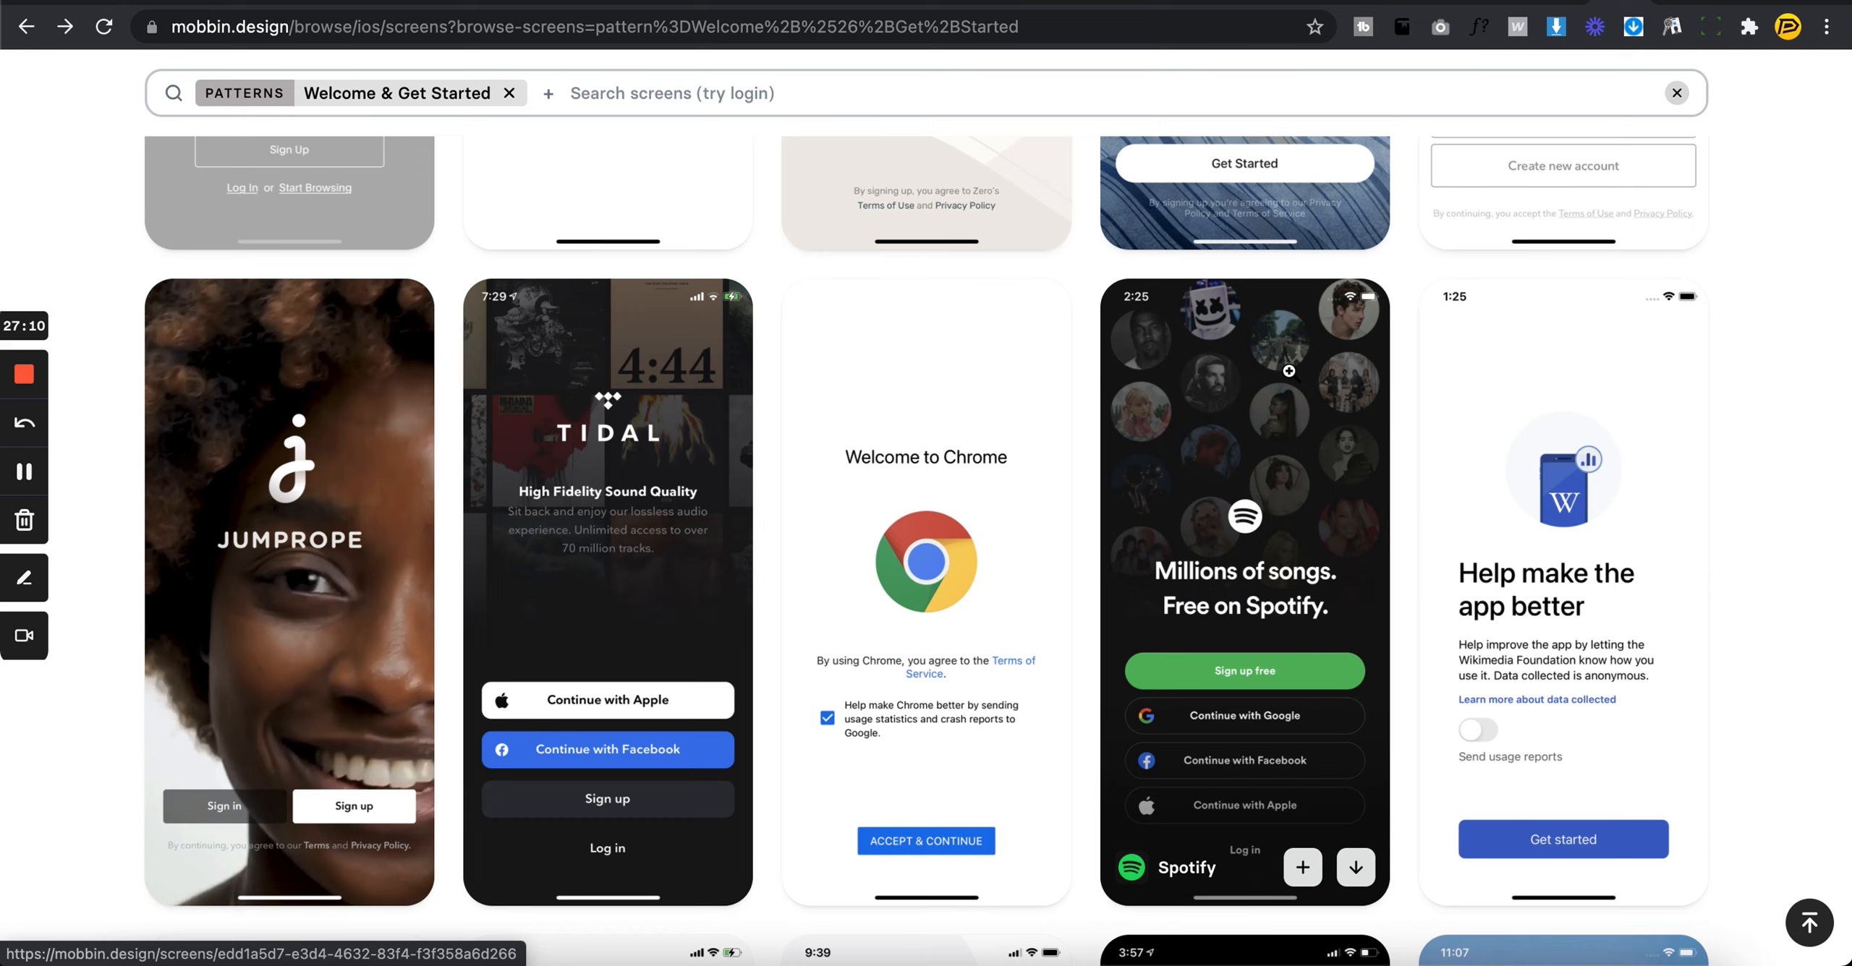
pyautogui.scroll(10, 1288, 371)
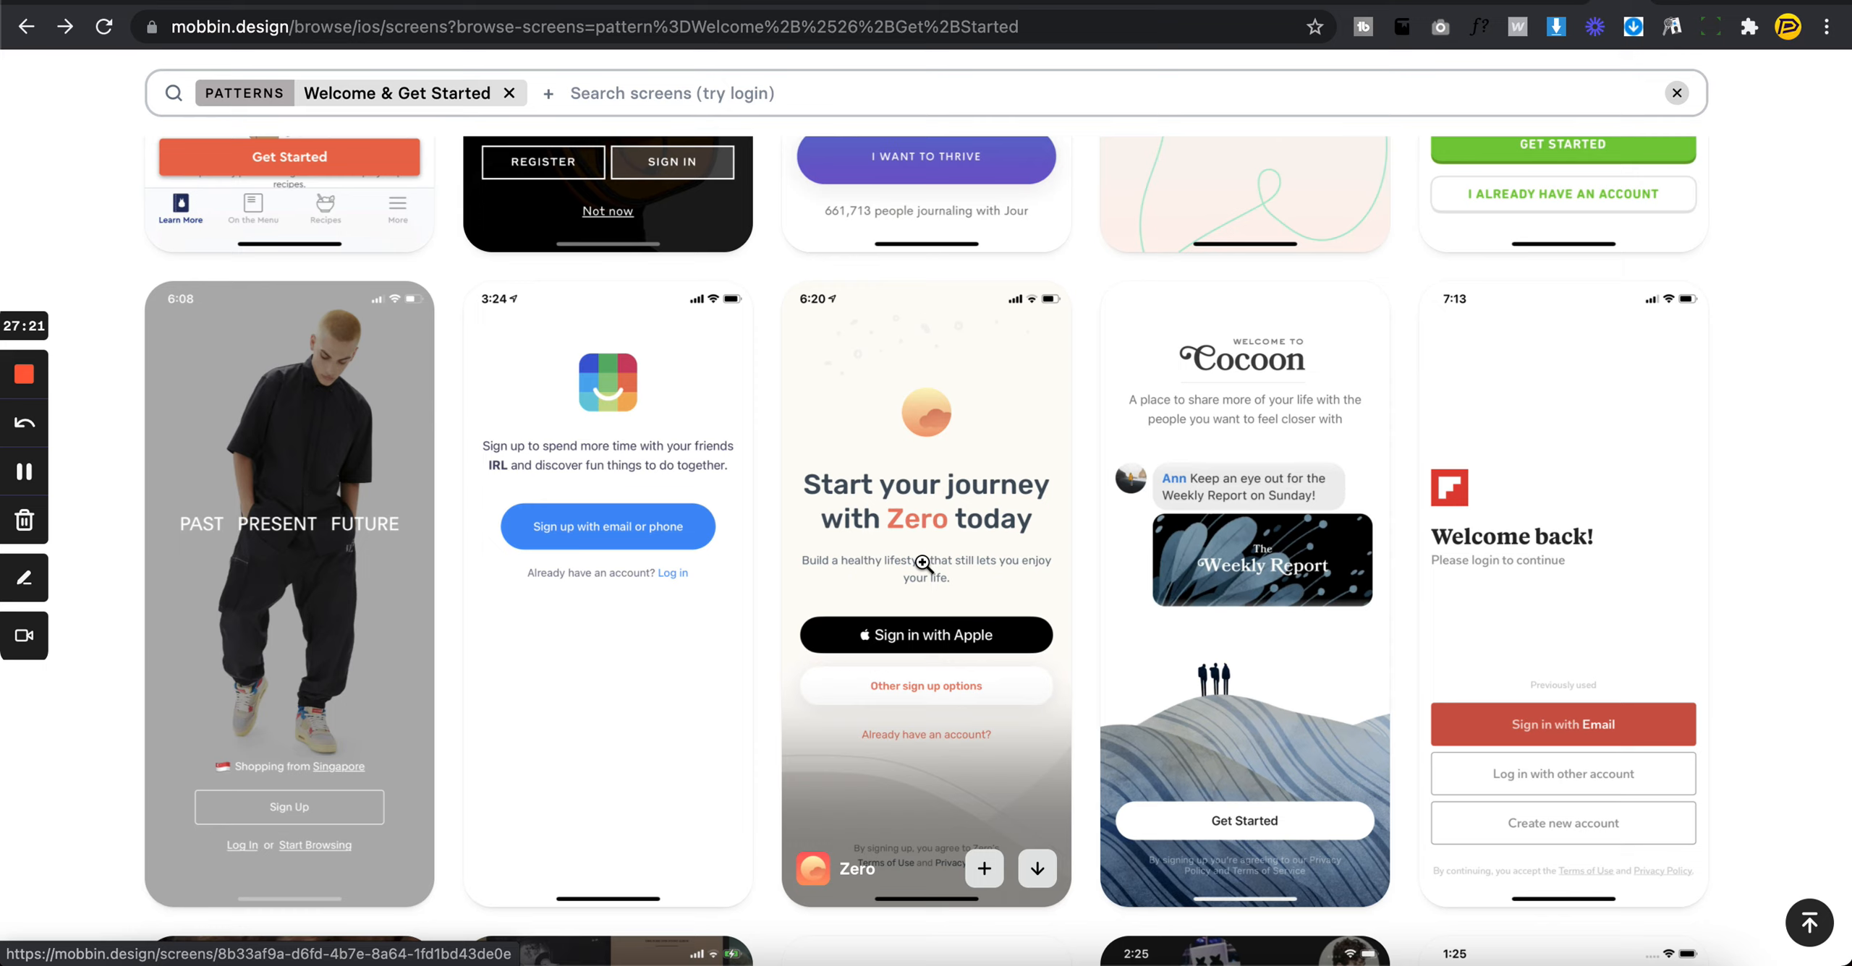
pyautogui.press('super+Tab')
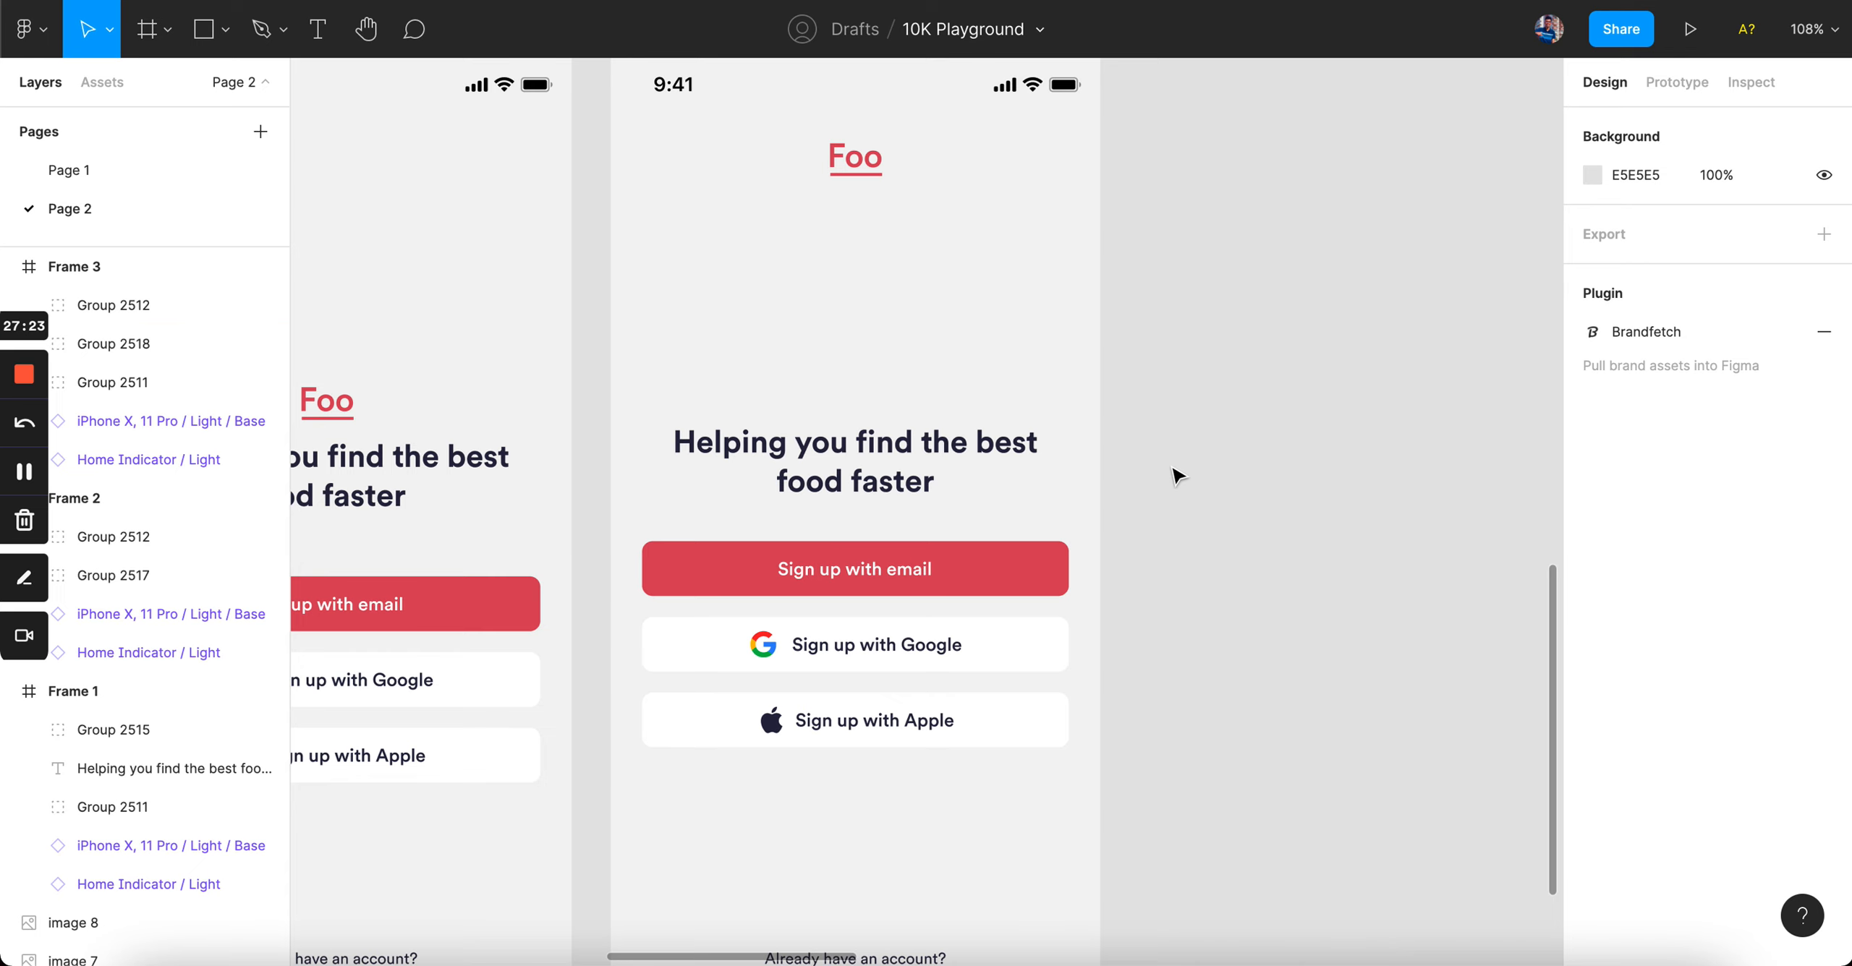
pyautogui.press('super+Tab')
pyautogui.press('super+Tab')
pyautogui.scroll(-3, 1087, 492)
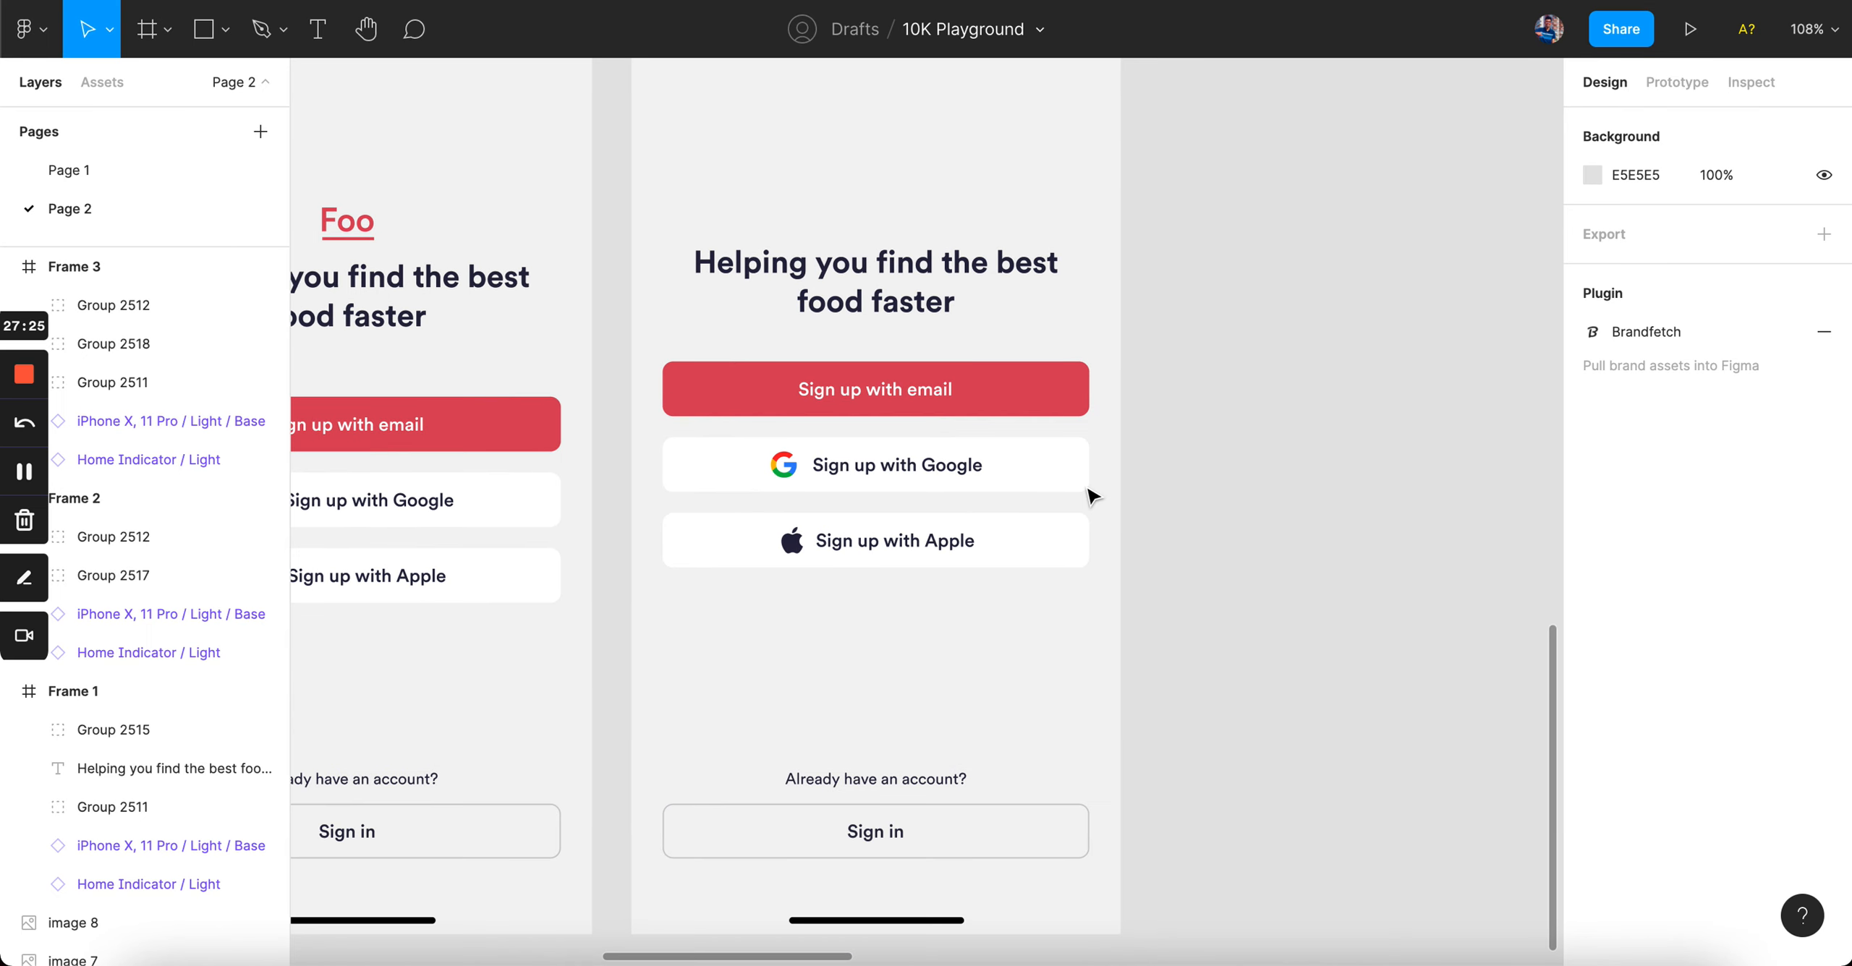
pyautogui.scroll(3, 1087, 492)
pyautogui.press('super+Tab')
pyautogui.press('super+Tab')
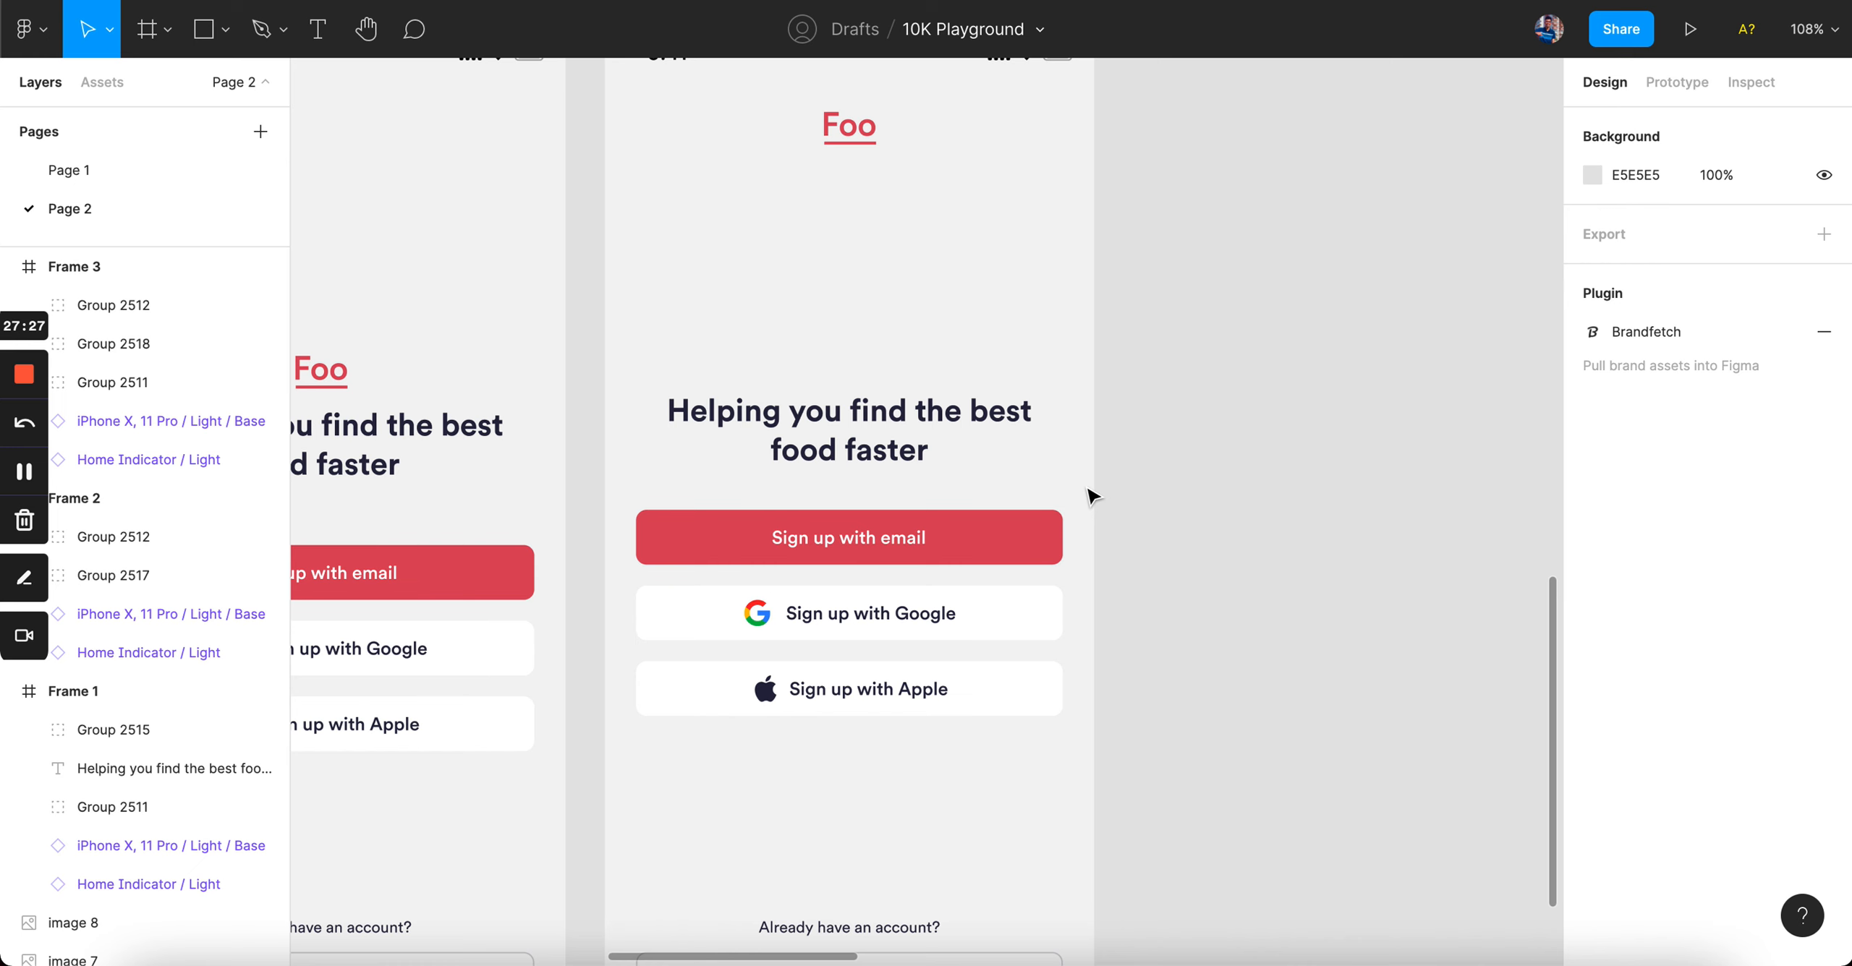
# - Duplicate Frame 2 and place the copy beside Frame 3 as a fourth layout
pyautogui.click(848, 129)
pyautogui.scroll(-1, 847, 134)
pyautogui.hscroll(-5, 847, 136)
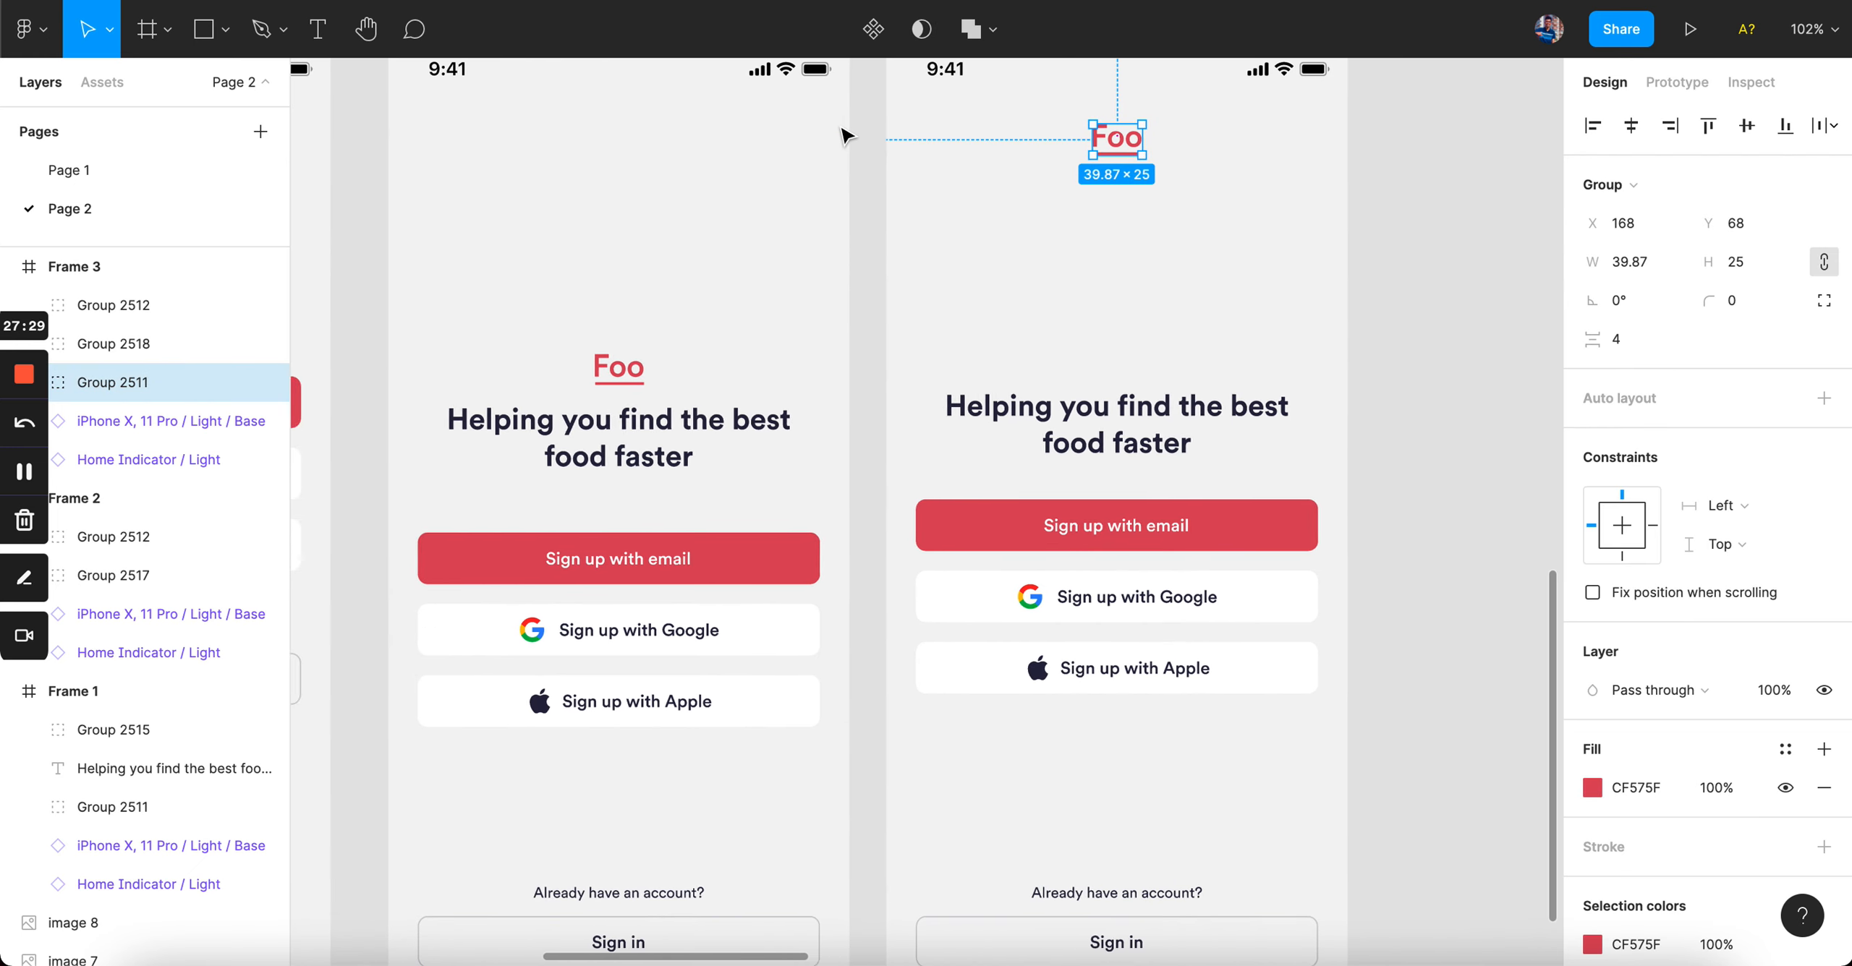
pyautogui.hscroll(-2, 614, 405)
pyautogui.scroll(-4, 661, 434)
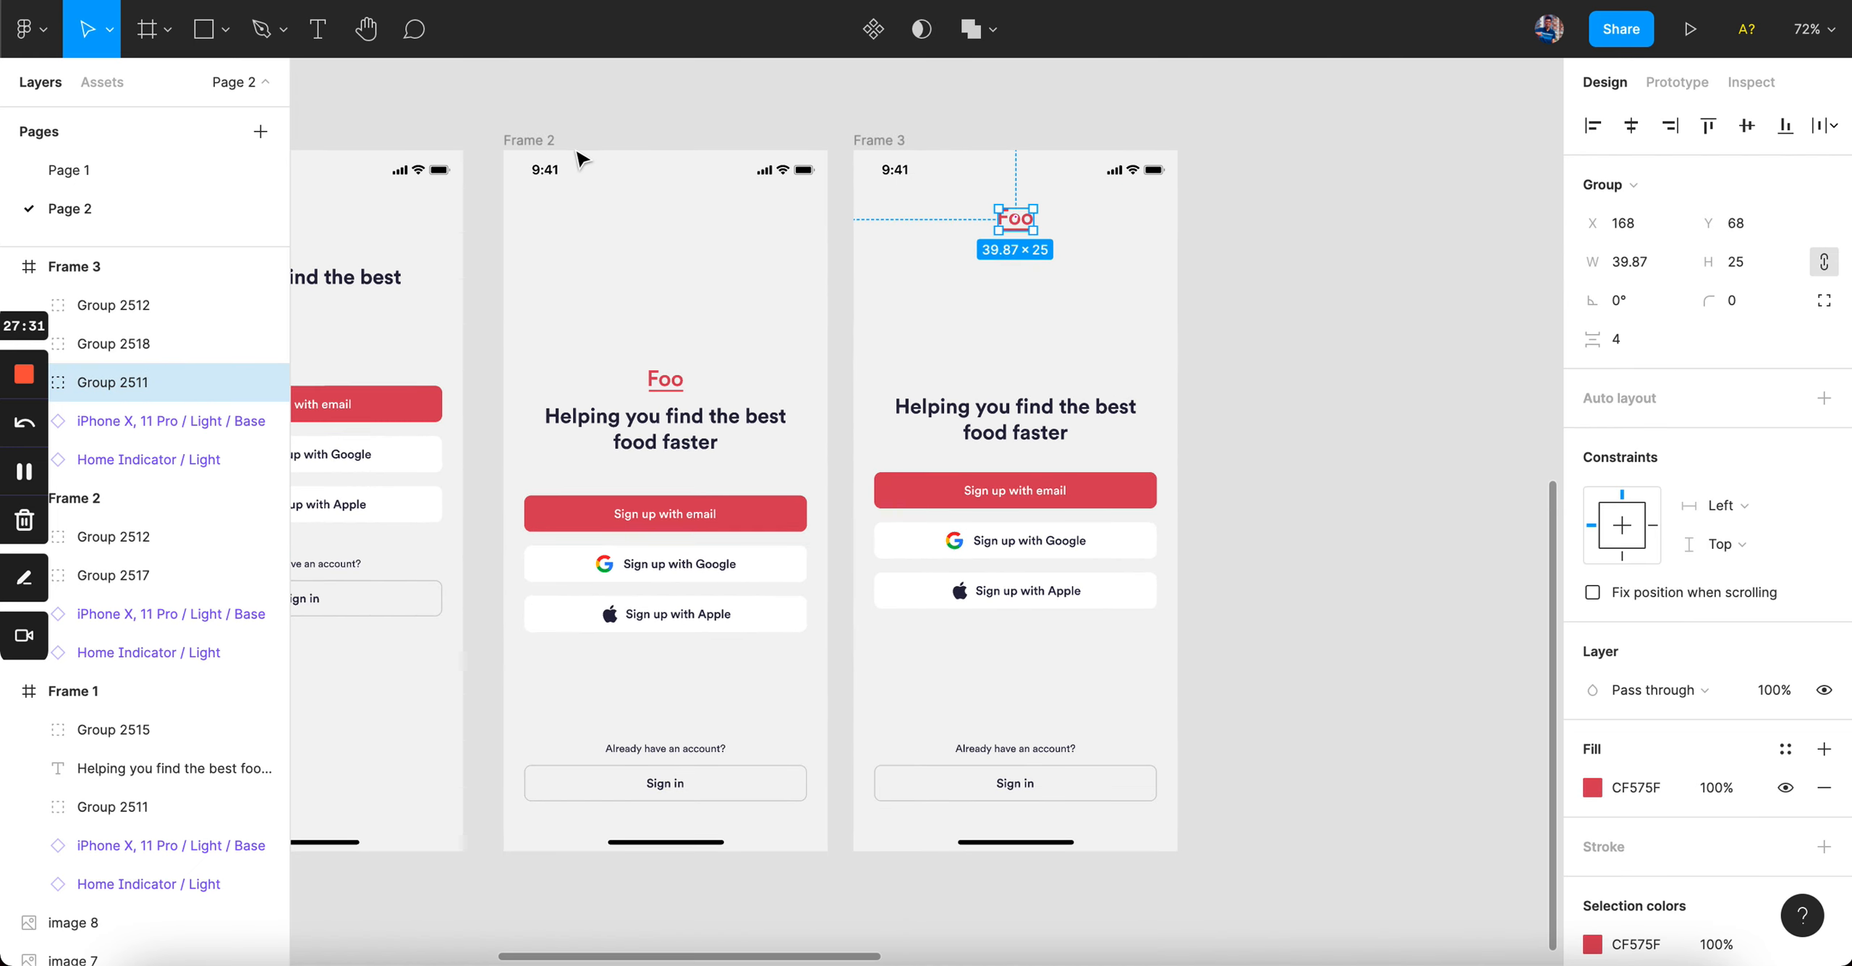
pyautogui.moveTo(541, 138); pyautogui.dragTo(1241, 141)
pyautogui.hscroll(2, 1158, 507)
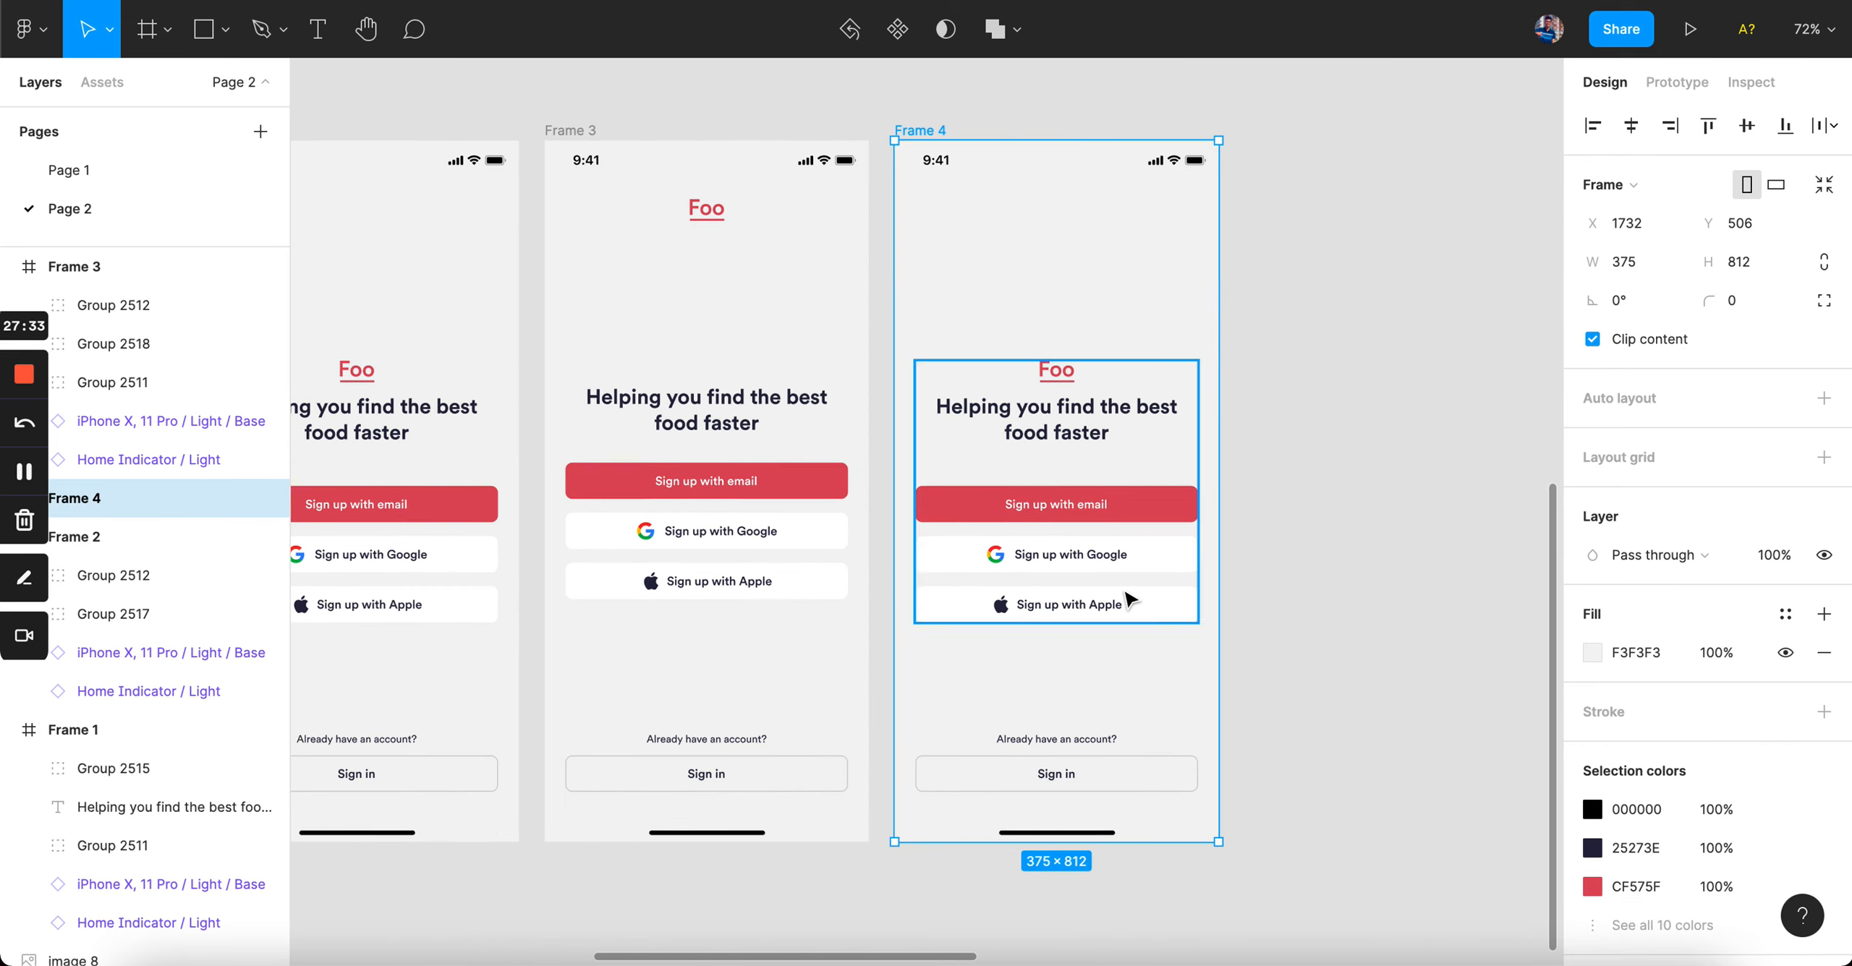
# - Put Frame 4's logo and tagline in a centre-aligned vertical auto layout with 12 spacing, and duplicate the tagline inside it
pyautogui.scroll(5, 1138, 414)
pyautogui.scroll(-3, 1129, 364)
pyautogui.click(992, 417)
pyautogui.scroll(5, 1027, 405)
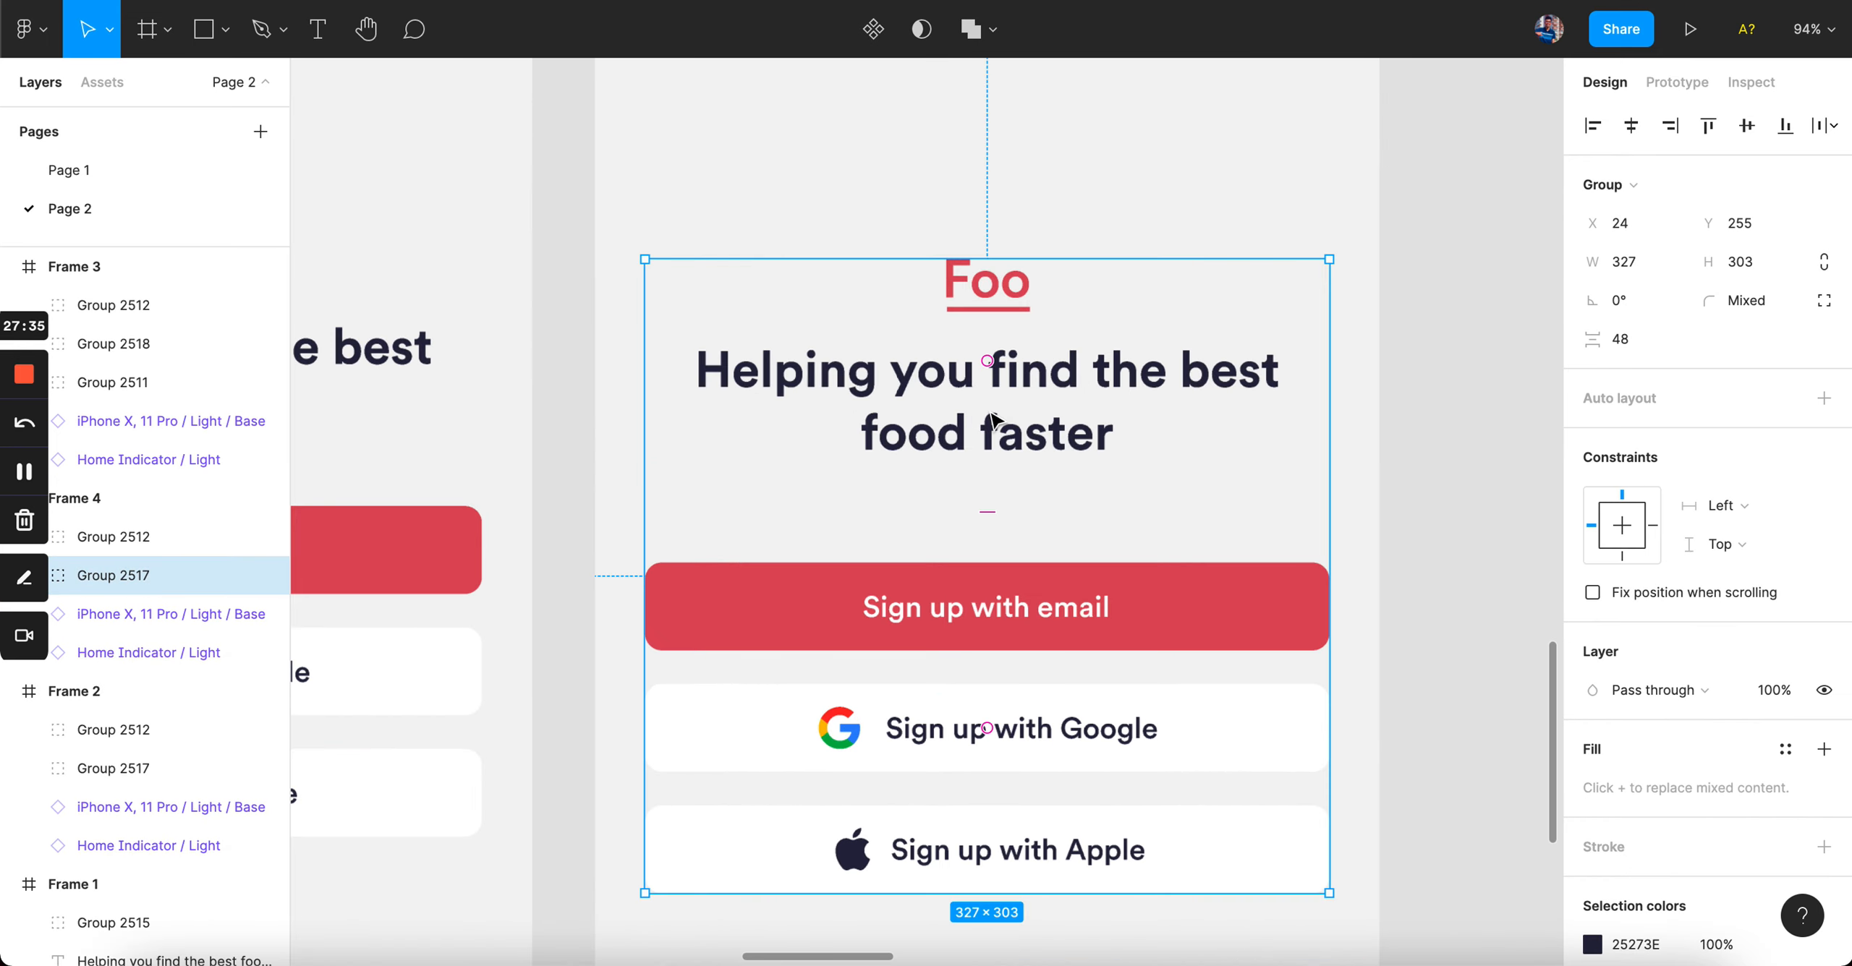
pyautogui.doubleClick(1051, 400)
pyautogui.keyDown('shift'); pyautogui.click(1020, 307); pyautogui.keyUp('shift')
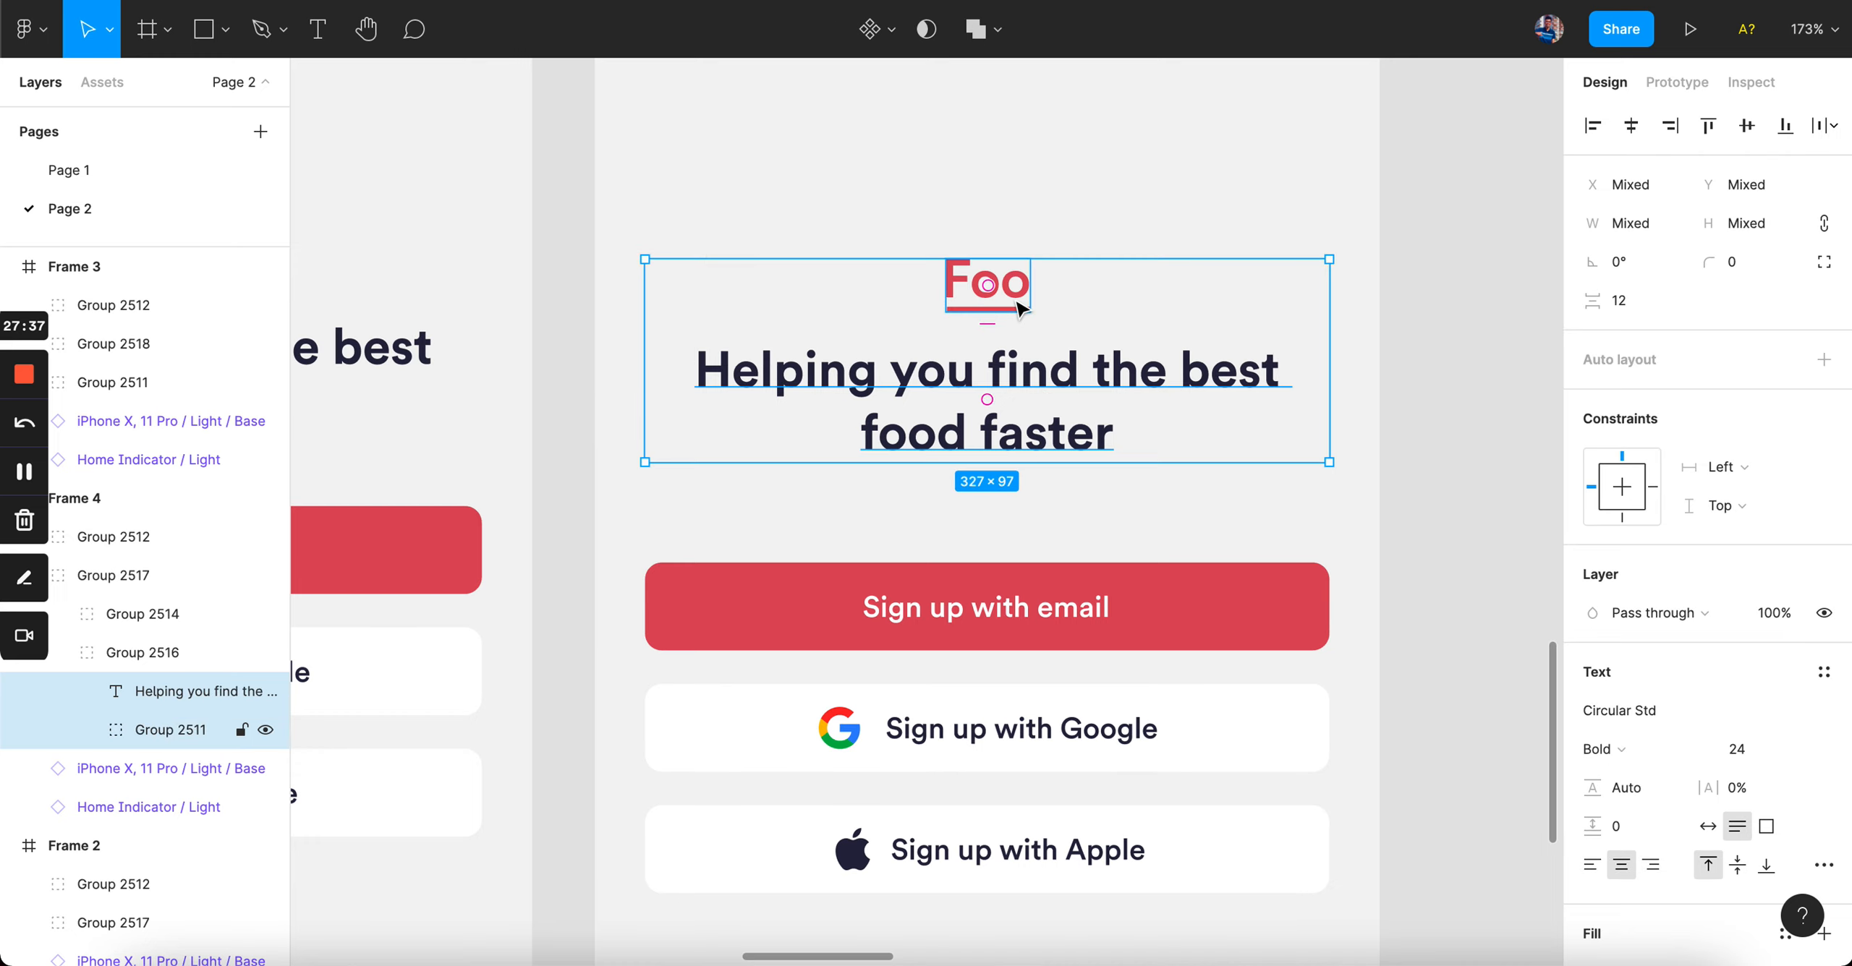
pyautogui.hotkey('shift', 'a')
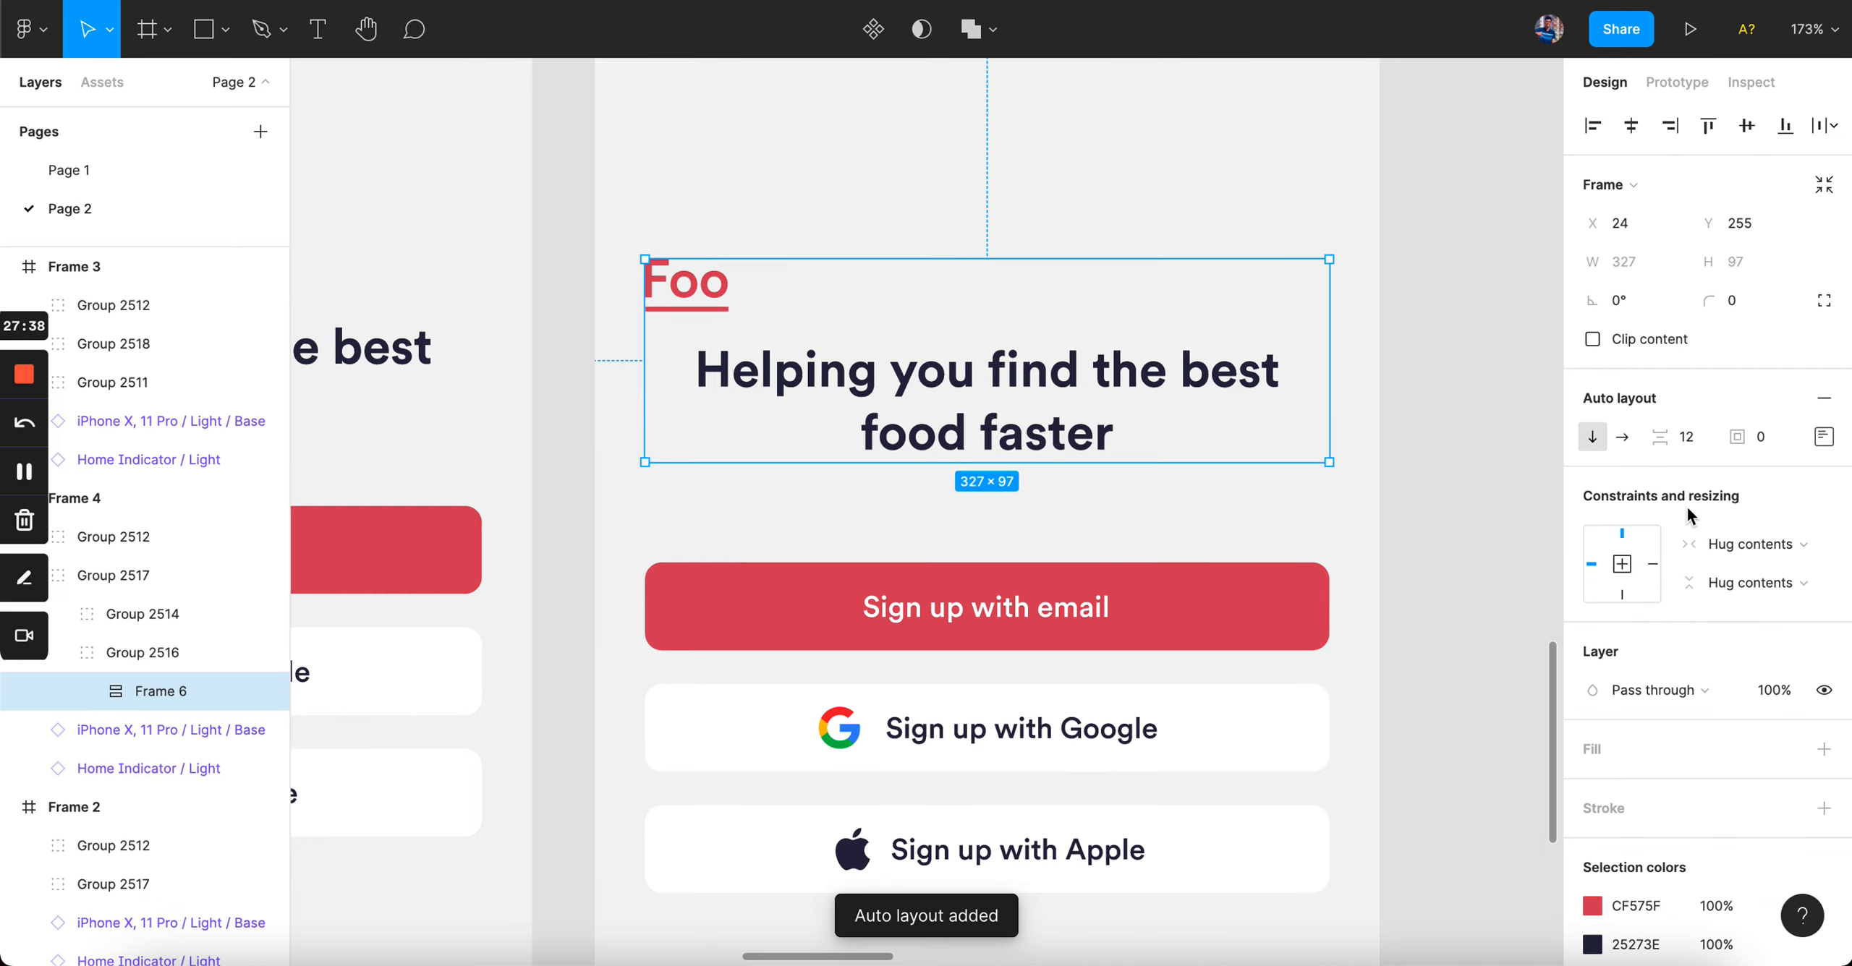
pyautogui.click(1824, 436)
pyautogui.doubleClick(1066, 430)
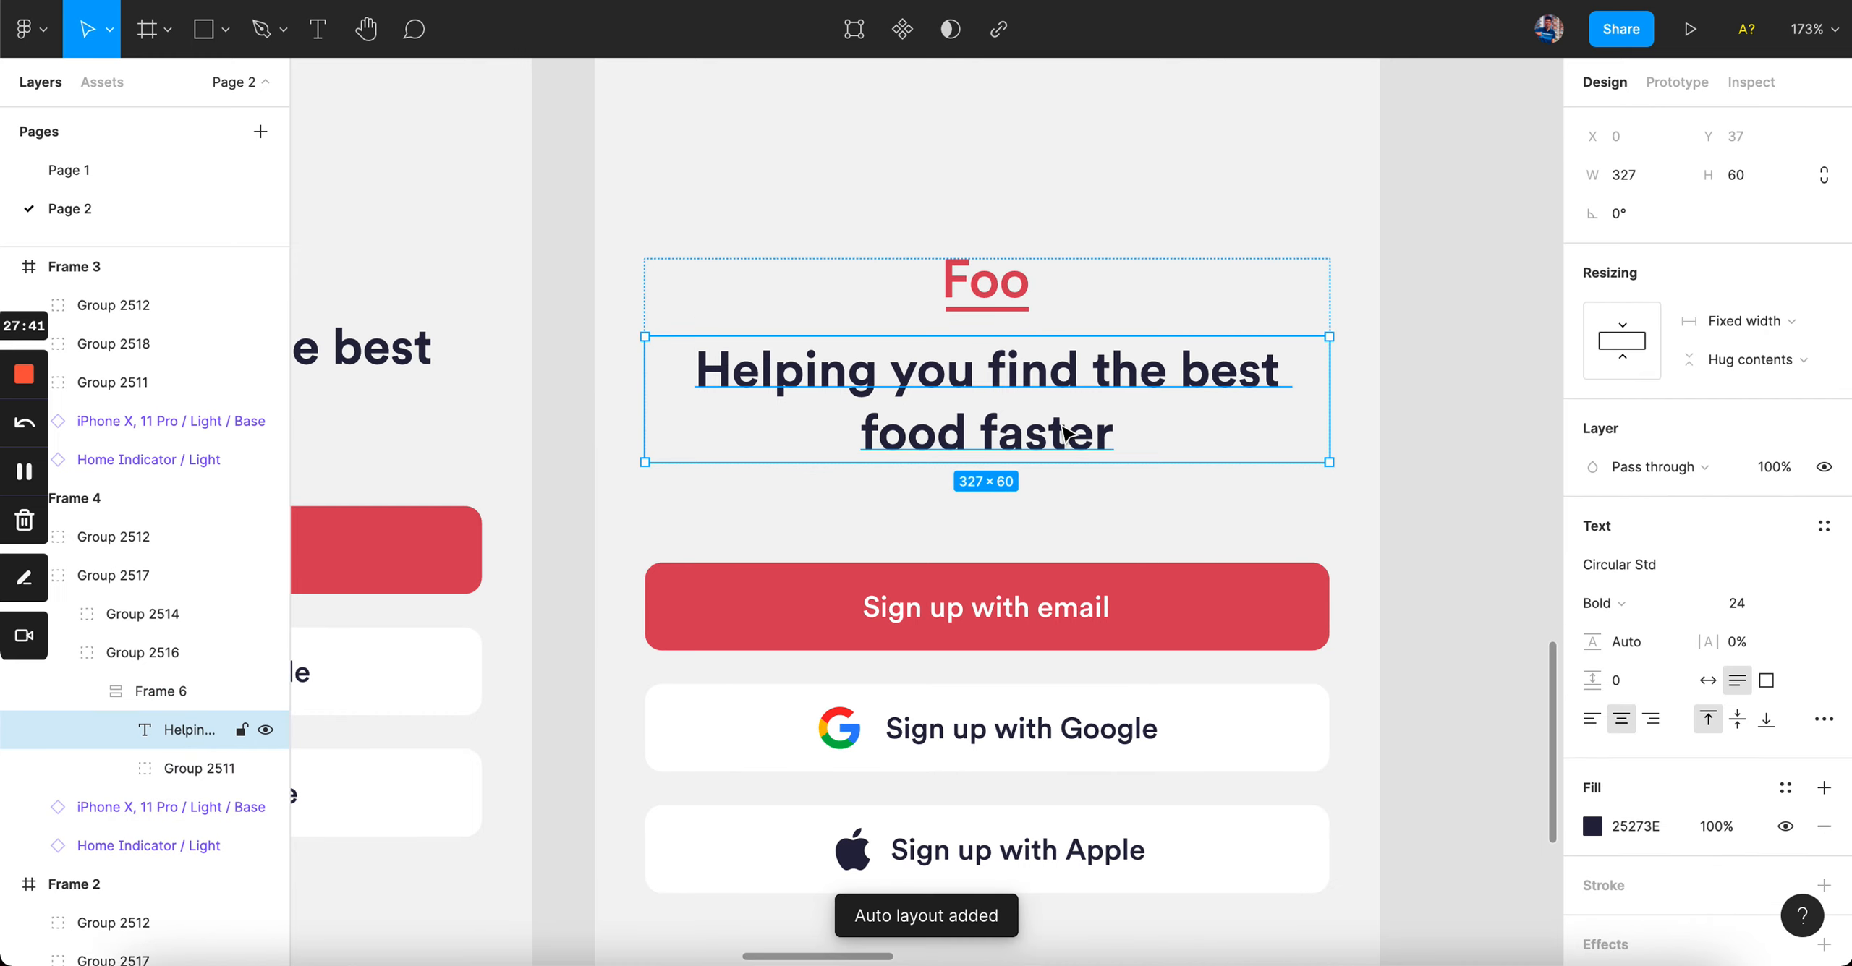
pyautogui.press('super+d')
pyautogui.click(1373, 333)
pyautogui.moveTo(990, 406); pyautogui.dragTo(989, 294)
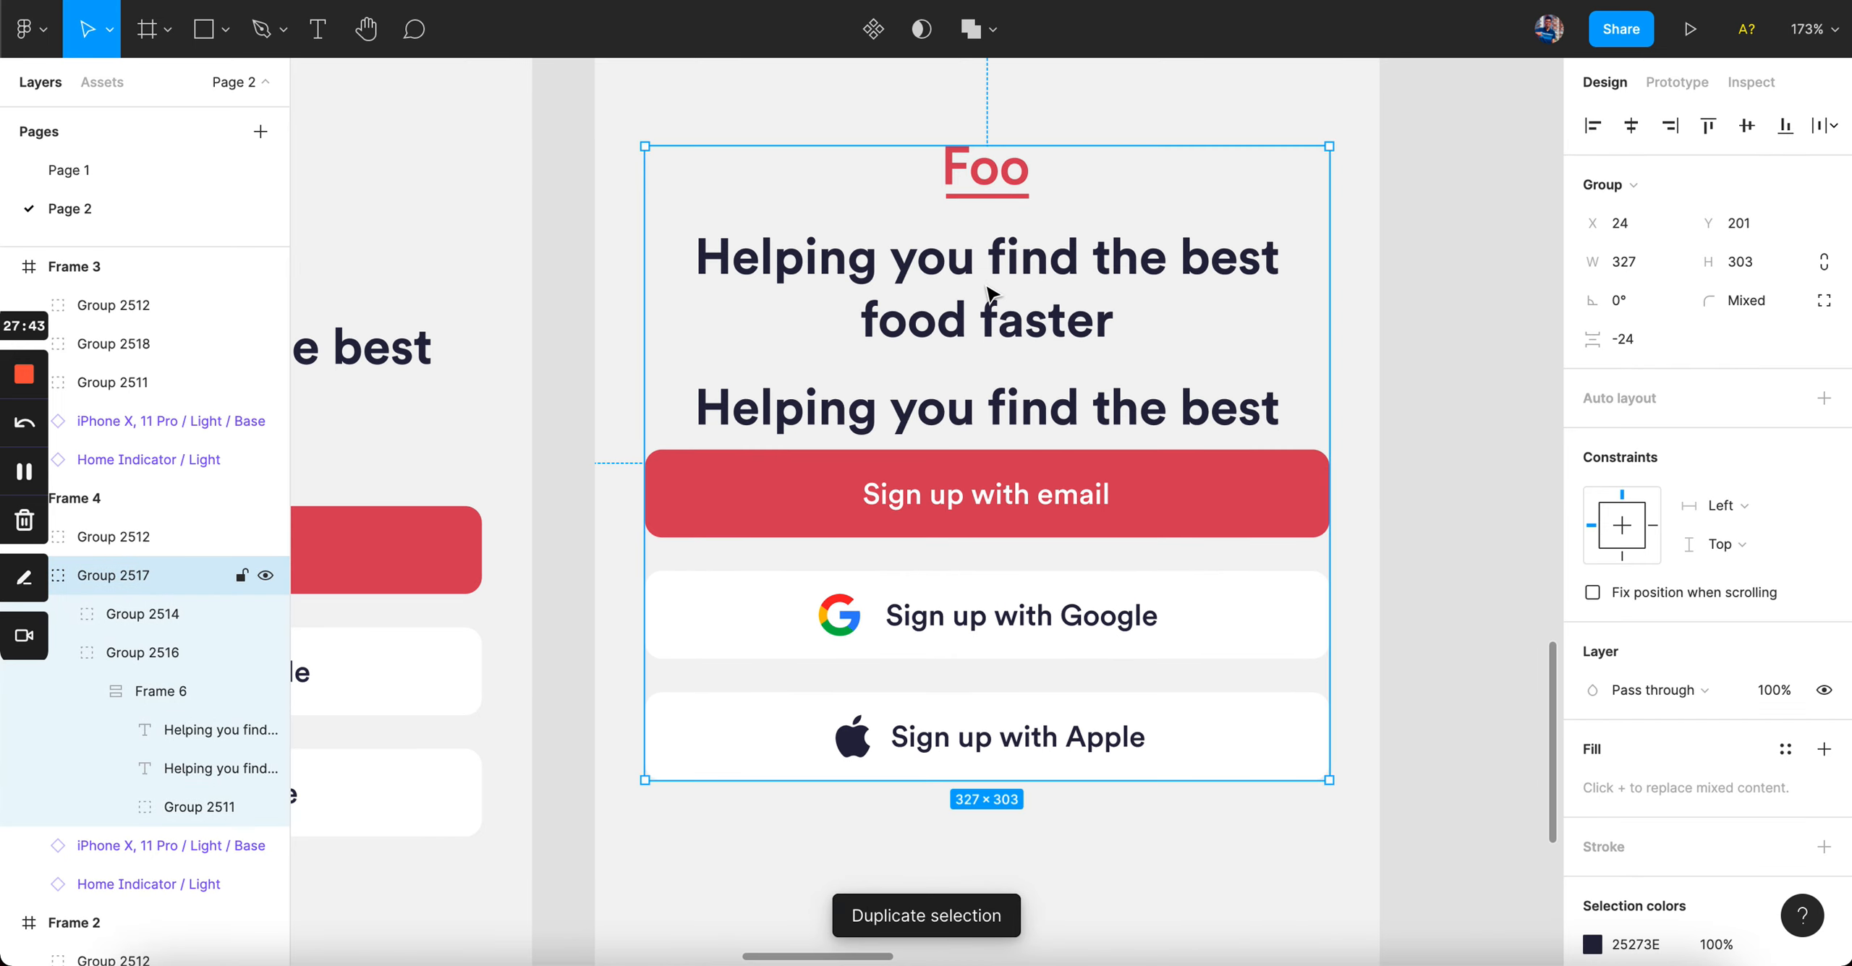
pyautogui.press('super+z')
pyautogui.keyDown('super'); pyautogui.click(1013, 593); pyautogui.keyUp('super')
pyautogui.click(1015, 474)
pyautogui.click(1346, 486)
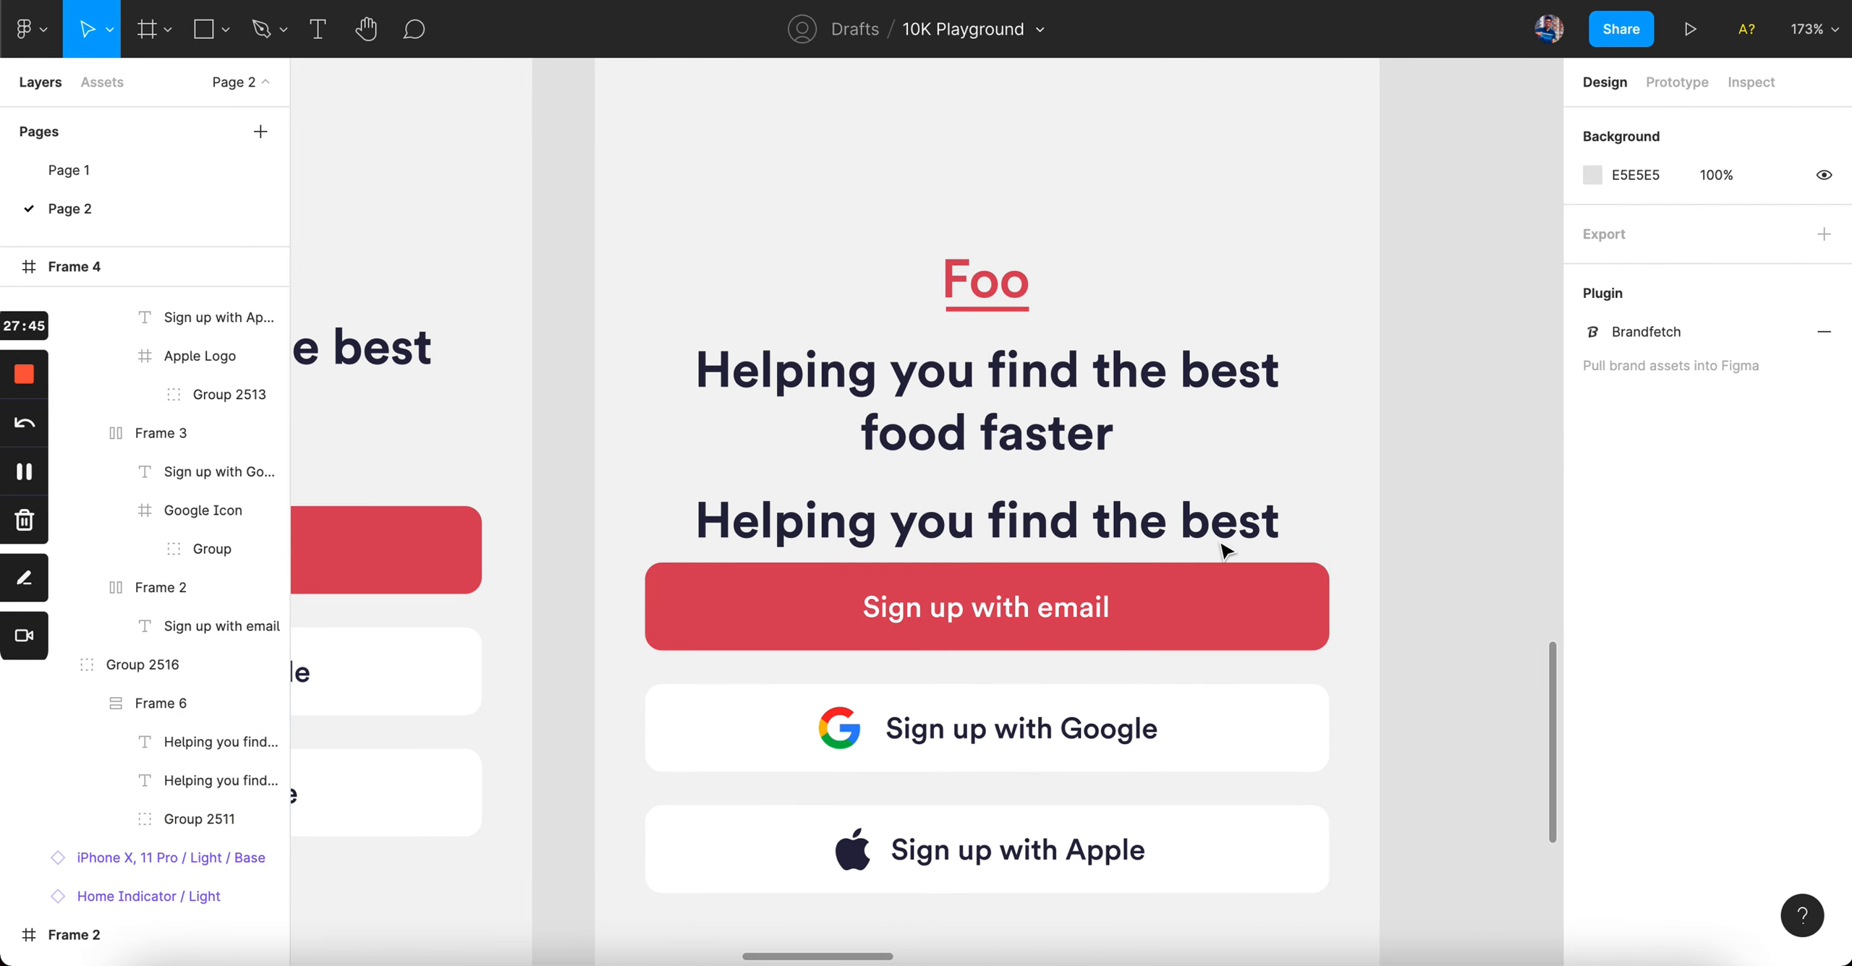
# - Ungroup Frame 4's combined content group and move the logo and tagline group up to Y 190, clear of the email button
pyautogui.click(1020, 705)
pyautogui.press('super+shift+g')
pyautogui.click(1335, 476)
pyautogui.click(1066, 434)
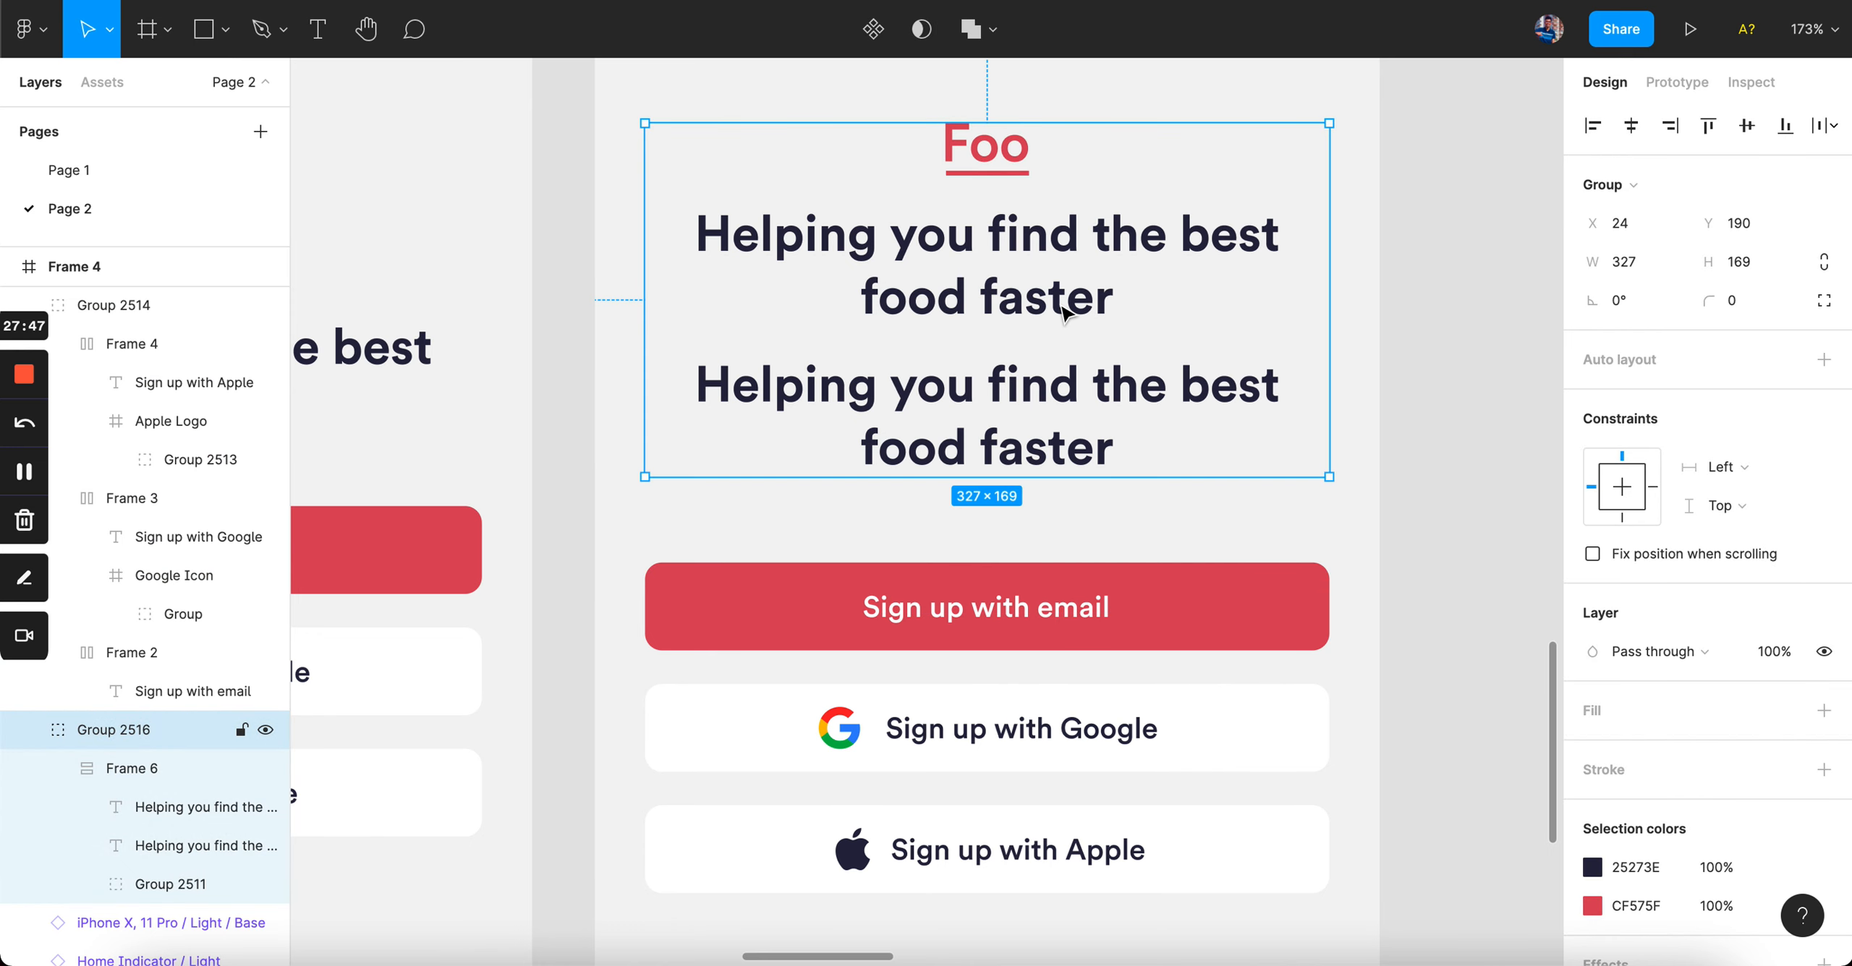
# - Replace the duplicated tagline in Frame 4 with the subtitle "Why be hungry when Foo is here to help"
pyautogui.doubleClick(991, 374)
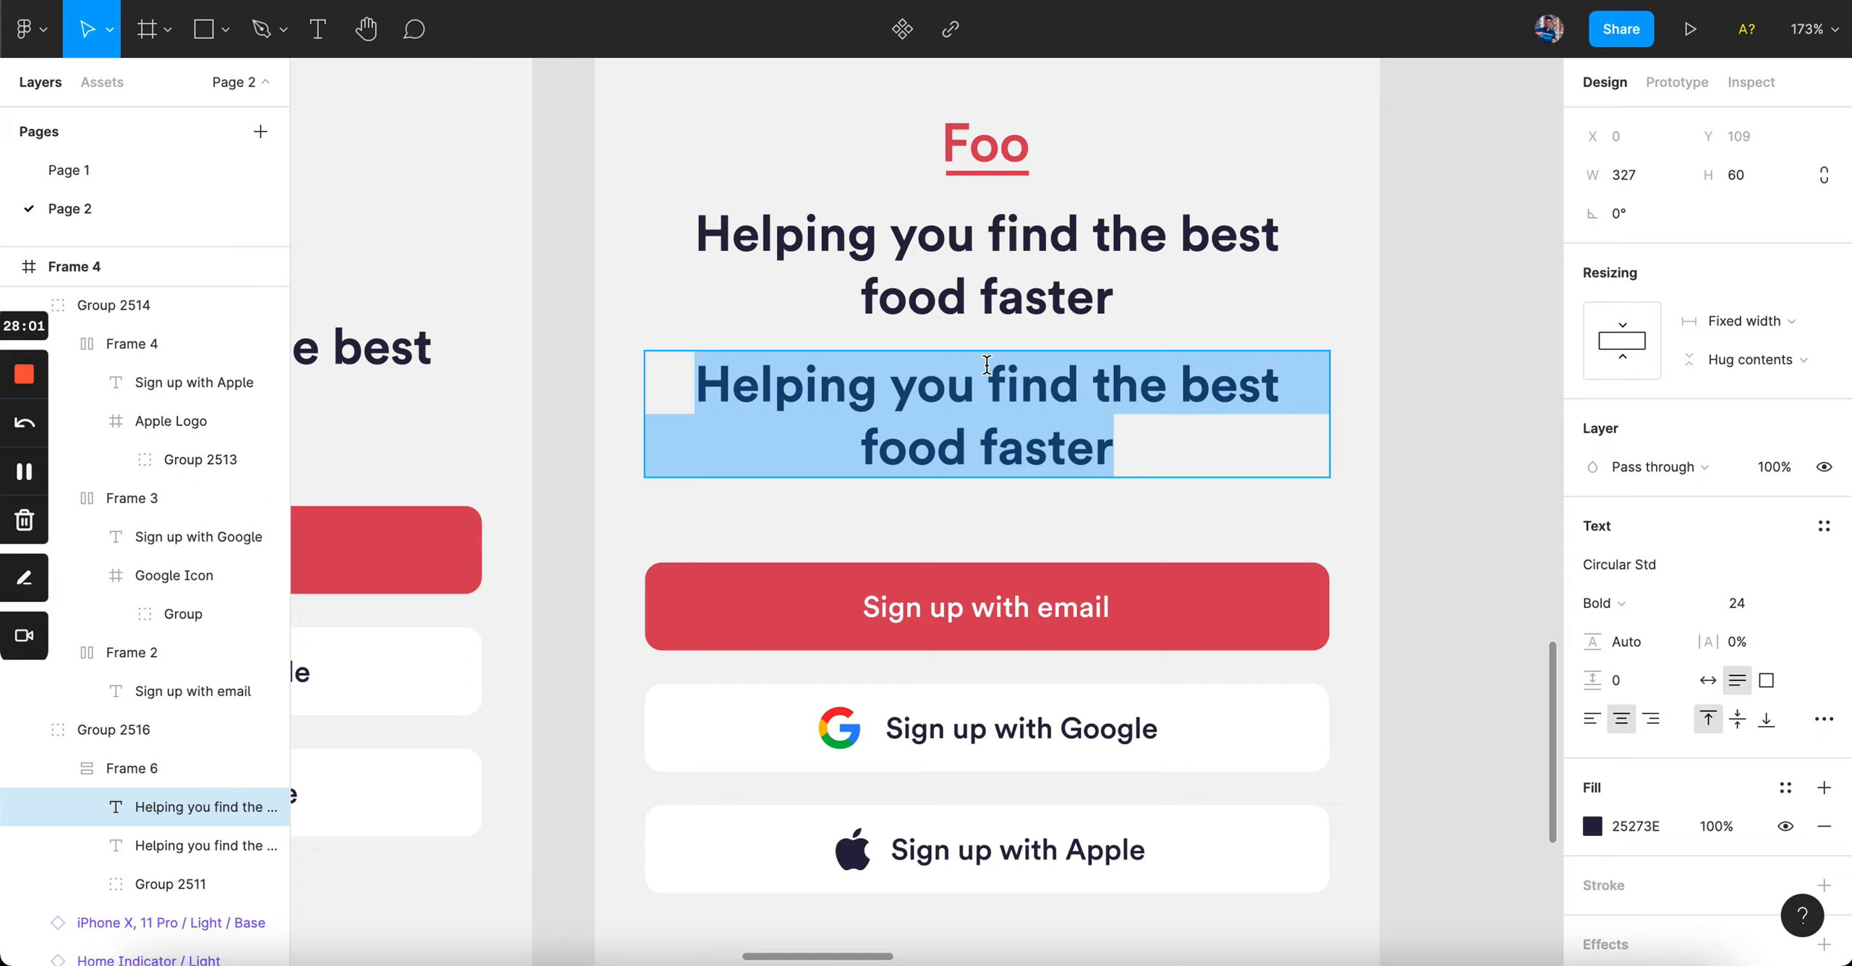
pyautogui.write('Food')
pyautogui.press('BackSpace')
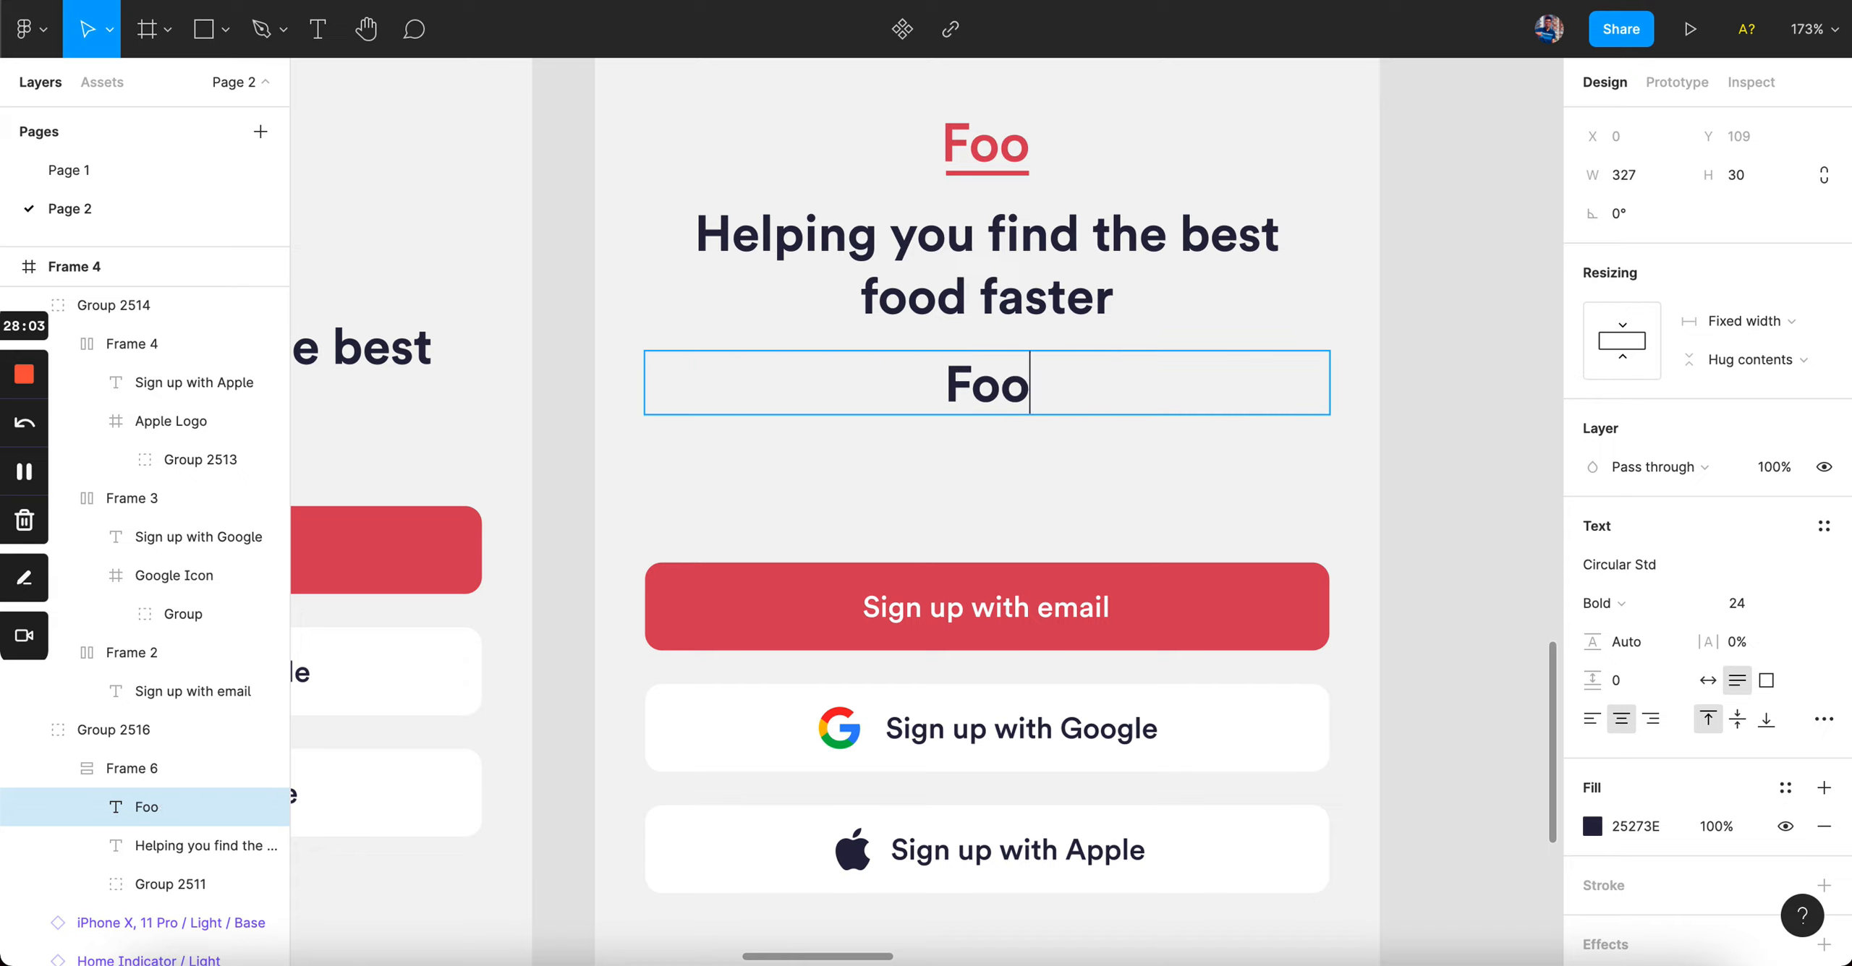
pyautogui.press('super+a')
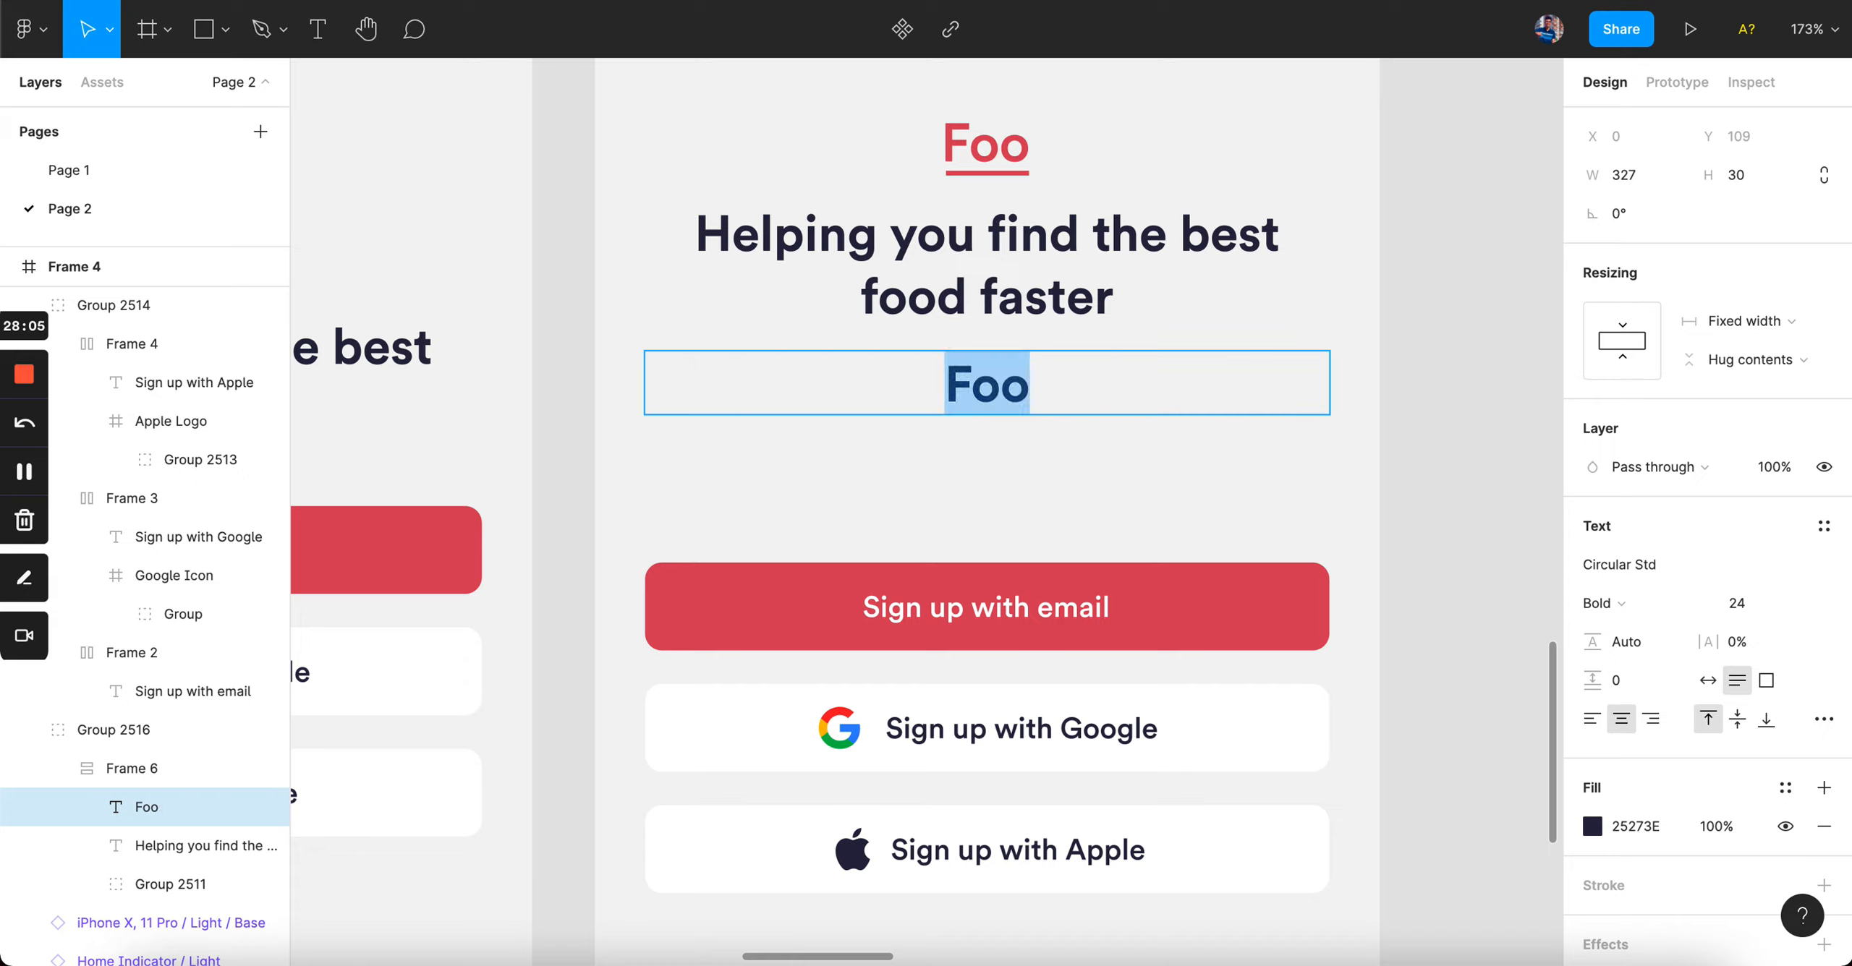
pyautogui.write('Why')
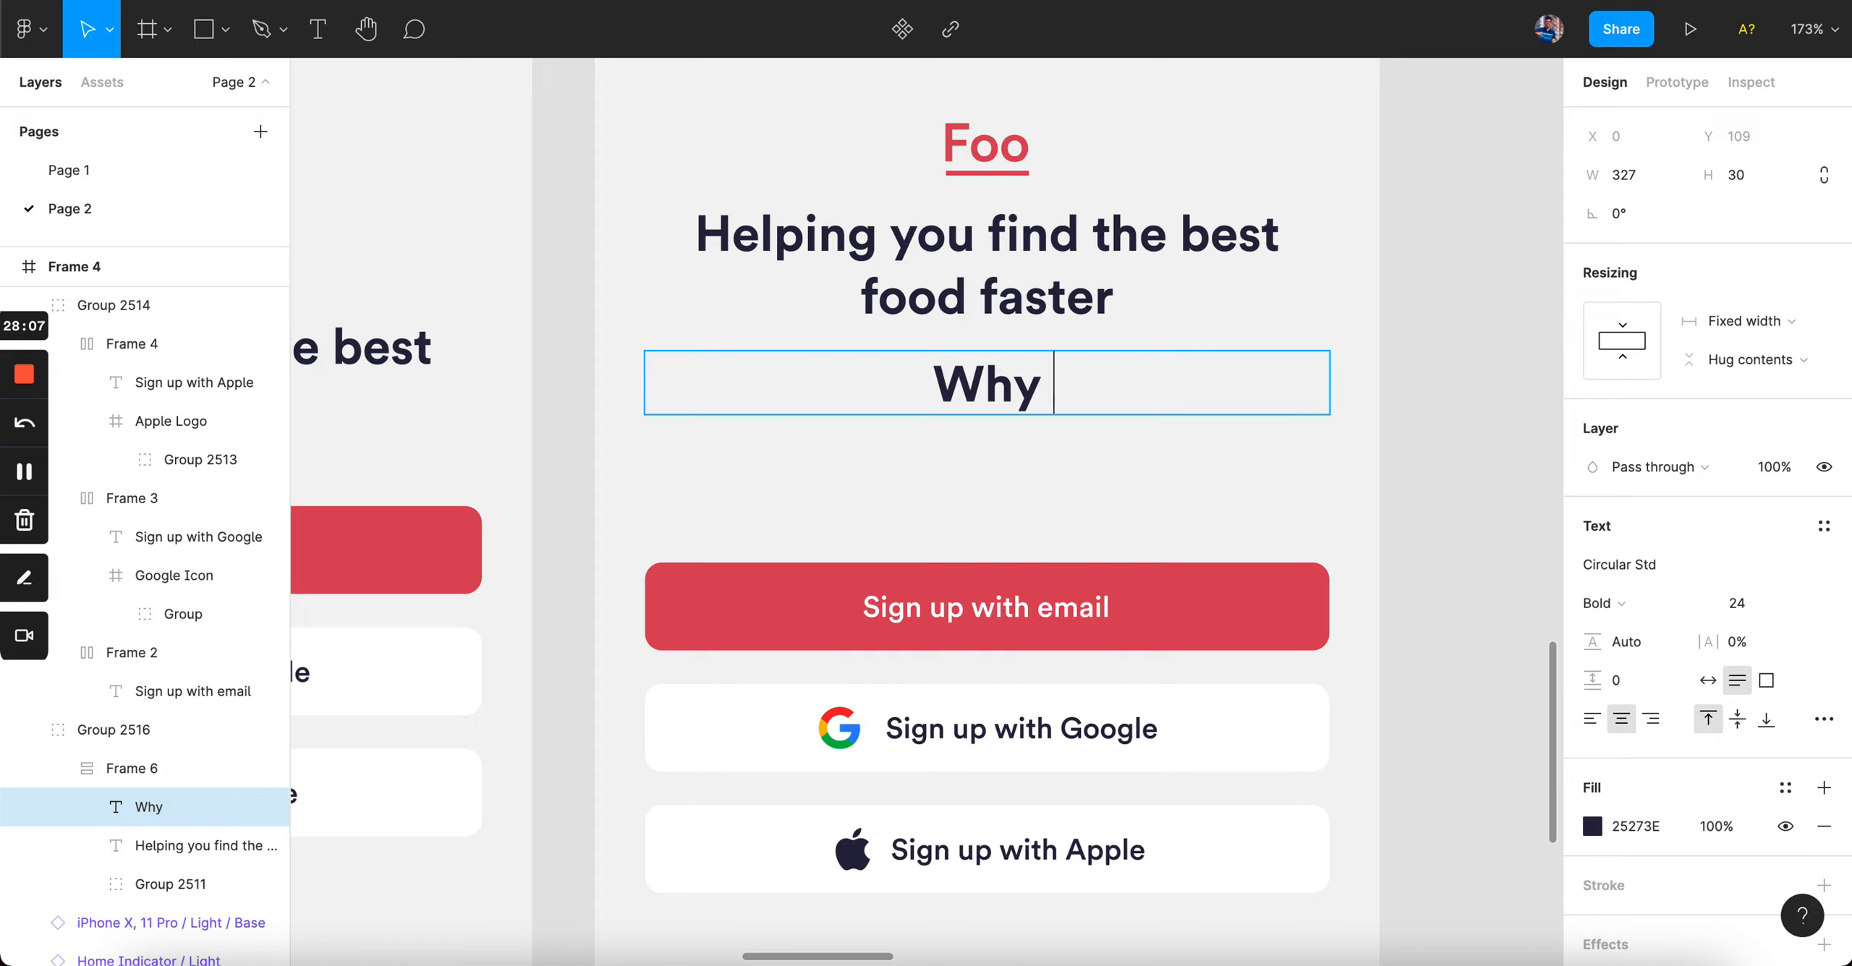
pyautogui.write(' be hund')
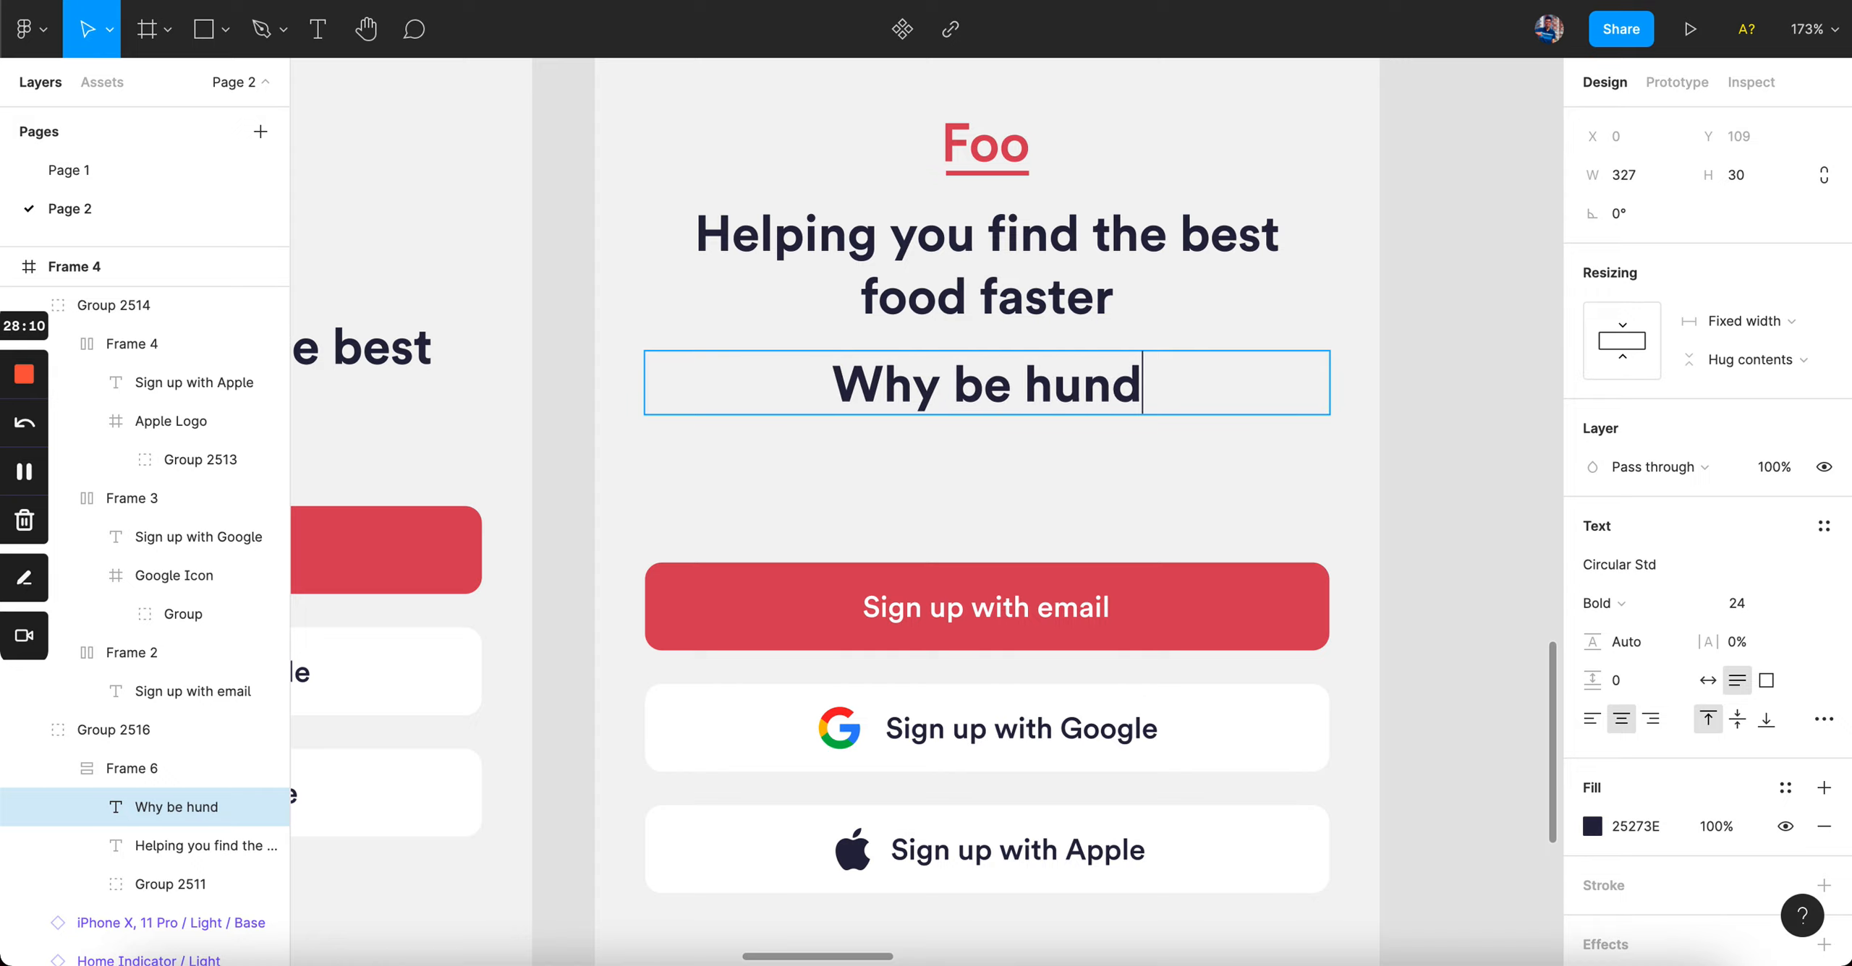
pyautogui.press('BackSpace')
pyautogui.write('g')
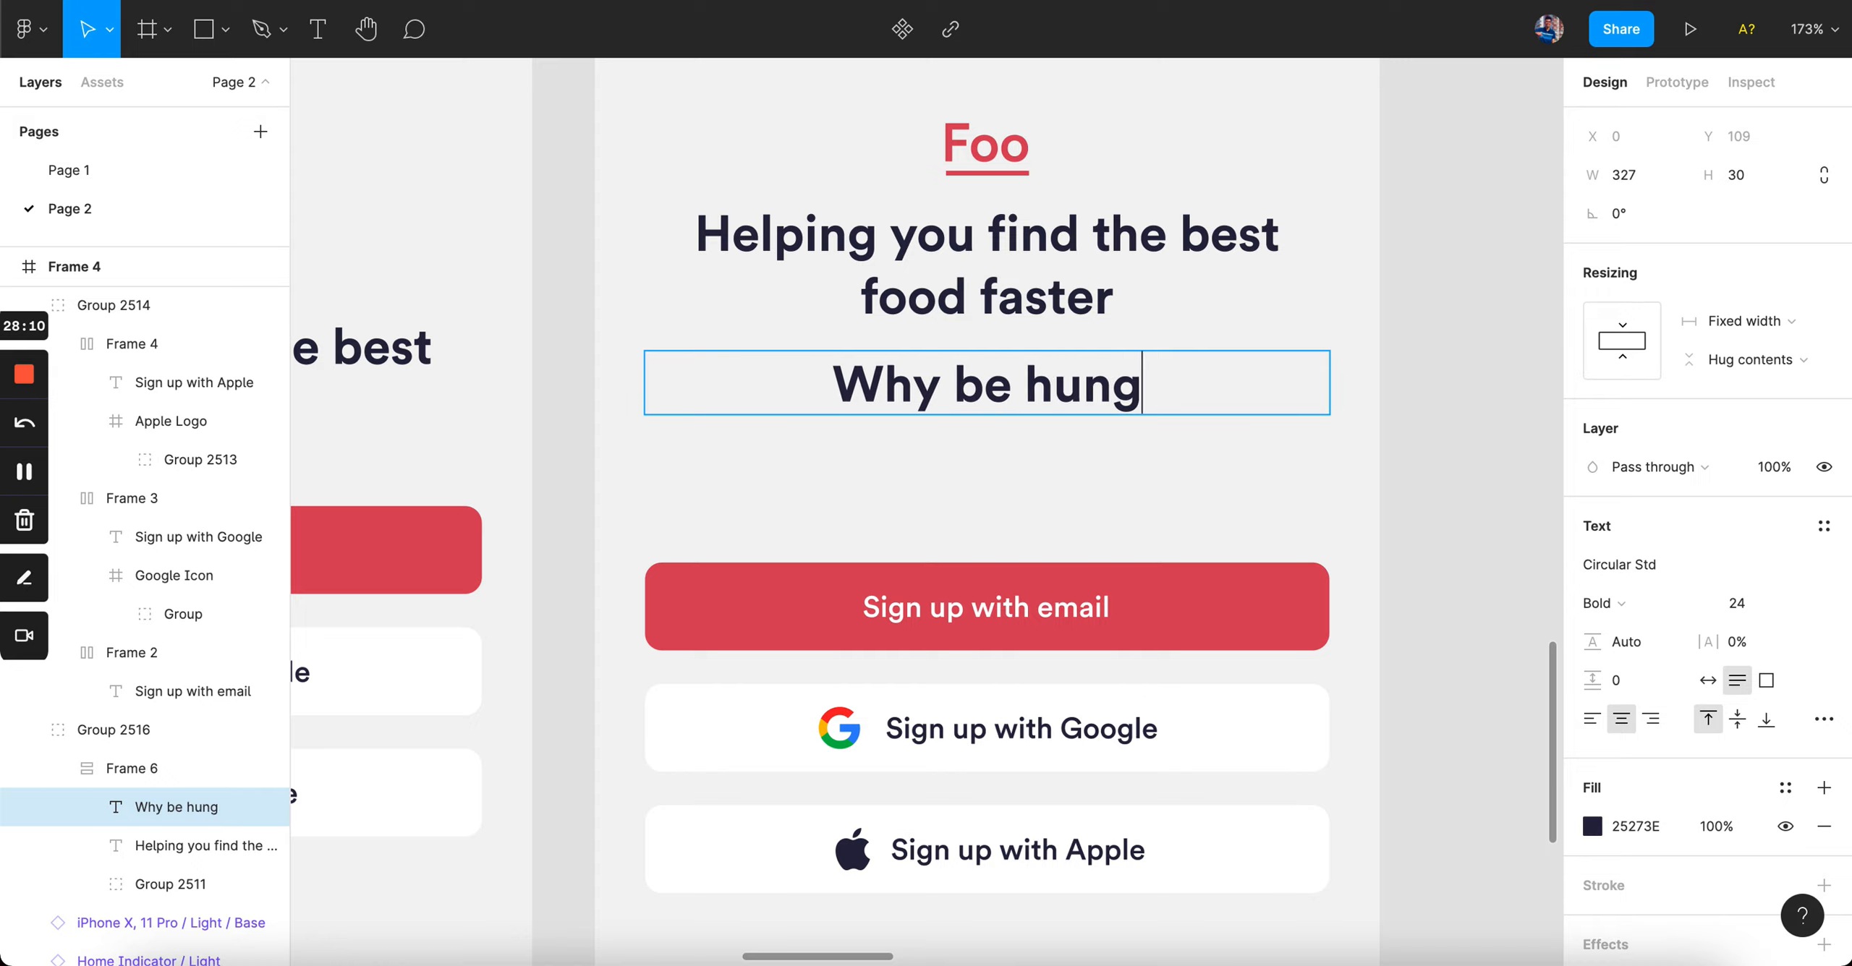
pyautogui.write('ry who')
pyautogui.press('BackSpace')
pyautogui.press('BackSpace')
pyautogui.write('en')
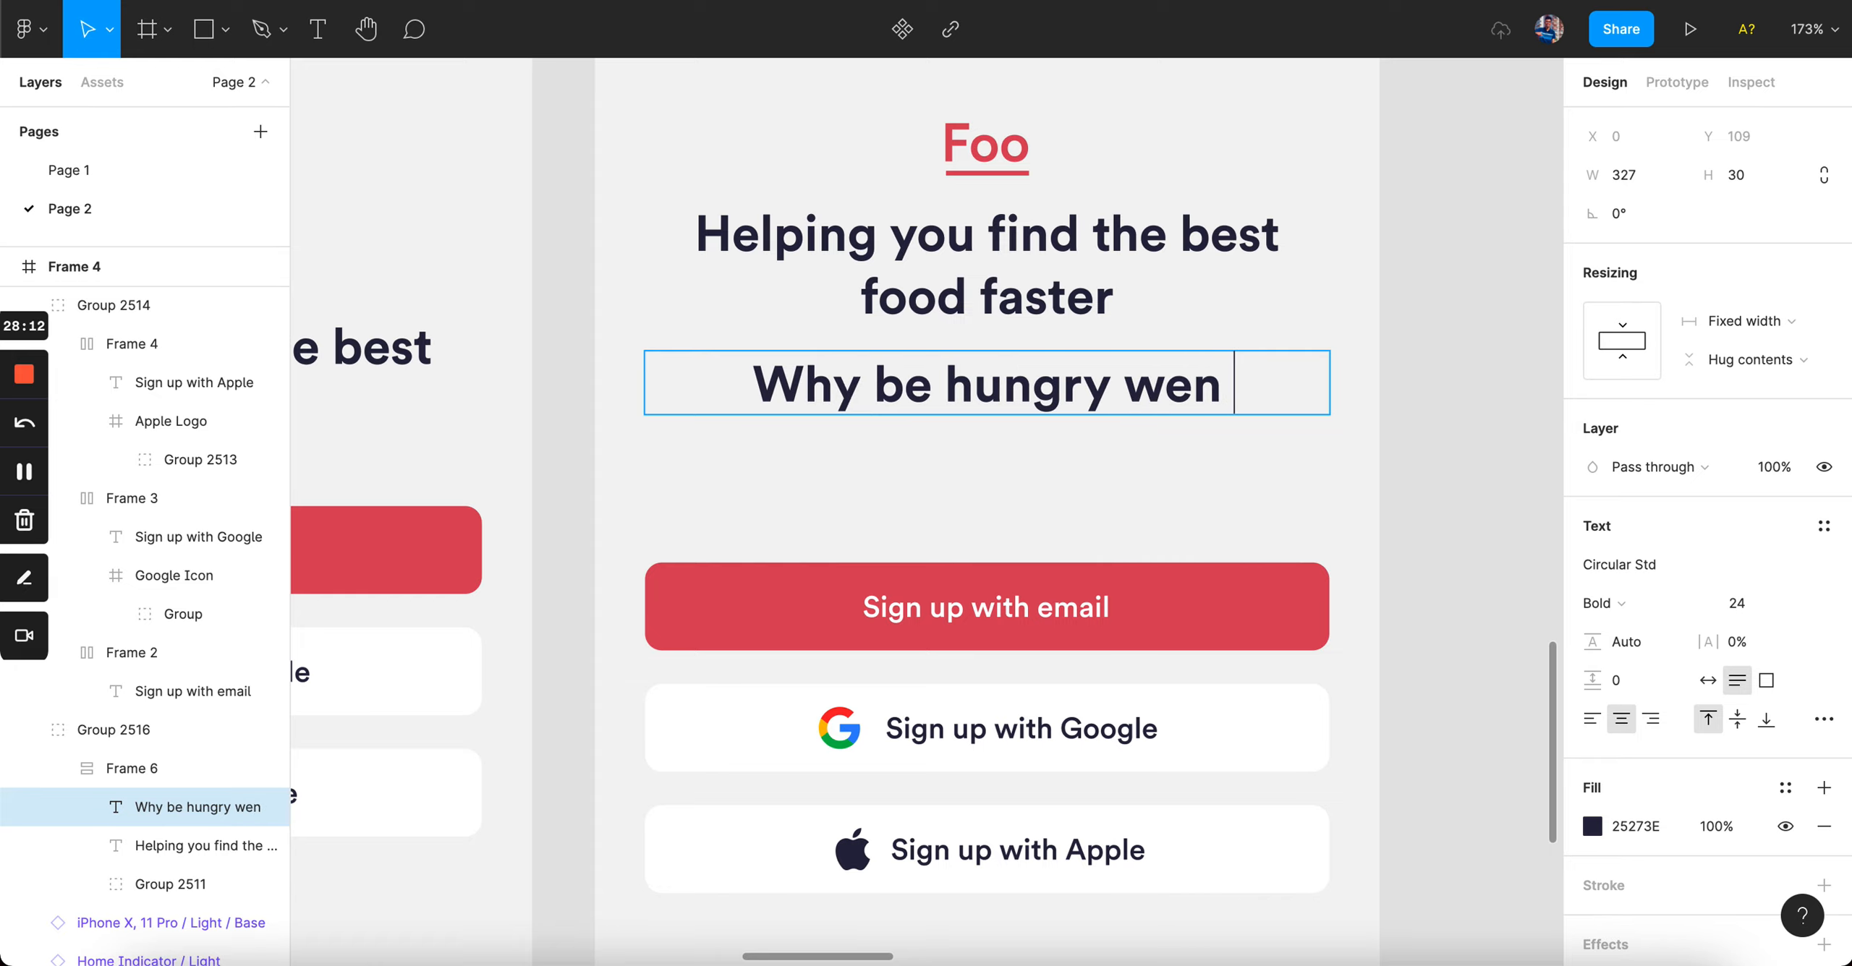
pyautogui.press('BackSpace')
pyautogui.press('BackSpace')
pyautogui.press('BackSpace')
pyautogui.write('hen ')
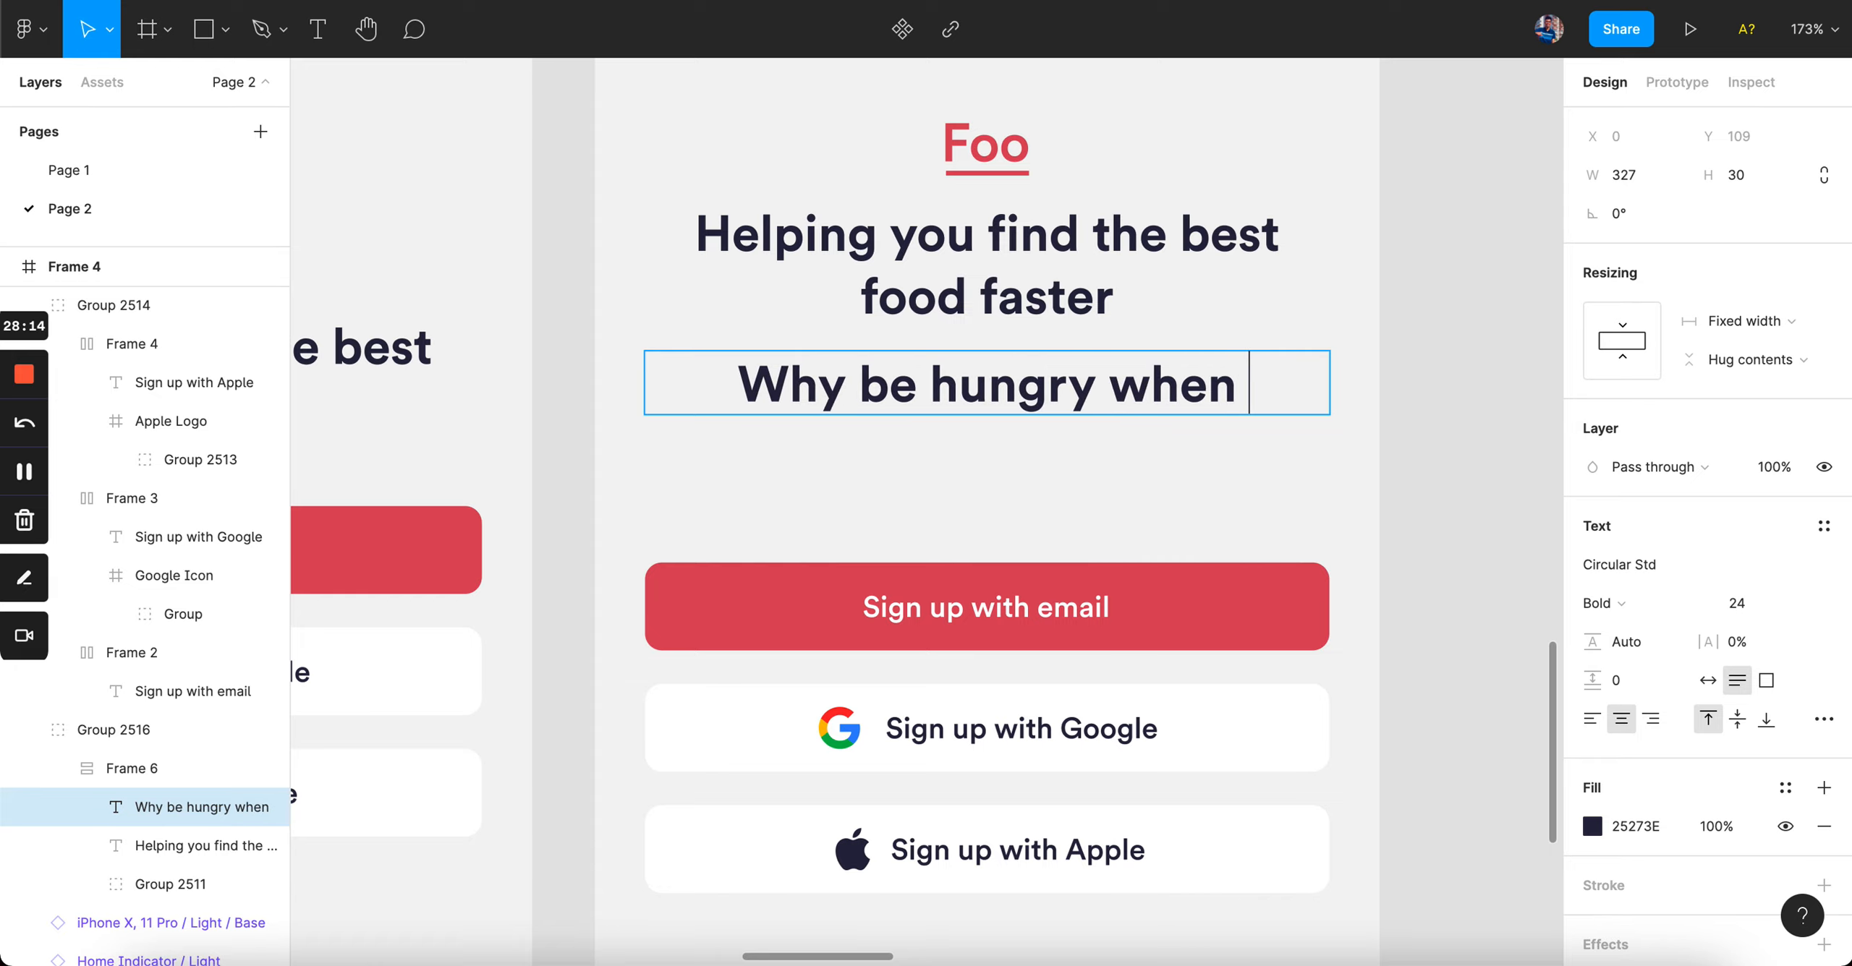
pyautogui.write('FOO')
pyautogui.press('BackSpace')
pyautogui.press('BackSpace')
pyautogui.write('oo is here to')
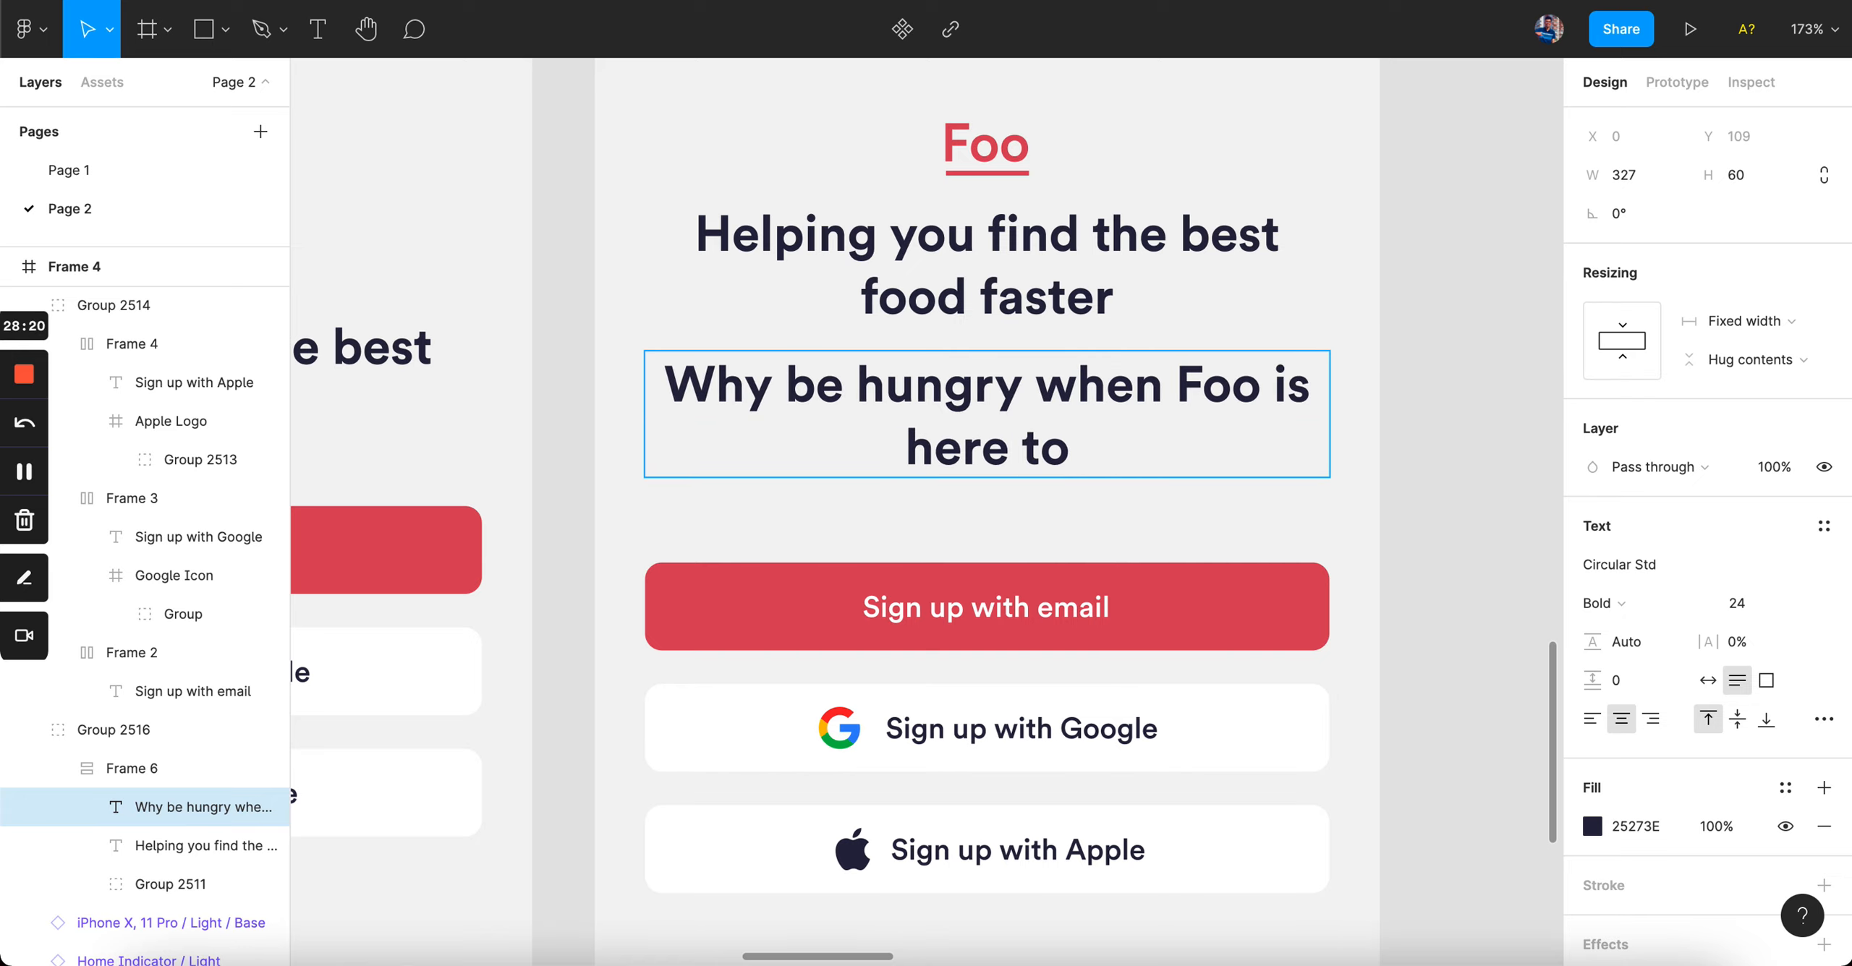
pyautogui.write('help')
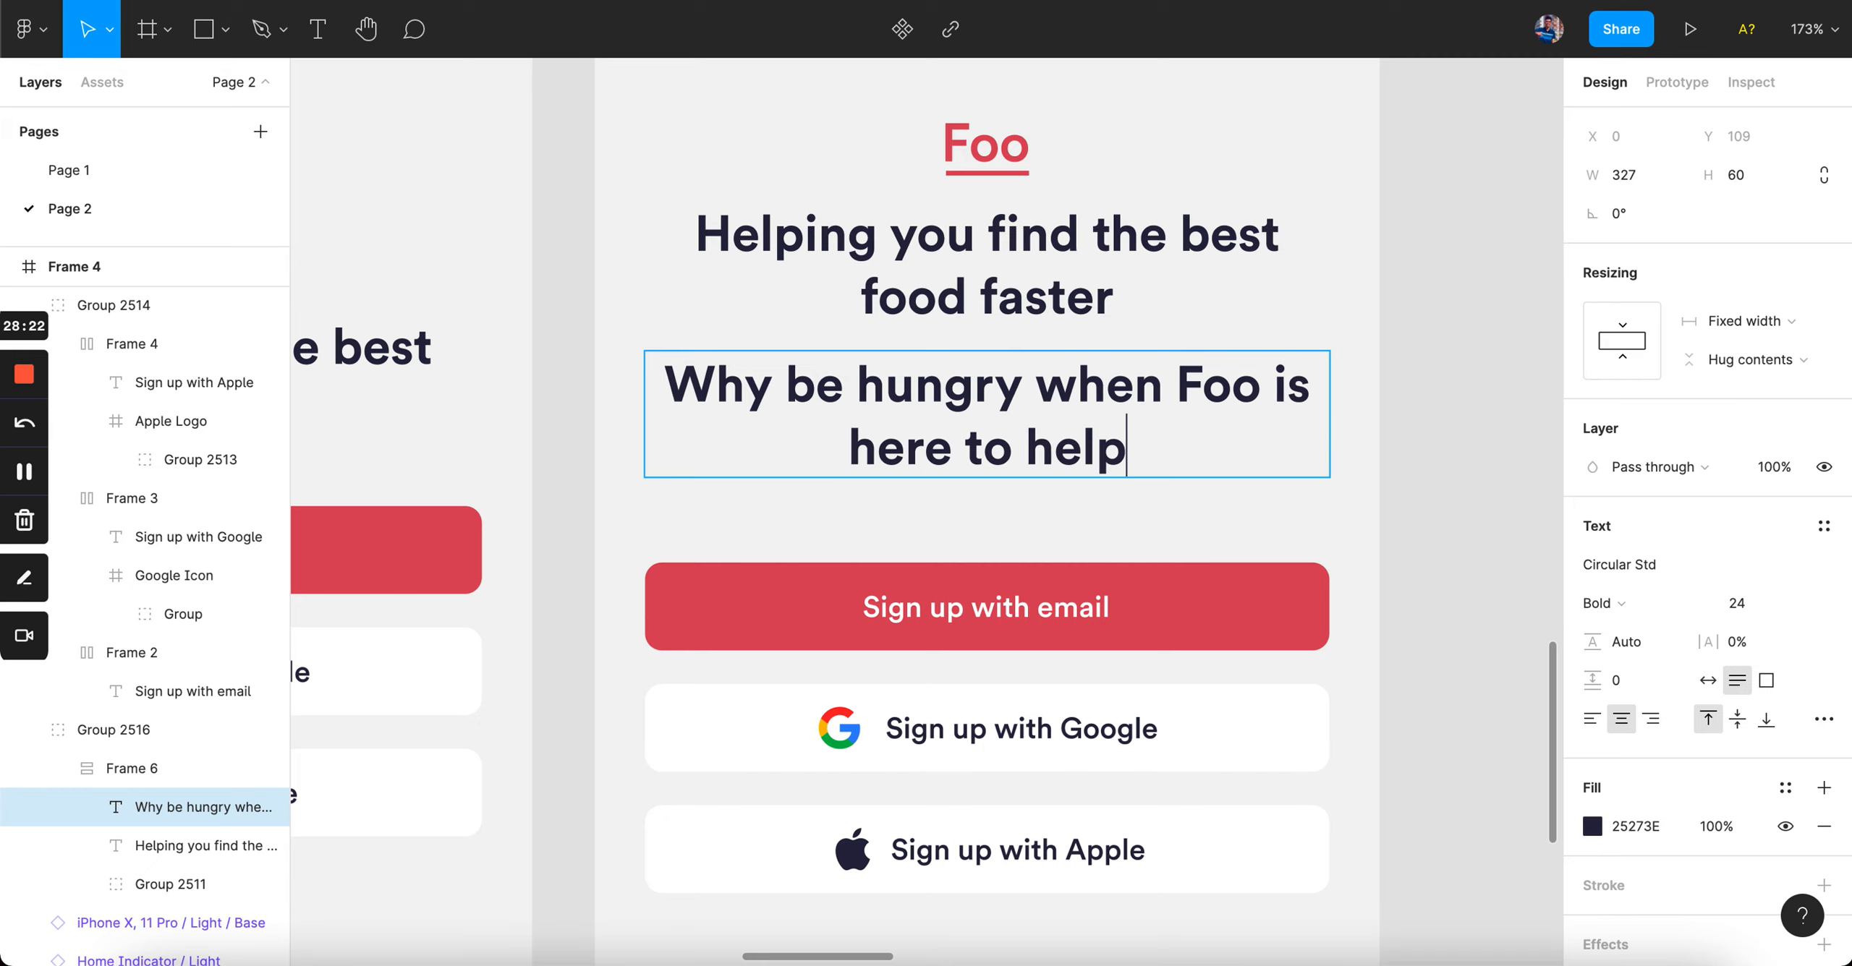
pyautogui.press('Escape')
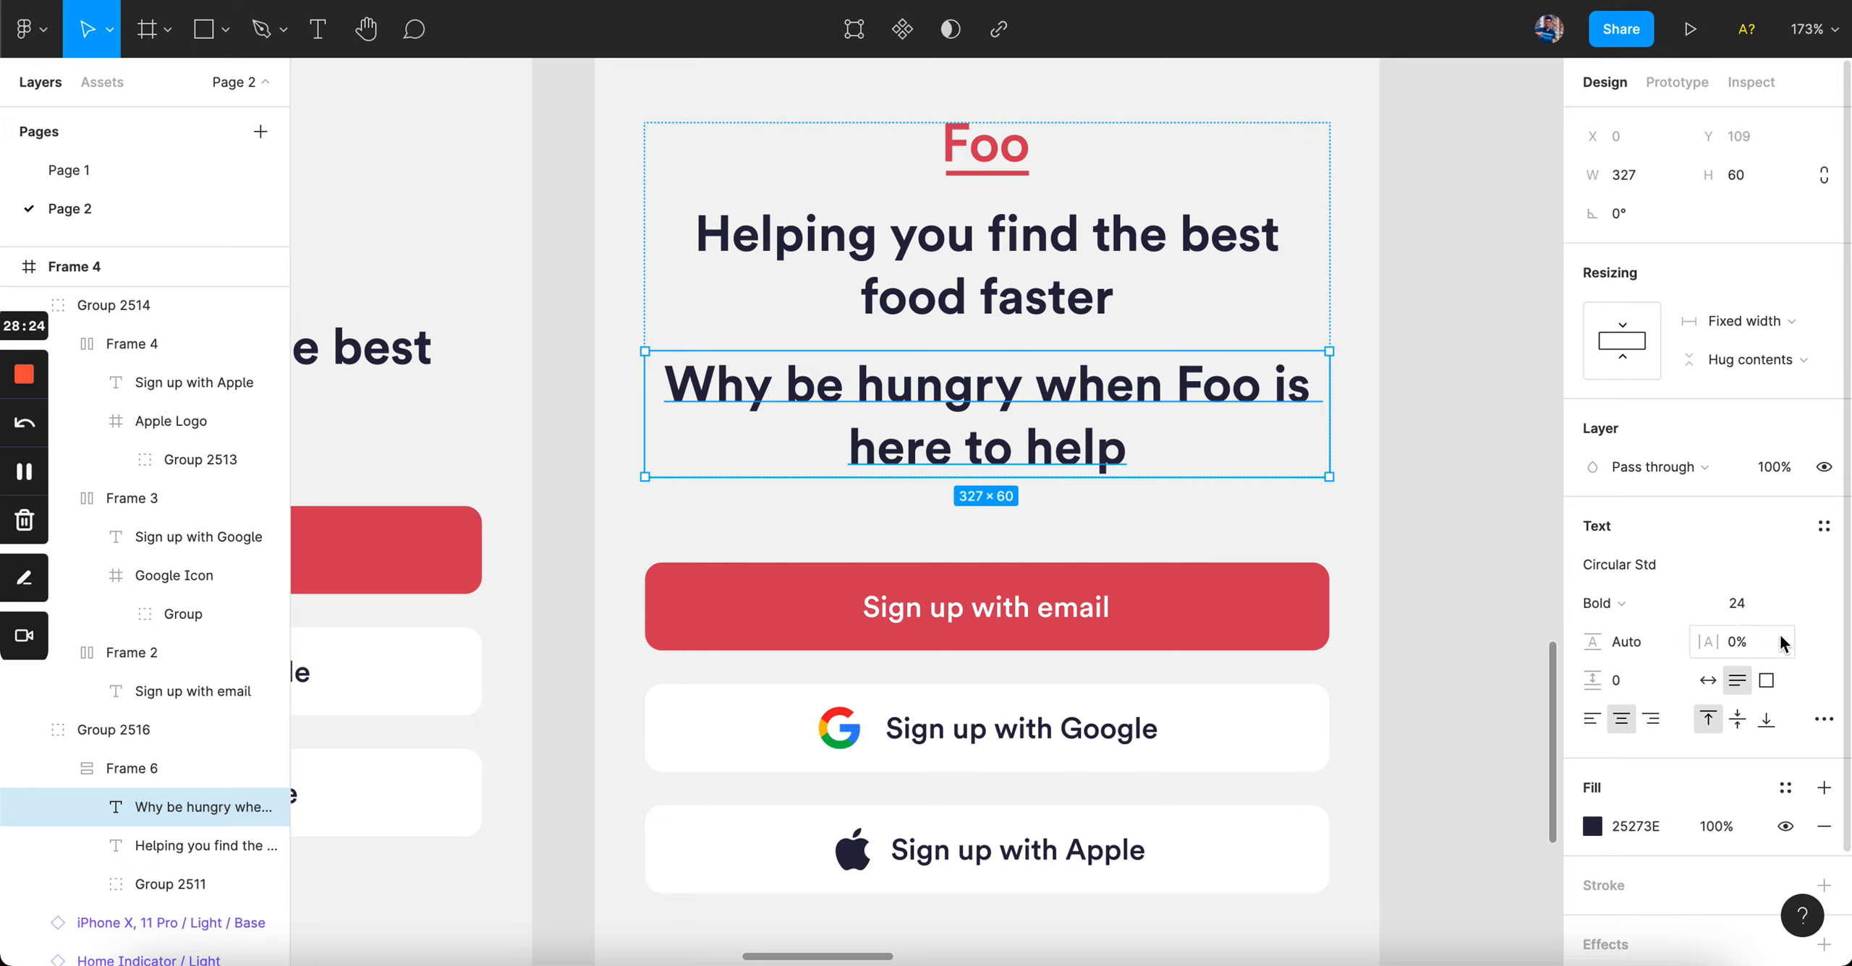
# - Set the subtitle to Circular Std Book, size 14, and reduce its opacity to 60%
pyautogui.click(1759, 607)
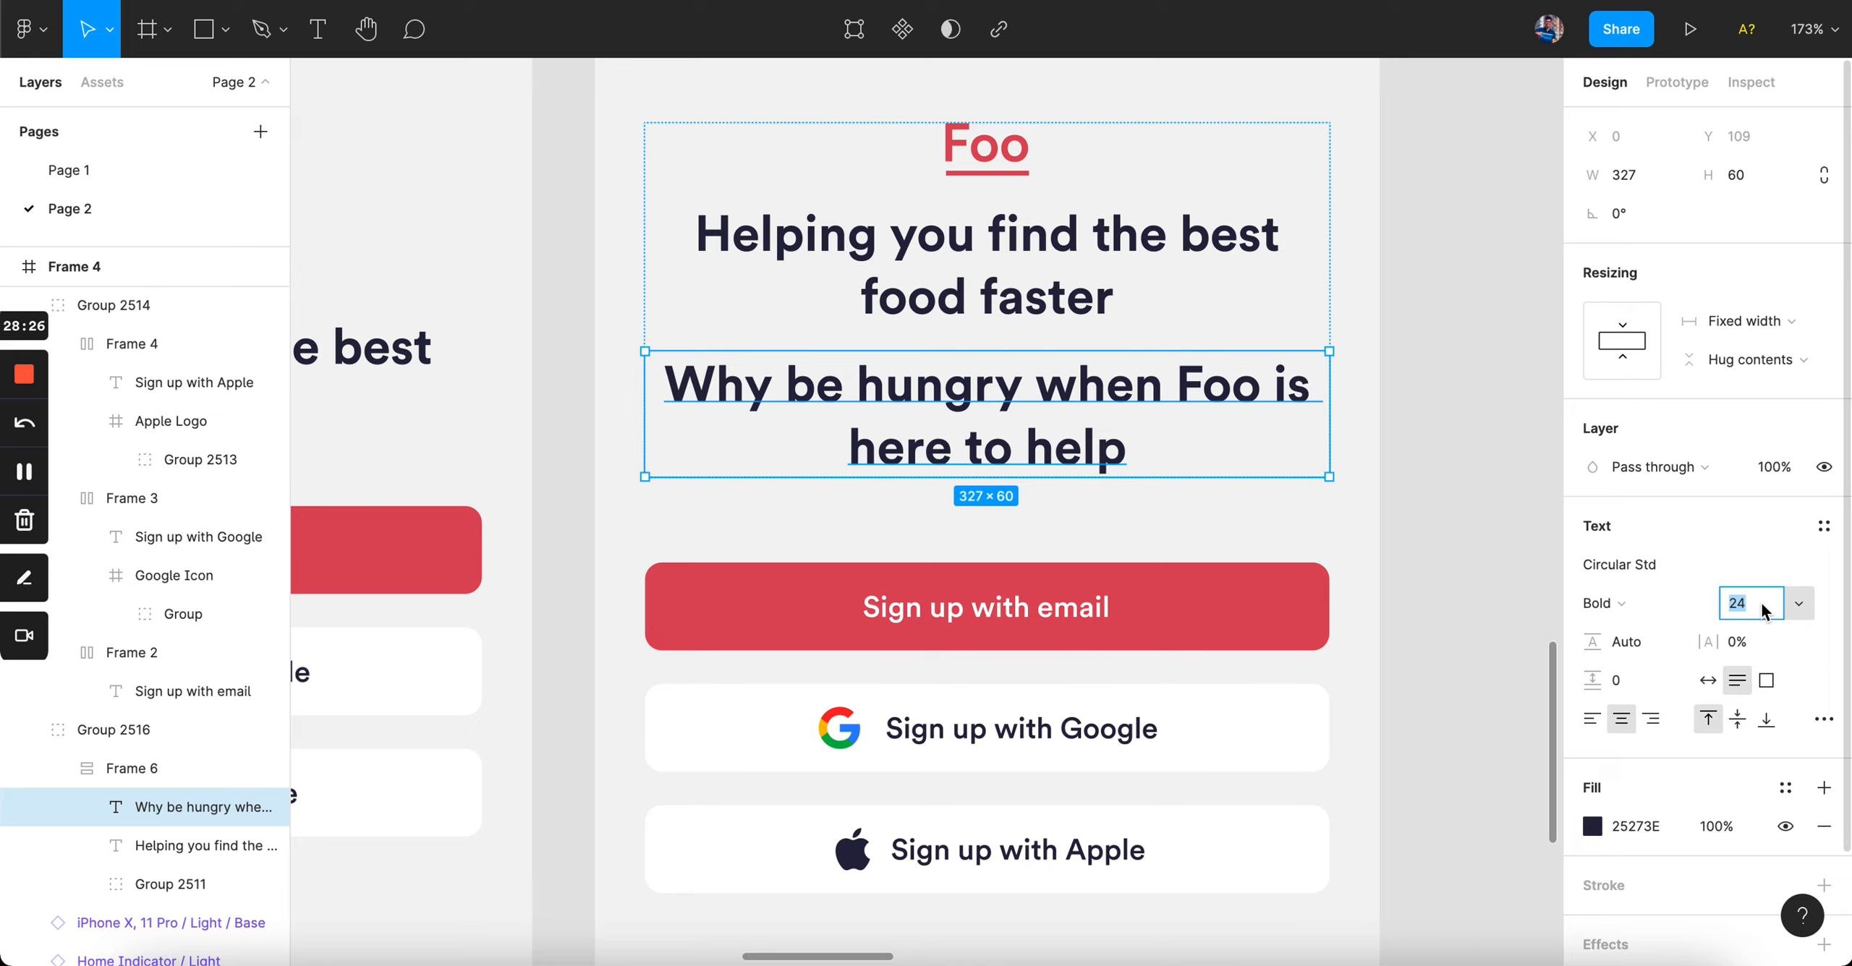
pyautogui.write('16')
pyautogui.press('Return')
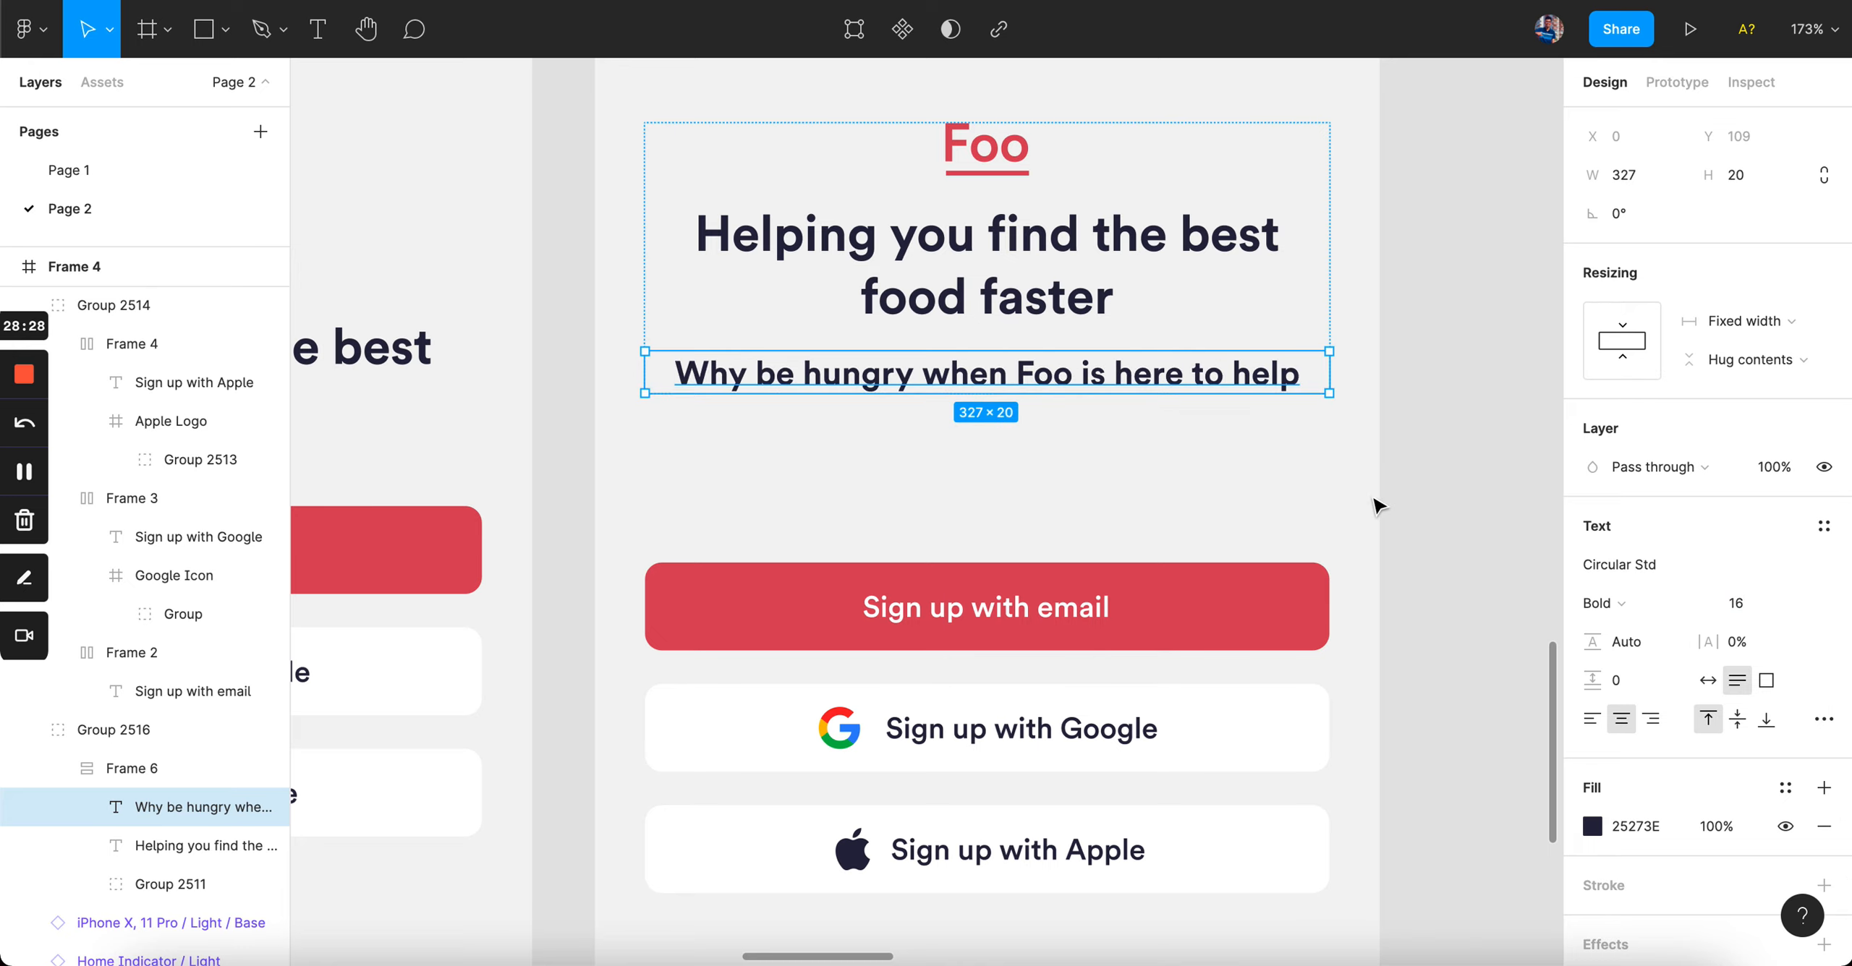
pyautogui.write('14')
pyautogui.press('Return')
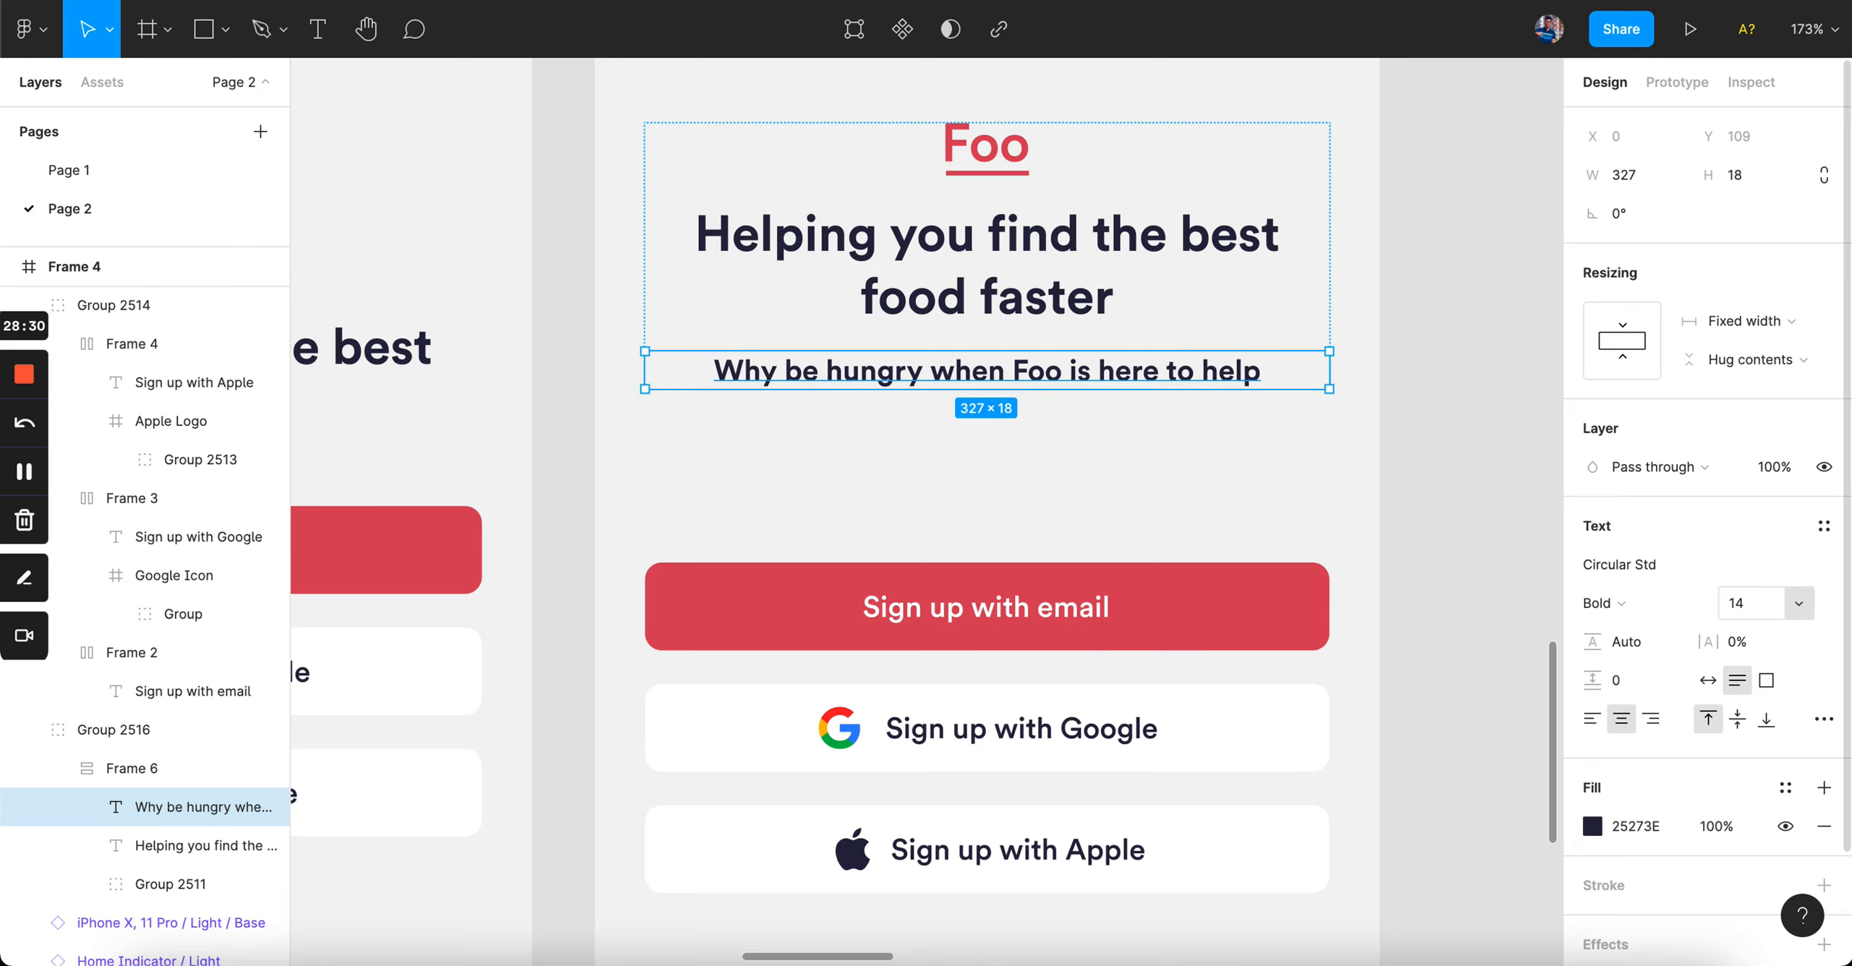
pyautogui.click(1612, 603)
pyautogui.click(1652, 539)
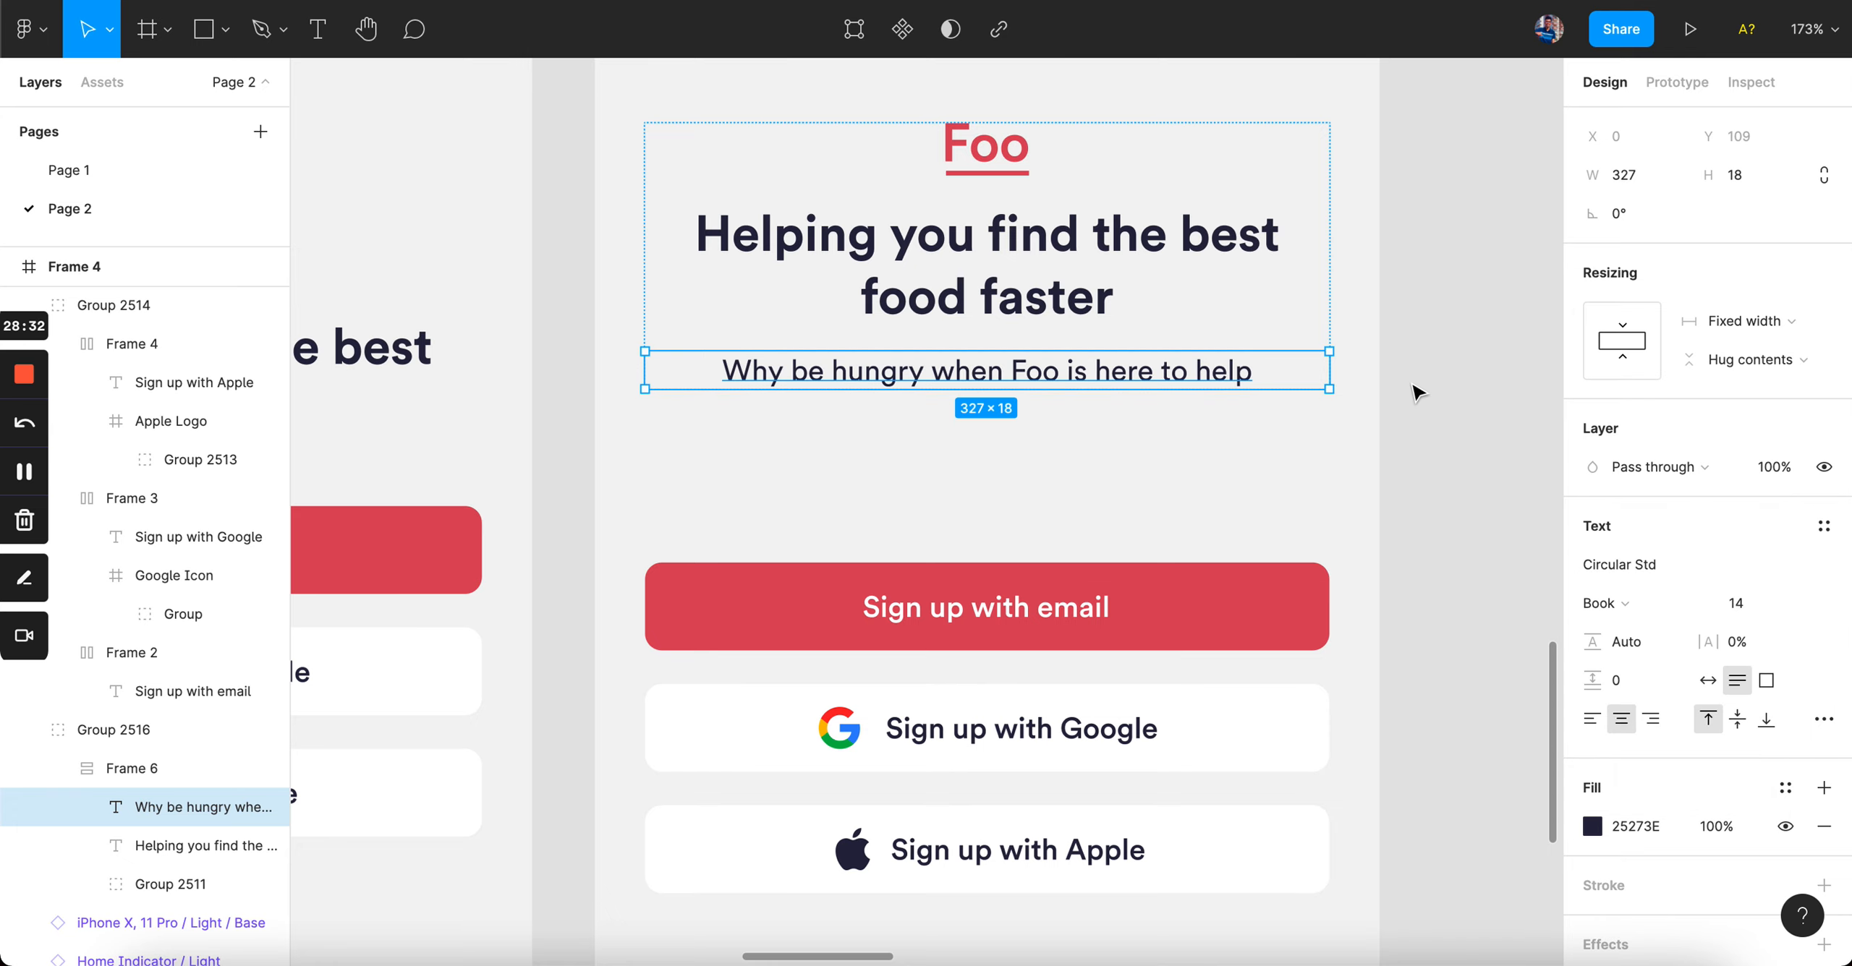
pyautogui.press('6')
# - Put Frame 4's headline and subtitle in their own vertical auto layout with 6 spacing
pyautogui.keyDown('shift'); pyautogui.click(1040, 289); pyautogui.keyUp('shift')
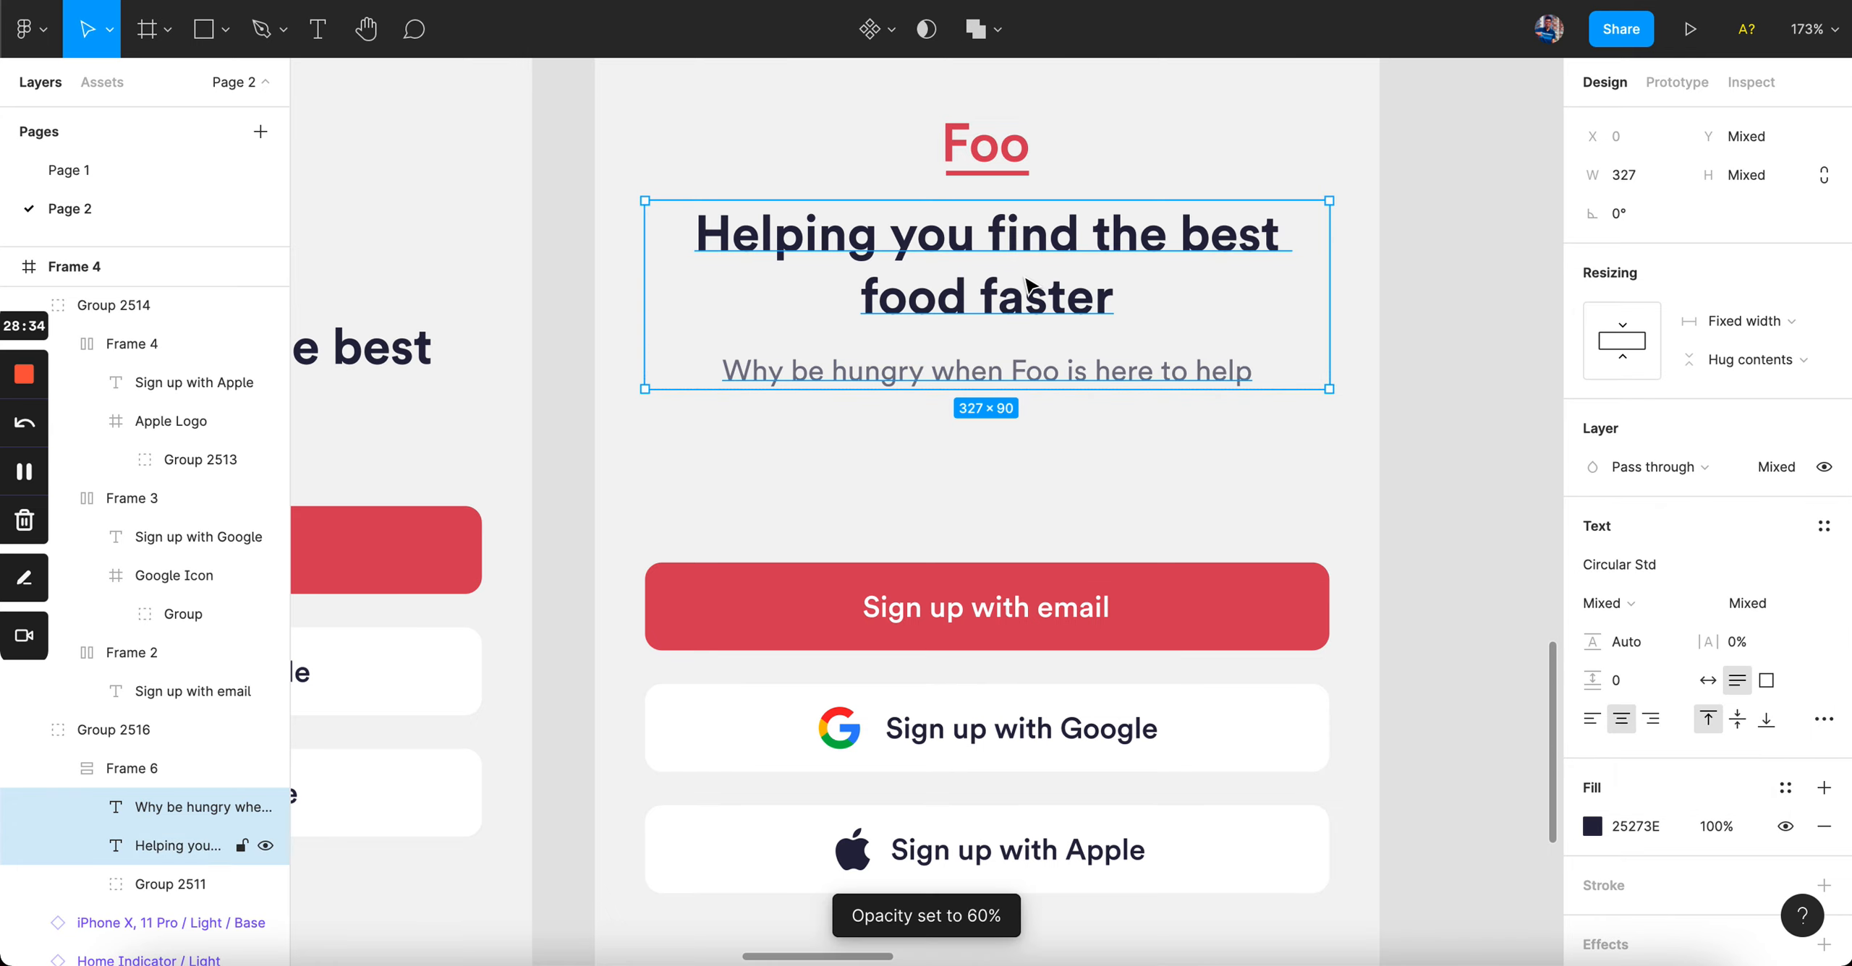
pyautogui.hotkey('shift', 'a')
pyautogui.click(1683, 388)
pyautogui.write('8')
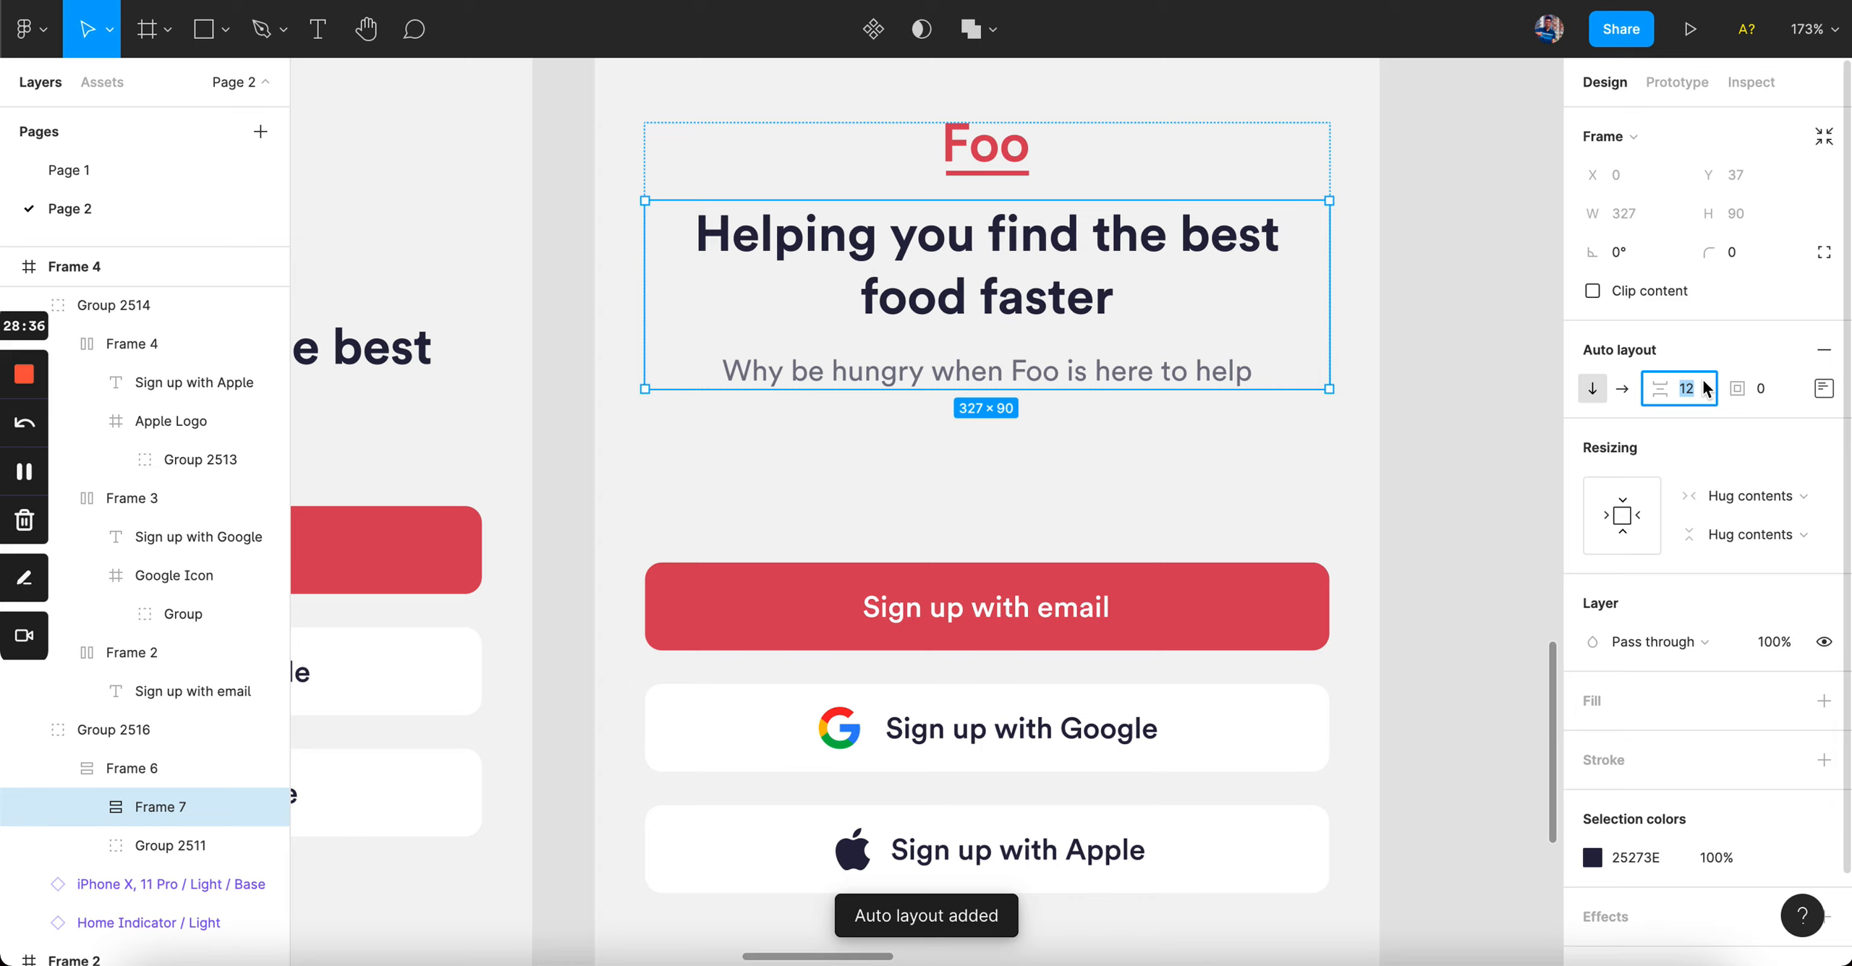
pyautogui.press('Return')
pyautogui.press('Down')
pyautogui.press('Down')
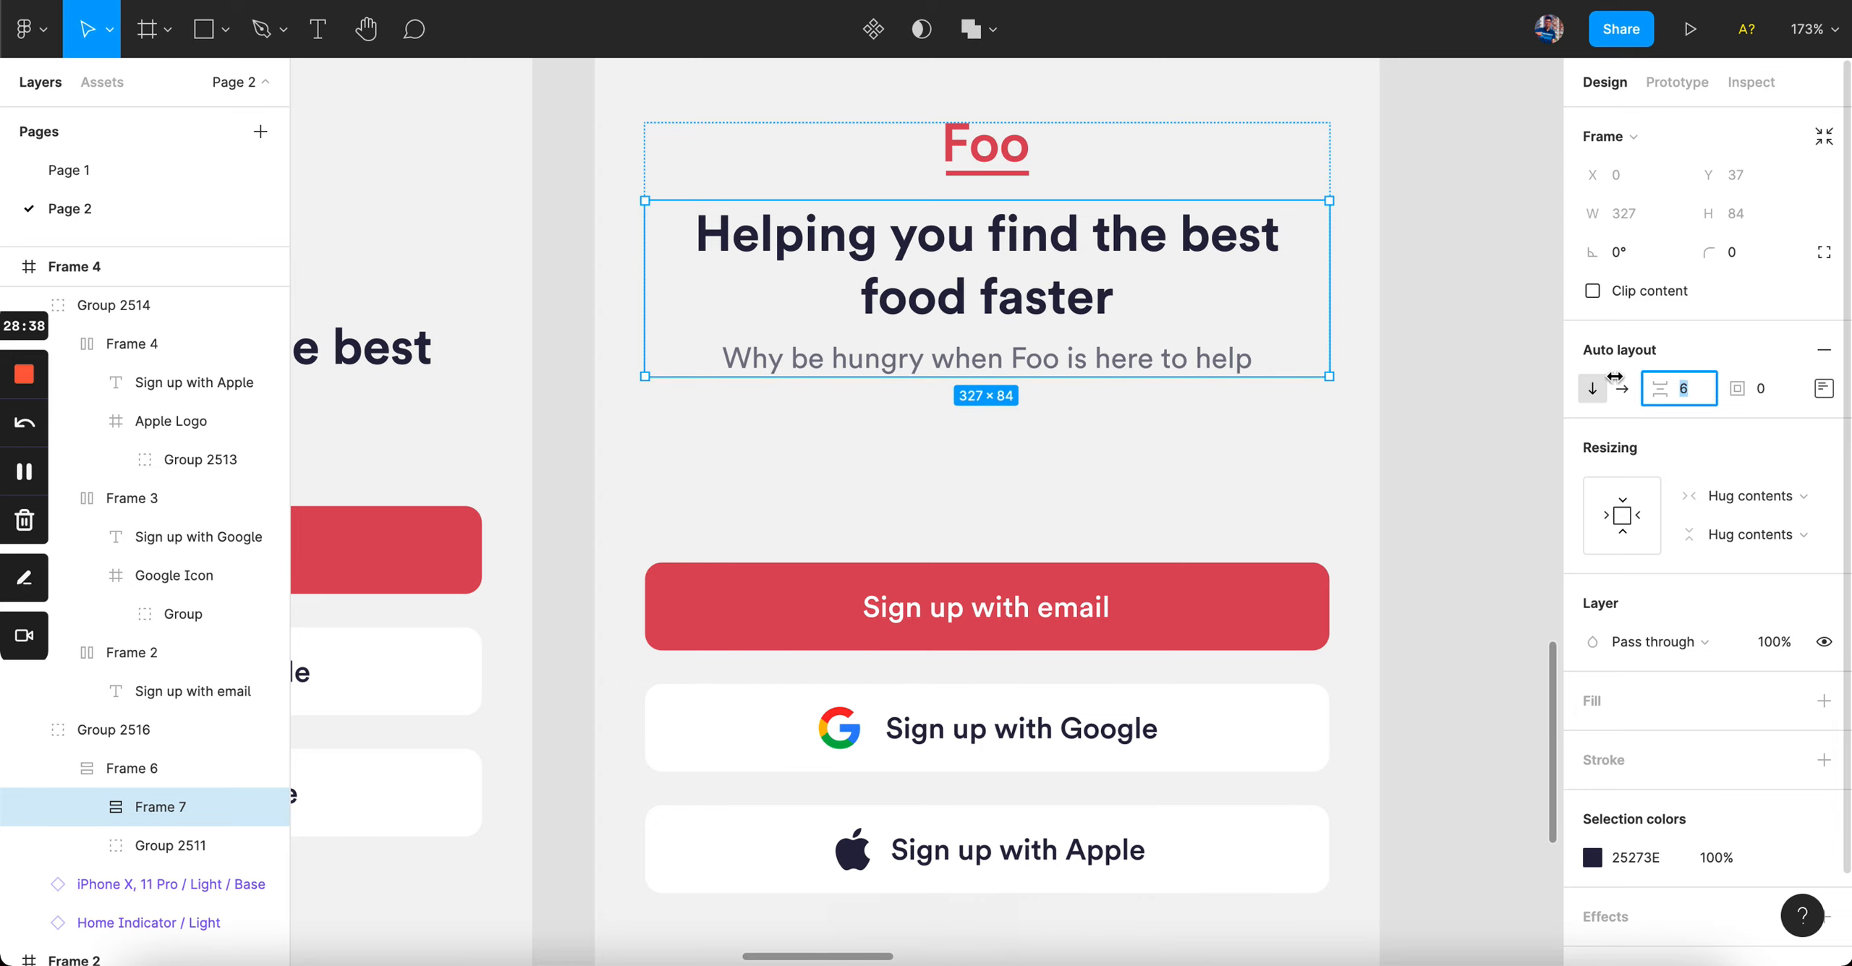
pyautogui.click(1460, 381)
pyautogui.scroll(-5, 1455, 380)
pyautogui.hscroll(2, 1455, 381)
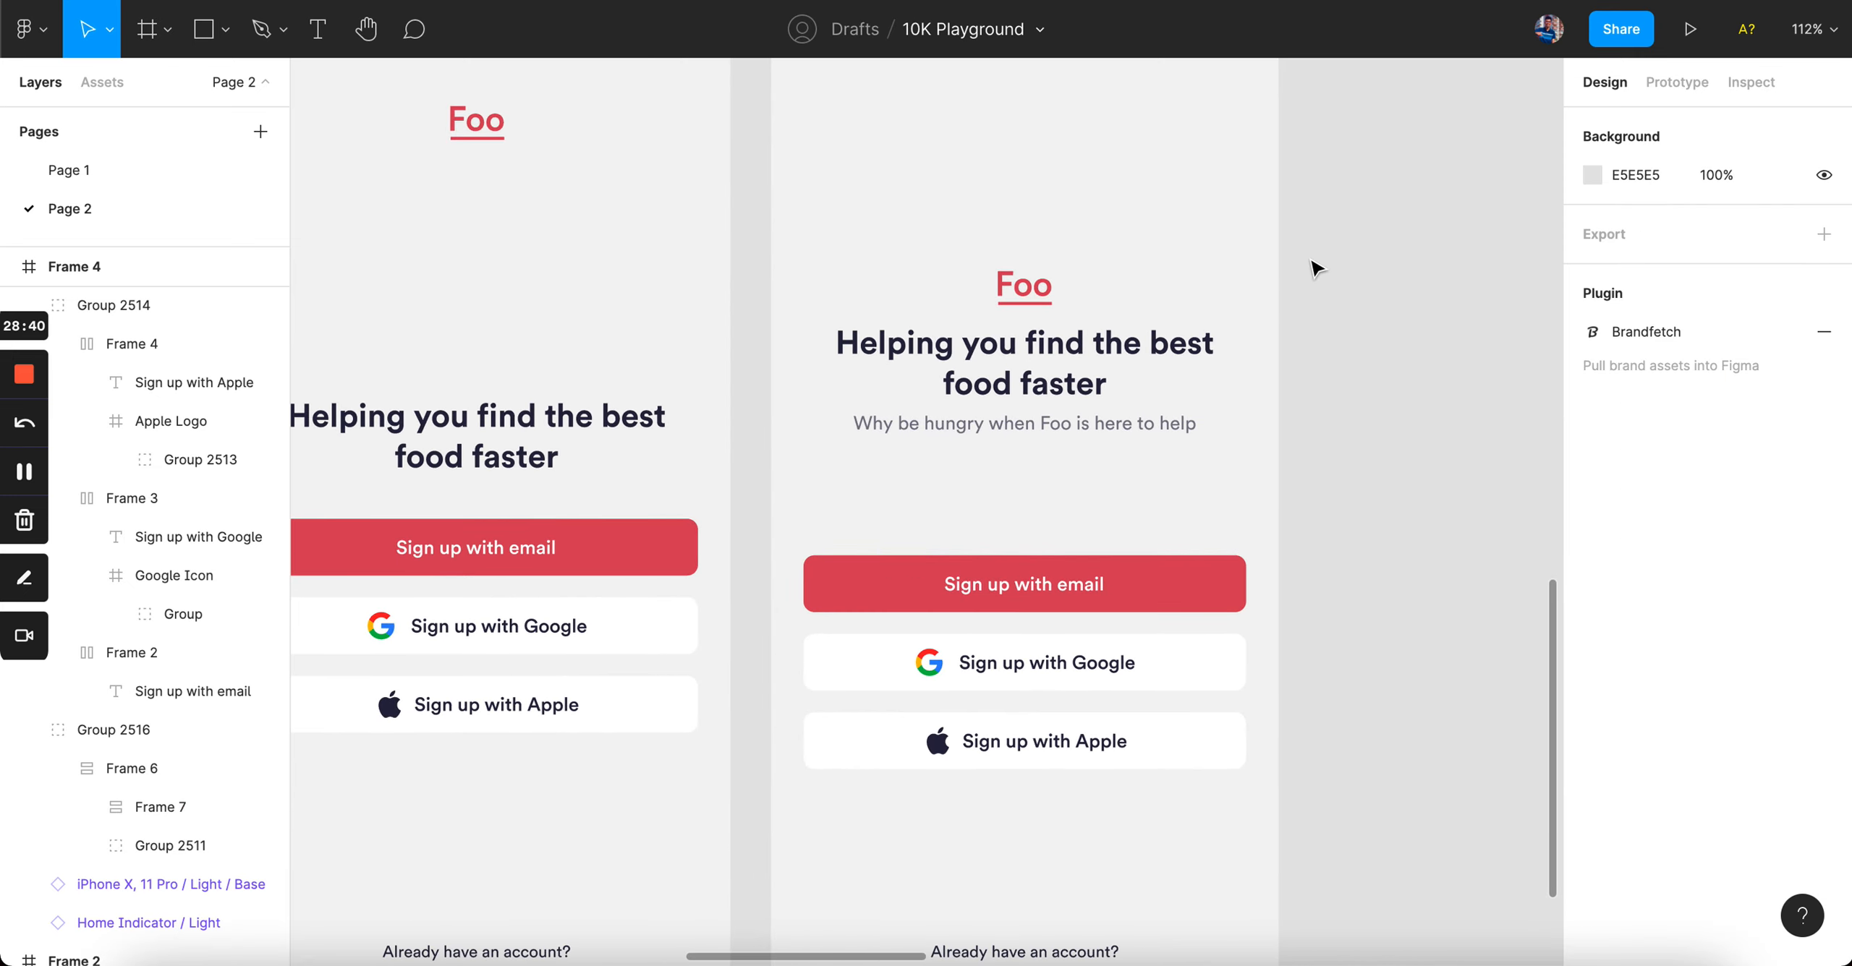
# - Narrow the subtitle's text box to 193 wide and centre-align the auto layout that holds the headline and subtitle
pyautogui.scroll(5, 1104, 447)
pyautogui.keyDown('super'); pyautogui.click(1335, 409); pyautogui.keyUp('super')
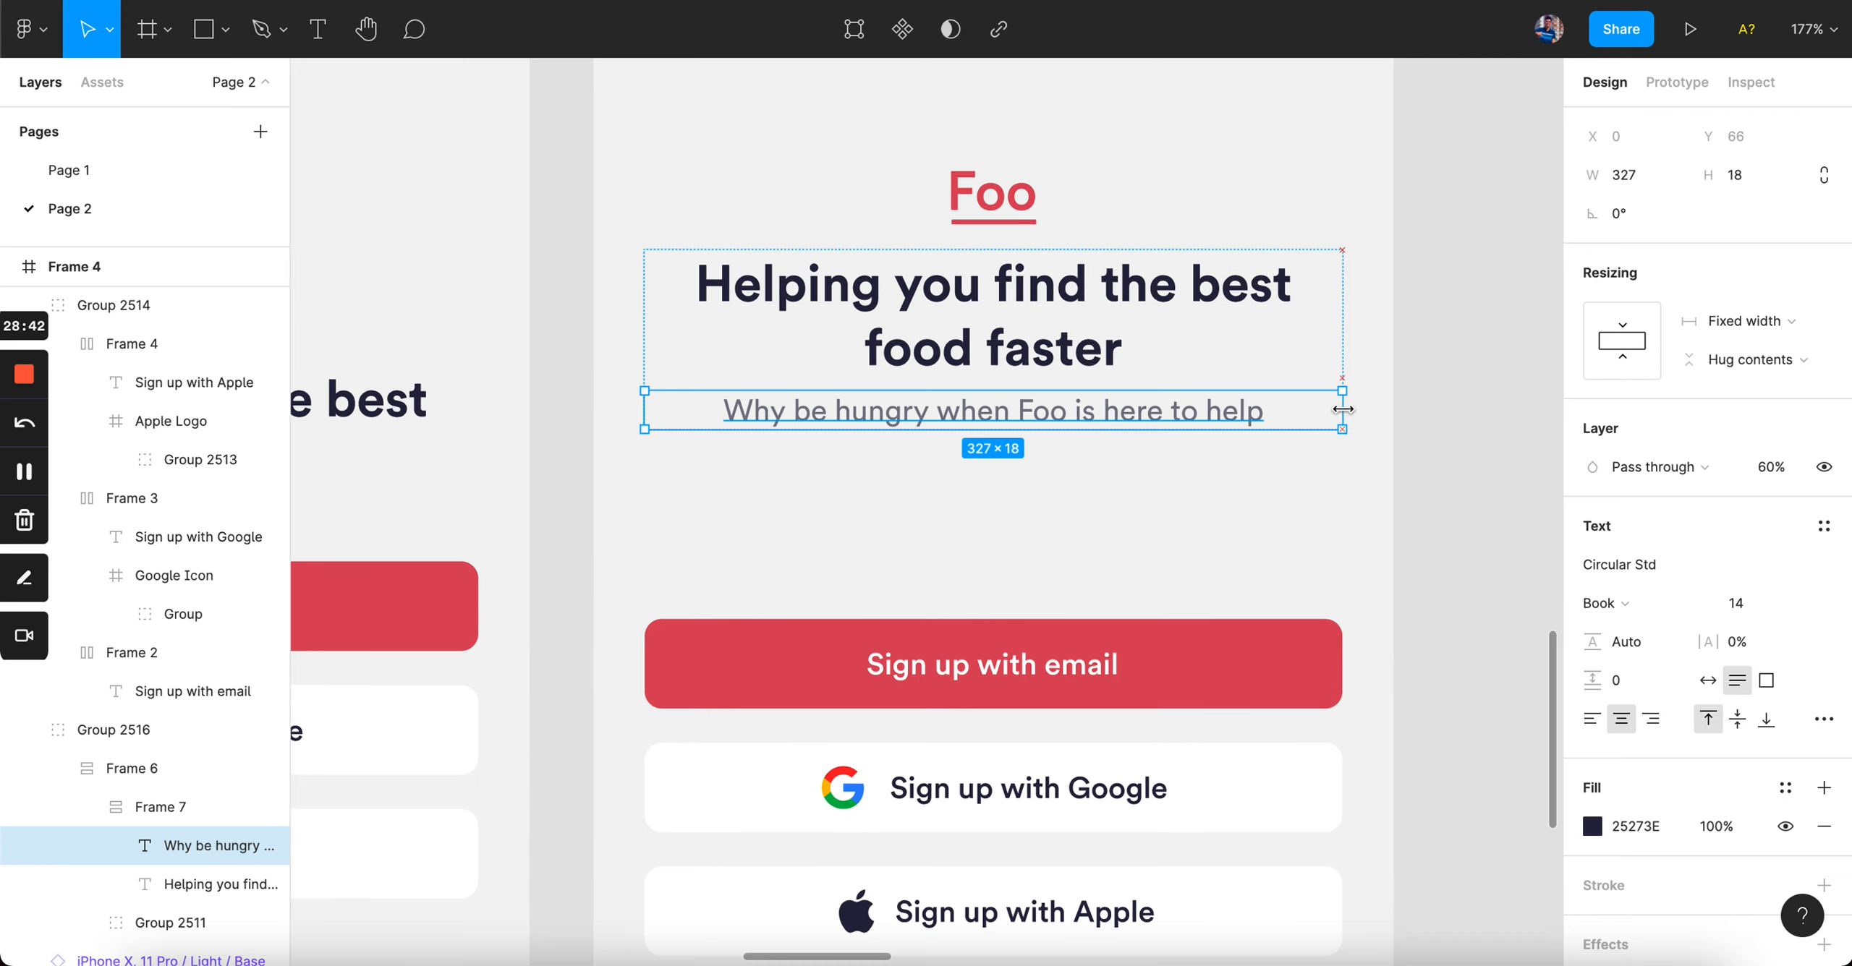
pyautogui.moveTo(1339, 410); pyautogui.dragTo(1140, 409)
pyautogui.press('Escape')
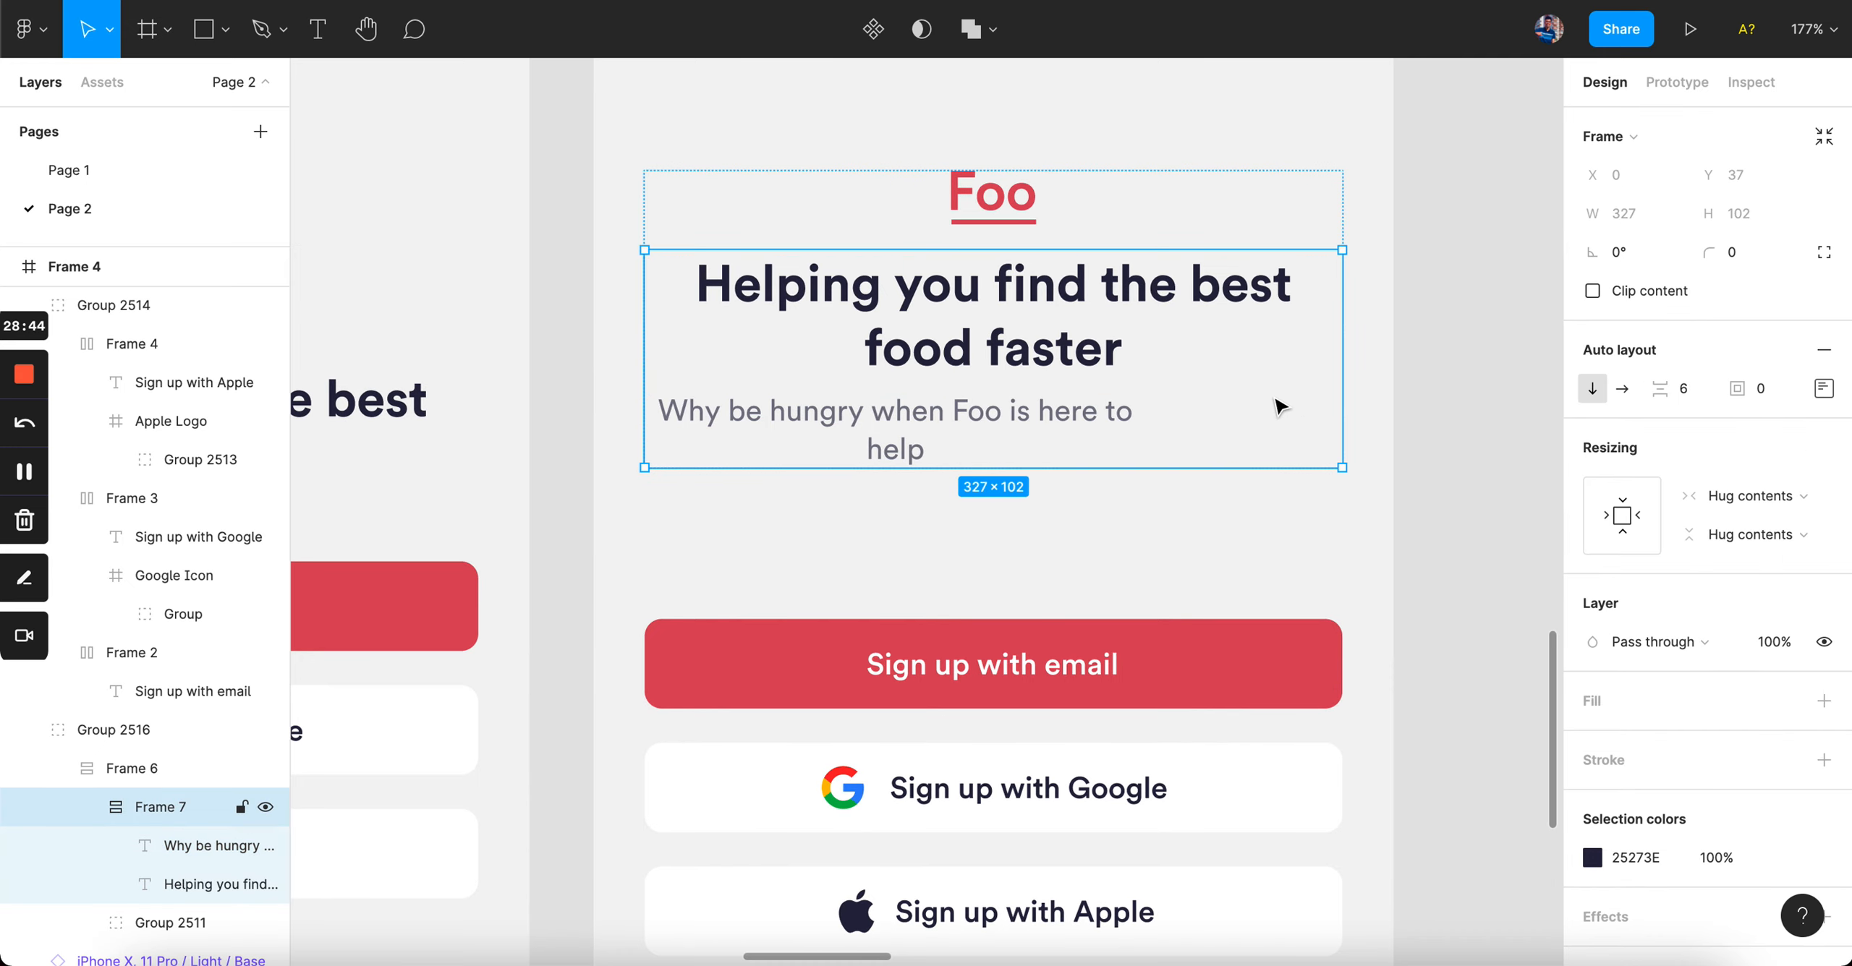
pyautogui.click(1823, 388)
pyautogui.click(1730, 497)
pyautogui.click(1406, 447)
pyautogui.keyDown('super'); pyautogui.click(1236, 432); pyautogui.keyUp('super')
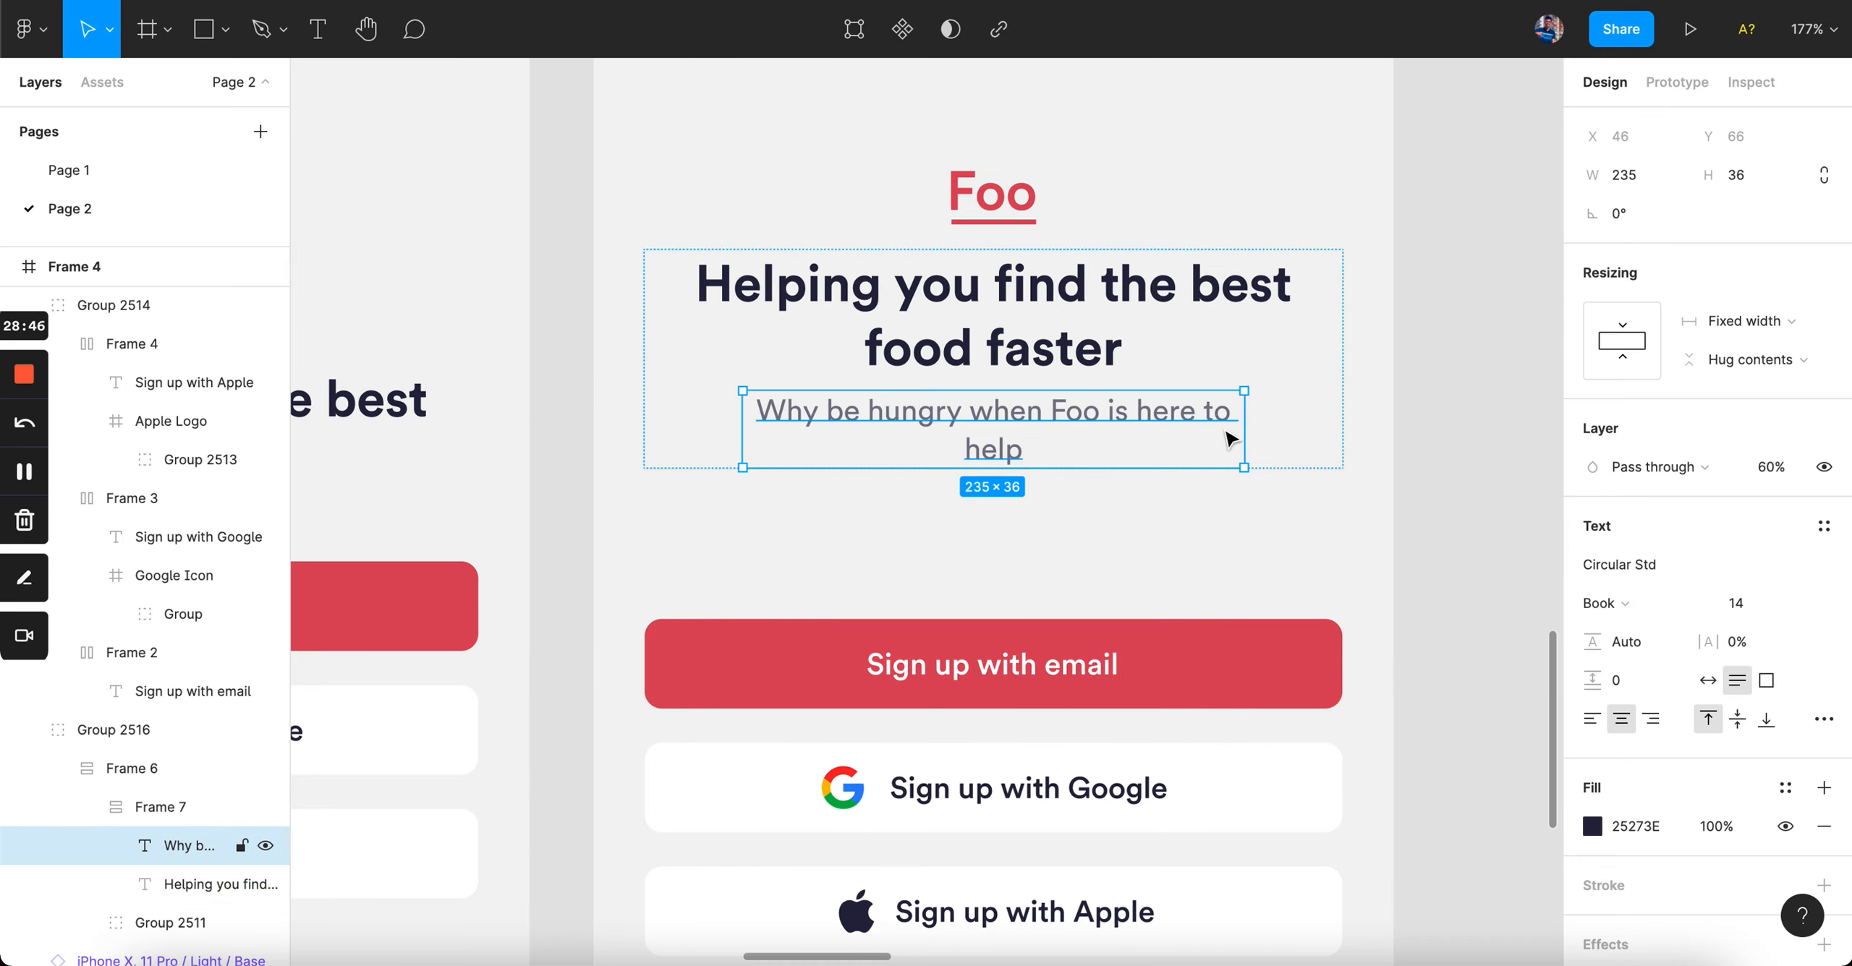
pyautogui.moveTo(1233, 432); pyautogui.dragTo(1201, 432)
# - Switch to the browser and narrow Mobbin's Welcome & Get Started screens to the Food & Drink app category
pyautogui.press('super+Tab')
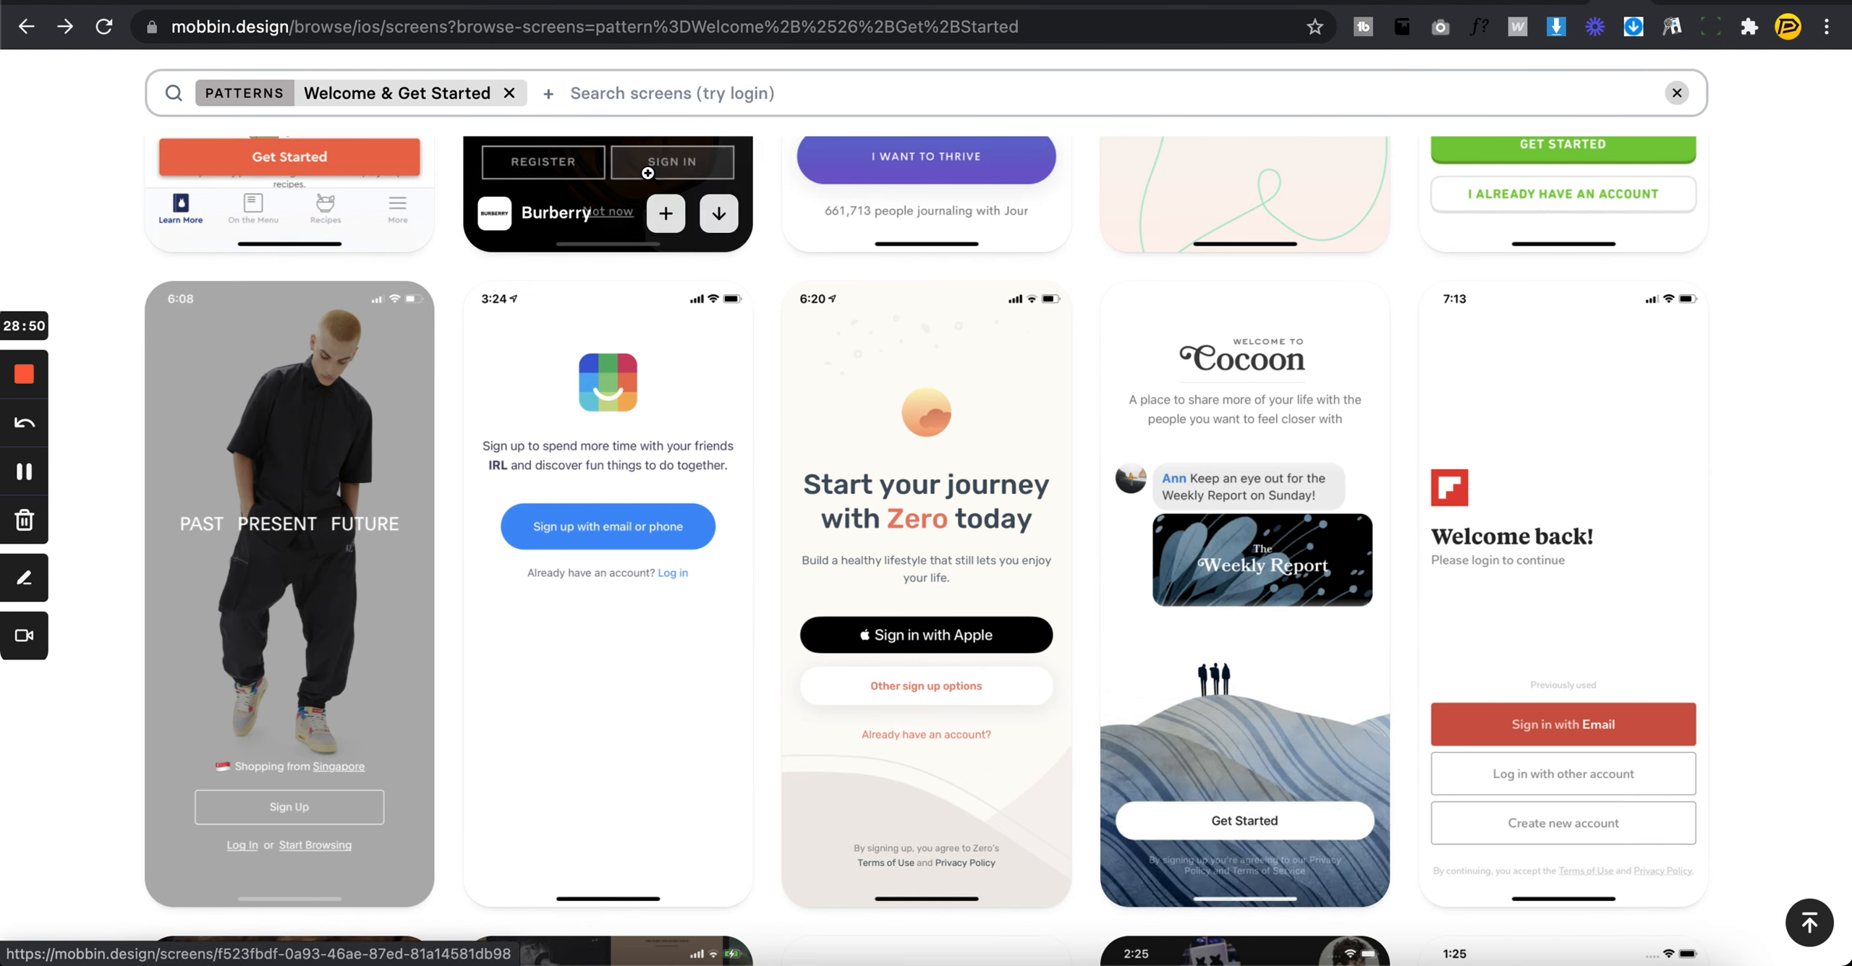
pyautogui.scroll(20, 649, 175)
pyautogui.click(306, 394)
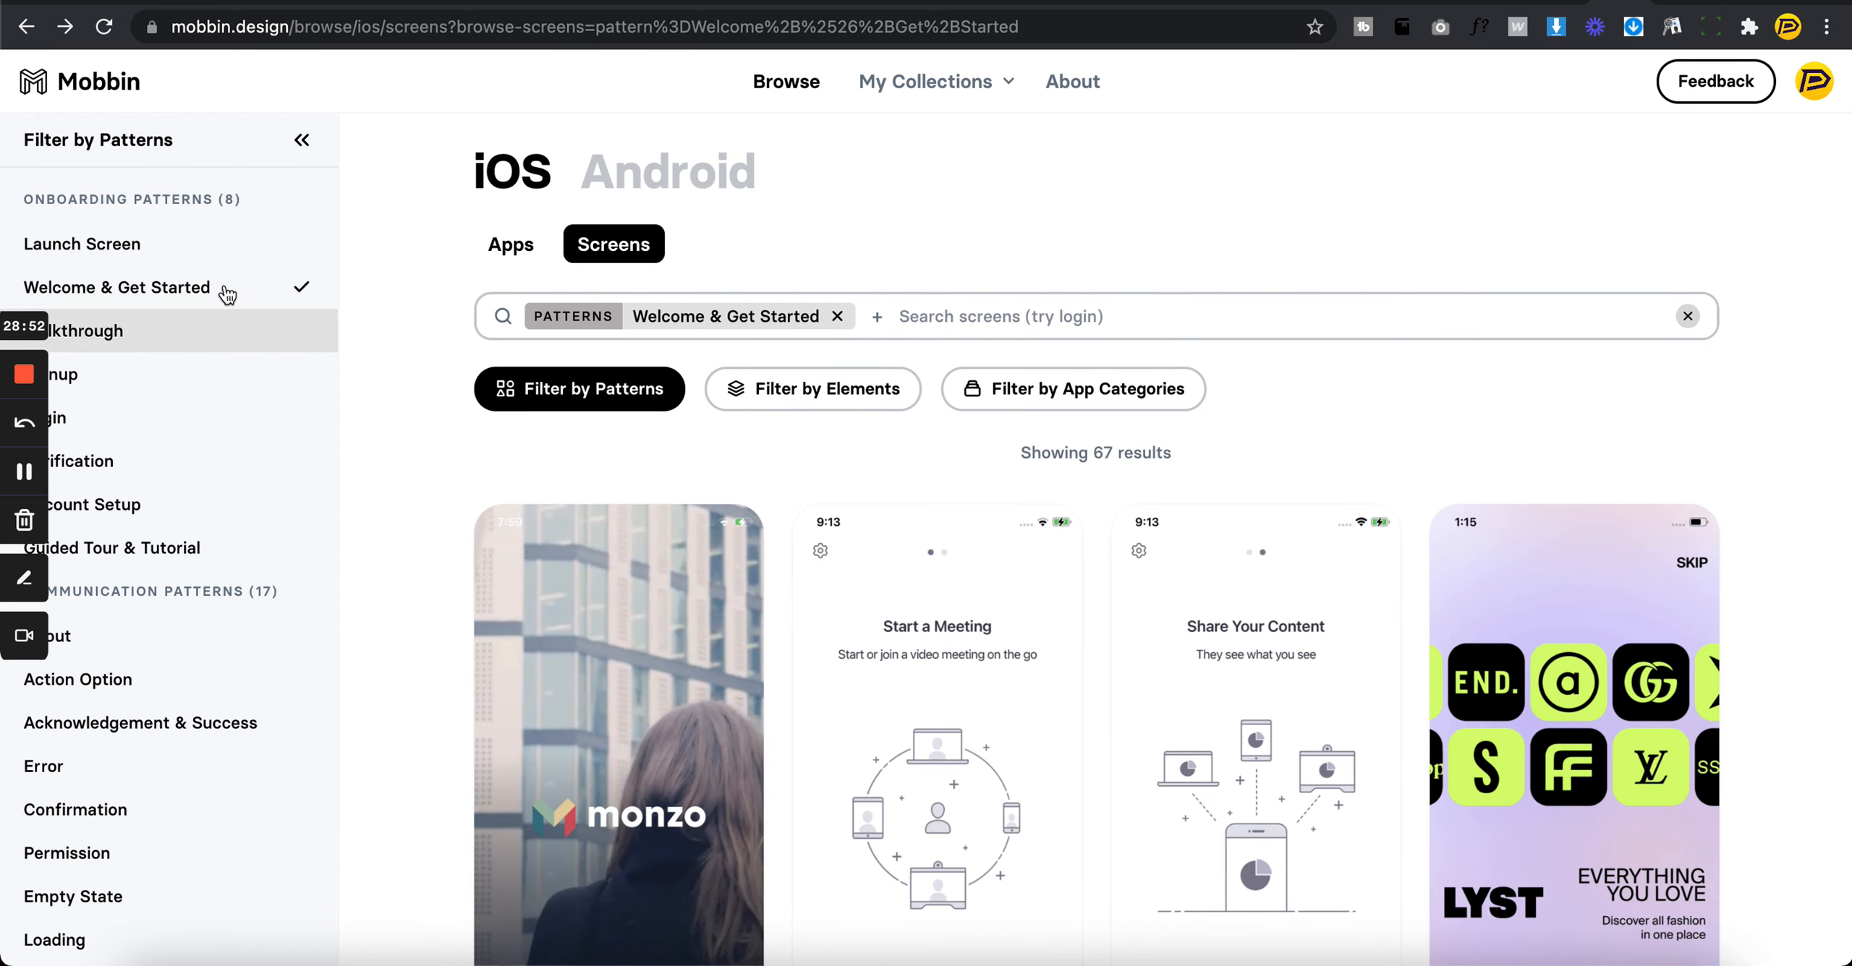
pyautogui.click(1013, 394)
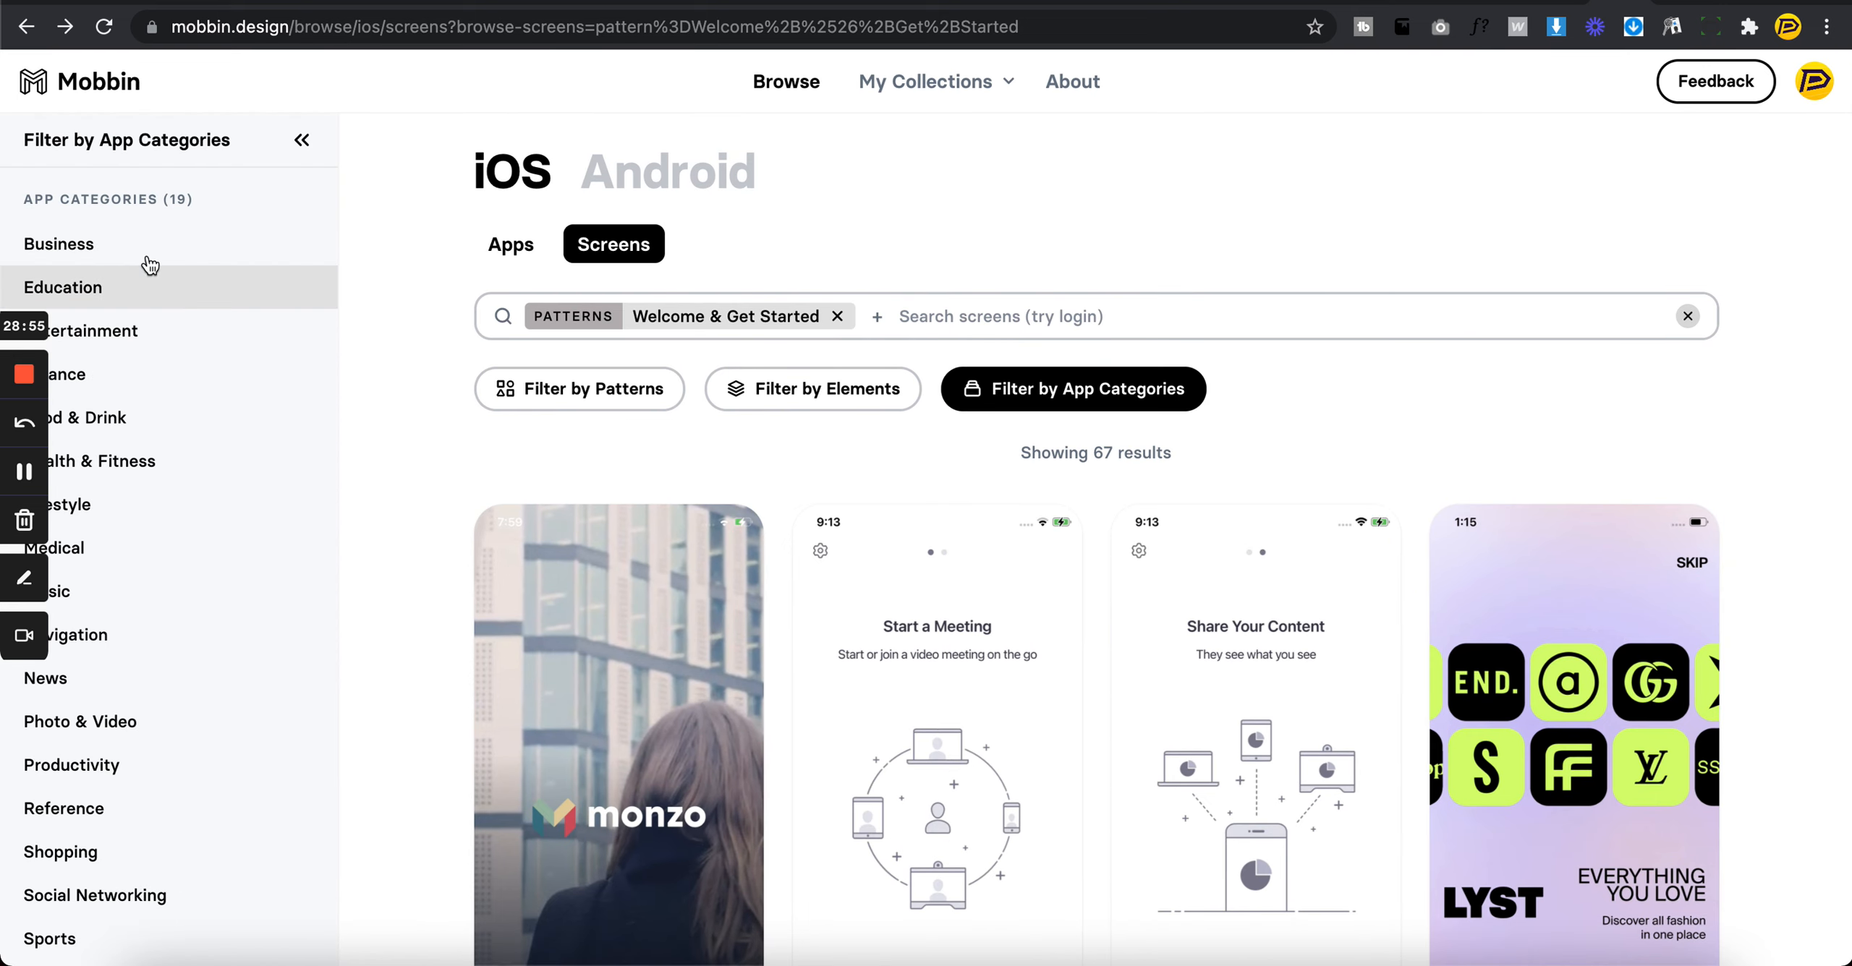
pyautogui.click(149, 416)
pyautogui.scroll(-4, 773, 364)
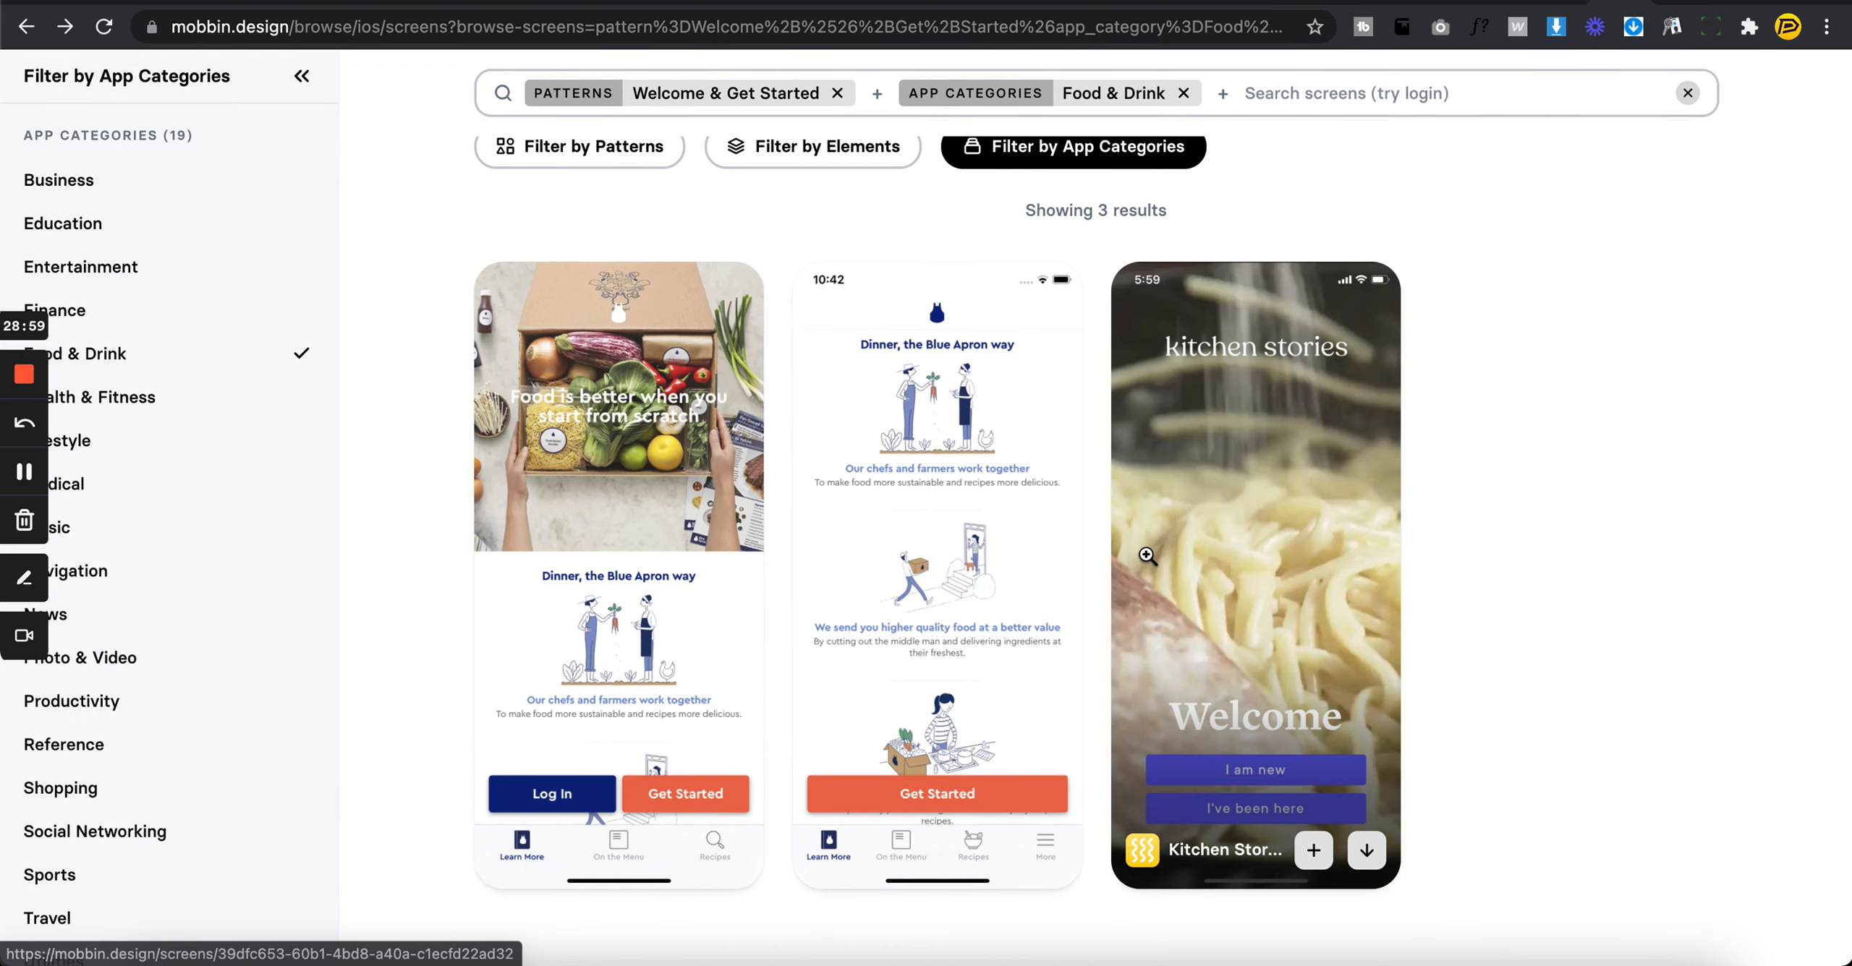
pyautogui.scroll(4, 1255, 579)
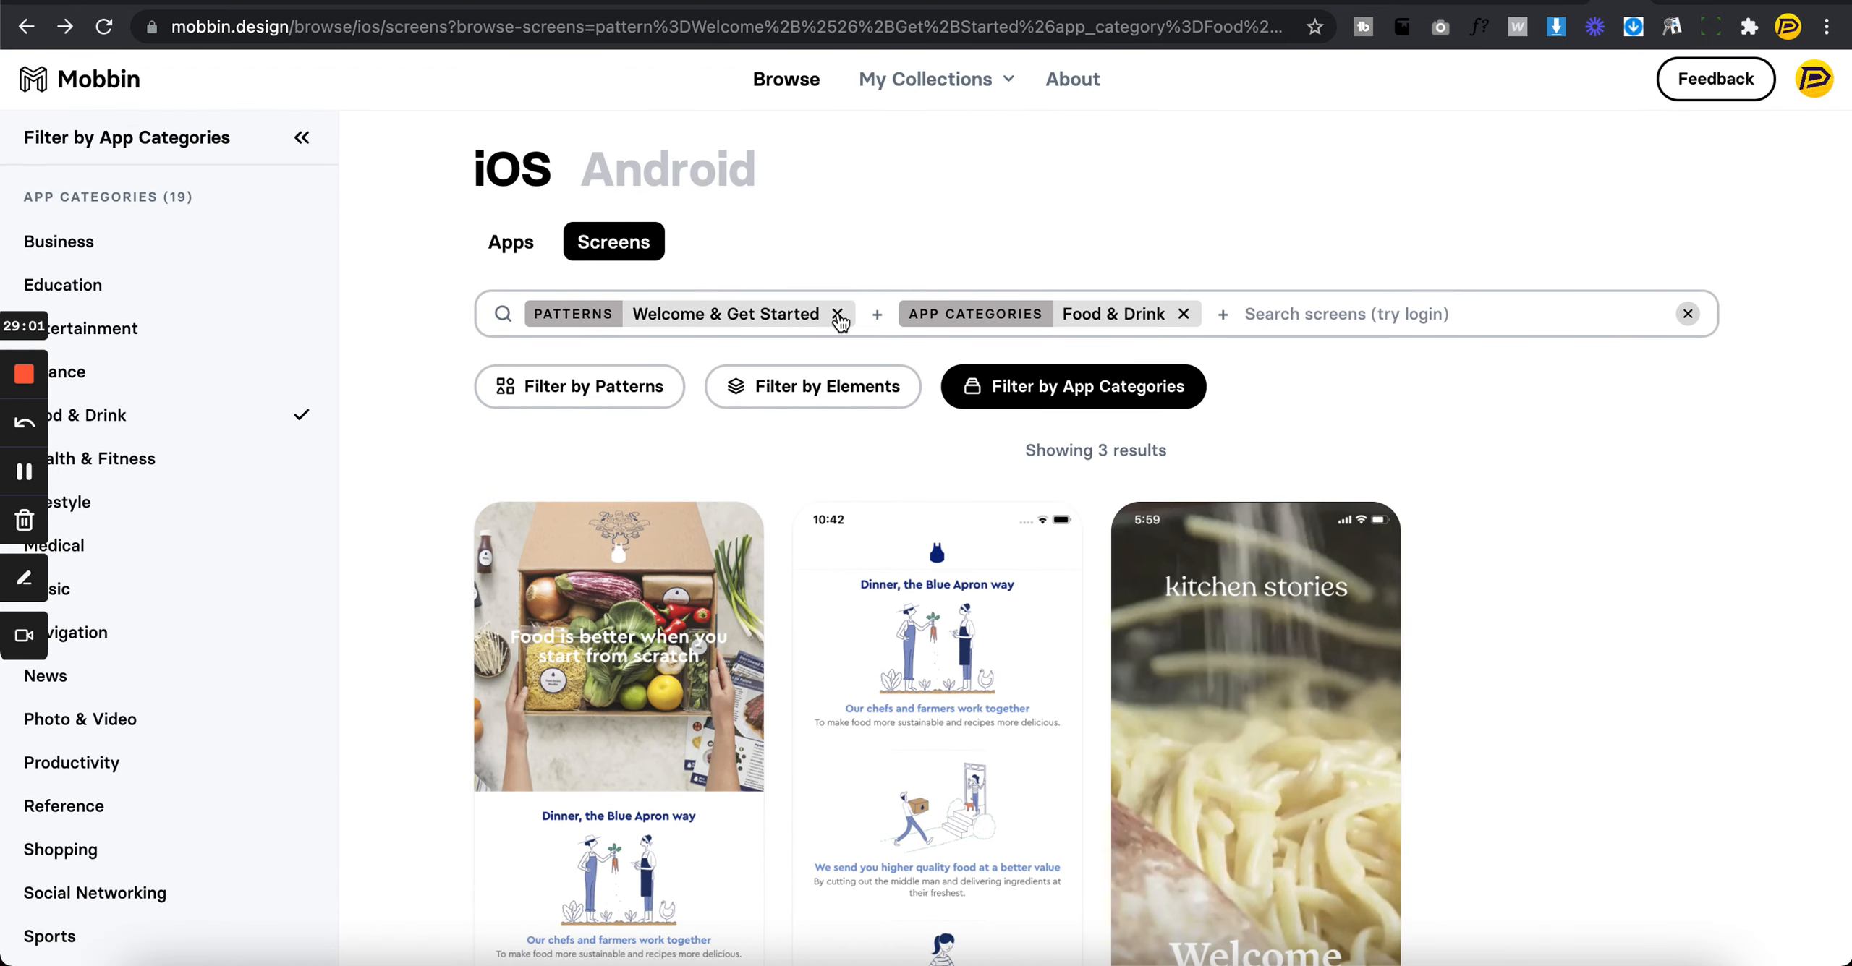
# - Remove the Welcome & Get Started filter and look through Mobbin's Food & Drink screens for sign-up layout ideas
pyautogui.click(840, 313)
pyautogui.scroll(-3, 740, 238)
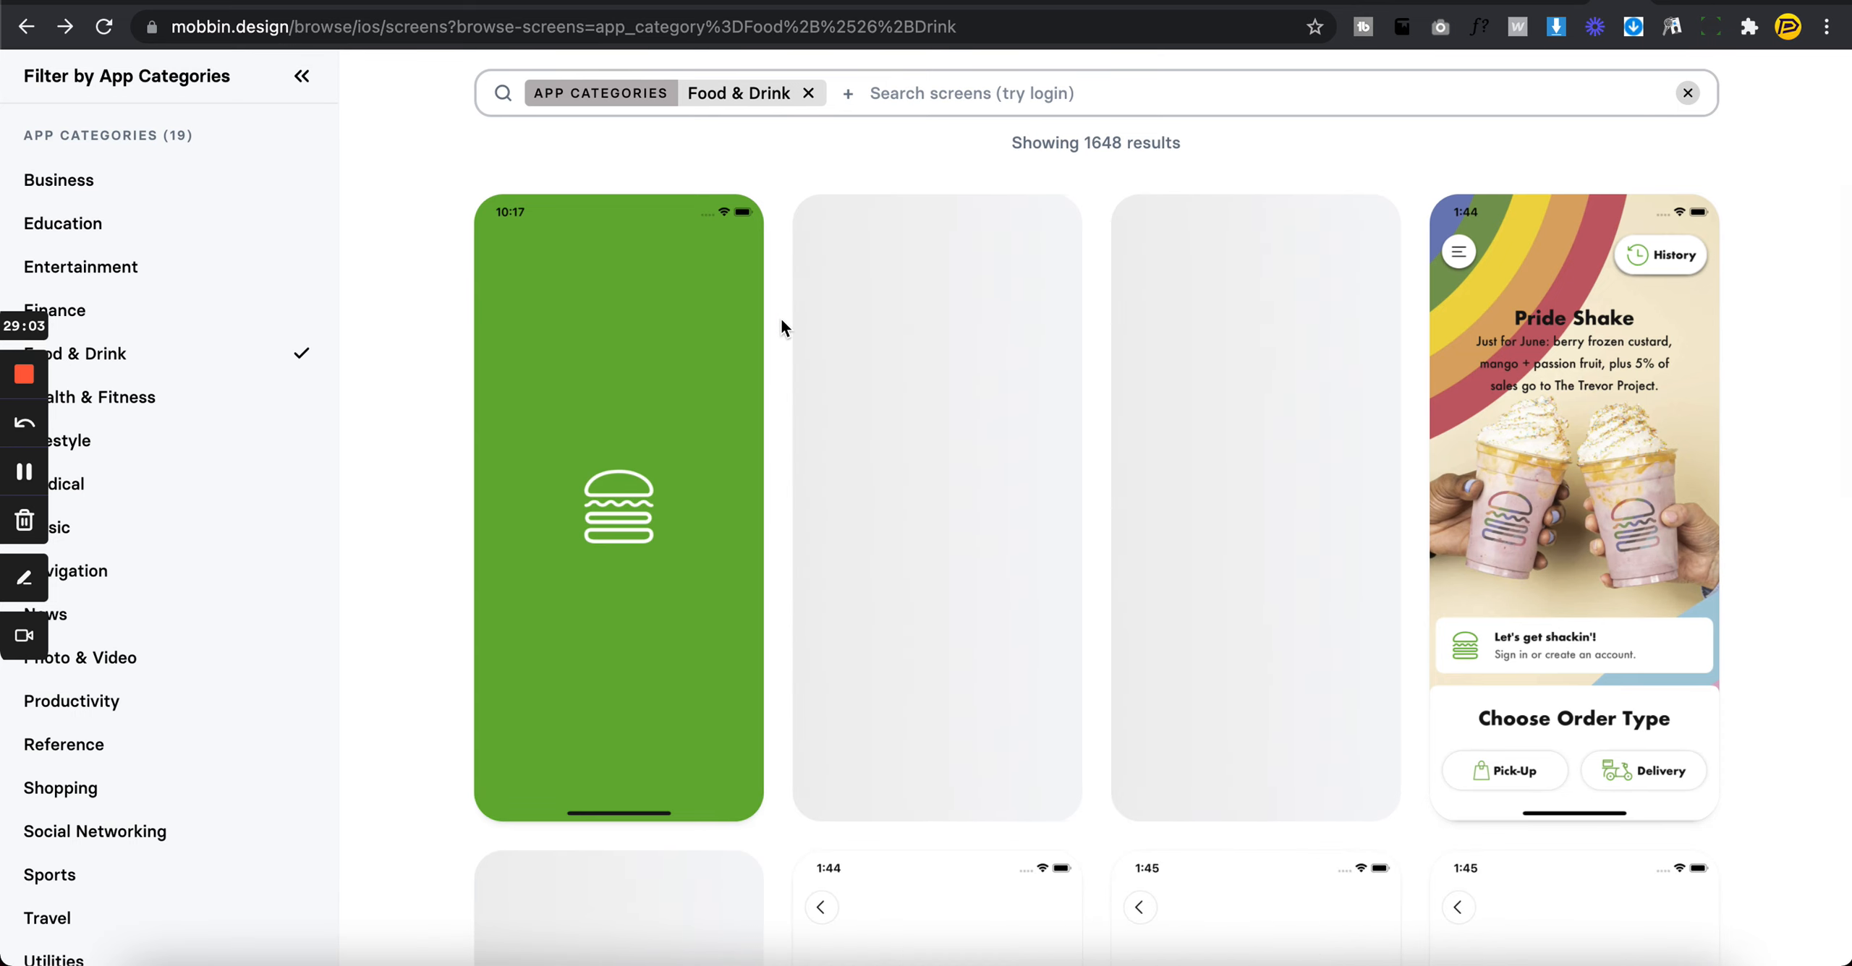
pyautogui.scroll(-5, 782, 320)
pyautogui.scroll(-8, 781, 318)
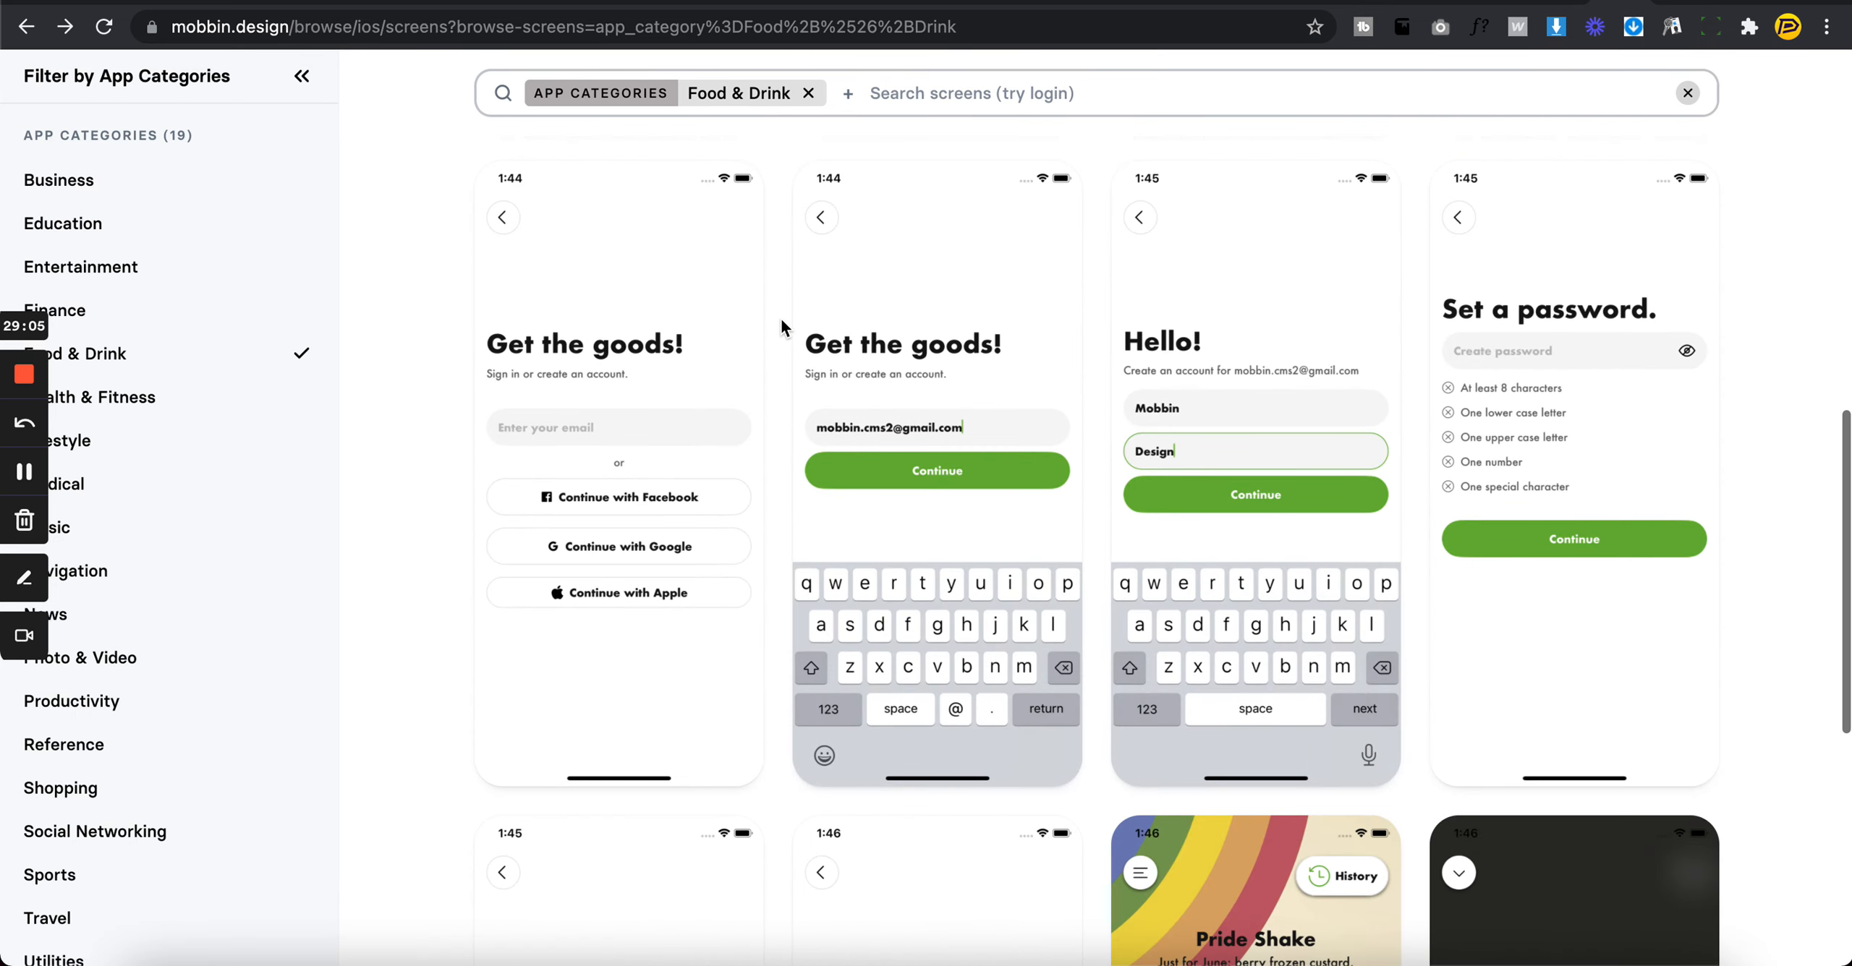
pyautogui.scroll(-9, 781, 321)
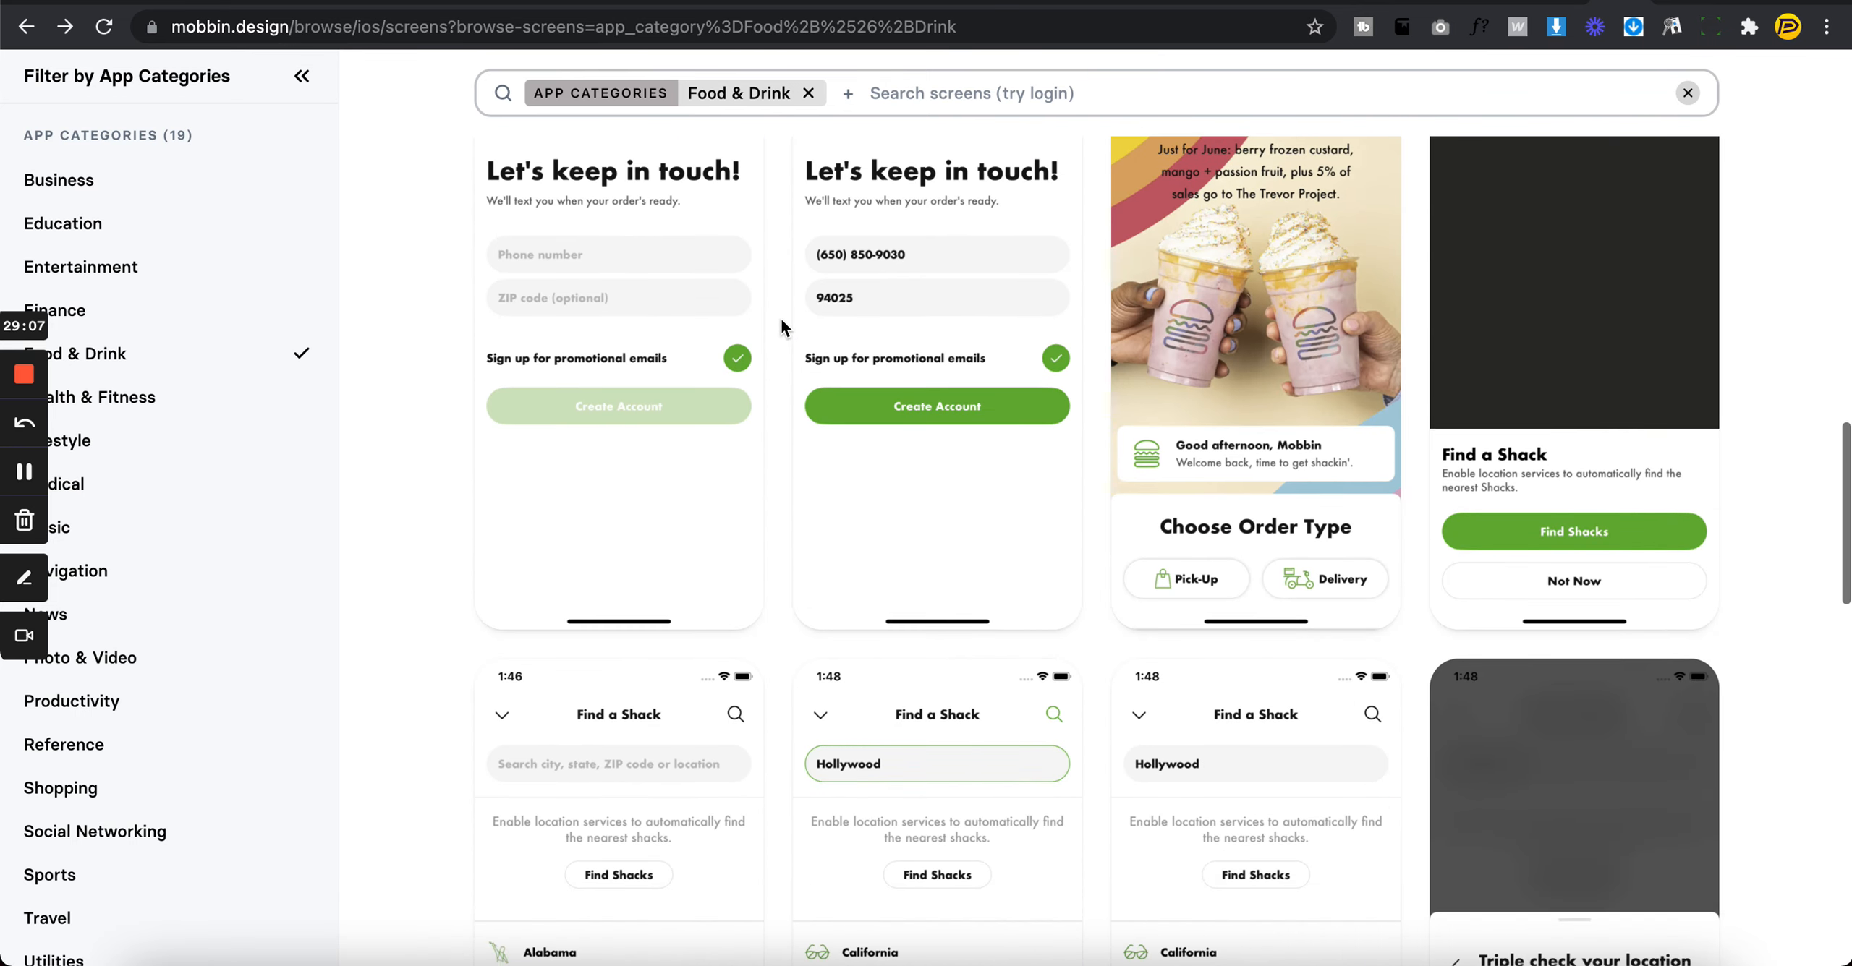
pyautogui.scroll(20, 781, 320)
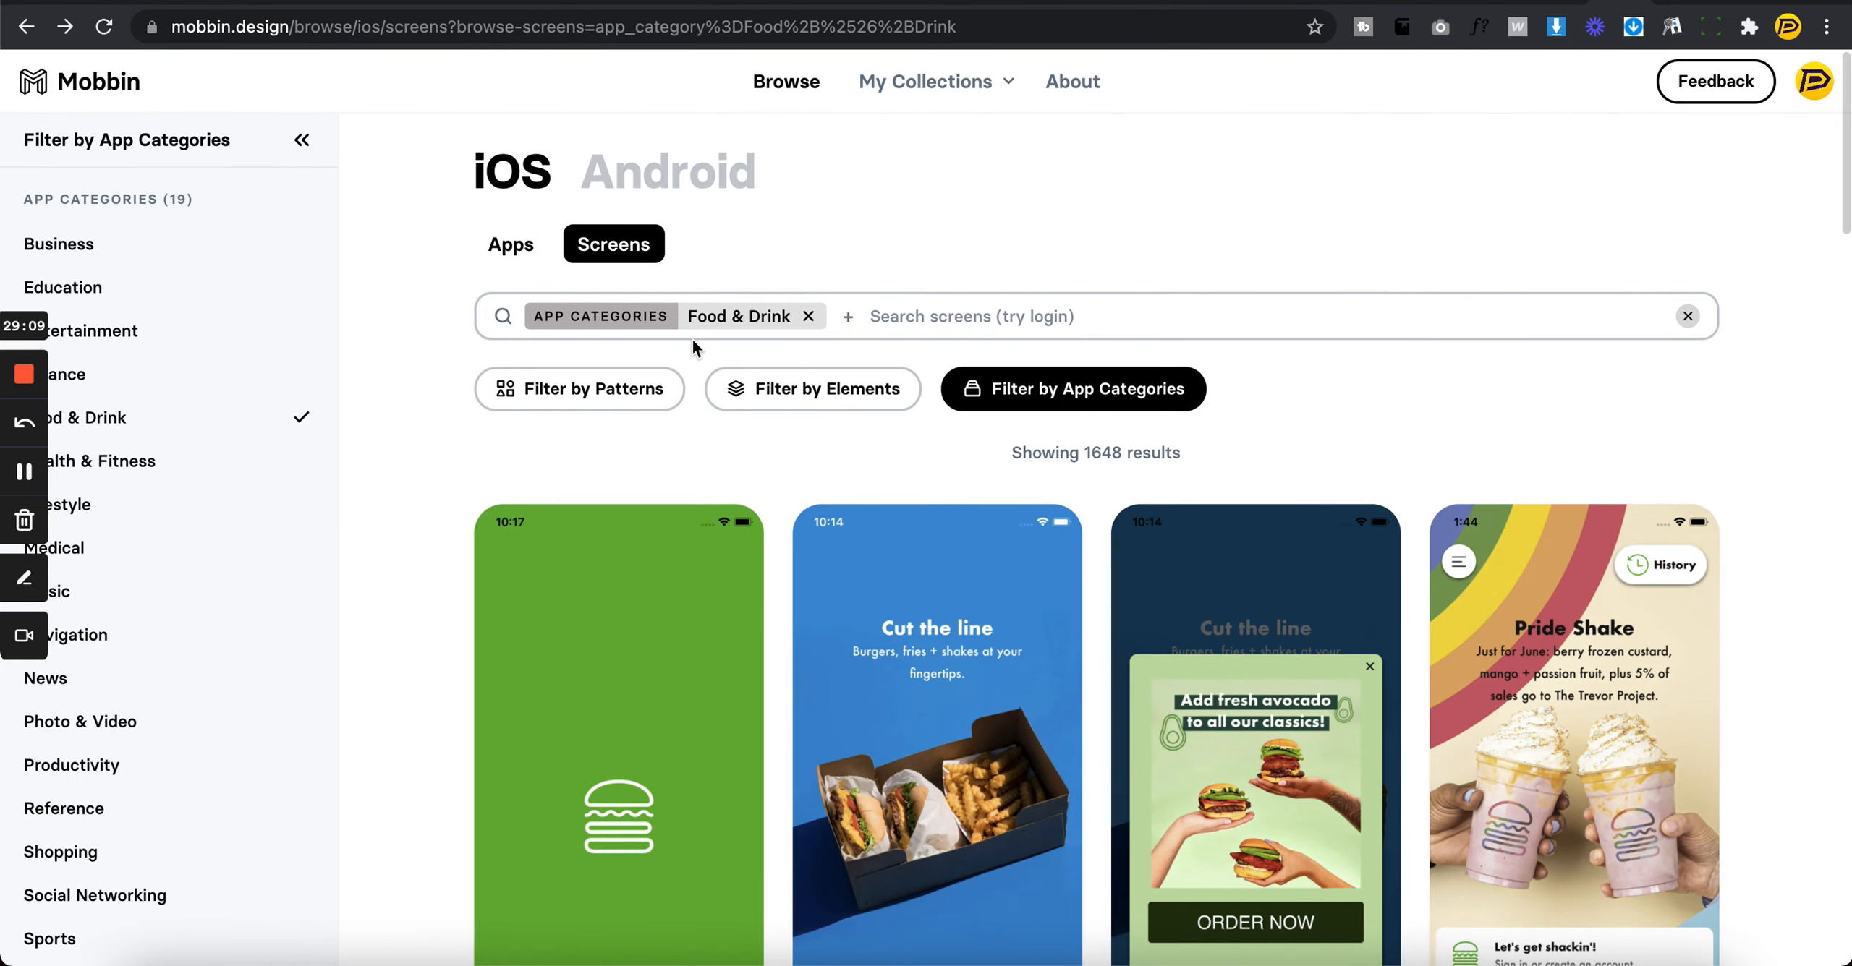
# - Return to Figma and fit the subtitle's text box to its text so it runs on one line
pyautogui.press('super+Tab')
pyautogui.scroll(-5, 908, 599)
pyautogui.hscroll(3, 907, 599)
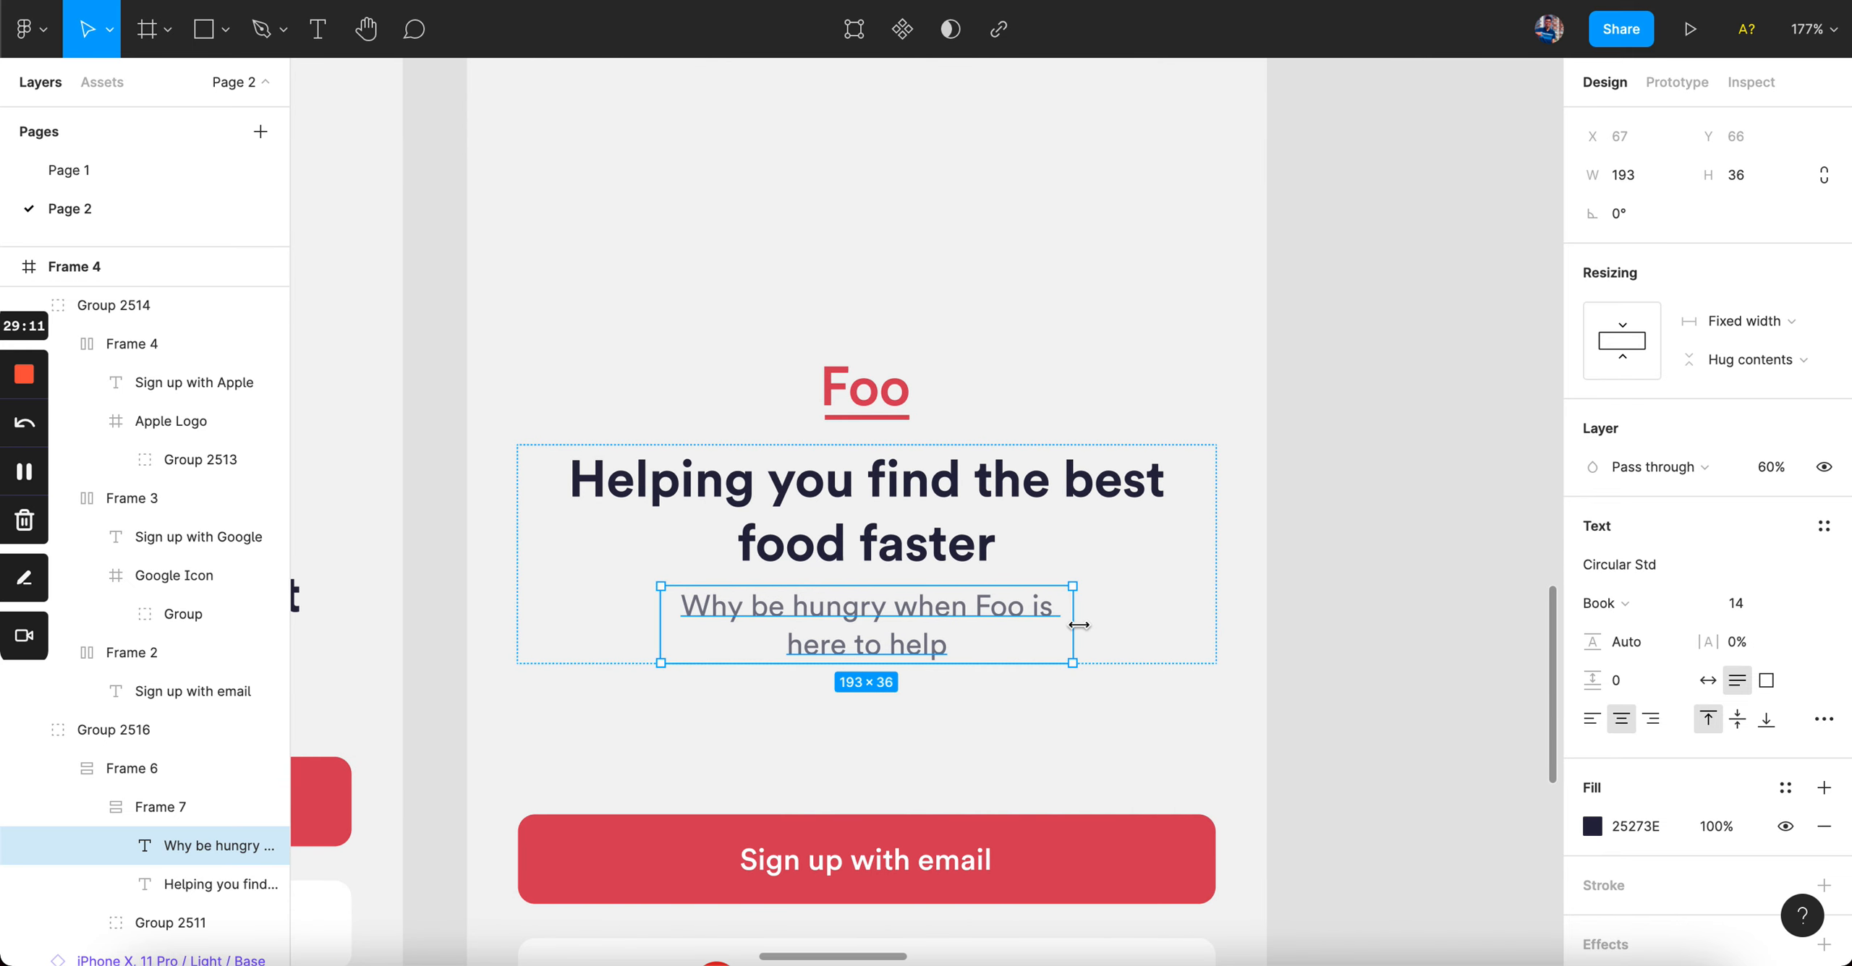
pyautogui.doubleClick(1071, 658)
pyautogui.click(1271, 590)
# - Narrow Frame 4's headline text box so the first line breaks after "Helping you find the"
pyautogui.keyDown('super'); pyautogui.click(1002, 555); pyautogui.keyUp('super')
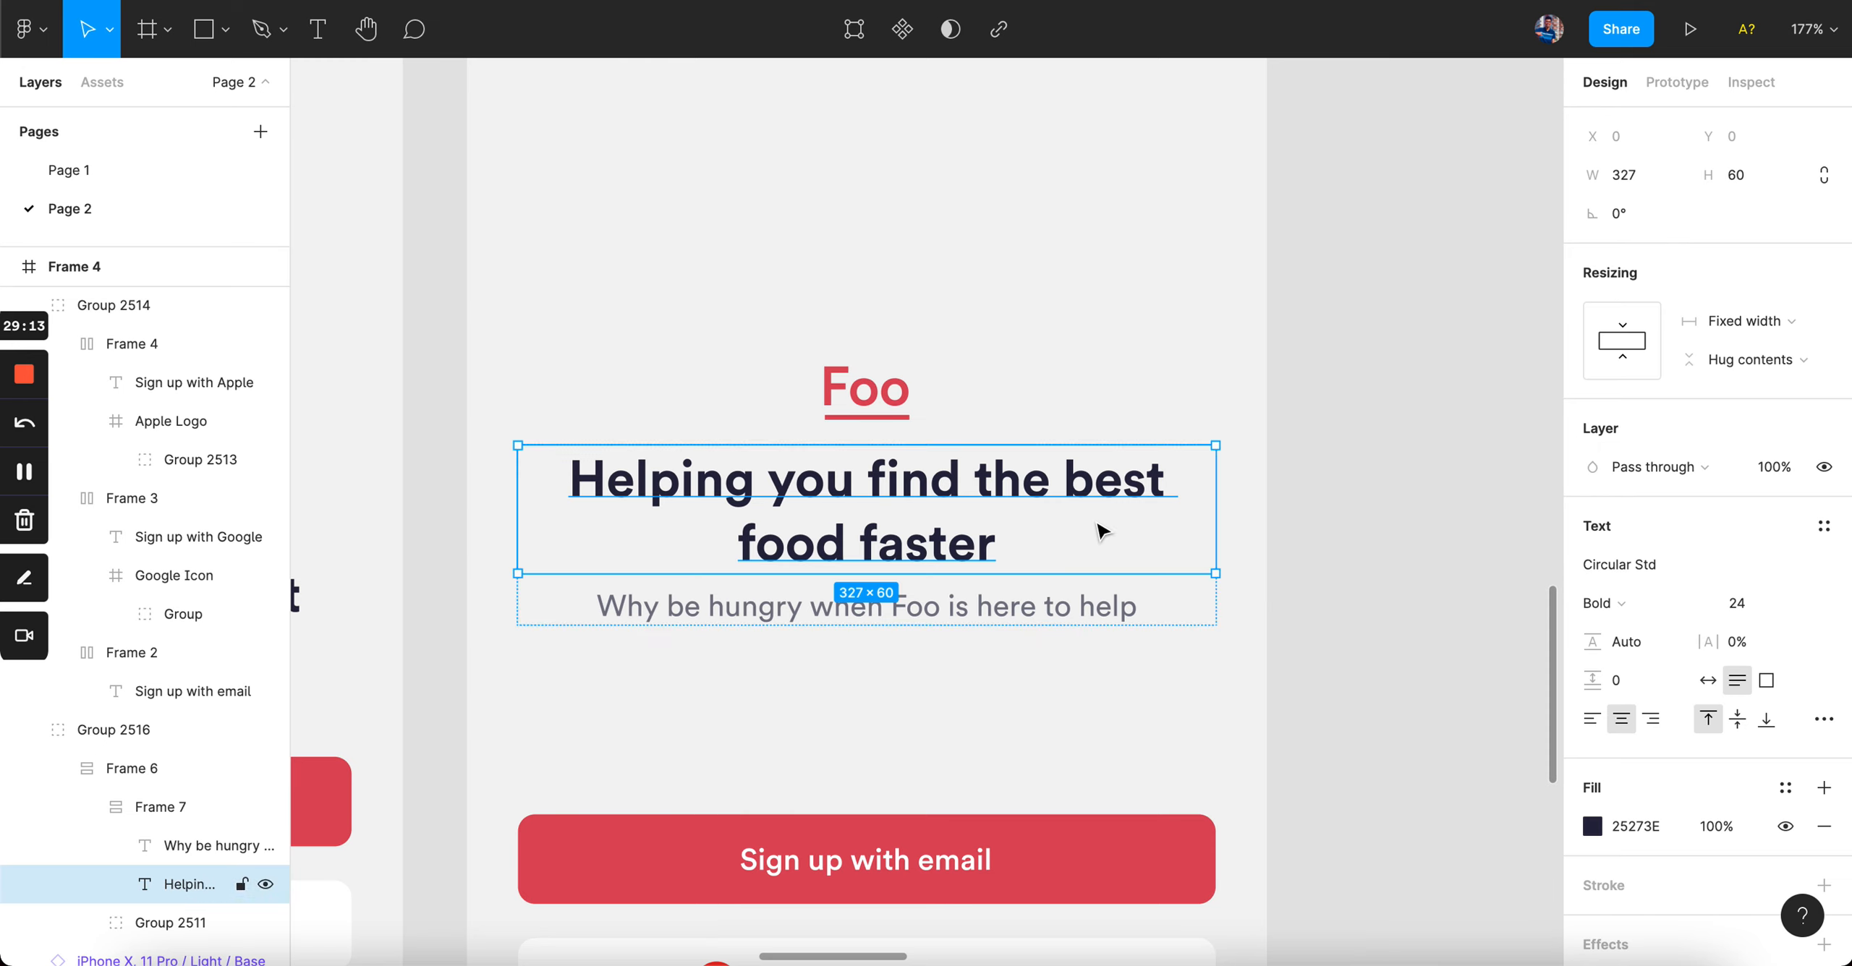
pyautogui.moveTo(1213, 519); pyautogui.dragTo(1159, 518)
pyautogui.click(1236, 486)
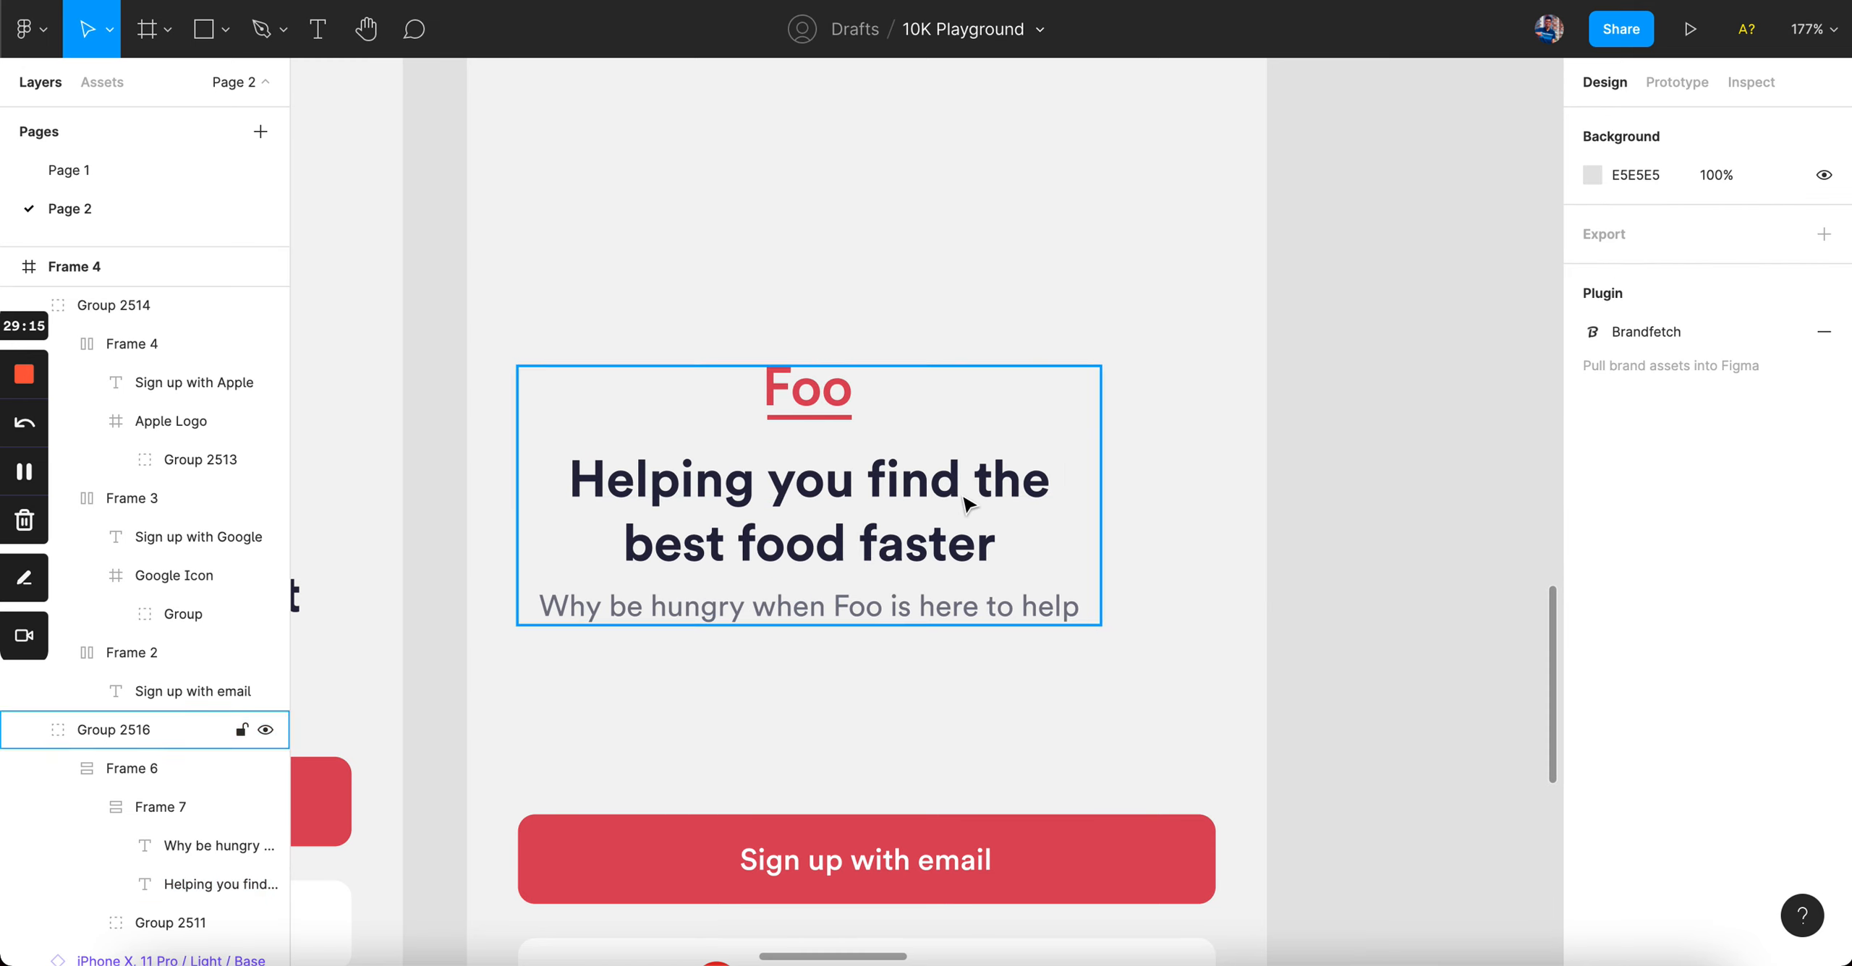
# - Centre the group of logo, headline and subtitle horizontally within Frame 4
pyautogui.click(959, 499)
pyautogui.click(1636, 124)
pyautogui.click(1398, 316)
pyautogui.scroll(-3, 1399, 317)
pyautogui.scroll(-3, 1403, 322)
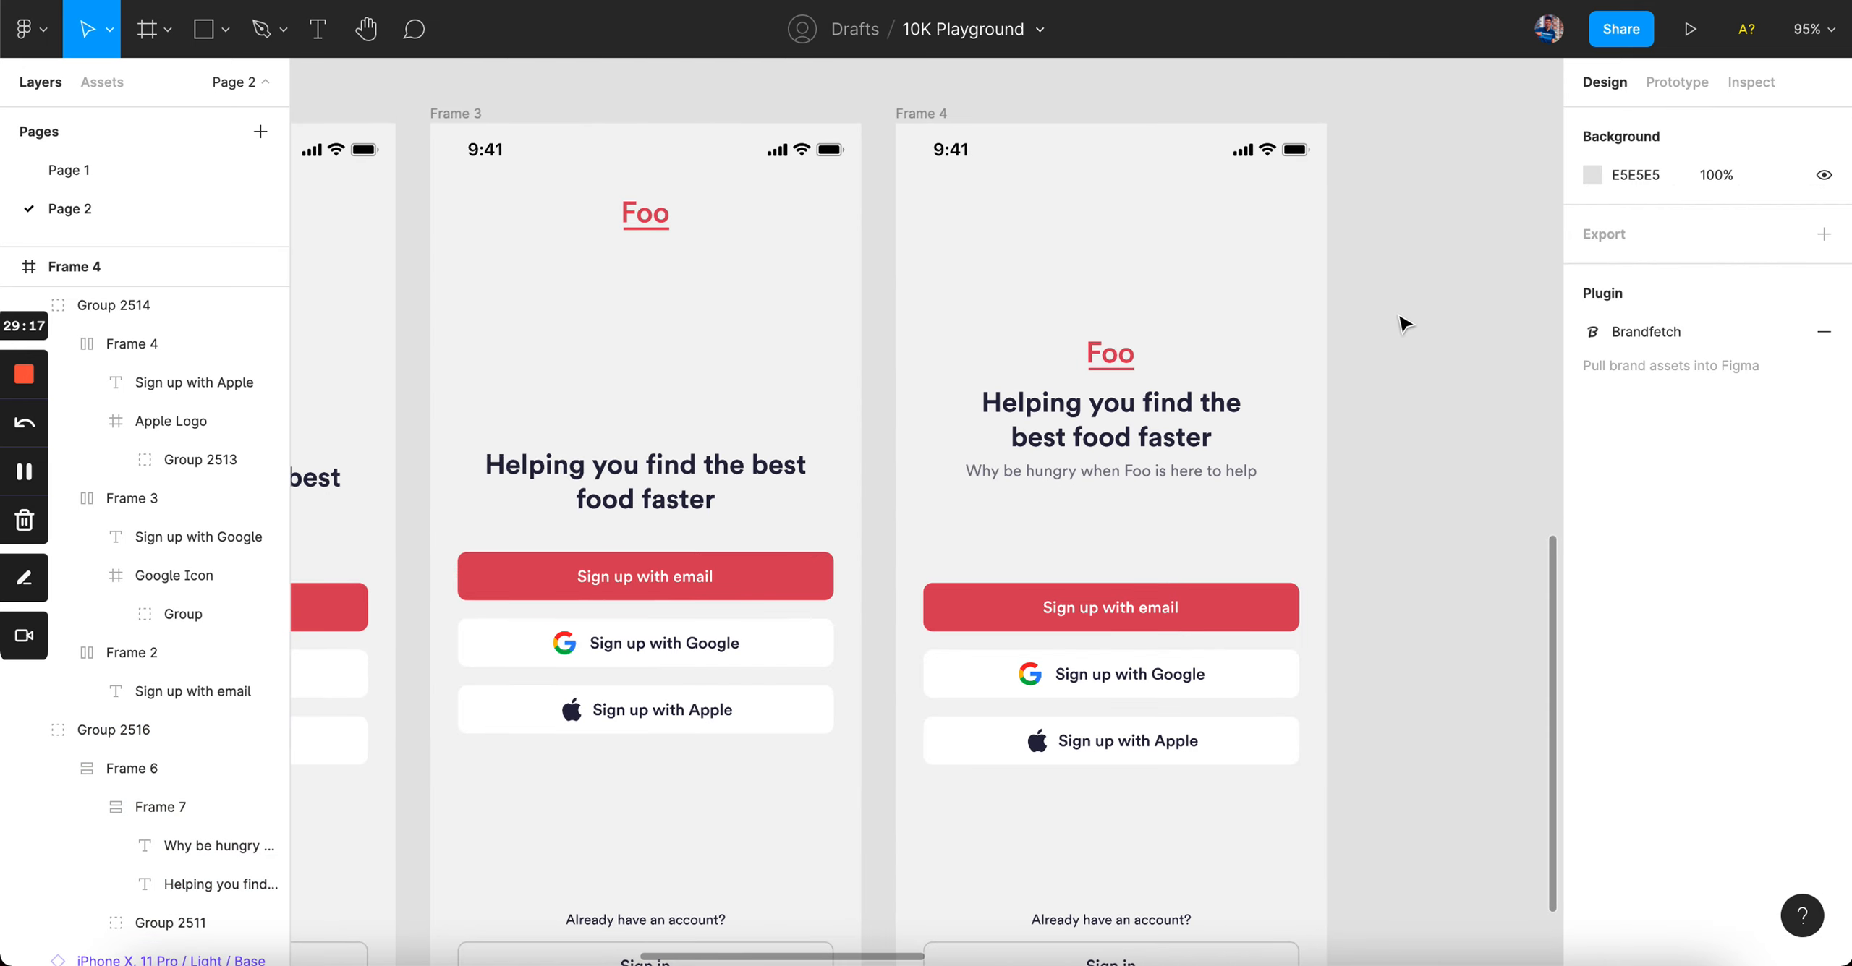
# - Enlarge the Foo logo above Frame 4's headline proportionally to about 61 × 38.25
pyautogui.scroll(3, 1273, 380)
pyautogui.scroll(-3, 1228, 402)
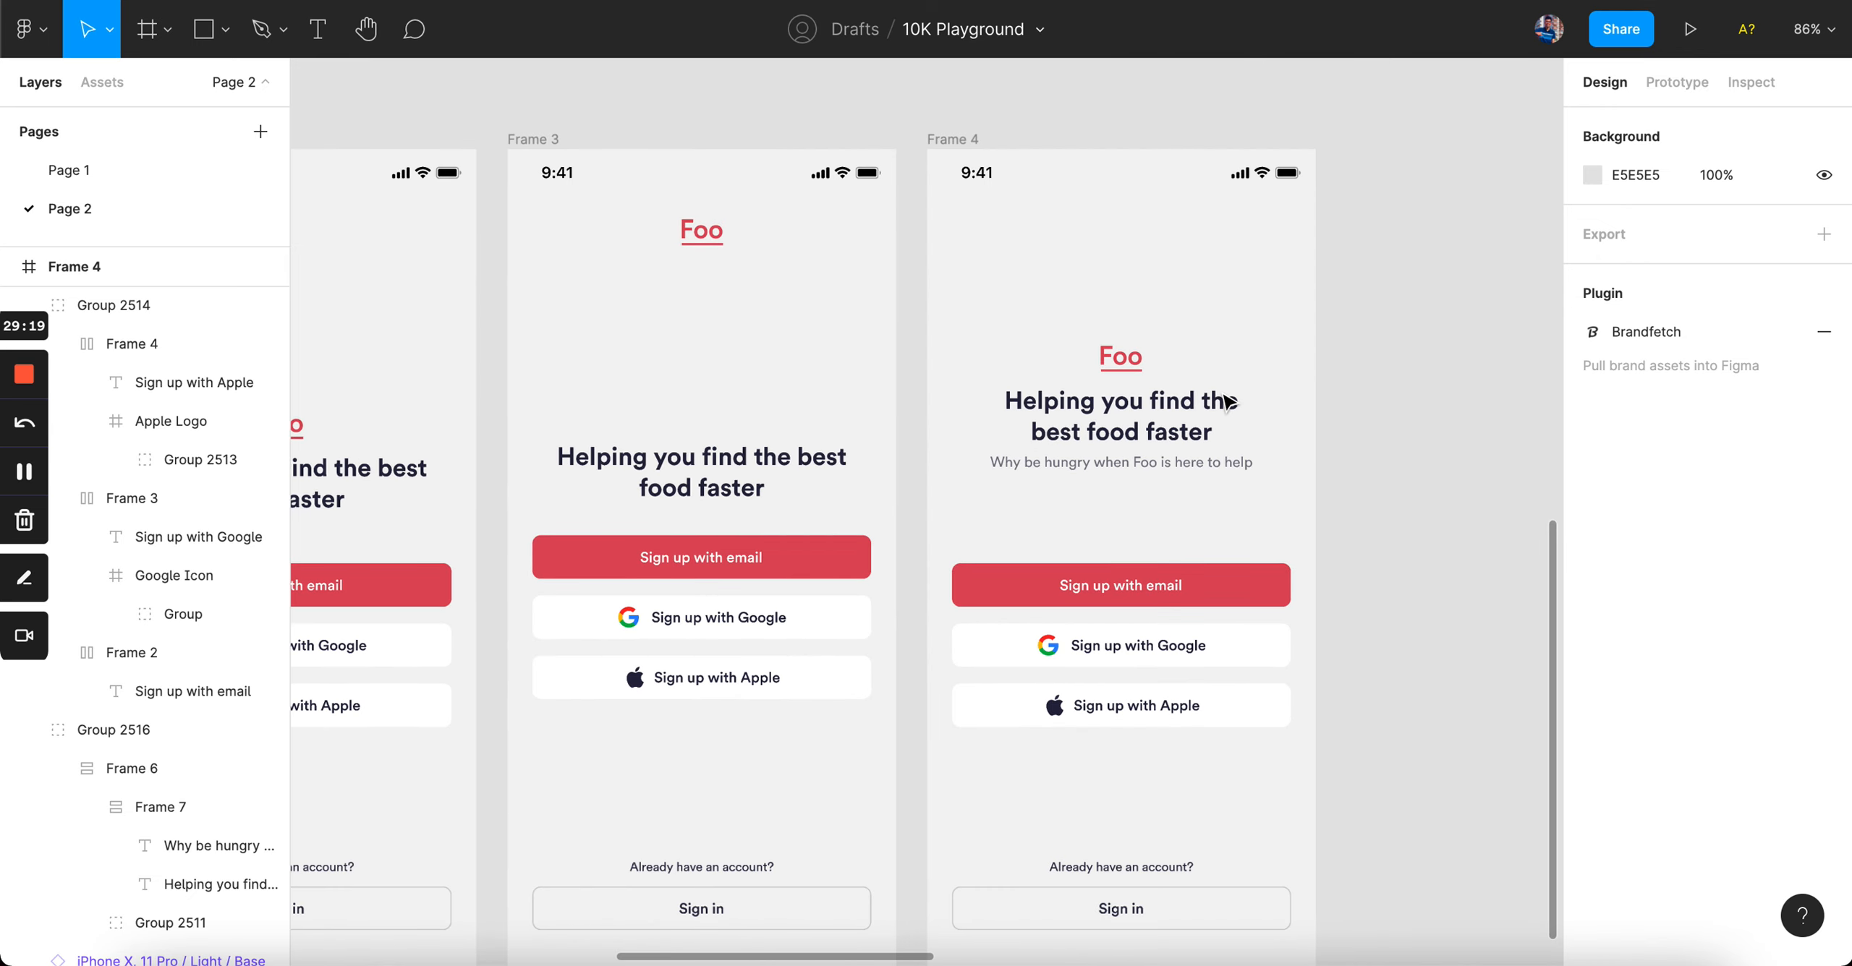
pyautogui.scroll(4, 1145, 417)
pyautogui.keyDown('super'); pyautogui.click(1143, 405); pyautogui.keyUp('super')
pyautogui.click(1120, 344)
pyautogui.scroll(2, 1119, 344)
pyautogui.scroll(1, 1121, 351)
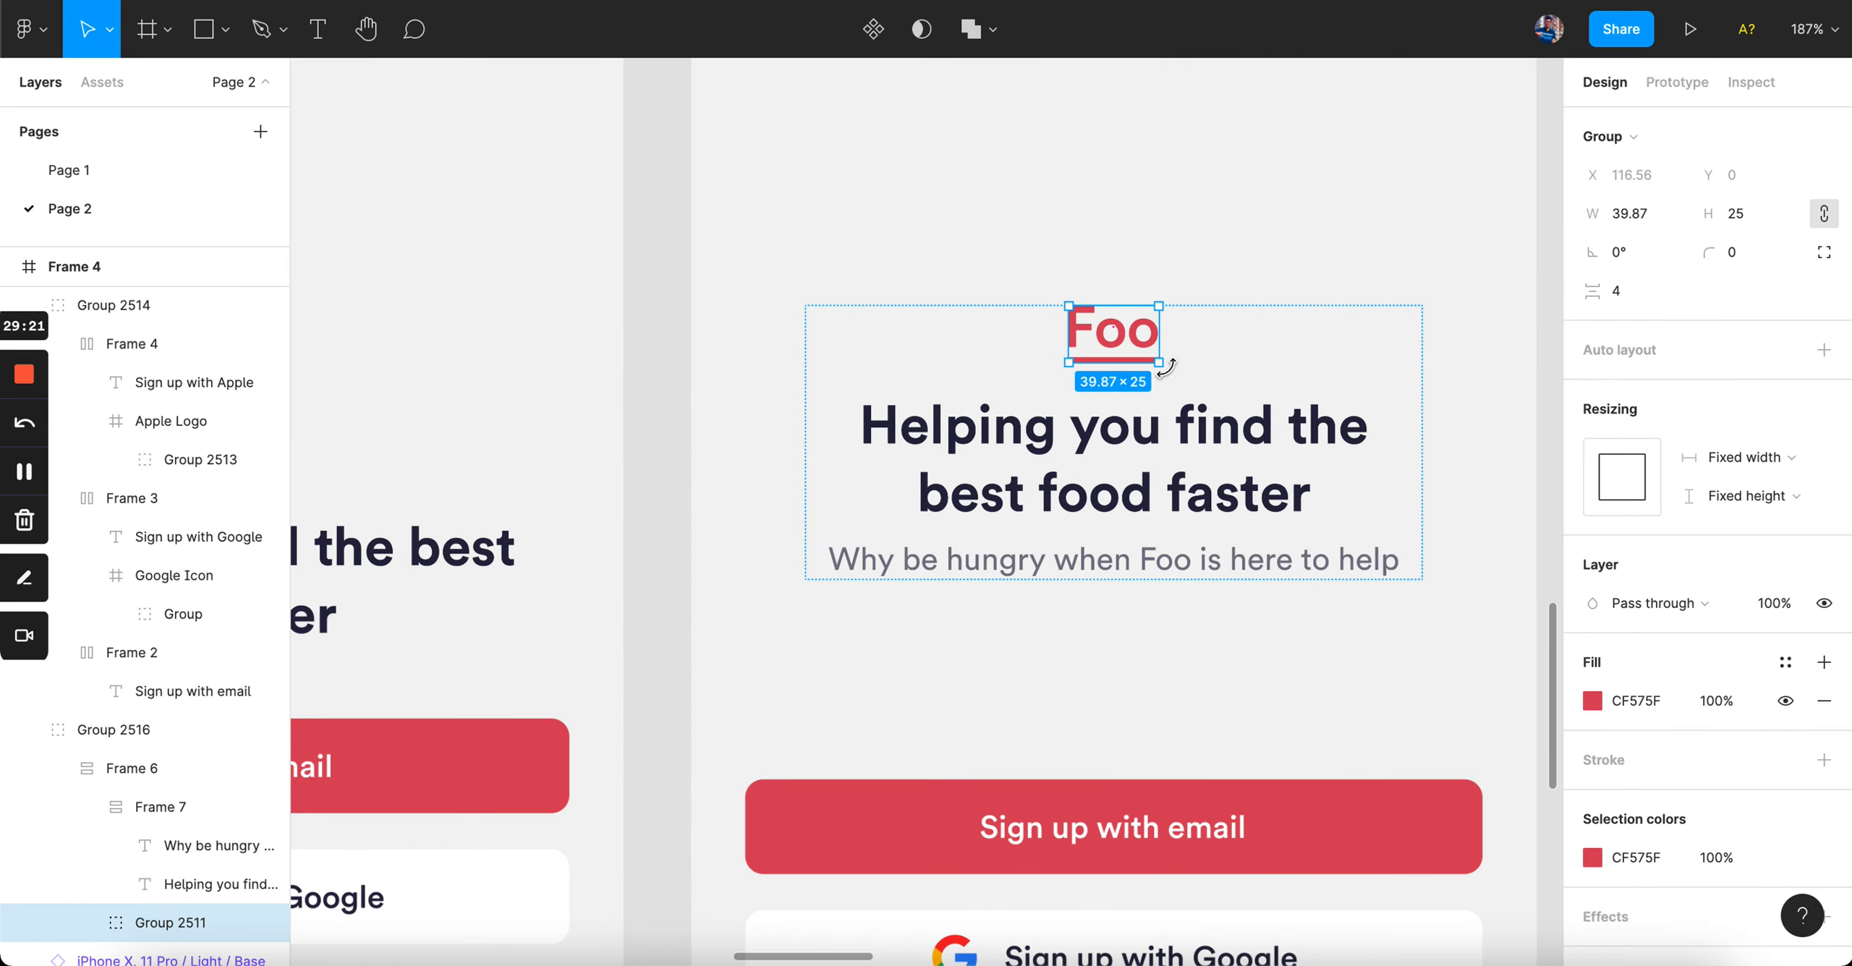
pyautogui.moveTo(1163, 367); pyautogui.dragTo(1183, 376)
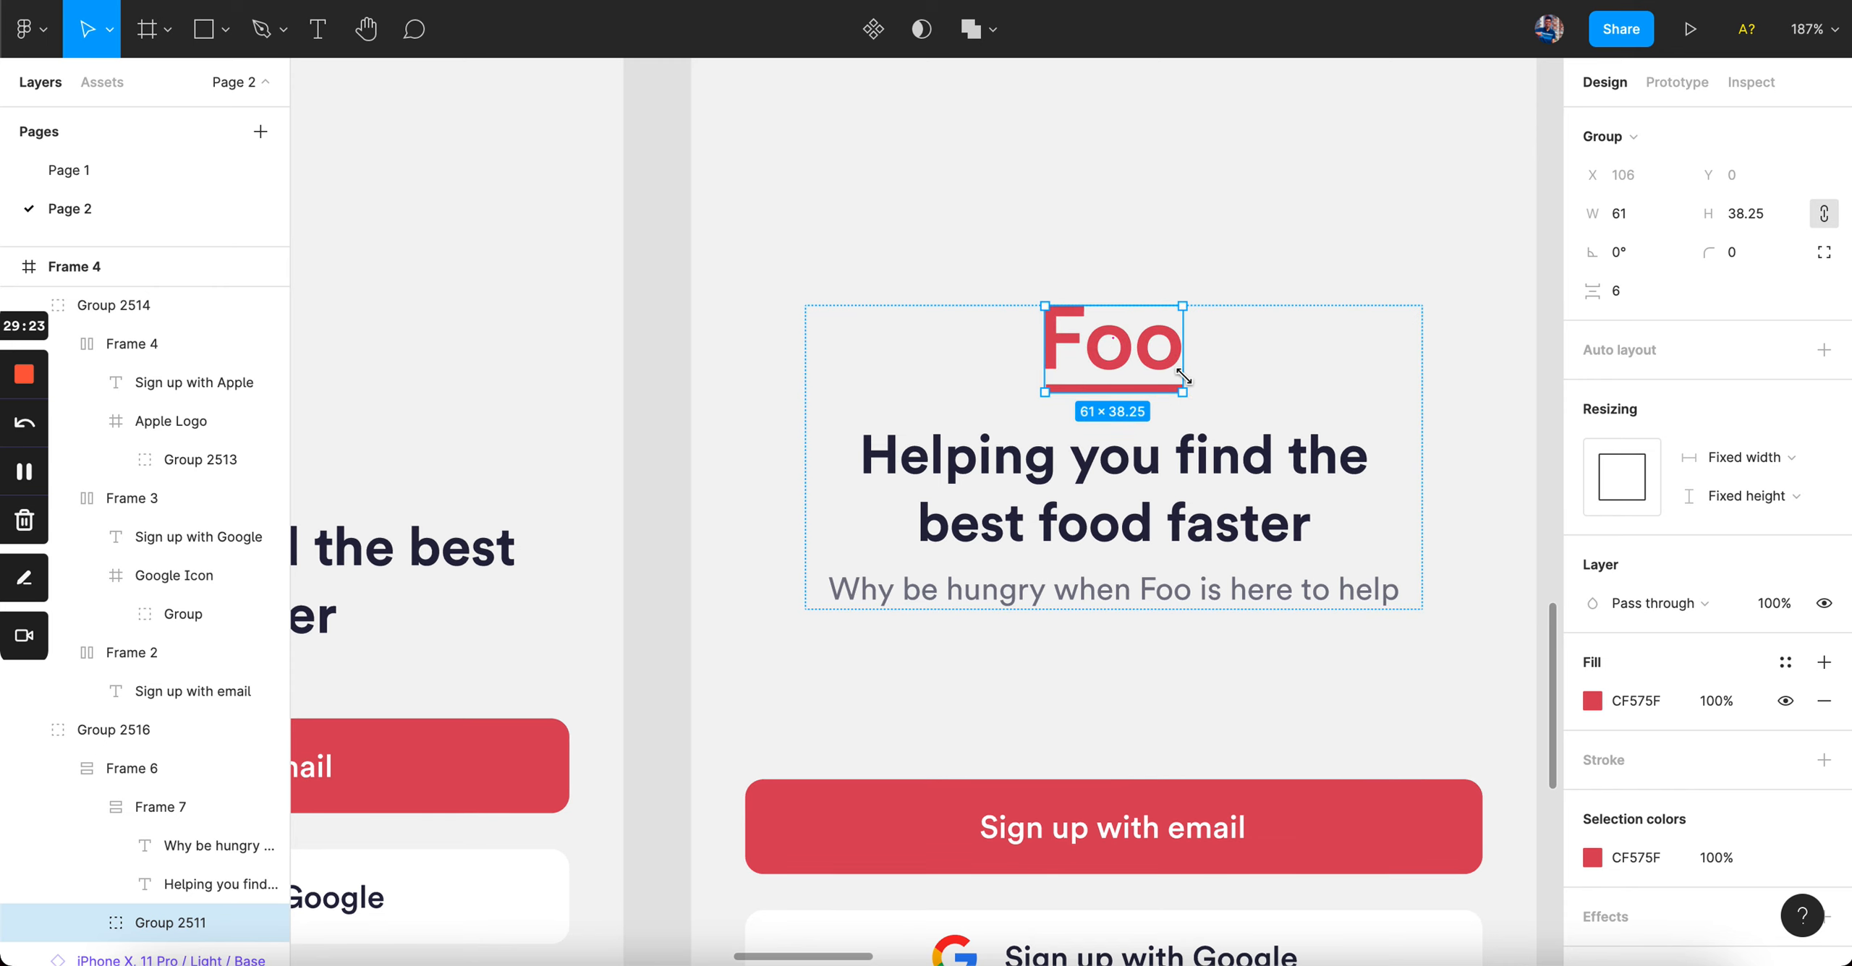
pyautogui.click(1239, 237)
pyautogui.scroll(-3, 1239, 239)
pyautogui.hscroll(1, 1242, 240)
pyautogui.scroll(1, 1242, 240)
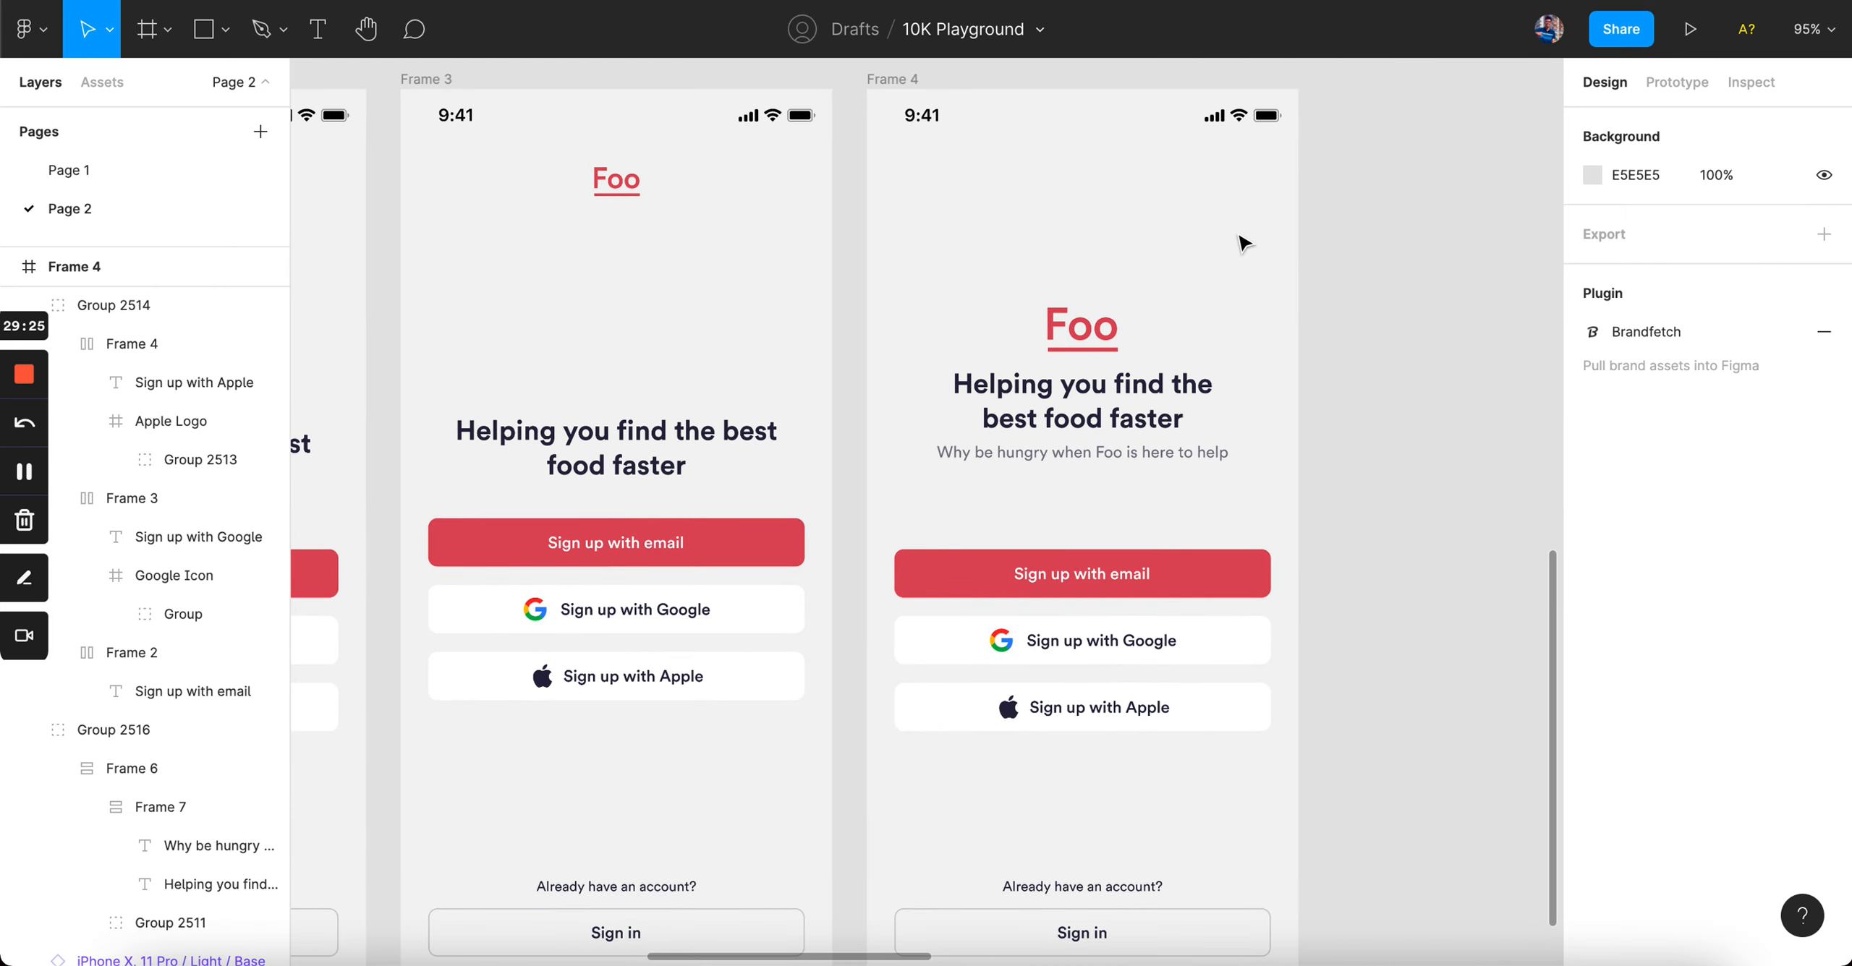
# - Move Frame 4's group of sign-up buttons up towards the subtitle, to about Y 356
pyautogui.click(1094, 414)
pyautogui.moveTo(1202, 574); pyautogui.dragTo(1199, 526)
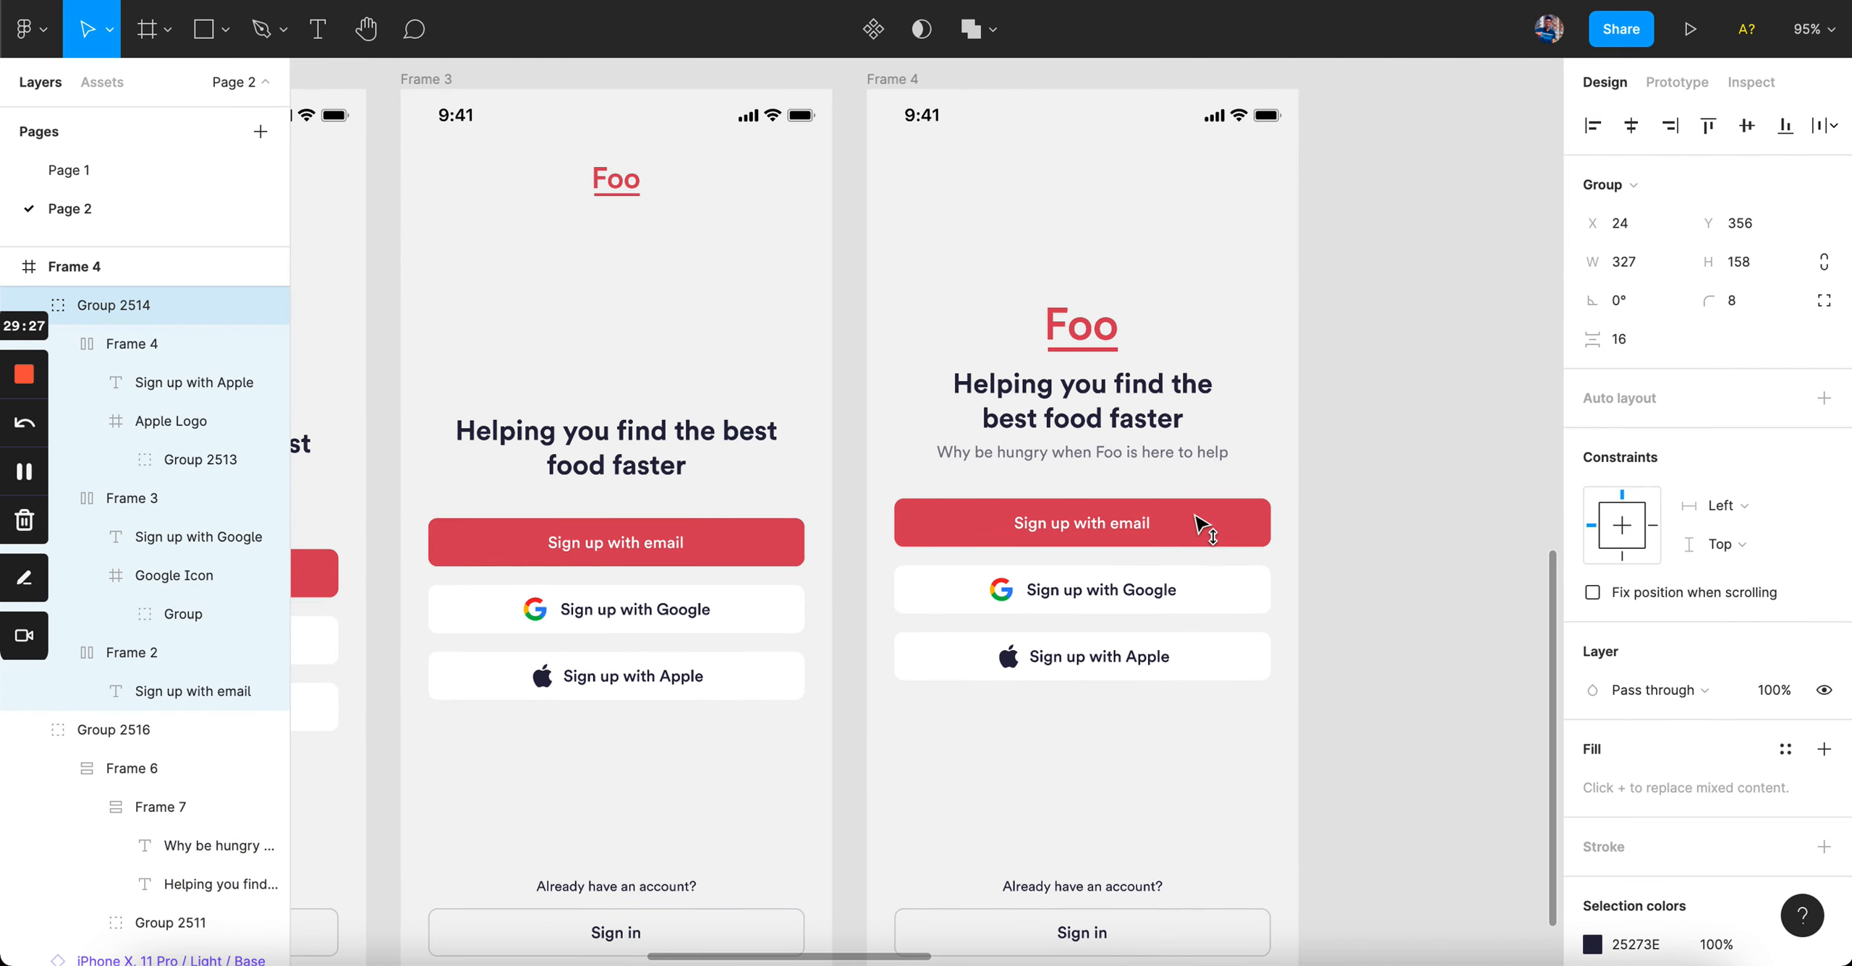
pyautogui.click(1137, 447)
pyautogui.click(1168, 522)
pyautogui.click(1142, 439)
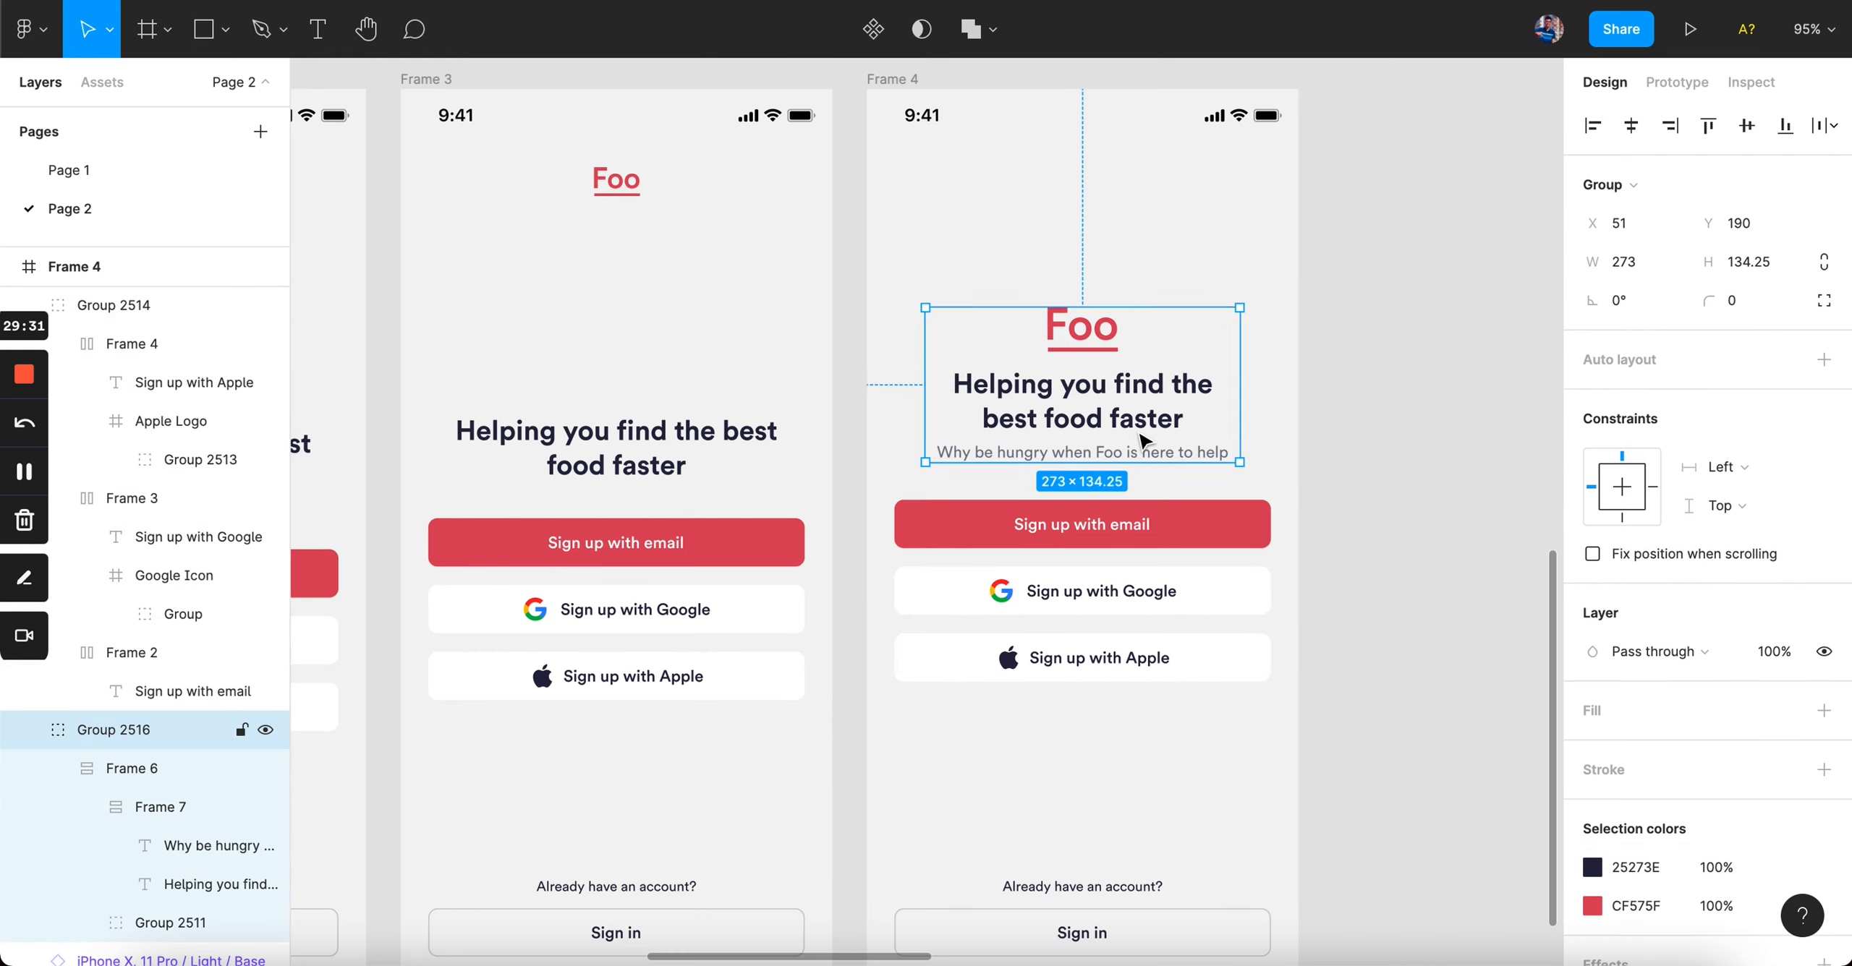
# - Set the height of Frame 4's Foo logo to 40, keeping its proportions
pyautogui.scroll(3, 1141, 439)
pyautogui.doubleClick(1075, 302)
pyautogui.click(1085, 293)
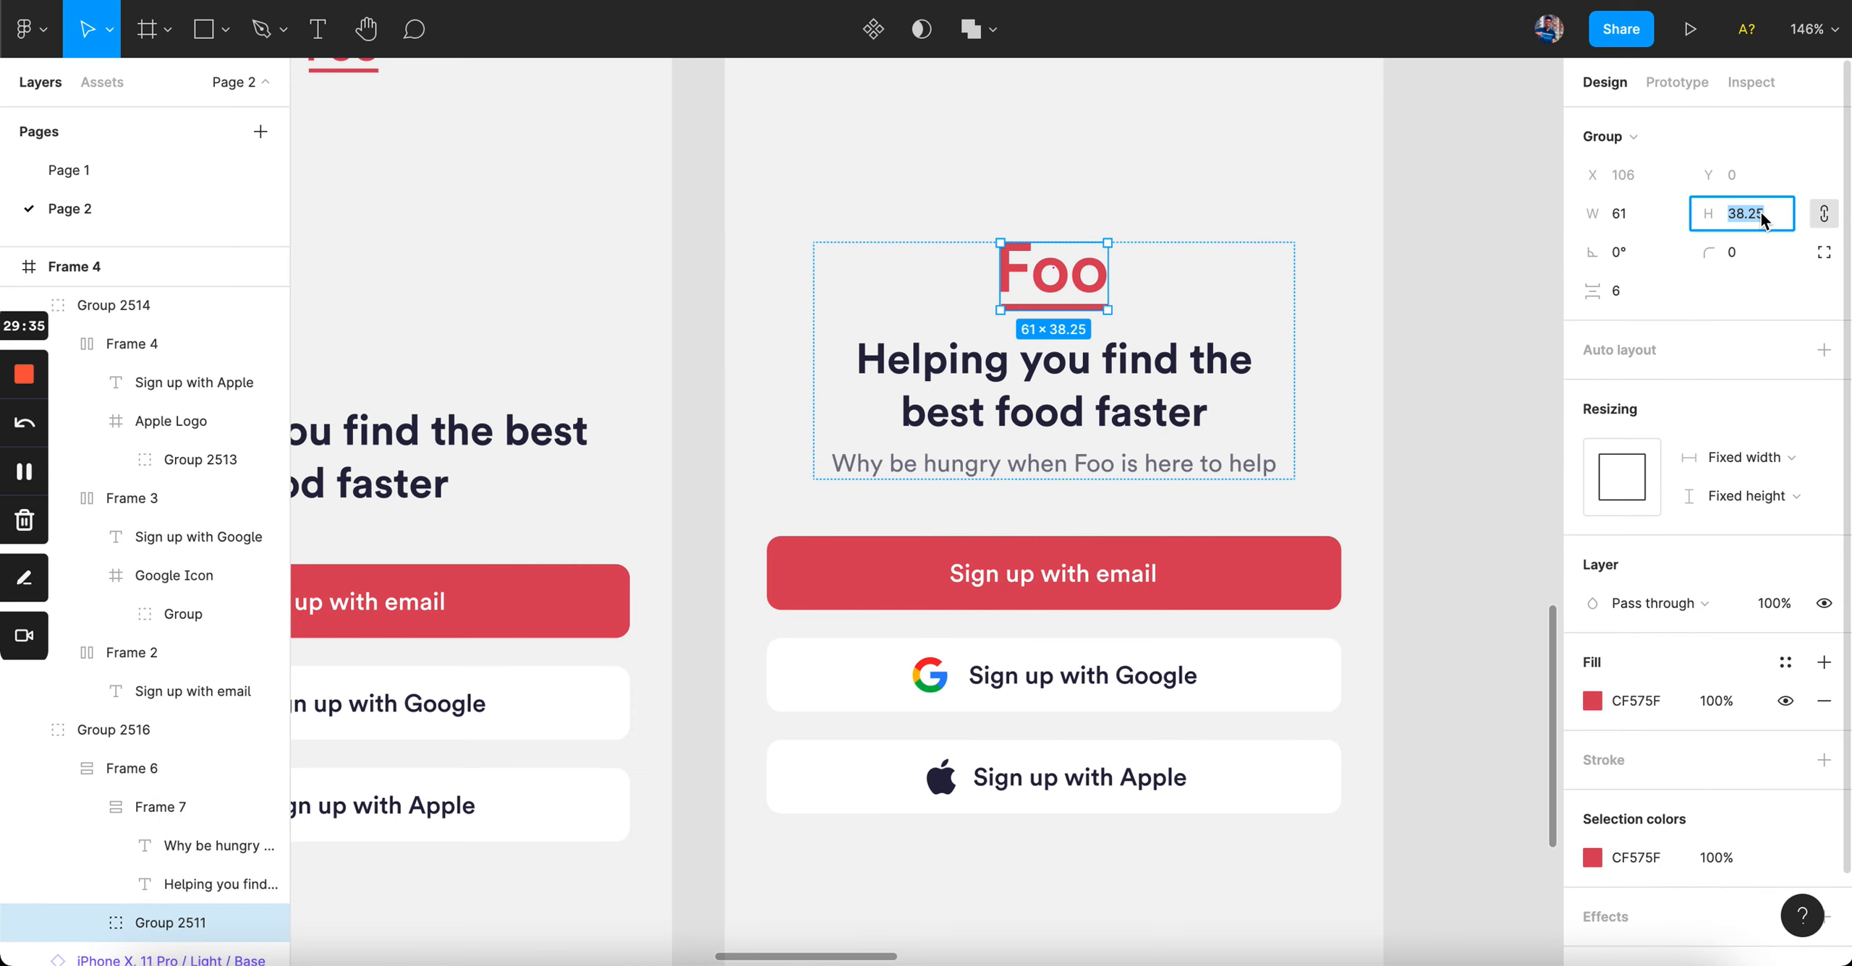
pyautogui.write('40')
pyautogui.press('Return')
# - Set a 32 px gap between Frame 4's headline block and sign-up buttons, and group the two together
pyautogui.click(1484, 289)
pyautogui.click(1150, 463)
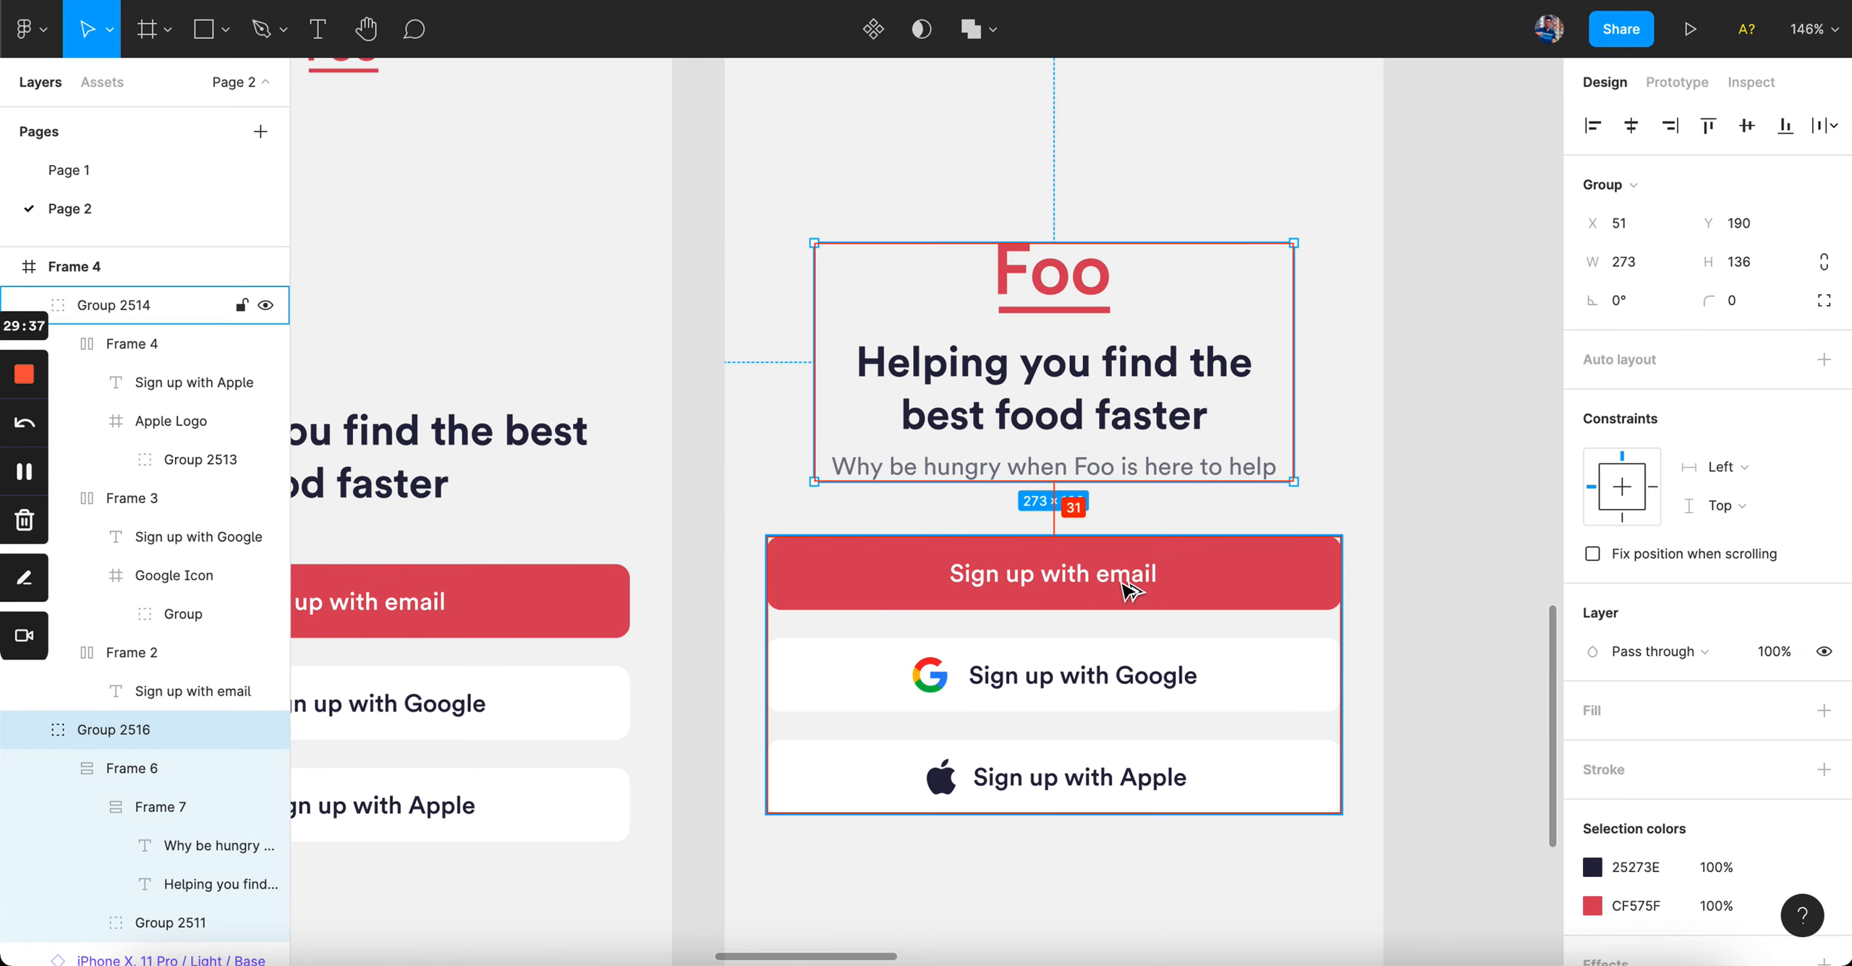
pyautogui.click(1127, 587)
pyautogui.keyDown('shift'); pyautogui.click(1043, 399); pyautogui.keyUp('shift')
pyautogui.scroll(-3, 1034, 390)
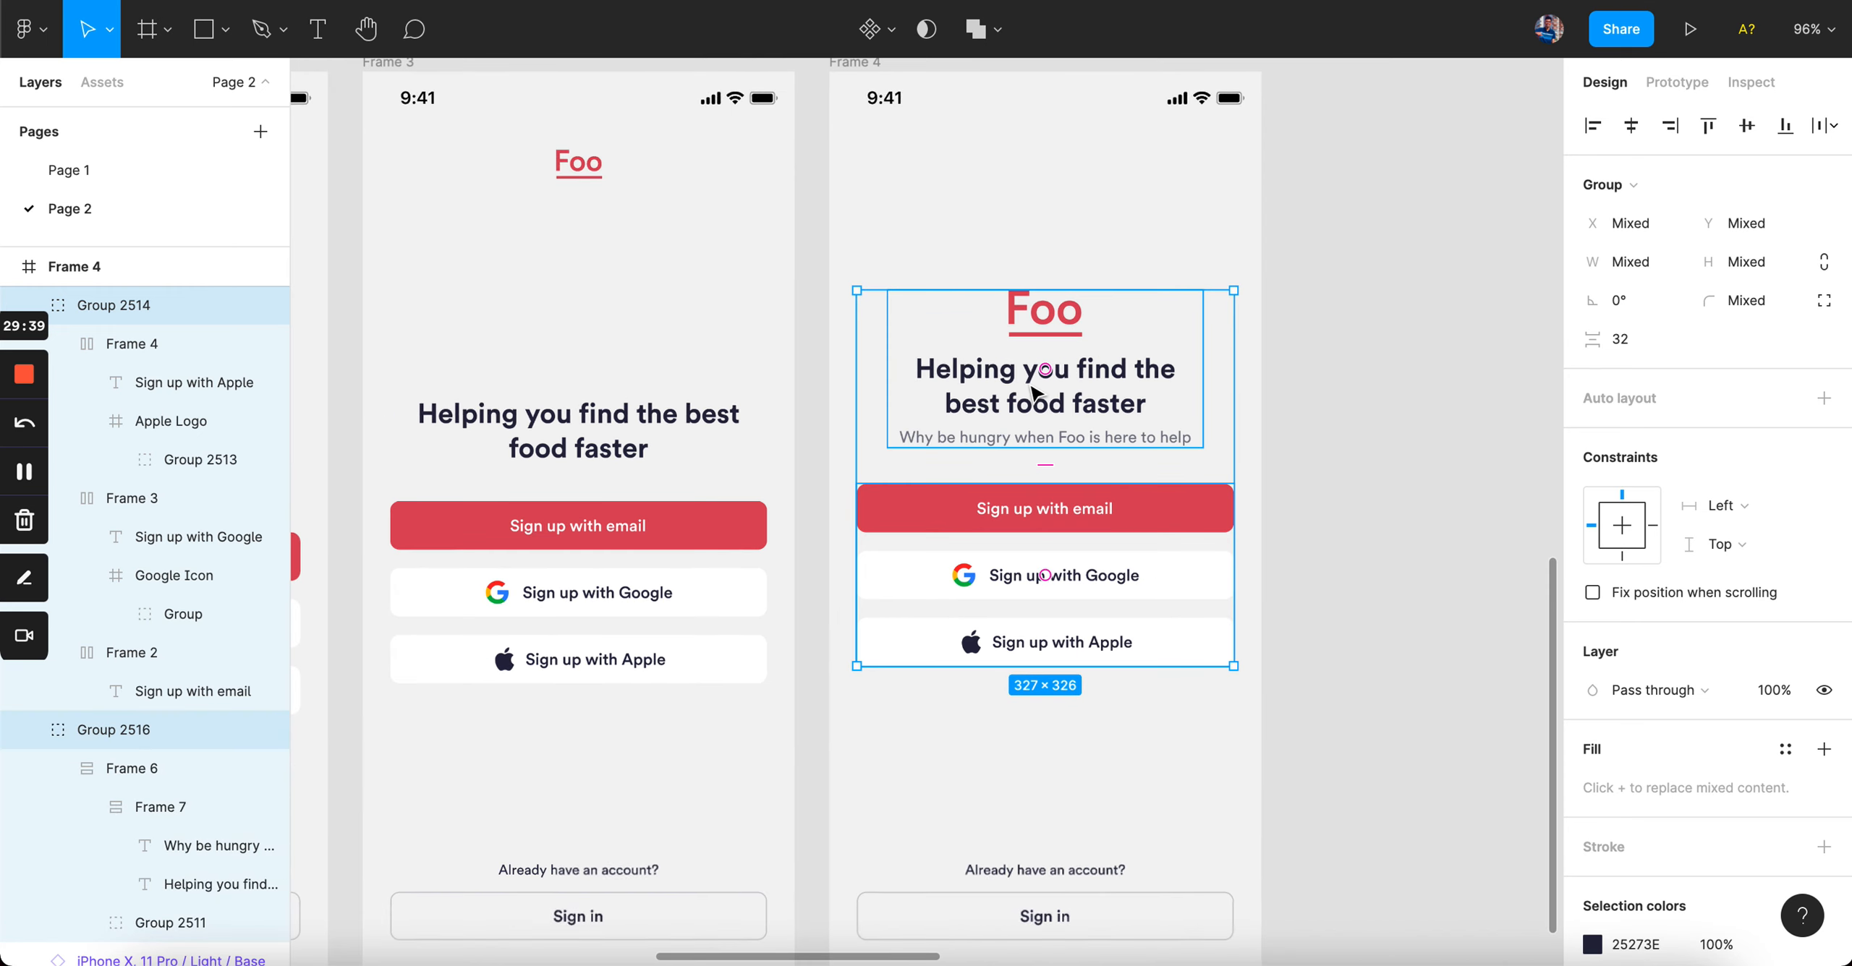
pyautogui.press('super+g')
# - Centre the combined group vertically in Frame 4, and shift it up into the frame's upper half
pyautogui.click(1746, 125)
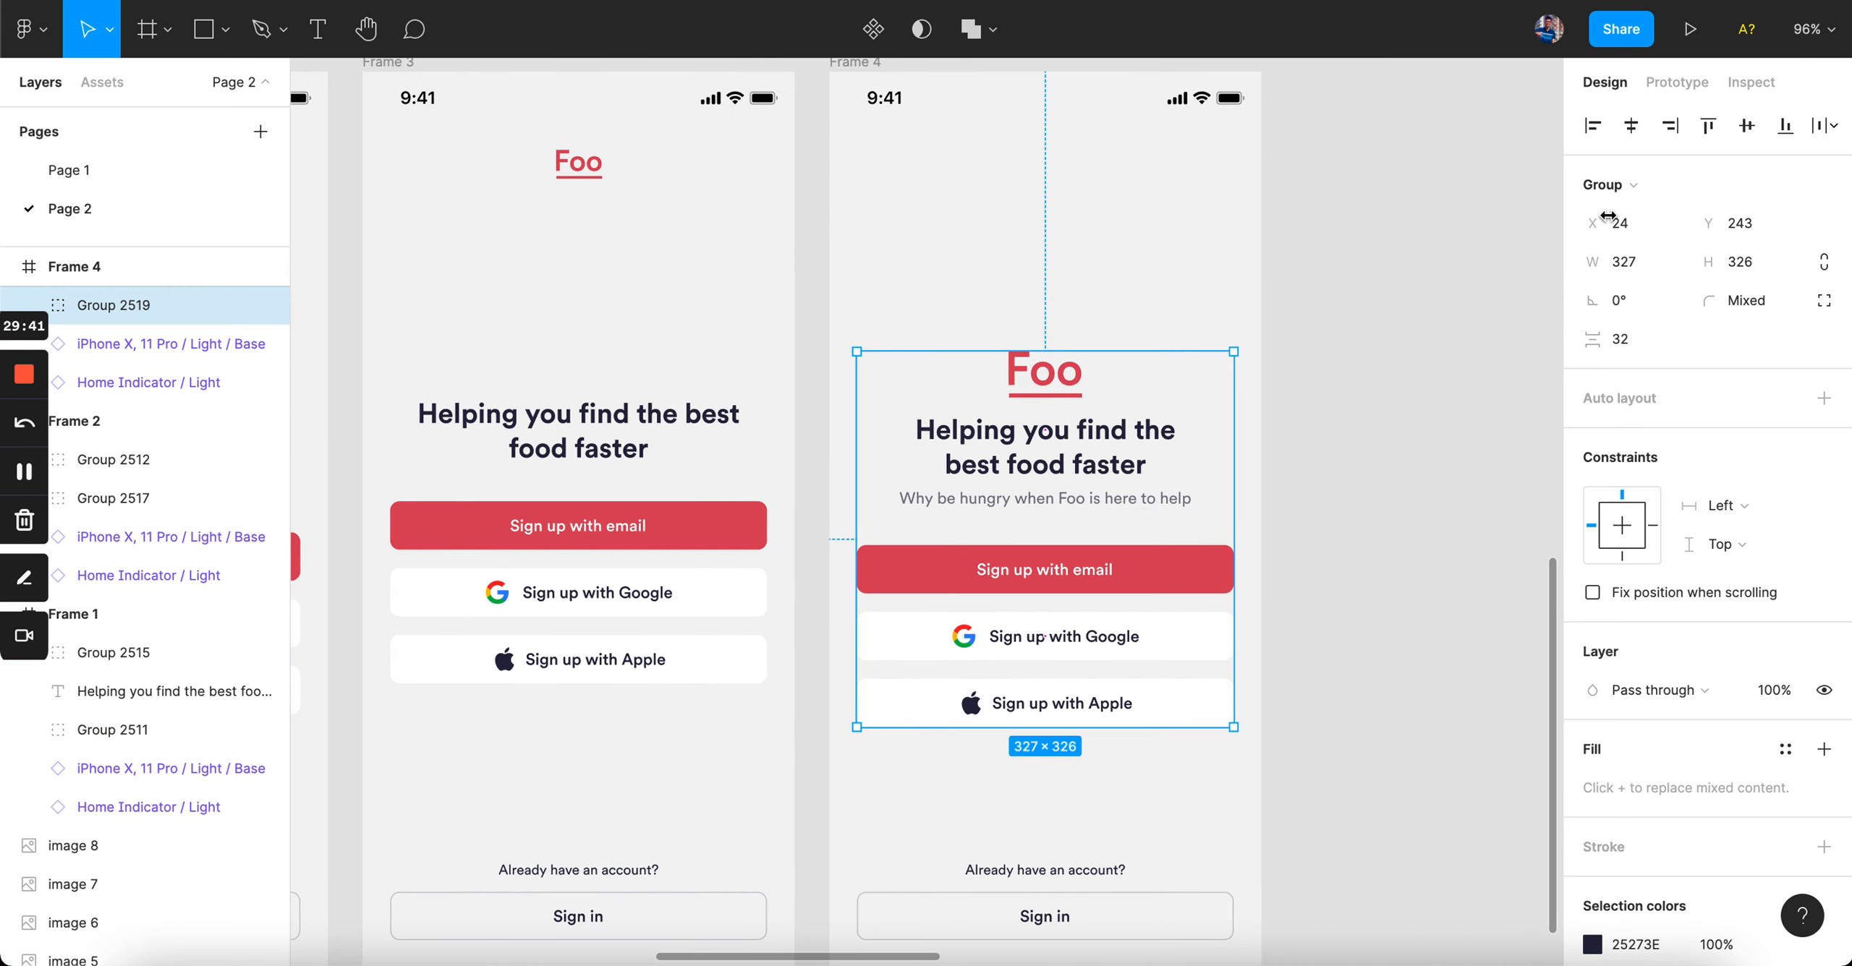
pyautogui.moveTo(1170, 573); pyautogui.dragTo(1130, 485)
pyautogui.click(1393, 365)
pyautogui.click(1386, 335)
pyautogui.scroll(-5, 1387, 335)
pyautogui.scroll(3, 1387, 338)
pyautogui.click(1125, 470)
pyautogui.click(1280, 434)
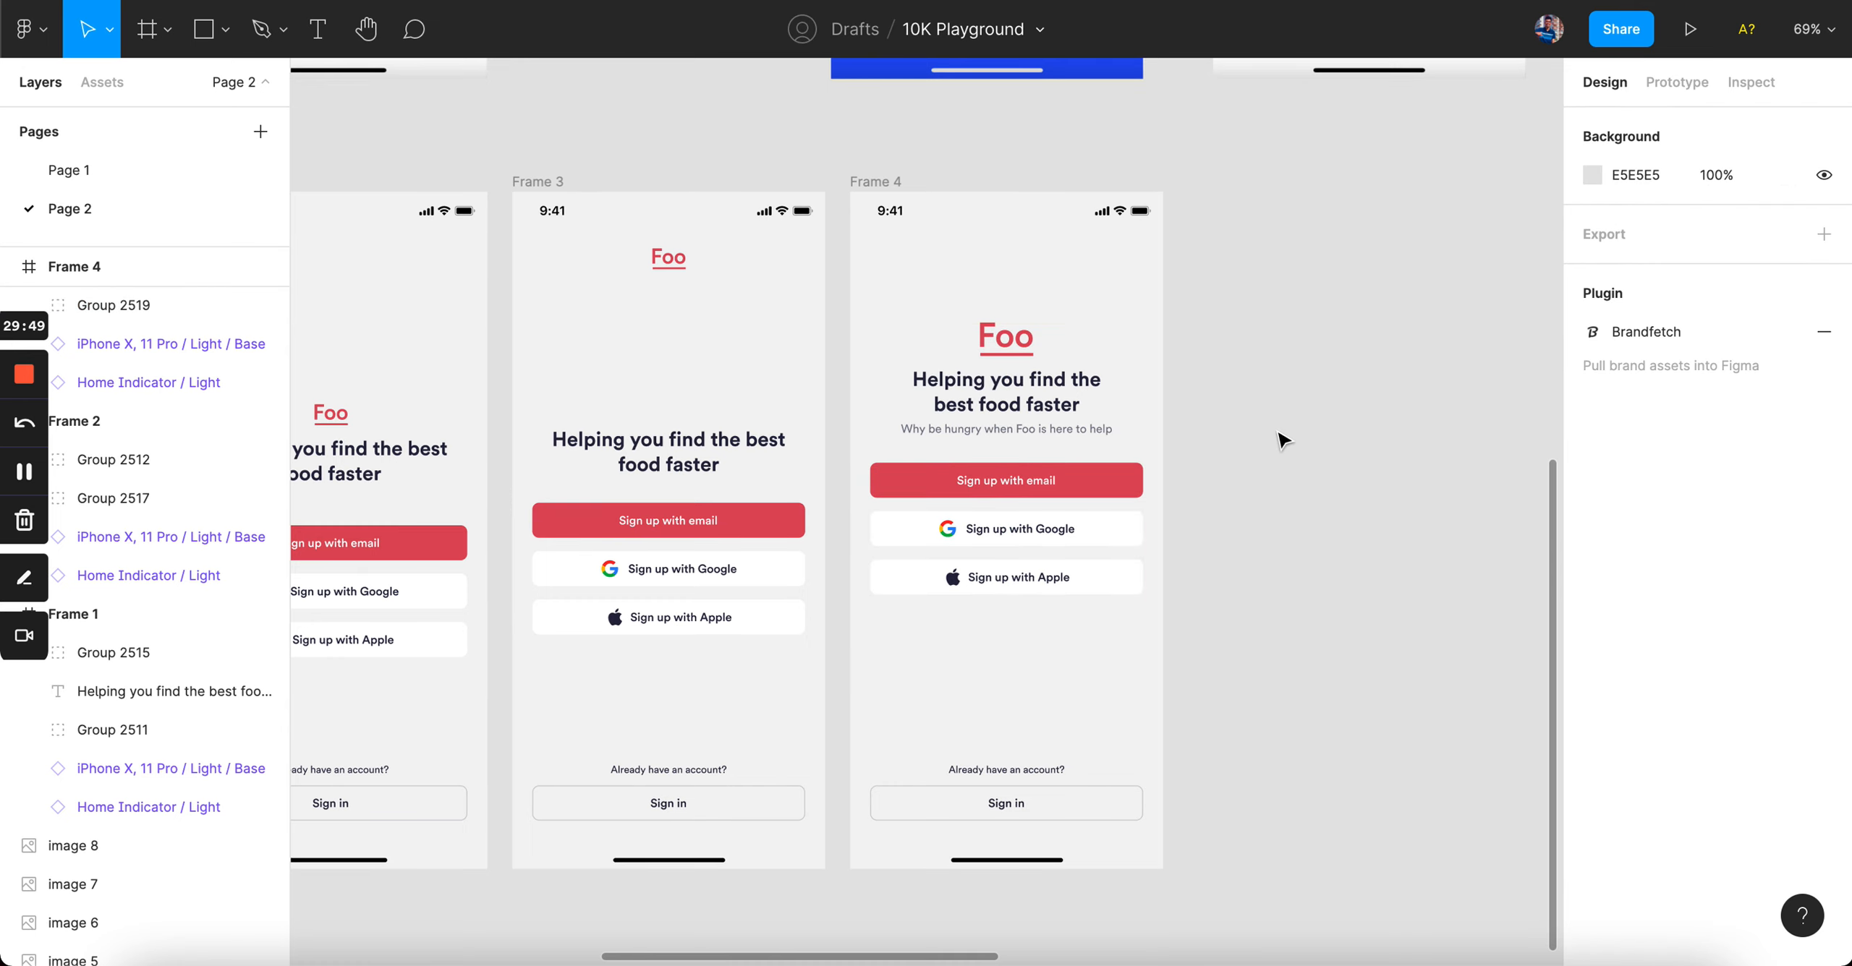
# - Examine Frame 4's layout and compare it with the Farfetch and Nike reference screens for further ideas
pyautogui.scroll(3, 1281, 434)
pyautogui.scroll(-3, 1282, 439)
pyautogui.scroll(3, 1188, 512)
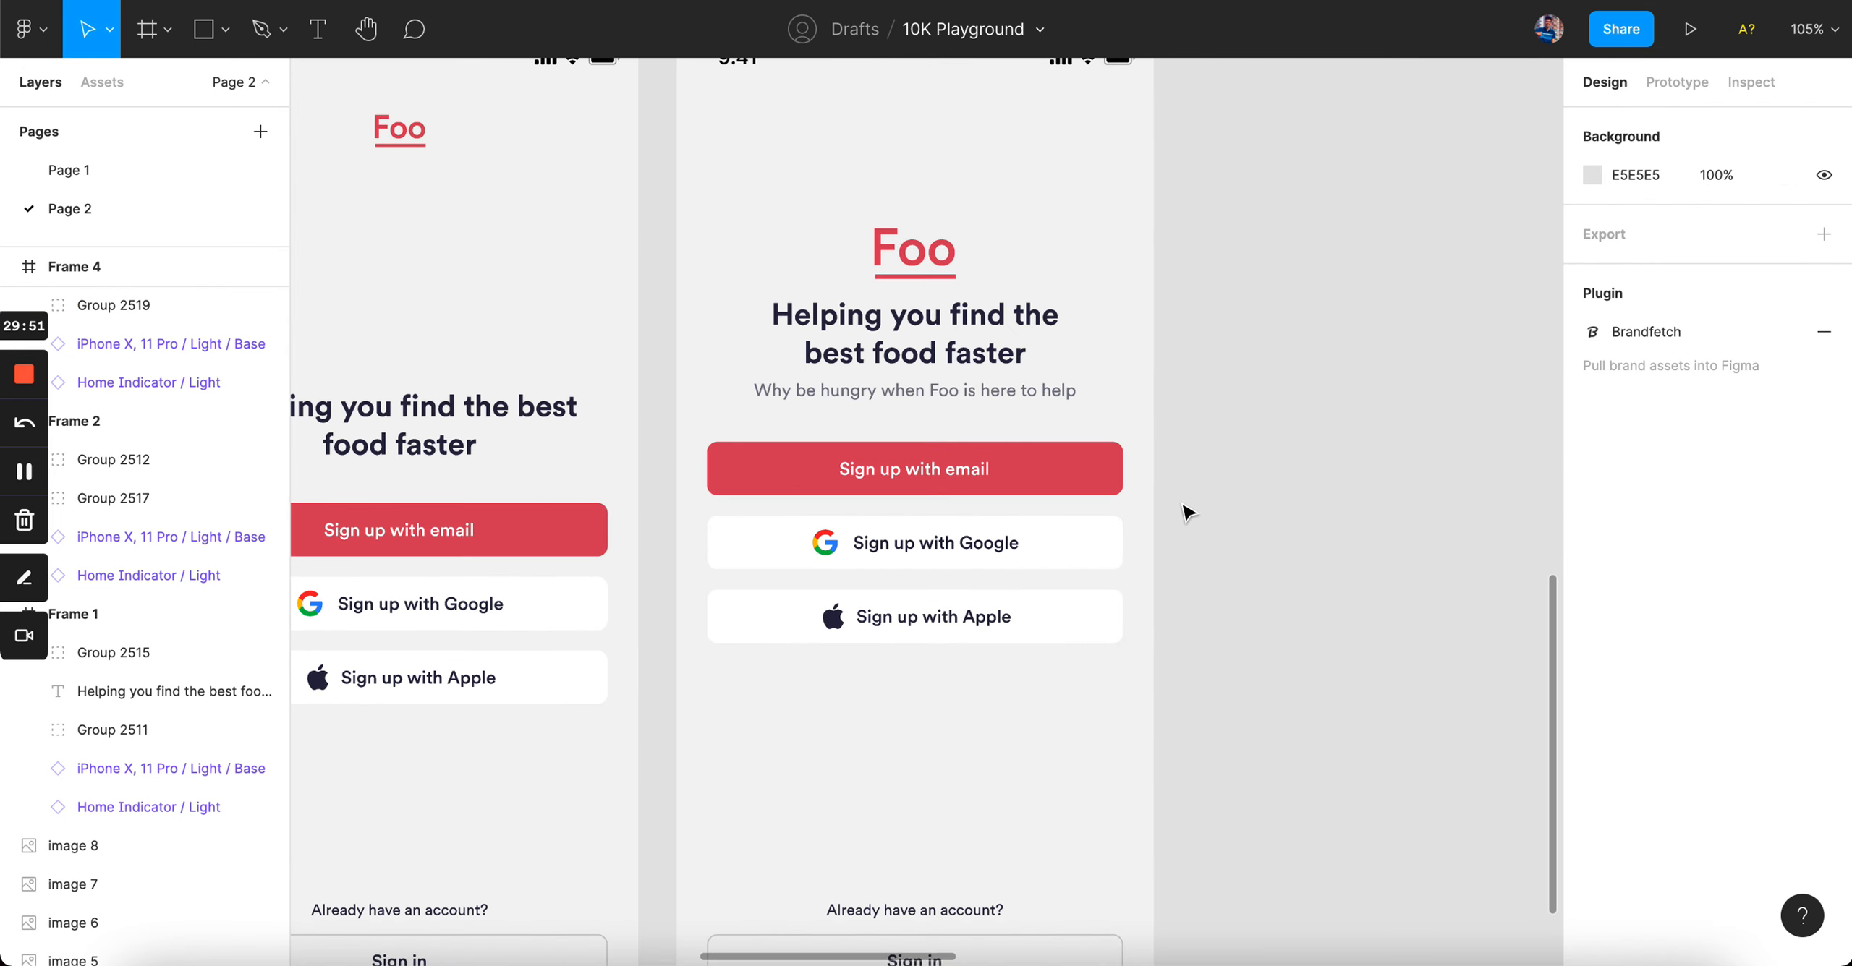
pyautogui.scroll(-2, 1188, 512)
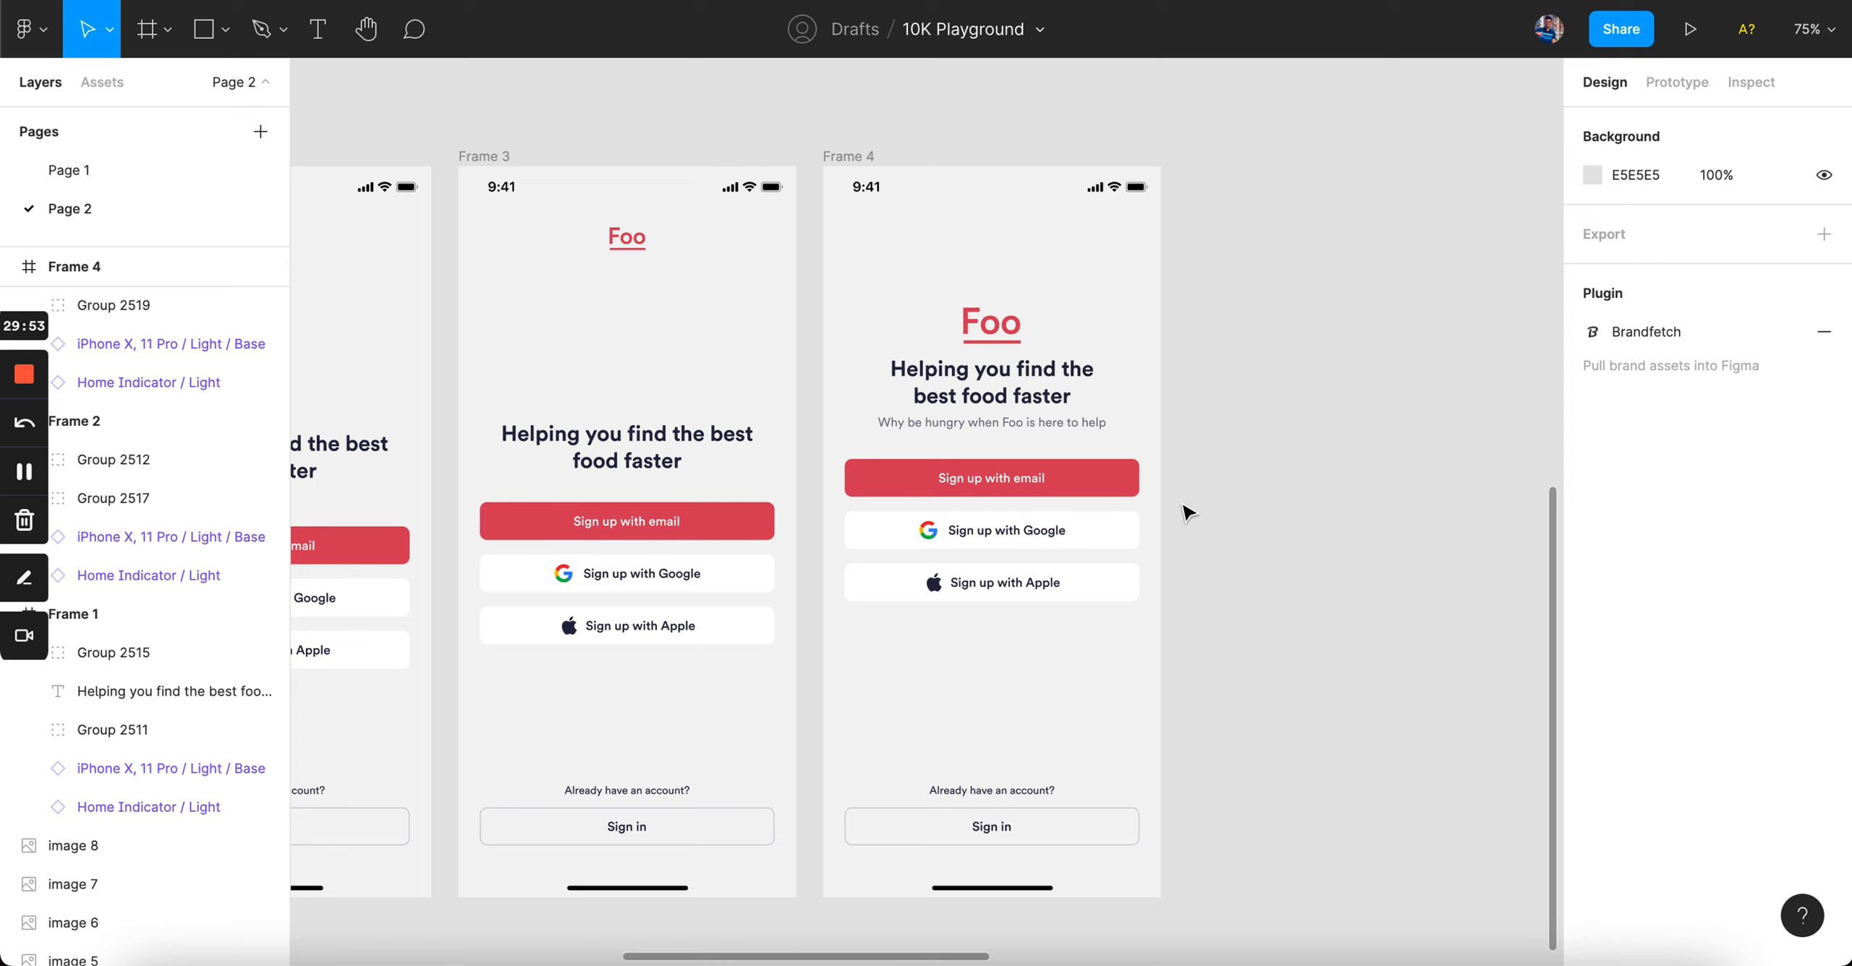
pyautogui.scroll(-5, 1188, 512)
pyautogui.hscroll(10, 1189, 512)
pyautogui.scroll(5, 1189, 512)
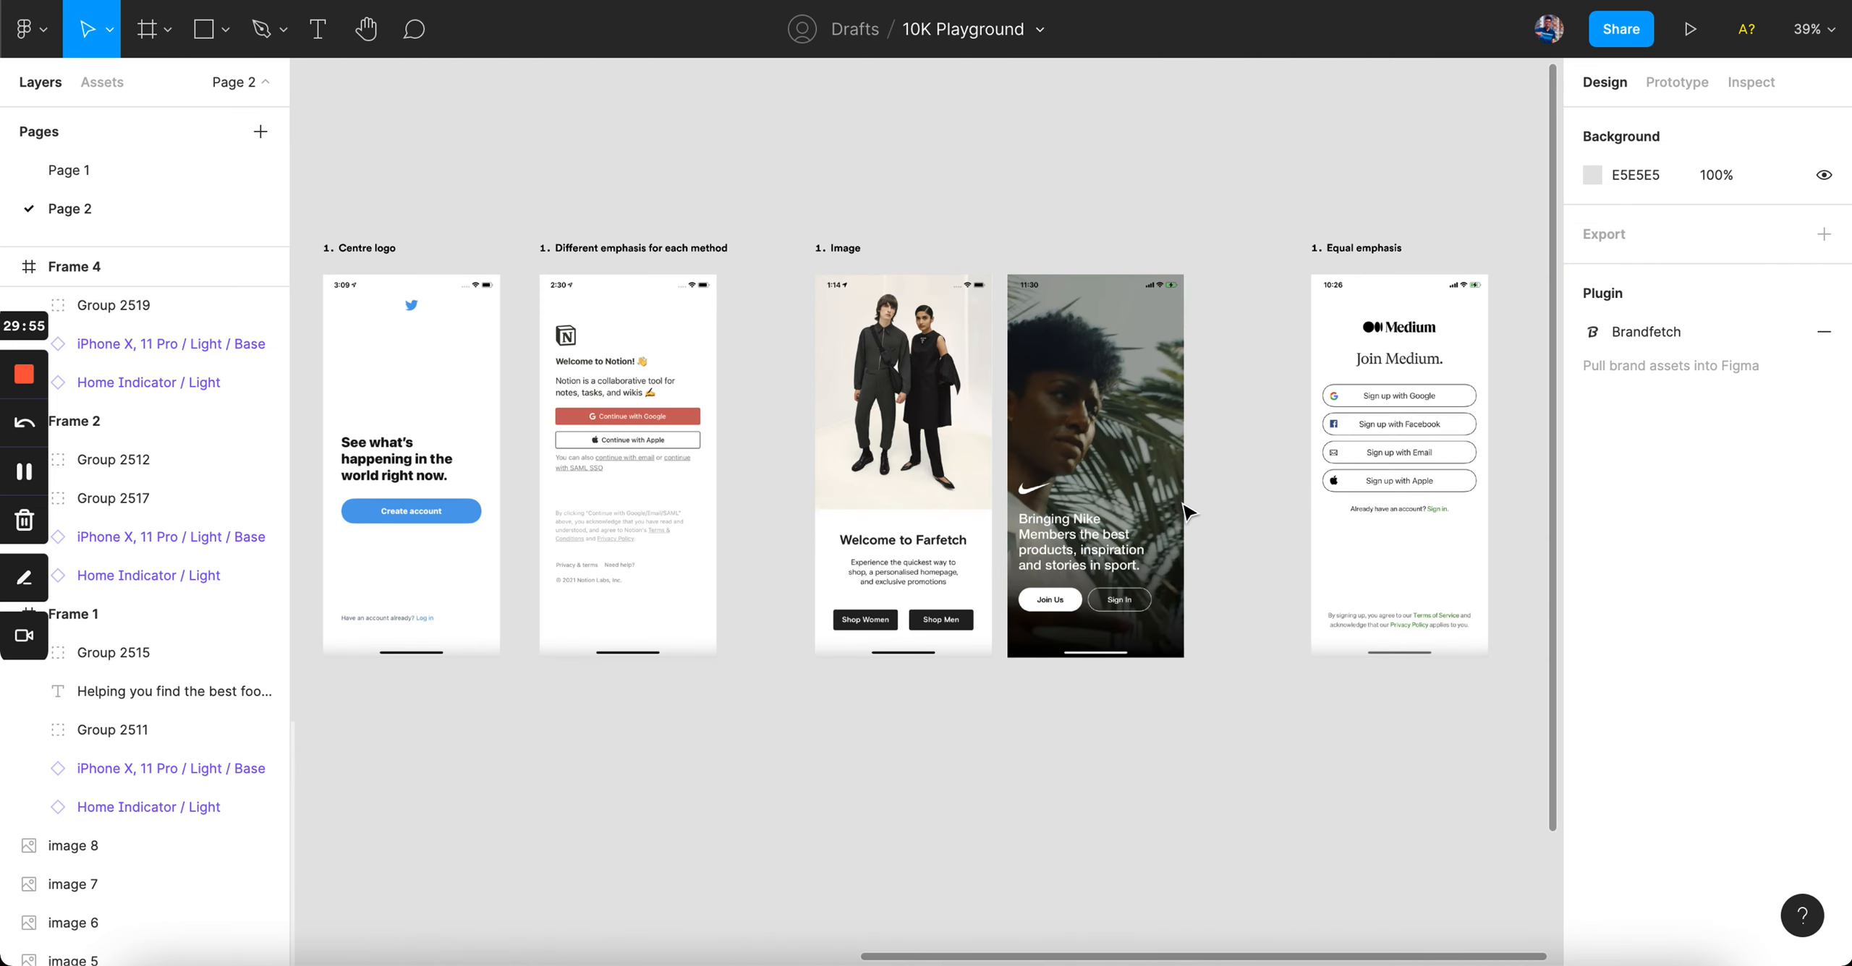
pyautogui.scroll(4, 1101, 468)
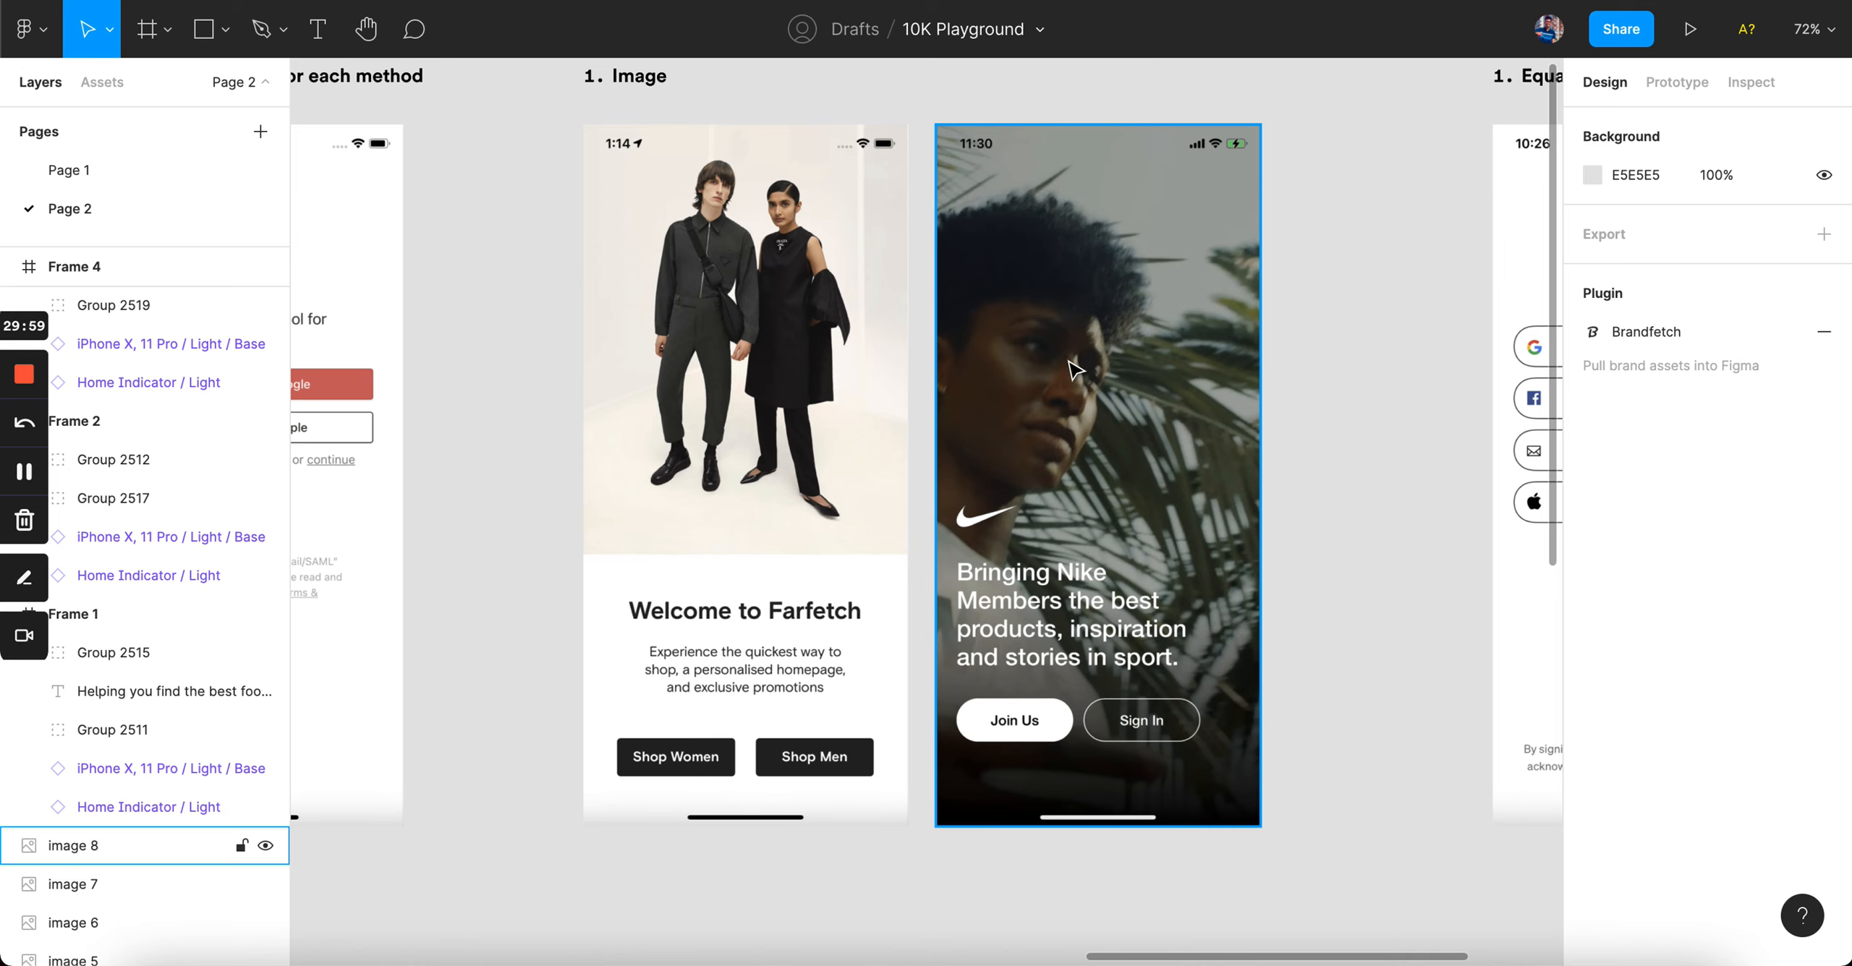
pyautogui.scroll(-5, 1076, 370)
pyautogui.scroll(4, 877, 295)
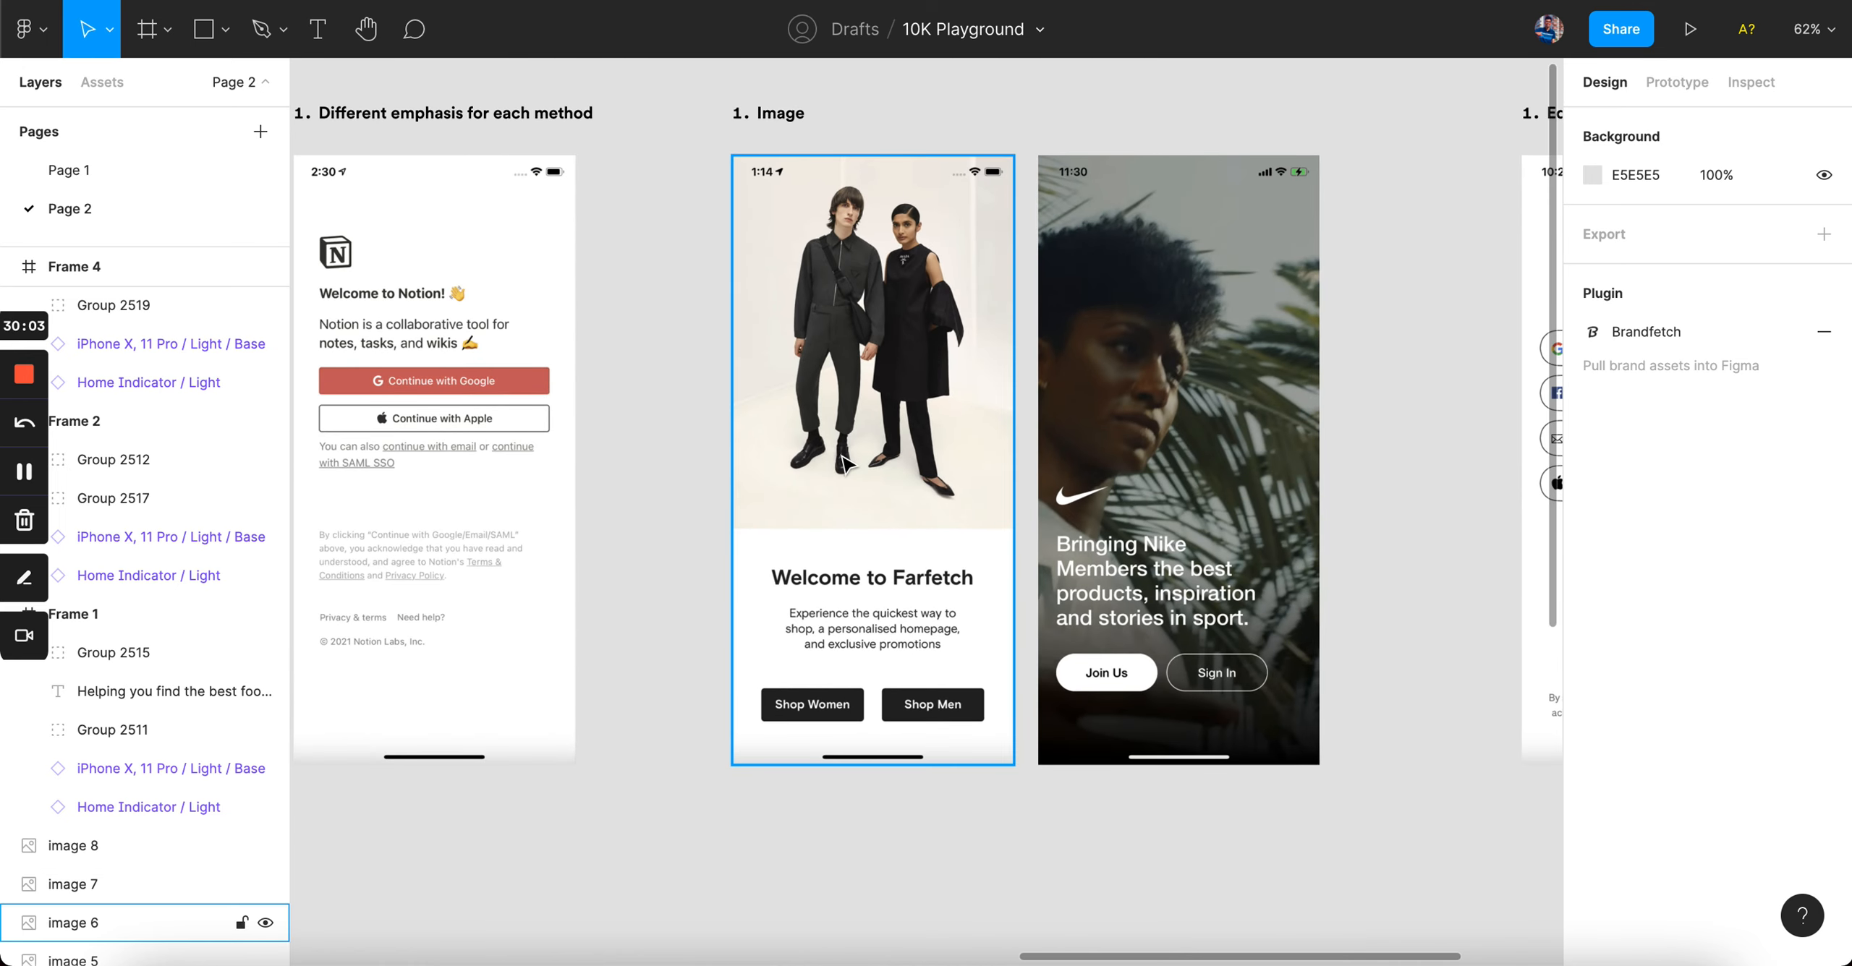
pyautogui.scroll(-4, 844, 463)
pyautogui.scroll(-5, 798, 426)
pyautogui.scroll(3, 799, 427)
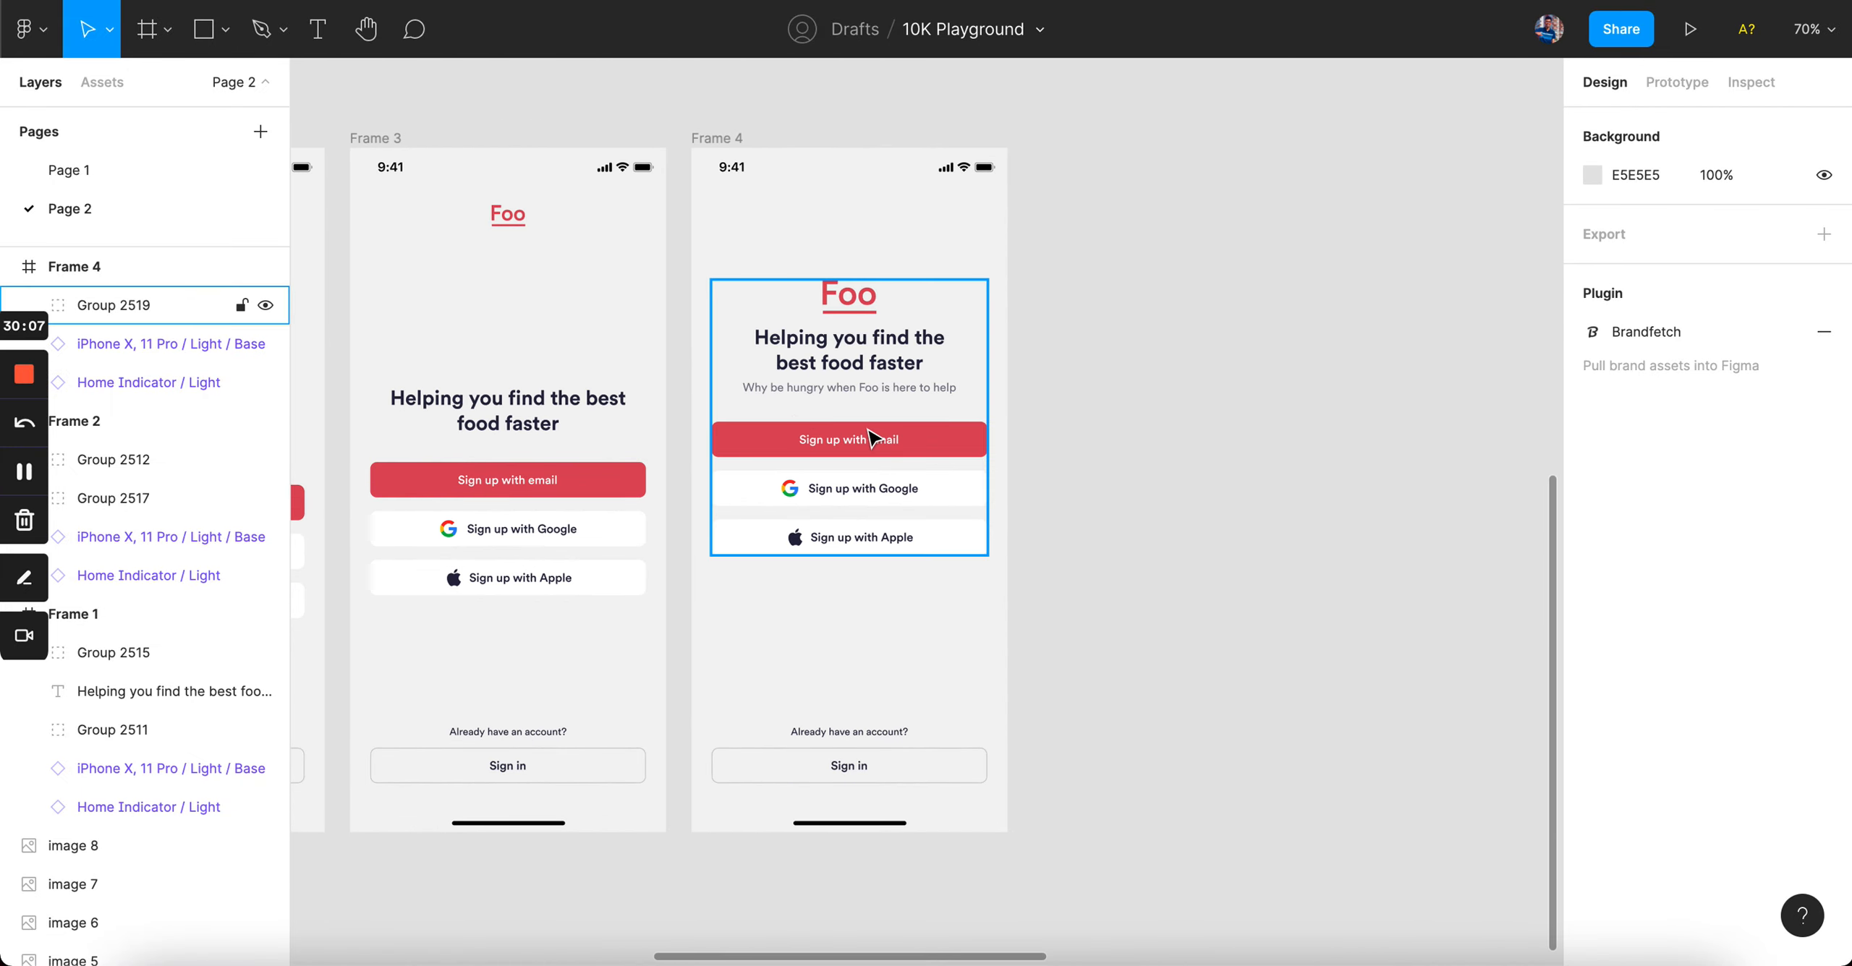
pyautogui.scroll(3, 870, 438)
pyautogui.scroll(-3, 1012, 444)
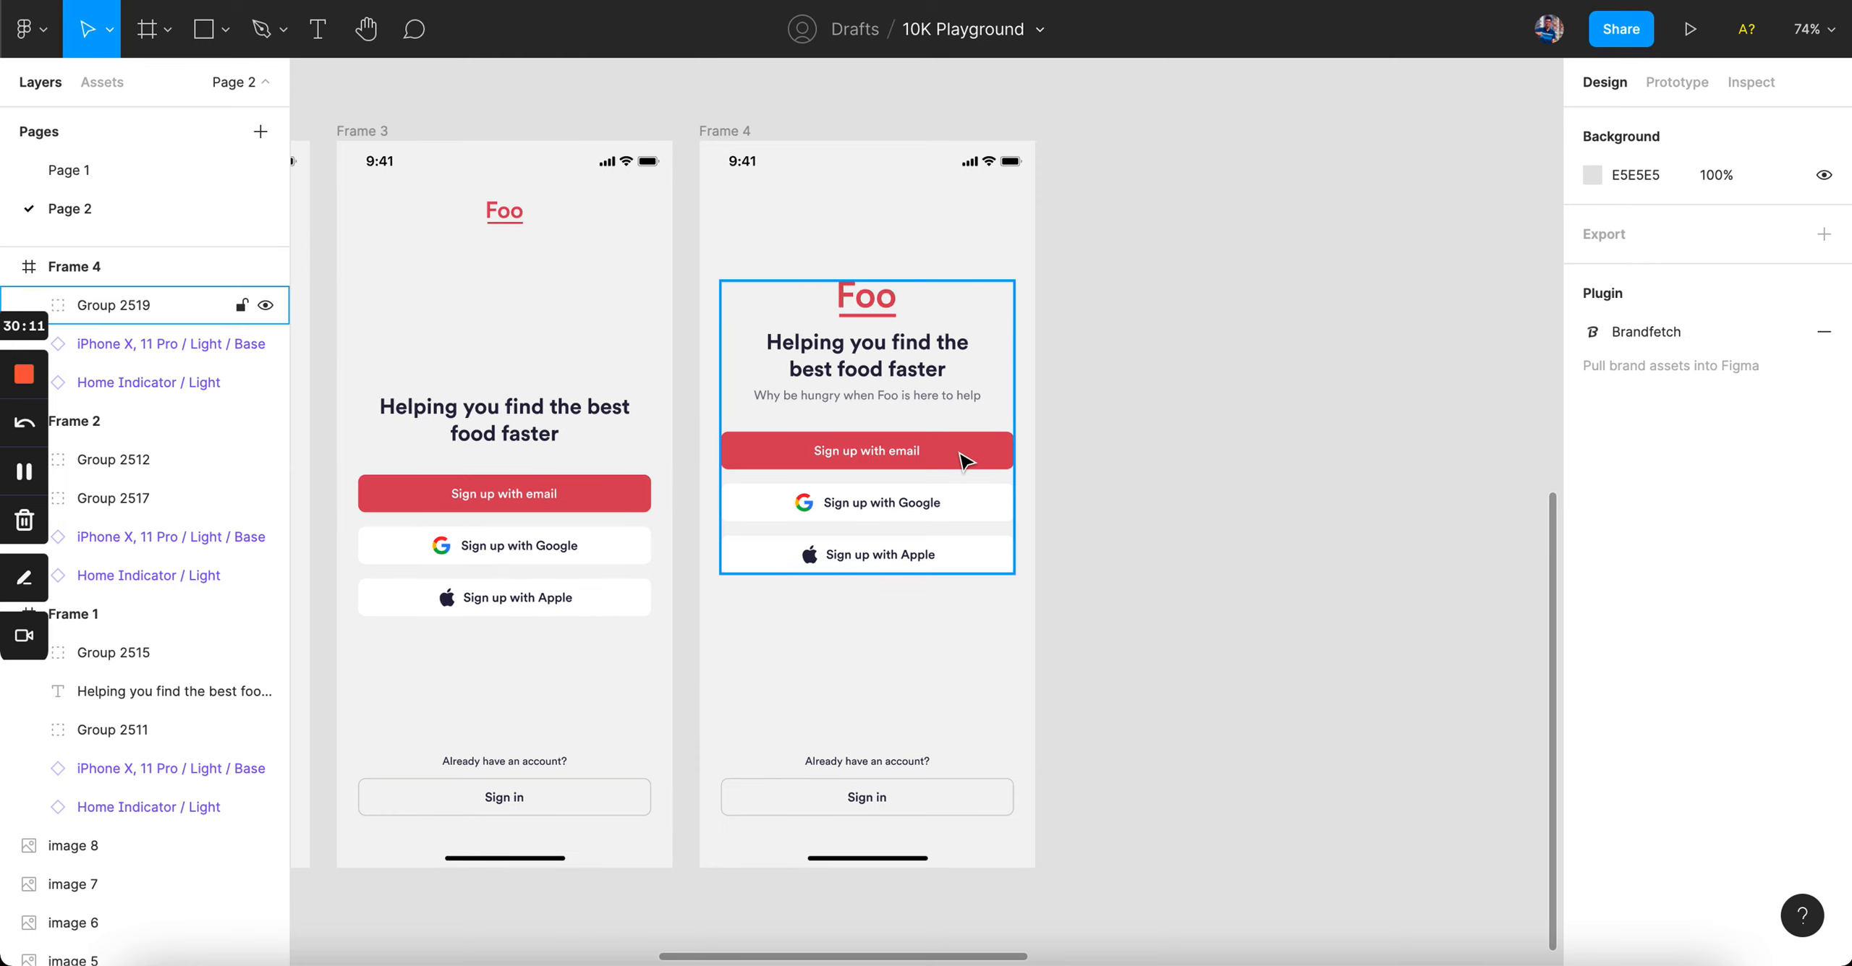
# - Duplicate Frame 4 and place the copy to its right
pyautogui.scroll(-2, 965, 458)
pyautogui.click(777, 174)
pyautogui.moveTo(777, 174); pyautogui.dragTo(1108, 173)
pyautogui.hscroll(5, 1108, 178)
pyautogui.scroll(3, 917, 427)
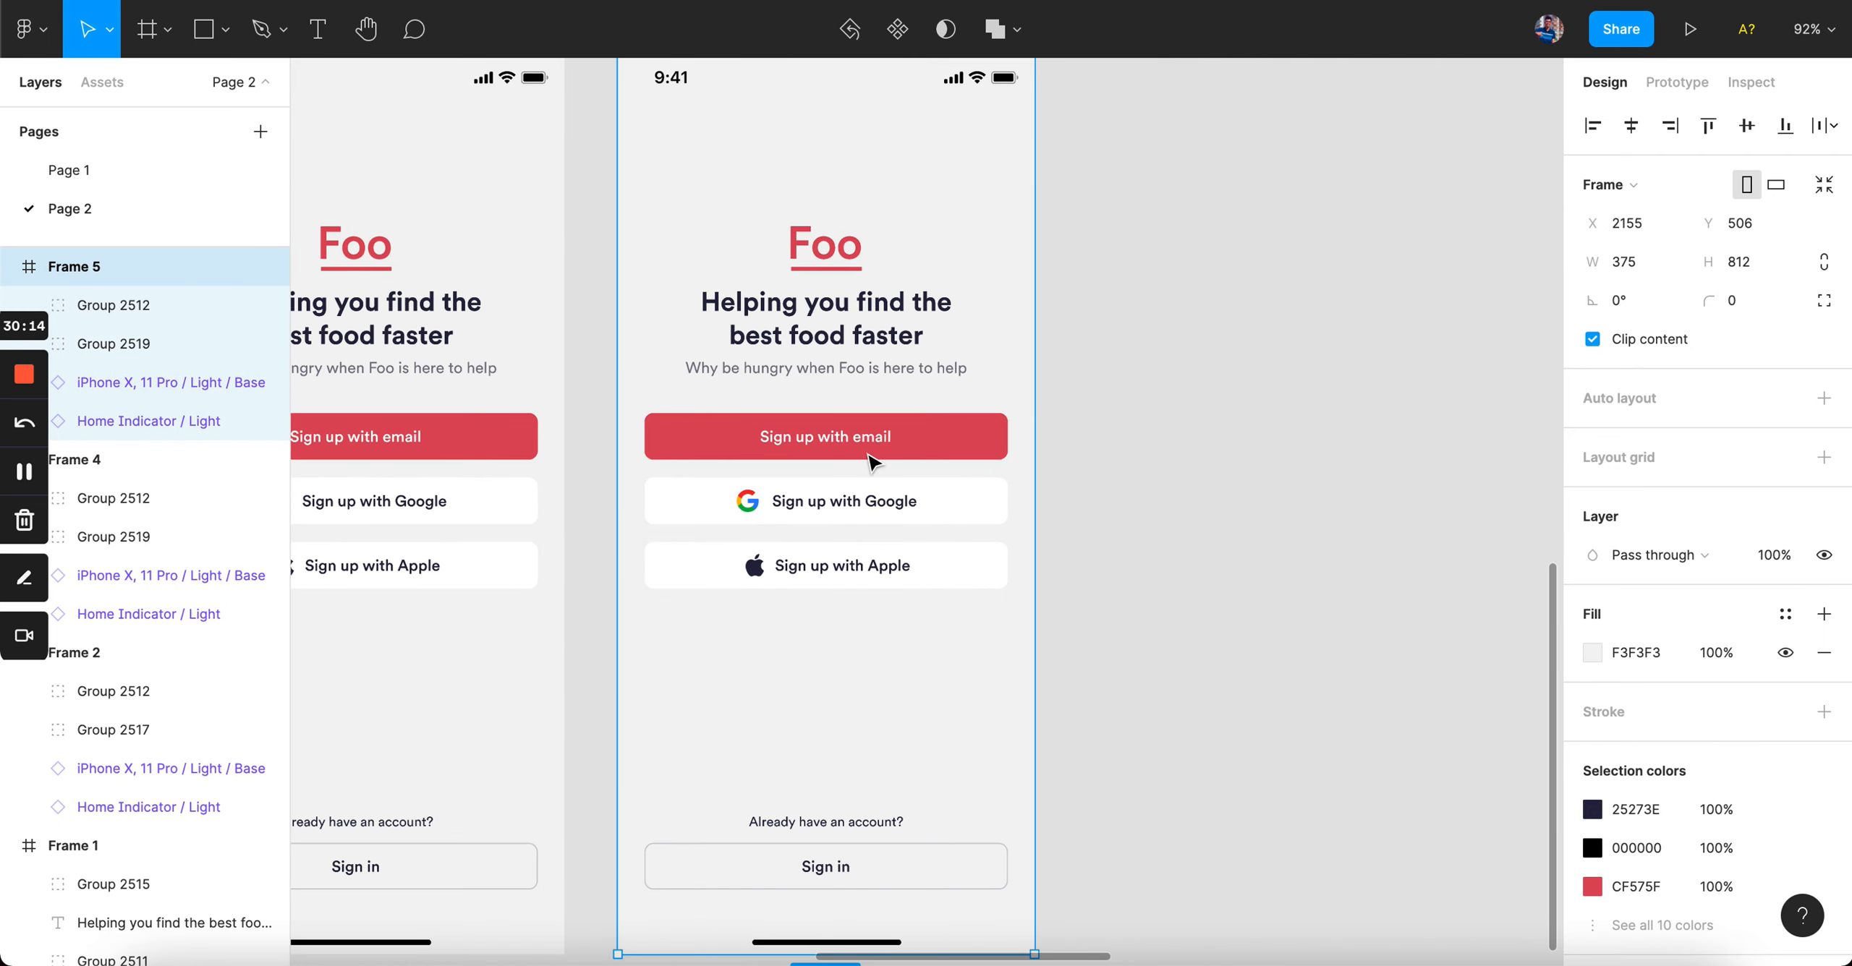
# - Move Frame 5's content group down to Y 304 and delete its subtitle
pyautogui.click(946, 442)
pyautogui.moveTo(946, 442); pyautogui.dragTo(945, 609)
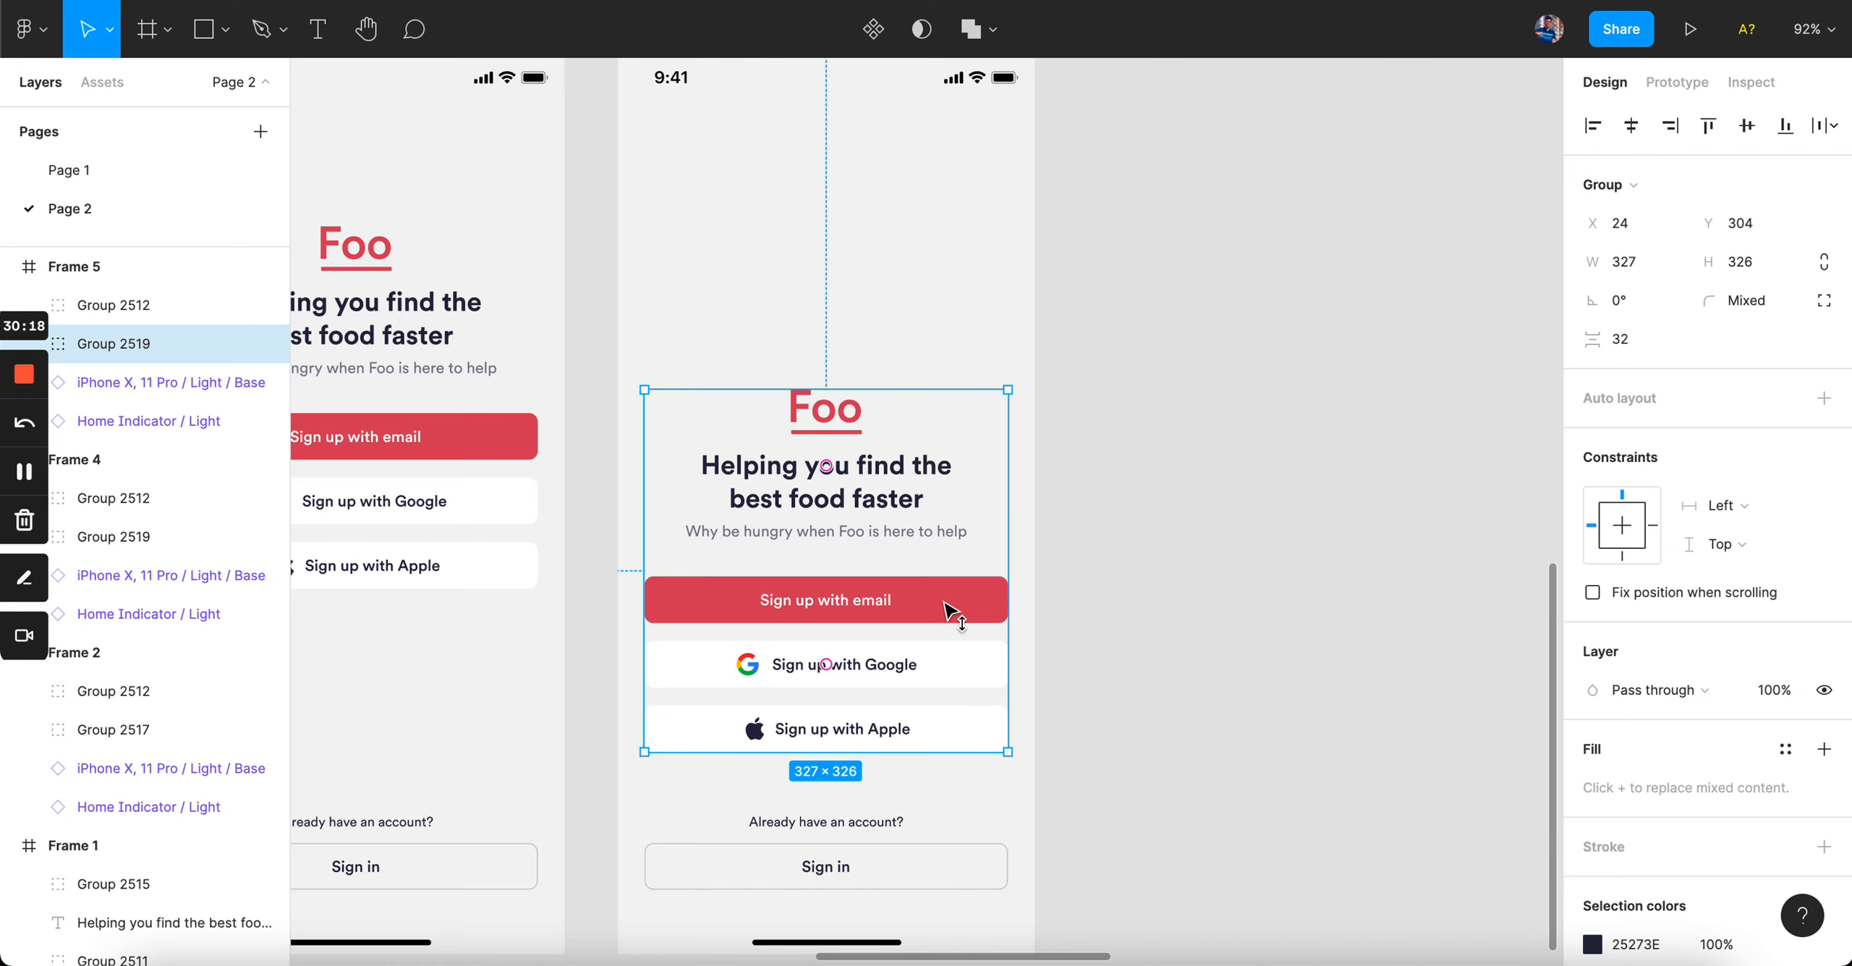
pyautogui.hscroll(-2, 1039, 544)
pyautogui.keyDown('super'); pyautogui.click(1021, 523); pyautogui.keyUp('super')
pyautogui.press('Delete')
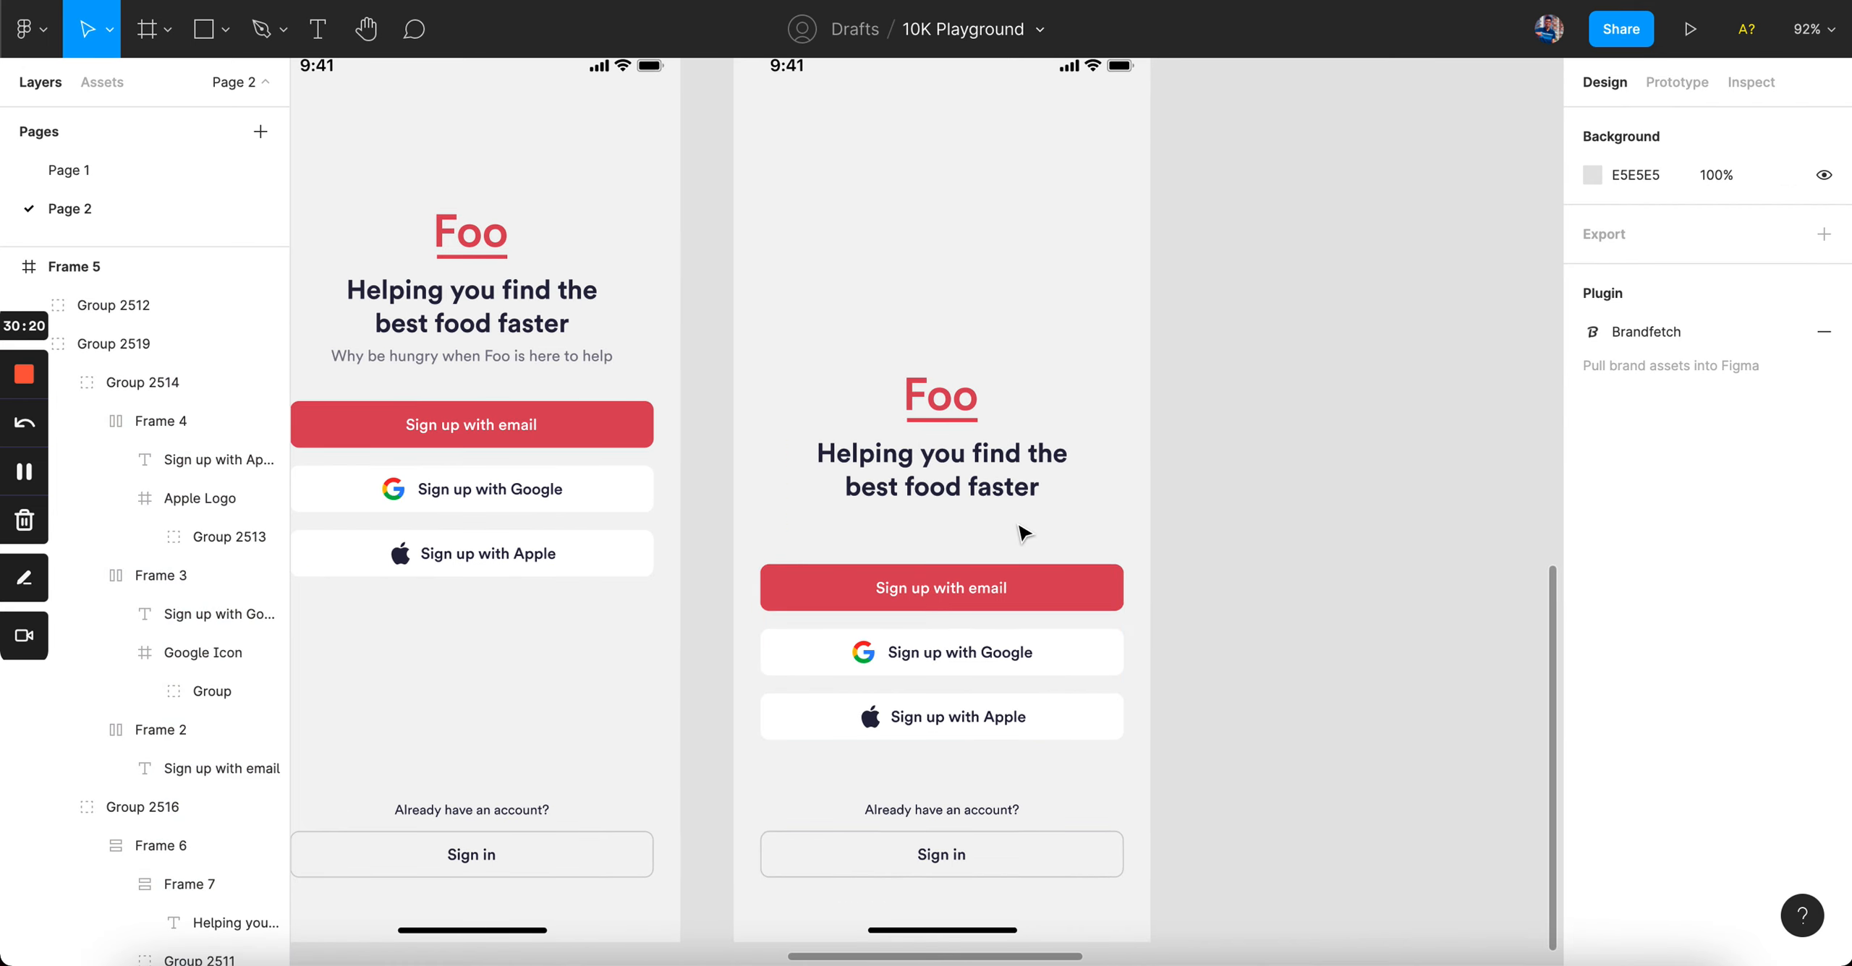
# - Check the small logo in Frame 2 and set the height of Frame 5's Foo logo to 25
pyautogui.keyDown('super'); pyautogui.click(960, 589); pyautogui.keyUp('super')
pyautogui.keyDown('super'); pyautogui.click(961, 468); pyautogui.keyUp('super')
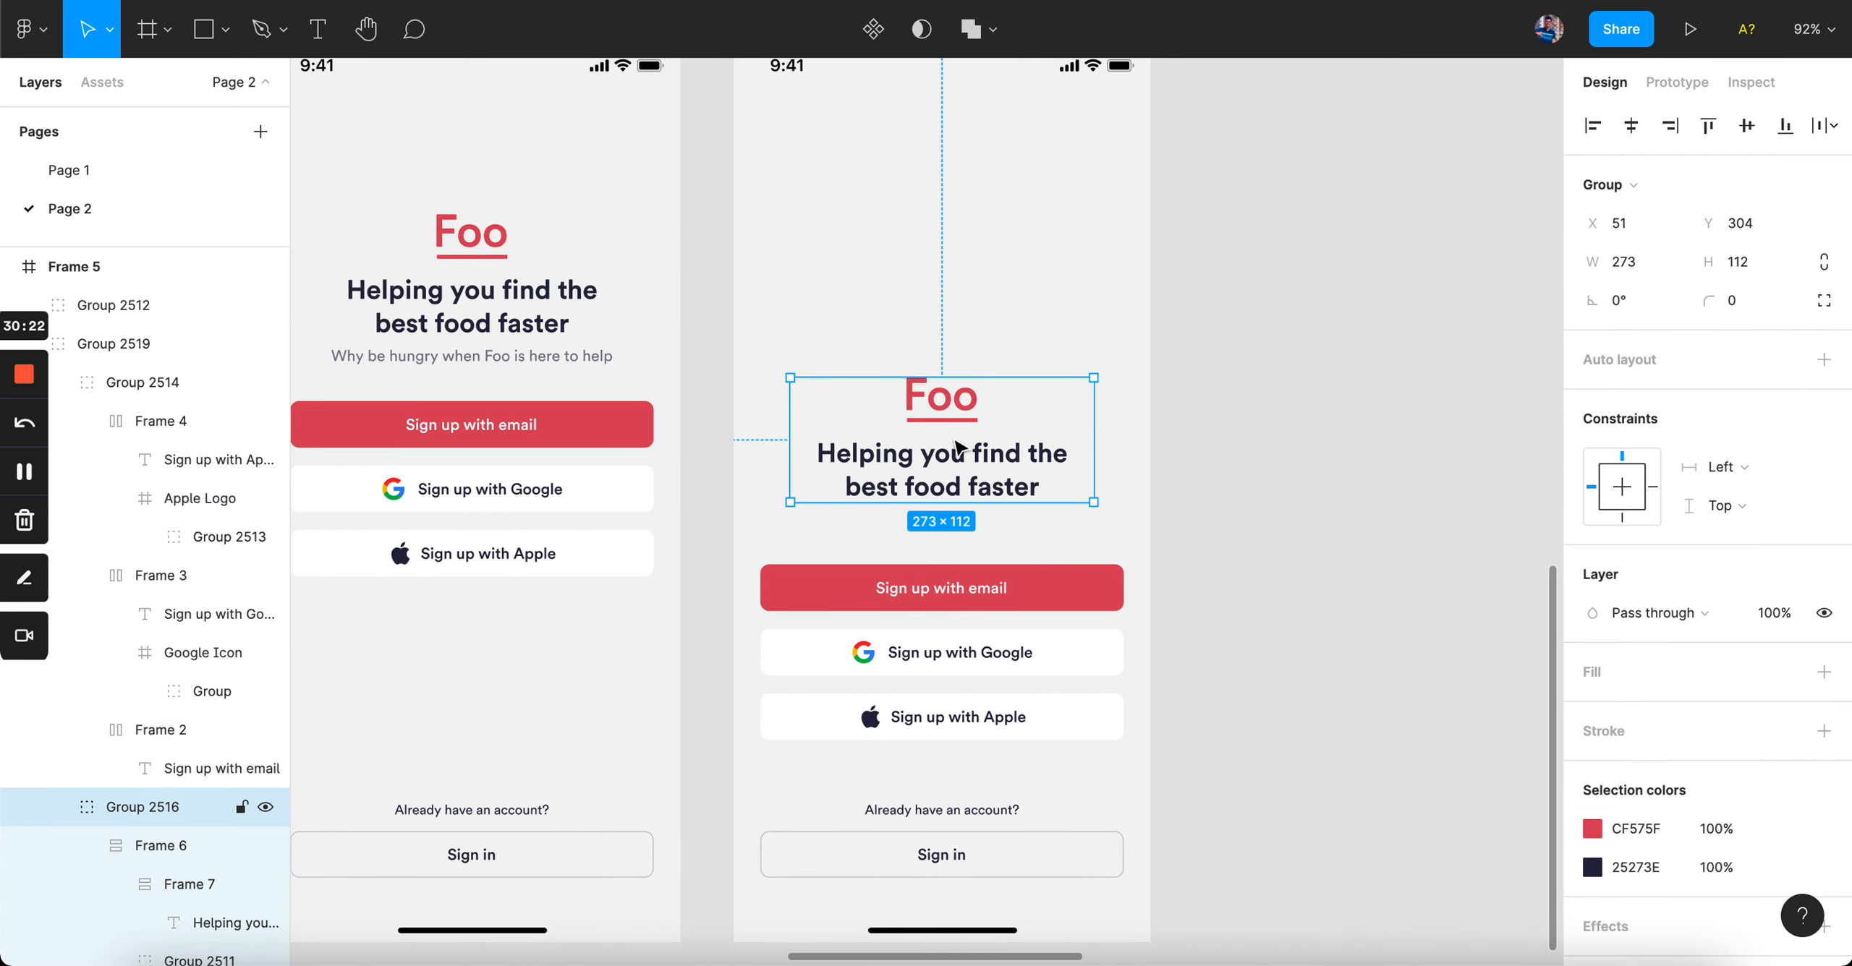
pyautogui.hscroll(-10, 914, 457)
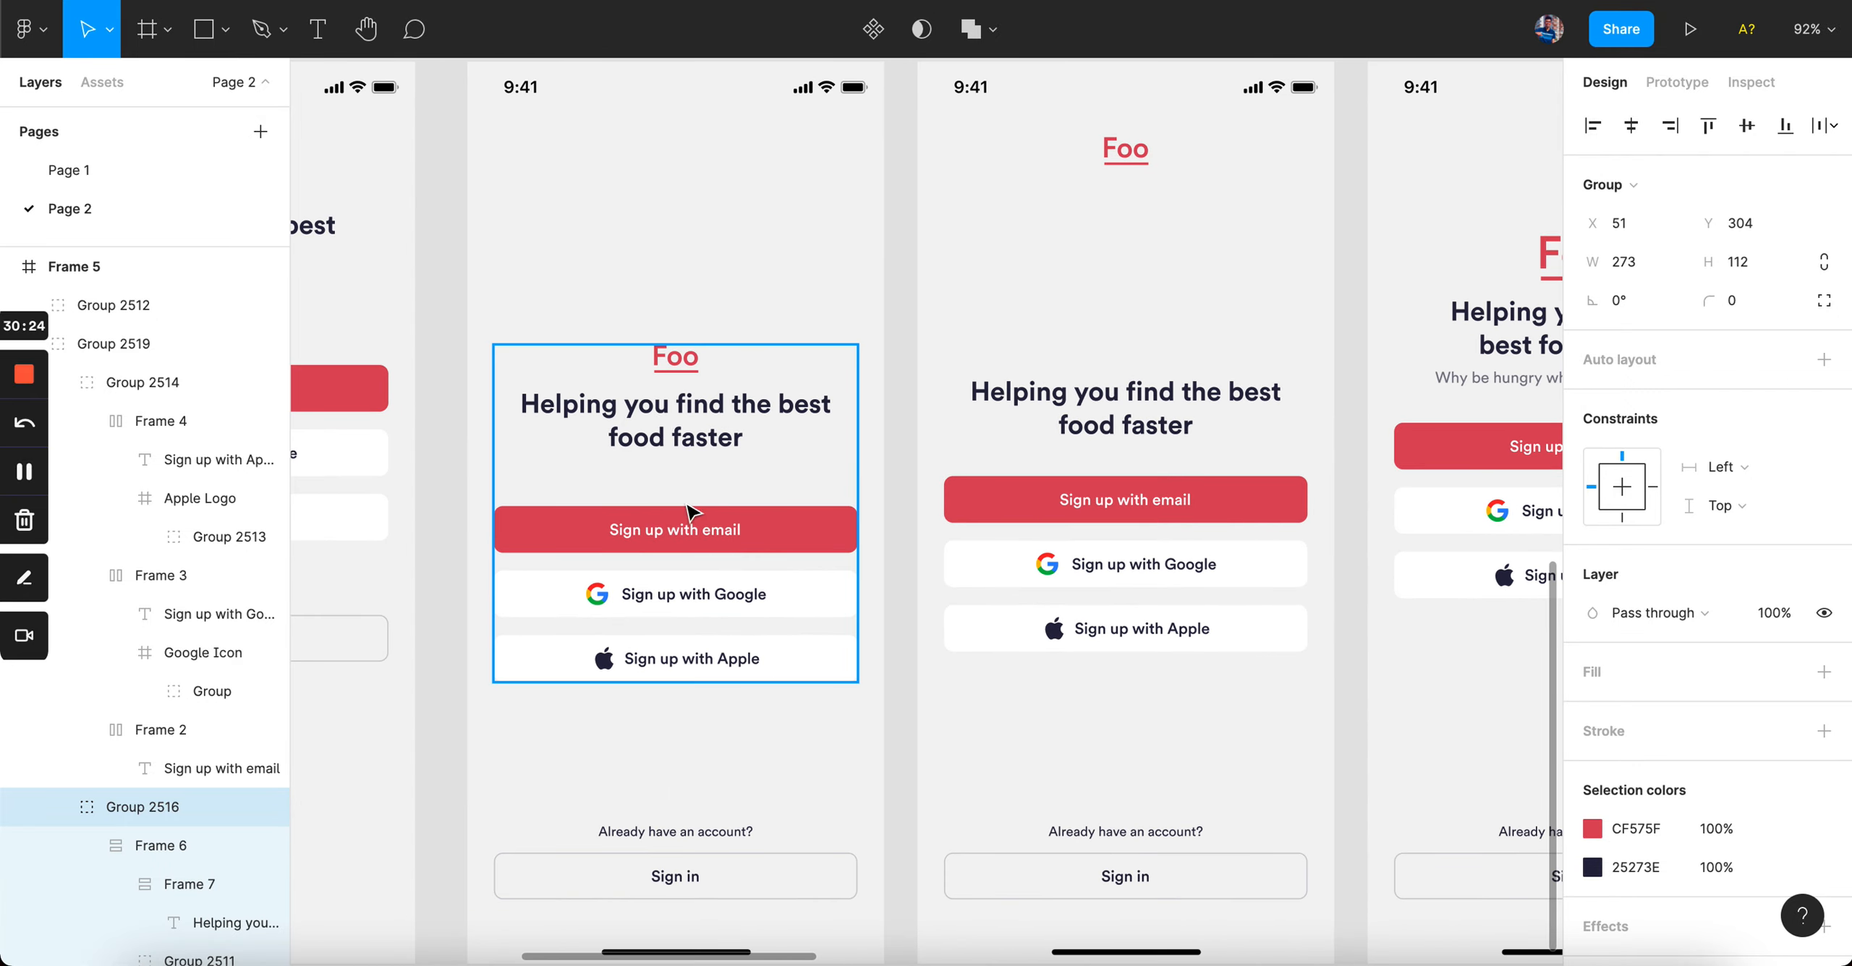
pyautogui.keyDown('super'); pyautogui.click(682, 550); pyautogui.keyUp('super')
pyautogui.keyDown('super'); pyautogui.click(675, 419); pyautogui.keyUp('super')
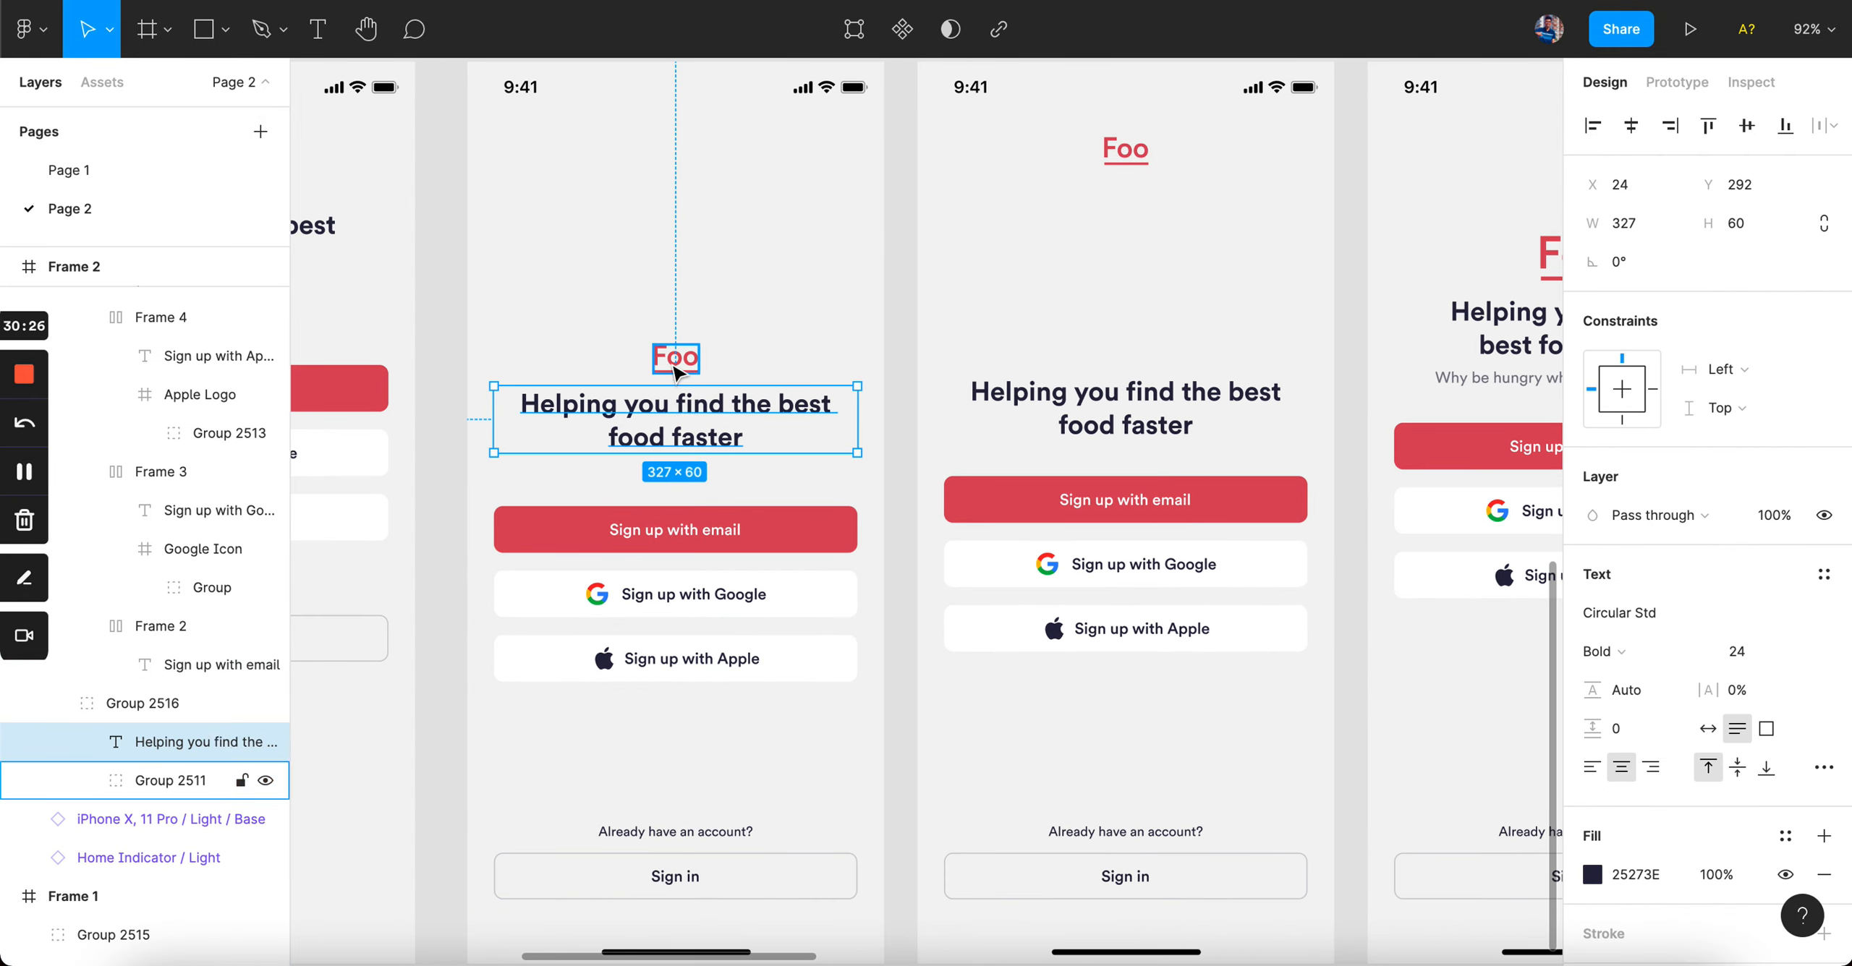
pyautogui.keyDown('super'); pyautogui.click(675, 356); pyautogui.keyUp('super')
pyautogui.hscroll(1, 1137, 365)
pyautogui.hscroll(10, 1137, 365)
pyautogui.keyDown('super'); pyautogui.click(1179, 407); pyautogui.keyUp('super')
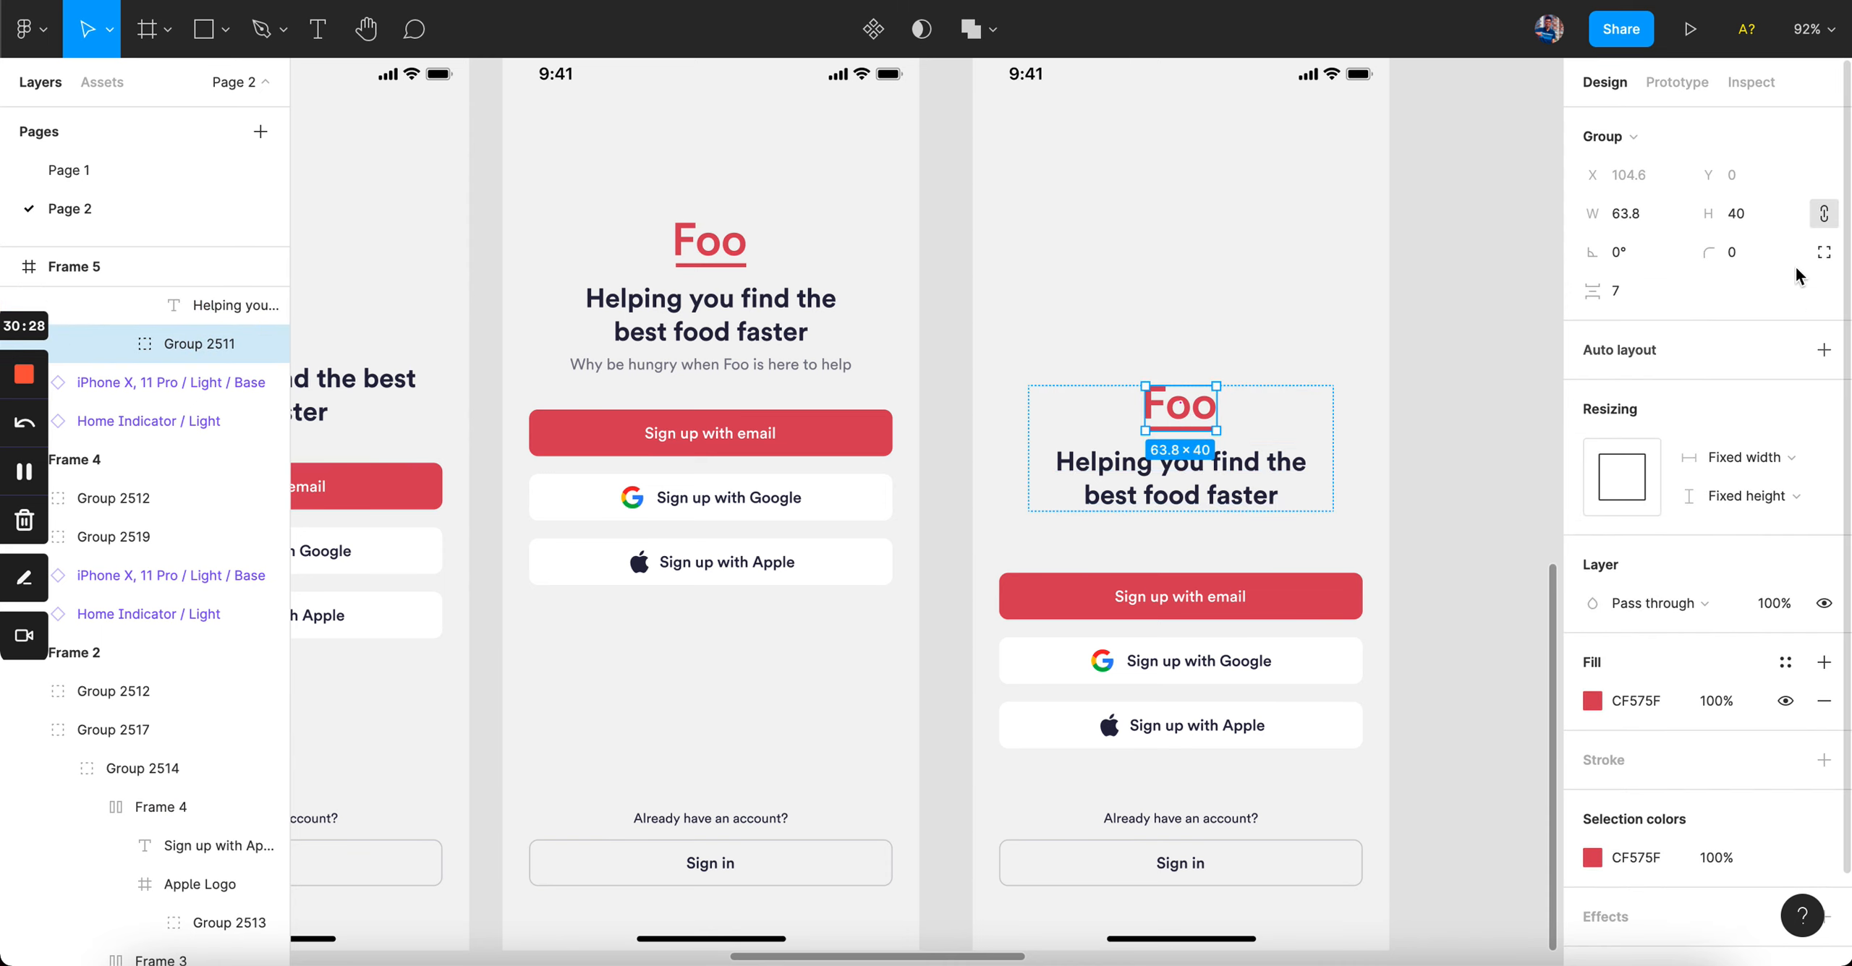
pyautogui.write('25')
pyautogui.press('Return')
pyautogui.press('Escape')
# - Set the vertical spacing between Frame 5's headline block and sign-up buttons to 32
pyautogui.click(1192, 498)
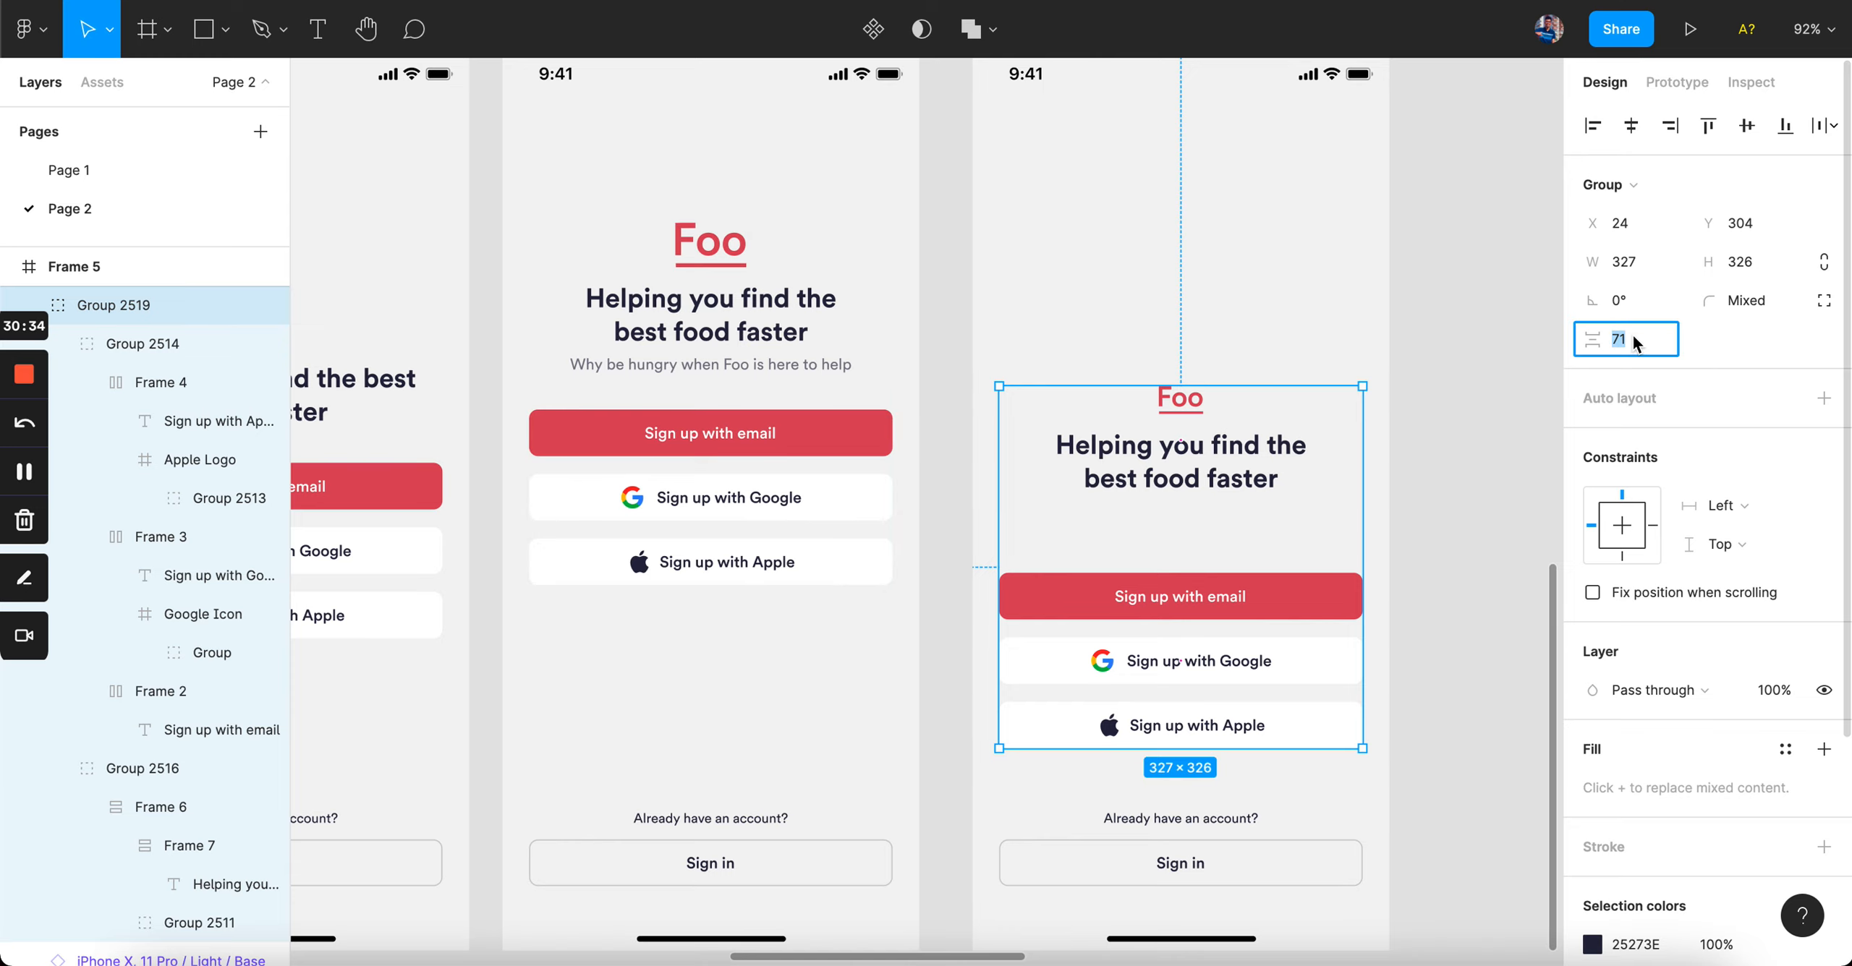
pyautogui.hotkey('shift', 'Down')
pyautogui.hotkey('shift', 'Down')
pyautogui.hotkey('shift', 'Down')
pyautogui.hotkey('shift', 'Down')
pyautogui.hotkey('shift', 'Down')
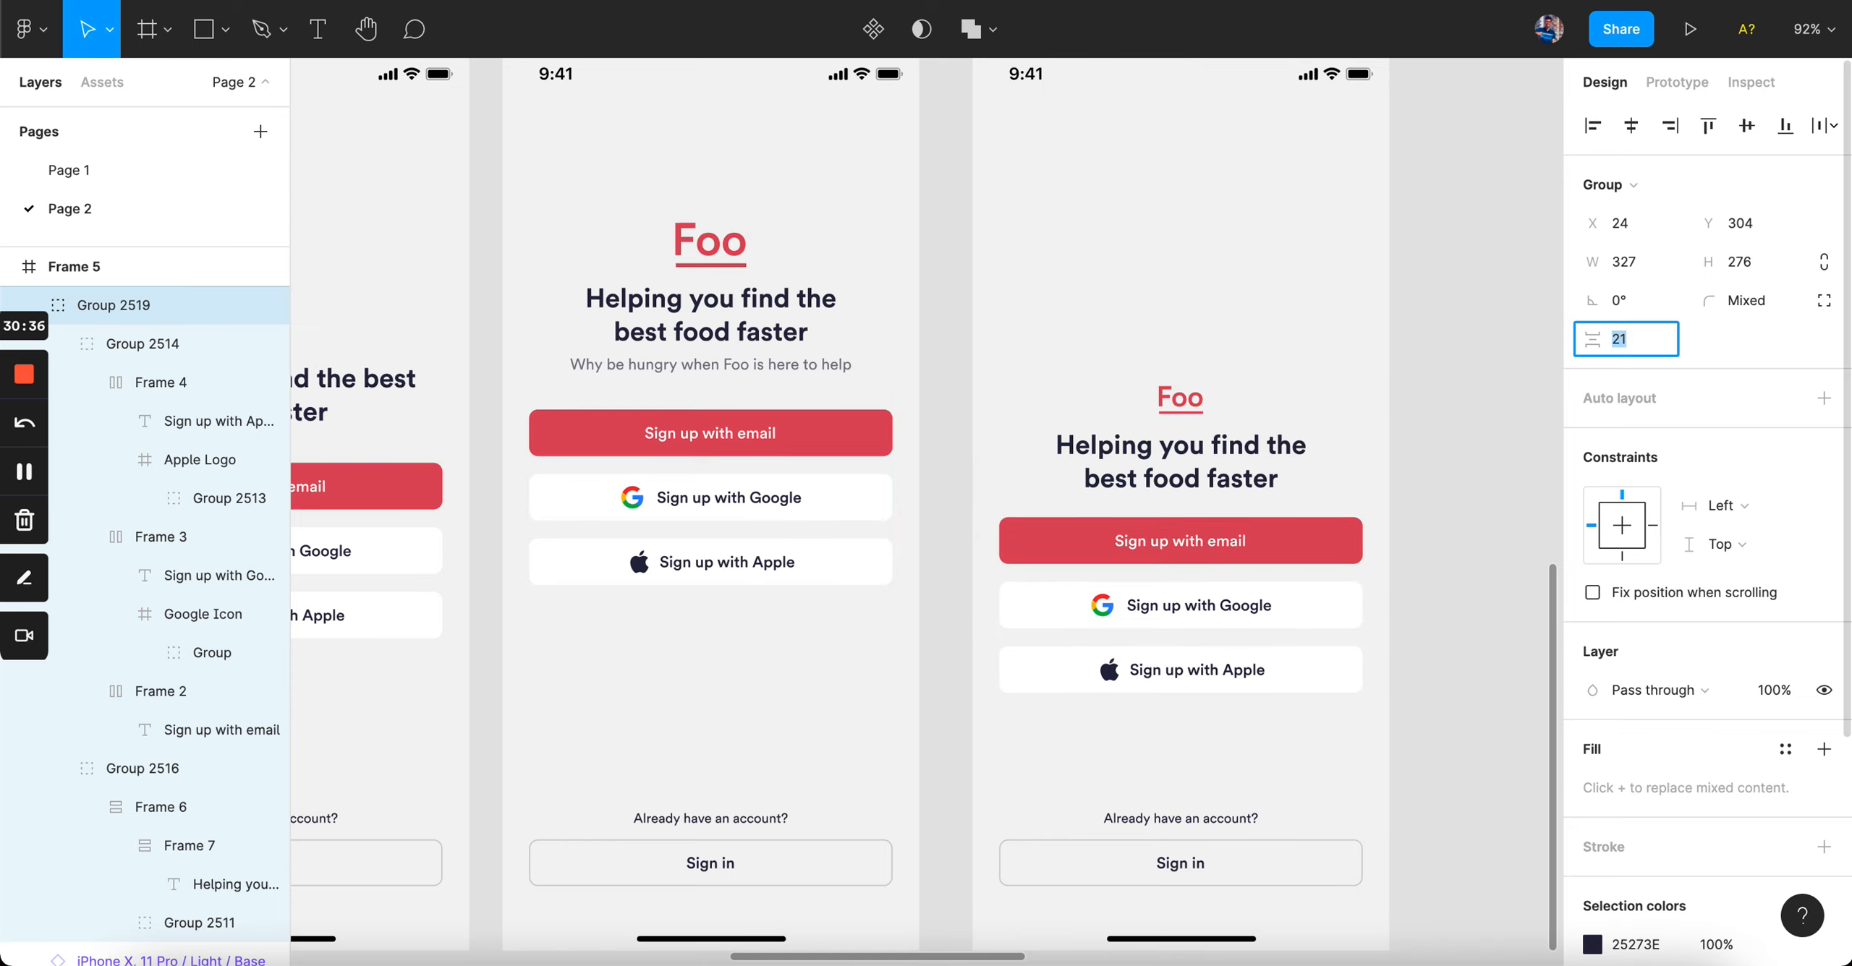
pyautogui.write('32')
pyautogui.press('Return')
pyautogui.press('Escape')
# - Move Frame 5's content group down to Y 350, leaving 48 px above the "Already have an account?" block
pyautogui.click(1257, 676)
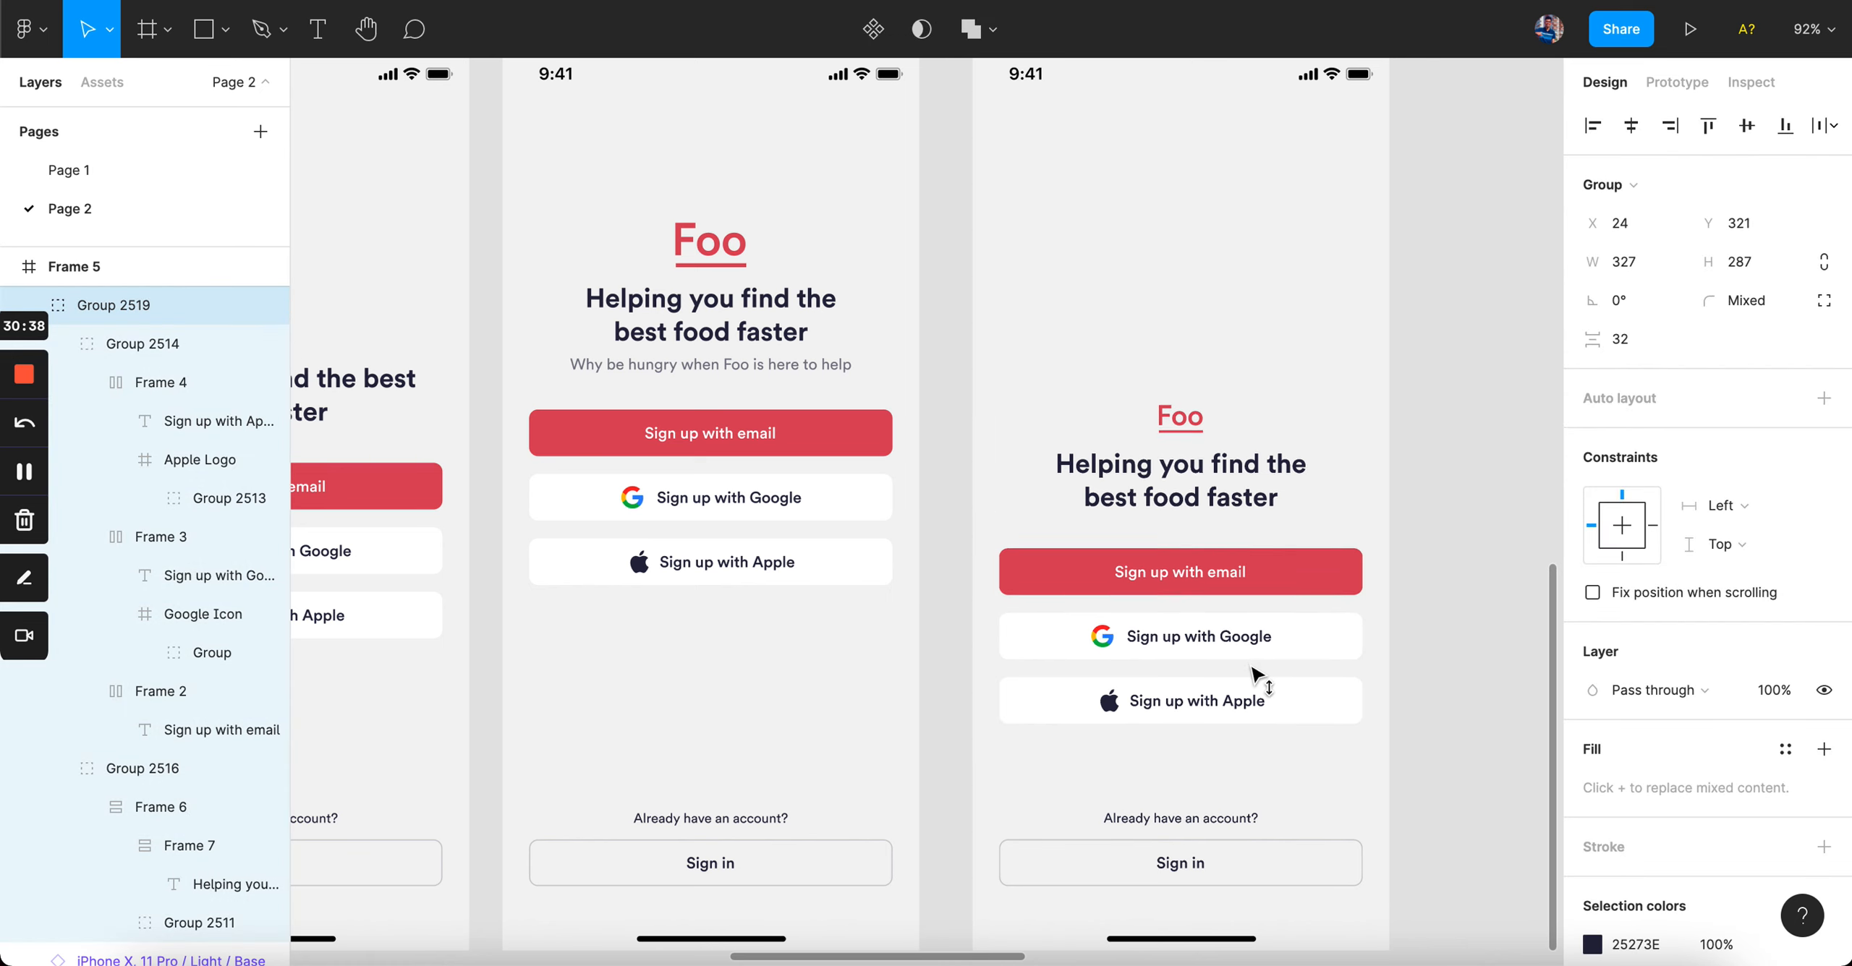
pyautogui.moveTo(1257, 676); pyautogui.dragTo(1260, 704)
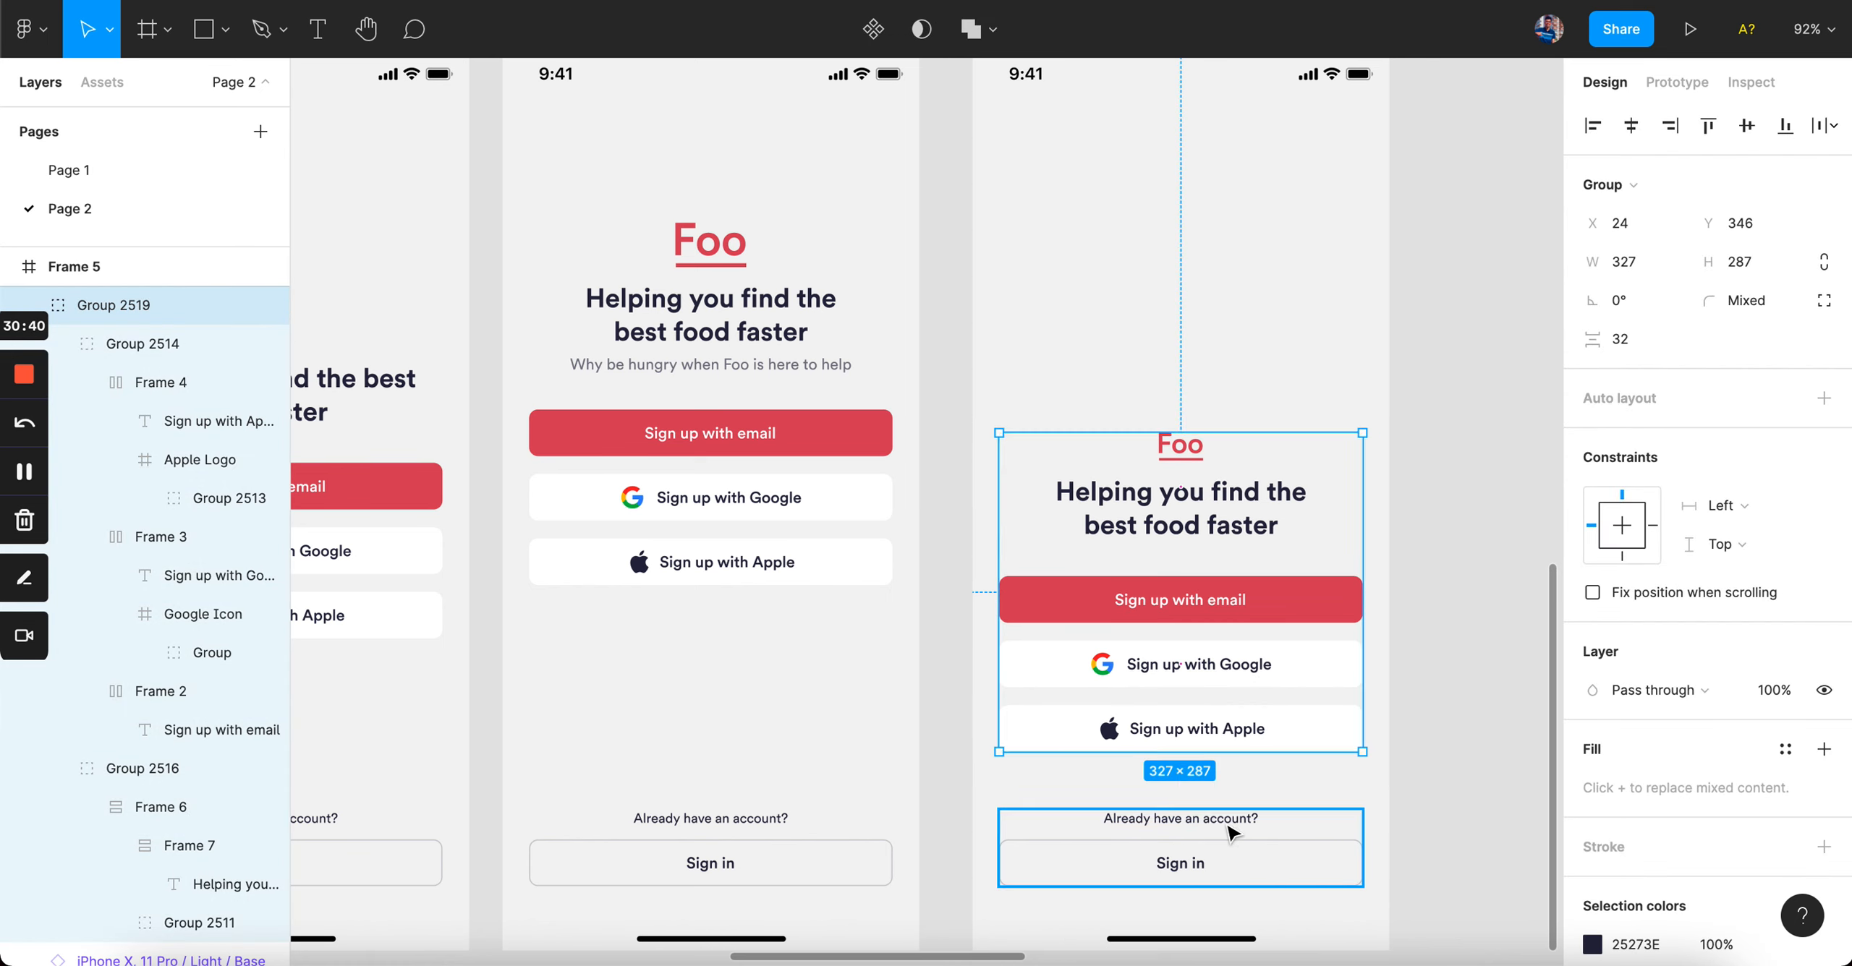
pyautogui.press('Down')
pyautogui.press('Down')
pyautogui.press('Down')
pyautogui.press('Down')
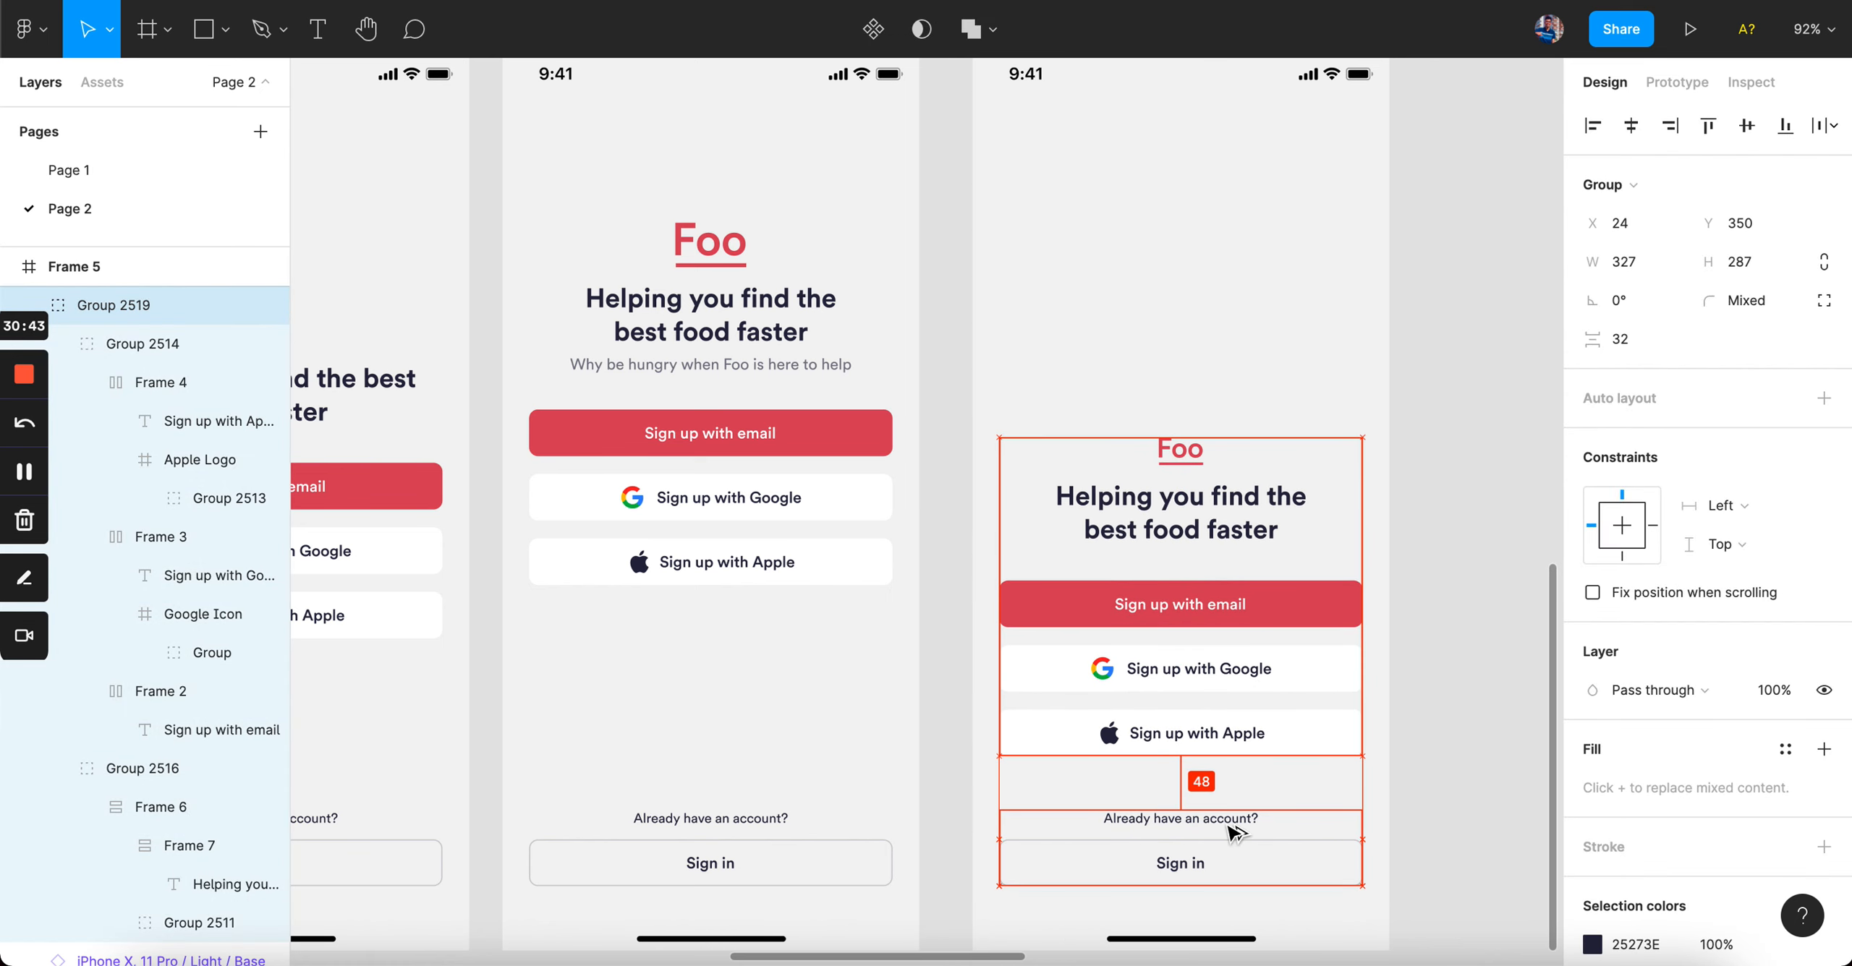
pyautogui.click(1438, 748)
# - Delete Frame 5's ungrouped "Already have an account?" text and move the Sign in button up beneath Sign up with Apple
pyautogui.hscroll(6, 1438, 748)
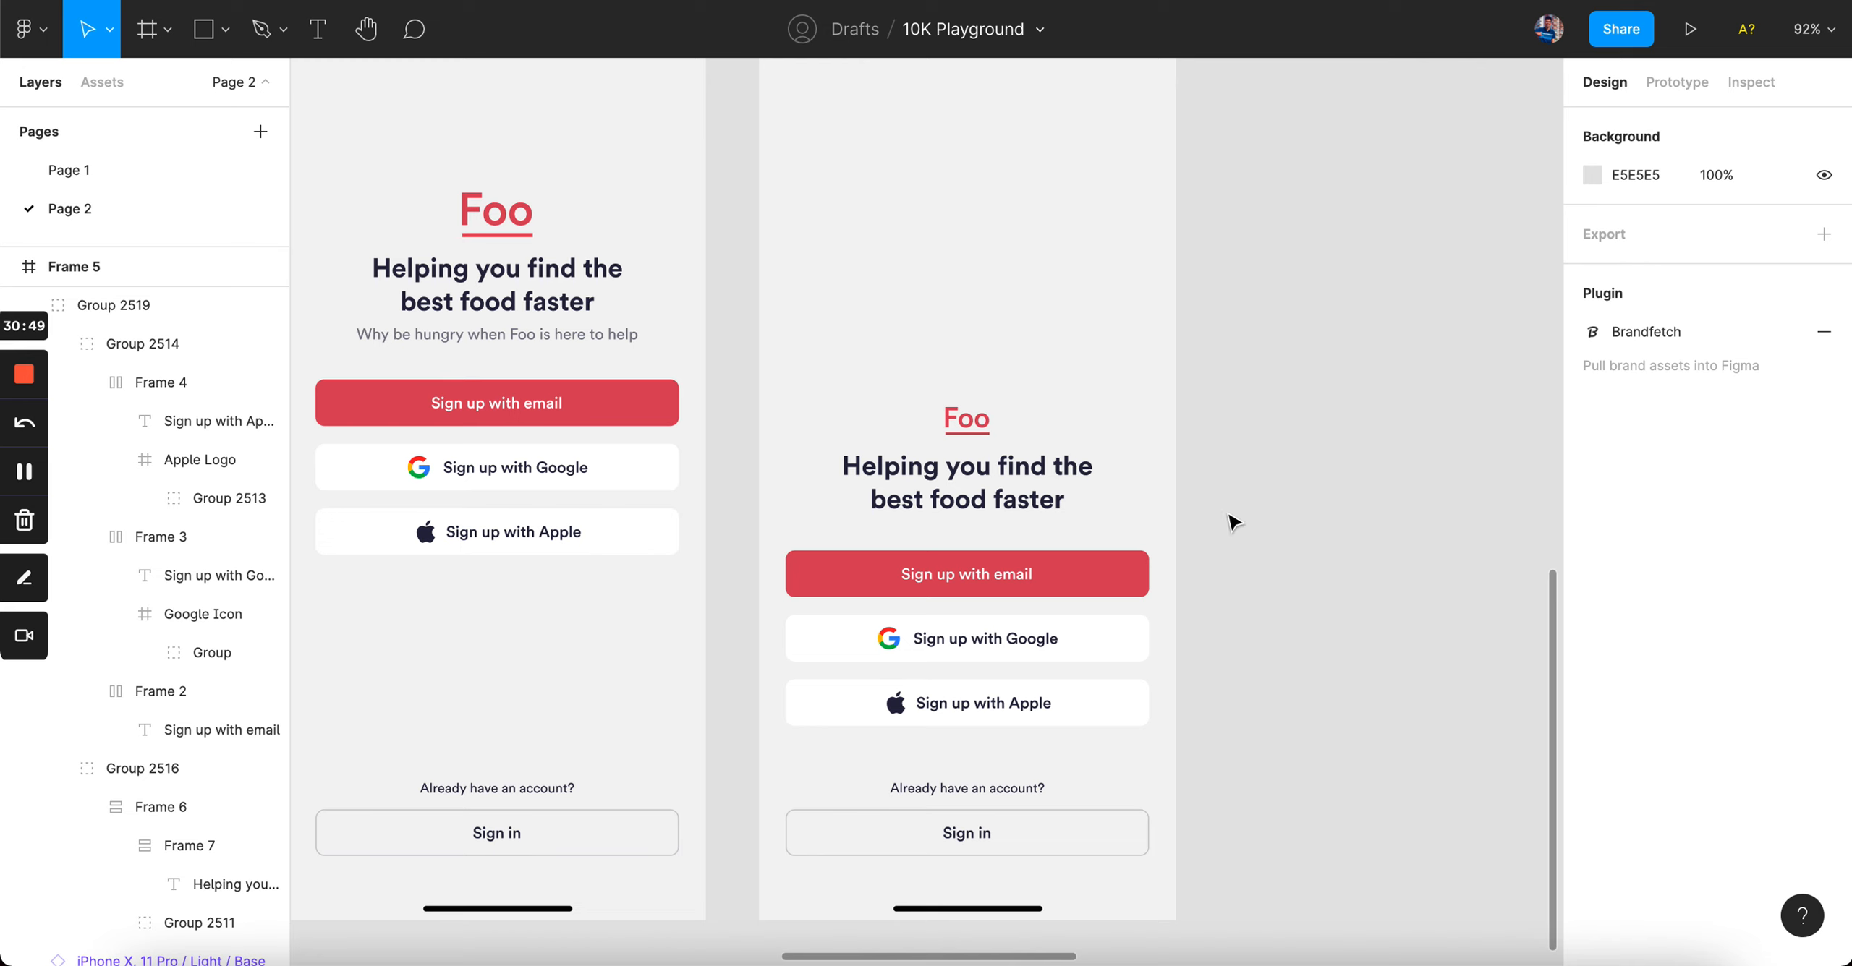
pyautogui.scroll(2, 1234, 522)
pyautogui.click(1011, 864)
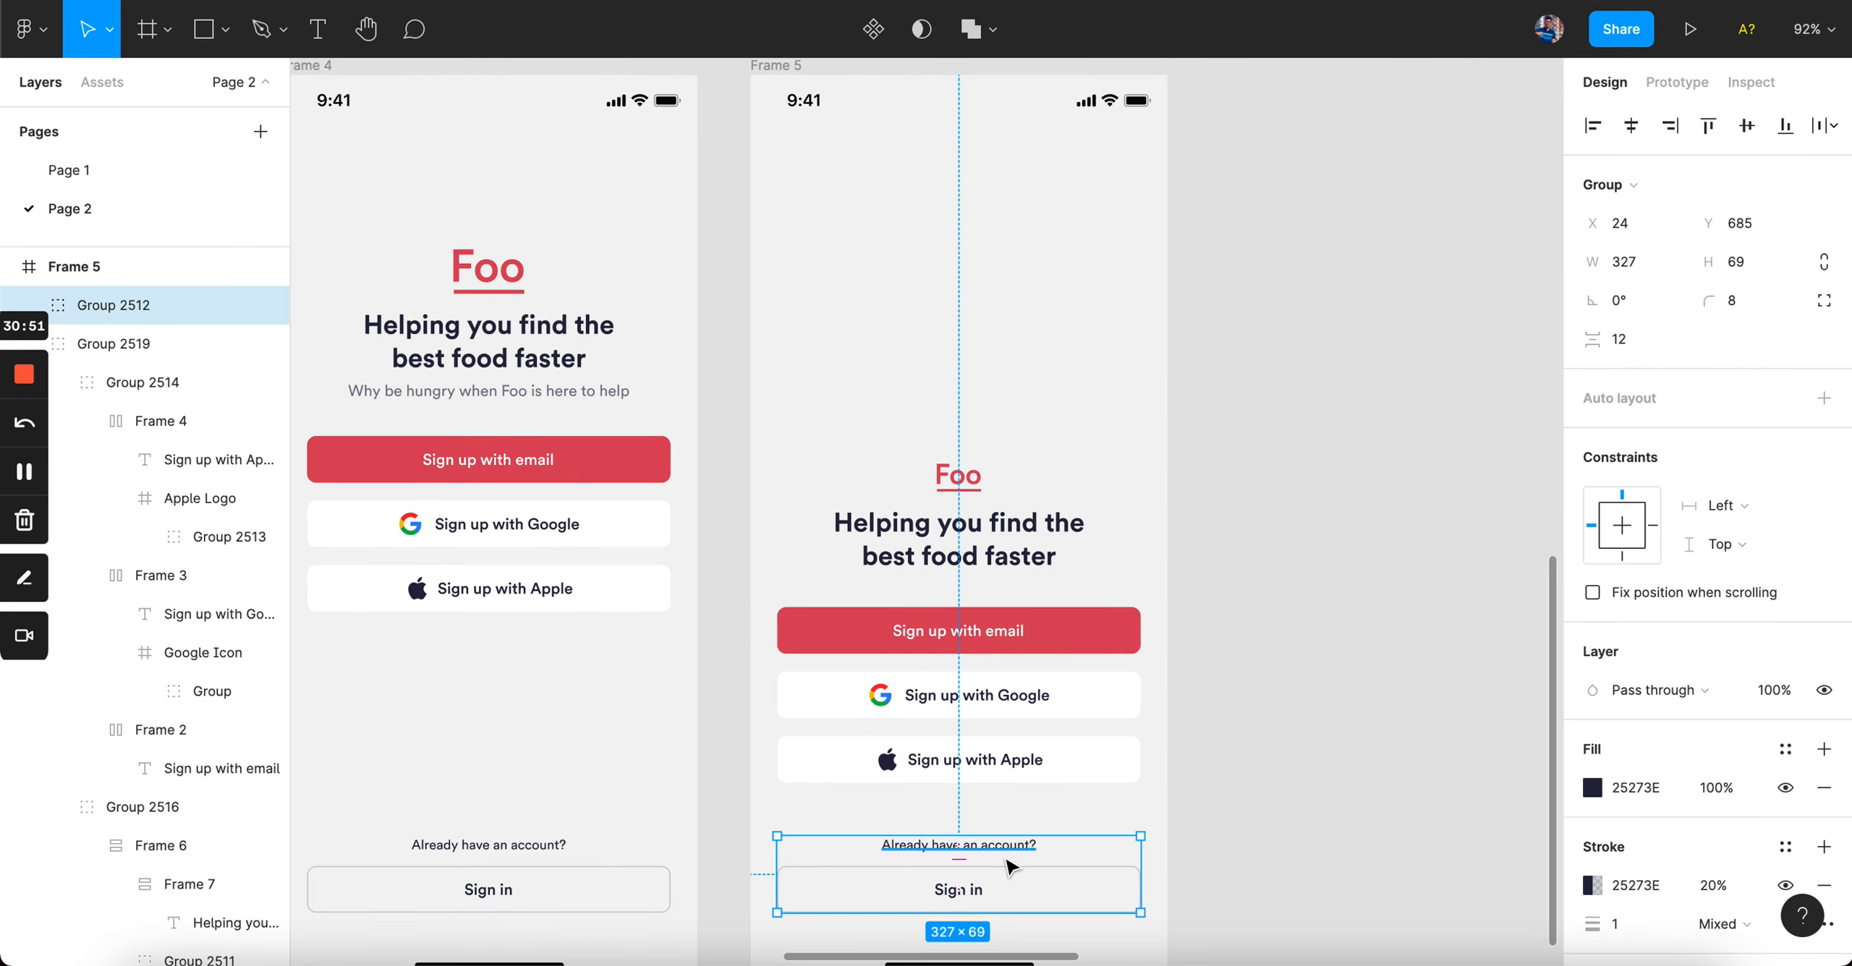
pyautogui.press('super+shift+g')
pyautogui.click(1007, 846)
pyautogui.press('BackSpace')
pyautogui.moveTo(1019, 892); pyautogui.dragTo(1018, 808)
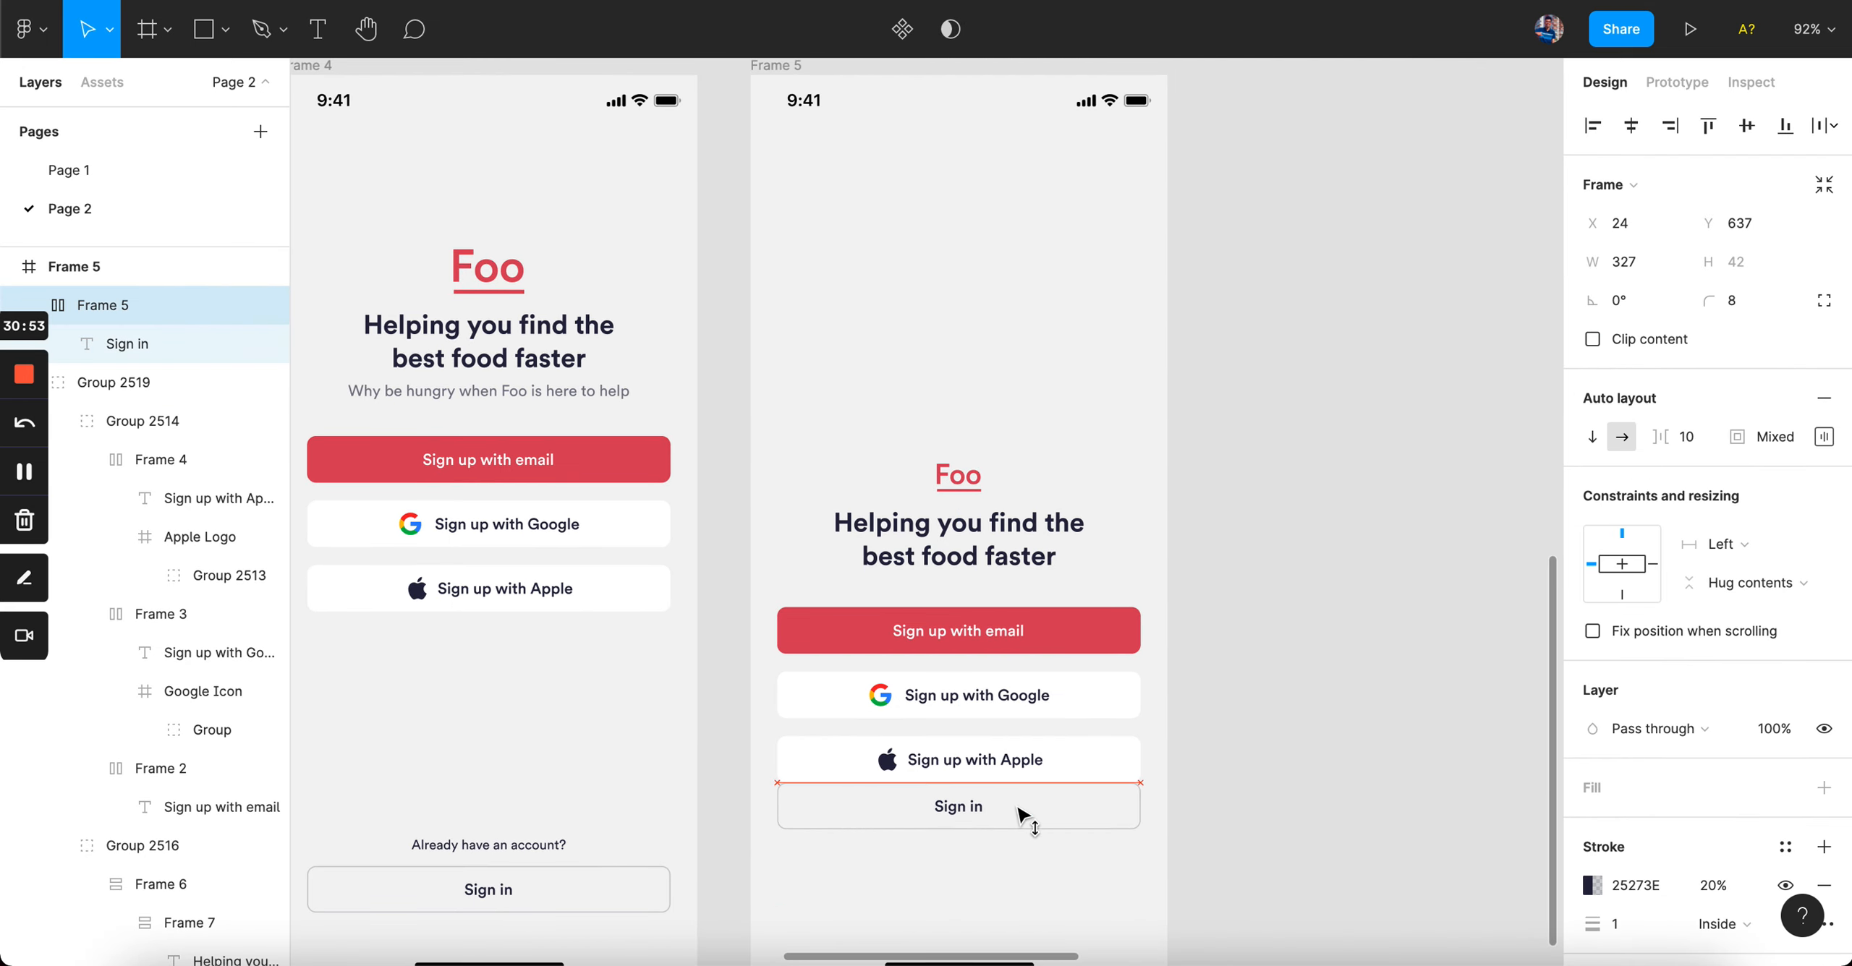
# - Ungroup Frame 5's content block and its nested group of three sign-up buttons
pyautogui.click(1017, 760)
pyautogui.press('super+shift+g')
pyautogui.click(1227, 672)
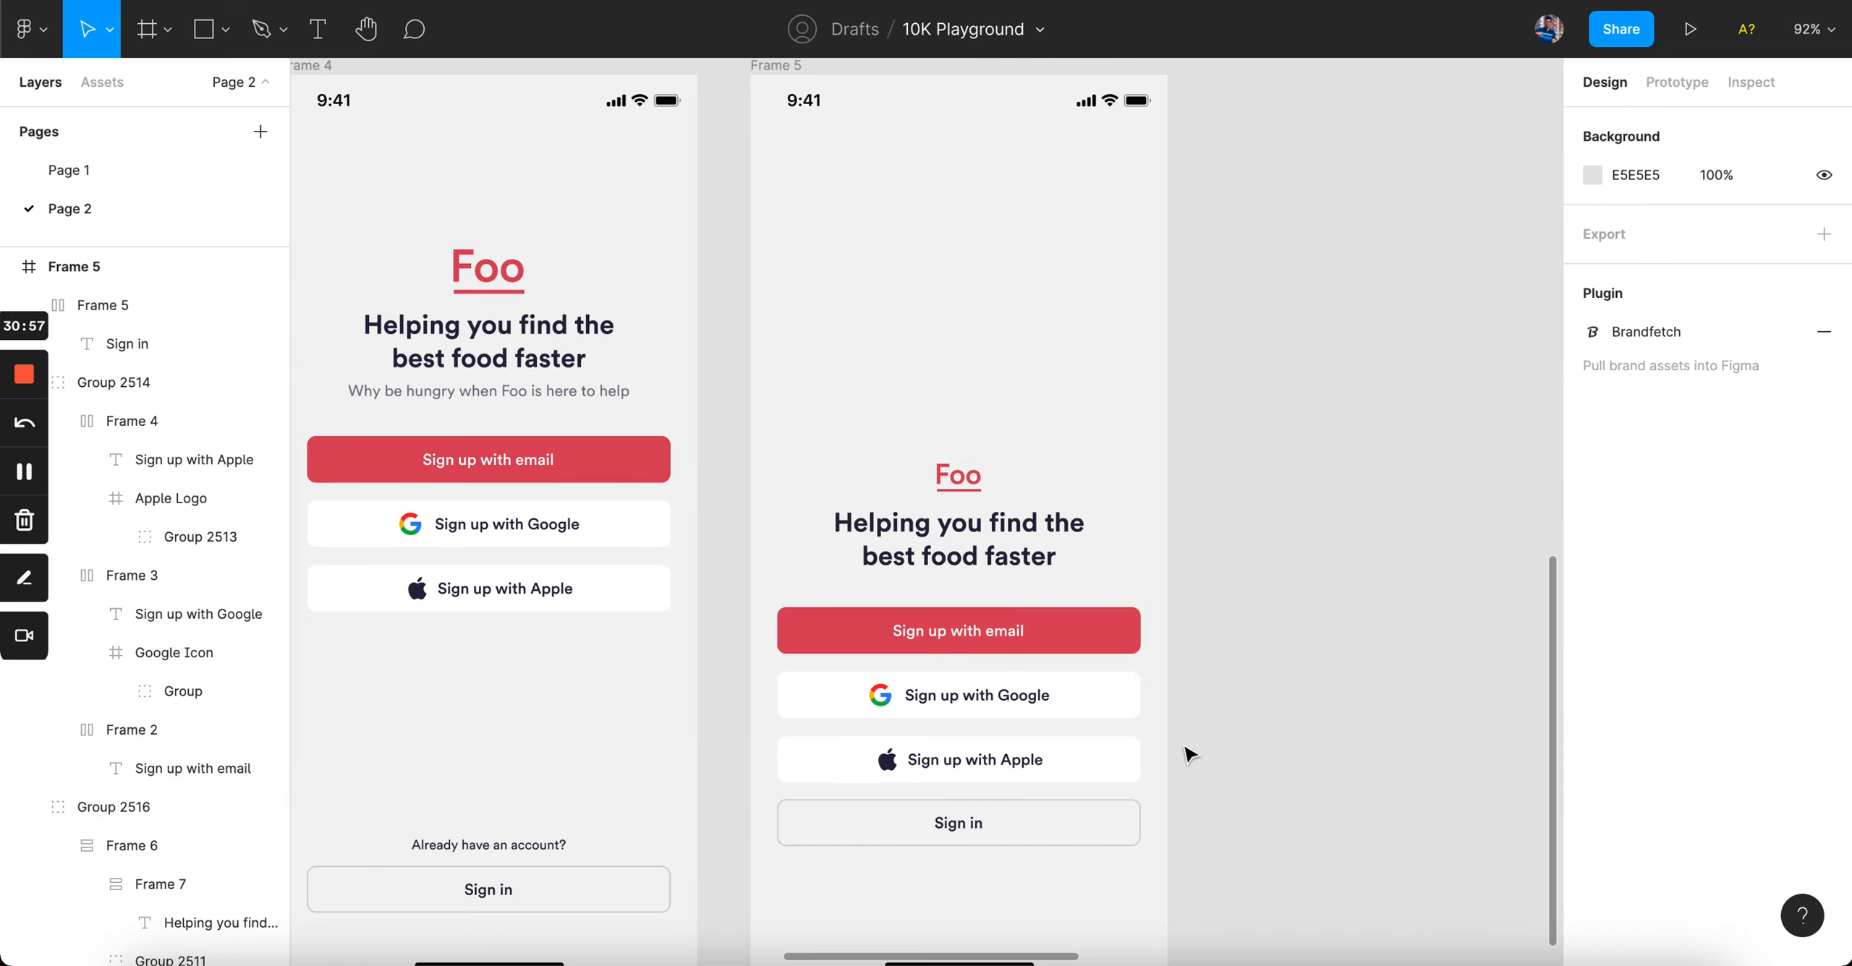
pyautogui.click(1010, 768)
pyautogui.press('super+shift+g')
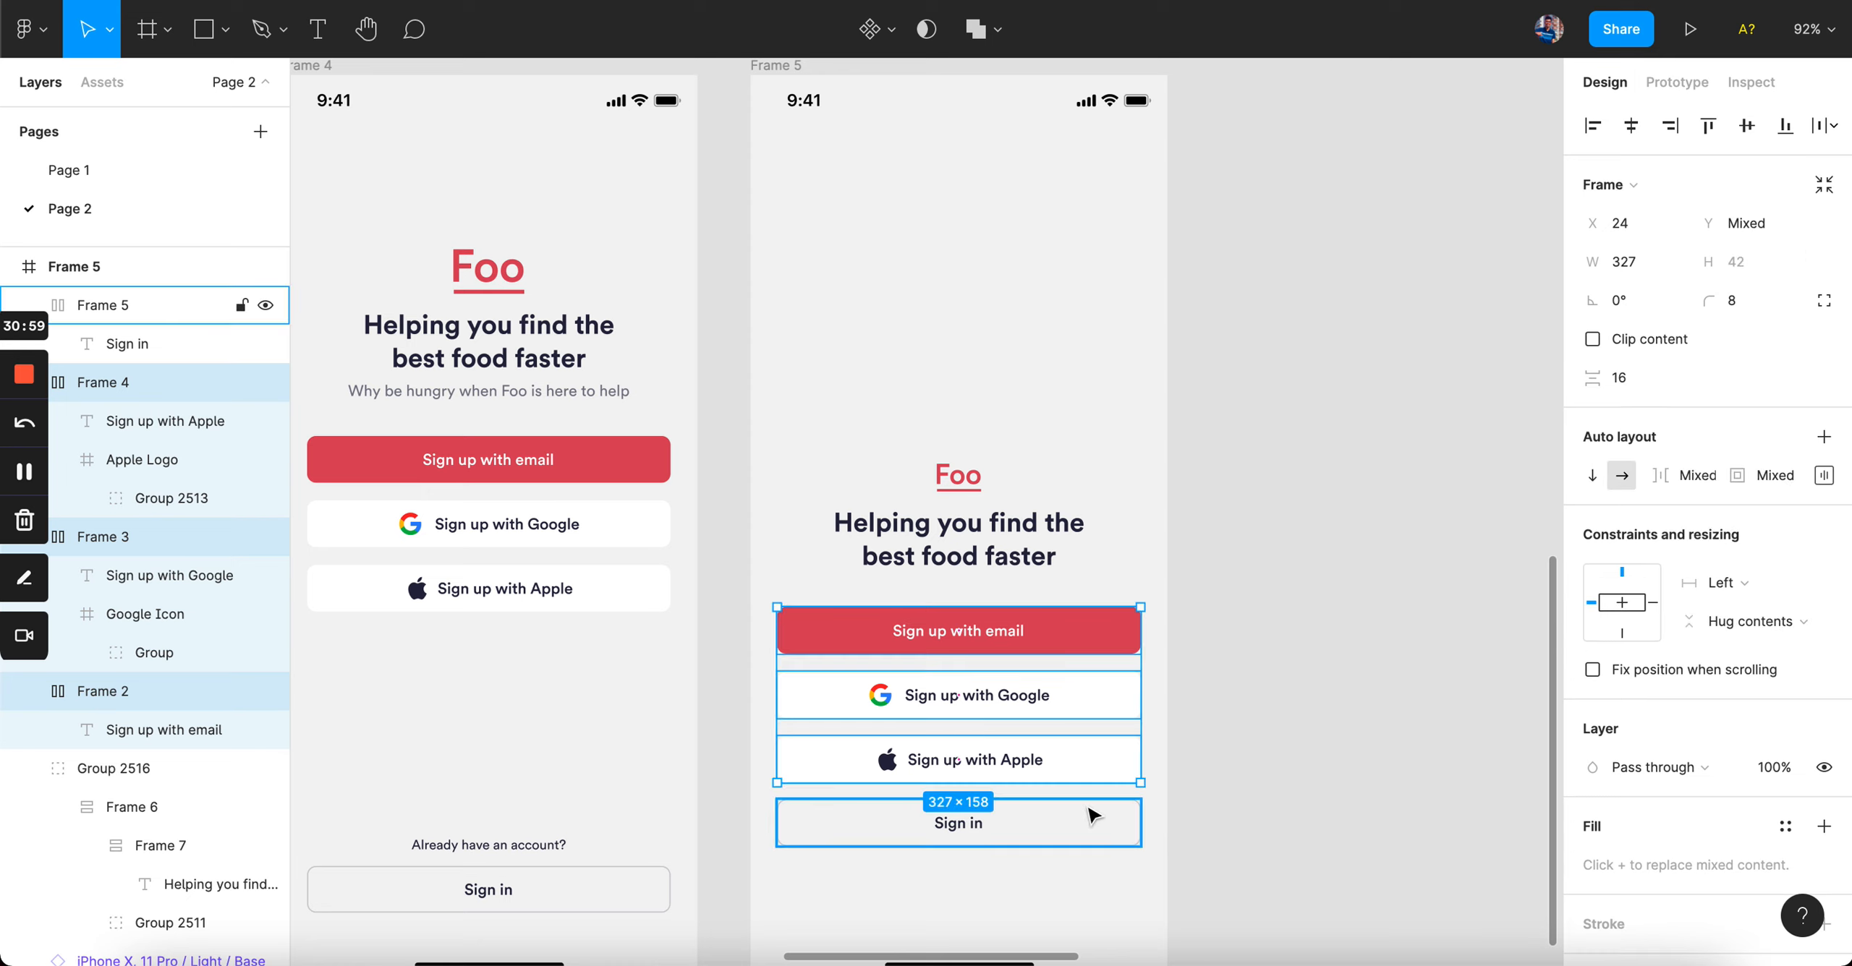
# - Space Frame 5's three sign-up buttons and the Sign in button evenly at 16 and group all four
pyautogui.click(1020, 761)
pyautogui.click(1121, 706)
pyautogui.click(1042, 825)
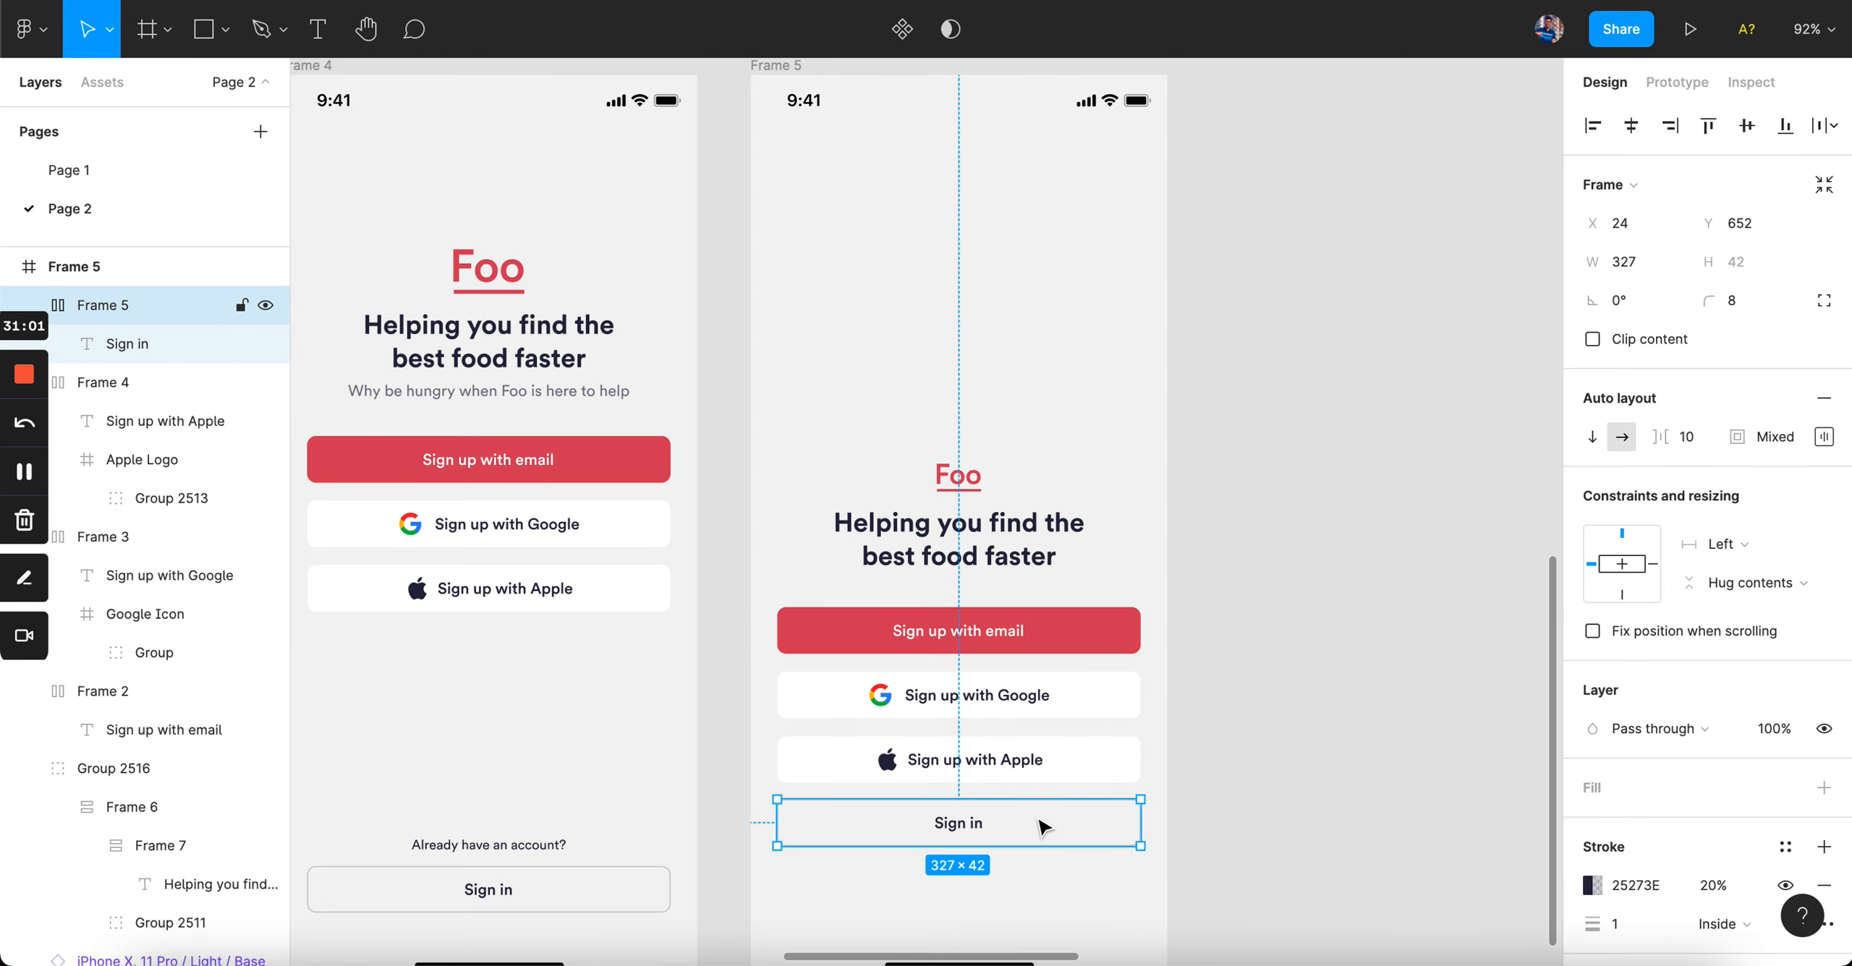
pyautogui.moveTo(1148, 847); pyautogui.dragTo(937, 615)
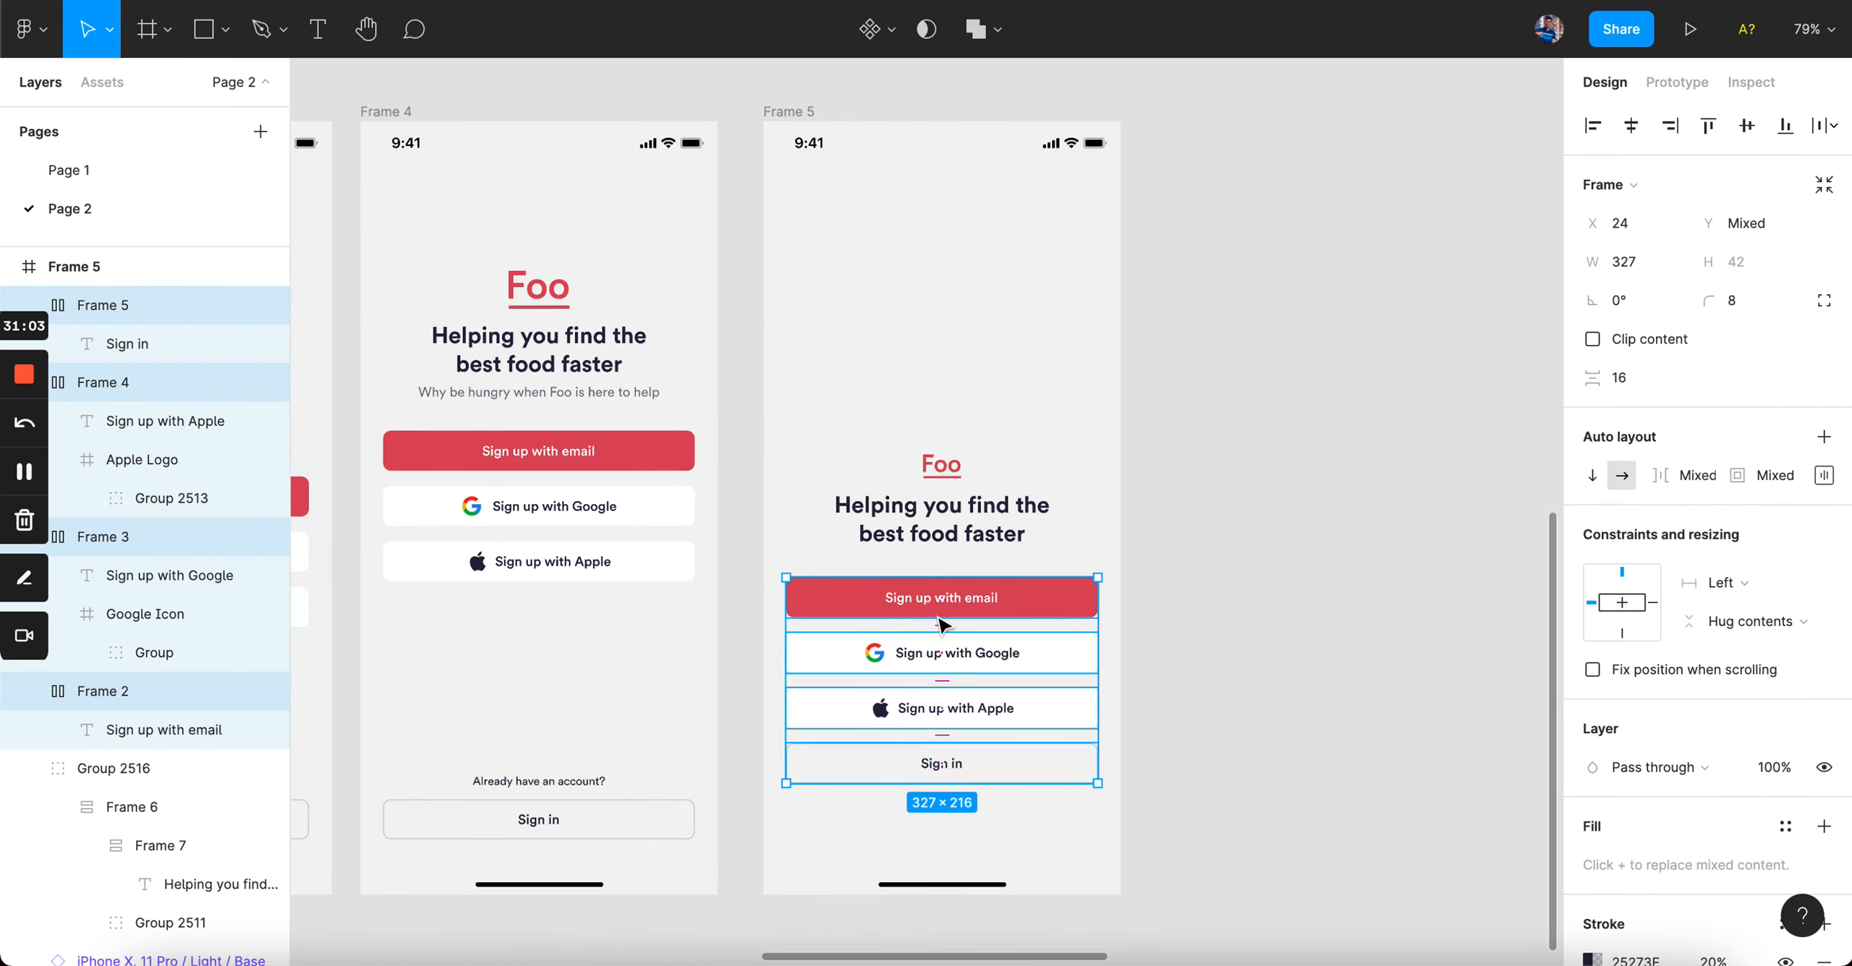
pyautogui.press('super+g')
# - Group Frame 5's headline block with the button group and move the combined group down to Y 401
pyautogui.scroll(2, 1049, 670)
pyautogui.keyDown('shift'); pyautogui.click(985, 459); pyautogui.keyUp('shift')
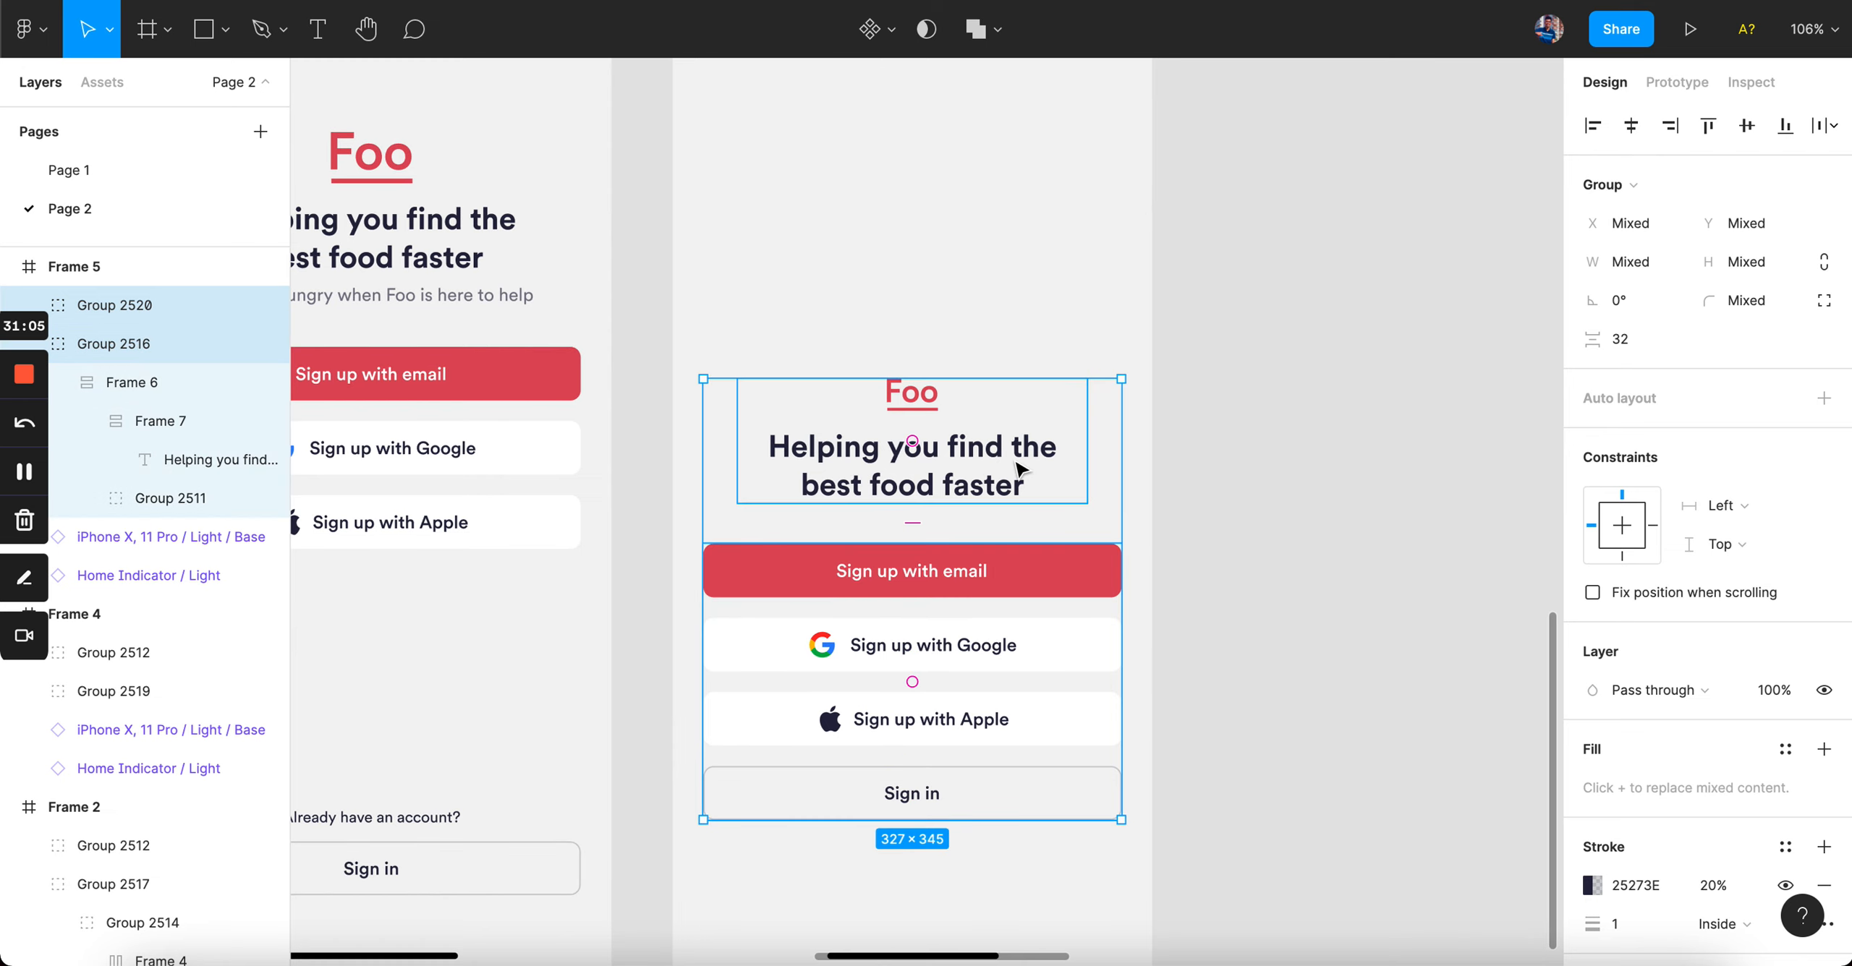
pyautogui.press('super+g')
pyautogui.moveTo(1022, 475); pyautogui.dragTo(1022, 537)
pyautogui.scroll(-3, 977, 817)
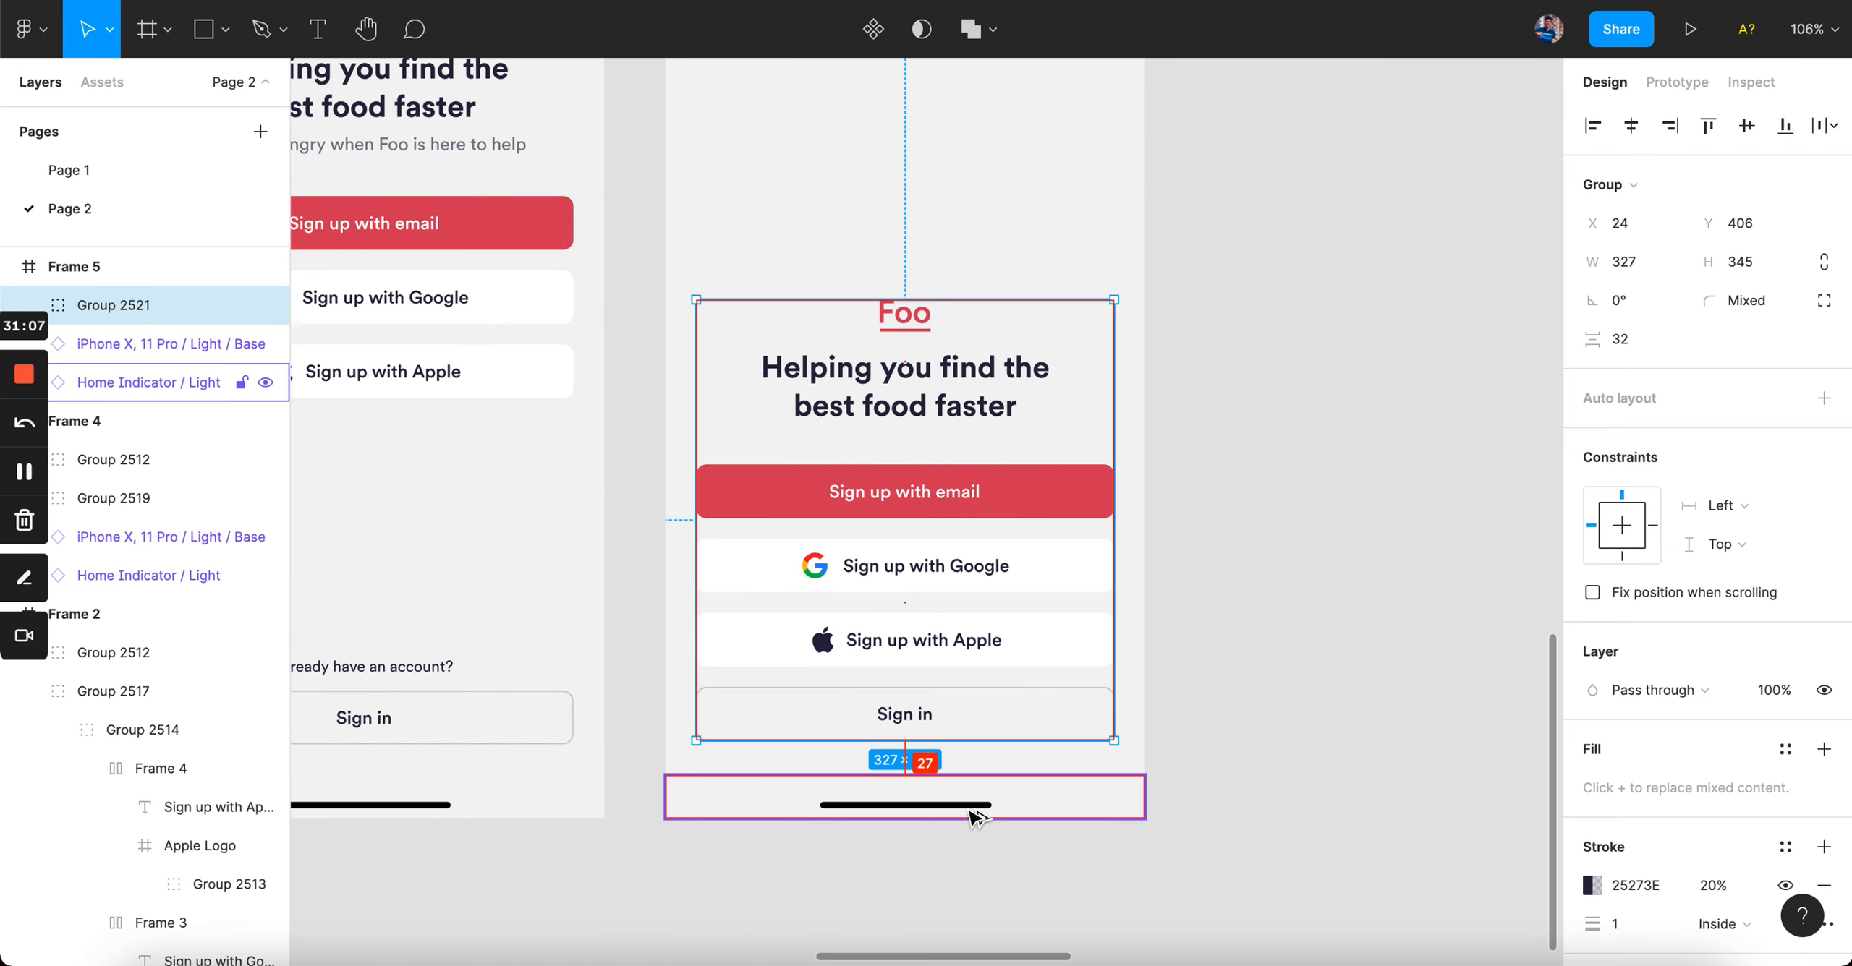
pyautogui.press('Up')
pyautogui.press('Up')
pyautogui.press('Up')
pyautogui.press('Up')
pyautogui.press('Up')
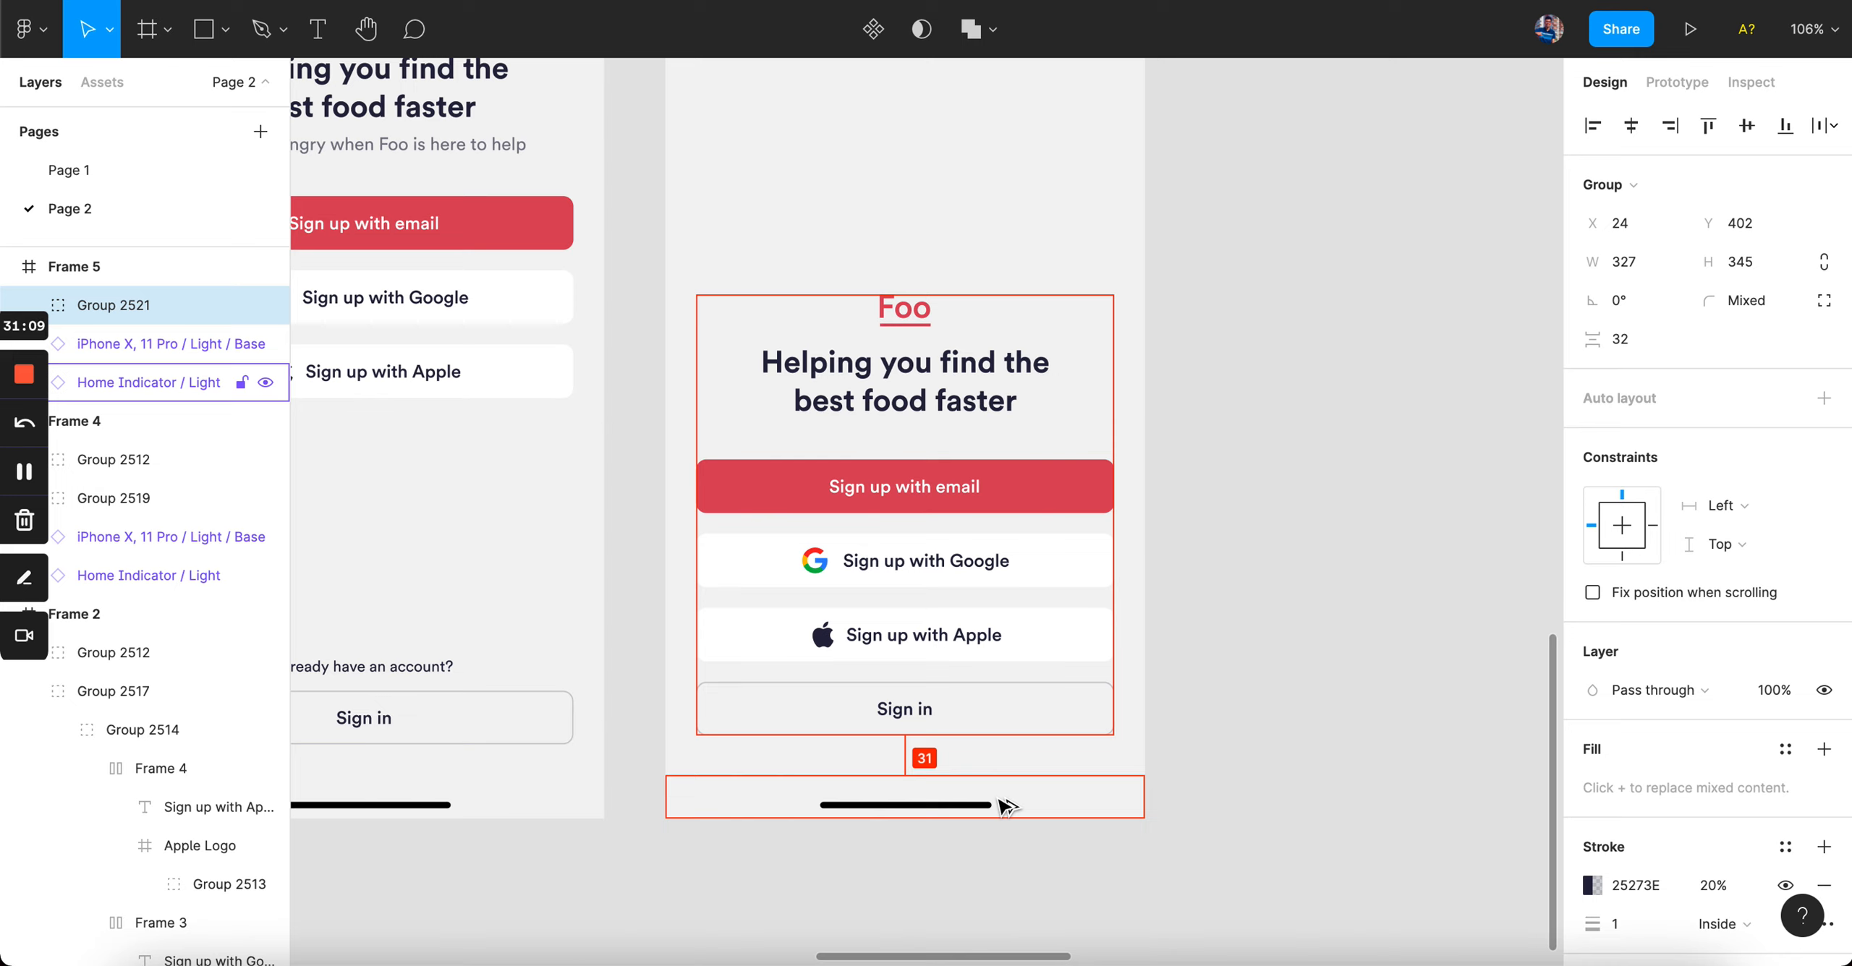
pyautogui.scroll(-2, 1002, 805)
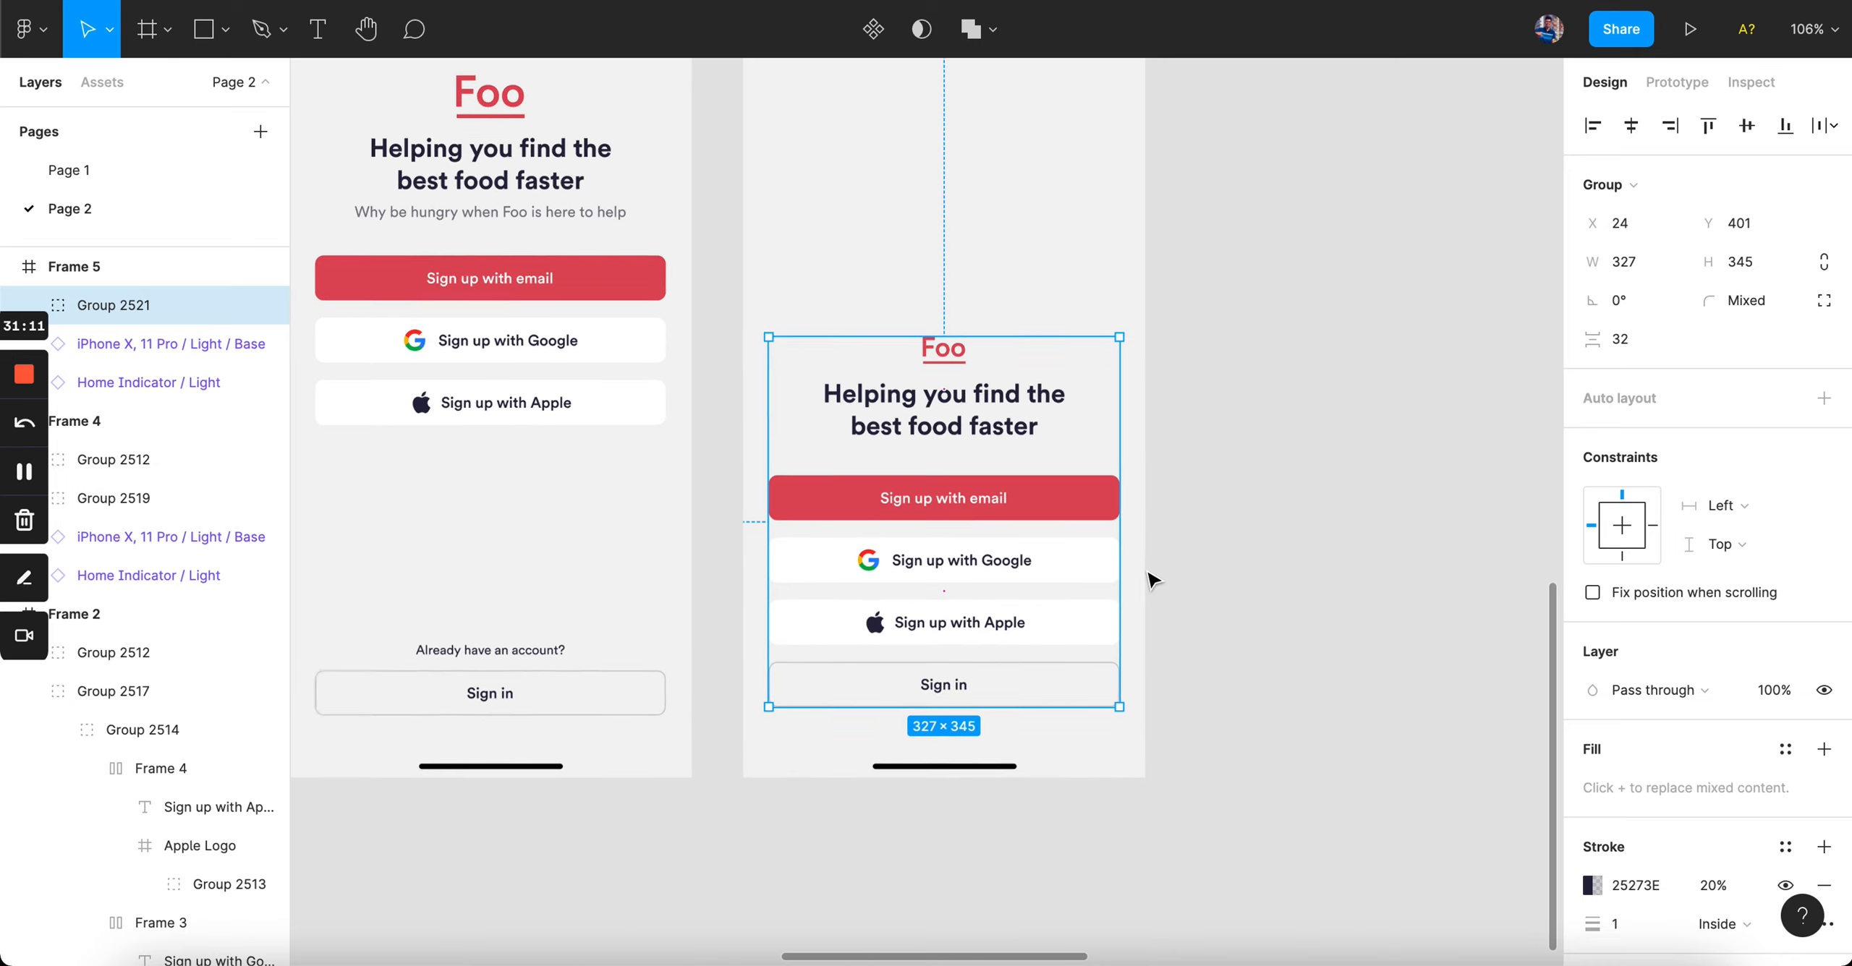
# - Draw a 375 × 379 rectangle over the top of Frame 5 and send it behind the other layers
pyautogui.scroll(4, 1150, 549)
pyautogui.click(1149, 484)
pyautogui.click(723, 210)
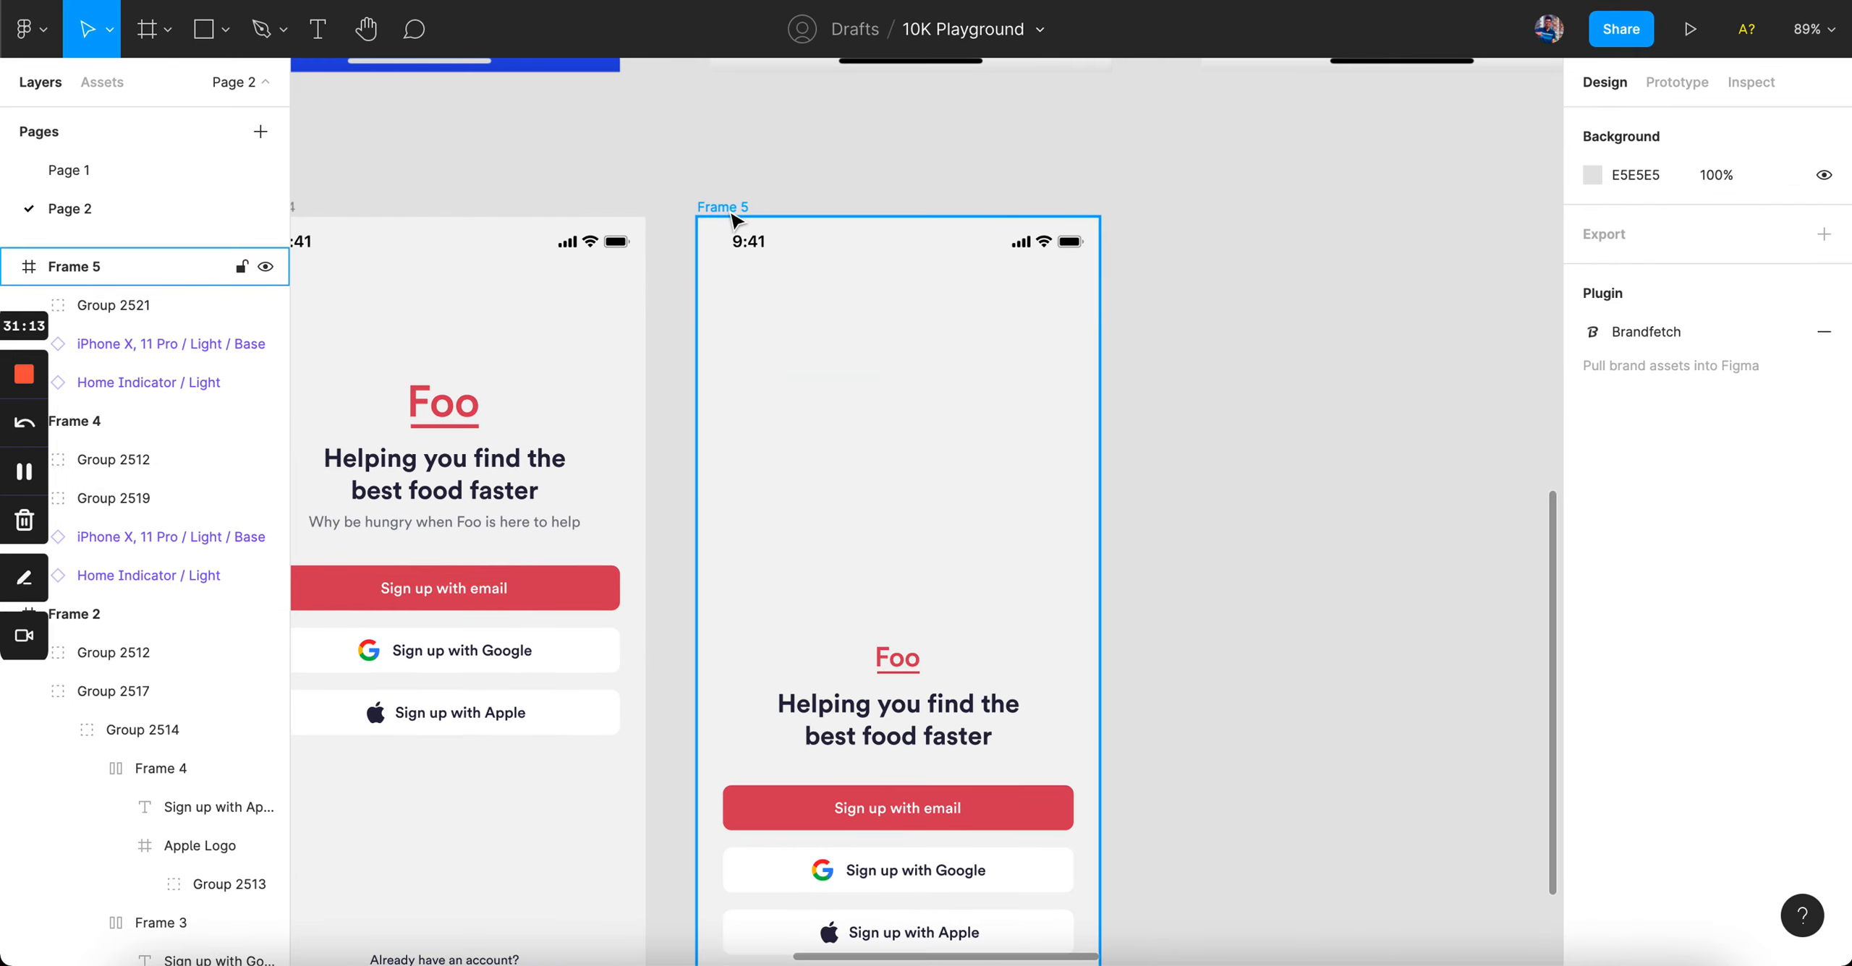
pyautogui.press('r')
pyautogui.moveTo(697, 217); pyautogui.dragTo(1100, 624)
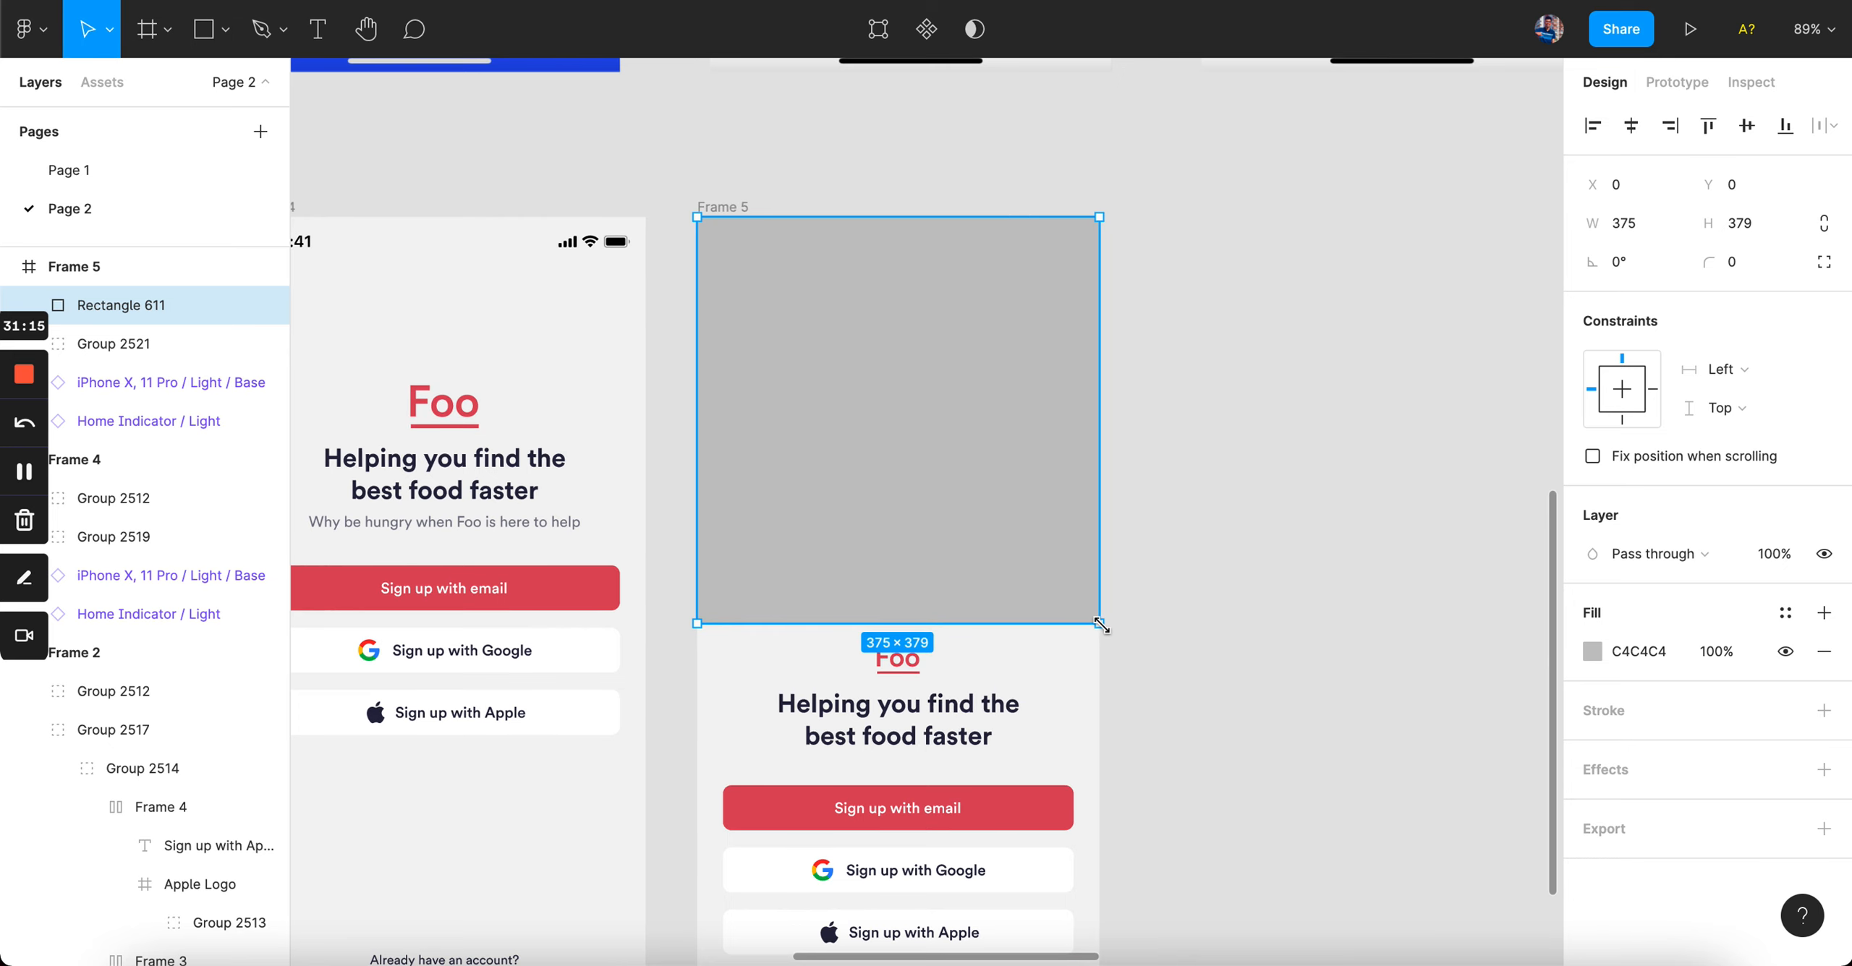
pyautogui.press('super+alt+bracketleft')
pyautogui.click(1180, 498)
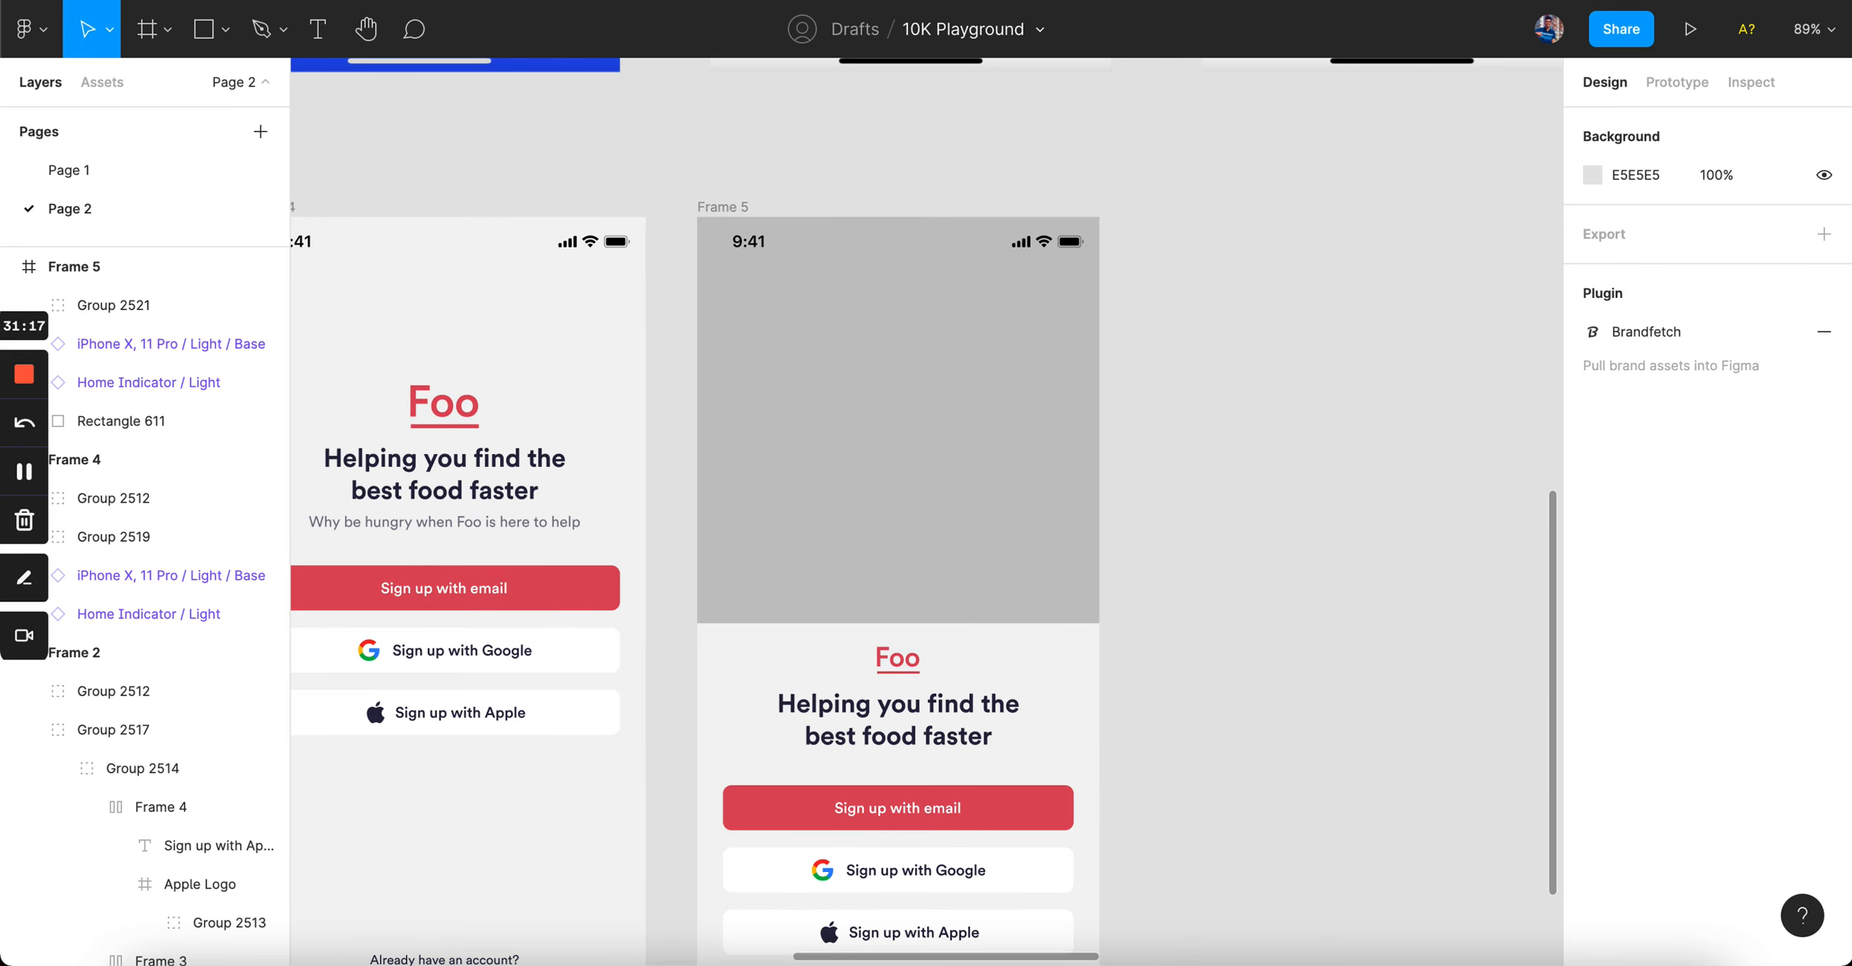
# - Run the Unsplash plugin and search it for "food"
pyautogui.click(613, 0)
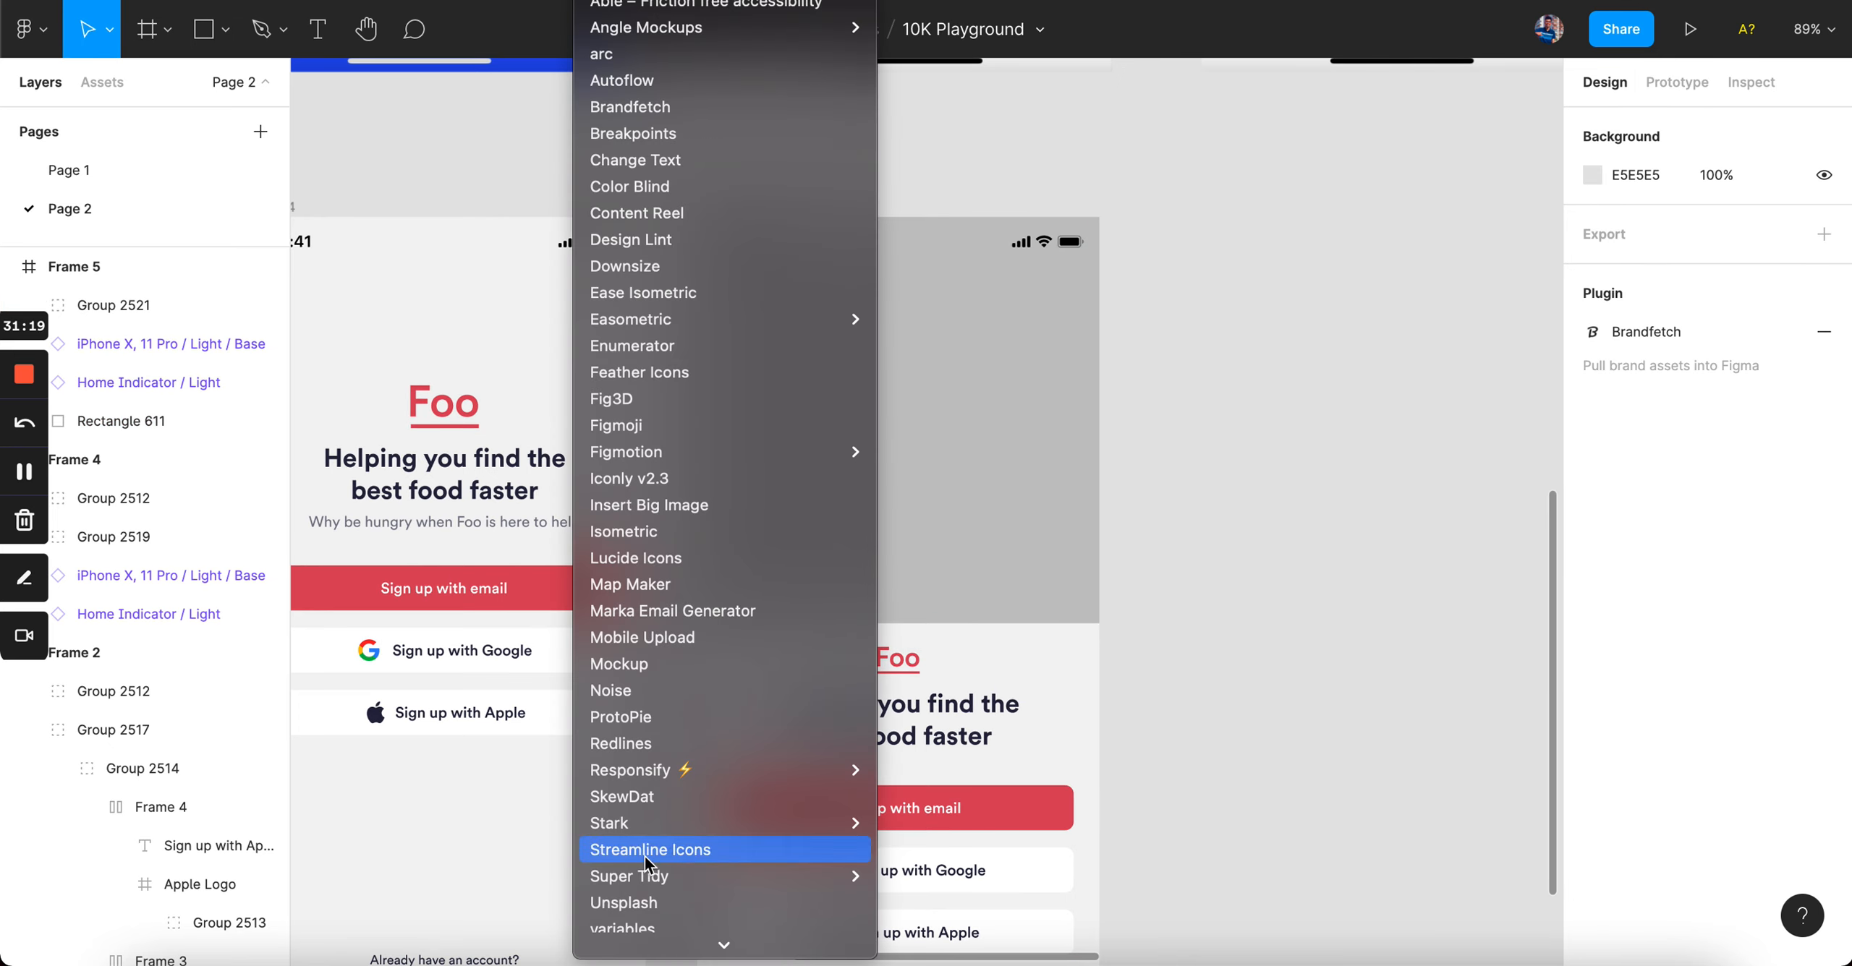
pyautogui.click(655, 904)
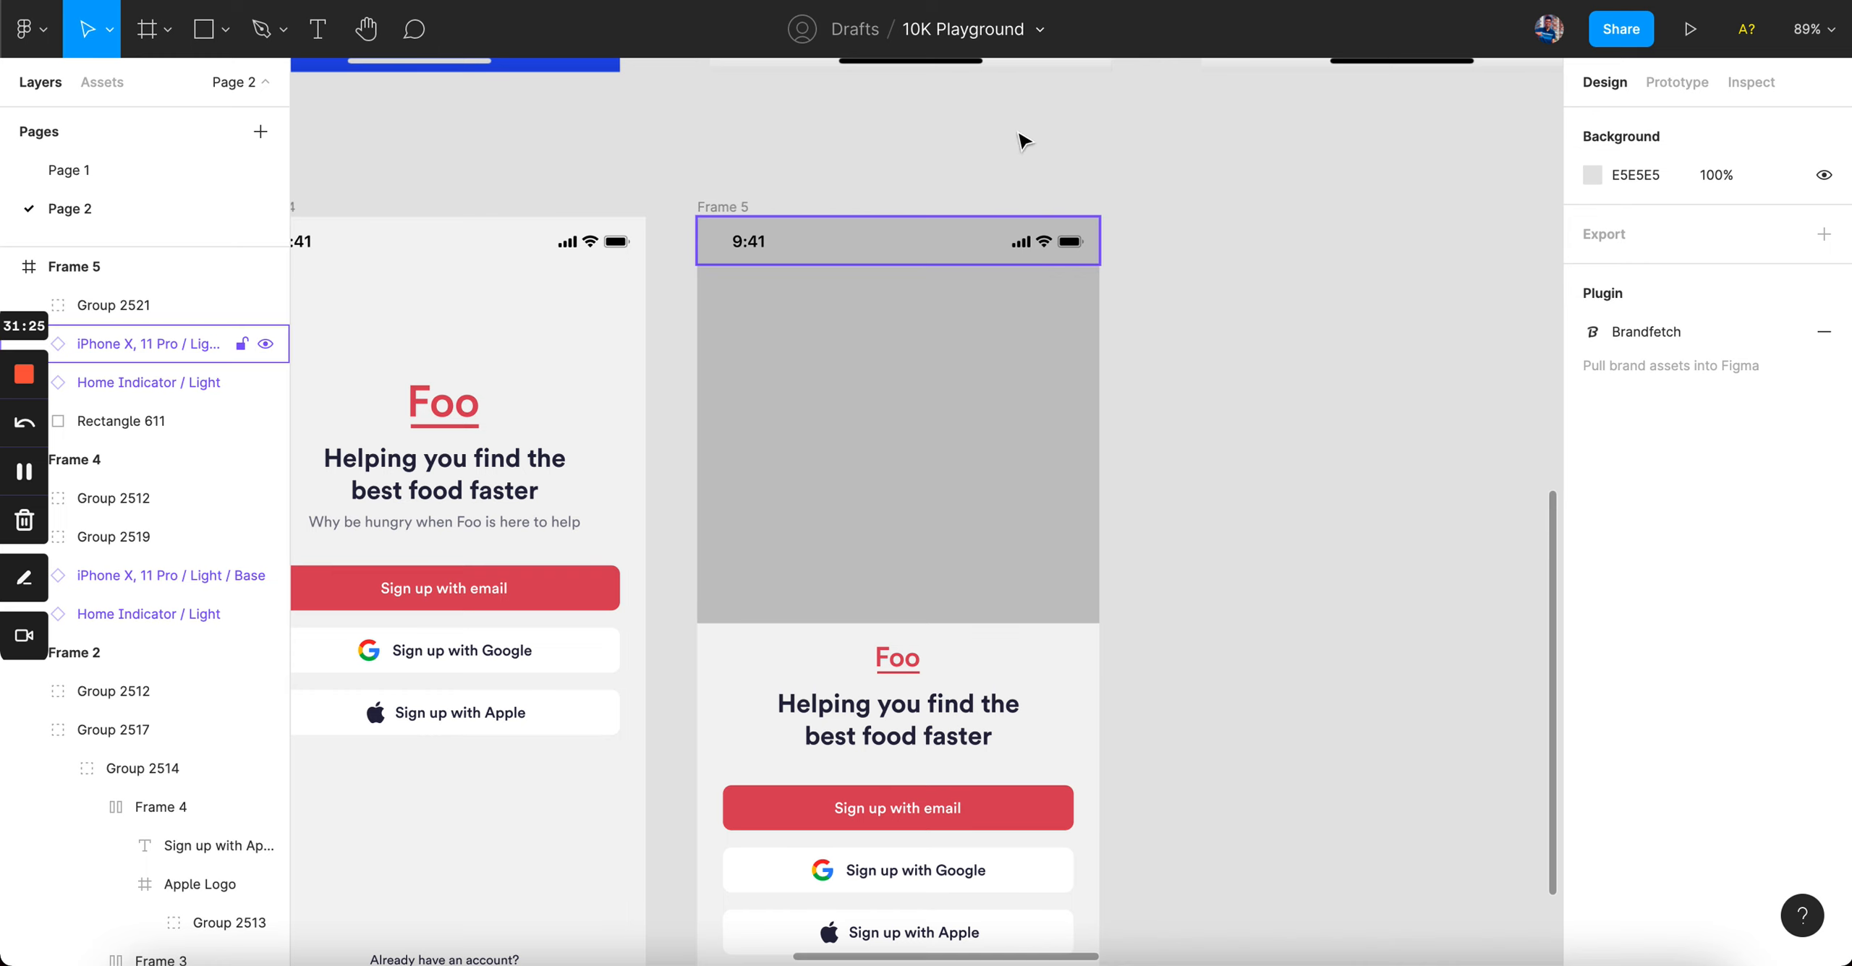
pyautogui.scroll(-3, 1108, 484)
pyautogui.scroll(-3, 1107, 484)
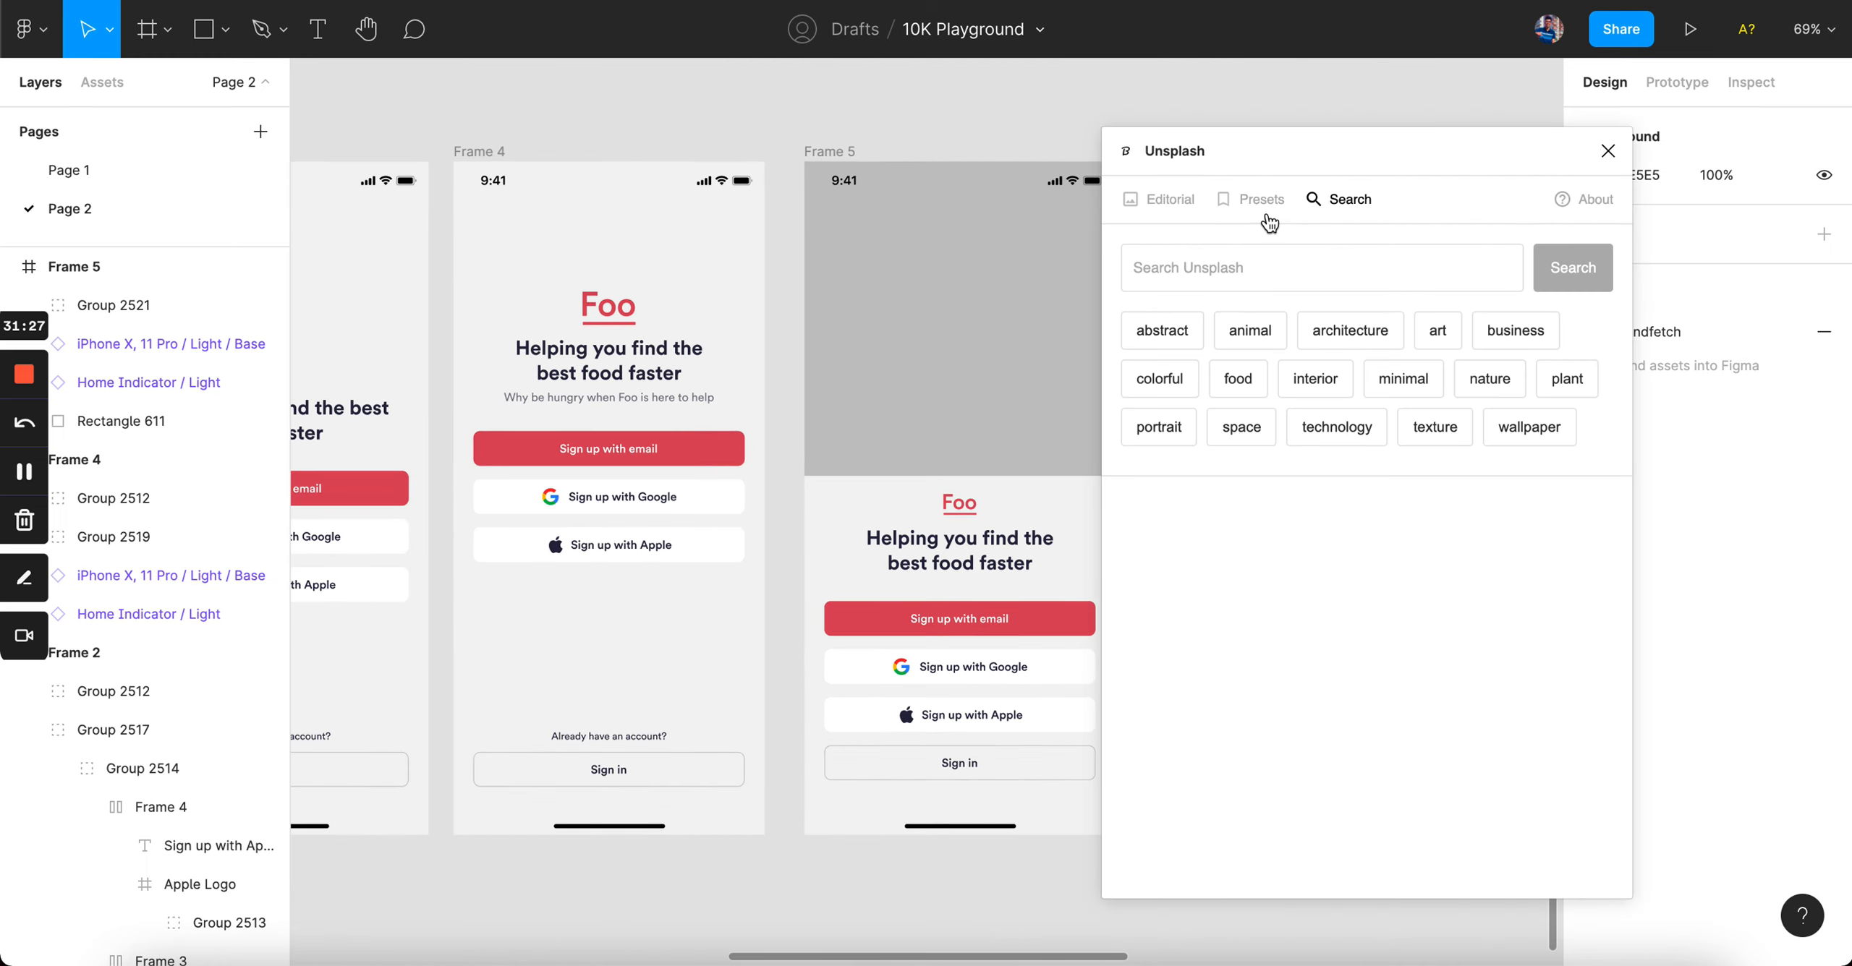
pyautogui.click(1249, 252)
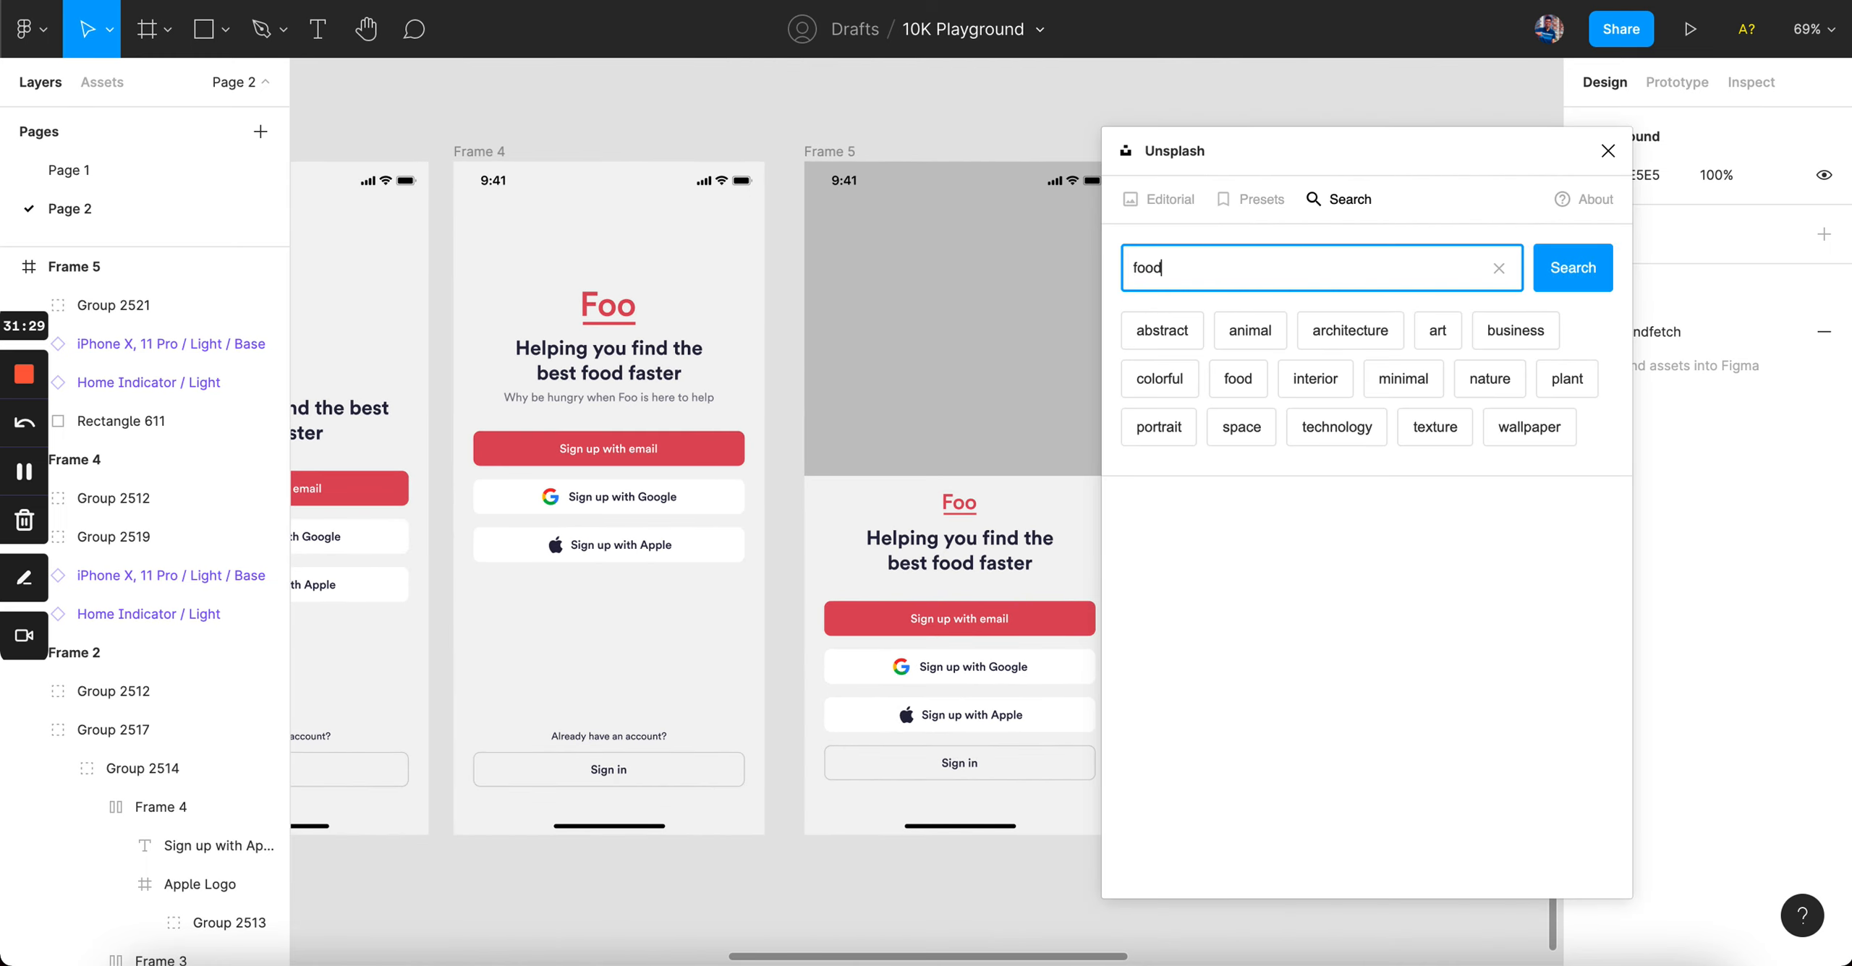
pyautogui.press('Return')
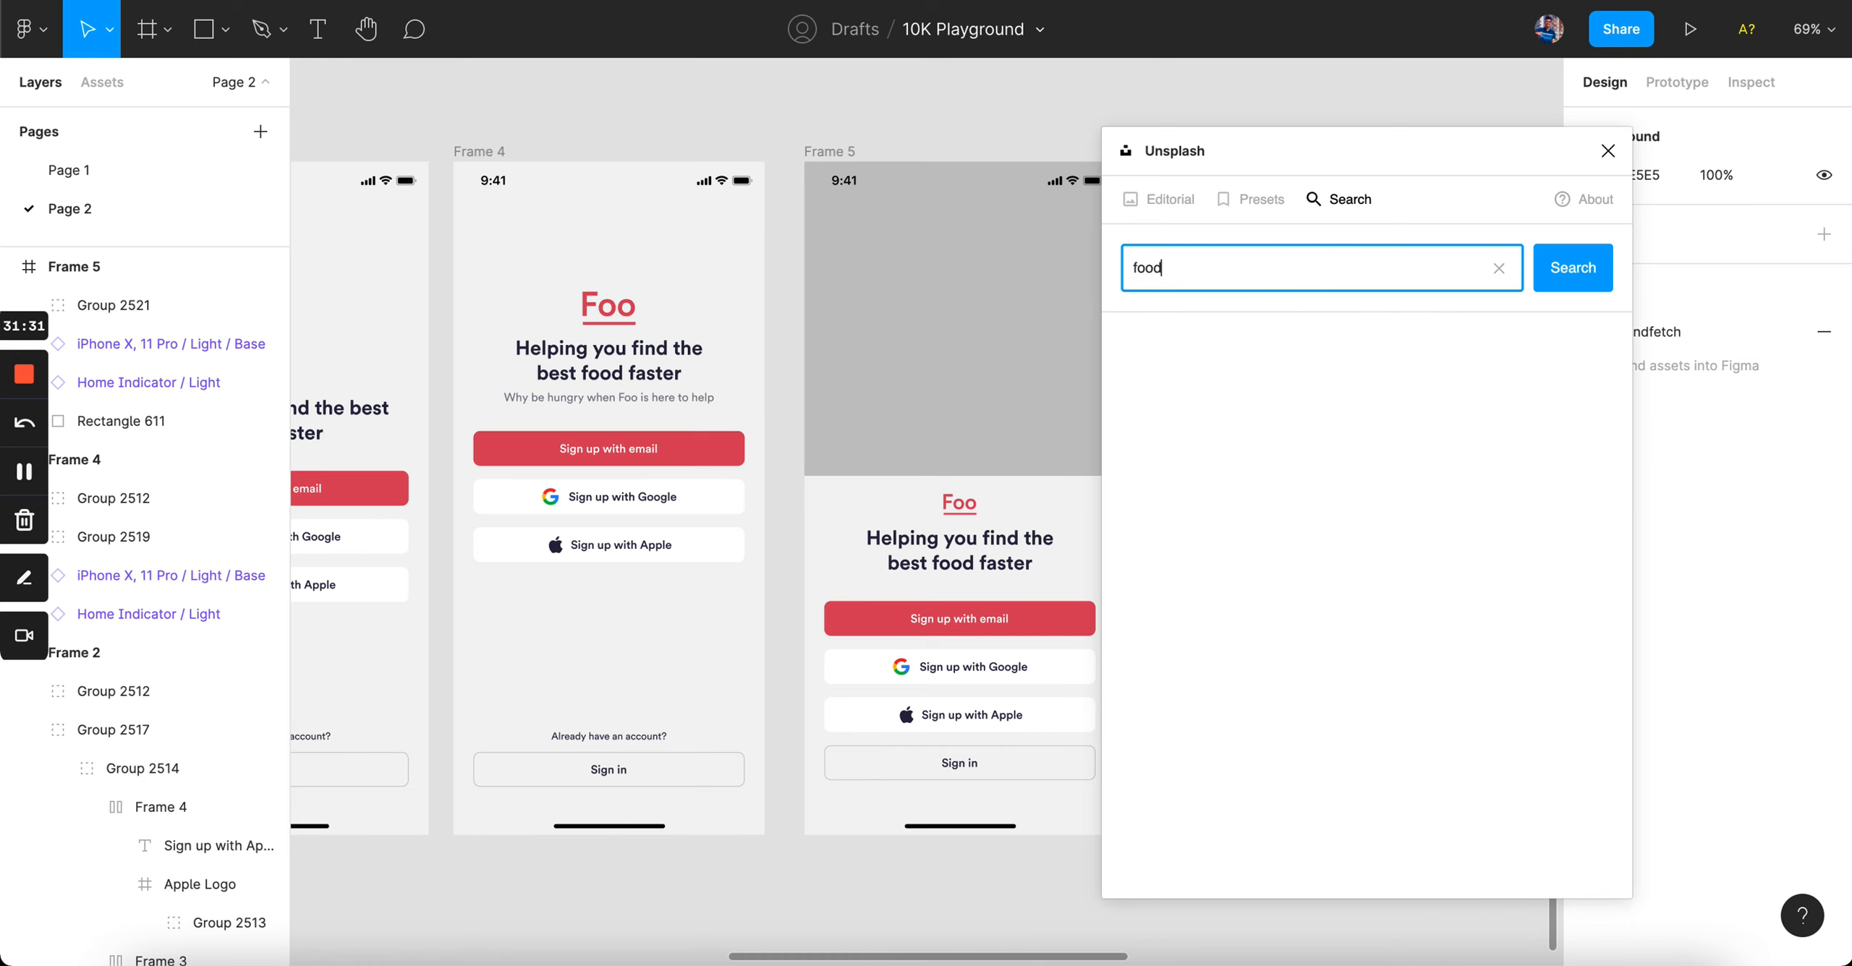
# - Insert the photo of syrup poured over a pancake stack, close Unsplash, and move the photo clear of the frames beside Frame 5
pyautogui.scroll(-4, 1350, 548)
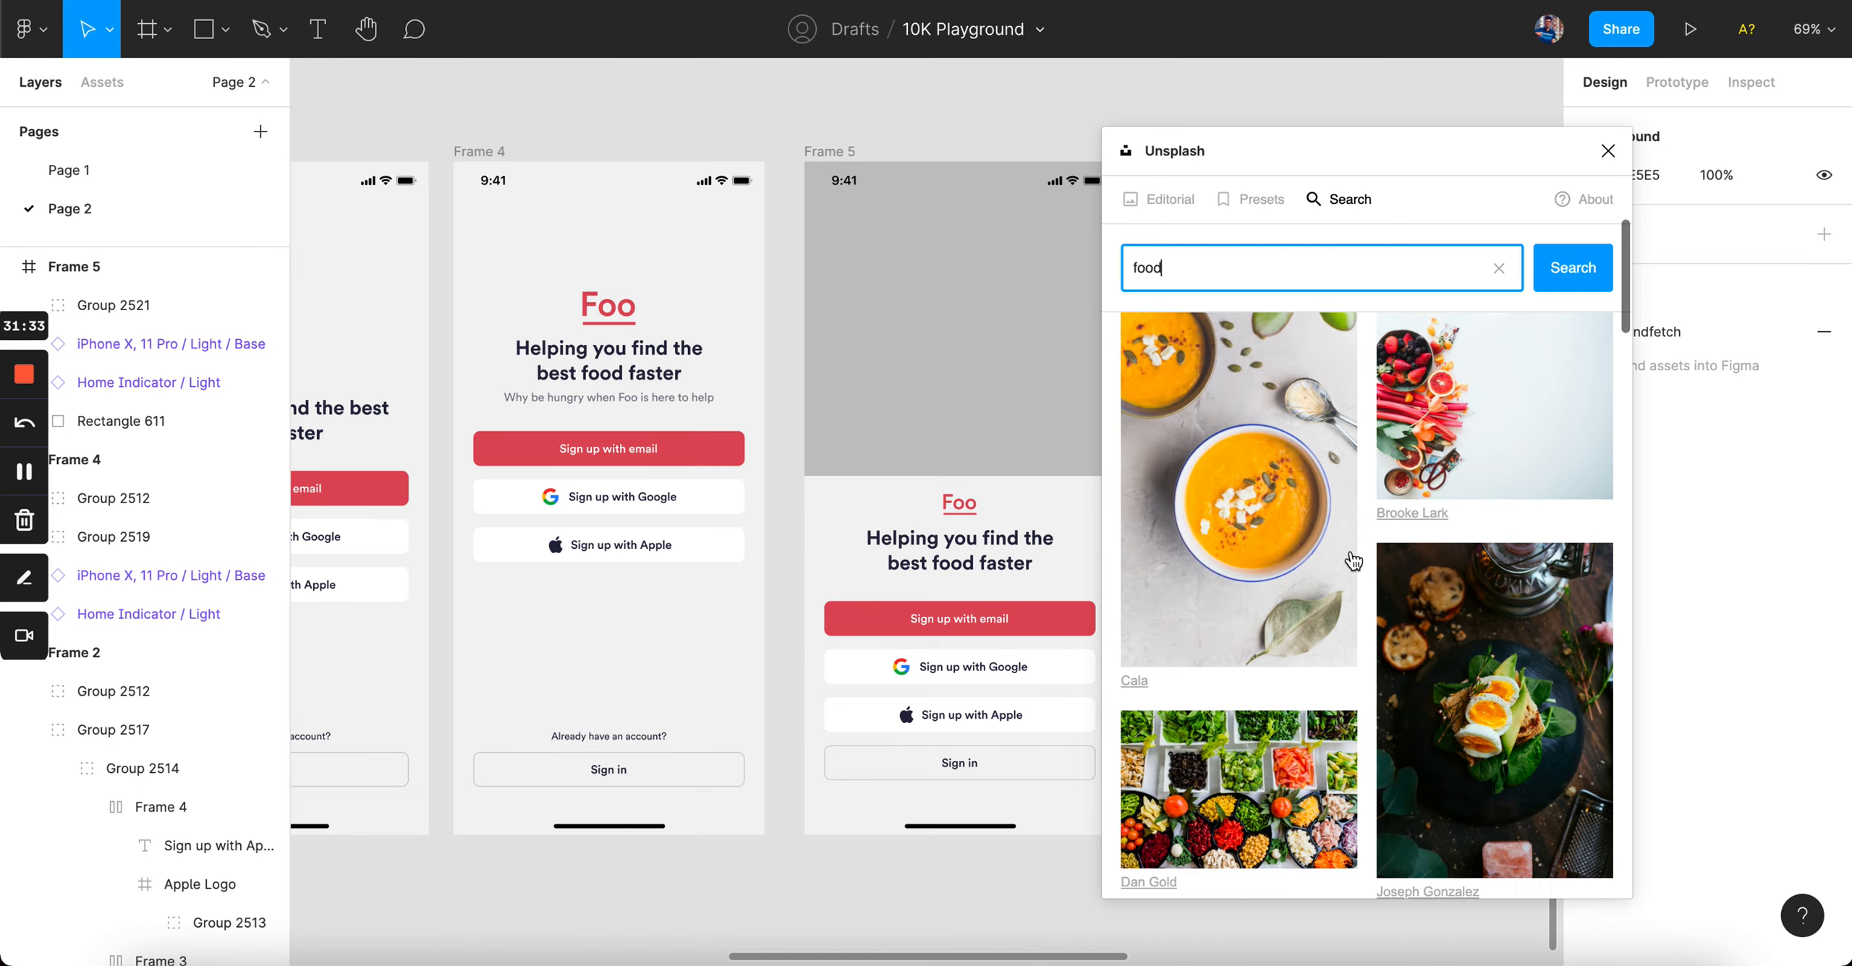
pyautogui.scroll(-7, 1354, 571)
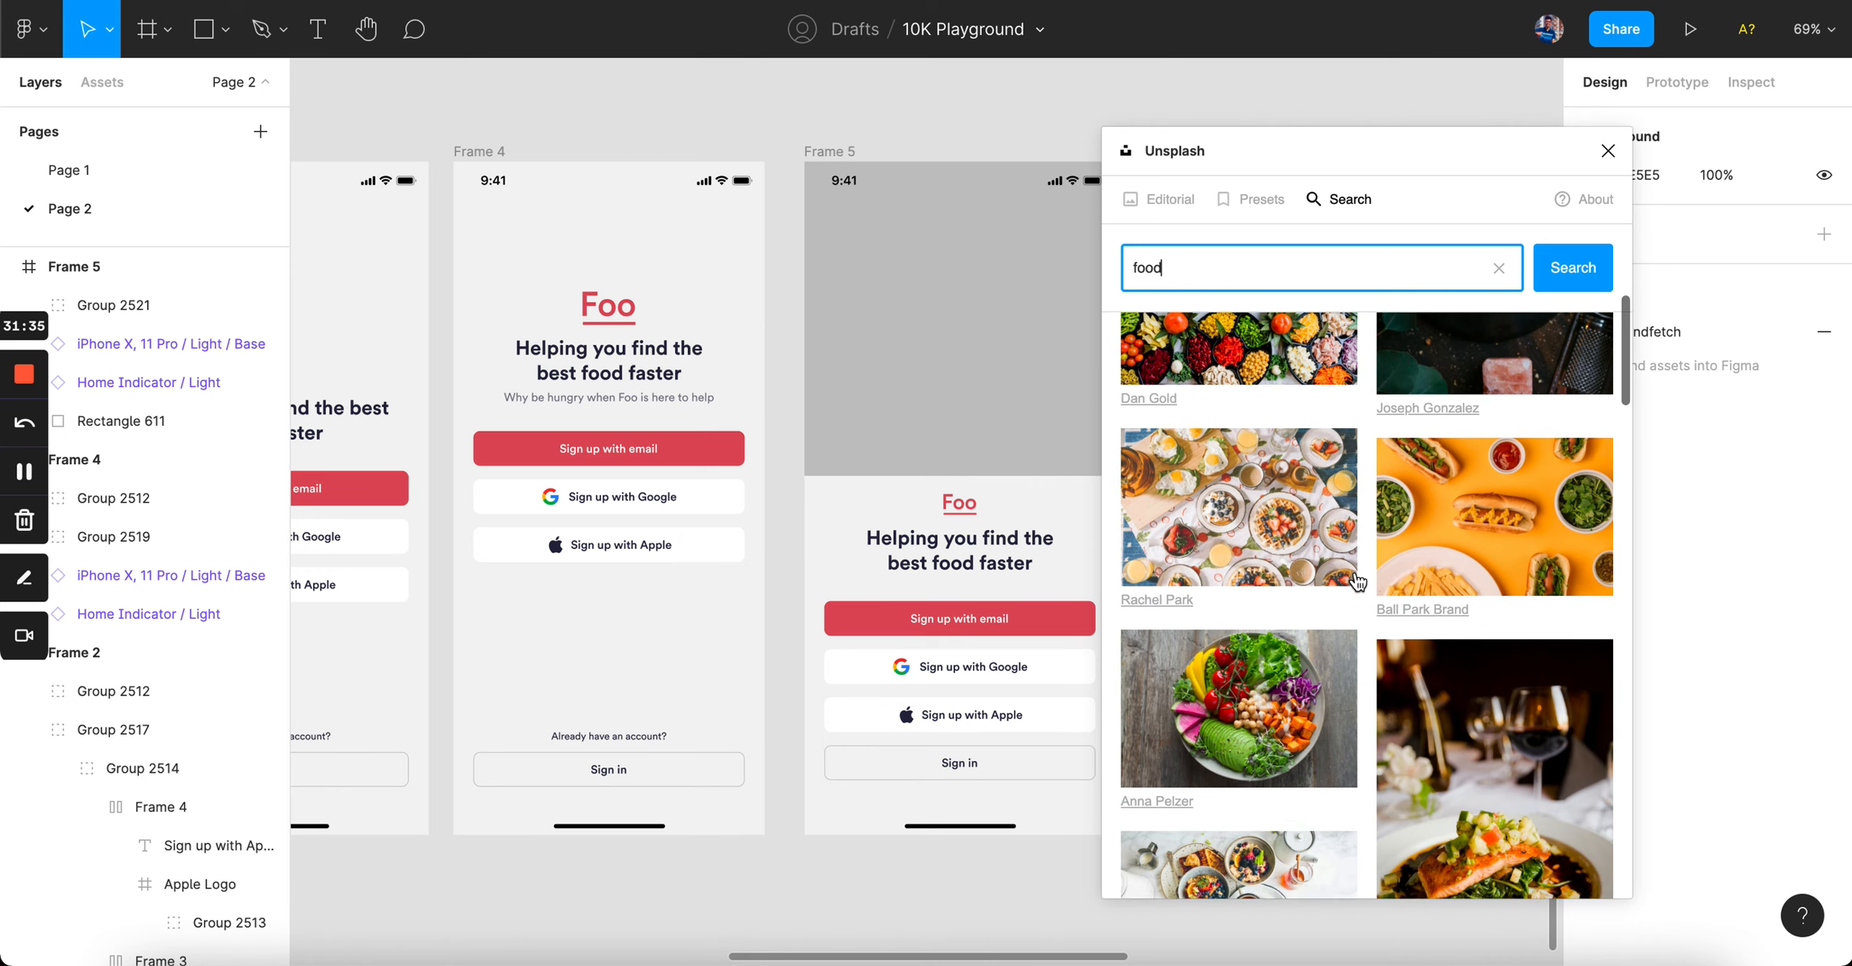
pyautogui.scroll(-8, 1357, 582)
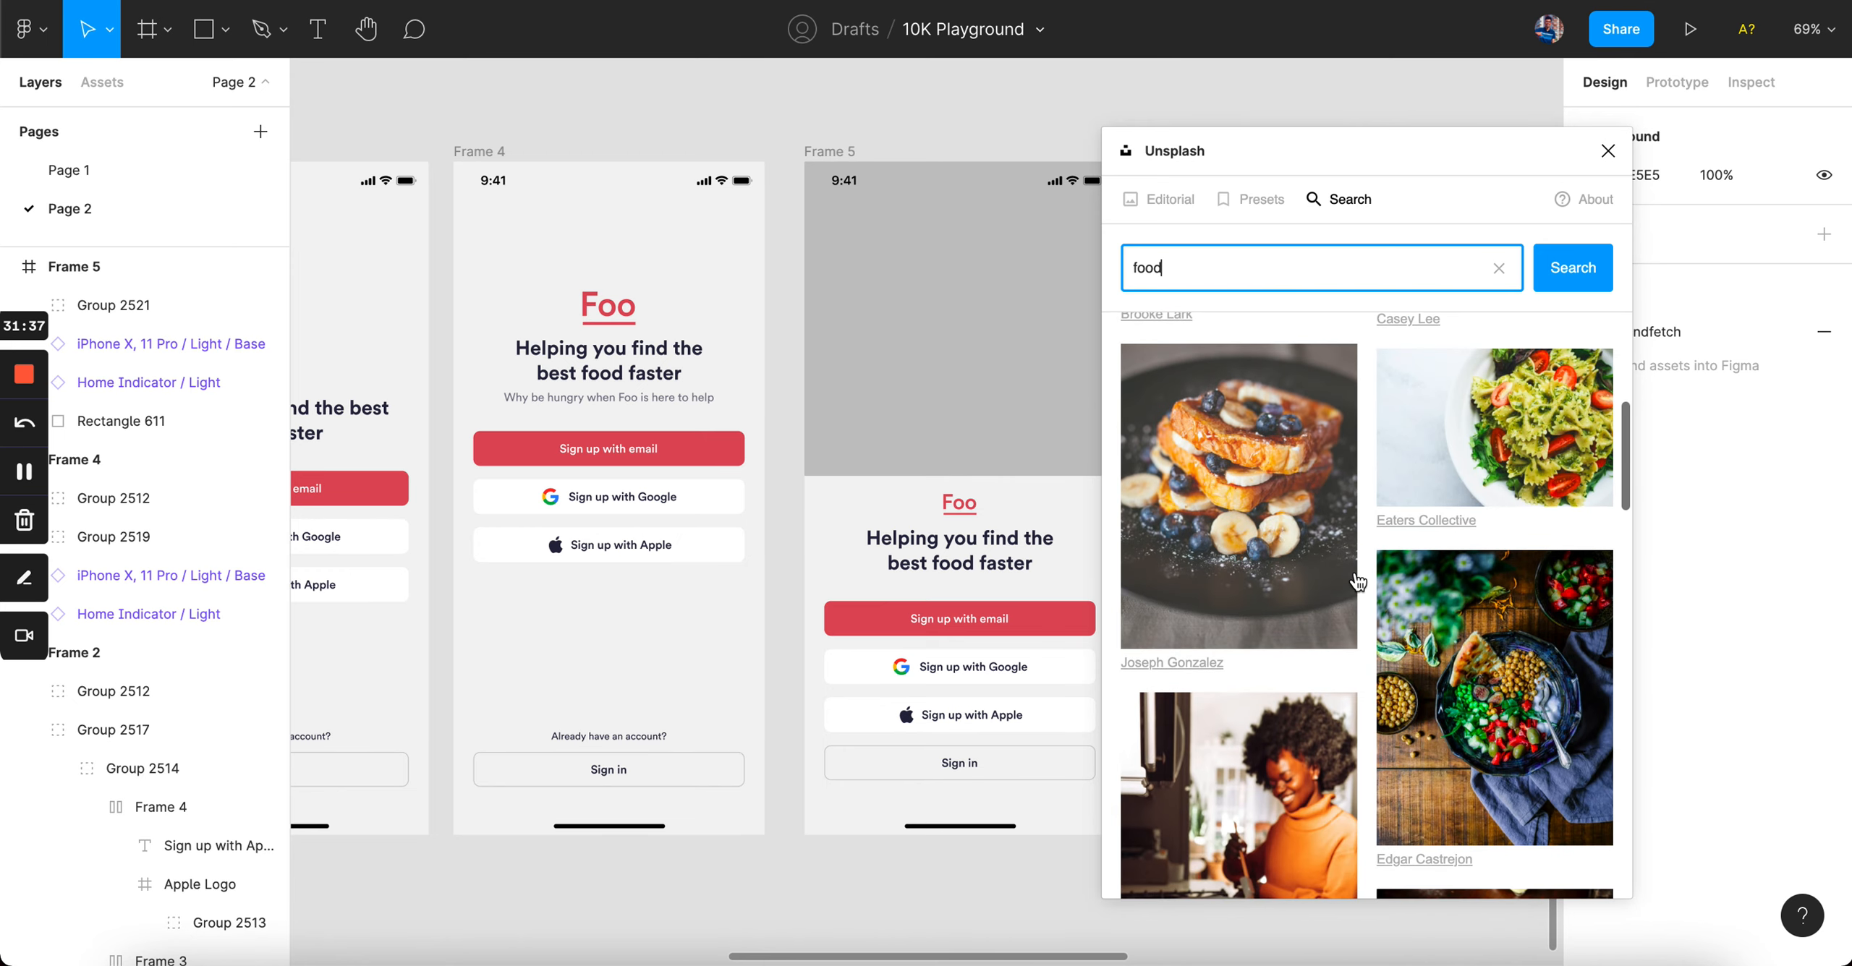
pyautogui.scroll(-6, 1357, 582)
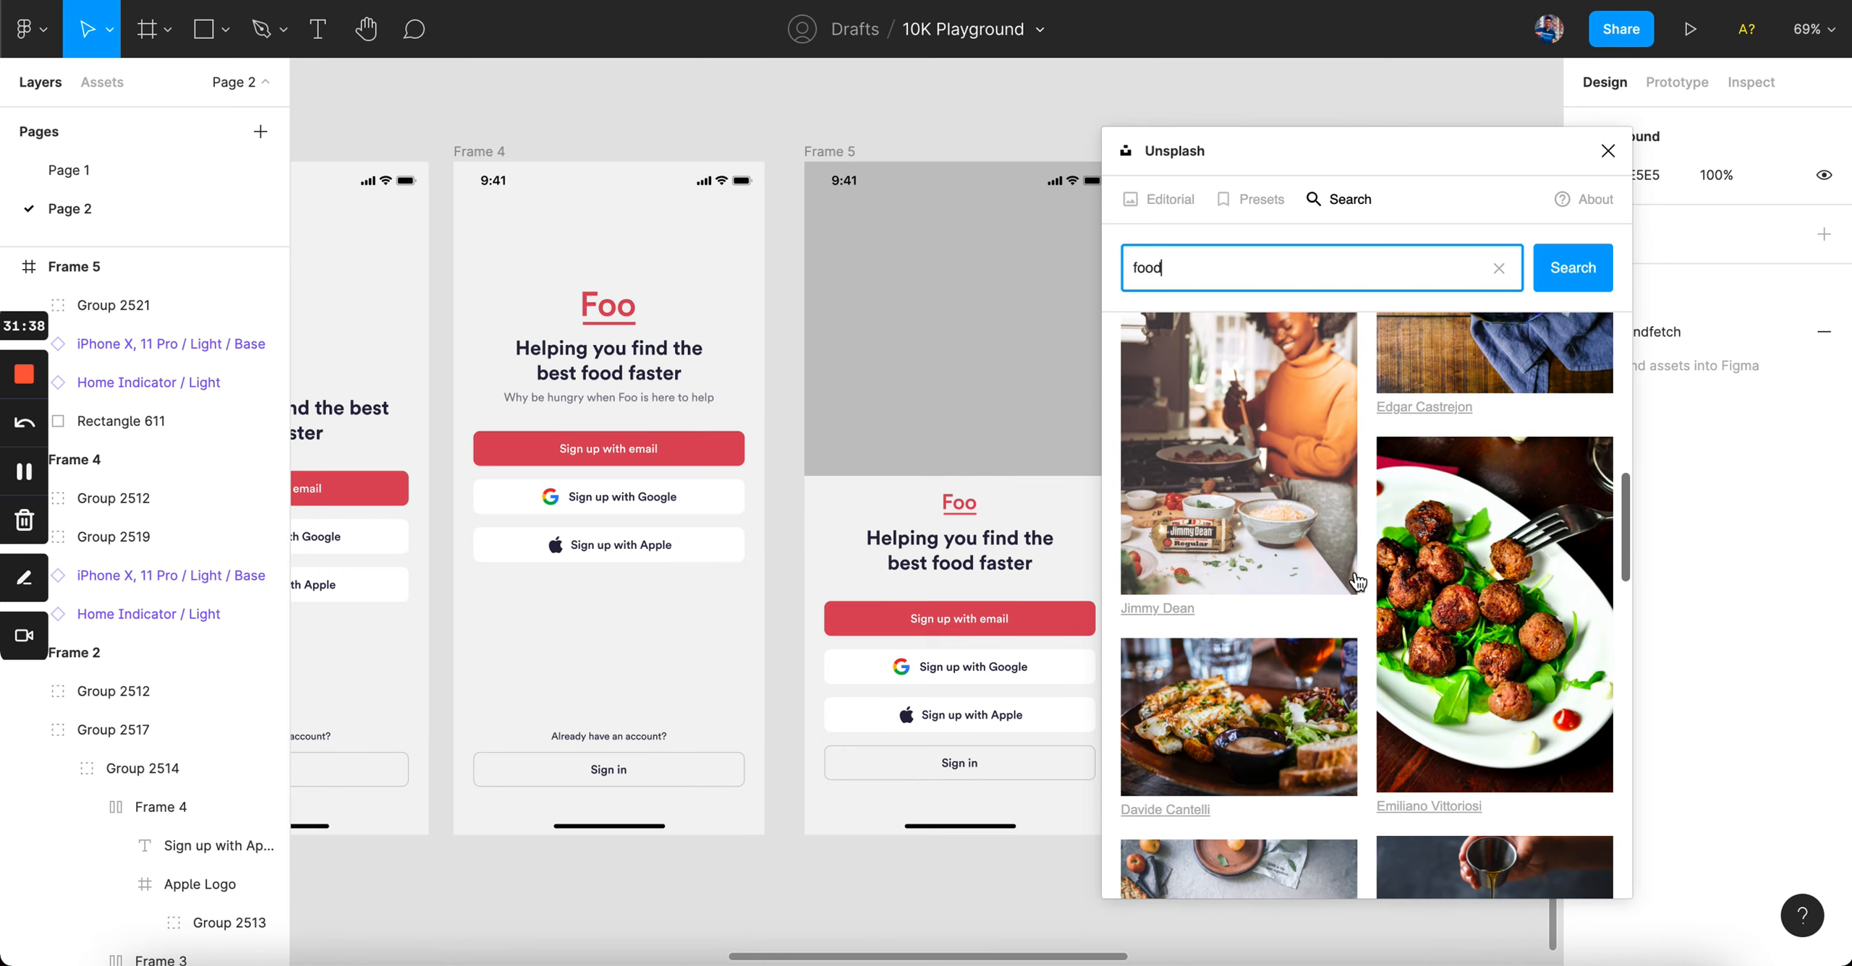
pyautogui.scroll(-4, 1357, 582)
pyautogui.click(1447, 660)
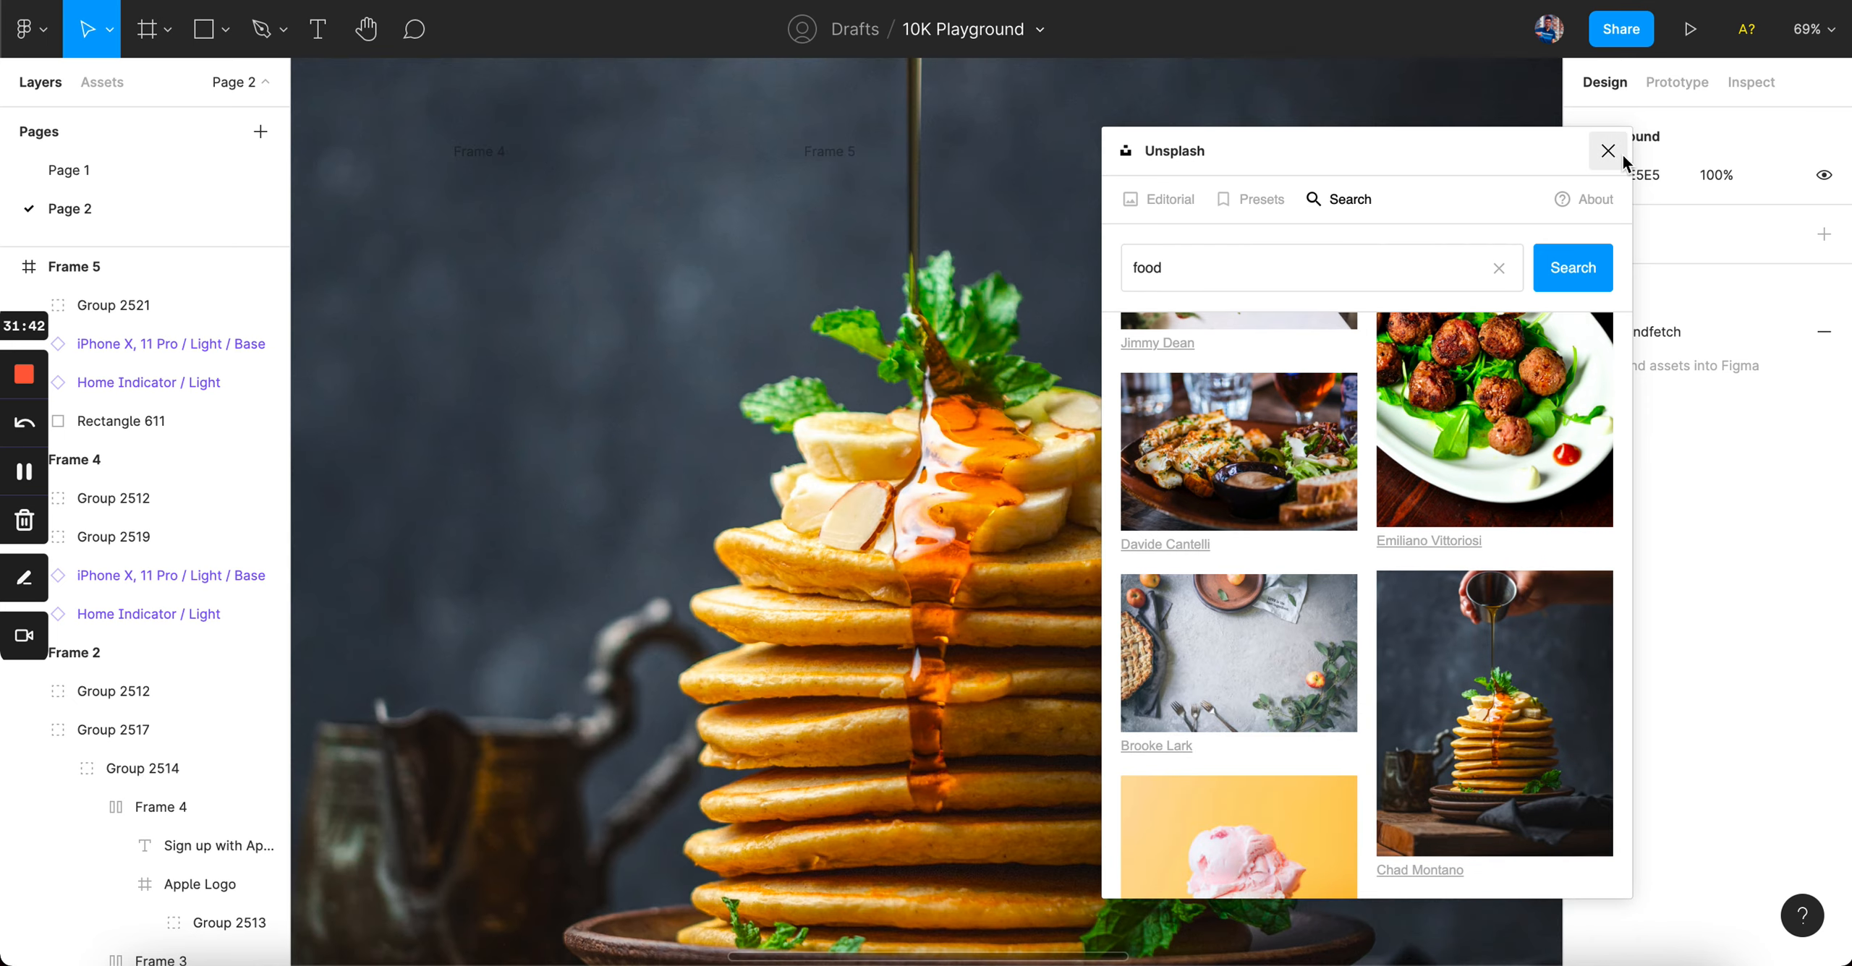
pyautogui.click(1612, 152)
pyautogui.scroll(-5, 996, 346)
pyautogui.moveTo(875, 369); pyautogui.dragTo(1309, 565)
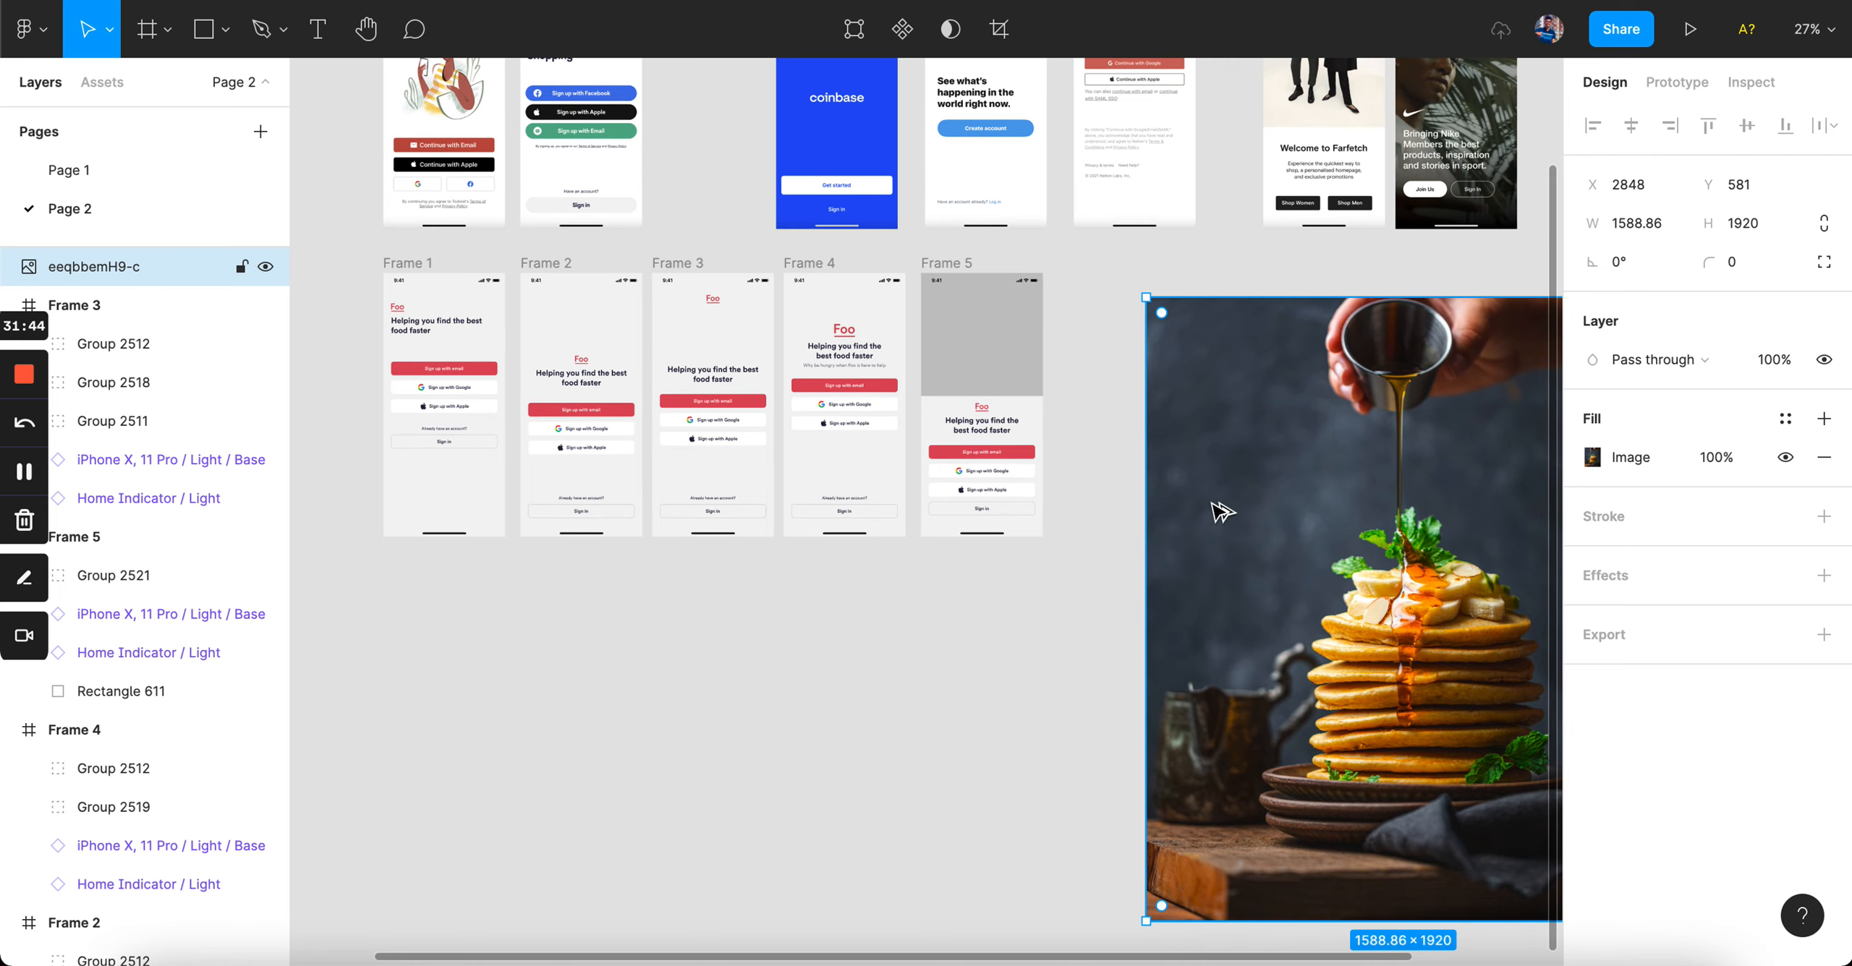
# - Copy the pancake photo's properties and paste them onto the grey rectangle at the top of Frame 5
pyautogui.press('alt+super+c')
pyautogui.click(989, 354)
pyautogui.scroll(5, 988, 353)
pyautogui.press('alt+super+v')
pyautogui.press('Escape')
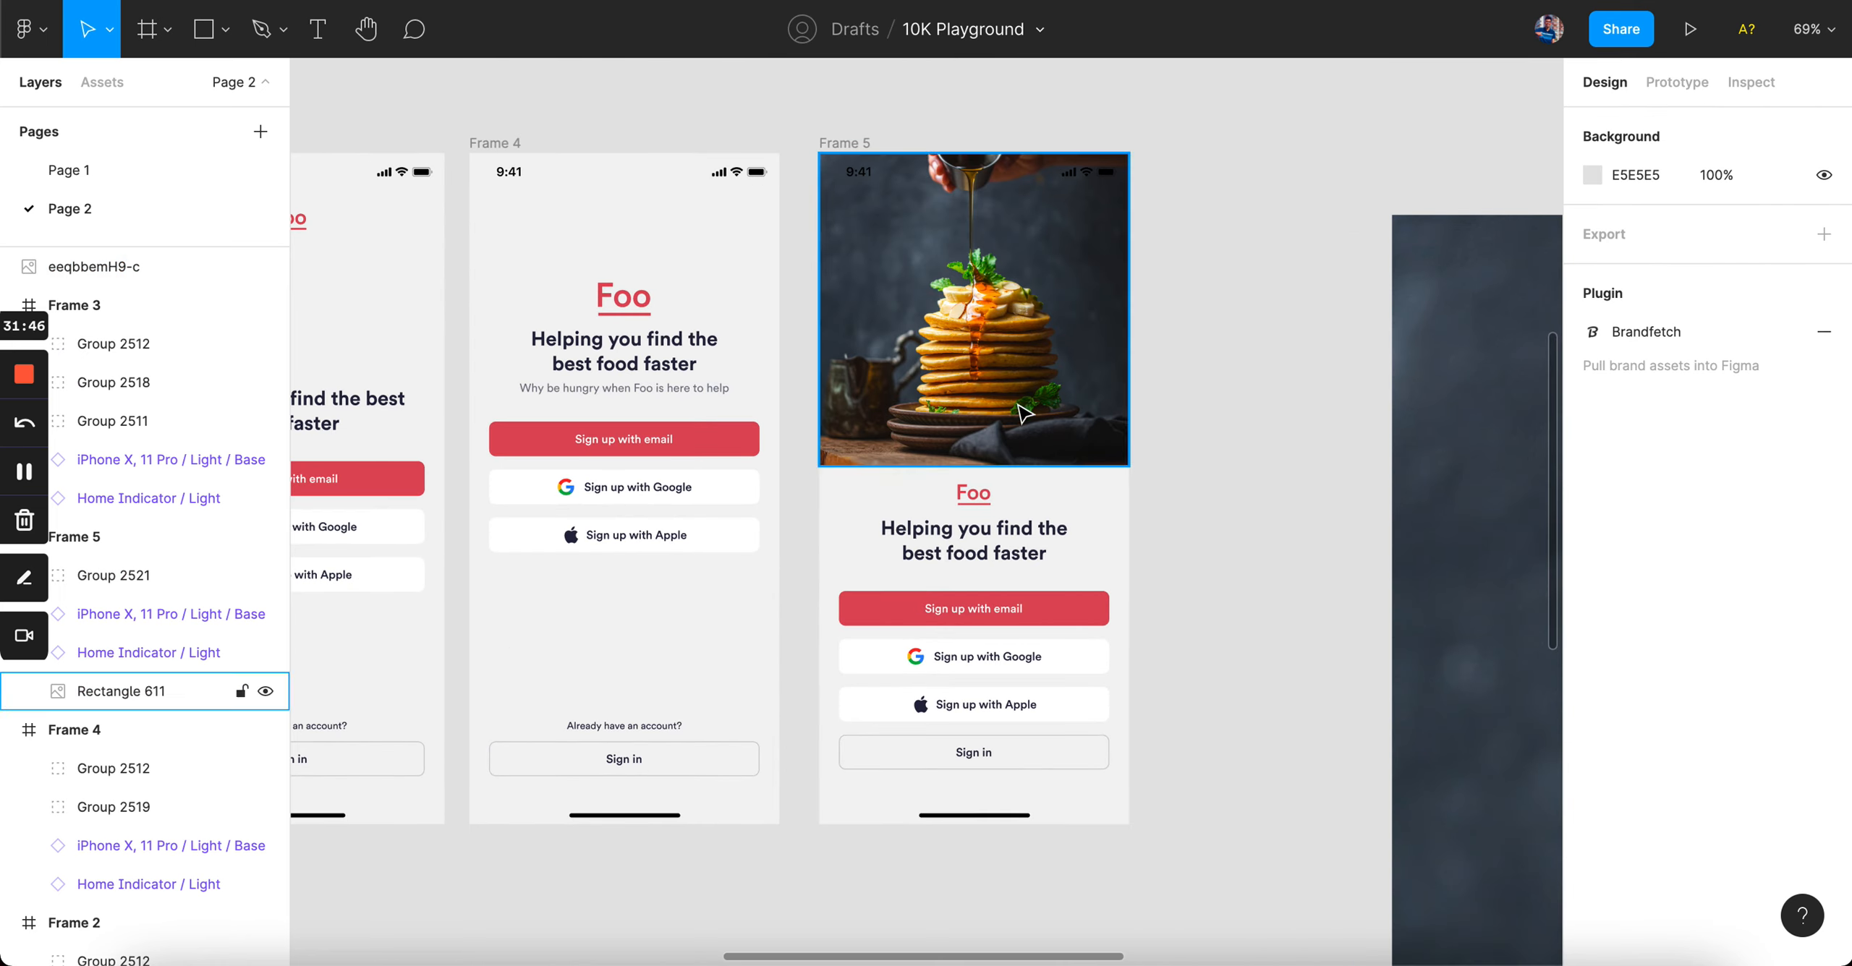
pyautogui.scroll(3, 1015, 405)
pyautogui.click(963, 640)
pyautogui.scroll(-2, 961, 637)
pyautogui.click(976, 471)
pyautogui.scroll(3, 976, 472)
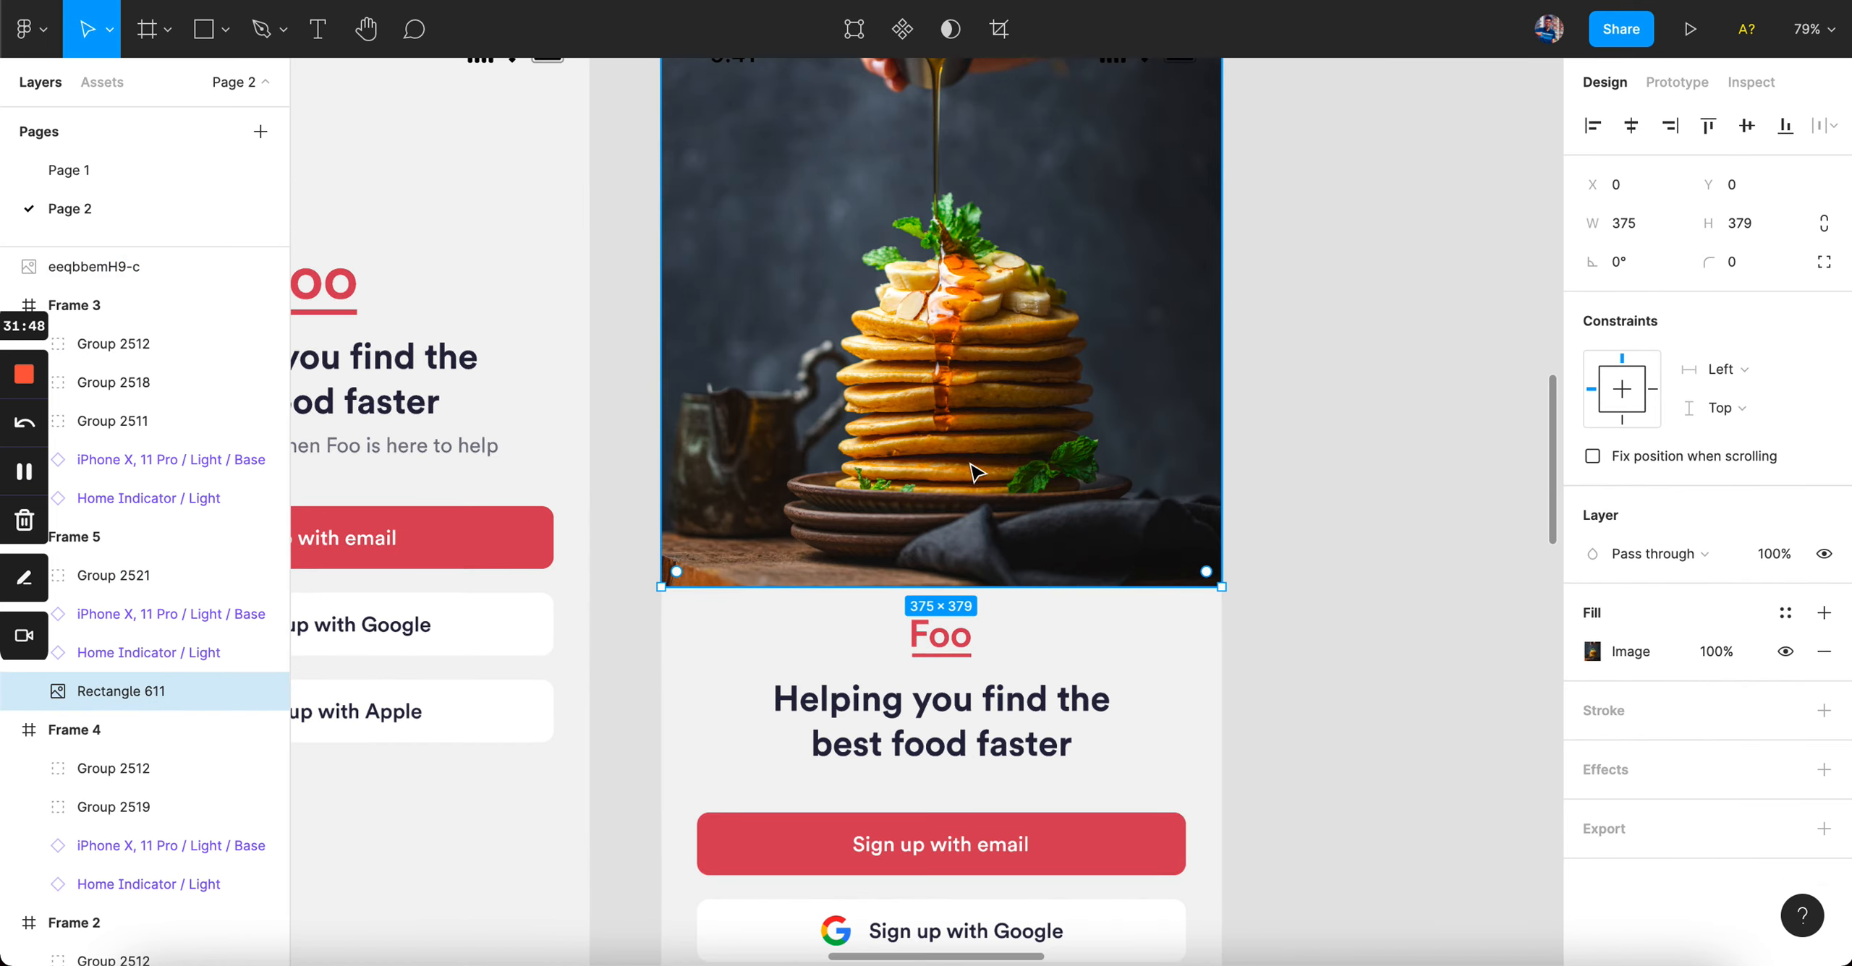
pyautogui.scroll(-5, 1347, 321)
pyautogui.scroll(3, 1343, 318)
pyautogui.click(1353, 376)
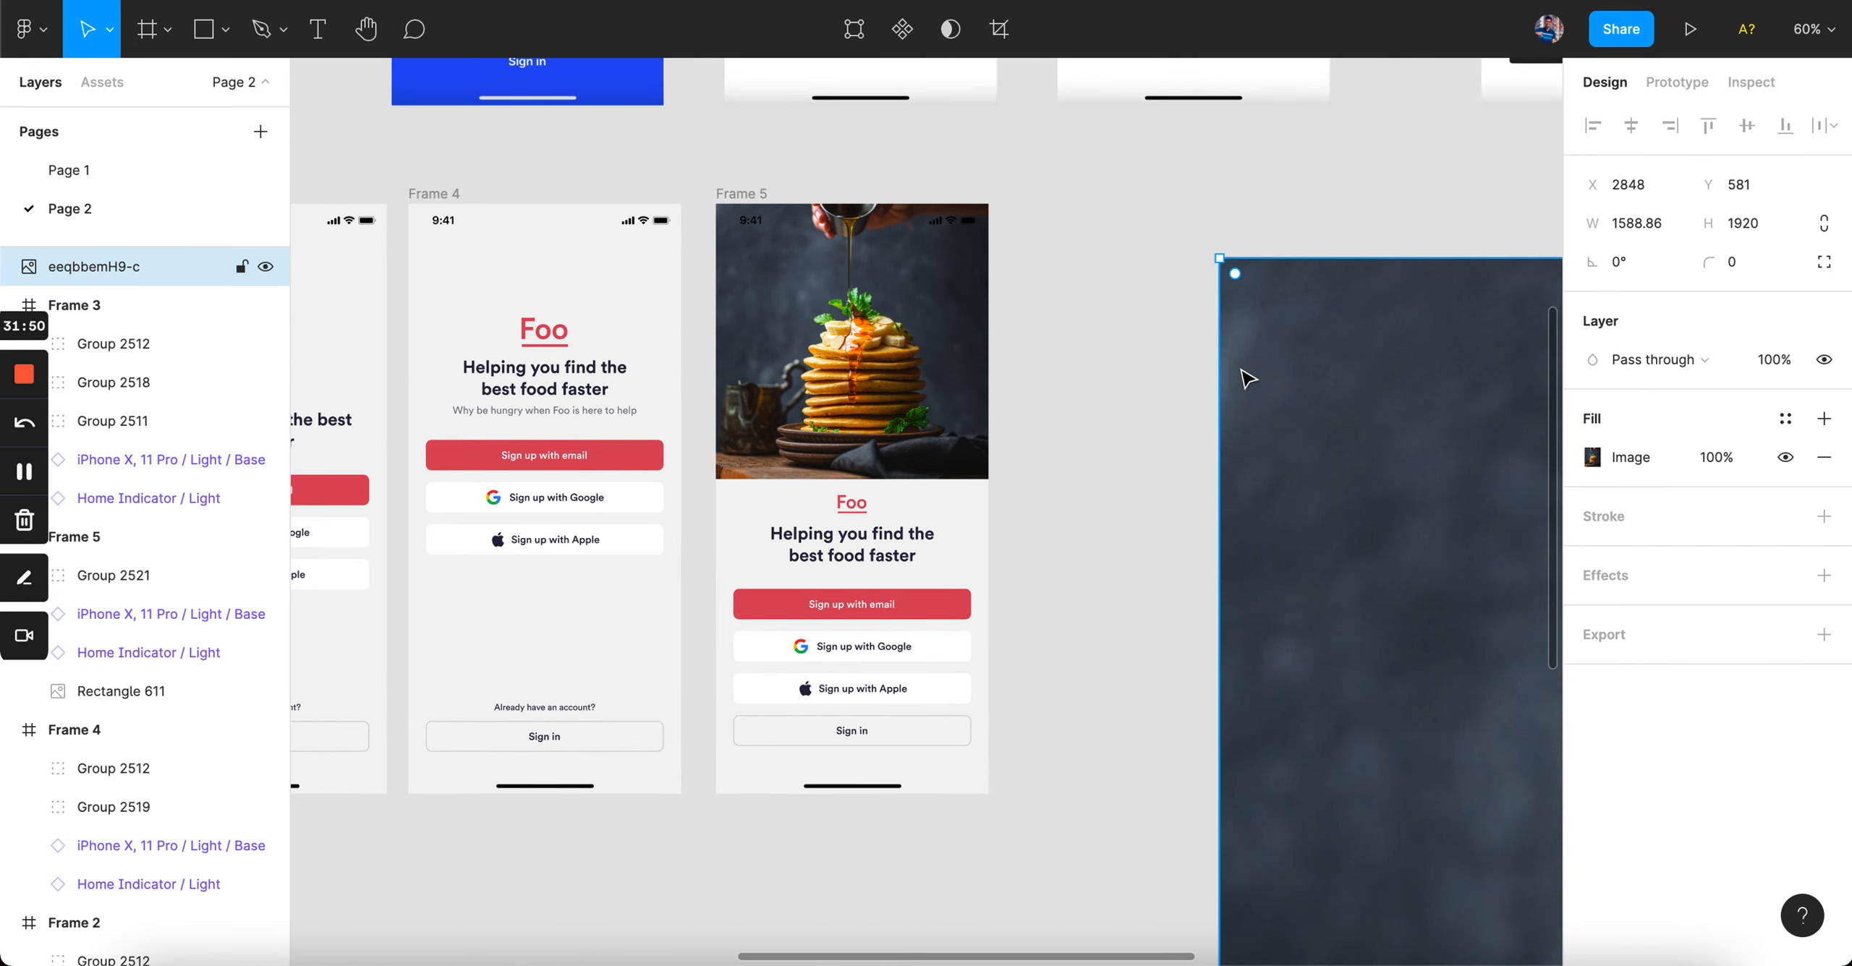
# - Change the black elements of Frame 5's status bar to white
pyautogui.scroll(-3, 1246, 377)
pyautogui.click(1007, 279)
pyautogui.scroll(-1, 1595, 850)
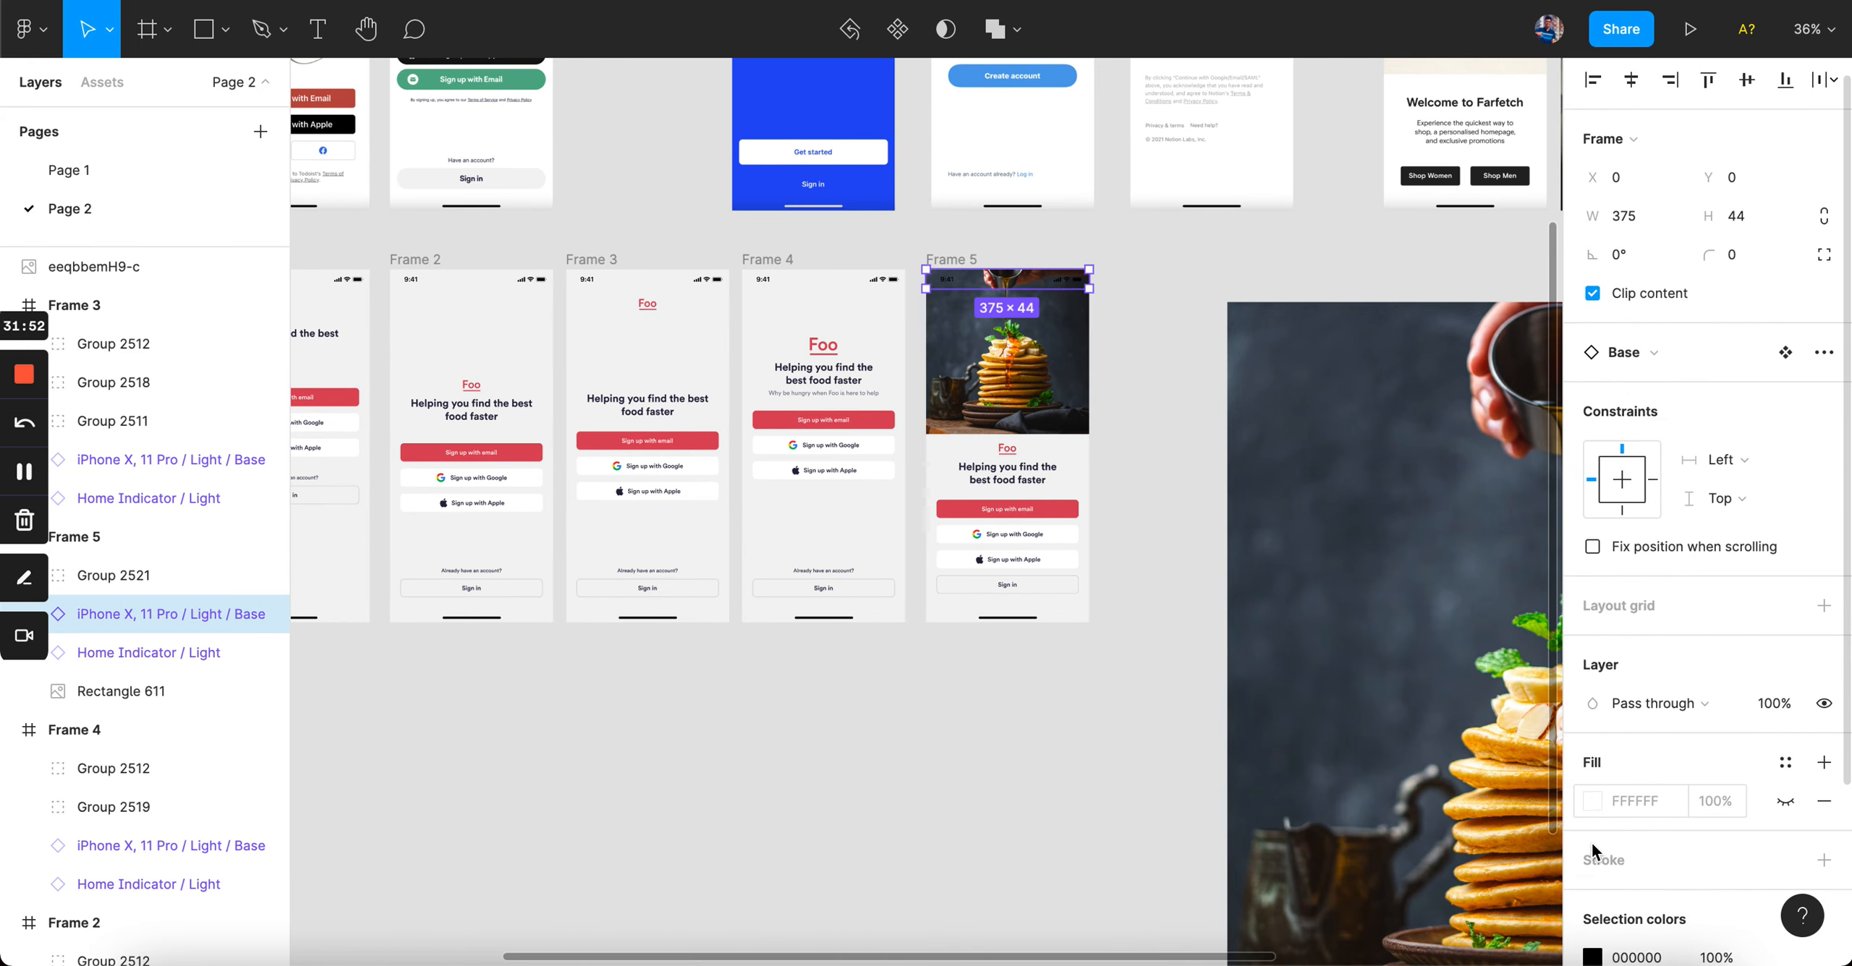
pyautogui.scroll(-3, 1596, 854)
pyautogui.click(1592, 758)
pyautogui.moveTo(1516, 624); pyautogui.dragTo(1042, 178)
pyautogui.click(1165, 427)
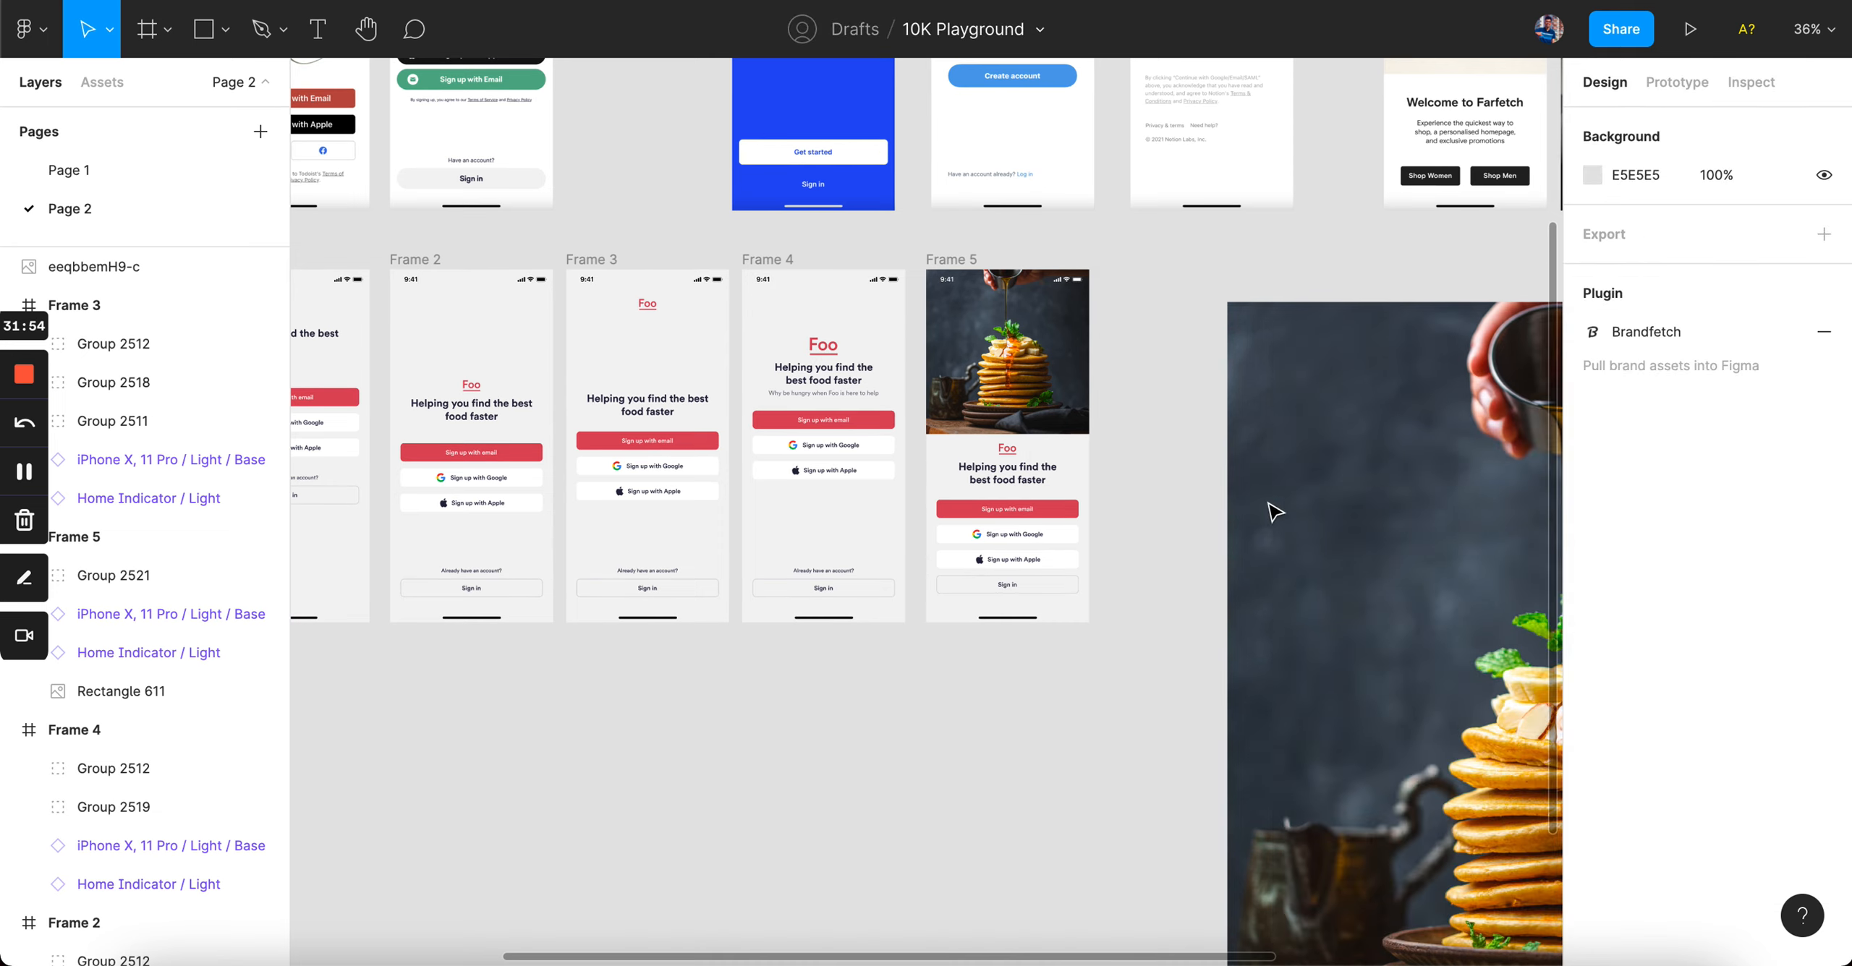
# - Move the loose pancake photo down out of the way and duplicate Frame 5 to its right
pyautogui.moveTo(1267, 504); pyautogui.dragTo(1001, 961)
pyautogui.scroll(3, 986, 231)
pyautogui.moveTo(899, 222); pyautogui.dragTo(1211, 223)
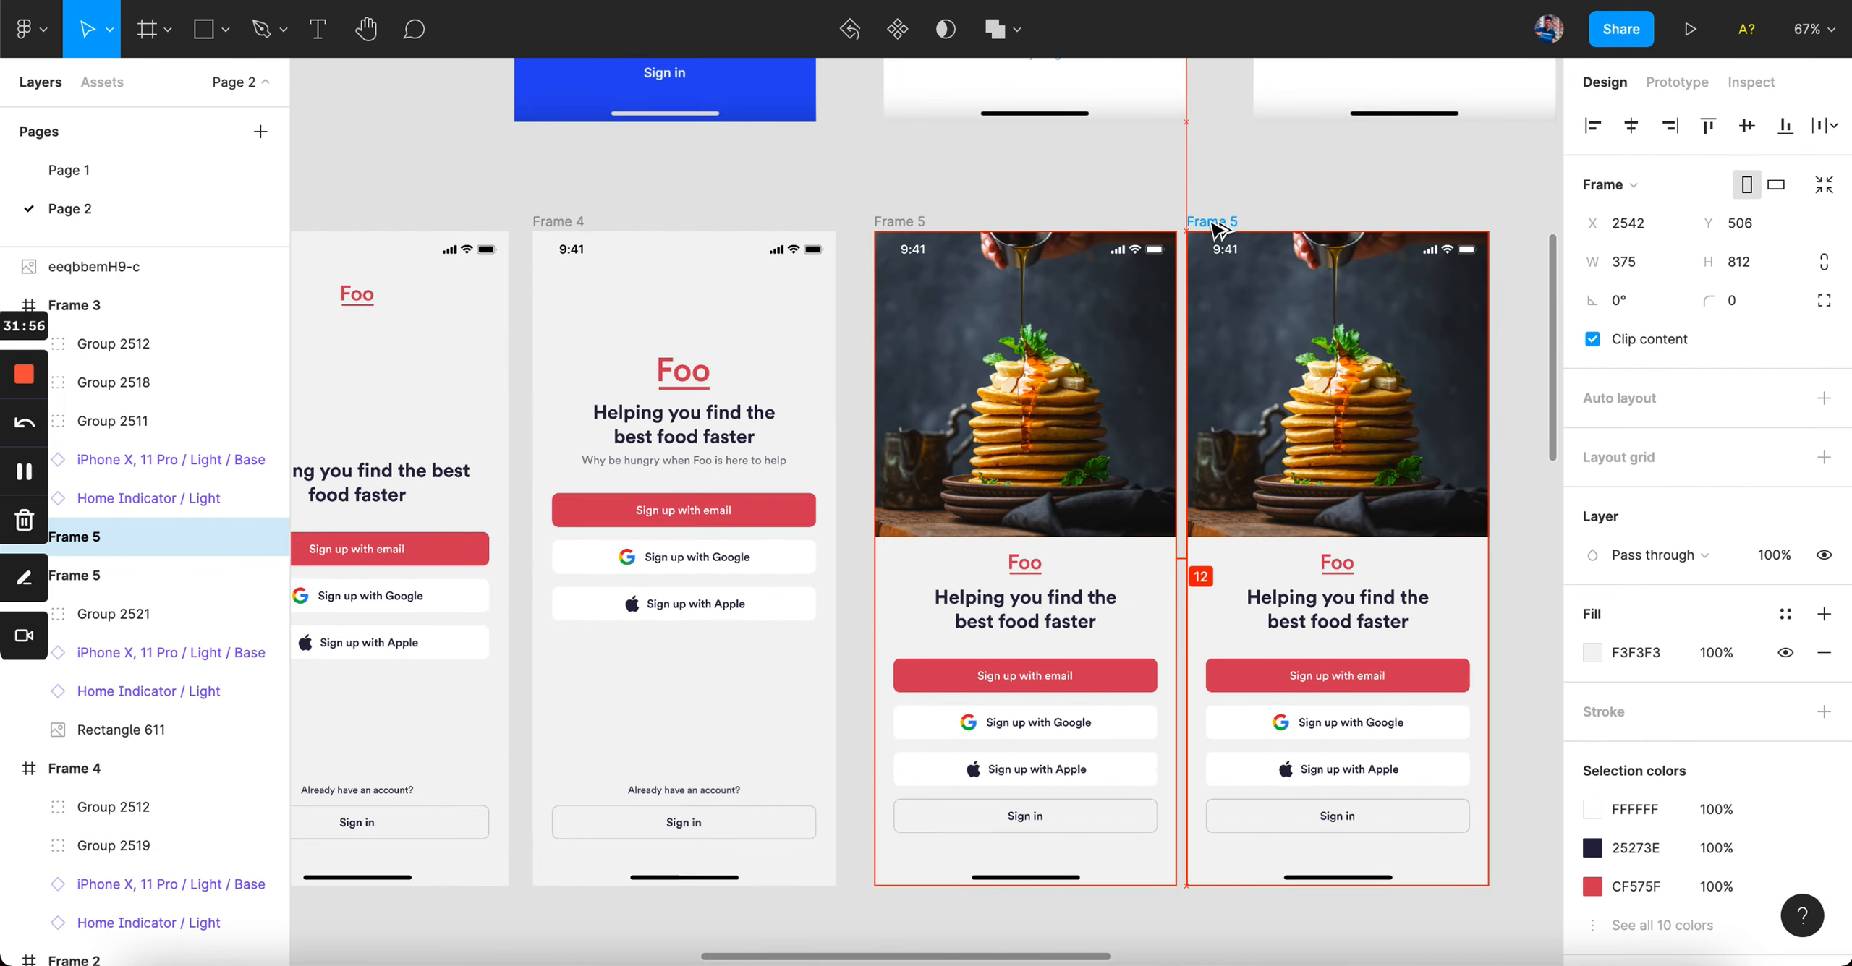
# - Ungroup the headline group in Frame 6 and set its auto layout contents to align left
pyautogui.hscroll(5, 1013, 429)
pyautogui.scroll(3, 843, 698)
pyautogui.click(874, 658)
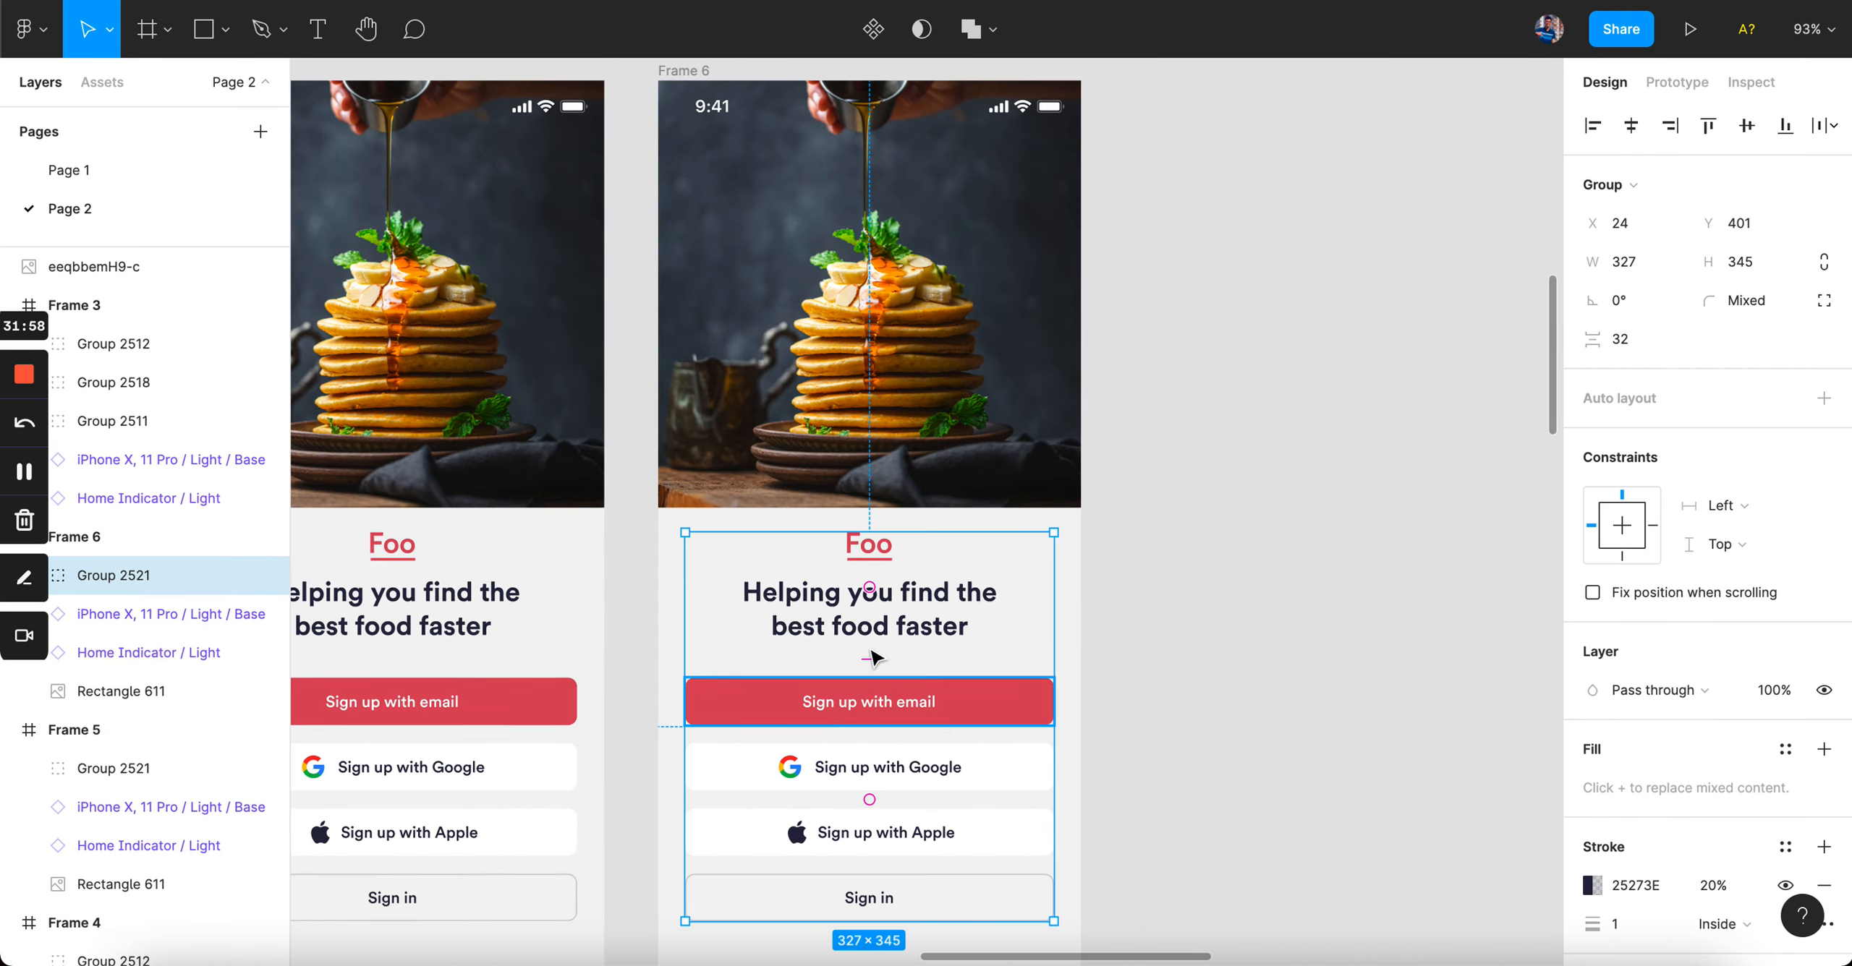
pyautogui.doubleClick(866, 702)
pyautogui.click(832, 633)
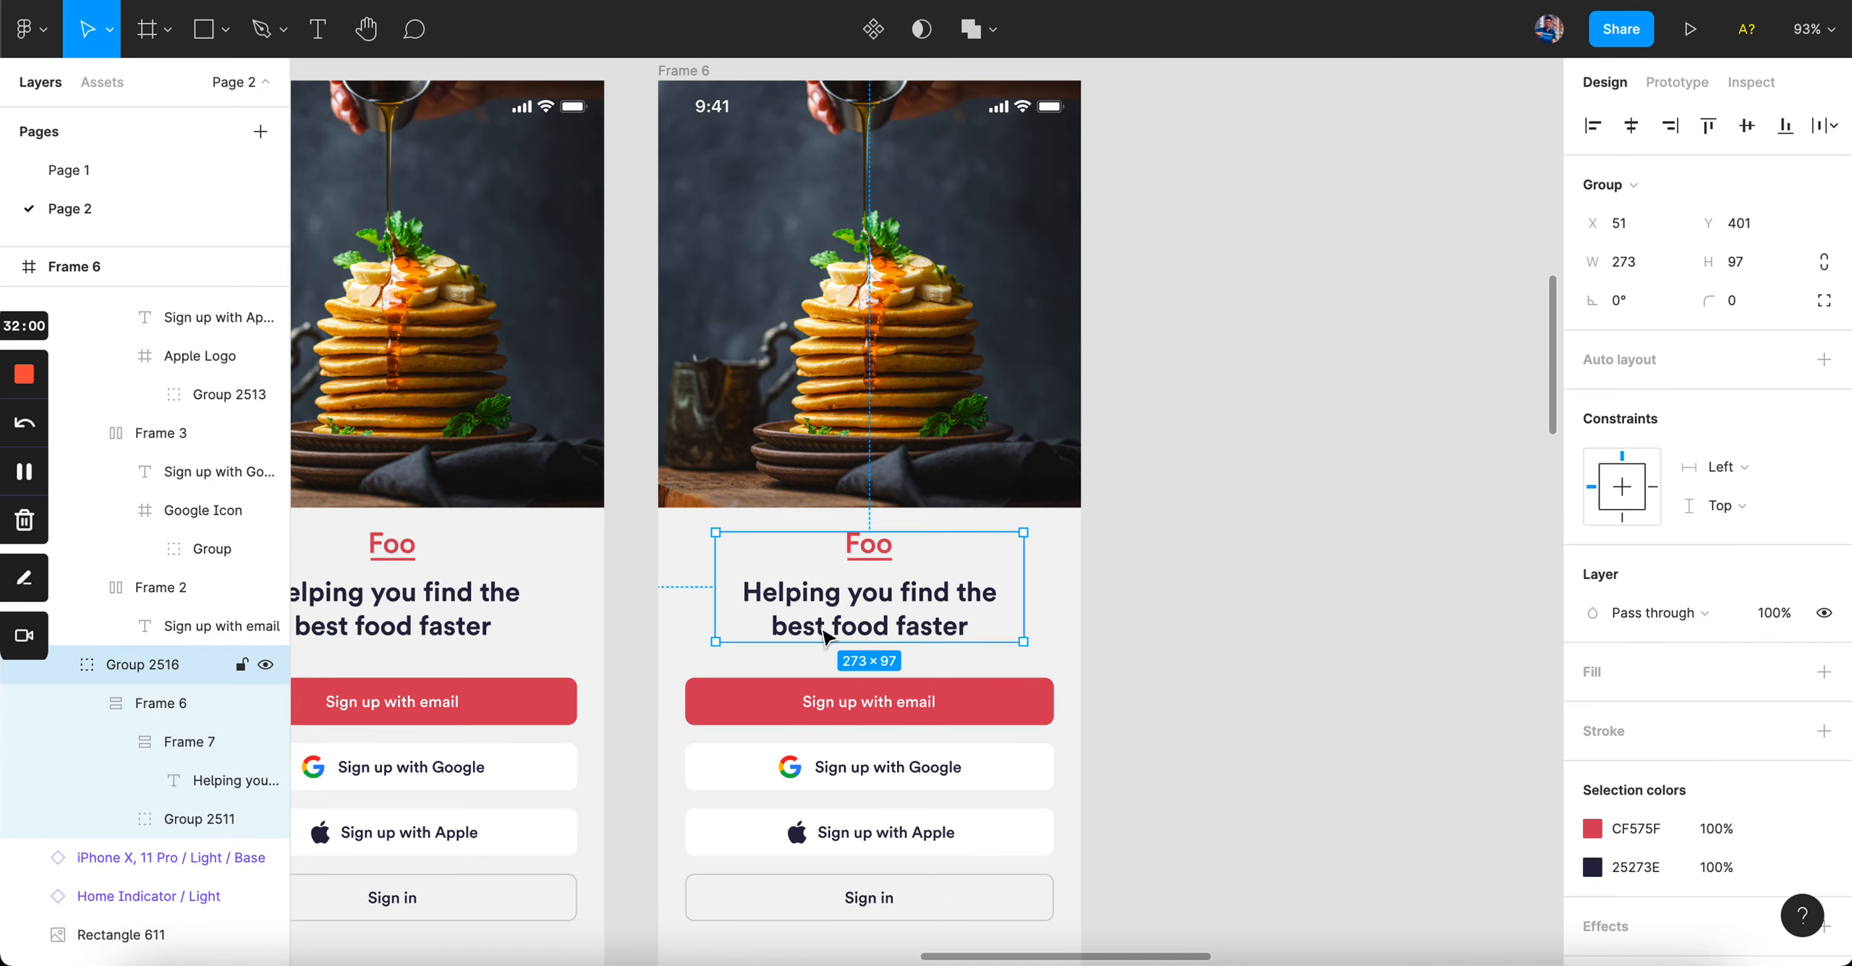
pyautogui.hotkey('shift', 'a')
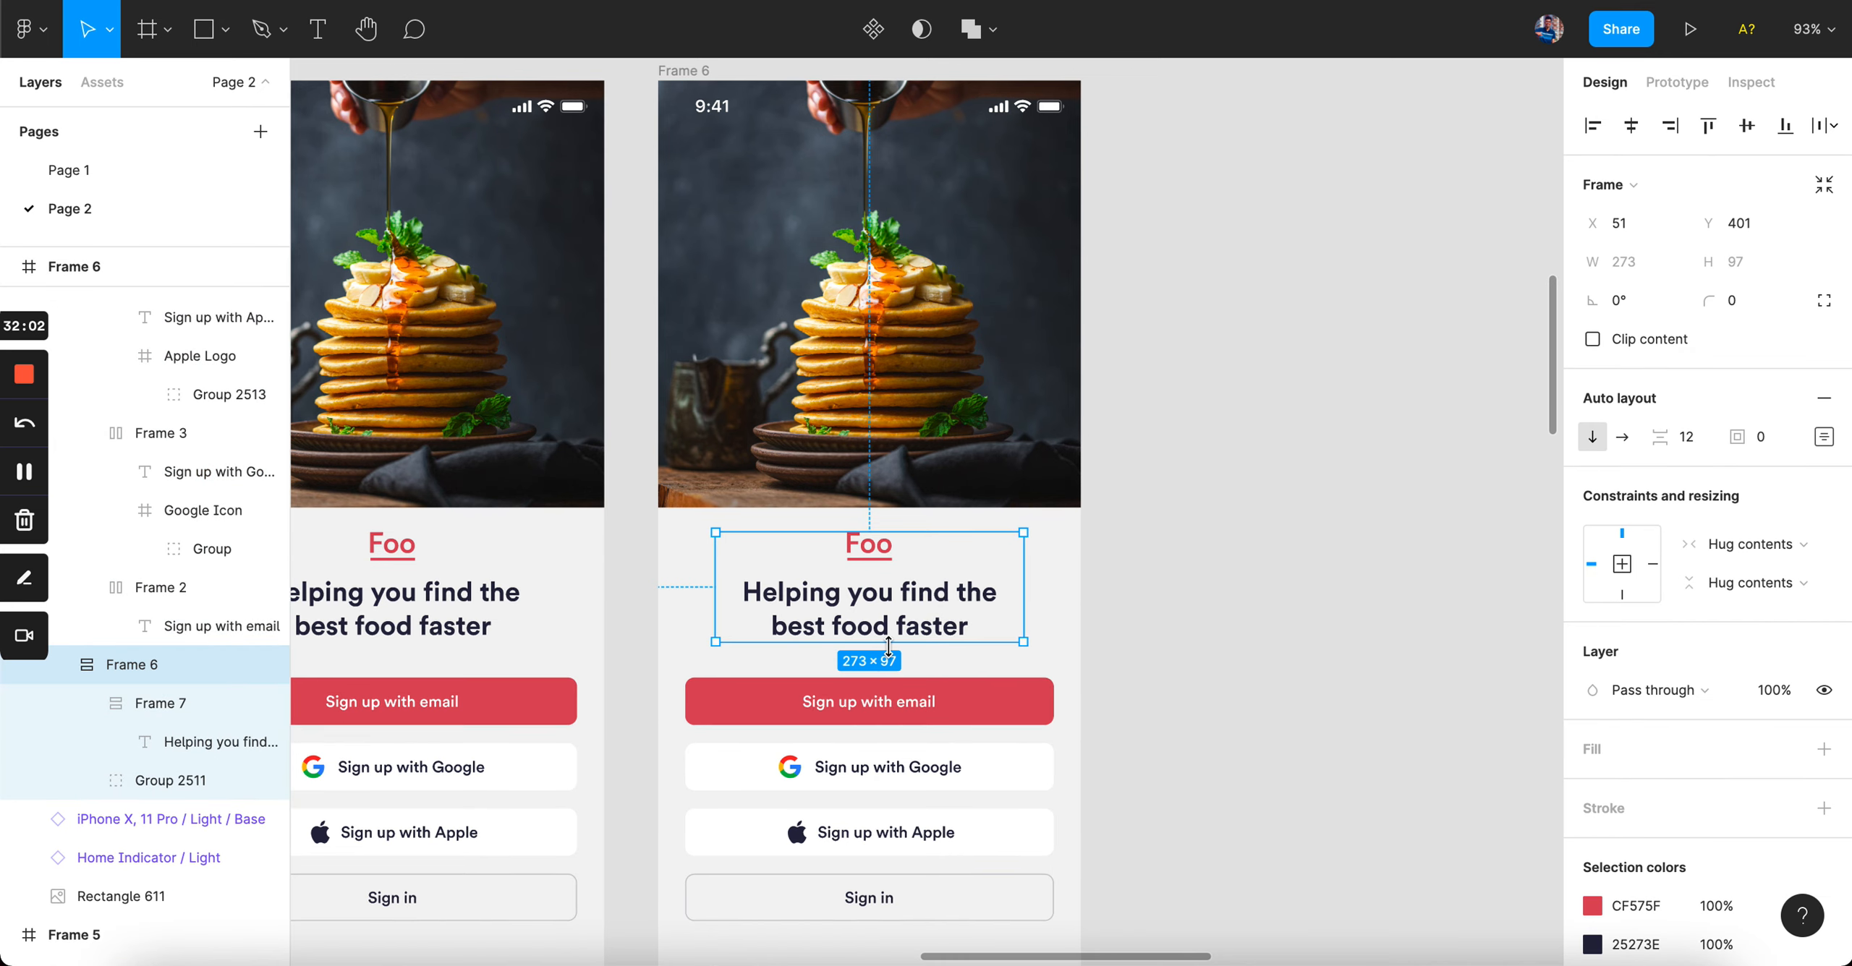
pyautogui.click(1823, 436)
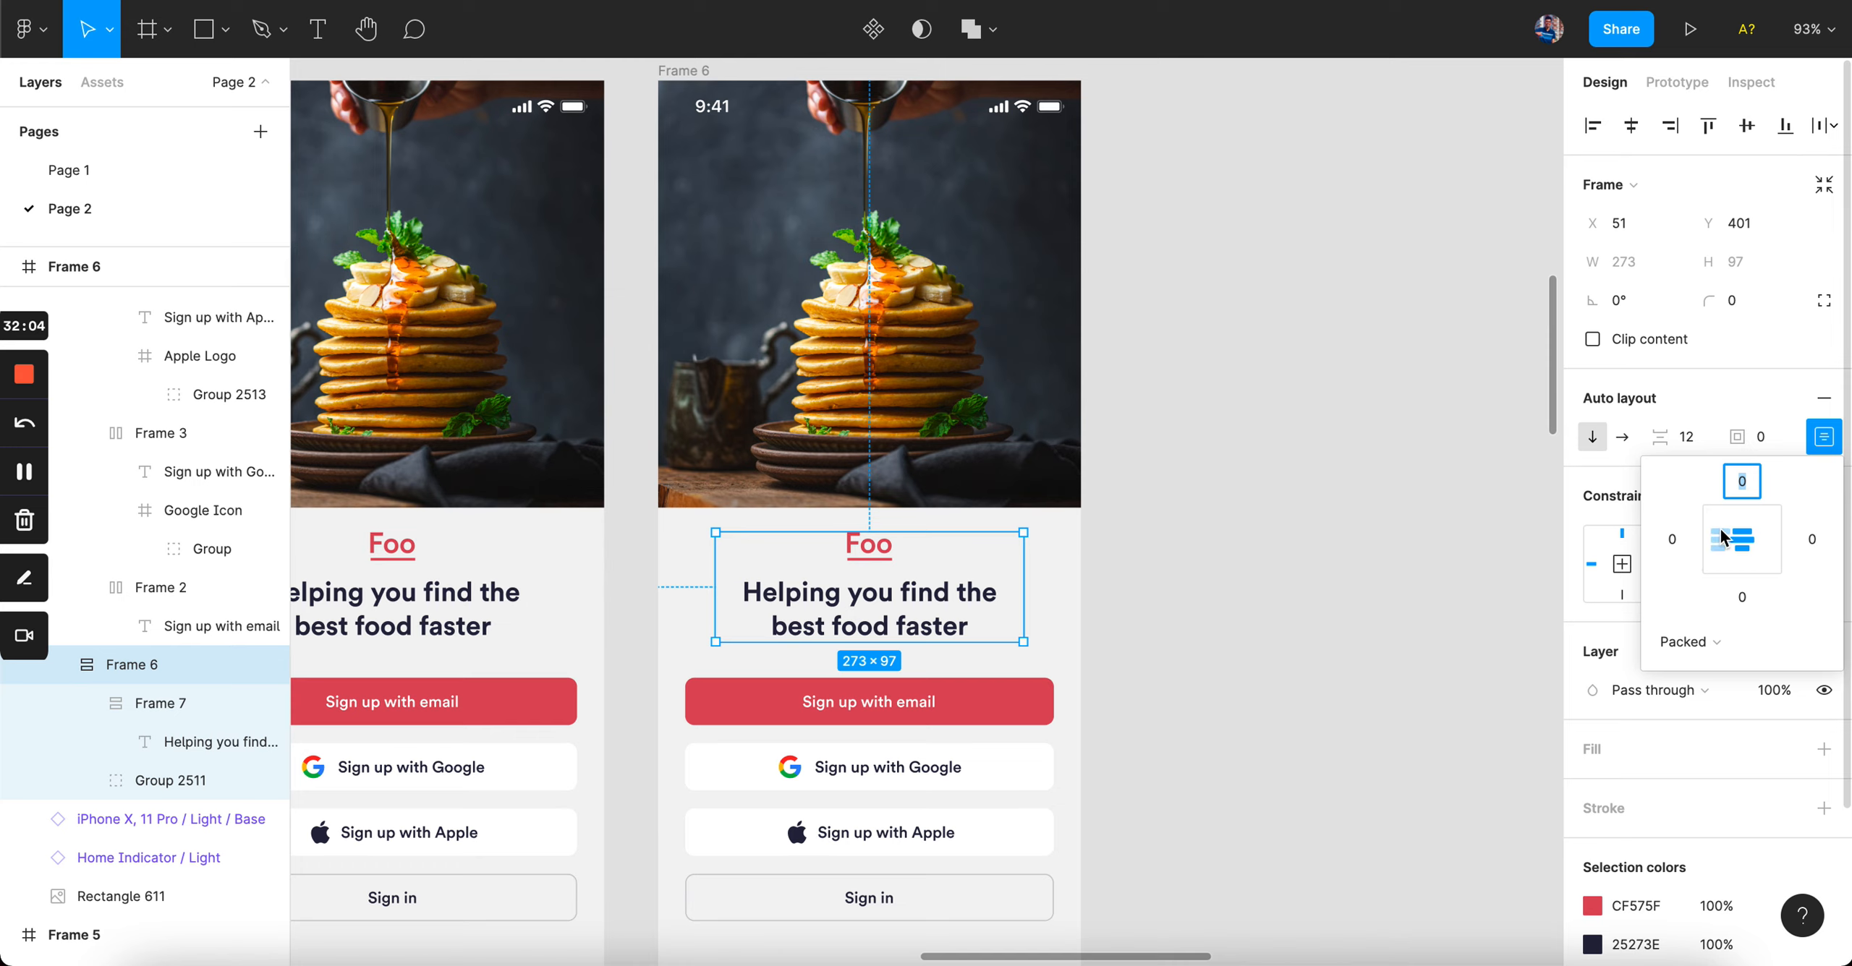
# - Left-align the "Helping you find the best food faster" text in Frame 6
pyautogui.click(1011, 609)
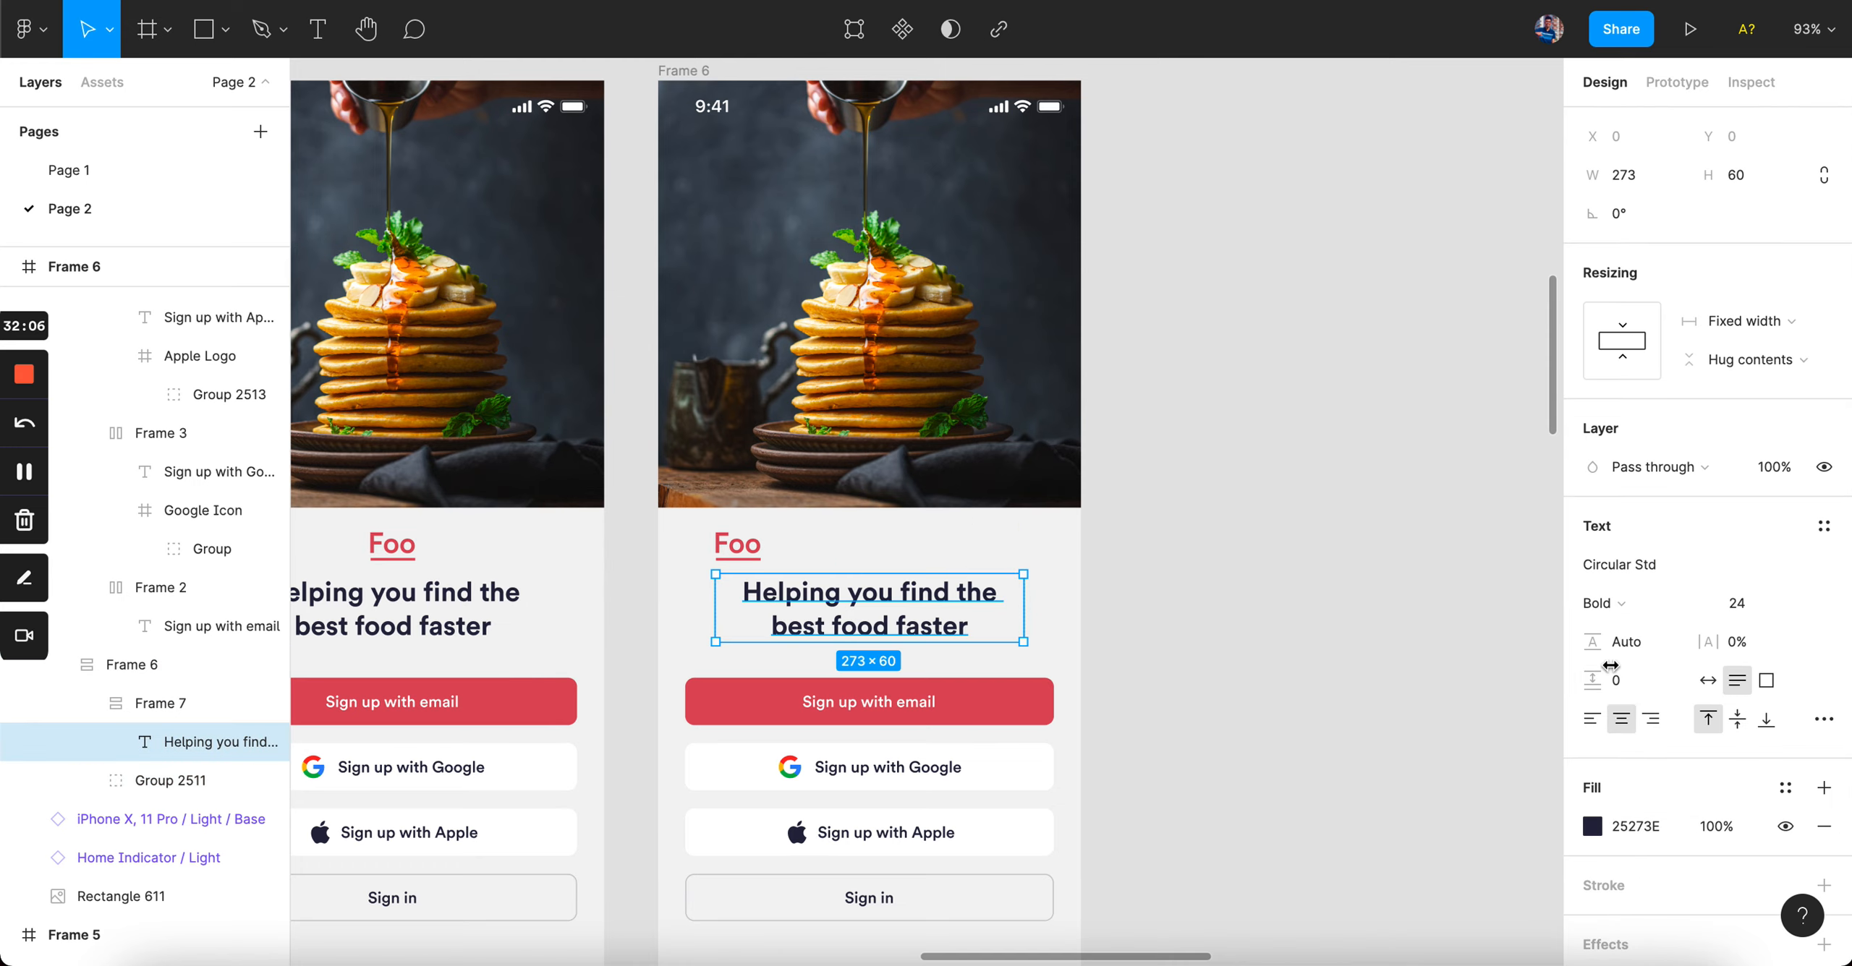
pyautogui.click(1591, 720)
pyautogui.click(1335, 653)
# - Move Frame 6's logo and headline to the buttons' left edge and widen the headline text box to 328
pyautogui.click(774, 599)
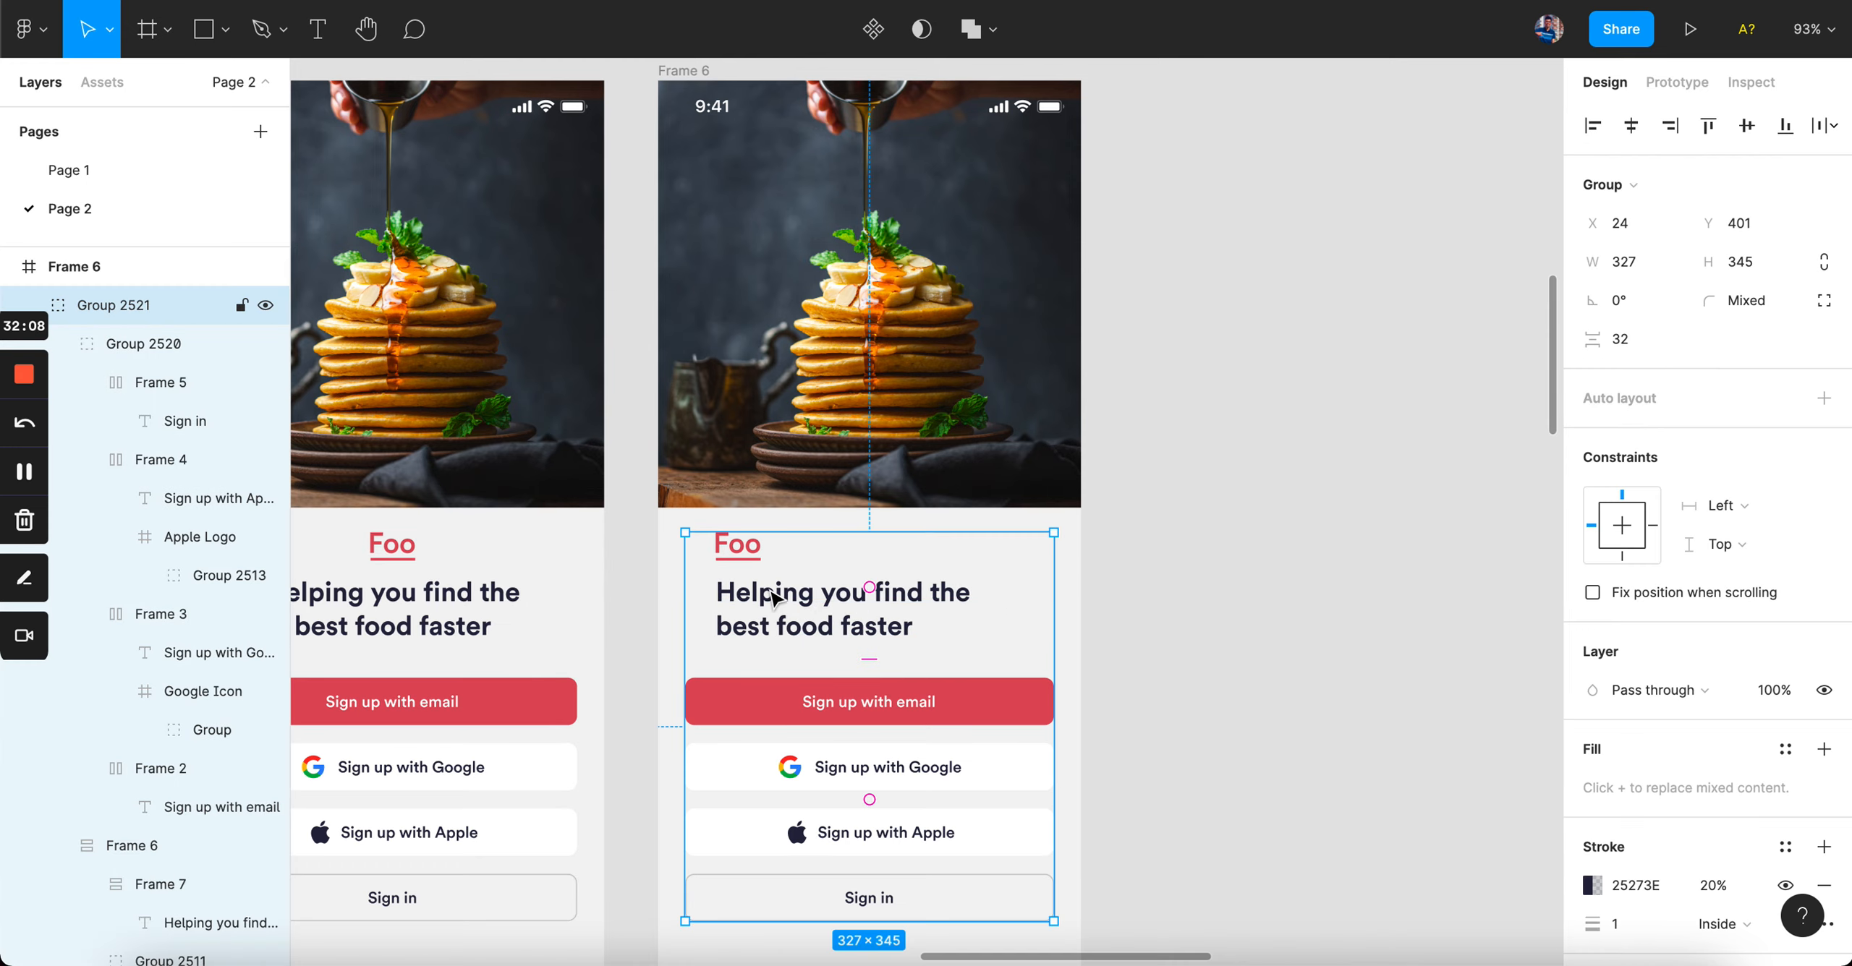
pyautogui.doubleClick(788, 615)
pyautogui.moveTo(761, 620); pyautogui.dragTo(731, 620)
pyautogui.click(995, 622)
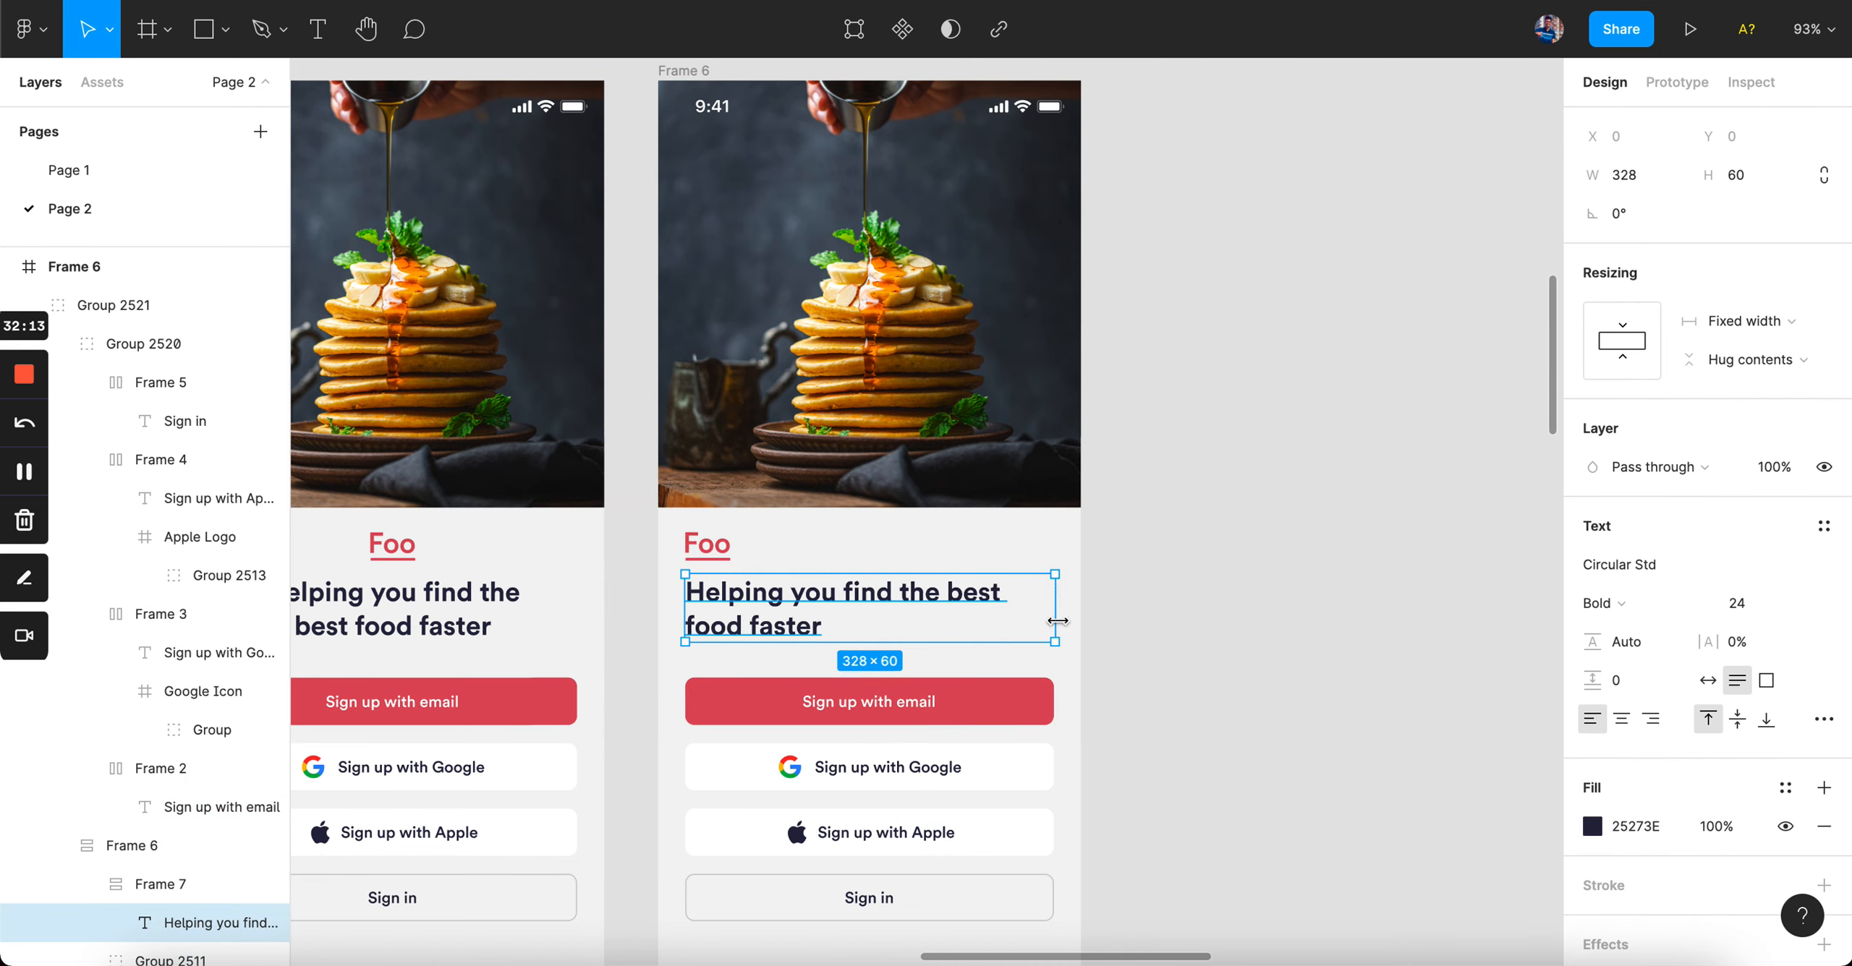
pyautogui.click(1136, 641)
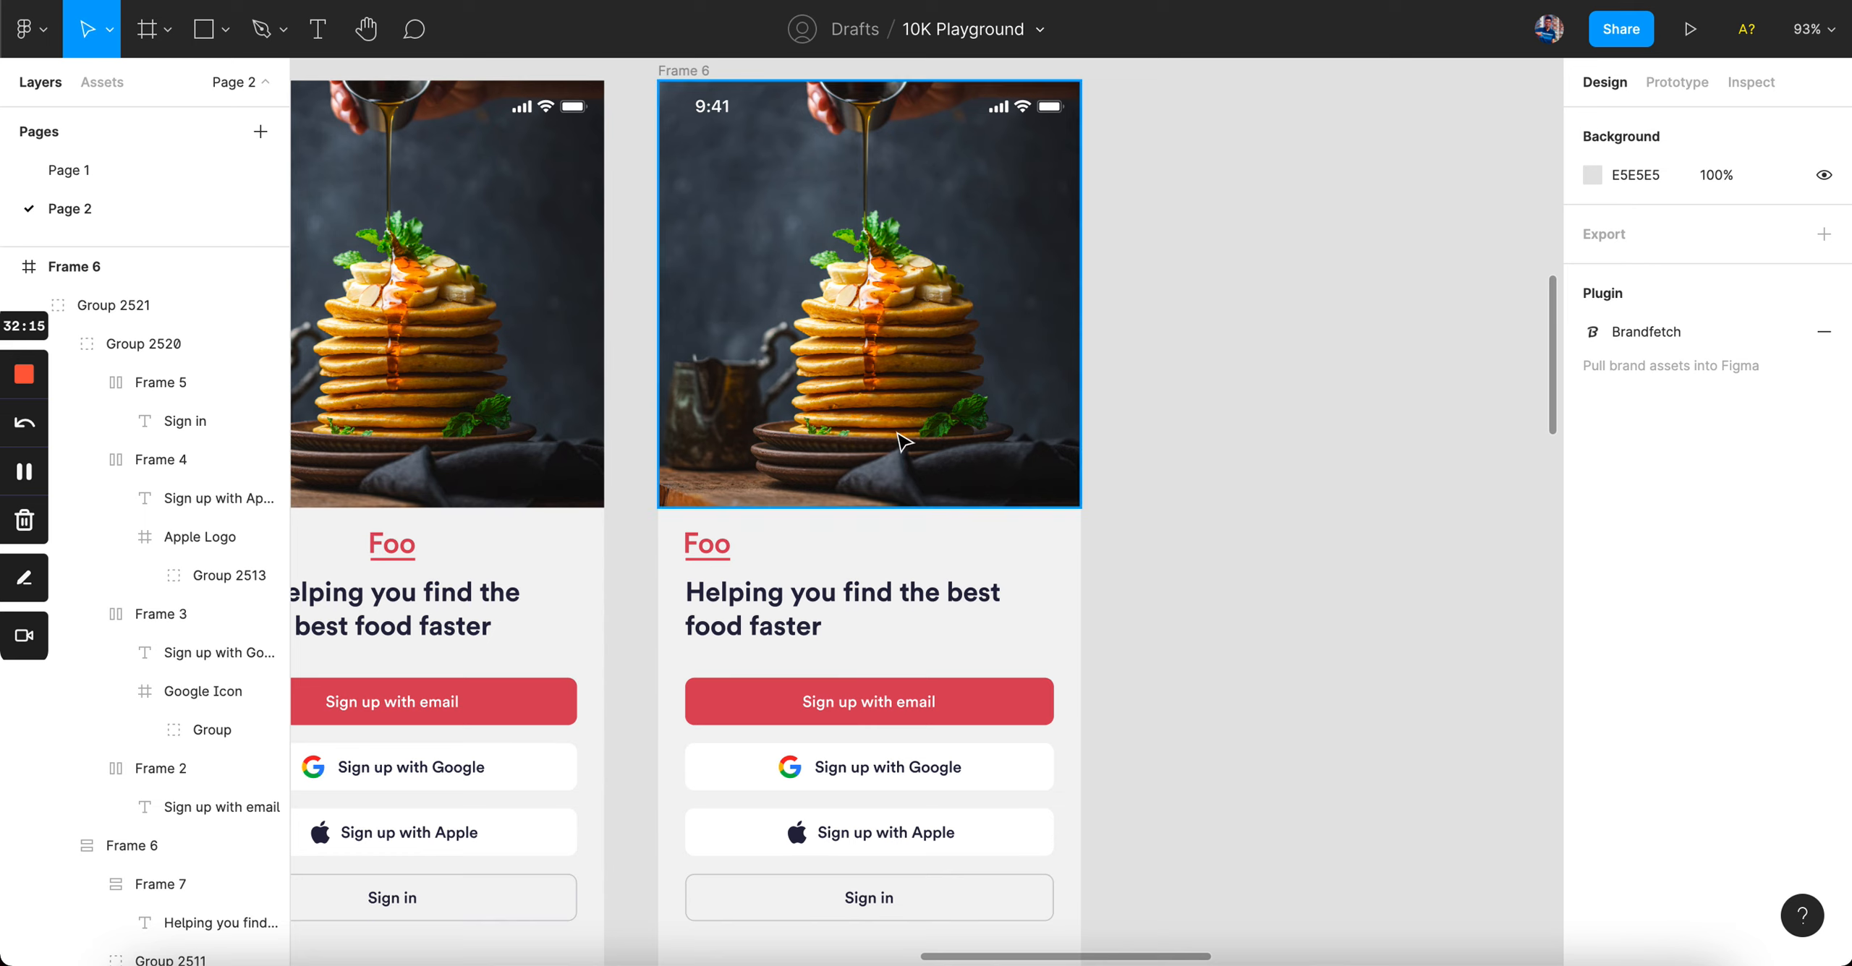
# - Shorten the pancake image in Frame 6 to a height of 365
pyautogui.click(877, 502)
pyautogui.moveTo(871, 506); pyautogui.dragTo(872, 492)
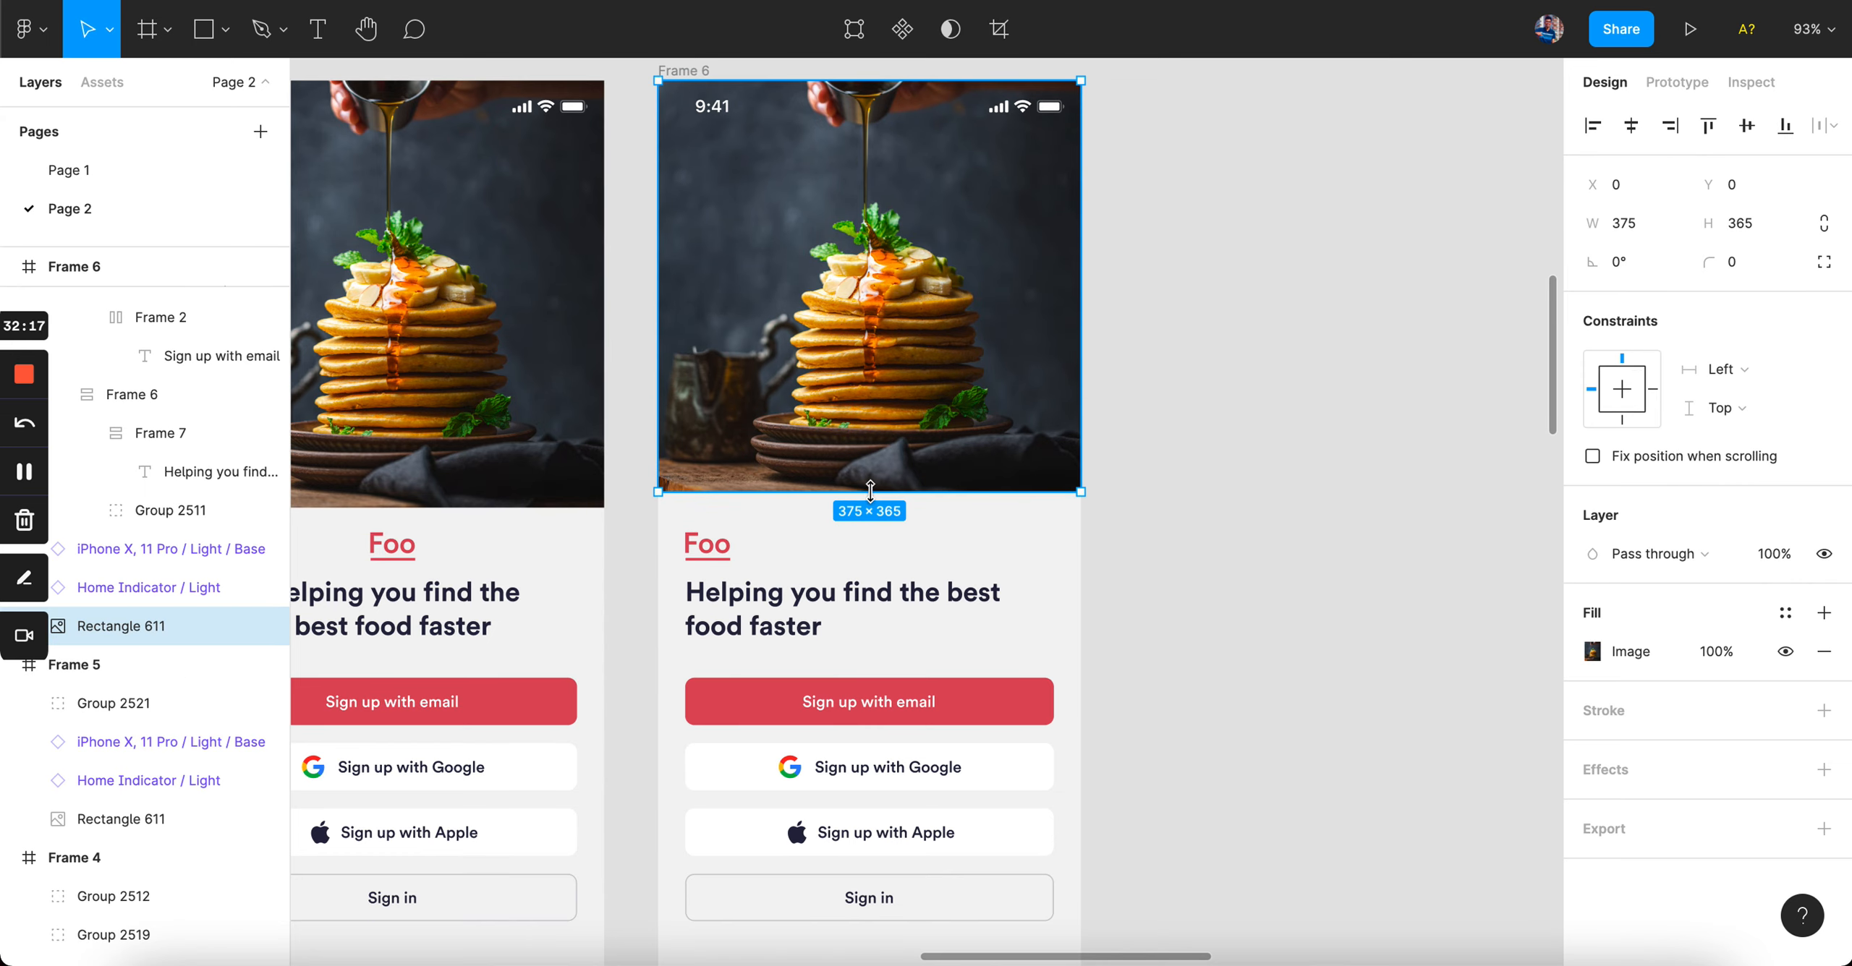
# - Duplicate Frame 6 and place the copy beside it as a new layout variant
pyautogui.click(1208, 438)
pyautogui.scroll(-3, 1208, 442)
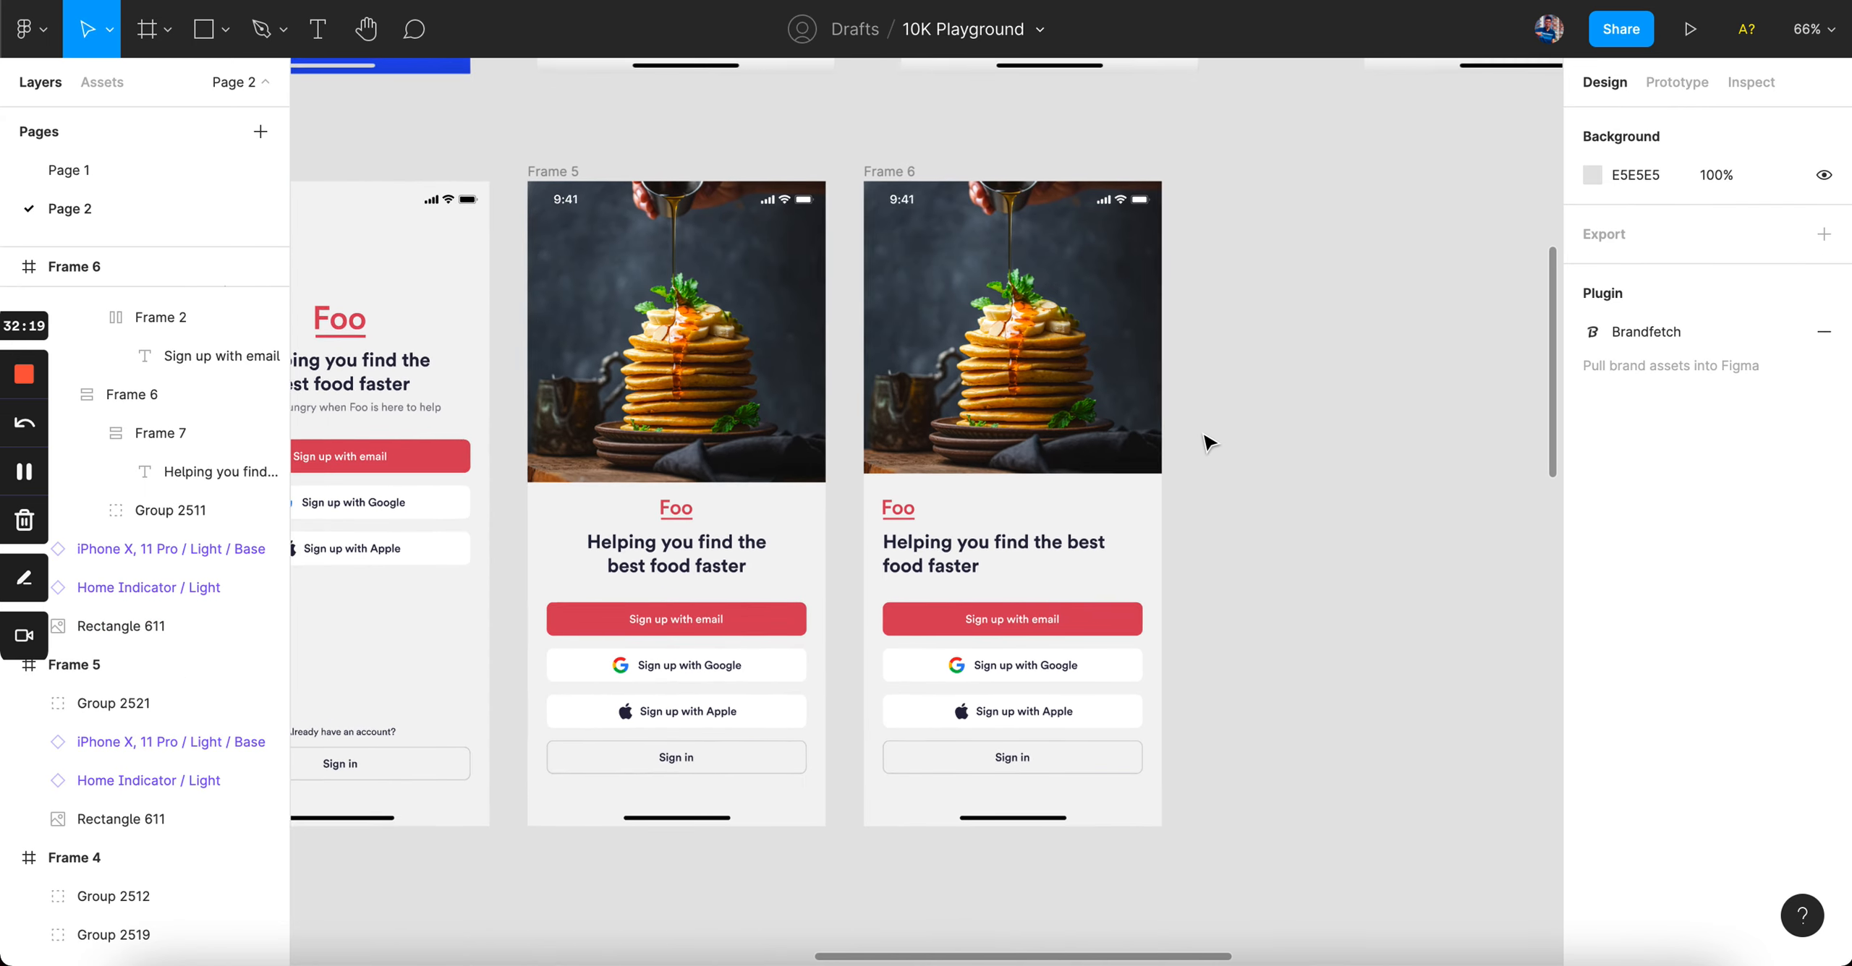
pyautogui.scroll(2, 1207, 443)
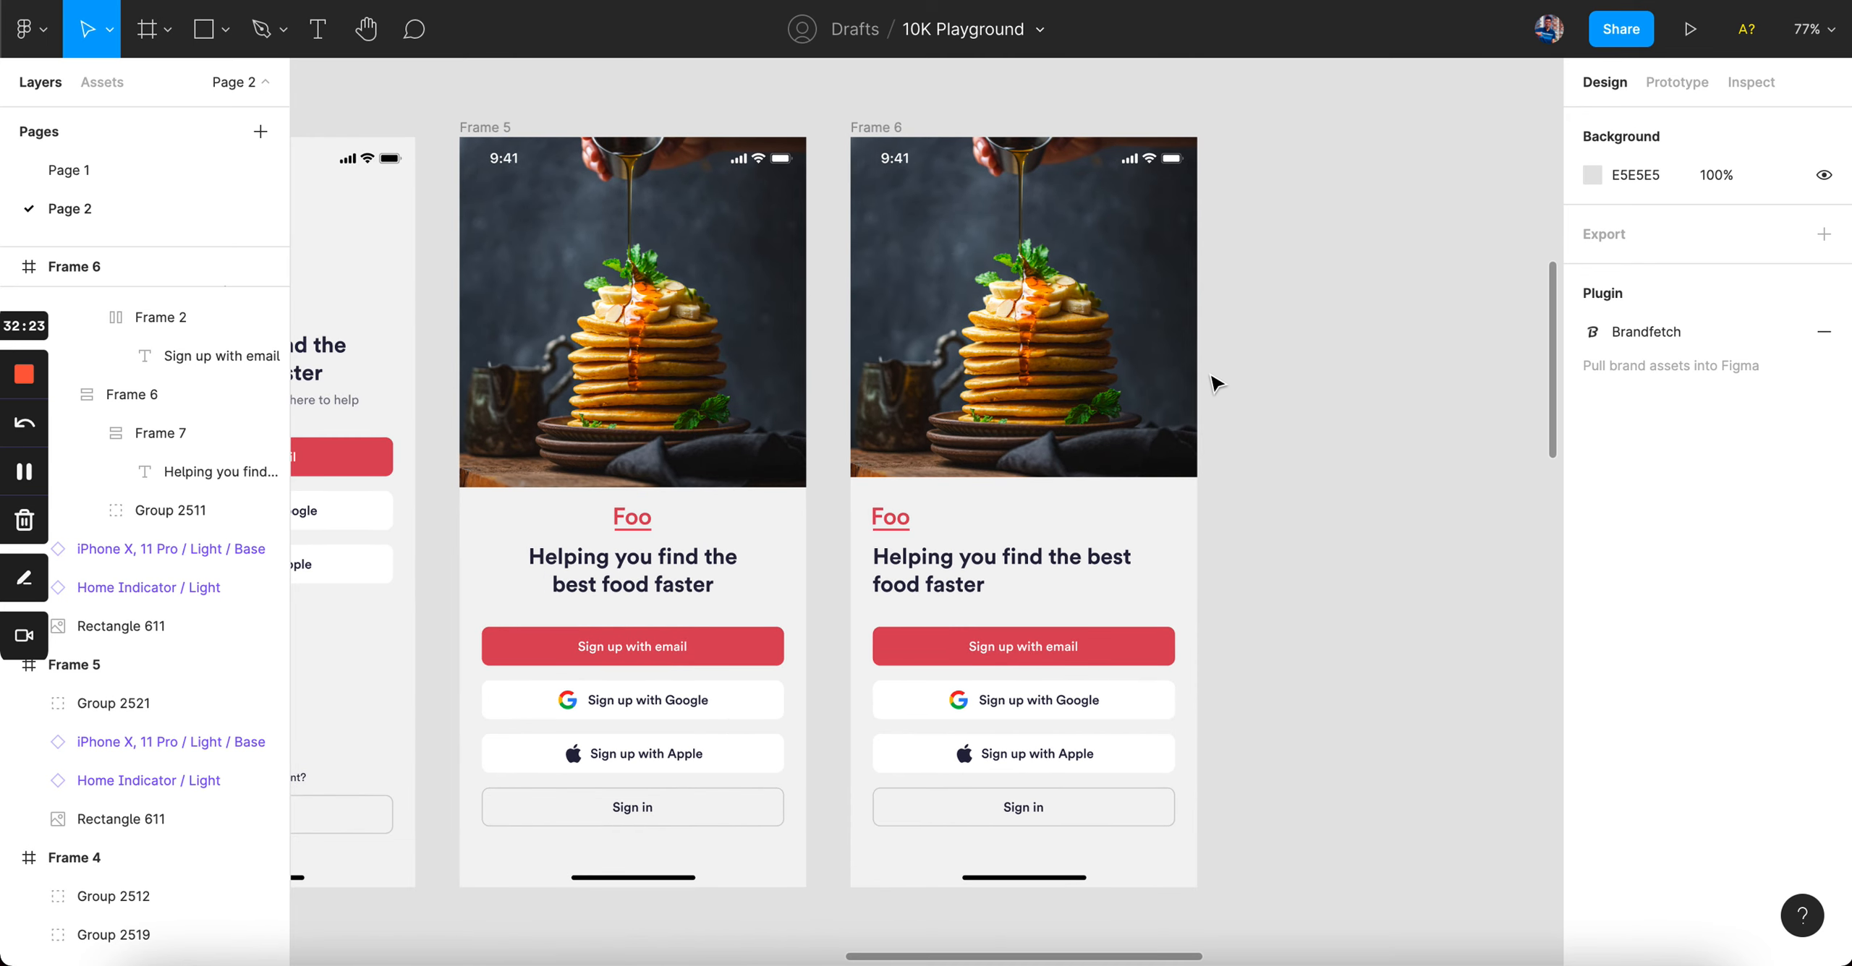
pyautogui.scroll(-5, 1216, 384)
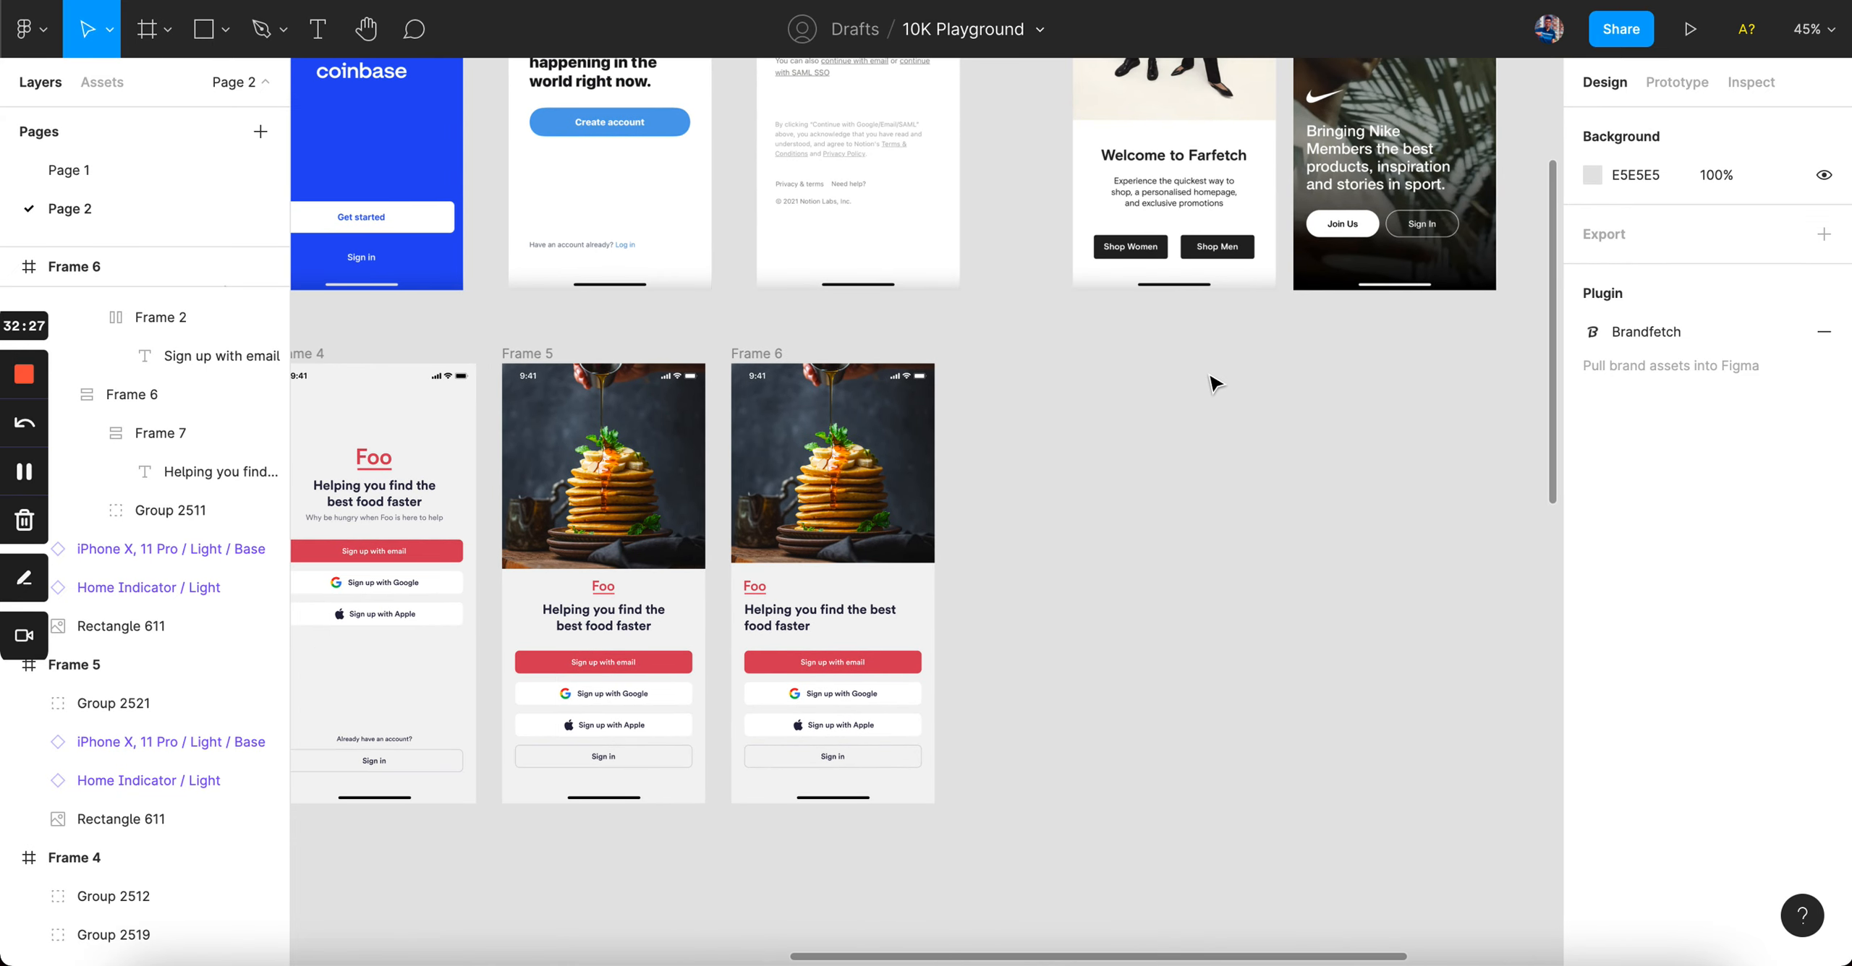
pyautogui.scroll(3, 796, 879)
pyautogui.click(700, 288)
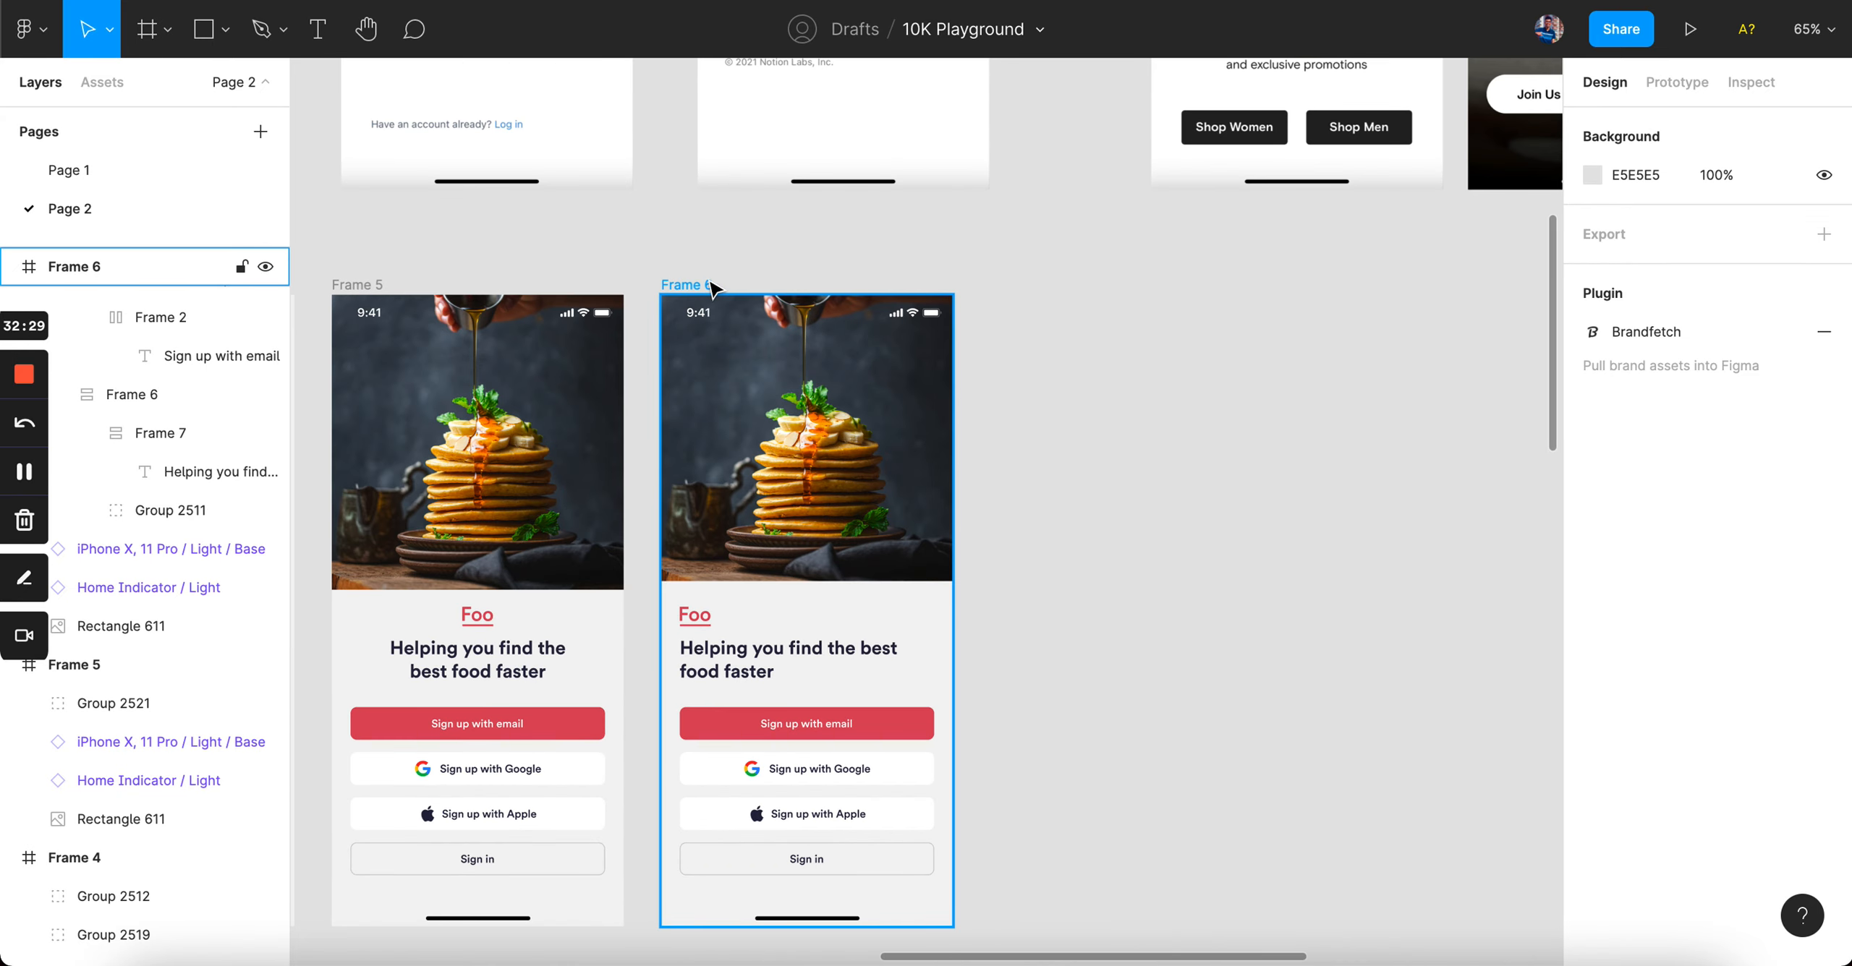
pyautogui.moveTo(711, 285); pyautogui.dragTo(1054, 288)
# - Stretch the pancake image in Frame 7 to a height of 812 so it fills the whole screen
pyautogui.hscroll(2, 1046, 292)
pyautogui.scroll(-1, 1046, 293)
pyautogui.click(1030, 460)
pyautogui.moveTo(1029, 500); pyautogui.dragTo(1036, 845)
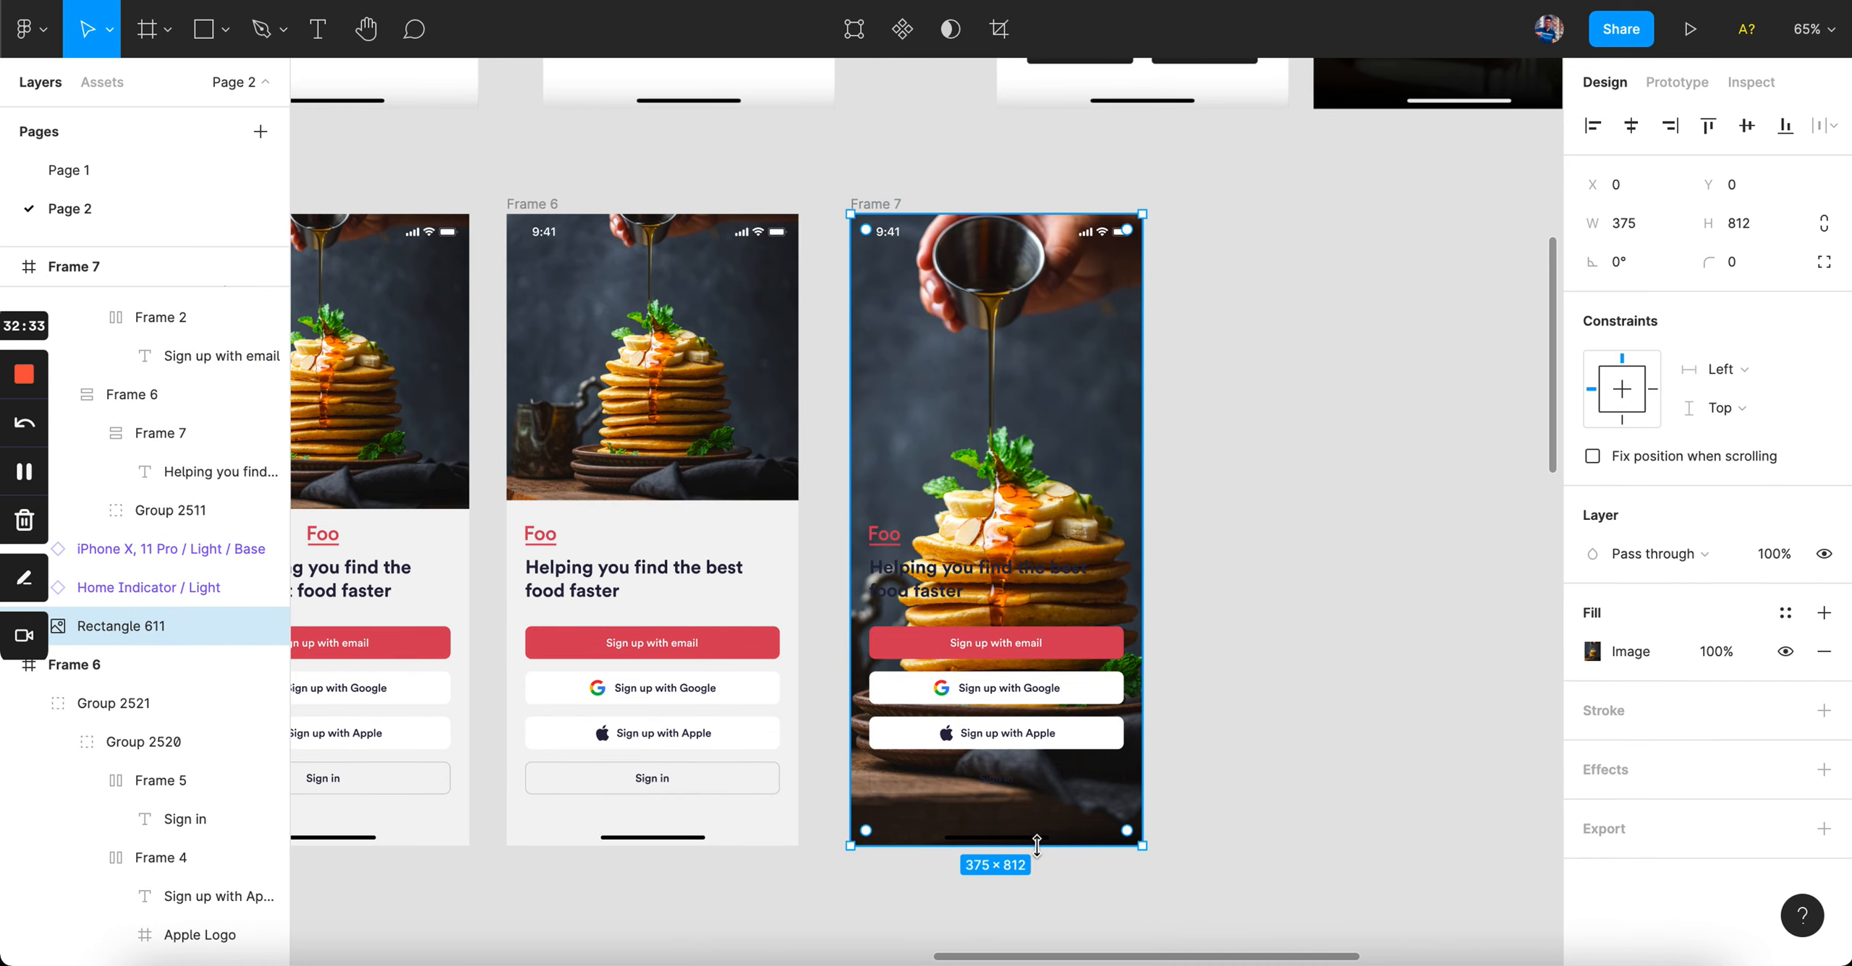
# - Change the home indicator in Frame 7 to white
pyautogui.scroll(3, 1025, 839)
pyautogui.click(1038, 846)
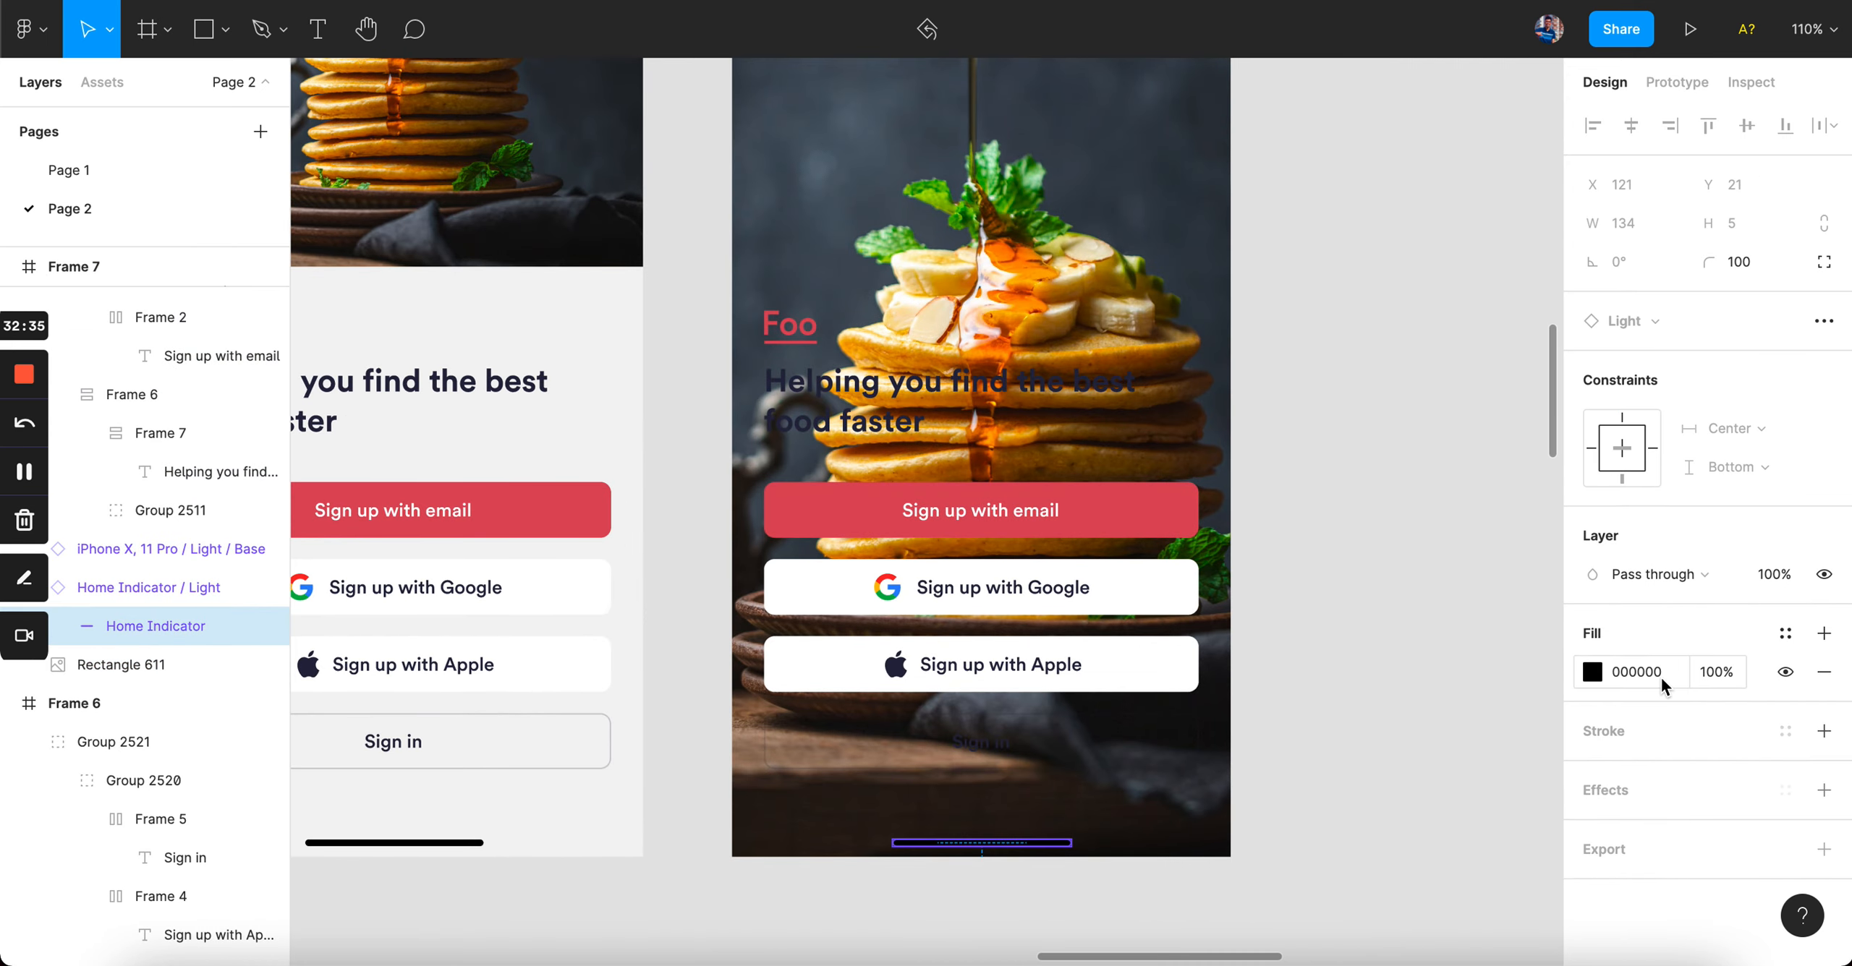
pyautogui.click(1592, 672)
pyautogui.click(1449, 499)
pyautogui.click(1424, 150)
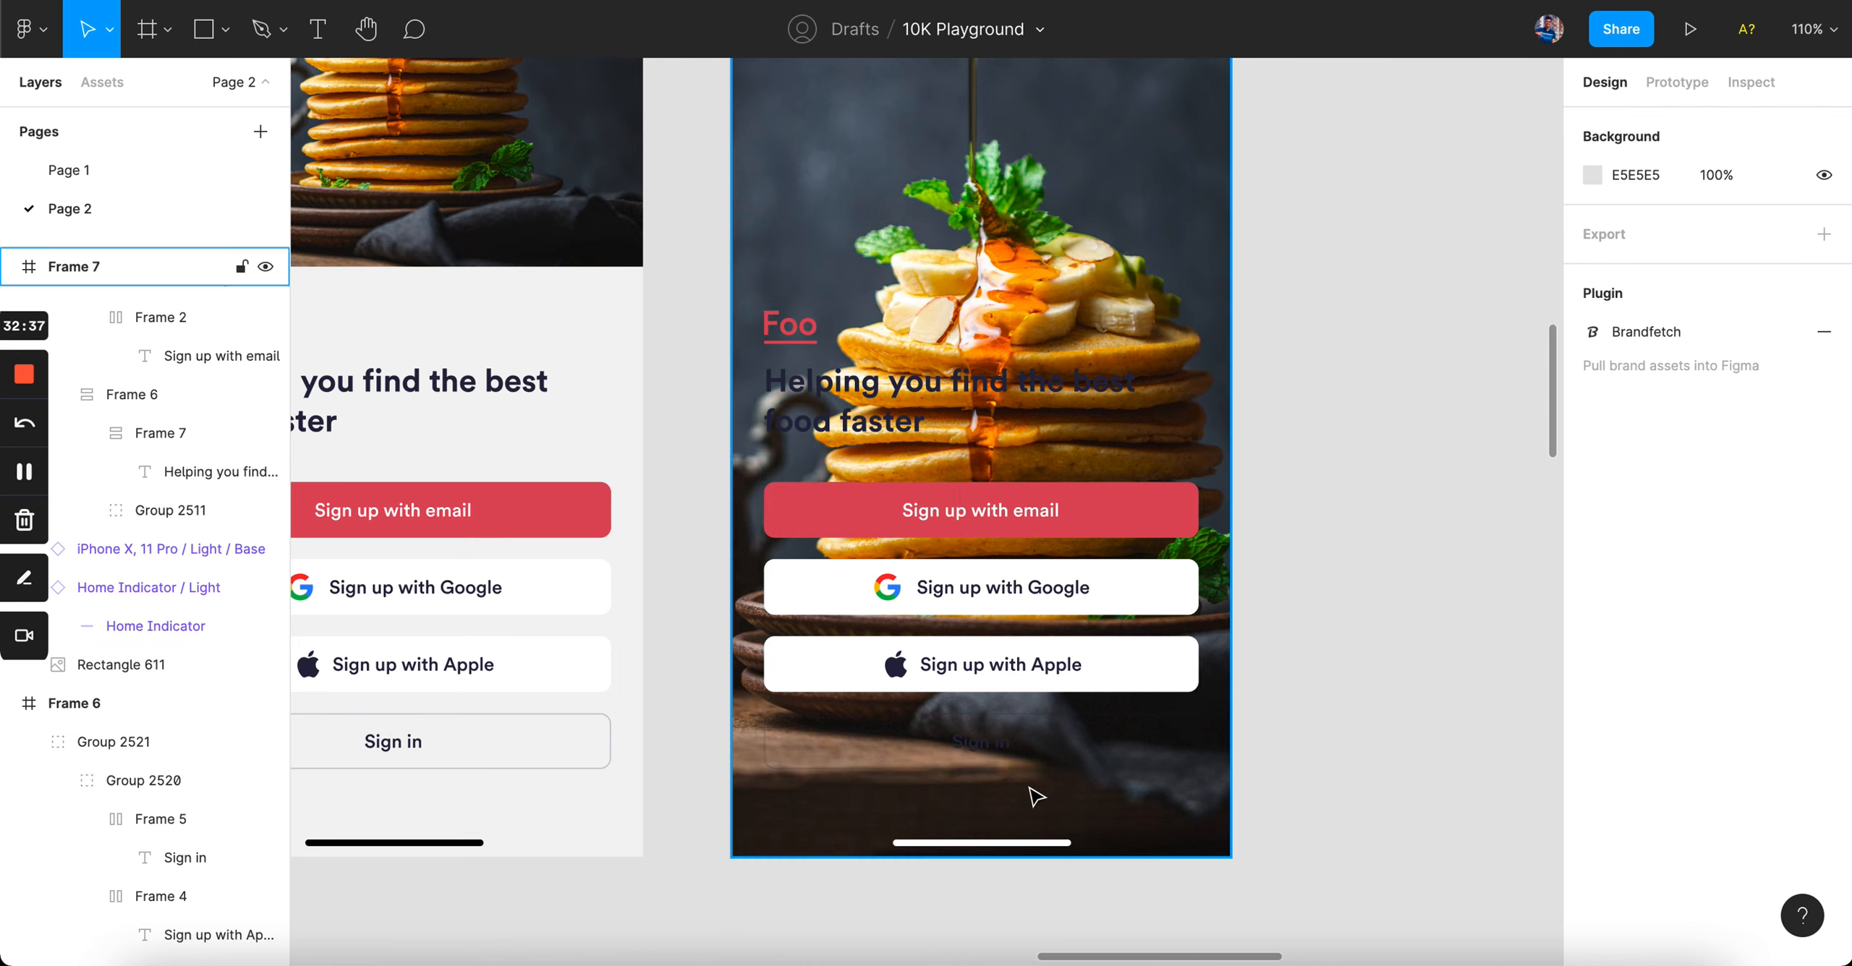
# - Set the outline of Frame 7's Sign in button to FFFFFF at 100% opacity
pyautogui.click(1006, 760)
pyautogui.scroll(-3, 1696, 817)
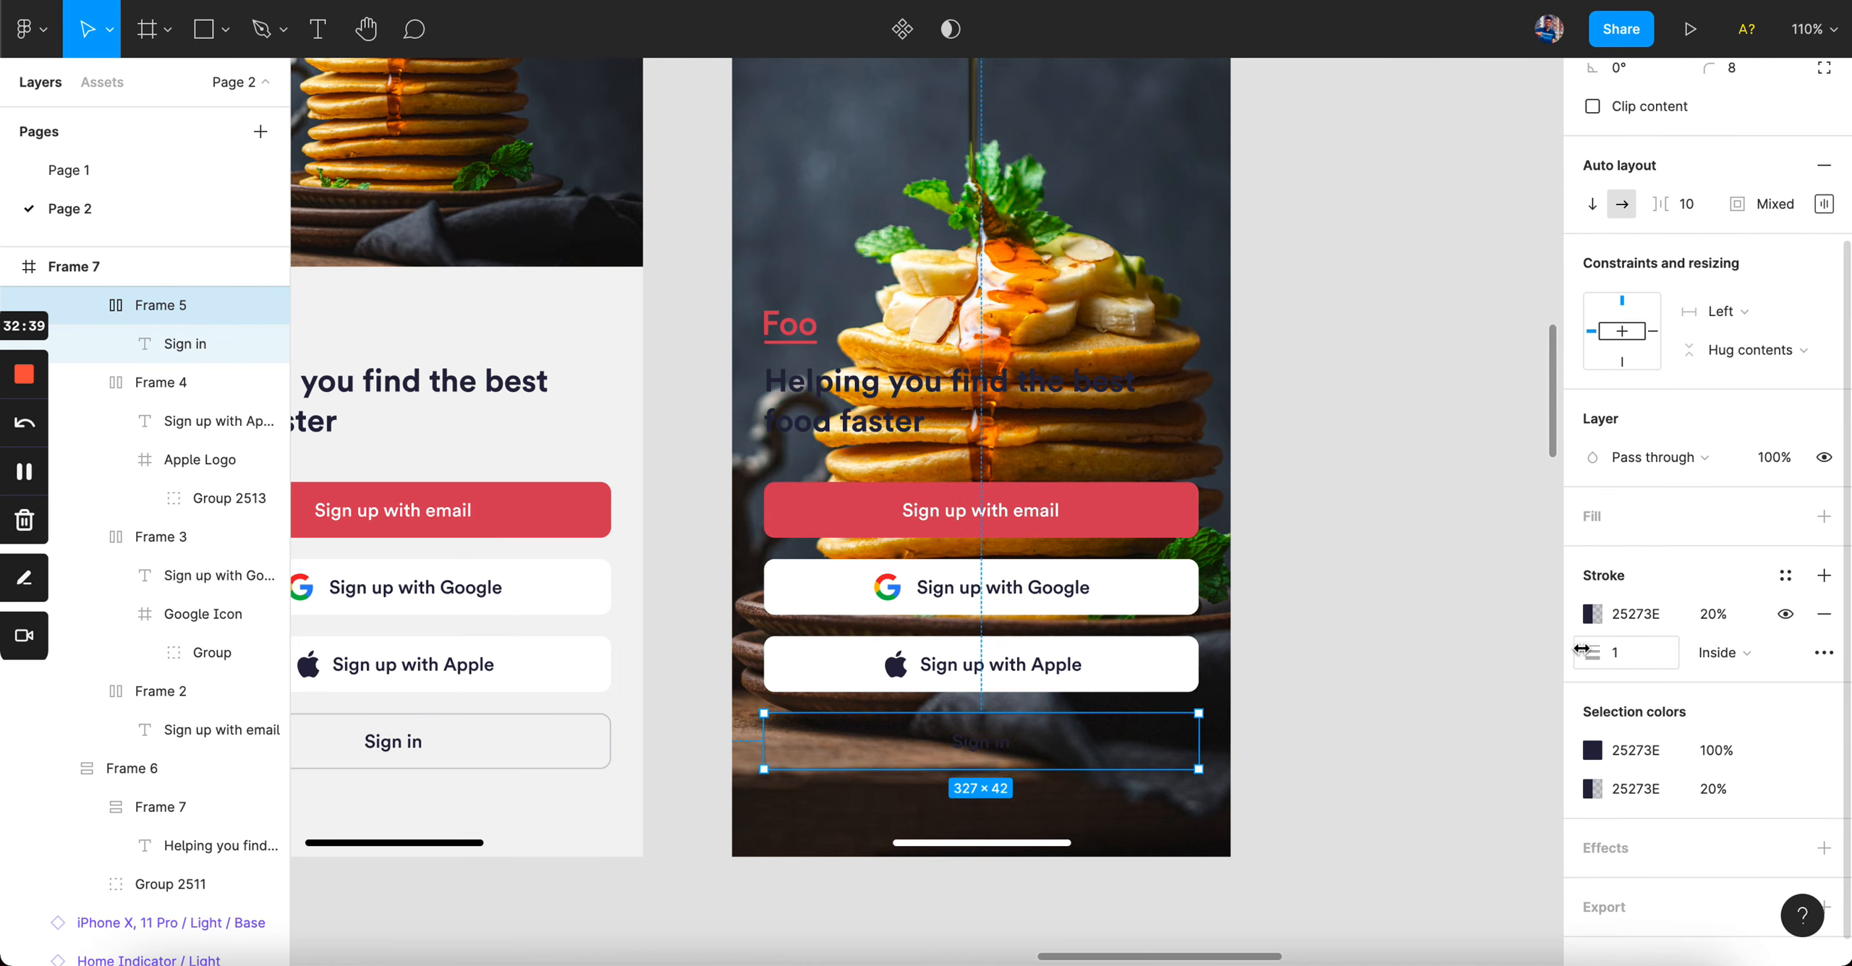
pyautogui.click(1592, 613)
pyautogui.click(1280, 366)
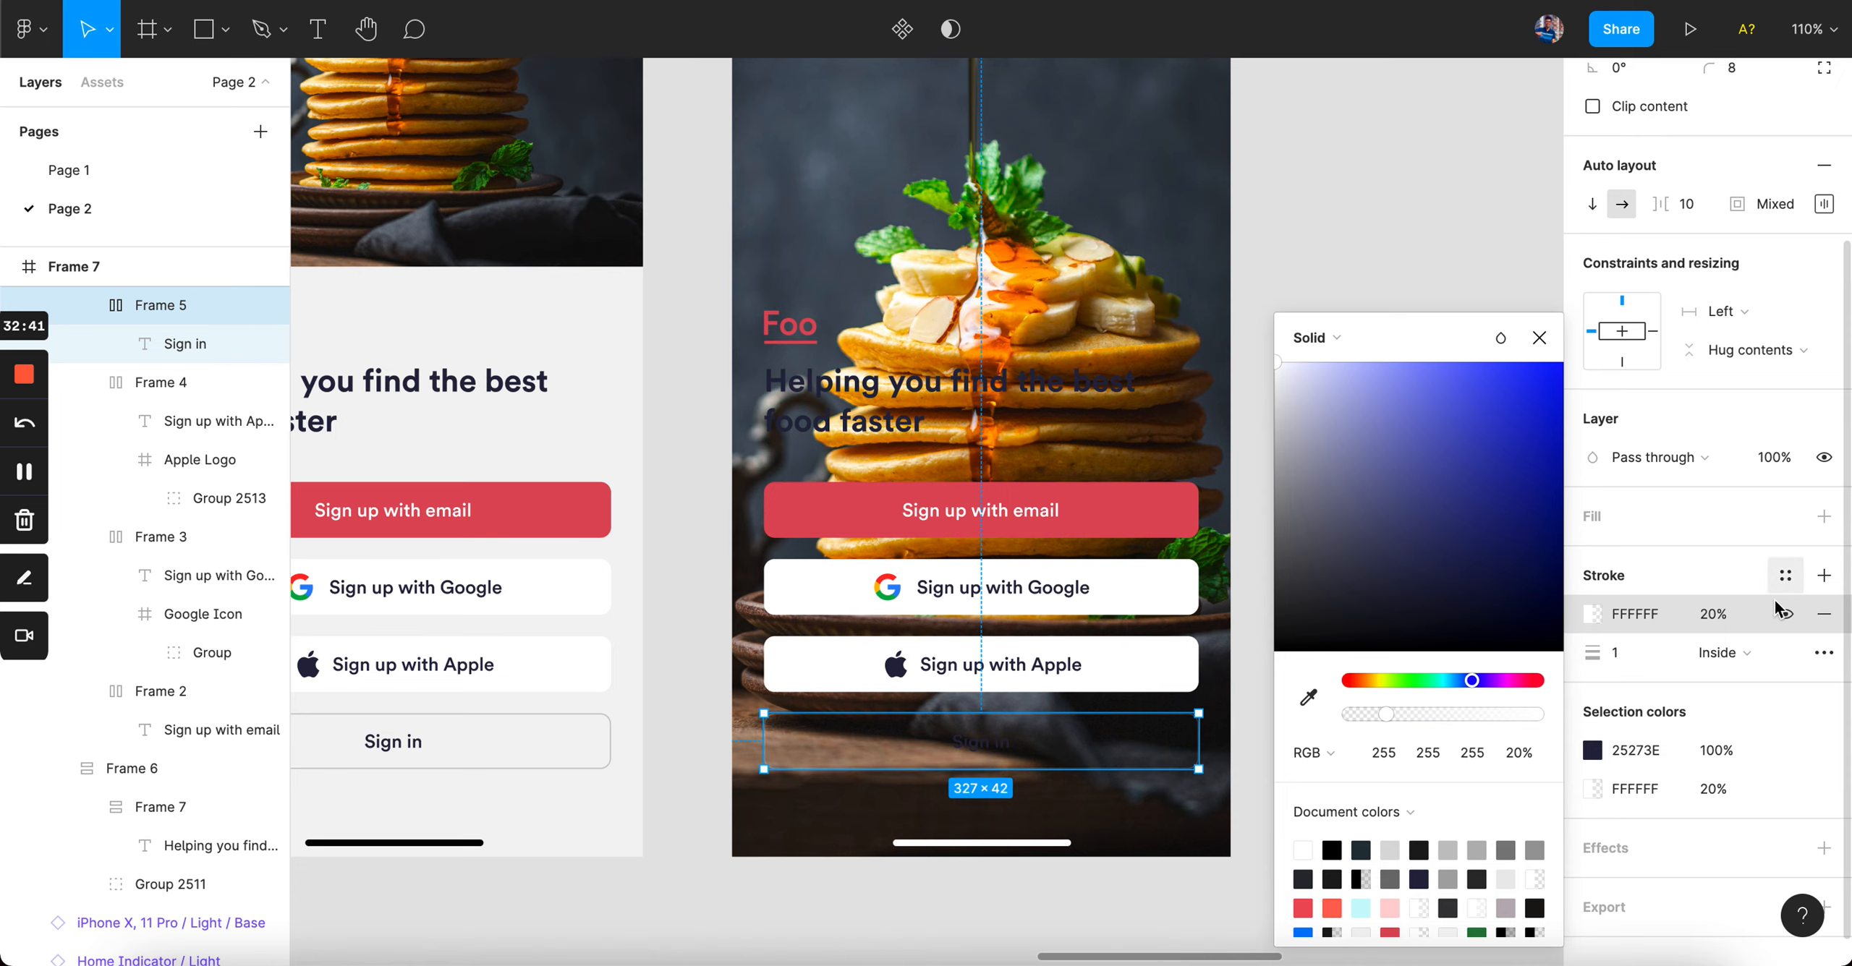
pyautogui.click(1738, 619)
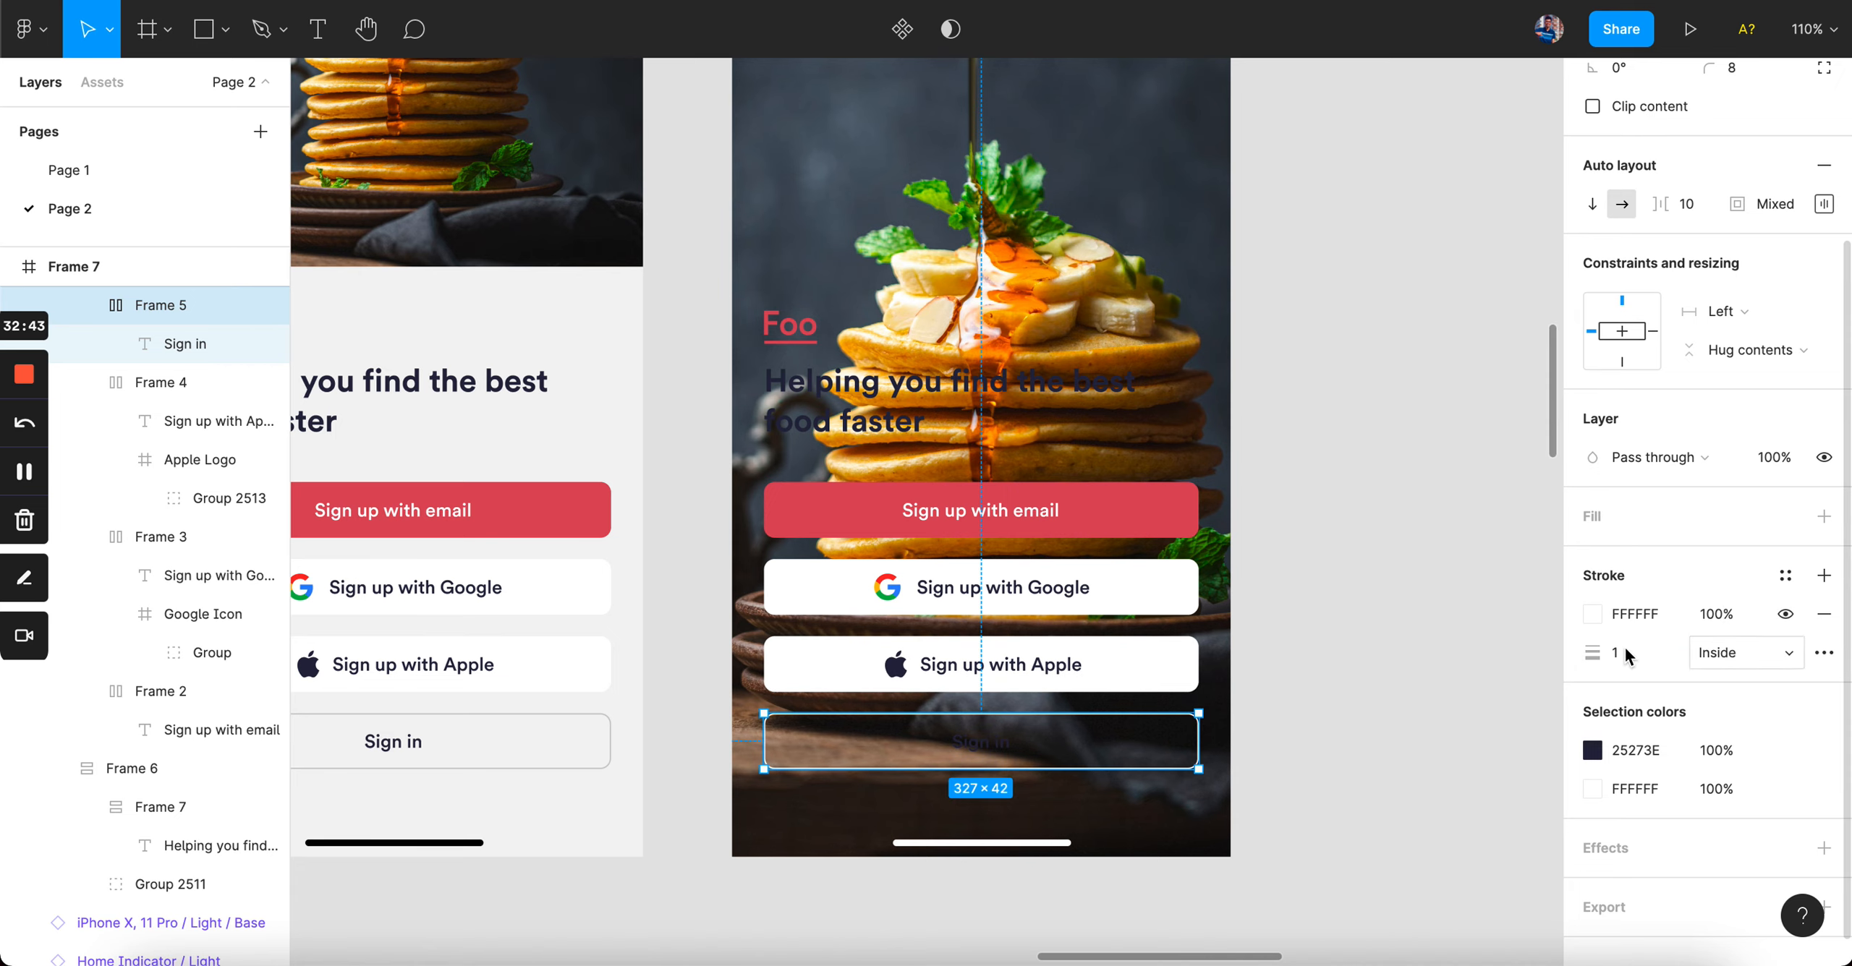
# - Change the "Sign in" button text in Frame 7 to white
pyautogui.doubleClick(981, 742)
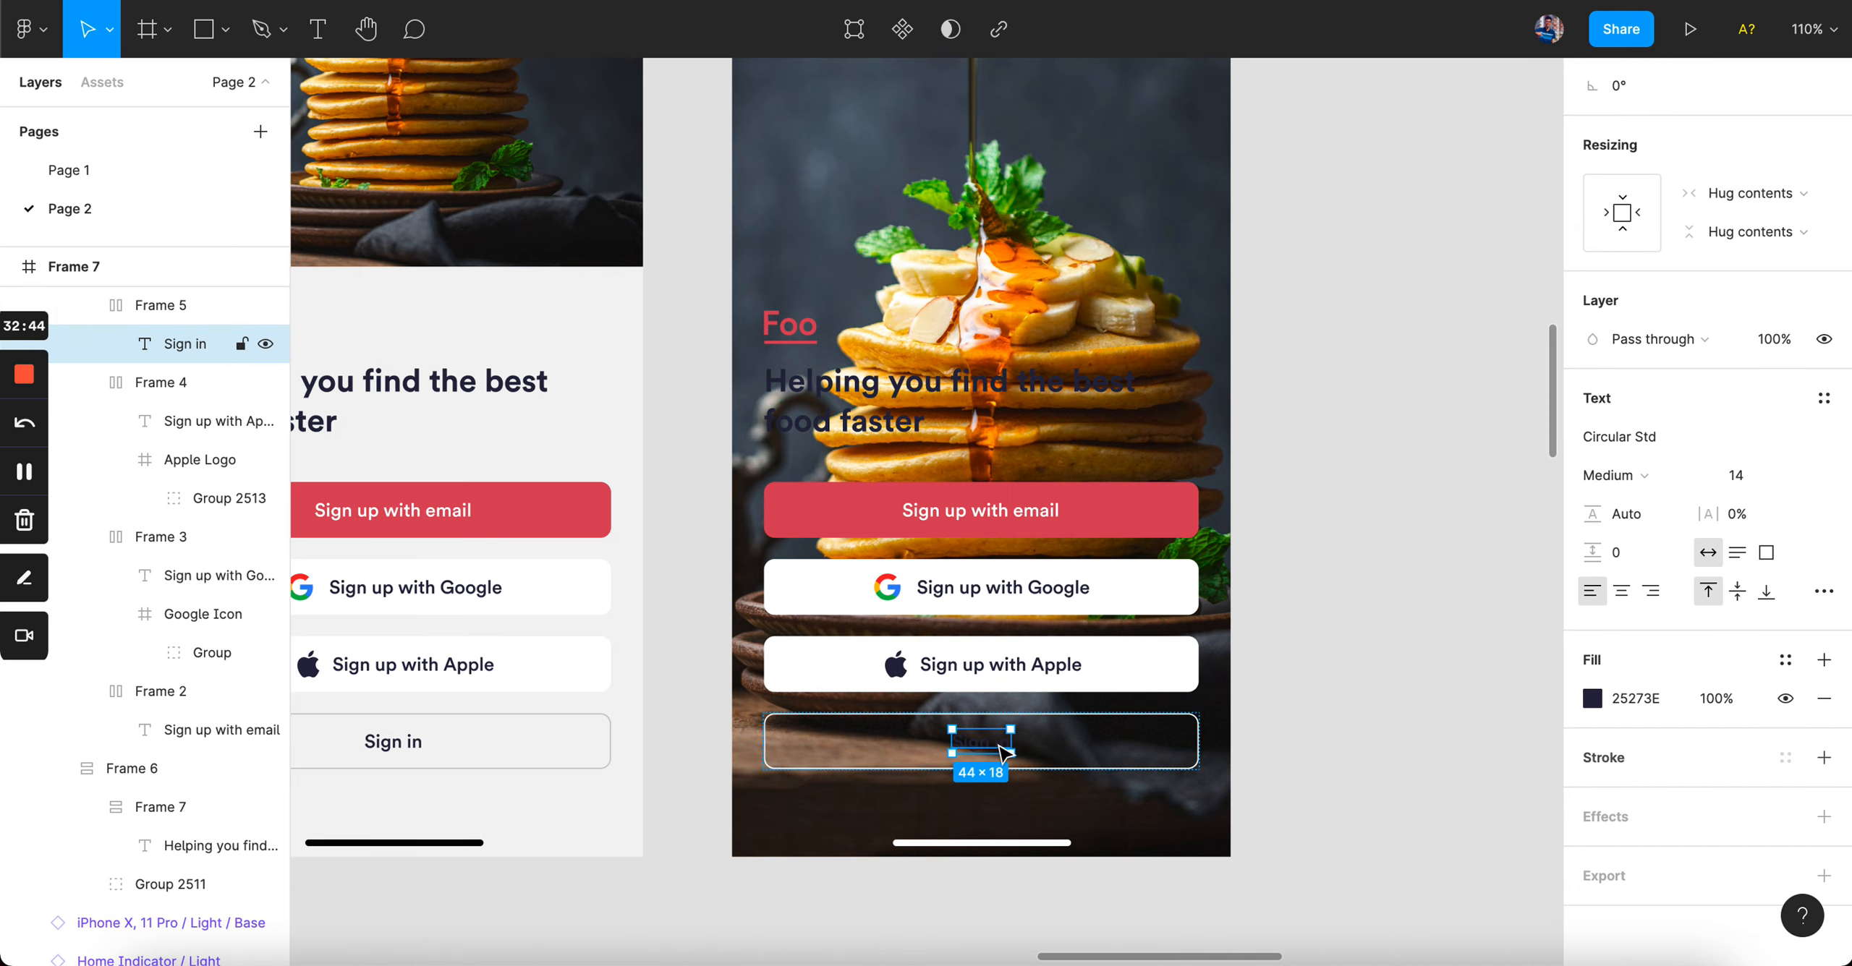
pyautogui.click(1596, 696)
pyautogui.moveTo(1400, 615); pyautogui.dragTo(955, 64)
pyautogui.click(1263, 163)
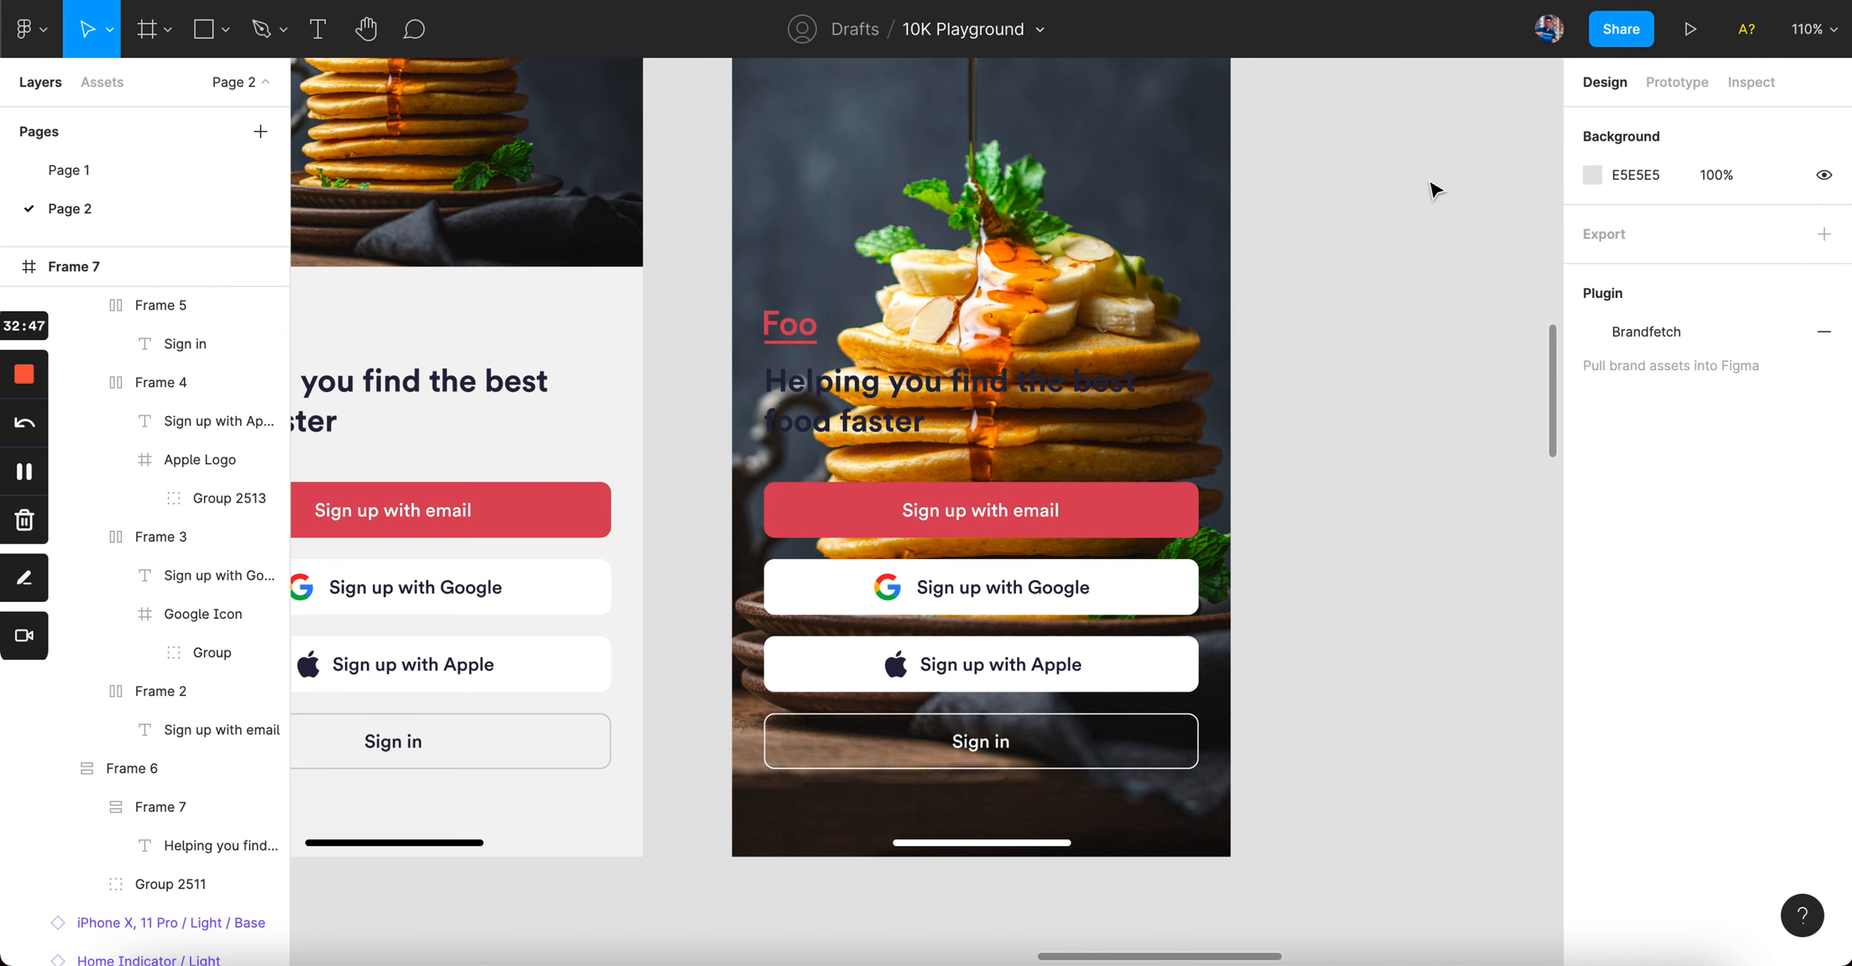
pyautogui.scroll(-2, 1435, 185)
pyautogui.click(1095, 298)
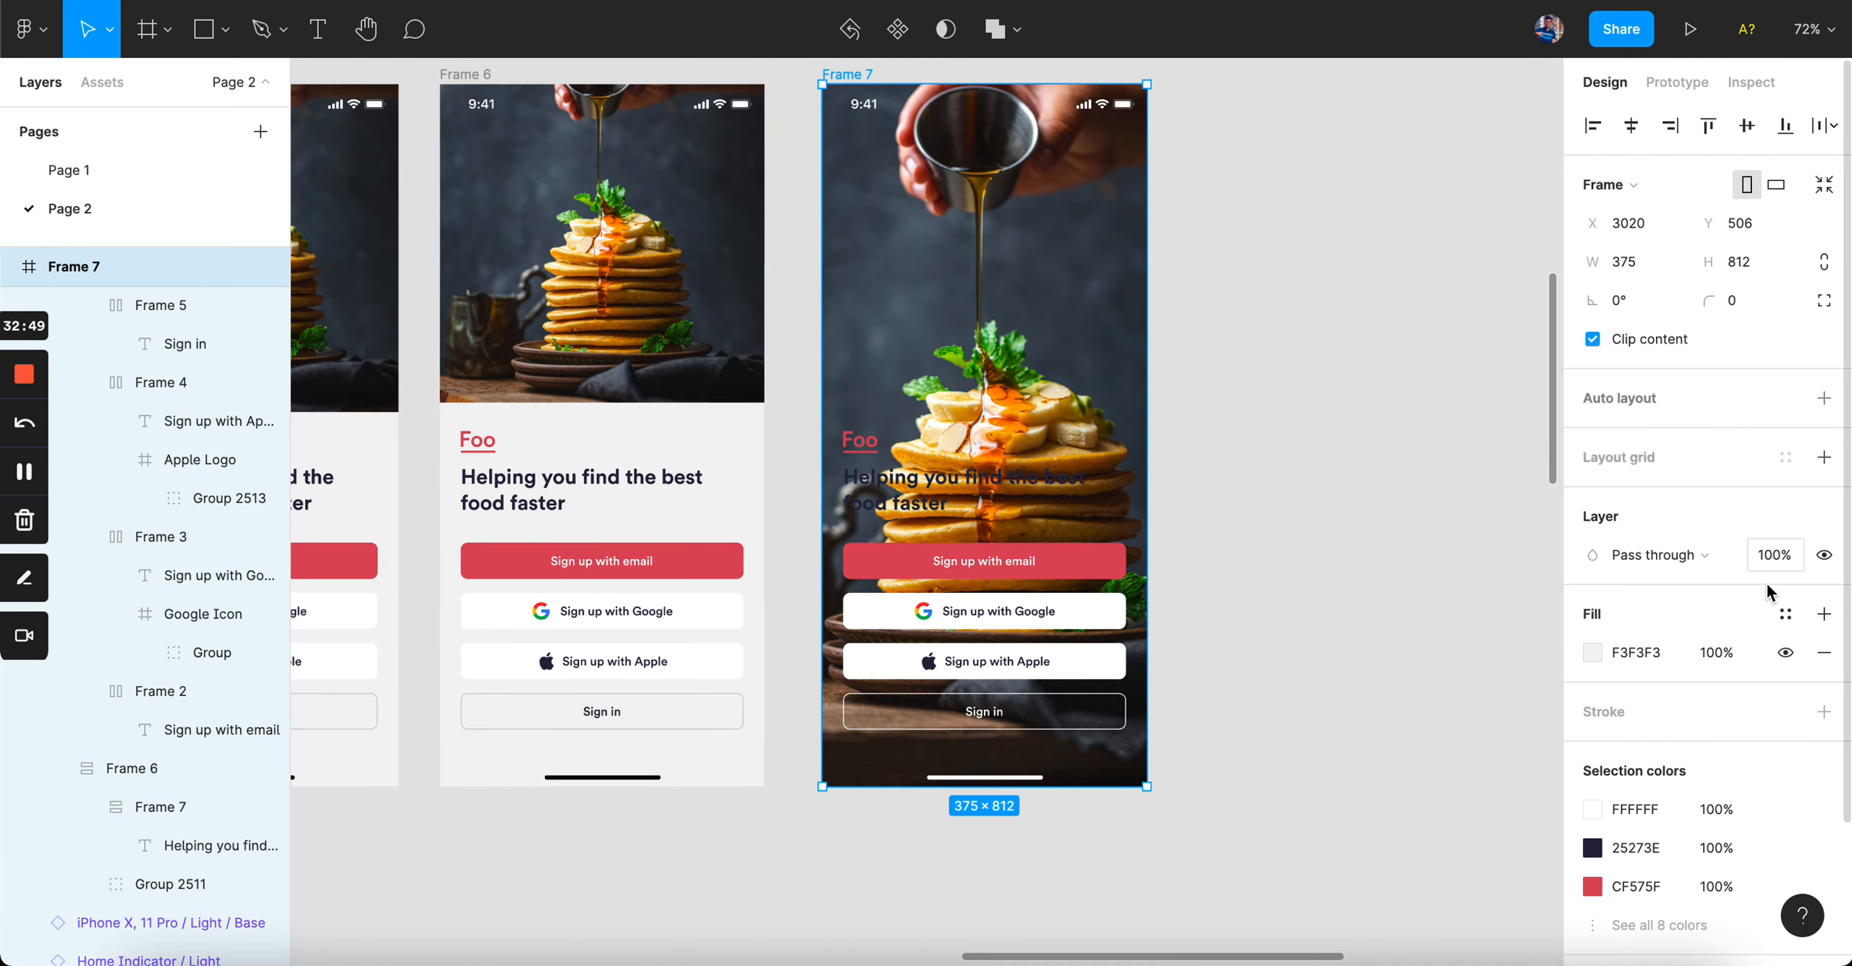
pyautogui.click(1823, 615)
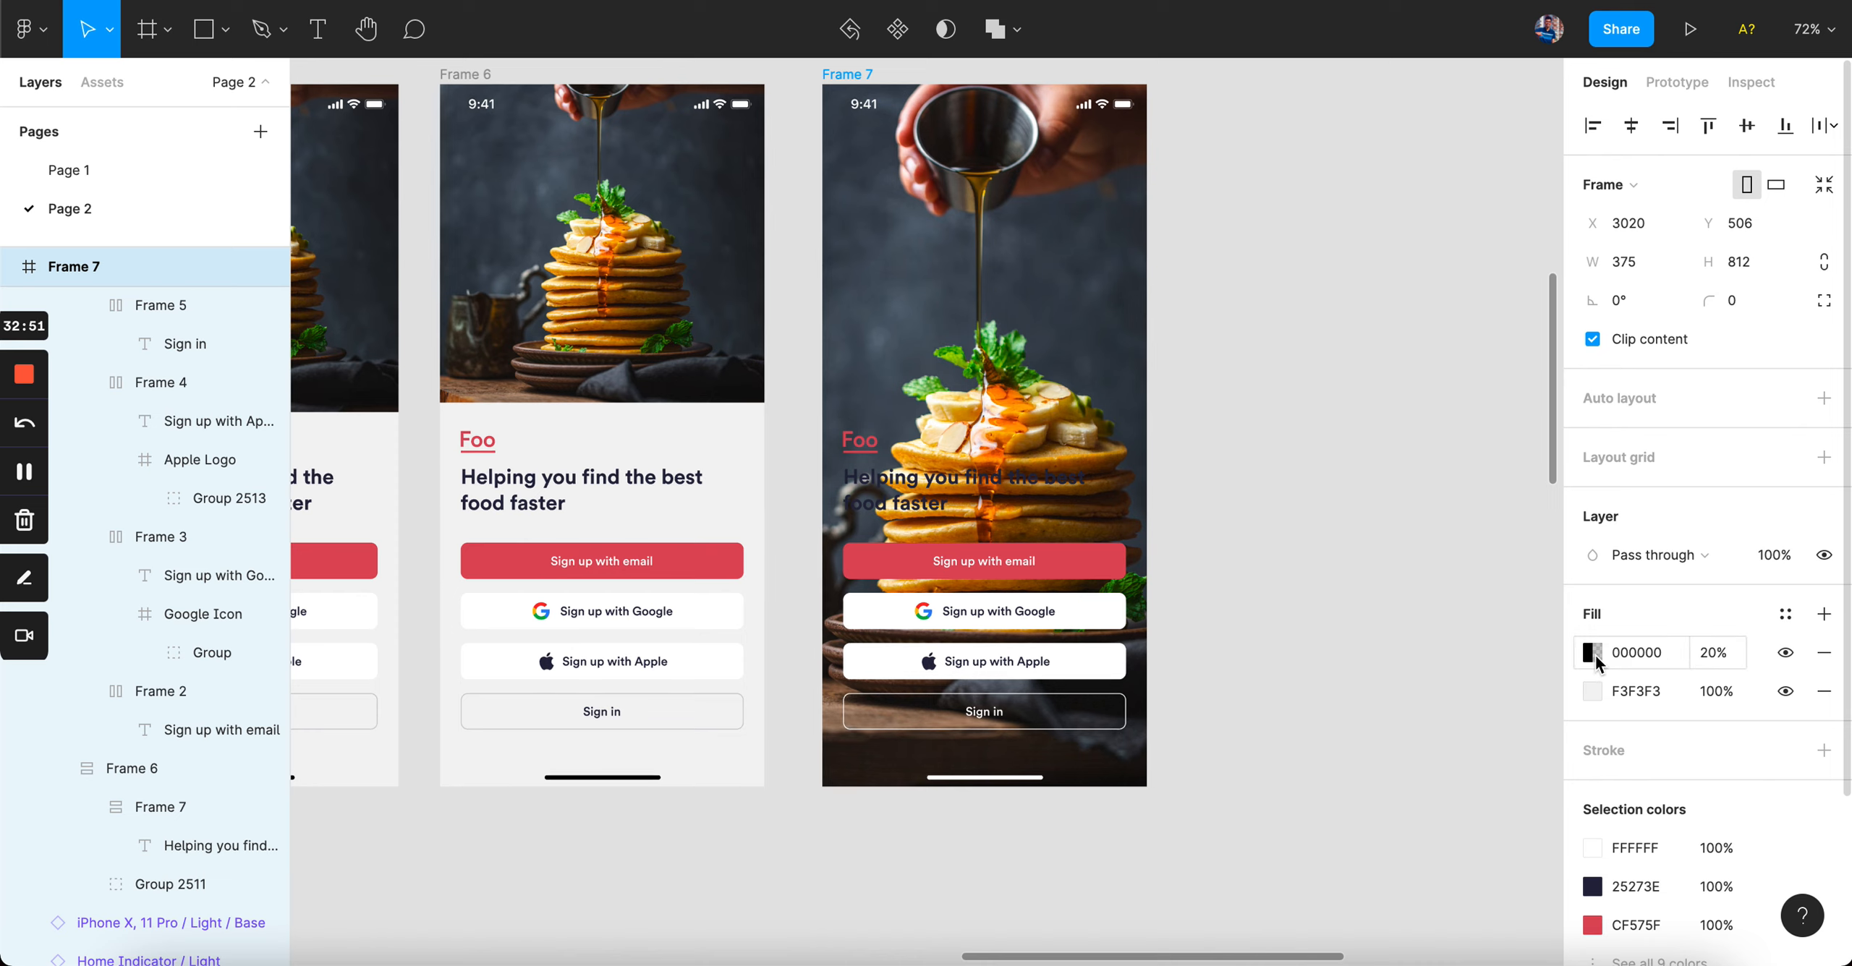
pyautogui.hotkey('ctrl', 'z')
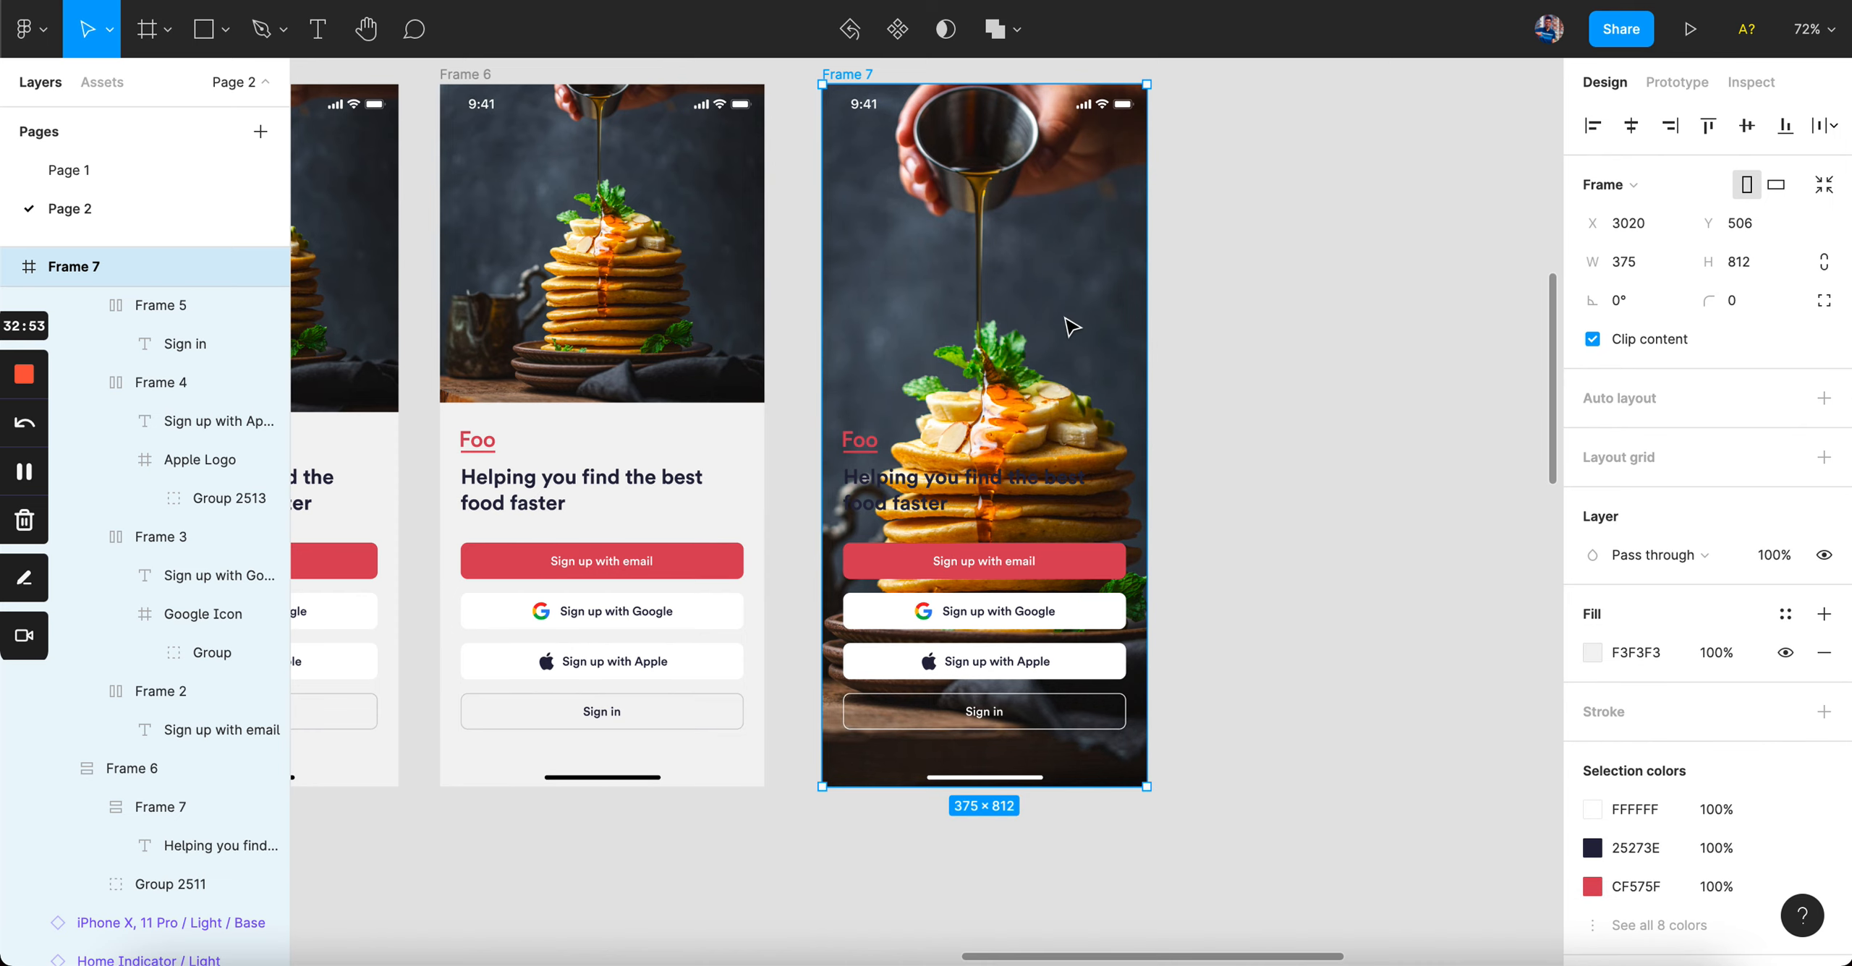
# - Add a black linear gradient over Frame 7's pancake image, running from transparent at the top to opaque at the bottom
pyautogui.click(1071, 327)
pyautogui.click(1823, 615)
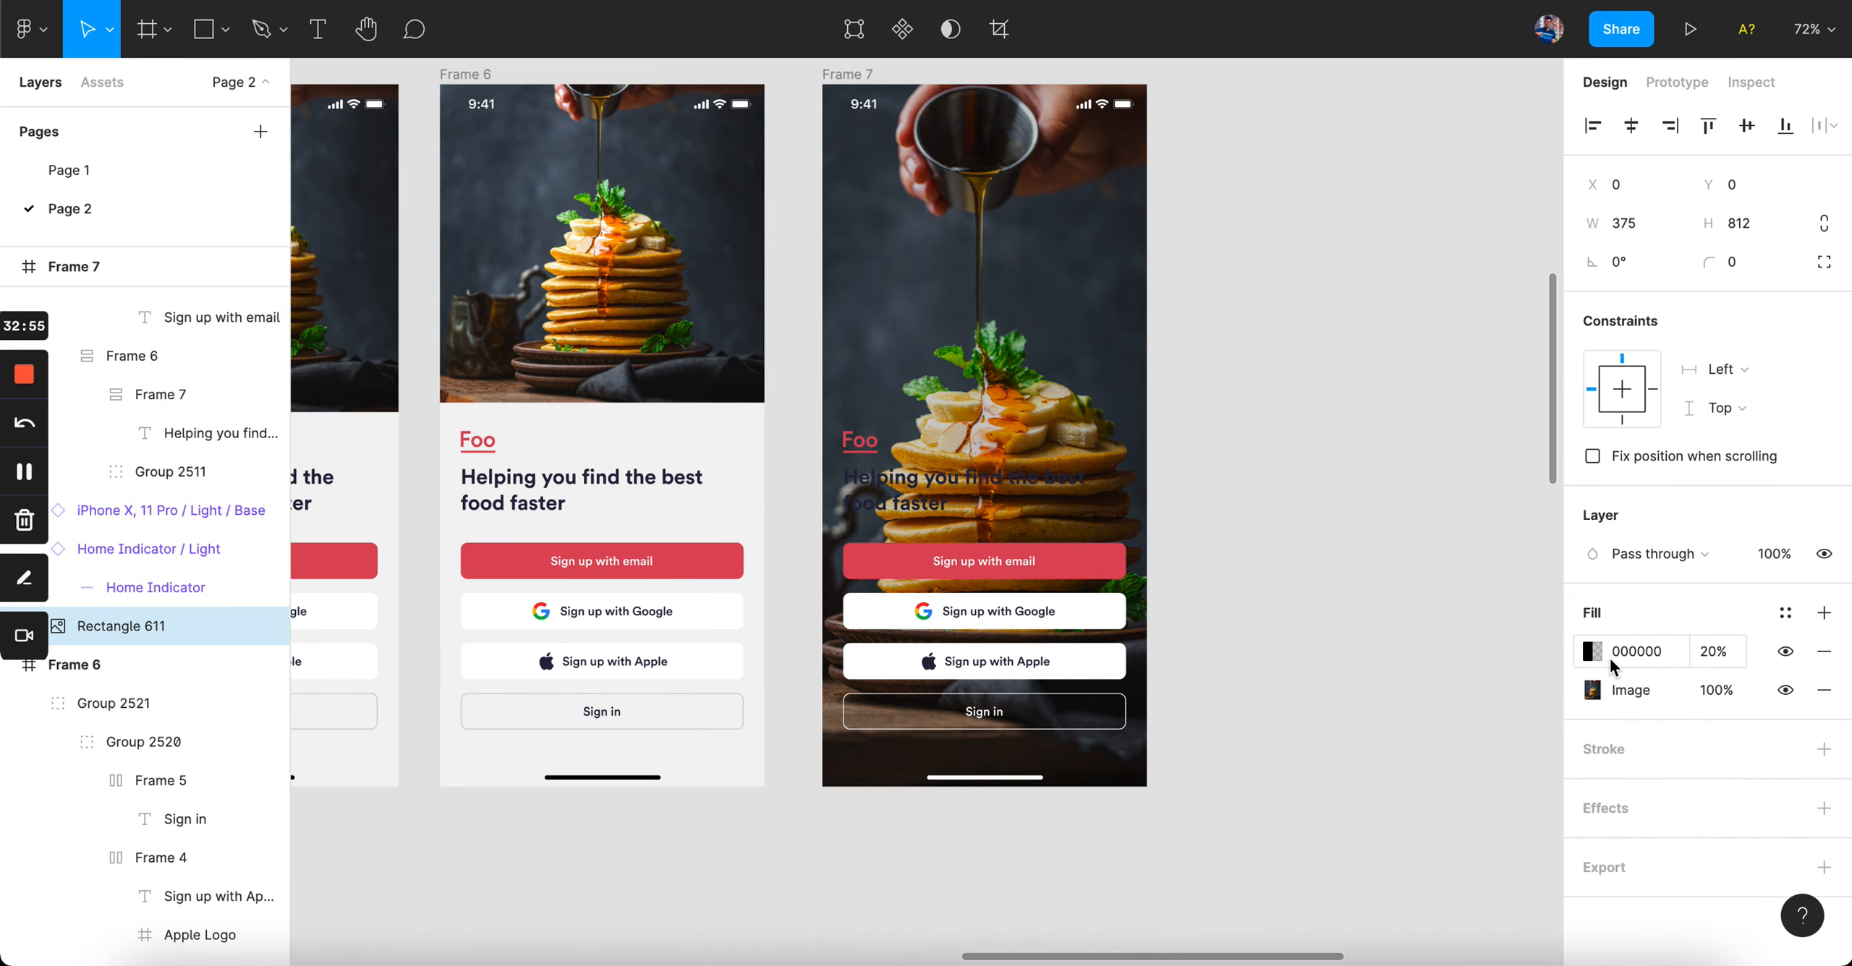
pyautogui.click(1593, 651)
pyautogui.click(1302, 339)
pyautogui.click(1338, 364)
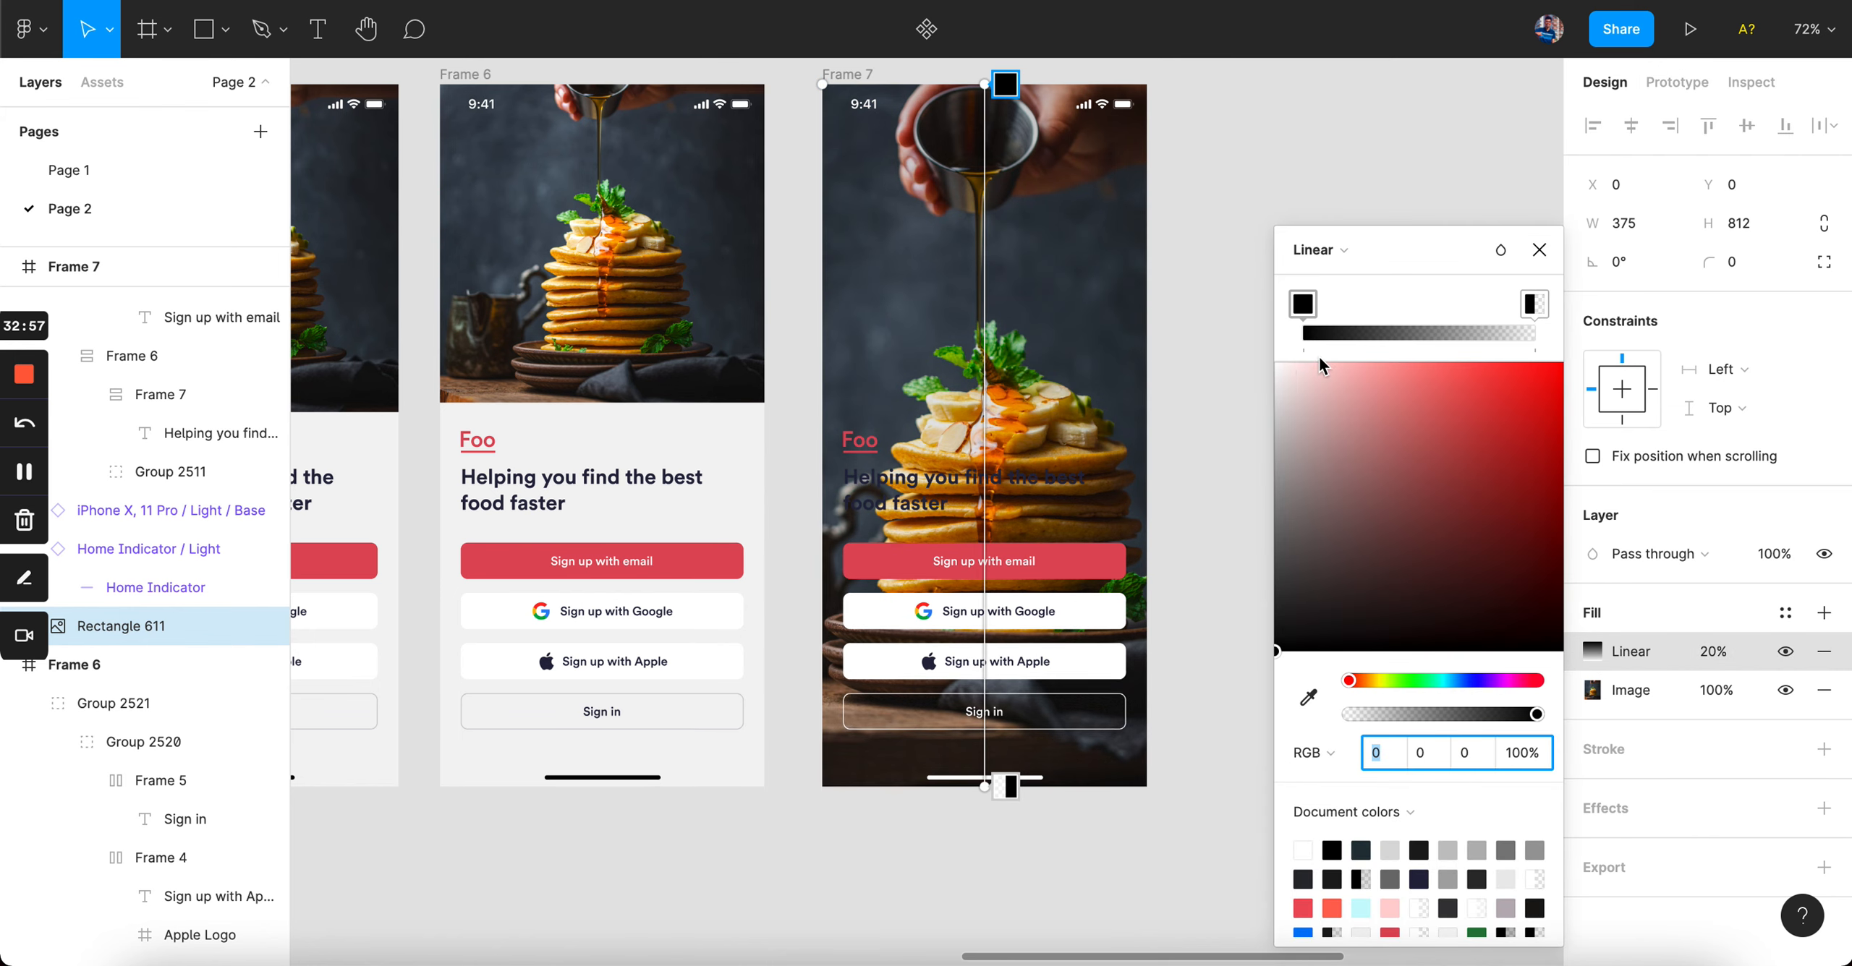
pyautogui.moveTo(1533, 304); pyautogui.dragTo(1632, 307)
pyautogui.moveTo(1386, 304); pyautogui.dragTo(1304, 303)
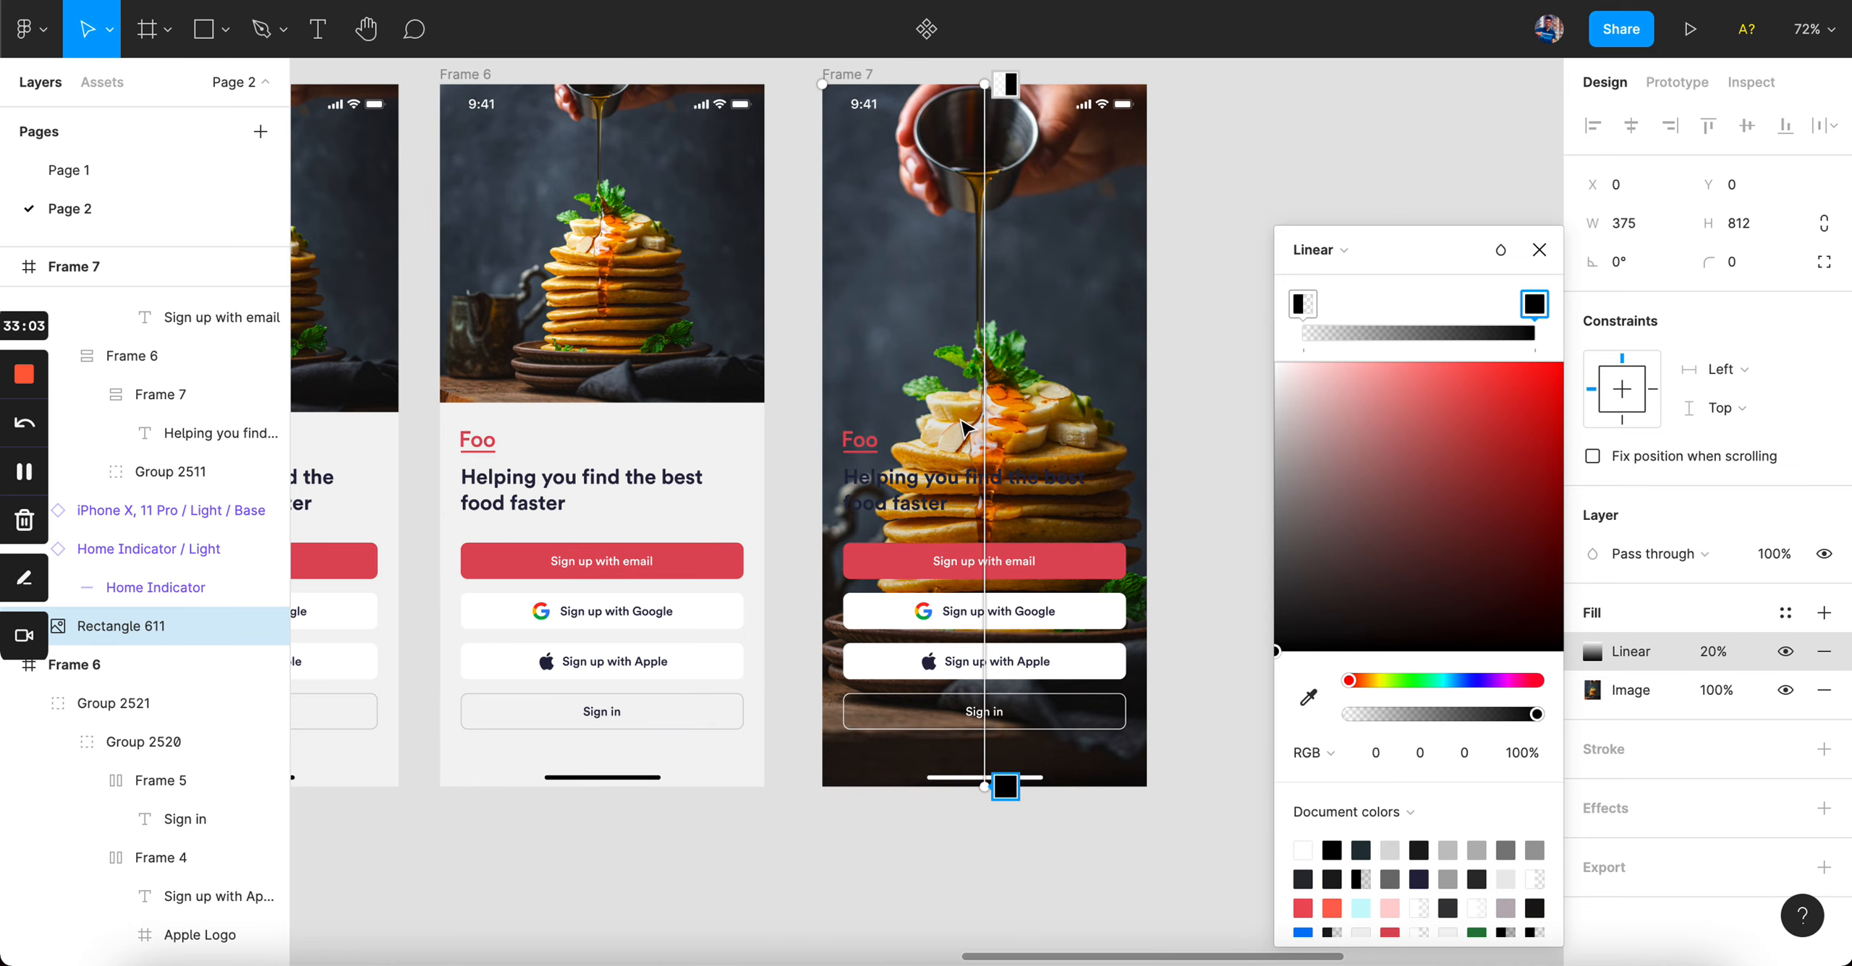
# - Copy the text colour value 25273E from Frame 7's headline
pyautogui.keyDown('ctrl'); pyautogui.scroll(5, 966, 429); pyautogui.keyUp('ctrl')
pyautogui.click(856, 554)
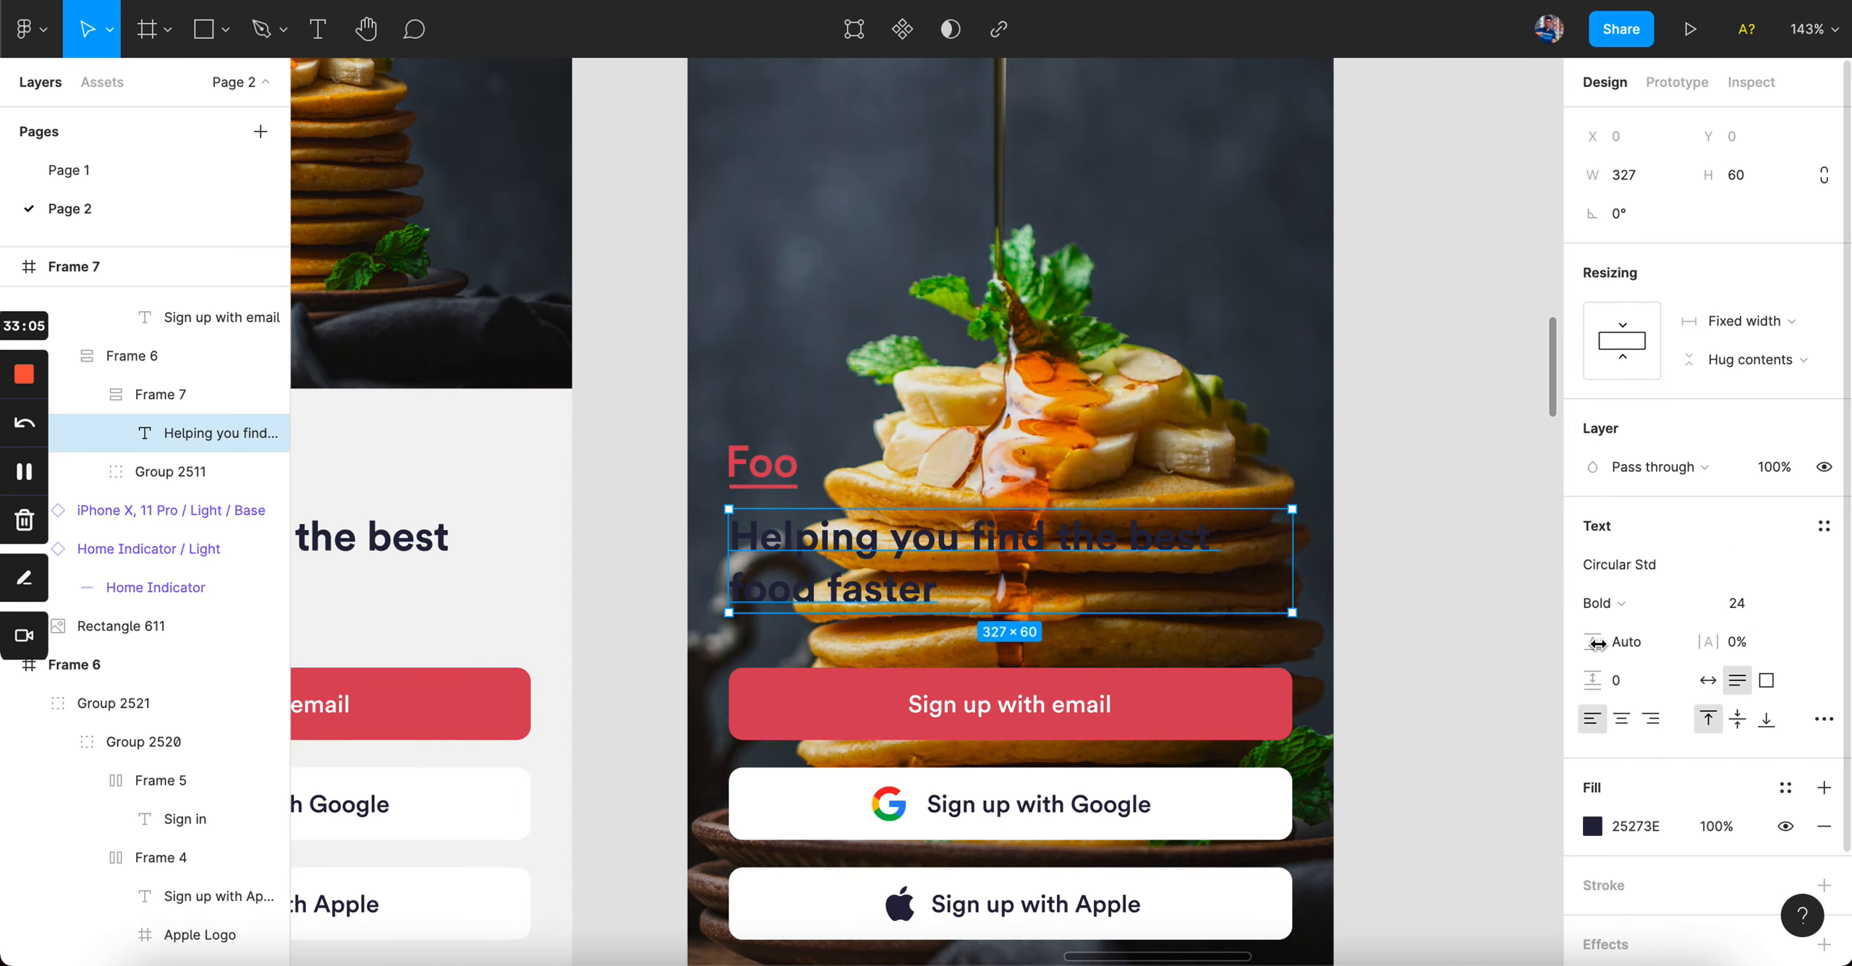
pyautogui.click(1652, 827)
pyautogui.keyDown('ctrl'); pyautogui.scroll(-5, 1321, 499); pyautogui.keyUp('ctrl')
# - Recolour both stops of the image's linear gradient in Frame 7 to hex 25273E
pyautogui.click(1206, 355)
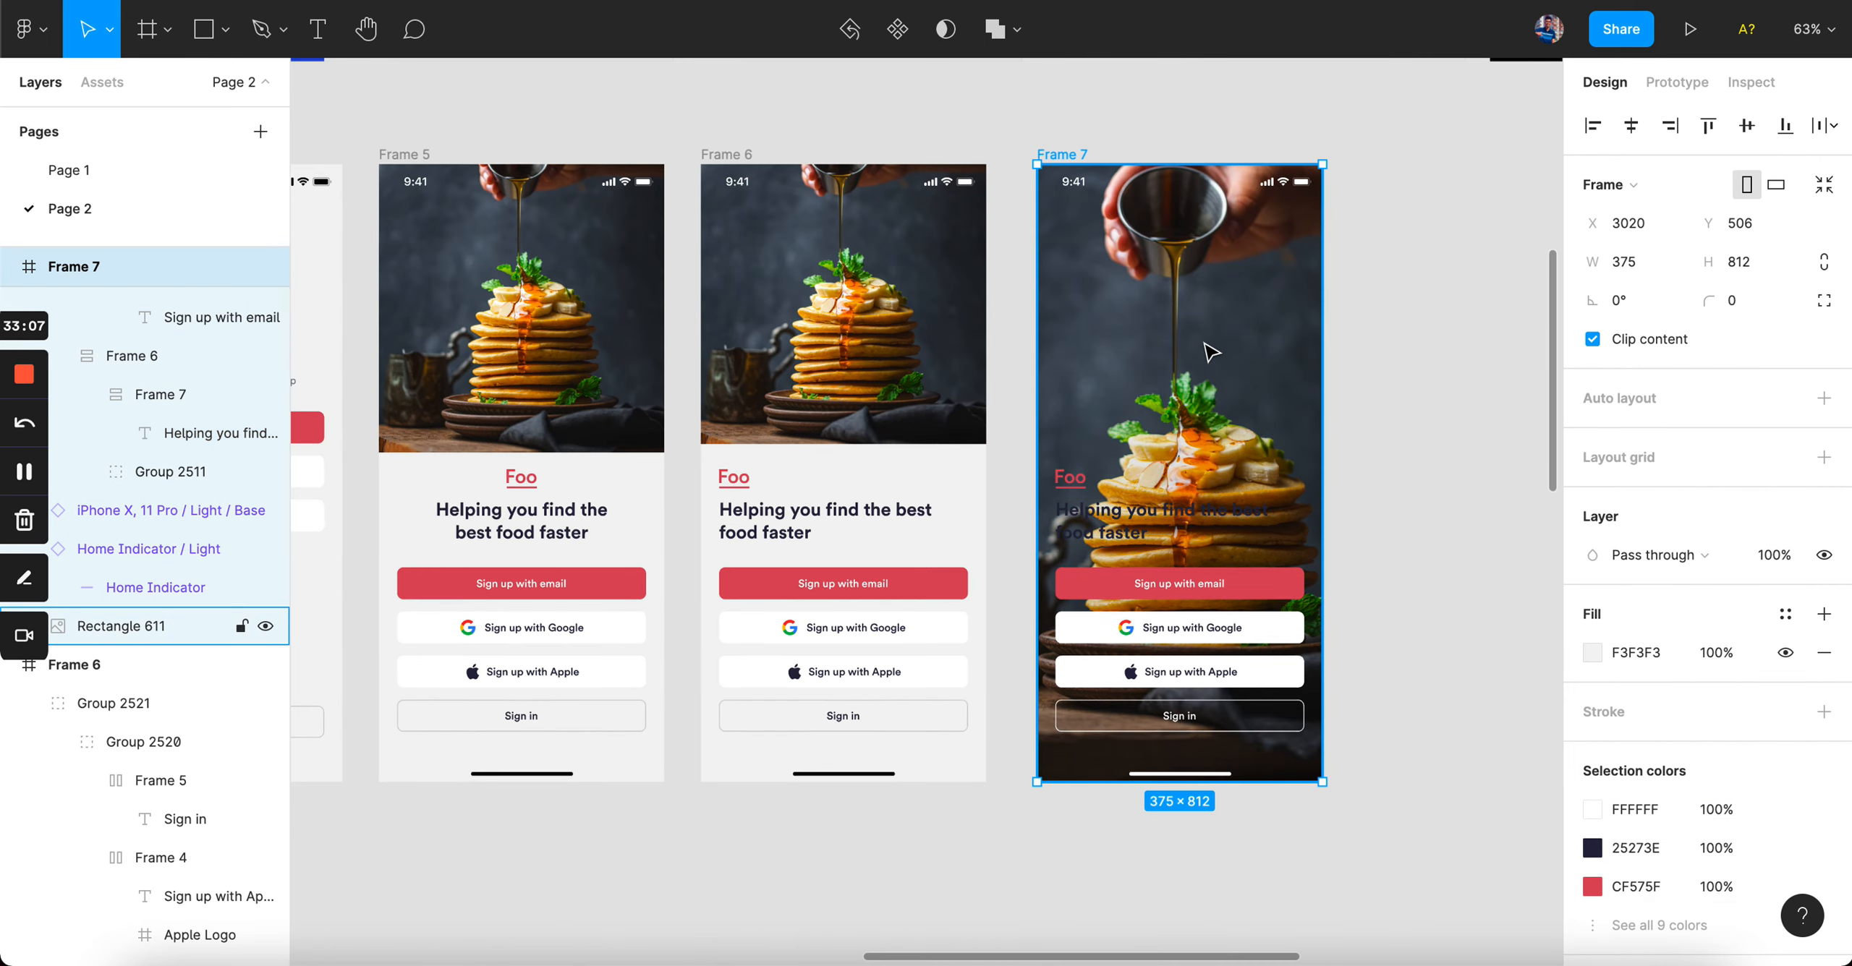
pyautogui.hscroll(3, 1158, 349)
pyautogui.click(1063, 342)
pyautogui.click(1612, 665)
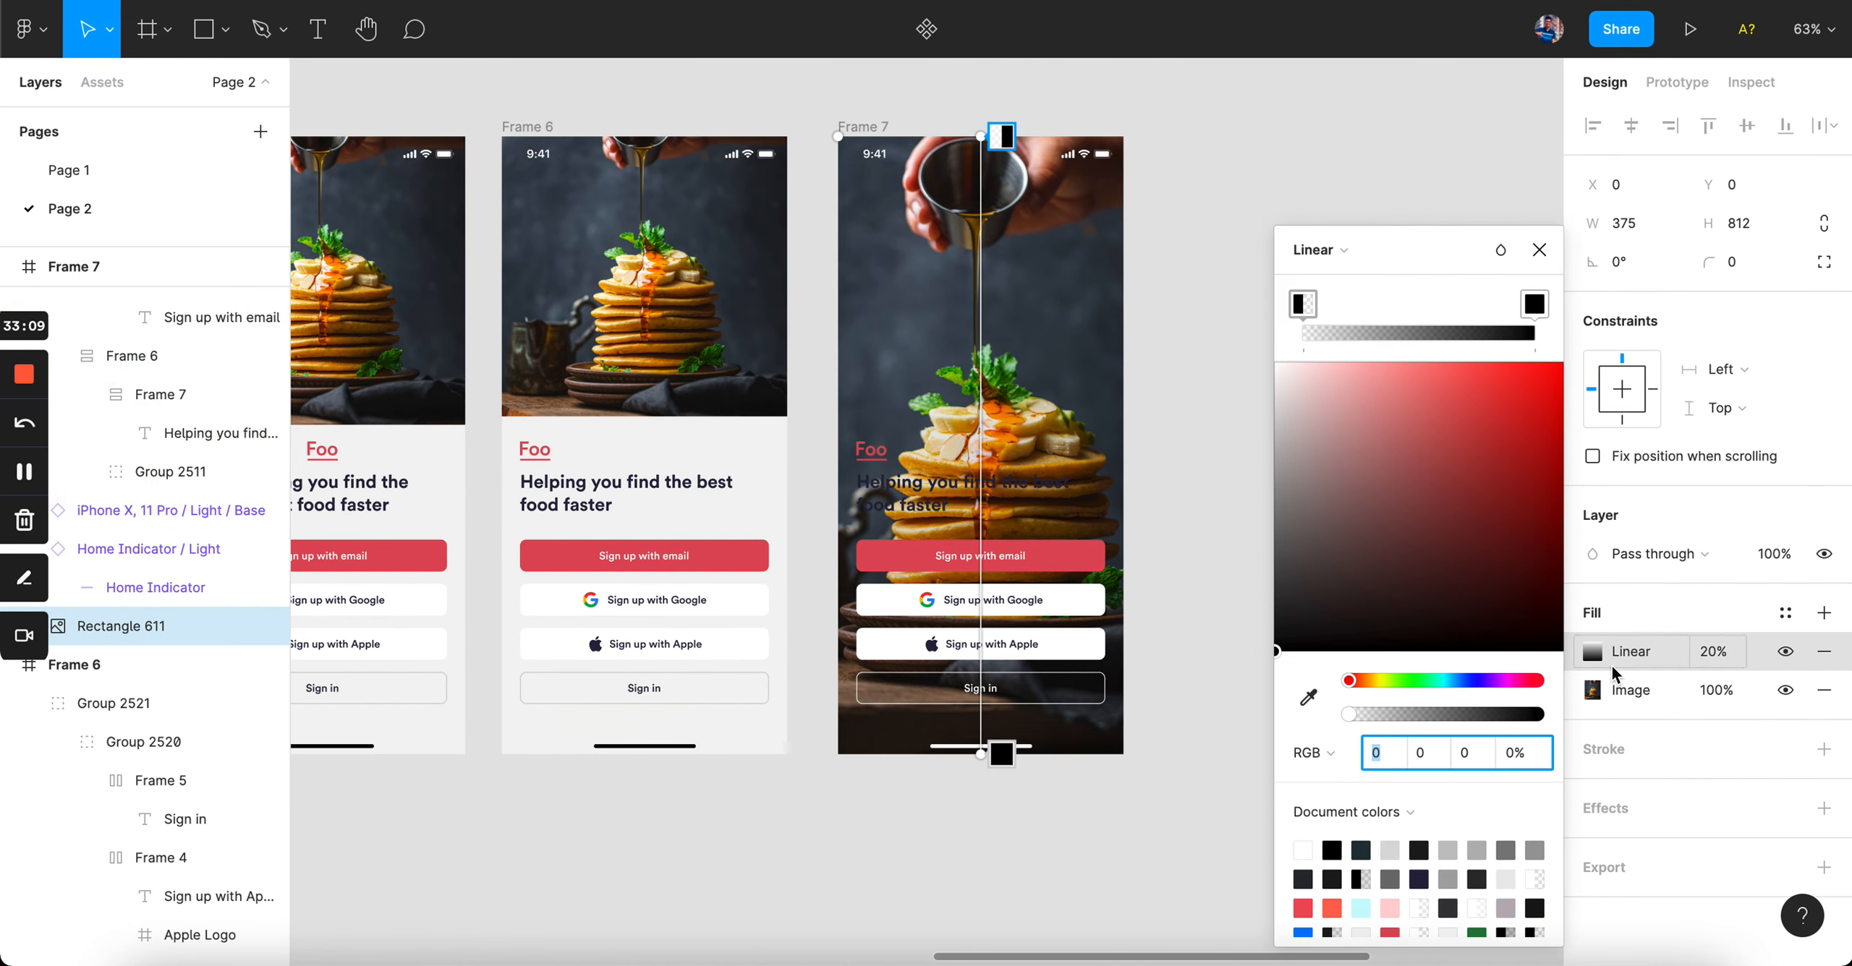
pyautogui.click(1345, 754)
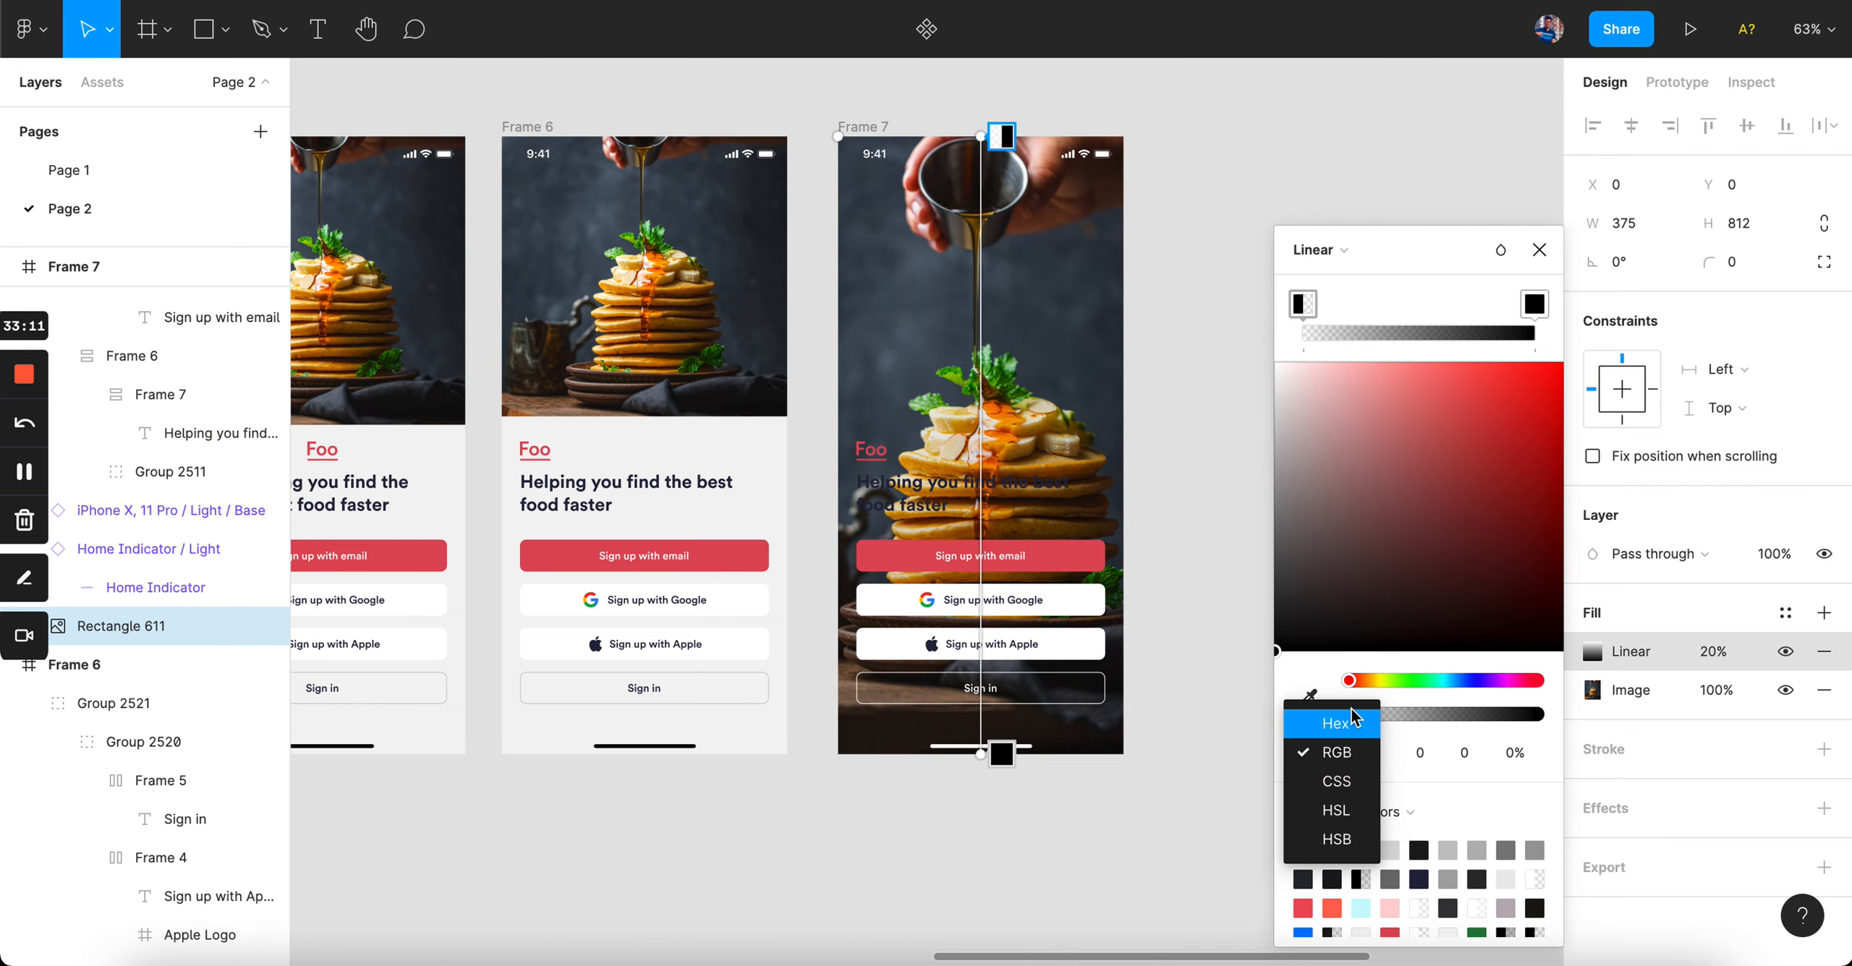
pyautogui.click(1360, 726)
pyautogui.press('Return')
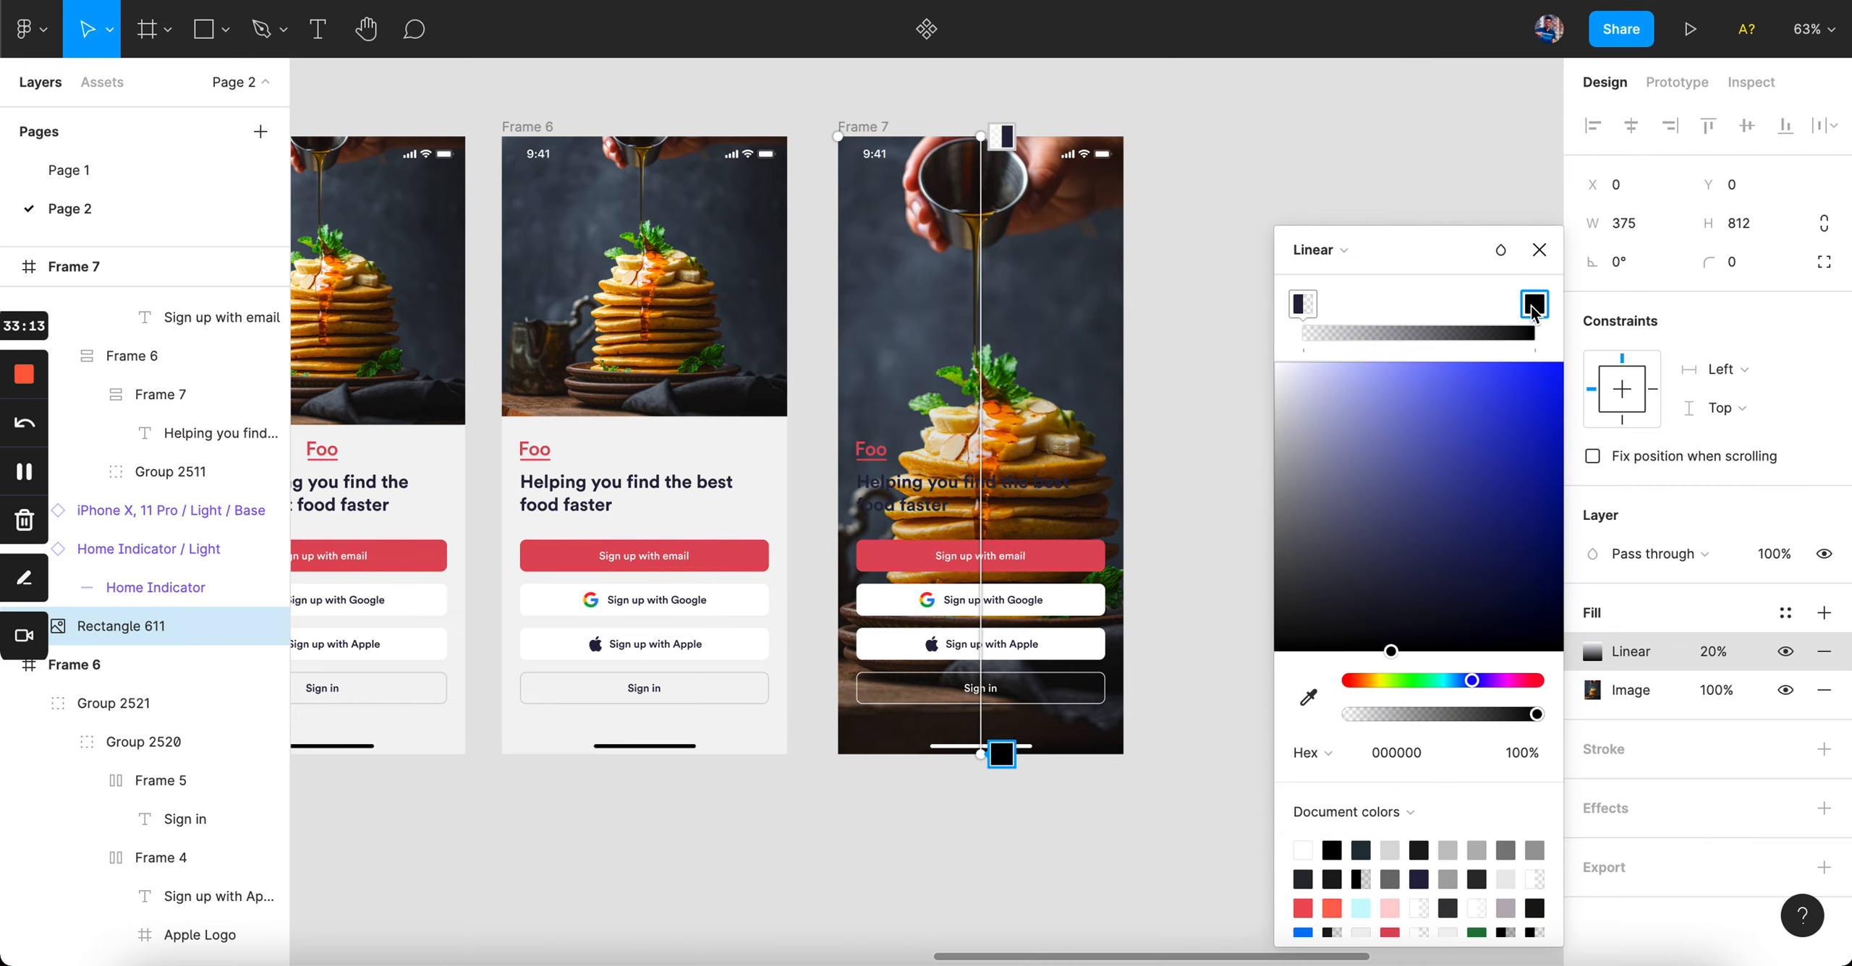
pyautogui.write('25273E')
pyautogui.press('Return')
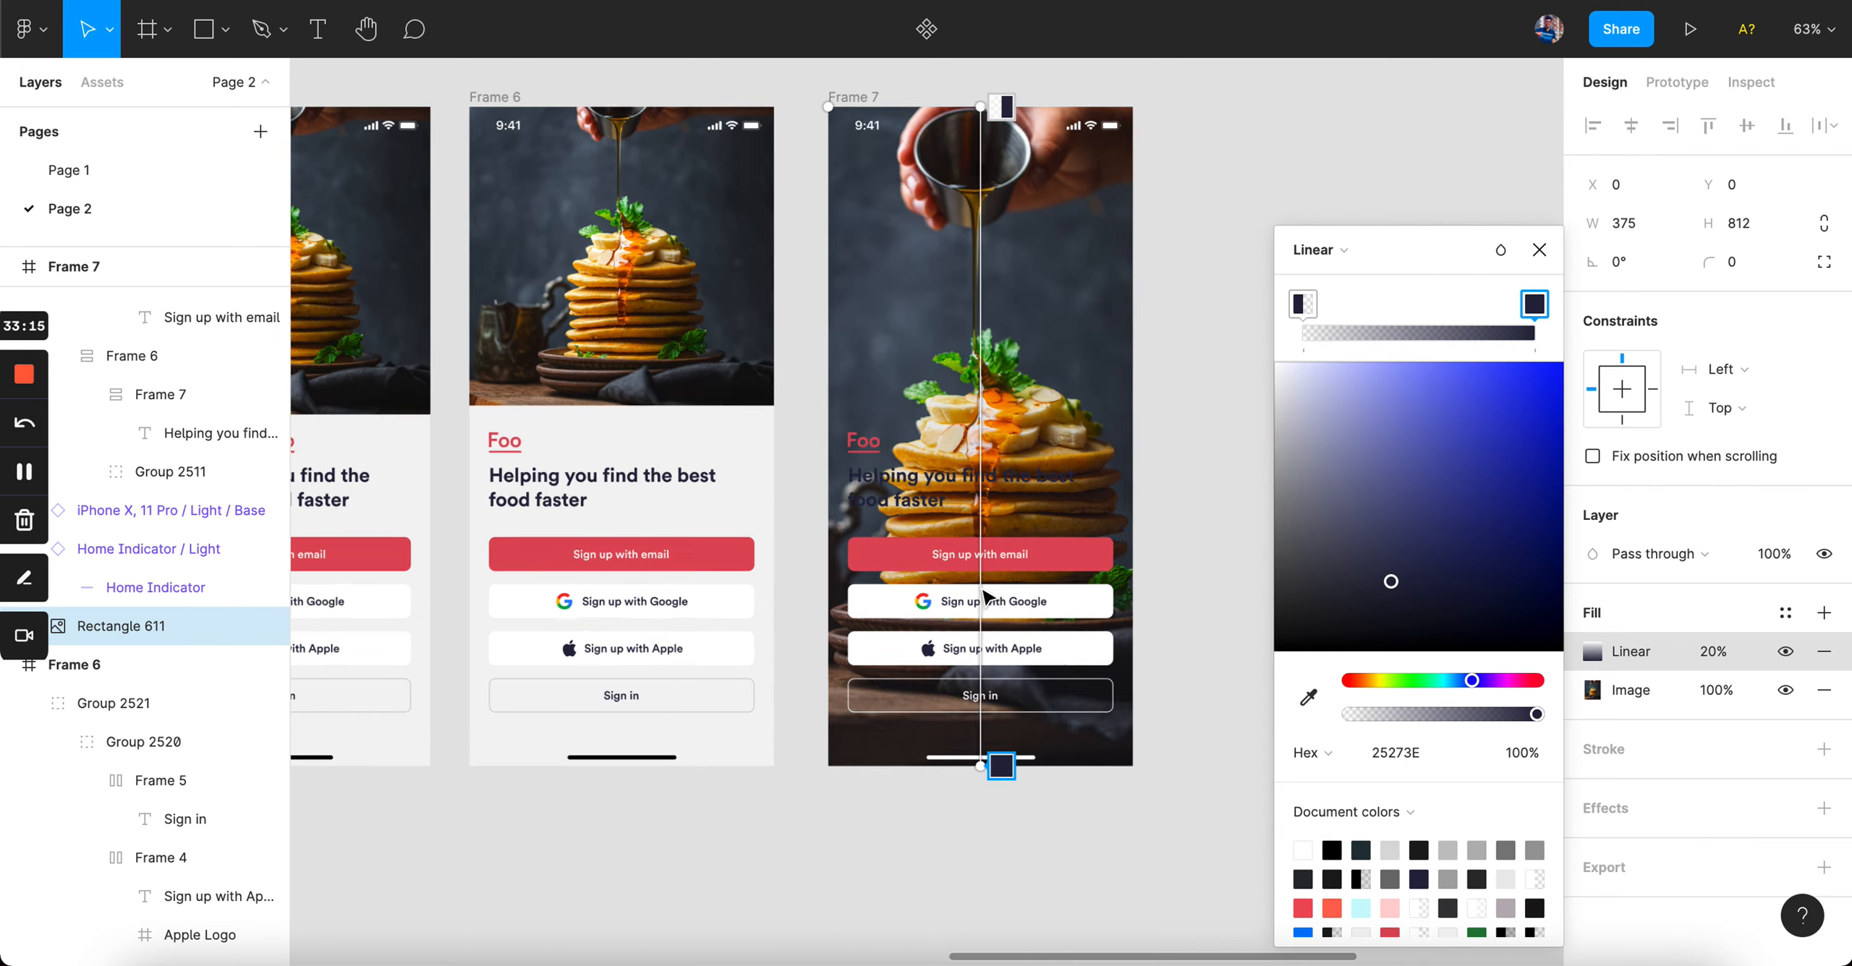
# - Pull the gradient's opaque end up to just below the headline and set the gradient fill's opacity to 100%
pyautogui.scroll(3, 979, 590)
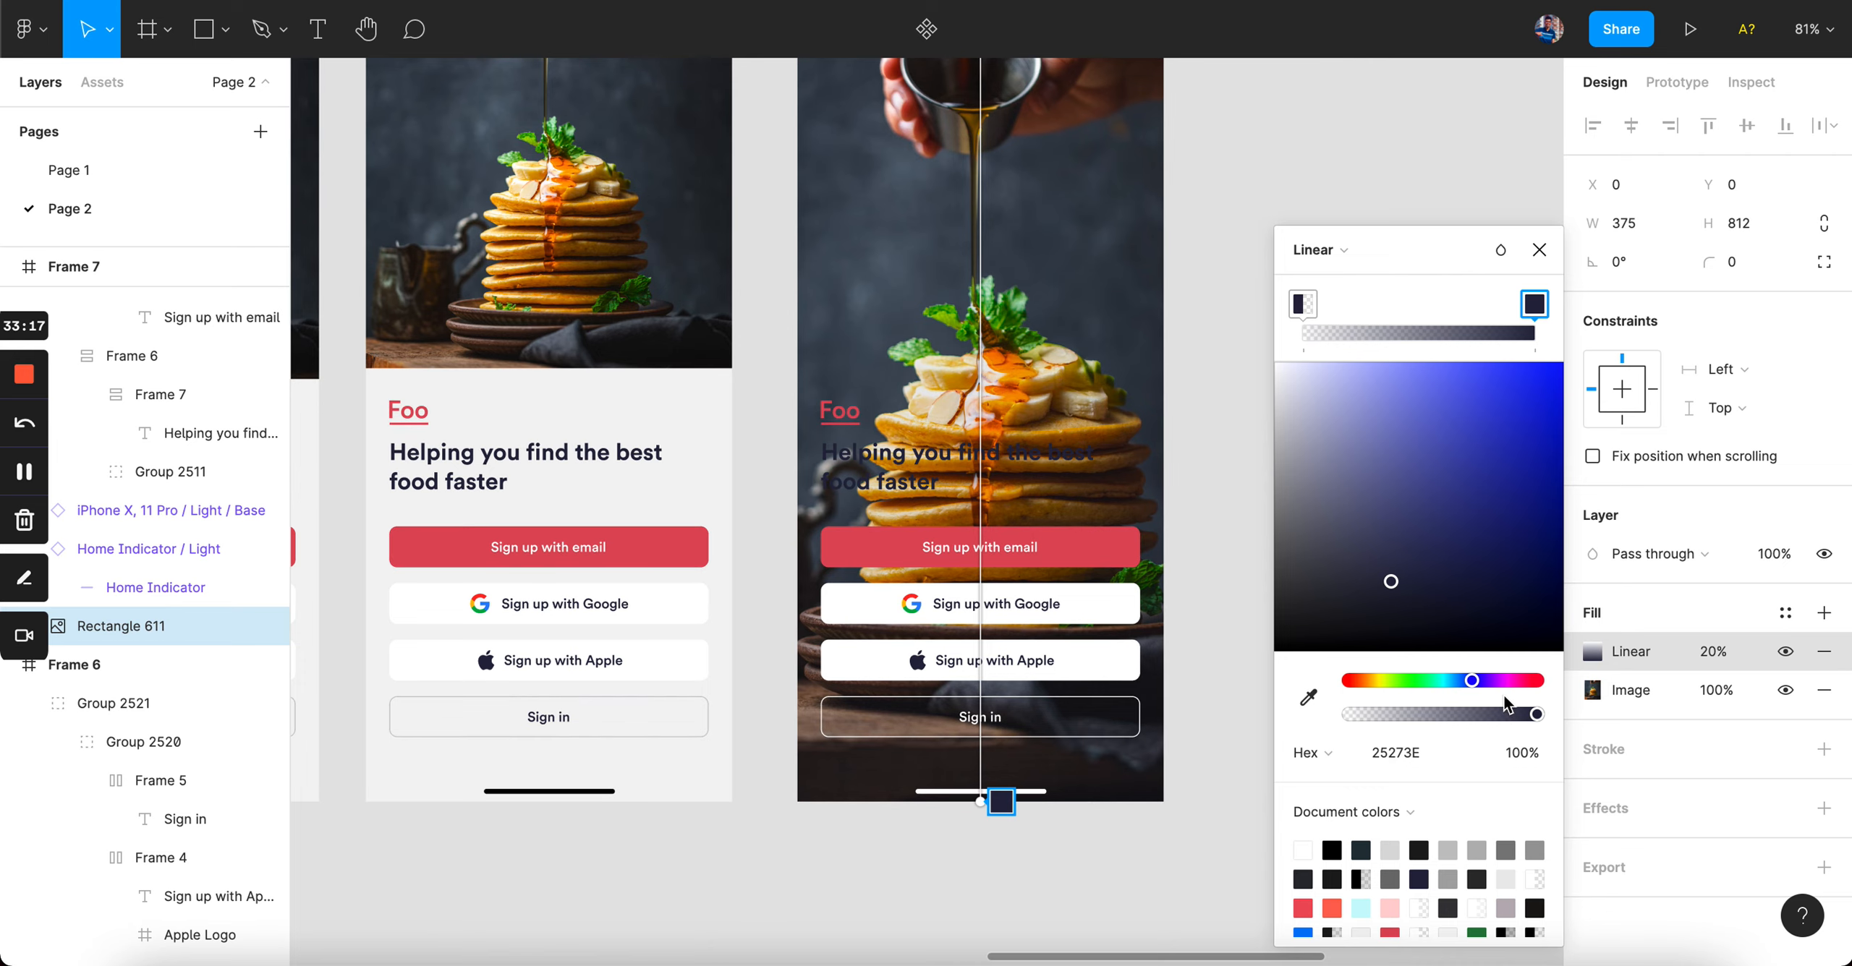
pyautogui.scroll(2, 1001, 405)
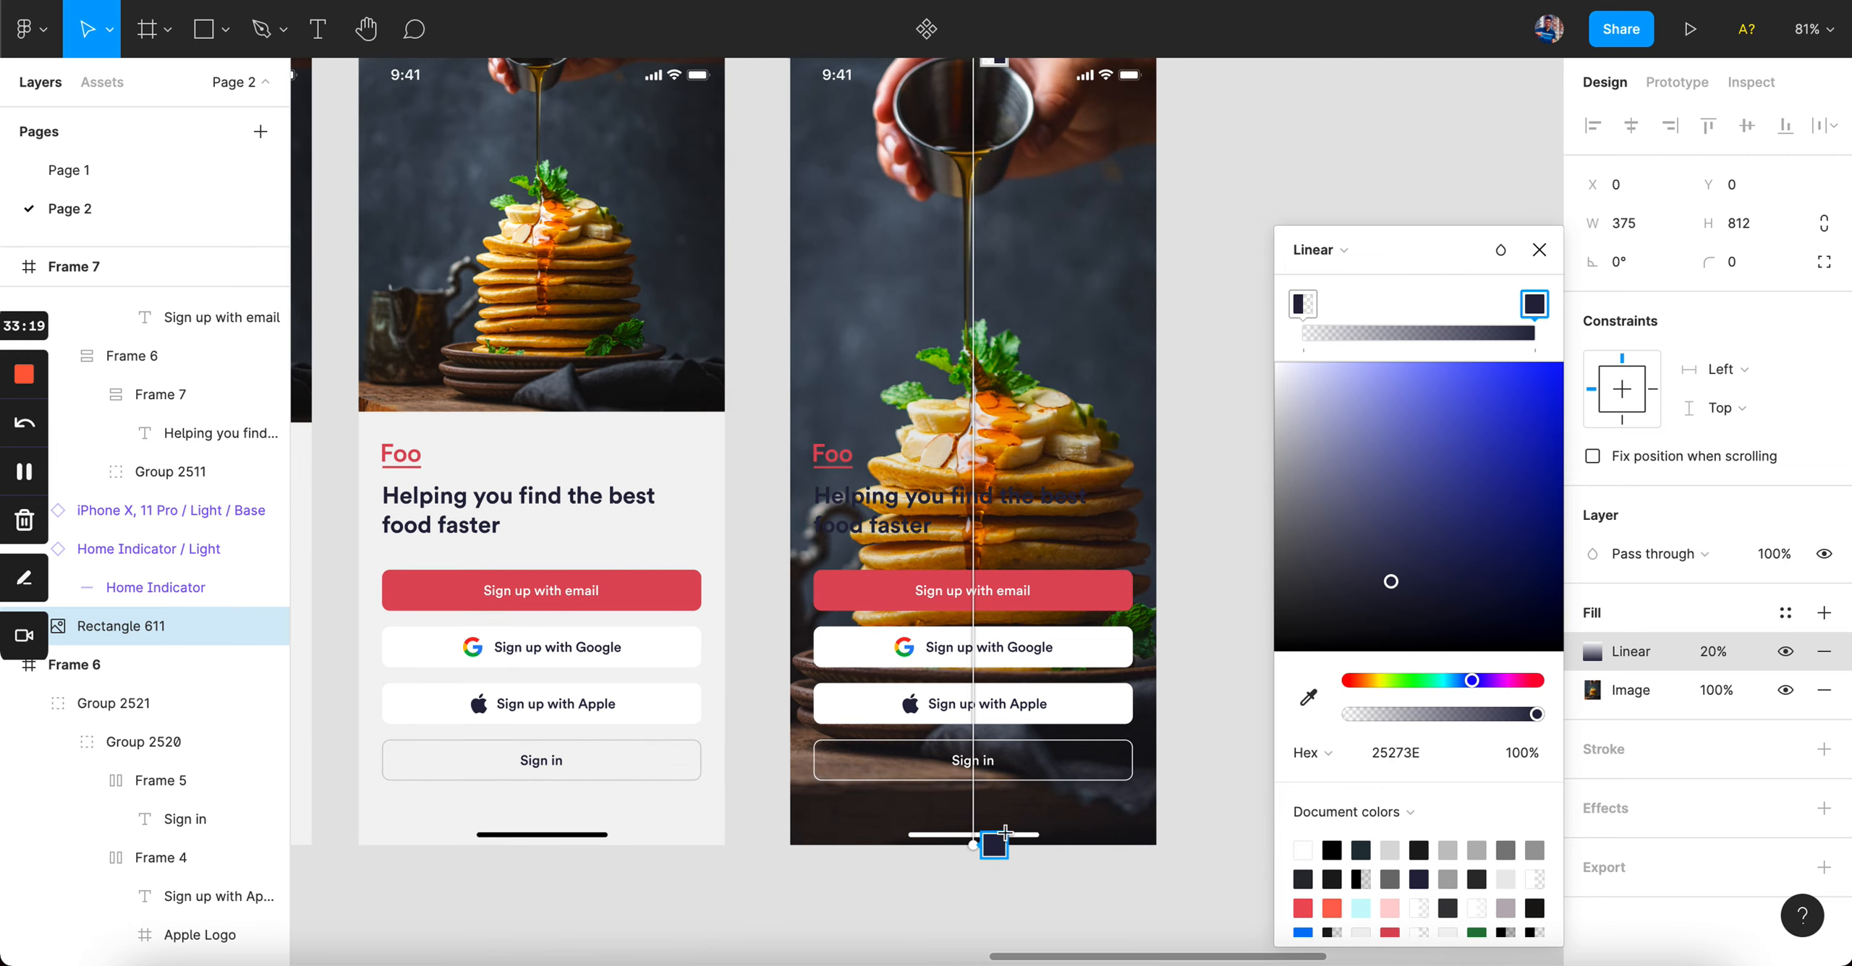
pyautogui.moveTo(975, 847); pyautogui.dragTo(974, 673)
pyautogui.moveTo(970, 549); pyautogui.dragTo(973, 547)
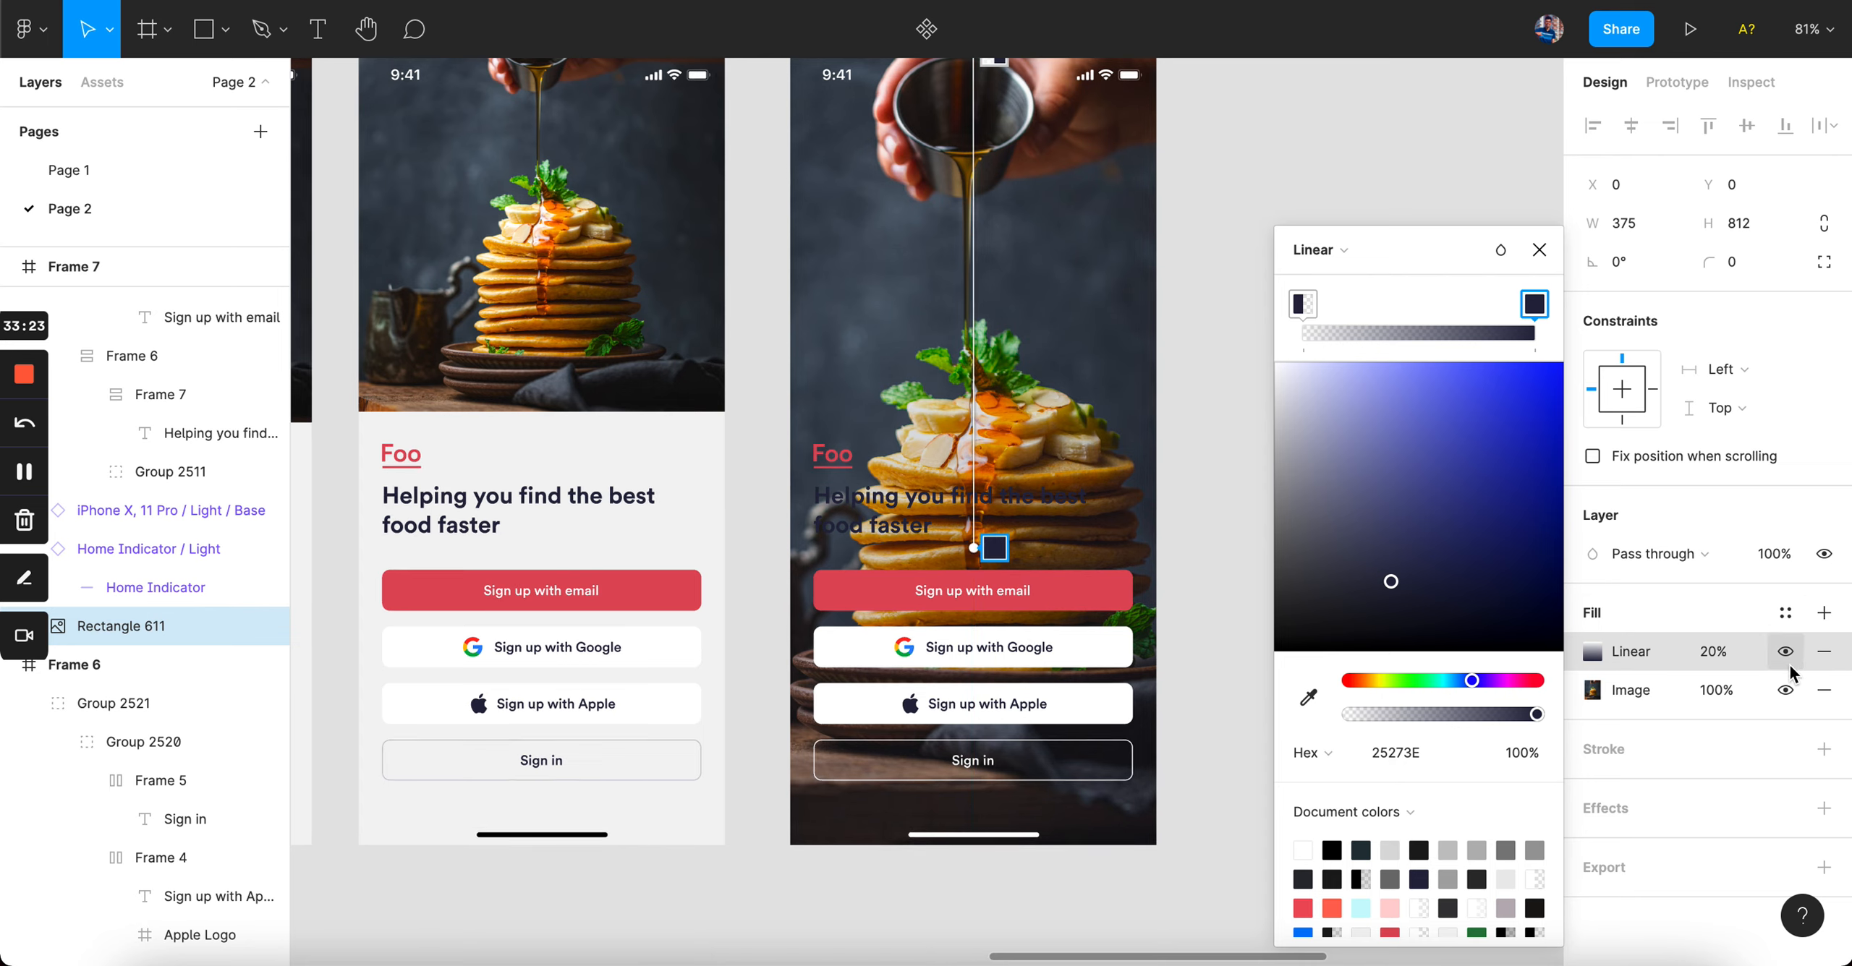
pyautogui.click(1713, 651)
pyautogui.press('Return')
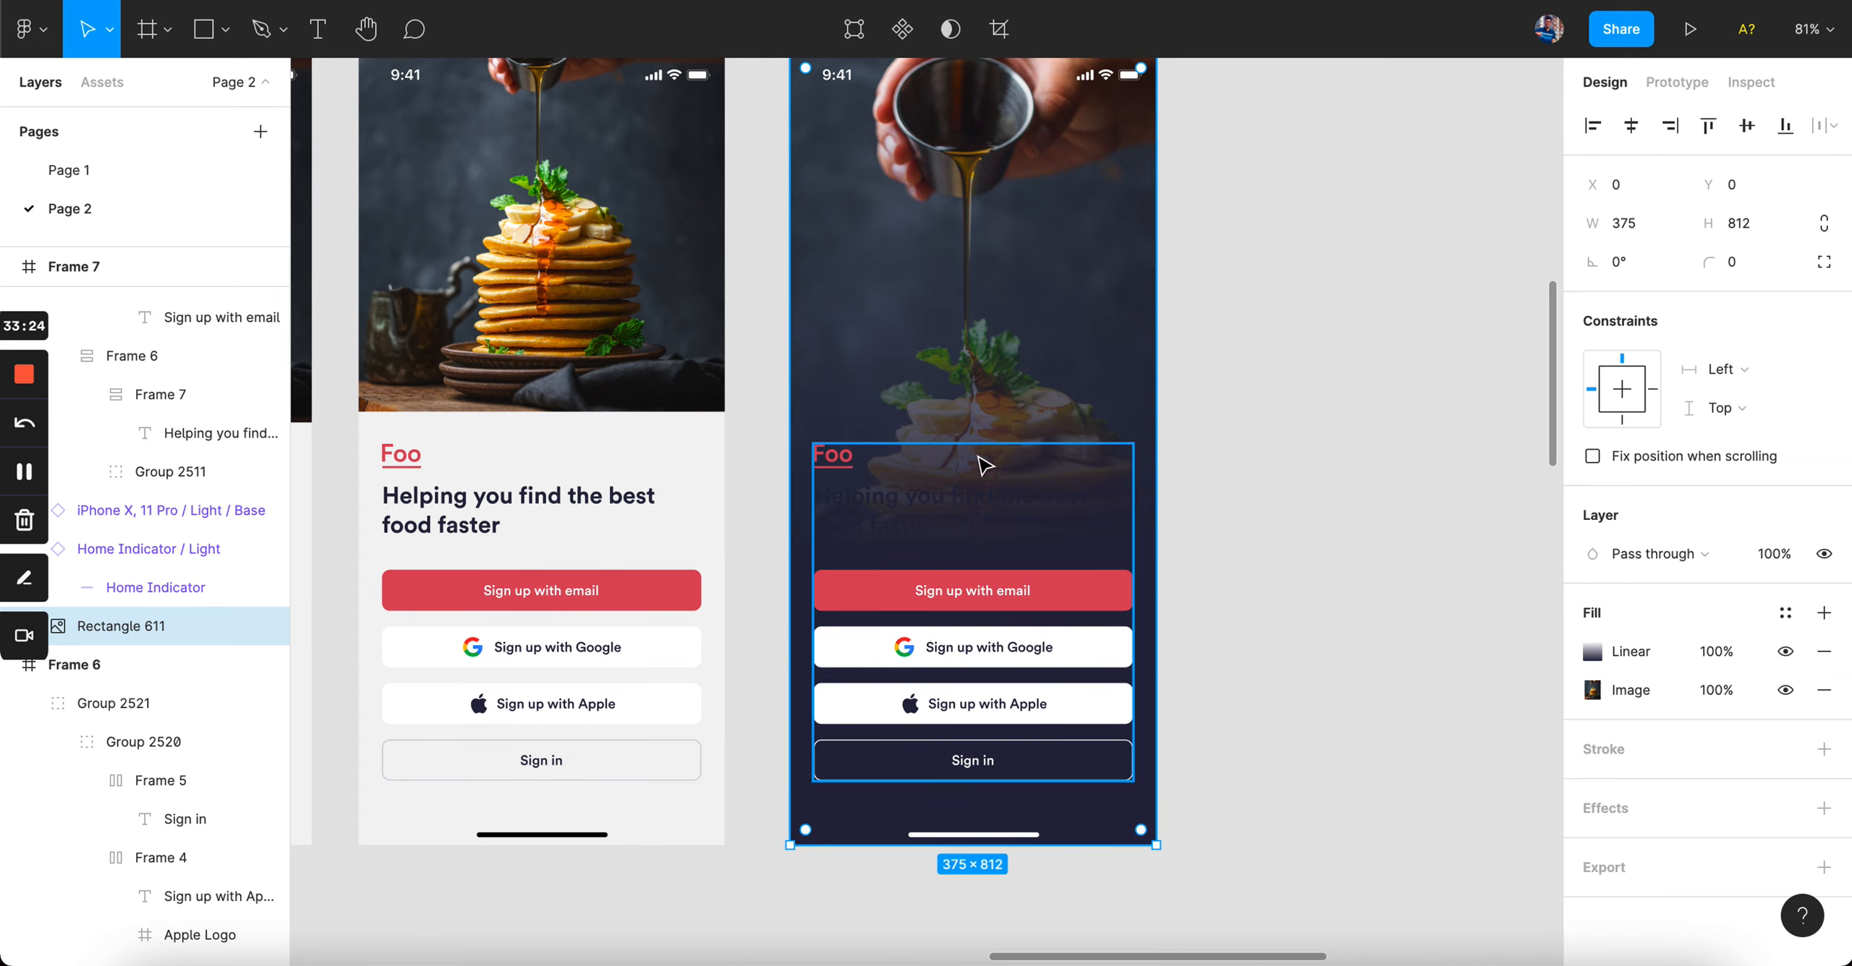
# - Move the gradient's opaque end down near the home indicator and its transparent start to just above the pancakes
pyautogui.scroll(-3, 1465, 628)
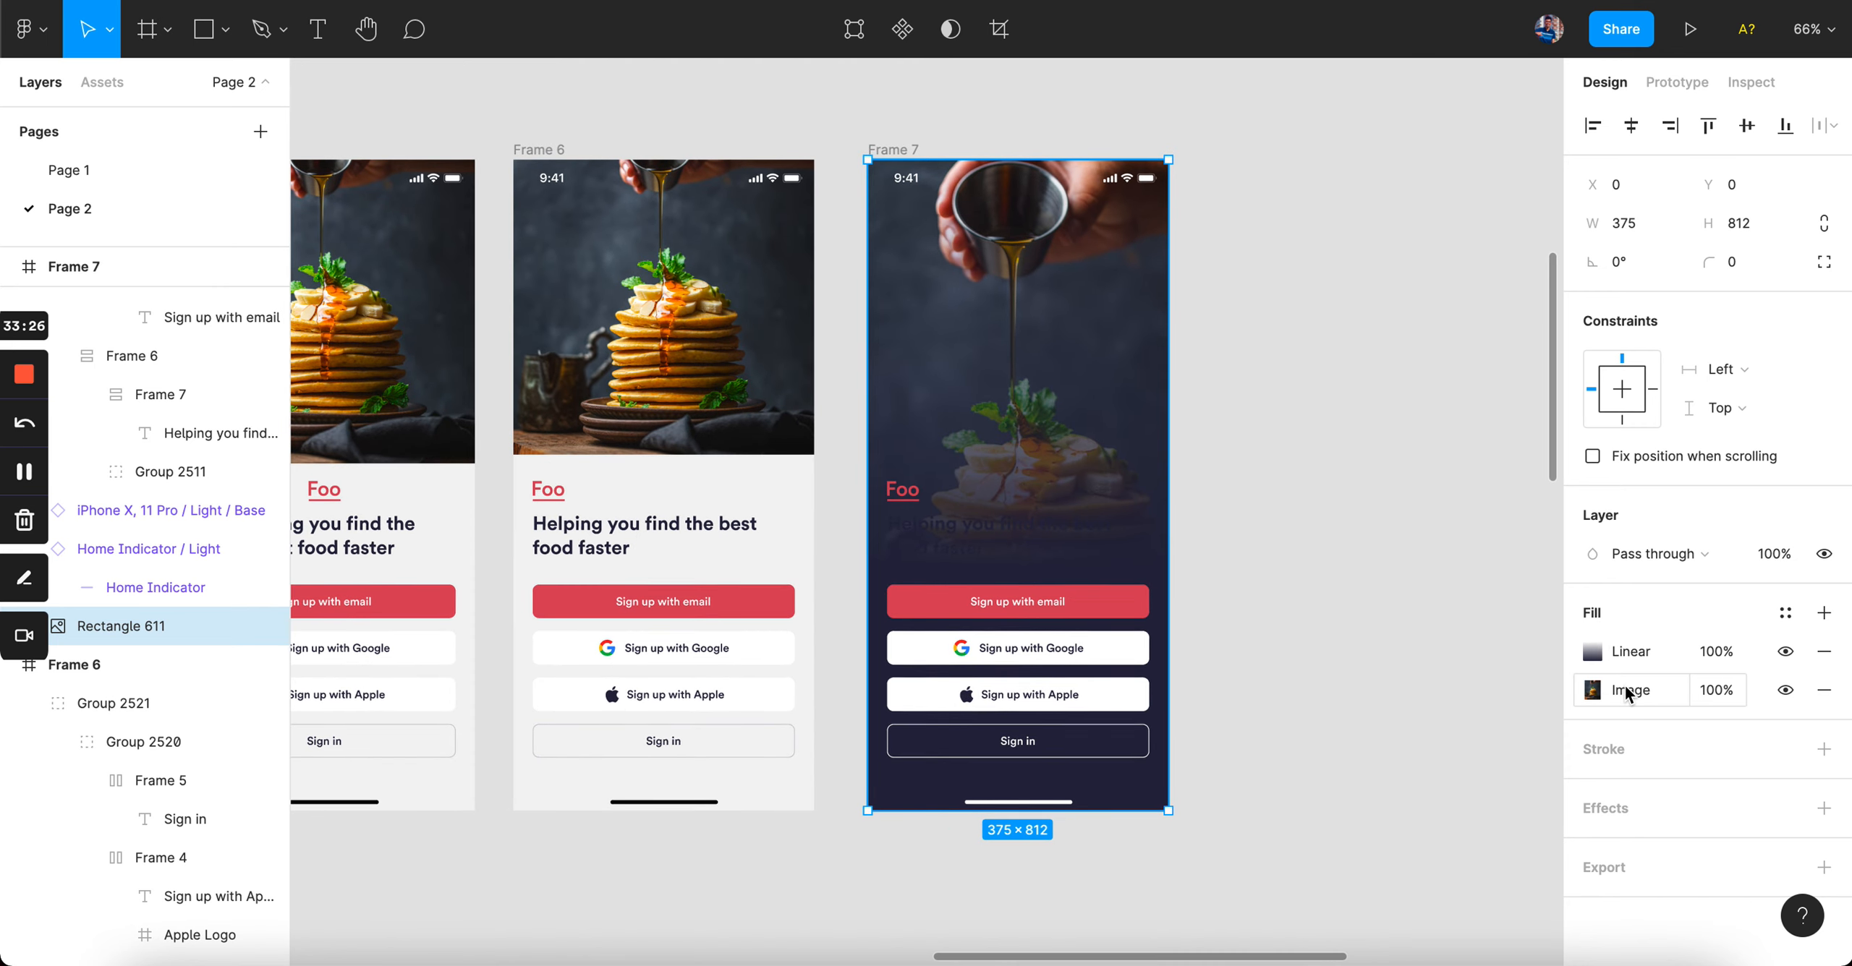
pyautogui.click(1579, 653)
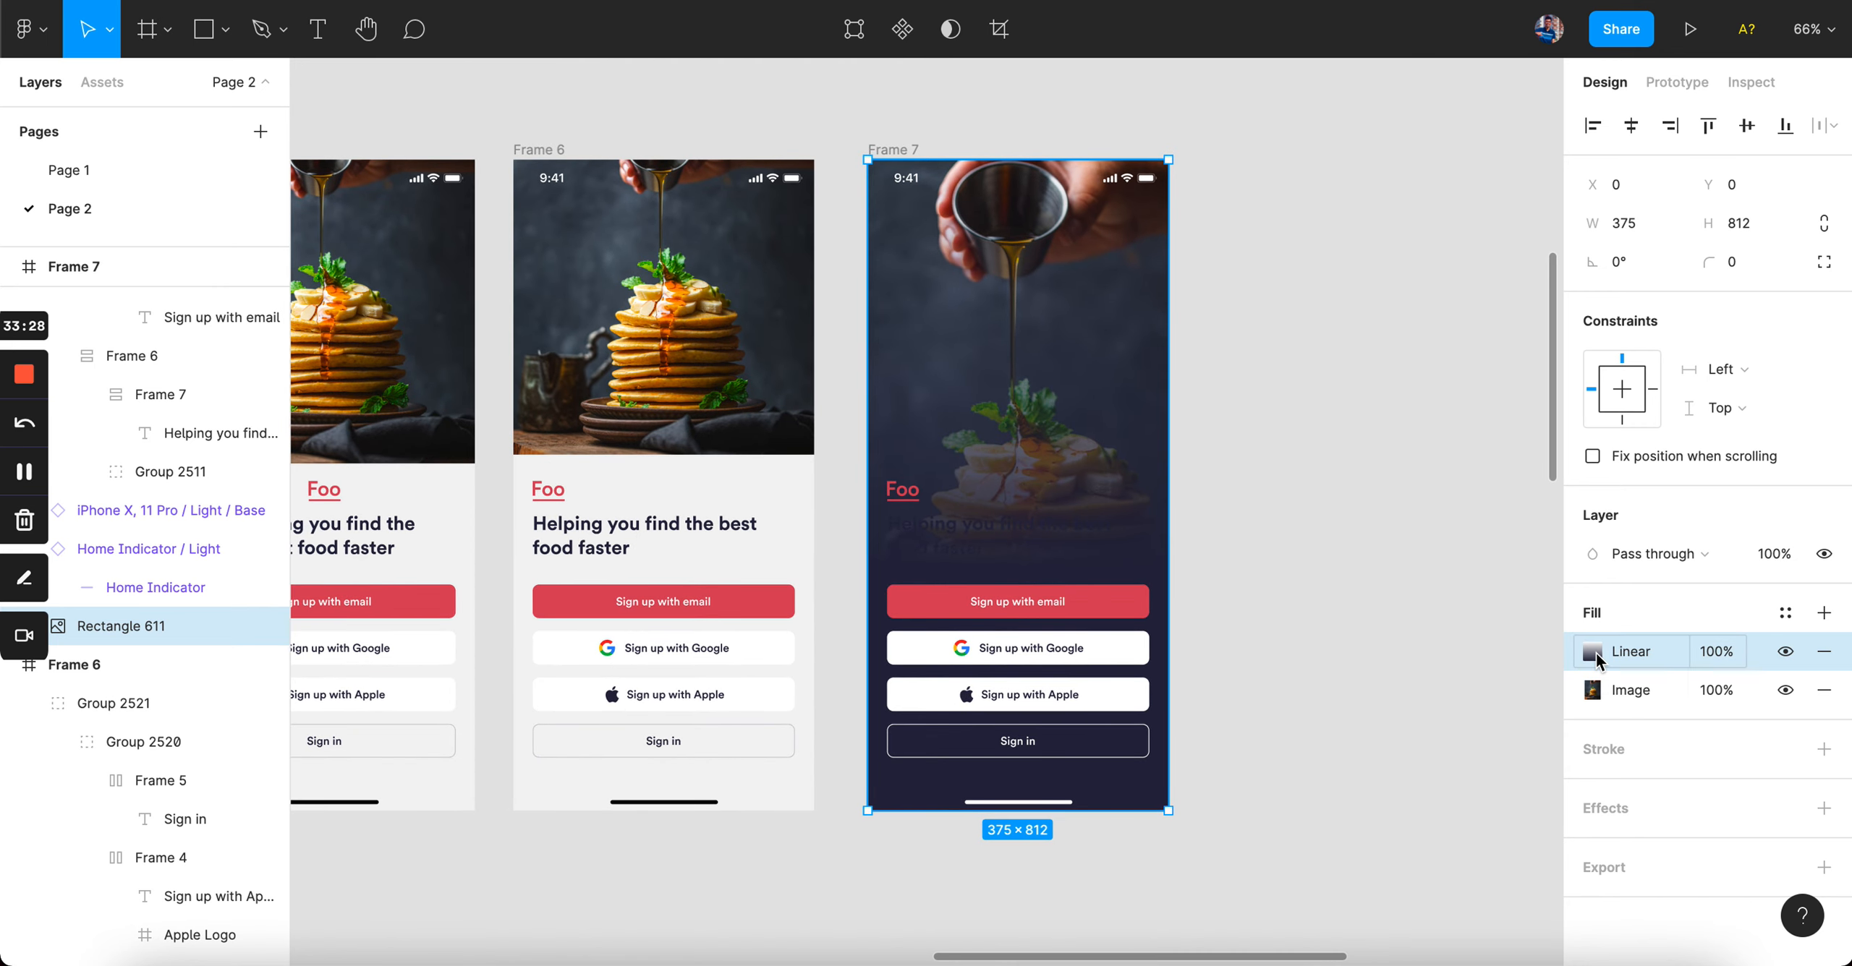
pyautogui.click(1593, 653)
pyautogui.moveTo(1023, 569); pyautogui.dragTo(1023, 743)
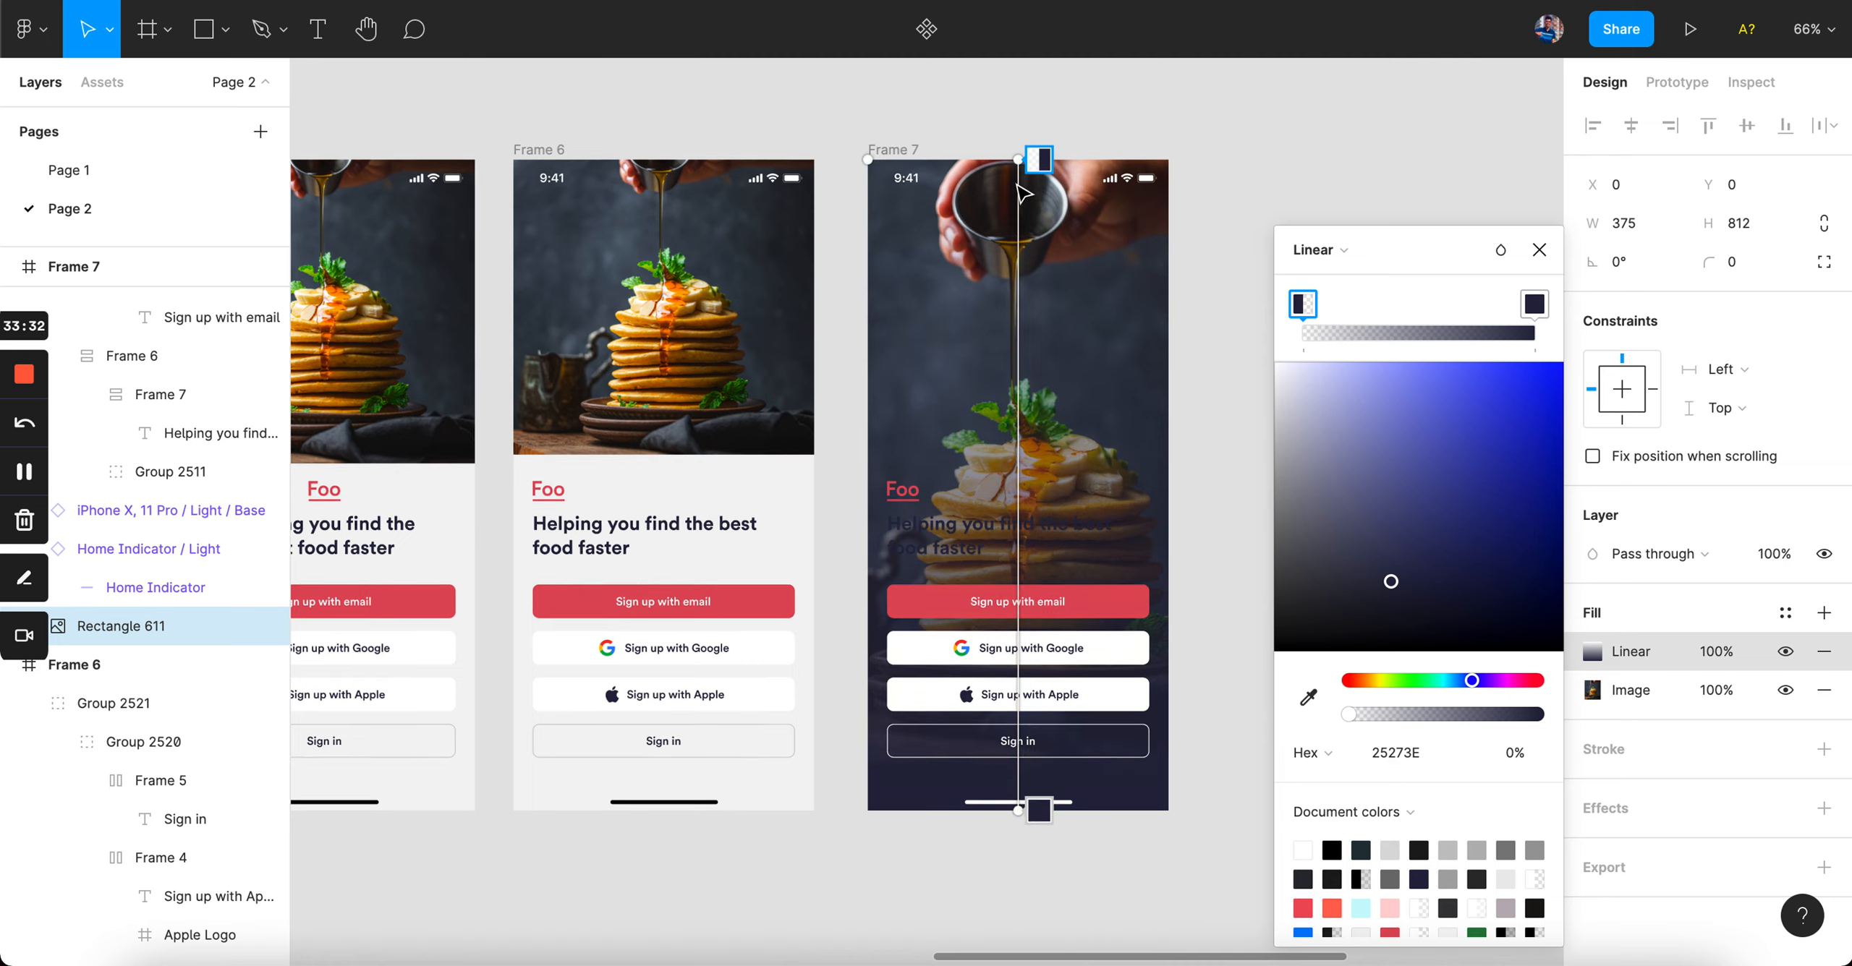
pyautogui.moveTo(1016, 159); pyautogui.dragTo(1015, 349)
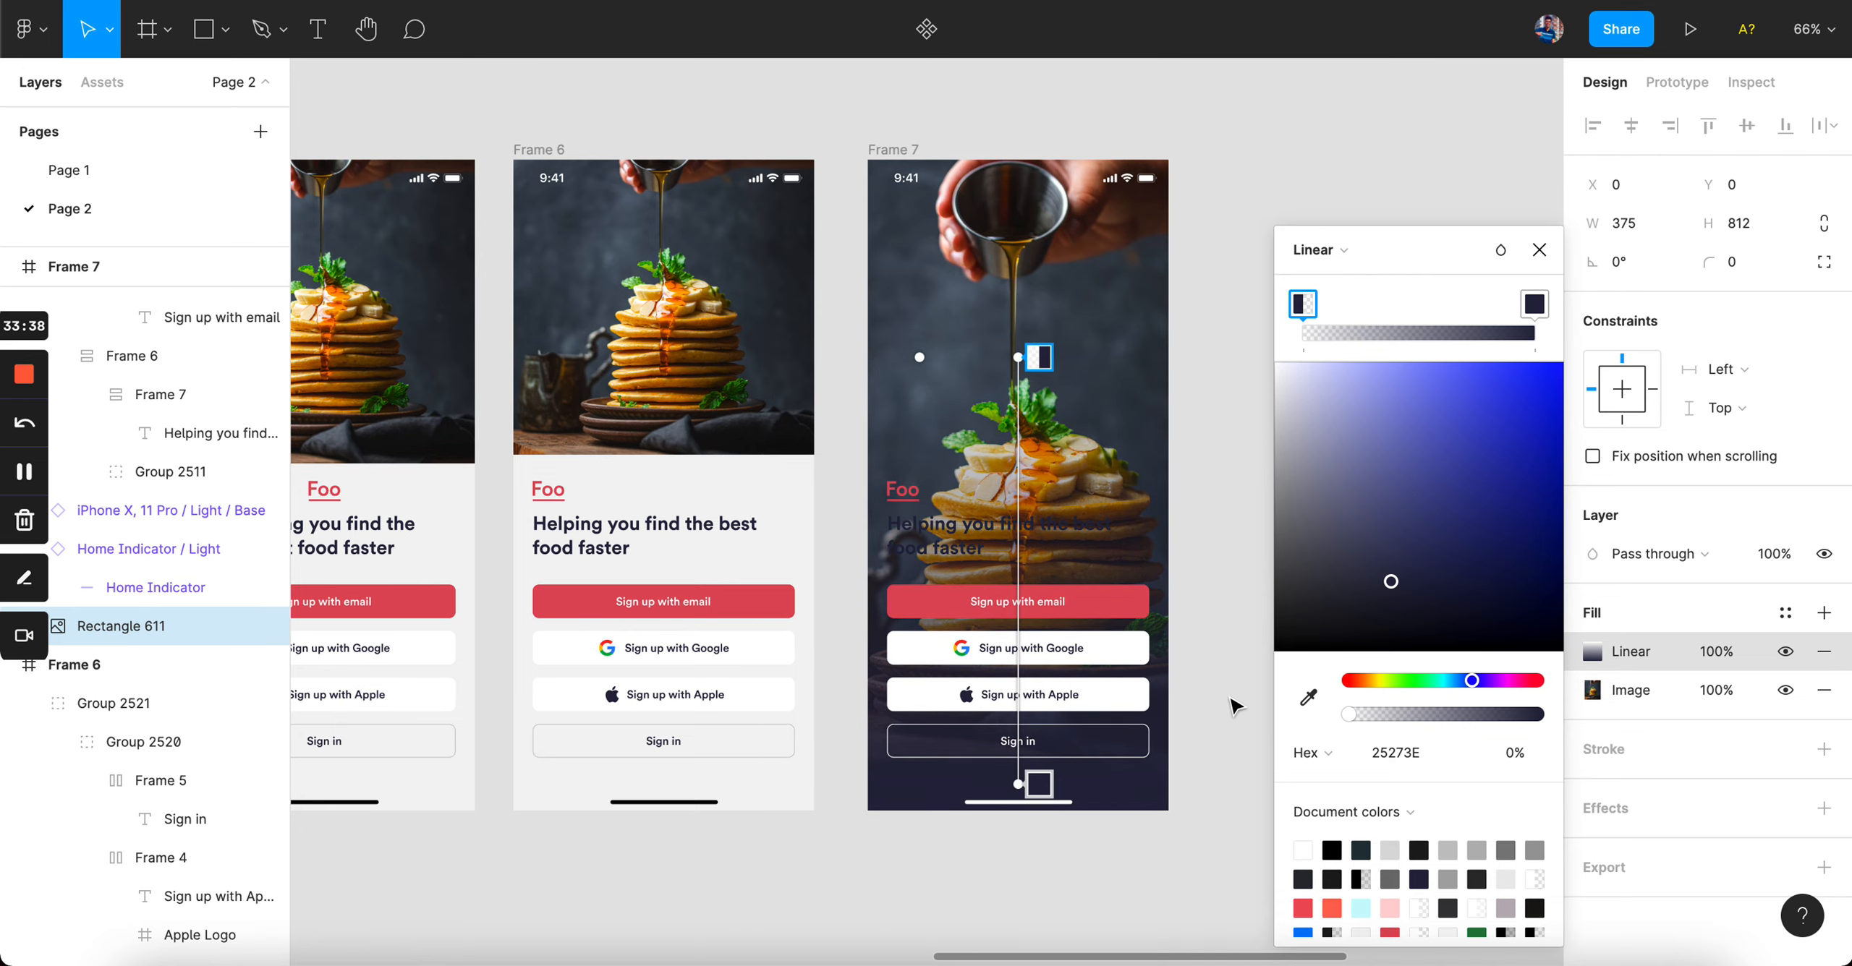
pyautogui.press('Escape')
# - Change the "Helping you find the best food faster" headline in Frame 7 to white
pyautogui.scroll(5, 1235, 706)
pyautogui.click(814, 422)
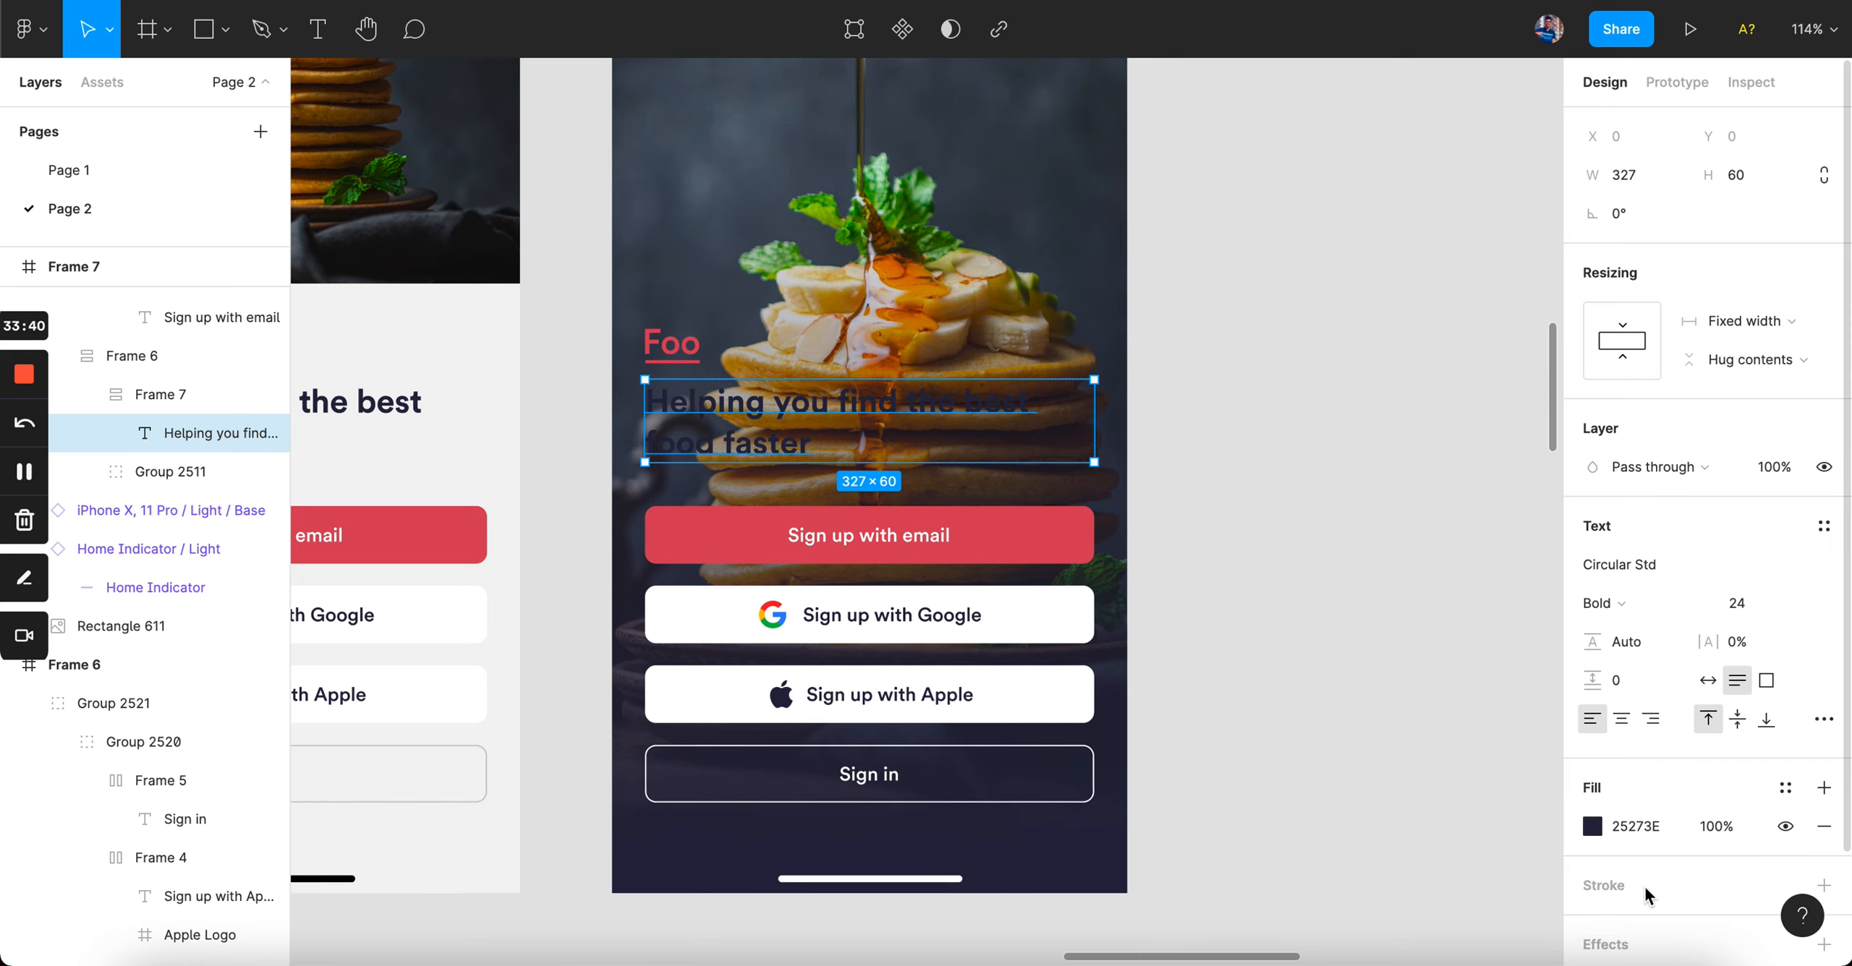
pyautogui.click(1595, 825)
pyautogui.moveTo(1389, 583); pyautogui.dragTo(1077, 181)
pyautogui.click(1328, 171)
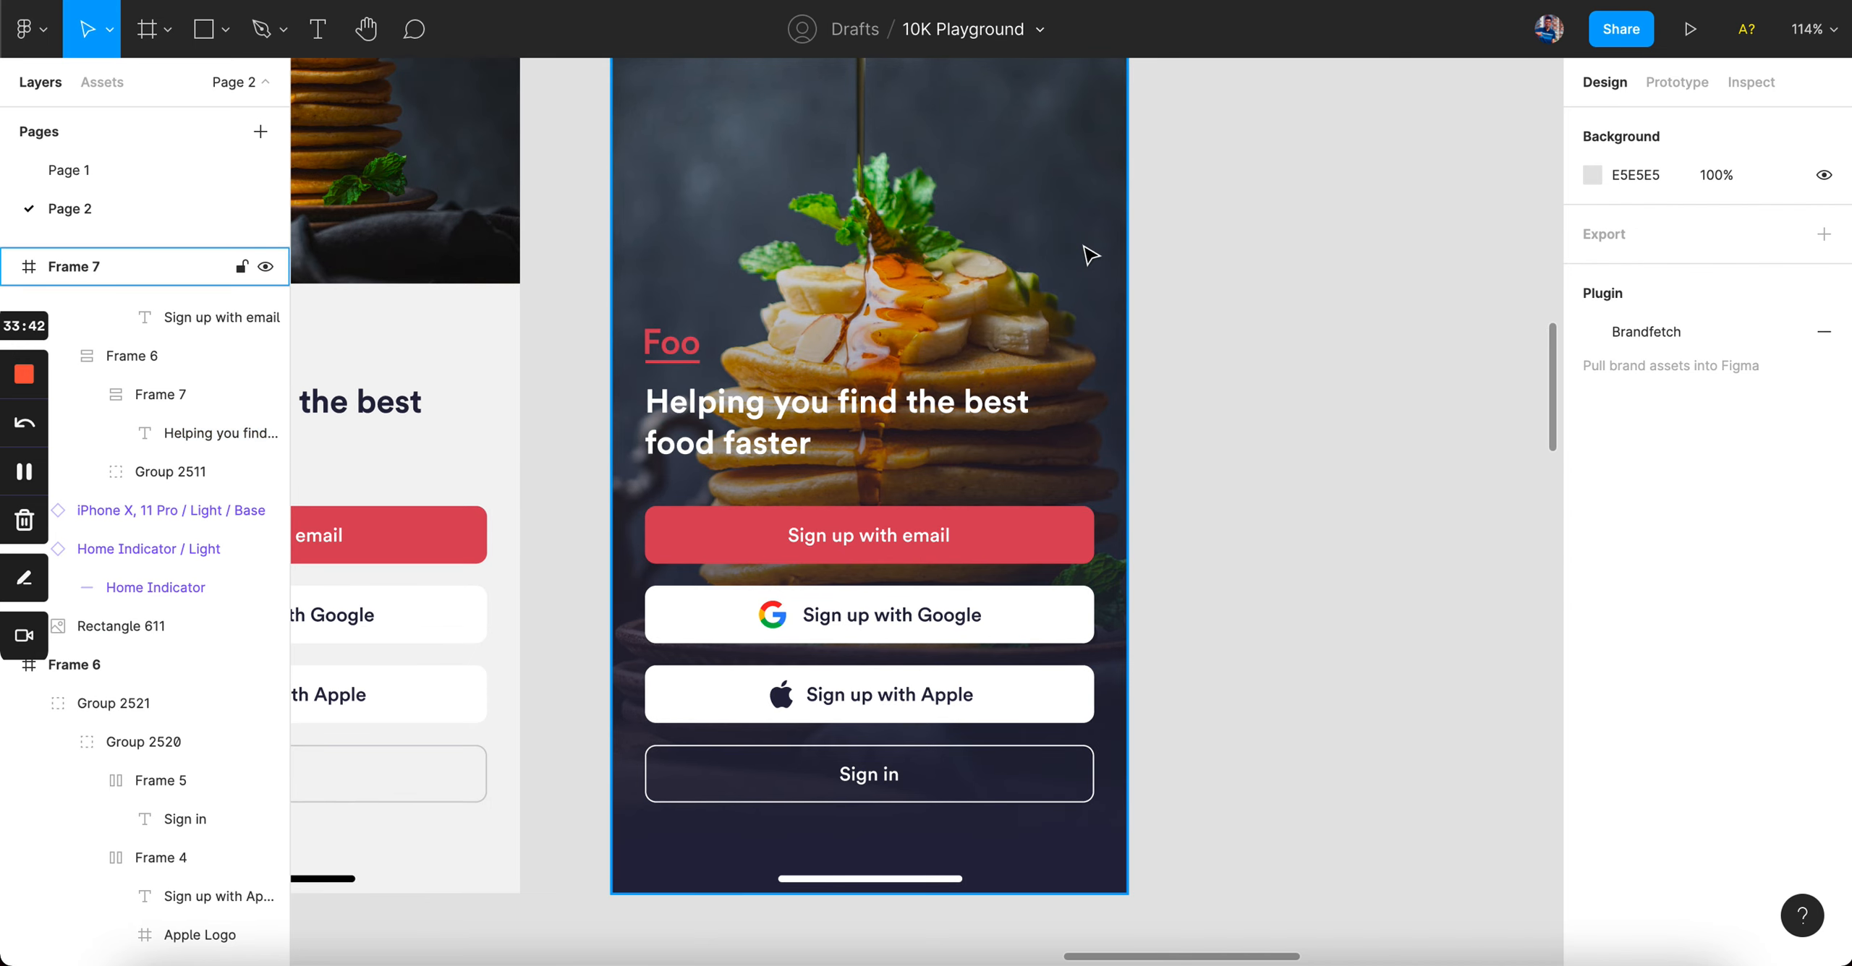
pyautogui.scroll(-2, 978, 297)
pyautogui.click(944, 320)
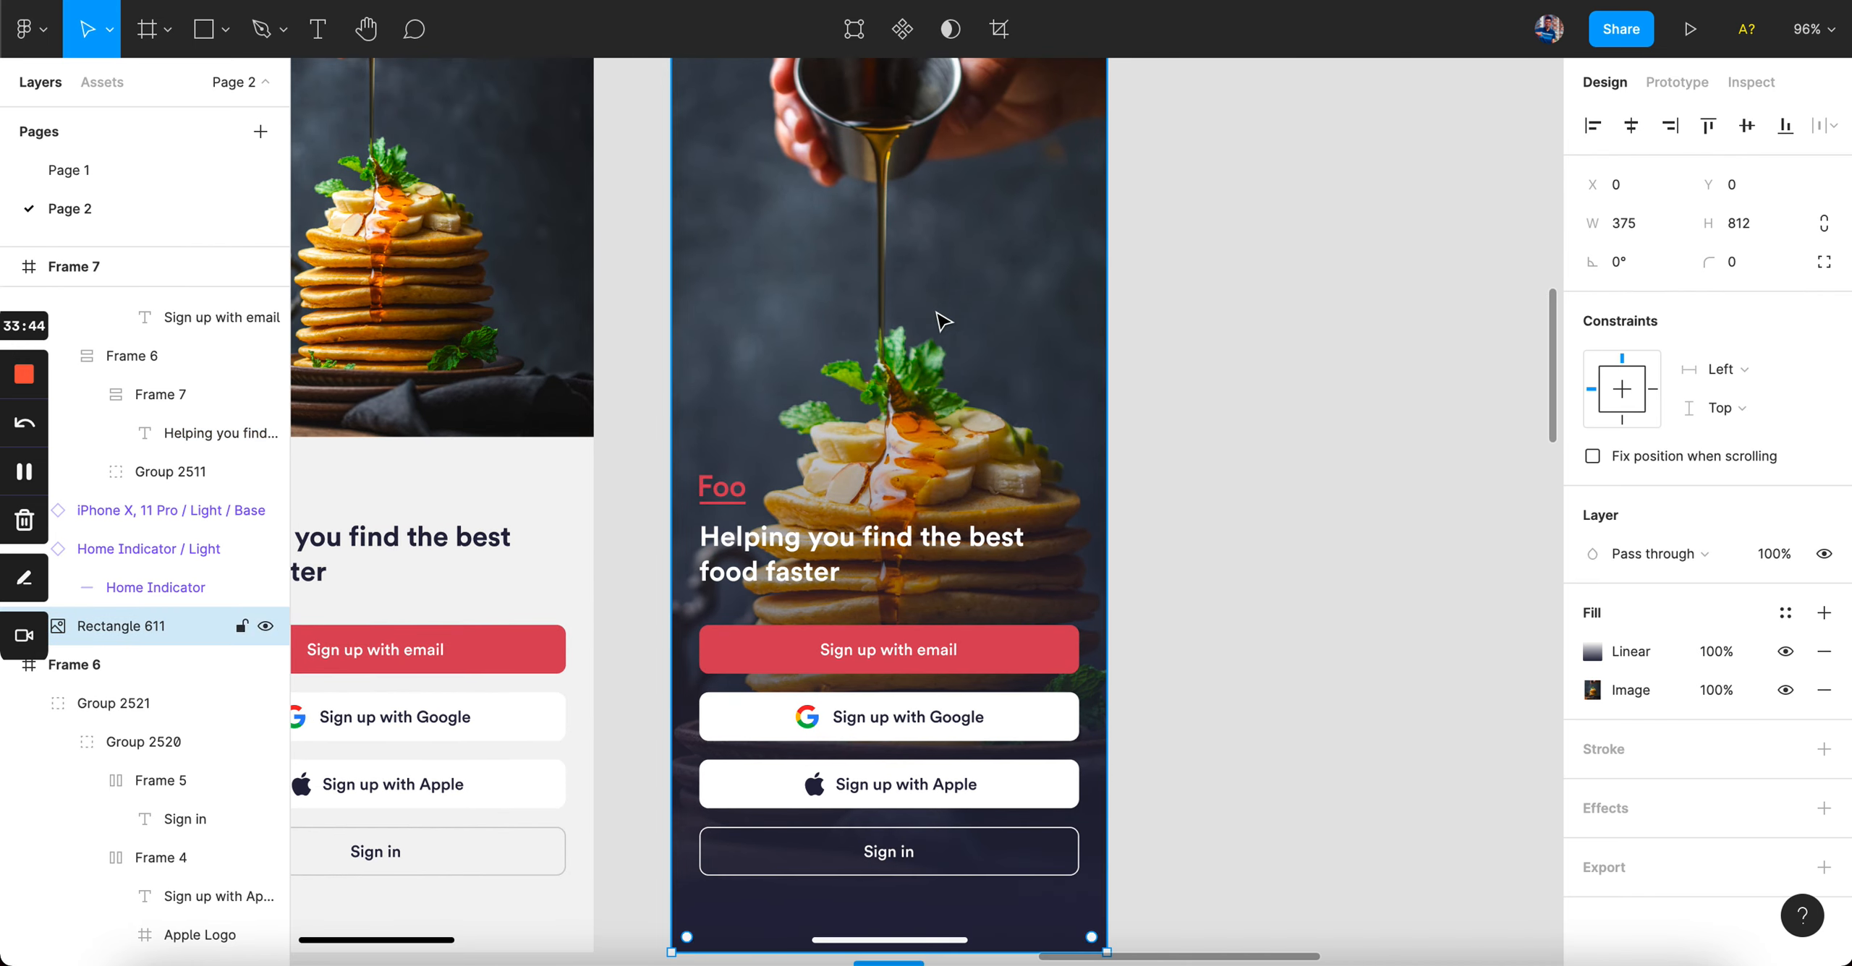
# - Pull the opaque end of Frame 7's photo gradient up to the Google sign-up button
pyautogui.click(1594, 652)
pyautogui.moveTo(902, 917); pyautogui.dragTo(891, 729)
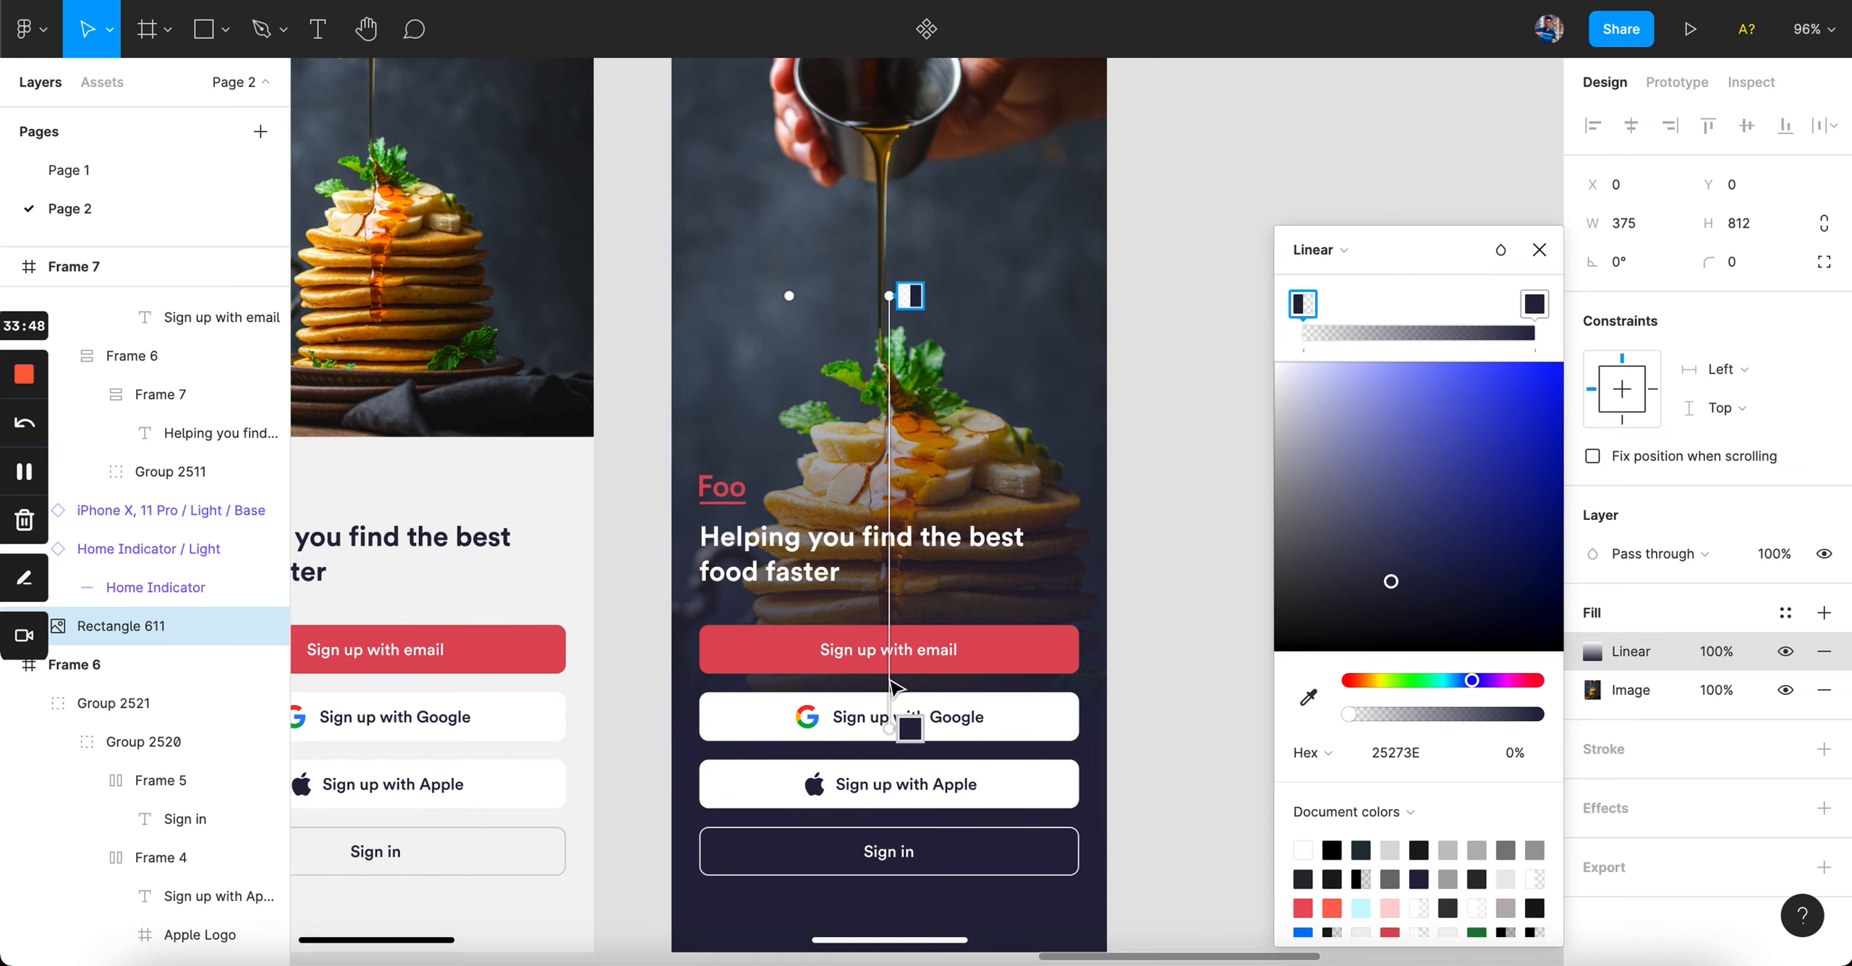
pyautogui.scroll(3, 1159, 297)
pyautogui.press('Escape')
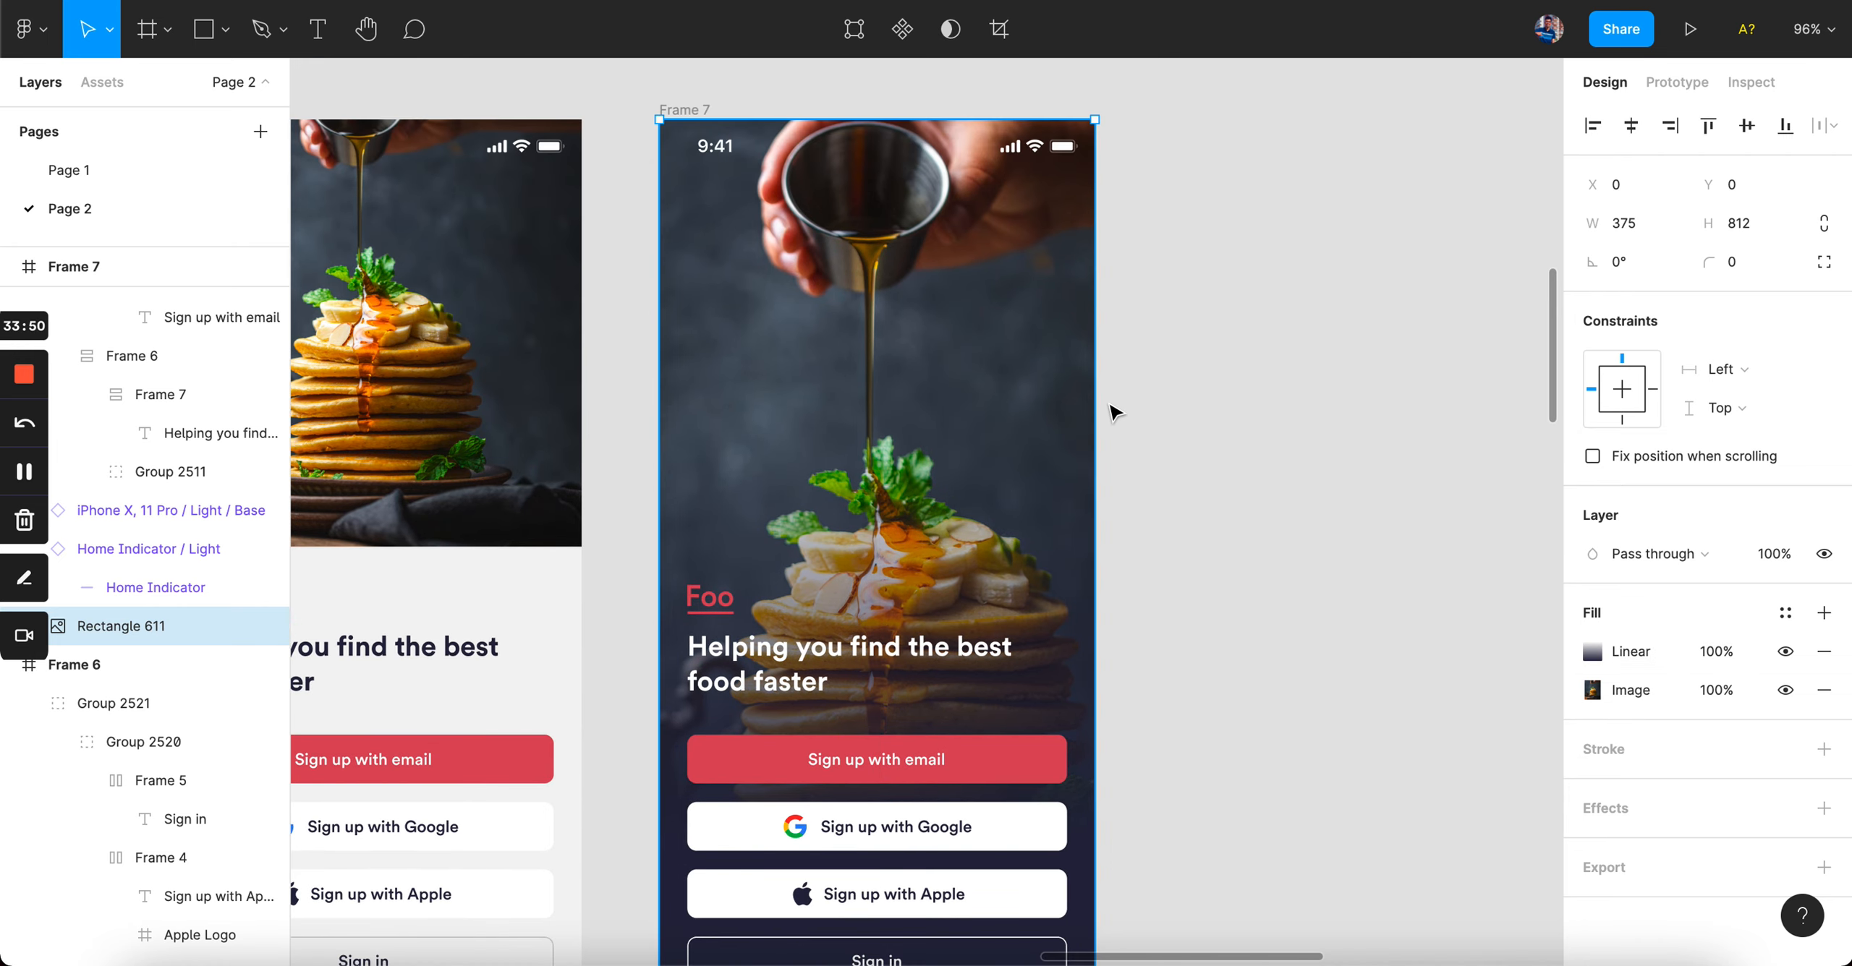
# - Duplicate Frame 7 and place the copy beside the original in the same row
pyautogui.scroll(-4, 810, 618)
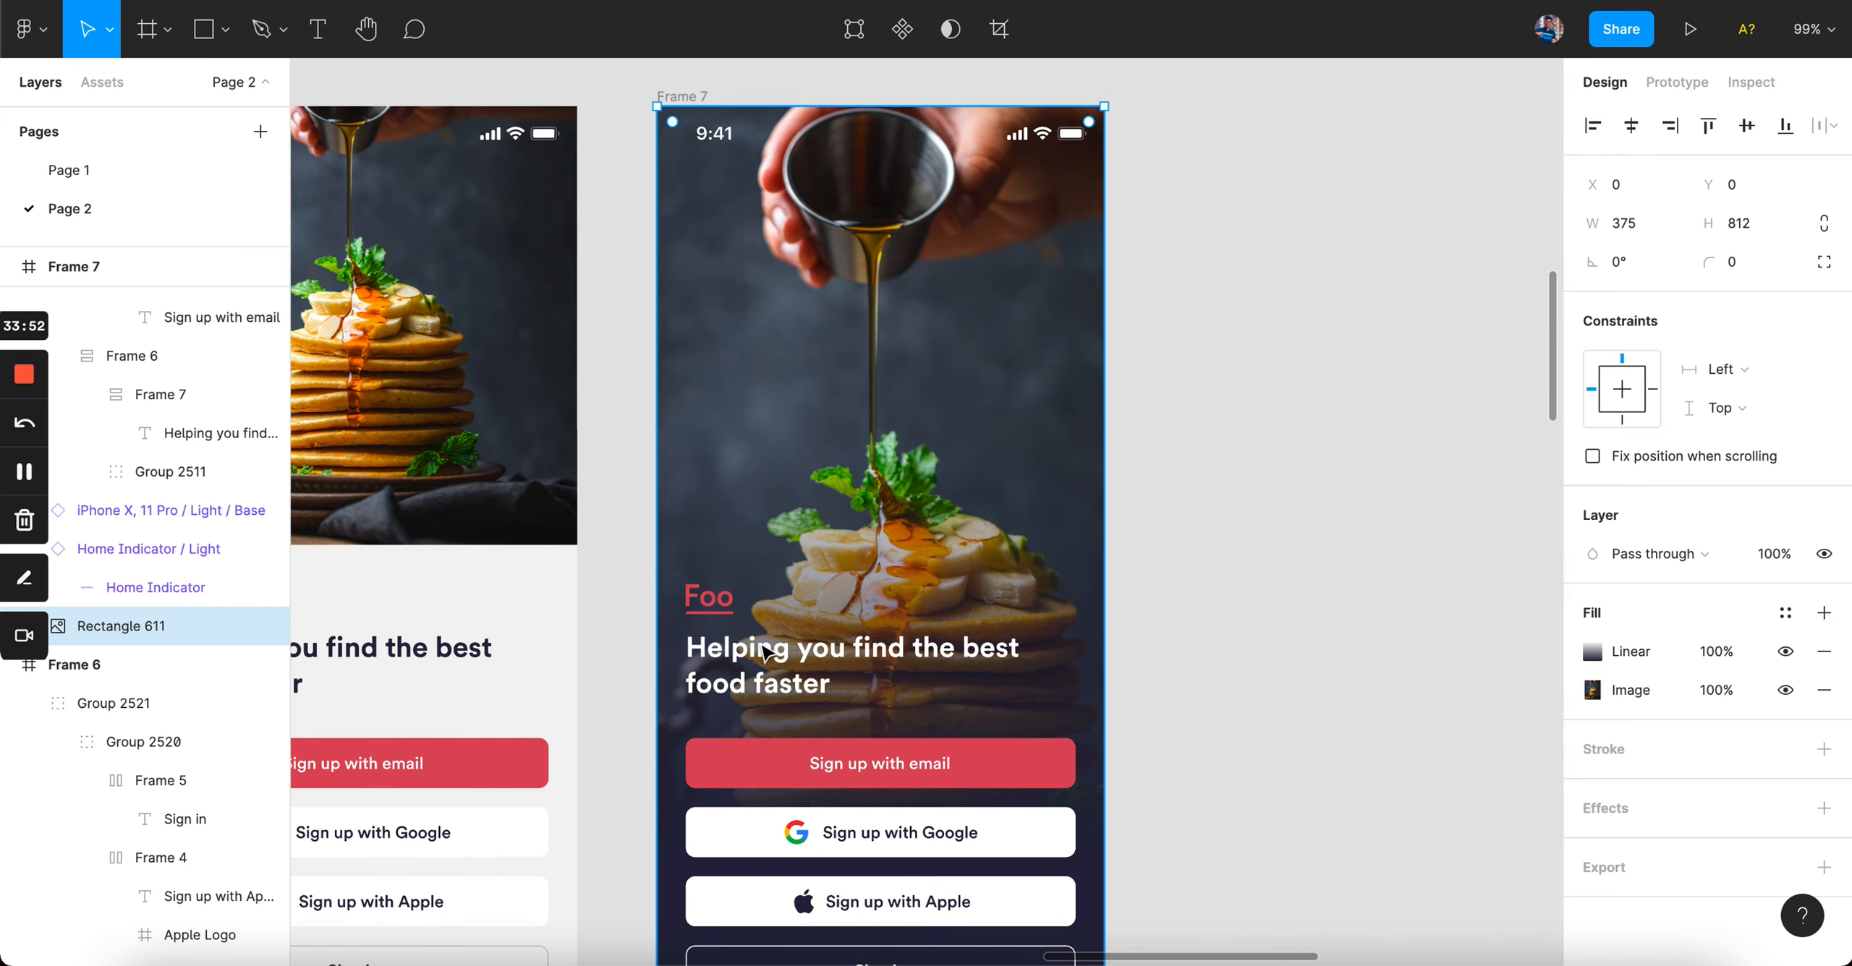
pyautogui.hscroll(2, 1221, 559)
pyautogui.scroll(-1, 1221, 559)
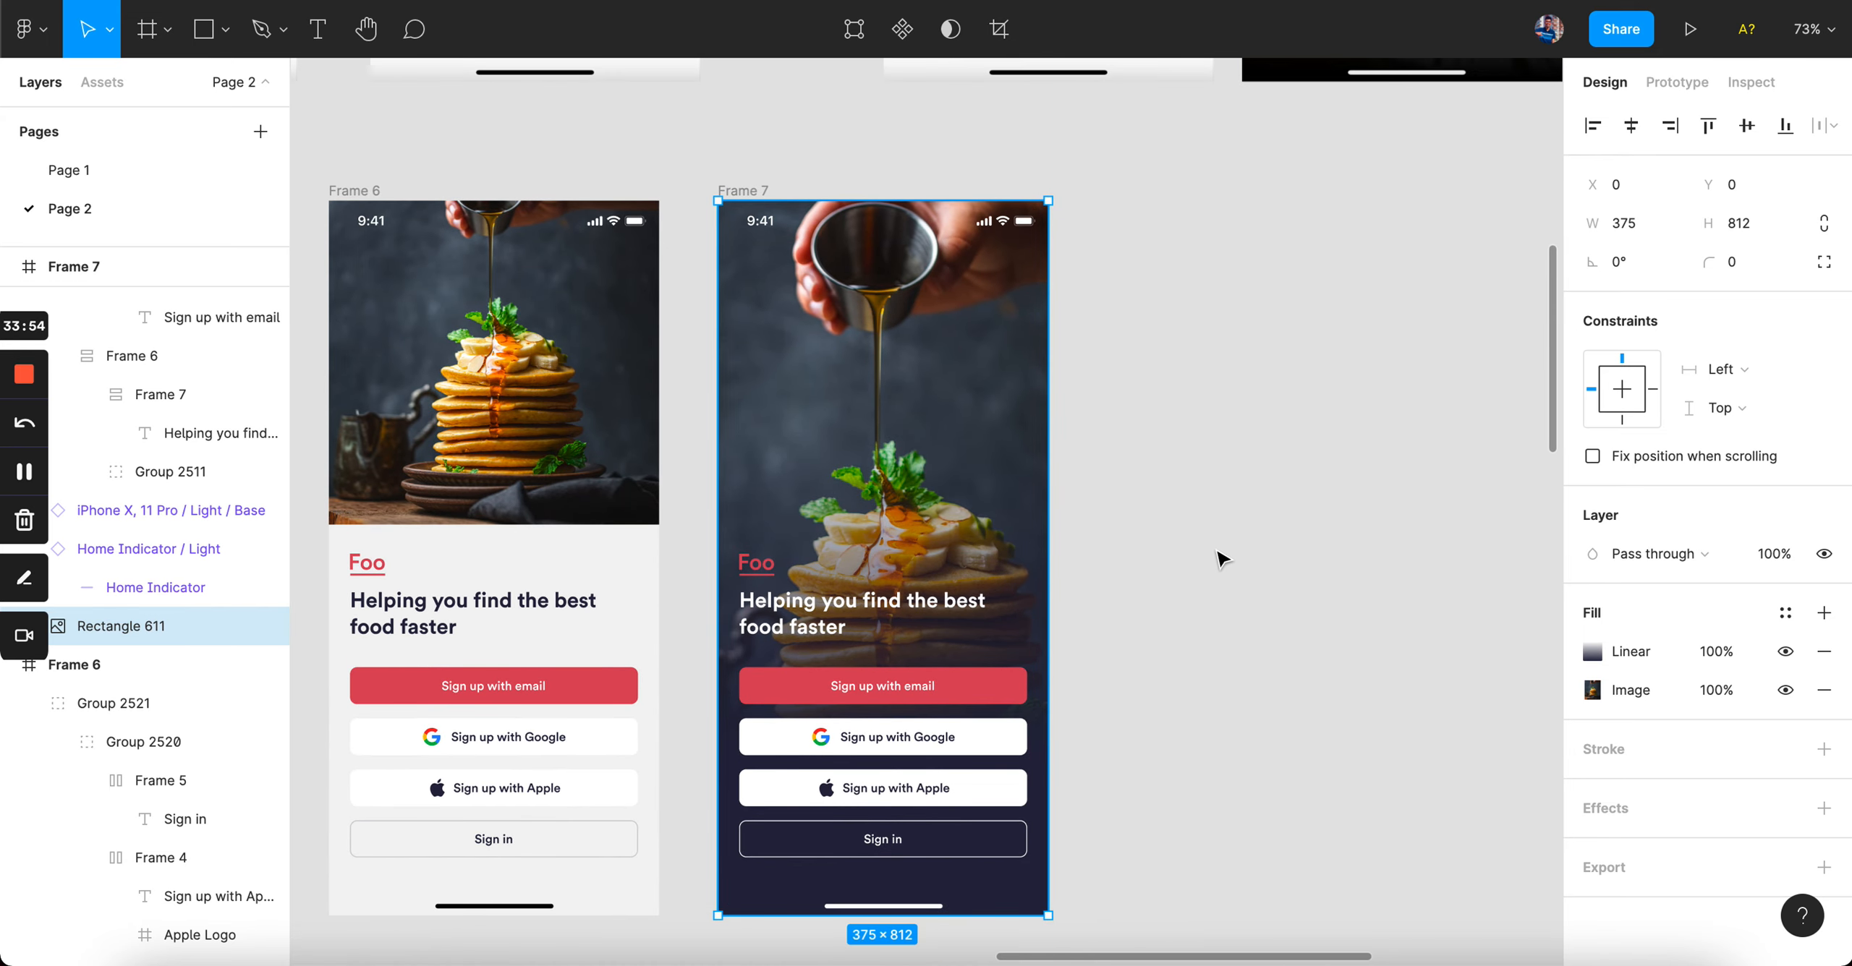
pyautogui.hotkey('ctrl', 'd')
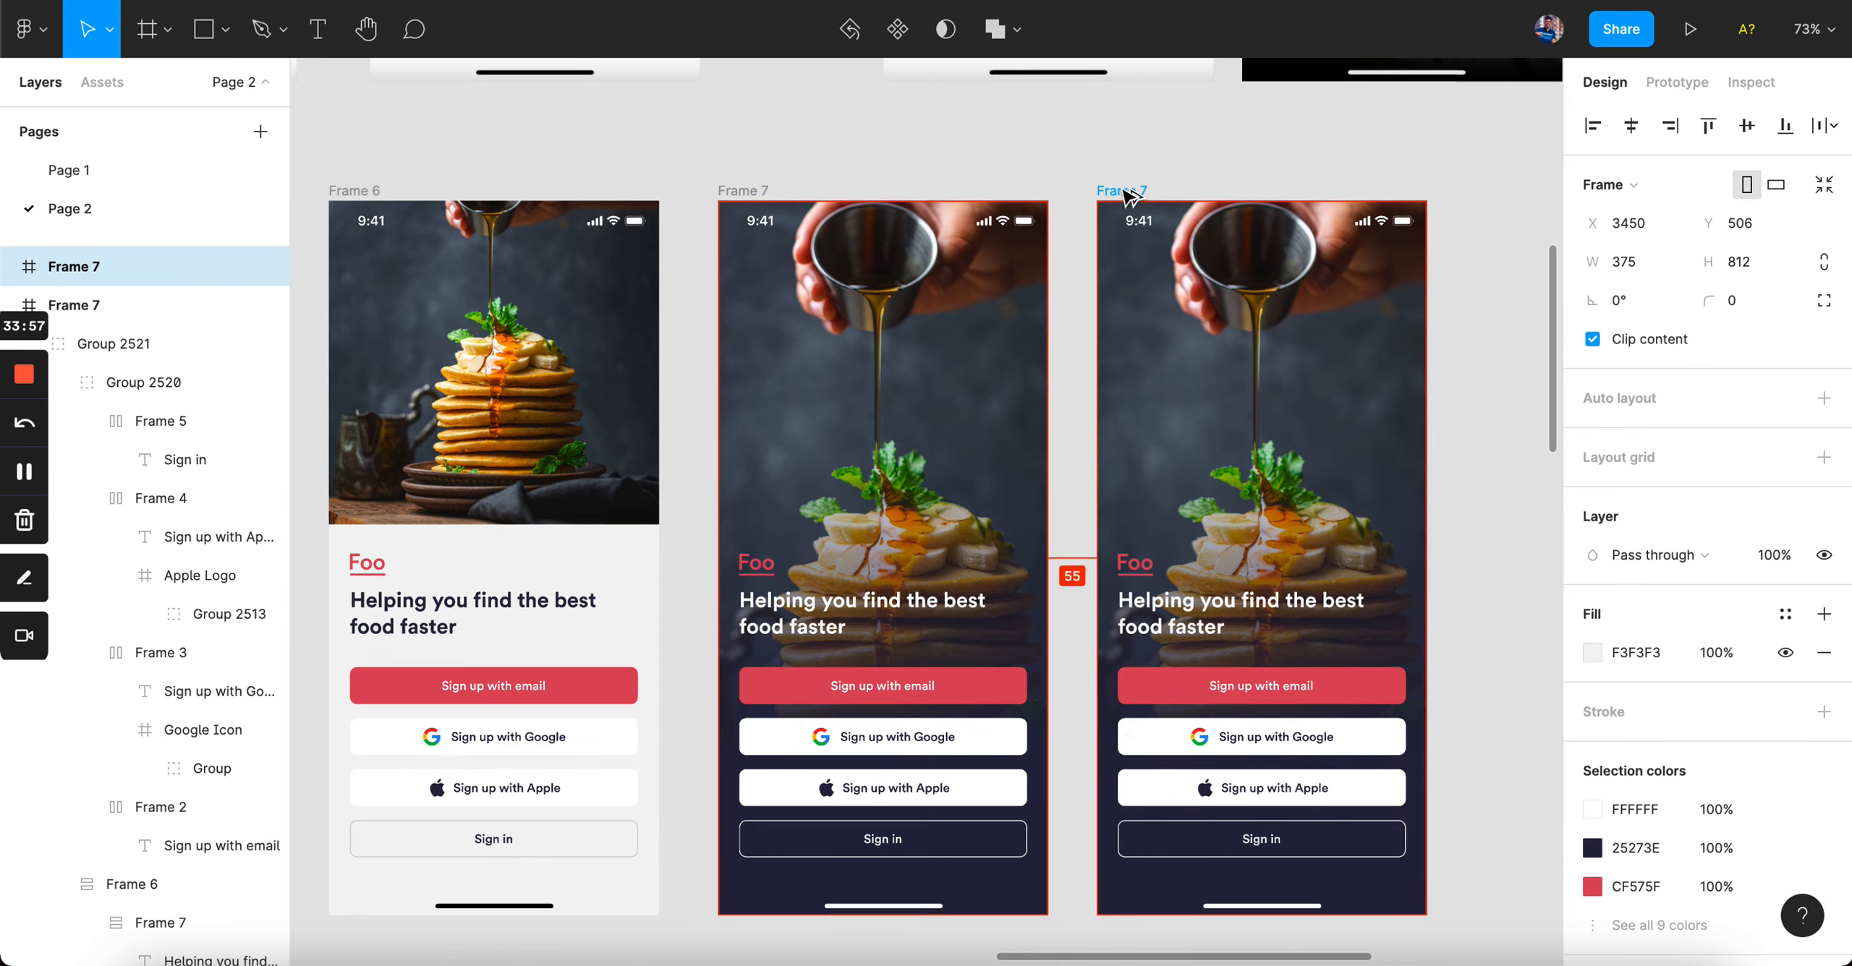
# - Delete the left-aligned Foo logo and headline block from the duplicated photo frame
pyautogui.hscroll(5, 1116, 339)
pyautogui.scroll(-1, 1116, 339)
pyautogui.keyDown('super'); pyautogui.click(1048, 663); pyautogui.keyUp('super')
pyautogui.click(1030, 605)
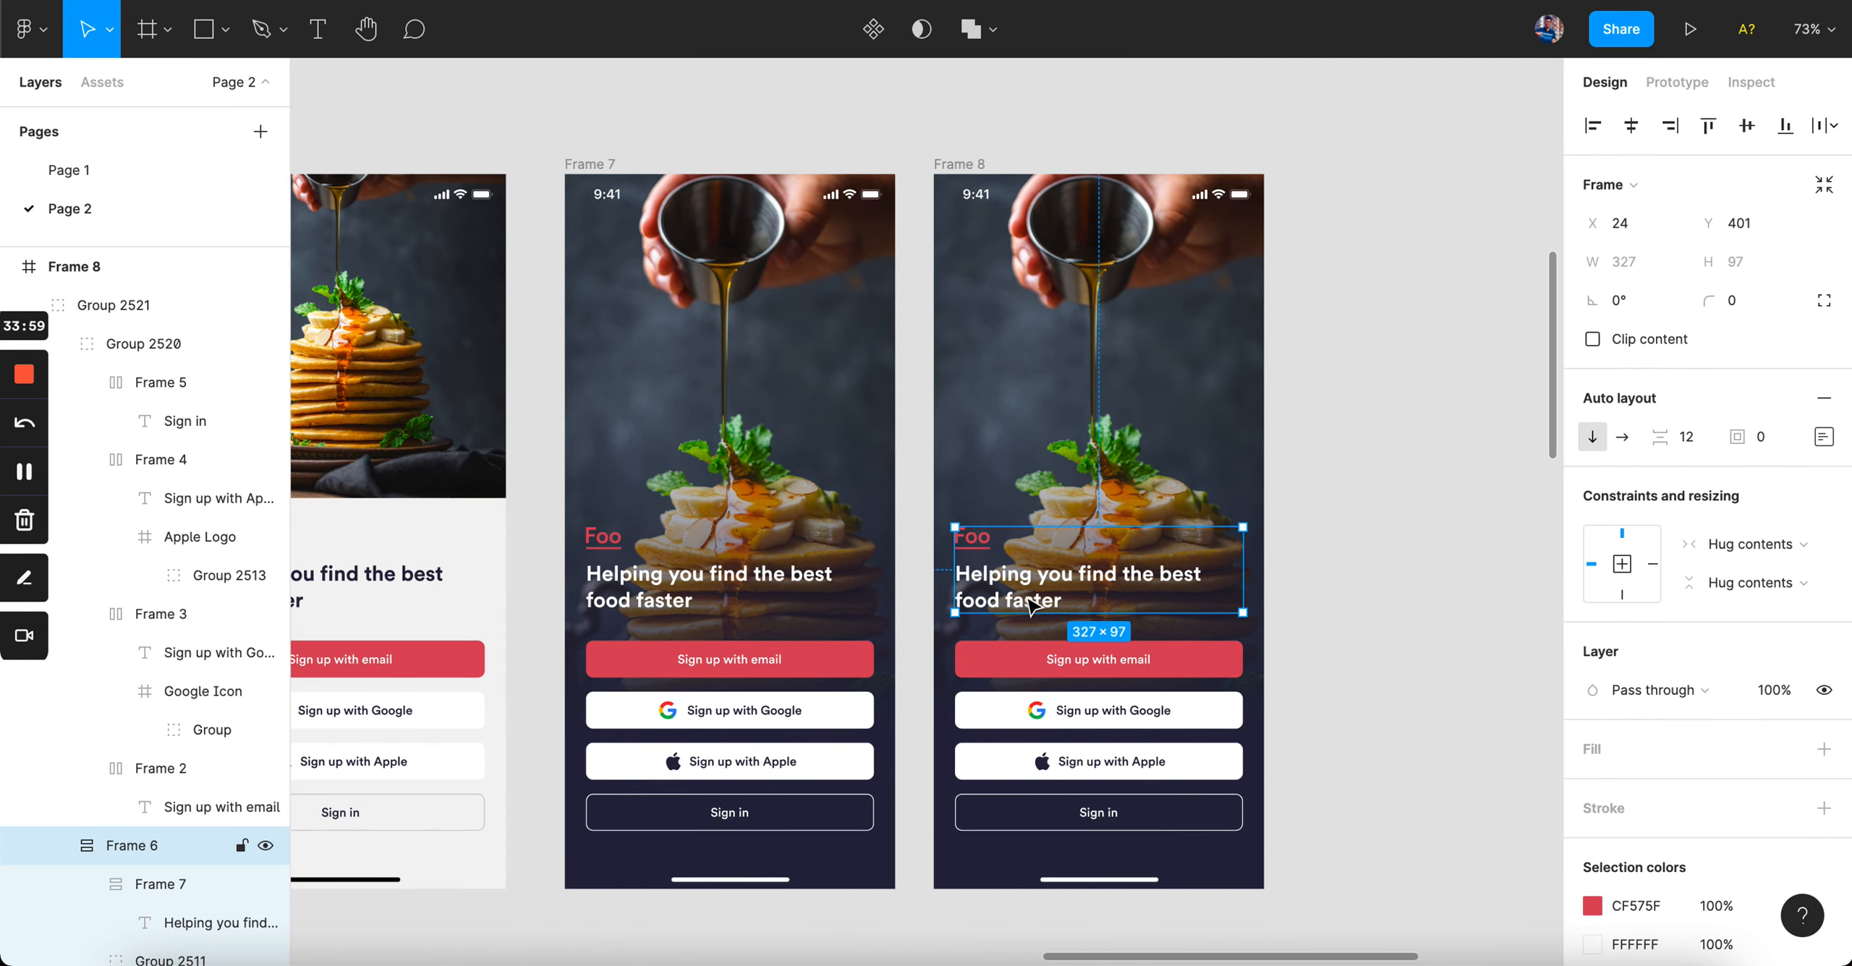
pyautogui.press('BackSpace')
# - Copy the centred Foo logo and headline group from Frame 5 into Frame 8 above the sign-up buttons
pyautogui.hscroll(-10, 1029, 604)
pyautogui.keyDown('super'); pyautogui.click(673, 593); pyautogui.keyUp('super')
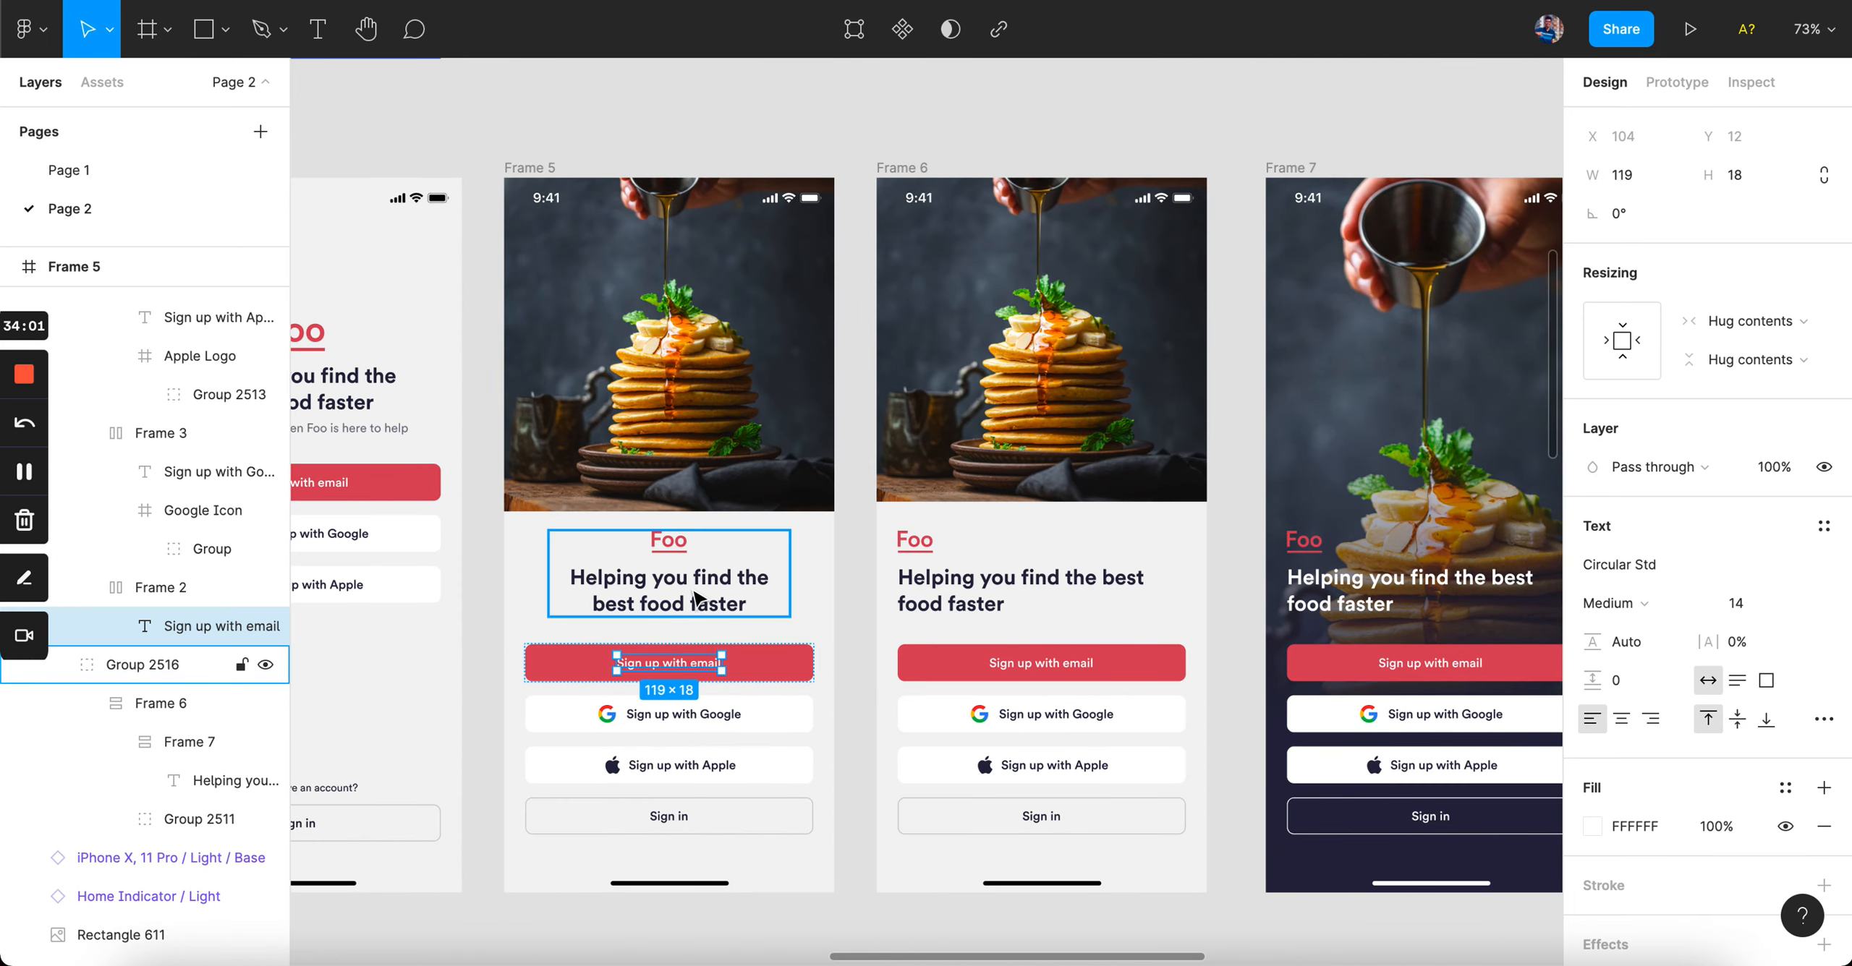
pyautogui.hscroll(12, 695, 599)
pyautogui.click(856, 148)
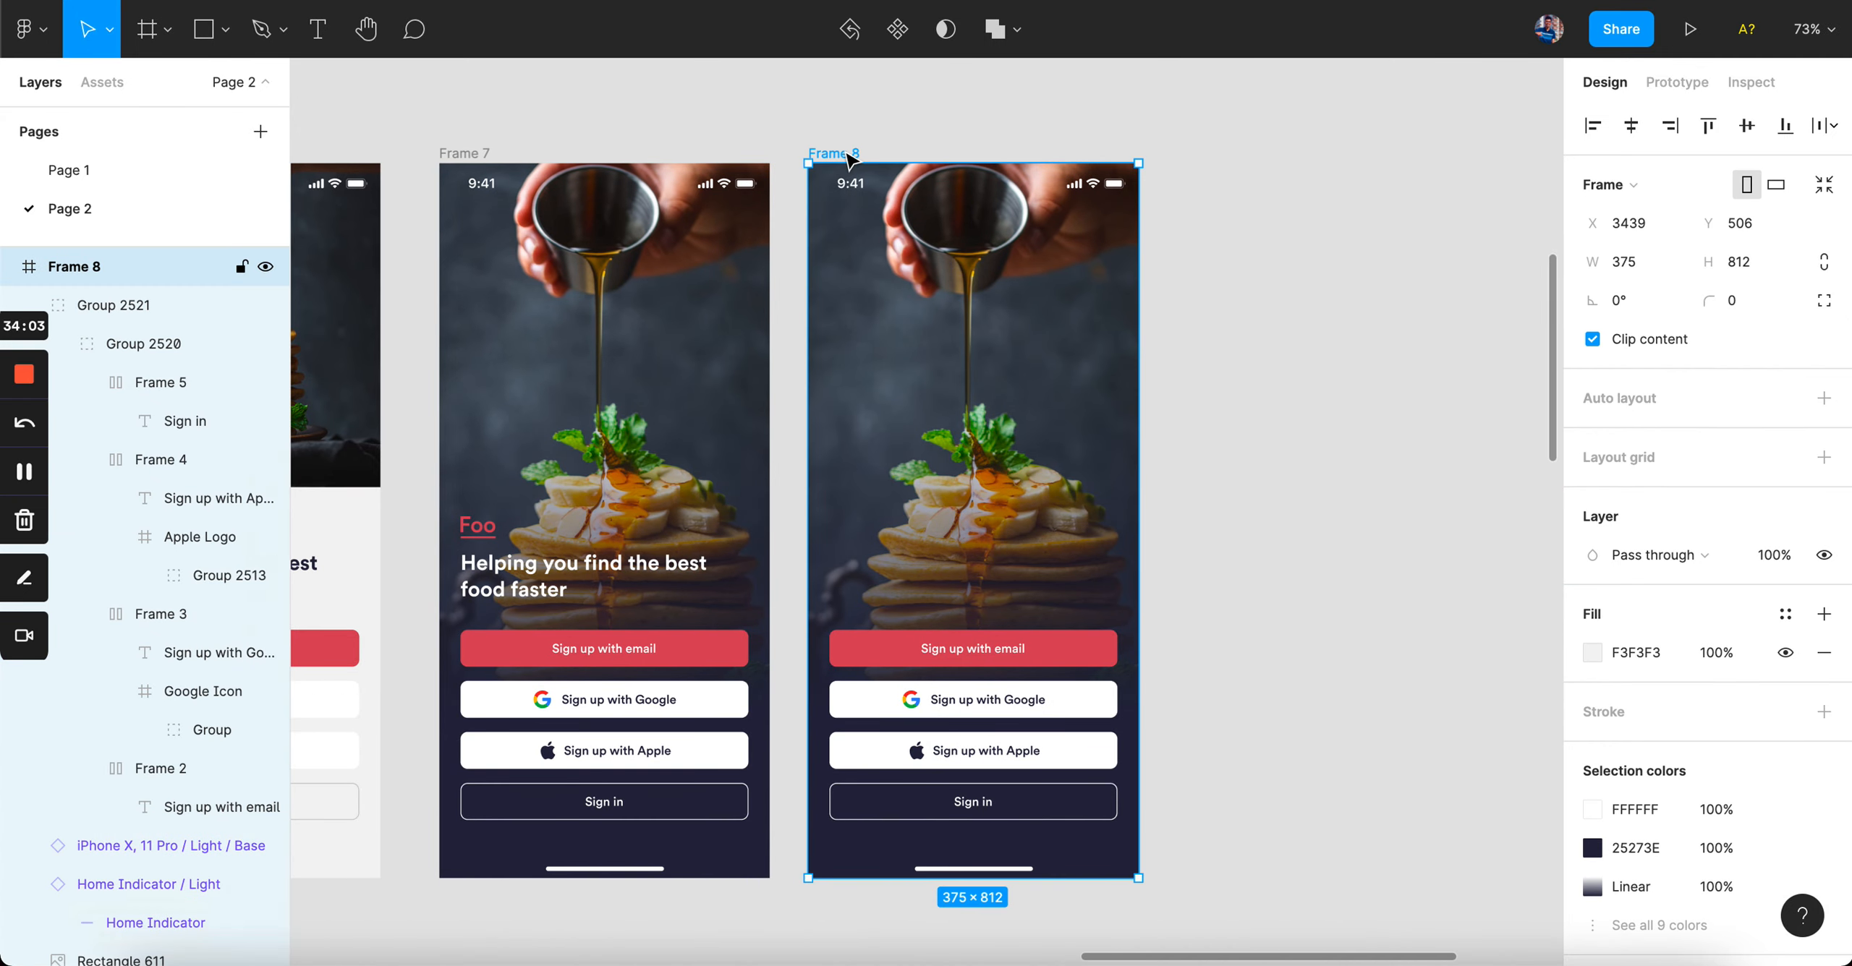
pyautogui.hotkey('ctrl', 'v')
pyautogui.scroll(5, 1005, 593)
pyautogui.moveTo(1002, 593); pyautogui.dragTo(1002, 601)
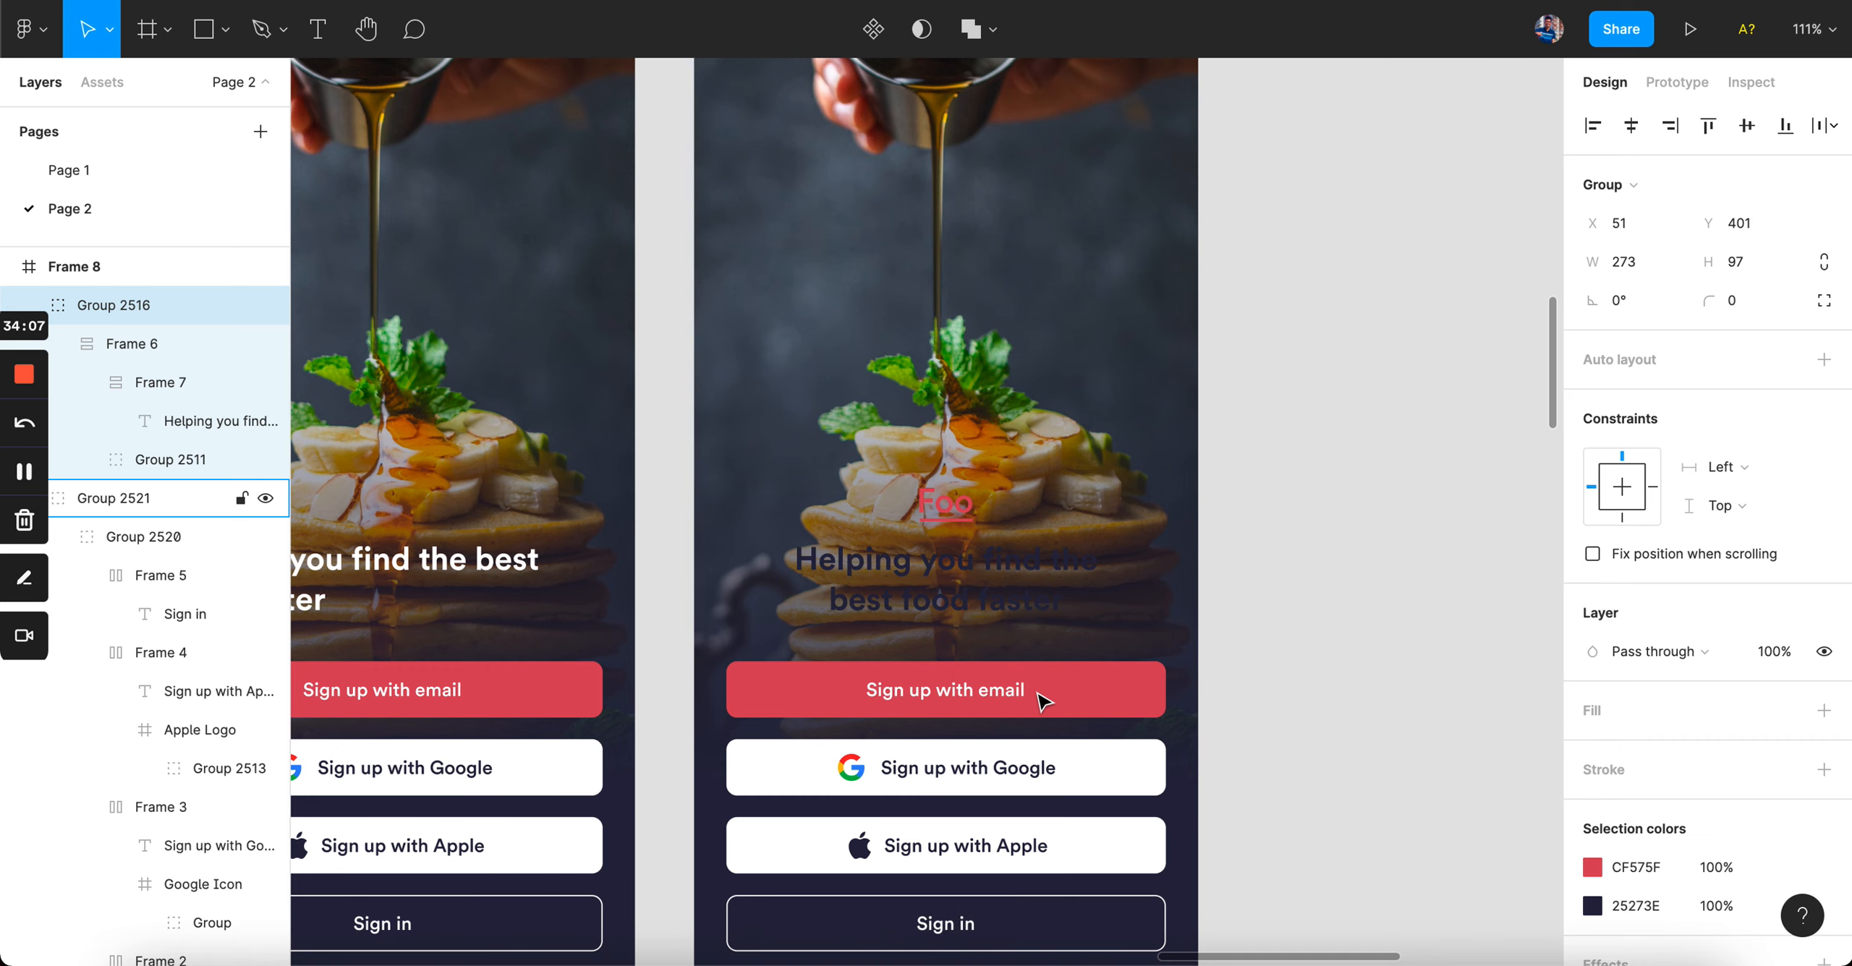
# - Change the centred "Helping you find the best food faster" headline in Frame 8 to white, FFFFFF
pyautogui.keyDown('super'); pyautogui.click(1041, 600); pyautogui.keyUp('super')
pyautogui.click(1592, 826)
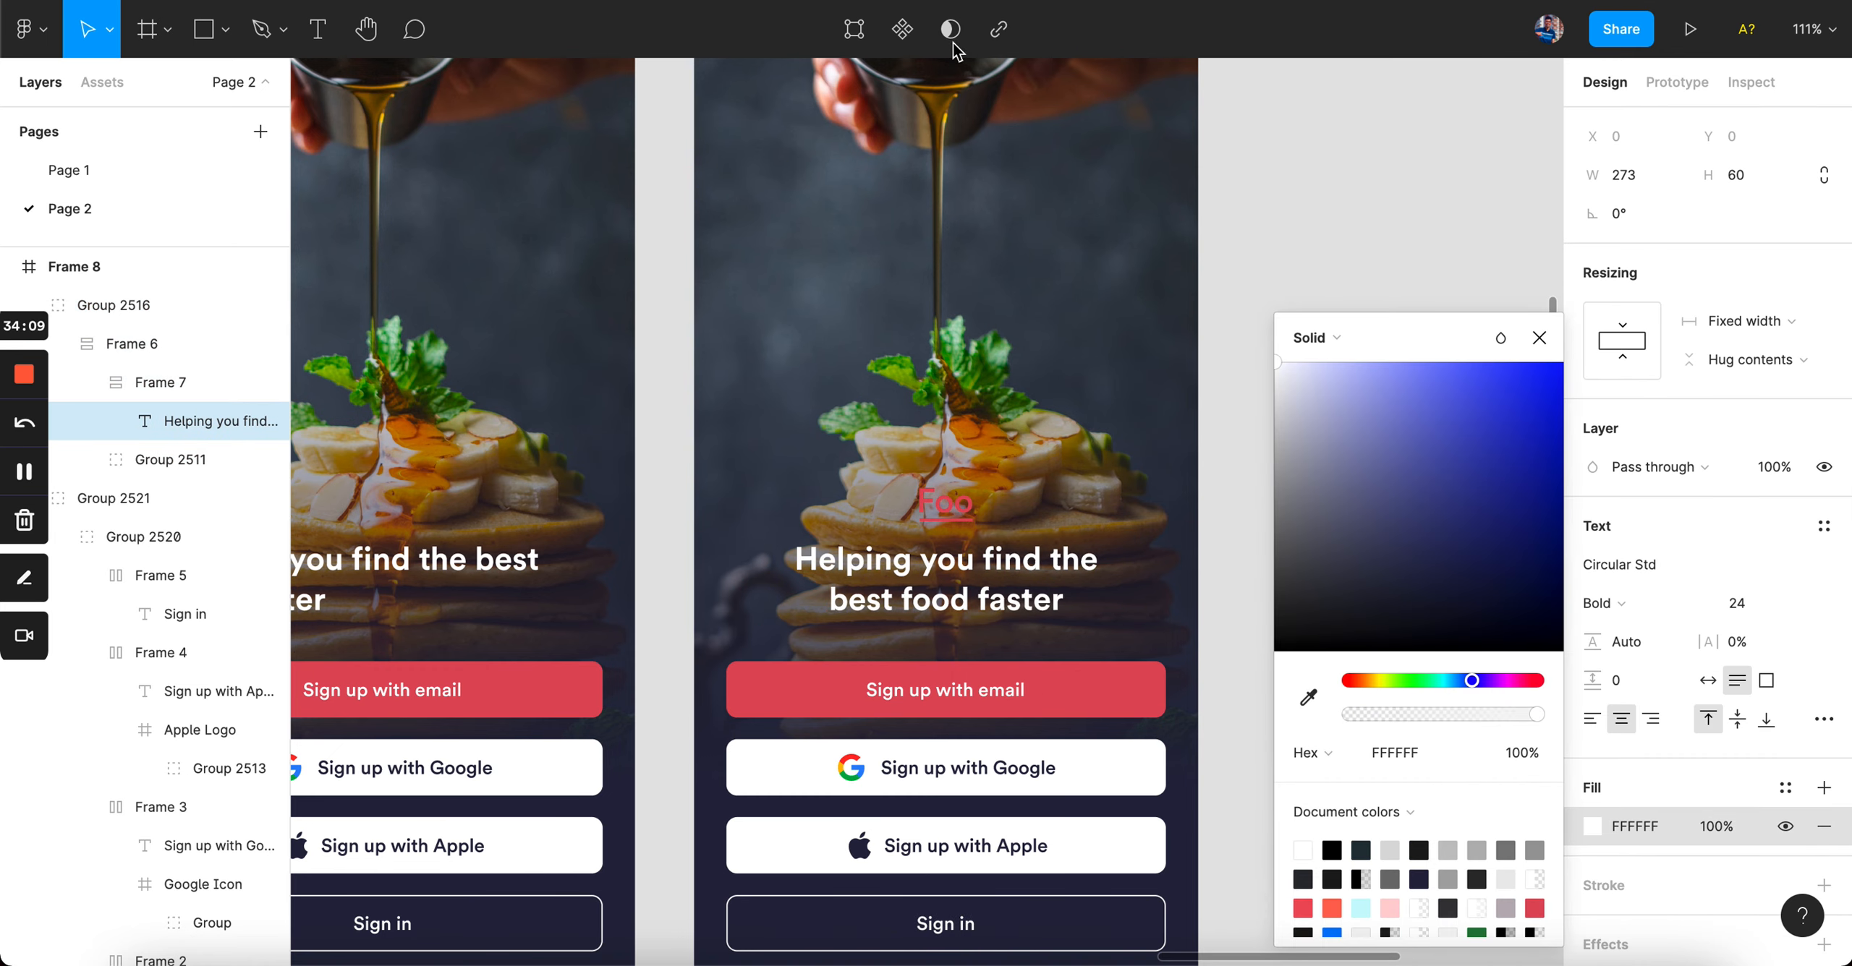
pyautogui.click(1413, 165)
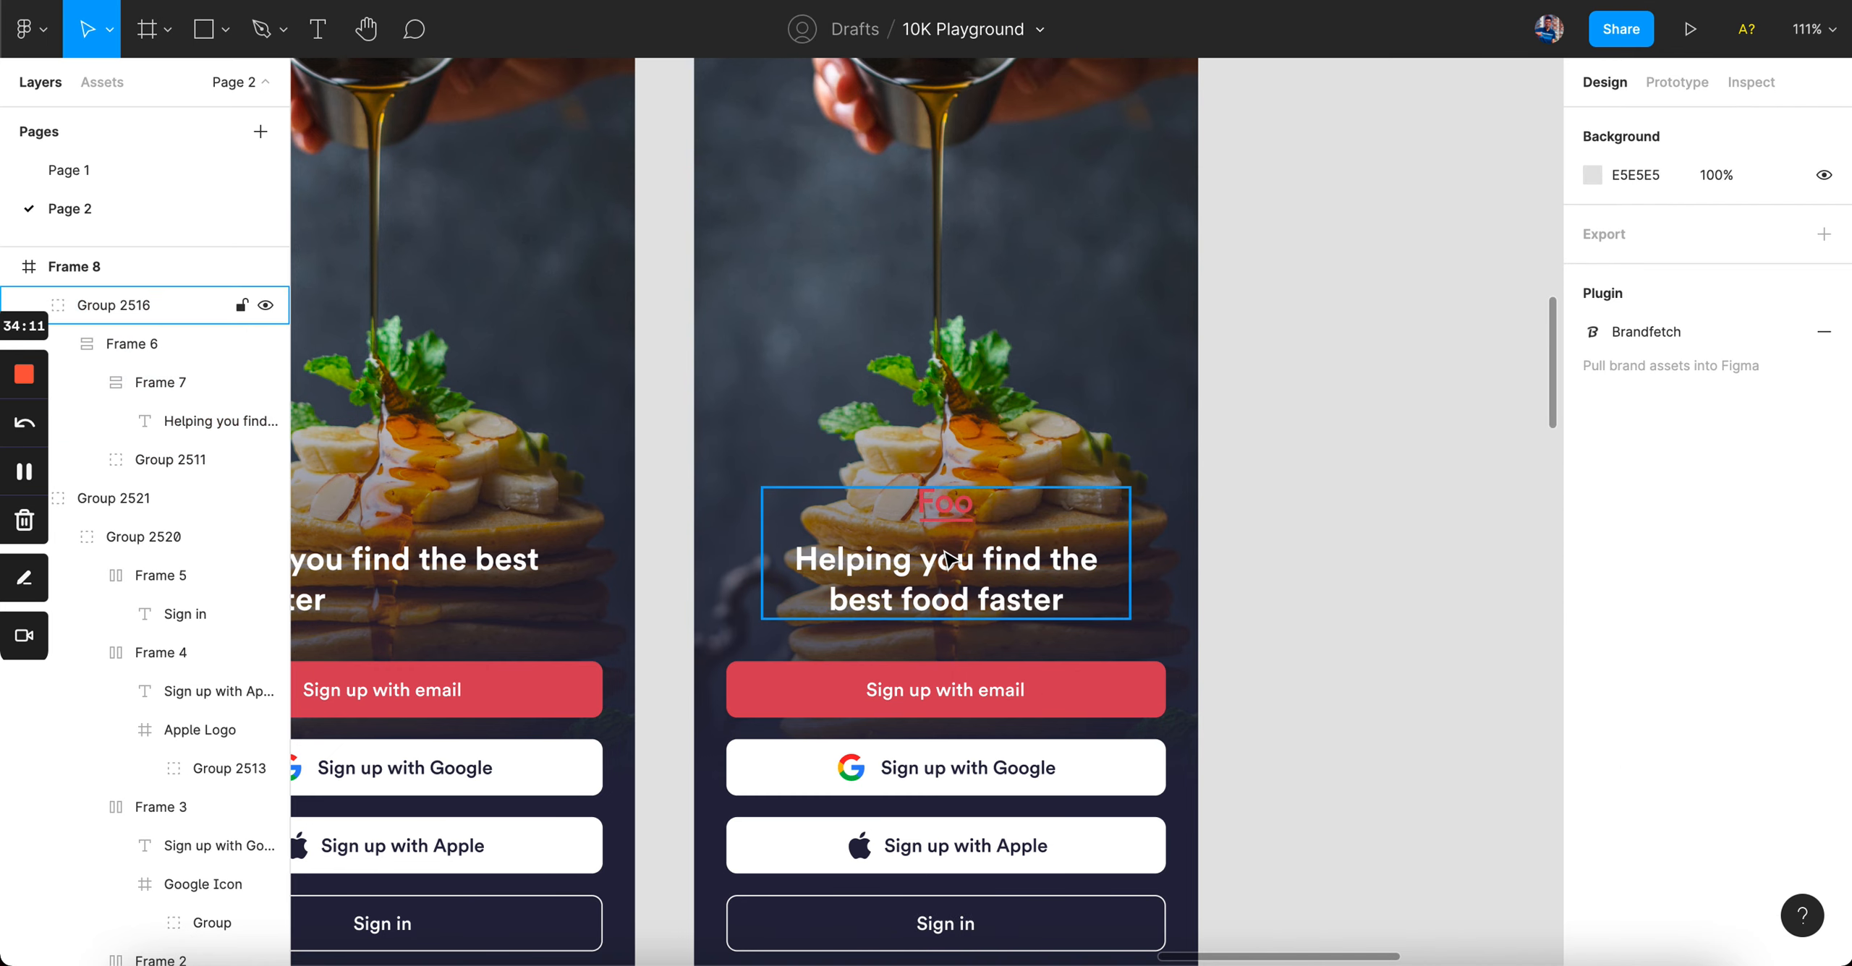
# - Try a lighter fill colour on the Foo logo in Frame 8
pyautogui.keyDown('super'); pyautogui.click(944, 554); pyautogui.keyUp('super')
pyautogui.click(962, 518)
pyautogui.hscroll(-3, 965, 524)
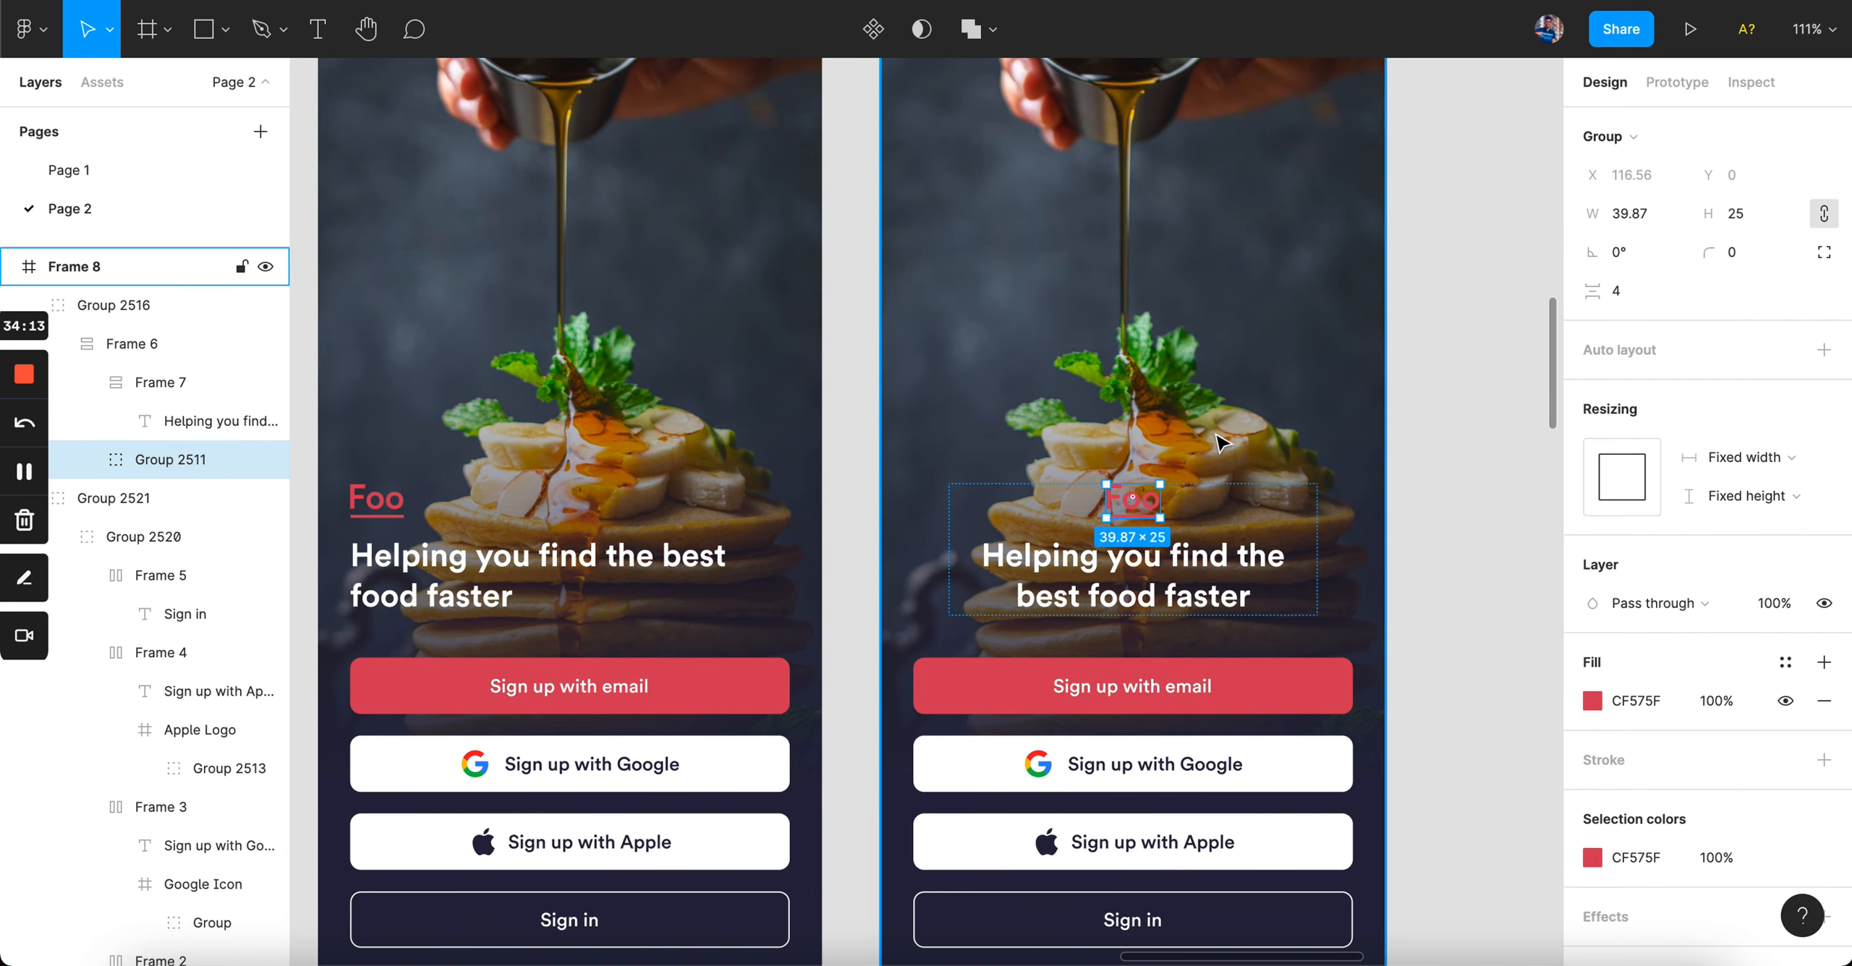
pyautogui.click(1593, 701)
pyautogui.moveTo(1468, 500); pyautogui.dragTo(1231, 351)
pyautogui.press('super+z')
pyautogui.click(1521, 224)
# - Pull Frame 8's photo gradient up so its opaque end sits just above the email button and its transparent start lies higher on the syrup stream
pyautogui.hscroll(3, 1521, 225)
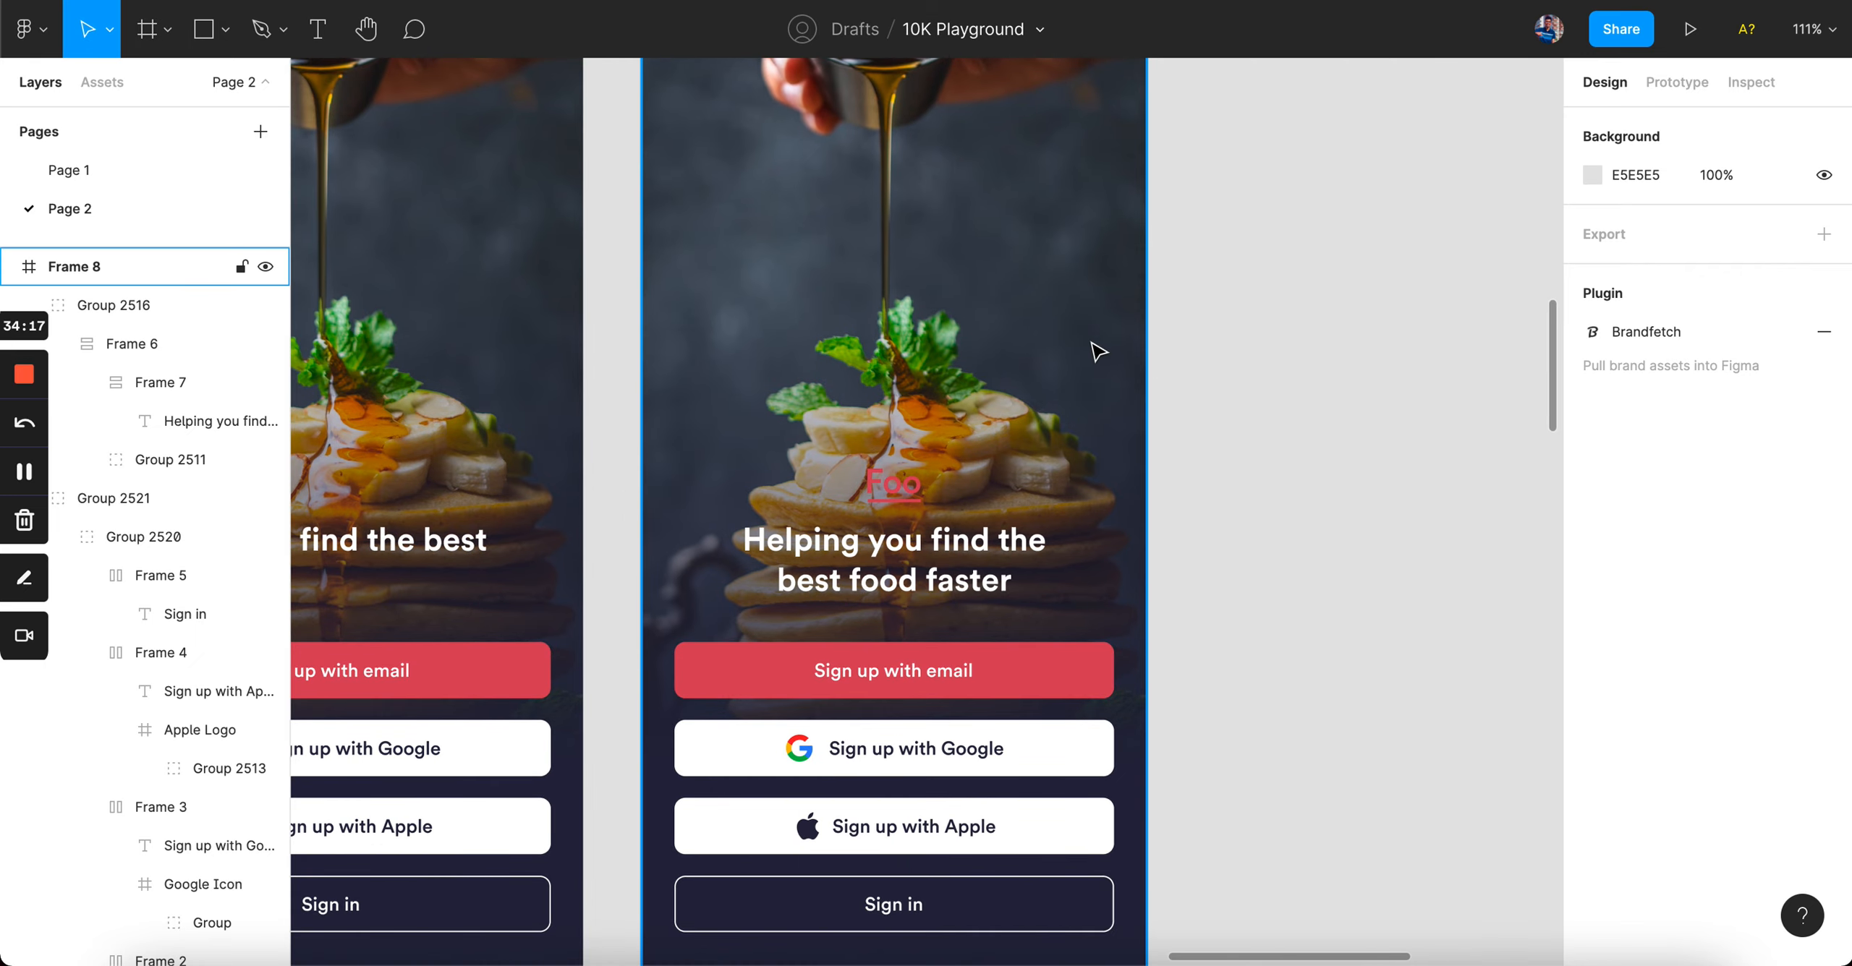
pyautogui.scroll(-2, 1092, 345)
pyautogui.click(1053, 354)
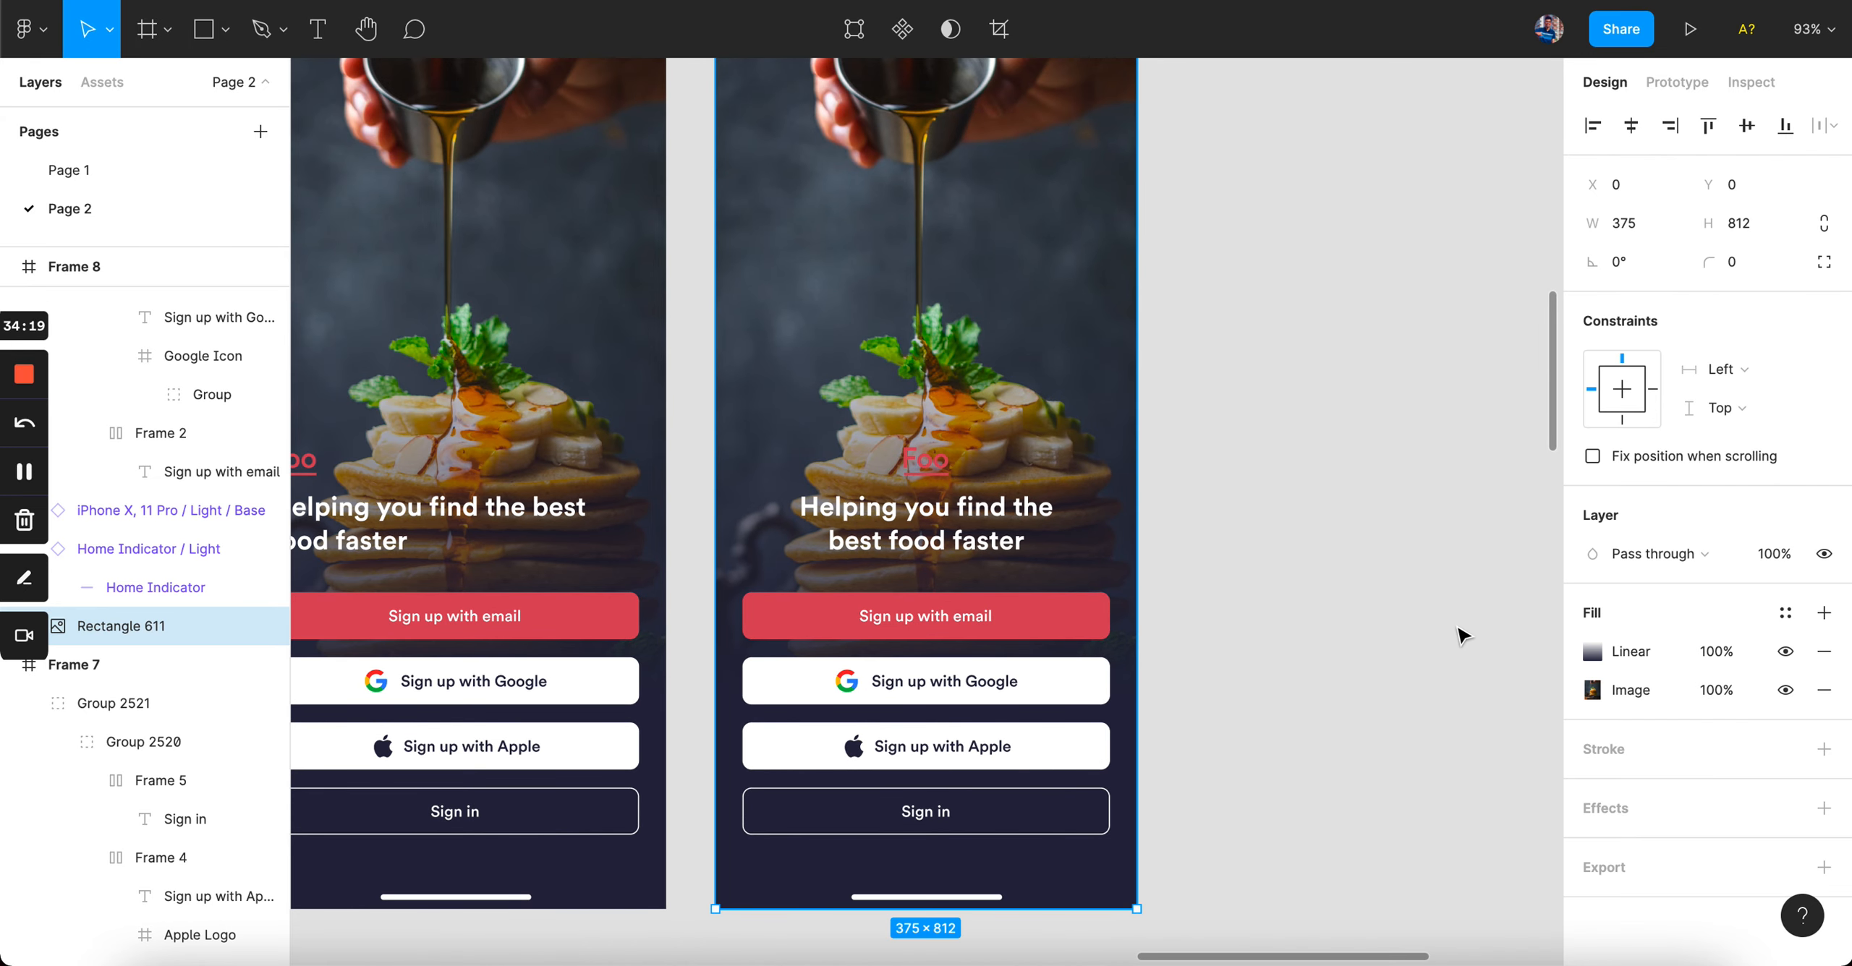
pyautogui.click(1595, 658)
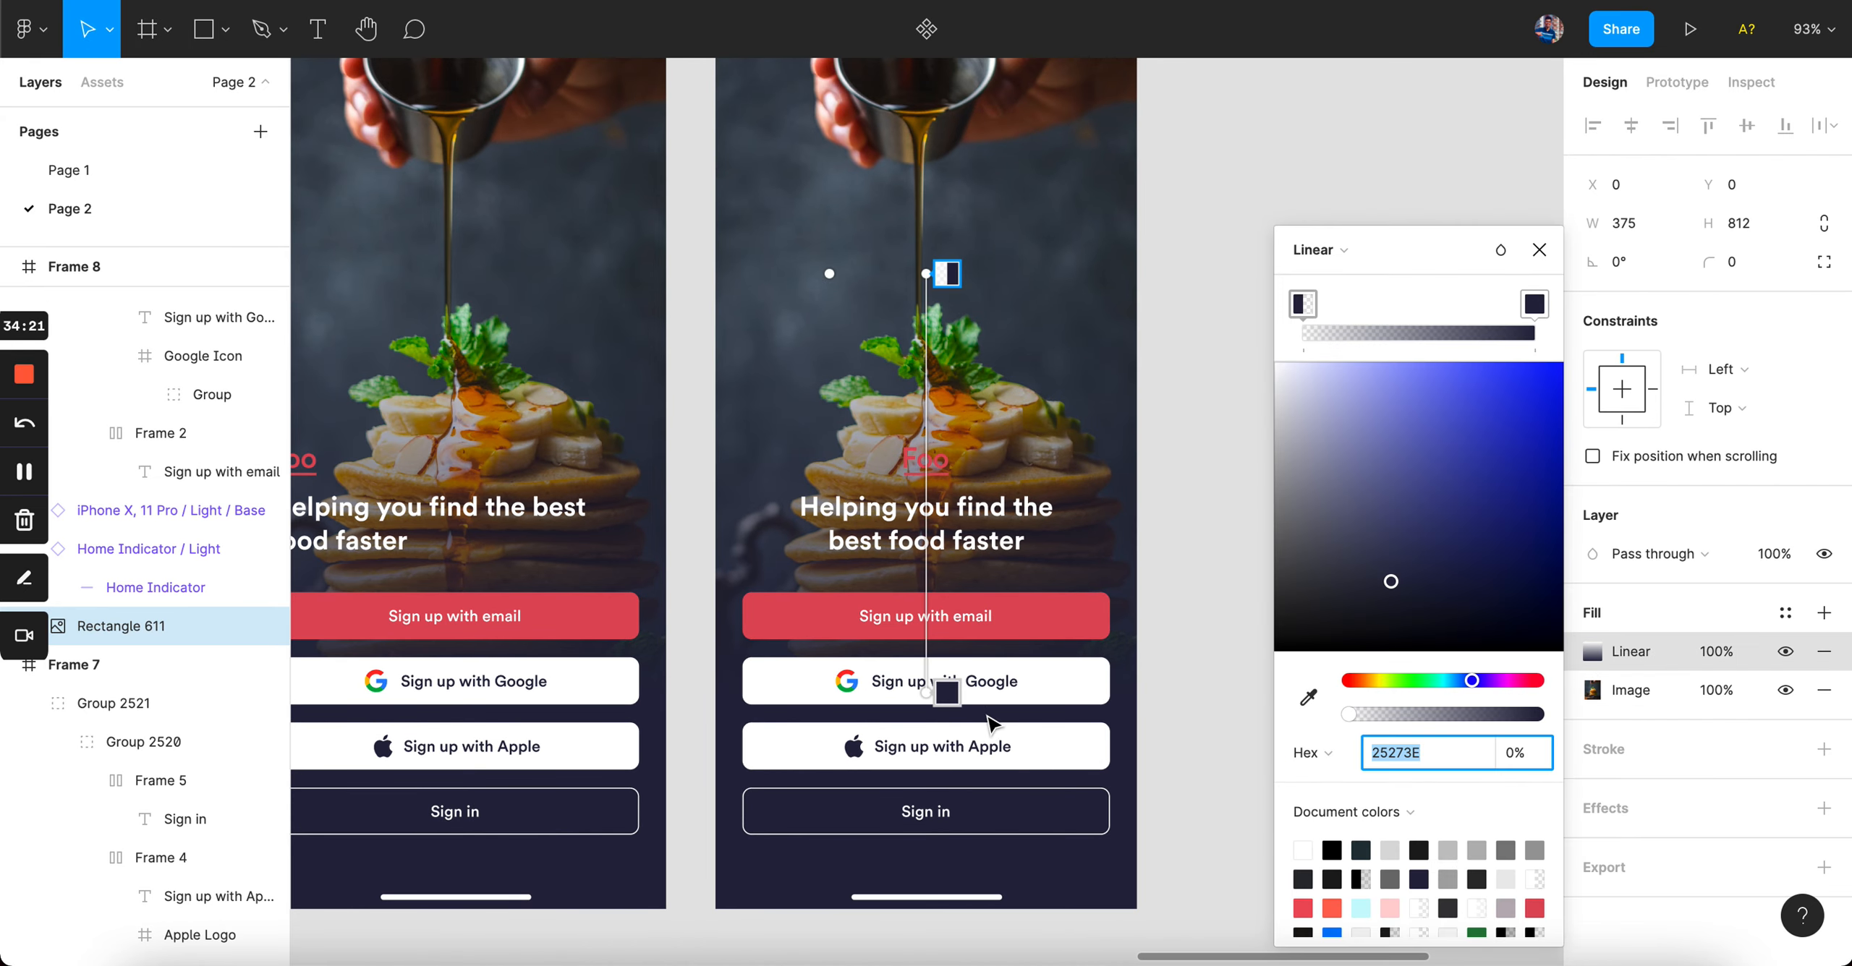
pyautogui.moveTo(926, 697); pyautogui.dragTo(927, 589)
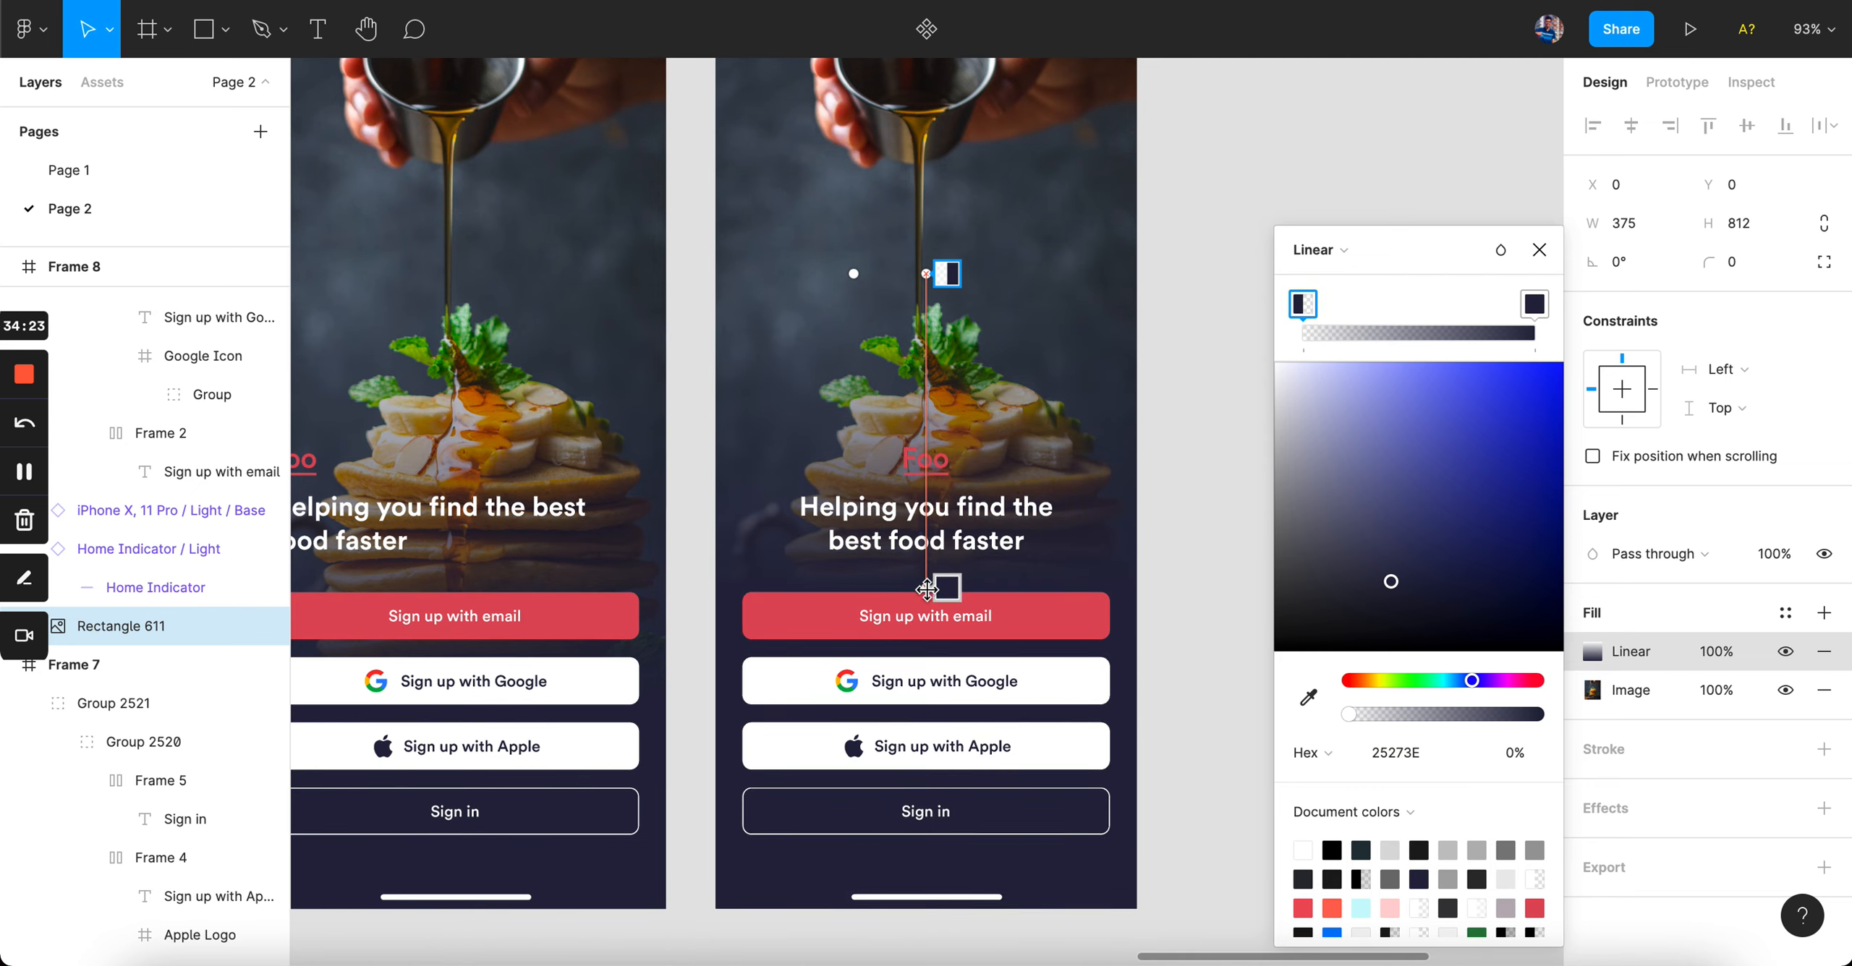
pyautogui.moveTo(923, 267); pyautogui.dragTo(935, 235)
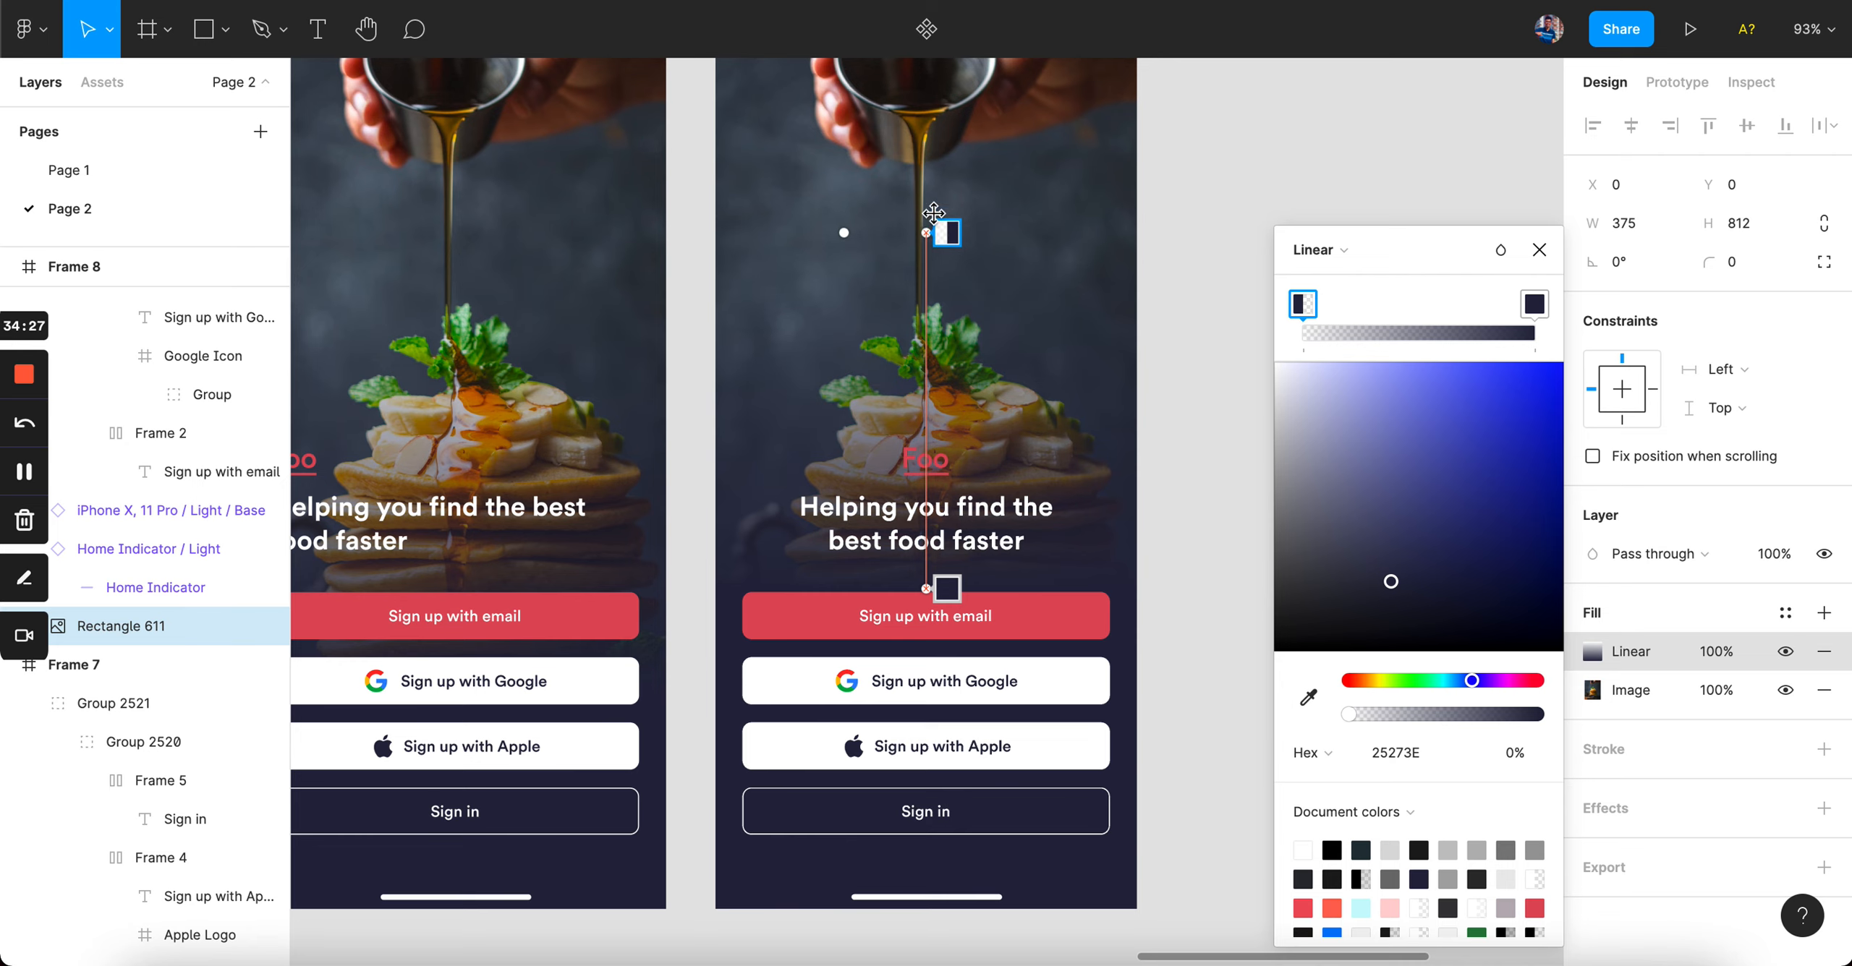
pyautogui.scroll(1, 929, 193)
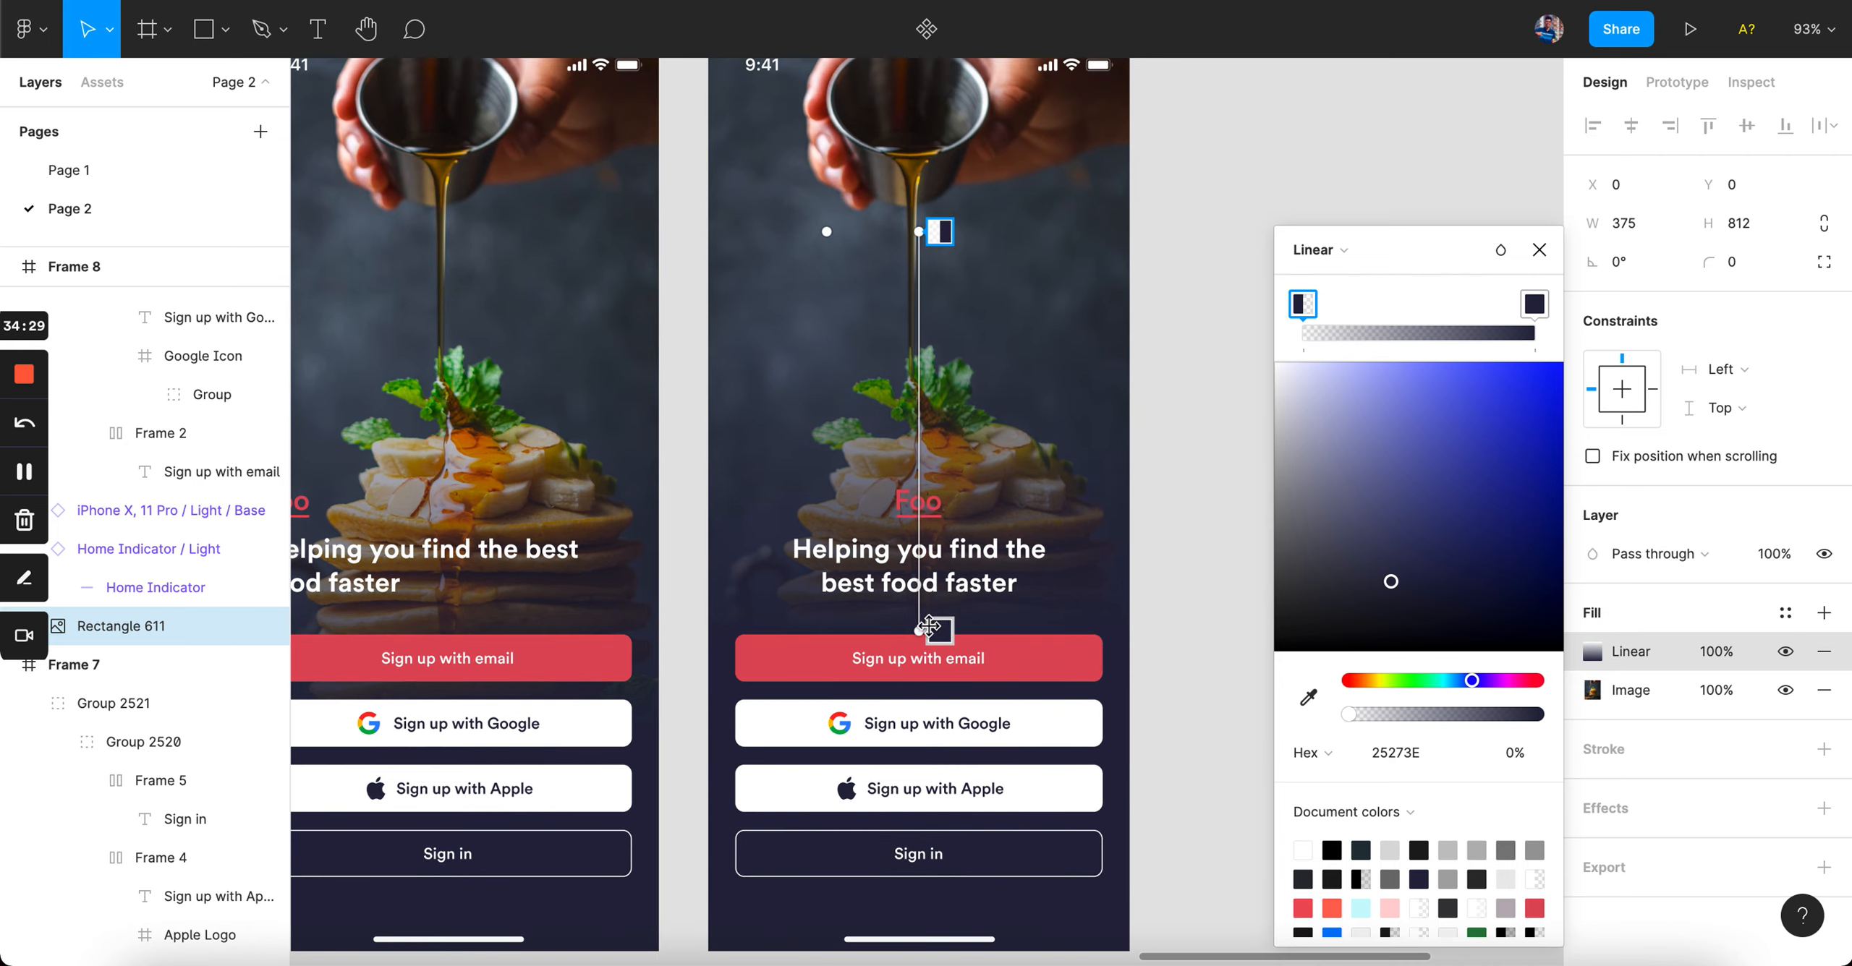
pyautogui.click(1221, 488)
pyautogui.click(1220, 489)
# - Compare how well the logo and headline read over the gradient photo in Frames 7 and 8
pyautogui.scroll(-3, 1221, 489)
pyautogui.scroll(4, 1037, 525)
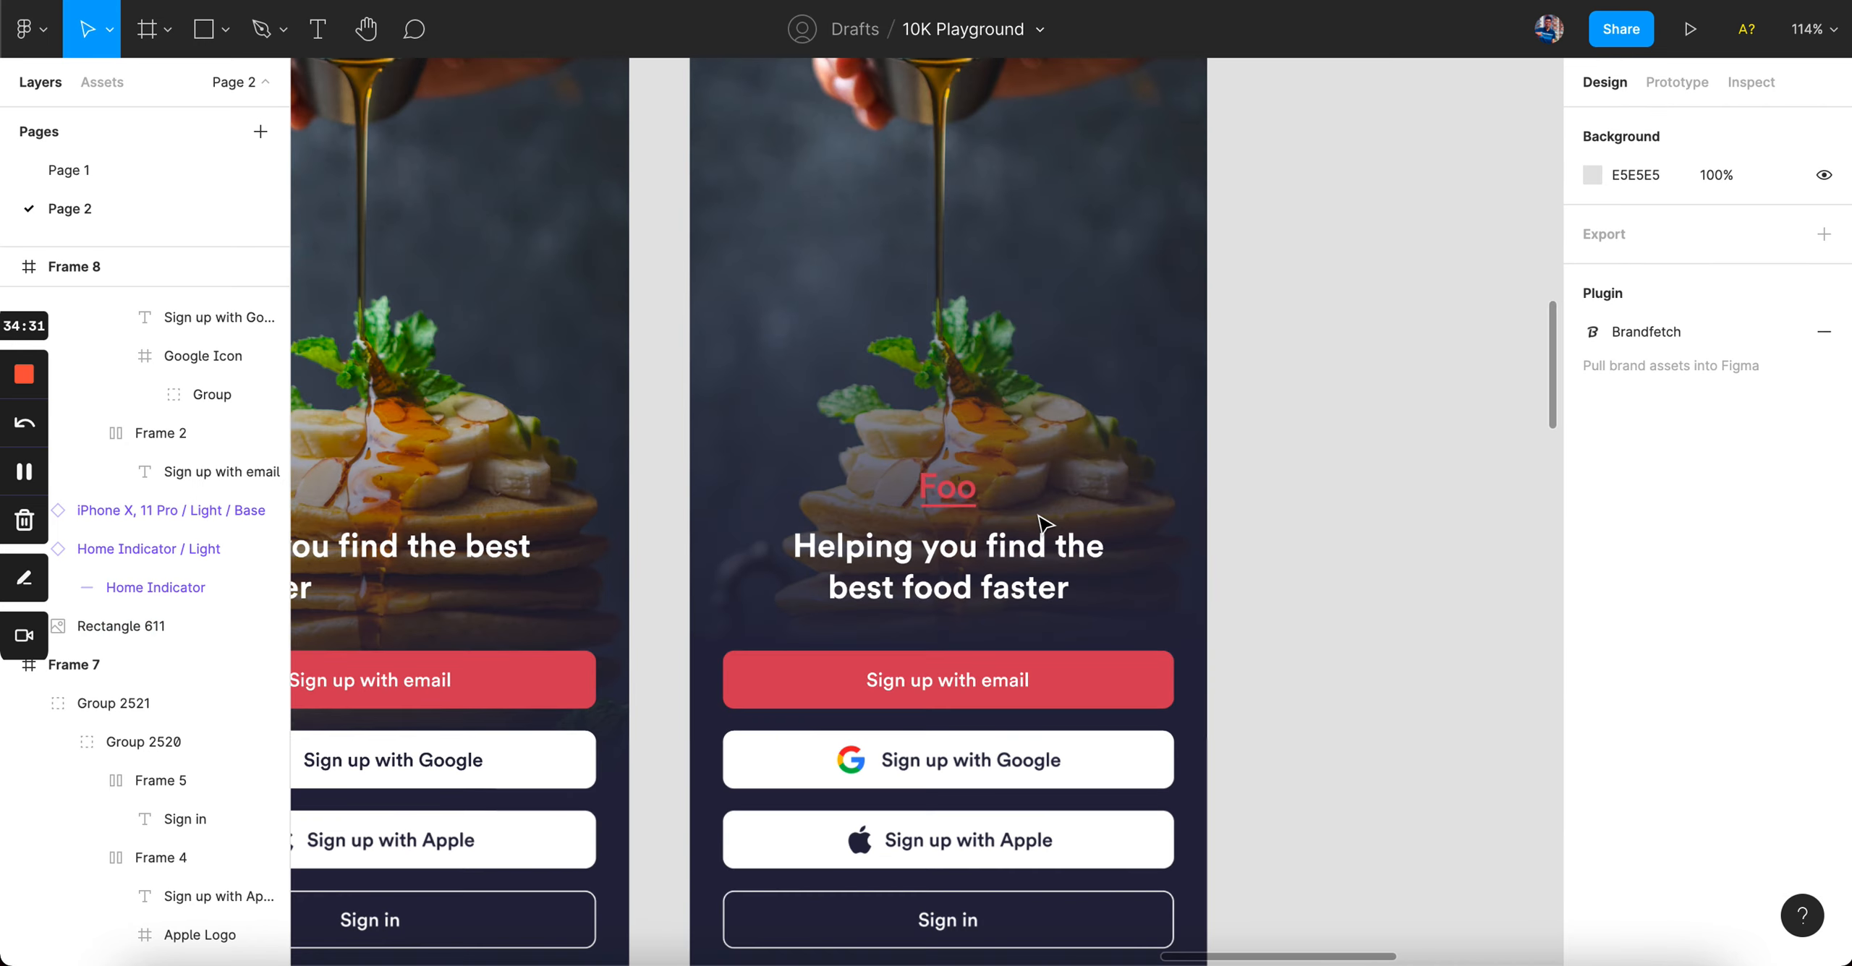
pyautogui.scroll(-4, 1037, 525)
pyautogui.hscroll(-3, 1038, 525)
pyautogui.scroll(2, 741, 551)
pyautogui.scroll(3, 740, 558)
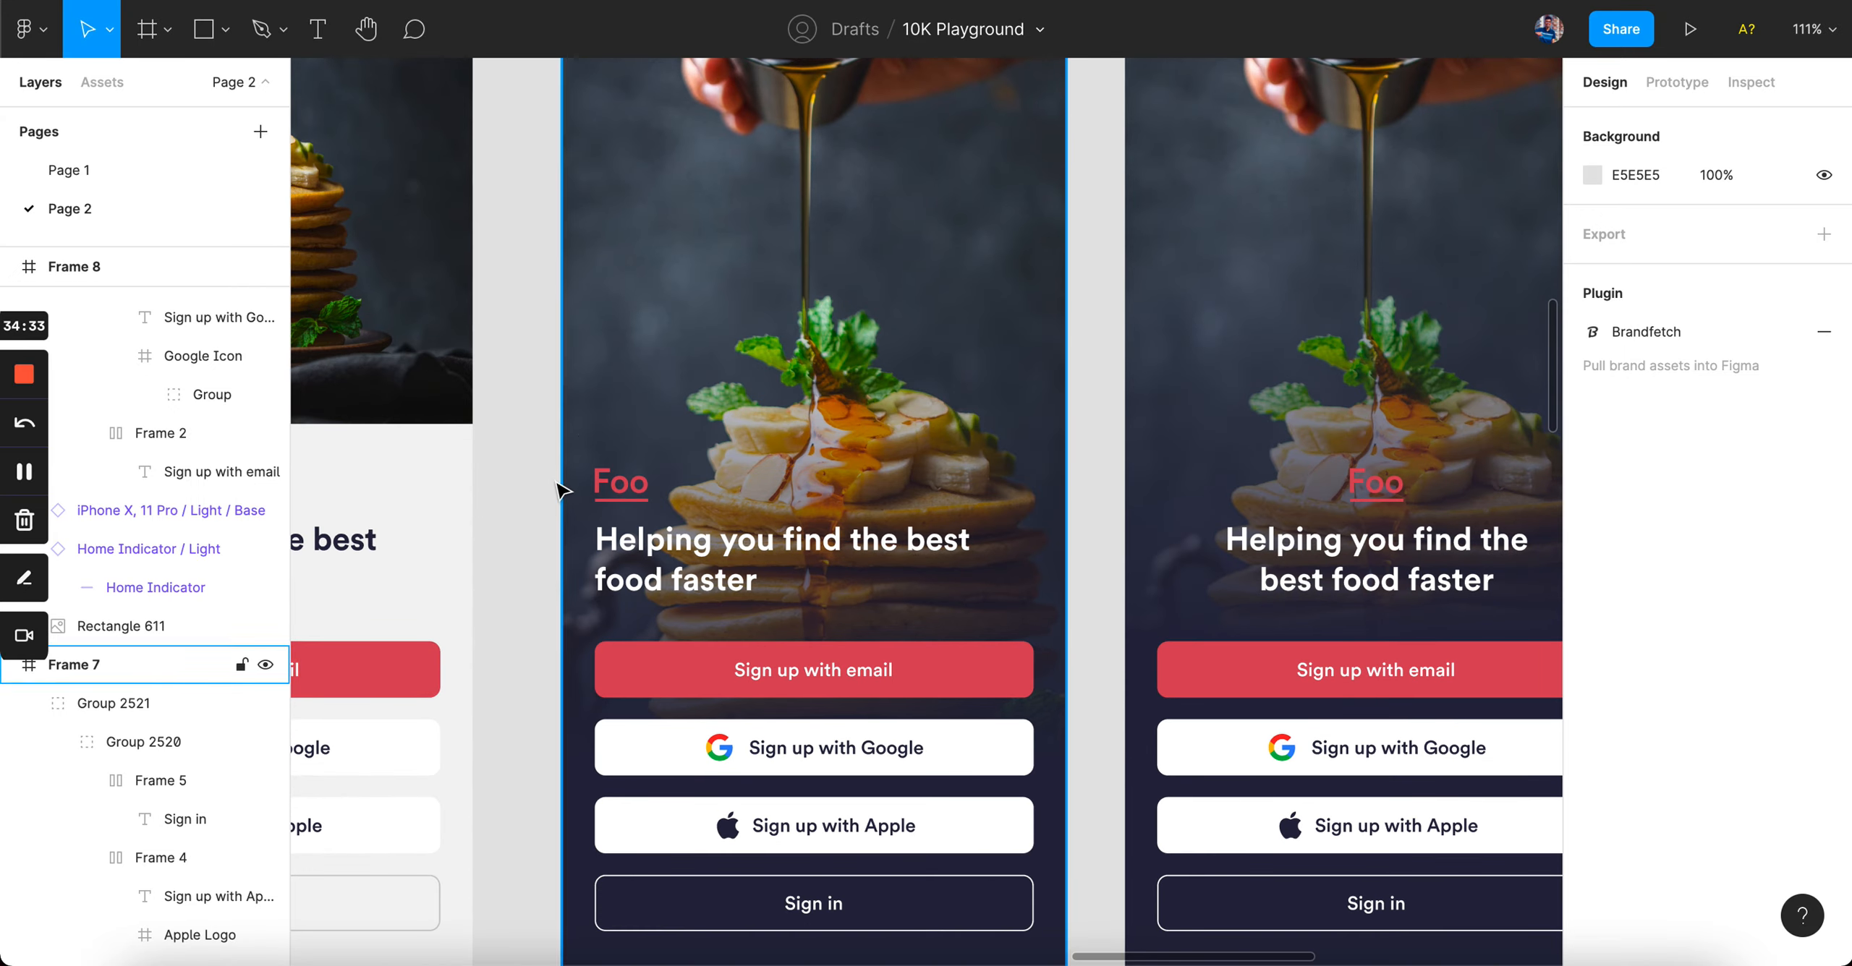
pyautogui.scroll(2, 1116, 483)
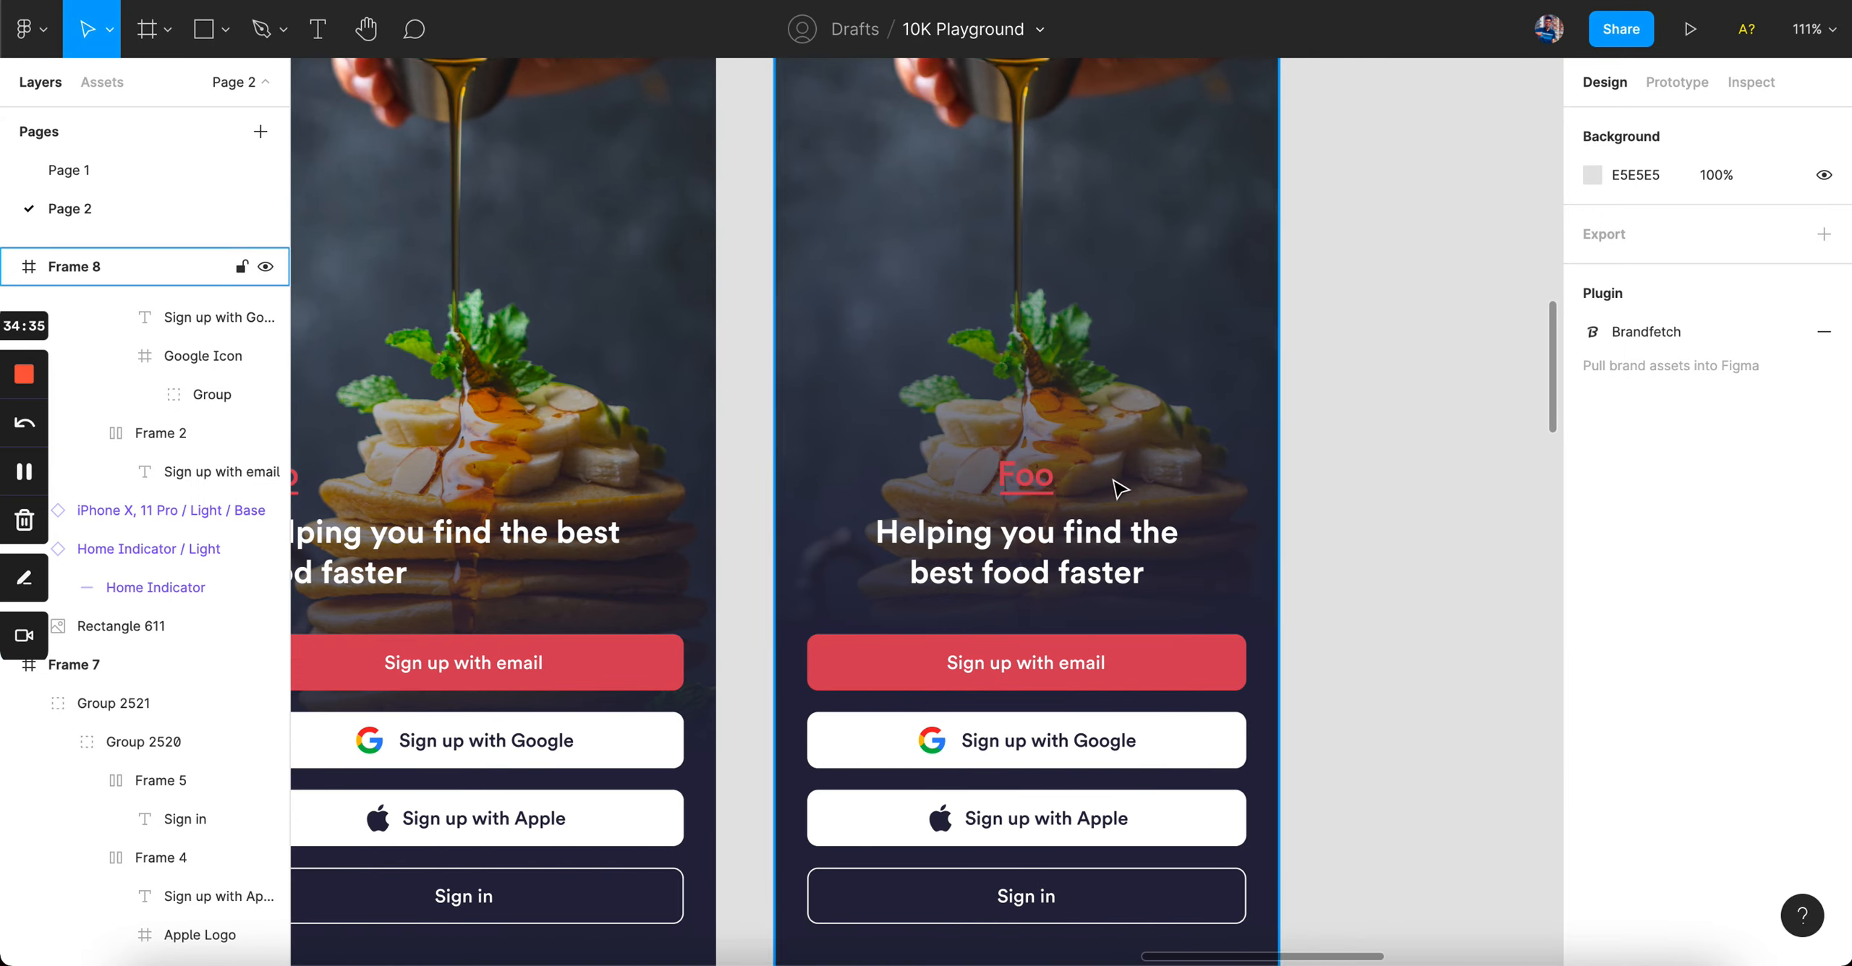
pyautogui.scroll(-4, 1067, 515)
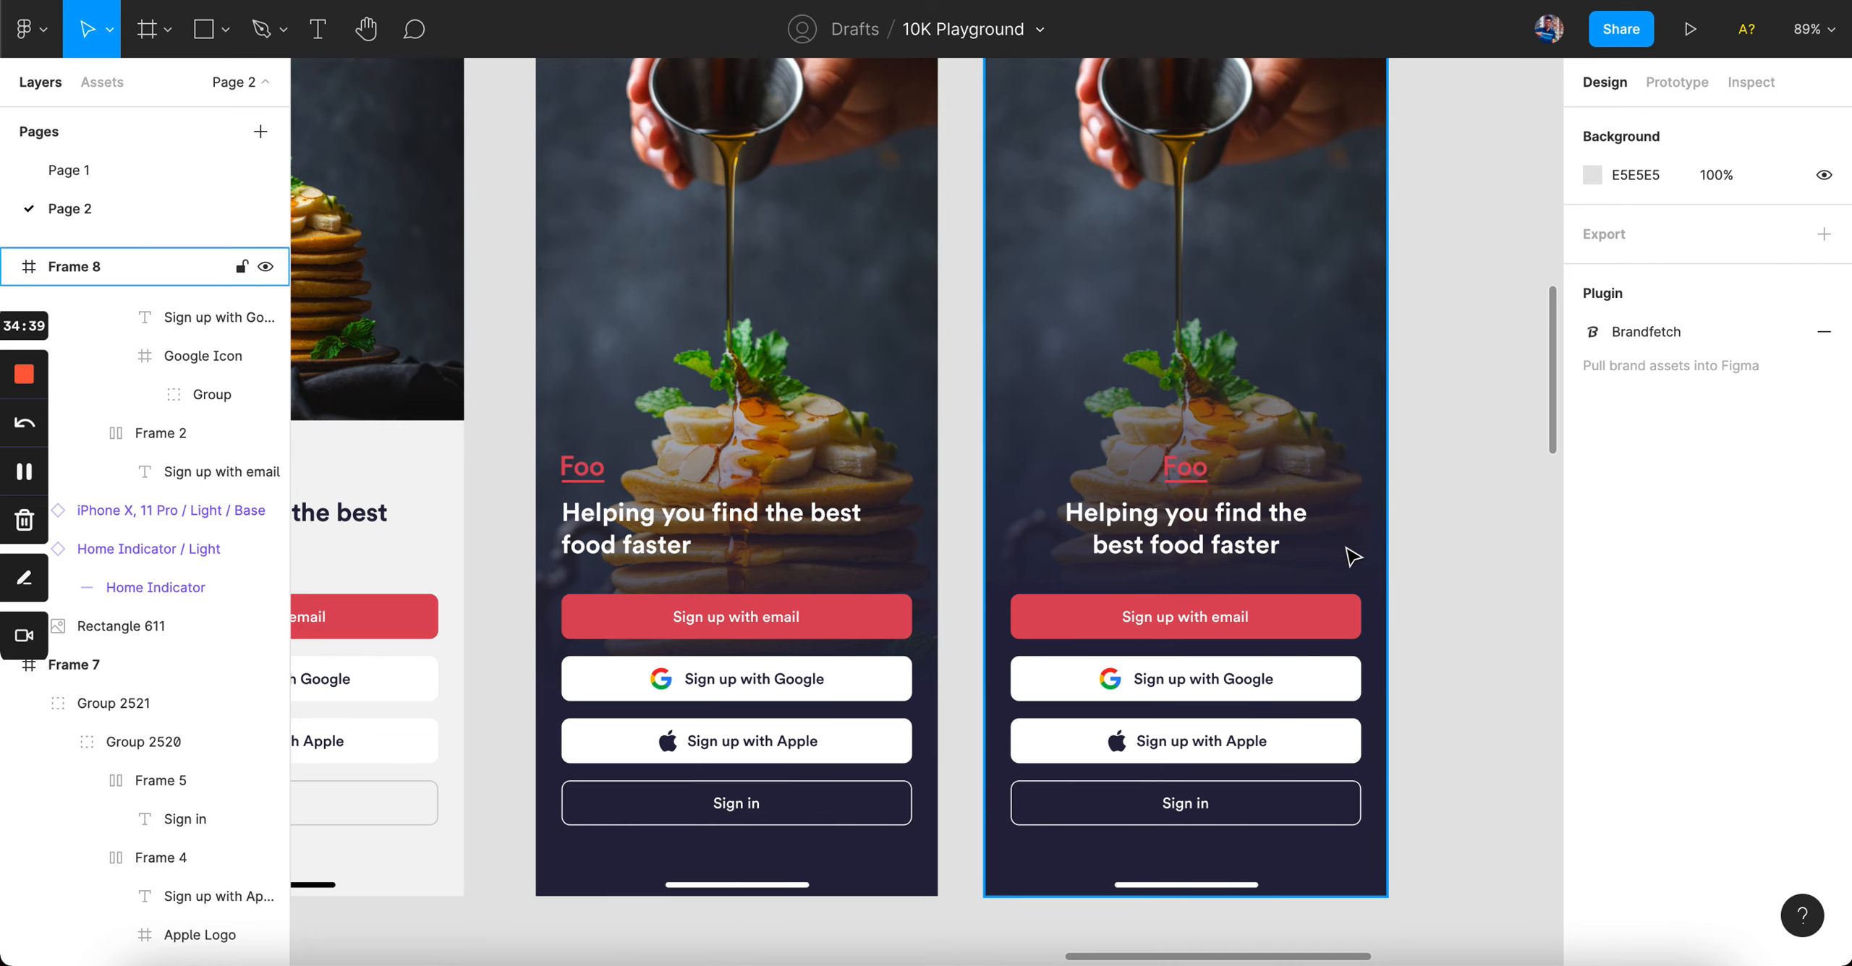
# - Review the reference sign-up screens, including the Nike image and Medium equal-emphasis examples, alongside the row of designed frames
pyautogui.scroll(-5, 1351, 553)
pyautogui.scroll(3, 1352, 553)
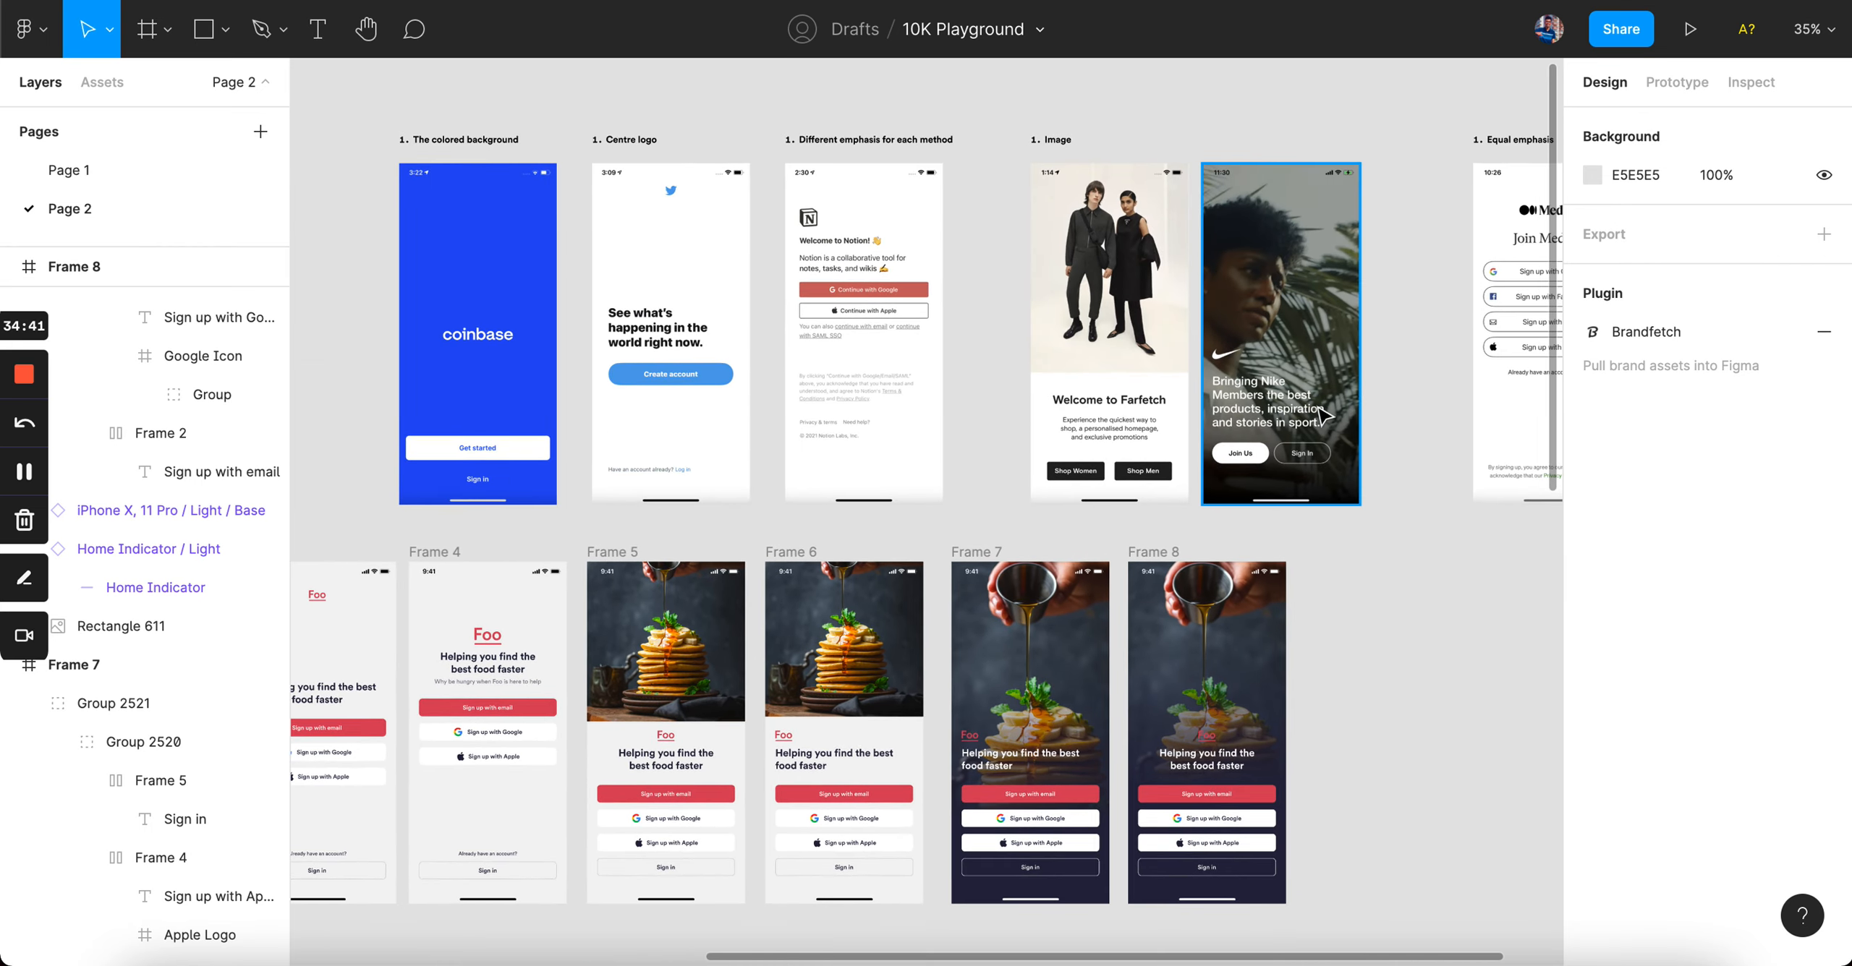
pyautogui.scroll(5, 1323, 413)
pyautogui.hscroll(-10, 773, 359)
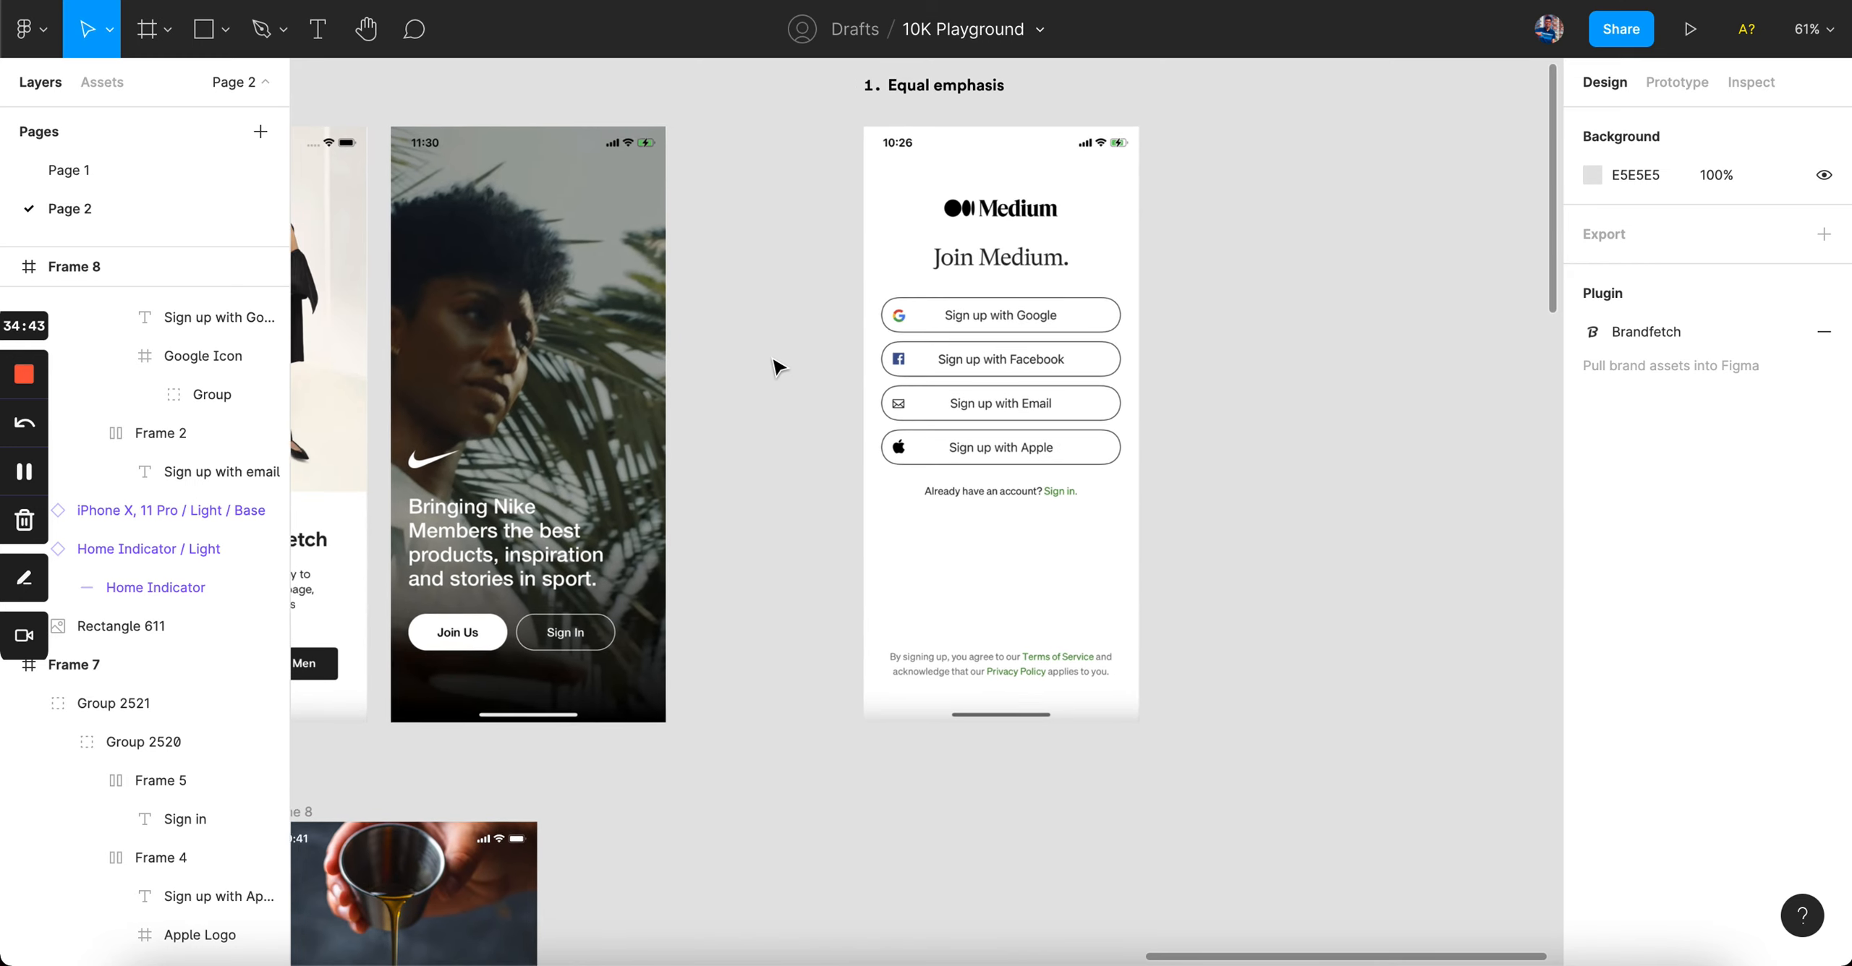
pyautogui.scroll(-4, 773, 360)
pyautogui.scroll(-2, 773, 360)
pyautogui.scroll(-4, 775, 365)
pyautogui.hscroll(-10, 775, 366)
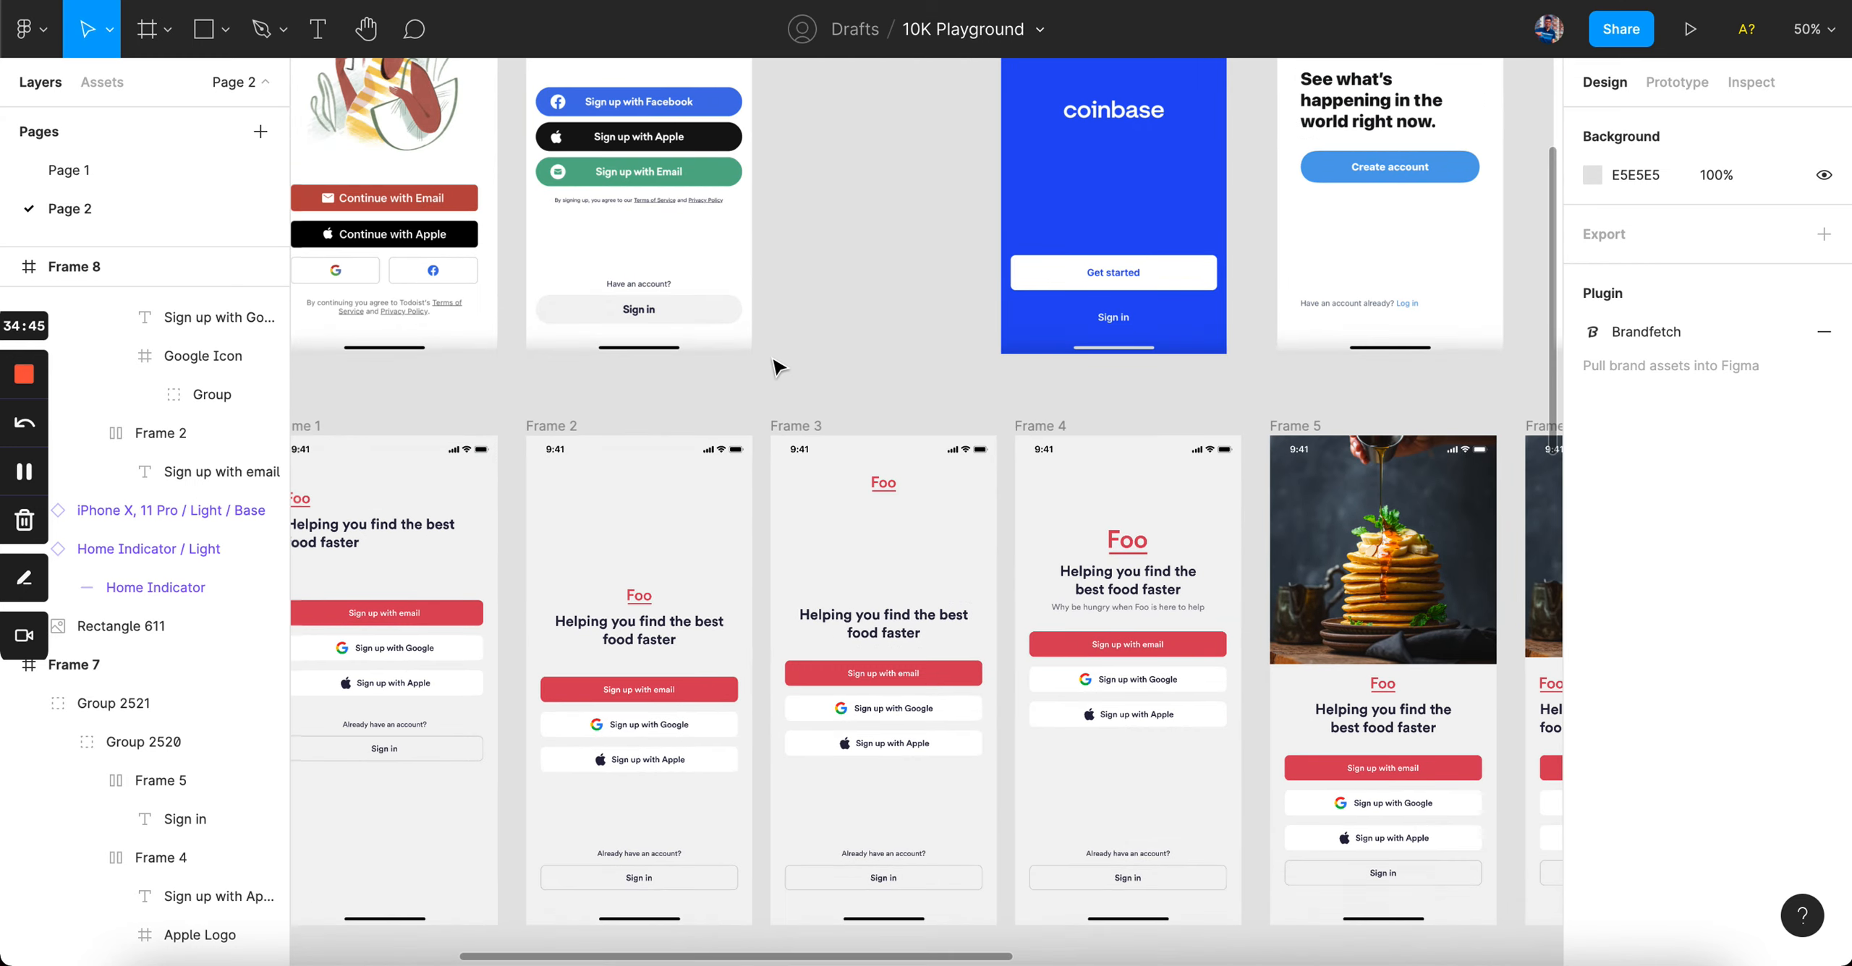
# - Move the loose pancake photo further down the canvas and duplicate the whole row of eight frames beneath the originals
pyautogui.scroll(-5, 774, 366)
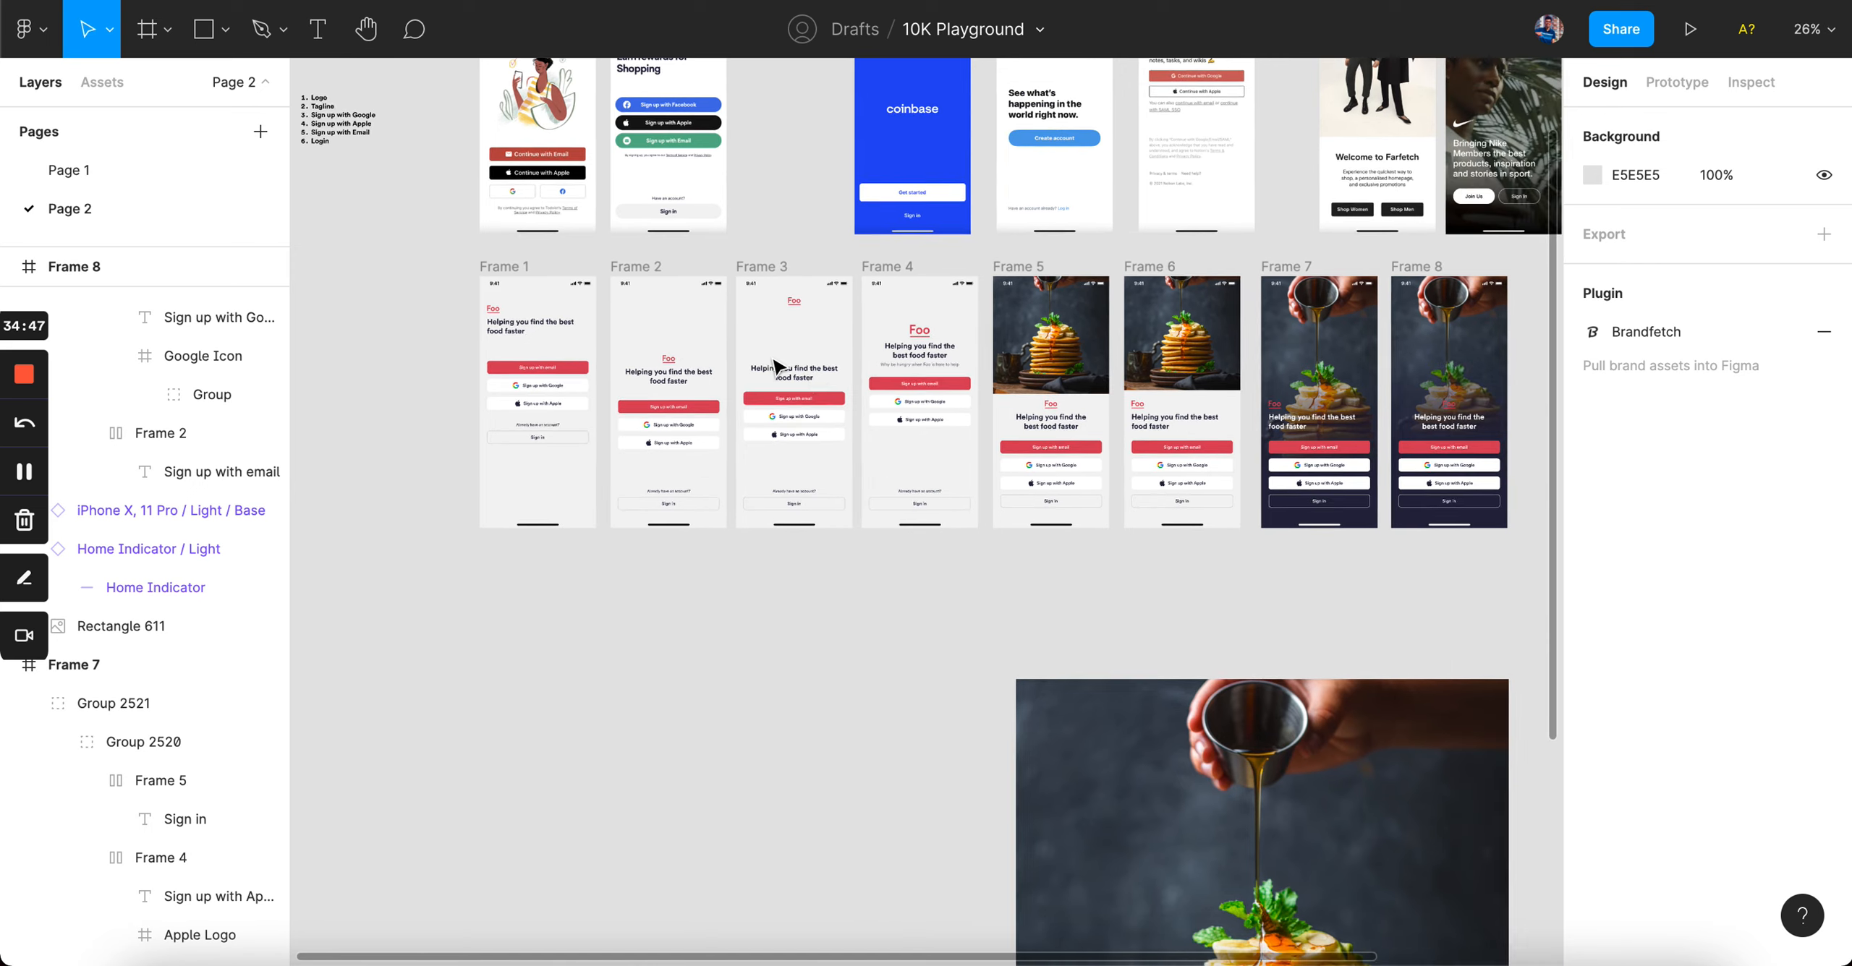
pyautogui.hscroll(2, 775, 366)
pyautogui.scroll(-1, 947, 587)
pyautogui.moveTo(1232, 772); pyautogui.dragTo(1094, 963)
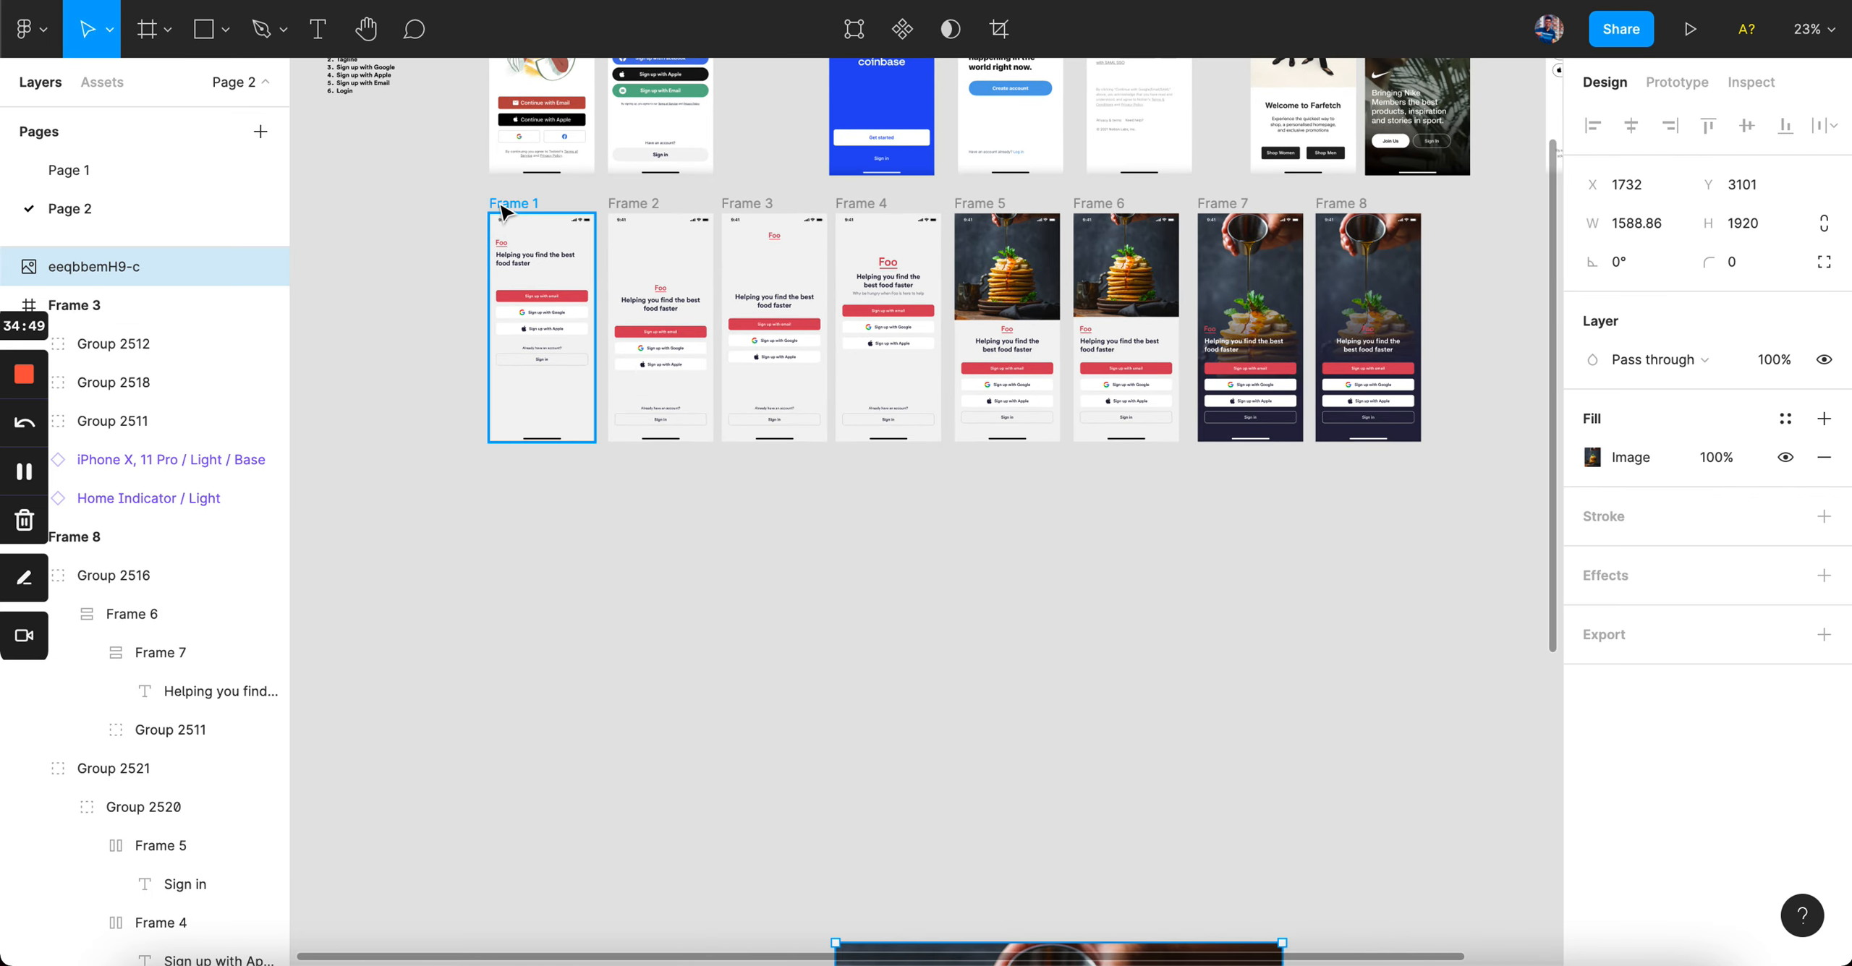
pyautogui.moveTo(467, 194); pyautogui.dragTo(1521, 582)
pyautogui.moveTo(1056, 286); pyautogui.dragTo(1056, 552)
# - Select the email, Google and Apple sign-up buttons together in Frames 9, 10, 16 and 11
pyautogui.scroll(5, 629, 622)
pyautogui.click(660, 498)
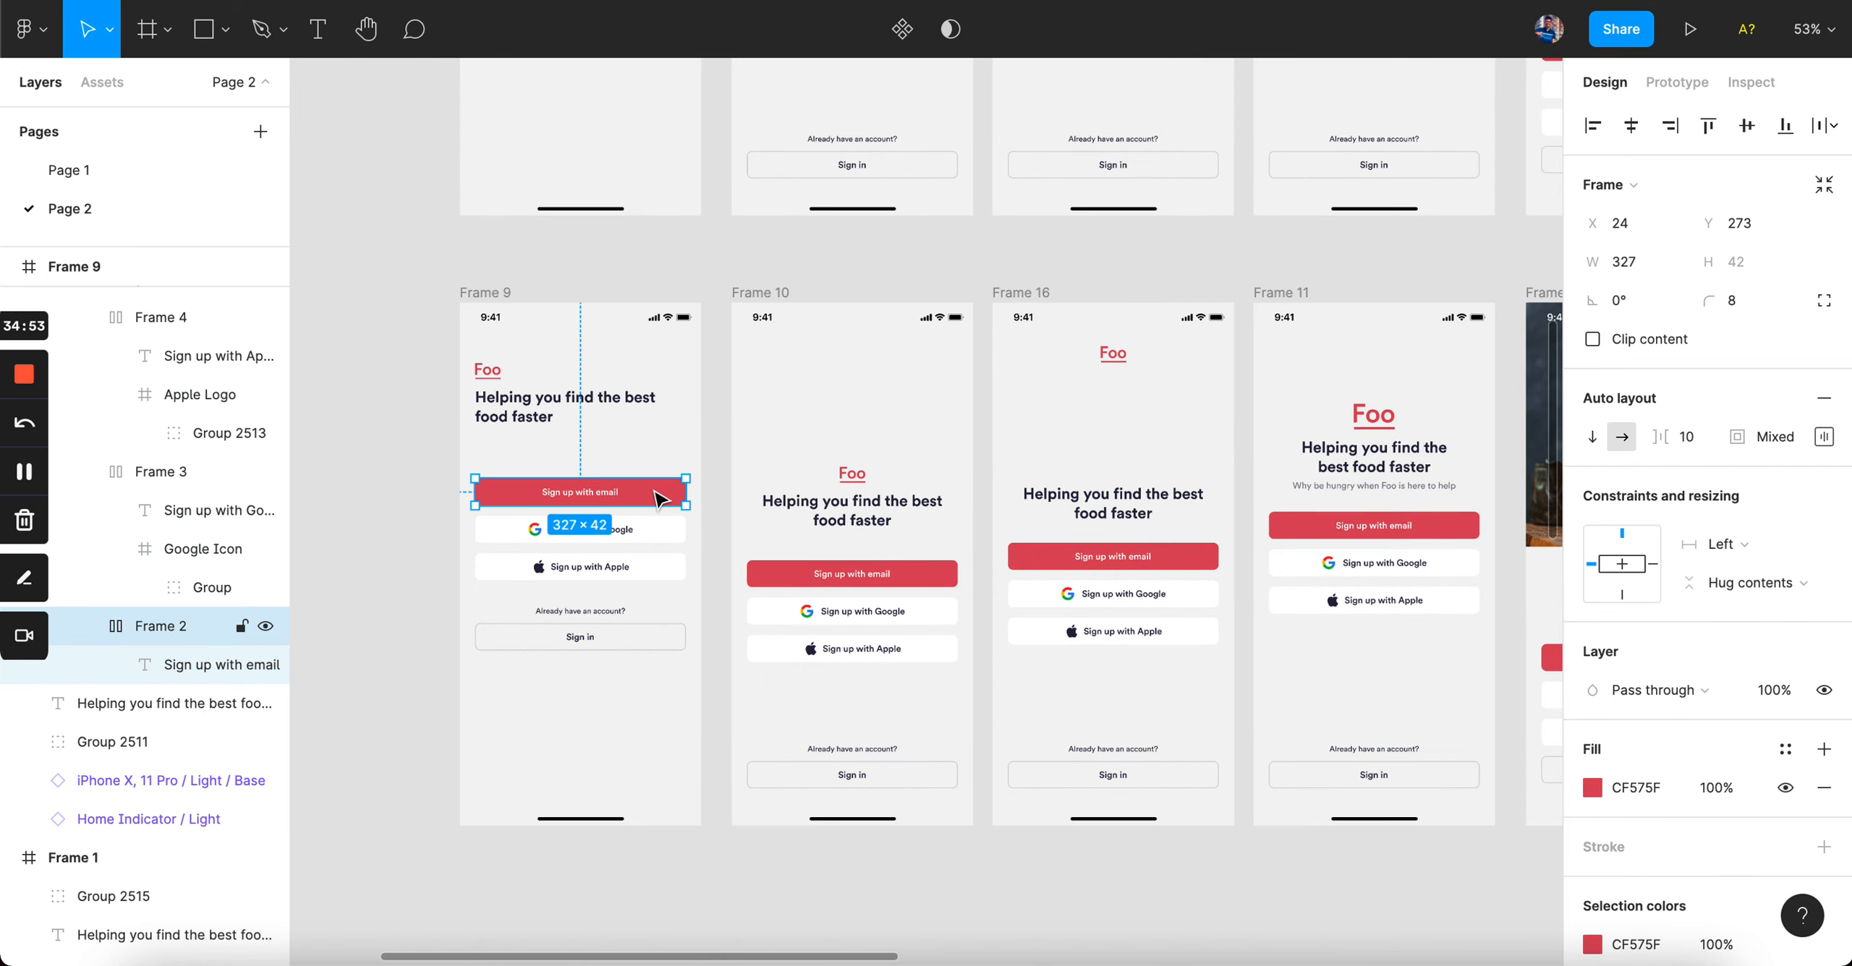
pyautogui.keyDown('shift'); pyautogui.click(656, 538); pyautogui.keyUp('shift')
pyautogui.keyDown('shift'); pyautogui.click(654, 567); pyautogui.keyUp('shift')
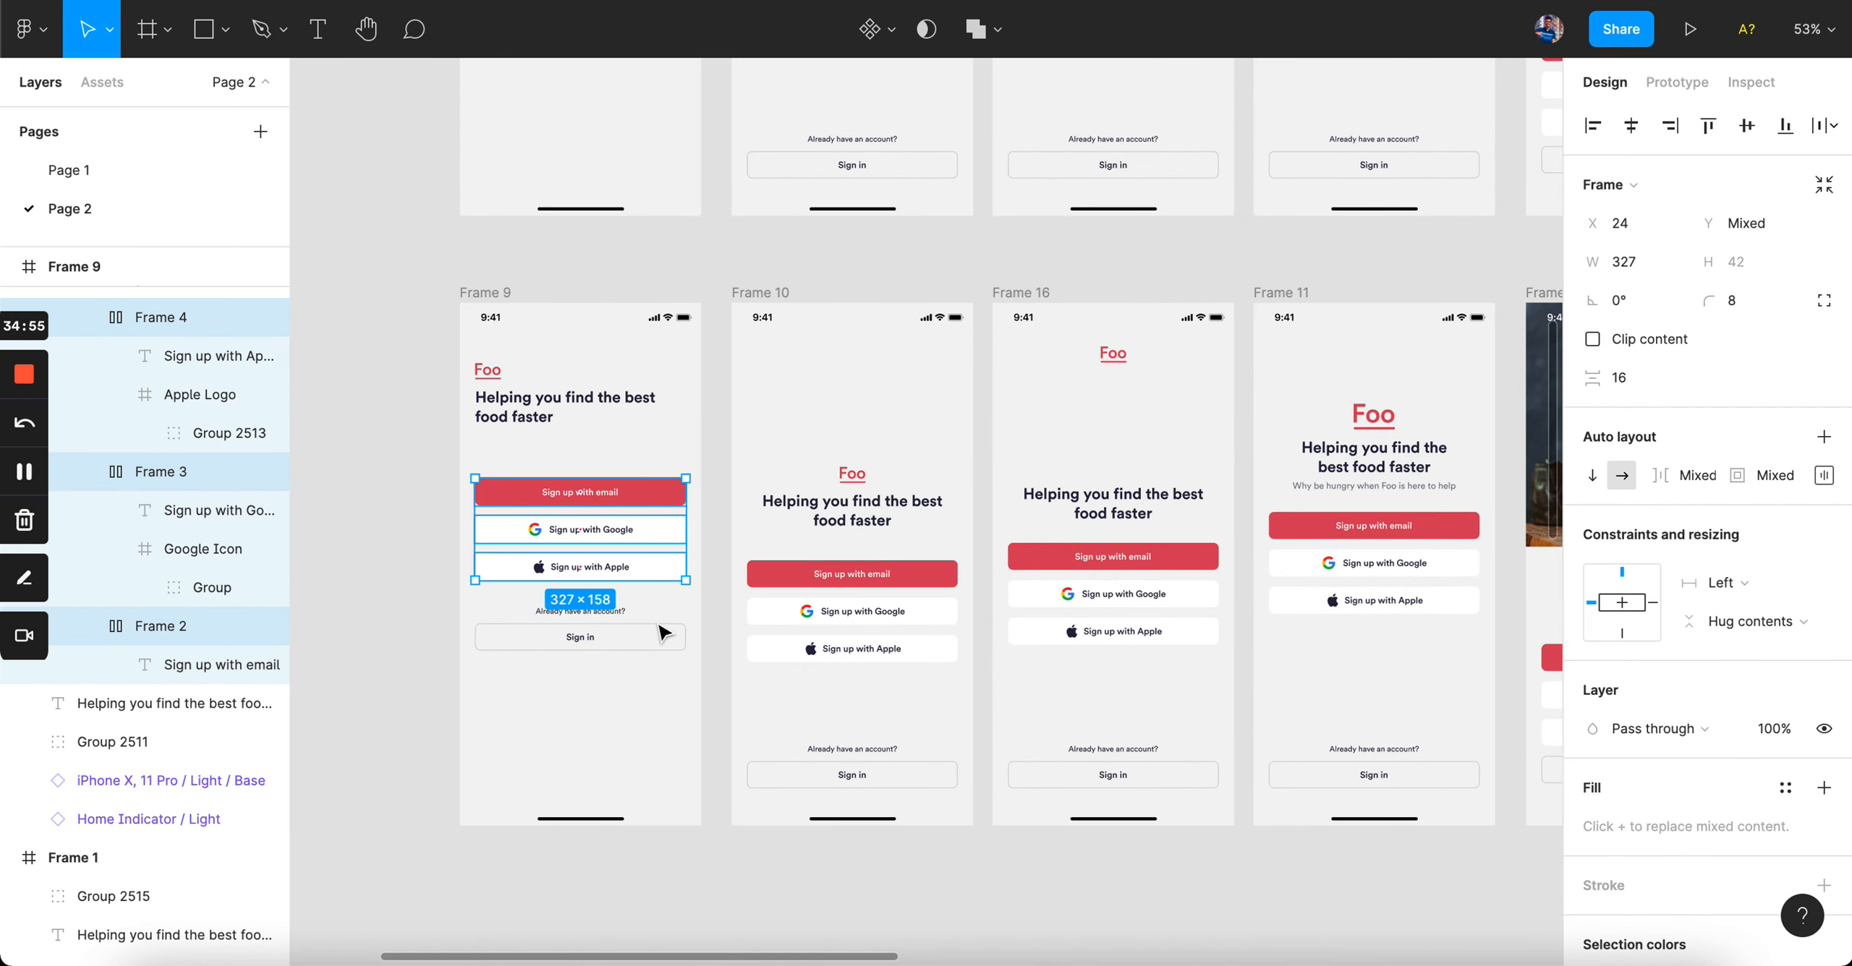
pyautogui.keyDown('shift'); pyautogui.click(896, 577); pyautogui.keyUp('shift')
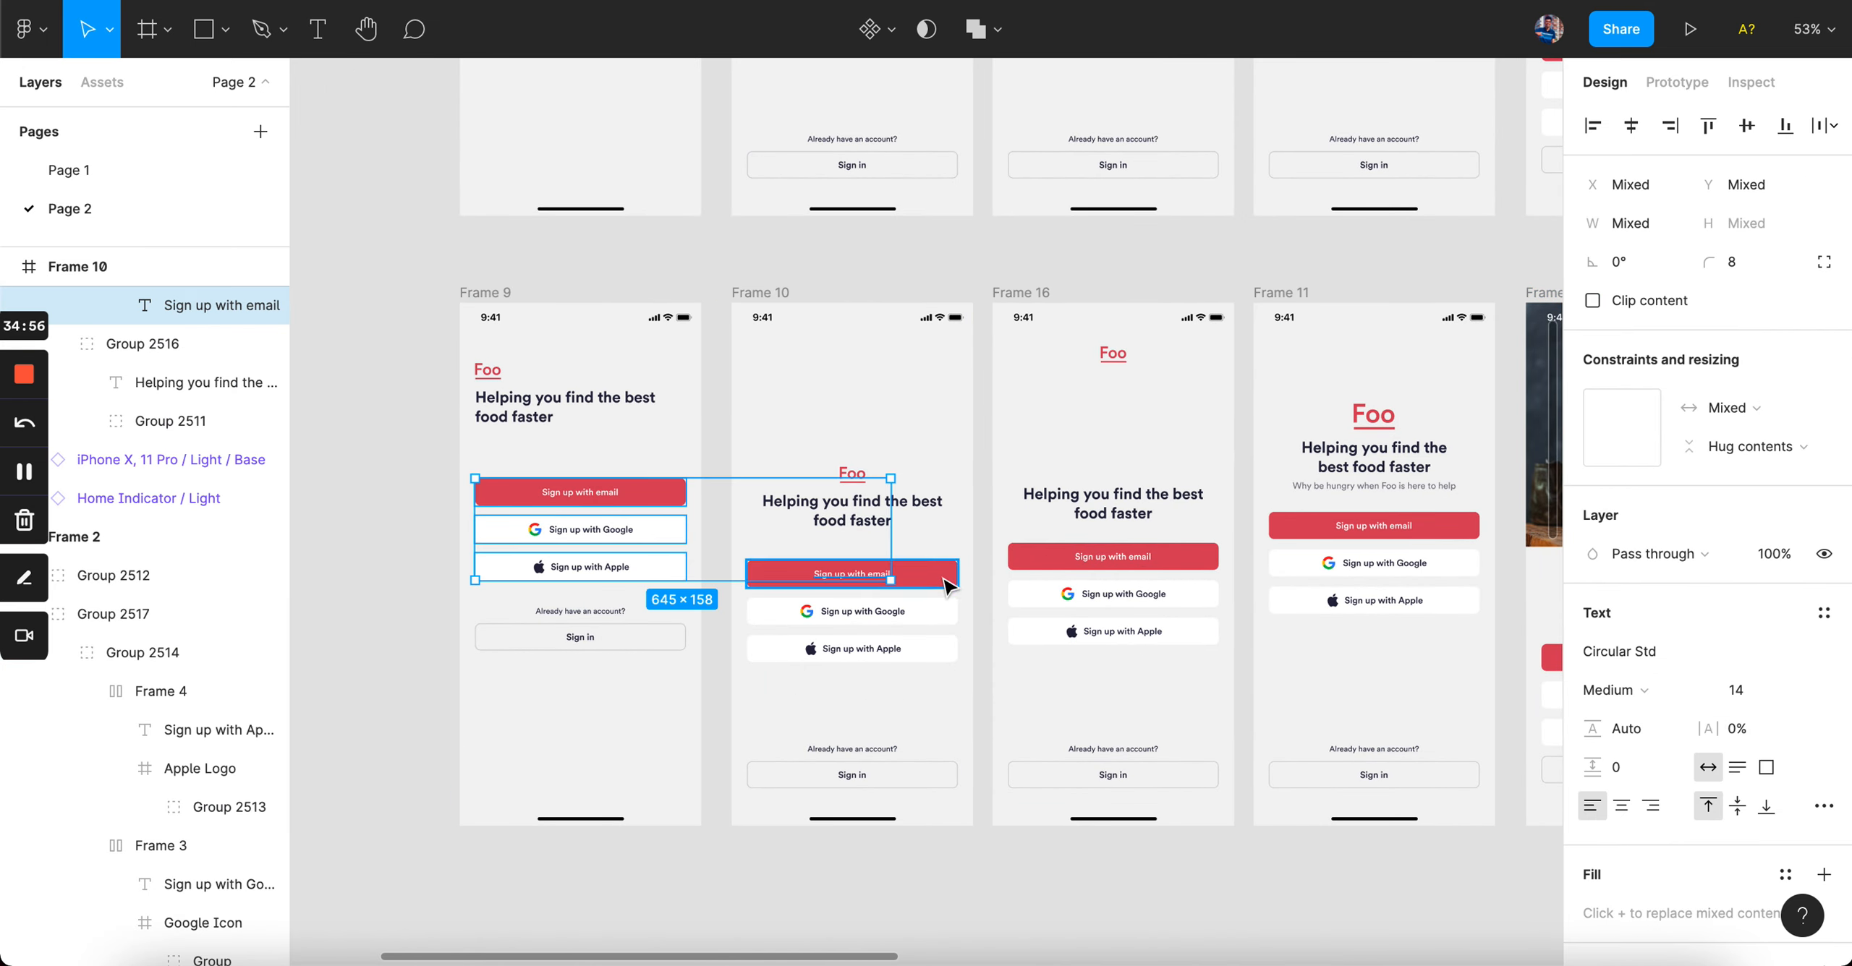
pyautogui.keyDown('shift'); pyautogui.click(942, 621); pyautogui.keyUp('shift')
pyautogui.keyDown('shift'); pyautogui.click(940, 654); pyautogui.keyUp('shift')
pyautogui.keyDown('shift'); pyautogui.click(1190, 561); pyautogui.keyUp('shift')
pyautogui.keyDown('shift'); pyautogui.click(1190, 597); pyautogui.keyUp('shift')
pyautogui.keyDown('shift'); pyautogui.click(1193, 636); pyautogui.keyUp('shift')
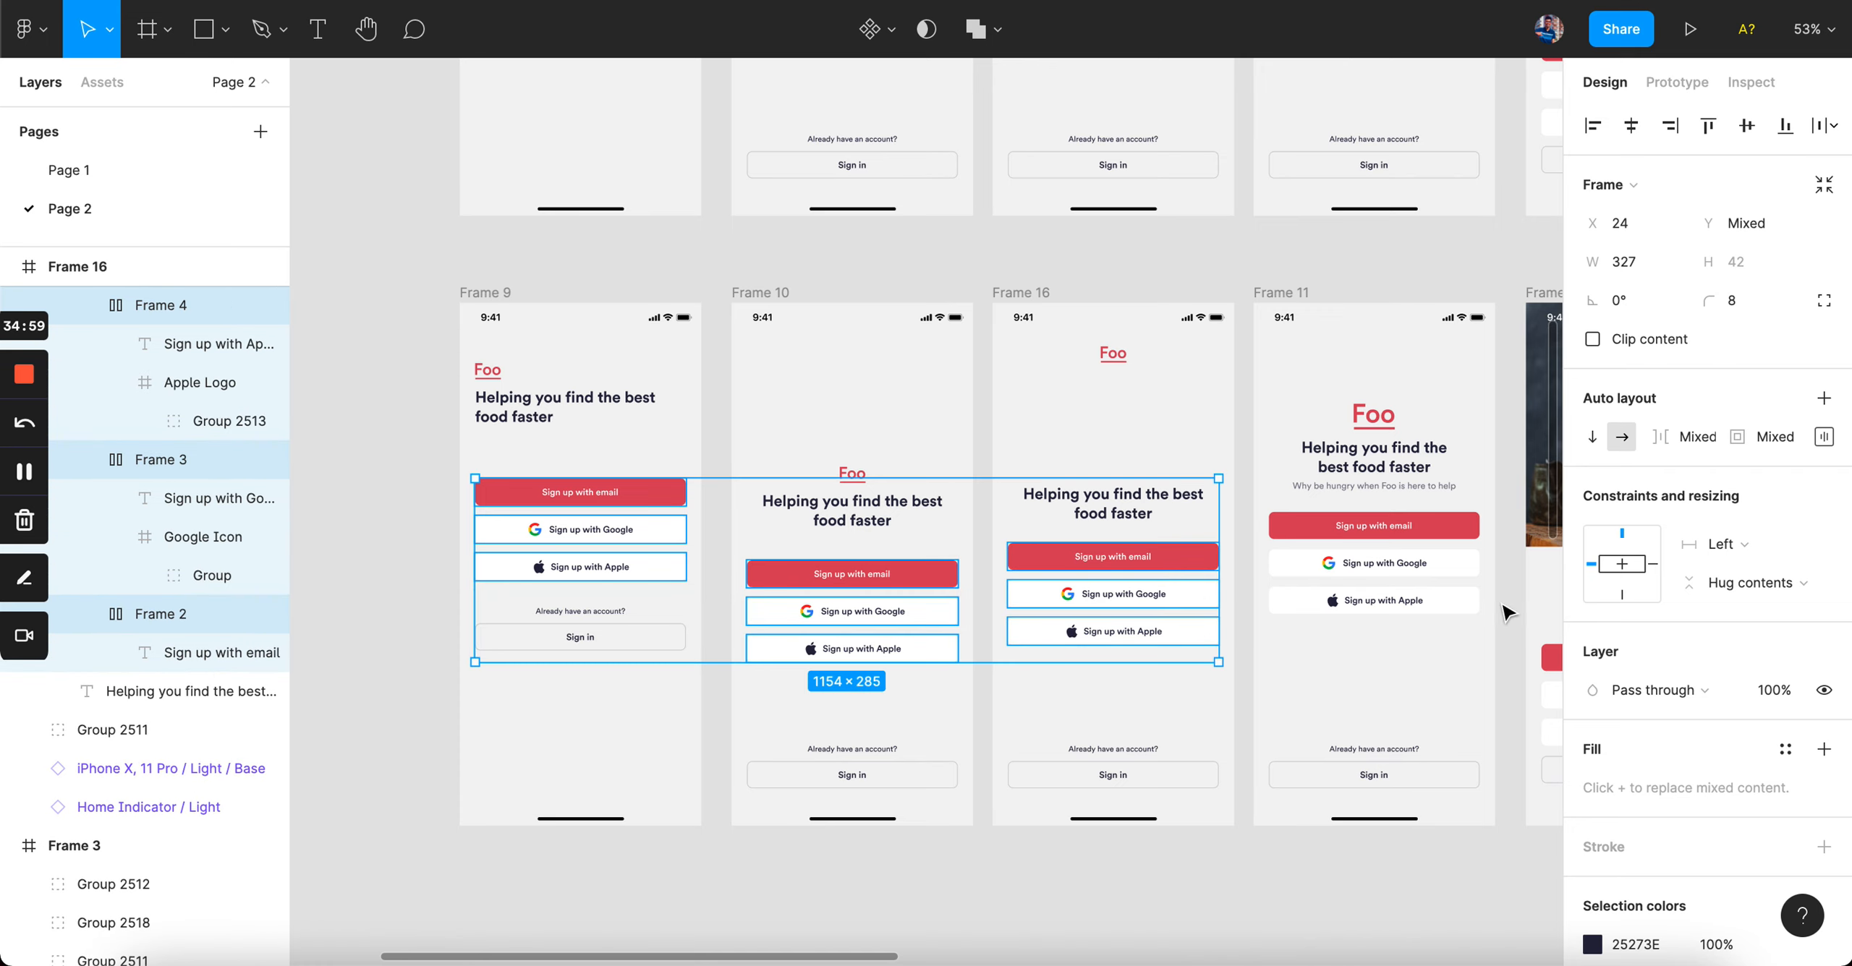
pyautogui.keyDown('shift'); pyautogui.click(1466, 602); pyautogui.keyUp('shift')
pyautogui.keyDown('shift'); pyautogui.click(1456, 569); pyautogui.keyUp('shift')
pyautogui.keyDown('shift'); pyautogui.click(1454, 528); pyautogui.keyUp('shift')
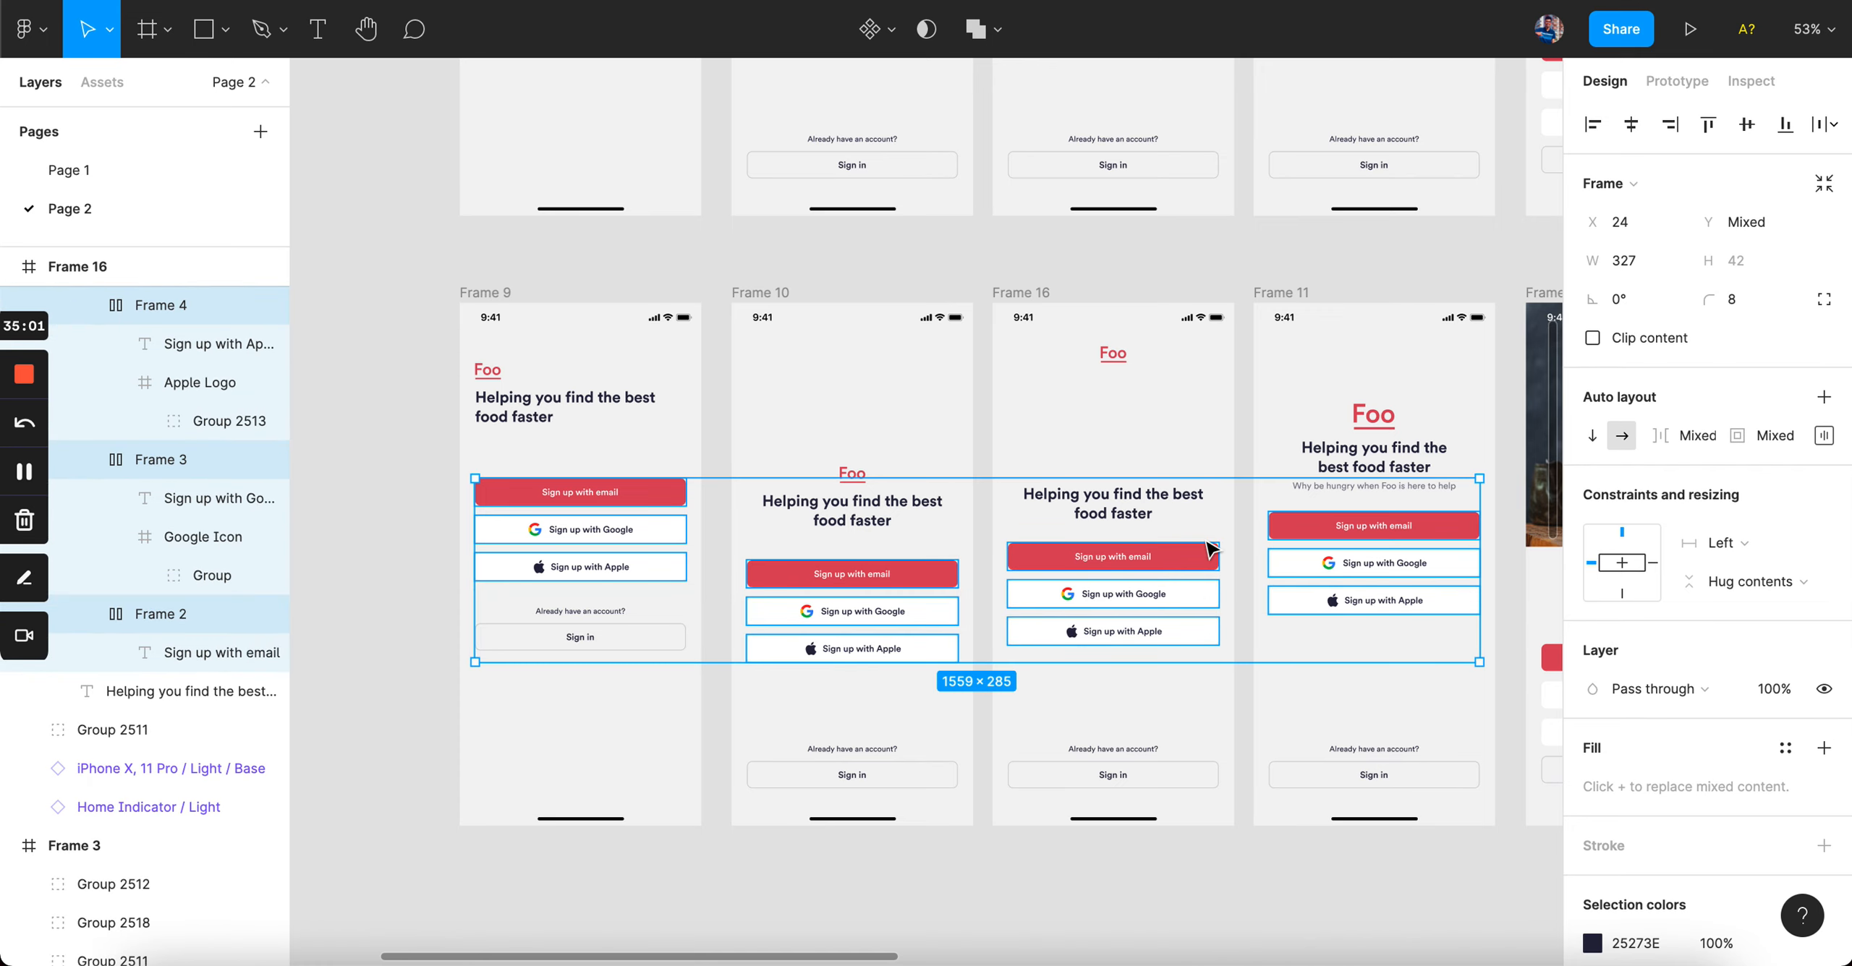
# - Add the email, Google and Apple sign-up buttons in Frames 12 and 13 to the current selection
pyautogui.hscroll(5, 1211, 550)
pyautogui.scroll(3, 1223, 578)
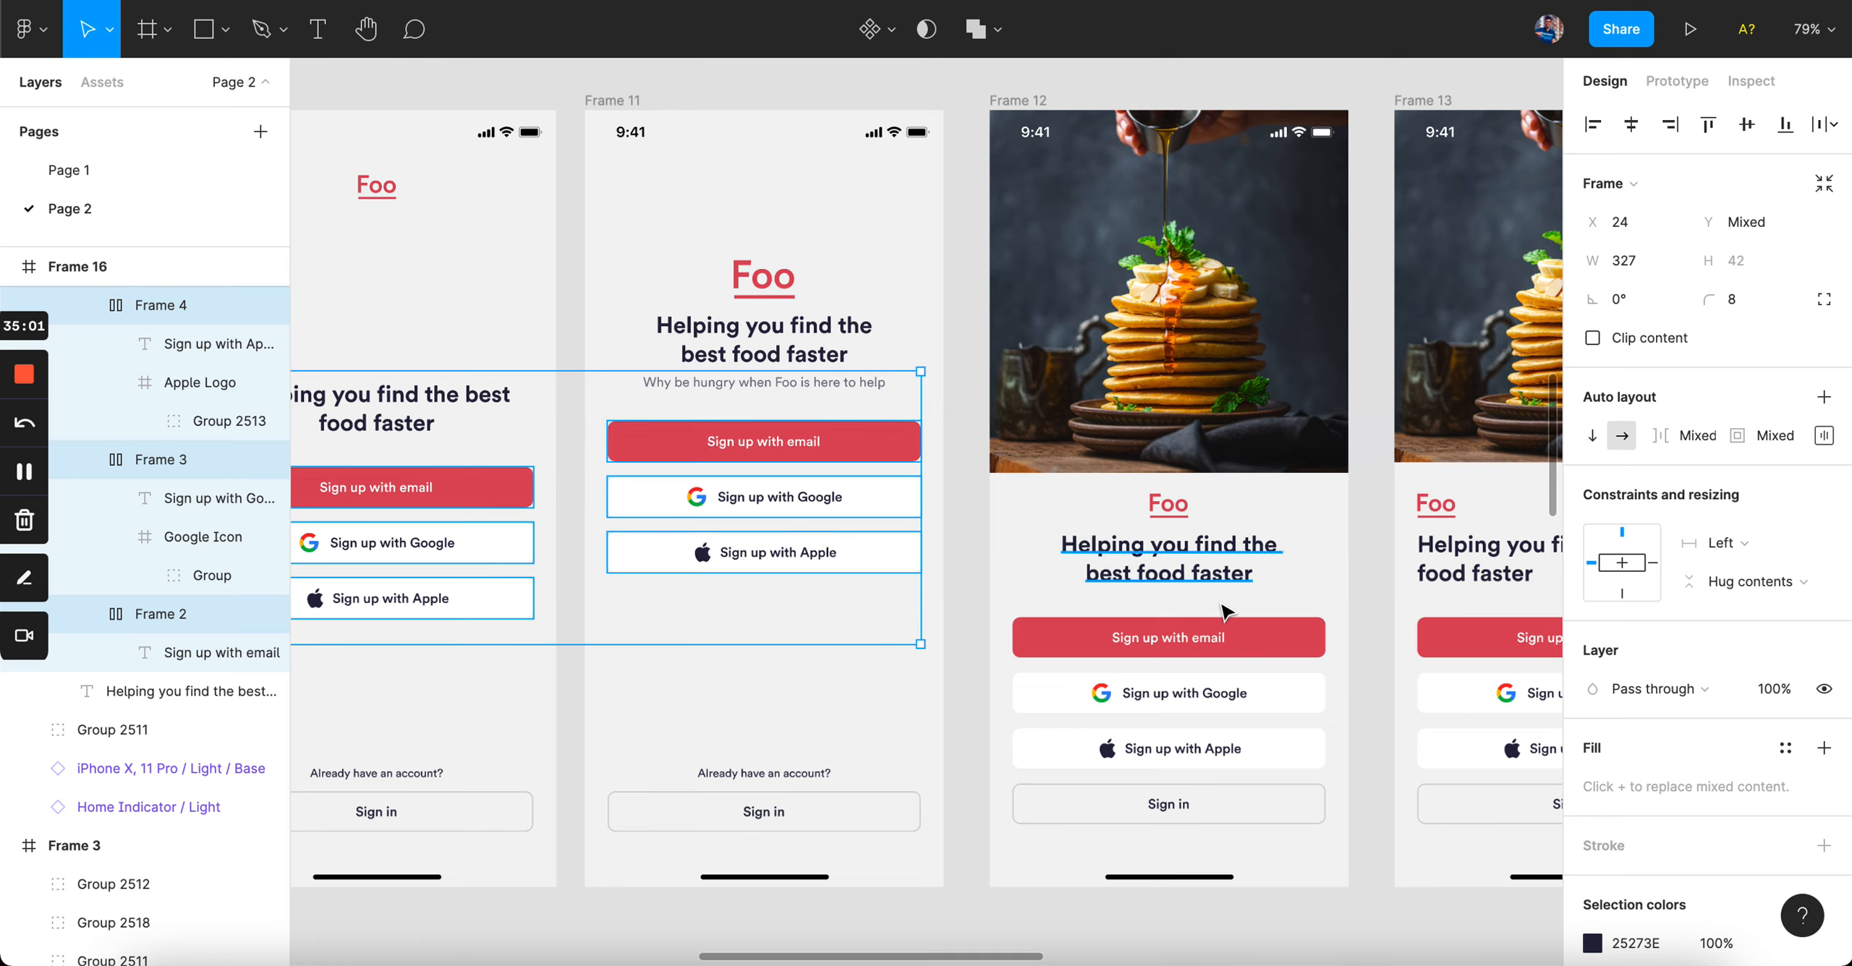
pyautogui.keyDown('shift'); pyautogui.click(1277, 646); pyautogui.keyUp('shift')
pyautogui.keyDown('shift'); pyautogui.click(1293, 698); pyautogui.keyUp('shift')
pyautogui.keyDown('shift'); pyautogui.click(1293, 752); pyautogui.keyUp('shift')
pyautogui.hscroll(5, 1302, 738)
pyautogui.keyDown('shift'); pyautogui.click(1330, 719); pyautogui.keyUp('shift')
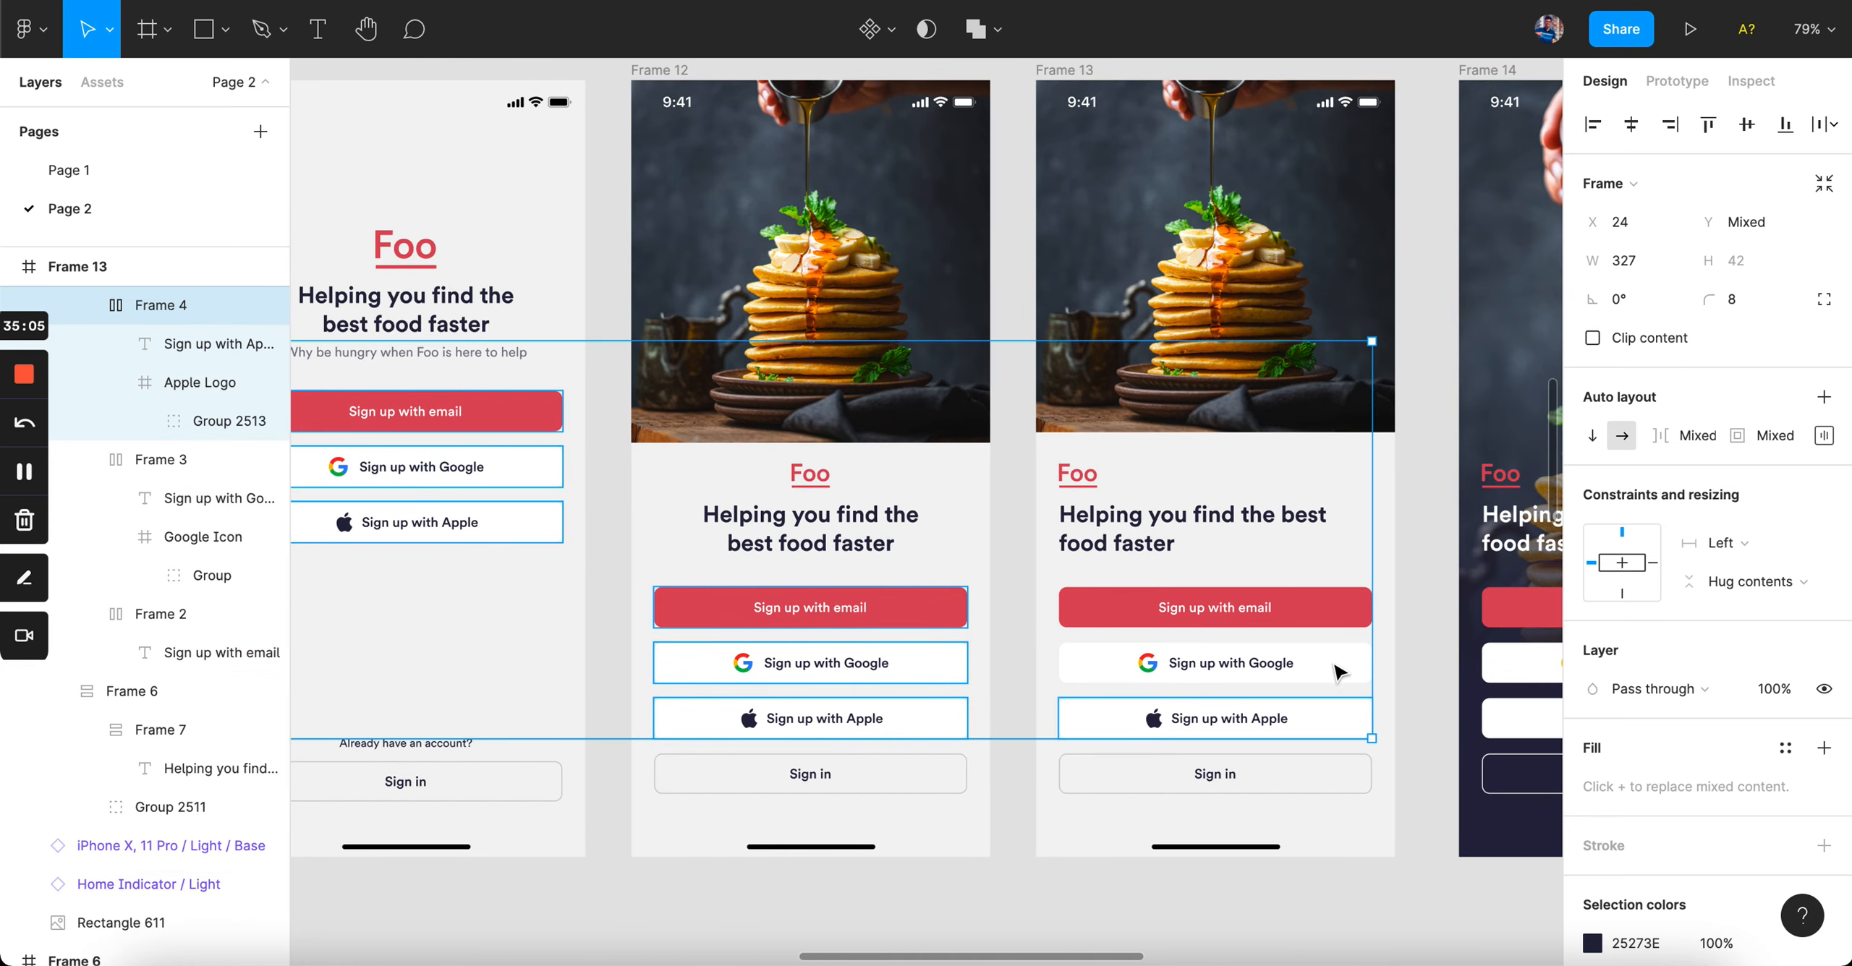
pyautogui.keyDown('shift'); pyautogui.click(1339, 673); pyautogui.keyUp('shift')
pyautogui.keyDown('shift'); pyautogui.click(1314, 605); pyautogui.keyUp('shift')
# - Add the sign-up buttons in Frames 14 and 15 to the selection and set all selected buttons' corner radius to 1000
pyautogui.hscroll(10, 1338, 593)
pyautogui.keyDown('shift'); pyautogui.click(1364, 571); pyautogui.keyUp('shift')
pyautogui.keyDown('shift'); pyautogui.click(1360, 624); pyautogui.keyUp('shift')
pyautogui.keyDown('shift'); pyautogui.click(1362, 676); pyautogui.keyUp('shift')
pyautogui.hscroll(1, 1363, 687)
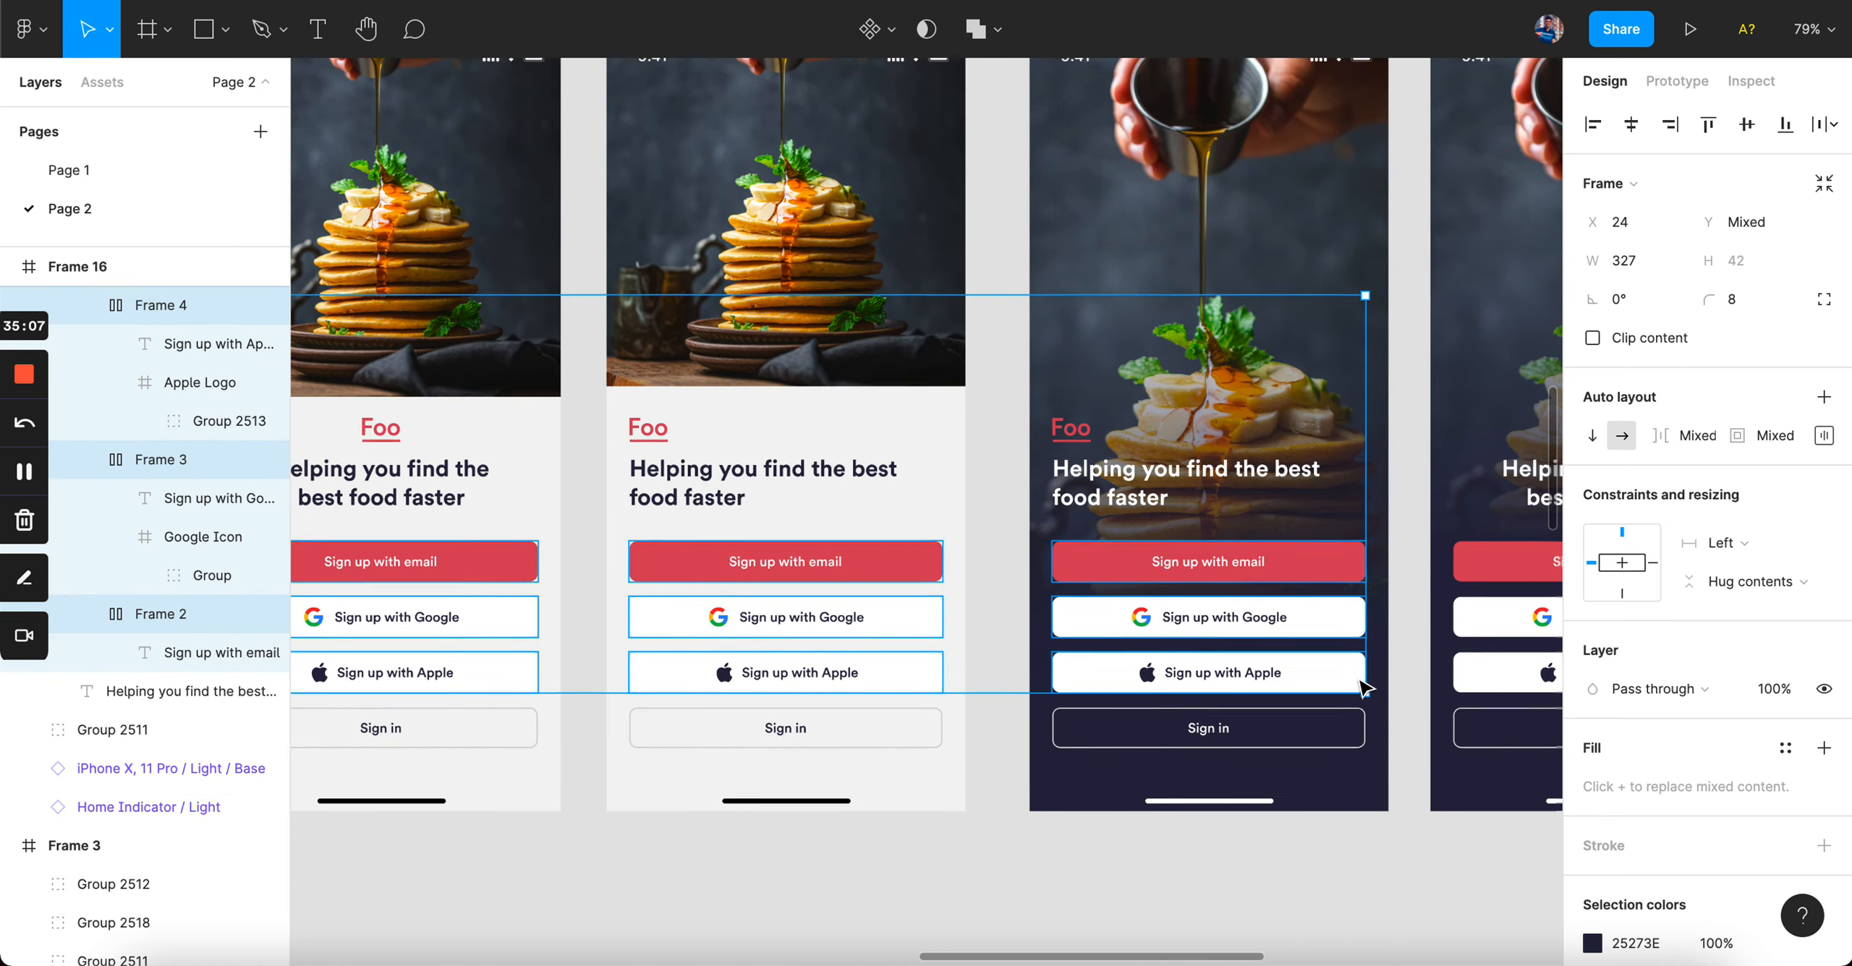
pyautogui.hscroll(10, 1362, 688)
pyautogui.keyDown('shift'); pyautogui.click(1370, 665); pyautogui.keyUp('shift')
pyautogui.keyDown('shift'); pyautogui.click(1396, 615); pyautogui.keyUp('shift')
pyautogui.keyDown('shift'); pyautogui.click(1376, 564); pyautogui.keyUp('shift')
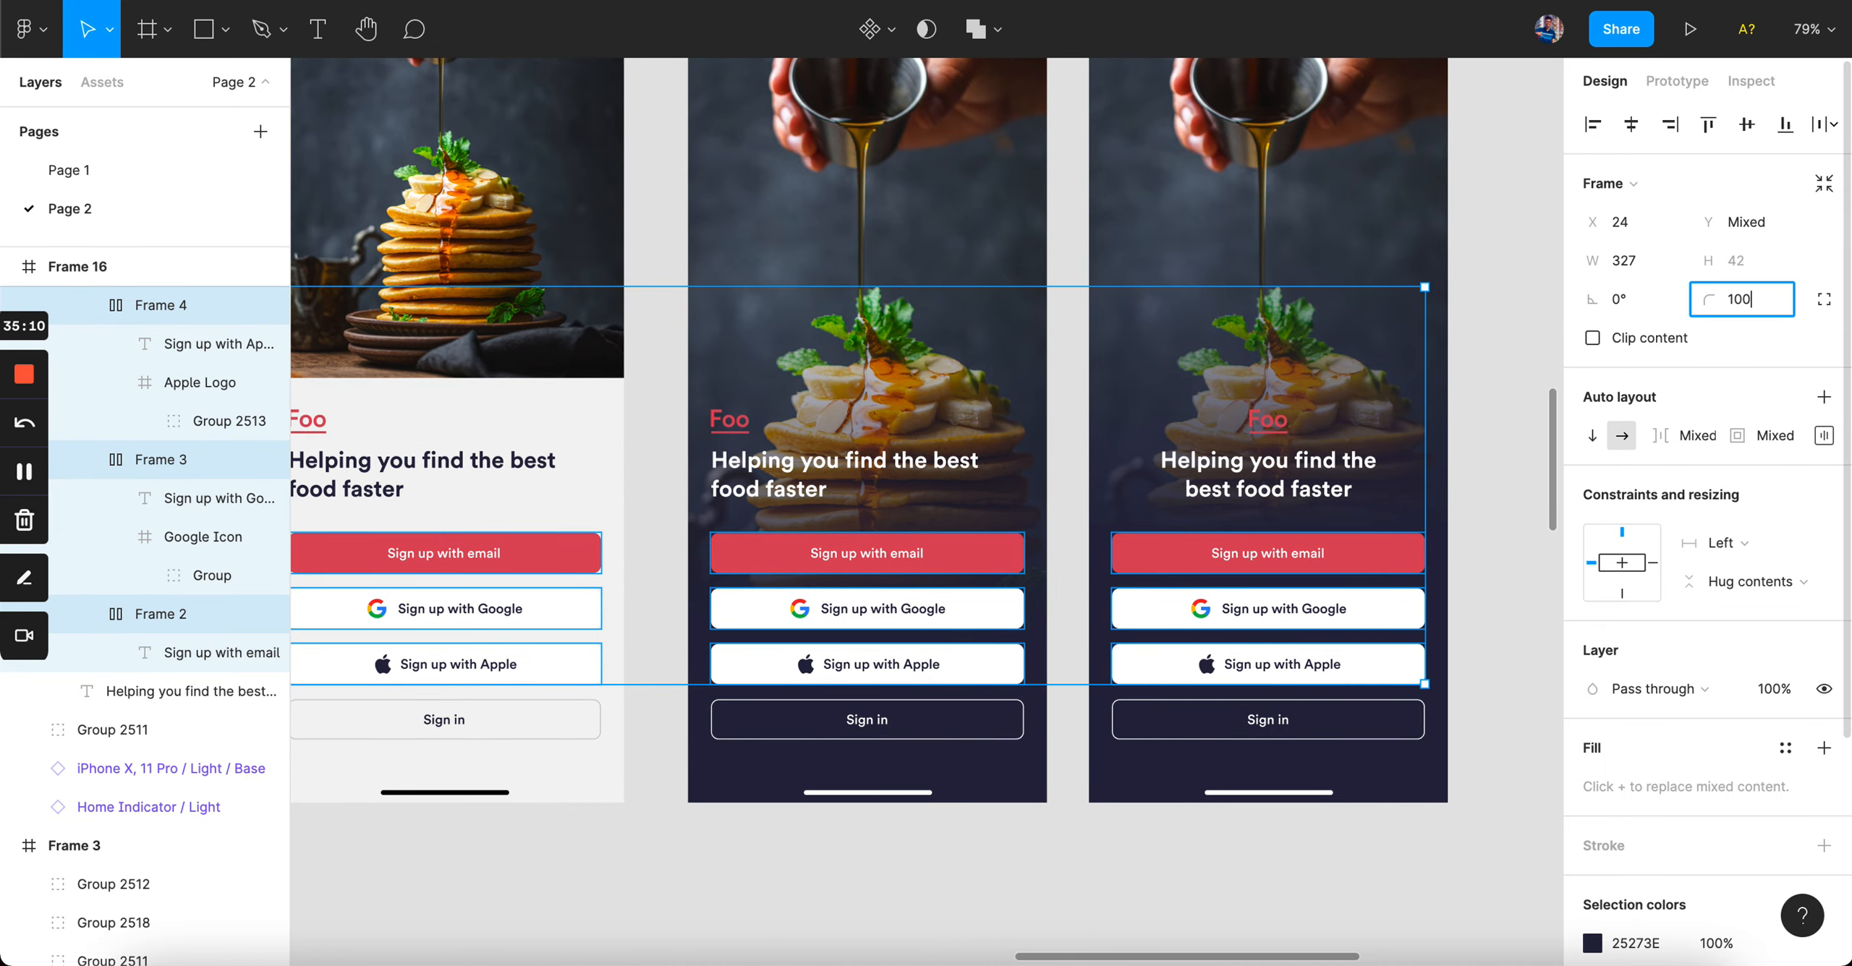
pyautogui.write('0')
pyautogui.press('Return')
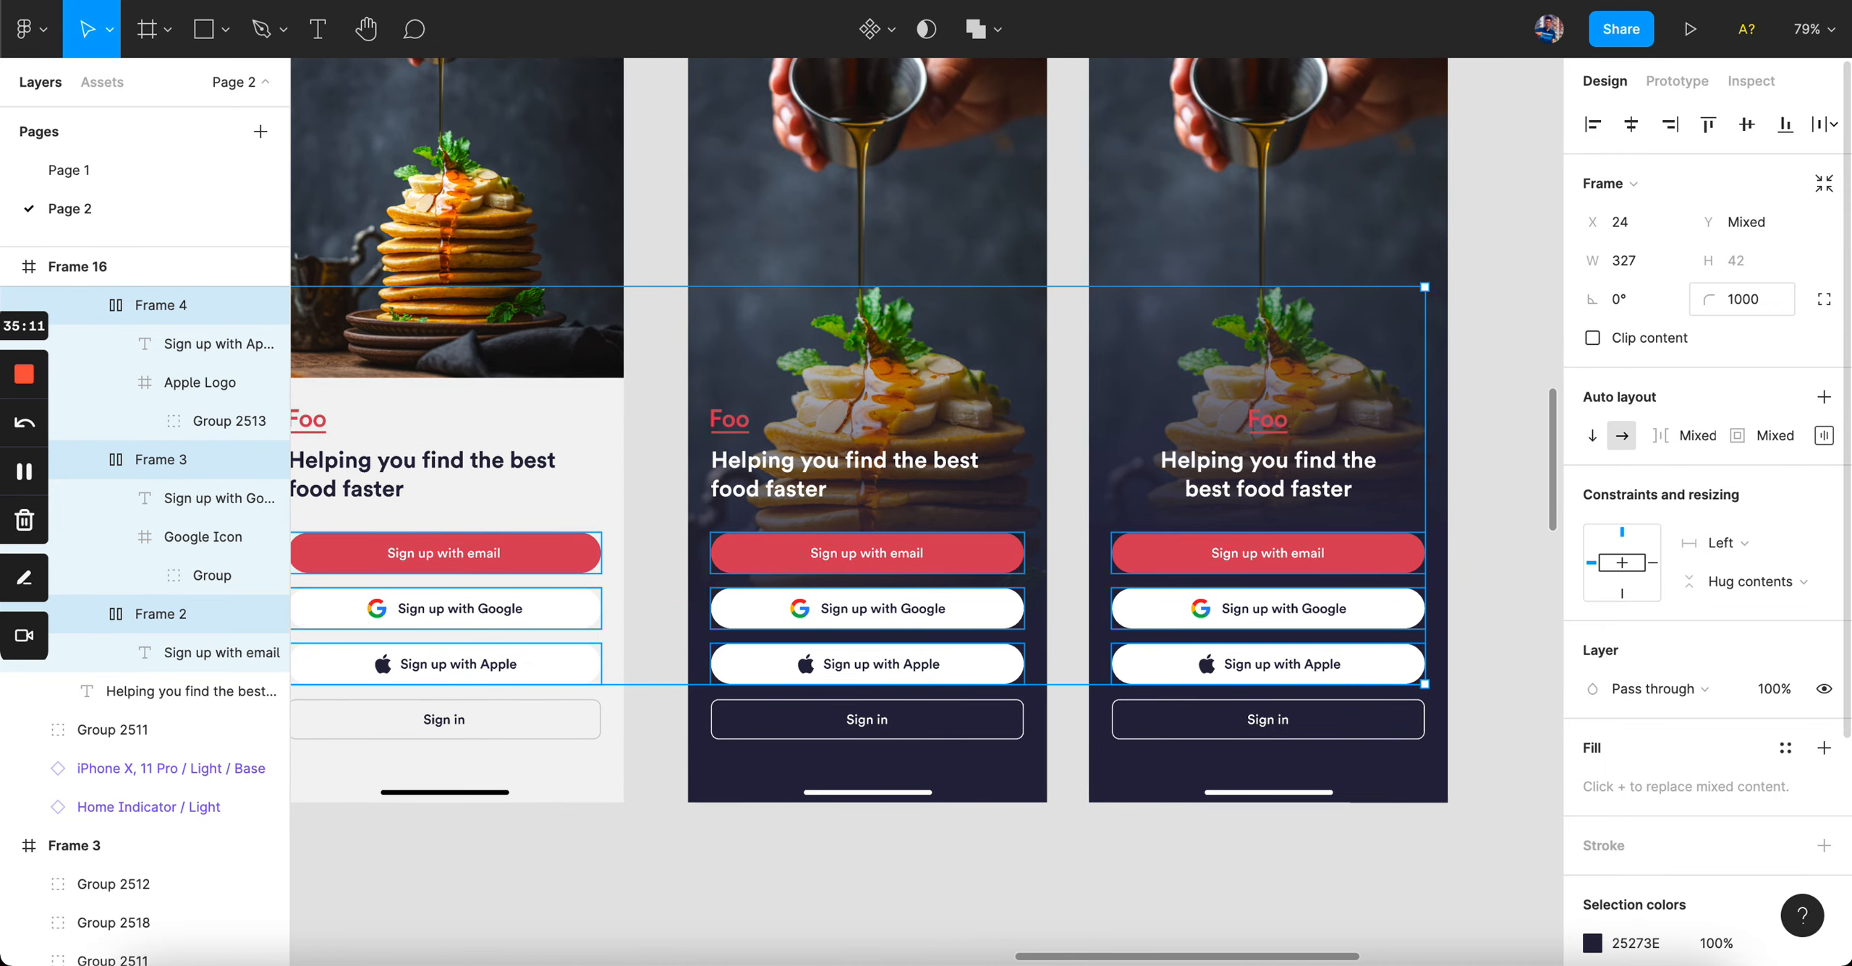
# - Set the Sign in button's corner radius to 100 in Frame 15 and give Frame 14's Sign in button the same properties
pyautogui.click(1228, 794)
pyautogui.click(1248, 726)
pyautogui.keyDown('super'); pyautogui.click(1202, 665); pyautogui.keyUp('super')
pyautogui.click(1162, 730)
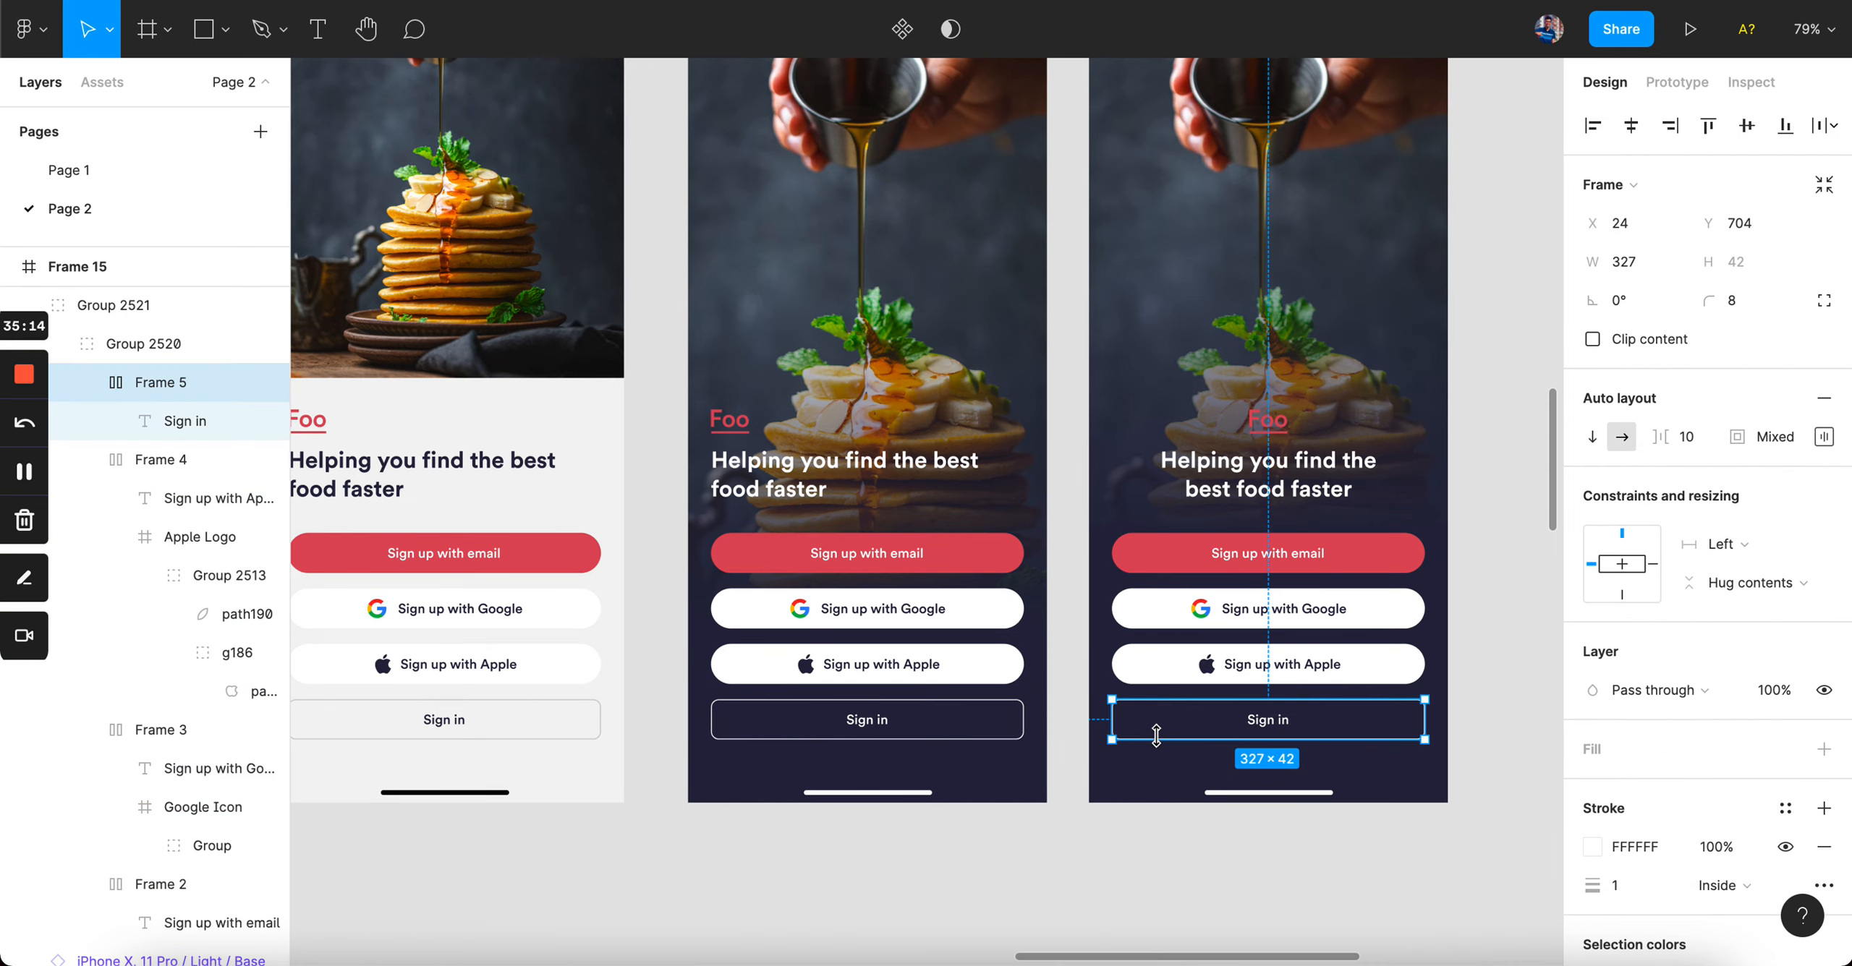
pyautogui.write('1000')
pyautogui.press('Return')
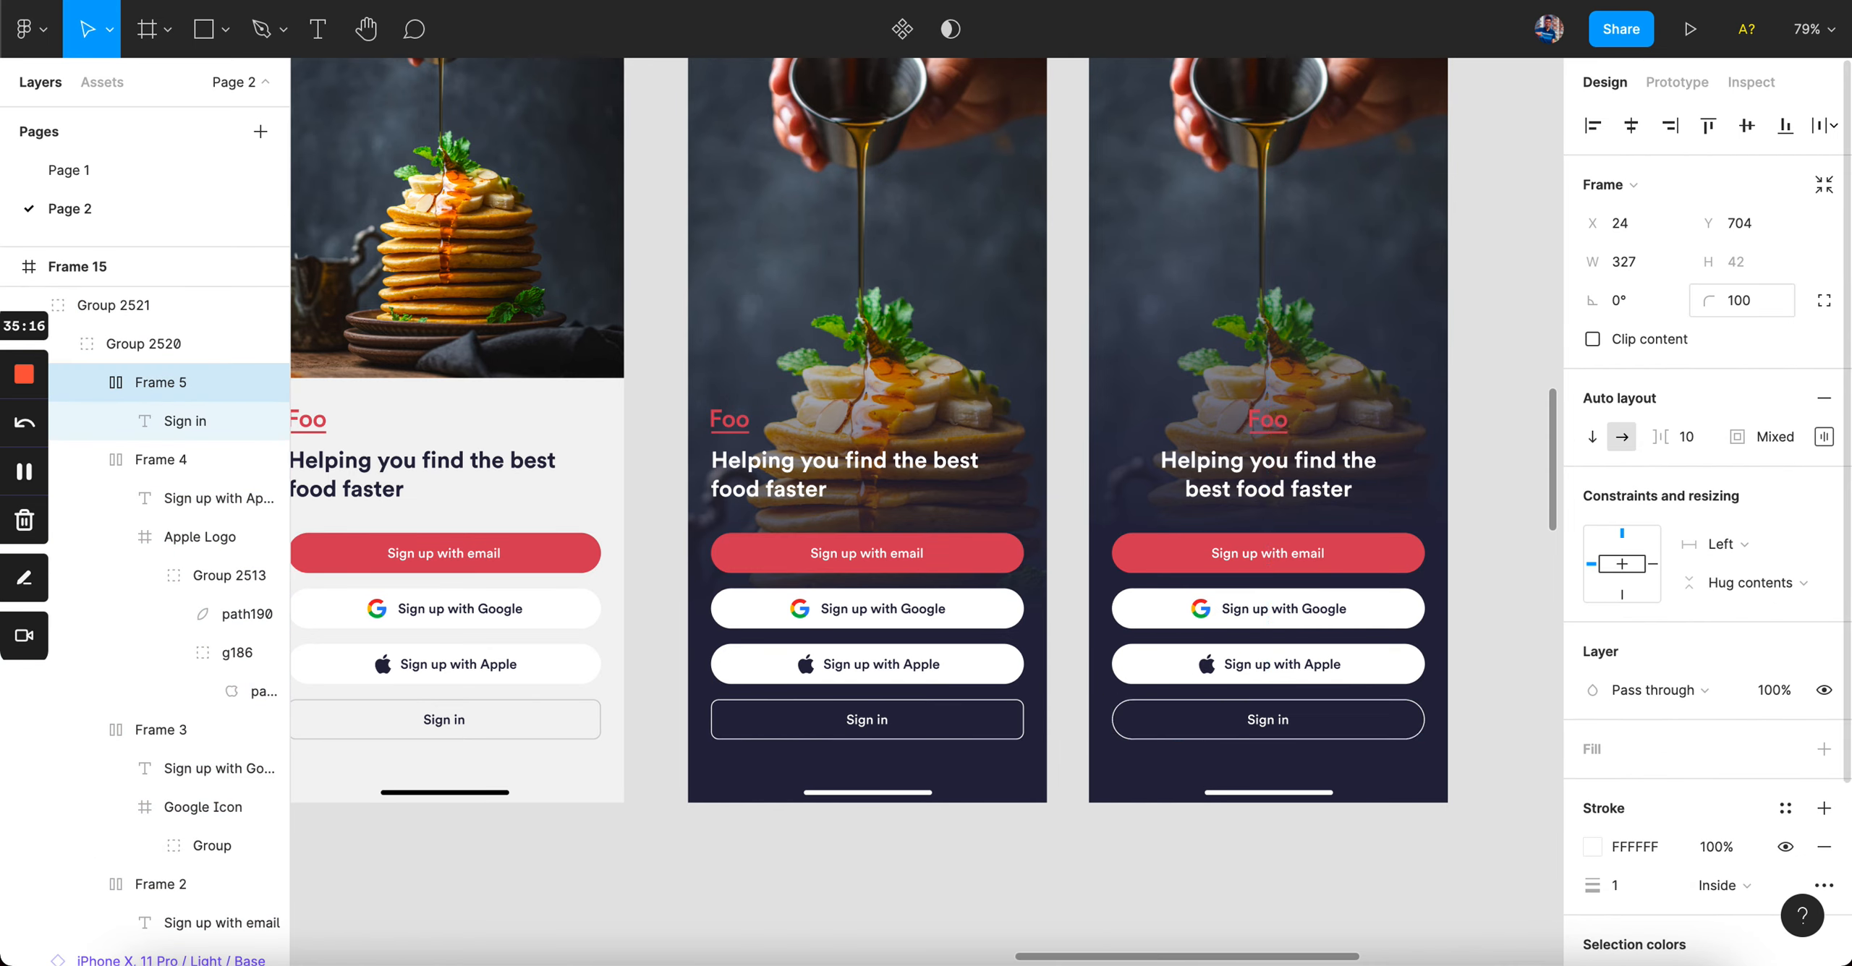
pyautogui.click(973, 670)
pyautogui.click(978, 725)
pyautogui.press('super+alt+v')
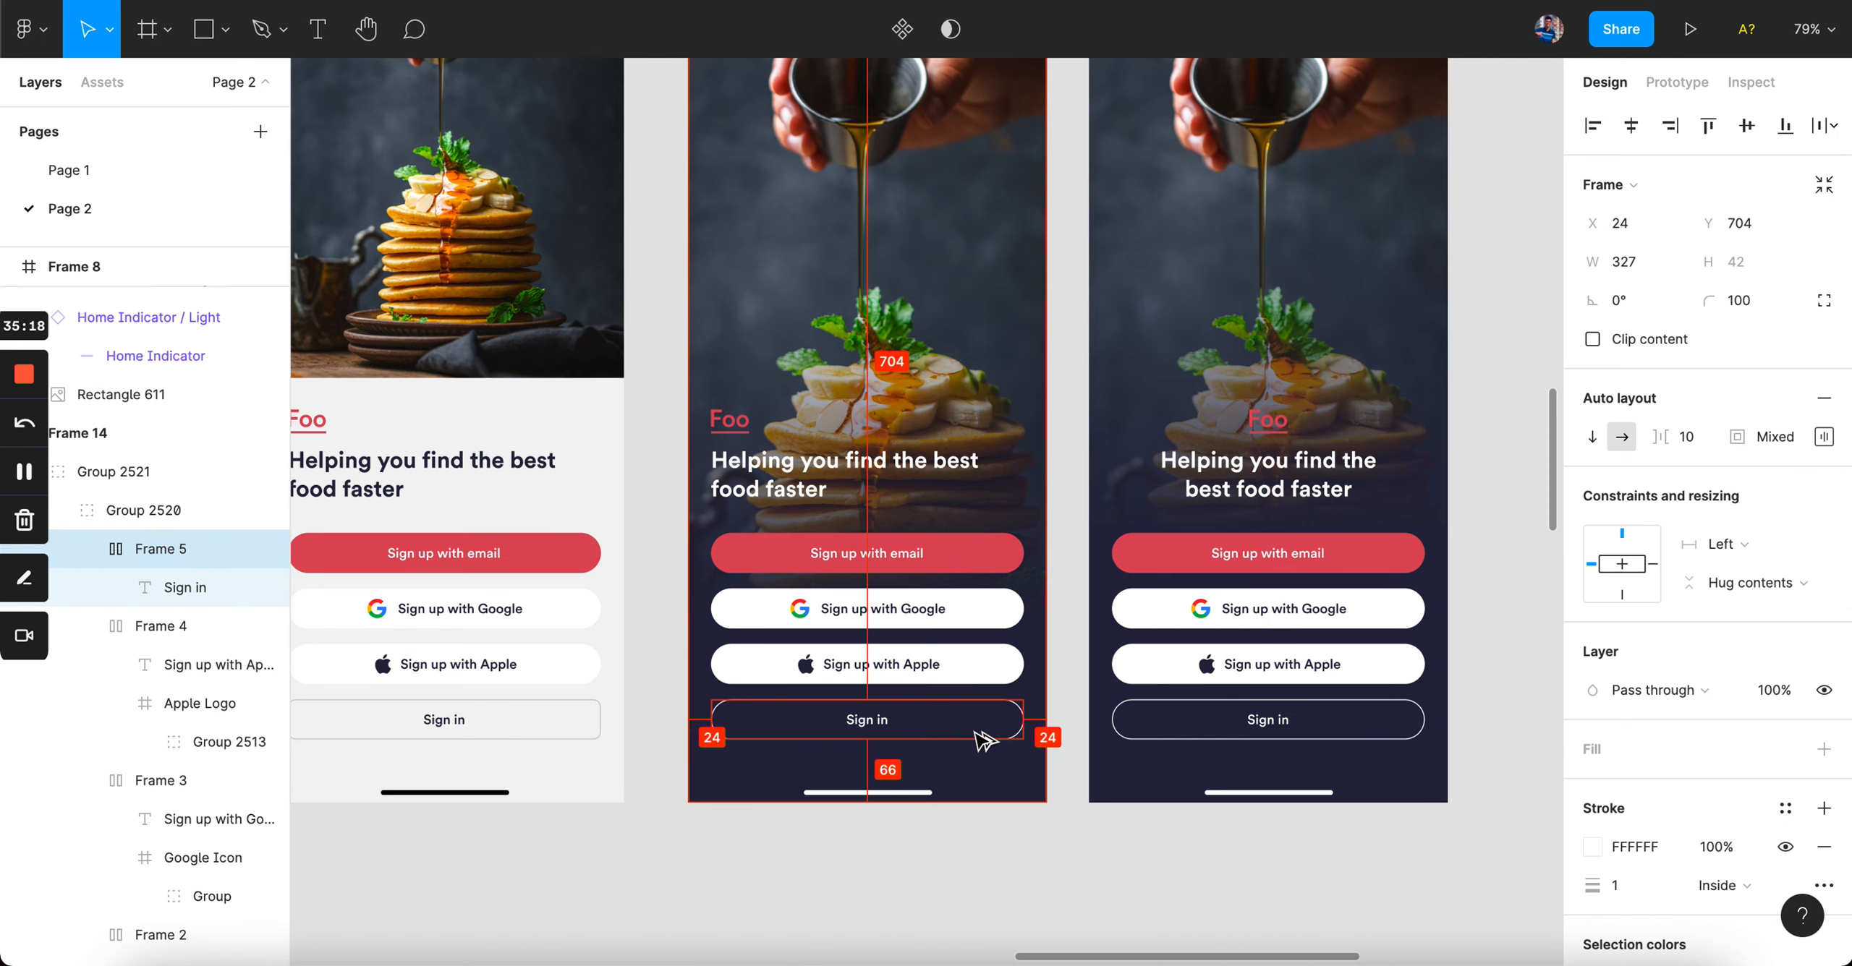
# - Set the corner radius of the outlined Sign in buttons in Frames 13 and 12 to 1000
pyautogui.hscroll(-3, 978, 734)
pyautogui.keyDown('super'); pyautogui.click(775, 657); pyautogui.keyUp('super')
pyautogui.click(771, 720)
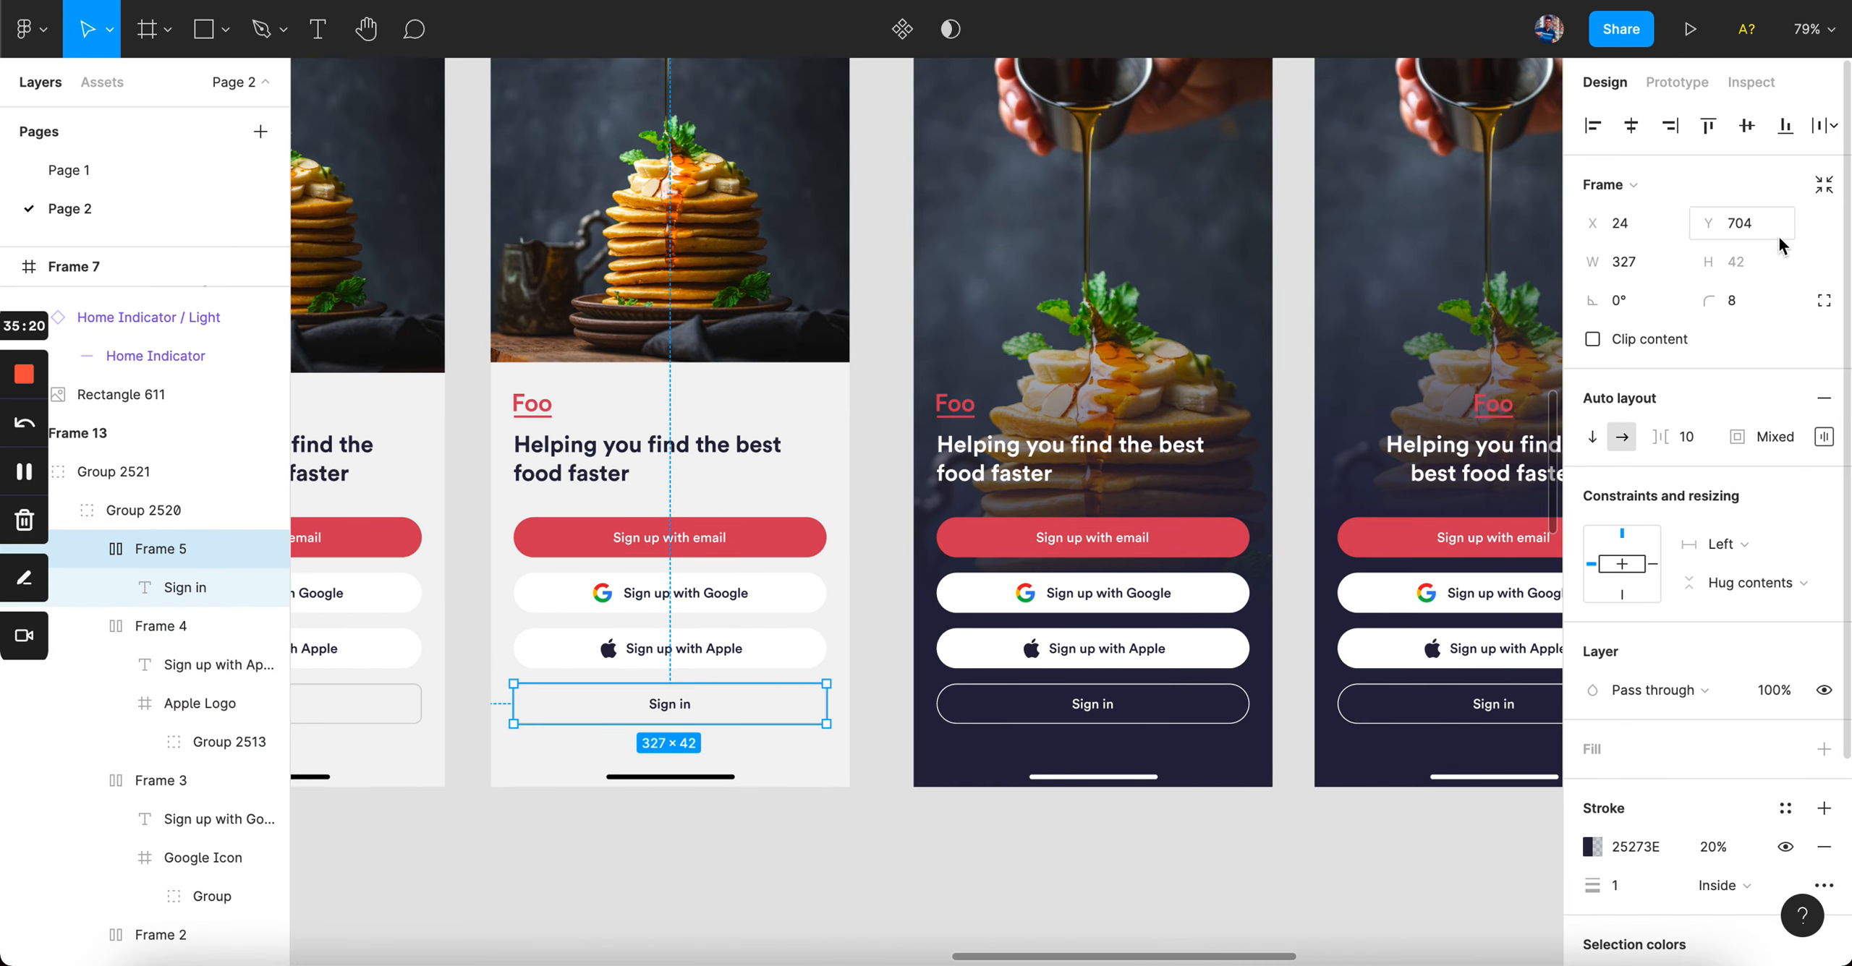
pyautogui.press('Return')
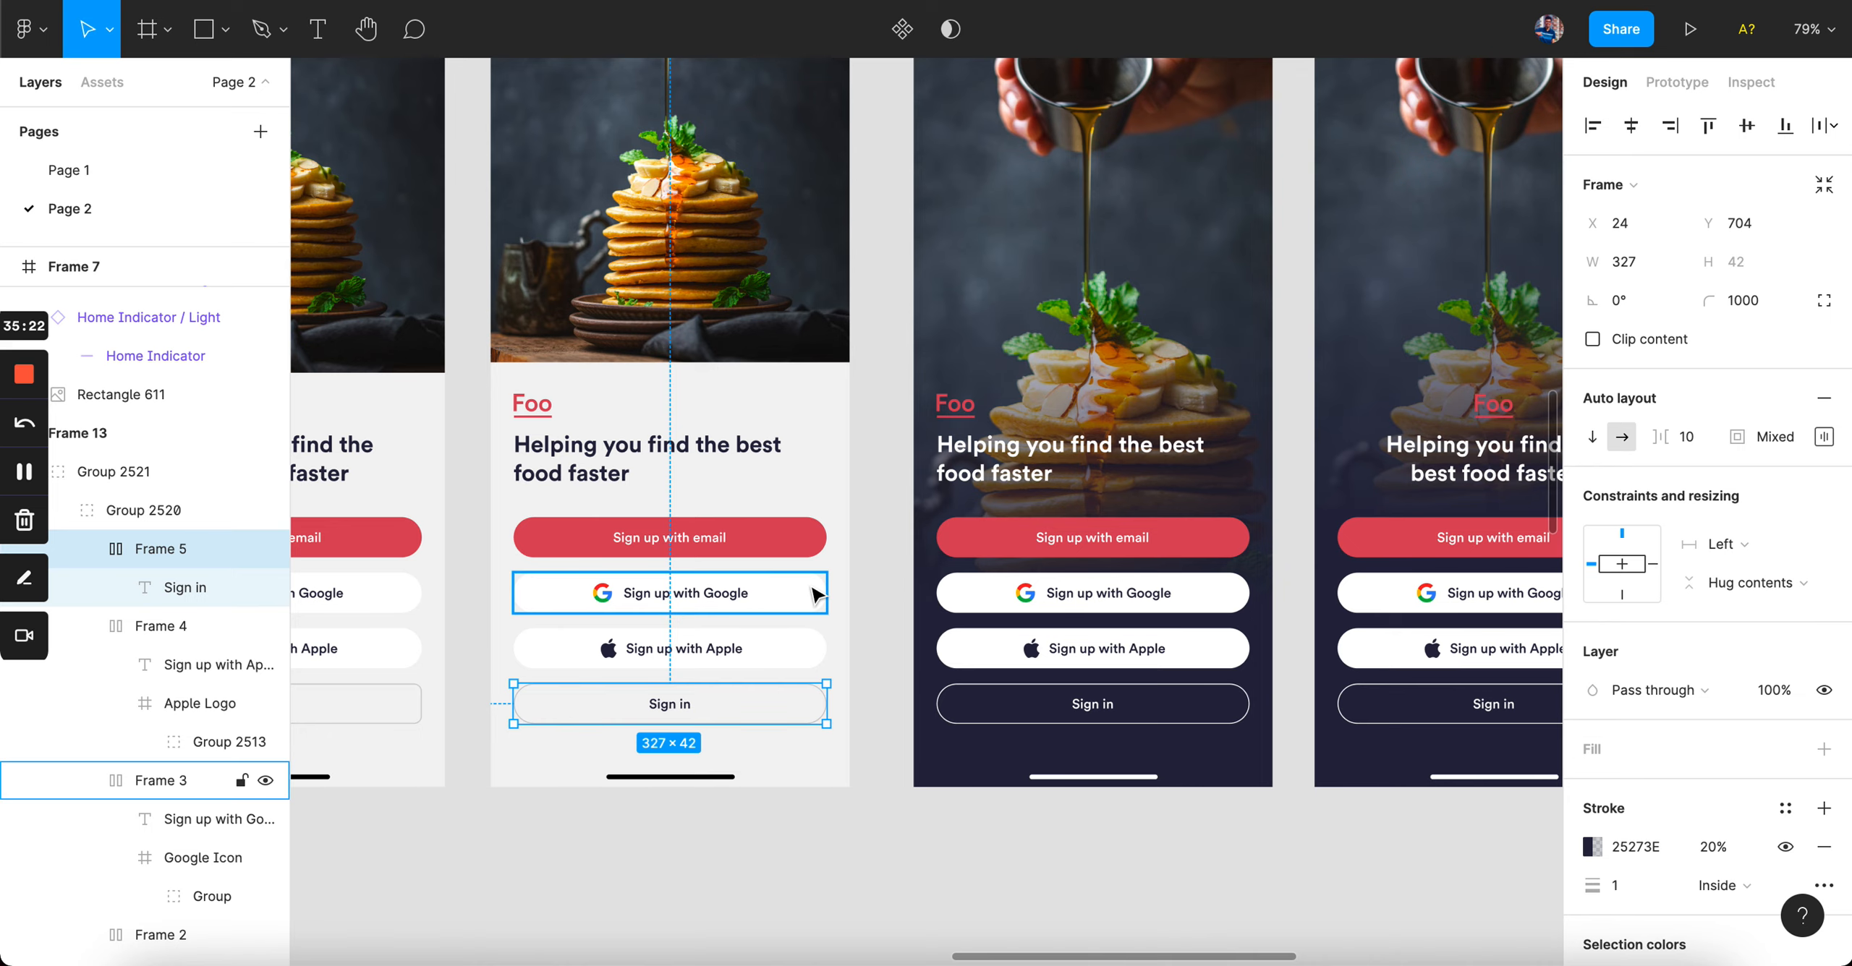
pyautogui.hscroll(-3, 814, 595)
pyautogui.keyDown('super'); pyautogui.click(647, 646); pyautogui.keyUp('super')
pyautogui.keyDown('super'); pyautogui.click(639, 688); pyautogui.keyUp('super')
pyautogui.hscroll(-5, 648, 688)
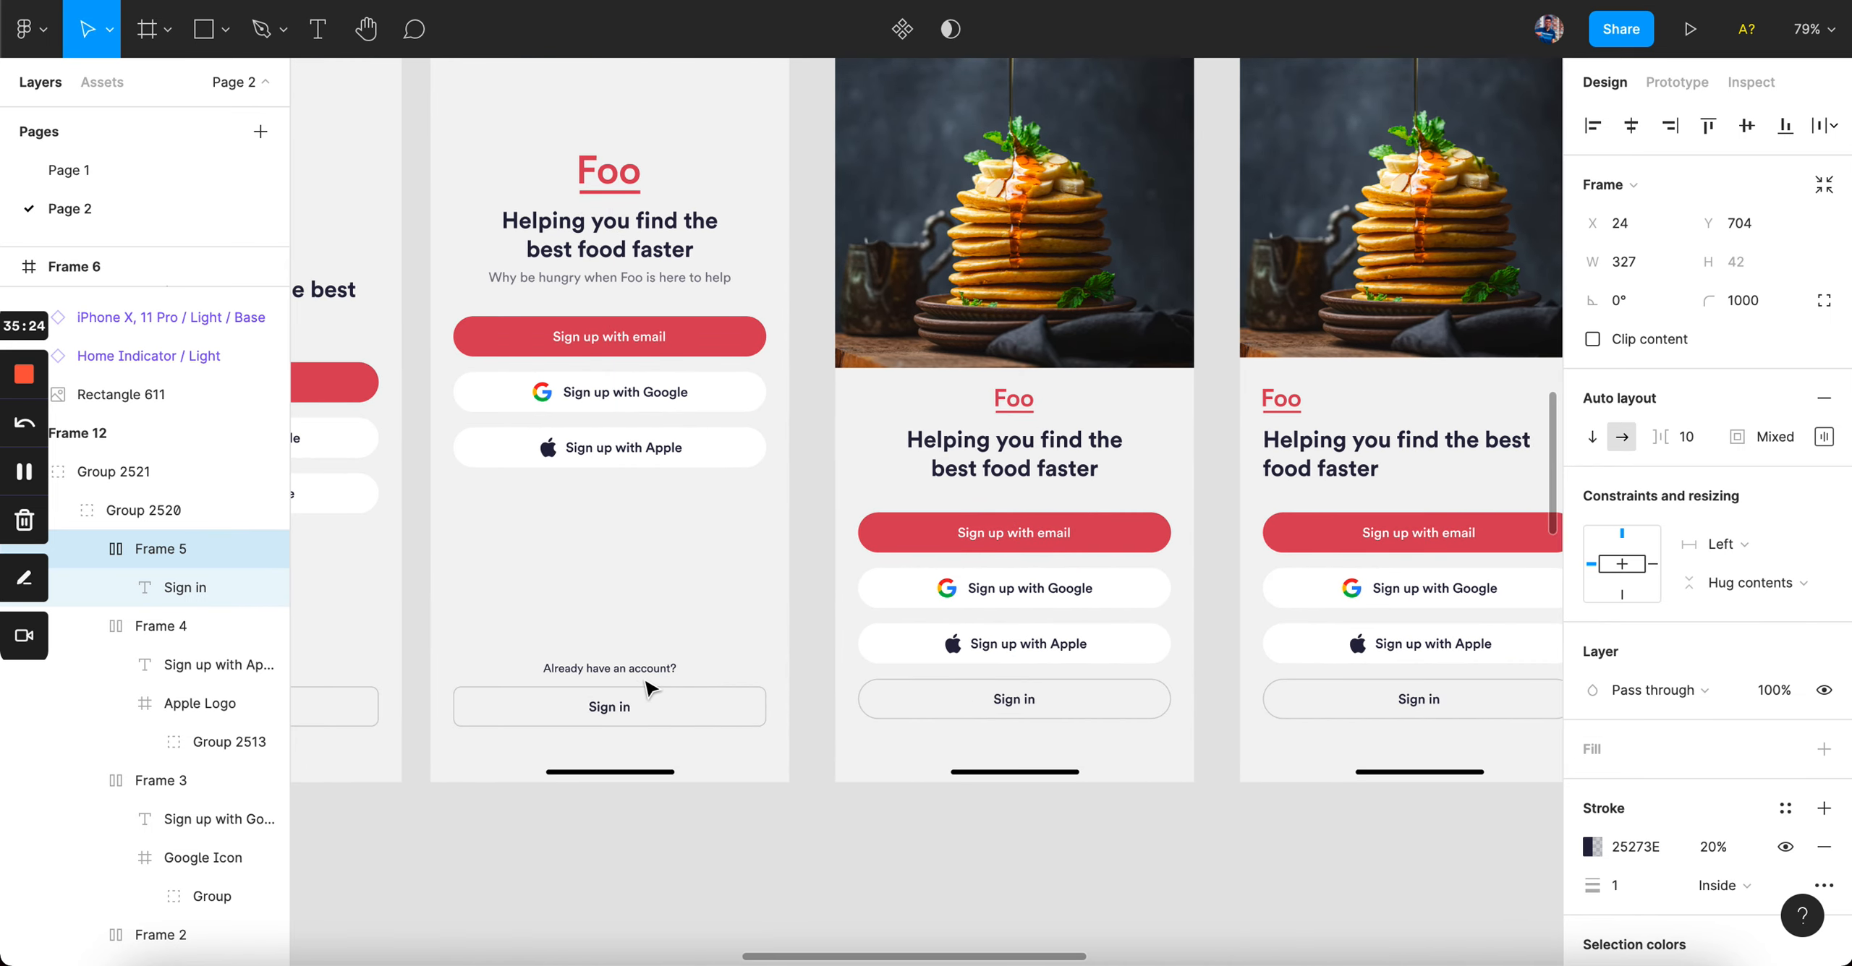
# - Apply the same 1000 corner radius to the Sign in buttons in Frames 11, 16, 10 and 9
pyautogui.keyDown('super'); pyautogui.click(709, 709); pyautogui.keyUp('super')
pyautogui.hscroll(-5, 711, 716)
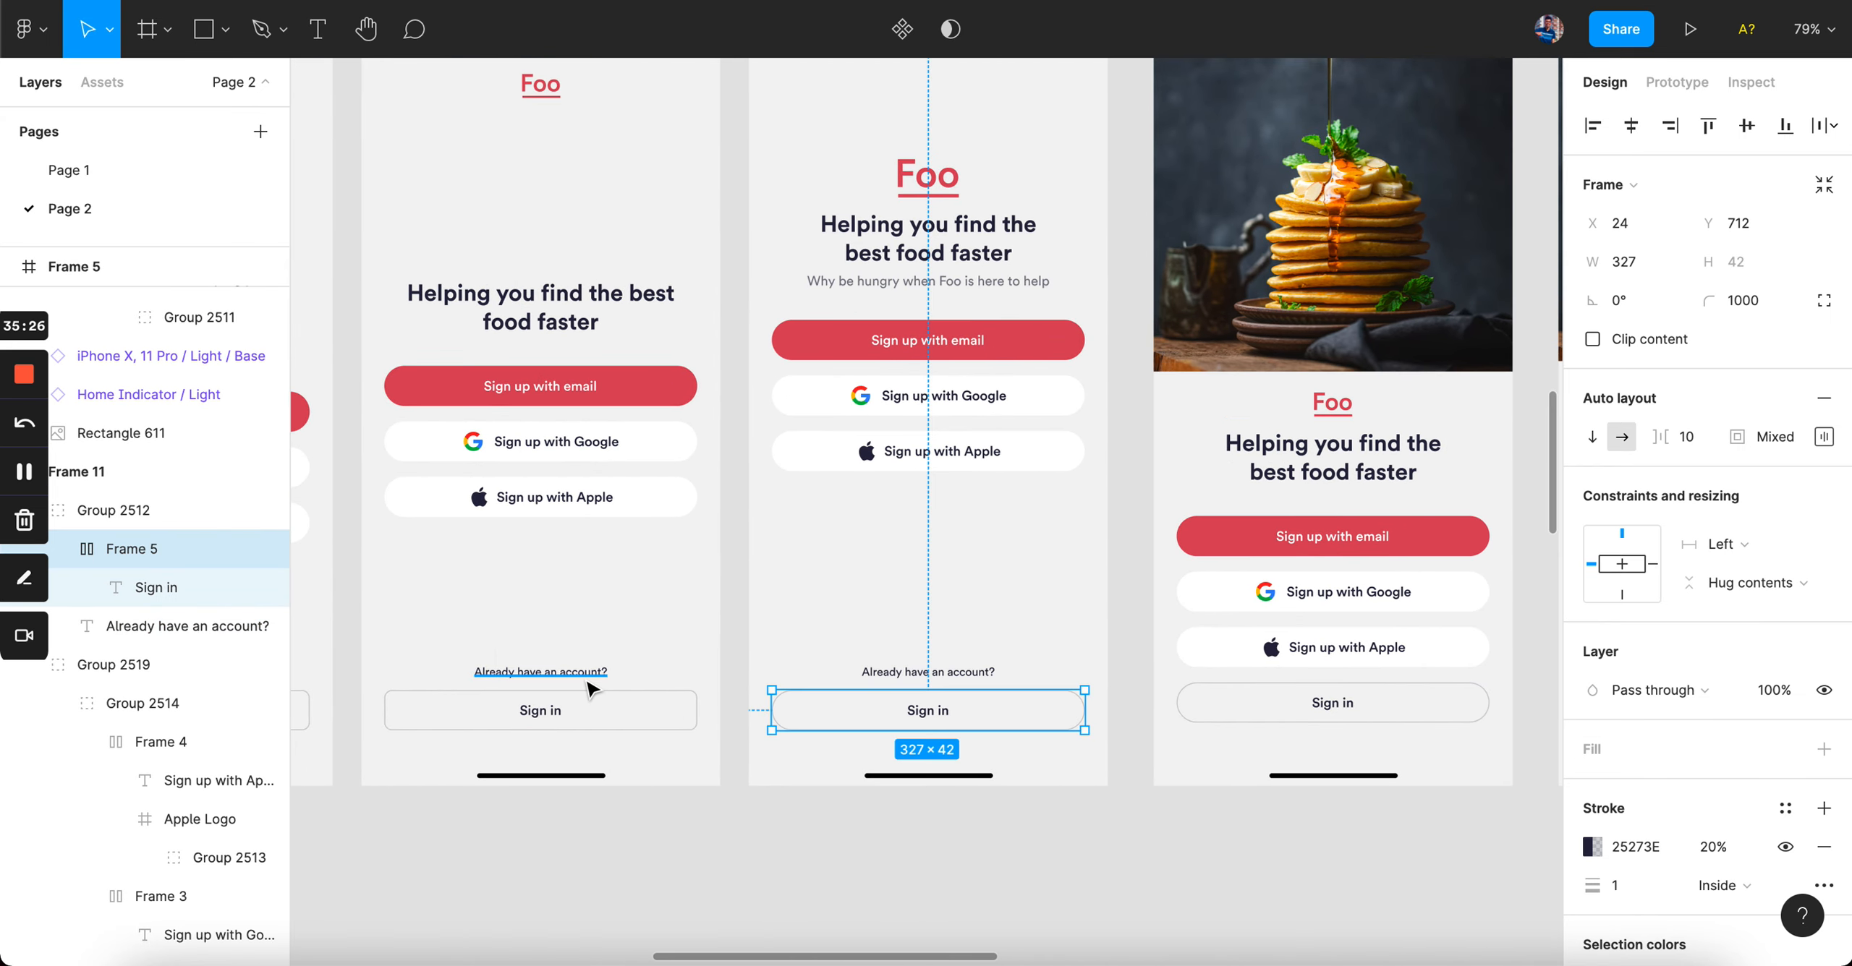
pyautogui.keyDown('super'); pyautogui.click(665, 720); pyautogui.keyUp('super')
pyautogui.hscroll(-5, 665, 719)
pyautogui.keyDown('super'); pyautogui.click(470, 684); pyautogui.keyUp('super')
pyautogui.keyDown('super'); pyautogui.click(600, 724); pyautogui.keyUp('super')
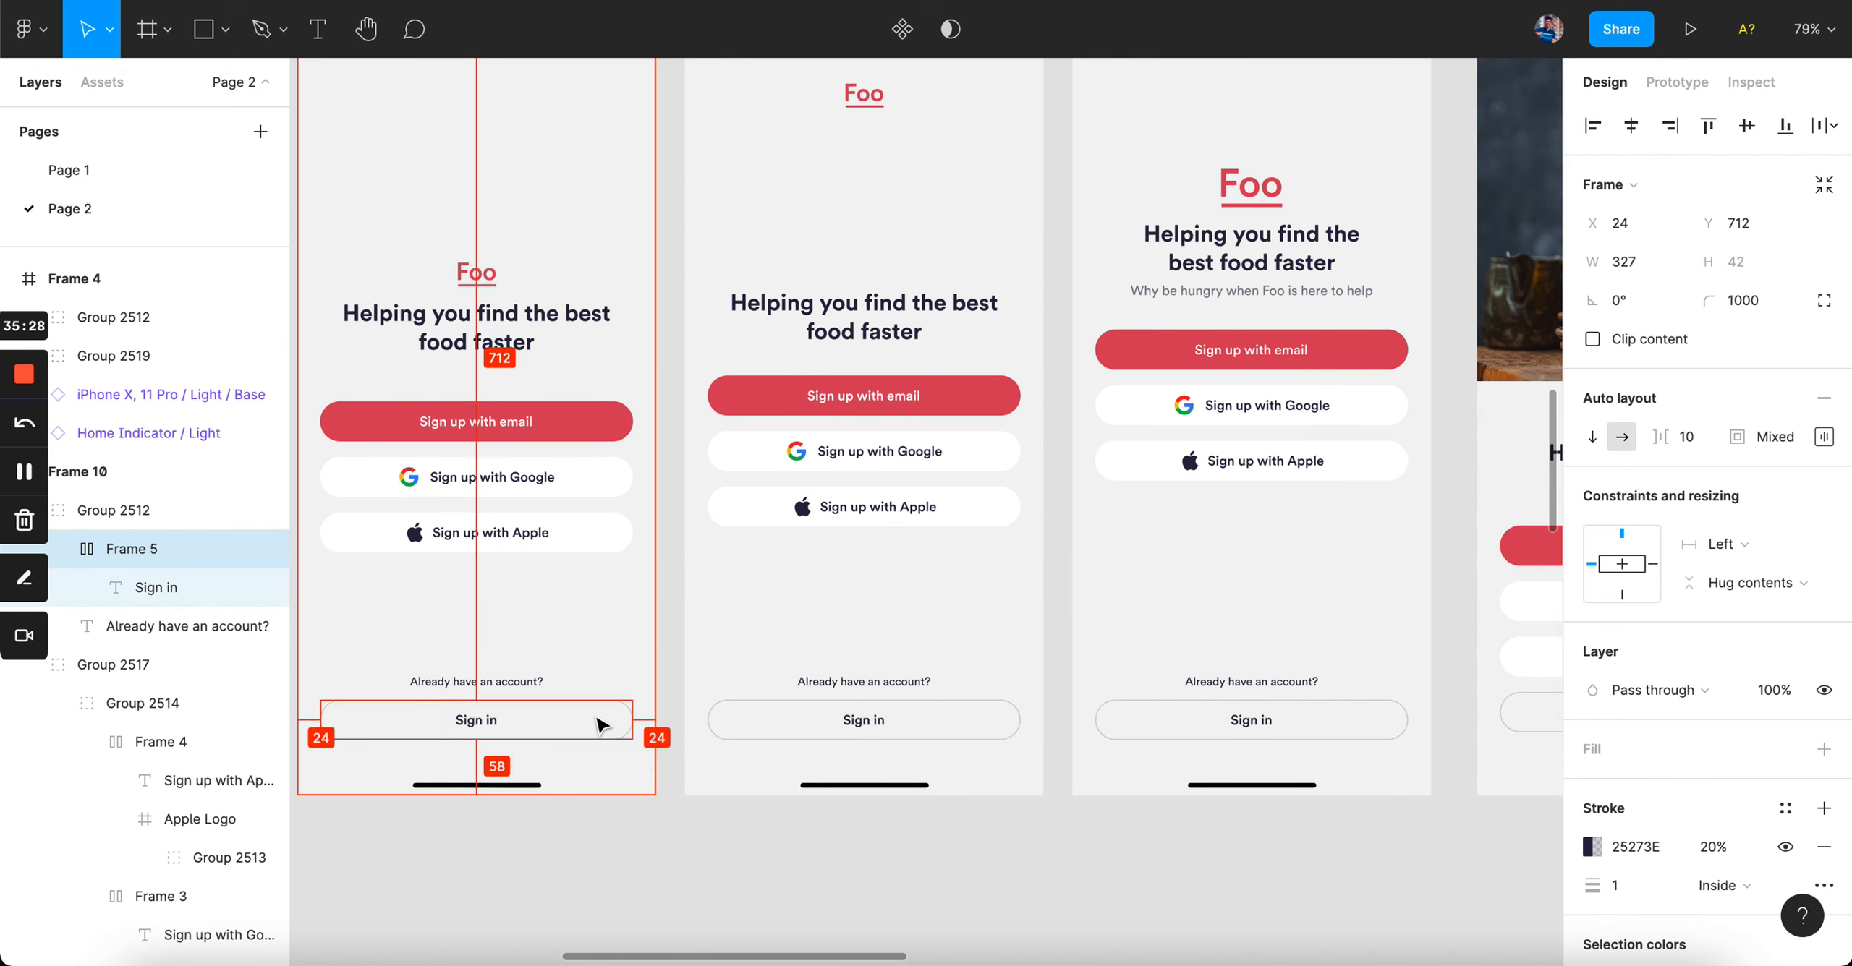
pyautogui.hscroll(-5, 599, 723)
pyautogui.hscroll(-5, 600, 723)
pyautogui.keyDown('super'); pyautogui.click(1040, 497); pyautogui.keyUp('super')
pyautogui.keyDown('super'); pyautogui.click(1129, 531); pyautogui.keyUp('super')
pyautogui.press('alt+super+v')
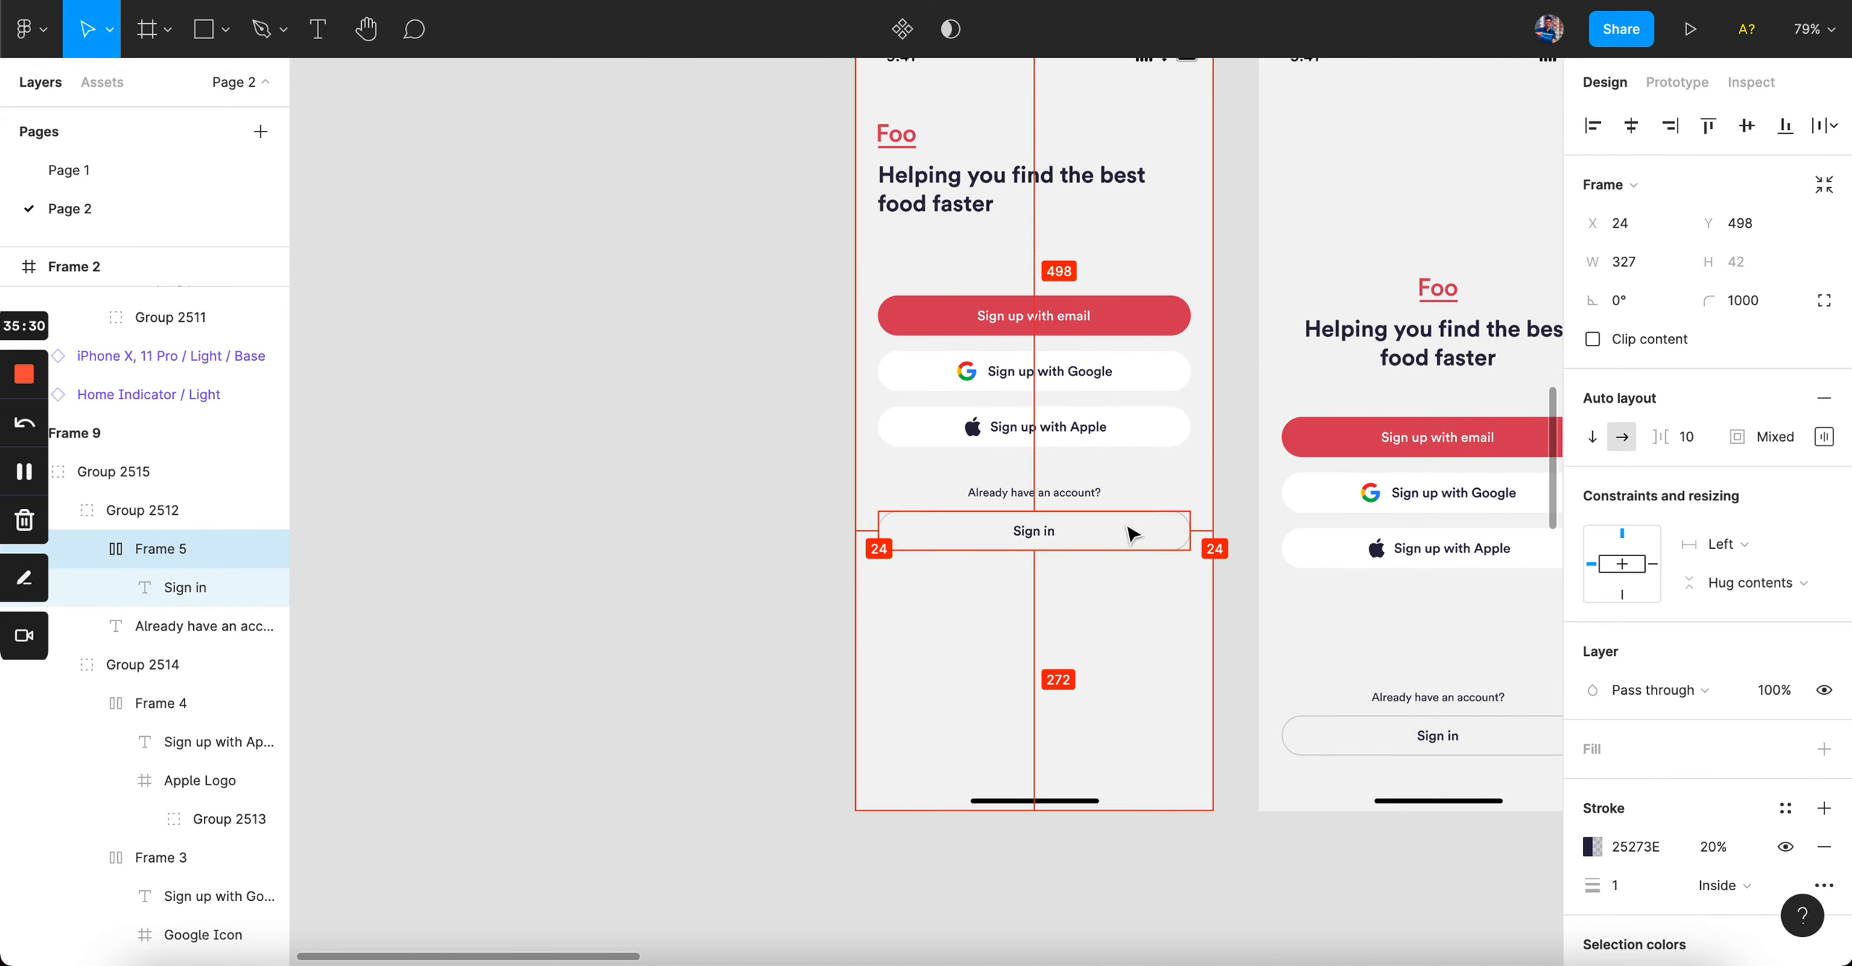
pyautogui.click(636, 616)
# - Compare the fully rounded buttons in the duplicated row with the original frames and the Nike and Medium references
pyautogui.scroll(-1, 637, 616)
pyautogui.scroll(-2, 637, 616)
pyautogui.hscroll(10, 636, 617)
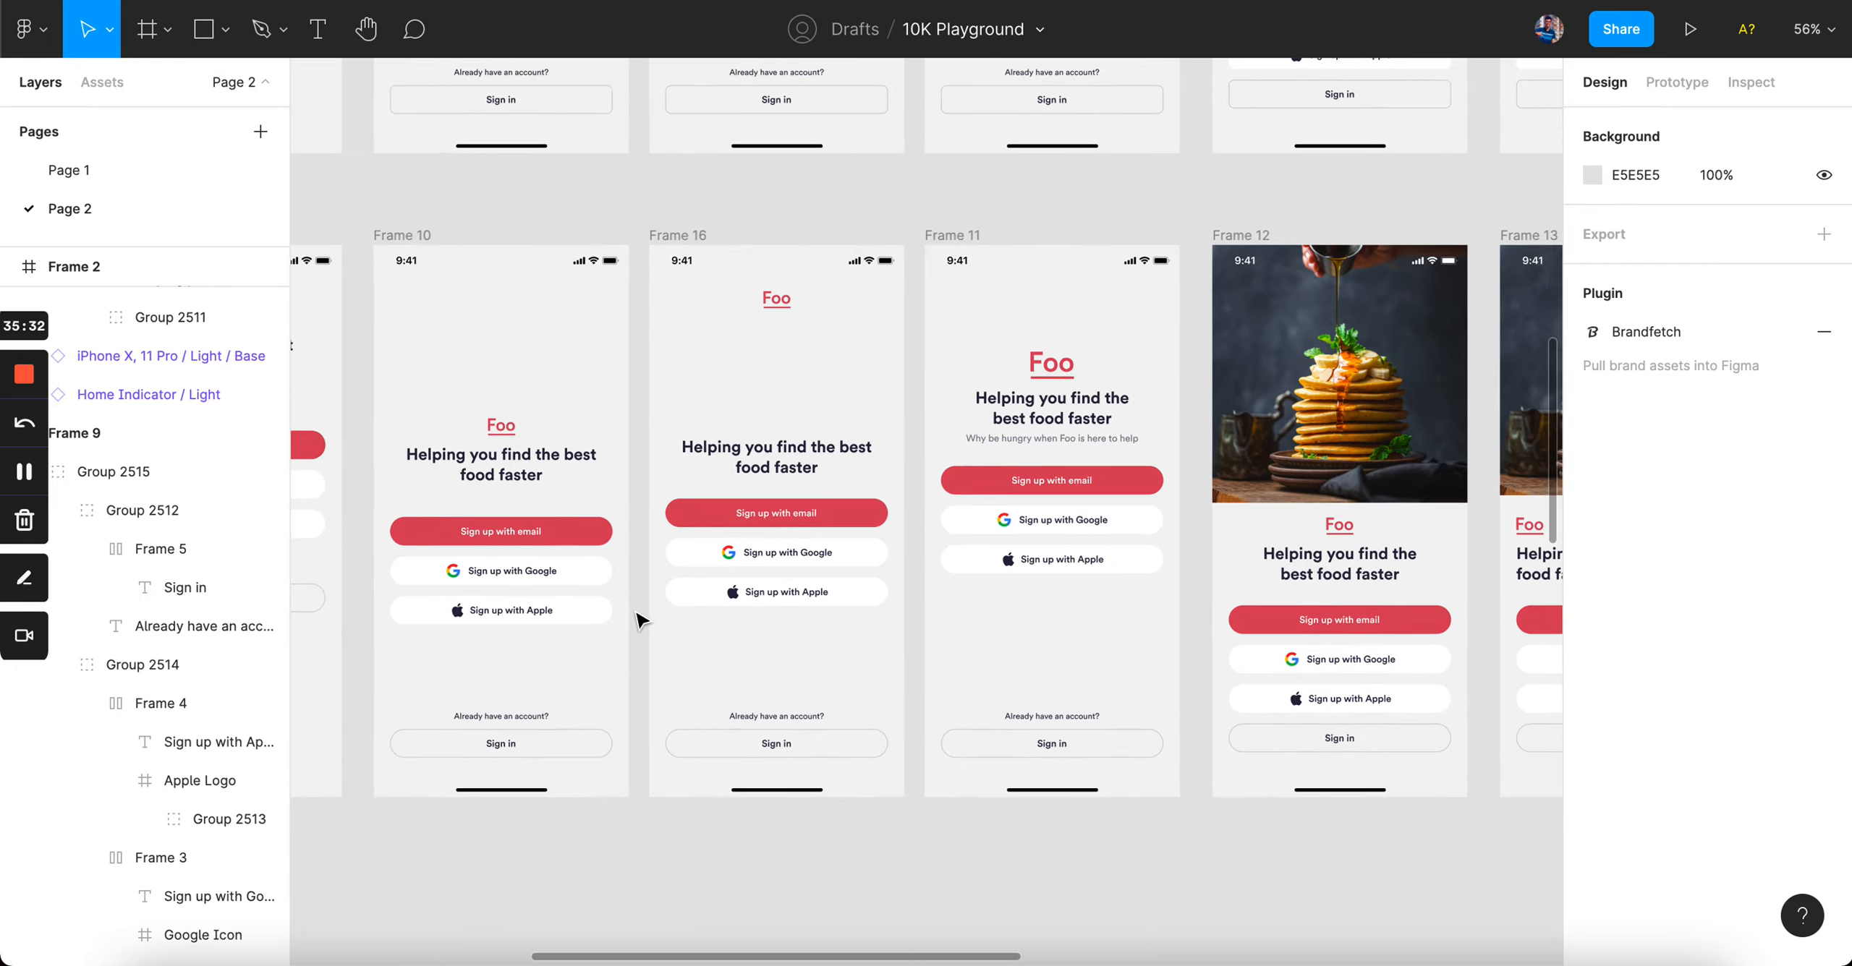
pyautogui.scroll(-3, 636, 616)
pyautogui.scroll(2, 636, 615)
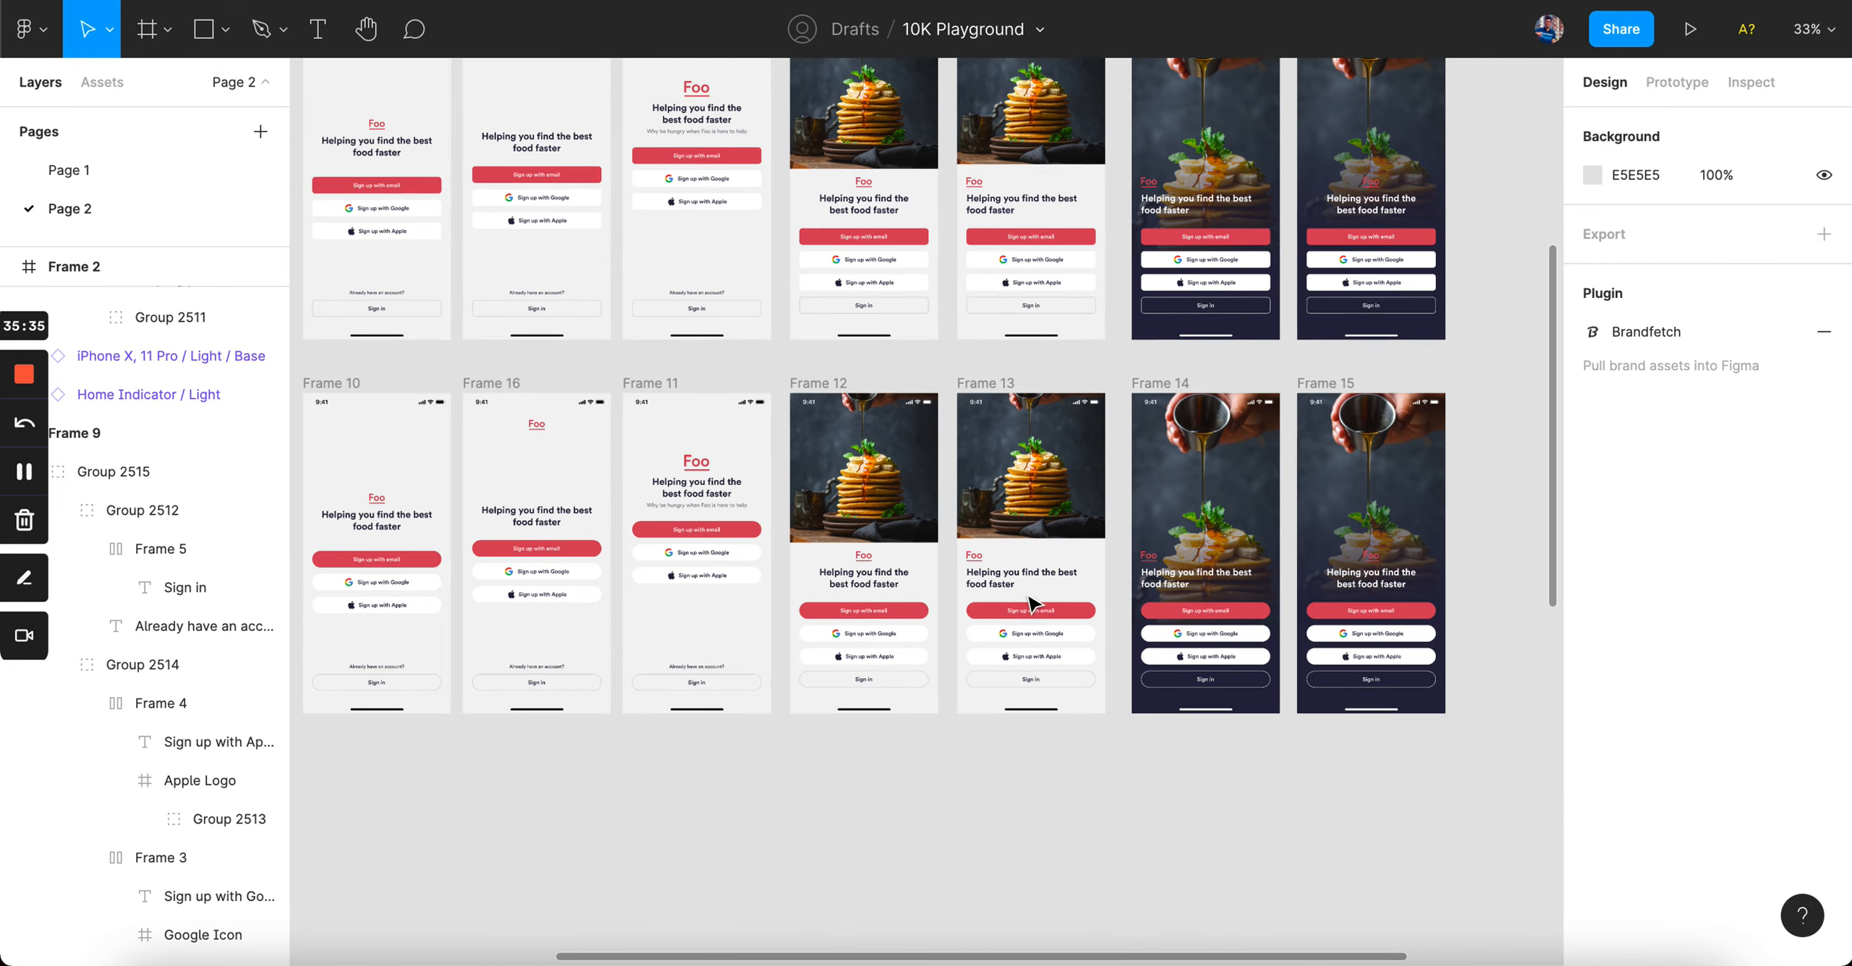
pyautogui.scroll(4, 1141, 603)
pyautogui.scroll(-3, 1070, 628)
pyautogui.scroll(5, 1071, 626)
pyautogui.hscroll(3, 1070, 626)
pyautogui.scroll(5, 1070, 630)
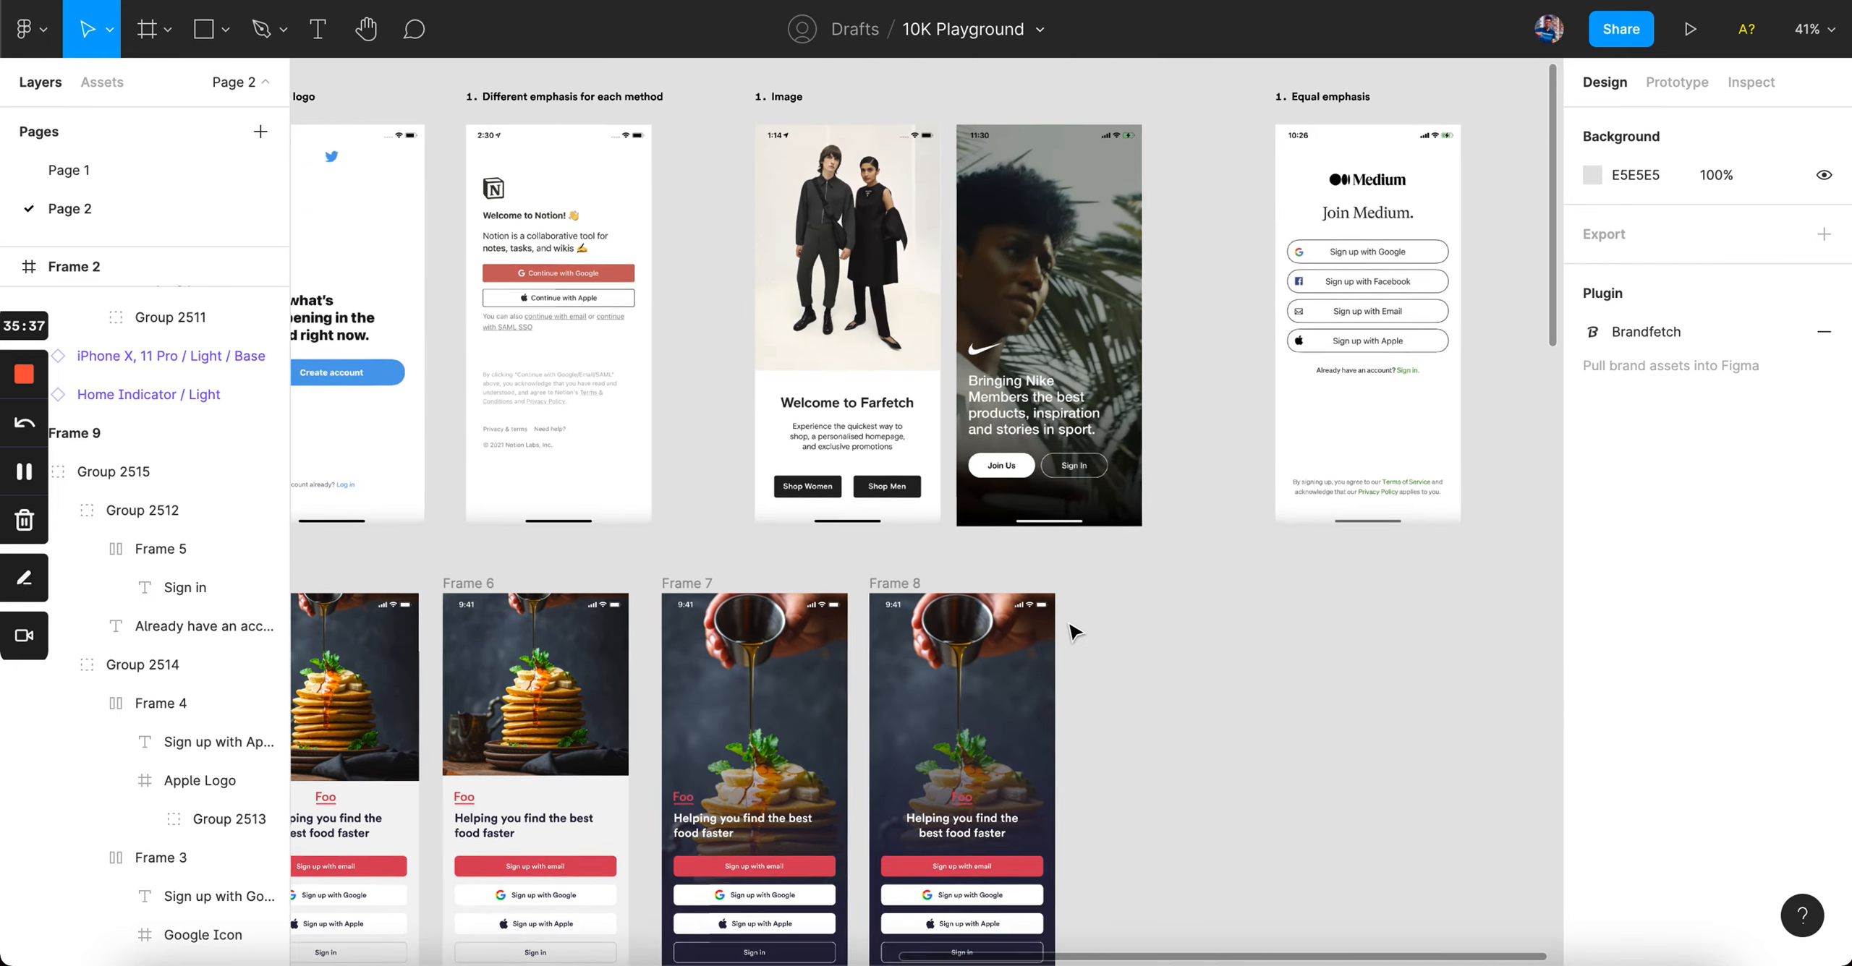
pyautogui.scroll(3, 960, 575)
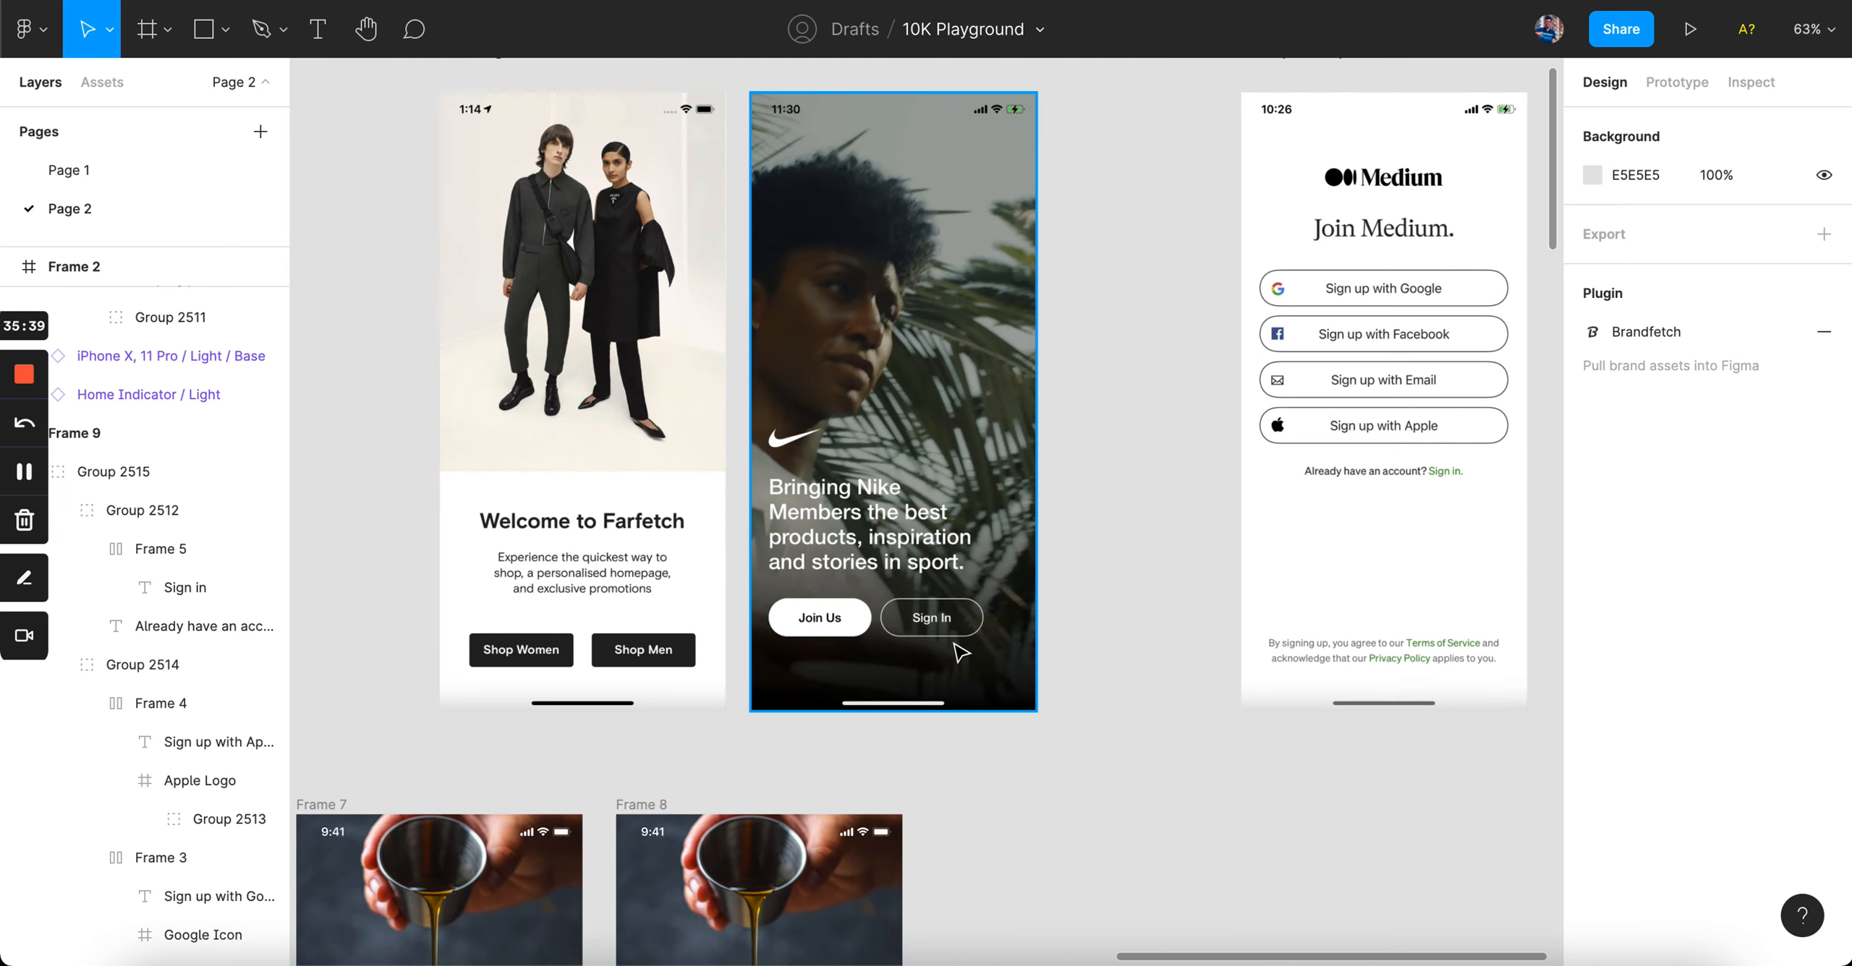
pyautogui.scroll(-7, 960, 651)
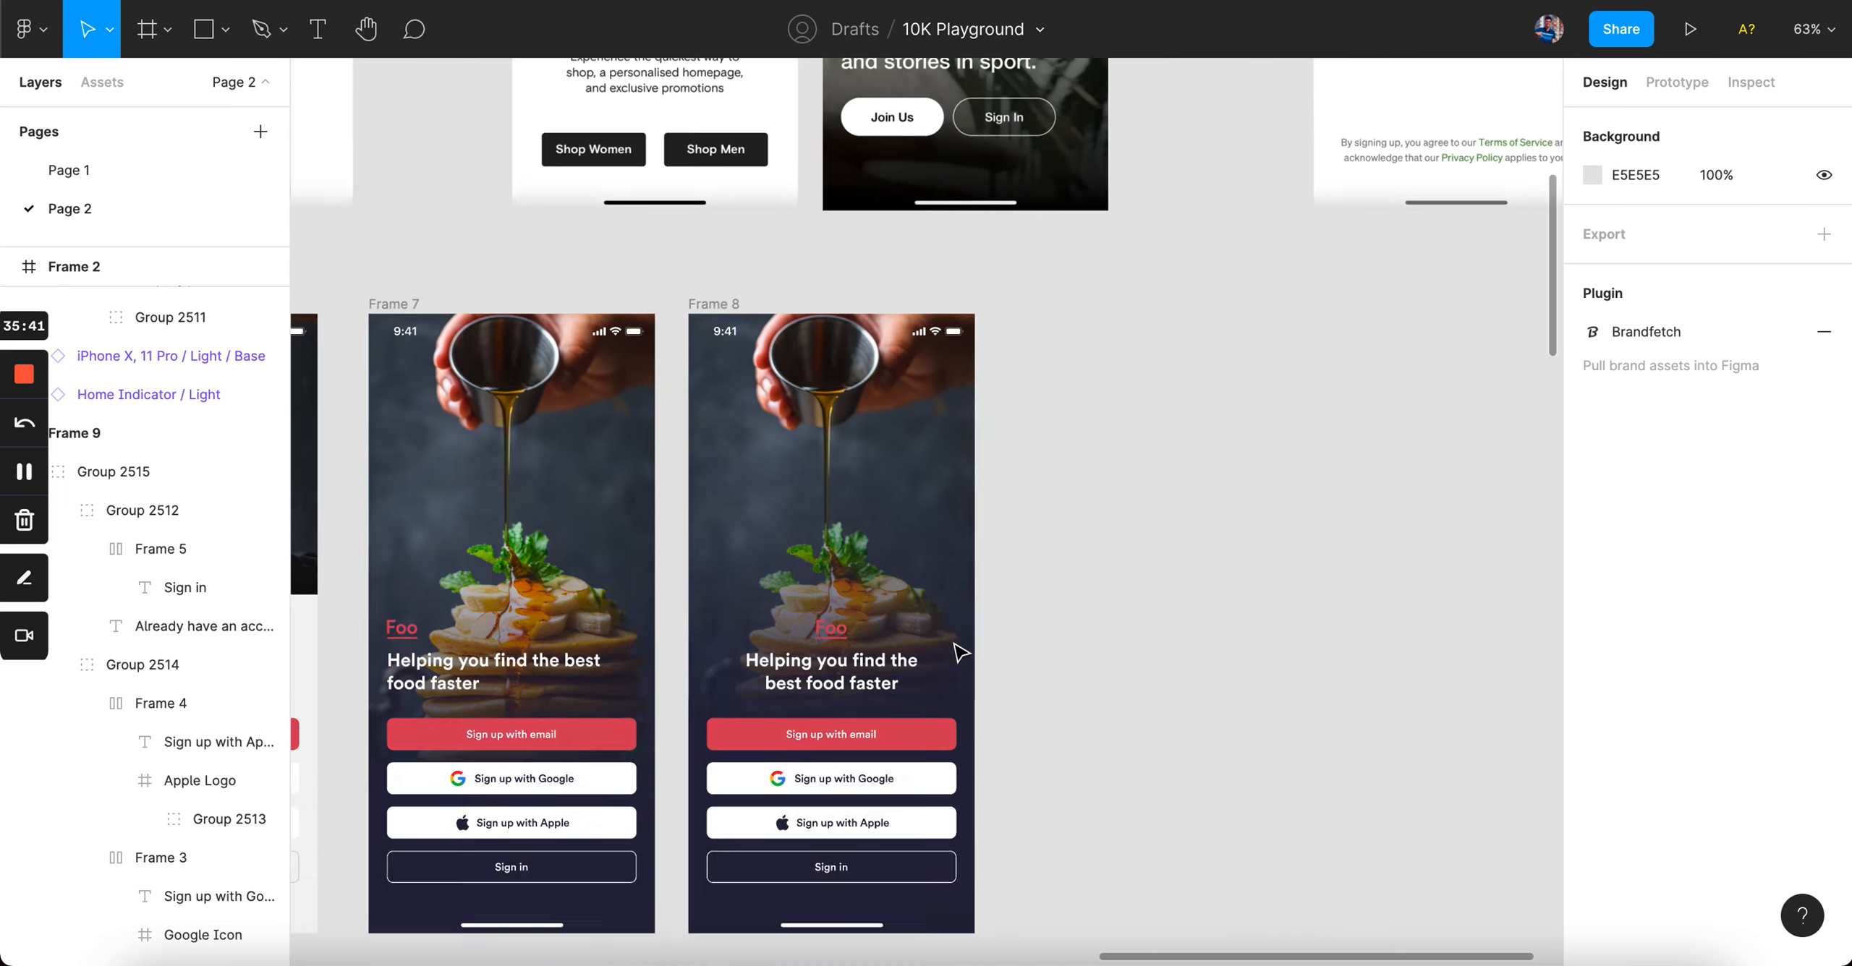
# - Review the Twitter, Notion and Coinbase colored-background references against both rows of designed frames
pyautogui.scroll(6, 959, 649)
pyautogui.hscroll(-9, 958, 653)
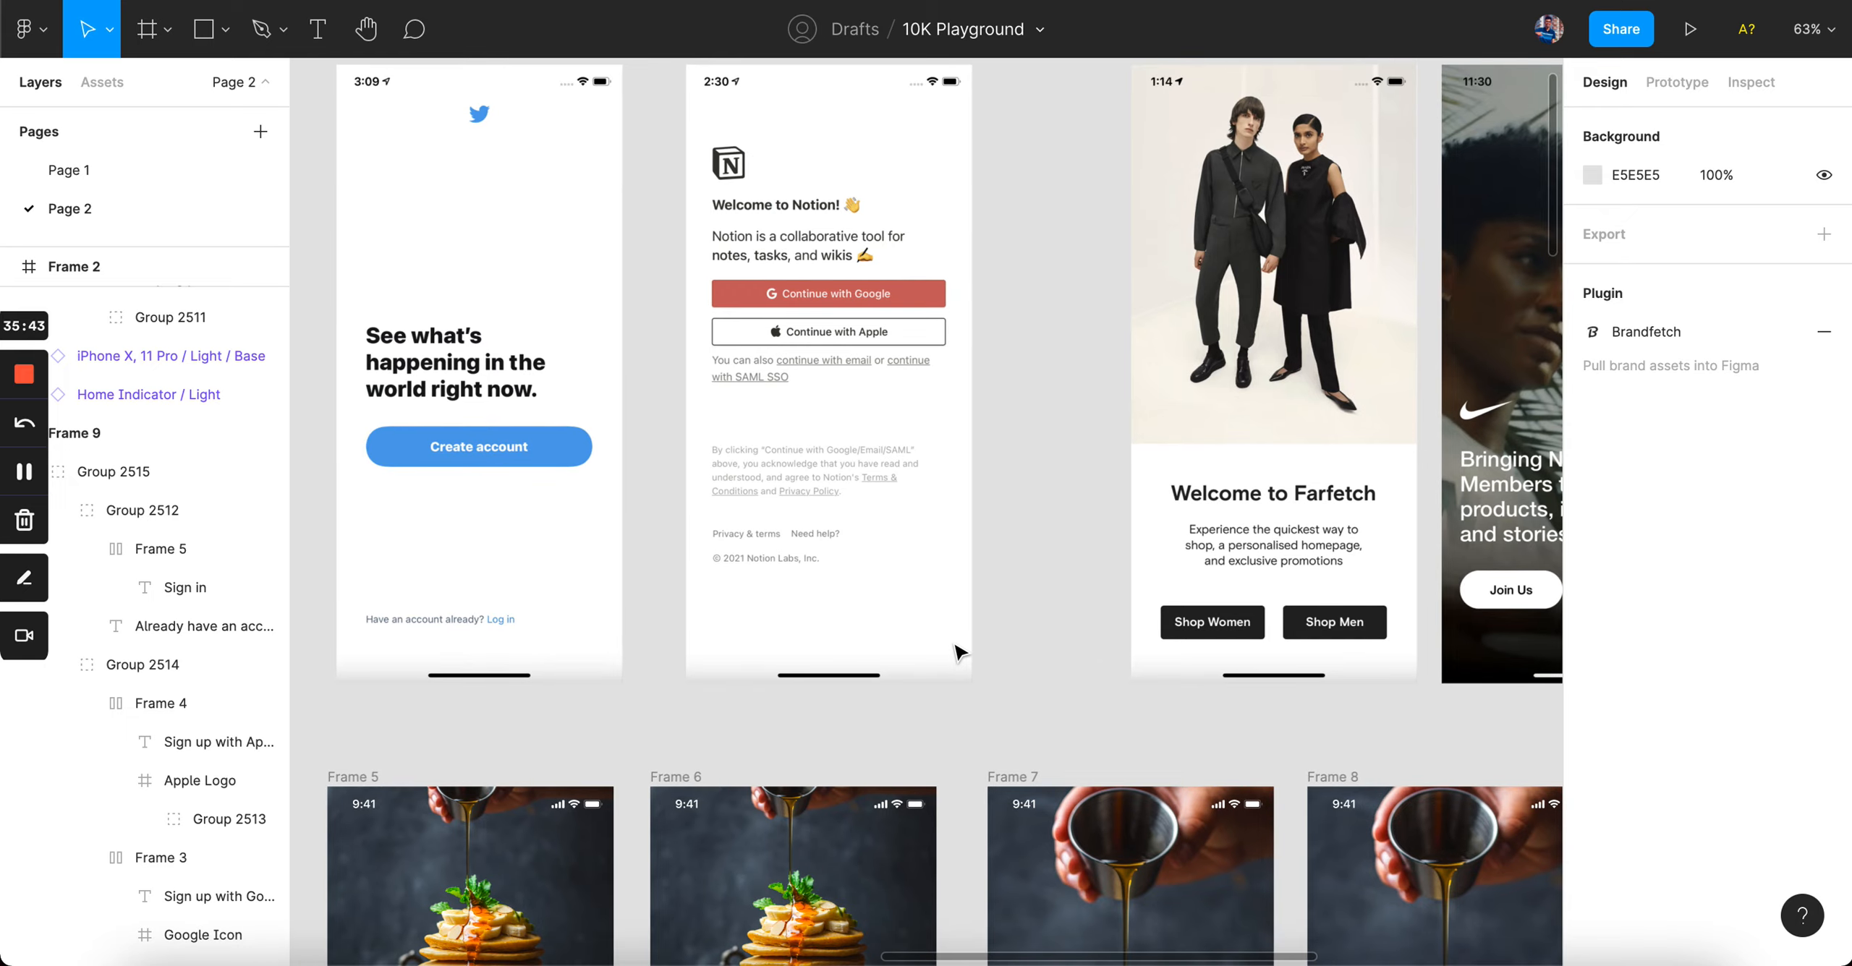
pyautogui.scroll(-3, 959, 651)
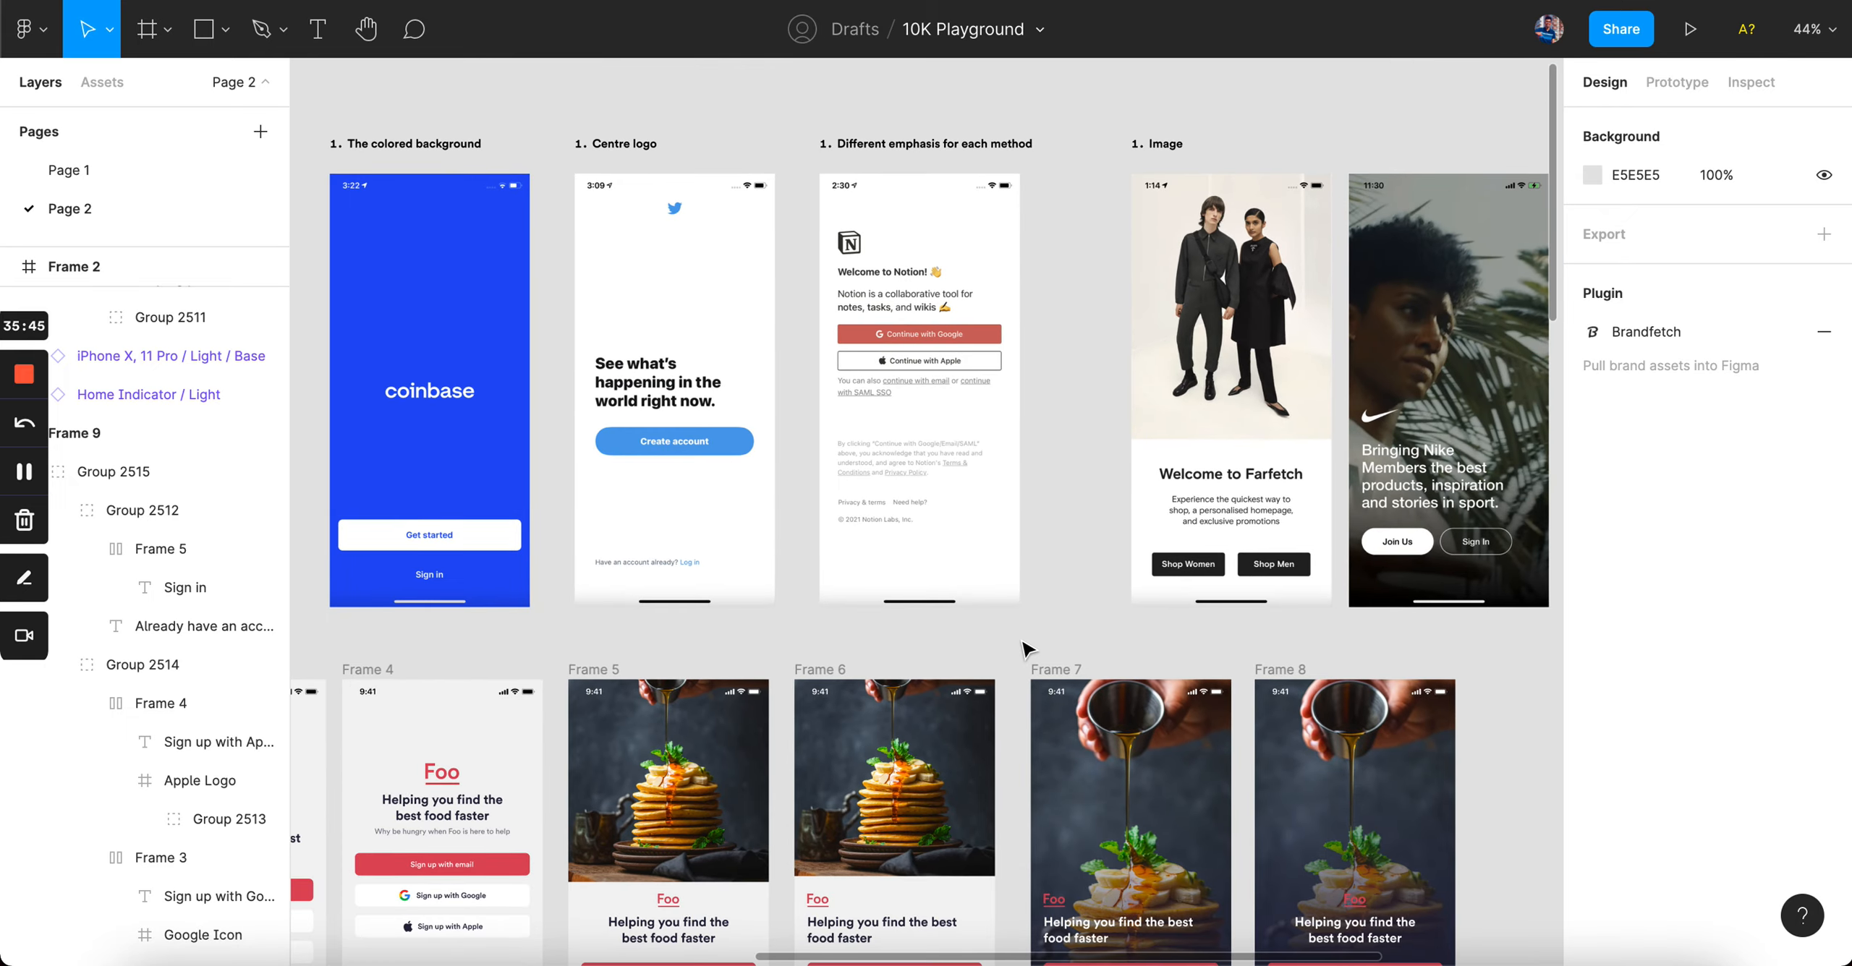
pyautogui.scroll(-3, 1022, 641)
pyautogui.scroll(-2, 1022, 641)
pyautogui.hscroll(-6, 1022, 641)
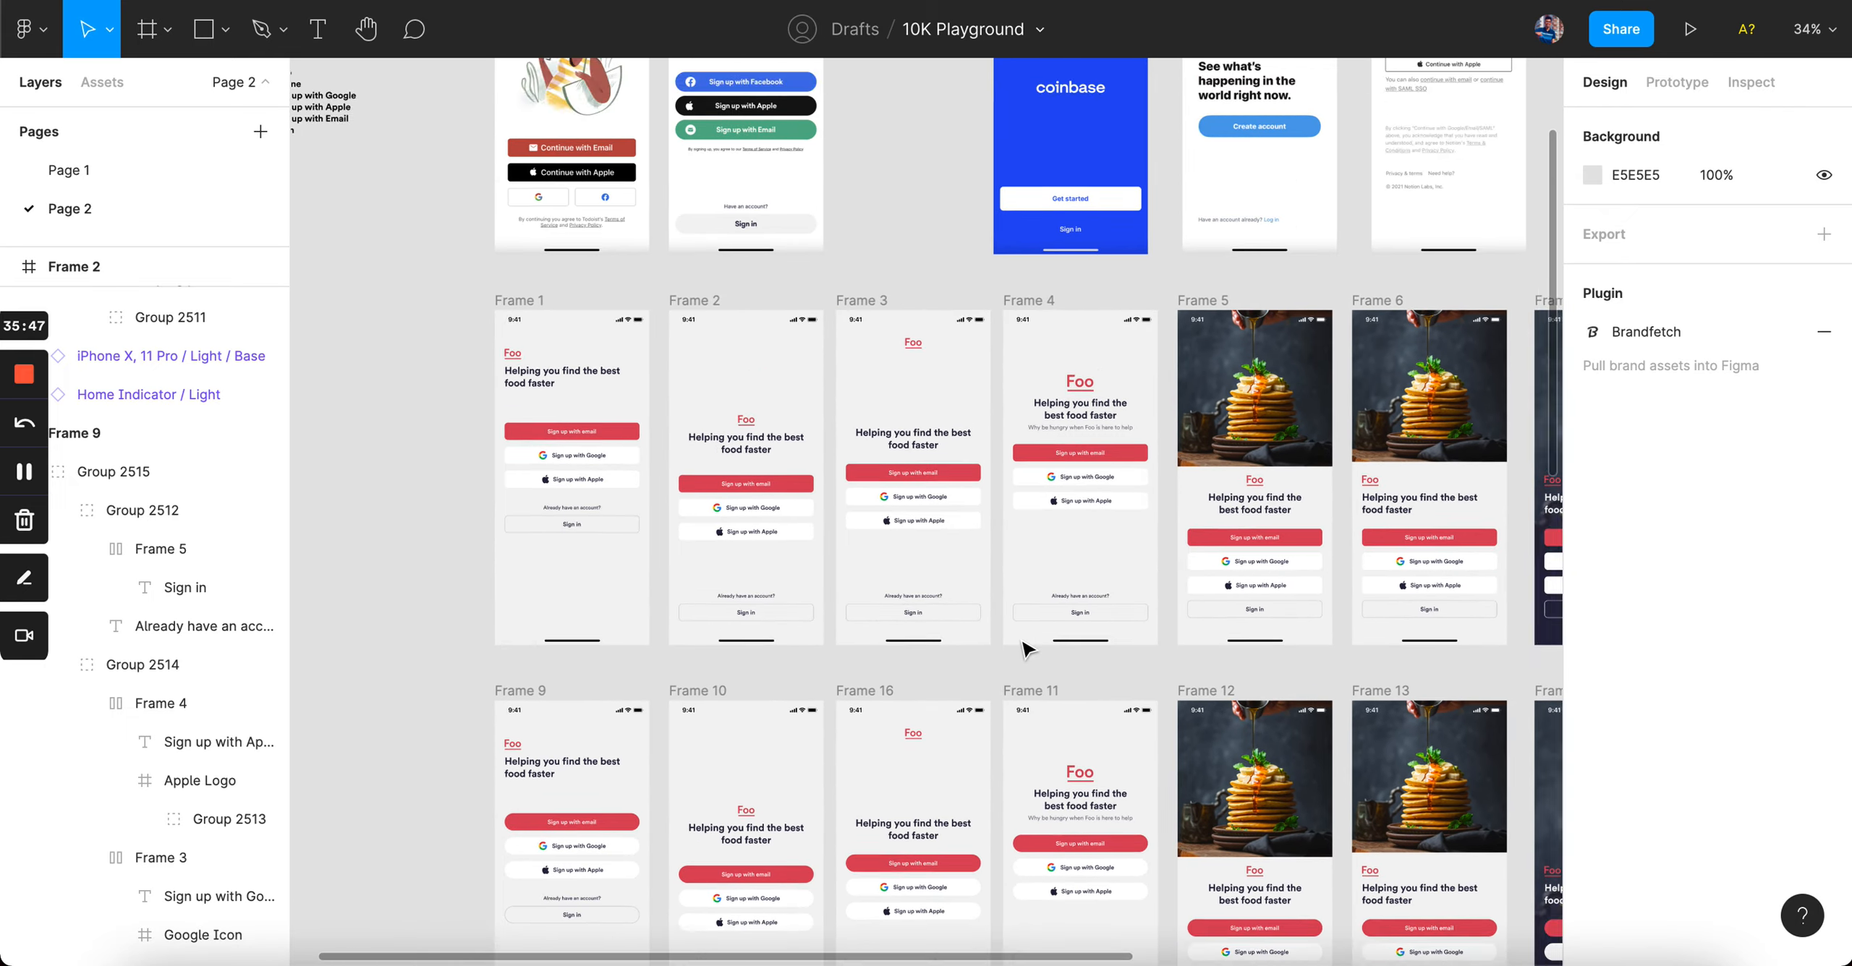
pyautogui.scroll(5, 1026, 648)
pyautogui.scroll(3, 989, 219)
pyautogui.scroll(-3, 1040, 245)
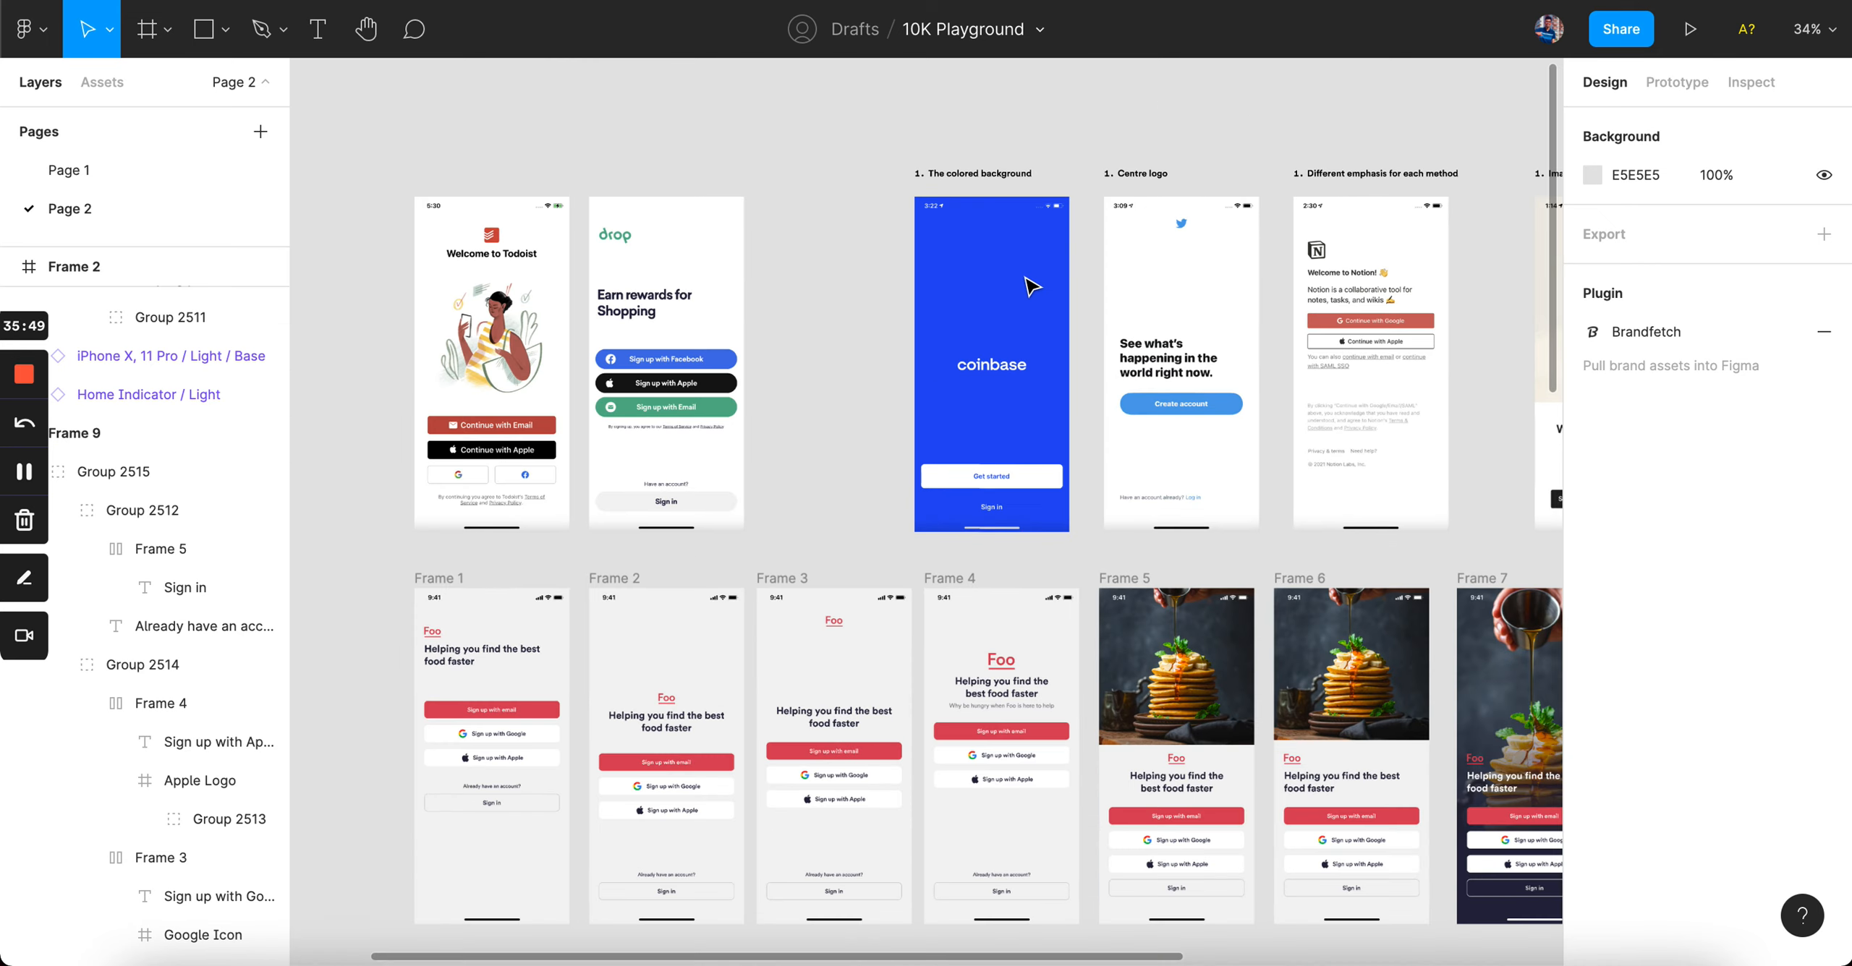
pyautogui.scroll(-4, 1013, 260)
pyautogui.scroll(-2, 991, 275)
pyautogui.scroll(1, 982, 278)
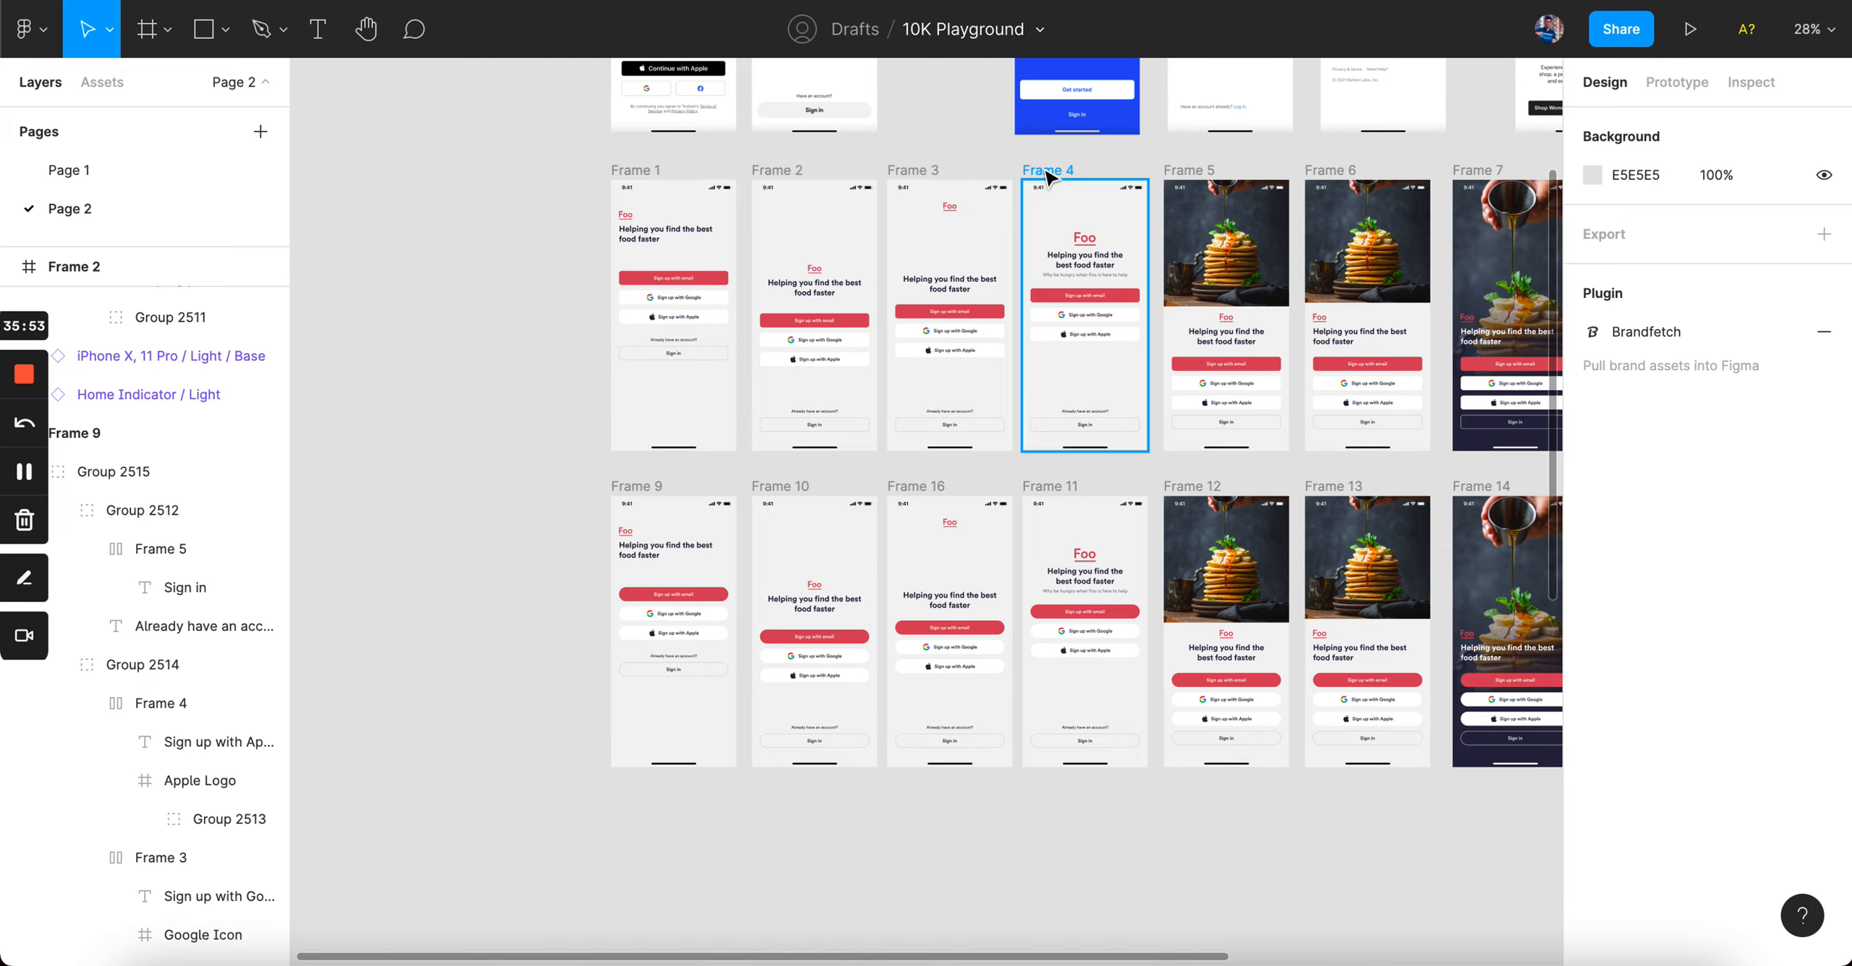
pyautogui.hscroll(1, 1048, 188)
pyautogui.scroll(-1, 1048, 483)
pyautogui.scroll(3, 1049, 484)
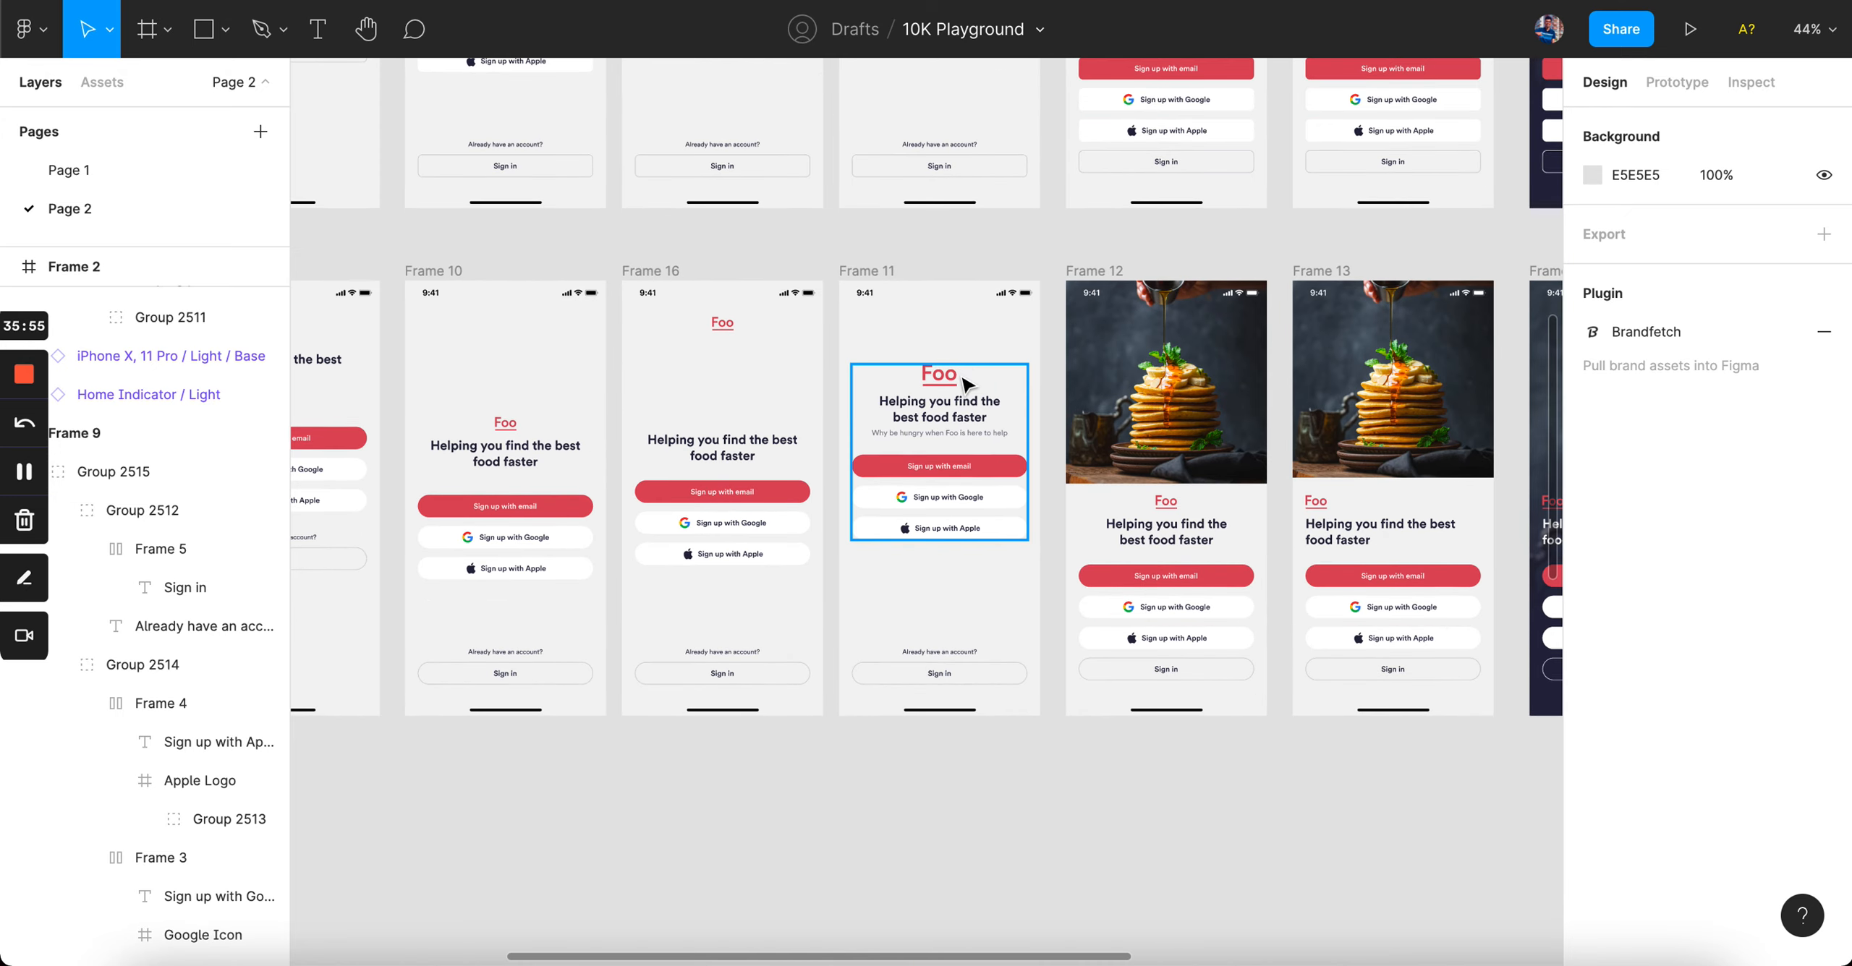
# - Duplicate Frame 11 beneath its row with a clear gap, deleting the leftover item below it
pyautogui.scroll(-3, 917, 289)
pyautogui.moveTo(891, 273); pyautogui.dragTo(895, 565)
pyautogui.scroll(-3, 911, 578)
pyautogui.moveTo(1127, 688); pyautogui.dragTo(1106, 848)
pyautogui.press('Delete')
pyautogui.scroll(3, 886, 513)
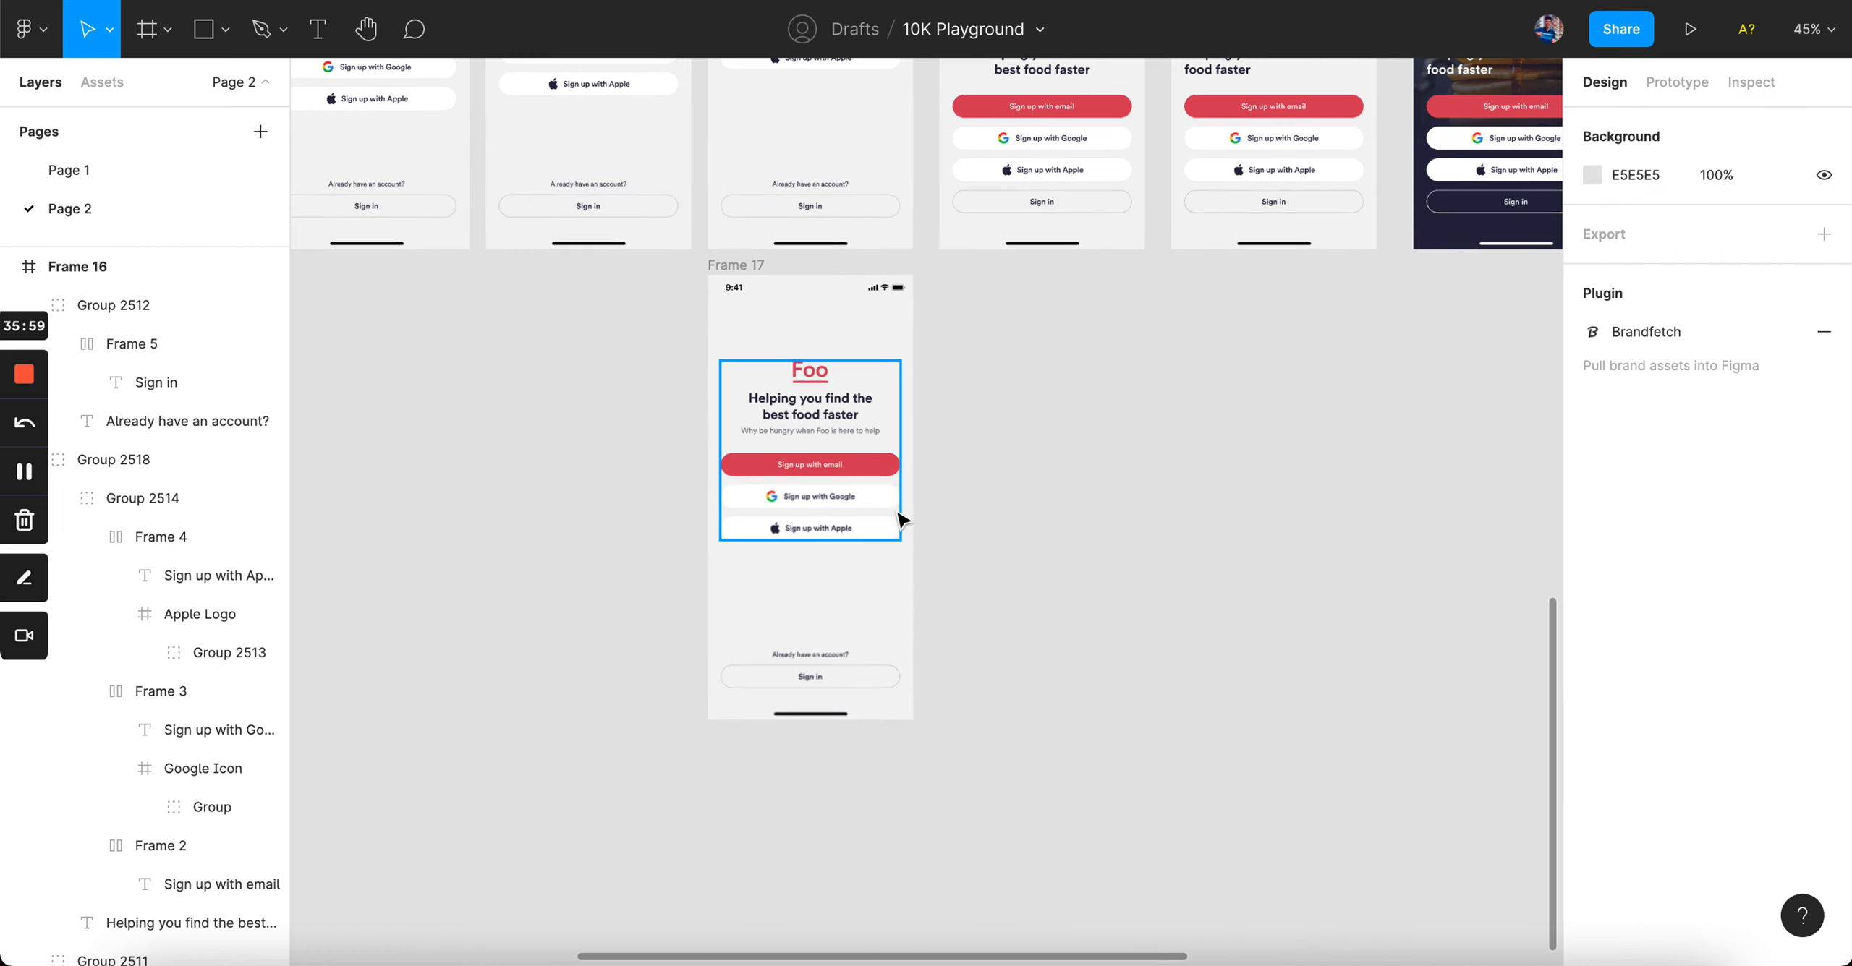
pyautogui.moveTo(748, 266); pyautogui.dragTo(748, 295)
# - Move the group of logo, headline and sign-up buttons in Frame 17 down by about 30 px
pyautogui.scroll(3, 748, 295)
pyautogui.click(931, 603)
pyautogui.hotkey('shift', 'Down')
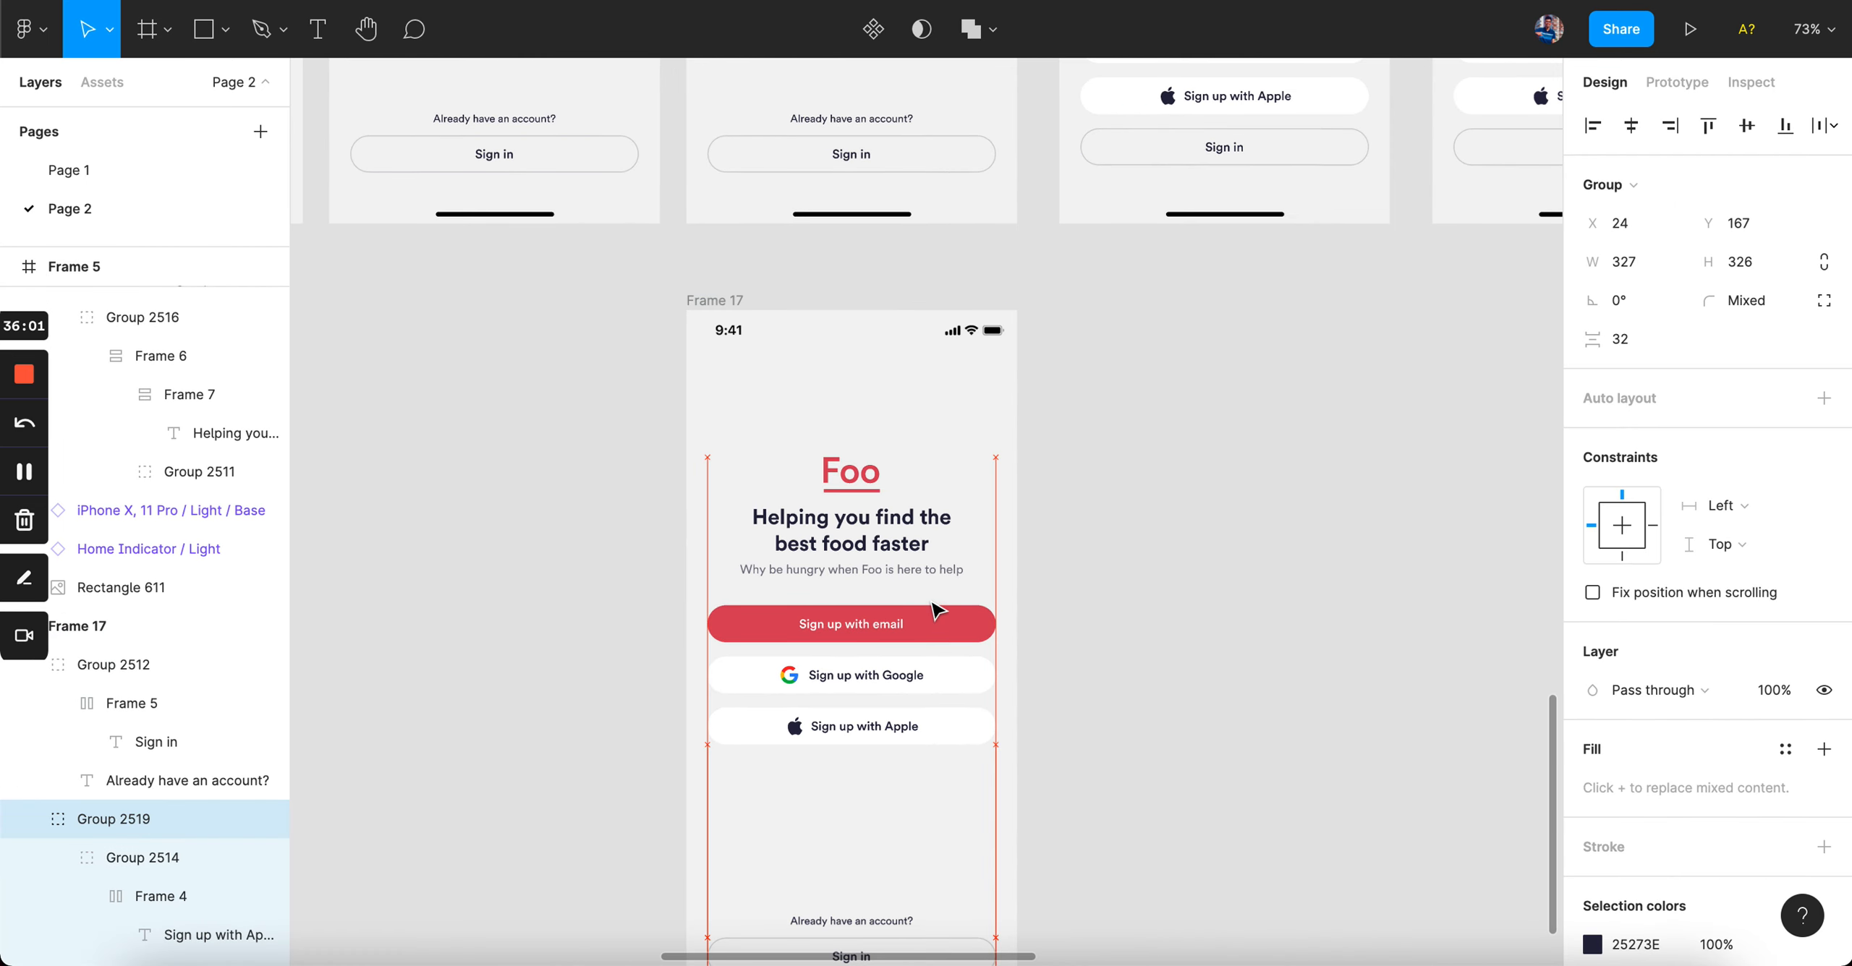
pyautogui.hotkey('shift', 'Down')
pyautogui.hotkey('shift', 'Down')
# - Fill Frame 17's background with the red CF575F sampled from its email sign-up button
pyautogui.click(713, 303)
pyautogui.scroll(-2, 716, 307)
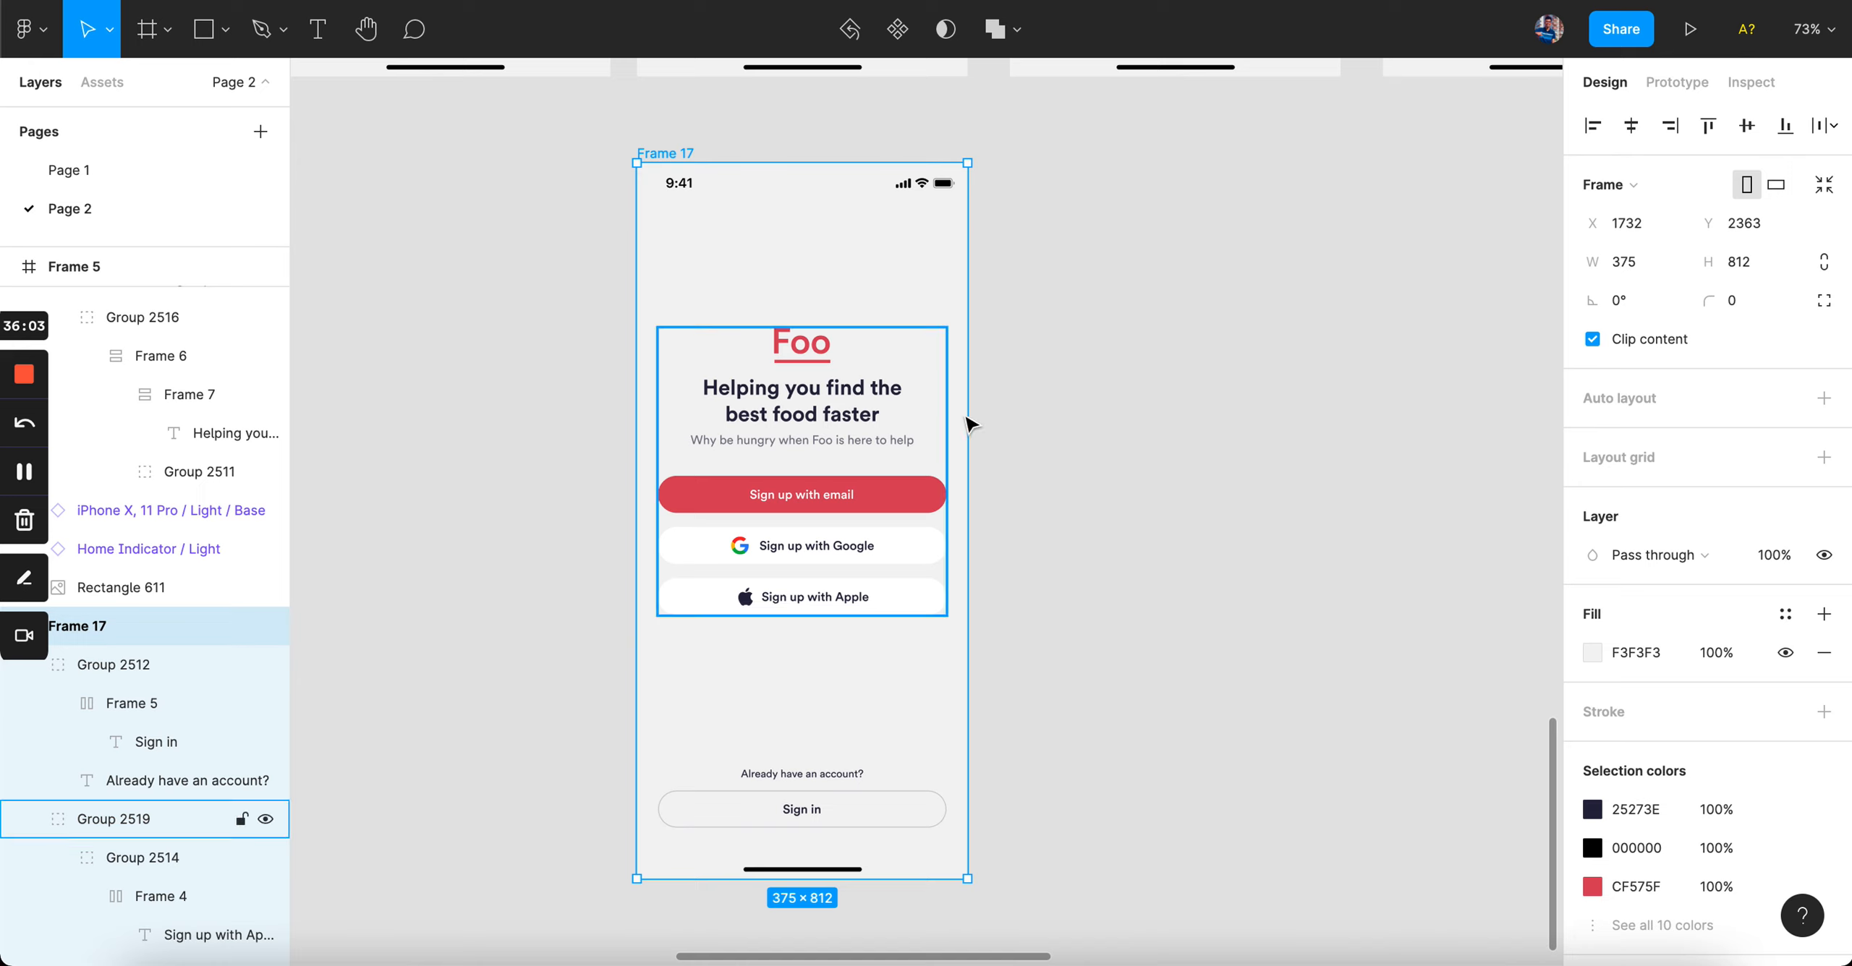
pyautogui.press('i')
pyautogui.click(909, 495)
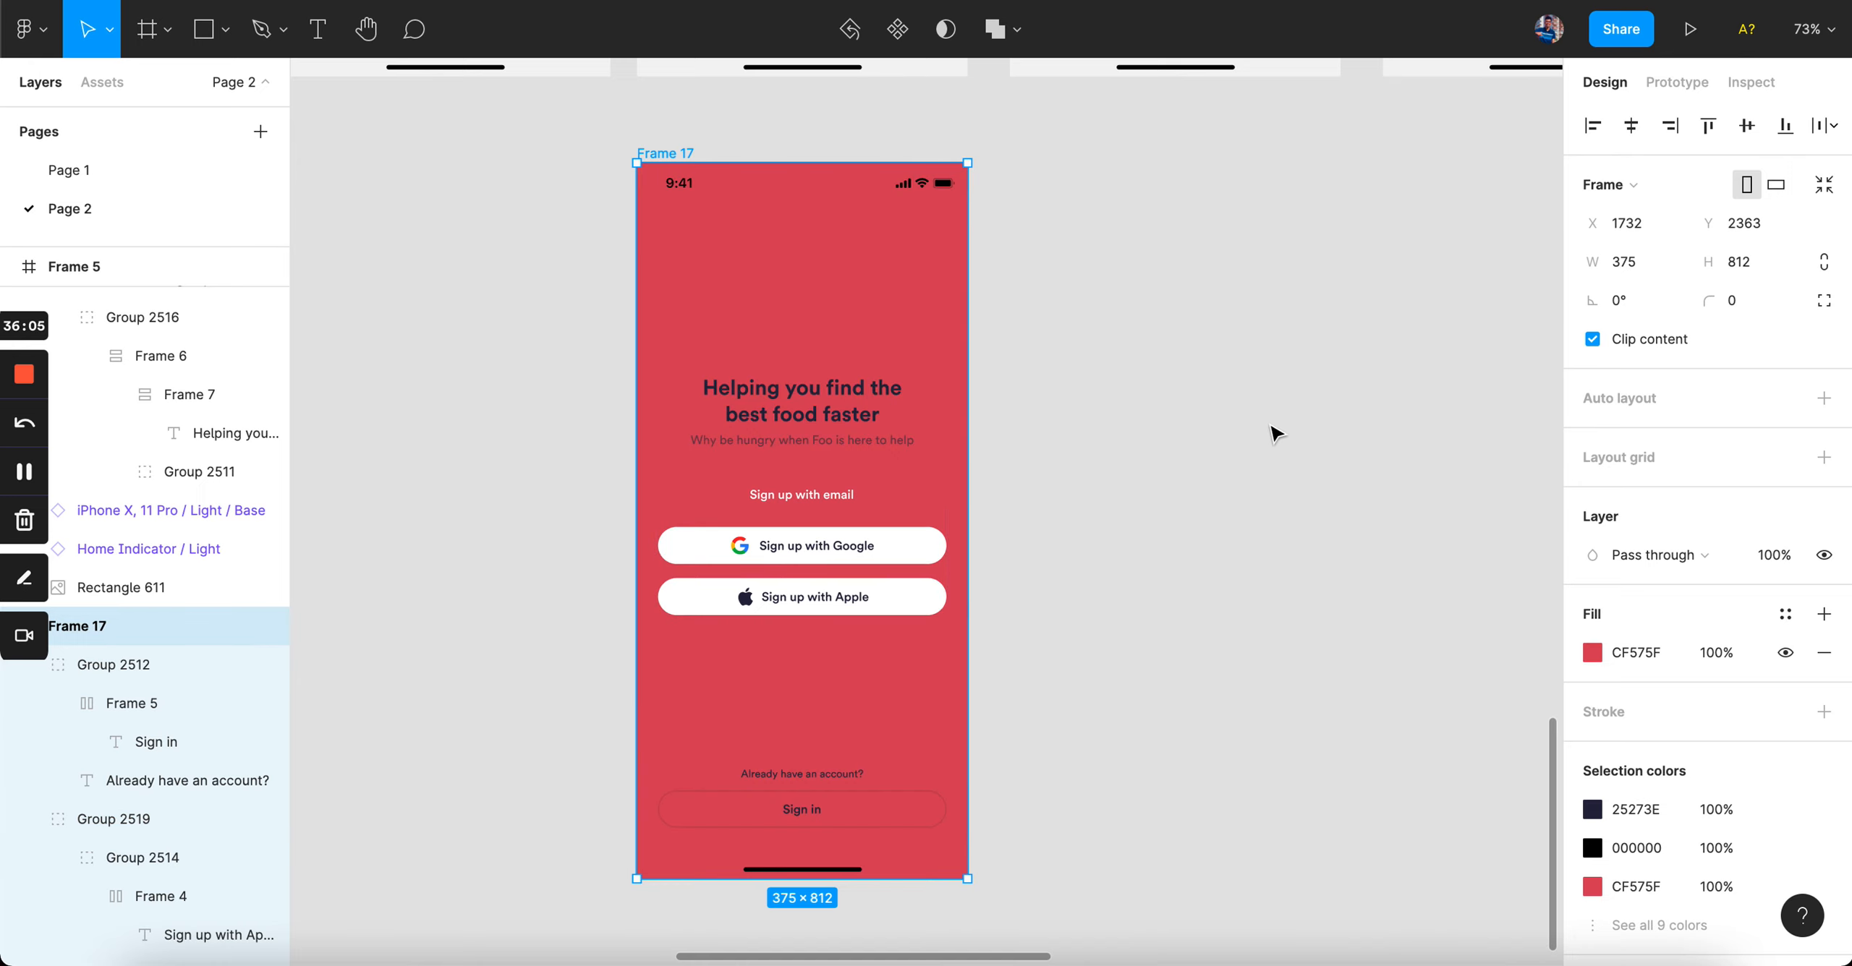
# - Recolor the status bar and home indicator in Frame 17 from black to white
pyautogui.click(915, 188)
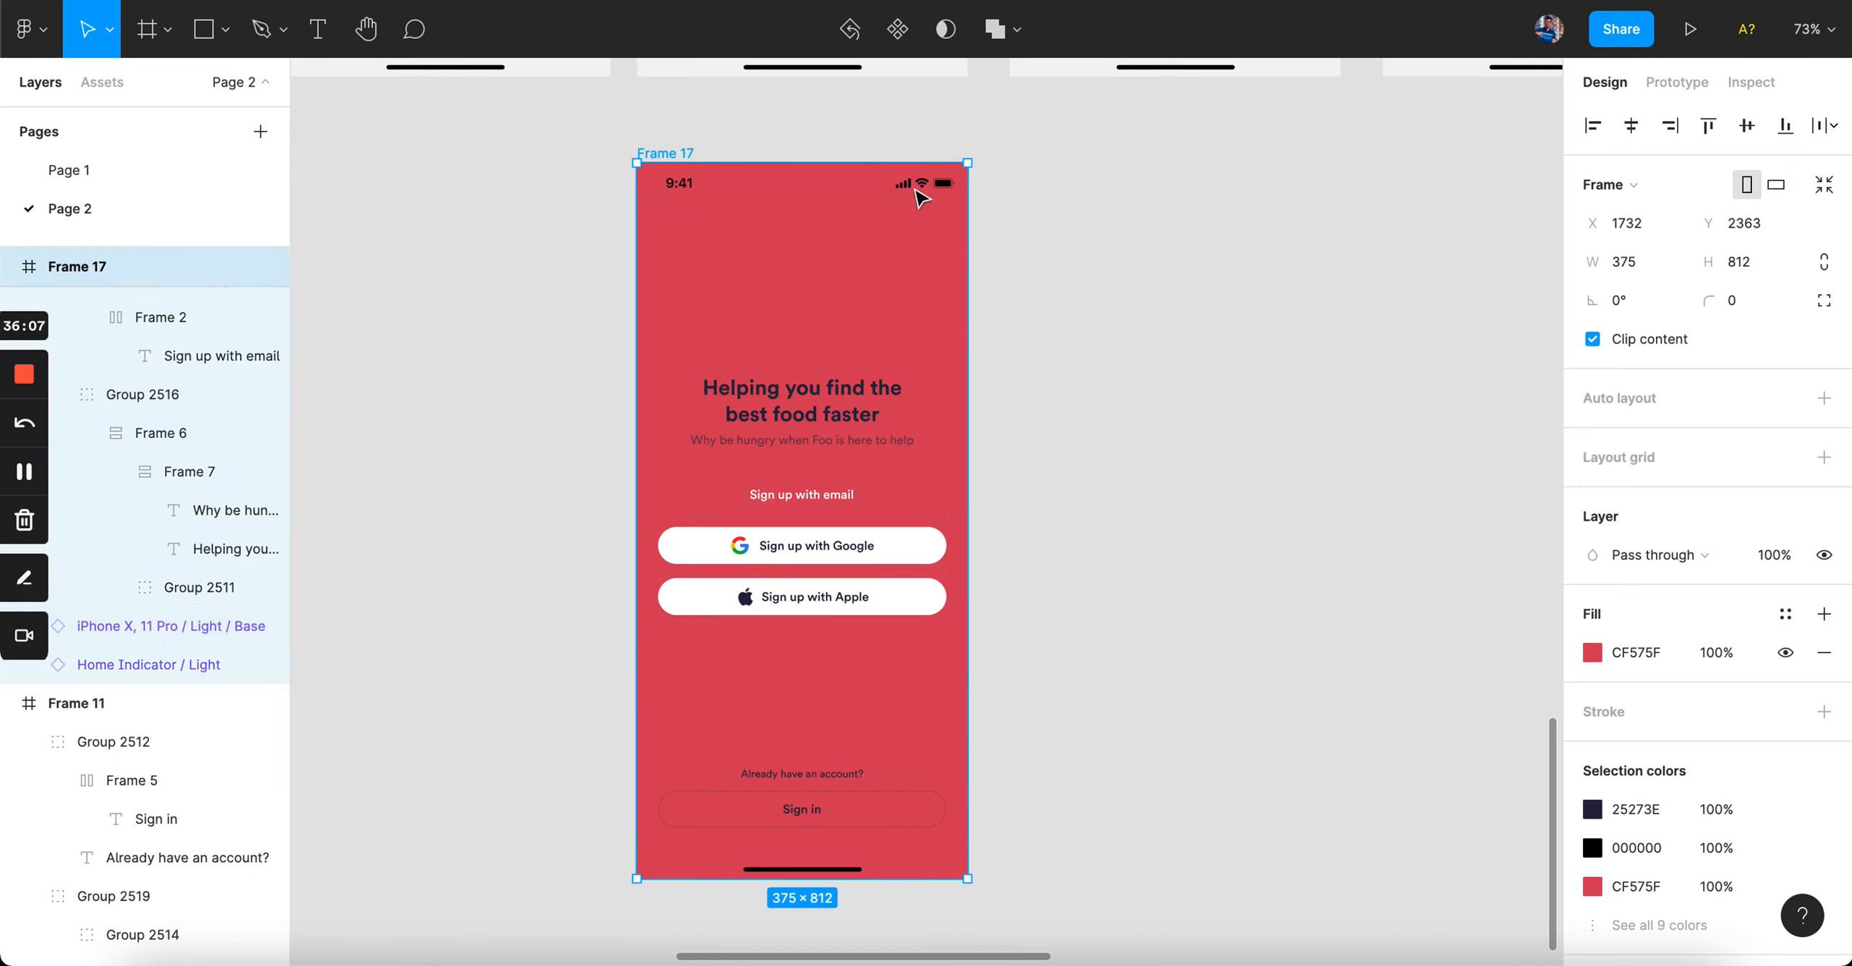
pyautogui.keyDown('shift'); pyautogui.click(859, 872); pyautogui.keyUp('shift')
pyautogui.scroll(-5, 1646, 875)
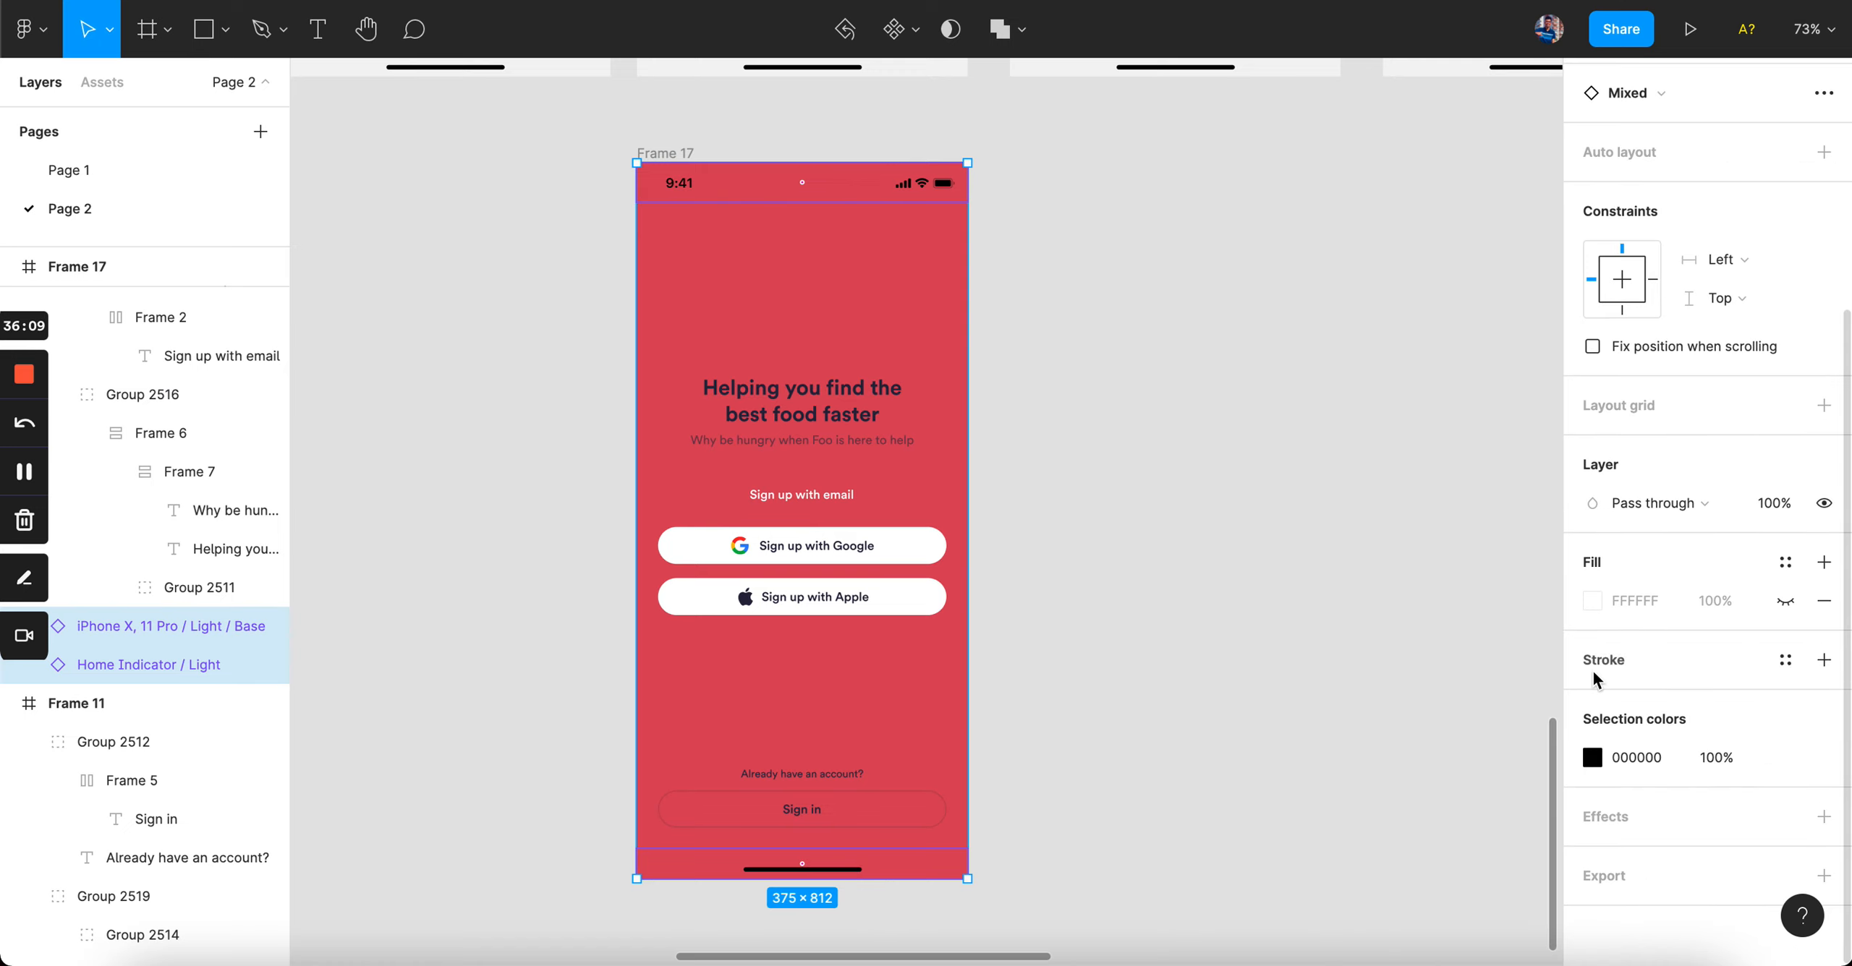
pyautogui.click(1592, 757)
pyautogui.click(1132, 486)
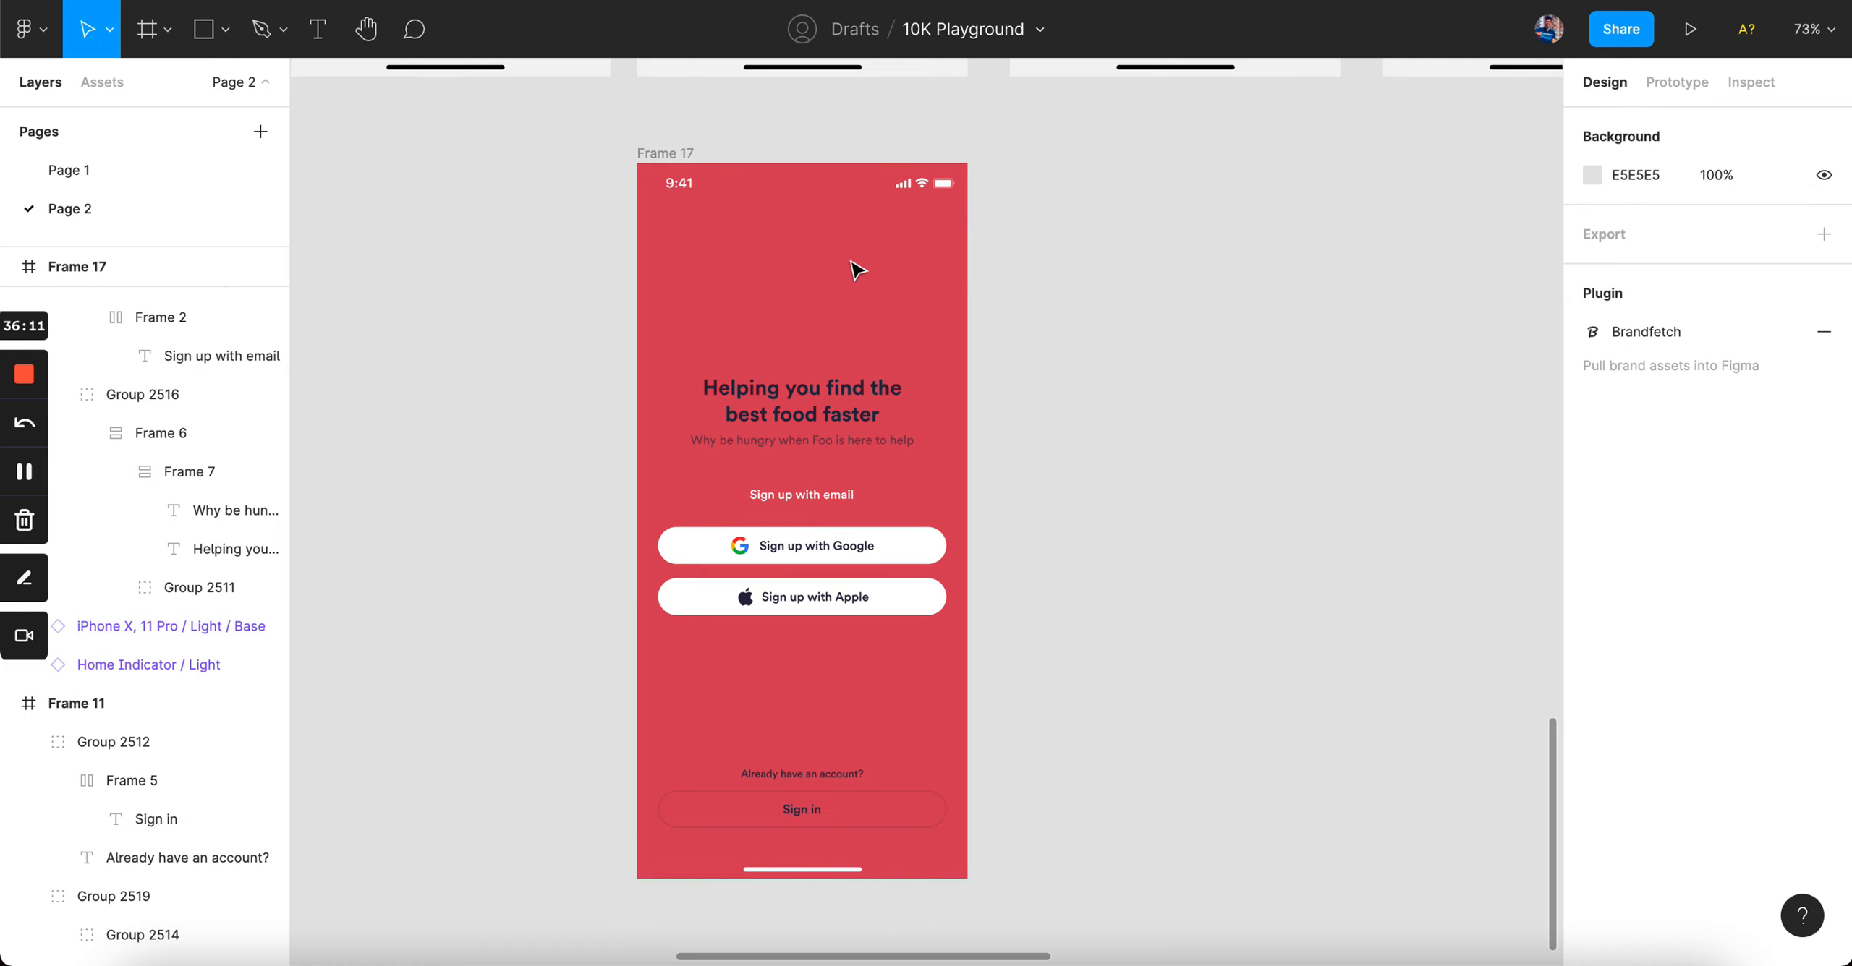
# - Set the Foo logo's fill in Frame 17 to white (FFFFFF)
pyautogui.doubleClick(789, 347)
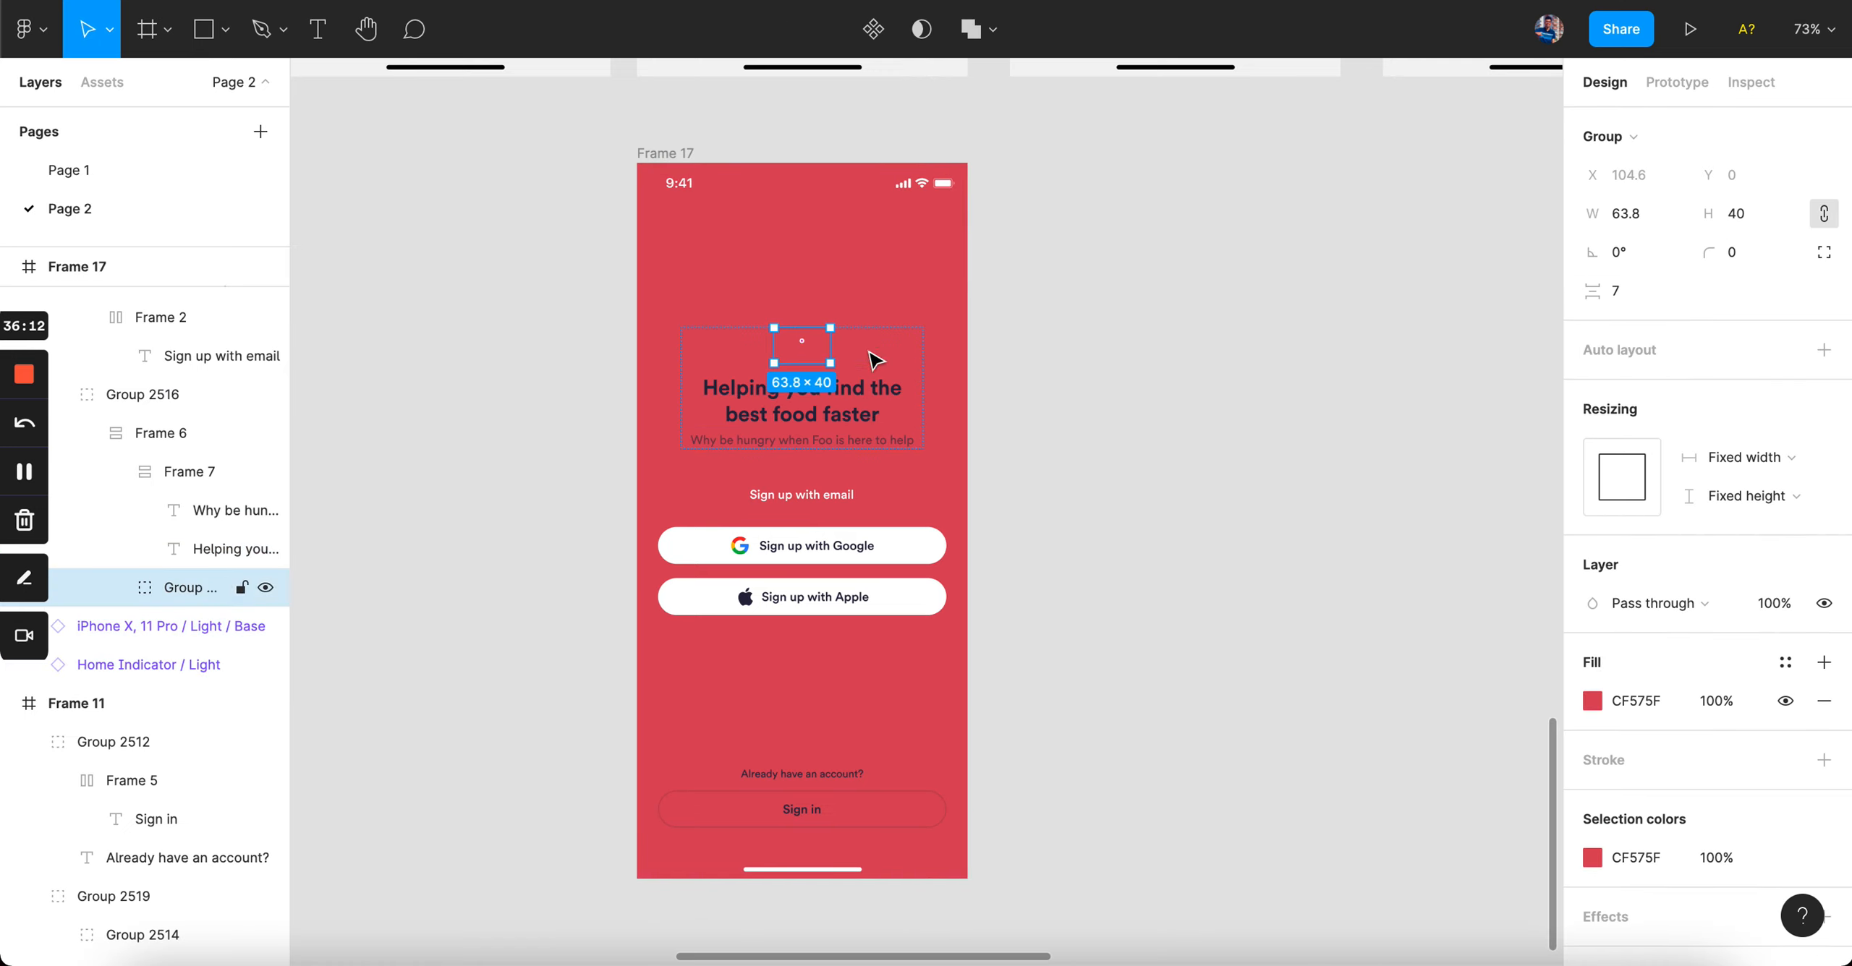
pyautogui.click(1592, 701)
pyautogui.write('FFFFFF')
pyautogui.press('Return')
pyautogui.scroll(5, 828, 405)
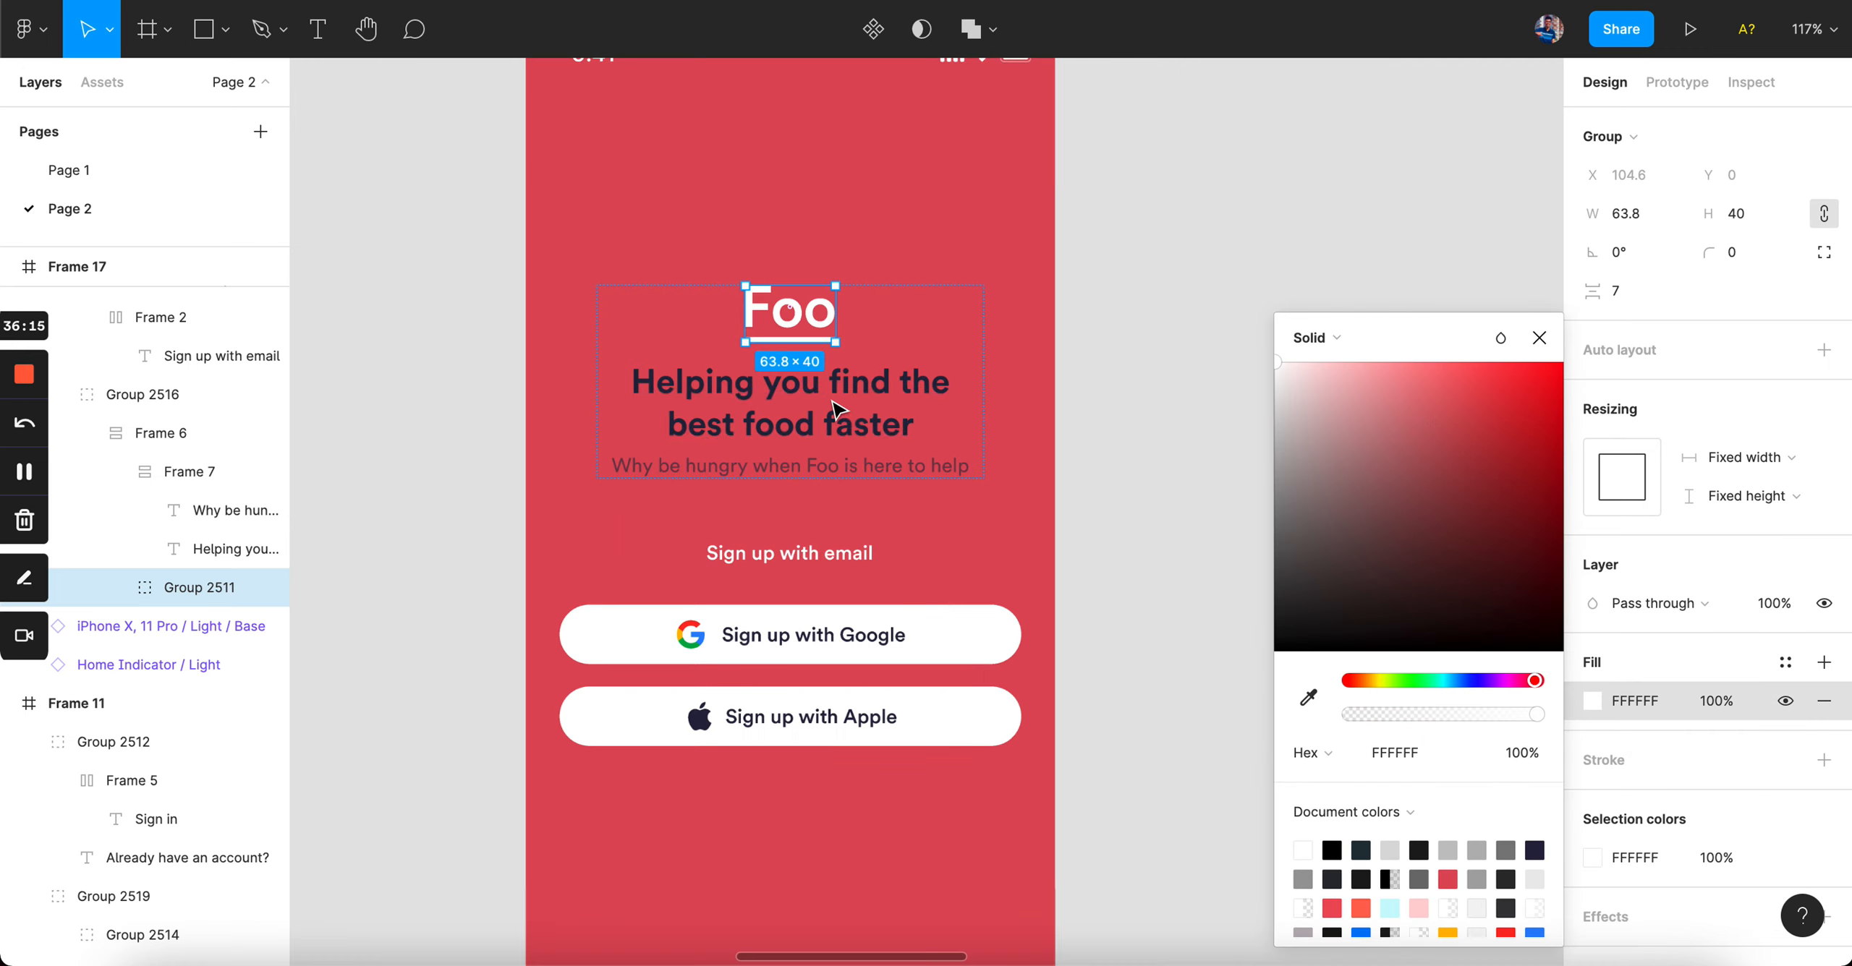
# - Set the headline and the tagline text in Frame 17 to white (FFFFFF)
pyautogui.click(232, 549)
pyautogui.keyDown('shift'); pyautogui.click(231, 510); pyautogui.keyUp('shift')
pyautogui.click(1591, 826)
pyautogui.write('FFFFFF')
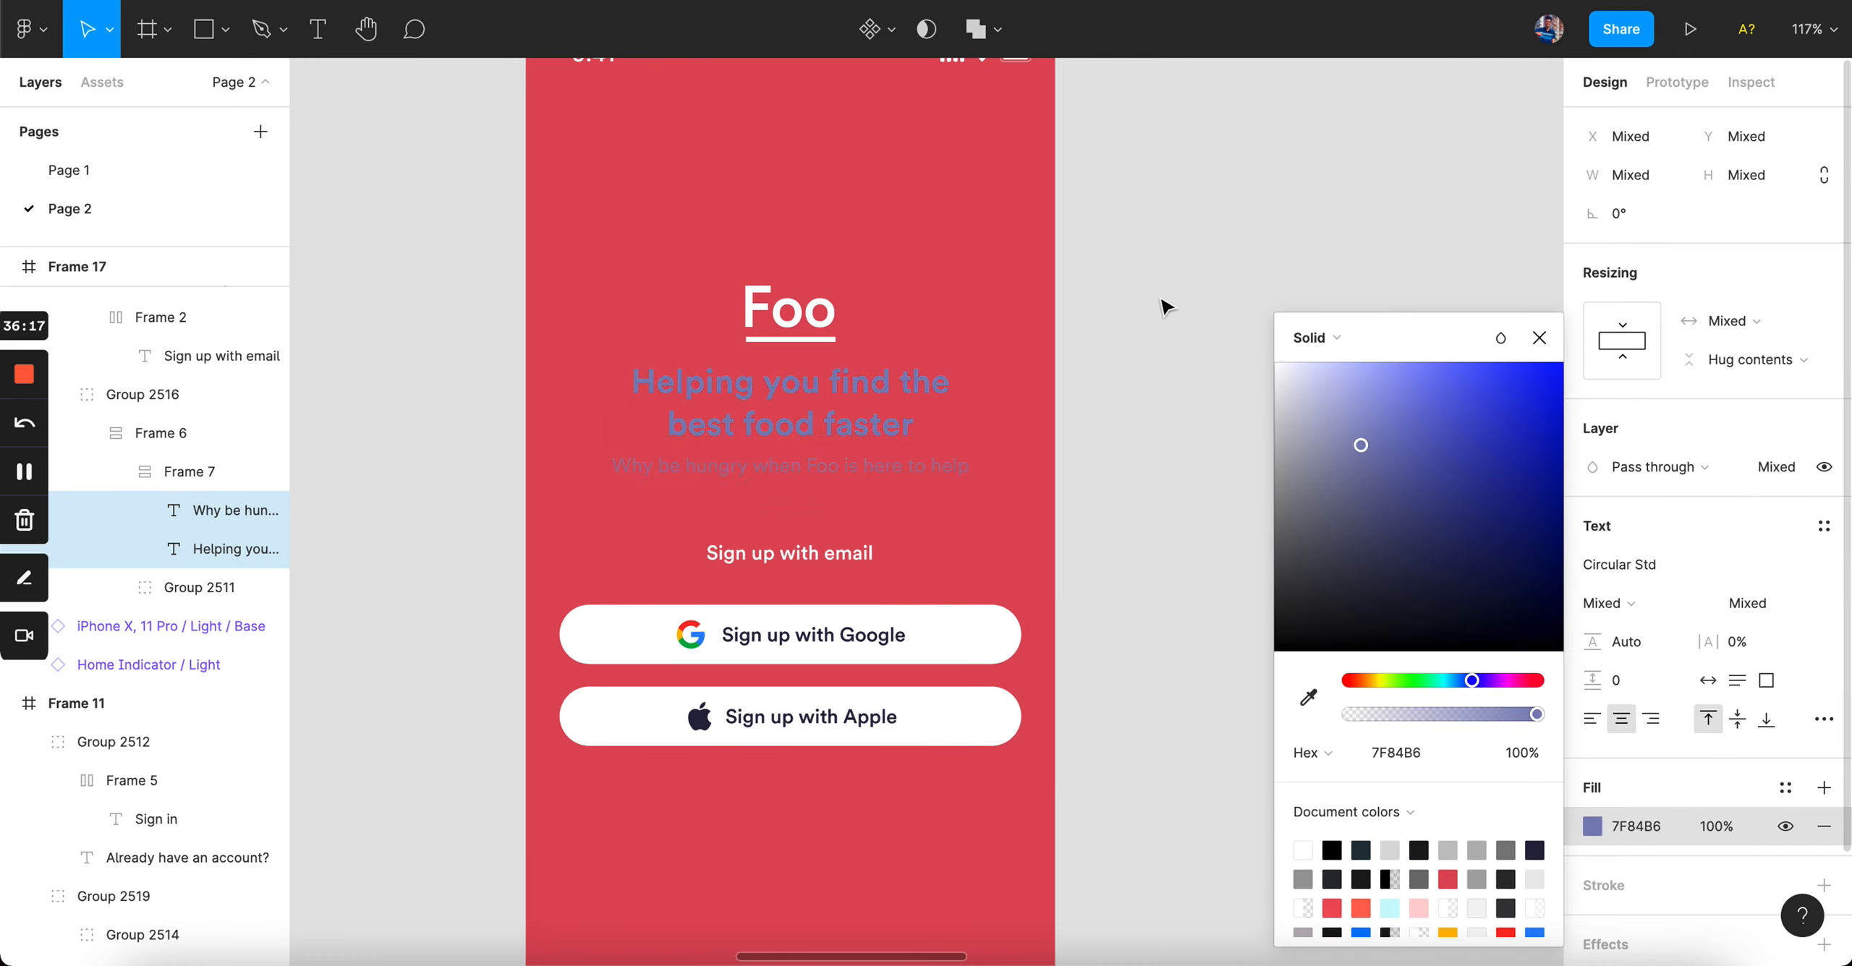
pyautogui.press('Return')
pyautogui.click(1236, 293)
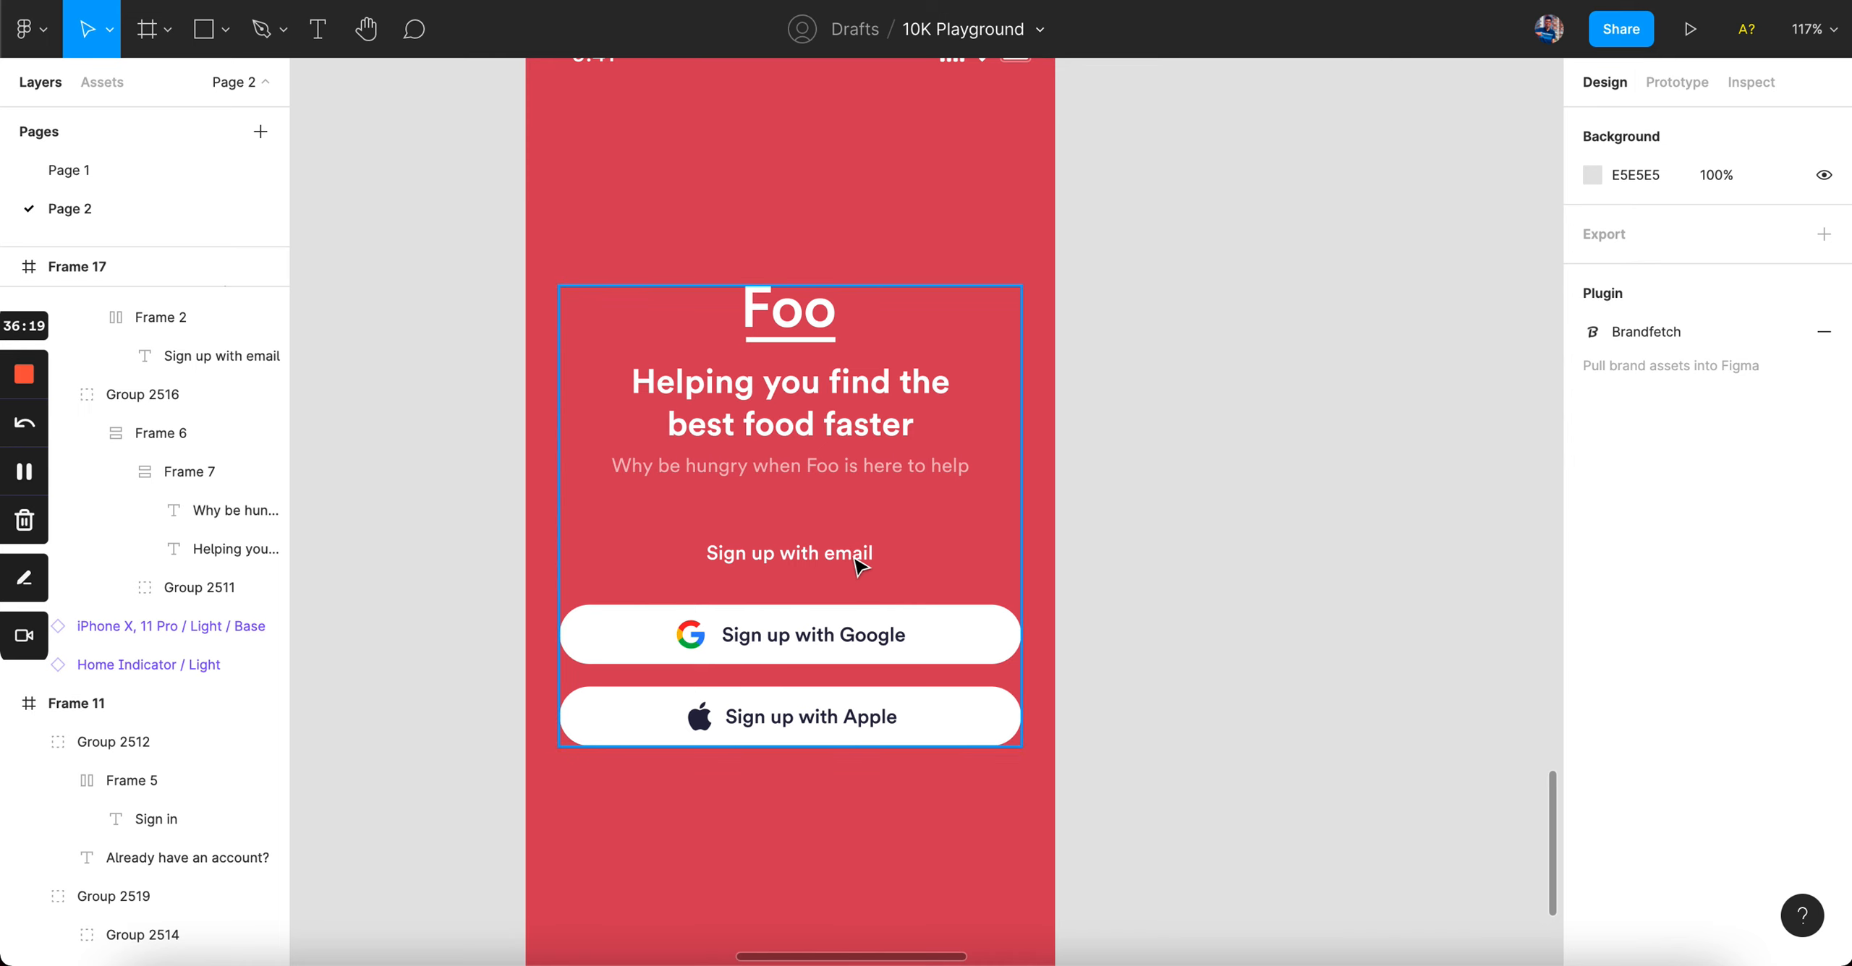
# - Fill the email sign-up button in Frame 17 with white (FFFFFF)
pyautogui.click(934, 558)
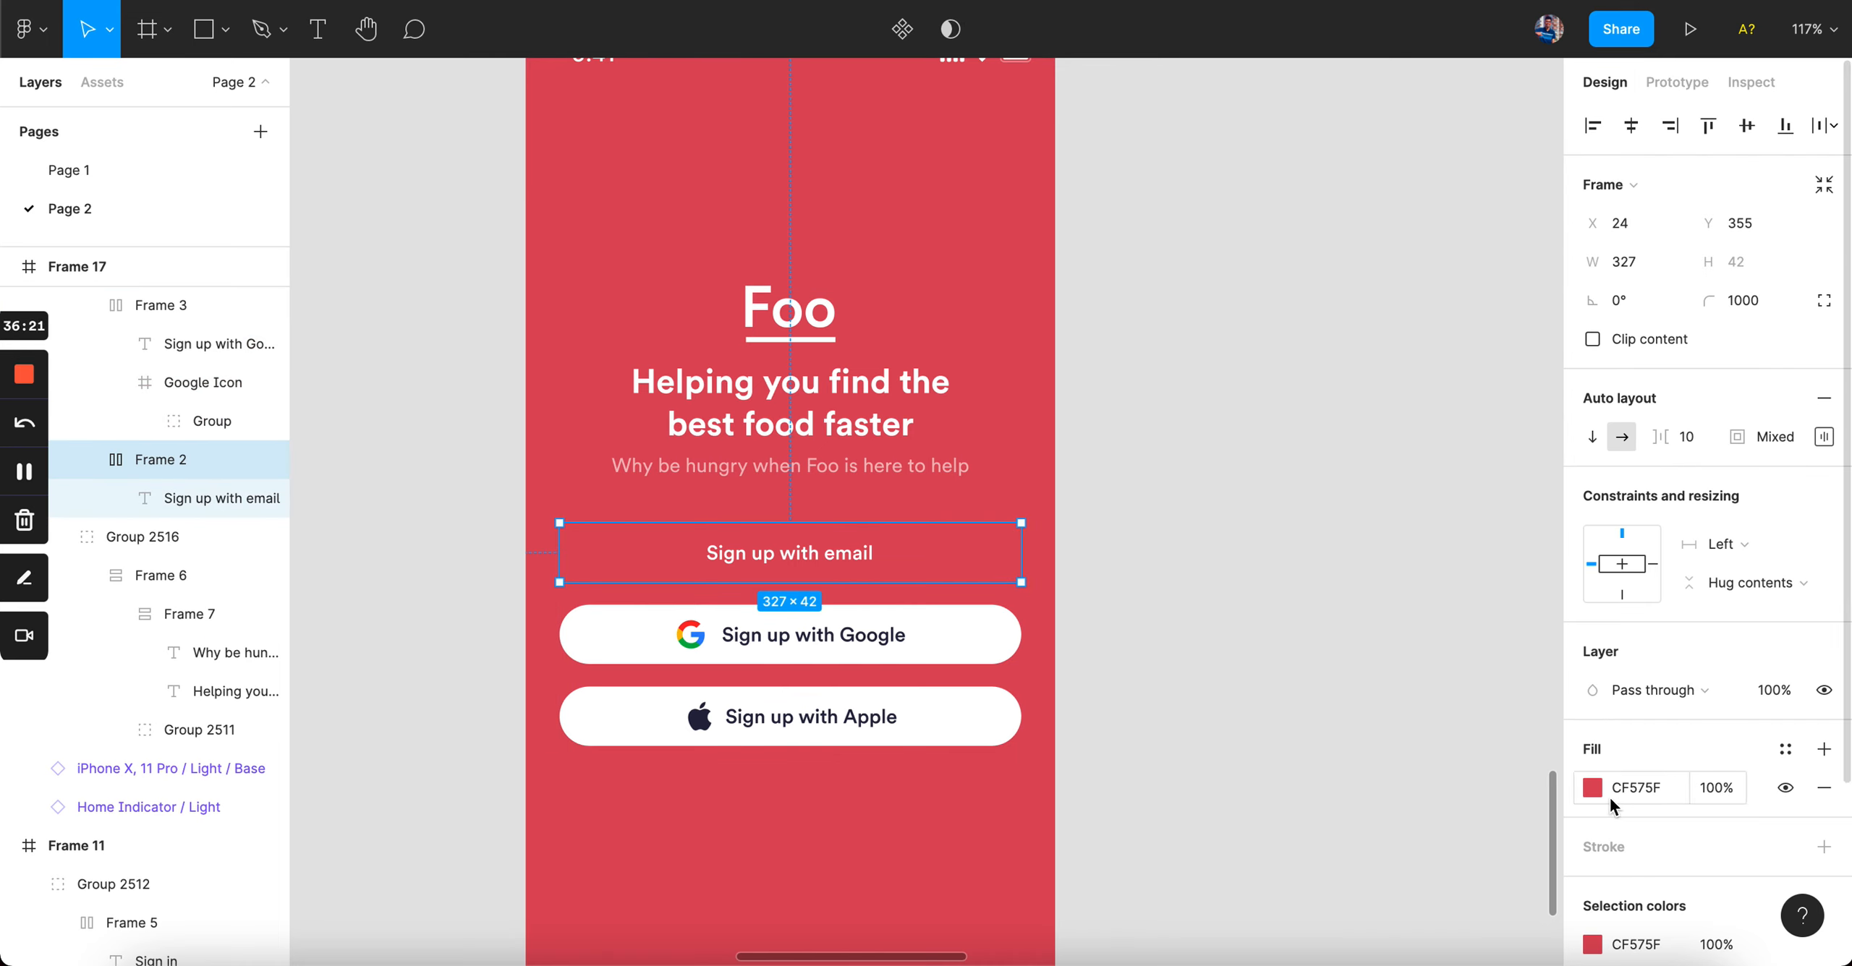
pyautogui.click(1591, 788)
pyautogui.write('FFFFFF')
pyautogui.press('Return')
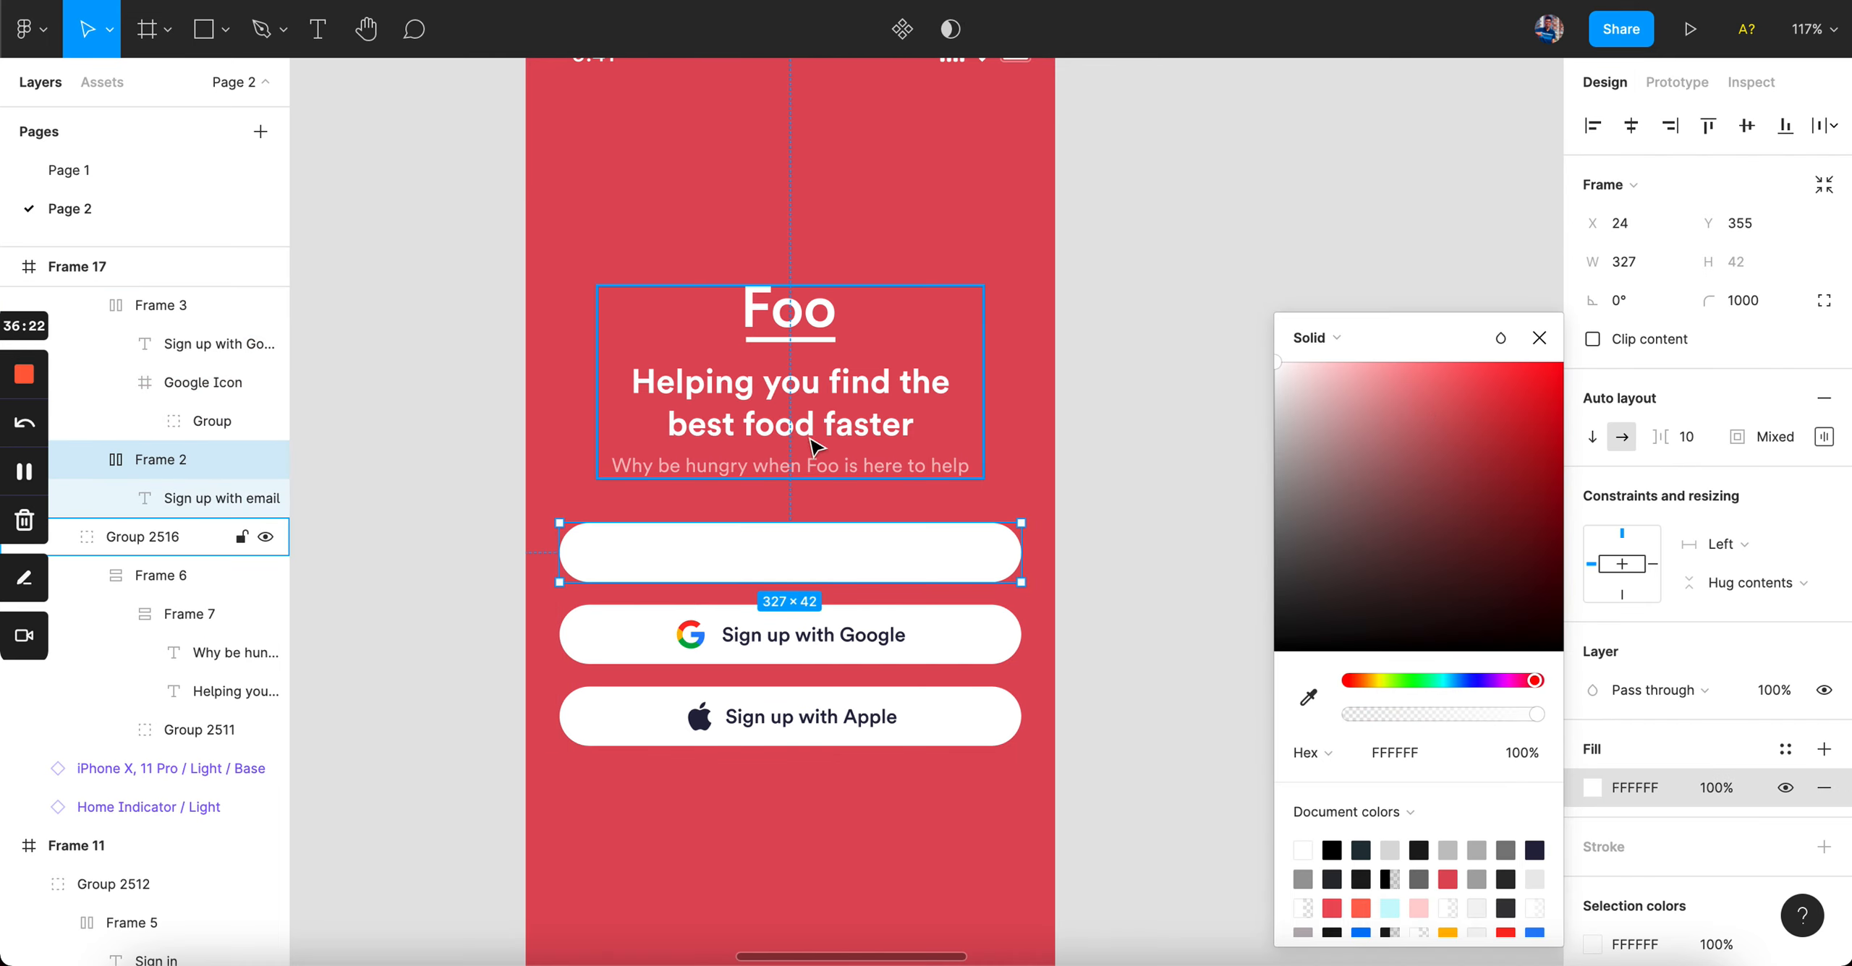
# - Color the email sign-up button's label with the red sampled from Frame 17's background
pyautogui.doubleClick(788, 560)
pyautogui.press('i')
pyautogui.click(1016, 224)
pyautogui.click(1259, 370)
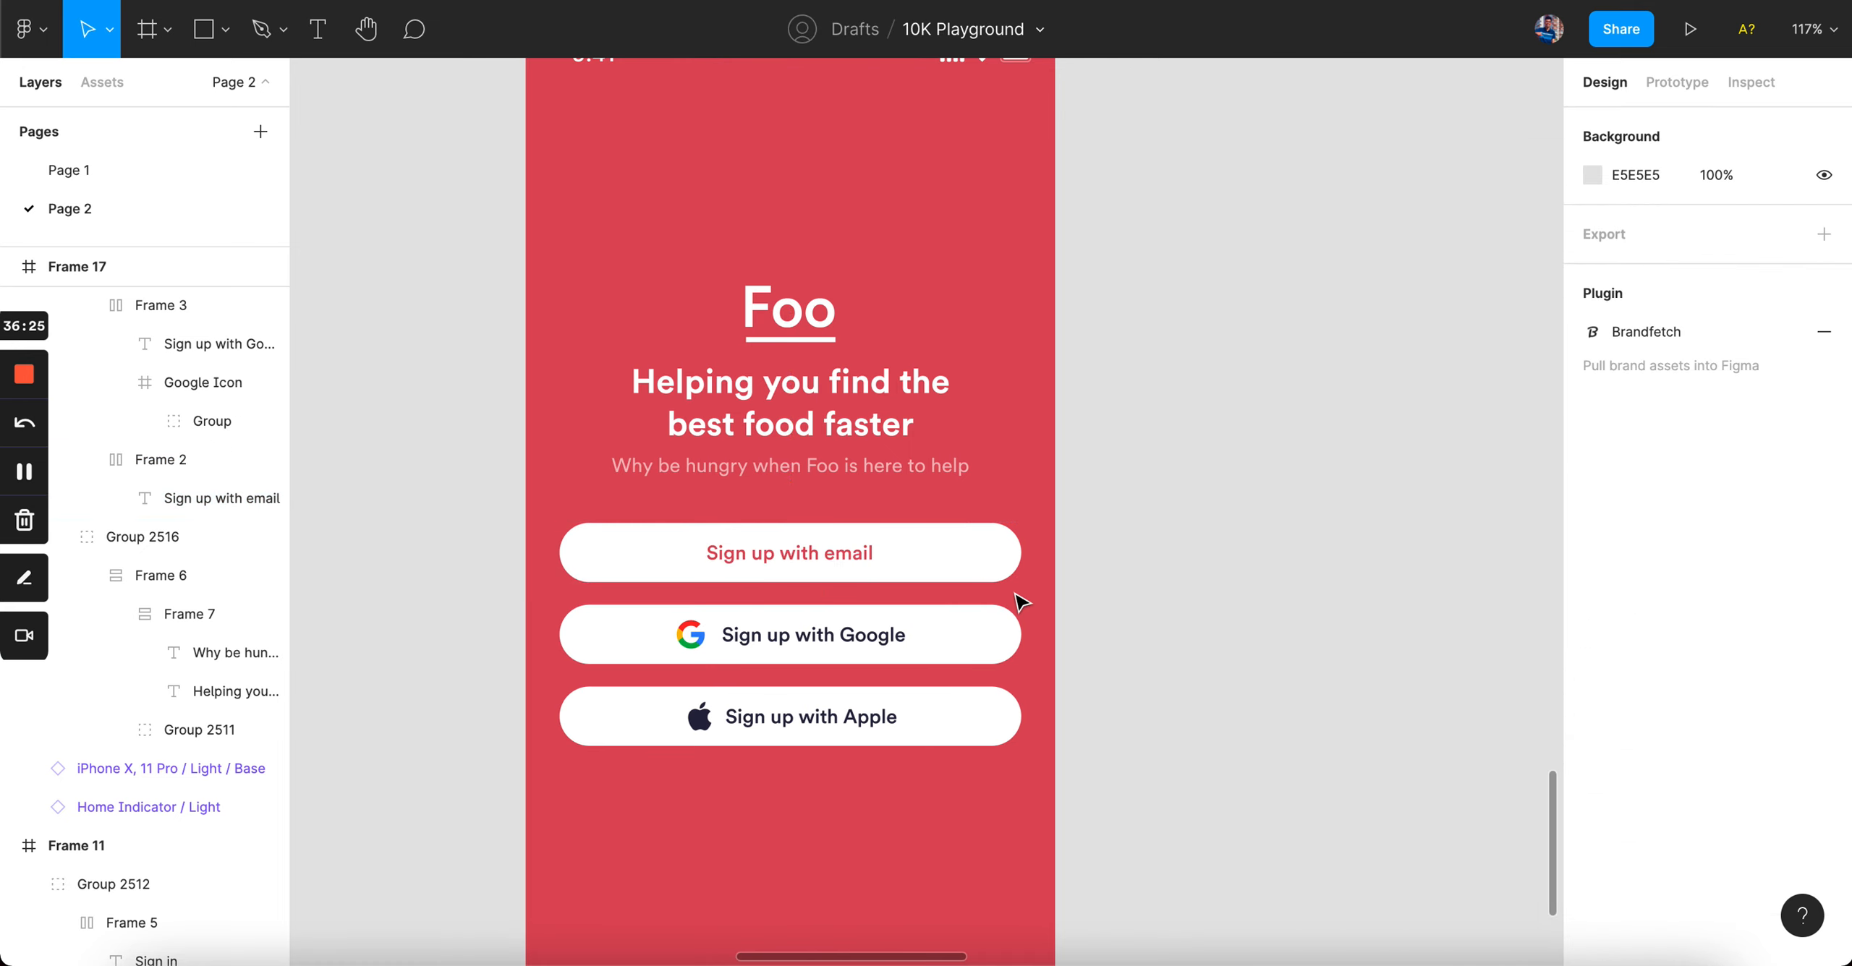
# - Recolor Frame 17's sign-in group: its text to white (FFFFFF) and the button outline to white at 20% opacity
pyautogui.scroll(-5, 1017, 603)
pyautogui.scroll(-2, 1004, 484)
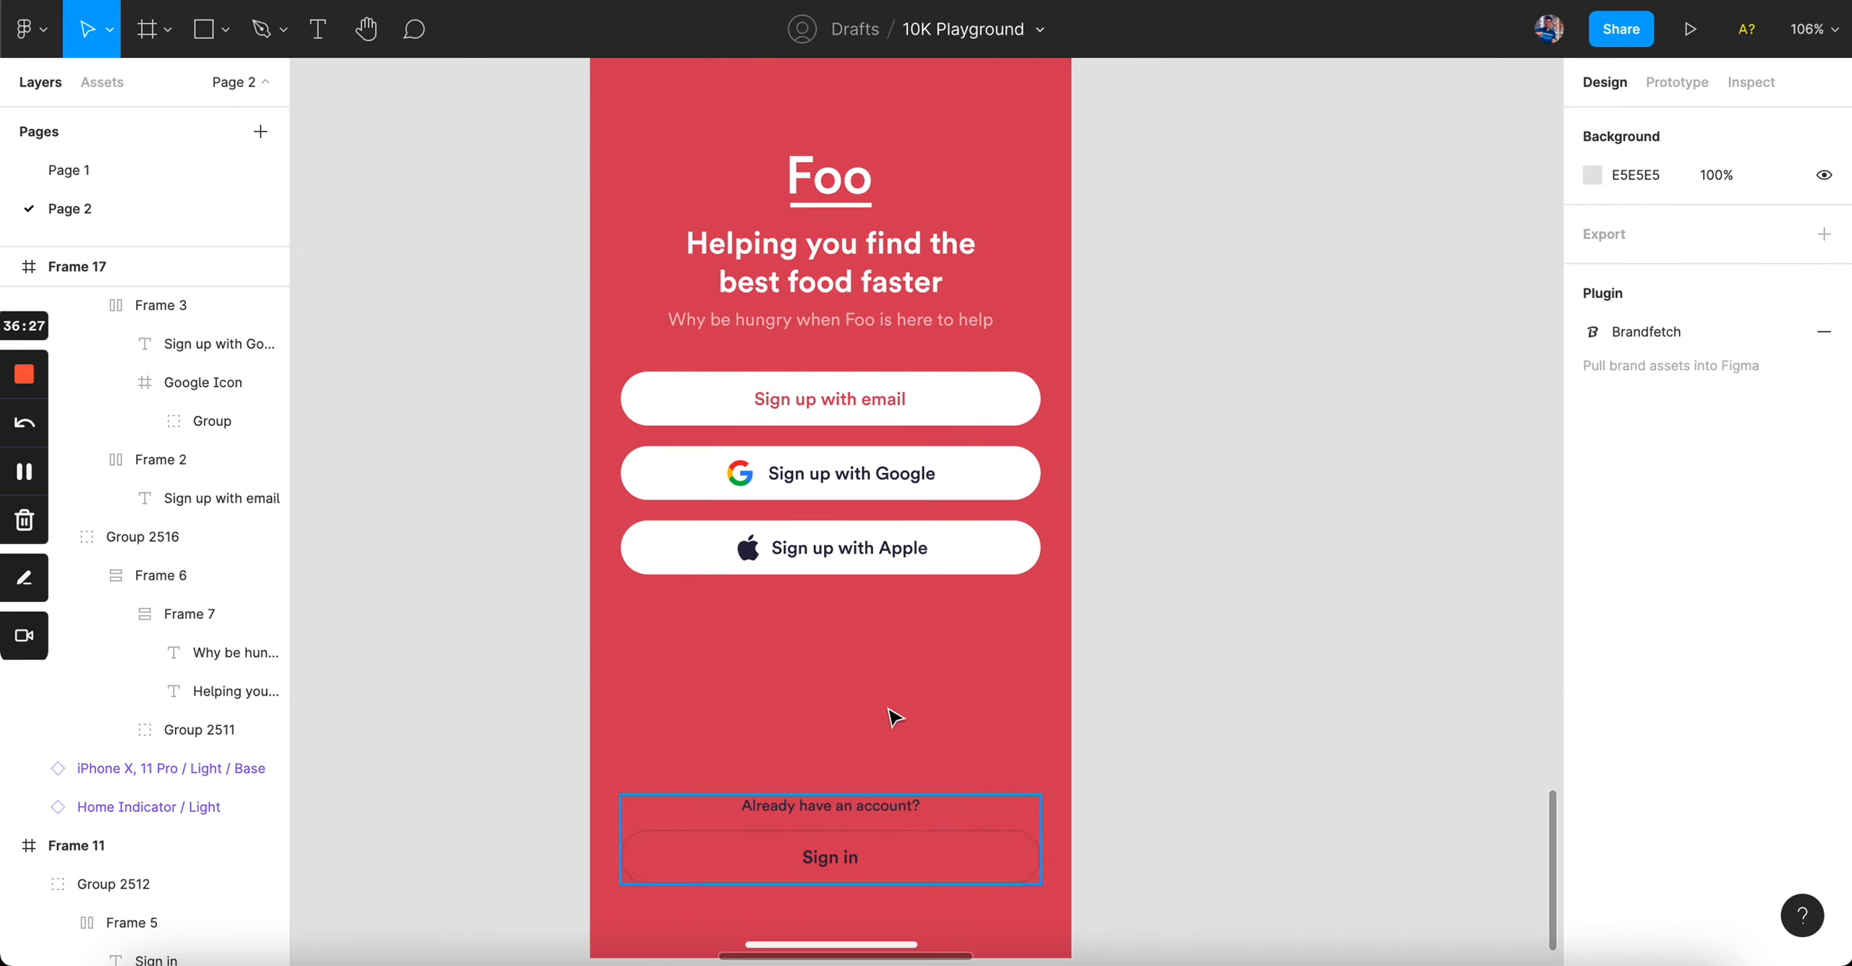
pyautogui.keyDown('super'); pyautogui.click(901, 548); pyautogui.keyUp('super')
pyautogui.click(863, 848)
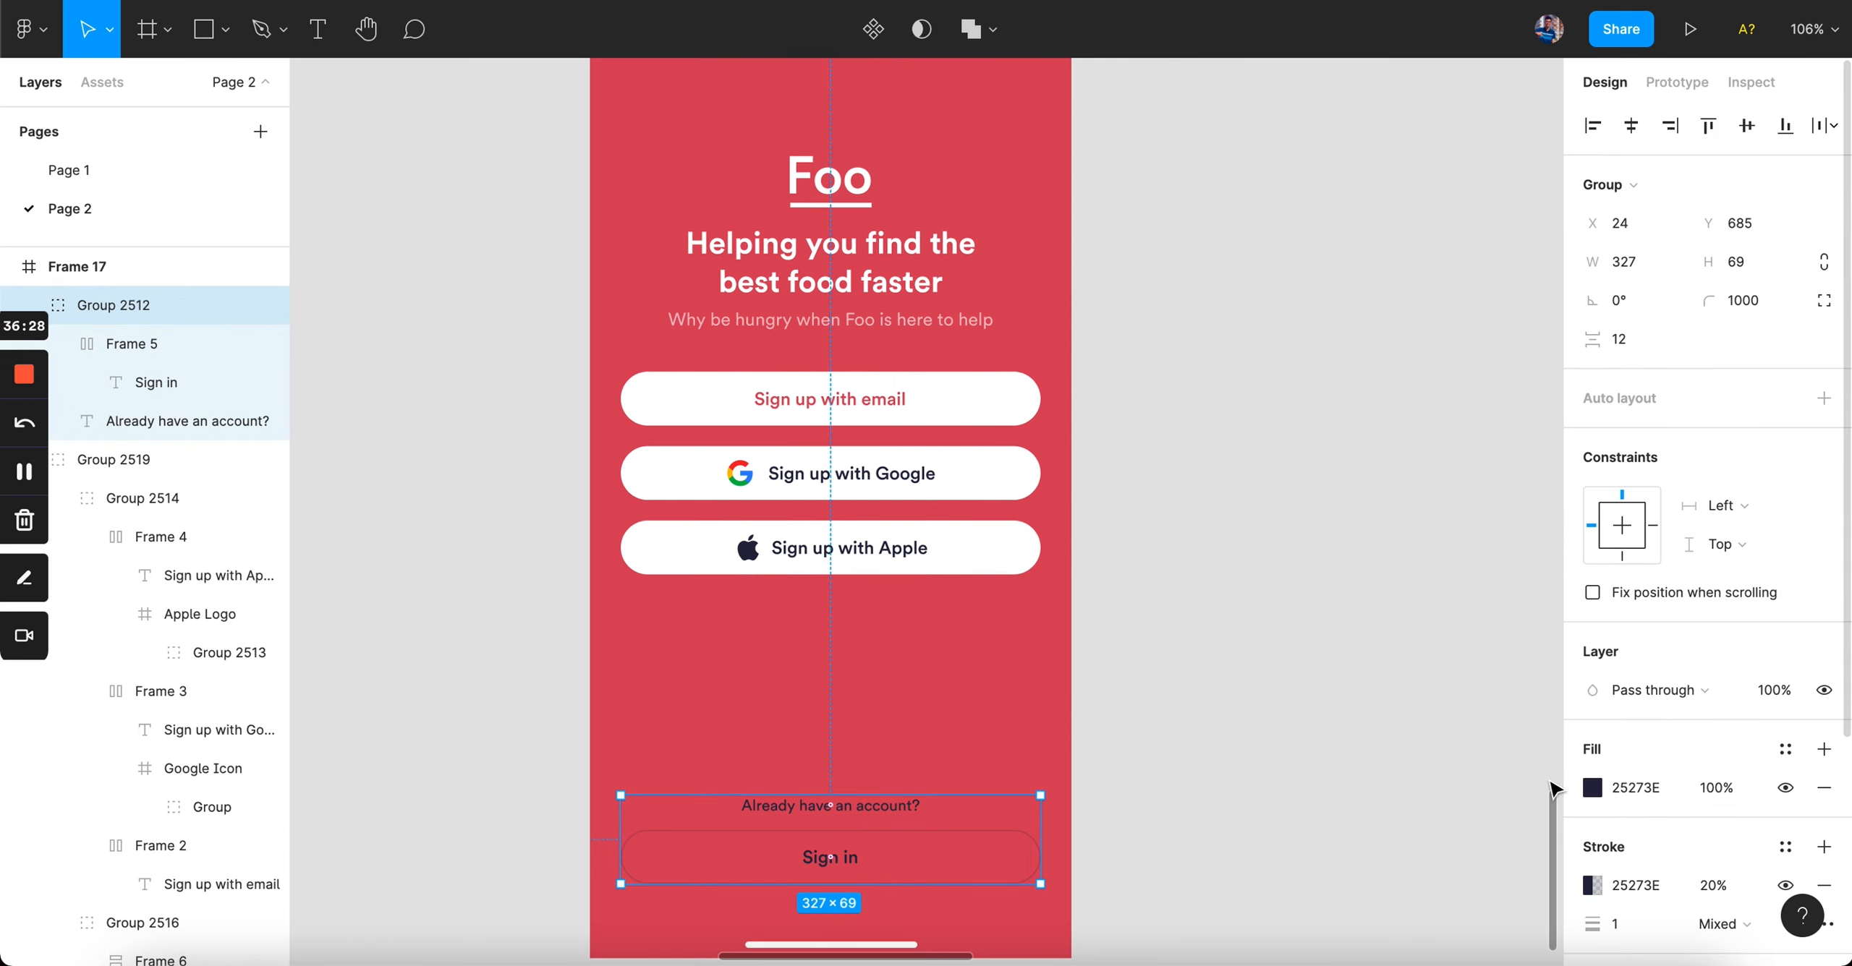
pyautogui.scroll(-3, 1594, 795)
pyautogui.click(1592, 791)
pyautogui.moveTo(1393, 571); pyautogui.dragTo(923, 33)
pyautogui.click(1600, 829)
pyautogui.moveTo(1390, 355); pyautogui.dragTo(1038, 92)
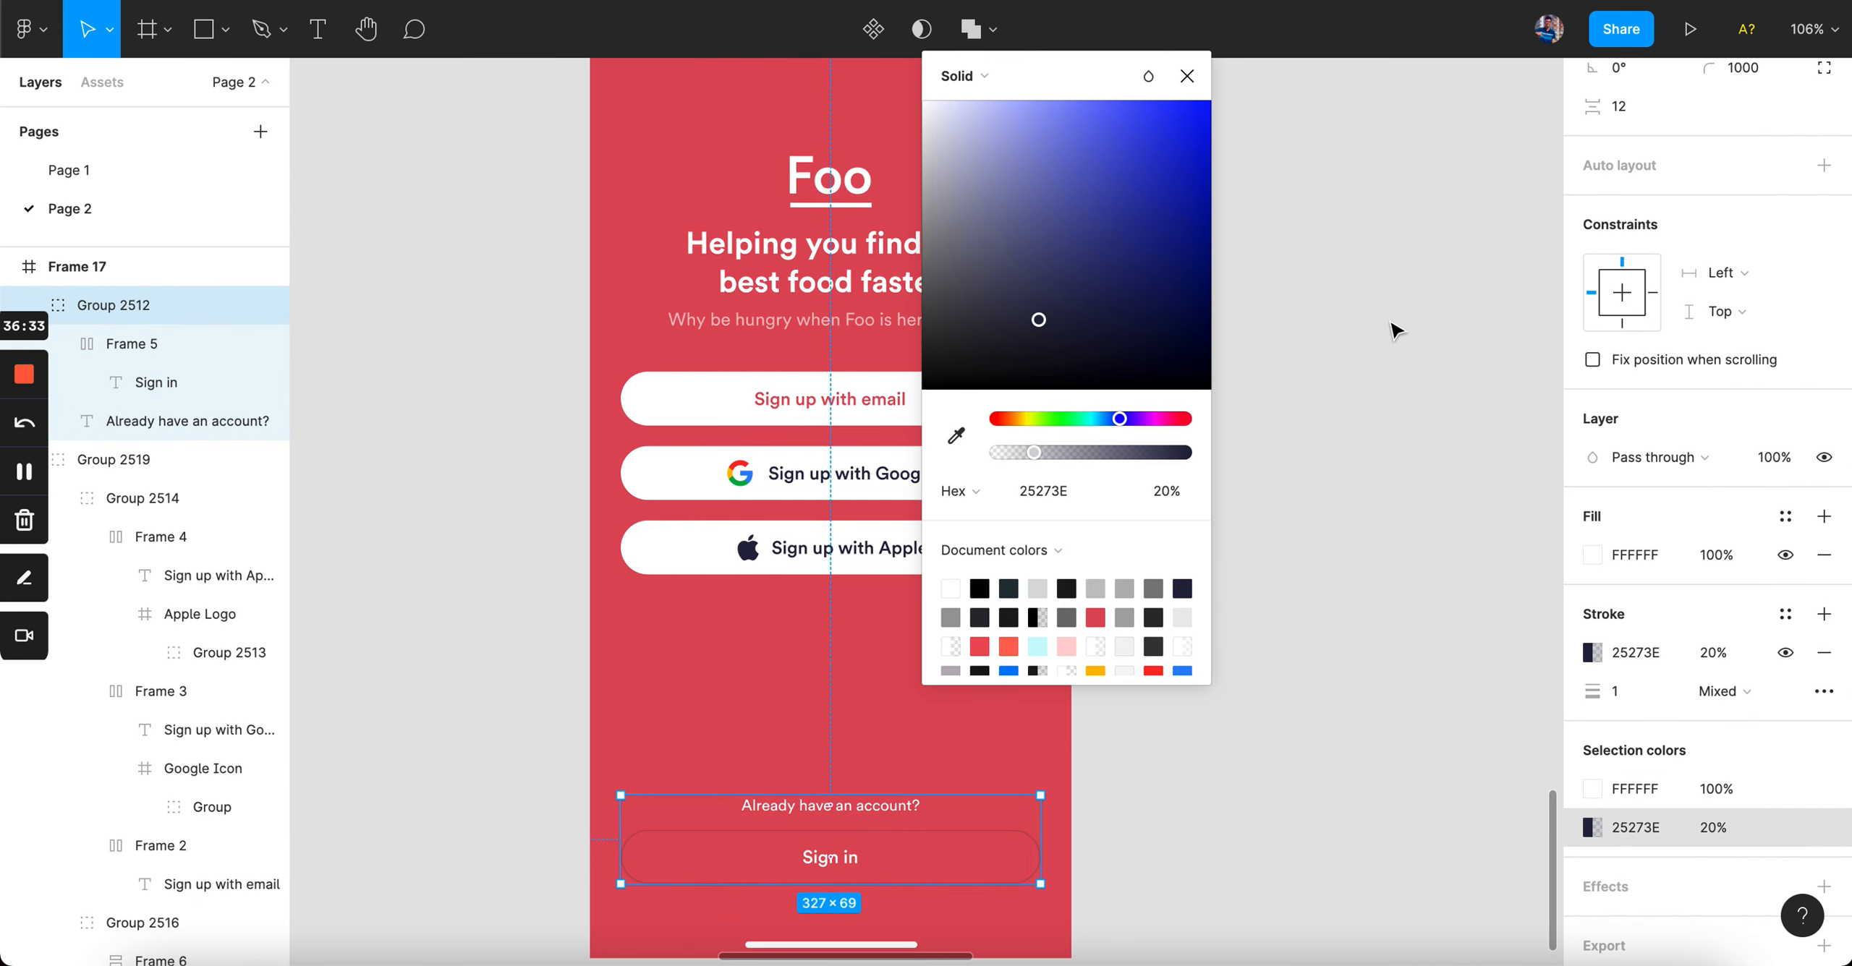
pyautogui.press('super+z')
pyautogui.moveTo(1388, 486); pyautogui.dragTo(996, 41)
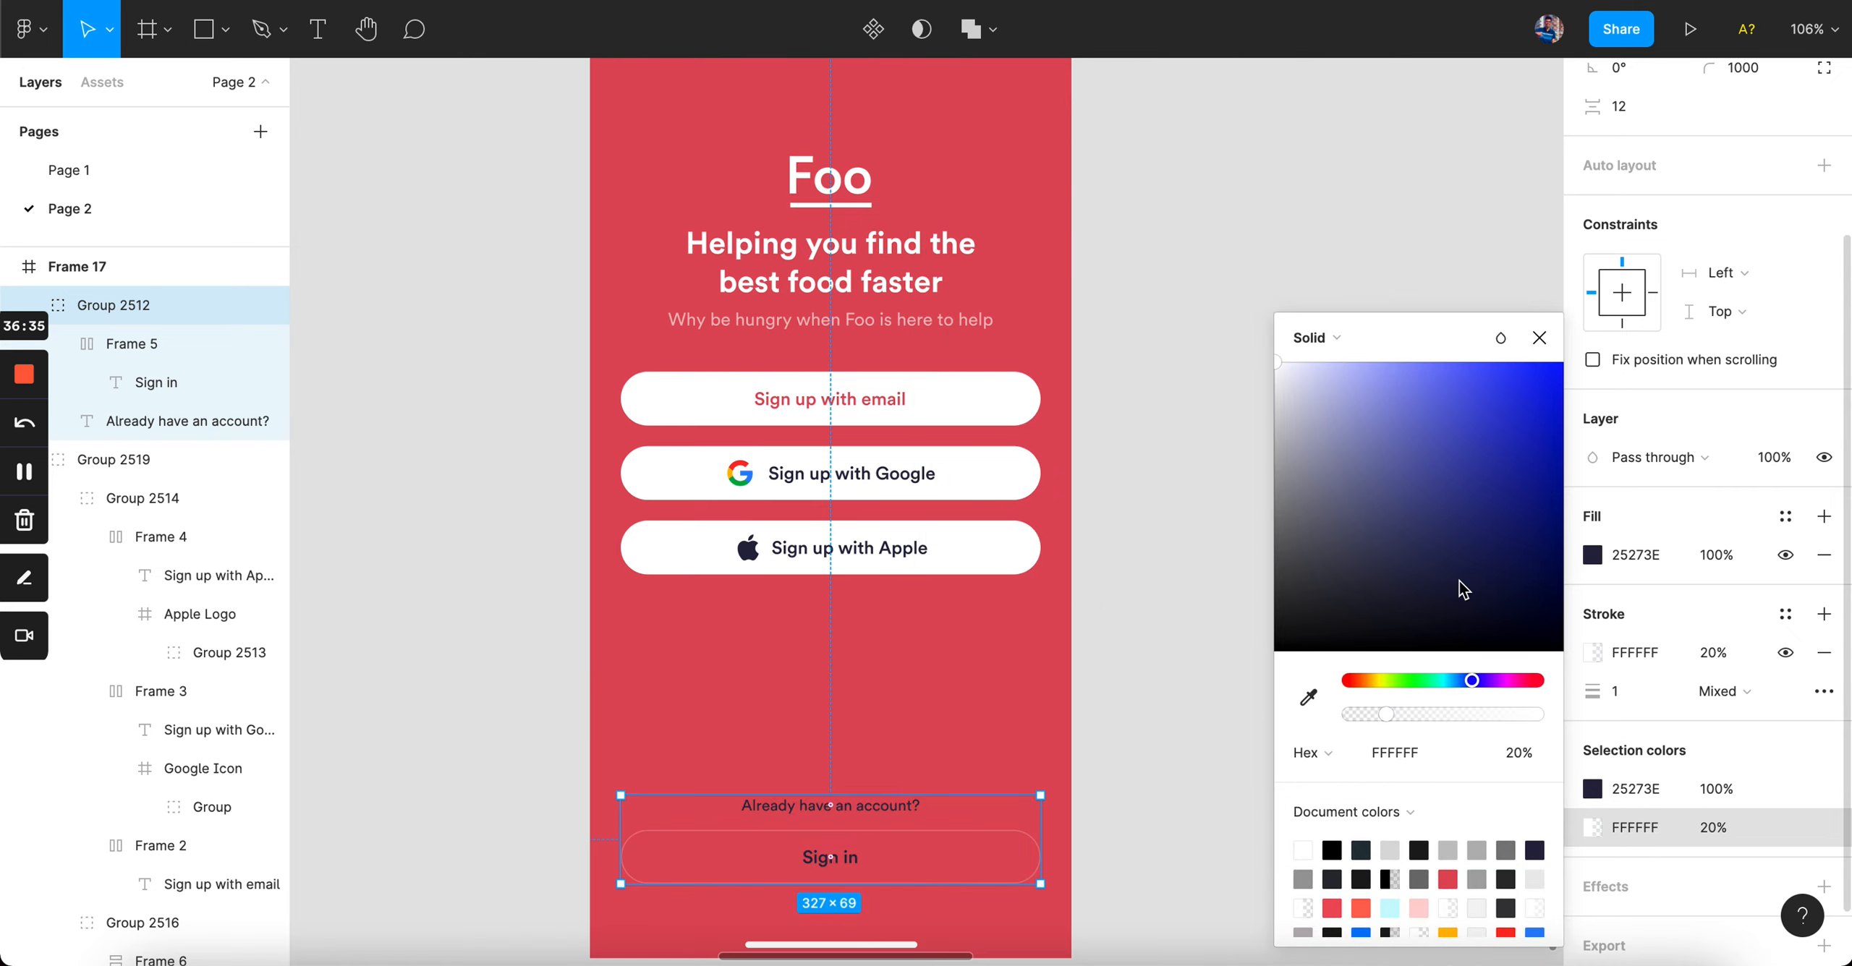
pyautogui.click(1596, 789)
pyautogui.moveTo(1431, 517); pyautogui.dragTo(1129, 102)
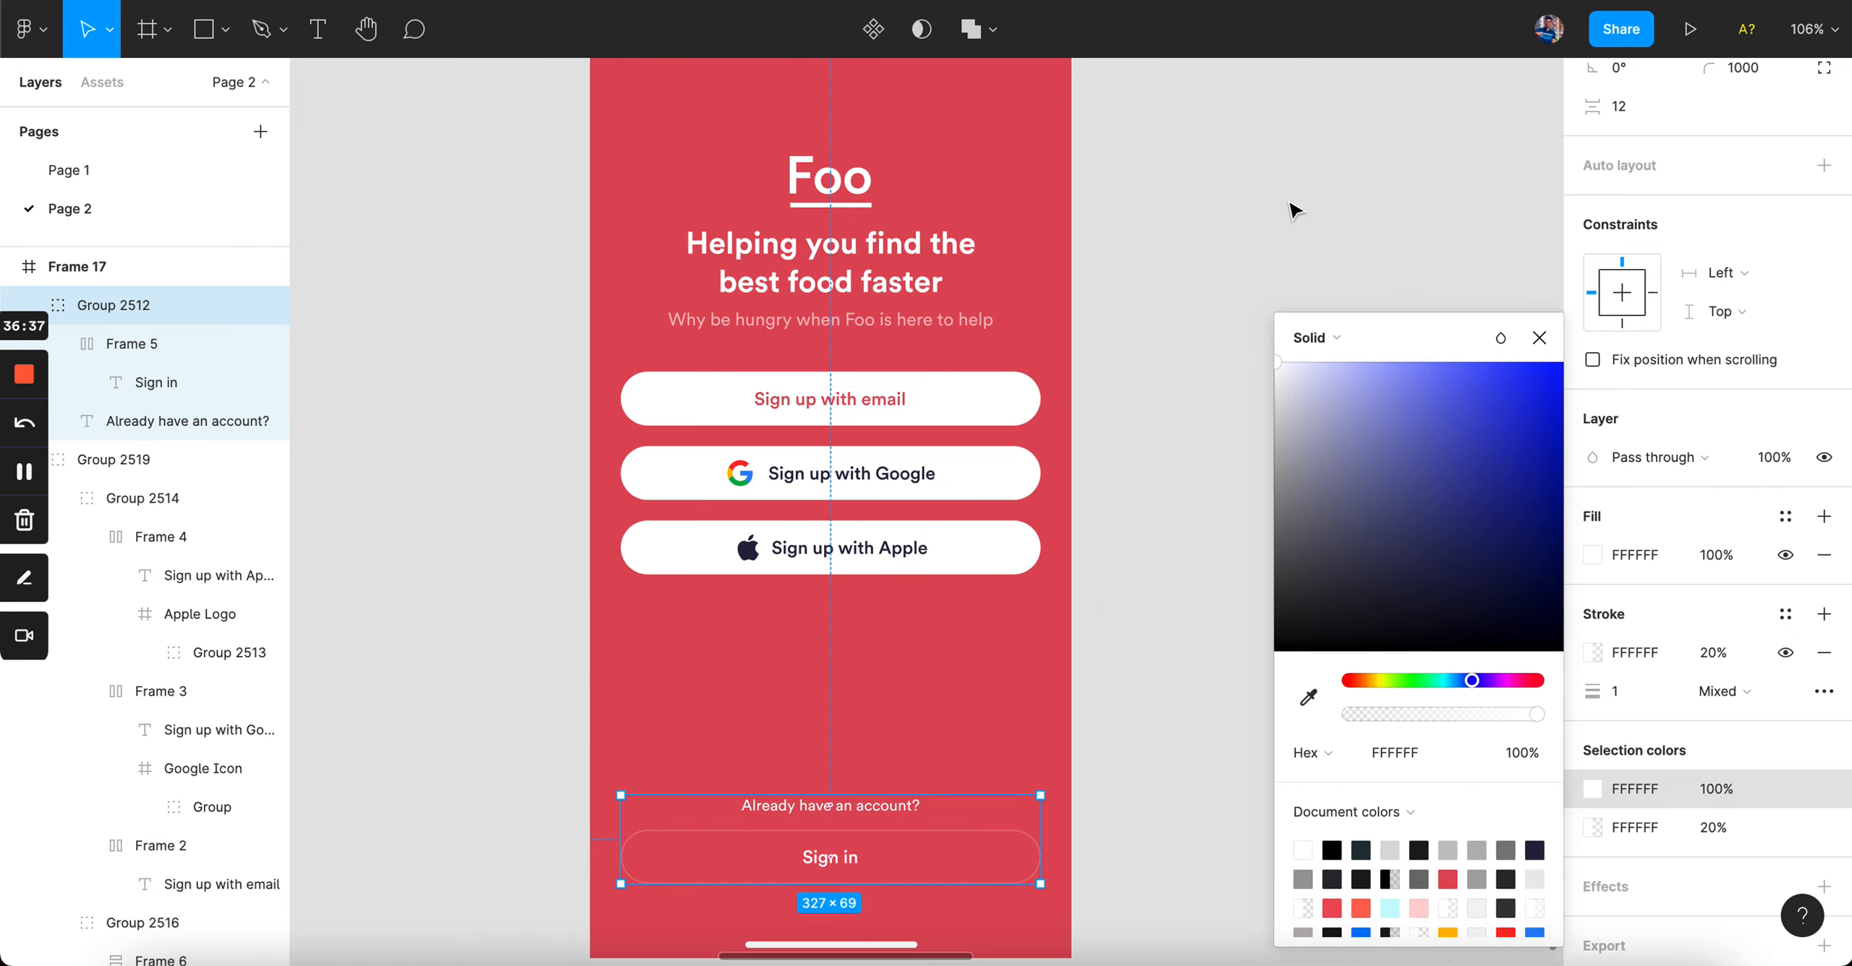
pyautogui.click(1290, 203)
# - Compare Frame 17's white sign-up buttons with the Coinbase colored-background reference screen
pyautogui.scroll(3, 1002, 391)
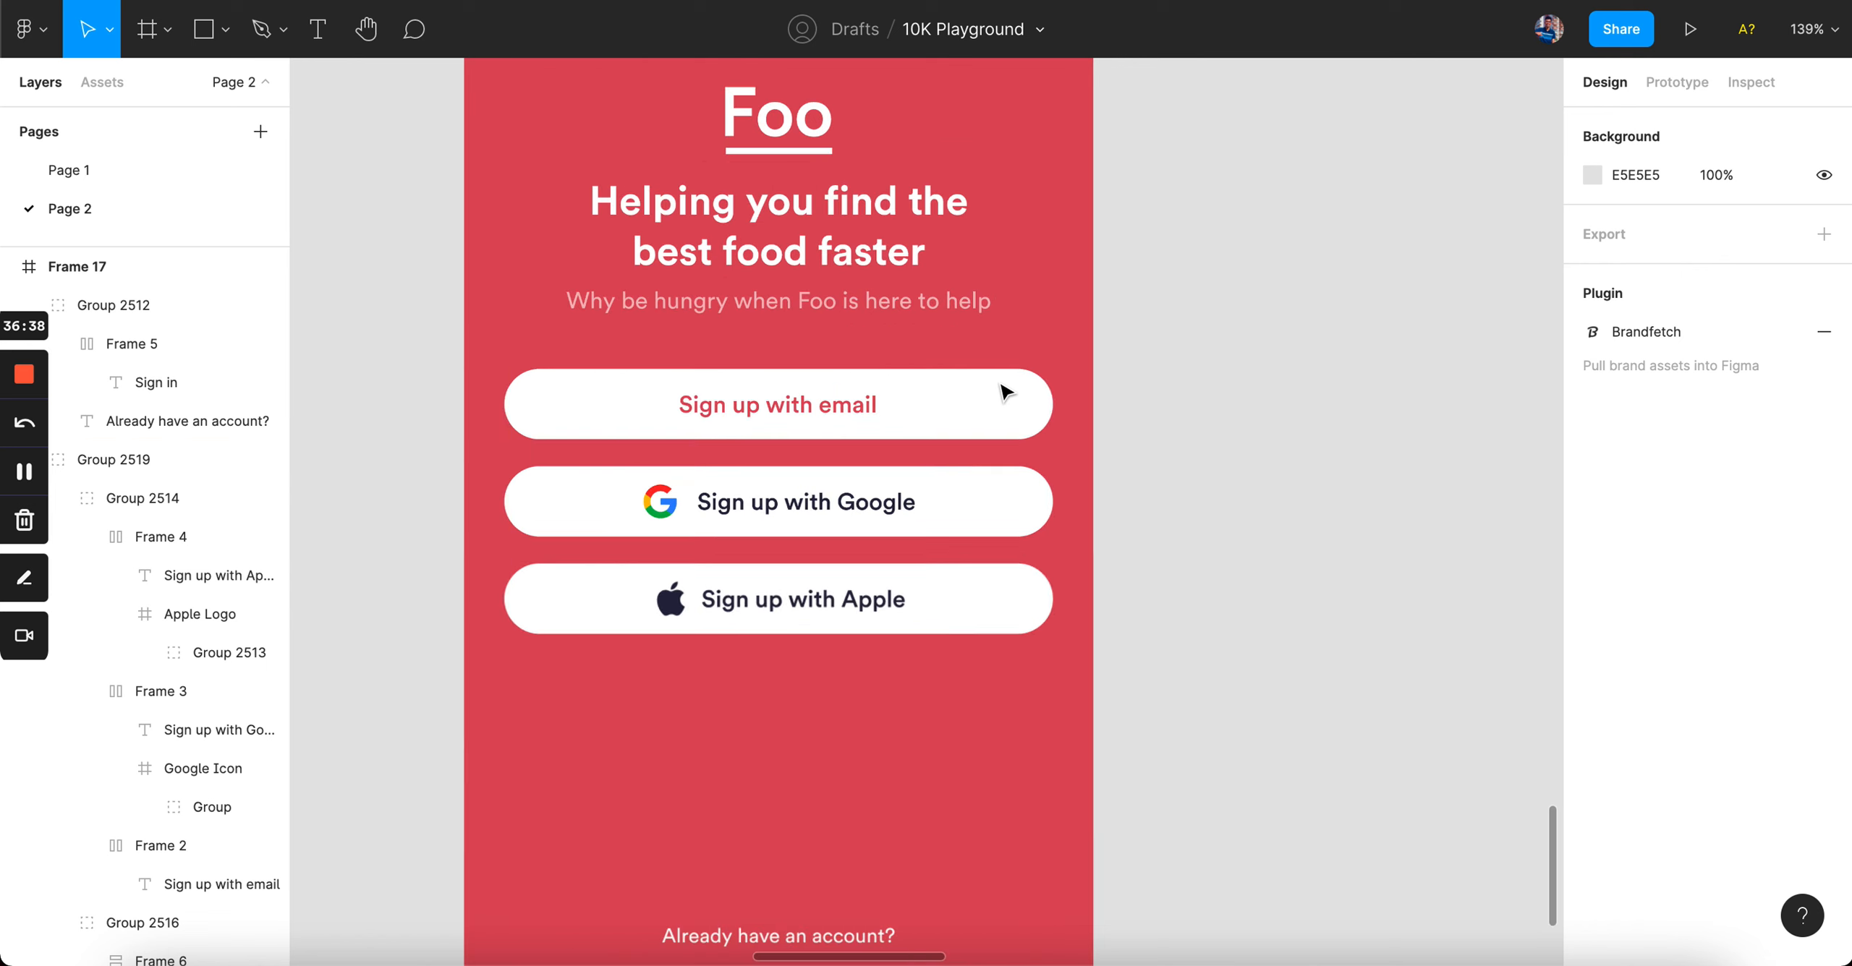
pyautogui.keyDown('super'); pyautogui.click(948, 510); pyautogui.keyUp('super')
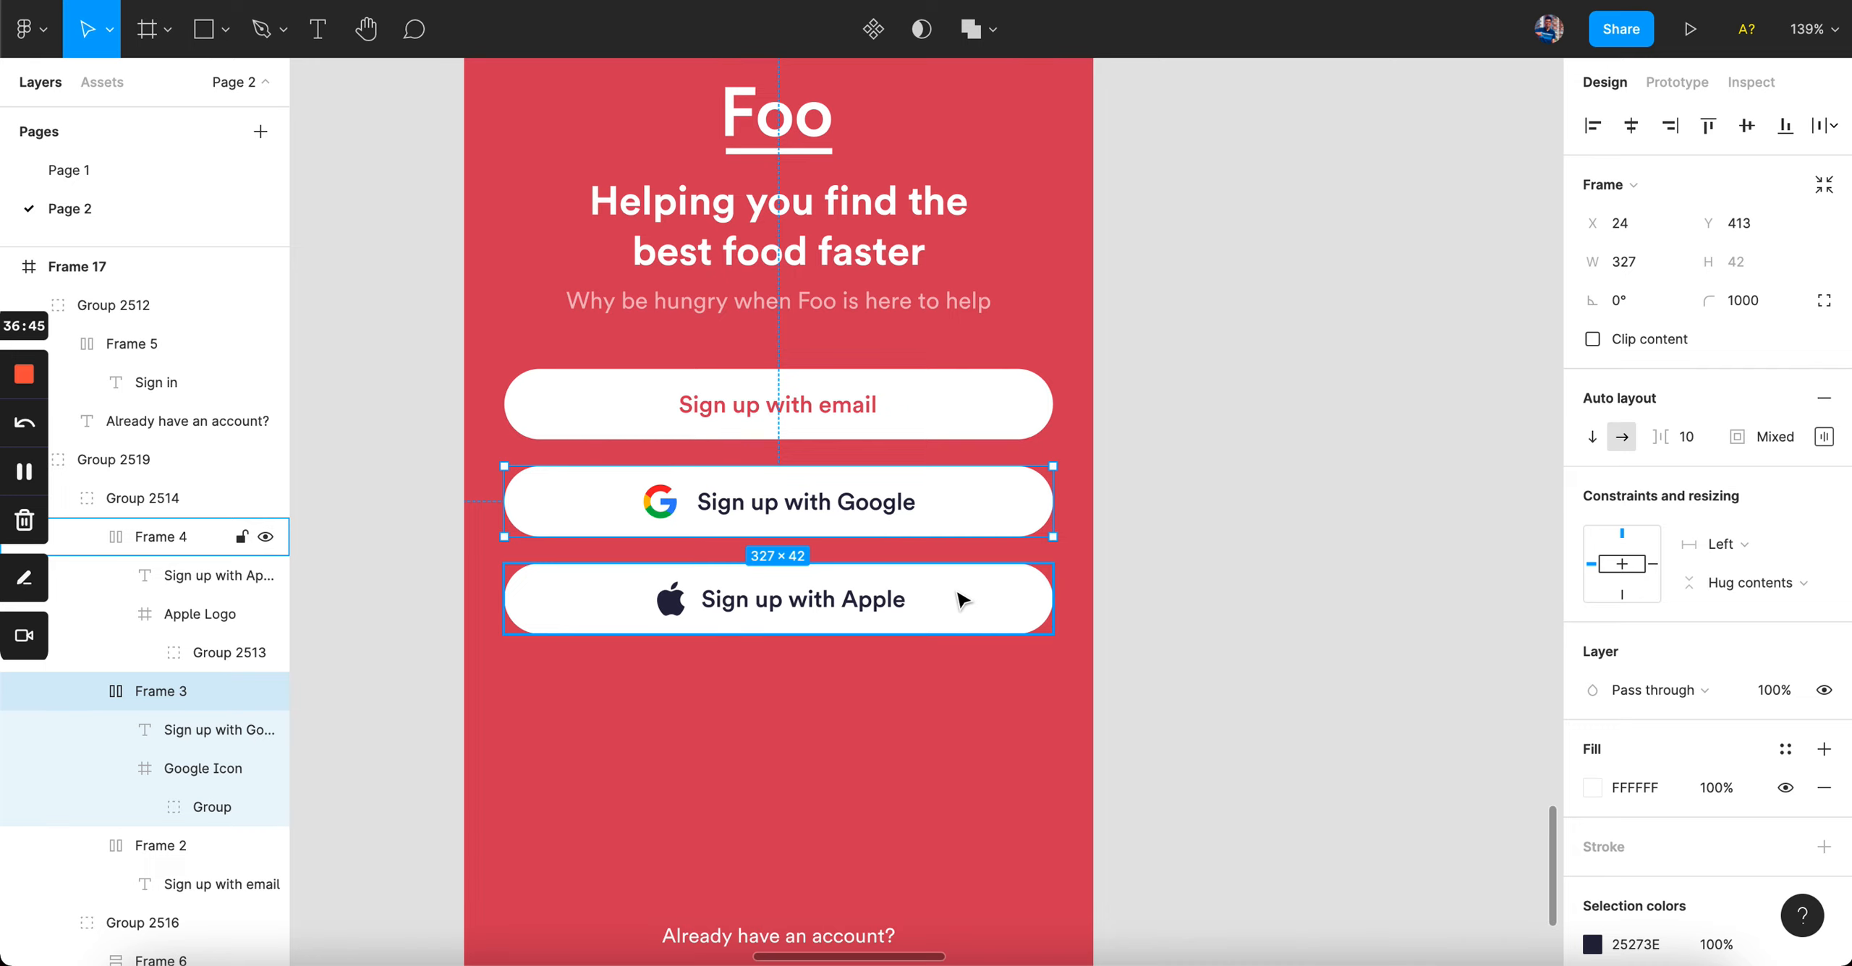
pyautogui.scroll(-6, 962, 600)
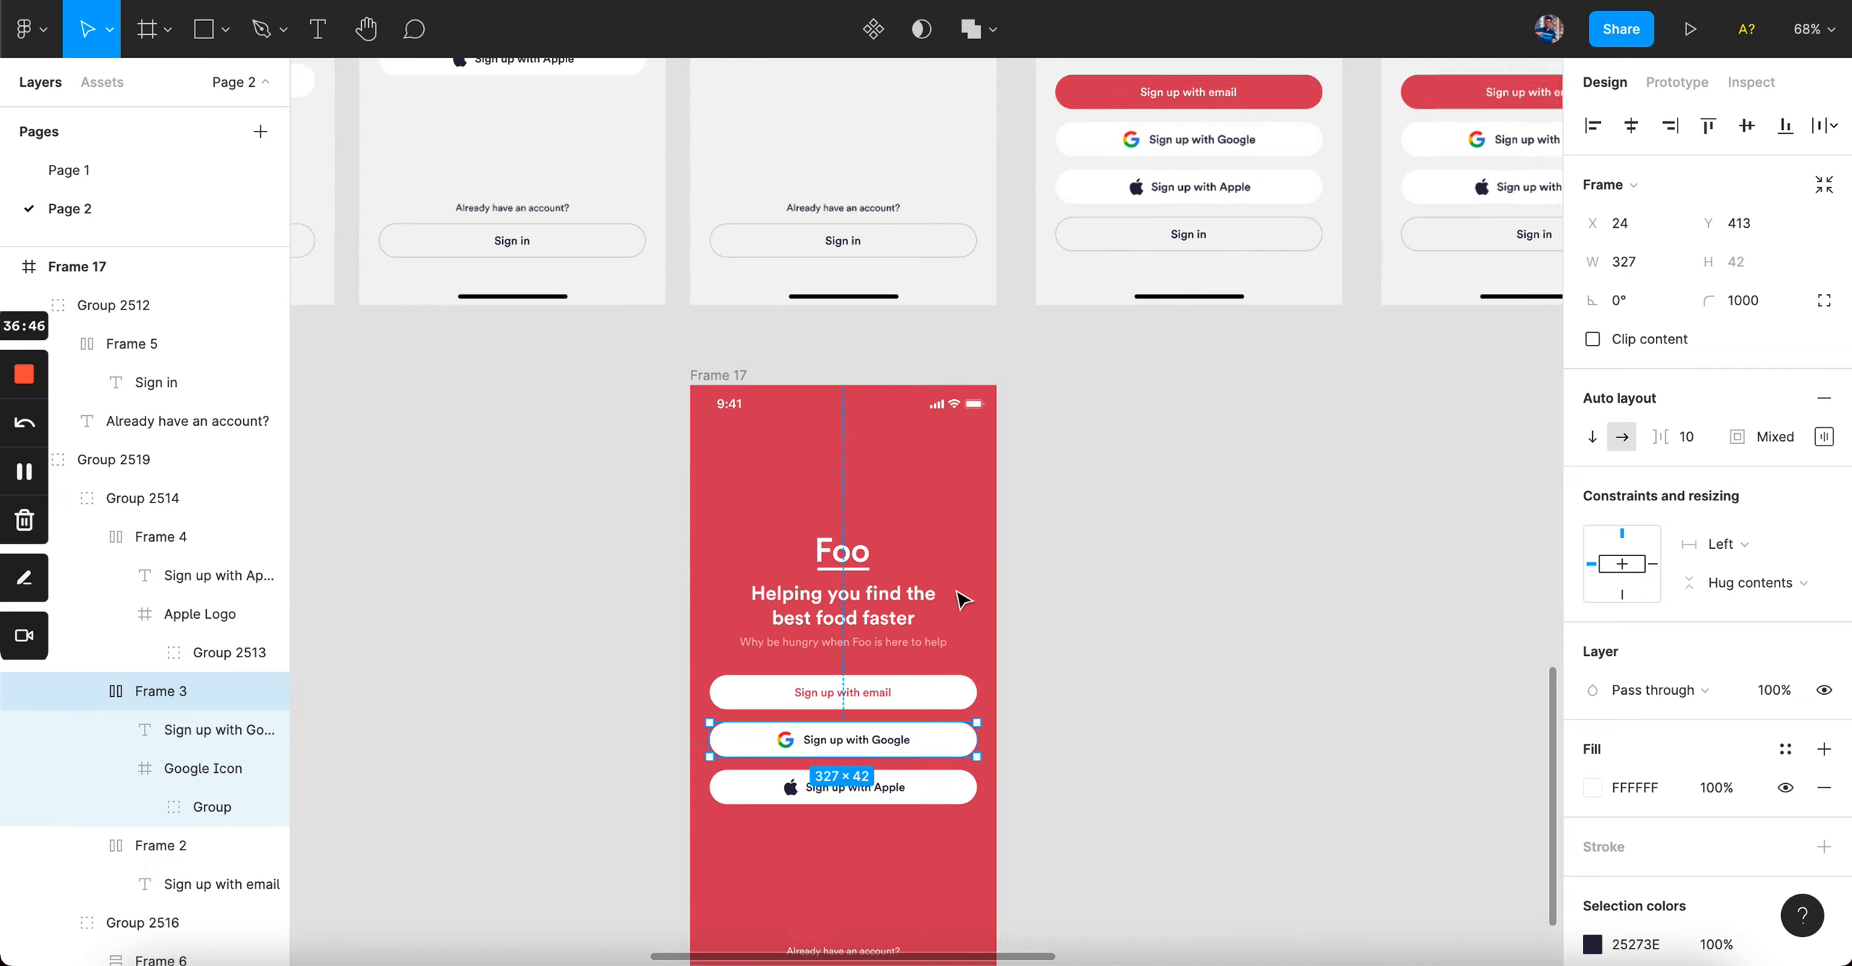
pyautogui.scroll(4, 933, 602)
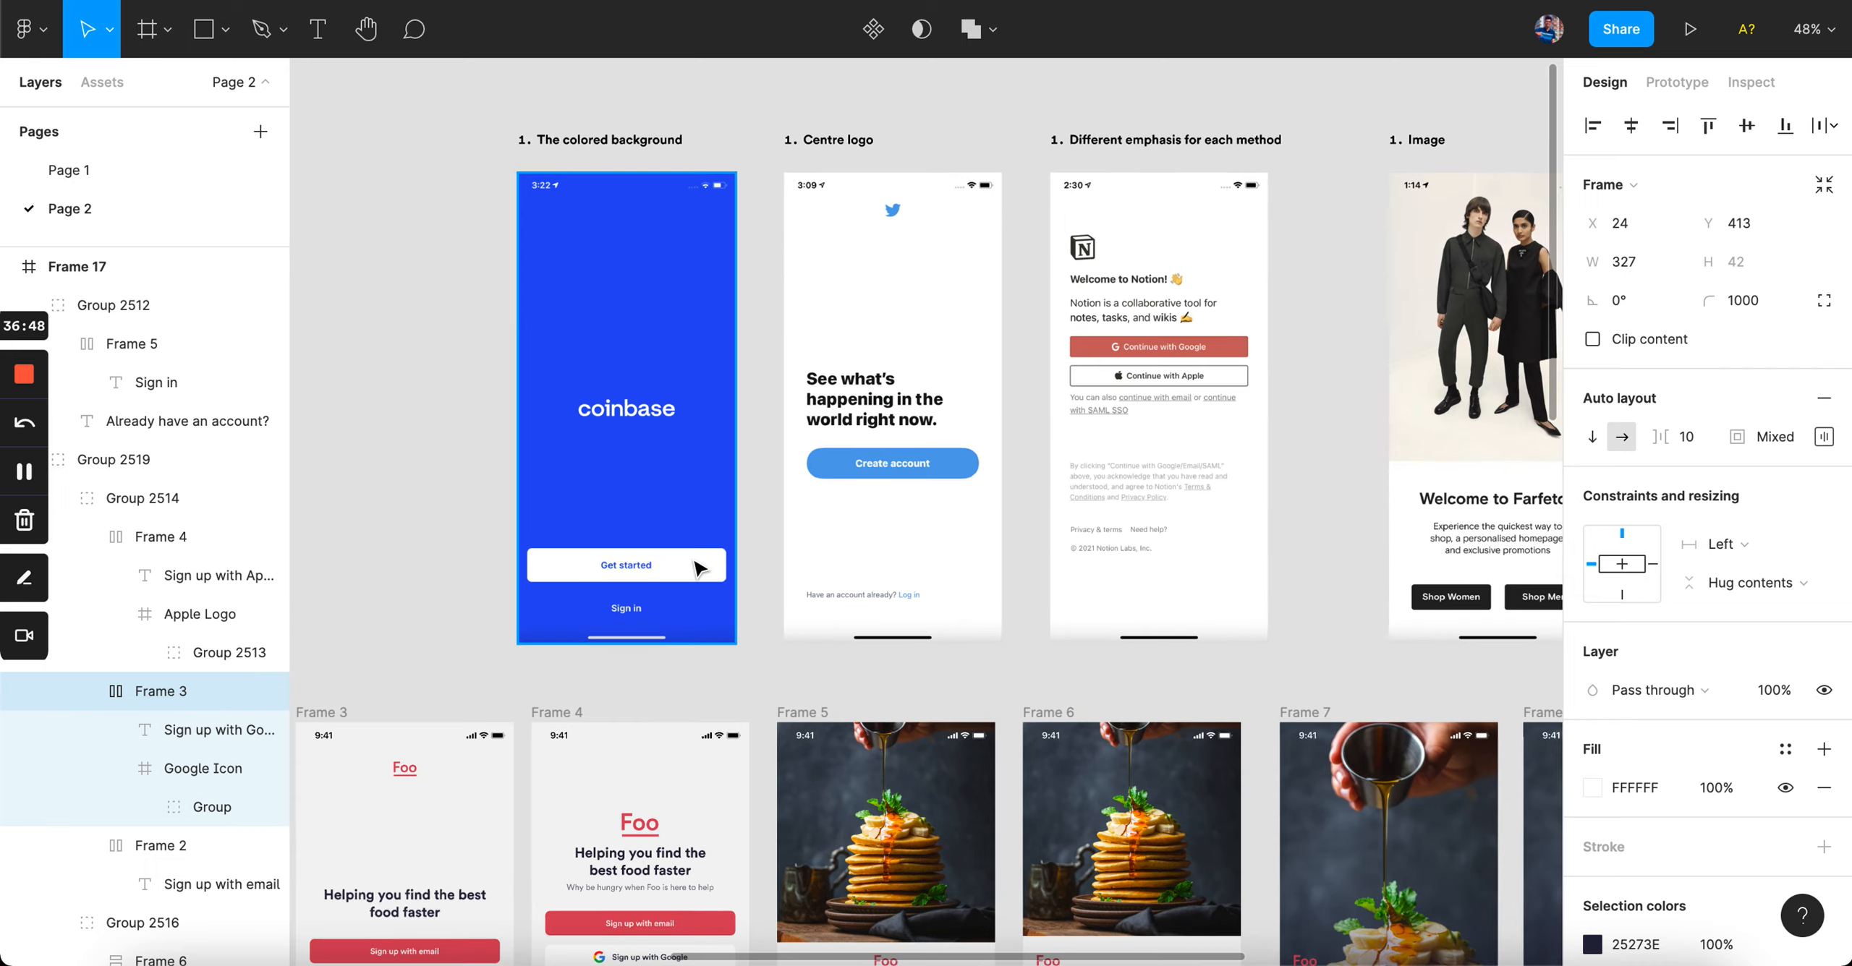
pyautogui.scroll(5, 711, 571)
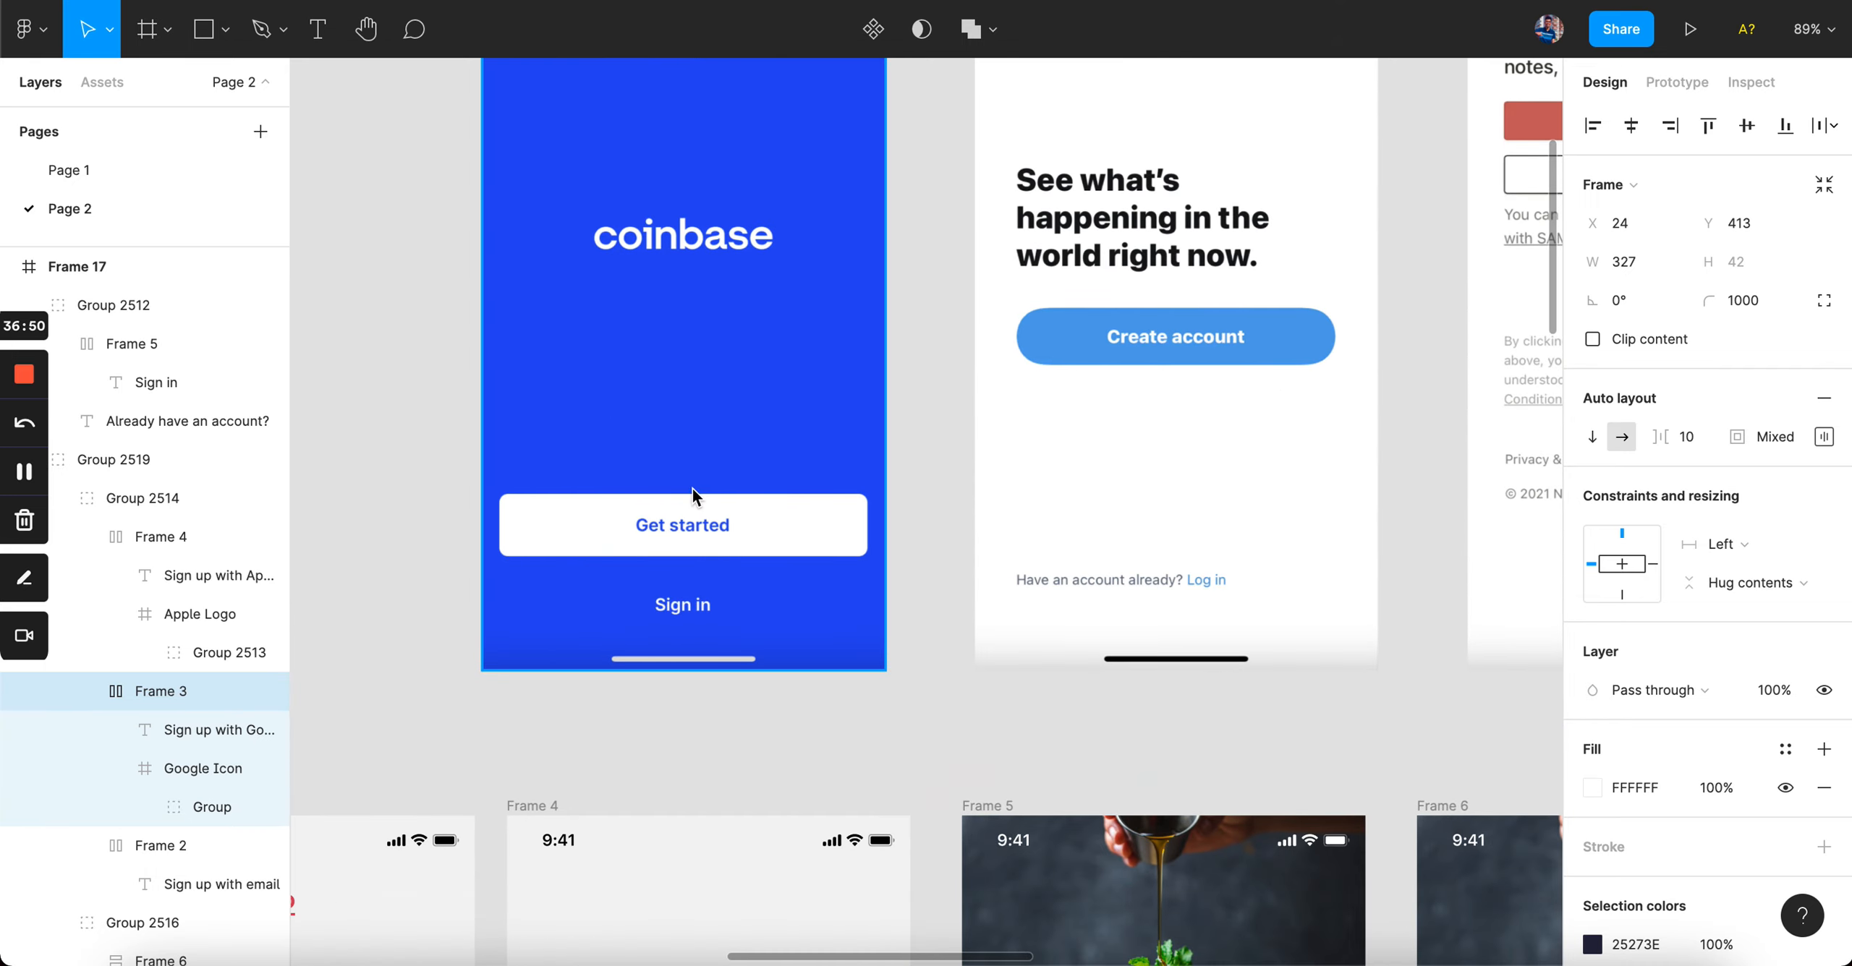
# - Switch to Mobbin in the browser, remove the Food & Drink filter and filter screens by the Welcome & Get Started pattern
pyautogui.press('super+Tab')
pyautogui.scroll(-3, 971, 492)
pyautogui.scroll(3, 971, 489)
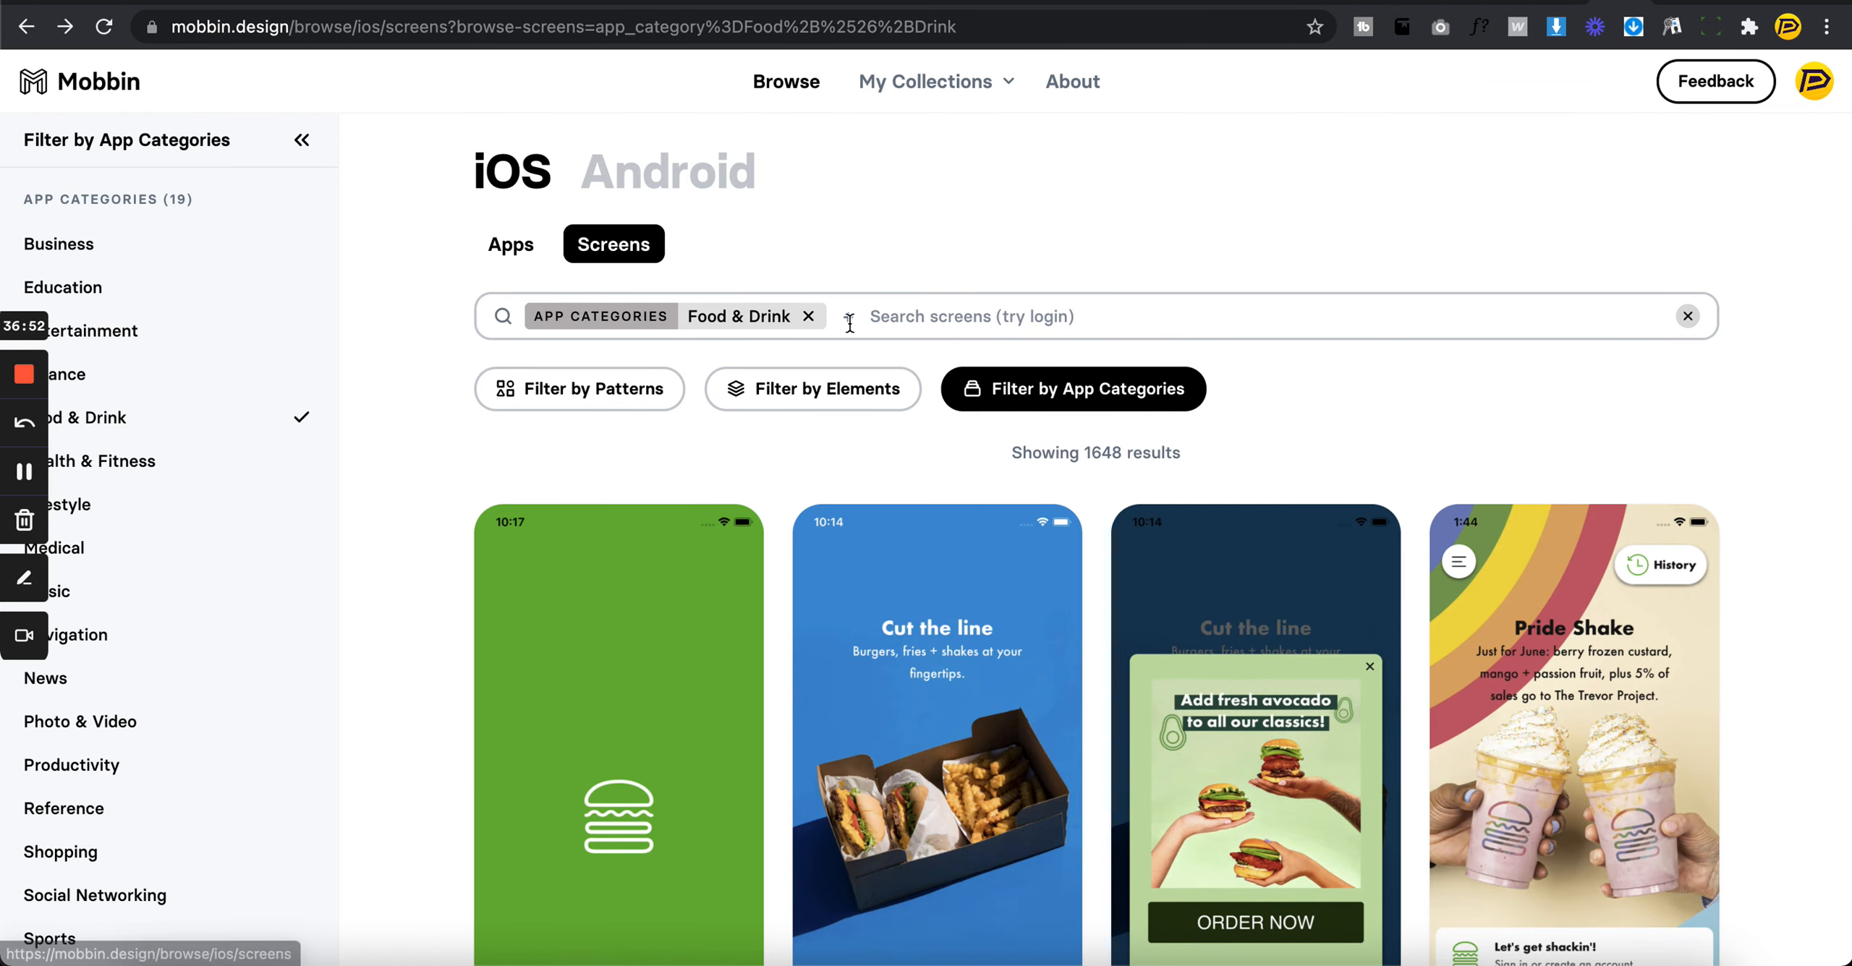
pyautogui.click(808, 316)
pyautogui.click(575, 394)
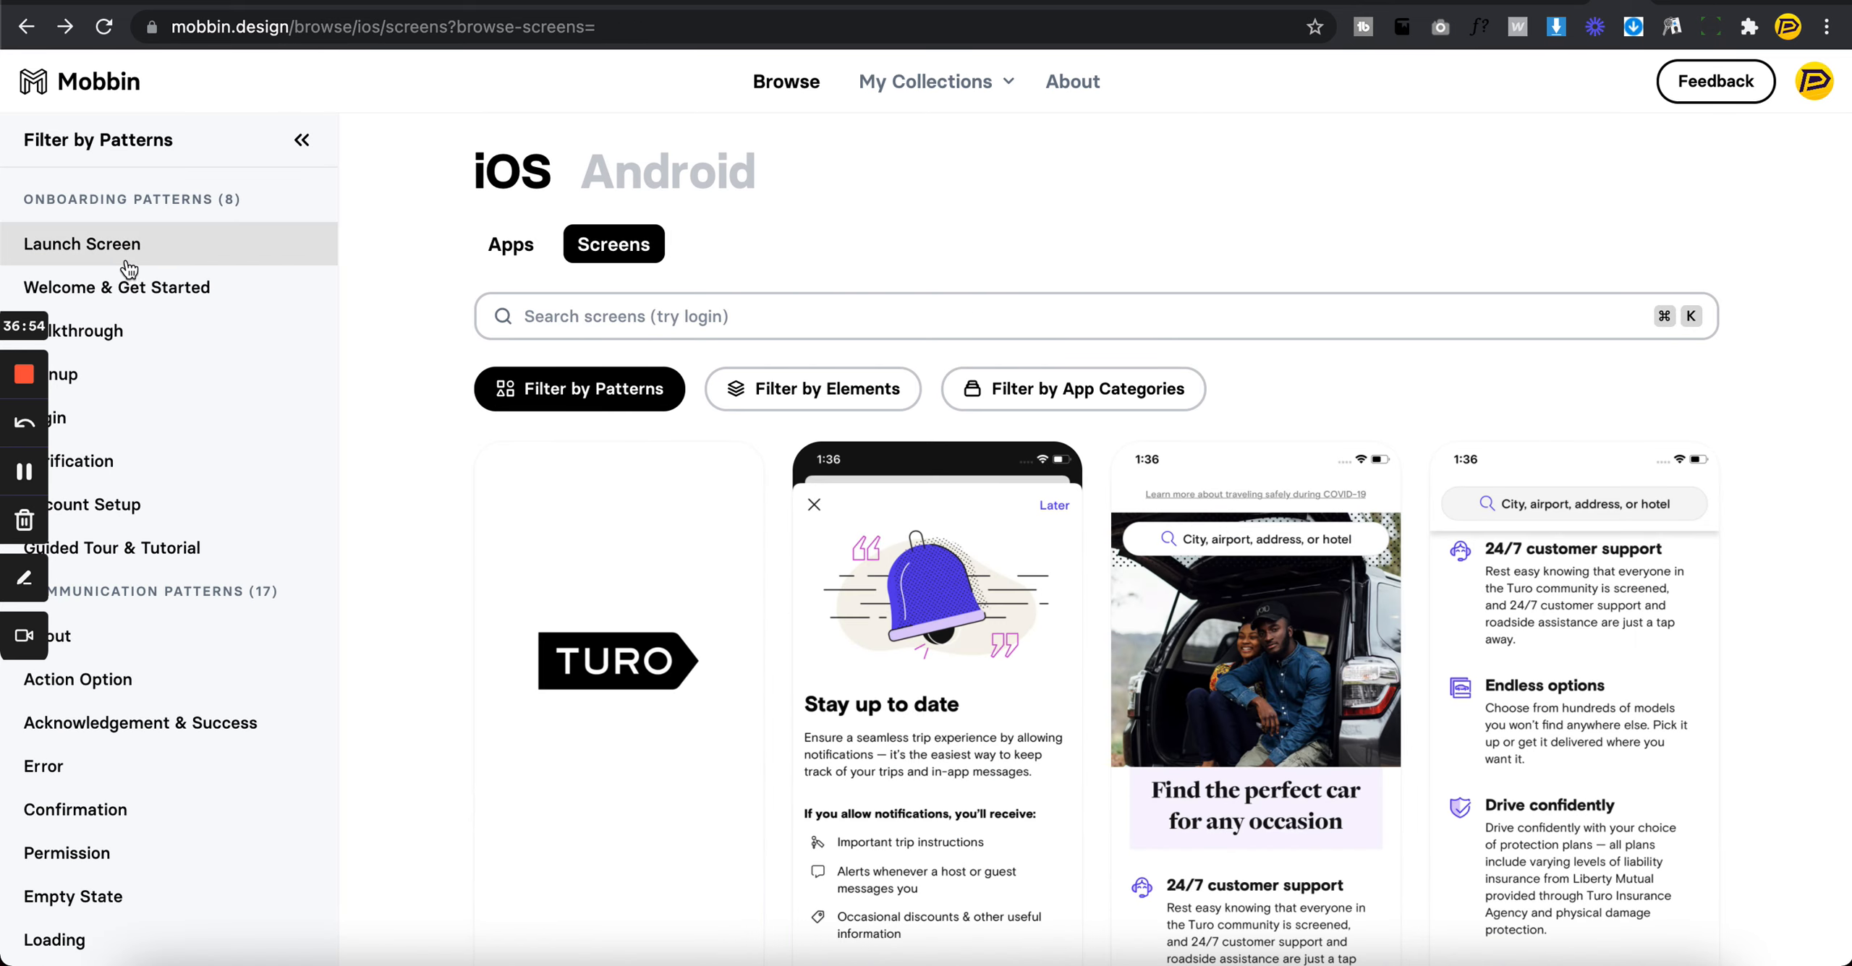
pyautogui.click(131, 293)
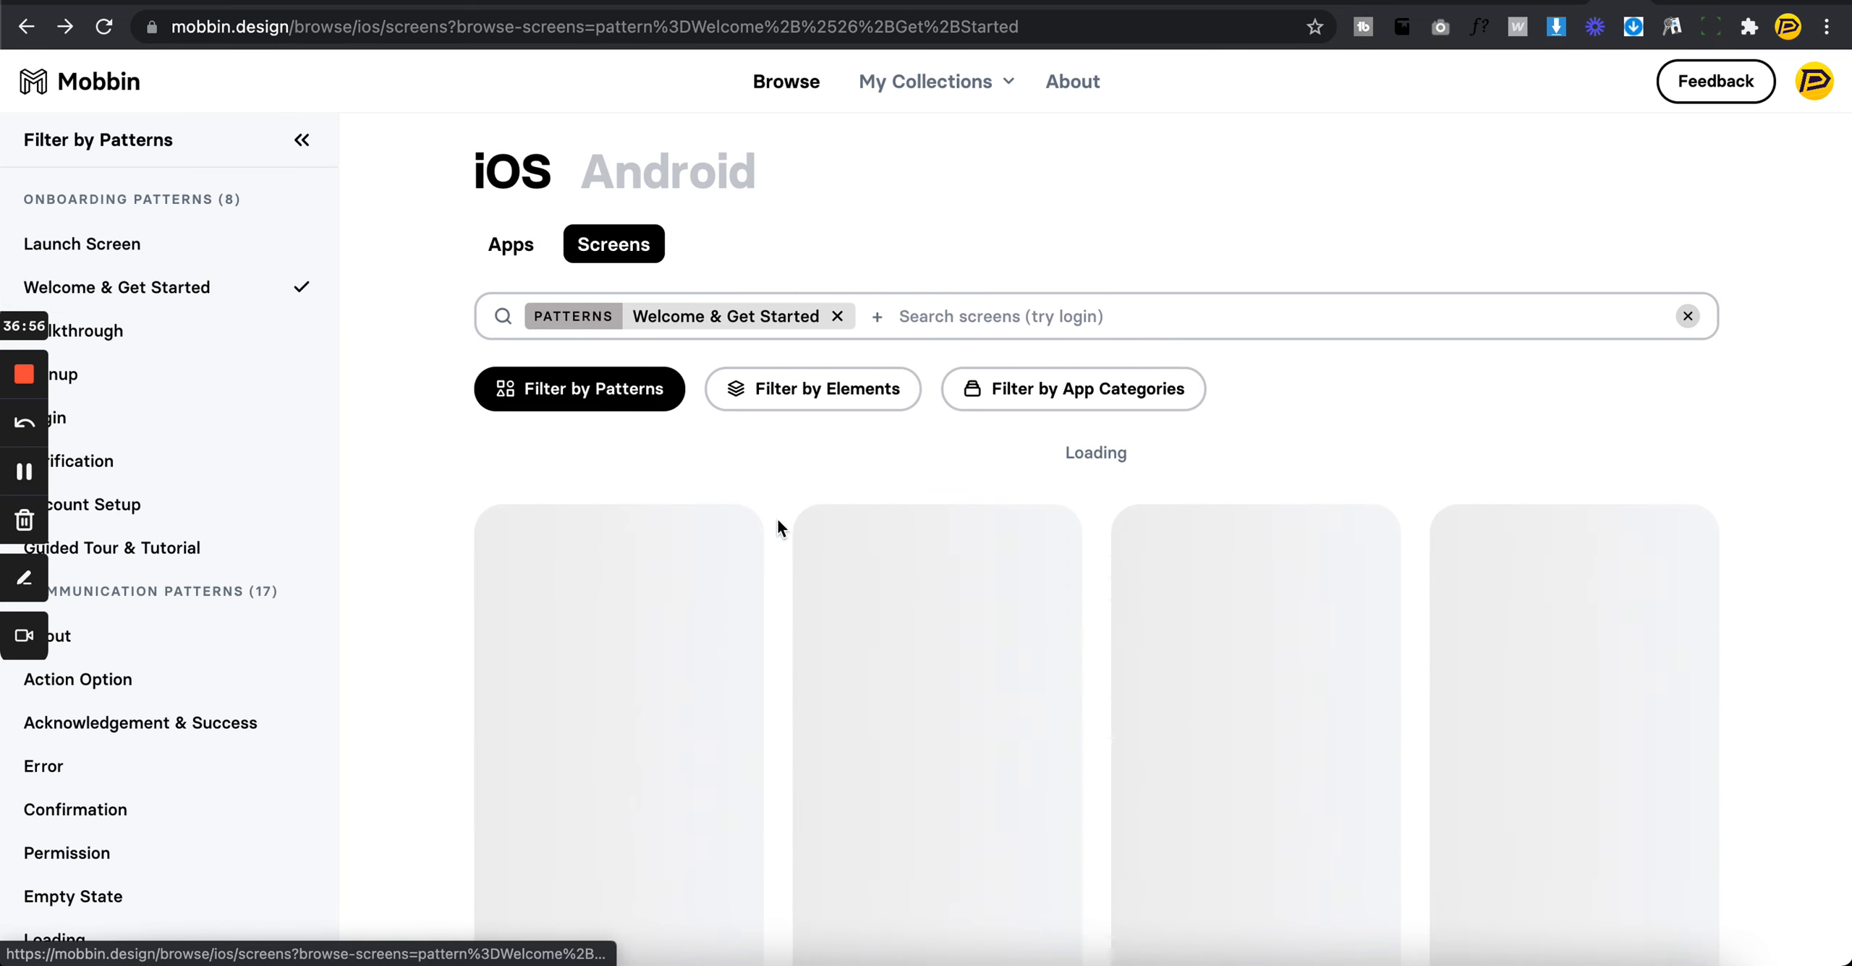
# - Examine the Welcome & Get Started screens for how colored and dark backgrounds style their sign-up buttons
pyautogui.scroll(-3, 777, 520)
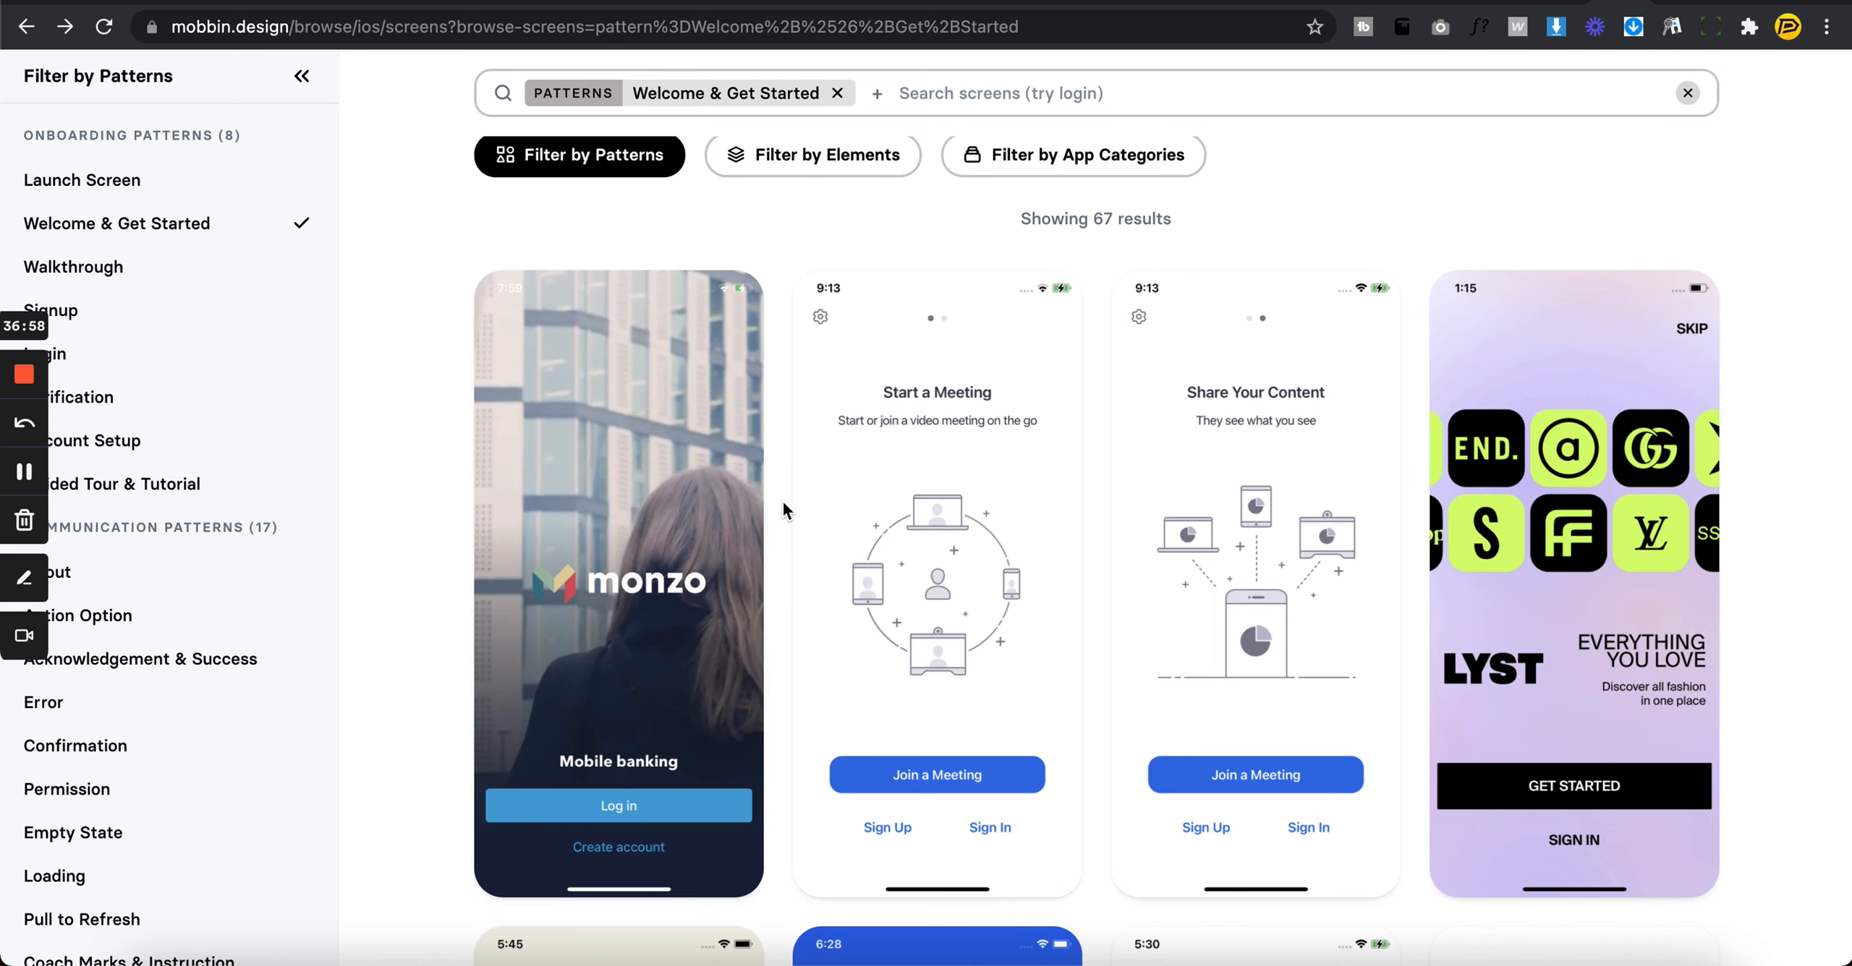
pyautogui.scroll(-9, 783, 510)
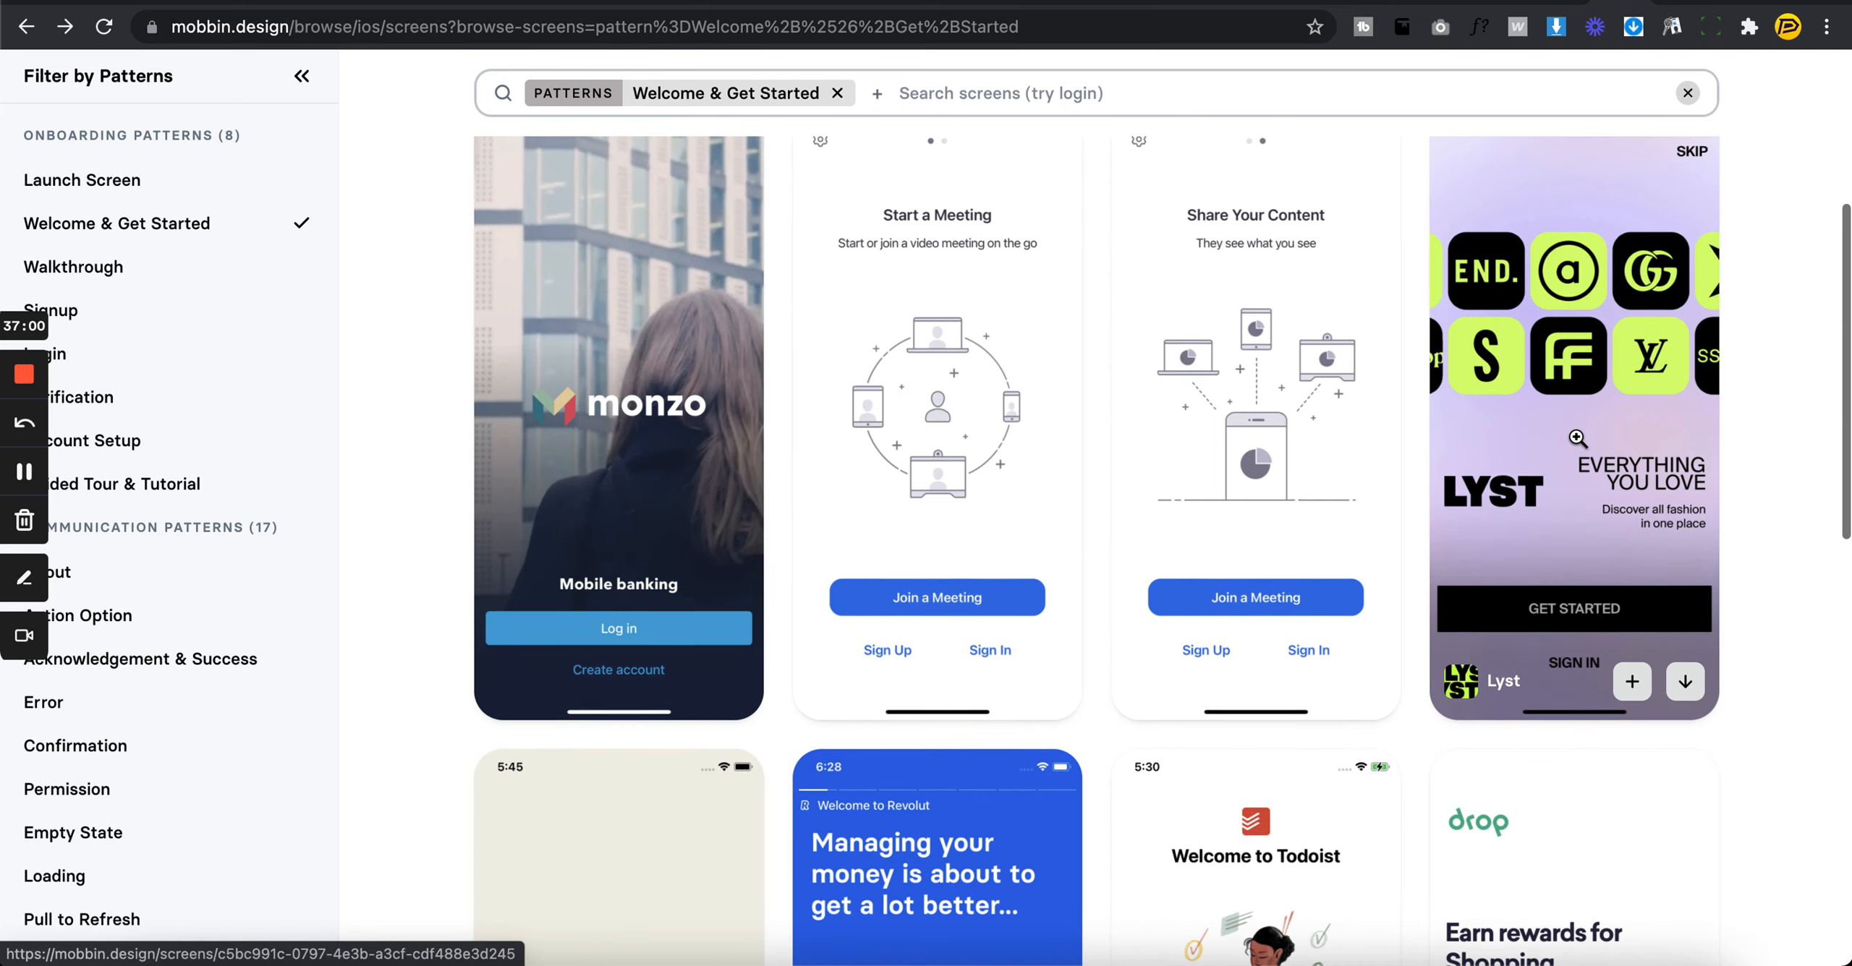
pyautogui.scroll(5, 1741, 368)
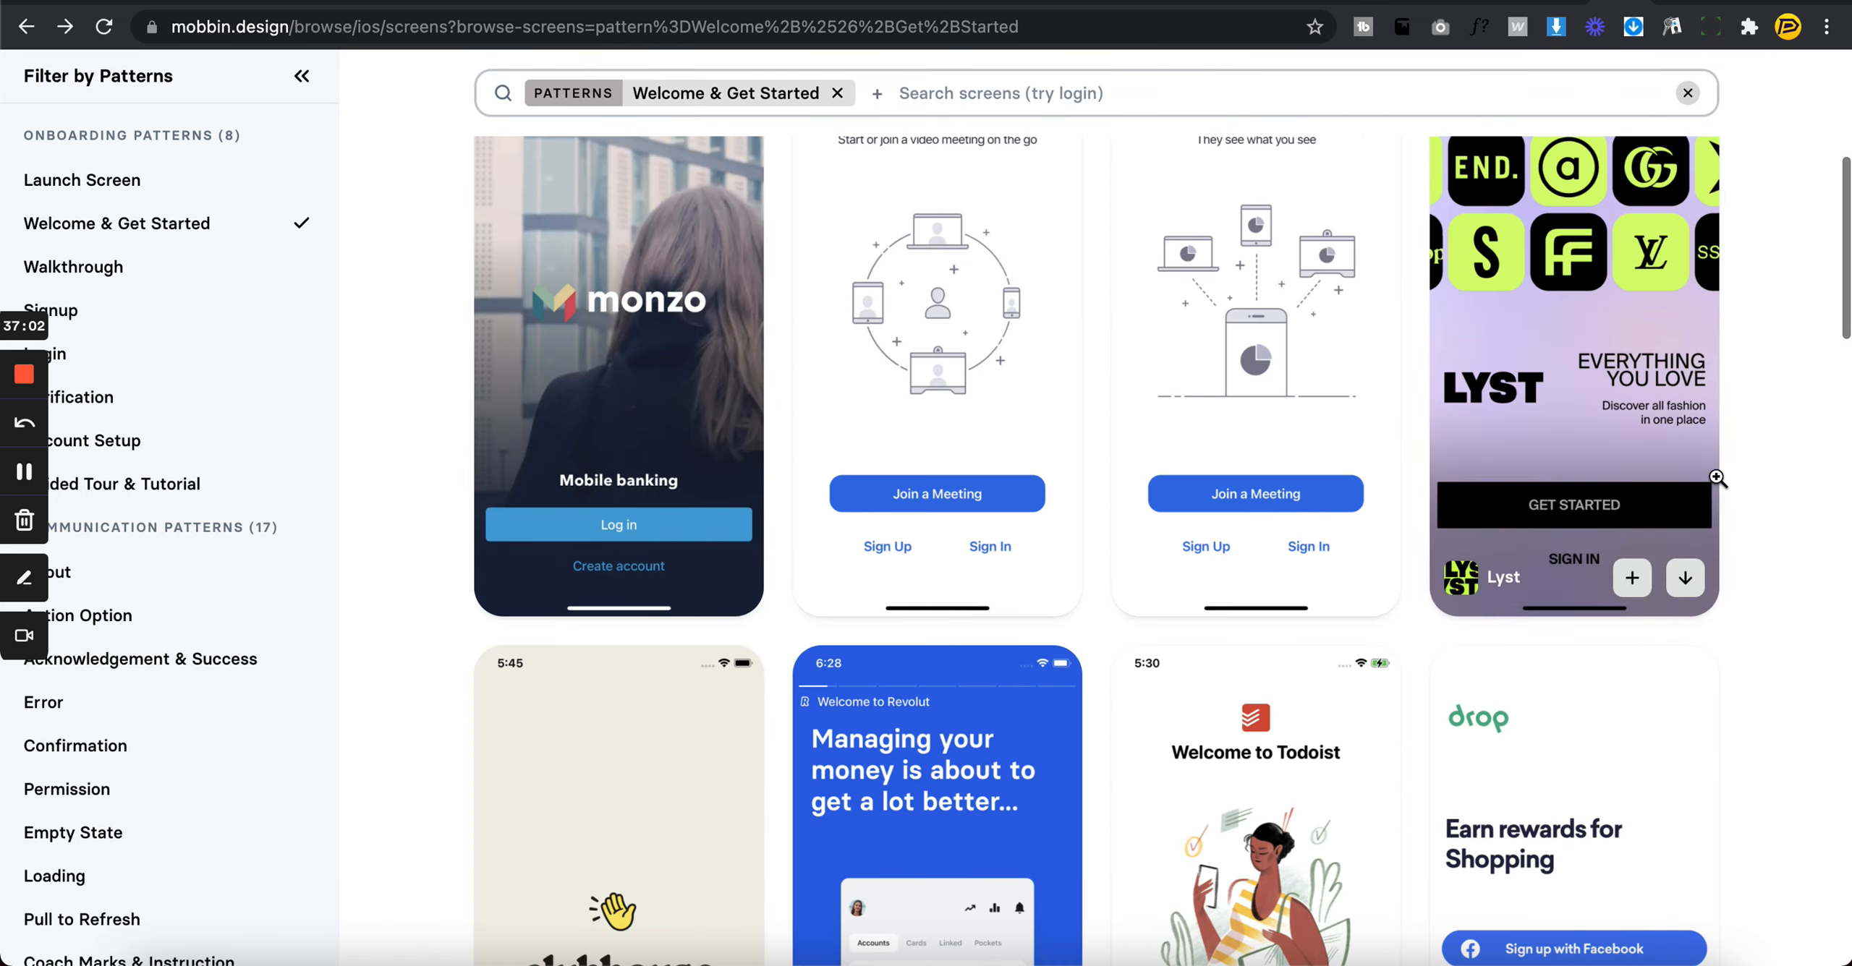
pyautogui.scroll(-7, 1736, 434)
pyautogui.scroll(-3, 1036, 511)
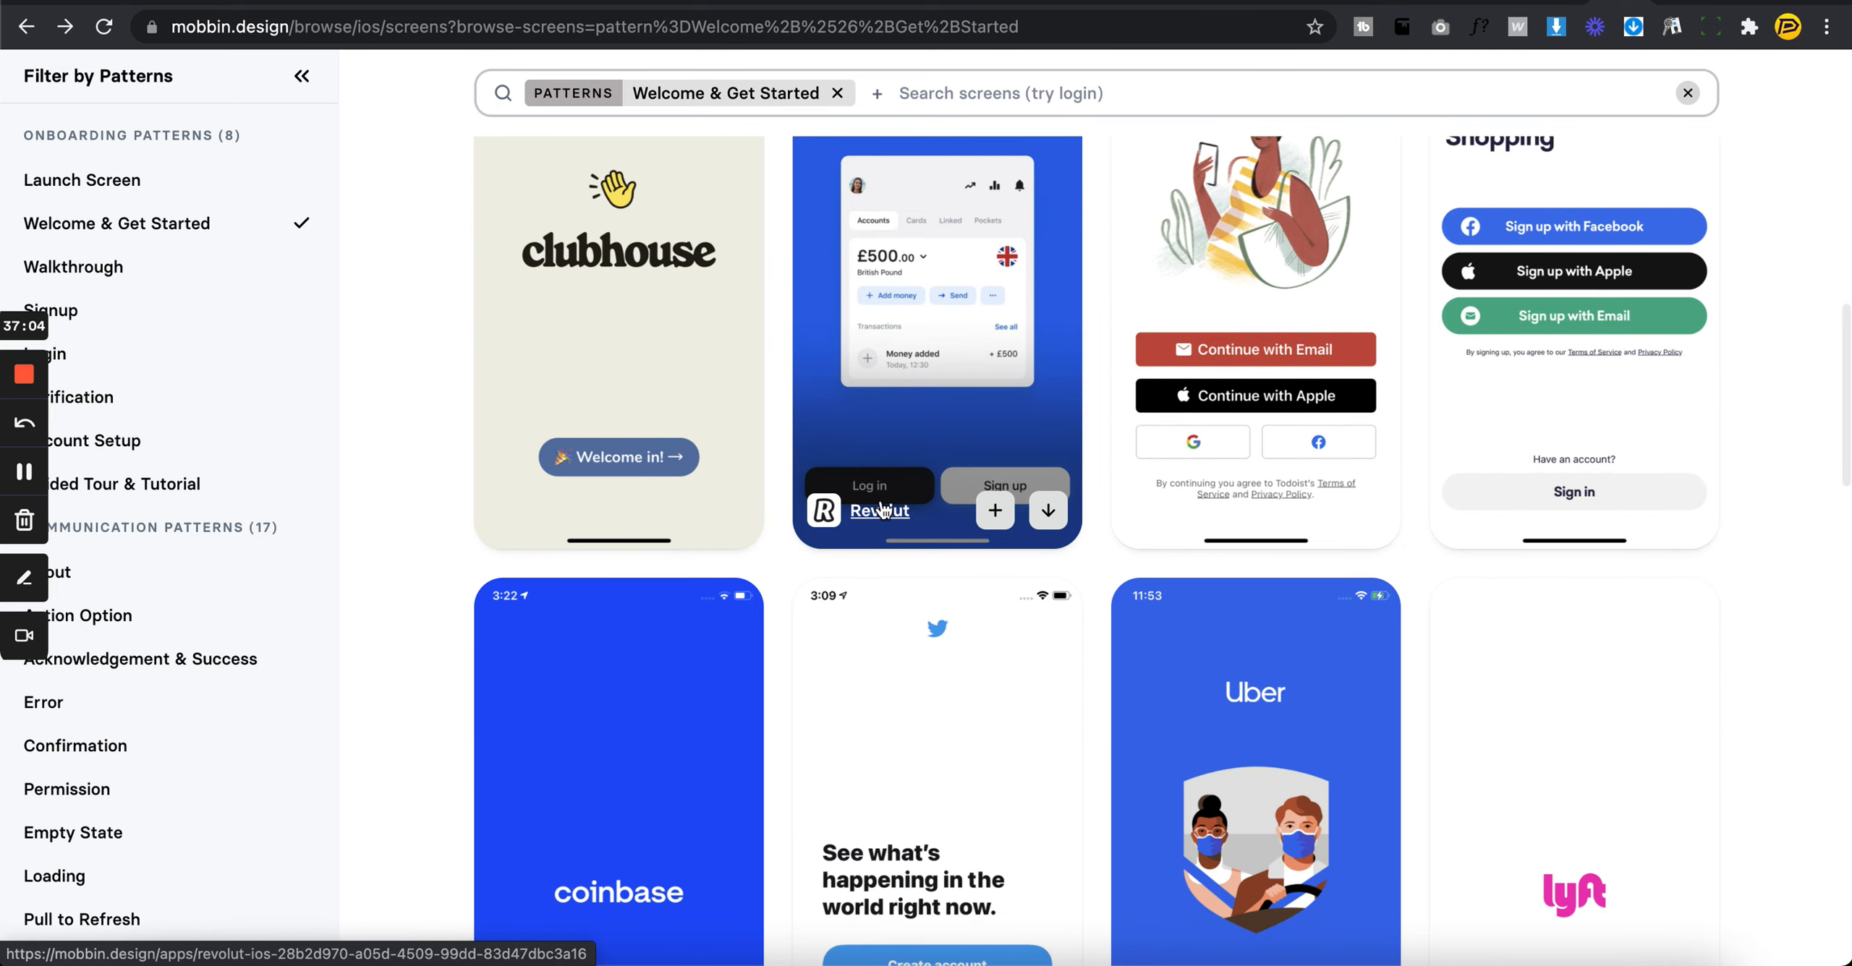
pyautogui.scroll(-5, 1102, 531)
pyautogui.scroll(-9, 1099, 524)
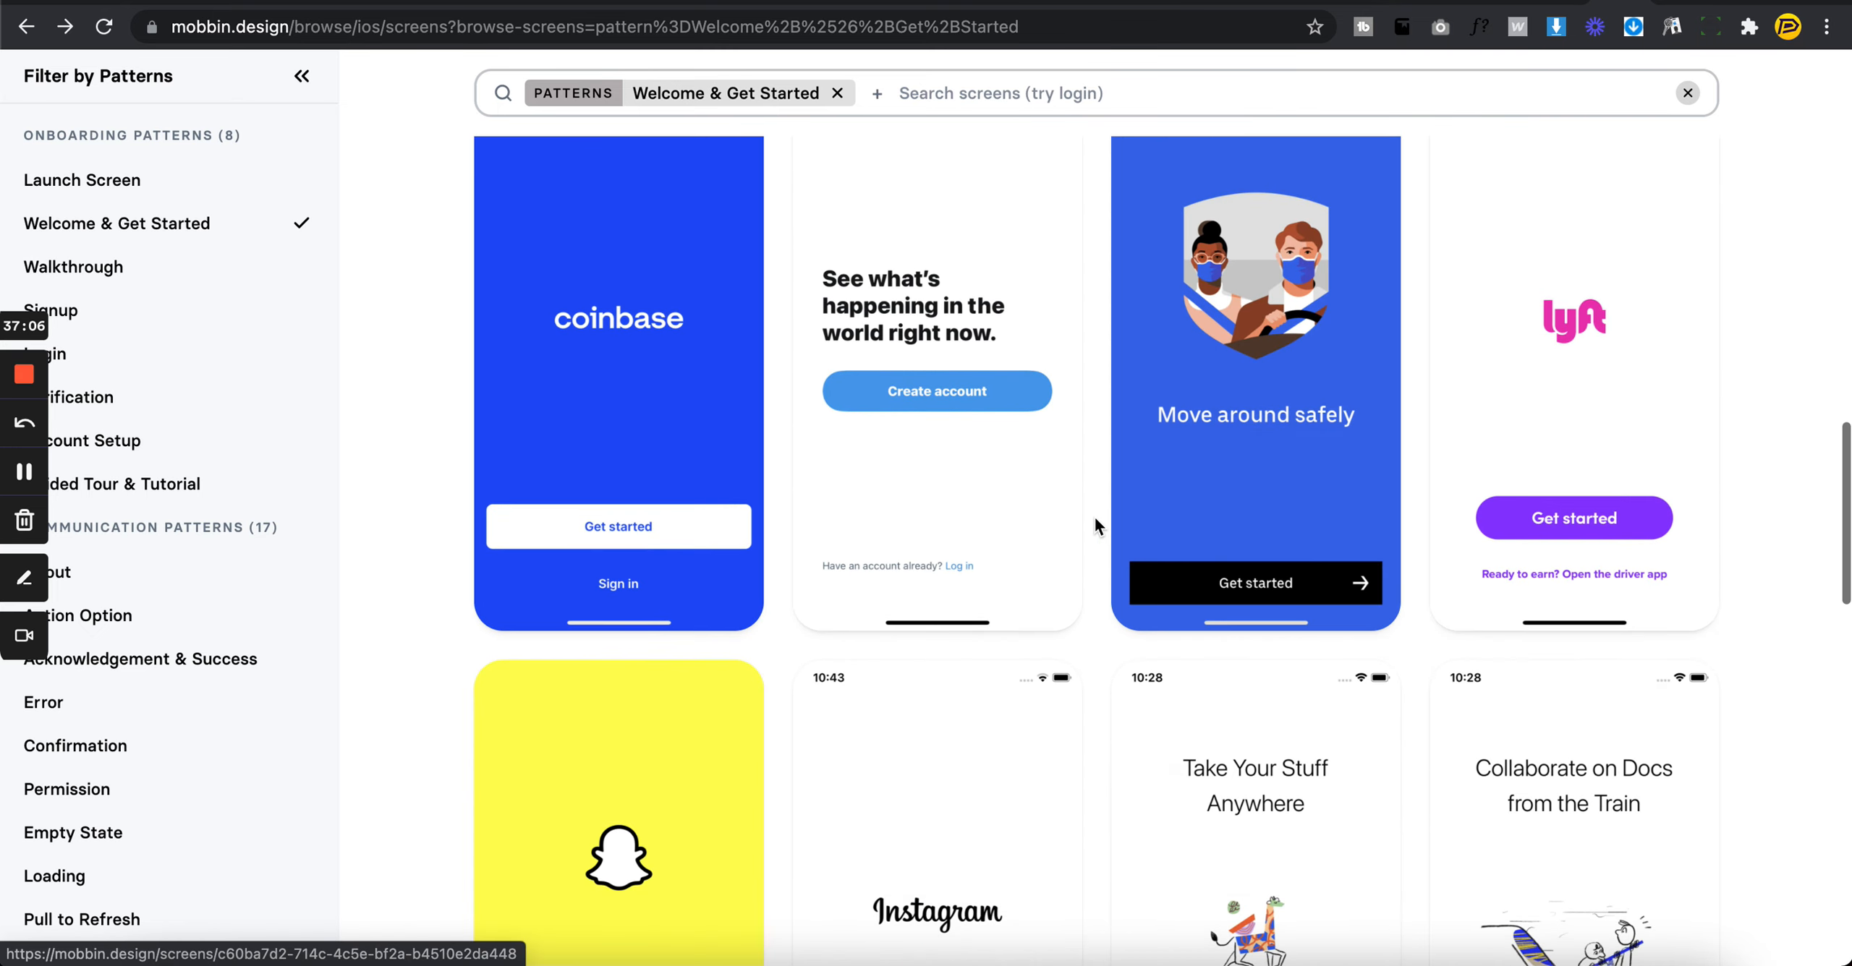
pyautogui.scroll(-10, 1091, 513)
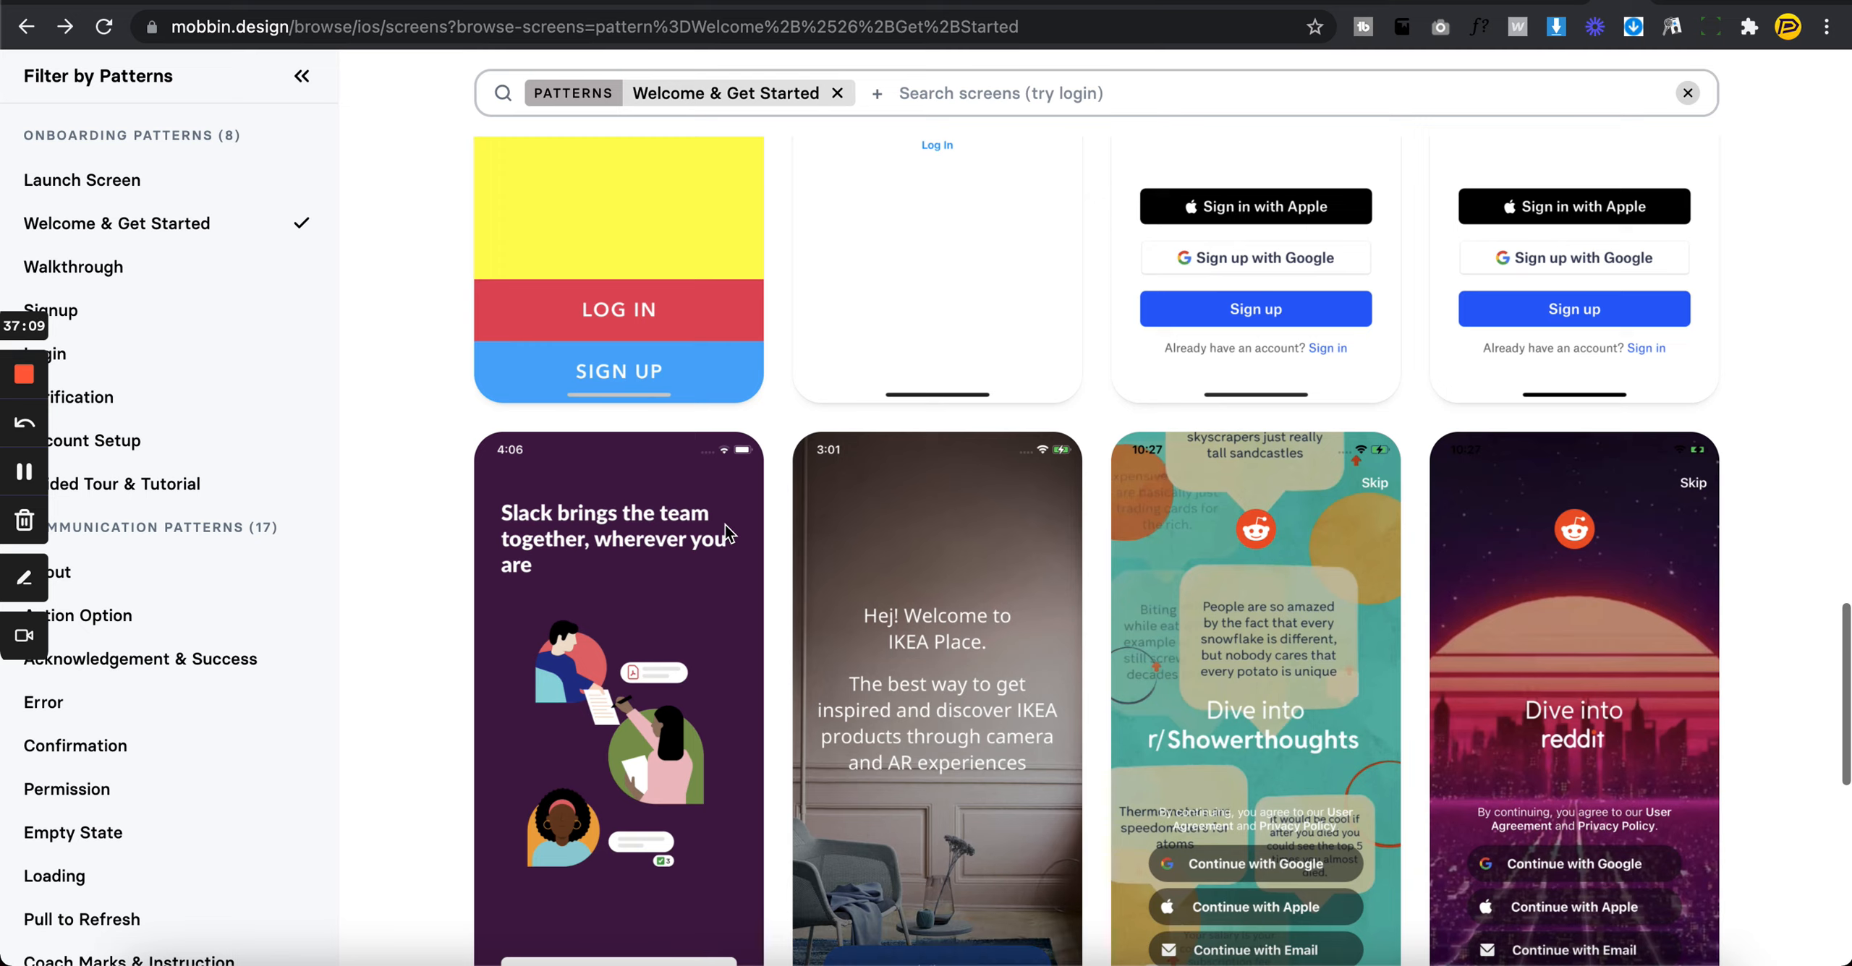
pyautogui.scroll(-5, 723, 688)
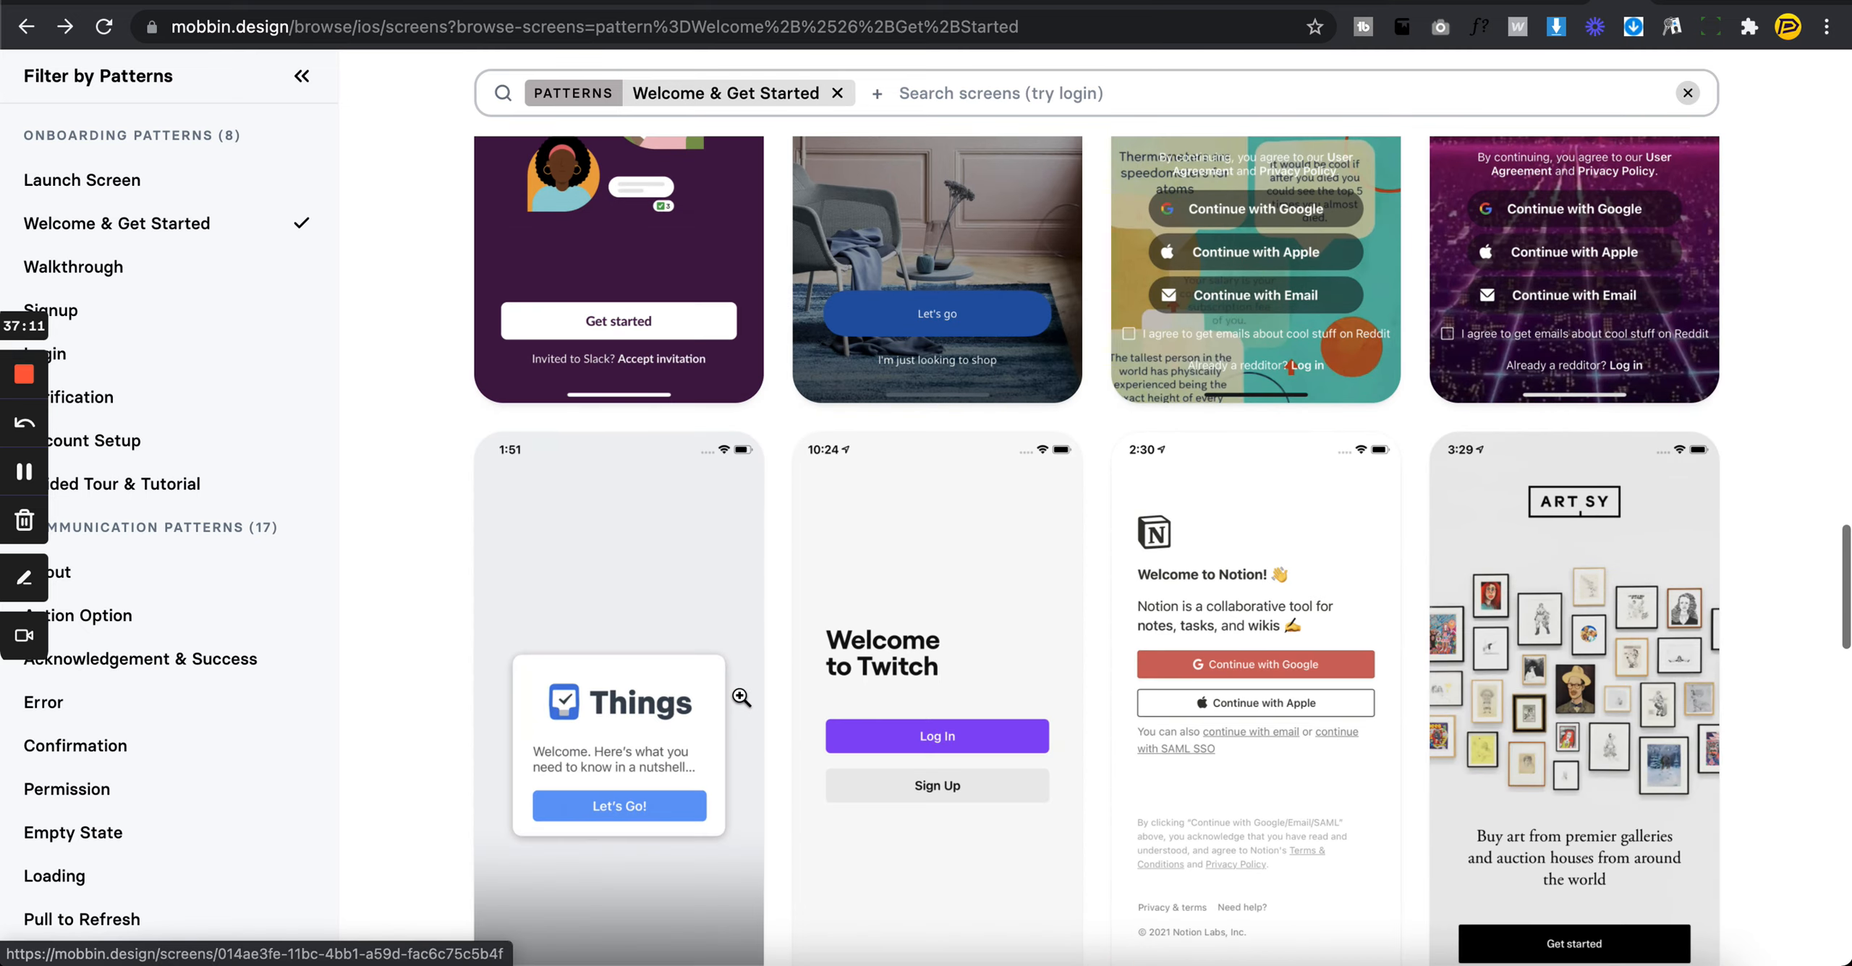
pyautogui.scroll(-9, 768, 711)
pyautogui.scroll(-18, 768, 711)
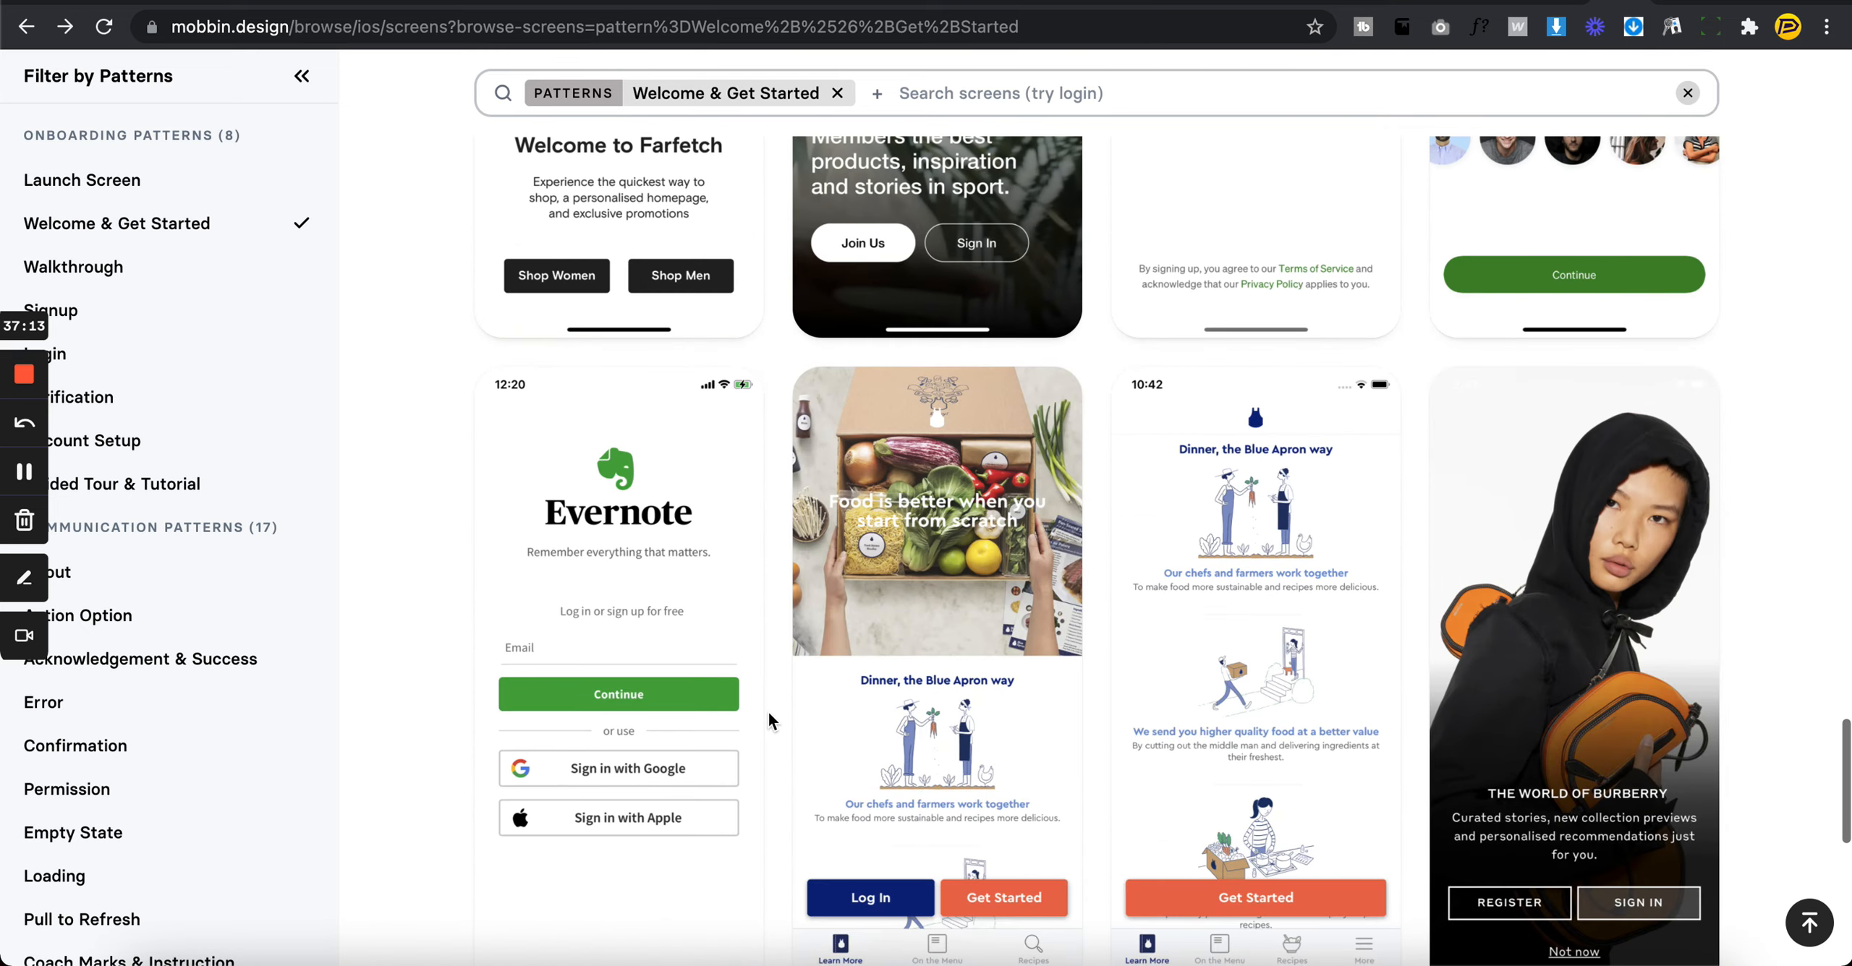
pyautogui.scroll(-18, 768, 713)
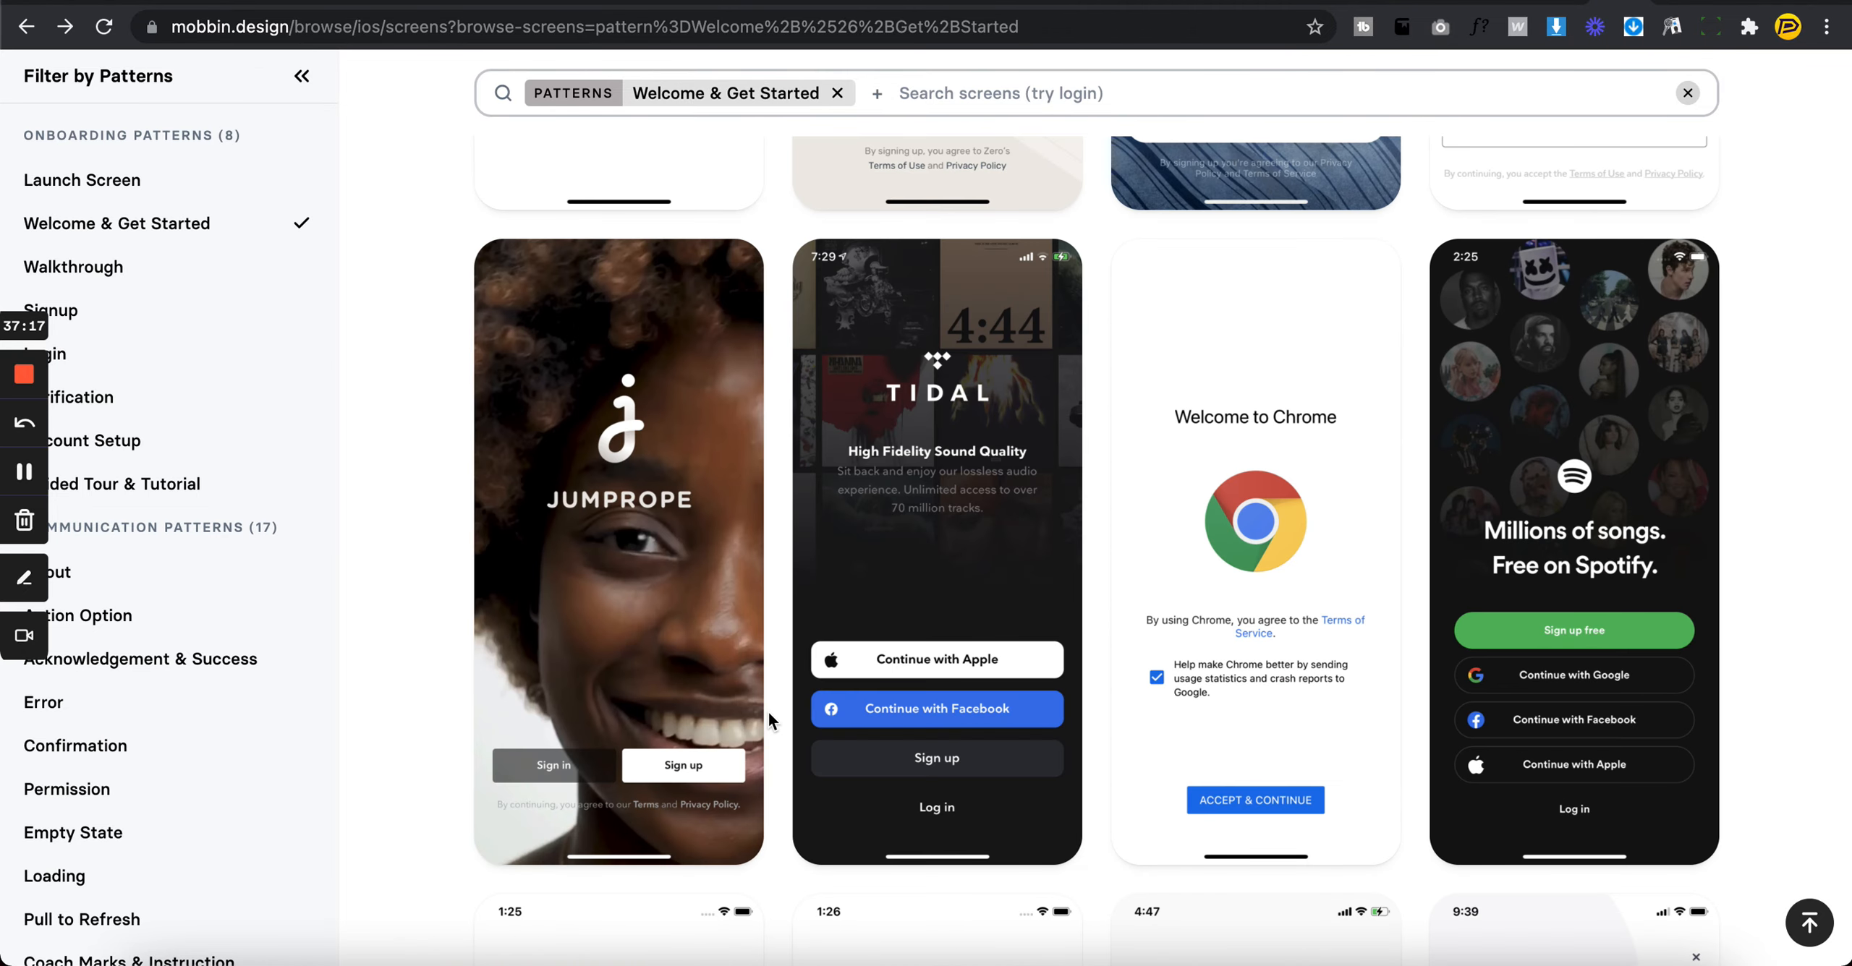
pyautogui.moveTo(915, 743)
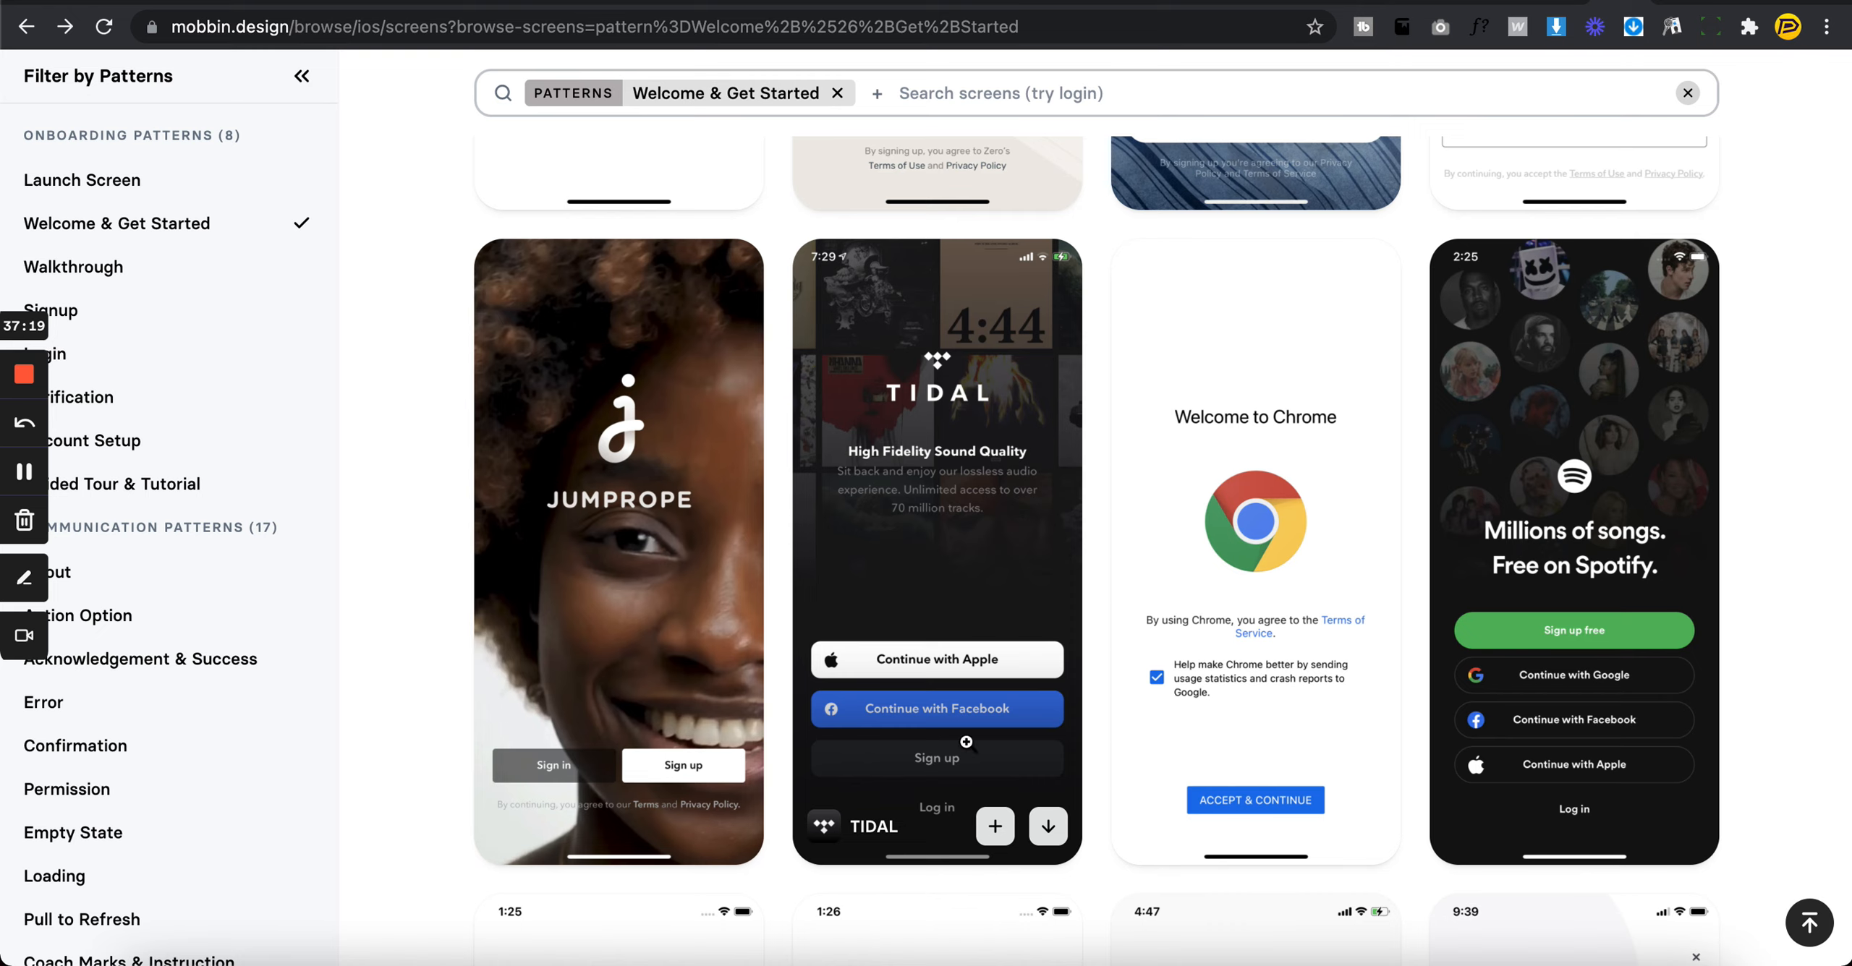
pyautogui.scroll(-8, 1108, 755)
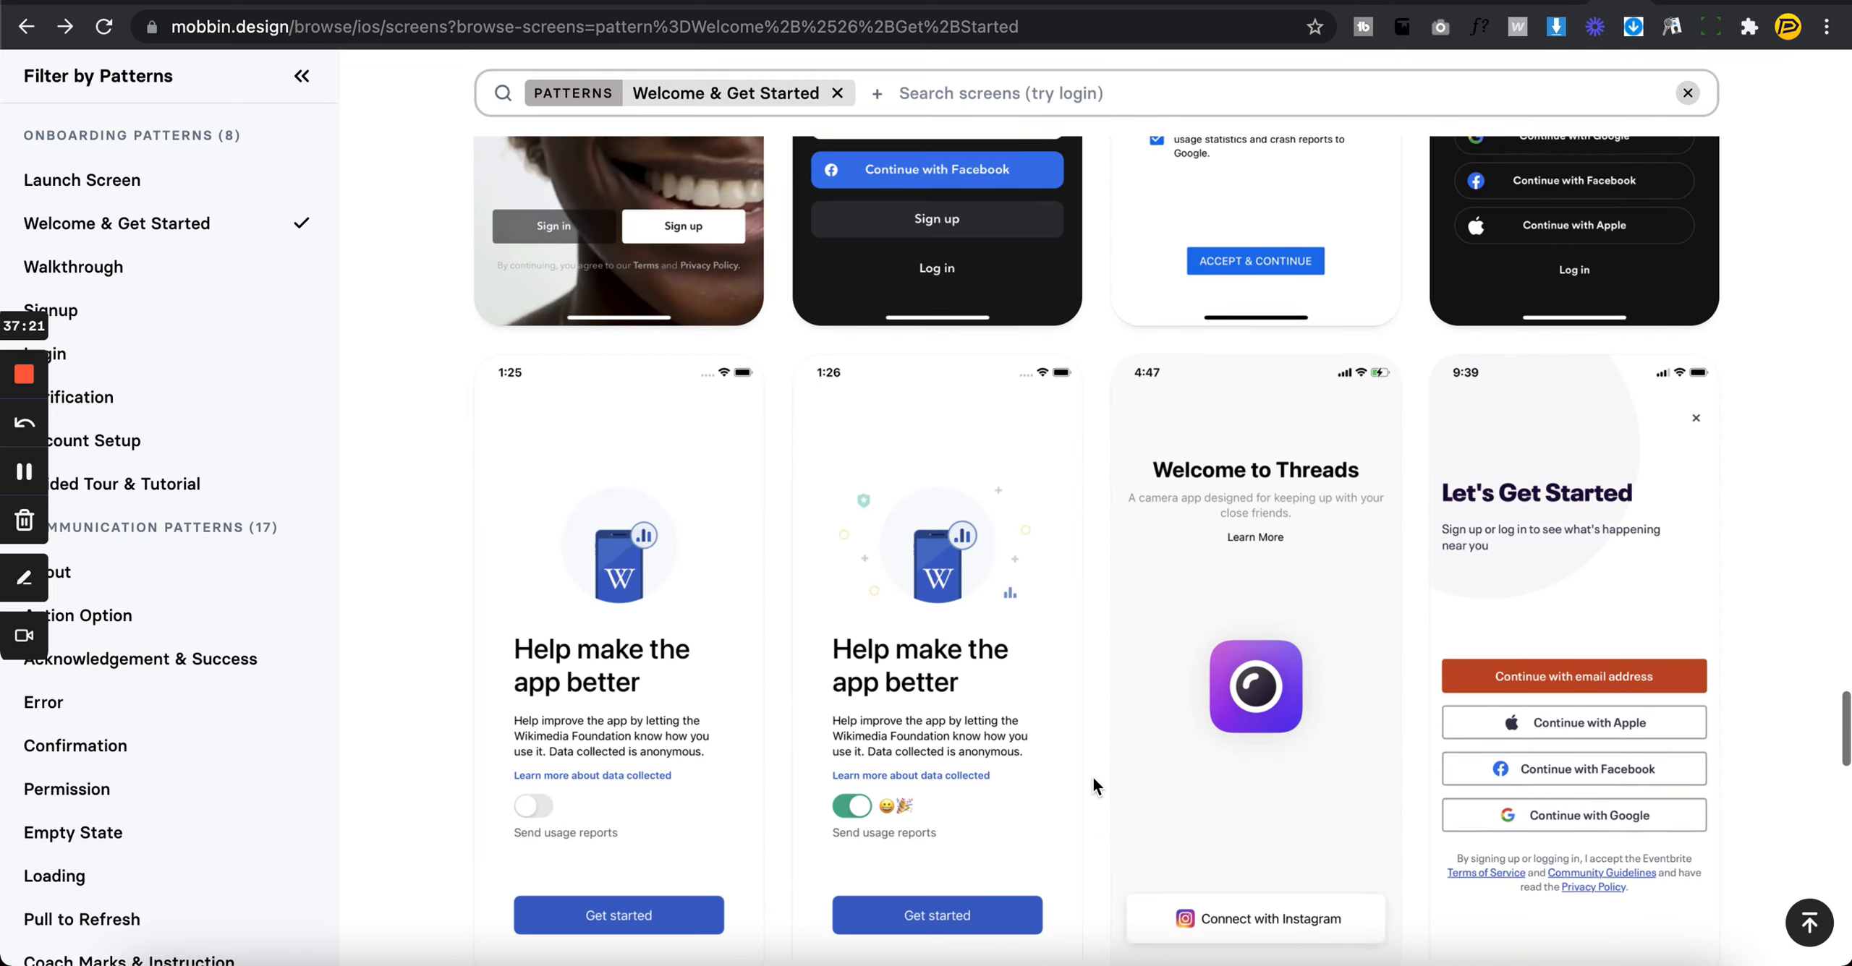
pyautogui.scroll(4, 1090, 774)
pyautogui.scroll(-10, 1091, 774)
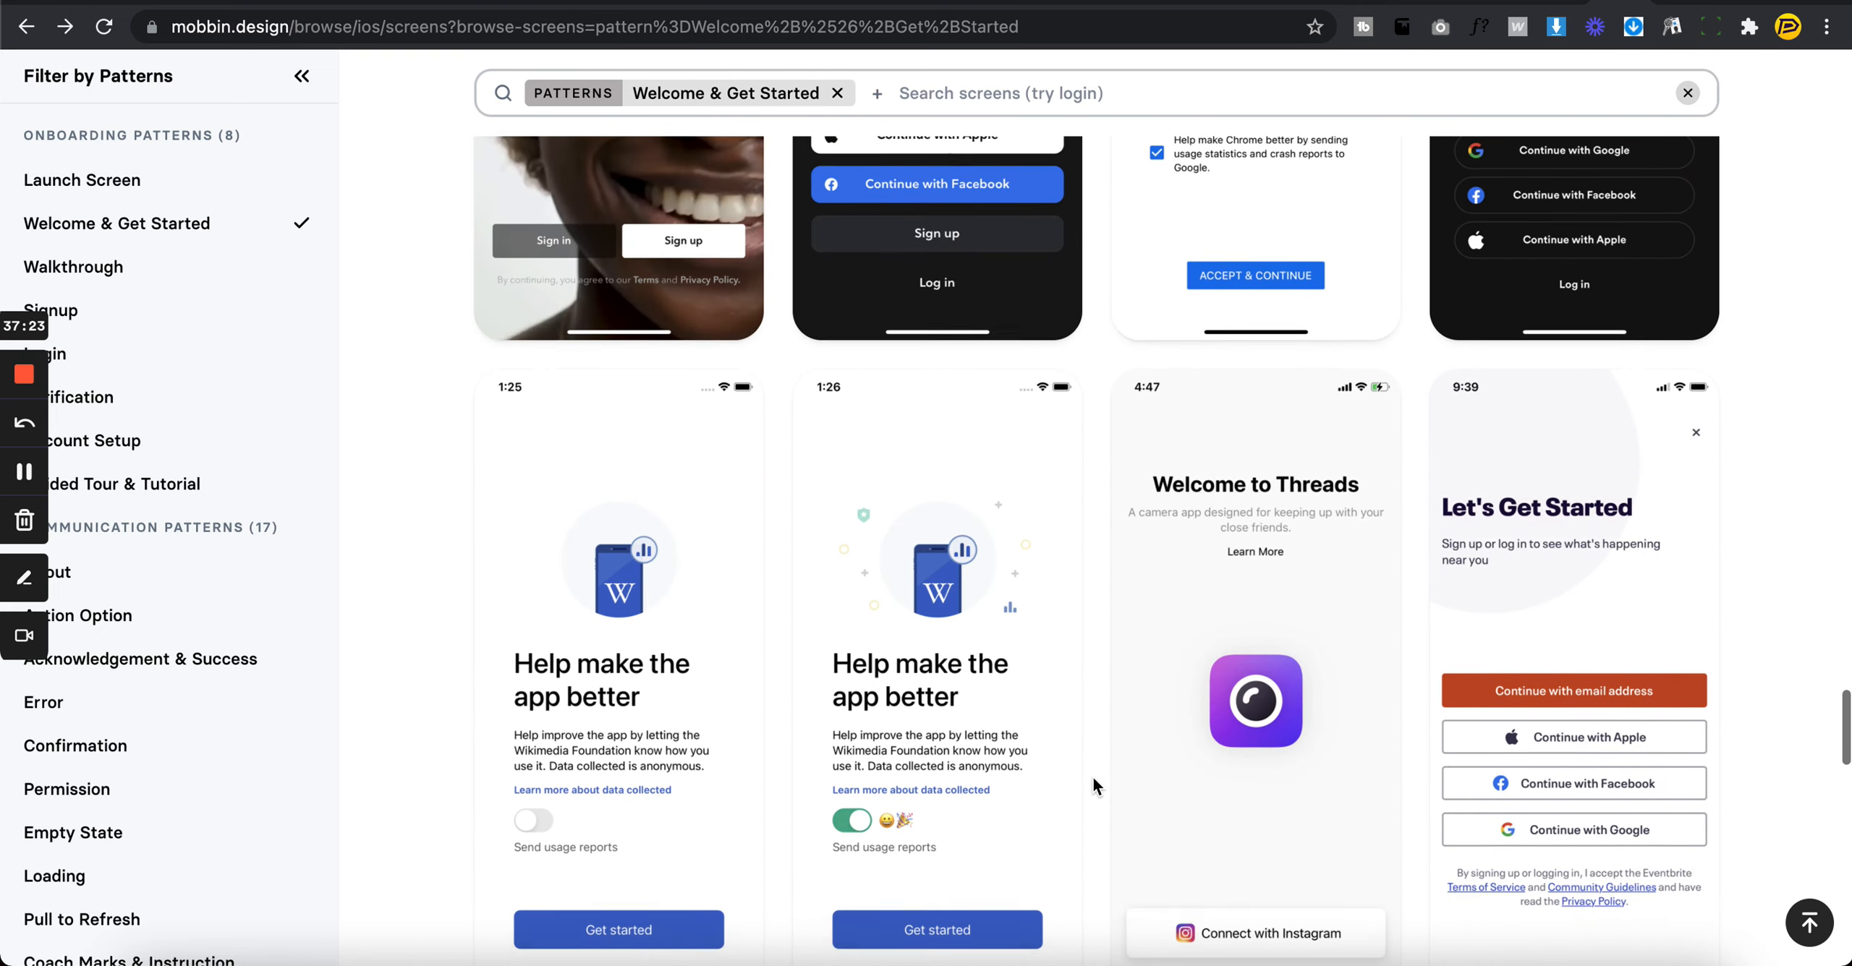
pyautogui.scroll(-5, 1093, 779)
# - Switch back to Figma and fill Frame 17's Google and Apple sign-up buttons with the red sampled from the background (CF575F)
pyautogui.press('super+Tab')
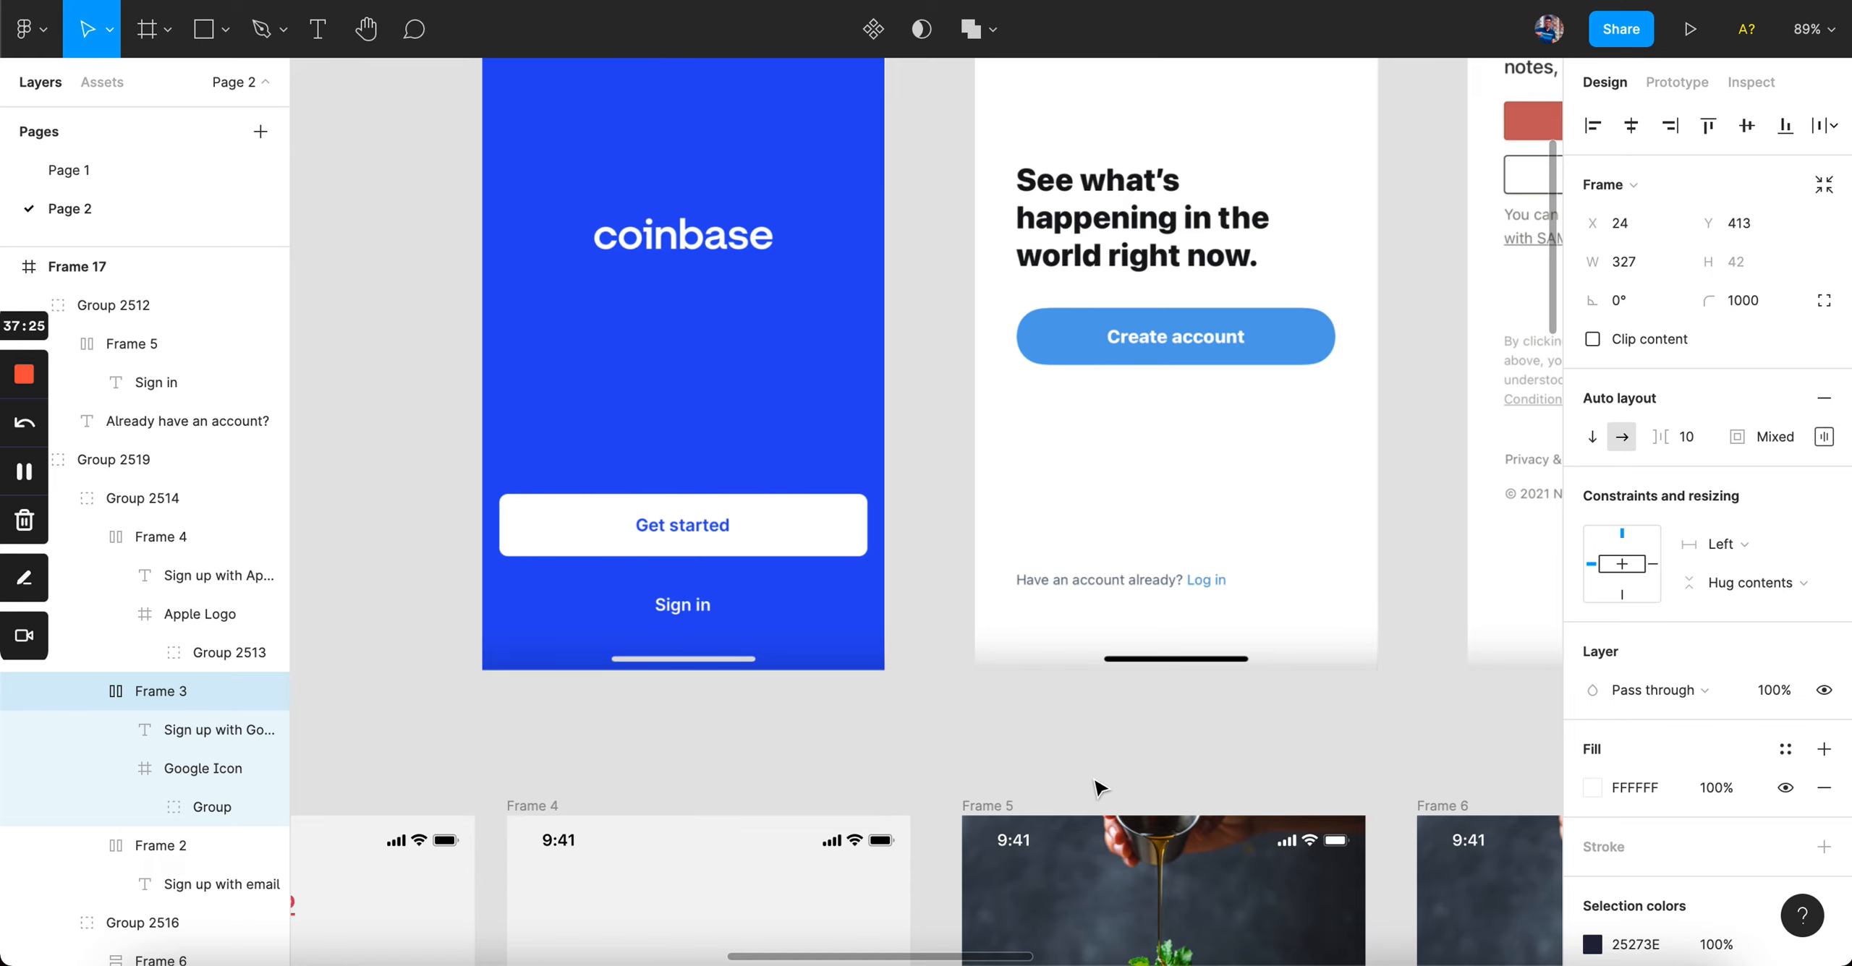
pyautogui.scroll(-8, 633, 545)
pyautogui.scroll(-7, 633, 546)
pyautogui.hscroll(-6, 633, 546)
pyautogui.scroll(5, 1050, 726)
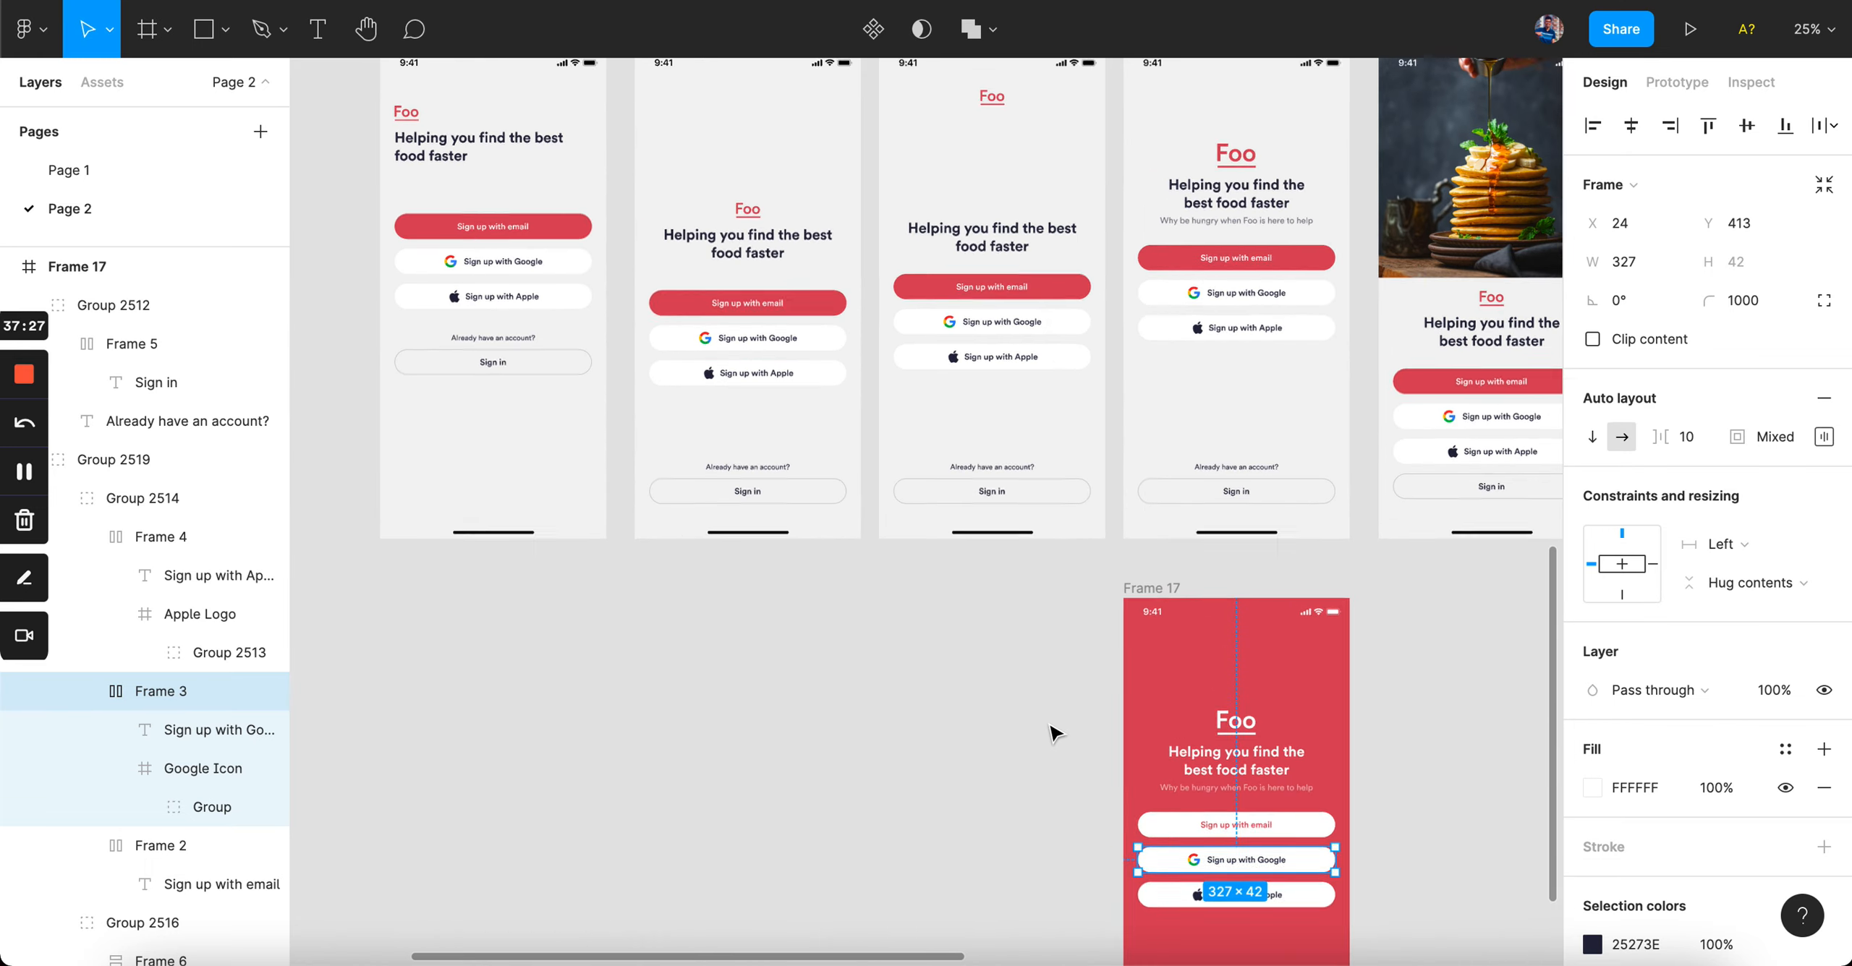
pyautogui.scroll(-3, 1049, 726)
pyautogui.hscroll(3, 1049, 726)
pyautogui.scroll(5, 1049, 726)
pyautogui.click(1152, 651)
pyautogui.scroll(-5, 1228, 583)
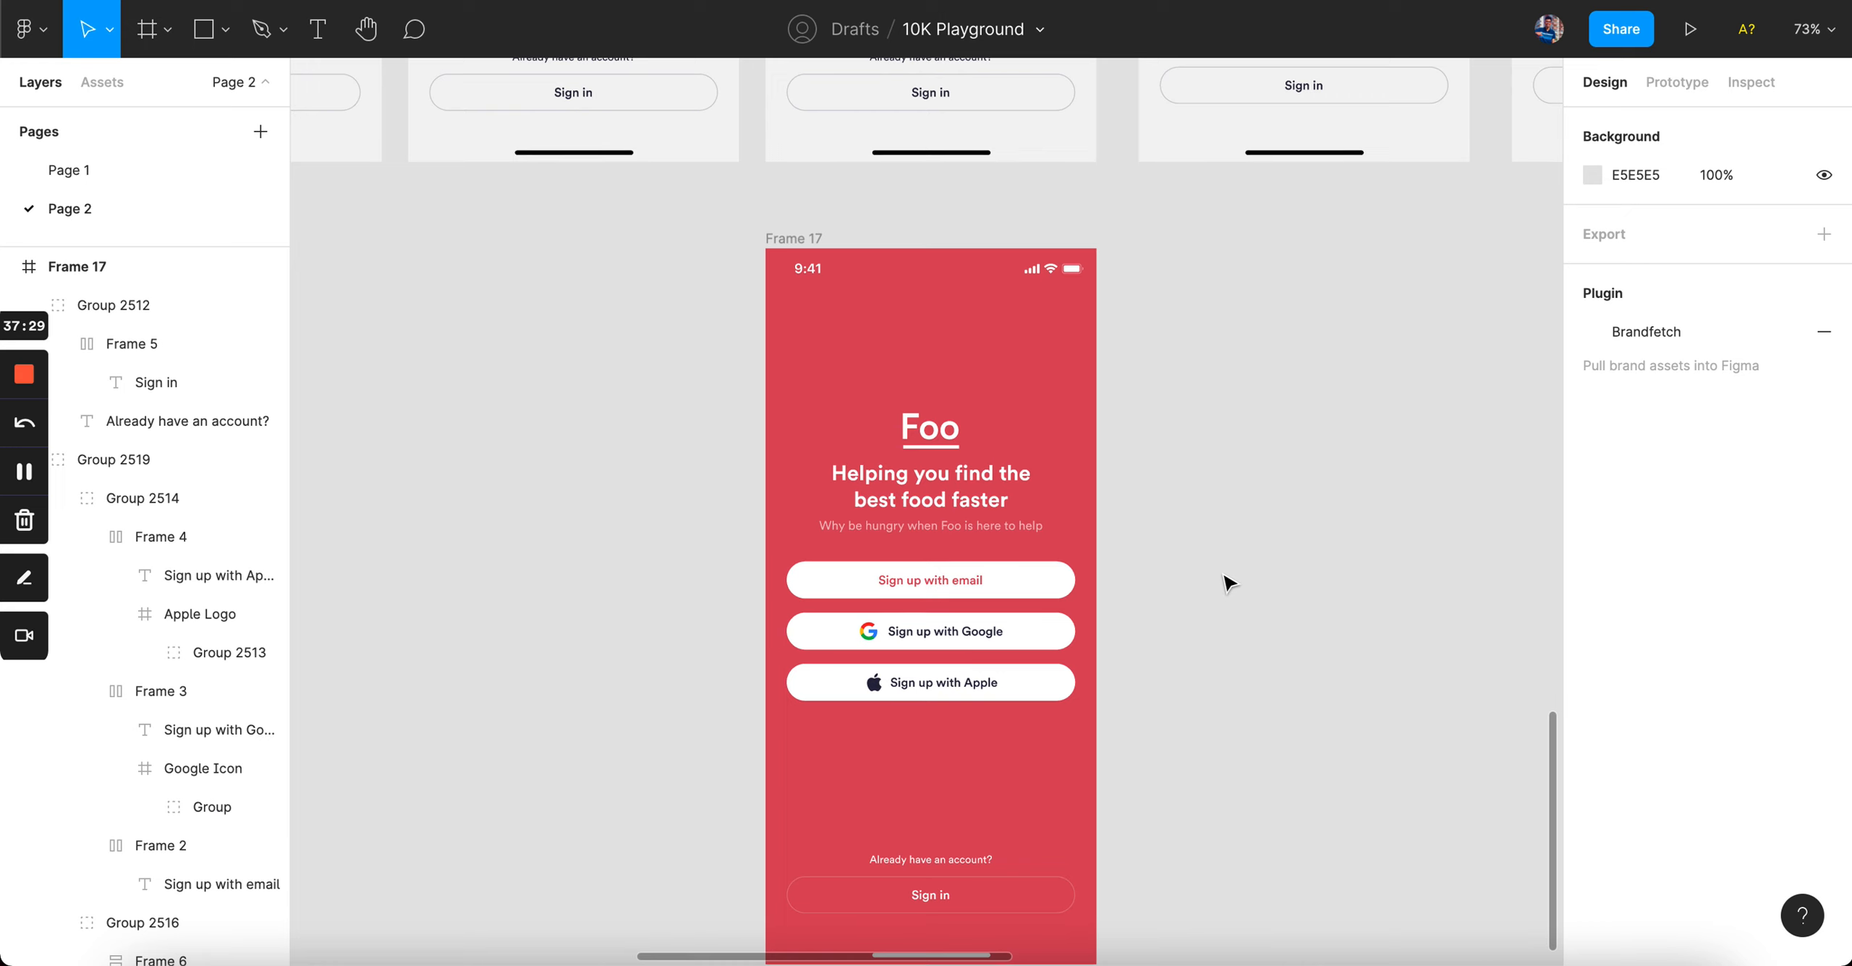
pyautogui.scroll(8, 1227, 583)
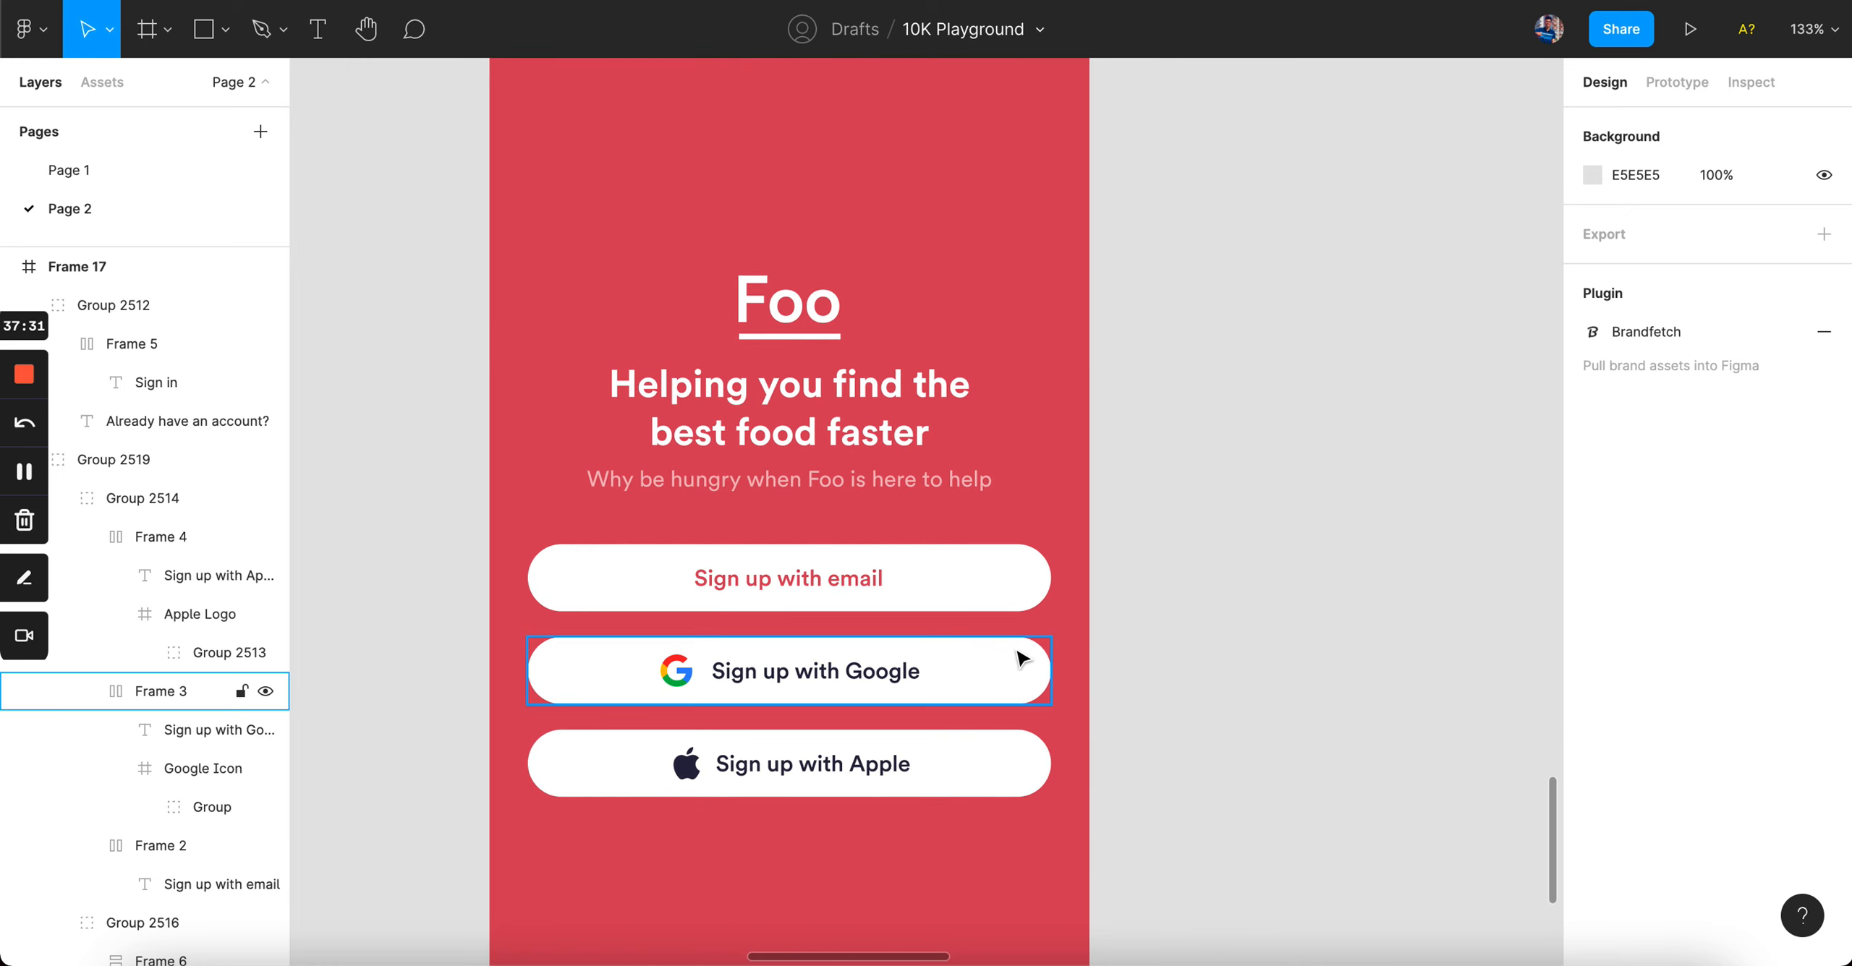
pyautogui.click(994, 680)
pyautogui.keyDown('shift'); pyautogui.click(1000, 764); pyautogui.keyUp('shift')
pyautogui.scroll(-3, 1700, 470)
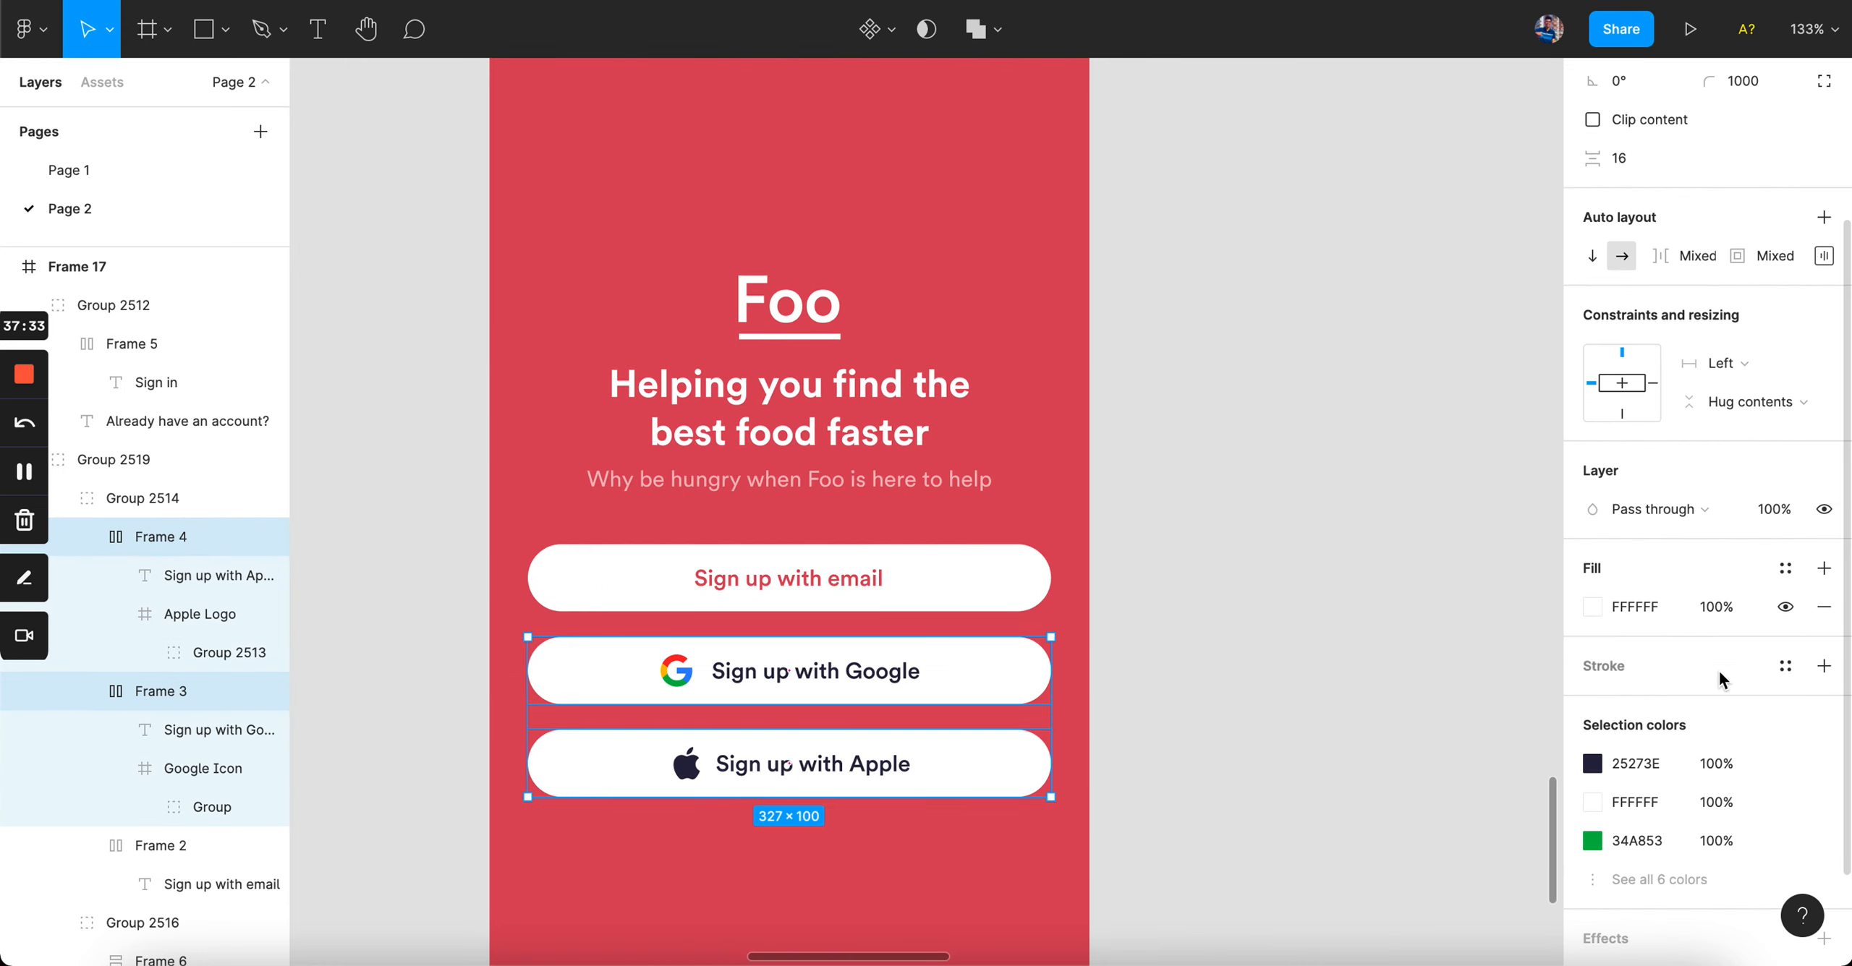
pyautogui.press('i')
pyautogui.click(1058, 516)
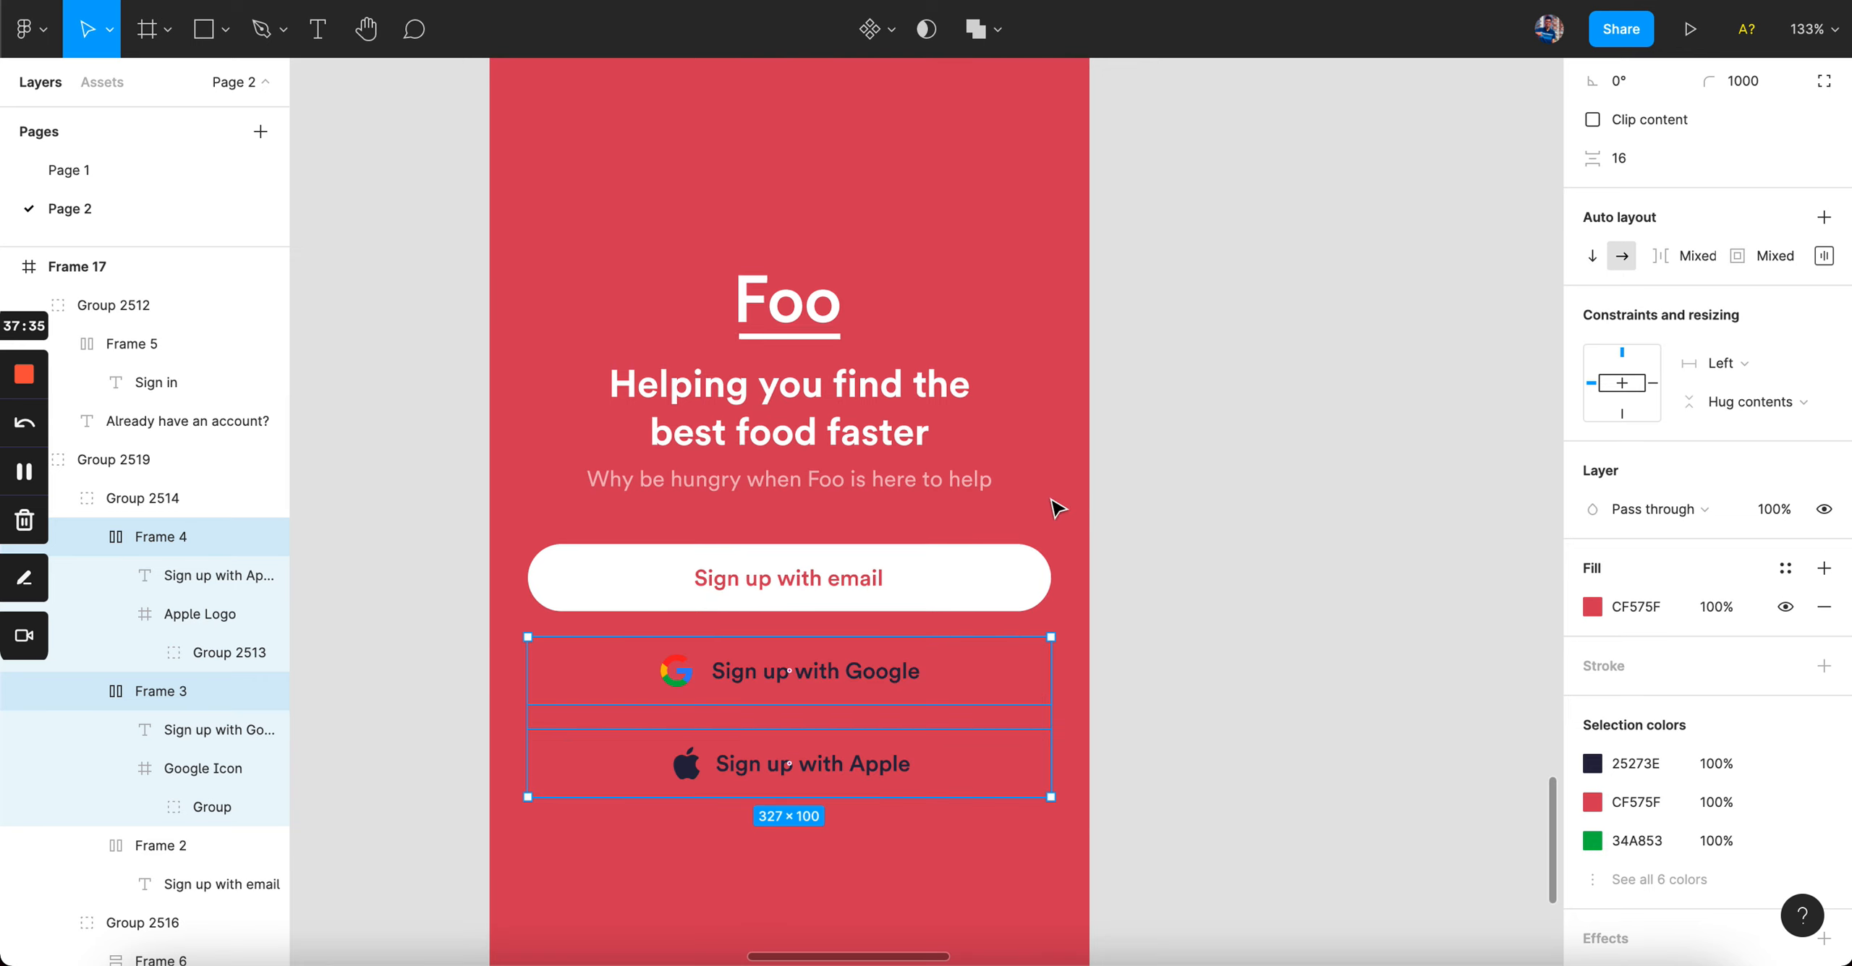
# - Lighten the fill of Frame 17's Google and Apple buttons to the pink tint ED989E
pyautogui.click(1590, 609)
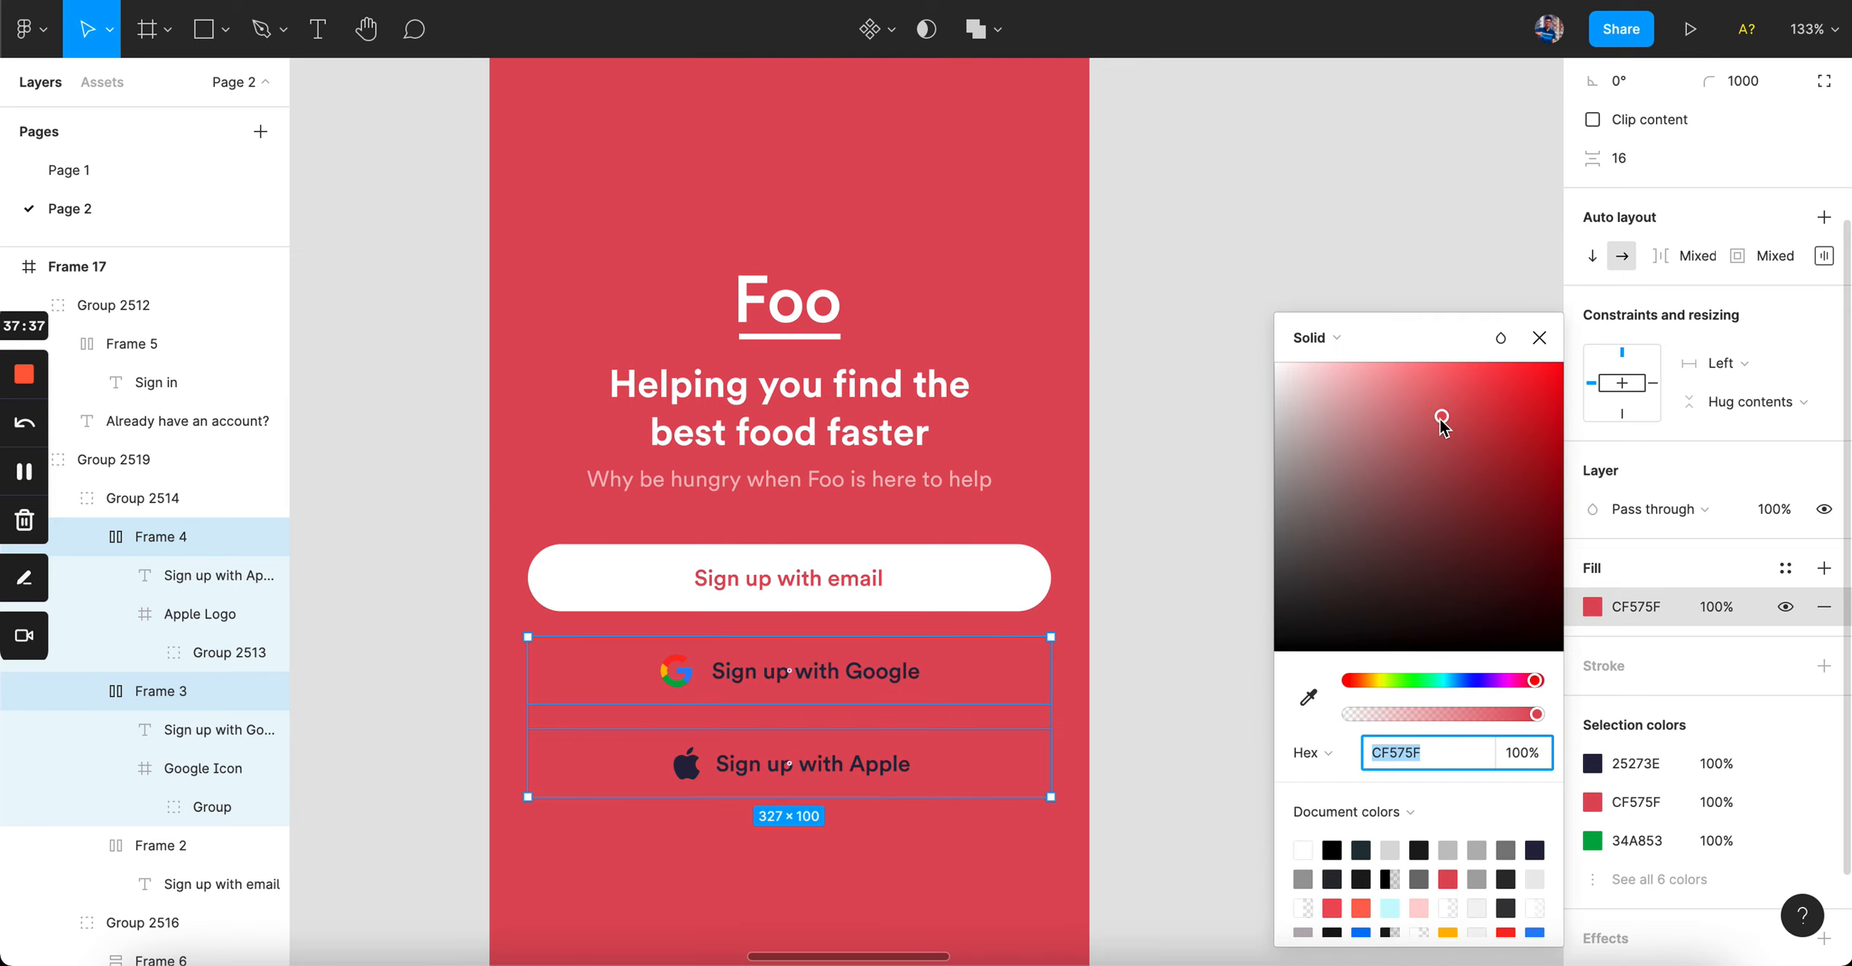
pyautogui.moveTo(1439, 420); pyautogui.dragTo(1393, 395)
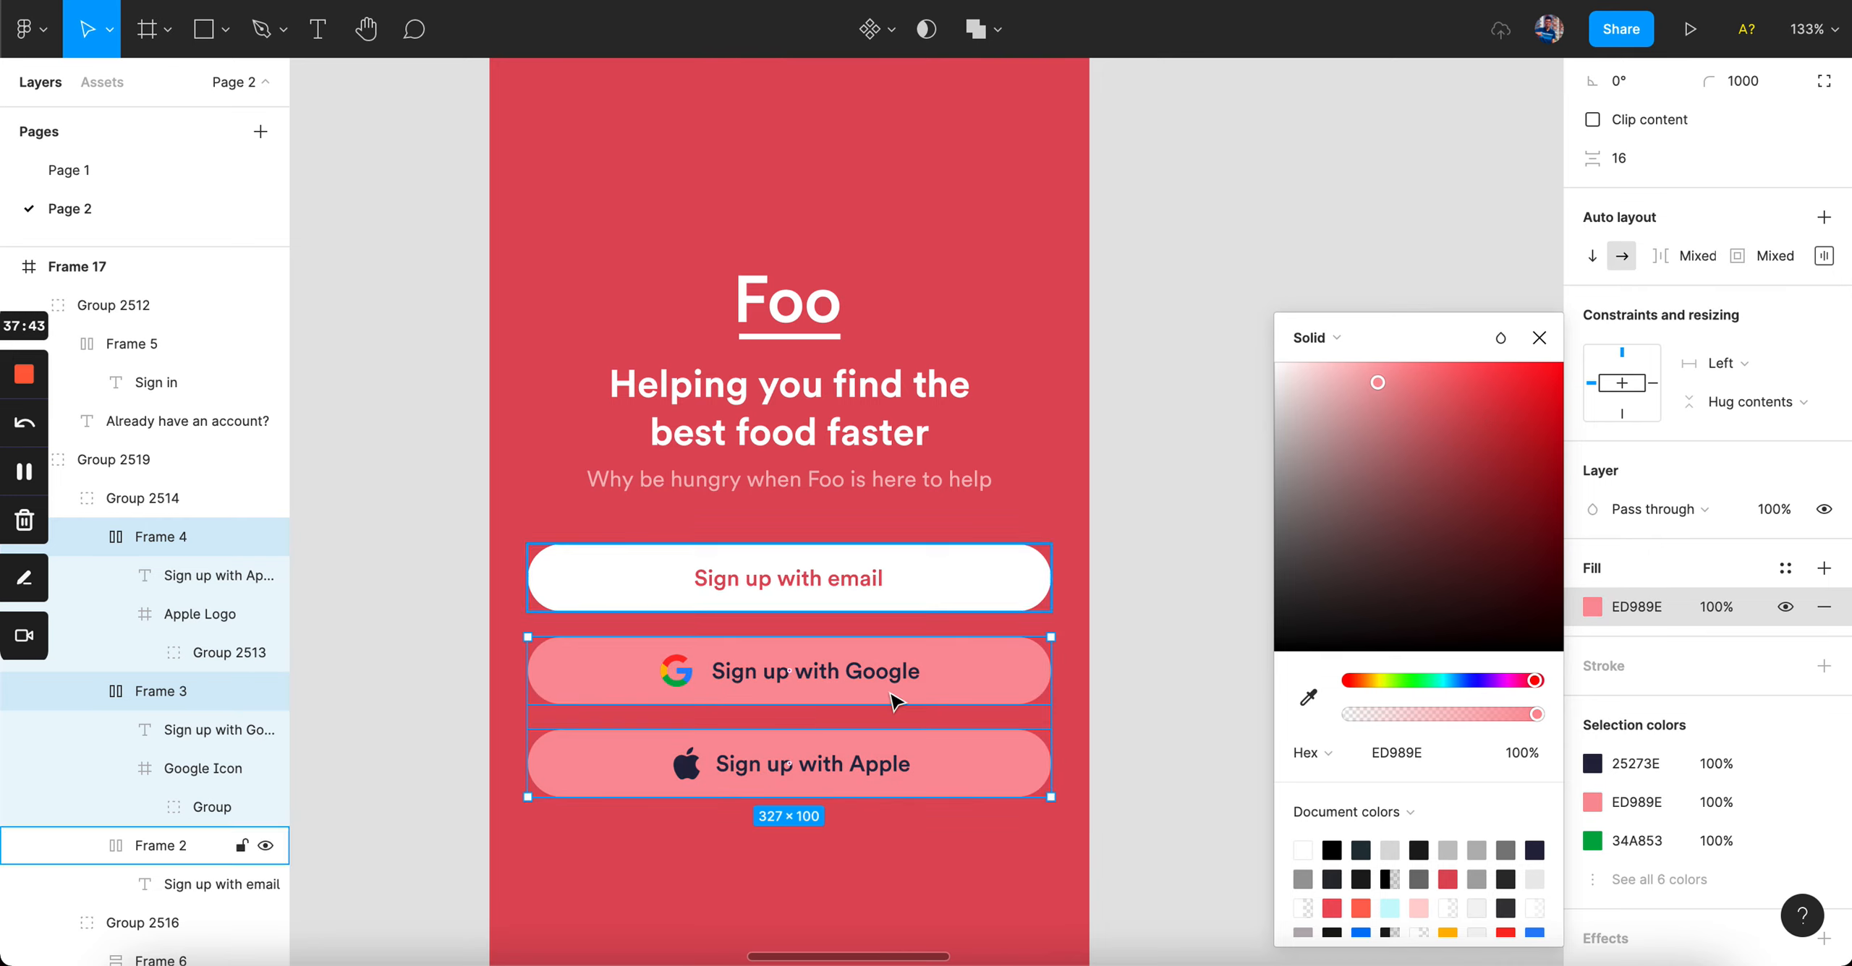
pyautogui.doubleClick(823, 668)
pyautogui.click(1232, 563)
pyautogui.scroll(-4, 1232, 562)
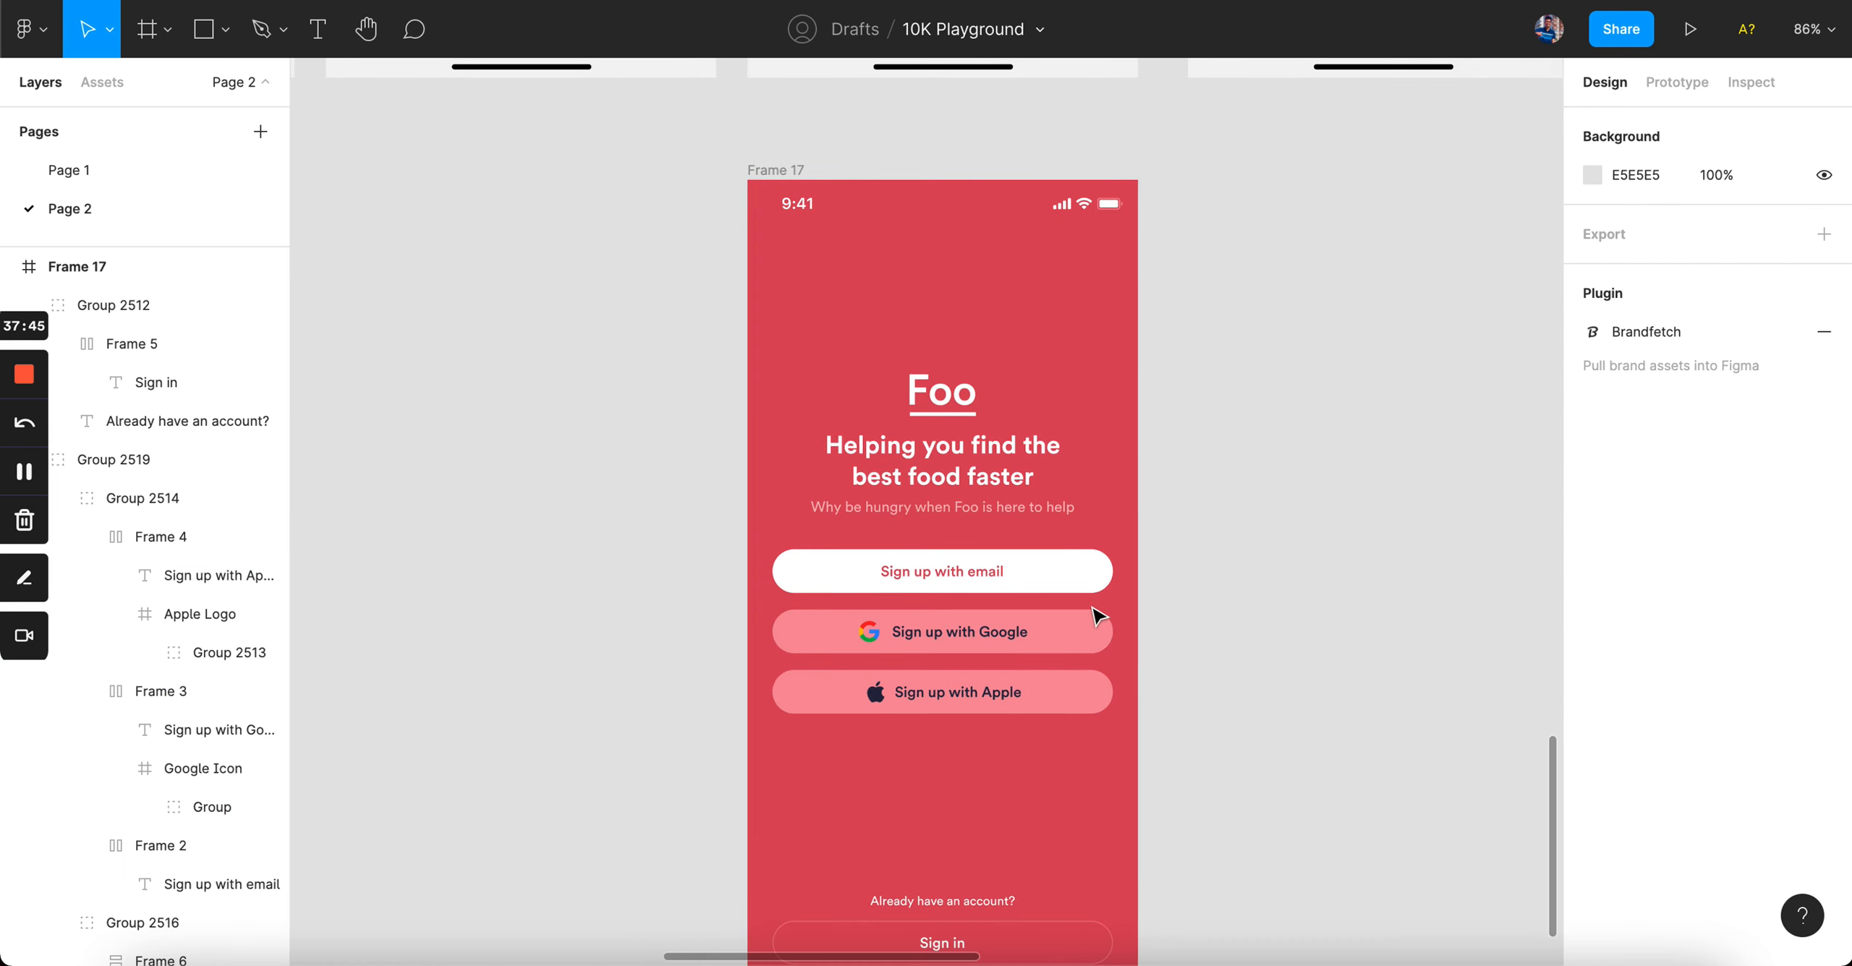
# - Try white (FFFFFF) text on Frame 17's pink Google and Apple buttons
pyautogui.scroll(5, 1098, 616)
pyautogui.doubleClick(1016, 637)
pyautogui.keyDown('shift'); pyautogui.click(976, 744); pyautogui.keyUp('shift')
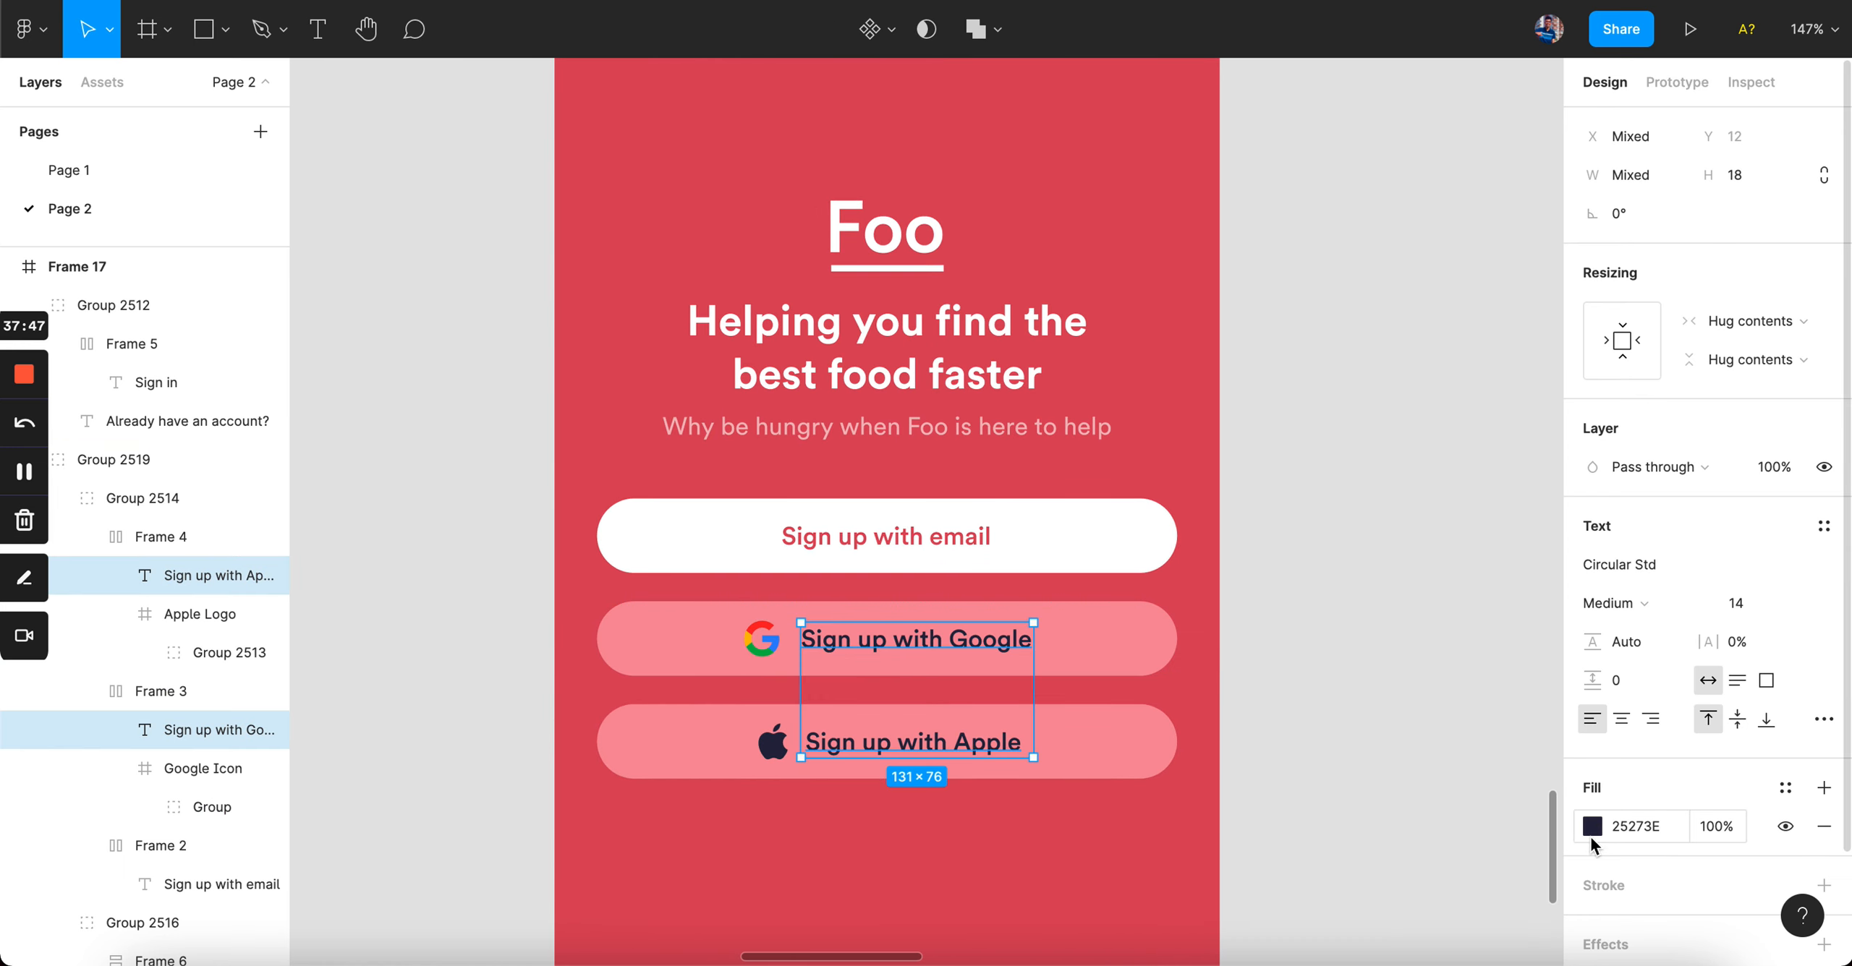
pyautogui.click(1592, 826)
pyautogui.write('ffffff')
pyautogui.press('Return')
pyautogui.hotkey('ctrl', 'z')
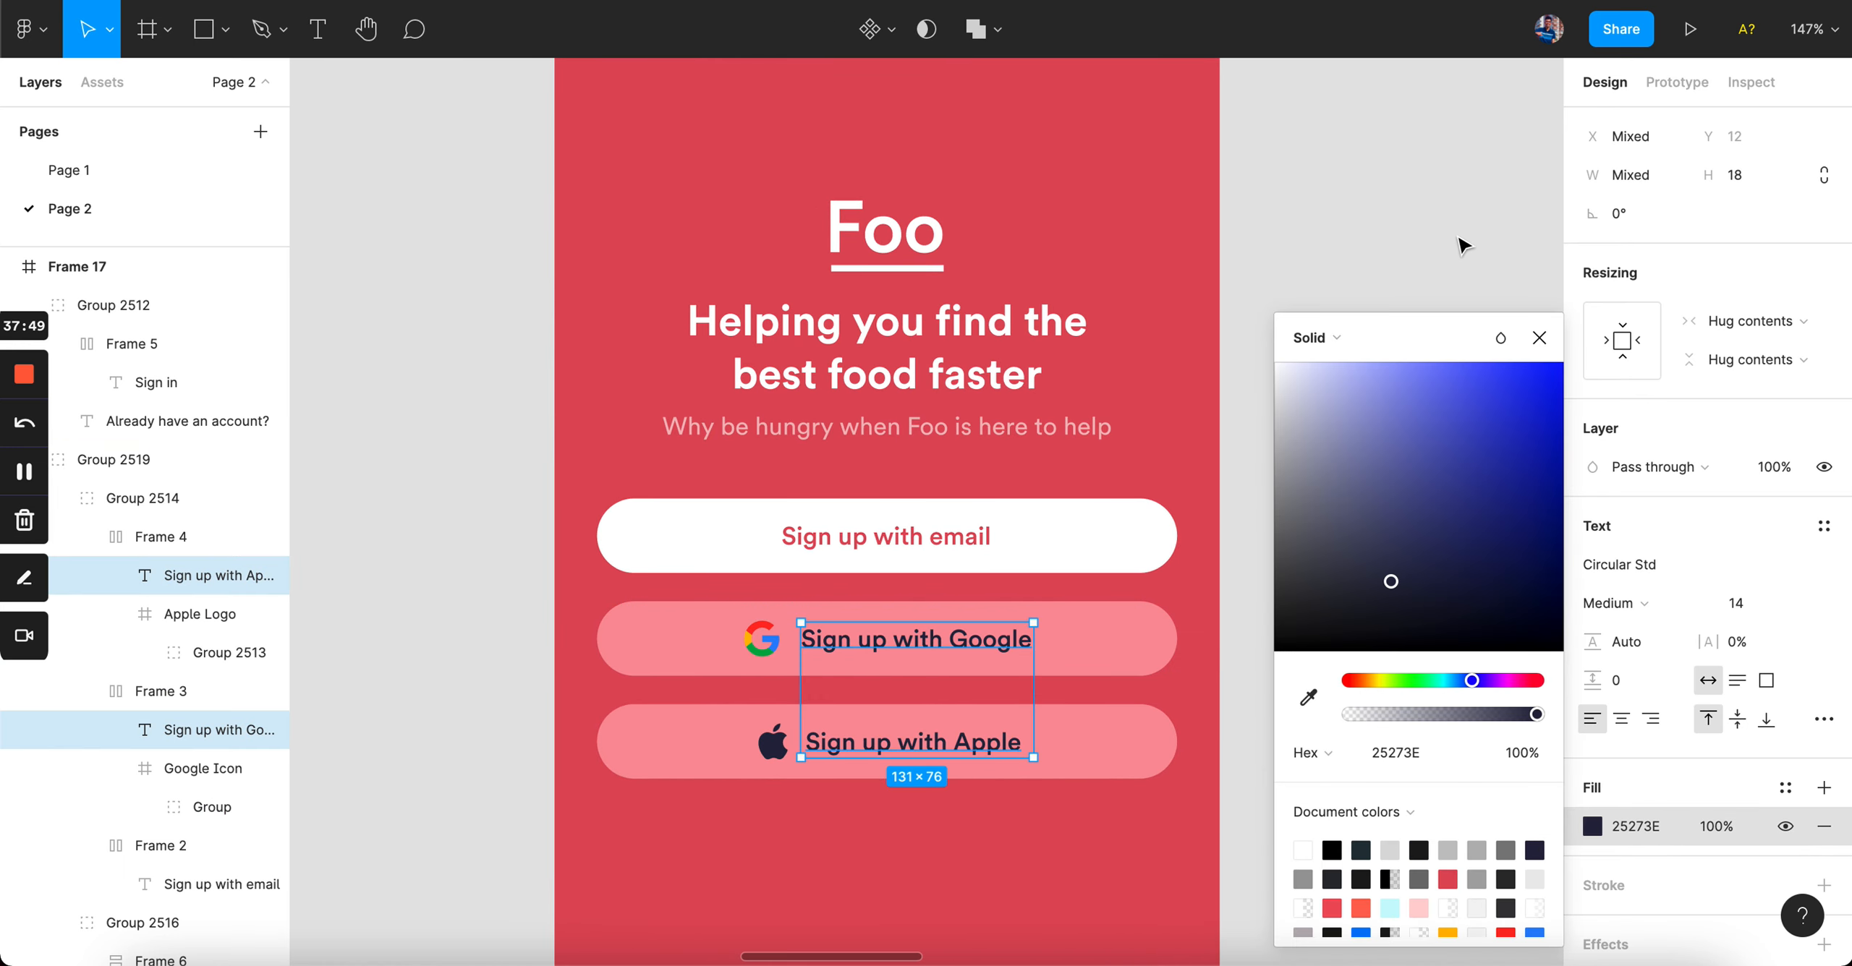
pyautogui.click(1458, 240)
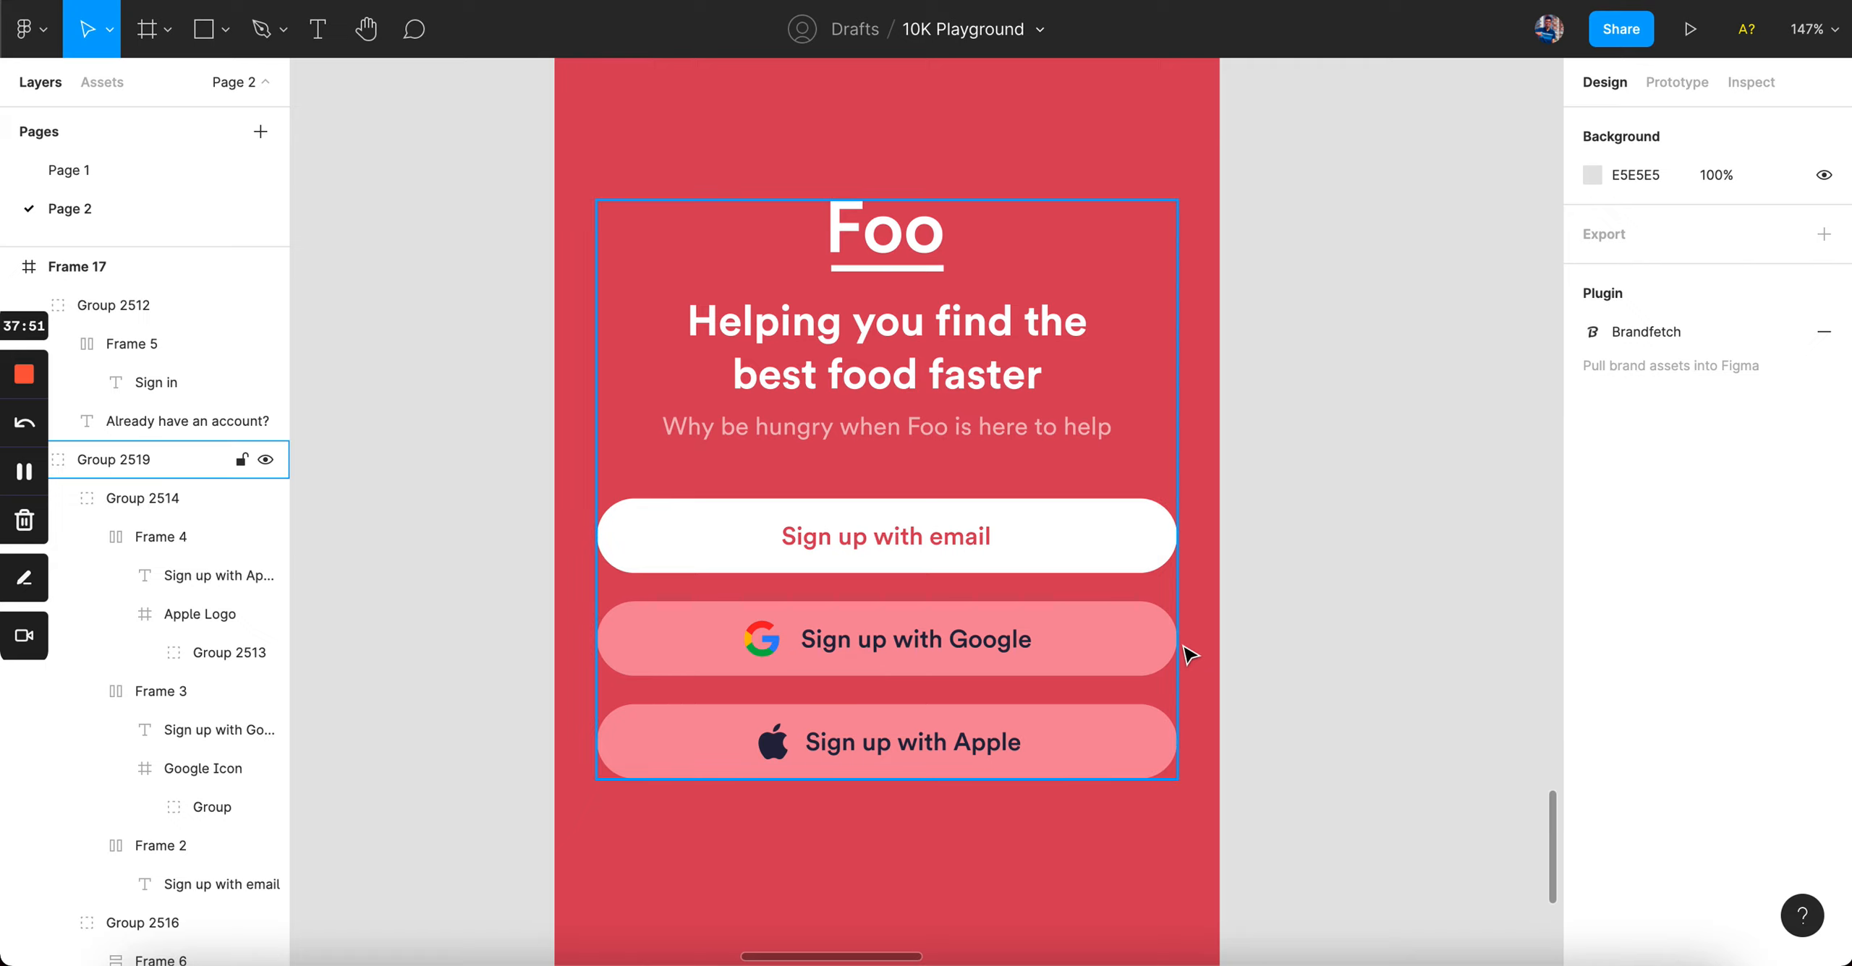
# - Duplicate Frame 17 to create another red-background version beside it
pyautogui.scroll(-5, 1270, 633)
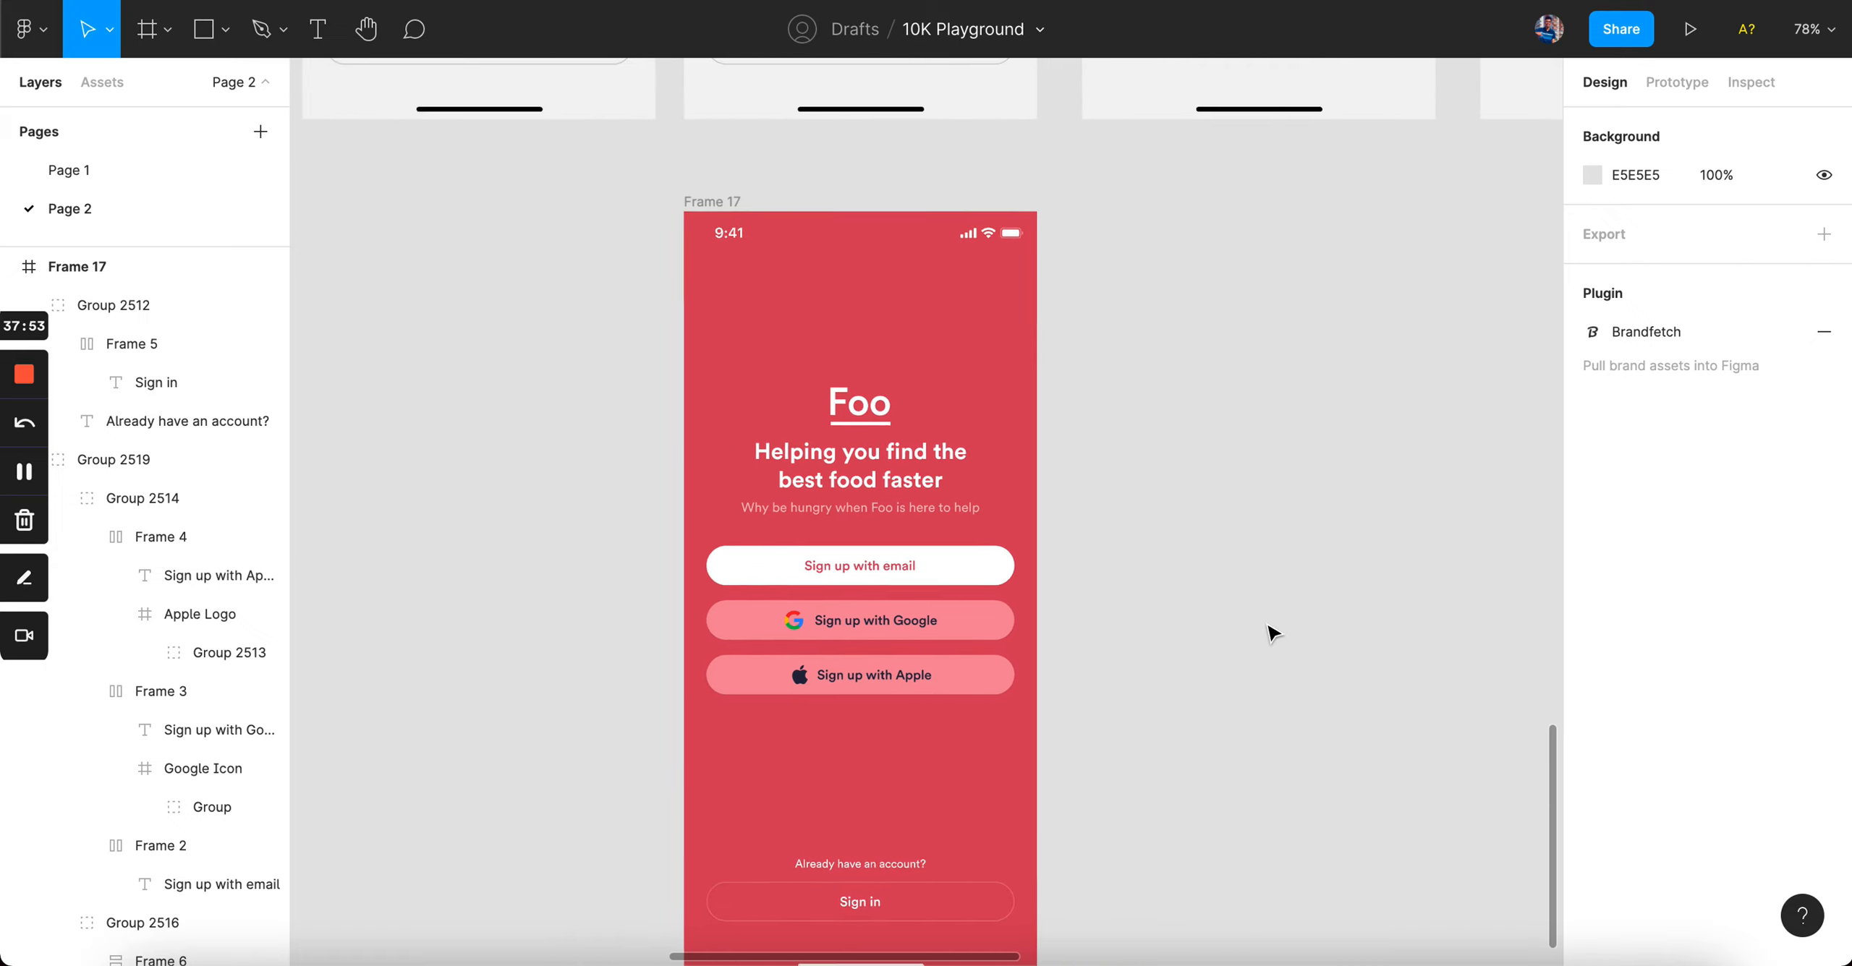
pyautogui.click(913, 209)
pyautogui.hotkey('ctrl', 'd')
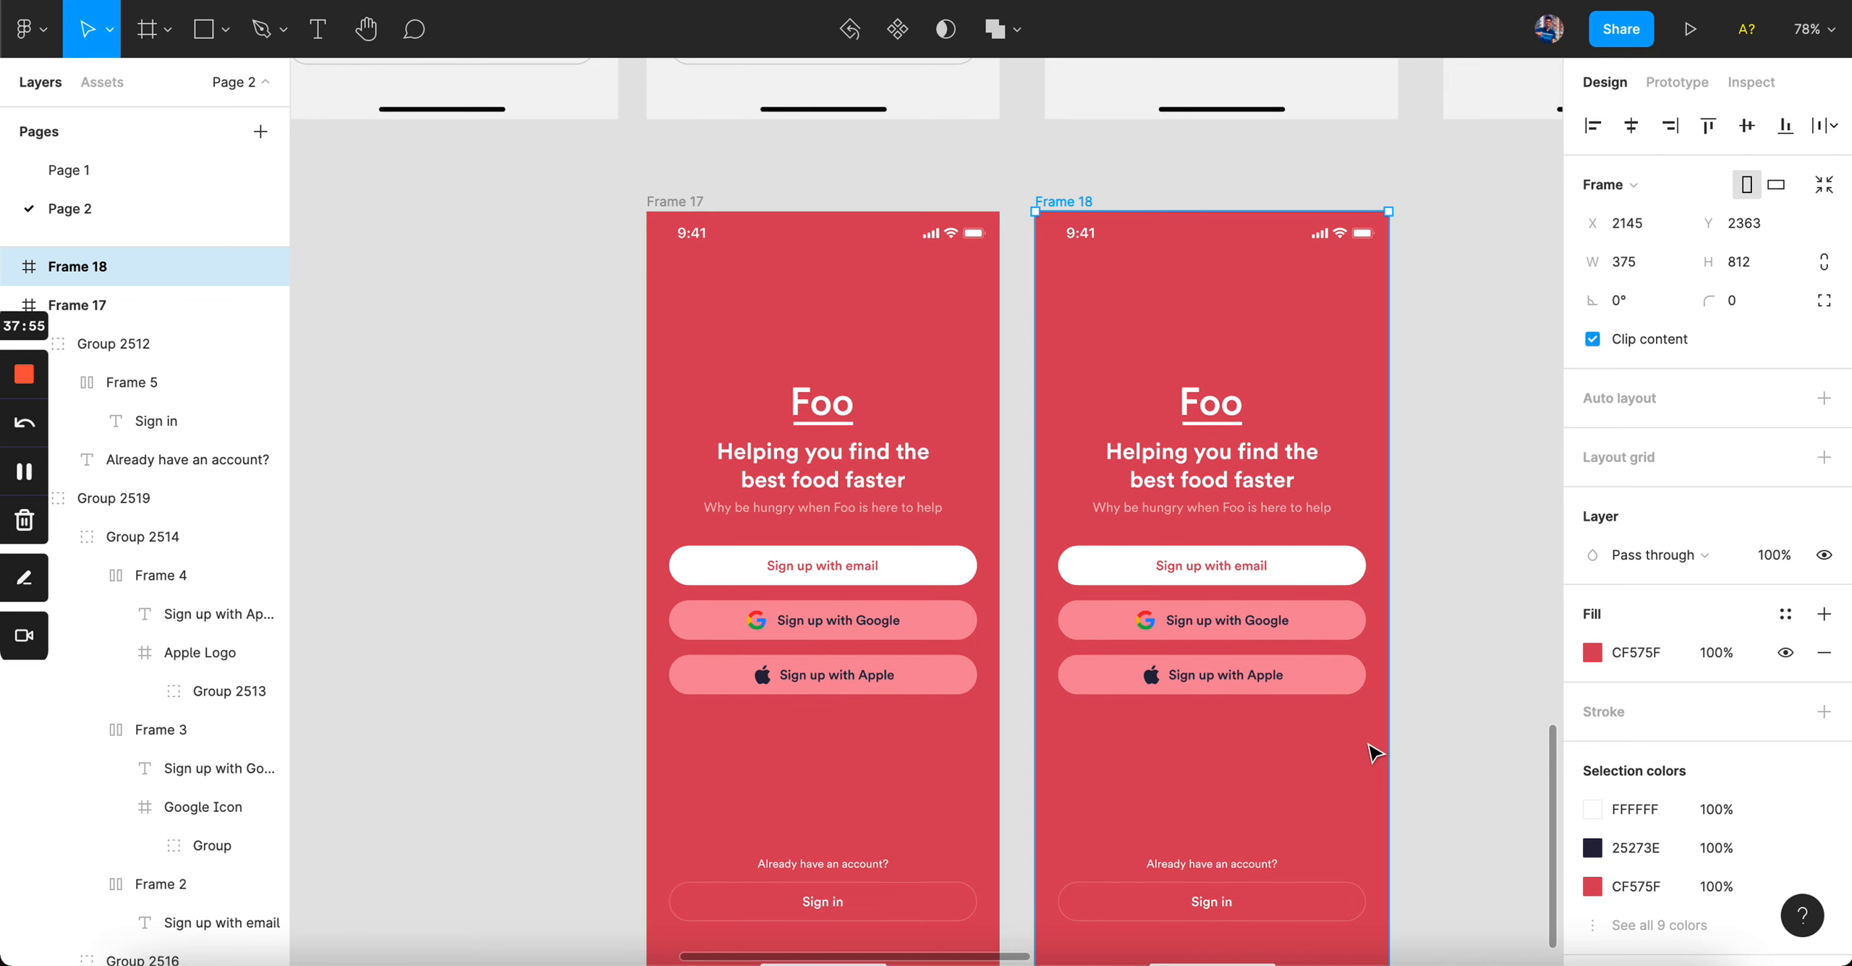
# - Fill Frame 18's Google and Apple buttons with a dark red (8F333A) derived from the sampled background color
pyautogui.scroll(3, 1367, 746)
pyautogui.keyDown('ctrl'); pyautogui.click(1291, 554); pyautogui.keyUp('ctrl')
pyautogui.keyDown('shift'); pyautogui.click(1298, 629); pyautogui.keyUp('shift')
pyautogui.press('i')
pyautogui.click(1284, 768)
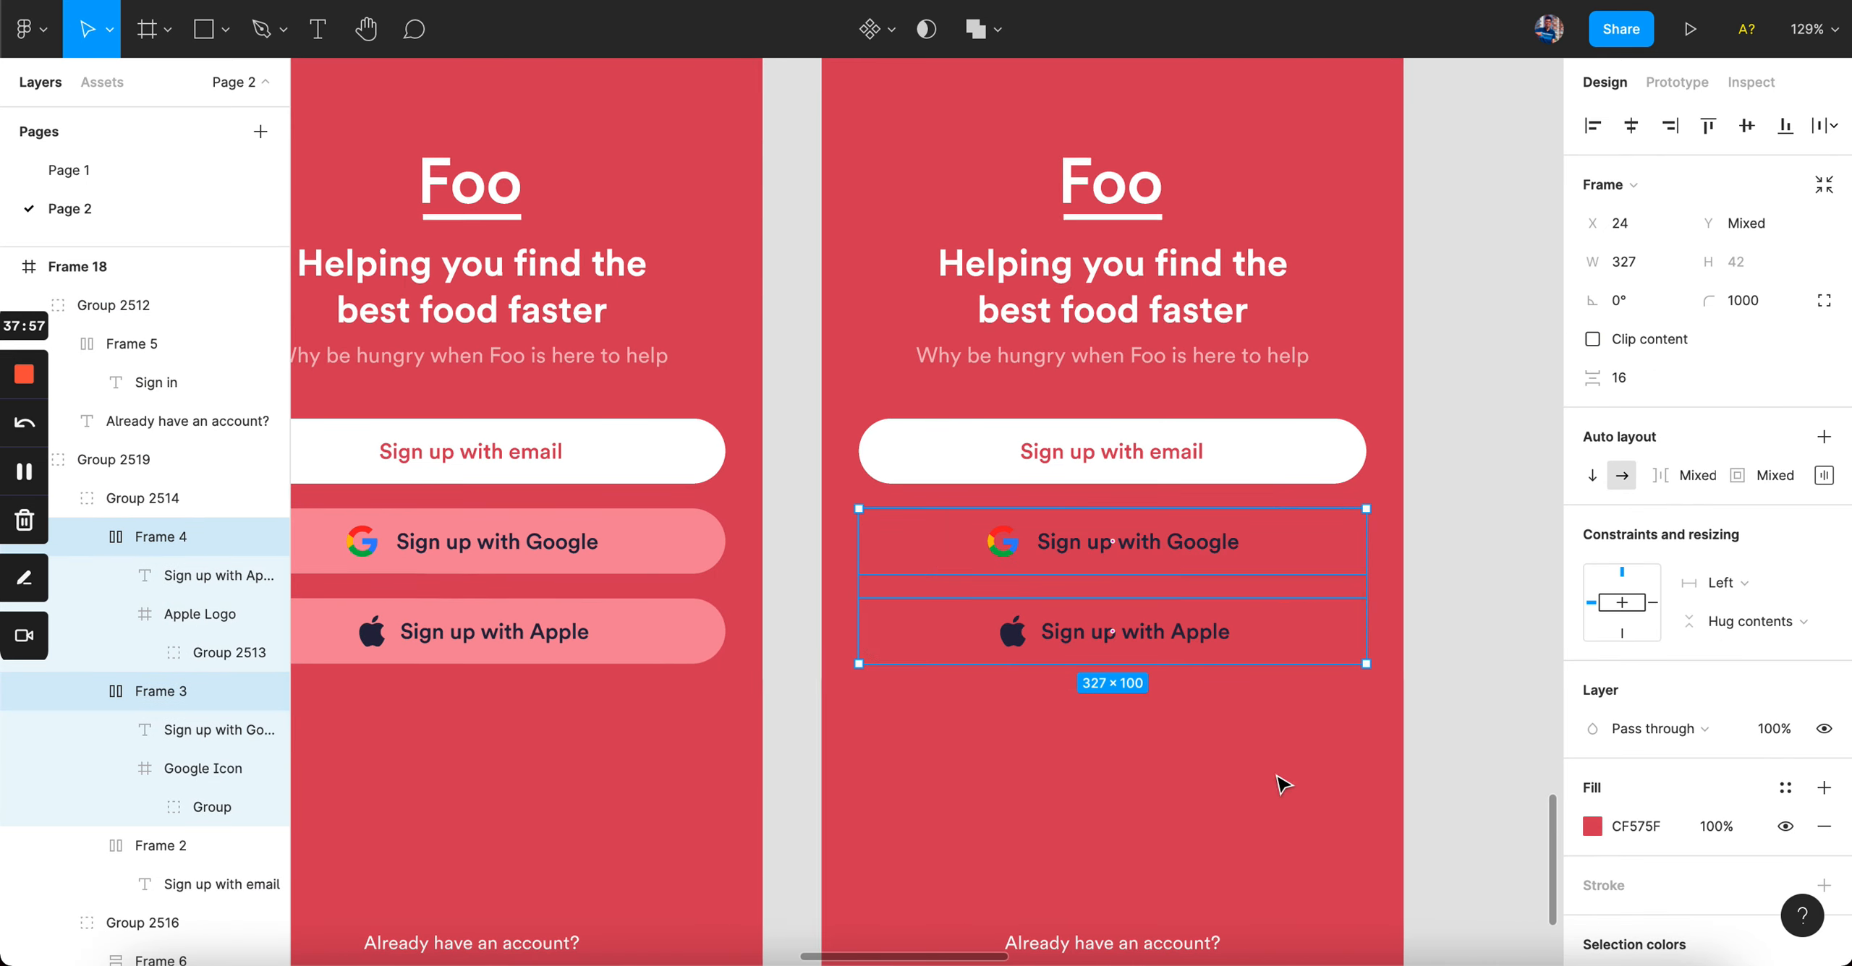
pyautogui.click(1592, 826)
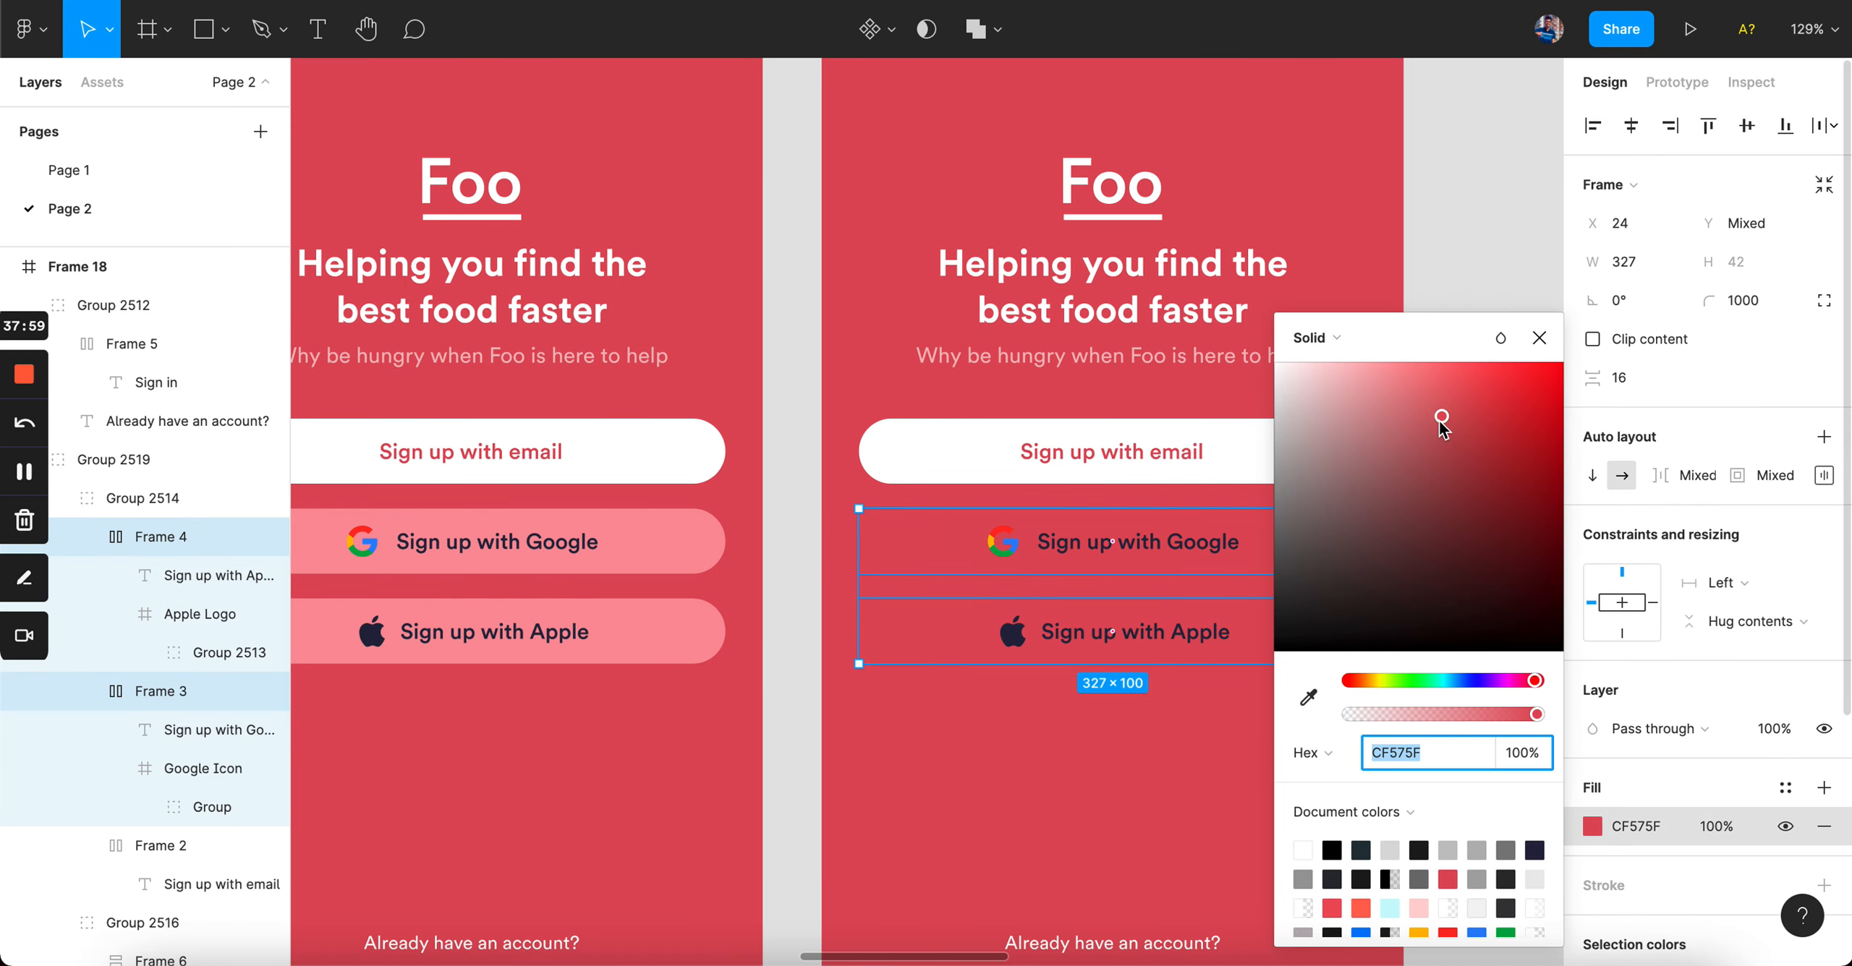
pyautogui.moveTo(1441, 417); pyautogui.dragTo(1460, 495)
# - Recolor the text of Frame 18's Google and Apple sign-up buttons to white (FFFFFF)
pyautogui.keyDown('super'); pyautogui.click(1152, 541); pyautogui.keyUp('super')
pyautogui.hscroll(1, 1216, 547)
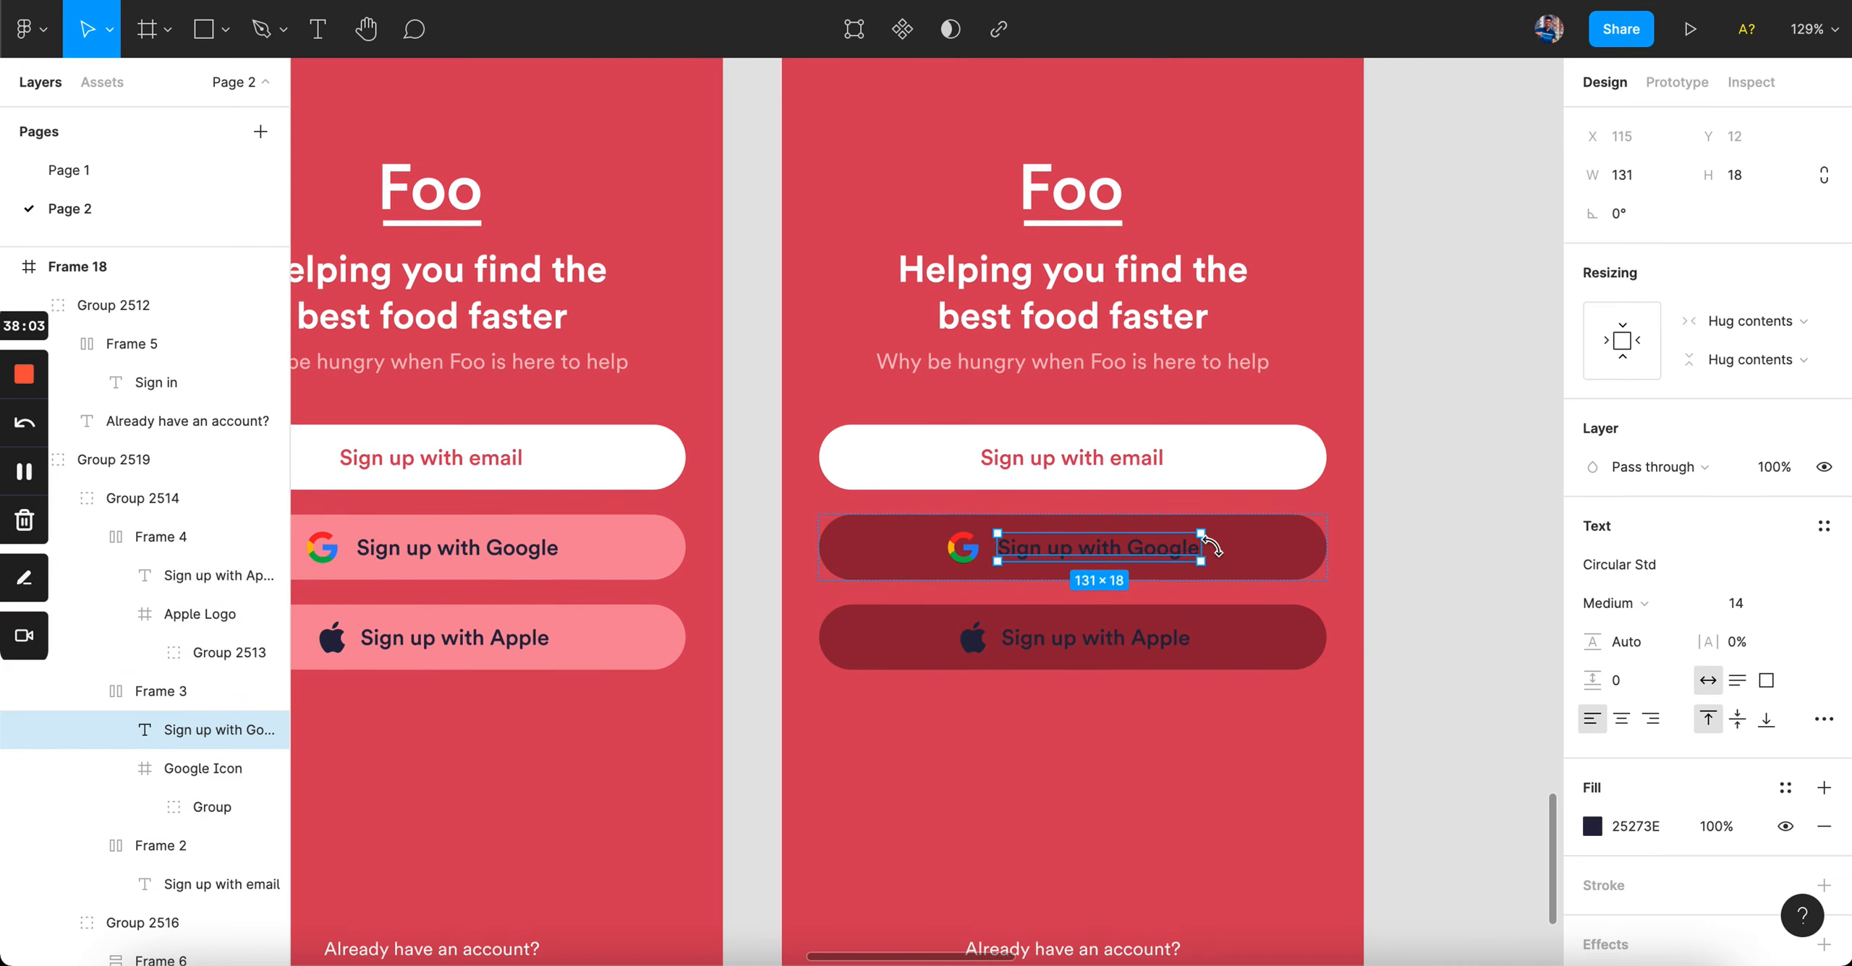
pyautogui.keyDown('shift'); pyautogui.keyDown('super'); pyautogui.click(1110, 634); pyautogui.keyUp('super'); pyautogui.keyUp('shift')
pyautogui.click(1592, 827)
pyautogui.moveTo(1454, 517); pyautogui.dragTo(1162, 219)
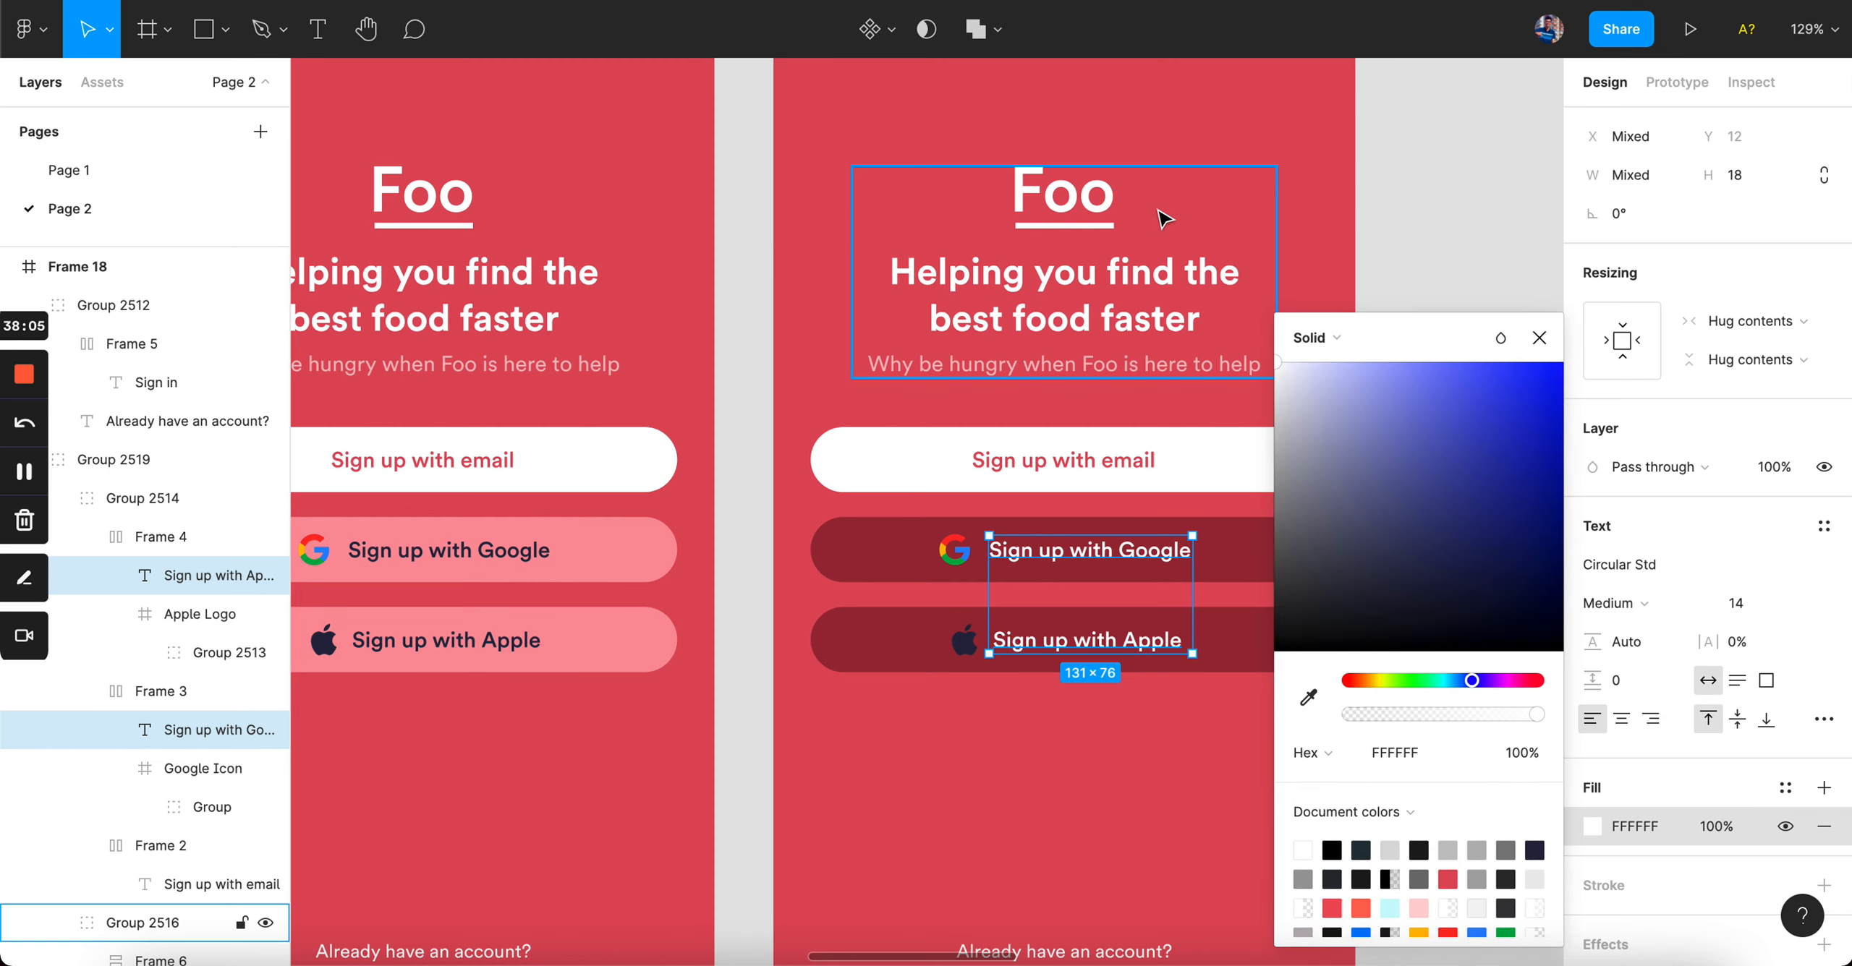
# - Recolor the Apple logo in Frame 18's Apple sign-up button to white
pyautogui.keyDown('super'); pyautogui.click(968, 651); pyautogui.keyUp('super')
pyautogui.keyDown('super'); pyautogui.click(1052, 637); pyautogui.keyUp('super')
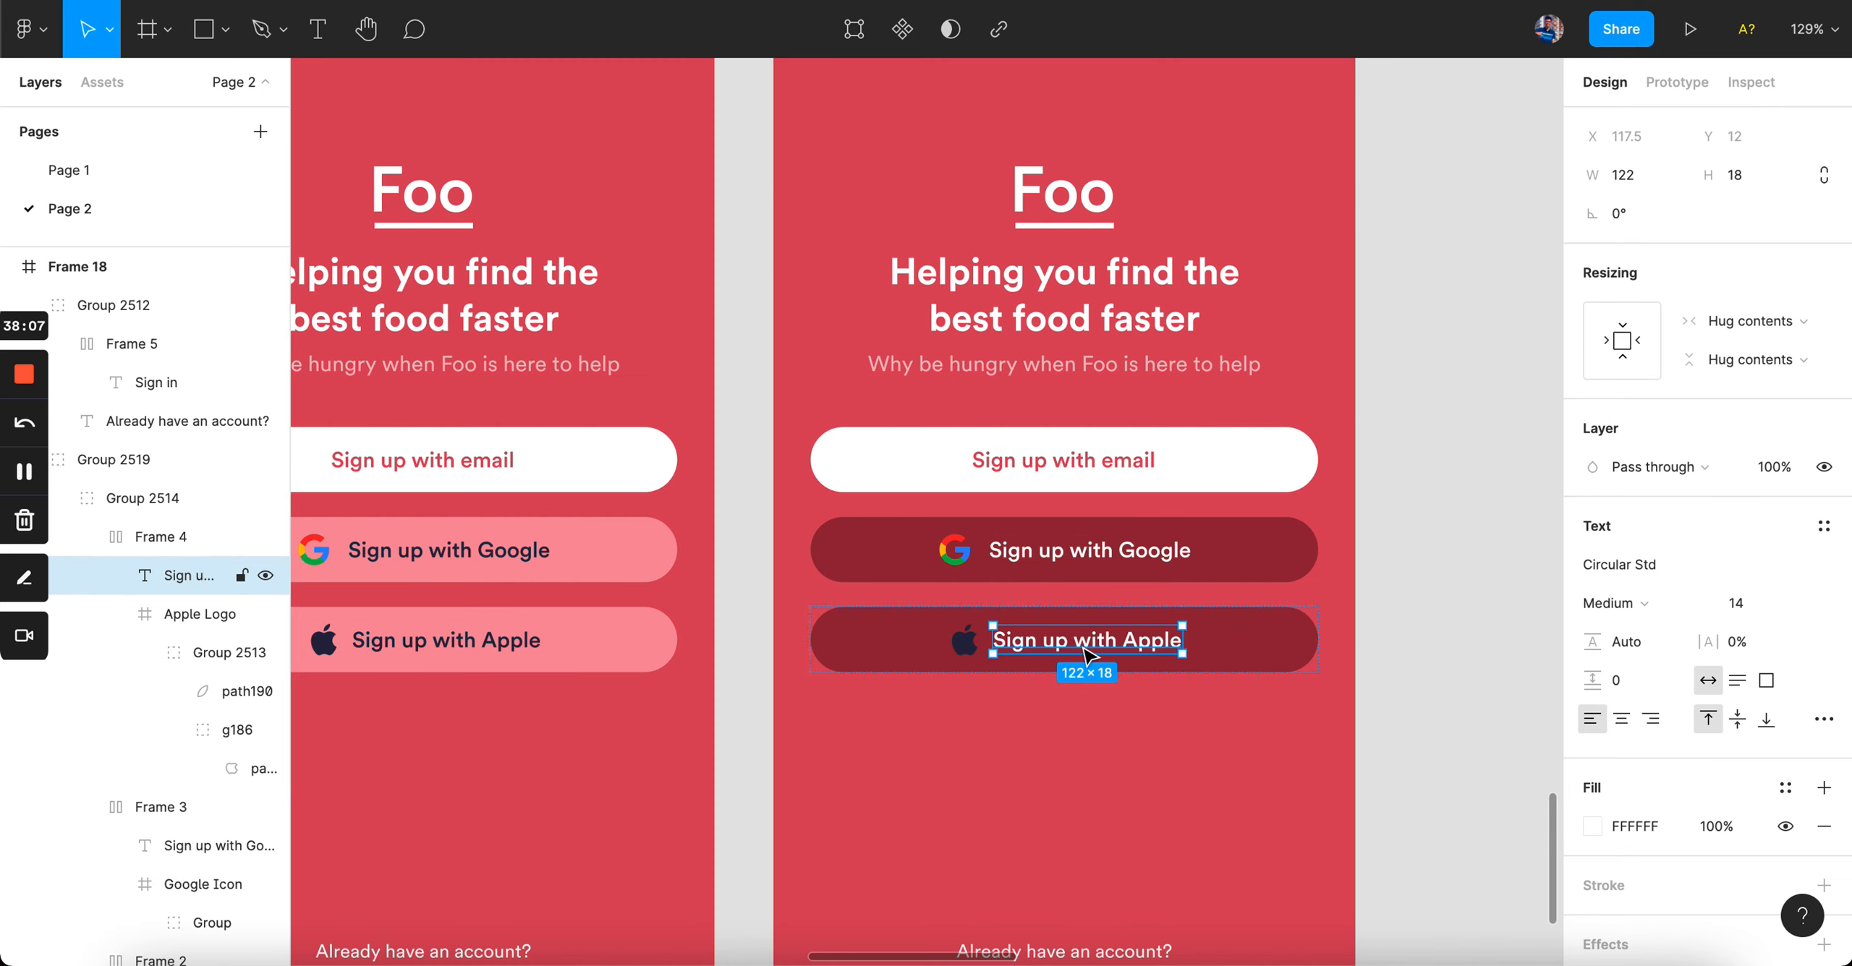
pyautogui.click(964, 644)
pyautogui.scroll(-3, 1585, 878)
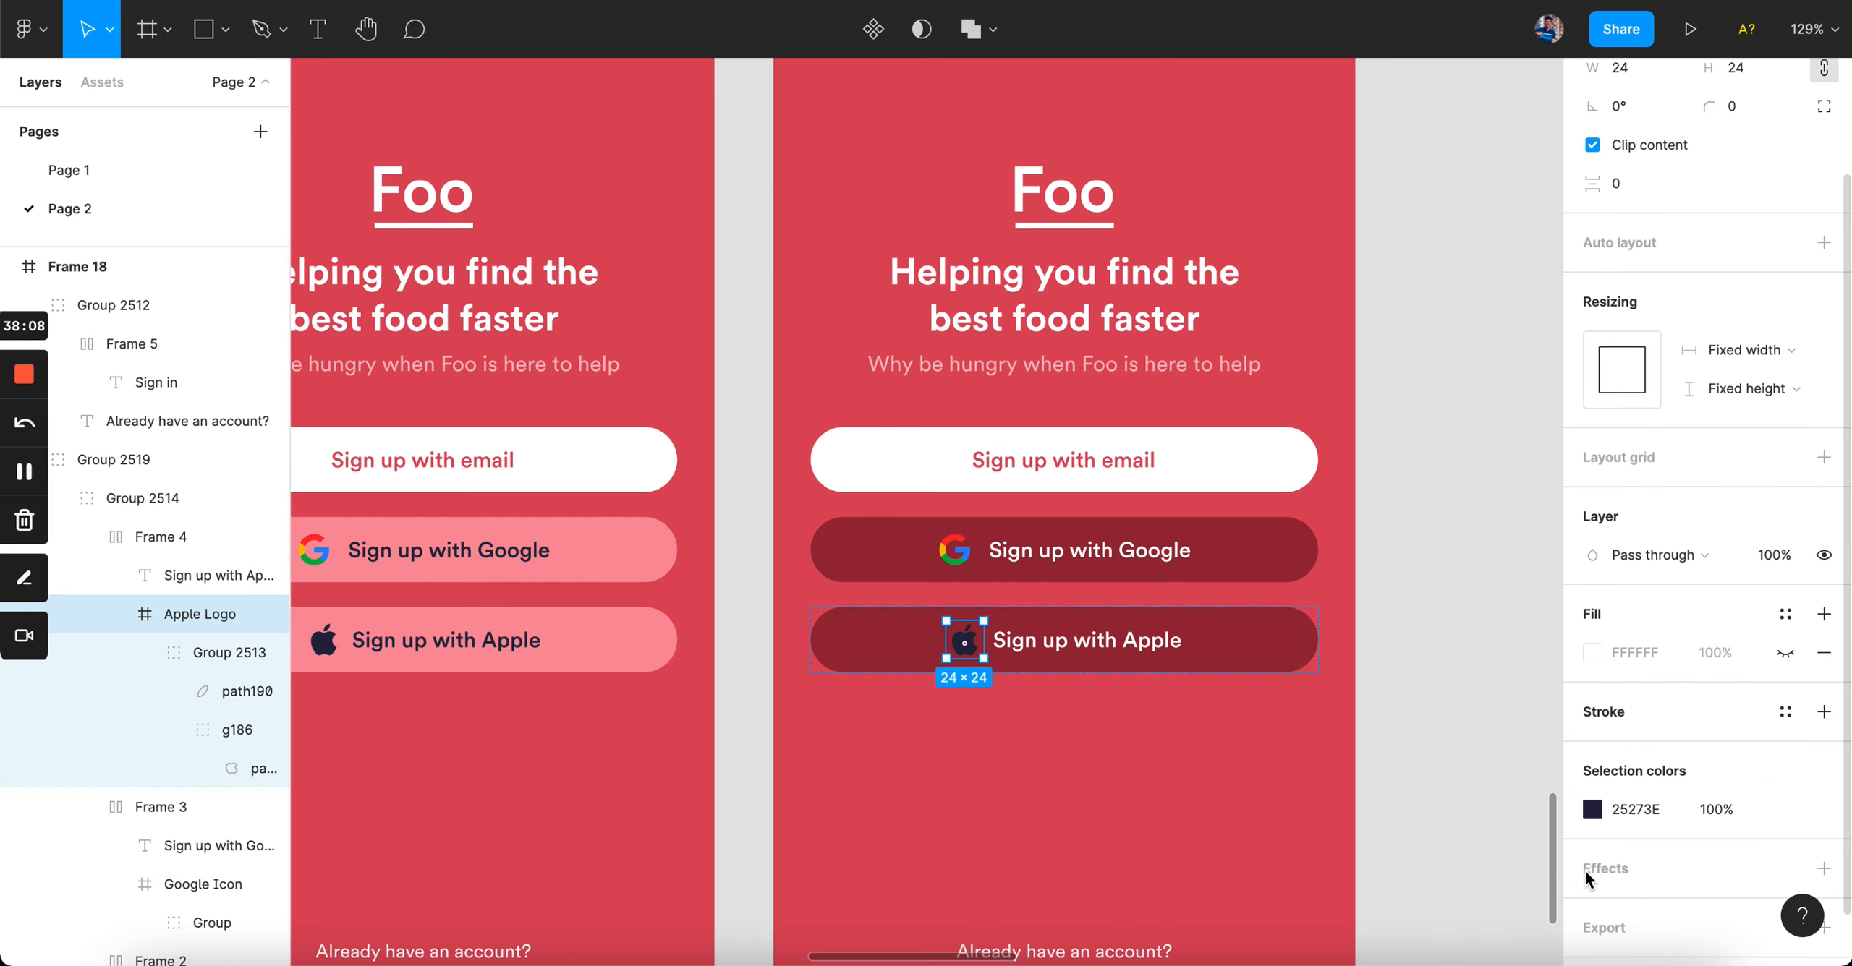
pyautogui.click(1598, 813)
pyautogui.moveTo(1454, 578); pyautogui.dragTo(1117, 145)
pyautogui.click(1406, 212)
pyautogui.scroll(-5, 1406, 212)
pyautogui.scroll(2, 1406, 212)
pyautogui.hscroll(2, 1406, 212)
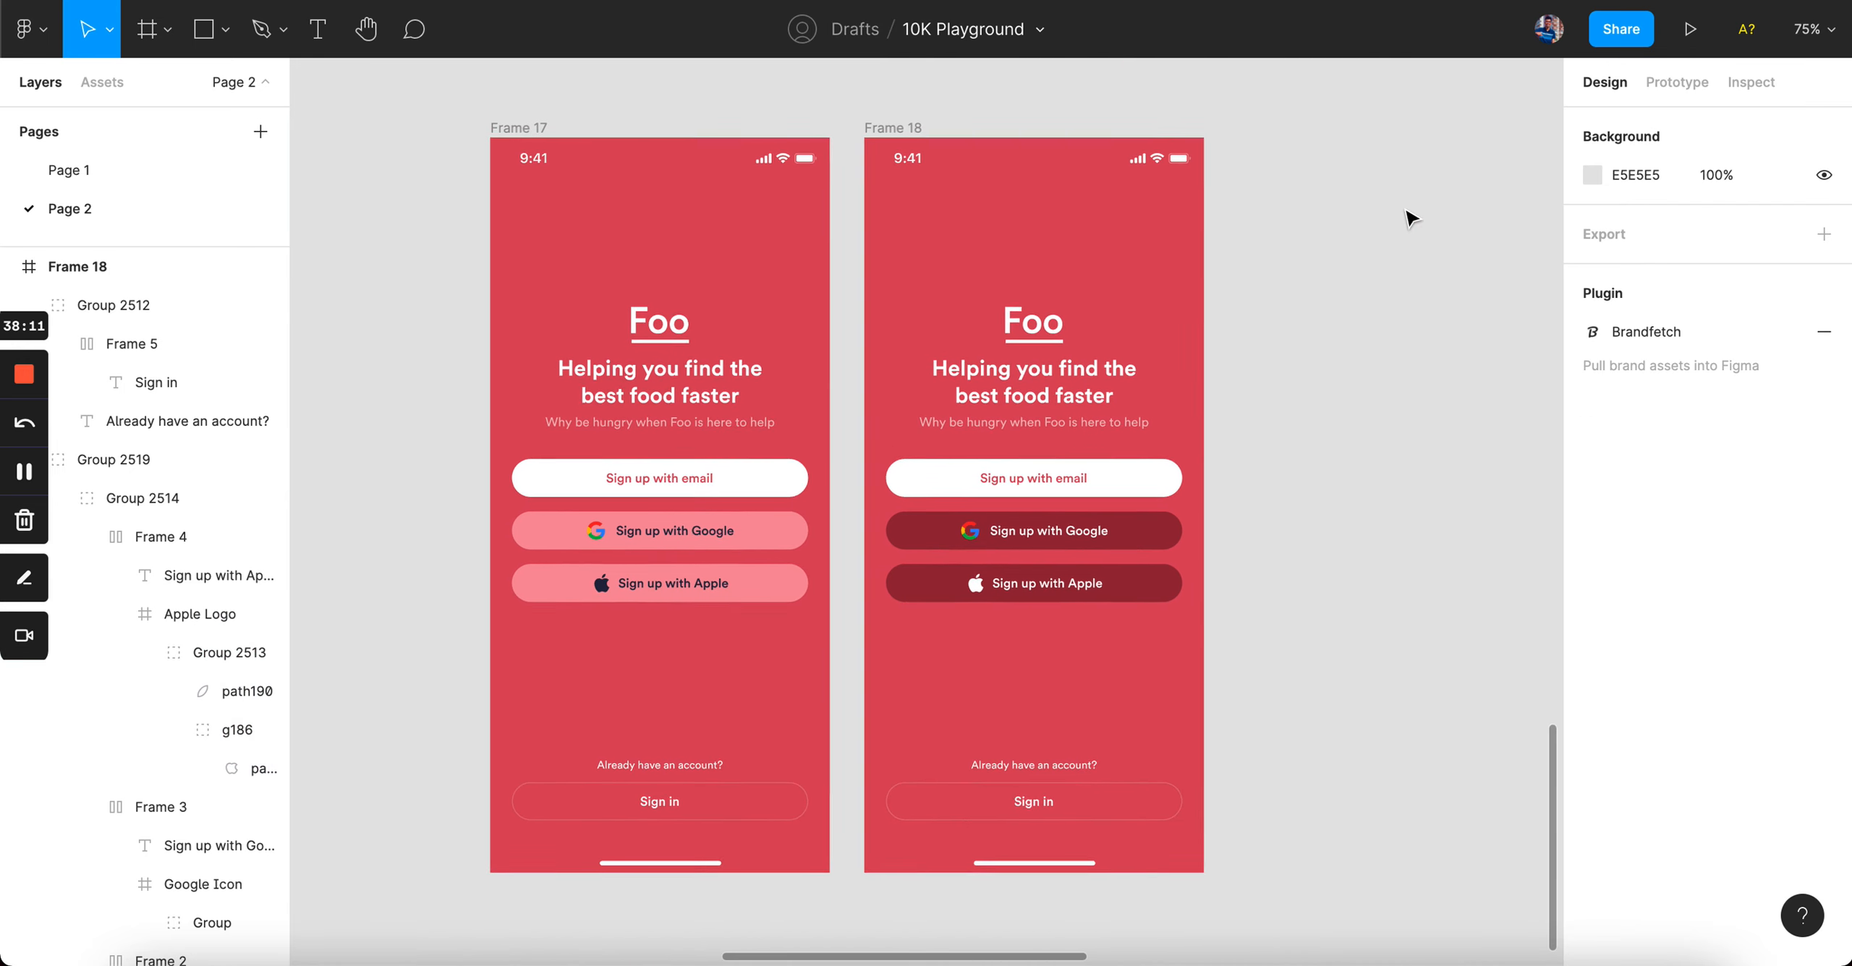
# - Duplicate Frame 18 and place the copy to its right at X 2549, Y 2363
pyautogui.scroll(1, 1406, 212)
pyautogui.scroll(4, 1133, 549)
pyautogui.scroll(-3, 1278, 472)
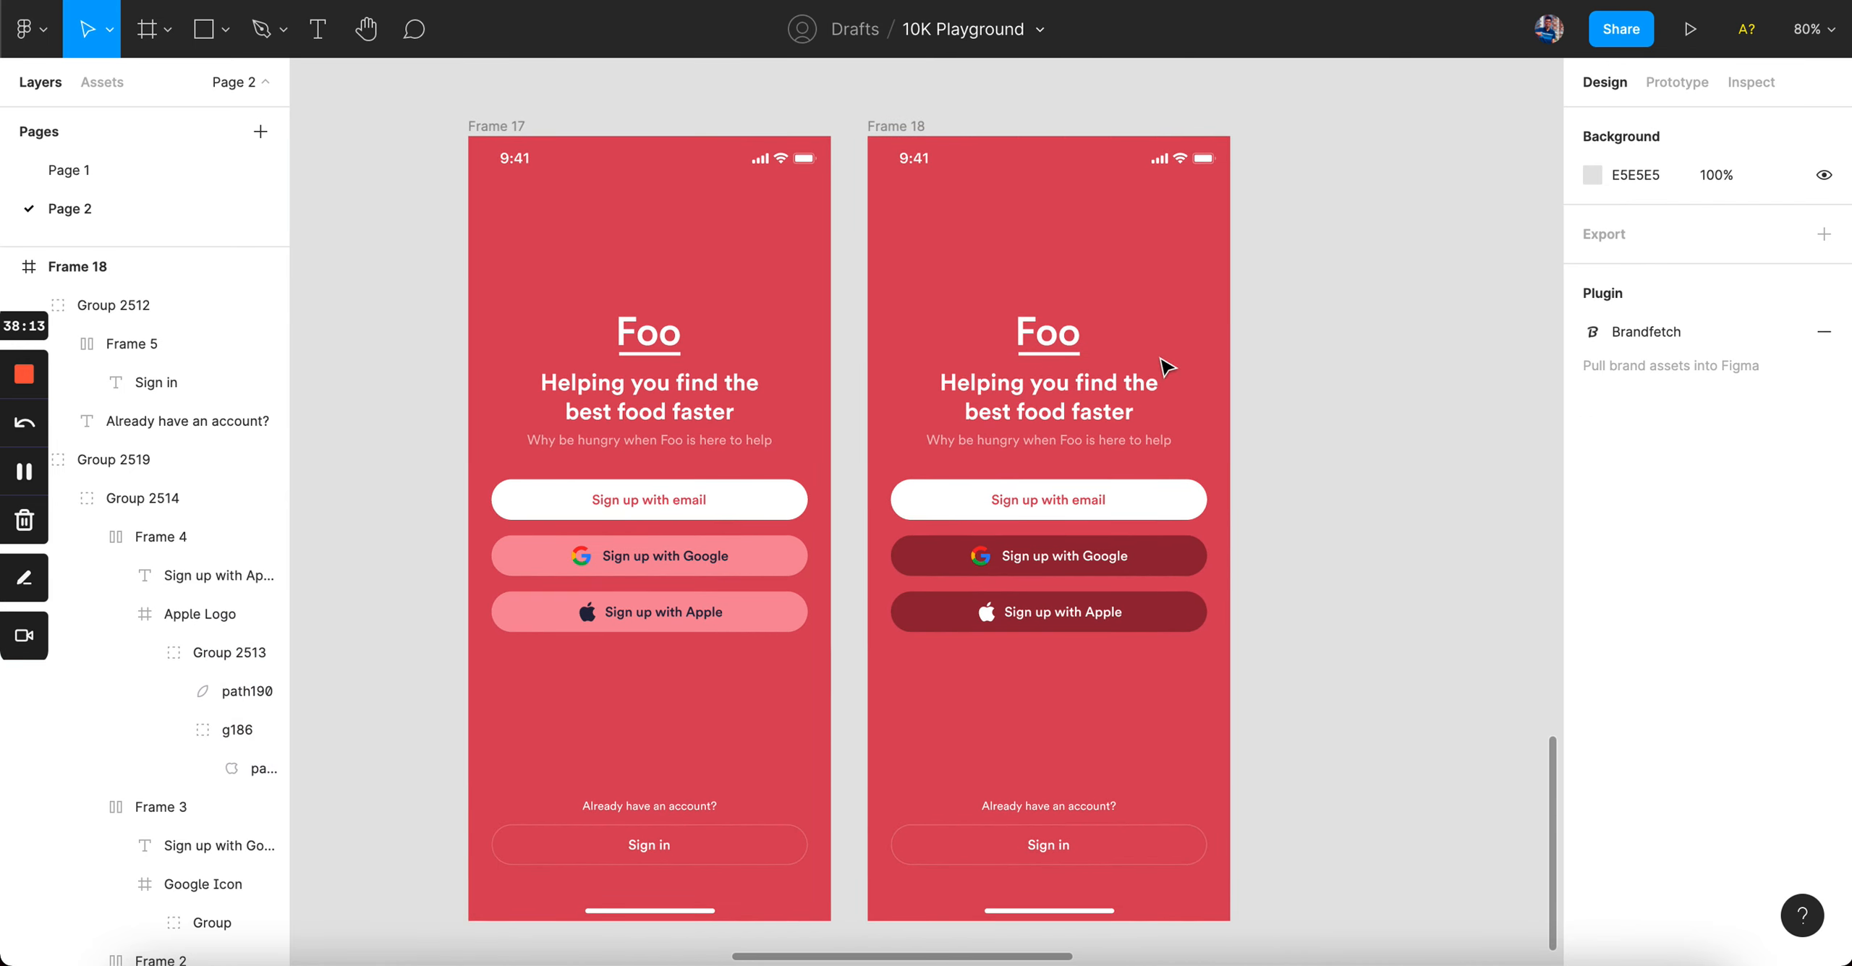
pyautogui.hscroll(4, 636, 130)
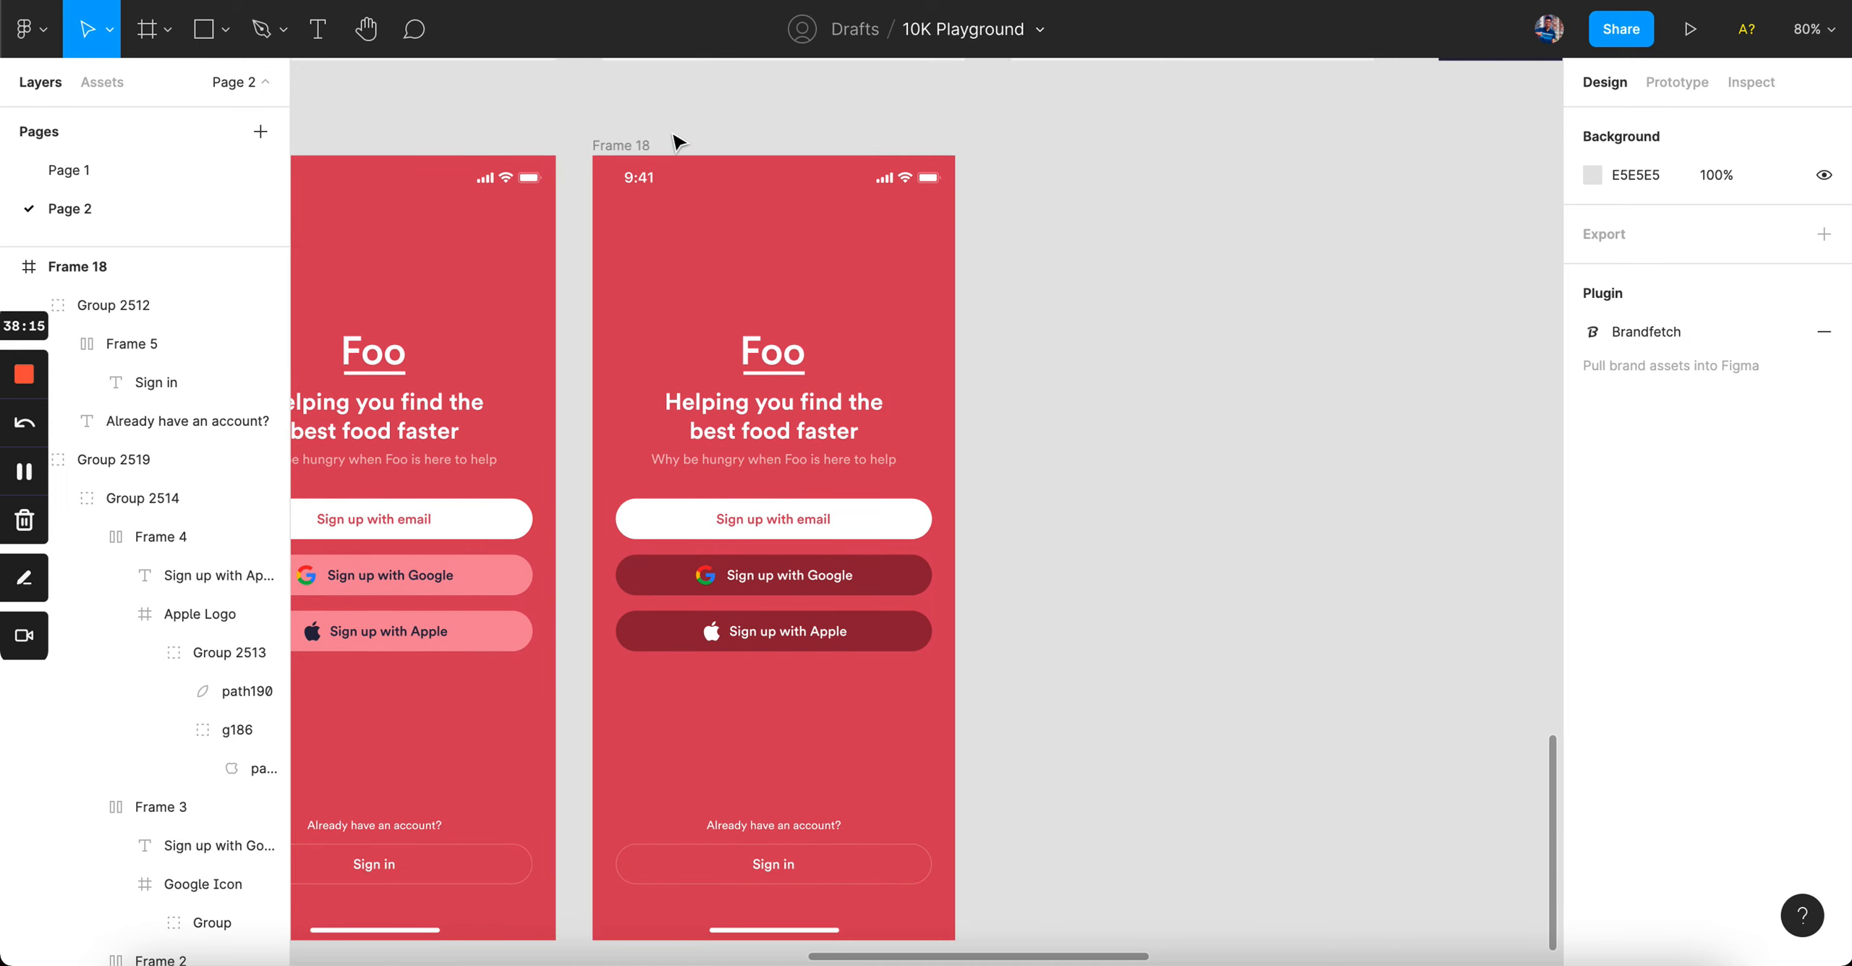
pyautogui.keyDown('alt'); pyautogui.moveTo(629, 146); pyautogui.dragTo(1026, 145); pyautogui.keyUp('alt')
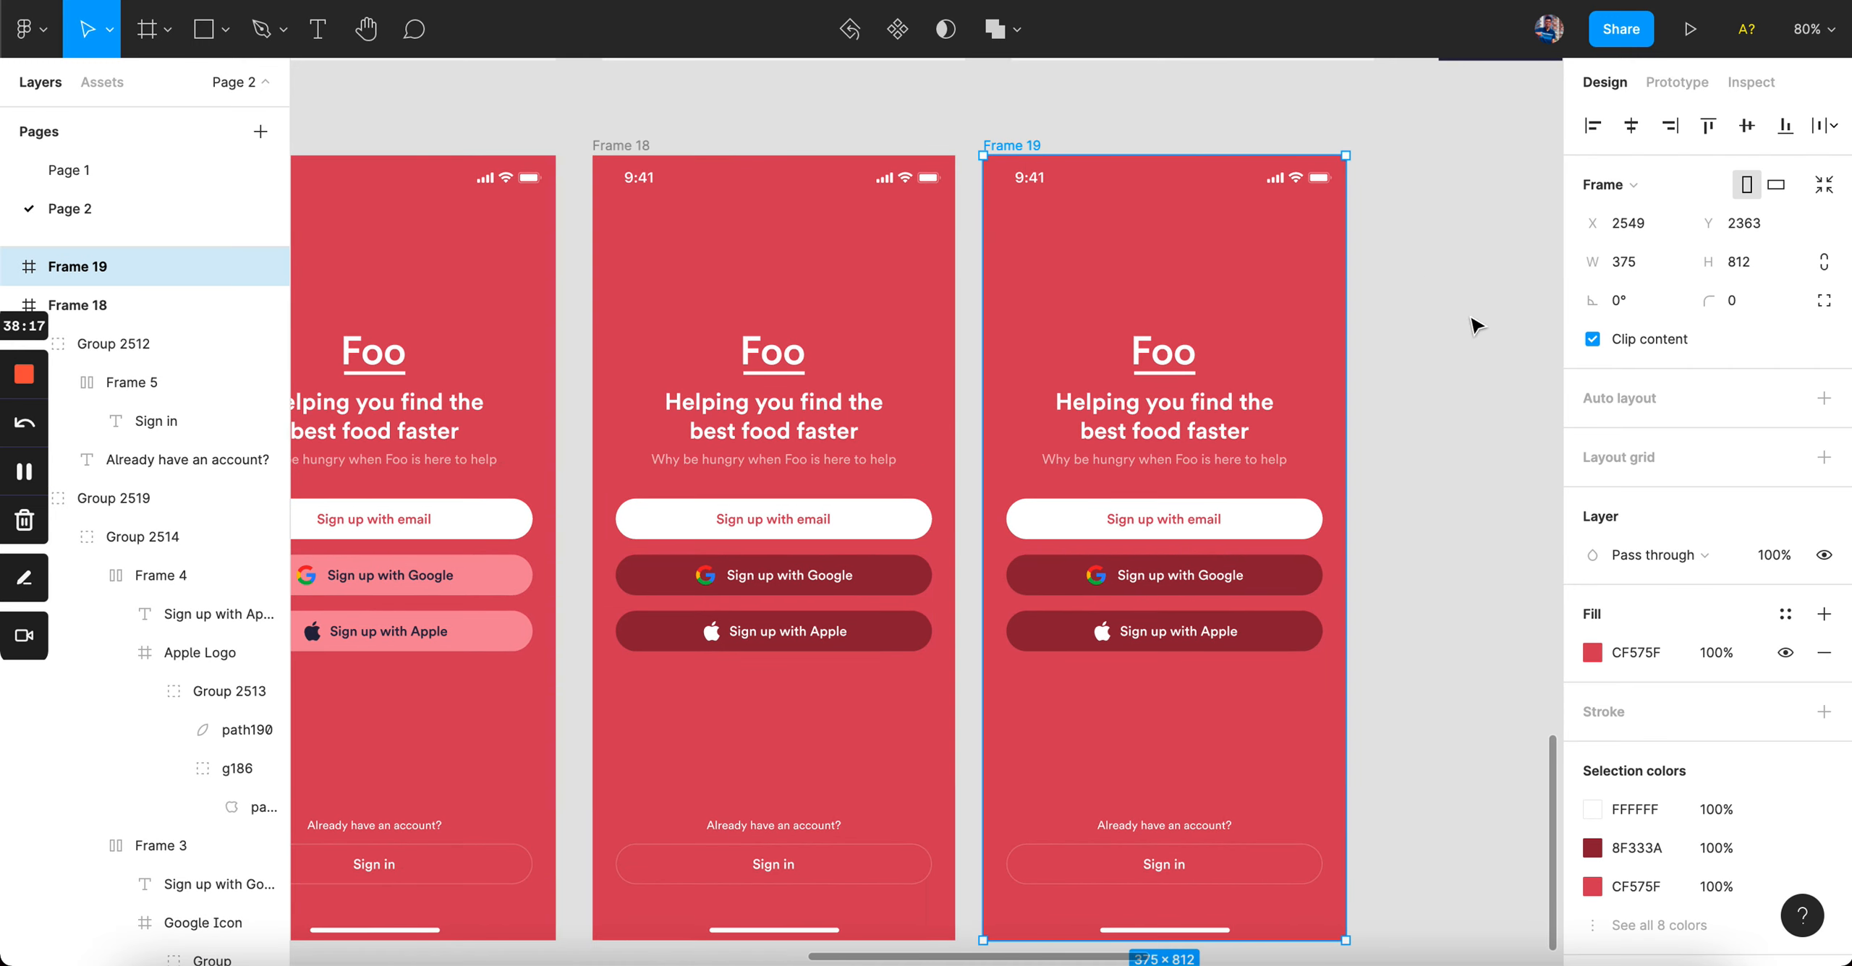
# - Change Frame 19's background to a linear gradient from opaque pink (CF5798) at the top to opaque red at the bottom
pyautogui.click(1597, 651)
pyautogui.click(1304, 339)
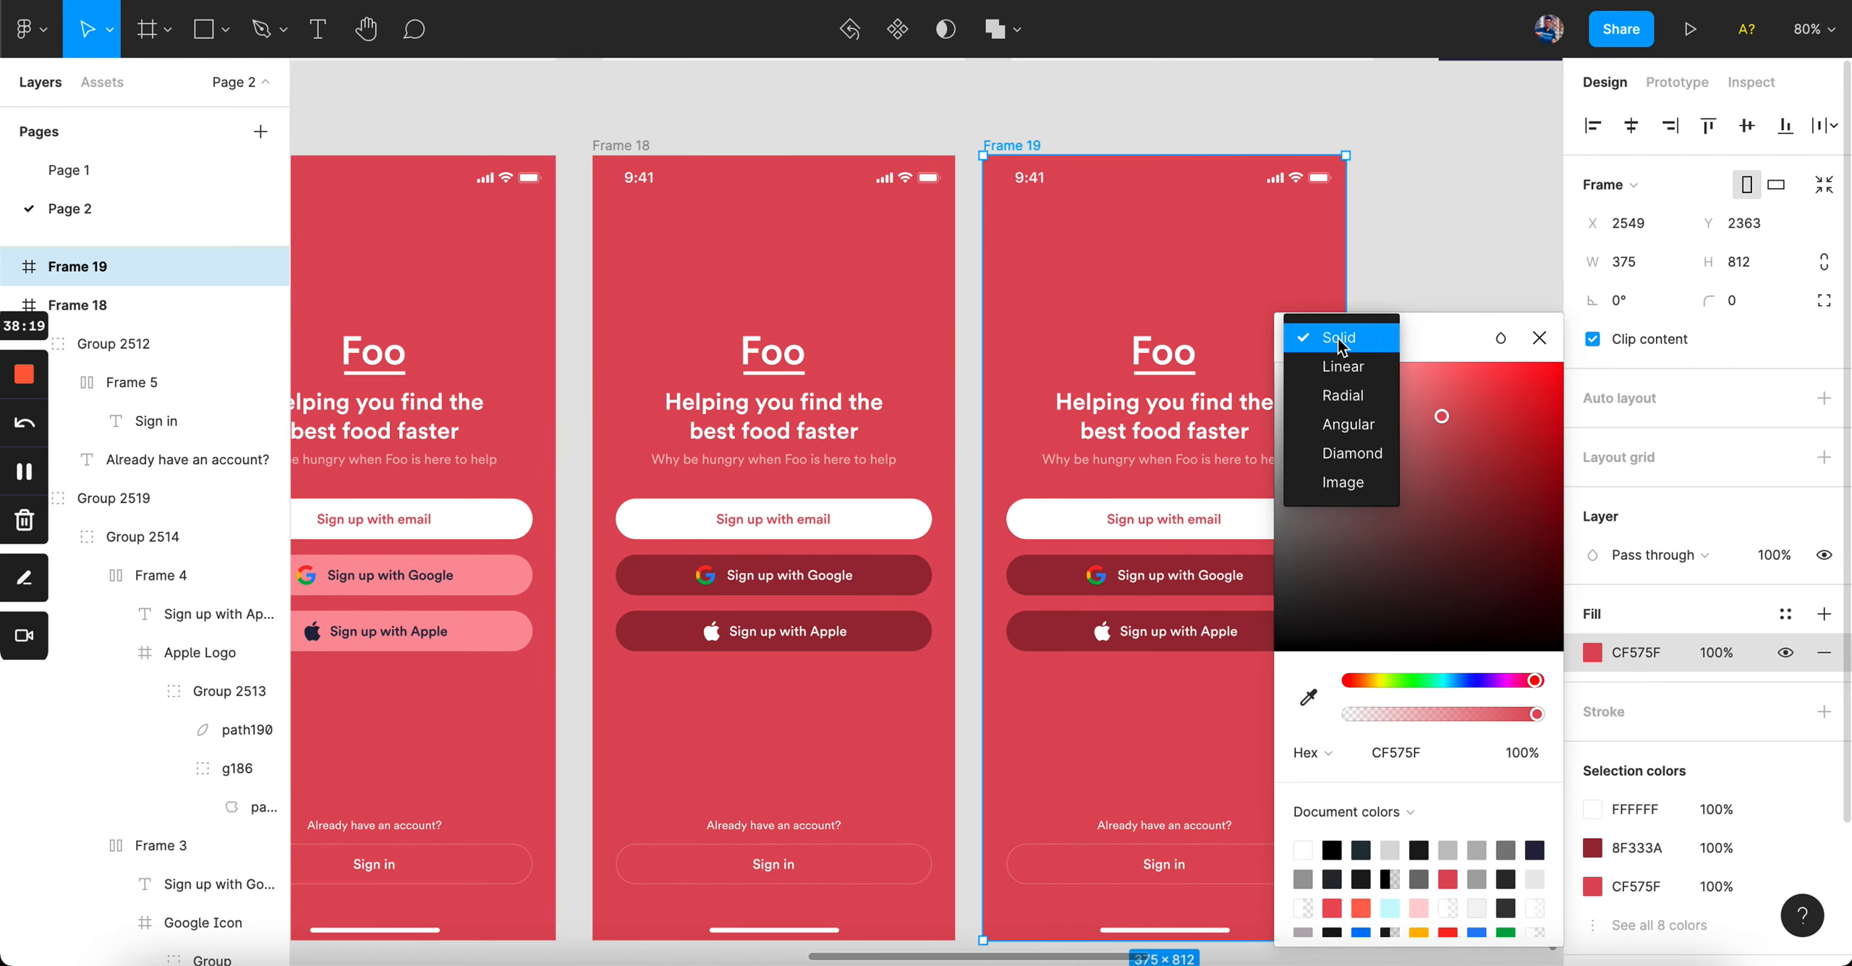
pyautogui.click(1342, 369)
pyautogui.click(1532, 304)
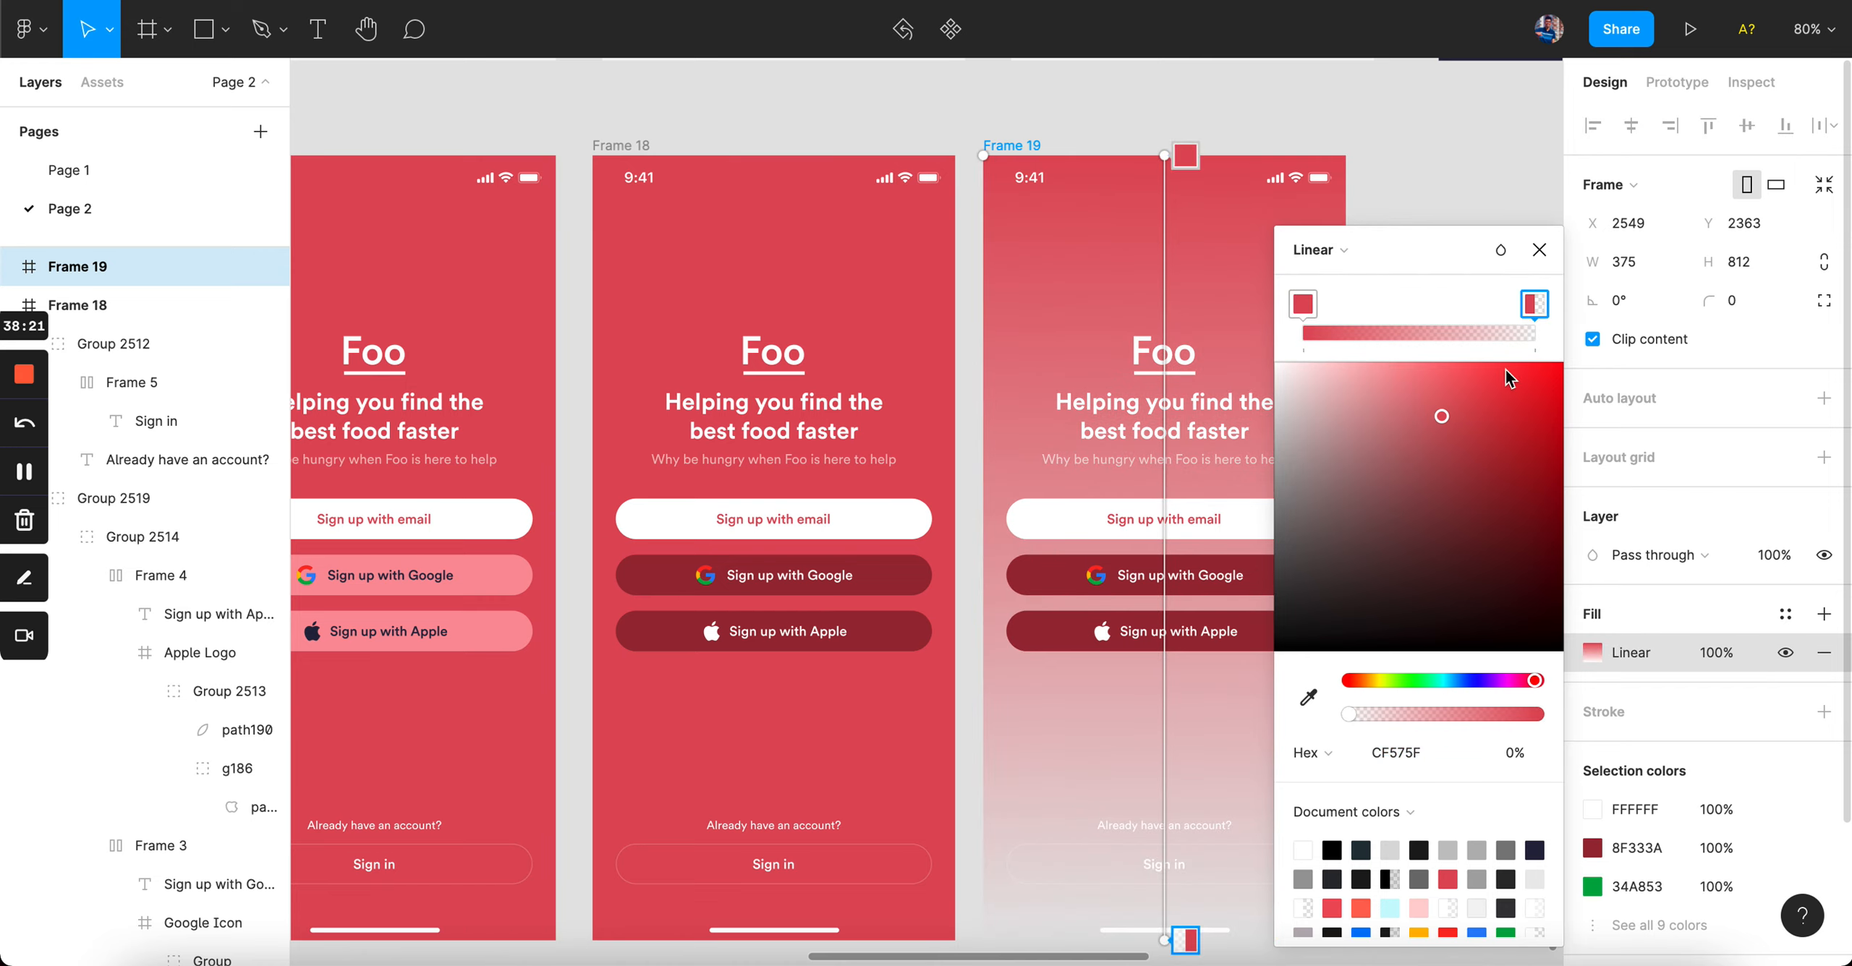
pyautogui.moveTo(1450, 713); pyautogui.dragTo(1514, 687)
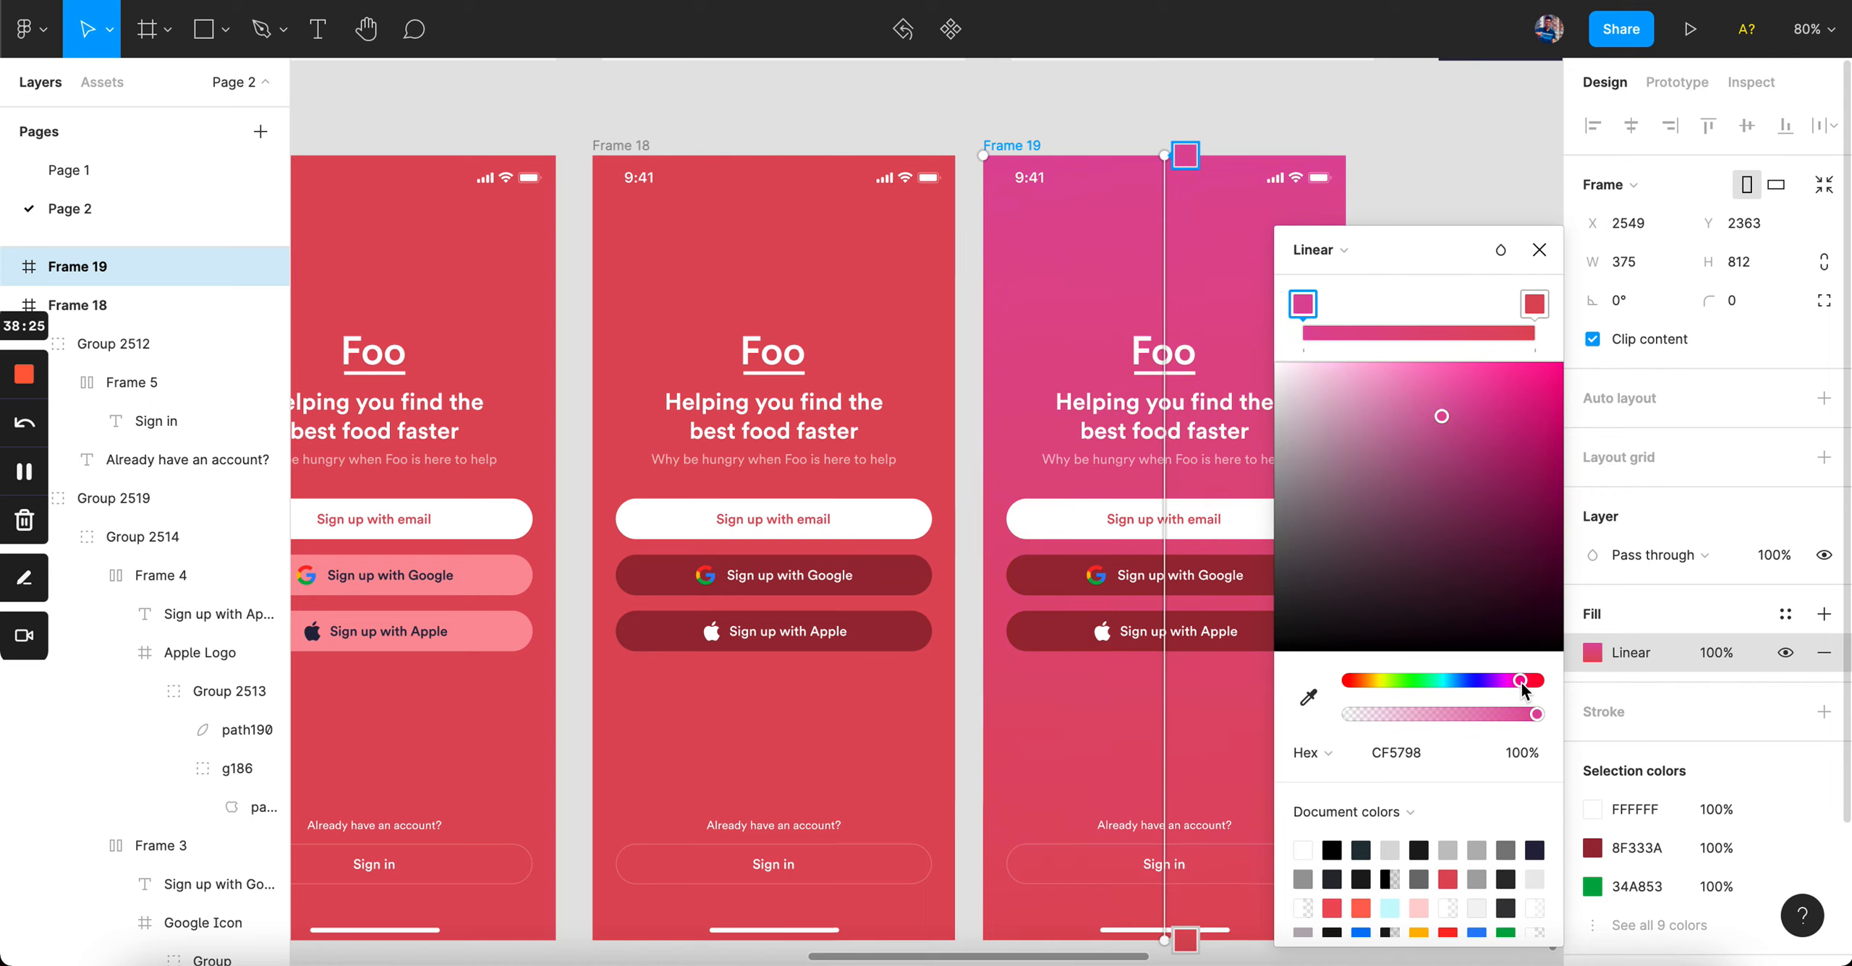
pyautogui.click(1539, 249)
pyautogui.click(1438, 243)
pyautogui.hscroll(2, 1438, 243)
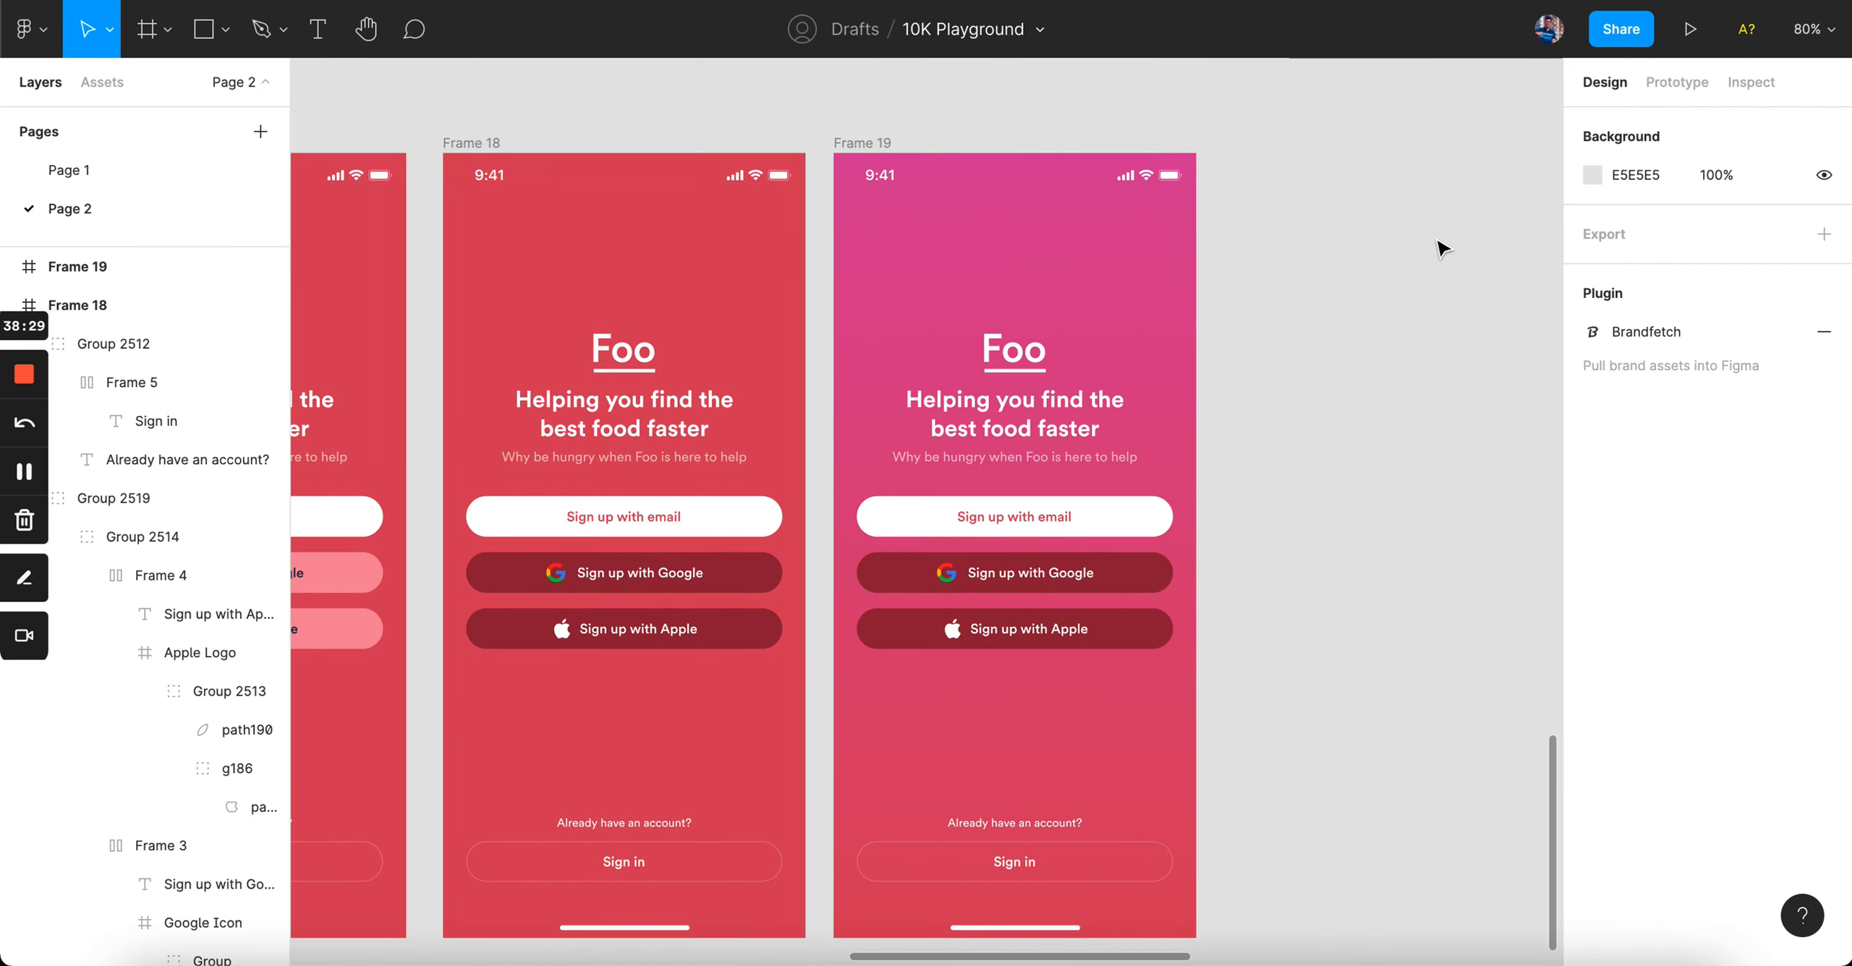
# - Review all the sign-up screen variations against the reference screens above them, from the colored background to the centered logo
pyautogui.hotkey('shift', '1')
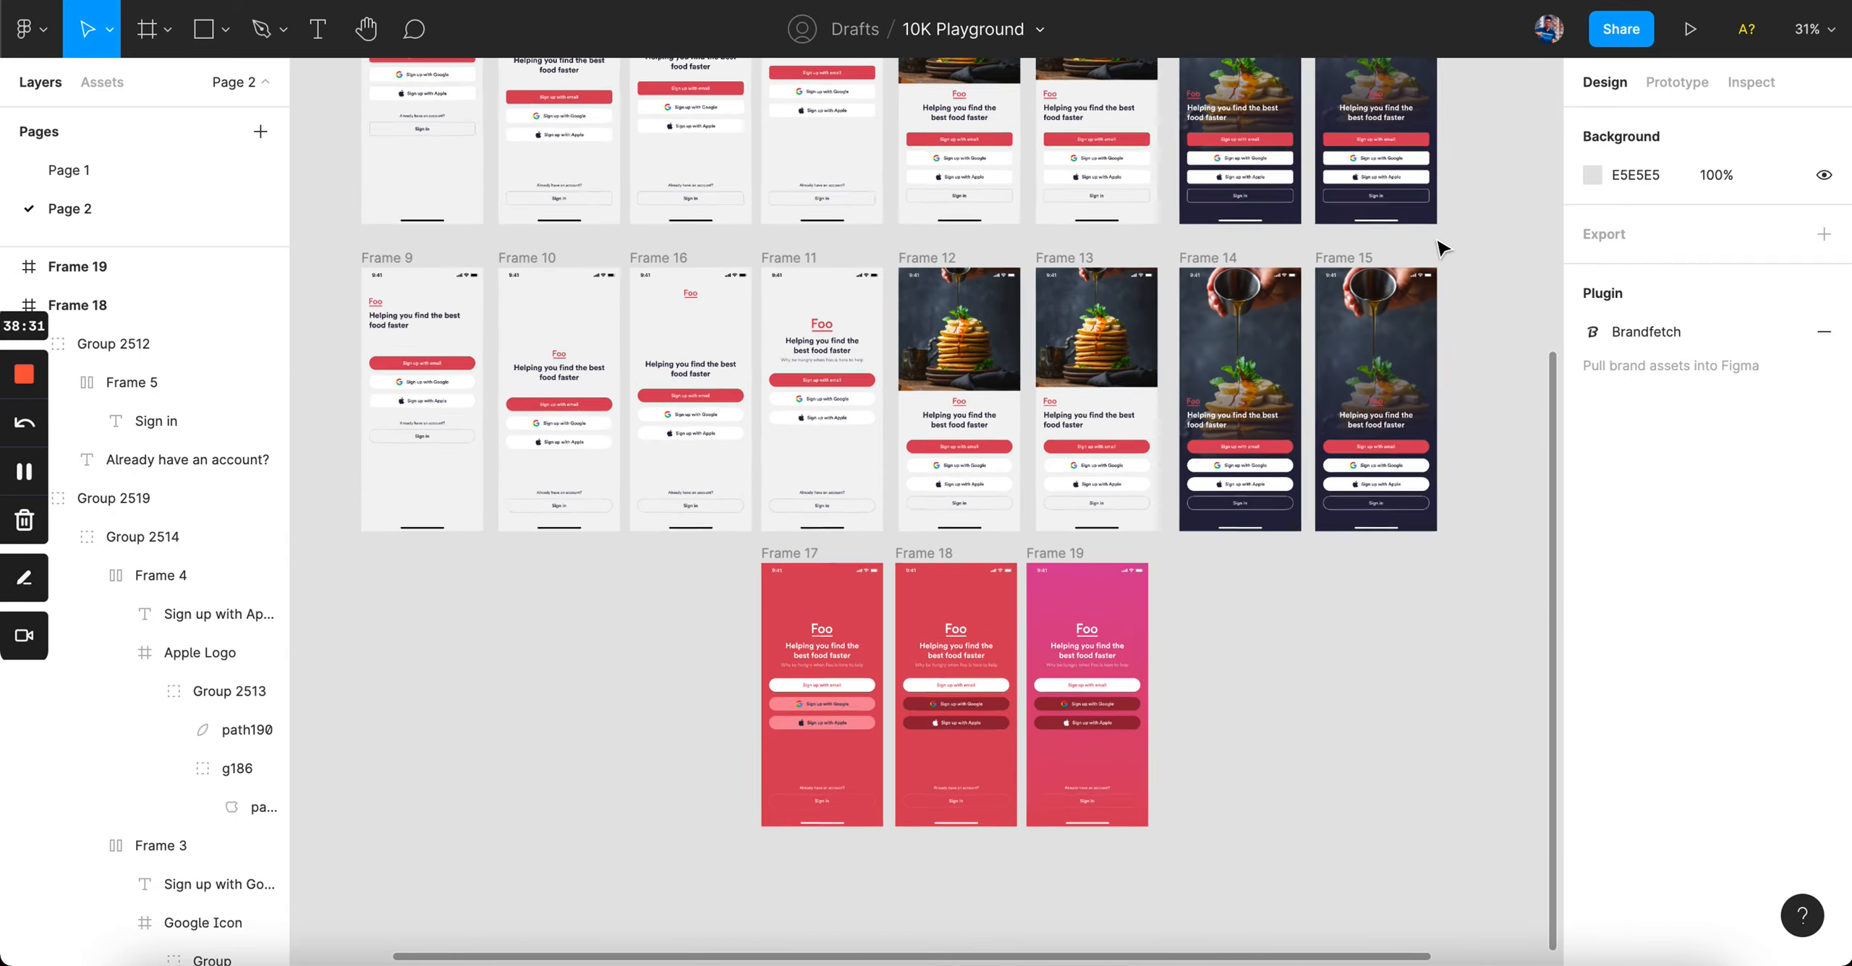
pyautogui.scroll(5, 1439, 249)
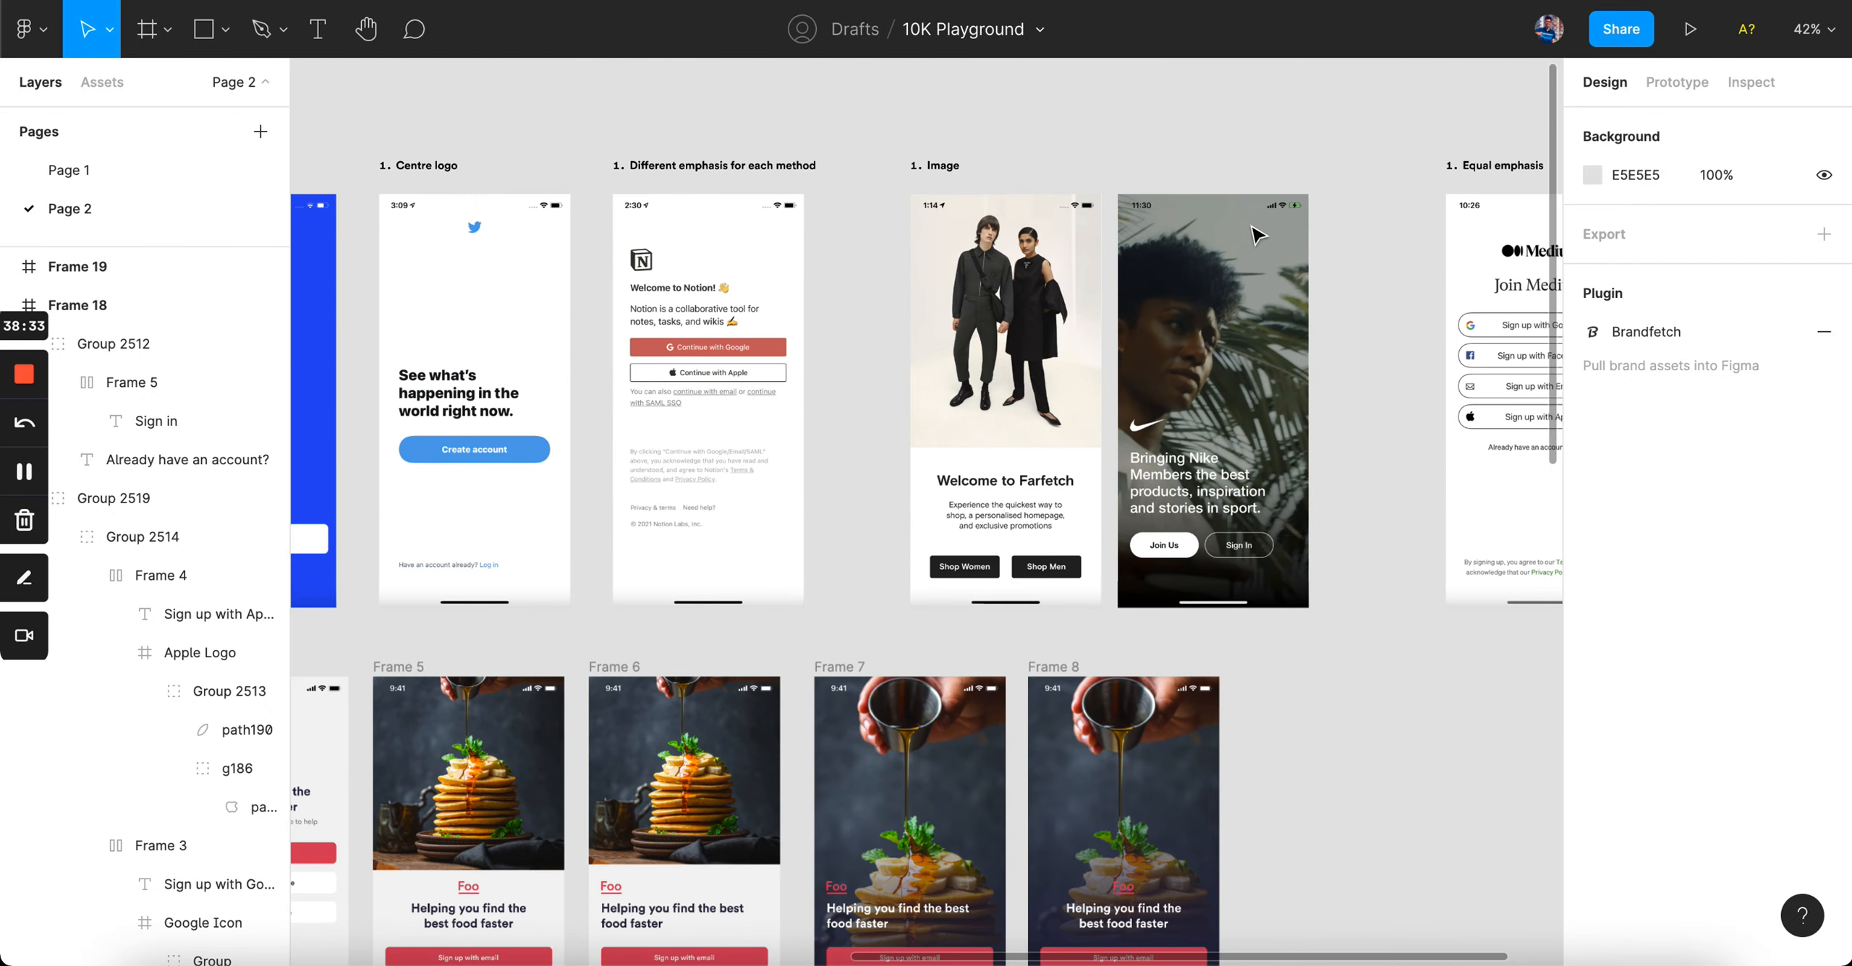
pyautogui.scroll(-3, 627, 405)
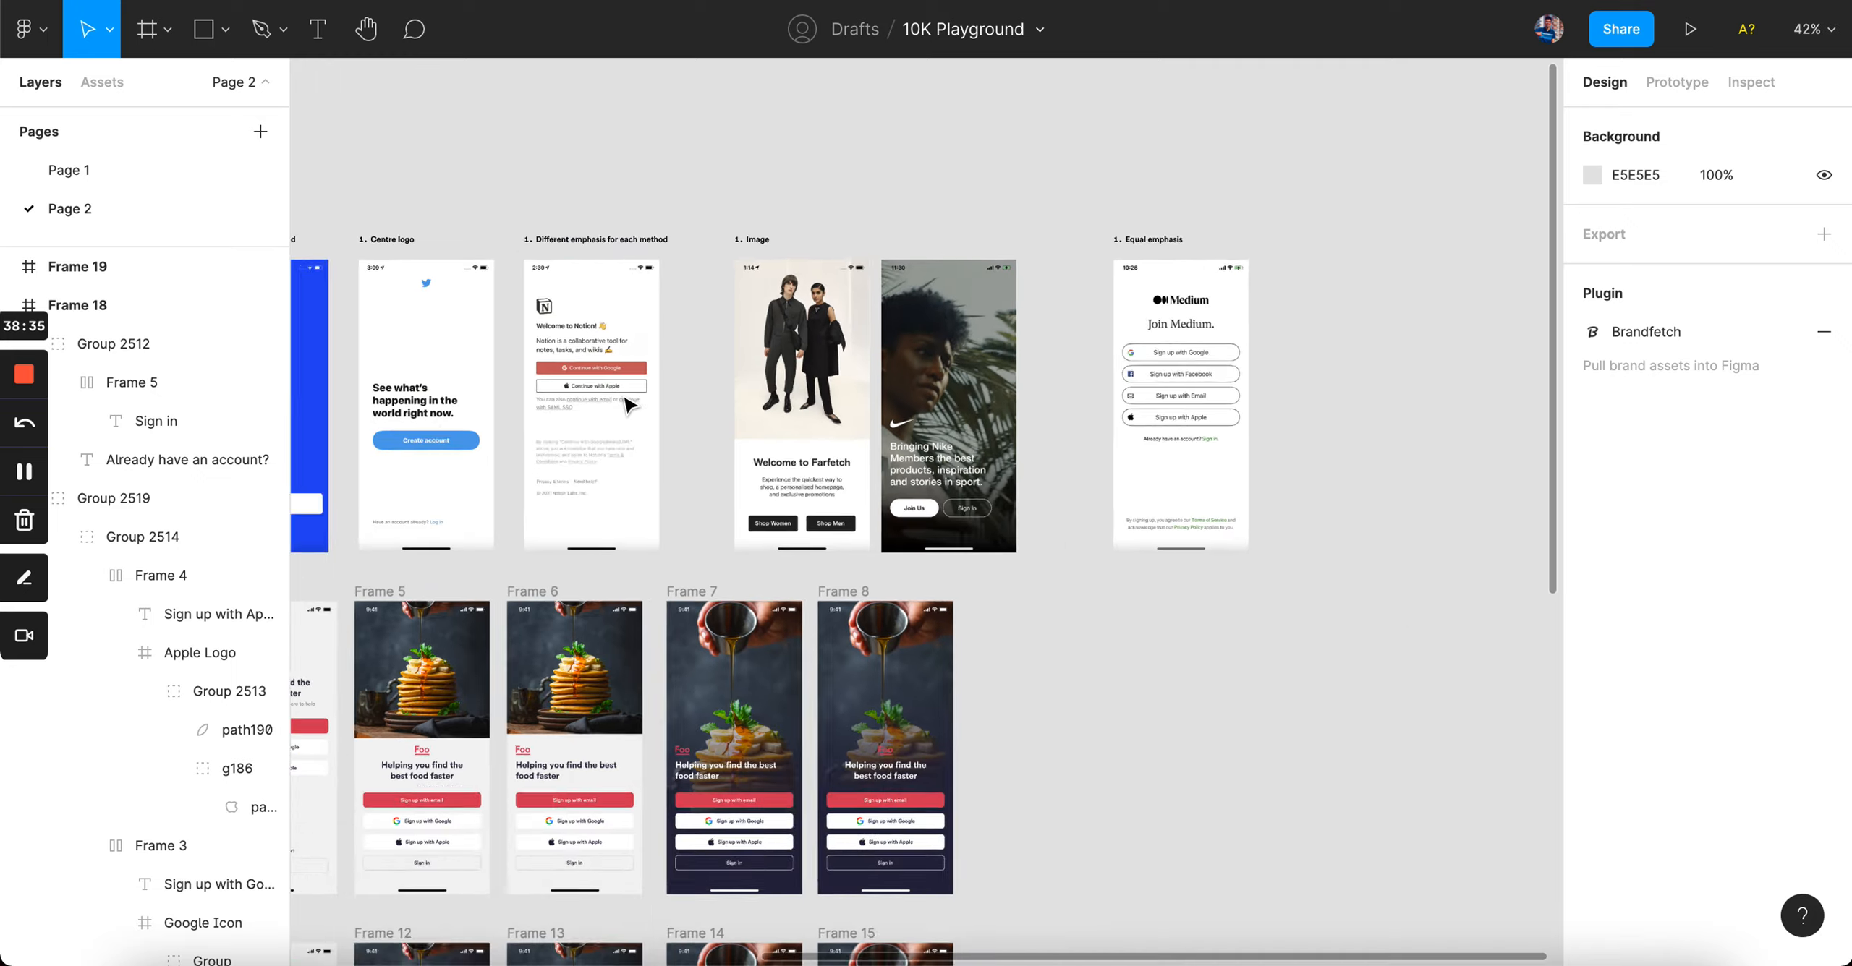
pyautogui.hscroll(-4, 626, 405)
pyautogui.scroll(-5, 626, 405)
pyautogui.scroll(4, 723, 707)
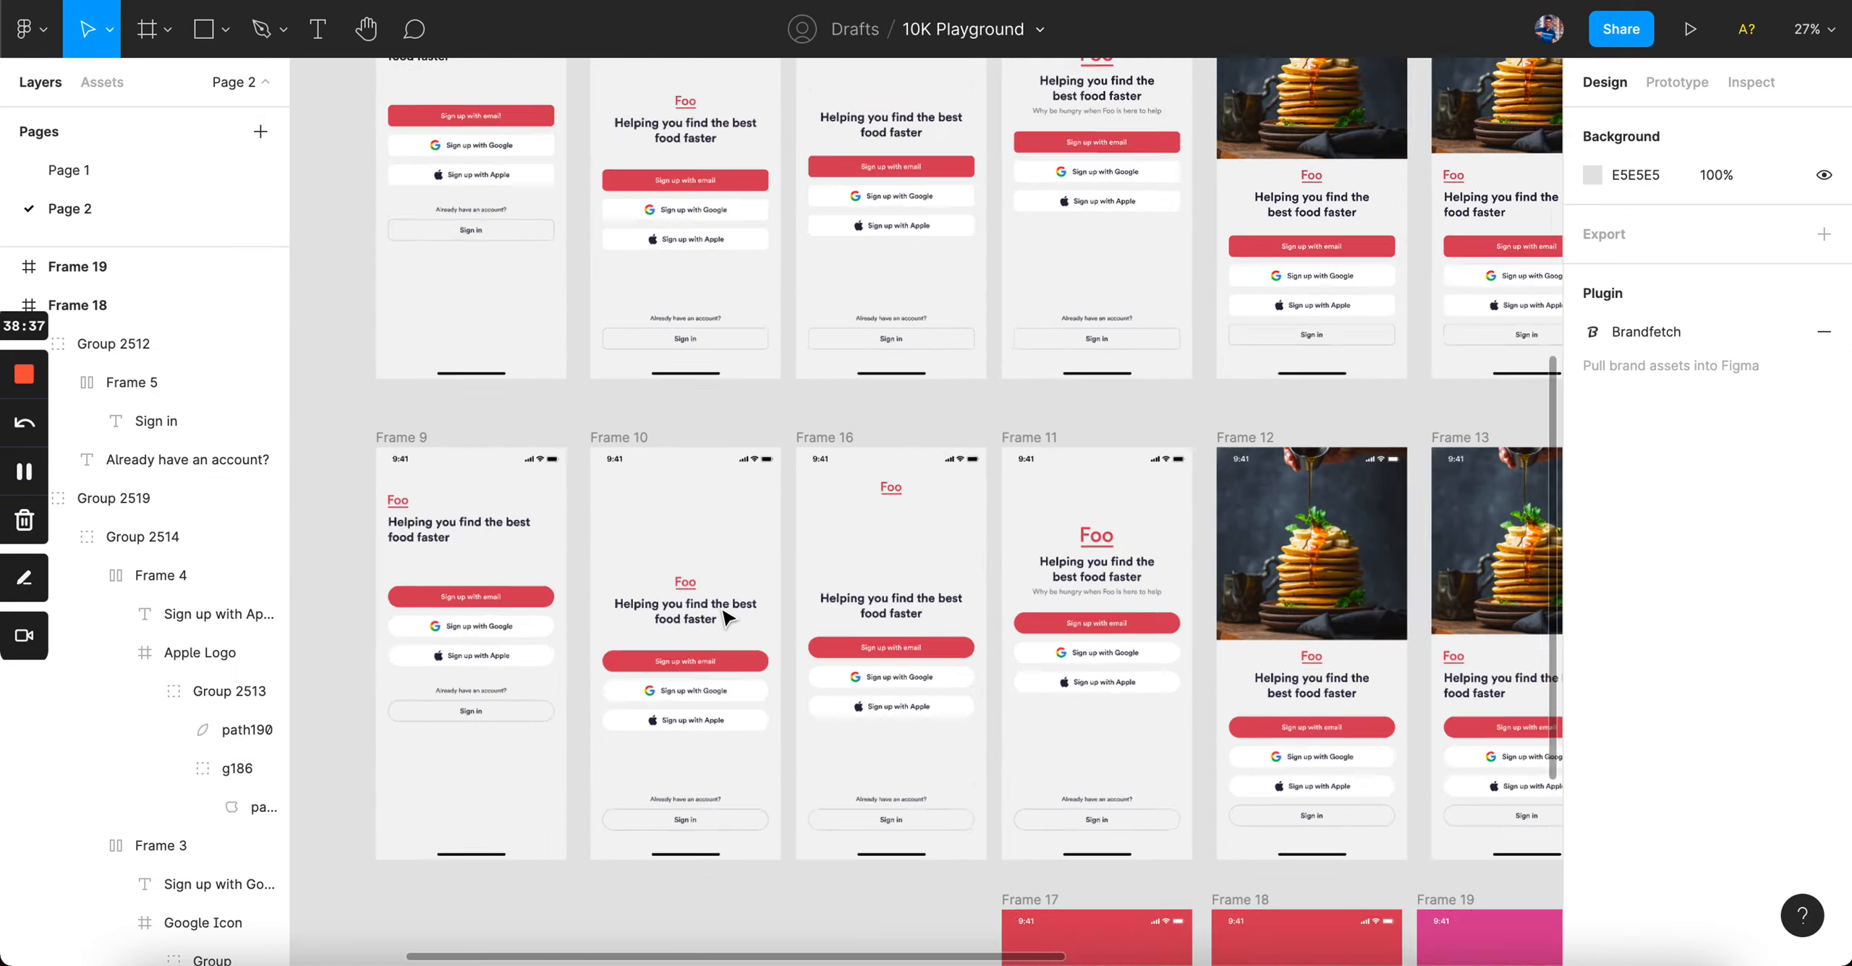
pyautogui.scroll(-3, 723, 618)
pyautogui.scroll(5, 723, 619)
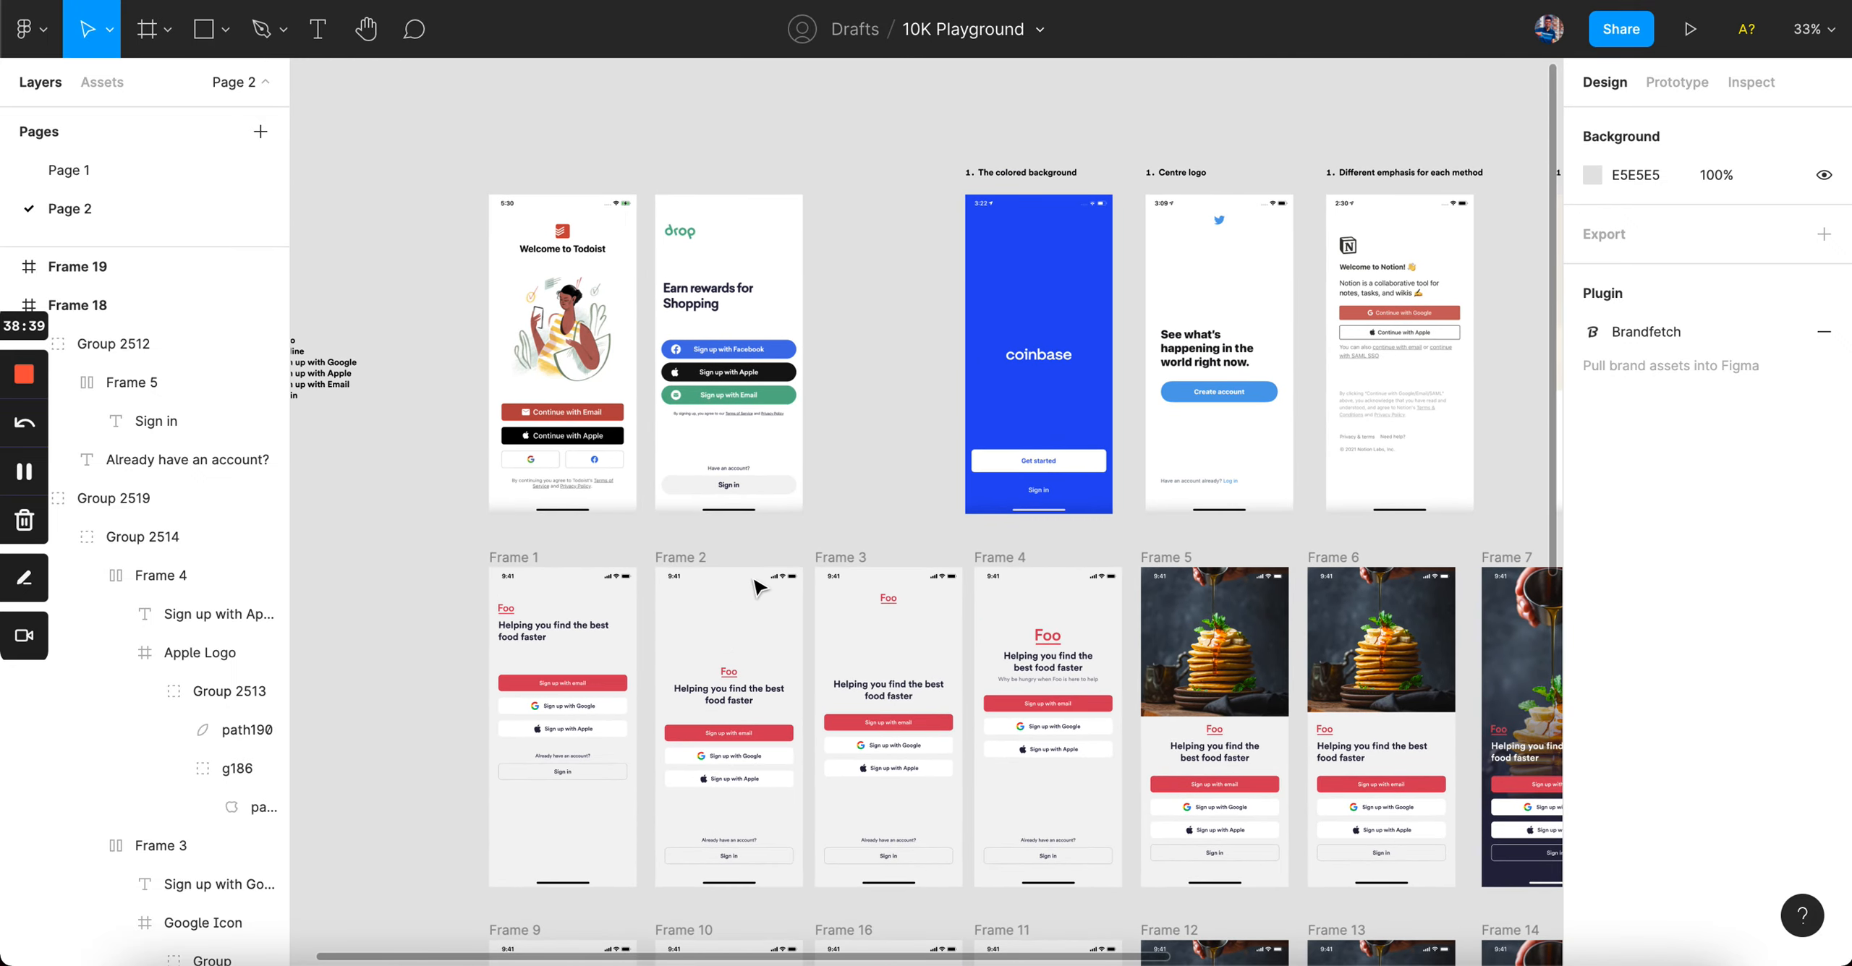
pyautogui.scroll(4, 795, 494)
pyautogui.scroll(3, 796, 494)
pyautogui.hscroll(3, 796, 494)
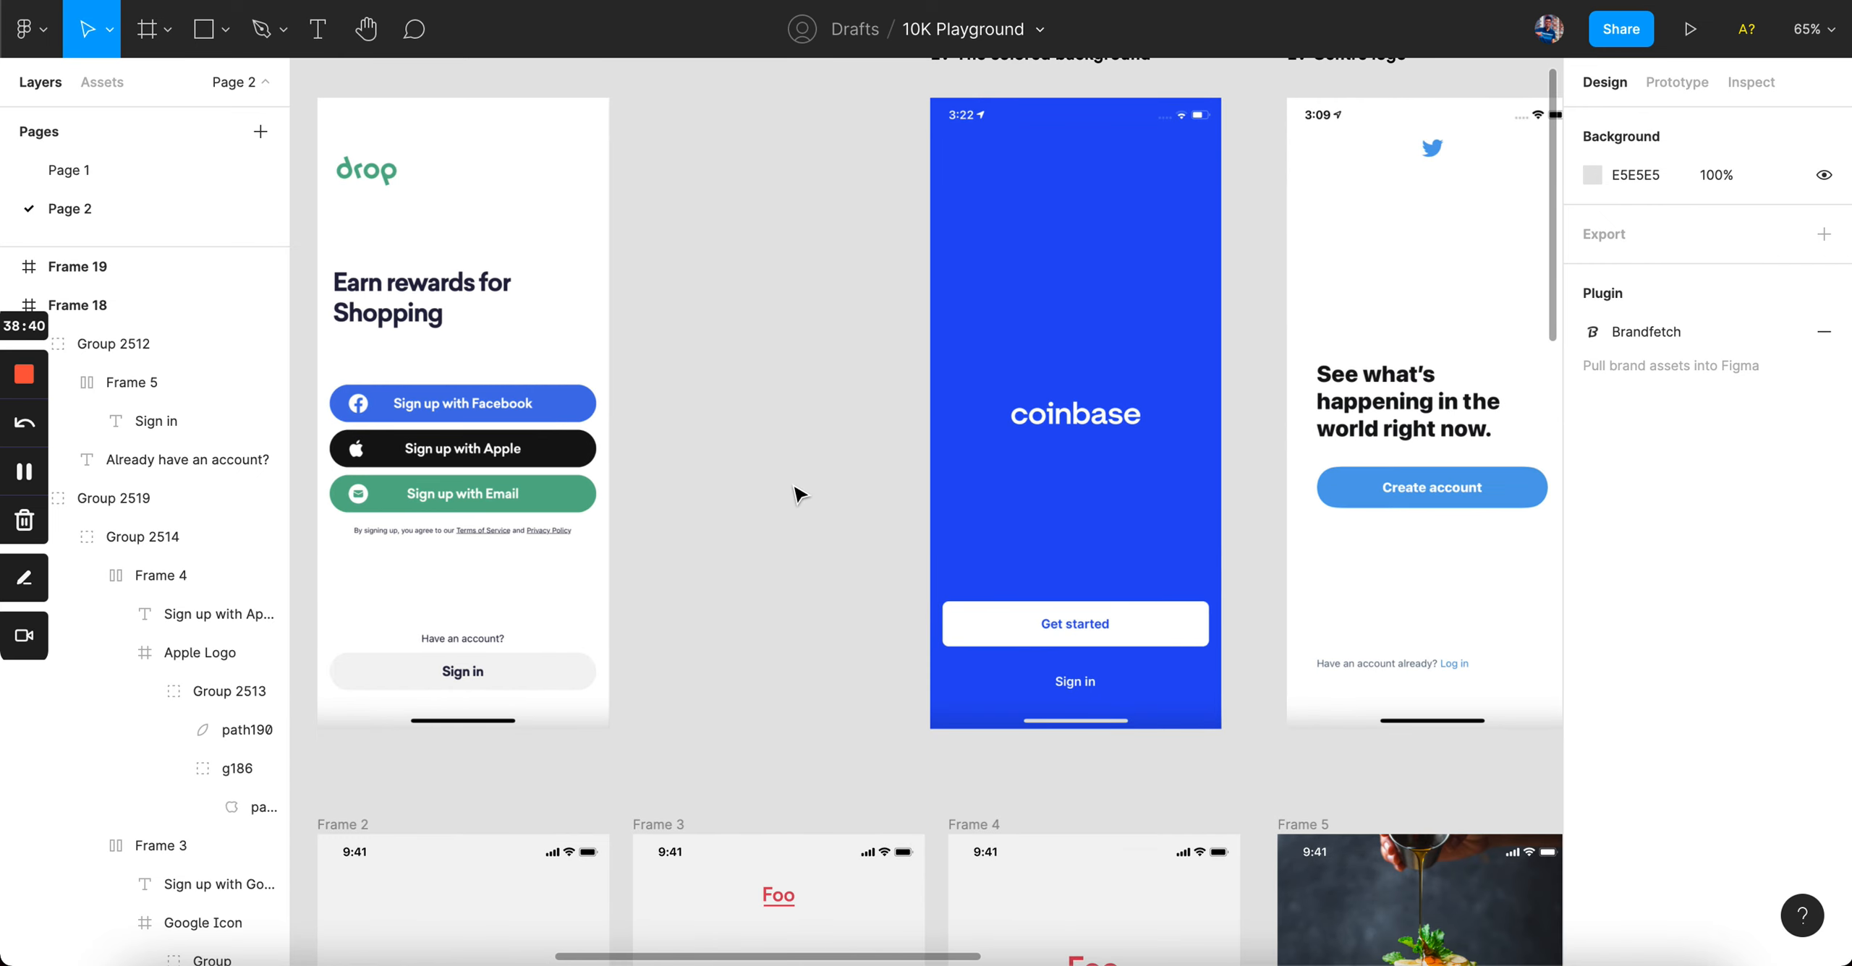
pyautogui.hscroll(10, 797, 494)
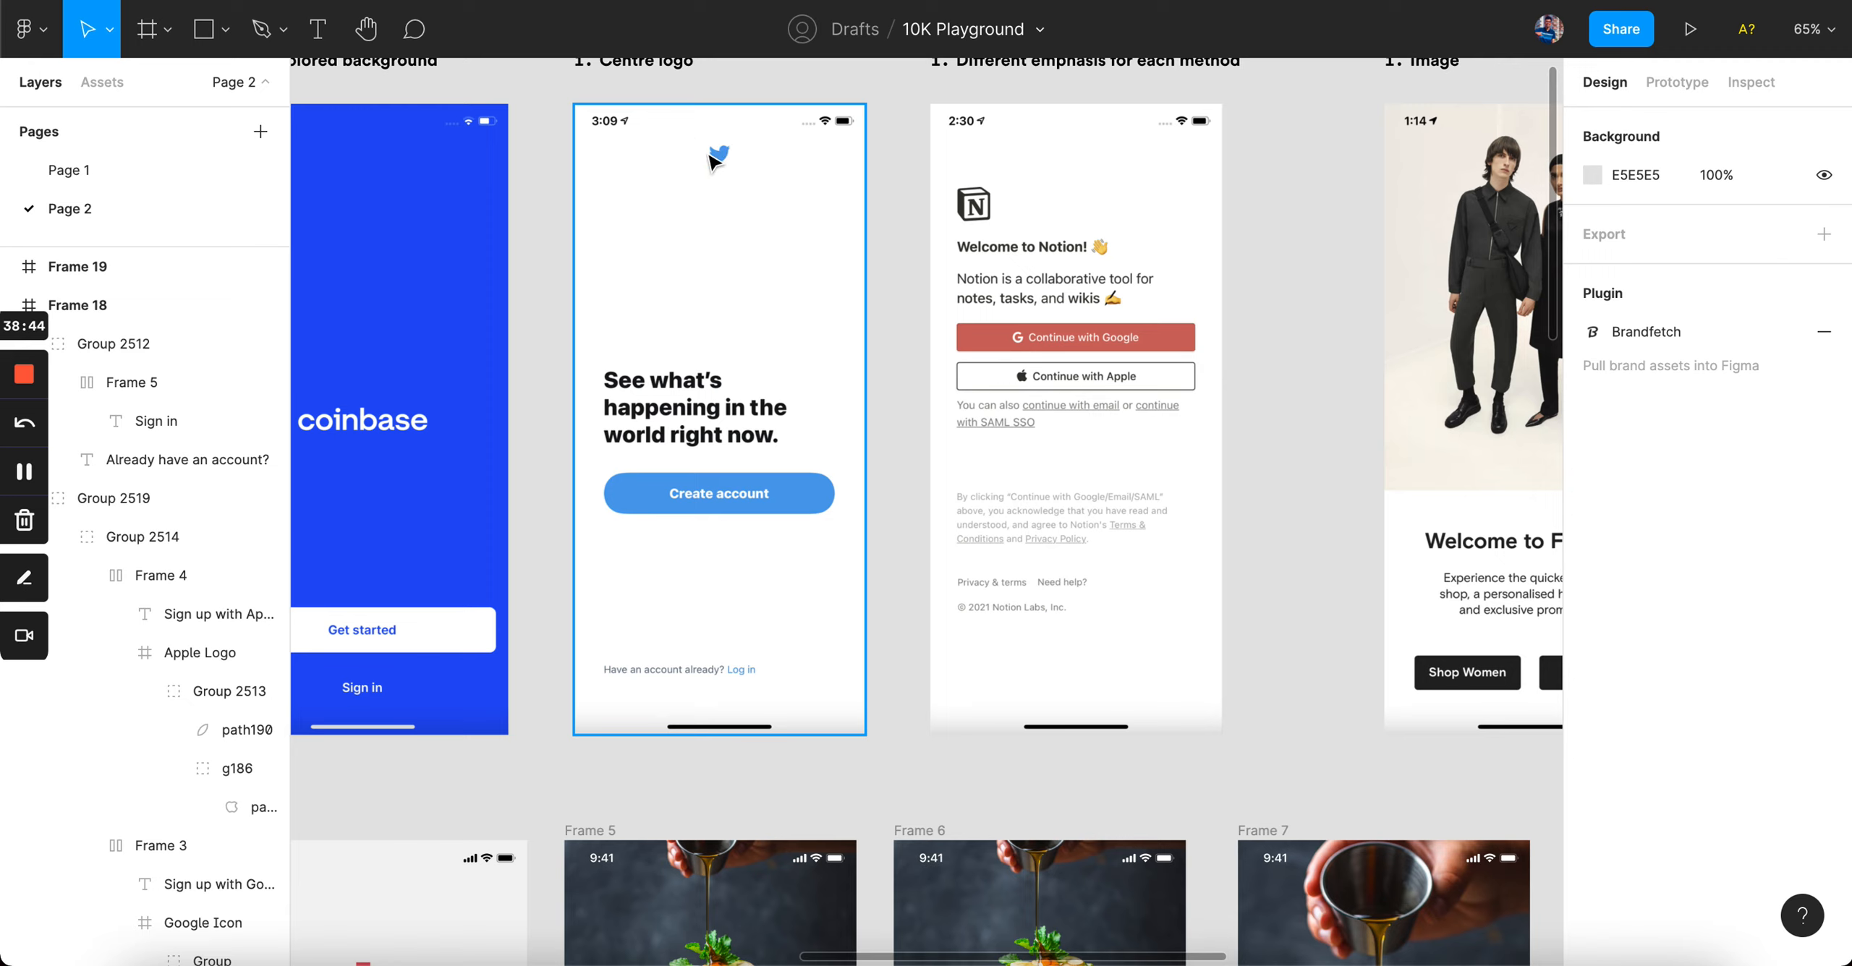
# - Examine the logo placement in Frame 16 beside its neighbouring rounded-button screens, and compare all rows of sign-up variations from Frame 1 to Frame 19
pyautogui.scroll(-5, 724, 170)
pyautogui.scroll(-5, 721, 174)
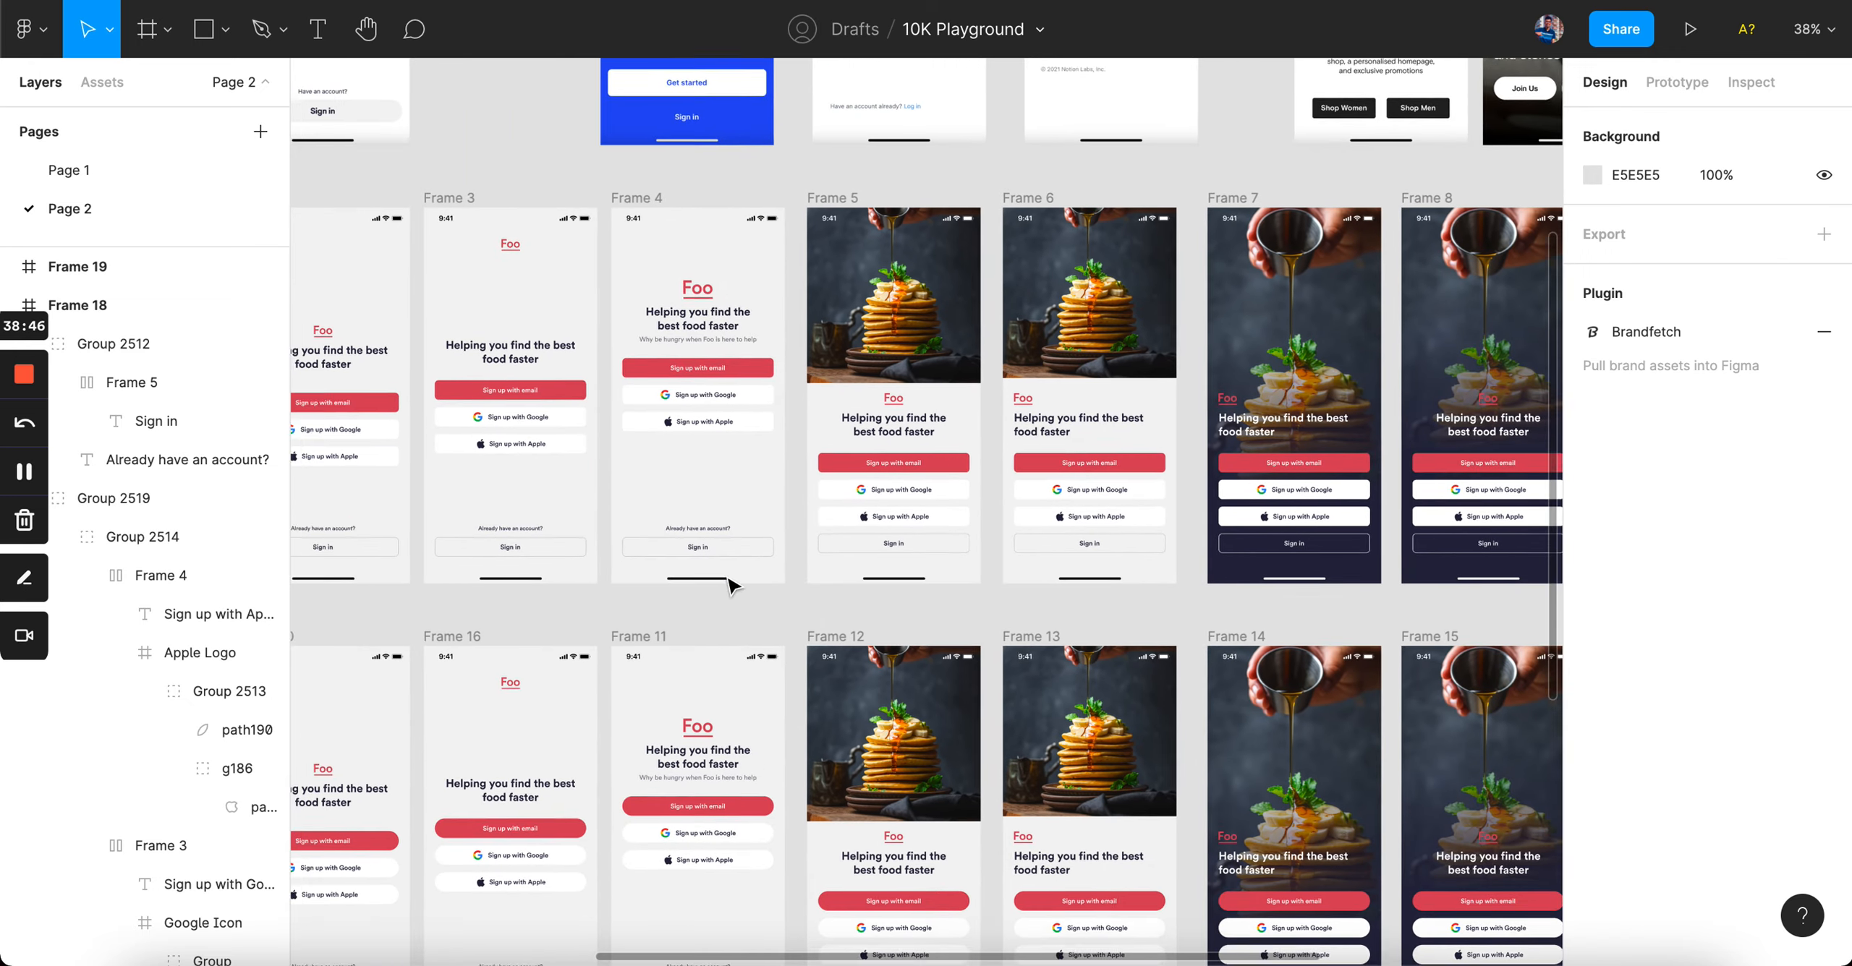
pyautogui.hscroll(-2, 727, 581)
pyautogui.scroll(5, 653, 712)
pyautogui.scroll(-1, 727, 302)
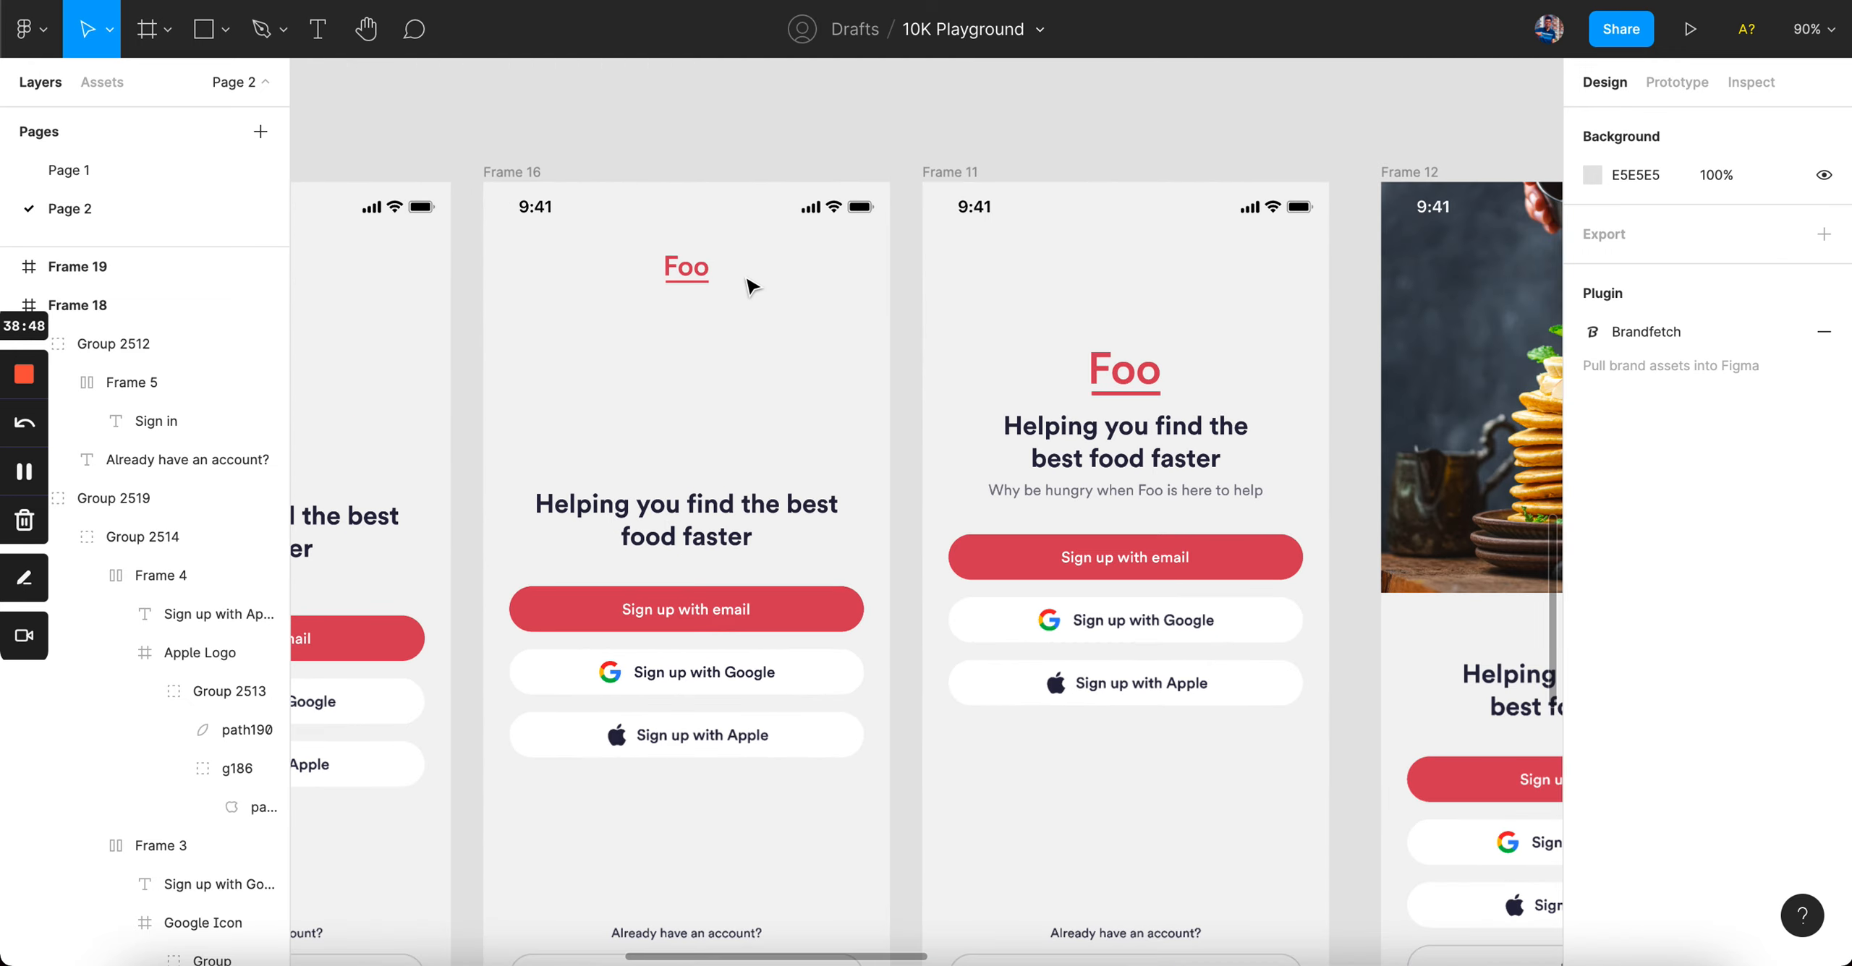
pyautogui.scroll(-2, 752, 287)
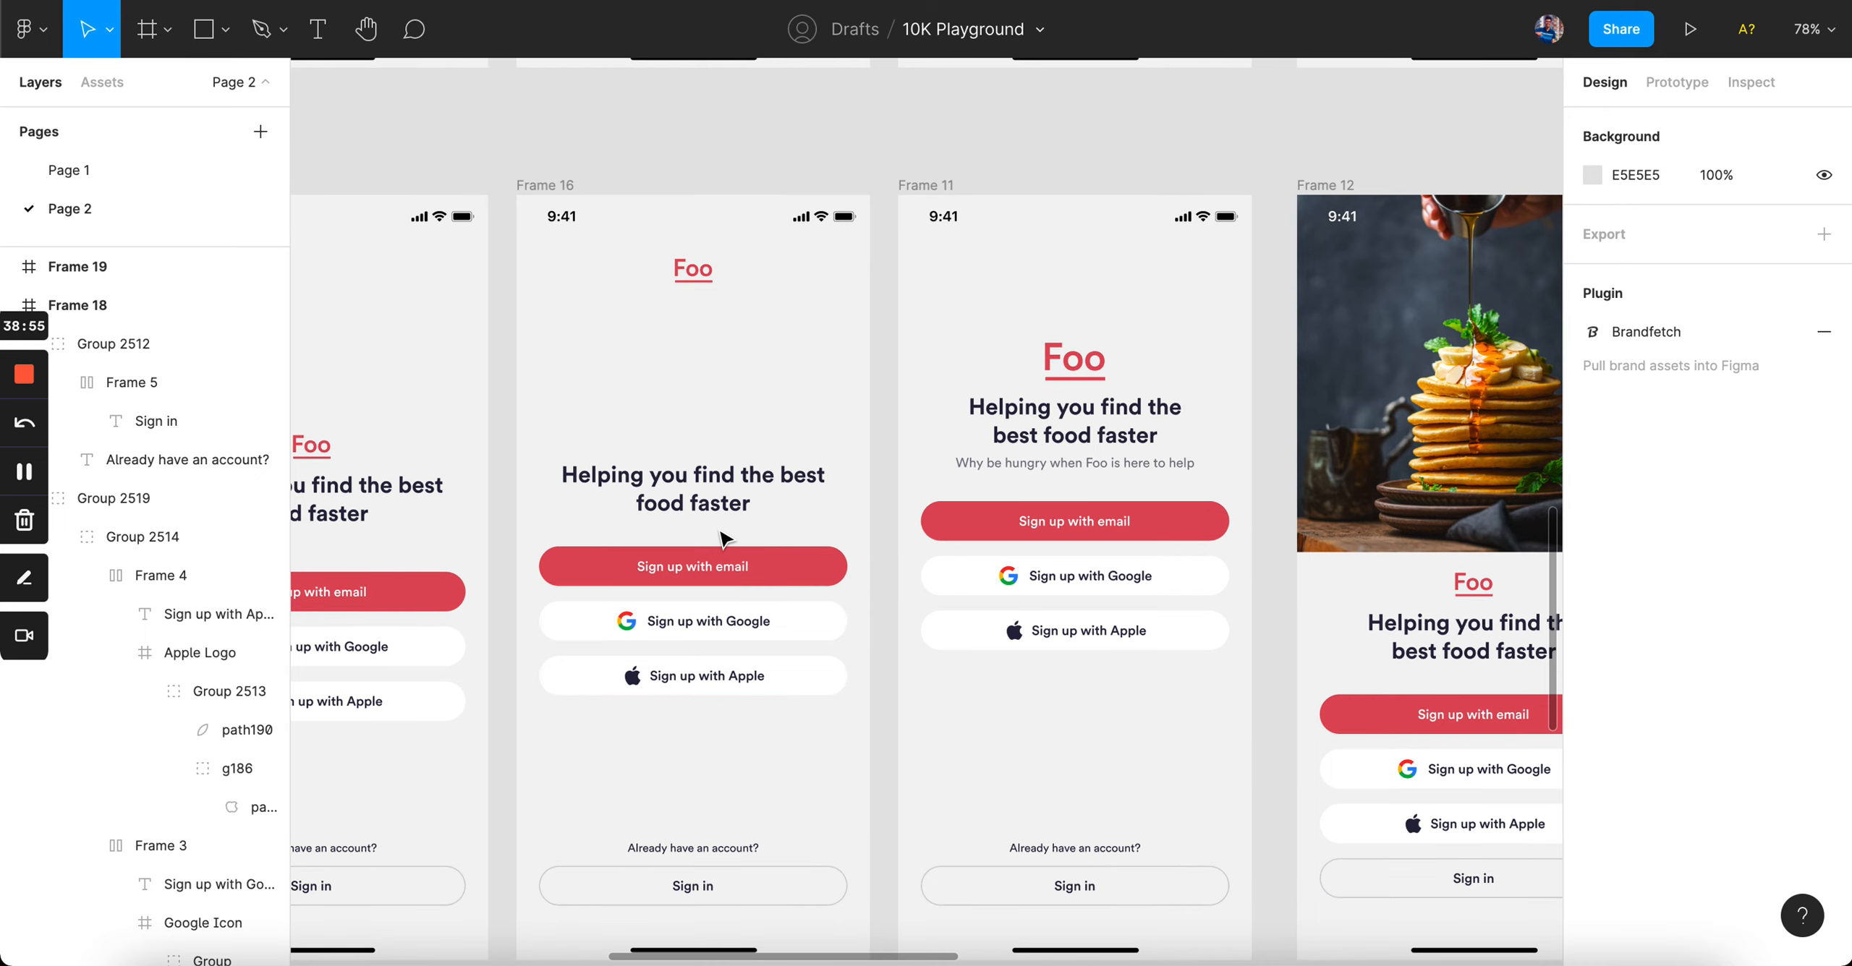
pyautogui.scroll(-3, 723, 539)
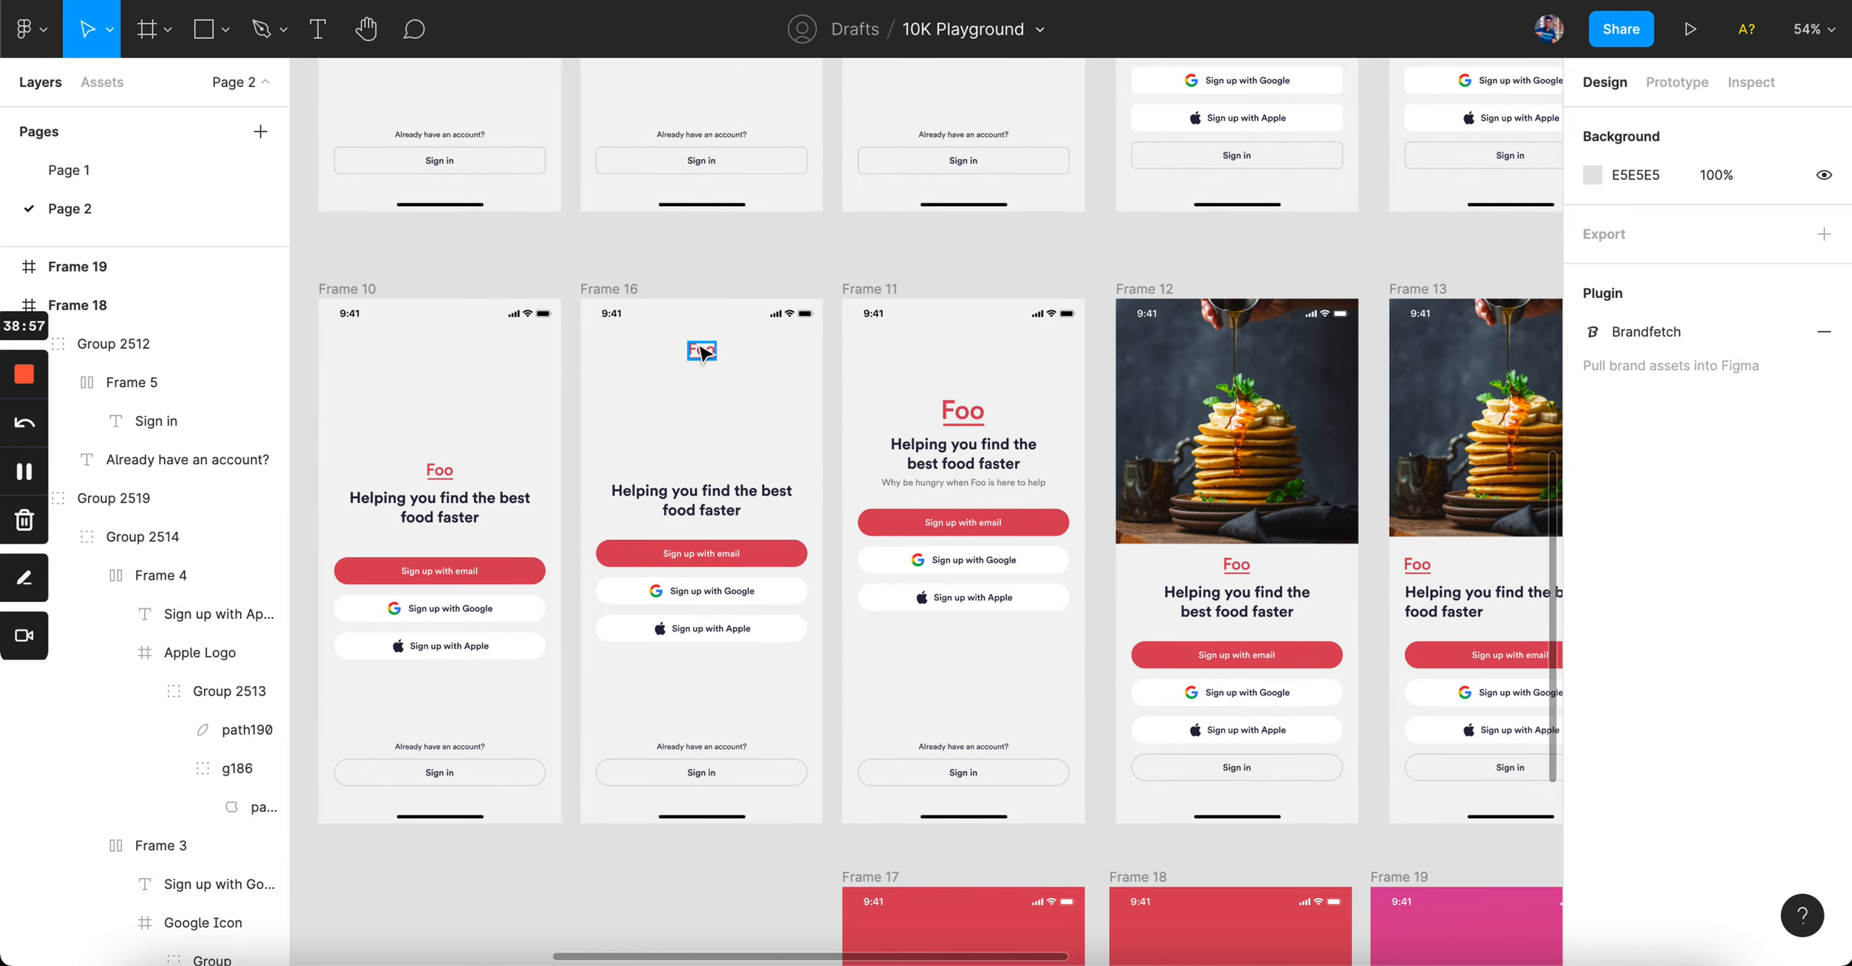
pyautogui.scroll(-5, 700, 353)
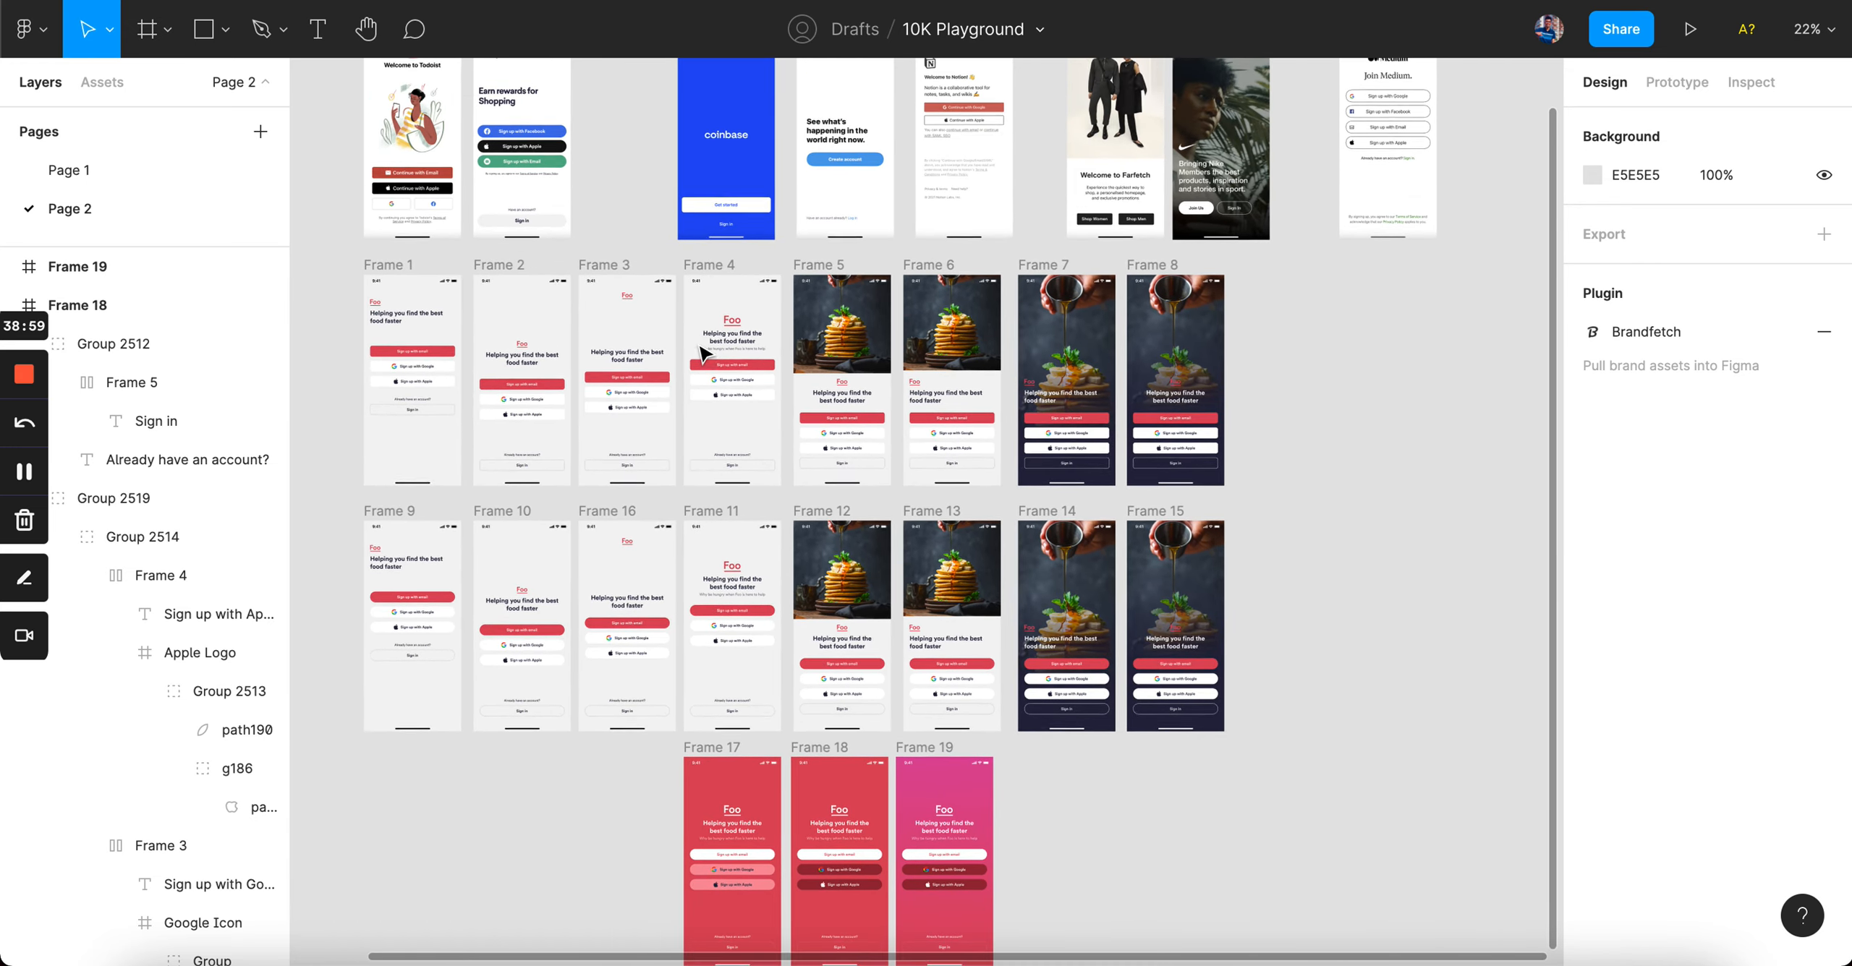
pyautogui.scroll(-1, 700, 353)
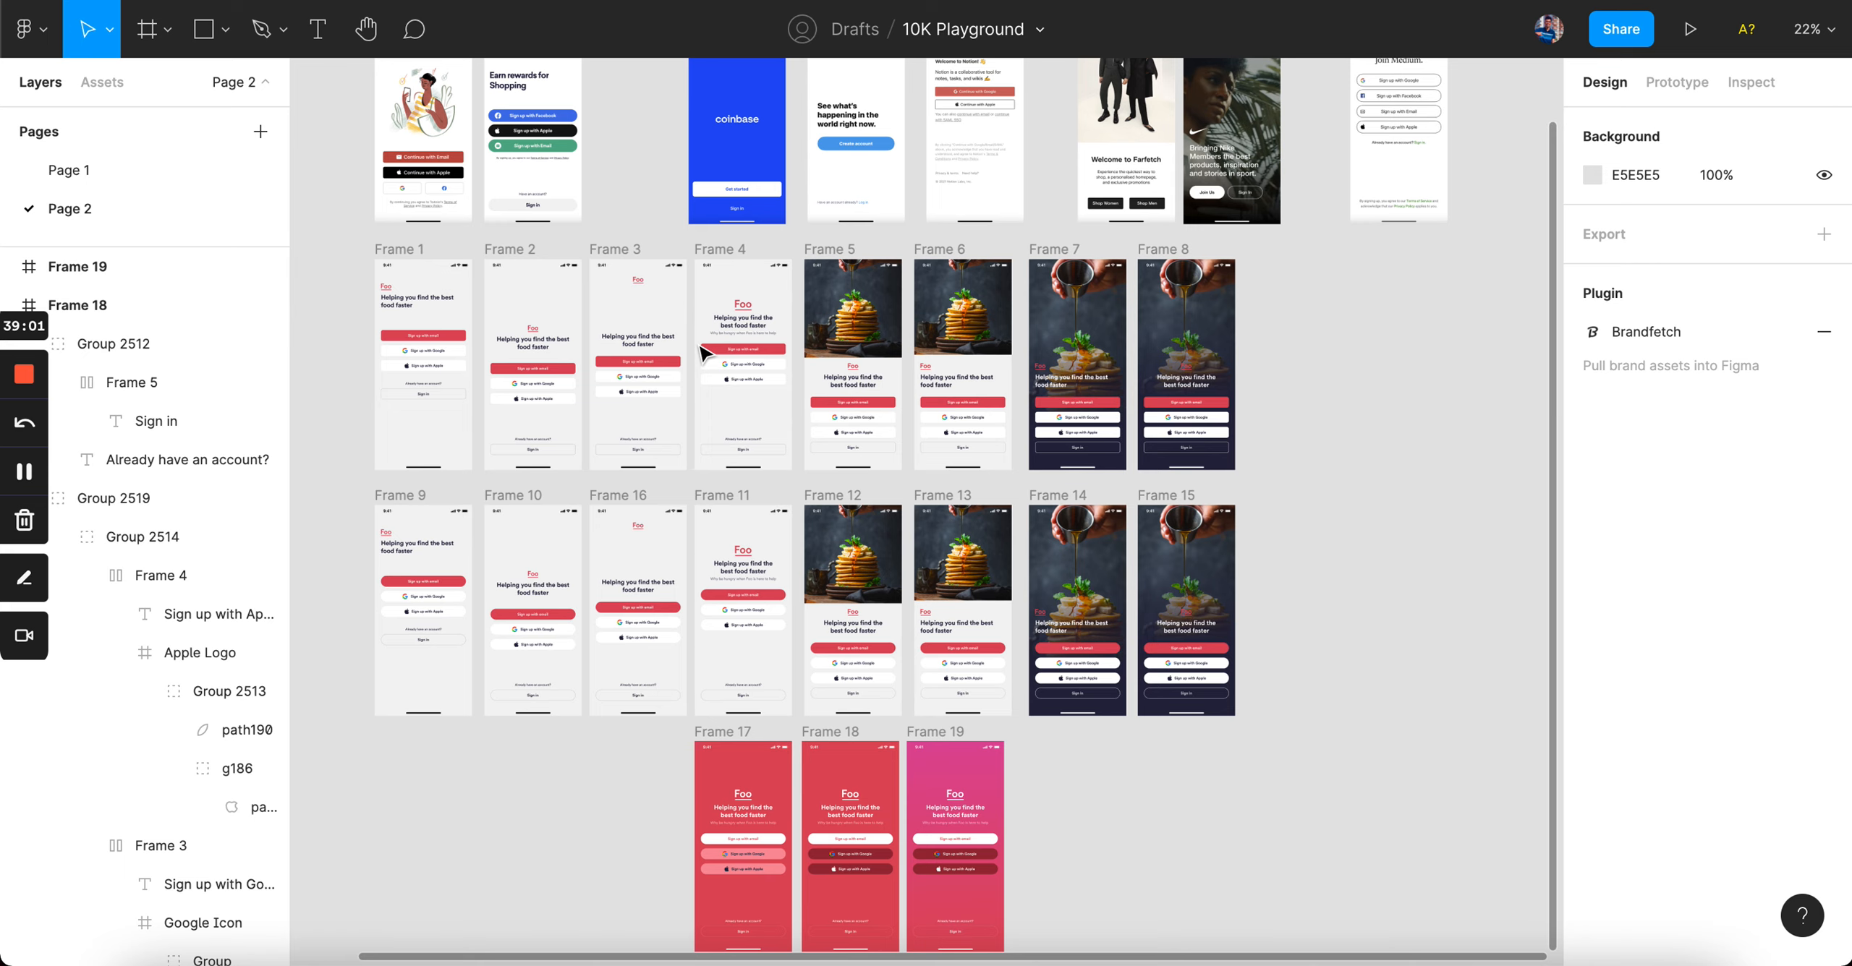
pyautogui.scroll(-2, 701, 353)
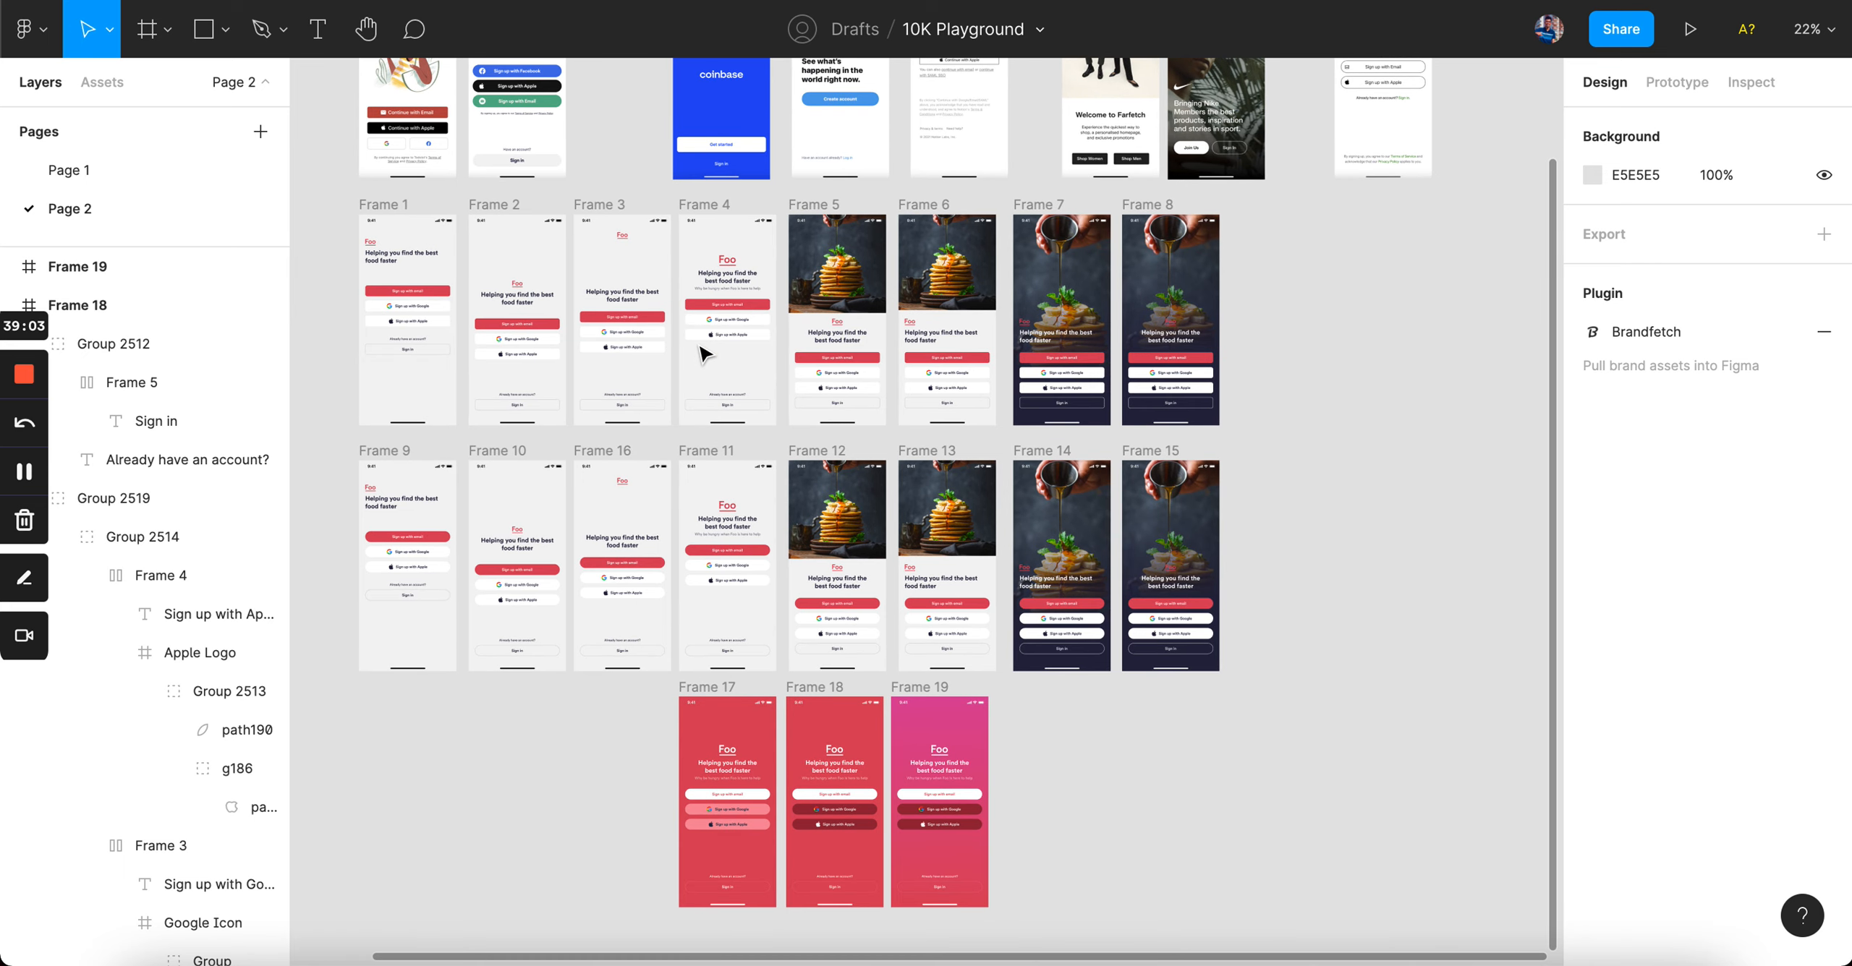